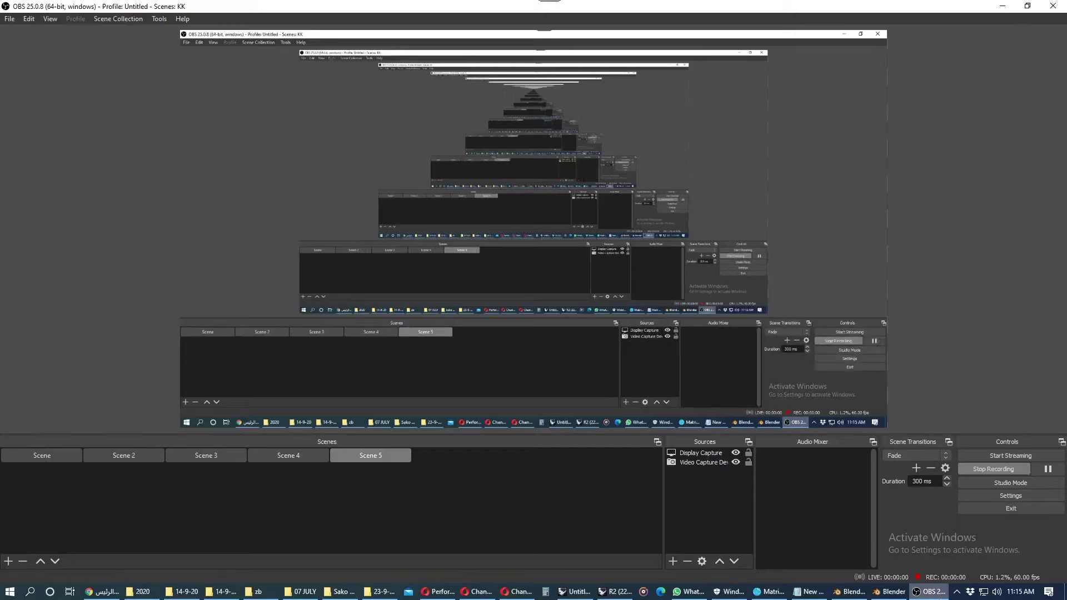
Copy the ring spec lines (0.60 ct centre, 1.4 mm halo, size 16.5) from Notepad.
left_click(932, 594)
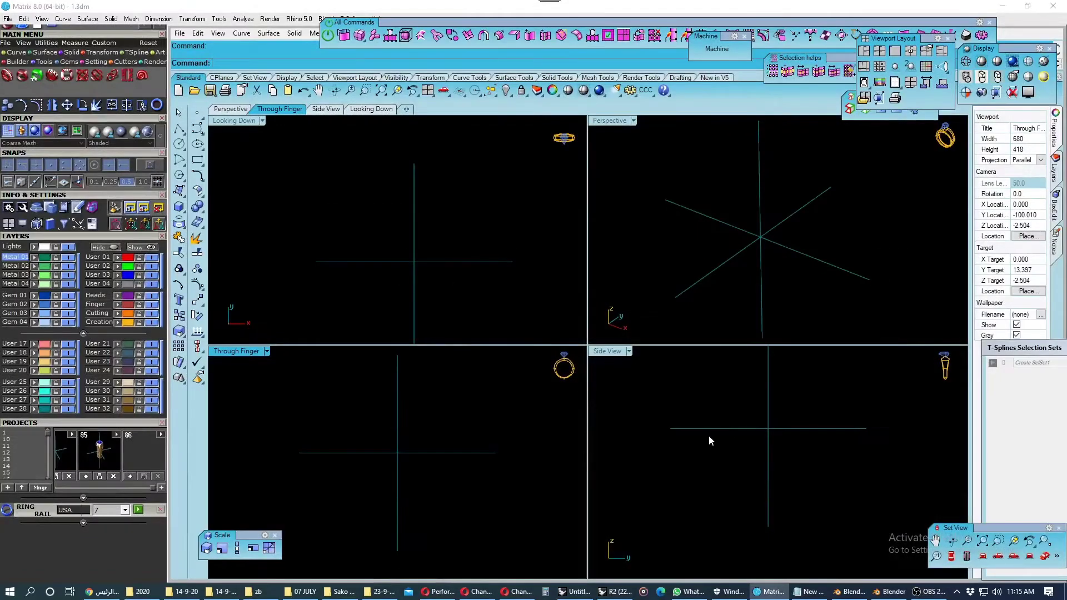
left_click(808, 592)
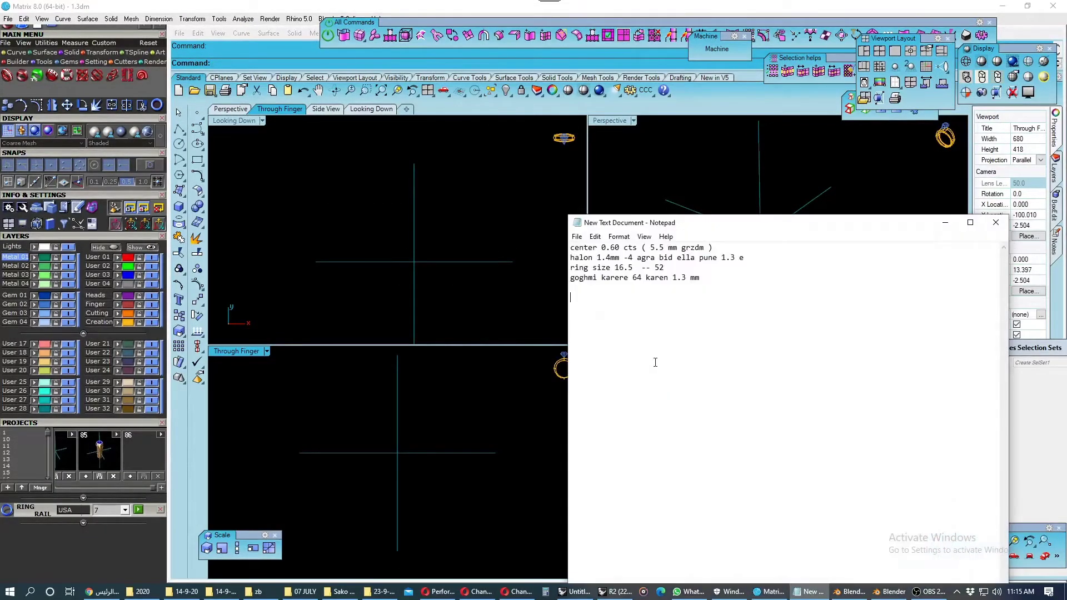
left_click_drag(723, 289, 571, 246)
right_click(589, 255)
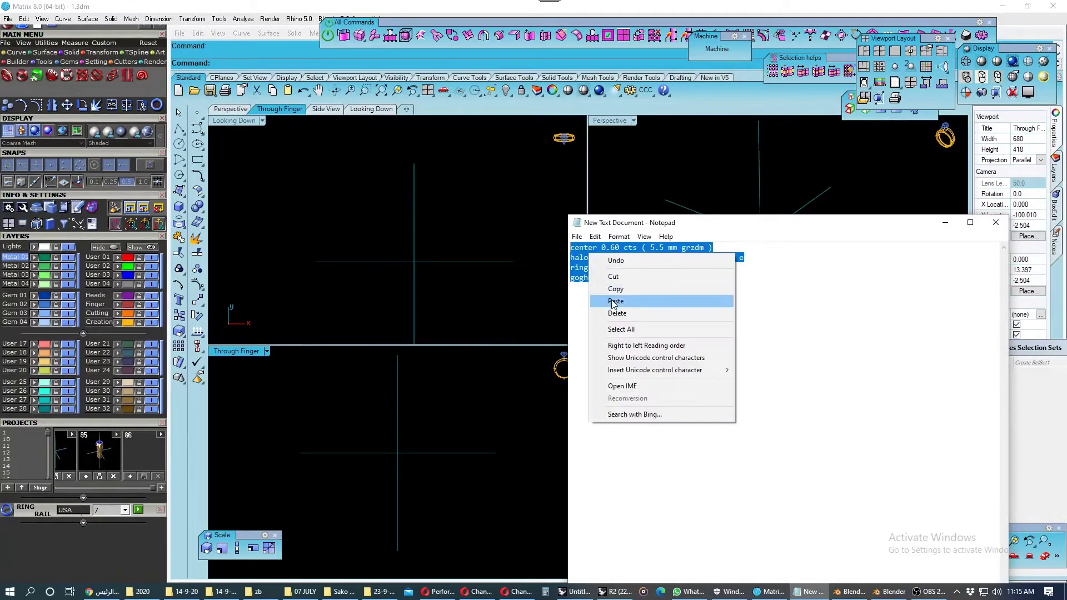
left_click(611, 289)
Paste the specs into Matrix's Notes panel, widen the panel, and save the file.
left_click(945, 225)
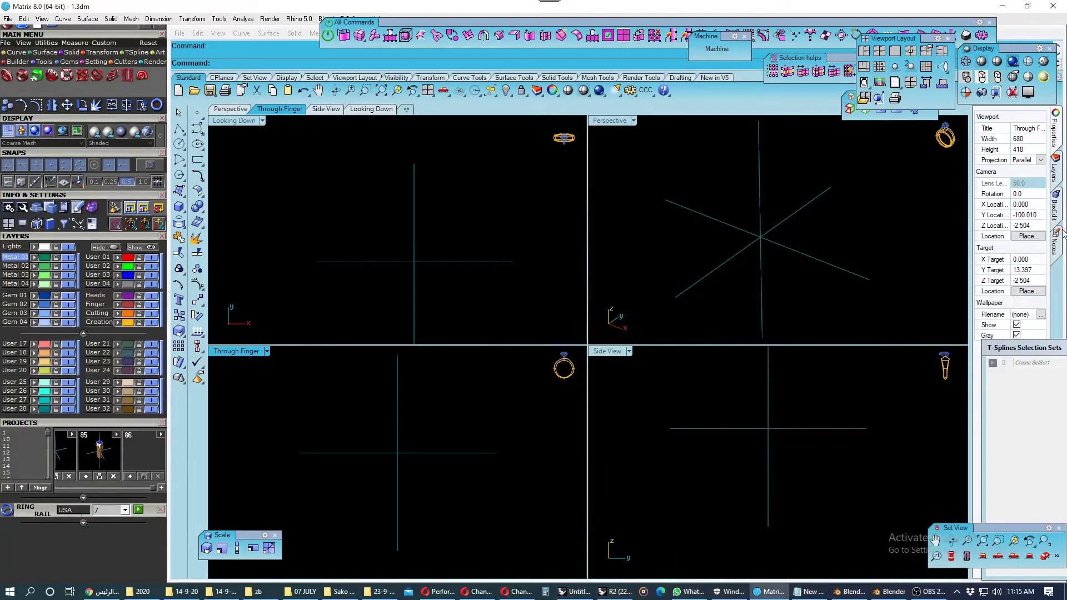
right_click(1016, 185)
left_click(984, 217)
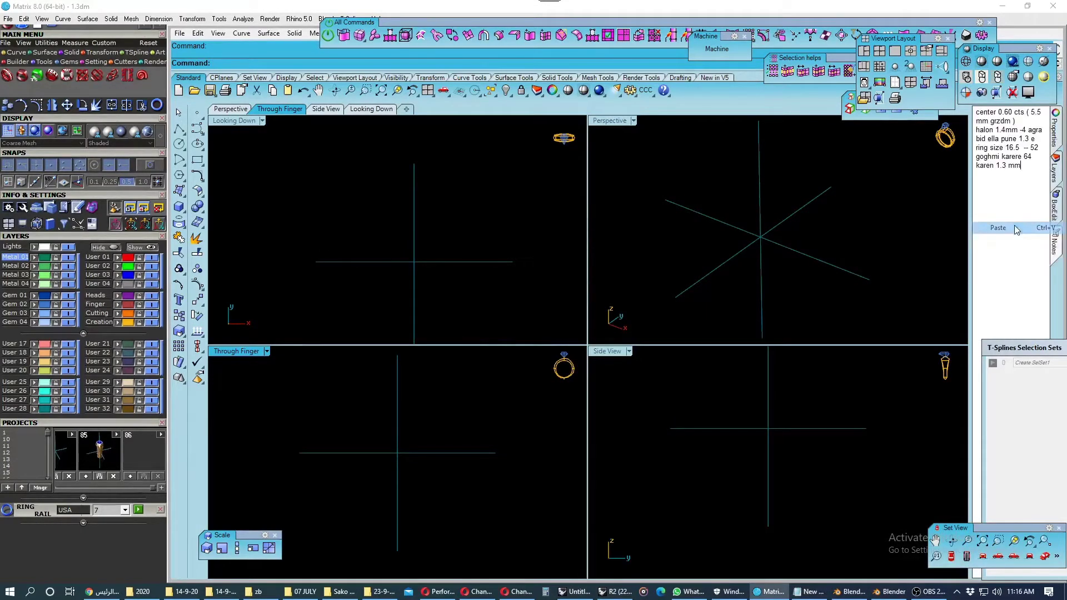
left_click_drag(973, 219, 950, 232)
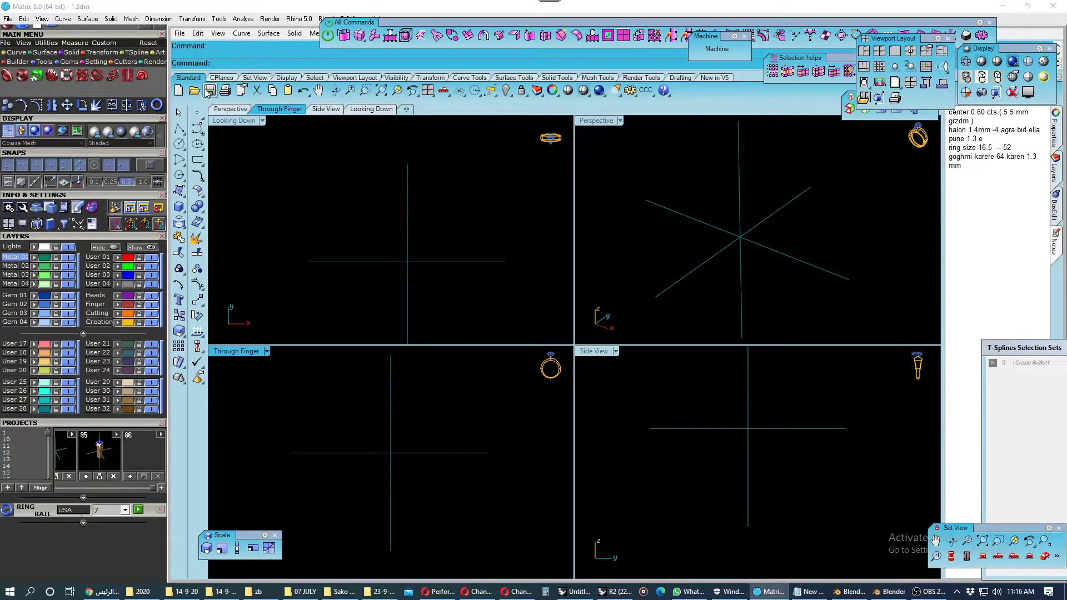
key("ctrl+s")
Place a 5.6 mm round diamond at the origin using Gem Loader's Round sizes.
left_click(325, 259)
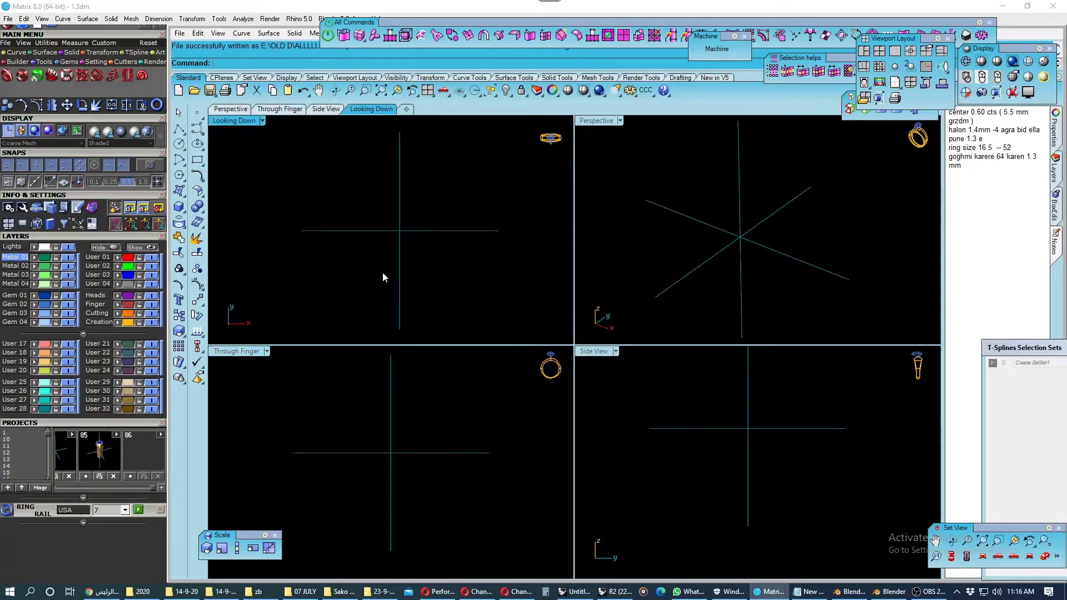
left_click(18, 76)
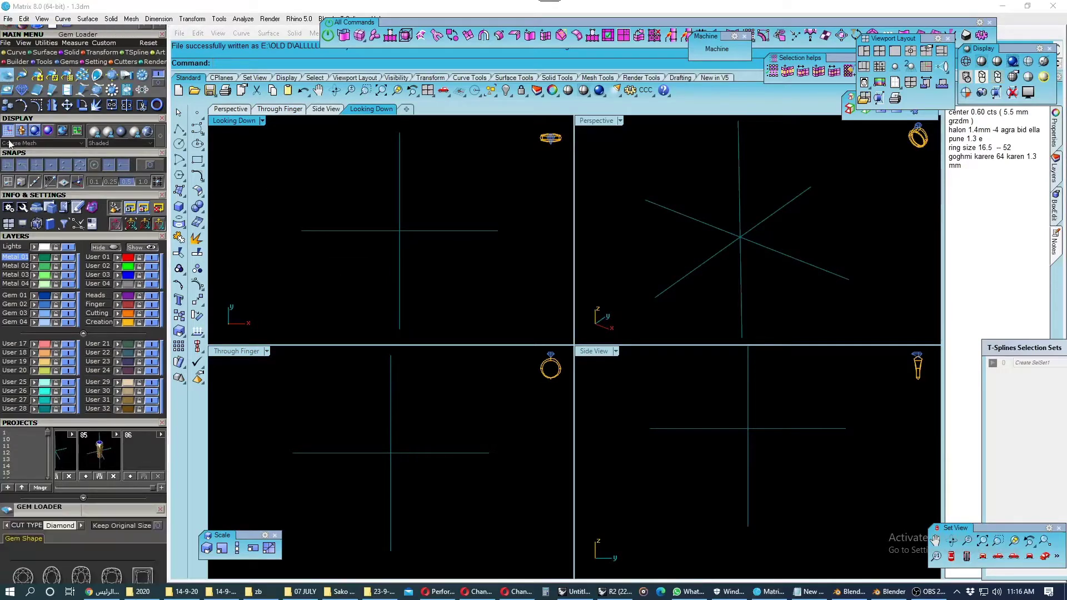
mouse_move(109, 514)
left_mouse_down()
mouse_move(95, 362)
mouse_move(115, 314)
left_mouse_up()
left_click(23, 427)
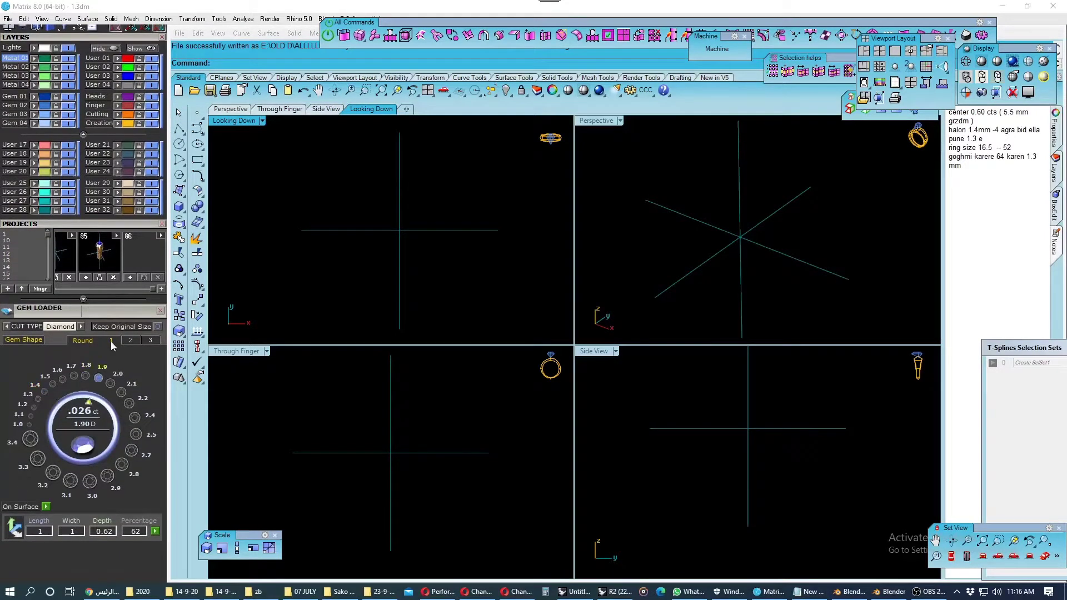
left_click(130, 340)
left_click(115, 386)
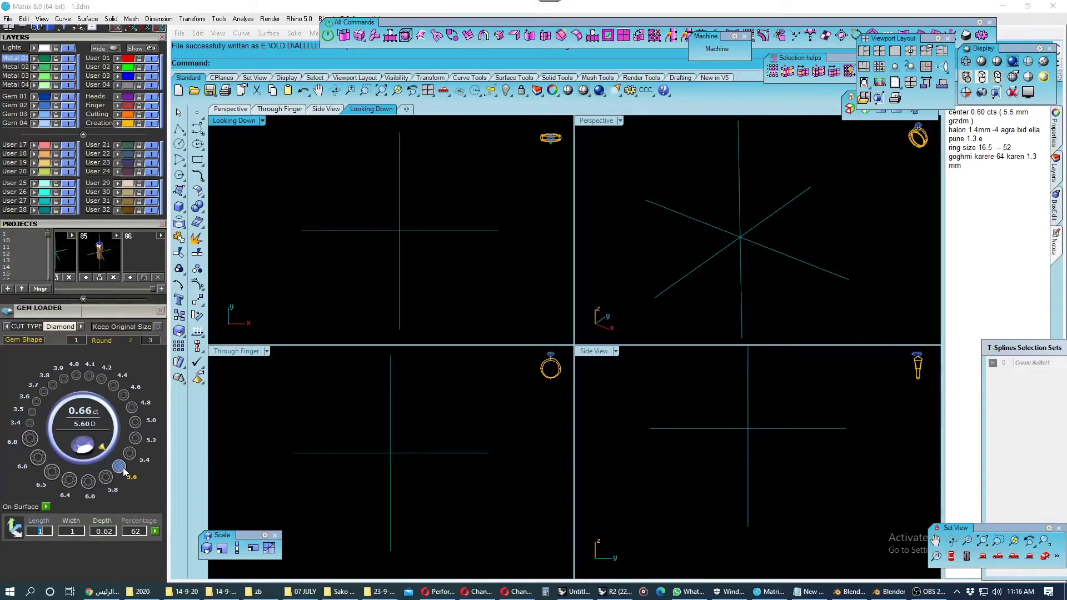
left_click(124, 471)
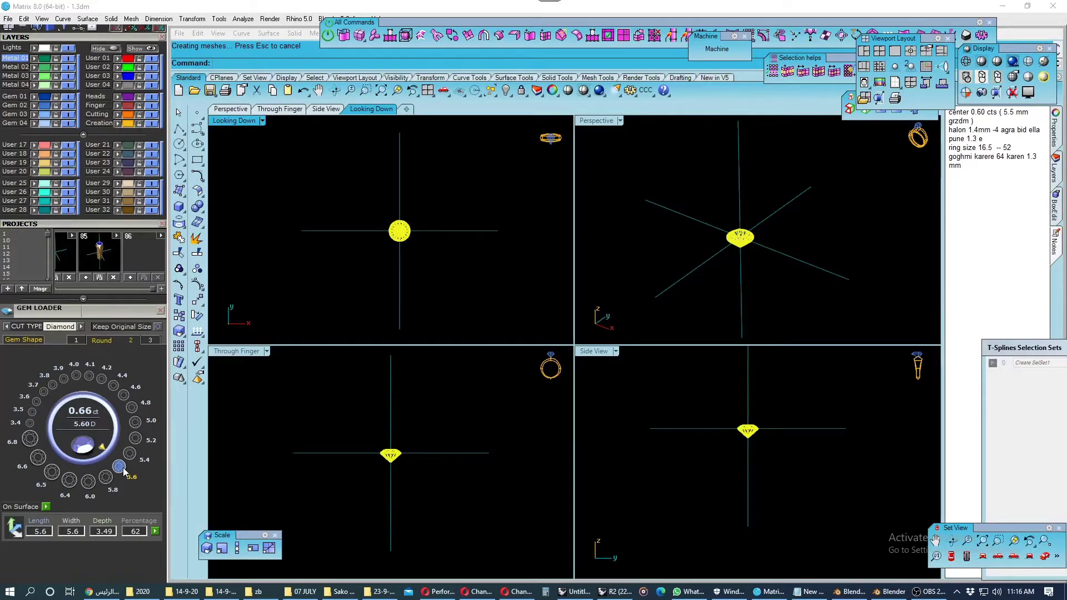
left_click(308, 308)
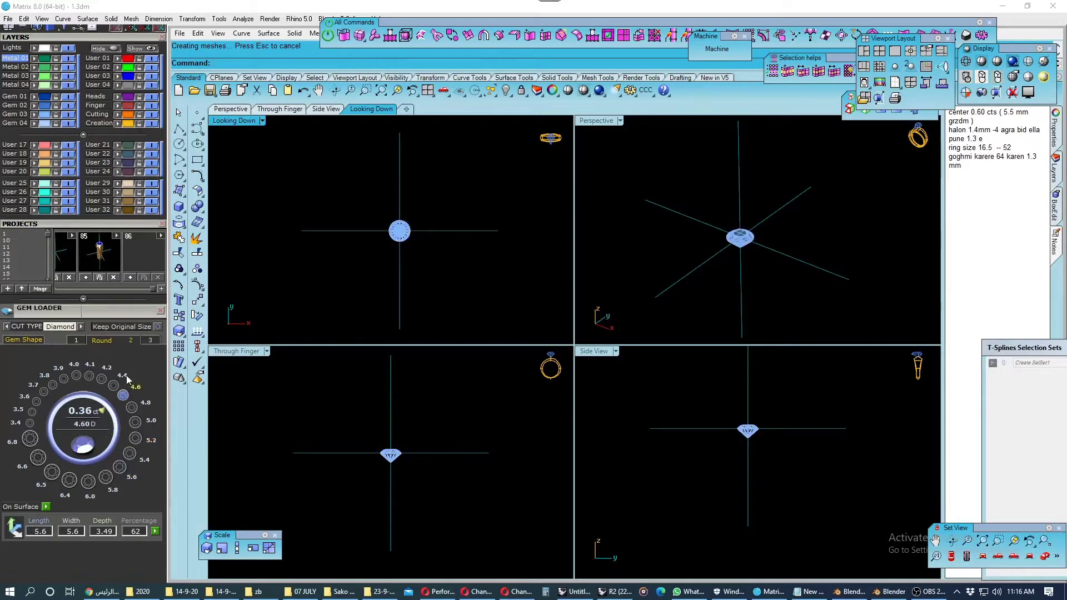
left_click(160, 311)
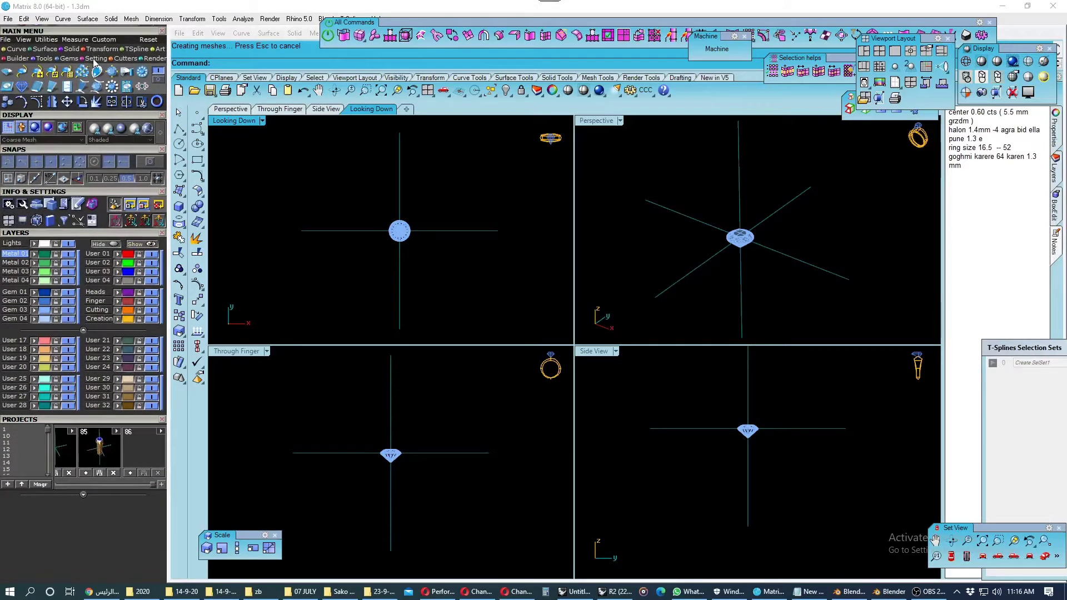
Save, create a German size 16 1/2 ring rail circle, and maximize the Through Finger view.
left_click(210, 90)
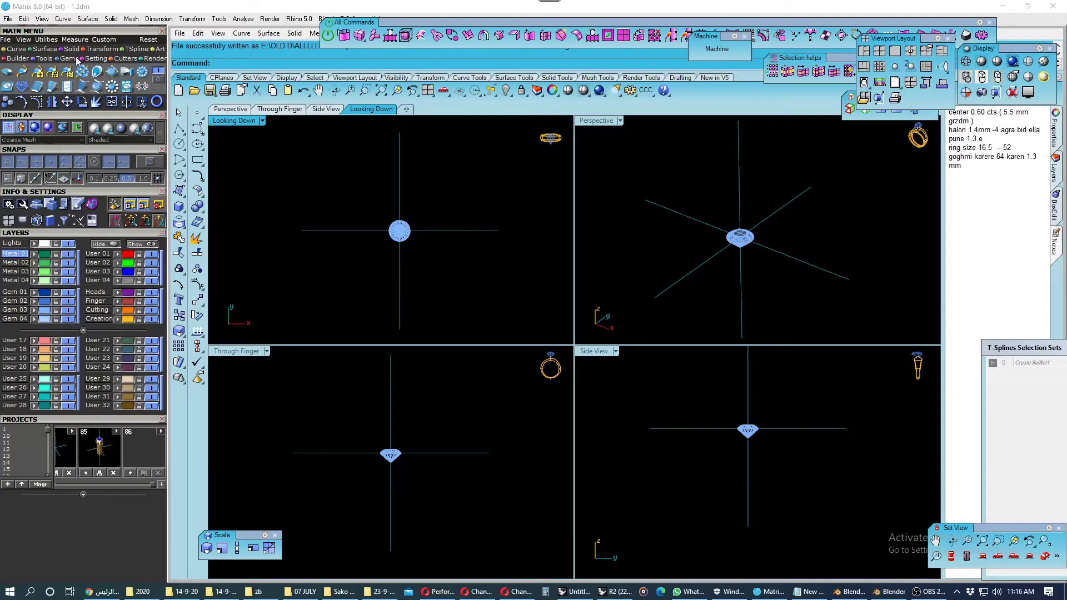
left_click(148, 102)
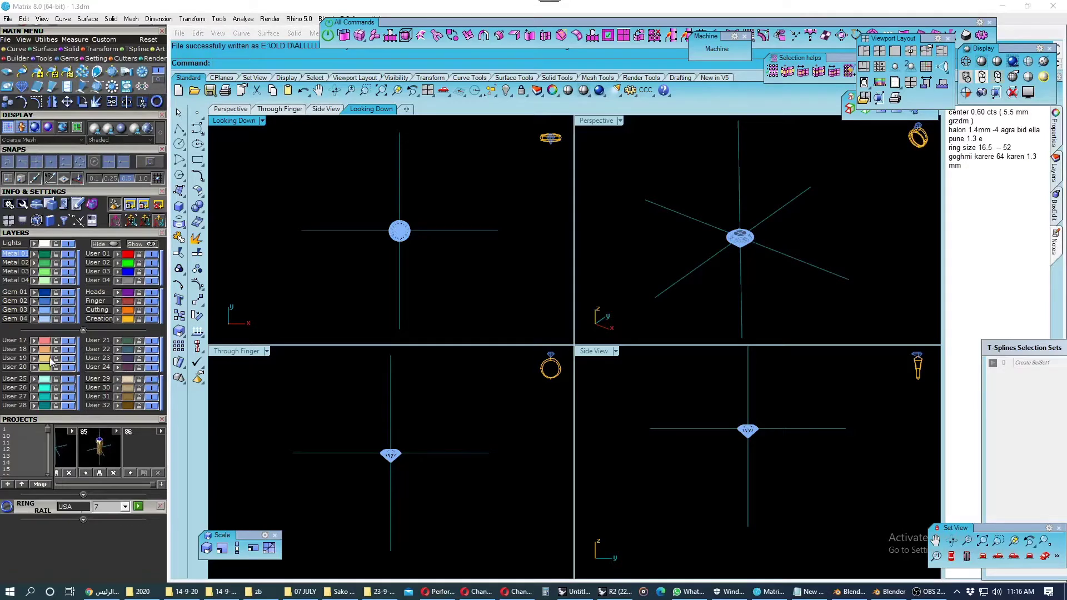
left_click(72, 508)
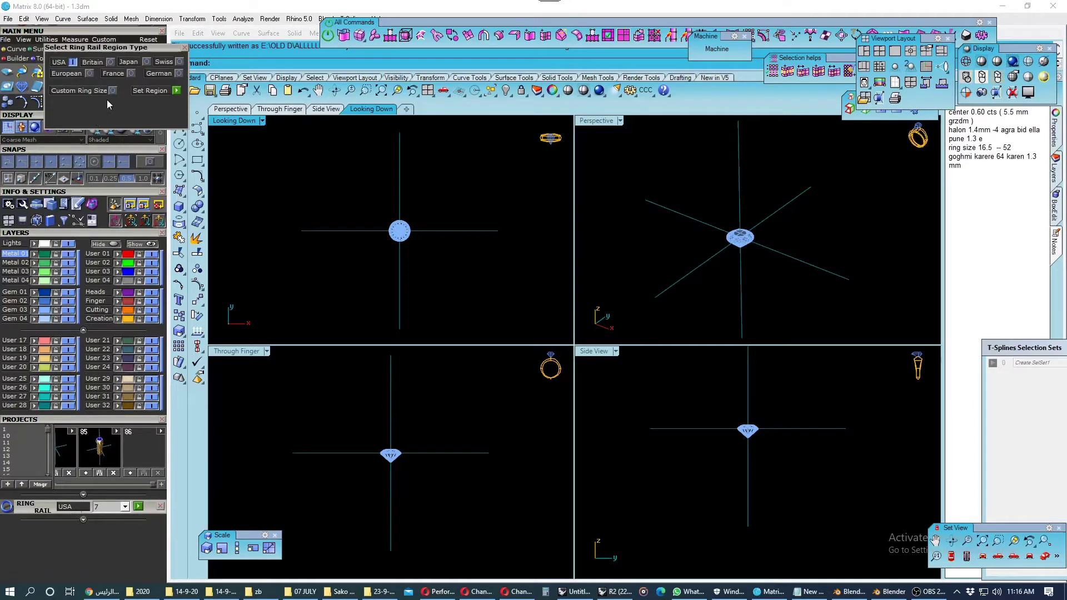
left_click(132, 74)
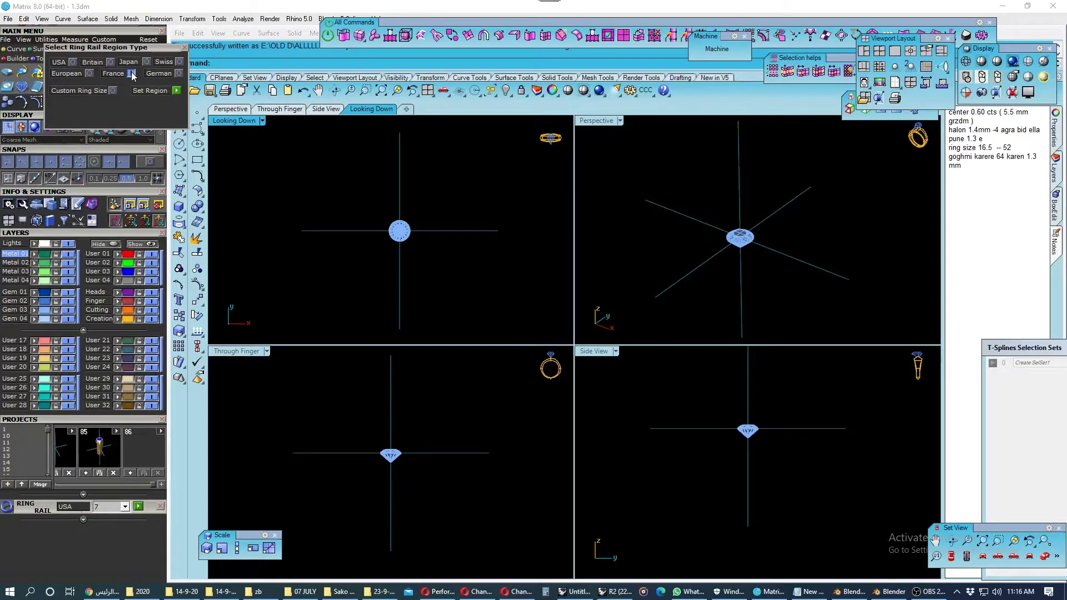
left_click(178, 73)
left_click(177, 91)
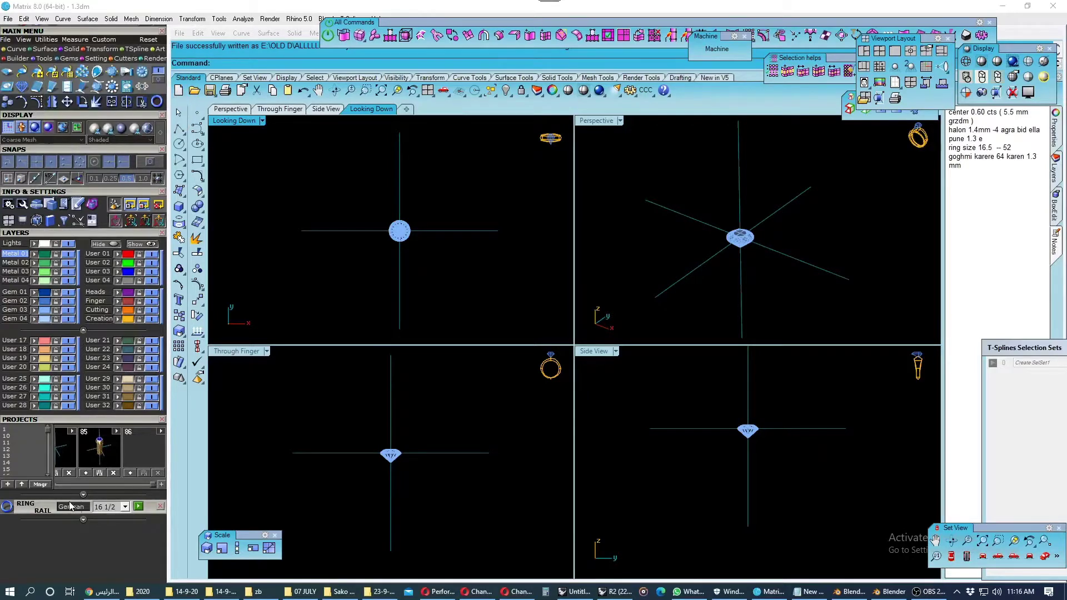
left_click(139, 506)
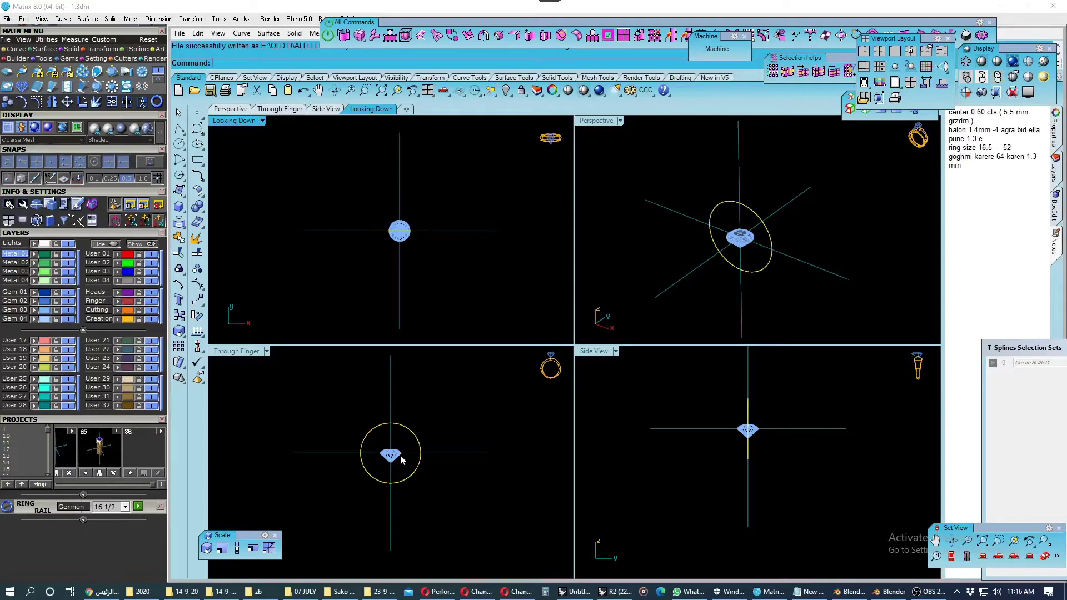
left_click(327, 409)
double_click(243, 351)
Turn on snaps and check the ring circle's 16.50 mm diameter with an aligned dimension.
scroll(585, 388, "up", 2)
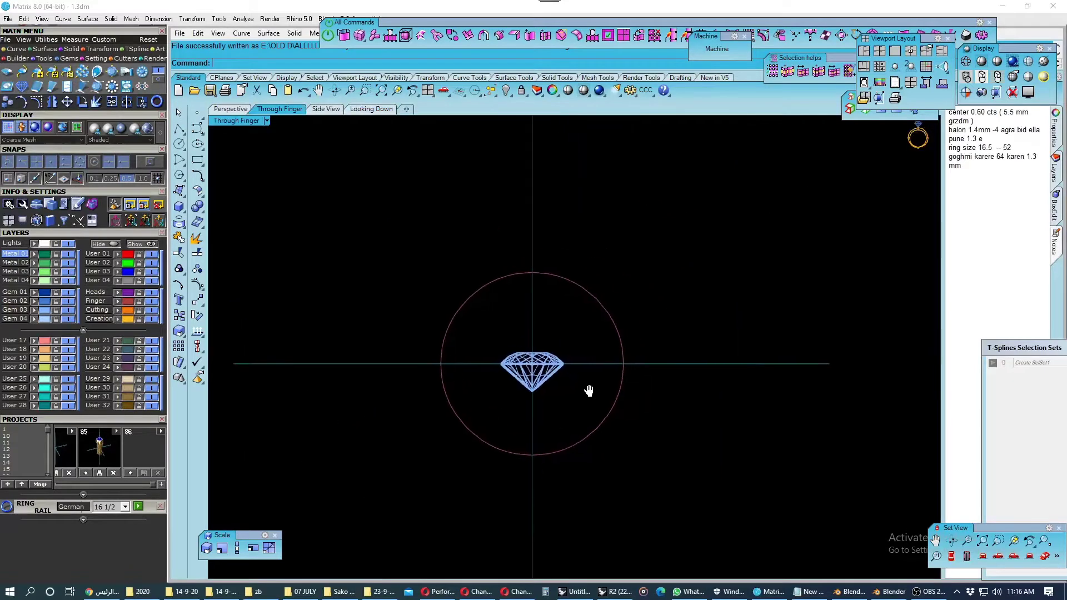
scroll(550, 385, "up", 2)
scroll(550, 386, "up", 1)
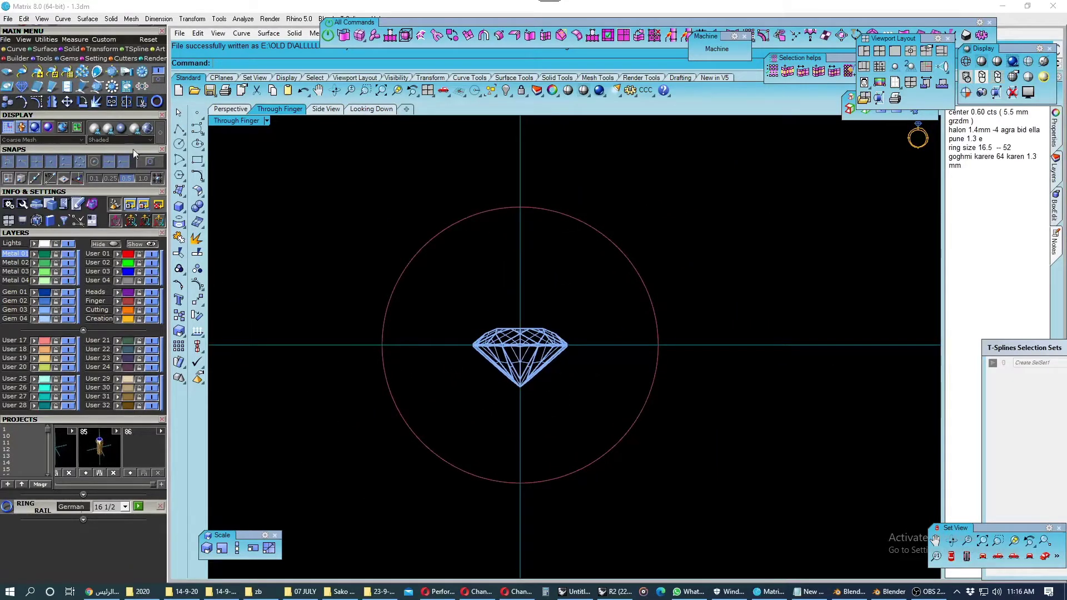
left_click(146, 160)
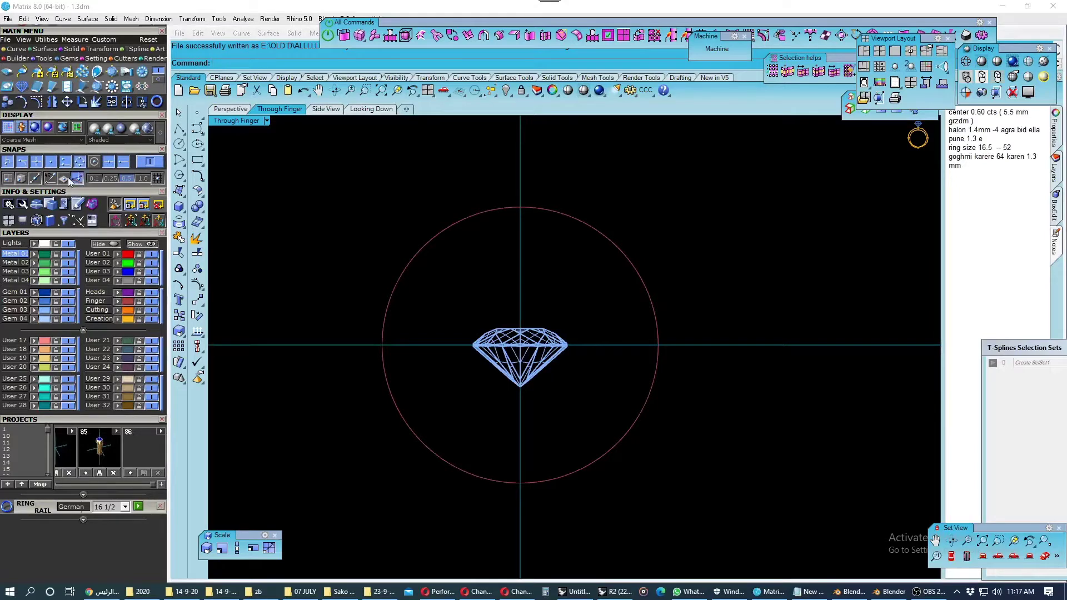
left_click(639, 93)
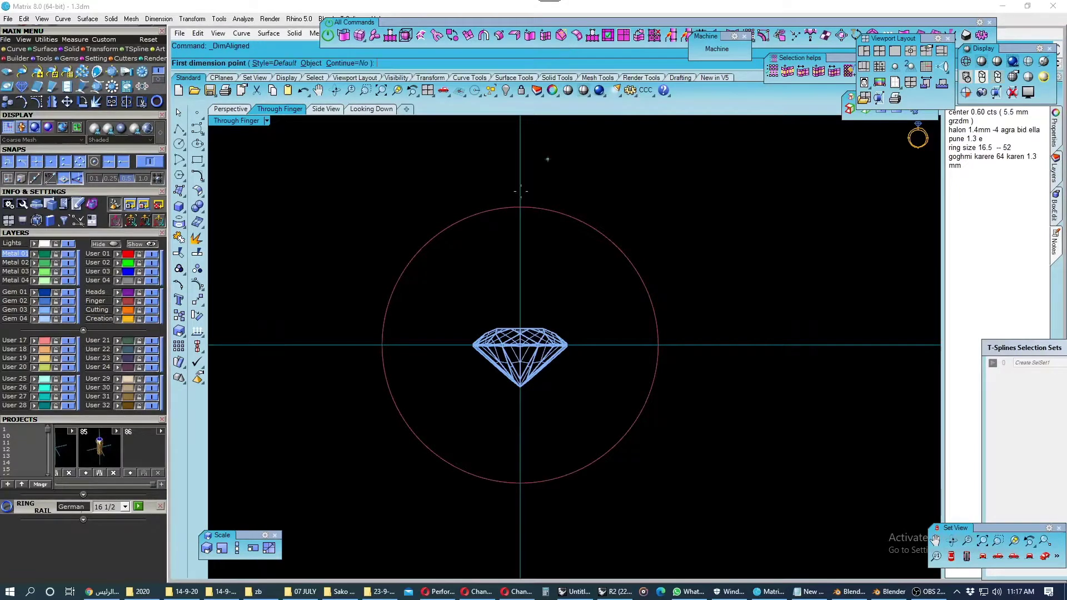
scroll(407, 363, "up", 1)
left_click(375, 339)
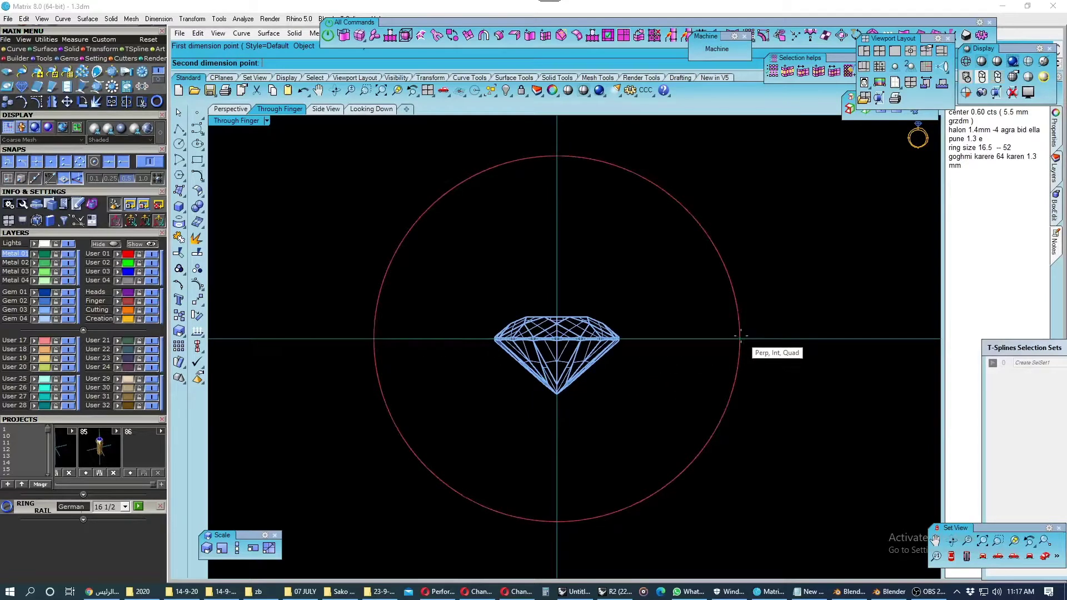
left_click(741, 338)
key("Escape")
Check the ring circle's 8.25 mm radius with a radial dimension.
scroll(590, 393, "down", 1)
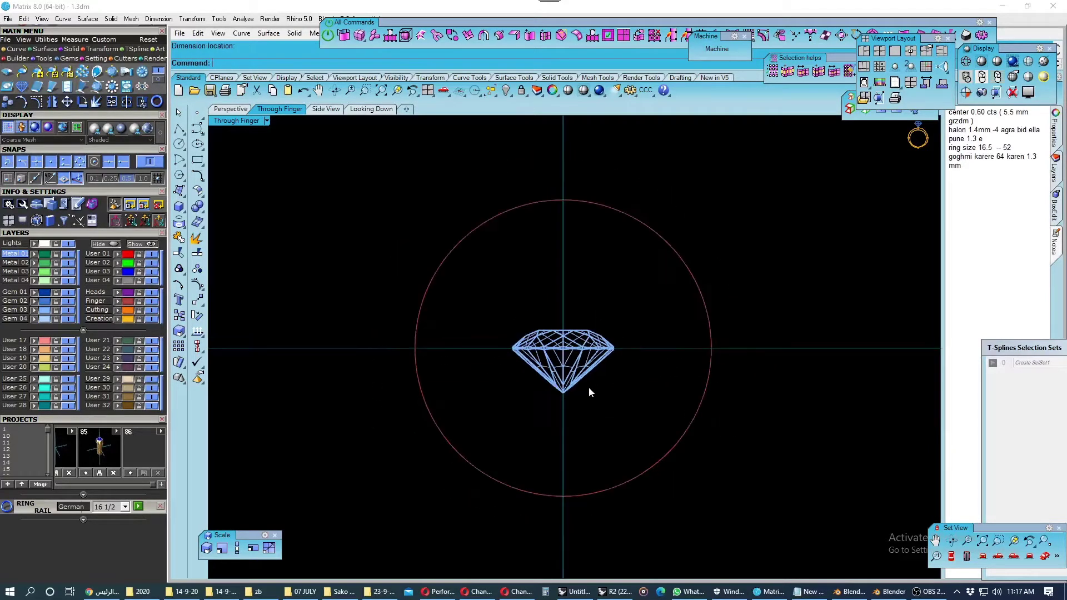
left_click_drag(443, 285, 399, 242)
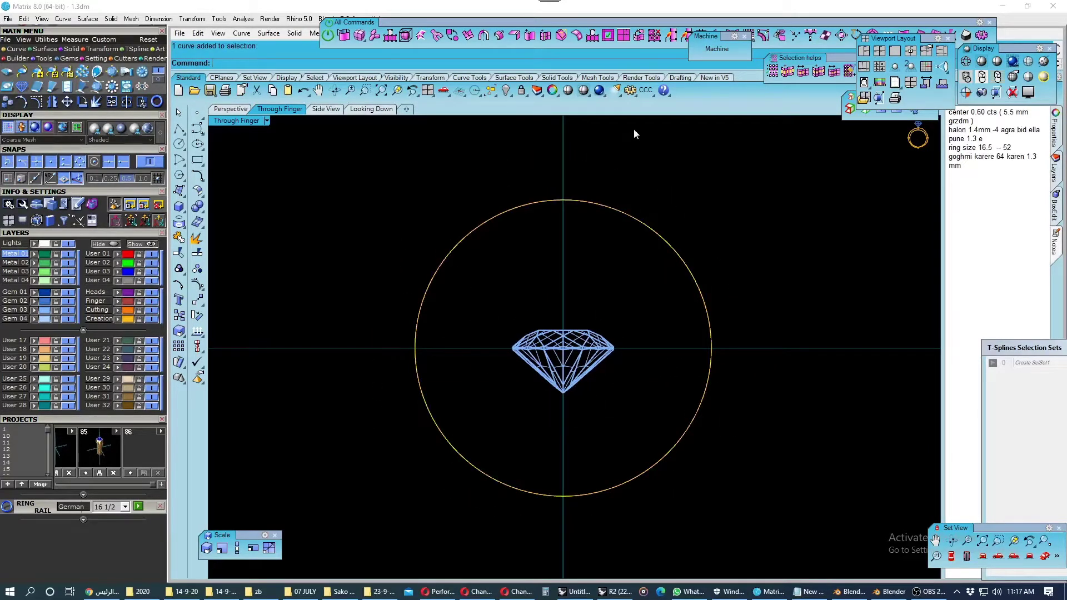
left_click(651, 94)
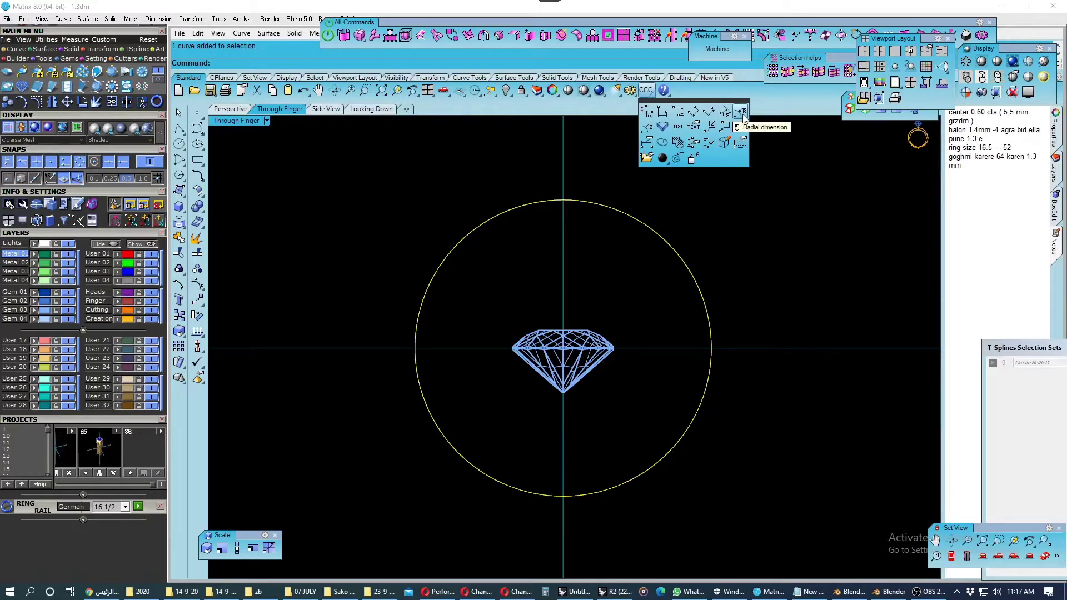
left_click(743, 115)
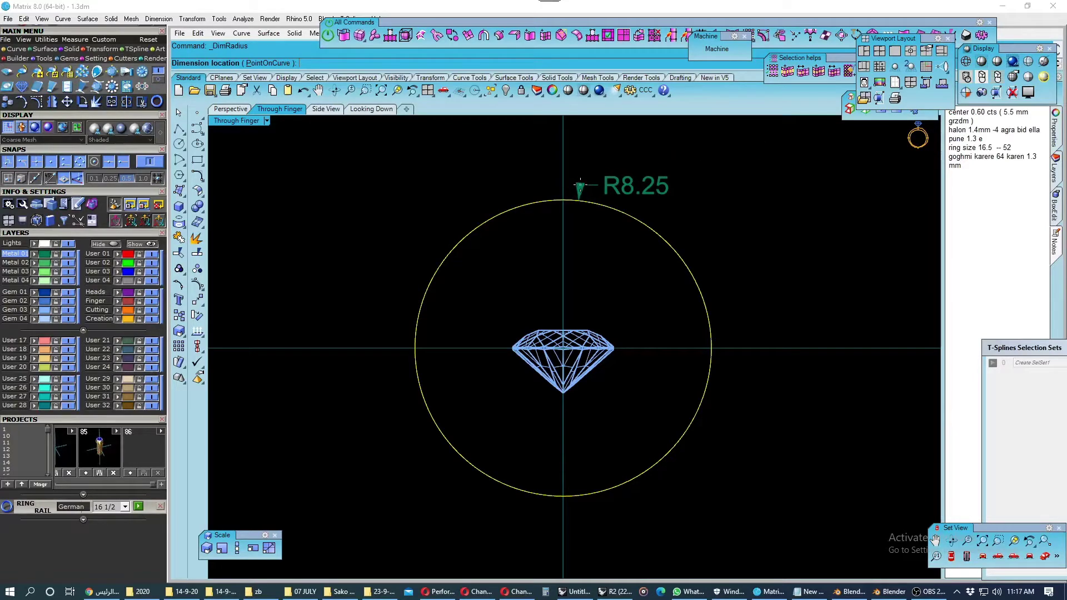
key("Escape")
Measure the ring circle's 51.836 mm length and save the project.
left_click(197, 332)
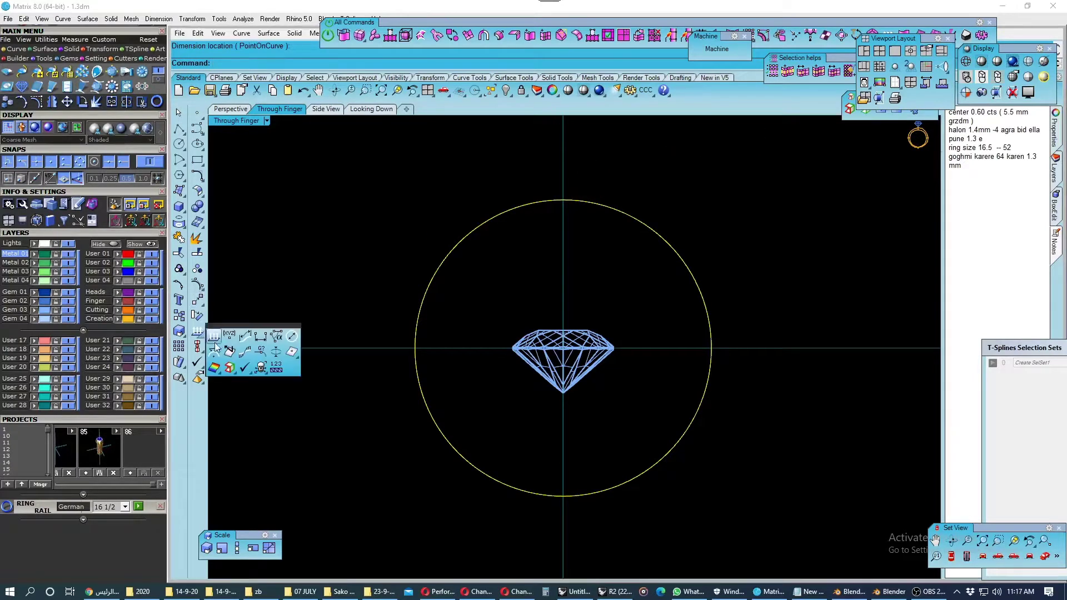
left_click(215, 348)
left_click(426, 330)
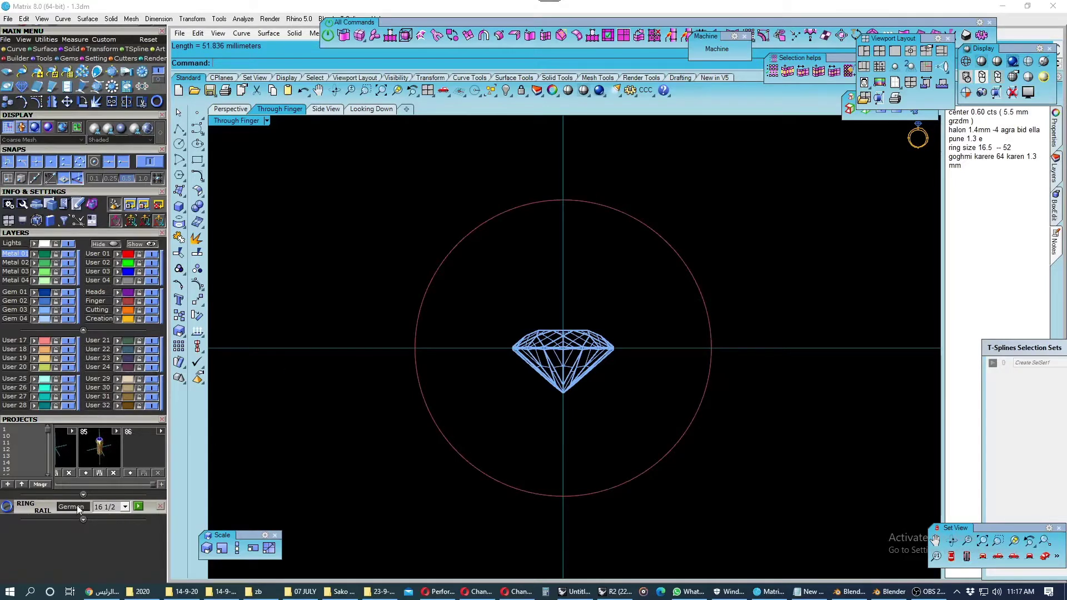
left_click(424, 295)
left_click(129, 472)
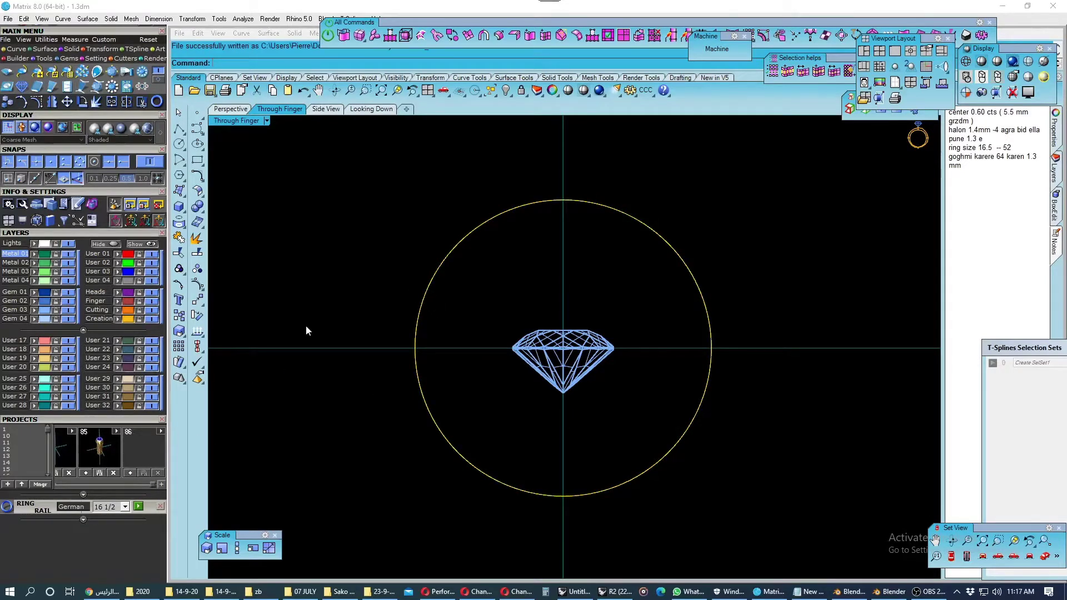
Create a French size 52 ring rail without replacing, then delete the old rail curve.
left_click(78, 507)
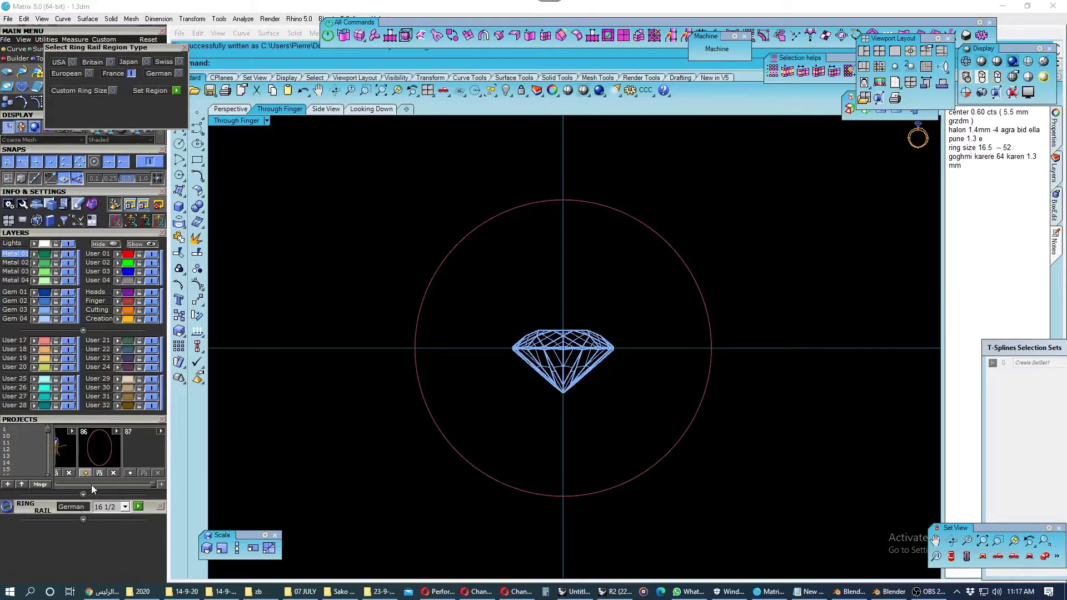
left_click(177, 91)
left_click_drag(450, 292, 419, 272)
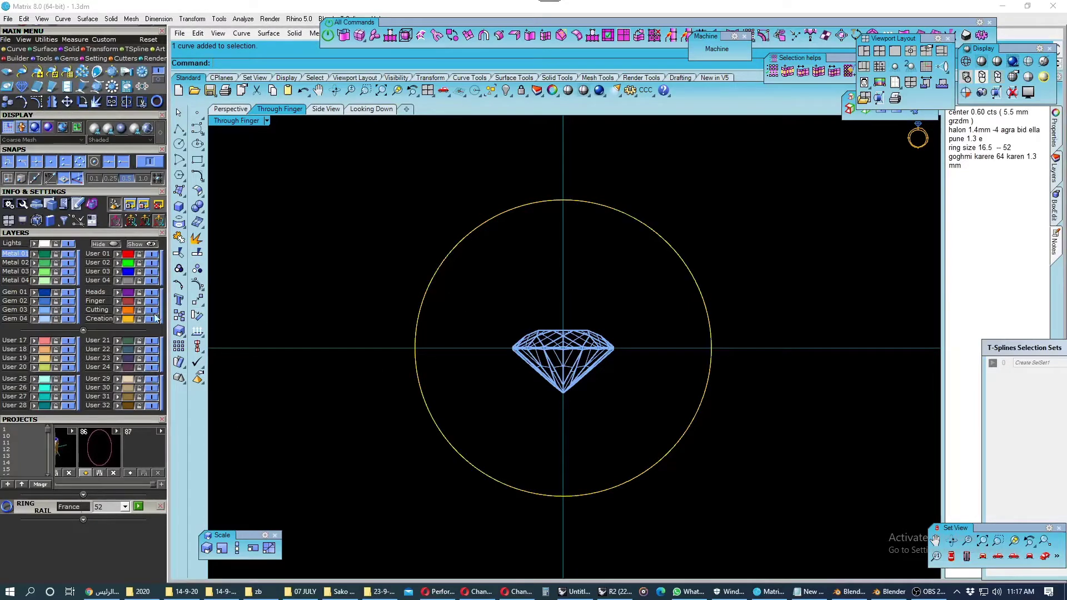
left_click(139, 506)
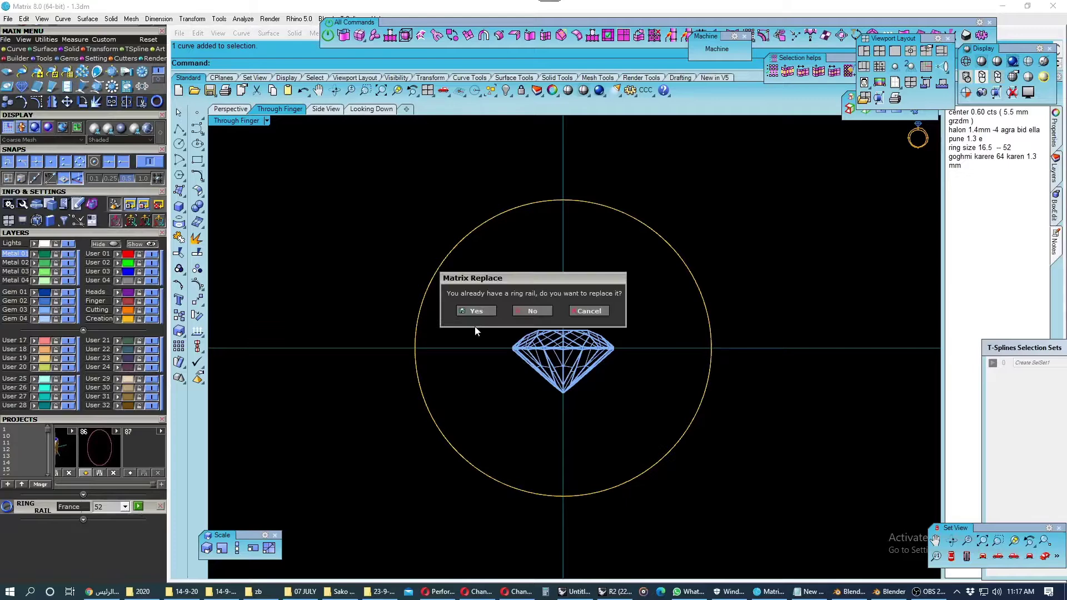
left_click(525, 313)
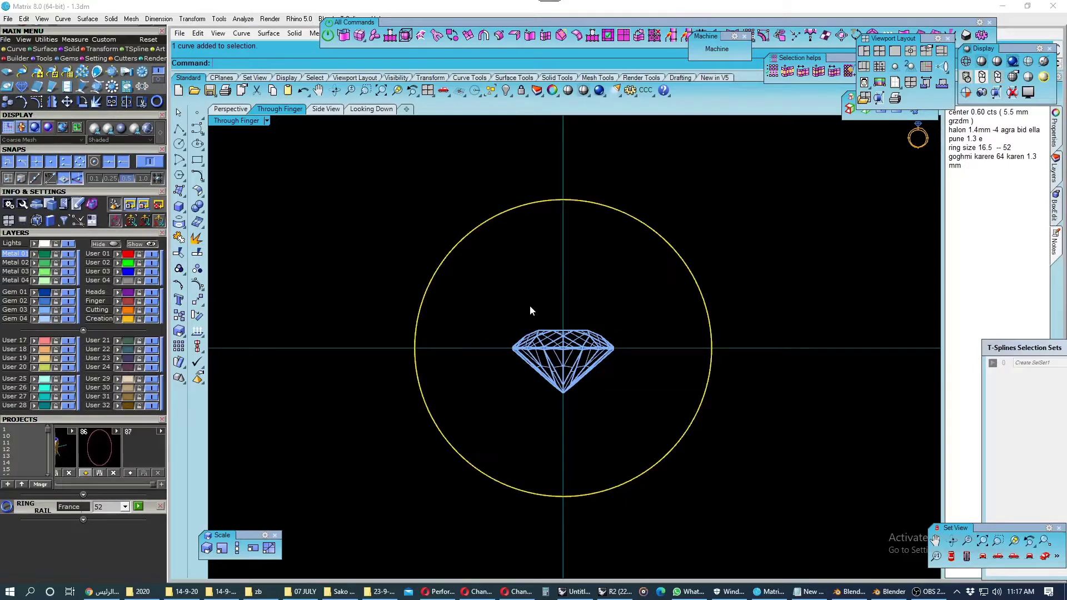
key("Delete")
Check the new ring circle and bring up the reference image folder.
left_click(532, 217)
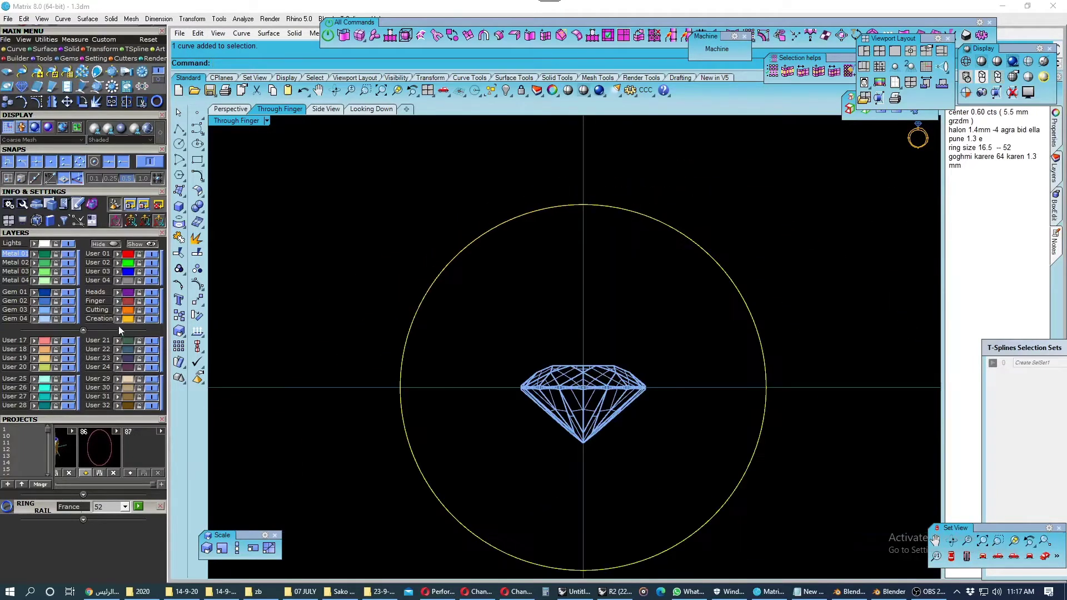
key("Escape")
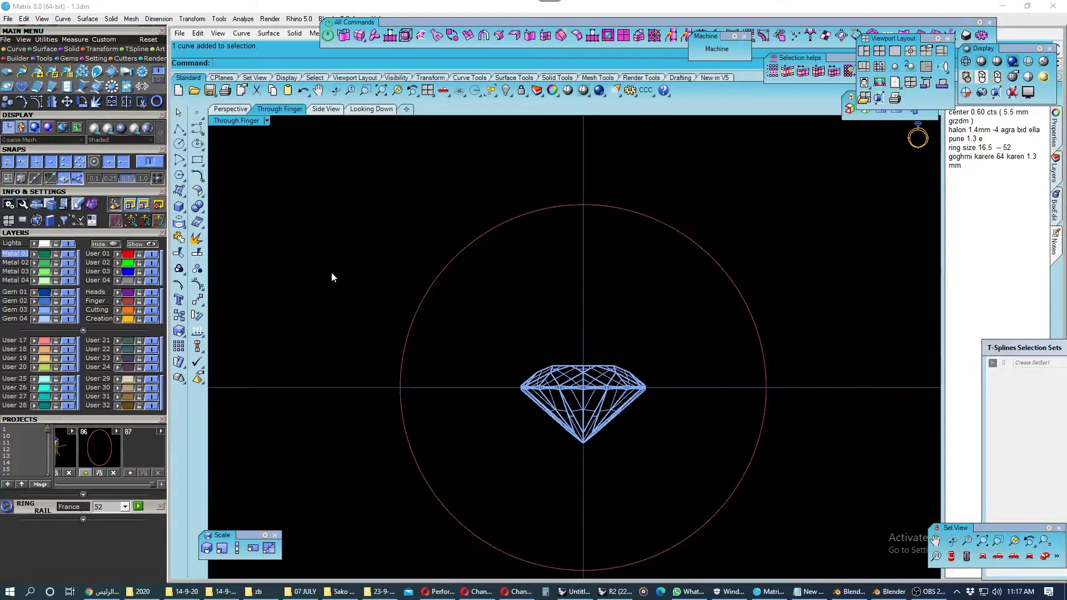
scroll(458, 314, "down", 2)
scroll(459, 314, "down", 2)
scroll(539, 335, "up", 2)
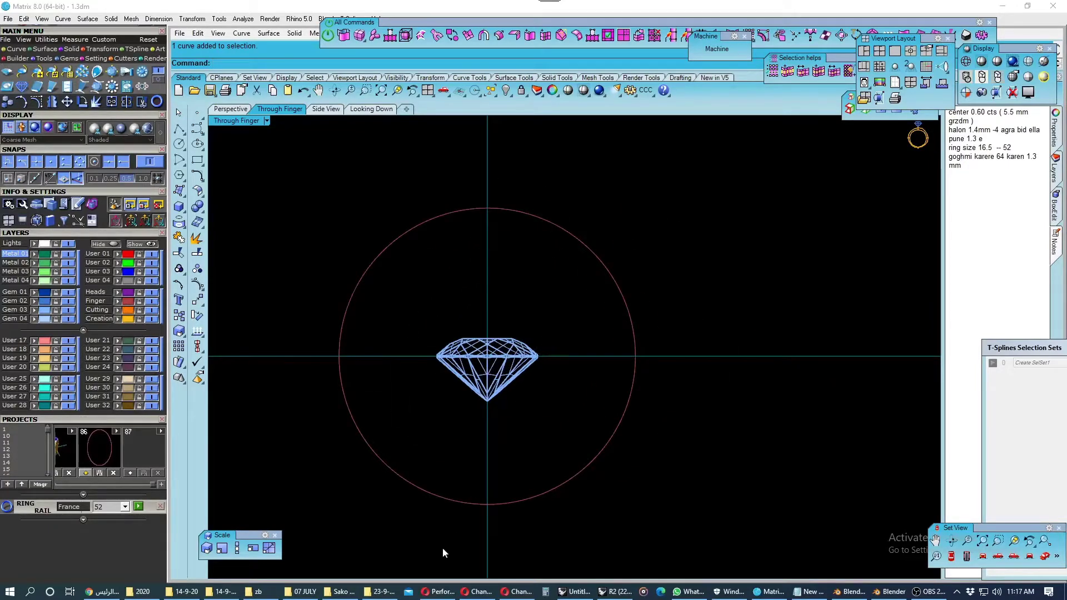
left_click(383, 591)
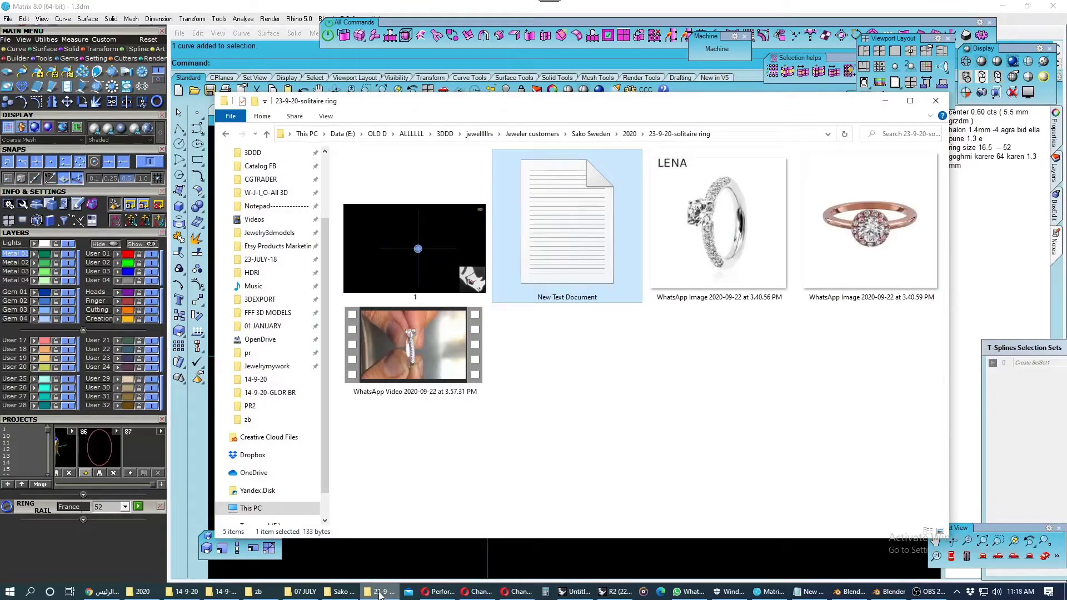
View the rose-gold halo ring photo, close it unsaved, and minimise the Explorer folder.
left_click(379, 592)
left_click(379, 594)
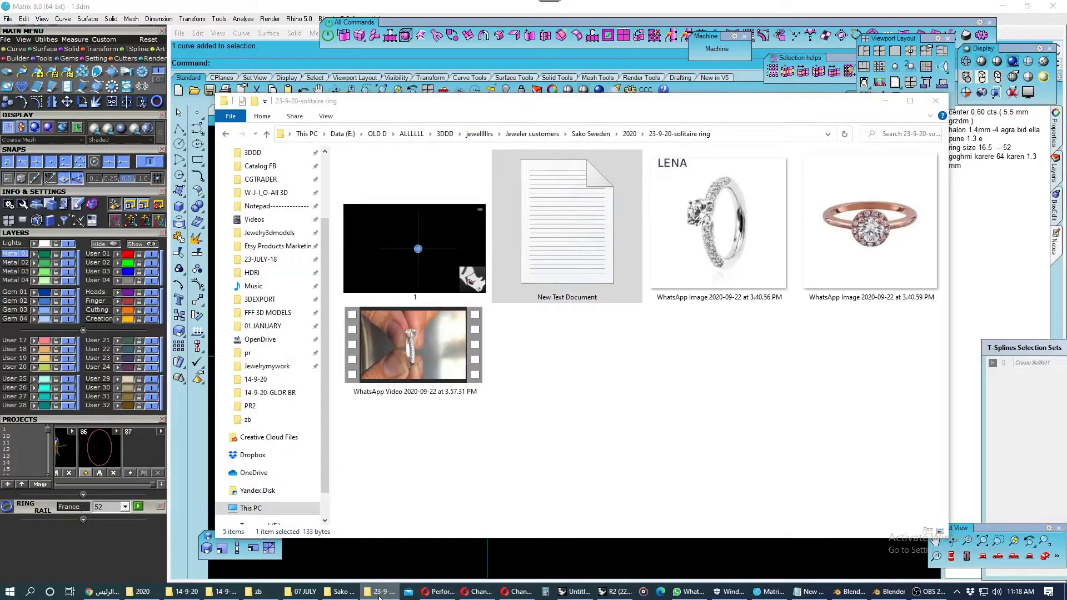
left_click(379, 593)
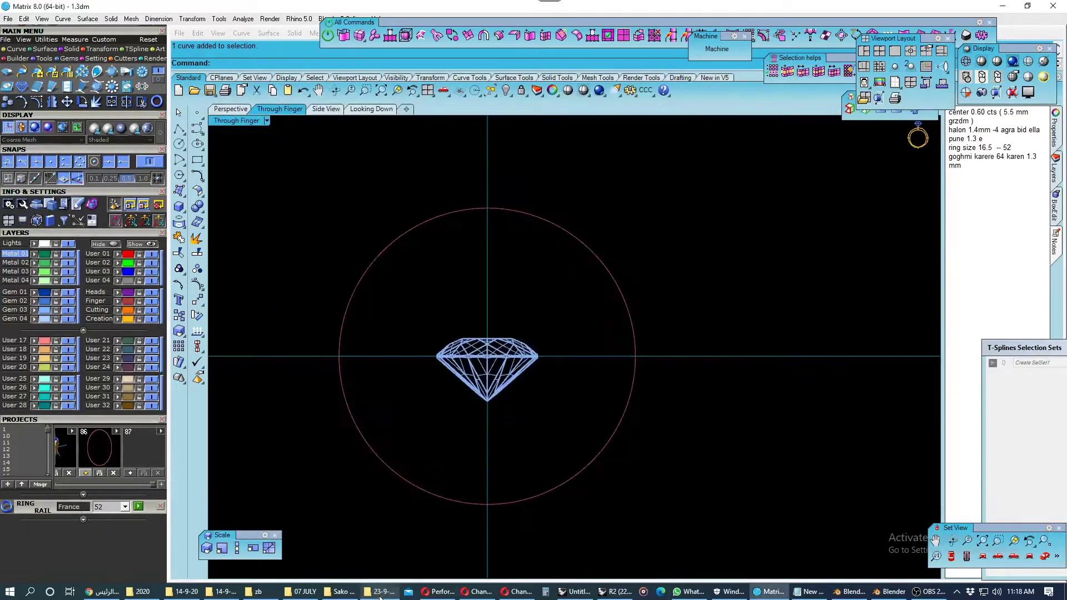
left_click(880, 270)
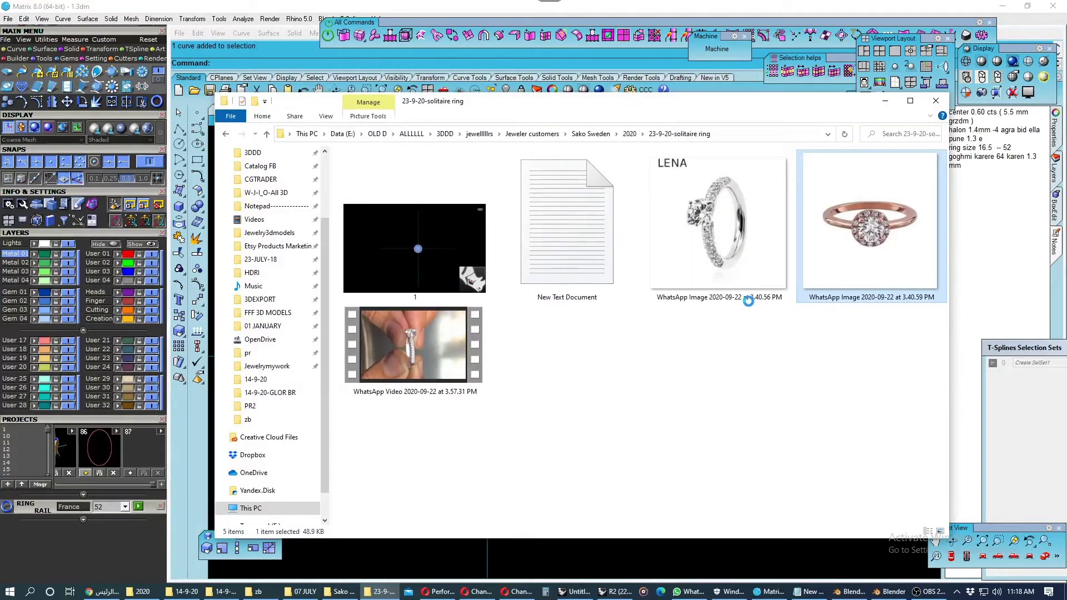
key("Return")
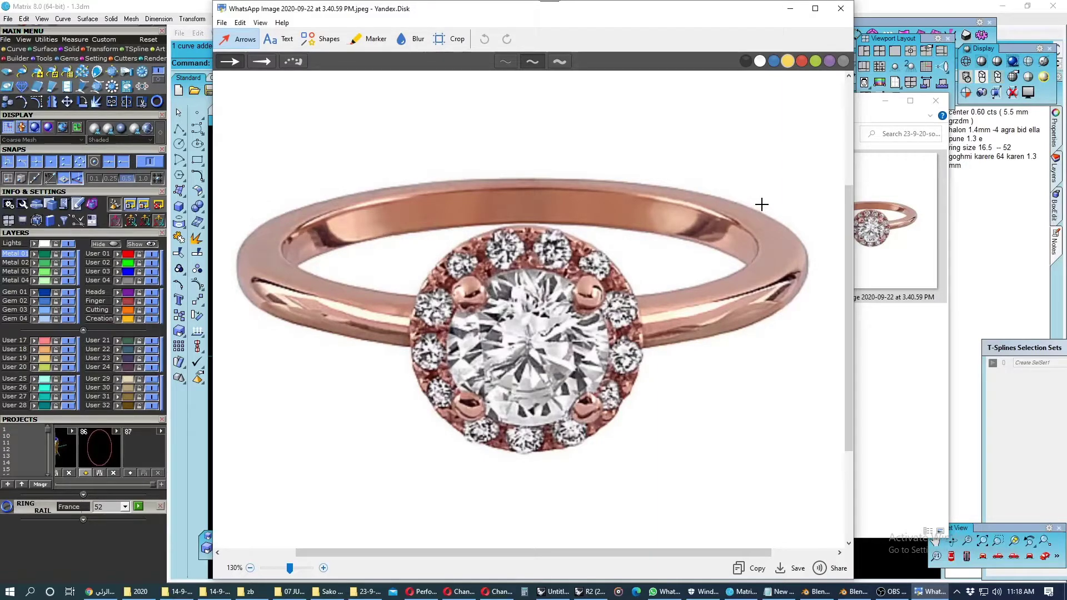
left_click(841, 9)
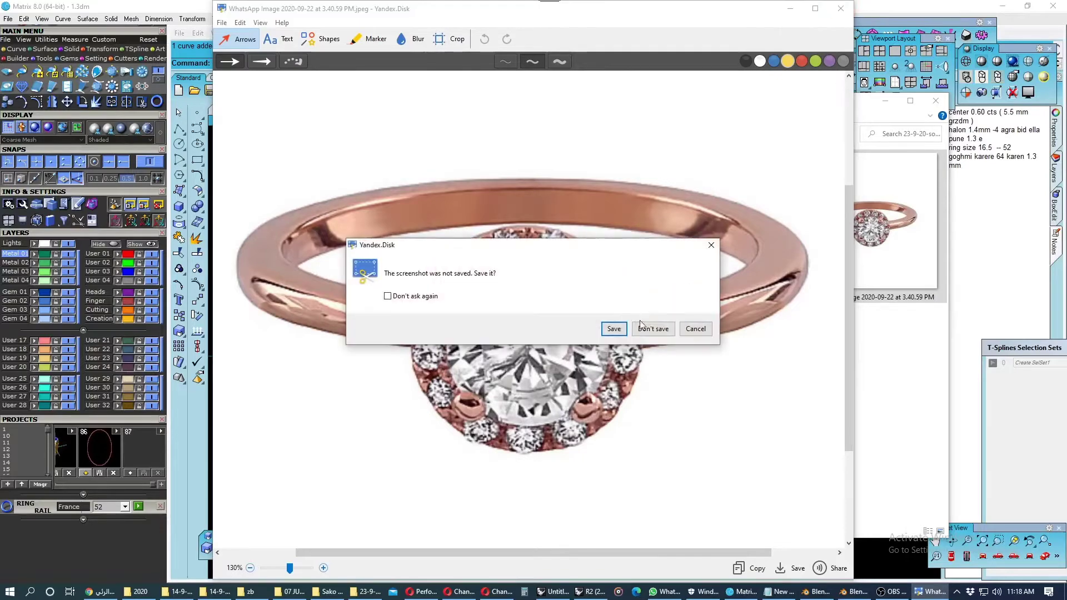
left_click(653, 327)
left_click(885, 100)
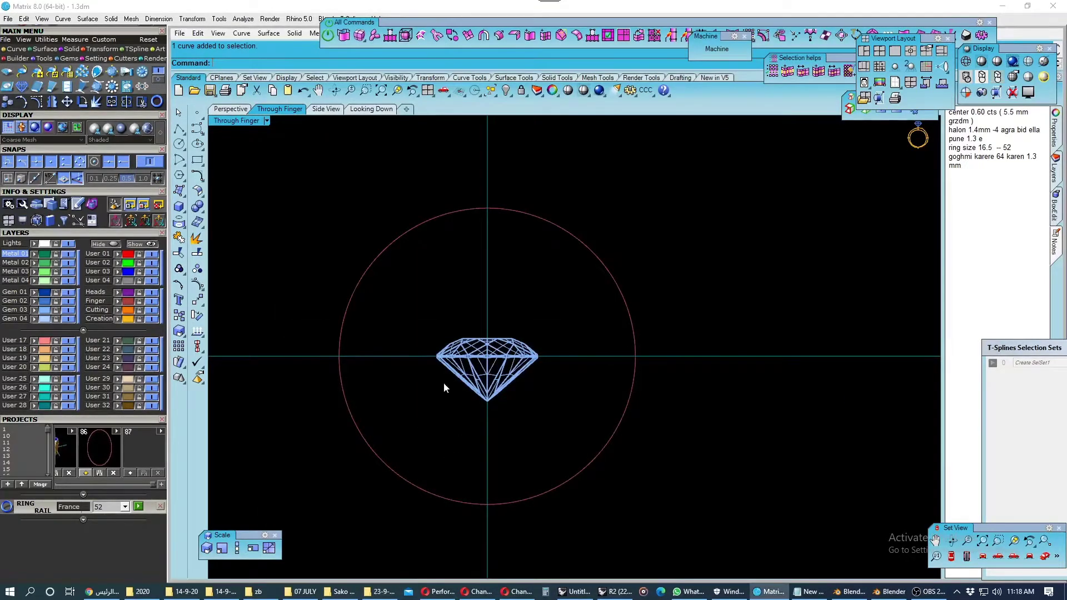
Place a helper point at the circle's top quadrant and move it up 6.5 mm.
scroll(464, 336, "down", 2)
left_click_drag(467, 334, 624, 433)
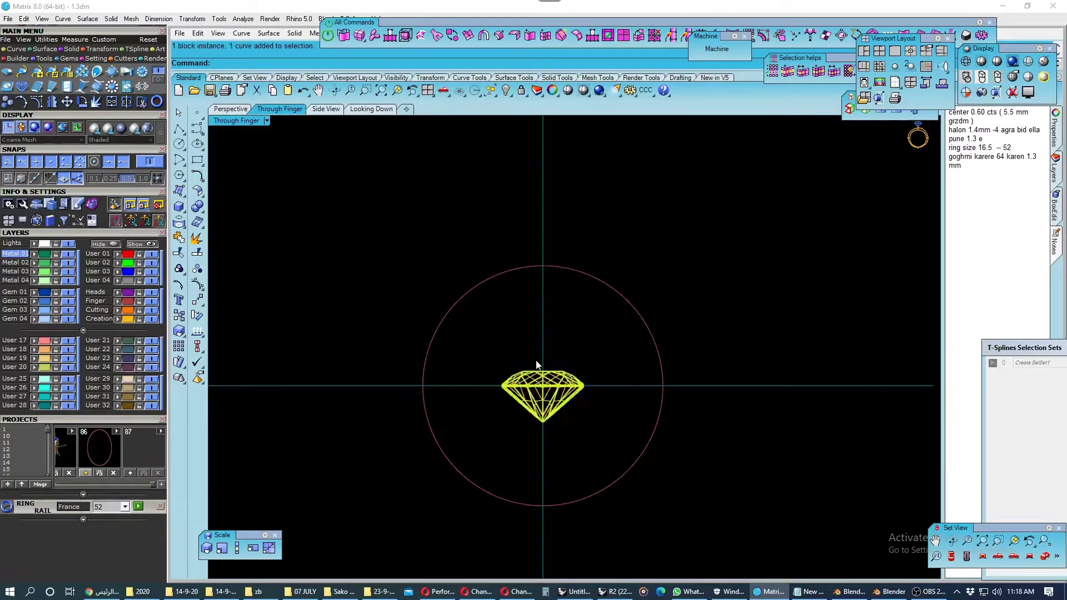
scroll(506, 330, "up", 1)
left_click(505, 331)
left_click(197, 113)
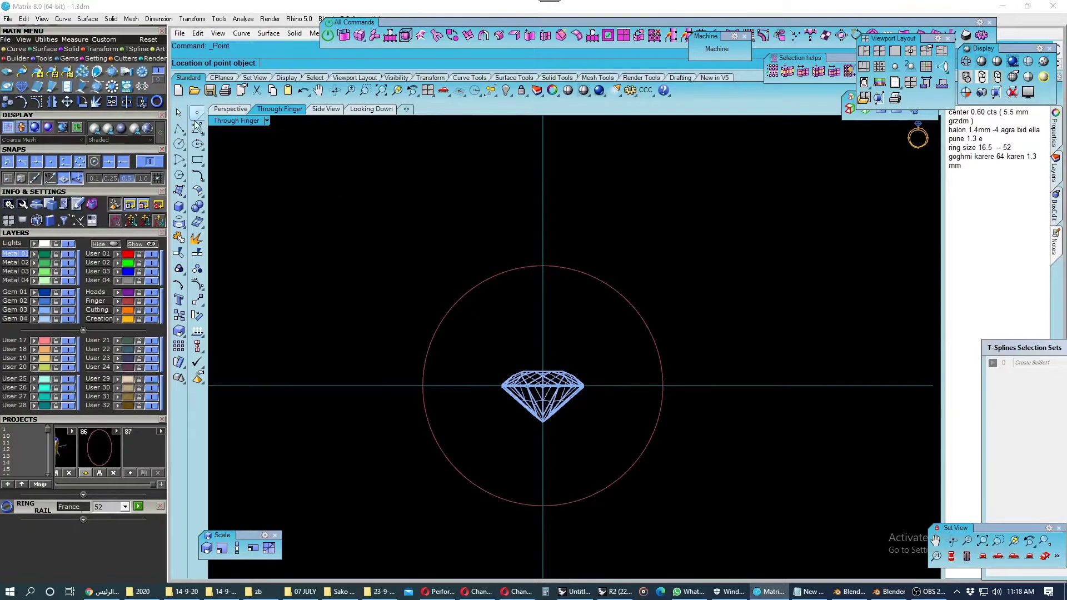
left_click(542, 266)
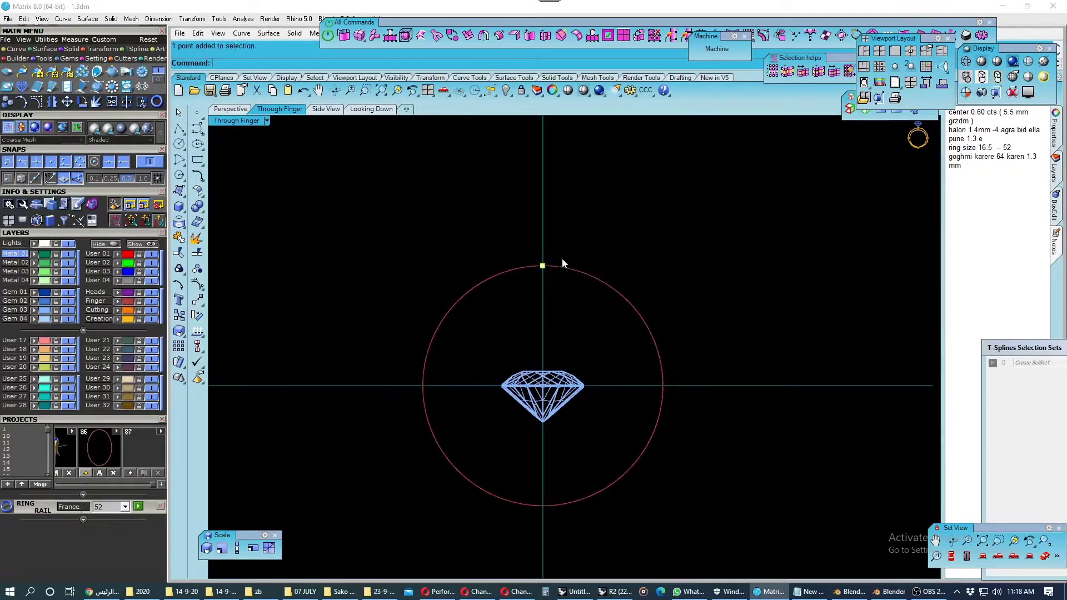
left_click(197, 300)
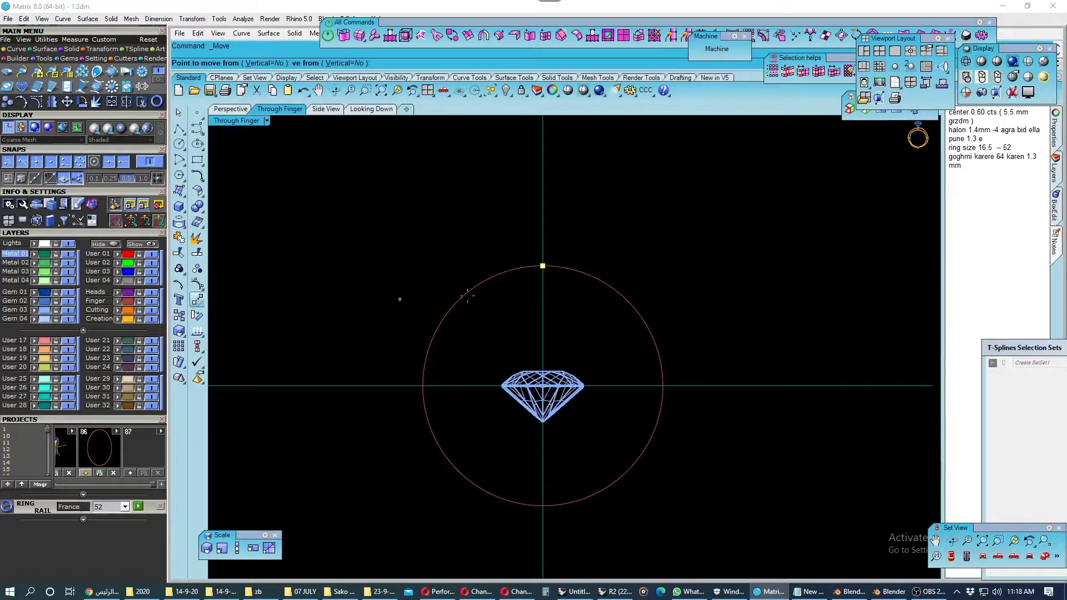
left_click(551, 266)
type("6")
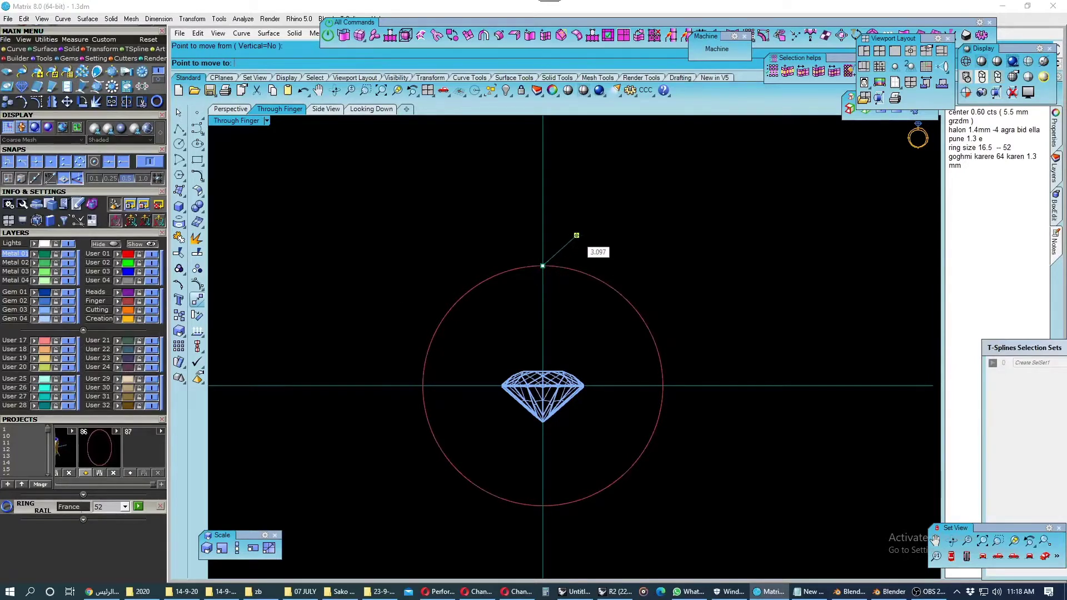
key("Return")
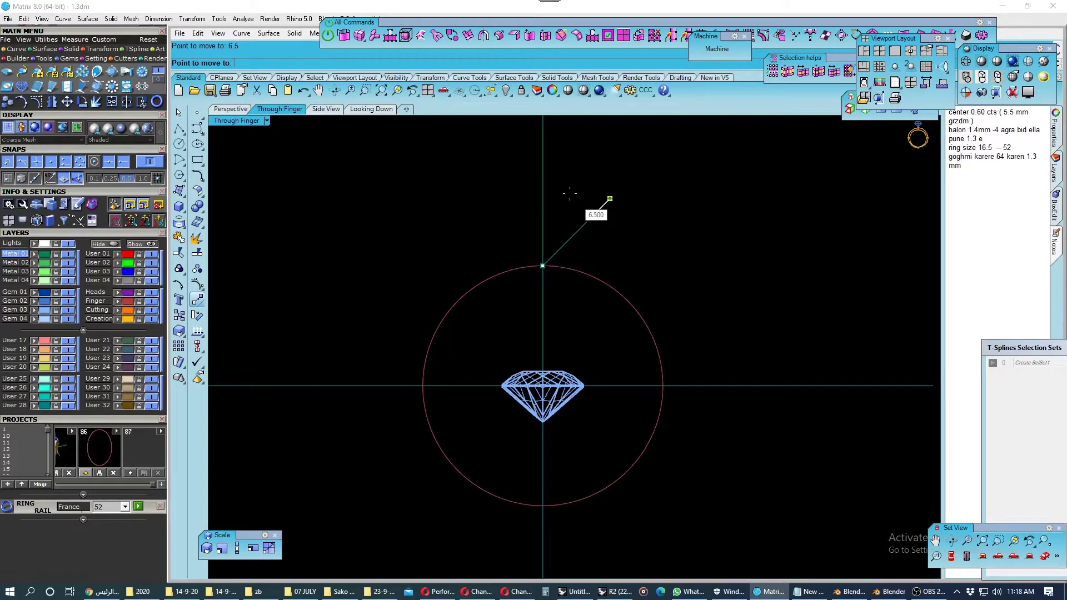
left_click(574, 198)
Move the diamond from its top point onto the raised helper point.
left_click(557, 385)
scroll(561, 355, "up", 2)
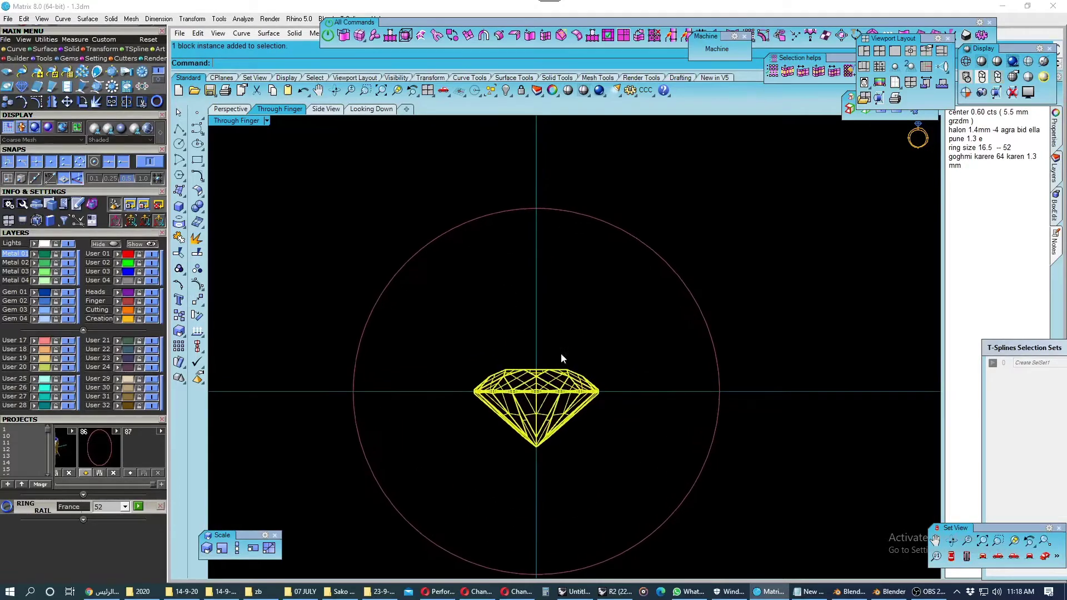
left_click(198, 303)
scroll(517, 356, "up", 1)
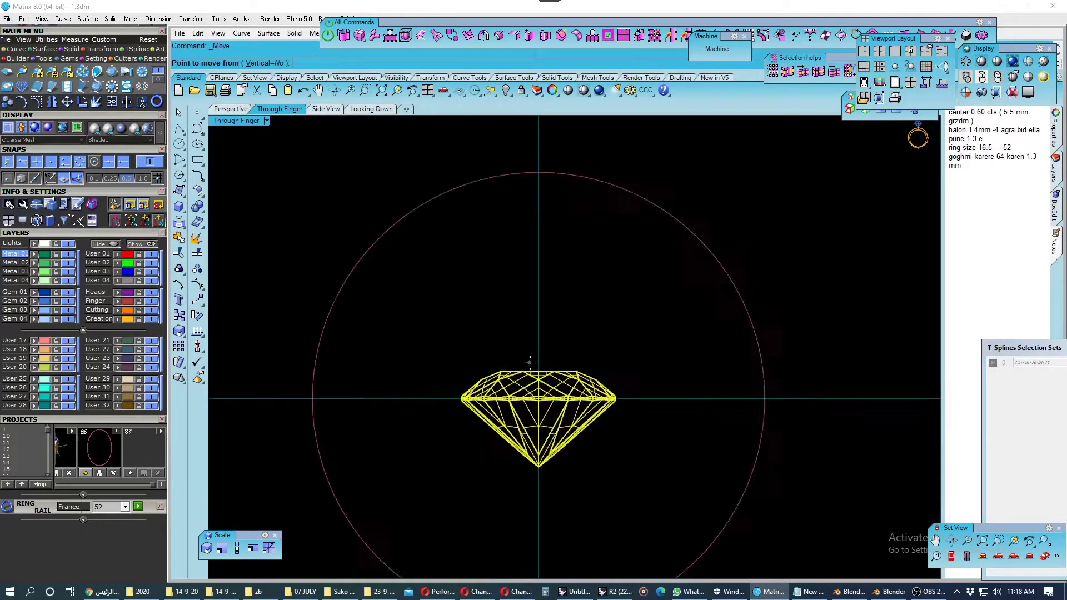
scroll(537, 371, "up", 2)
scroll(537, 371, "up", 2)
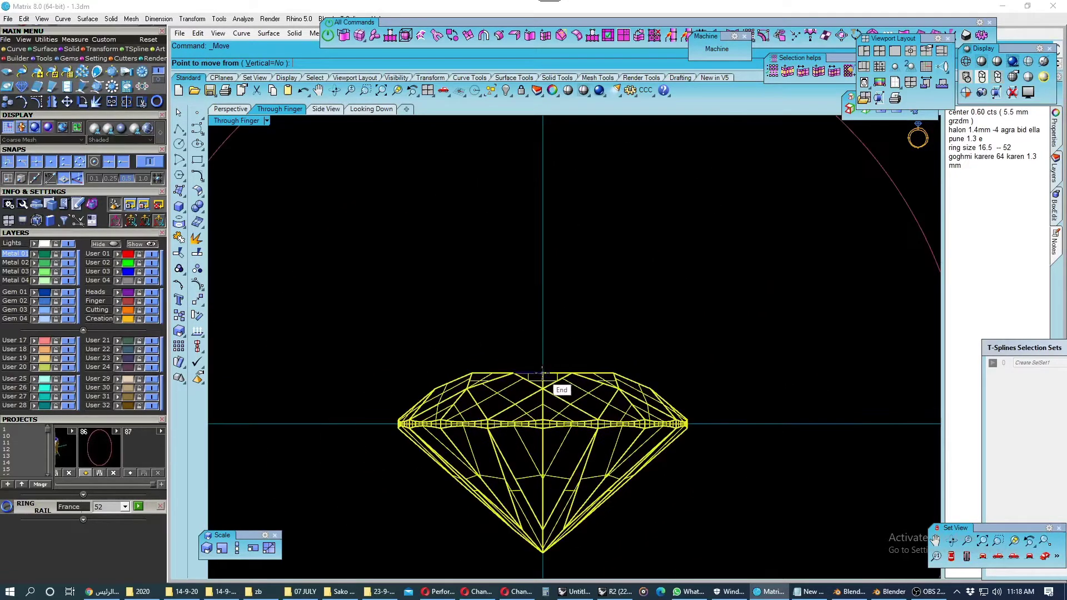
left_click(537, 371)
scroll(533, 389, "down", 1)
scroll(532, 400, "down", 3)
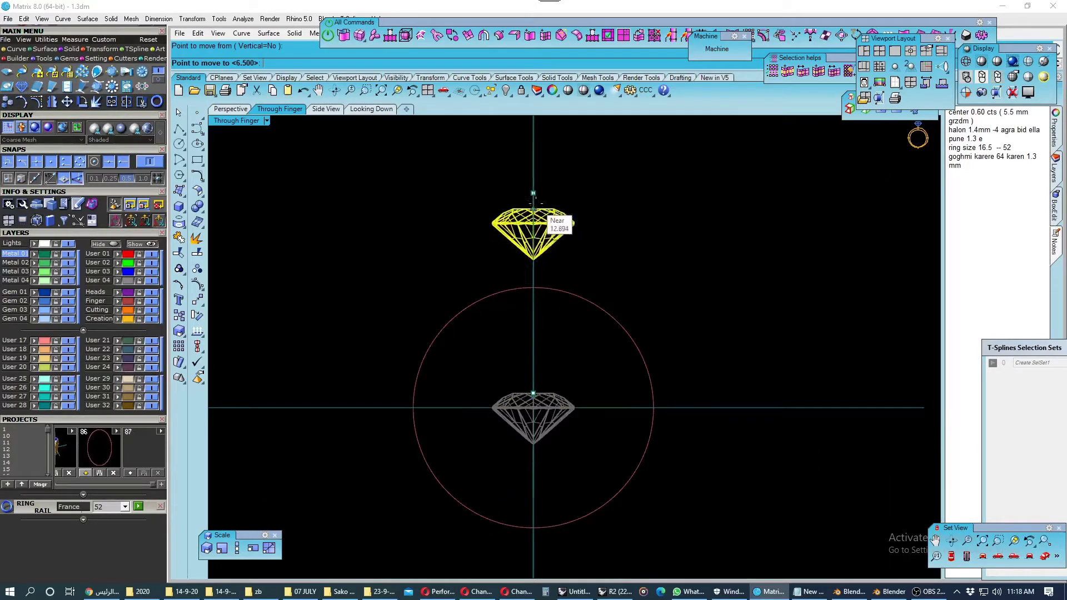
left_click(533, 193)
left_click(230, 109)
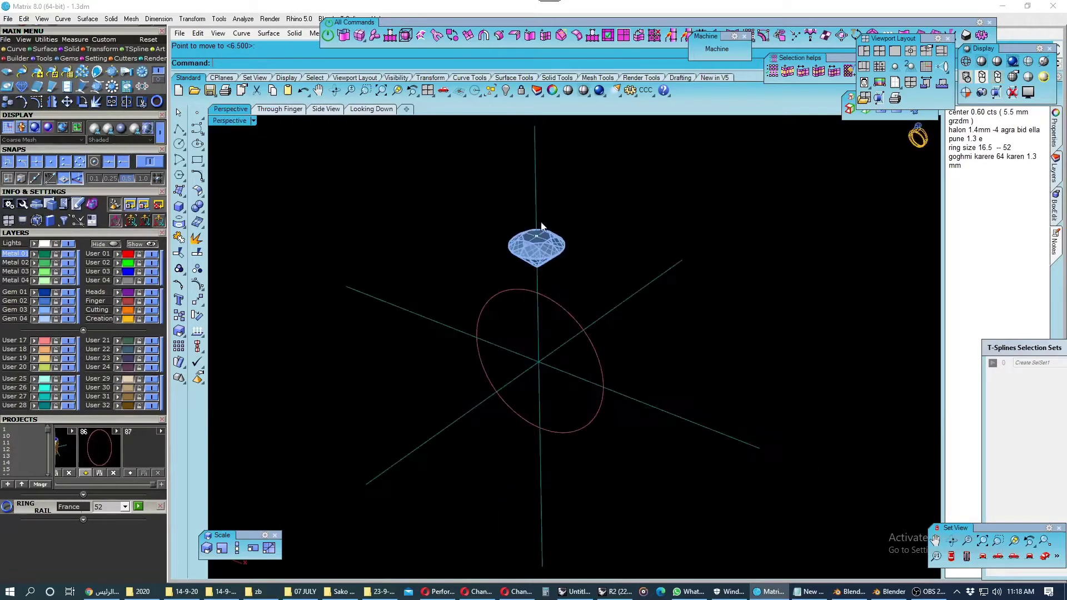
left_click(553, 281)
Show the diamond's properties and the layers list, and orbit the perspective view.
left_click(1061, 214)
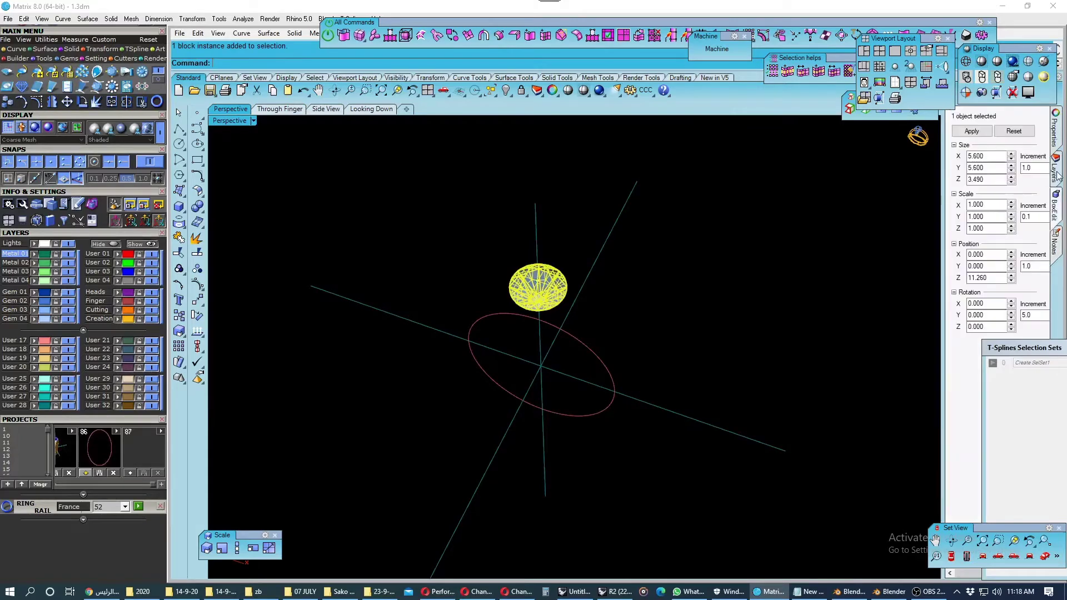
left_click(1057, 175)
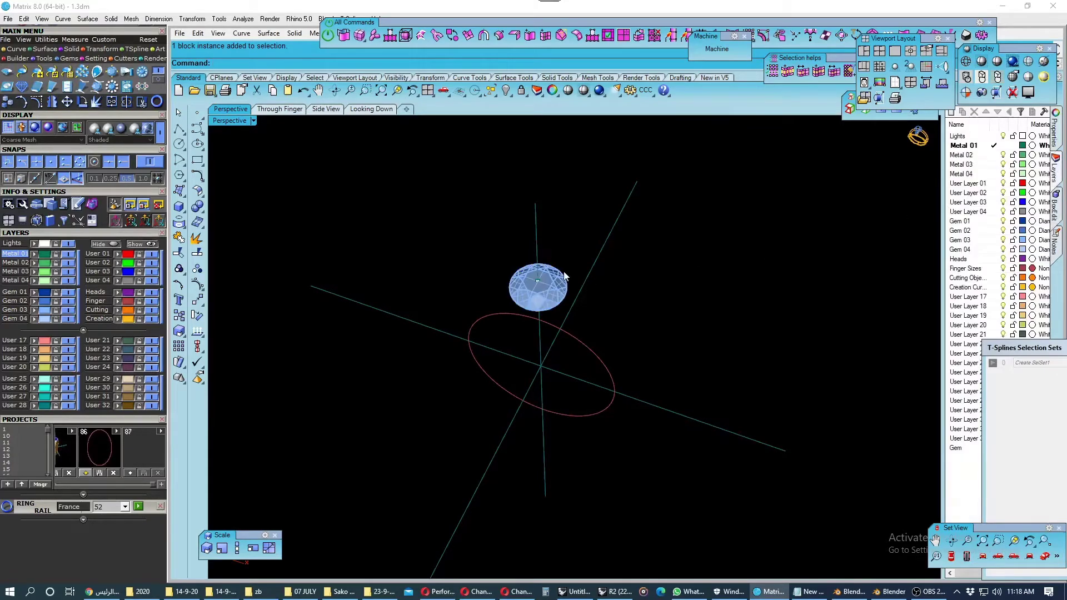
right_click_drag(565, 276, 562, 278)
scroll(578, 317, "up", 3)
right_click_drag(578, 317, 593, 272)
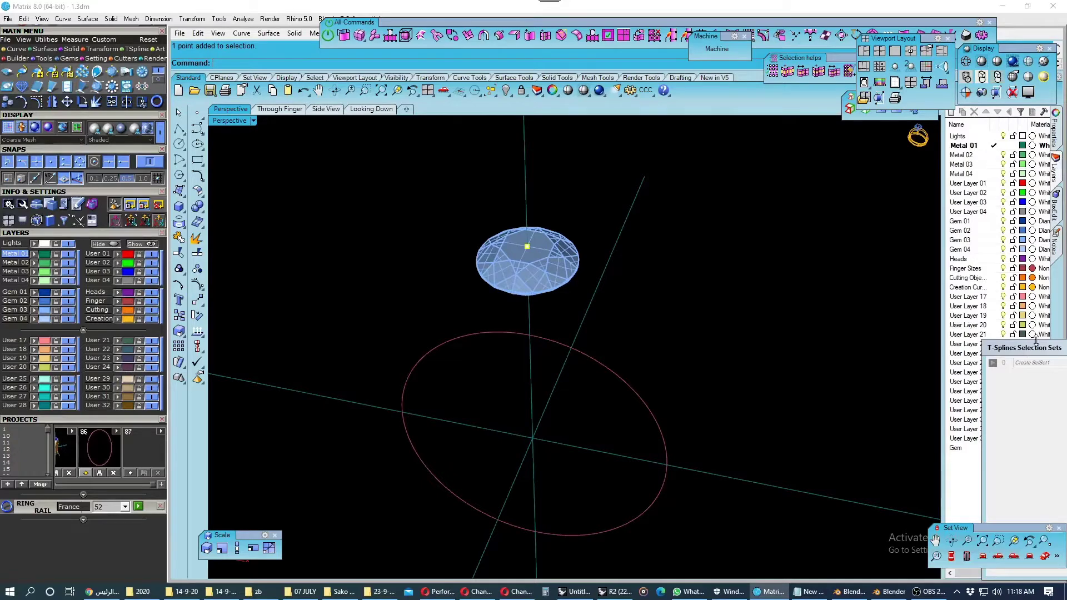
Create a layer named pp, move the helper point onto it, lock it, and save.
left_click_drag(1035, 341, 875, 528)
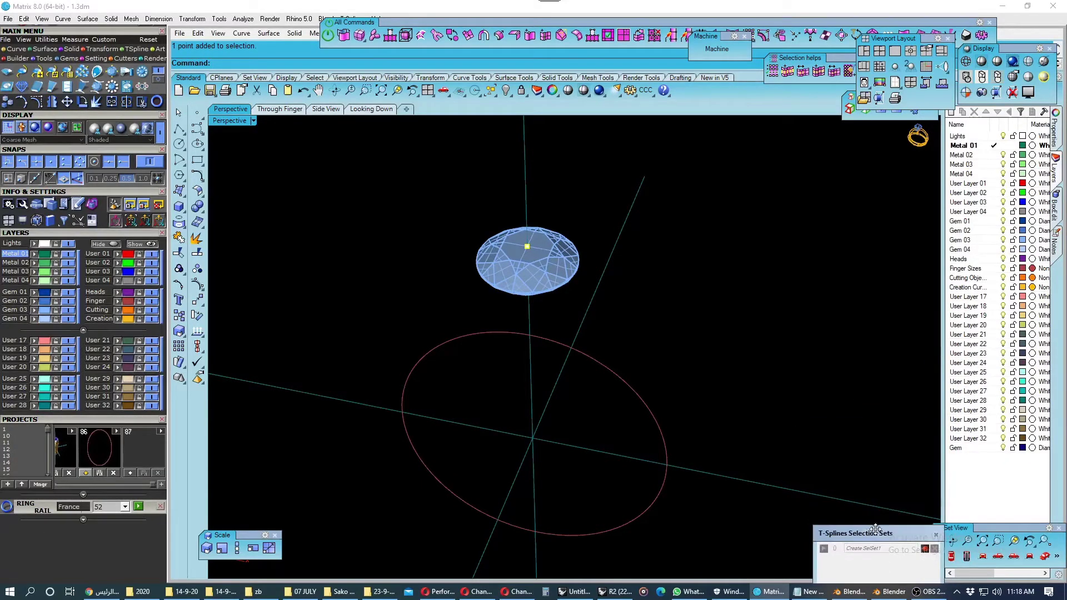
right_click(997, 470)
left_click(1010, 476)
type("ppl")
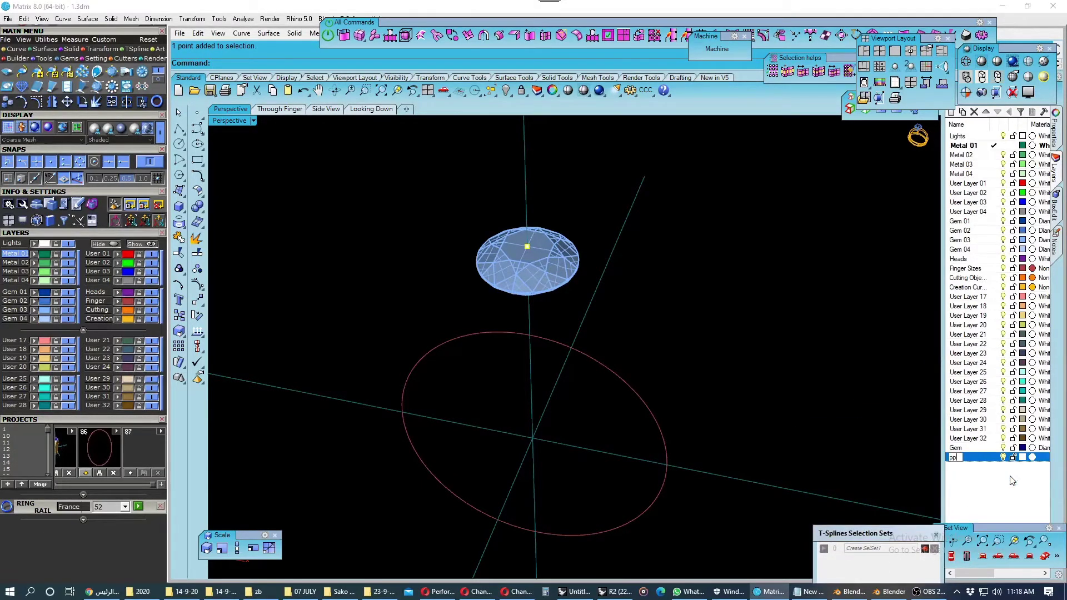
key("BackSpace")
key("Return")
right_click(1014, 459)
left_click(995, 406)
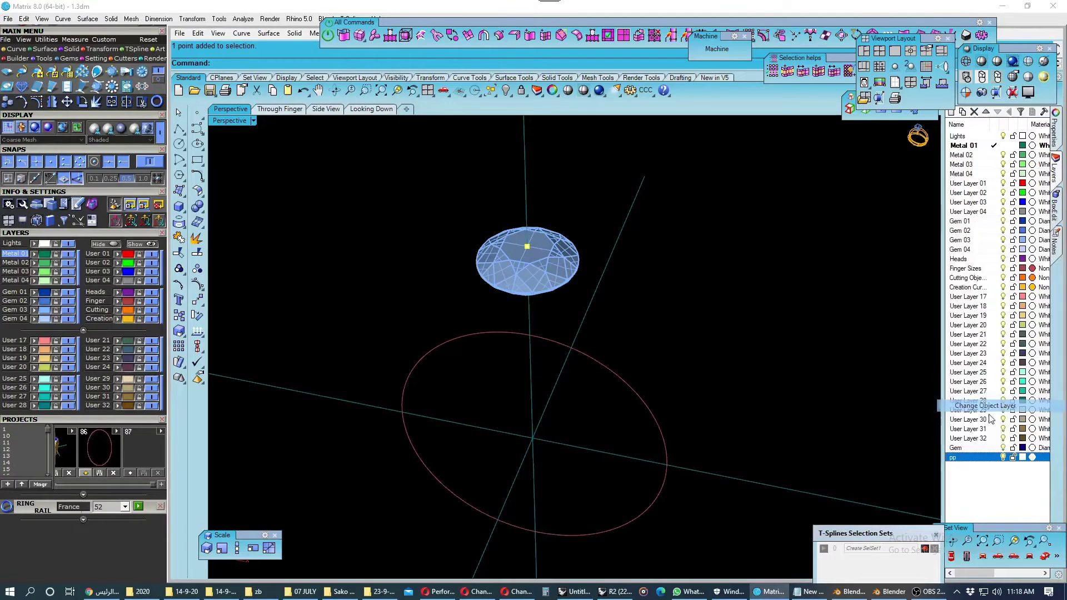
left_click(1013, 458)
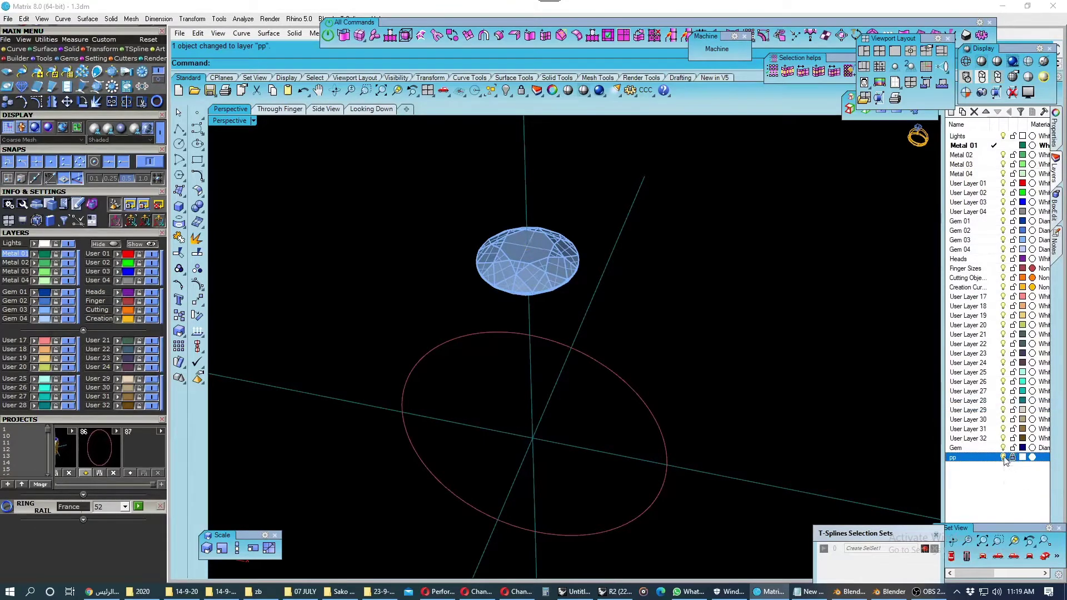
mouse_move(574, 377)
right_mouse_down()
mouse_move(612, 300)
mouse_move(588, 309)
right_mouse_up()
key("ctrl+s")
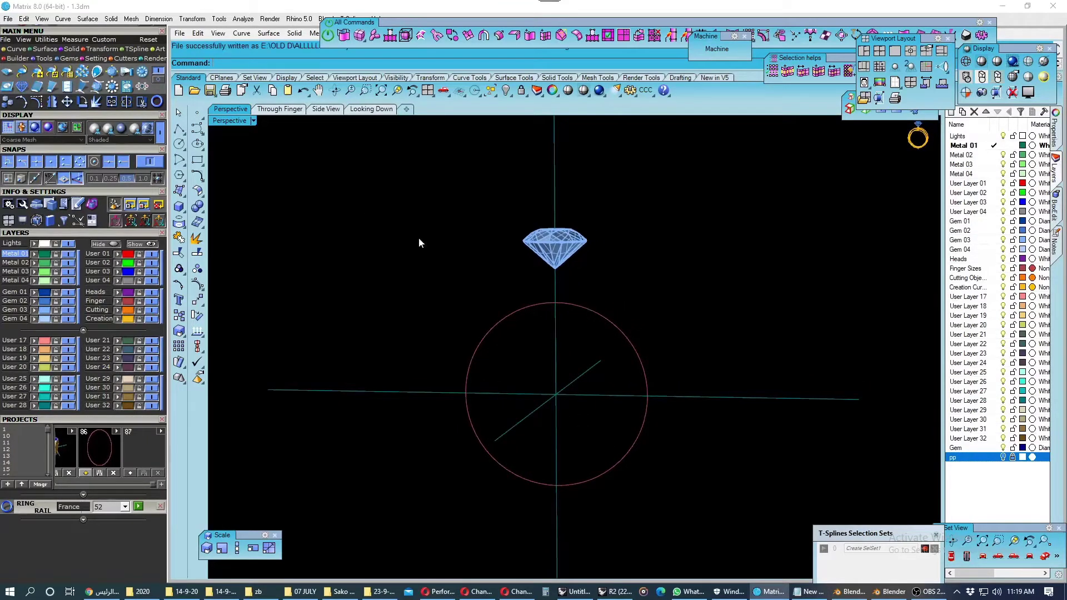
Offset the ring-size circle 2.2 mm outward in the Through Finger view.
left_click(279, 109)
left_click(561, 293)
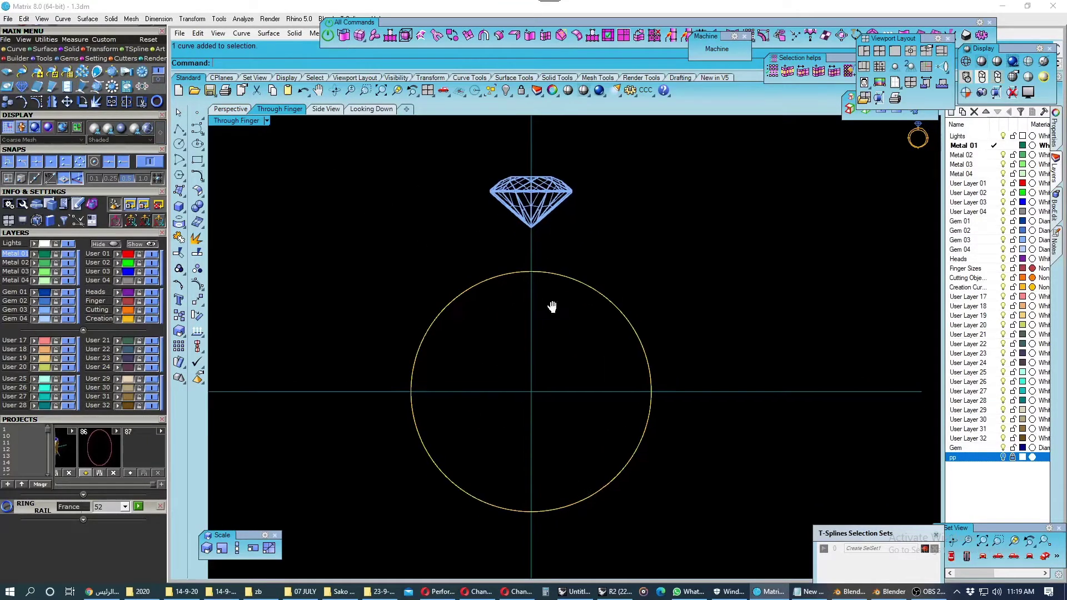
left_click(198, 176)
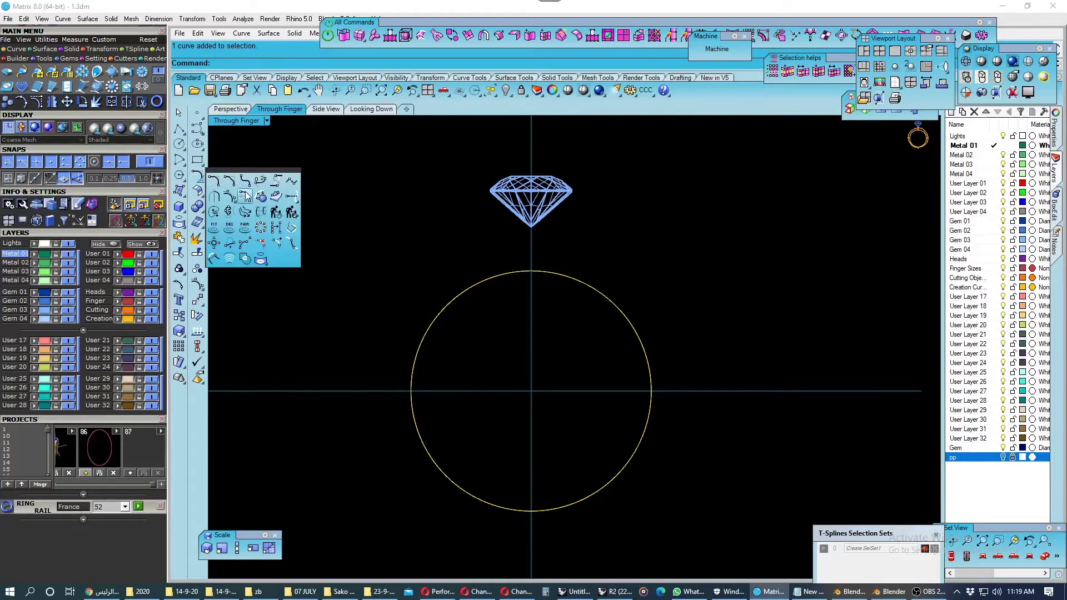
left_click(216, 179)
type("2.2")
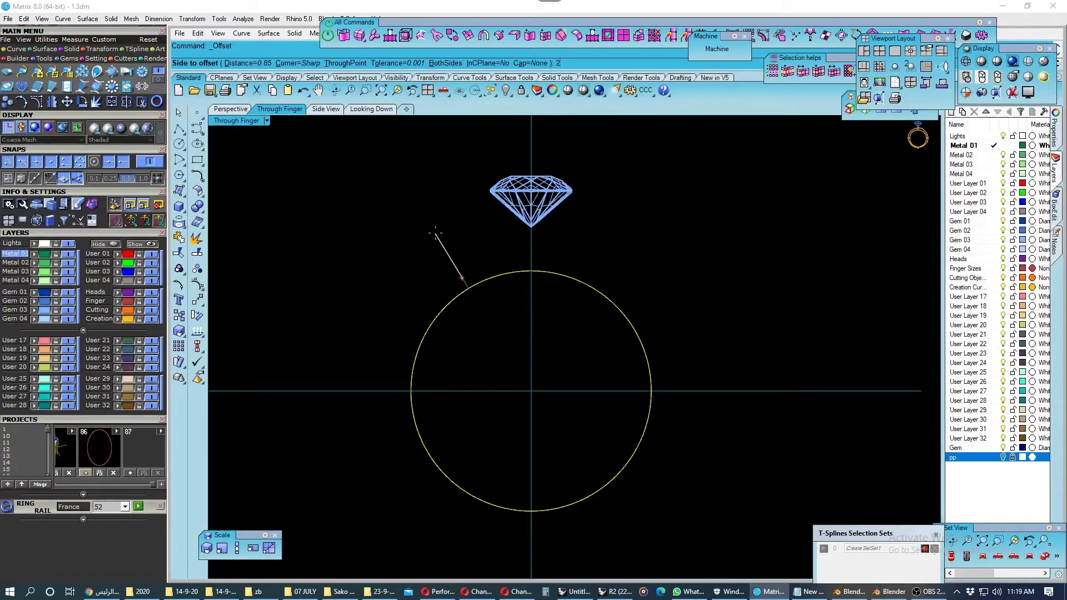
key("Return")
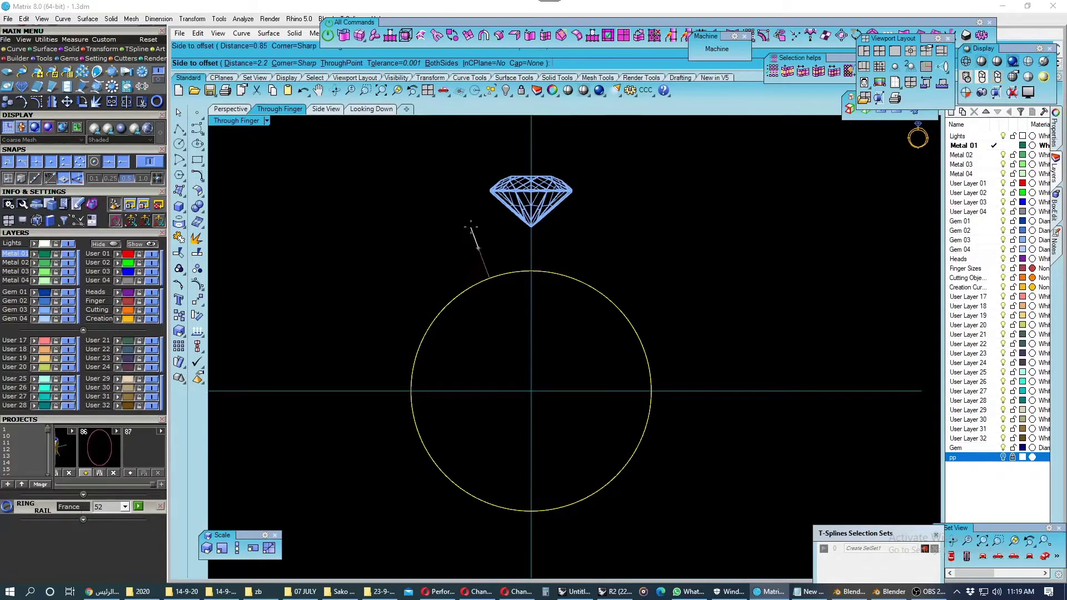
left_click(470, 227)
Verify the 2.2 mm gap between circles with an aligned dimension, then select both circles.
scroll(519, 283, "down", 2)
scroll(526, 279, "up", 2)
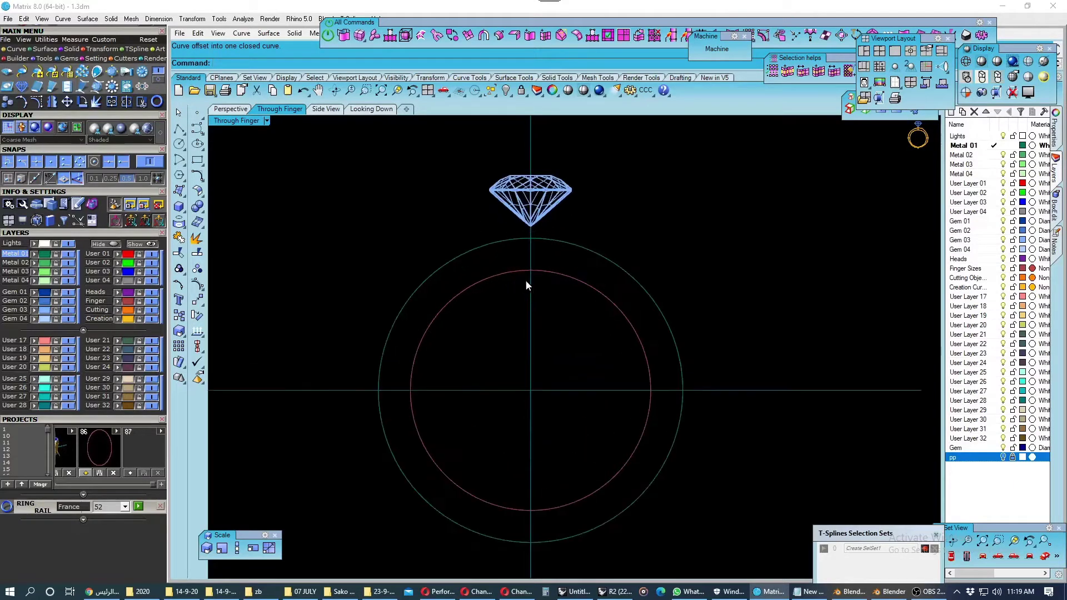
scroll(527, 266, "up", 1)
scroll(530, 262, "up", 1)
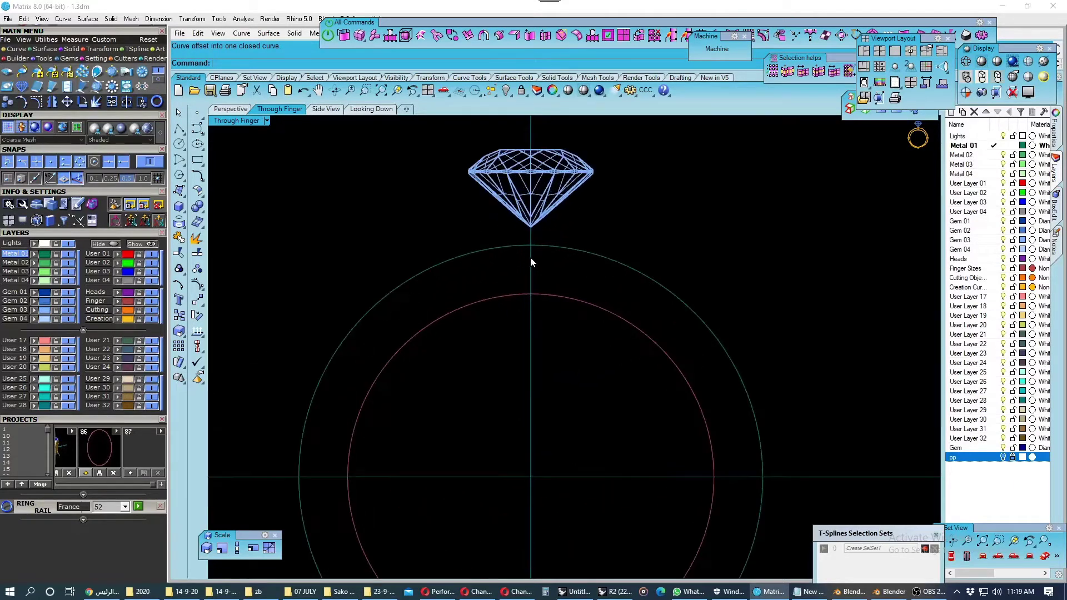
left_click(646, 90)
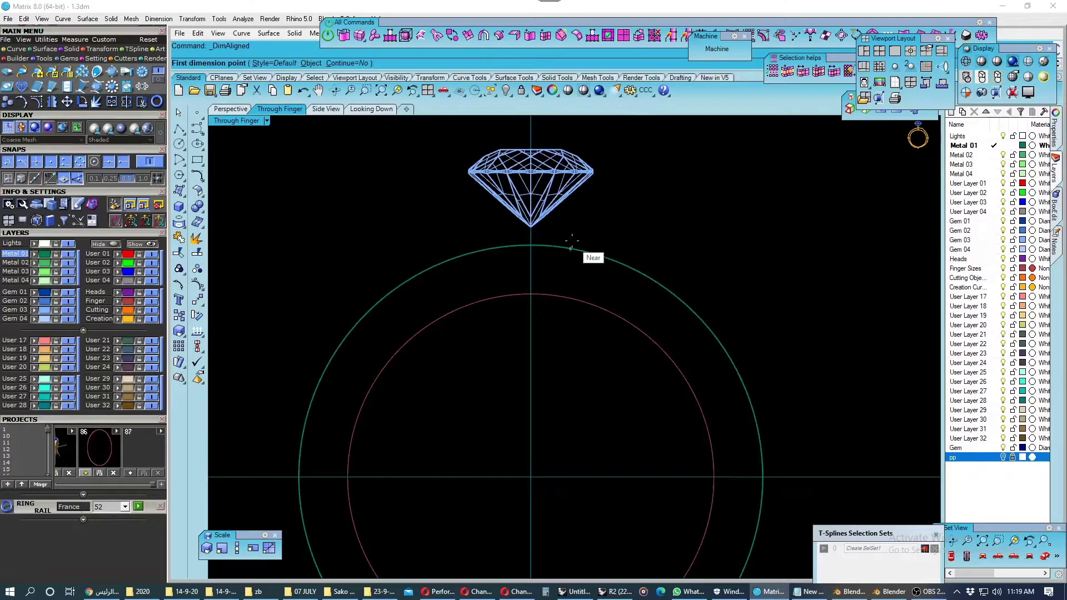
scroll(570, 244, "up", 1)
left_click(526, 300)
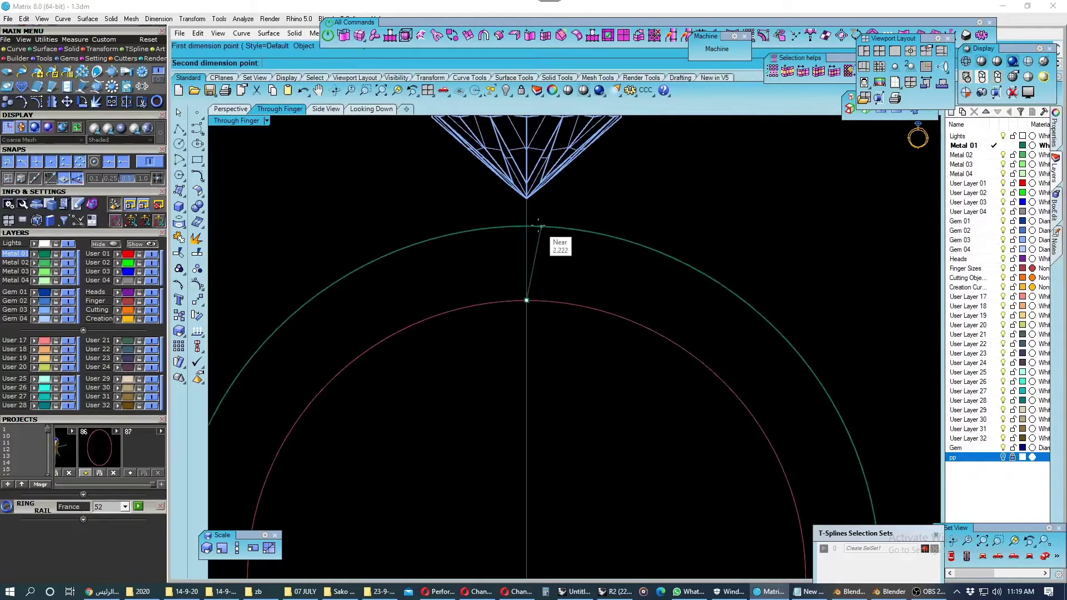
left_click(535, 225)
scroll(556, 245, "down", 2)
key("Escape")
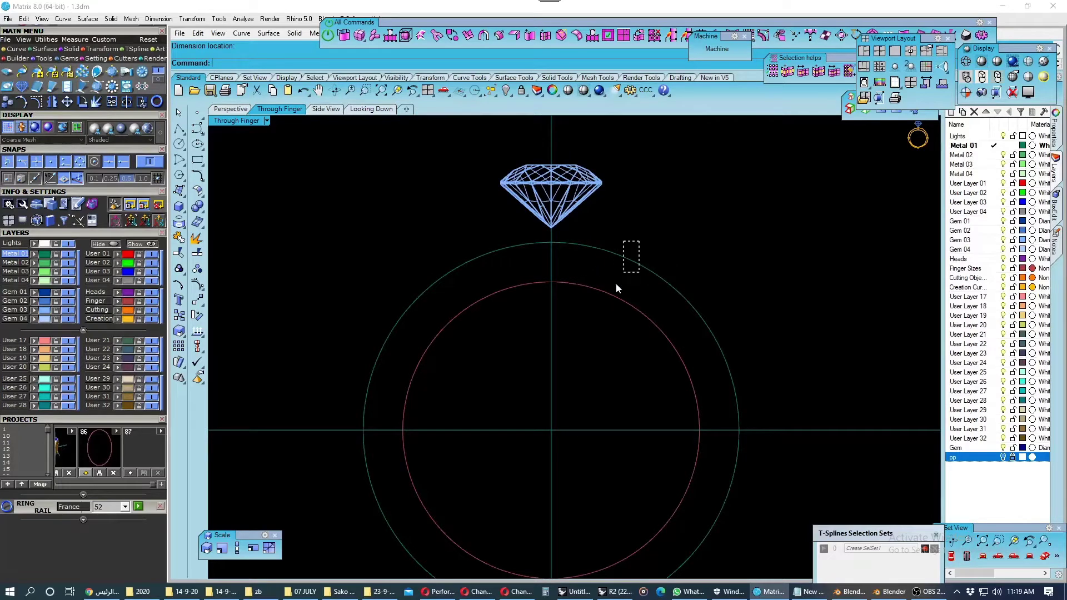
left_click_drag(616, 284, 599, 312)
Extrude both circles into a solid band, 1.6 mm to each side.
left_click(374, 110)
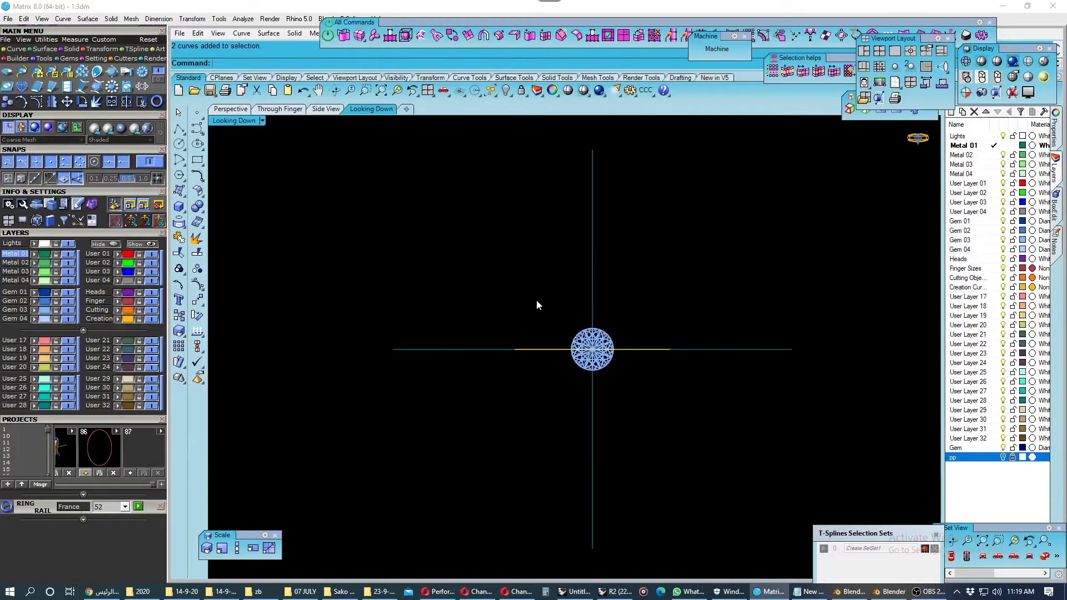
scroll(536, 299, "up", 3)
right_click_drag(590, 349, 571, 338)
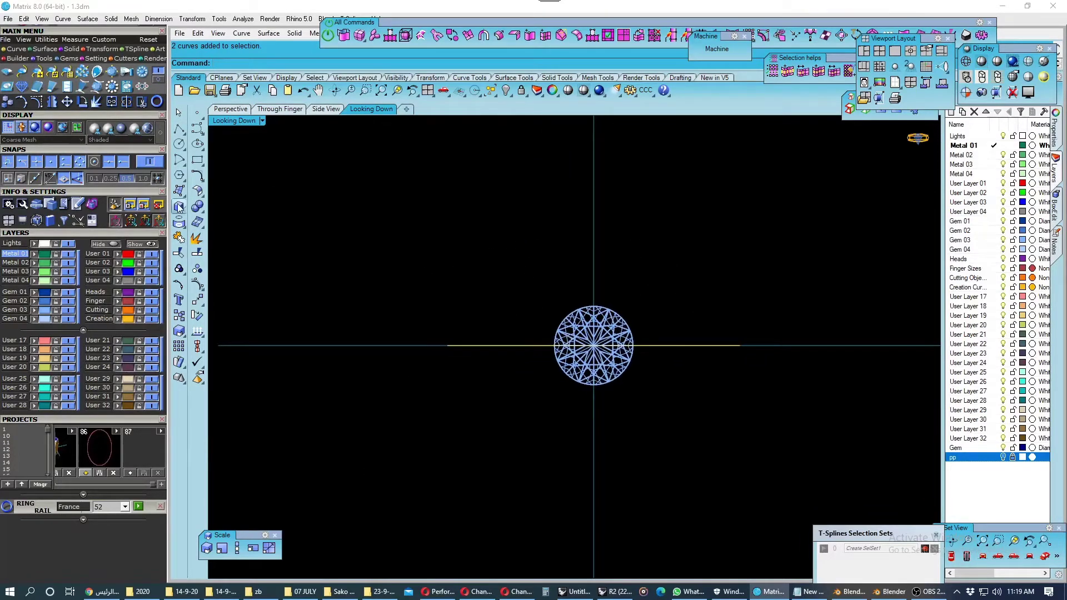
left_click(197, 206)
left_click(233, 248)
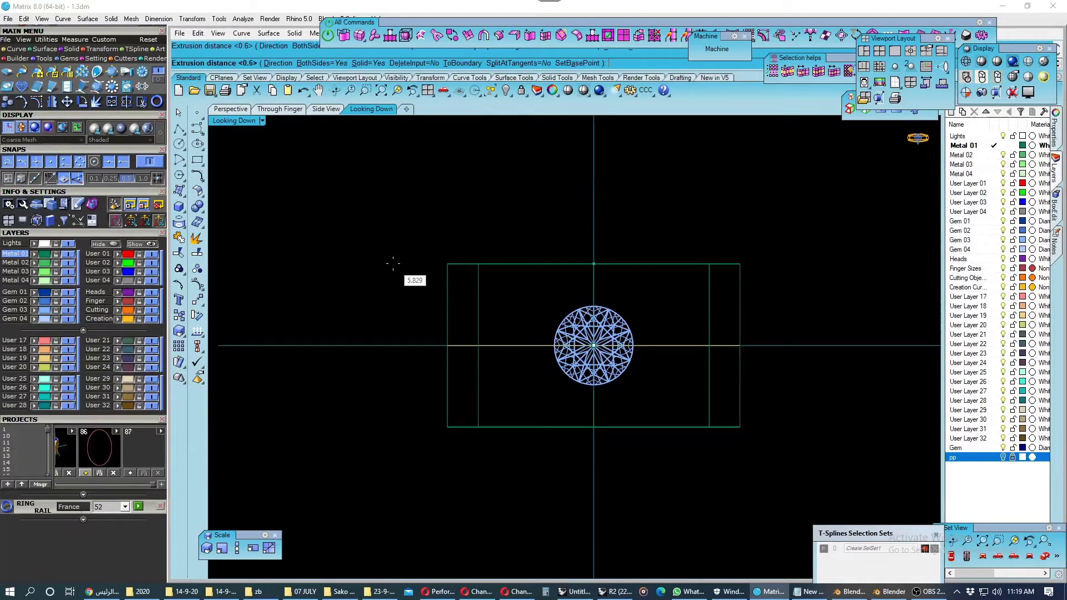
type("1.6")
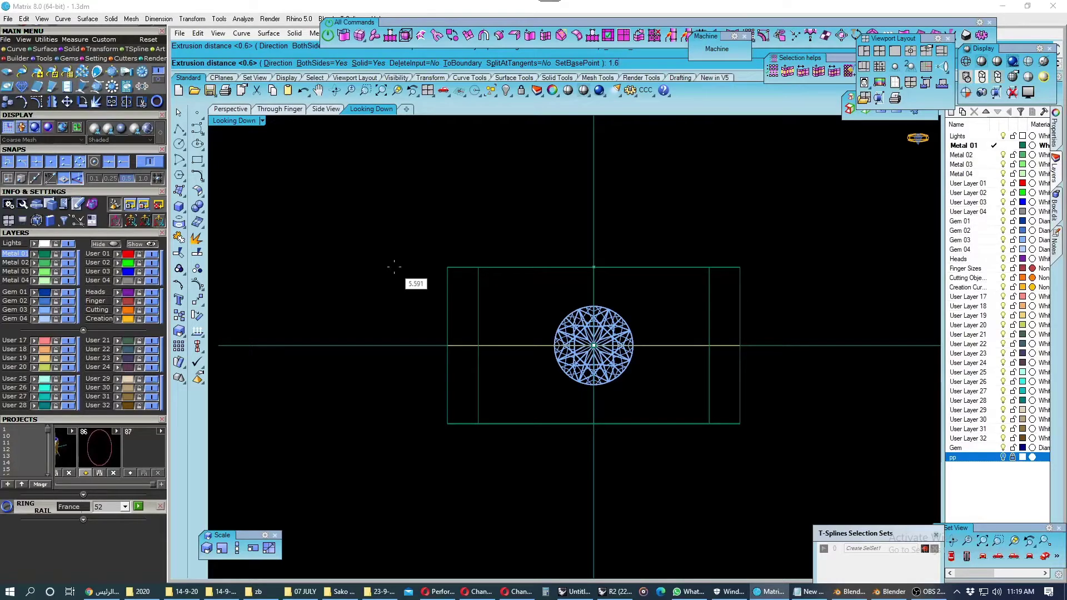
key("Return")
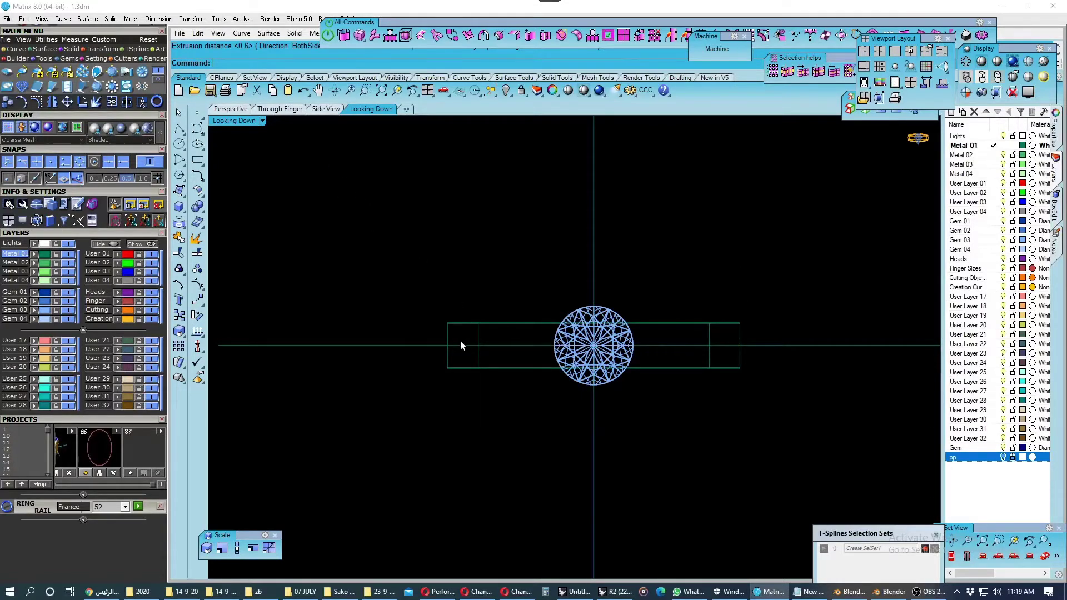
Confirm the band's 3.20 mm width with an aligned dimension and view it in perspective.
scroll(460, 340, "up", 5)
left_click(643, 91)
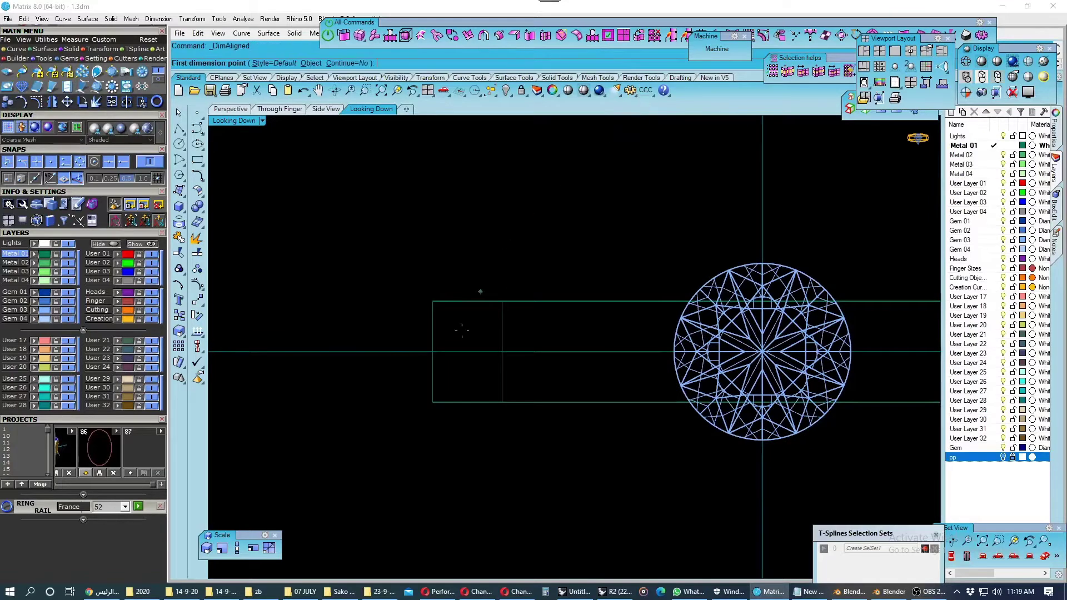
left_click(432, 401)
left_click(440, 302)
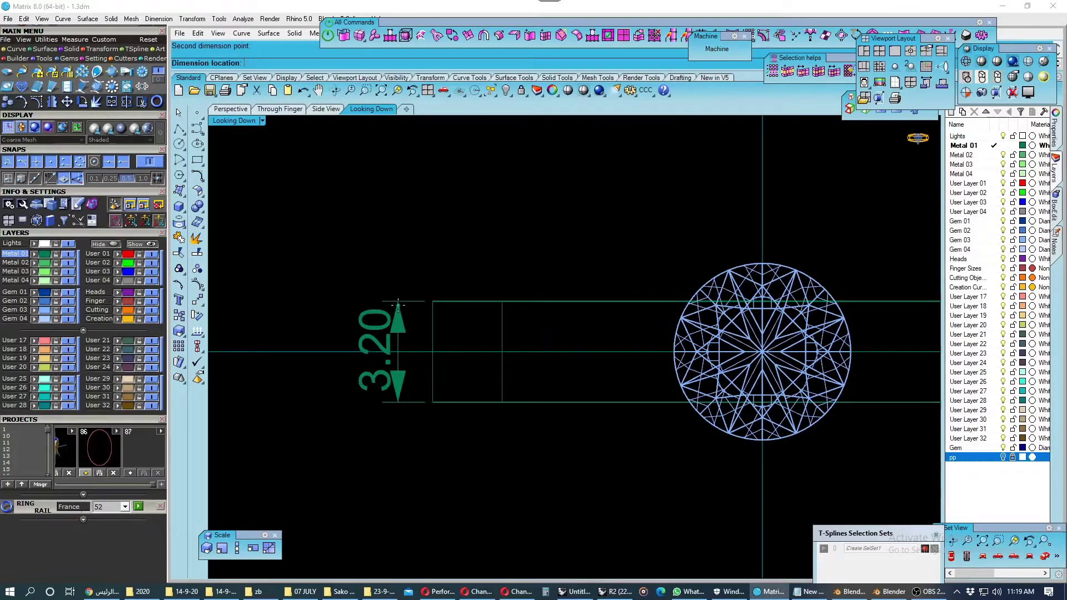
key("Escape")
scroll(400, 305, "down", 4)
left_click(230, 109)
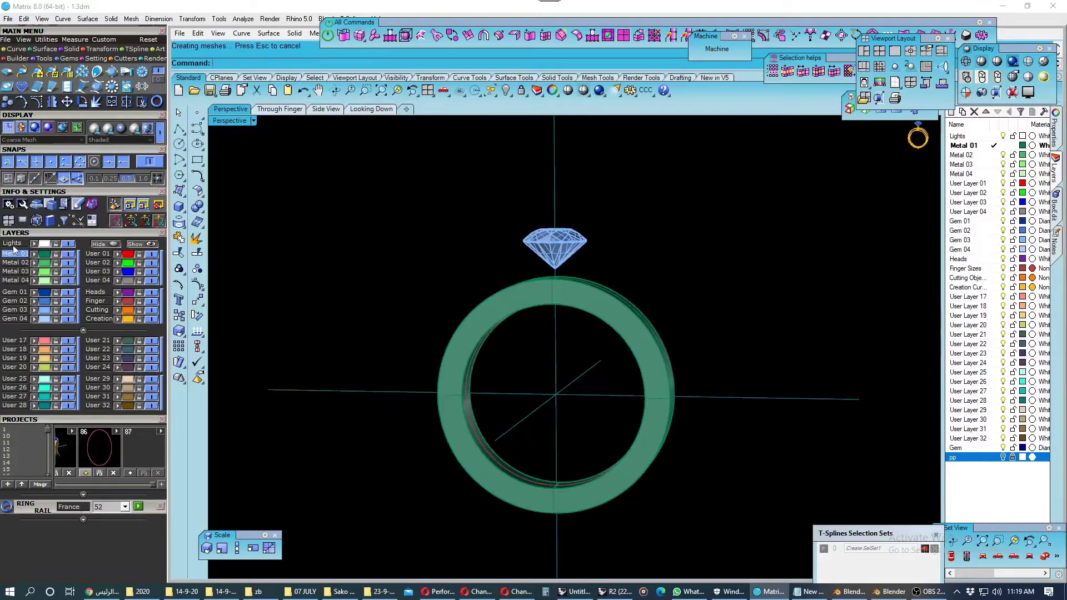
Hide the band's Metal 02 layer and the outer circle's User 04 layer, lock User 28, and save.
right_click_drag(453, 290, 411, 300)
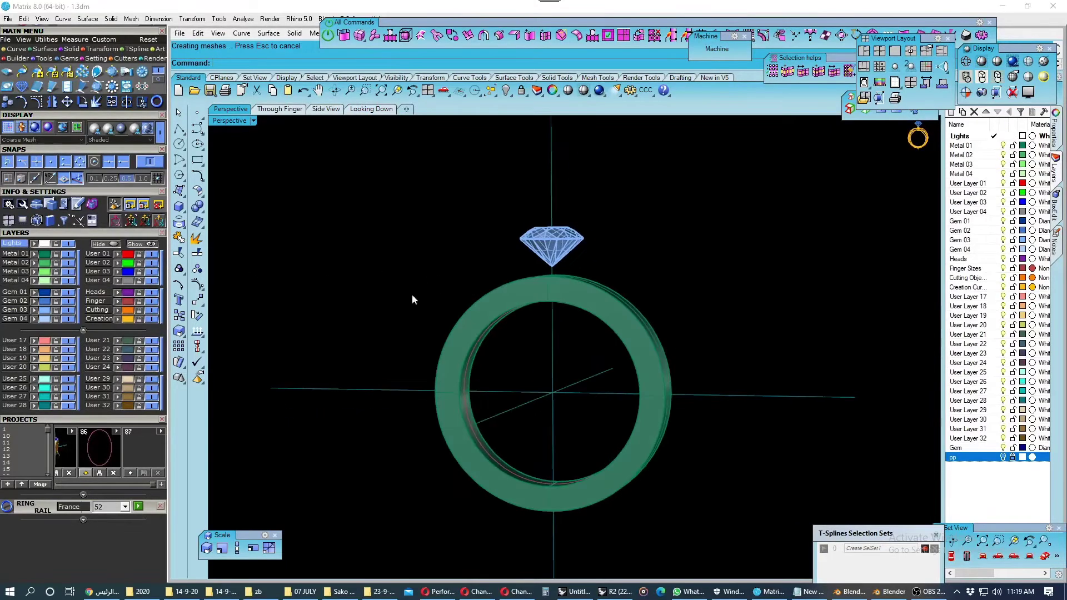
left_click(466, 320)
left_click(68, 262)
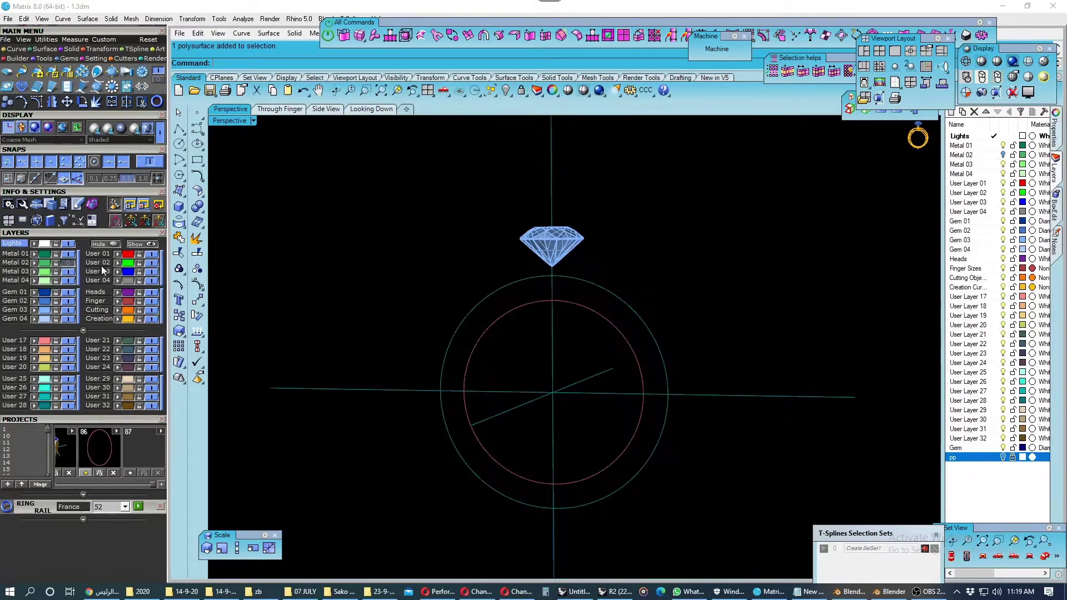
left_click(486, 298)
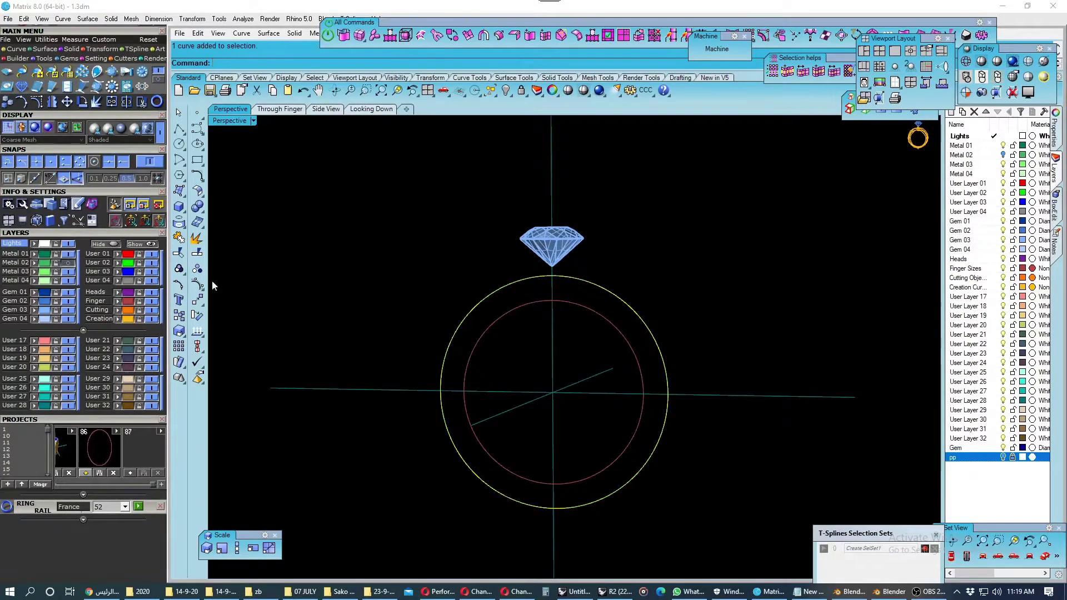
left_click(151, 281)
mouse_move(429, 274)
right_mouse_down()
mouse_move(454, 269)
mouse_move(446, 301)
right_mouse_up()
left_click(58, 405)
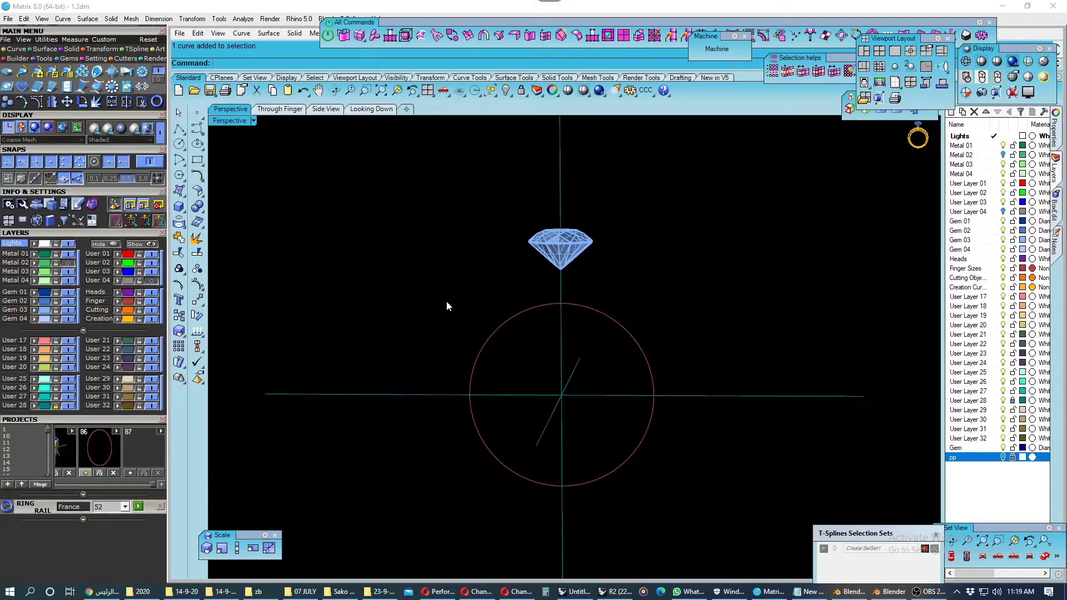
key("ctrl+s")
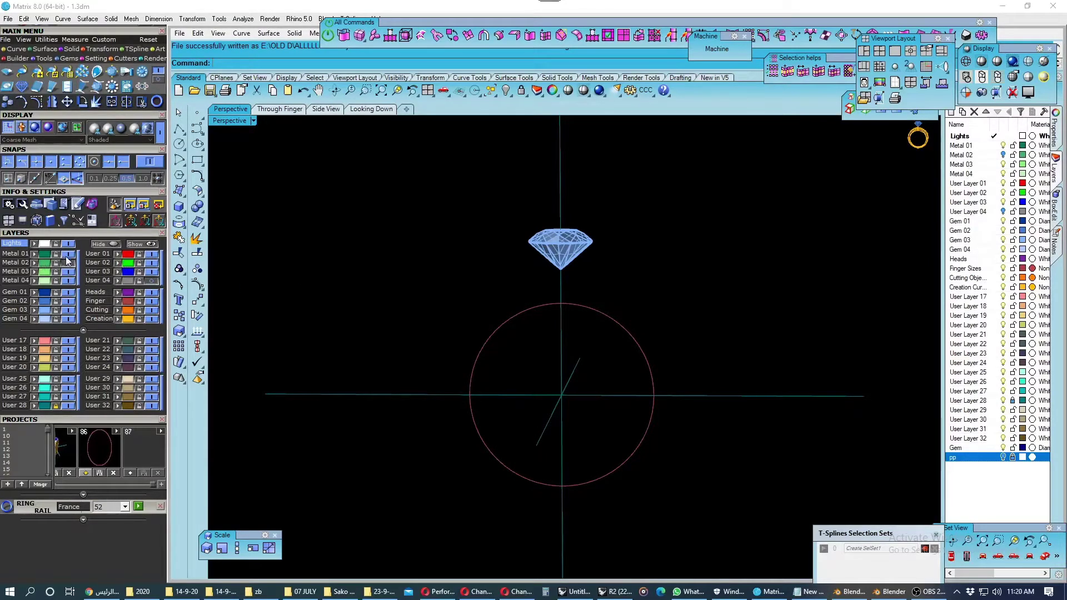
Turn Metal 02 back on and zoom into a tilted view of the band top.
left_click(43, 263)
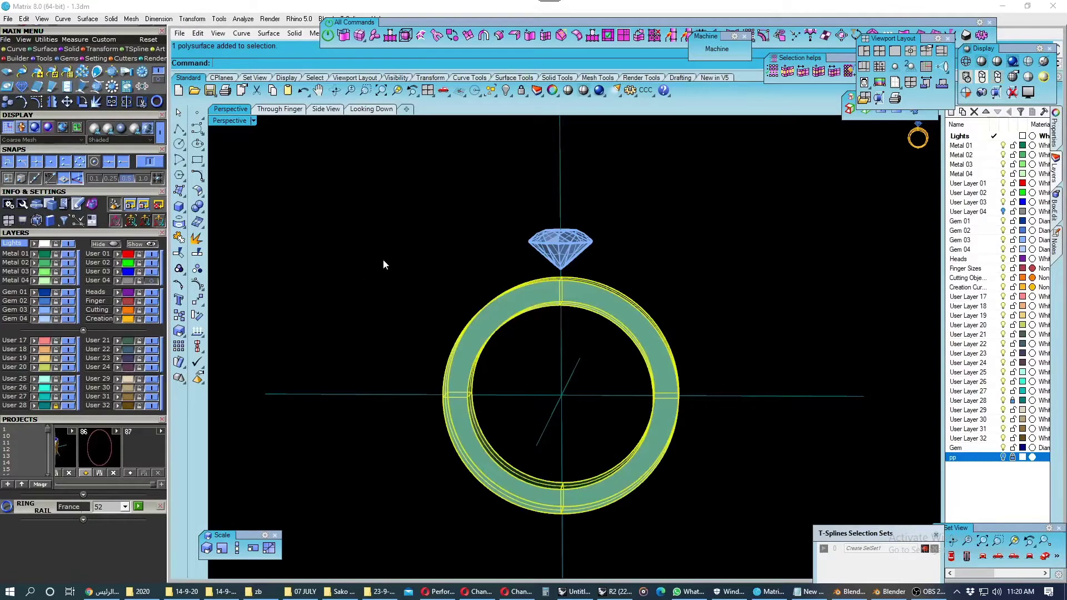
left_click(301, 136)
right_click_drag(301, 137, 602, 243)
scroll(602, 243, "up", 3)
scroll(552, 282, "up", 2)
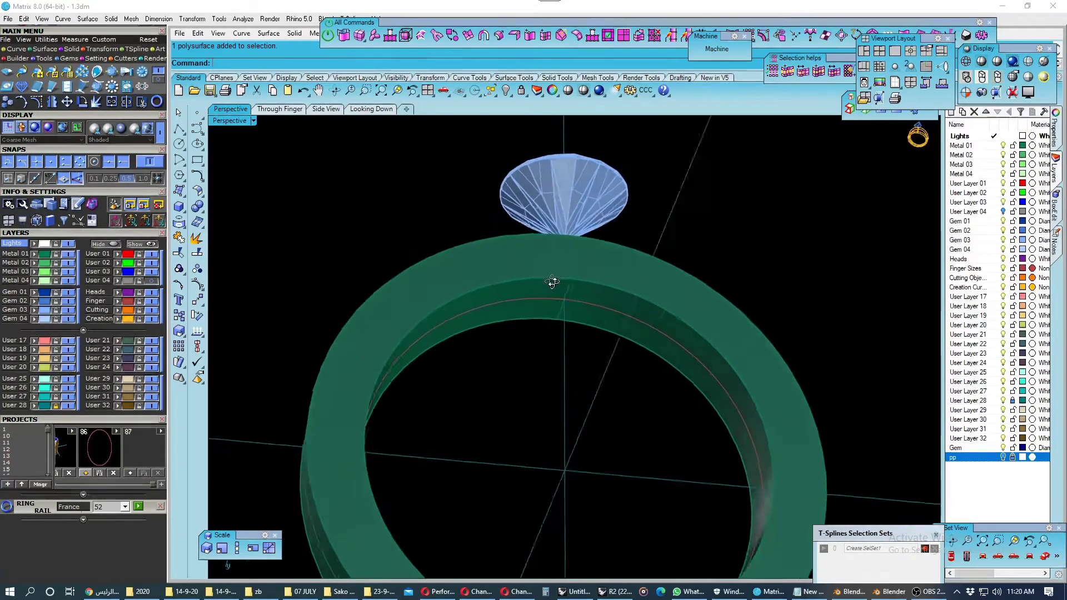
scroll(577, 262, "up", 1)
scroll(576, 262, "up", 2)
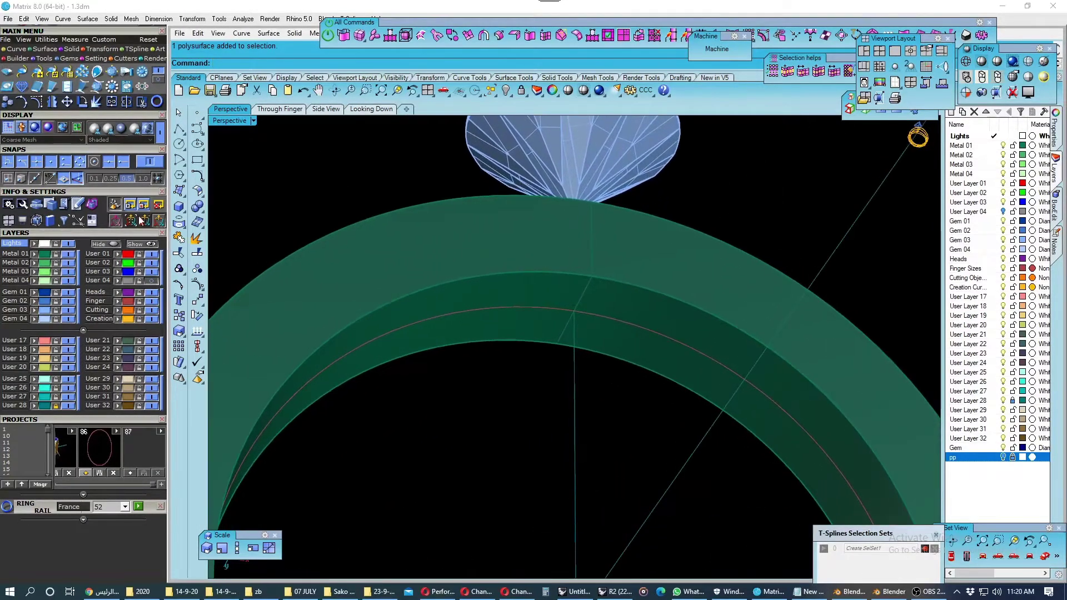
left_click(182, 224)
With User 01 current, extract isocurves running around the band and across its top.
left_click(264, 230)
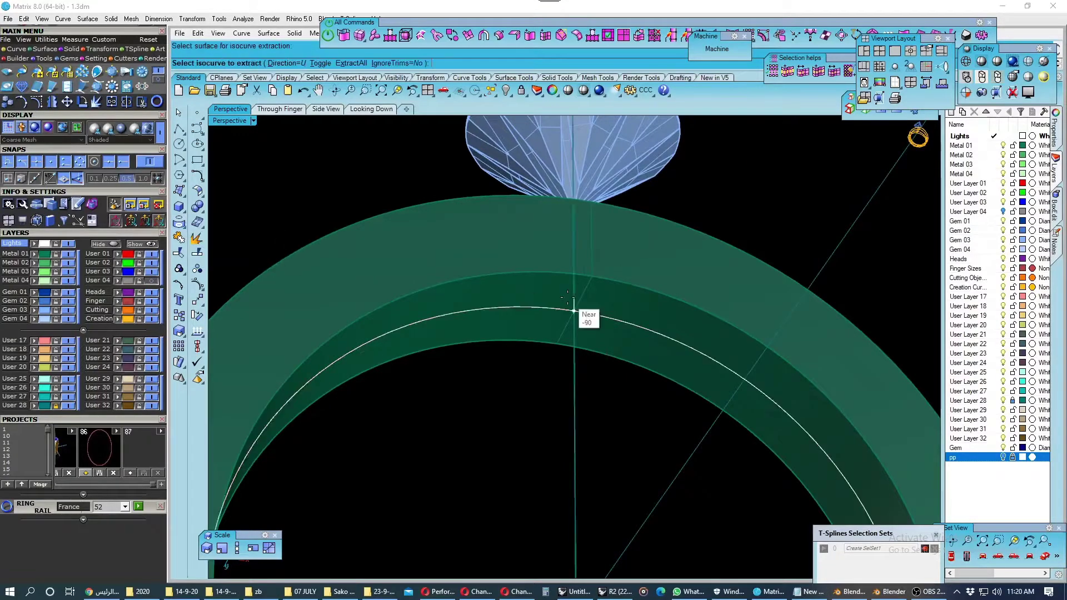
left_click(568, 298)
left_click(105, 254)
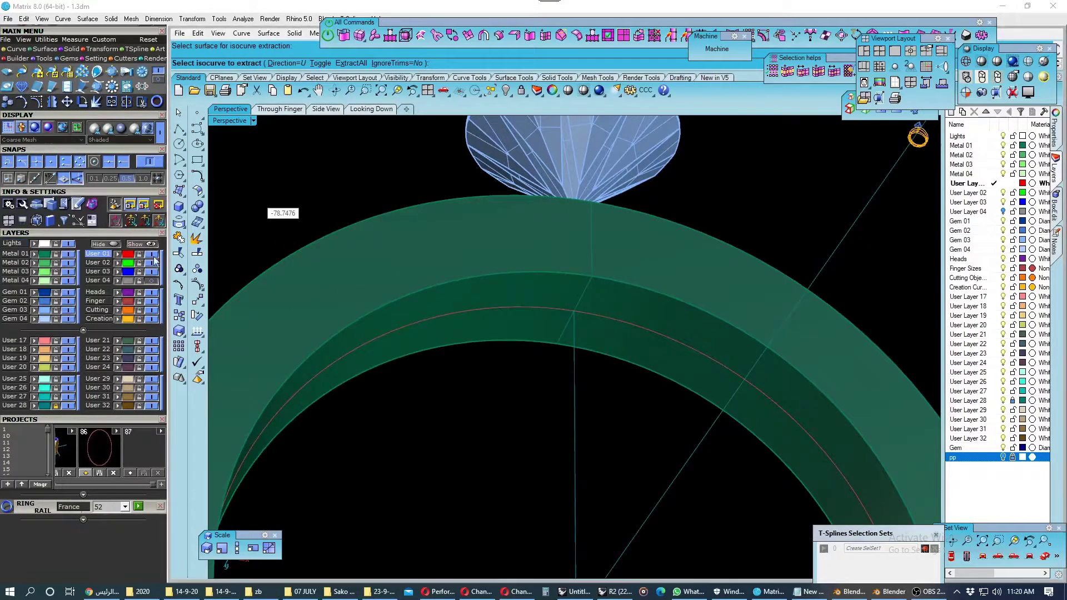
left_click(320, 63)
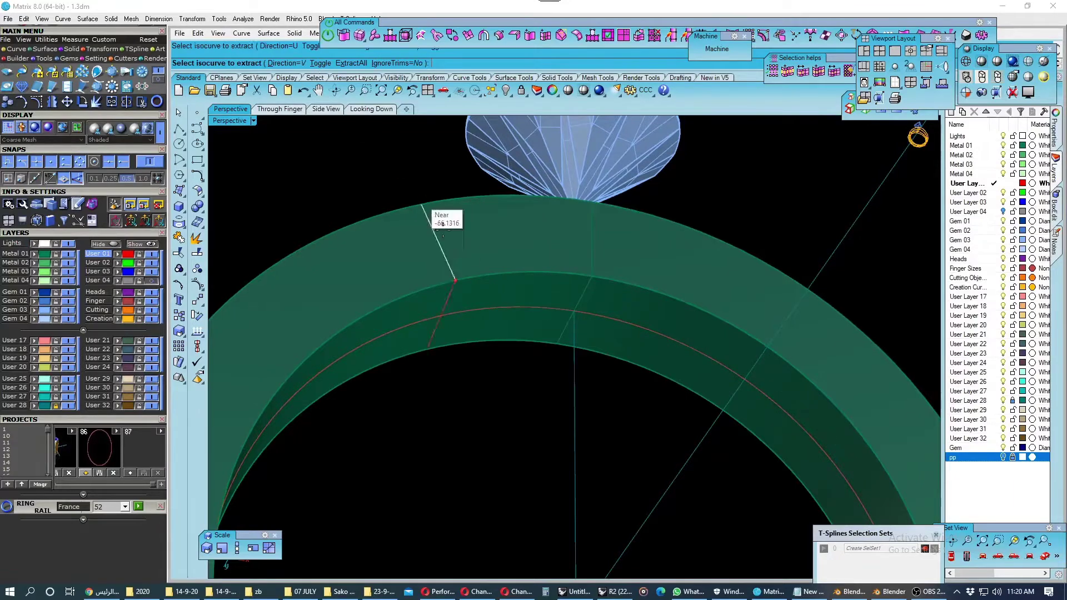
left_click(574, 311)
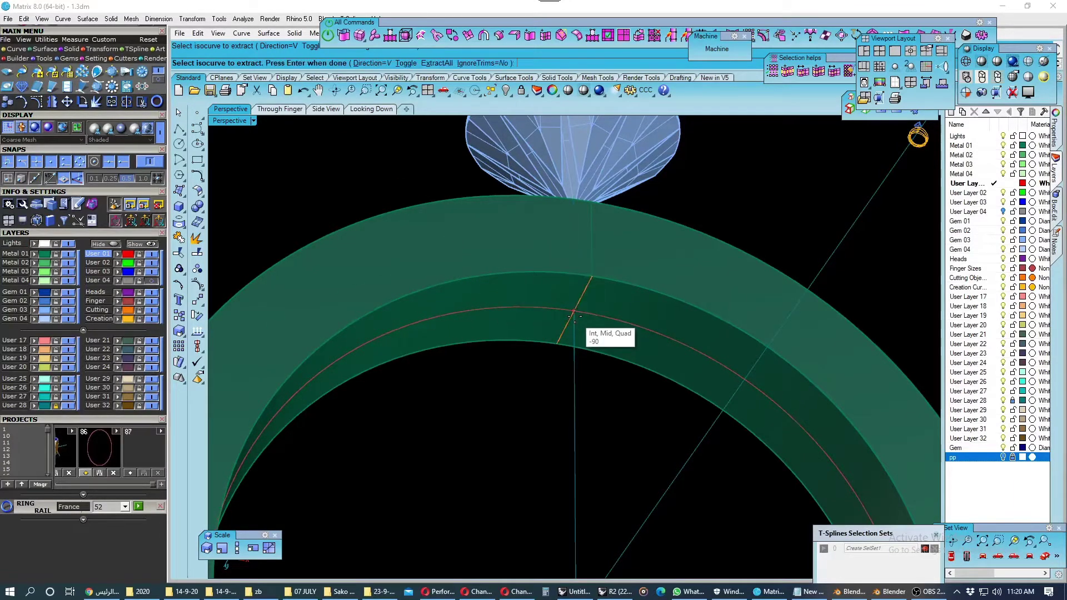
key("Return")
scroll(537, 286, "down", 3)
mouse_move(537, 285)
right_mouse_down()
mouse_move(438, 352)
mouse_move(497, 348)
mouse_move(546, 305)
mouse_move(528, 384)
right_mouse_up()
Extract more crosswise isocurves from the band, including one under the gem.
scroll(525, 324, "up", 3)
key("Return")
left_click(579, 294)
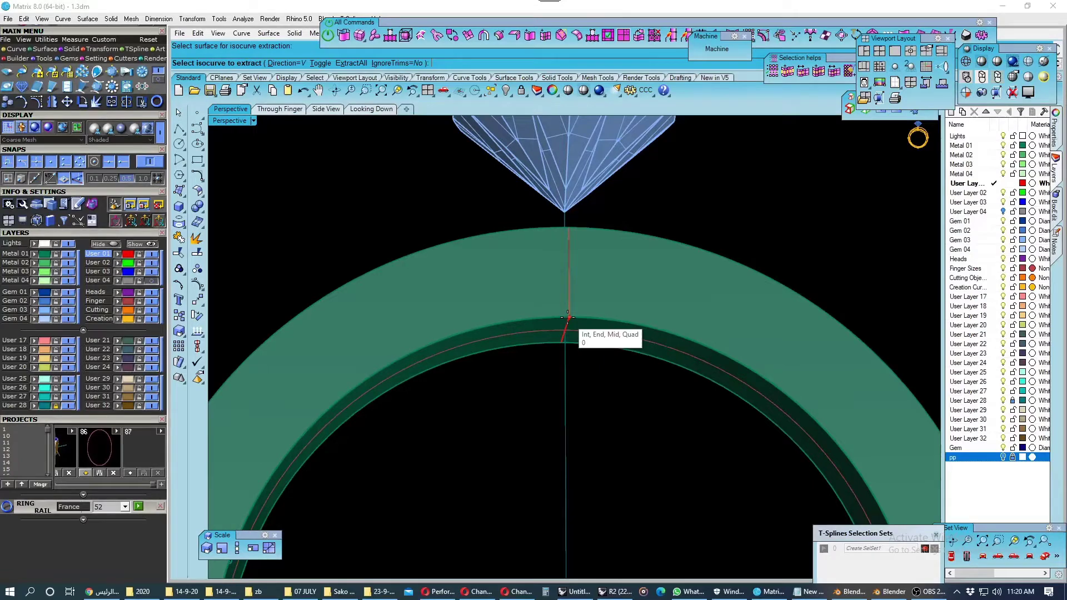
left_click(568, 317)
key("Return")
mouse_move(567, 318)
right_mouse_down()
mouse_move(434, 305)
mouse_move(502, 316)
right_mouse_up()
key("Return")
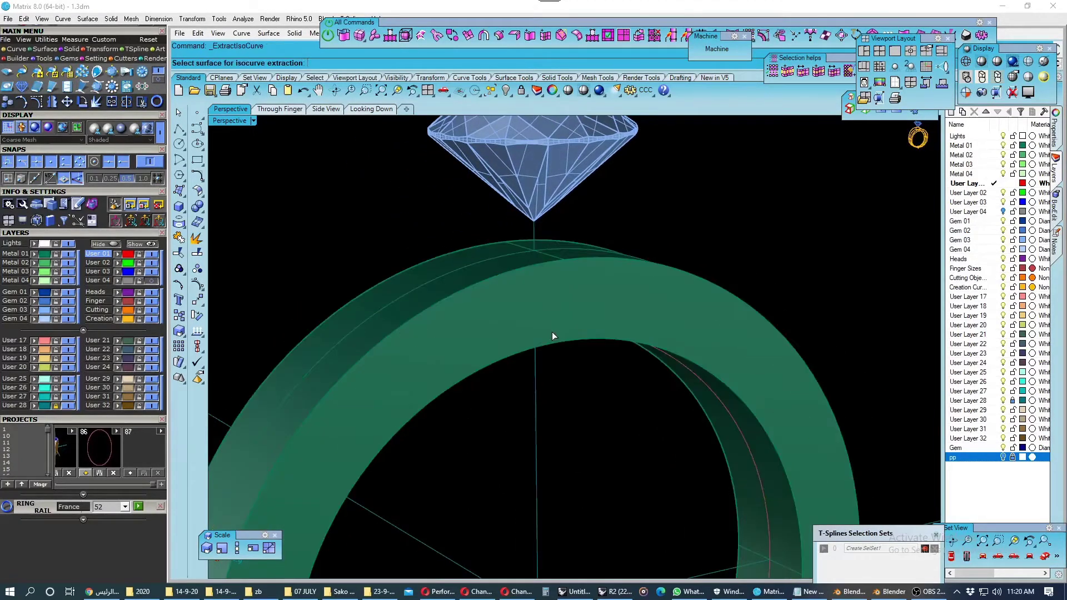
left_click(553, 336)
left_click(560, 299)
key("Return")
Extract a second isocurve from the band and hide the Metal 01 layer.
mouse_move(560, 299)
right_mouse_down()
mouse_move(516, 252)
mouse_move(394, 225)
right_mouse_up()
key("Return")
left_click(516, 252)
left_click(563, 255)
key("Return")
left_click(68, 254)
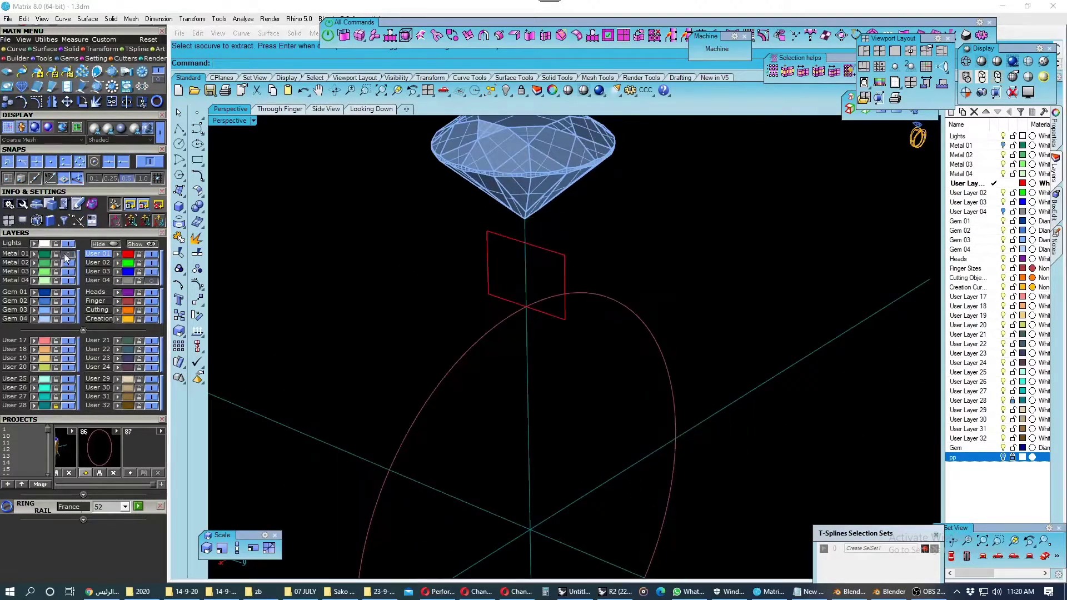
In side view, delete the two vertical curves below the band's rectangular profile.
left_click(325, 109)
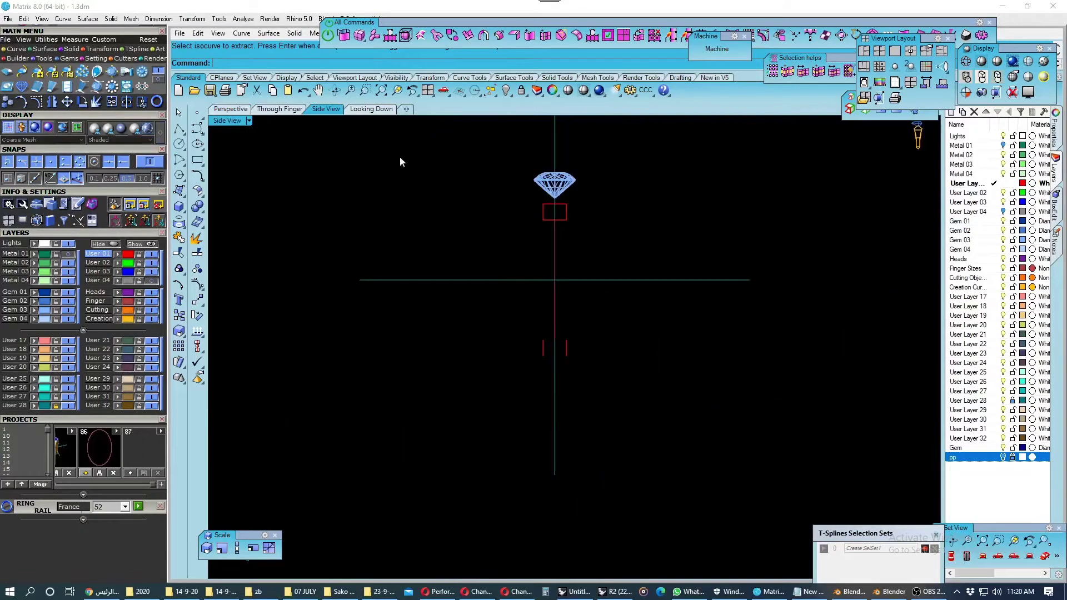
right_click_drag(571, 232, 578, 277)
scroll(576, 288, "up", 2)
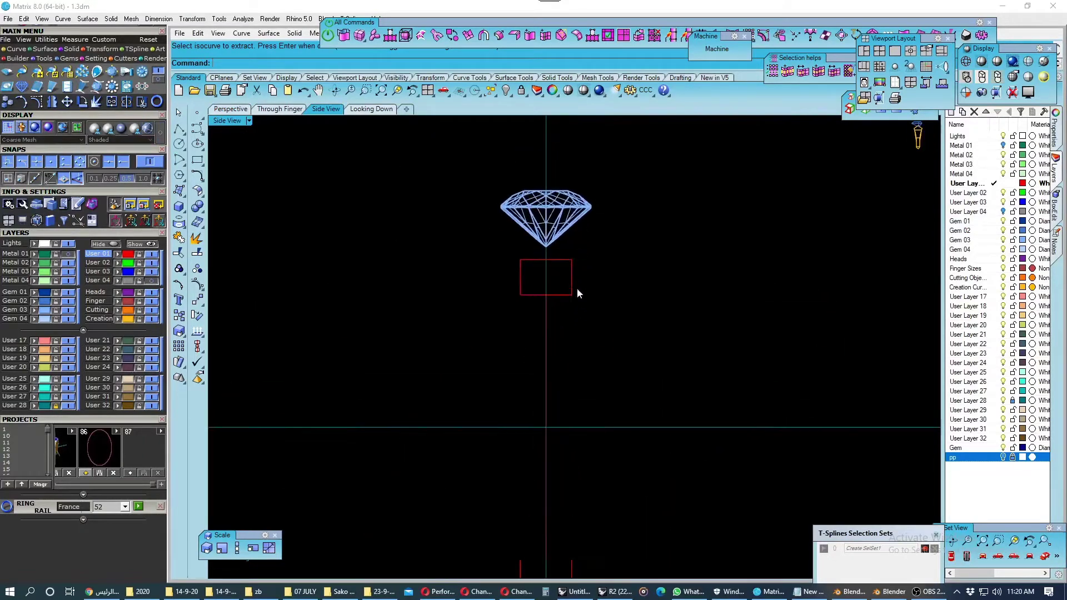
scroll(577, 332, "up", 1)
right_click_drag(577, 333, 569, 298)
left_click_drag(470, 405, 528, 492)
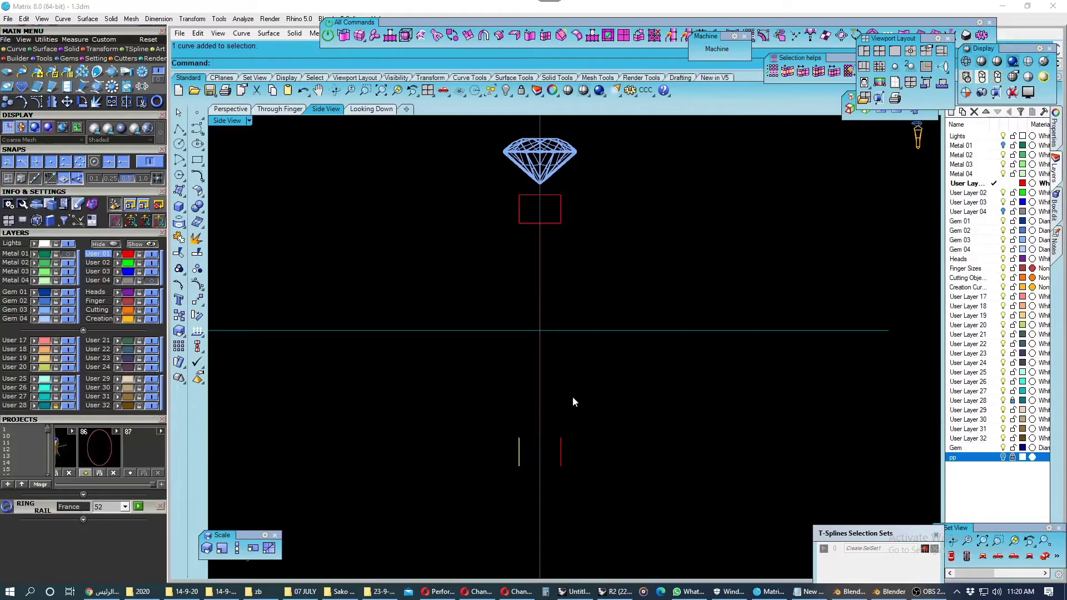
left_click_drag(549, 408, 587, 485)
key("Delete")
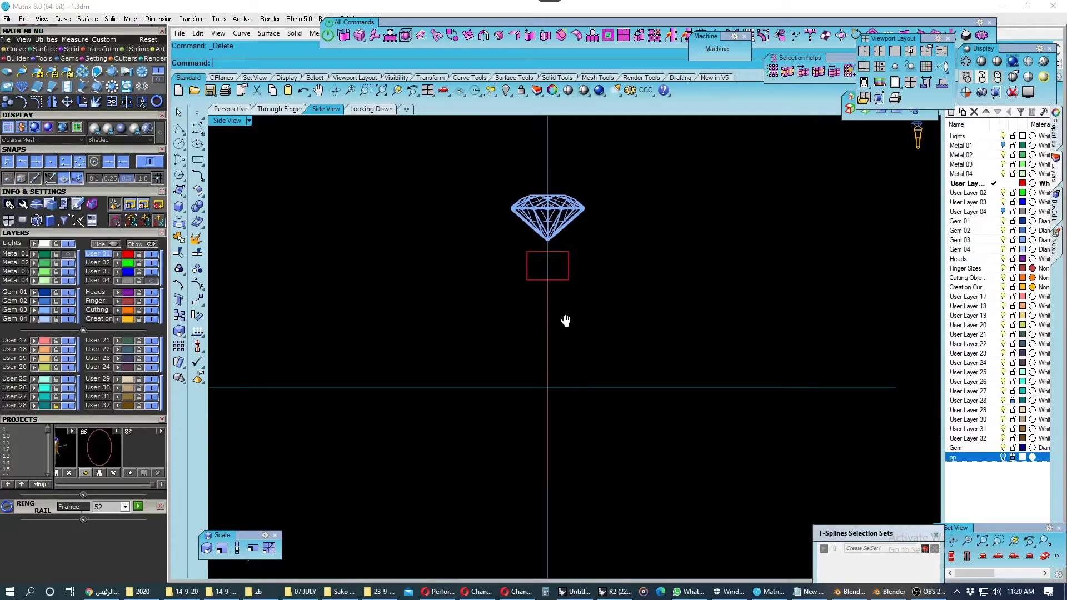
Tear off the Curve, Circle and Arc flyout toolbars so they stay open.
scroll(553, 238, "up", 2)
scroll(556, 263, "up", 2)
scroll(557, 276, "up", 2)
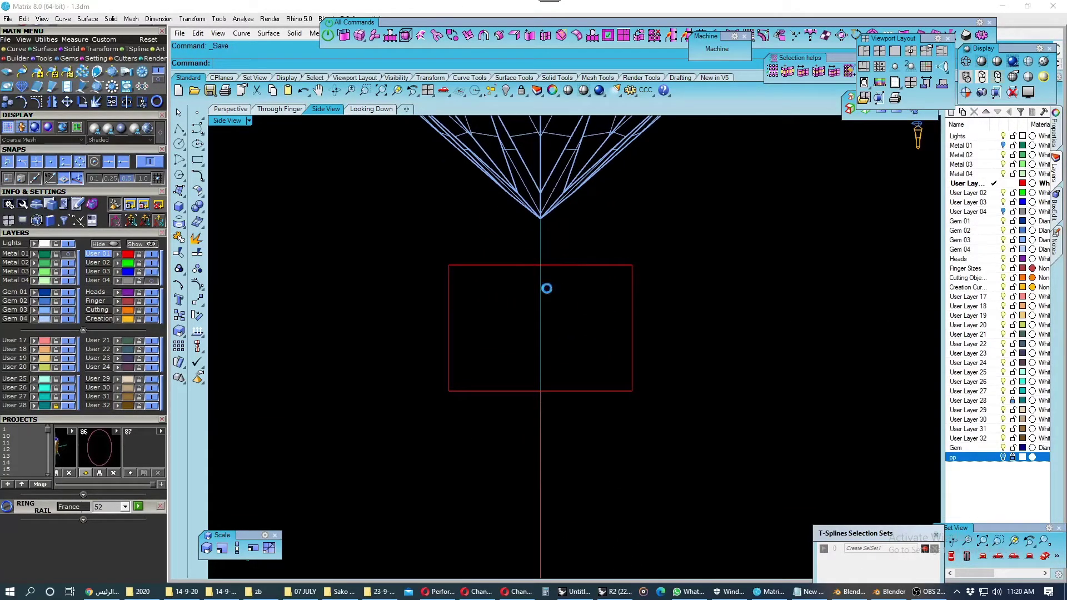
right_click_drag(511, 292, 495, 300)
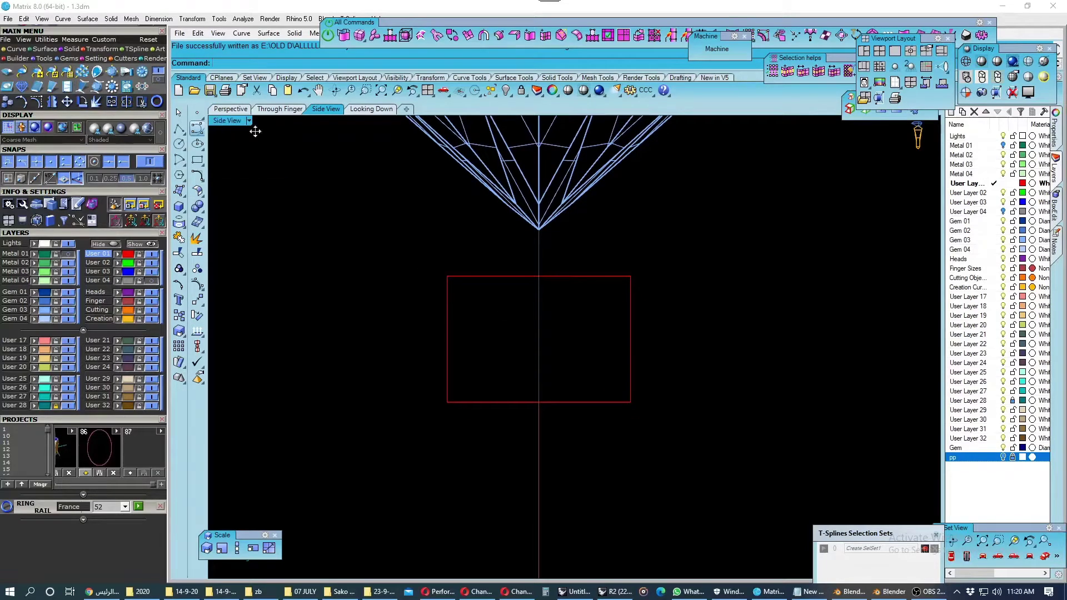
left_click(189, 144)
left_click(180, 143)
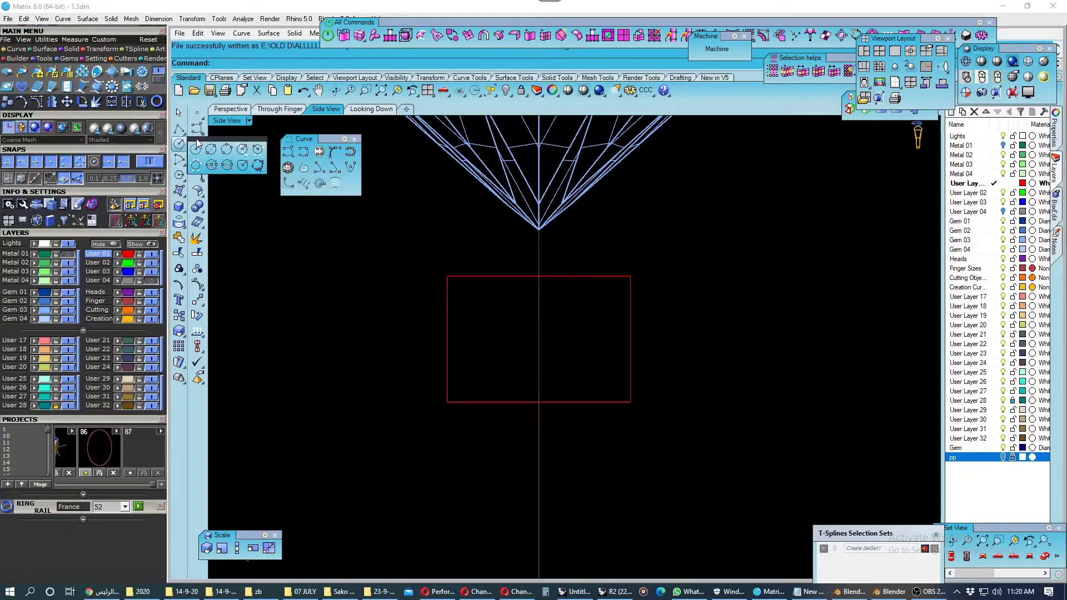
left_click_drag(198, 143, 259, 205)
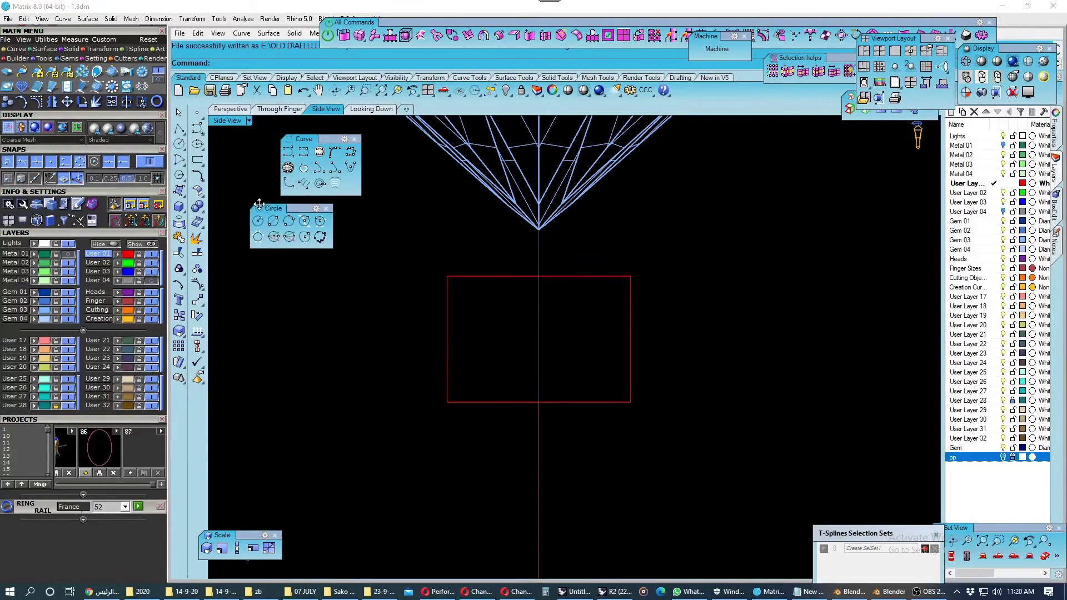
left_click(179, 160)
left_click_drag(206, 162, 253, 274)
right_click_drag(451, 297, 460, 303)
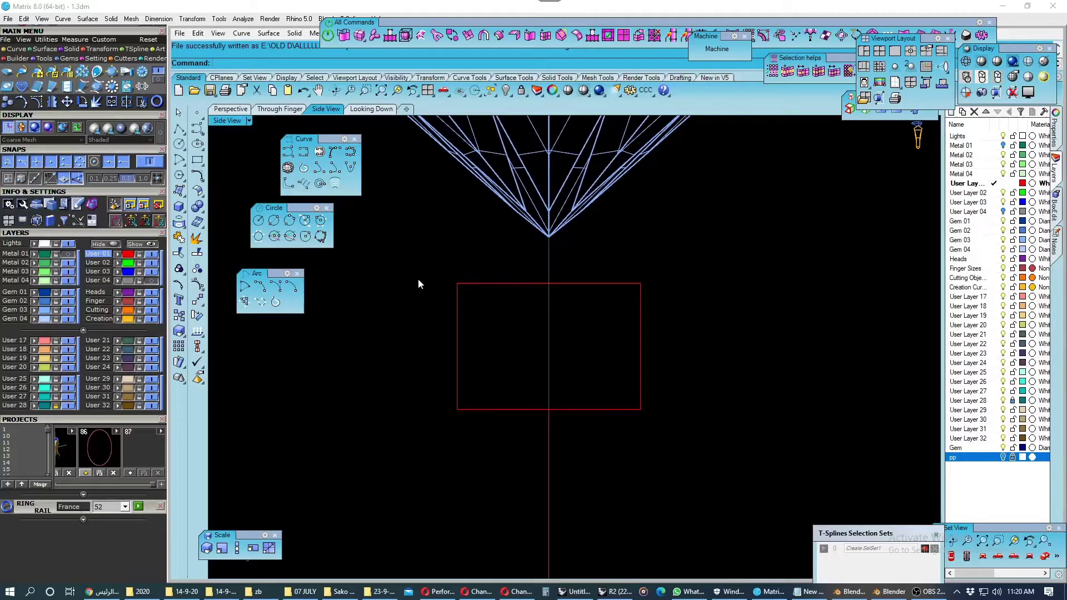
Place a point at the profile's bottom-left corner and move it a typed distance up the left edge.
left_click(197, 113)
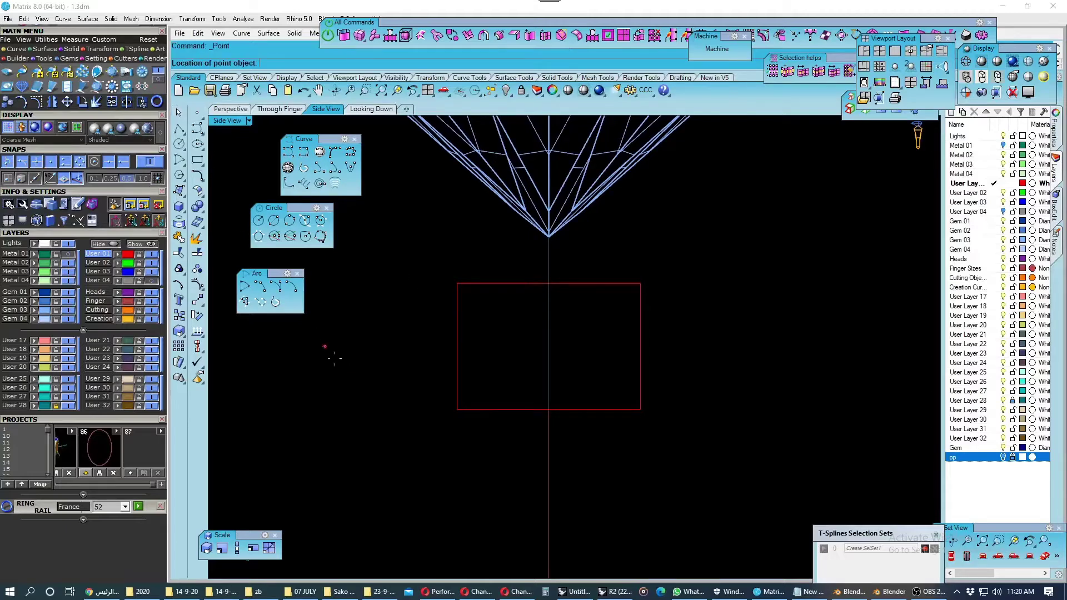
left_click(457, 409)
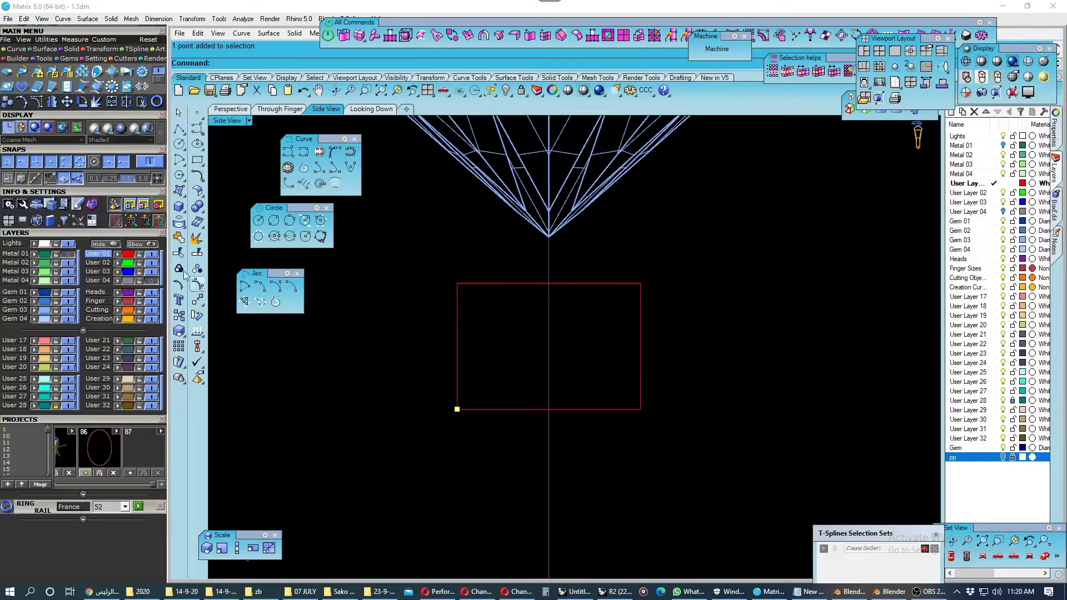
left_click(197, 300)
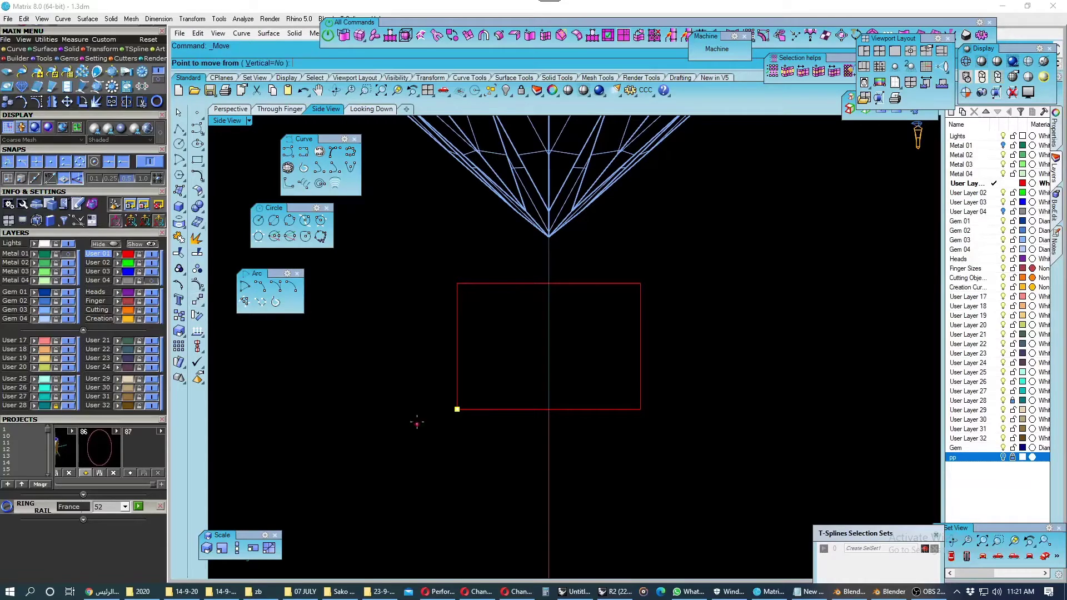
left_click(457, 411)
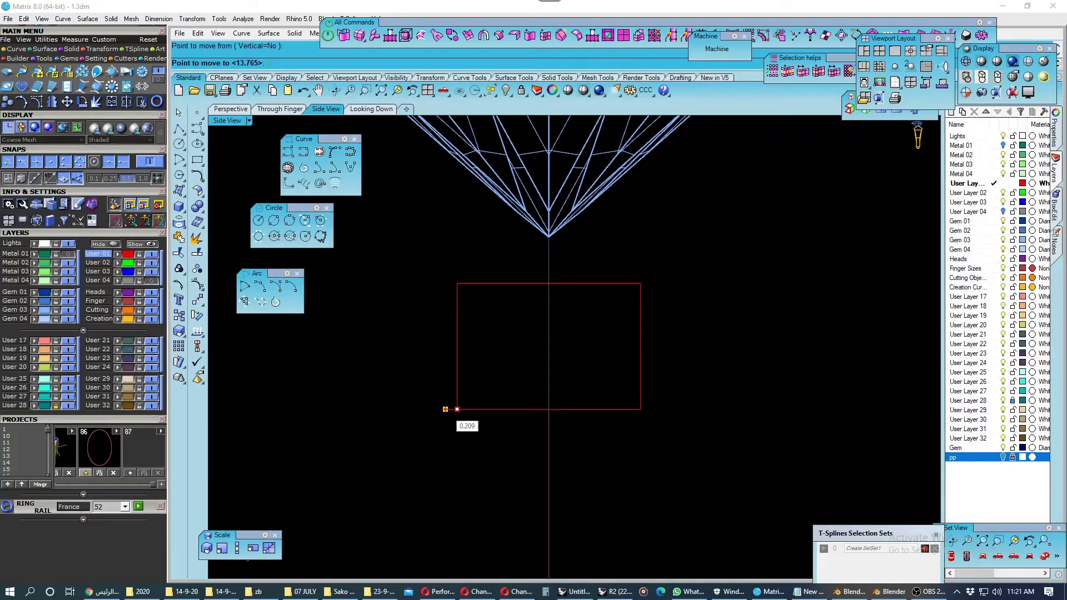
type("4")
key("Return")
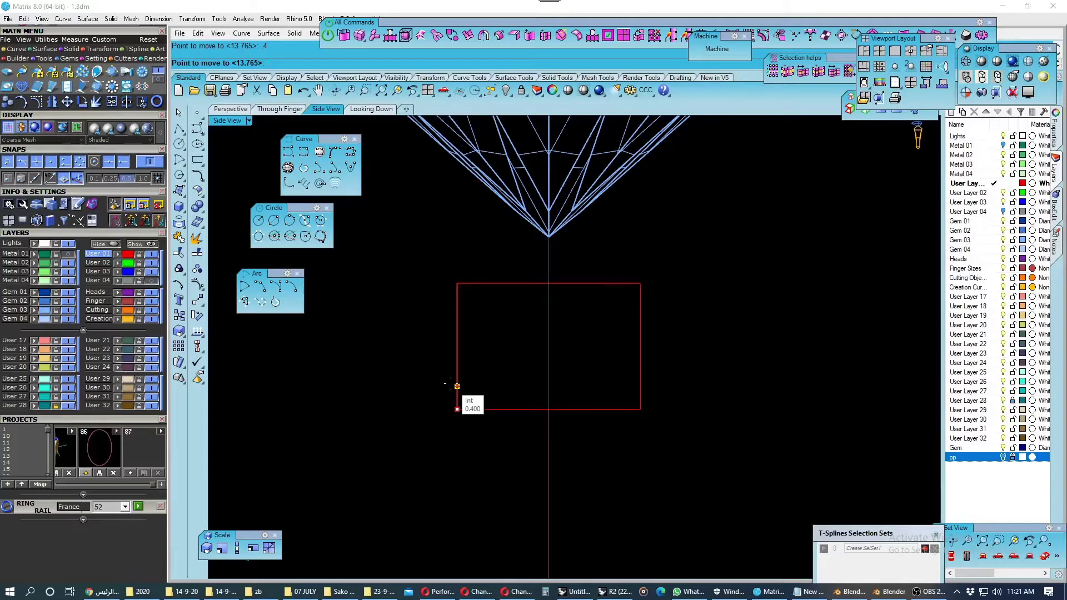
type(".5")
key("Return")
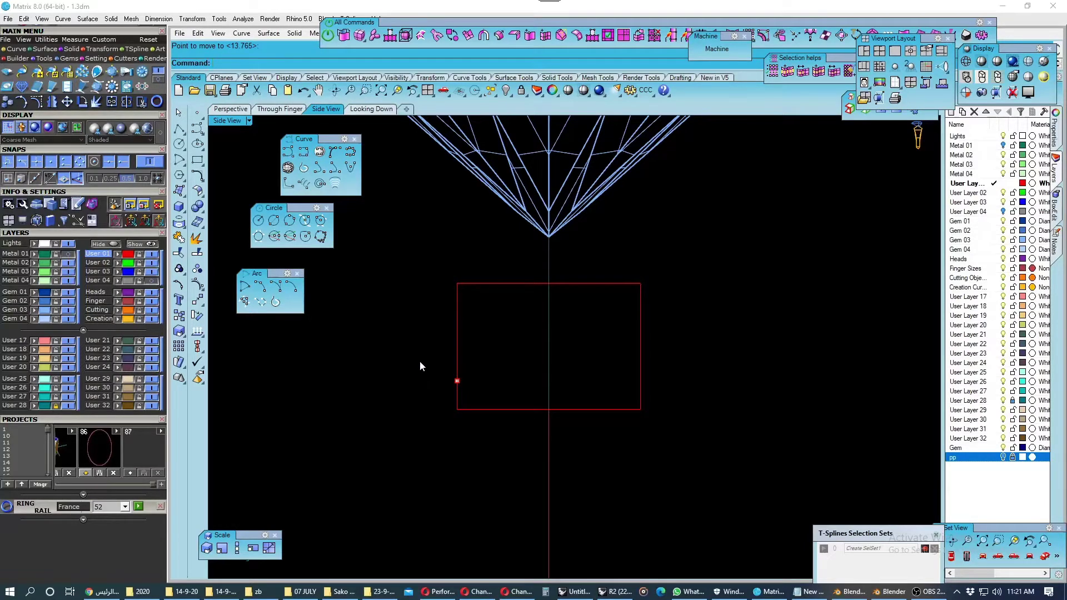
left_click_drag(419, 362, 471, 402)
right_click_drag(471, 403, 438, 400)
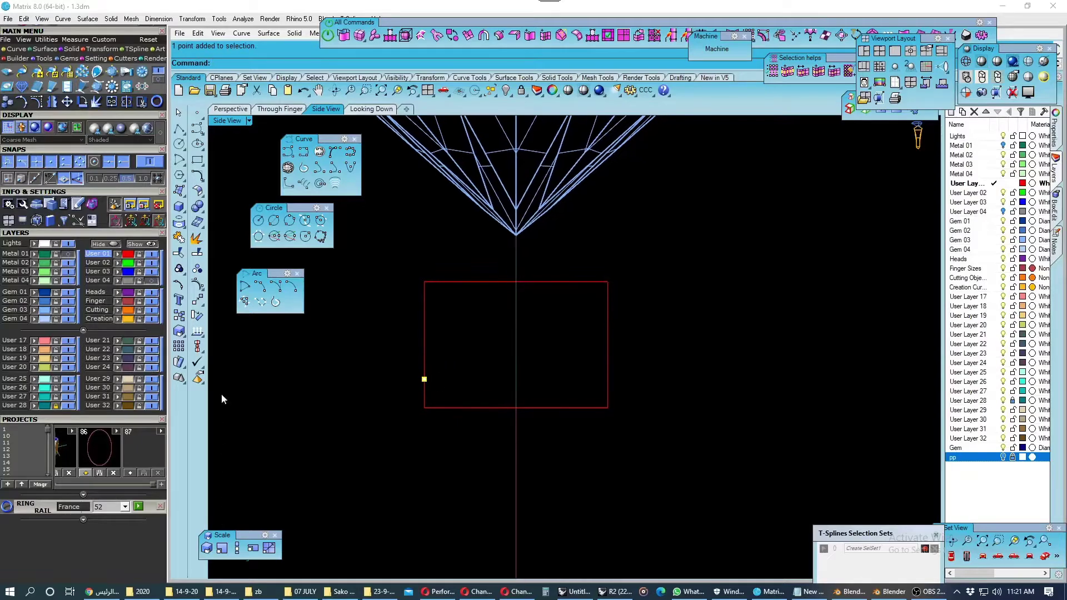
right_click(197, 300)
Mirror a copy of the point across the centre line onto the rectangle's right edge.
left_click(197, 300)
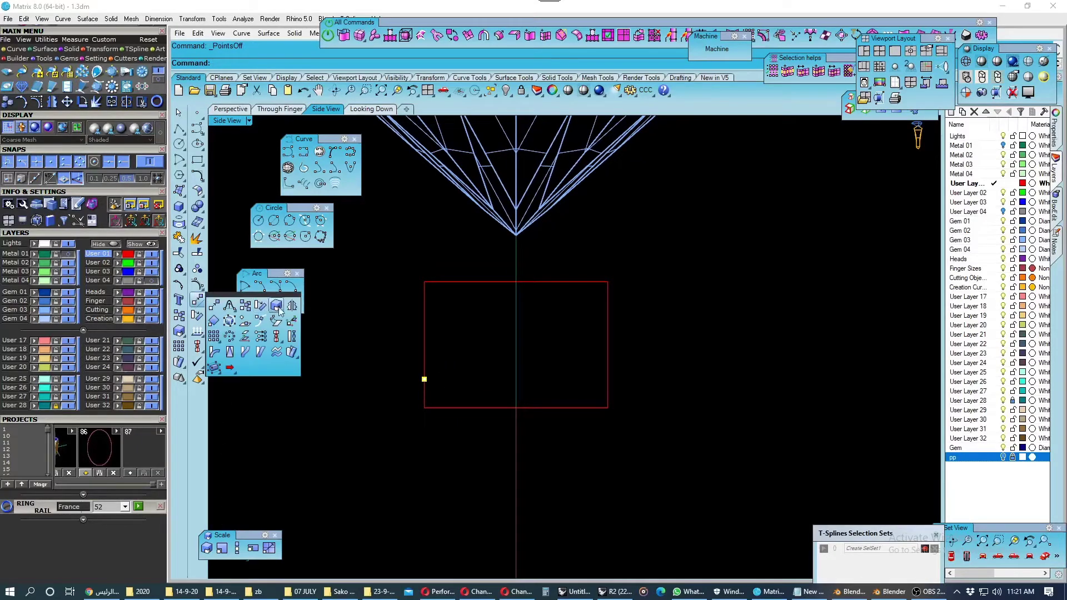
left_click(292, 305)
left_click(516, 420)
scroll(500, 419, "down", 2)
left_click(570, 301)
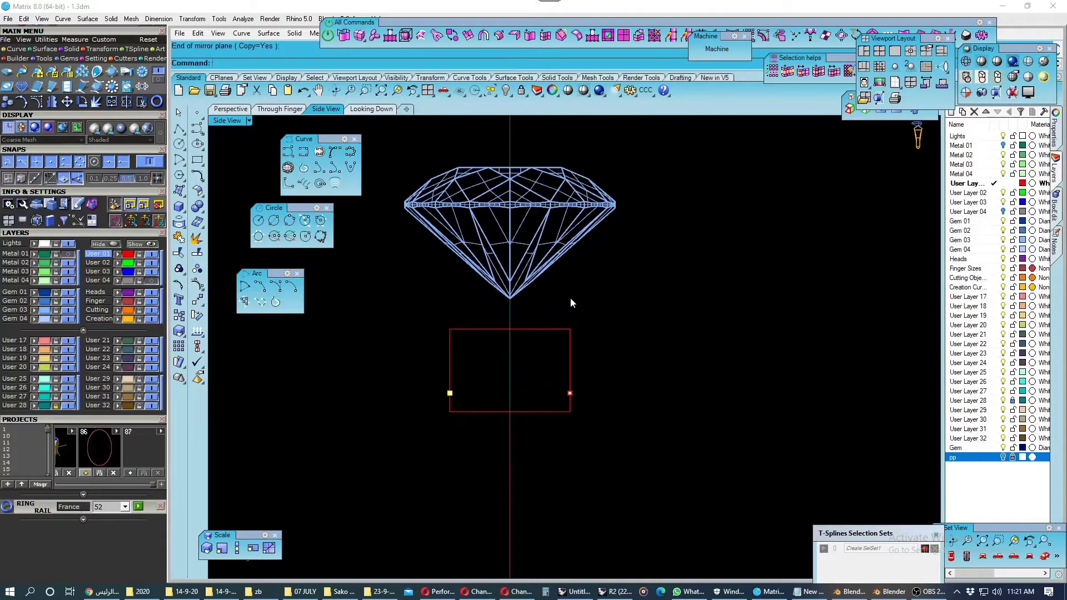
scroll(522, 355, "up", 2)
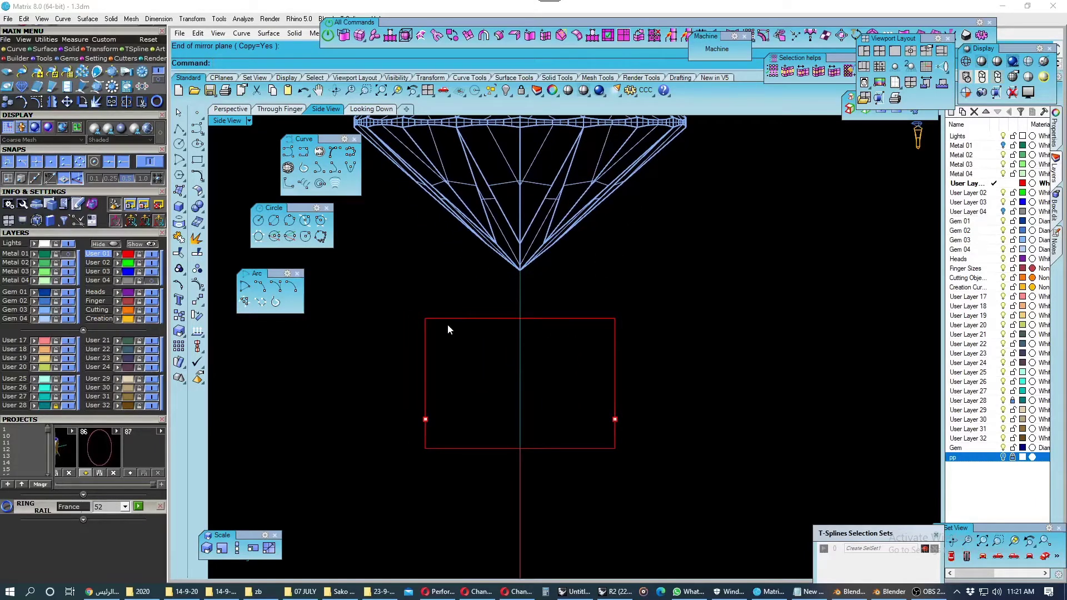
On layer User 02, draw a 3-point circle through both side points and the top edge.
left_click(290, 220)
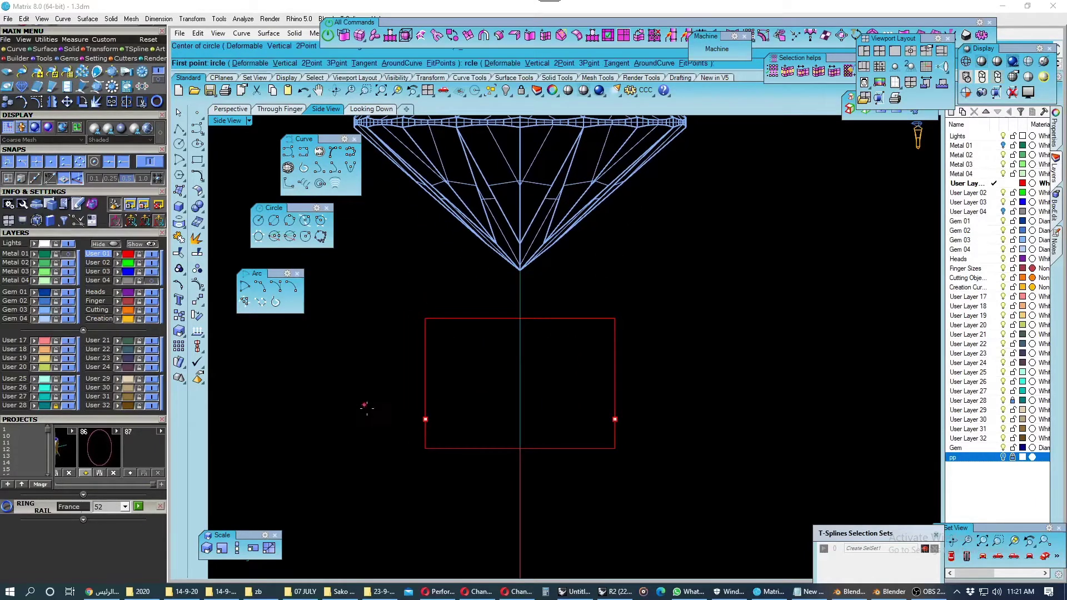
left_click(425, 419)
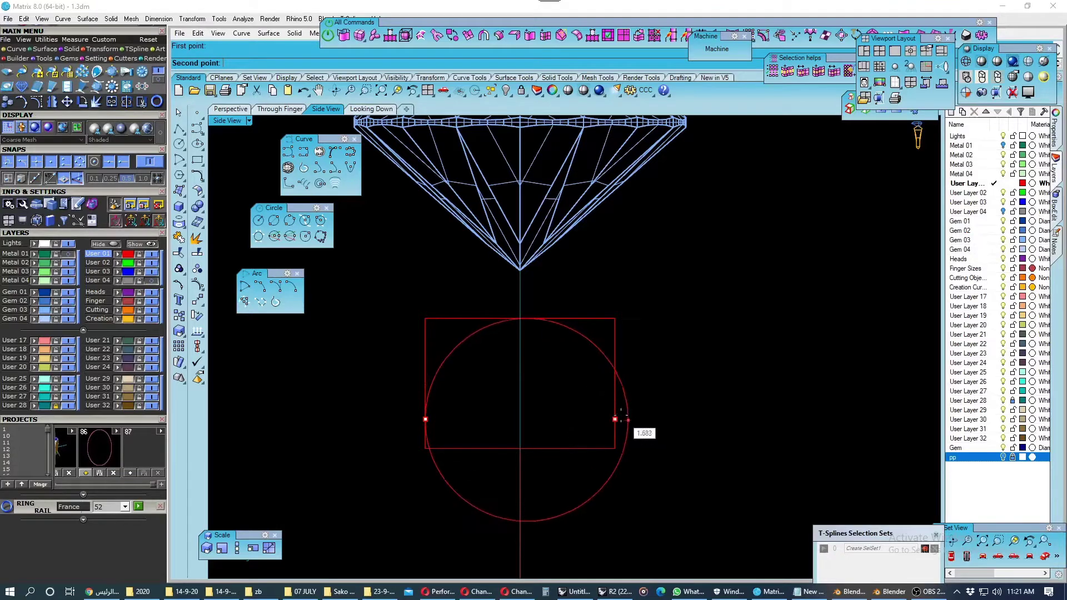
left_click(614, 419)
left_click(108, 264)
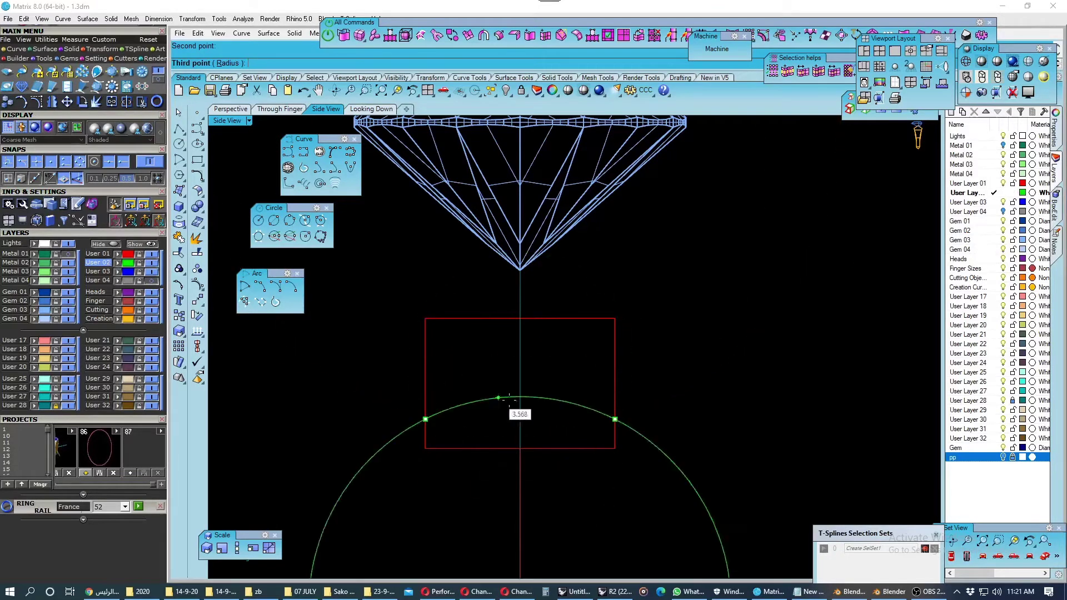
left_click(542, 340)
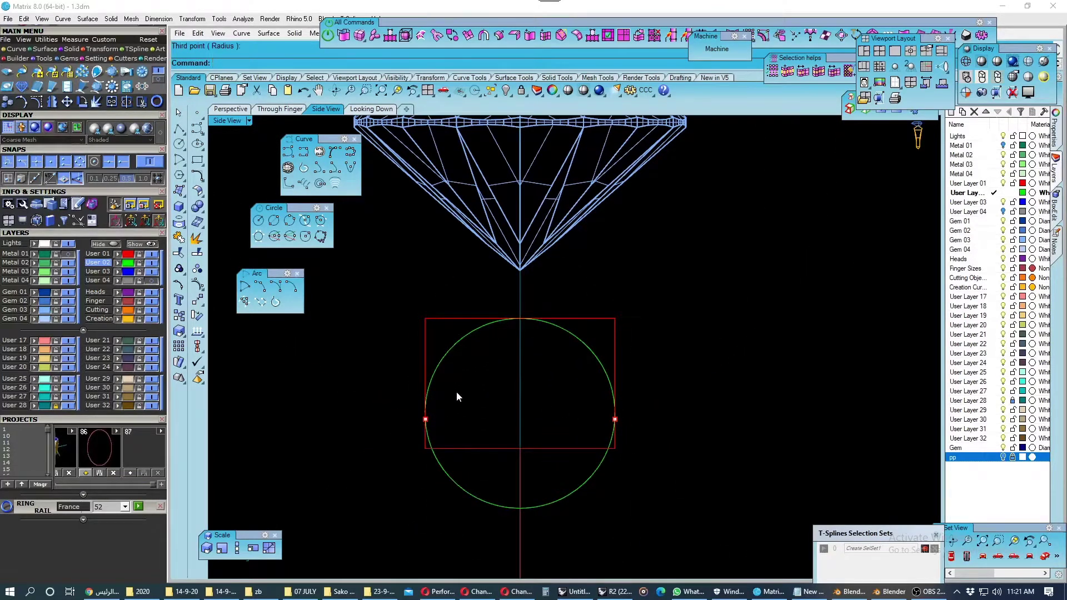
scroll(456, 392, "up", 1)
scroll(425, 429, "up", 1)
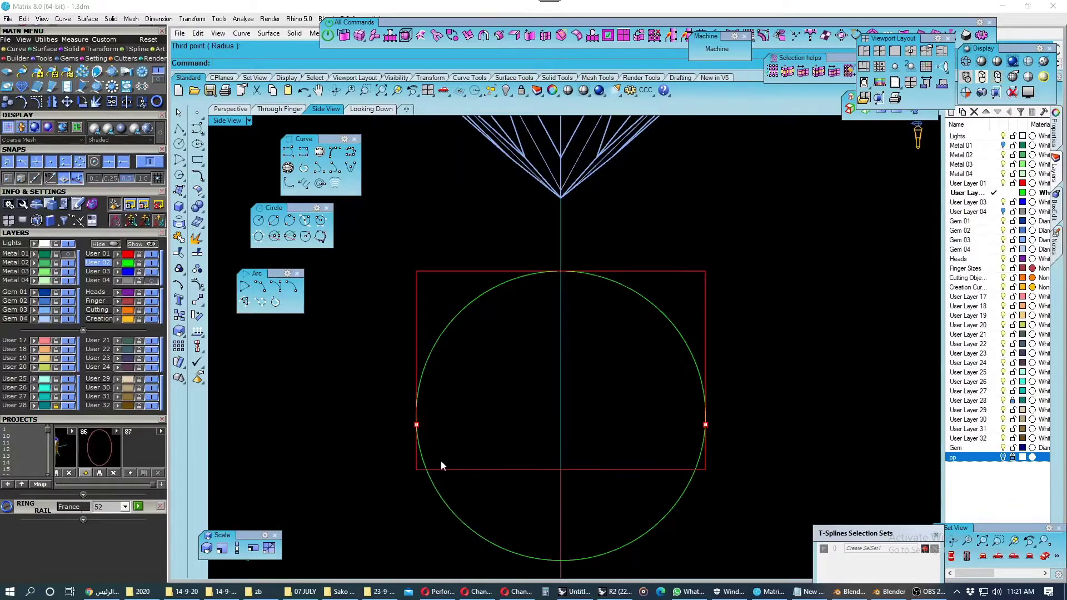
Select the rectangle's bottom, left and right edges.
left_click(444, 468)
scroll(431, 459, "up", 1)
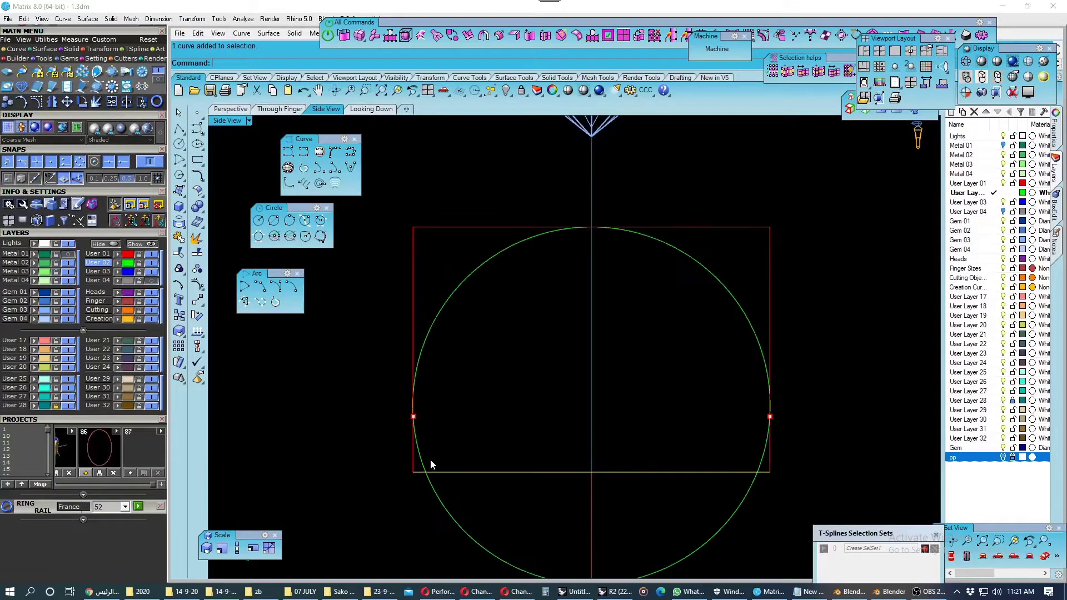
left_click(411, 455)
left_click(773, 351)
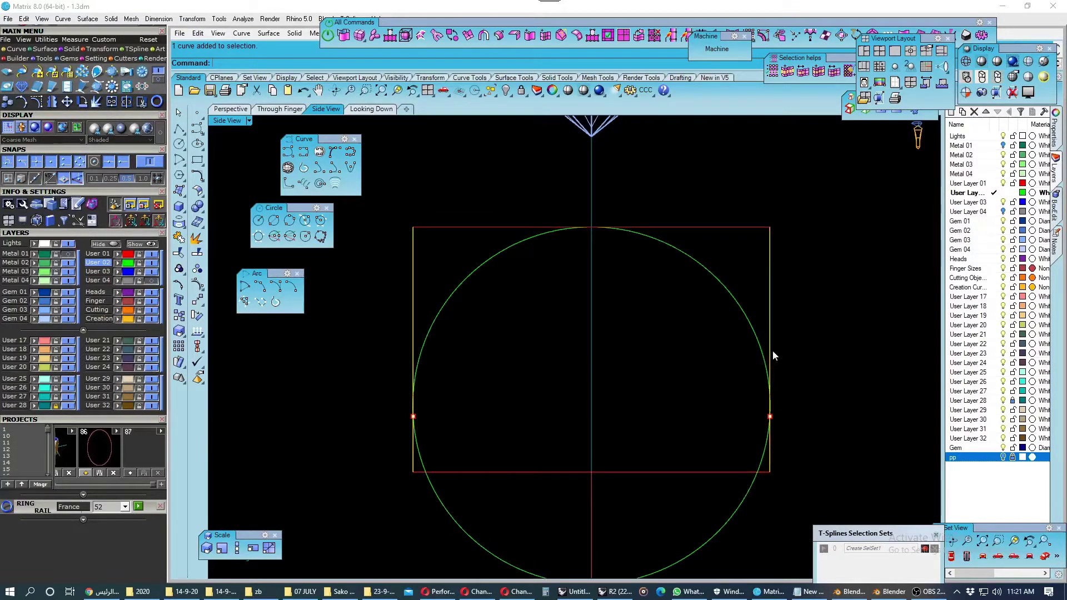
key("Down")
Trim away the circle's lower part with the selected rectangle edges, then save.
left_click(178, 252)
scroll(422, 415, "up", 1)
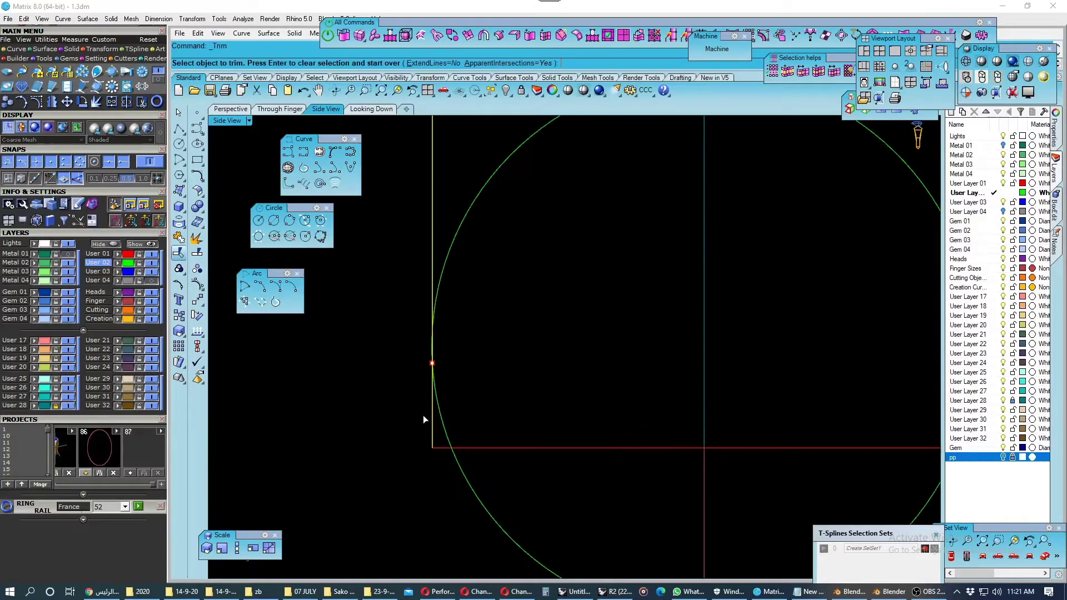
left_click(443, 425)
scroll(371, 375, "down", 2)
scroll(803, 425, "up", 1)
scroll(717, 423, "up", 1)
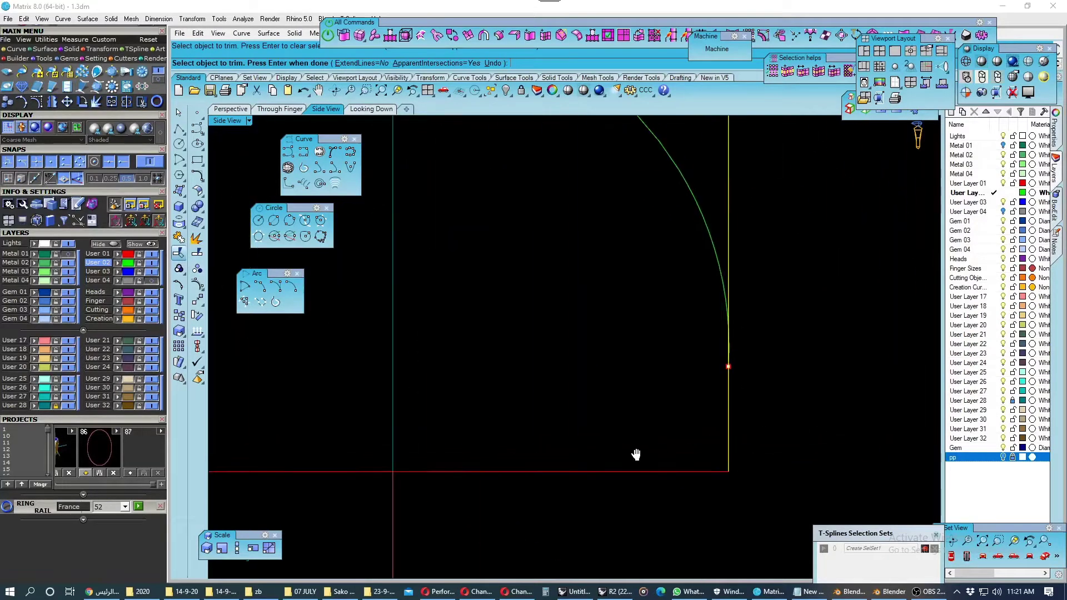
scroll(717, 421, "down", 2)
key("Return")
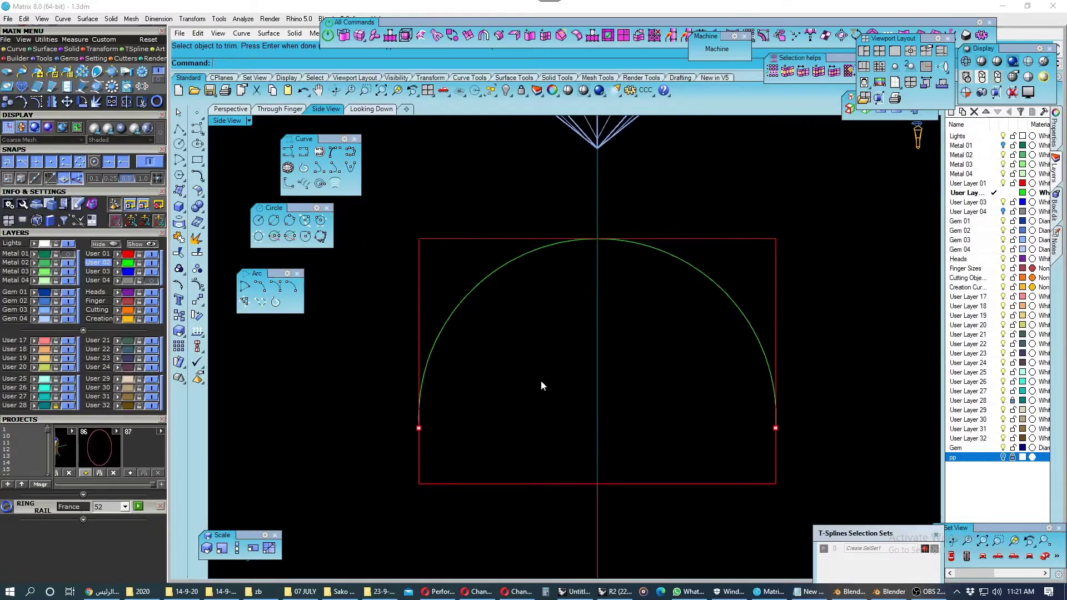
scroll(541, 380, "down", 1)
left_click_drag(436, 243, 732, 496)
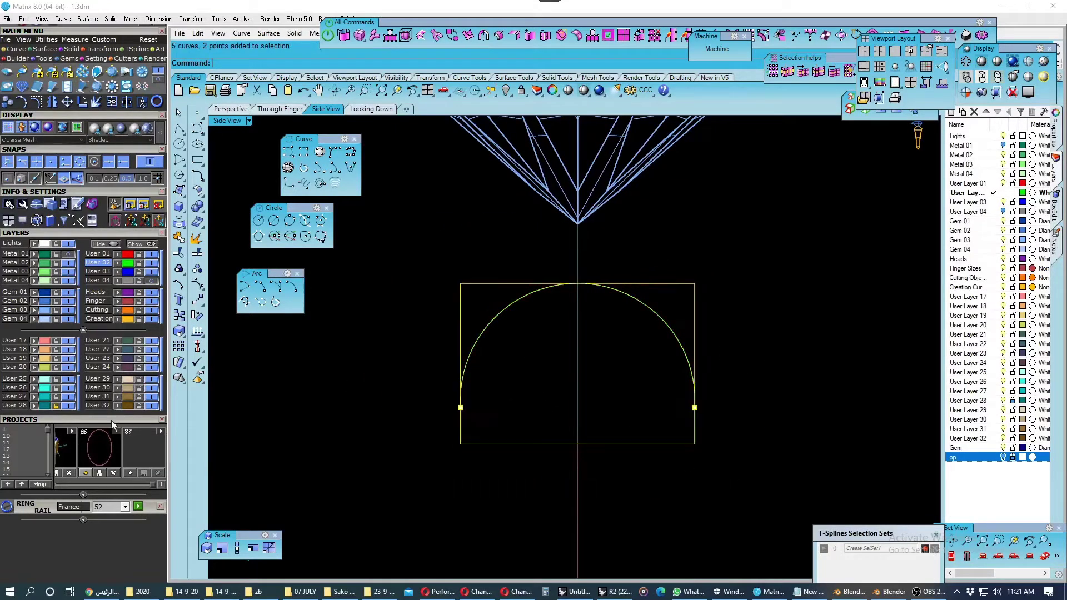
left_click(127, 469)
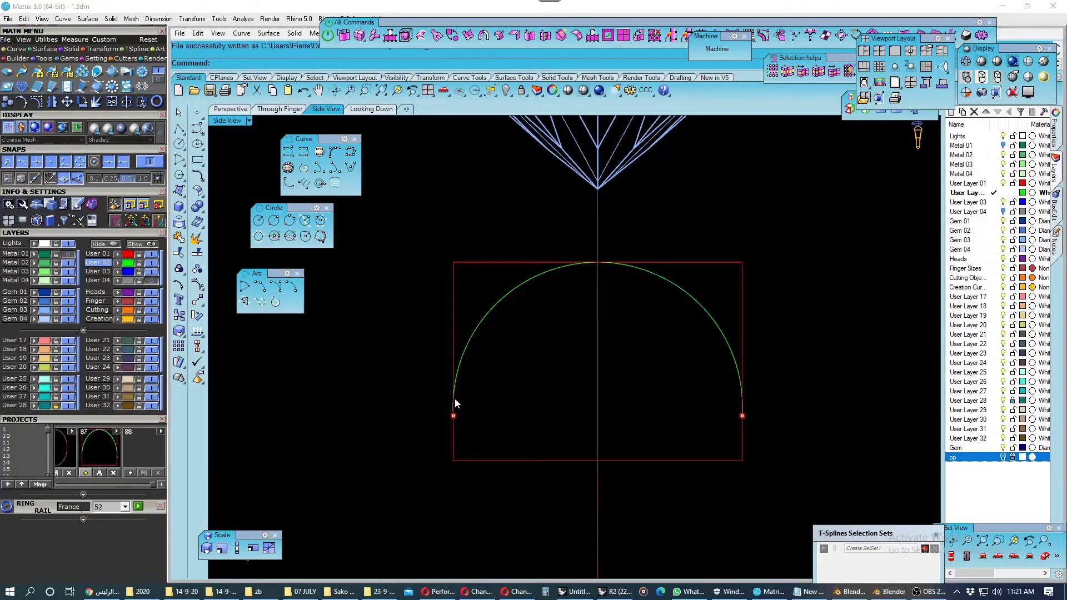
Inspect the trimmed arc up close and save the file again.
scroll(454, 399, "up", 3)
left_click(462, 354)
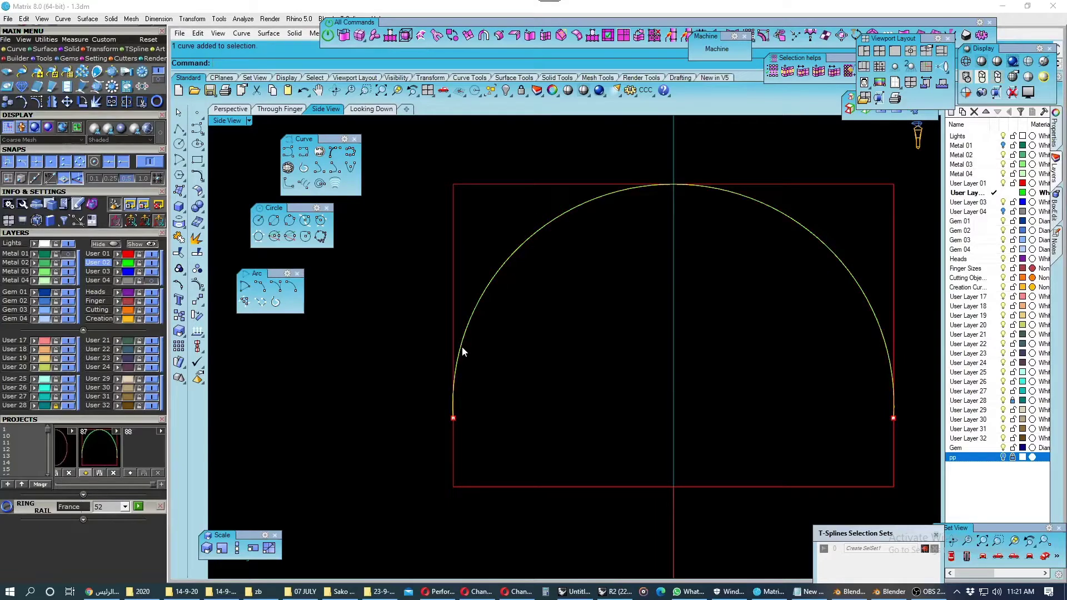
scroll(462, 346, "down", 2)
scroll(439, 411, "up", 2)
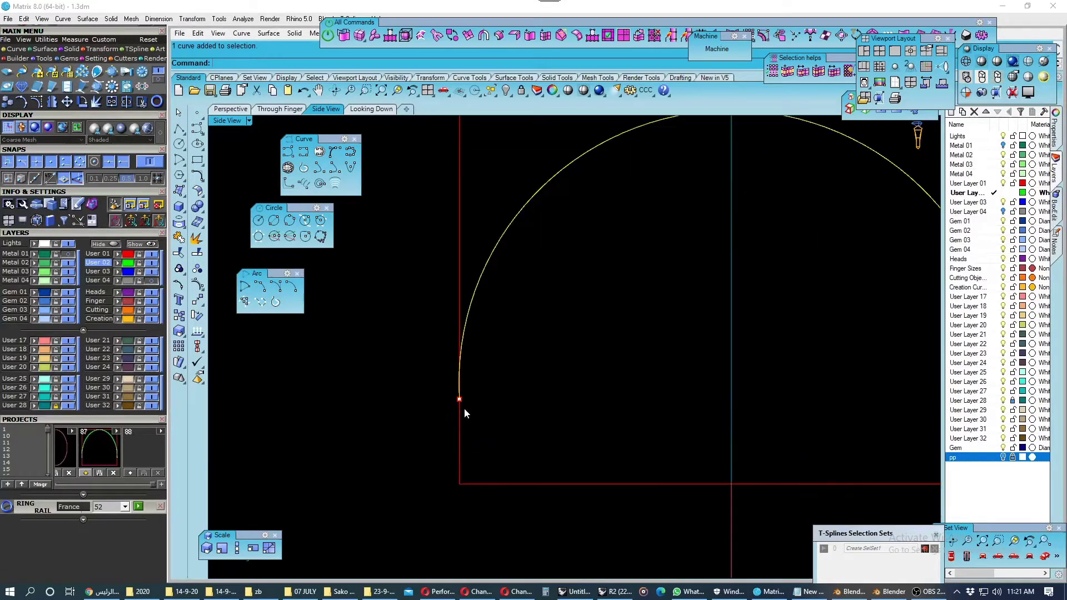
scroll(465, 408, "up", 1)
scroll(468, 403, "up", 1)
scroll(463, 381, "up", 1)
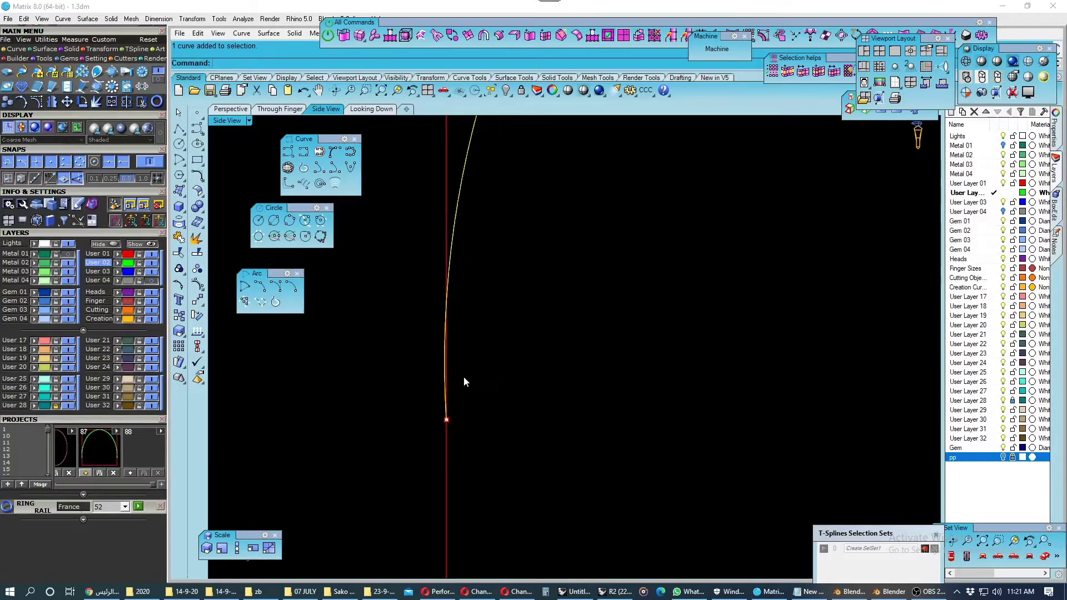
scroll(464, 377, "down", 1)
scroll(465, 377, "down", 1)
scroll(468, 376, "down", 1)
scroll(467, 380, "down", 2)
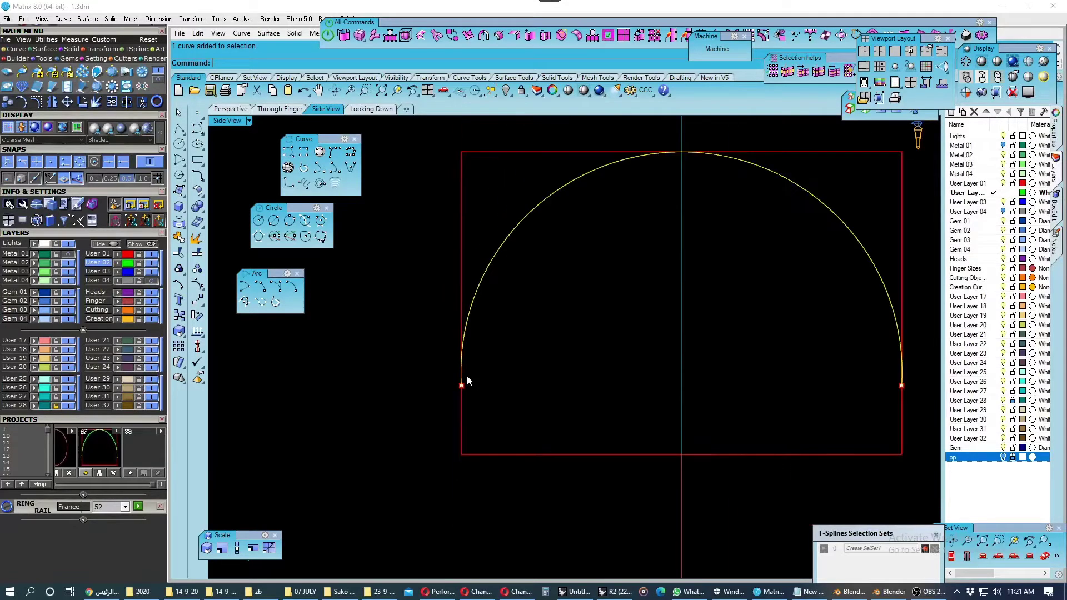
scroll(467, 380, "down", 1)
left_click(479, 386)
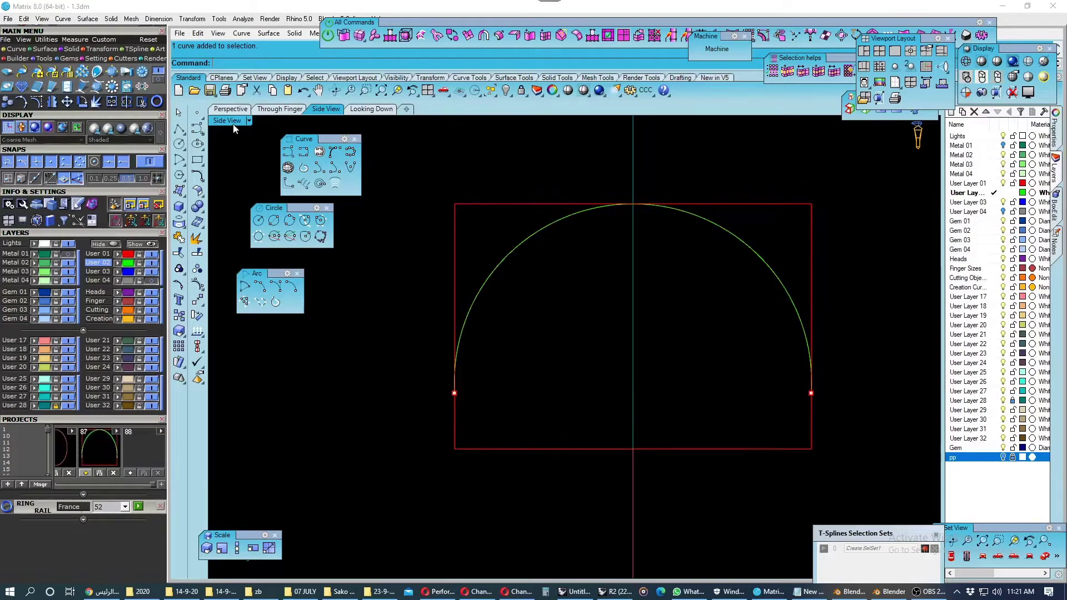
left_click(212, 90)
Using the arc as cutter, trim the rectangle's left side line above the arc end.
scroll(459, 399, "up", 2)
scroll(477, 416, "up", 1)
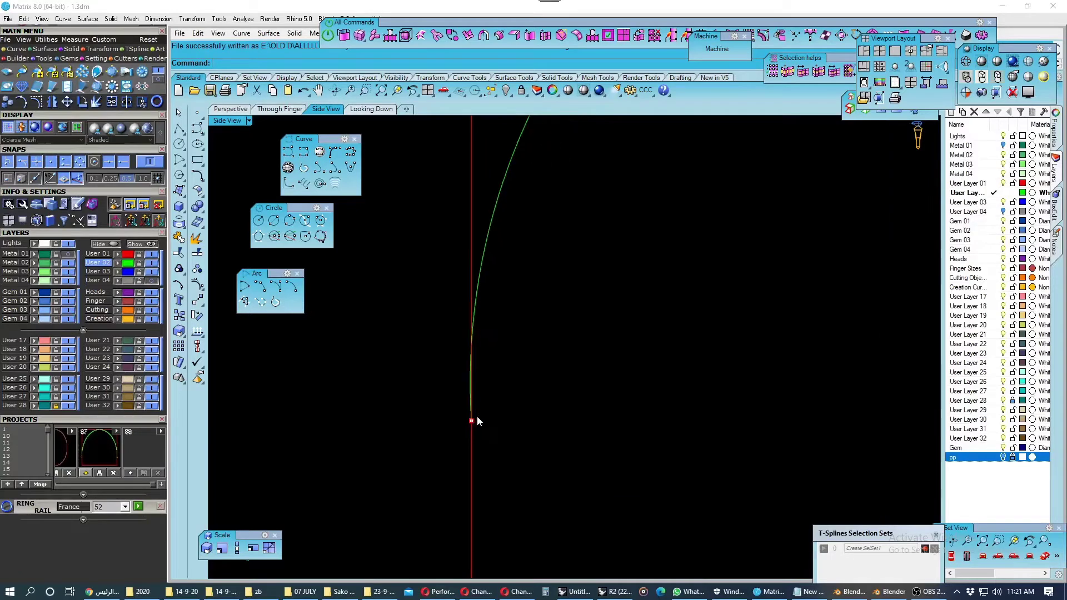
scroll(475, 384, "up", 2)
scroll(468, 360, "up", 1)
left_click(469, 360)
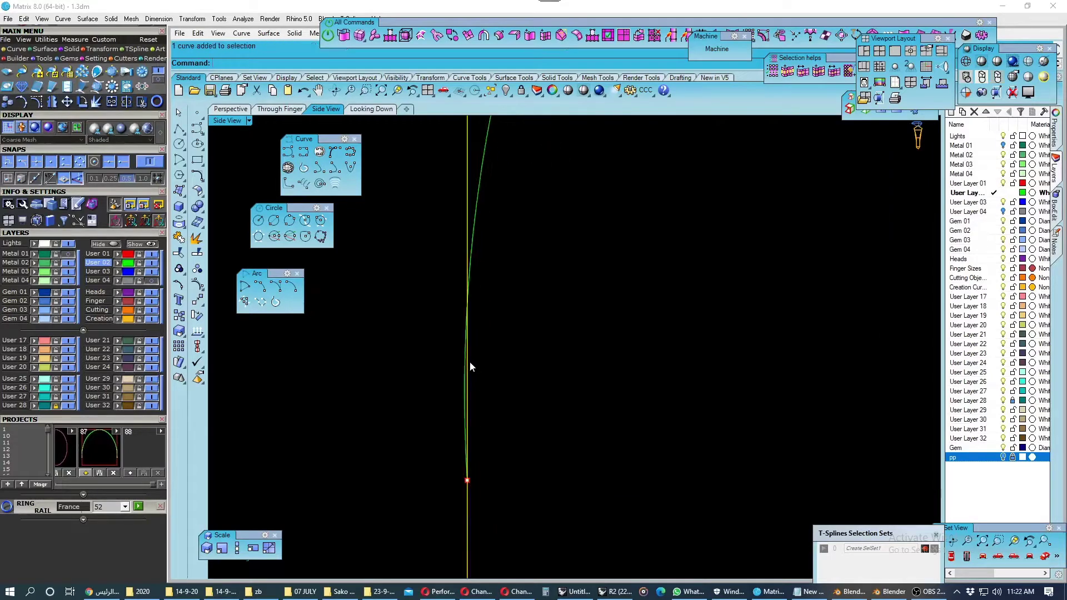
left_click(179, 300)
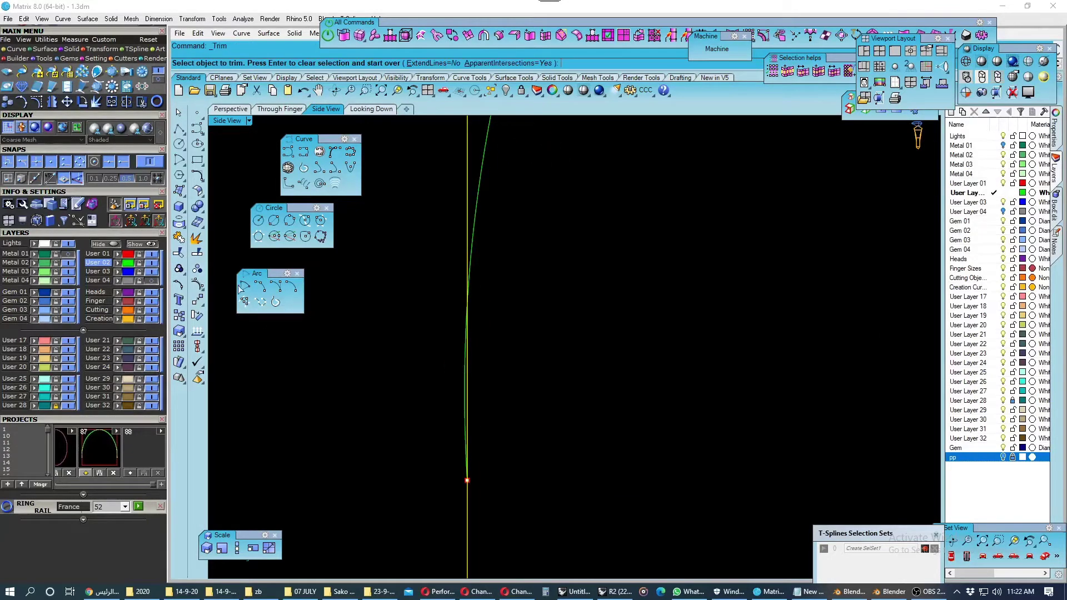
scroll(465, 382, "up", 2)
left_click(465, 381)
scroll(429, 388, "down", 3)
scroll(429, 388, "down", 2)
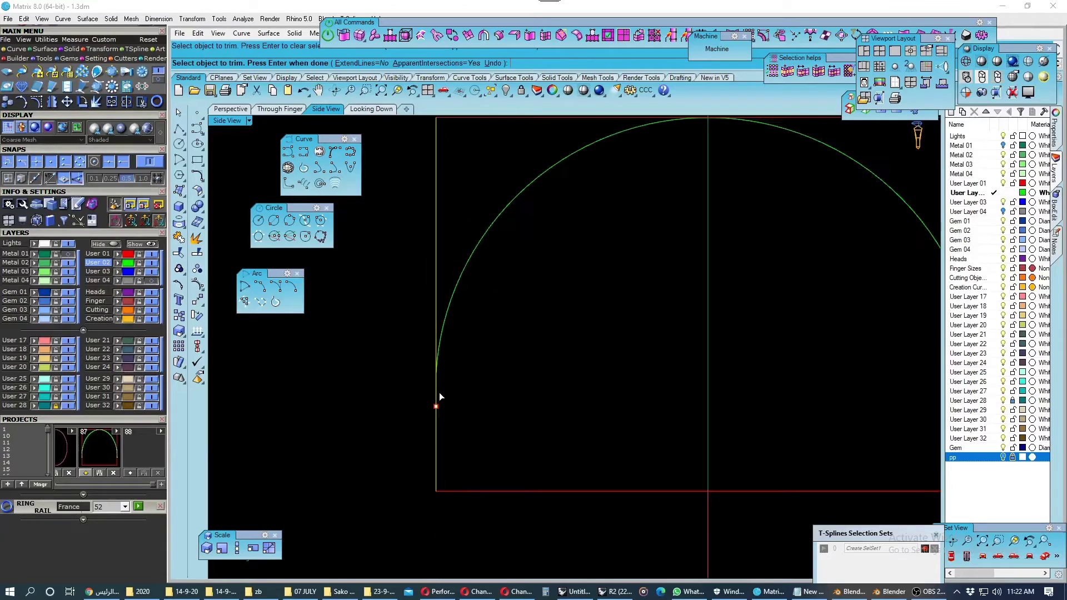
key("Return")
scroll(441, 389, "up", 1)
left_click(438, 334)
key("Return")
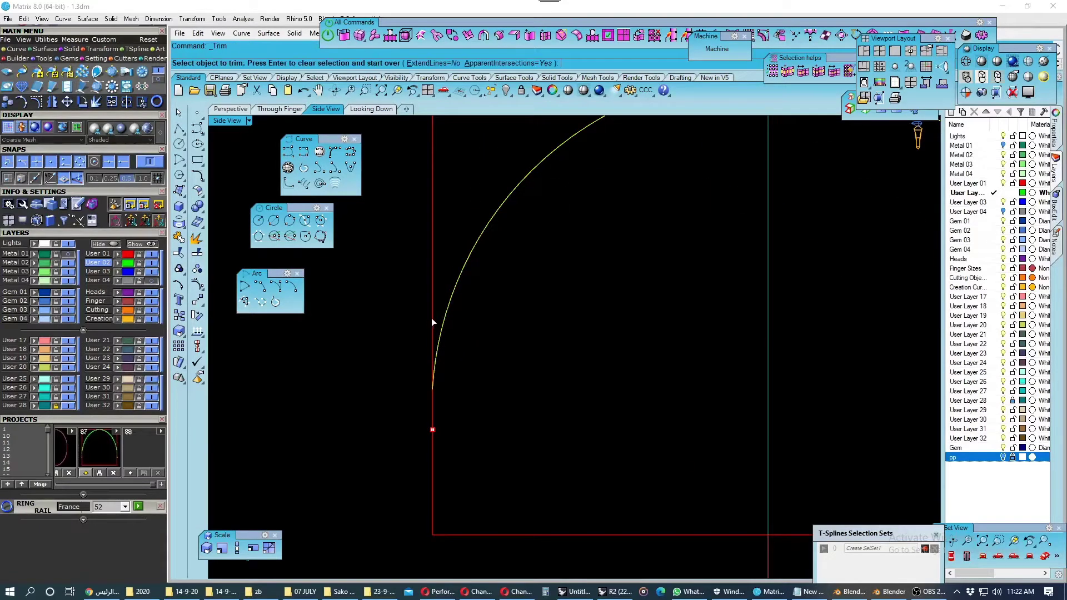
scroll(431, 317, "down", 3)
key("Return")
Trim the right side line above the arc end, leaving an arch over the box, and save.
scroll(776, 399, "up", 3)
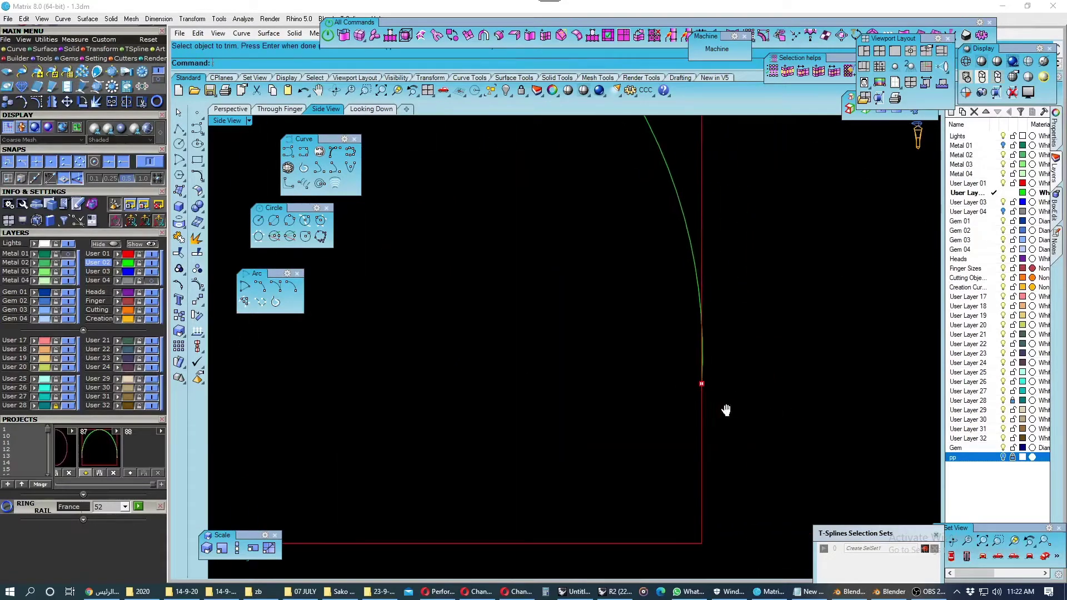
left_click(702, 275)
scroll(710, 337, "up", 2)
key("Return")
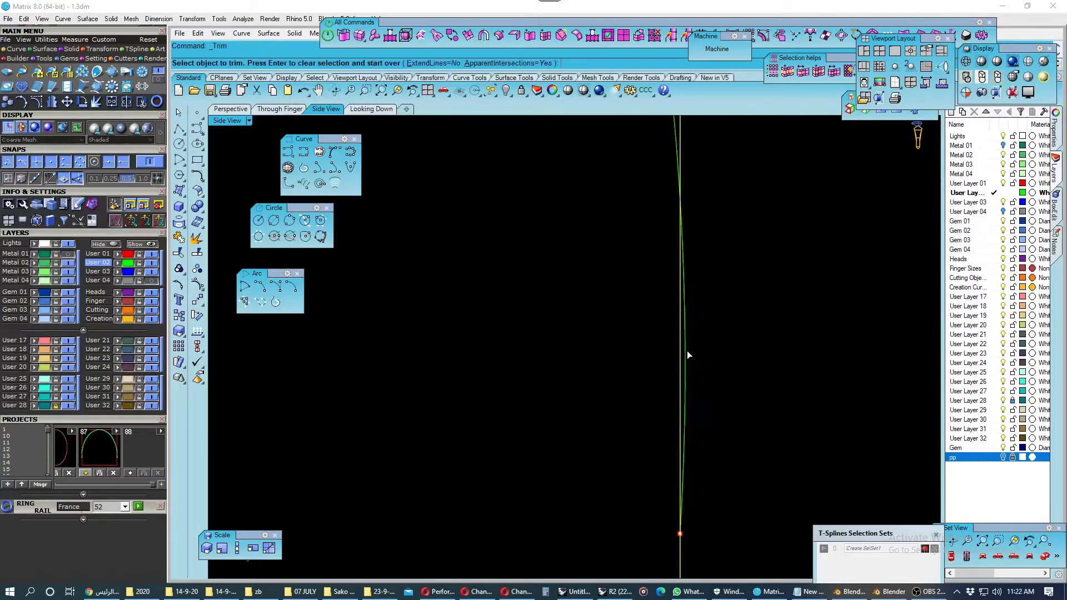
left_click(688, 355)
scroll(687, 377, "down", 2)
key("Return")
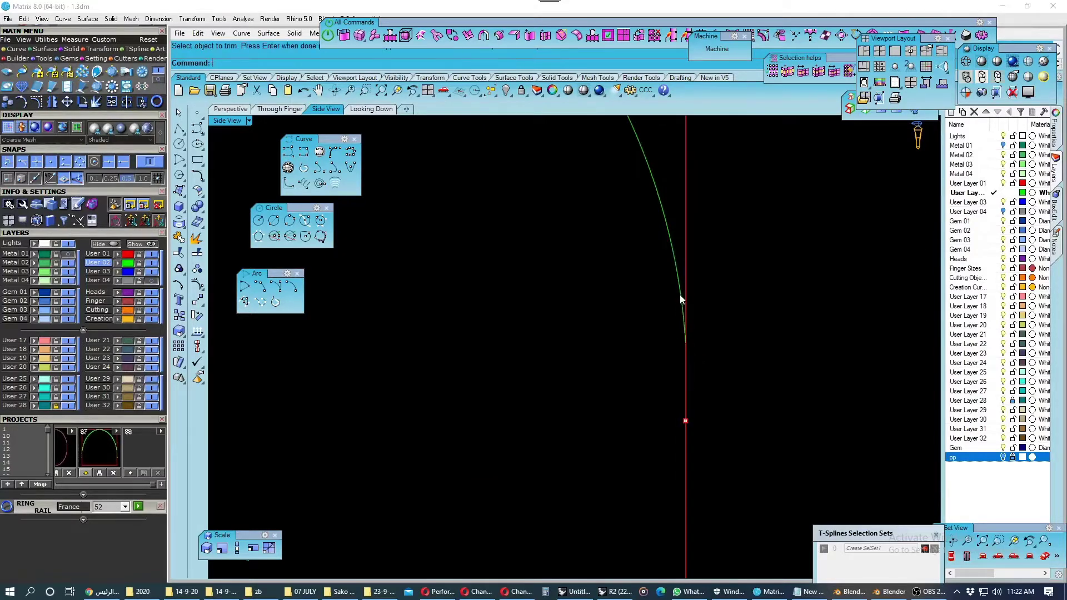
left_click(679, 295)
key("Return")
scroll(688, 341, "down", 2)
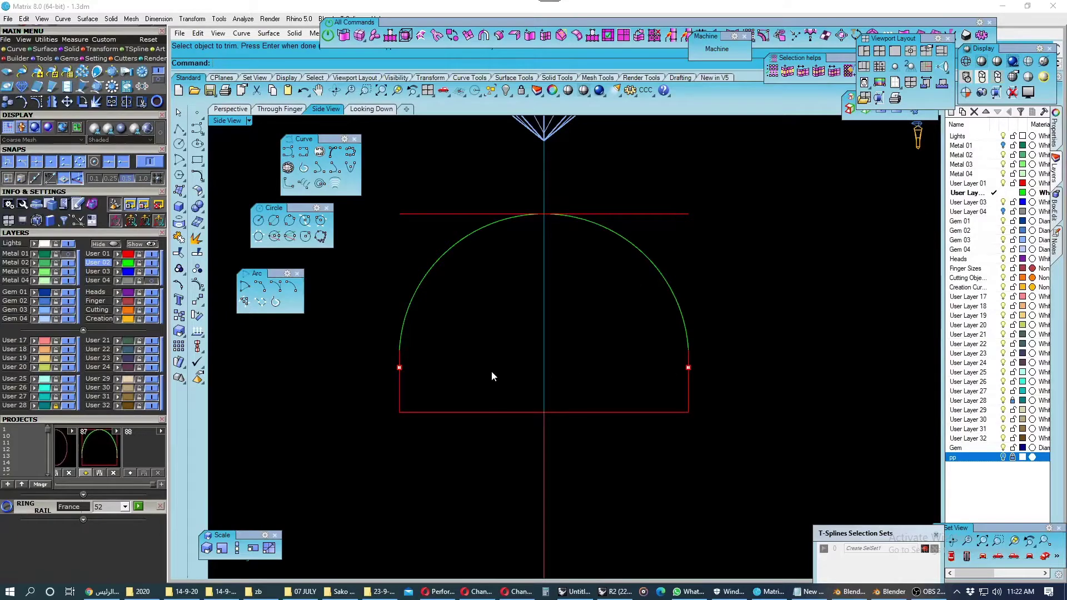
right_click_drag(492, 372, 480, 387)
key("ctrl+s")
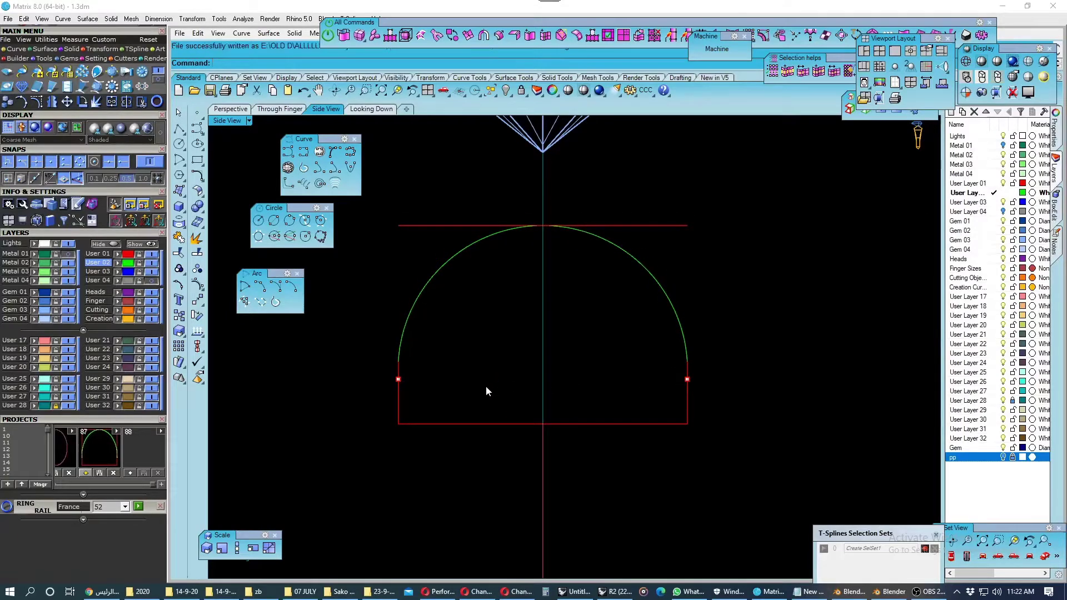
scroll(458, 410, "up", 1)
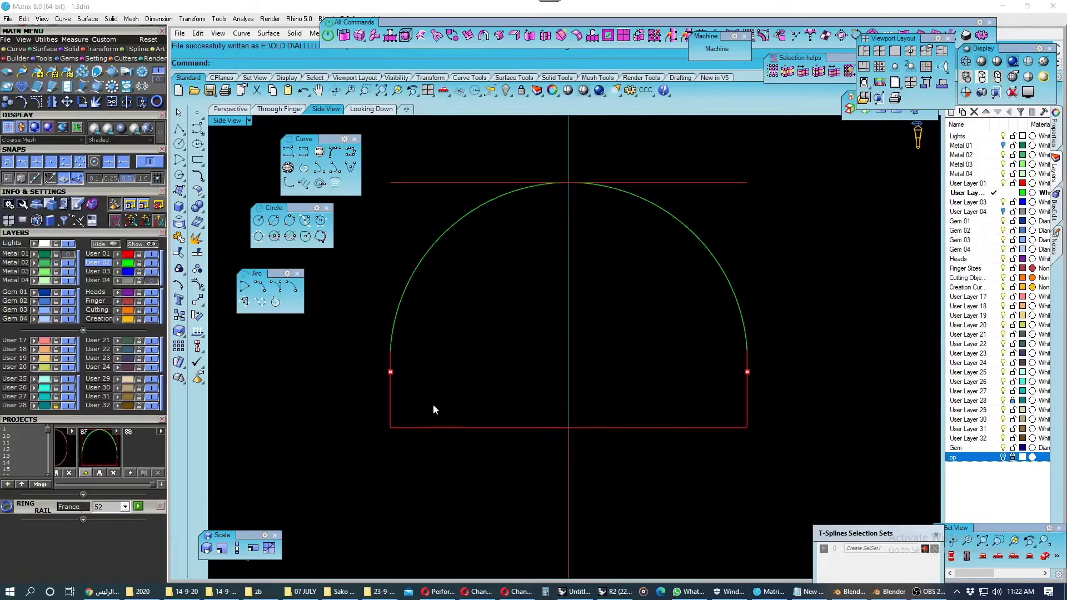
Place a point at the profile's lower-left corner and move it up 0.1.
left_click(196, 160)
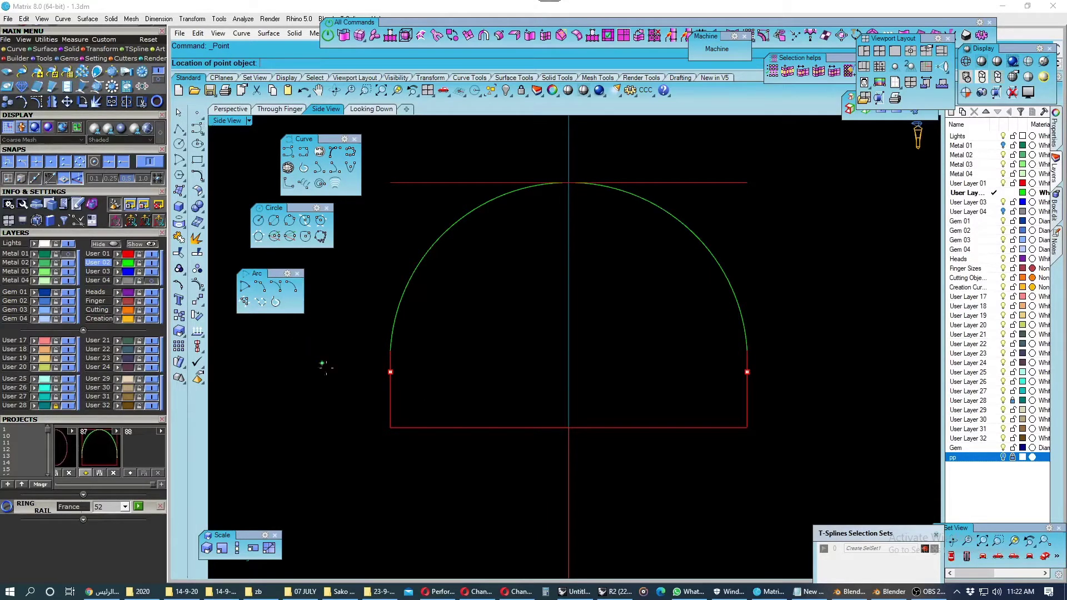
left_click(390, 427)
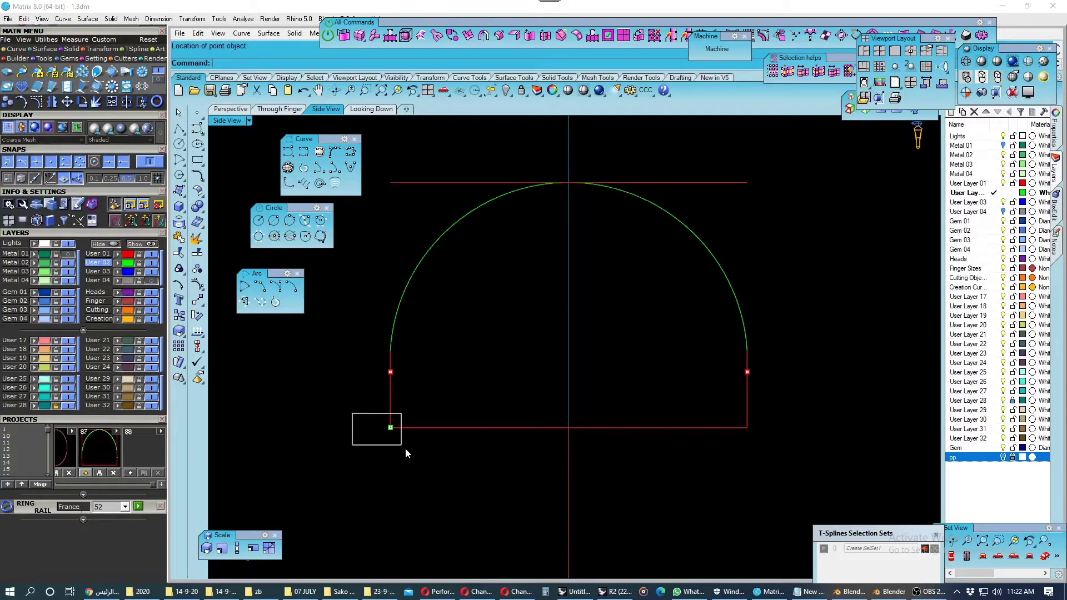
left_click_drag(406, 448, 394, 436)
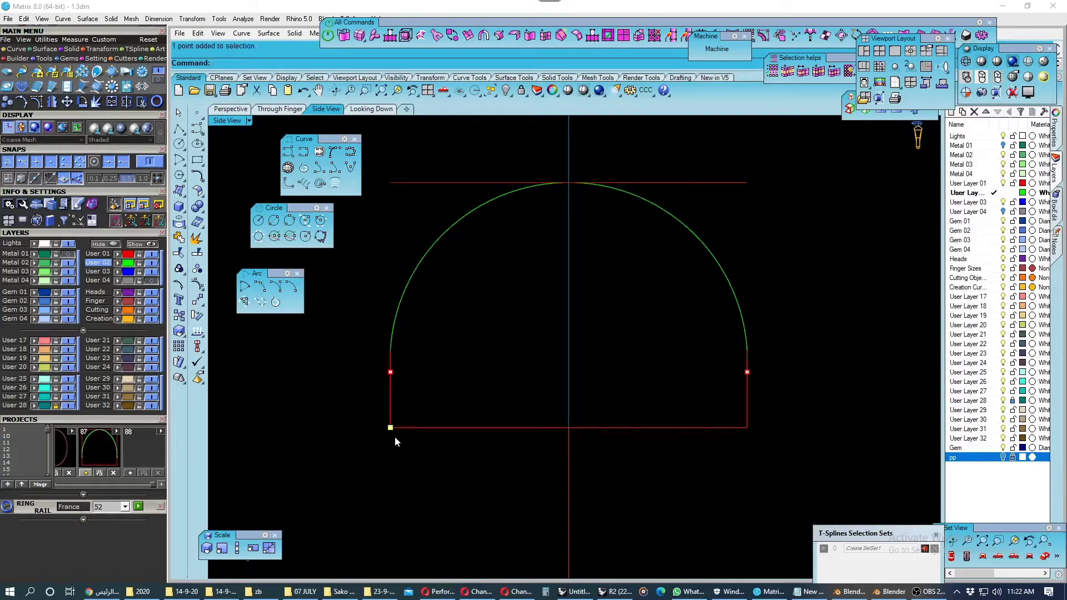
left_click(197, 300)
scroll(378, 431, "up", 3)
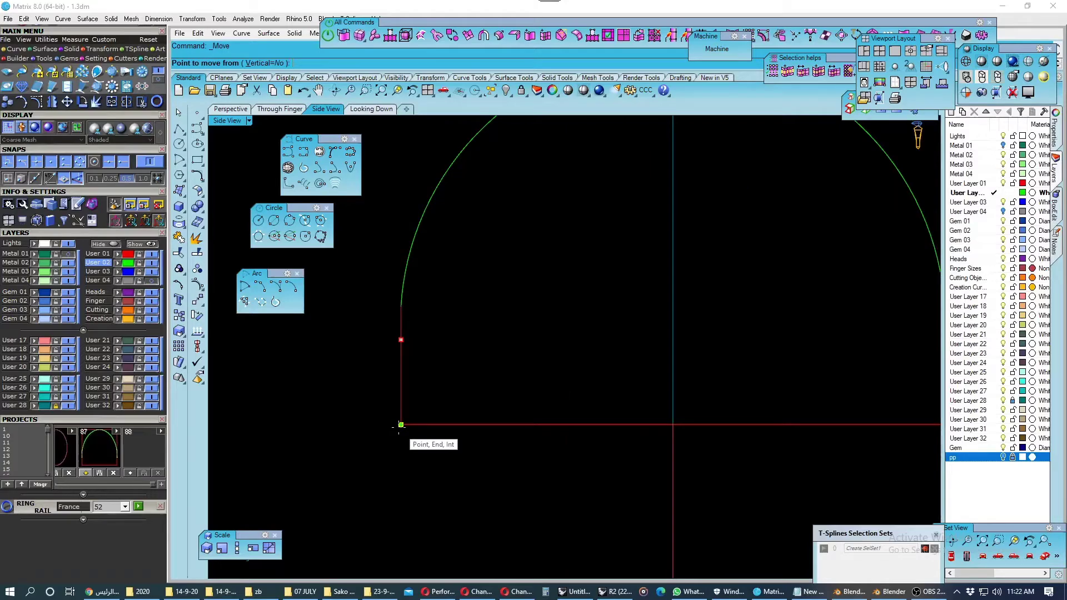
left_click(400, 426)
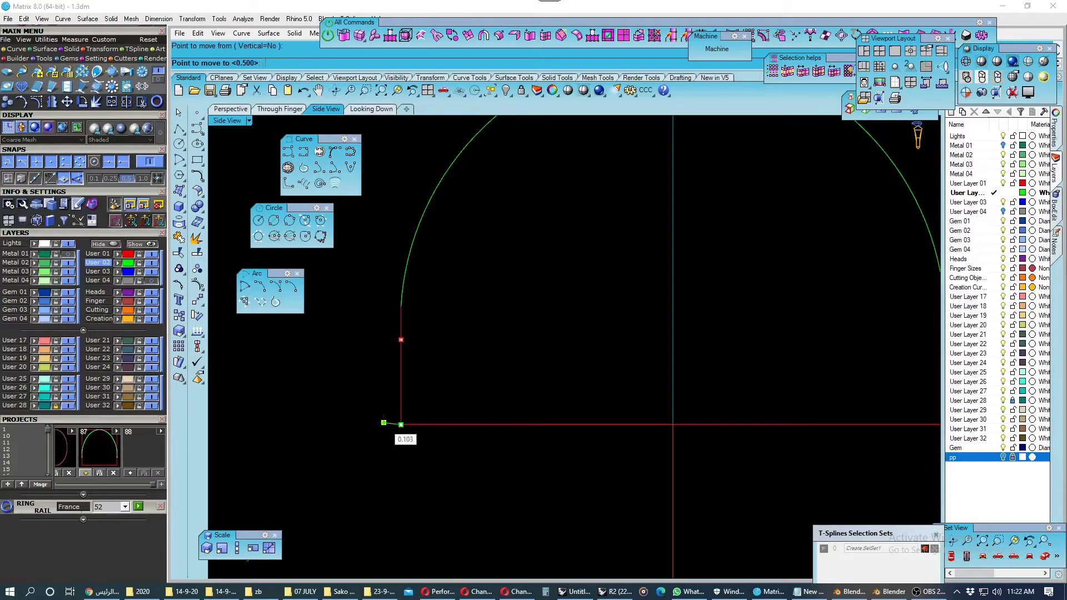
type("1")
key("Return")
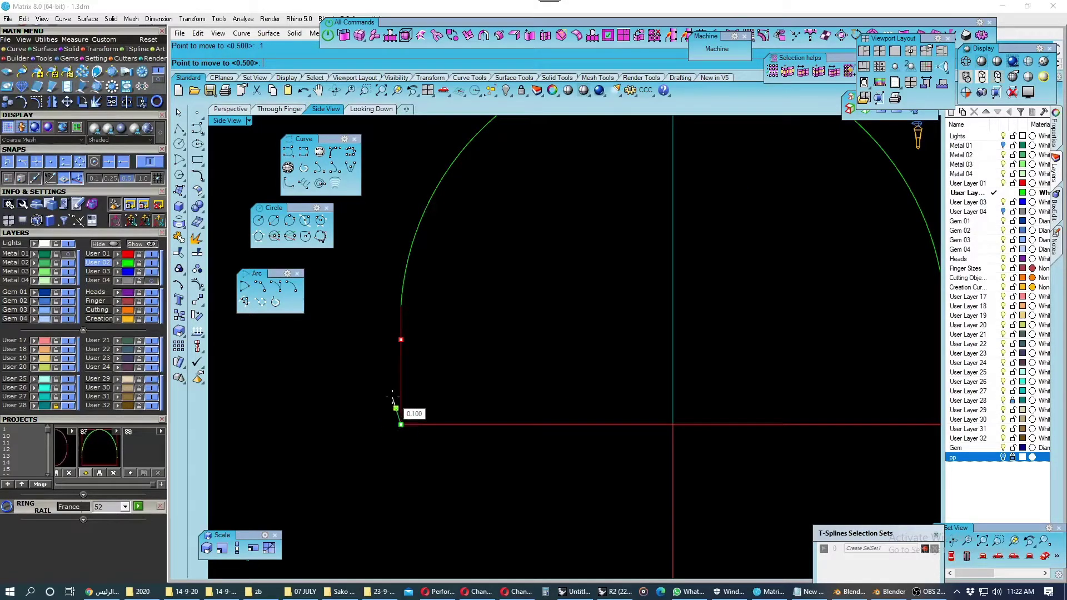
left_click(389, 404)
Mirror a copy of the point across the centre line and make User 03 current.
left_click(412, 412)
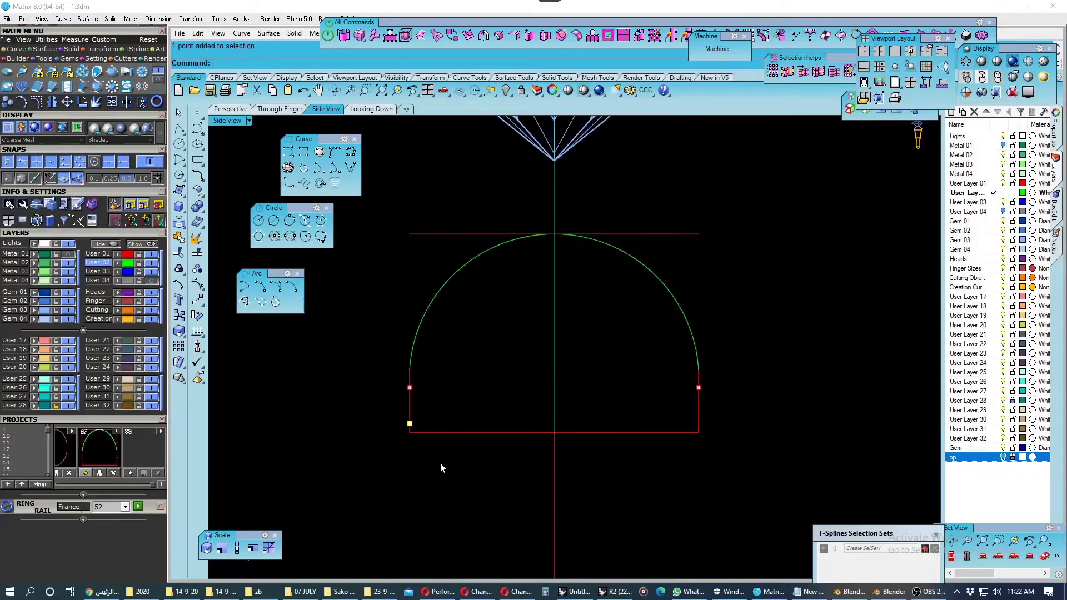
key("ctrl+shift+e")
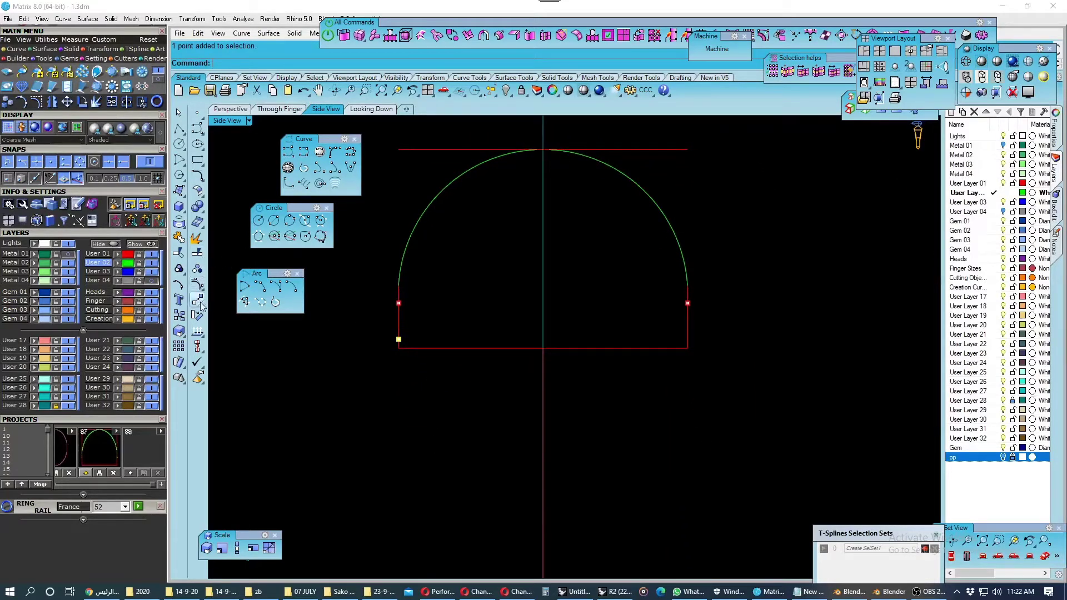
left_click(197, 300)
left_click(291, 320)
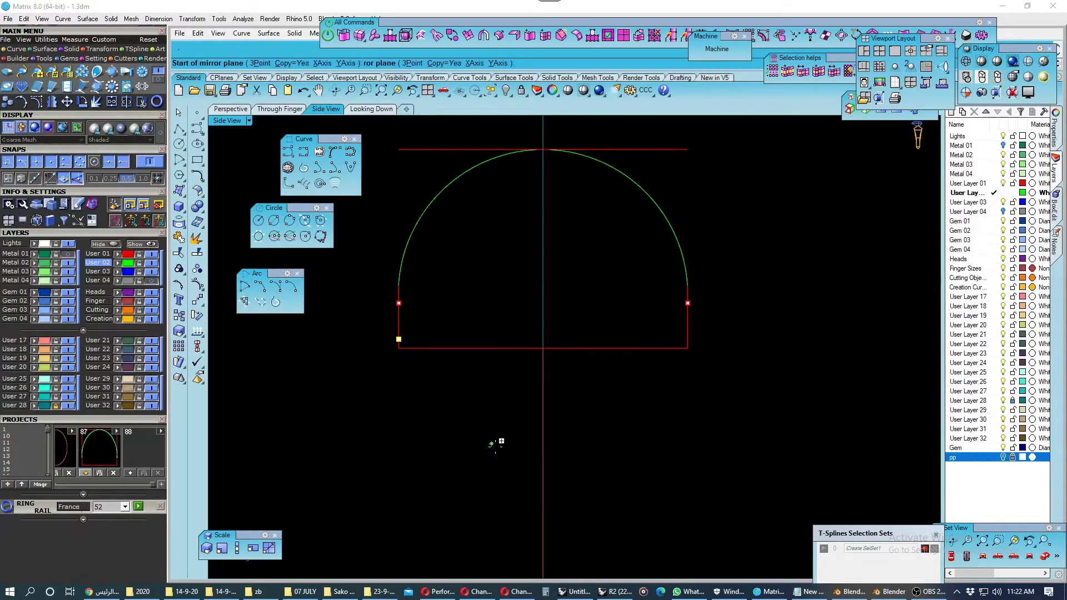
key("ctrl+shift+e")
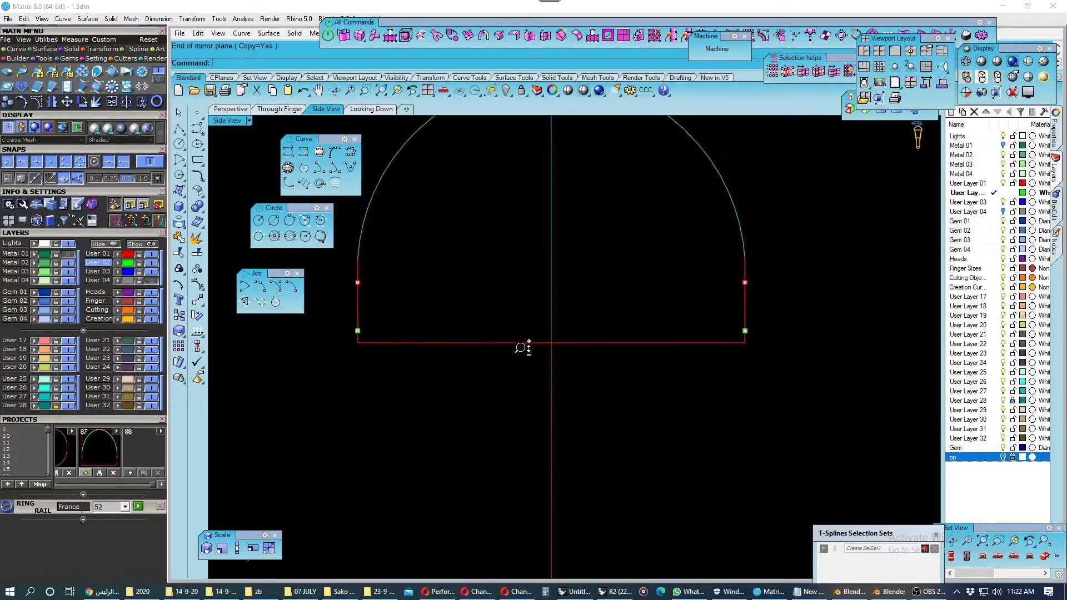
left_click(99, 271)
Draw a three-point circle through both side points and the bottom centre as the curved base.
left_click(289, 220)
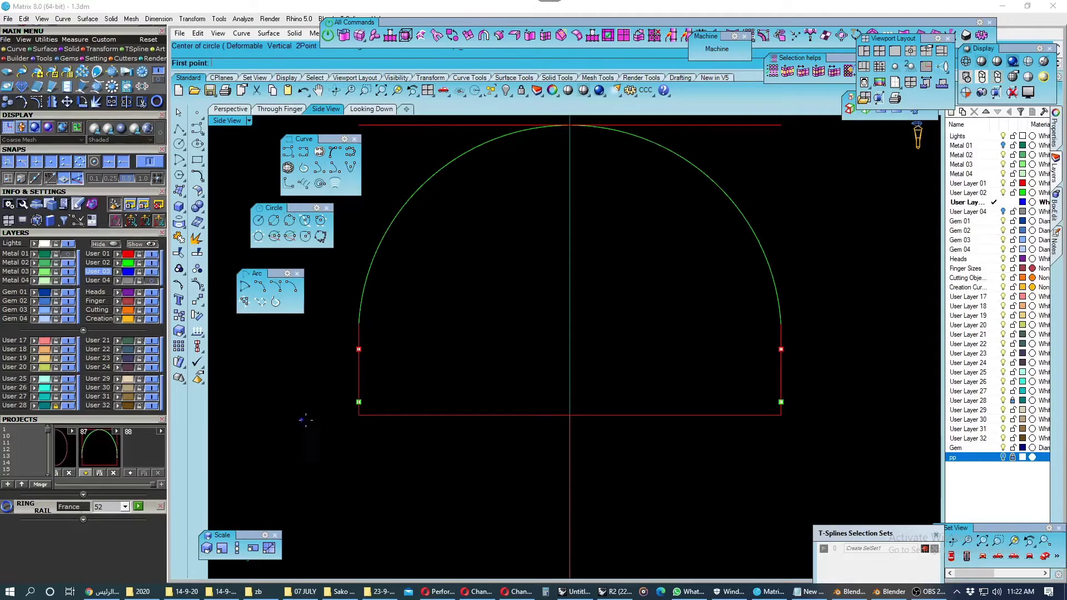
left_click(359, 402)
left_click(781, 402)
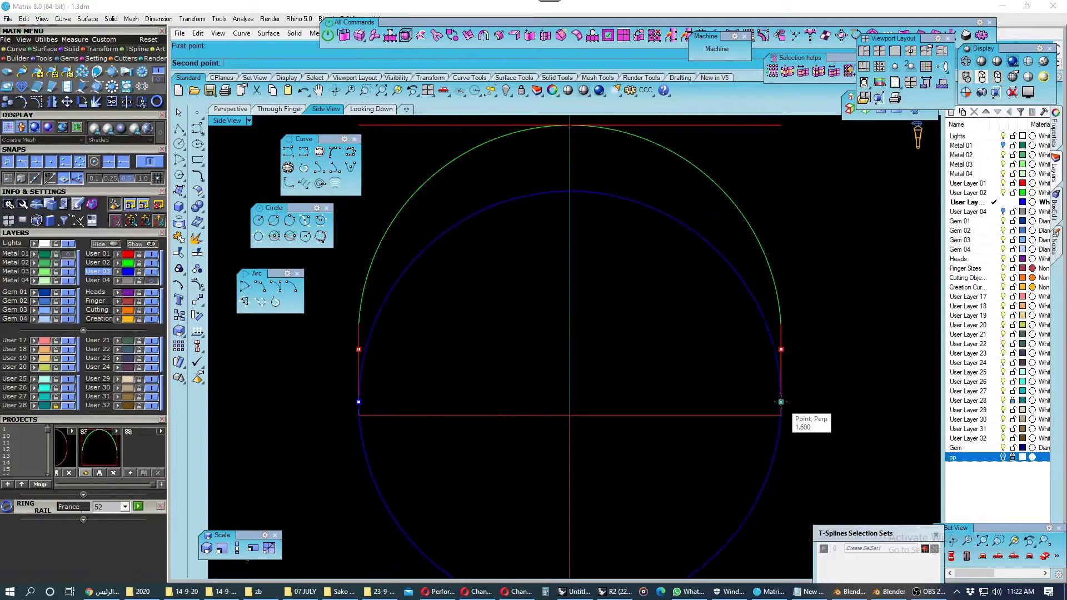
left_click(569, 415)
scroll(707, 417, "up", 4)
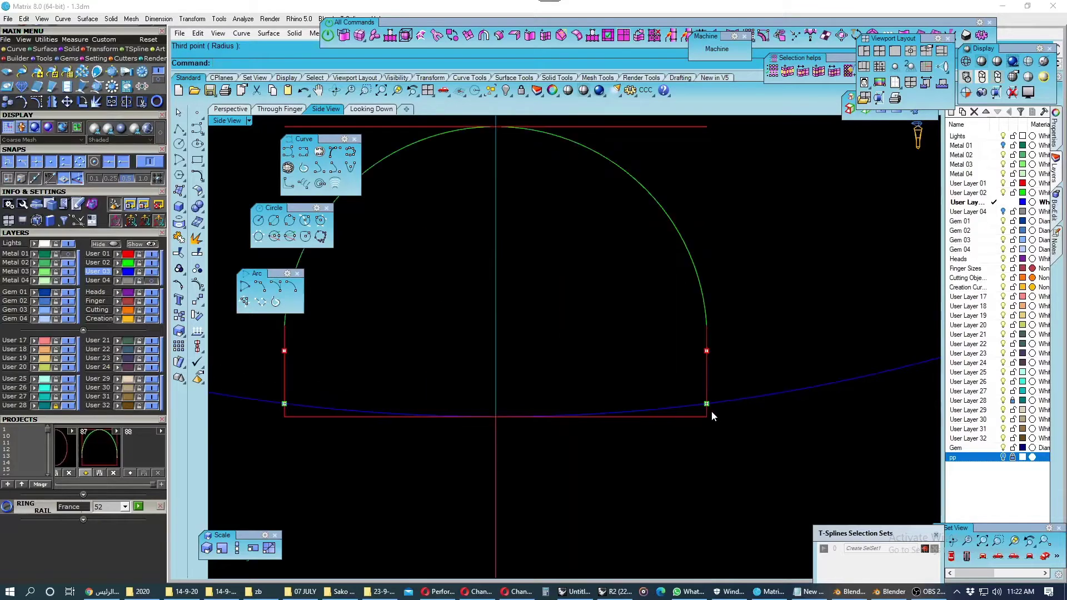
scroll(709, 408, "up", 2)
Trim the red side lines below the curved base curve.
left_click(702, 401)
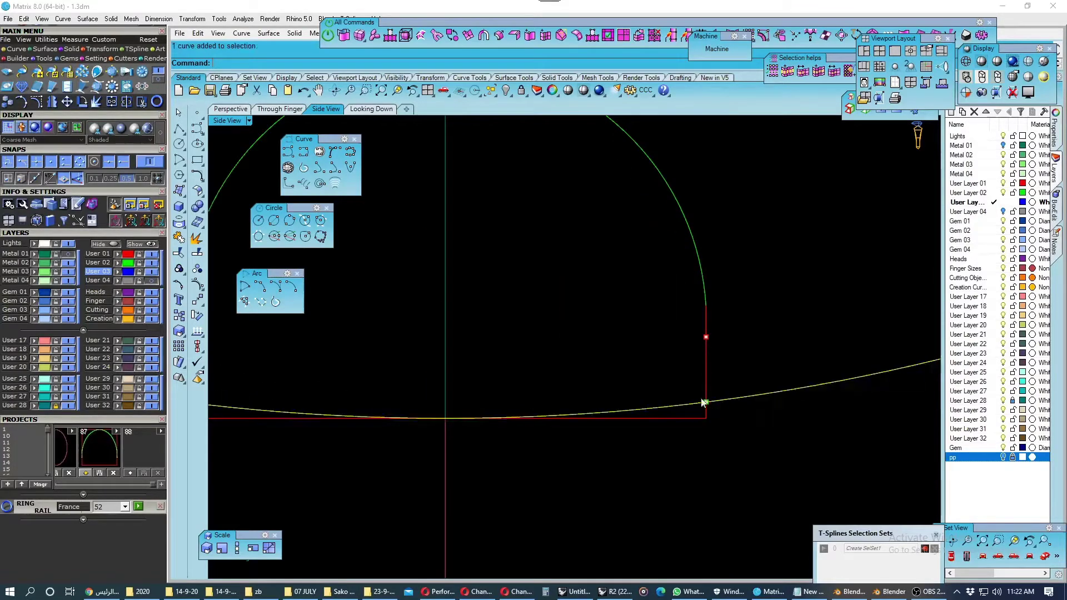
left_click(178, 253)
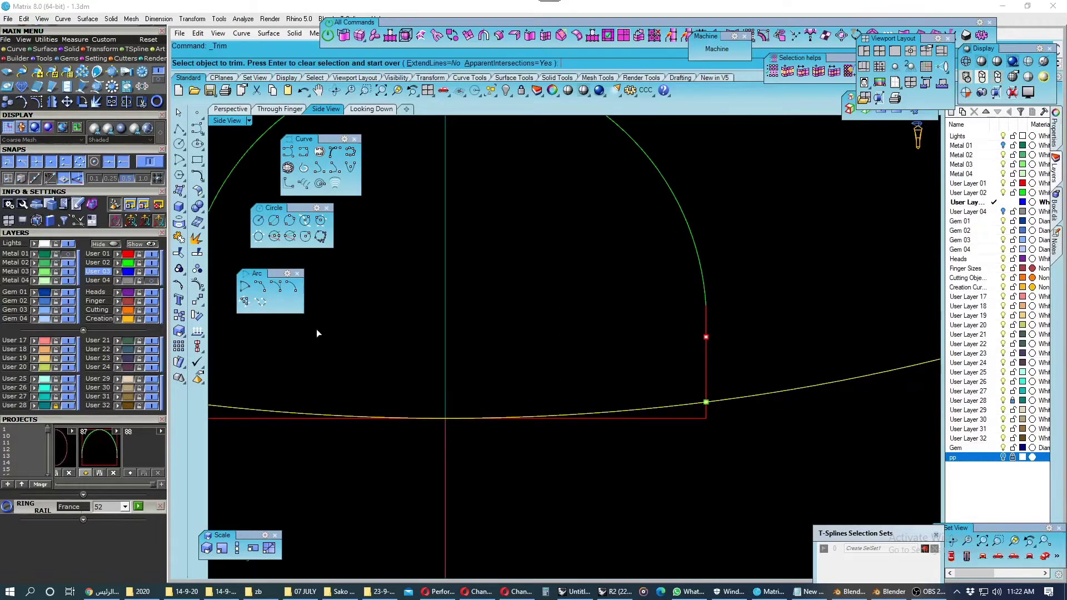
left_click(706, 413)
scroll(724, 439, "down", 2)
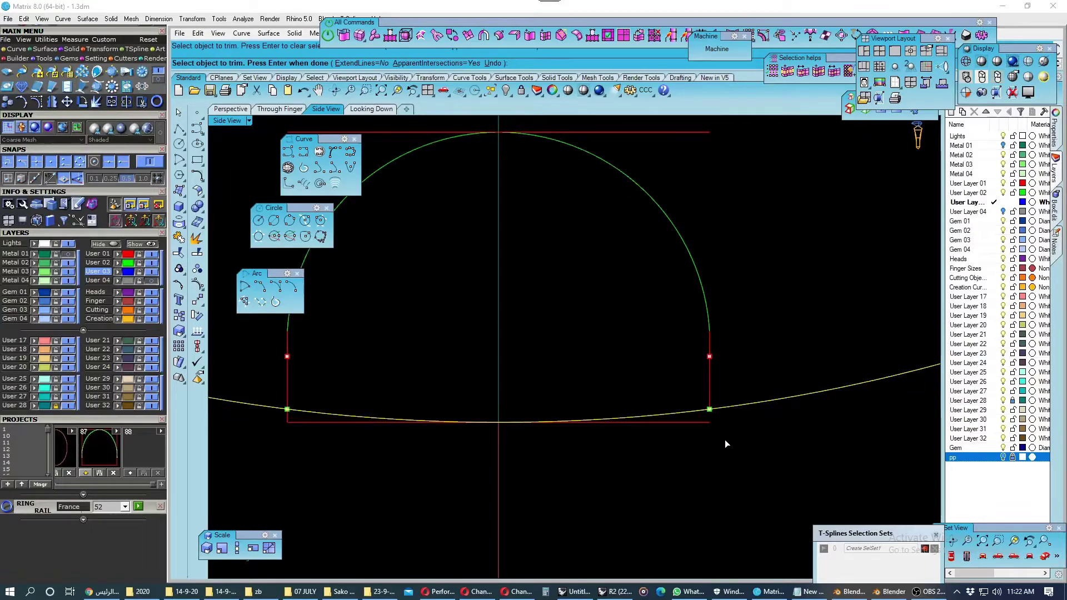
scroll(725, 439, "down", 1)
scroll(371, 421, "up", 4)
scroll(372, 432, "down", 1)
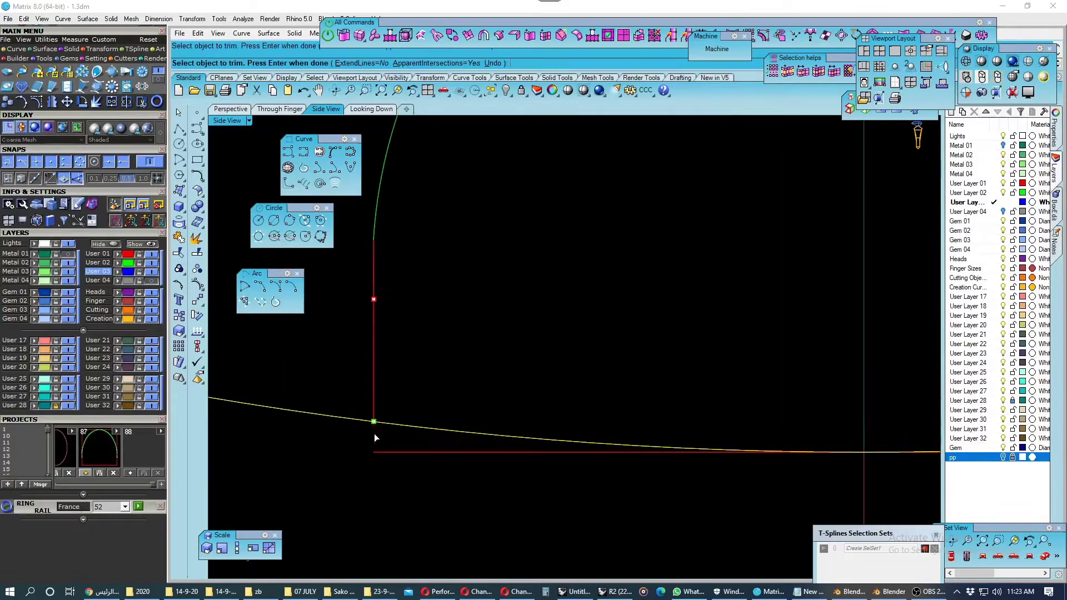
scroll(645, 459, "down", 2)
scroll(638, 448, "up", 4)
scroll(639, 451, "down", 3)
key("Return")
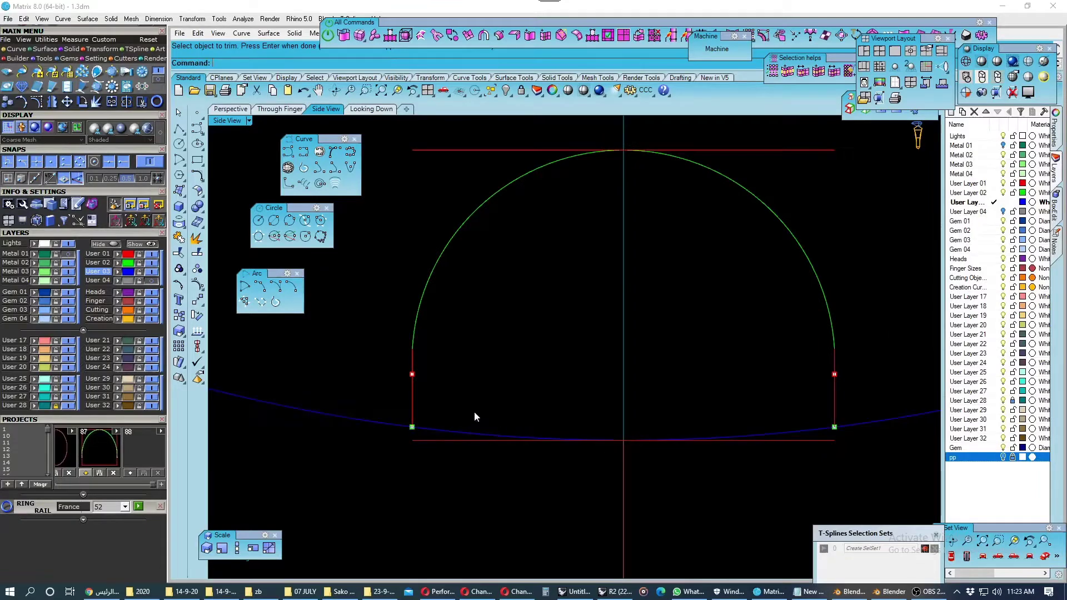
Trim the base curve's overhanging ends at the side lines and save the file.
left_click(857, 424)
key("Escape")
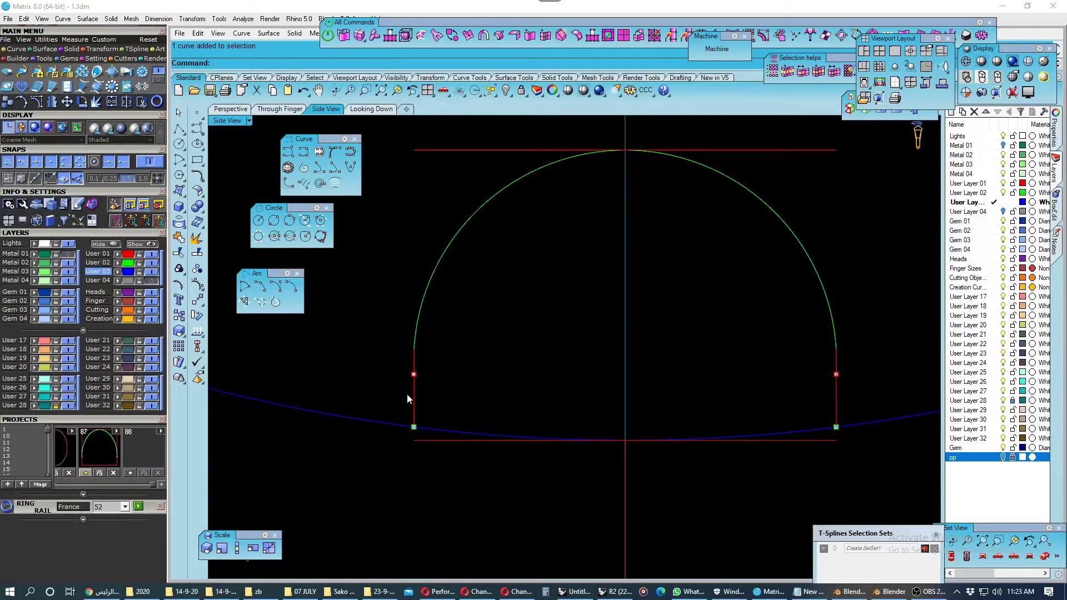
key("Return")
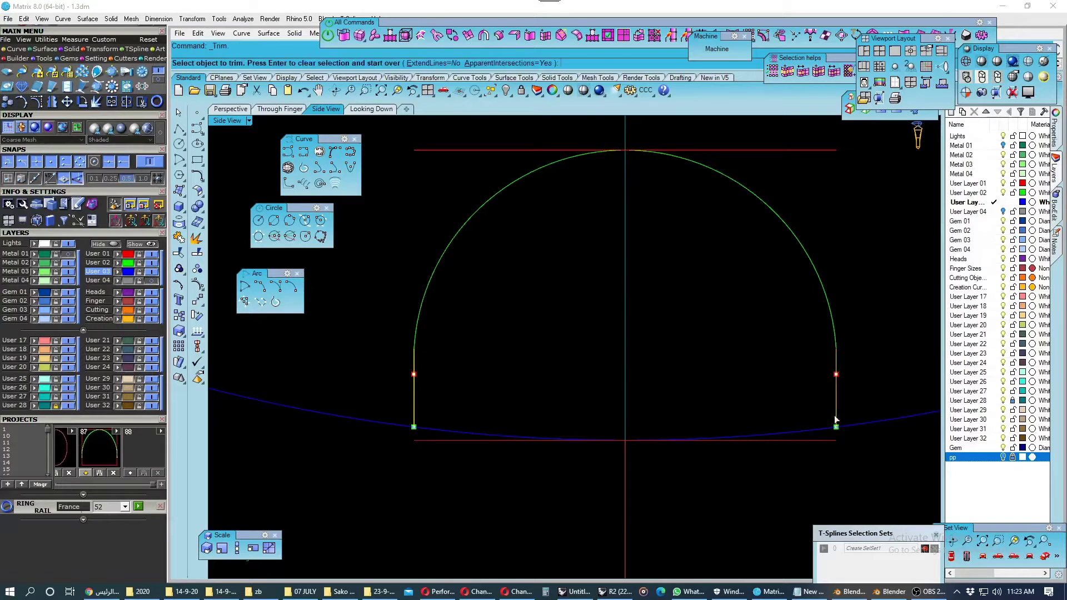
scroll(624, 442, "down", 2)
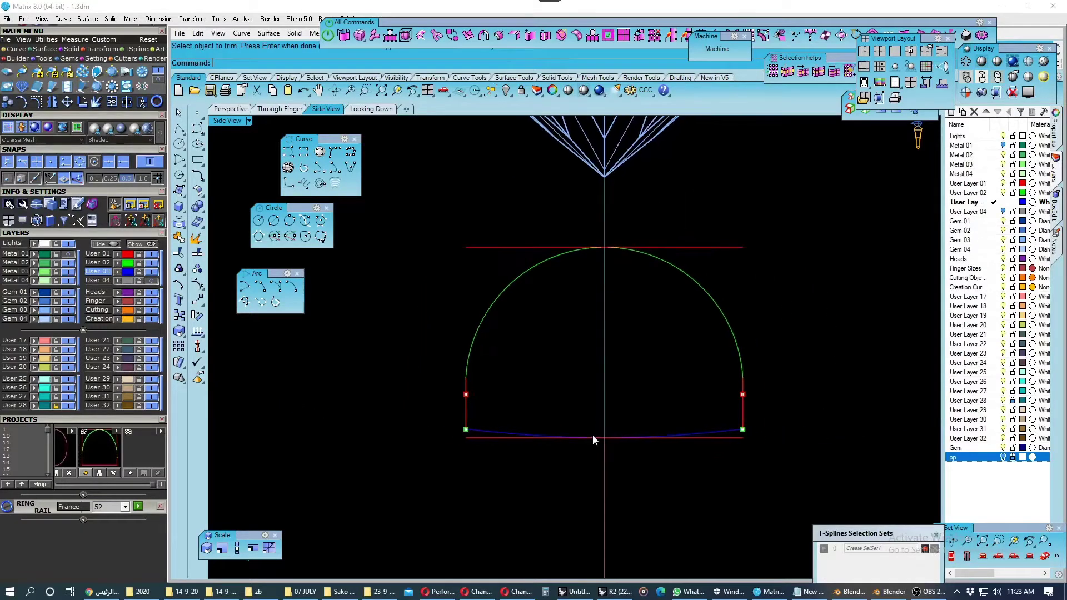
key("ctrl+s")
scroll(489, 432, "up", 2)
left_click(489, 431)
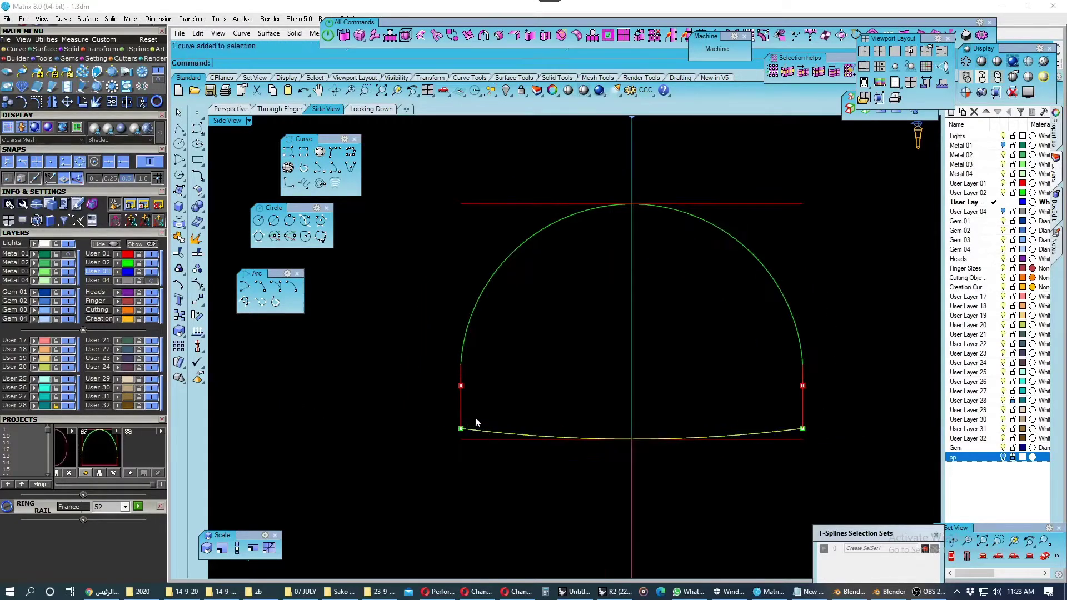
left_click(464, 349, "shift")
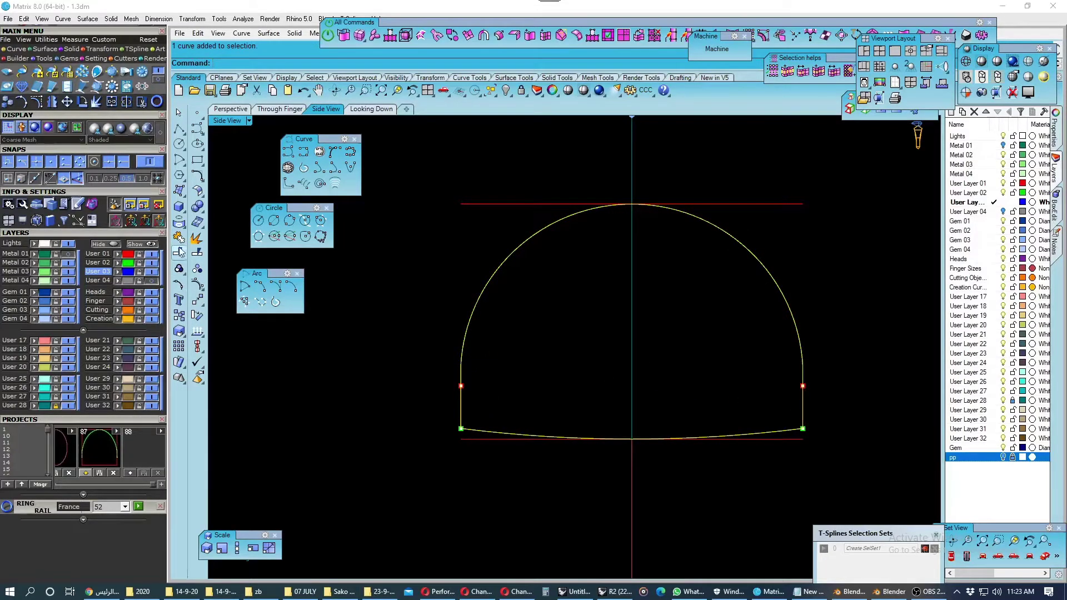
Join the arc, sides and base into one closed dome outline.
left_click(177, 267)
key("Escape")
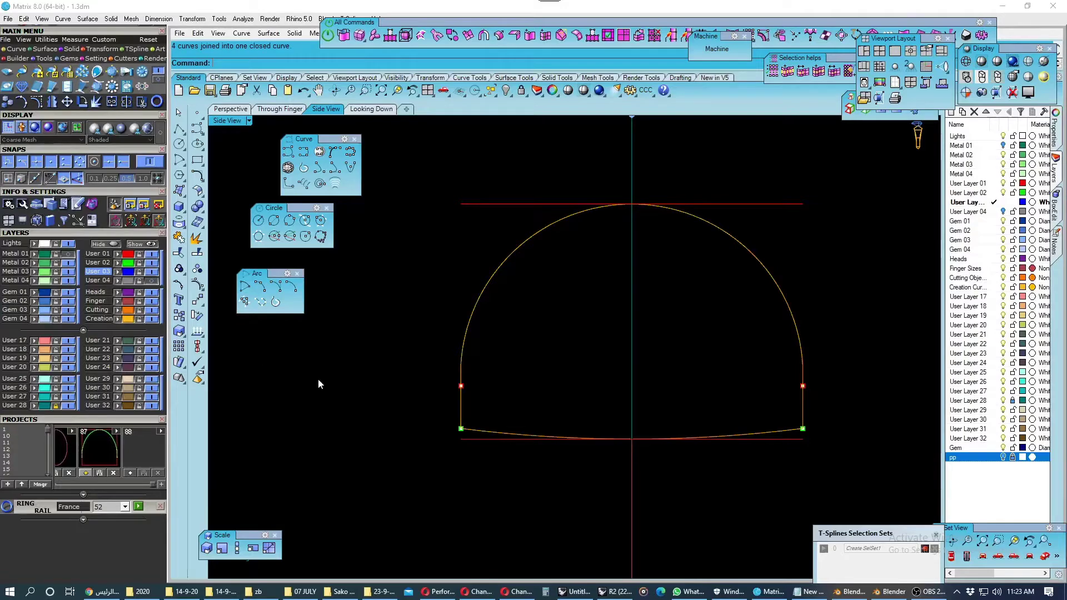
scroll(494, 400, "down", 1)
scroll(458, 422, "up", 2)
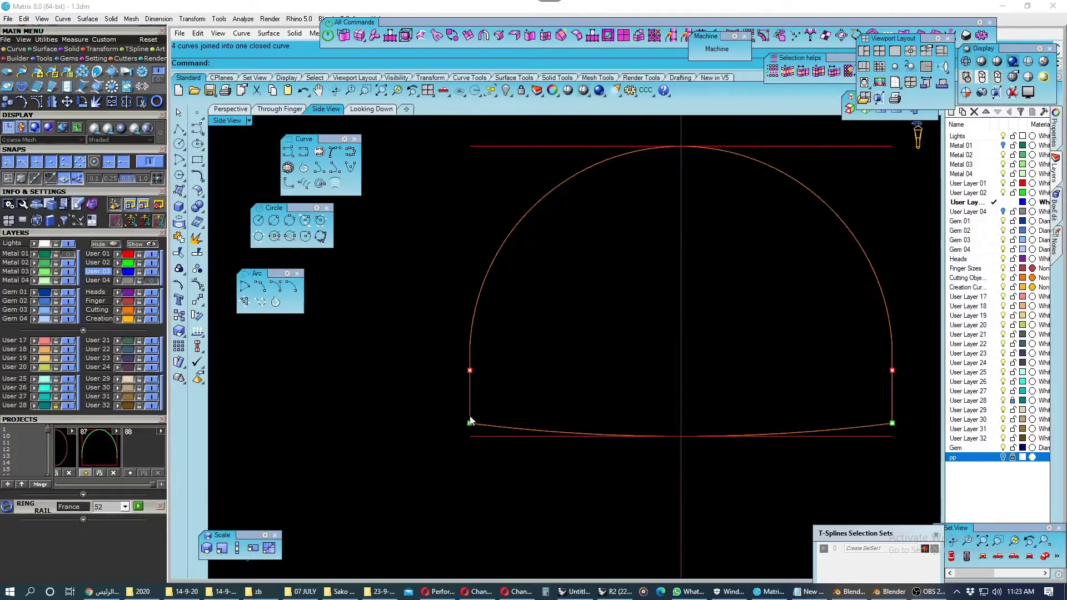
scroll(476, 392, "up", 2)
scroll(476, 392, "down", 1)
scroll(478, 403, "down", 3)
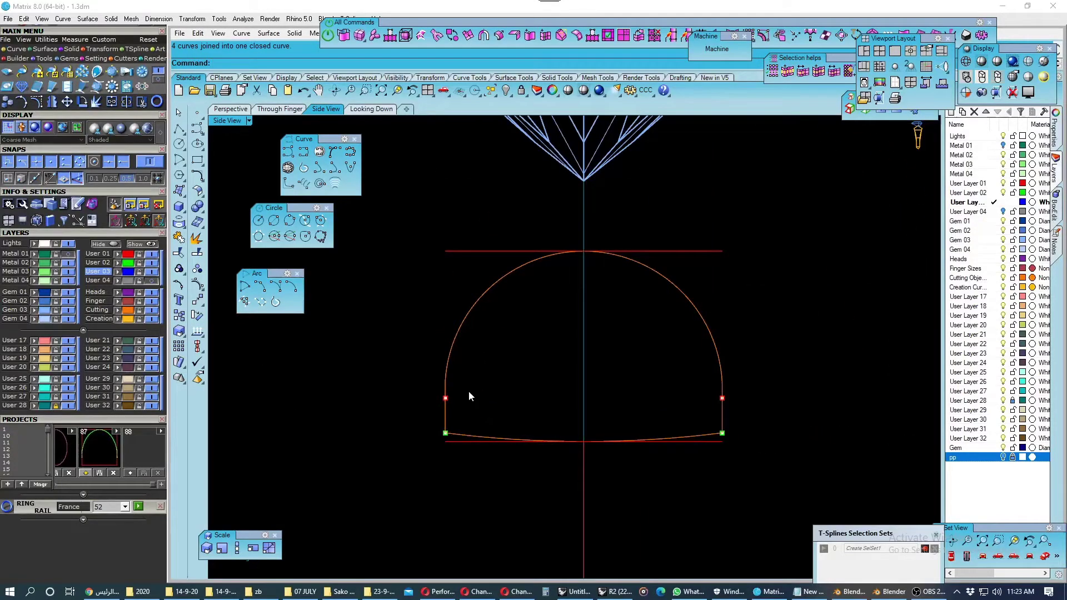
scroll(446, 378, "up", 2)
left_click(447, 382)
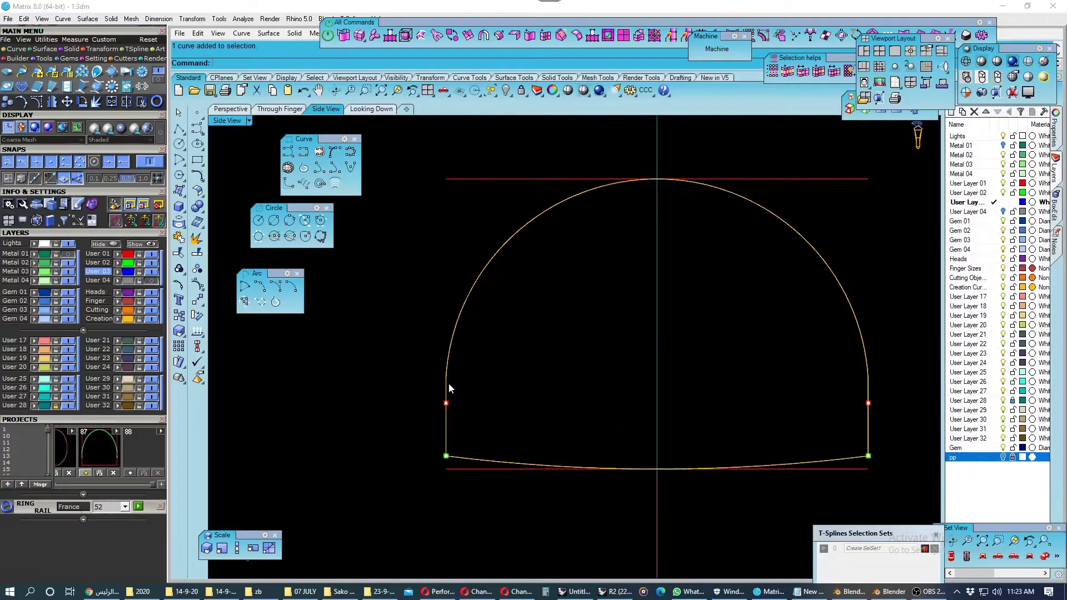
right_click_drag(487, 400, 480, 397)
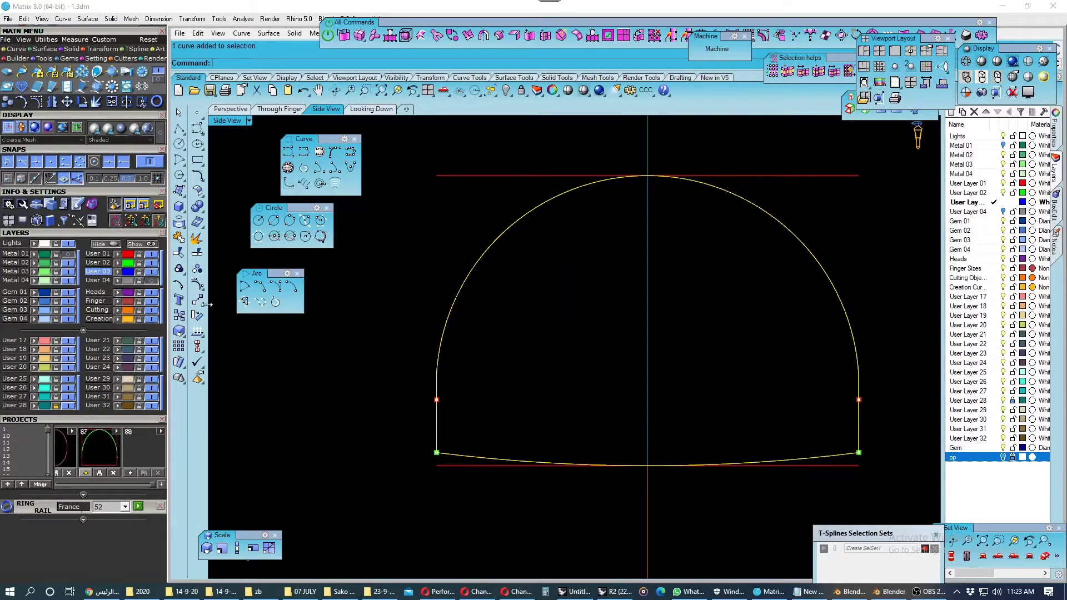
Explode the dome outline into four segments and hide them.
left_click(197, 239)
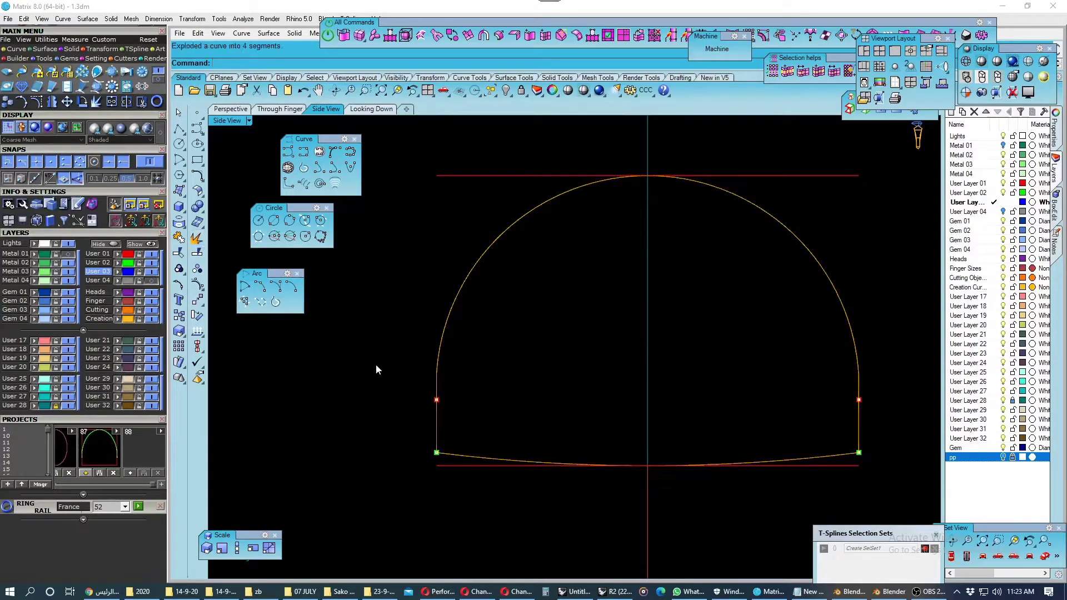
left_click(439, 352)
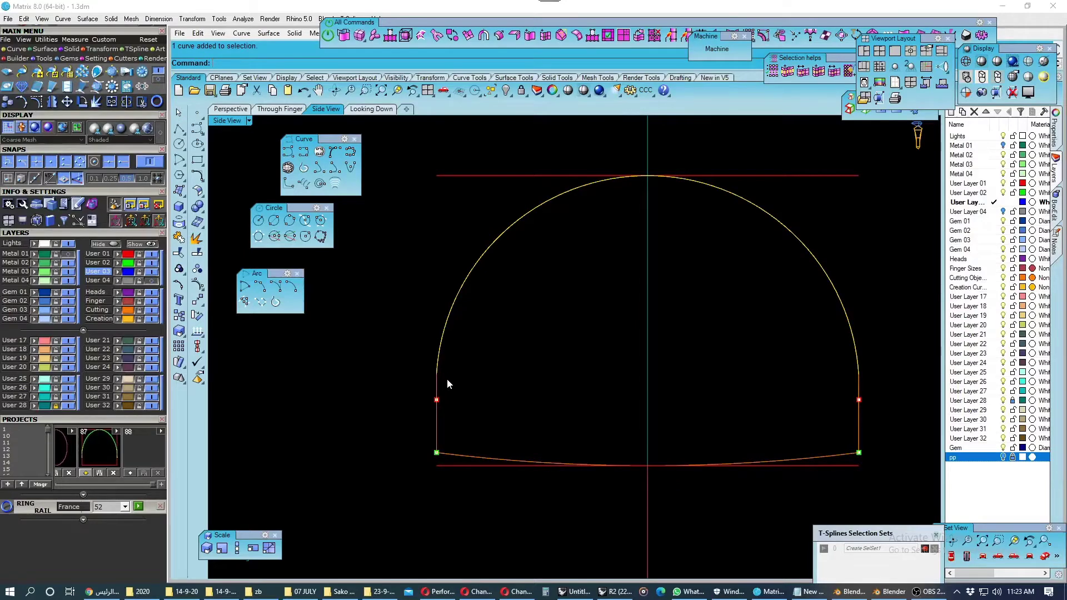
left_click(465, 387)
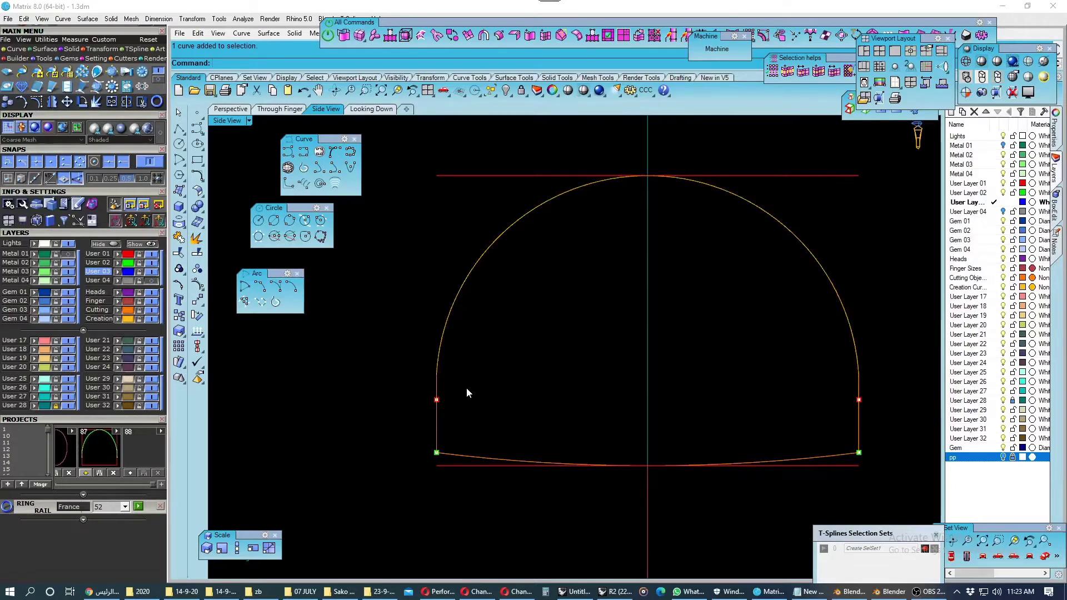
left_click(155, 310)
scroll(603, 379, "down", 4)
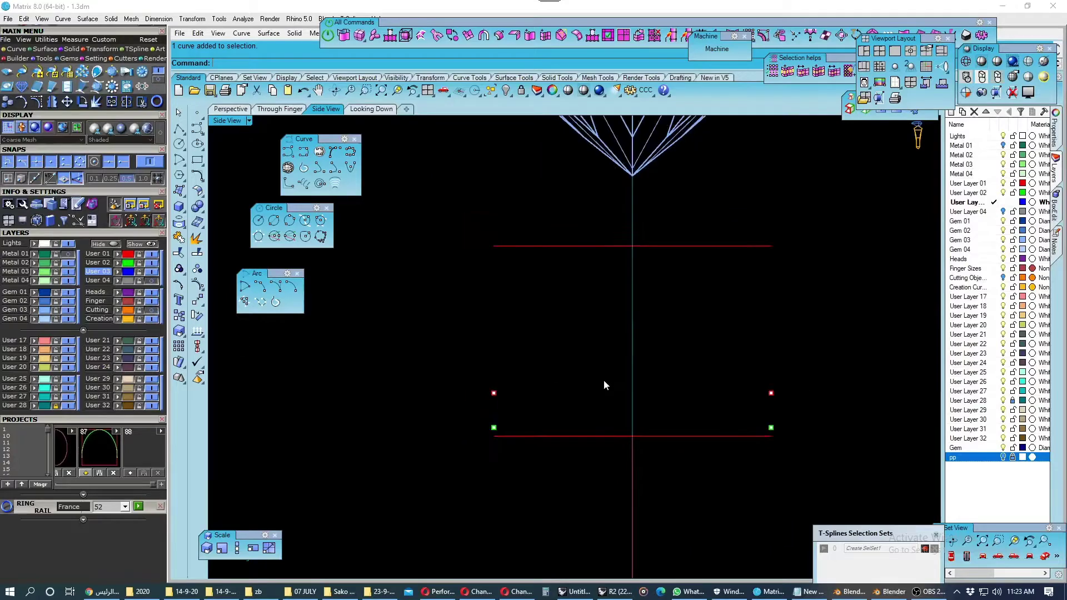
scroll(603, 381, "down", 2)
Hide the leftover guide lines and points, turn User 24 off and Cutting on.
right_click_drag(603, 381, 579, 383)
left_click_drag(453, 247, 797, 458)
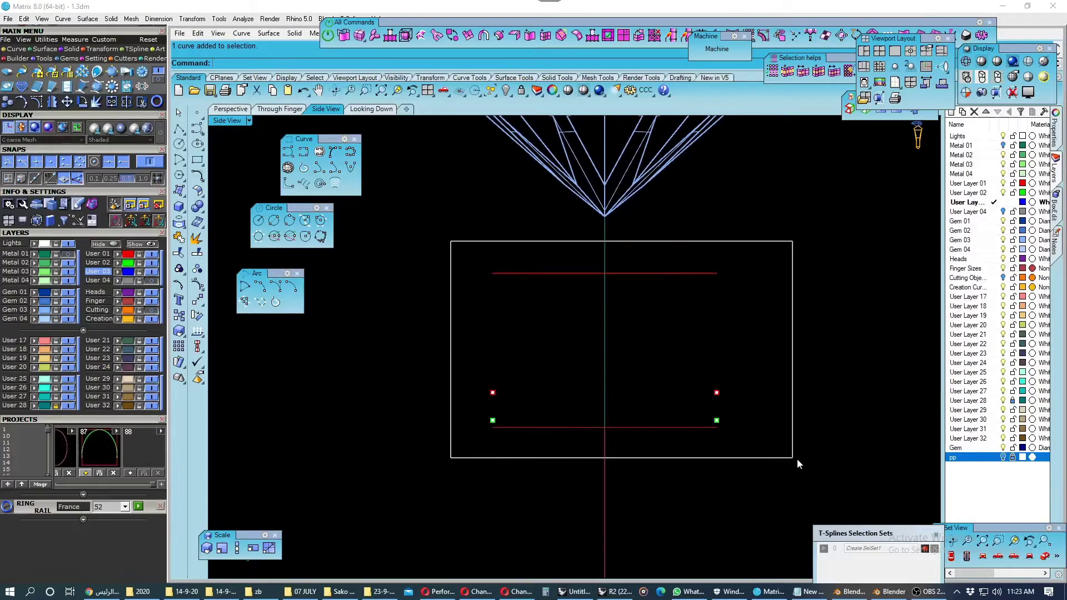
left_click(116, 364)
left_click(151, 367)
left_click(151, 310)
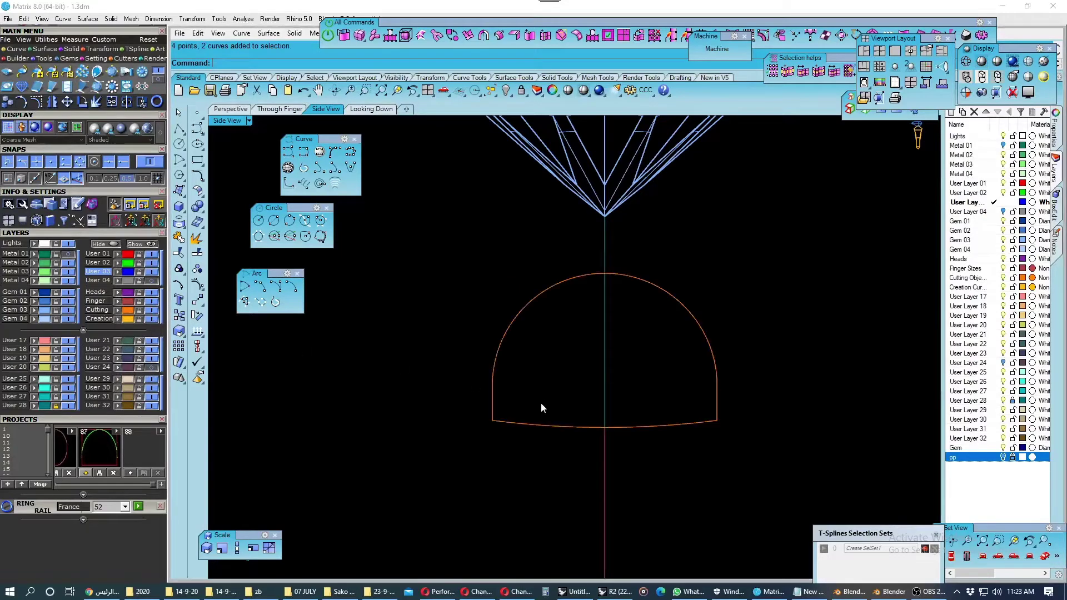
Window-select all four dome outline curves.
scroll(526, 410, "up", 2)
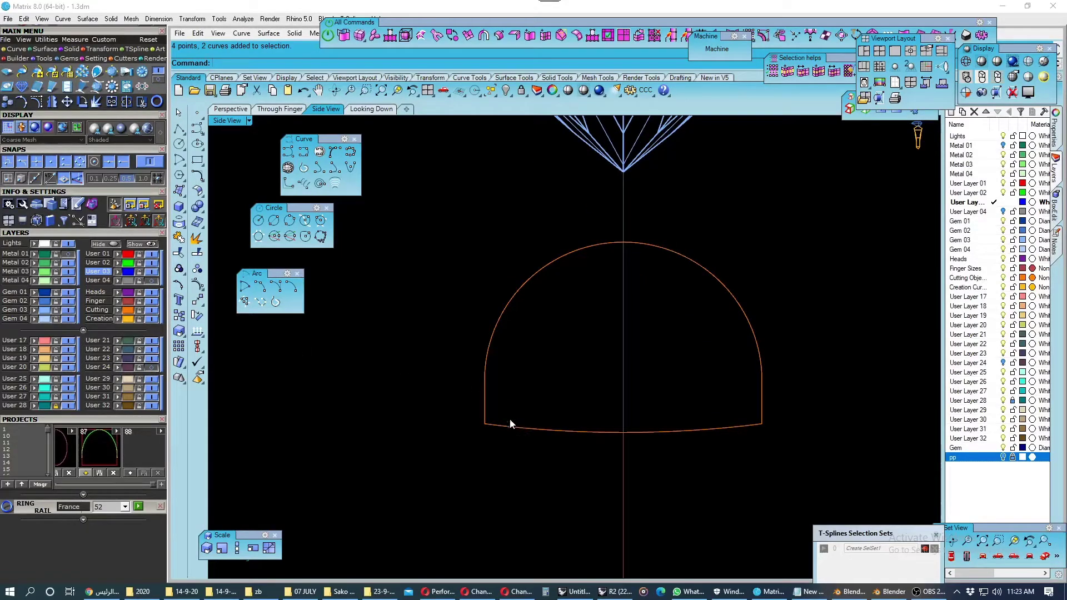
scroll(489, 411, "up", 2)
scroll(486, 422, "down", 1)
scroll(485, 398, "up", 1)
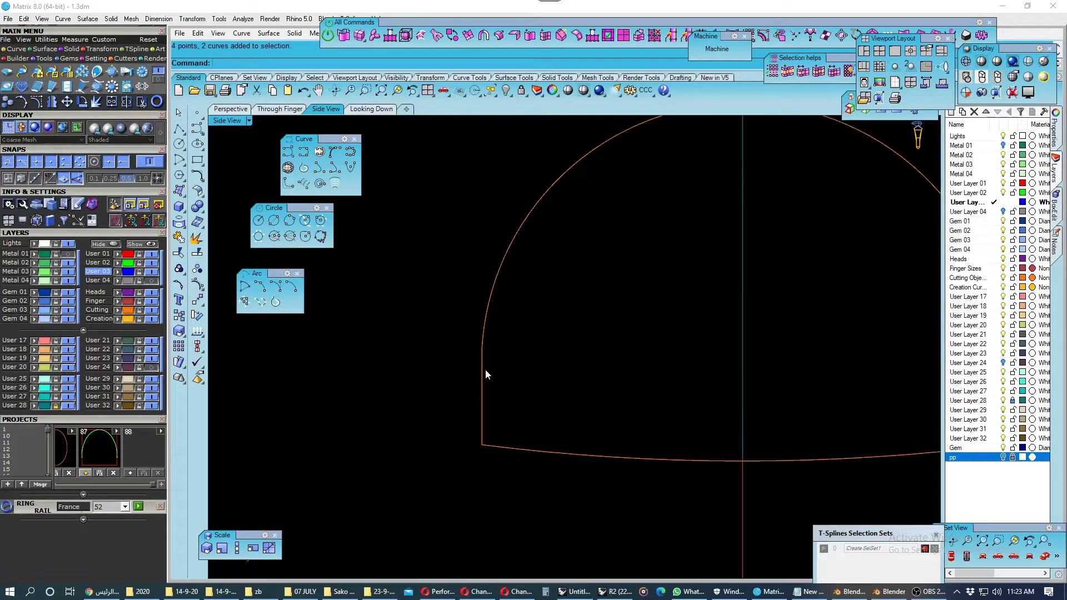
left_click(484, 335)
scroll(477, 364, "down", 4)
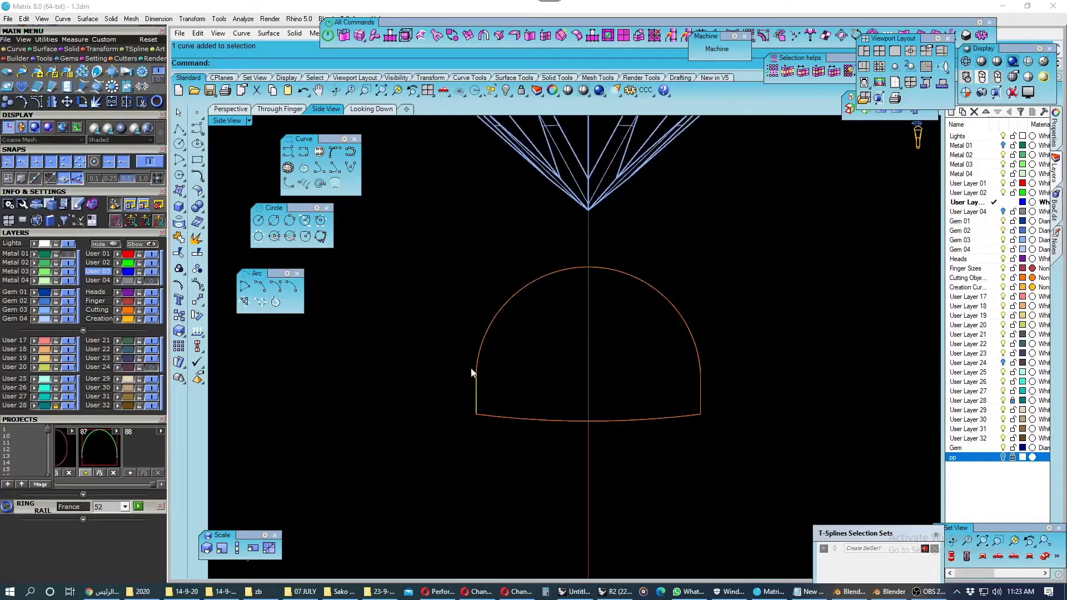
left_click_drag(410, 253, 789, 462)
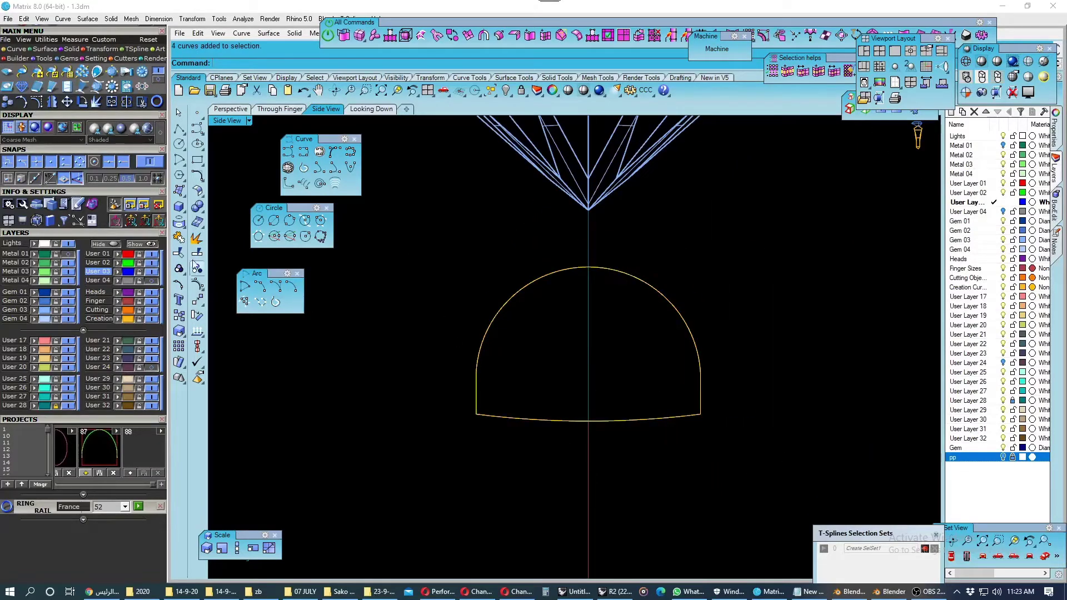
Join the dome curves into a closed profile, switch to Perspective and save.
left_click(179, 240)
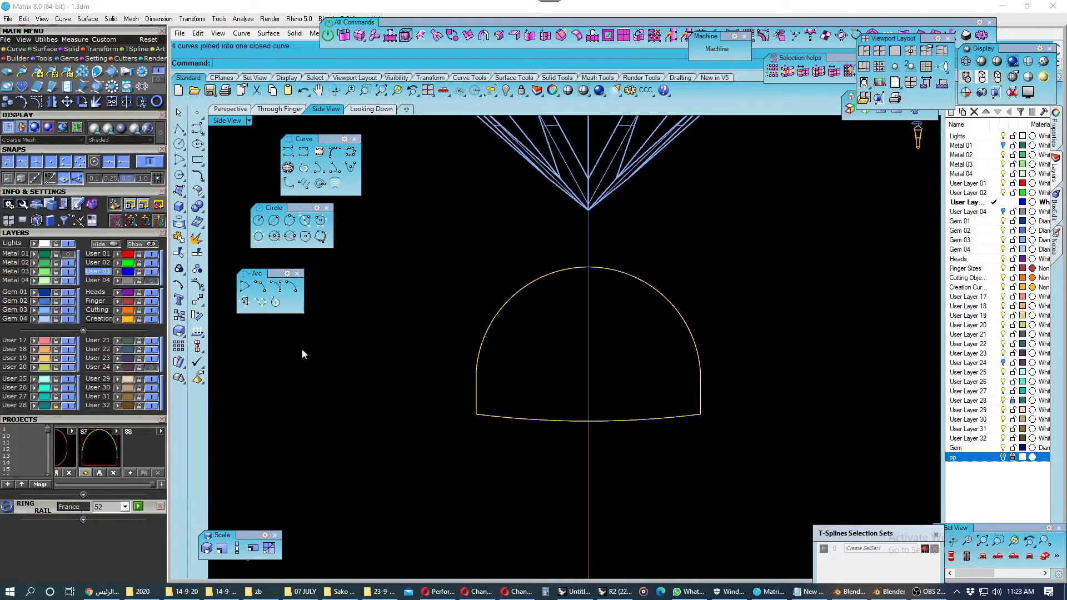
left_click(382, 392)
left_click(477, 365)
left_click(230, 109)
mouse_move(531, 334)
right_mouse_down()
mouse_move(617, 327)
mouse_move(446, 328)
mouse_move(562, 316)
mouse_move(550, 320)
right_mouse_up()
left_click(472, 336)
key("ctrl+s")
Sweep the dome profile along the finger-size circle and preview with global shape blending.
left_click(497, 306)
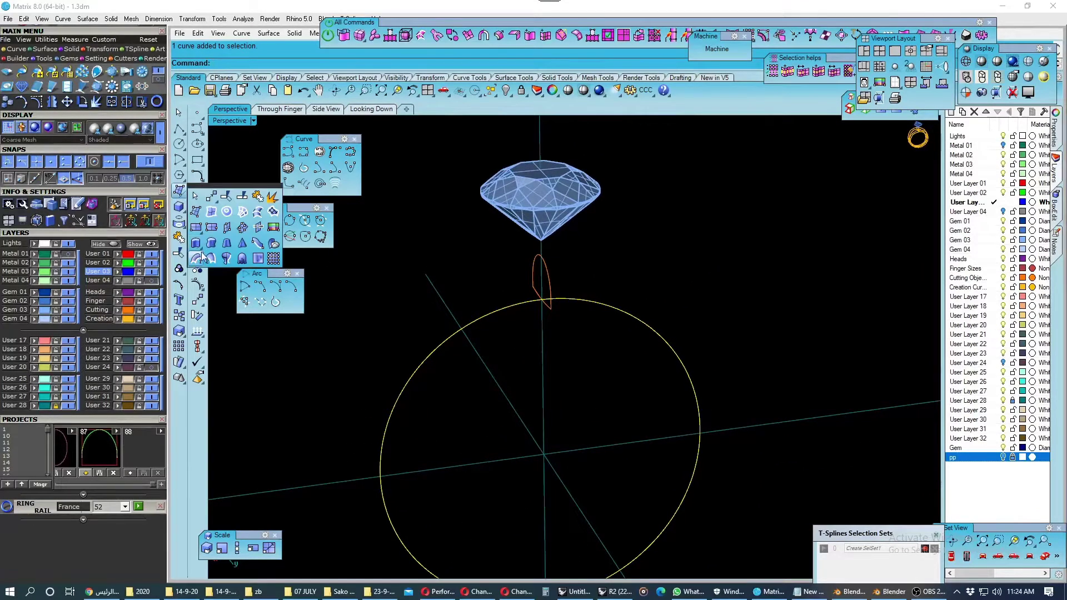
key("Return")
left_click(552, 288)
scroll(556, 348, "down", 4)
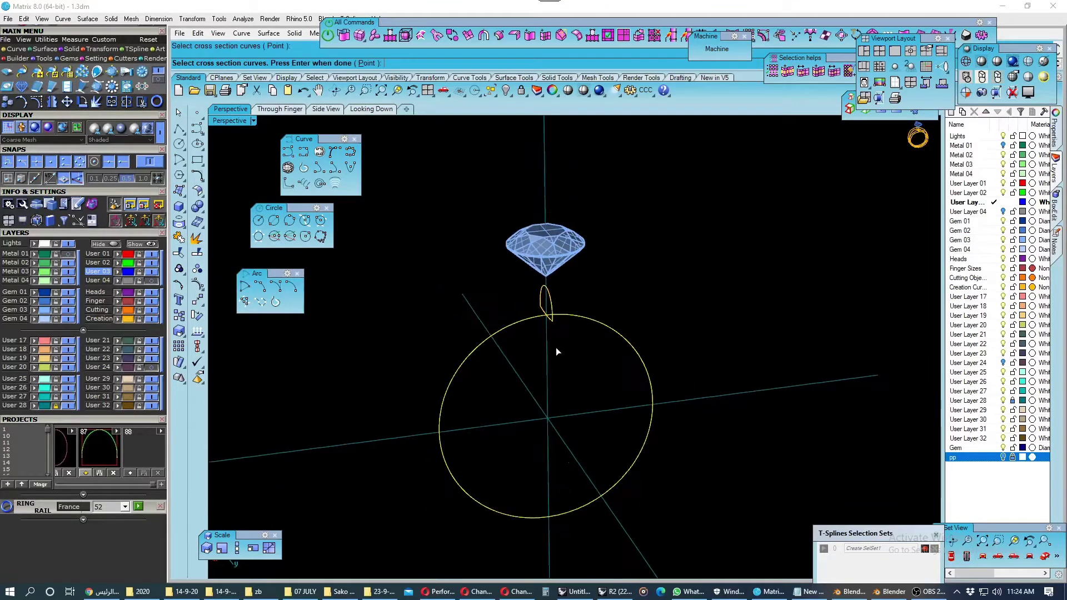
key("Return")
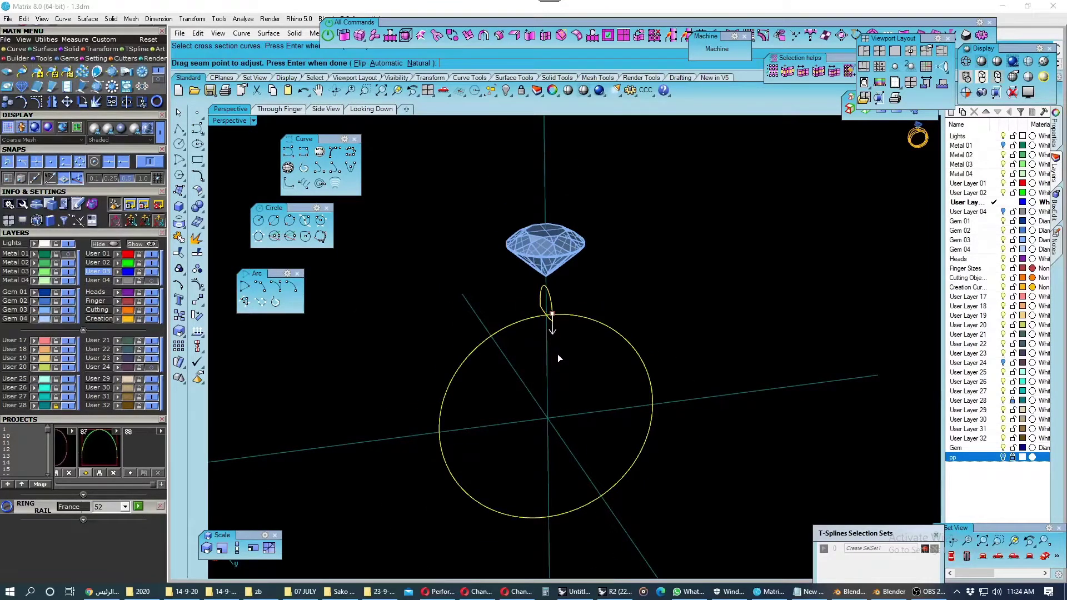
right_click_drag(558, 355, 619, 345)
key("Return")
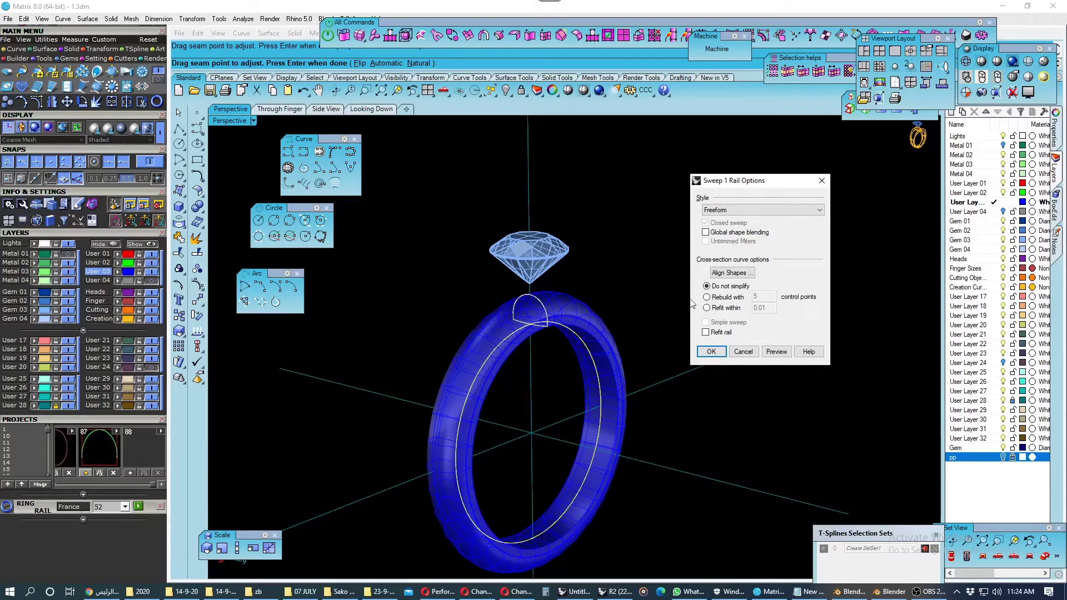
left_click(776, 353)
Accept the sweep to create the band and switch to shaded display.
left_click(711, 352)
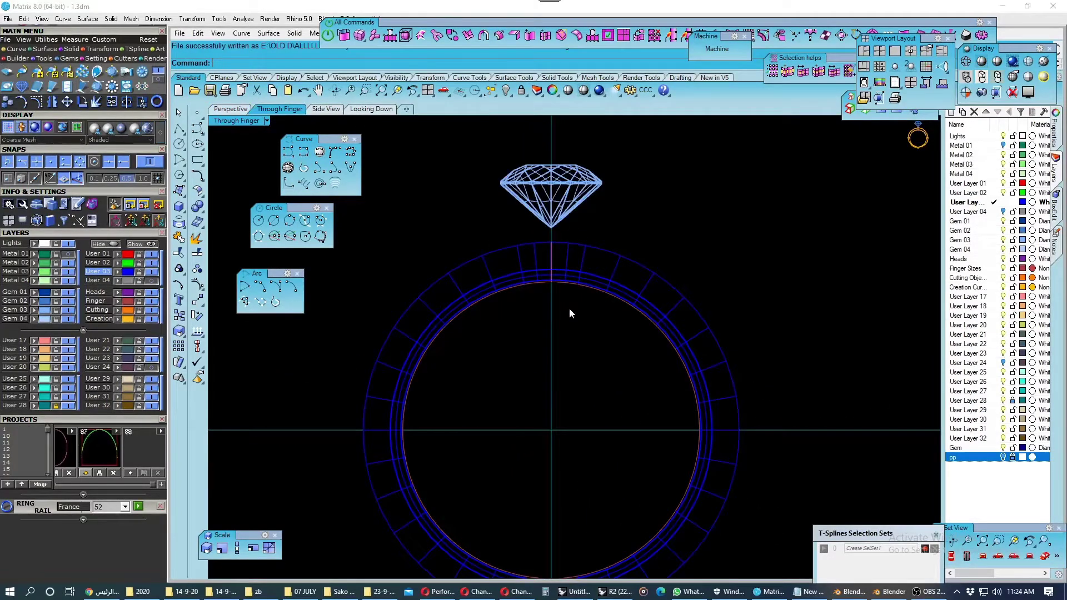
scroll(578, 284, "down", 3)
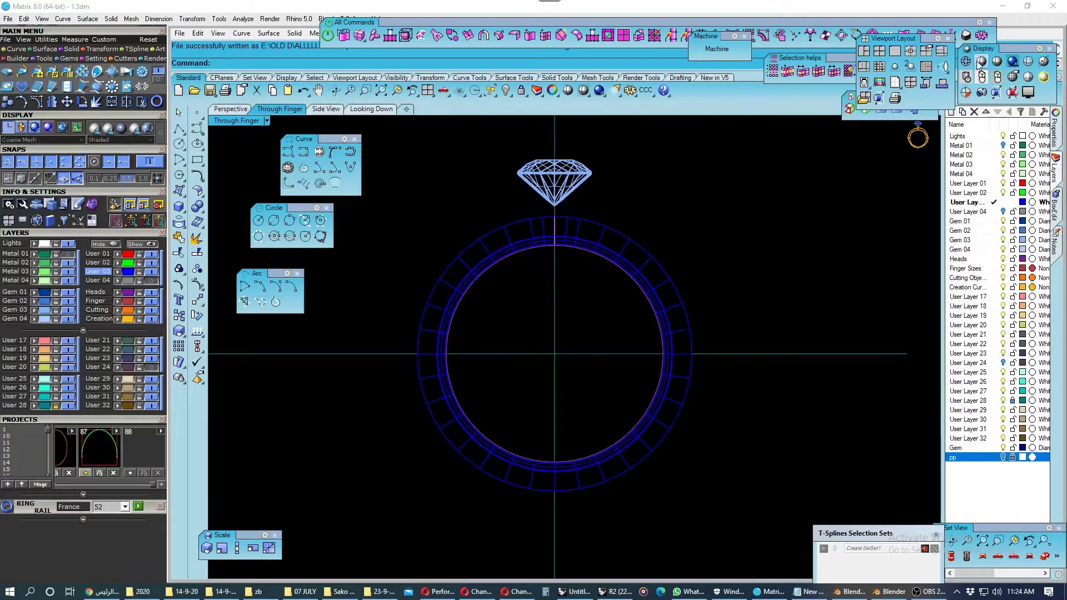
key("ctrl+alt+s")
right_click_drag(638, 213, 645, 243)
Inspect the ring in Plastic White shading, then view it from Looking Down and select the diamond.
left_click(230, 108)
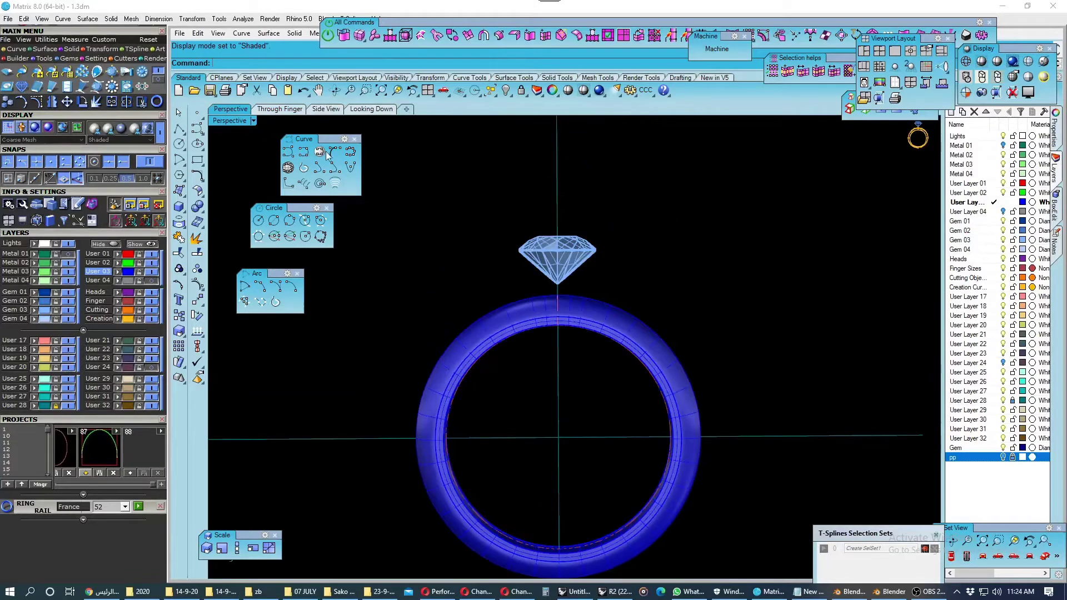
left_click(998, 76)
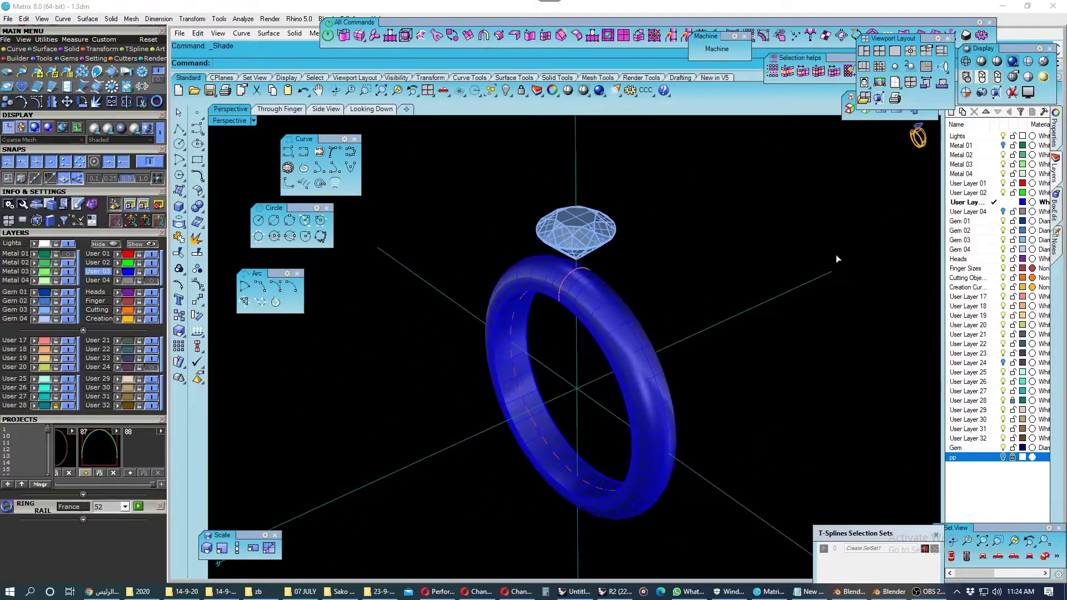
mouse_move(836, 257)
right_mouse_down()
mouse_move(738, 302)
mouse_move(722, 271)
mouse_move(741, 242)
mouse_move(833, 228)
mouse_move(778, 277)
mouse_move(891, 290)
mouse_move(842, 359)
mouse_move(772, 369)
mouse_move(676, 343)
mouse_move(741, 302)
right_mouse_up()
key("Return")
left_click(372, 109)
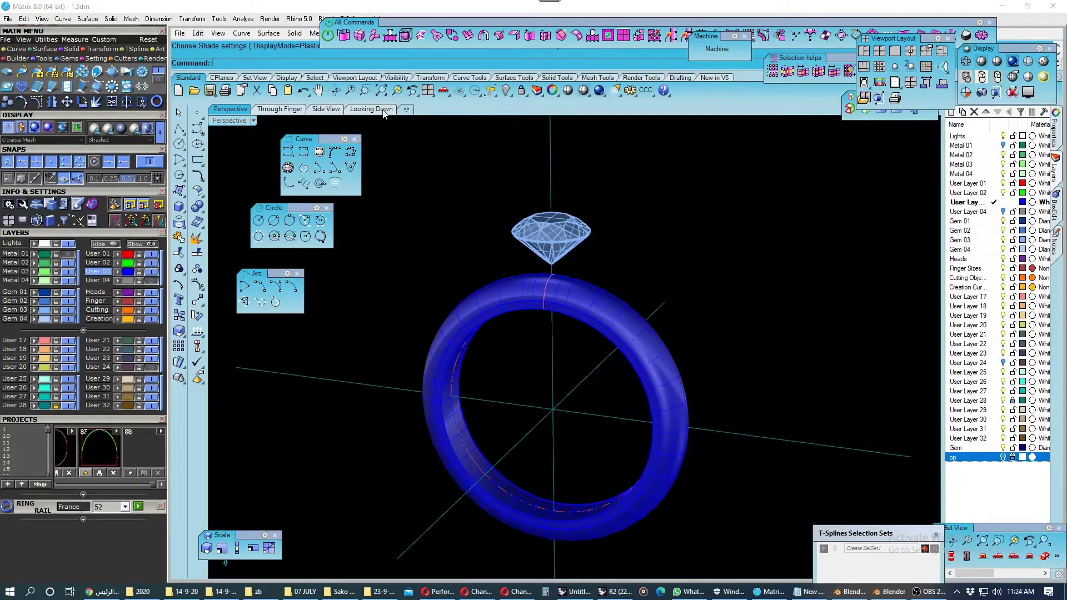
left_click(35, 318)
Hide the Gem 04 layer and measure the band width as 3.20 from above.
left_click(65, 318)
scroll(569, 332, "up", 1)
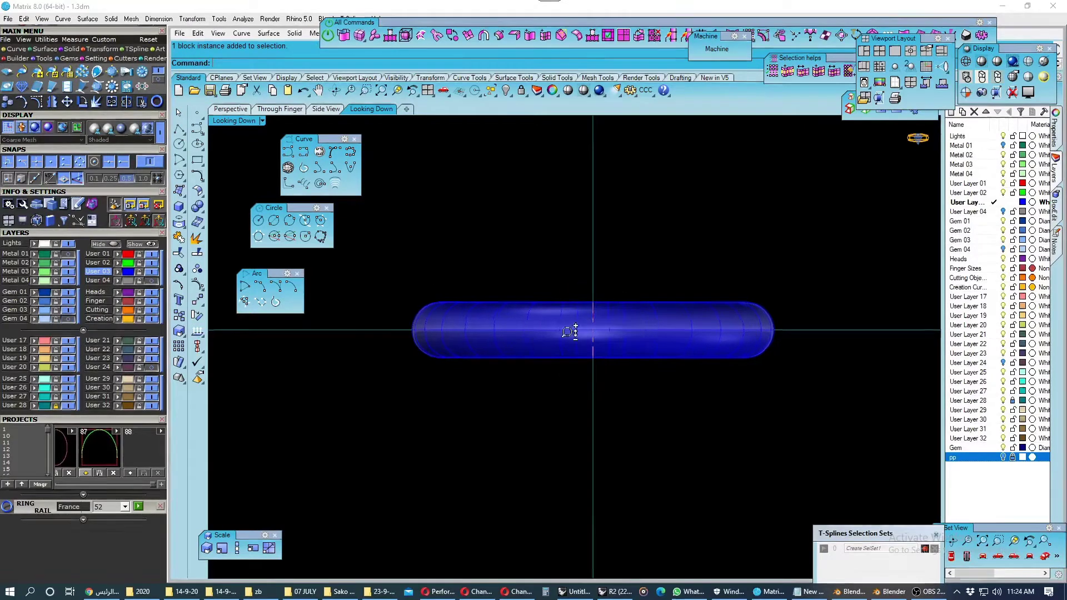
scroll(570, 333, "up", 3)
left_click(646, 91)
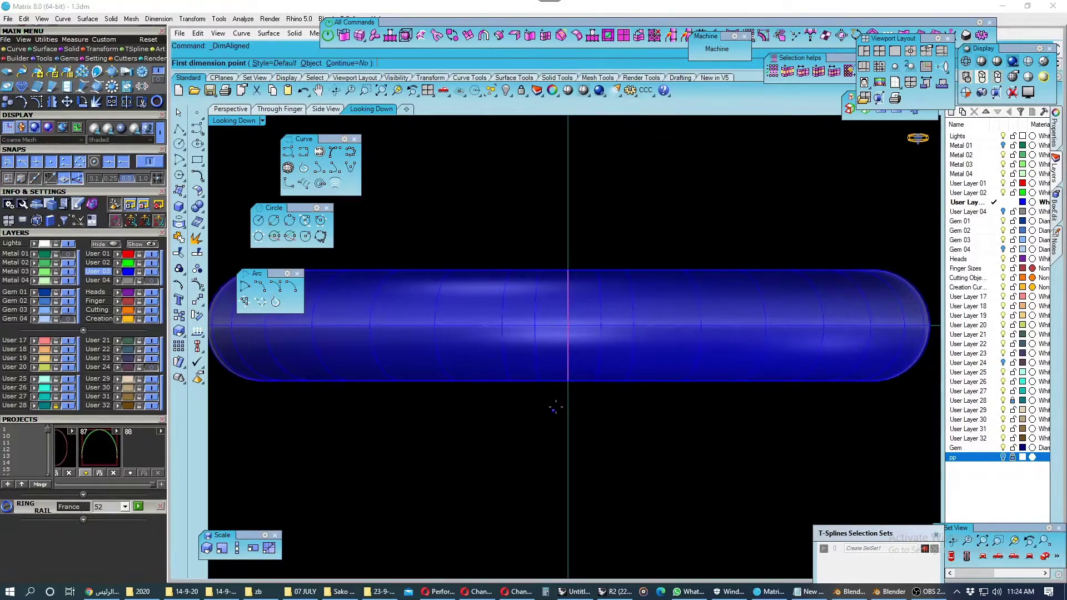
left_click(568, 380)
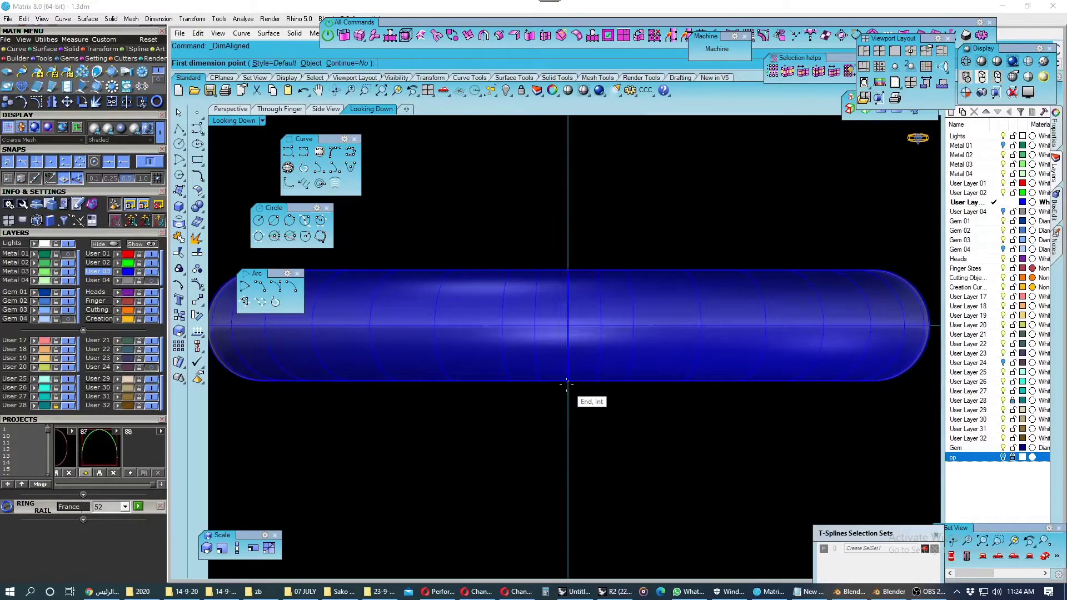
left_click(572, 271)
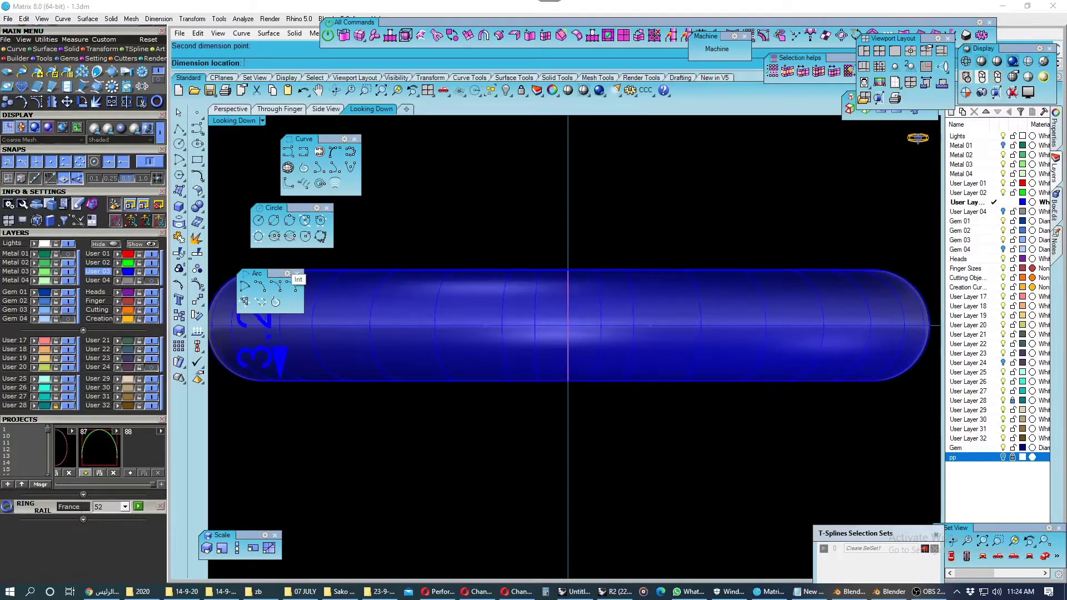
left_click(21, 244)
scroll(405, 383, "down", 1)
key("Escape")
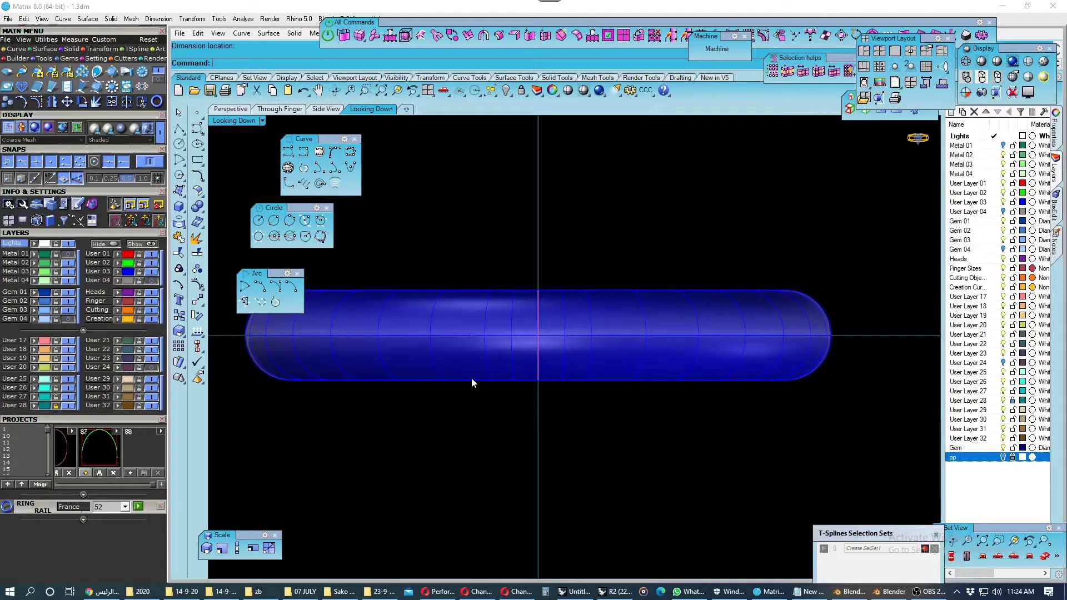
Measure the band's thickness at the top in Through Finger view and select the centre line.
left_click(284, 111)
scroll(561, 256, "up", 2)
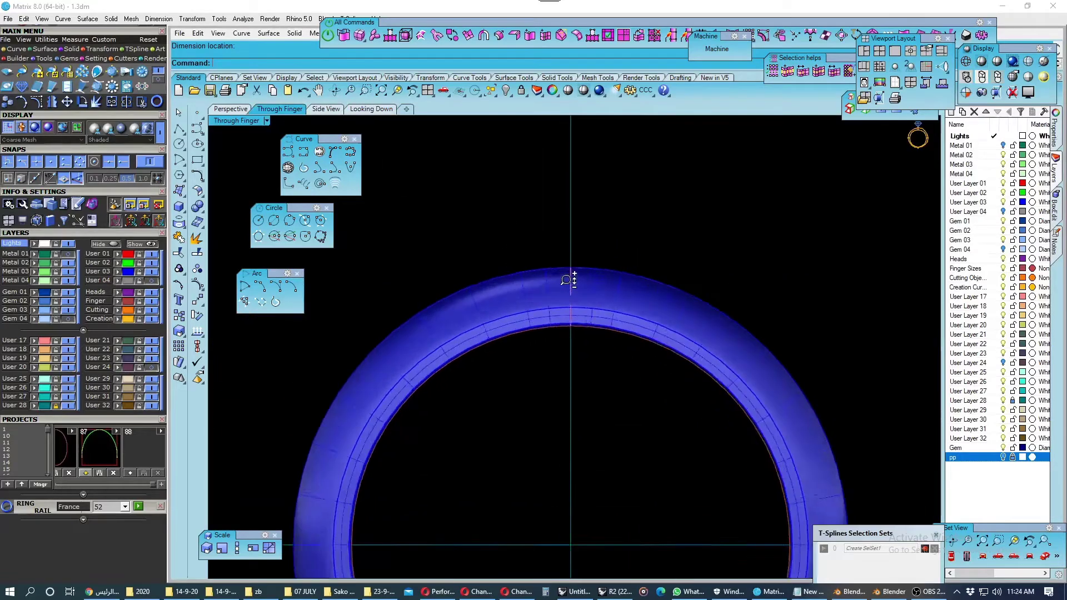
scroll(575, 305, "up", 2)
scroll(579, 327, "up", 2)
right_click(578, 330)
left_click(573, 331)
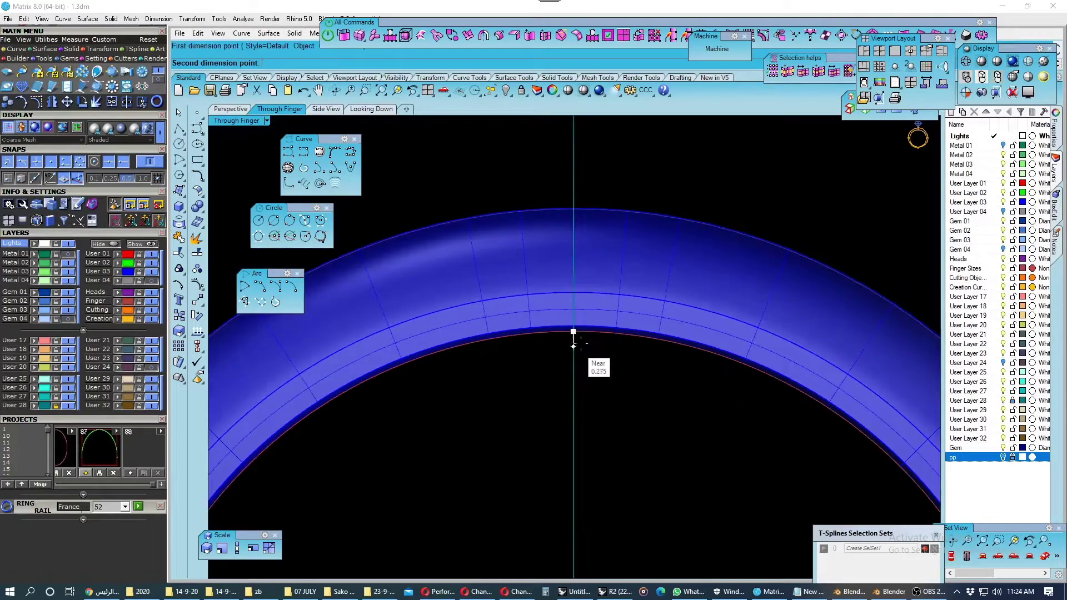
left_click(574, 209)
scroll(574, 209, "down", 2)
key("Escape")
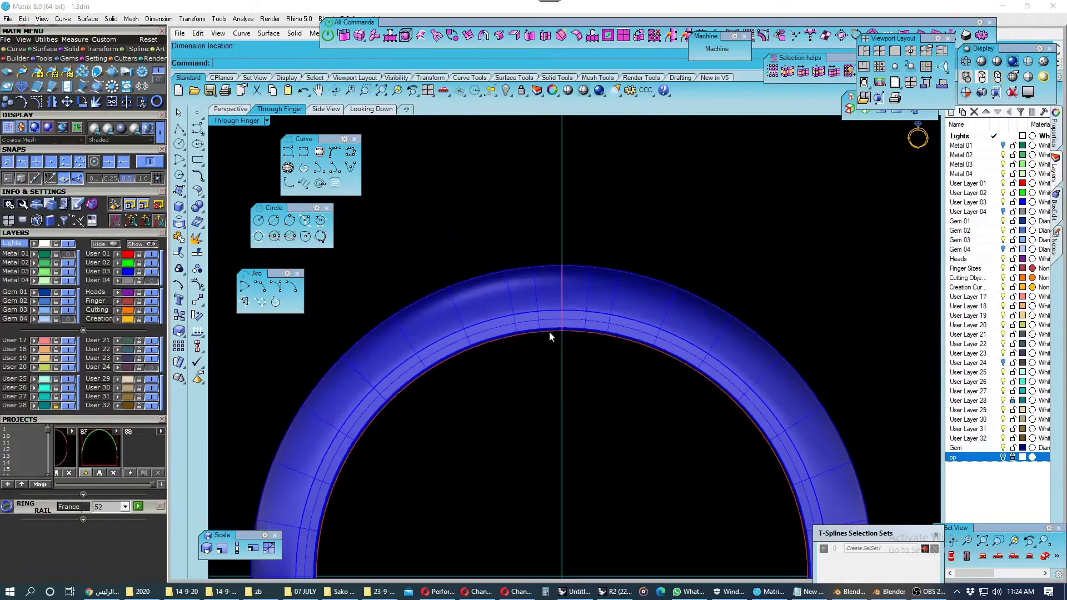
left_click(134, 313)
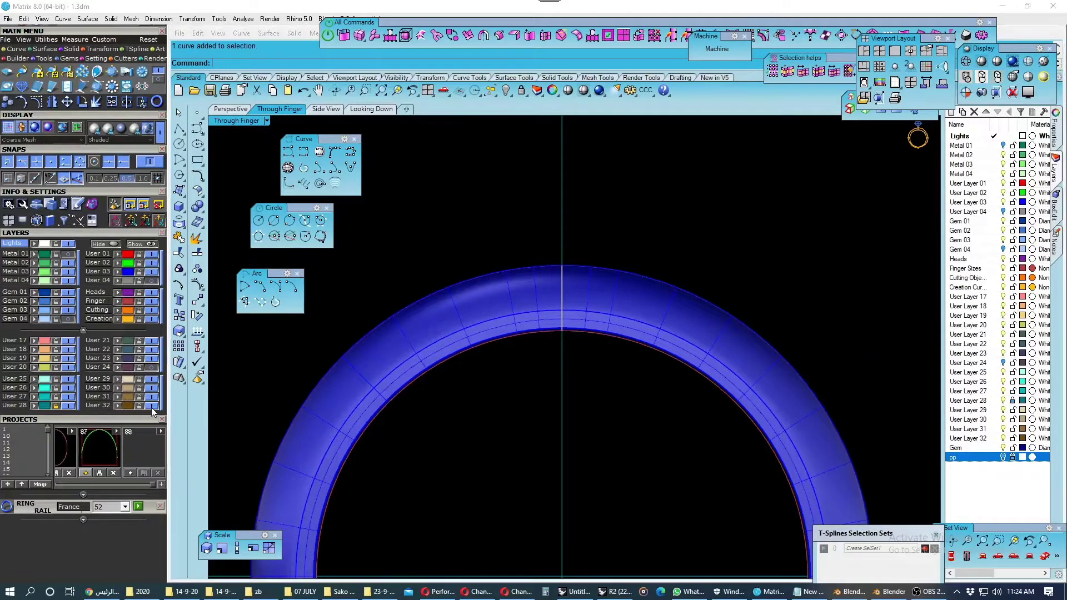
Set User Layer 32's colour to red.
scroll(527, 422, "down", 3)
right_click_drag(526, 426, 563, 332)
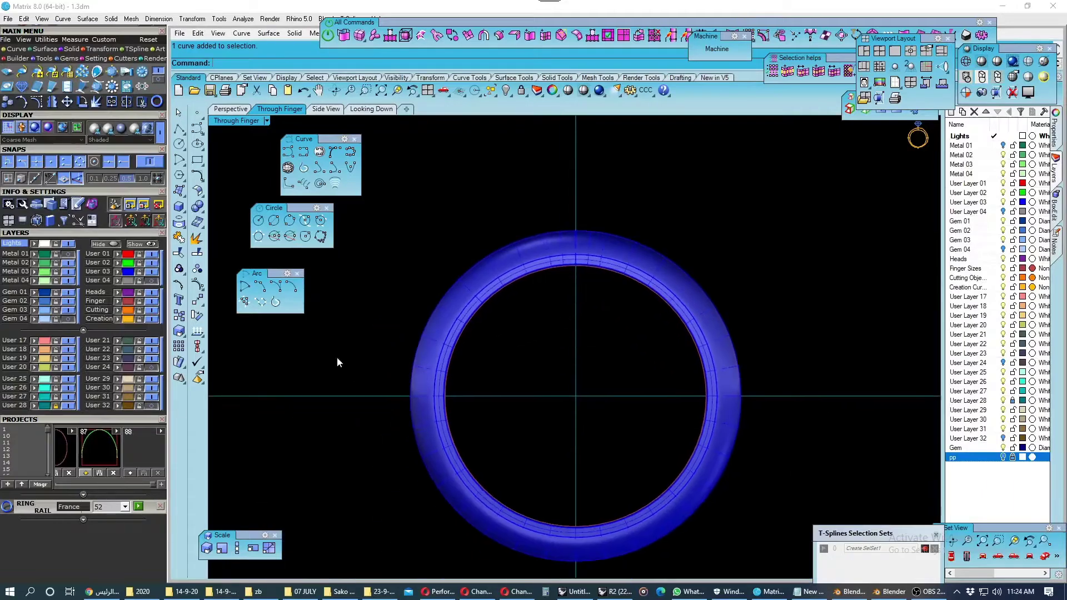
left_click(129, 406)
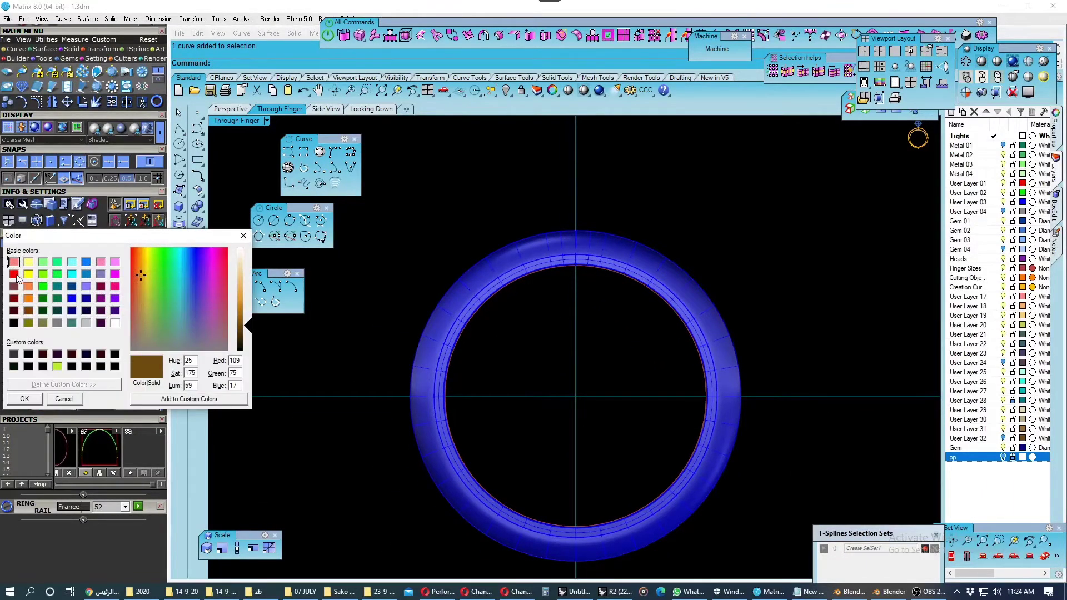
left_click(14, 273)
left_click(21, 398)
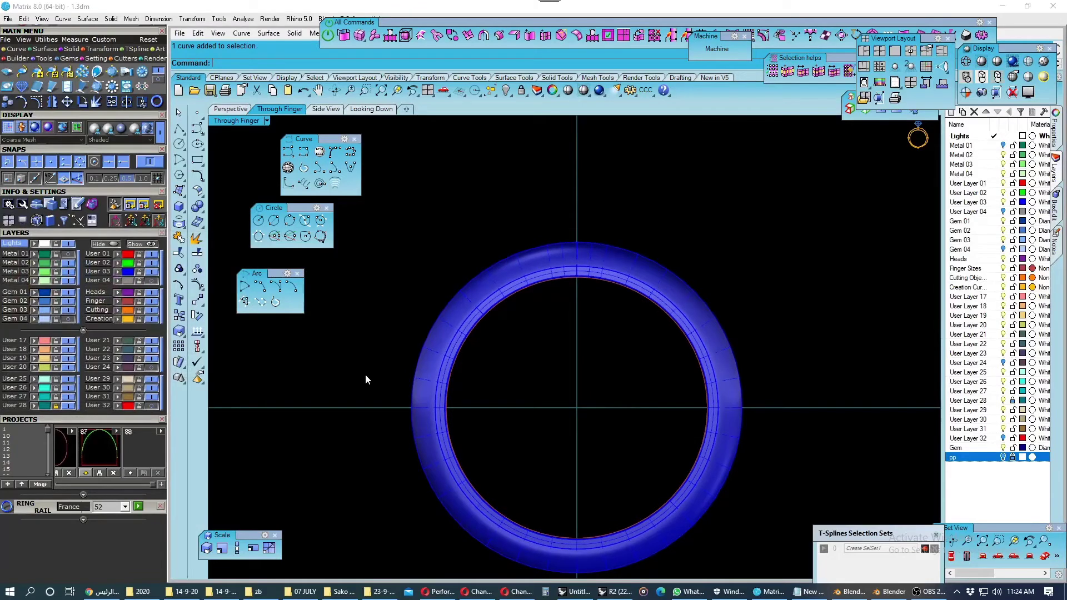
Save the ring band and centre line to a project slot and show Gem 04 again.
scroll(500, 396, "down", 2)
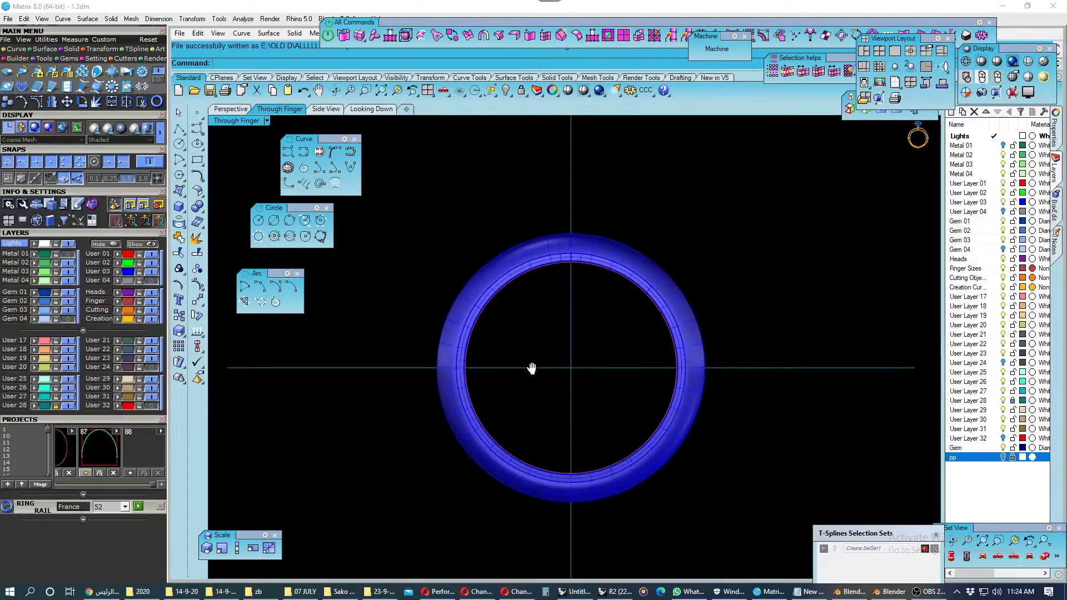
left_click(493, 281)
left_click_drag(398, 180, 742, 523)
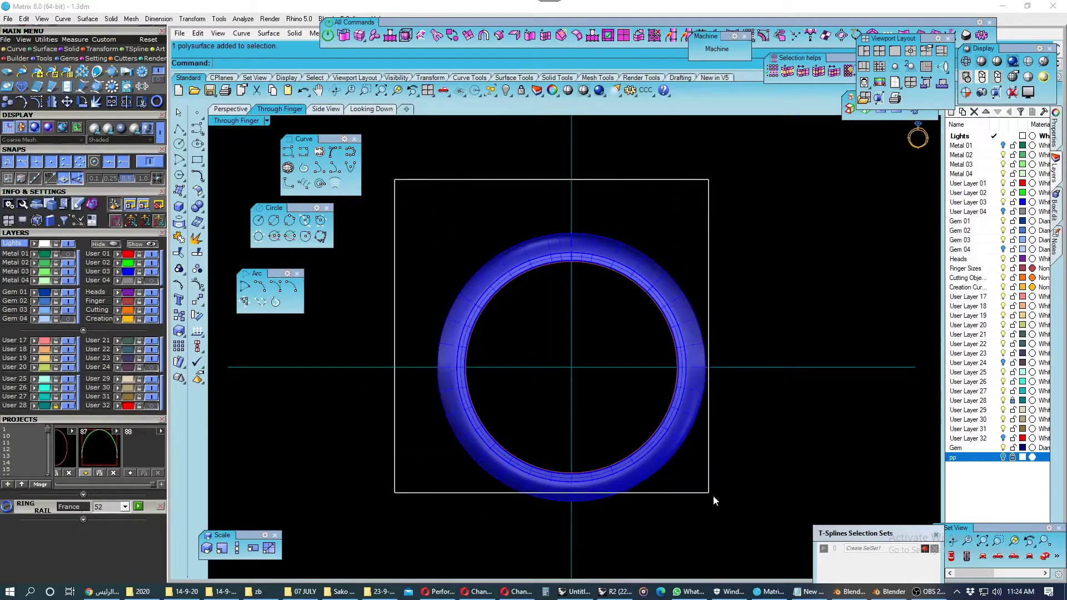
left_click(129, 473)
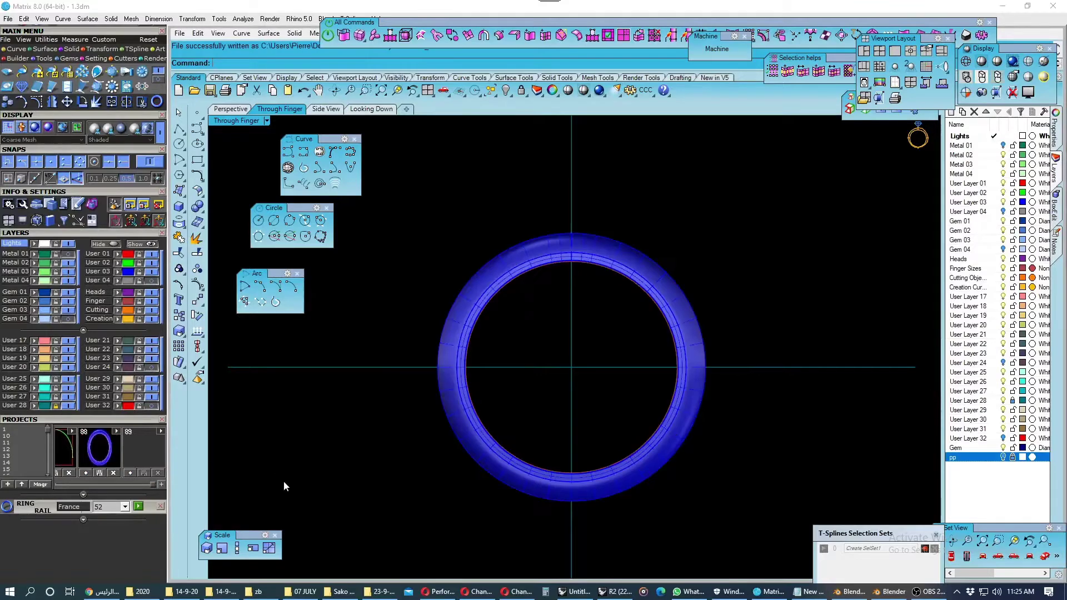
right_click_drag(525, 413, 544, 420)
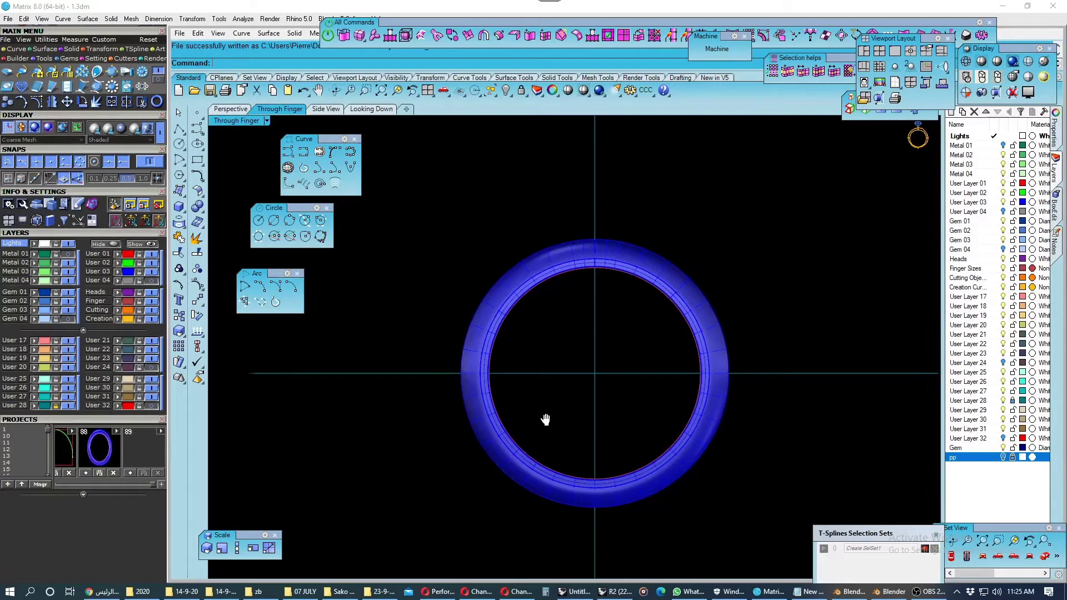
left_click(66, 318)
right_click_drag(519, 294, 489, 333)
Create the diamond's girdle circle with the Gem Profile tool from the F6 gem menu.
left_click(563, 239)
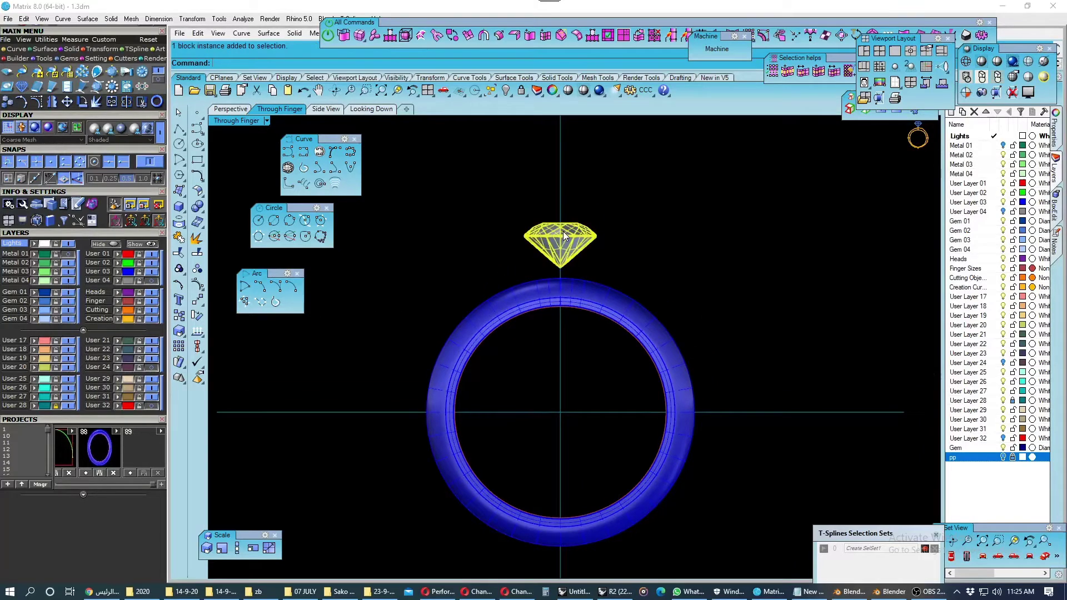
scroll(564, 239, "up", 1)
scroll(567, 250, "up", 1)
scroll(571, 264, "up", 1)
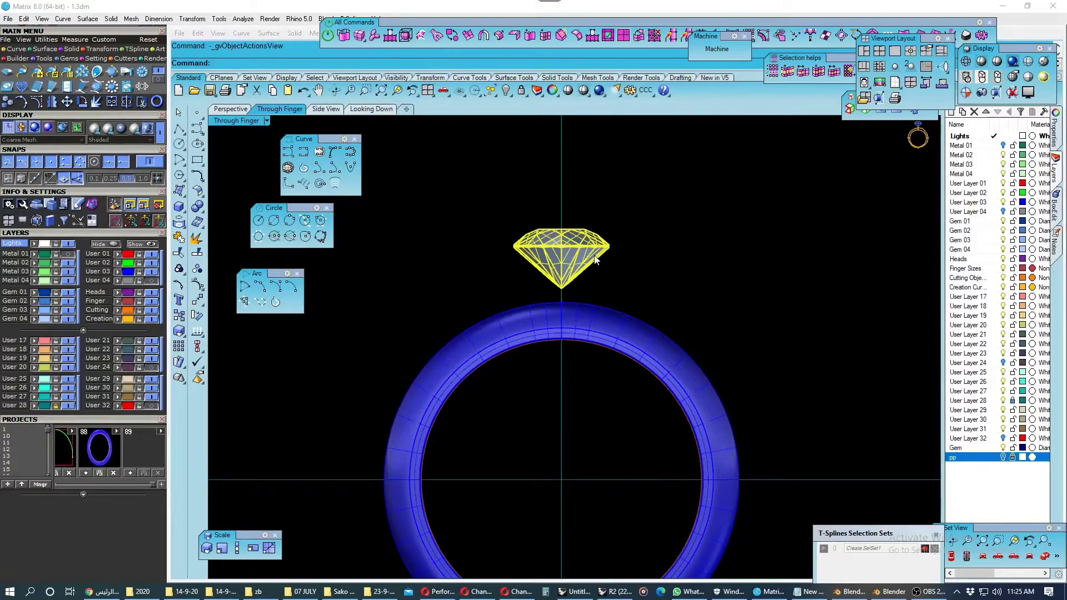
key("F6")
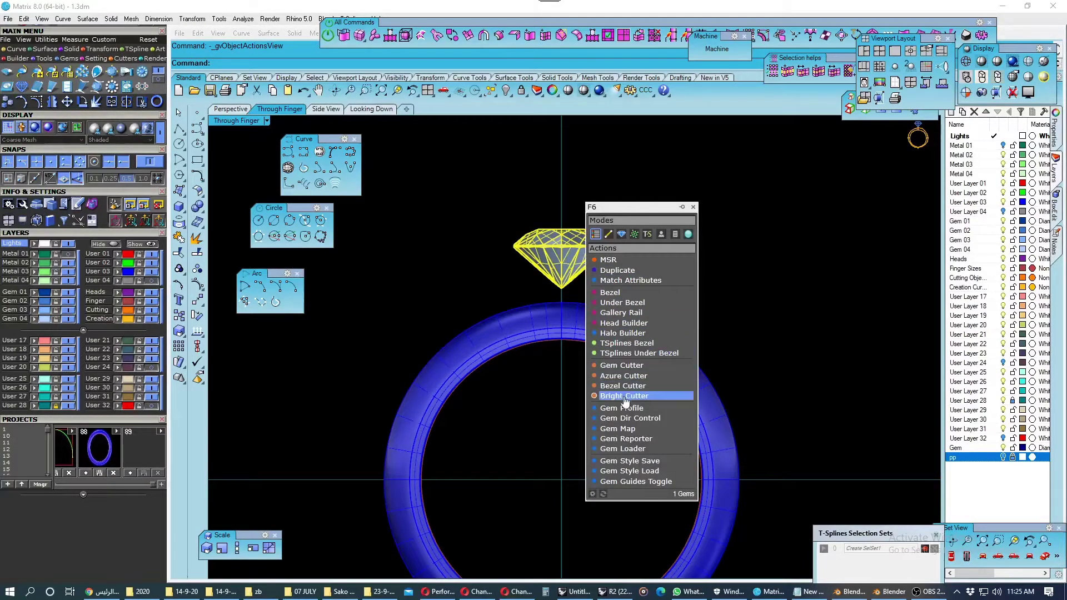
left_click(622, 409)
right_click(684, 312)
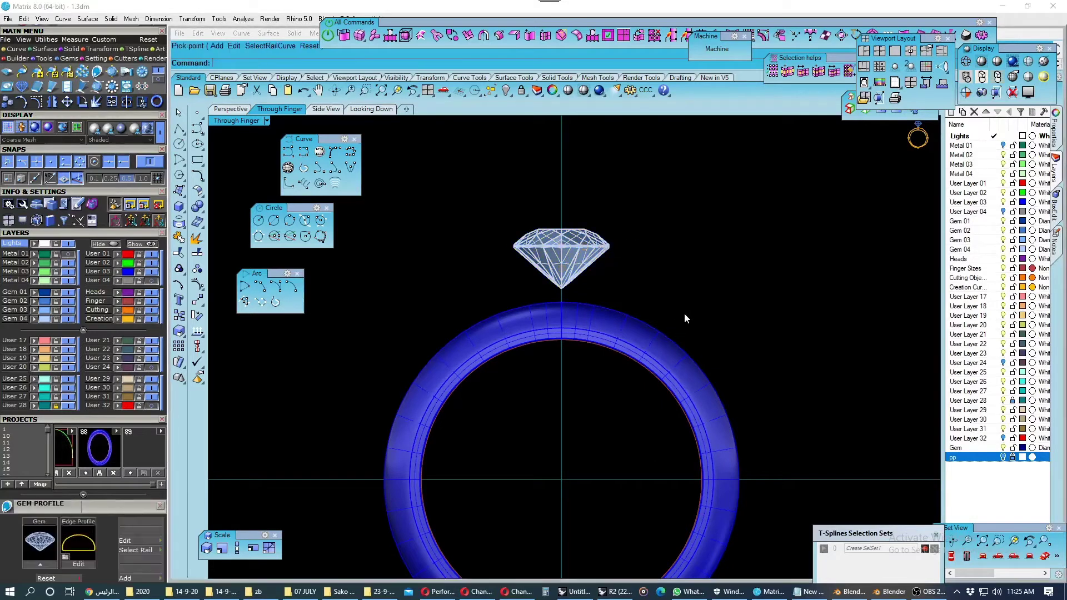
In Looking Down, hide Metal 01 and Gem 04, then start offsetting the girdle circle.
left_click(371, 109)
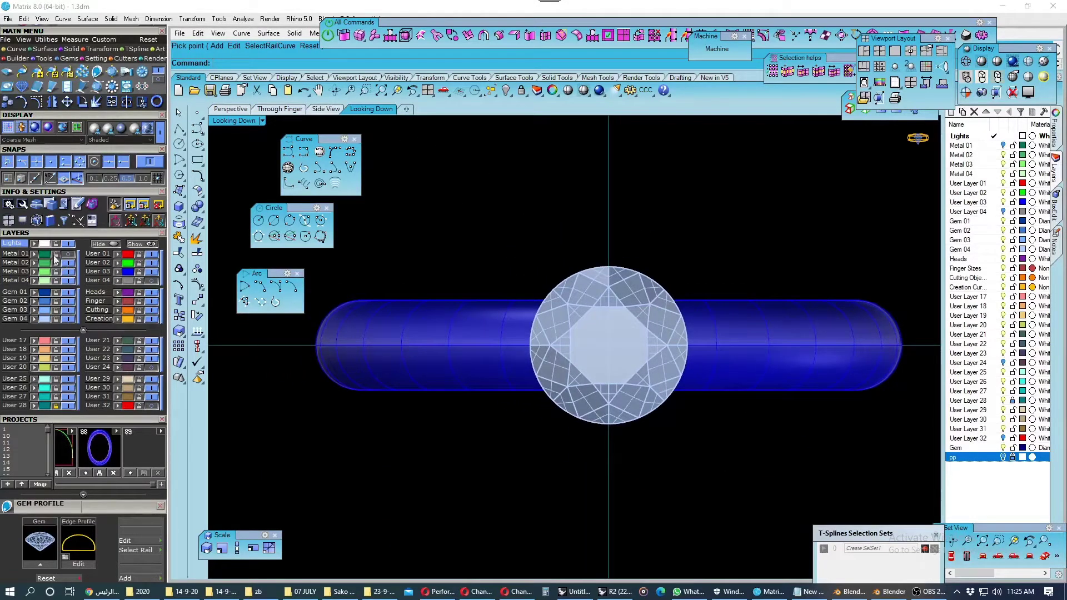
left_click(43, 255)
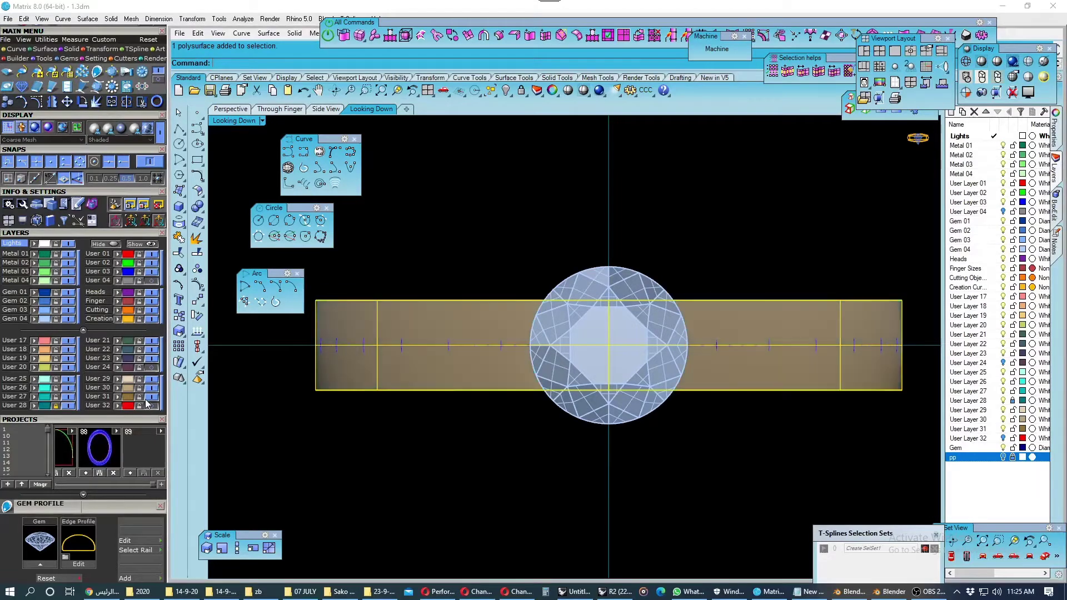
left_click(68, 253)
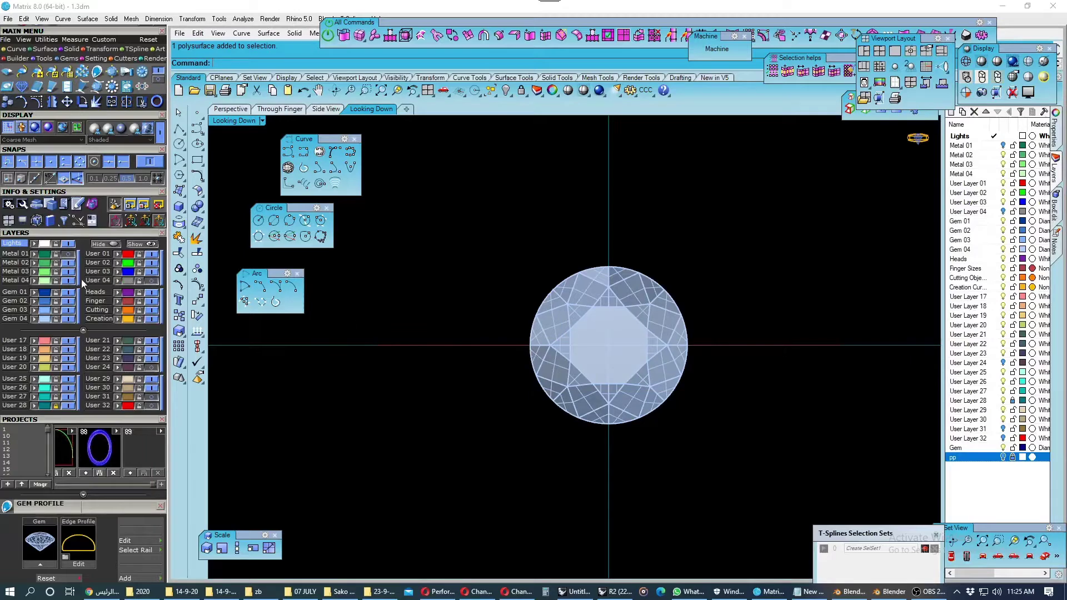
left_click(69, 317)
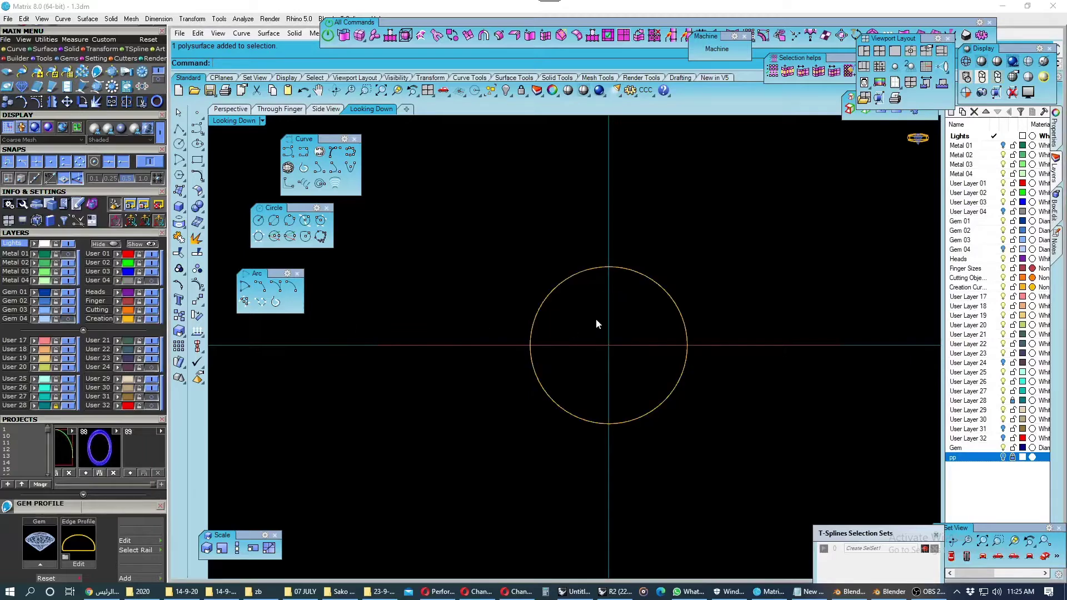
left_click(579, 275)
scroll(645, 256, "up", 2)
scroll(646, 244, "up", 1)
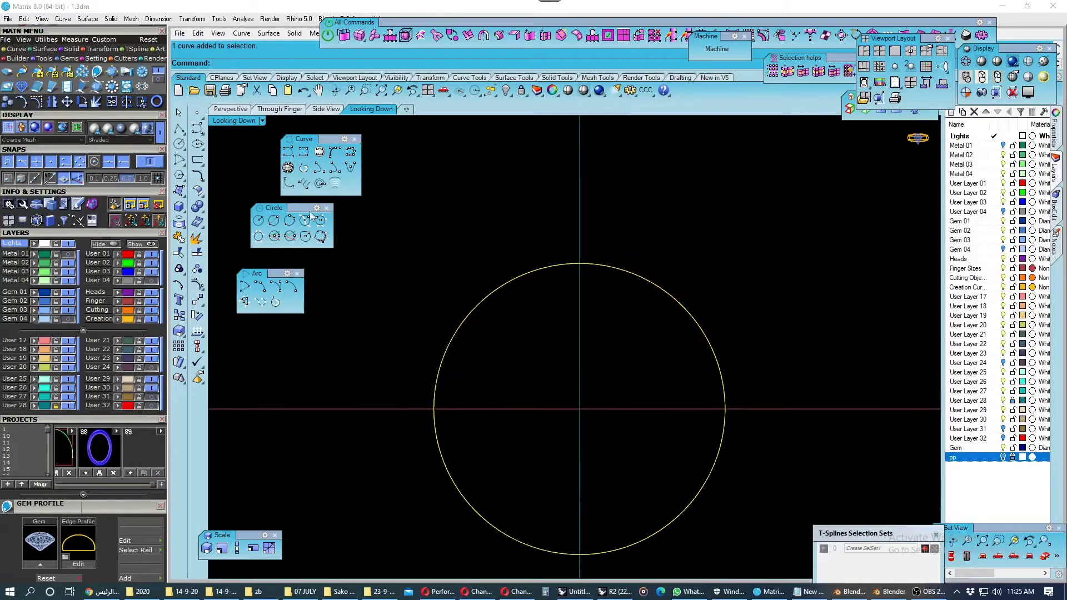
left_click(198, 177)
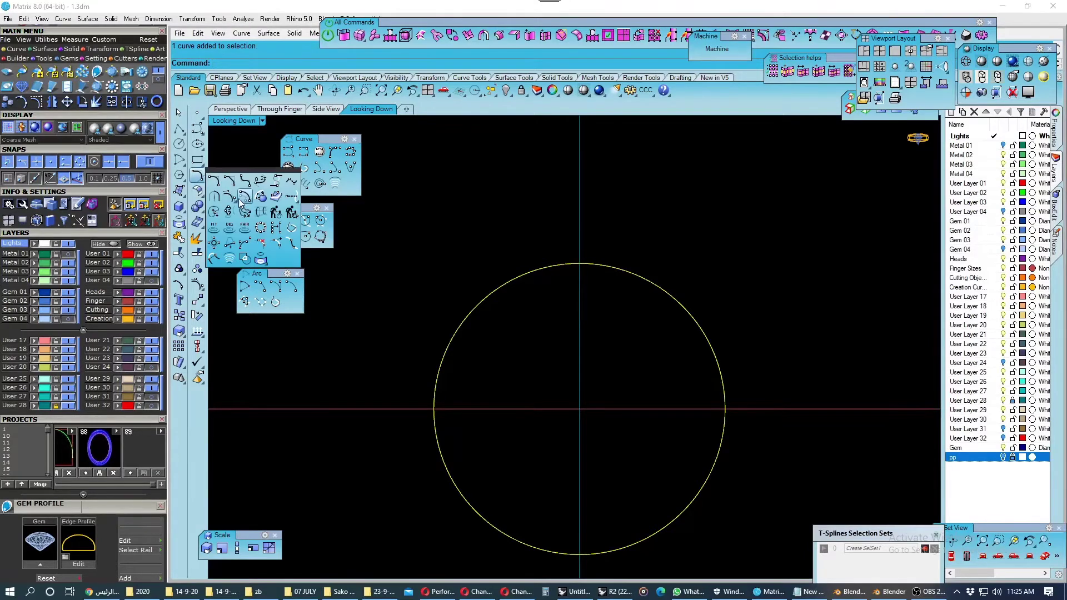
left_click(245, 207)
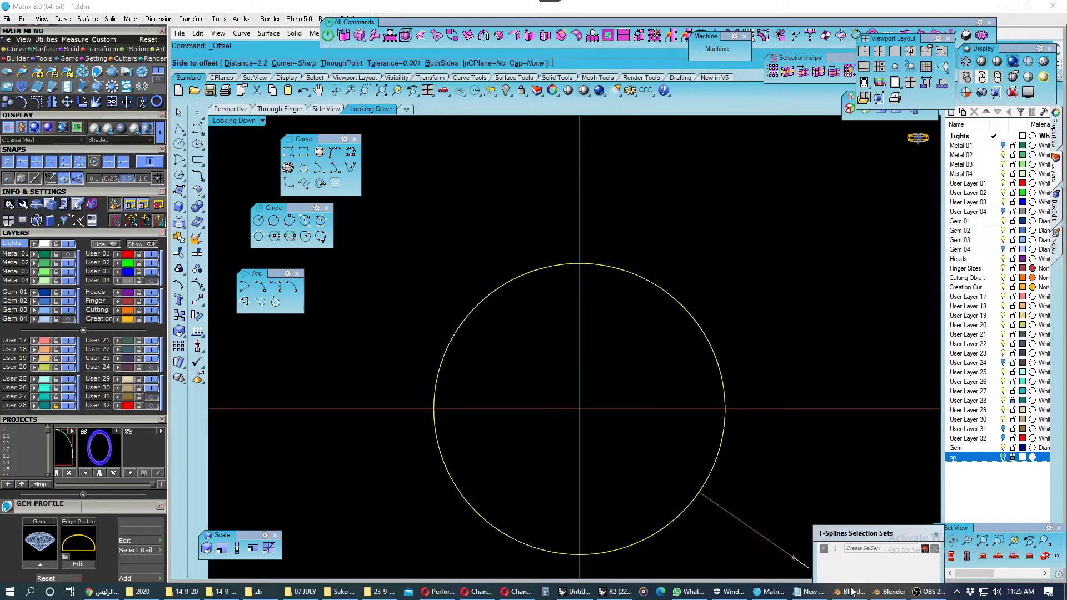
Open the rose-gold ring reference photo from the photo folder, then close it.
left_click(378, 592)
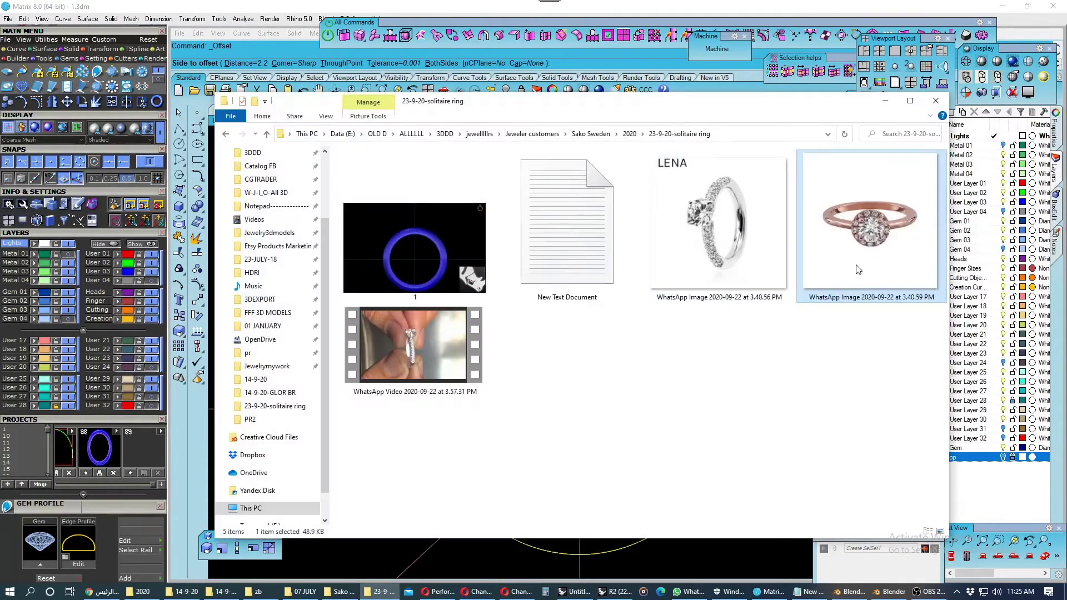
double_click(846, 297)
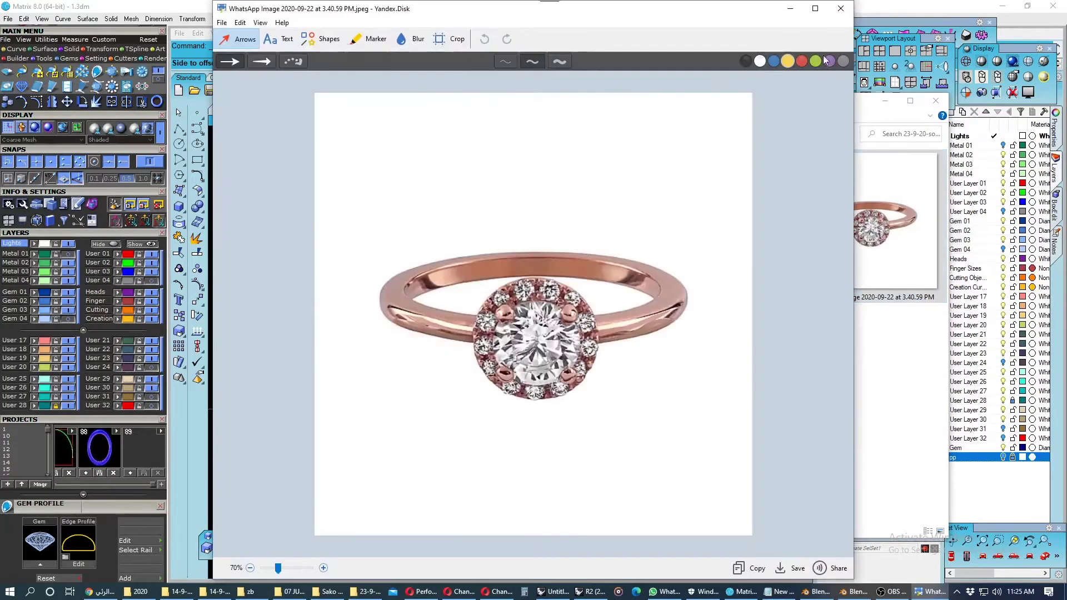
left_click(791, 13)
View the LENA ring photo and the rose-gold photo again, then return to Matrix.
left_click(758, 270)
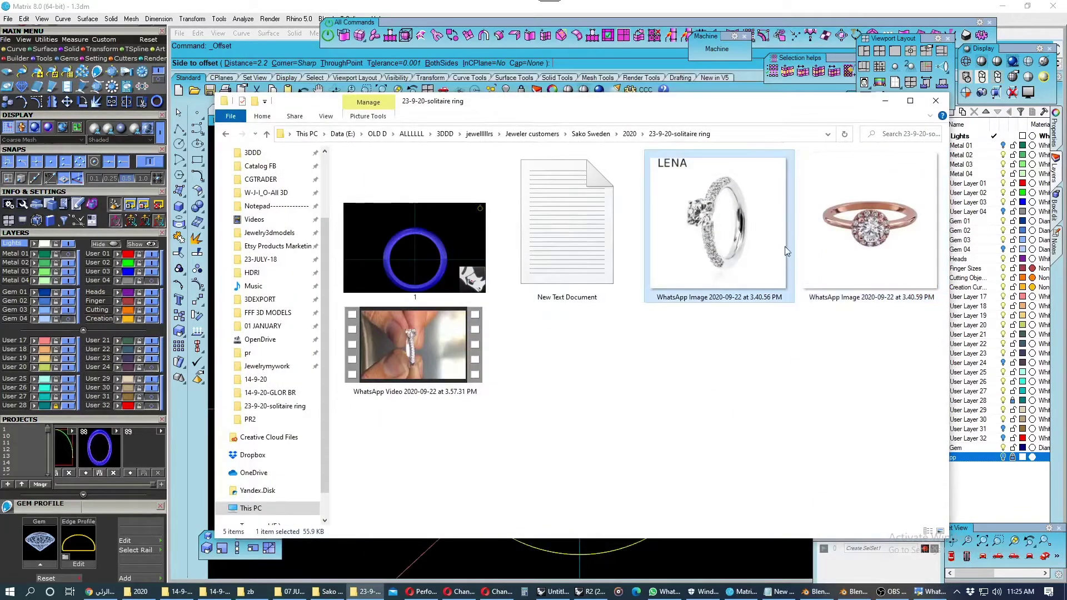
double_click(786, 251)
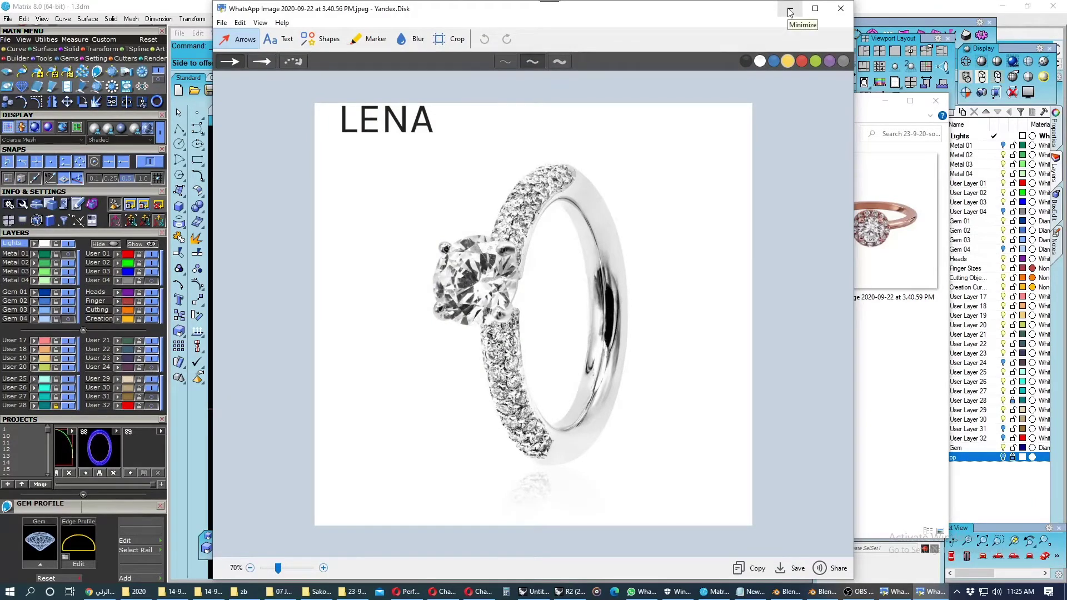
left_click(789, 12)
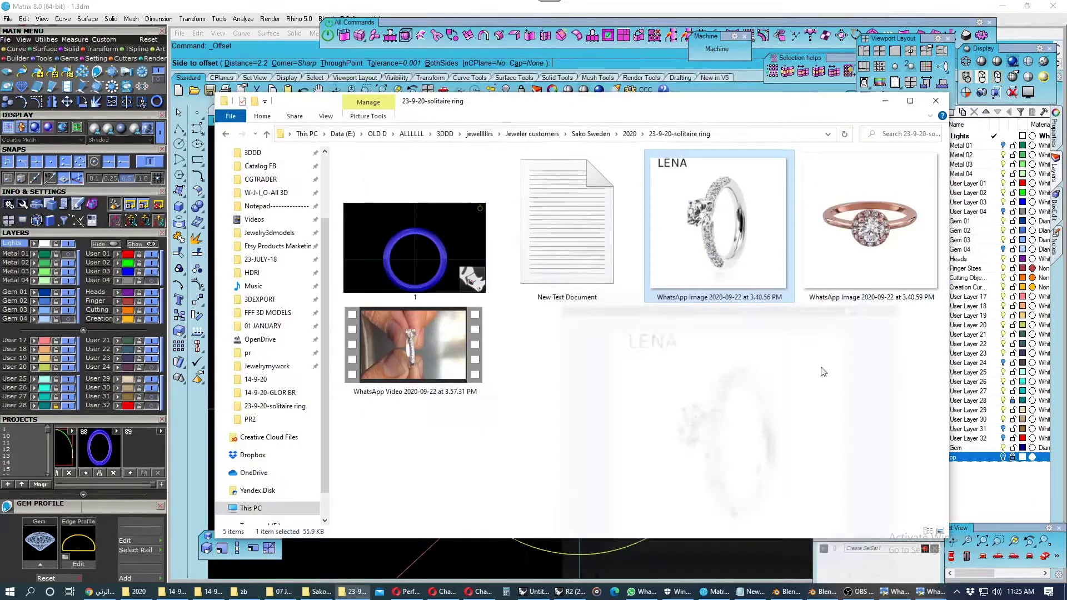
left_click(884, 103)
left_click(926, 593)
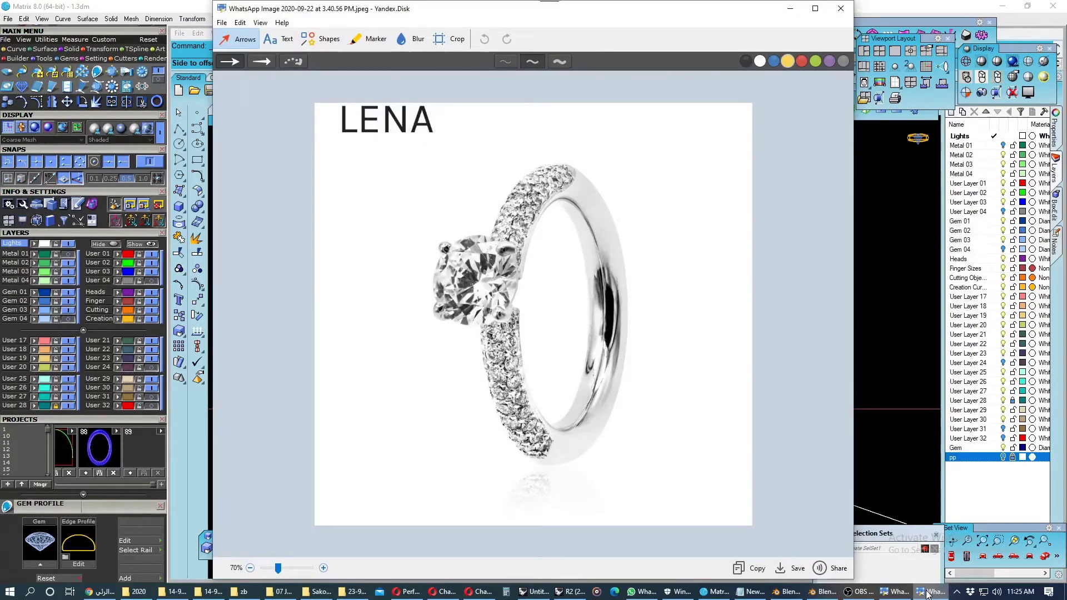
left_click(926, 592)
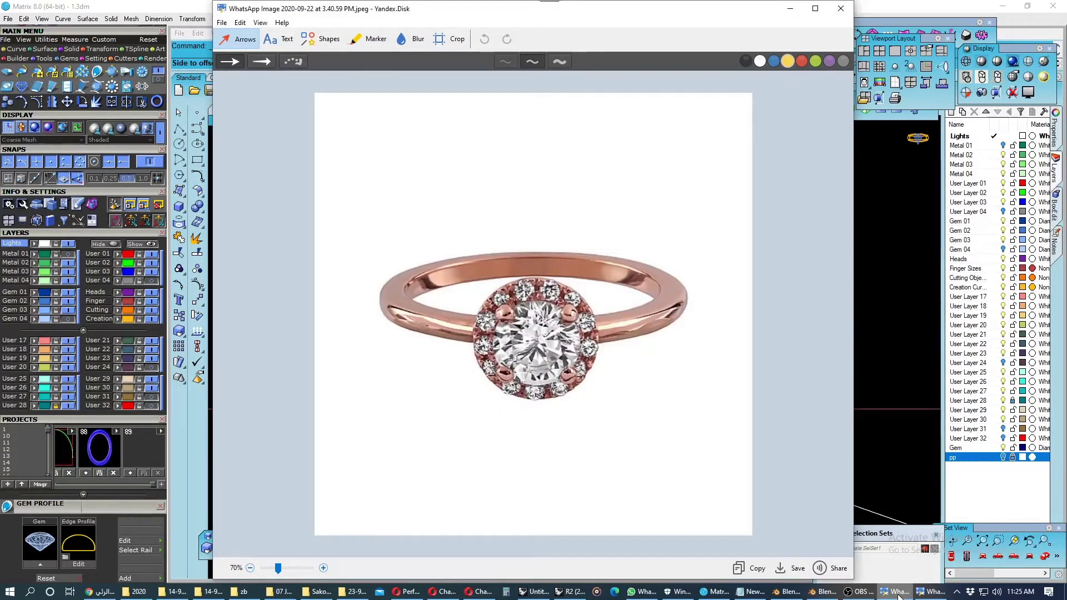
left_click(898, 597)
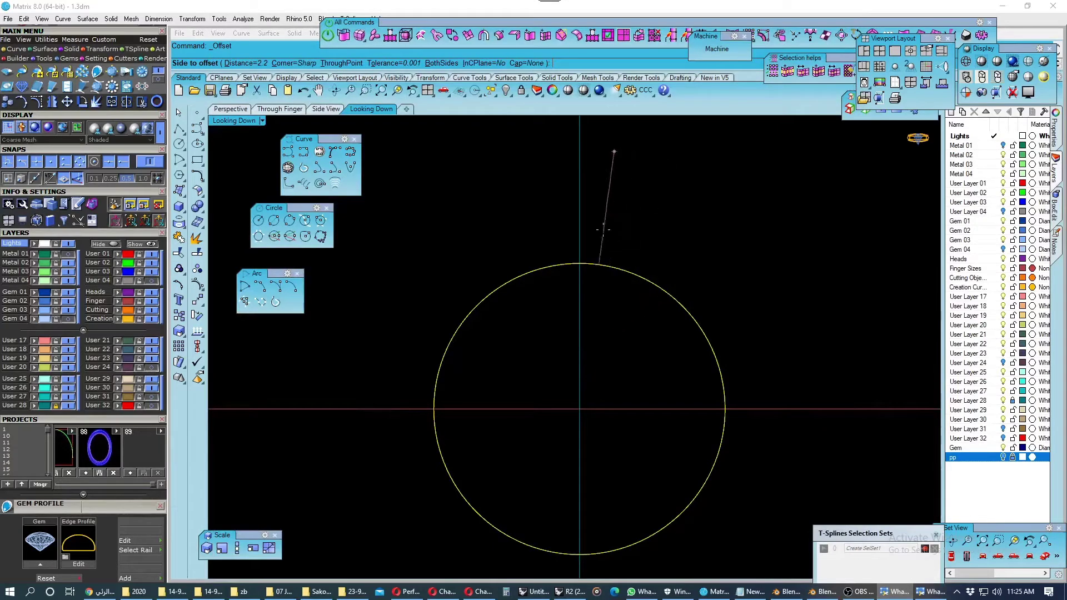
Offset the girdle circle outward by 0.1.
type("0.1")
key("Return")
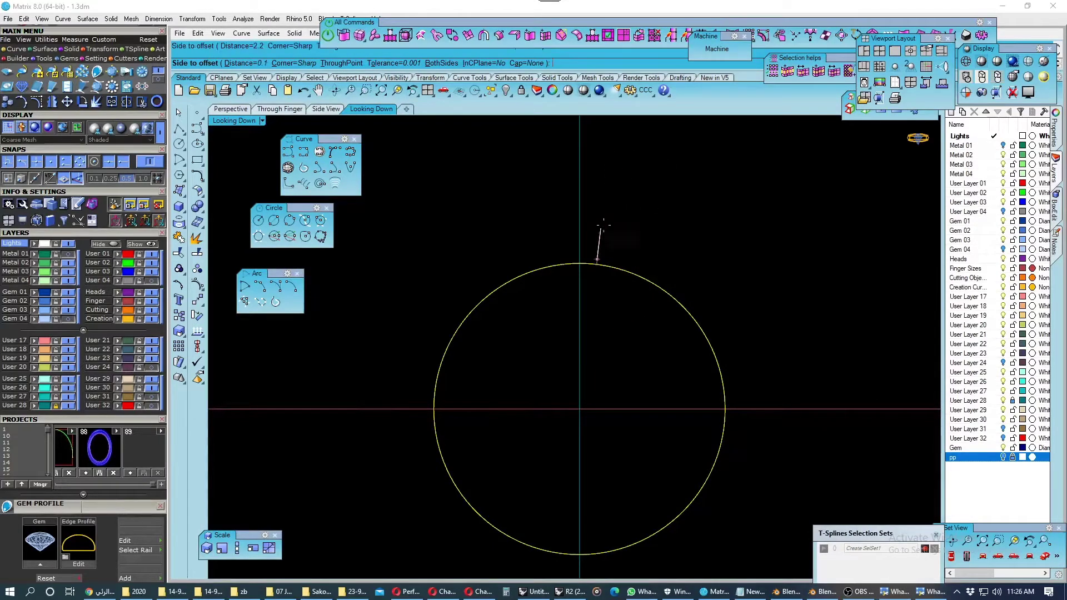
left_click(609, 208)
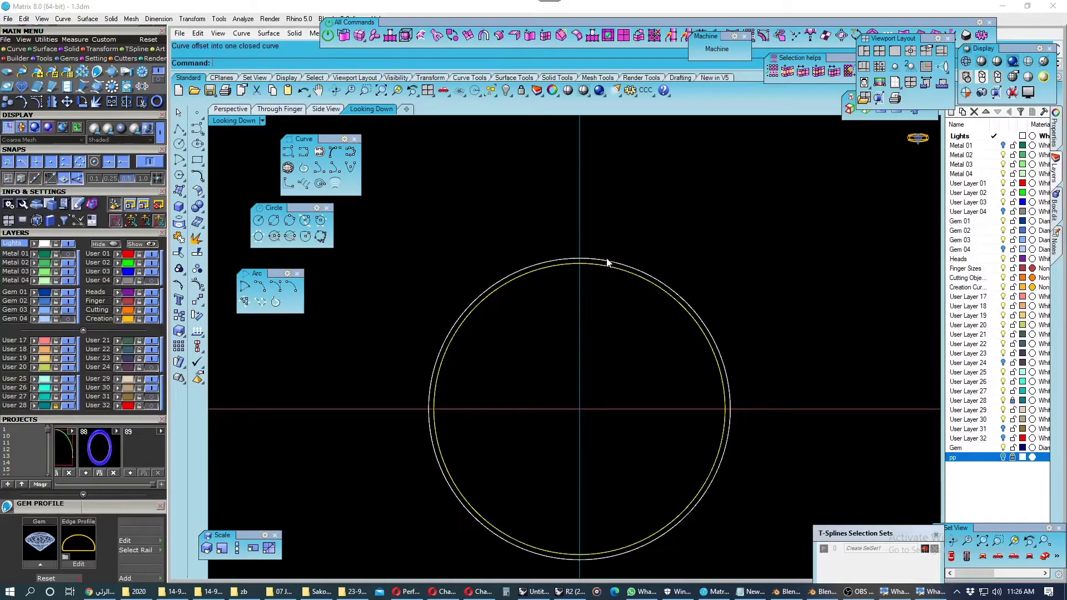
scroll(605, 264, "down", 2)
scroll(601, 269, "up", 1)
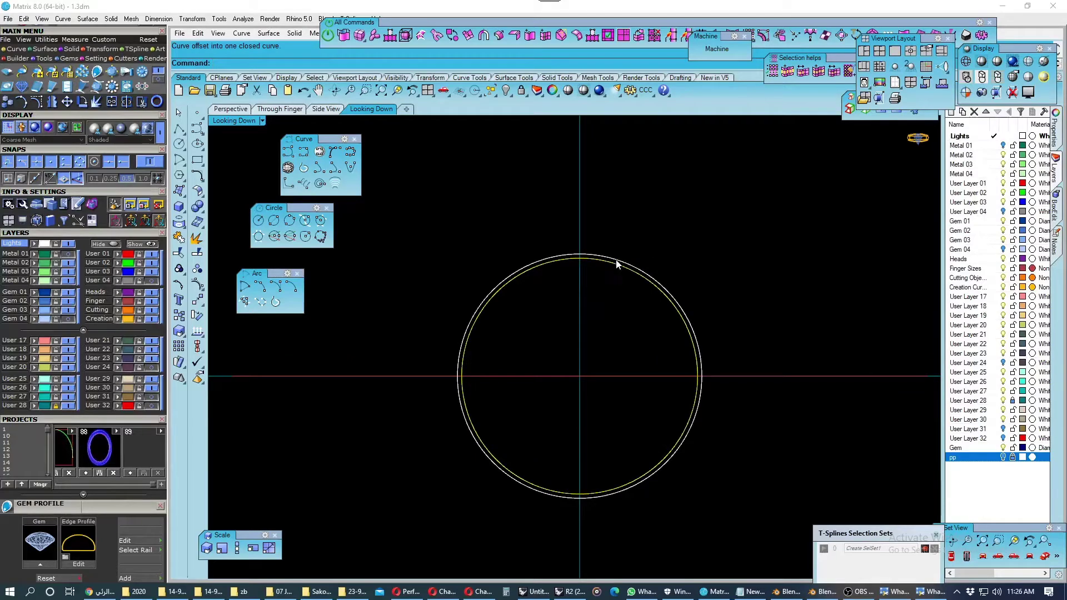
scroll(616, 263, "up", 2)
Repeat the offset on the circle to place another offset copy.
left_click(608, 264)
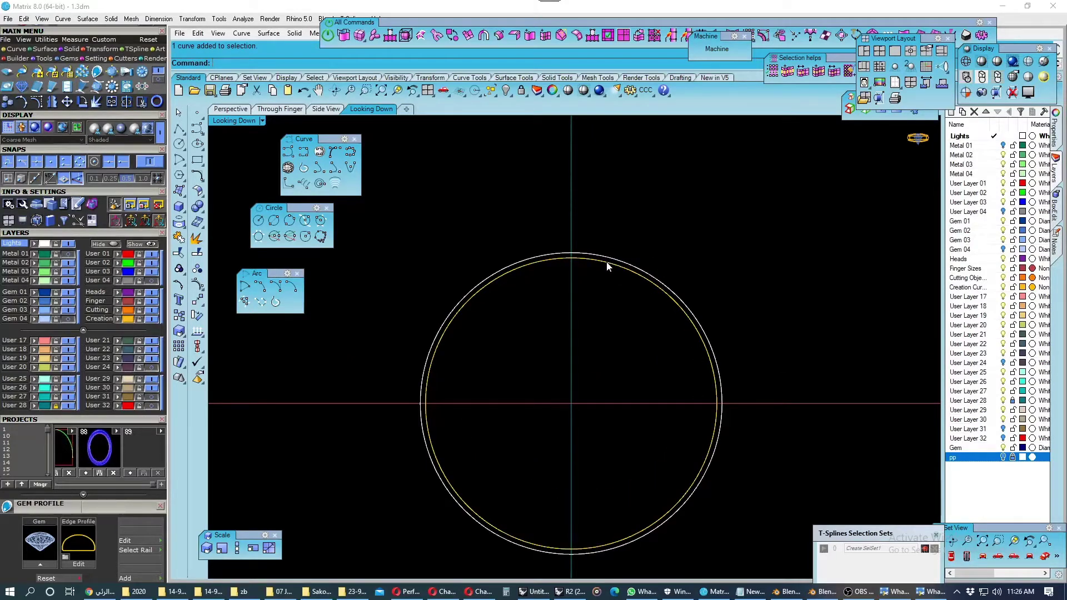
right_click(606, 266)
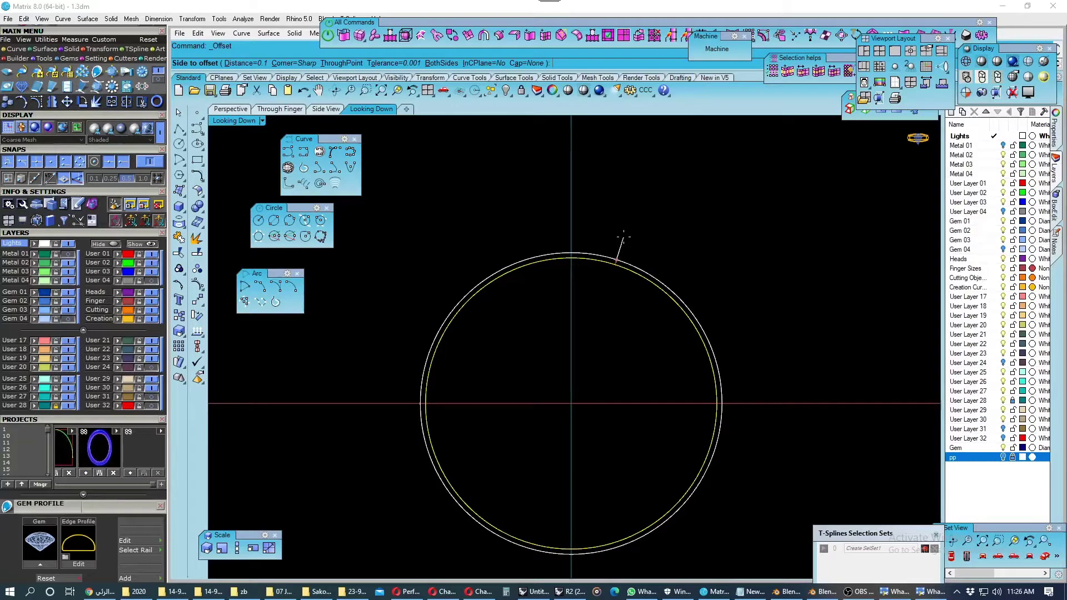
left_click(623, 239)
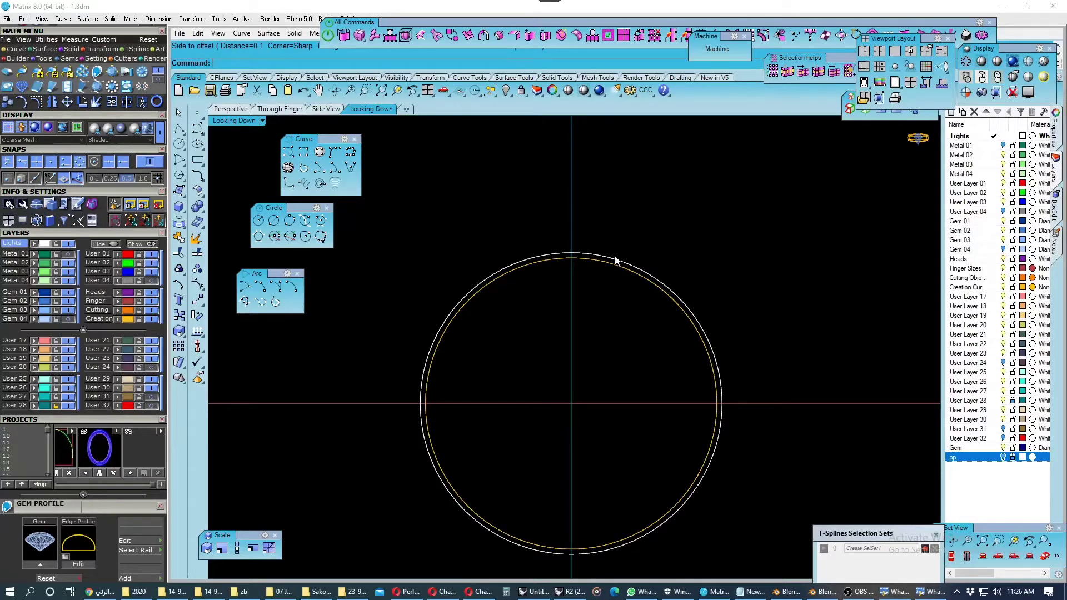
scroll(616, 260, "down", 3)
scroll(617, 261, "up", 2)
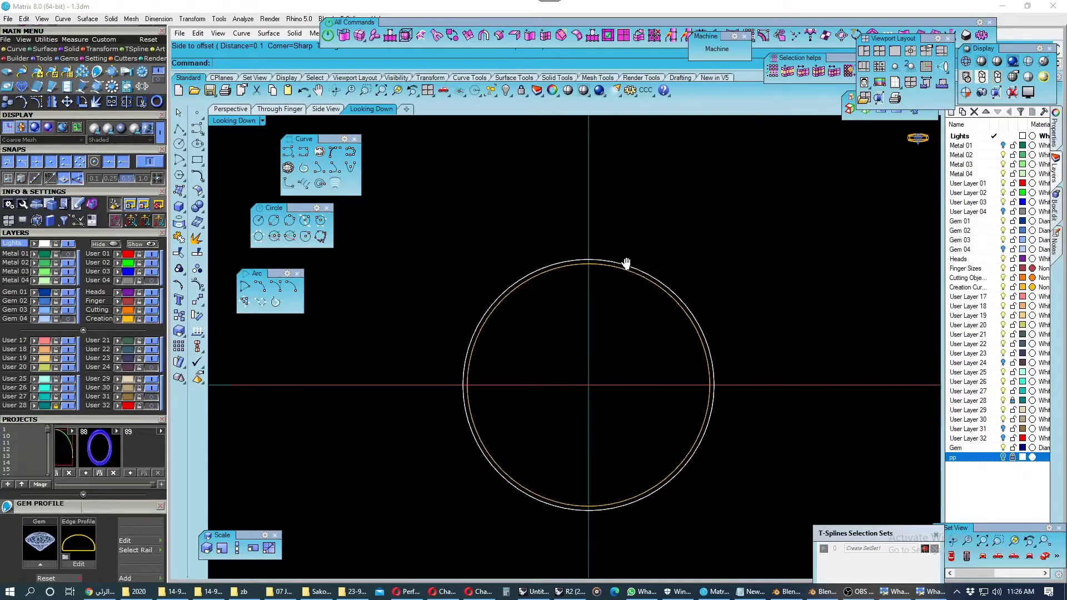
scroll(625, 273, "up", 1)
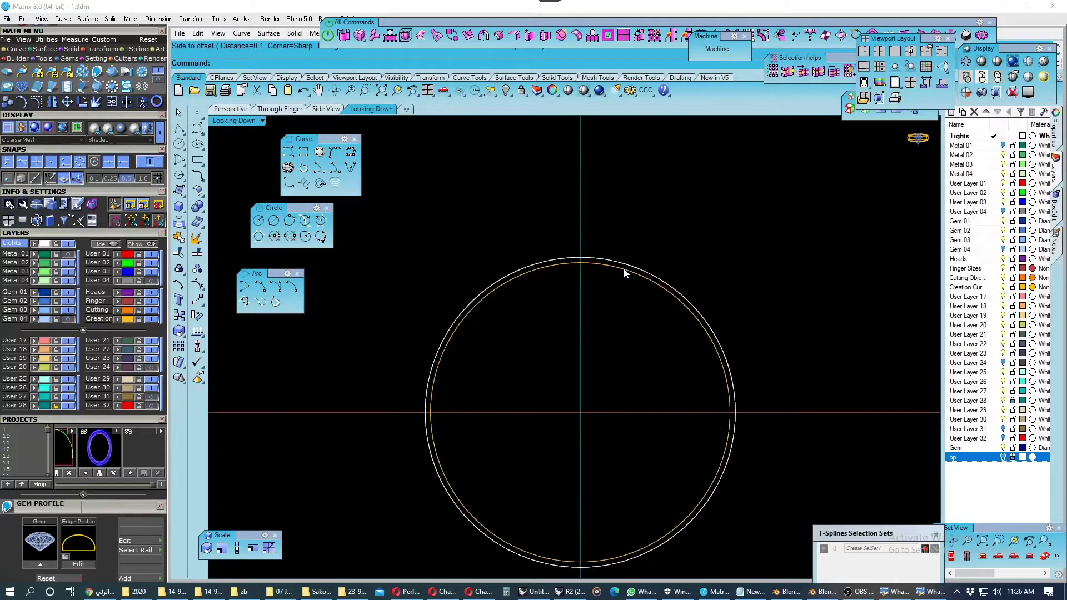
Offset the circle again to make a much larger circle surrounding the others.
left_click(624, 272)
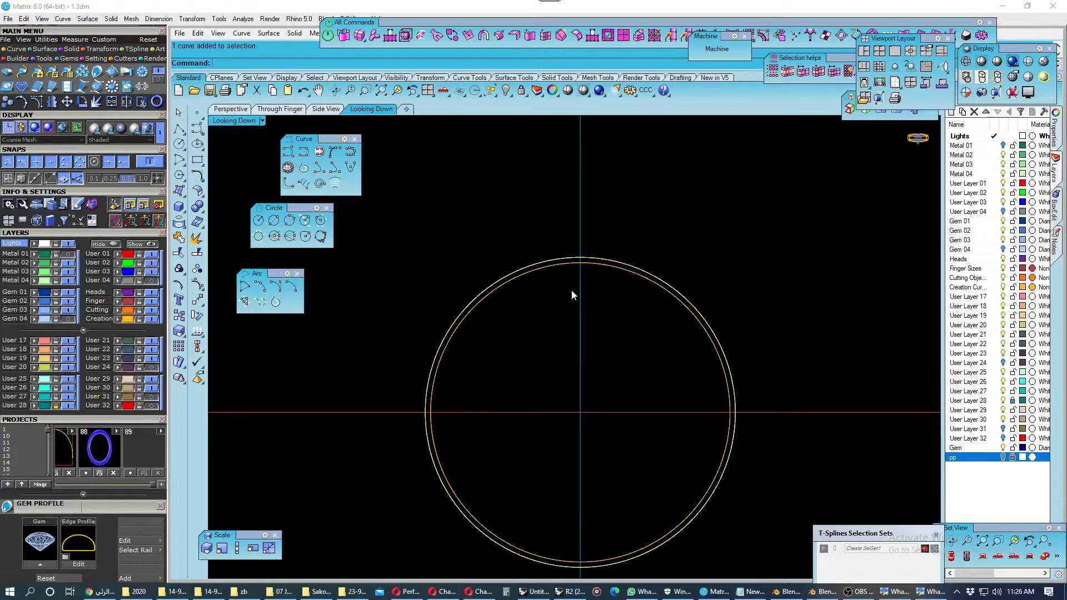
scroll(571, 289, "down", 2)
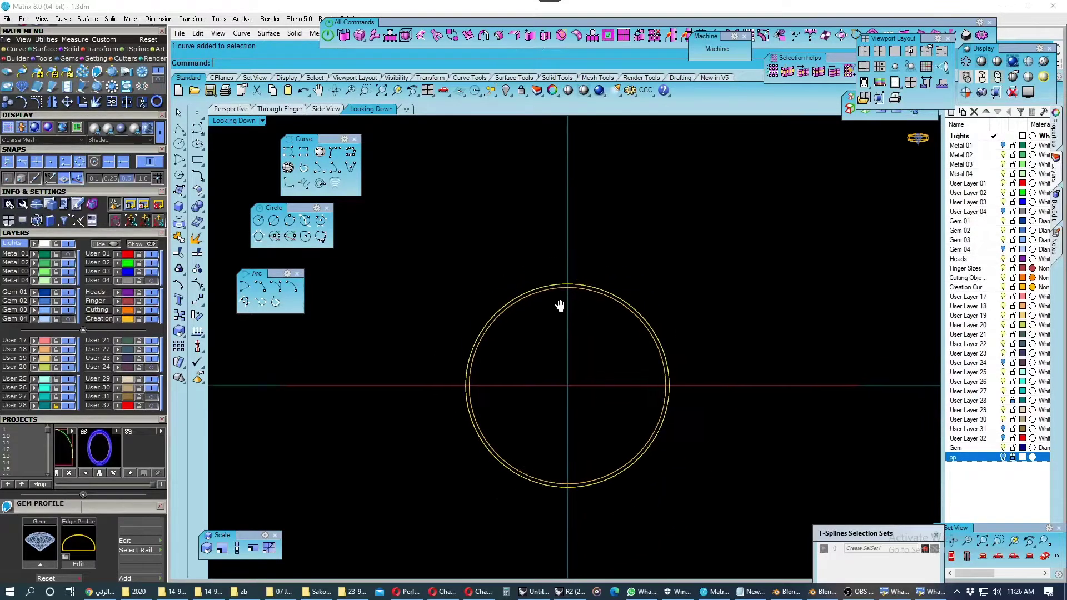
left_click(199, 179)
left_click(249, 201)
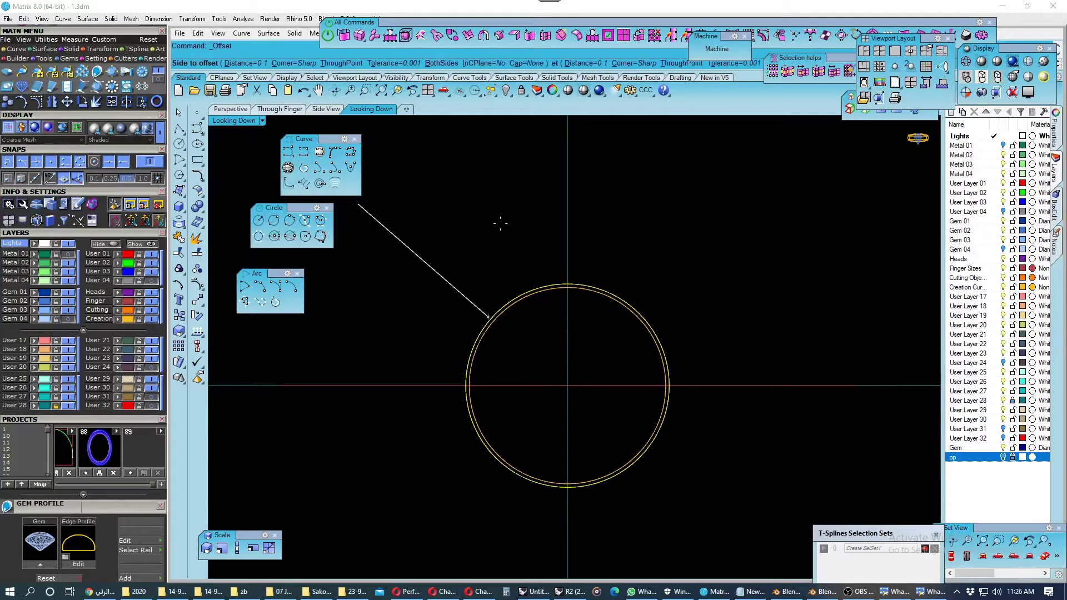
type("1.7")
left_click(652, 227)
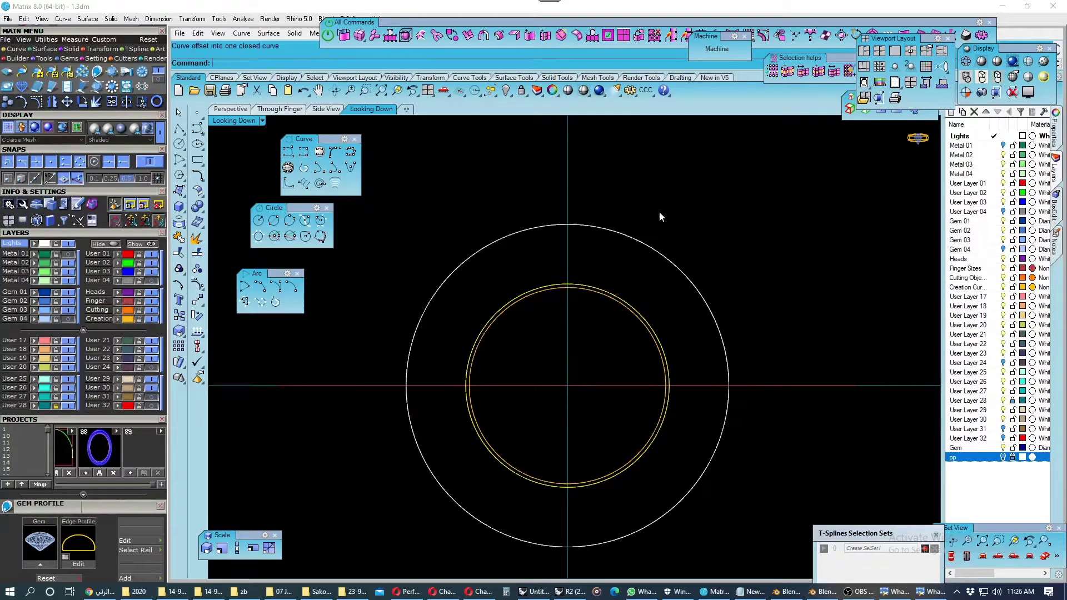
scroll(514, 236, "down", 2)
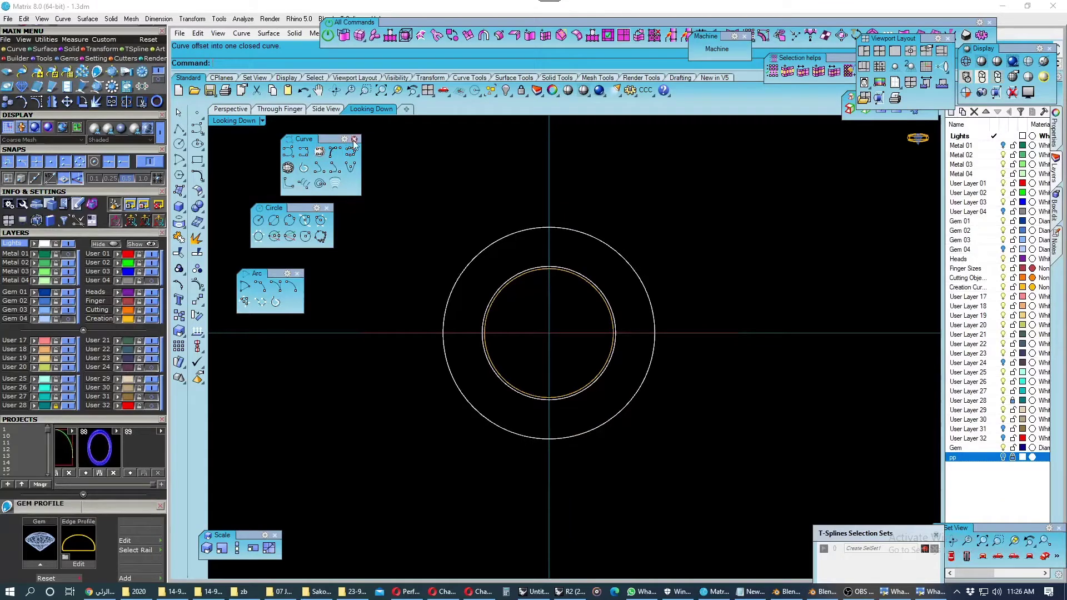
Close the circle and arc palettes and move the circles onto a differently coloured layer.
left_click(326, 208)
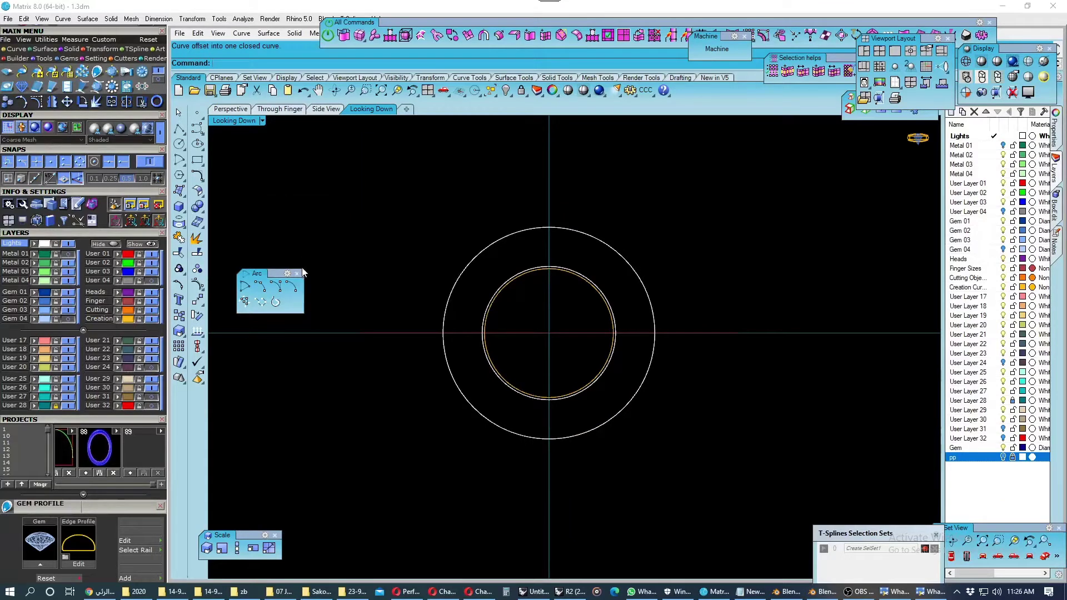
left_click(297, 274)
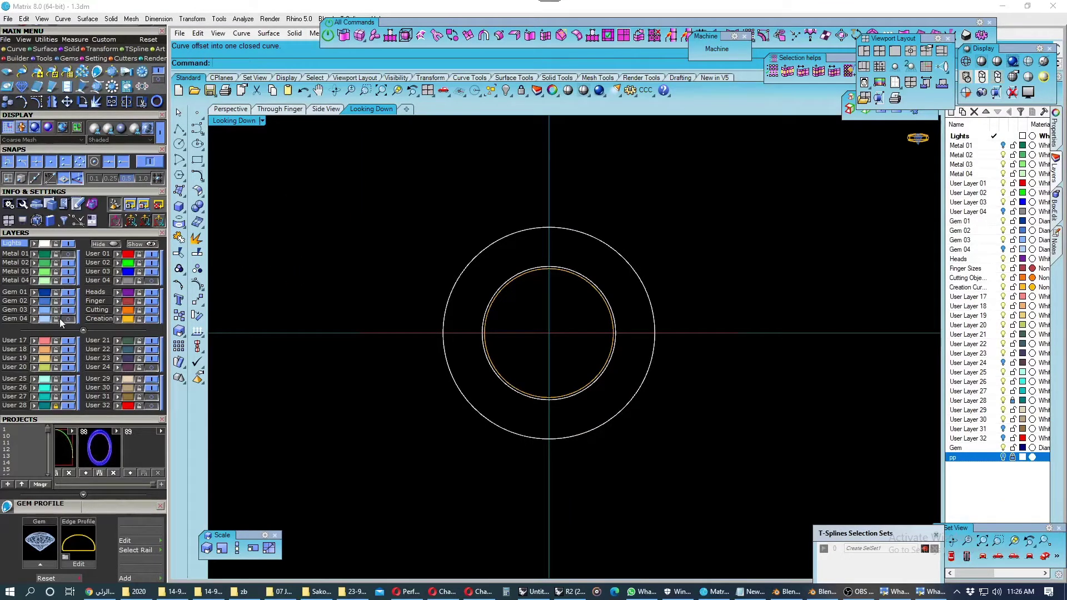
scroll(483, 277, "up", 2)
left_click(518, 282)
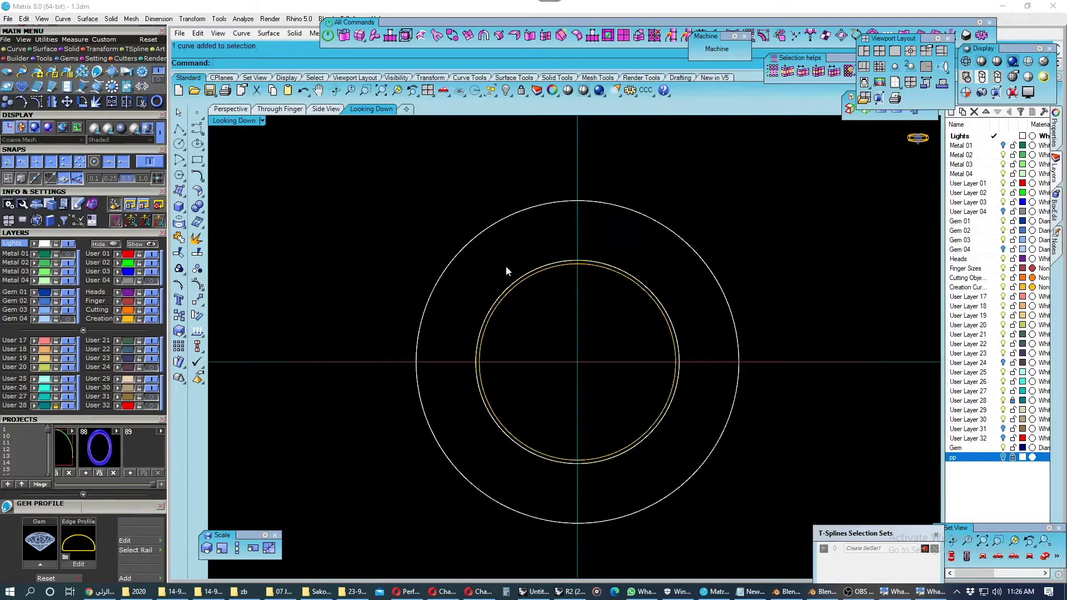
left_click(46, 341)
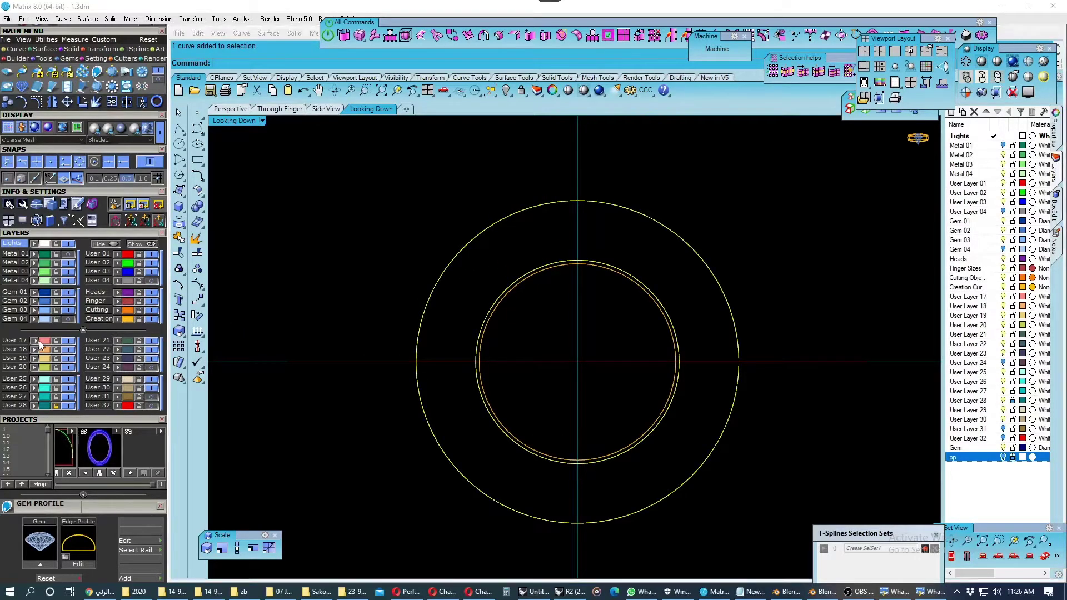
Show the round gem on the Gem 04 layer and check it in side, perspective and top views.
left_click(65, 318)
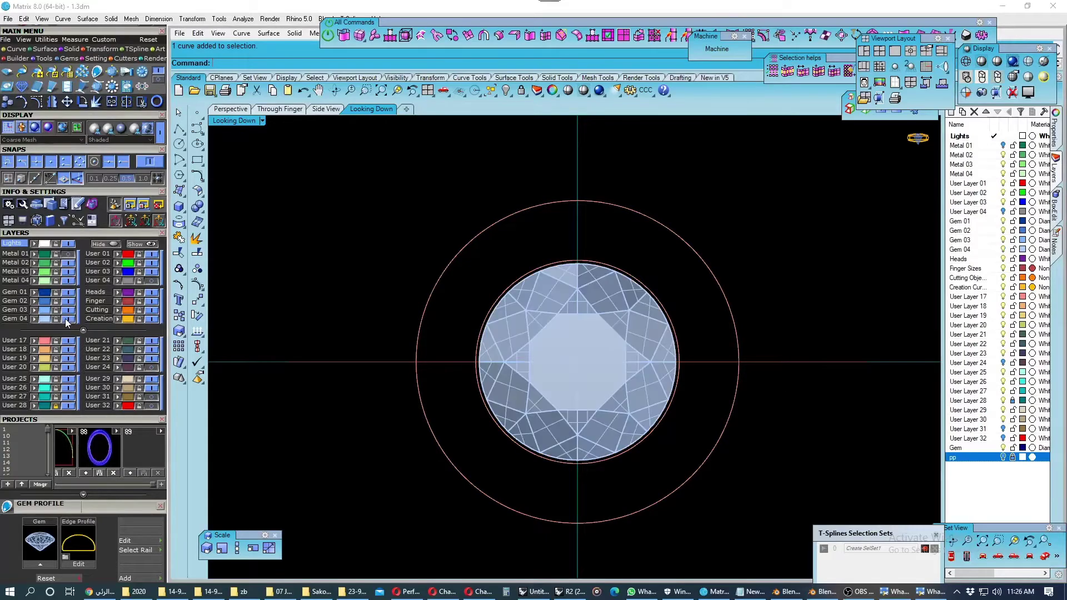
left_click(276, 110)
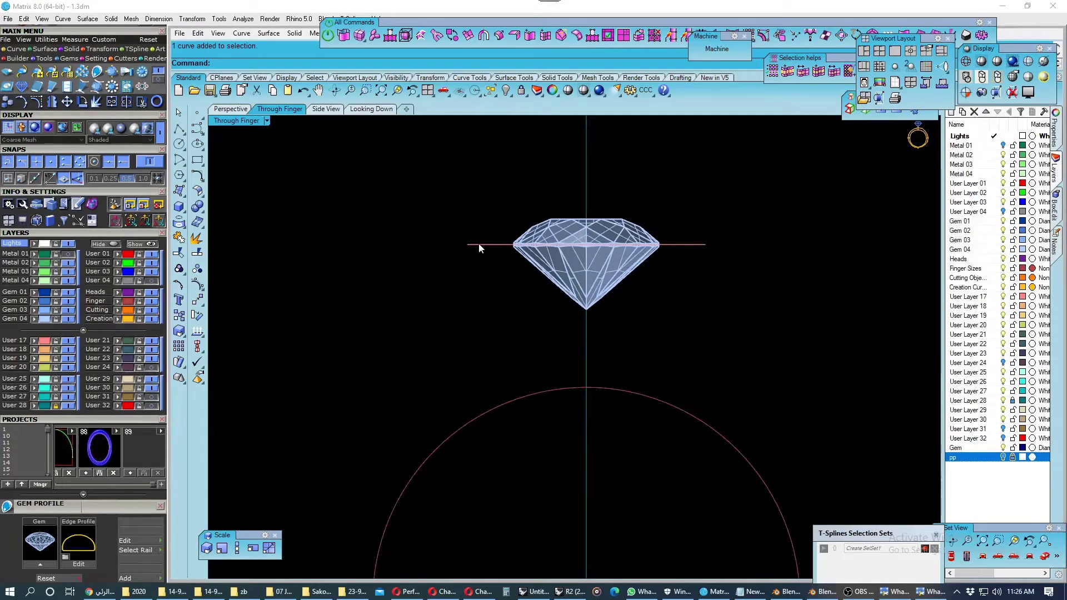
left_click(230, 109)
right_click_drag(444, 232, 453, 316)
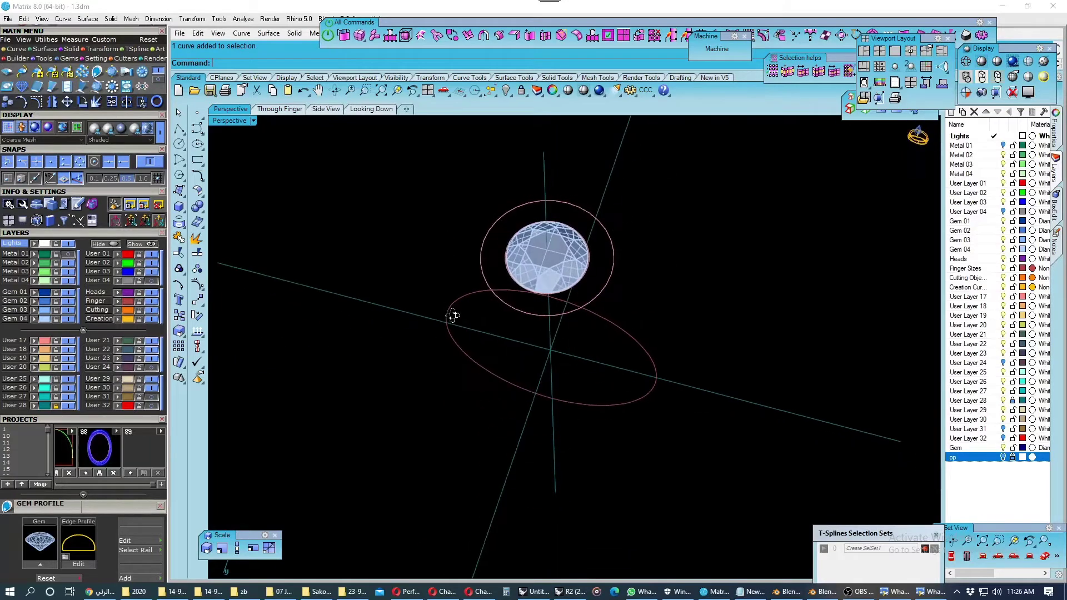
left_click(371, 109)
Select both circles and save the file, then switch to the through-finger side view.
left_click(48, 349)
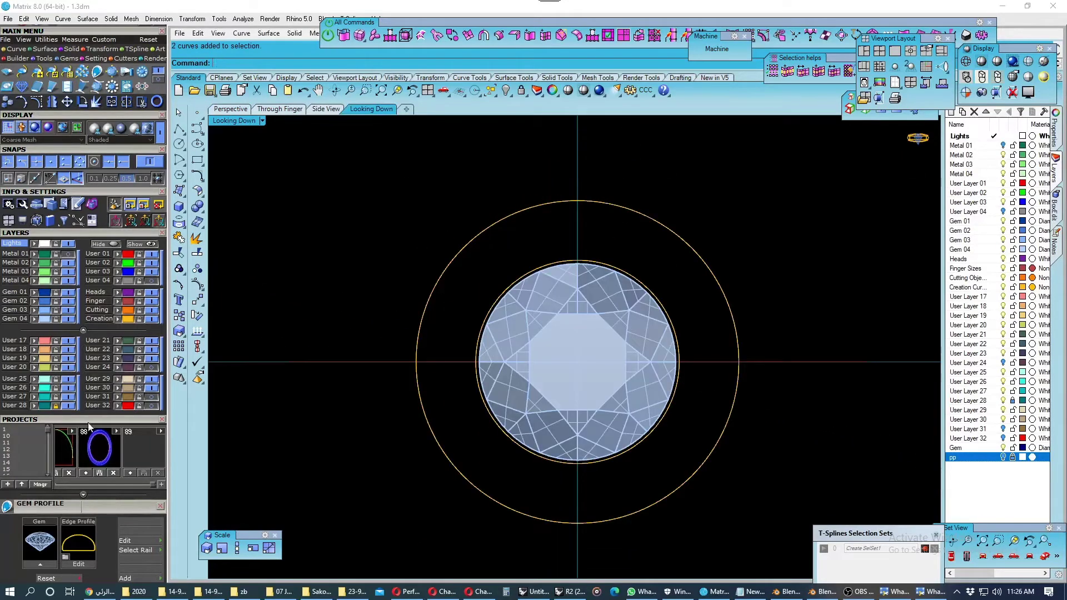
left_click(129, 473)
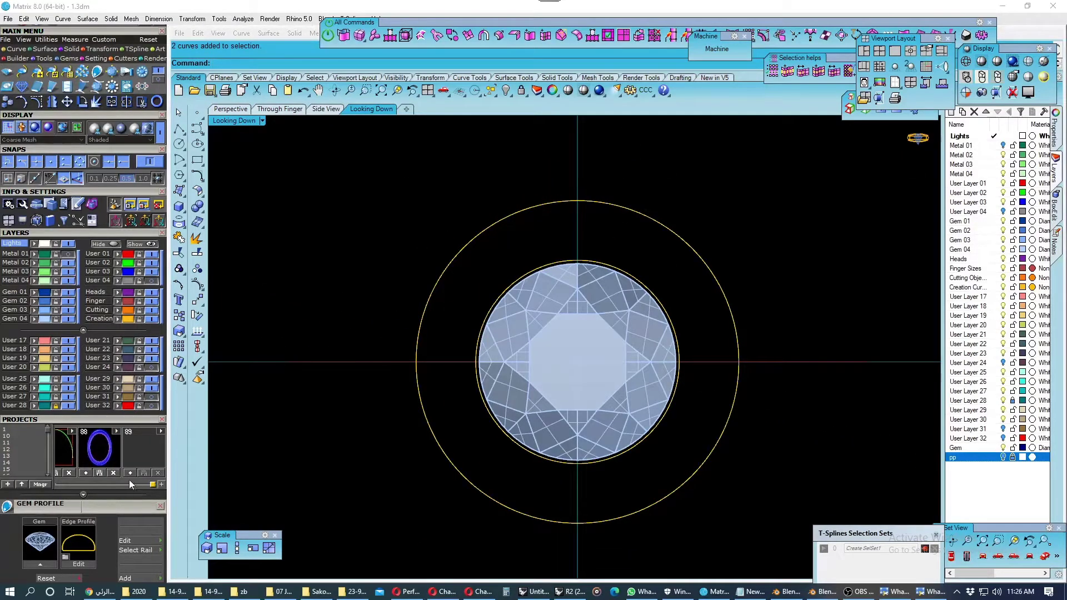
left_click(225, 110)
left_click(300, 111)
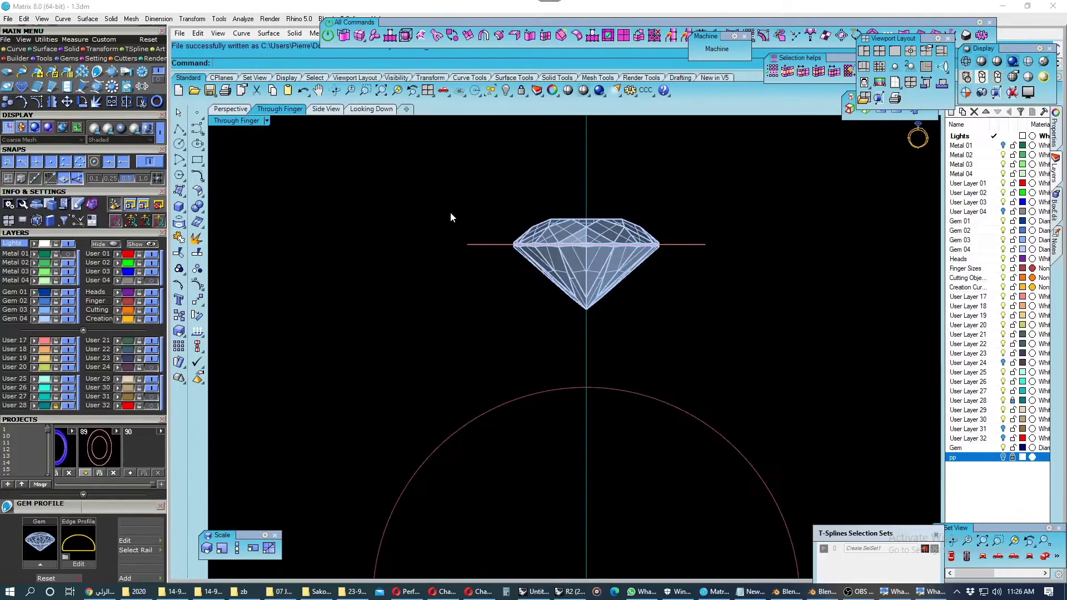
Select the offset curve and nudge it down by a 0.200 step, undoing a first nudge.
left_click(473, 245)
right_click_drag(473, 245, 453, 274)
key("alt+Left")
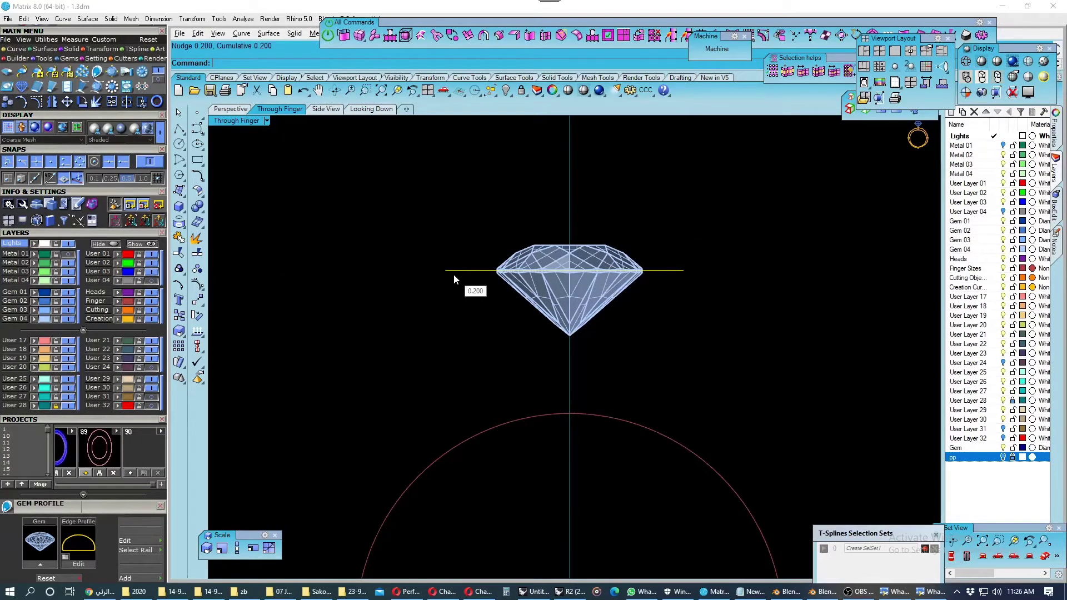
key("ctrl+z")
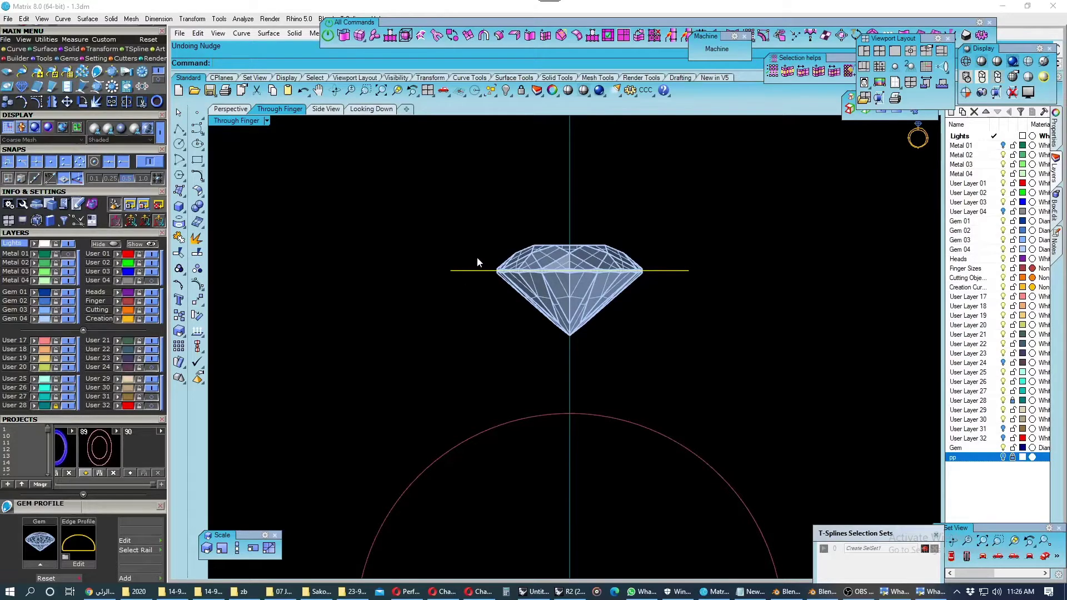
right_click_drag(475, 283, 470, 295)
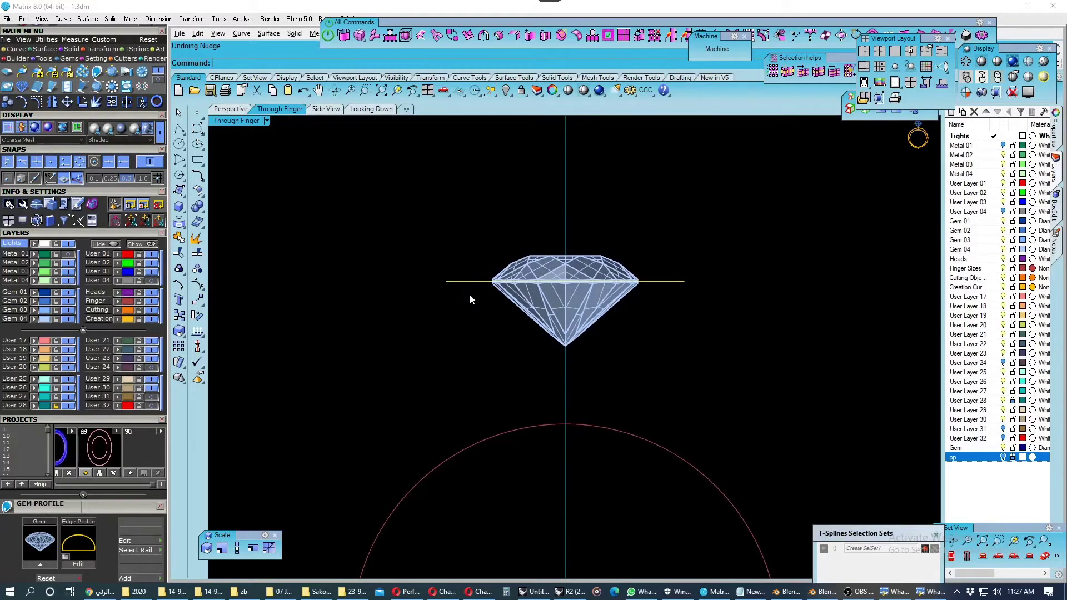
key("alt+Down")
key("alt+Down")
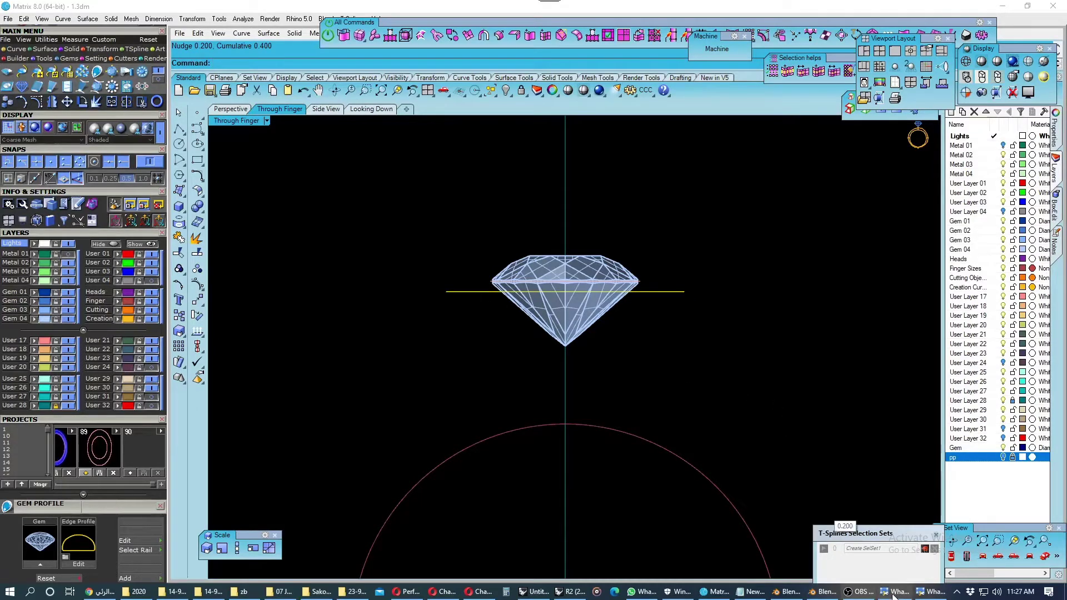
After checking the reference photo, nudge the curve down once more, then up two fine 0.050 steps.
left_click(895, 593)
left_click(897, 593)
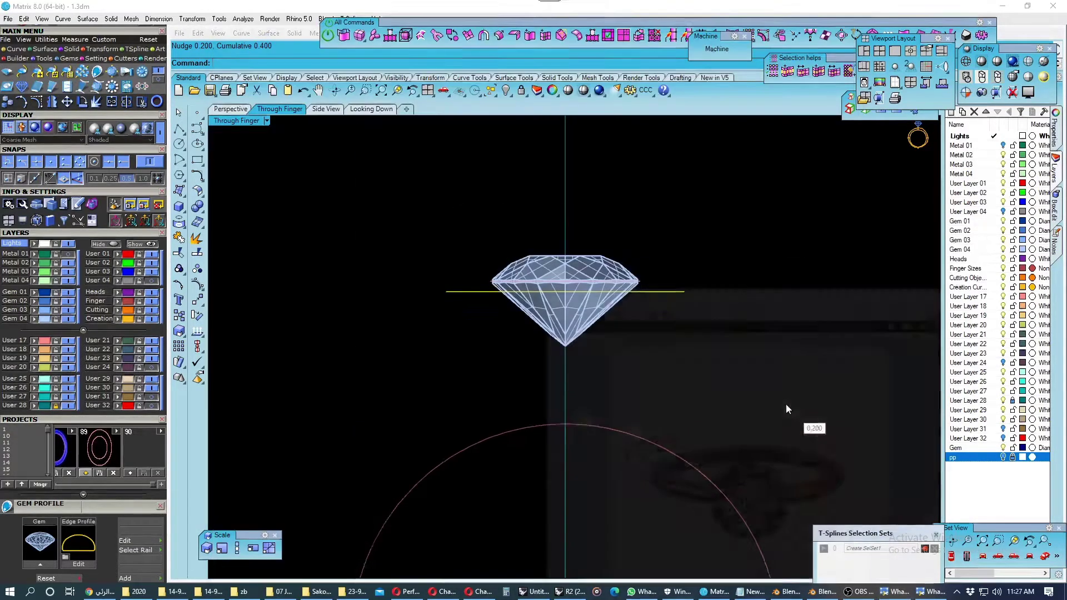
right_click_drag(780, 414, 789, 416)
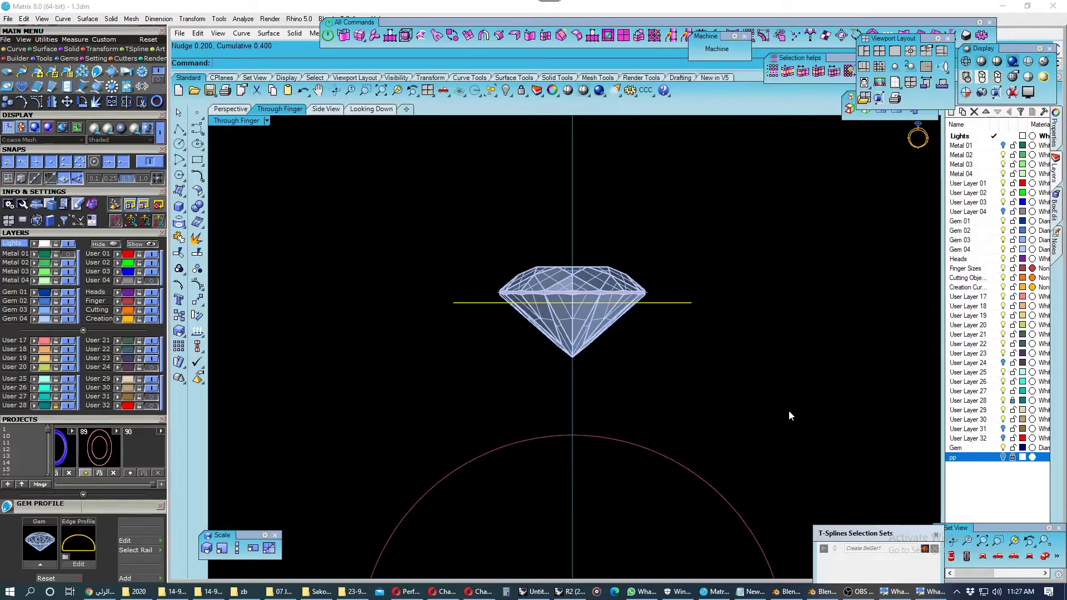
key("alt+Down")
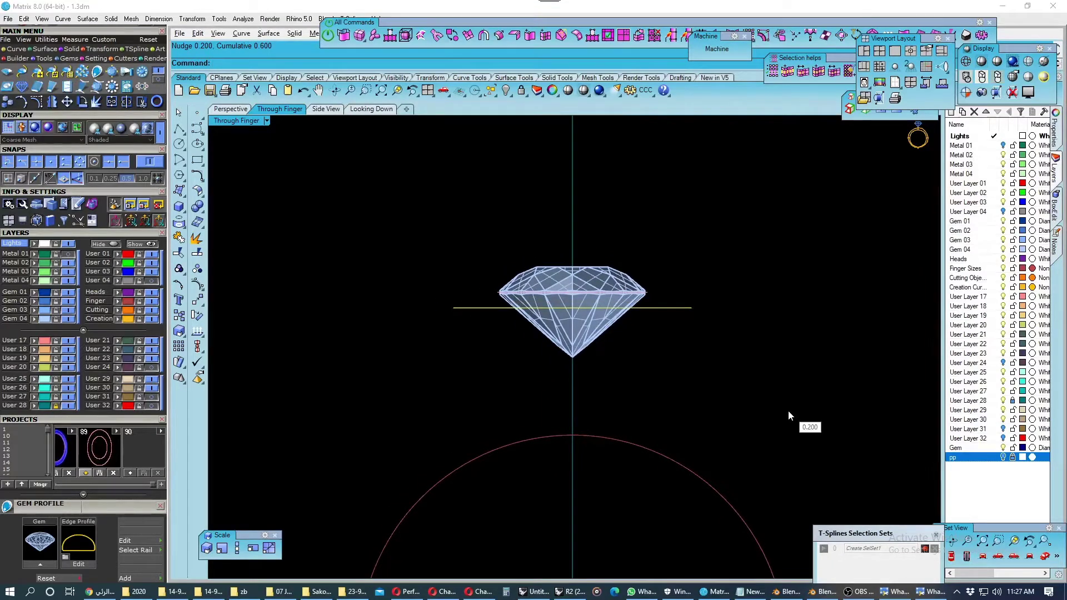
key("ctrl+alt+Up")
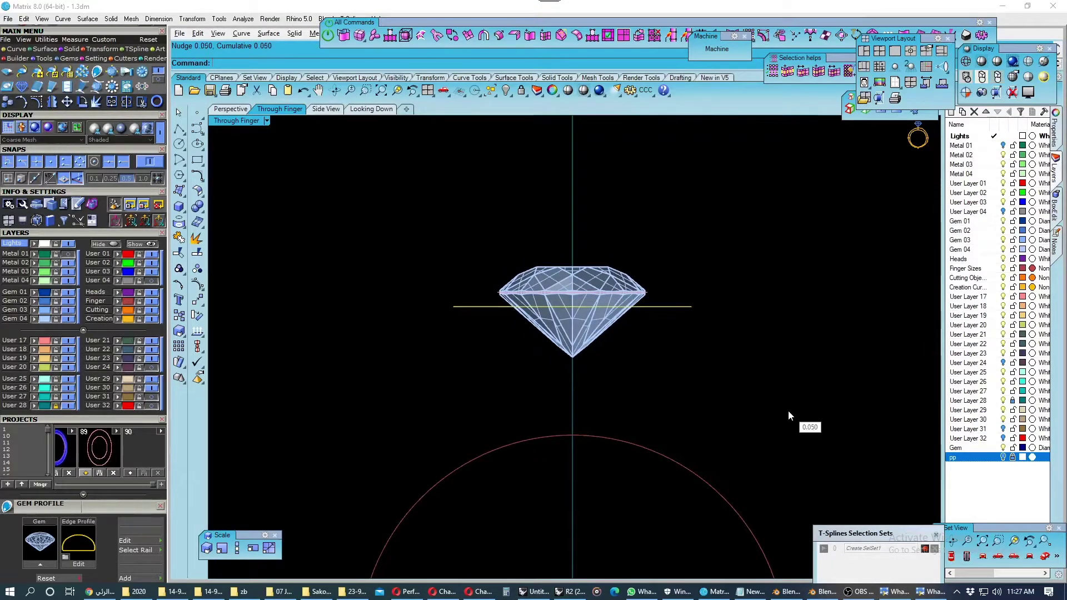
key("ctrl+alt+Up")
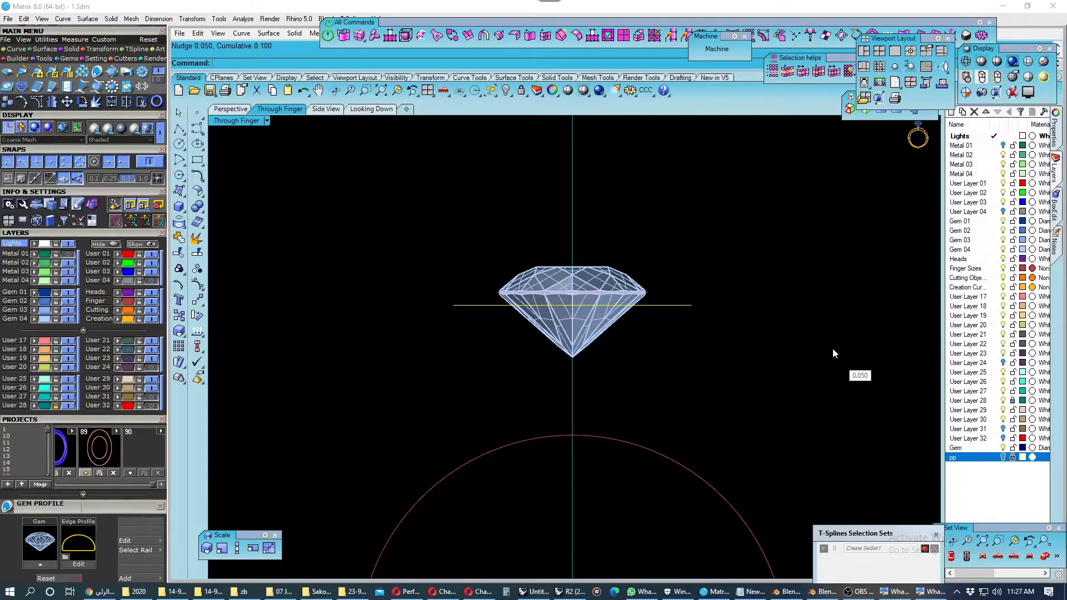
scroll(628, 295, "up", 2)
scroll(665, 299, "up", 3)
Measure the girdle thickness (0.50) with a discarded aligned dimension.
left_click(644, 91)
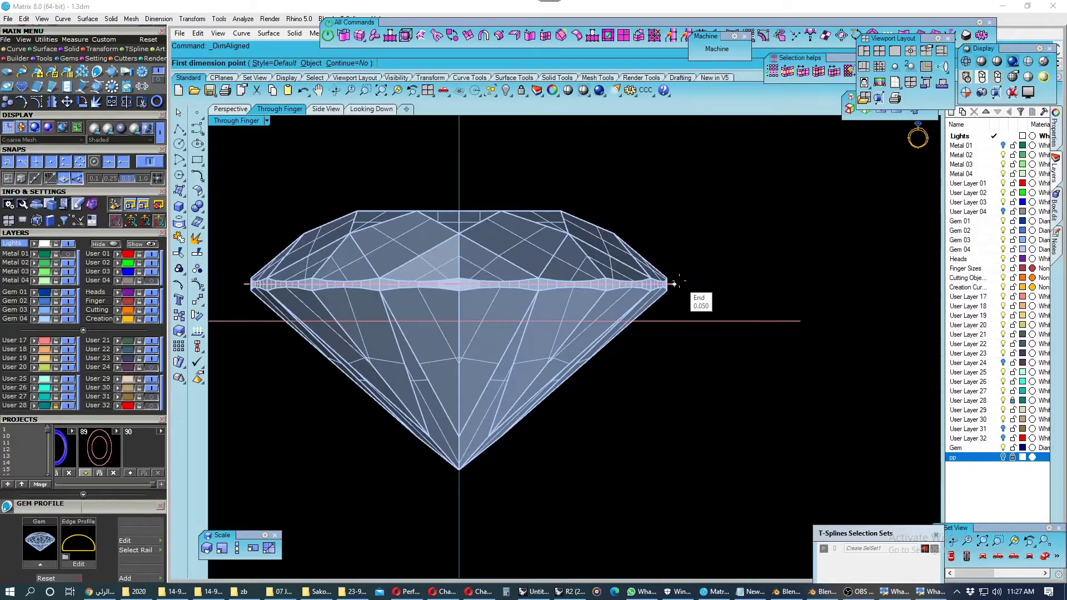
left_click(674, 284)
left_click(675, 320)
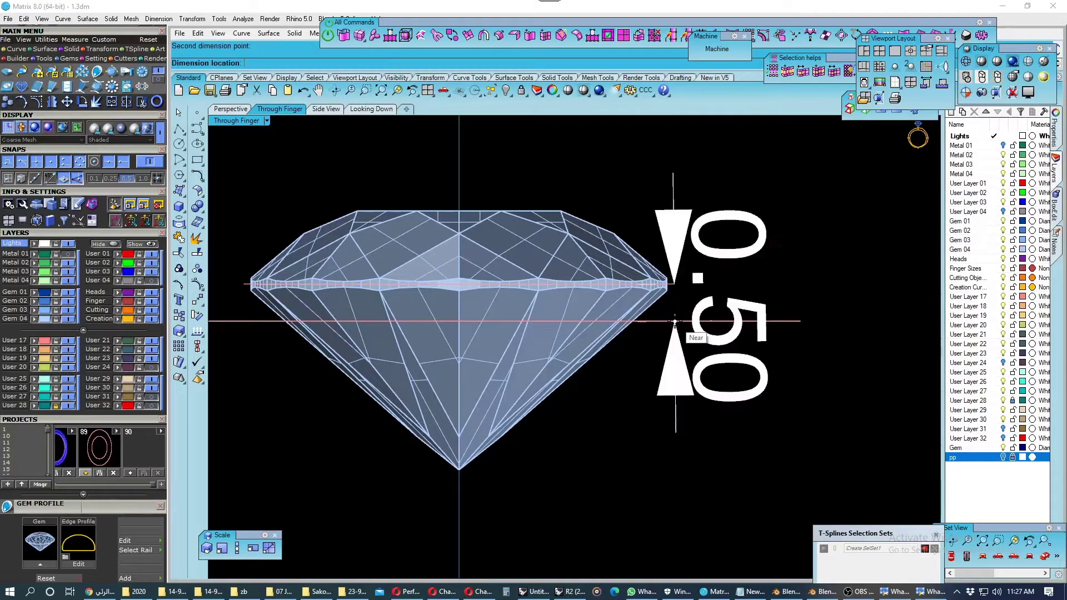
scroll(677, 323, "down", 2)
key("Escape")
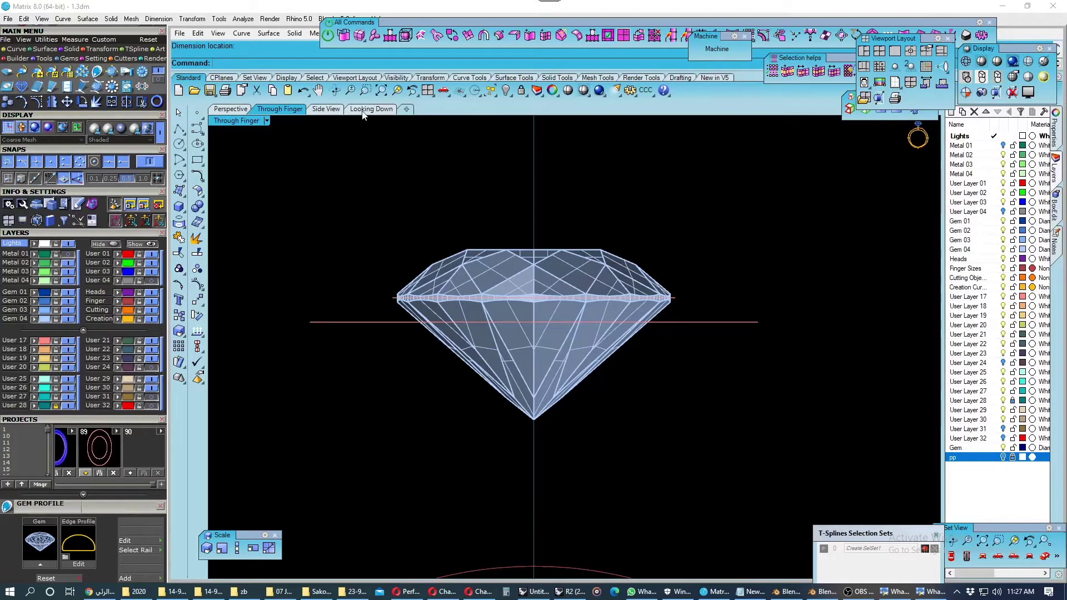
In the top view, confirm the outer circle is 9.200 across and save the file.
left_click(367, 109)
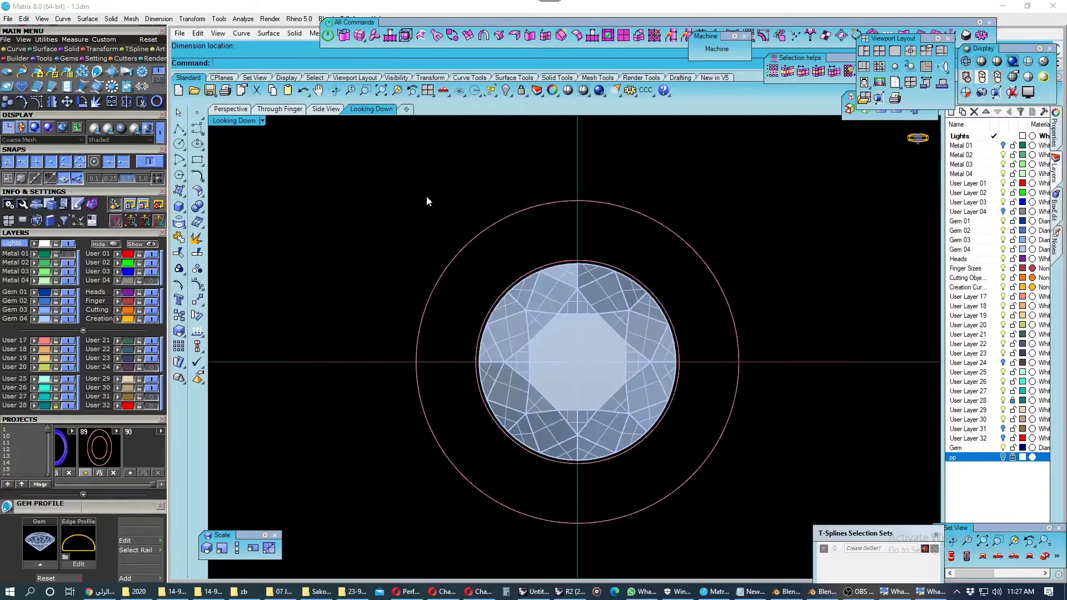
left_click(516, 217)
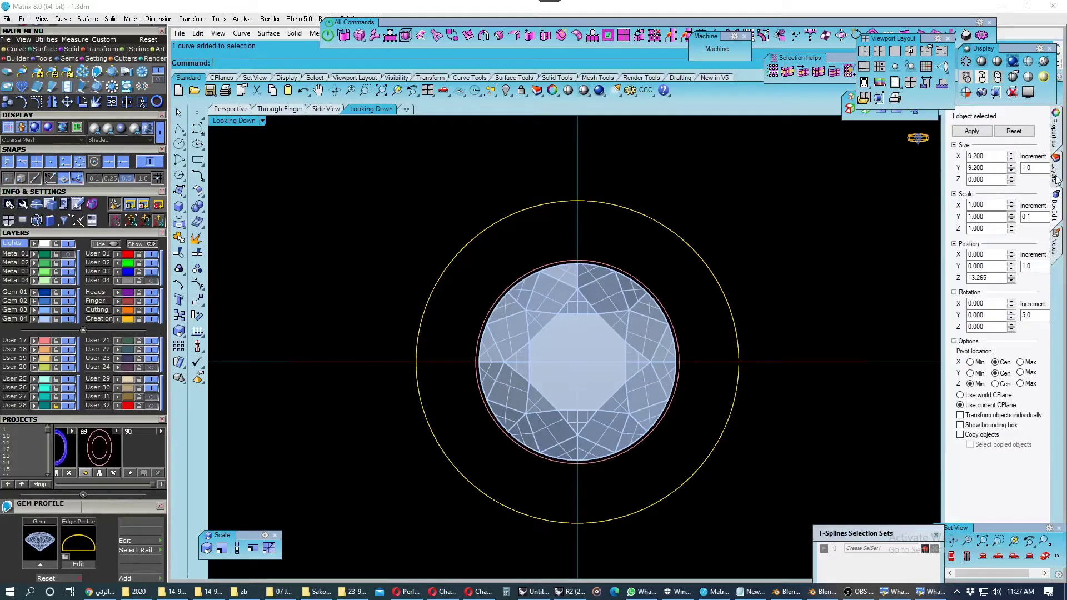
left_click(842, 225)
right_click_drag(841, 228, 797, 218)
key("ctrl+s")
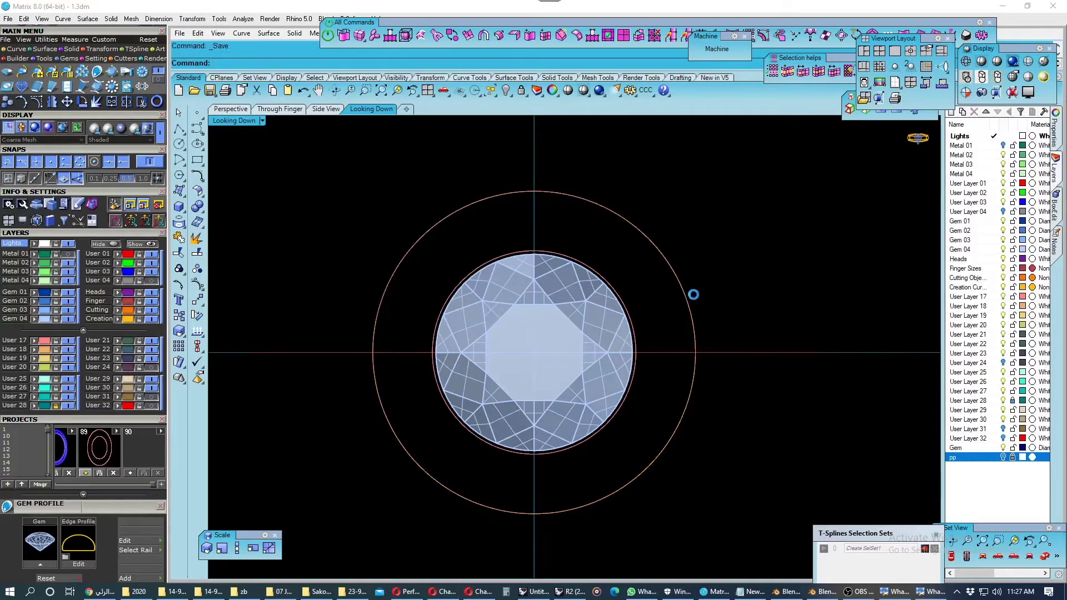
left_click(236, 109)
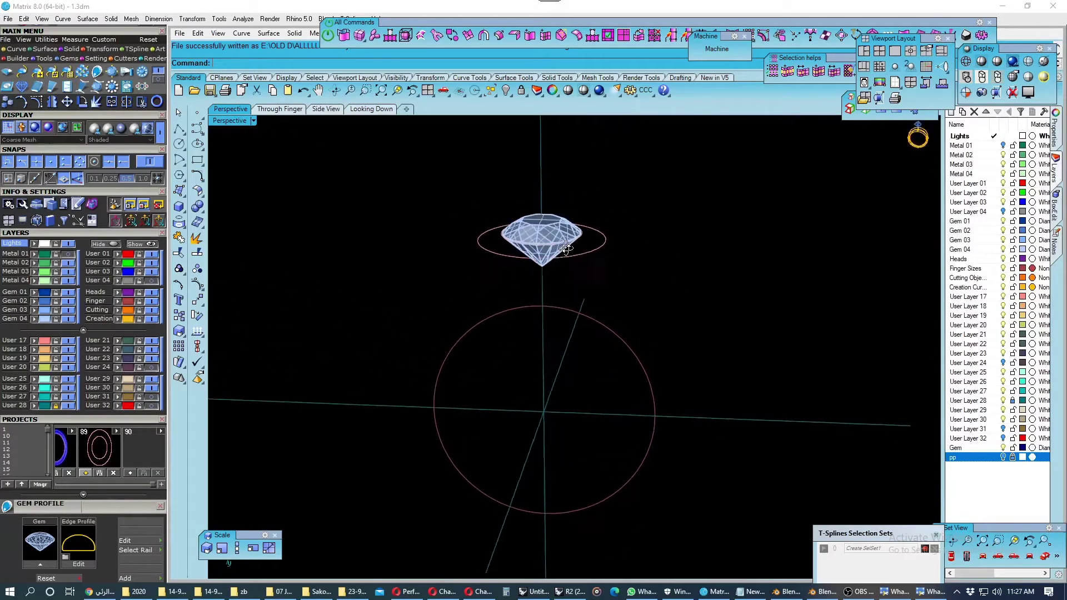
Hide the Gem 04 and Creation Curves layers.
right_click_drag(522, 328, 538, 215)
scroll(537, 215, "up", 2)
right_click_drag(496, 267, 40, 271)
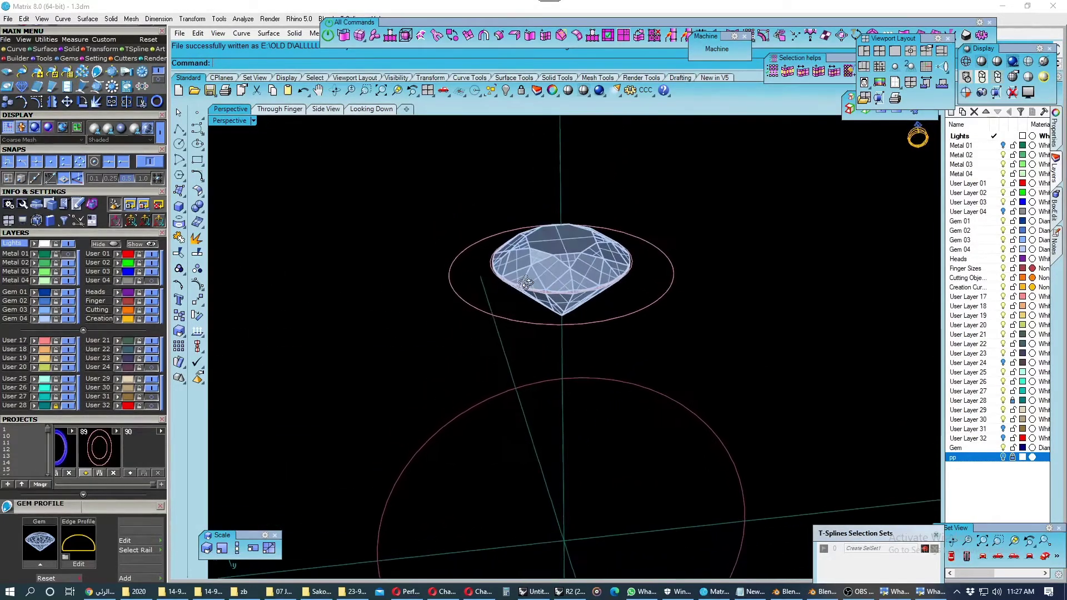
left_click(67, 319)
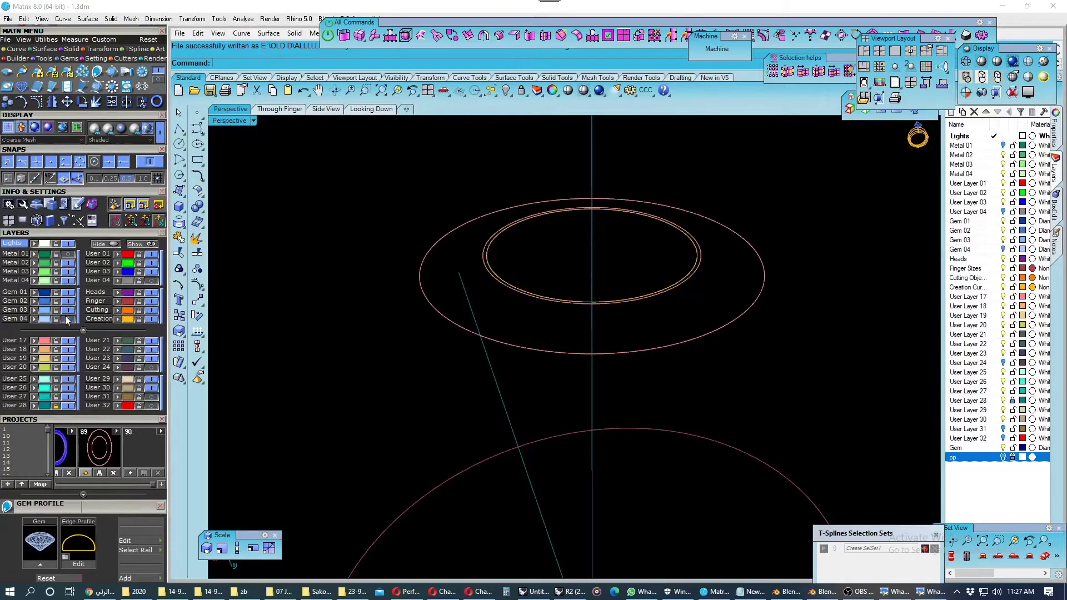
mouse_move(490, 284)
right_mouse_down()
mouse_move(494, 302)
mouse_move(451, 320)
right_mouse_up()
left_click(151, 319)
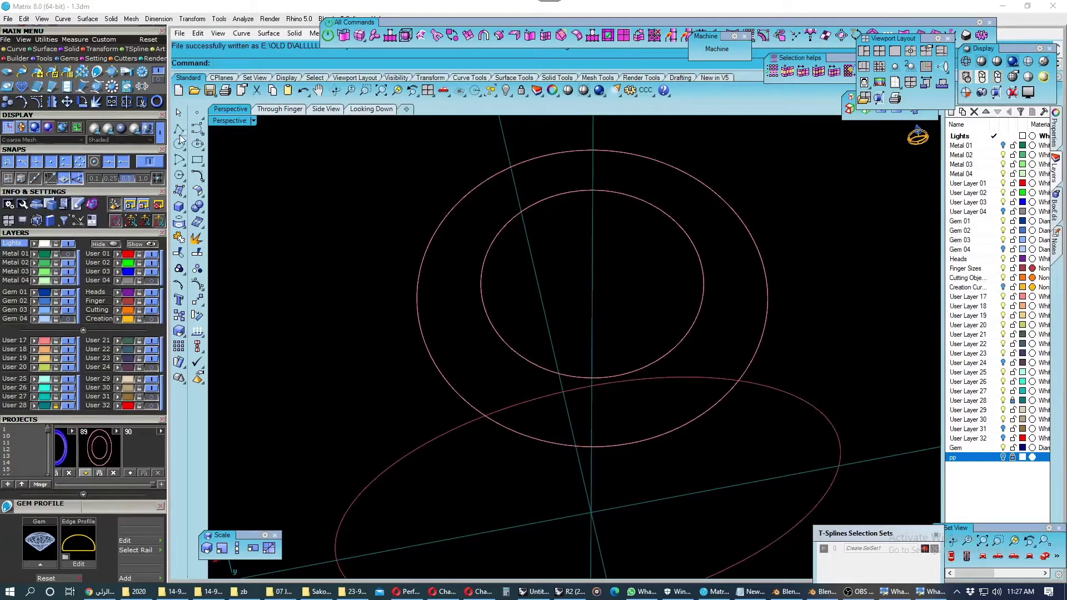
Draw a 1.772 mm line from the inner to the outer circle and select both circles as rails.
left_click(196, 139)
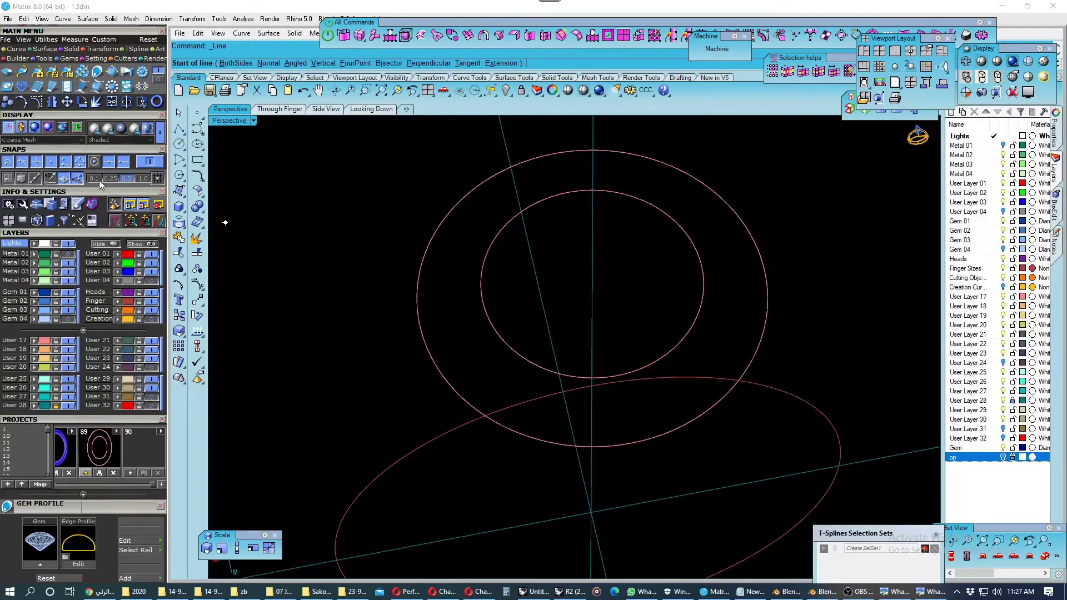
left_click(485, 309)
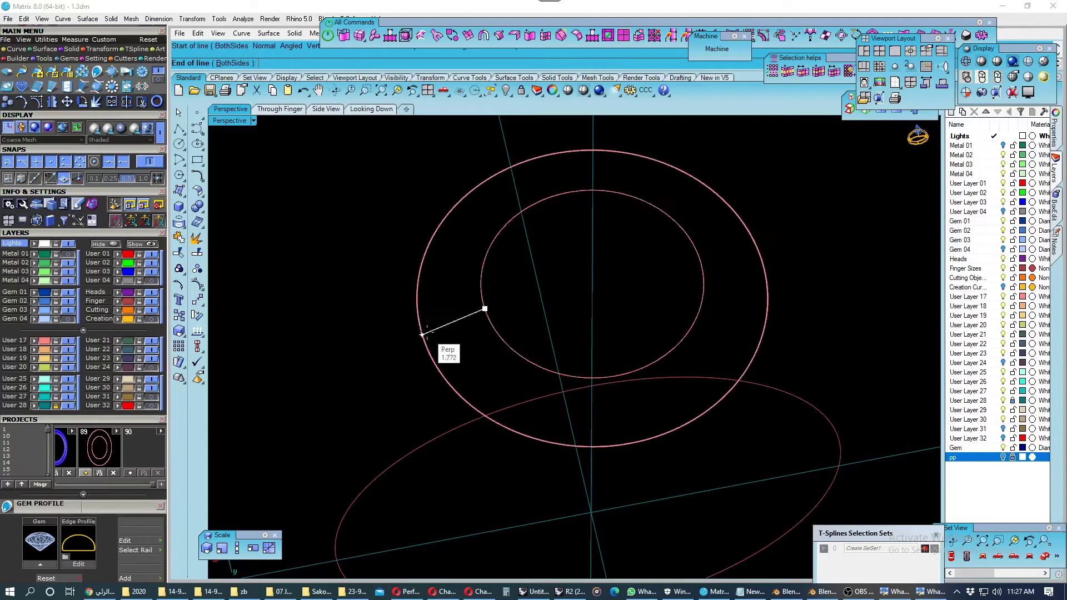
left_click(422, 334)
left_click(481, 289)
left_click(417, 292, "shift")
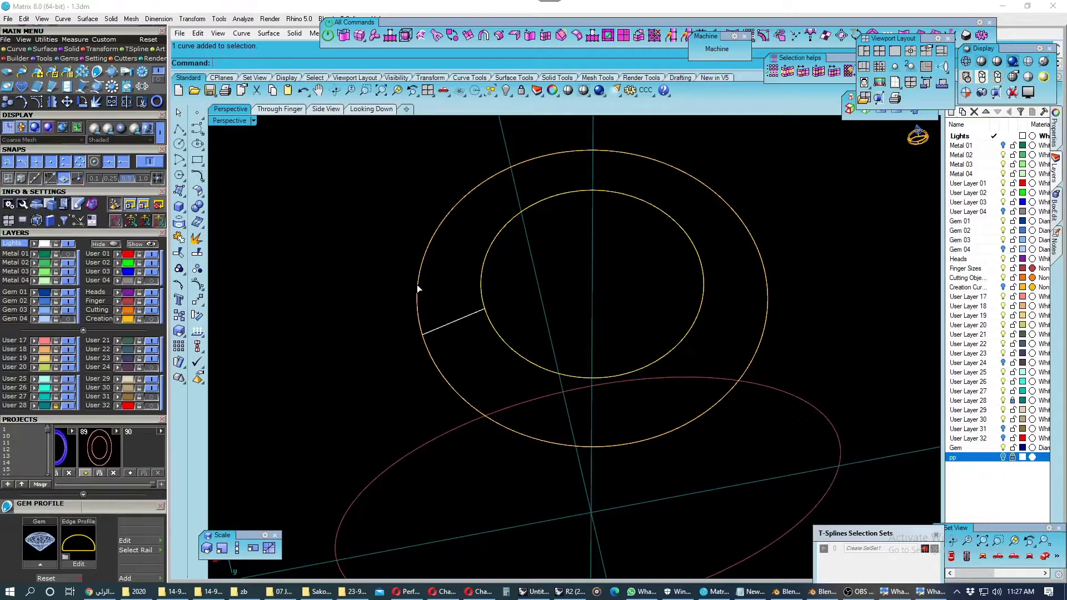
left_click(184, 192)
Sweep the line along both circles with Maintain height to create the flat closed halo surface.
left_click(210, 256)
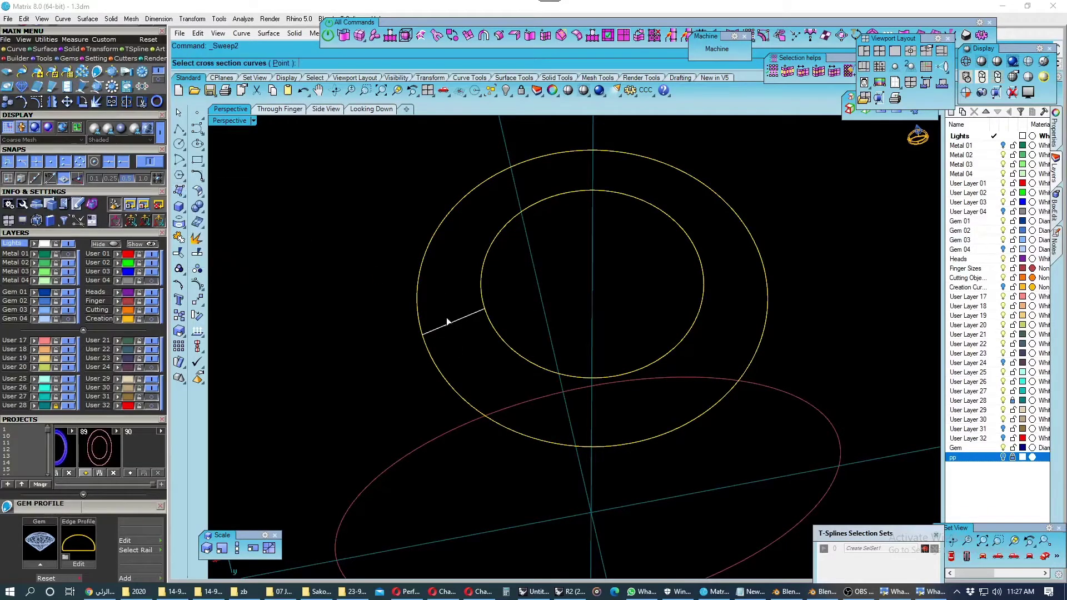
left_click(445, 318)
key("Return")
right_click_drag(442, 338, 502, 253)
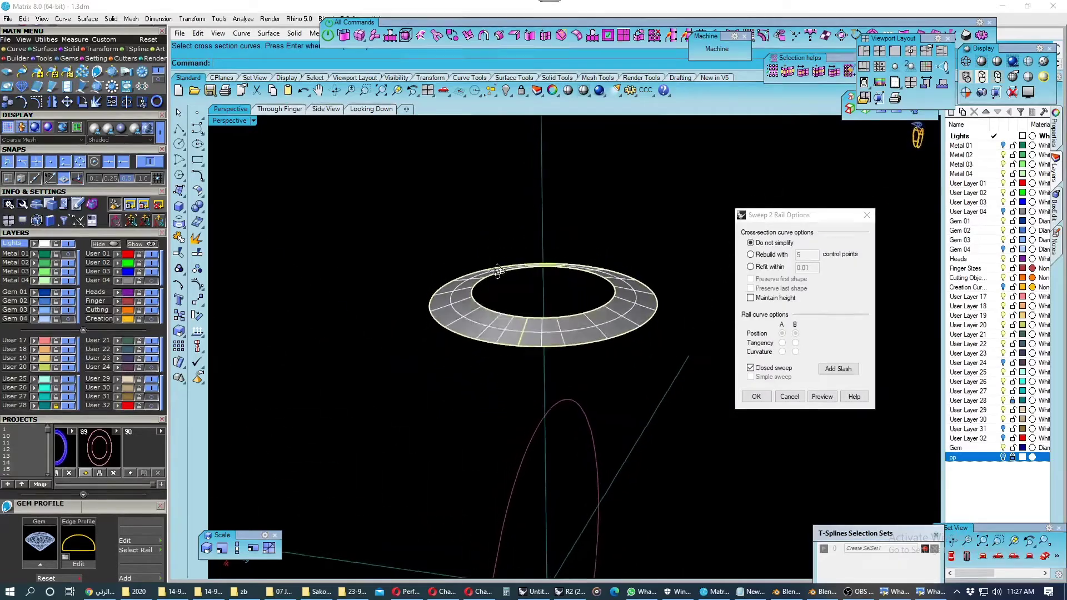
left_click(772, 298)
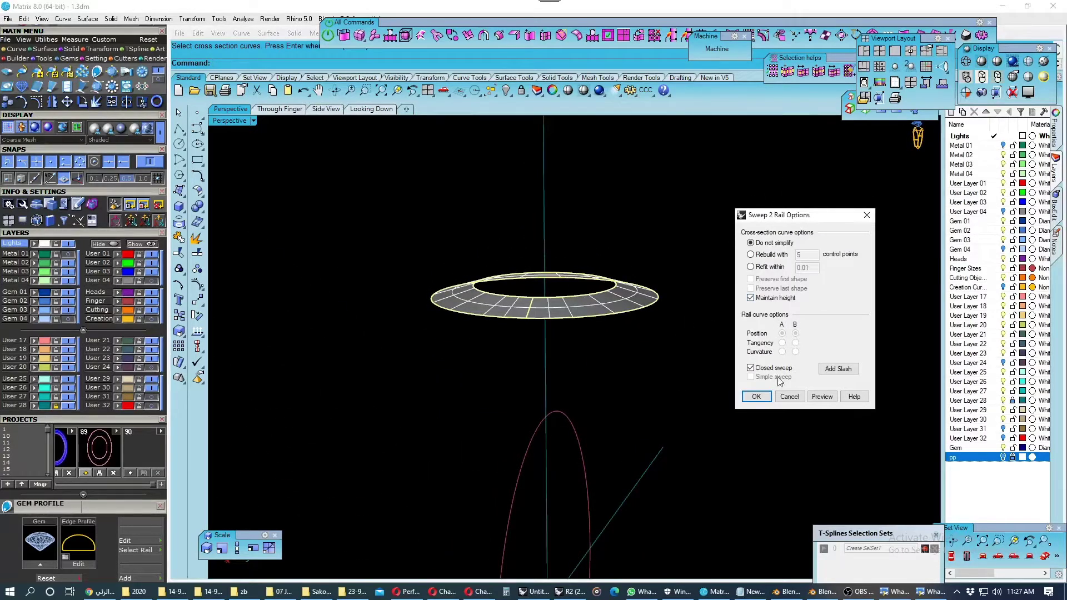
left_click(757, 396)
mouse_move(742, 329)
right_mouse_down()
mouse_move(608, 376)
mouse_move(566, 446)
mouse_move(595, 381)
mouse_move(693, 269)
mouse_move(623, 342)
mouse_move(627, 302)
mouse_move(599, 292)
right_mouse_up()
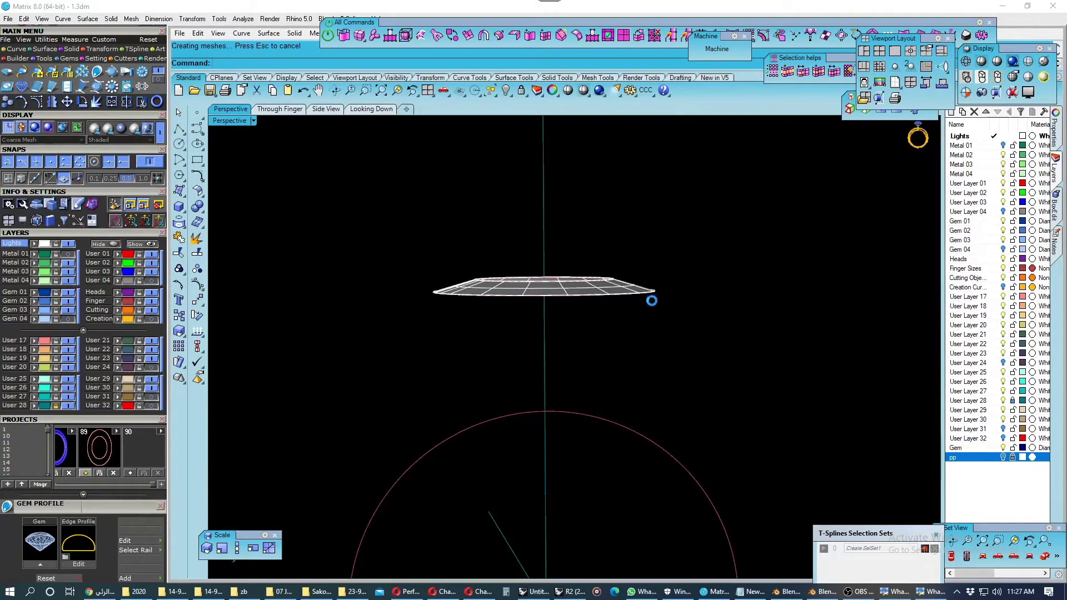
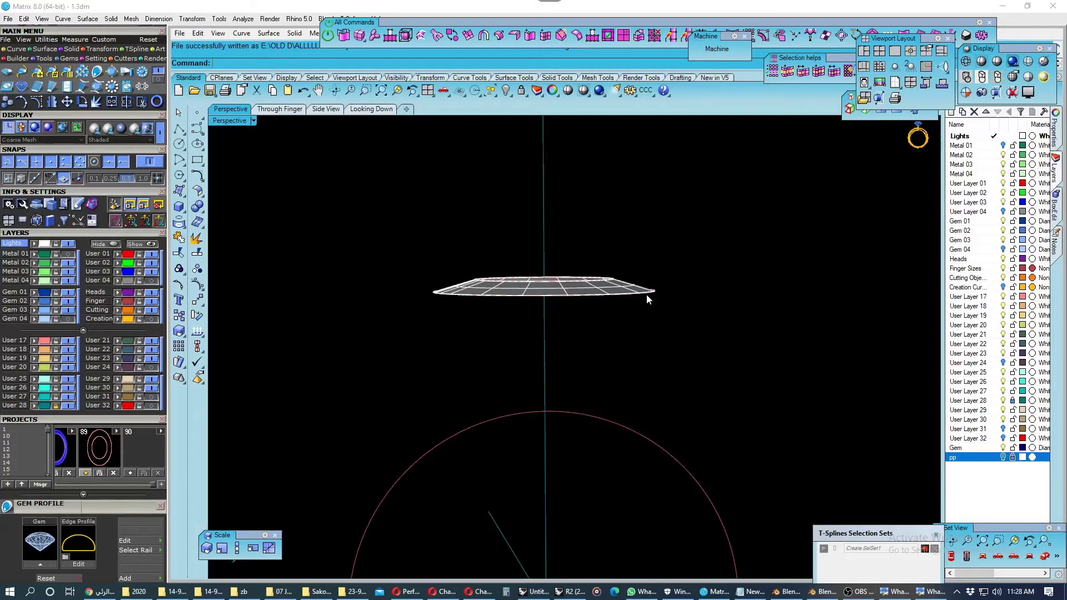
Reveal the gem layer in Perspective, then switch to Through Finger with the Curve tools floating.
mouse_move(646, 298)
right_mouse_down()
mouse_move(678, 317)
mouse_move(626, 333)
mouse_move(638, 326)
mouse_move(638, 354)
mouse_move(631, 333)
mouse_move(643, 335)
mouse_move(582, 294)
right_mouse_up()
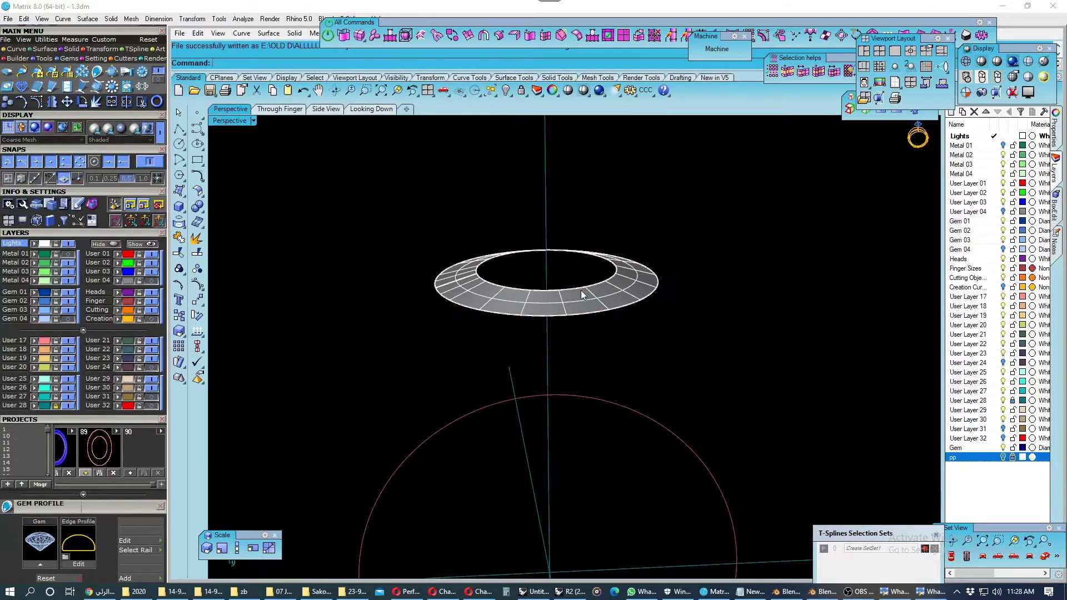
left_click(75, 321)
left_click(280, 109)
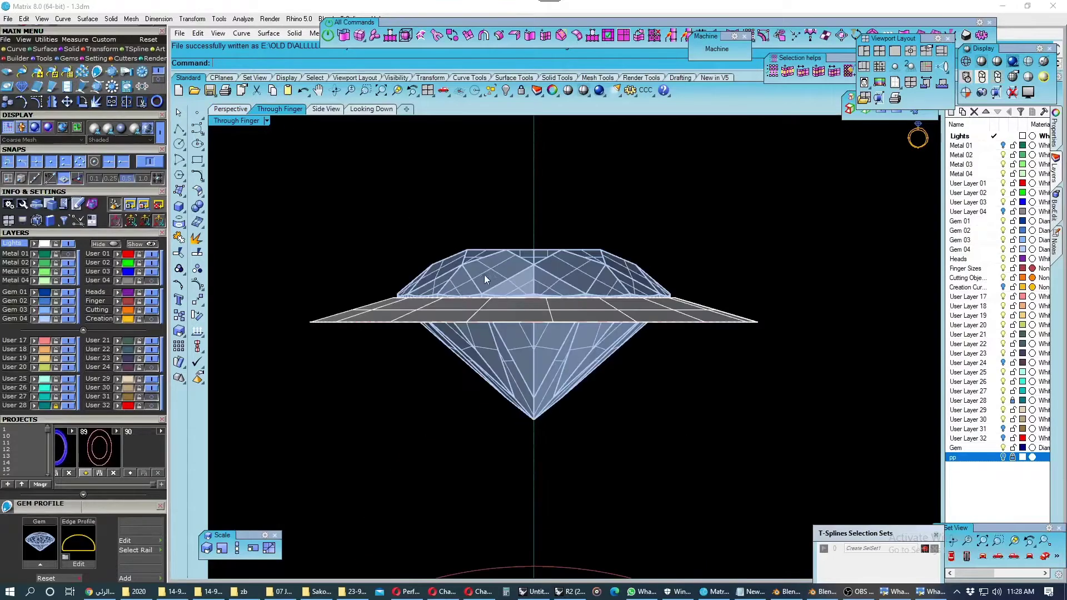
left_click(197, 131)
left_click_drag(219, 129, 258, 140)
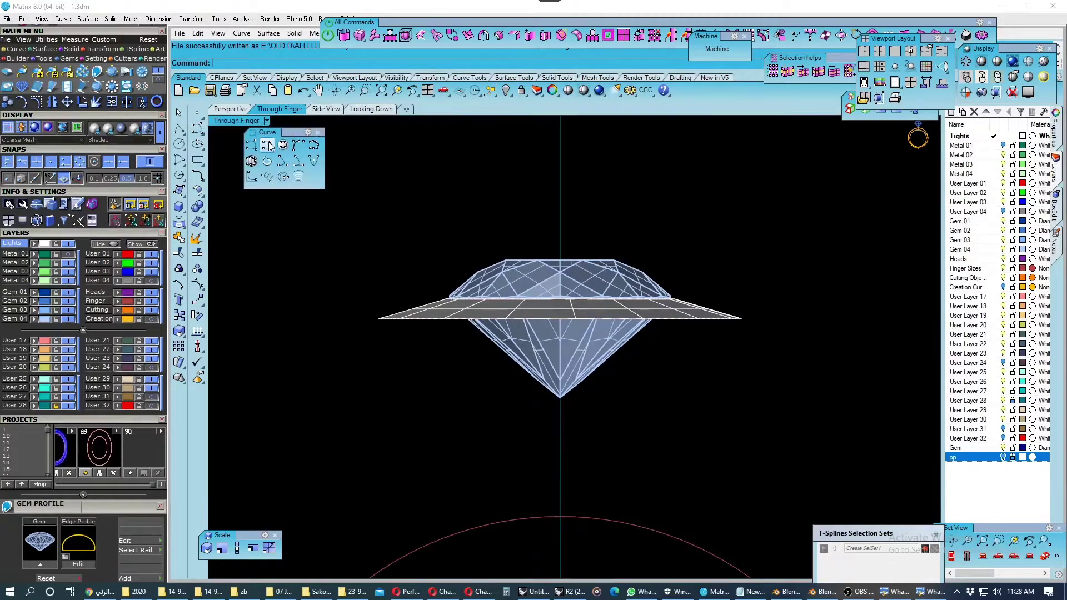
left_click(267, 145)
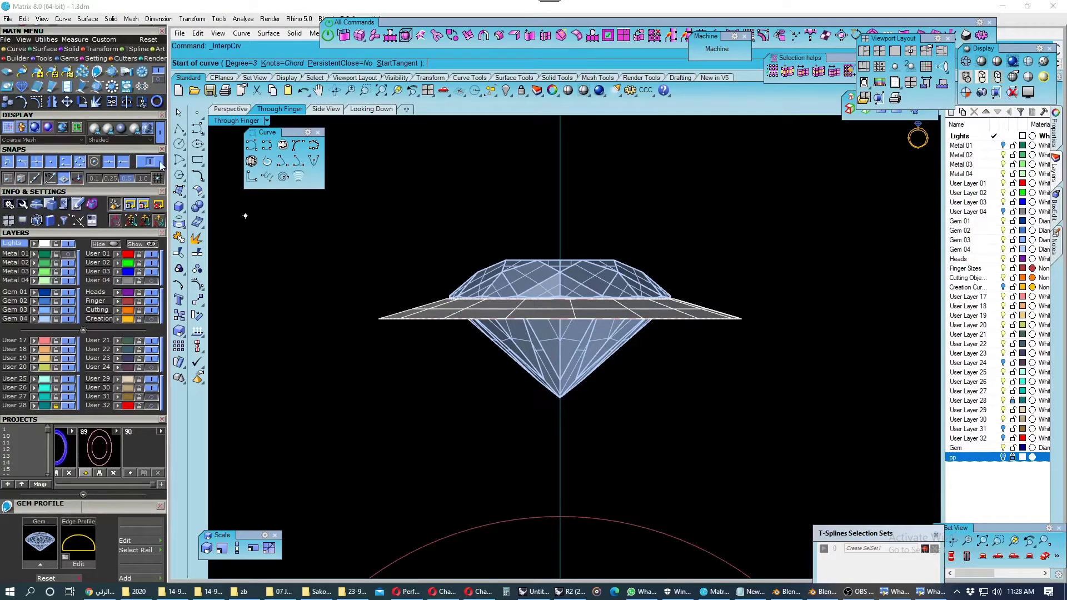
Draw a five-point interpolated curve from below the pavilion up past the disc to the prong top.
left_click(529, 384)
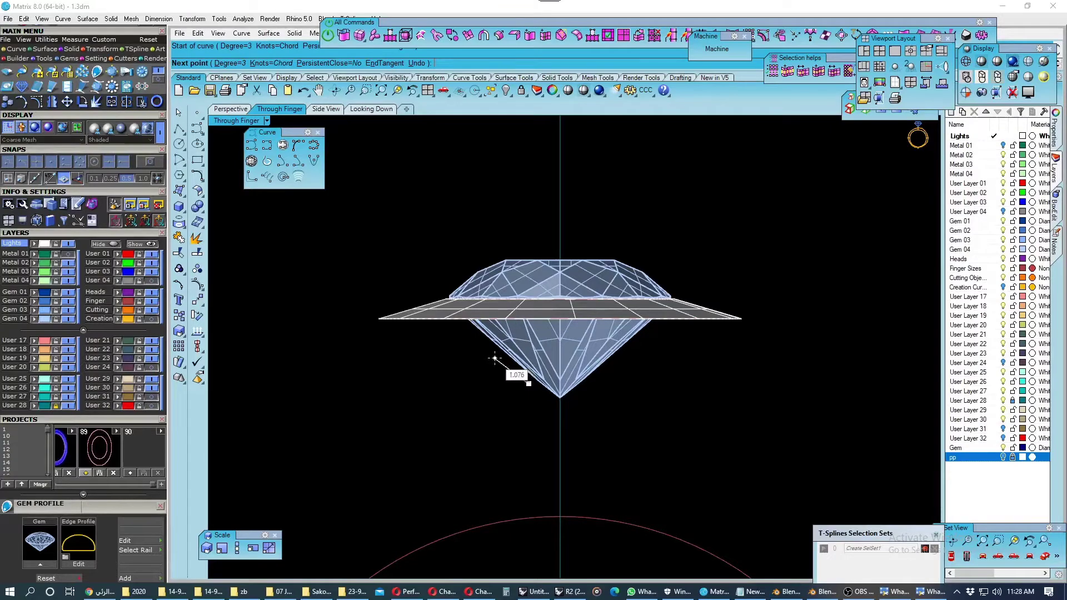
left_click(495, 358)
left_click(465, 332)
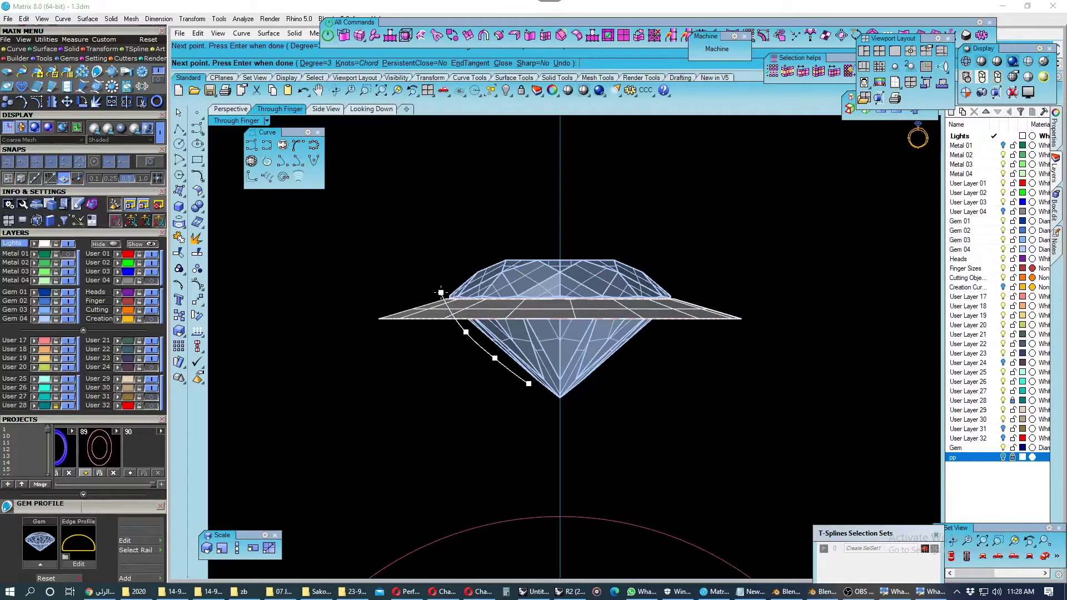
left_click(440, 292)
left_click(427, 207)
key("Return")
scroll(459, 303, "down", 3)
scroll(459, 303, "up", 2)
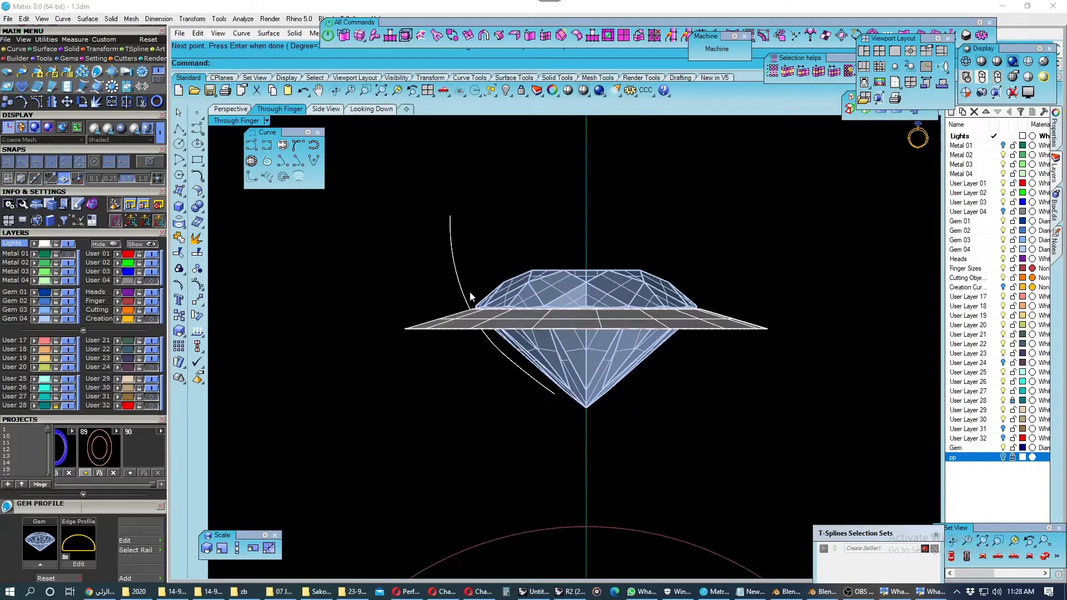
Adjust the curve's top control point, then bring up Rebuild for the prong curve.
left_click(450, 221)
right_click_drag(452, 243, 453, 267)
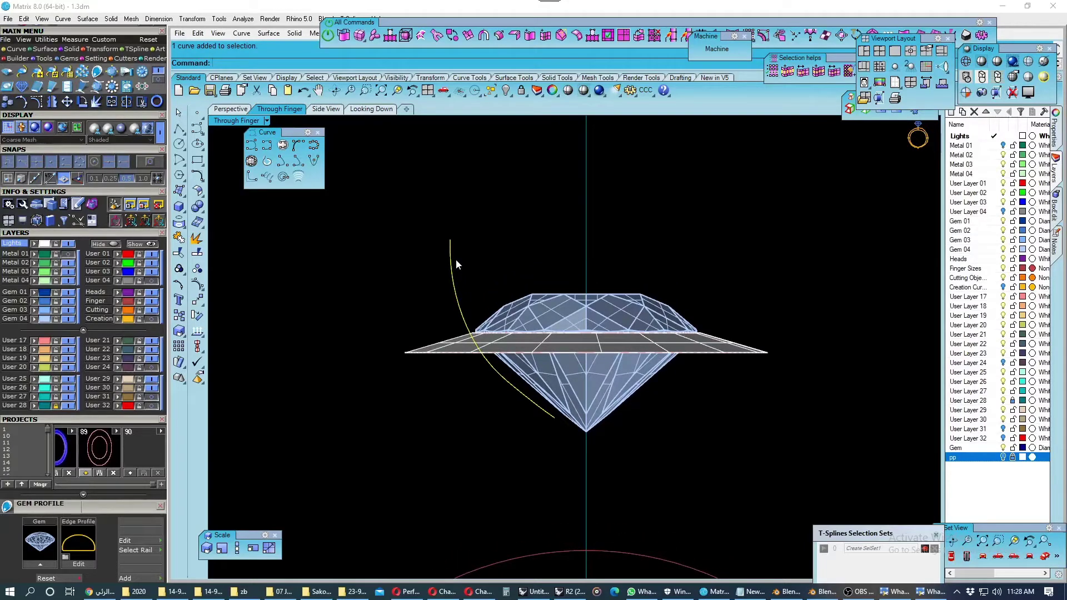
key("F10")
left_click_drag(461, 243, 443, 207)
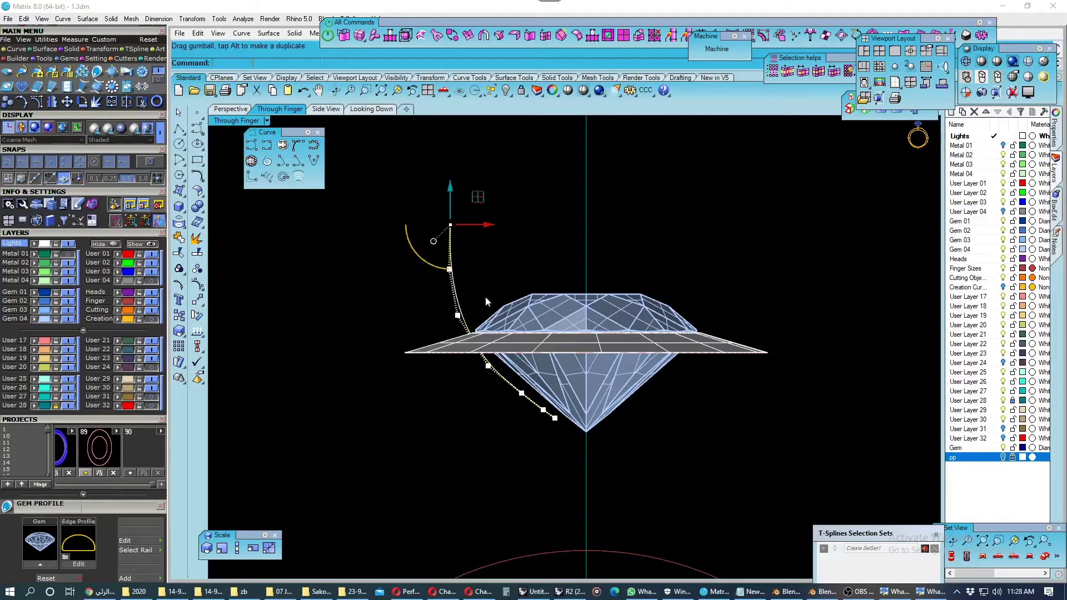
key("Escape")
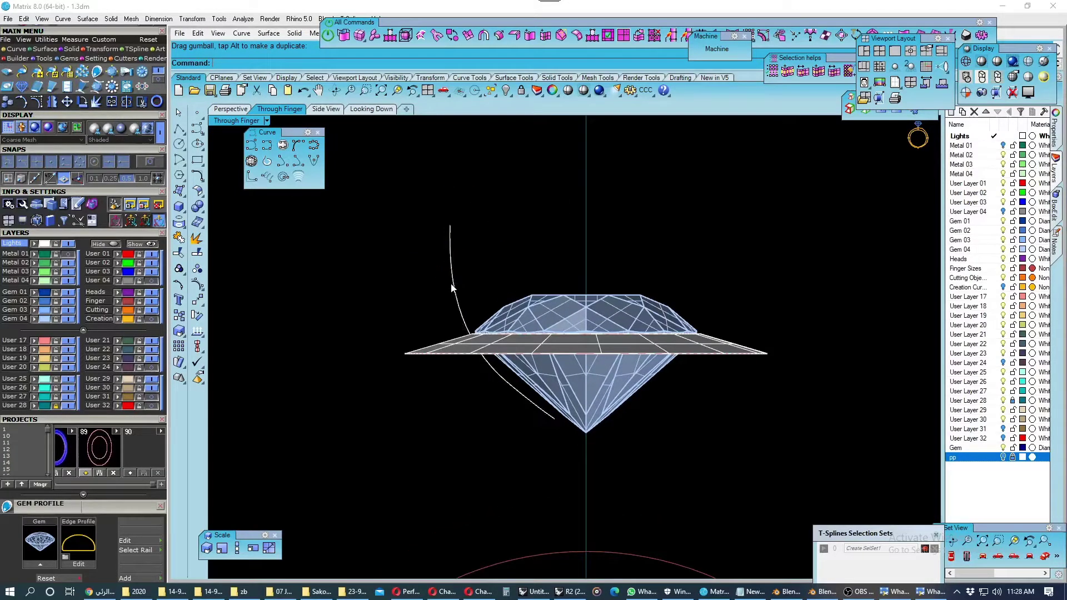
left_click(454, 285)
right_click(454, 285)
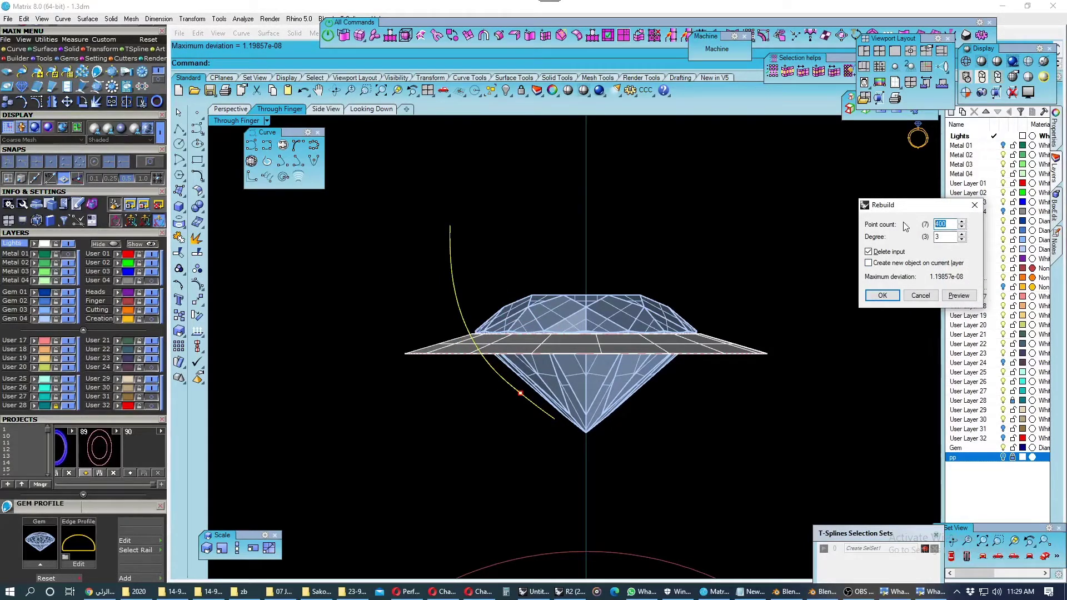
Rebuild the prong curve, save the model and reselect the curve.
key("Return")
key("Escape")
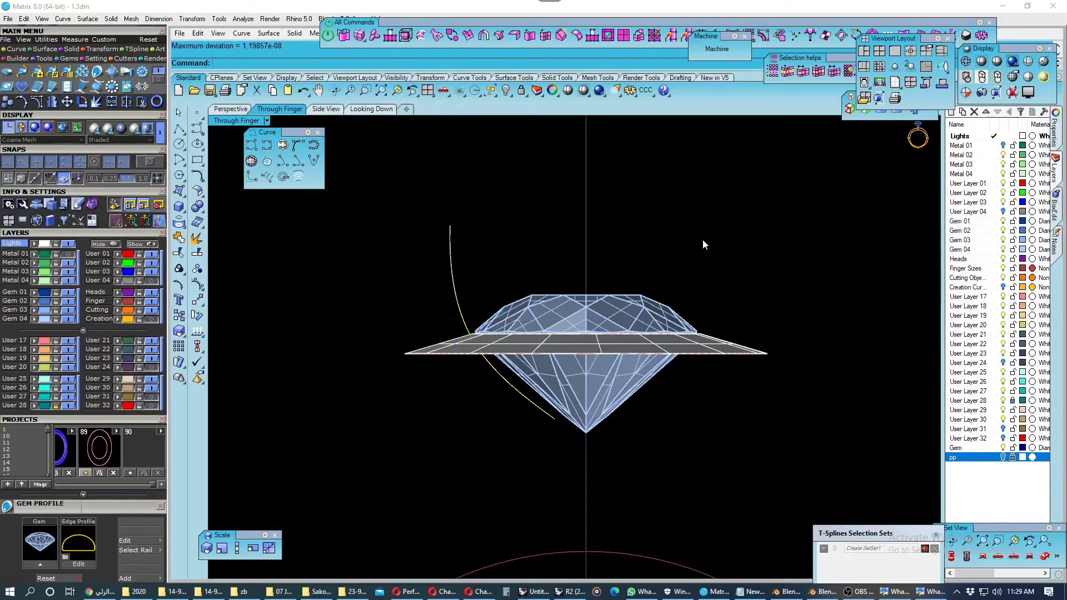
key("ctrl+s")
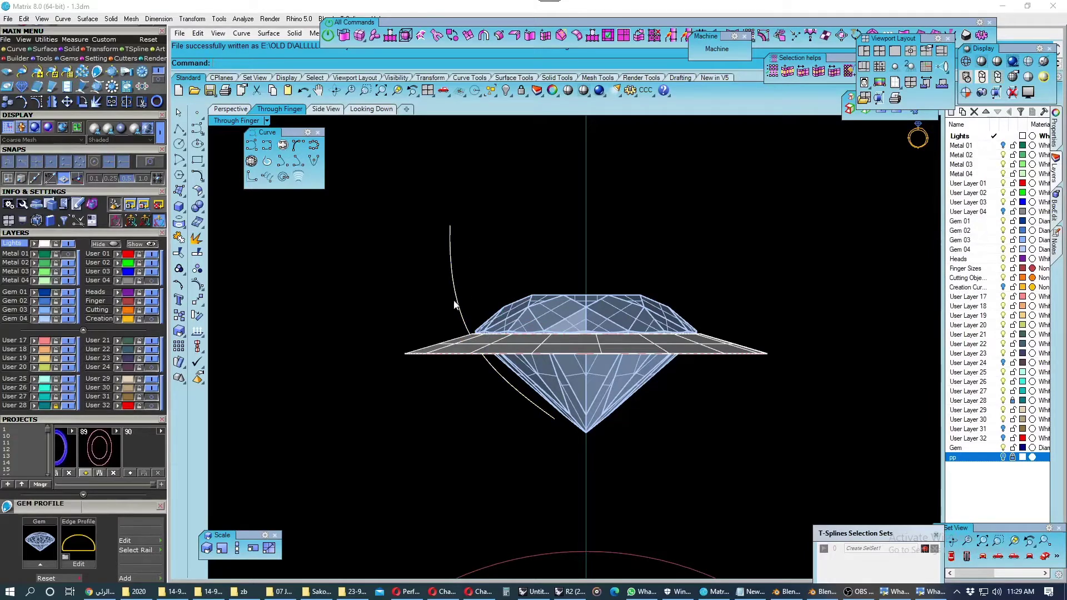
left_click(455, 303)
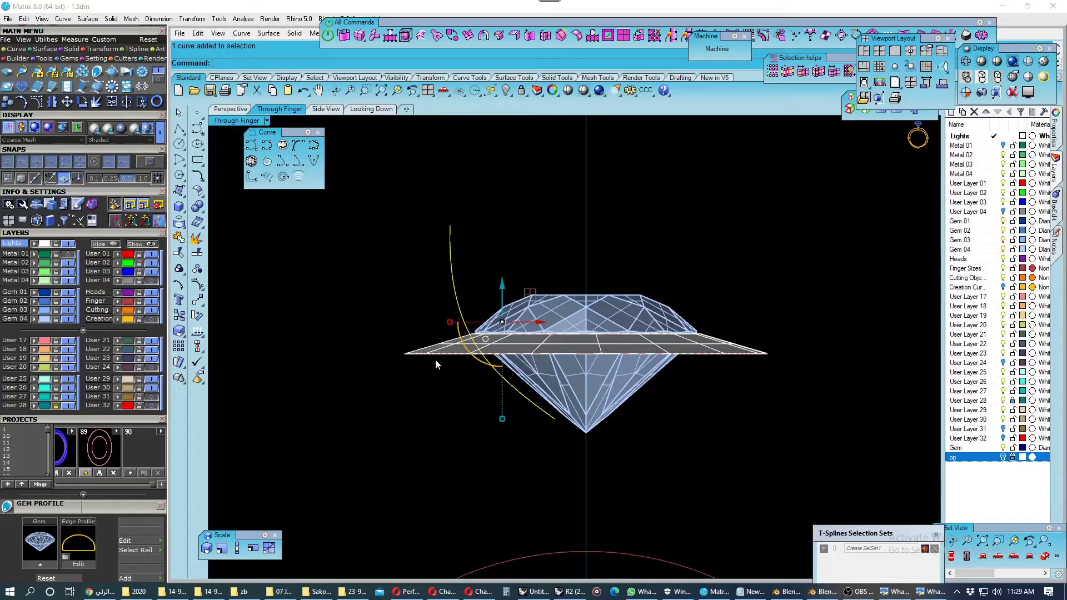
Open the rose-gold ring reference photo from the taskbar, then minimise it.
left_click(826, 592)
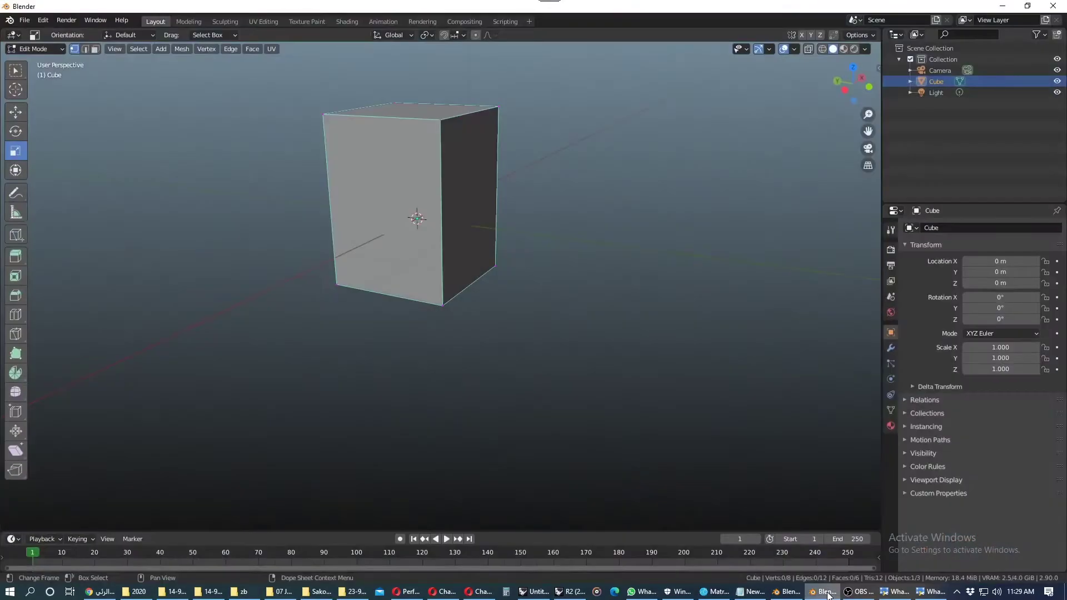
left_click(891, 593)
left_click(891, 593)
Open the LENA ring reference photo and minimise it to return to the model.
left_click(932, 593)
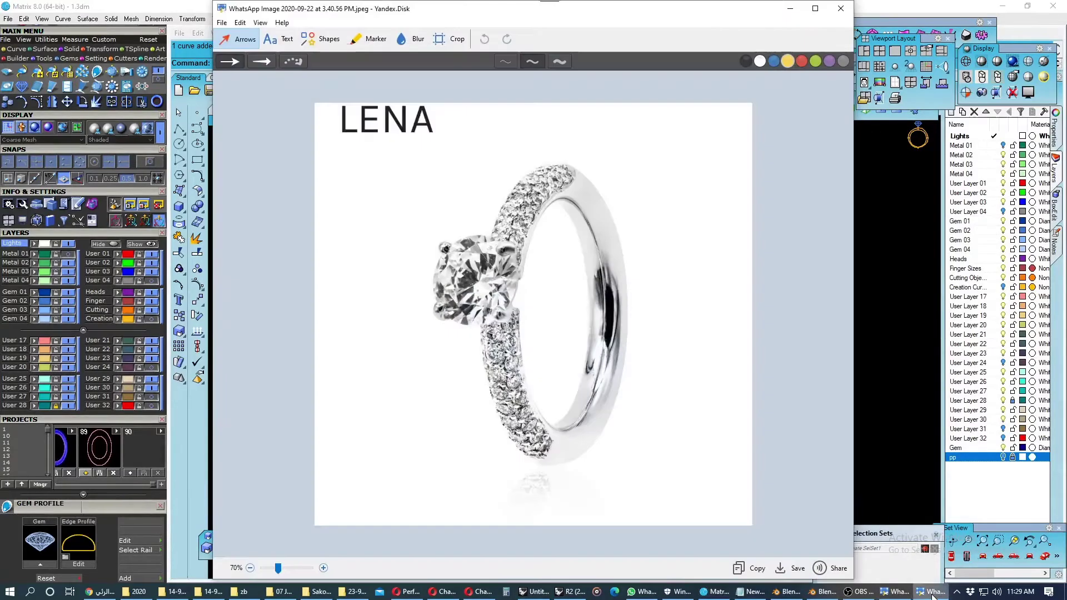
left_click(933, 594)
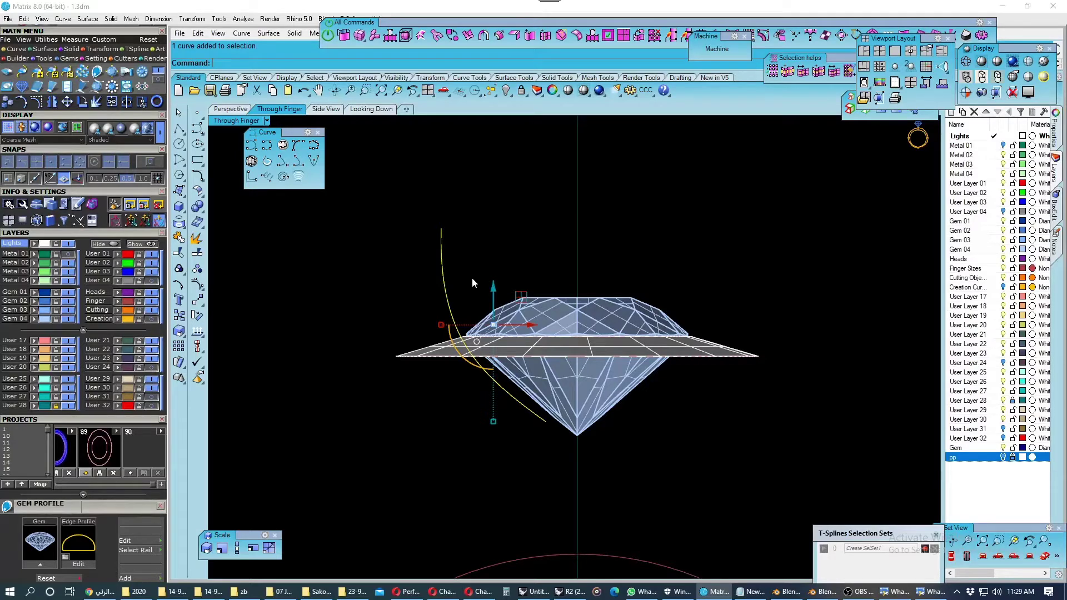
Start a T-spline Pipe along the prong curve with a 0.5 radius.
right_click_drag(473, 279, 469, 291)
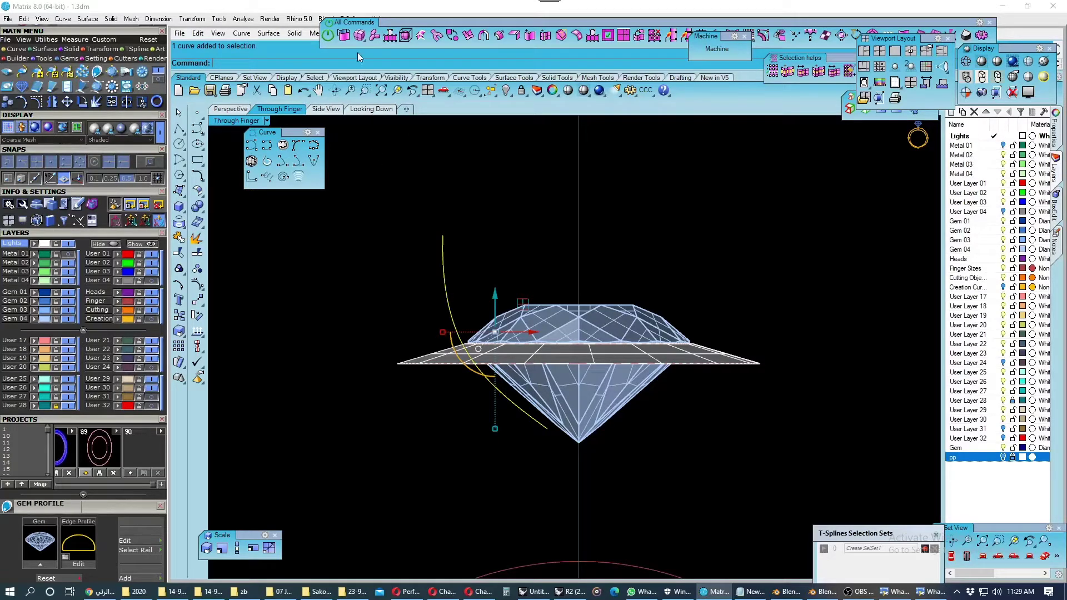
left_click(375, 36)
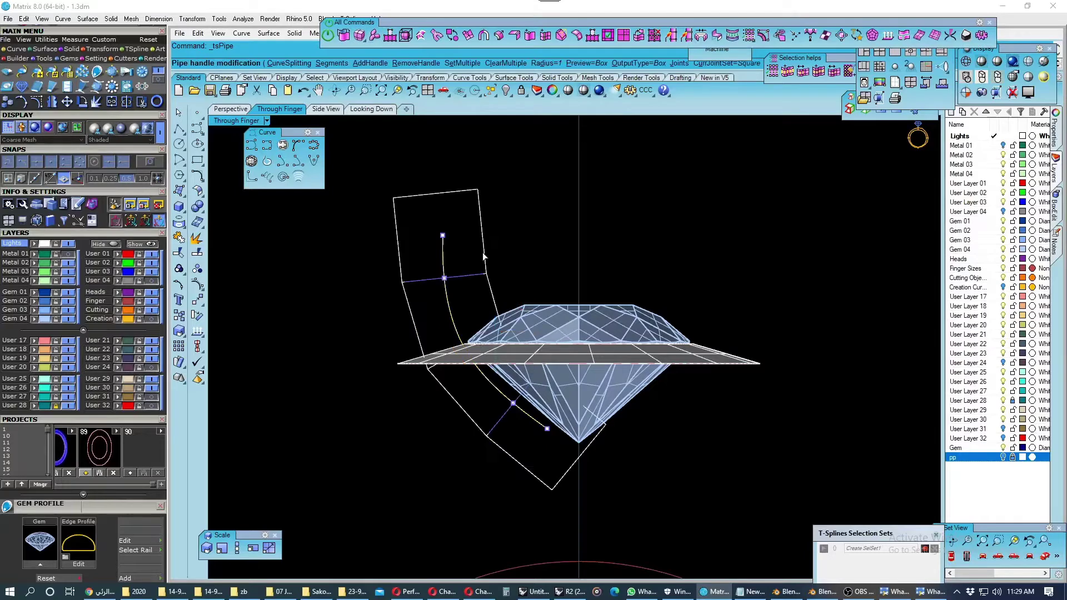
left_click(538, 63)
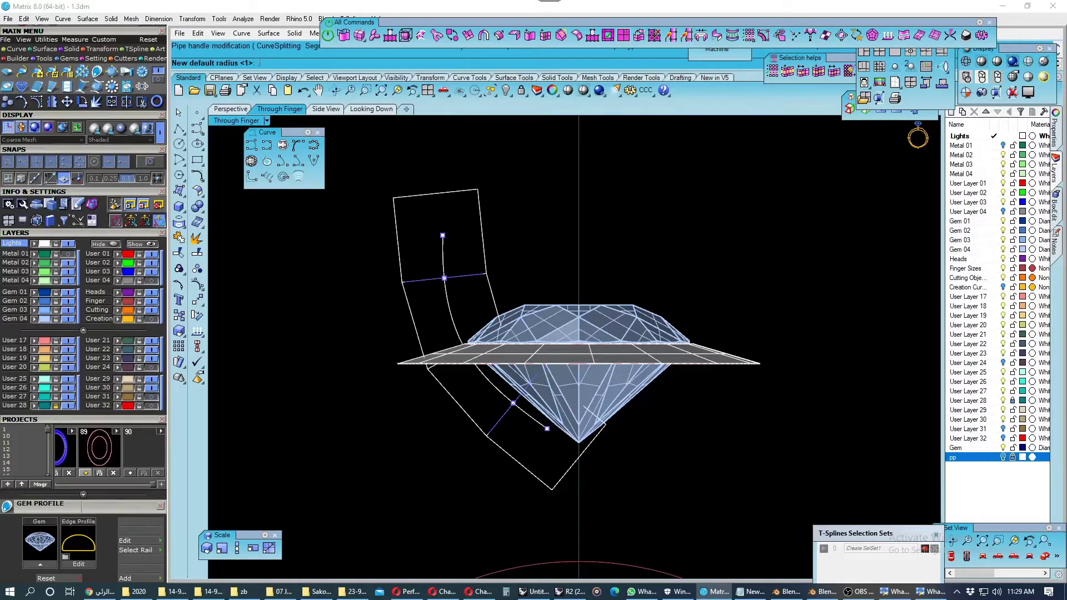
type(".5")
key("Return")
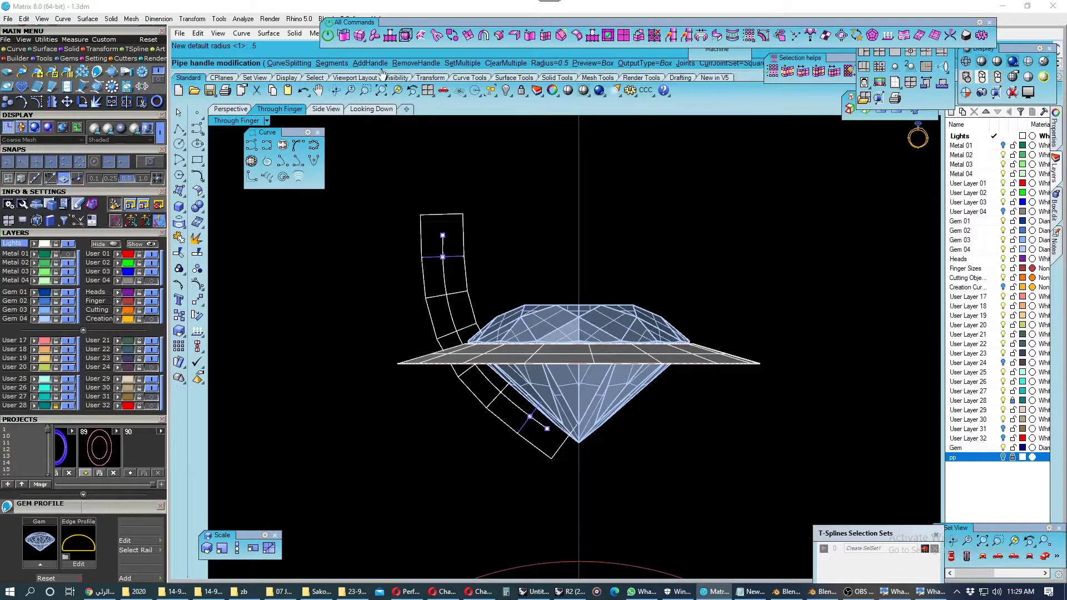
Set the pipe's segment count for a span picked on the prong curve, accepting 4.
left_click(332, 62)
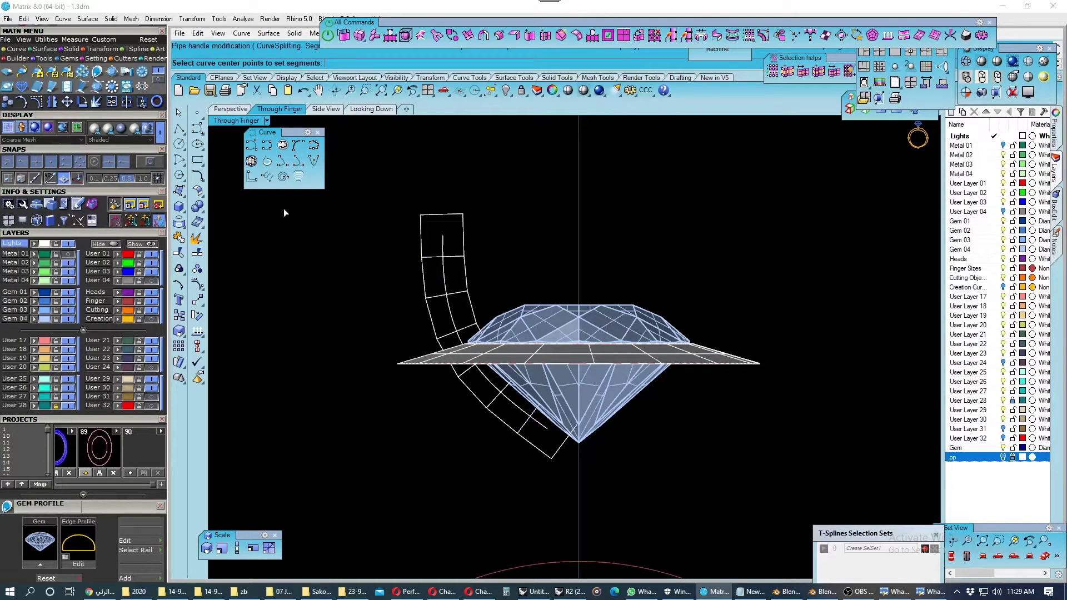
left_click(229, 110)
scroll(614, 268, "up", 2)
scroll(623, 272, "up", 3)
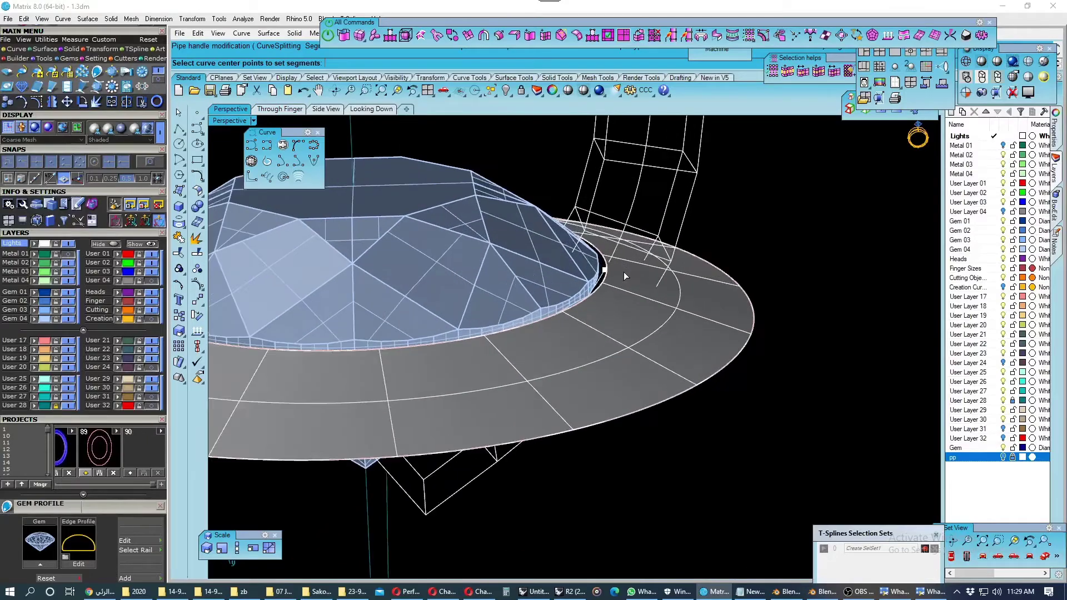
scroll(556, 285, "up", 2)
right_click_drag(556, 286, 618, 293)
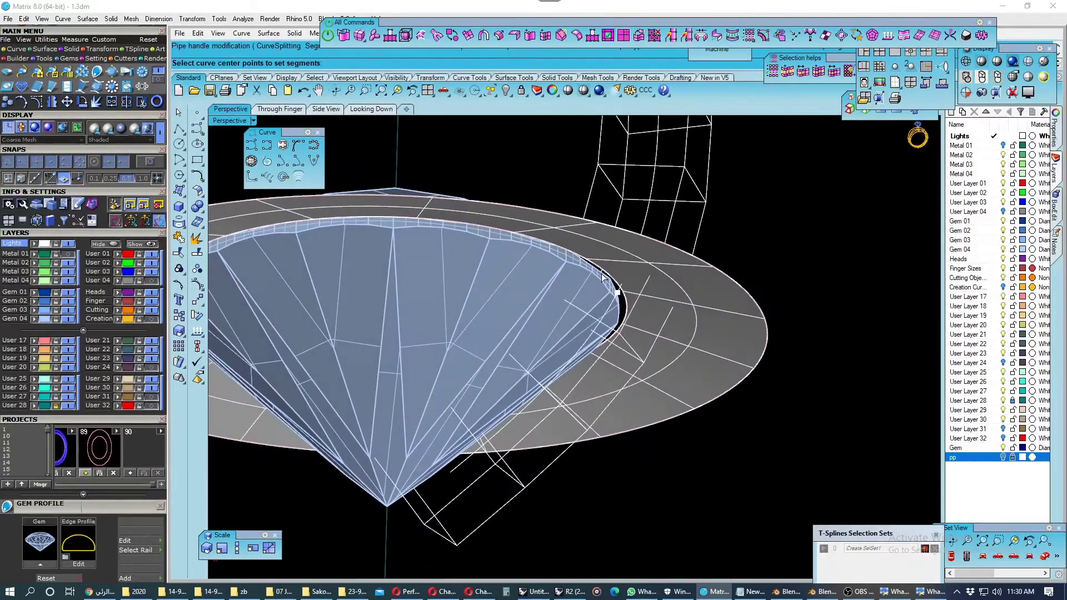
left_click(618, 293)
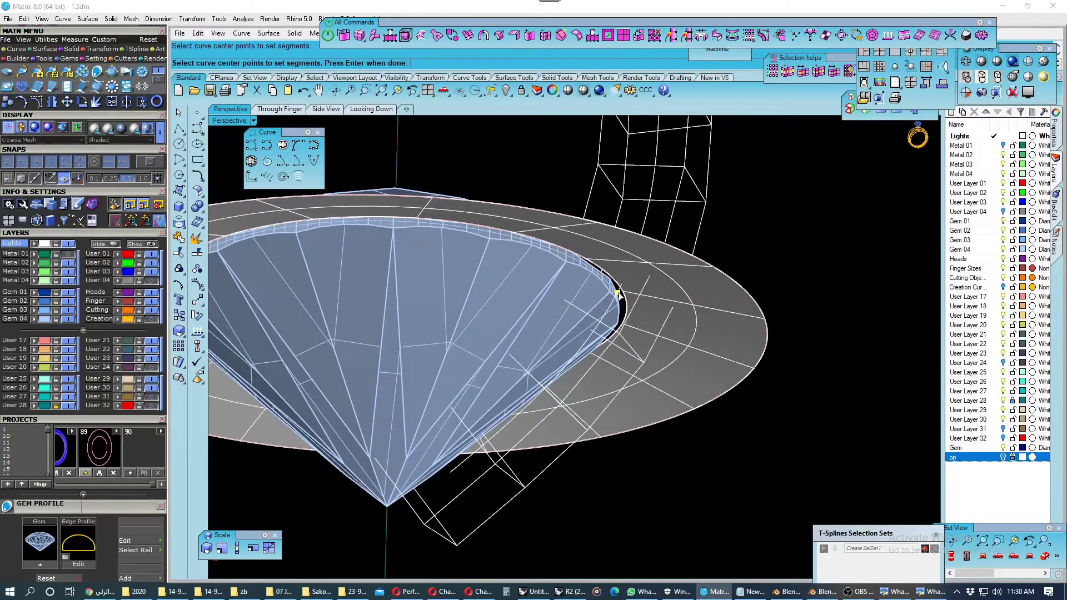
key("Return")
type("4")
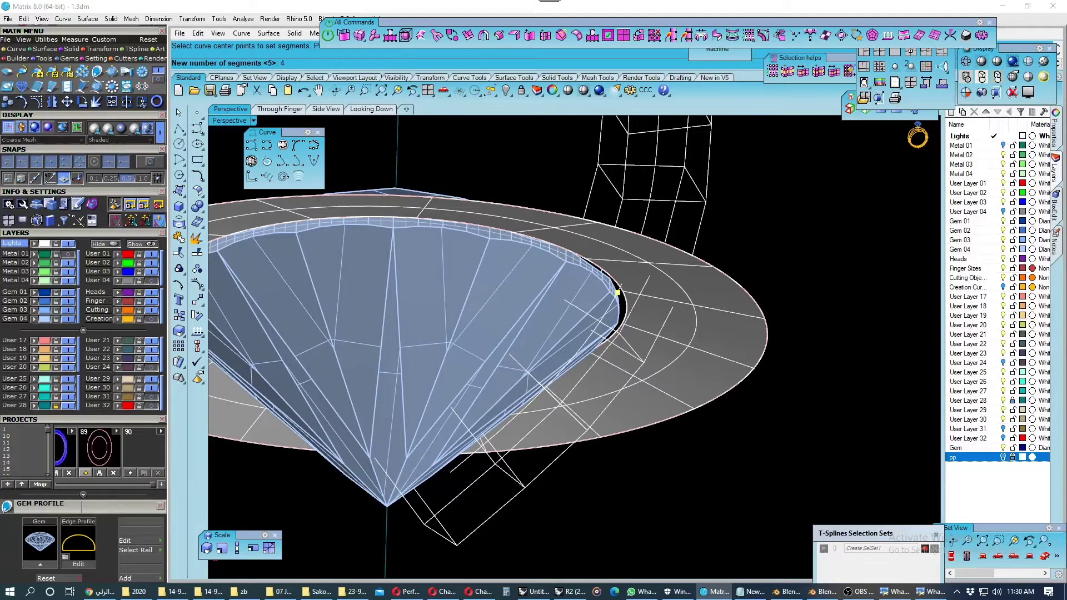
key("Return")
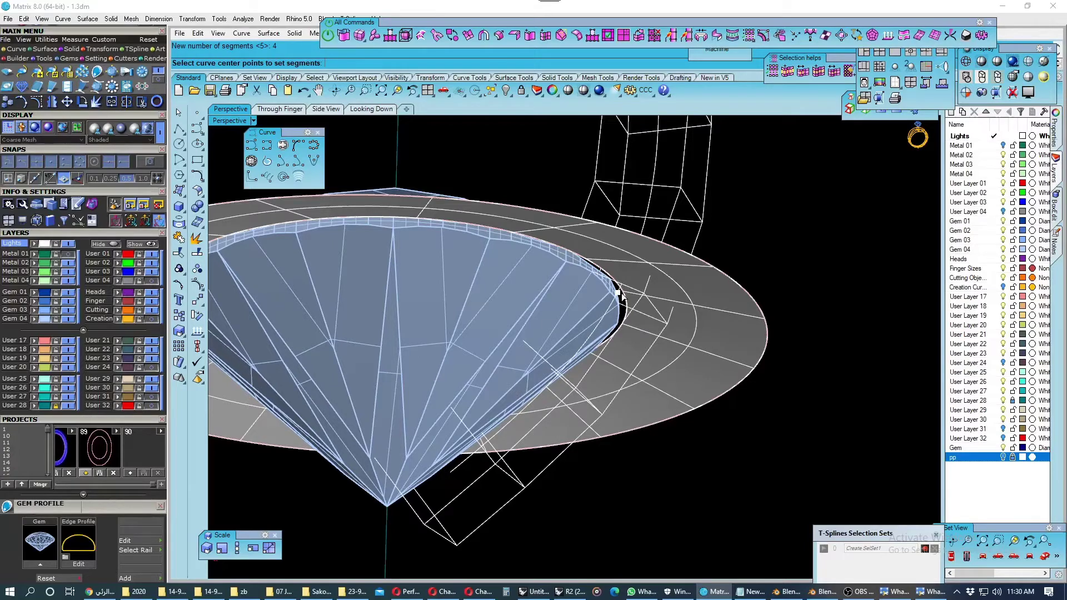
Set segments for a second span on the curve and accept the pipe's centre points.
left_click(618, 292)
scroll(618, 328, "down", 3)
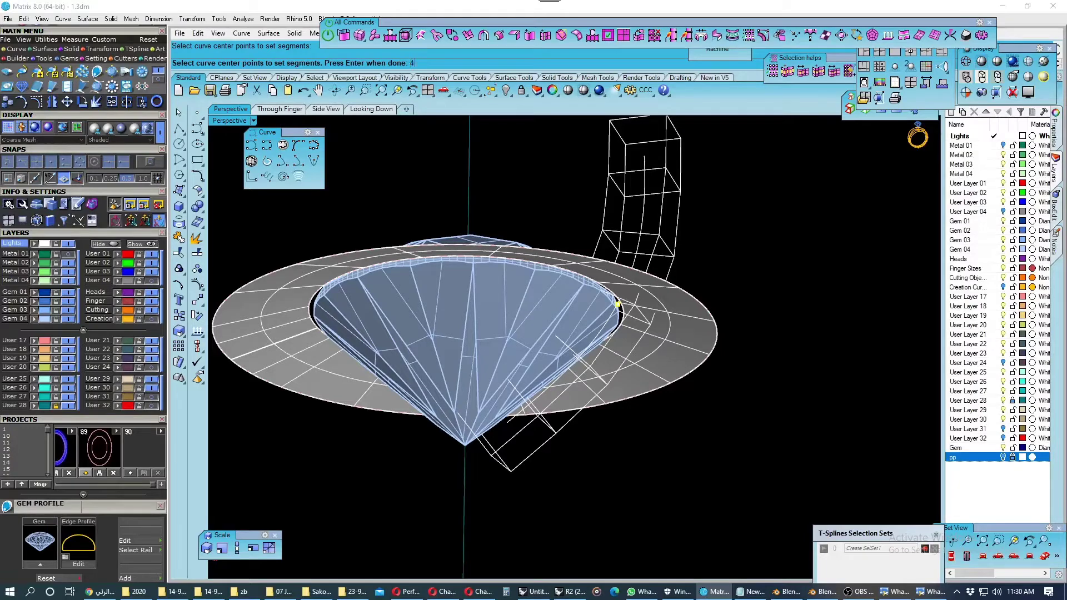
key("Return")
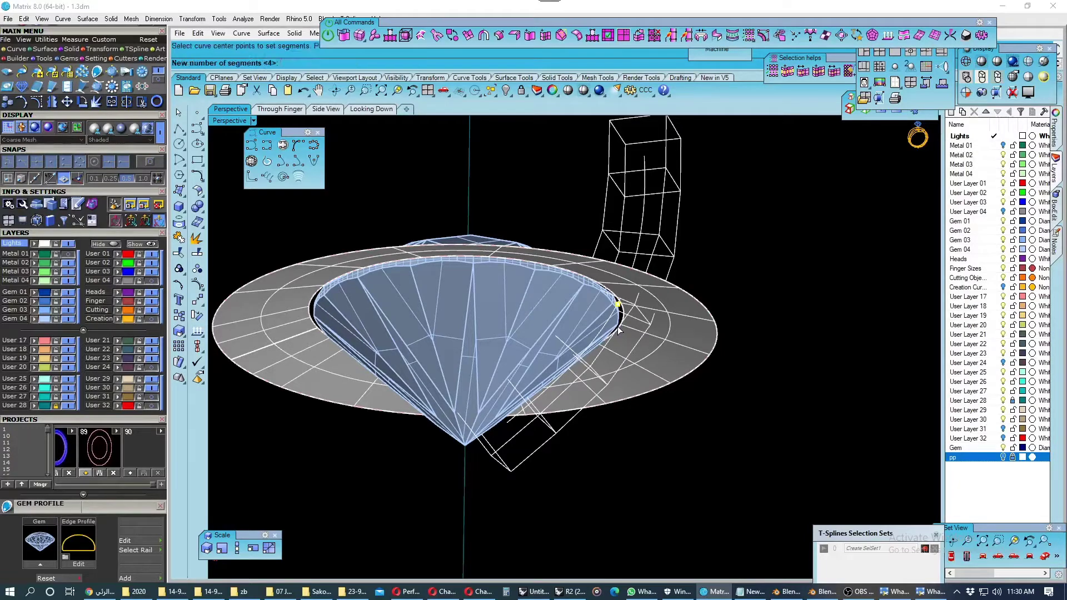
type("3")
key("Return")
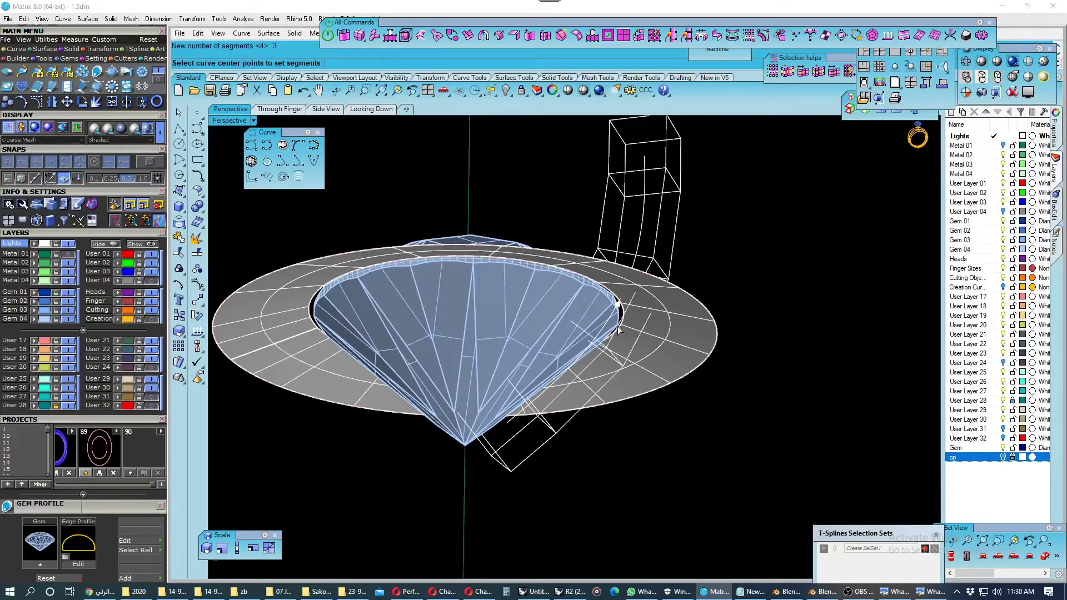
mouse_move(618, 326)
right_mouse_down()
mouse_move(638, 361)
mouse_move(682, 382)
mouse_move(695, 450)
mouse_move(595, 369)
mouse_move(565, 361)
right_mouse_up()
key("Return")
key("Return")
Save, then in Through Finger window-select the prong, lower it slightly and save again.
key("ctrl+s")
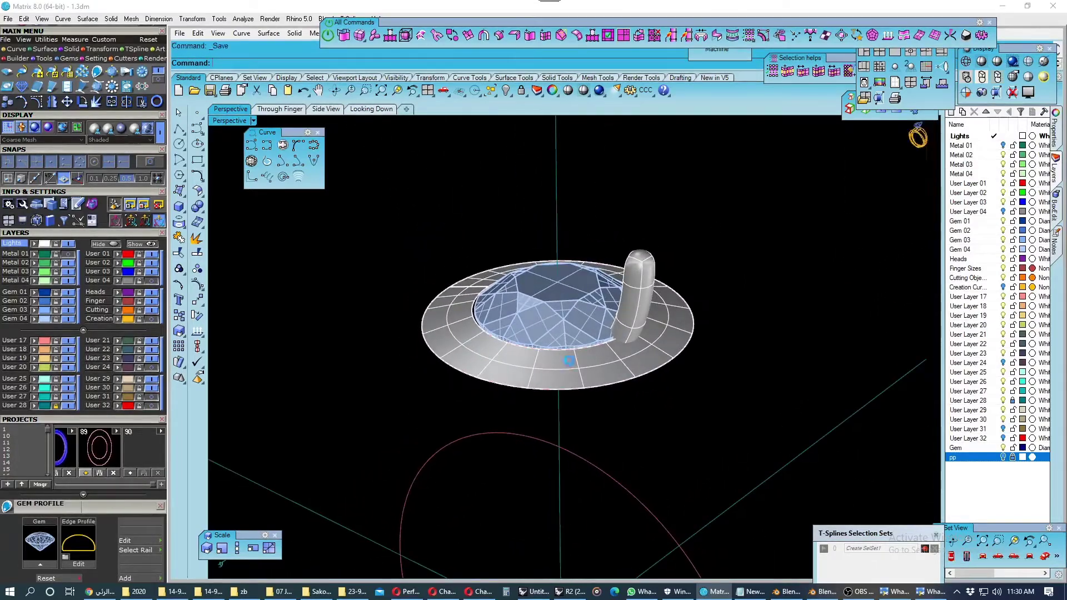
left_click(633, 266)
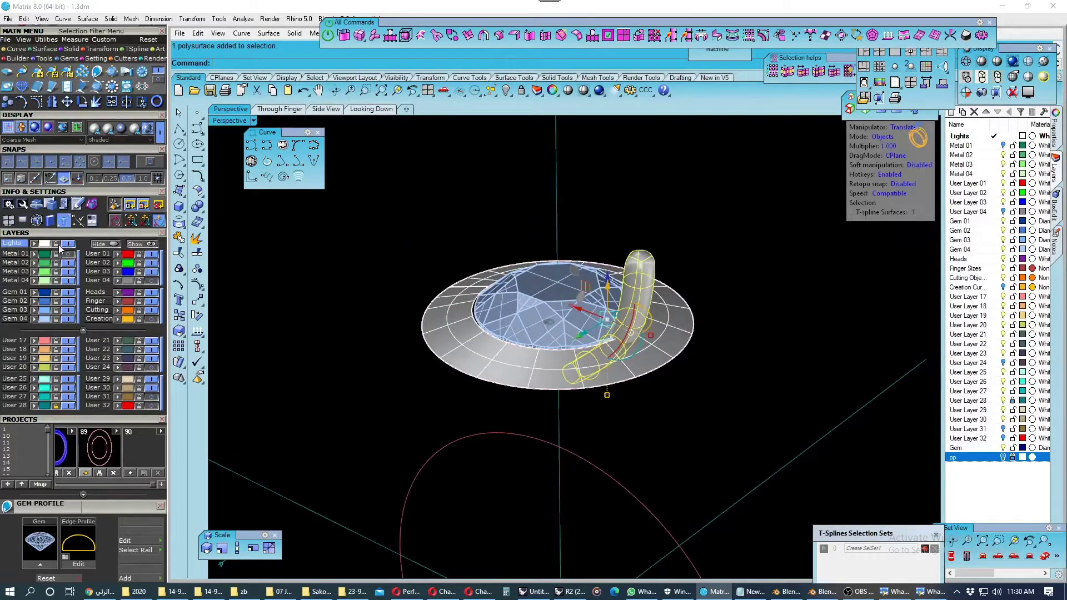
key("Escape")
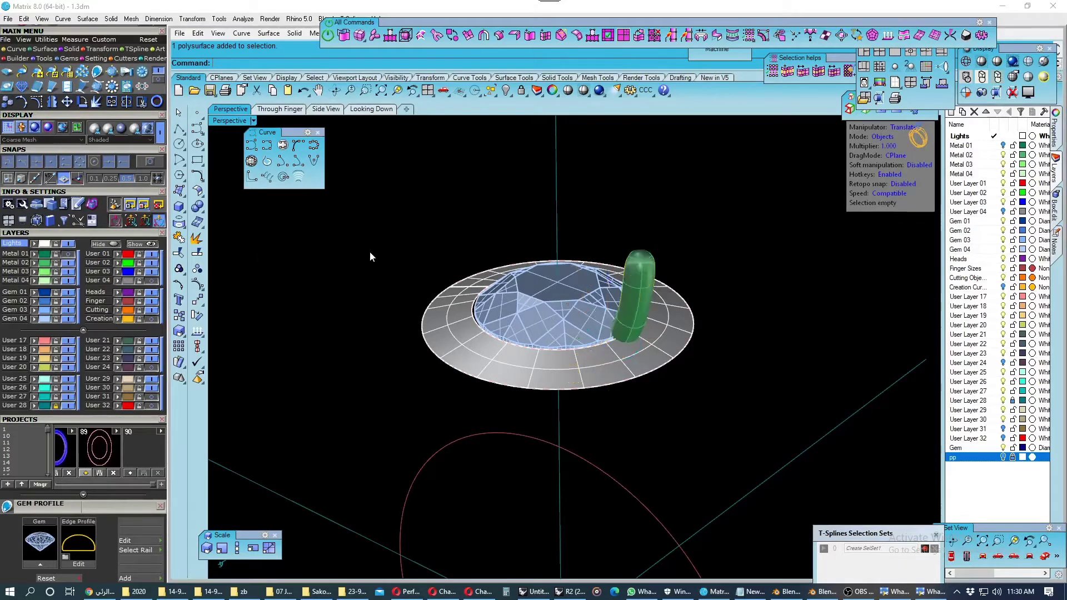
mouse_move(369, 255)
right_mouse_down()
mouse_move(394, 324)
mouse_move(459, 209)
right_mouse_up()
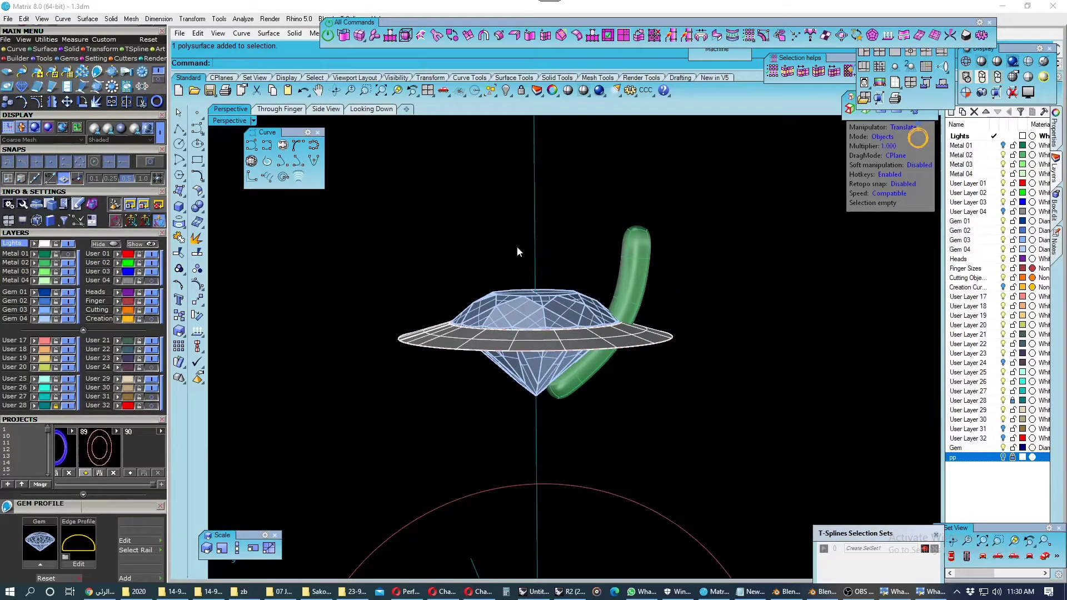
left_click(280, 109)
left_click_drag(509, 205, 376, 271)
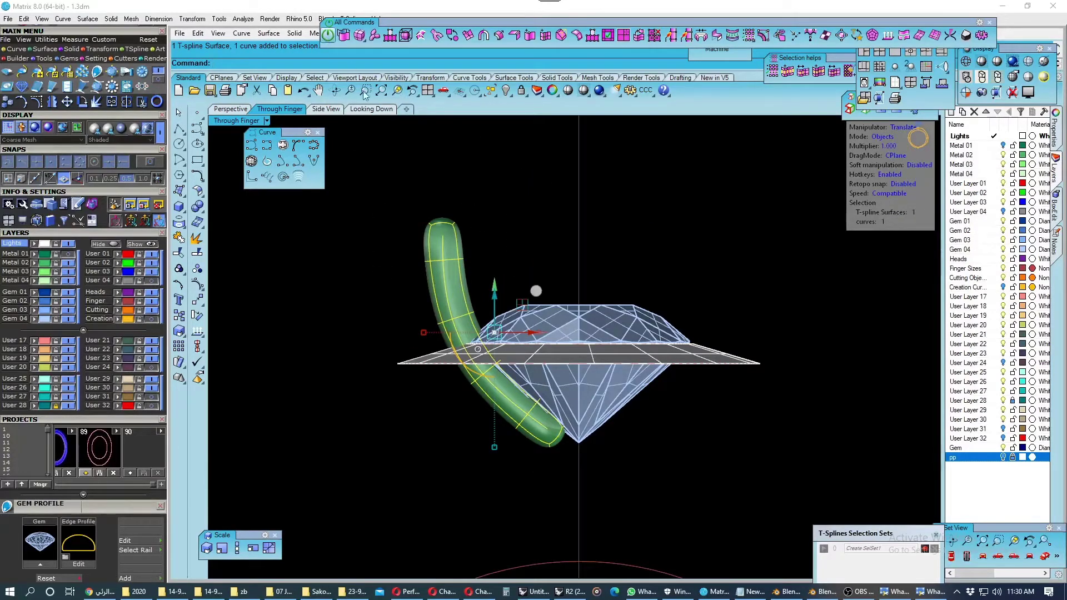
left_click_drag(494, 282, 495, 292)
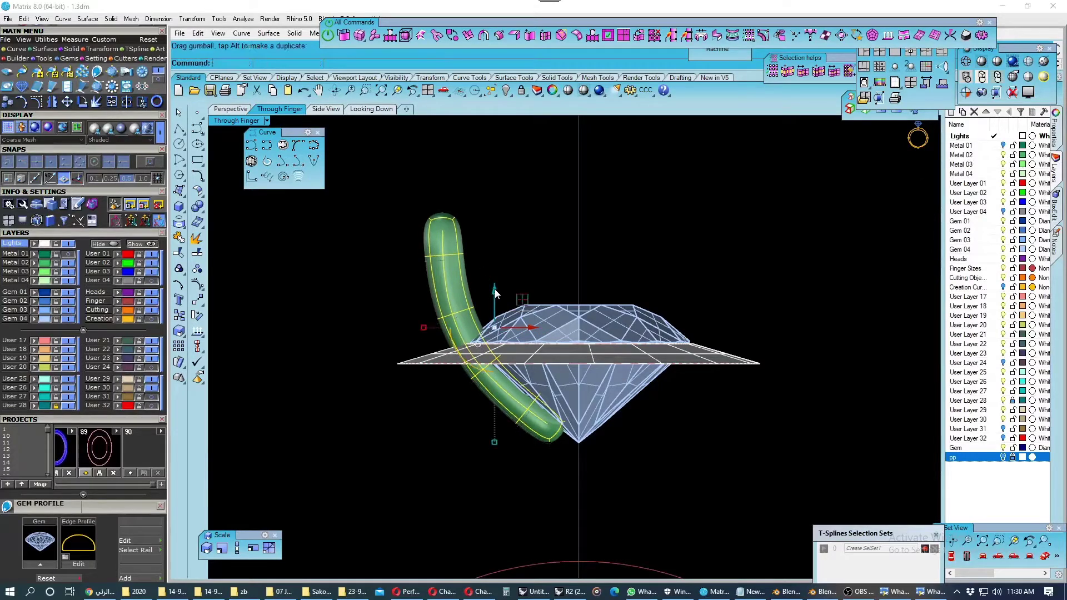
left_click(135, 463)
left_click_drag(493, 294, 492, 293)
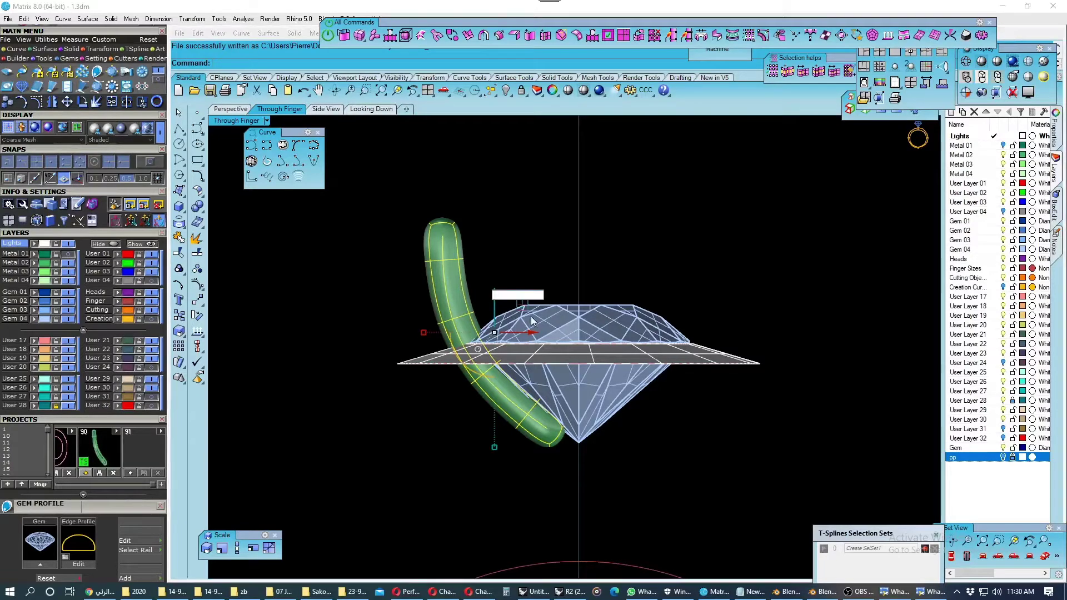
Inspect the prong from the side in Perspective and bring up the rose-gold reference photo.
left_click(230, 109)
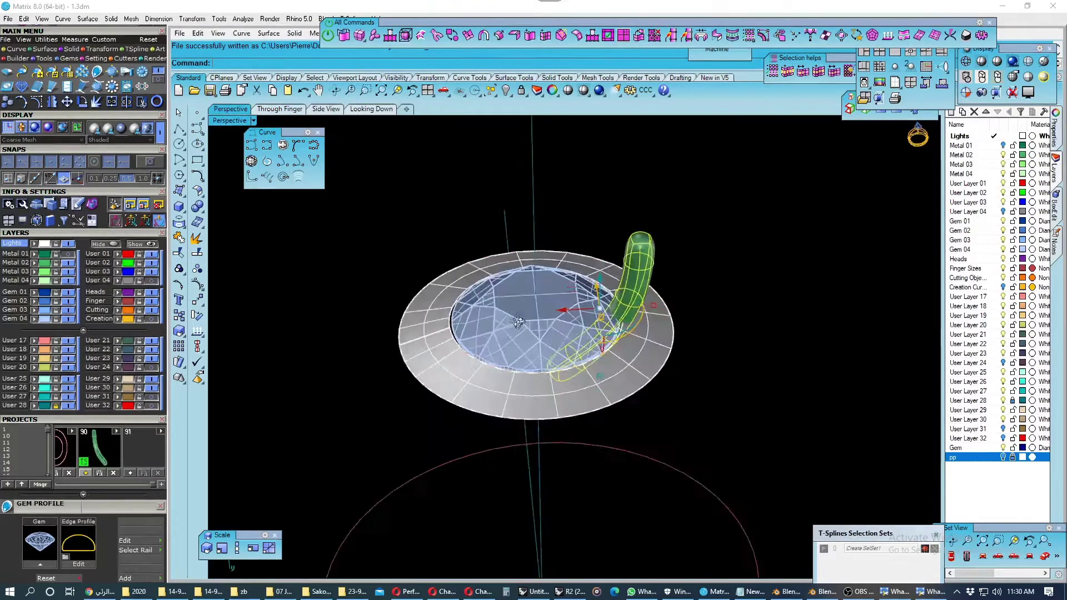
right_click_drag(517, 321, 609, 304)
scroll(609, 305, "up", 5)
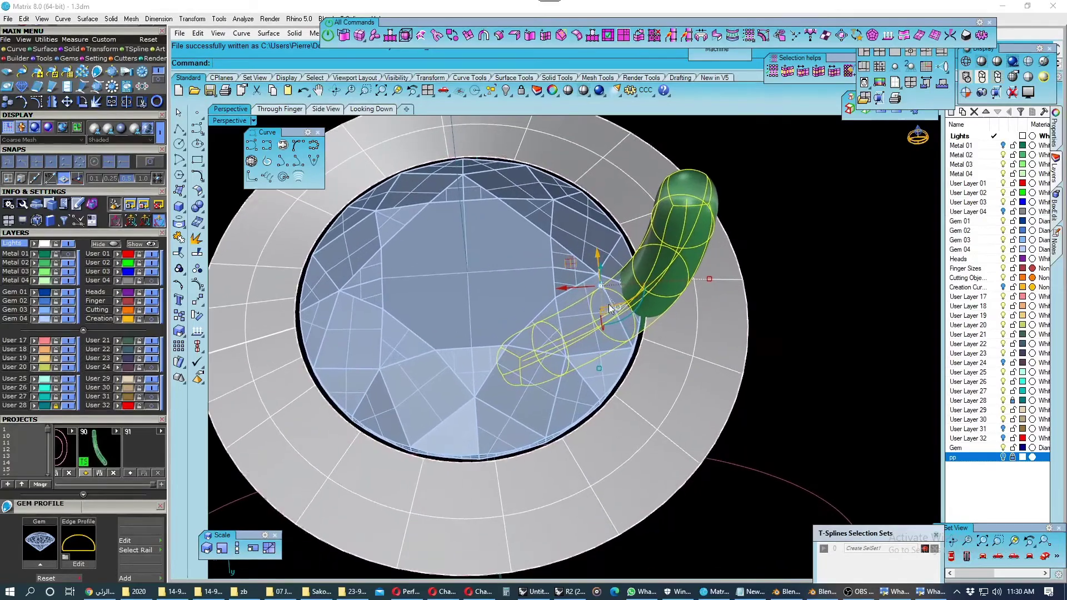
left_click(565, 288)
mouse_move(565, 288)
right_mouse_down()
mouse_move(512, 282)
mouse_move(524, 233)
mouse_move(537, 245)
mouse_move(548, 292)
mouse_move(491, 321)
right_mouse_up()
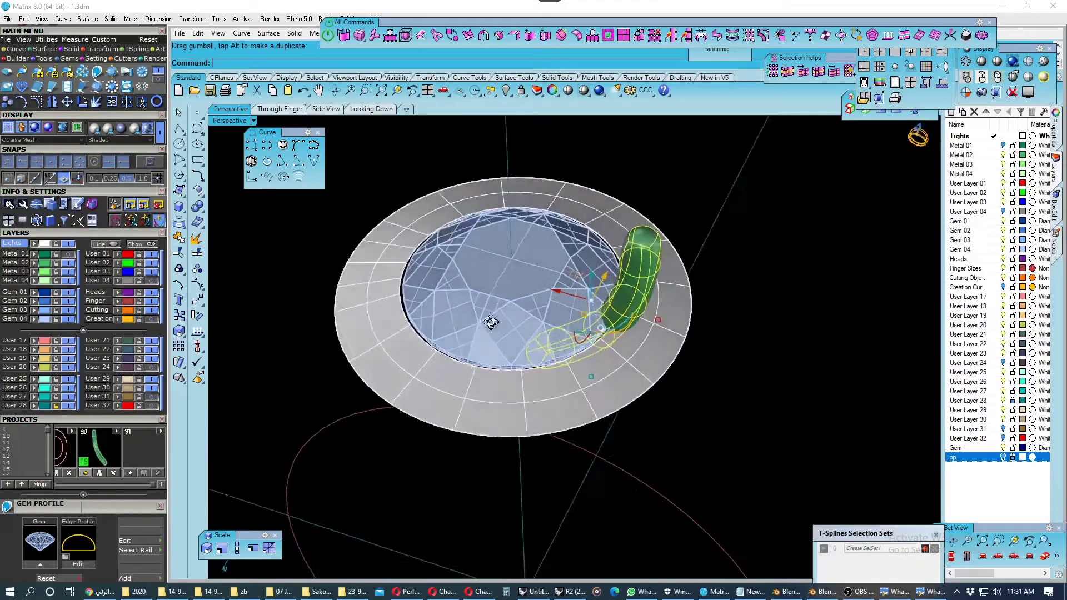
left_click(894, 593)
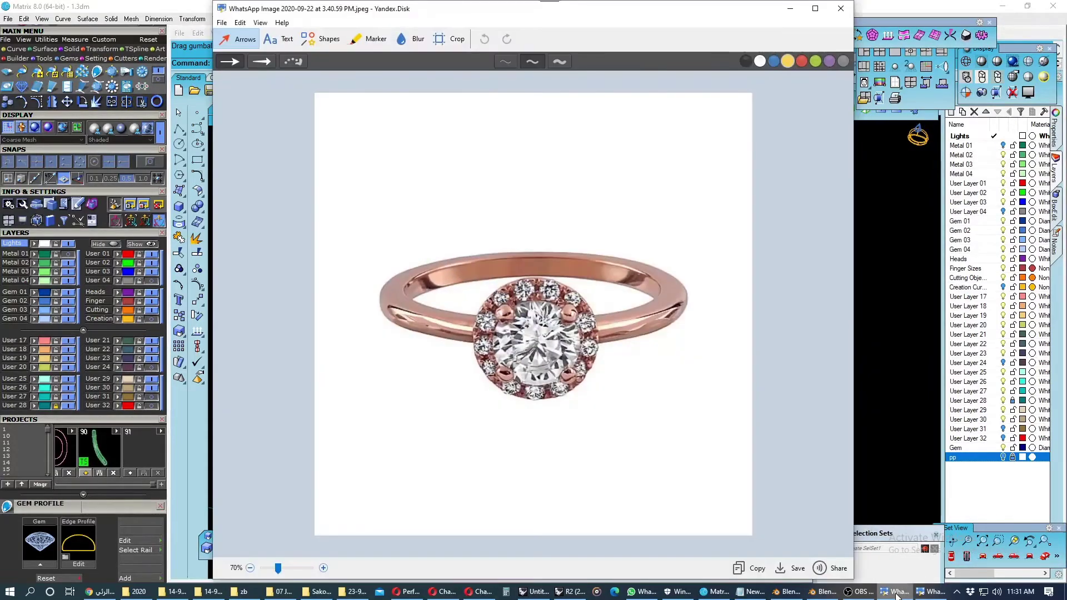
Hide the reference photo, orbit Perspective to an oblique angle and clear the selection.
left_click(896, 594)
mouse_move(600, 311)
right_mouse_down()
mouse_move(602, 264)
mouse_move(688, 286)
mouse_move(703, 353)
mouse_move(669, 238)
right_mouse_up()
key("Escape")
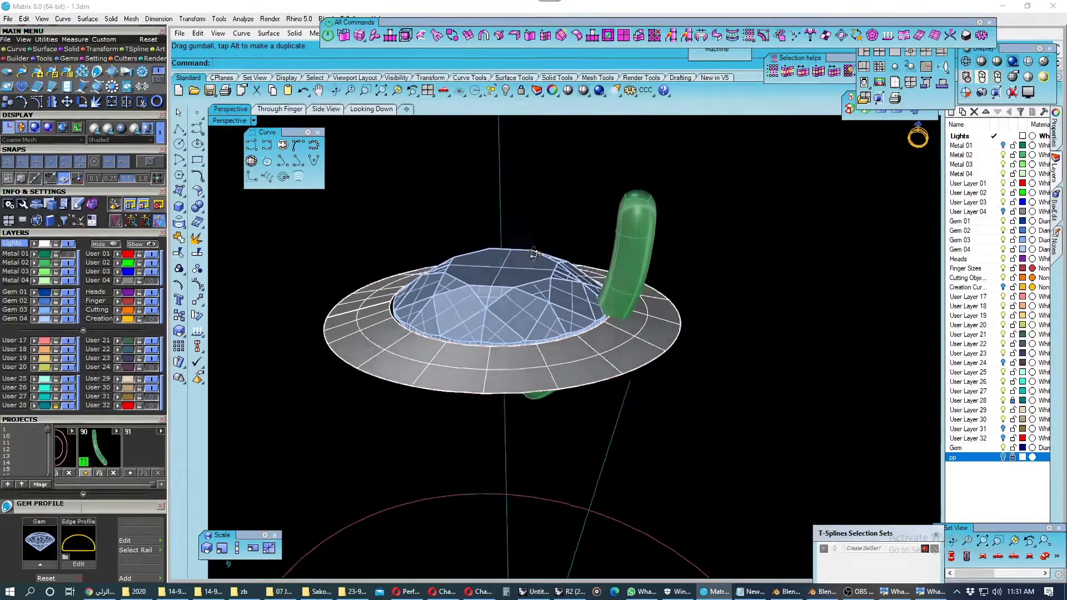
Save, then in the Looking Down view select the circle at the gem's edge.
right_click_drag(561, 256, 546, 324)
key("ctrl+s")
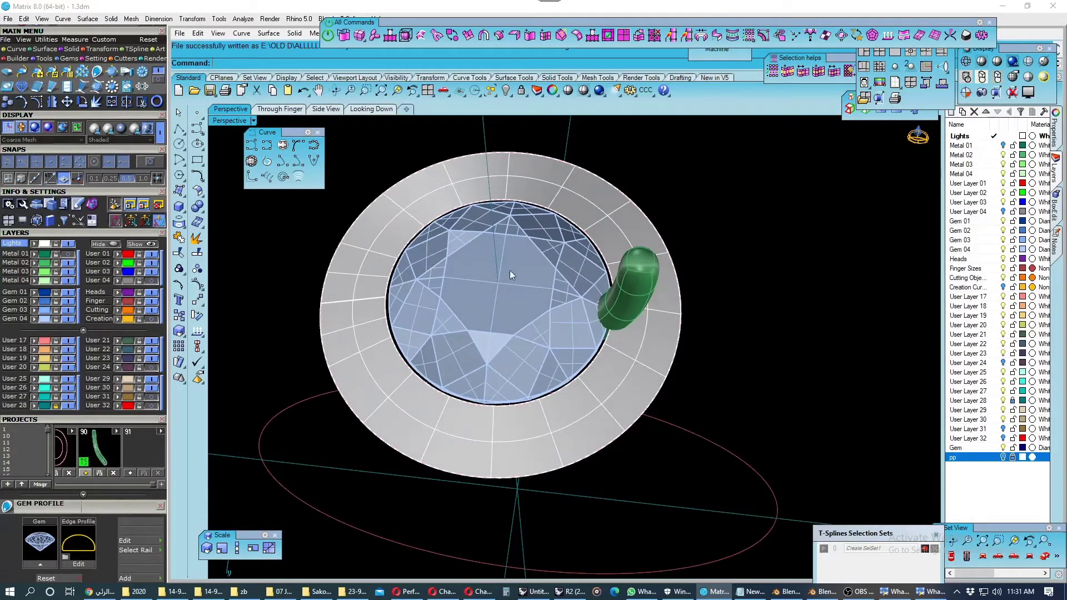
left_click(371, 109)
scroll(500, 217, "up", 3)
scroll(542, 254, "up", 3)
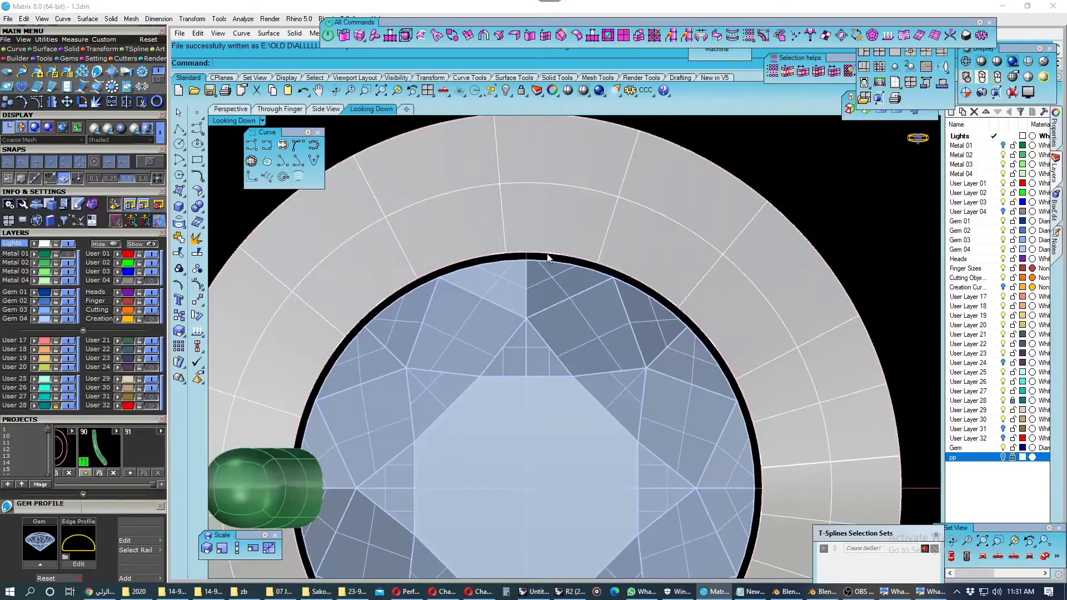
left_click(556, 261)
left_click(581, 283)
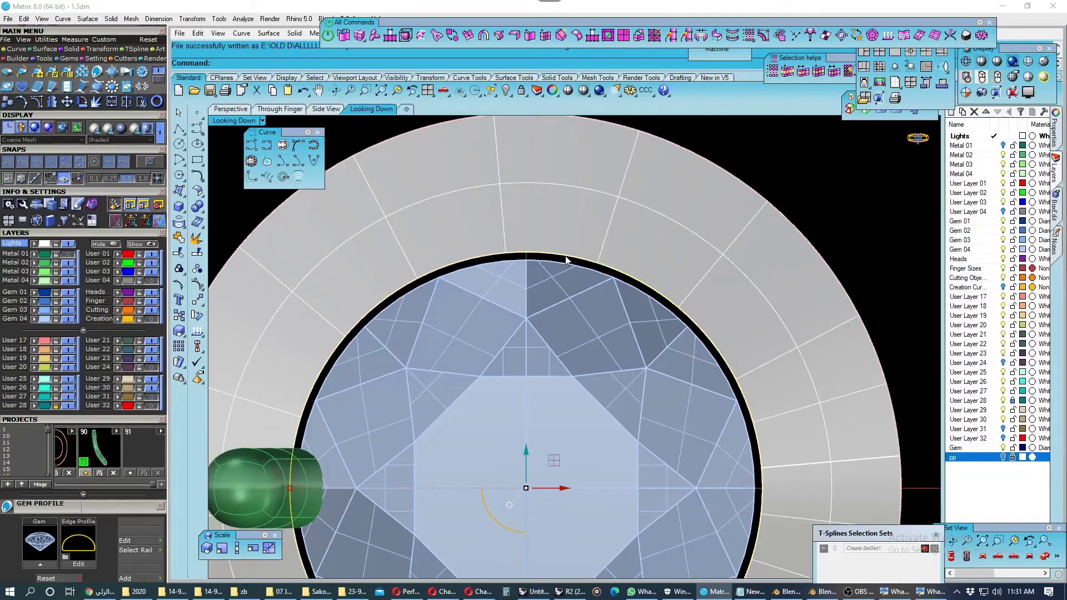
Offset the gem-edge circle on the disc surface by 0.05.
left_click(198, 177)
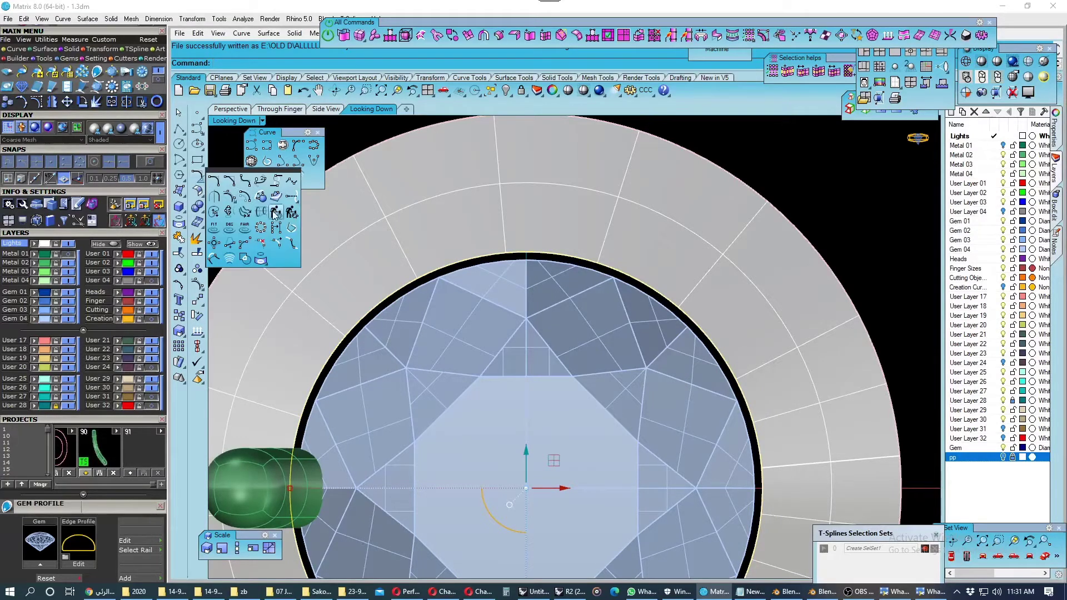
left_click(275, 202)
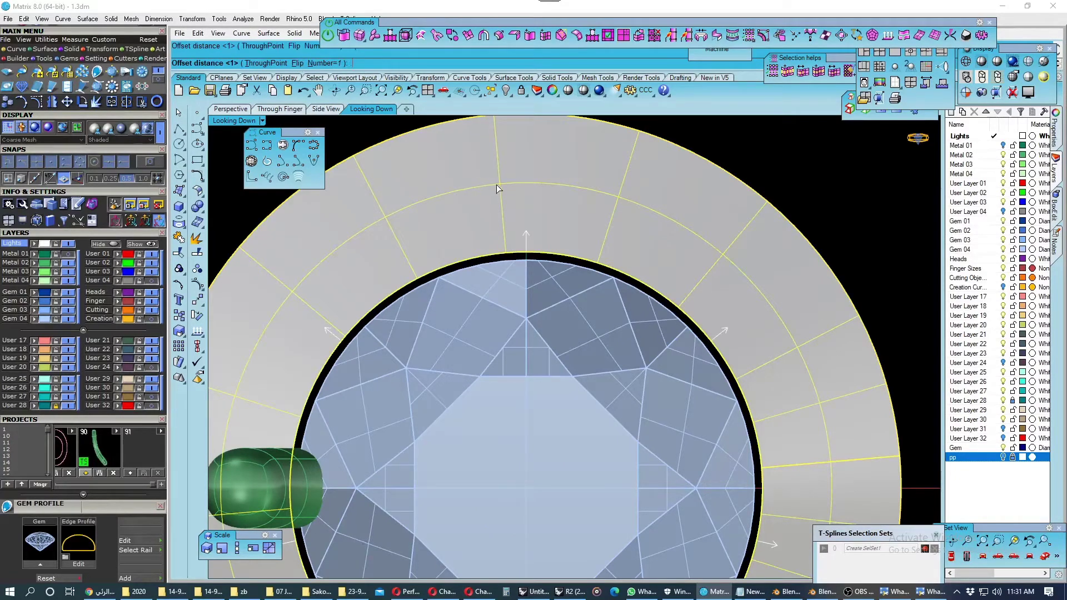
type(".05")
key("Return")
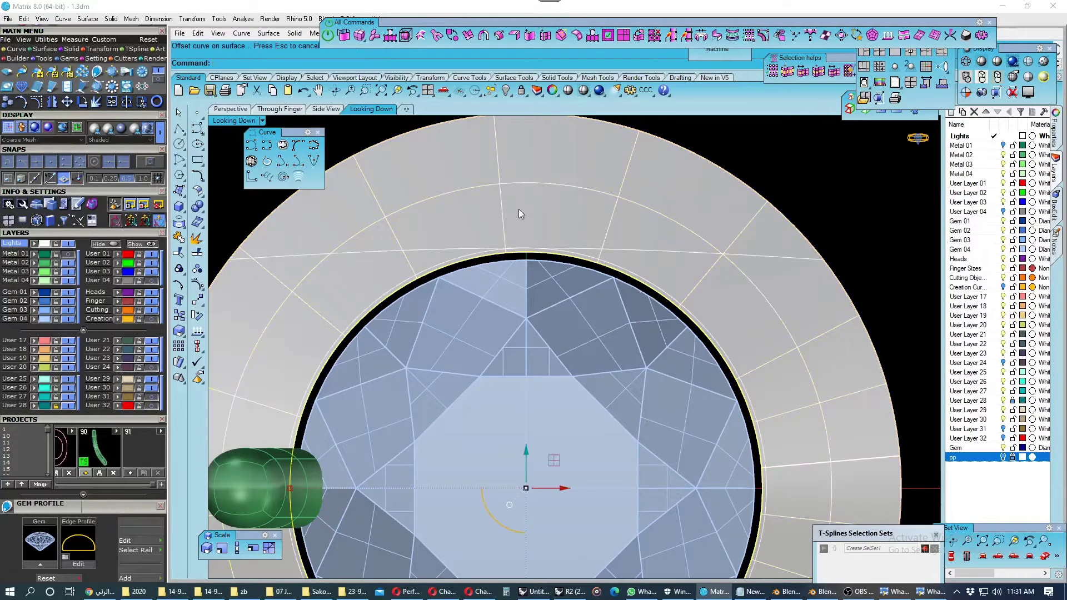
scroll(519, 211, "down", 3)
key("Escape")
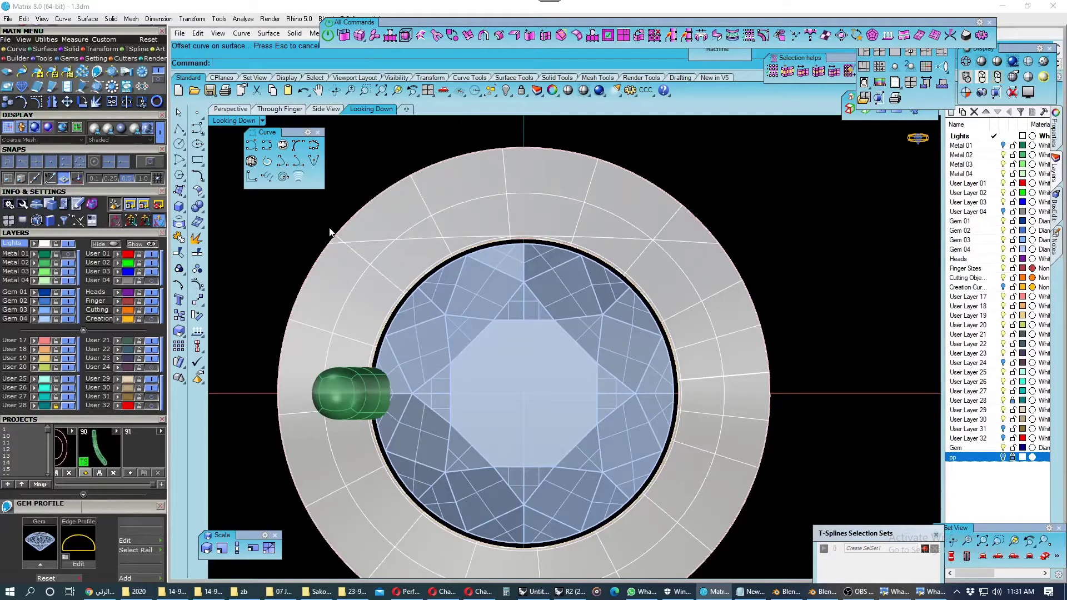
Select the curve at the disc's inner edge and turn on point snapping.
scroll(484, 248, "up", 1)
scroll(484, 248, "up", 2)
scroll(482, 249, "up", 1)
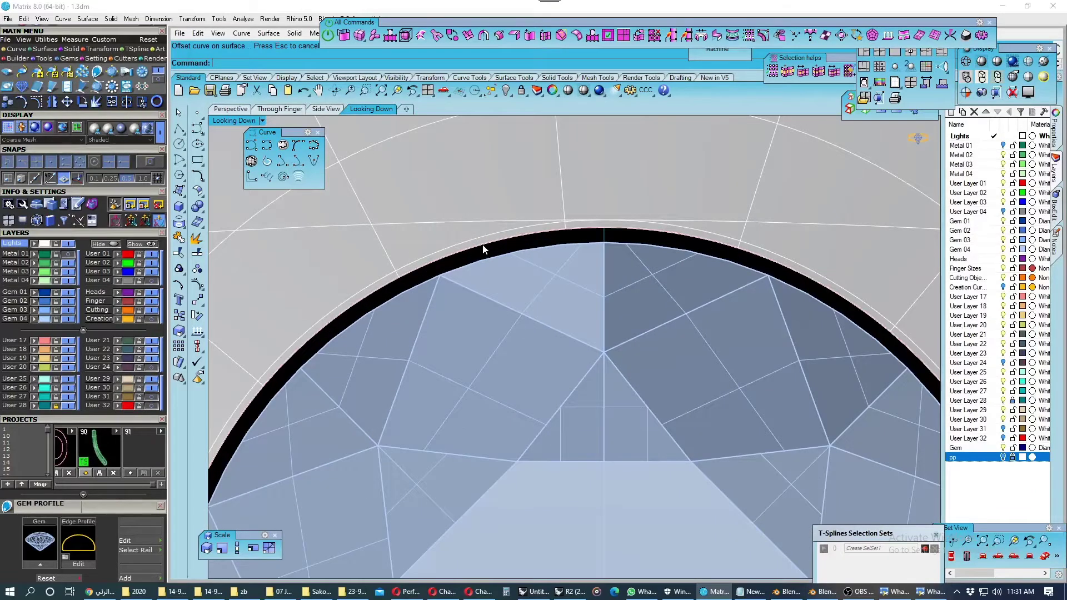
left_click(483, 249)
left_click(514, 274)
left_click(199, 355)
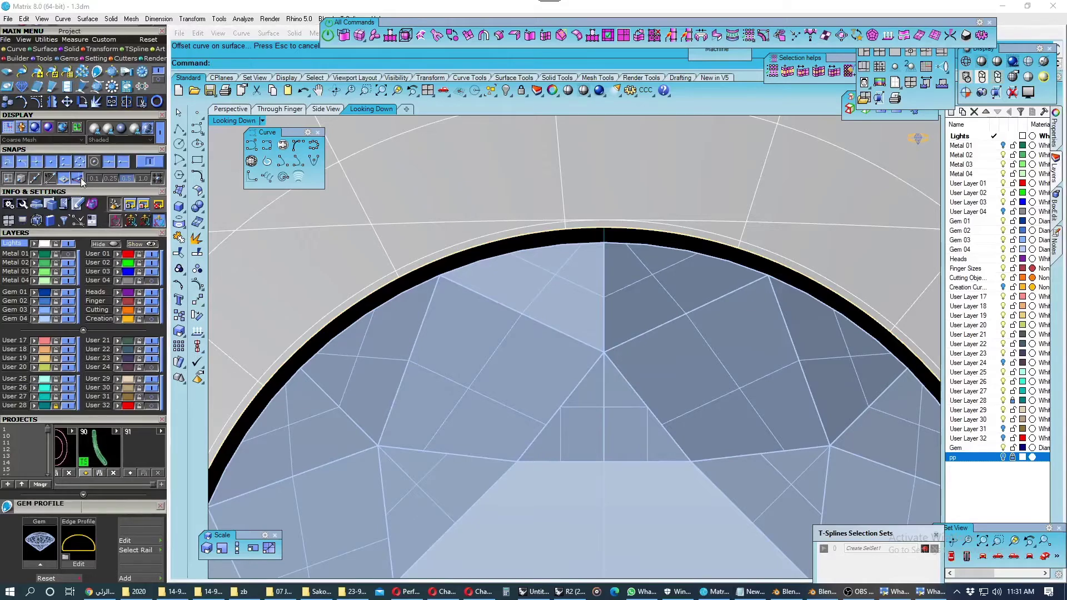
Scale the selected curve about the origin using two reference points on the edge.
left_click(221, 548)
type("0")
key("Return")
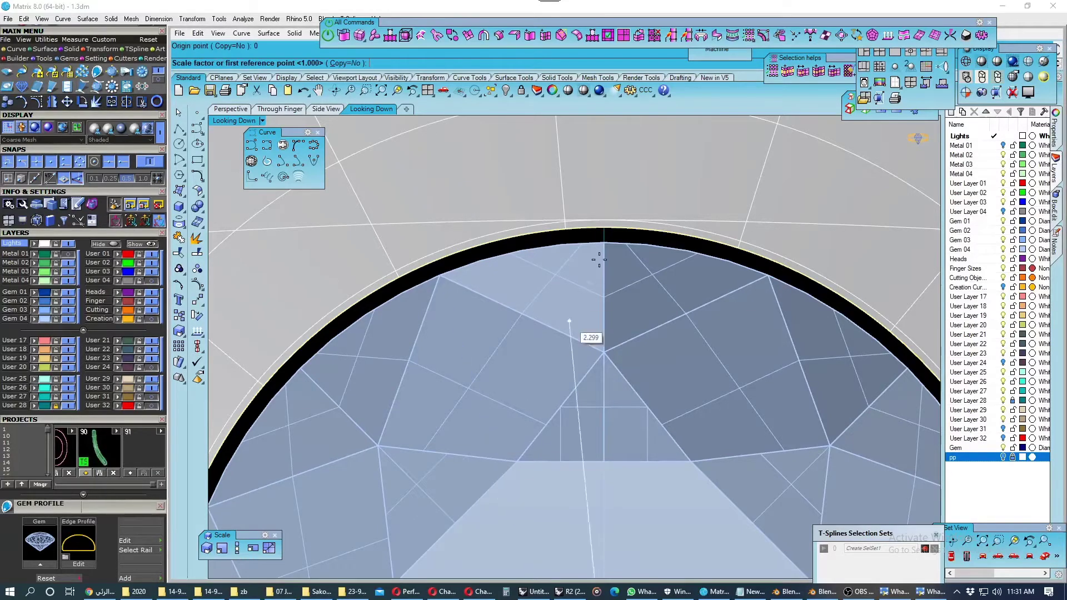
scroll(604, 228, "up", 2)
left_click(605, 227)
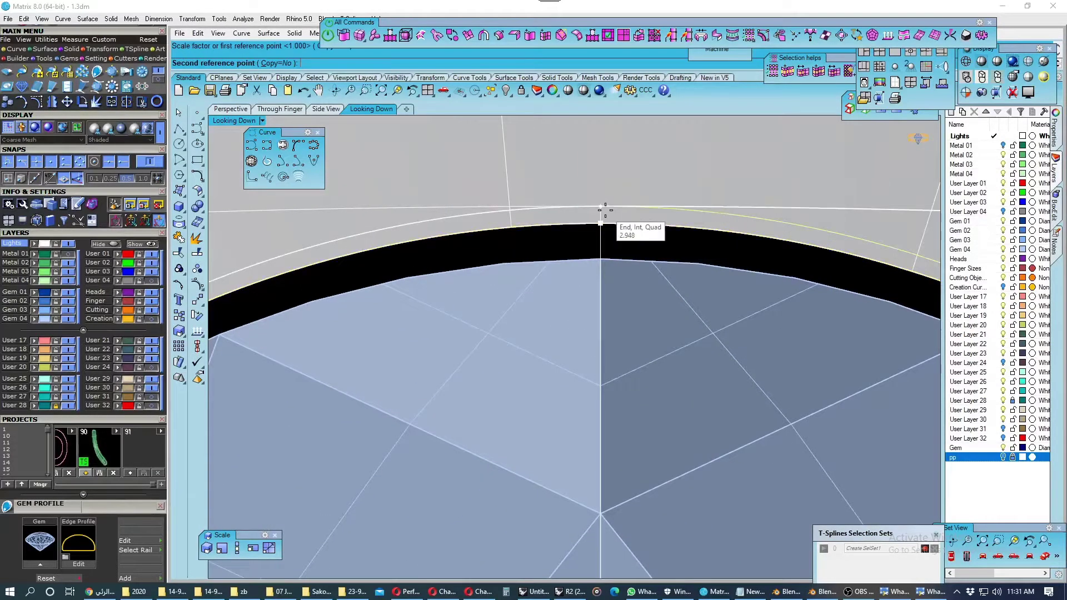
left_click(672, 219)
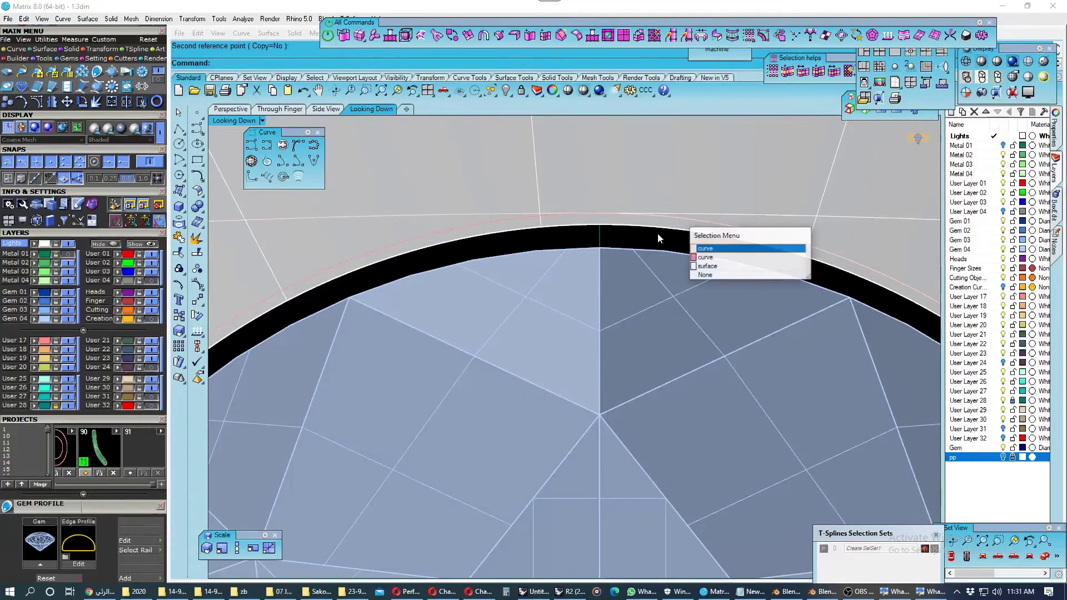
left_click(701, 249)
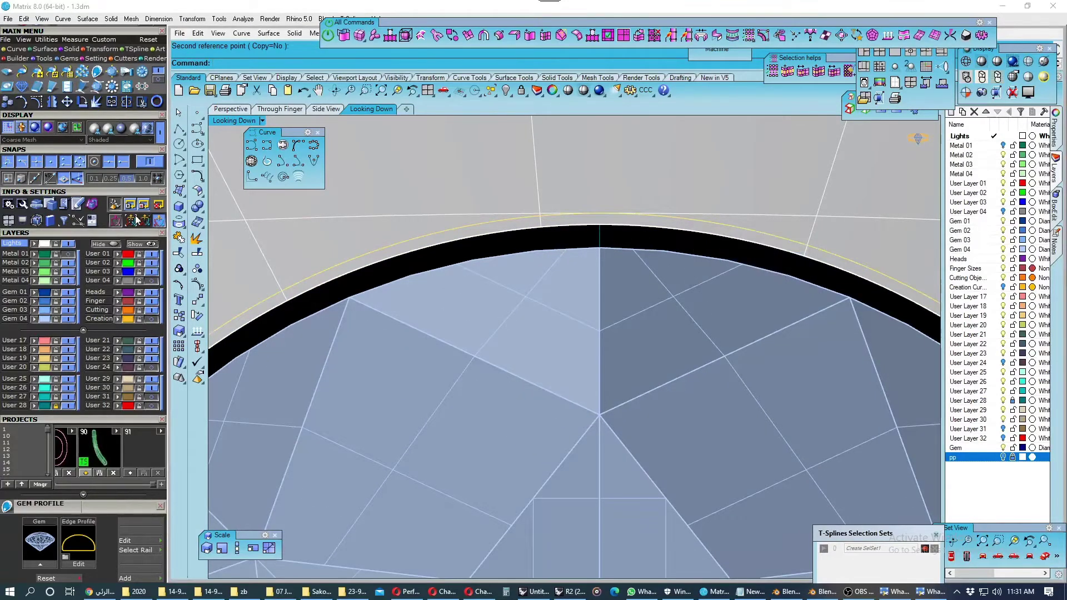
Trim the overlapping curves.
left_click(178, 238)
scroll(446, 269, "up", 2)
scroll(451, 223, "up", 2)
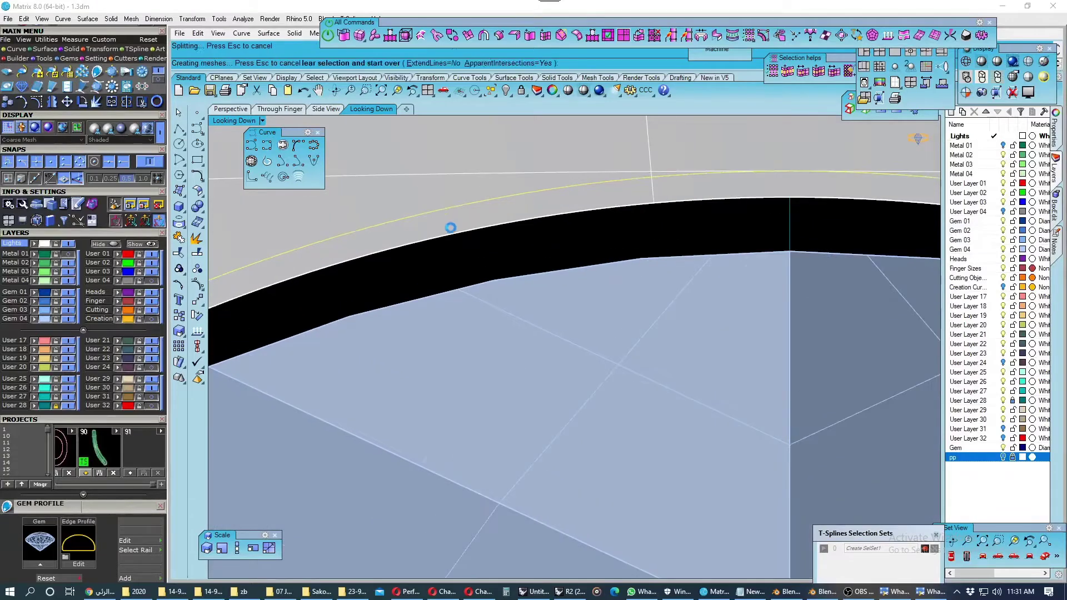
scroll(452, 224, "down", 5)
scroll(468, 262, "down", 4)
scroll(470, 278, "up", 2)
key("Return")
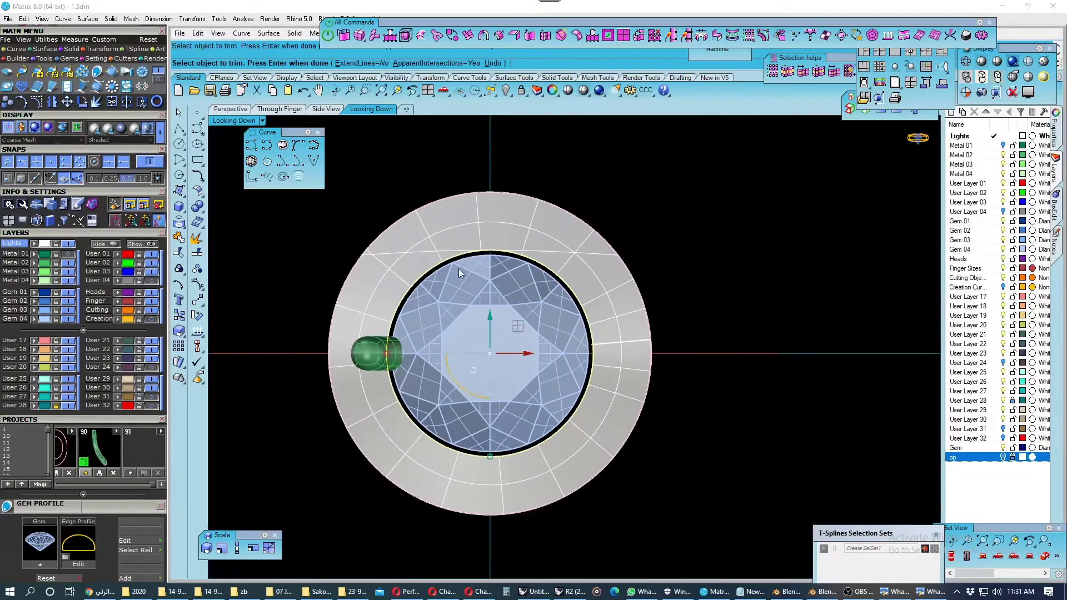
Select the gem-edge curve and the halo disc surface, then hide the disc.
scroll(472, 262, "up", 3)
scroll(473, 253, "up", 2)
left_click(473, 254)
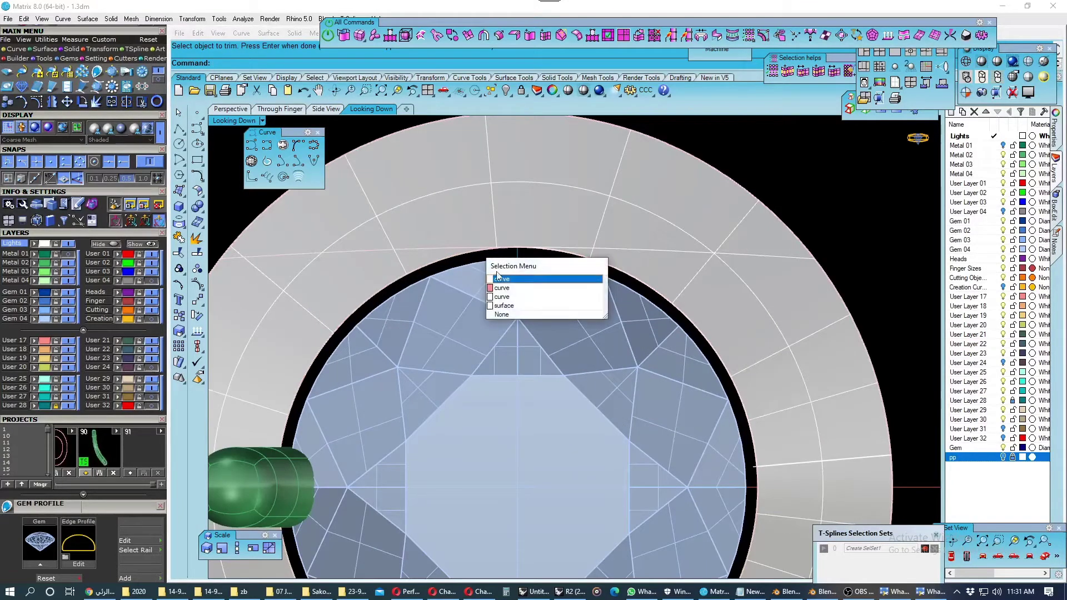
left_click(498, 279)
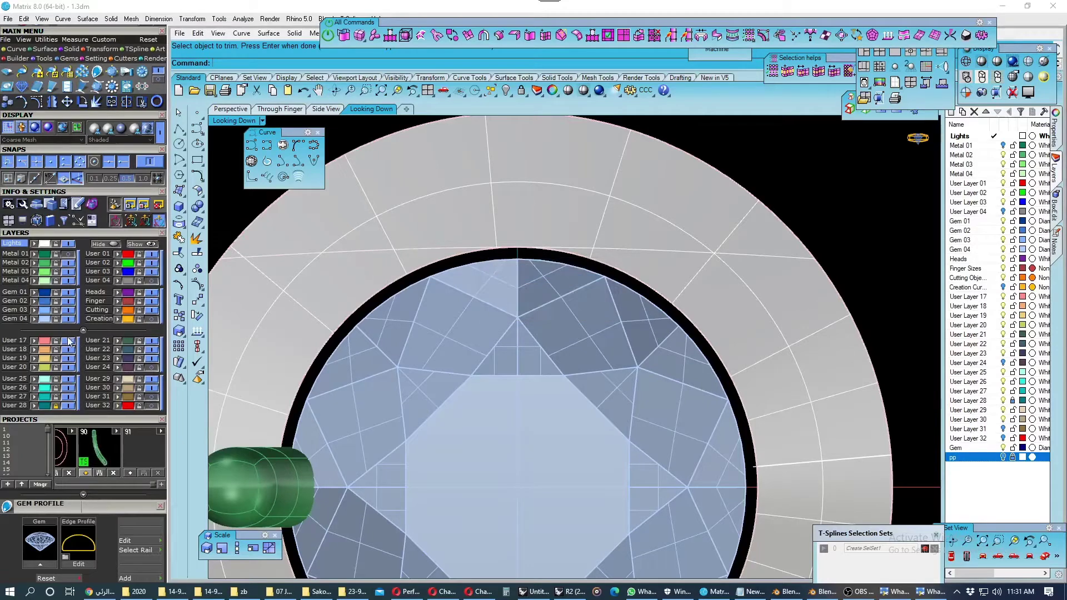
left_click(383, 214)
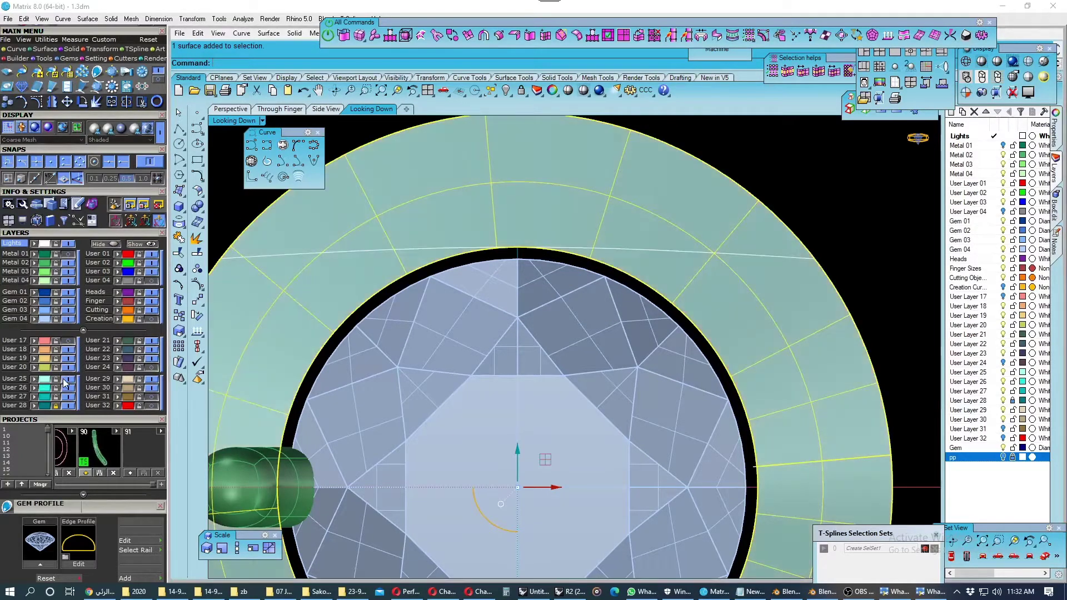
key("Delete")
Window-select the top curve and the circle around the gem and delete them.
scroll(442, 270, "down", 3)
scroll(516, 245, "up", 3)
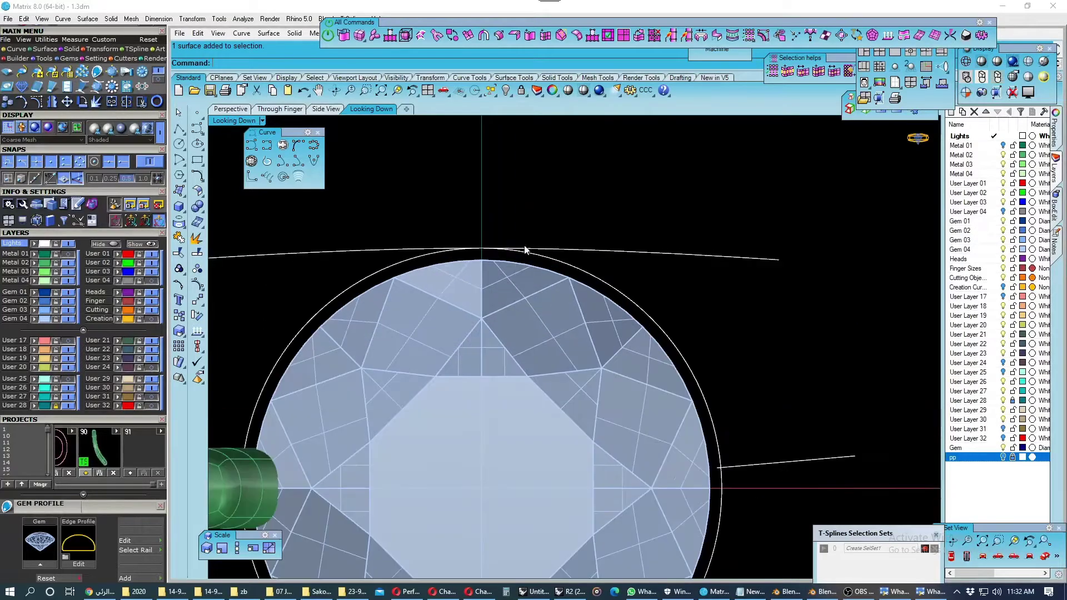
left_click_drag(510, 244, 499, 263)
scroll(522, 247, "down", 3)
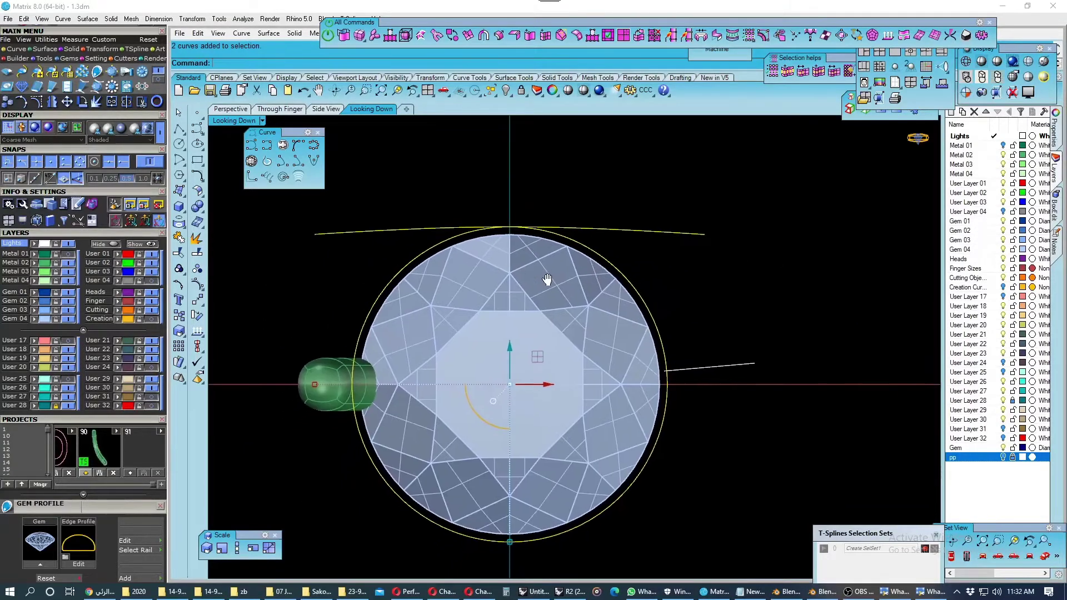
key("Delete")
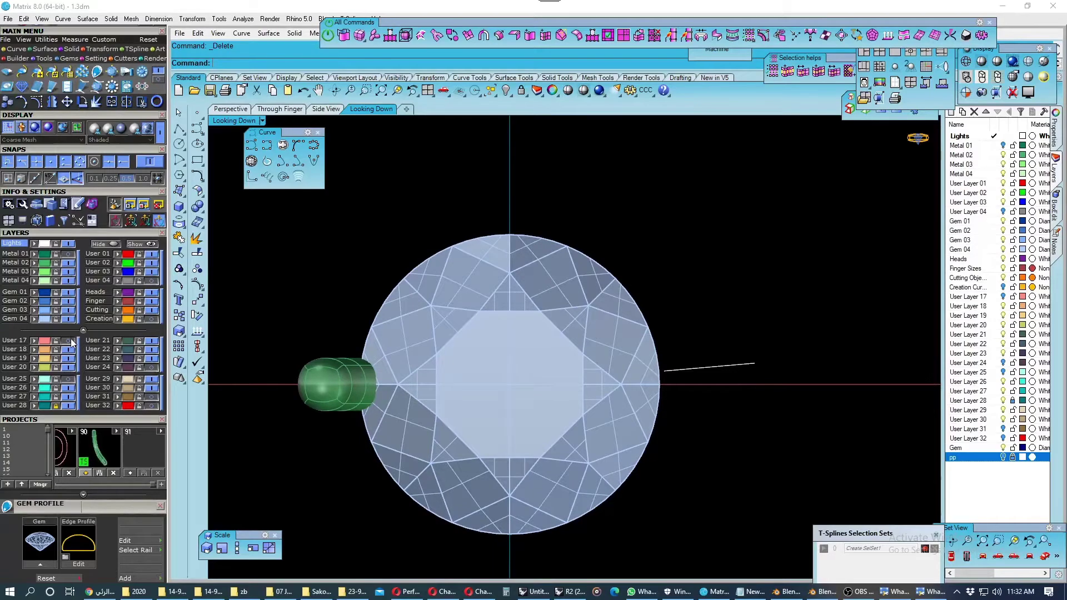
Undo the deletion, show the halo disc layer and view the disc at an angle in Perspective.
key("ctrl+z")
scroll(483, 240, "up", 1)
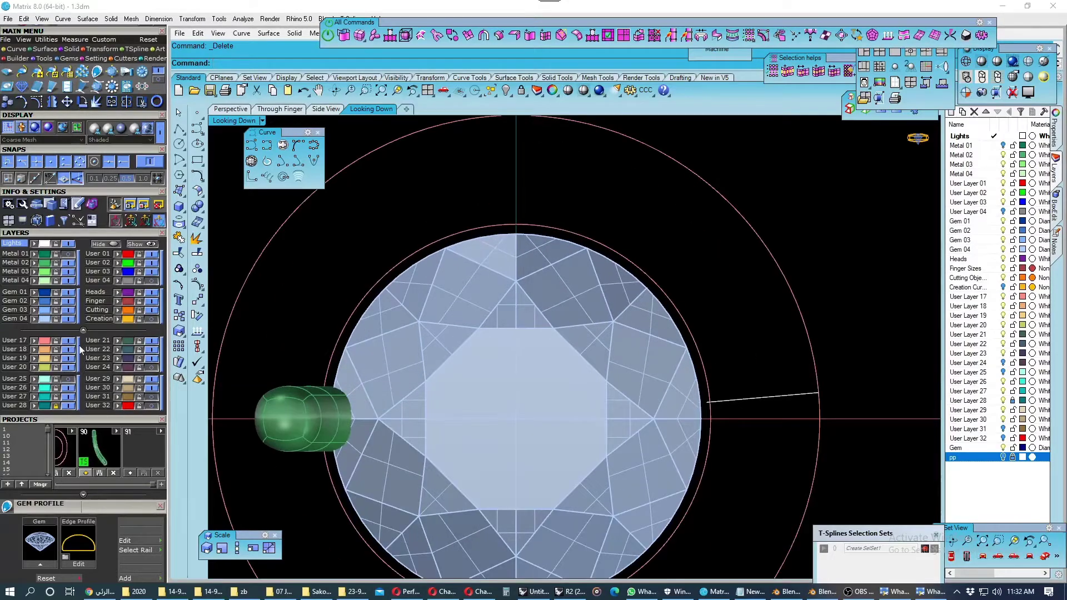
left_click(70, 383)
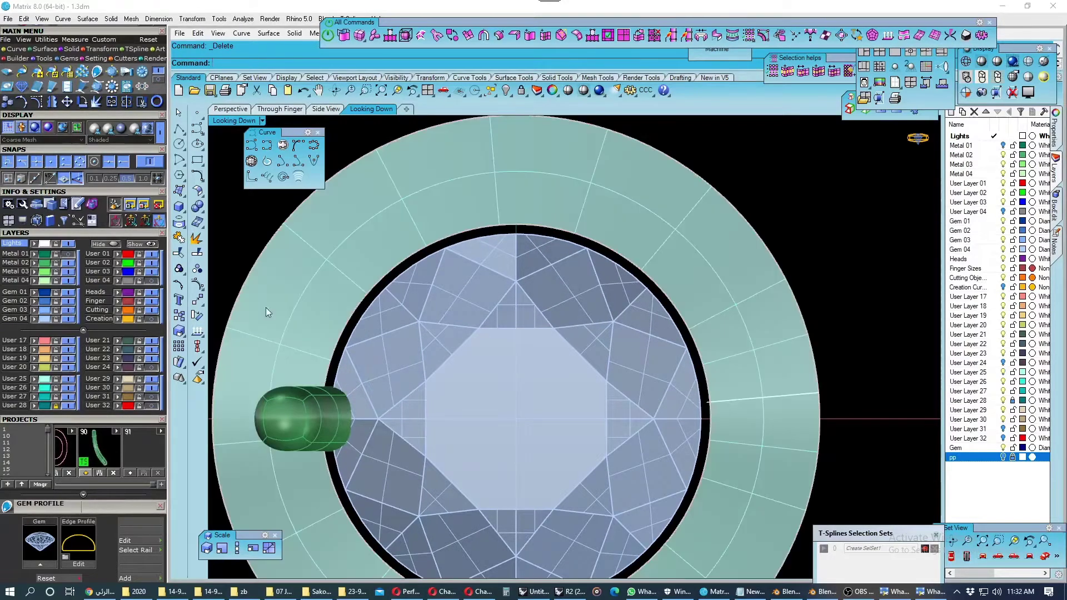
left_click(465, 238)
left_click(486, 259)
left_click(230, 109)
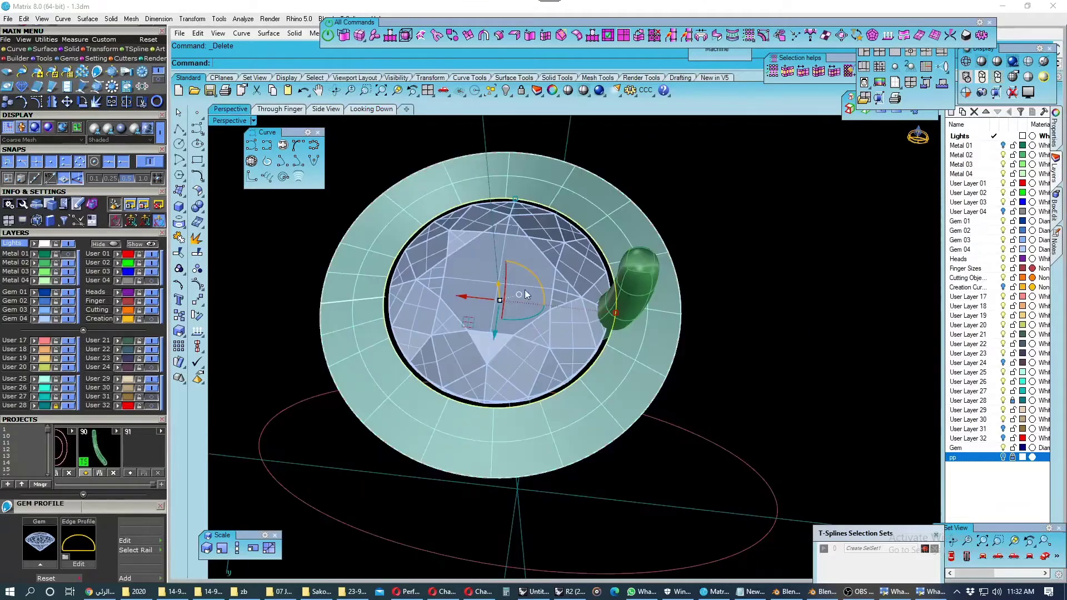
right_click_drag(477, 369, 464, 331)
scroll(464, 329, "up", 2)
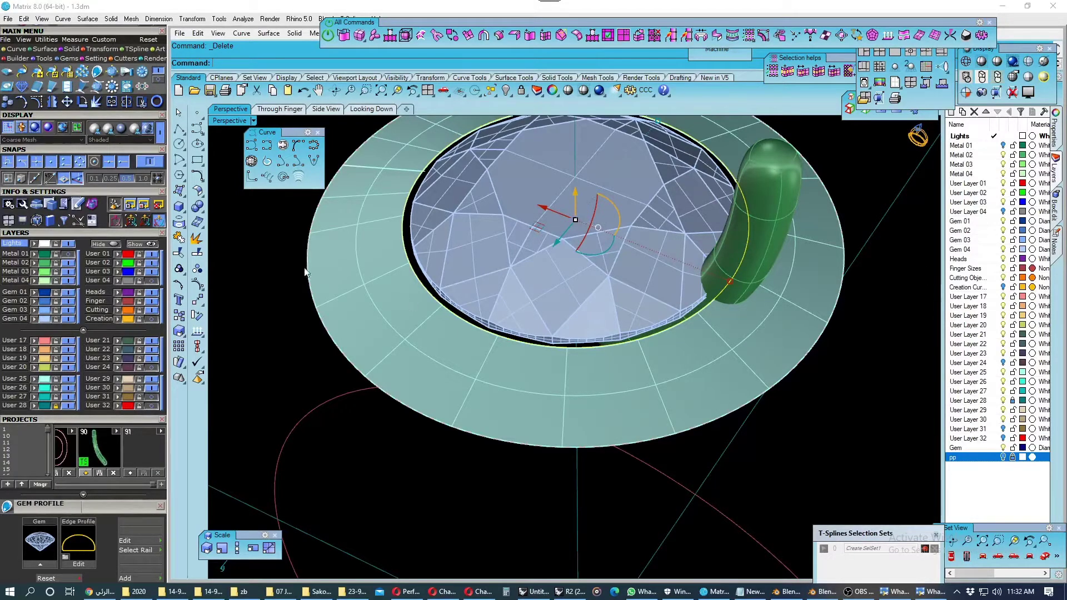
Offset a curve along the halo disc surface with distance 1.
left_click(198, 177)
left_click(277, 198)
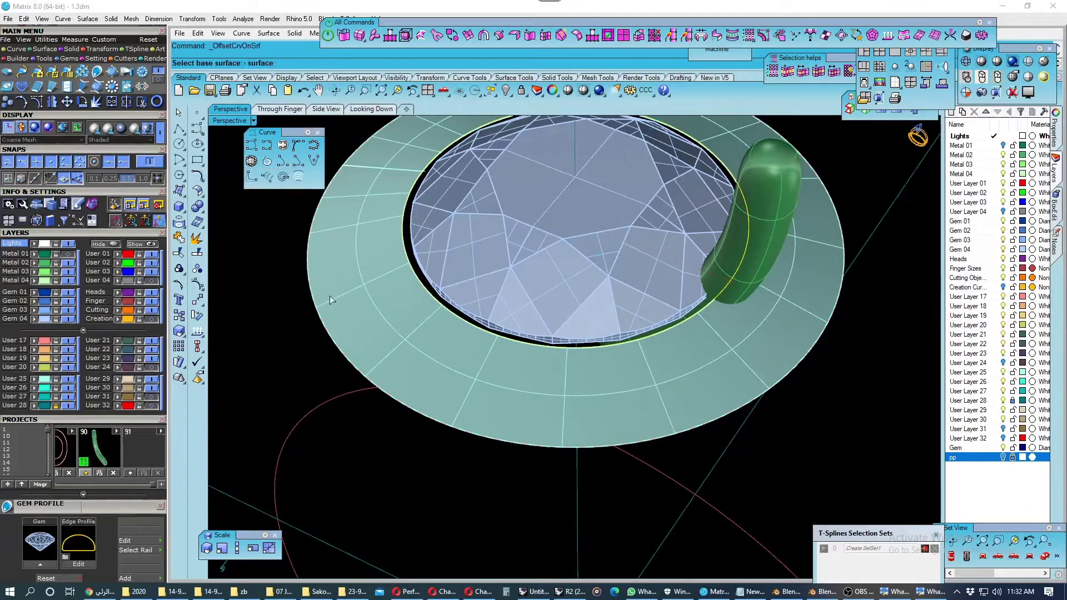
left_click(351, 313)
left_click(352, 314)
type("1")
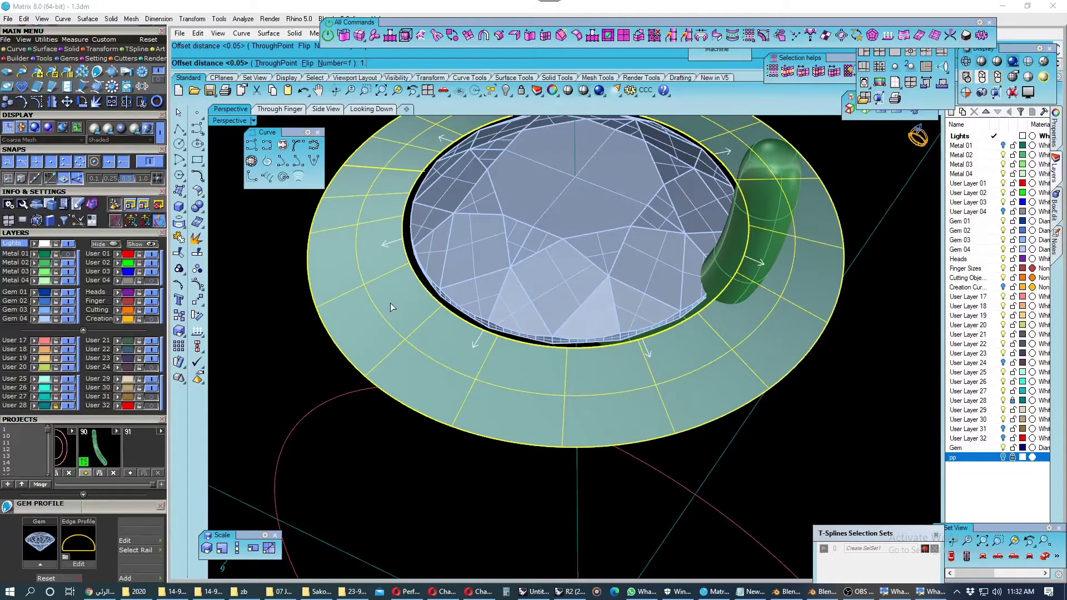
key("Return")
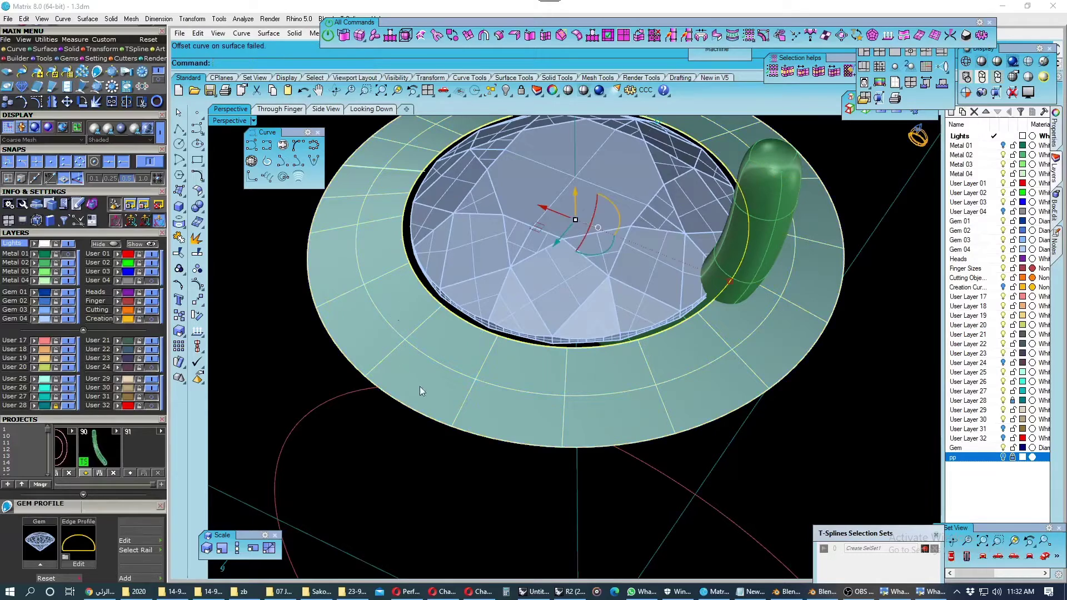
Select the halo disc surface and save it into project slot 91.
right_click_drag(415, 312, 384, 291)
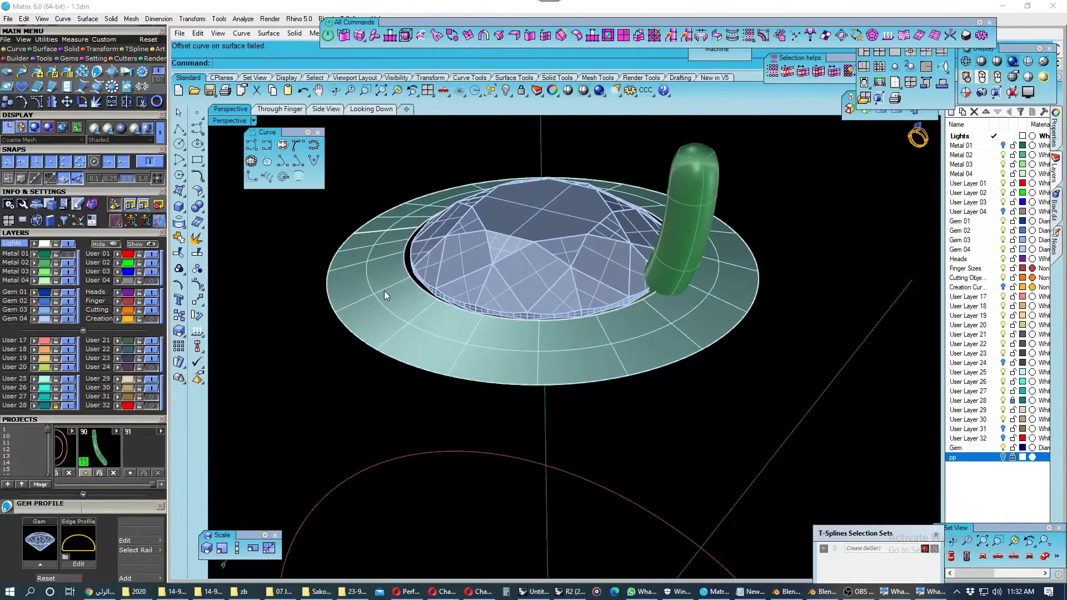
left_click(385, 292)
left_click(133, 470)
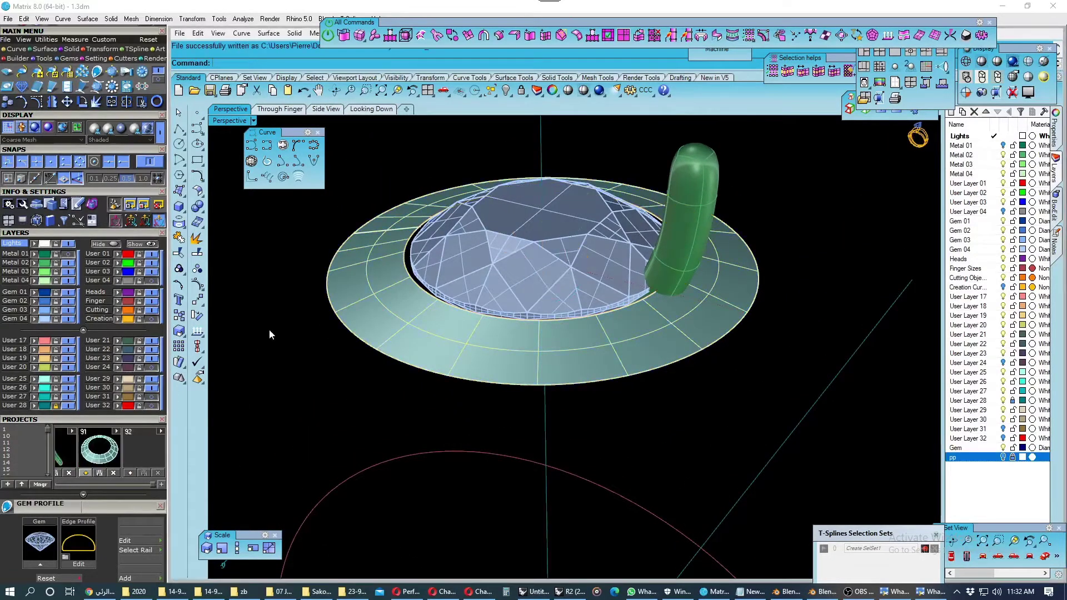
Extend the halo disc's outer edge further outward.
left_click(197, 191)
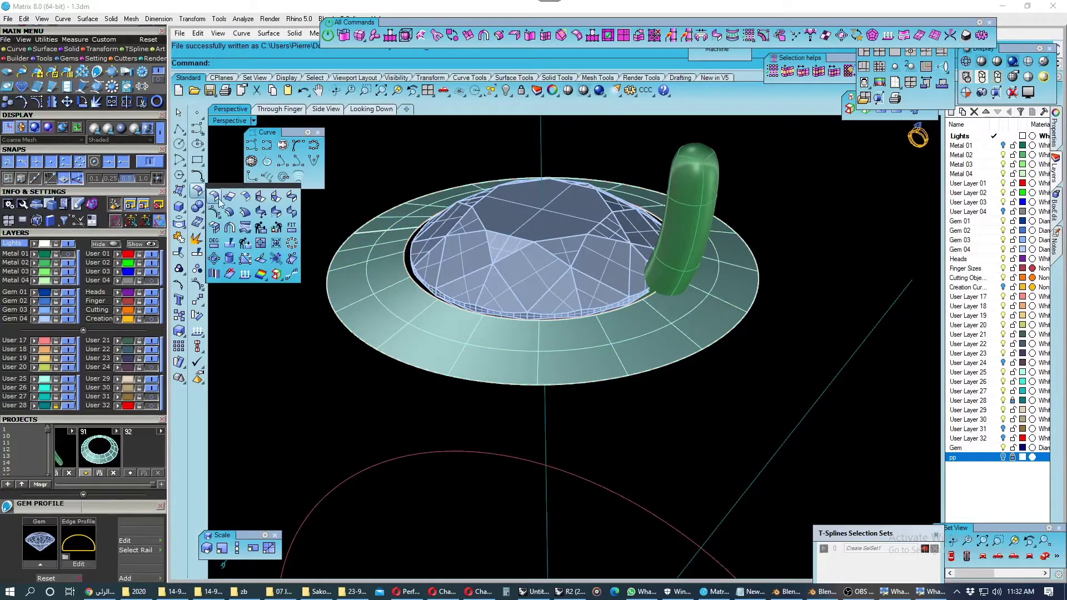
left_click(265, 228)
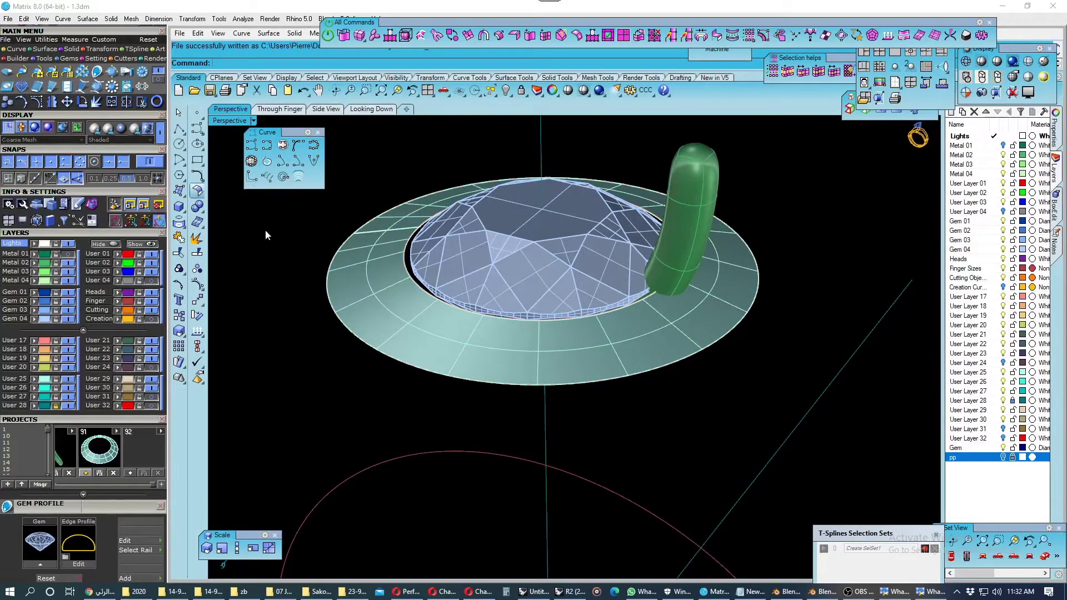
type(".3")
left_click(340, 310)
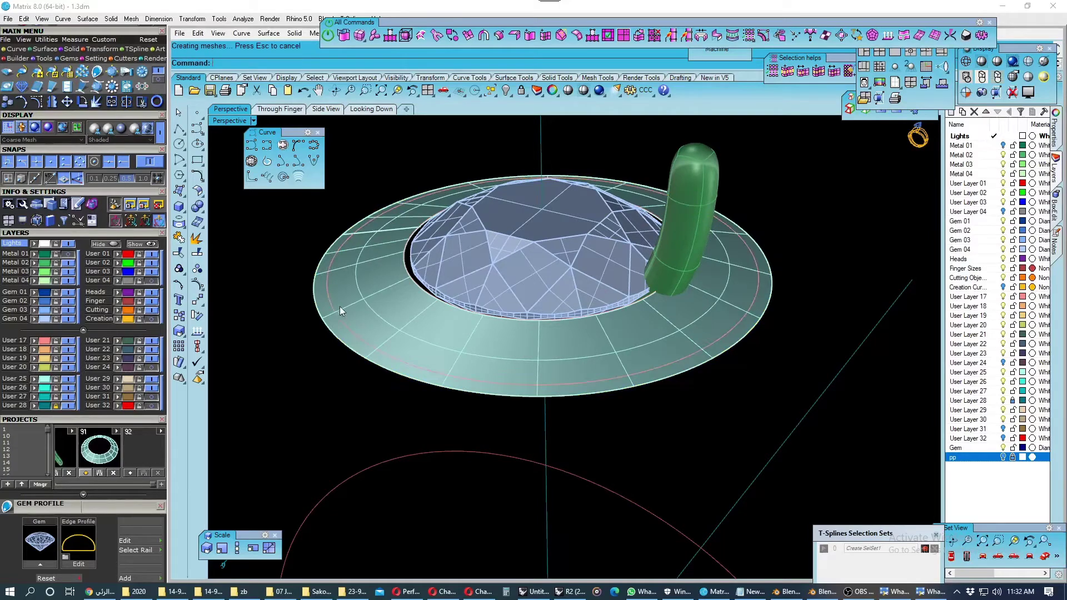
left_click(349, 330)
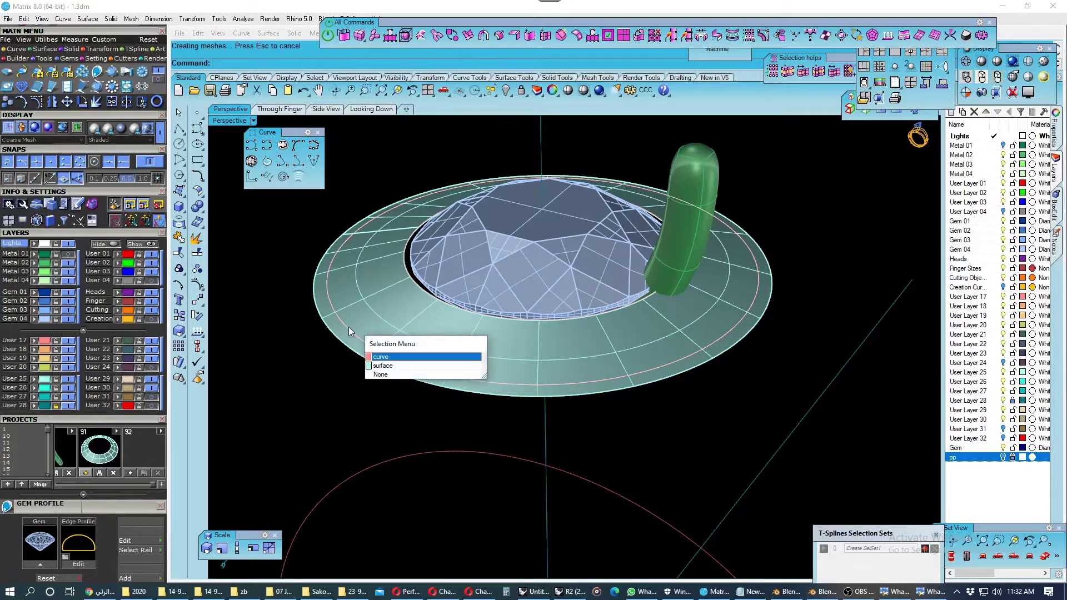
key("Escape")
Offset the inner gem-edge curve along the disc by 1.7.
left_click(418, 289)
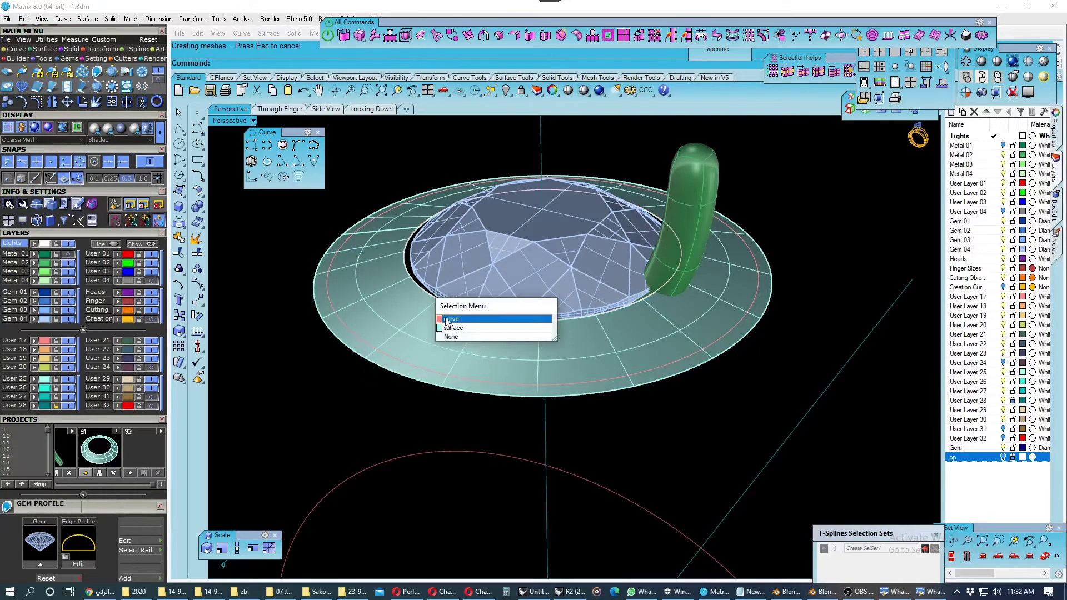
left_click(445, 315)
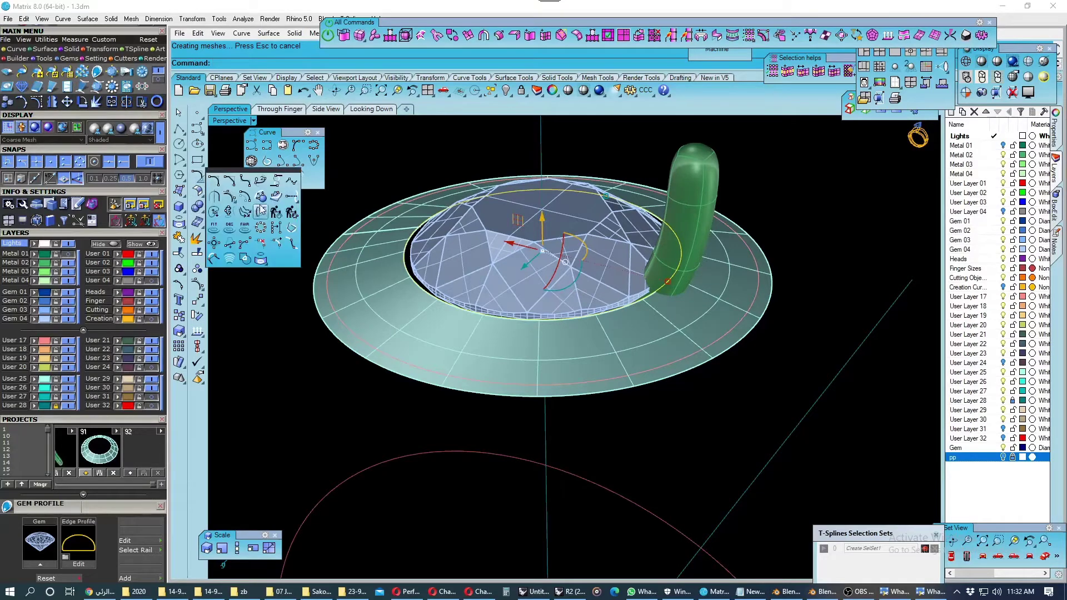
left_click(276, 198)
left_click(359, 293)
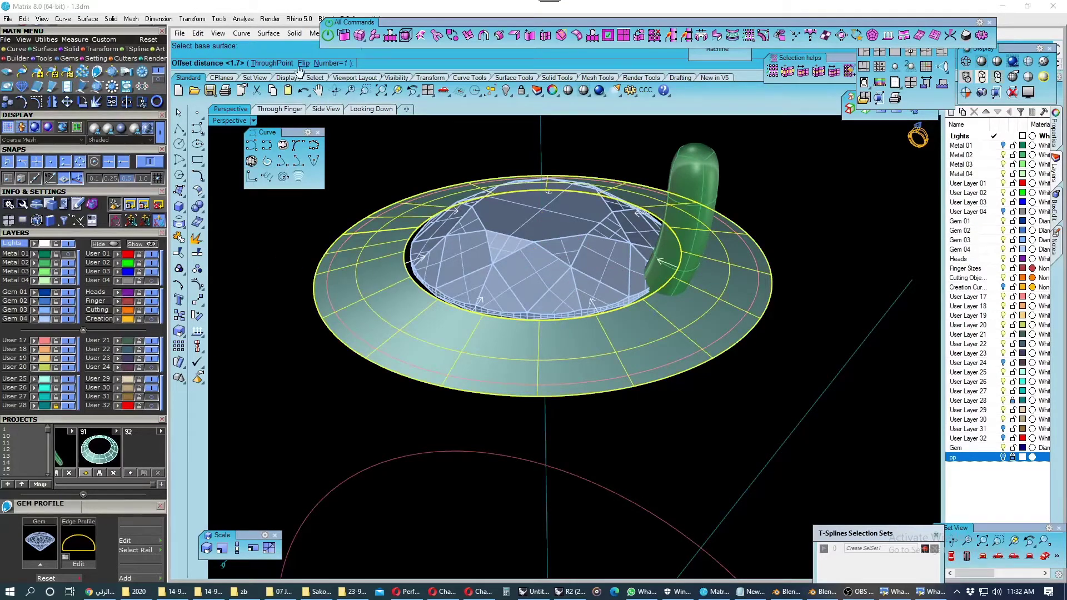
key("Return")
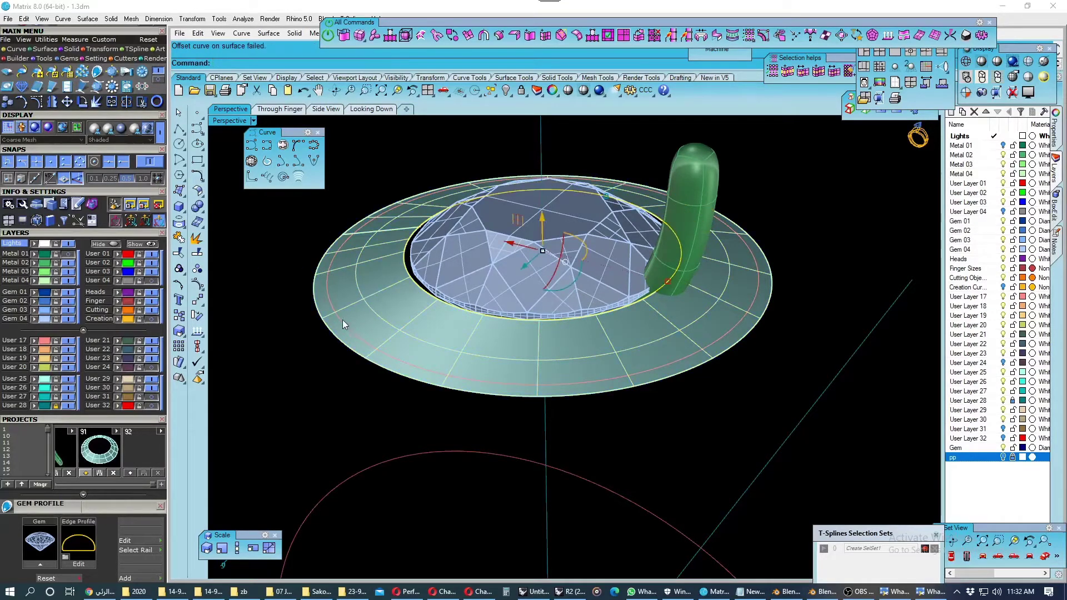
Select the halo disc surface and hide it.
right_click_drag(342, 319, 334, 339)
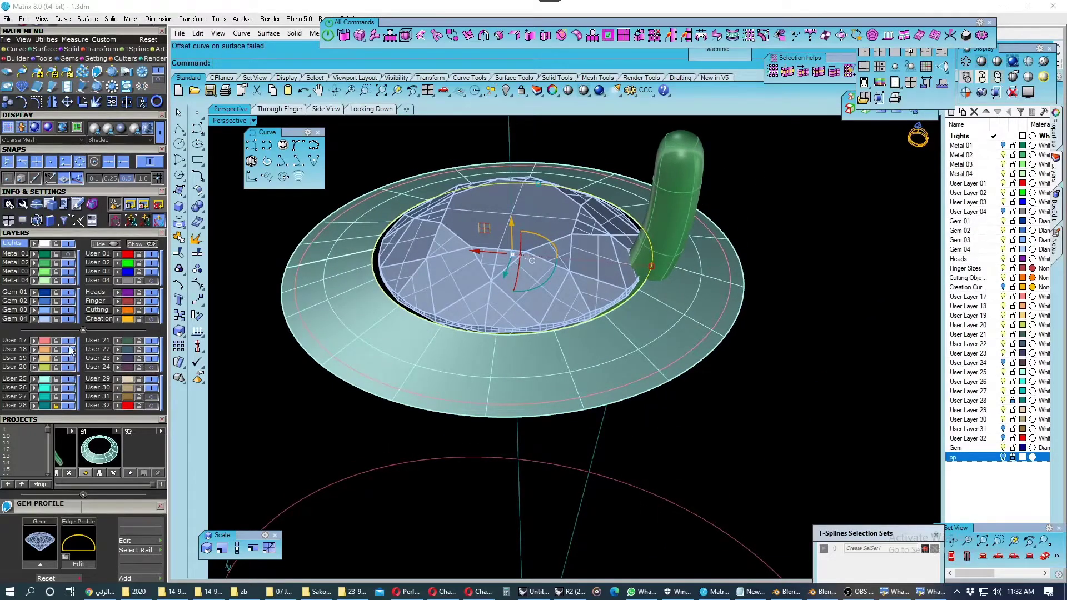
key("Escape")
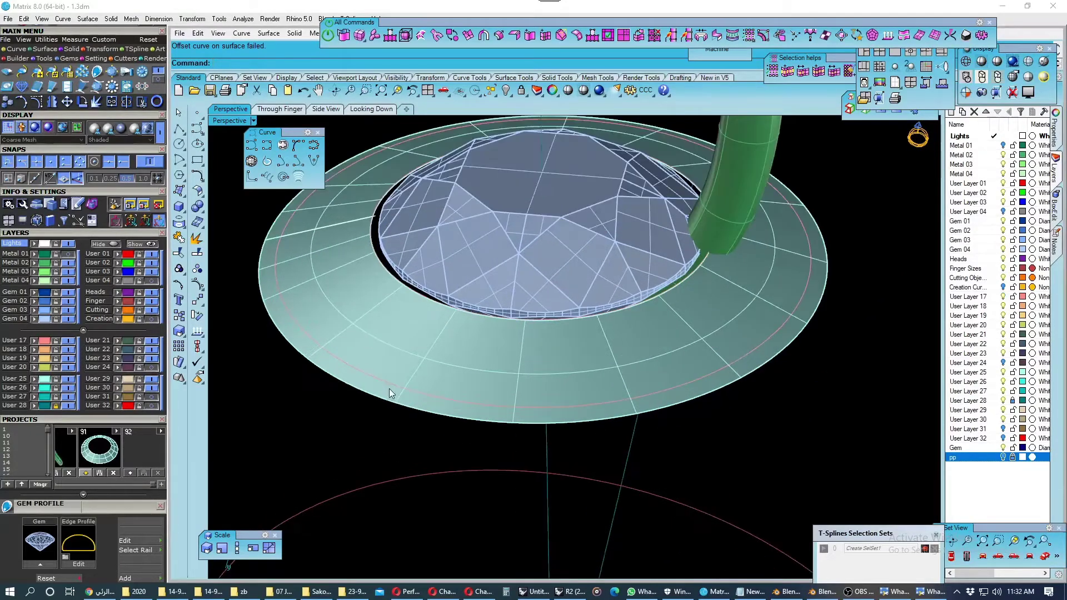
left_click(391, 387)
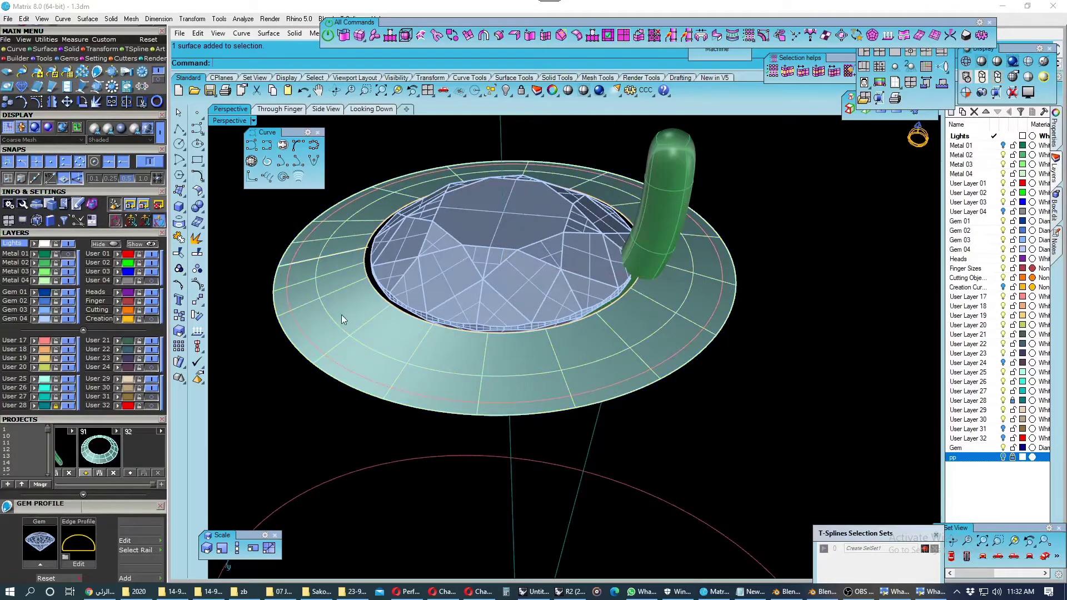
left_click(75, 378)
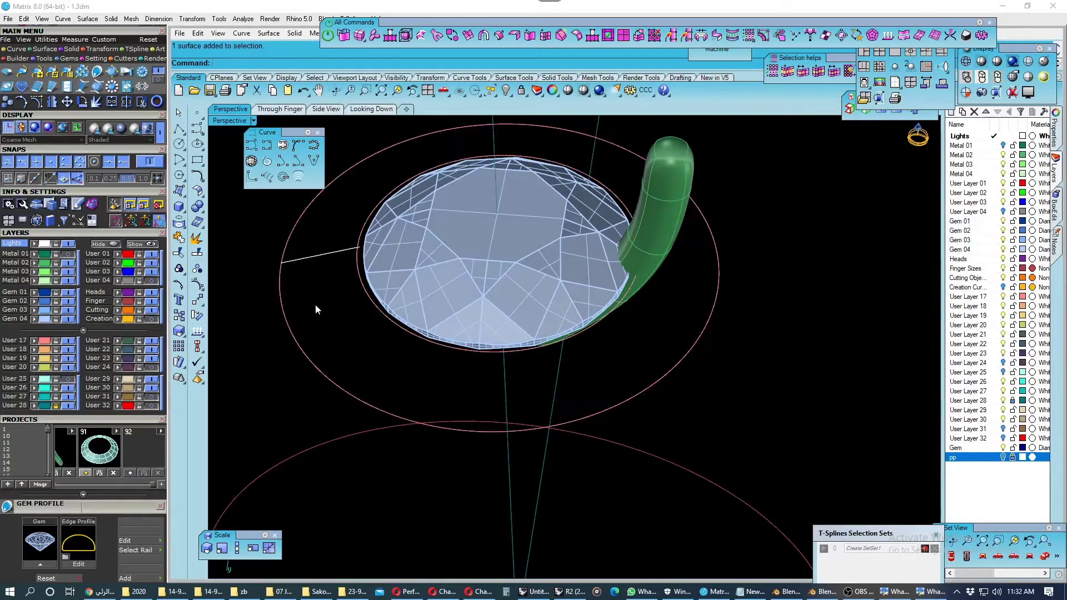
Select the white curve beside the gem and zoom out in the Through Finger view.
left_click(327, 257)
mouse_move(350, 269)
right_mouse_down()
mouse_move(390, 242)
mouse_move(332, 297)
right_mouse_up()
scroll(380, 289, "up", 3)
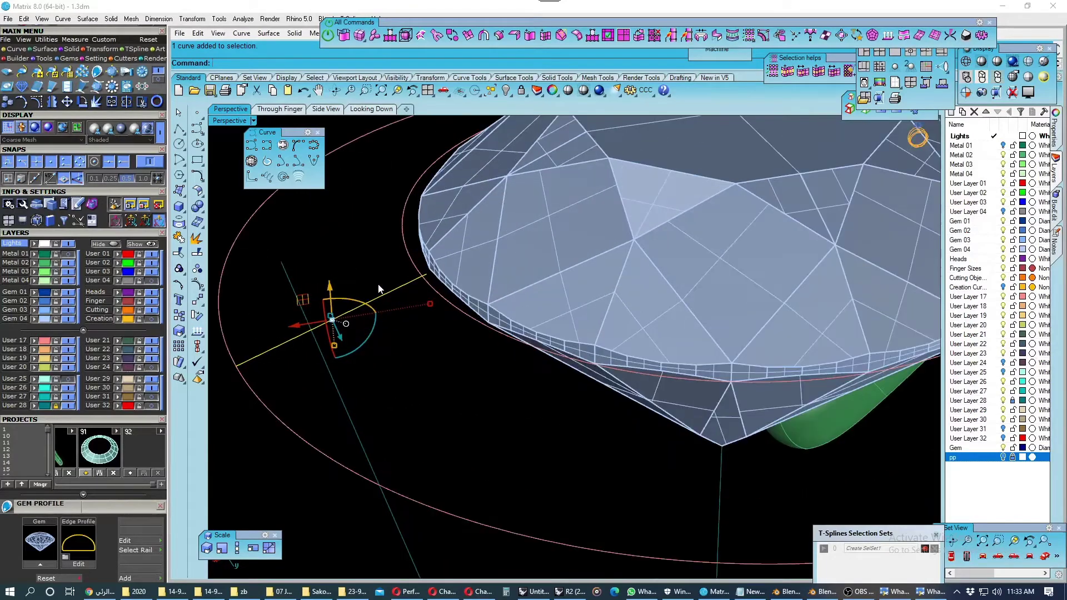
scroll(378, 289, "down", 3)
left_click(326, 109)
mouse_move(367, 189)
right_mouse_down()
mouse_move(478, 342)
mouse_move(429, 329)
right_mouse_up()
left_click(288, 109)
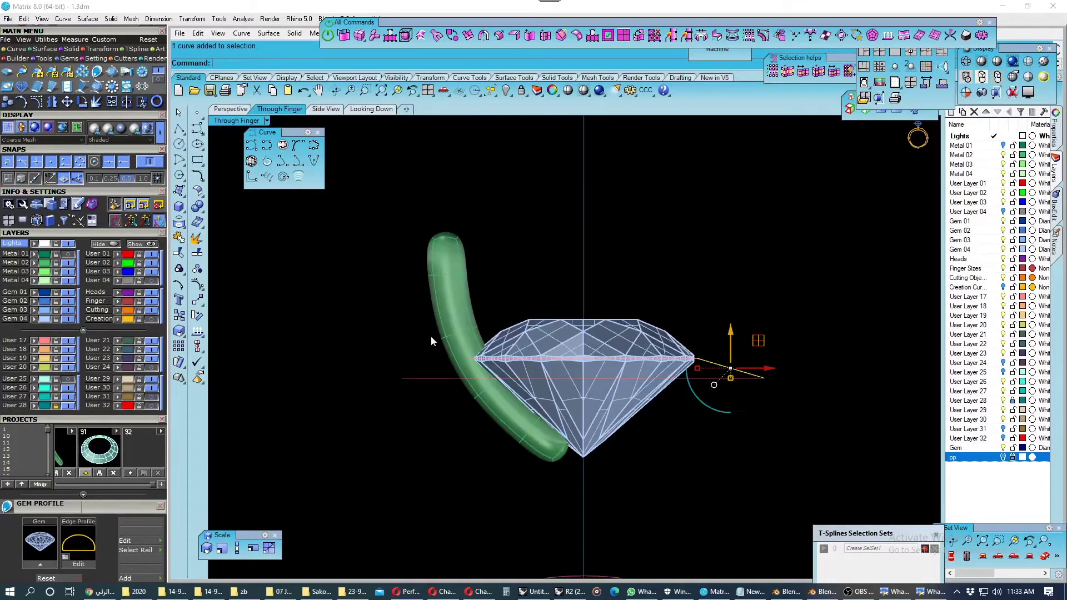
scroll(638, 379, "up", 2)
scroll(607, 348, "up", 2)
scroll(626, 315, "up", 3)
scroll(625, 316, "up", 3)
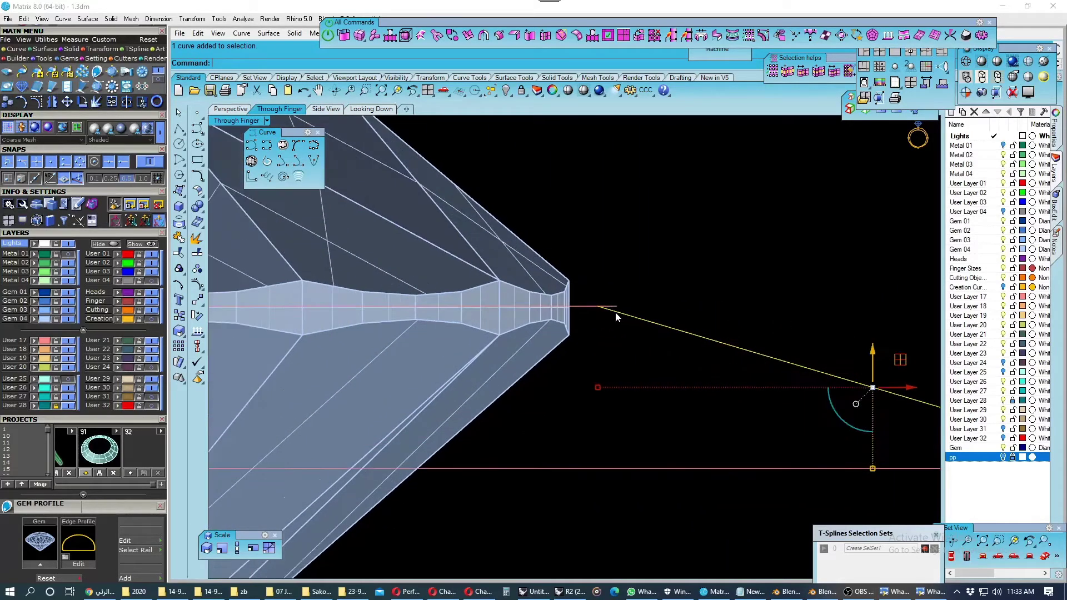
Move the profile line to start at the gem's girdle, then select the horizontal line.
left_click(197, 300)
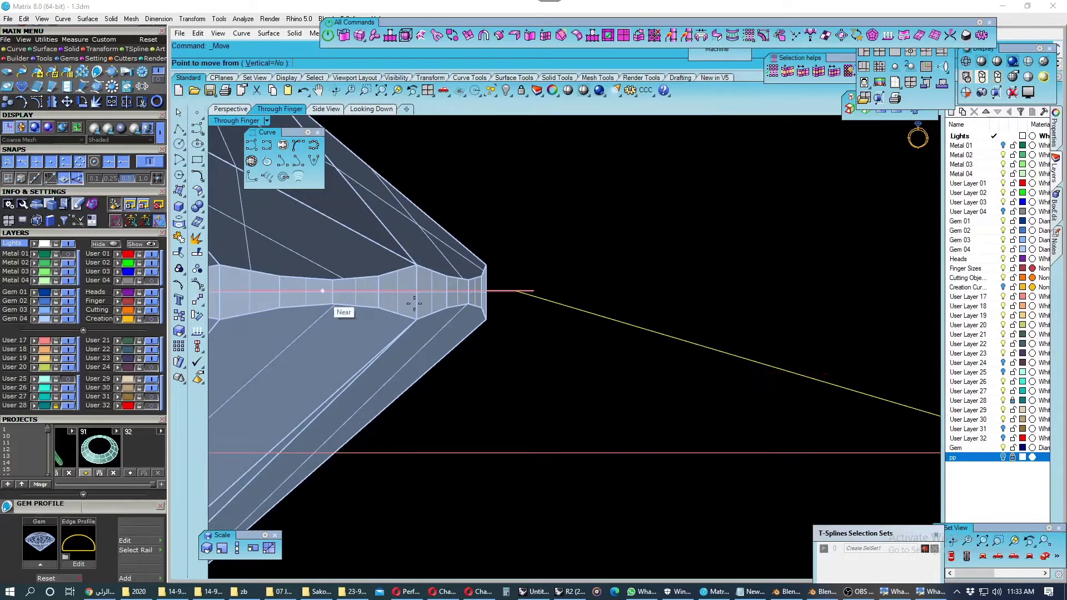
left_click(515, 291)
left_click(534, 290)
scroll(515, 287, "down", 2)
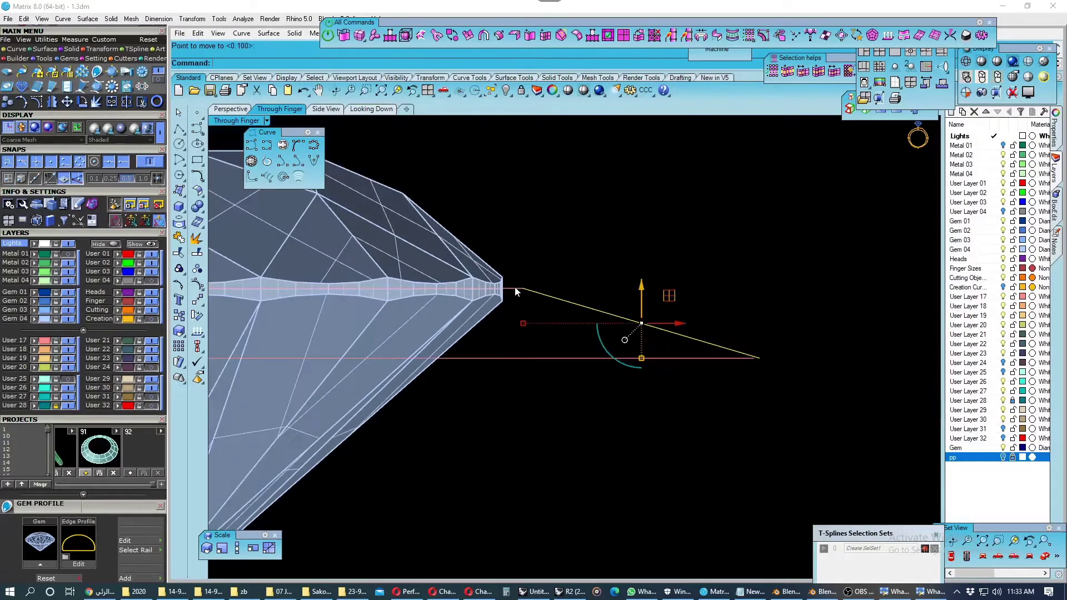
scroll(657, 338, "down", 1)
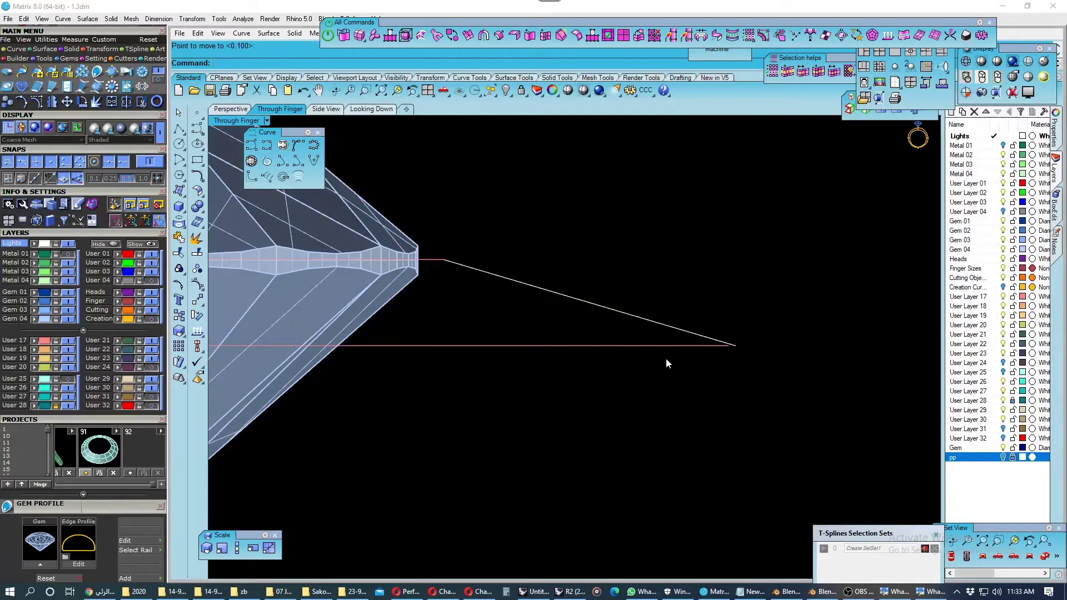
left_click(666, 347)
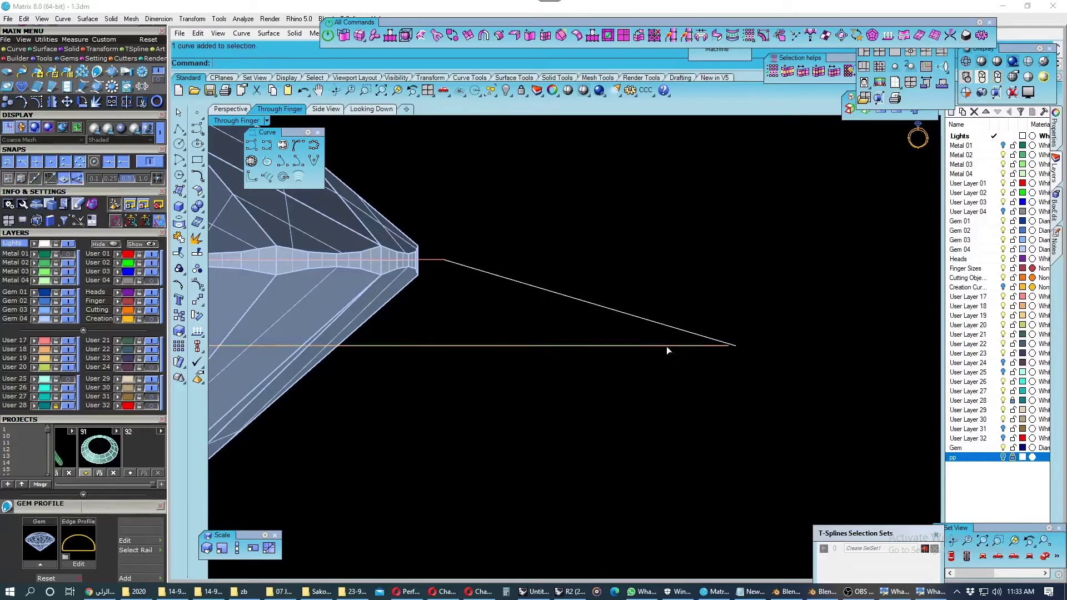
left_click(369, 109)
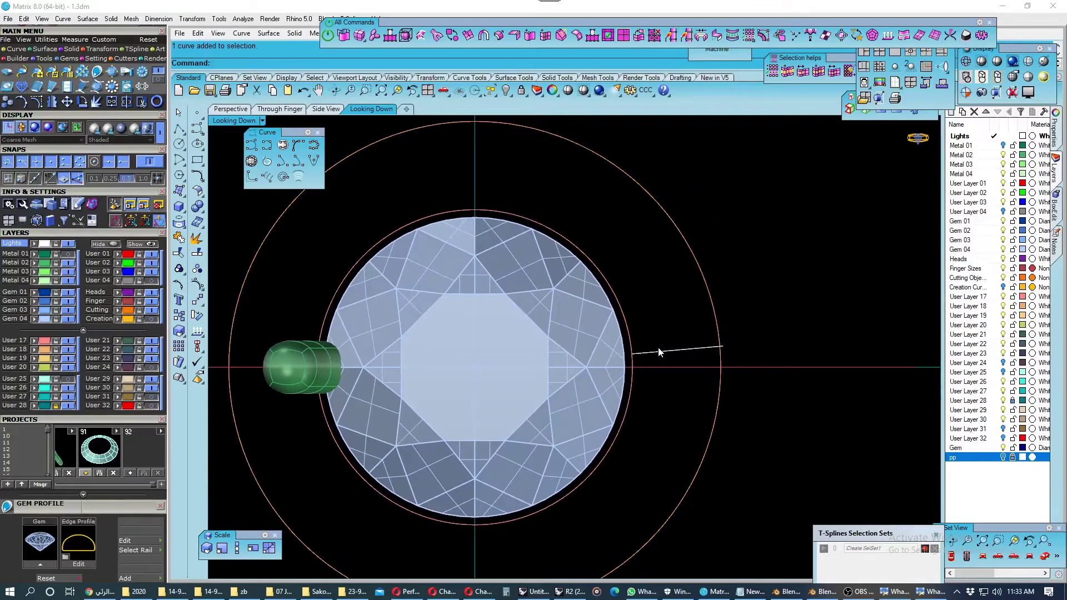
Rotate the short profile line about the gem centre until it lies horizontal.
left_click(660, 351)
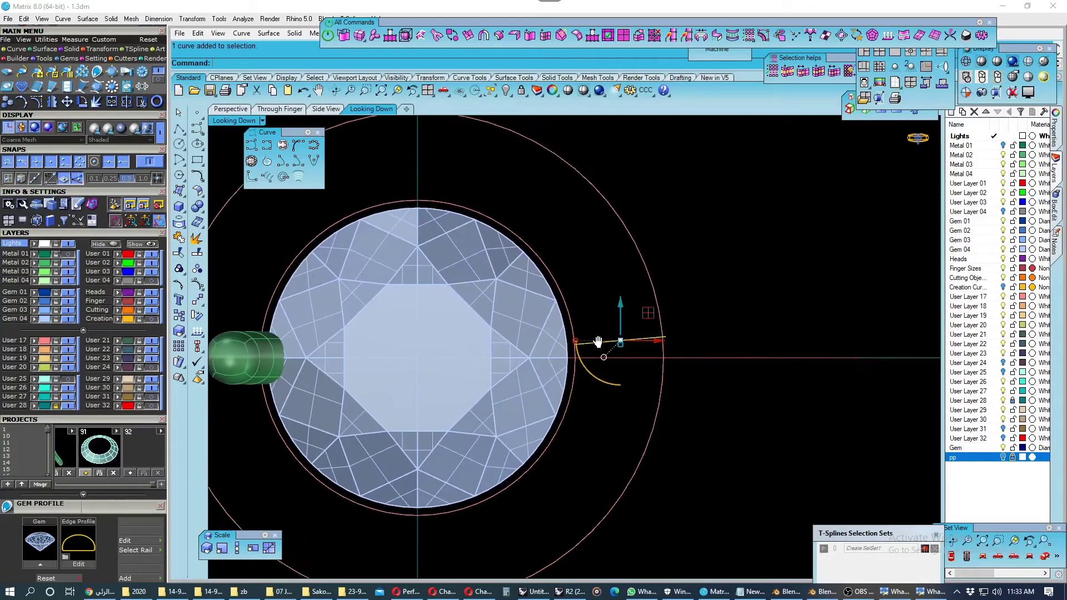
left_click(196, 315)
left_click(415, 355)
scroll(576, 344, "up", 2)
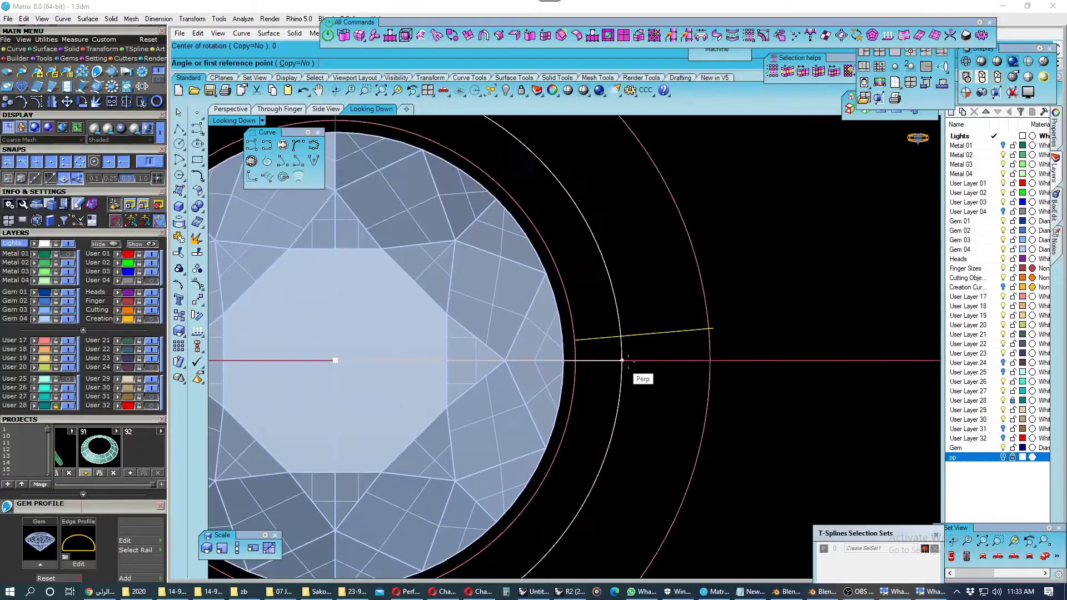
scroll(622, 360, "down", 2)
left_click(576, 340)
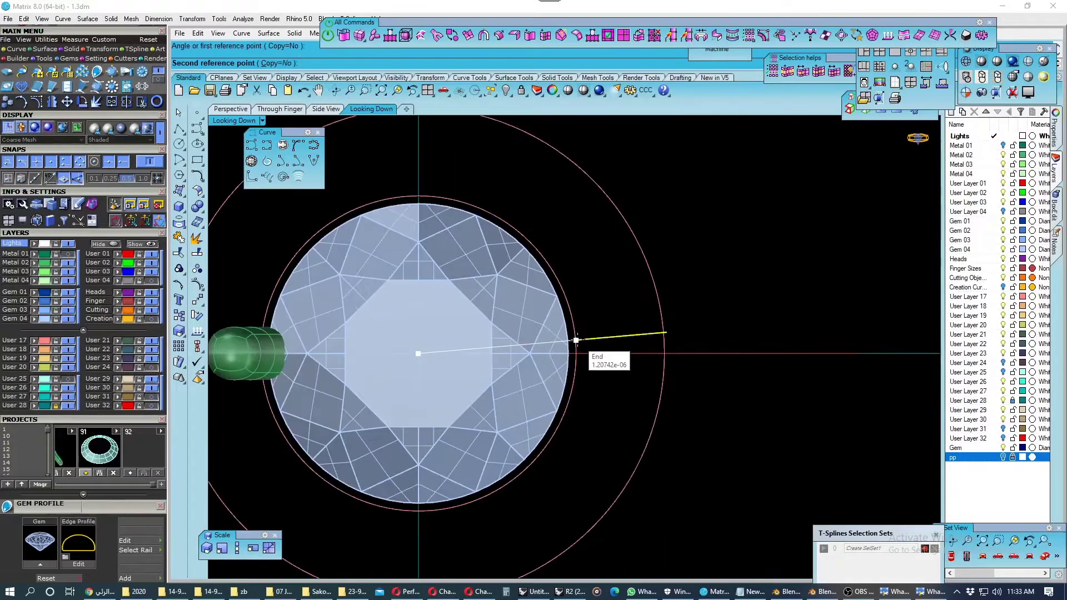
scroll(578, 345, "down", 2)
left_click(661, 371)
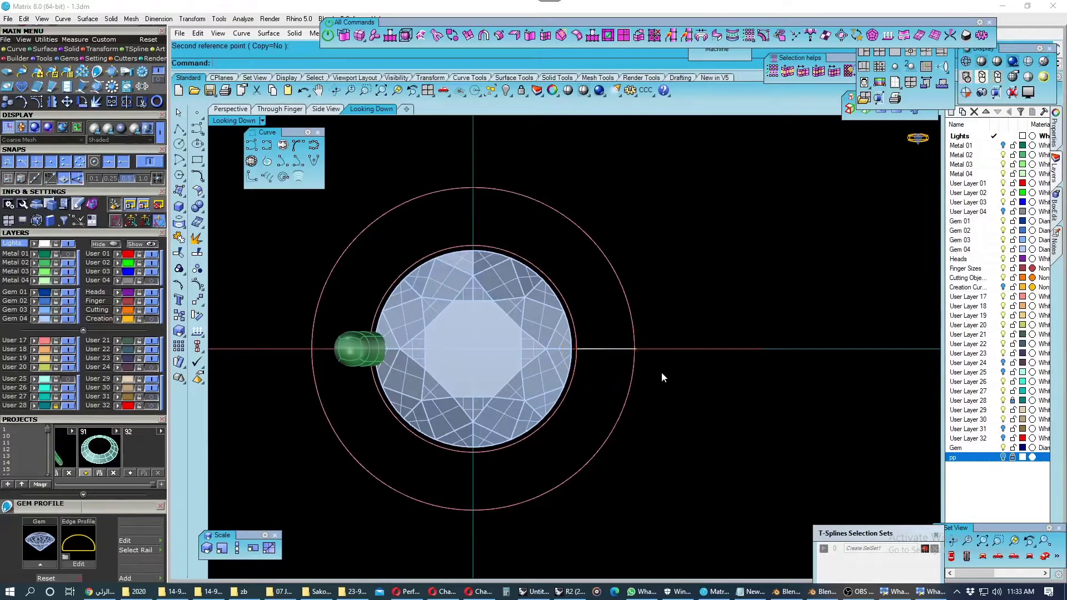
scroll(633, 350, "up", 3)
scroll(634, 352, "up", 2)
Scale the outer circle from origin 0 out to the line's end, and save.
left_click(634, 353)
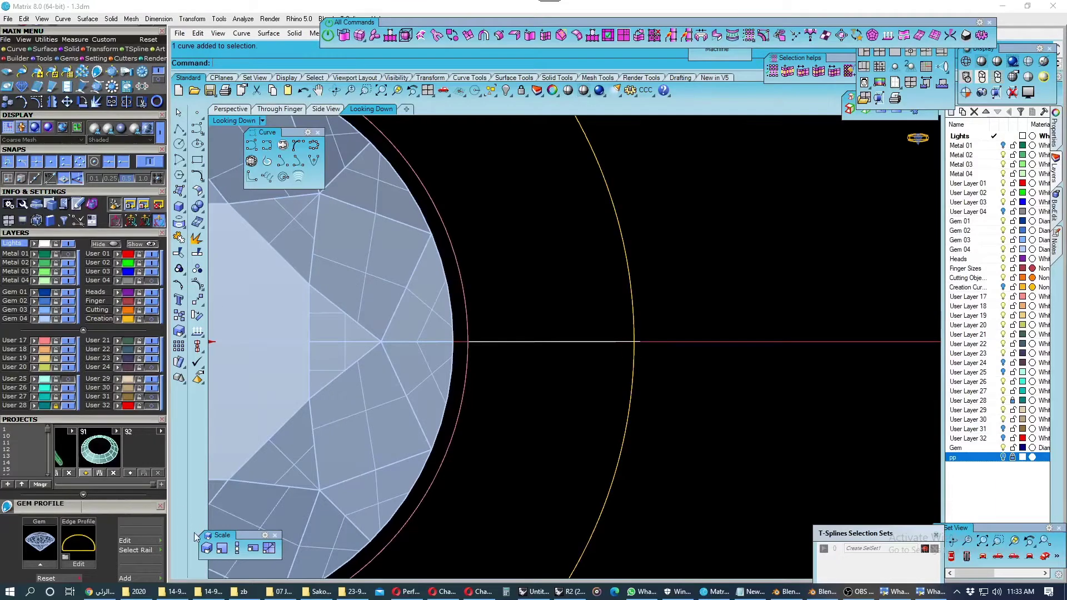
left_click(221, 548)
type("0")
key("Return")
scroll(628, 337, "up", 2)
scroll(630, 336, "up", 2)
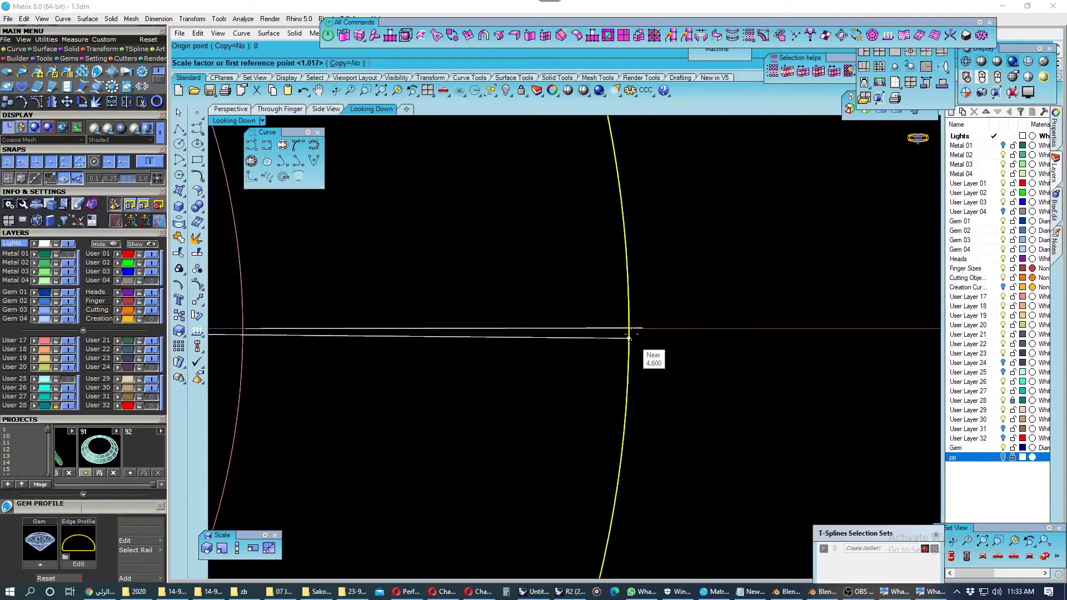
left_click(629, 328)
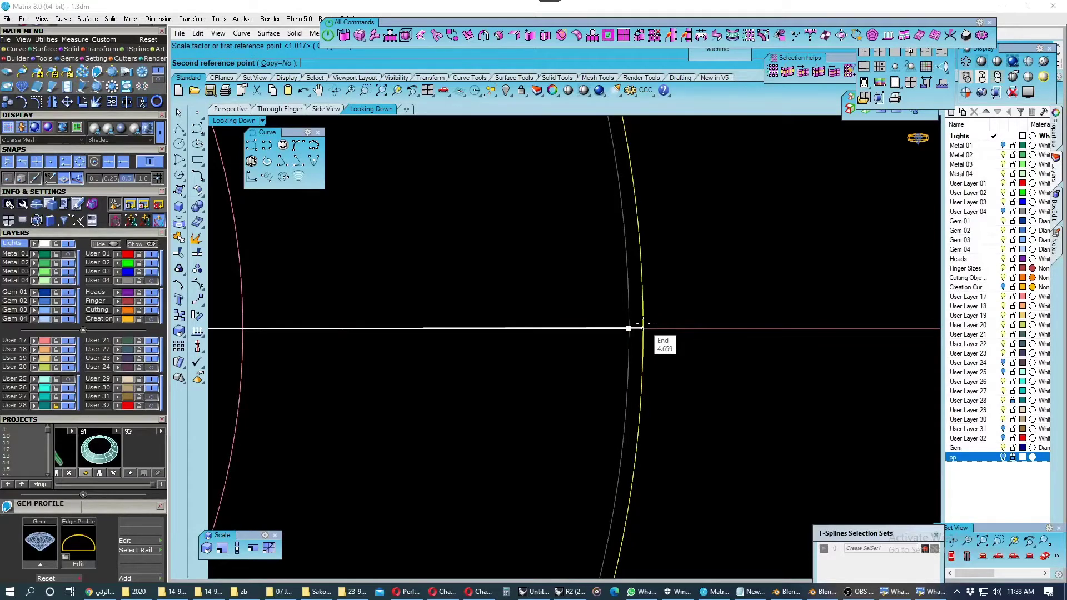
left_click(643, 327)
scroll(644, 356, "down", 2)
scroll(661, 392, "down", 2)
scroll(661, 391, "down", 2)
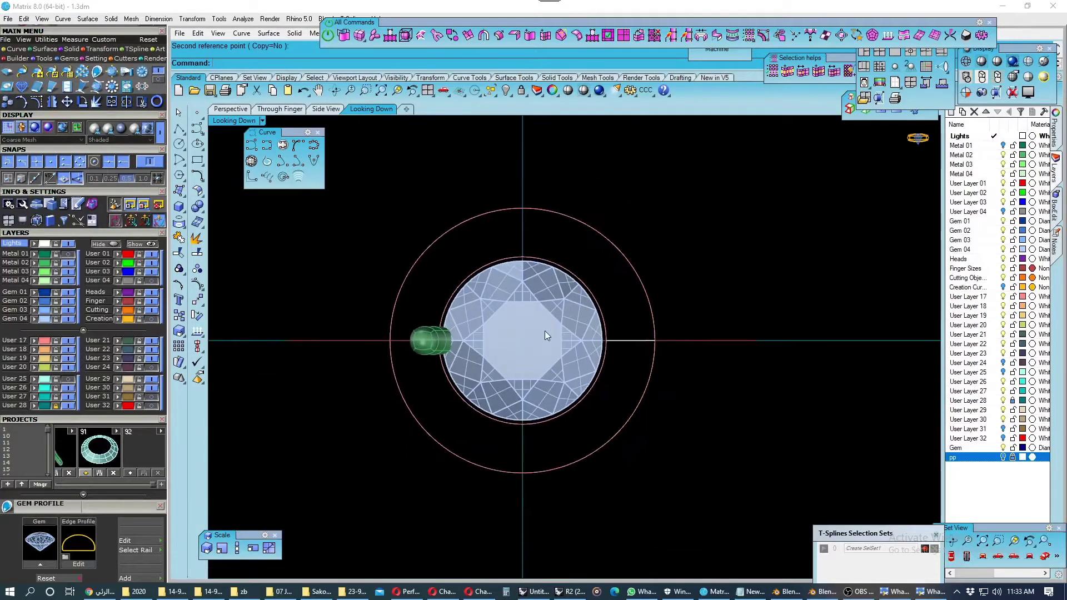
key("ctrl+s")
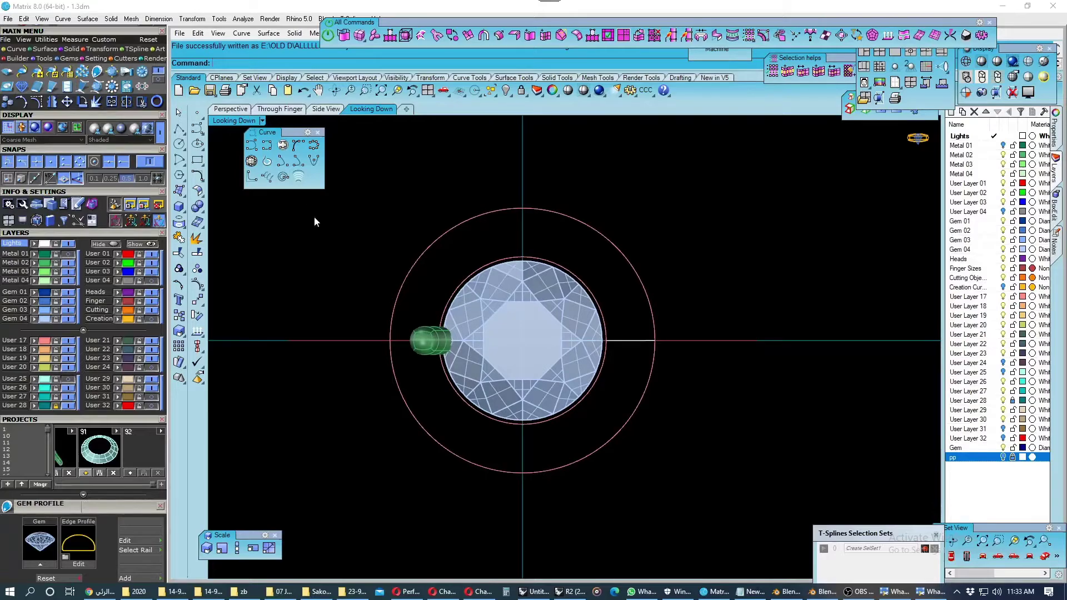
Delete the old flat ring surface around the gem in Perspective.
left_click(230, 109)
scroll(439, 303, "down", 2)
scroll(455, 330, "down", 2)
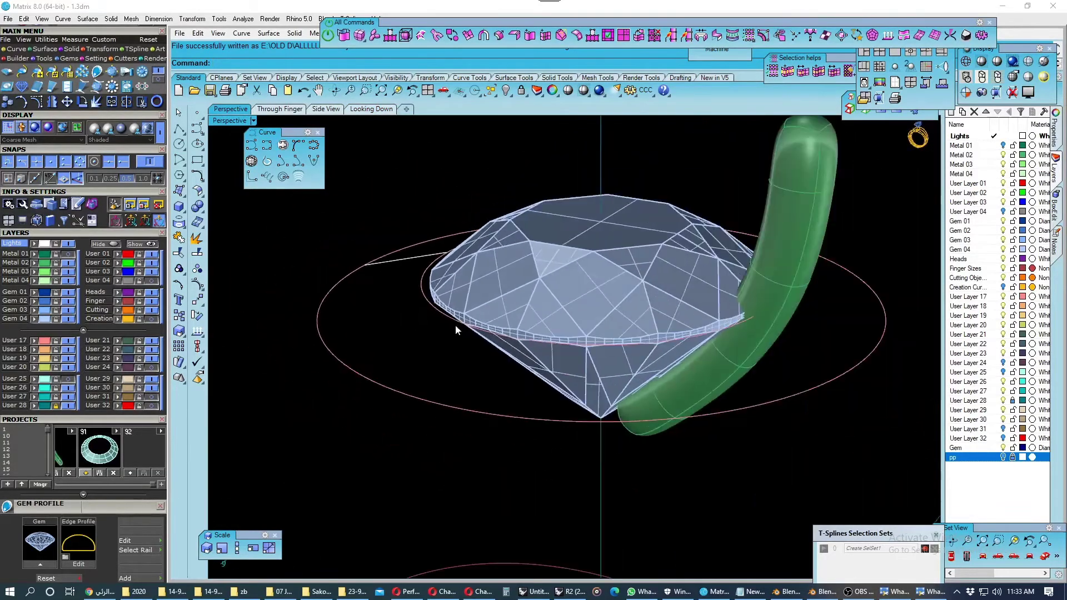
scroll(455, 329, "down", 2)
right_click_drag(455, 330, 422, 349)
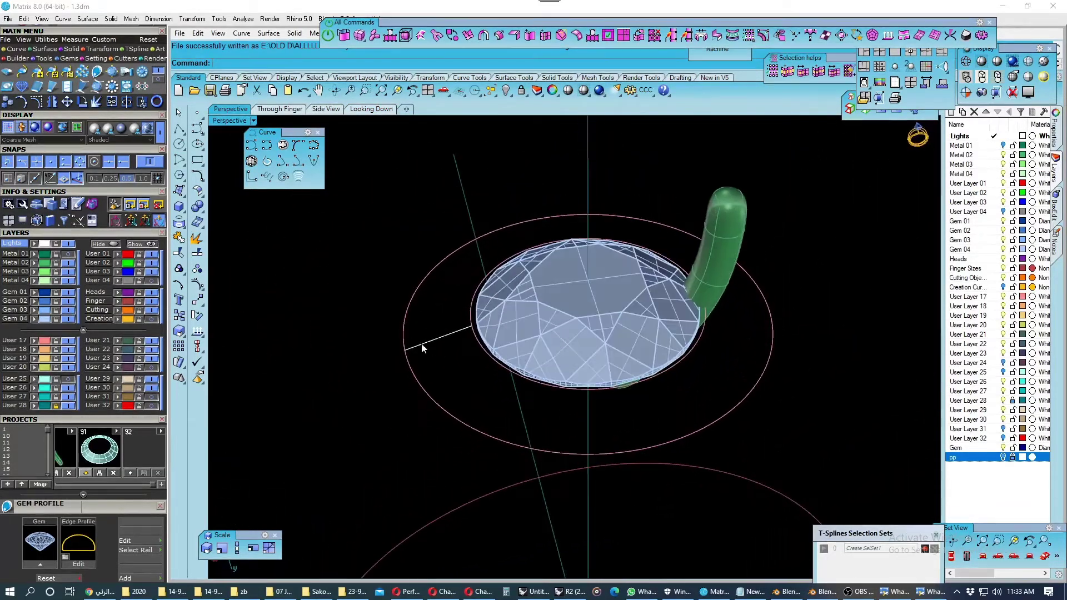
left_click(425, 407)
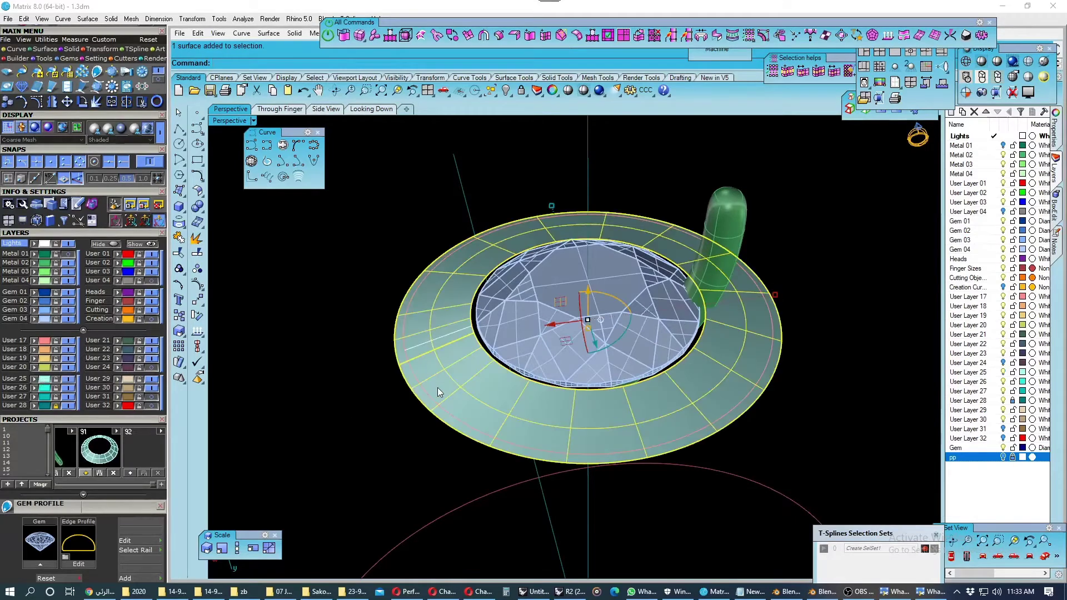
key("Delete")
Sweep 2 Rails a new disc surface between the two circle curves.
left_click(475, 338)
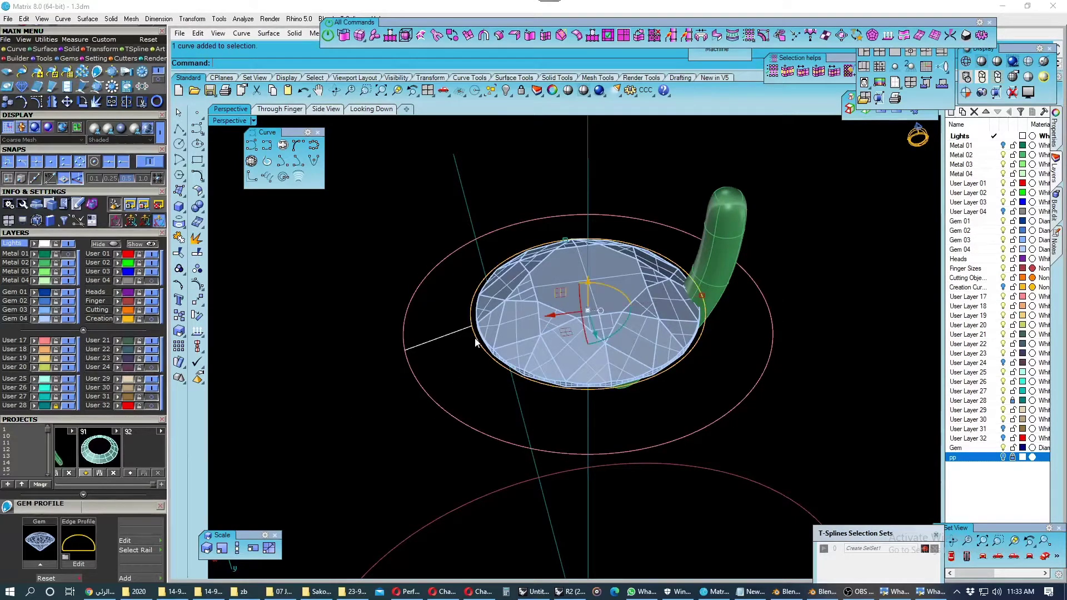
left_click(410, 368)
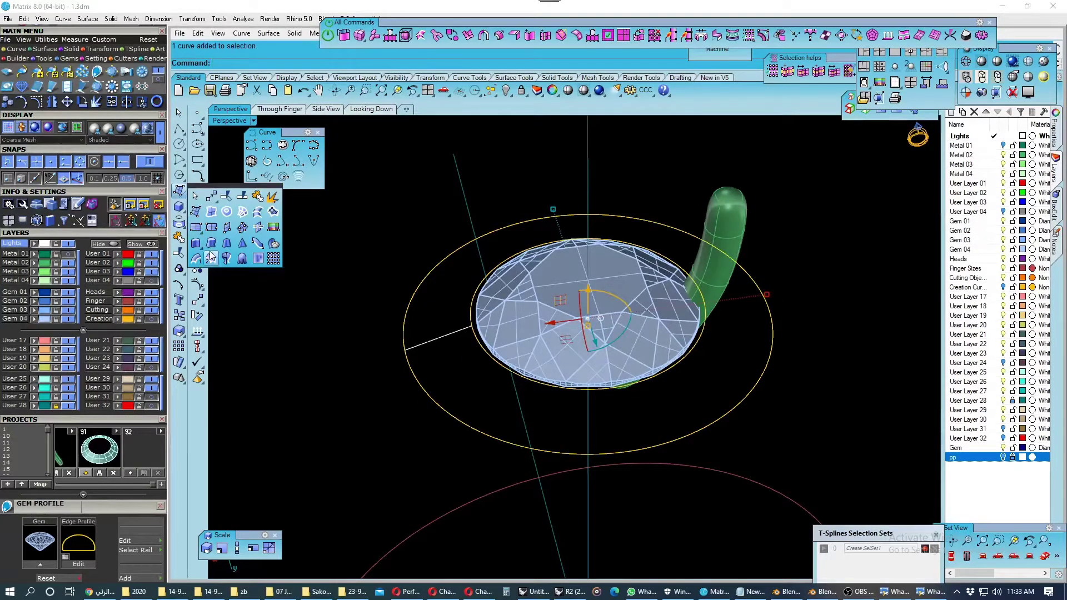
left_click(178, 193)
key("Return")
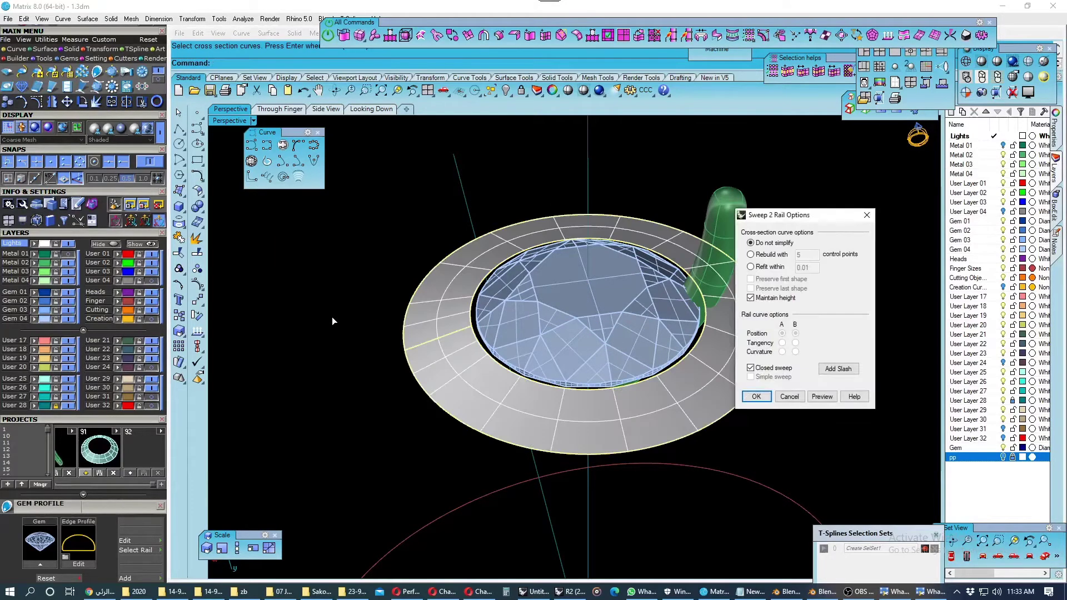
right_click_drag(332, 317, 360, 300)
key("Return")
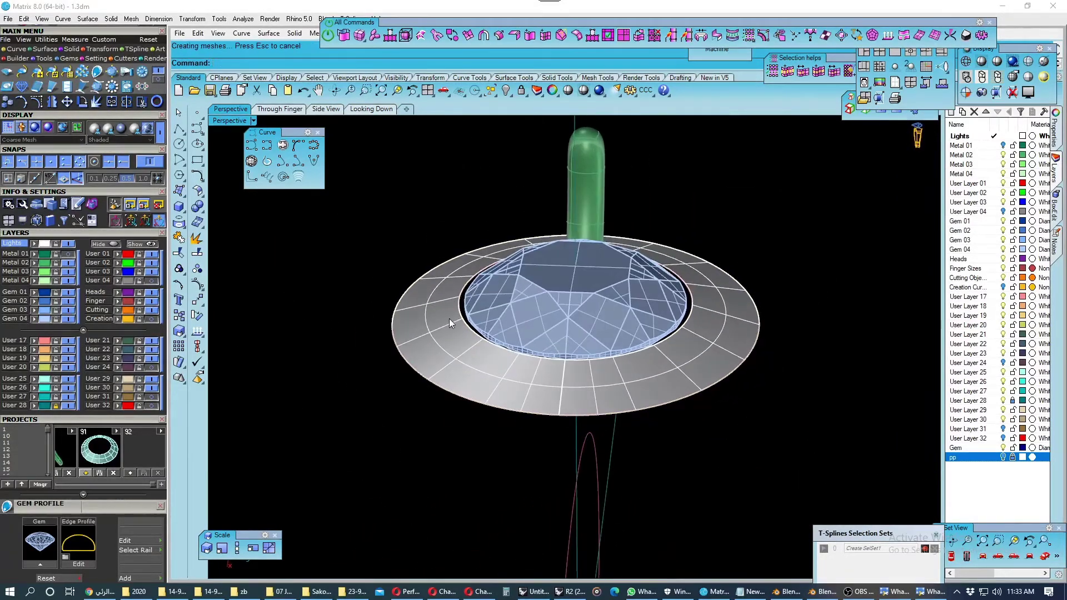
Move the new disc surface onto layer Metal 03.
left_click(434, 315)
right_click_drag(434, 315, 406, 367)
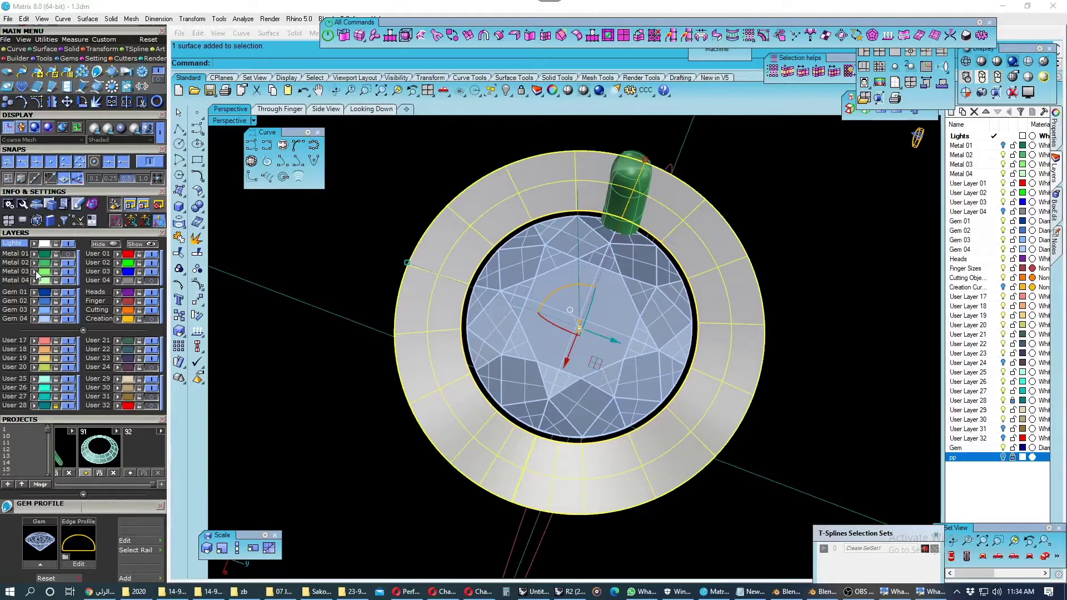
left_click(36, 271)
left_click(370, 109)
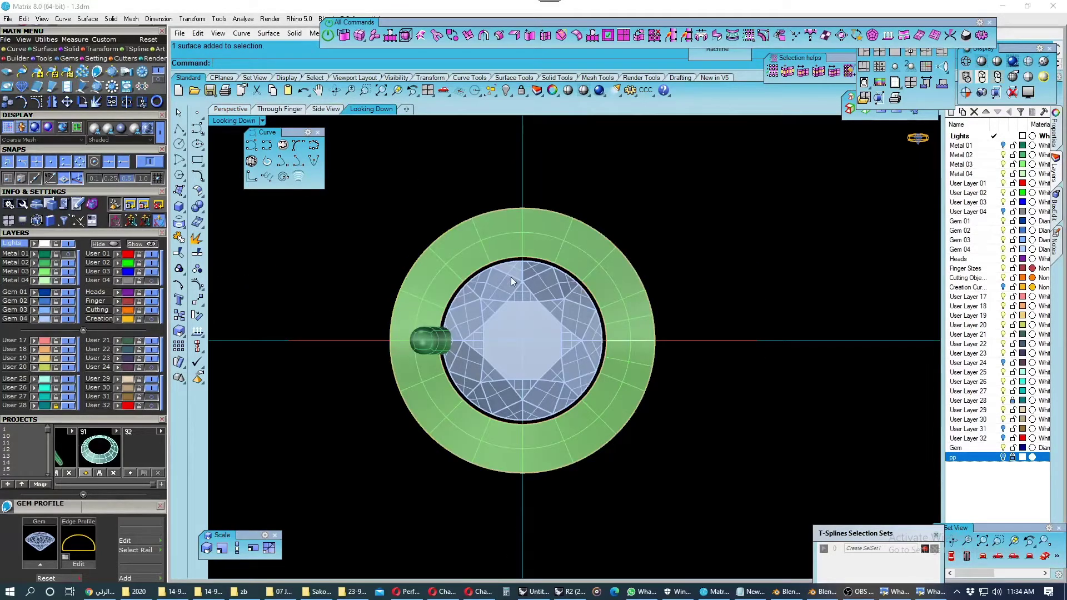
Start measuring across the disc width, abandon it, and save the file.
scroll(511, 277, "down", 1)
left_click(537, 190)
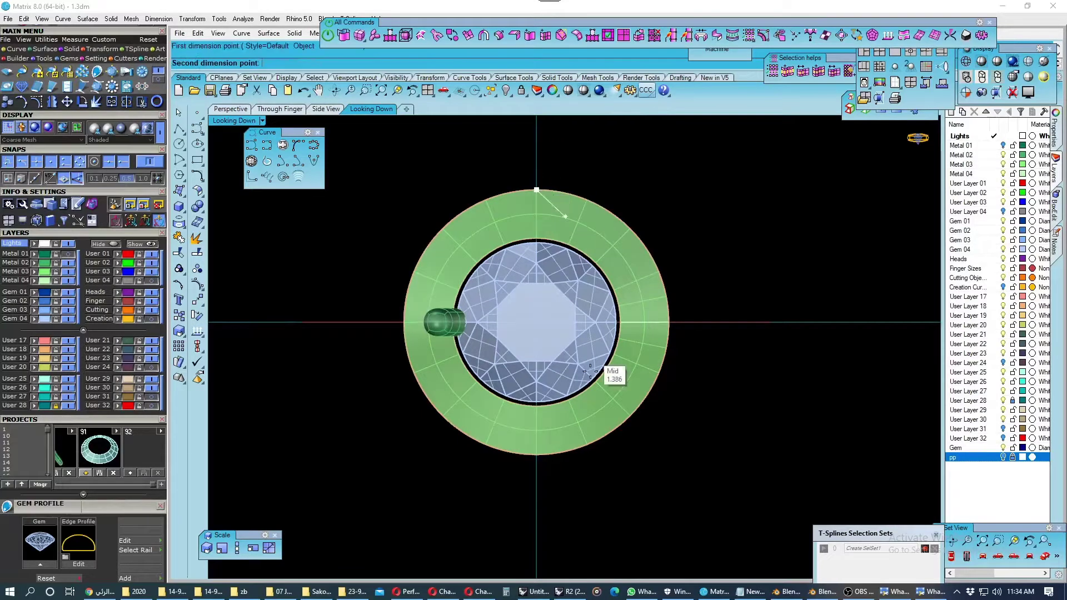
left_click(536, 455)
key("Escape")
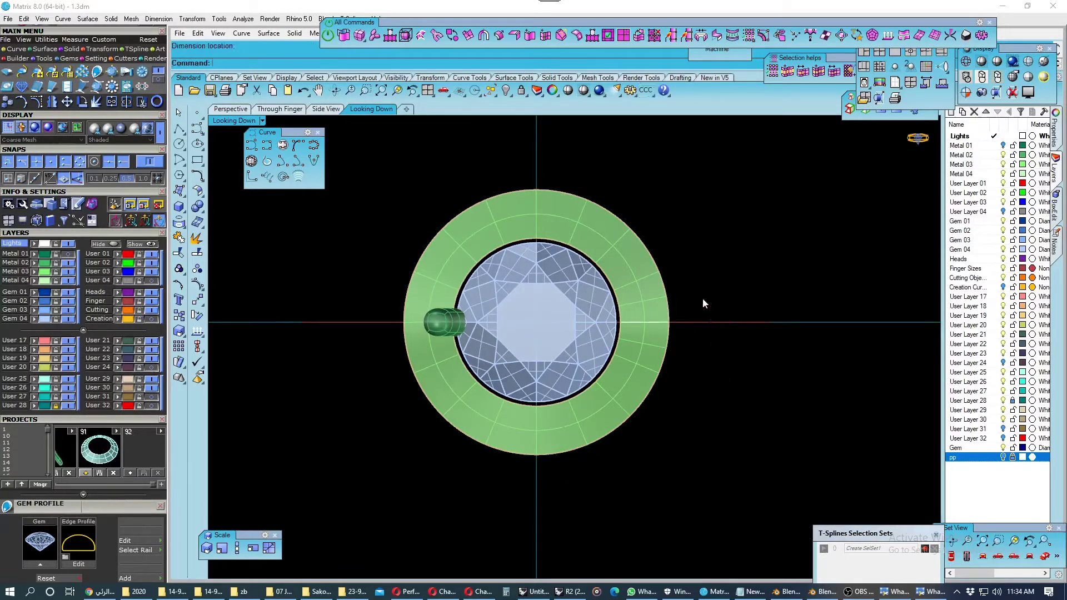
key("ctrl+s")
Window-select the prong curve and surface and group them with Ctrl+G.
mouse_move(345, 243)
left_mouse_down()
mouse_move(441, 358)
mouse_move(510, 402)
left_mouse_up()
left_click(271, 112)
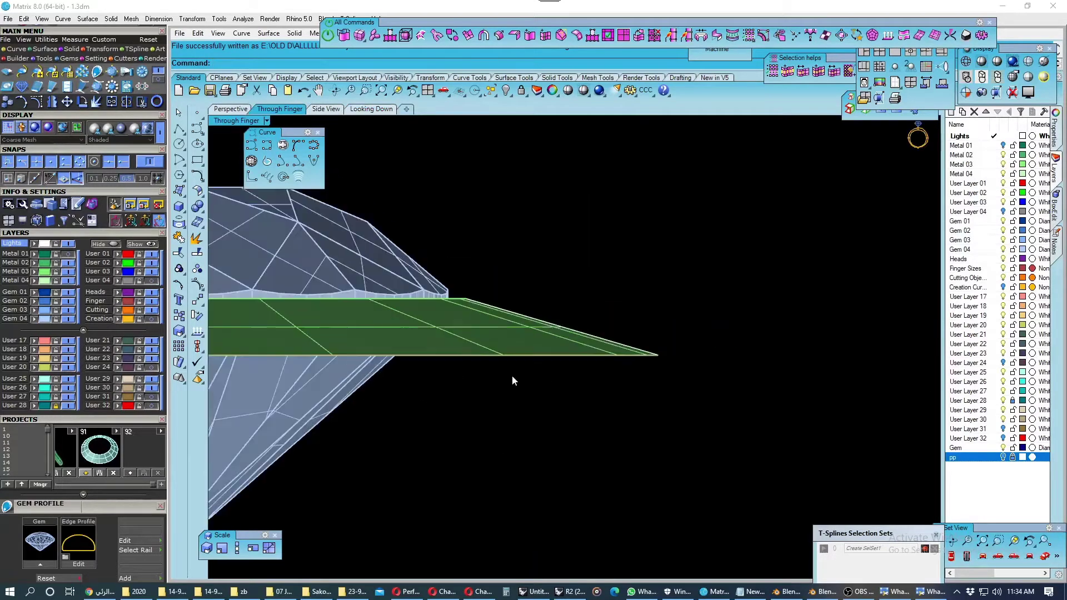
left_click_drag(388, 225, 532, 434)
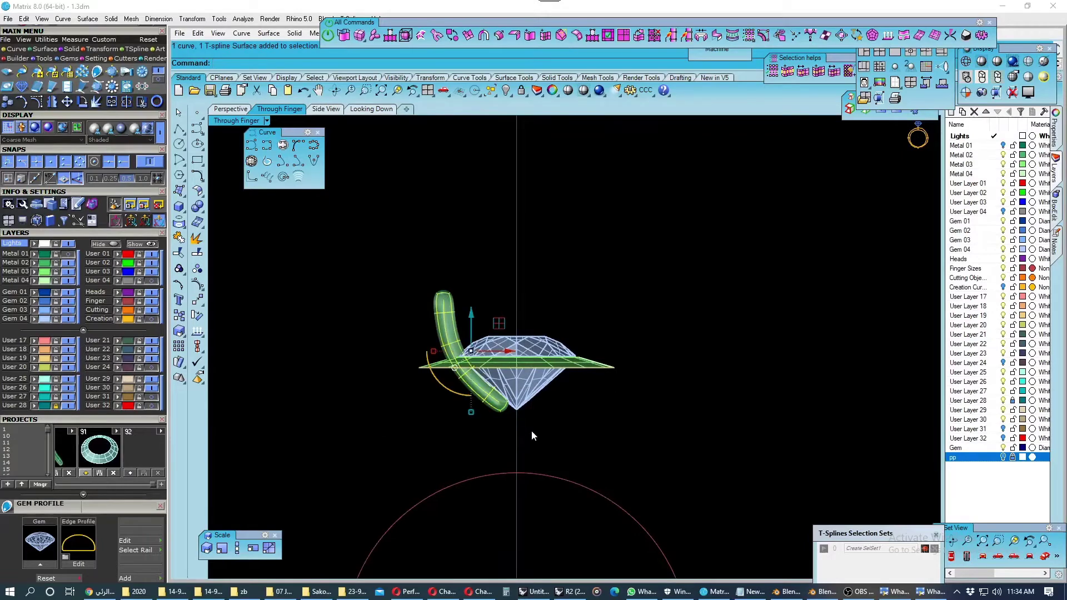
left_click(355, 110)
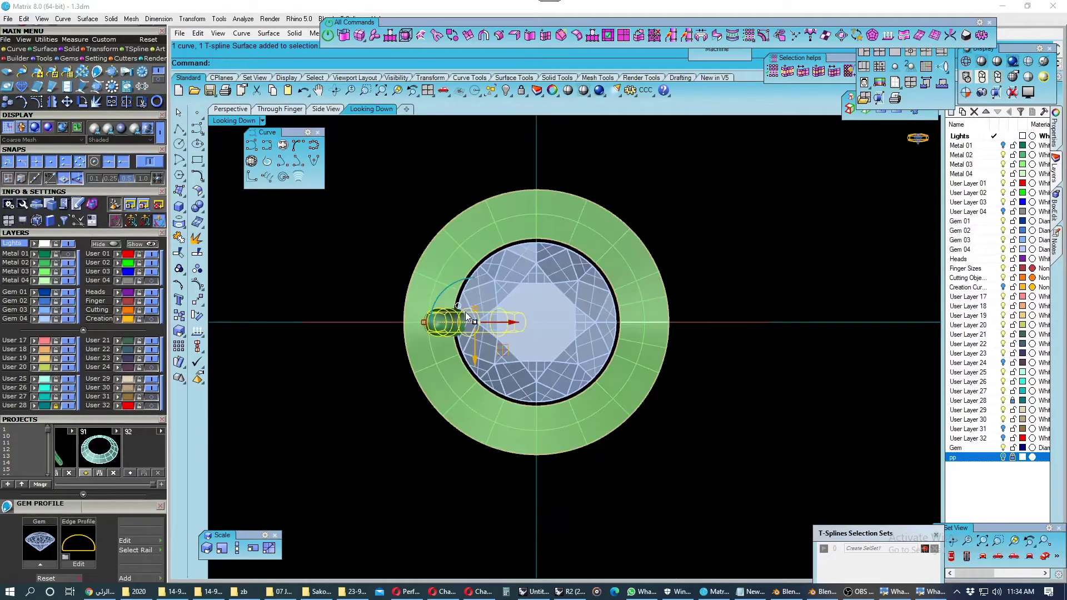
key("ctrl+g")
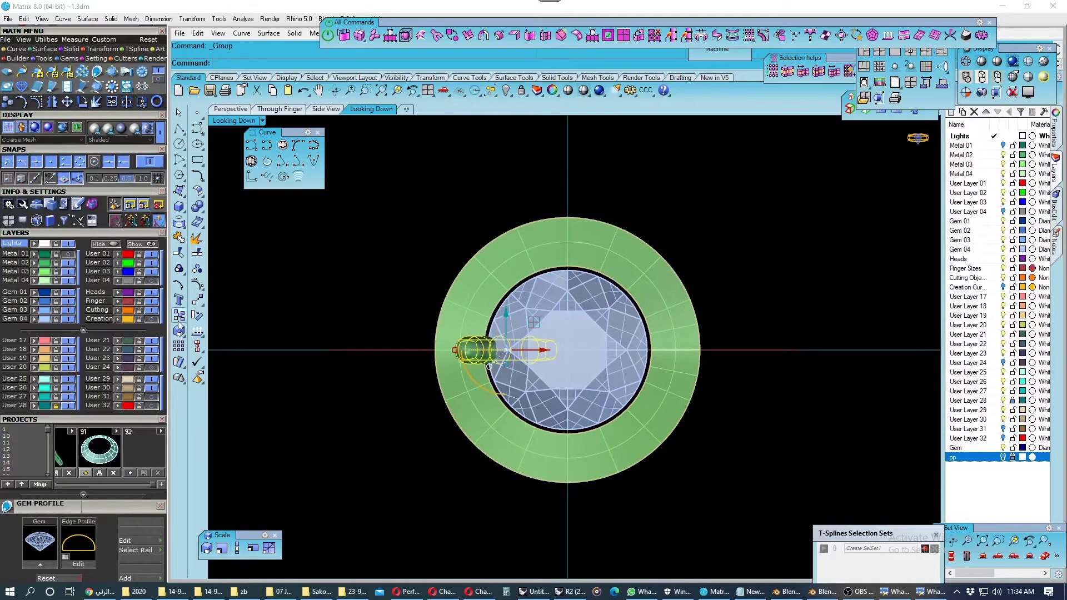
Rotate the prong about the gem centre to the gem's upper left.
left_click(198, 322)
left_click(468, 351)
scroll(467, 352, "down", 2)
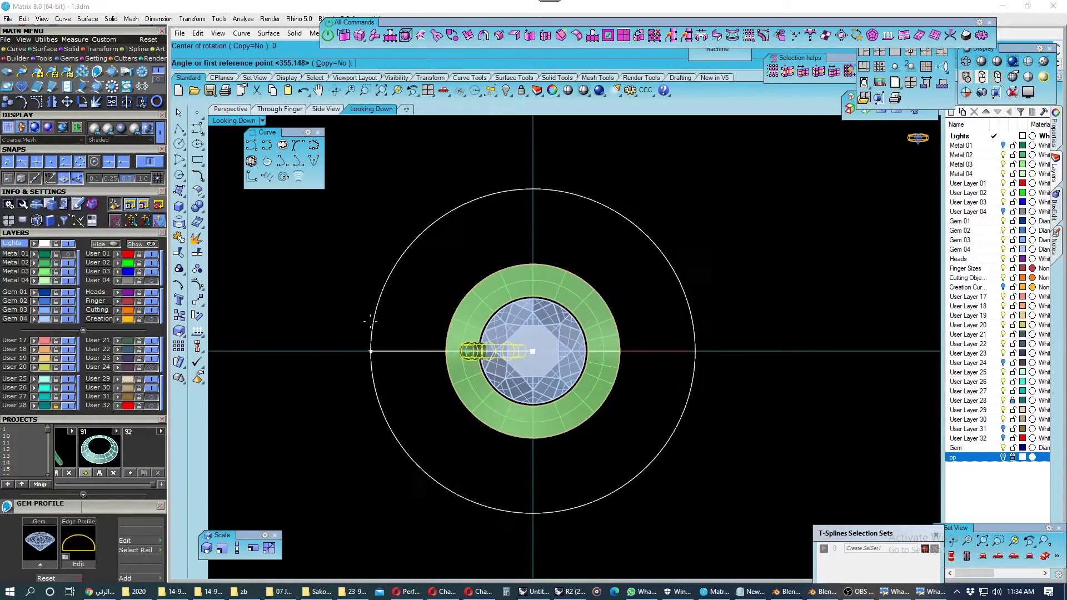
left_click(367, 351)
left_click(378, 232)
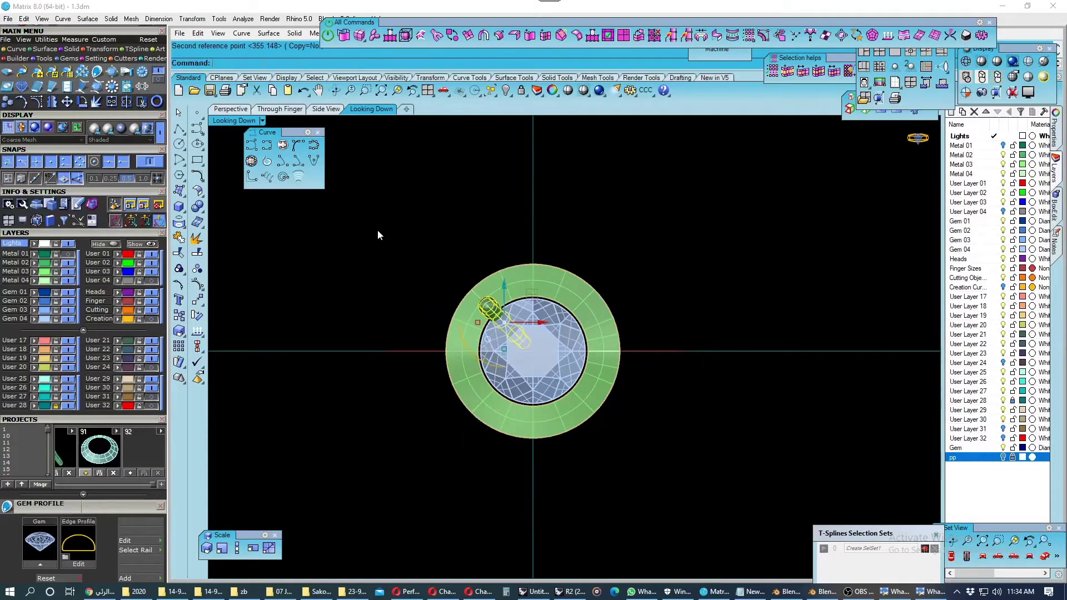
Attempt a polar array of the prong centred at 0, then cancel it.
left_click(200, 304)
left_click(233, 342)
type("0")
key("Return")
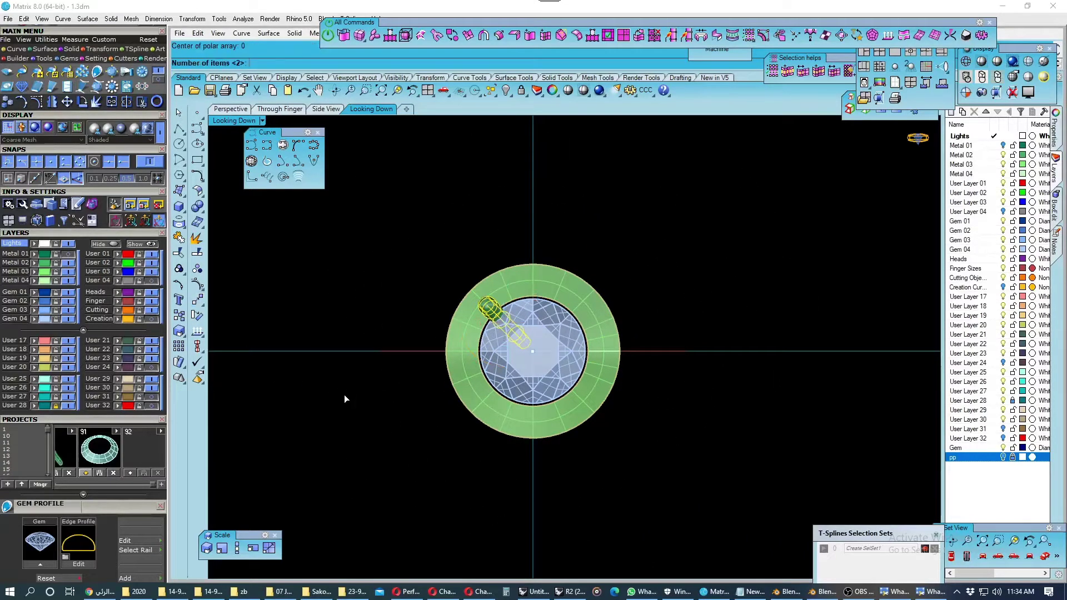
key("Escape")
Mirror the prong across the gem centre to make a second top prong.
left_click(198, 300)
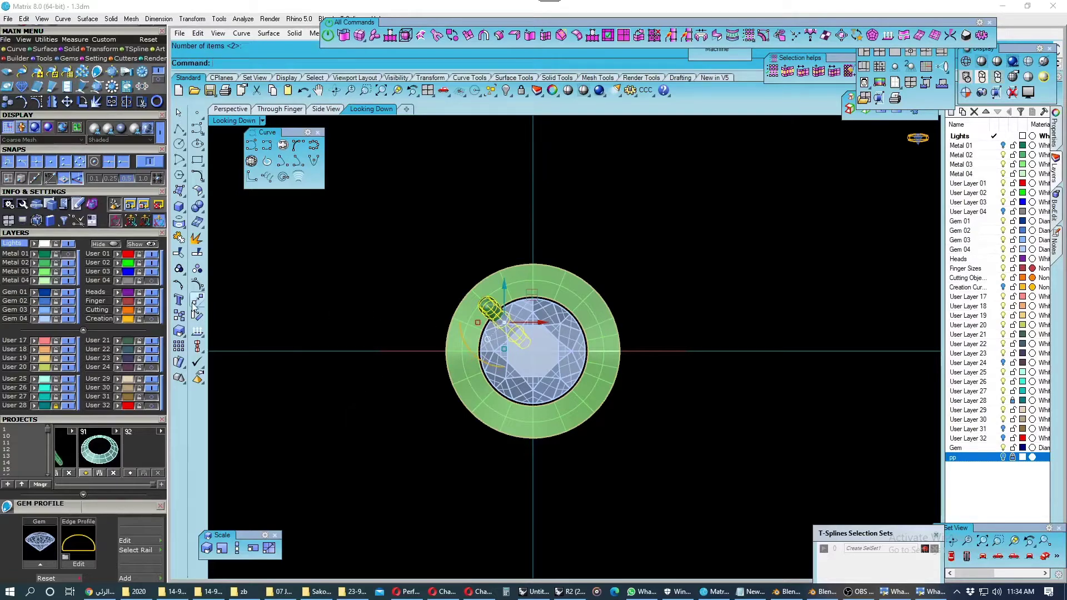
left_click(293, 305)
left_click(532, 351)
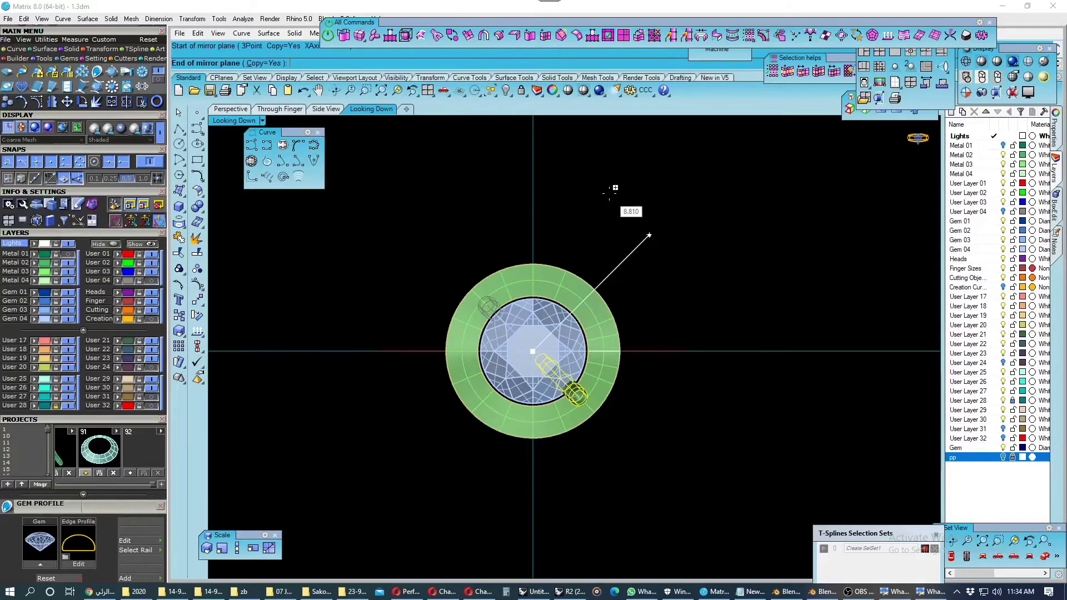
left_click(582, 167)
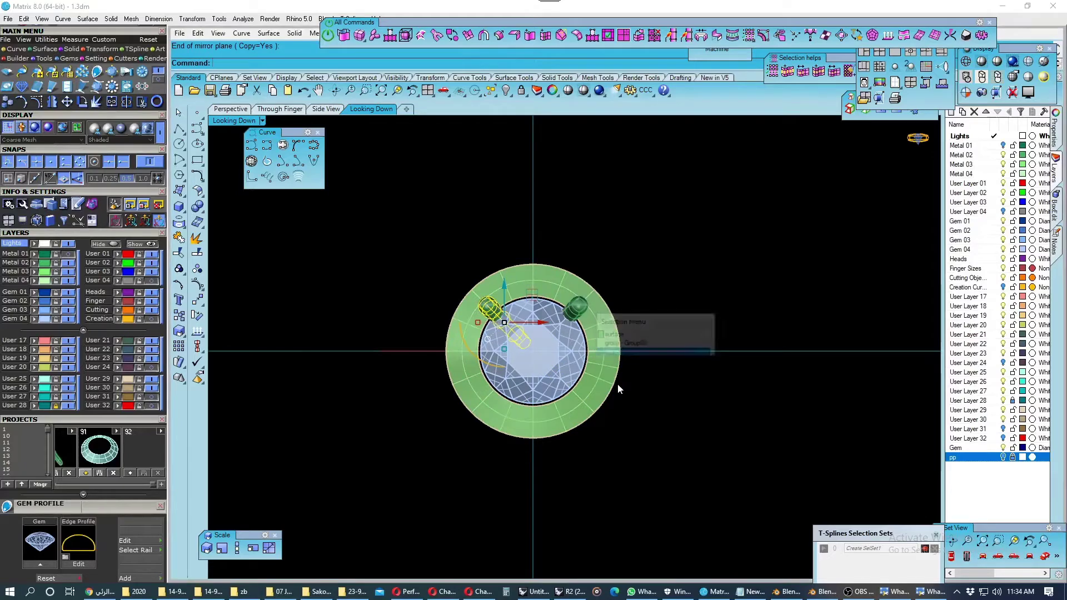
key("Escape")
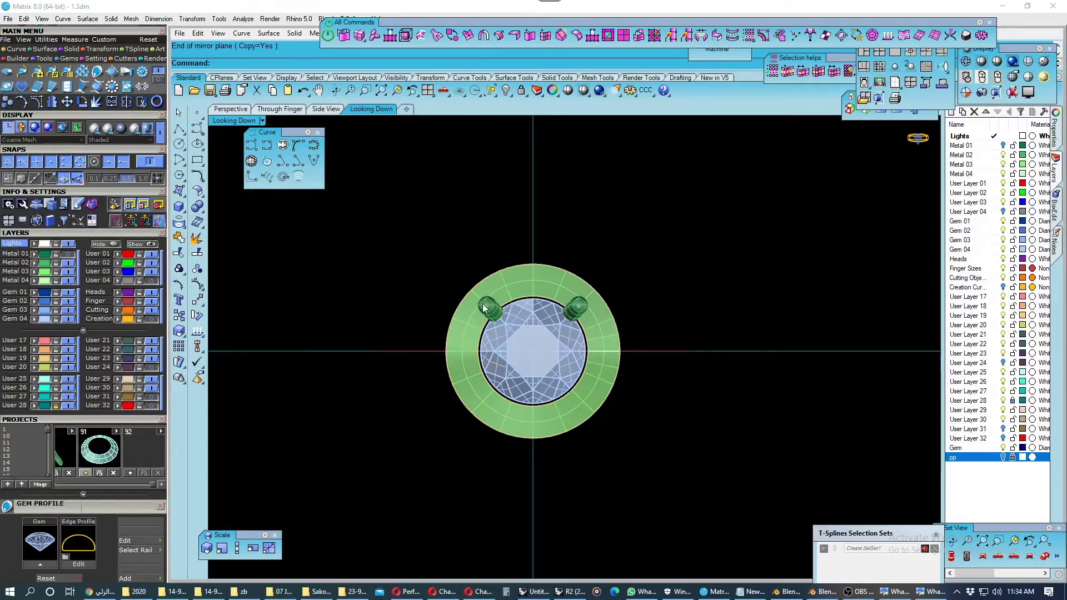
Mirror both top prongs across the gem centre to make four prongs, and save.
left_click(483, 303)
left_click(555, 345)
scroll(568, 325, "up", 3)
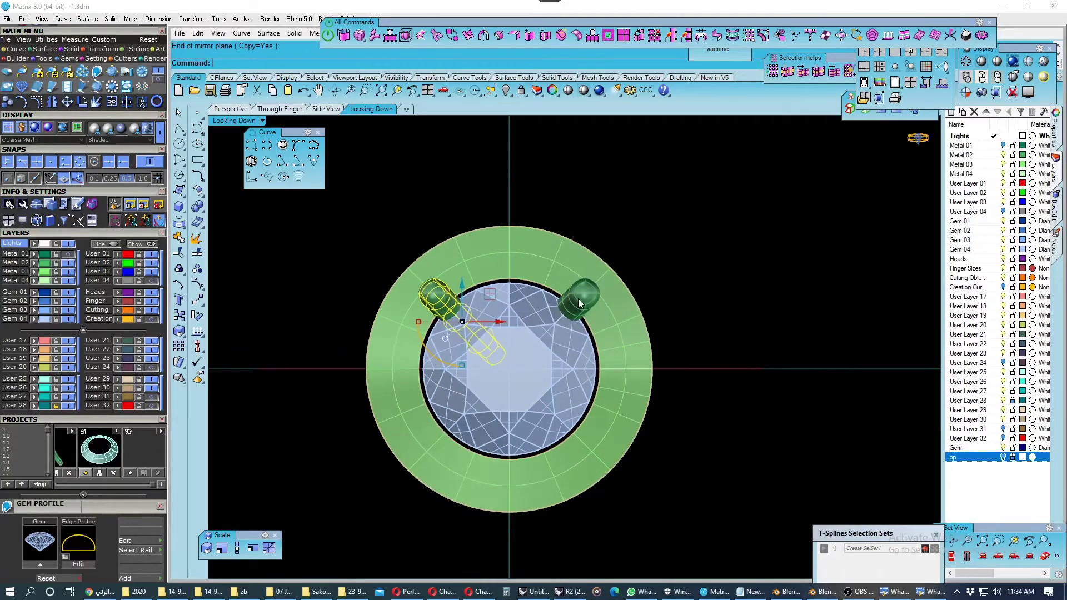
left_click(578, 299)
left_click(603, 340)
scroll(493, 345, "down", 3)
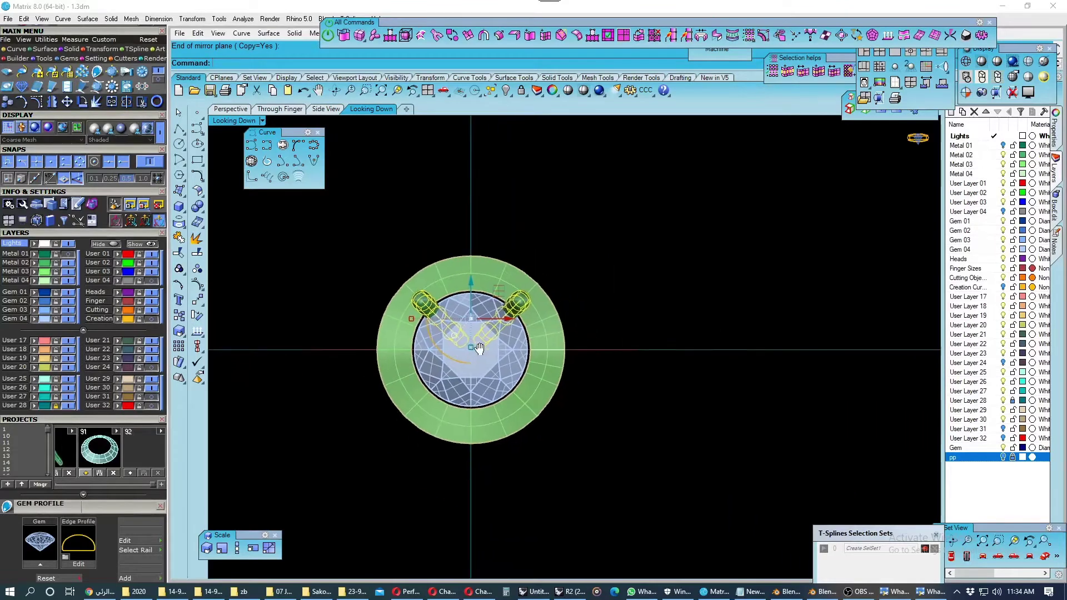
left_click(293, 312)
left_click(471, 349)
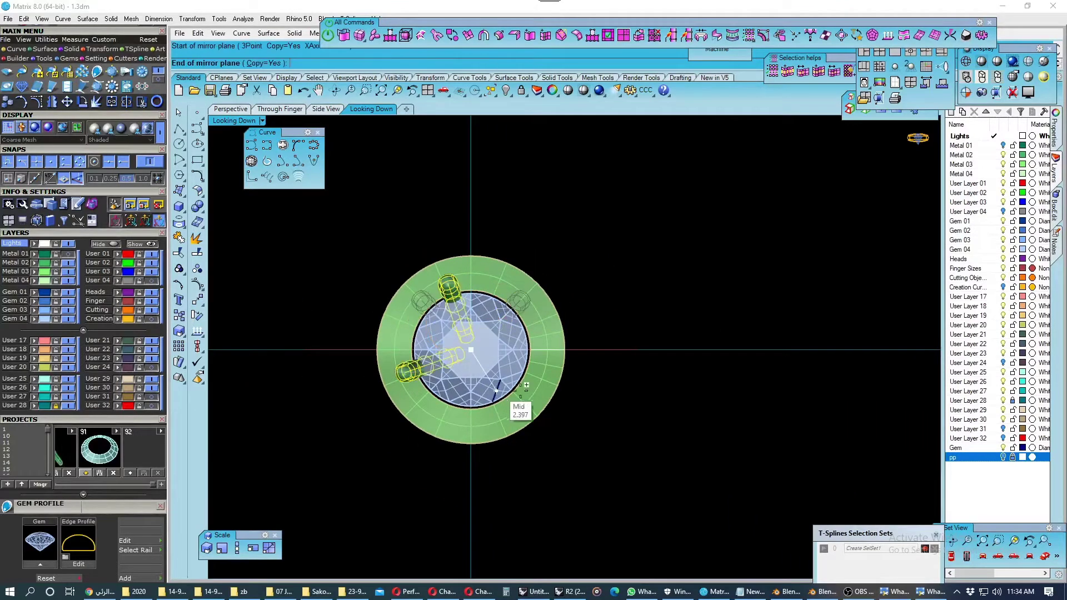
left_click(669, 395)
right_click_drag(669, 395, 710, 397)
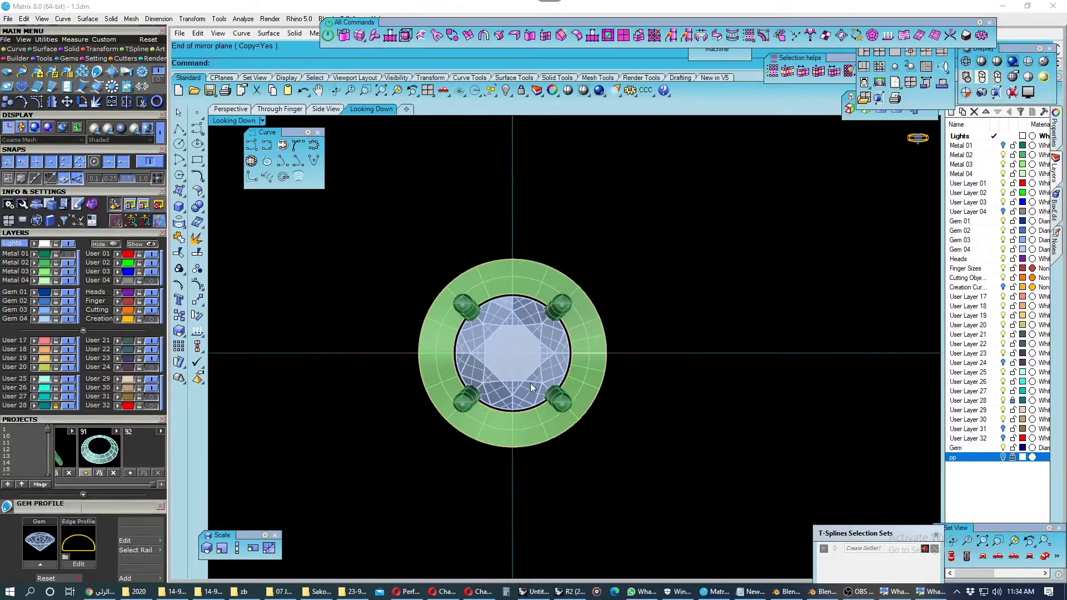
key("ctrl+s")
left_click(240, 109)
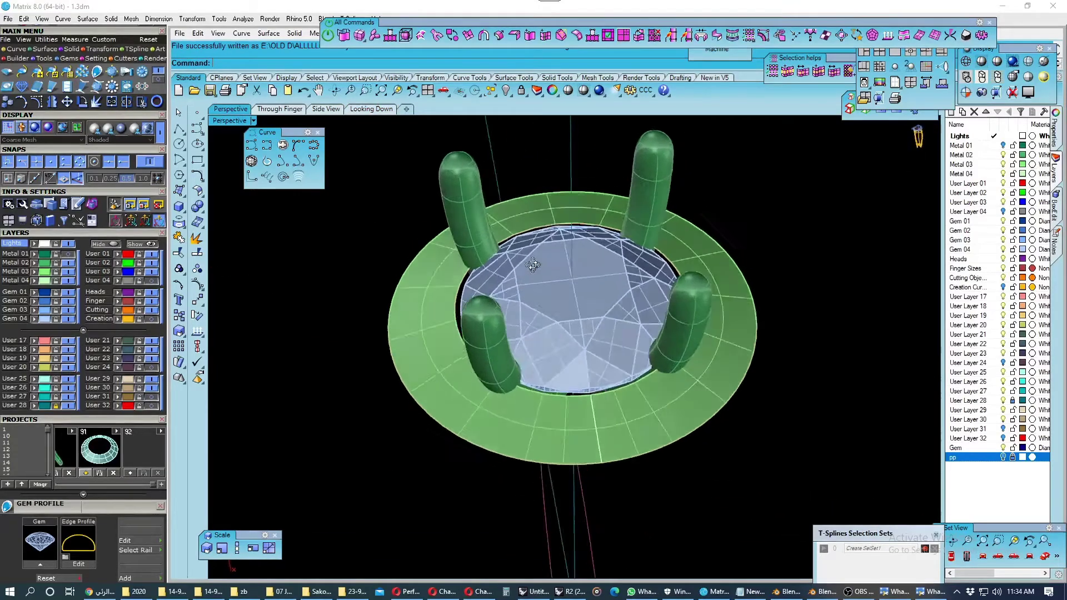
Measure the prong thickness side-on through the finger, reading about 1.01.
left_click(295, 110)
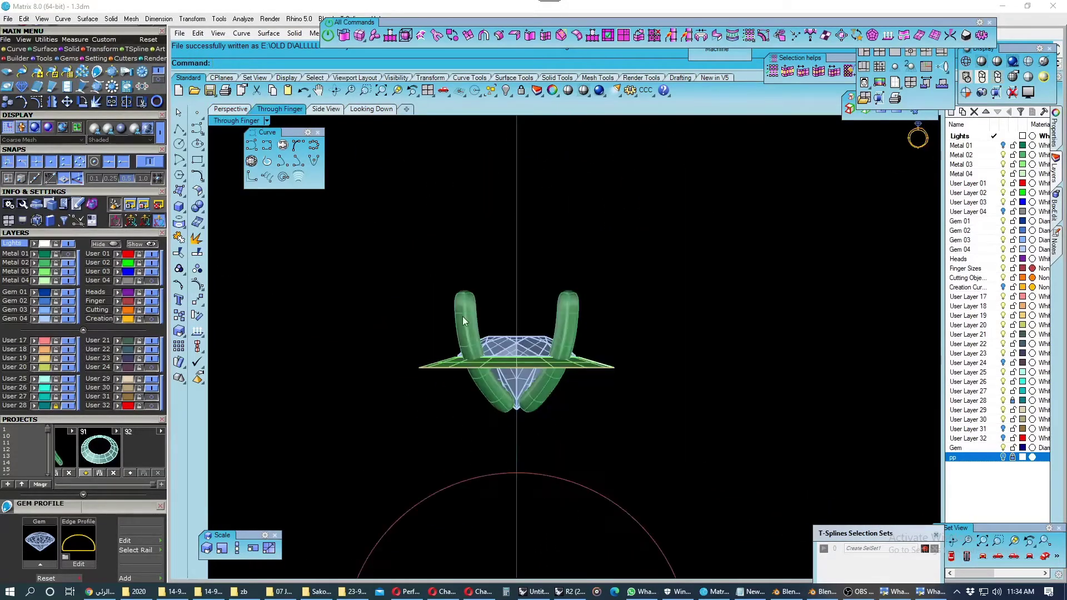
scroll(464, 321, "up", 3)
scroll(484, 246, "up", 2)
left_click(645, 90)
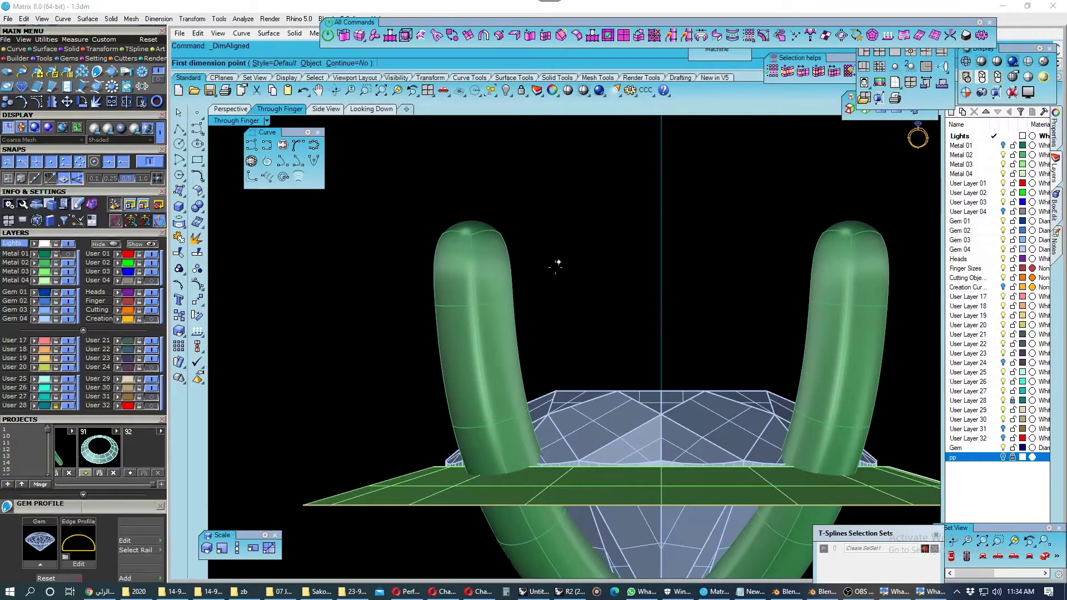
left_click(439, 318)
left_click(505, 307)
scroll(449, 341, "down", 1)
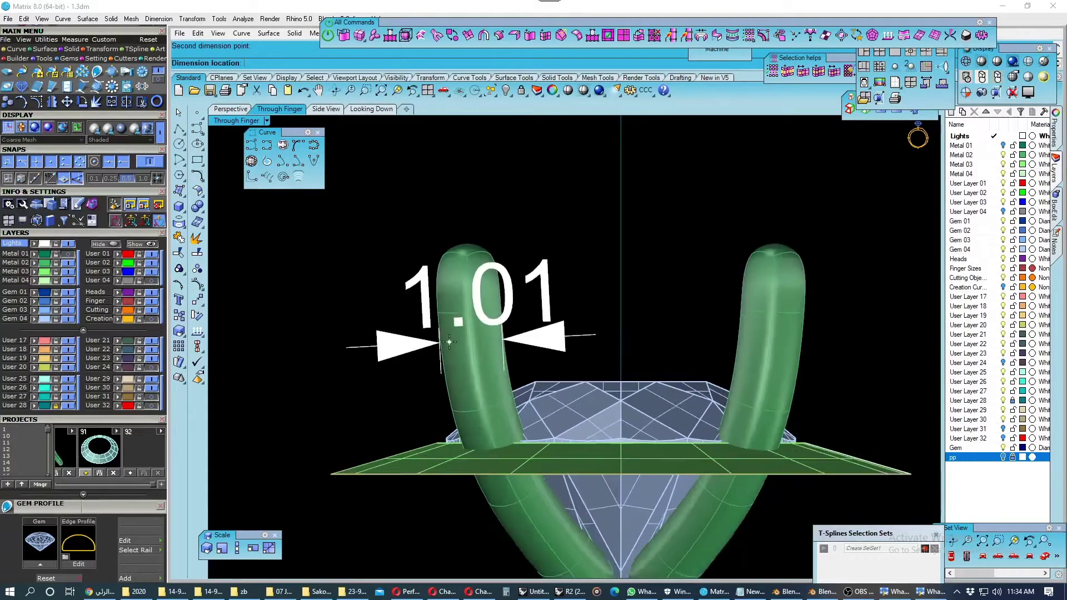
key("Escape")
Zoom around the side view, select the gem, then deselect it.
scroll(449, 342, "down", 1)
scroll(479, 349, "down", 1)
scroll(500, 338, "down", 2)
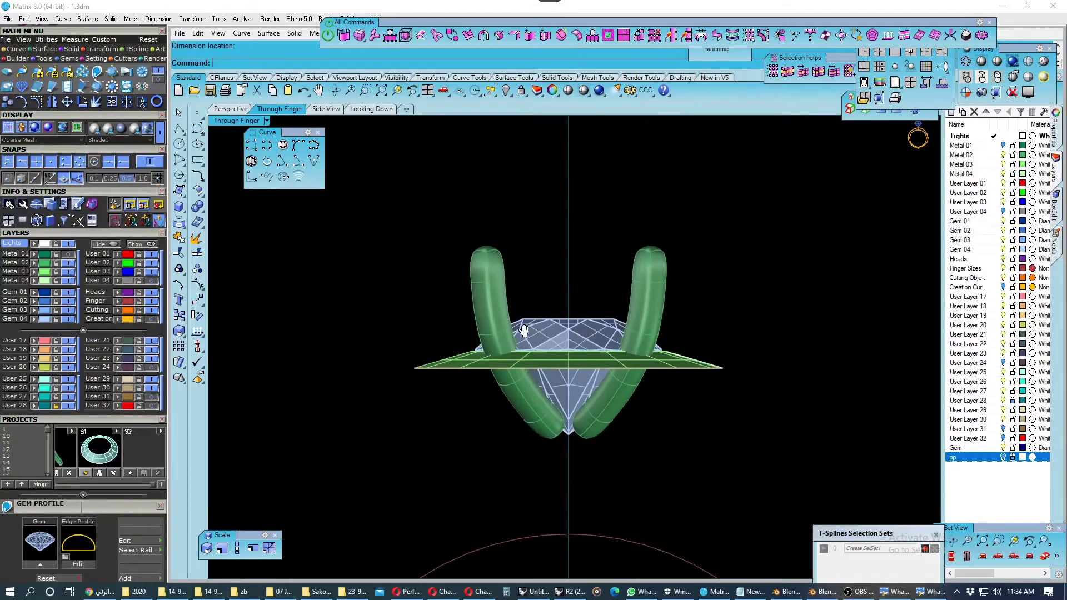
scroll(542, 357, "up", 1)
left_click(545, 337)
scroll(550, 352, "up", 2)
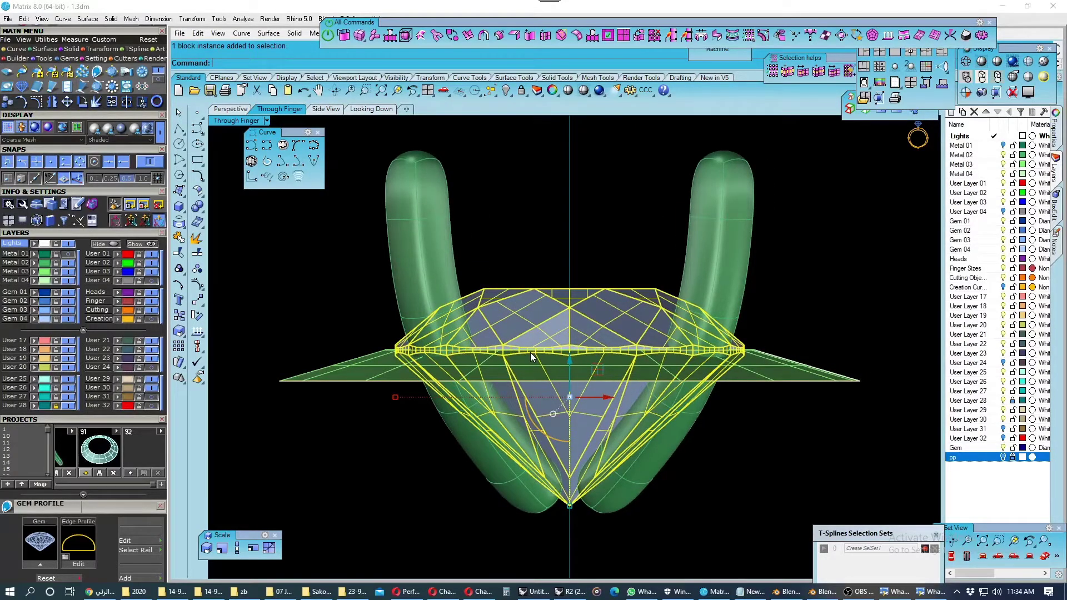
scroll(530, 352, "down", 3)
key("Escape")
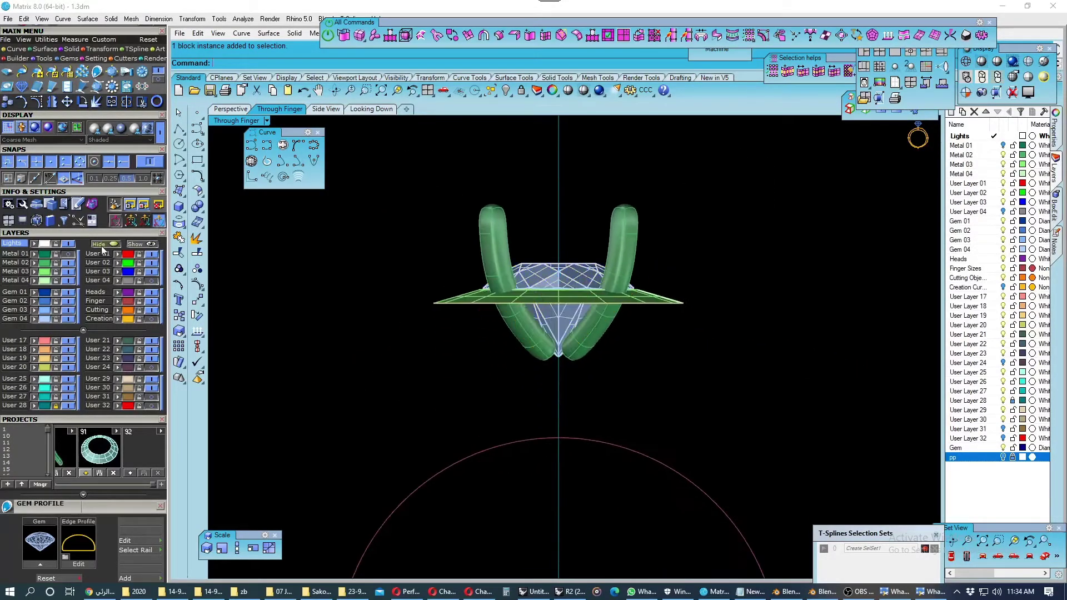
Show the hidden ring shank layer and zoom in on the head.
left_click(69, 254)
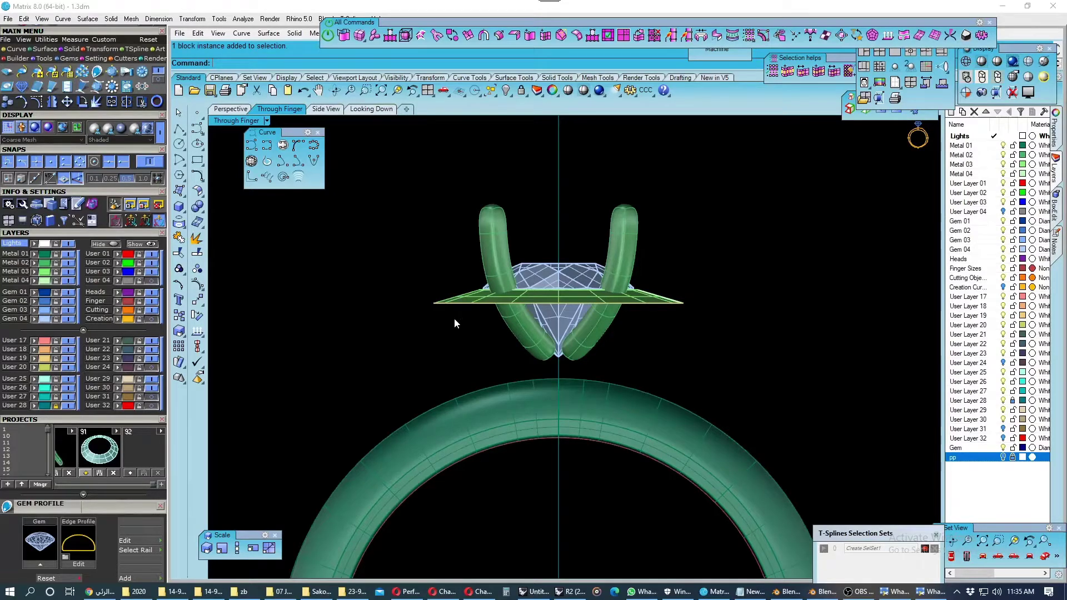
scroll(455, 309, "up", 2)
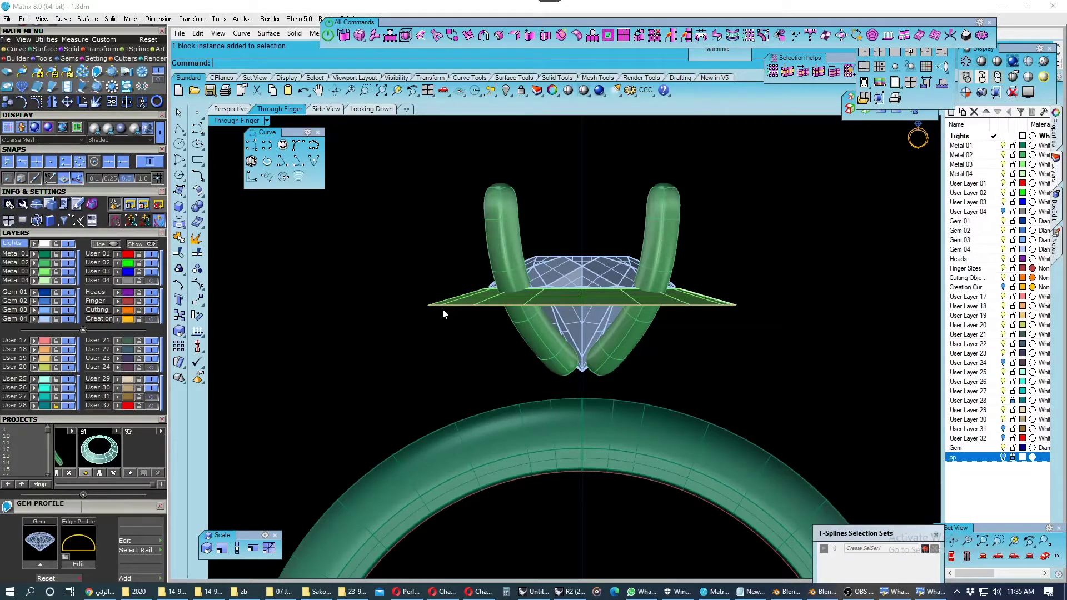
scroll(442, 309, "up", 3)
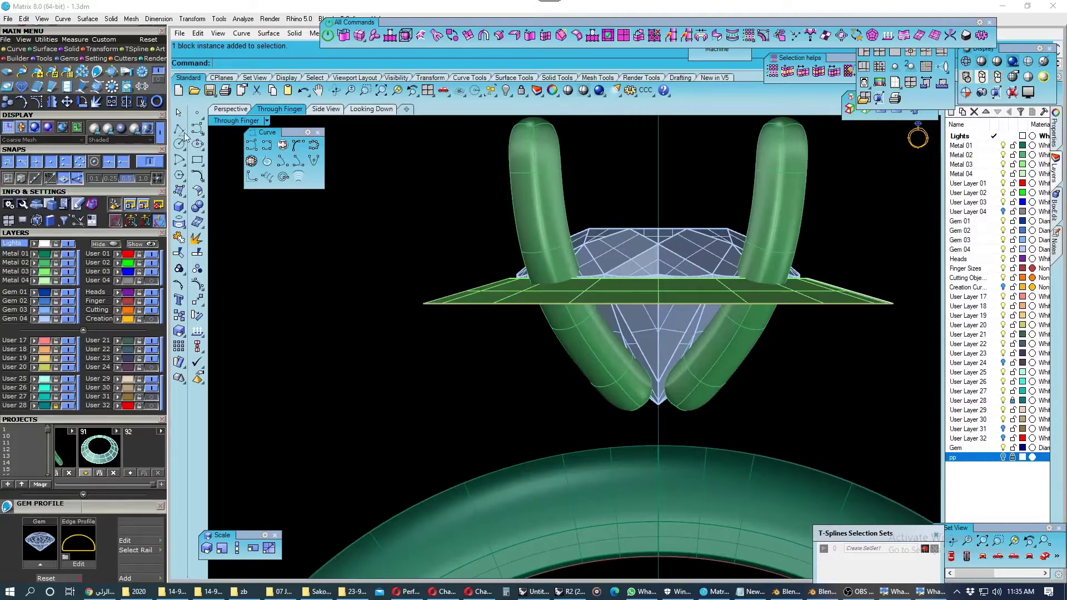
left_click(184, 133)
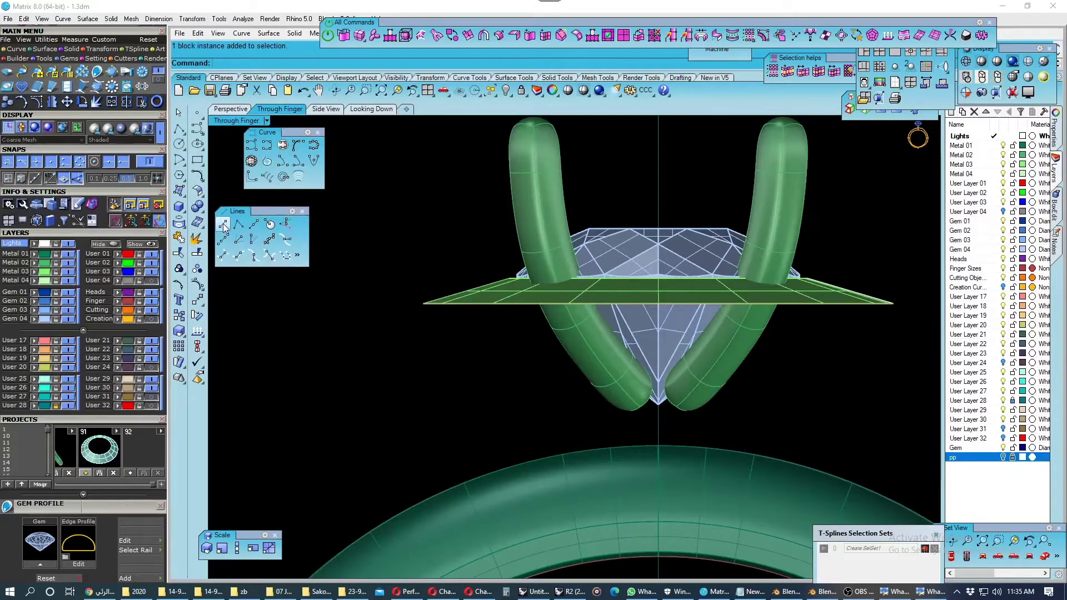
left_click(224, 227)
left_click(423, 304)
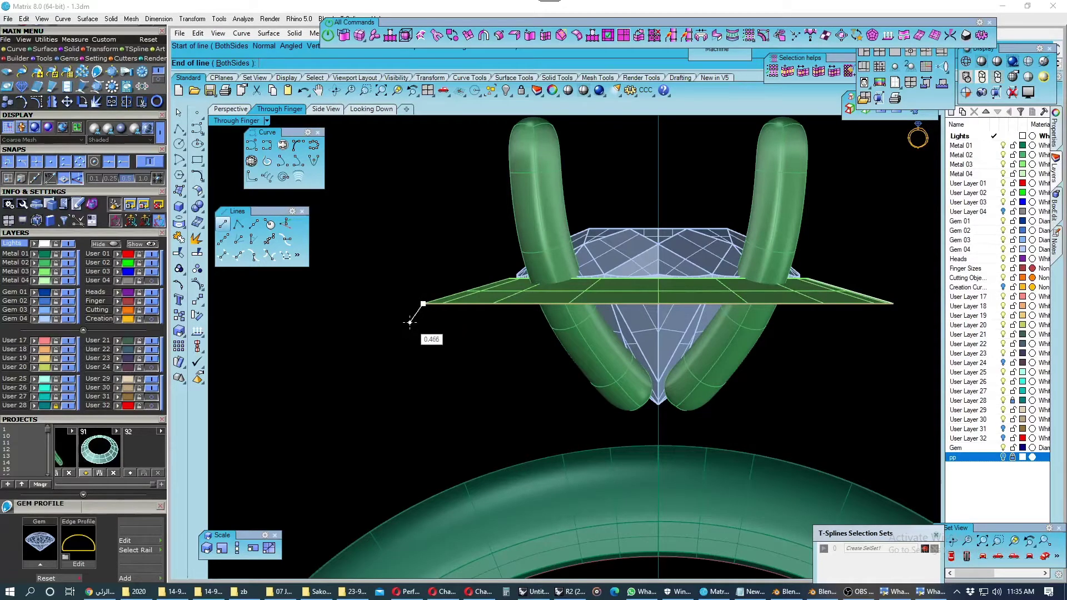
type(".3")
key("Return")
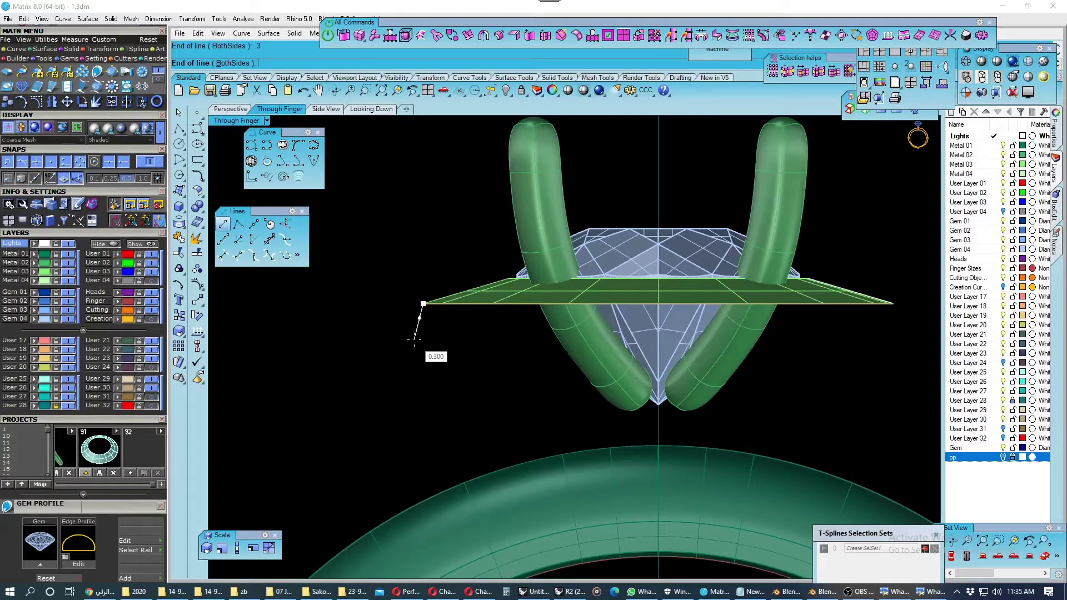
key("Return")
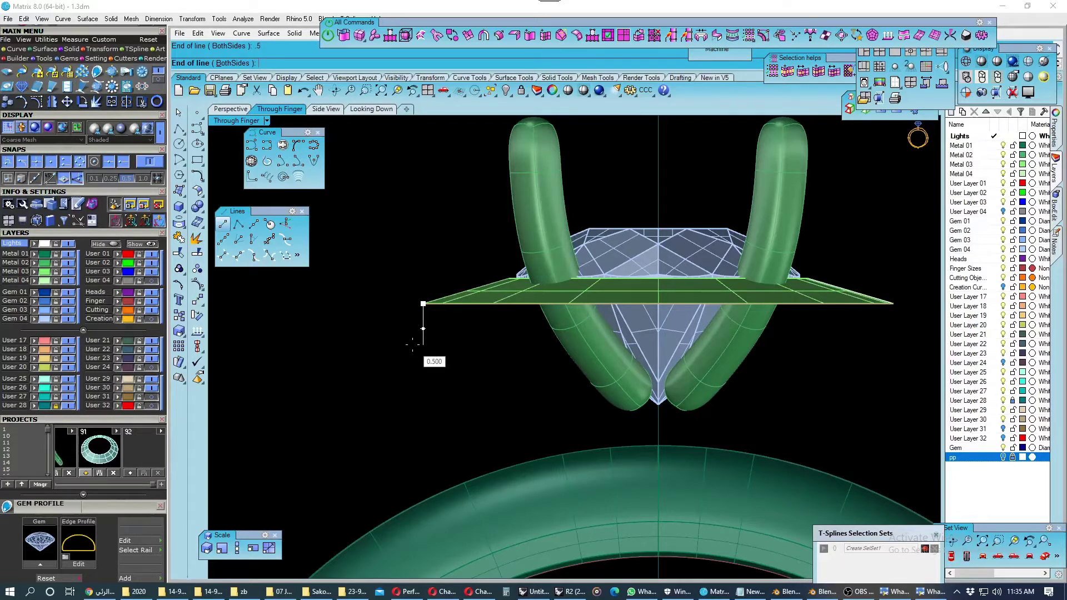
left_click(412, 345)
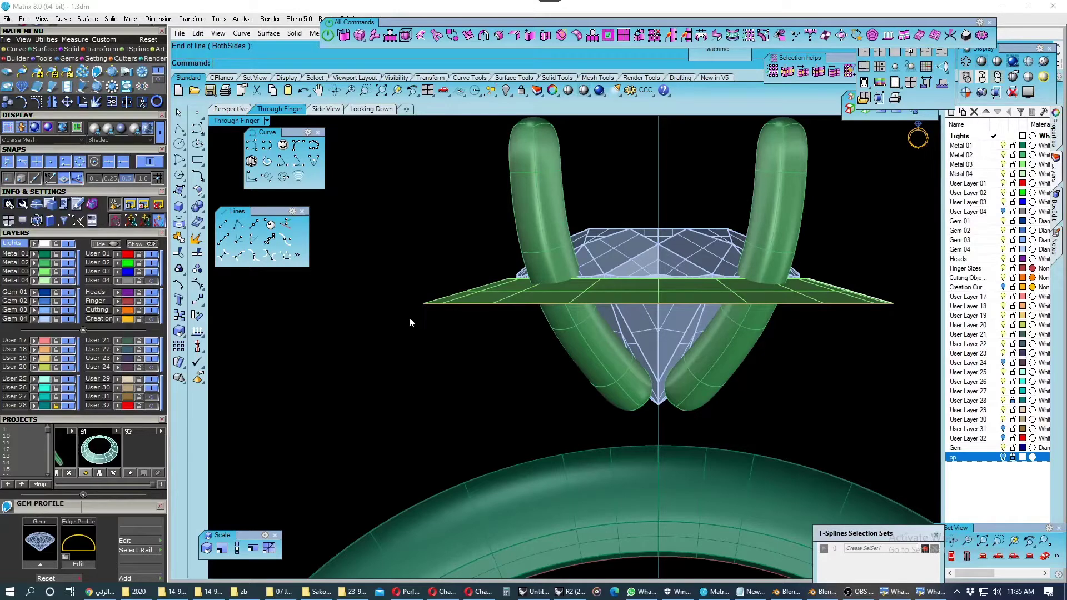
left_click(238, 239)
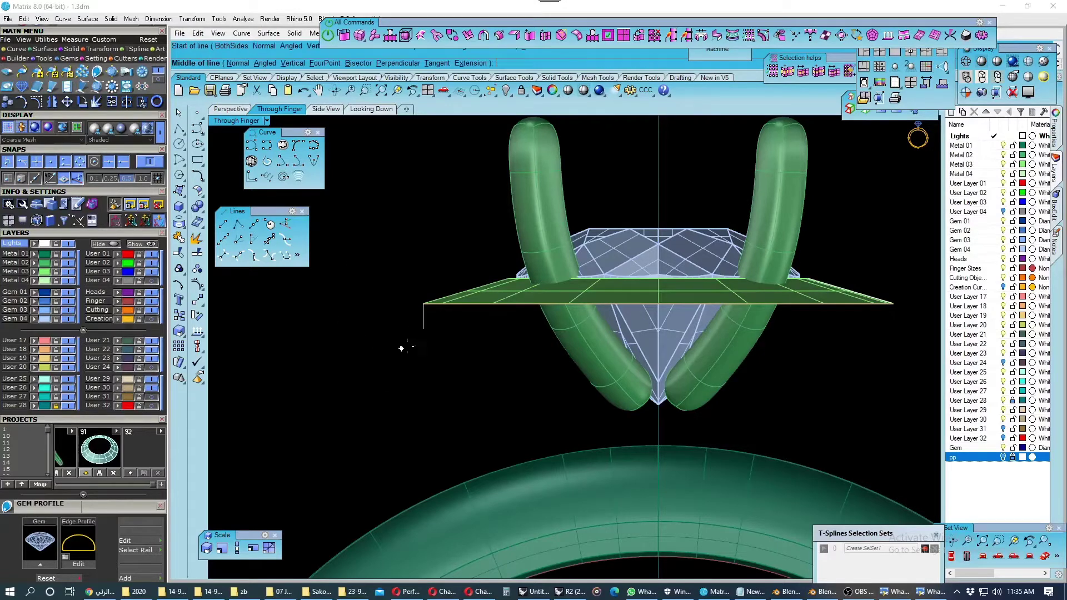
scroll(423, 329, "down", 2)
left_click(425, 330)
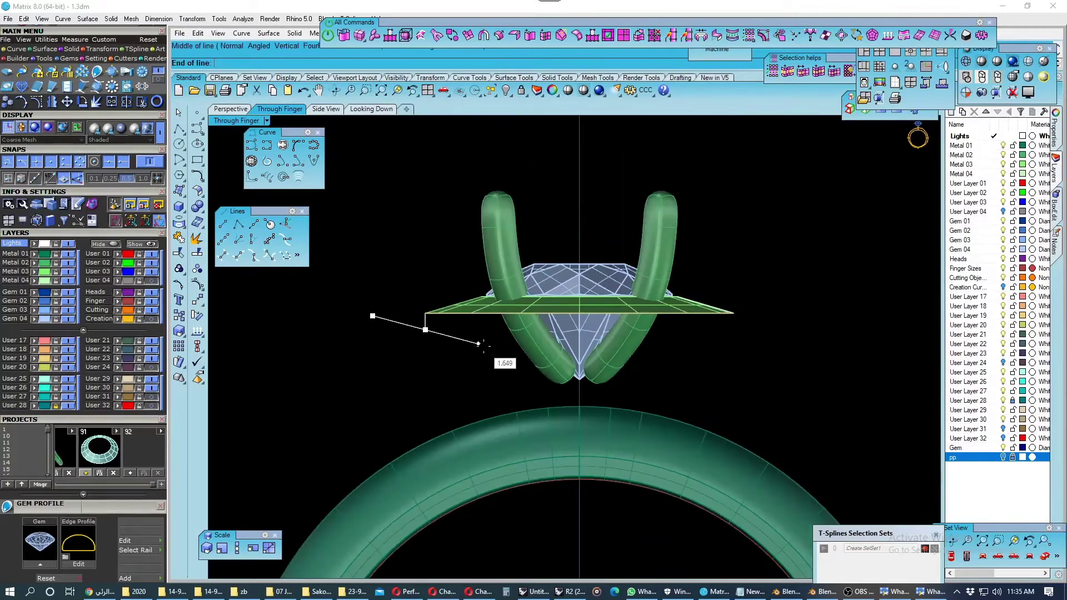
left_click(734, 384)
scroll(481, 302, "up", 2)
scroll(481, 302, "up", 3)
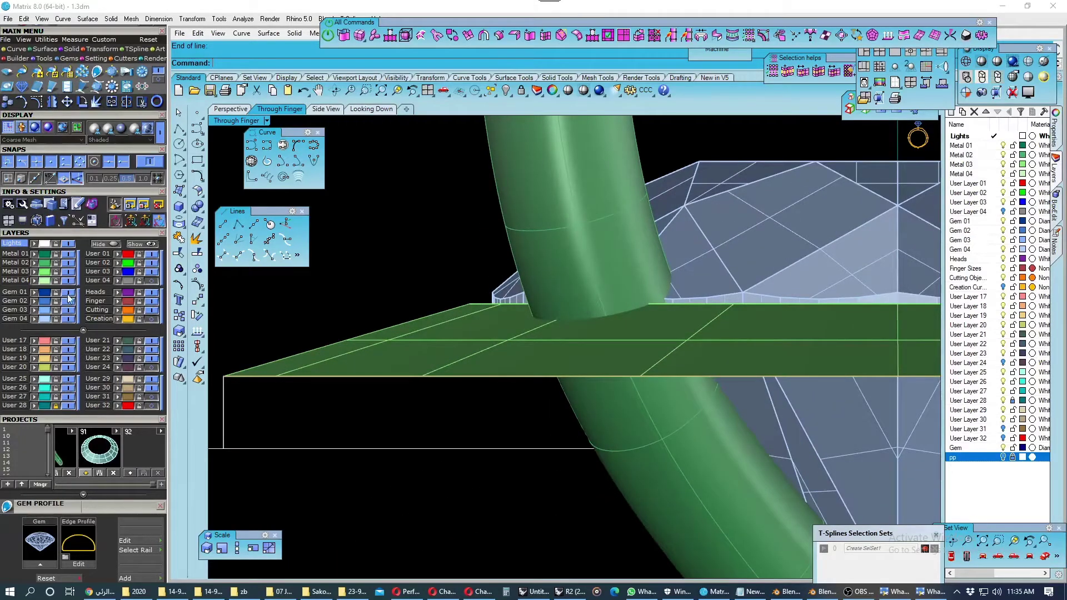
left_click(69, 272)
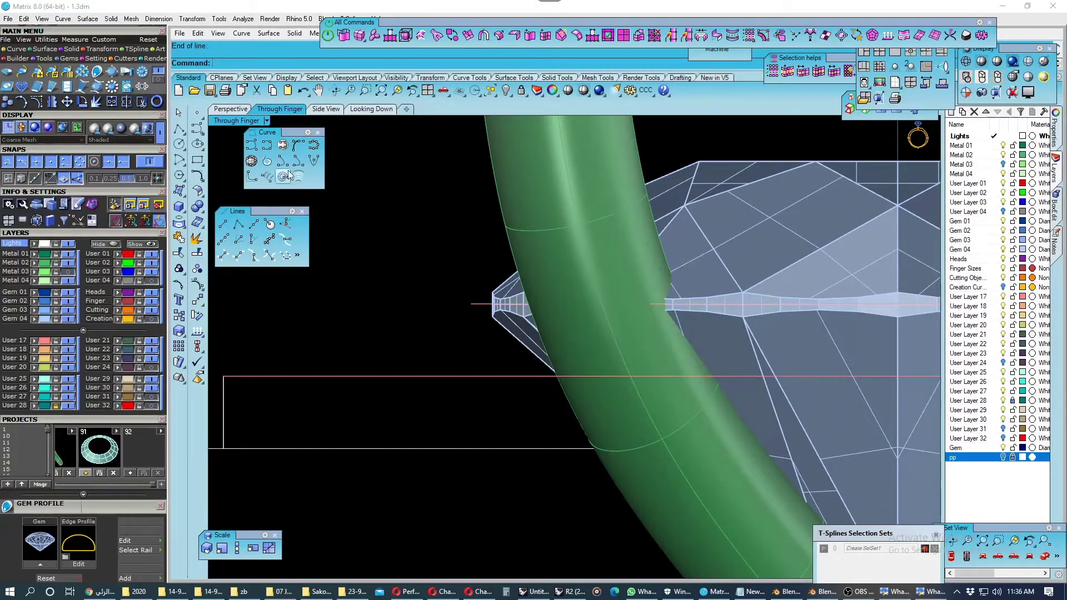
left_click(223, 224)
left_click(471, 304)
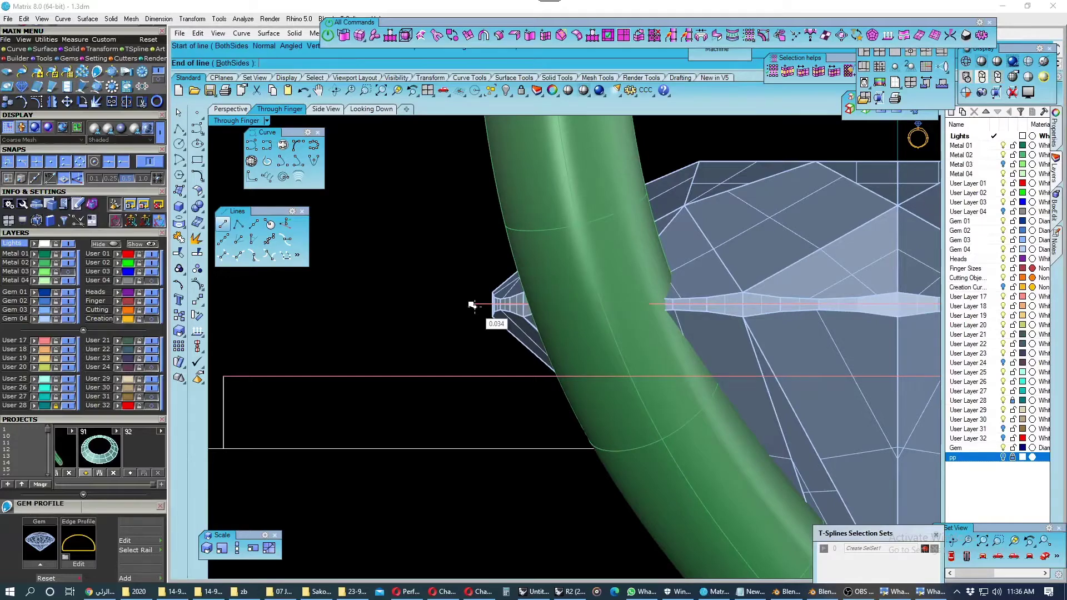
scroll(472, 305, "down", 2)
left_click(472, 426)
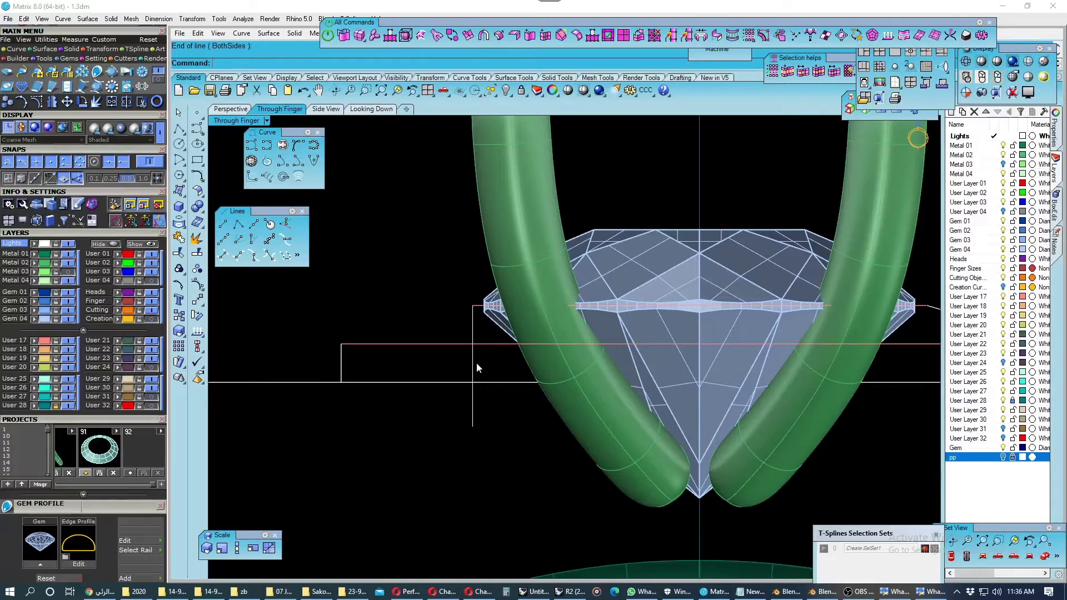
scroll(503, 361, "down", 3)
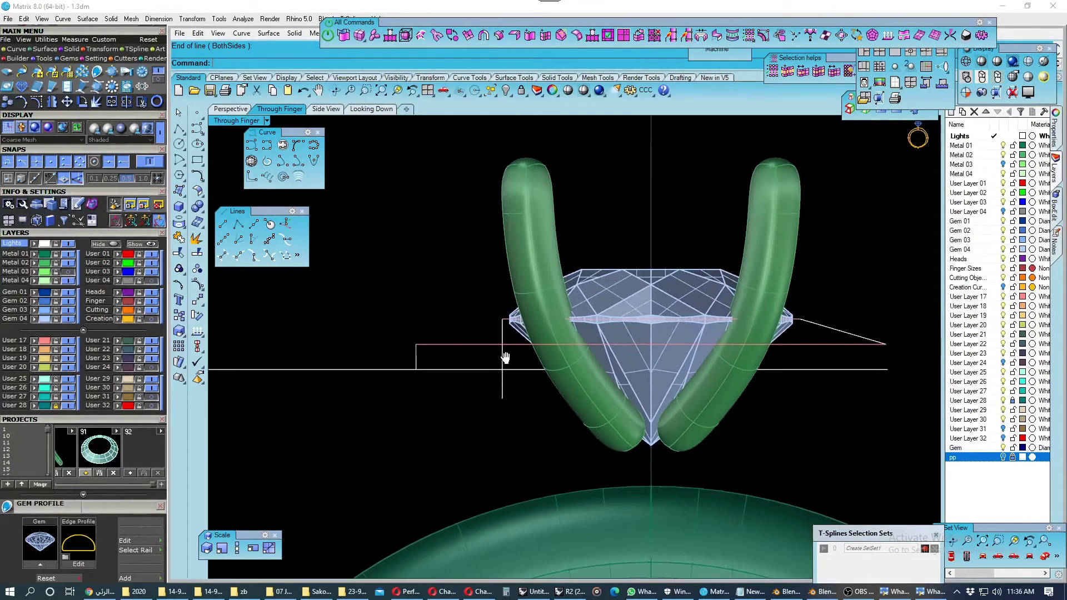
scroll(507, 353, "up", 2)
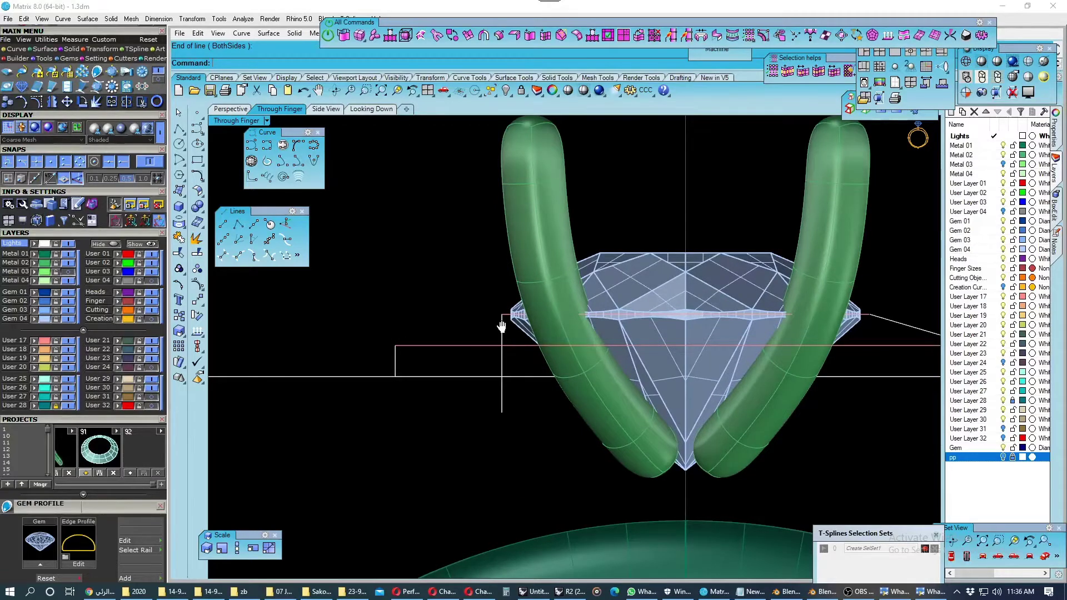
scroll(505, 332, "up", 2)
scroll(497, 311, "up", 1)
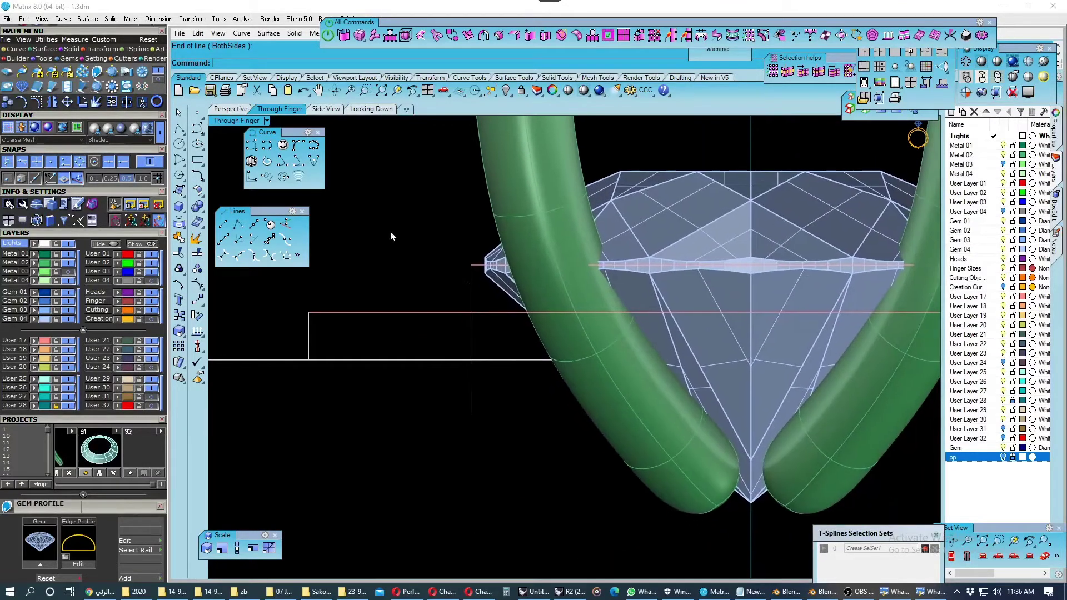
Abandon the straight line and draw an interpolated curve from the girdle's left corner down the pavilion, bending straight down past the guide.
left_click(223, 224)
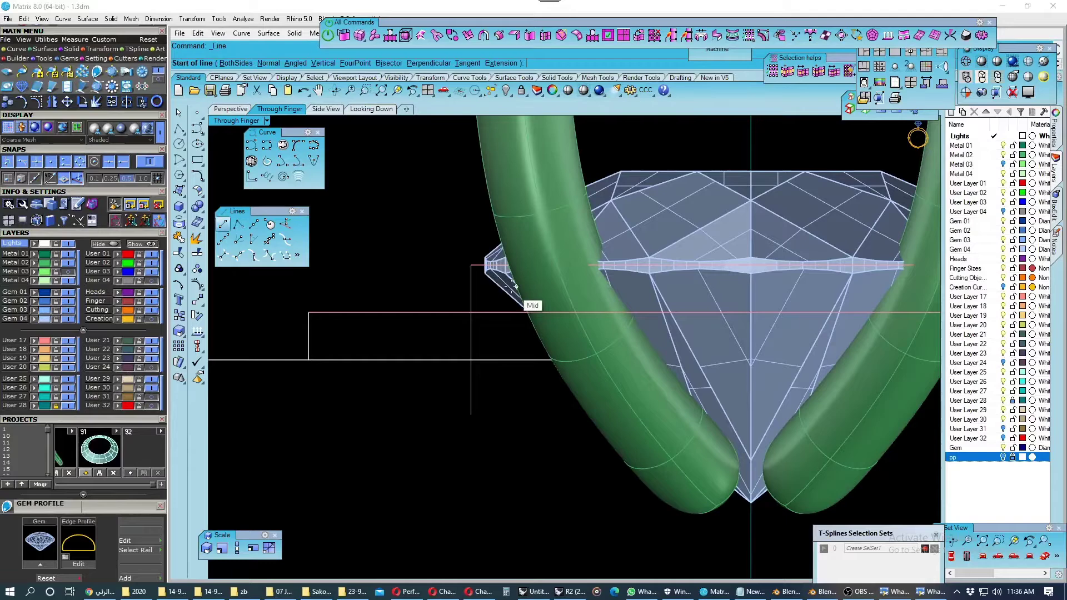
left_click(470, 265)
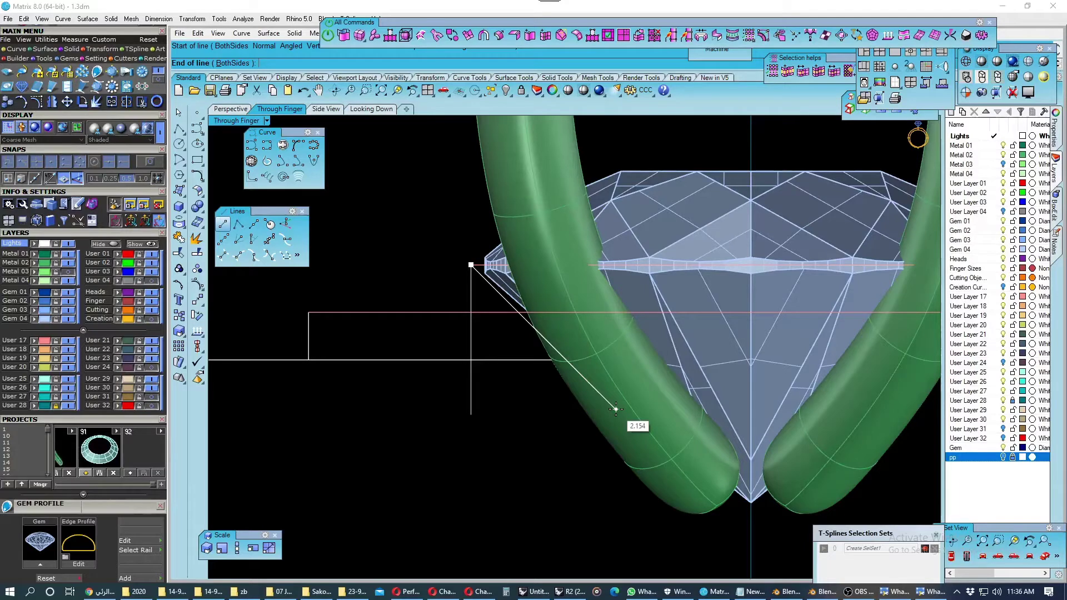
key("Escape")
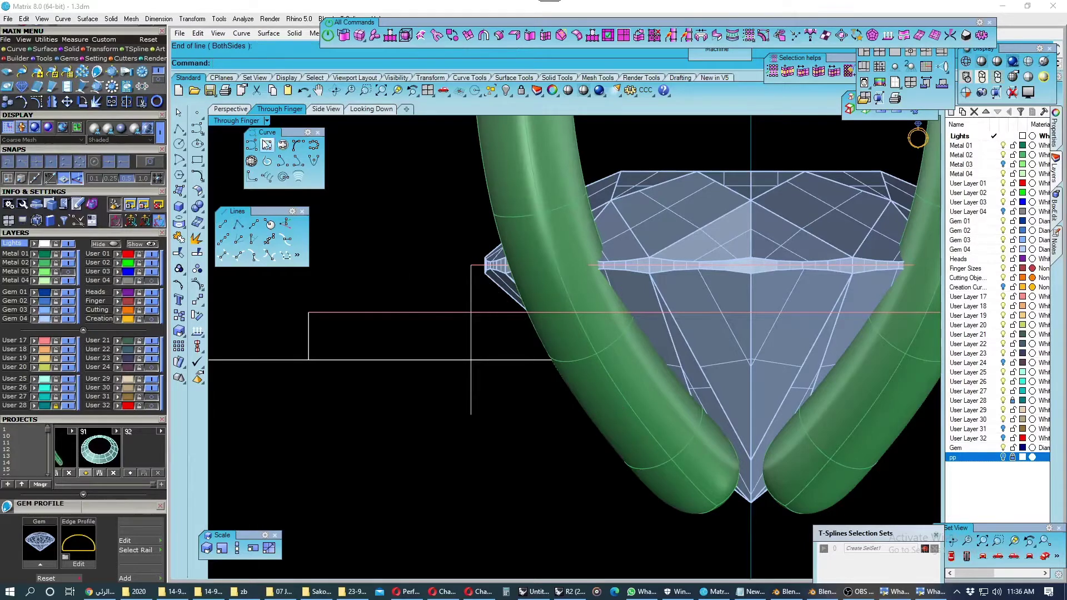
left_click(298, 161)
scroll(484, 272, "up", 2)
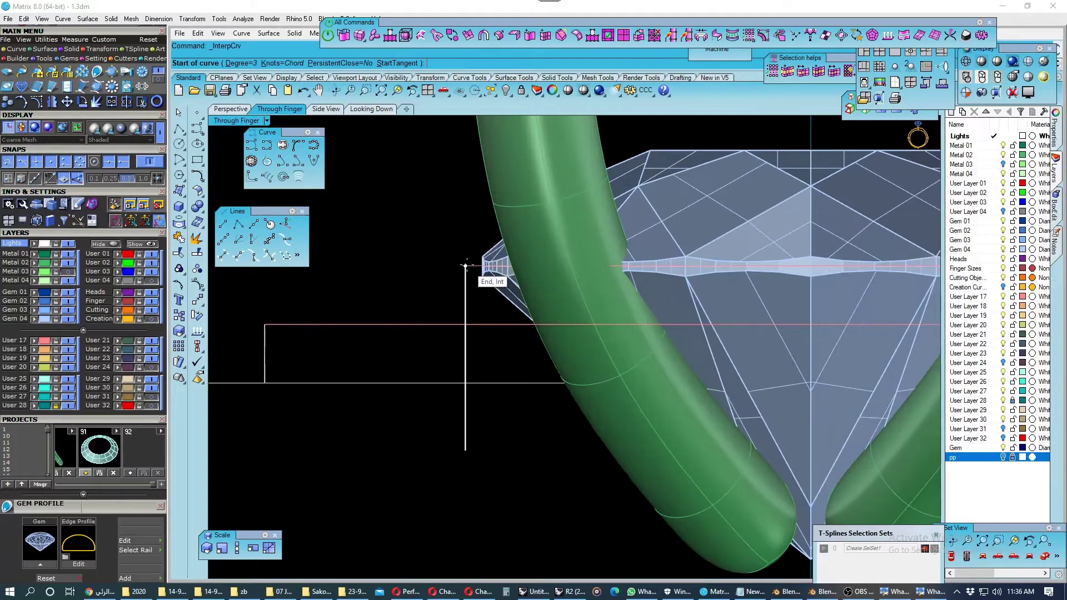
left_click(465, 266)
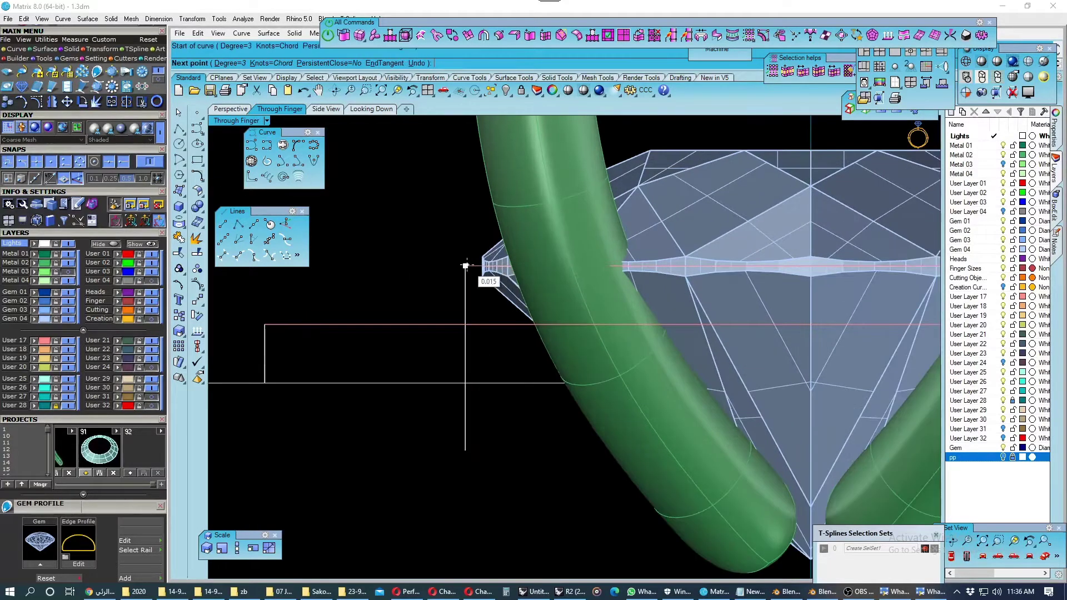
left_click(492, 286)
left_click(525, 318)
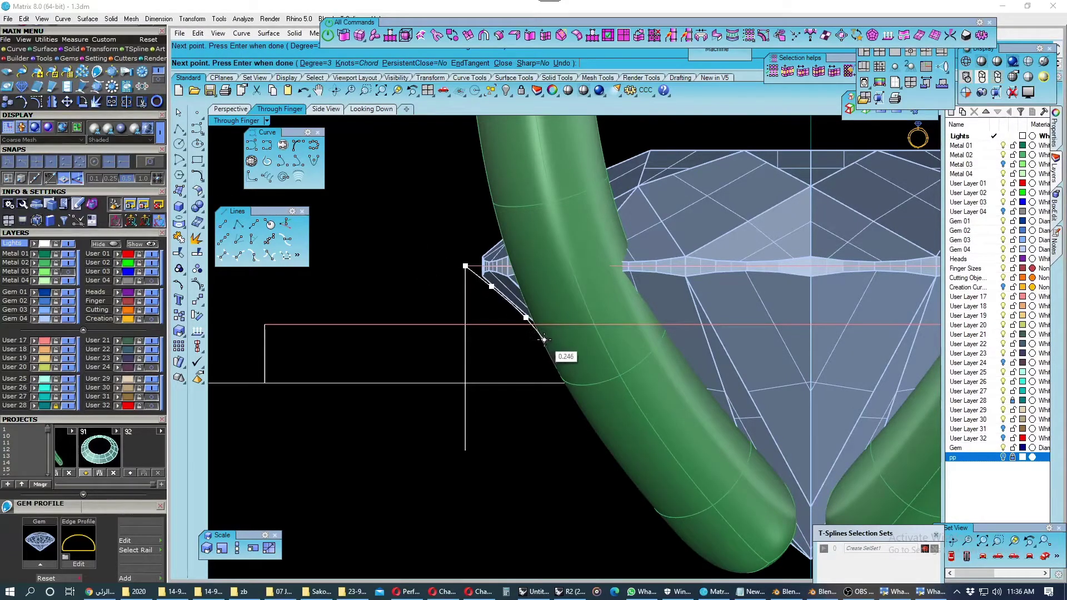
left_click(544, 340)
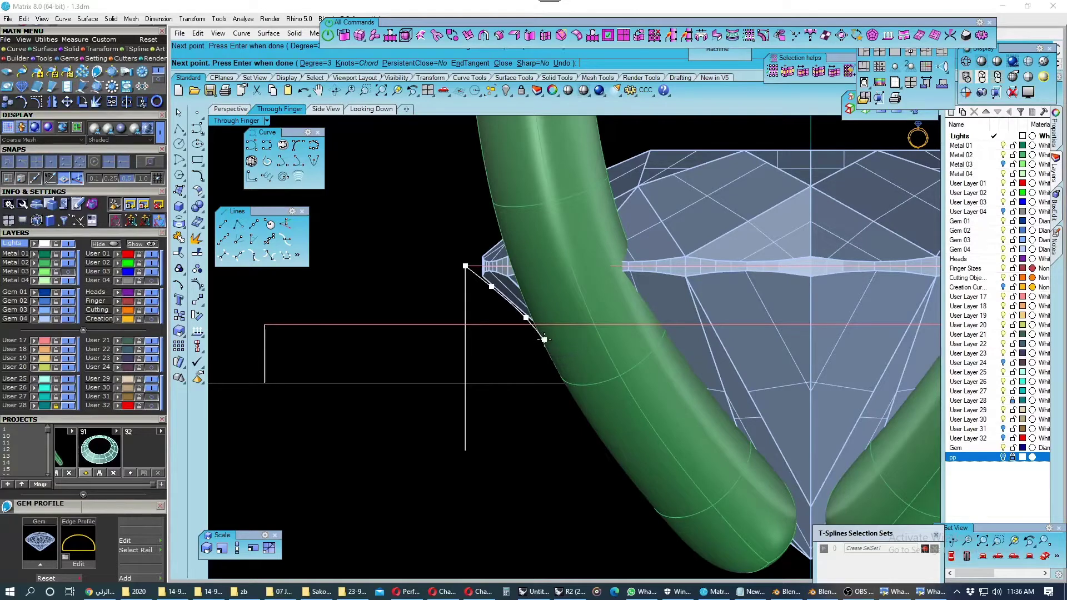
left_click(551, 367)
left_click(550, 399)
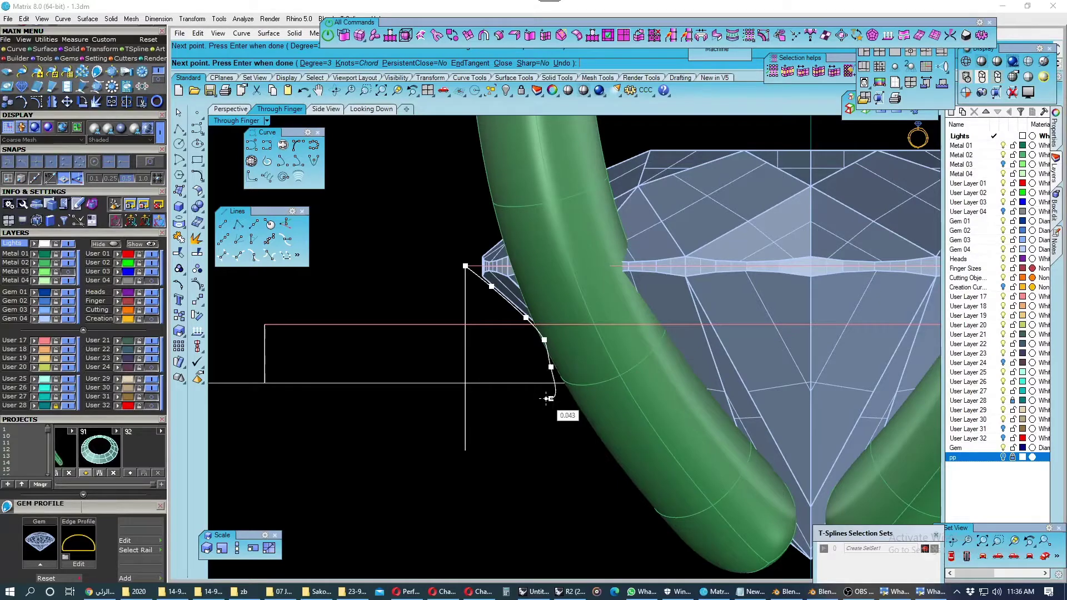
key("Return")
Inspect the new curve's control points, then select the horizontal guide line.
scroll(550, 399, "up", 3)
scroll(559, 398, "up", 2)
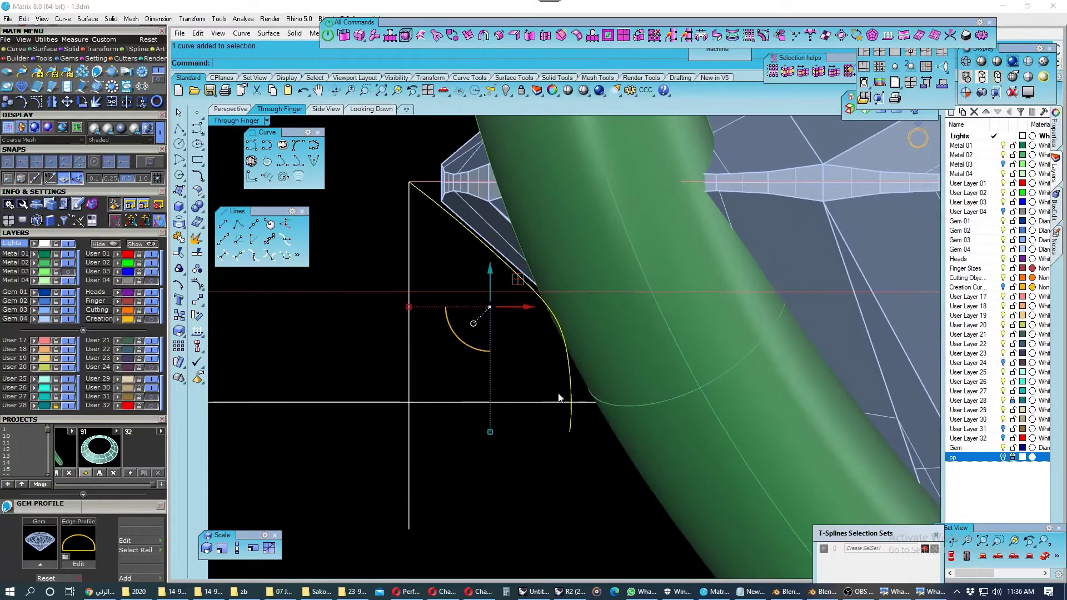
key("F10")
left_click(570, 431)
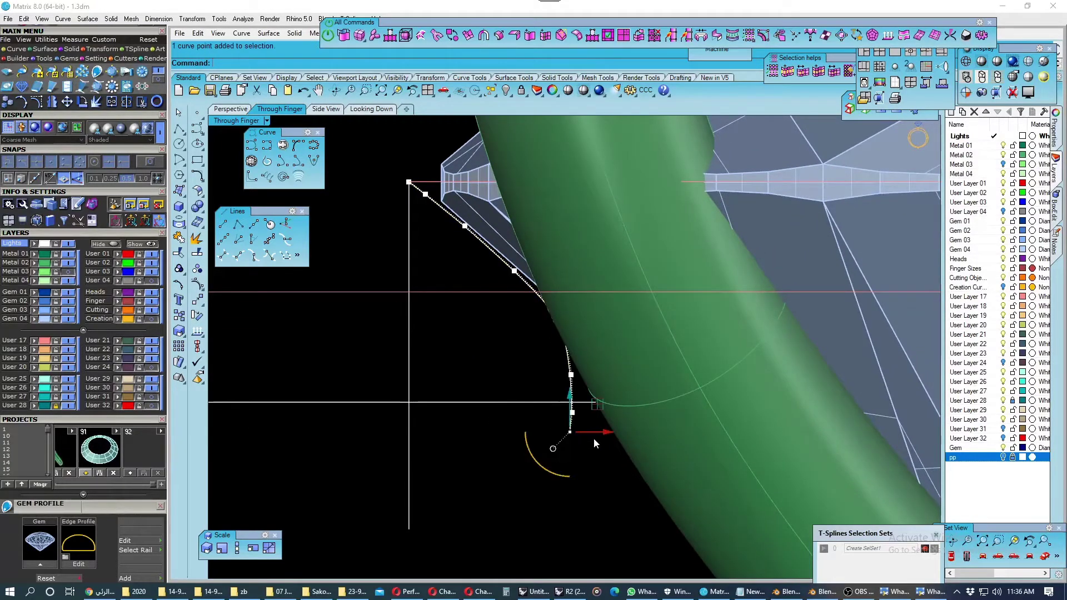
key("Escape")
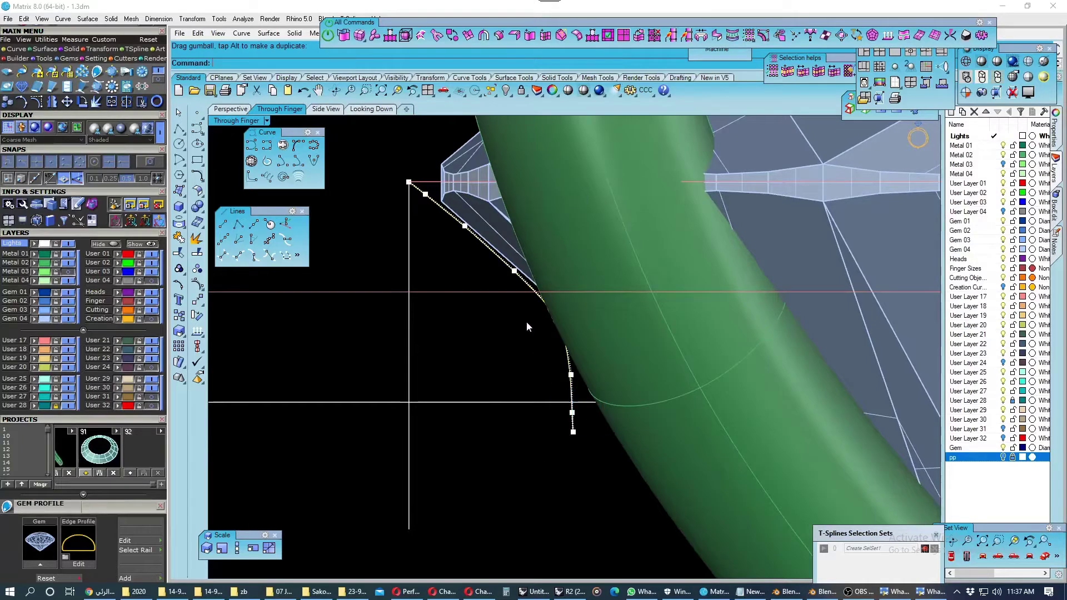
scroll(526, 321, "down", 1)
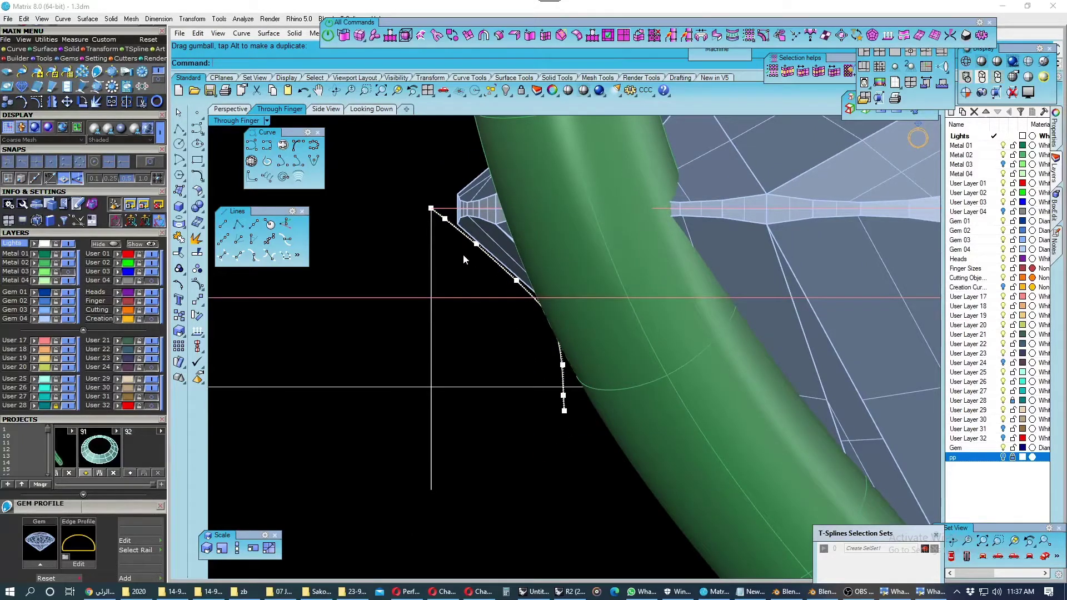
scroll(463, 254, "down", 1)
key("F11")
scroll(469, 258, "down", 1)
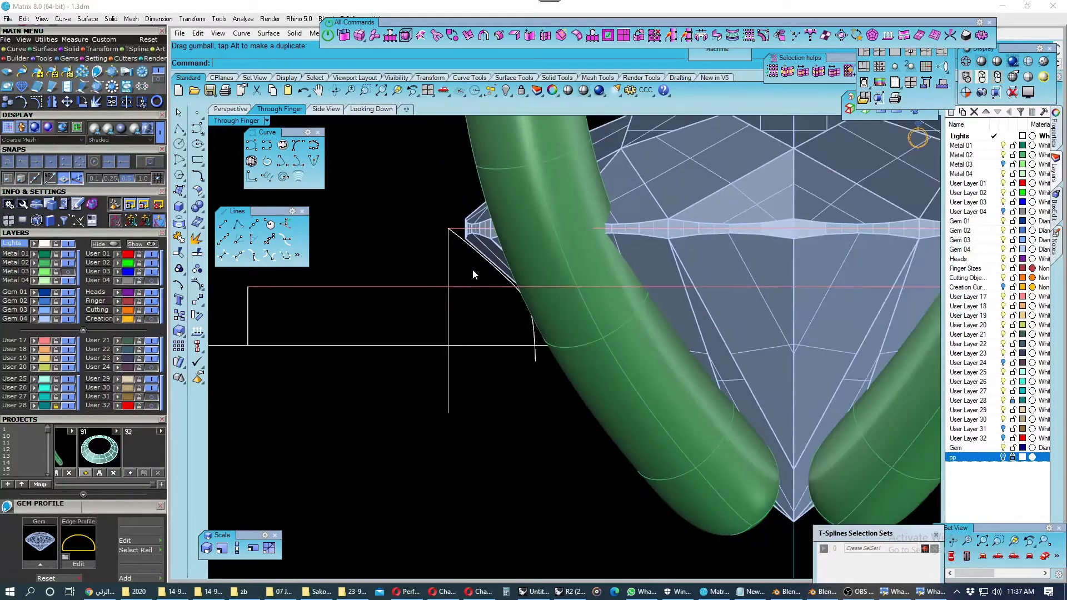
scroll(514, 348, "down", 1)
left_click(508, 337)
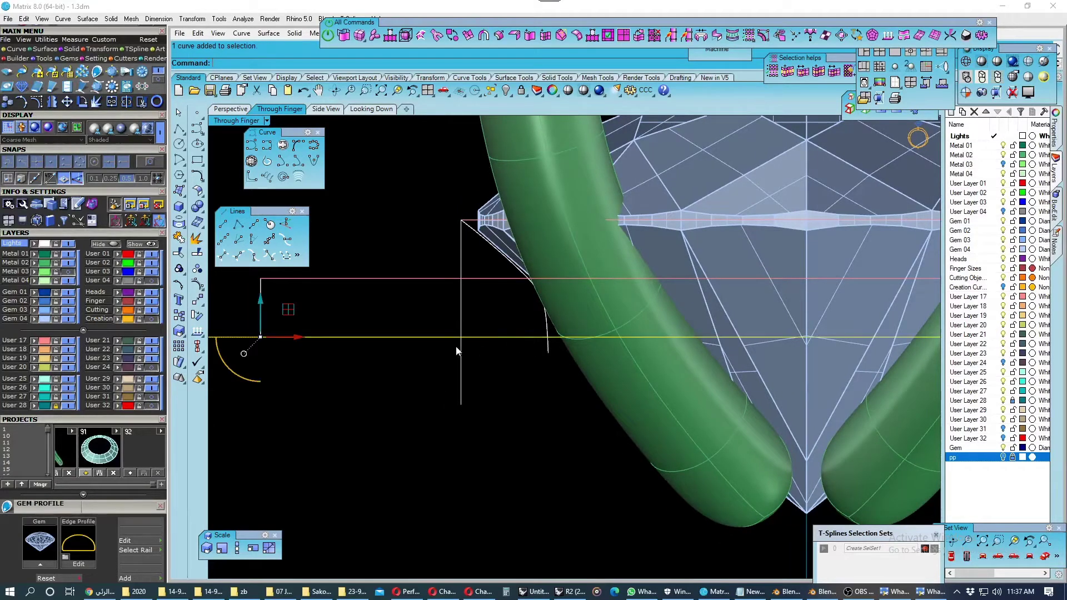
Trim the curve's tail below the horizontal guide.
left_click(179, 238)
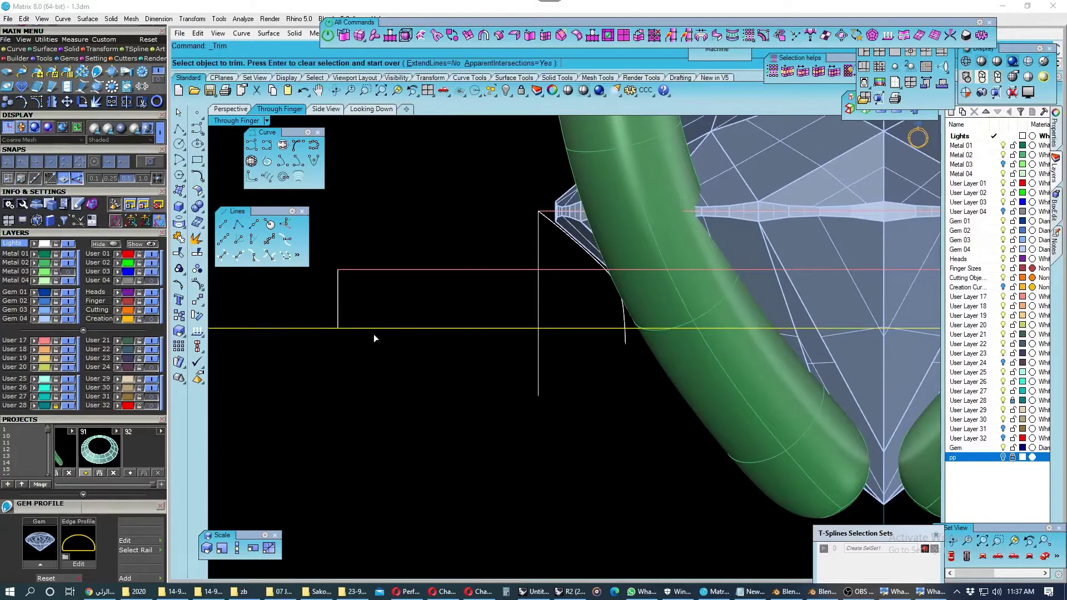
left_click(626, 351)
scroll(555, 339, "down", 1)
scroll(518, 339, "down", 1)
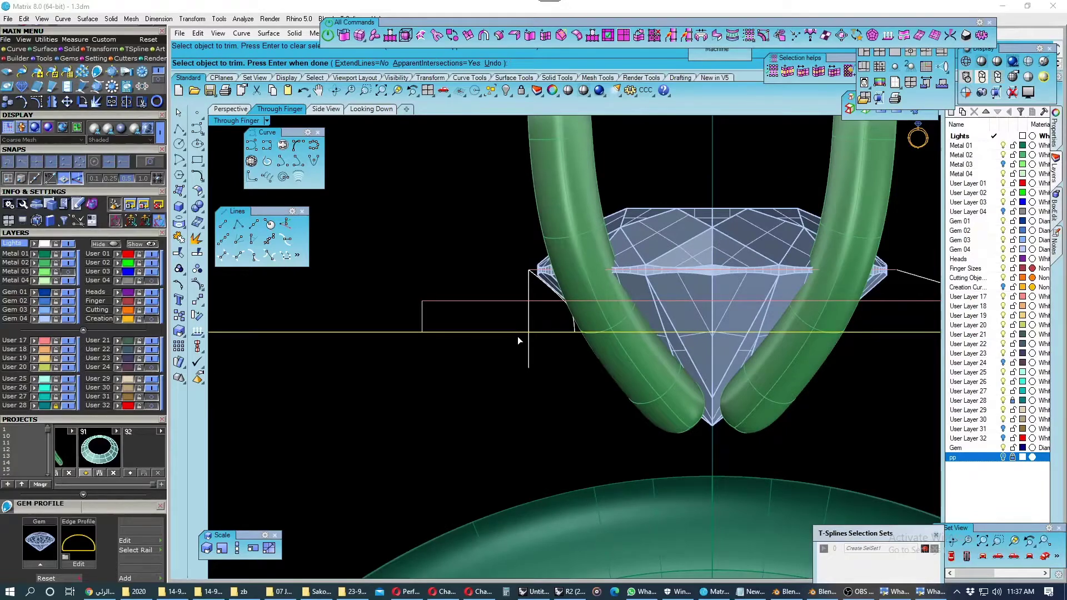
key("Return")
right_click_drag(458, 327, 458, 279)
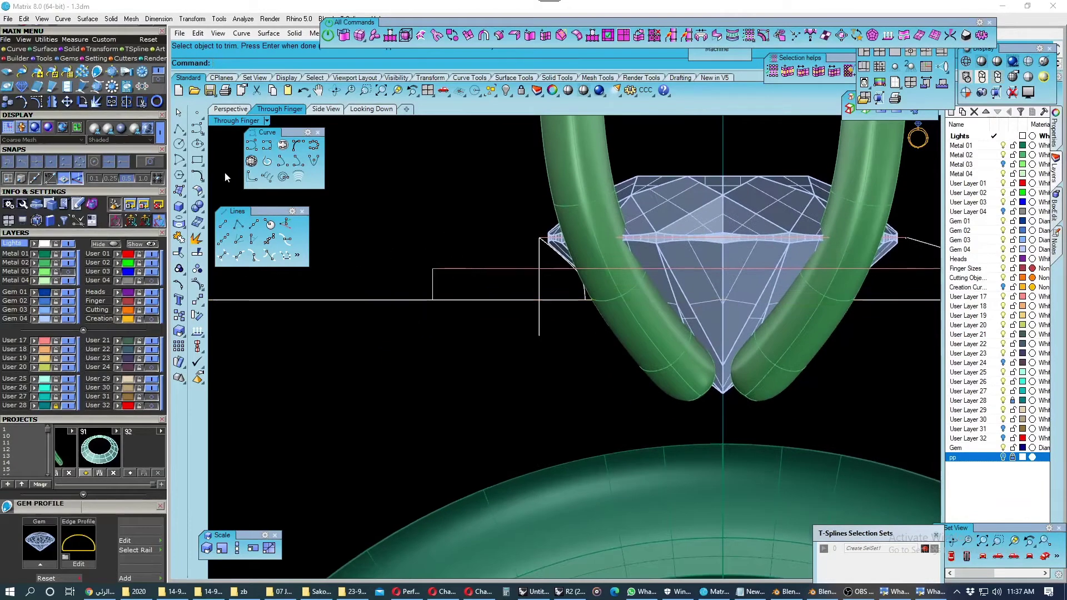
Draw a 1.5-long vertical line down from the rectangle corner, a horizontal line centred on its end, and save.
left_click(223, 224)
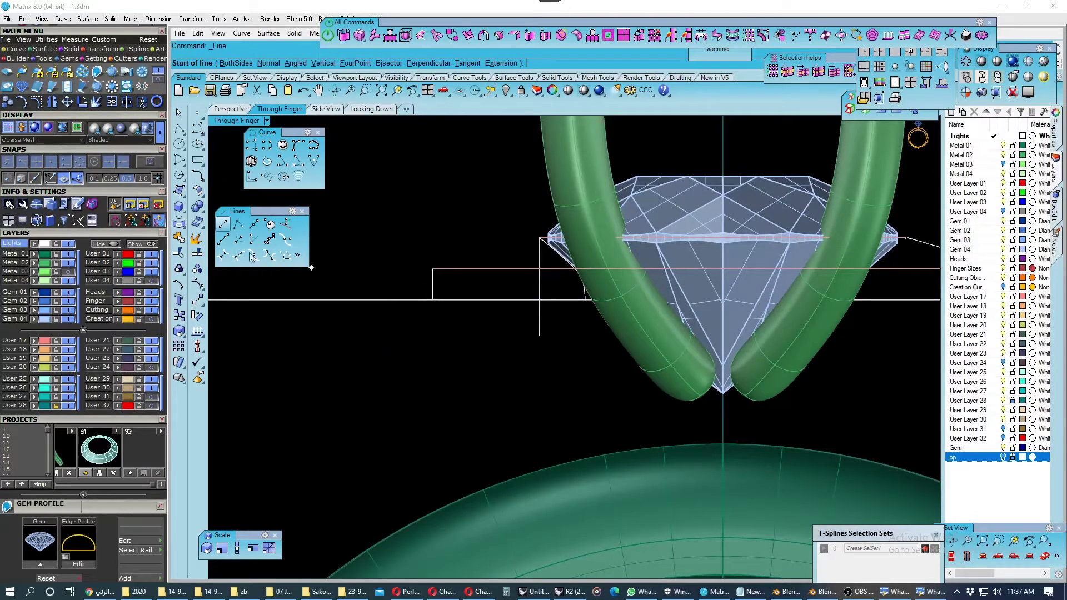
left_click(432, 270)
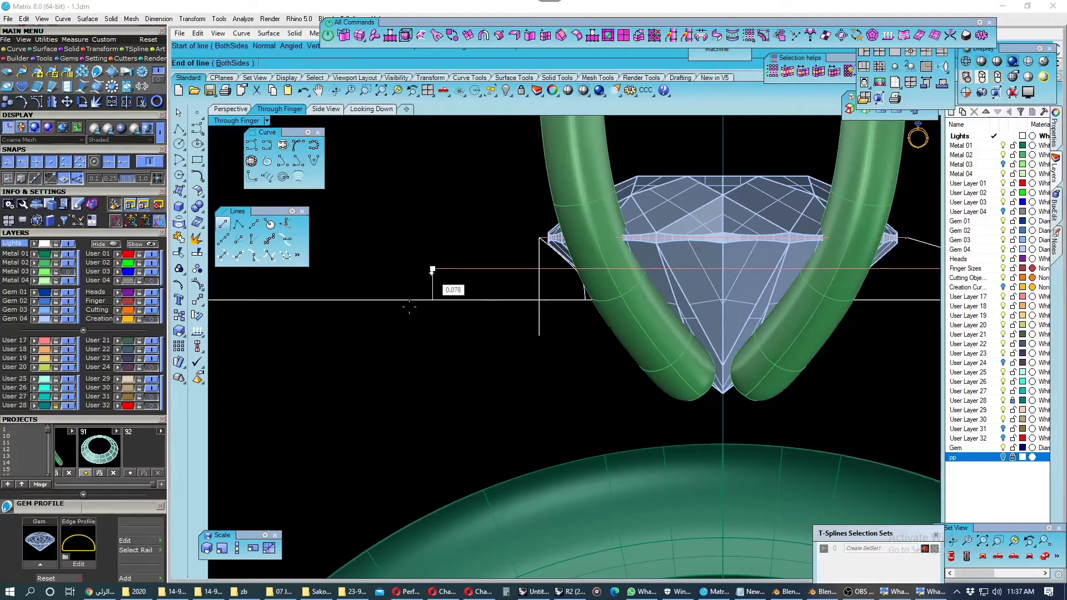
type("1.5")
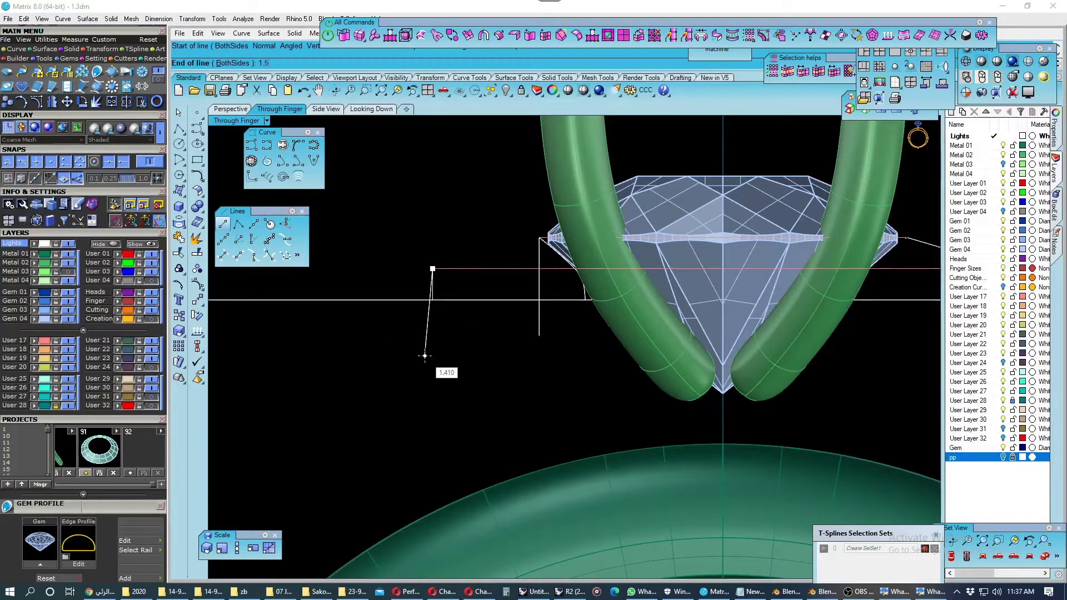
key("Return")
left_click(432, 383)
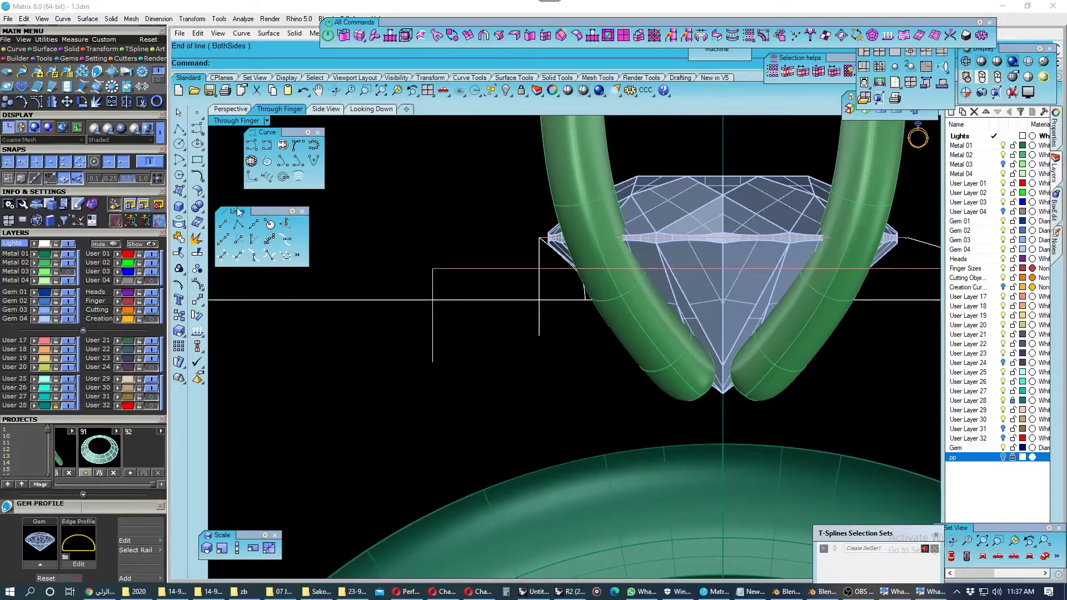
left_click(253, 223)
left_click(433, 361)
scroll(439, 377, "down", 5)
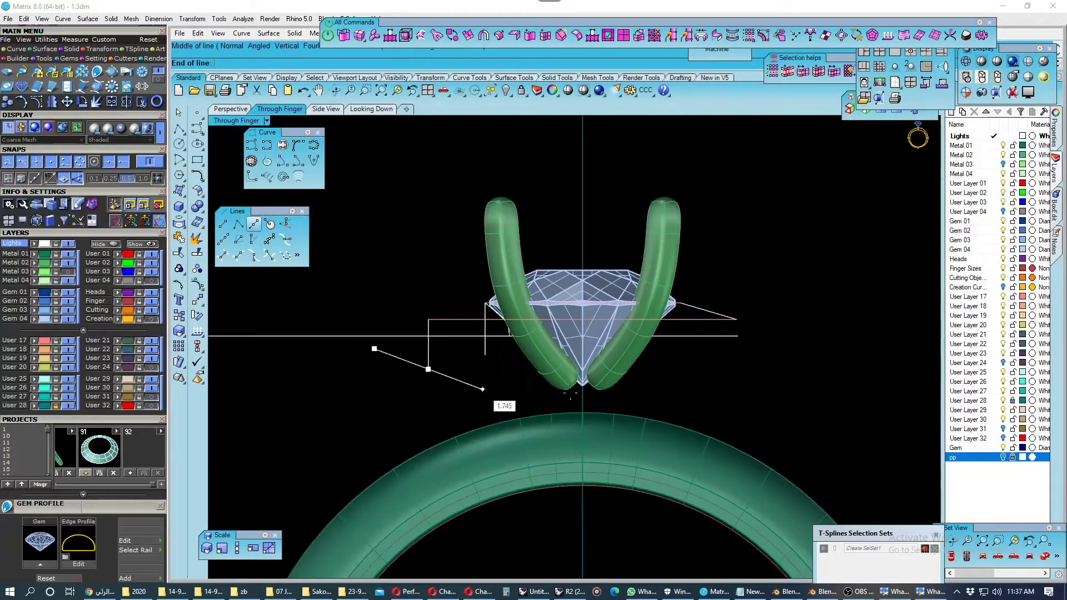
left_click(750, 397, "shift")
key("ctrl+s")
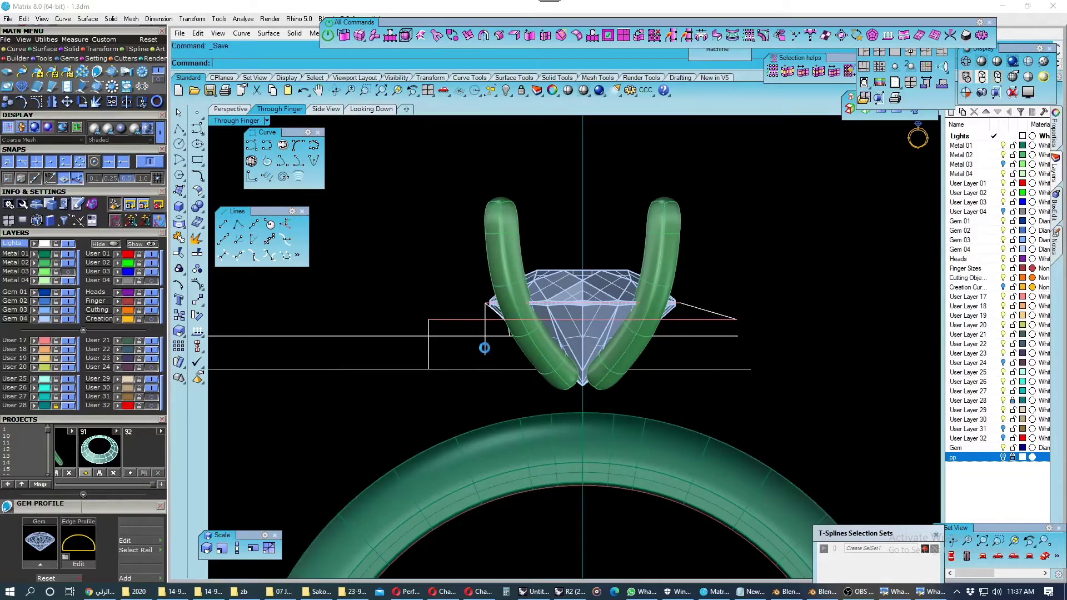
Draw a vertical line from the prong's edge to below the horizontal guide.
scroll(478, 347, "up", 3)
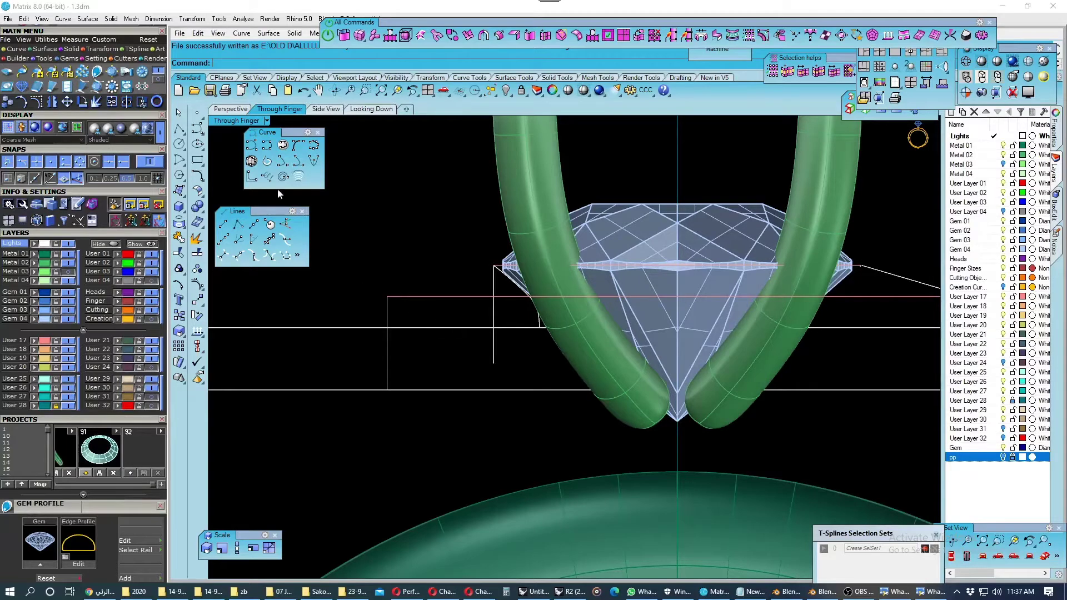
left_click(222, 223)
left_click(540, 329)
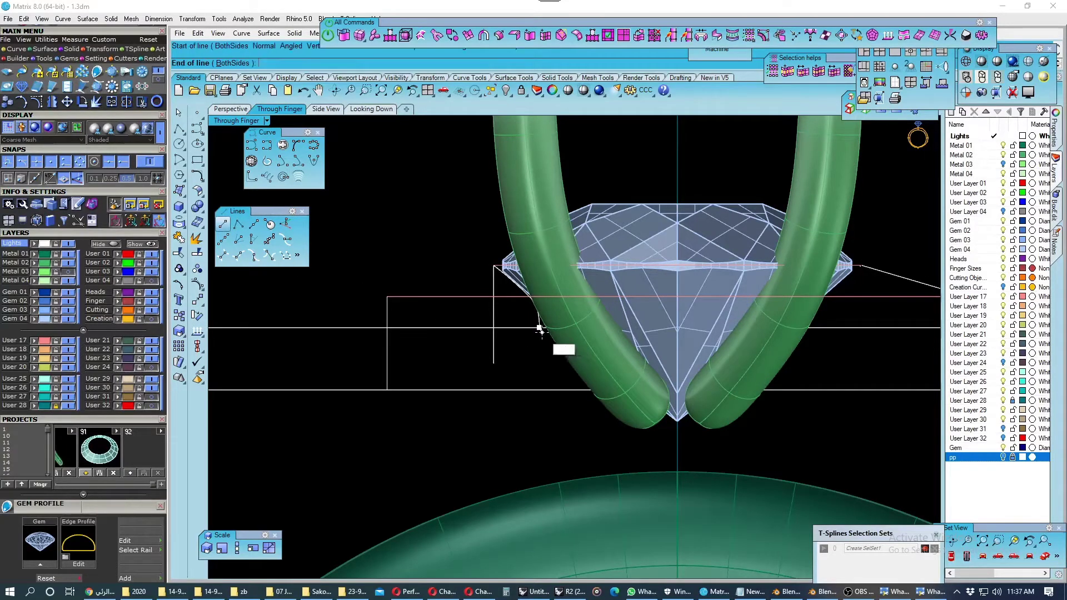
left_click(541, 409)
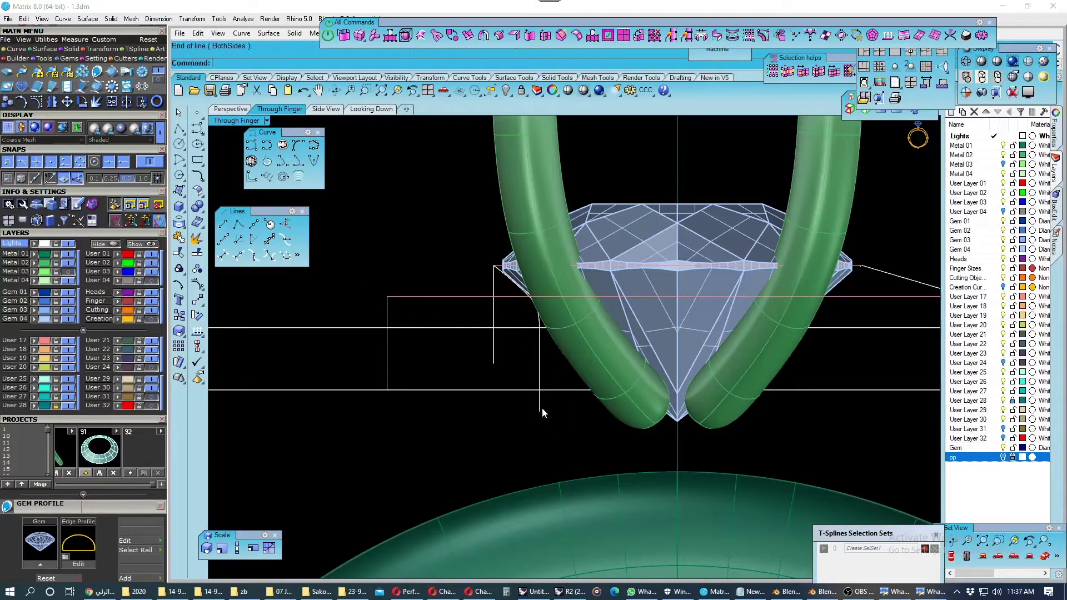
left_click(542, 410)
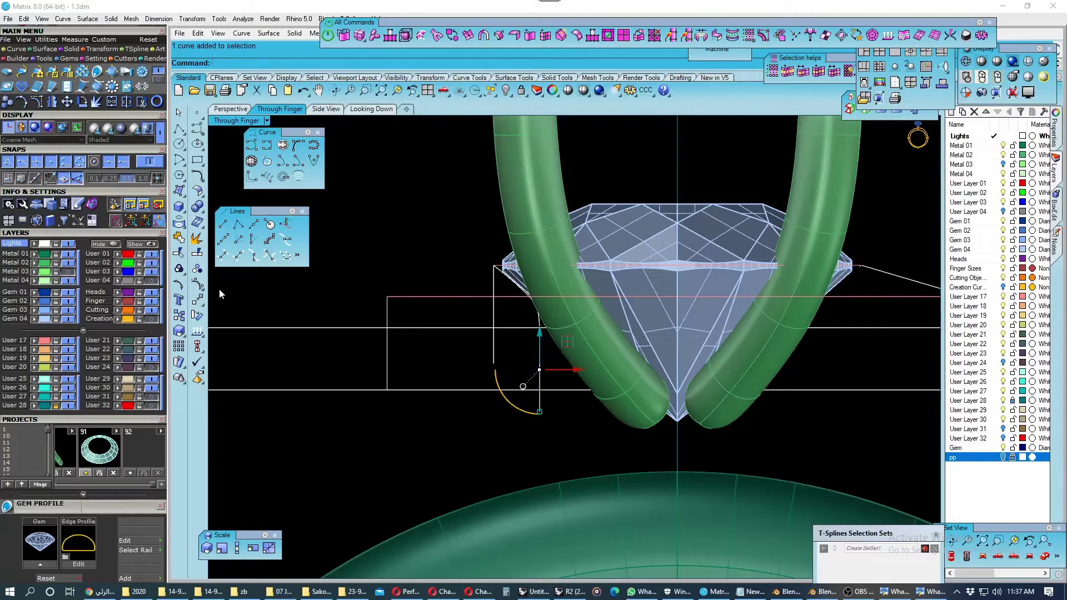
Trim the horizontal line right of the vertical line and left of the rectangle, then save.
left_click(197, 253)
left_click(548, 389)
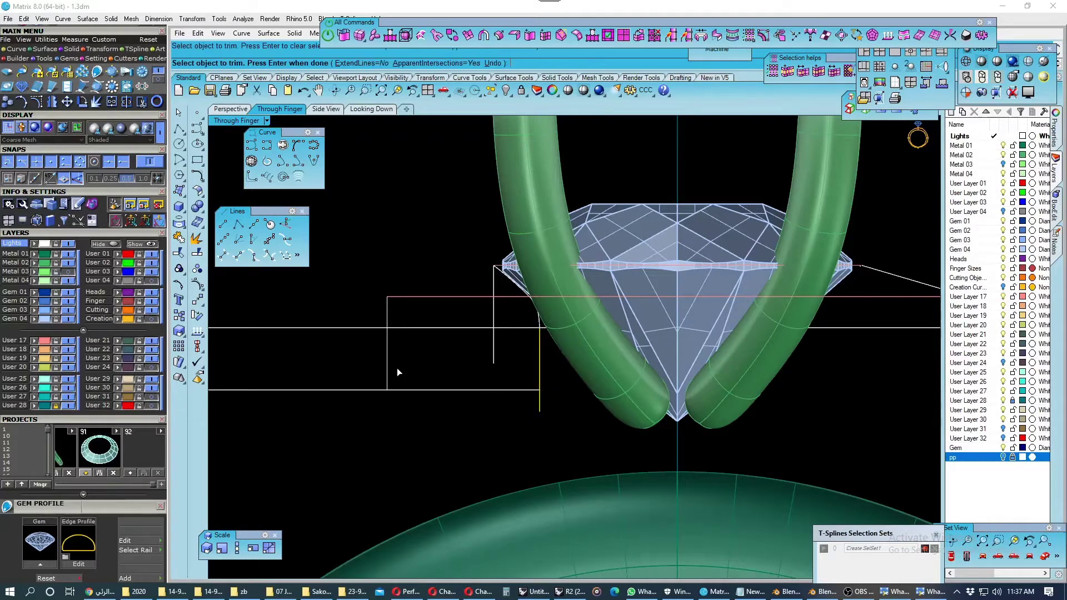
key("Return")
key("Return")
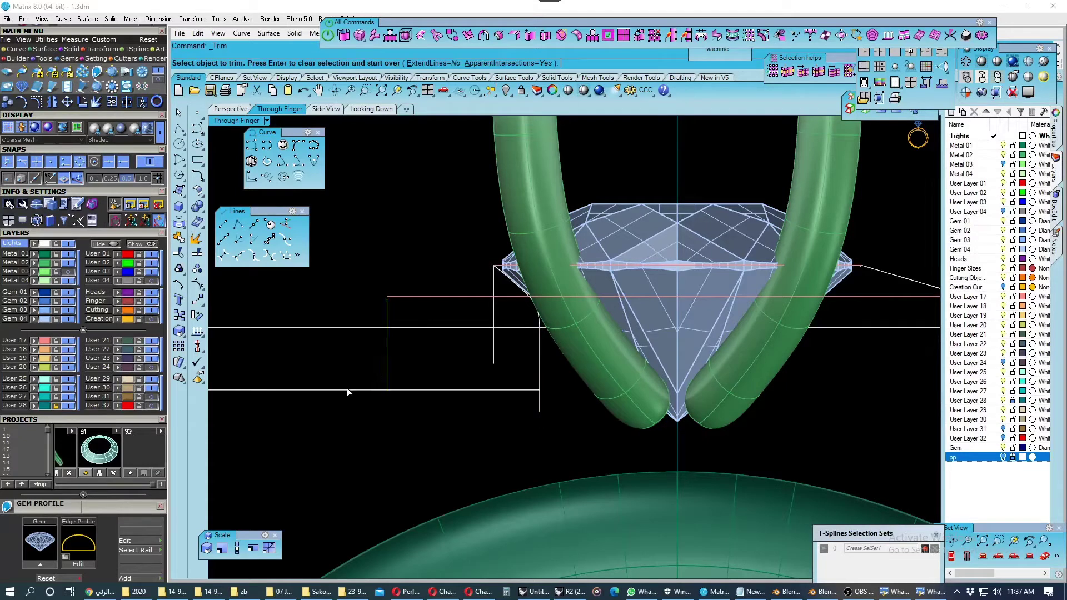
left_click(347, 390)
key("Return")
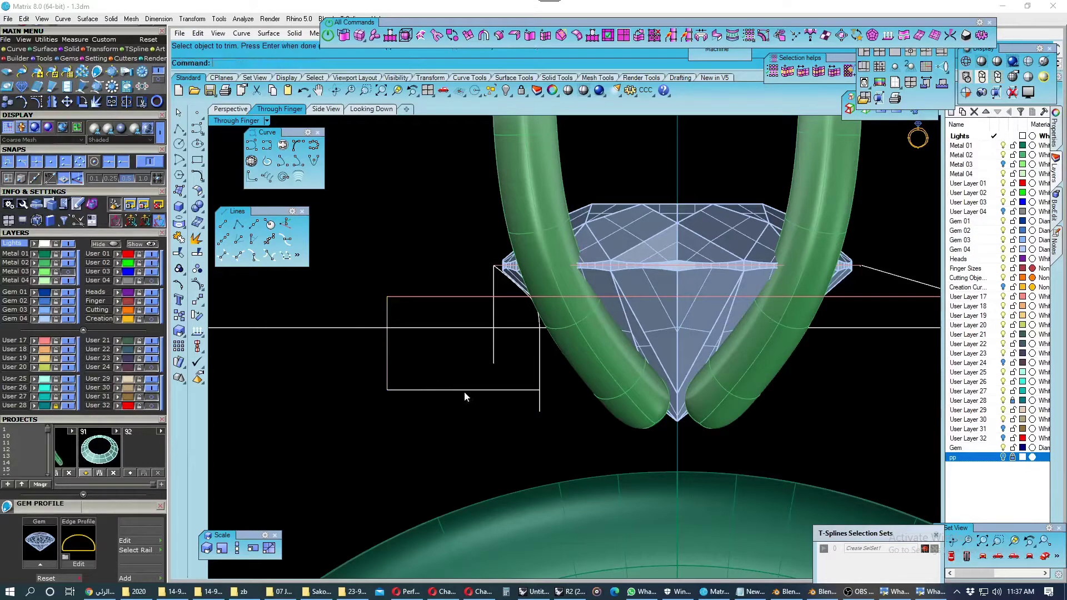
scroll(486, 374, "up", 3)
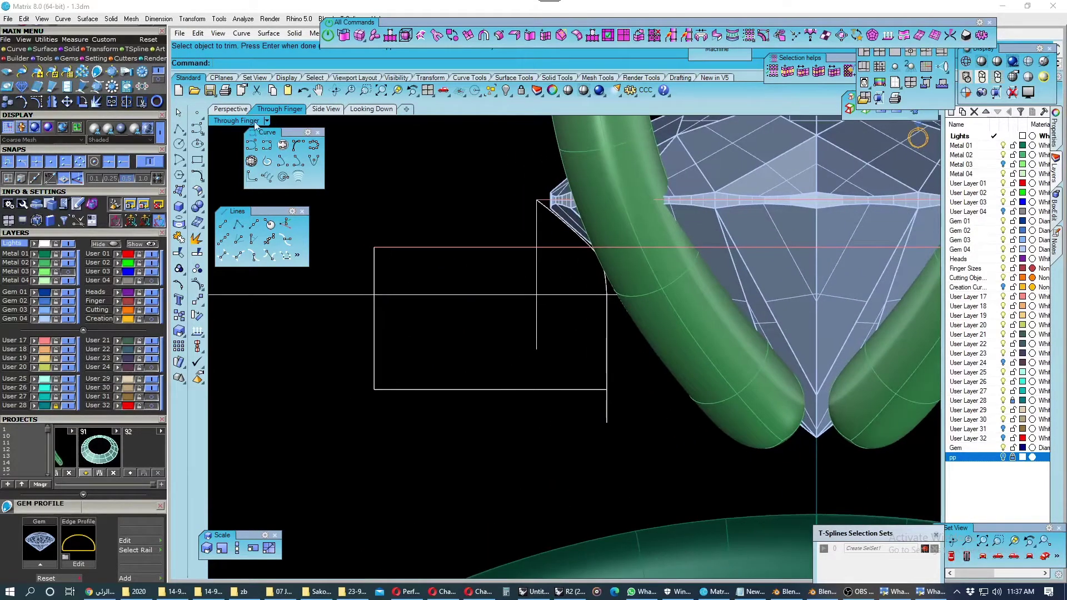
left_click(210, 90)
Trim the right edge's stub below the rectangle's bottom line.
left_click(523, 390)
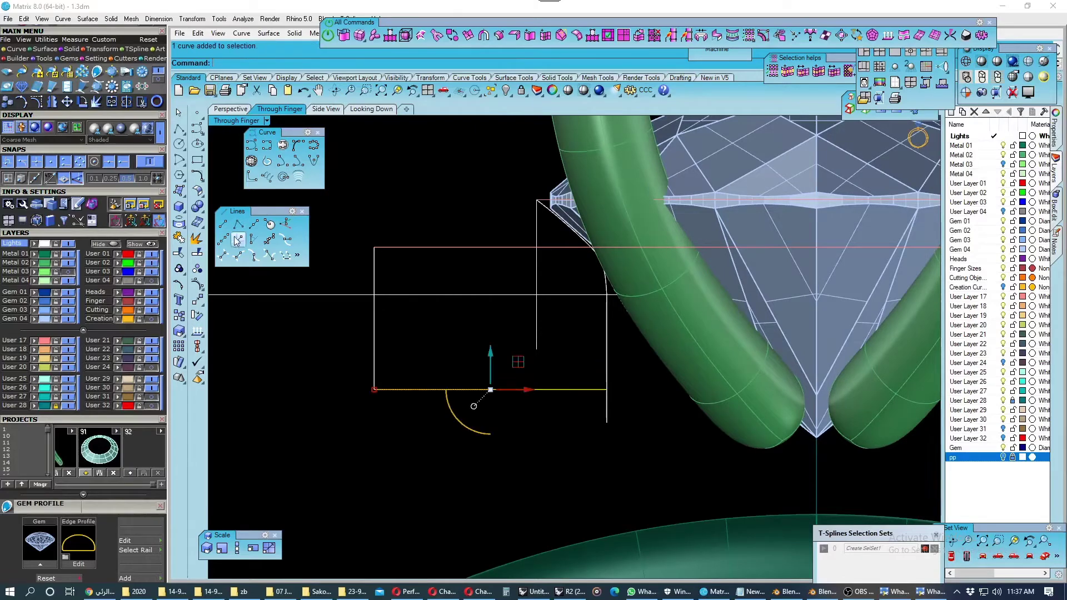
left_click(179, 252)
left_click(606, 412)
key("Return")
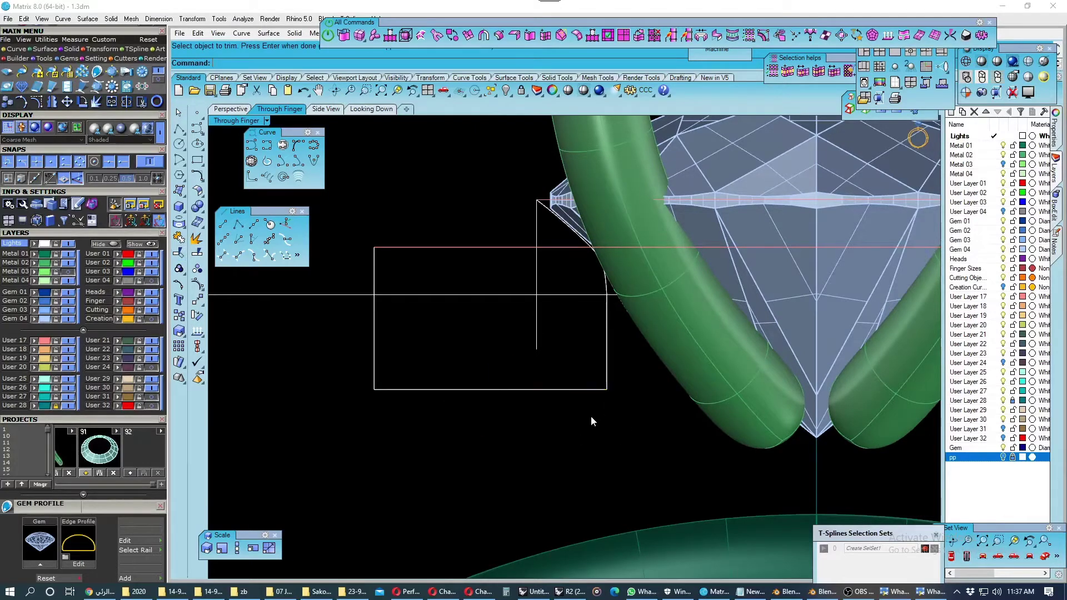
scroll(488, 381, "down", 2)
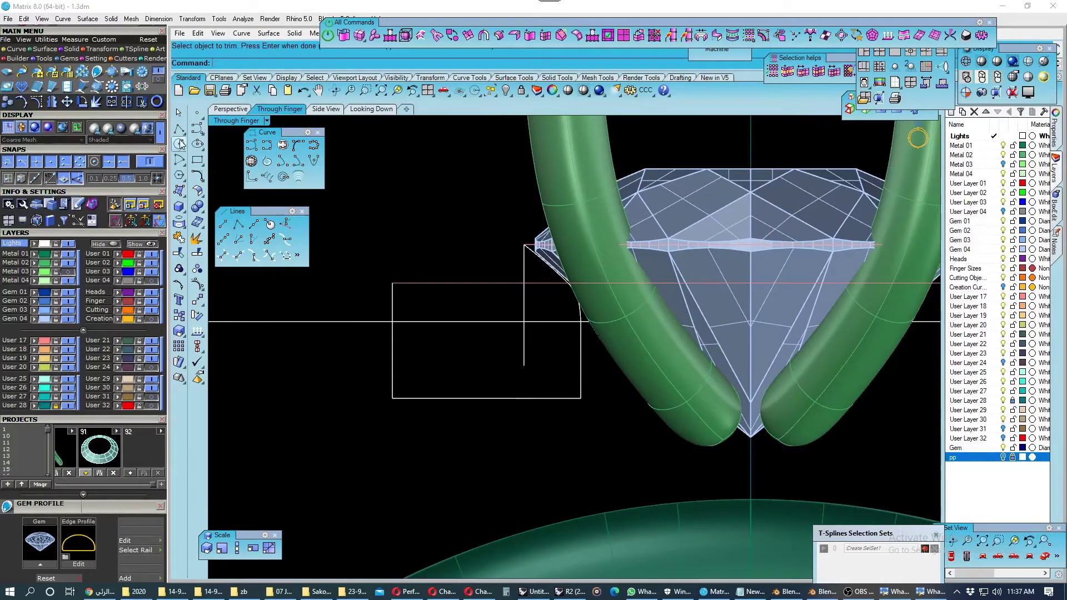
Draw a 3-point circle across the rectangle's left and right edges, touching its base.
left_click(198, 145)
left_click(393, 323)
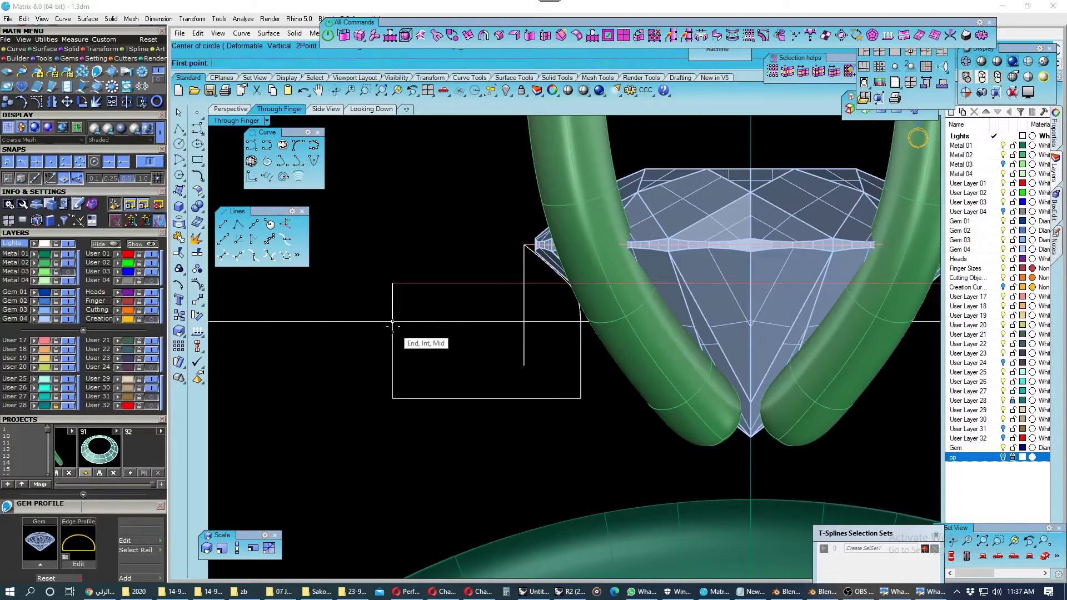
left_click(580, 322)
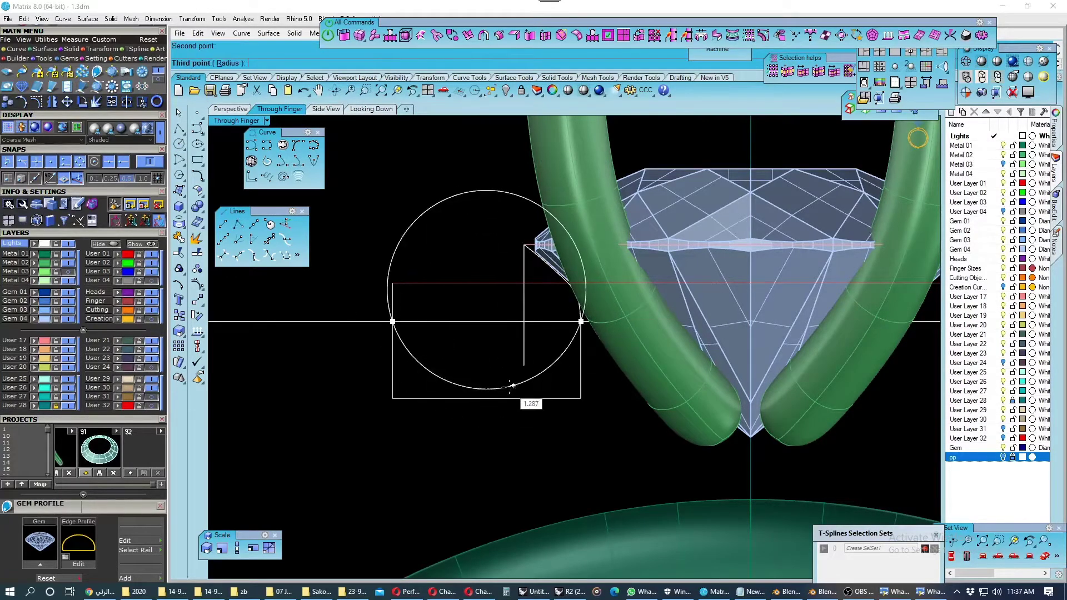
left_click(487, 398)
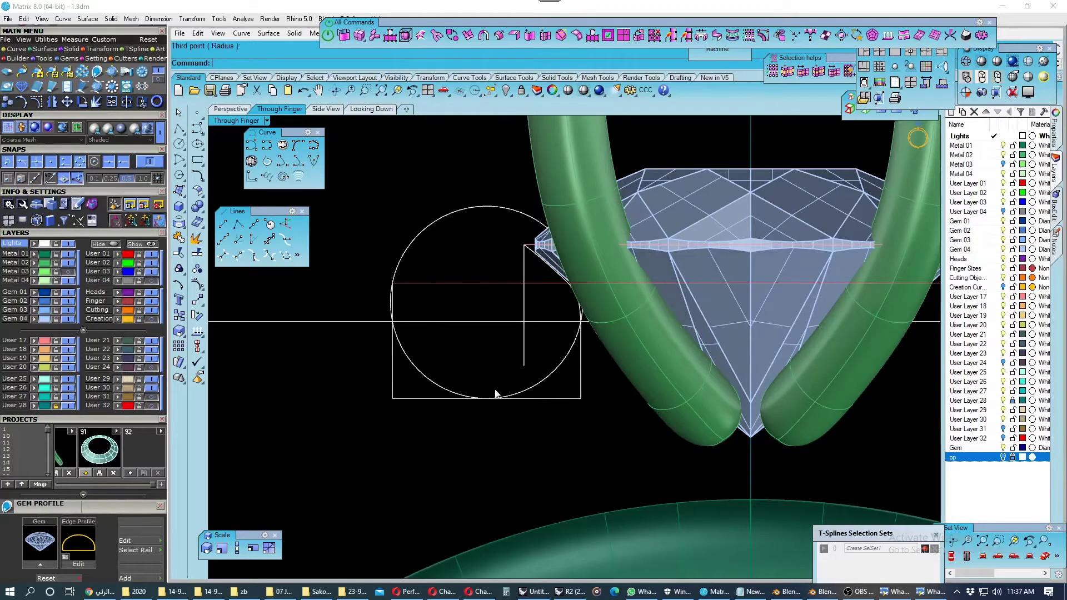
scroll(495, 393, "down", 1)
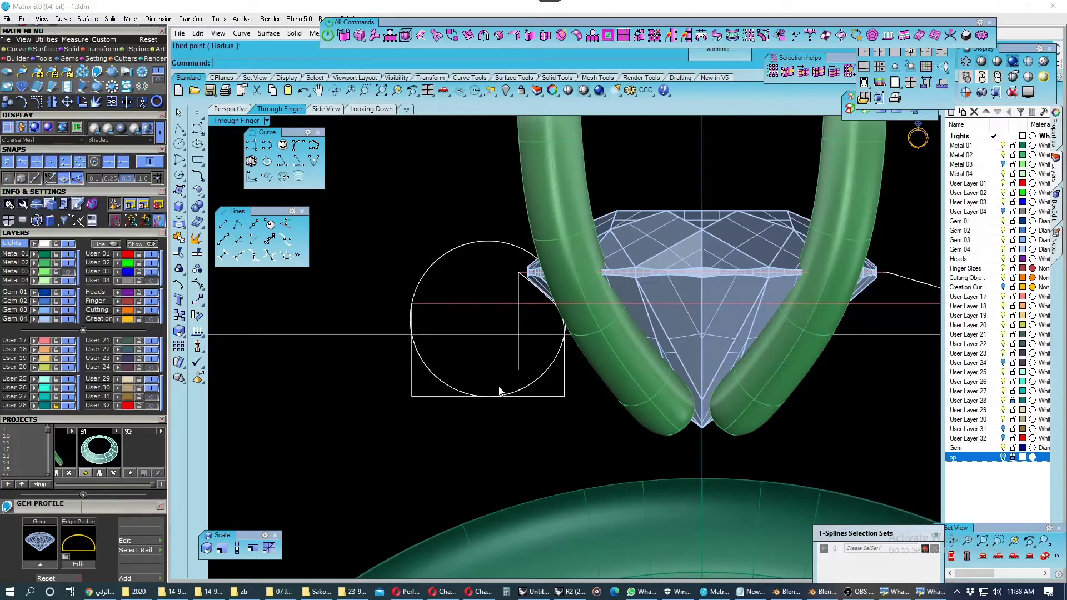
scroll(487, 391, "up", 1)
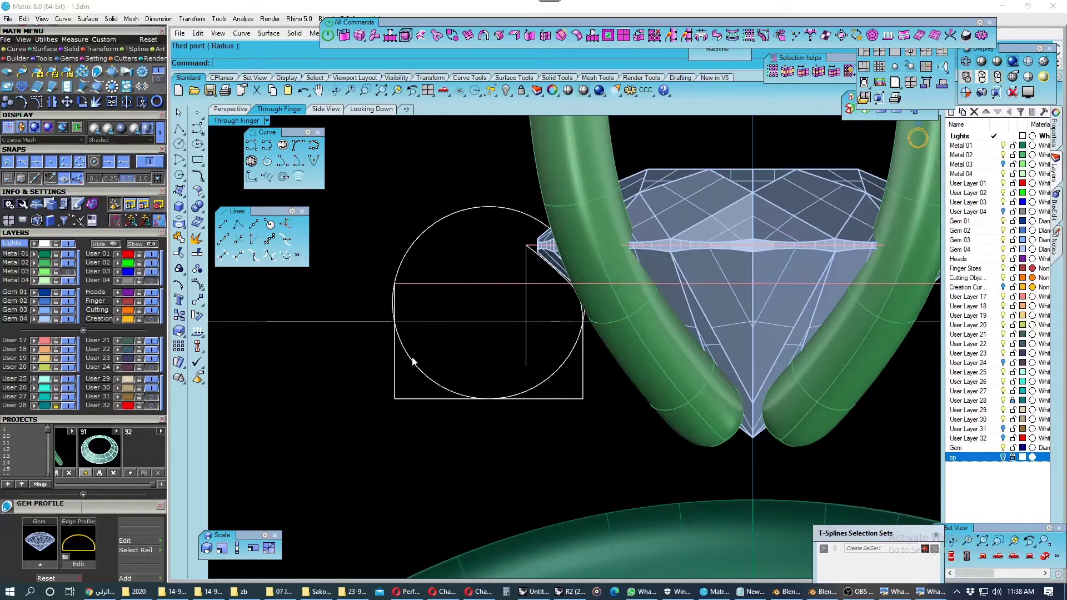
Select the left vertical curve as a trimming cutter, then exit the trim without cutting.
left_click(395, 365)
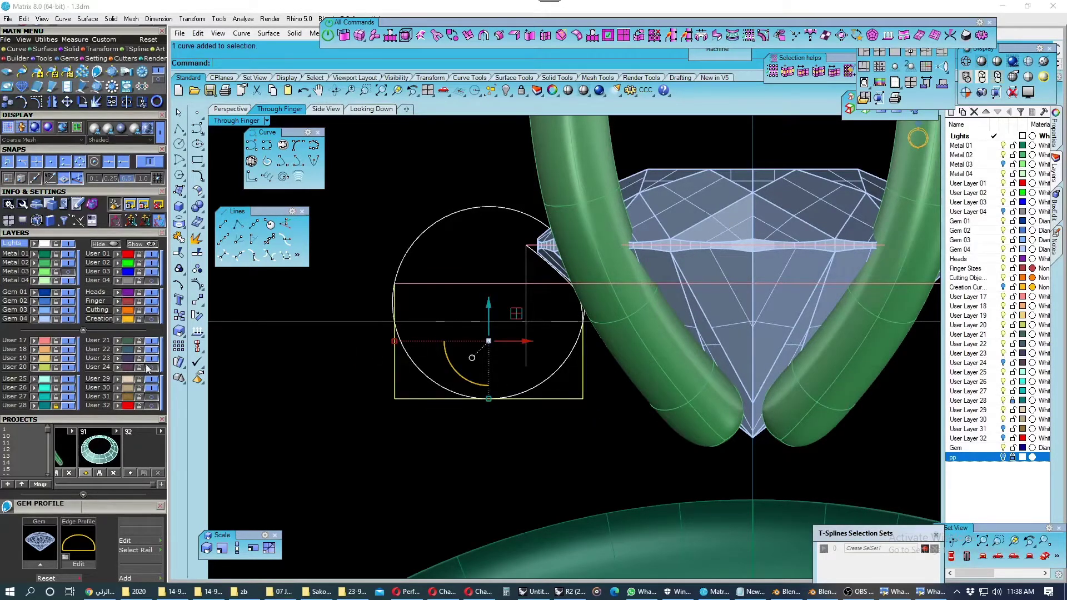
left_click(452, 351)
scroll(464, 345, "down", 3)
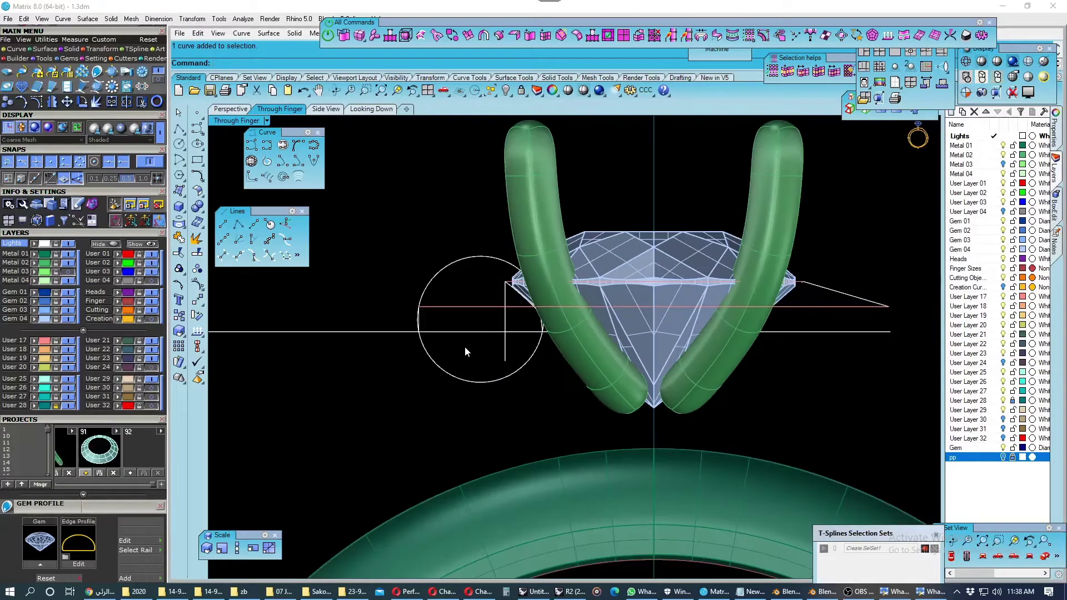
scroll(422, 329, "up", 2)
scroll(422, 329, "up", 2)
left_click(407, 312)
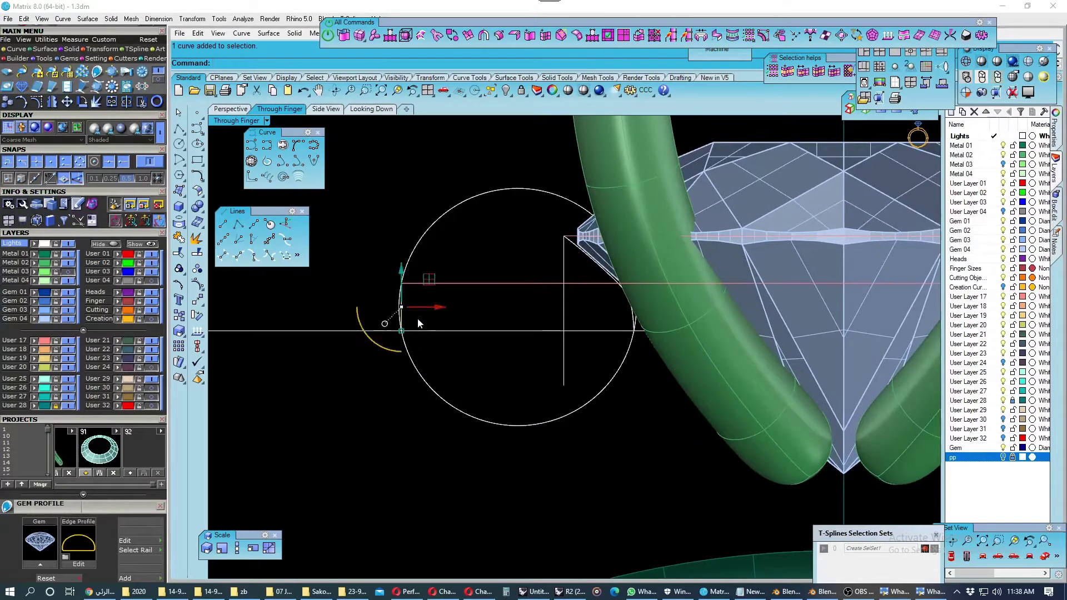
scroll(435, 332, "down", 2)
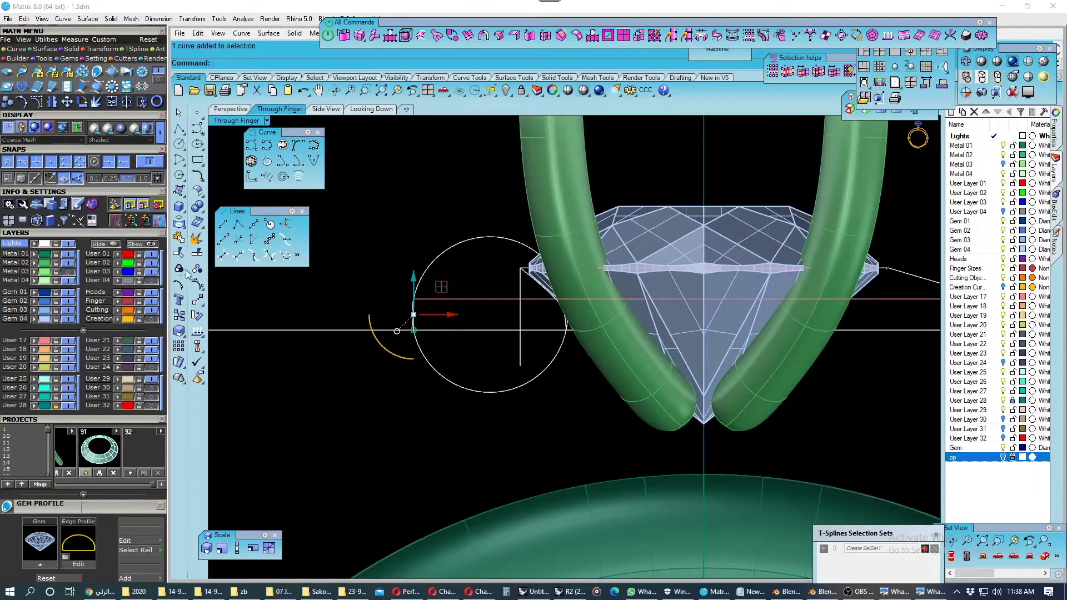
scroll(567, 329, "up", 5)
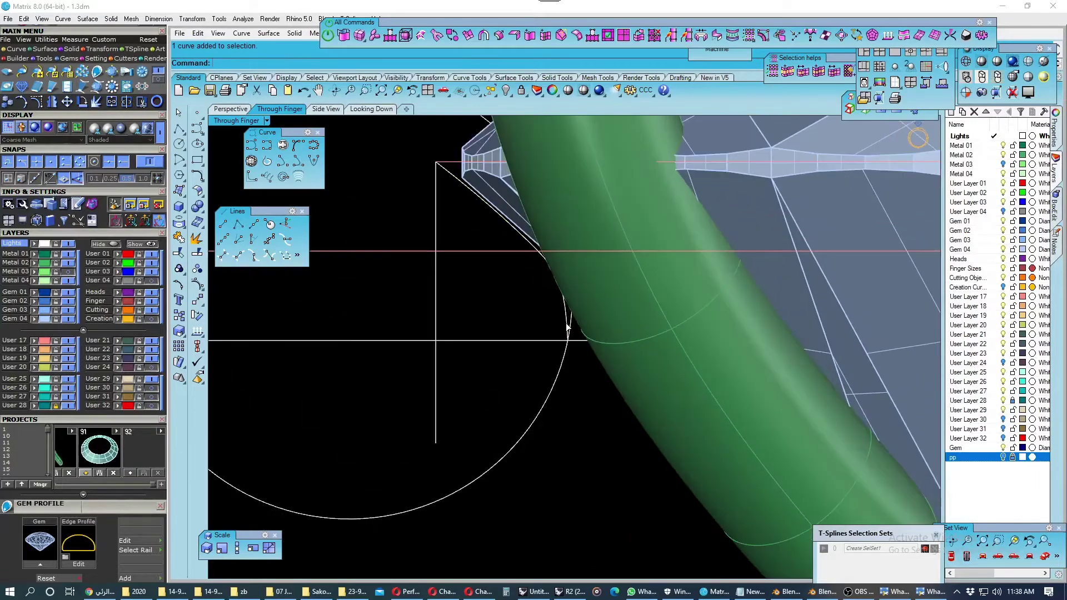
left_click(178, 253)
scroll(576, 327, "up", 2)
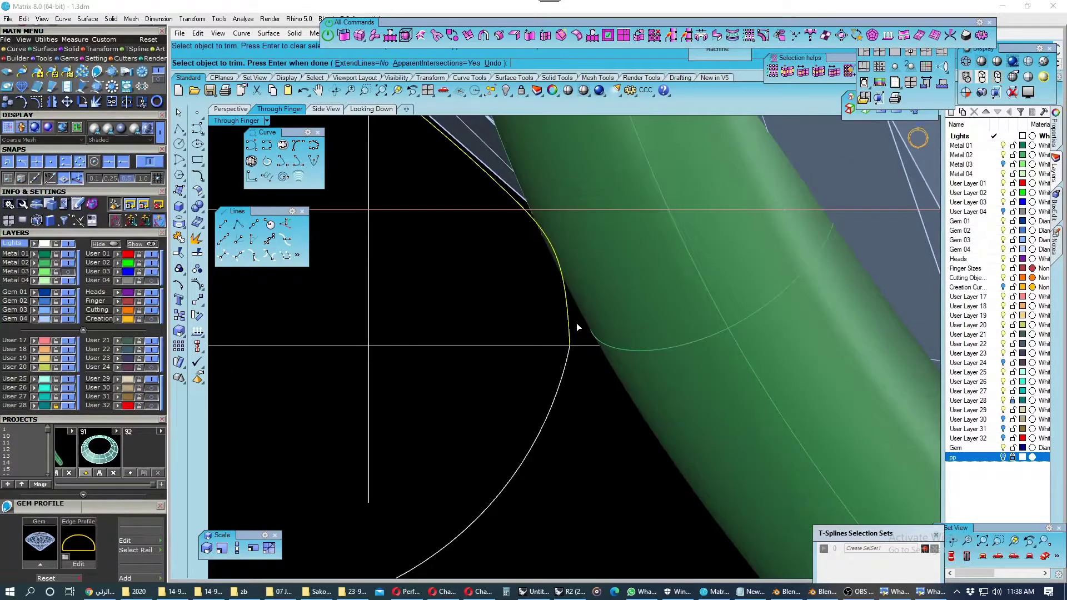
scroll(578, 325, "down", 3)
key("Return")
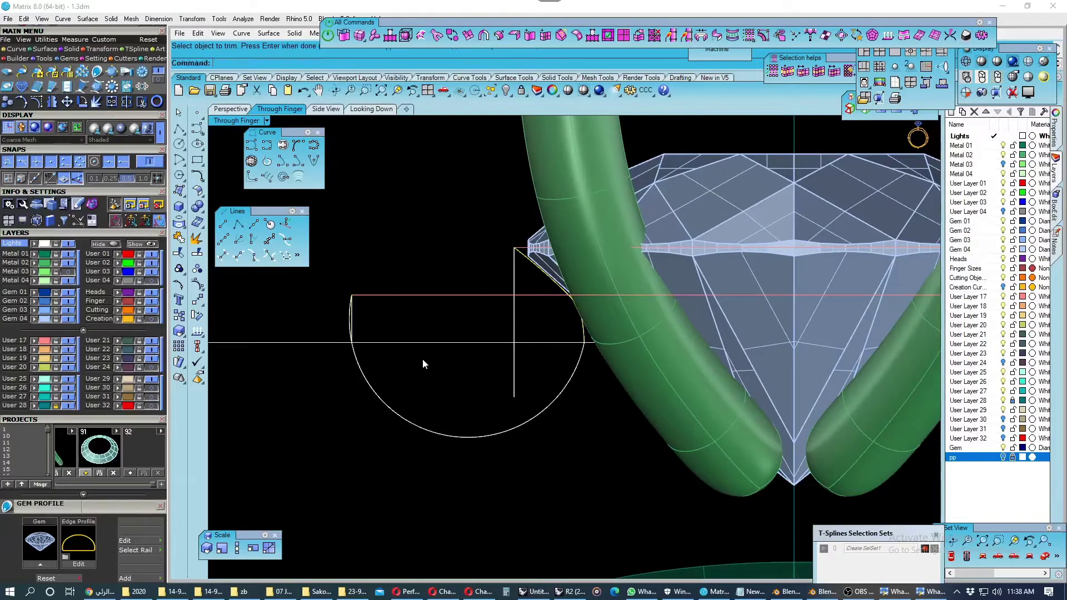
Trim away the circle's upper half at the horizontal line and save the file.
scroll(350, 327, "up", 2)
left_click(353, 322)
scroll(354, 317, "up", 2)
key("Return")
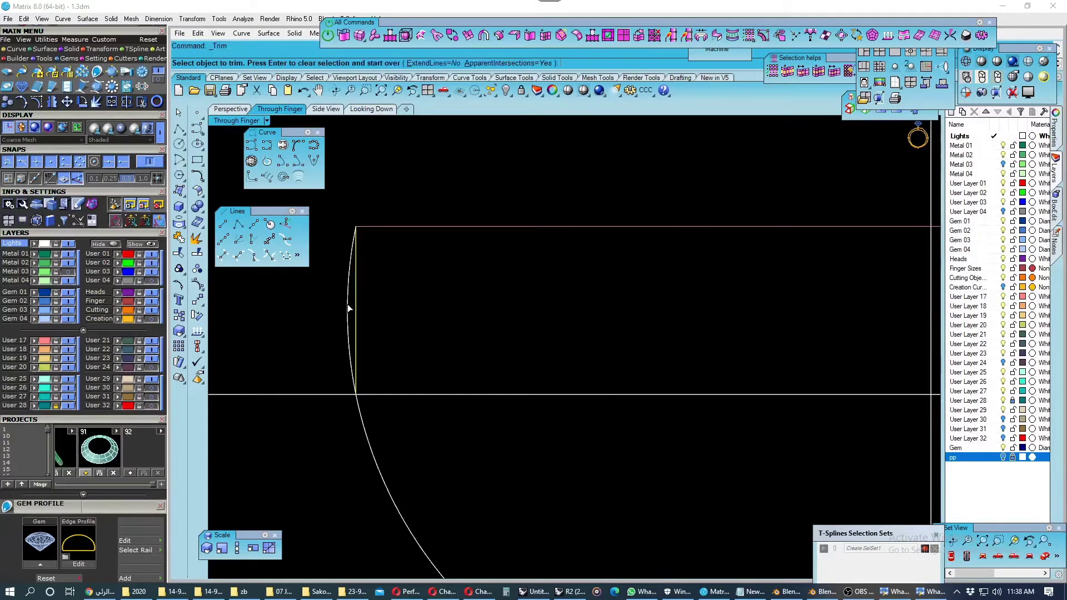
scroll(388, 341, "down", 3)
scroll(425, 330, "down", 1)
scroll(443, 347, "down", 2)
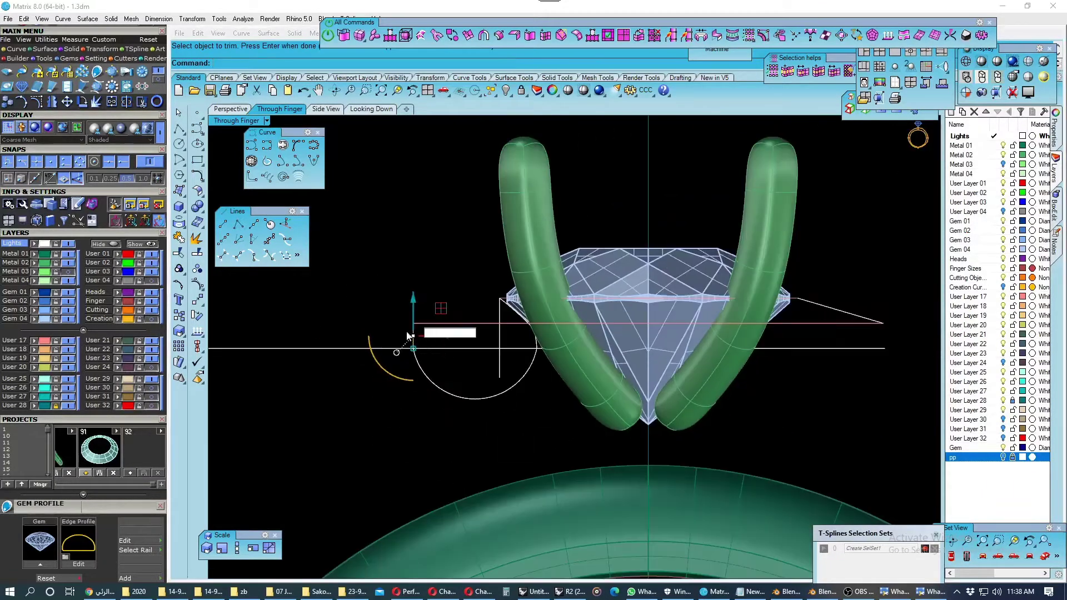
left_click(373, 355)
key("Return")
scroll(401, 343, "down", 2)
scroll(446, 348, "up", 2)
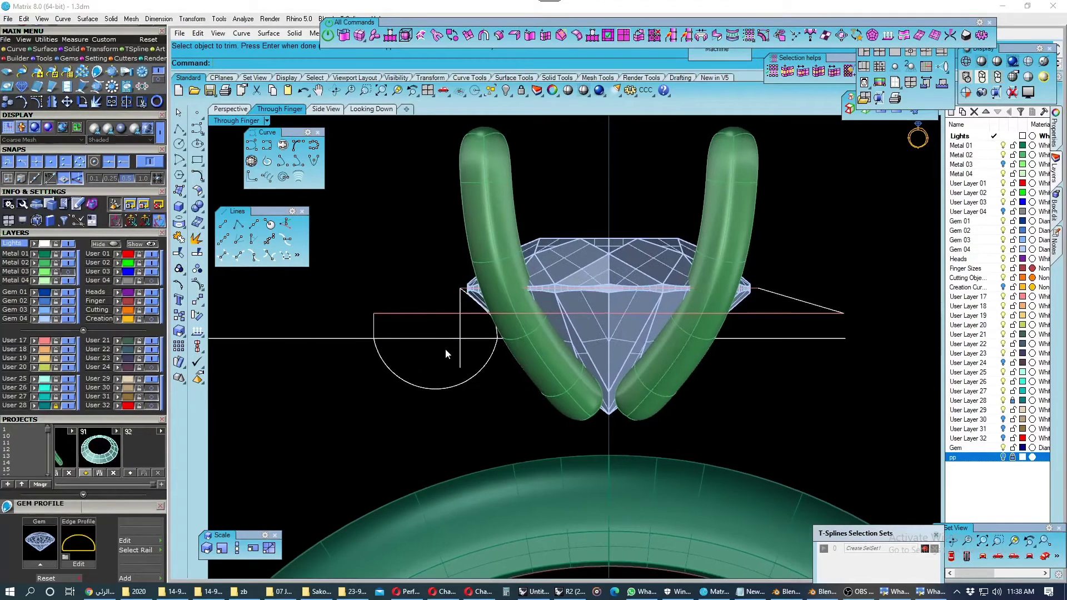
key("ctrl+s")
Draw a sloped line from the vertical line's top end to the semicircle's left end.
scroll(394, 345, "up", 1)
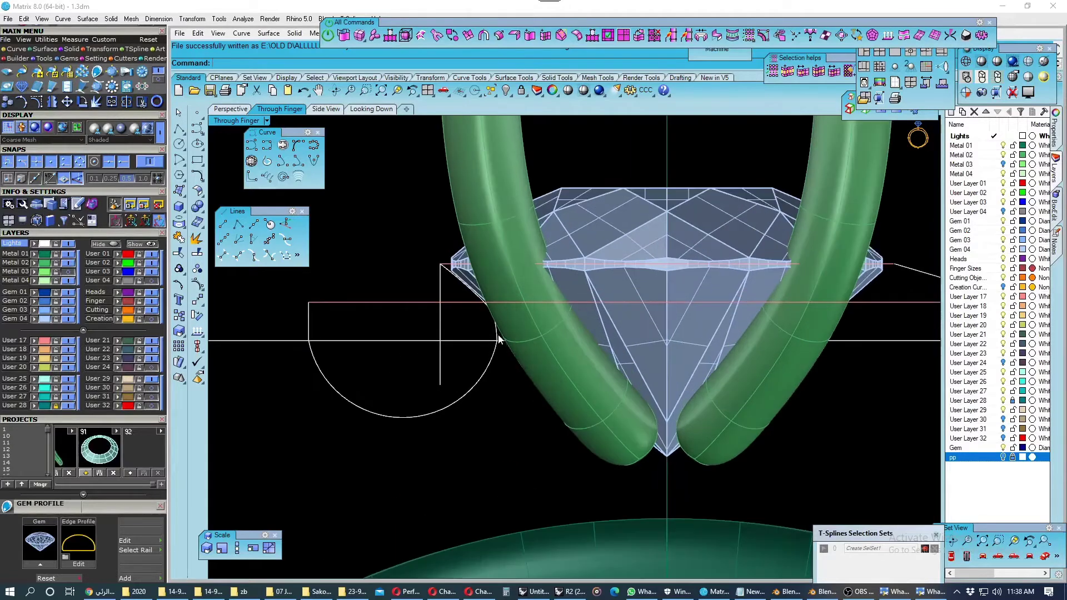
scroll(438, 319, "up", 1)
scroll(485, 334, "up", 1)
left_click(223, 224)
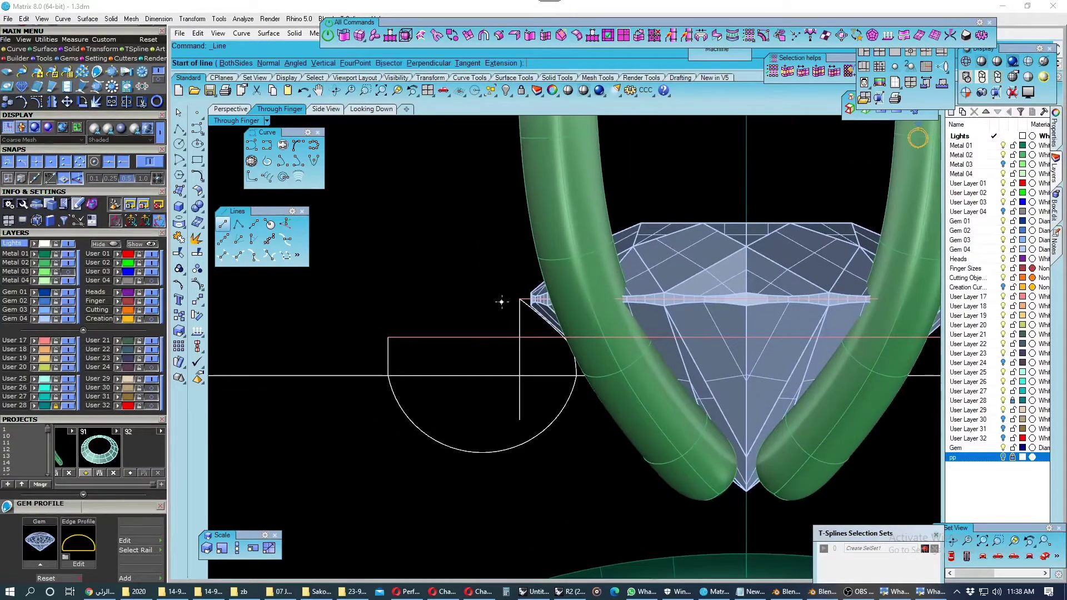
scroll(520, 300, "up", 1)
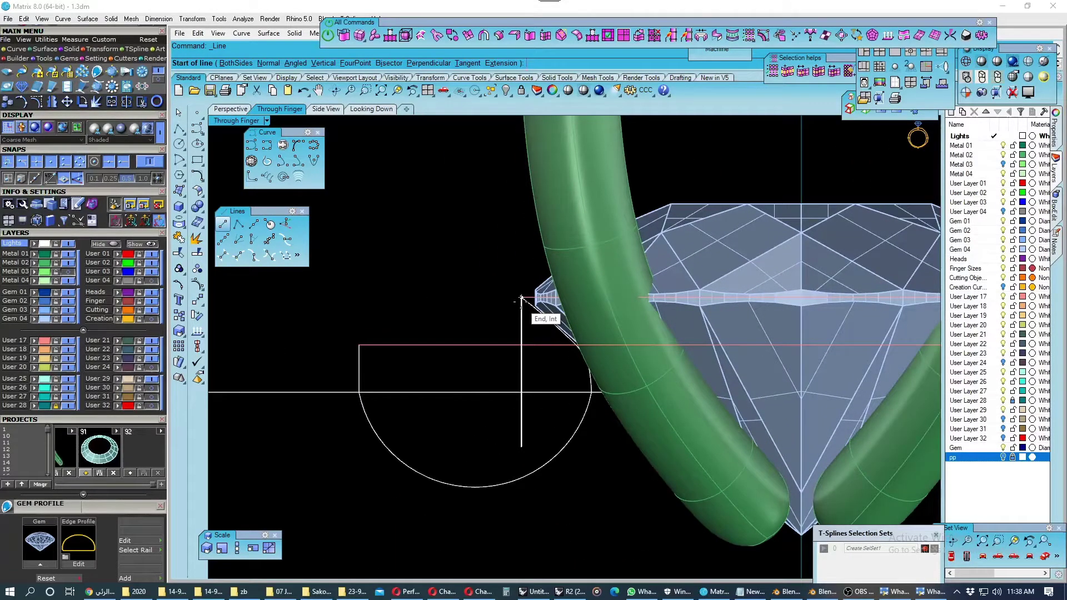
left_click(521, 299)
left_click(361, 345)
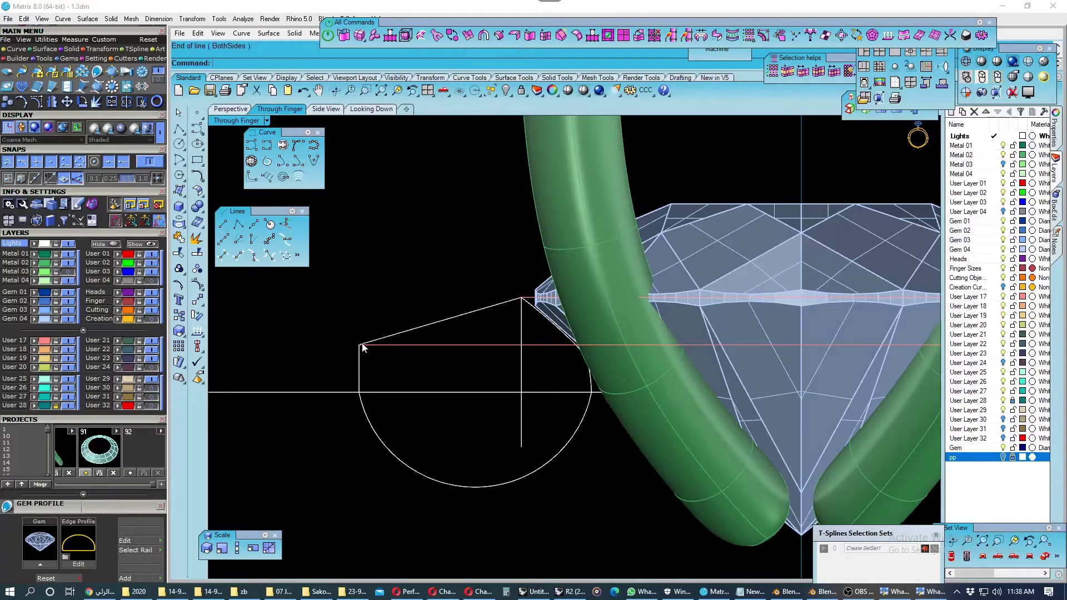
left_click(396, 335)
Show the profile curve's control points and nudge one point sideways.
scroll(525, 308, "up", 1)
scroll(530, 326, "down", 1)
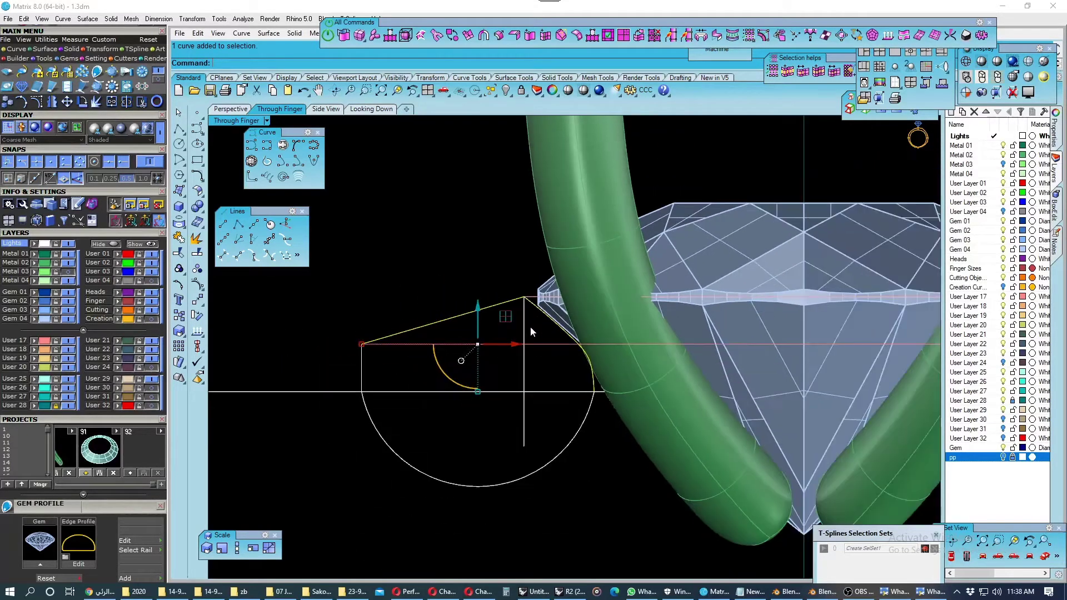
scroll(535, 356, "down", 1)
scroll(578, 388, "up", 1)
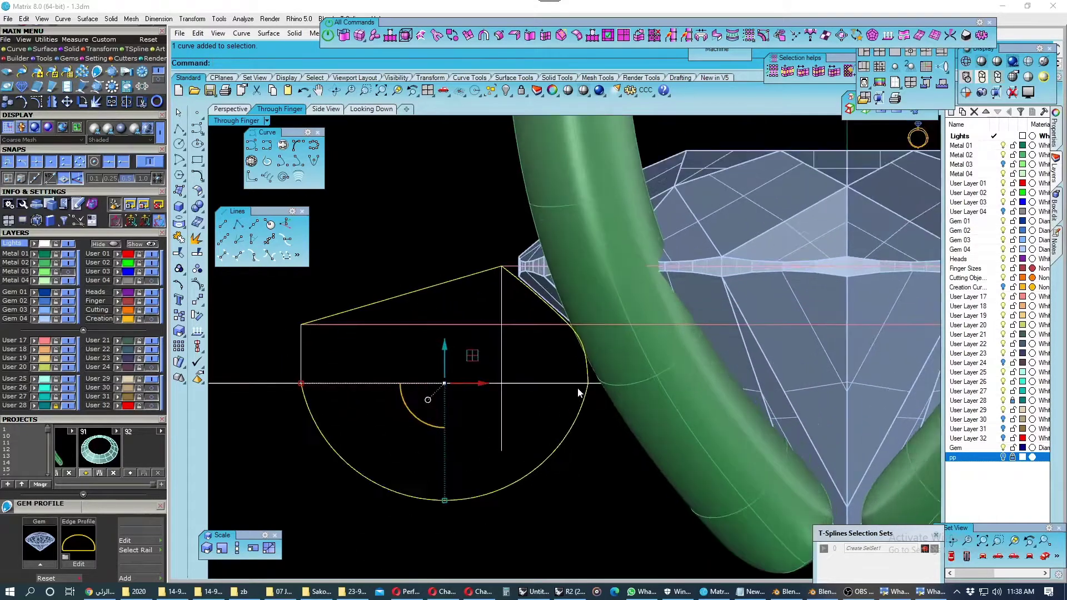
scroll(581, 392, "up", 1)
scroll(585, 395, "up", 1)
scroll(585, 394, "down", 1)
scroll(591, 392, "down", 1)
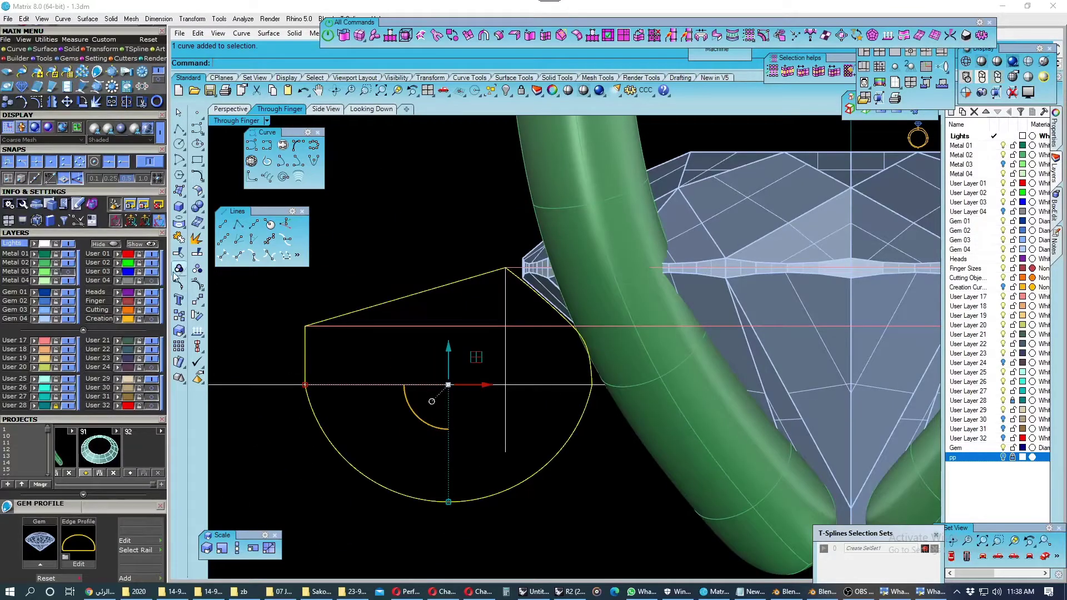
scroll(613, 403, "up", 1)
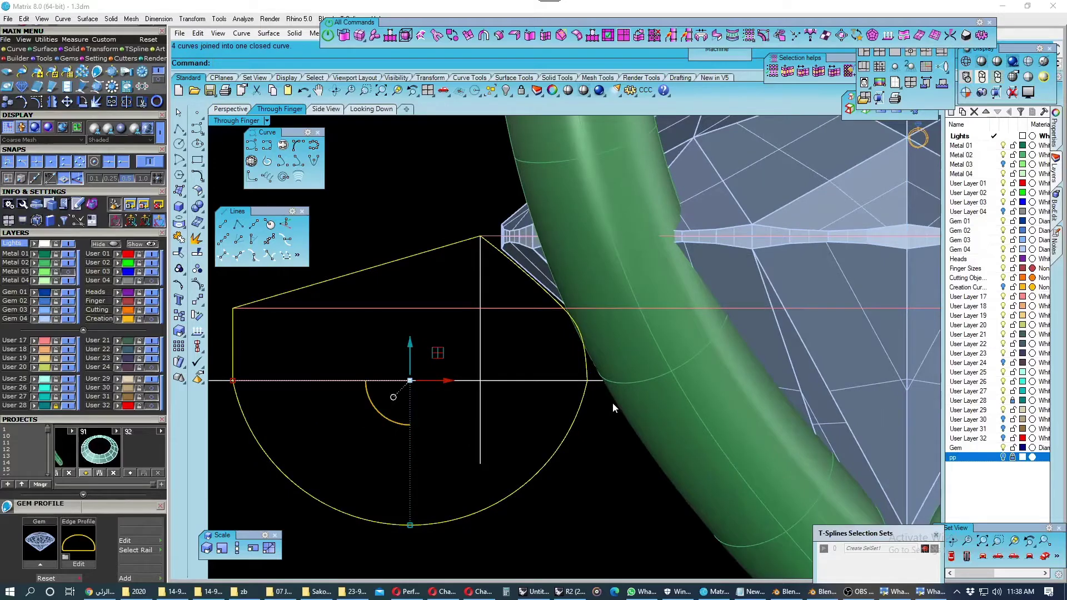
key("F10")
scroll(589, 383, "up", 3)
scroll(580, 376, "up", 2)
mouse_move(562, 351)
left_mouse_down()
mouse_move(623, 389)
mouse_move(622, 370)
left_mouse_up()
scroll(614, 392, "down", 3)
scroll(611, 395, "down", 4)
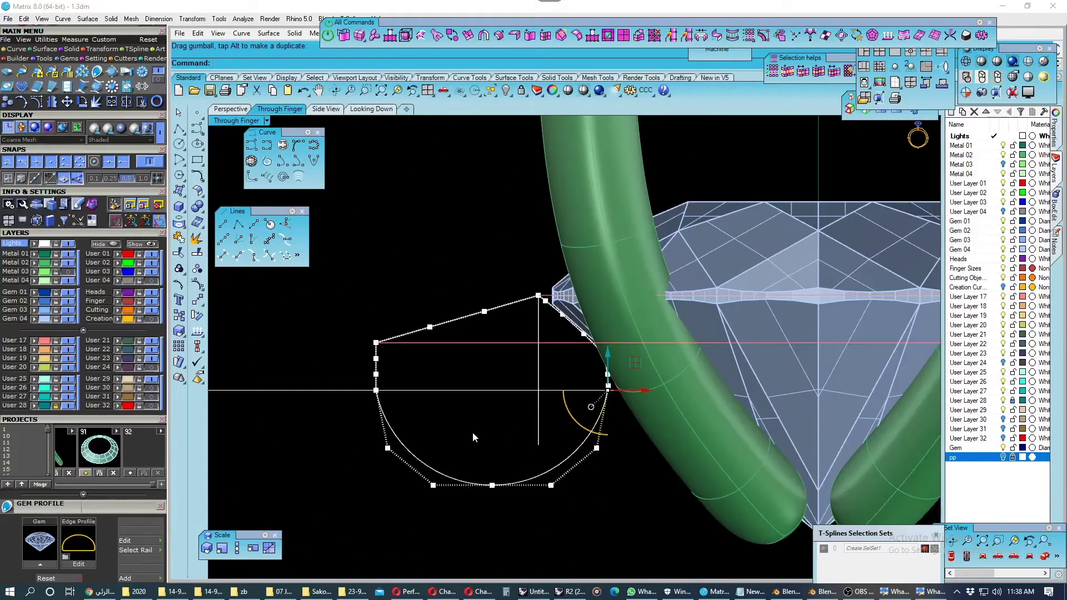
Select the joined halo profile curve and hide the Gem 04 layer.
right_click_drag(472, 438, 464, 405)
key("Escape")
left_click(400, 421)
scroll(400, 419, "down", 4)
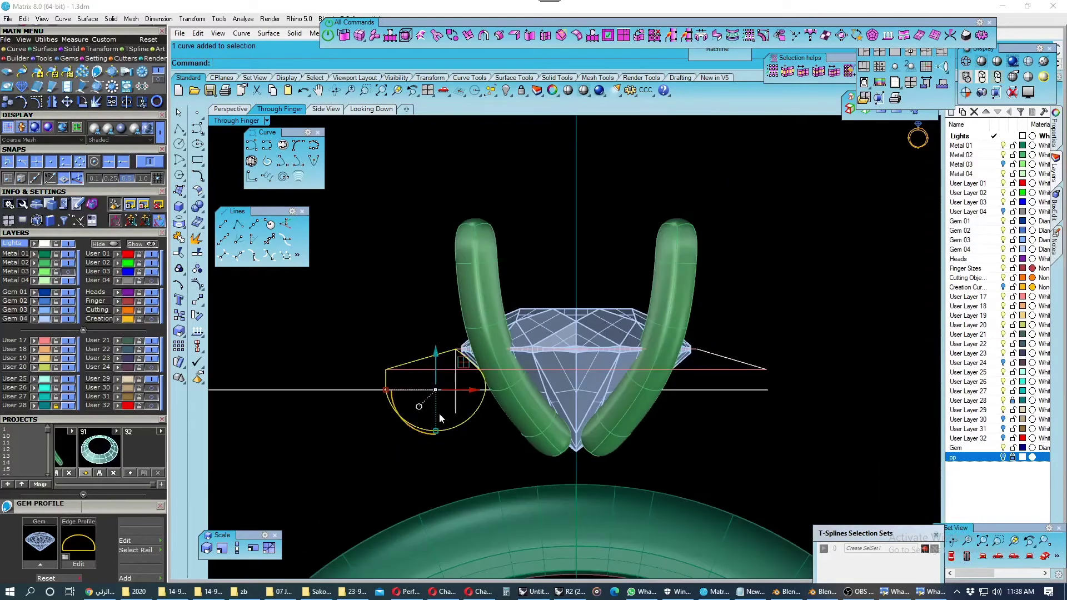
left_click(68, 318)
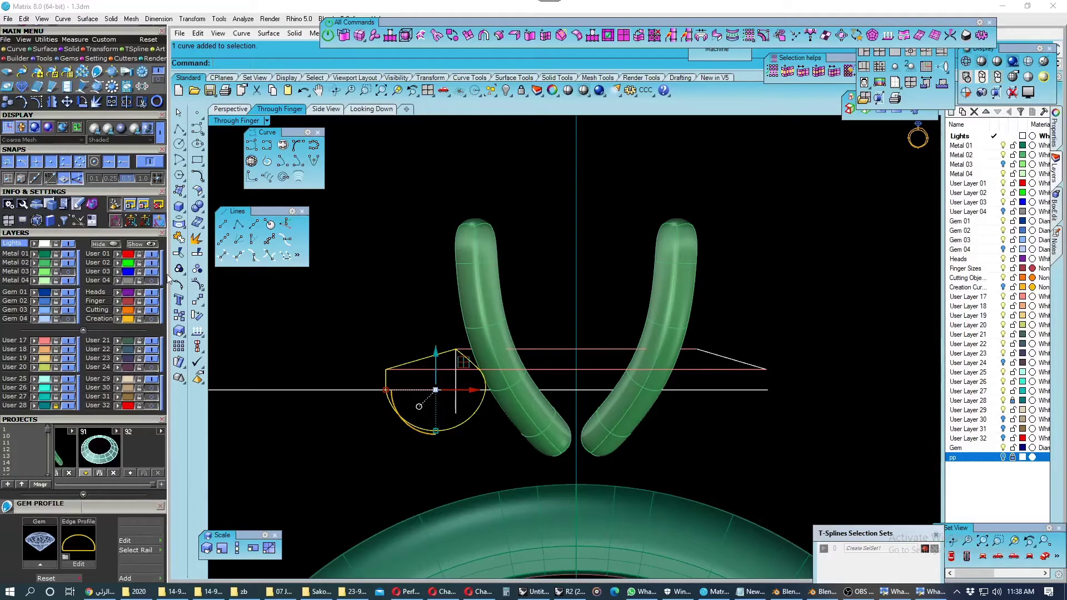
RailRevolve the halo profile along the top rail, axis from 0 to the vertical centre line.
right_click(311, 285)
left_click(548, 348)
type("0")
key("Return")
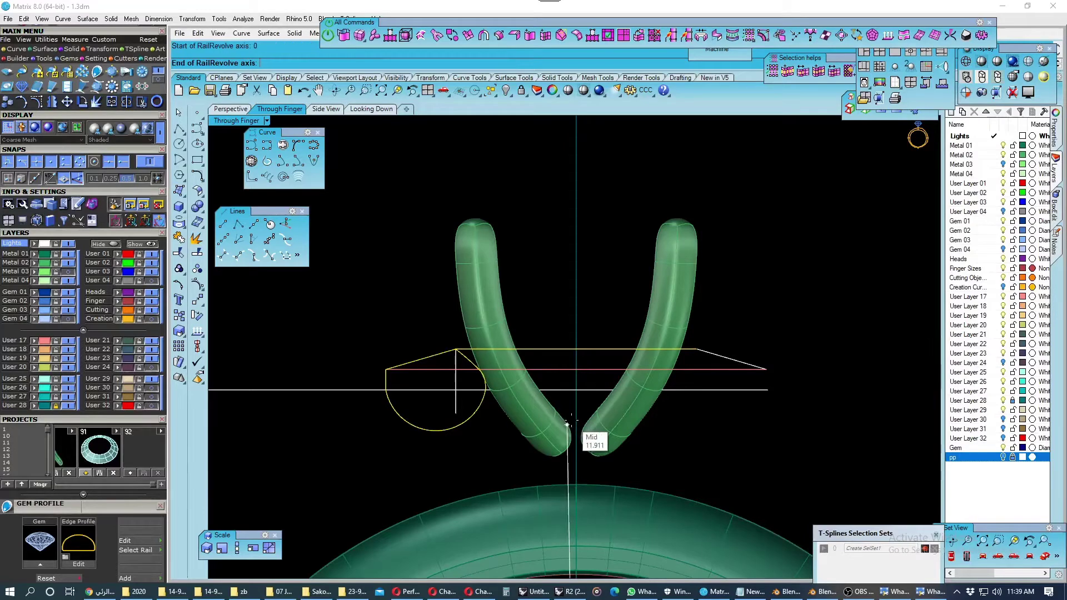
scroll(568, 425, "down", 2)
left_click(616, 245)
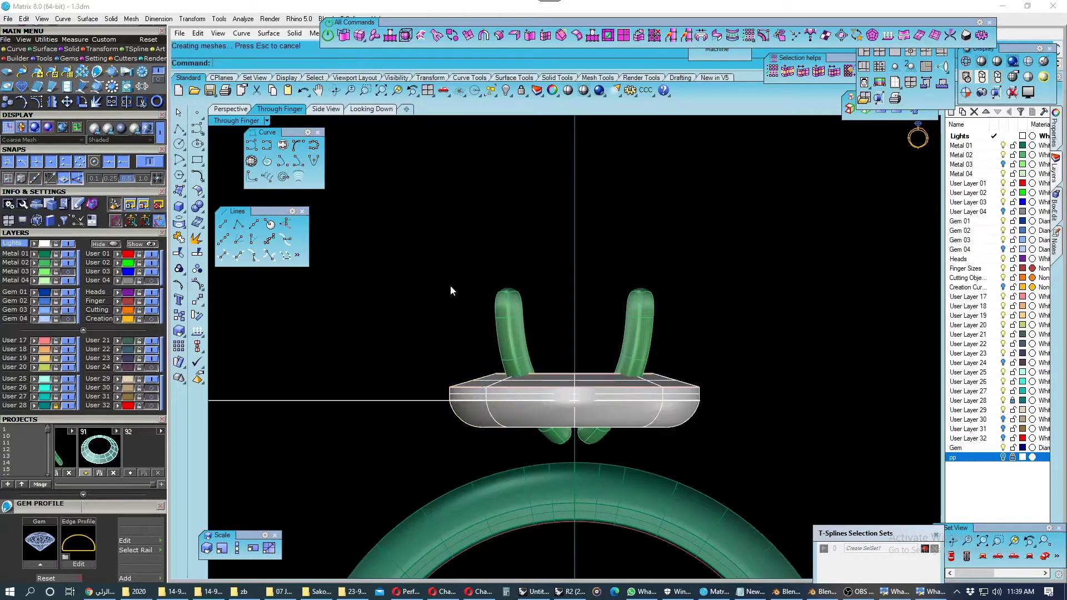
Show Gem 04 again and orbit the Perspective view around the ring.
left_click(68, 319)
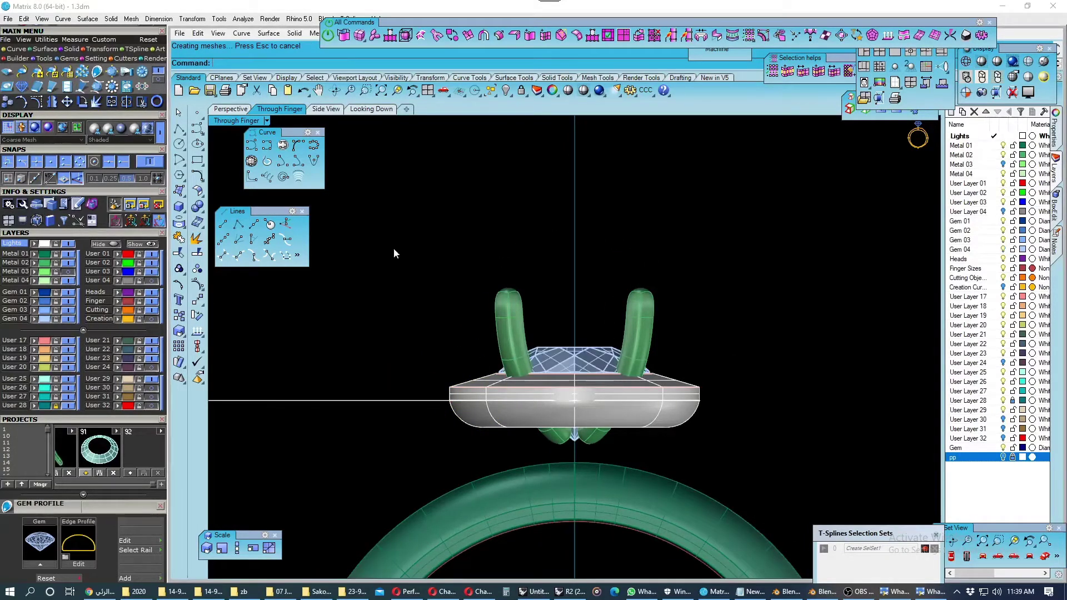
left_click(231, 109)
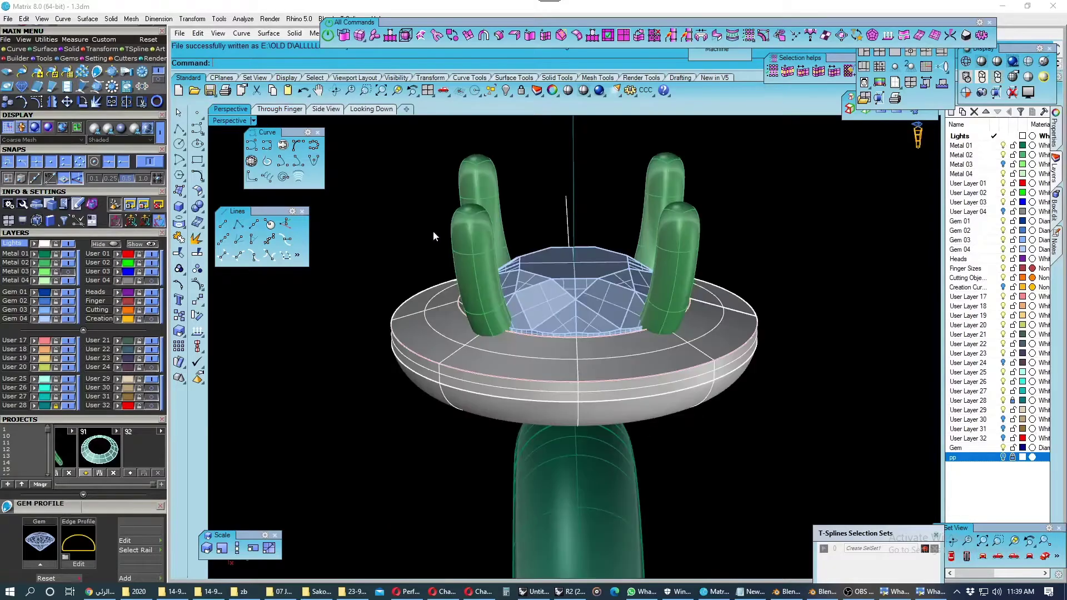
right_click_drag(443, 233, 645, 402)
mouse_move(686, 465)
right_mouse_down()
mouse_move(582, 201)
mouse_move(691, 356)
mouse_move(689, 411)
mouse_move(599, 330)
mouse_move(622, 439)
mouse_move(606, 434)
mouse_move(561, 317)
mouse_move(586, 238)
mouse_move(557, 241)
mouse_move(571, 190)
mouse_move(536, 157)
mouse_move(585, 334)
mouse_move(664, 437)
mouse_move(639, 428)
mouse_move(612, 438)
mouse_move(650, 408)
mouse_move(674, 448)
mouse_move(629, 374)
mouse_move(639, 361)
right_mouse_up()
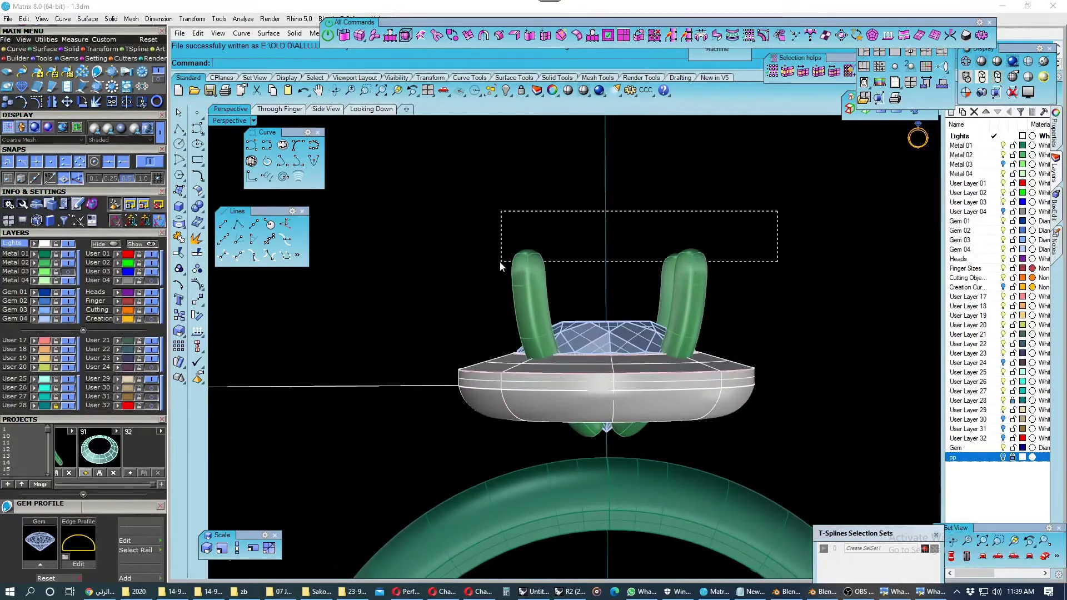
Raise both prongs 0.300 in total (0.200 plus two 0.050 nudges) in the Through Finger view.
left_click_drag(499, 261, 481, 266)
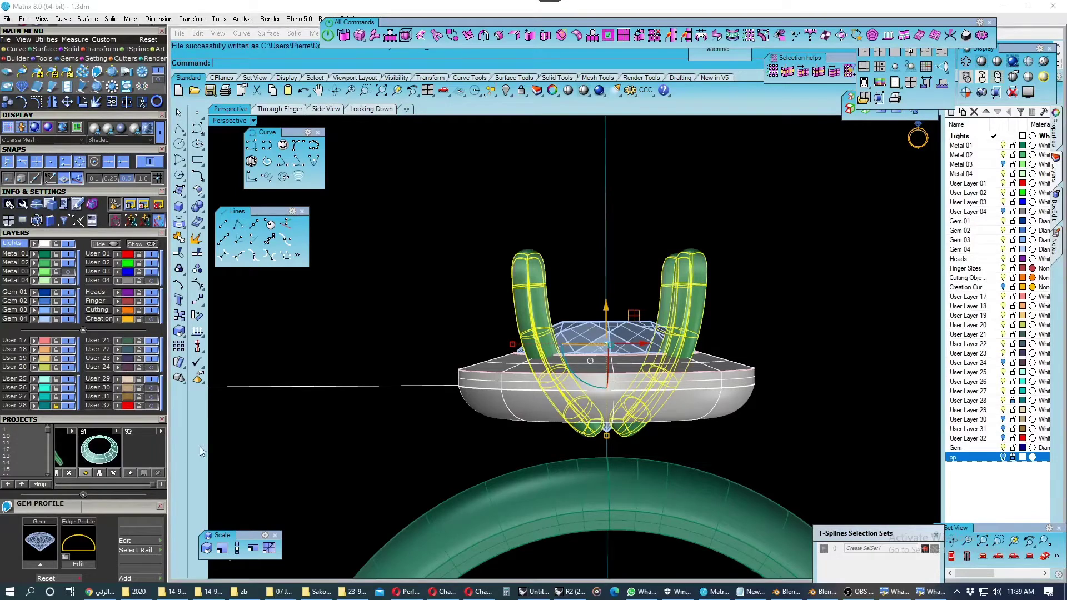
left_click(280, 109)
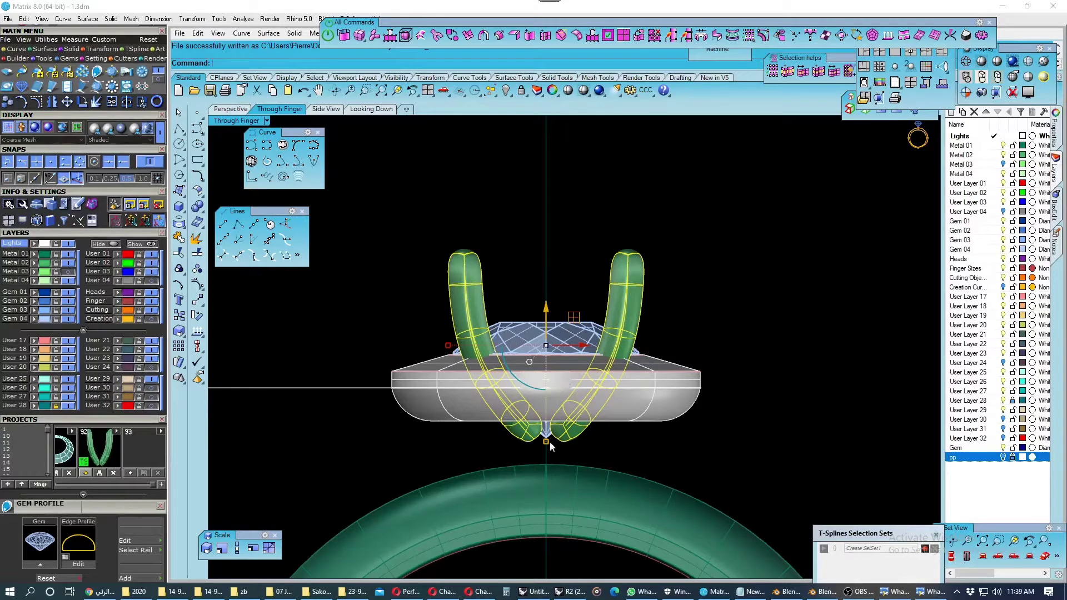
left_click_drag(547, 441, 550, 449)
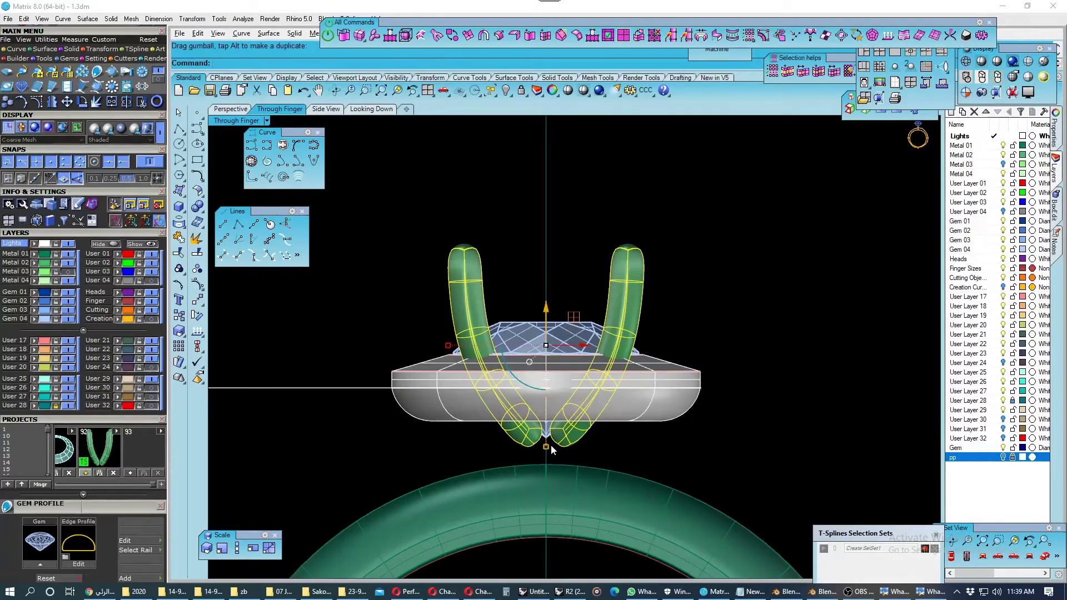
key("alt+Up")
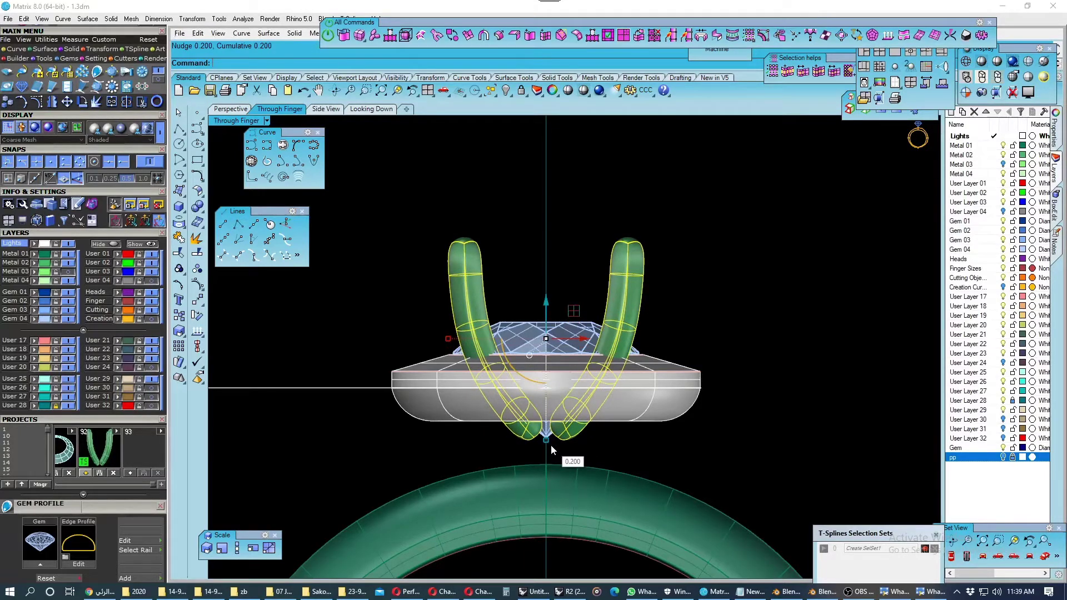
key("ctrl+alt+Up")
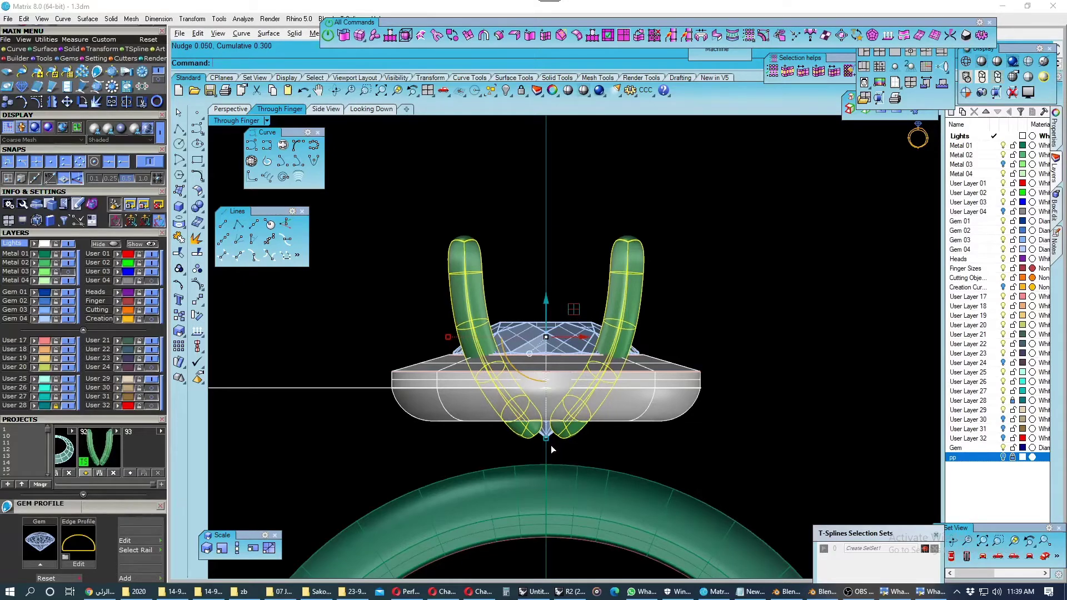
key("ctrl+alt+Up")
left_click(381, 249)
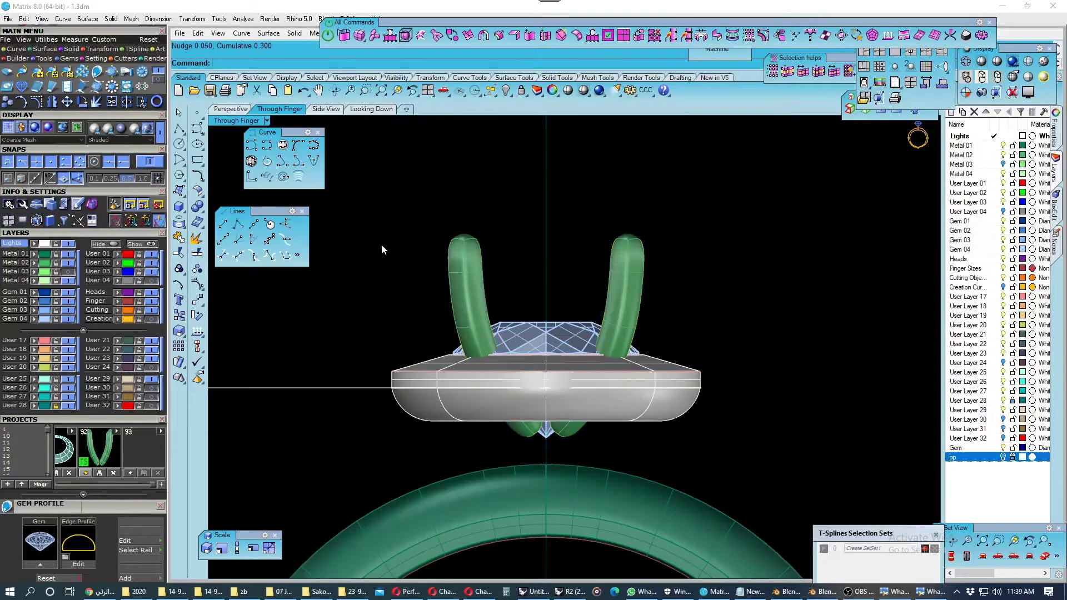
left_click(230, 110)
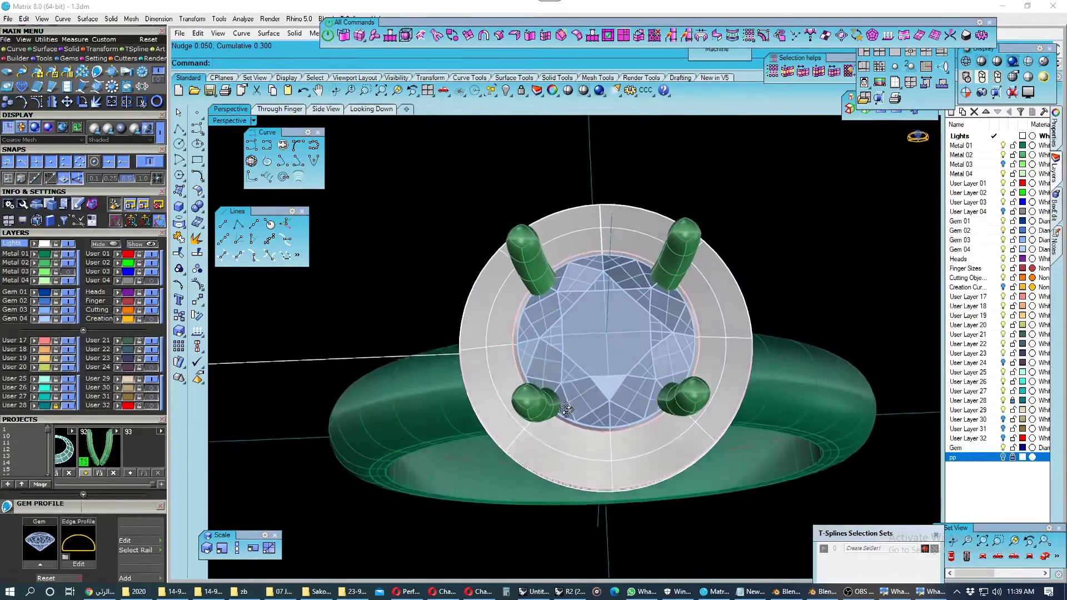
Select a single prong and switch to the Looking Down view.
left_click(531, 281)
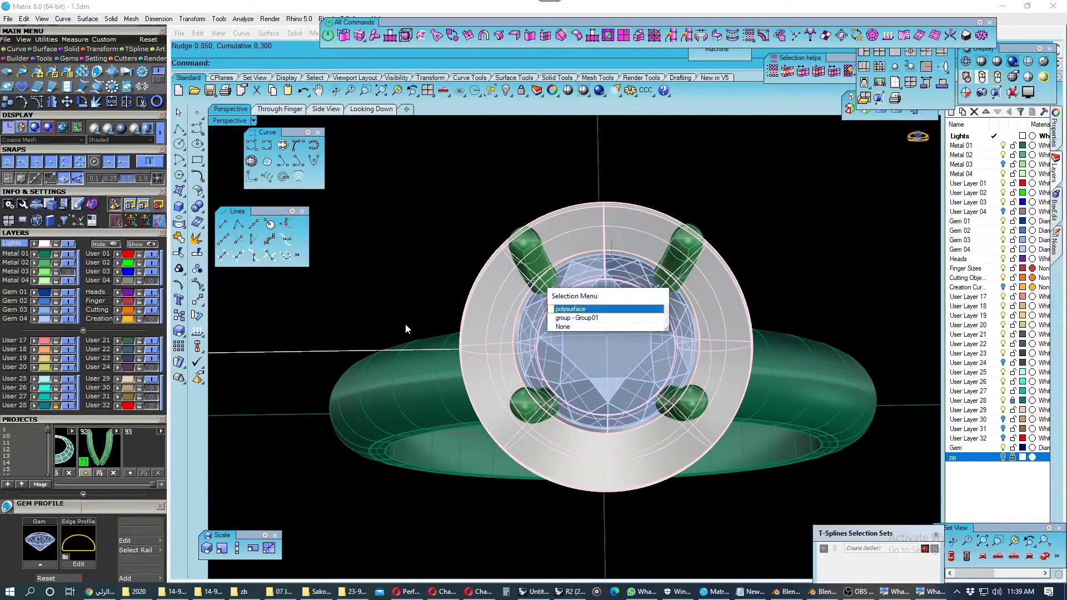
right_click_drag(405, 329, 519, 258)
left_click(518, 258)
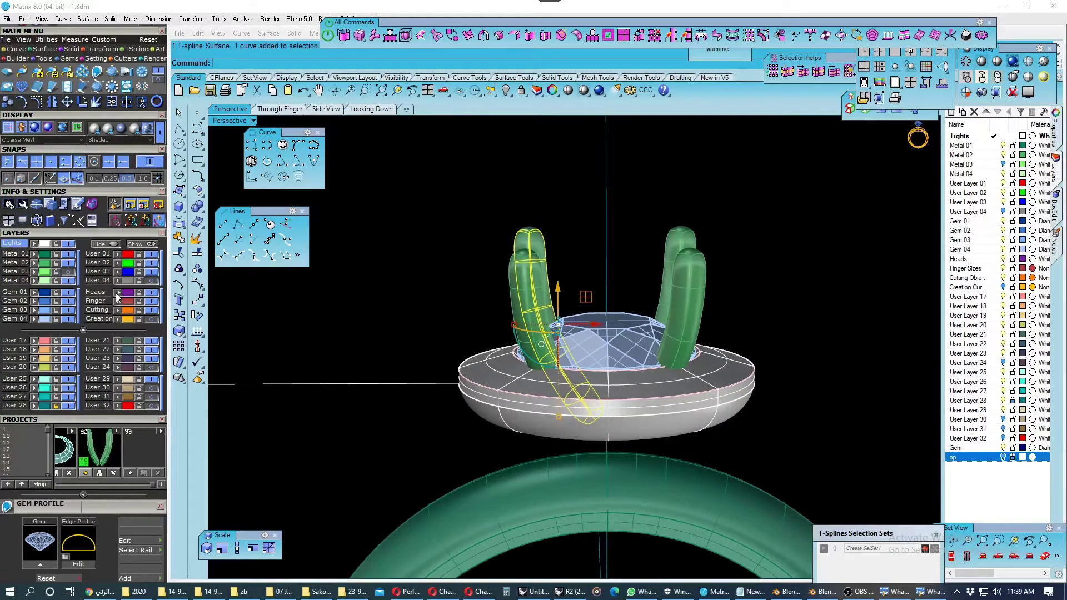
left_click(377, 110)
right_click_drag(494, 357, 498, 358)
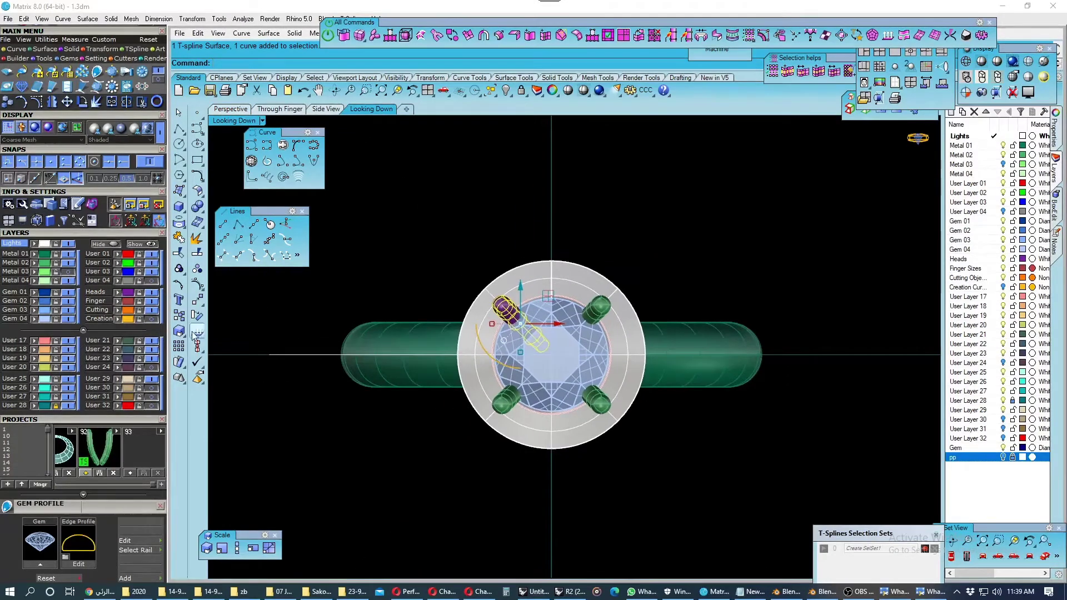
Rotate the prong about the ring centre onto the left horizontal axis.
left_click(197, 315)
scroll(501, 334, "down", 1)
left_click(541, 350)
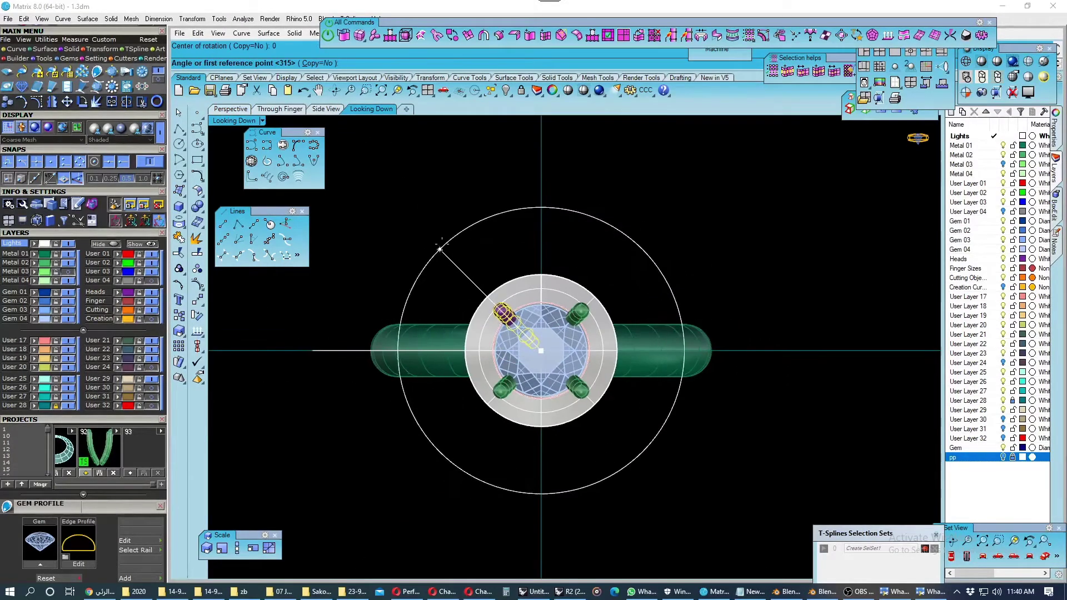
left_click(435, 242)
left_click(283, 313)
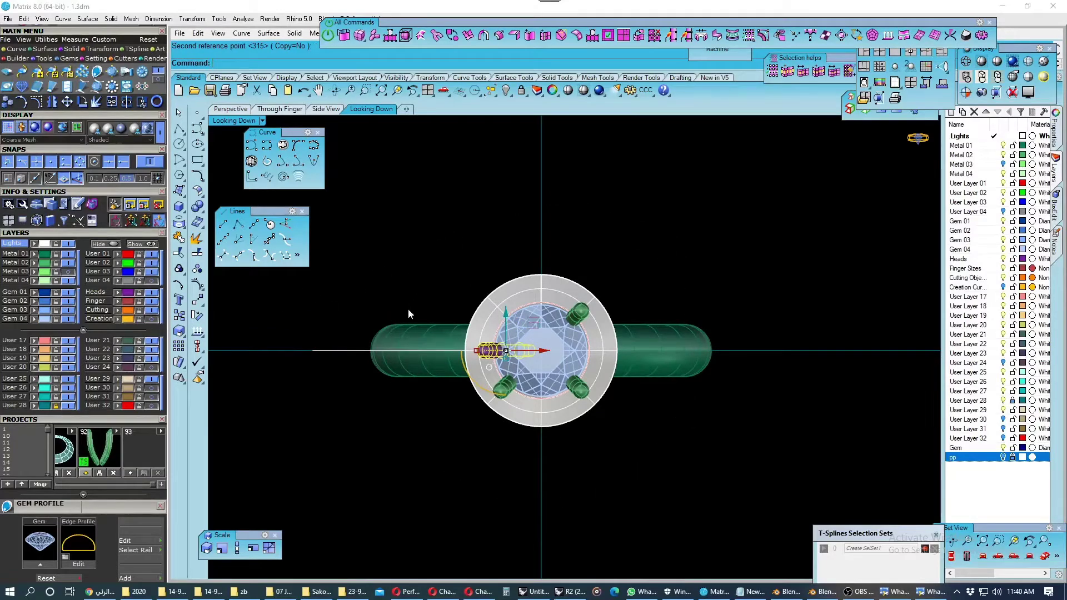
left_click(230, 109)
right_click_drag(434, 271, 594, 291)
Slide the purple prong -0.271 along its horizontal axis and hide the green prongs.
scroll(594, 292, "up", 5)
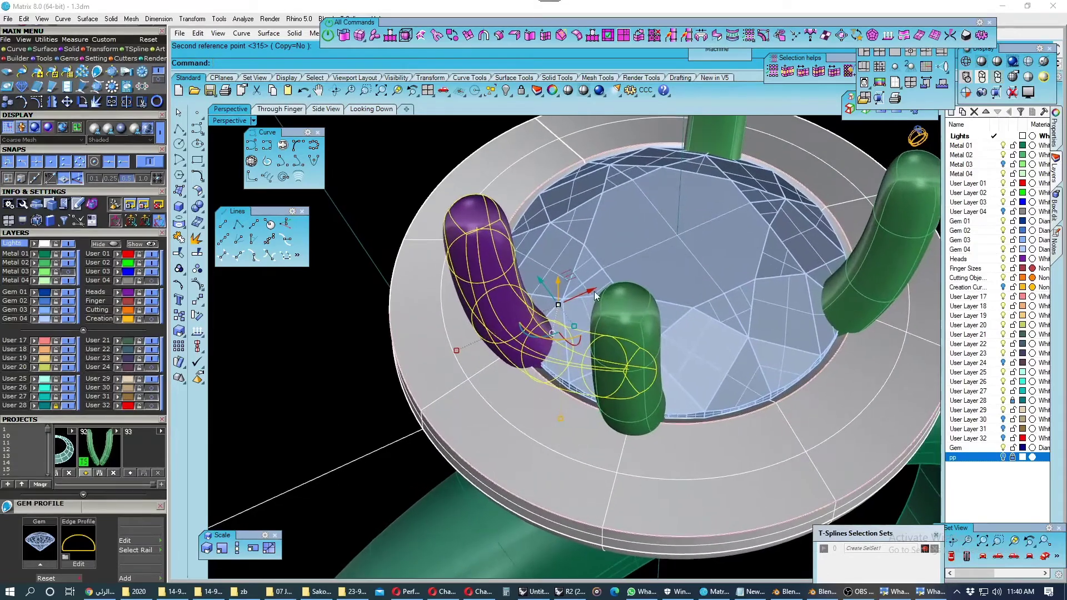
left_click_drag(595, 291, 569, 305)
mouse_move(569, 305)
right_mouse_down()
mouse_move(489, 204)
mouse_move(543, 195)
mouse_move(562, 178)
mouse_move(489, 194)
mouse_move(562, 210)
mouse_move(566, 191)
mouse_move(522, 172)
mouse_move(483, 178)
mouse_move(488, 191)
mouse_move(536, 174)
mouse_move(567, 209)
mouse_move(543, 176)
mouse_move(506, 228)
mouse_move(523, 285)
right_mouse_up()
left_click(59, 243)
mouse_move(597, 362)
right_mouse_down()
mouse_move(597, 311)
mouse_move(597, 362)
mouse_move(534, 311)
mouse_move(476, 237)
mouse_move(428, 269)
mouse_move(445, 272)
mouse_move(501, 375)
mouse_move(504, 422)
right_mouse_up()
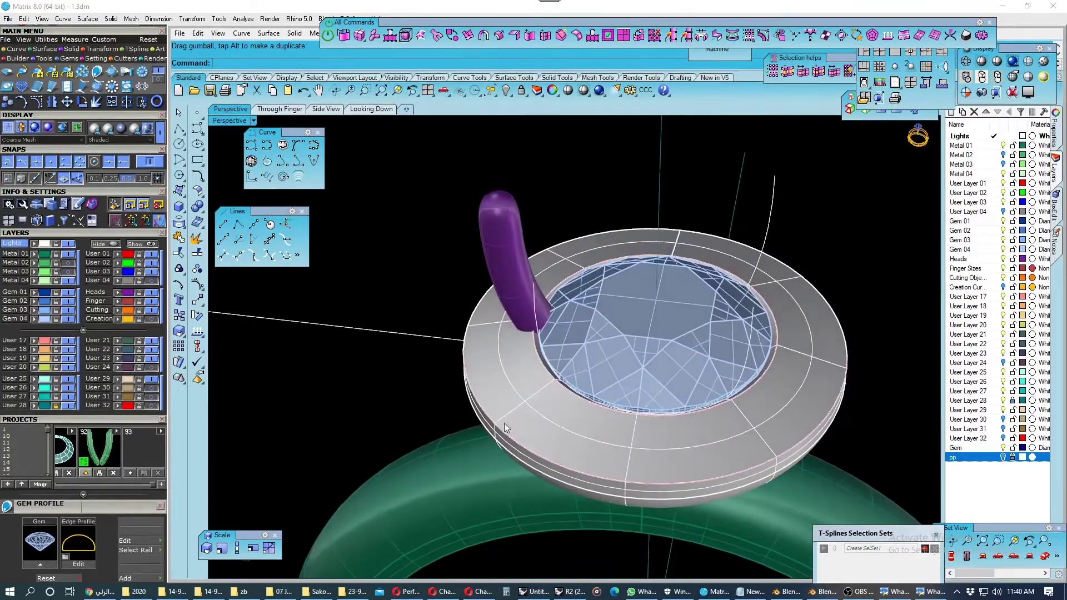
Toggle the gem layer off and on, then select the purple prong in Through Finger view.
left_click(63, 319)
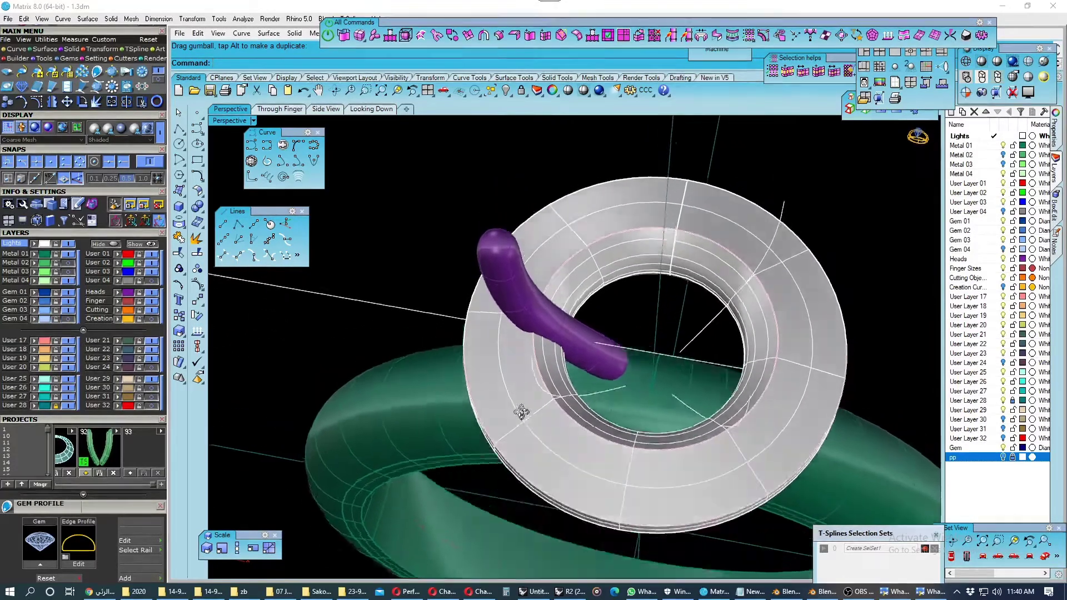
left_click(69, 319)
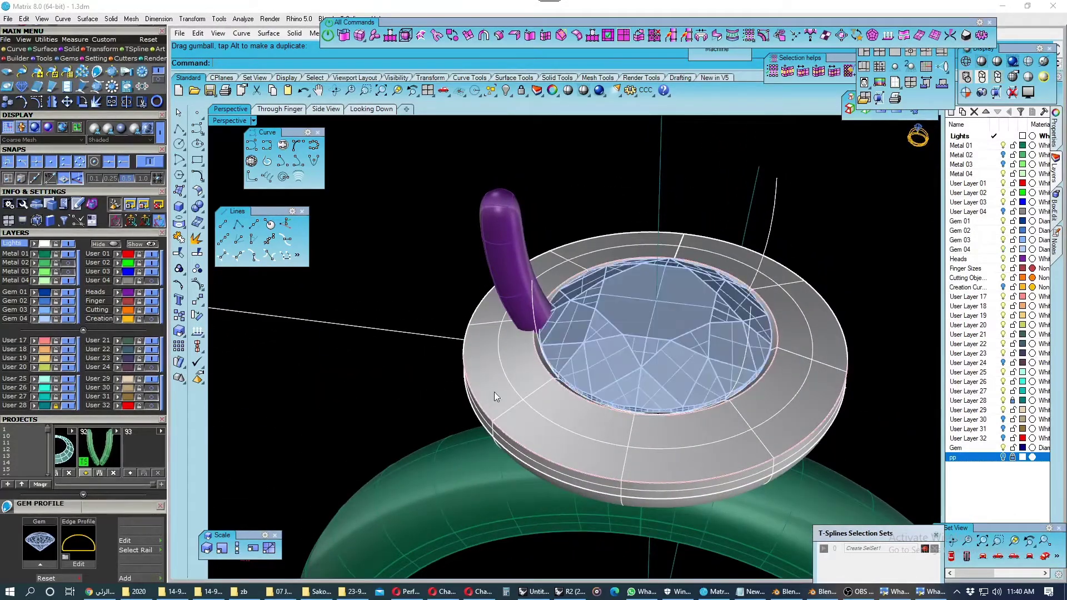
mouse_move(494, 392)
right_mouse_down()
mouse_move(500, 236)
mouse_move(524, 324)
right_mouse_up()
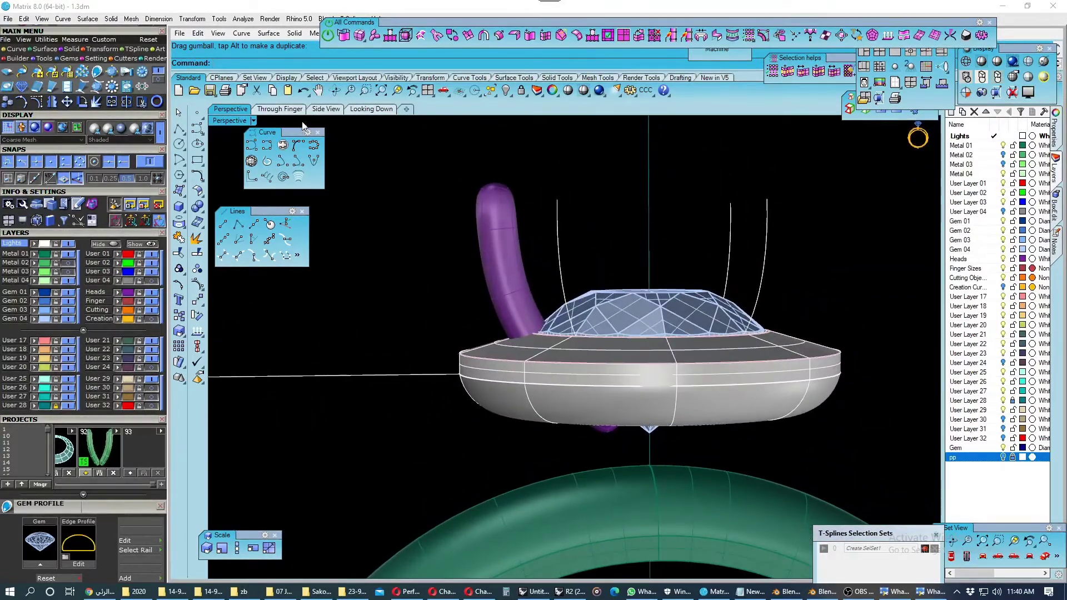
left_click(279, 109)
left_click(425, 242)
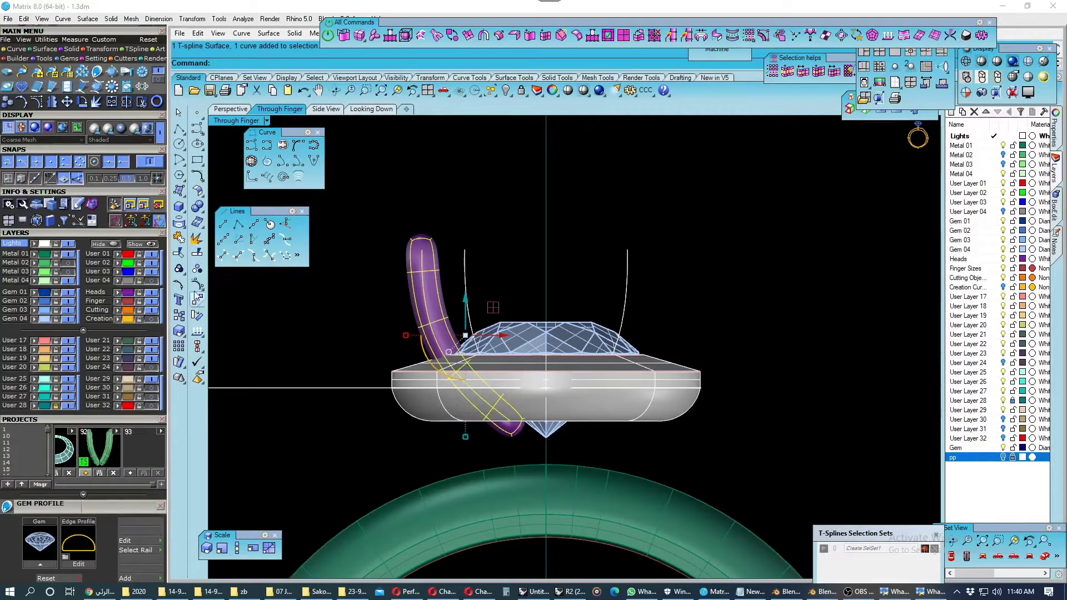
Ungroup the prongs and hide the green ones by turning off the Metal 02 layer.
left_click(197, 273)
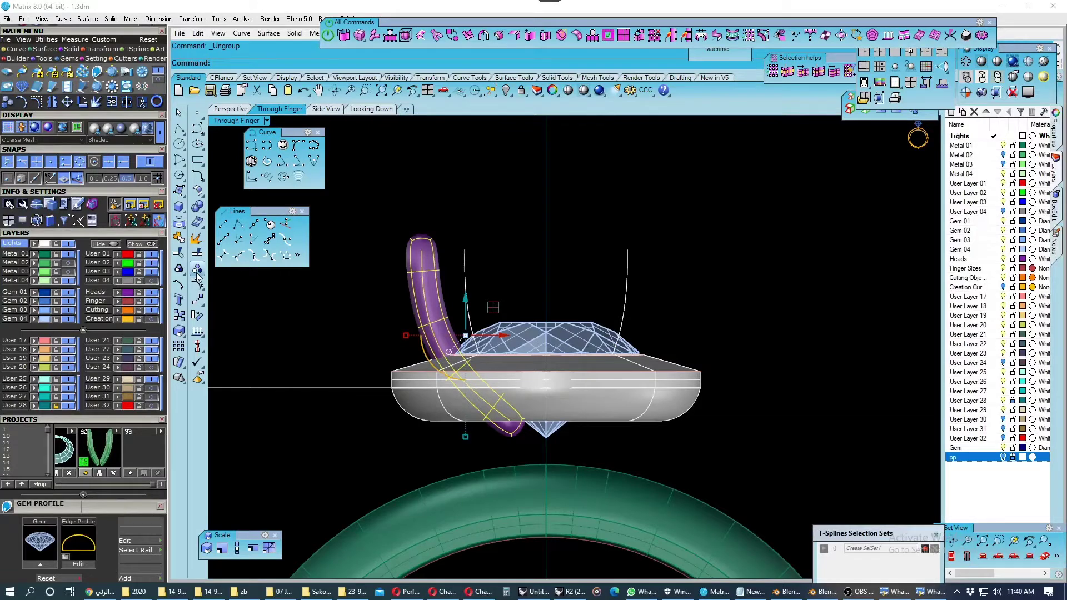
left_click(45, 270)
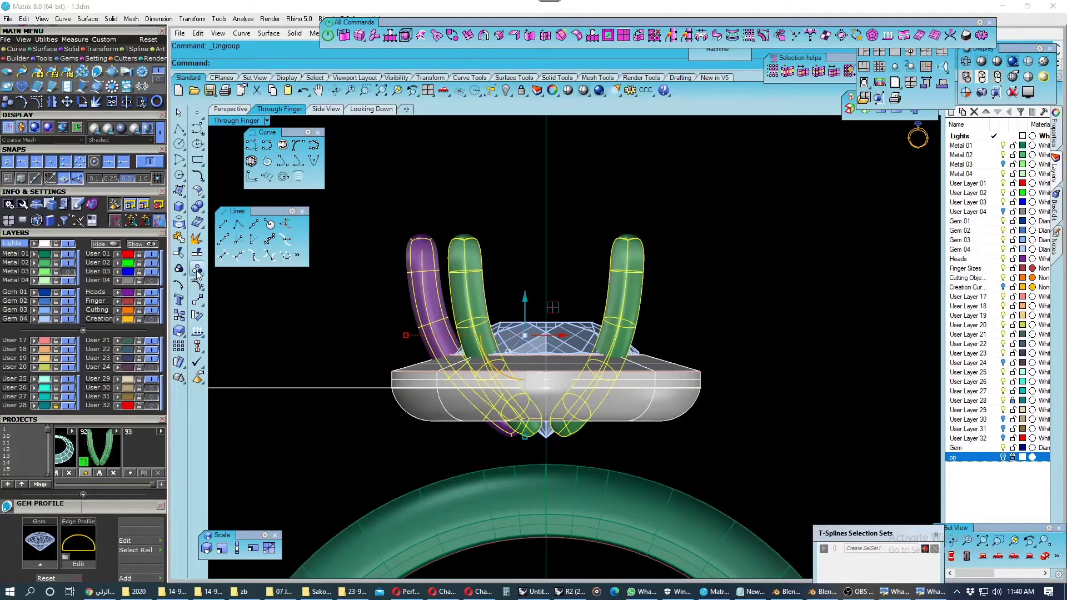
left_click(265, 303)
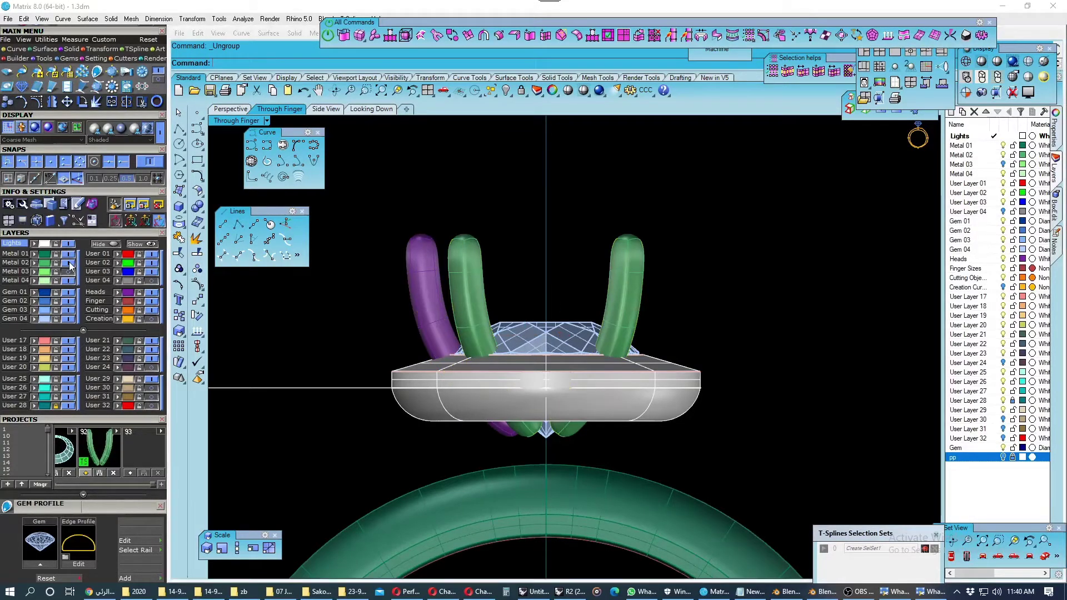
left_click(68, 262)
Nudge the purple prong slightly along X against the bezel rim in Perspective.
left_click(440, 271)
left_click_drag(465, 299, 474, 306)
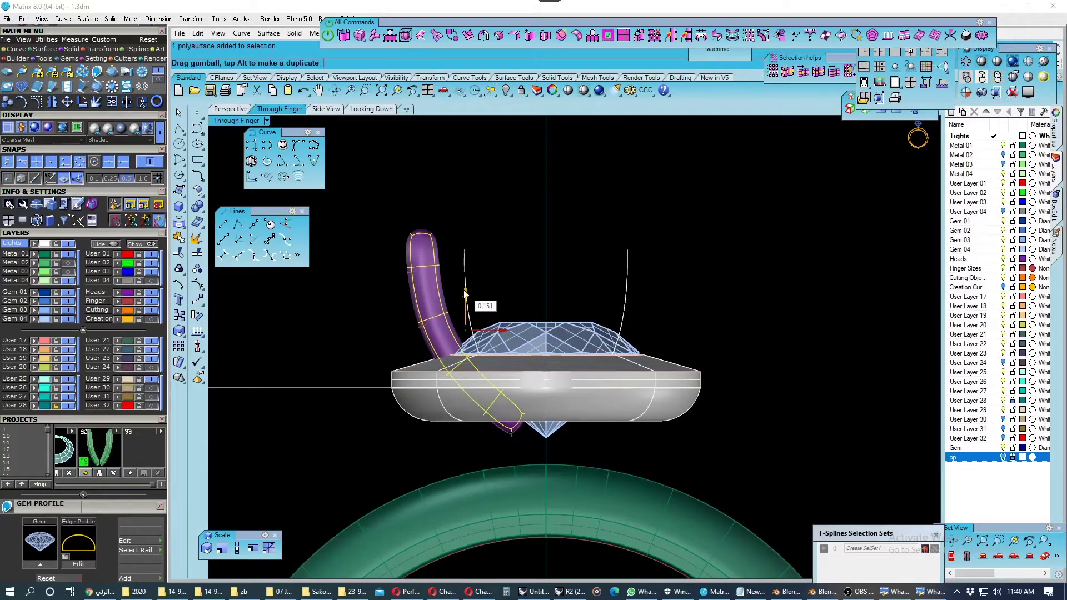
left_click(372, 240)
left_click(230, 109)
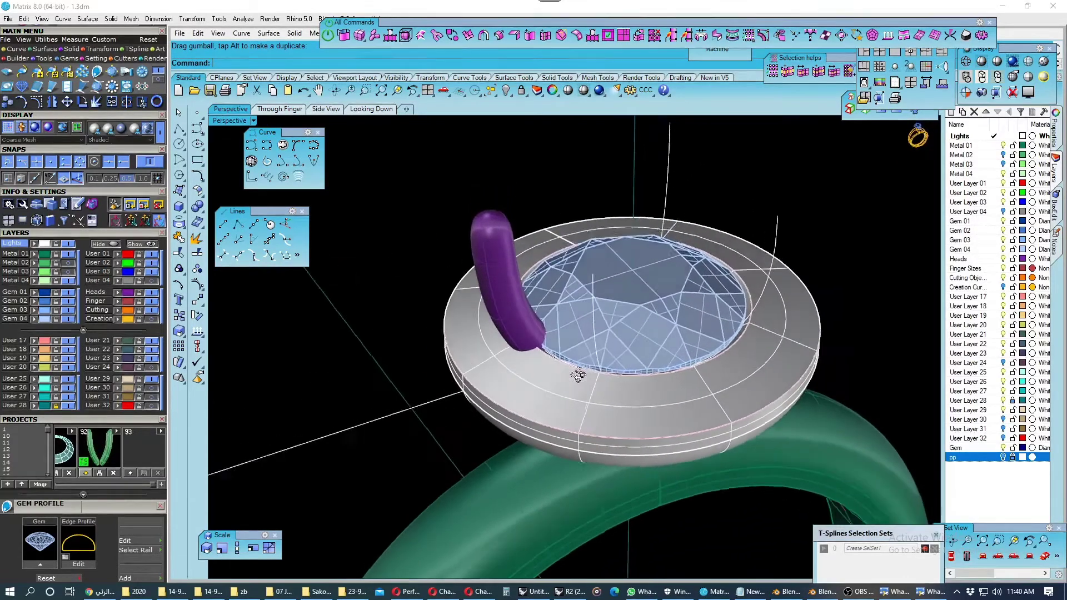
left_click(520, 335)
left_click(552, 364)
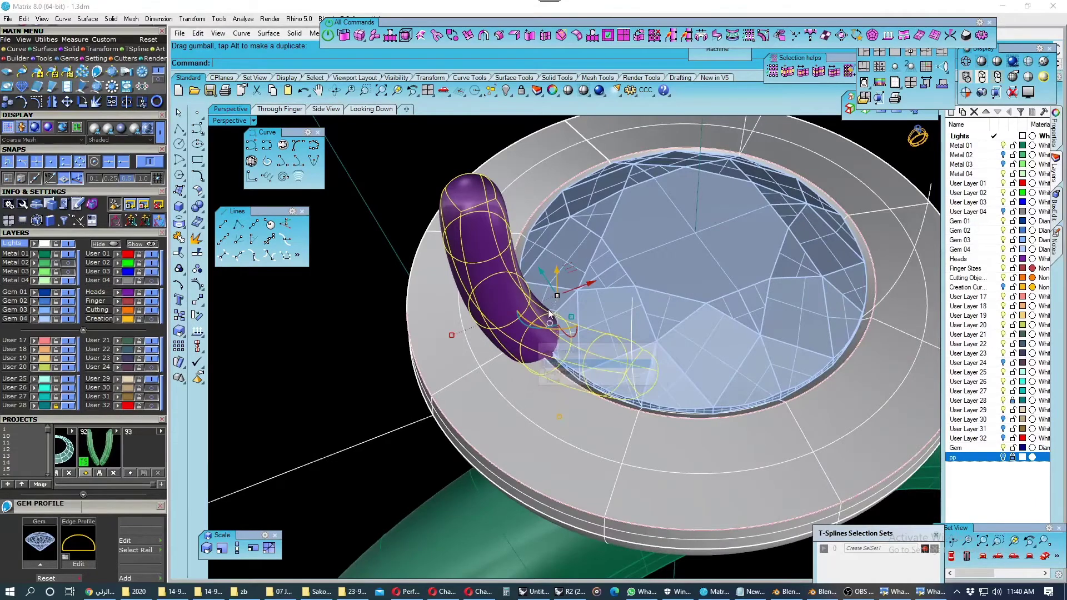
left_click_drag(583, 286, 583, 287)
left_click(390, 314)
mouse_move(390, 314)
right_mouse_down()
mouse_move(444, 292)
mouse_move(431, 233)
mouse_move(453, 211)
mouse_move(469, 231)
mouse_move(421, 246)
mouse_move(444, 345)
mouse_move(455, 319)
right_mouse_up()
From the top view, rotate the purple prong 45° about the ring centre onto the upper-left diagonal.
left_click(372, 109)
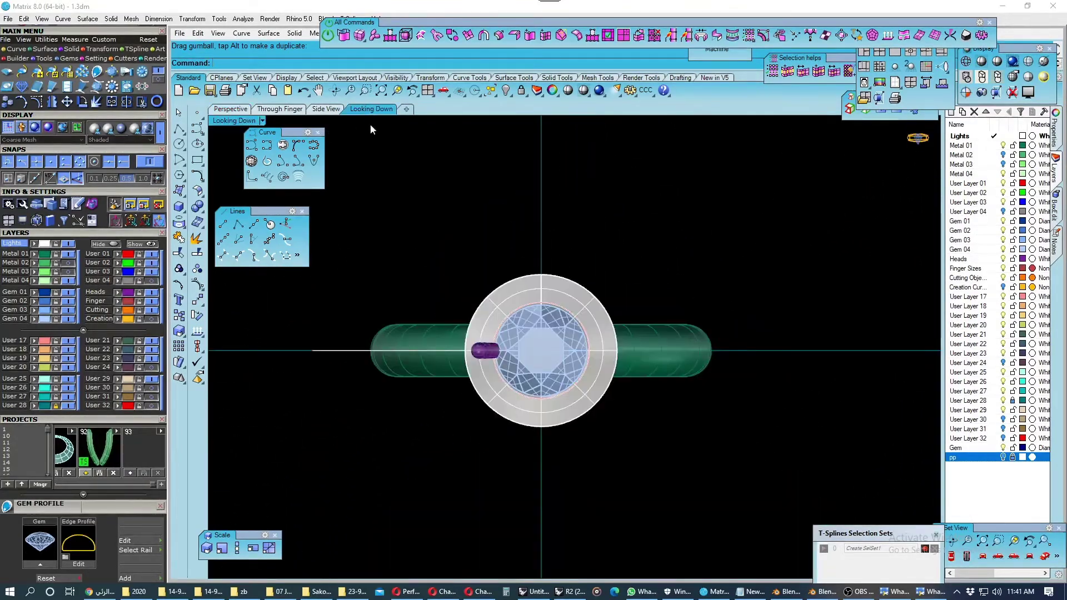
left_click(466, 345)
left_click(517, 410)
right_click_drag(472, 371, 544, 367)
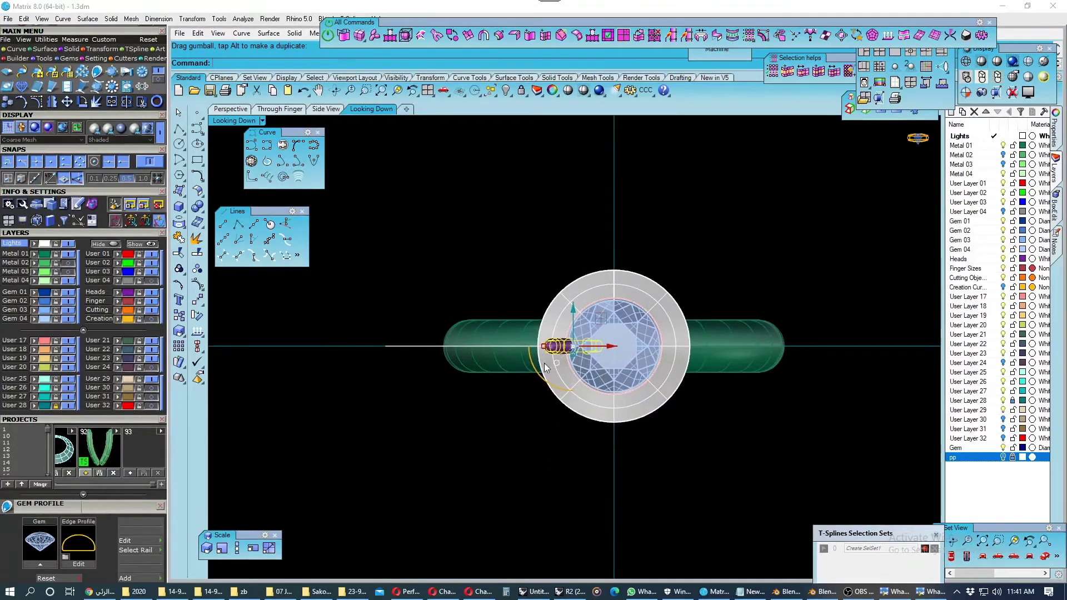
left_click(195, 319)
scroll(356, 373, "down", 2)
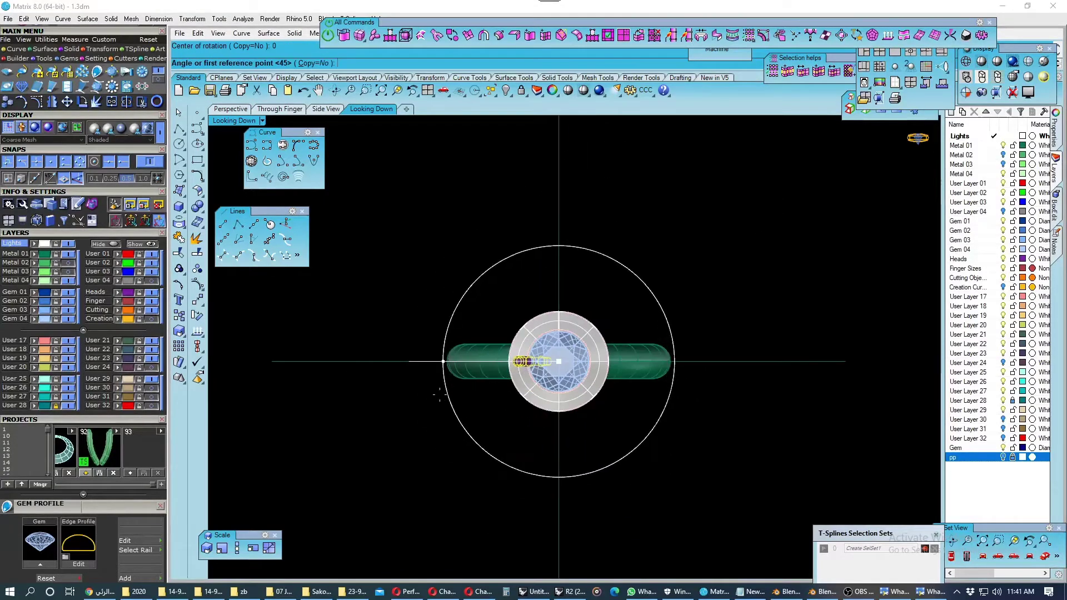
left_click(375, 362)
left_click(457, 323)
right_click_drag(515, 355, 464, 337)
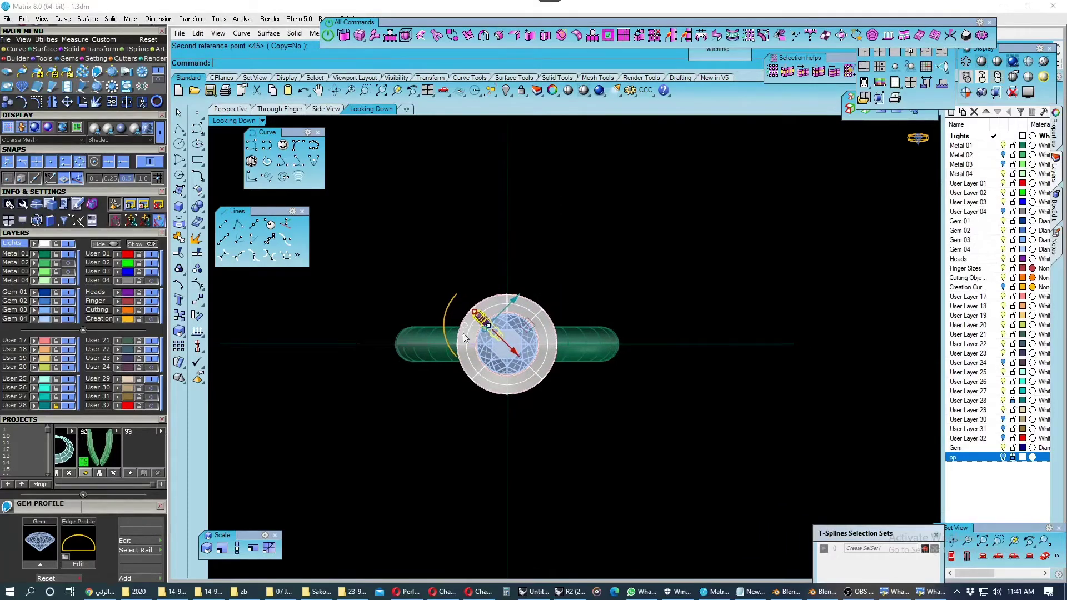
Mirror the prongs as copies through the gem centre to fill the remaining diagonals.
left_click(197, 300)
left_click(291, 307)
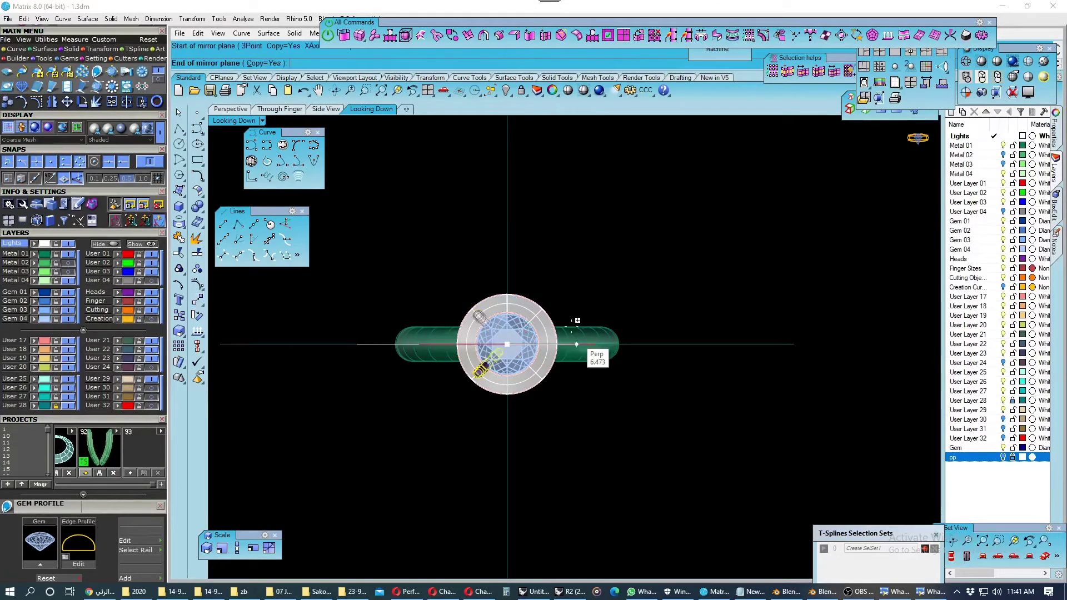
left_click(576, 319)
scroll(538, 325, "up", 3)
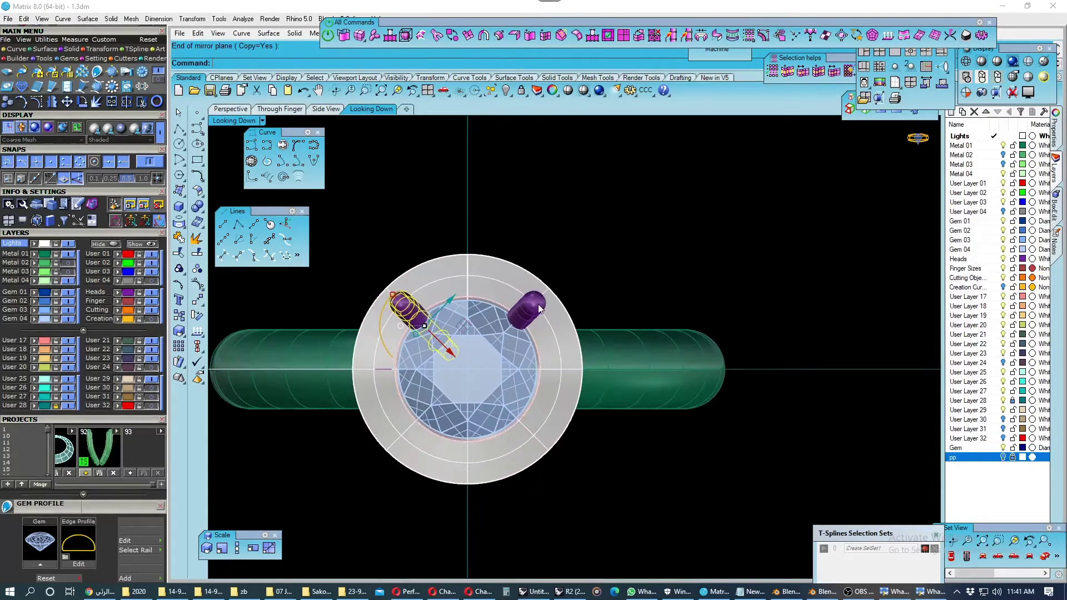
left_click(542, 336)
left_click(564, 342)
scroll(549, 341, "down", 2)
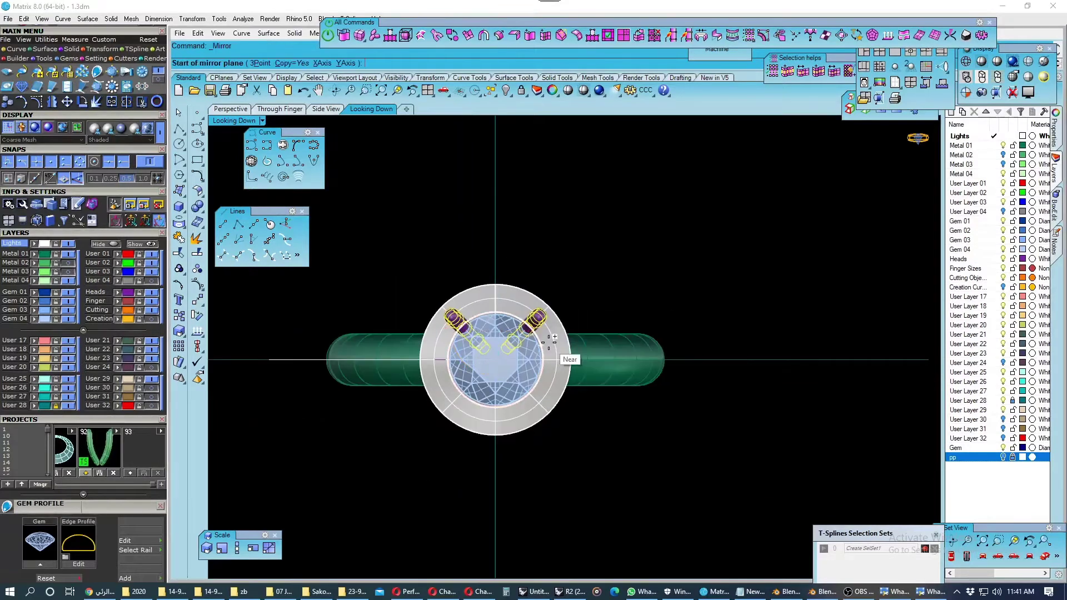
left_click(554, 346)
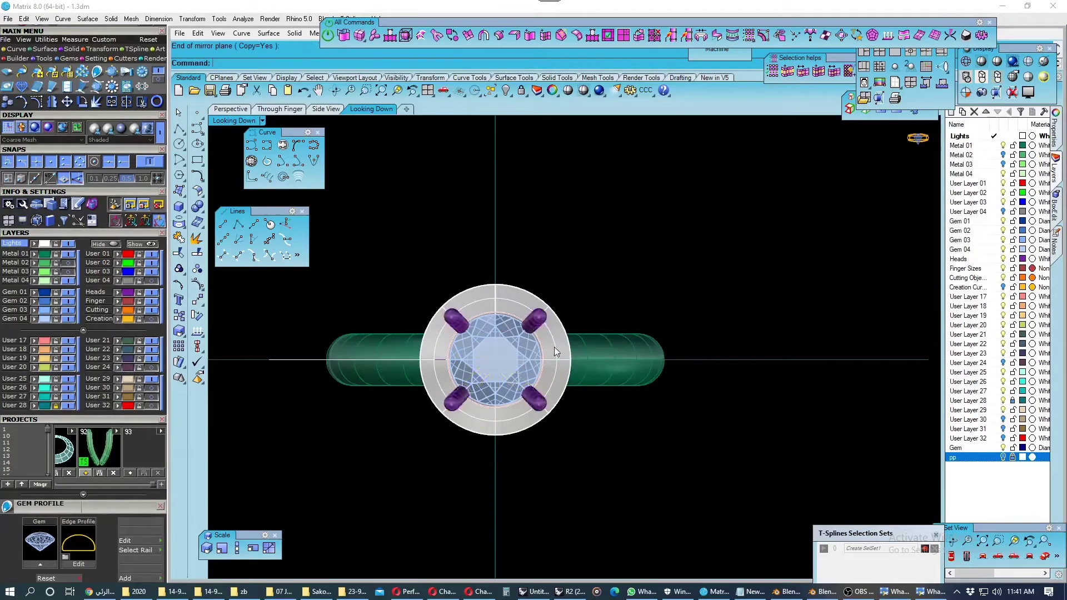
left_click(54, 264)
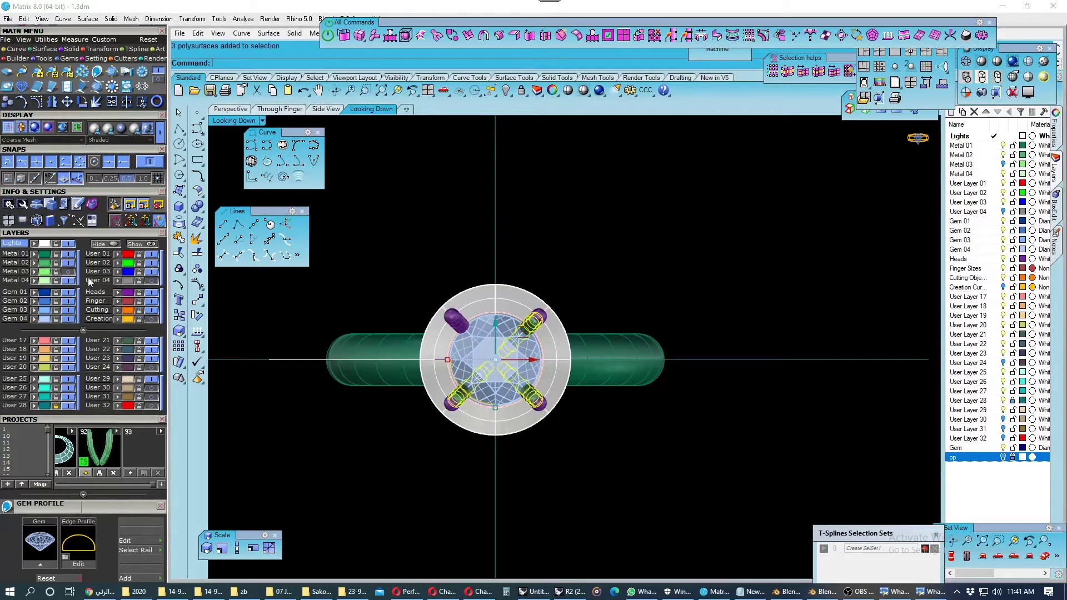
Create a new layer and move the selected prongs onto it.
right_click(972, 488)
left_click(989, 491)
right_click(986, 467)
left_click(986, 415)
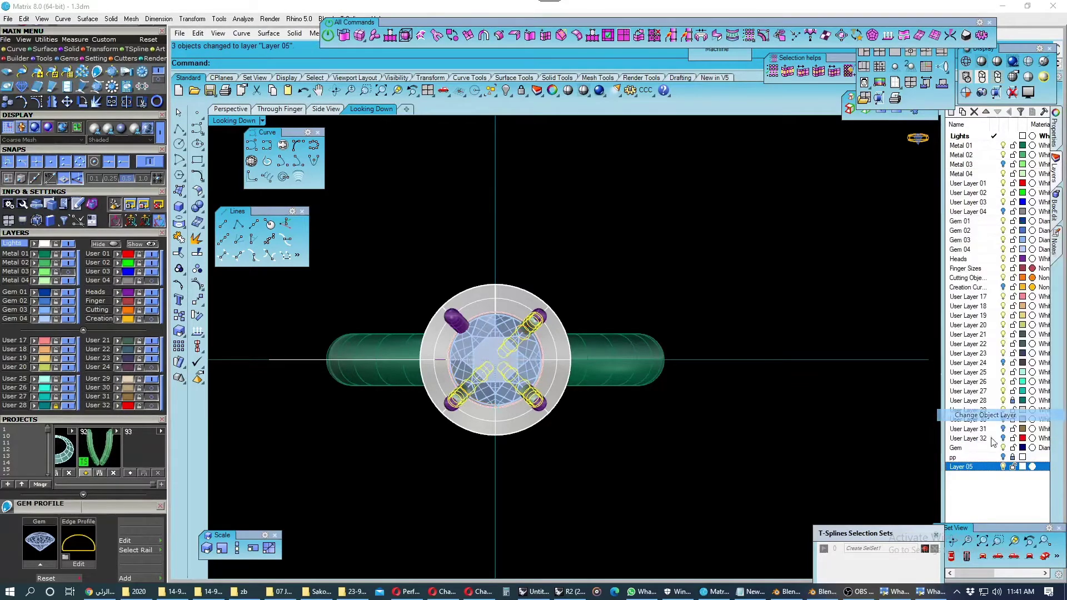
key("Escape")
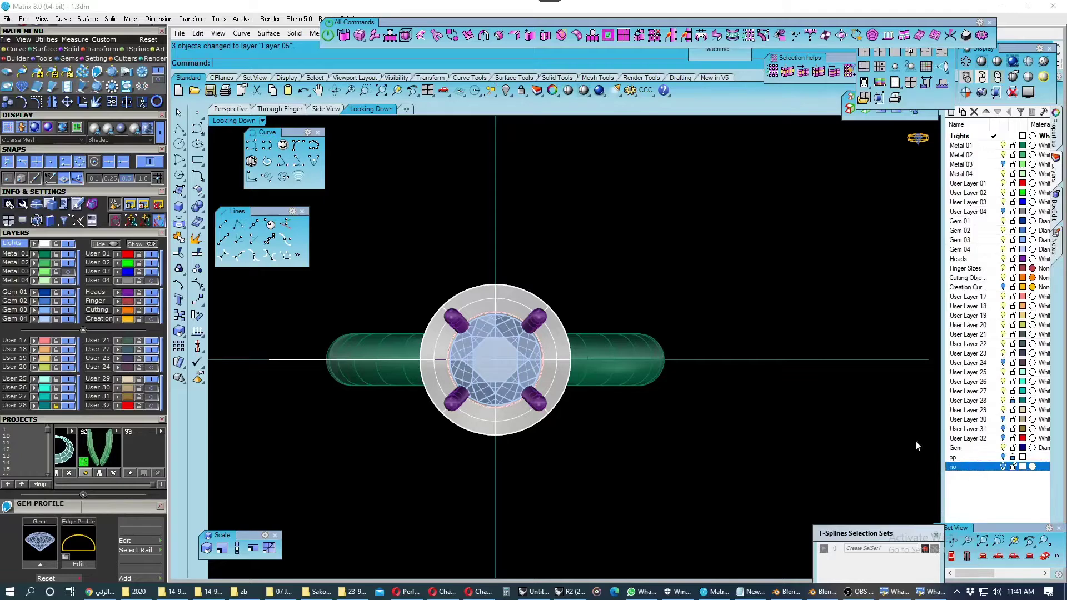
Hide all four purple prongs and return to the Perspective view.
left_click(128, 295)
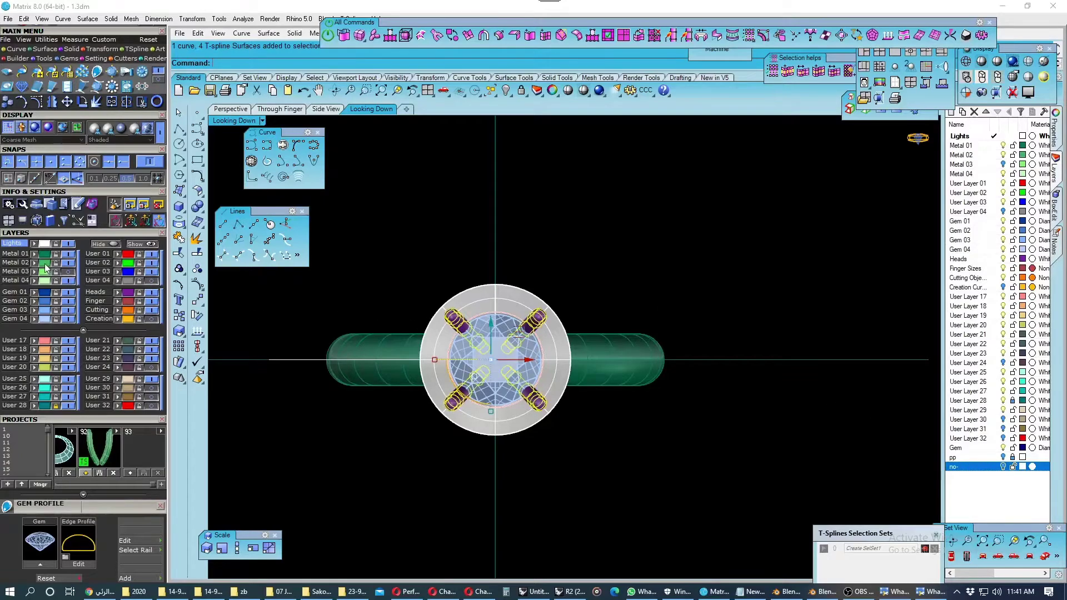
key("Escape")
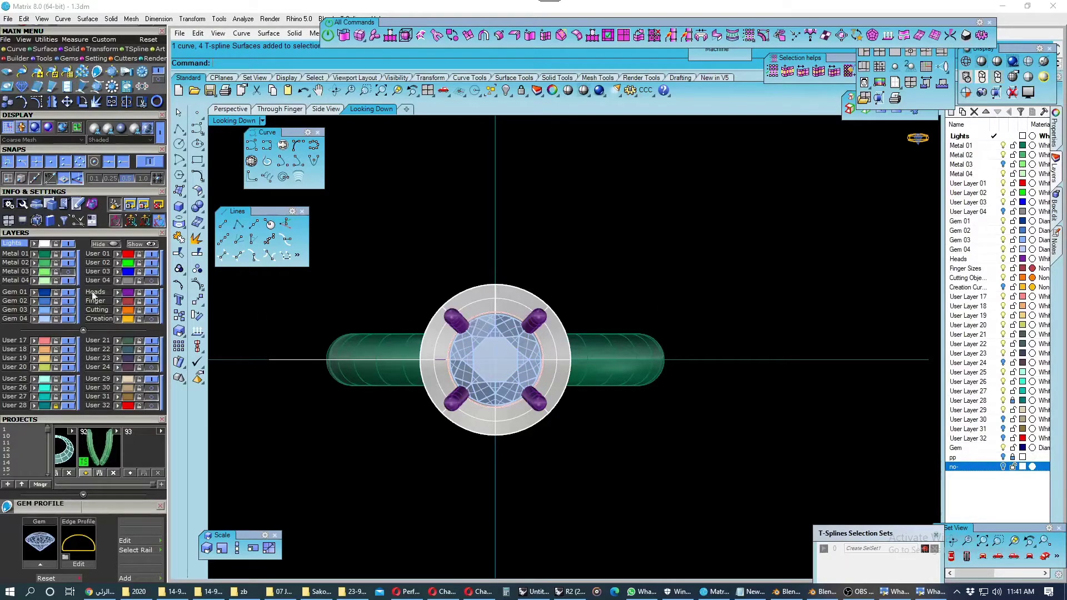
left_click(128, 295)
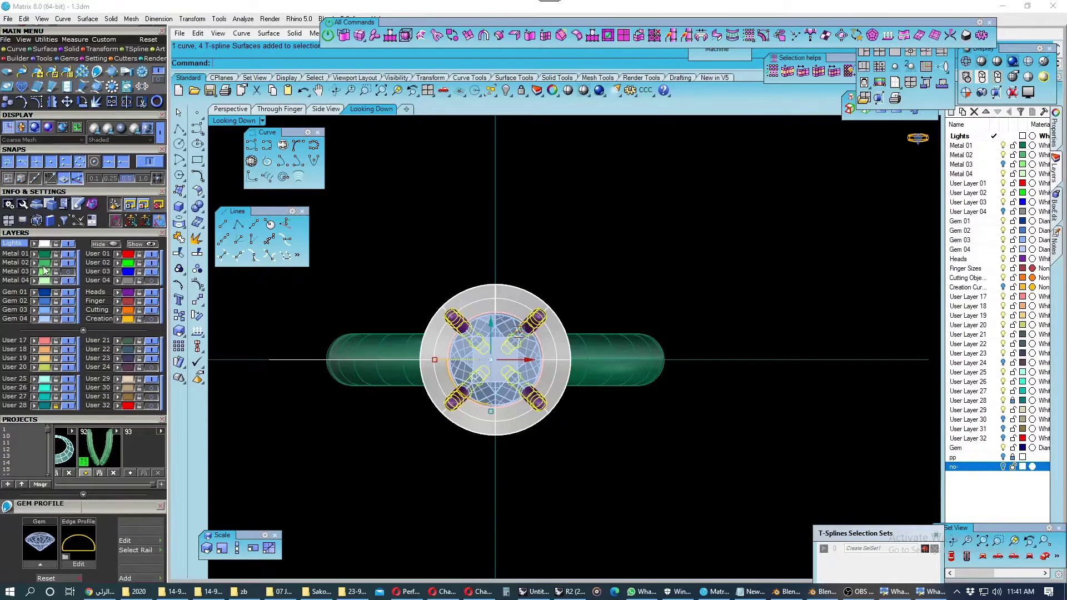
left_click(68, 262)
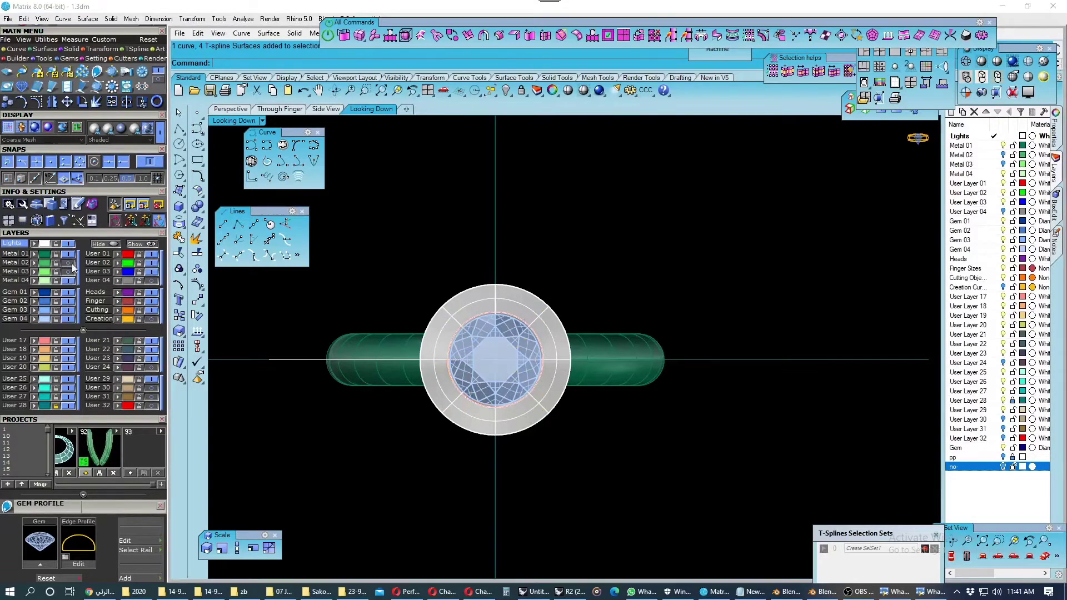
left_click(273, 110)
left_click(230, 110)
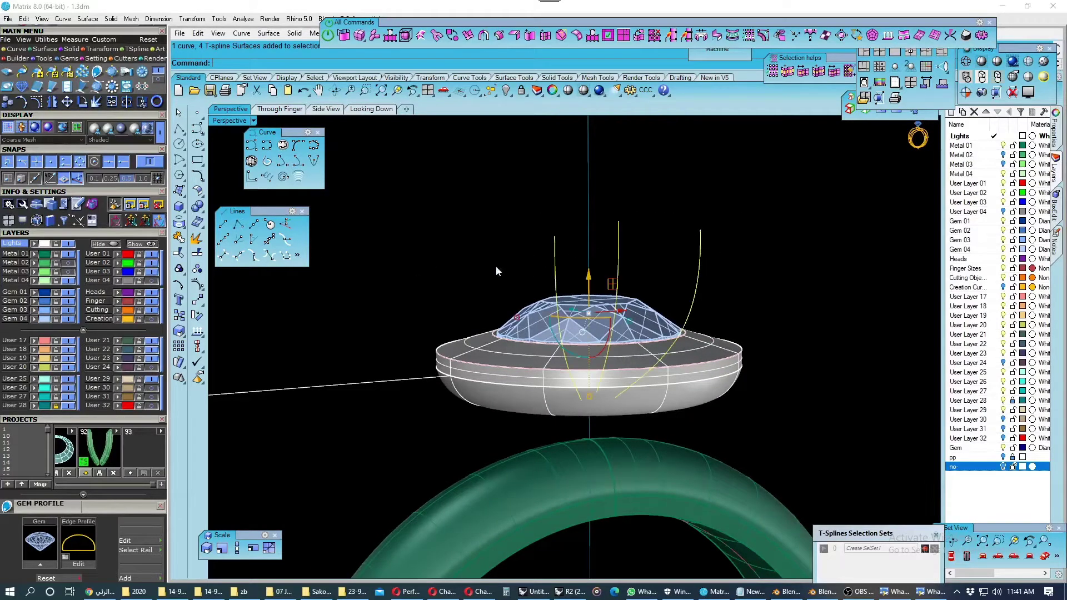
Create another new layer and move the three curves onto it.
right_click(1002, 498)
left_click(1006, 500)
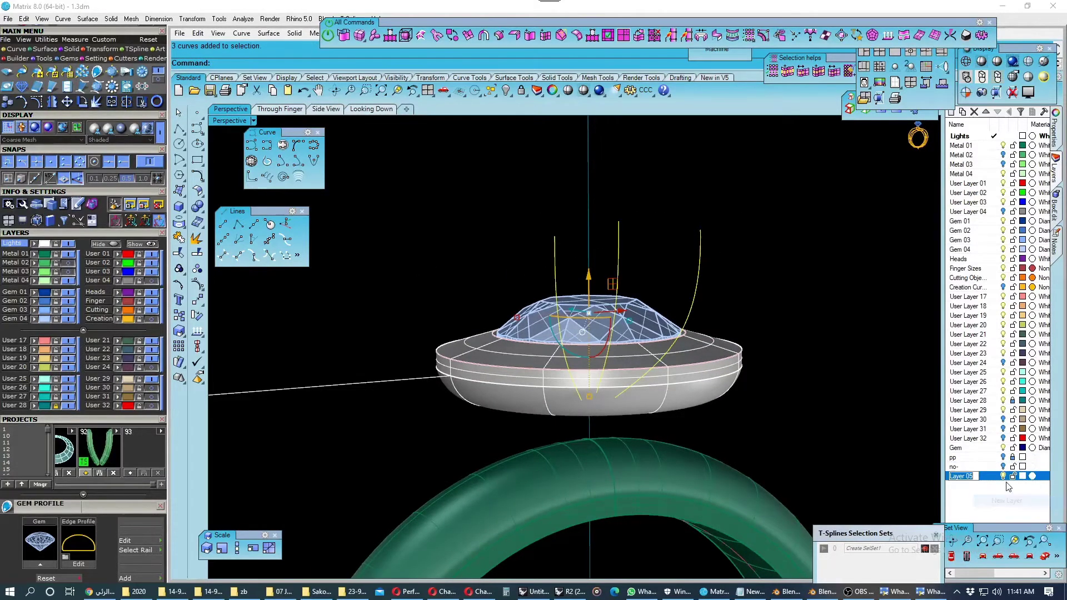
right_click(1000, 477)
left_click(995, 472)
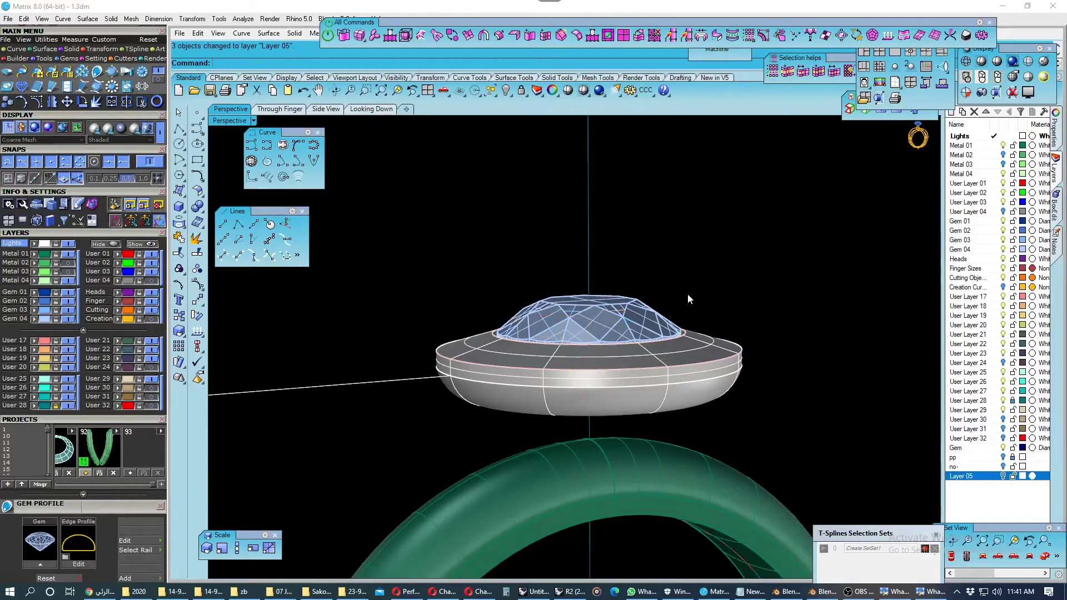
scroll(578, 368, "up", 3)
Show the green prongs and bezel again, moving the green bezel to a hidden User 25 layer.
left_click(69, 262)
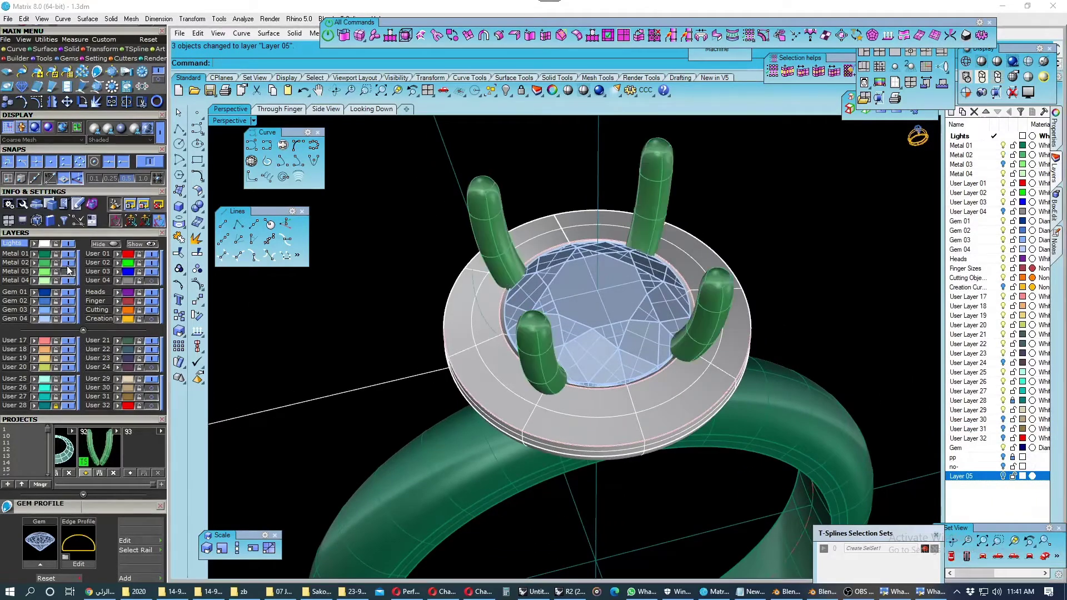
left_click(69, 271)
left_click(47, 275)
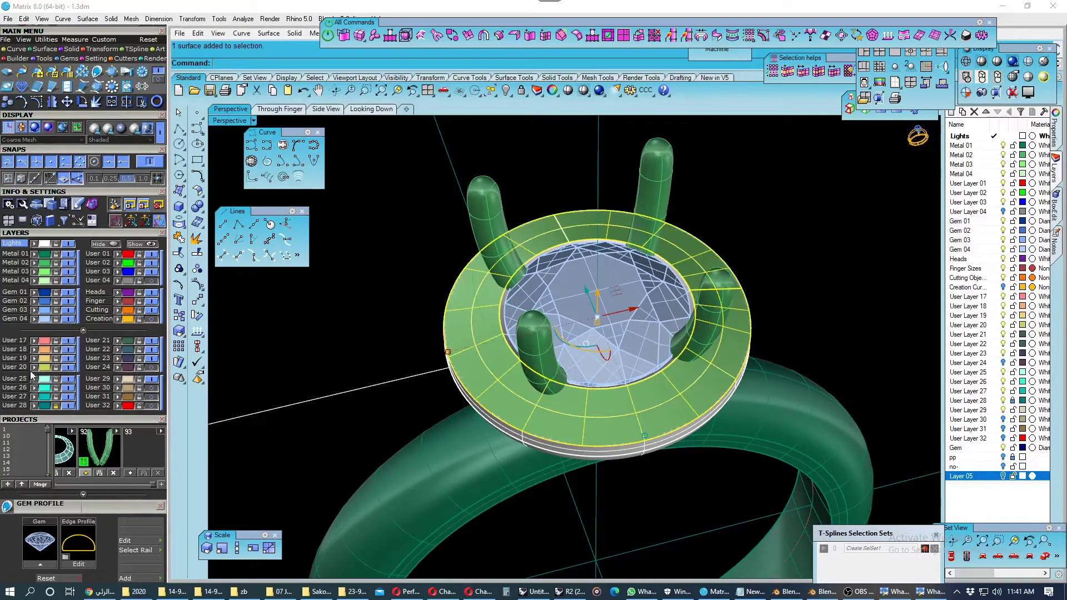
left_click(39, 378)
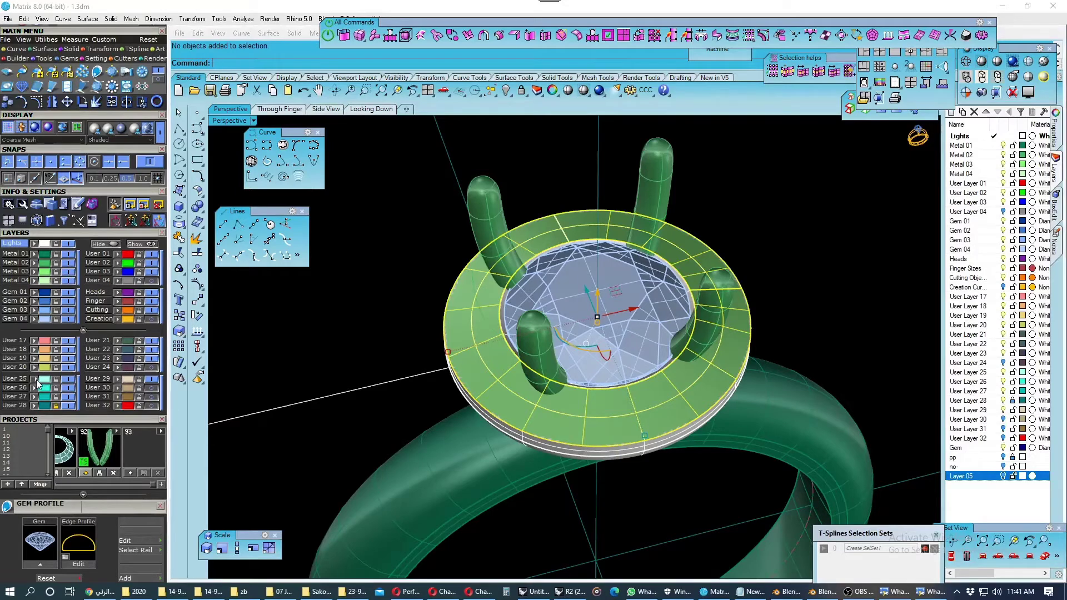
left_click(69, 380)
Put the grey bezel on the Metal 03 layer and save the file.
left_click(455, 336)
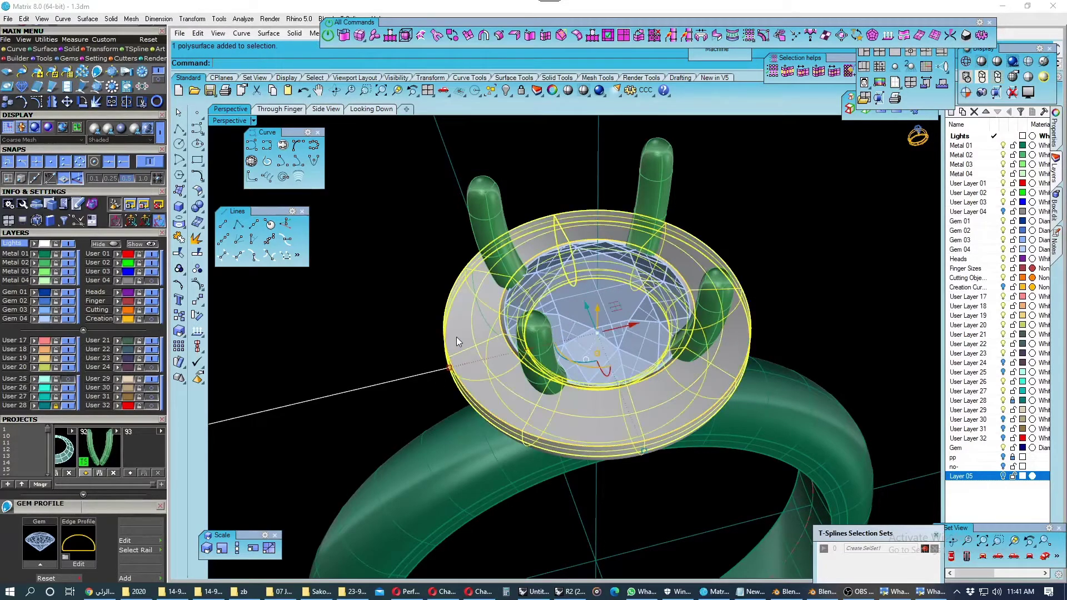
left_click(35, 266)
left_click(408, 330)
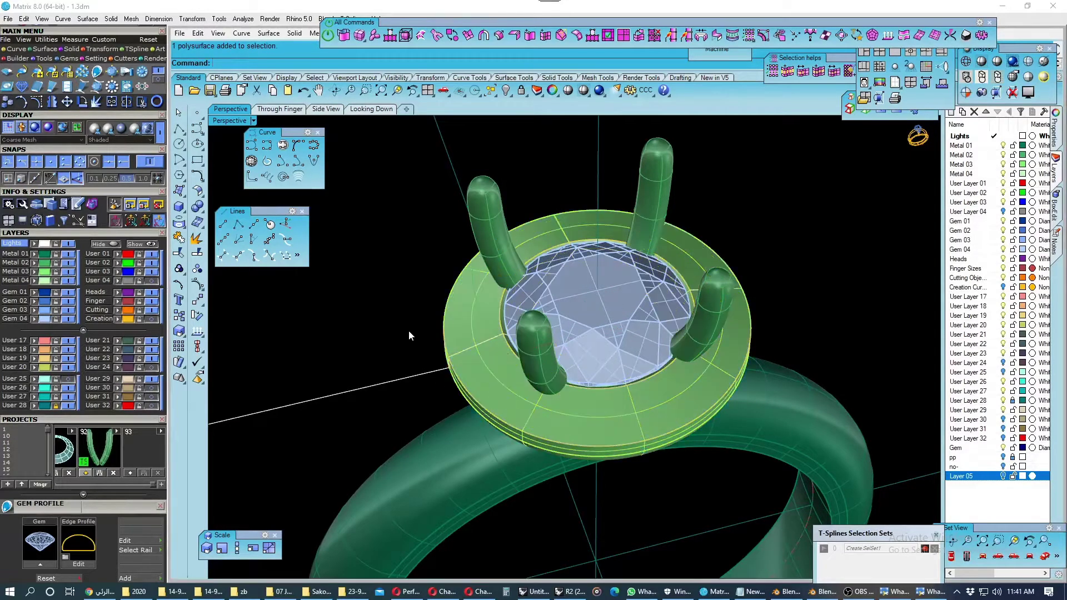
mouse_move(408, 330)
right_mouse_down()
mouse_move(538, 377)
mouse_move(565, 362)
mouse_move(513, 308)
mouse_move(379, 334)
right_mouse_up()
key("ctrl+s")
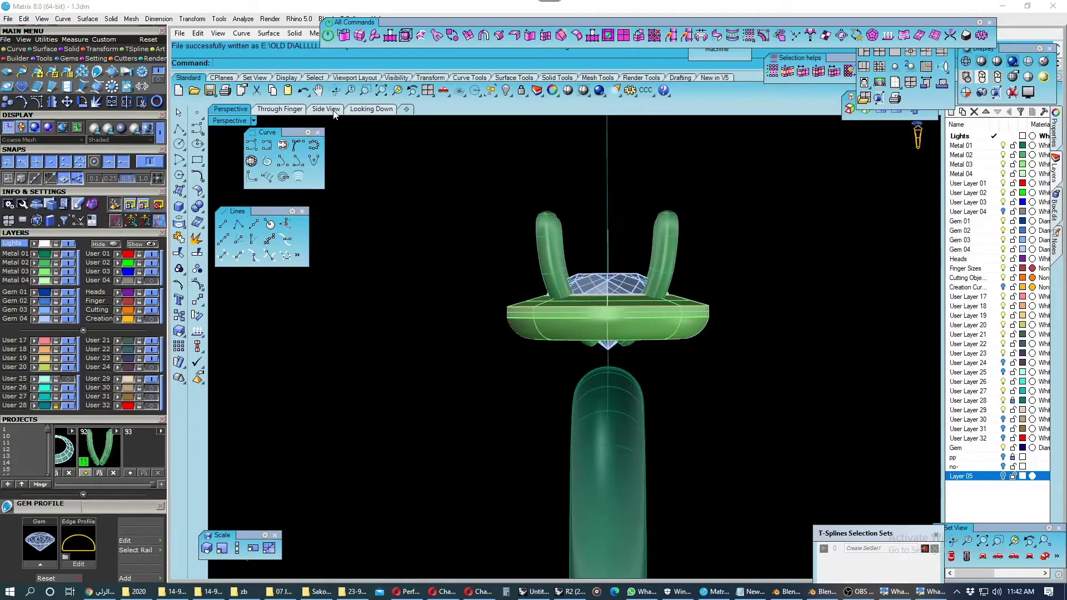
Switch to Side View and hide the shank layer.
left_click(333, 112)
scroll(525, 350, "down", 5)
scroll(525, 350, "up", 2)
scroll(524, 333, "up", 2)
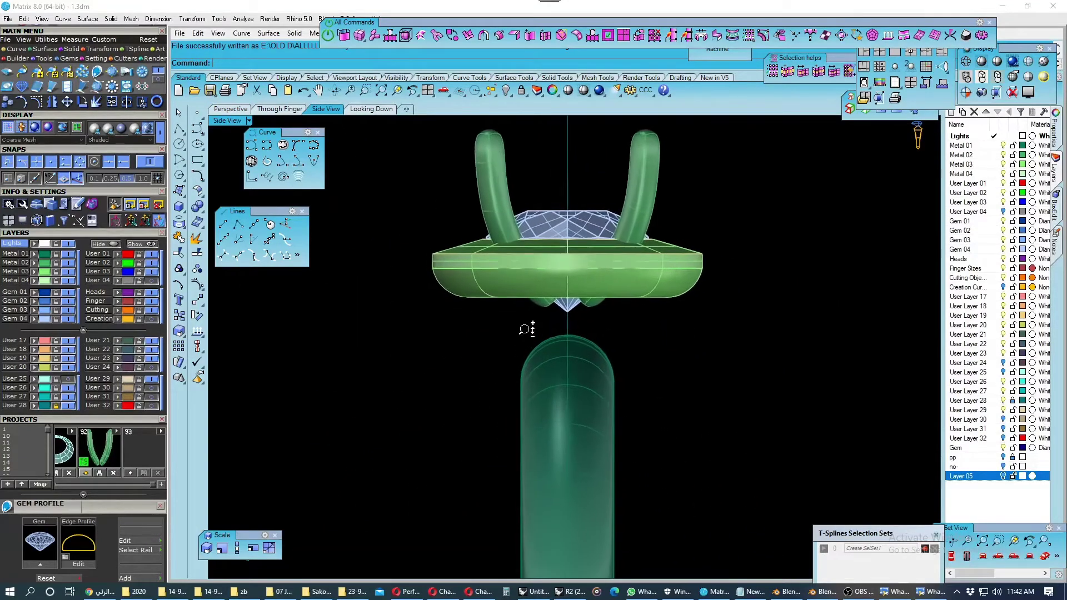
scroll(524, 329, "up", 1)
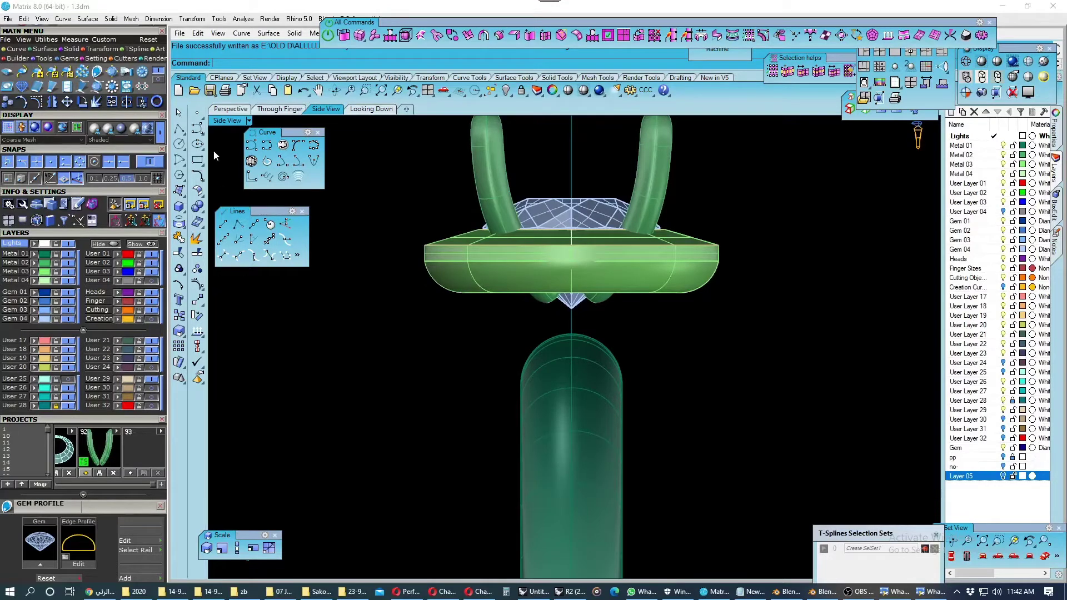
left_click(74, 258)
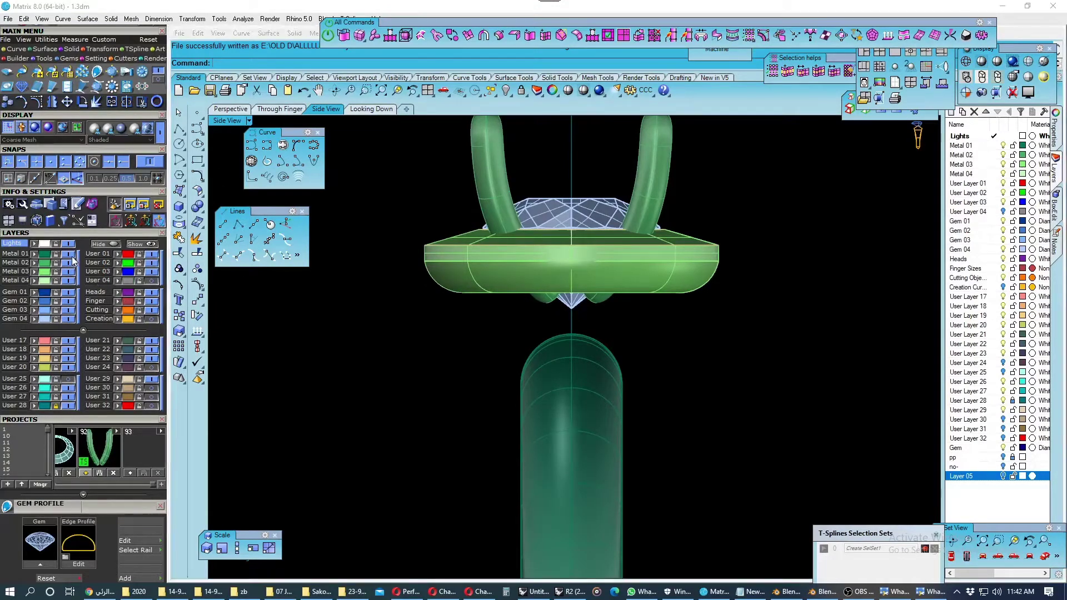
Draw a horizontal line from the ring's centre axis out to the right, then unhide the shank.
left_click(241, 224)
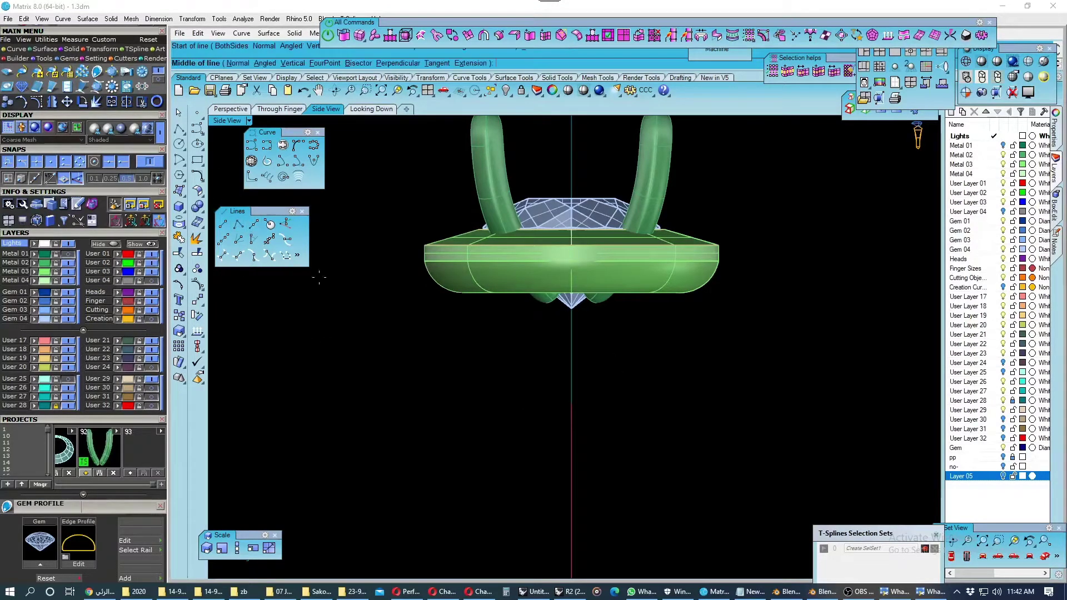
scroll(572, 398, "down", 3)
left_click(572, 399)
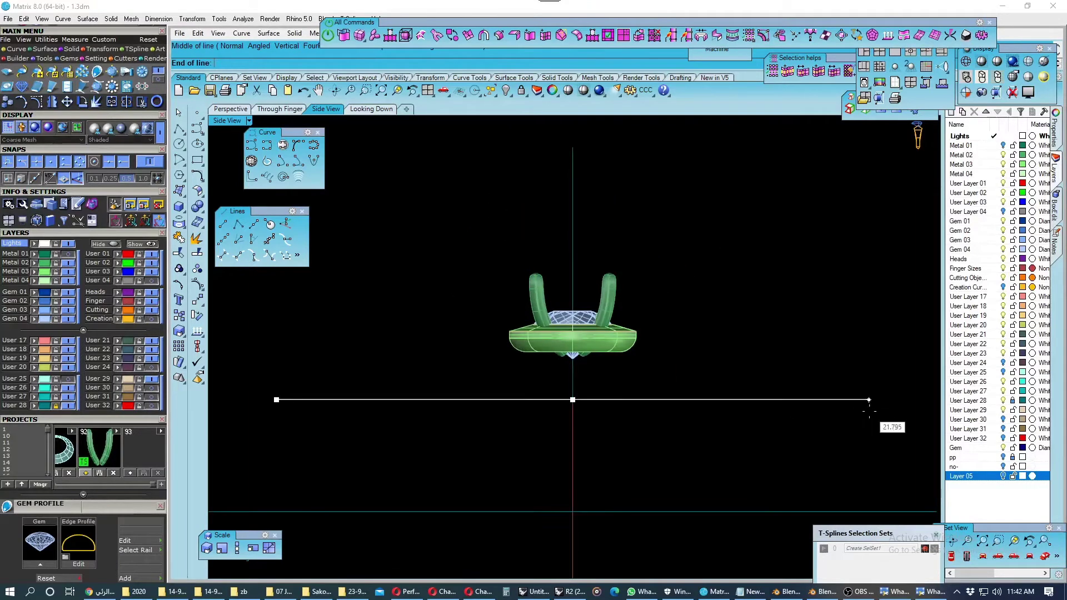
left_click(869, 399)
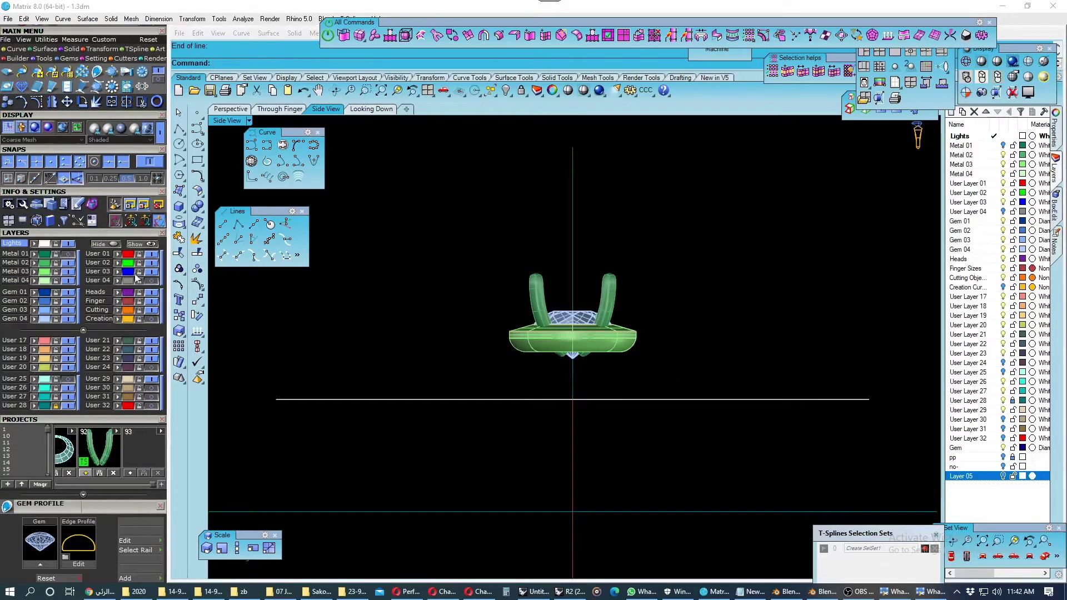
left_click(69, 253)
scroll(553, 356, "up", 2)
scroll(534, 342, "up", 2)
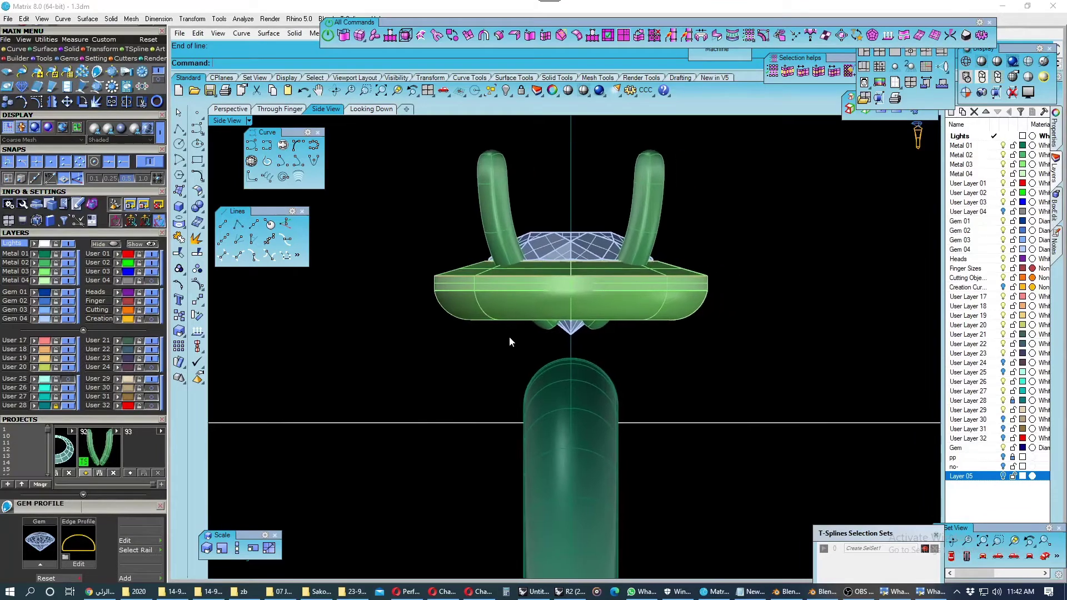
Draw an InterpCrv from the line–shank intersection, with snapping off, up to under the head's outer edge.
left_click(267, 147)
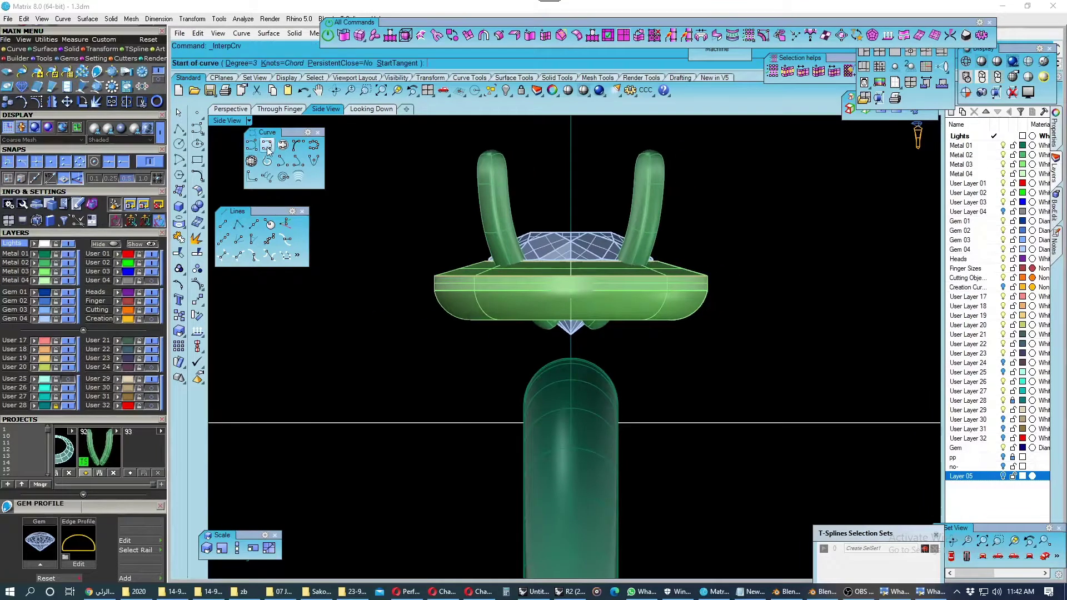
scroll(519, 421, "up", 1)
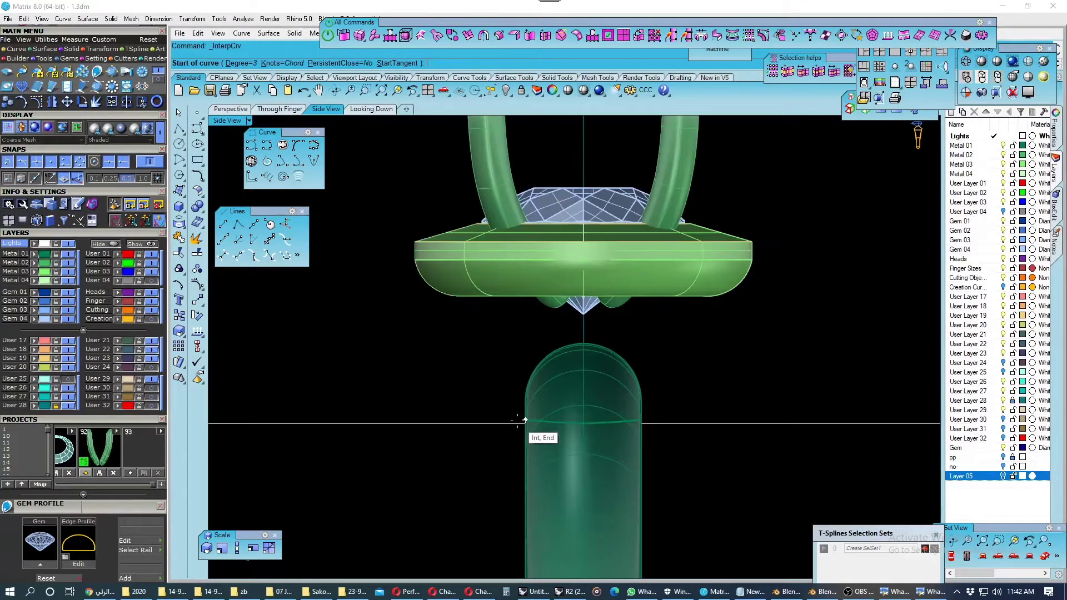
scroll(517, 425, "up", 2)
scroll(534, 427, "up", 2)
left_click(543, 428)
scroll(527, 422, "down", 2)
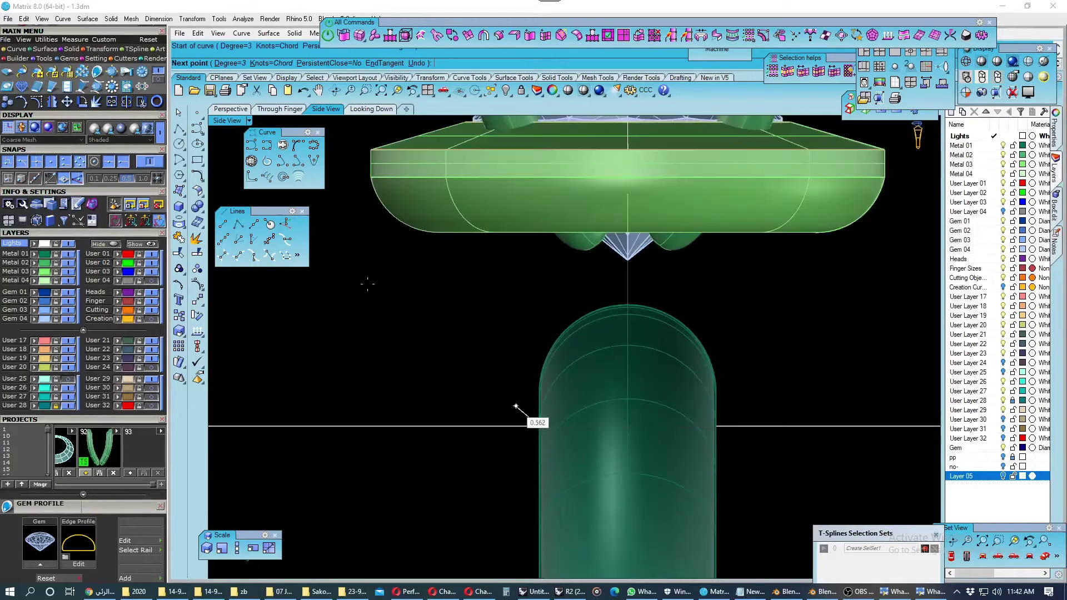
left_click(150, 161)
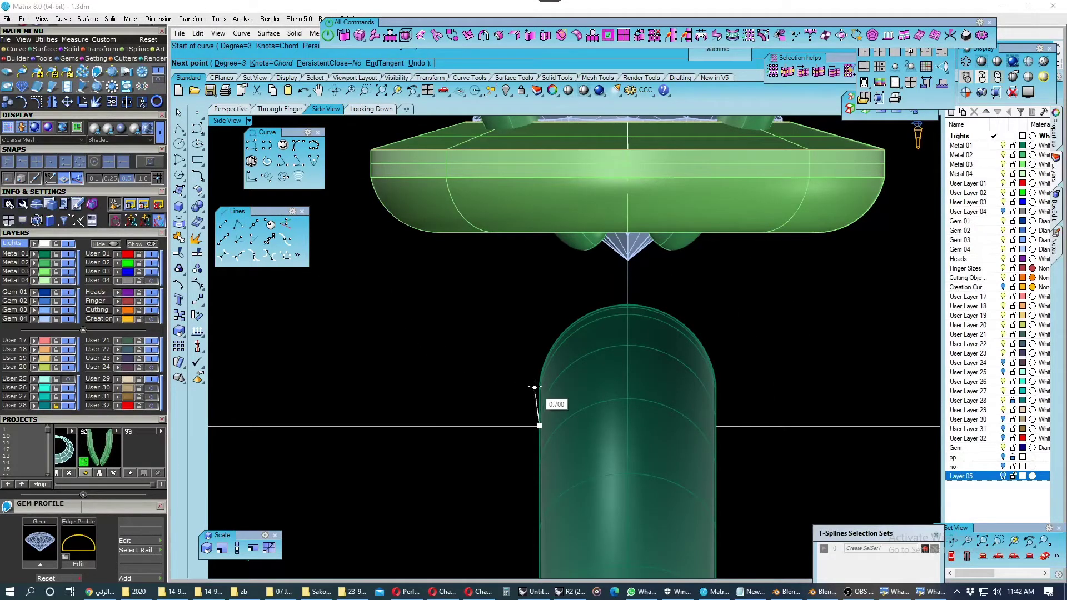
left_click(535, 386)
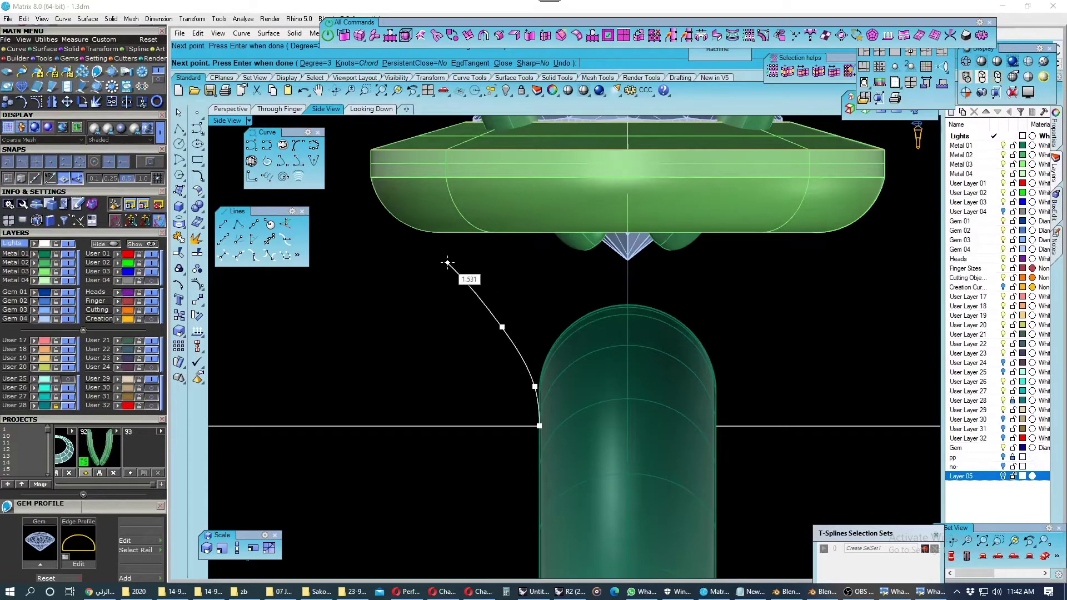
left_click(386, 217)
key("Return")
scroll(450, 274, "down", 2)
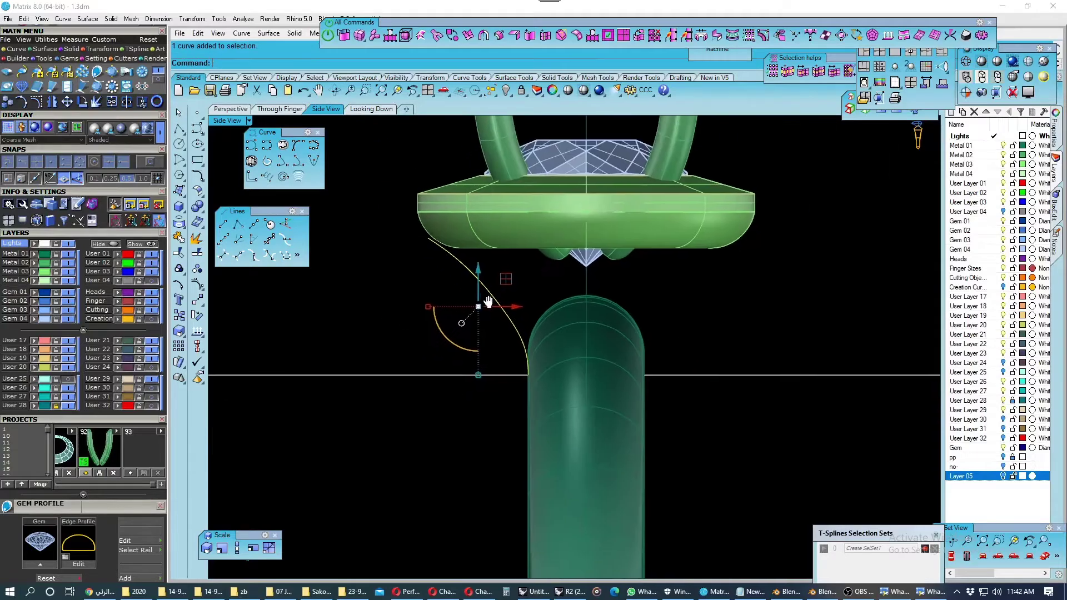
right_click(492, 299)
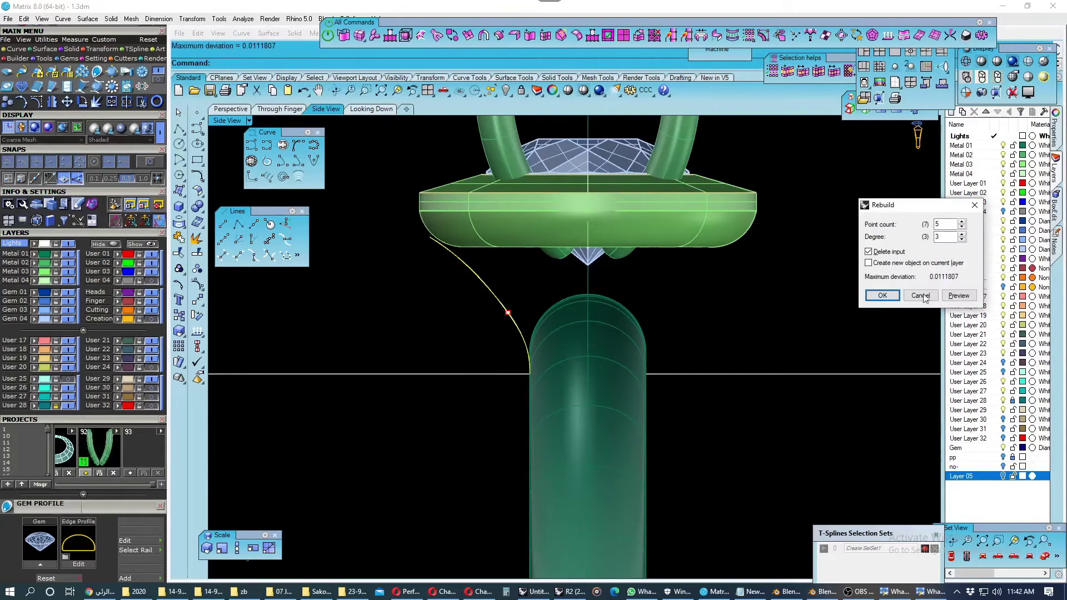
Rebuild the curve with 5 points and nudge its middle and upper control points up-right.
left_click(900, 295)
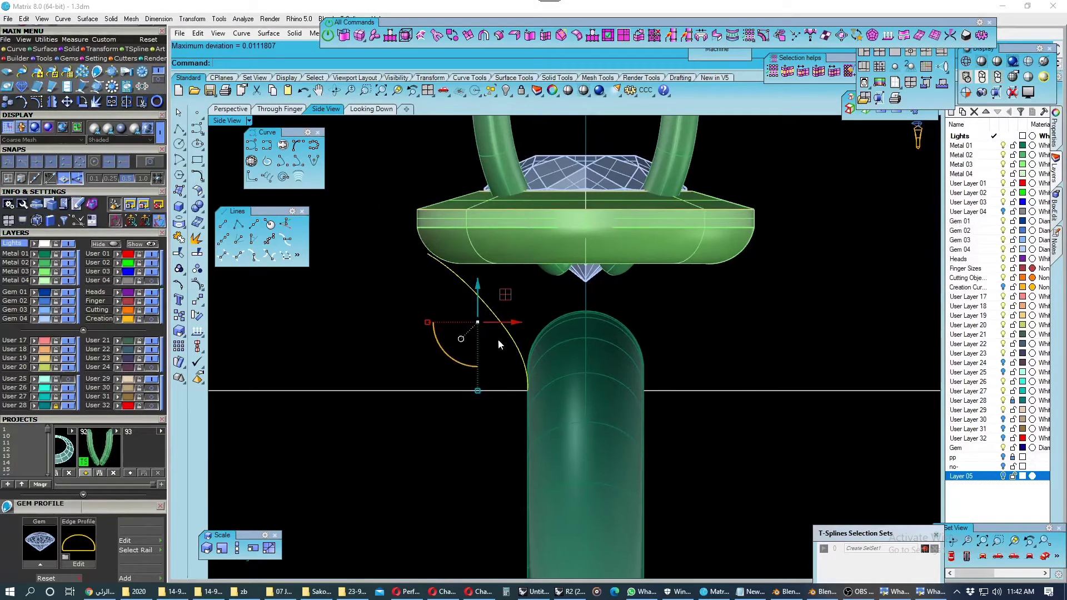
key("F10")
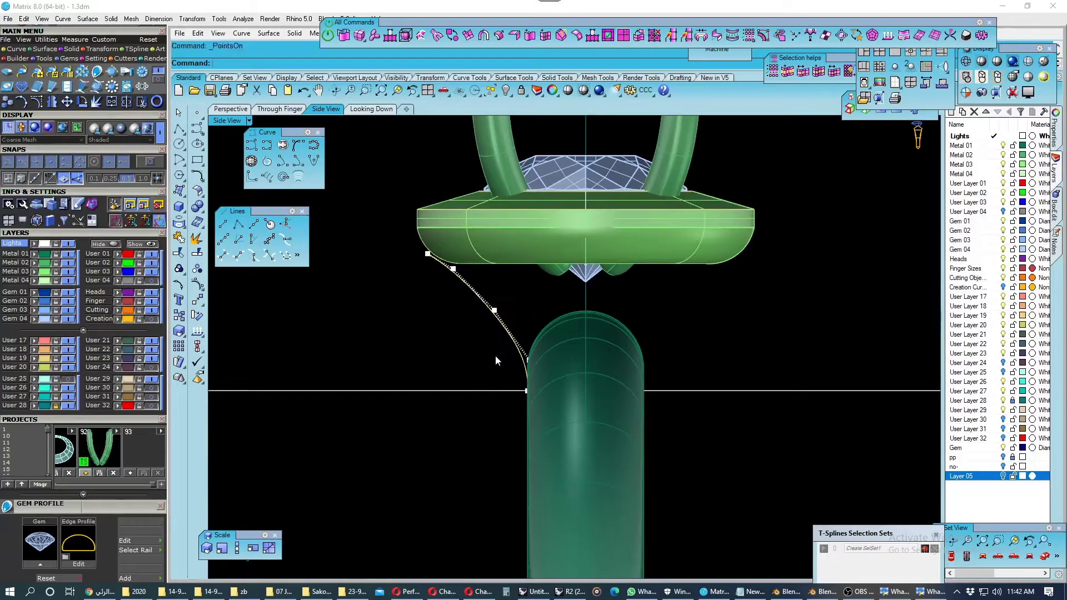
left_click(494, 310)
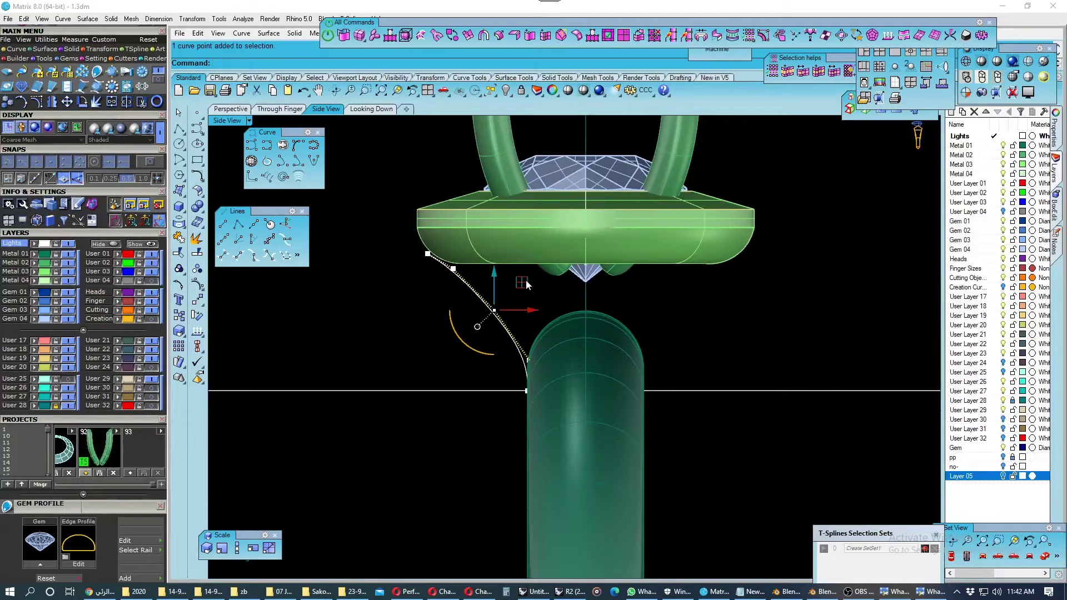
left_click_drag(522, 283, 529, 275)
scroll(449, 276, "up", 1)
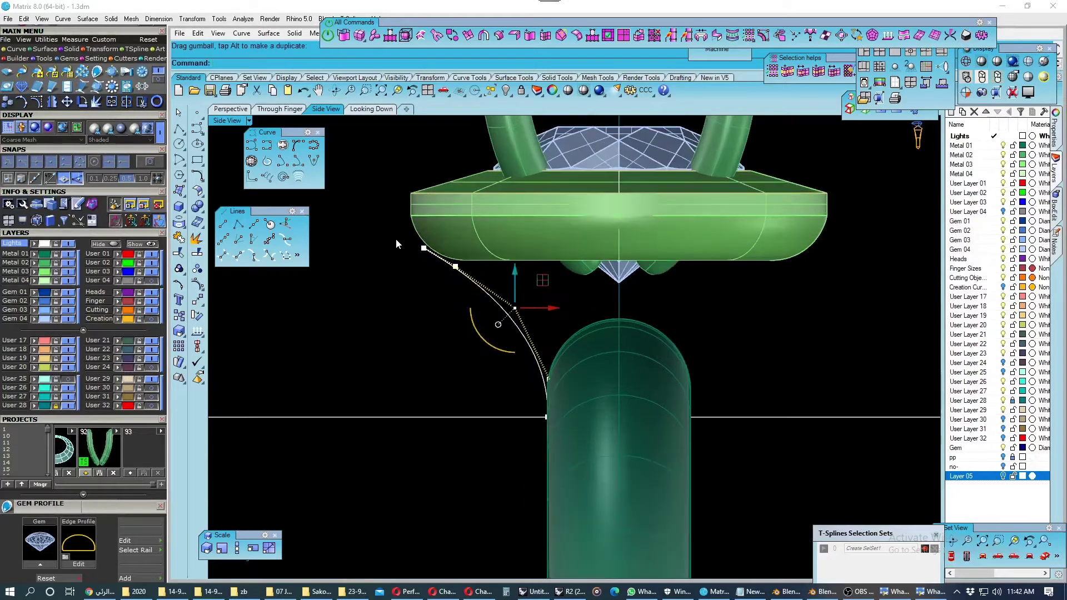
left_click_drag(396, 238, 476, 286)
left_click_drag(478, 235, 485, 230)
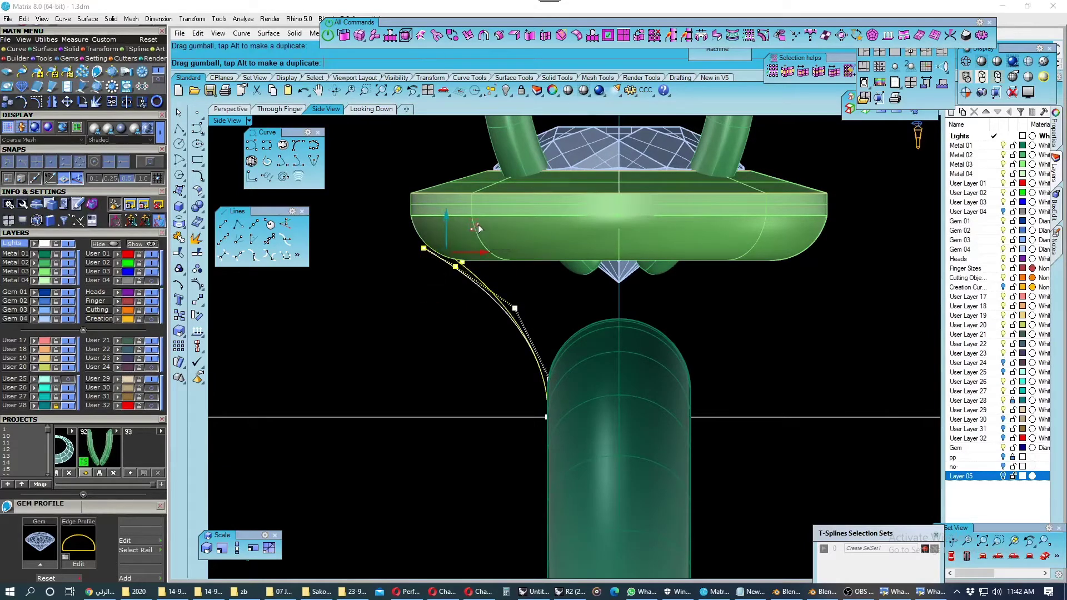
Make the metal see-through, lock Metal 02 and Metal 03, and refine the upper control points.
left_click(1044, 62)
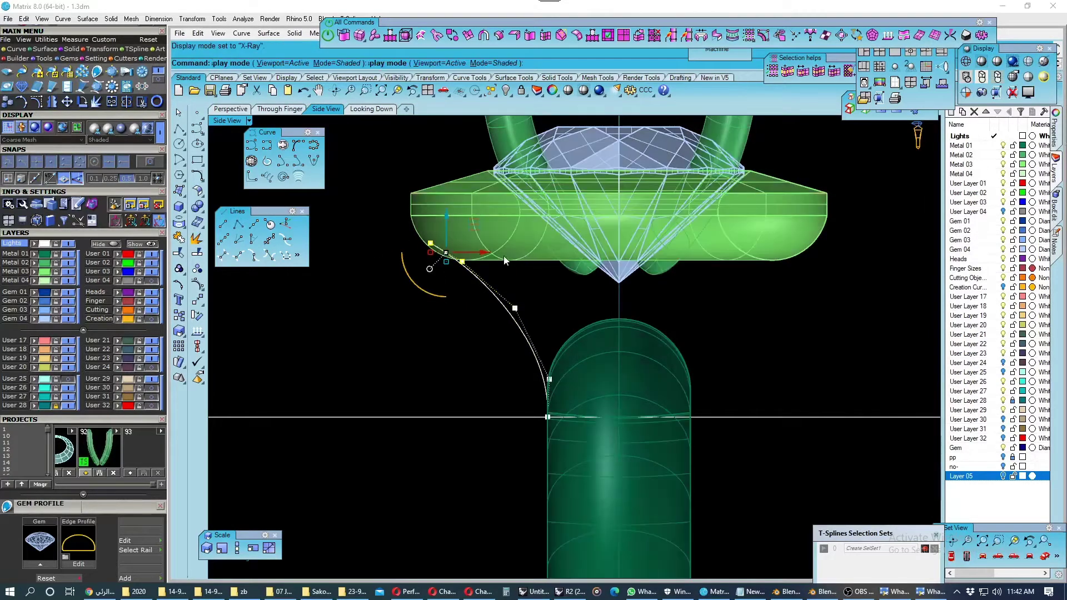
right_click_drag(400, 250, 409, 270)
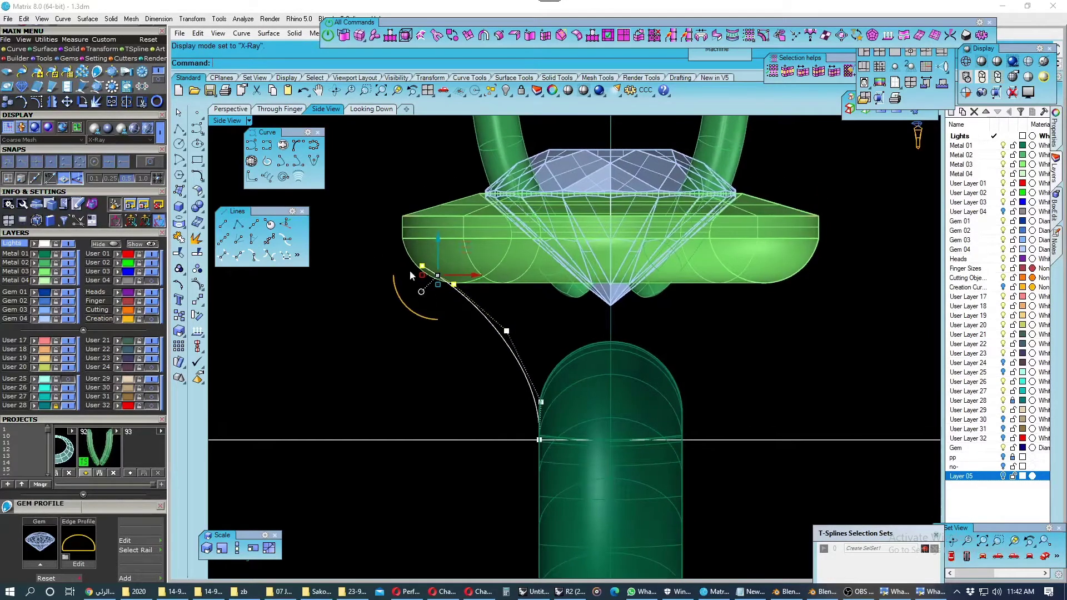
left_click(56, 262)
left_click(55, 271)
left_click(435, 326)
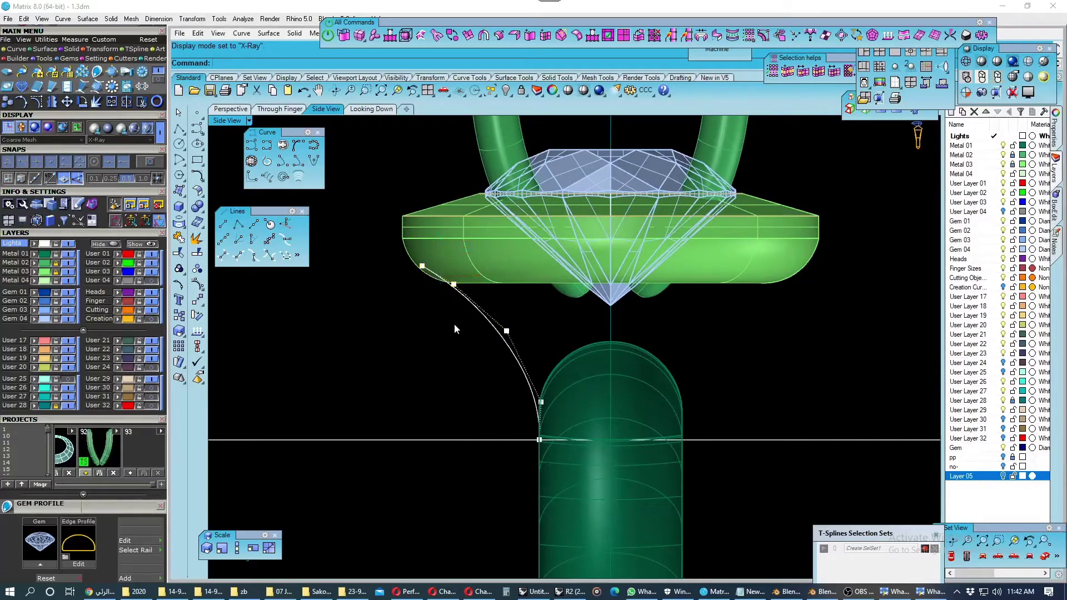
left_click(453, 285)
left_click_drag(486, 257, 492, 256)
left_click(506, 331)
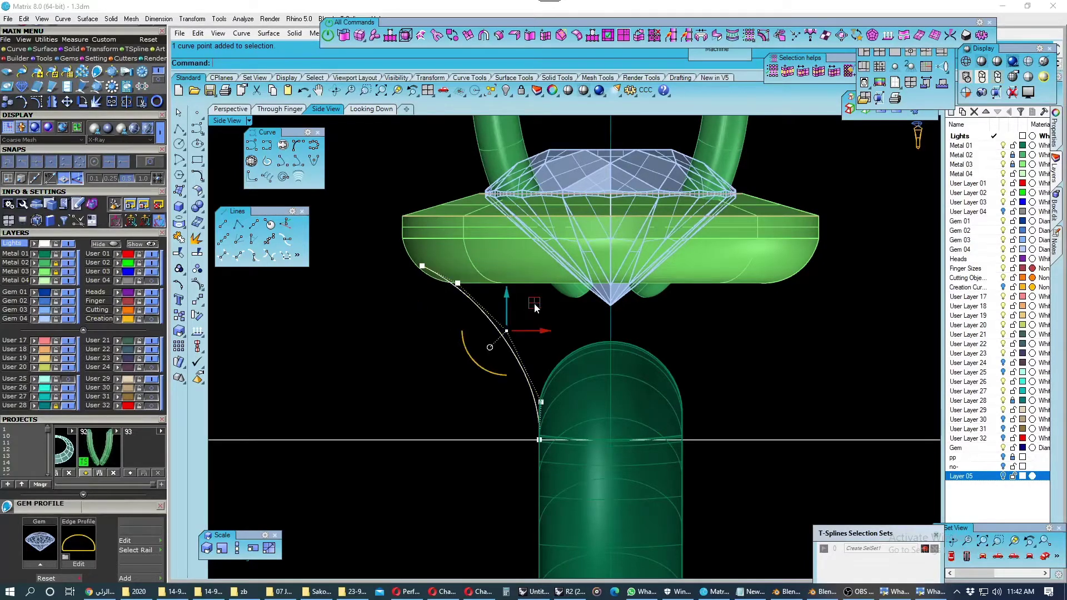
left_click_drag(535, 304, 527, 313)
left_click(463, 390)
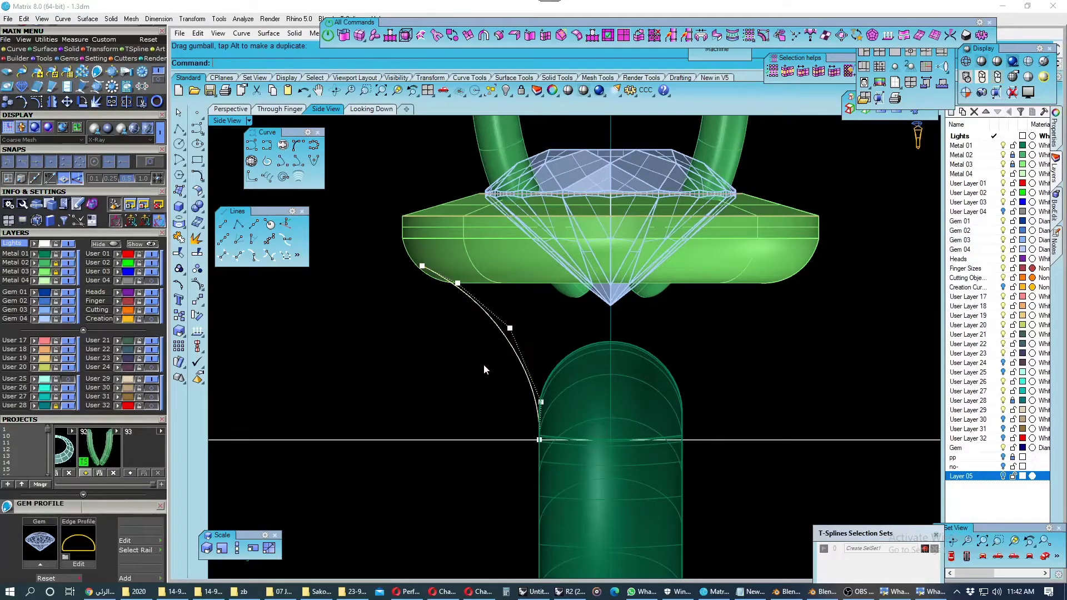
Shift the lower control points of the bridge curve slightly right.
scroll(485, 369, "up", 2)
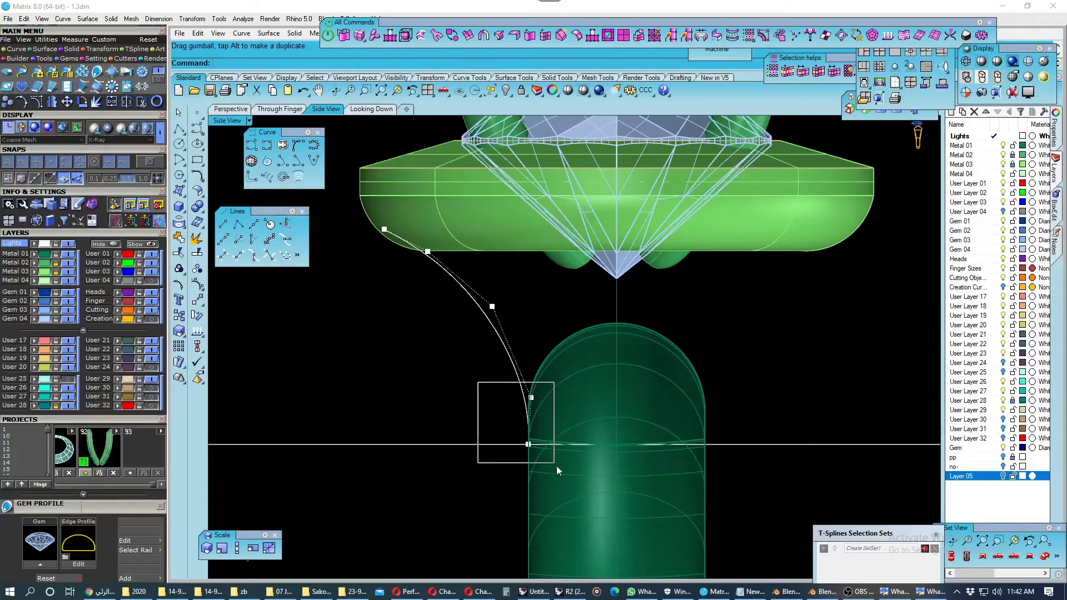
left_click_drag(477, 378, 572, 483)
left_click_drag(568, 421, 573, 422)
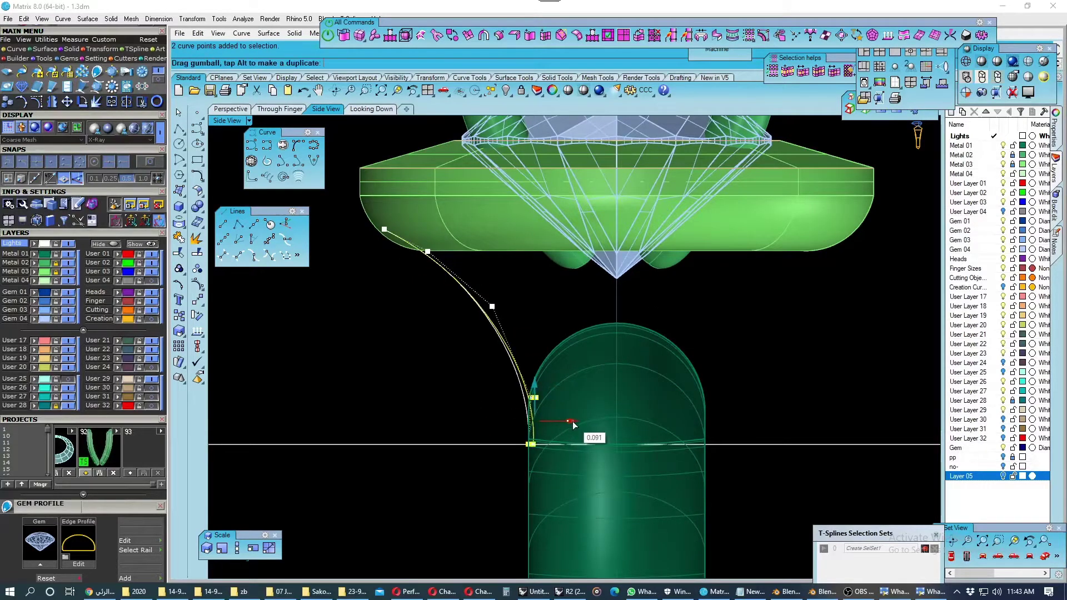
left_click(489, 436)
left_click_drag(461, 421, 601, 477)
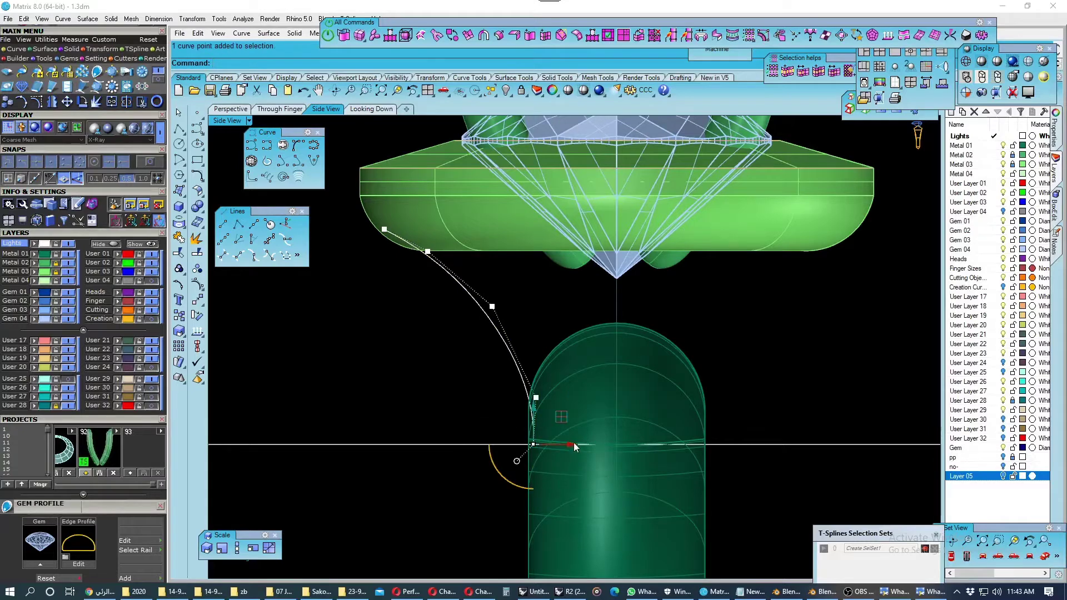
left_click_drag(572, 445, 567, 442)
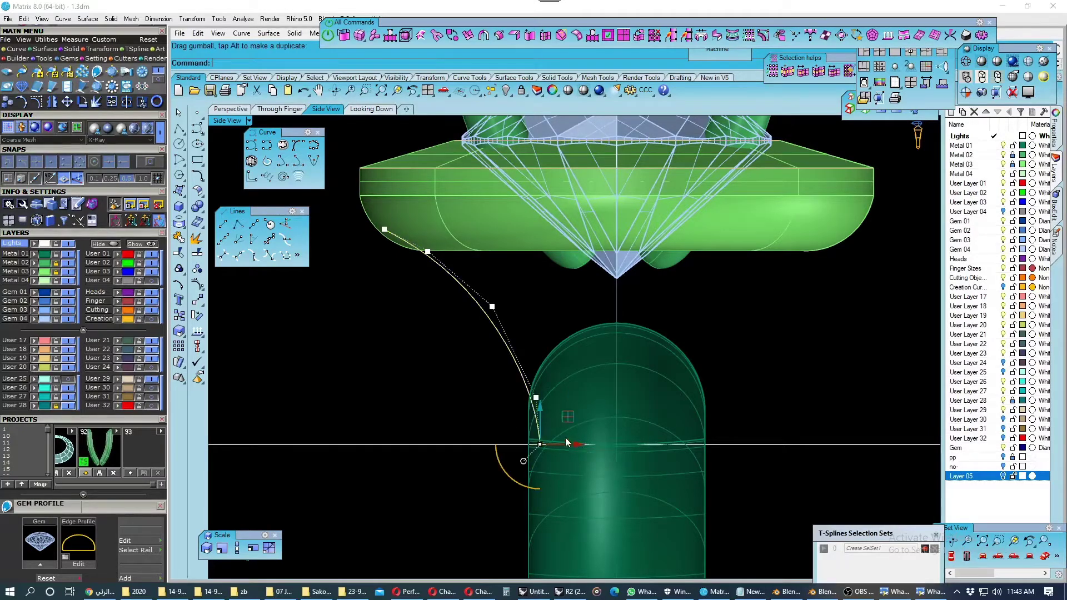
Nudge the bottom curve point slightly left, then view the ring in Perspective.
left_click(492, 309)
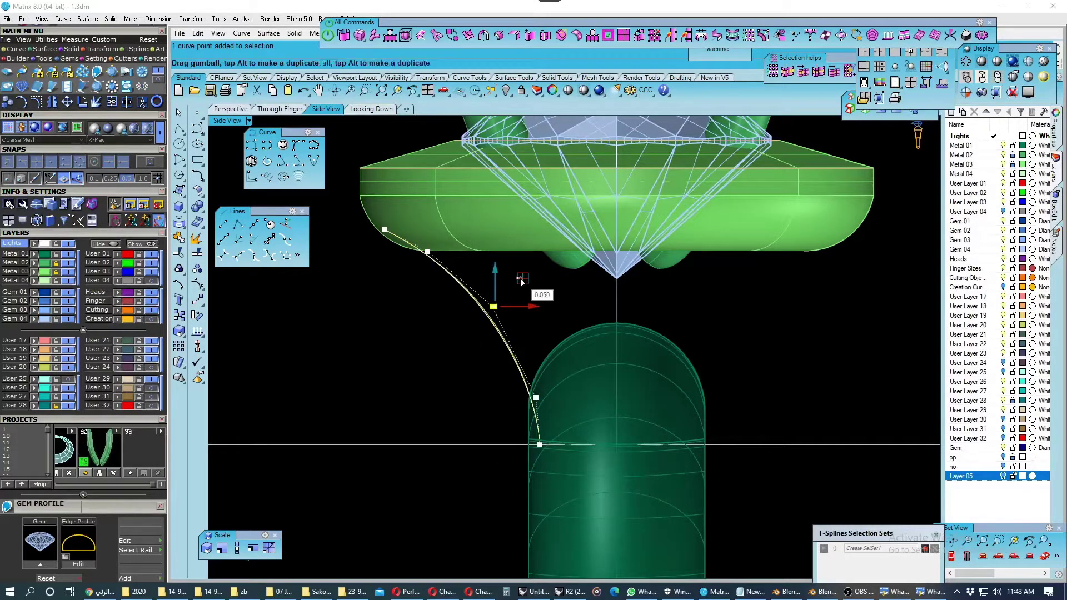
mouse_move(505, 421)
left_mouse_down()
mouse_move(561, 459)
mouse_move(571, 442)
left_mouse_up()
left_click(498, 386)
scroll(561, 409, "down", 3)
scroll(547, 389, "down", 1)
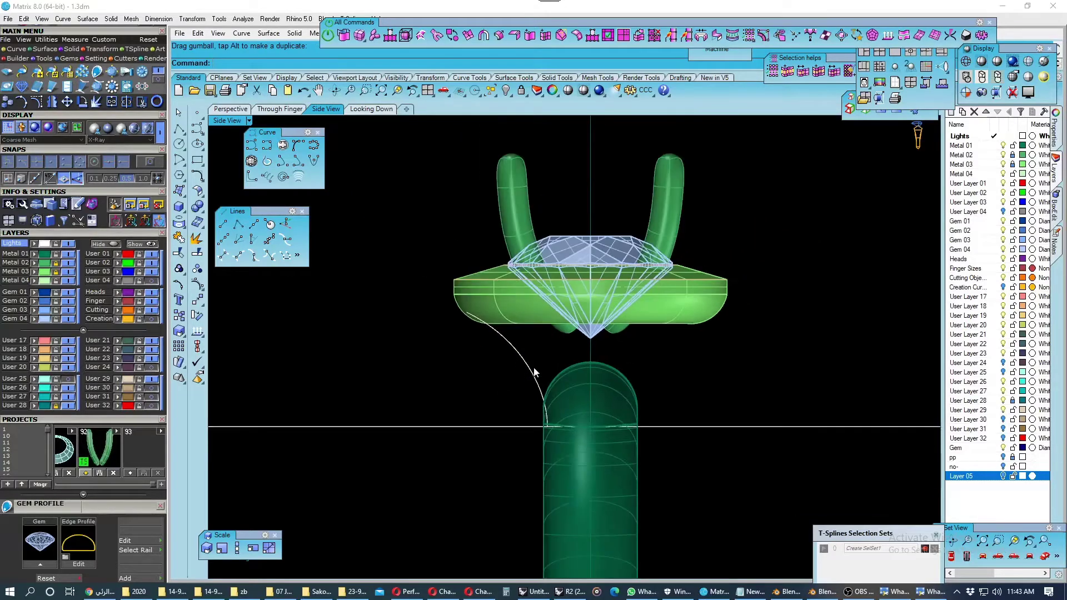
left_click(230, 109)
Hide the Finger layer holding the finger-size curve.
mouse_move(478, 303)
right_mouse_down()
mouse_move(675, 245)
mouse_move(574, 346)
right_mouse_up()
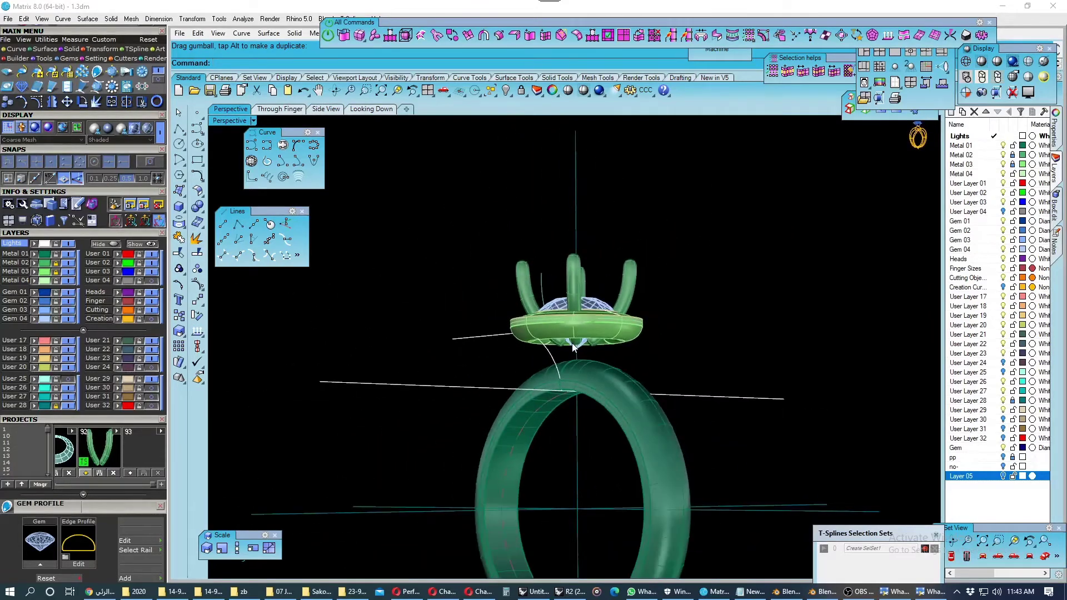
mouse_move(552, 400)
right_mouse_down()
mouse_move(549, 363)
mouse_move(558, 358)
right_mouse_up()
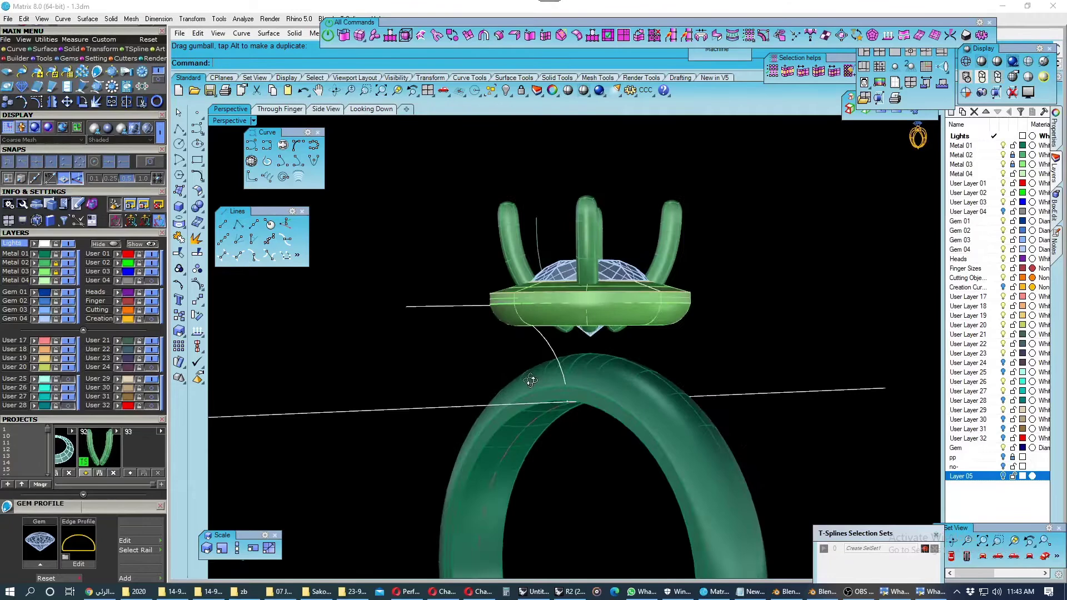
left_click(556, 367)
left_click(437, 411, "shift")
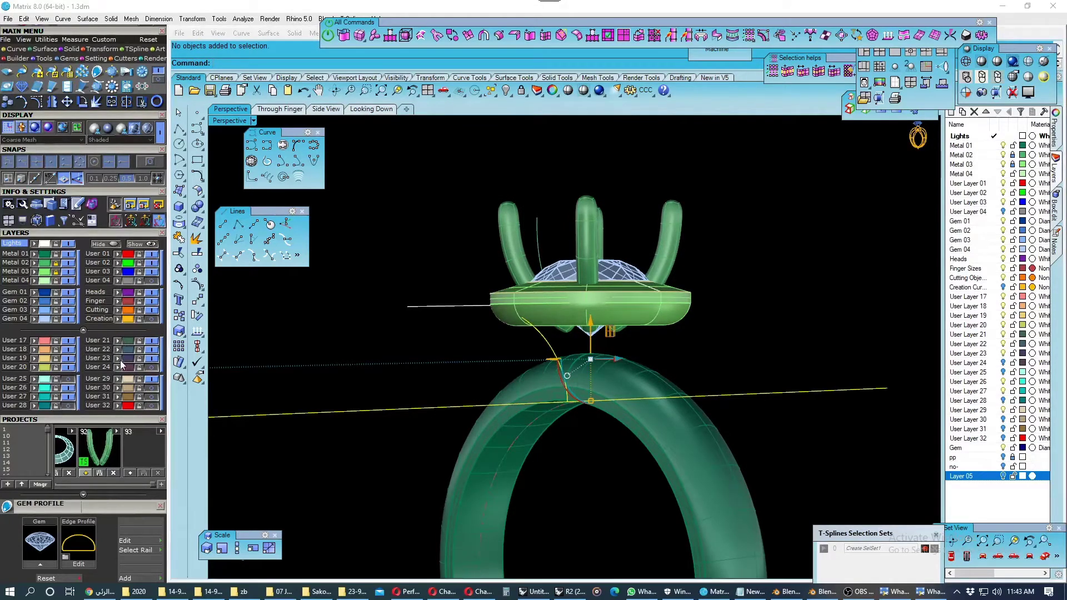
left_click(148, 364)
mouse_move(447, 337)
right_mouse_down()
mouse_move(631, 320)
mouse_move(628, 361)
right_mouse_up()
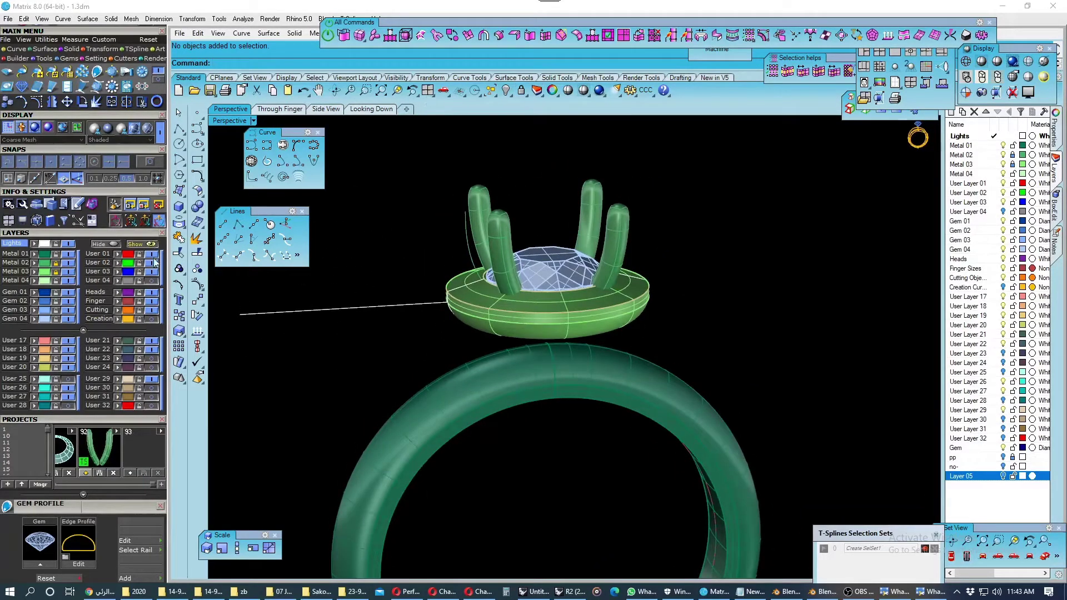
left_click(149, 310)
left_click(154, 301)
Select the guide curves using the select-by-object-type options.
left_click(490, 91)
left_click(525, 155)
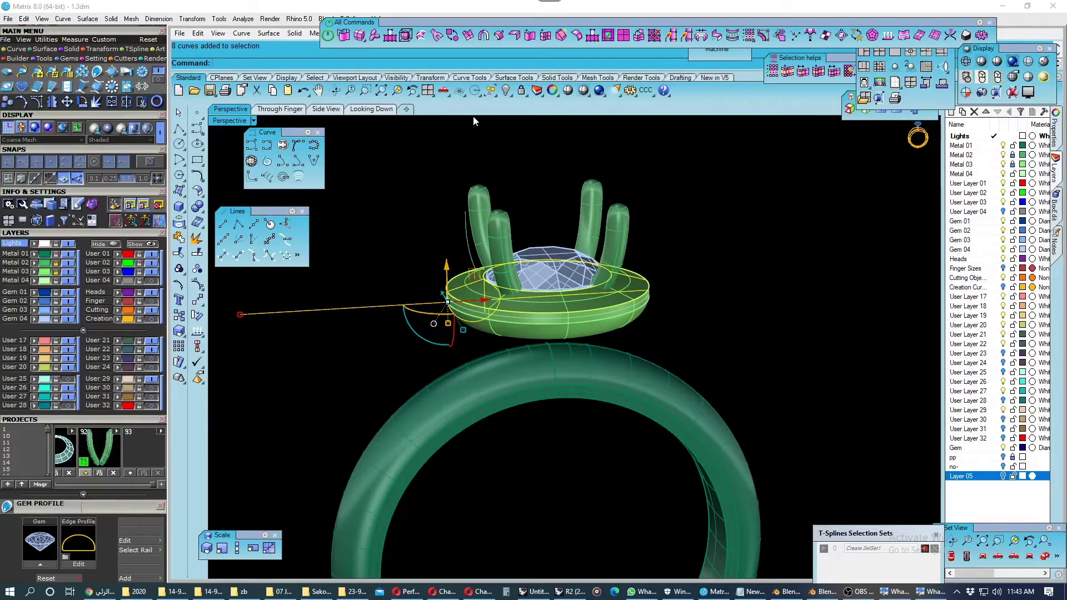
left_click(490, 92)
left_click(544, 142)
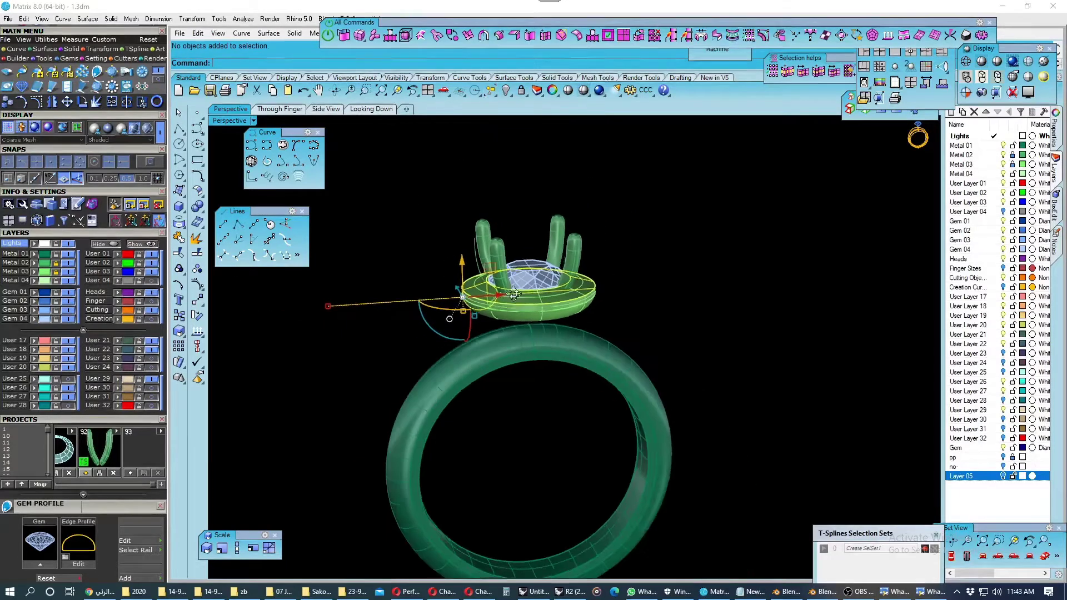
mouse_move(550, 261)
right_mouse_down()
mouse_move(590, 285)
mouse_move(431, 272)
right_mouse_up()
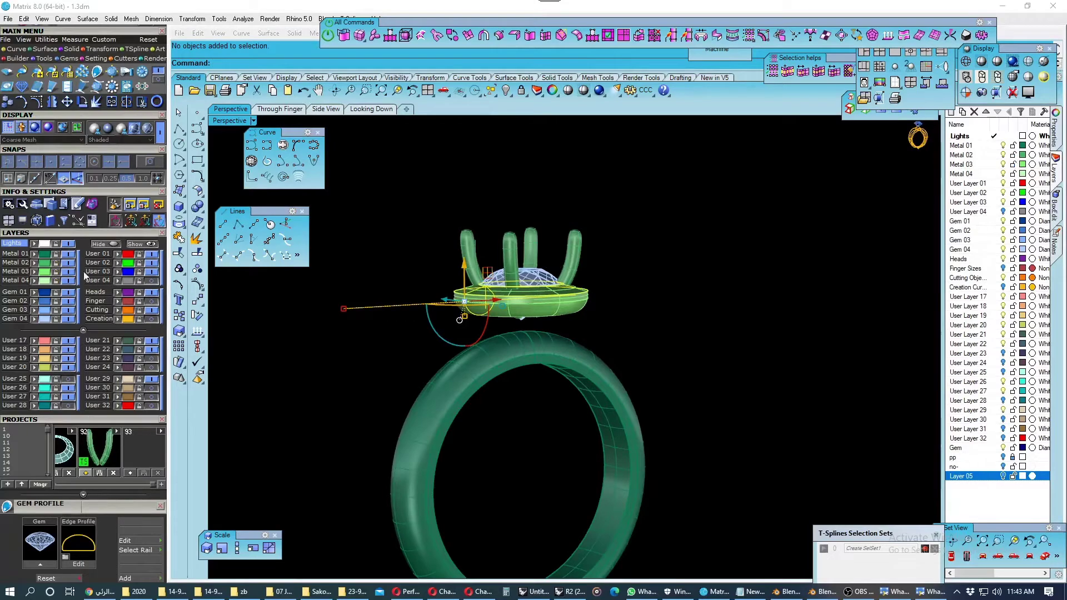
left_click(490, 91)
left_click(544, 142)
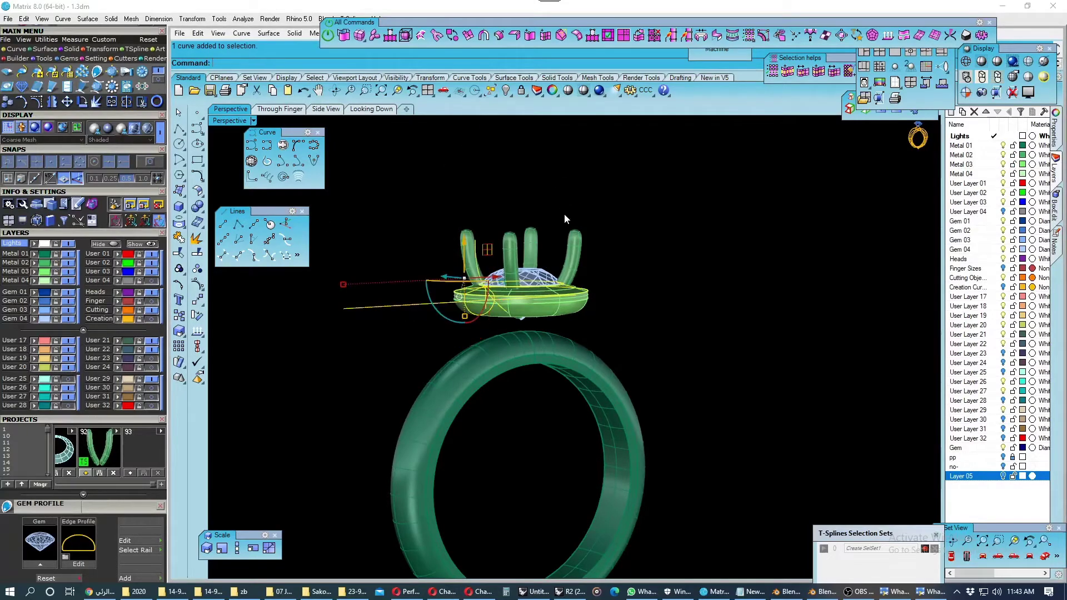
Move the nine selected objects onto a new Layer 06, lock the metal layers, and save.
right_click(985, 501)
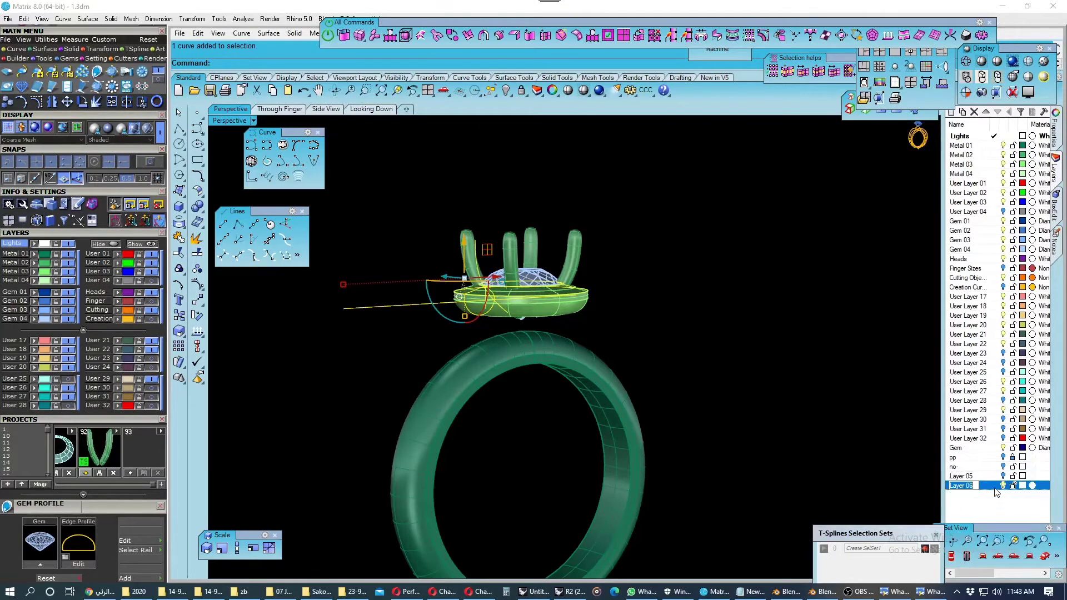
right_click(984, 492)
left_click(985, 437)
left_click(279, 109)
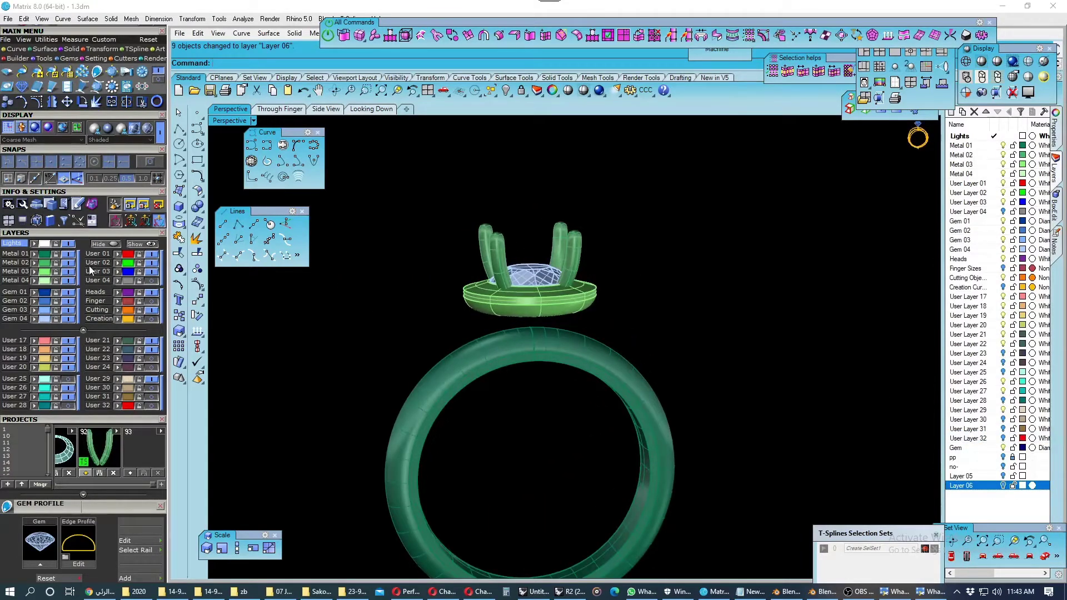
left_click(56, 254)
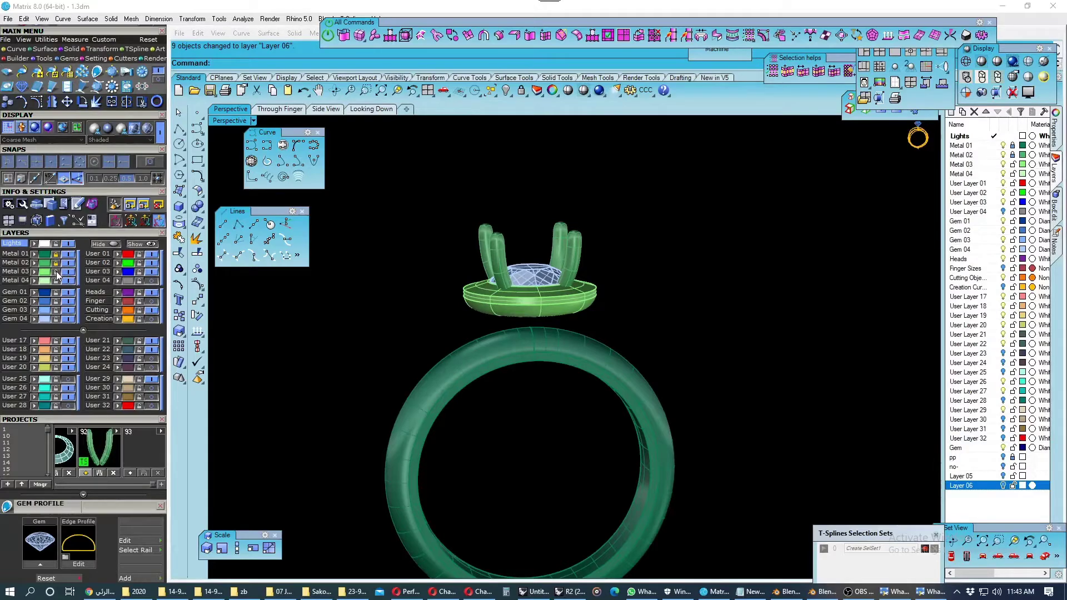
left_click(210, 90)
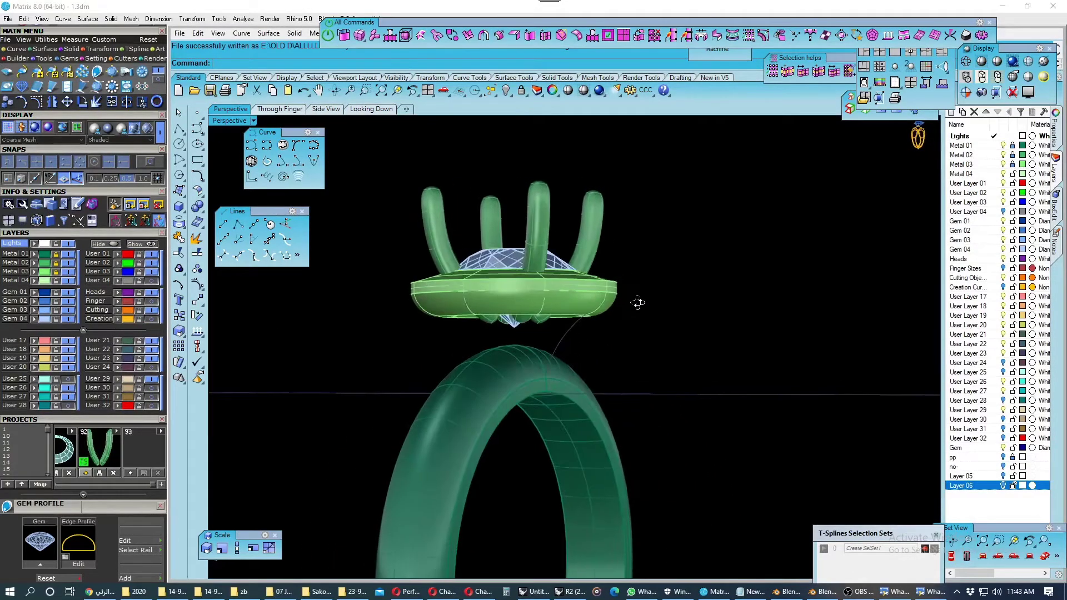
Change the User 23 layer colour to orange.
left_click(124, 359)
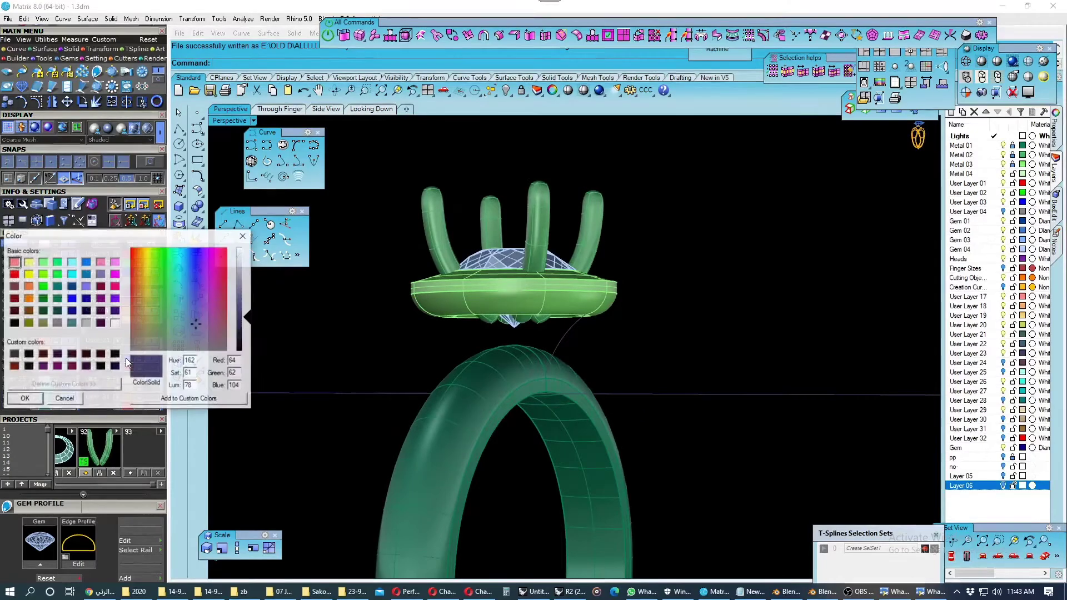
left_click(13, 274)
left_click(28, 286)
left_click(24, 399)
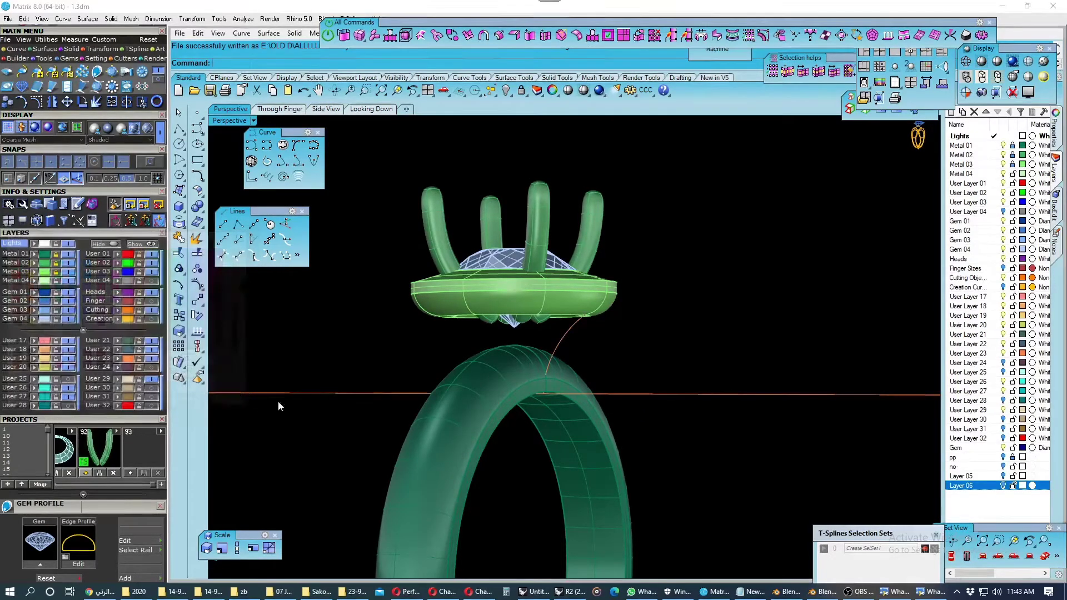
Move the horizontal reference line further right with the gumball.
mouse_move(279, 405)
right_mouse_down()
mouse_move(545, 410)
mouse_move(410, 374)
mouse_move(324, 389)
right_mouse_up()
left_click(324, 389)
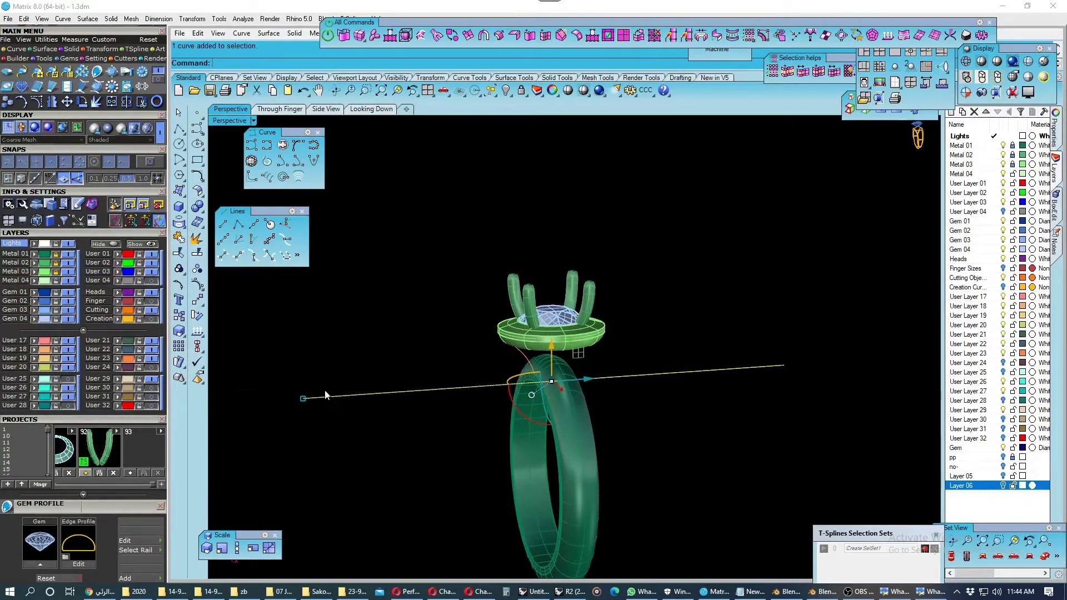
left_click_drag(302, 399, 499, 383)
left_click(490, 369)
Save the ring file with Ctrl+S.
scroll(530, 360, "up", 5)
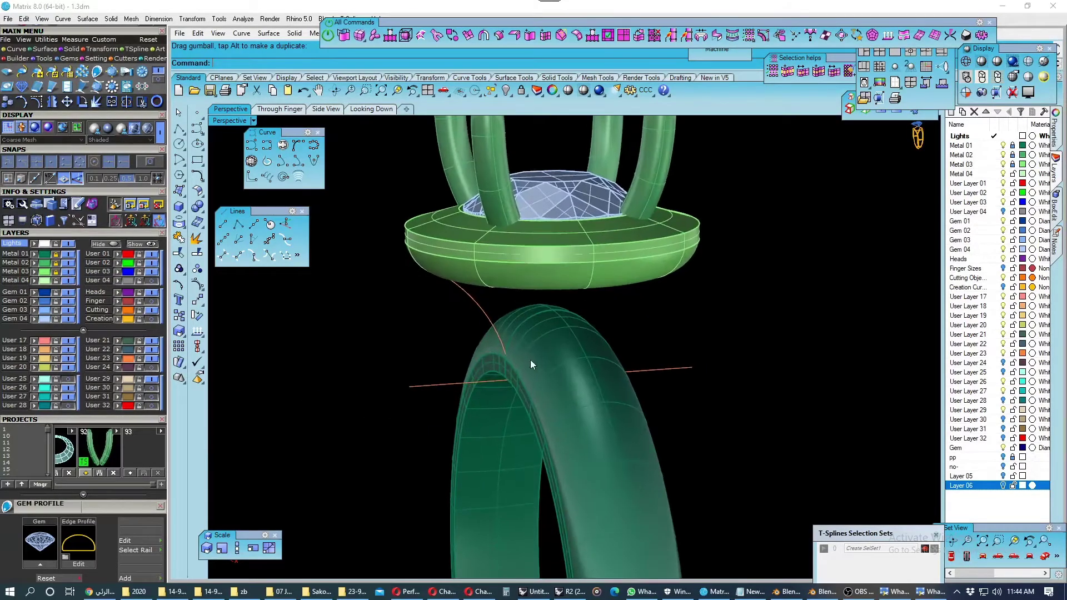
mouse_move(530, 360)
right_mouse_down()
mouse_move(670, 321)
mouse_move(632, 327)
right_mouse_up()
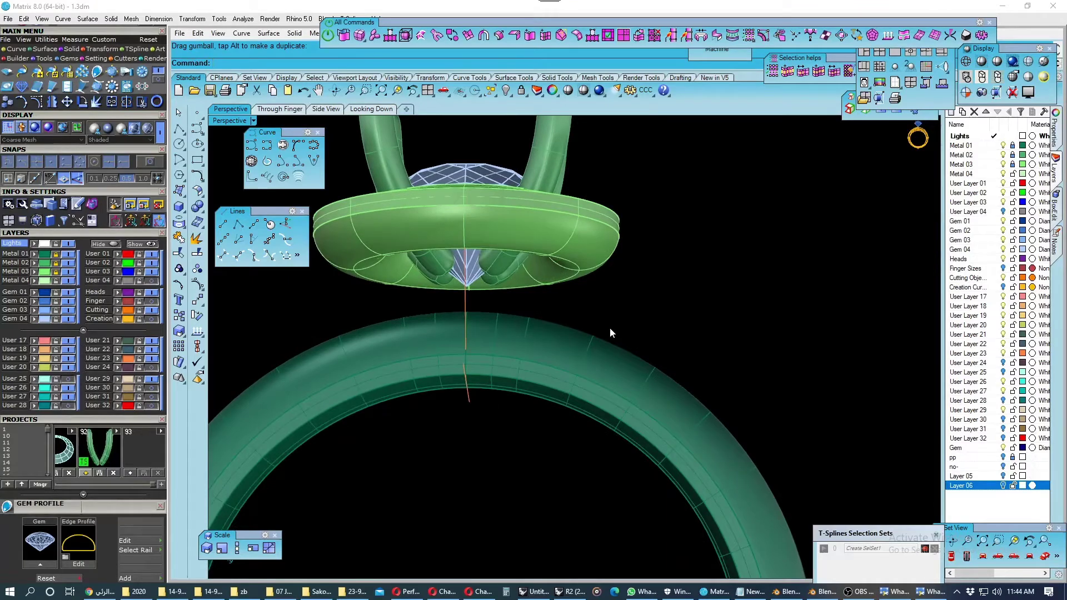
key("ctrl+s")
scroll(578, 325, "down", 3)
Orbit to a lower tilted view and select the bridge curve.
mouse_move(563, 322)
right_mouse_down()
mouse_move(417, 354)
mouse_move(454, 335)
right_mouse_up()
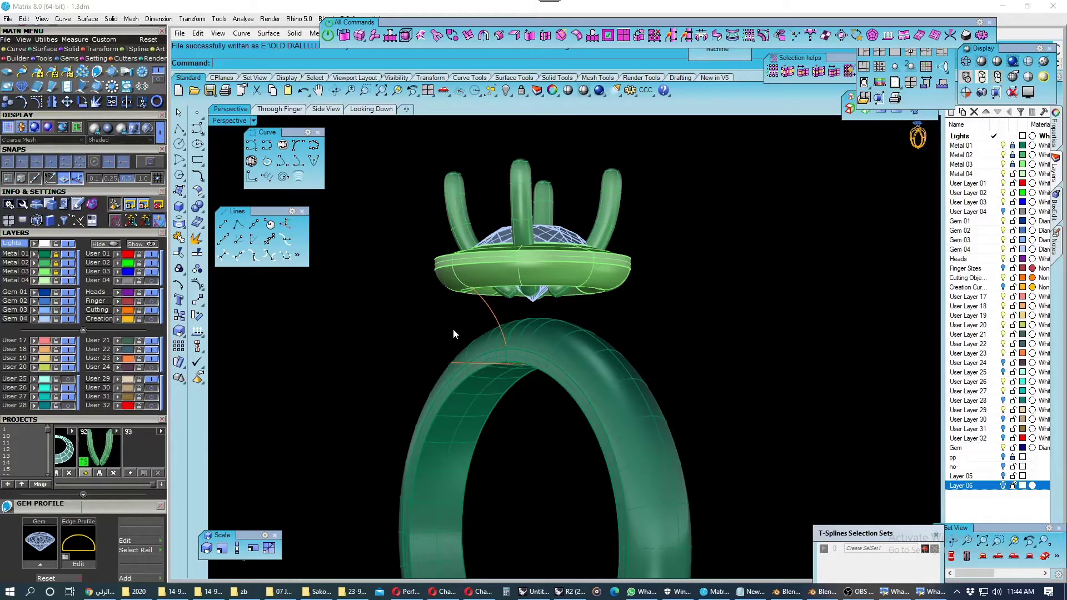
mouse_move(454, 335)
right_mouse_down()
mouse_move(551, 273)
mouse_move(500, 311)
mouse_move(561, 320)
mouse_move(410, 333)
mouse_move(478, 311)
mouse_move(417, 348)
mouse_move(343, 294)
right_mouse_up()
left_click(486, 325)
scroll(545, 316, "up", 2)
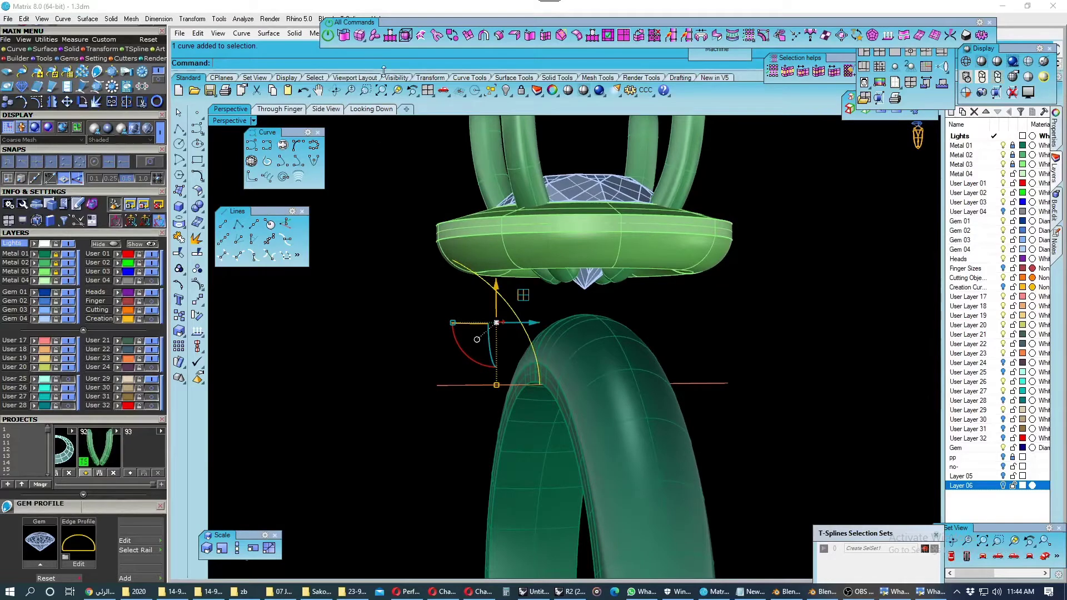
Store the bridge curve as a project item and set the pipe radius to 0.65.
left_click(132, 474)
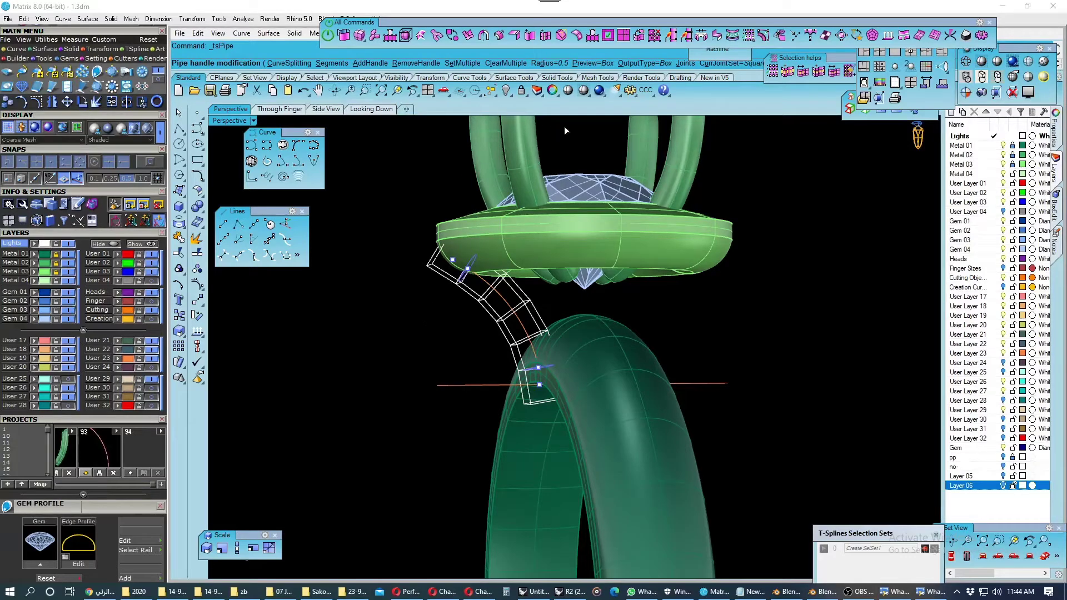
mouse_move(538, 244)
right_mouse_down()
mouse_move(584, 250)
mouse_move(565, 257)
right_mouse_up()
left_click(560, 64)
type("7")
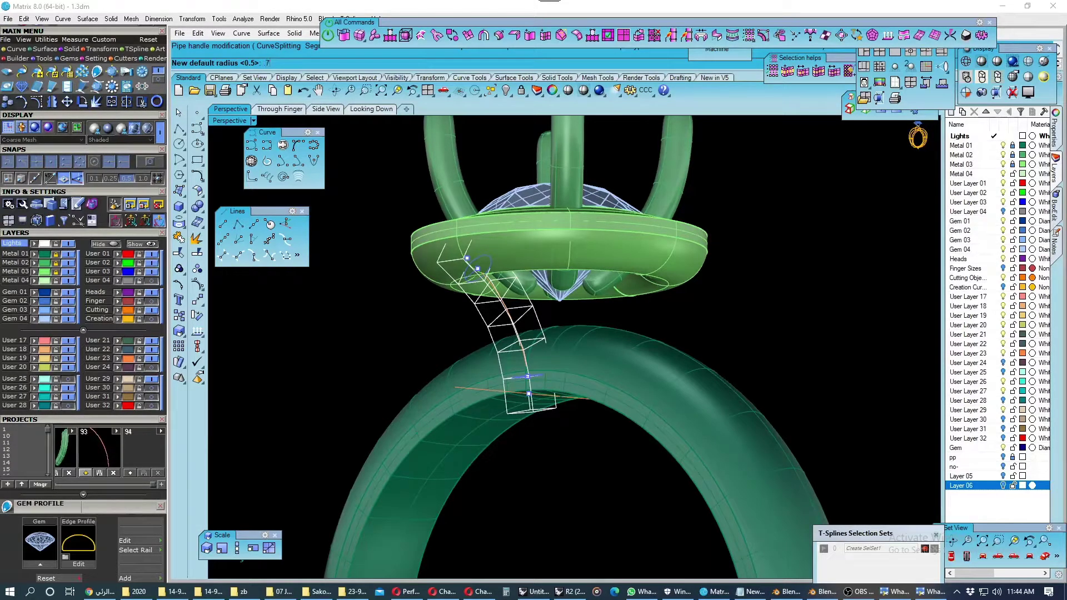
key("Return")
mouse_move(510, 306)
right_mouse_down()
mouse_move(625, 311)
mouse_move(502, 260)
right_mouse_up()
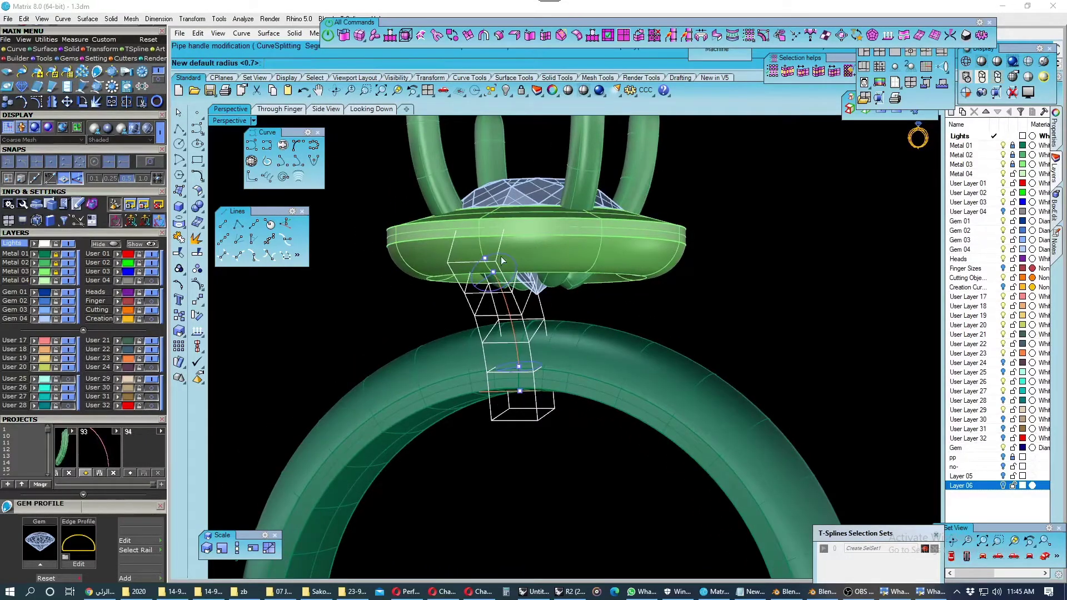
type("65")
key("Return")
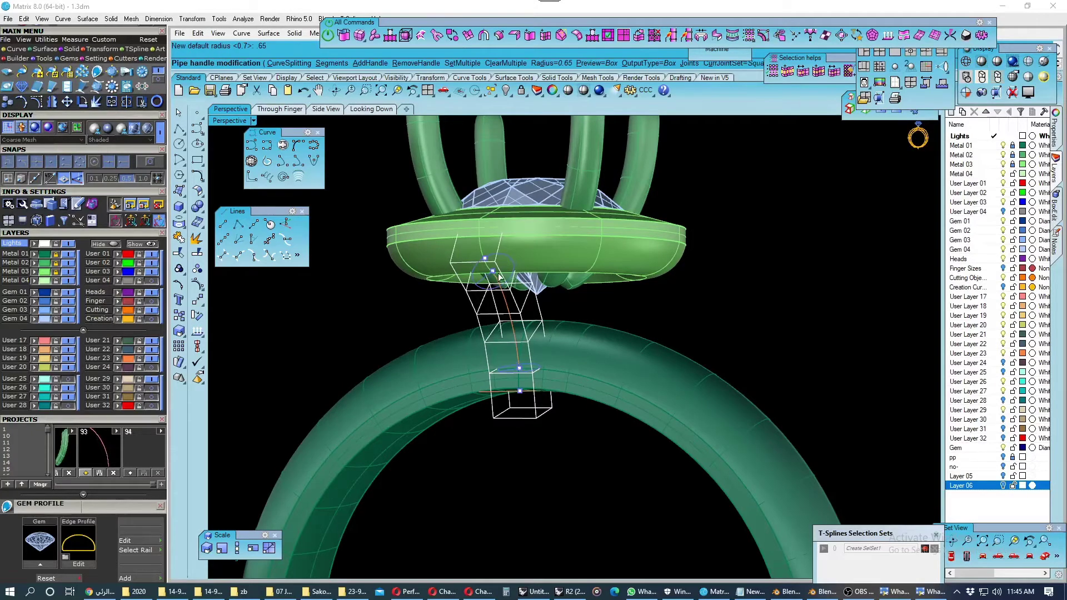
right_click_drag(503, 260, 417, 274)
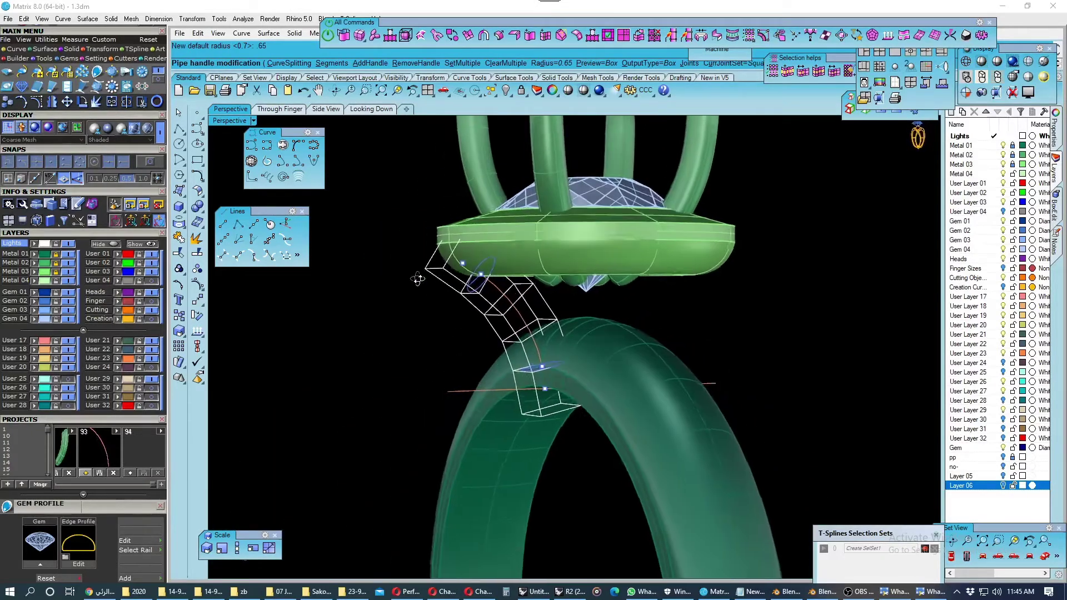
Pick the curve centre point and give the pipe handle 3 segments to finish it.
left_click(331, 63)
scroll(495, 340, "up", 2)
left_click(523, 312)
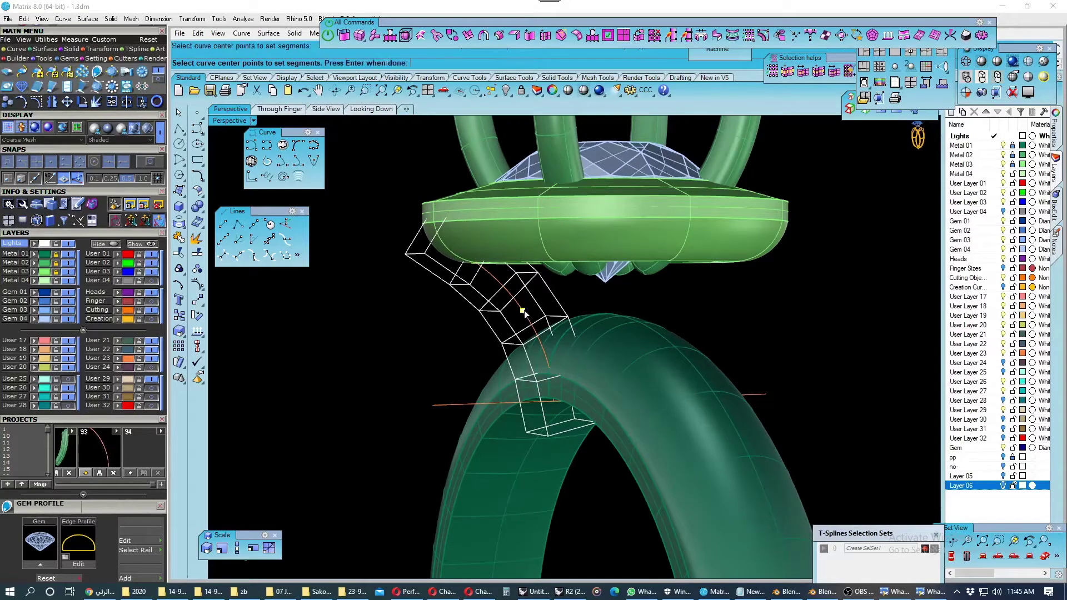
key("Return")
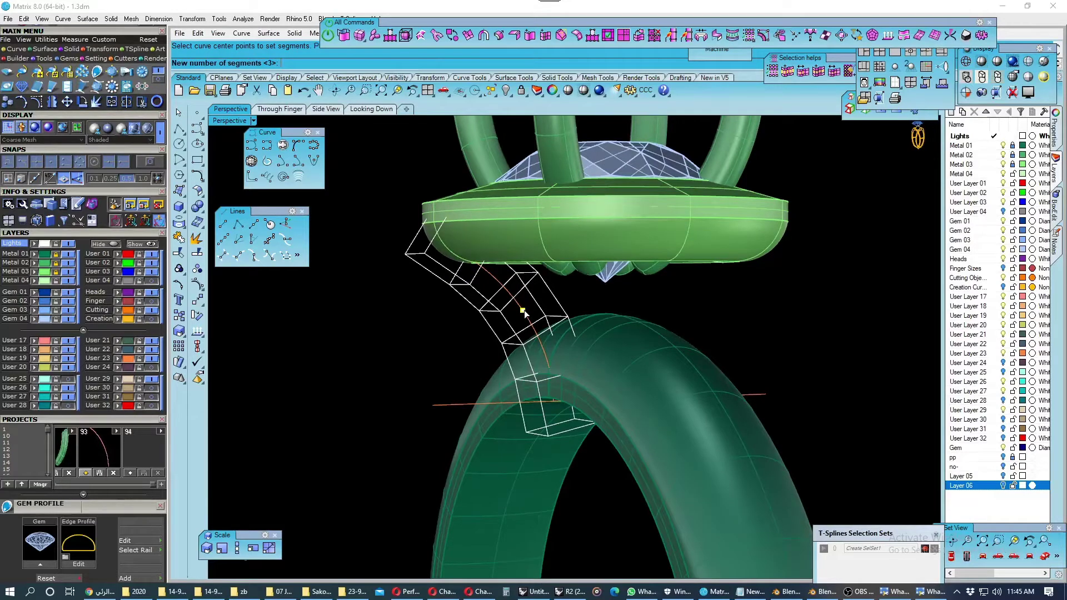
key("Return")
key("Return")
scroll(525, 310, "down", 2)
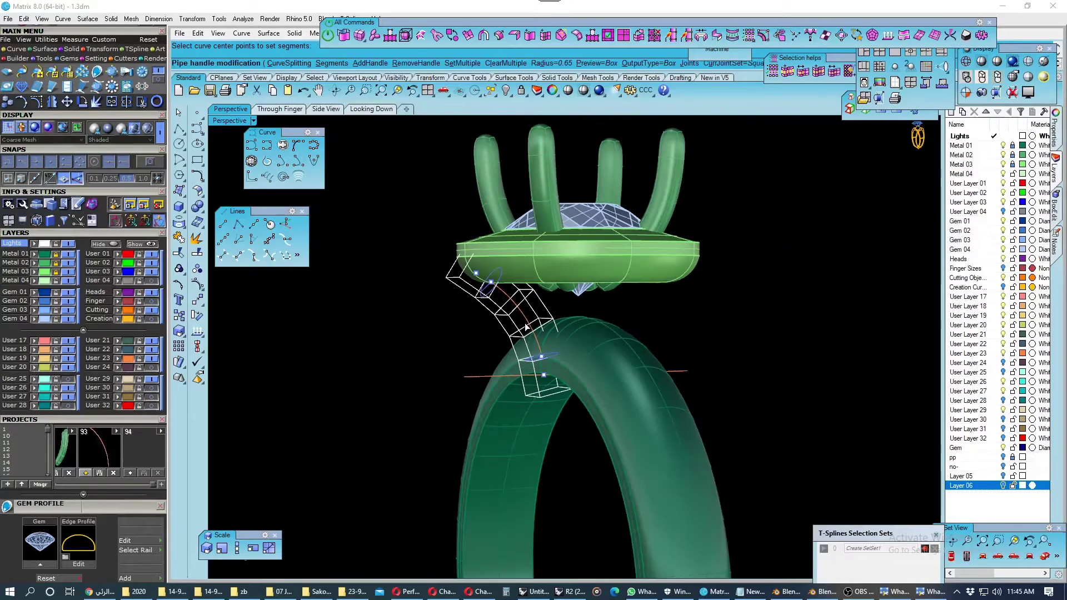
key("Return")
mouse_move(502, 339)
right_mouse_down()
mouse_move(607, 332)
mouse_move(484, 333)
right_mouse_up()
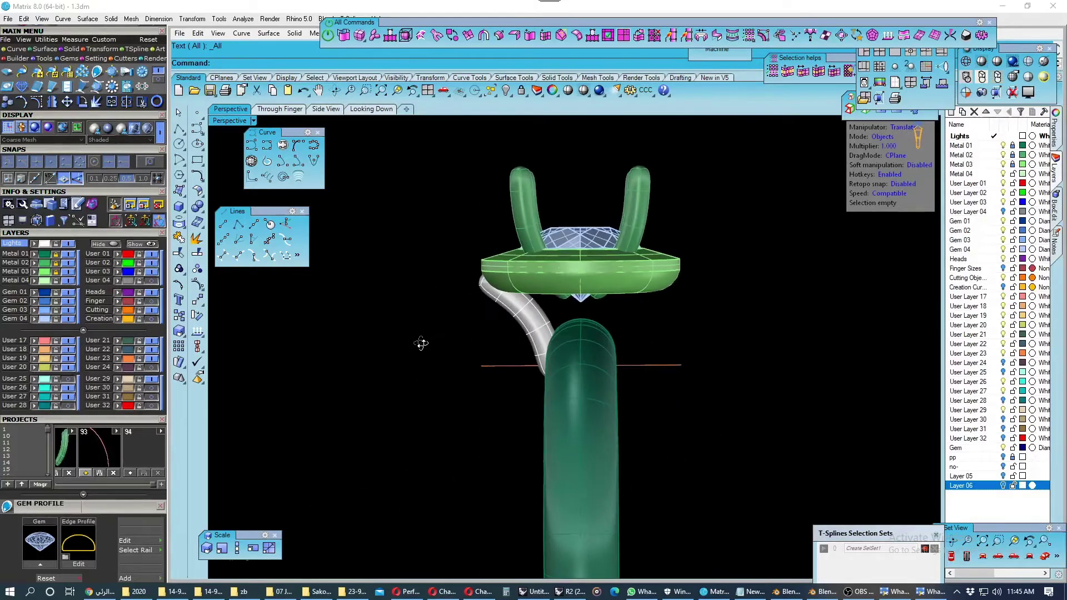
Move the bridge onto the Heads layer and hide the guide-curve layer.
left_click(512, 318)
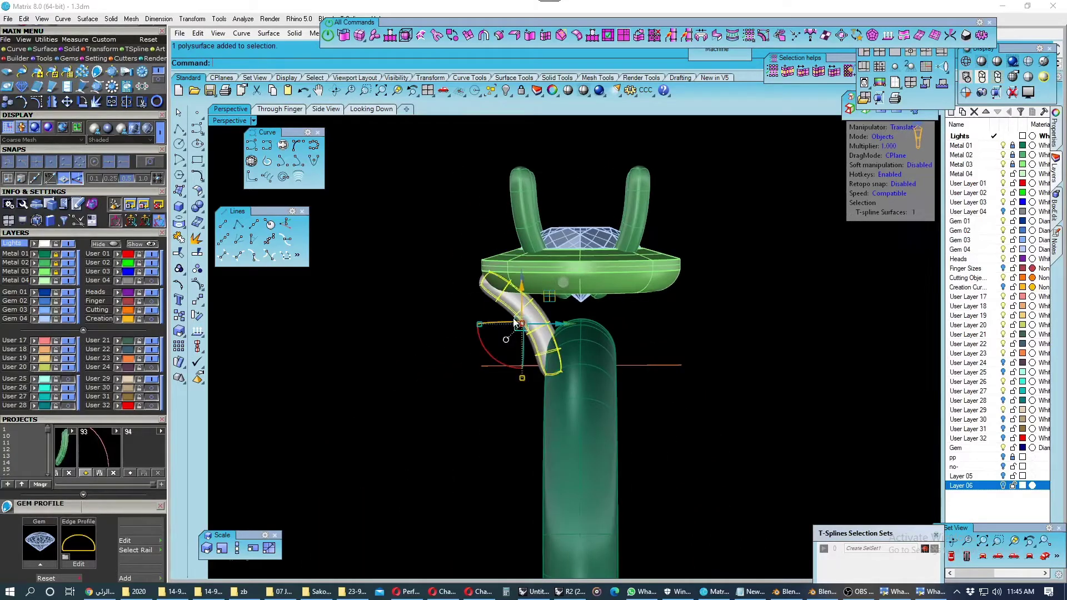
left_click(118, 292)
left_click(152, 293)
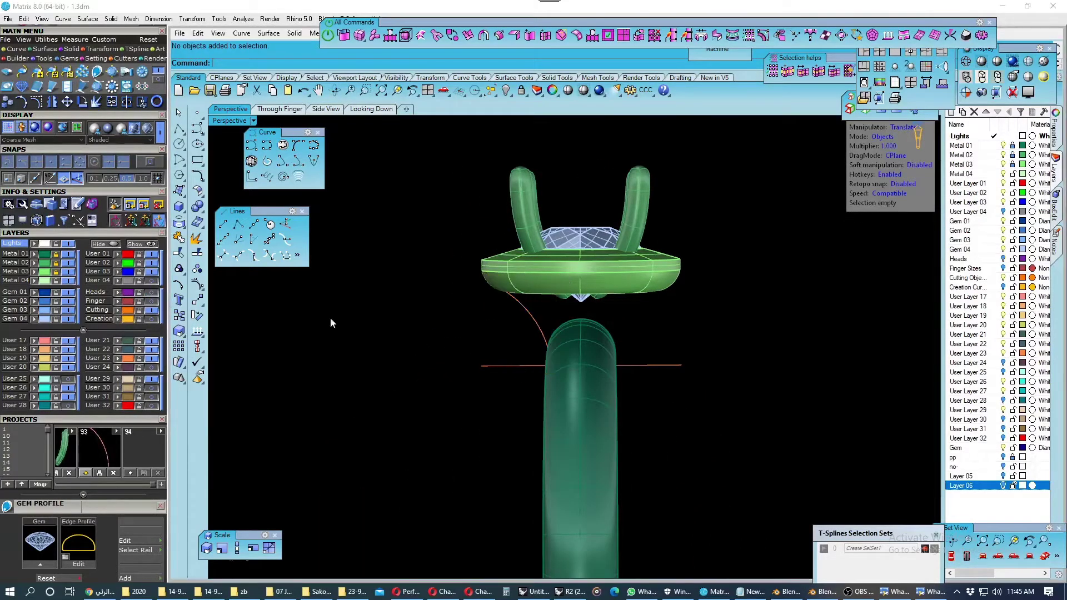
left_click(151, 358)
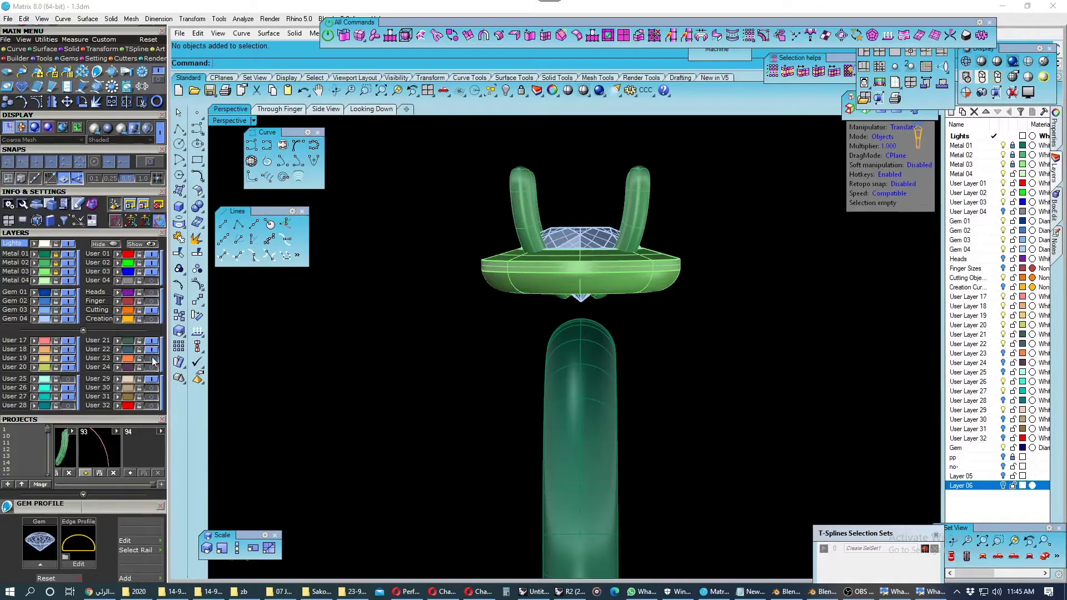
left_click(150, 293)
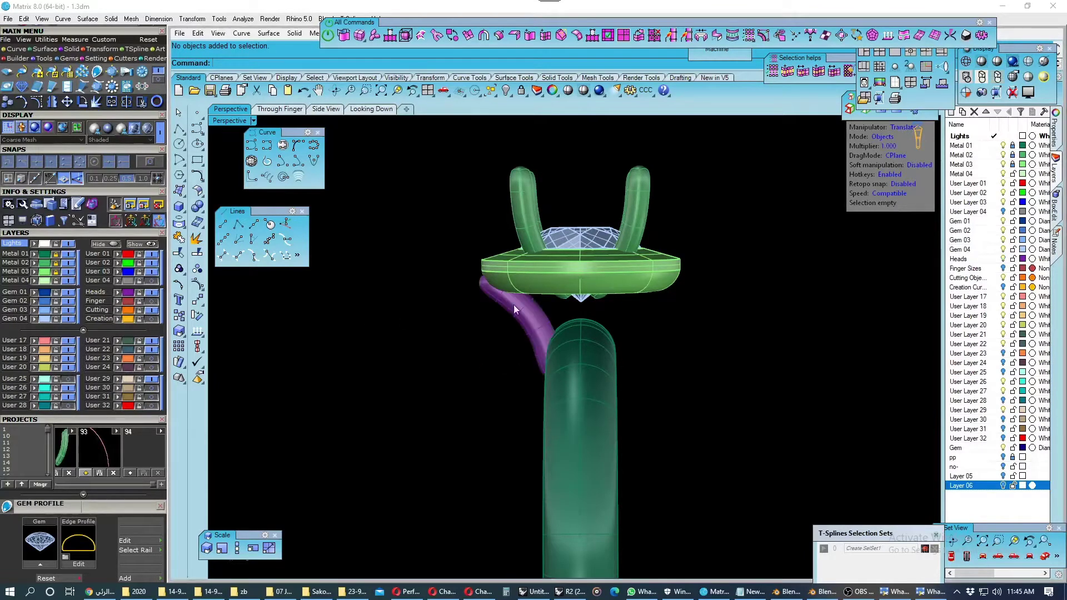
In side view, shift the purple bridge slightly to the right.
left_click(283, 109)
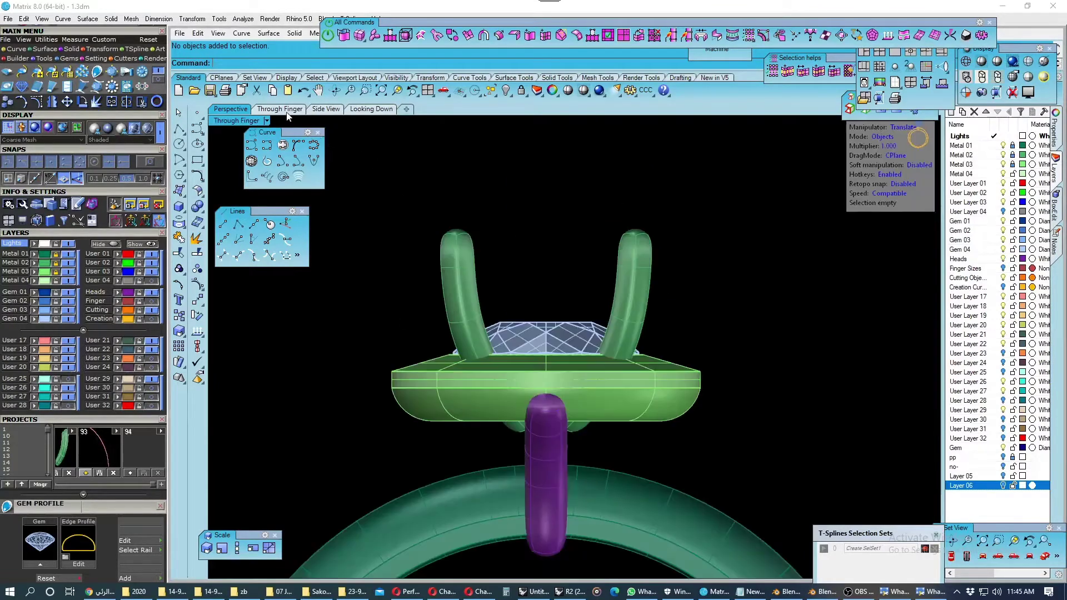
left_click(331, 109)
right_click_drag(531, 355, 498, 339)
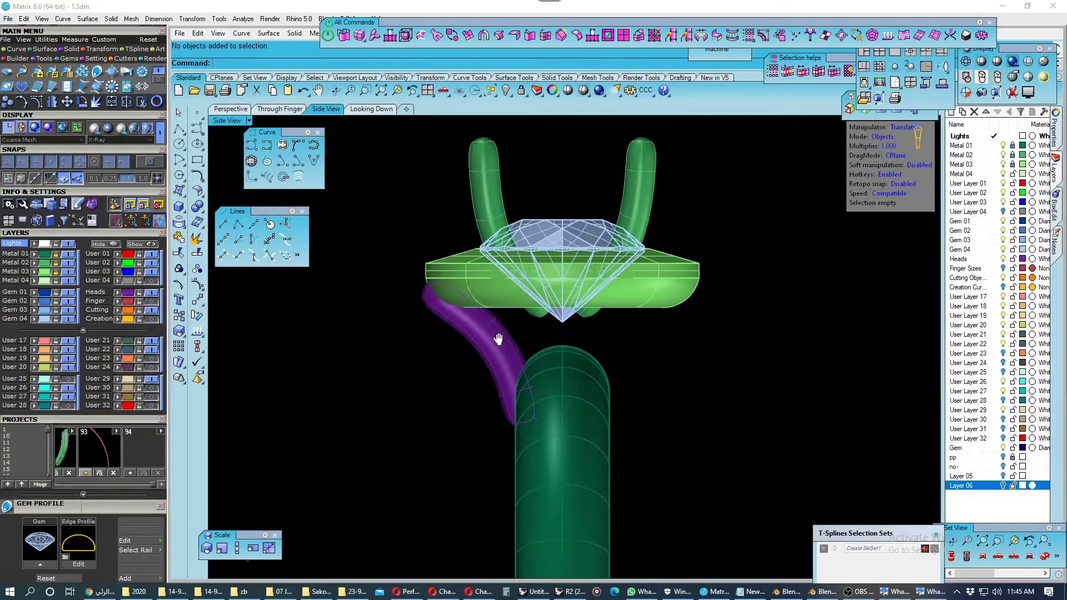
left_click(498, 351)
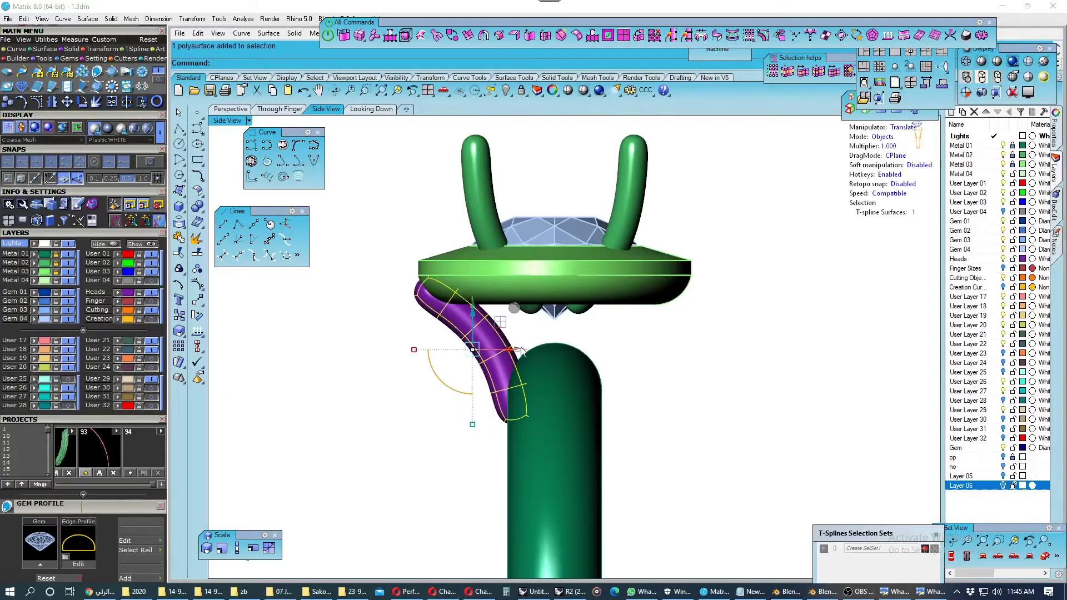
left_click_drag(521, 349, 532, 349)
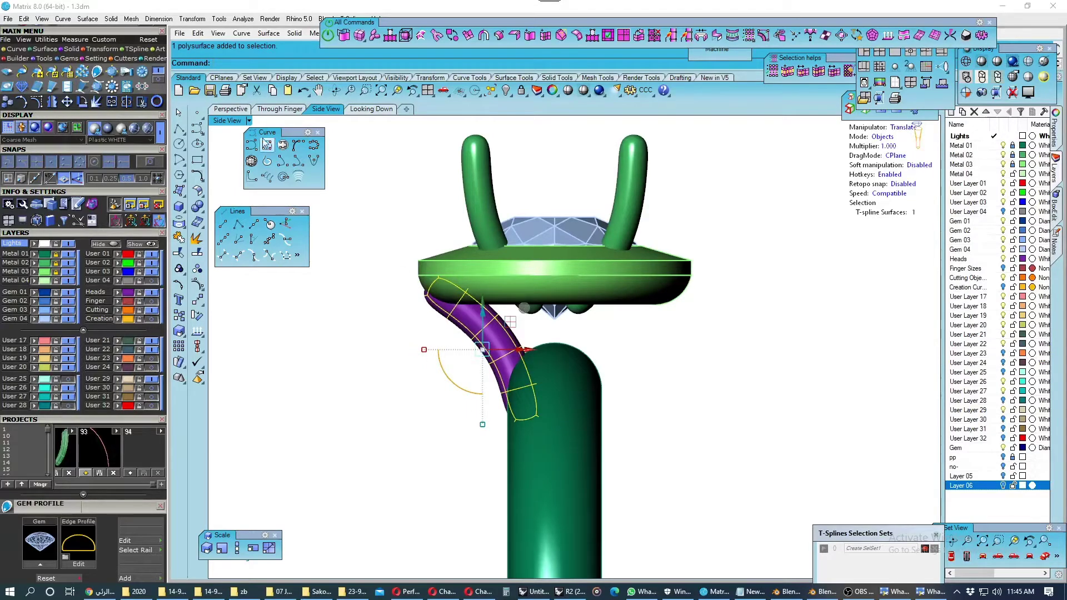
Back in perspective, nudge the bridge along X and review its position.
left_click(230, 109)
mouse_move(511, 375)
right_mouse_down()
mouse_move(550, 376)
mouse_move(553, 397)
right_mouse_up()
scroll(550, 375, "up", 3)
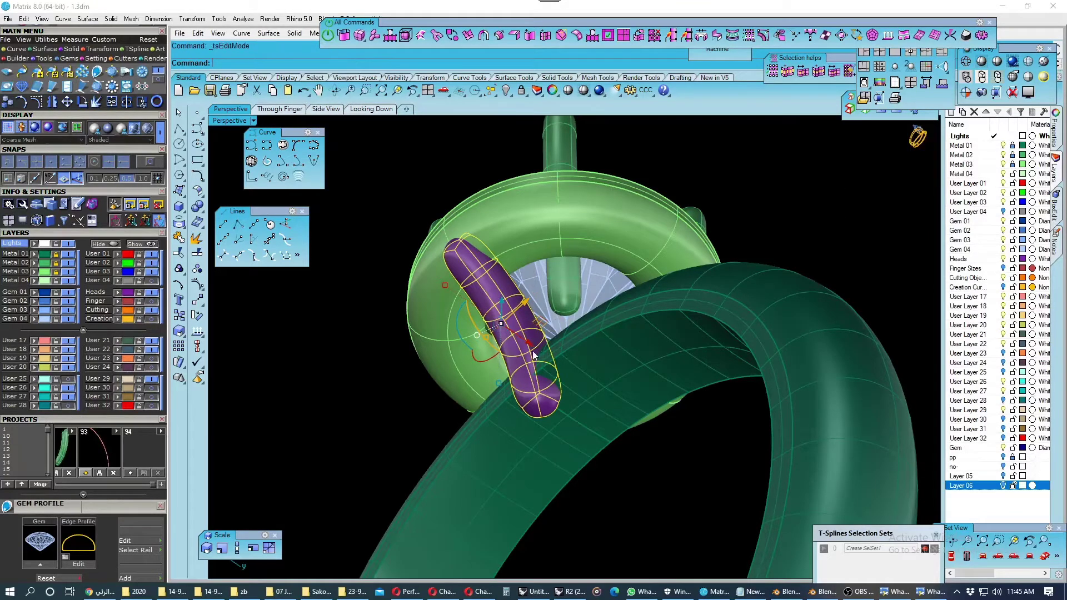
left_click_drag(533, 347, 538, 345)
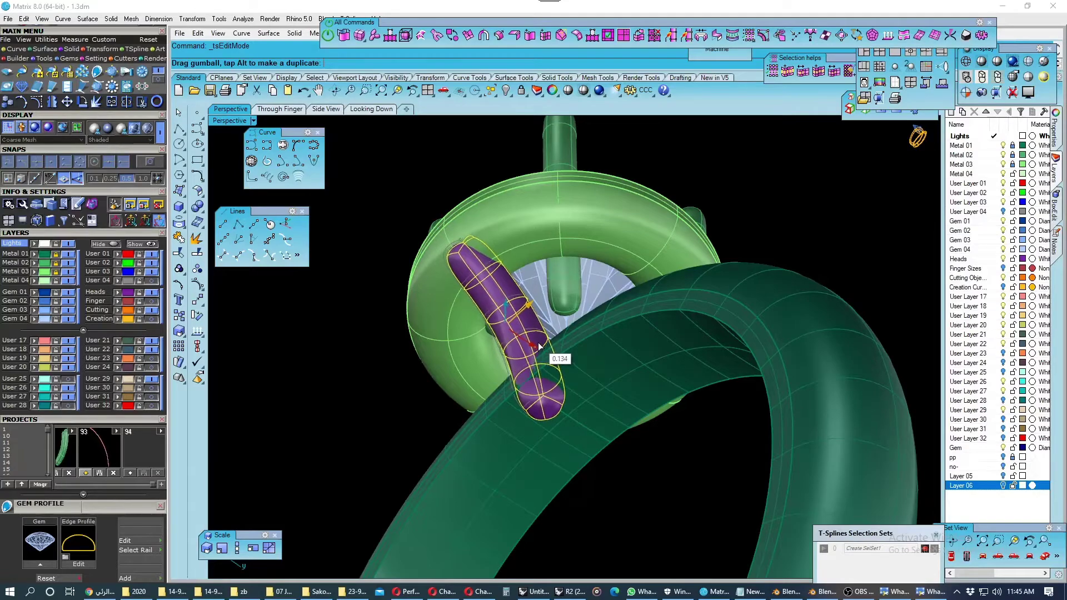
right_click_drag(538, 346, 521, 405)
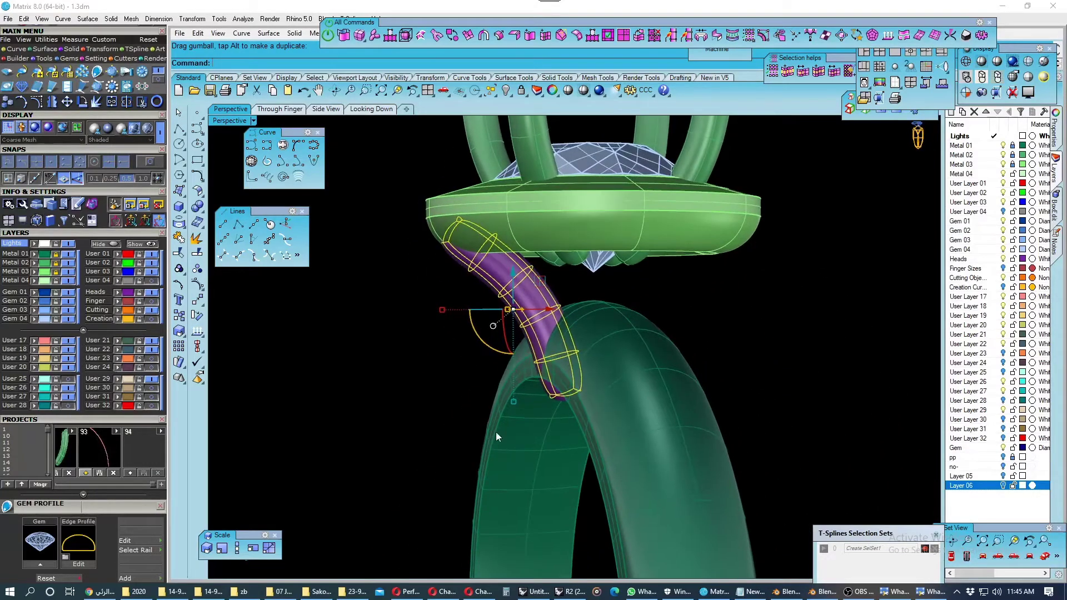
key("Escape")
mouse_move(496, 431)
right_mouse_down()
mouse_move(690, 359)
mouse_move(654, 338)
mouse_move(638, 386)
mouse_move(545, 386)
mouse_move(650, 364)
mouse_move(745, 381)
mouse_move(500, 388)
mouse_move(667, 378)
mouse_move(542, 340)
mouse_move(531, 253)
mouse_move(573, 344)
mouse_move(551, 322)
right_mouse_up()
Polar-array the purple bridge into four copies around the head.
left_click(541, 340)
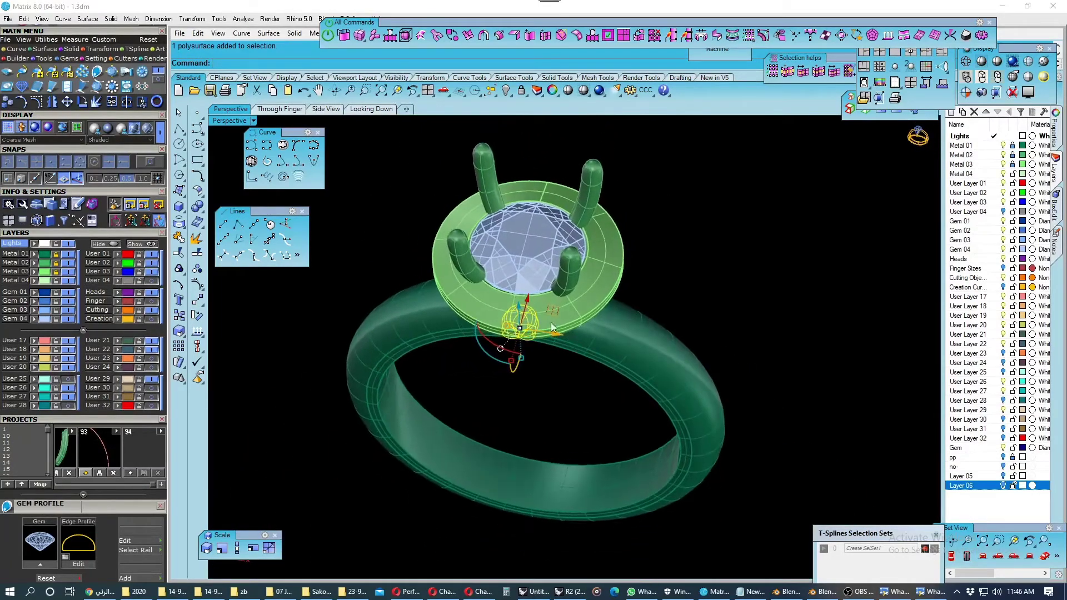
left_click(199, 303)
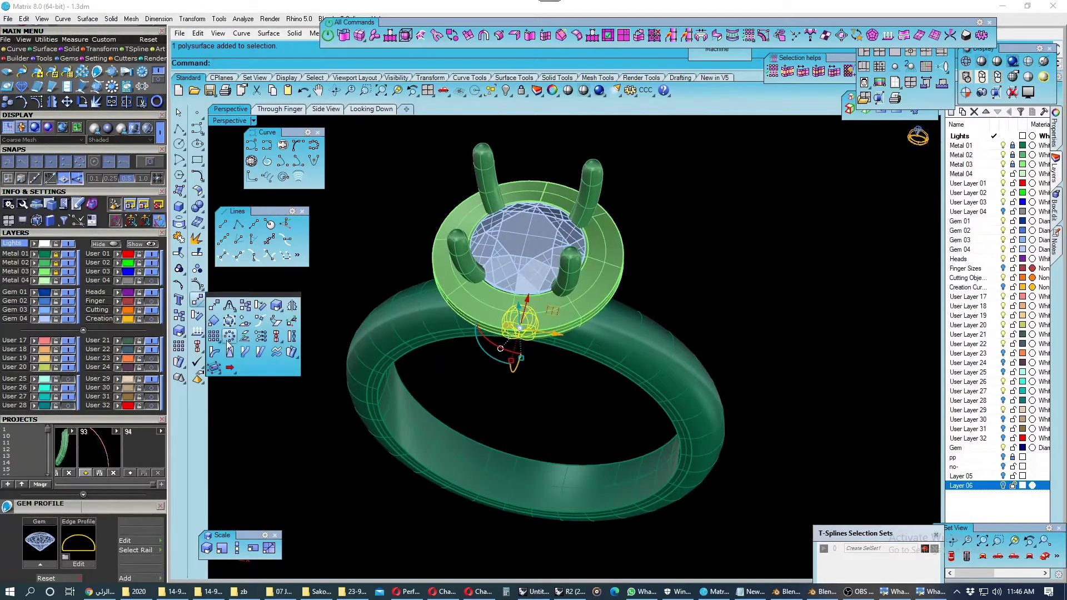
left_click(231, 339)
type("4")
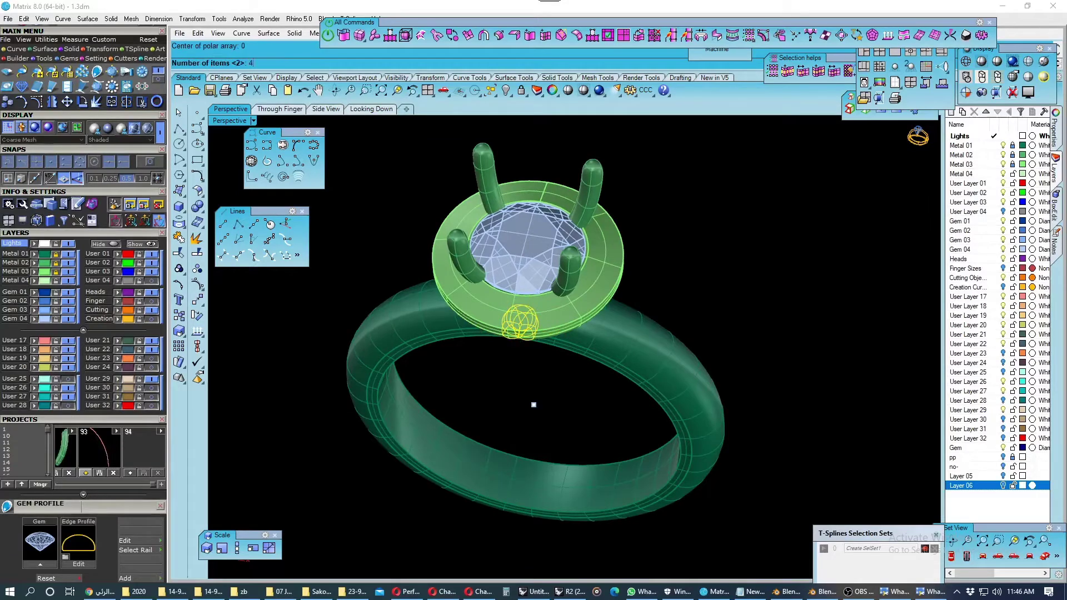
key("Return")
key("Return")
key("Return")
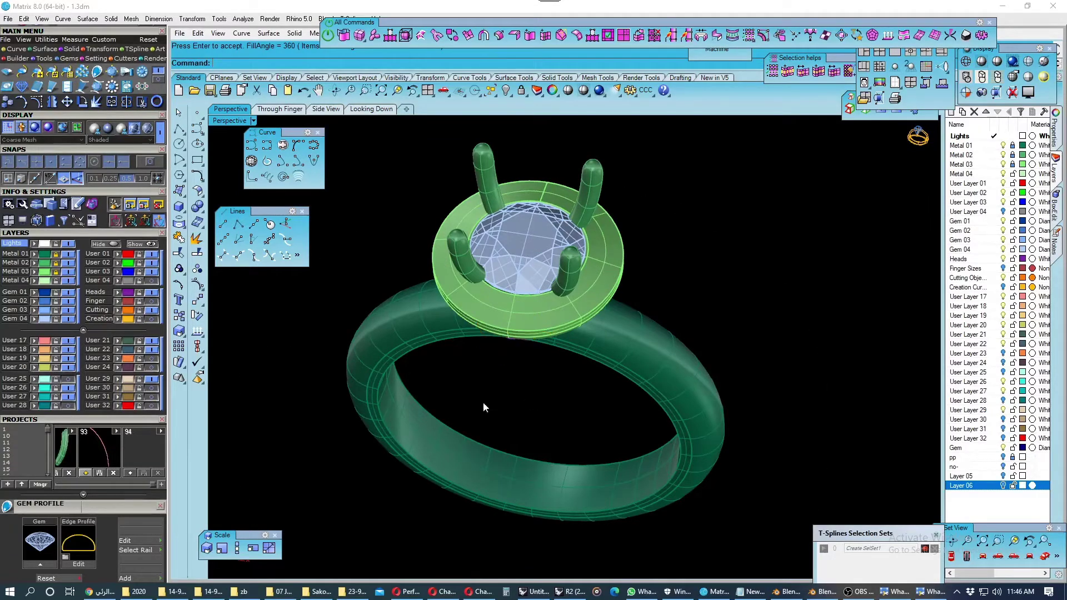
right_click_drag(482, 401, 241, 322)
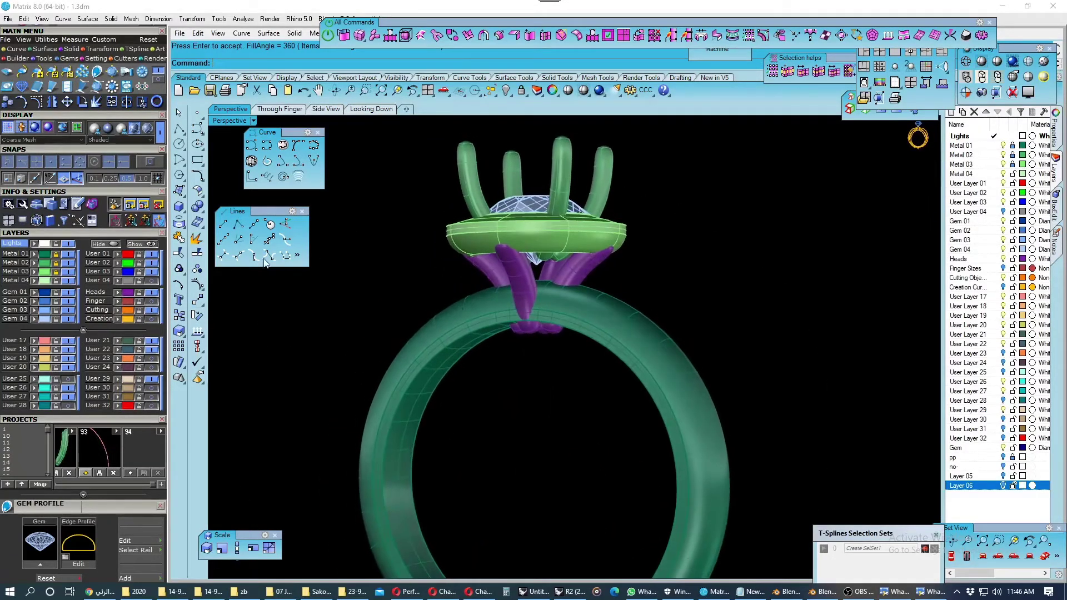
left_click(374, 110)
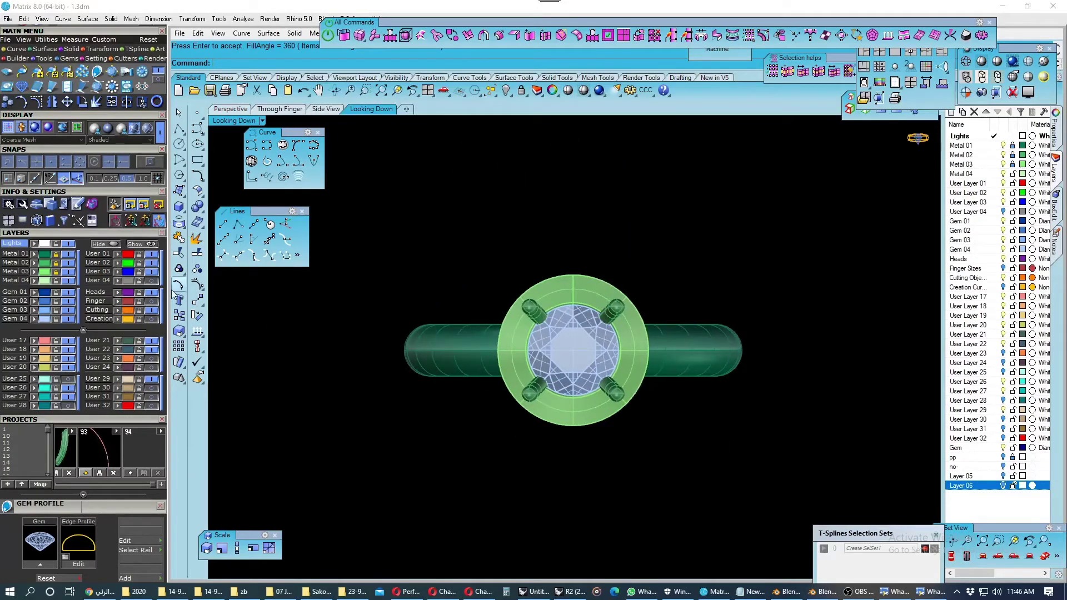
key("Return")
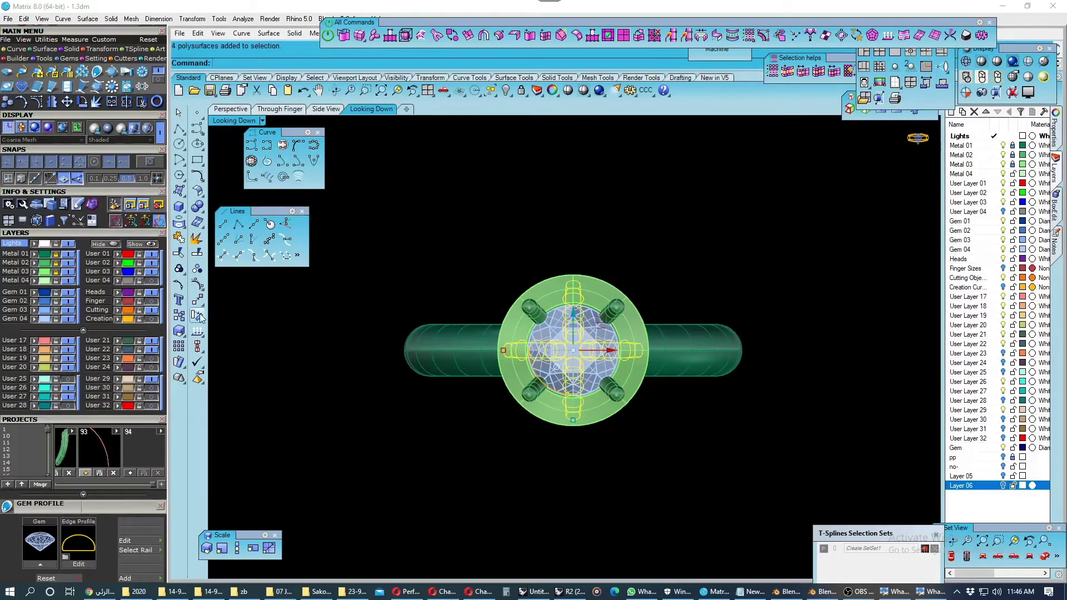
Rotate the four bridges 45° about the head centre in top view.
left_click(199, 317)
left_click(573, 351)
scroll(542, 267, "down", 2)
left_click(548, 211)
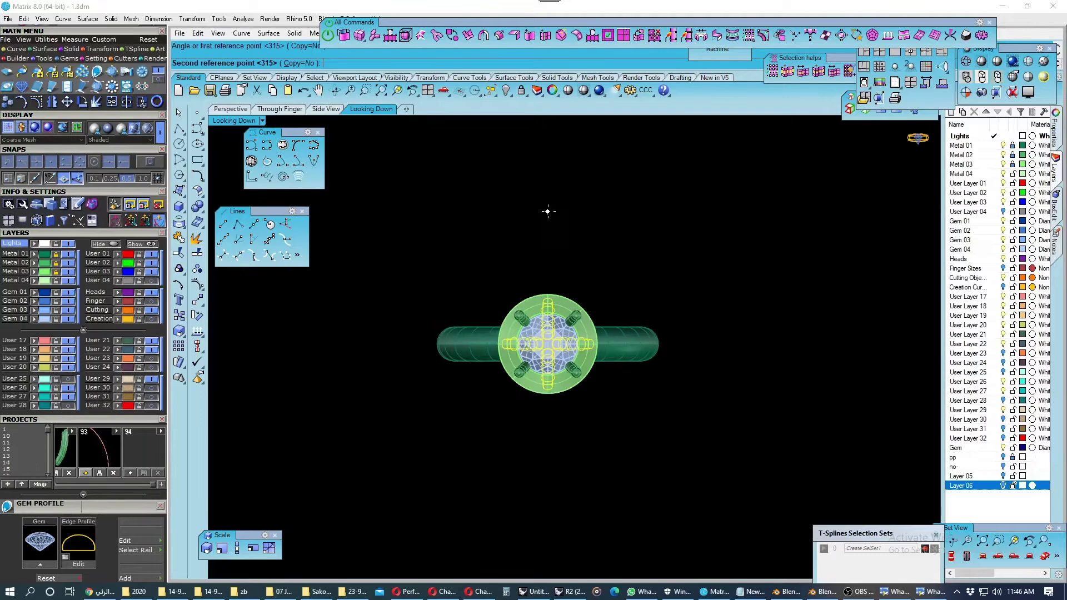
left_click(441, 223)
key("Escape")
Return to perspective and preview the ring in plain white shading.
left_click(235, 113)
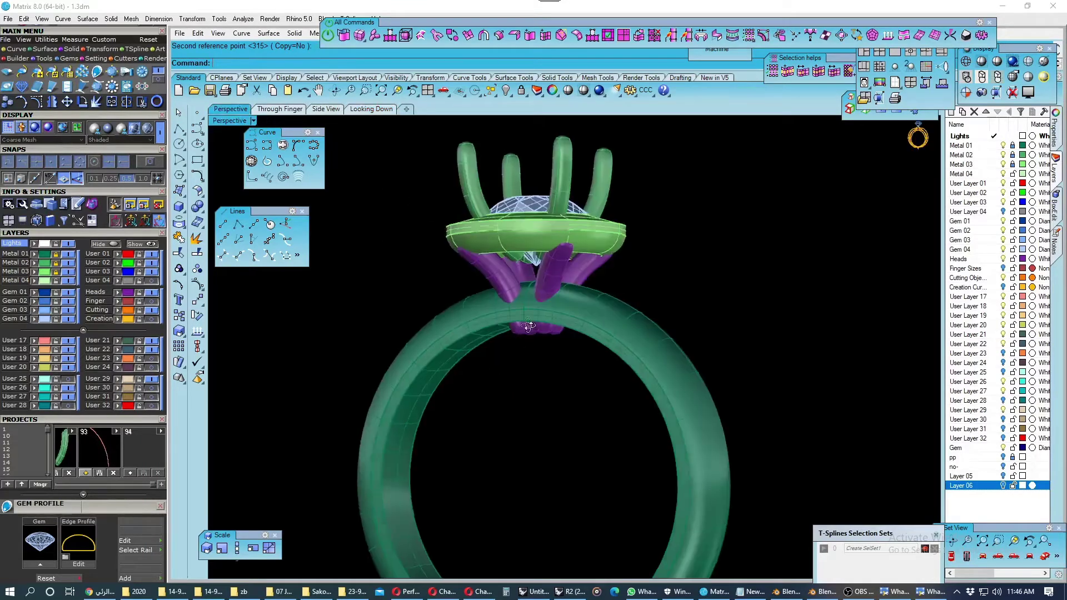
scroll(559, 338, "up", 1)
scroll(555, 315, "up", 2)
scroll(560, 327, "down", 1)
scroll(560, 328, "down", 1)
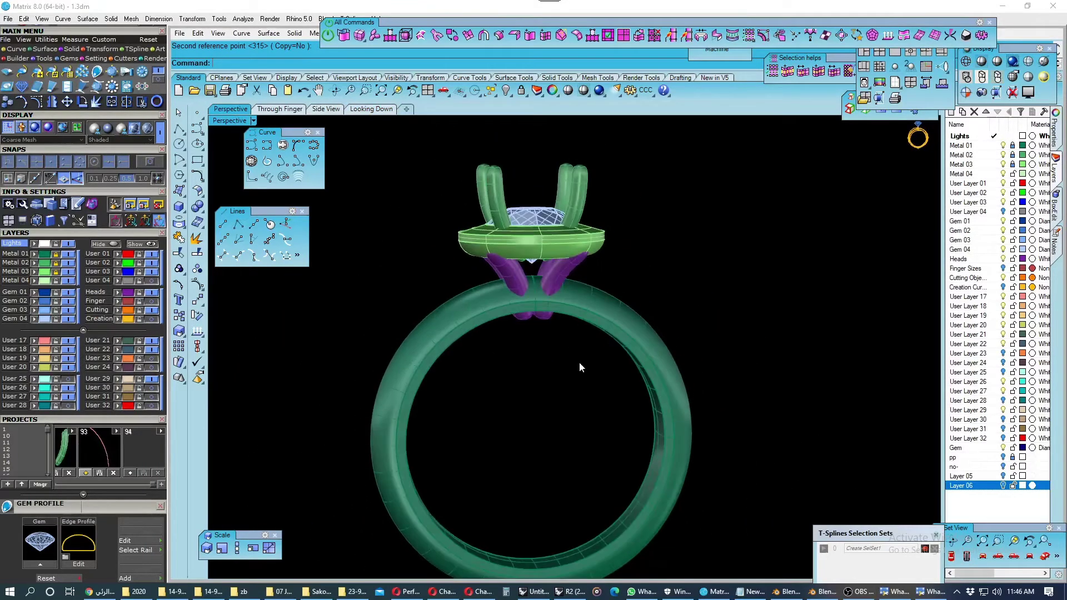
scroll(577, 364, "down", 2)
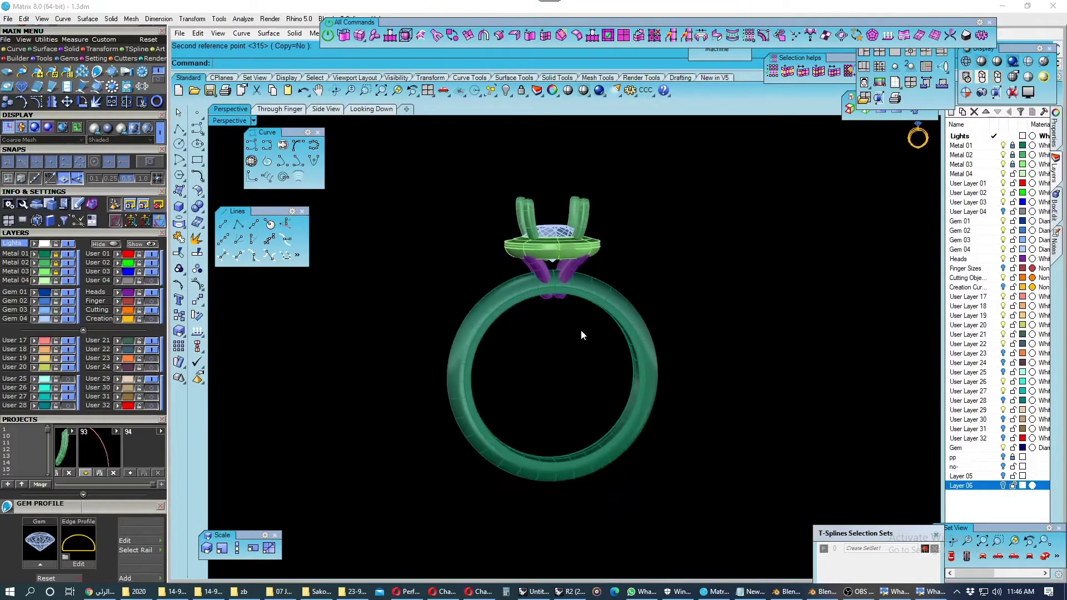
left_click(995, 65)
mouse_move(729, 273)
right_mouse_down()
mouse_move(651, 276)
mouse_move(707, 286)
right_mouse_up()
key("Escape")
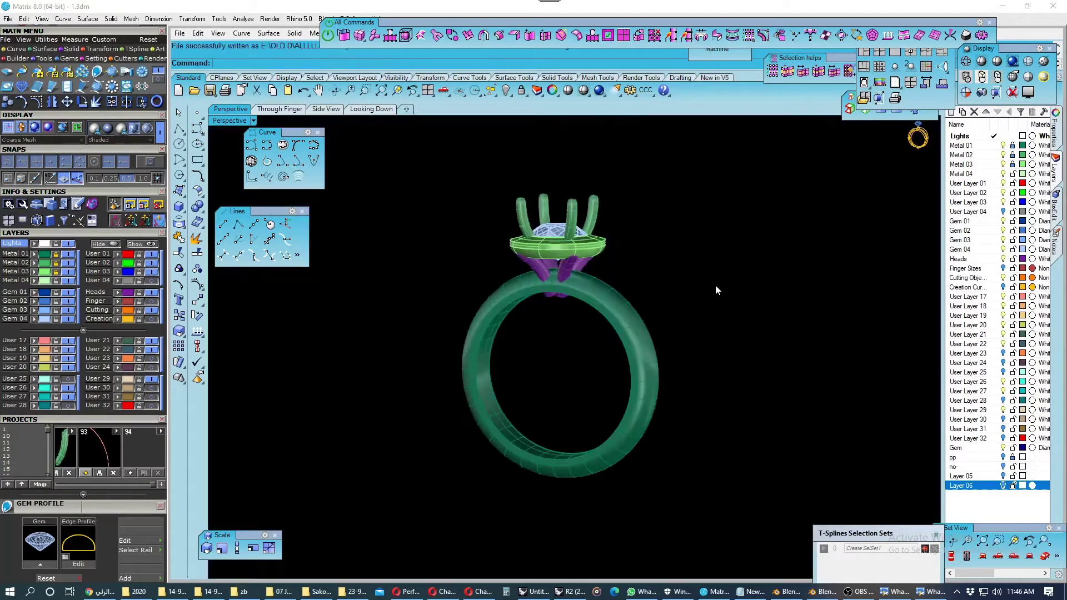
left_click(995, 65)
mouse_move(698, 260)
right_mouse_down()
mouse_move(733, 215)
mouse_move(838, 257)
mouse_move(709, 412)
mouse_move(538, 261)
mouse_move(679, 266)
mouse_move(785, 253)
mouse_move(532, 273)
mouse_move(764, 274)
mouse_move(614, 281)
mouse_move(515, 264)
mouse_move(615, 291)
mouse_move(624, 281)
mouse_move(545, 251)
mouse_move(507, 254)
mouse_move(686, 242)
mouse_move(698, 295)
mouse_move(608, 309)
right_mouse_up()
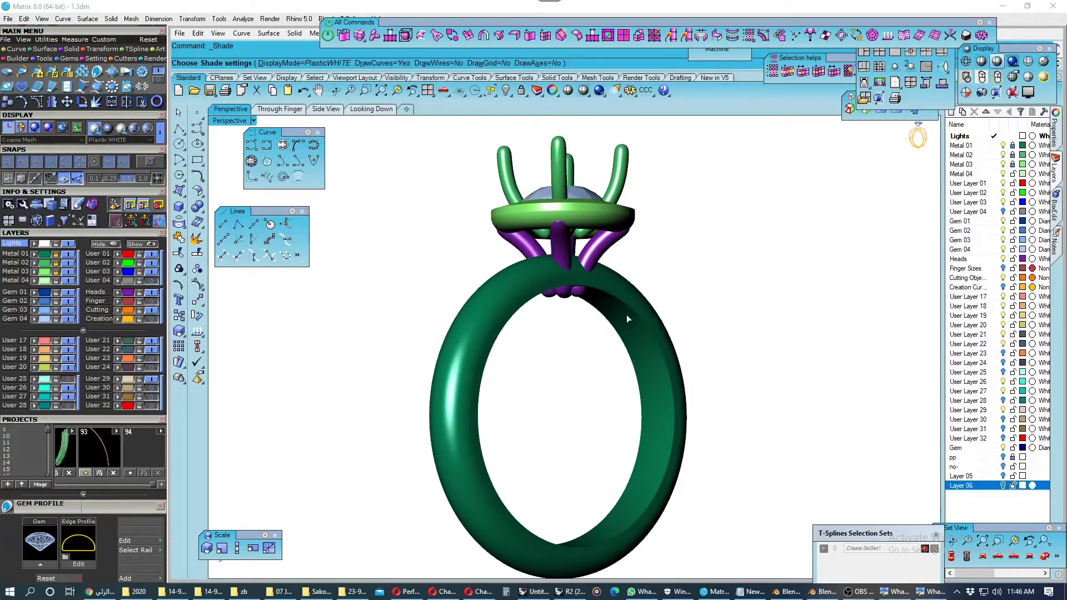
mouse_move(625, 314)
right_mouse_down()
mouse_move(467, 295)
mouse_move(531, 304)
mouse_move(541, 291)
mouse_move(393, 295)
mouse_move(512, 352)
mouse_move(652, 351)
mouse_move(659, 340)
mouse_move(705, 352)
mouse_move(683, 364)
mouse_move(526, 357)
mouse_move(683, 359)
mouse_move(623, 345)
mouse_move(557, 353)
mouse_move(705, 300)
right_mouse_up()
Save the four purple bridges as a project item.
key("Return")
scroll(572, 281, "up", 2)
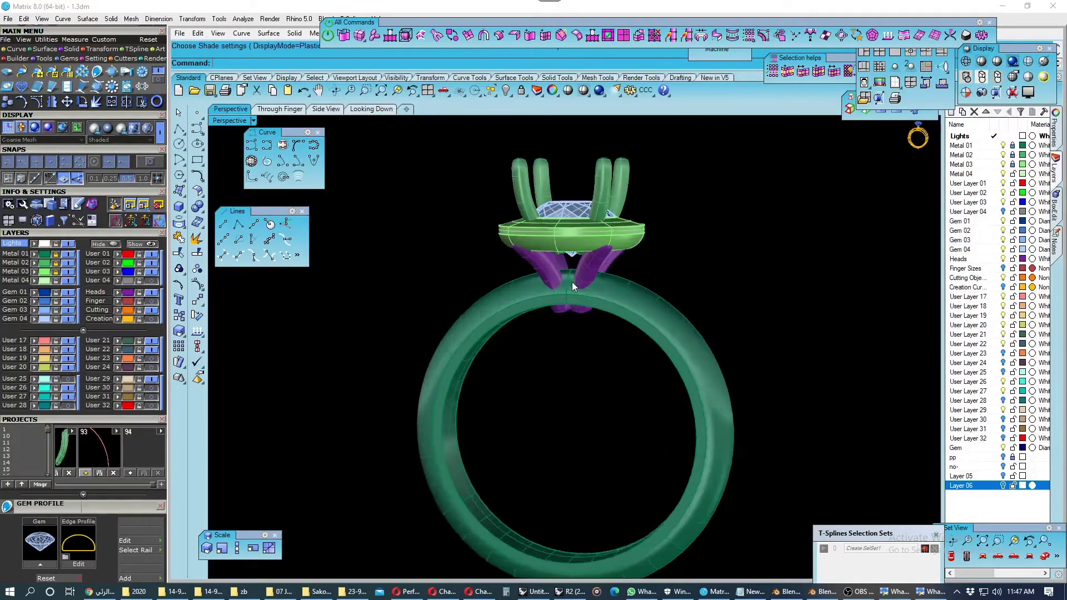
scroll(451, 322, "up", 2)
left_click(127, 293)
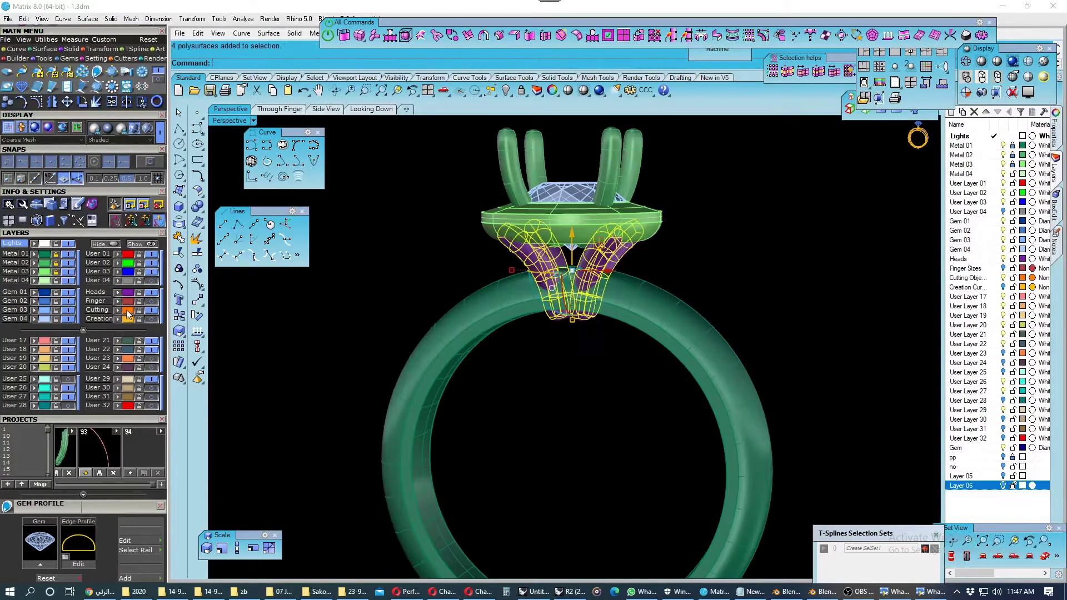
left_click(130, 474)
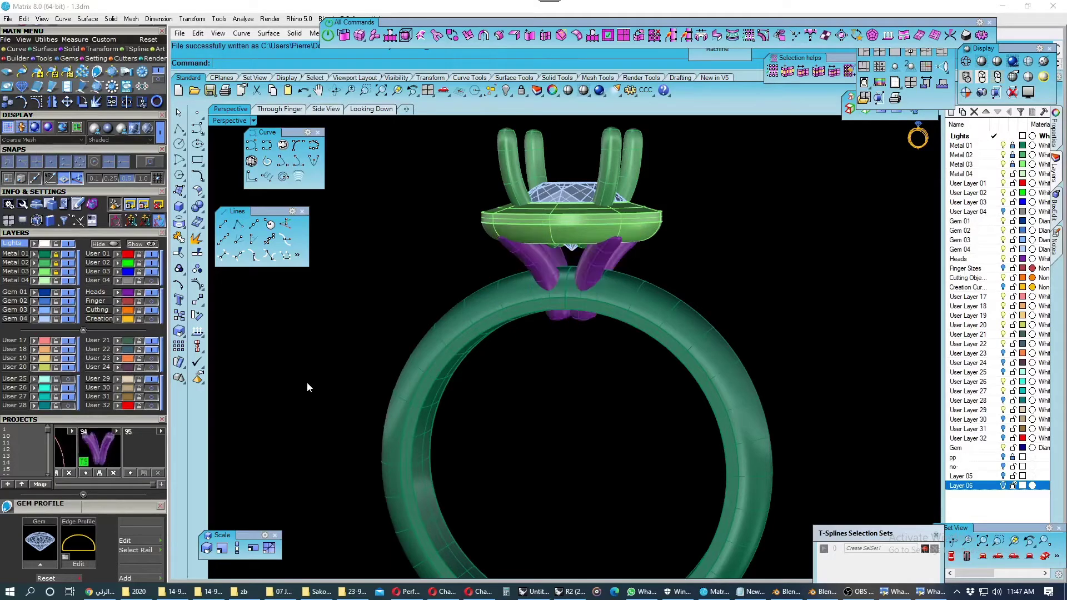
Undo two changes and delete the extra bridge parts.
key("ctrl+z")
key("ctrl+z")
key("ctrl+z")
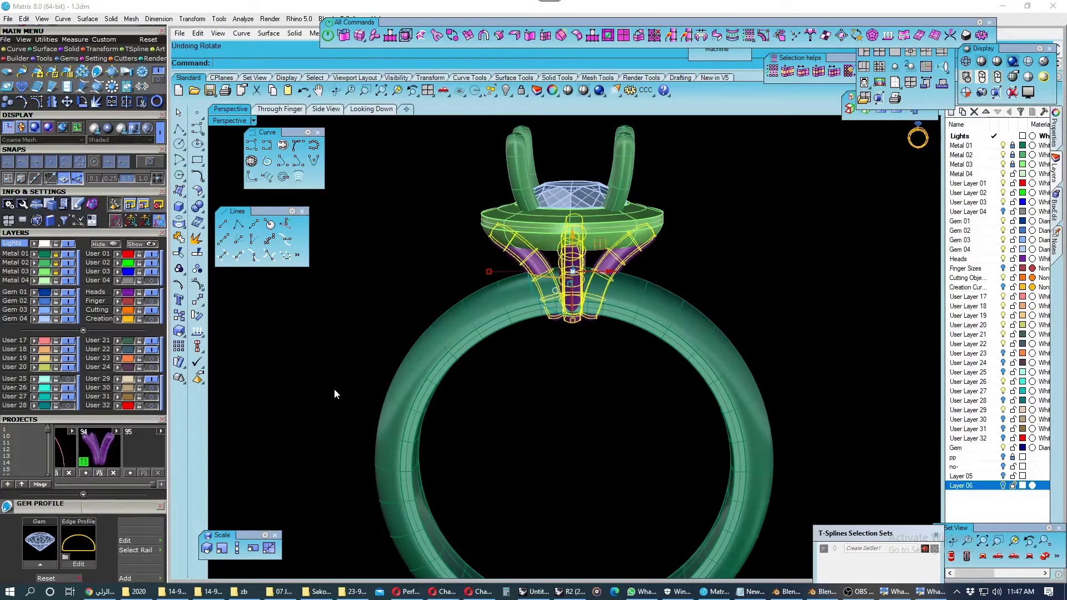
key("ctrl+z")
mouse_move(485, 370)
right_mouse_down()
mouse_move(424, 333)
mouse_move(505, 274)
right_mouse_up()
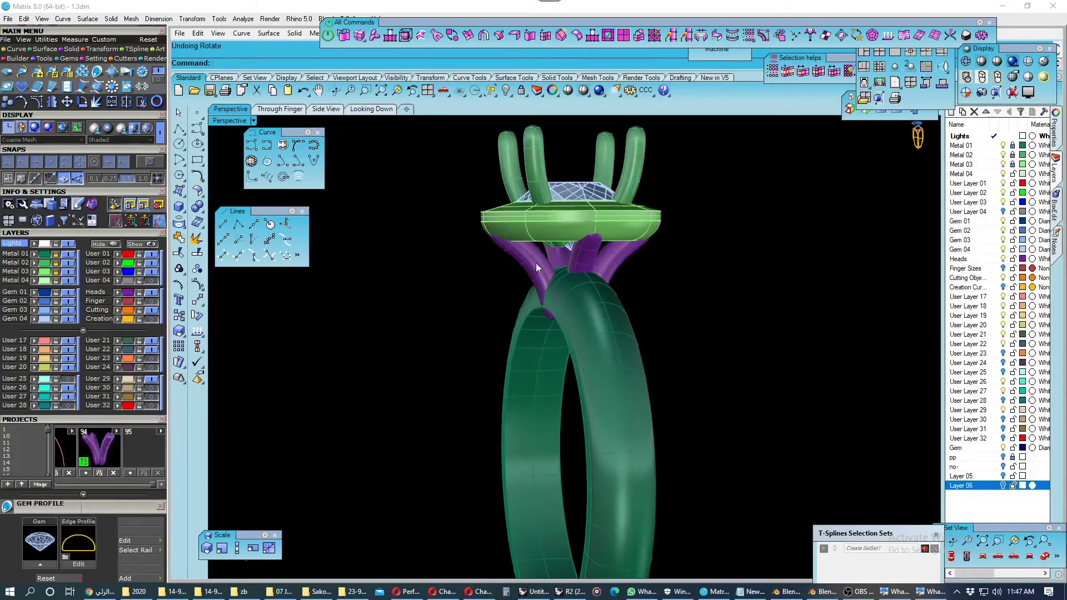
left_click(554, 255)
left_click(611, 291)
scroll(620, 270, "up", 1)
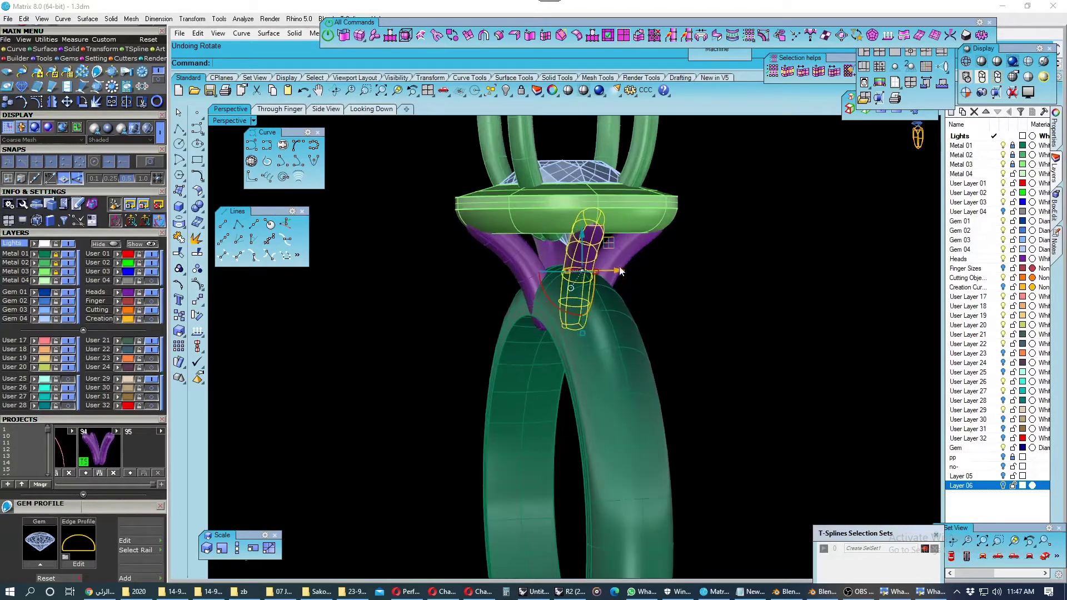
left_click(545, 250)
left_click(545, 250, "shift")
key("Delete")
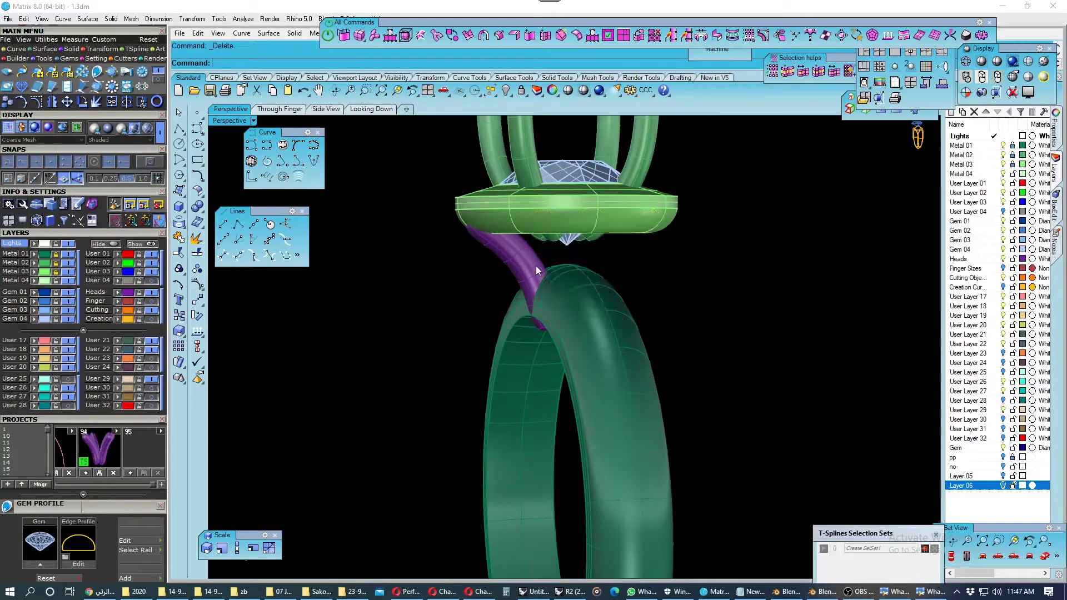
In side view, rotate the remaining bridge about its top point onto the shank.
left_click(323, 109)
left_click(484, 309)
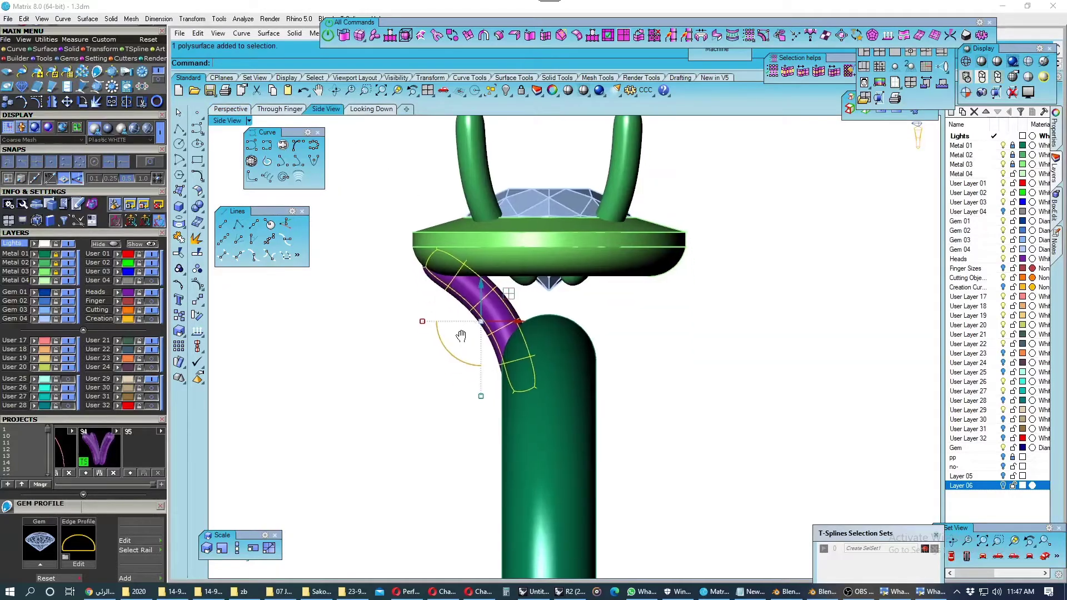
key("ctrl+r")
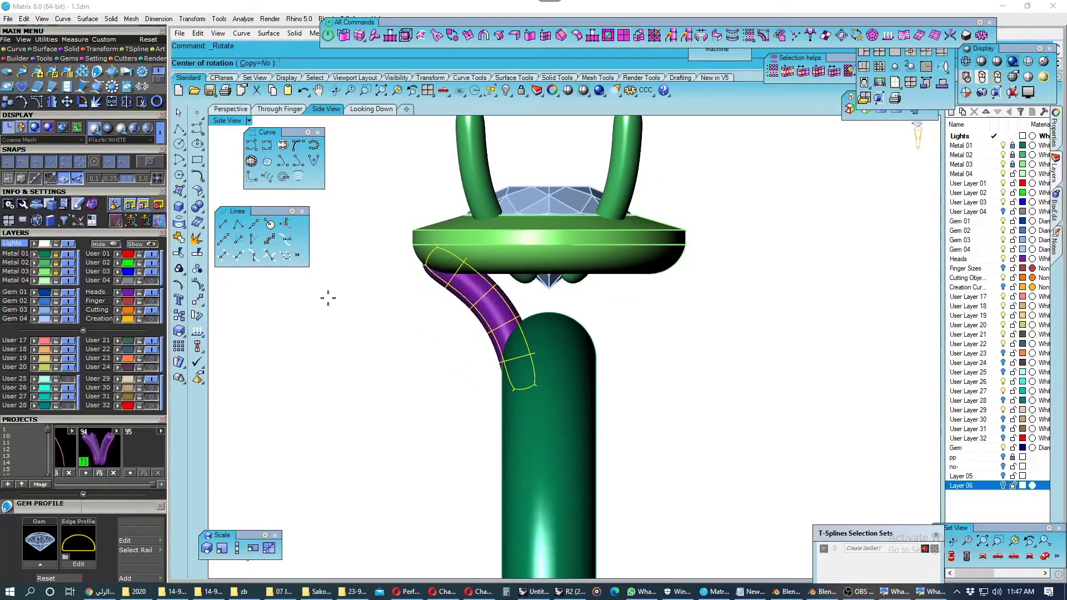
left_click(428, 258)
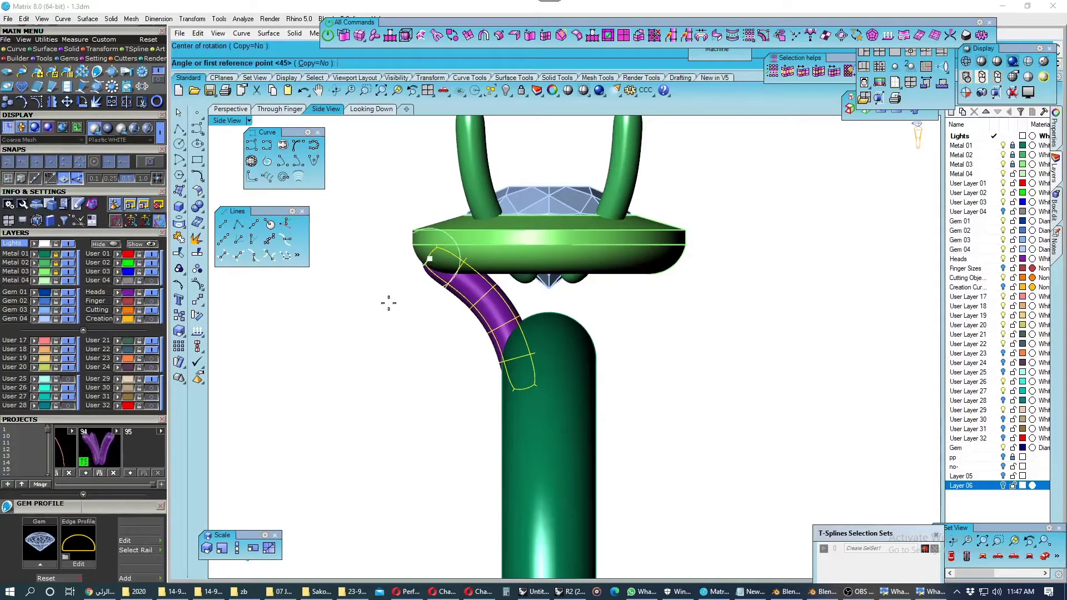
left_click(353, 382)
left_click(362, 392)
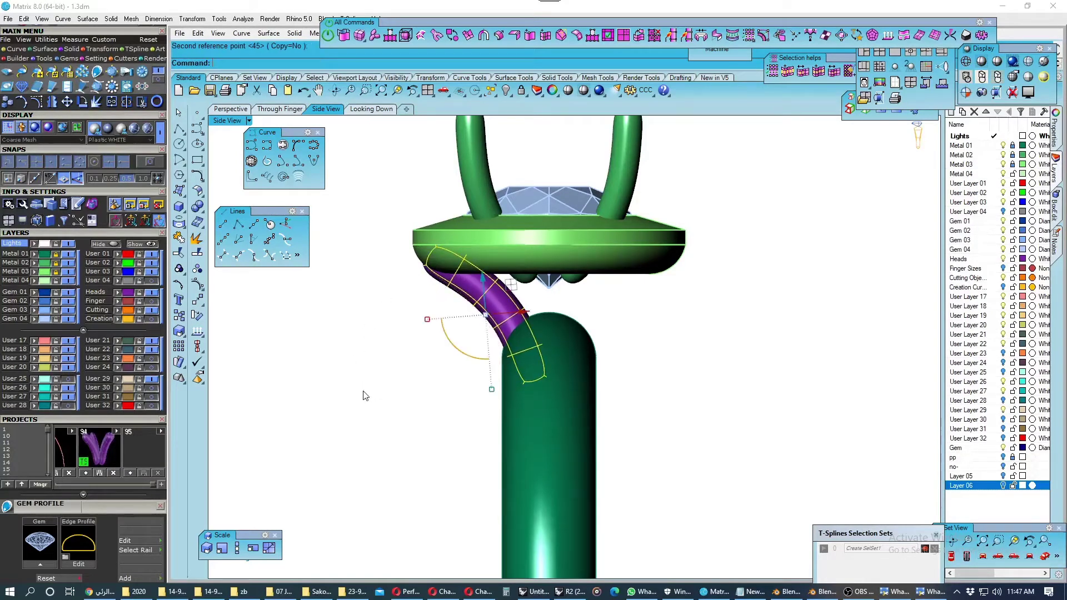
scroll(509, 309, "up", 3)
left_click(508, 315)
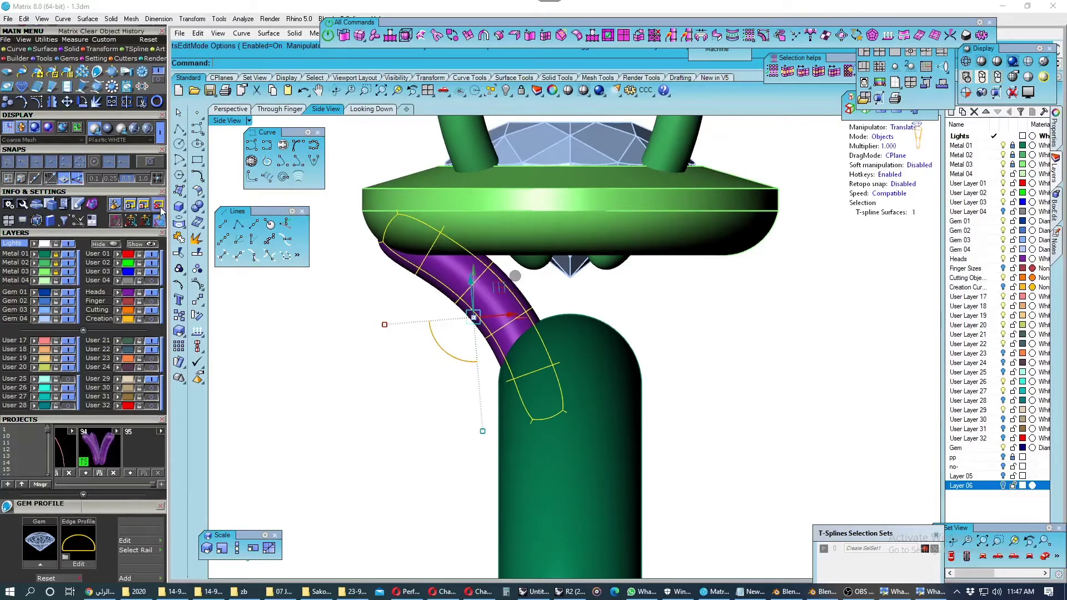
Select a ring of faces on the bridge in T-spline editing and trial-shift it.
key("Escape")
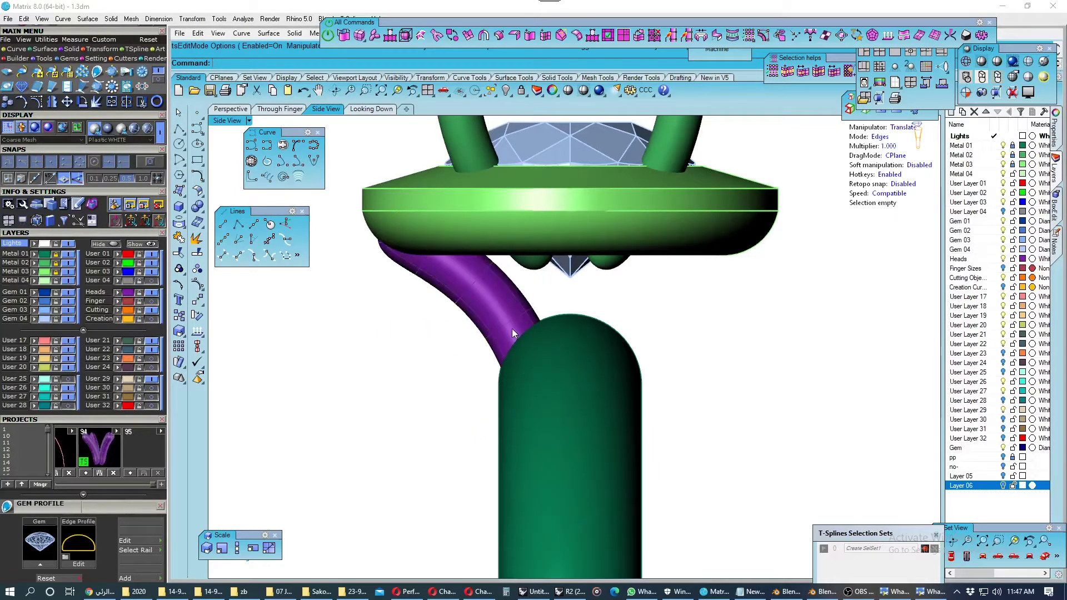
left_click(506, 325)
scroll(503, 325, "up", 3)
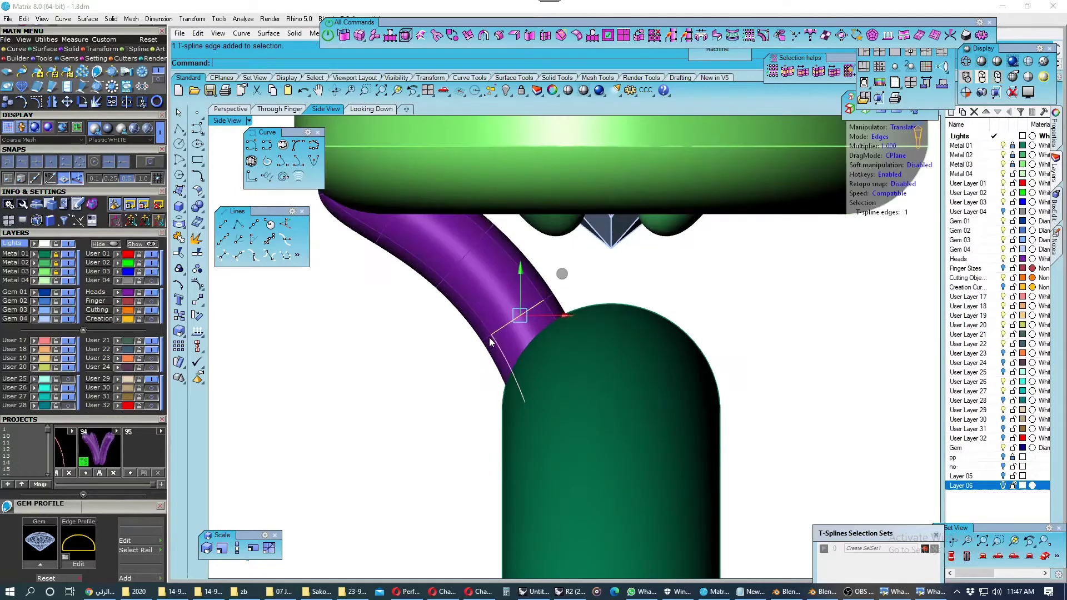
scroll(488, 339, "down", 2)
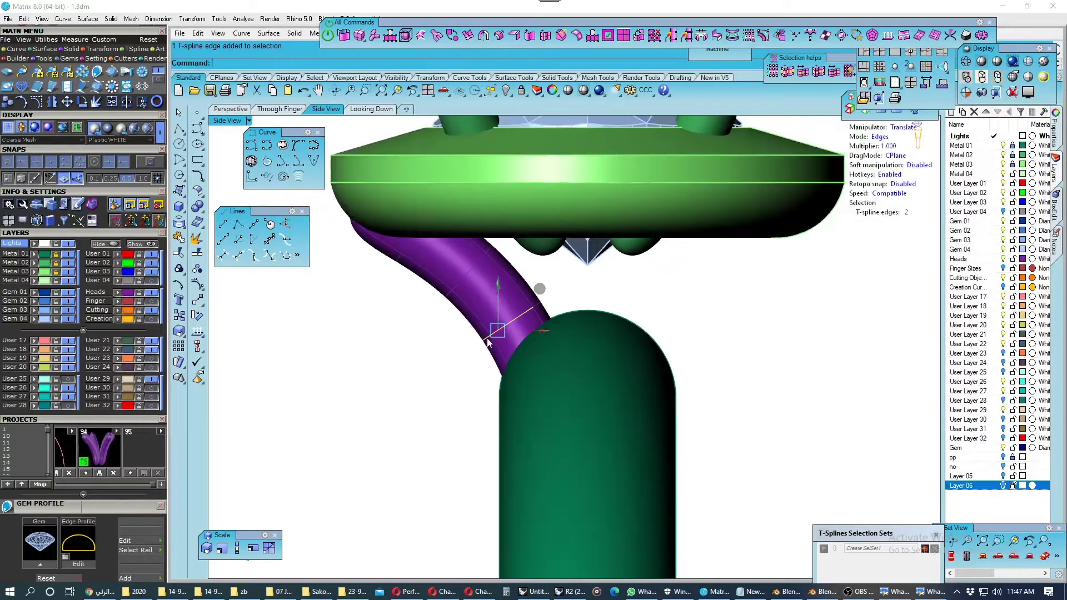
left_click(506, 298)
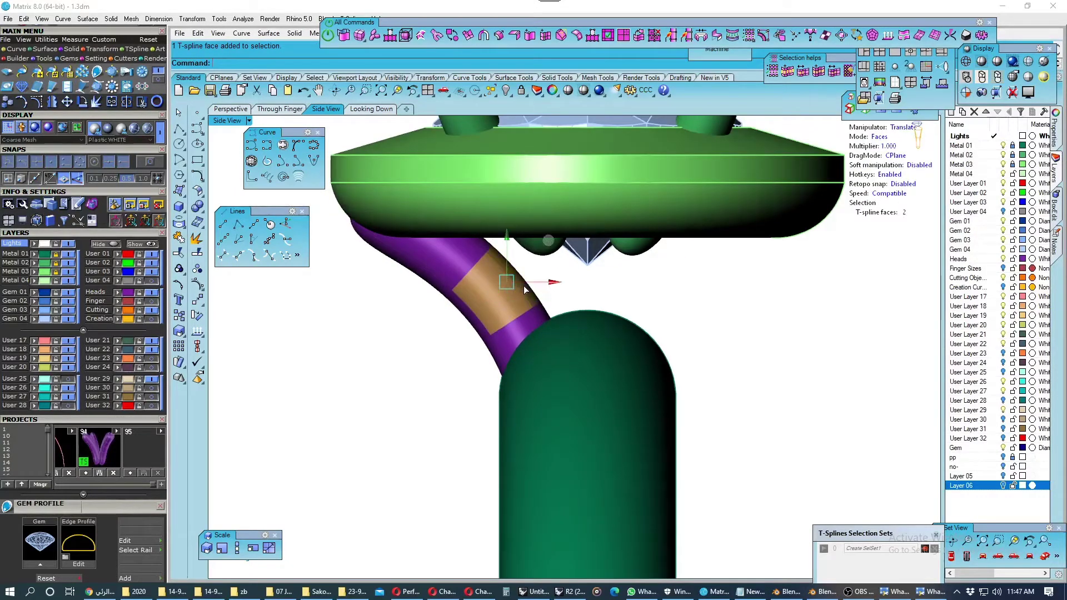
left_click(832, 76)
key("Tab")
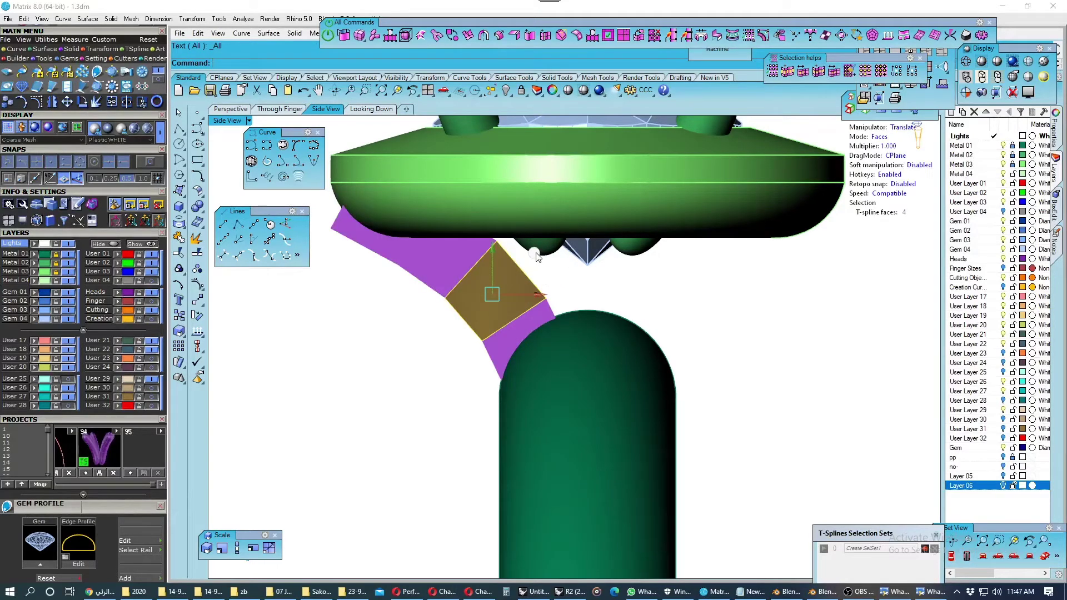
left_click_drag(537, 254, 538, 254)
scroll(537, 282, "down", 2)
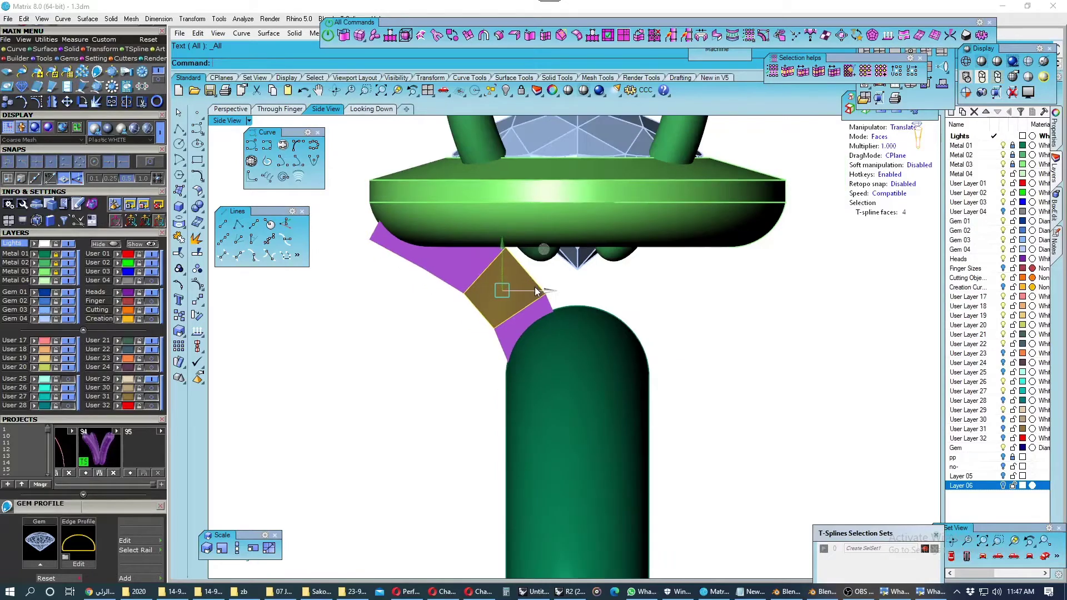
key("ctrl+z")
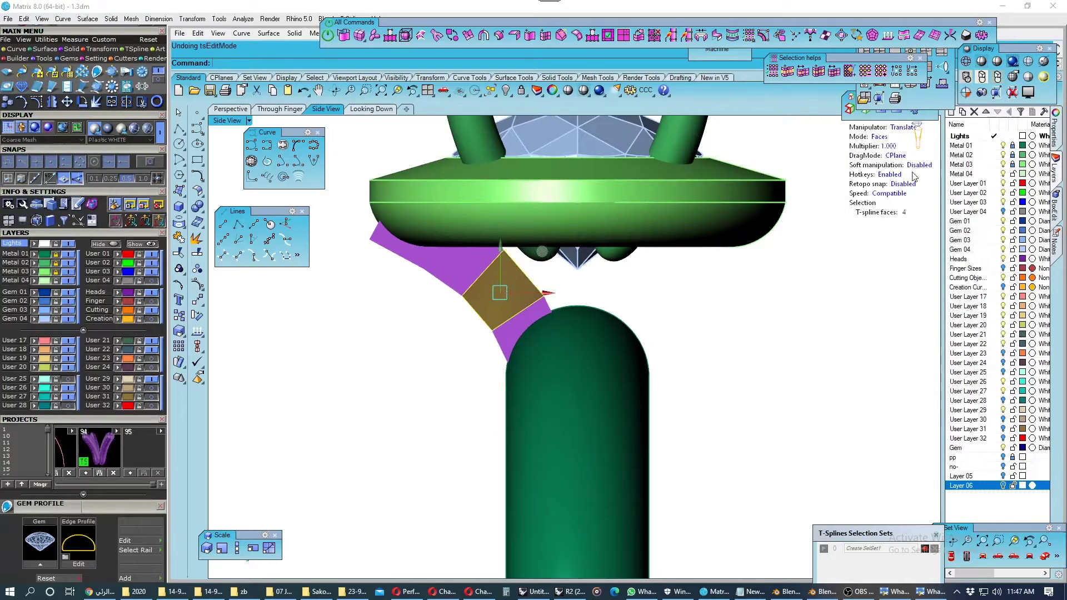
Push the selected bridge faces with soft manipulation to reshape it.
key("s")
scroll(523, 282, "up", 2)
left_click_drag(538, 262, 543, 289)
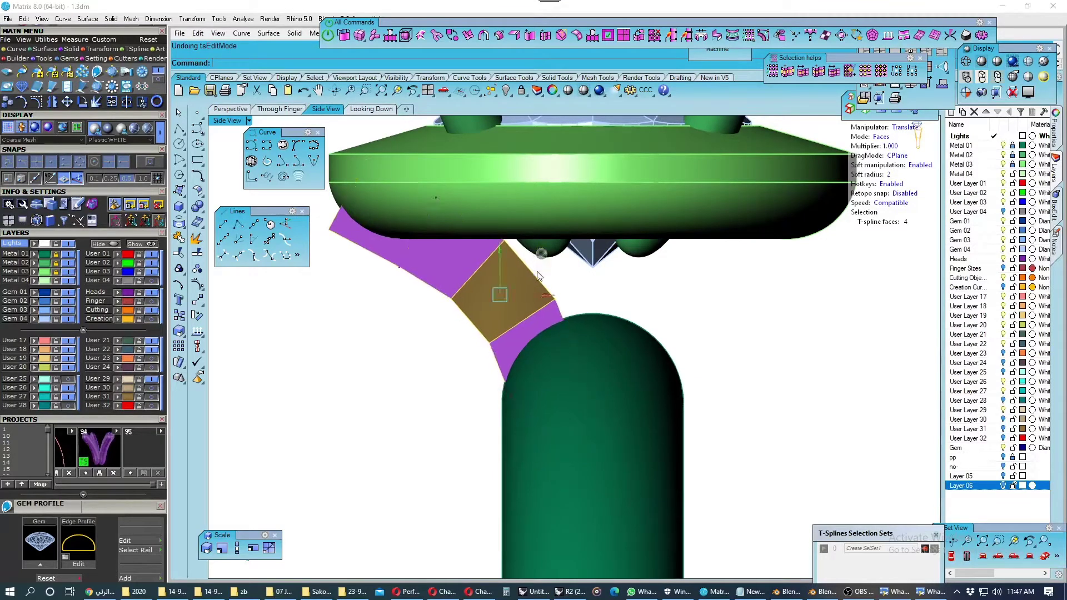
key("Tab")
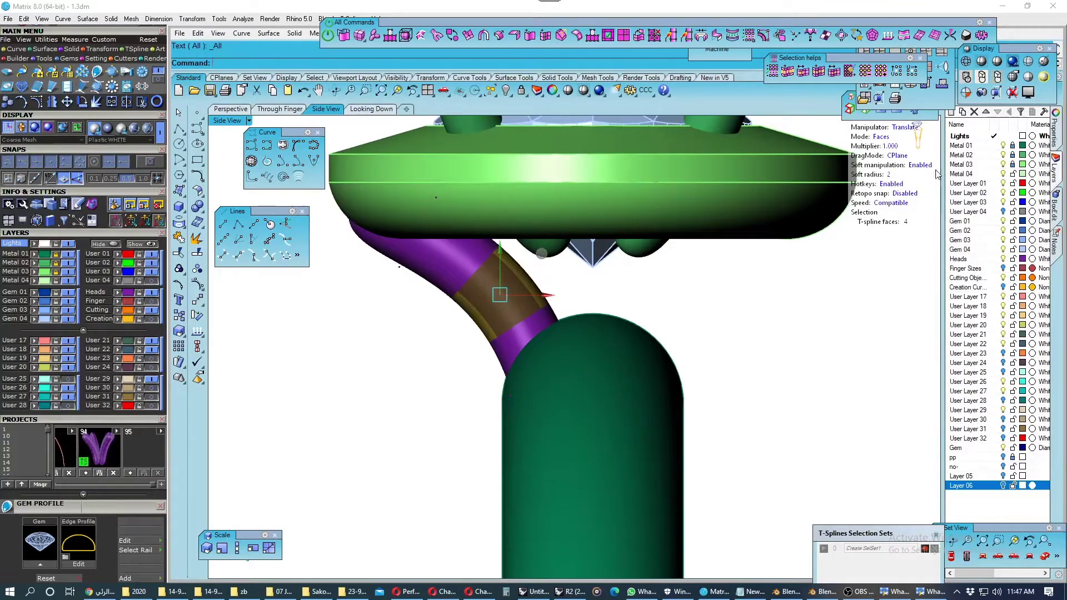
left_click(920, 165)
scroll(634, 299, "down", 1)
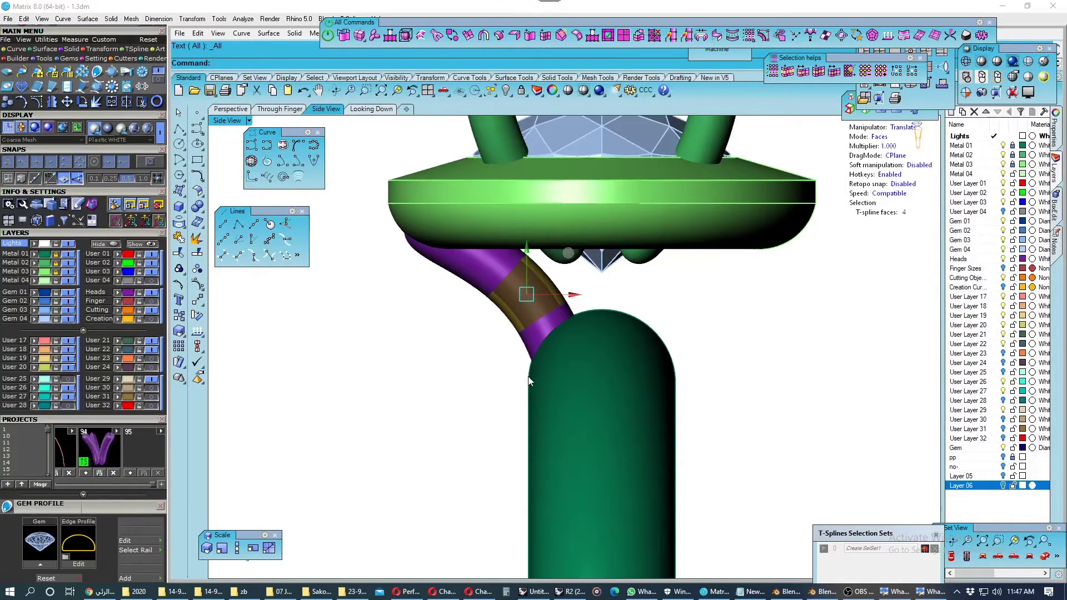
key("Escape")
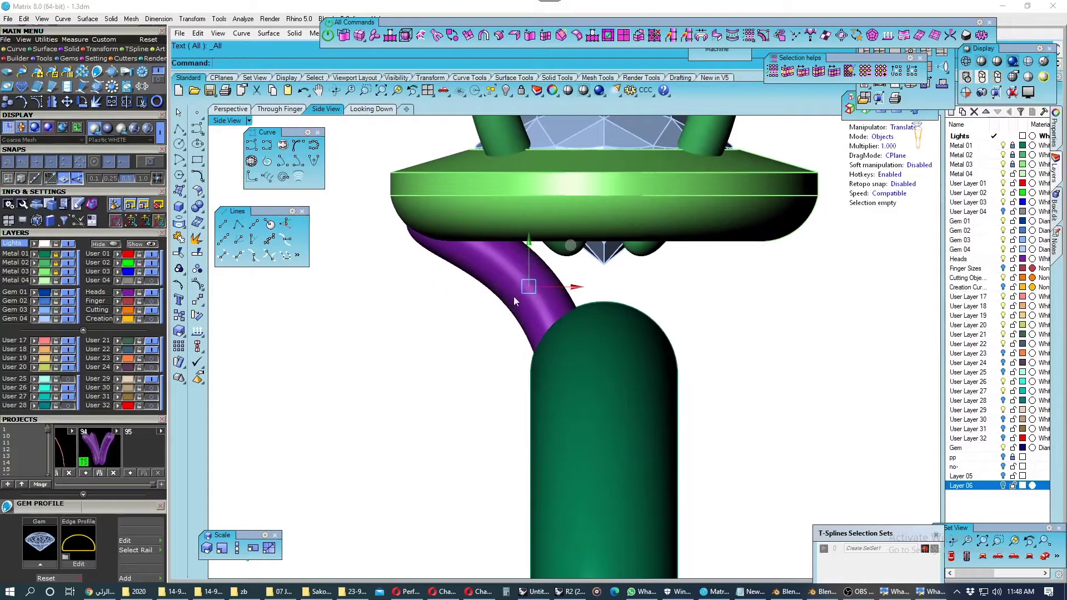
Delete the edge ring where the bridge meets the shank.
left_click(514, 296)
scroll(493, 328, "down", 2)
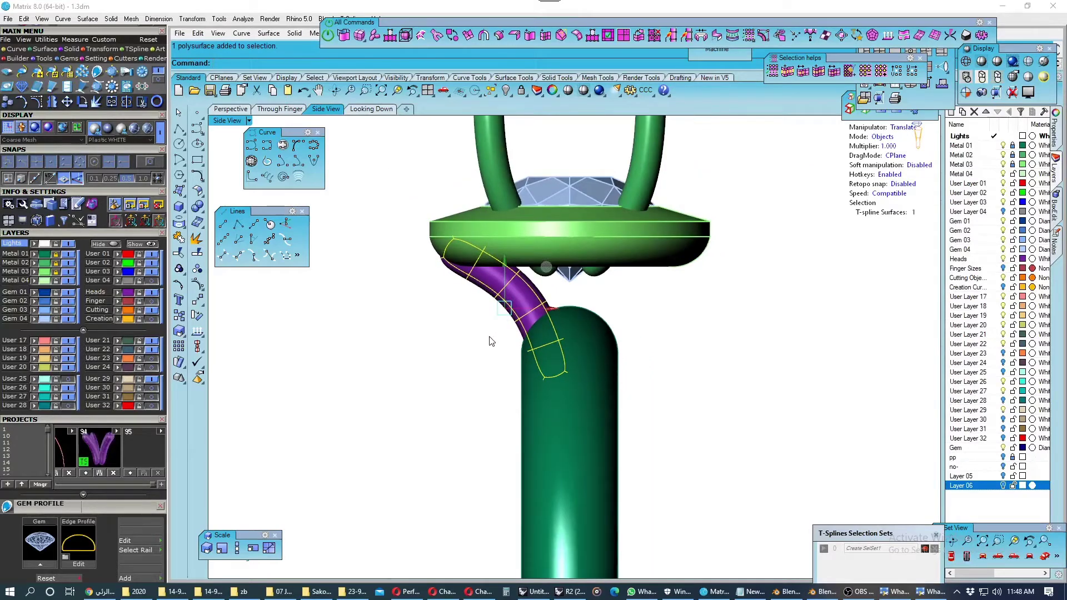
scroll(538, 360, "up", 2)
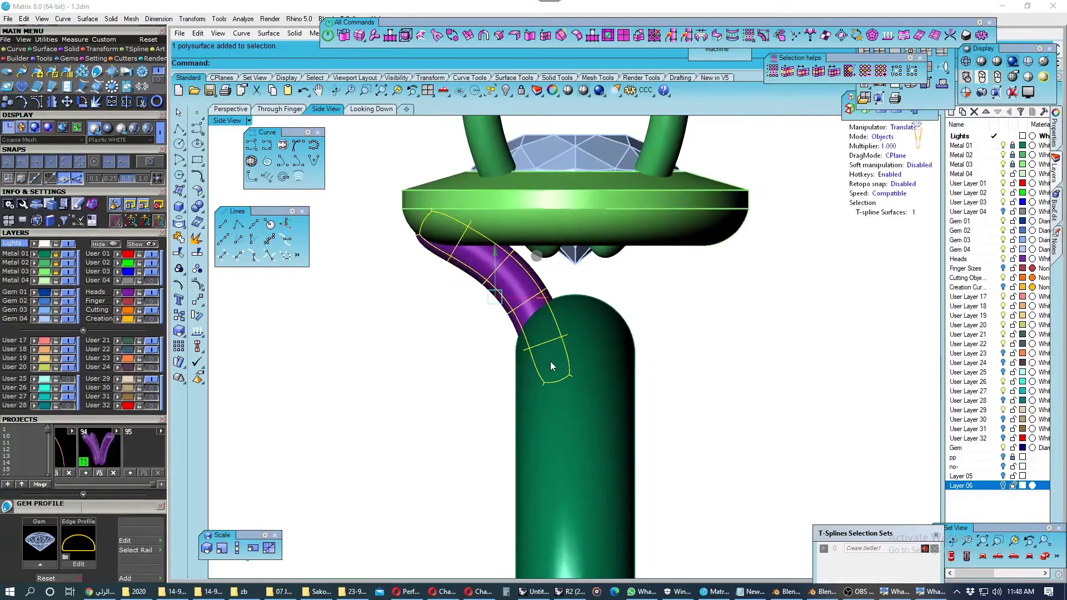
key("Escape")
left_click(550, 343)
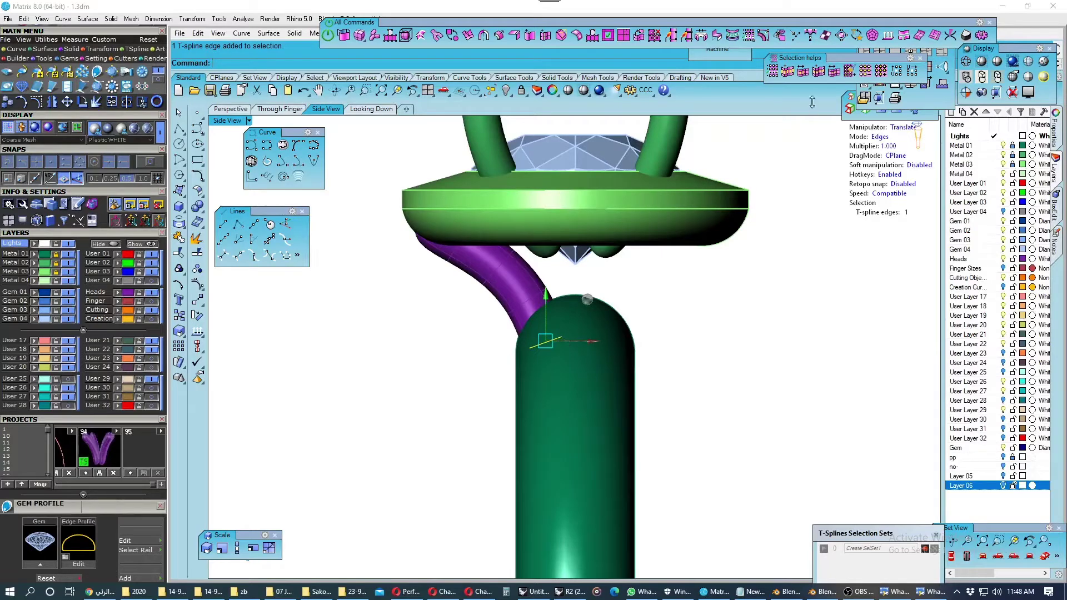
left_click(807, 75)
scroll(562, 338, "up", 2)
key("Delete")
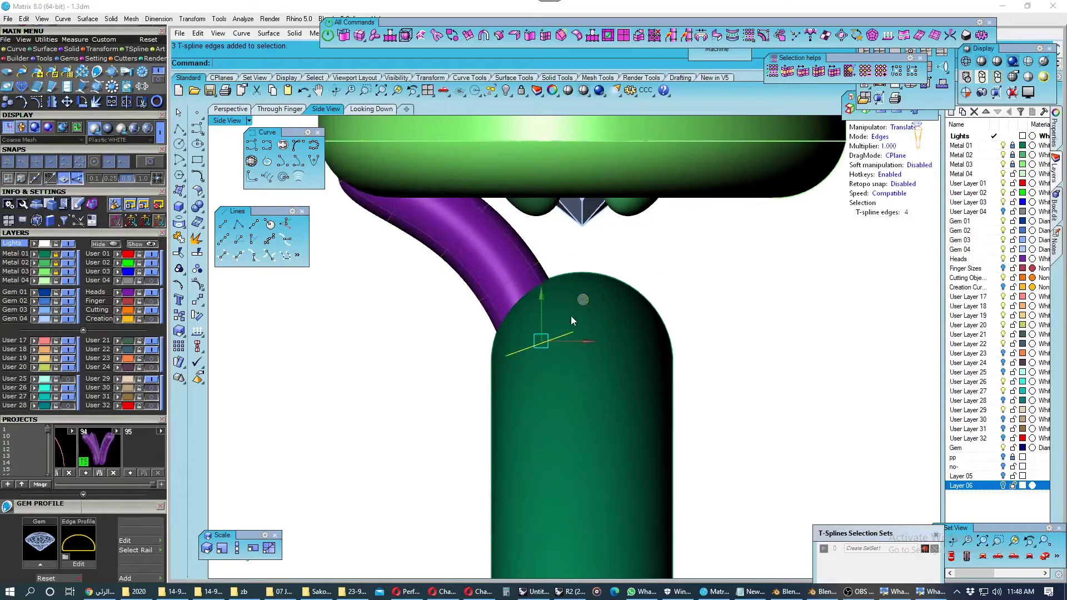
scroll(556, 311, "down", 1)
Select another edge ring around the bridge.
left_click(526, 291)
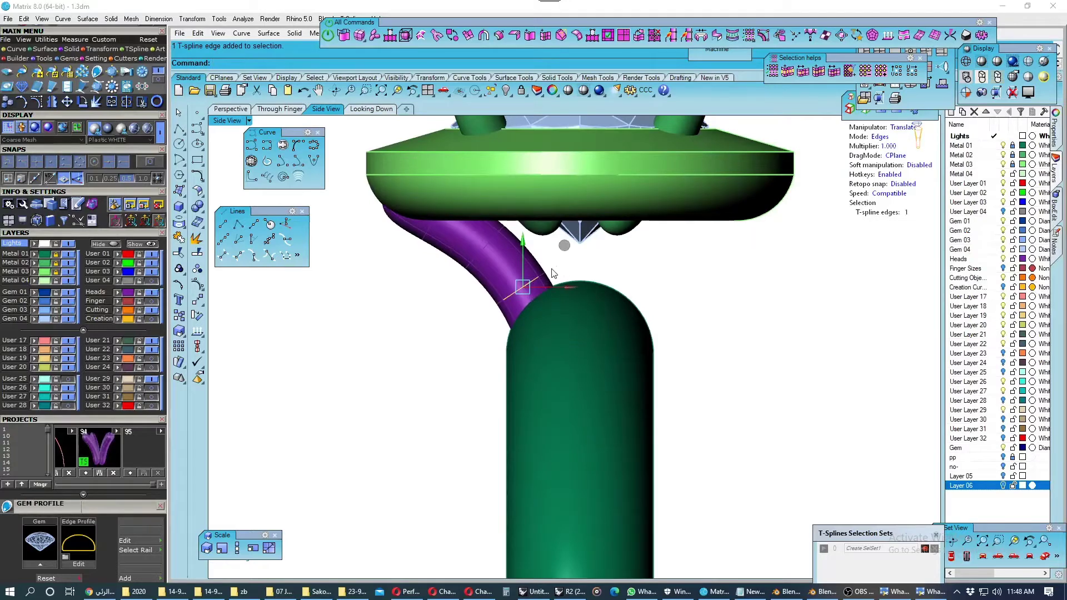
scroll(499, 300, "up", 2)
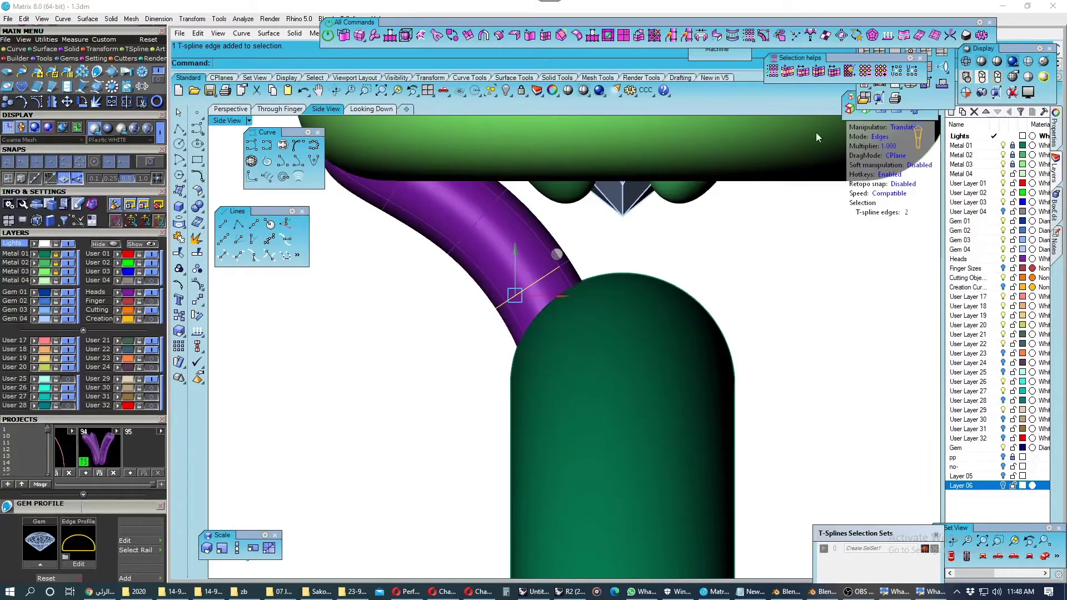
left_click(816, 75)
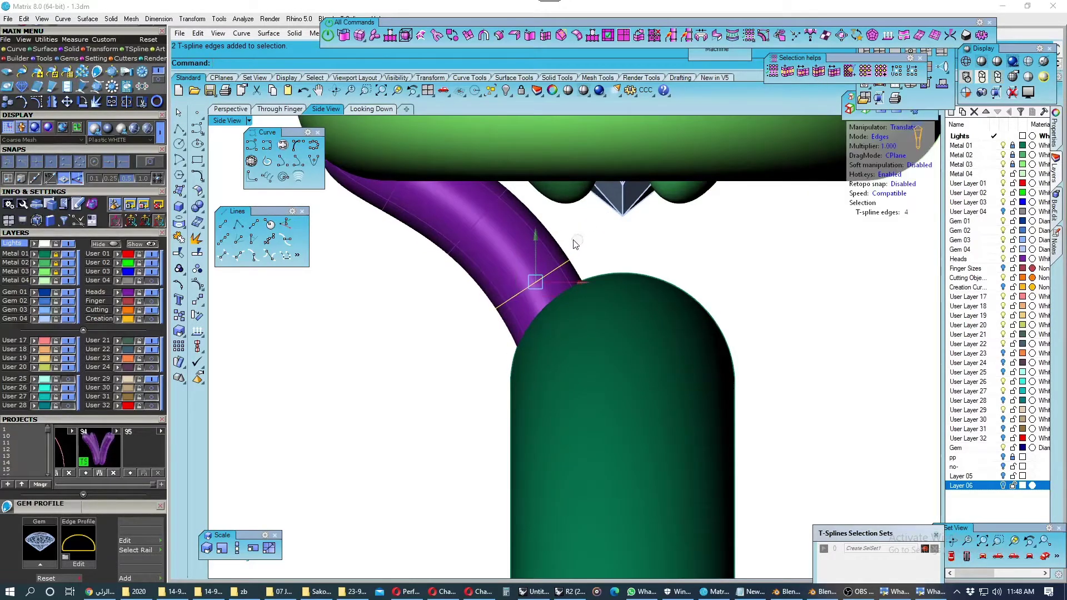
scroll(578, 239, "down", 1)
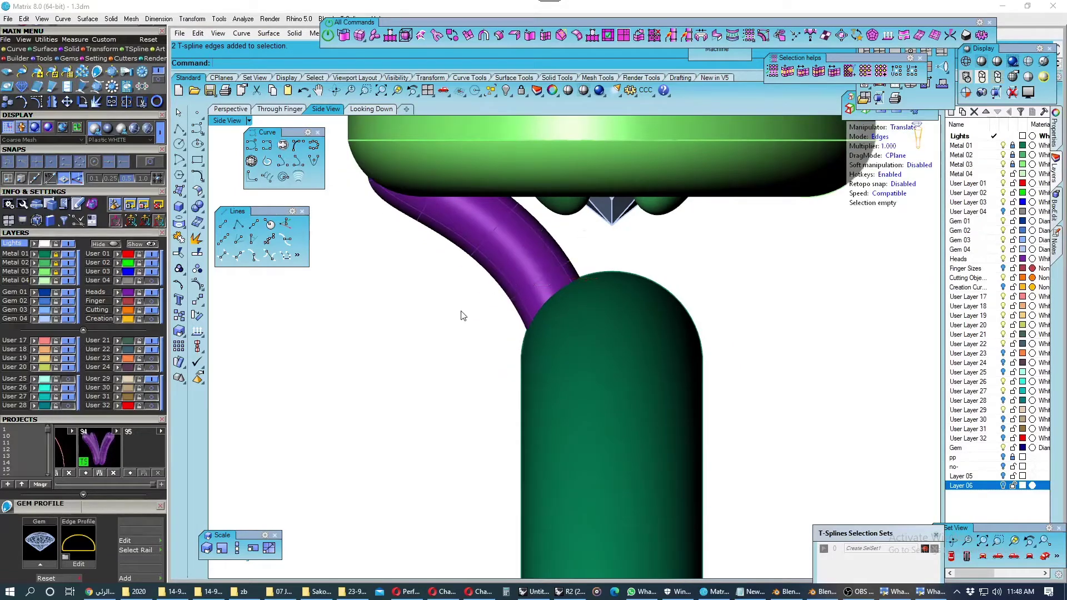
scroll(499, 322, "down", 1)
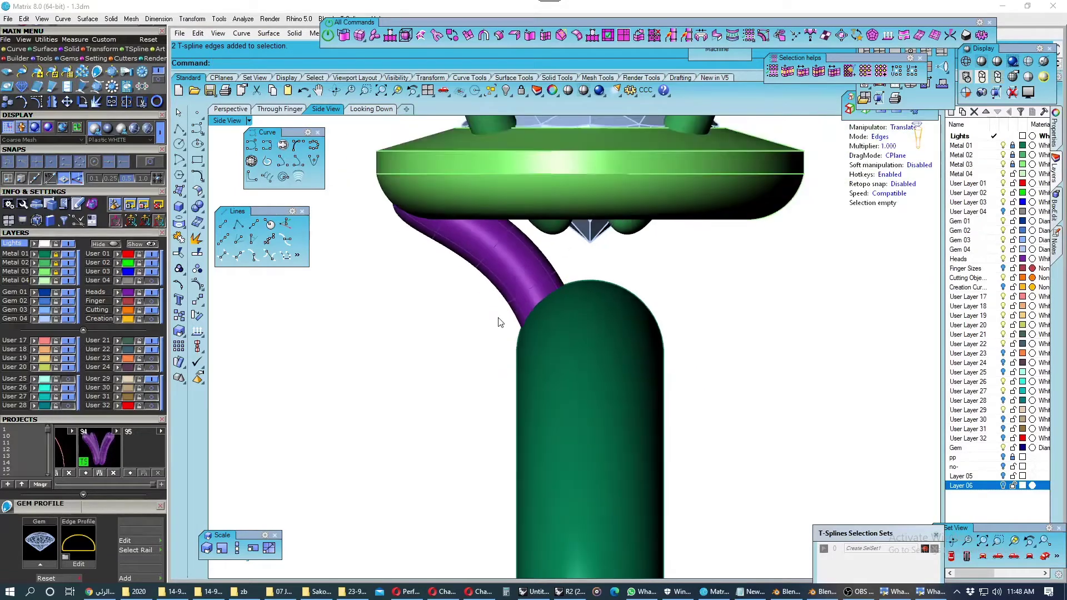
Put the bridge on the User 22 layer and save the model.
left_click(519, 292)
scroll(517, 306, "down", 1)
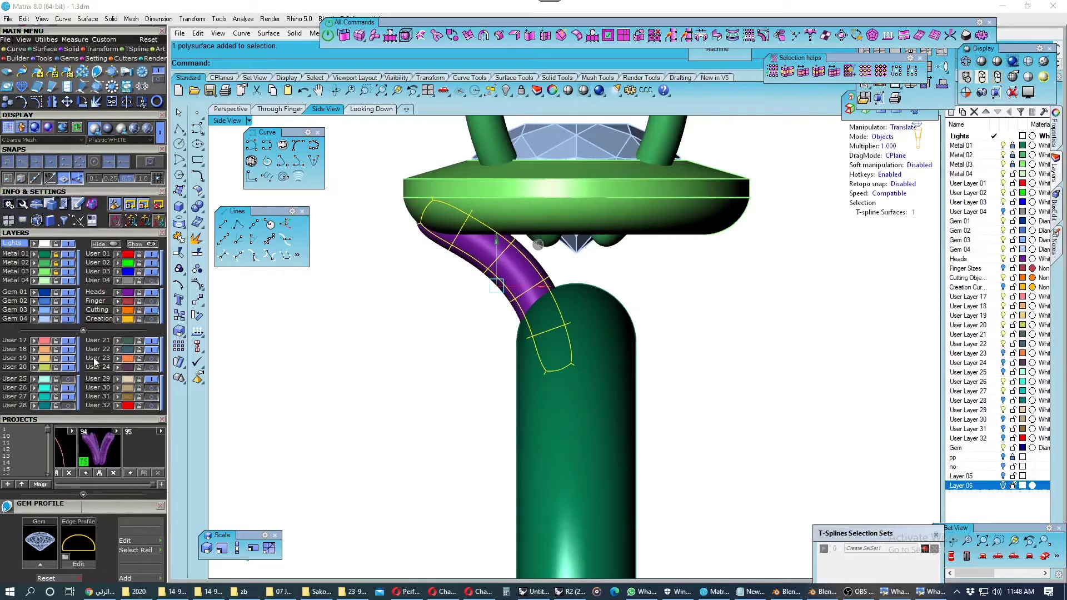
left_click(116, 348)
left_click(133, 474)
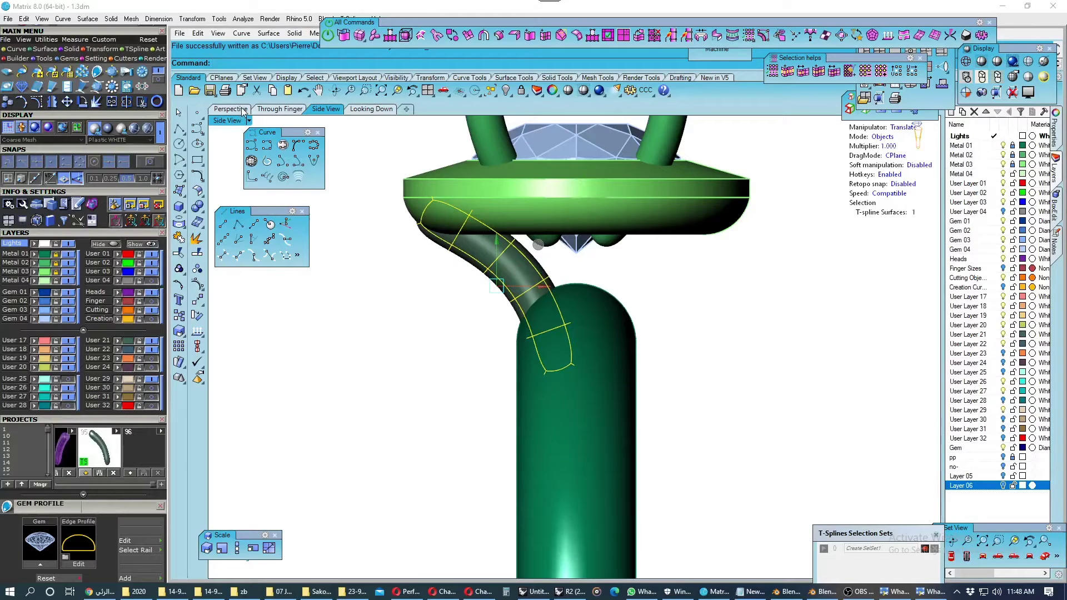
Rotate the curved bridge about the ring's centre in the Looking Down view.
left_click(366, 109)
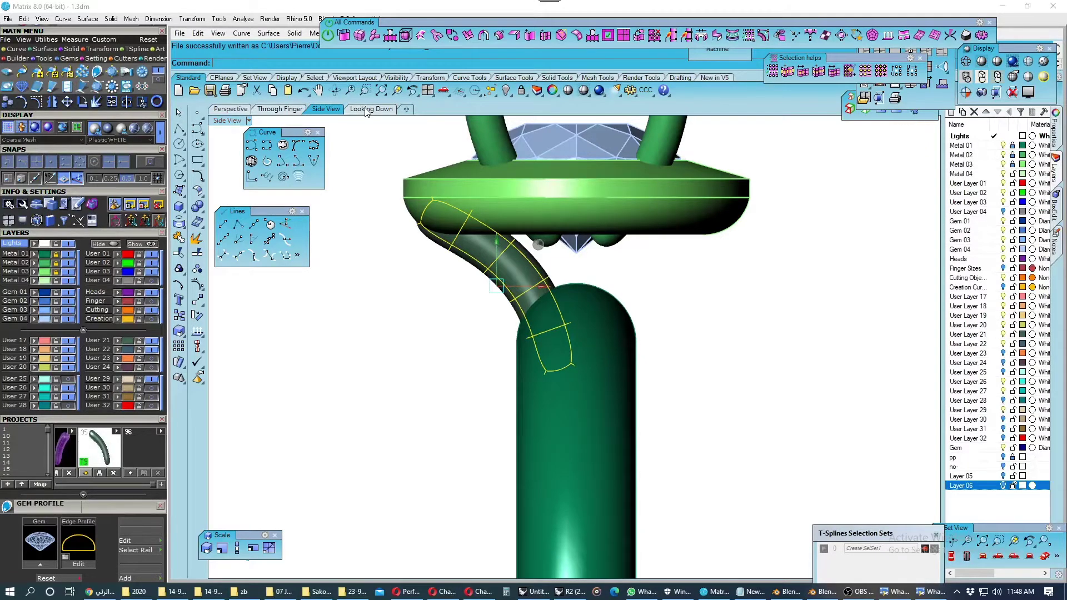
left_click(202, 303)
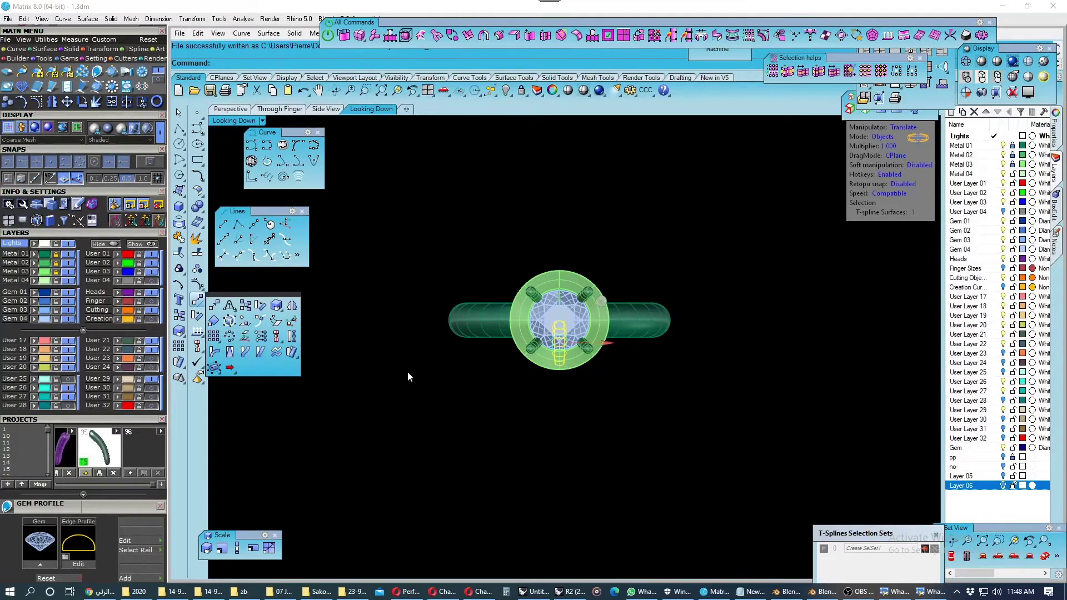
right_click_drag(408, 377, 406, 379)
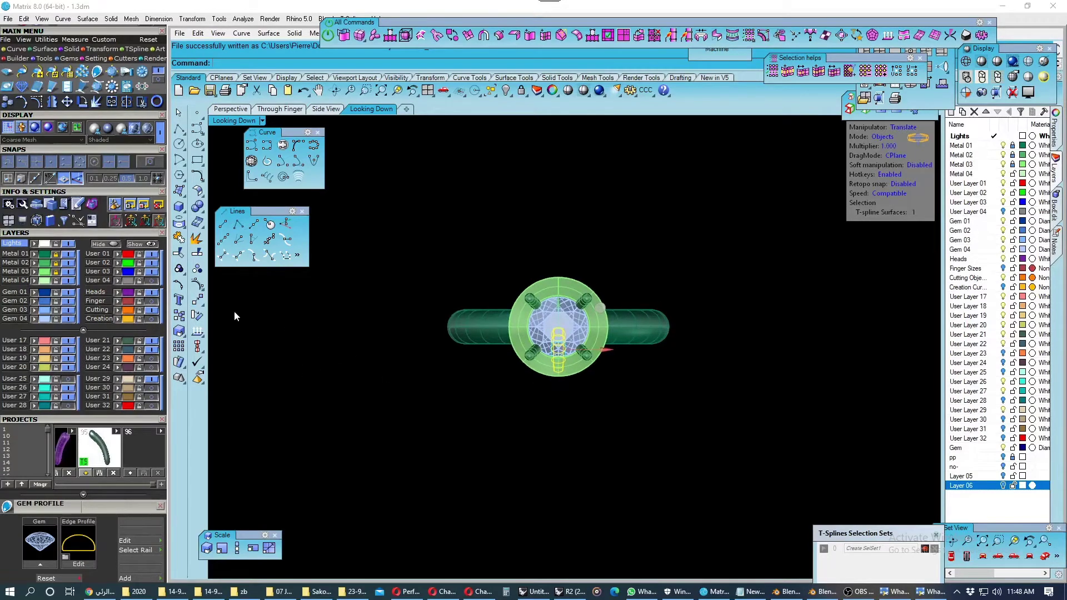
left_click(197, 315)
left_click(558, 327)
left_click(514, 484)
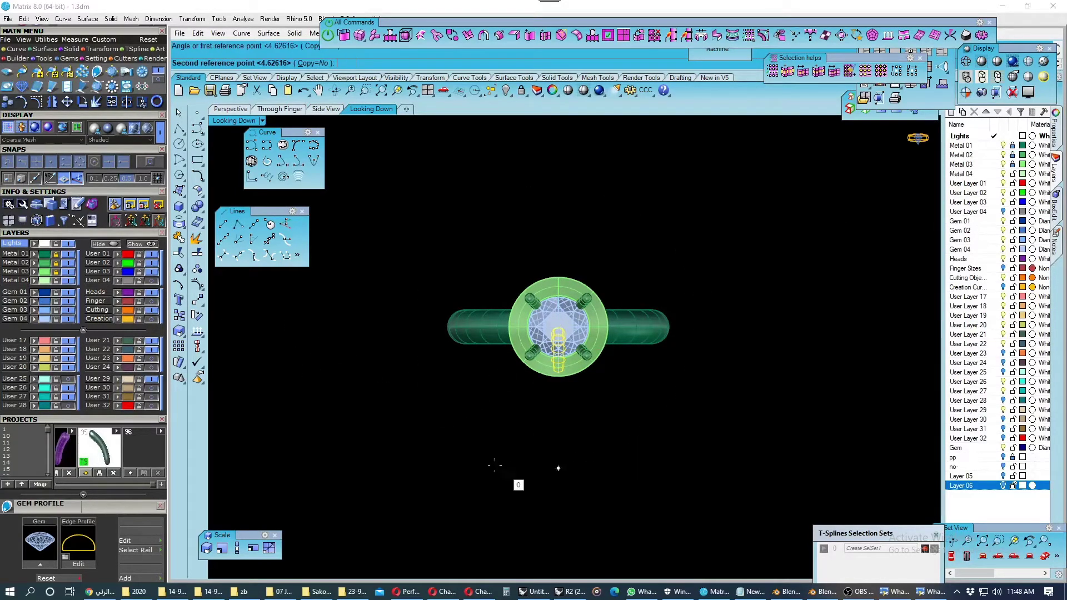
left_click(428, 449)
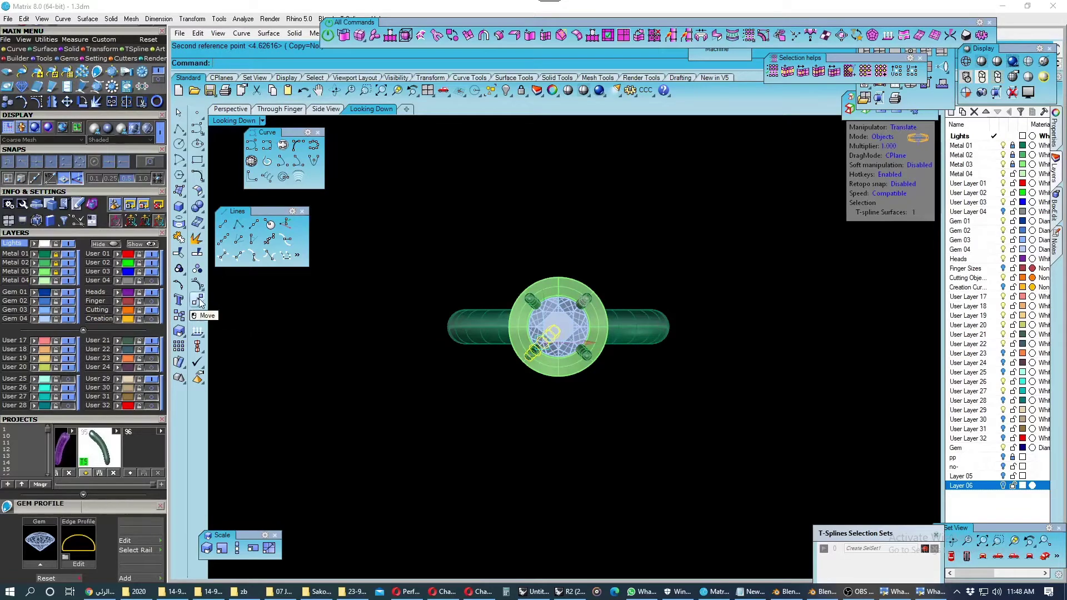
Polar-array the bridge into 4 copies around the gem.
left_click(199, 301)
left_click(231, 335)
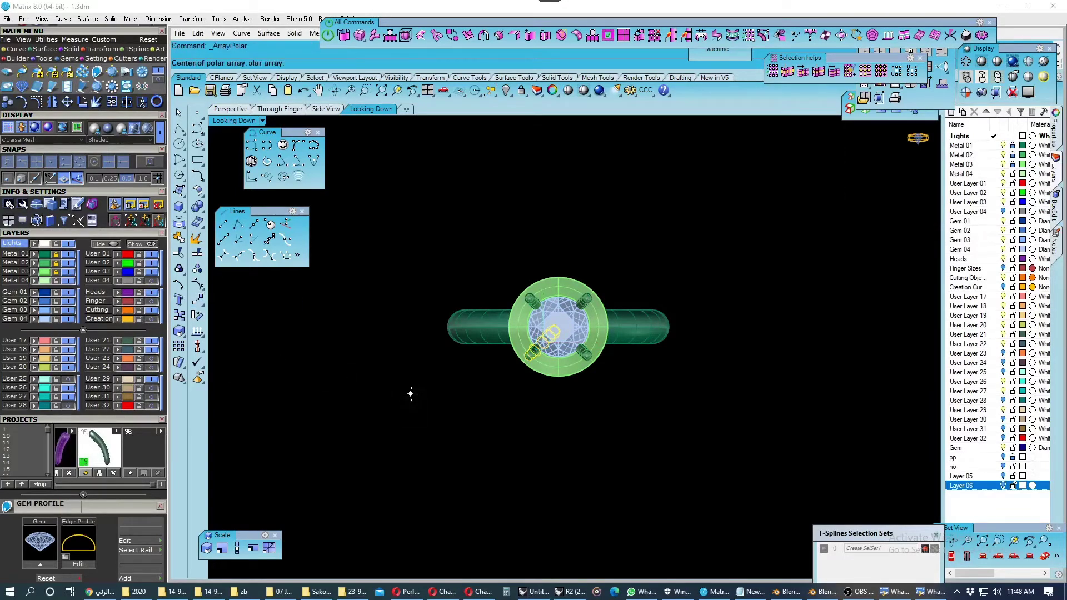
key("Return")
key("Return")
key("Return")
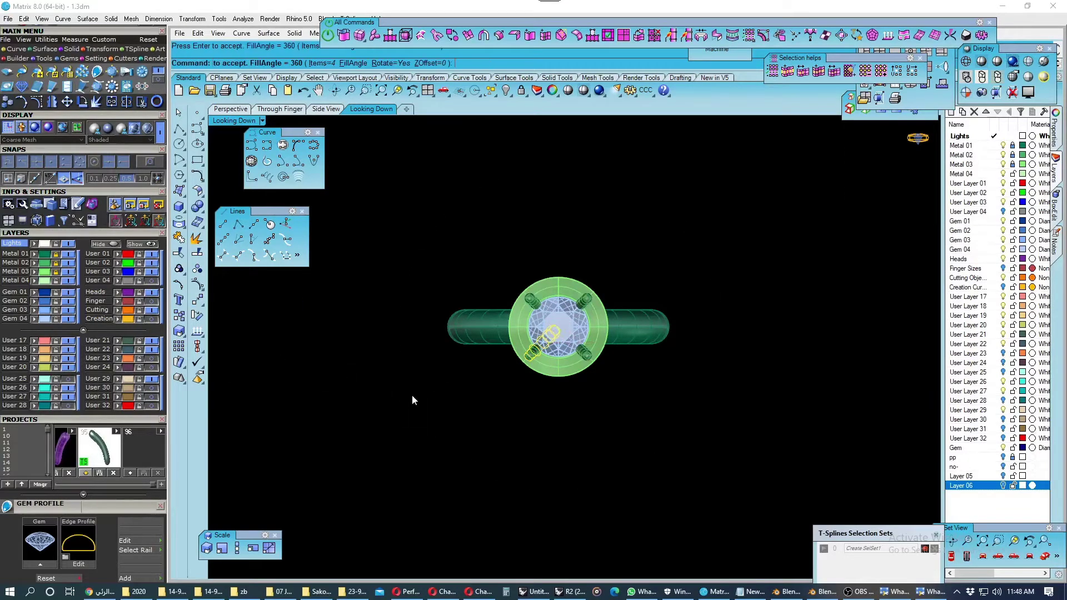
Check the four bridges in Perspective with Plastic WHITE shading.
left_click(243, 110)
mouse_move(491, 342)
right_mouse_down()
mouse_move(602, 343)
mouse_move(590, 357)
right_mouse_up()
right_click_drag(516, 286, 997, 103)
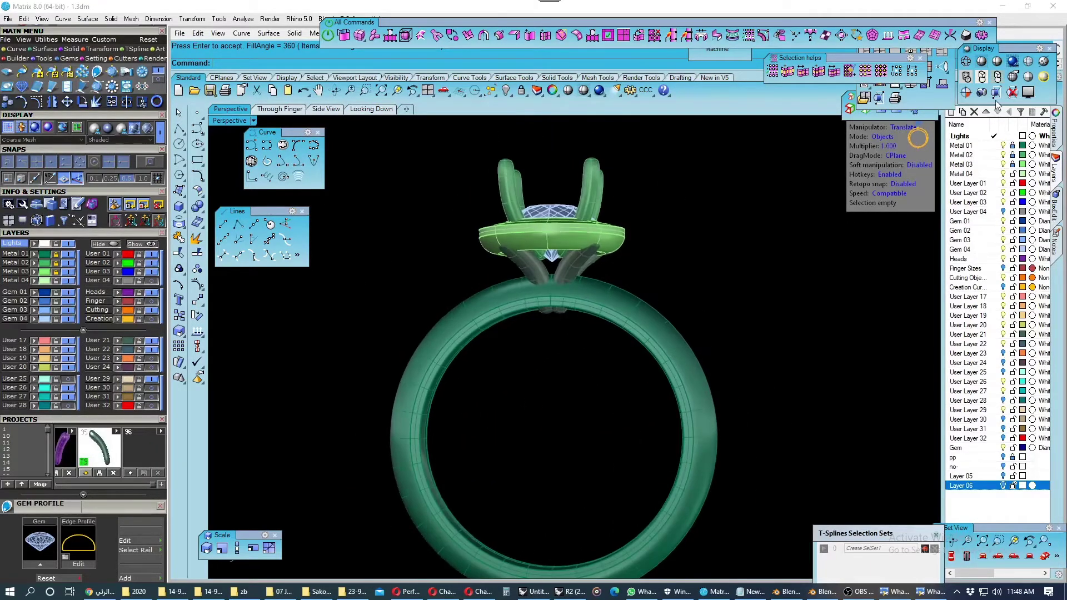
left_click(997, 61)
mouse_move(672, 305)
right_mouse_down()
mouse_move(703, 317)
mouse_move(545, 317)
mouse_move(705, 333)
mouse_move(843, 316)
mouse_move(674, 311)
mouse_move(709, 322)
mouse_move(695, 317)
mouse_move(676, 334)
mouse_move(843, 322)
mouse_move(666, 330)
mouse_move(665, 443)
mouse_move(746, 467)
right_mouse_up()
End the white shaded preview and view the reference ring photo.
key("Escape")
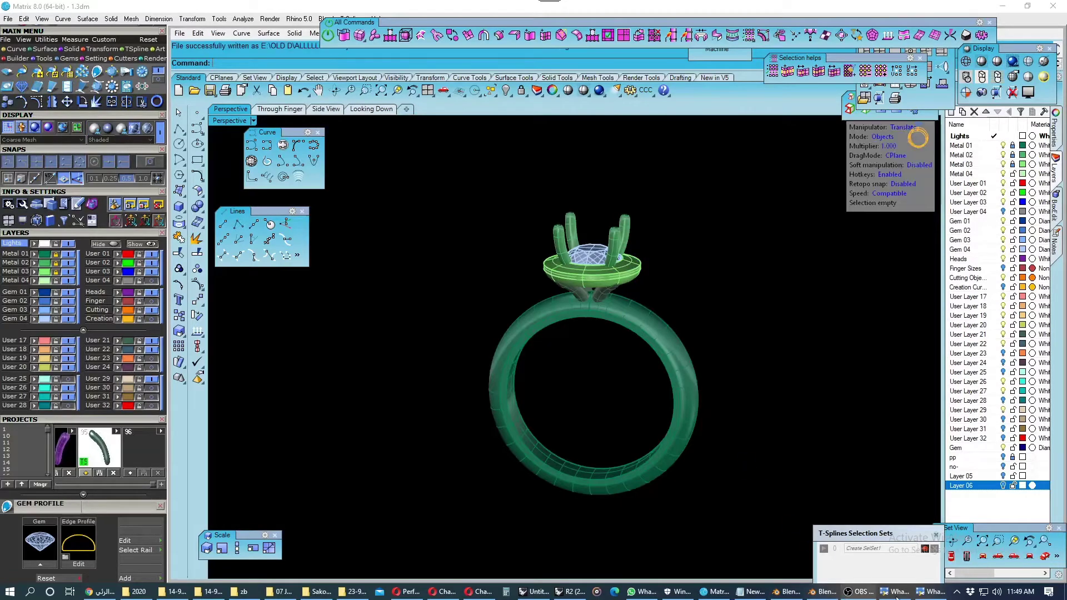
left_click(894, 592)
left_click(941, 595)
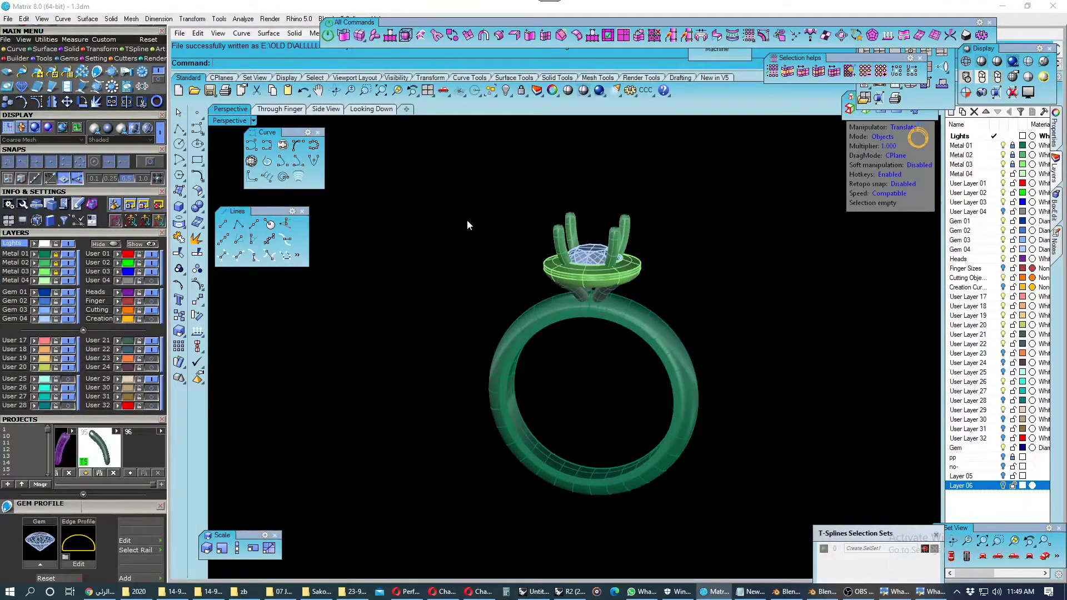
Save the ring from the Through Finger view as a new file, 2.3dm.
left_click(290, 113)
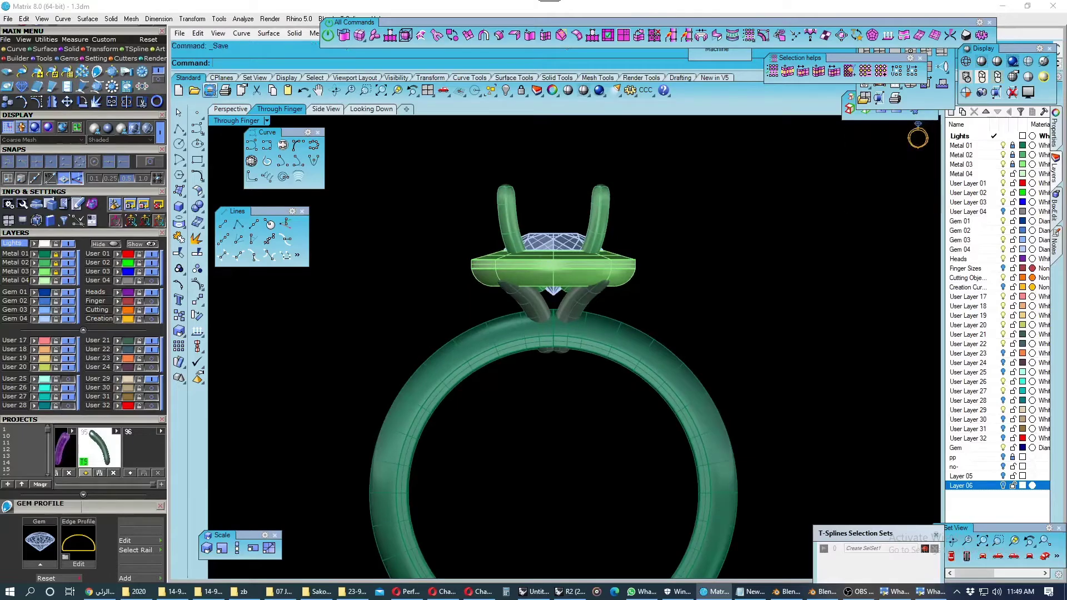
left_click(9, 21)
left_click(33, 108)
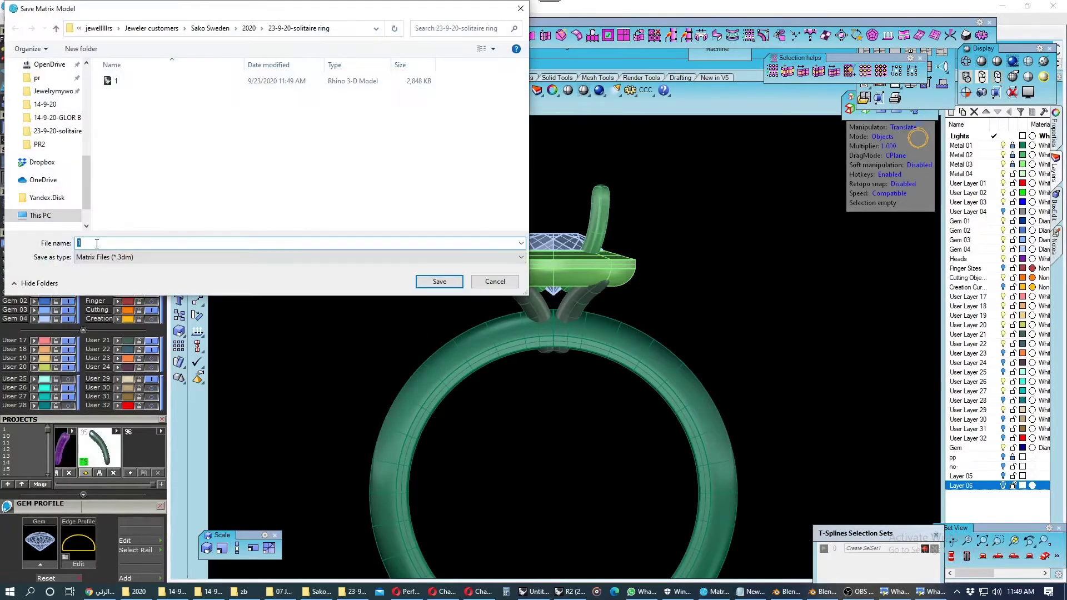
type("2")
left_click(428, 280)
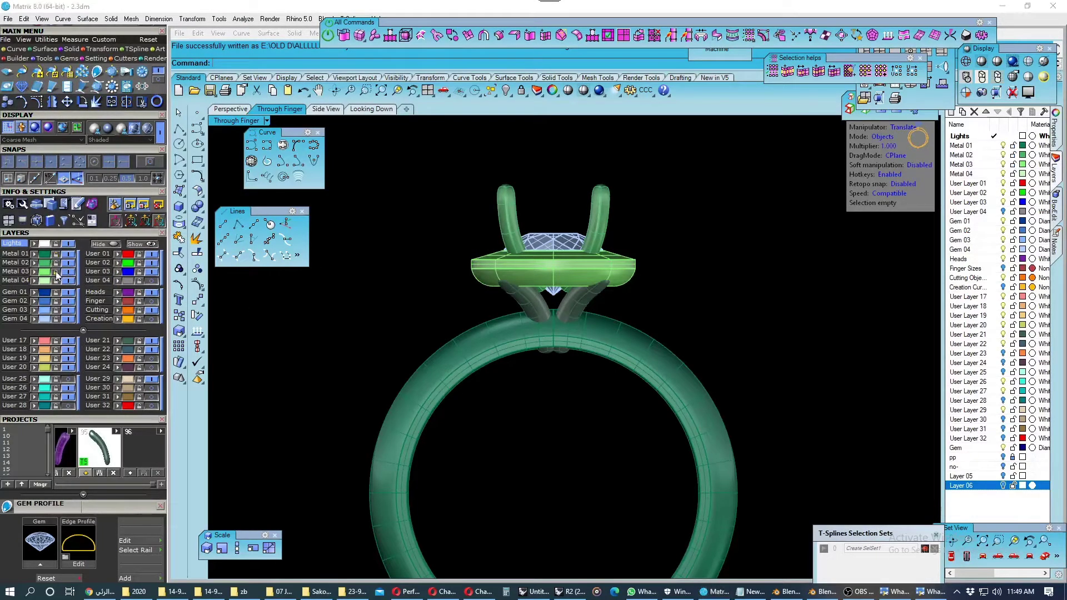
Box-select the head, prongs, gem and bridges, and lock the Metal 01 layer.
right_click_drag(349, 348, 415, 316)
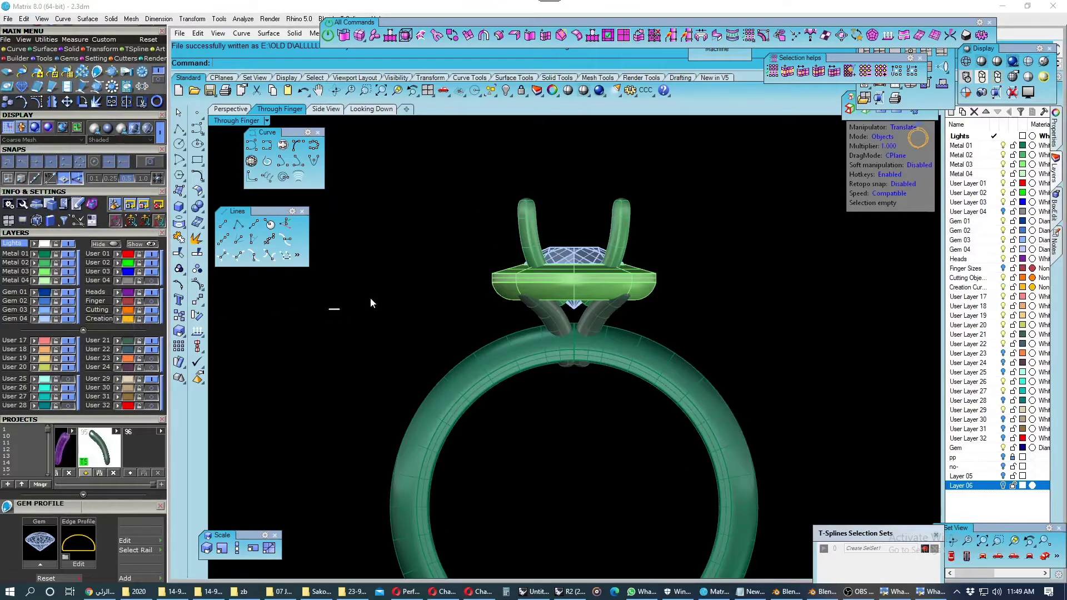
left_click_drag(402, 144, 731, 411)
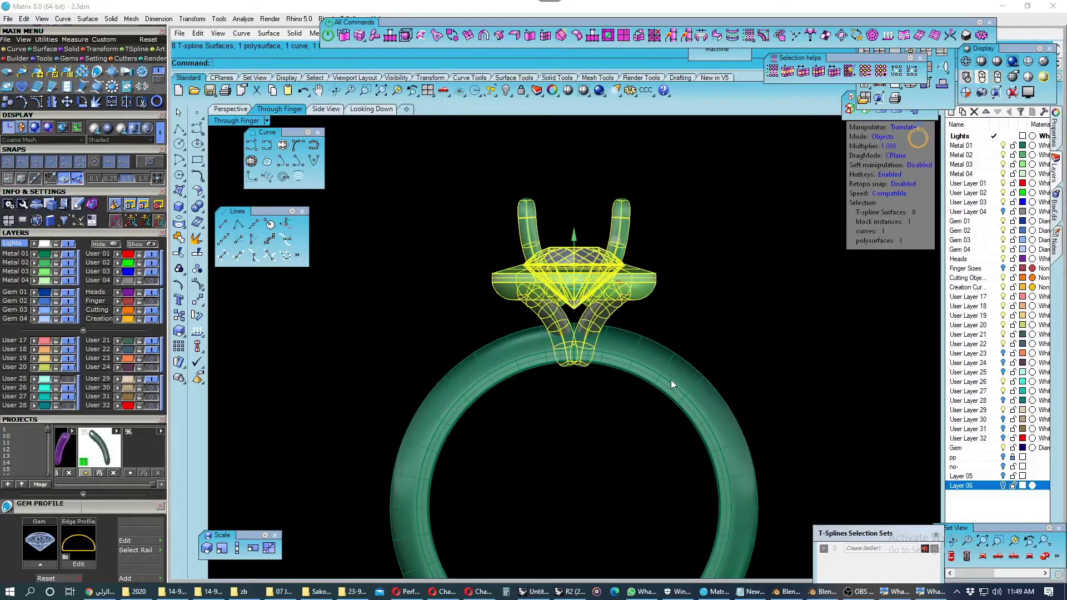
right_click_drag(671, 379, 651, 379)
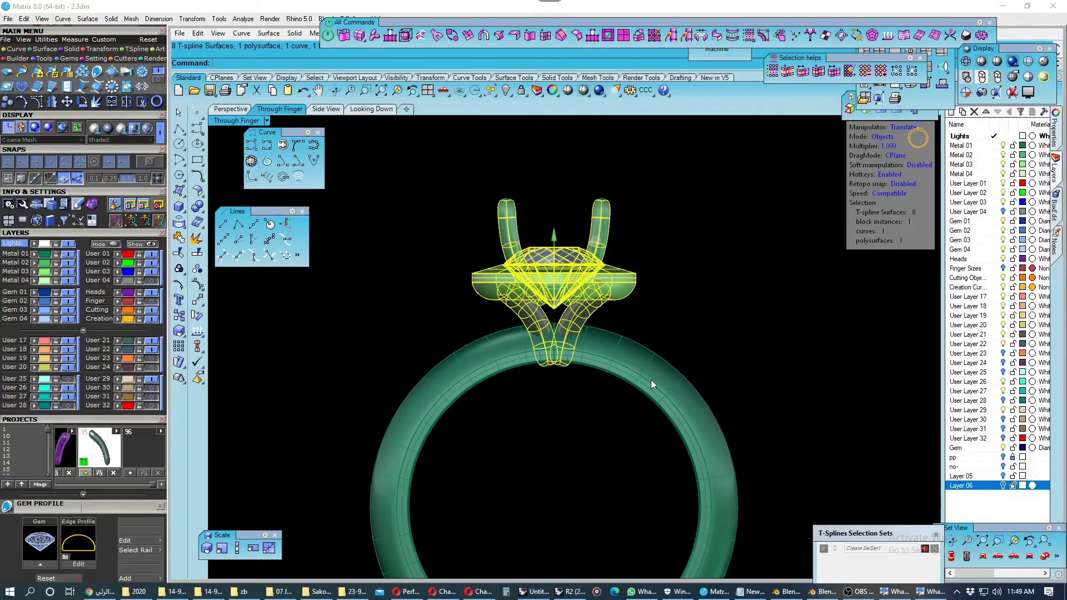
left_click(57, 254)
Reselect the head in tsEditMode and nudge it up 0.200.
left_click_drag(398, 173, 726, 425)
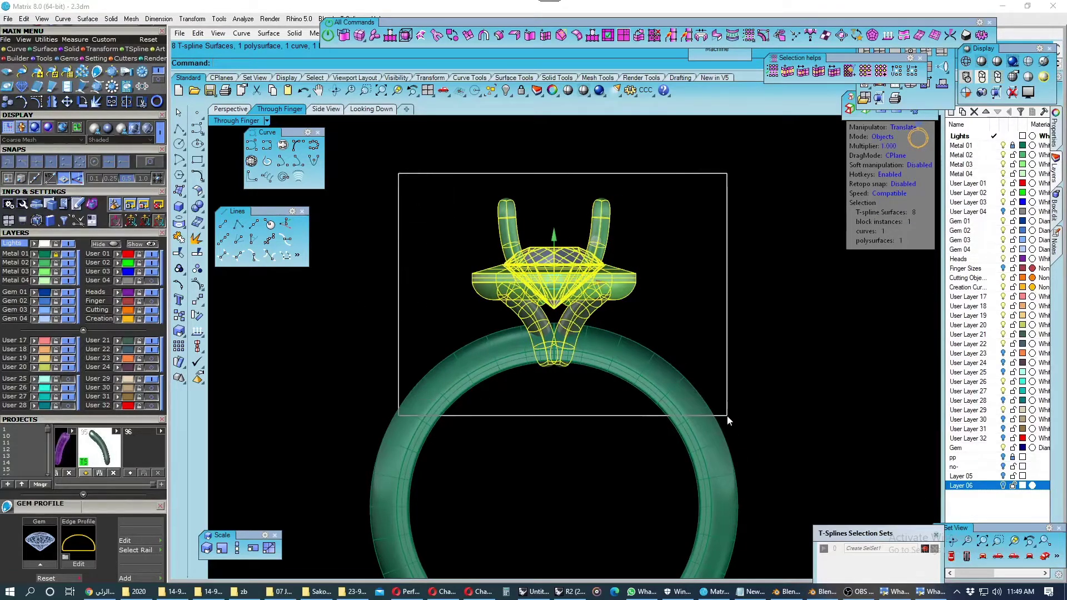
left_click(327, 38)
right_click_drag(547, 290, 535, 309)
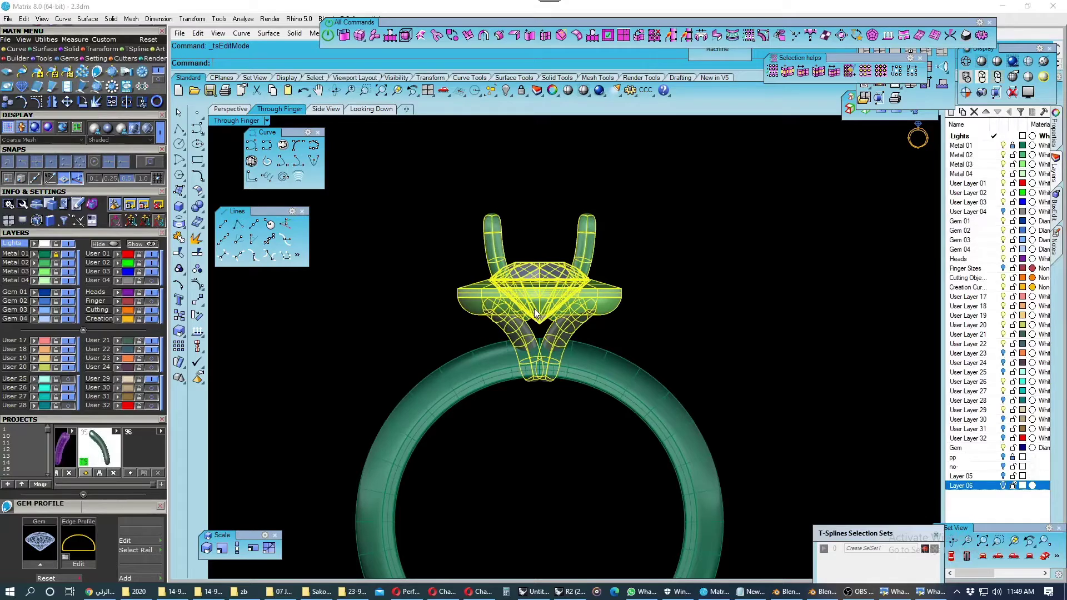
key("alt+Up")
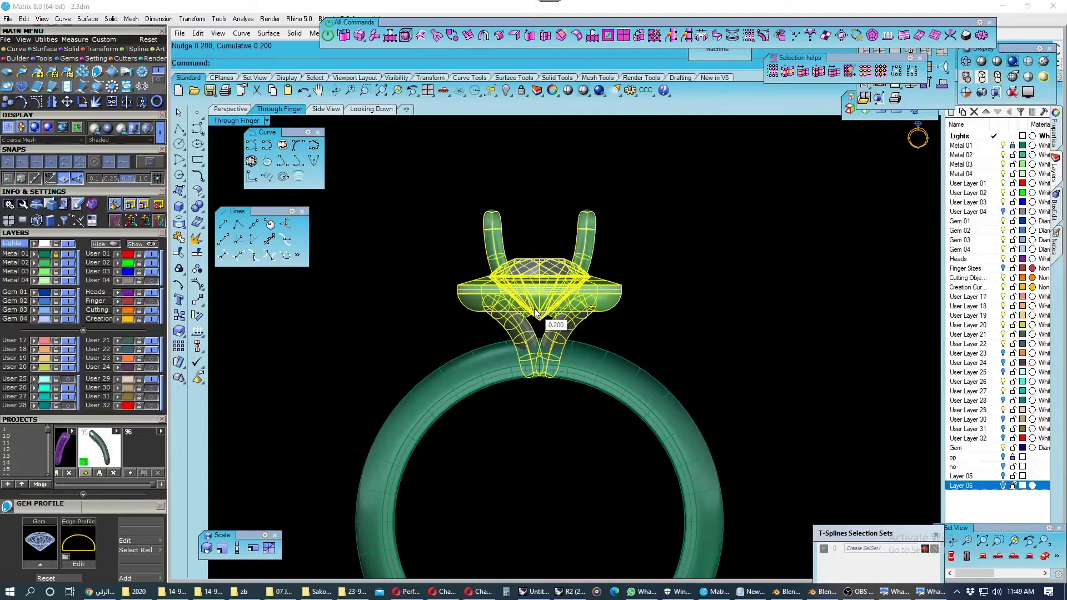
key("Escape")
Zoom around the ring and preview it in white plastic shading in Perspective.
scroll(546, 304, "down", 1)
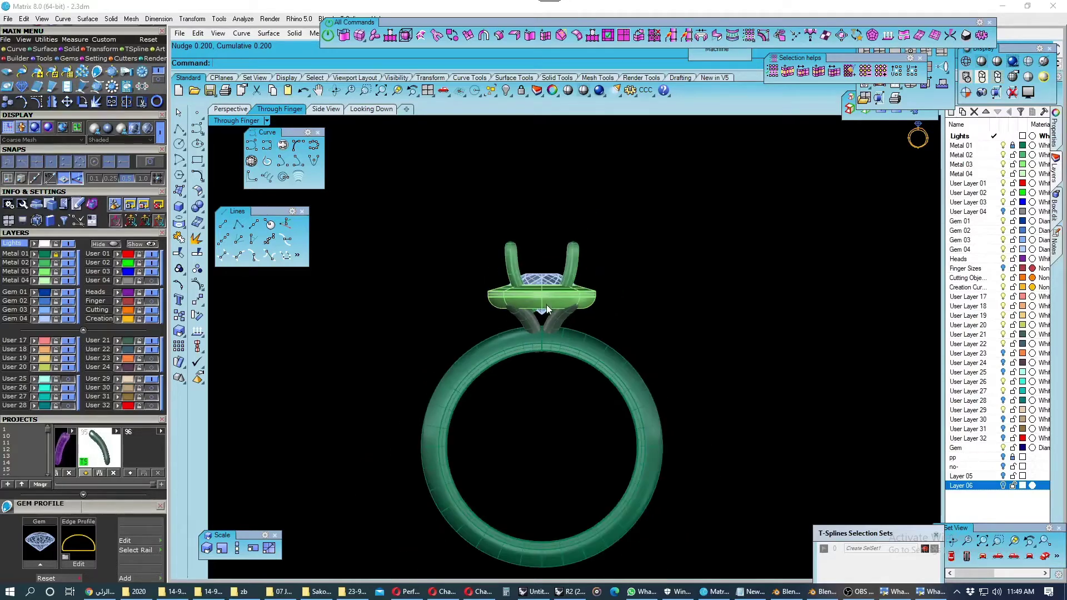
scroll(554, 326, "down", 1)
scroll(554, 326, "up", 1)
scroll(553, 325, "down", 2)
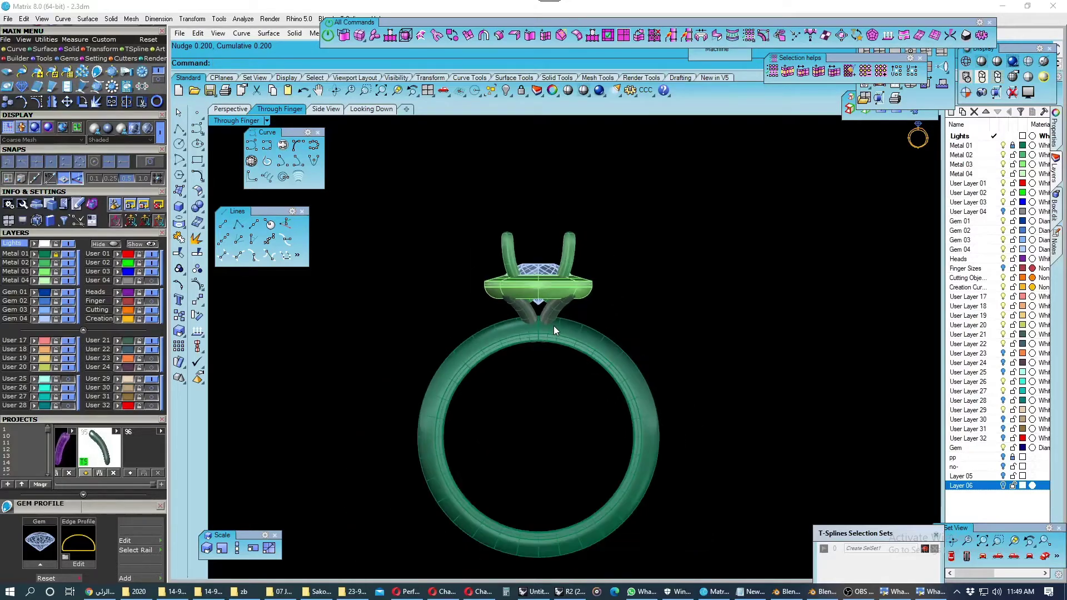
scroll(553, 325, "up", 1)
scroll(553, 326, "down", 1)
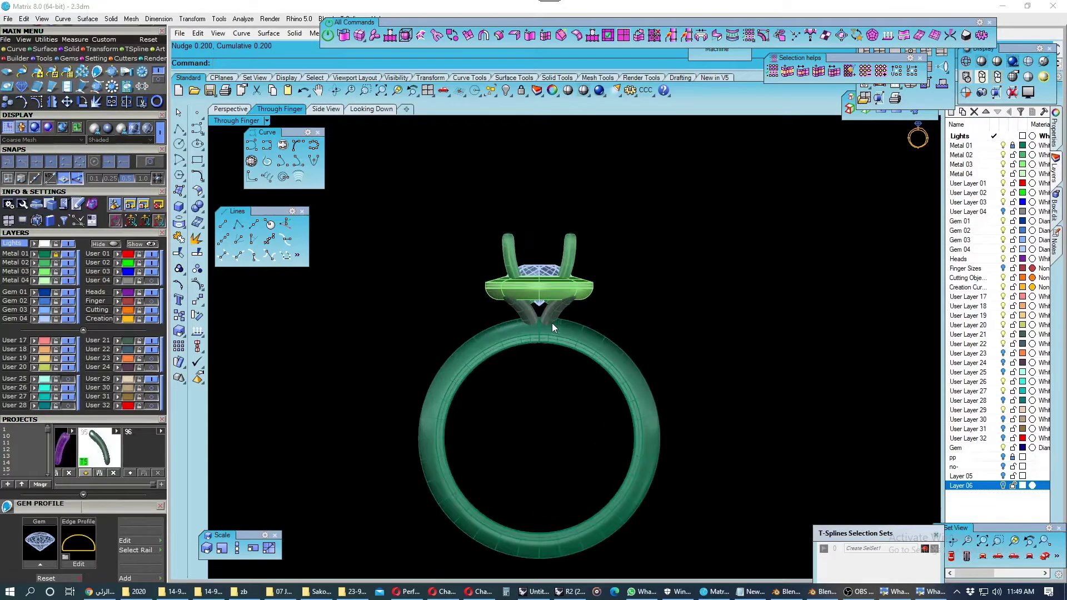
scroll(551, 322, "up", 2)
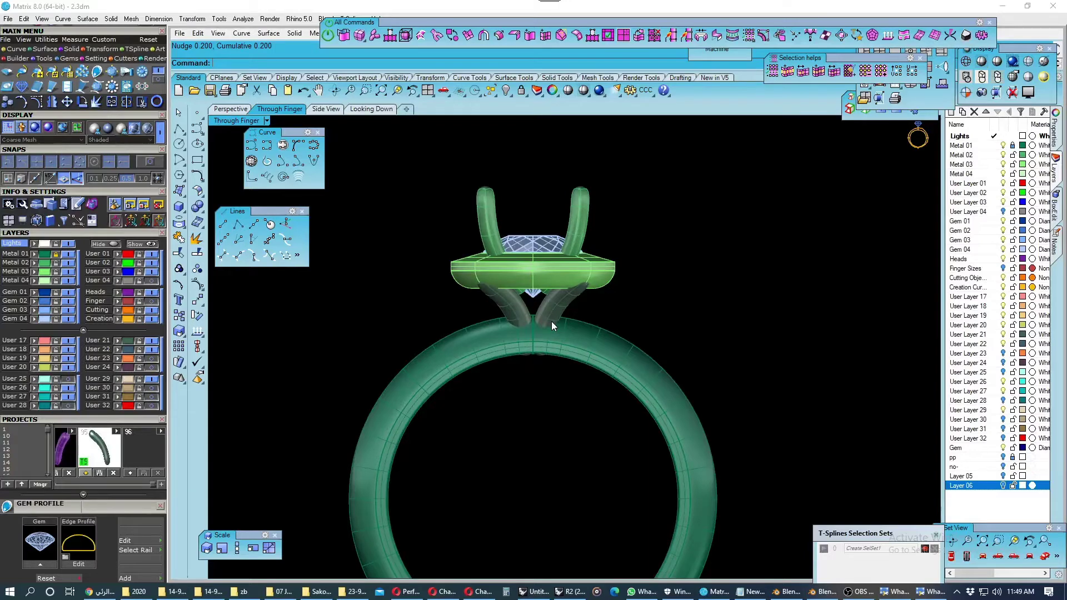
scroll(551, 321, "down", 1)
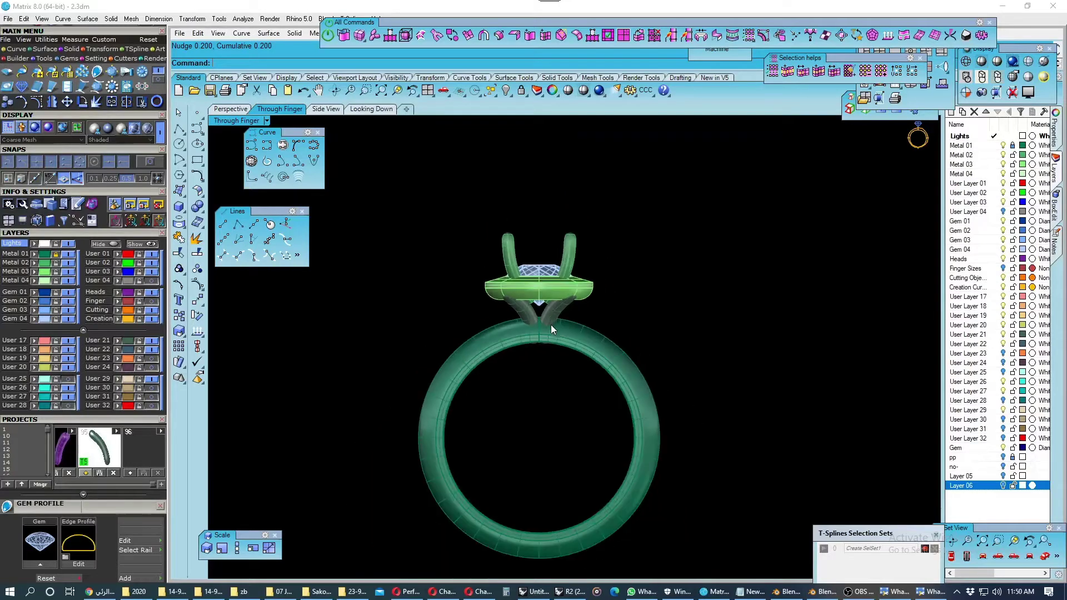
scroll(551, 325, "down", 1)
left_click(997, 61)
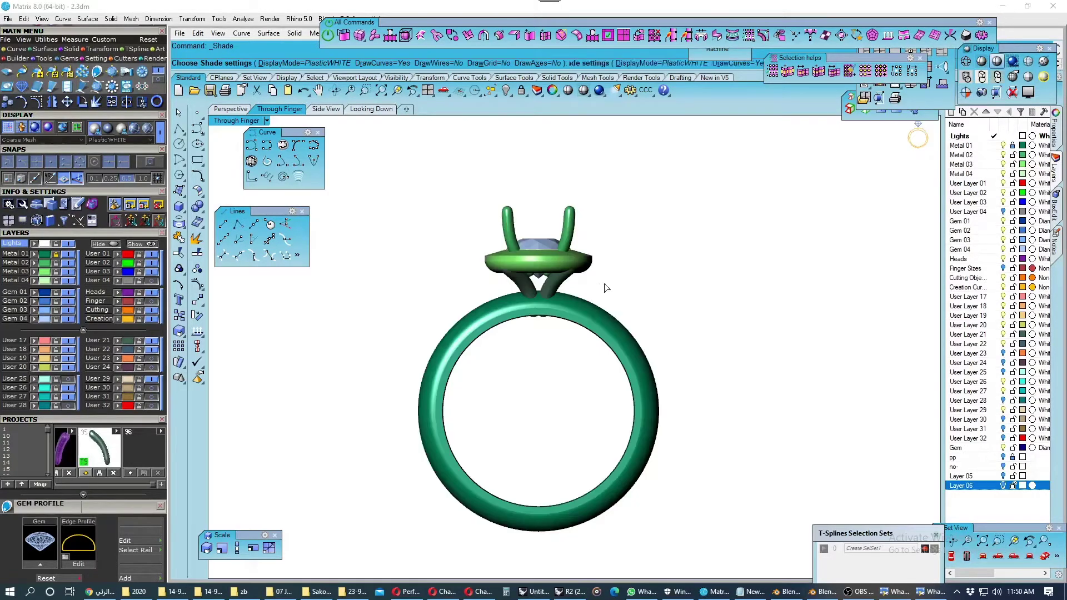
left_click(225, 111)
mouse_move(505, 240)
right_mouse_down()
mouse_move(660, 226)
mouse_move(631, 222)
mouse_move(605, 183)
mouse_move(410, 186)
mouse_move(395, 238)
mouse_move(452, 265)
mouse_move(464, 220)
mouse_move(426, 184)
mouse_move(389, 198)
mouse_move(453, 184)
mouse_move(486, 240)
mouse_move(467, 231)
mouse_move(472, 214)
mouse_move(529, 245)
mouse_move(639, 233)
mouse_move(691, 373)
mouse_move(761, 250)
mouse_move(505, 236)
right_mouse_up()
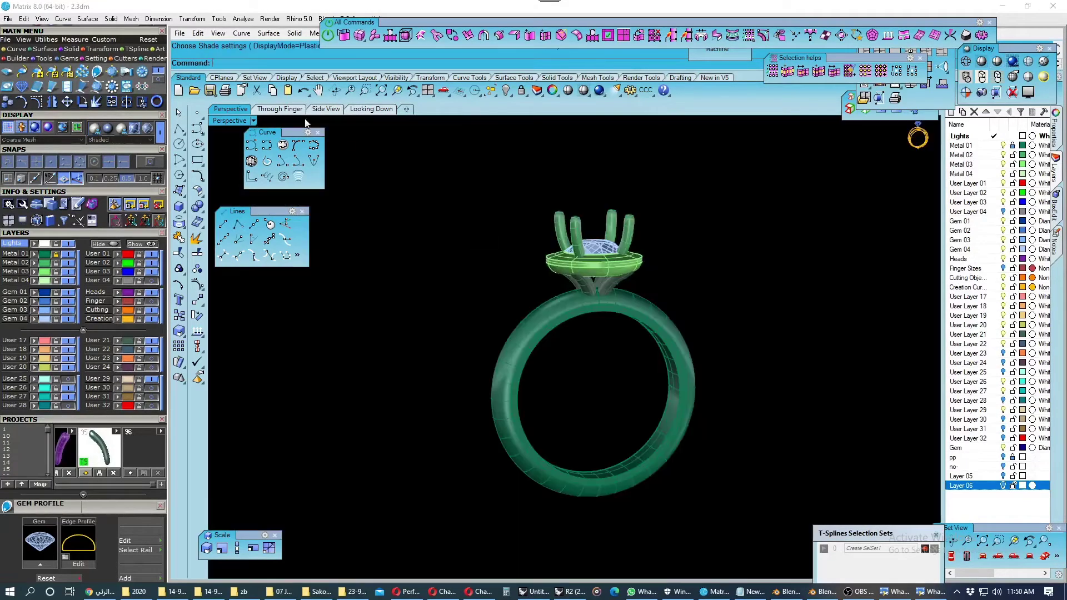
Zoom in on the head in Through Finger and Perspective, viewing it from below.
key("ctrl+Tab")
scroll(511, 254, "up", 1)
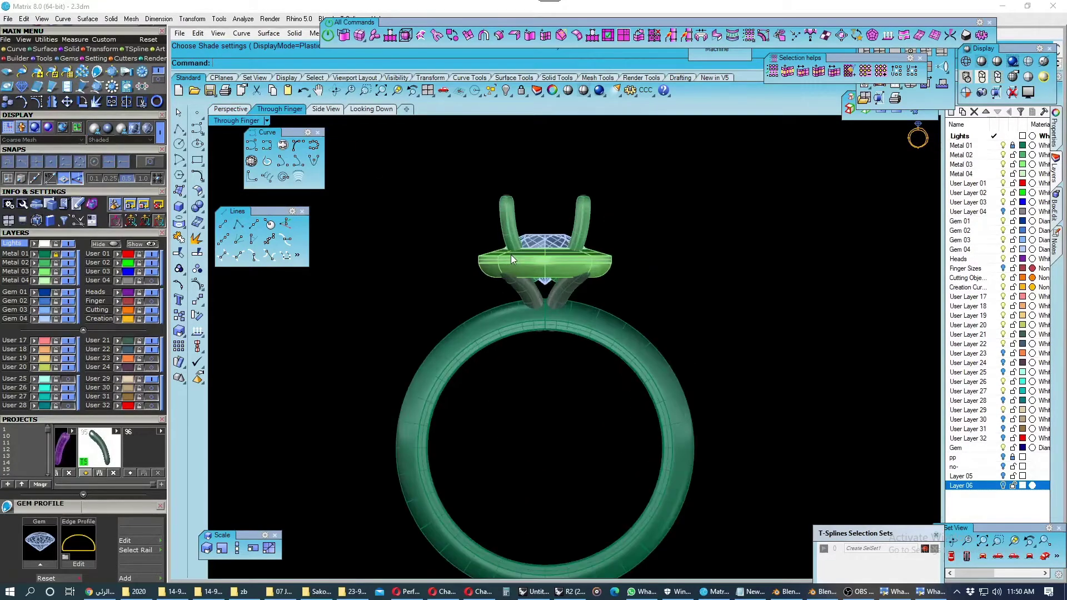
scroll(511, 254, "up", 2)
scroll(521, 262, "up", 1)
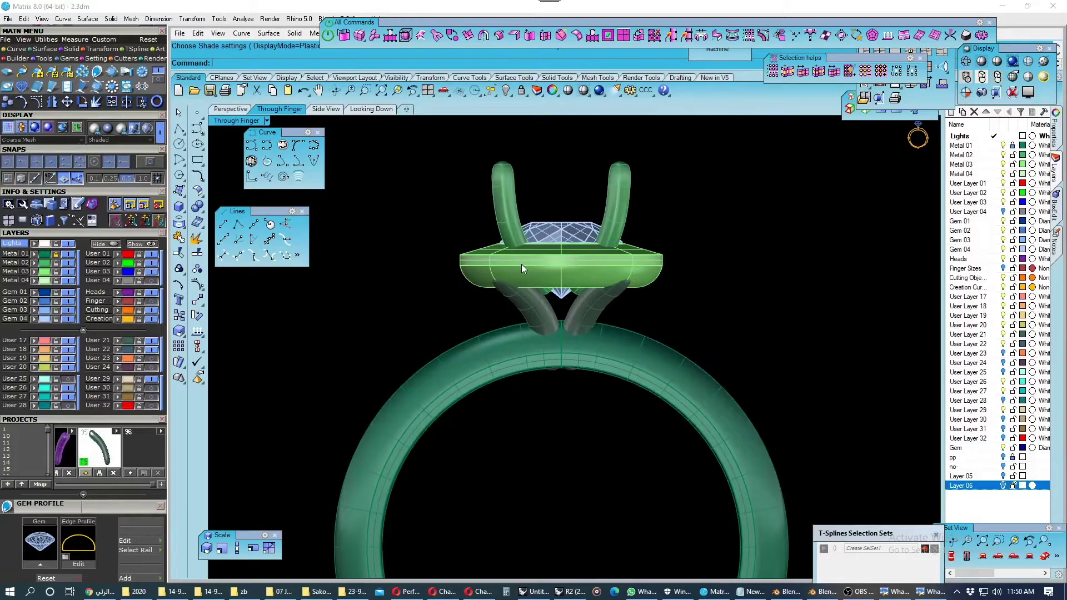
scroll(521, 272, "up", 1)
scroll(532, 292, "up", 1)
scroll(537, 302, "up", 1)
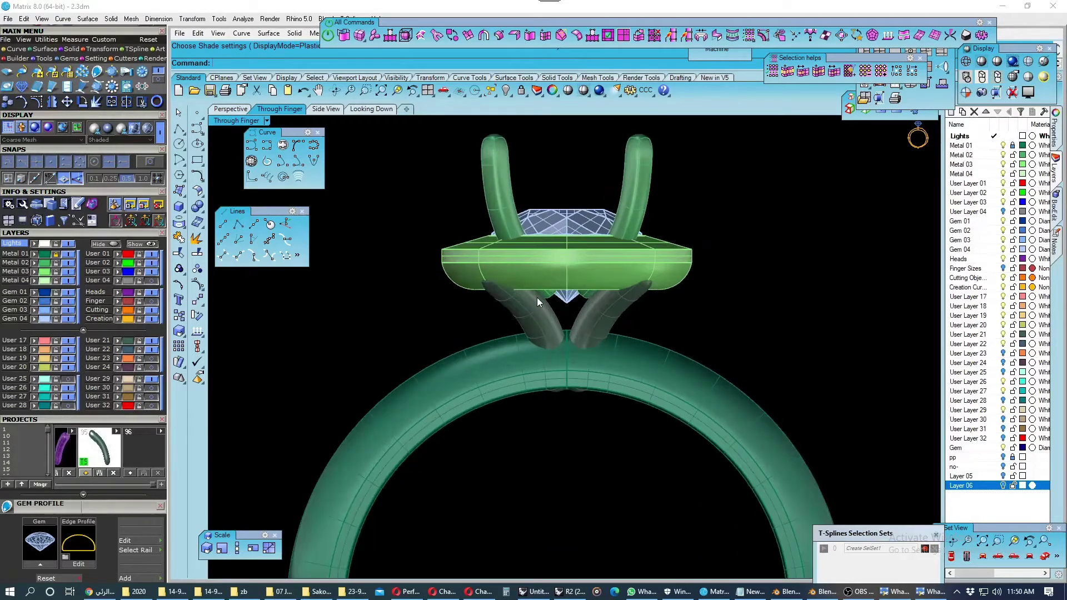
scroll(537, 300, "down", 1)
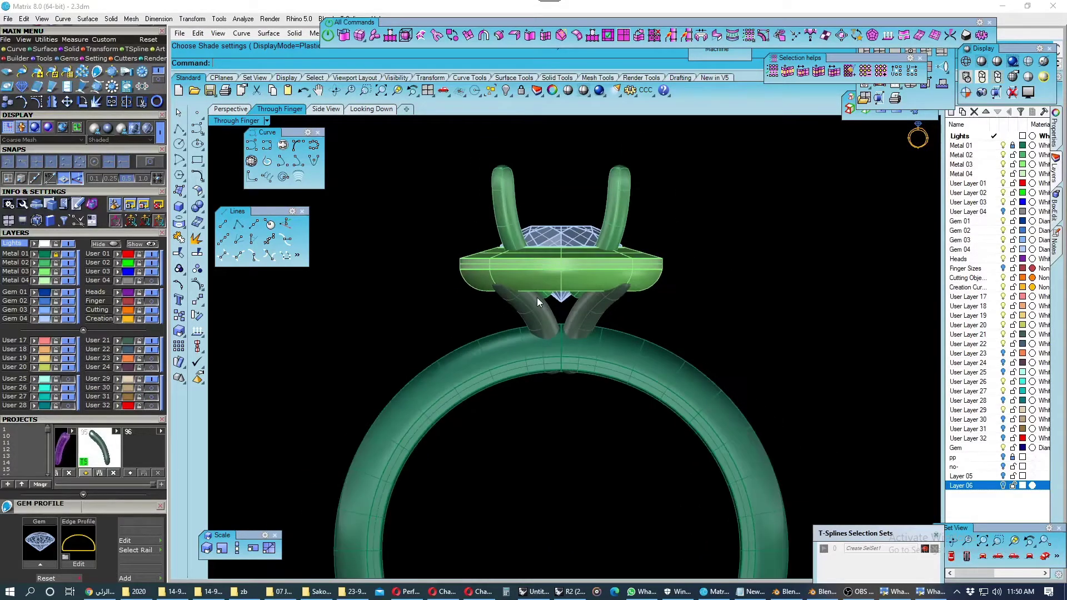
left_click(230, 109)
scroll(561, 268, "up", 3)
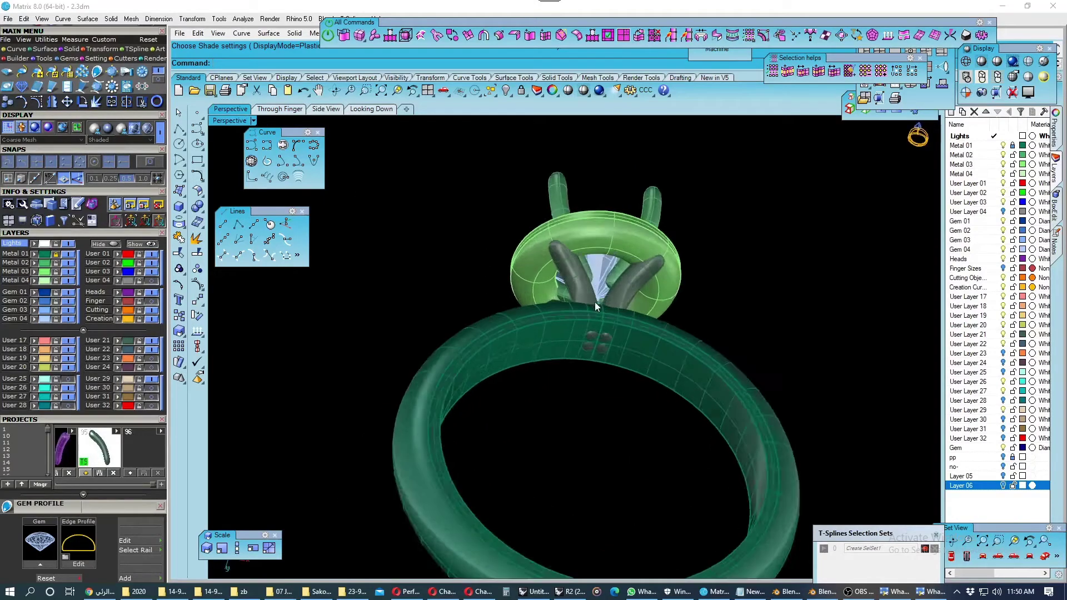
scroll(594, 302, "up", 3)
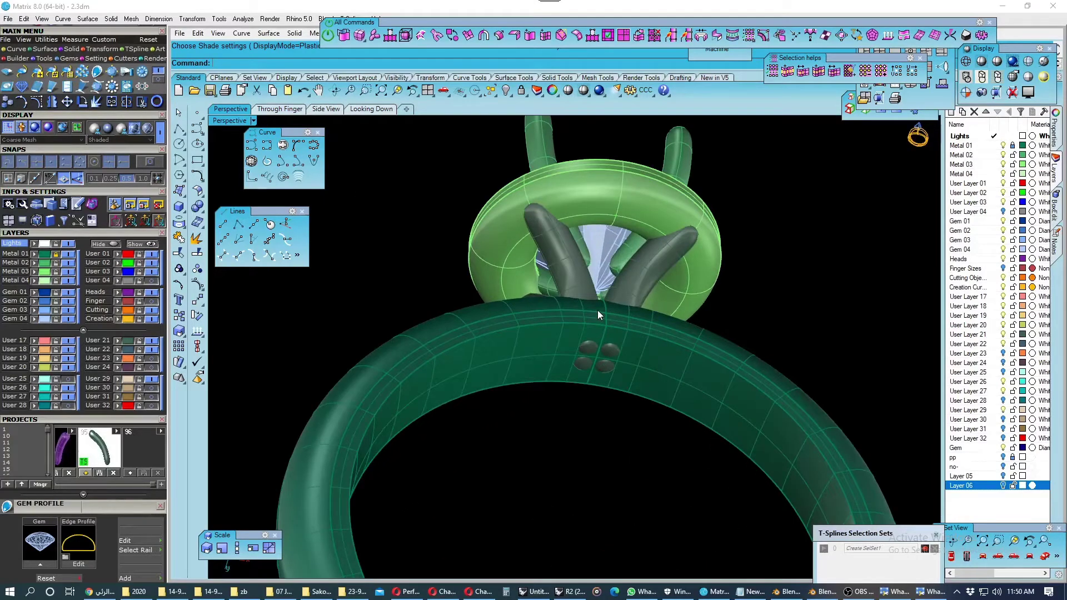
mouse_move(592, 289)
right_mouse_down()
mouse_move(578, 331)
mouse_move(583, 317)
right_mouse_up()
Select all four curved bridges beneath the head as T-spline surfaces.
left_click(586, 271)
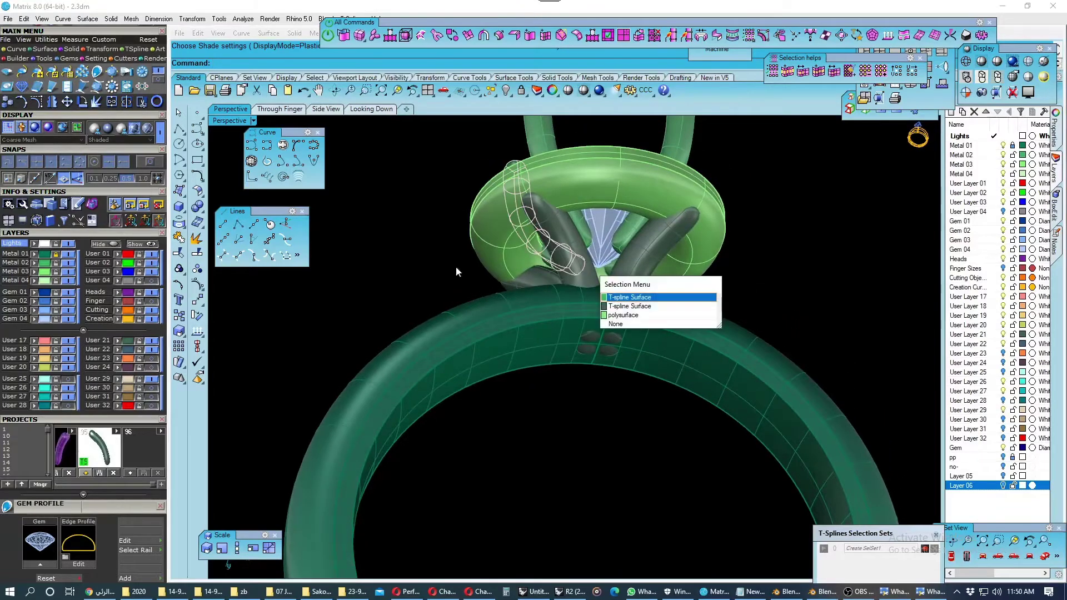
key("Escape")
right_click_drag(391, 248, 521, 261)
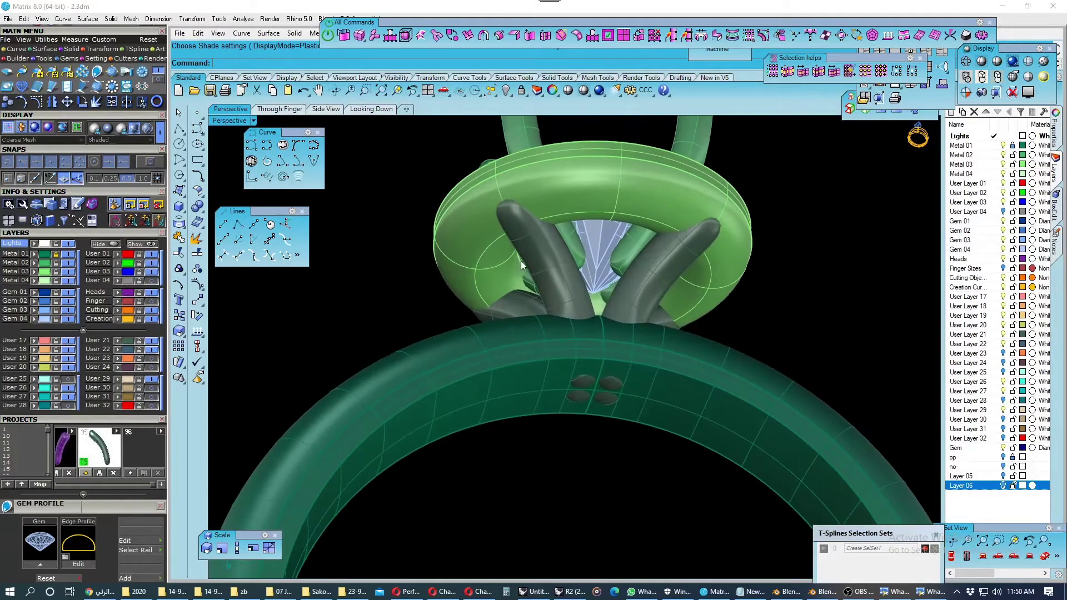
left_click(546, 255)
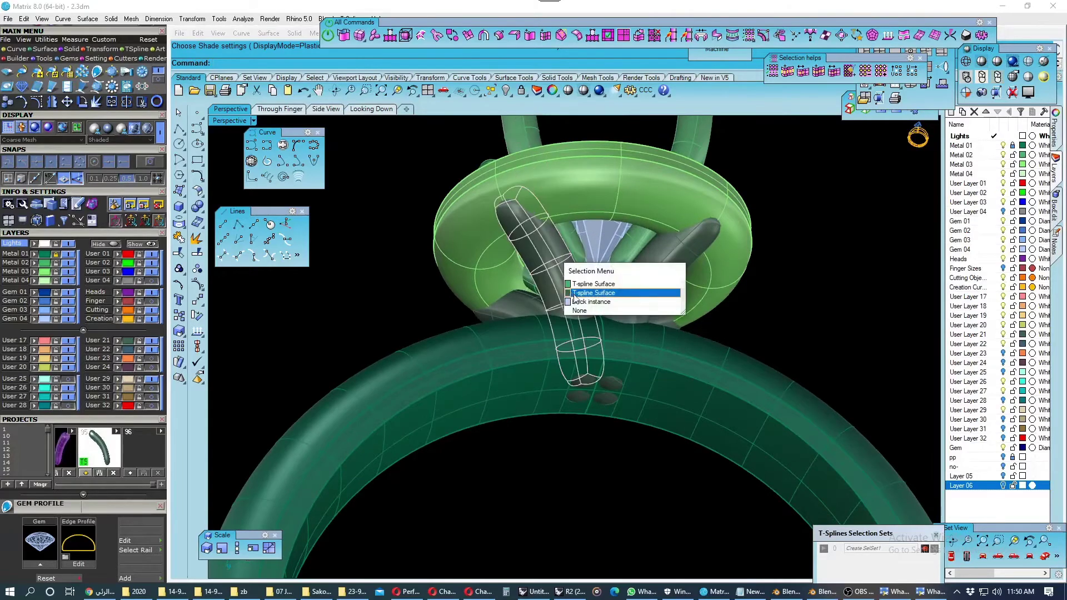
left_click(589, 292)
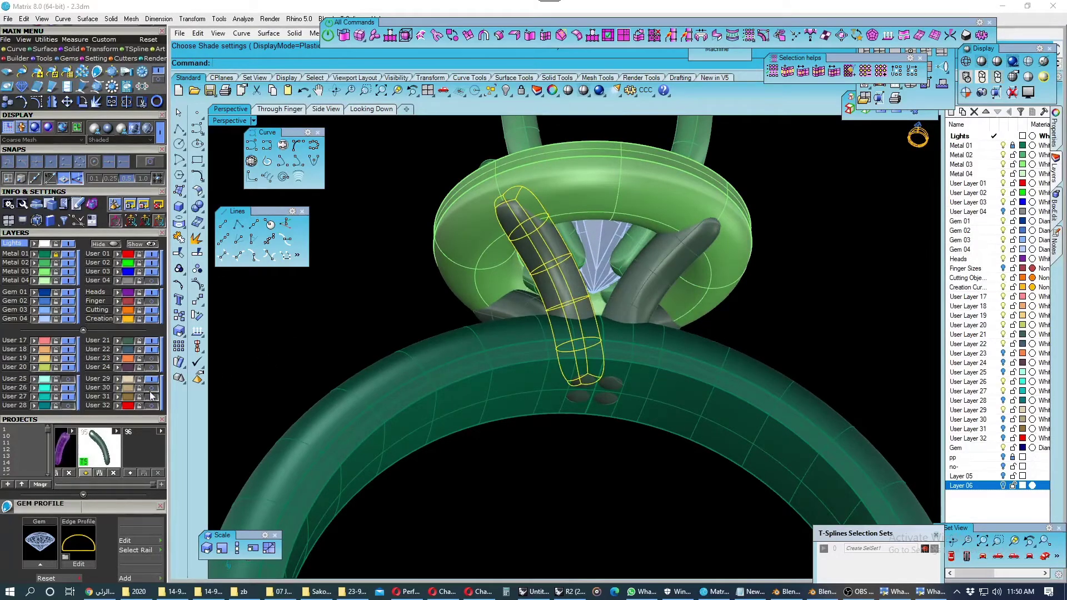
left_click(139, 350)
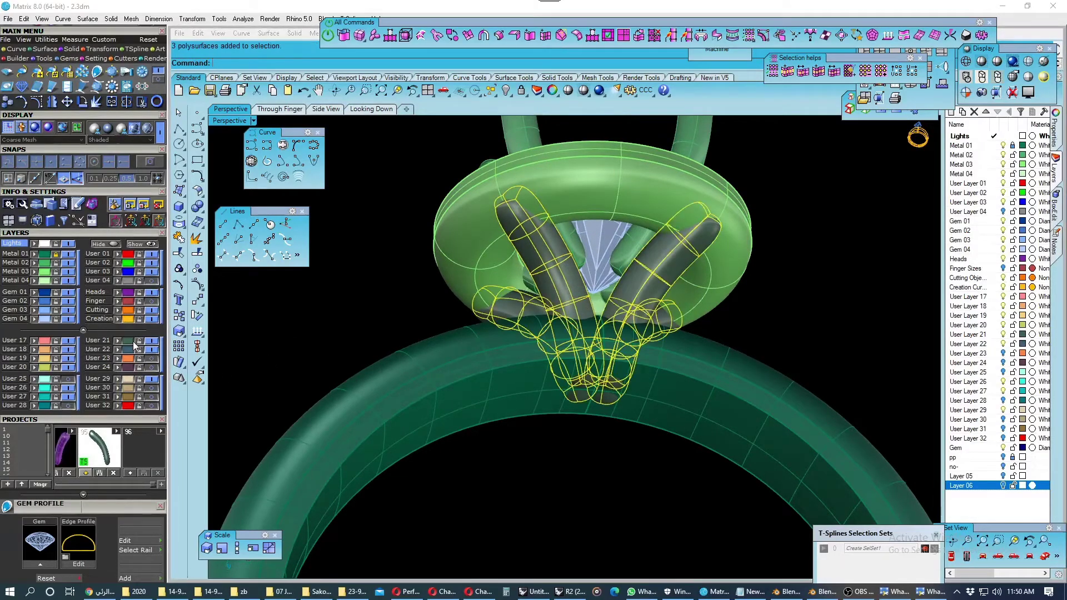
Move the four bridges to the Heads layer and save a project snapshot.
left_click(118, 294)
left_click(130, 473)
left_click(264, 360)
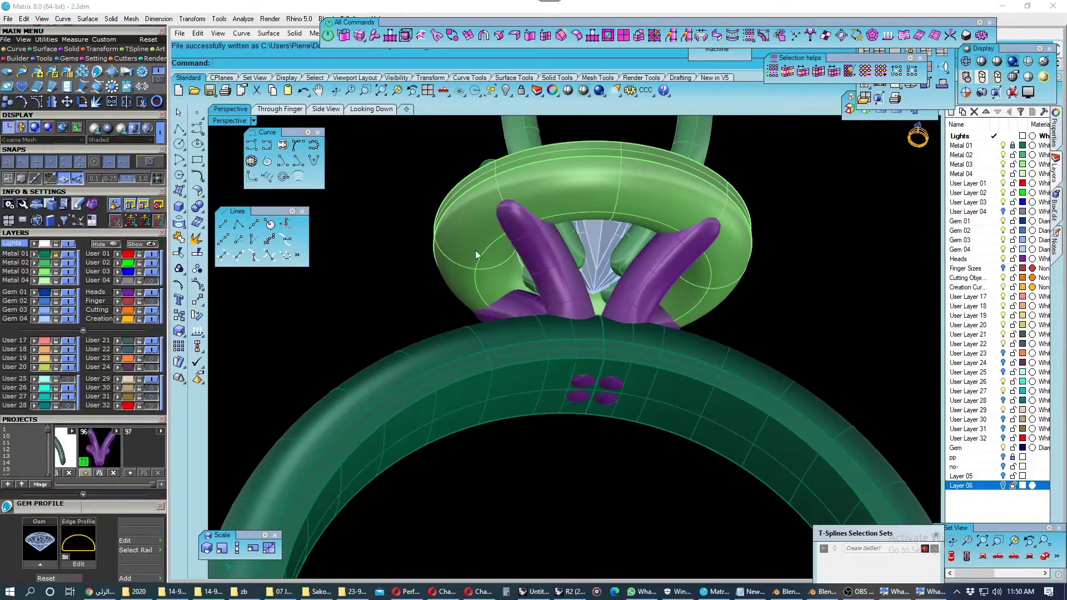
Reselect the front-left bridge and enter T-Splines edit mode in box display, face mode.
left_click(512, 240)
left_click(542, 267)
scroll(533, 234, "up", 2)
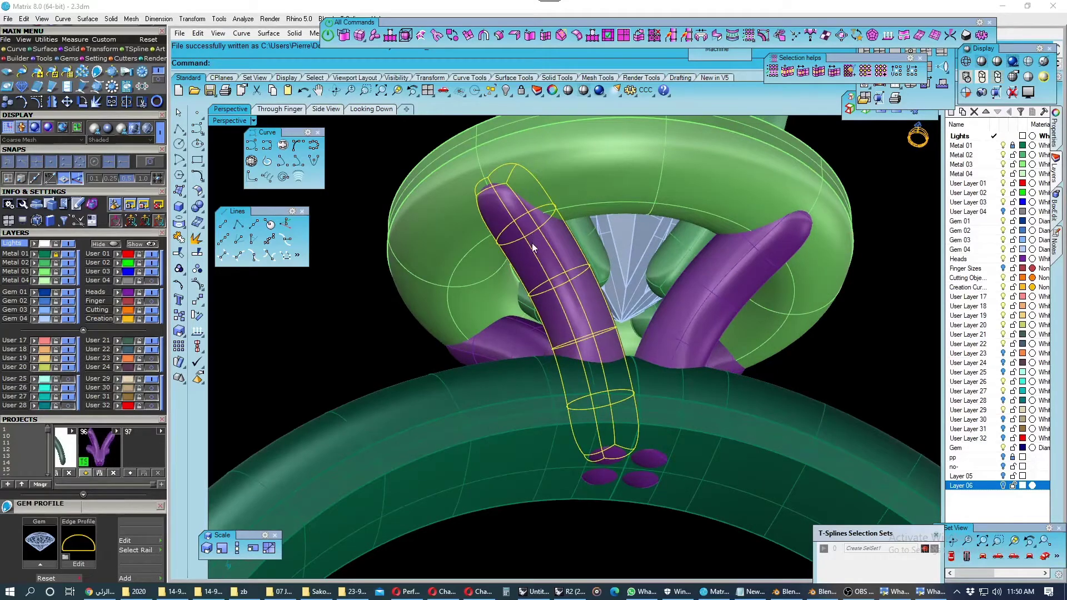
key("Return")
key("2")
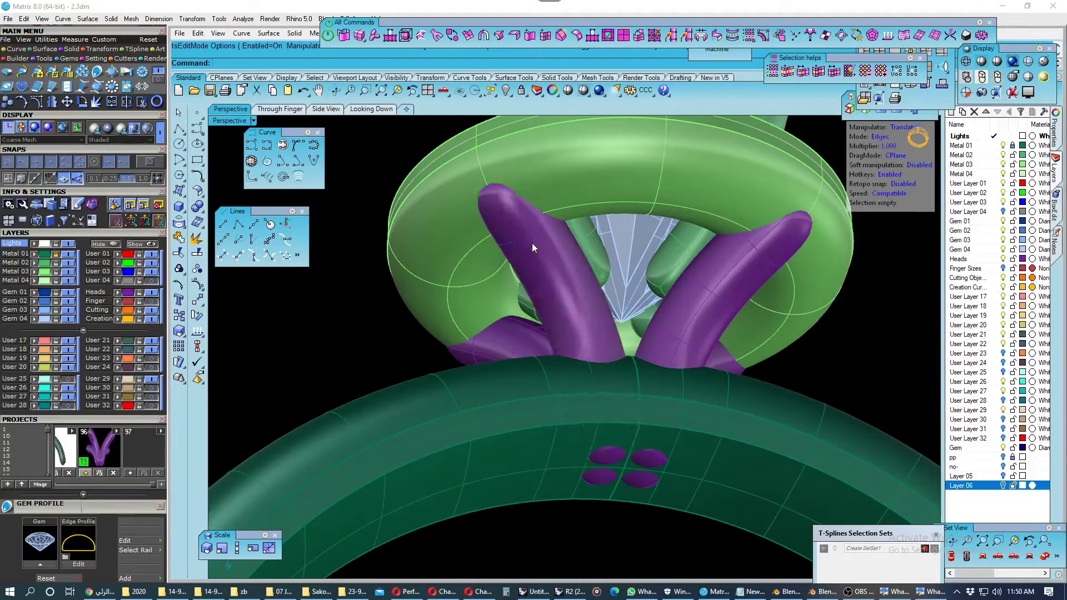
key("Tab")
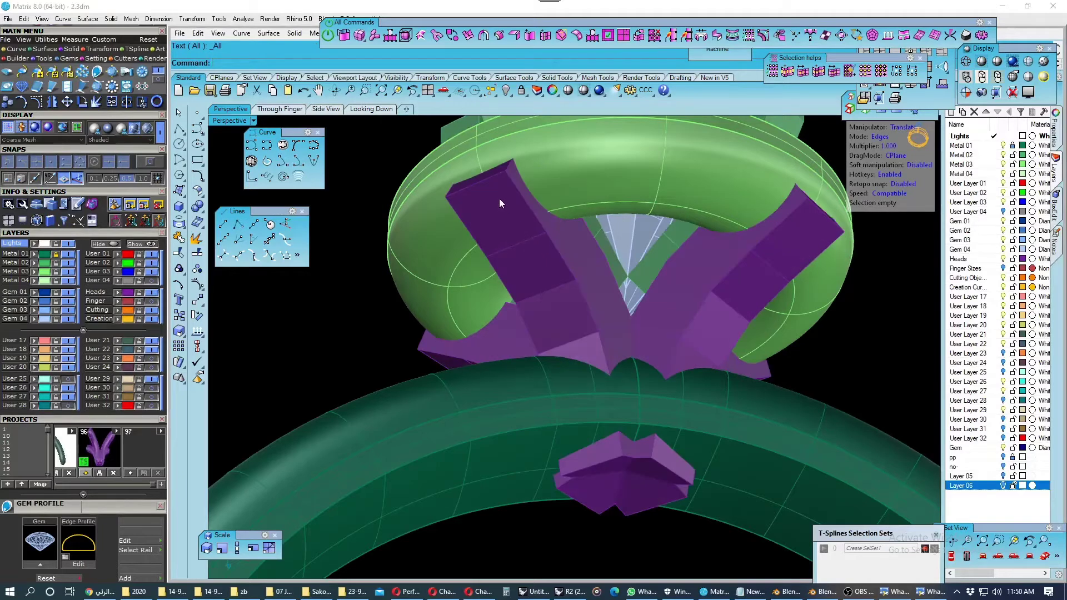
key("3")
Select the bridge's top face and test extending the selection along its faces.
left_click(485, 178)
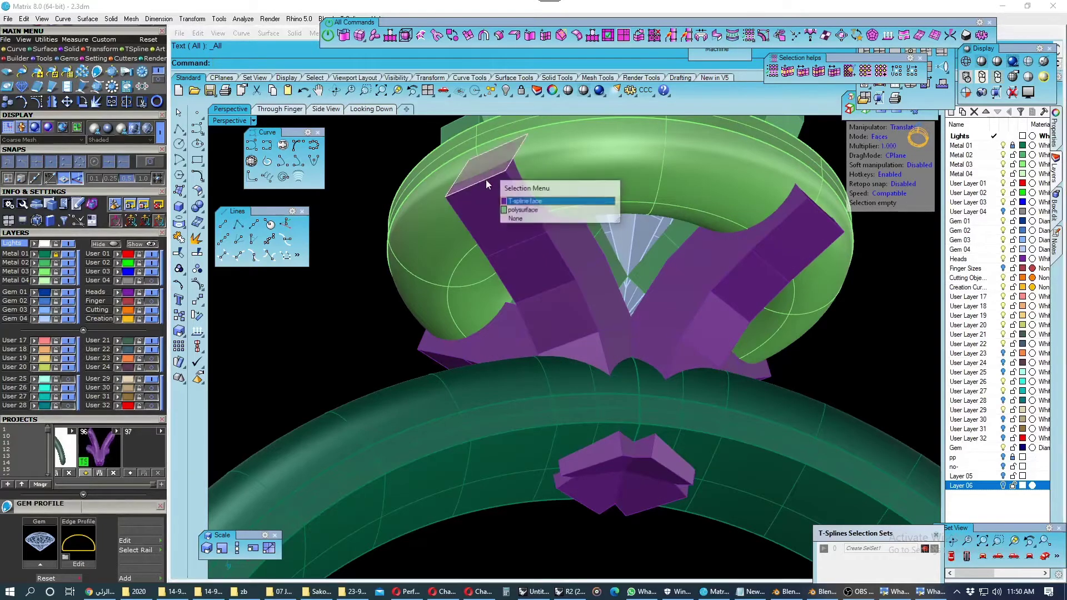
left_click(519, 202)
right_click_drag(519, 213, 541, 255)
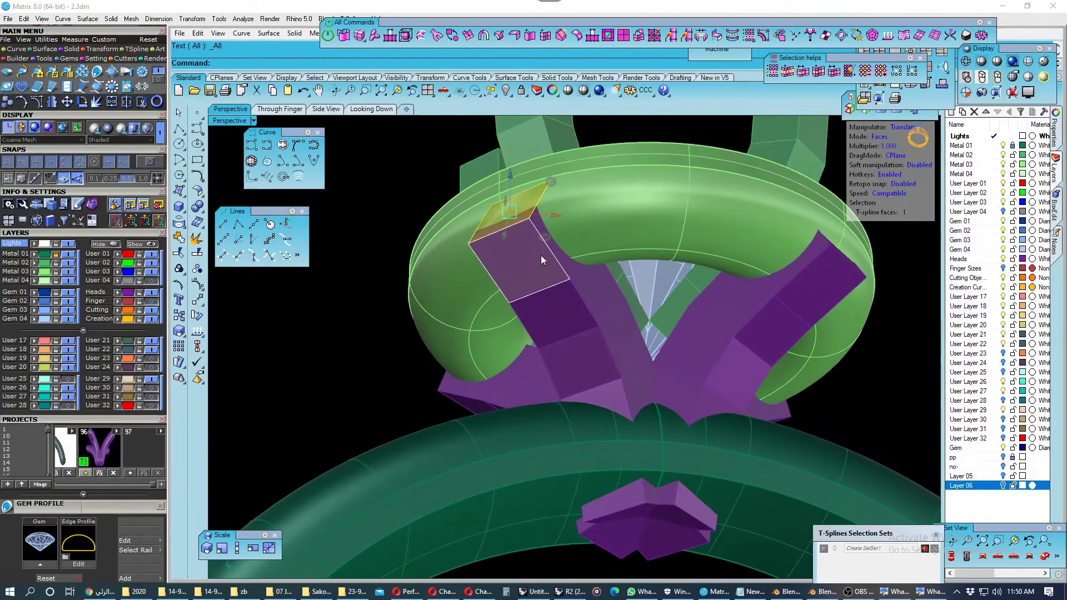
key("r")
double_click(512, 208)
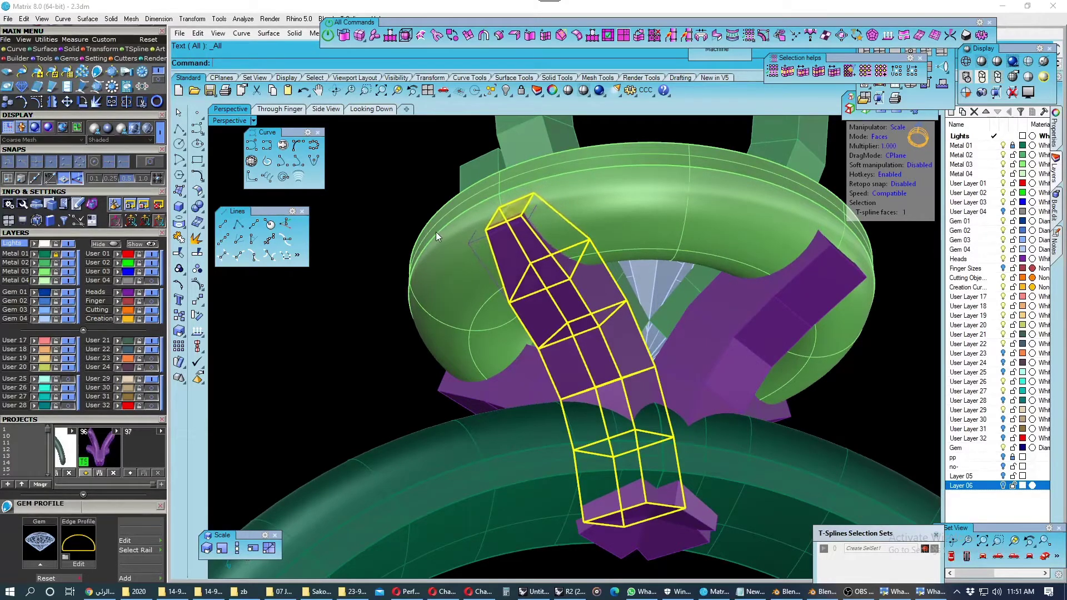
key("Tab")
key("Escape")
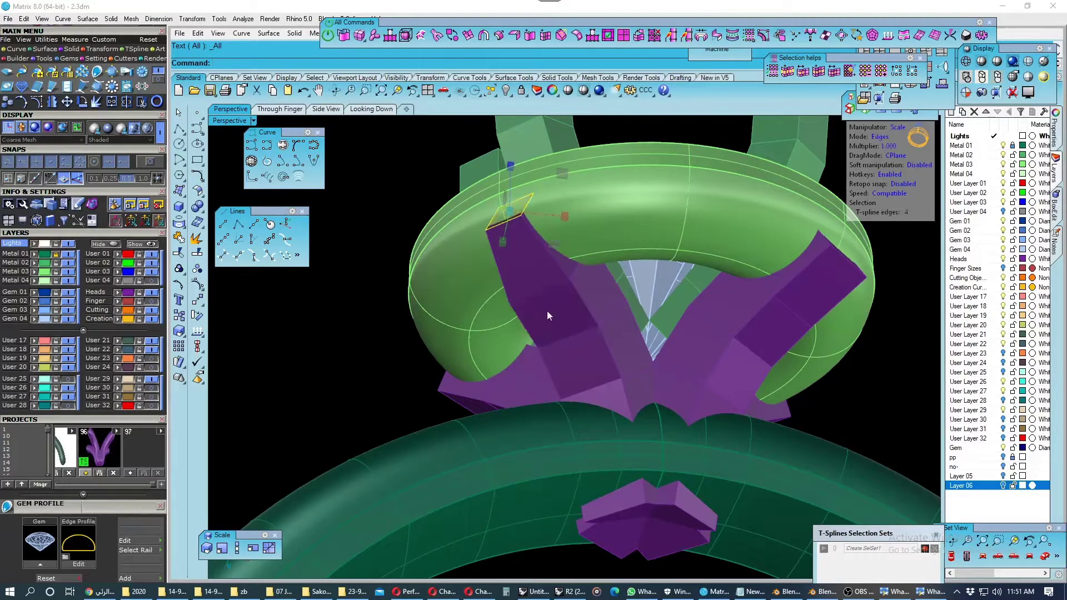
Try picking individual T-spline edges on the bridge, then clear them.
left_click(542, 291)
left_click(573, 322)
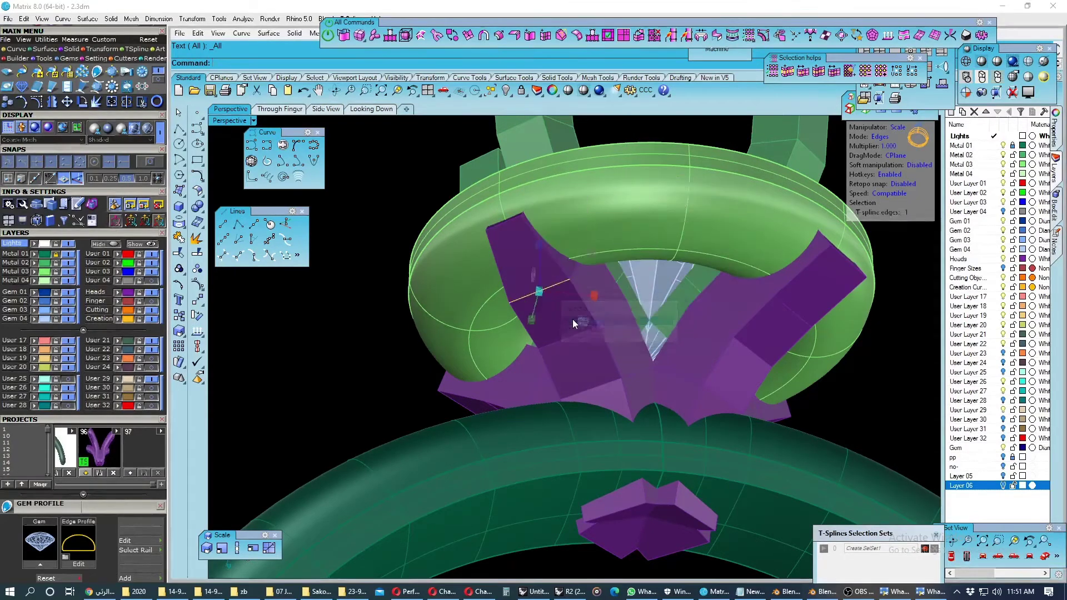
left_click(608, 349)
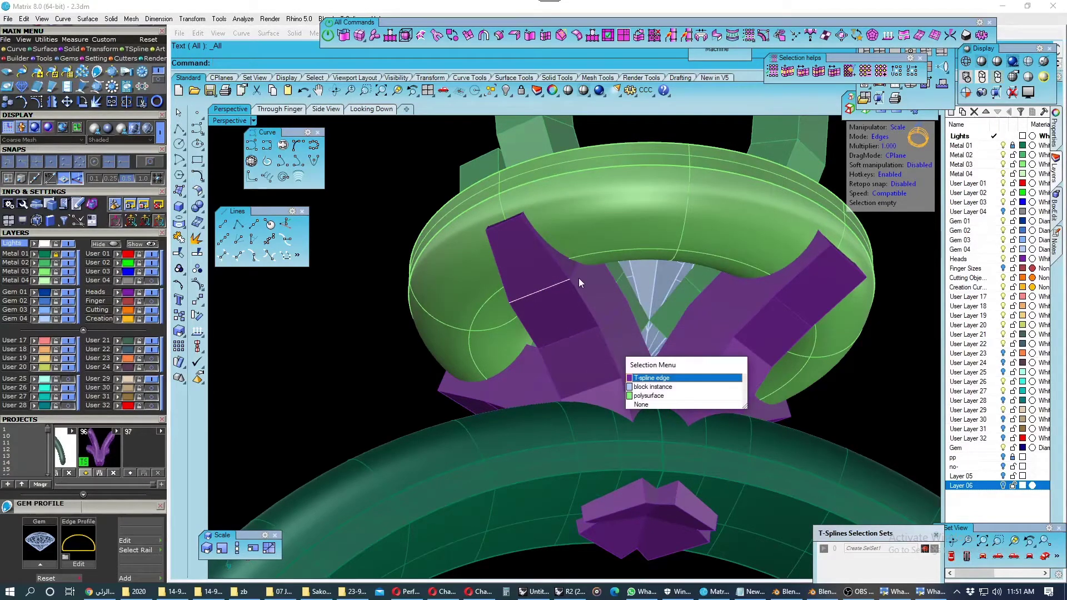
left_click(650, 376)
key("Escape")
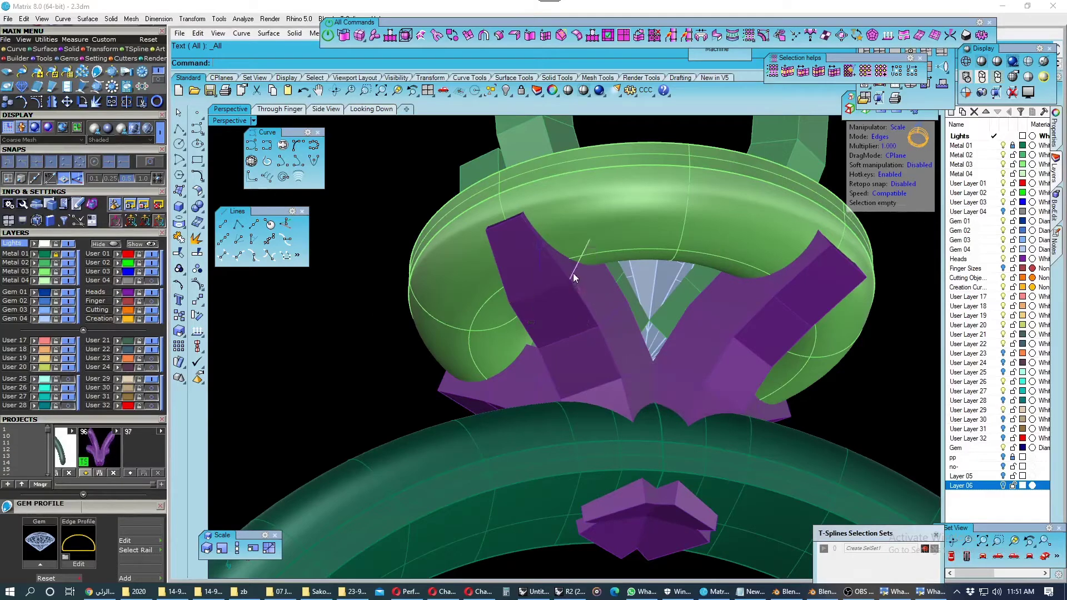
left_click(572, 276)
left_click(605, 304)
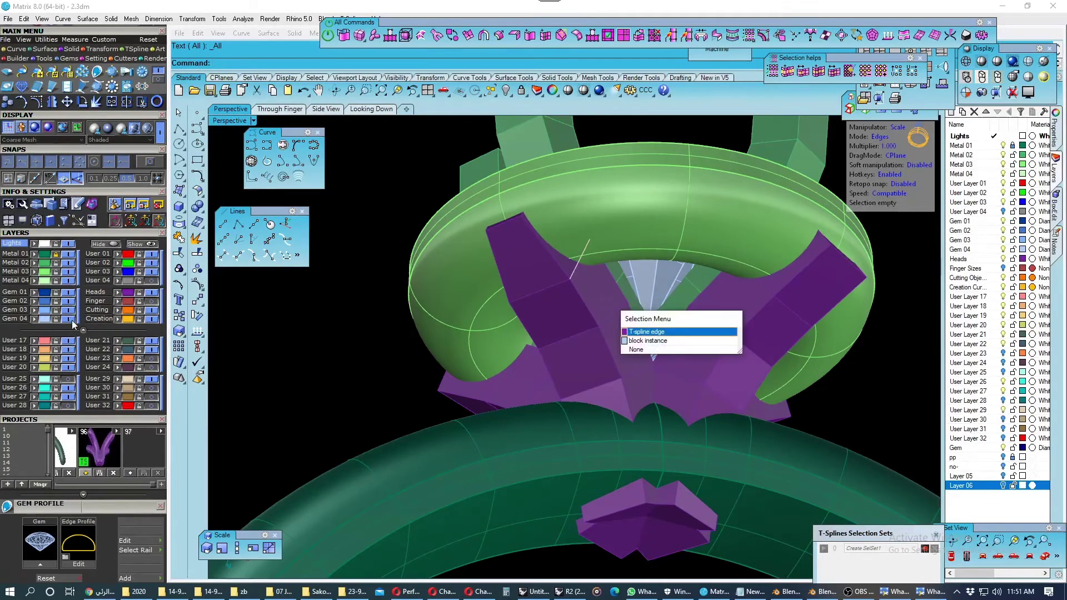
key("Escape")
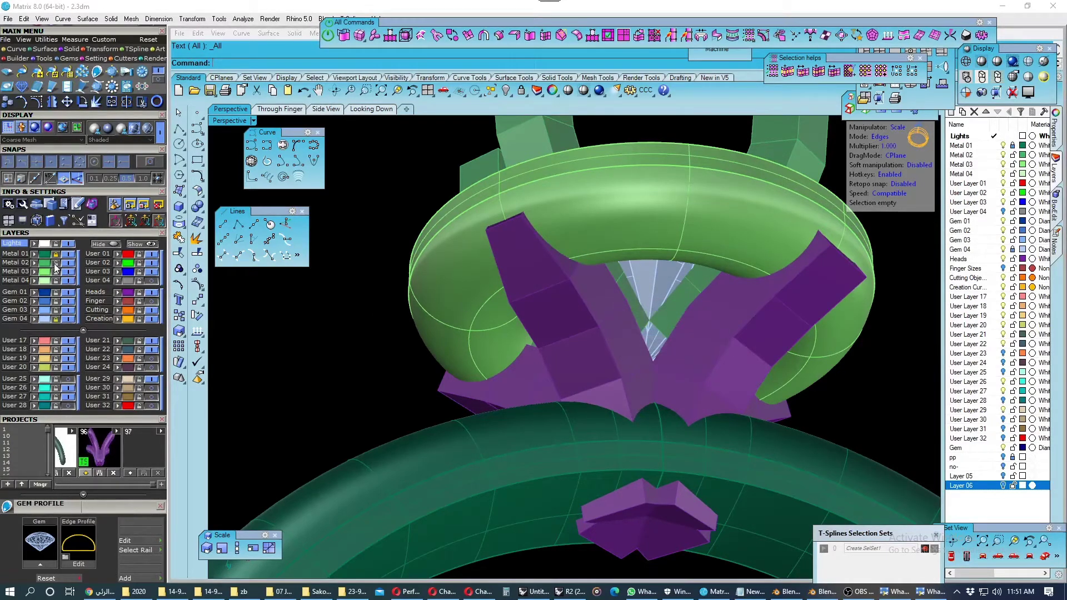
Select an edge loop and the whole bridge cage, then restore smooth display.
left_click(526, 295)
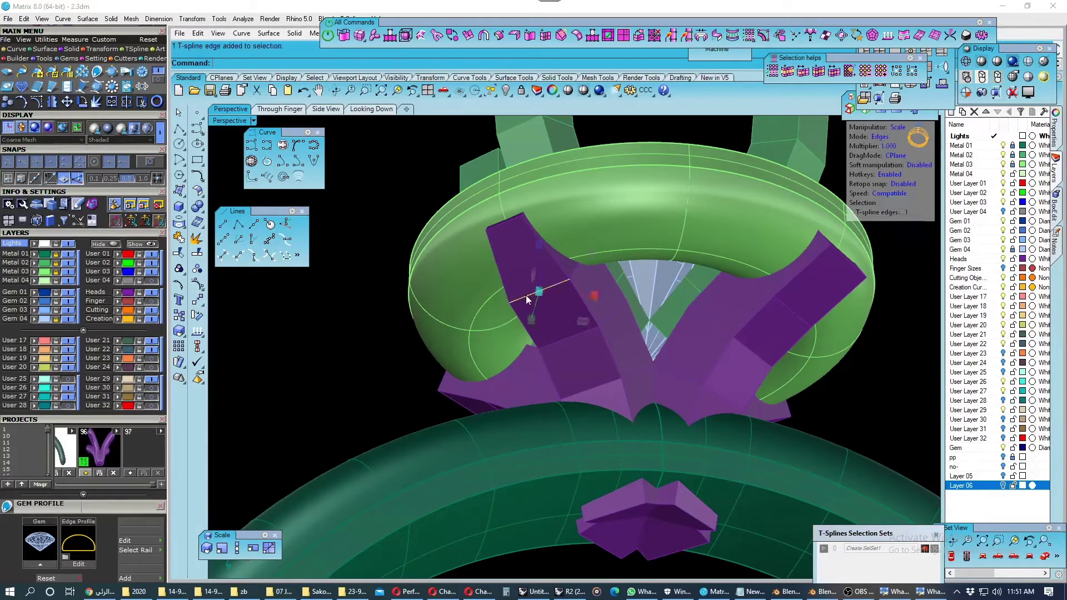
double_click(572, 271)
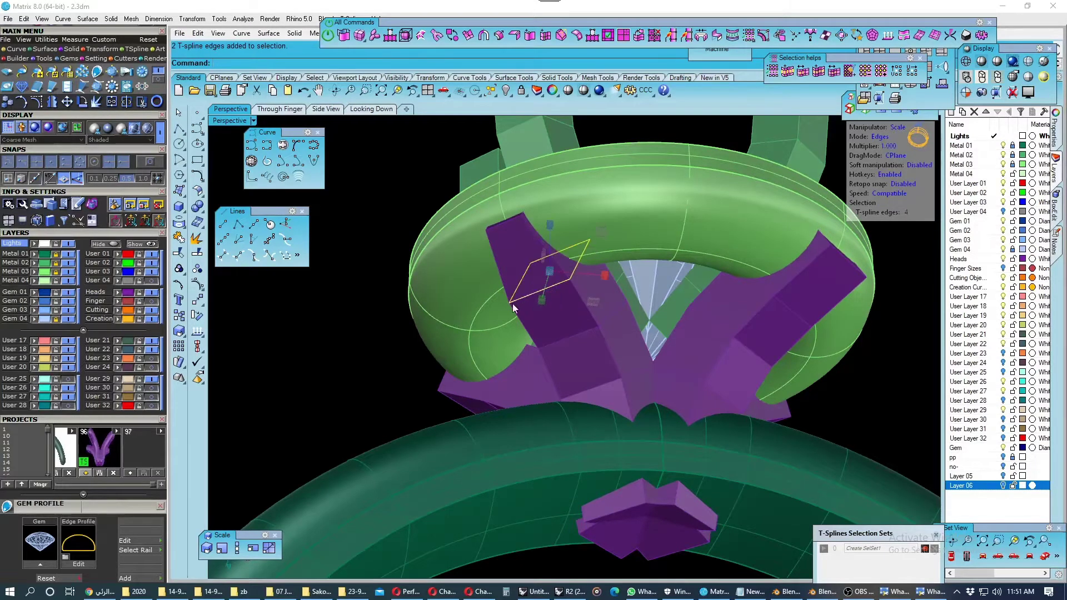
left_click(533, 272)
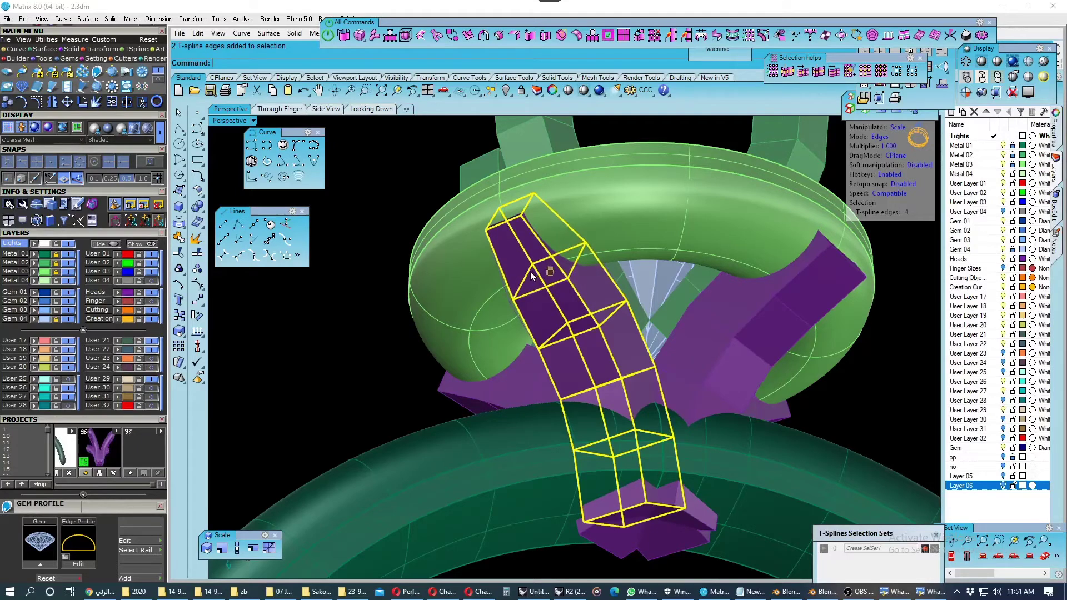
left_click(374, 314)
key("Tab")
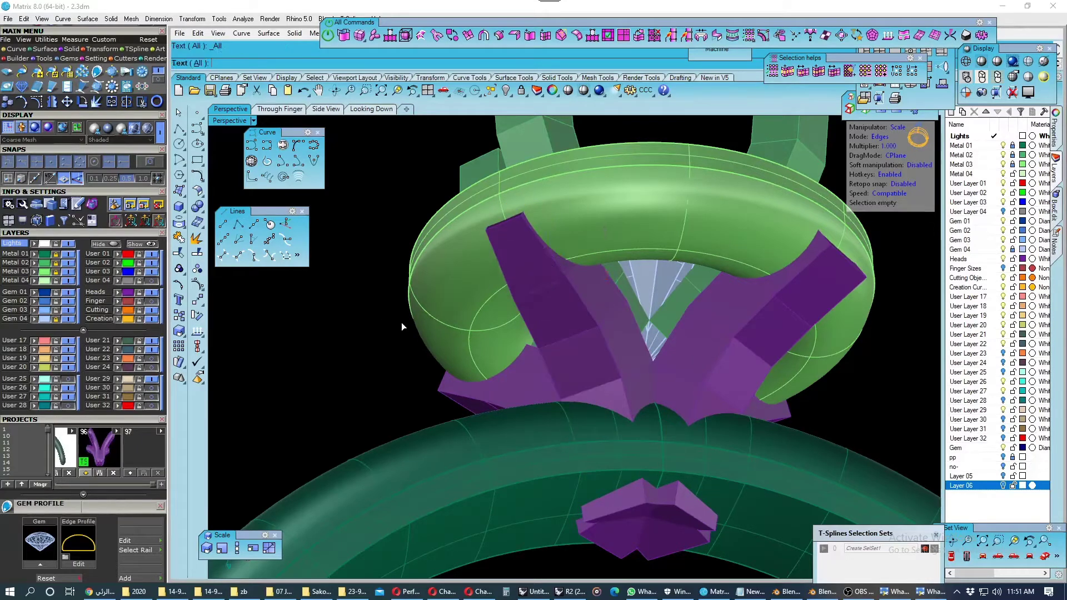
mouse_move(401, 322)
right_mouse_down()
mouse_move(402, 342)
mouse_move(376, 350)
mouse_move(400, 327)
mouse_move(398, 338)
mouse_move(331, 354)
mouse_move(400, 317)
mouse_move(413, 339)
mouse_move(395, 345)
mouse_move(459, 349)
right_mouse_up()
Select the front-left bridge's top face in box display with the move manipulator.
left_click(486, 348)
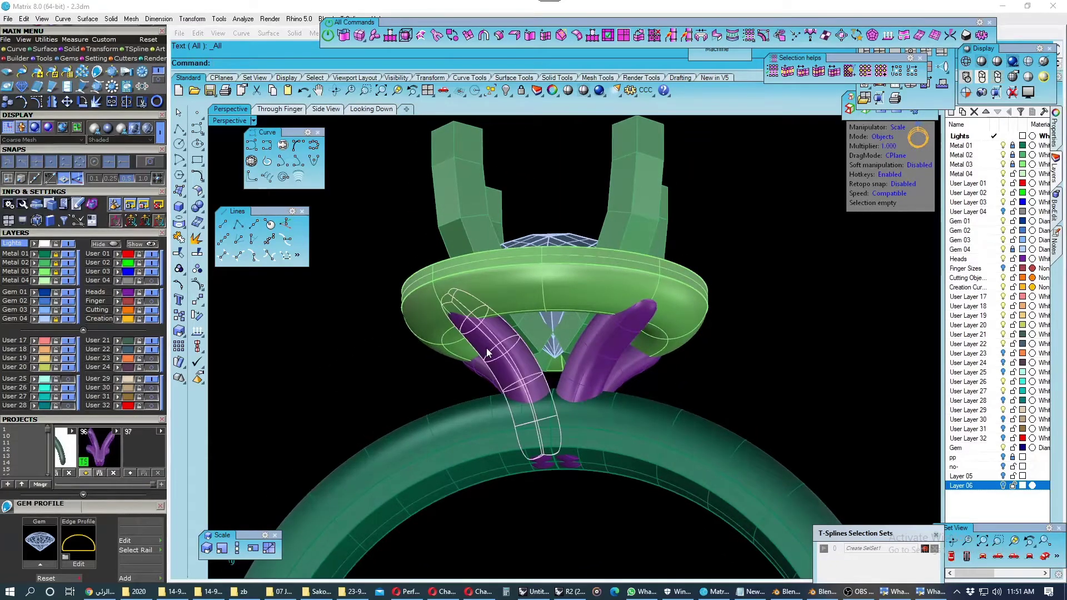
left_click(520, 381)
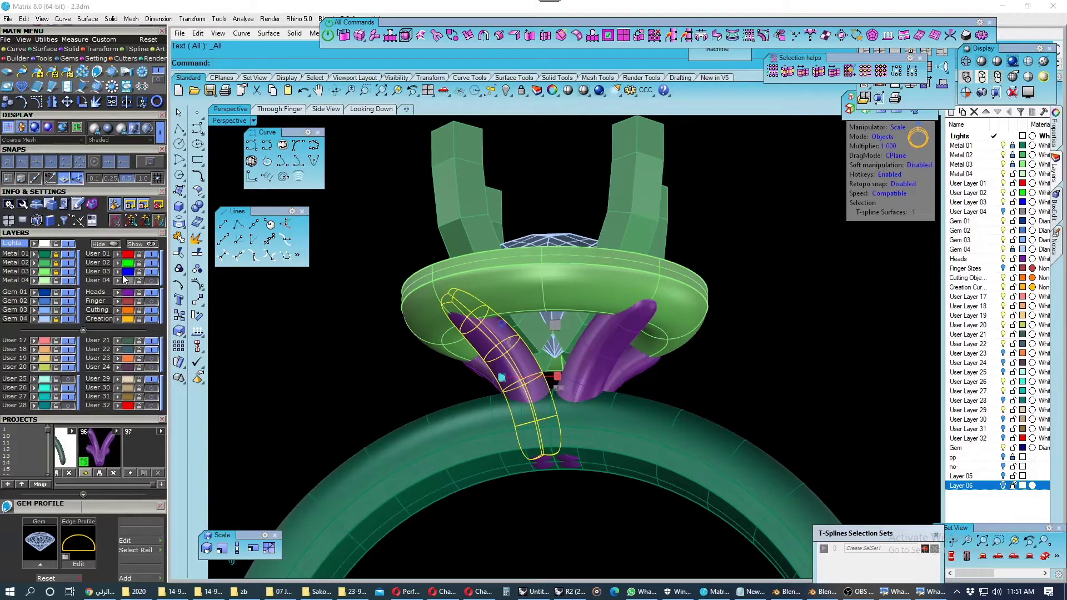
scroll(462, 312, "up", 3)
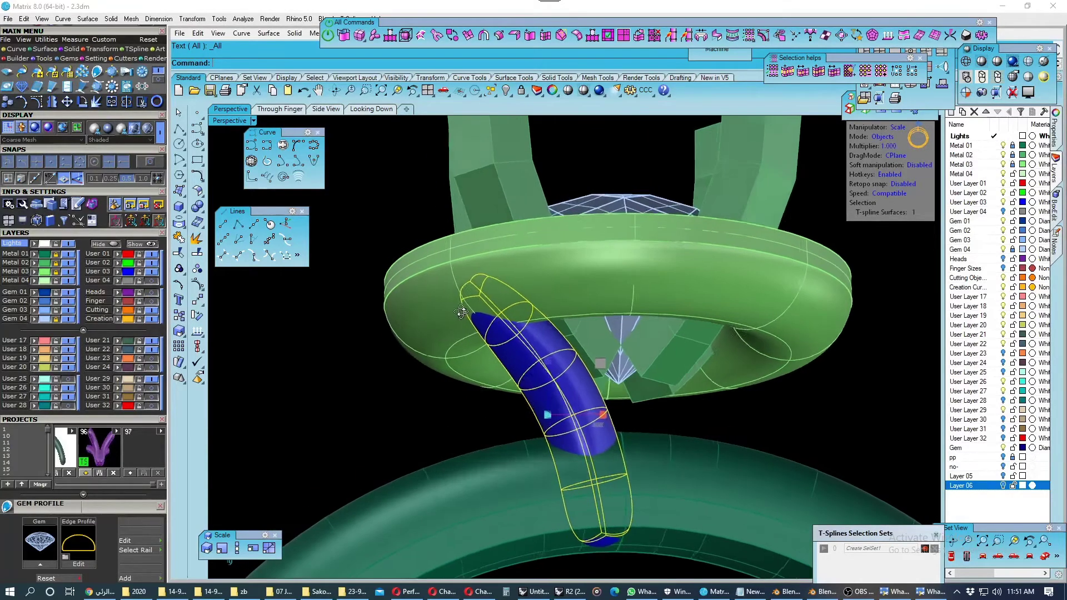
right_click_drag(461, 313, 465, 316)
key("Tab")
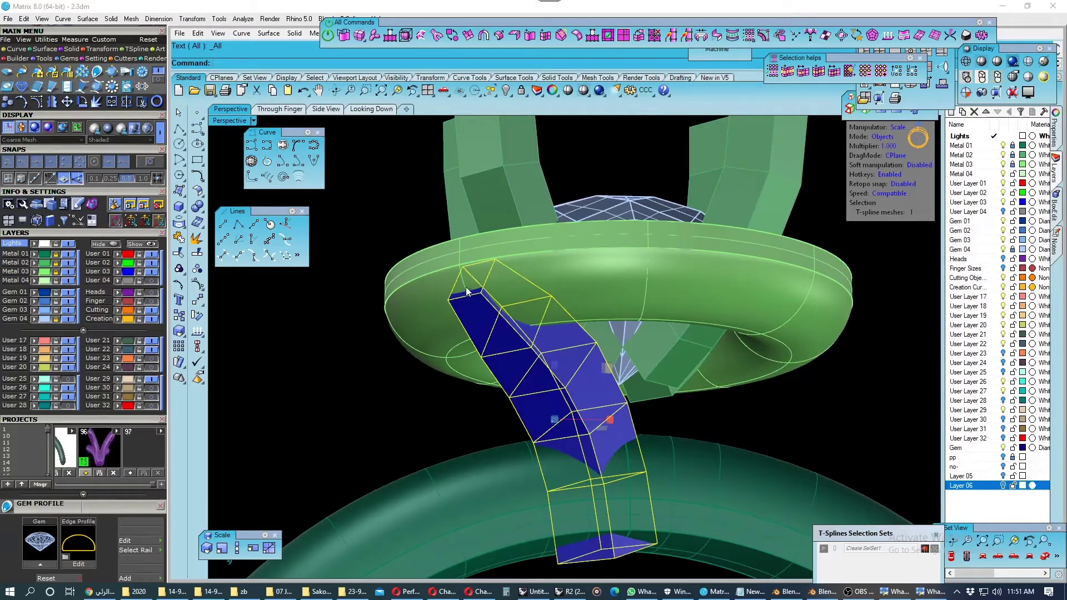
key("Escape")
left_click(467, 283, "ctrl+shift")
key("w")
scroll(485, 299, "down", 2)
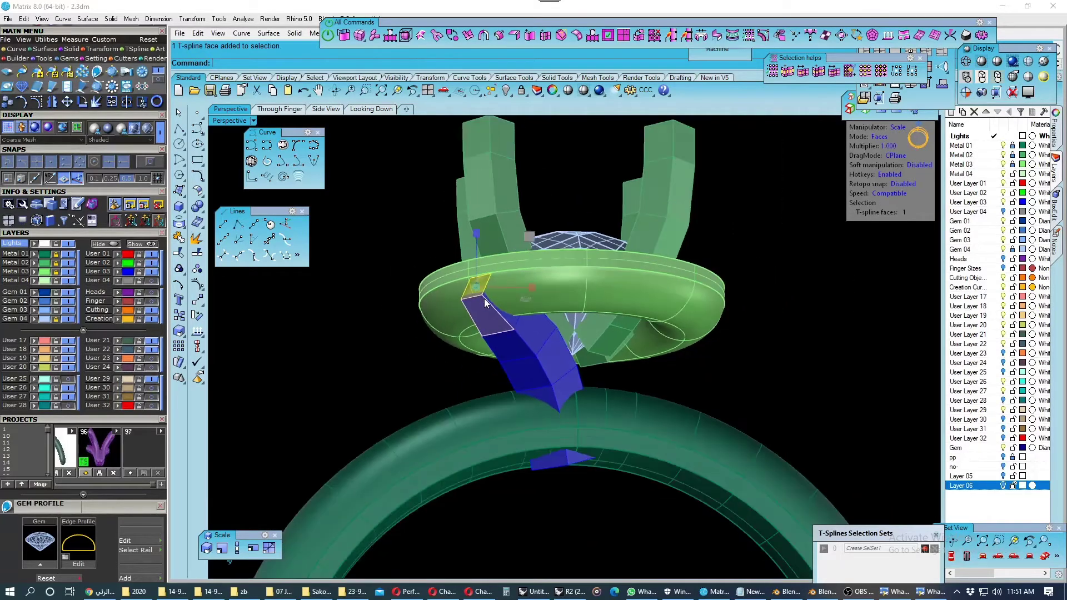
right_click_drag(488, 302, 399, 405)
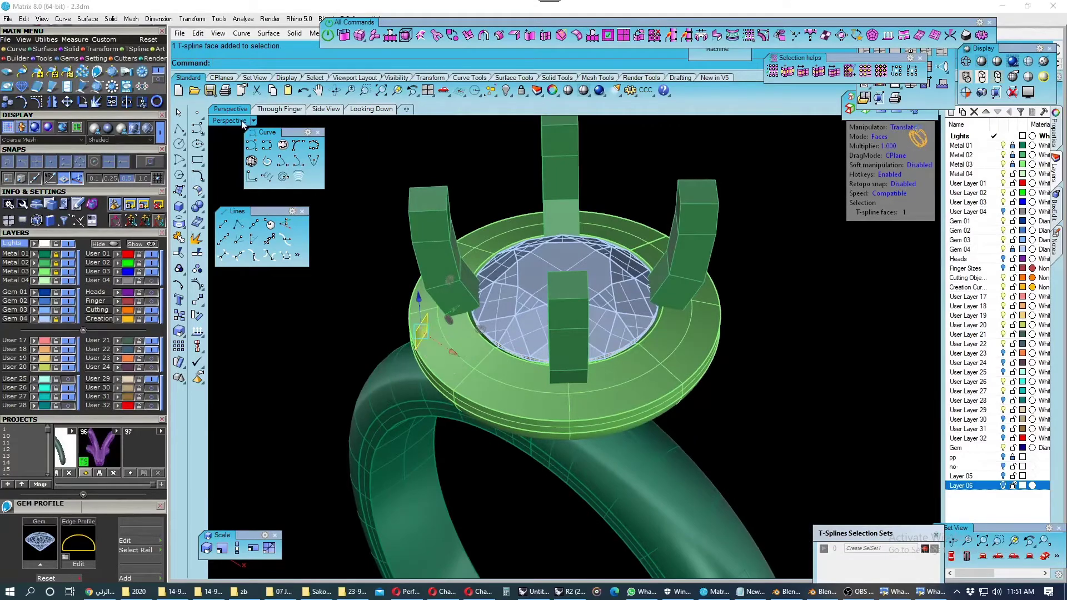
Show all four viewports and select the whole bridge strip.
double_click(230, 121)
scroll(358, 375, "up", 2)
scroll(396, 265, "up", 3)
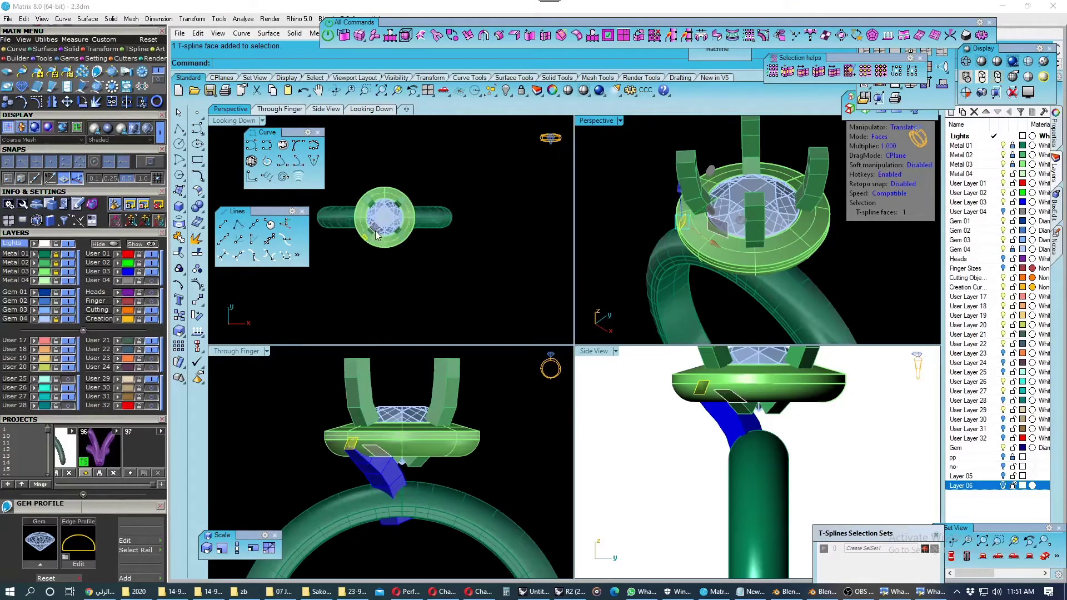
scroll(396, 264, "up", 2)
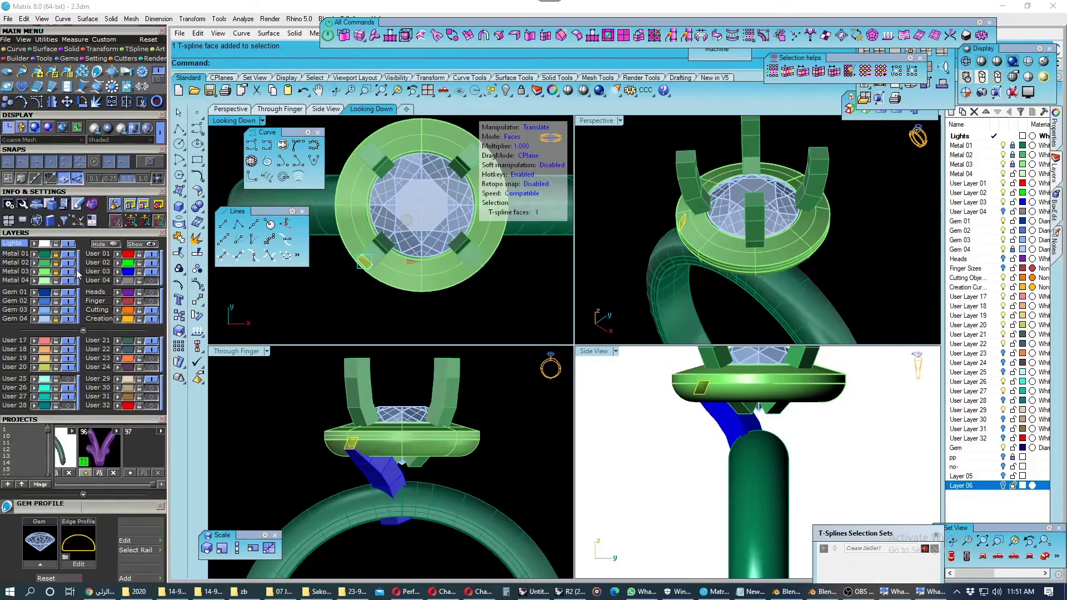
mouse_move(660, 227)
right_mouse_down()
mouse_move(703, 232)
mouse_move(671, 200)
mouse_move(643, 205)
right_mouse_up()
left_click(678, 246)
left_click(711, 240)
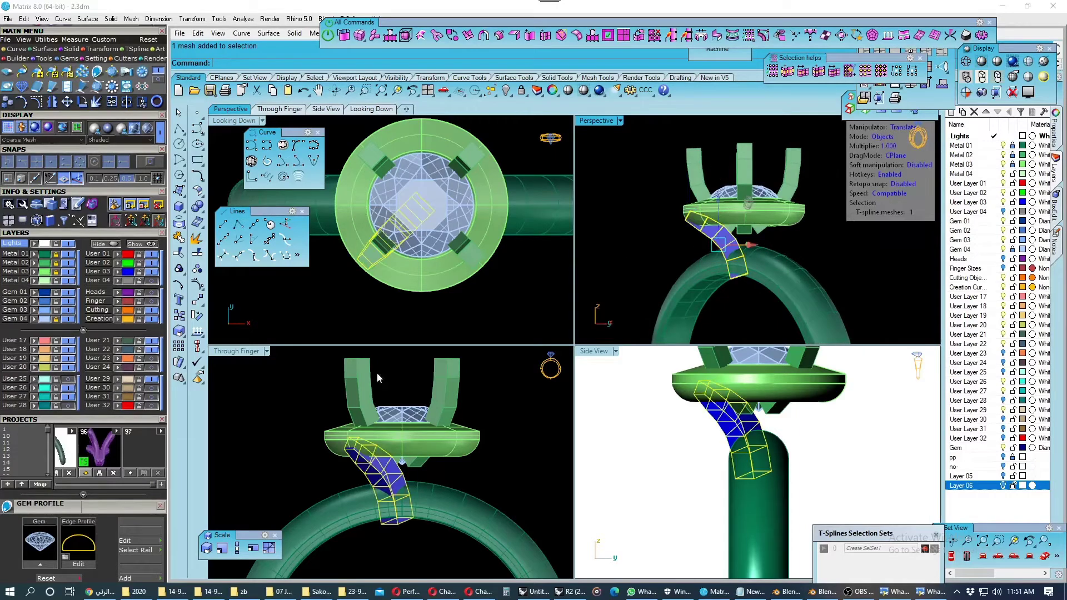
right_click_drag(418, 253, 410, 240)
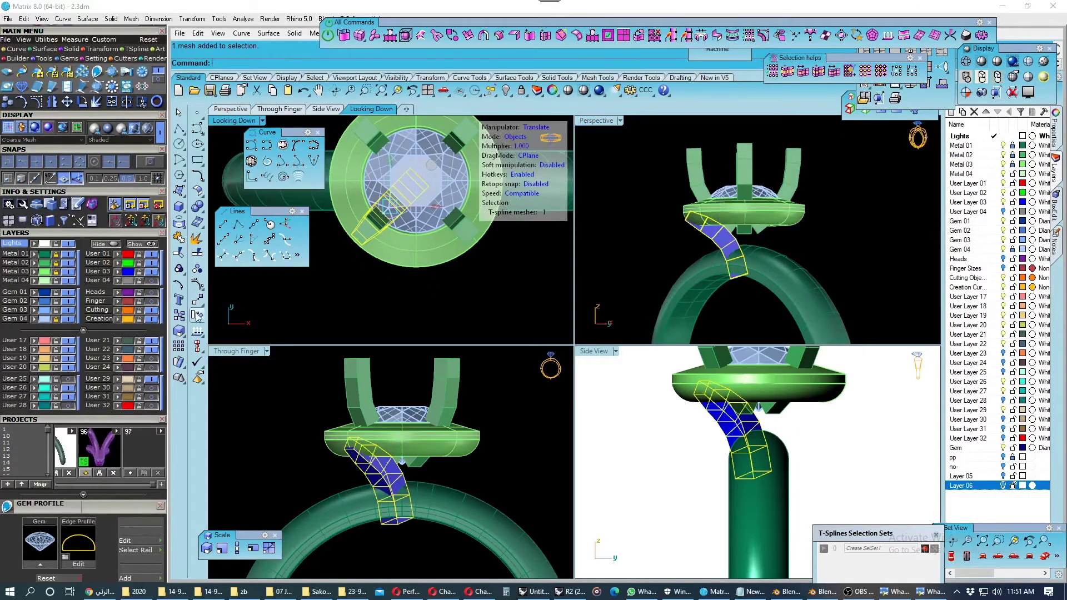
Rotate the bridge strip so it points straight down beneath the head.
left_click(416, 183)
left_click(322, 288)
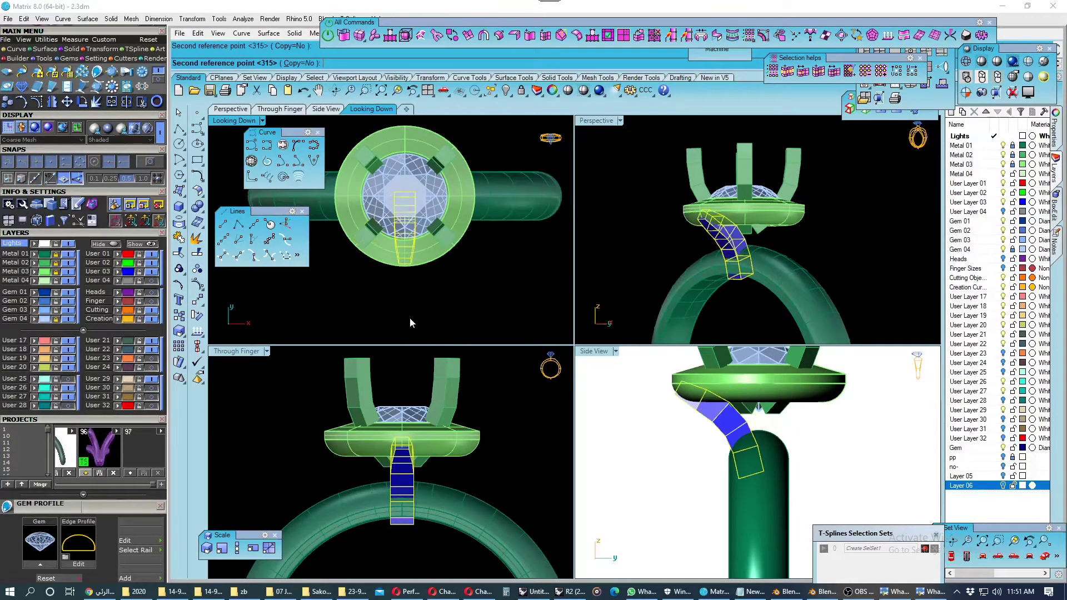
left_click(410, 322)
scroll(724, 404, "up", 2)
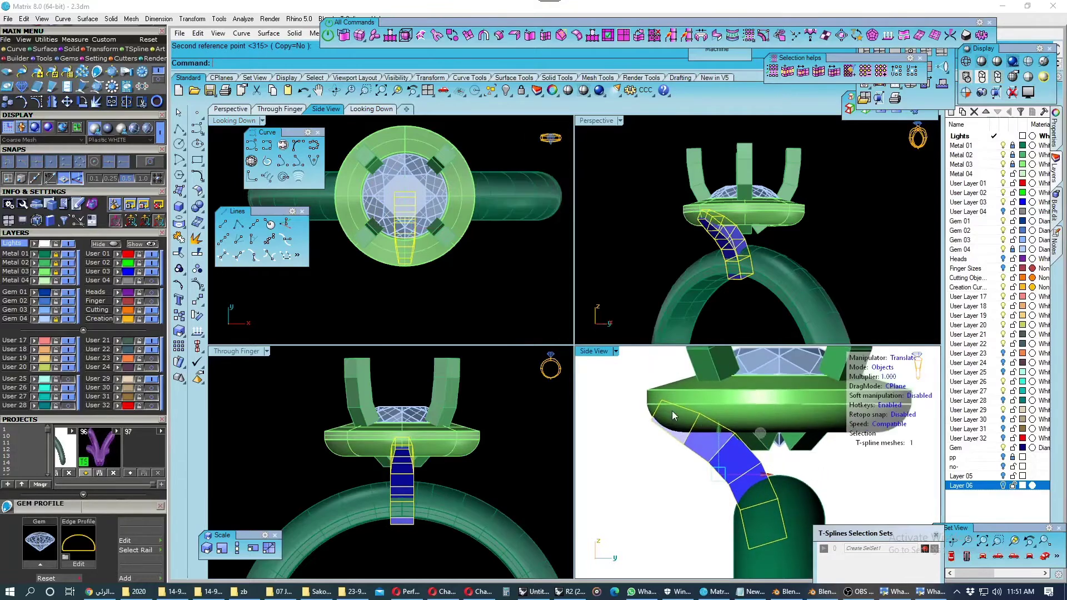
scroll(664, 424, "up", 2)
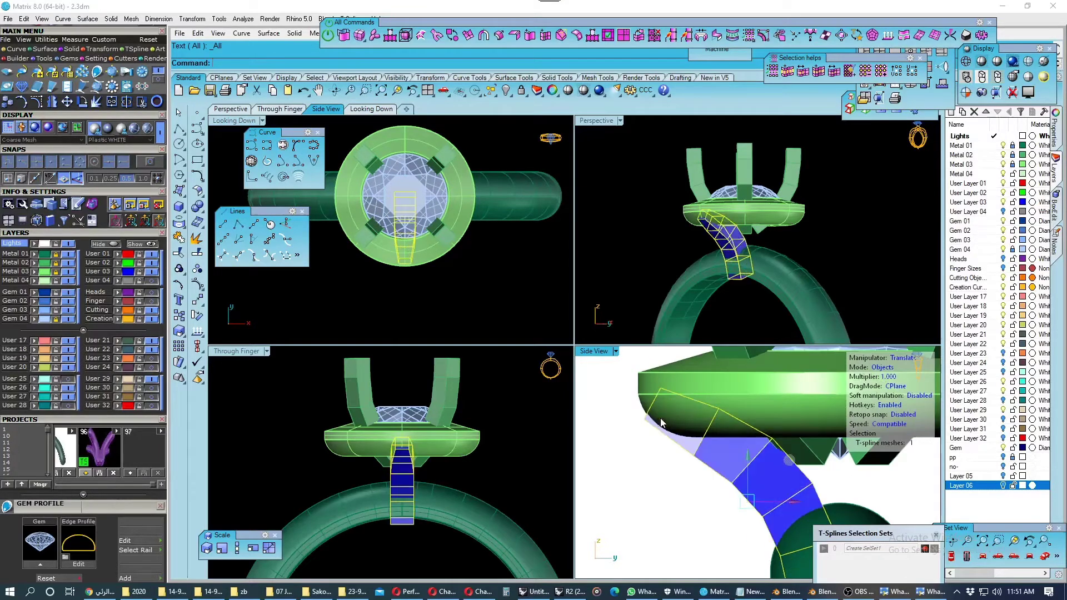
scroll(714, 230, "up", 1)
scroll(717, 234, "up", 2)
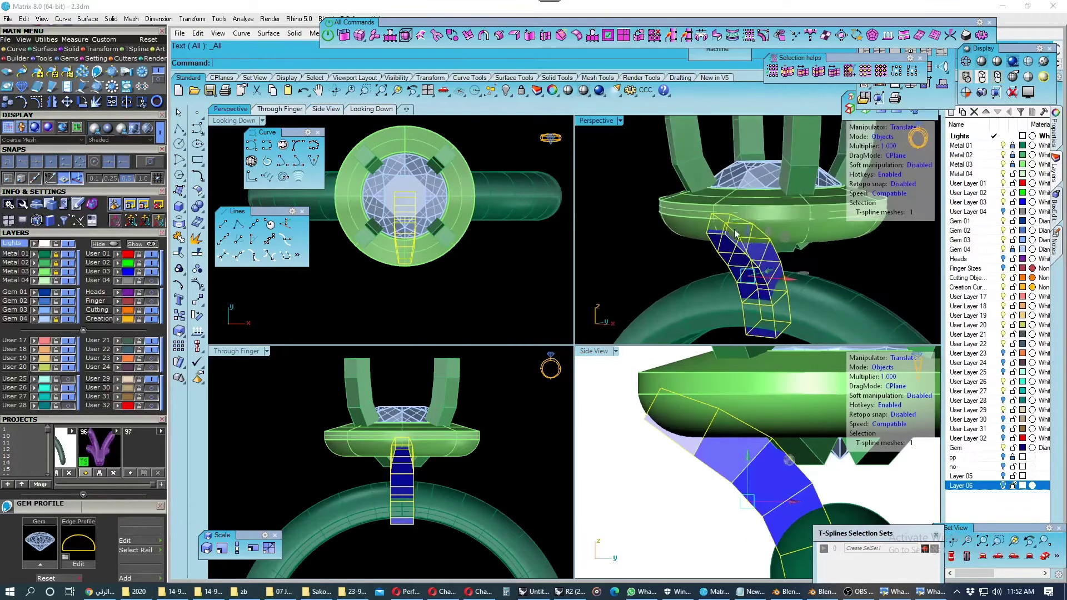
scroll(722, 234, "up", 1)
key("Escape")
Curve the bridge by dragging an upper face with Soft manipulation, then smooth it.
left_click(716, 236)
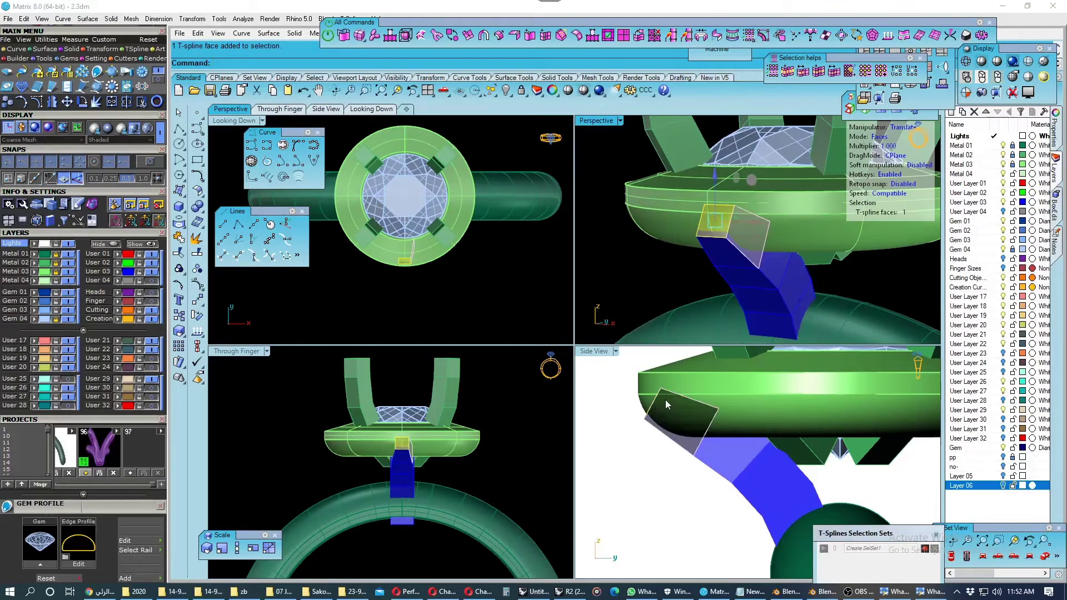
scroll(694, 391, "down", 1)
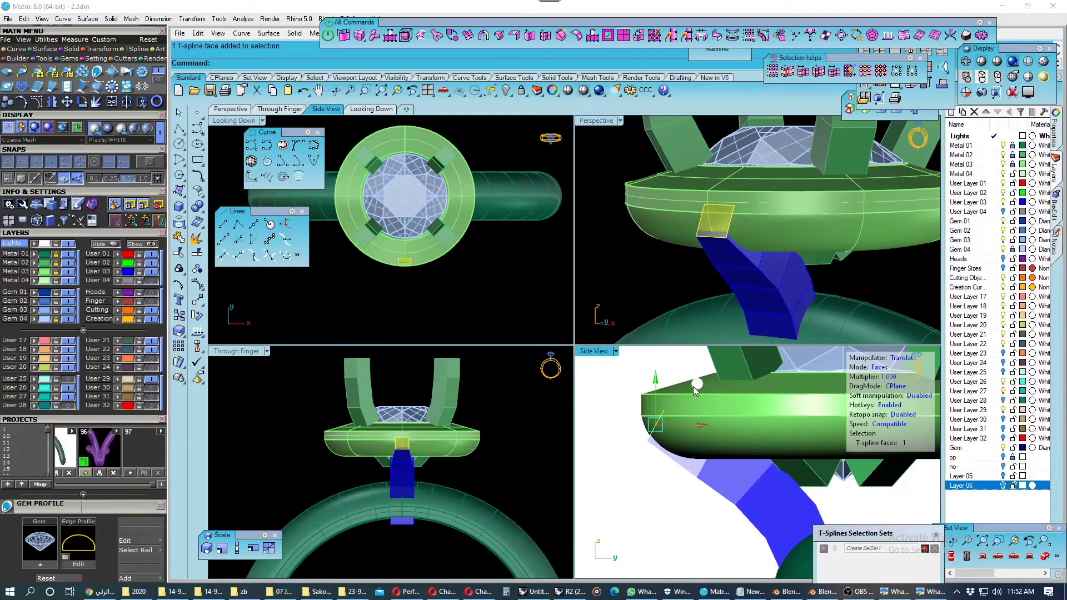
left_click(914, 396)
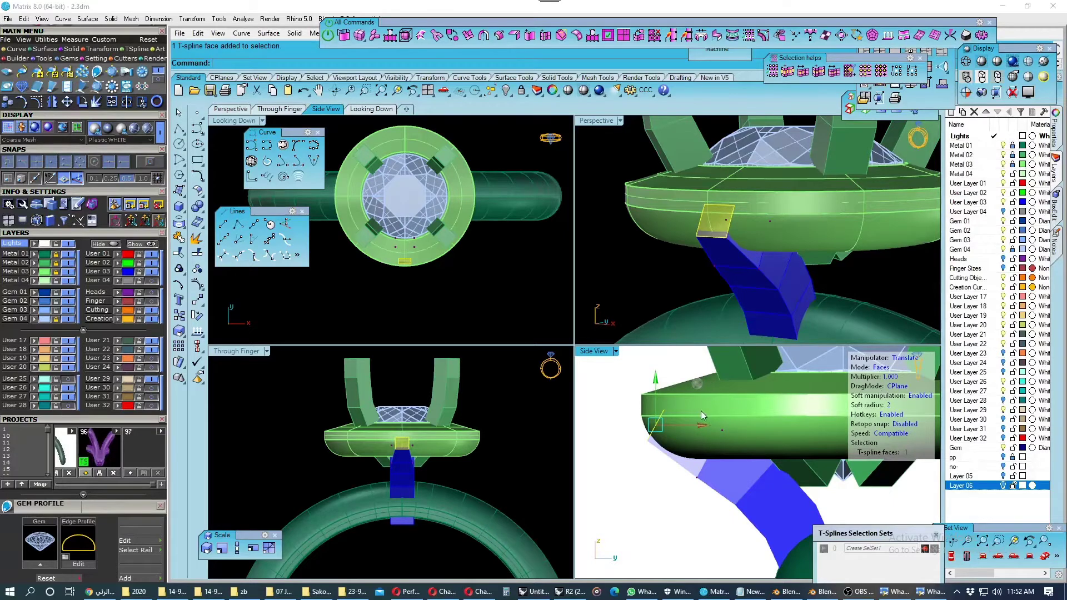
left_click_drag(696, 389, 685, 411)
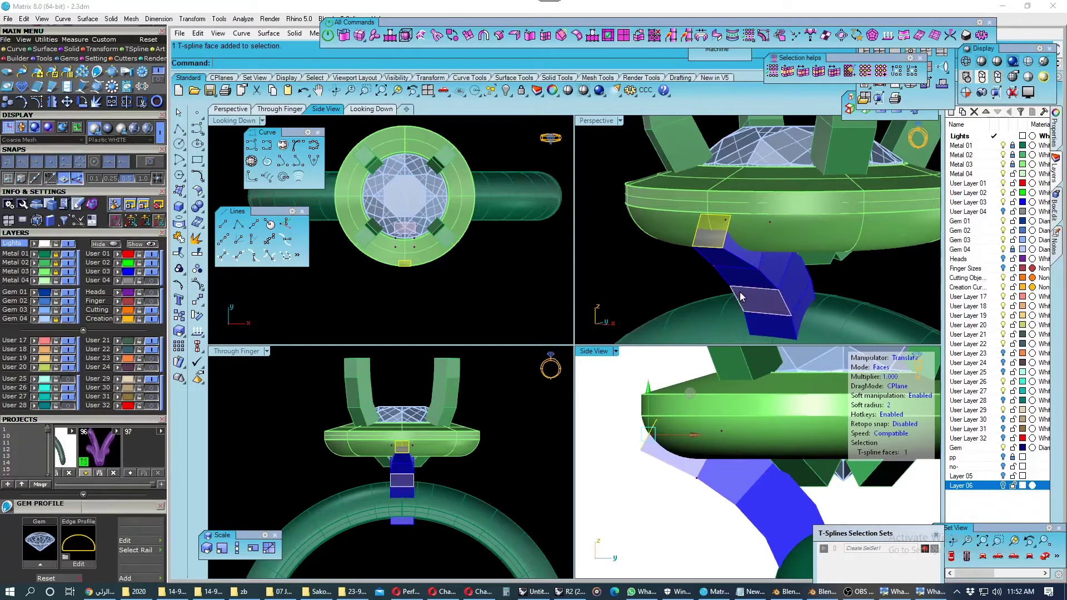
key("Tab")
left_click(676, 273)
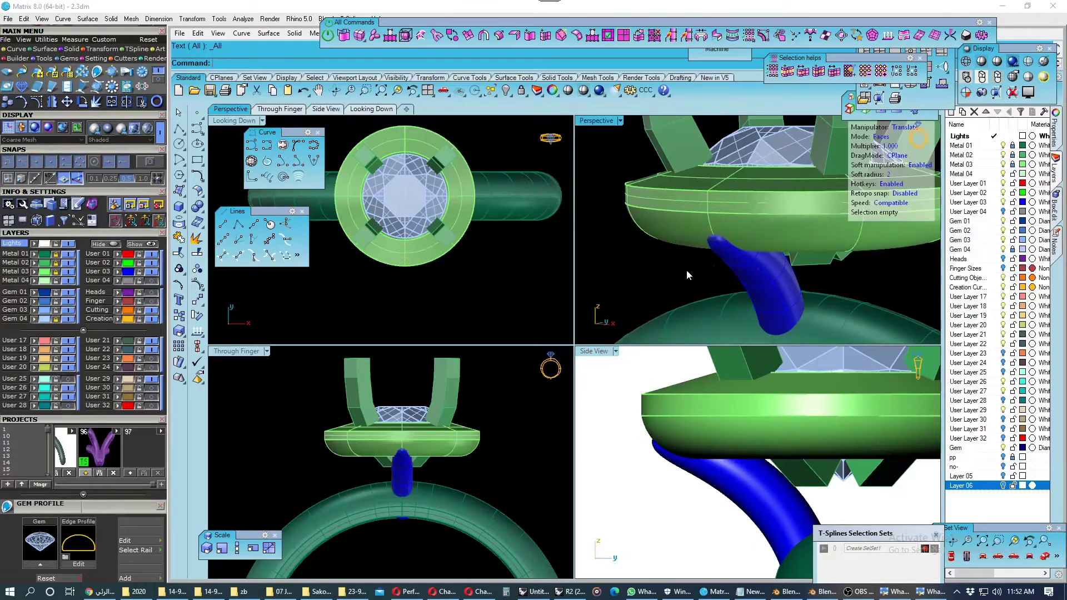
Orbit the Perspective view to inspect the curved bridge around the head.
right_click_drag(685, 269, 614, 254)
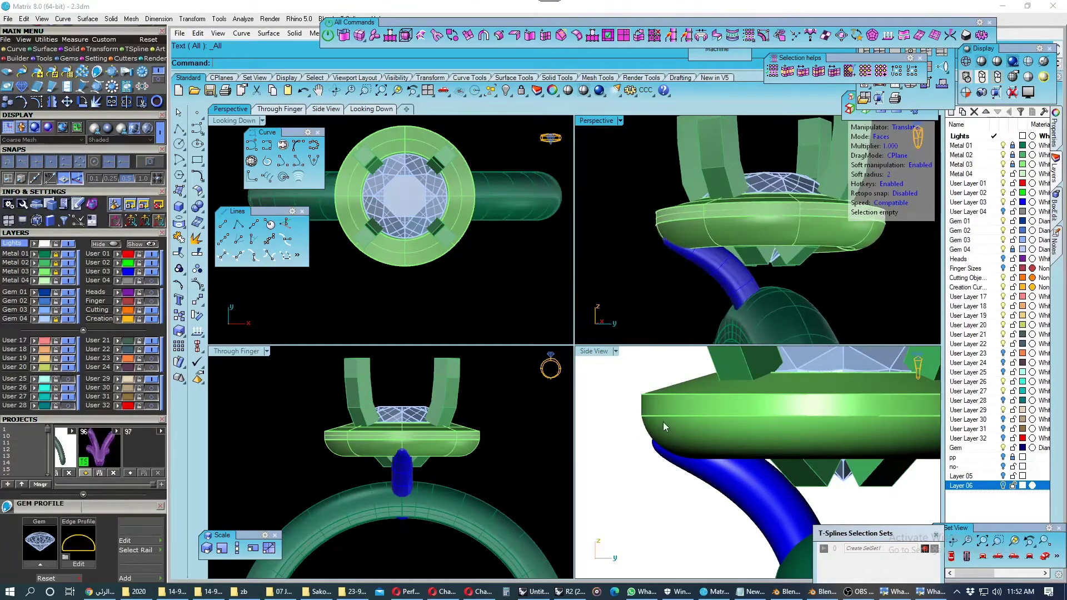
scroll(699, 449, "down", 2)
scroll(699, 449, "up", 1)
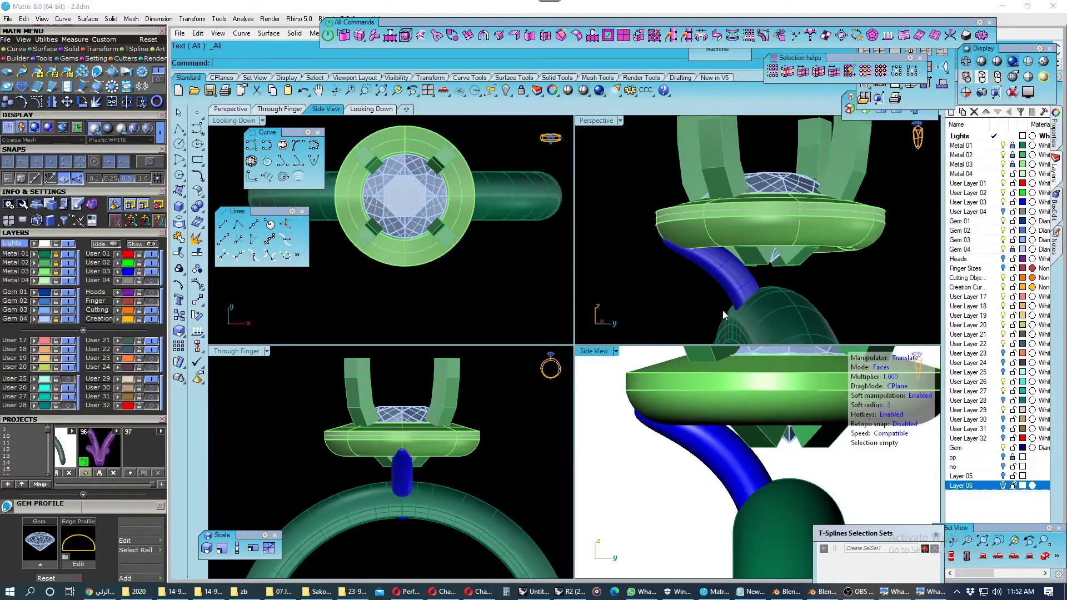
mouse_move(725, 317)
right_mouse_down()
mouse_move(828, 311)
mouse_move(776, 304)
mouse_move(796, 265)
mouse_move(864, 271)
mouse_move(822, 289)
right_mouse_up()
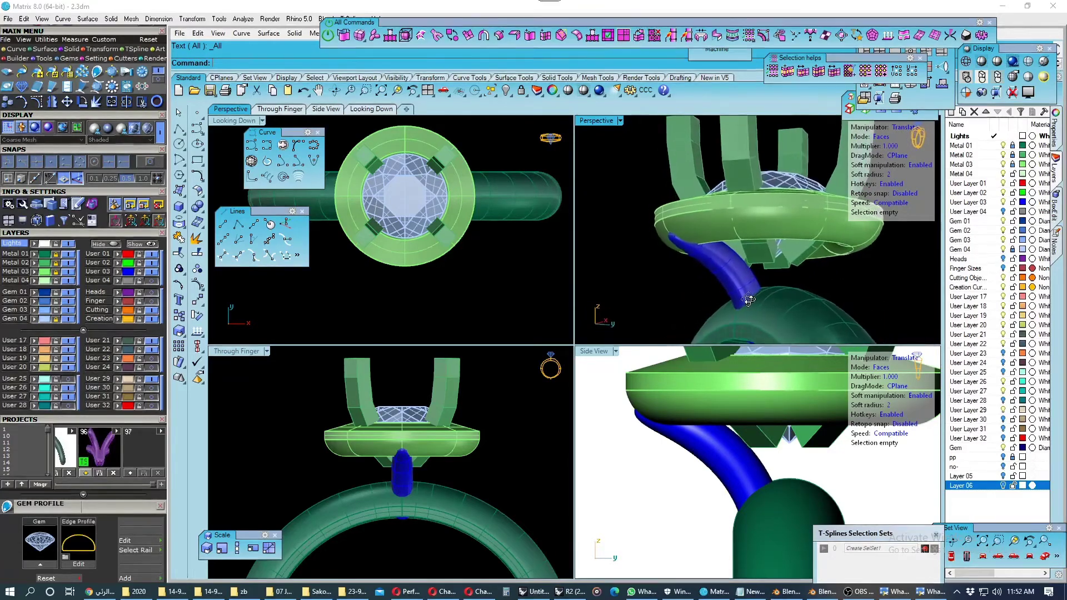
mouse_move(710, 503)
right_mouse_down()
mouse_move(728, 492)
mouse_move(710, 467)
right_mouse_up()
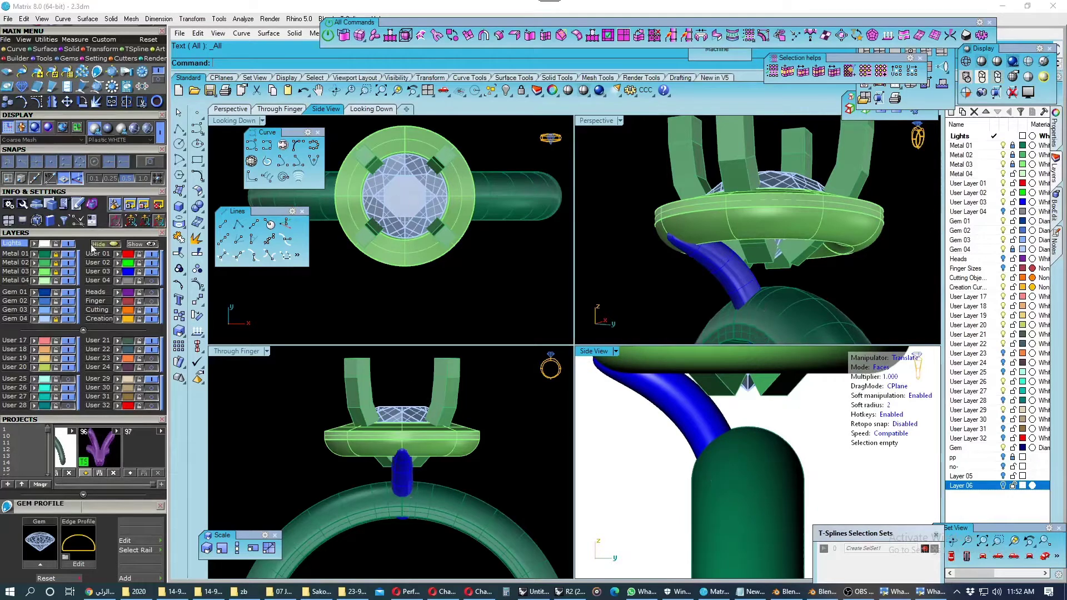
Hide Metal 01, nudge the tube's five tip faces left, and disable Soft manipulation.
left_click(68, 254)
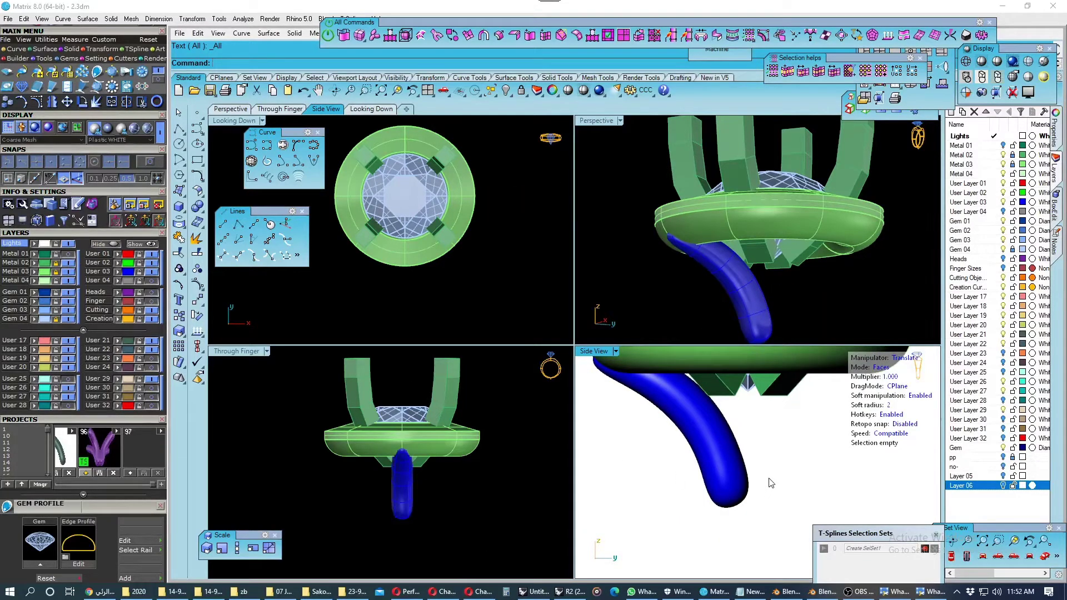
left_click_drag(769, 482, 689, 525)
right_click_drag(702, 502, 680, 489)
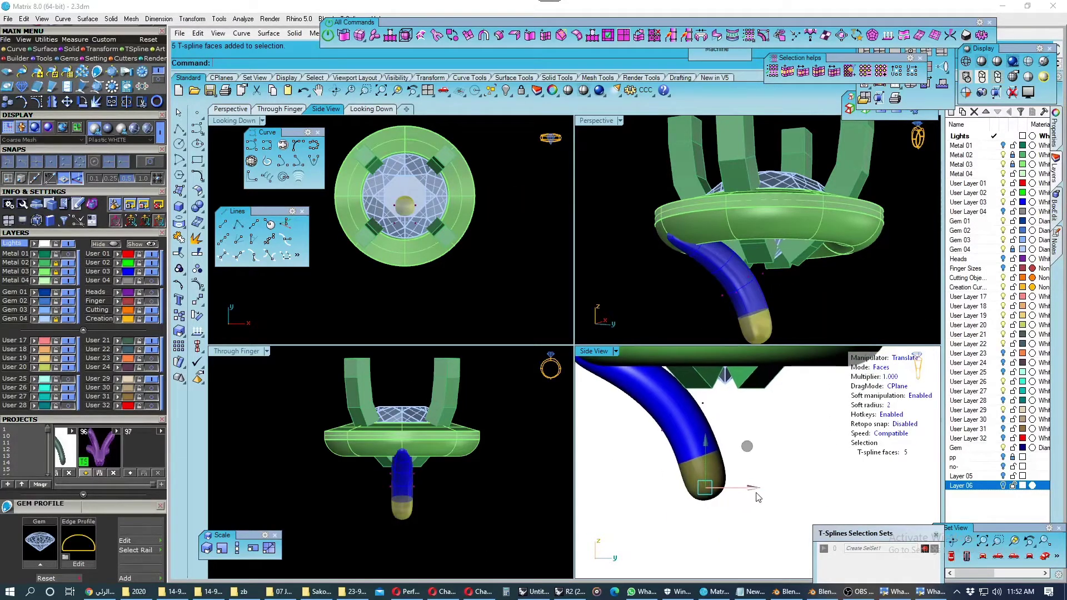
left_click_drag(756, 491, 754, 491)
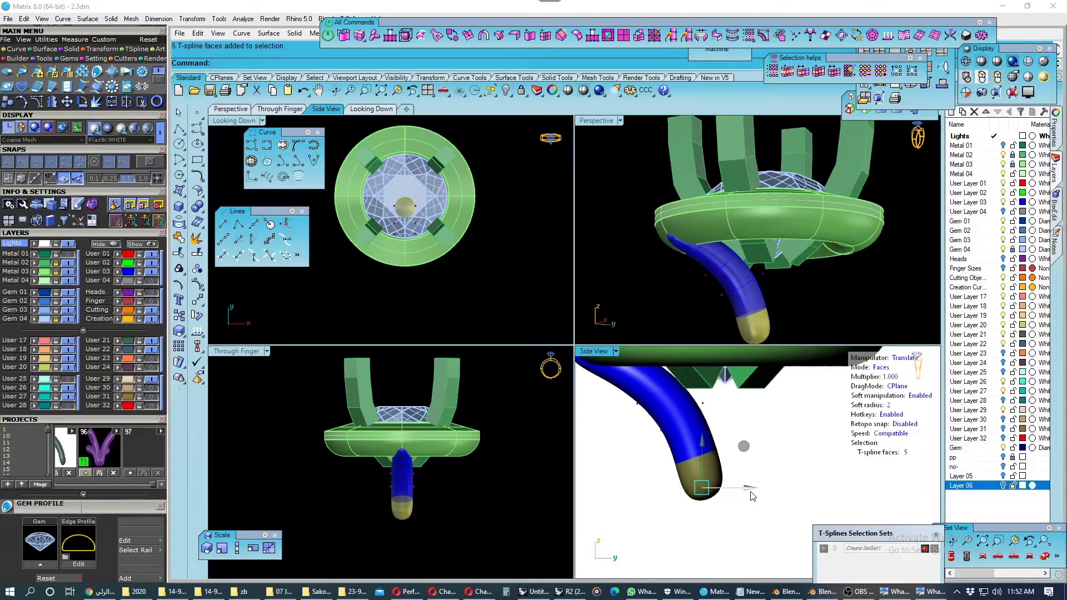
left_click(916, 395)
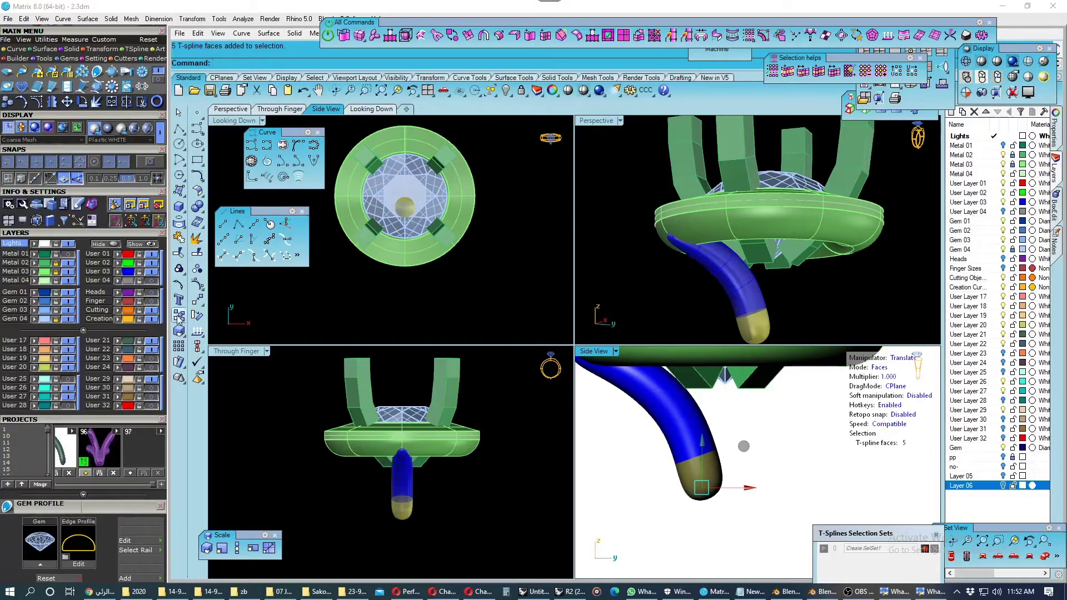
Rotate the selected tip faces of the bridge tube.
left_click(197, 315)
left_click(697, 437)
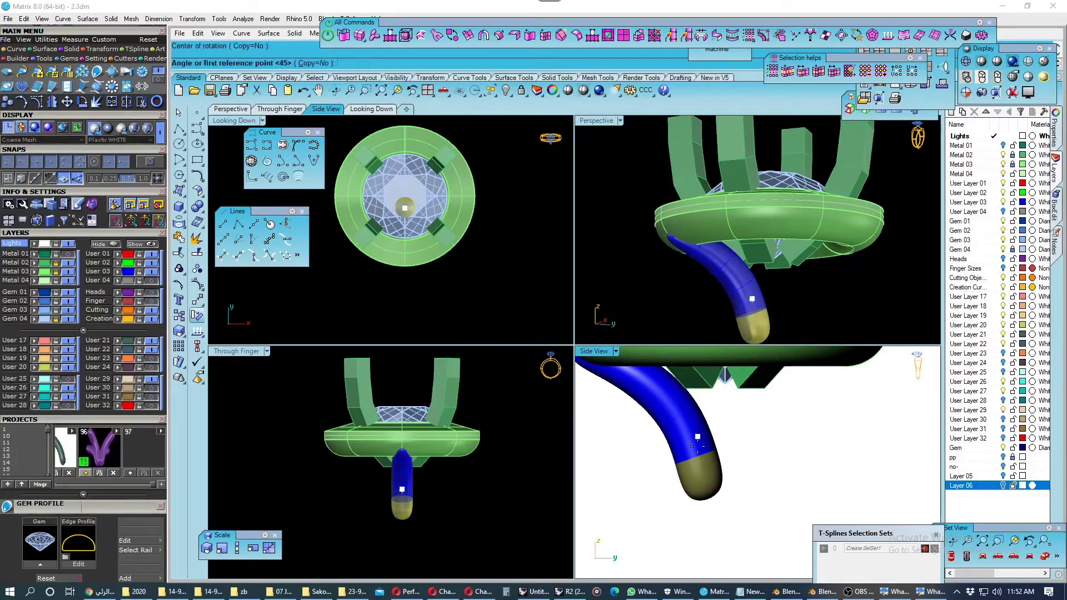
left_click(712, 525)
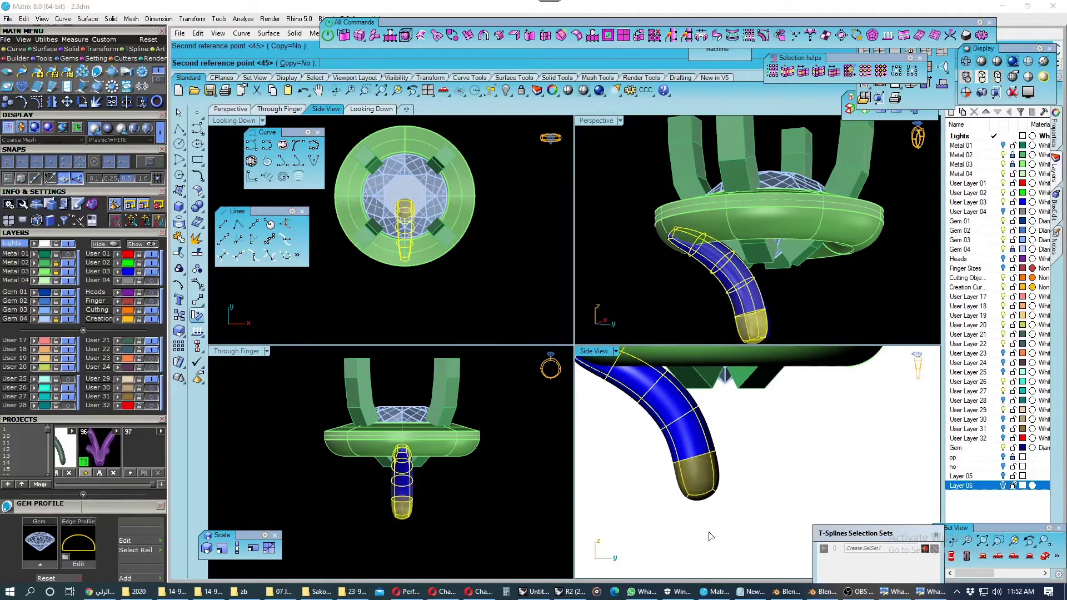
left_click(683, 489)
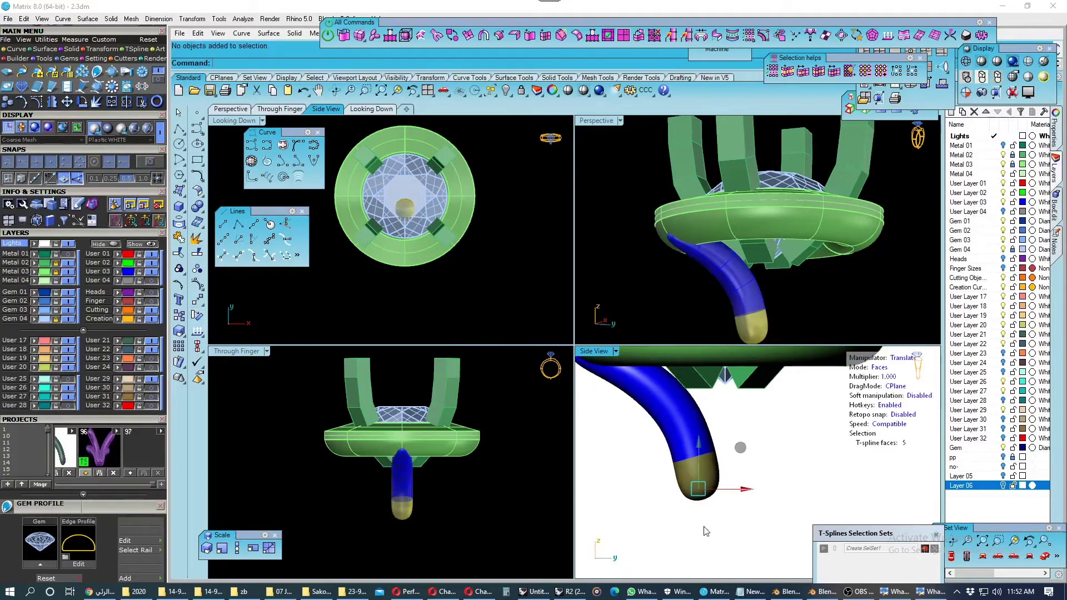
Rotate the blue bridge tube about the ring centre into position.
left_click(721, 313)
scroll(721, 313, "down", 3)
scroll(418, 256, "down", 3)
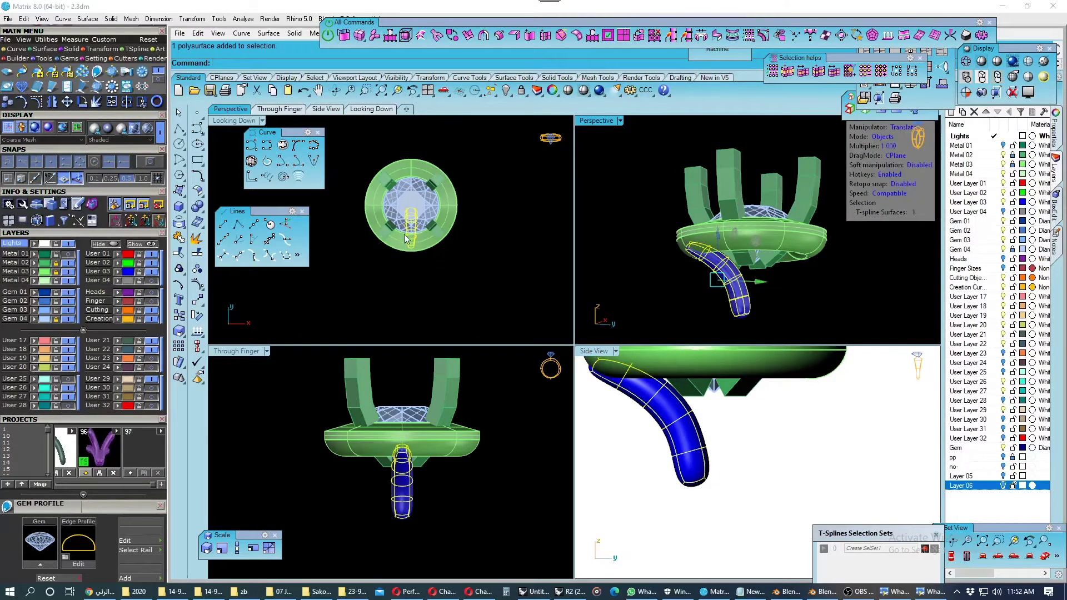
key("Return")
left_click(431, 222)
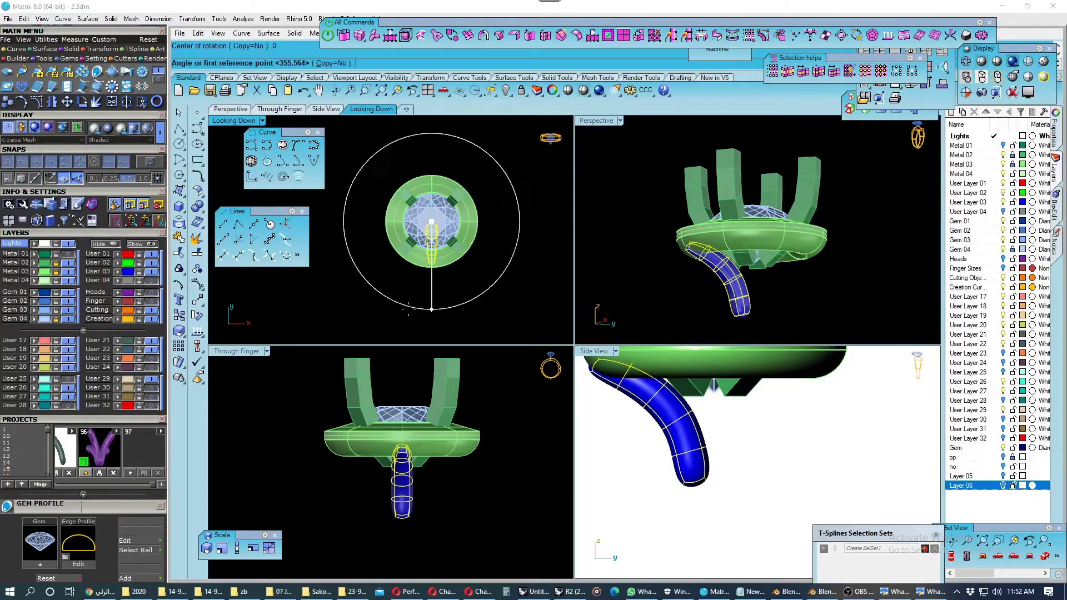
left_click(431, 314)
left_click(358, 302)
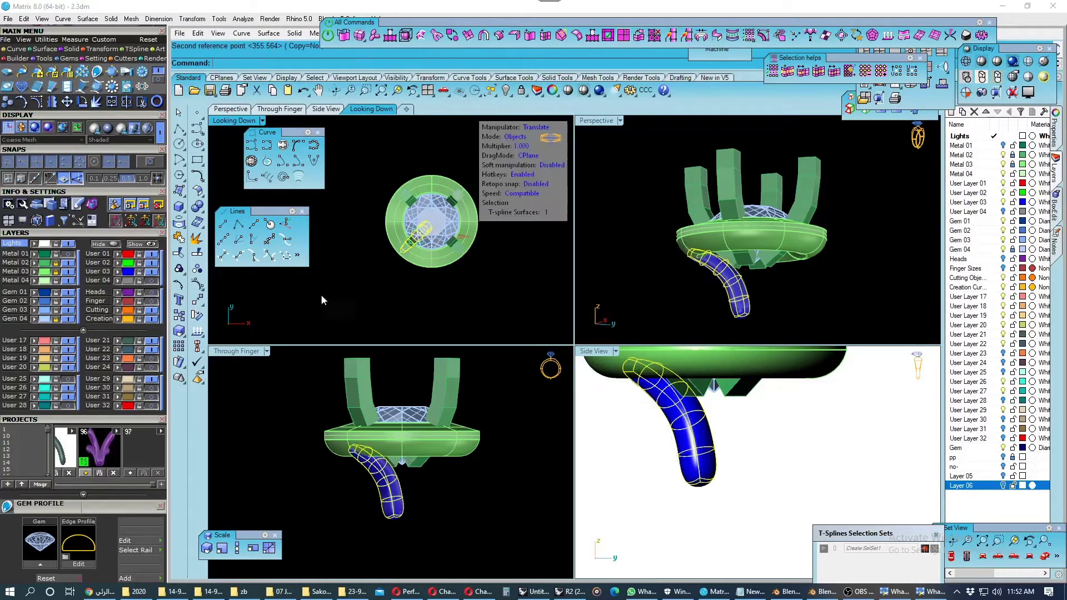
Polar-array the tube into 4 copies around centre 0 and show the shank layer.
left_click(198, 300)
left_click(229, 337)
type("0")
key("Return")
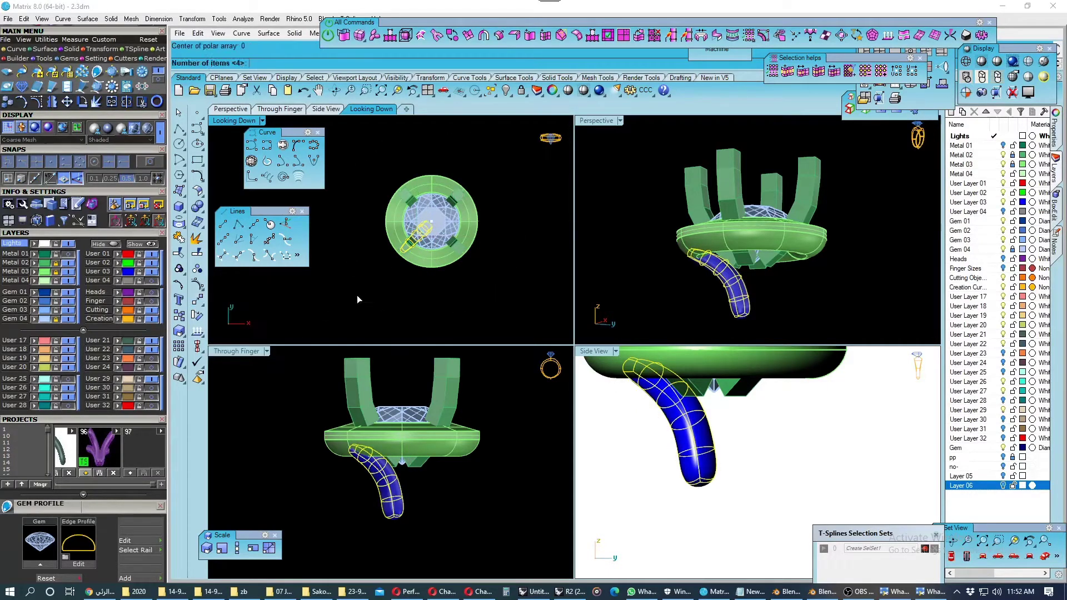
type("4")
key("Return")
key("Return")
key("Return")
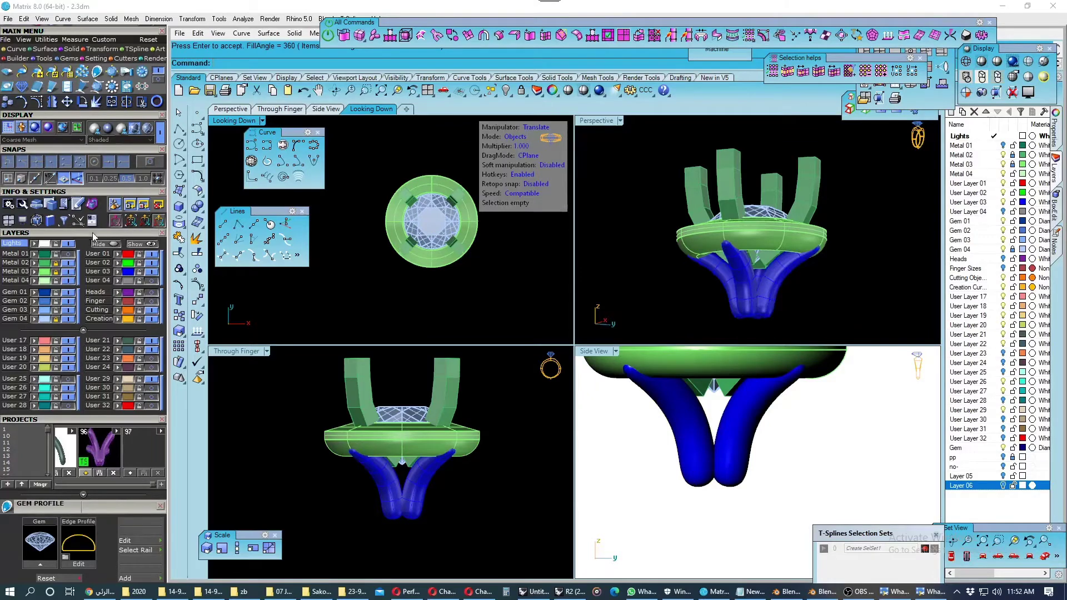
left_click(66, 254)
Window-select the edges across the prong tops, then clear the selection.
right_click_drag(705, 161, 777, 186)
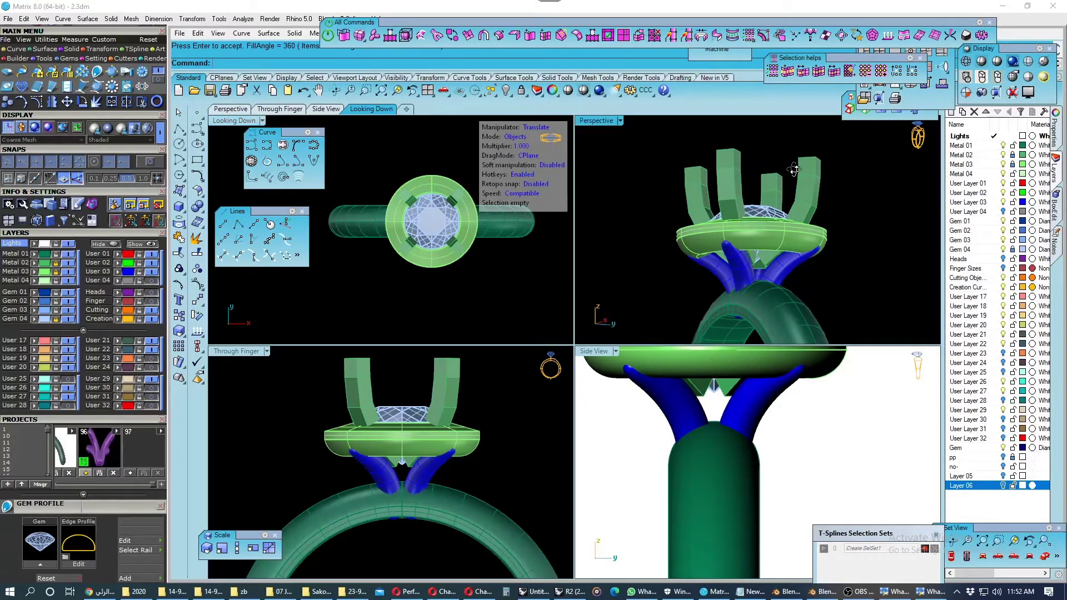
left_click_drag(810, 157, 672, 190)
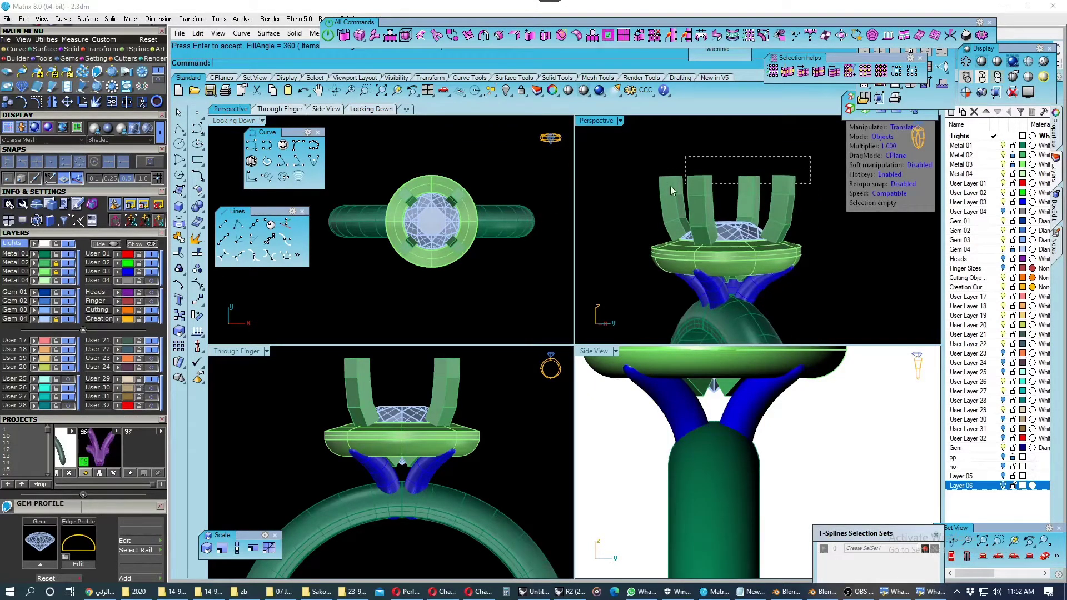
left_click(57, 267)
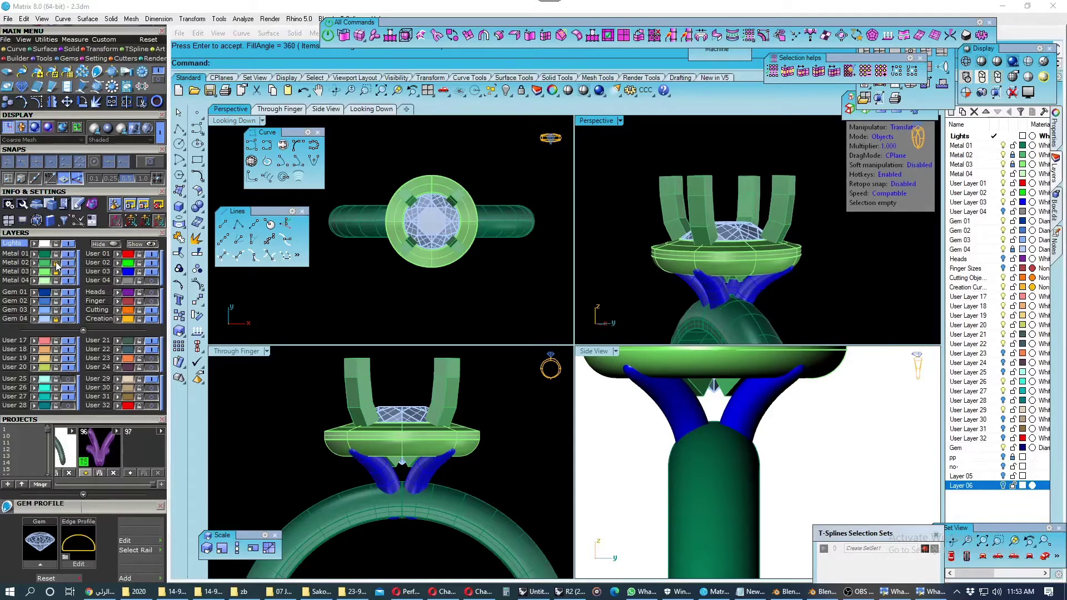
left_click_drag(683, 193, 646, 203)
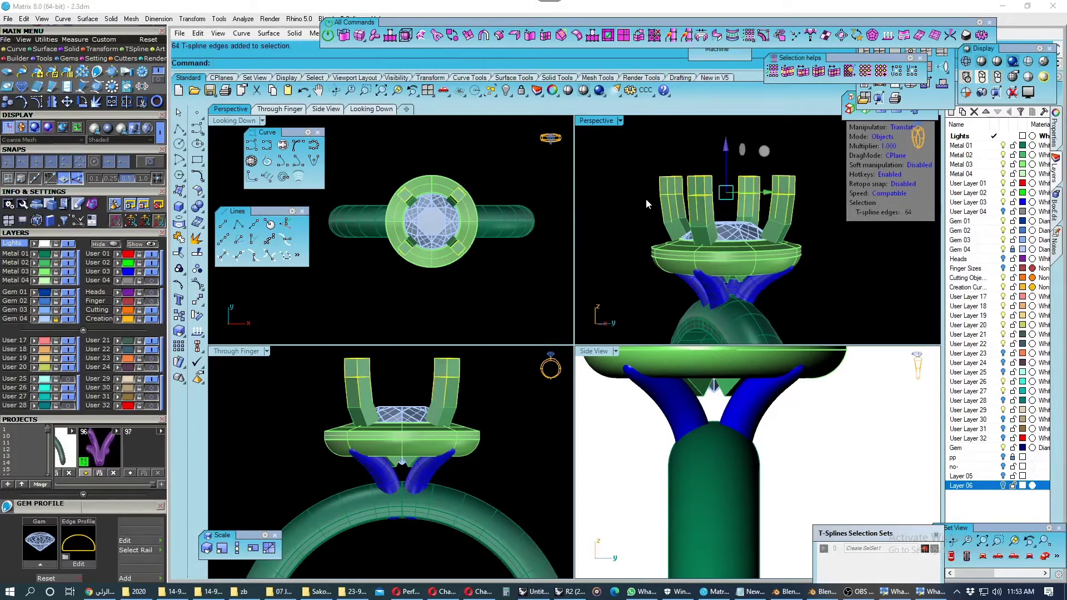
left_click(644, 164)
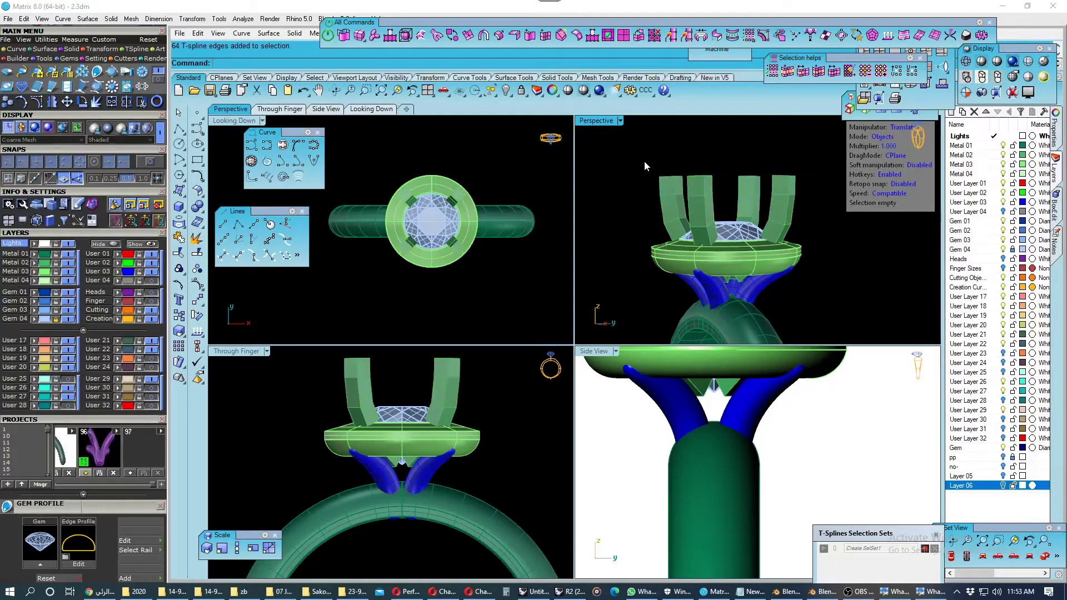
mouse_move(697, 188)
right_mouse_down()
mouse_move(724, 225)
mouse_move(702, 186)
right_mouse_up()
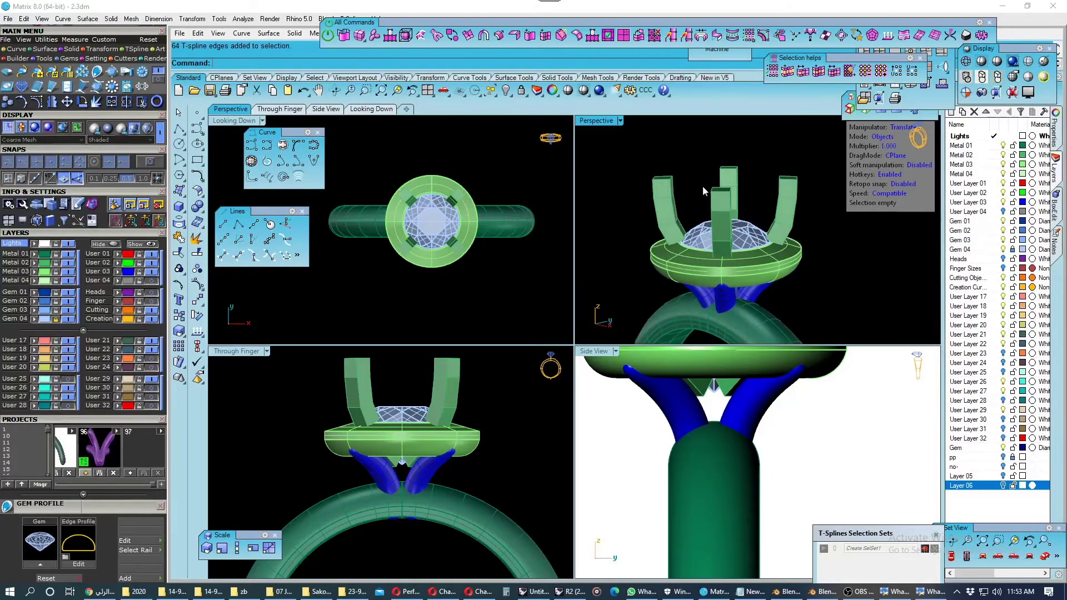
Maximize Perspective and switch all four T-spline prongs to smooth, previewing in white shading.
double_click(596, 120)
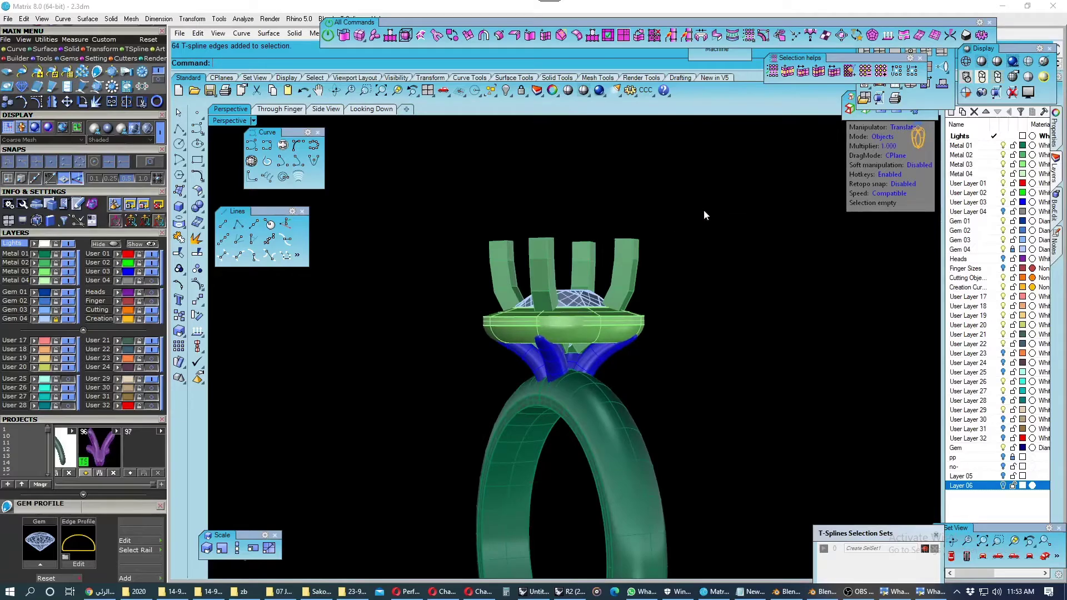
left_click(628, 265)
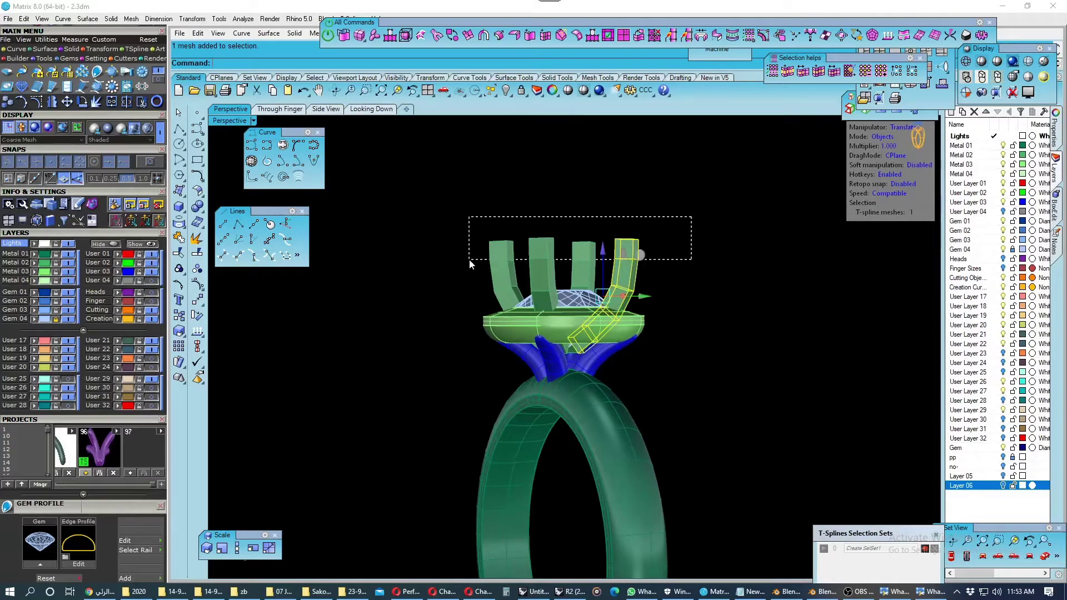
left_click_drag(469, 259, 467, 258)
key("Tab")
right_click_drag(469, 259, 505, 293)
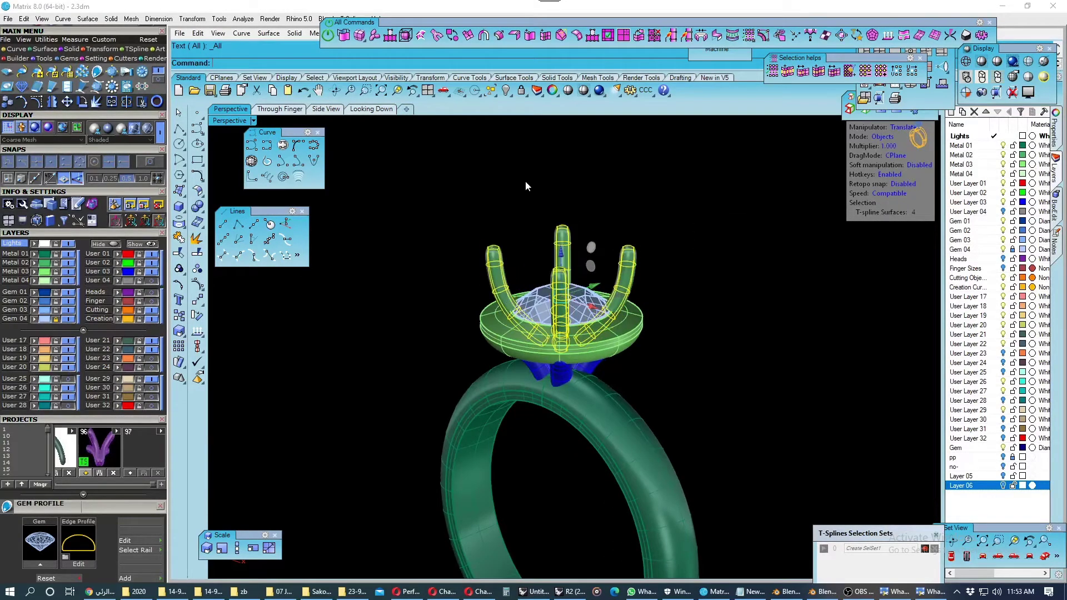
key("Tab")
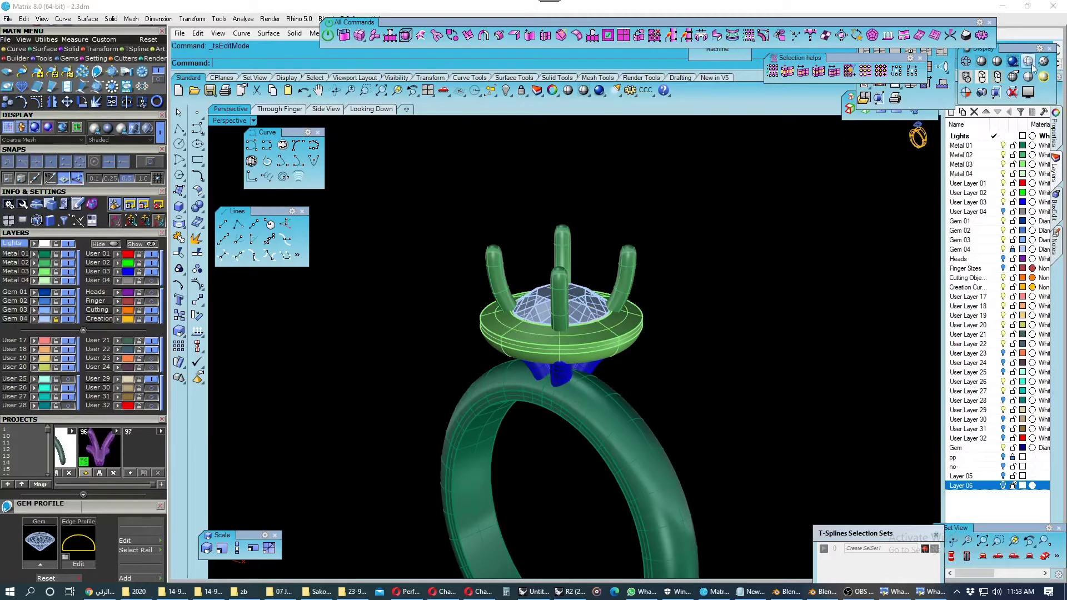
left_click(1028, 61)
Move the four blue bridges to layer User 27, rename it OK1, and save.
mouse_move(477, 245)
right_mouse_down()
mouse_move(522, 278)
mouse_move(690, 233)
mouse_move(721, 278)
mouse_move(696, 260)
mouse_move(572, 281)
mouse_move(611, 262)
mouse_move(605, 215)
mouse_move(622, 335)
mouse_move(528, 226)
mouse_move(535, 296)
mouse_move(297, 293)
mouse_move(256, 306)
mouse_move(491, 386)
mouse_move(588, 309)
mouse_move(629, 435)
mouse_move(576, 328)
mouse_move(495, 330)
mouse_move(604, 283)
mouse_move(569, 281)
right_mouse_up()
key("Escape")
key("ctrl+s")
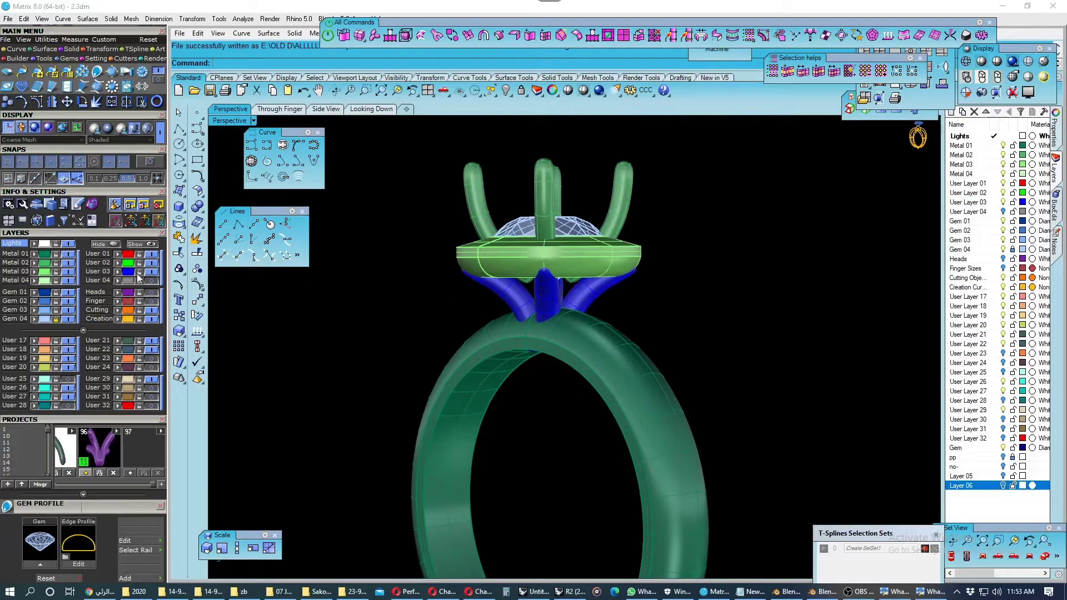
left_click(133, 273)
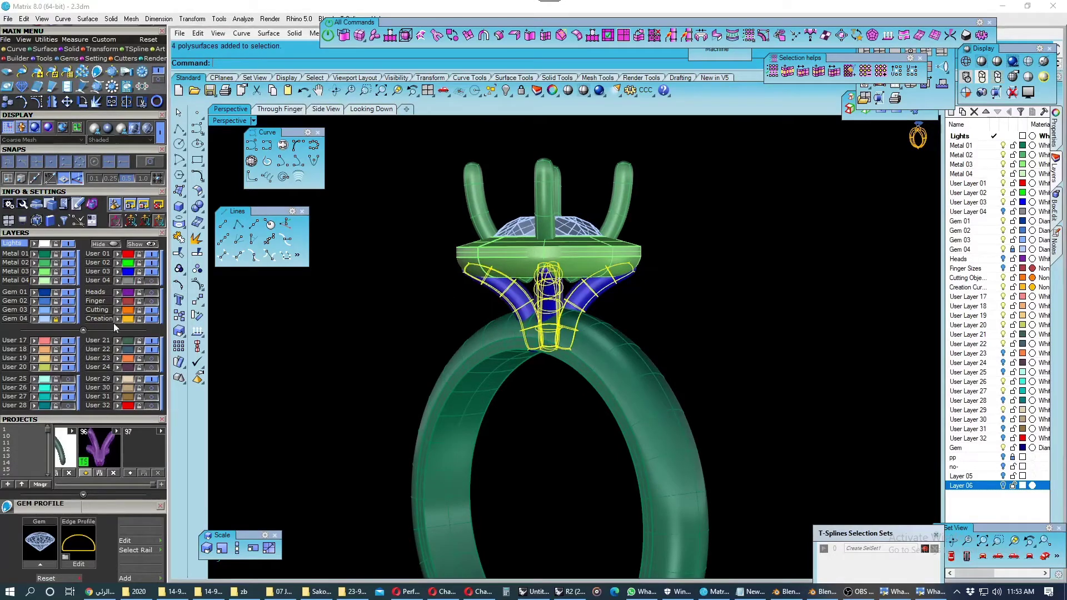
left_click(36, 399)
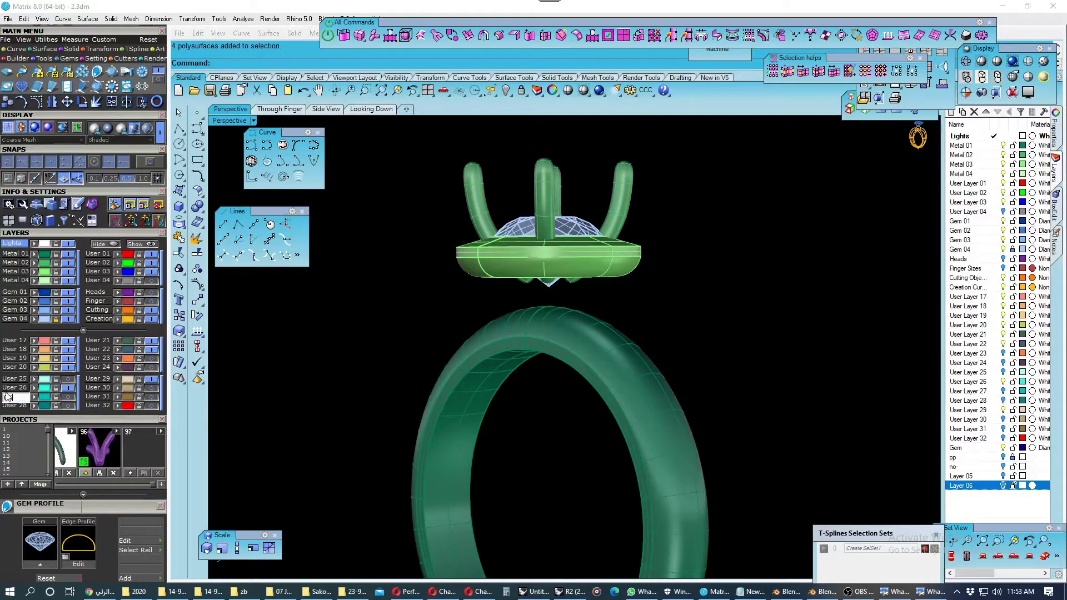
key("Return")
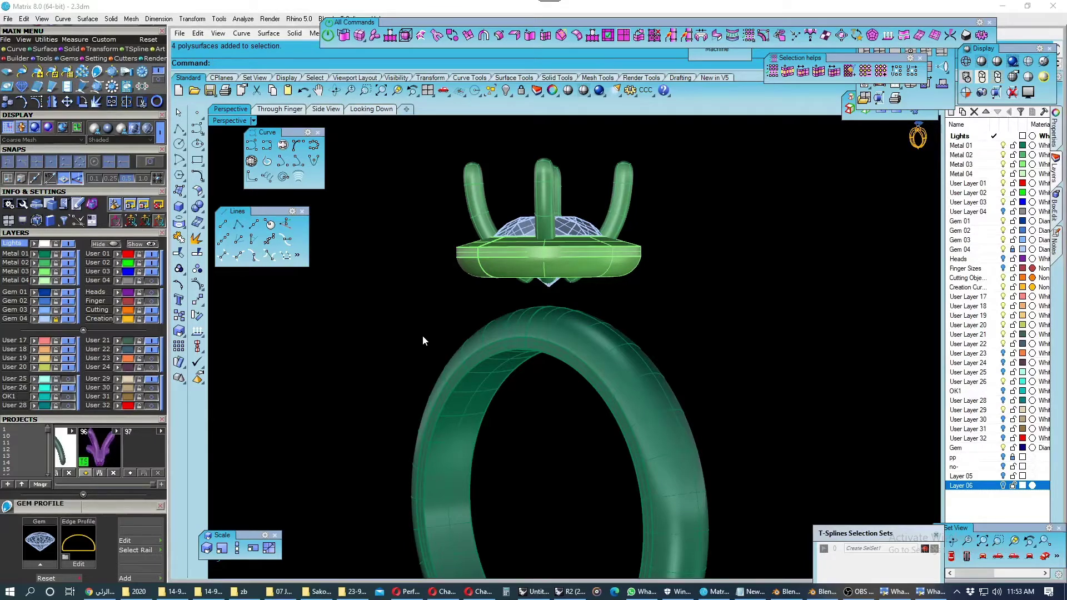
right_click_drag(418, 328, 454, 309)
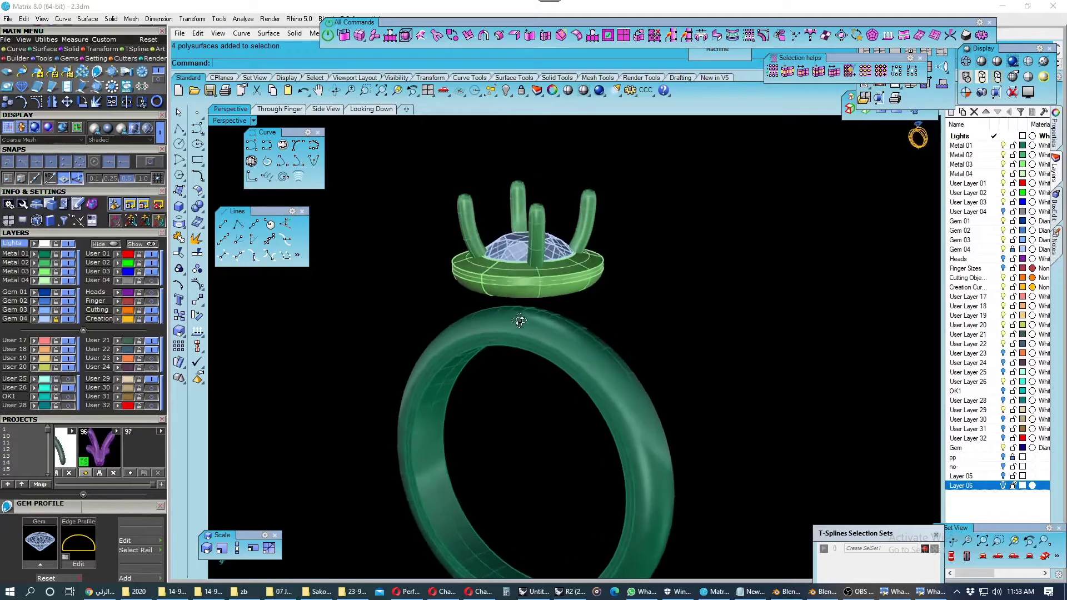
key("ctrl+s")
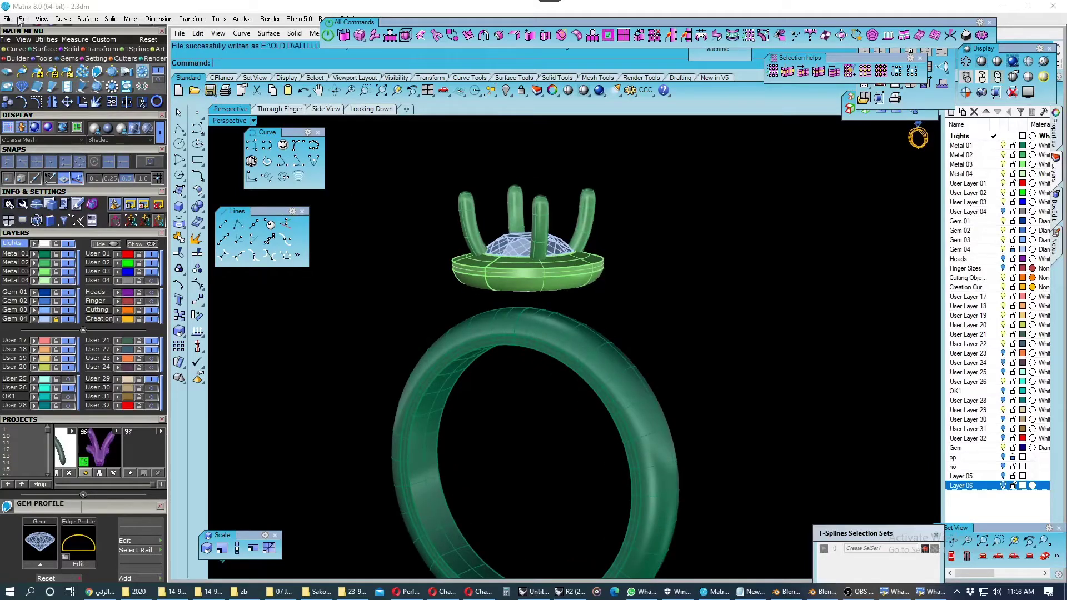
Save the model as a new file named 3.3dm.
left_click(8, 19)
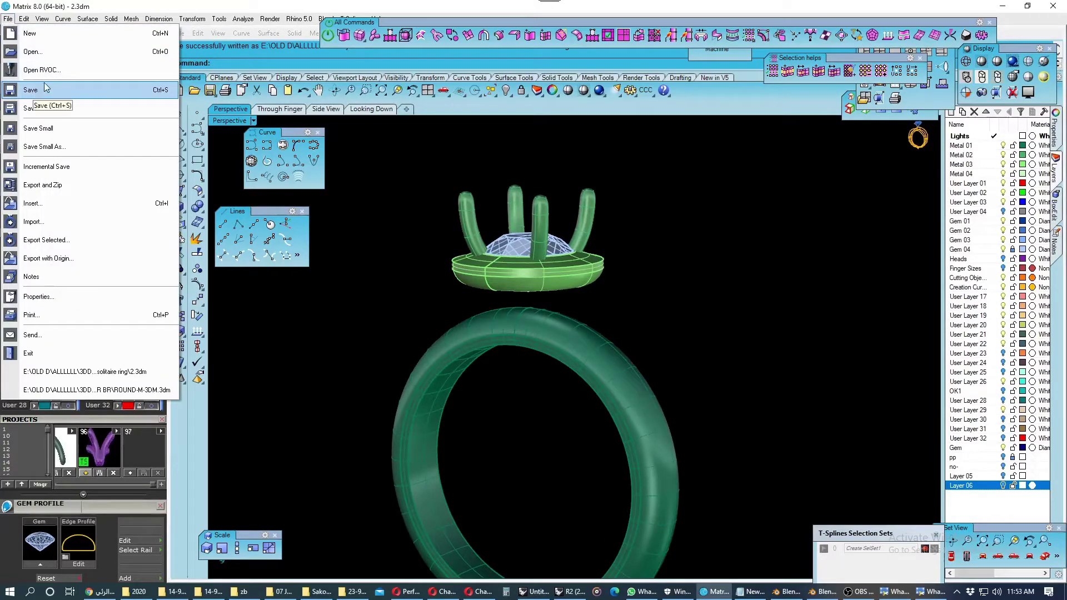
left_click(40, 107)
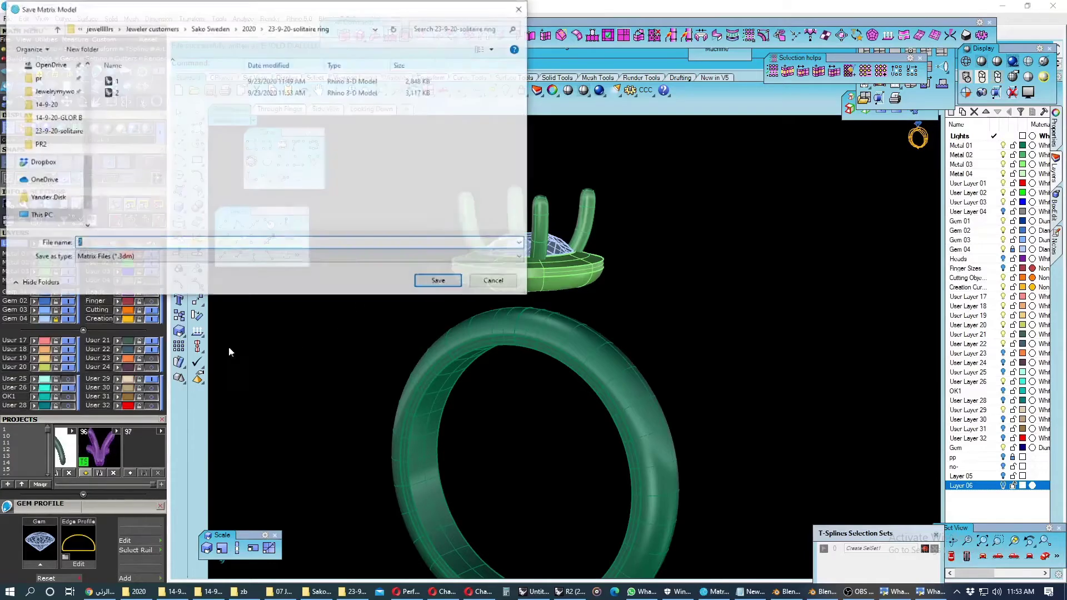
type("3")
left_click(444, 282)
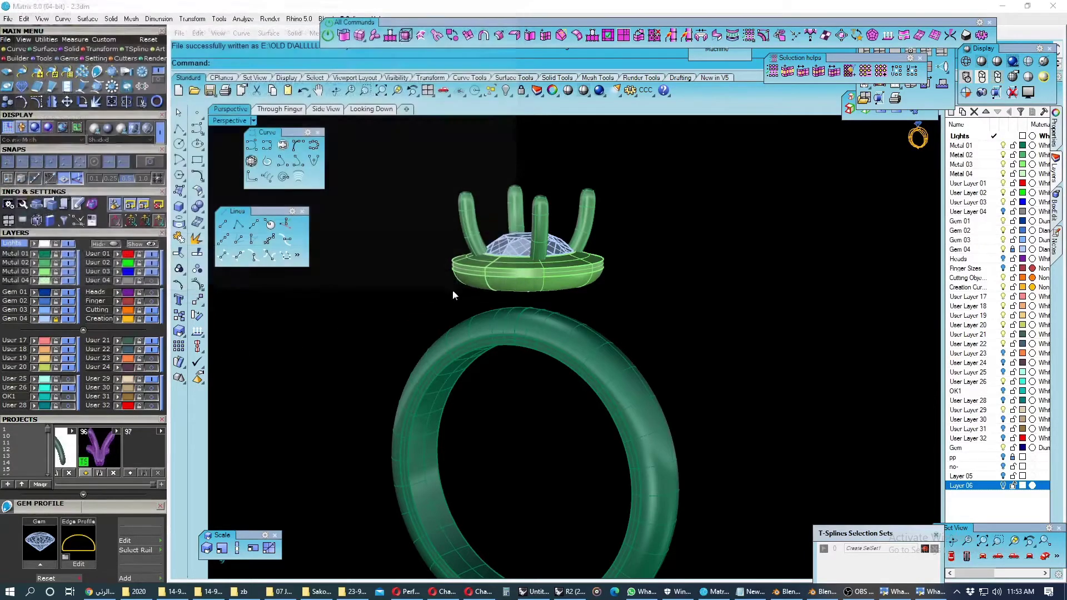
right_click_drag(410, 298, 340, 287)
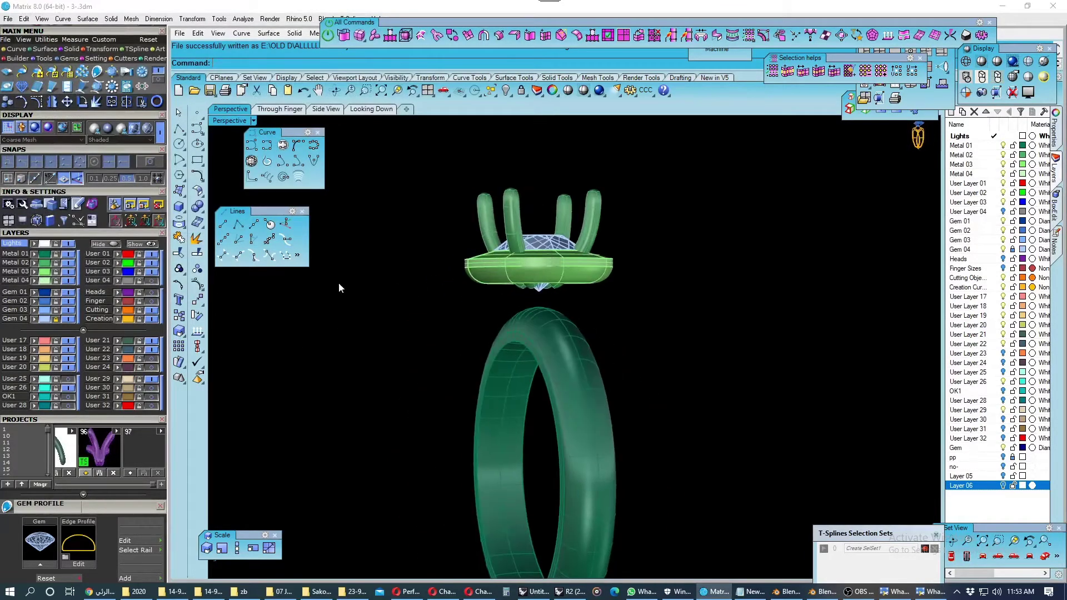
Show the Heads layer and delete its leftover objects below the head.
left_click(136, 294)
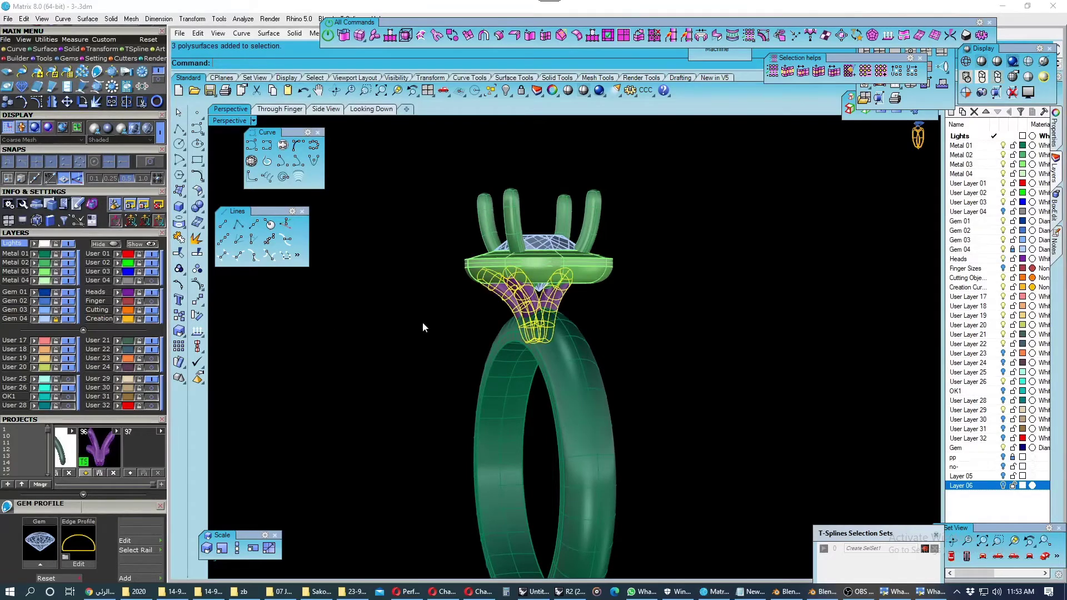
mouse_move(489, 320)
right_mouse_down()
mouse_move(582, 318)
mouse_move(605, 272)
mouse_move(369, 288)
mouse_move(393, 338)
mouse_move(400, 328)
right_mouse_up()
key("Delete")
Switch to the Through Finger view, select the vertical centre line, and centre the head.
left_click(328, 115)
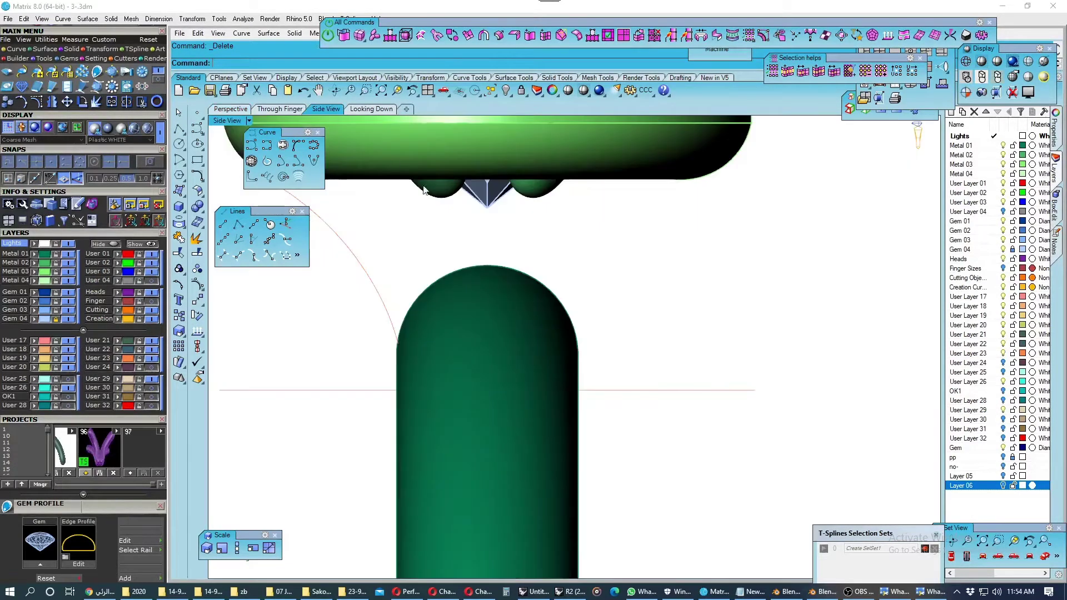
left_click(284, 106)
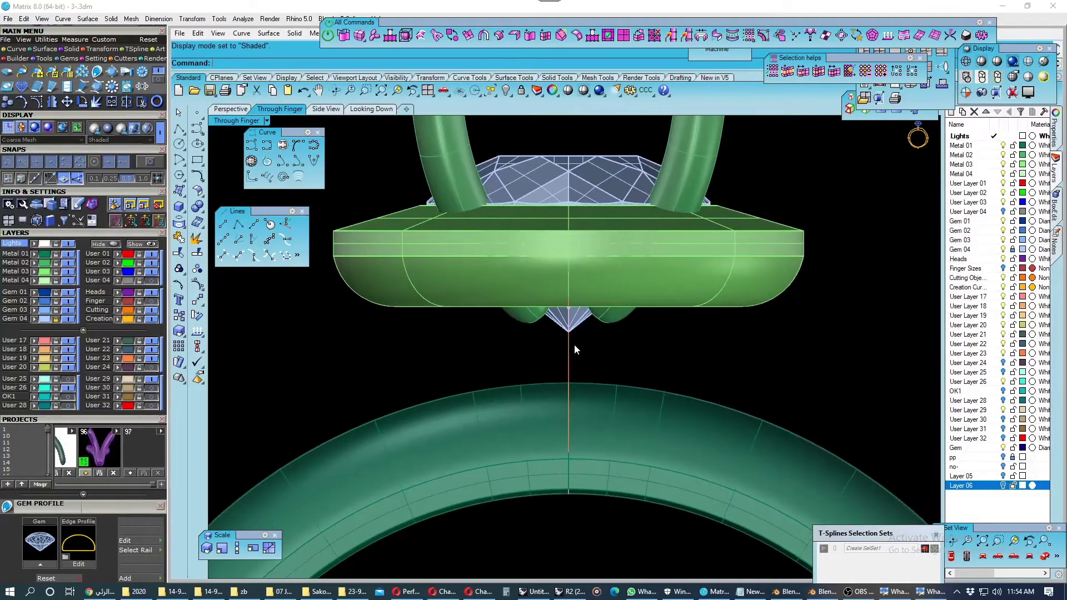
left_click(568, 347)
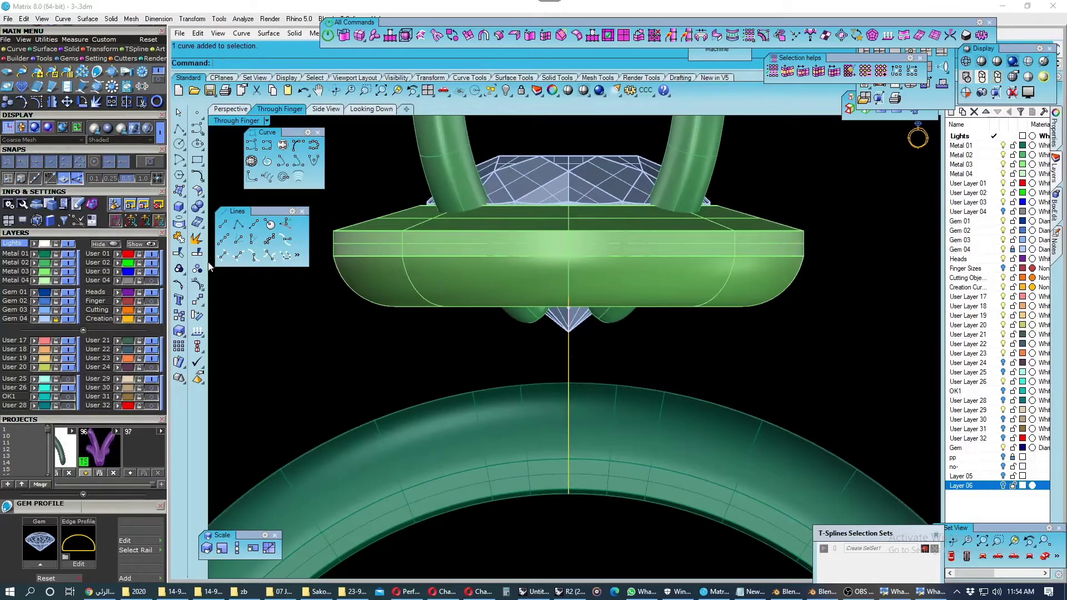
right_click_drag(470, 331, 532, 317)
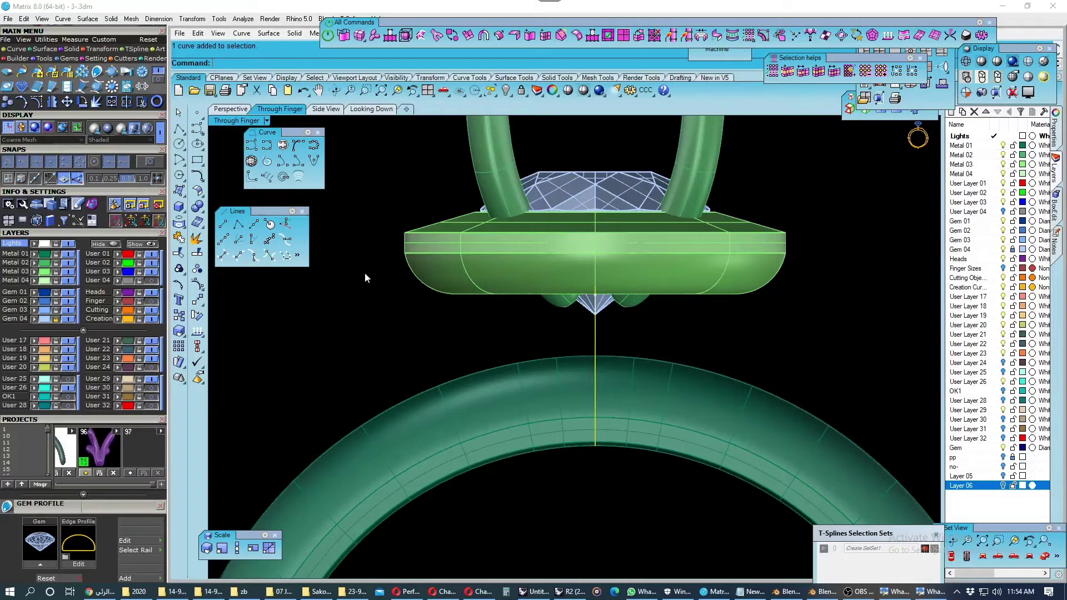
Extrude the selected centre curve 7 units into a strip.
left_click(179, 206)
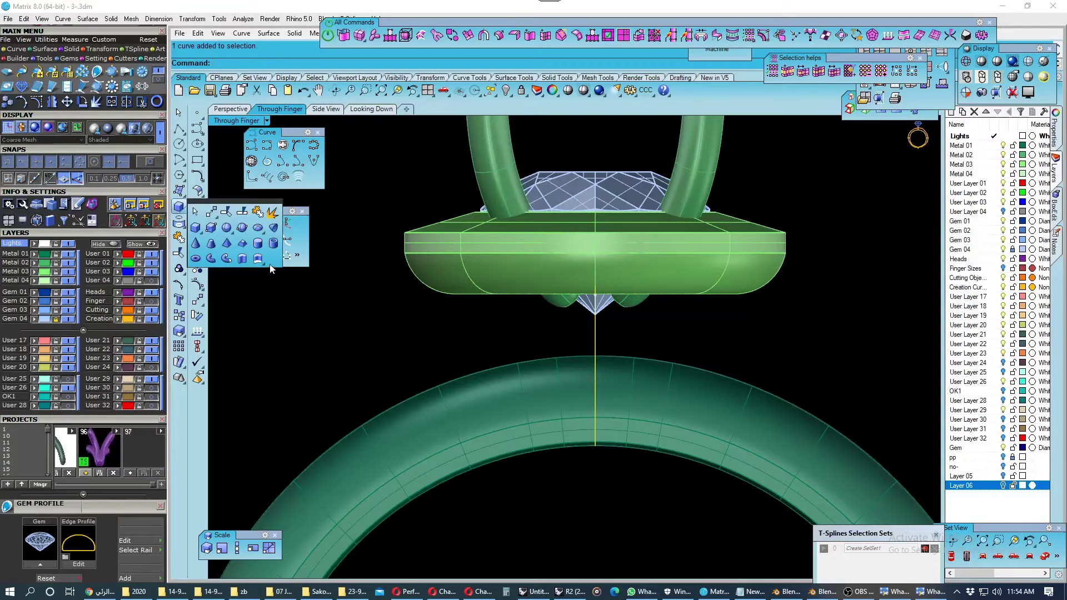
left_click(258, 259)
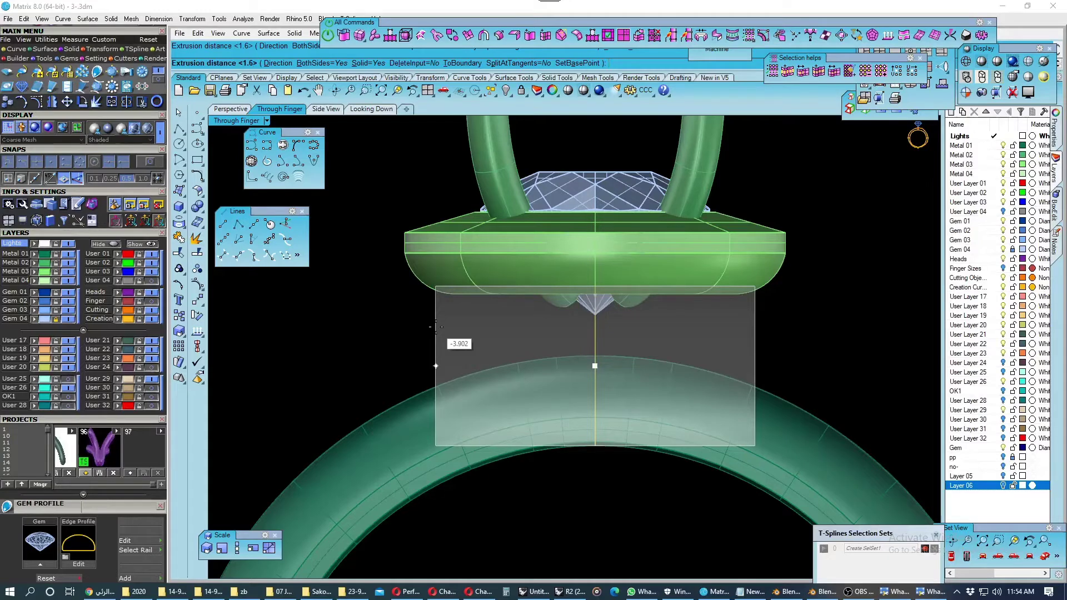
type("75")
key("Return")
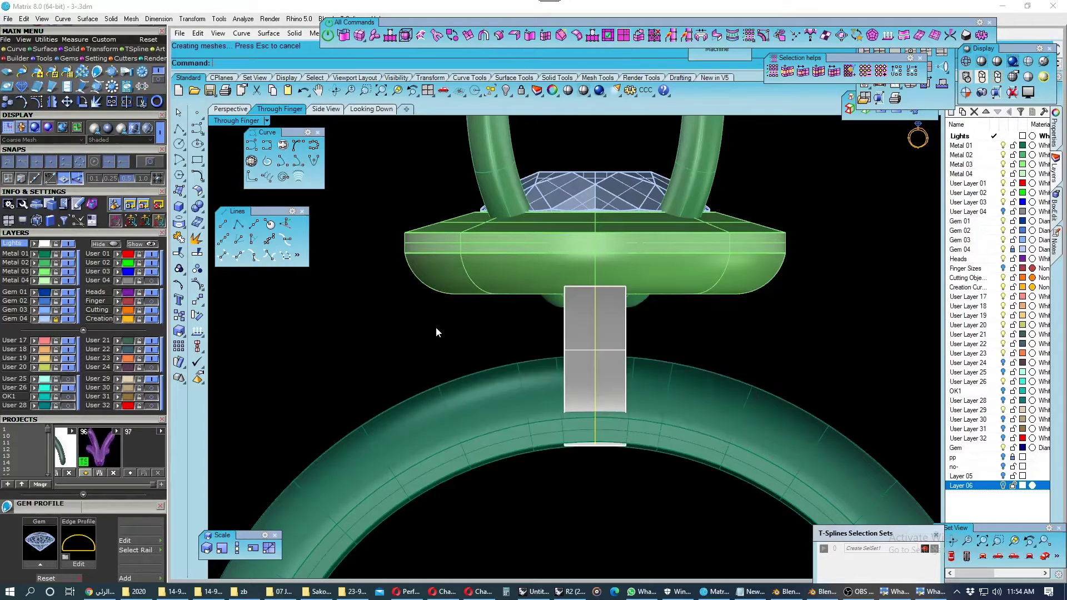
Orbit in Perspective to inspect the strip between head and band, then return to Through Finger.
left_click(226, 110)
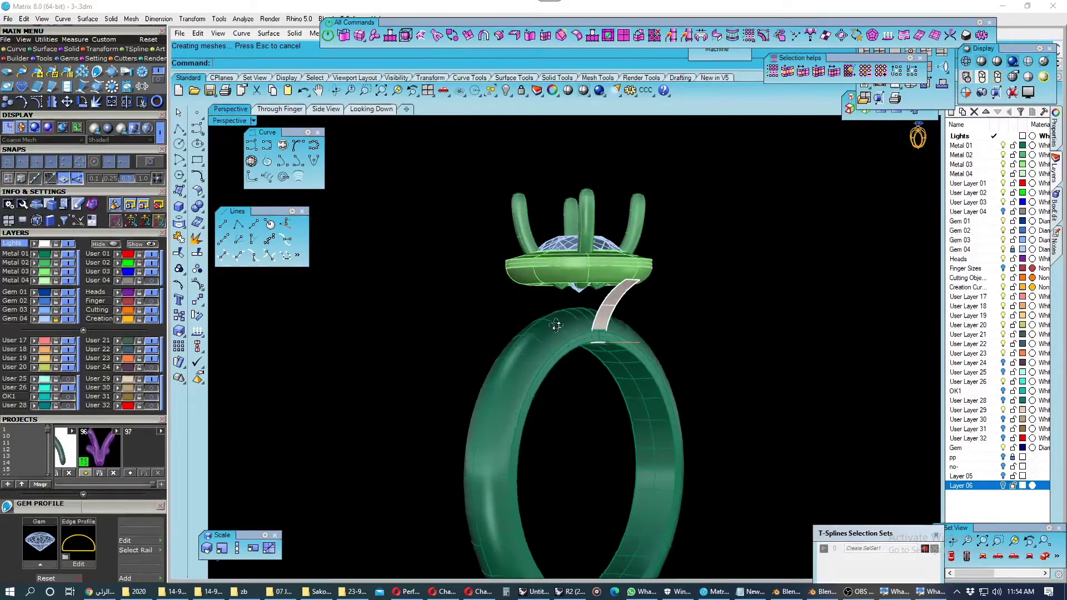
right_click_drag(555, 317, 556, 329)
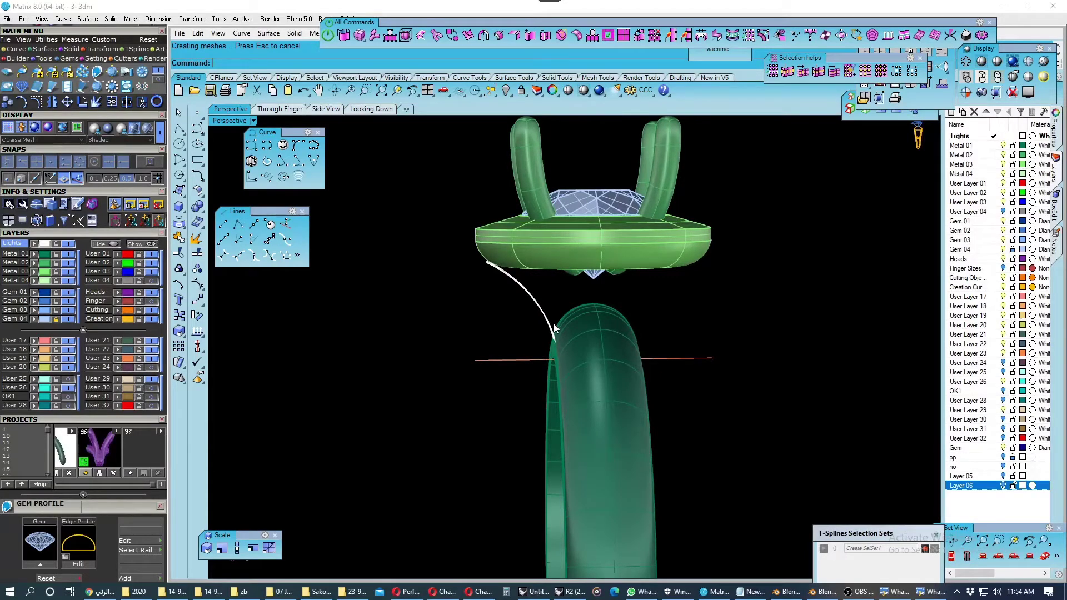
mouse_move(553, 320)
right_mouse_down()
mouse_move(679, 293)
mouse_move(700, 309)
mouse_move(648, 288)
mouse_move(660, 291)
mouse_move(655, 310)
mouse_move(667, 302)
mouse_move(658, 295)
right_mouse_up()
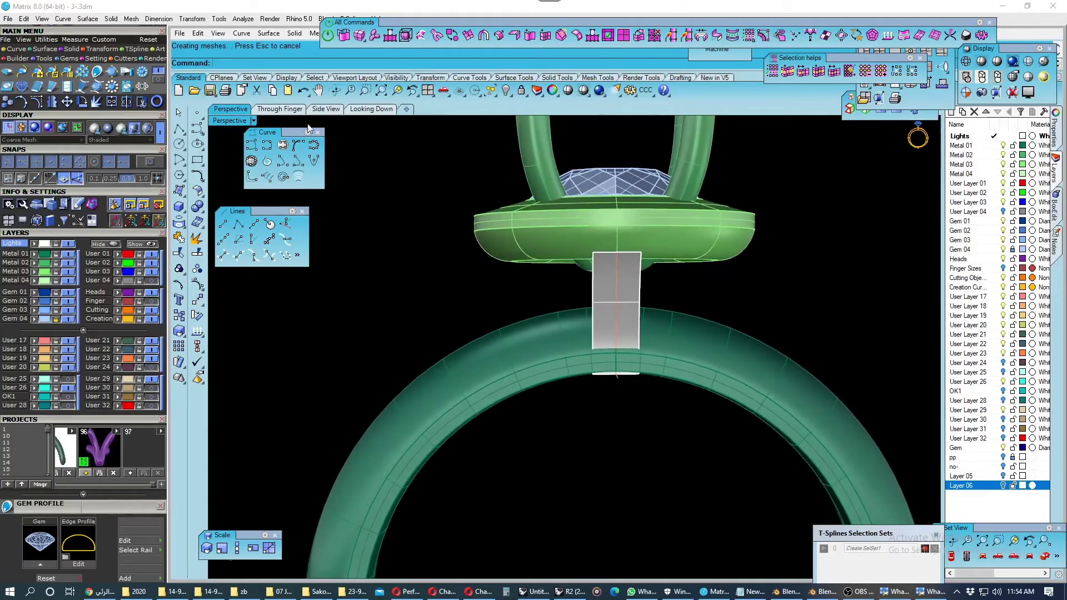
mouse_move(532, 253)
right_mouse_down()
mouse_move(491, 310)
mouse_move(578, 333)
mouse_move(613, 313)
right_mouse_up()
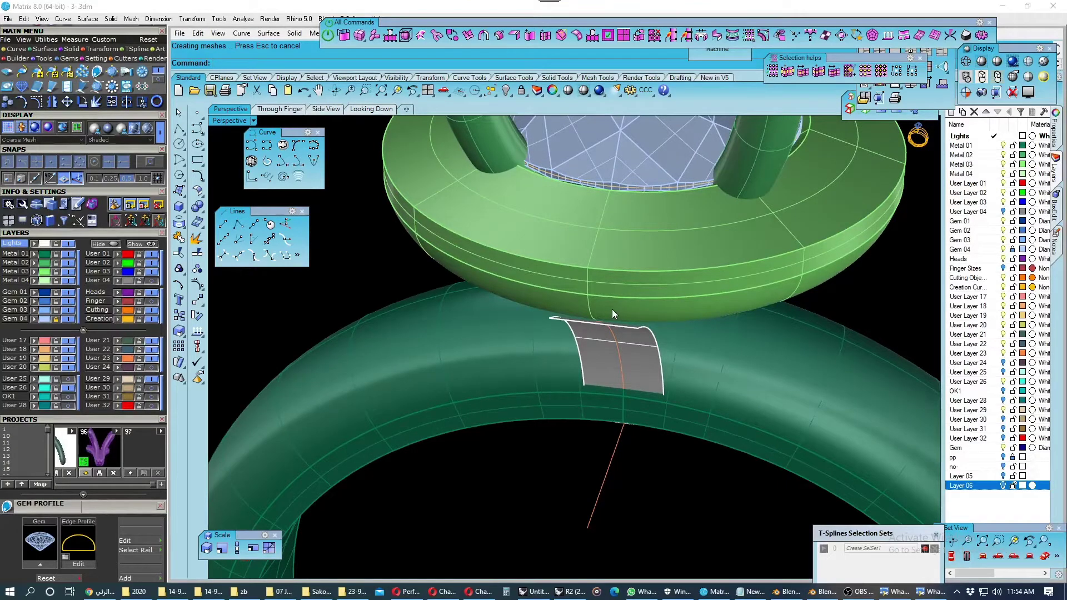
scroll(612, 309, "down", 3)
mouse_move(611, 309)
right_mouse_down()
mouse_move(639, 337)
mouse_move(611, 345)
mouse_move(622, 311)
mouse_move(586, 321)
mouse_move(473, 267)
mouse_move(591, 285)
mouse_move(488, 269)
mouse_move(551, 278)
right_mouse_up()
scroll(639, 337, "up", 3)
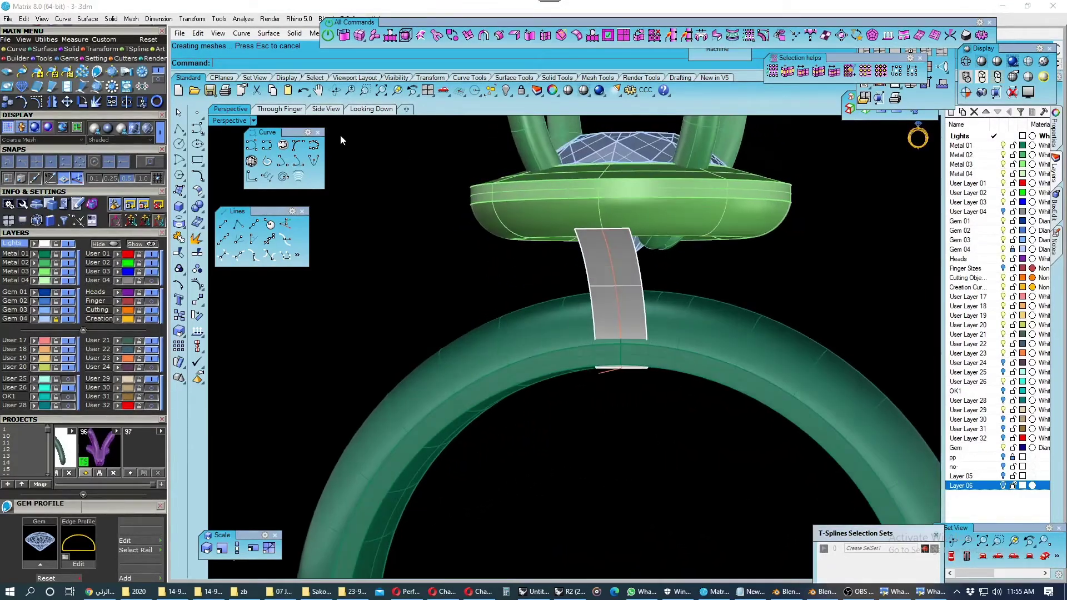
left_click(280, 109)
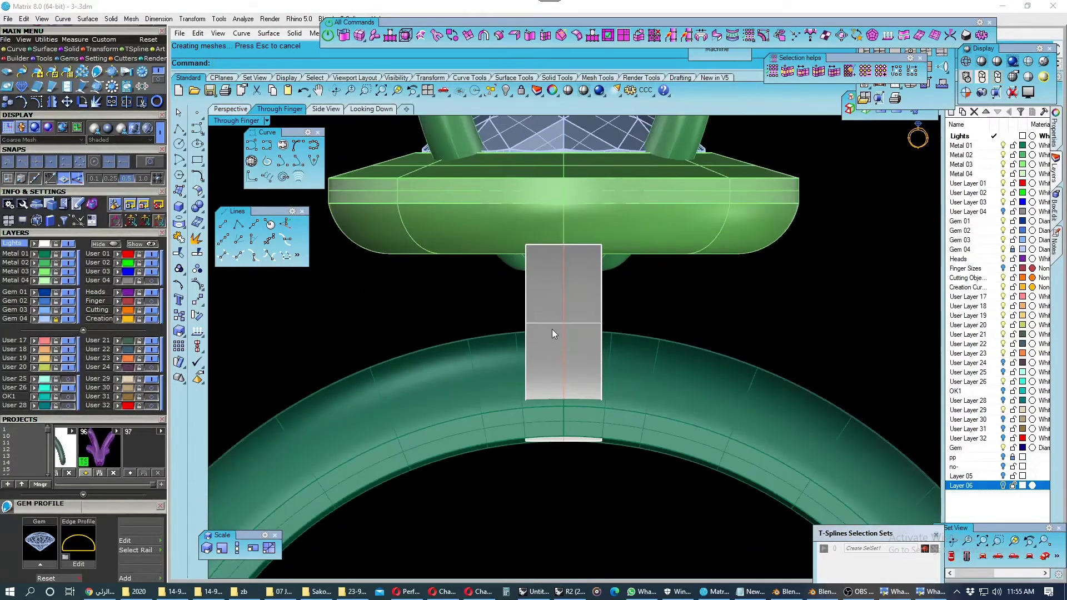
Draw a short horizontal line centred at the strip's bottom centre with snapping on.
scroll(570, 347, "up", 2)
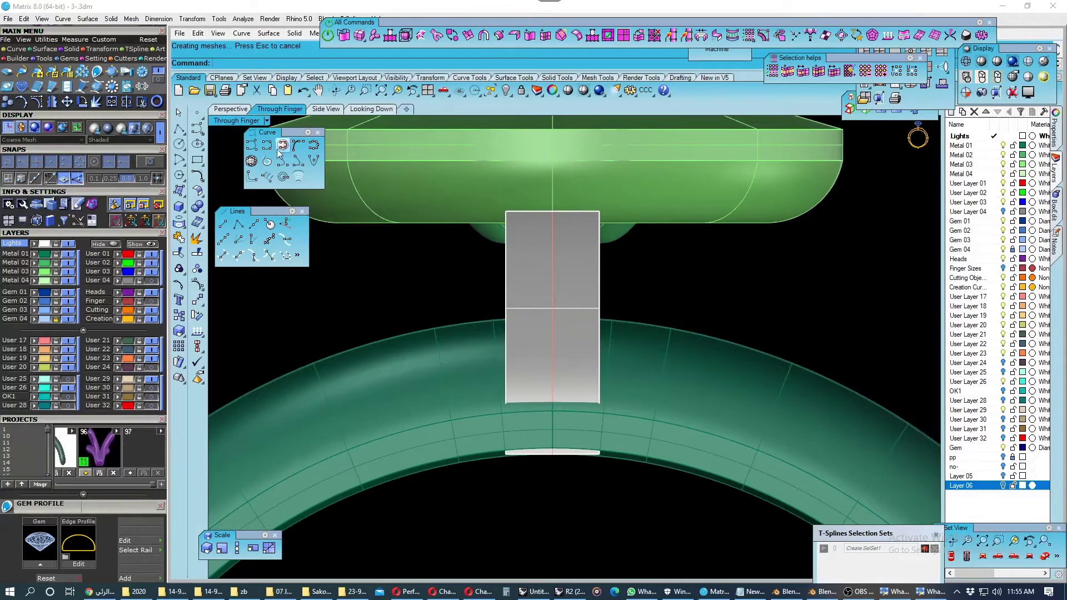
left_click(240, 223)
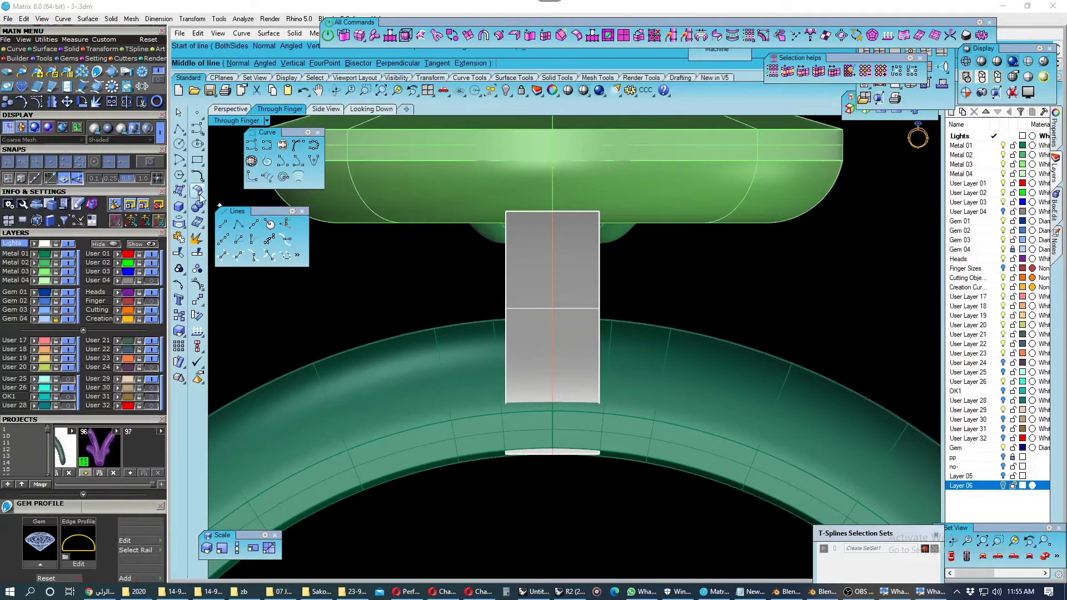
left_click(150, 162)
scroll(541, 388, "up", 2)
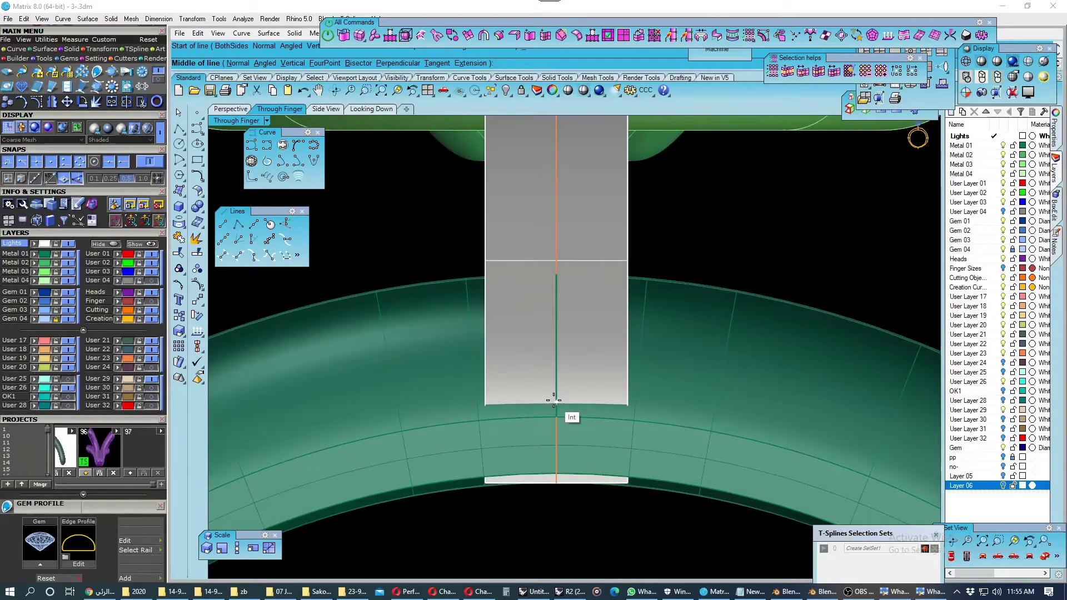
left_click(556, 401)
type("5")
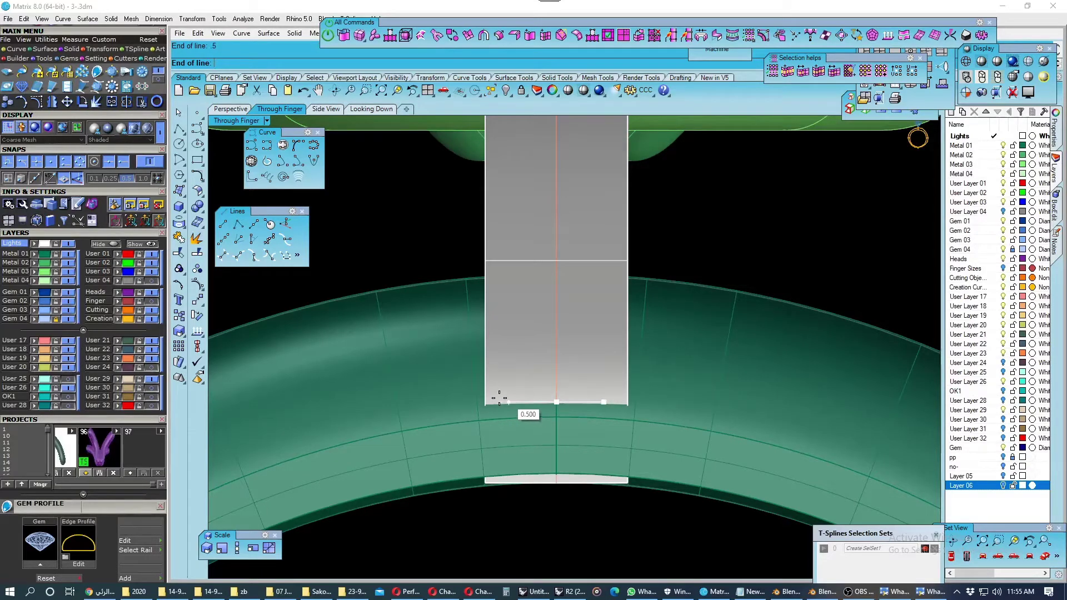
left_click(499, 401)
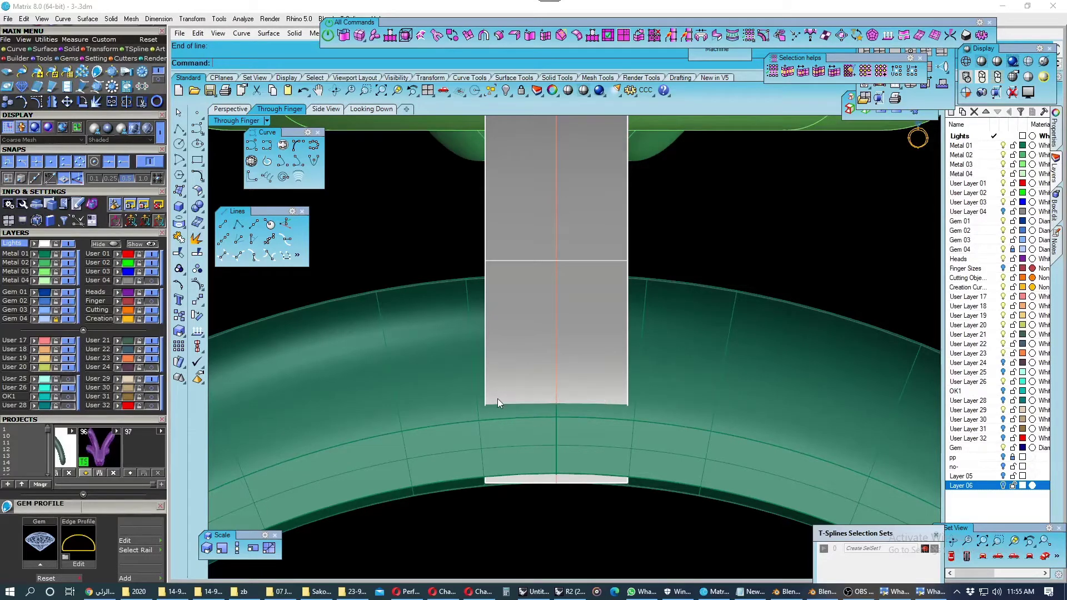
Make the viewport see-through, hide the Metal 01 layer and set User 02 current.
left_click(1043, 61)
left_click(68, 253)
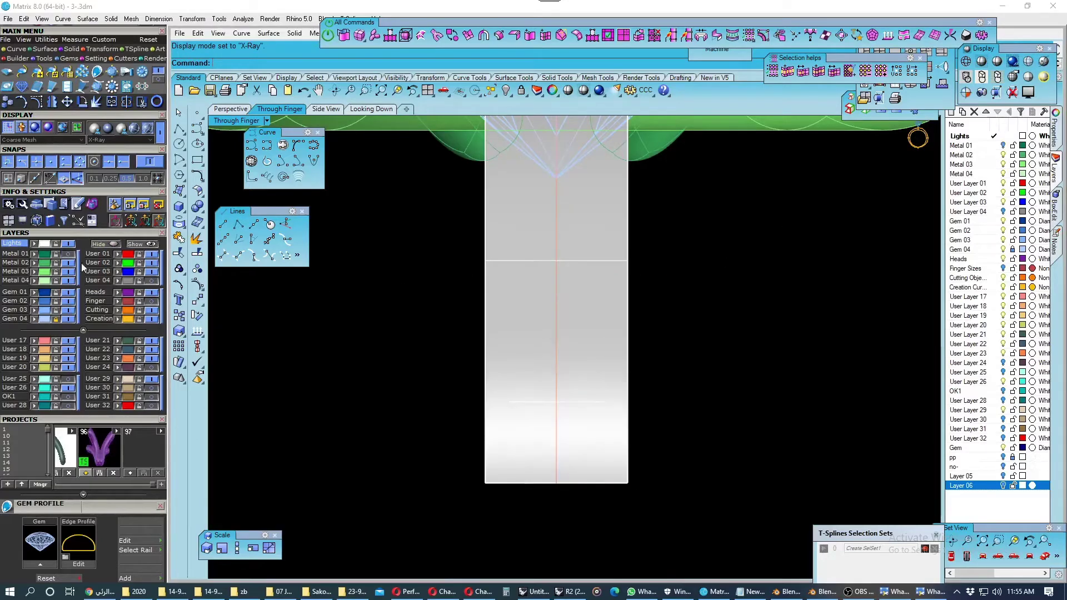
left_click(521, 404)
scroll(527, 397, "down", 3)
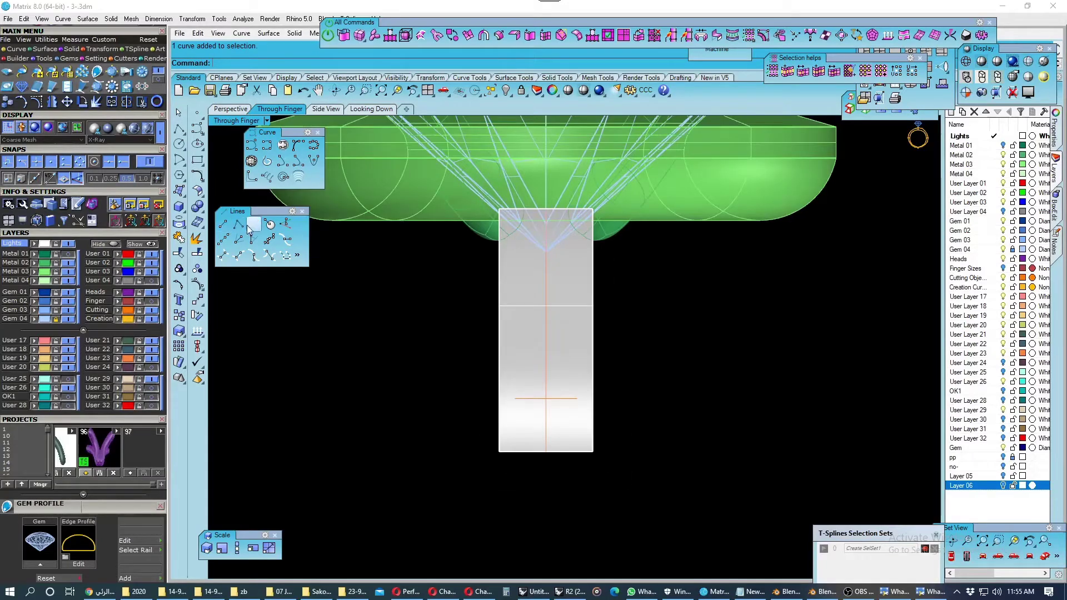
left_click(269, 239)
scroll(515, 392, "up", 3)
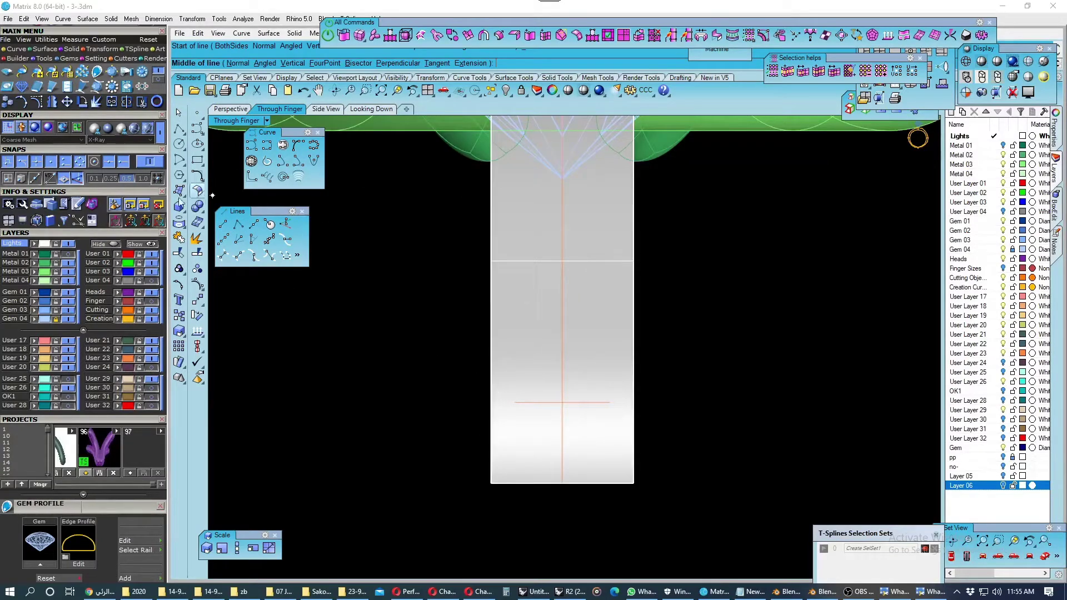
left_click(98, 263)
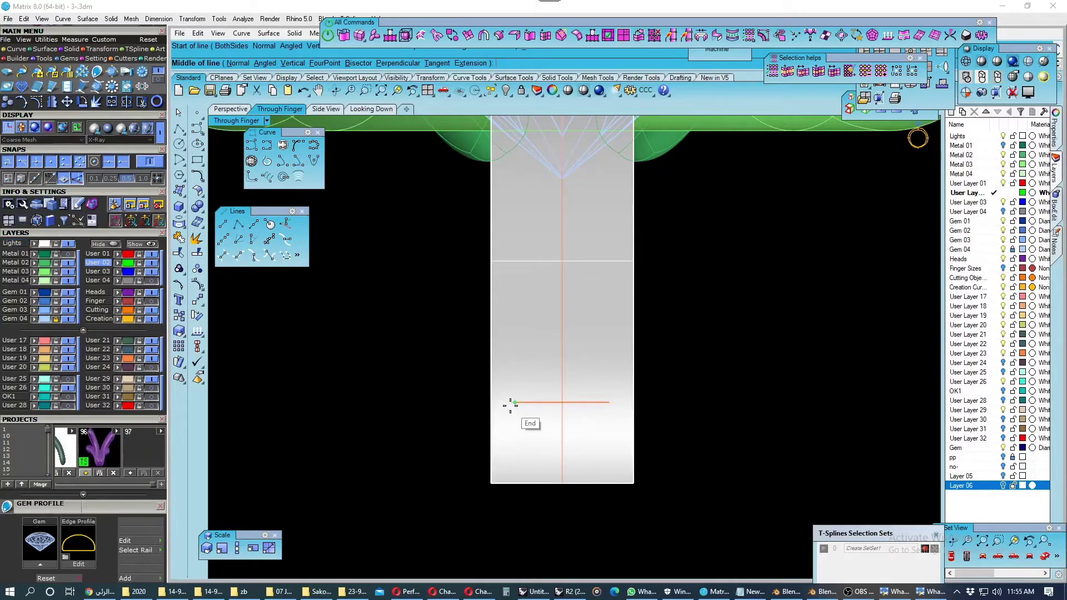
Abandon the second midpoint line and hide the gem and remaining metal layers.
left_click(507, 404)
scroll(508, 405, "down", 3)
scroll(509, 240, "up", 2)
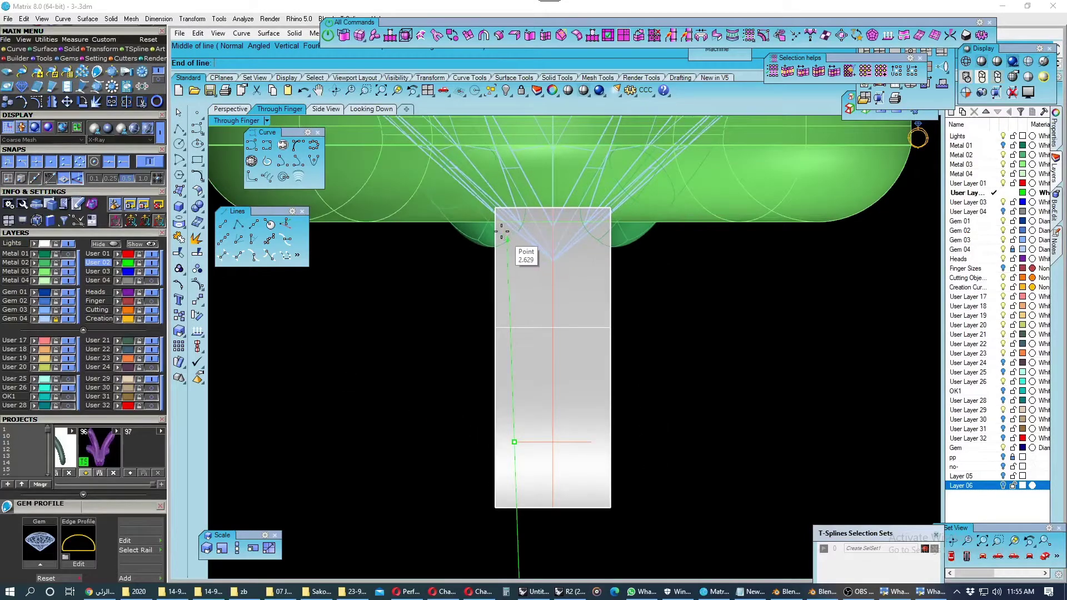
scroll(491, 271, "down", 3)
key("Escape")
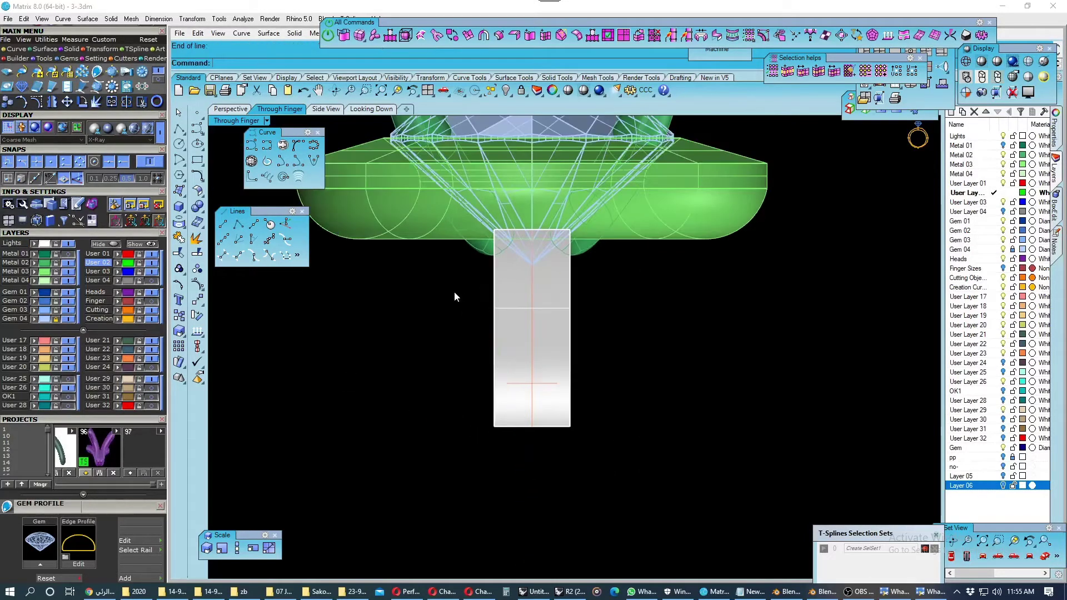
left_click(68, 318)
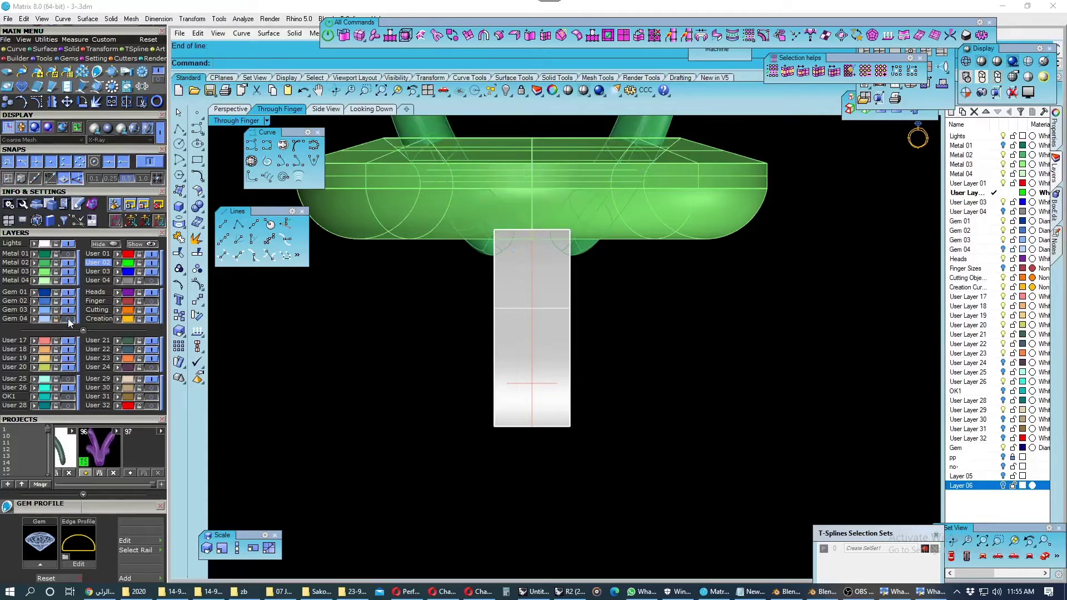
left_click(67, 263)
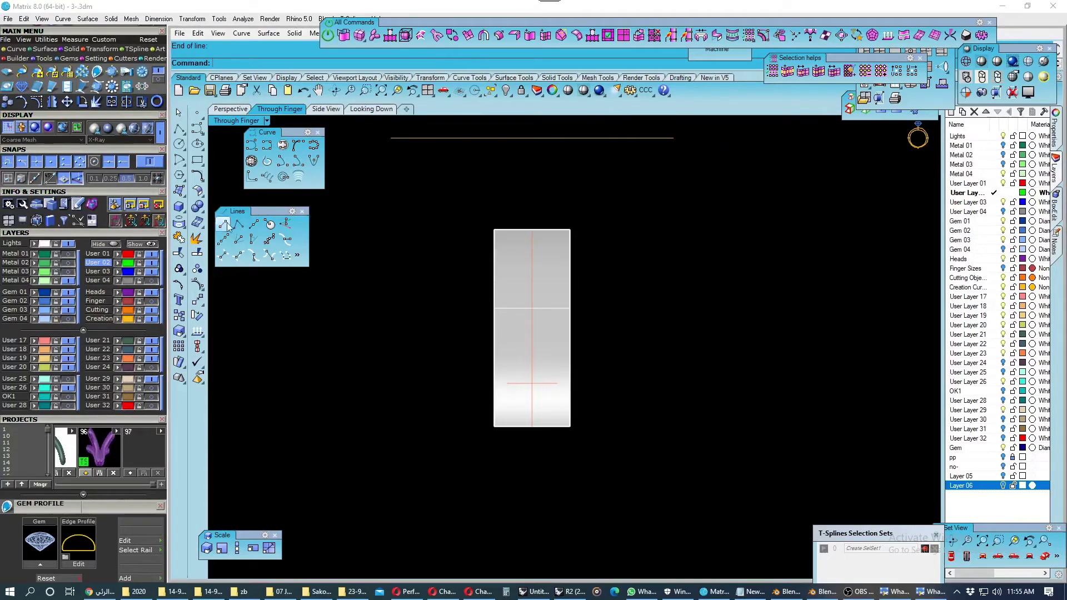
Draw a slanted line from the short line's left end to the strip's top-left corner.
left_click(254, 224)
scroll(498, 352, "up", 3)
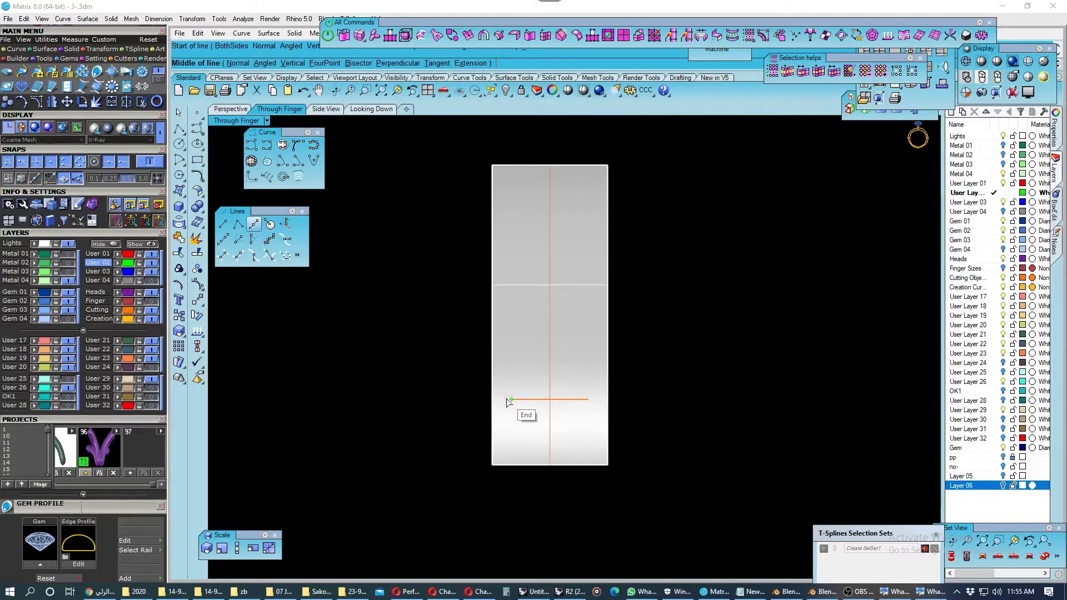
left_click(508, 398)
left_click(496, 169)
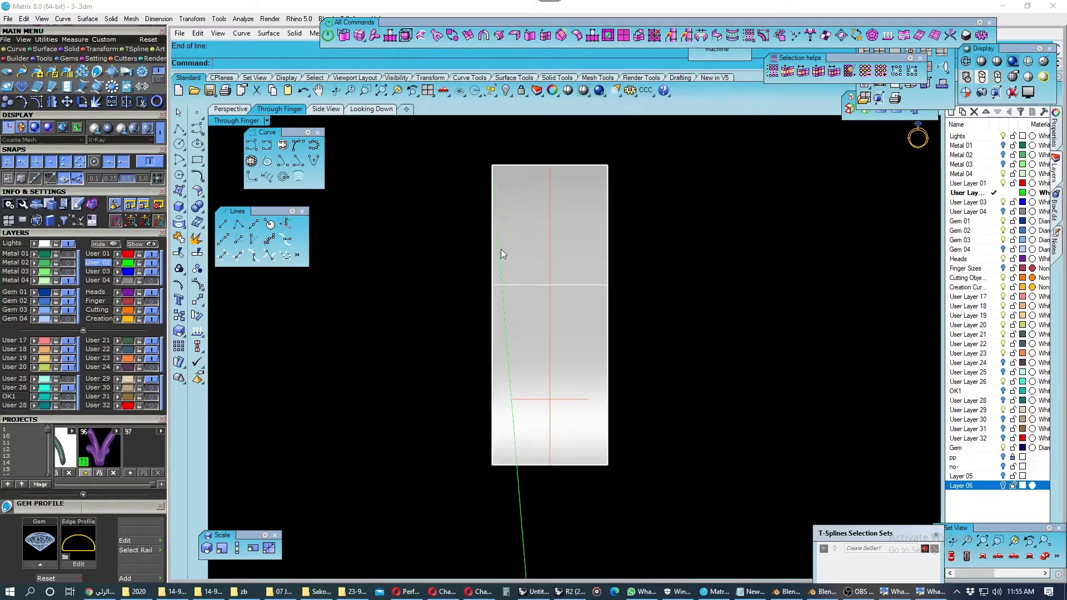
scroll(501, 249, "up", 2)
scroll(515, 270, "up", 2)
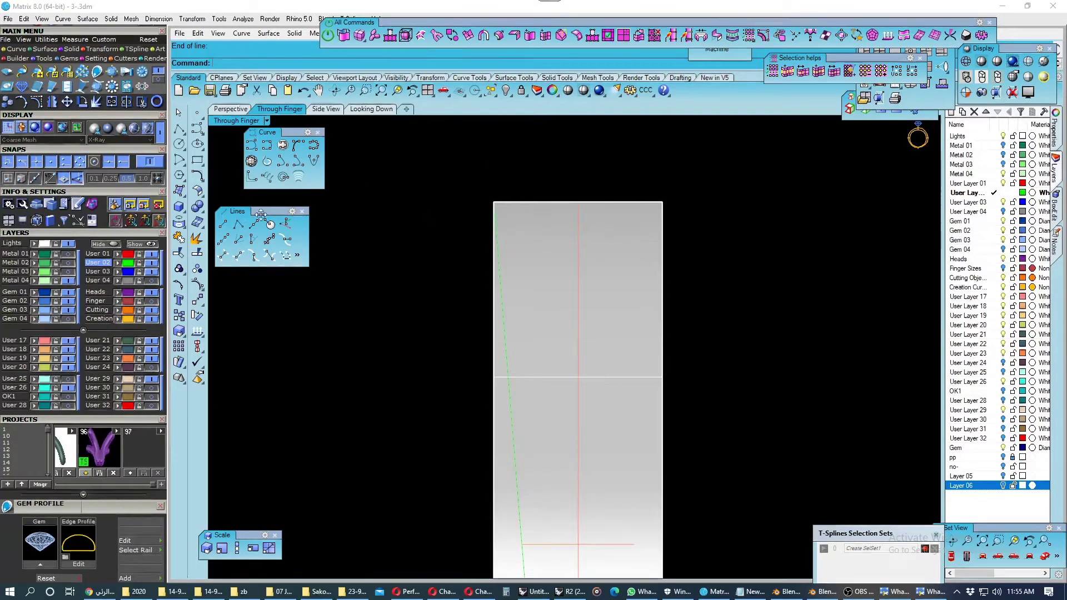
Extend the slanted line upward and pan to show its top.
left_click(202, 179)
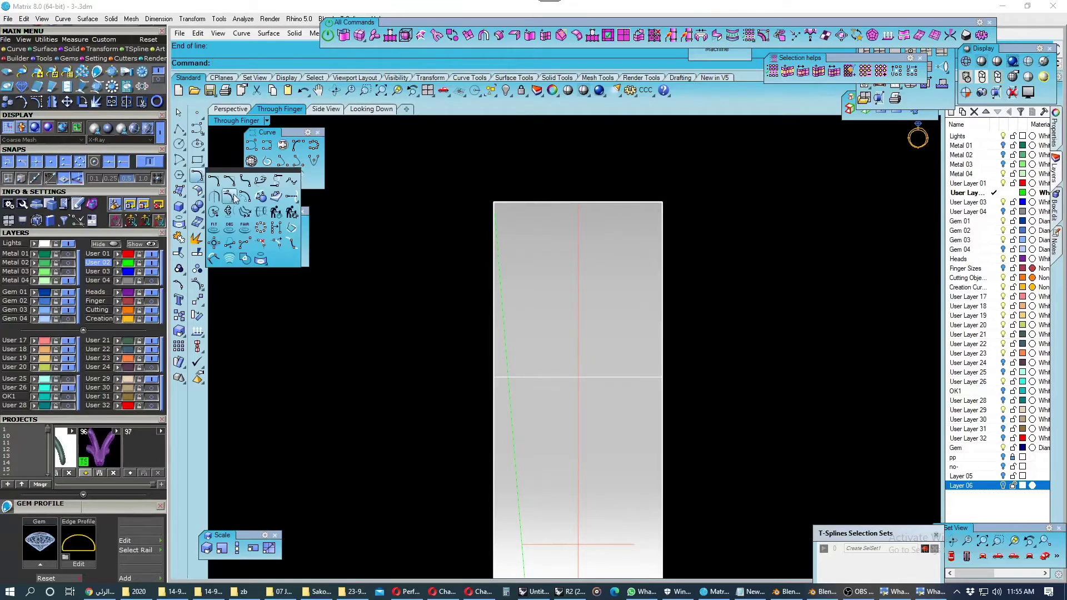
left_click(288, 201)
key("Return")
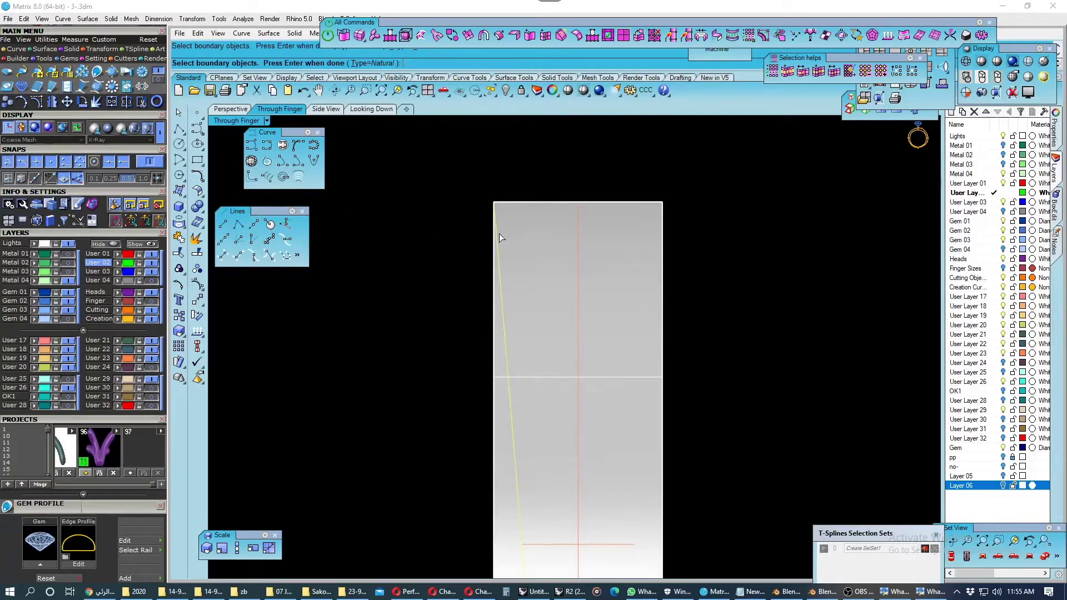
left_click(499, 233)
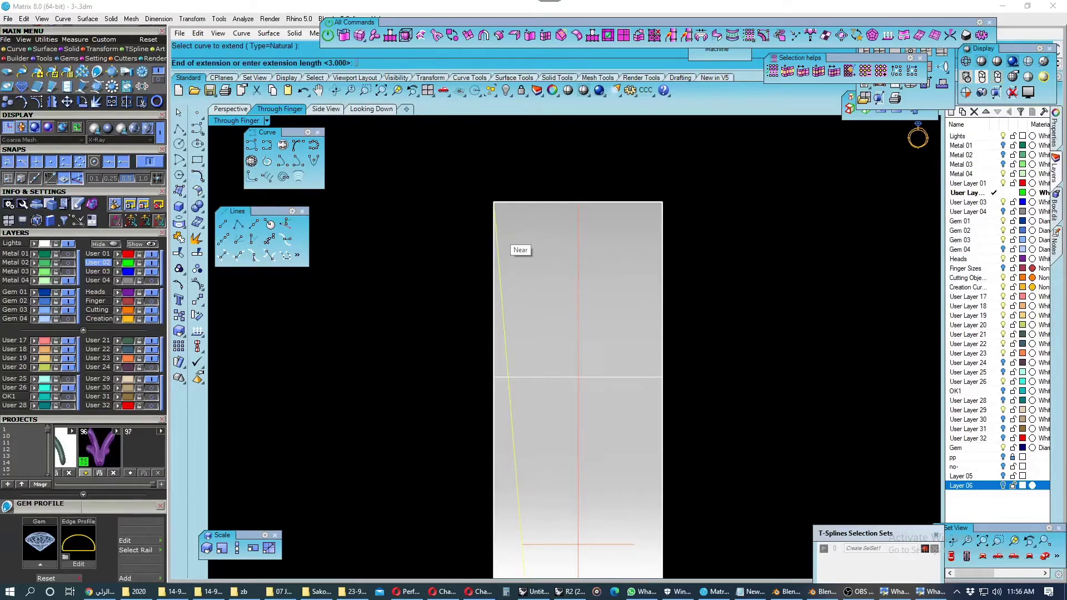
key("Return")
key("Return")
scroll(502, 237, "down", 3)
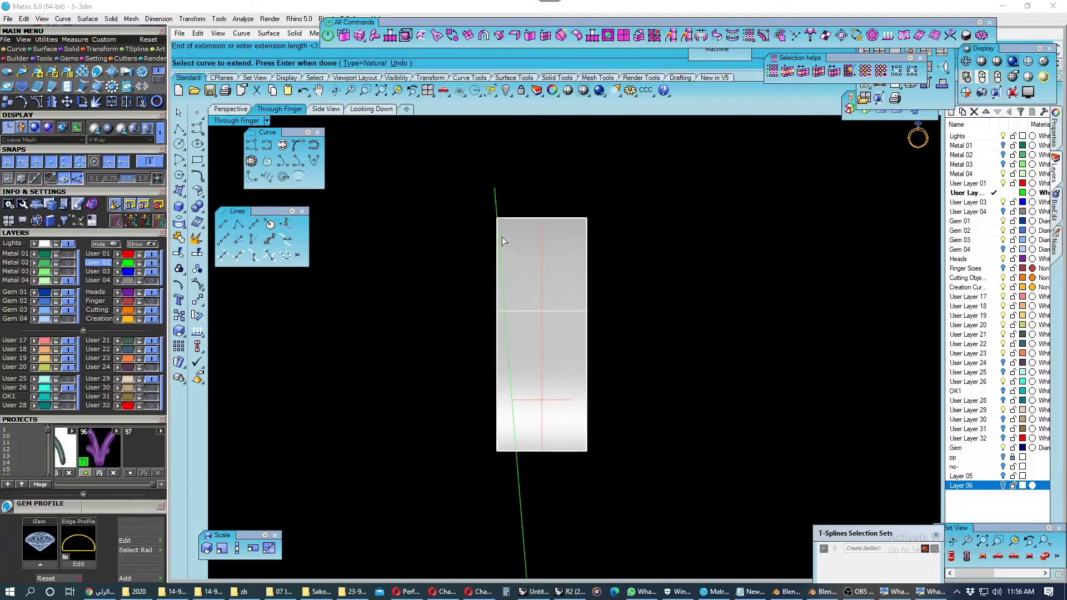
left_click(497, 204)
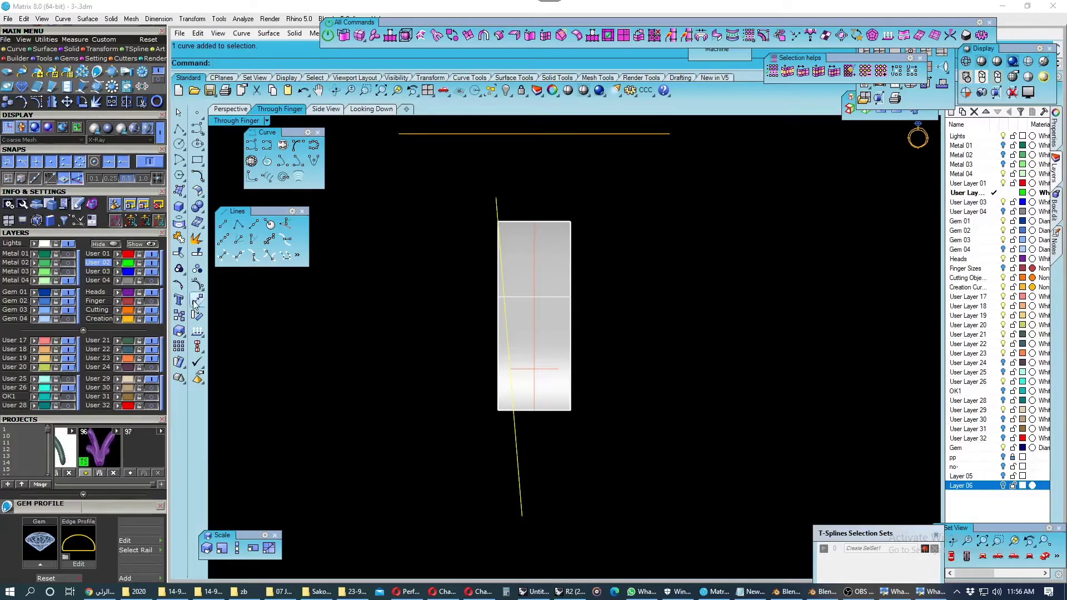
key("Escape")
scroll(486, 291, "up", 2)
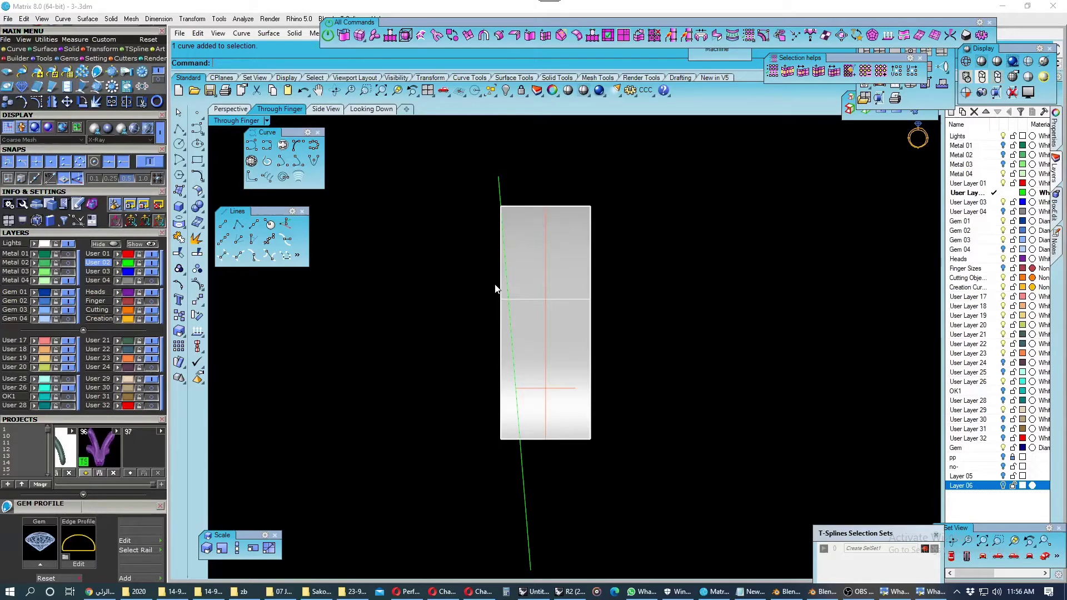
right_click_drag(520, 245, 508, 286)
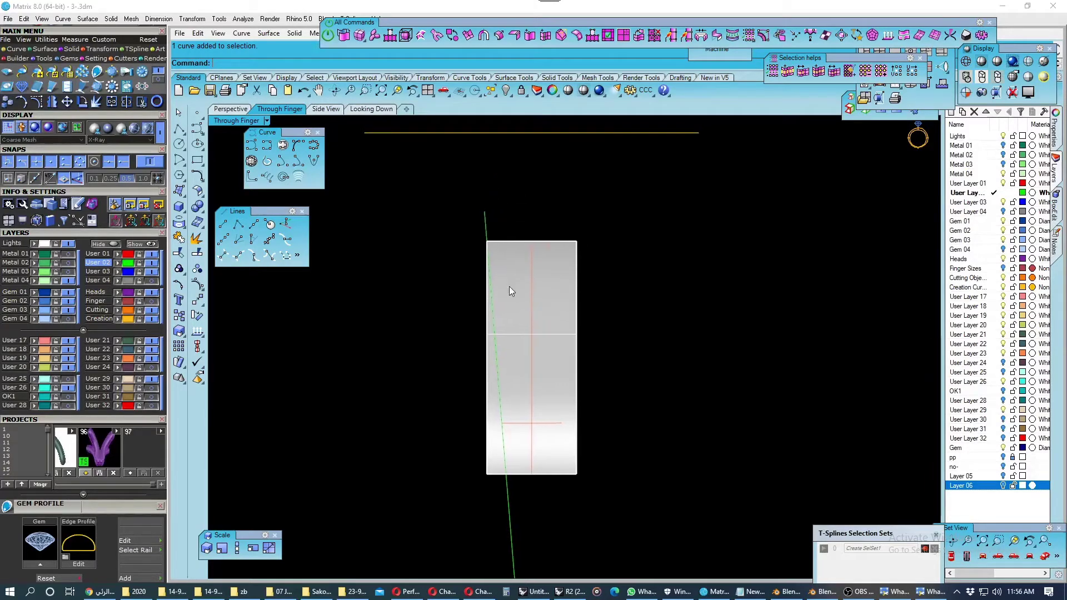
Mirror the slanted line across the strip's centre to the right side.
left_click(487, 216)
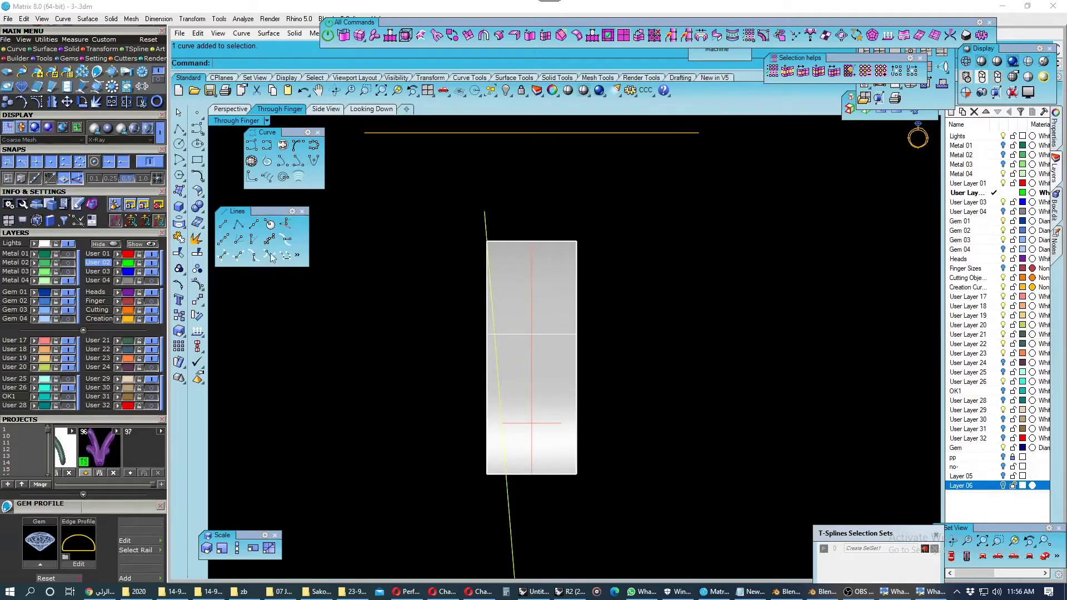
left_click(200, 303)
left_click(292, 305)
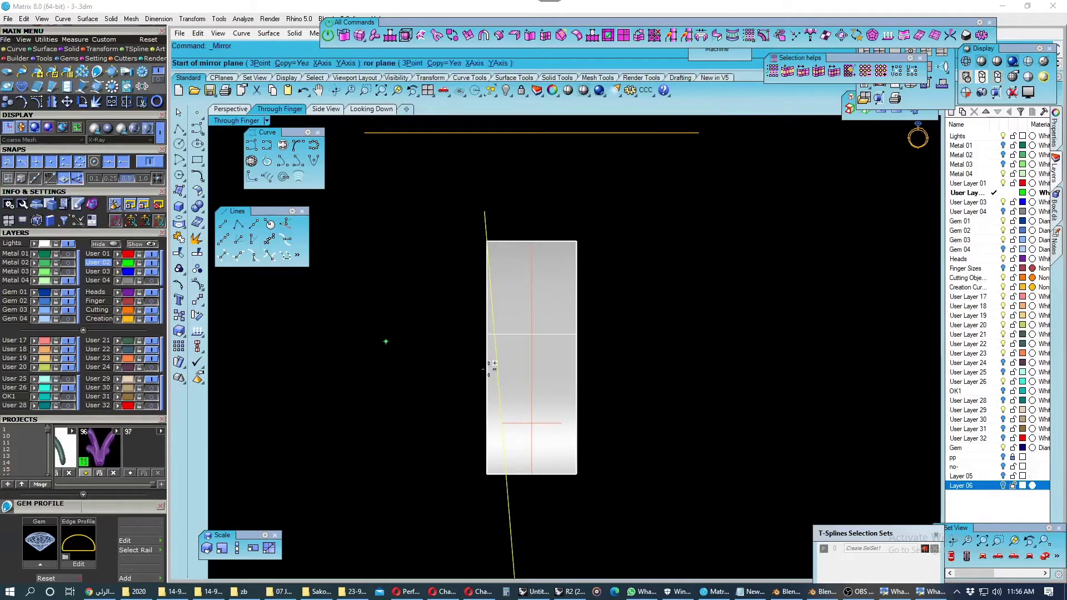
scroll(548, 376, "down", 3)
left_click(539, 401)
left_click(580, 189)
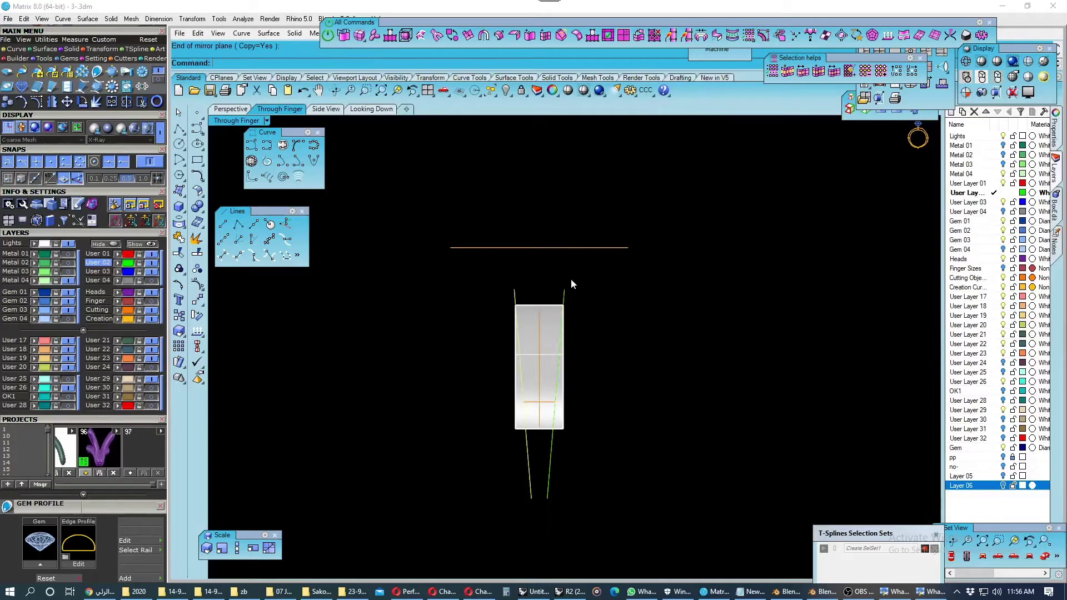
scroll(533, 400, "up", 3)
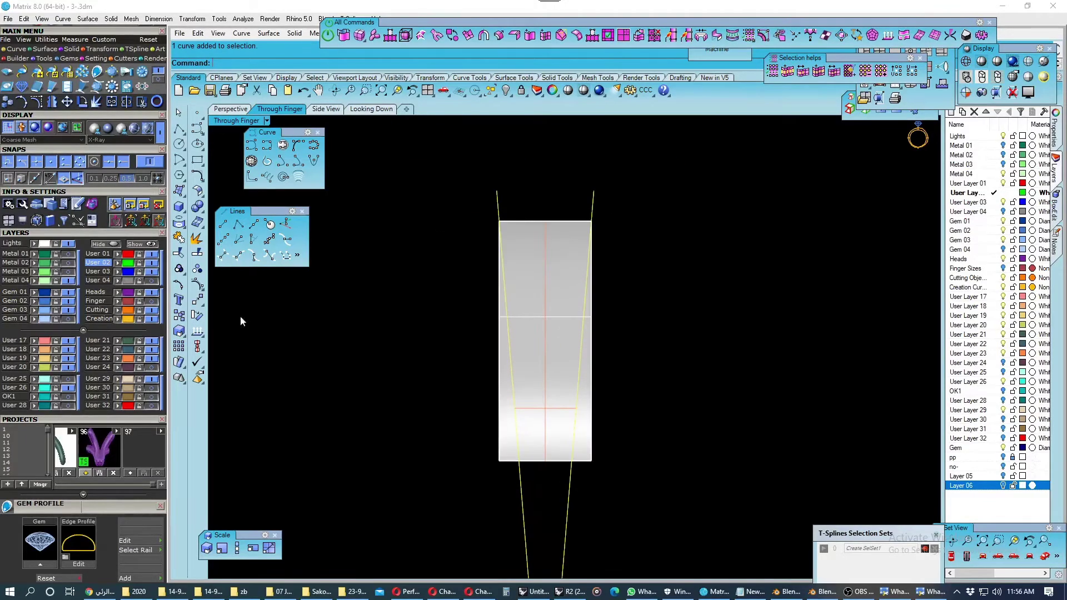
Trim the strip outside both lines into a taper and make User 03 current.
left_click(179, 253)
left_click(500, 457)
left_click(586, 458)
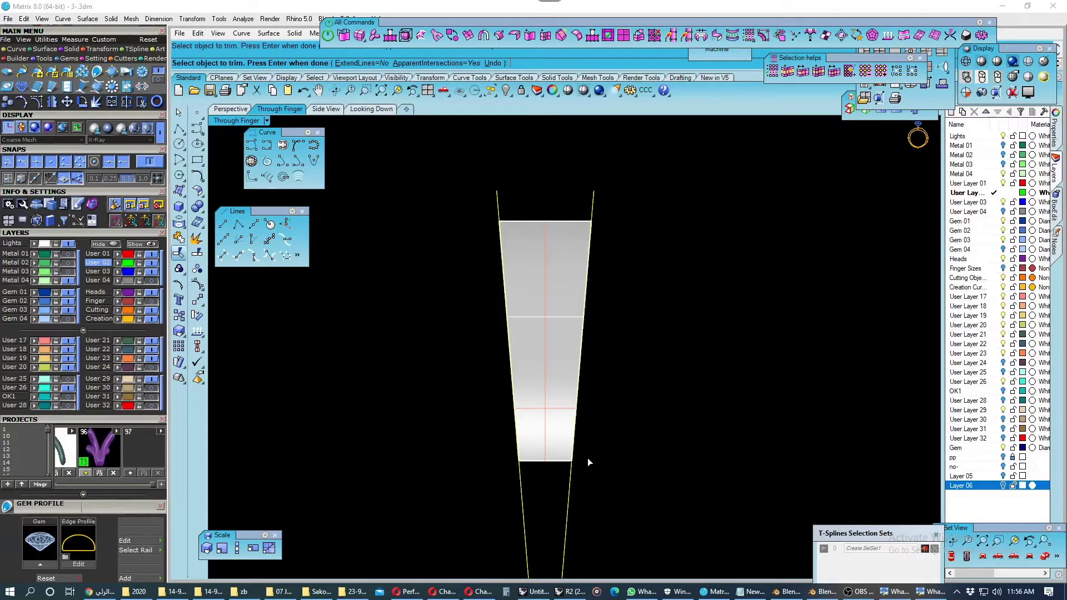
key("Return")
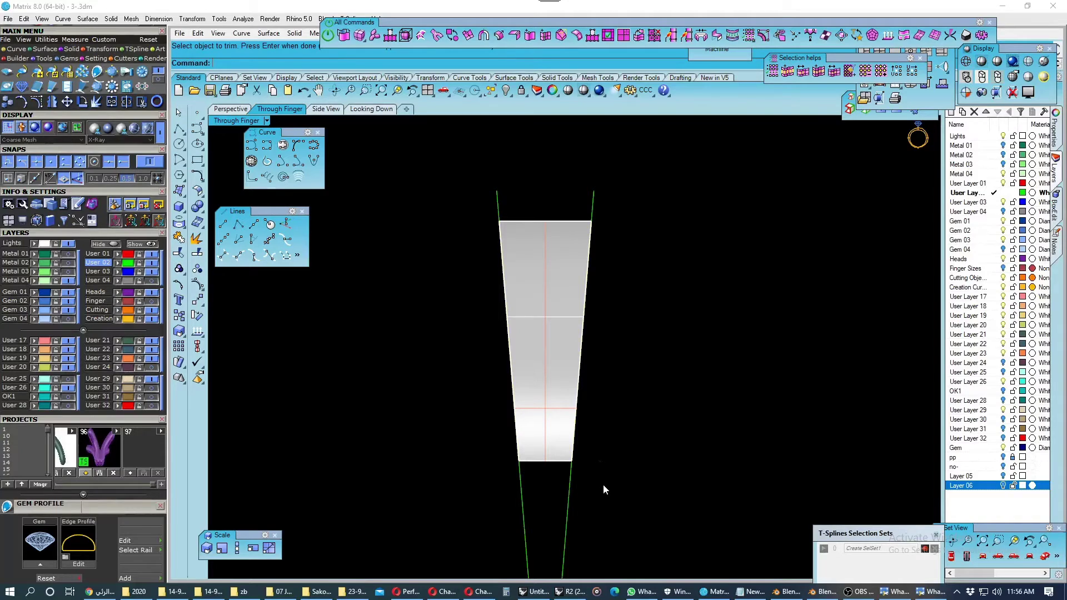
left_click(109, 272)
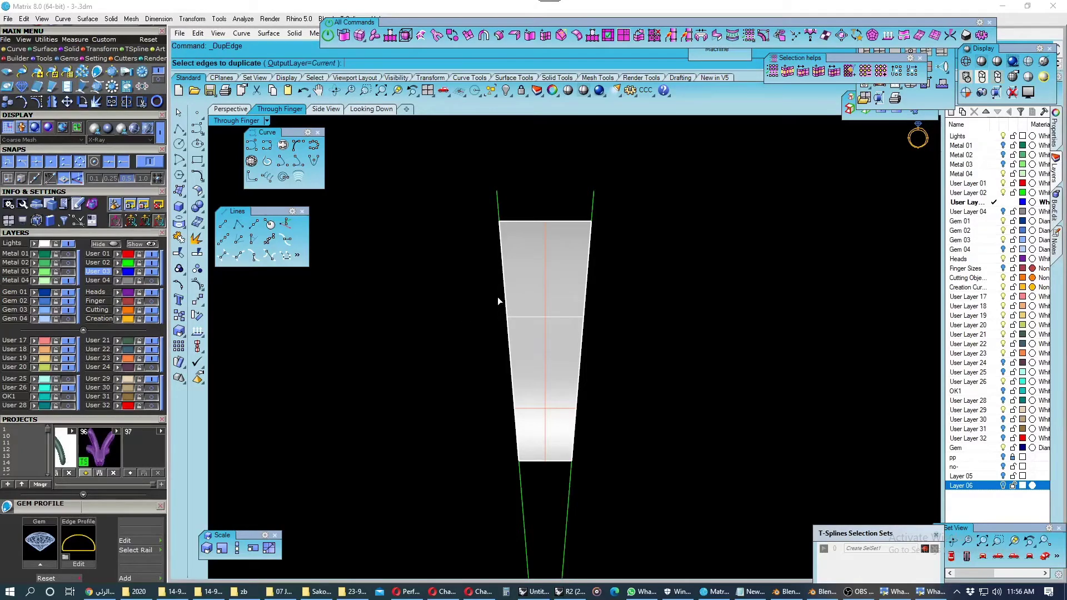
Duplicate the strip's side edges, then hide the trimmed surface and guide lines.
left_click(510, 302)
key("Return")
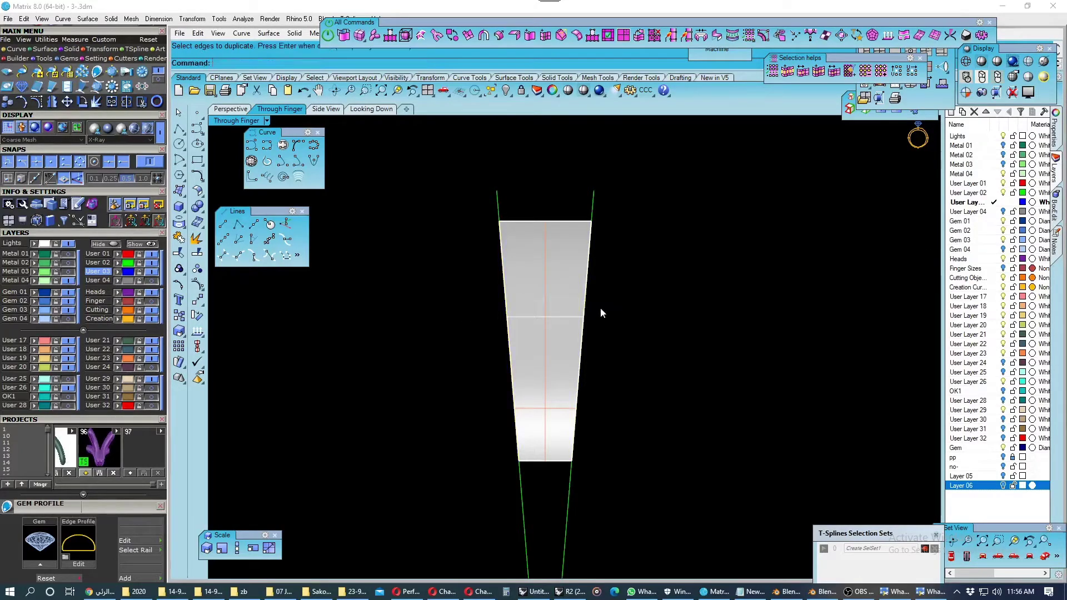
left_click(21, 241)
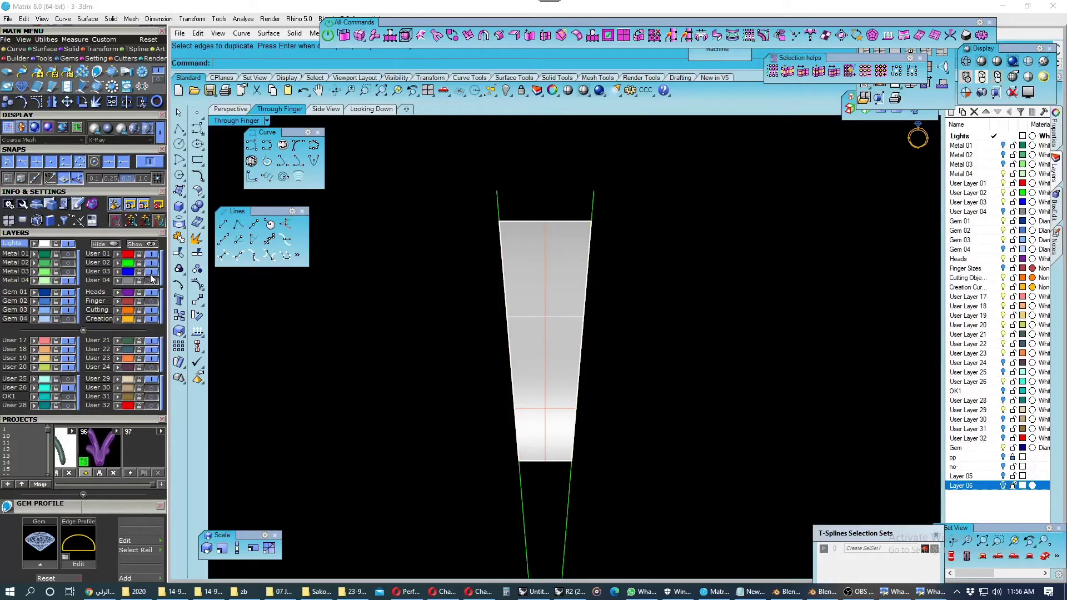
scroll(561, 359, "down", 4)
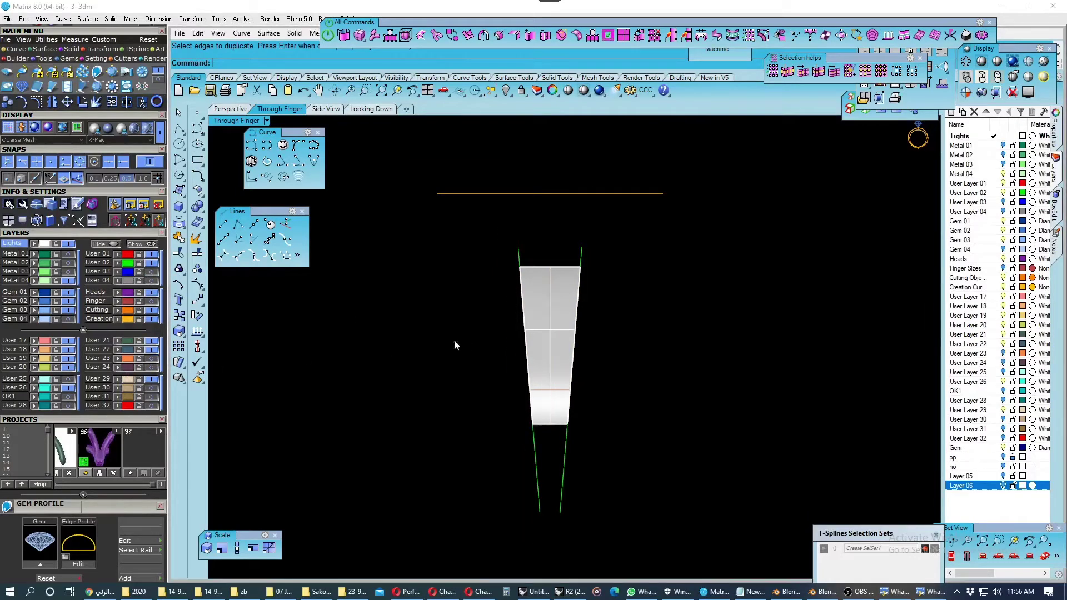
scroll(455, 339, "down", 2)
mouse_move(448, 250)
left_mouse_down()
mouse_move(649, 483)
mouse_move(667, 527)
left_mouse_up()
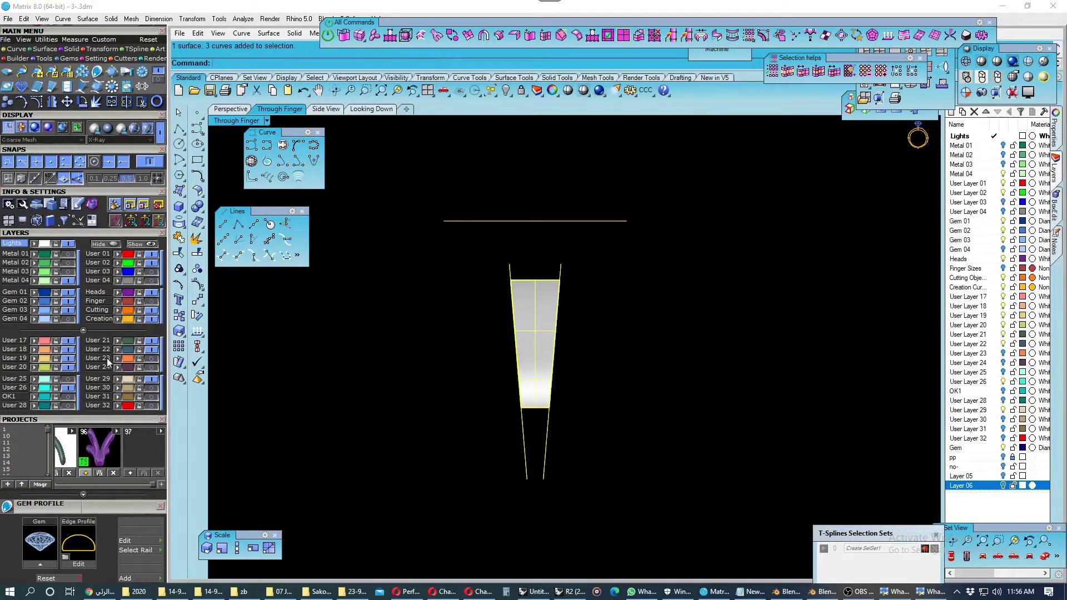
left_click(148, 348)
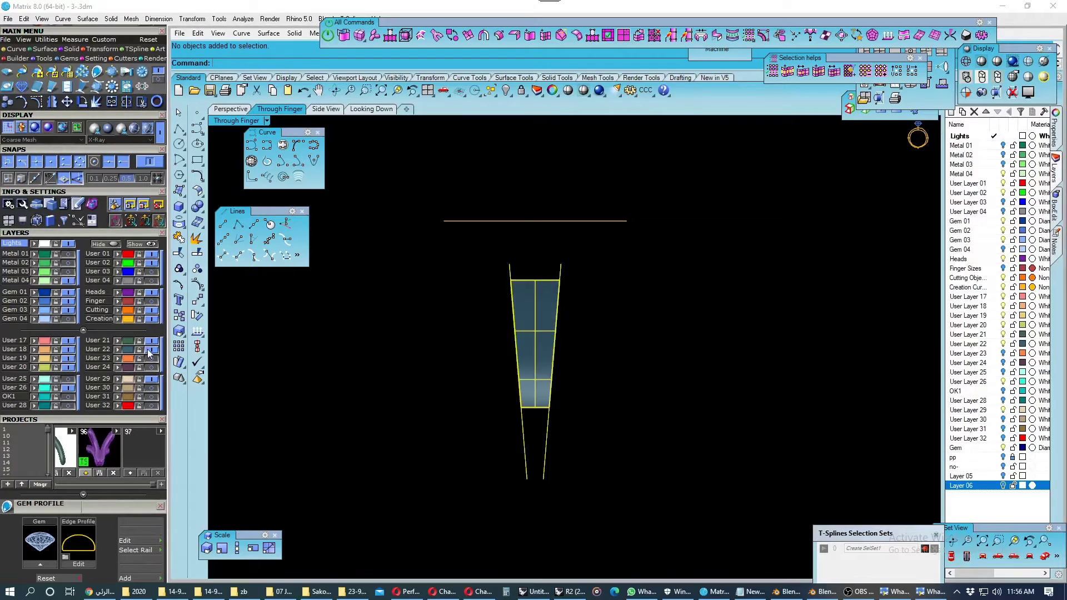
left_click(151, 272)
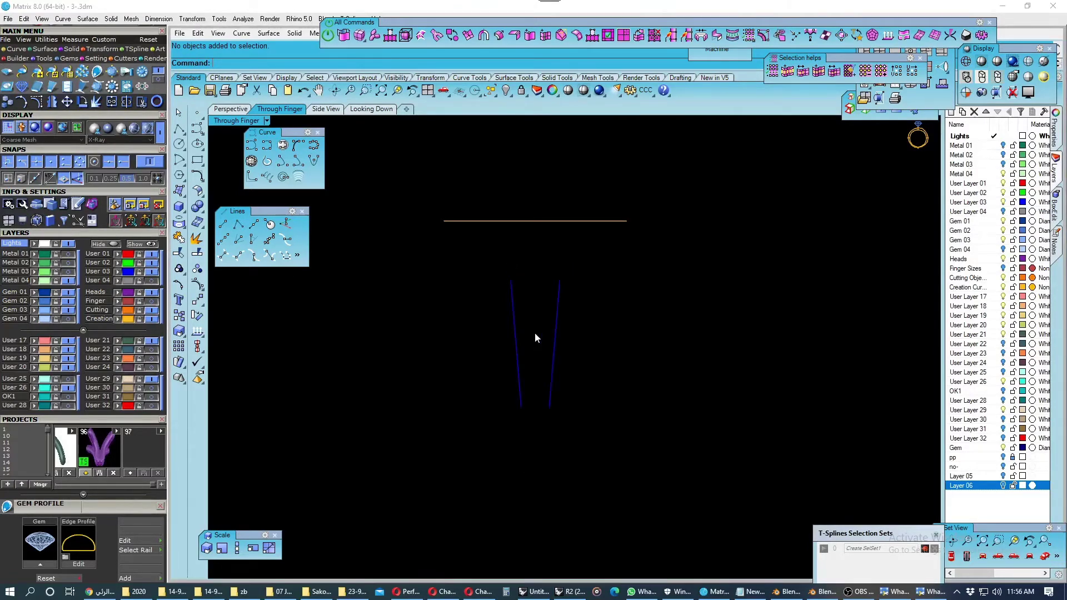
In Perspective, select the right edge curve and start rebuilding it.
left_click(226, 111)
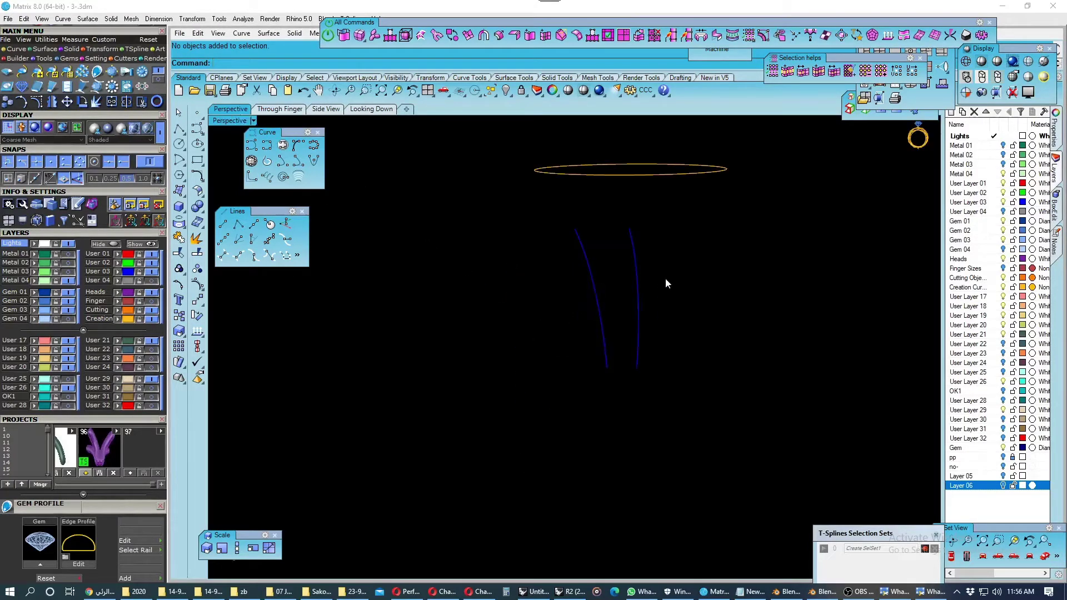
left_click(638, 283)
scroll(633, 293, "up", 2)
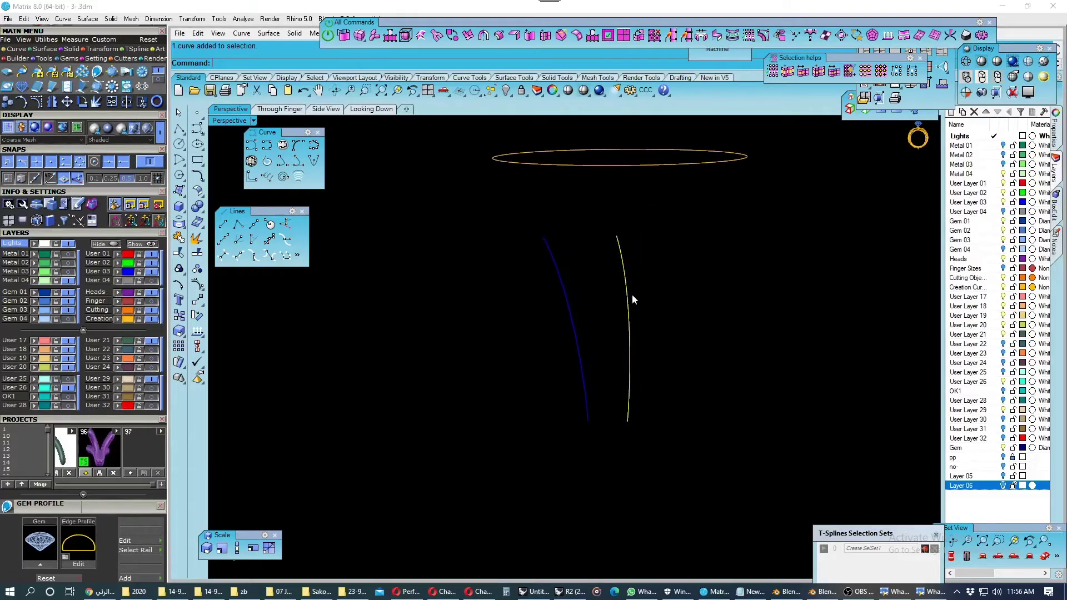
right_click(633, 295)
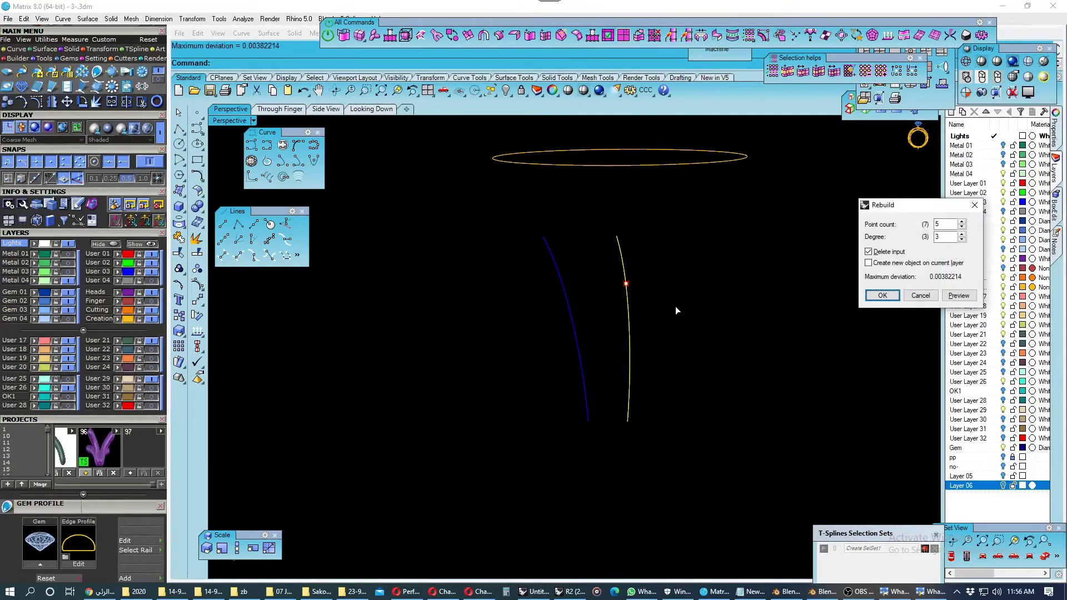
Rebuild both side edge curves to 6 points.
left_click(963, 231)
left_click(961, 222)
left_click(961, 222)
left_click(889, 299)
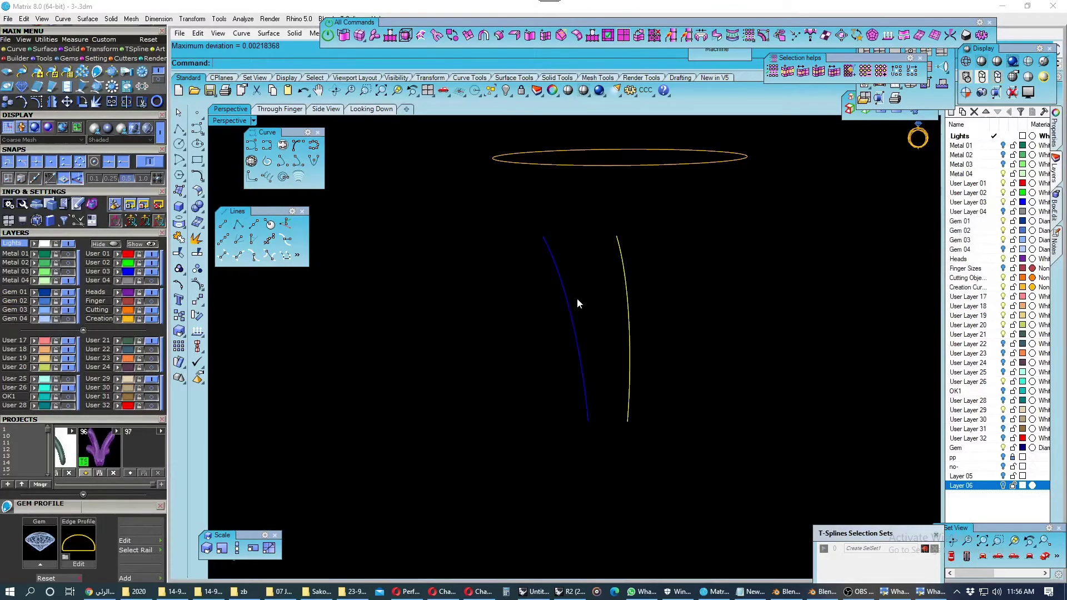
left_click(560, 305)
right_click(535, 315)
key("Return")
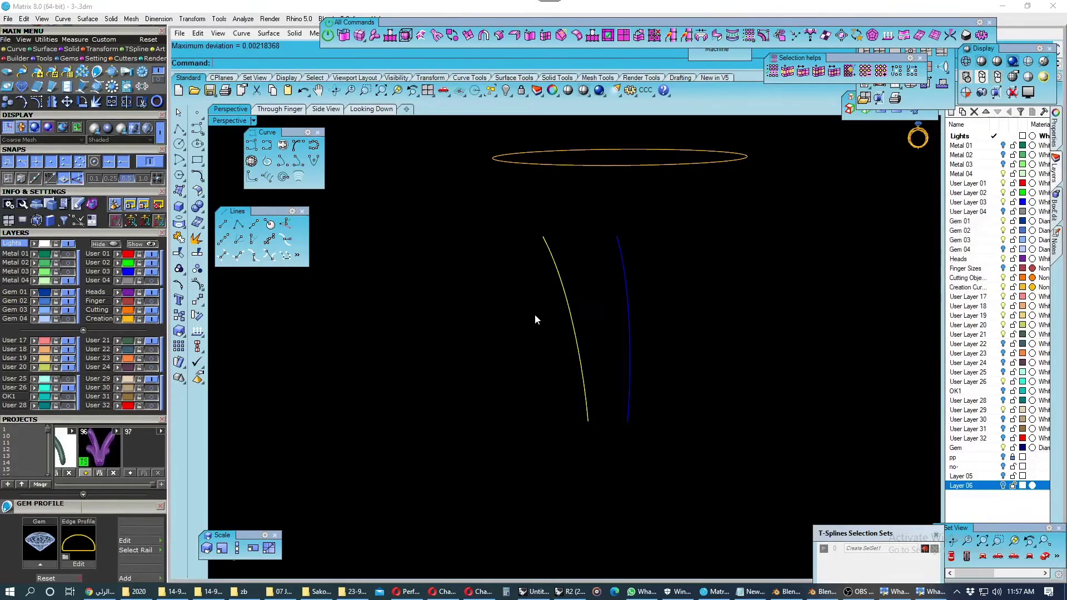
key("Escape")
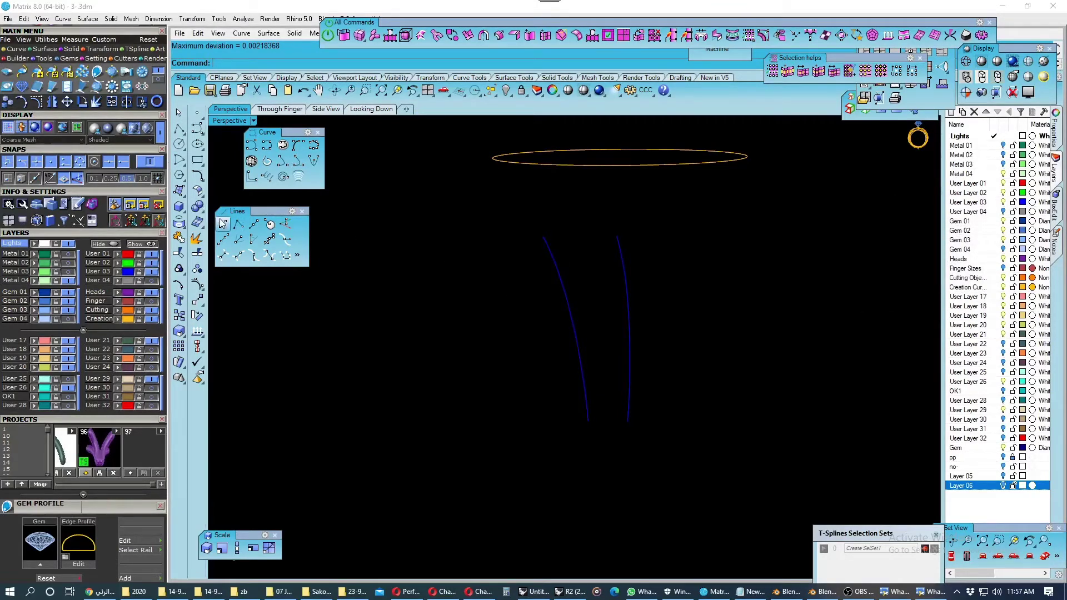
Draw a line joining the curve tops and sweep a surface along both rails.
left_click(223, 223)
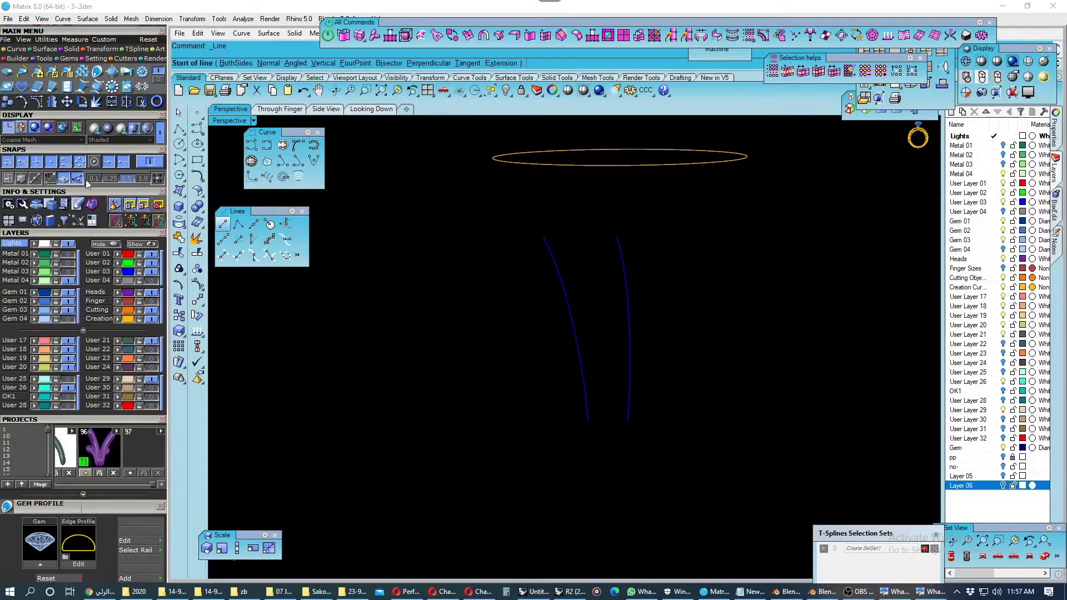
left_click(542, 237)
left_click(617, 236)
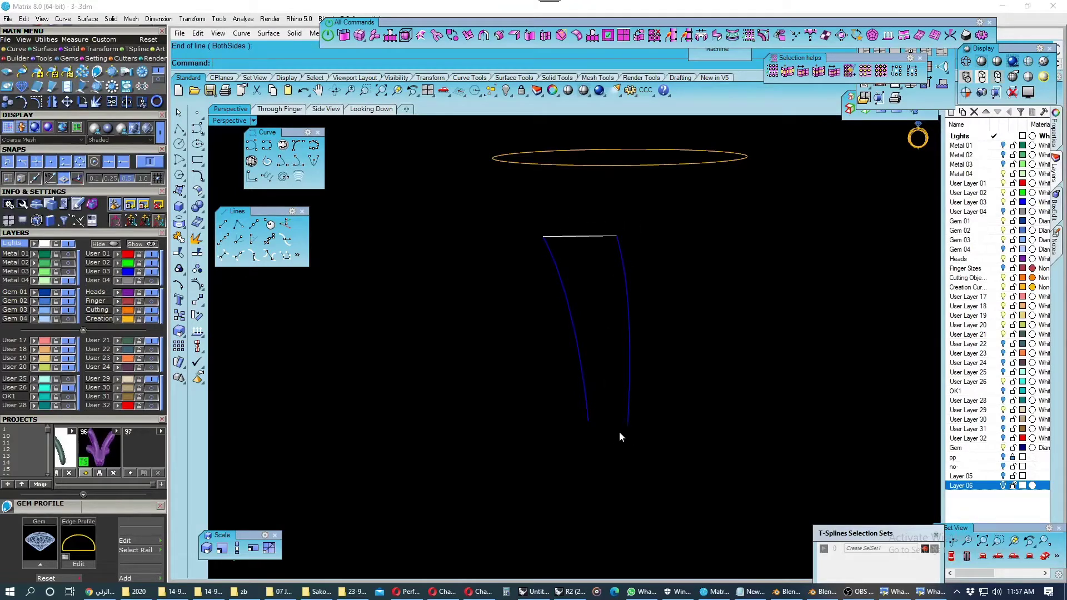
left_click_drag(500, 379, 500, 380)
left_click(178, 206)
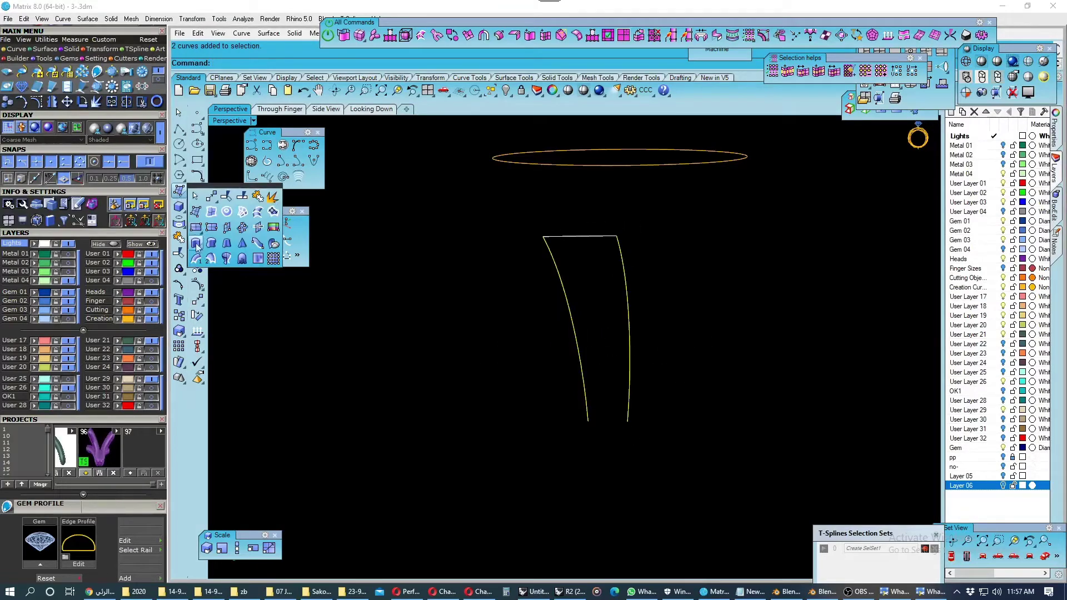
left_click(232, 257)
key("Return")
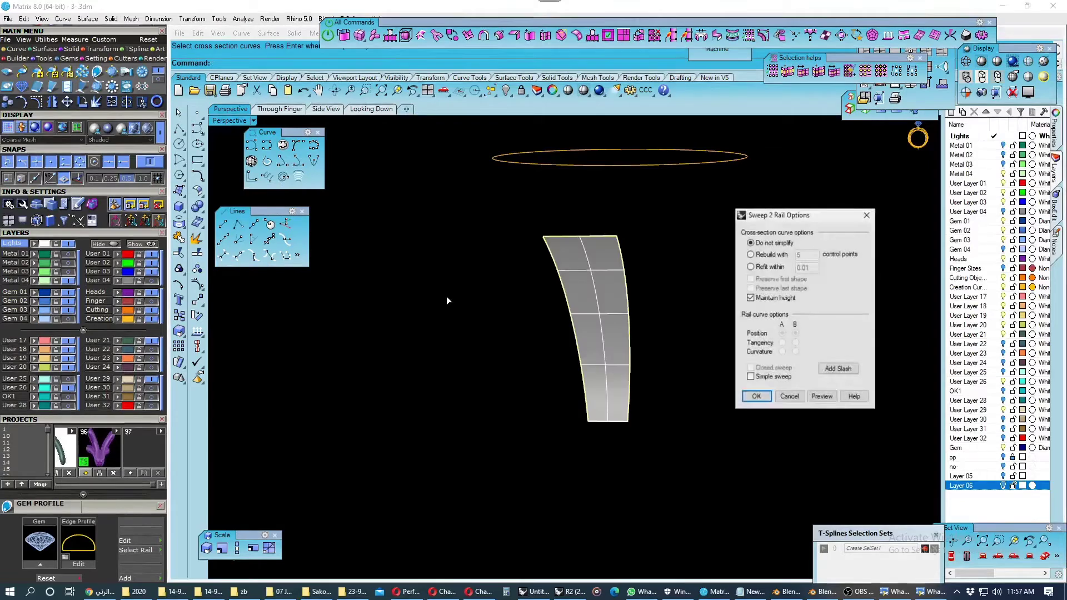
key("Return")
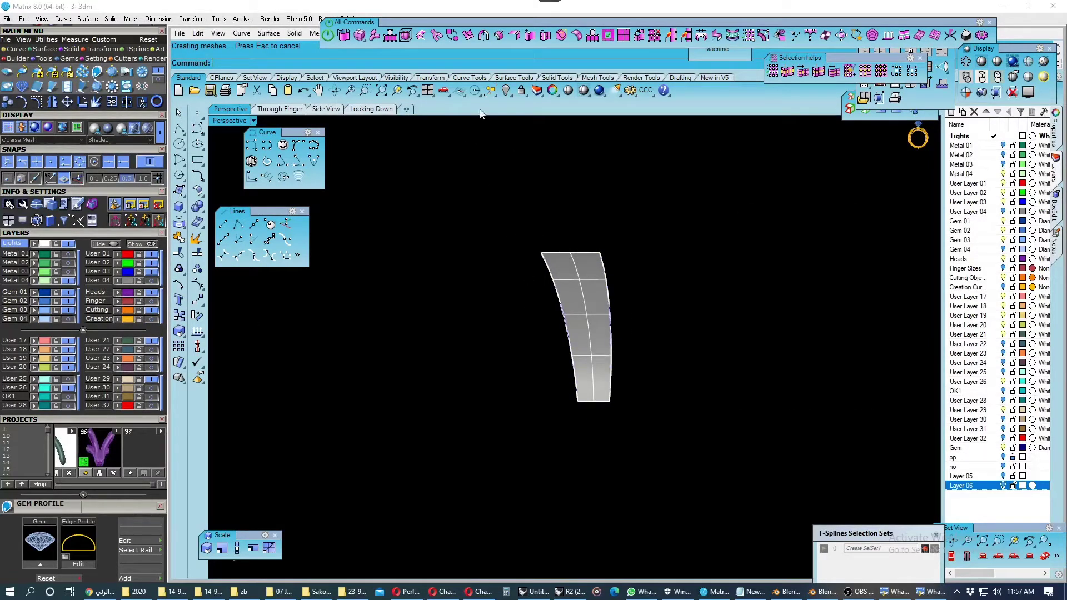
Save the bridge surface to Projects, show the locked ring model, and orbit to check.
middle_click(491, 97)
left_click(555, 170)
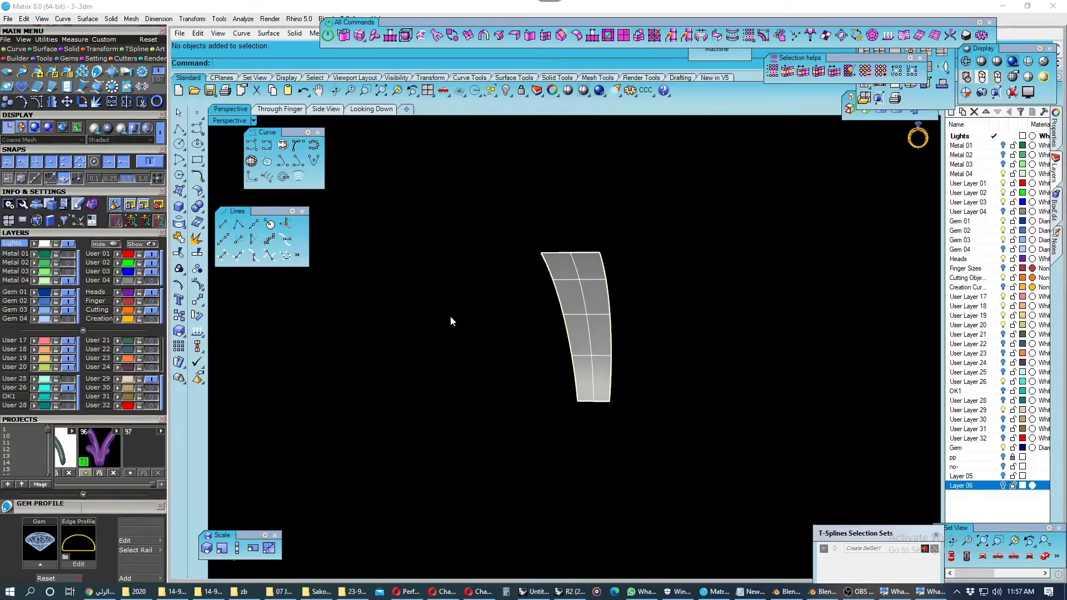
left_click(565, 300)
left_click(134, 461)
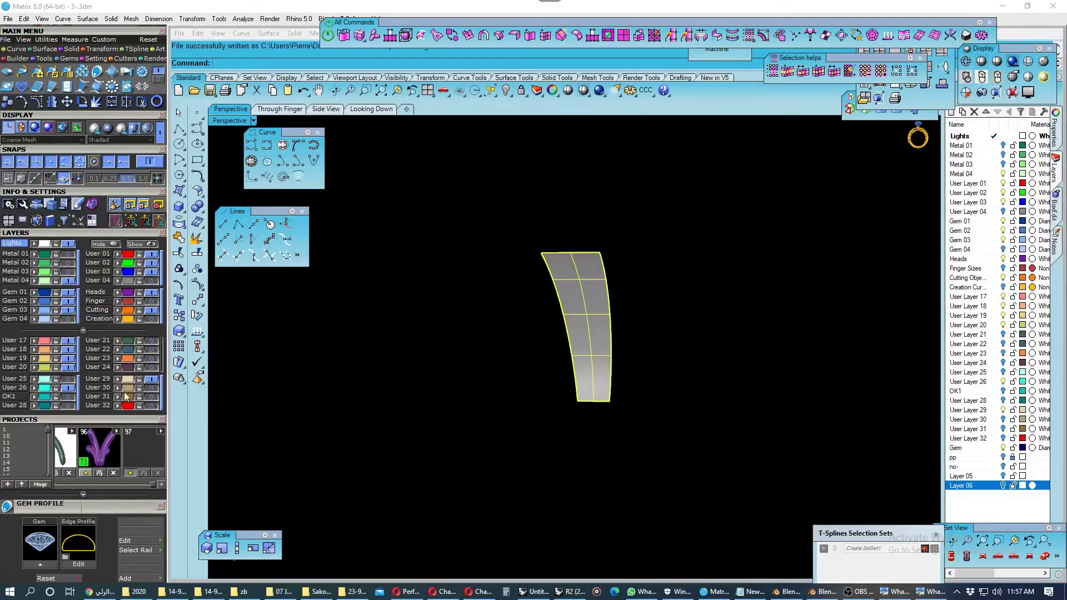
left_click(145, 161)
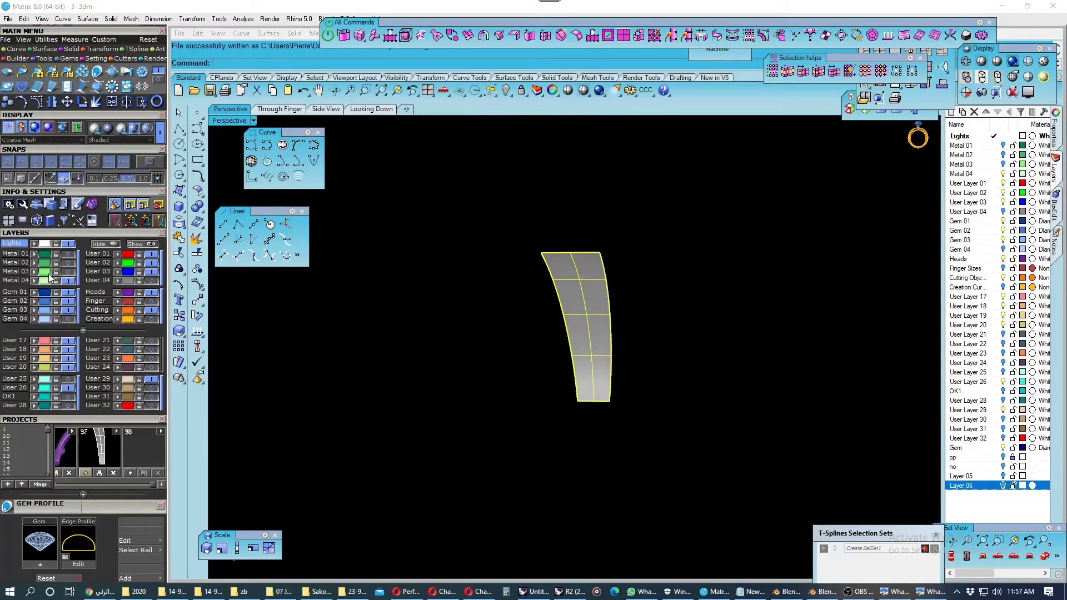
left_click(53, 271)
right_click_drag(559, 296, 503, 158)
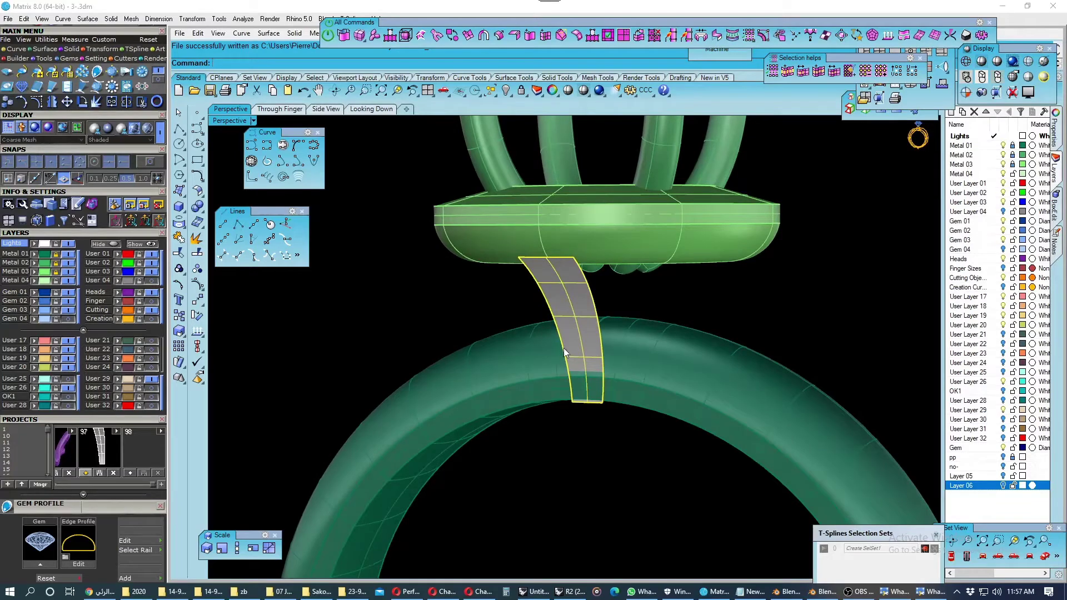
Rebuild the bridge strip to 7 by 4 control points.
key("ctrl+r")
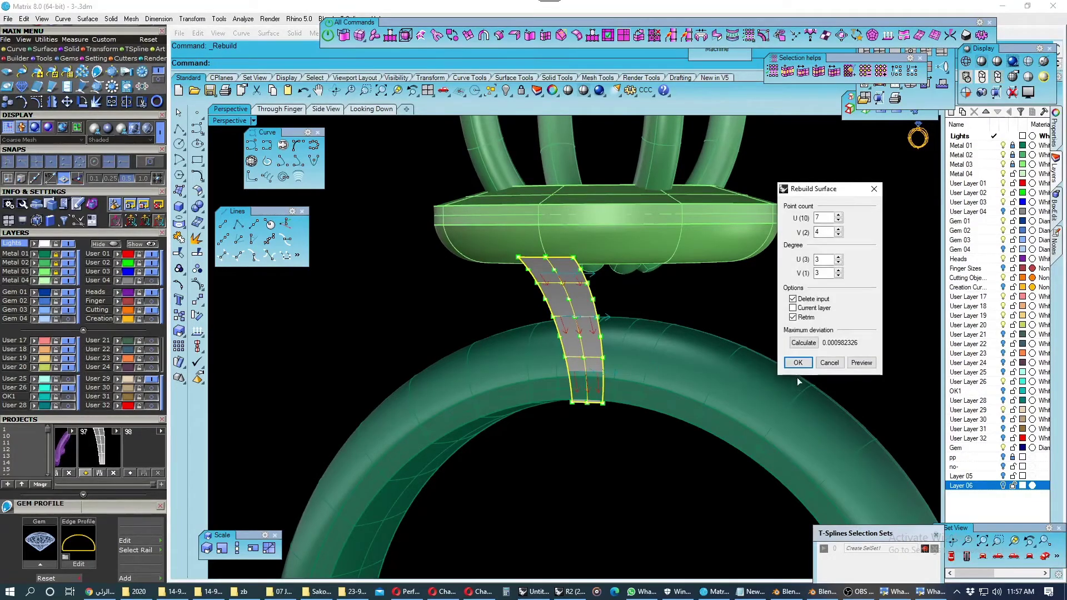
left_click(828, 362)
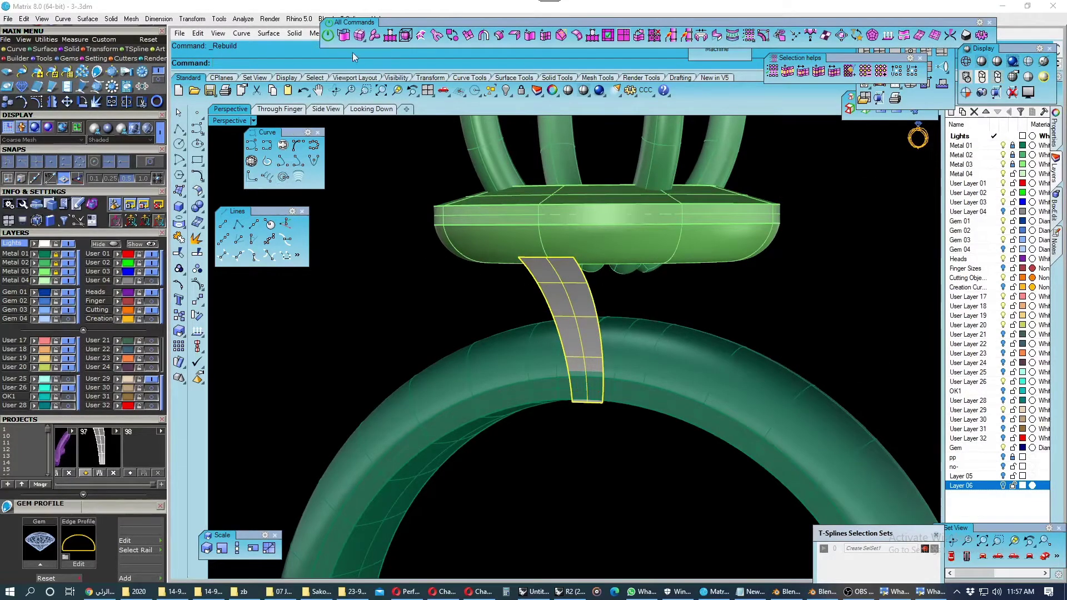
mouse_move(459, 325)
right_mouse_down()
mouse_move(516, 310)
mouse_move(446, 310)
mouse_move(391, 326)
mouse_move(453, 313)
mouse_move(405, 319)
mouse_move(441, 322)
right_mouse_up()
key("ctrl+z")
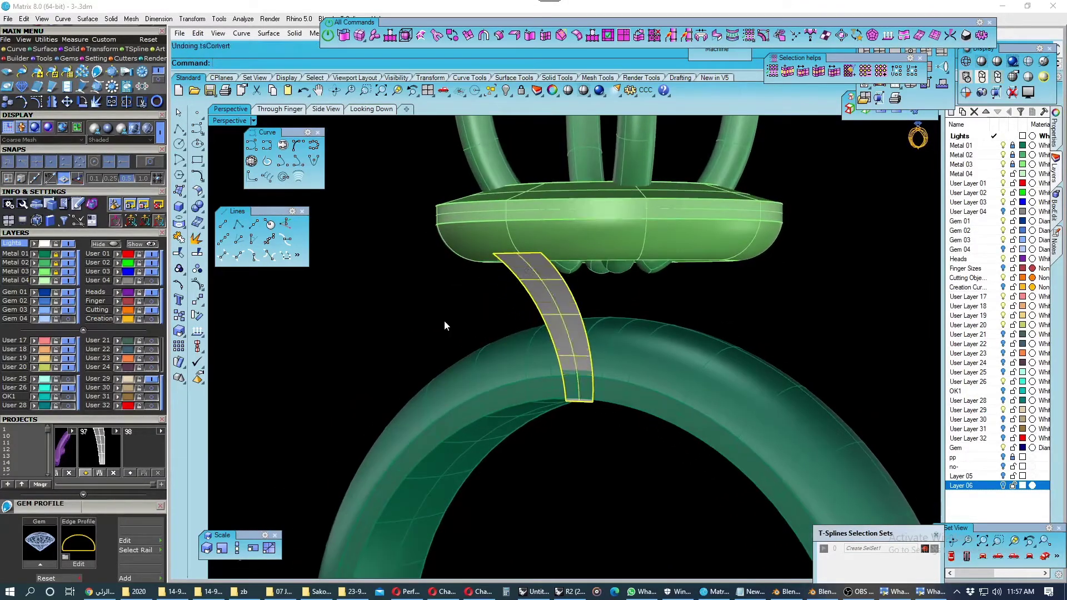
key("Return")
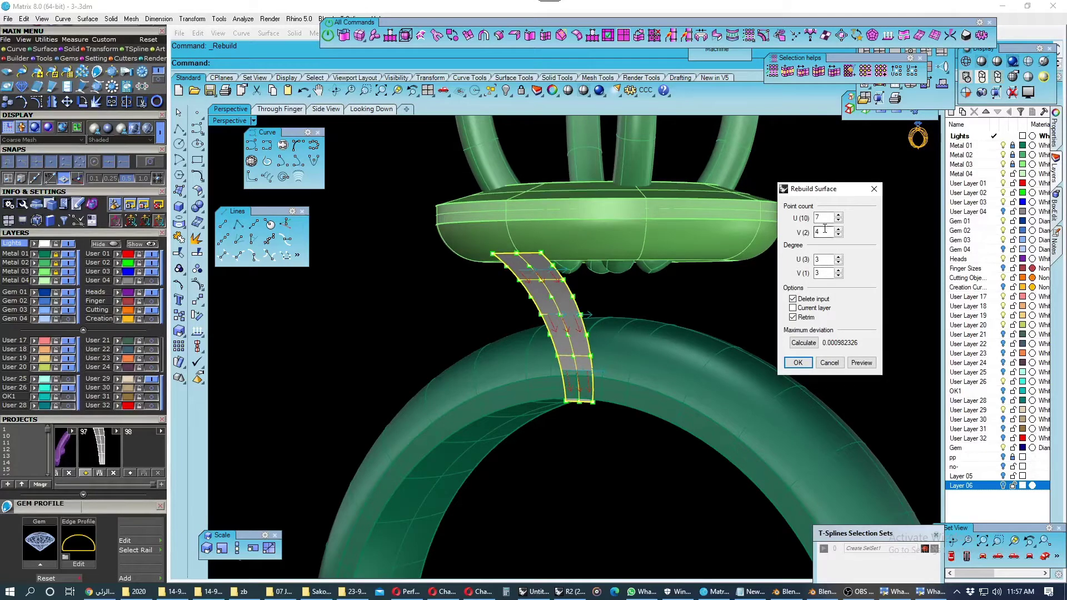
left_click(798, 362)
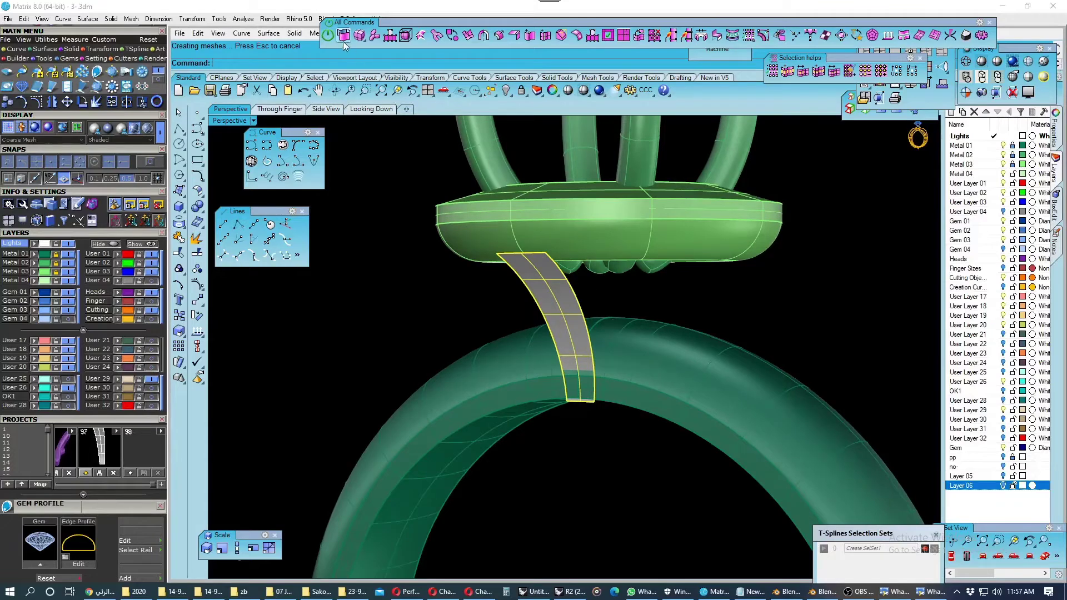
Save a project snapshot, shade the strip dark blue, and convert it to a T-spline.
left_click(130, 472)
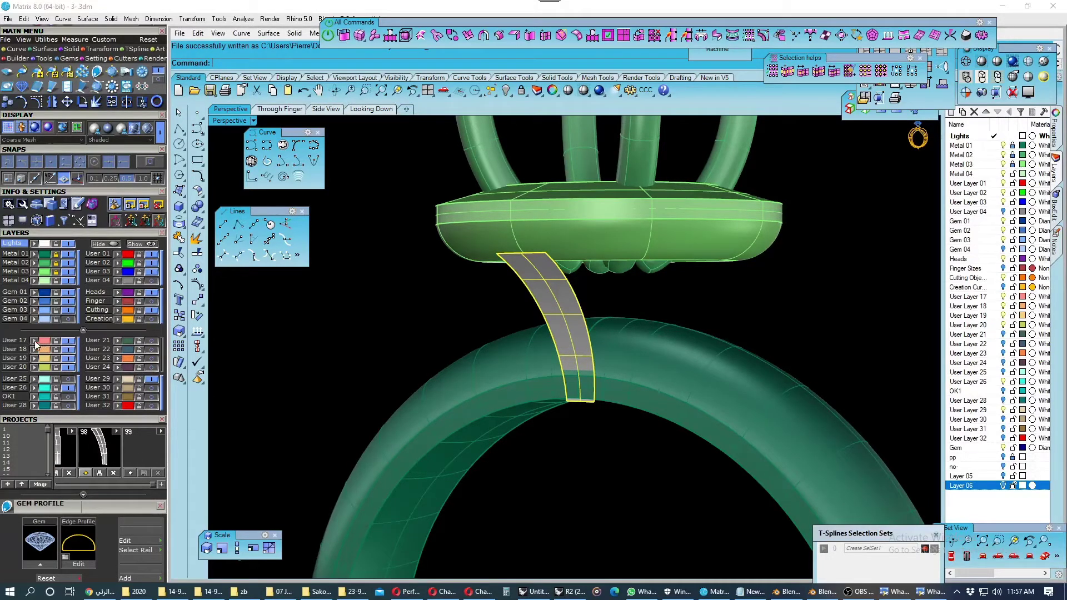
left_click(34, 302)
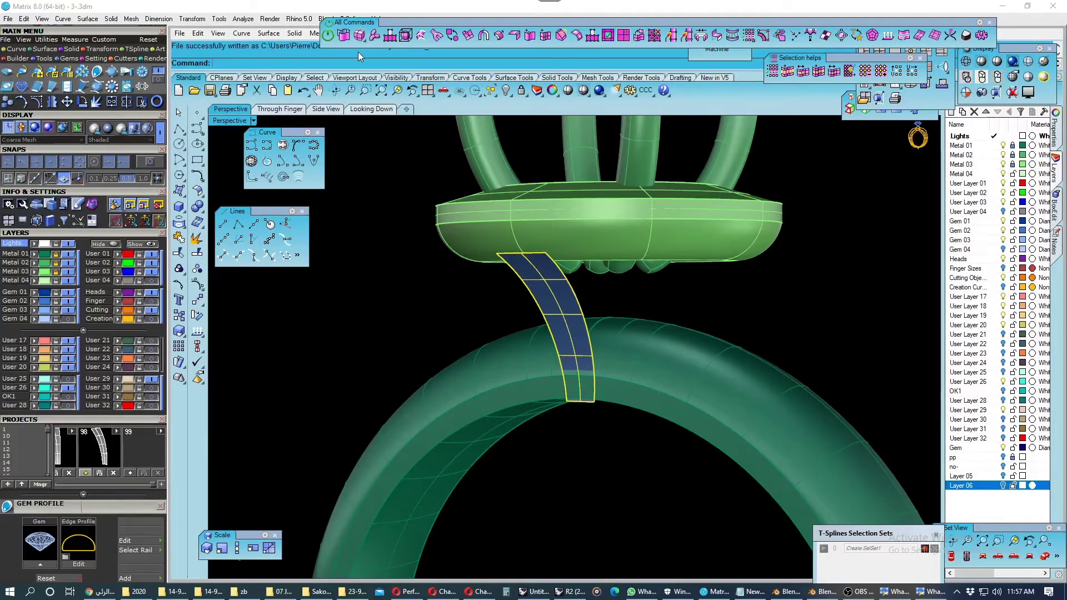
left_click(347, 39)
right_click_drag(454, 309, 498, 316)
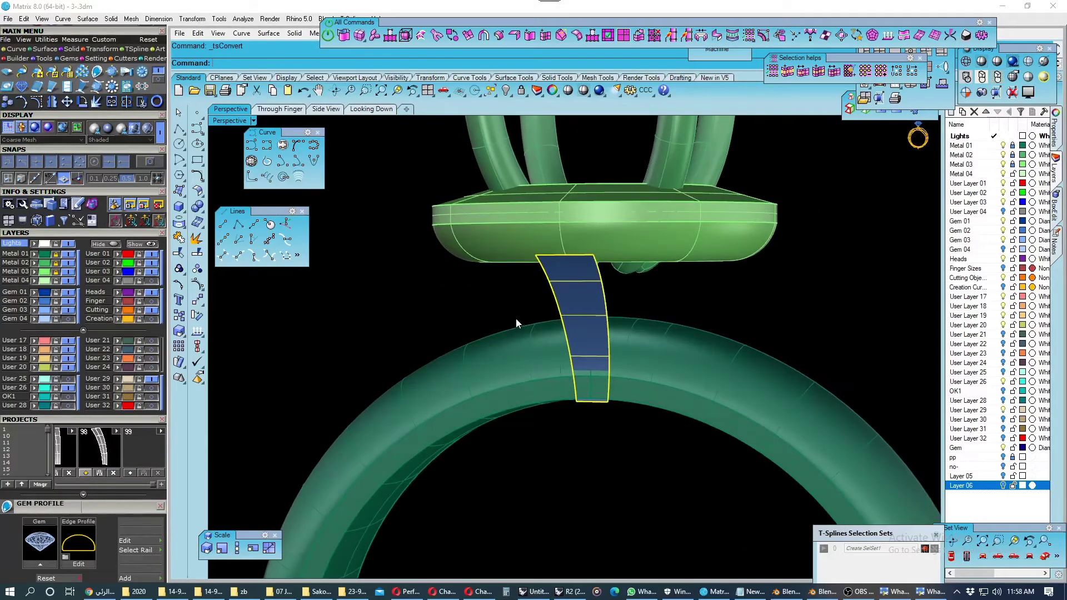
Remove creases from all vertices of the strip's T-spline cage.
key("e")
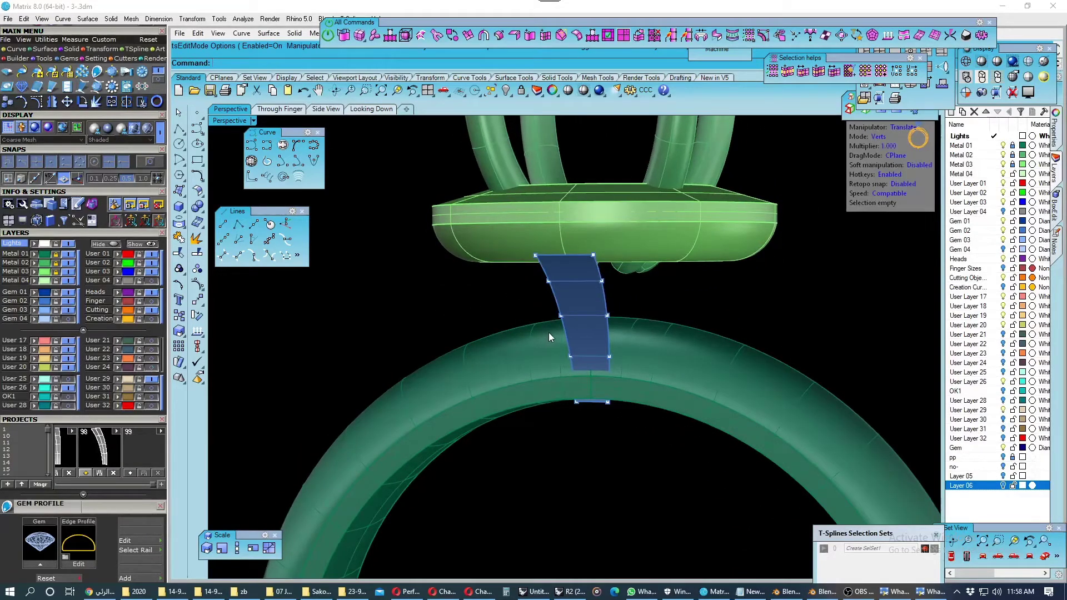
key("ctrl+a")
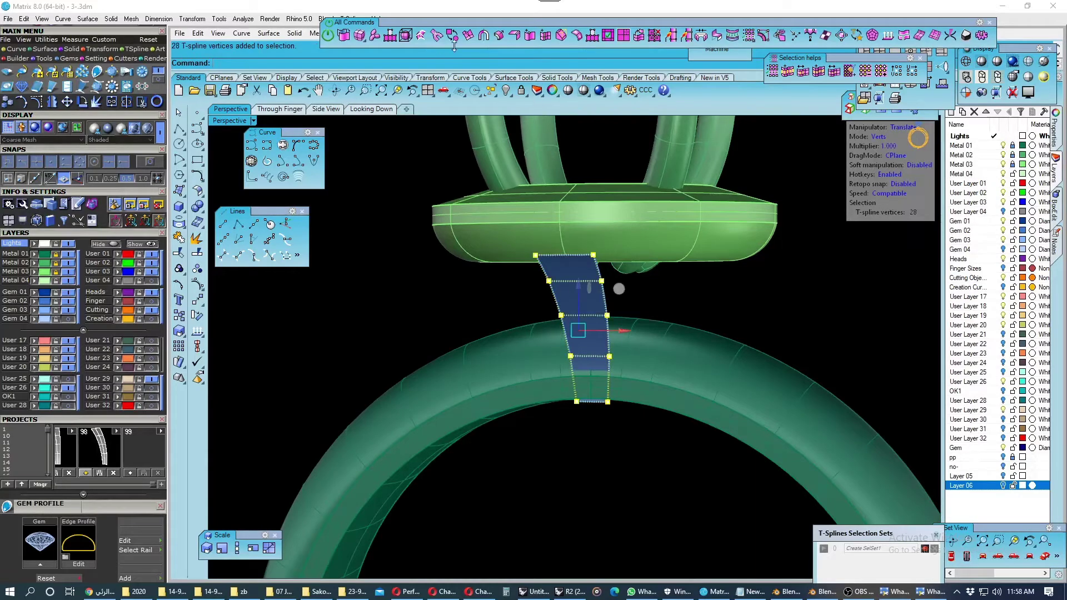
left_click(516, 42)
mouse_move(524, 368)
right_mouse_down()
mouse_move(651, 376)
mouse_move(441, 371)
right_mouse_up()
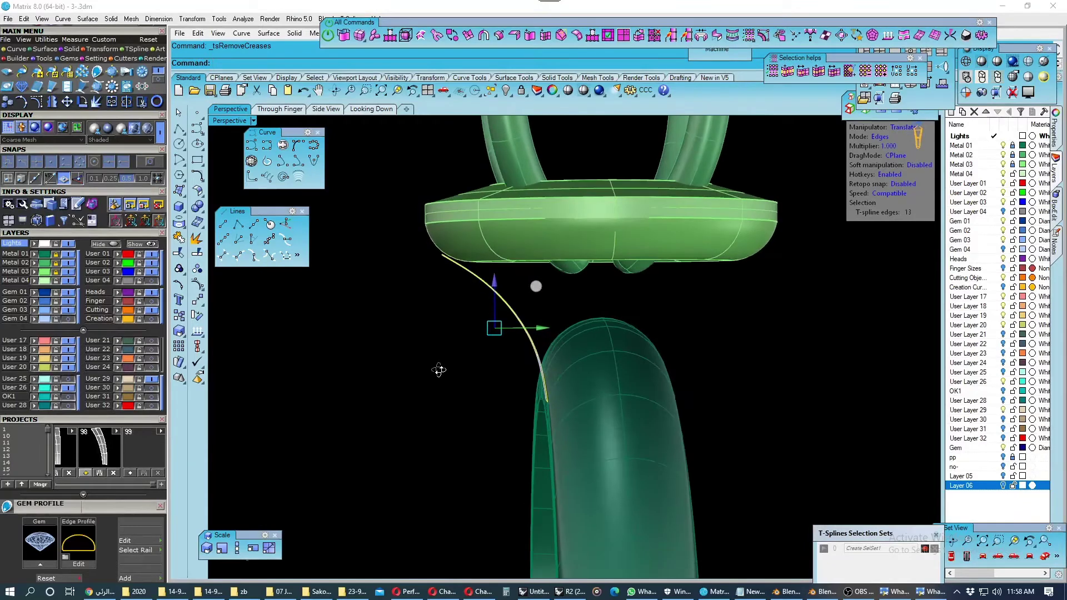
Check the strip in Side View and save a new project snapshot.
left_click(324, 109)
scroll(587, 330, "up", 2)
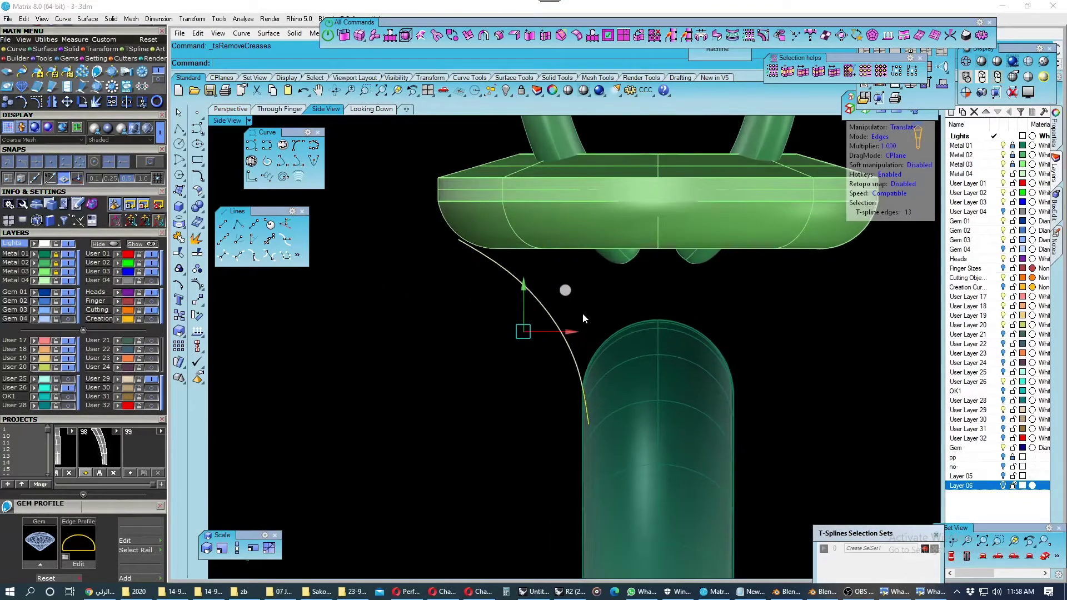
right_click_drag(585, 310, 589, 332, "shift")
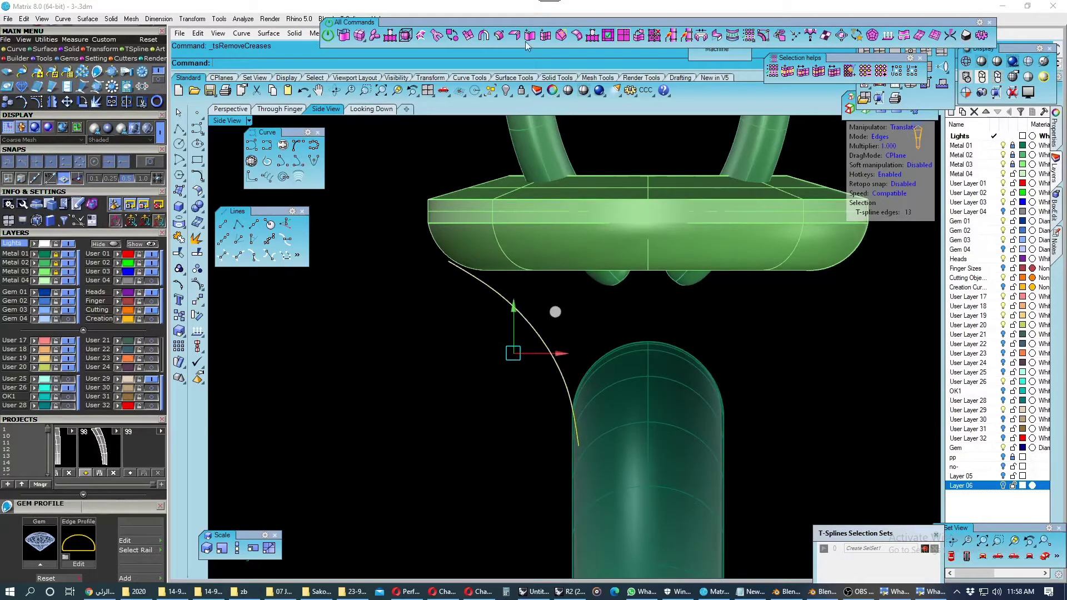
left_click(142, 432)
left_click(228, 109)
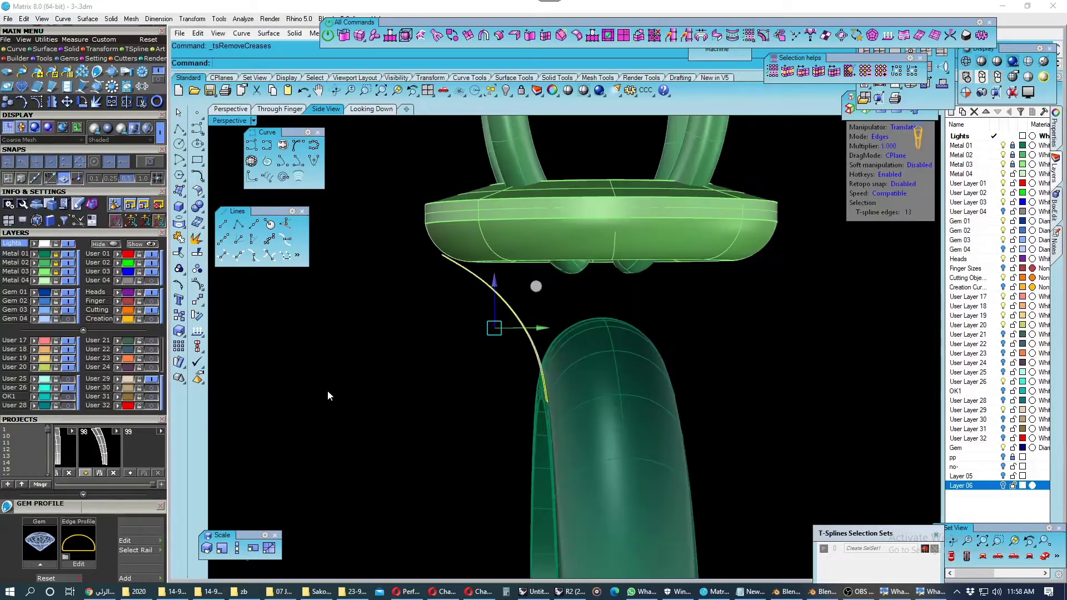
left_click(130, 474)
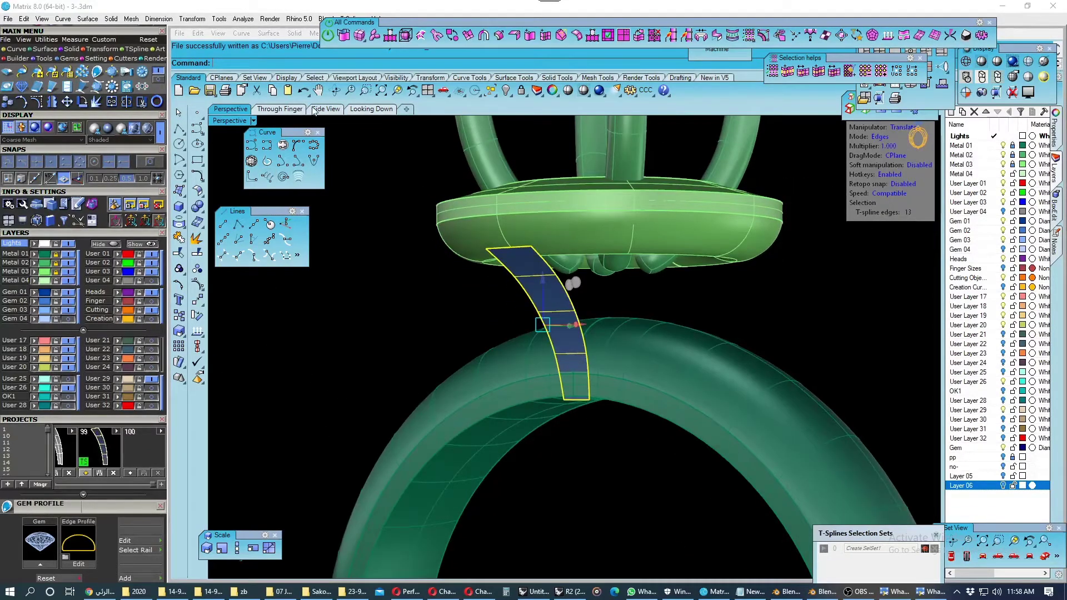
left_click(498, 35)
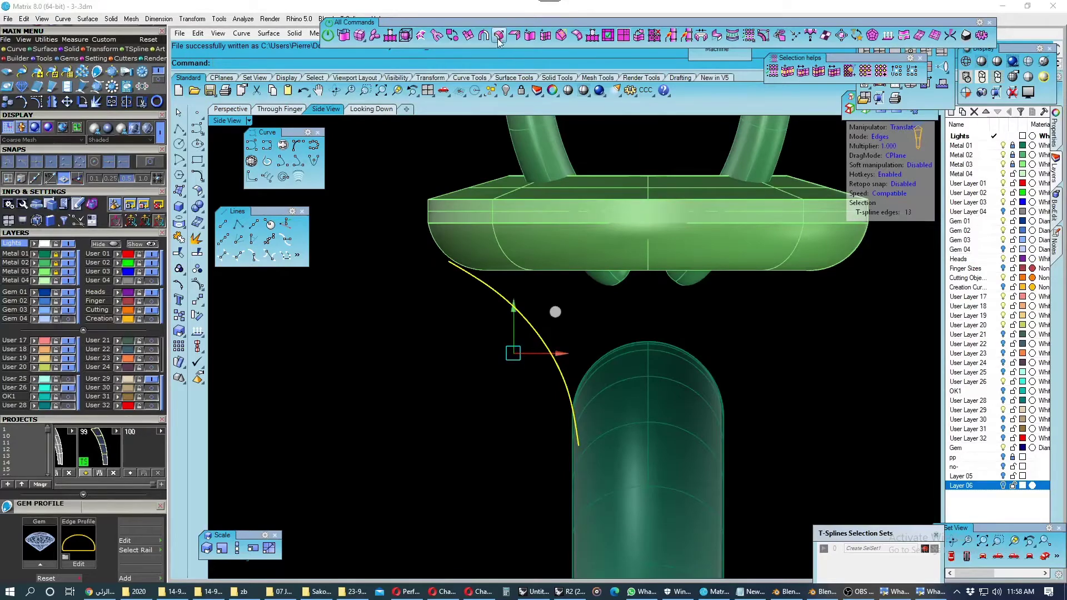
Thicken the bridge strip to 1 with creased edges turned off.
scroll(549, 316, "down", 5)
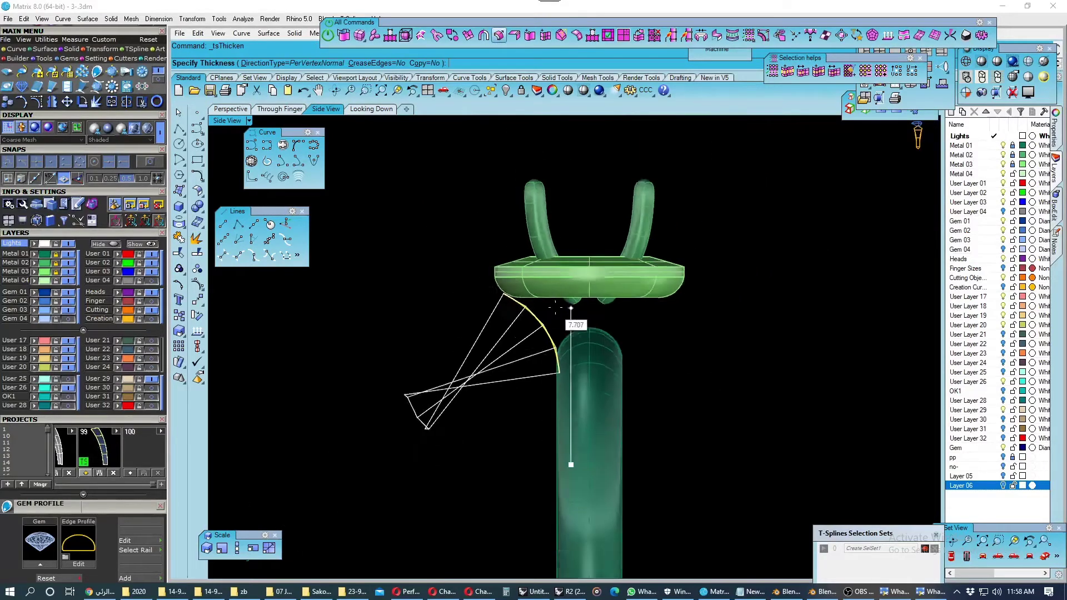
scroll(549, 317, "down", 1)
left_click(378, 62)
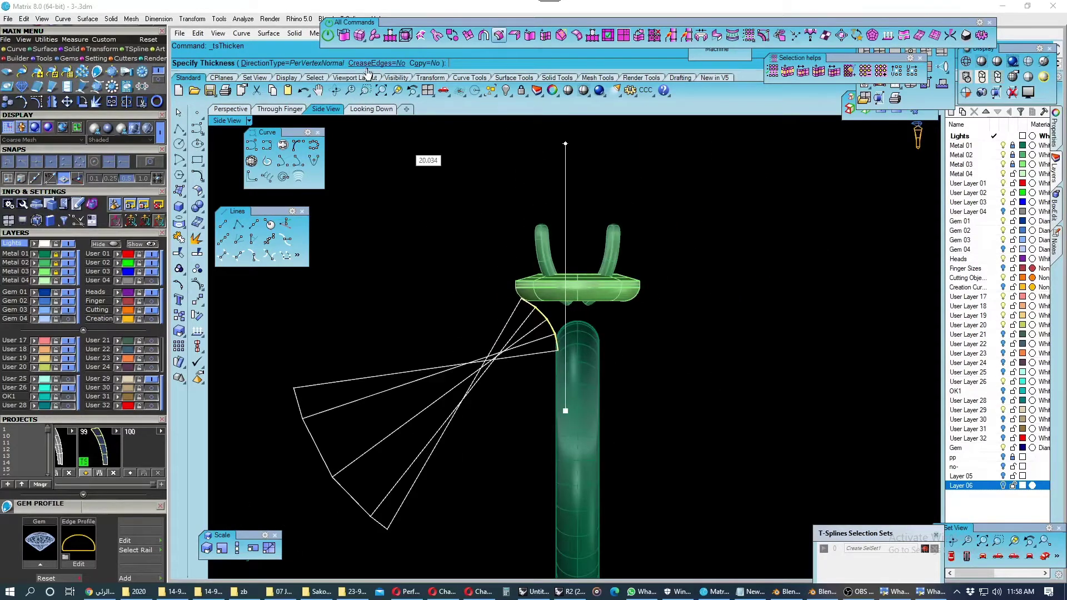
scroll(534, 419, "up", 2)
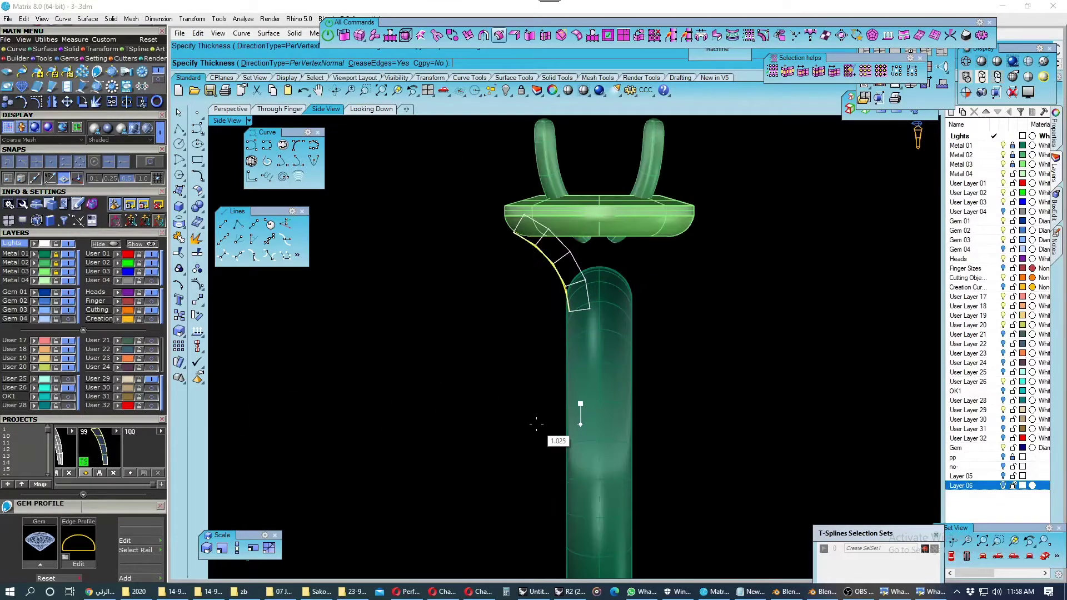
scroll(537, 424, "up", 1)
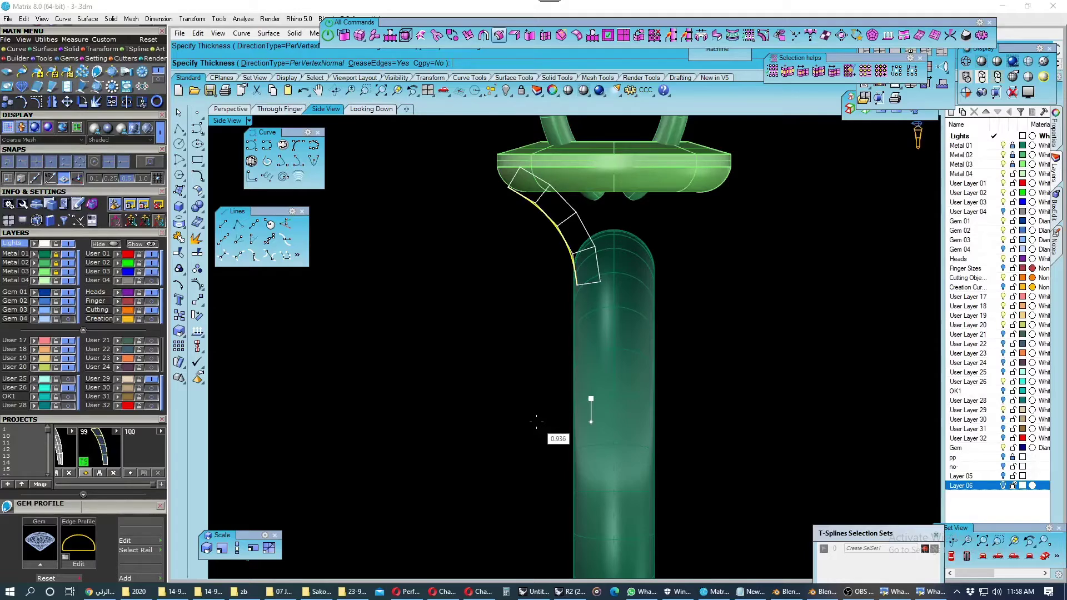
left_click(379, 62)
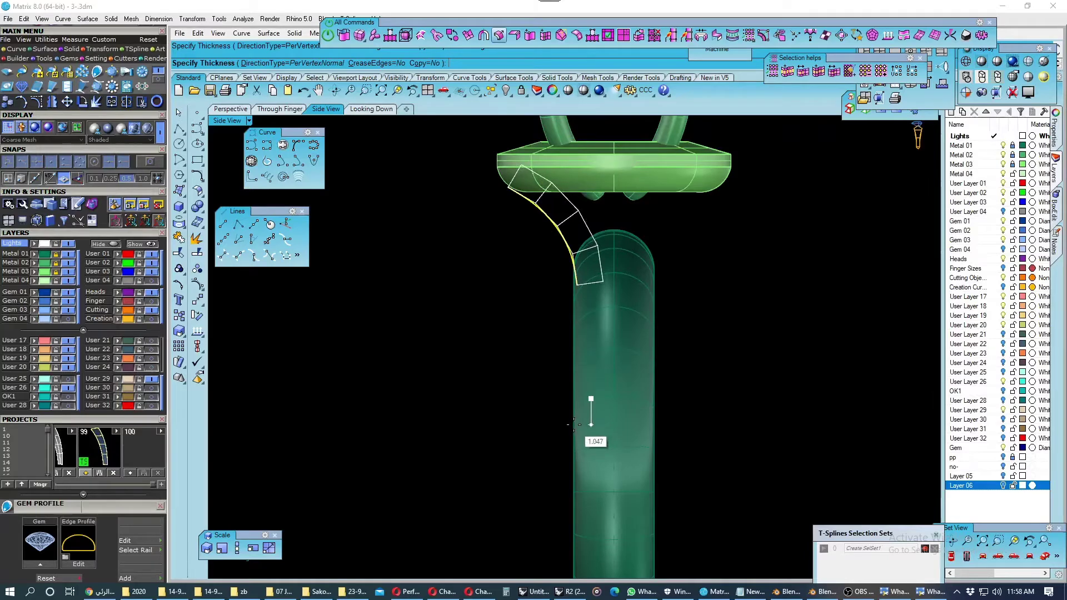
type("1")
key("Return")
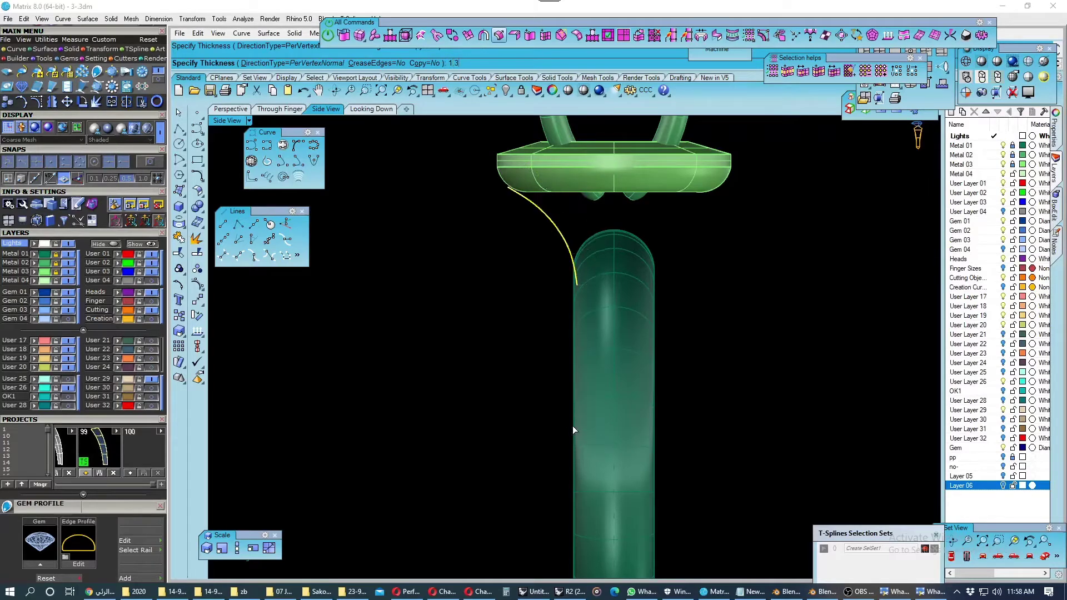
Inspect the thickened blue bridge in perspective, select it and save a project snapshot.
left_click(230, 109)
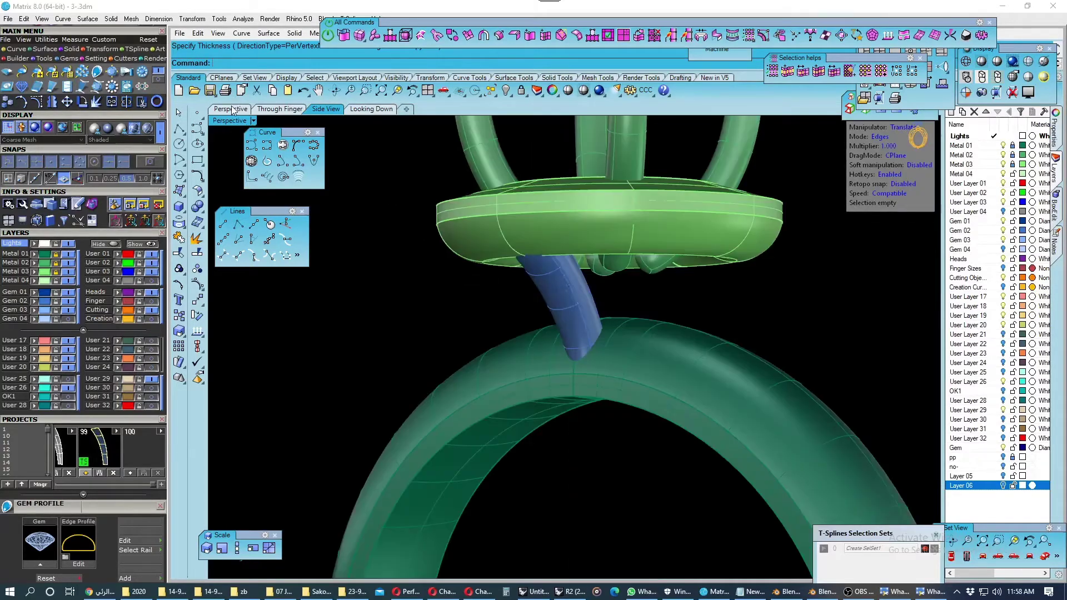
right_click_drag(612, 311, 639, 283)
scroll(642, 286, "up", 3)
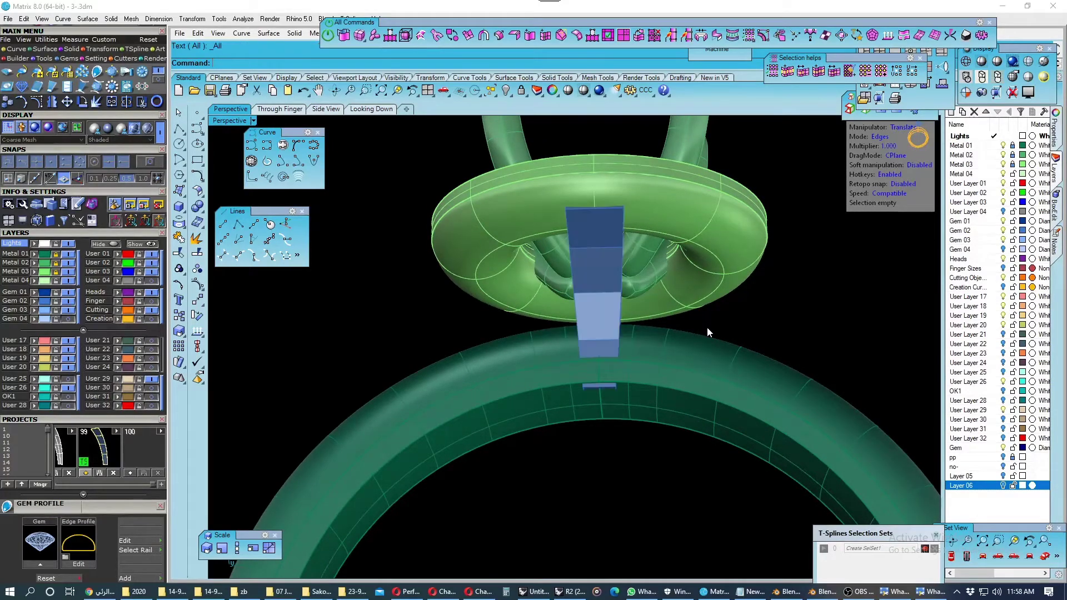
mouse_move(707, 328)
right_mouse_down()
mouse_move(609, 359)
mouse_move(657, 339)
mouse_move(706, 345)
mouse_move(556, 354)
mouse_move(695, 362)
right_mouse_up()
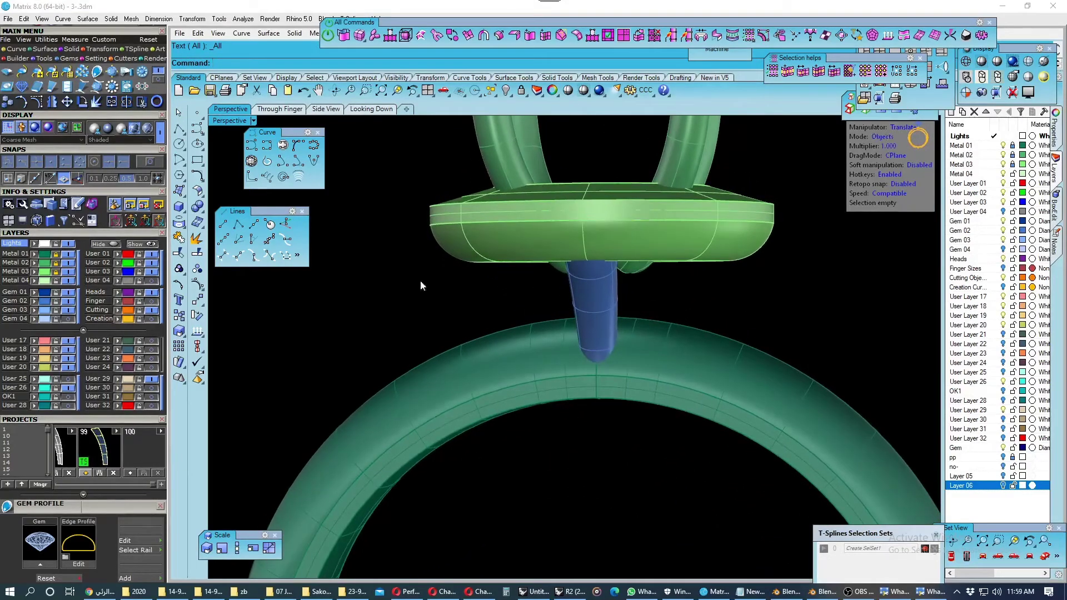
left_click(592, 311)
mouse_move(591, 311)
right_mouse_down()
mouse_move(519, 291)
mouse_move(405, 312)
mouse_move(515, 305)
right_mouse_up()
left_click(127, 473)
Widen the blue bridge tube so it bulges to the left.
left_click(367, 374)
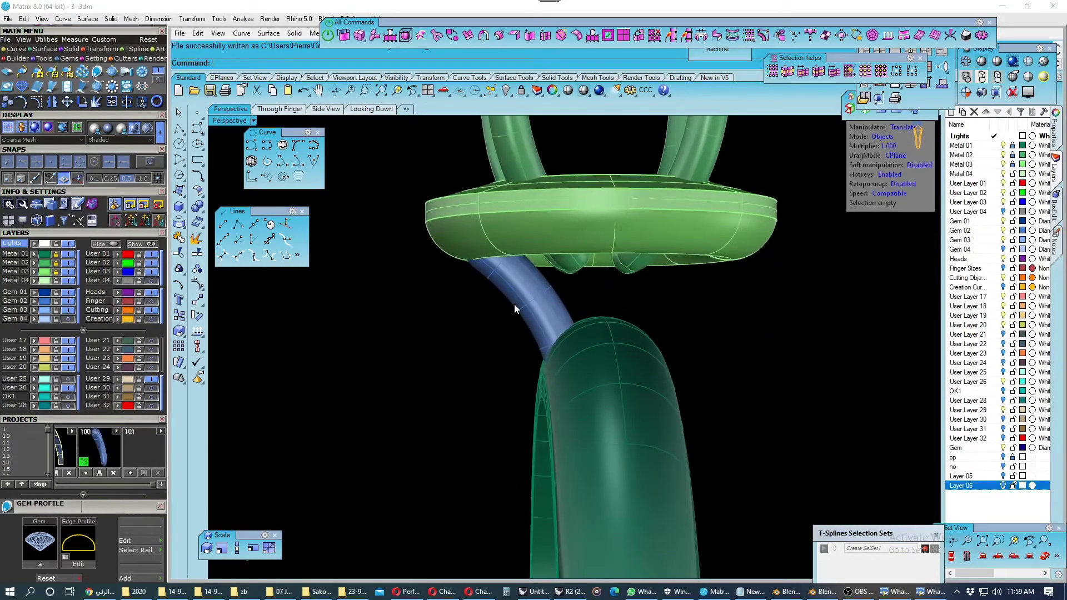
left_click(514, 305)
scroll(570, 323, "up", 3)
right_click_drag(570, 323, 589, 318)
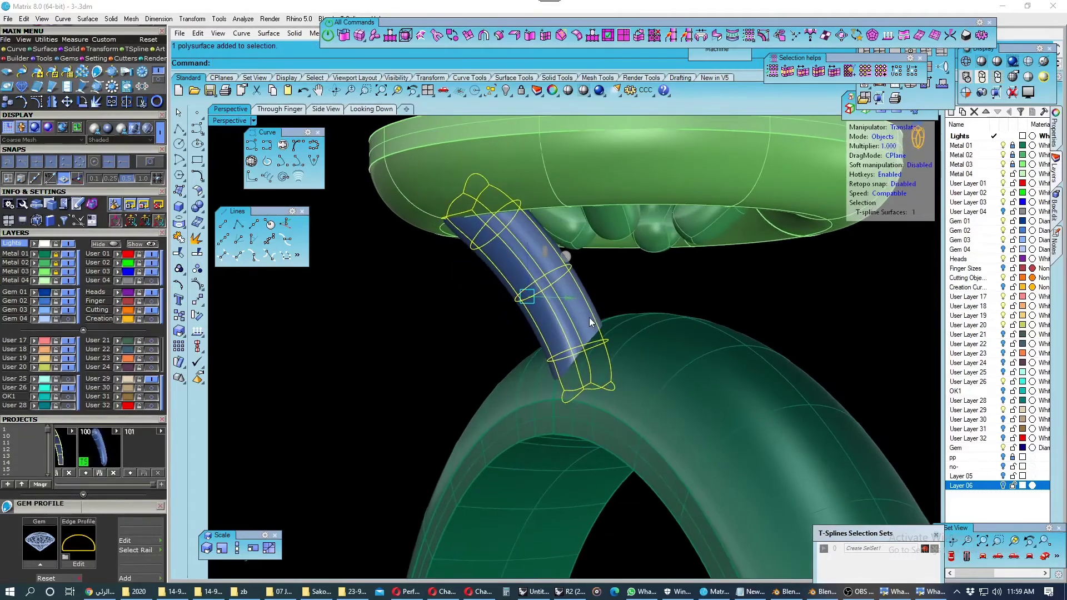
left_click_drag(568, 298, 547, 300)
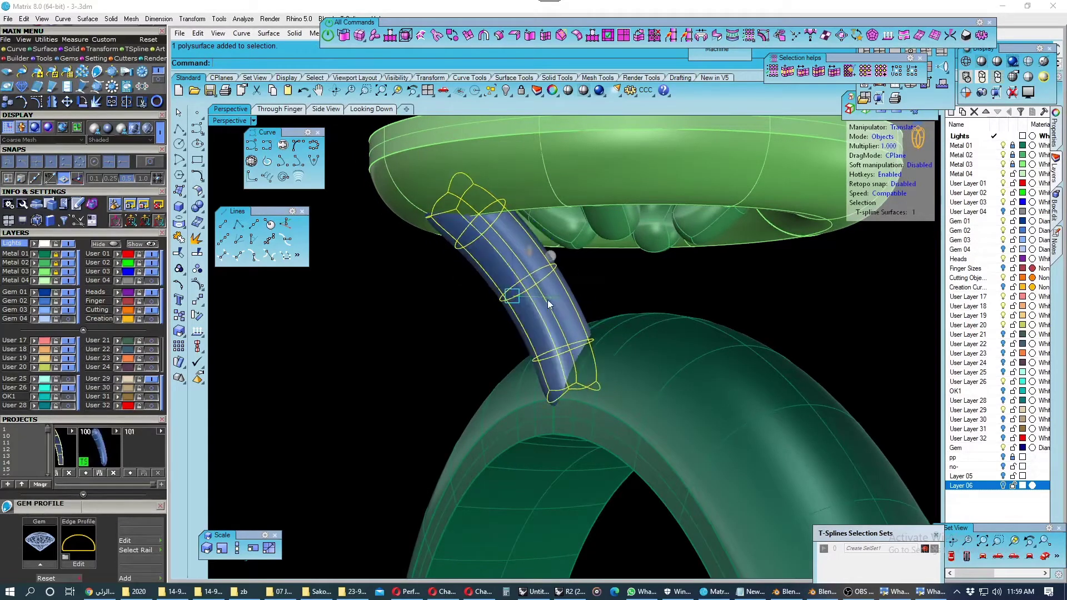
left_click(423, 318)
right_click_drag(423, 317, 437, 318)
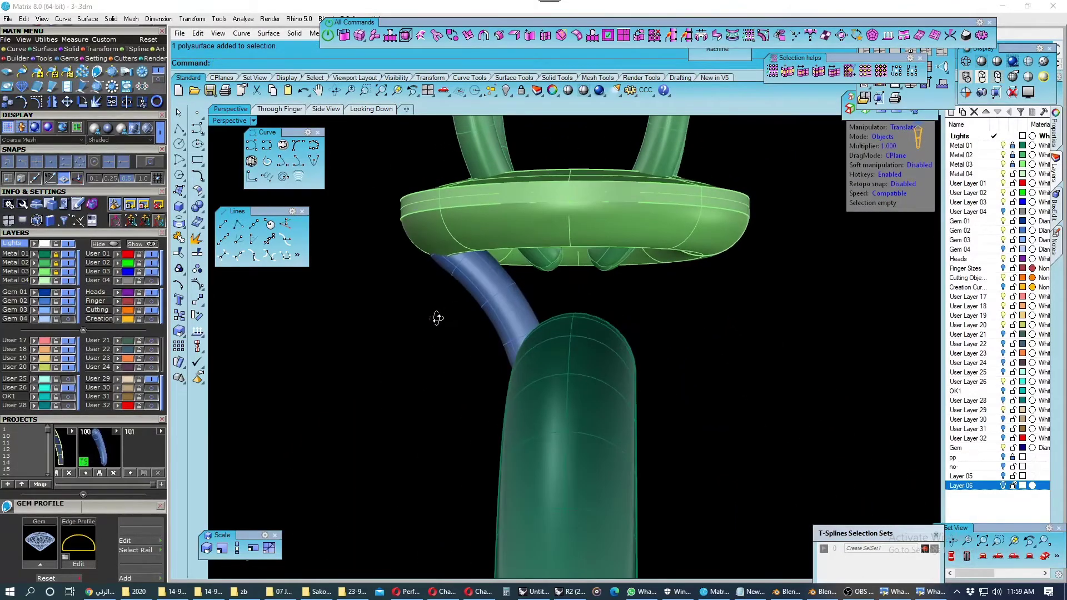
In box mode, select the bridge's top end face and frame it in Side View.
key("Tab")
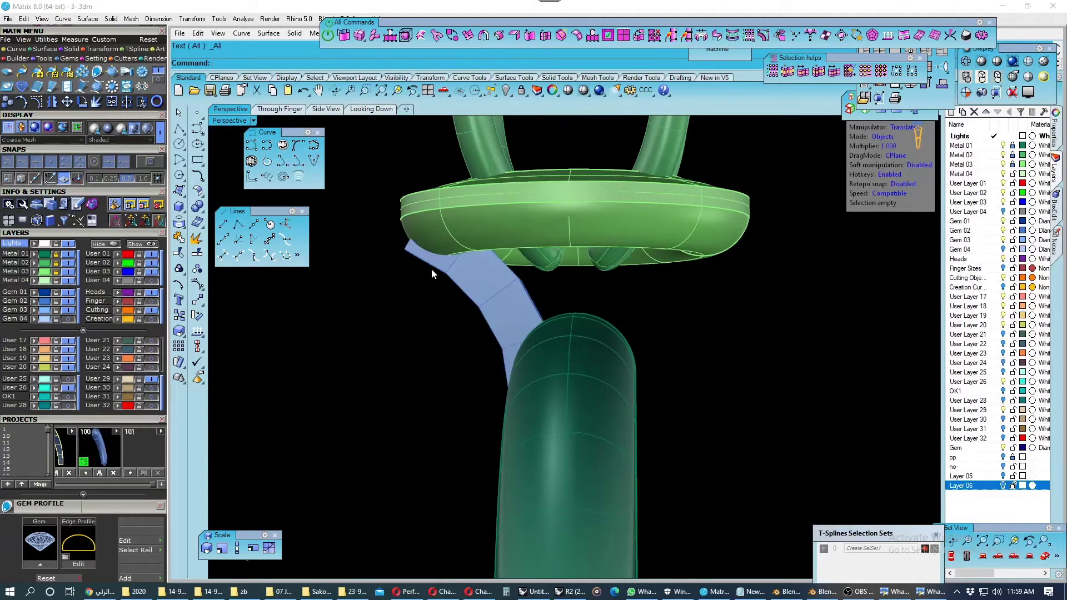
right_click_drag(431, 268, 470, 274)
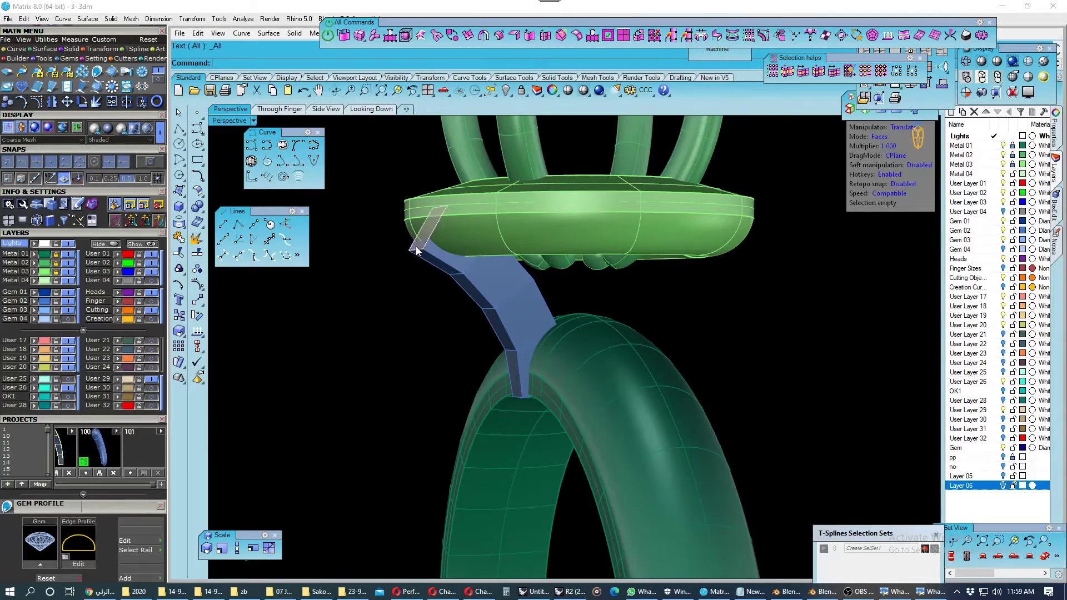
left_click(415, 245)
left_click(327, 109)
scroll(446, 190, "up", 3)
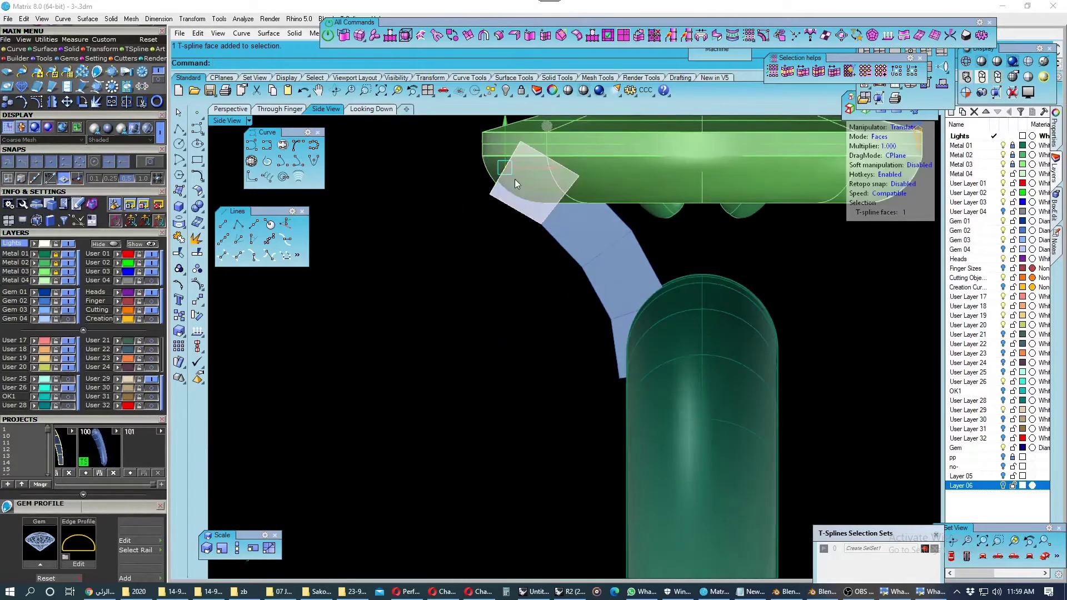
right_click_drag(515, 179, 504, 229)
scroll(504, 229, "up", 2)
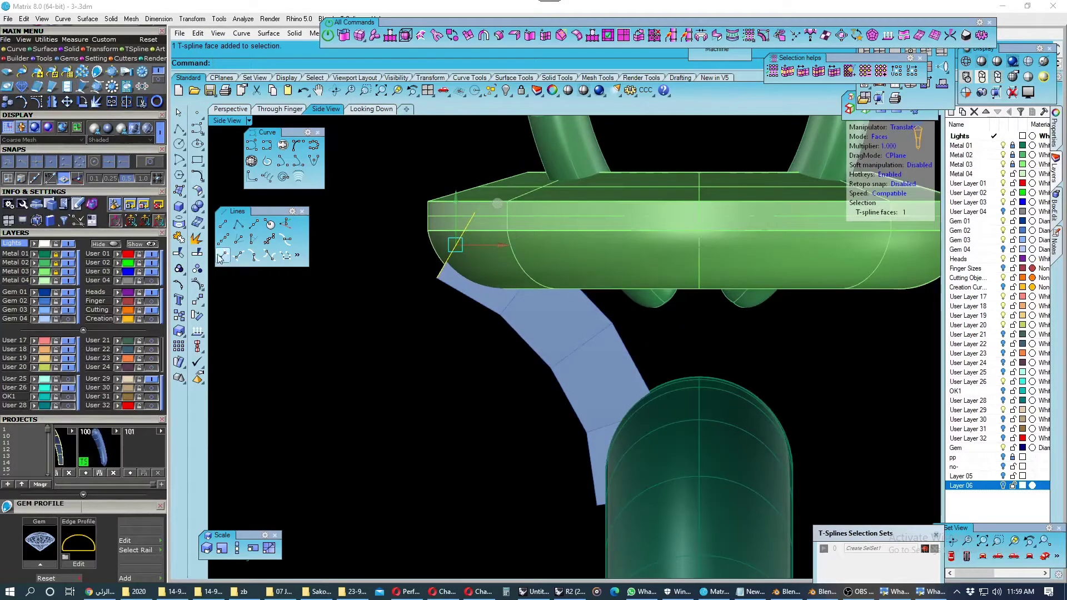
Rotate the top face about its corner to angle up against the bezel, then return to smooth display.
left_click(197, 300)
left_click(508, 298)
left_click(404, 191)
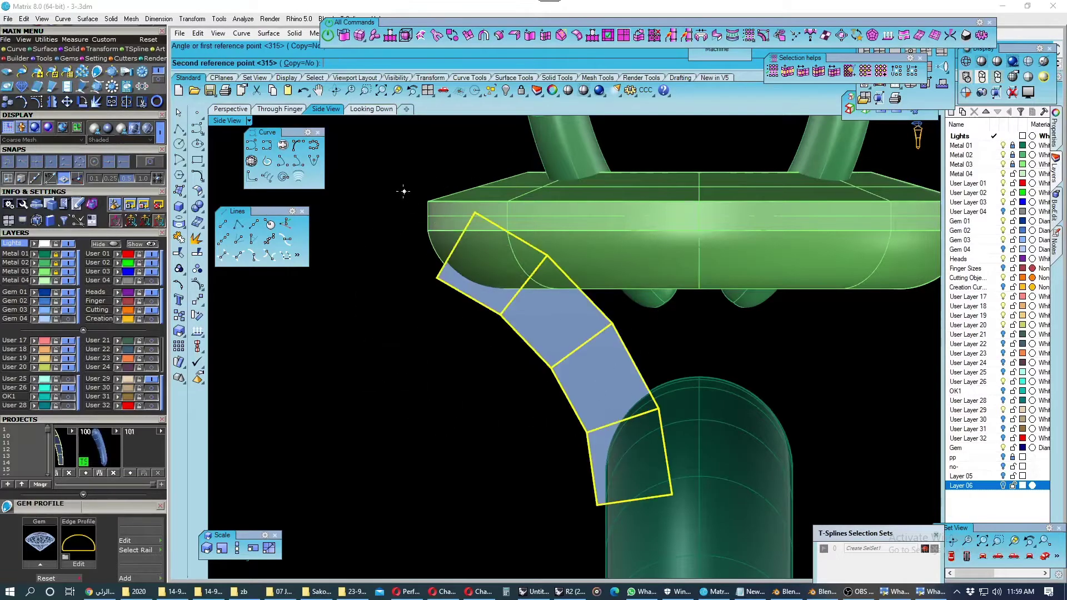
left_click(399, 214)
key("Escape")
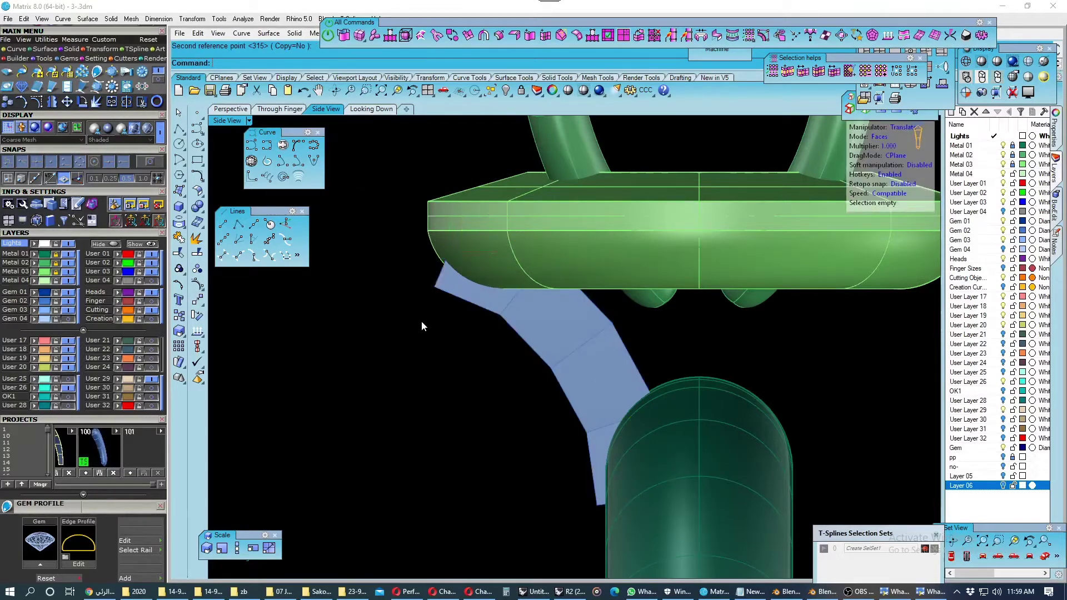
key("Tab")
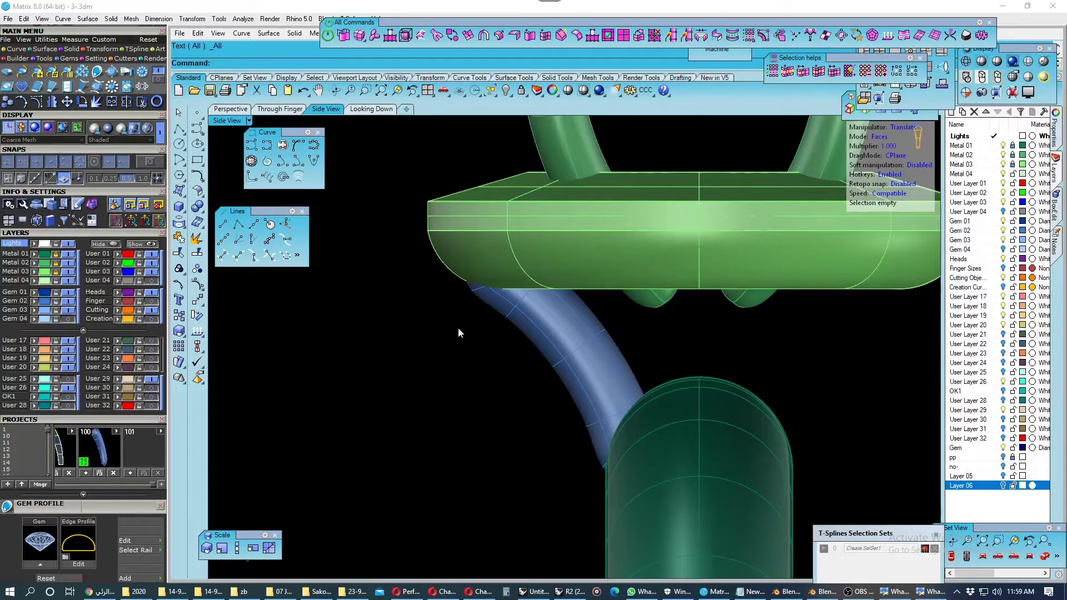
Inspect the rotated bridge in Perspective and Side views.
scroll(457, 328, "down", 1)
scroll(461, 328, "down", 1)
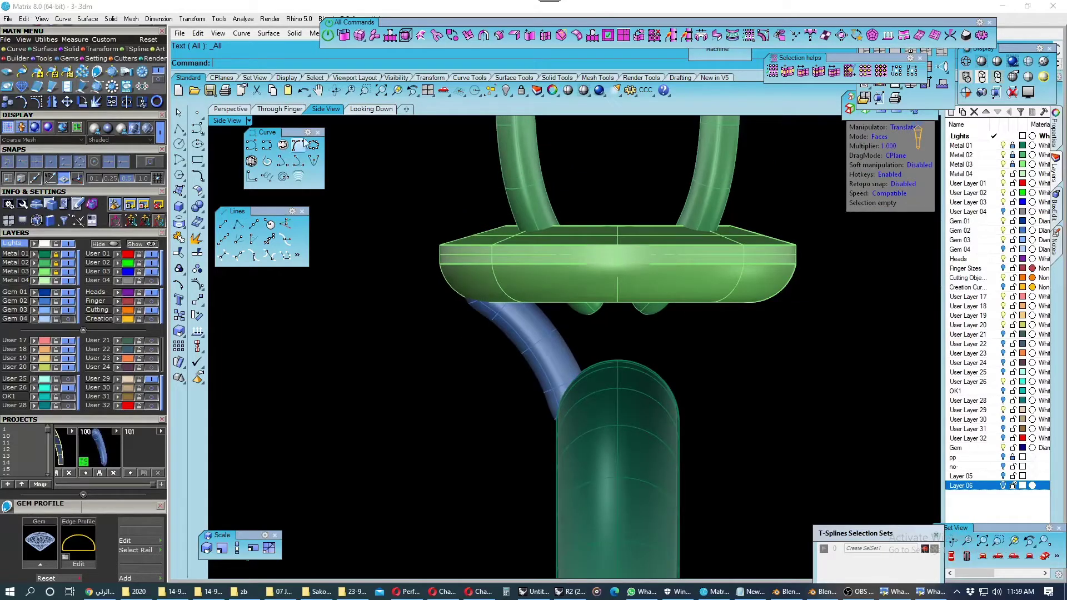
left_click(244, 110)
right_click_drag(644, 282, 436, 276)
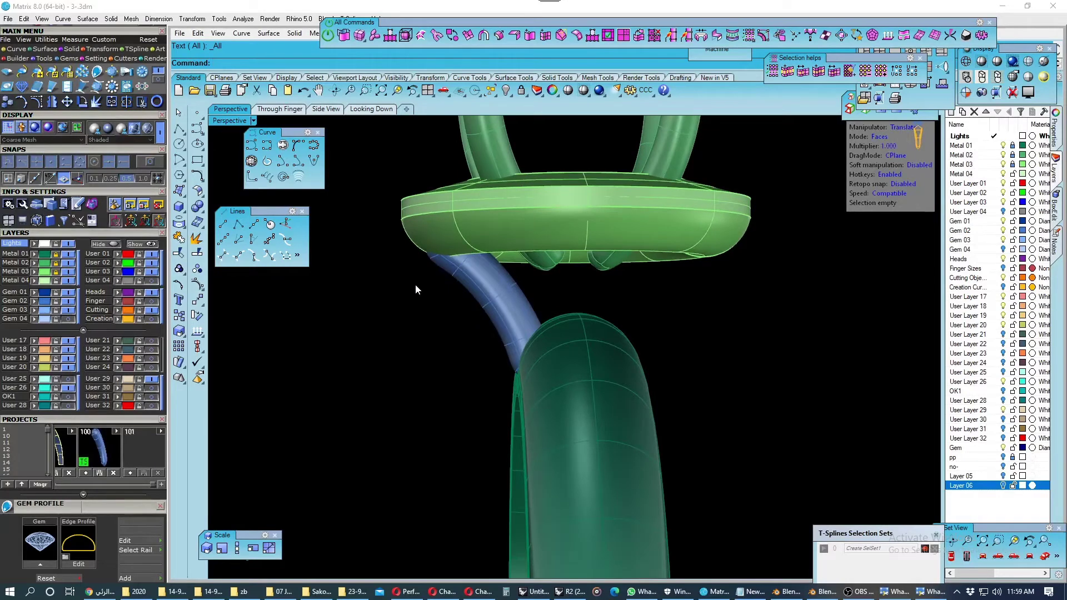
left_click(333, 110)
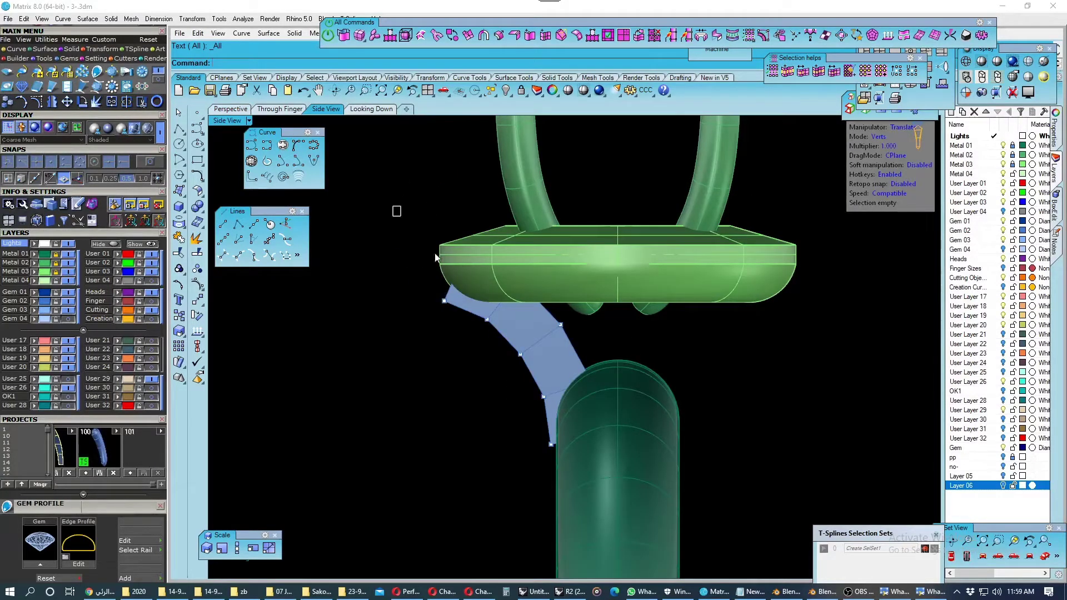
mouse_move(392, 205)
left_mouse_down()
mouse_move(508, 309)
mouse_move(400, 288)
left_mouse_up()
Reselect the bridge's top end face and center it in Side View.
left_click(234, 110)
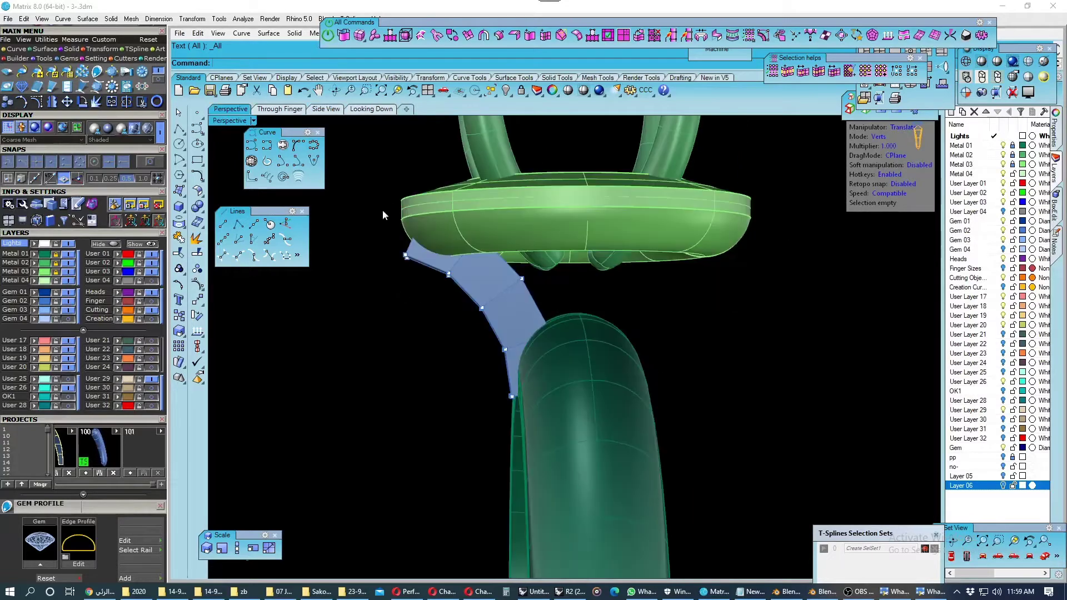
right_click_drag(383, 215, 526, 265)
left_click(462, 261)
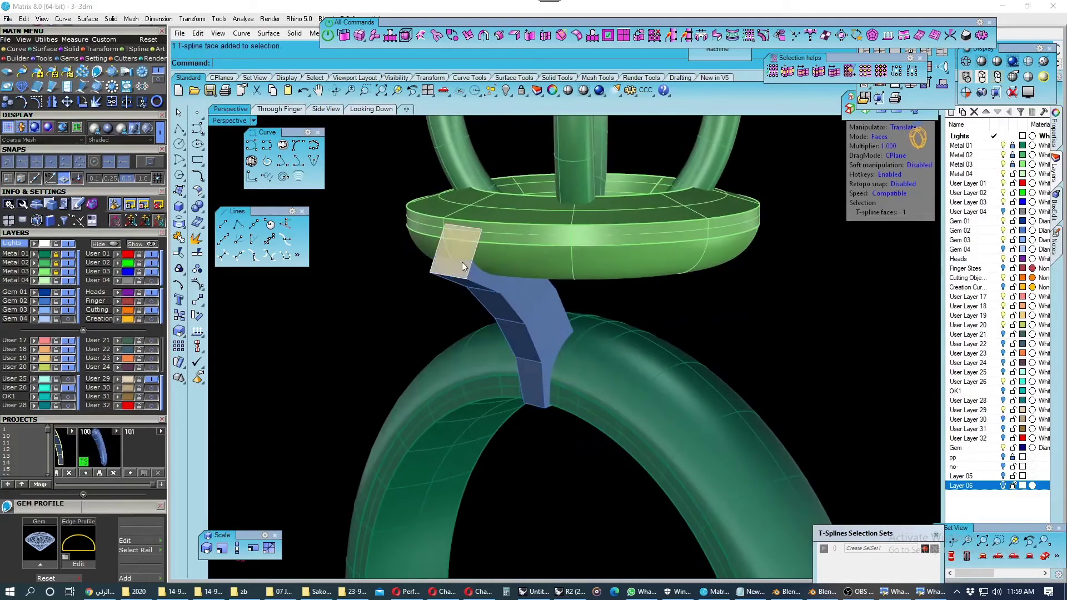
left_click(333, 111)
scroll(476, 284, "up", 2)
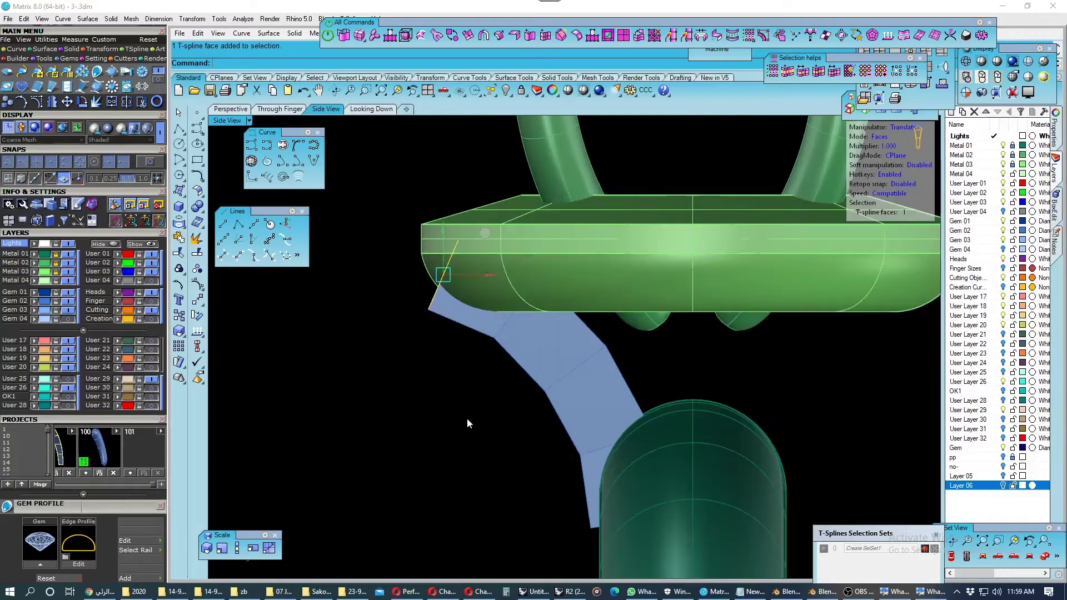
right_click_drag(468, 420, 476, 393)
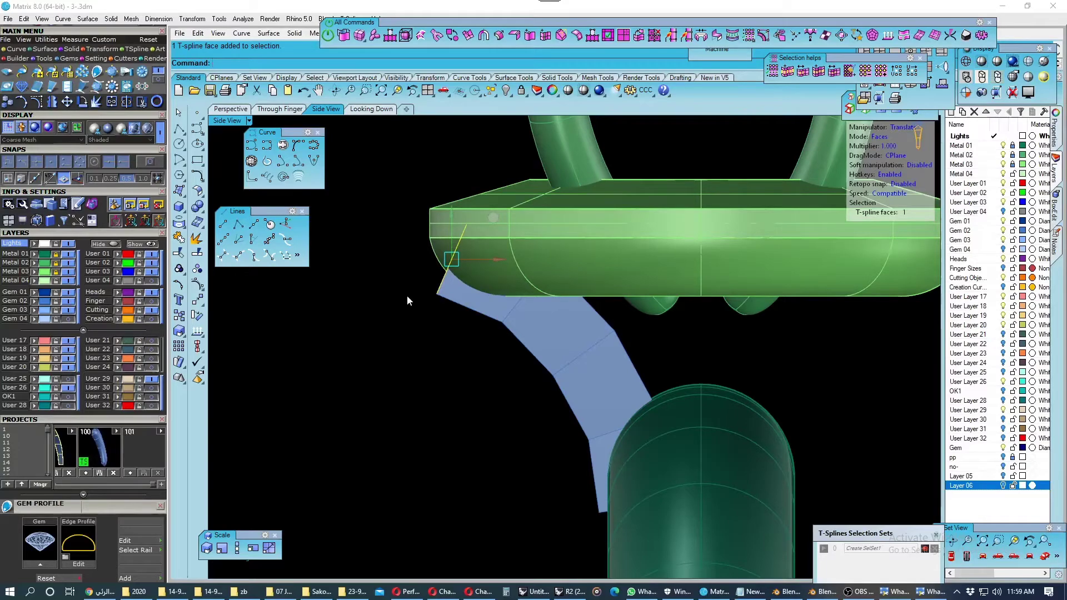
left_click(216, 108)
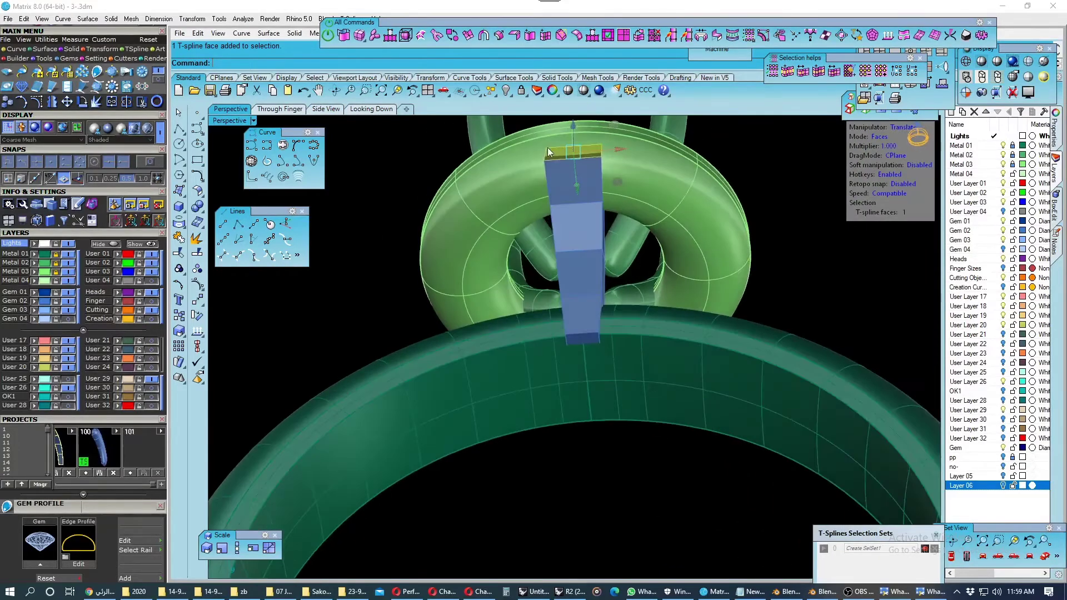
Select the five faces at the bridge top and save them as selection set SelSet1.
double_click(577, 245, "shift")
mouse_move(578, 245)
right_mouse_down()
mouse_move(583, 338)
mouse_move(925, 524)
right_mouse_up()
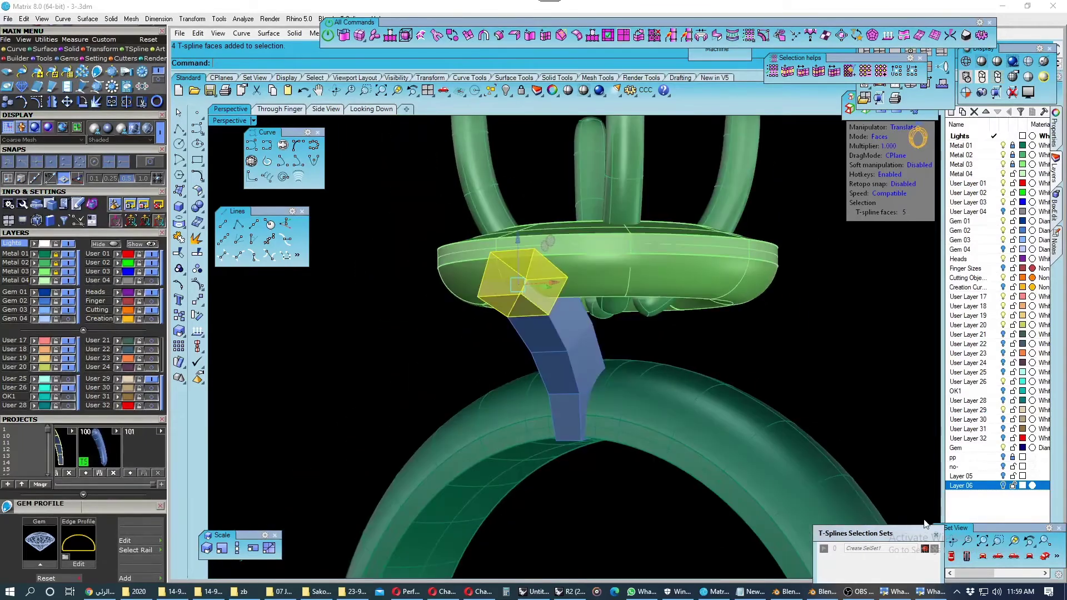
left_click(925, 549)
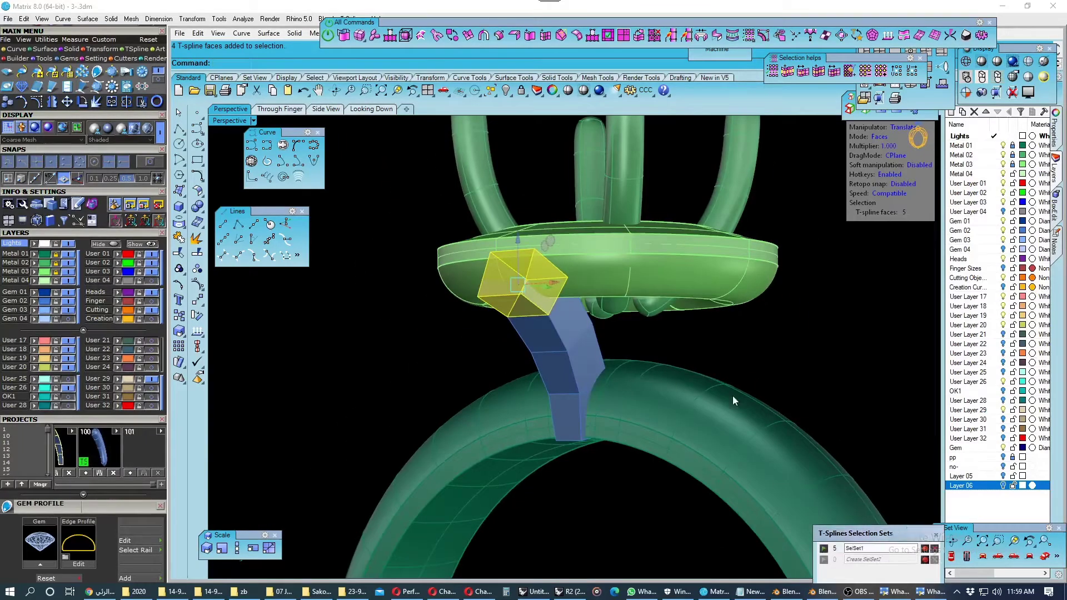
left_click(320, 109)
scroll(495, 300, "up", 2)
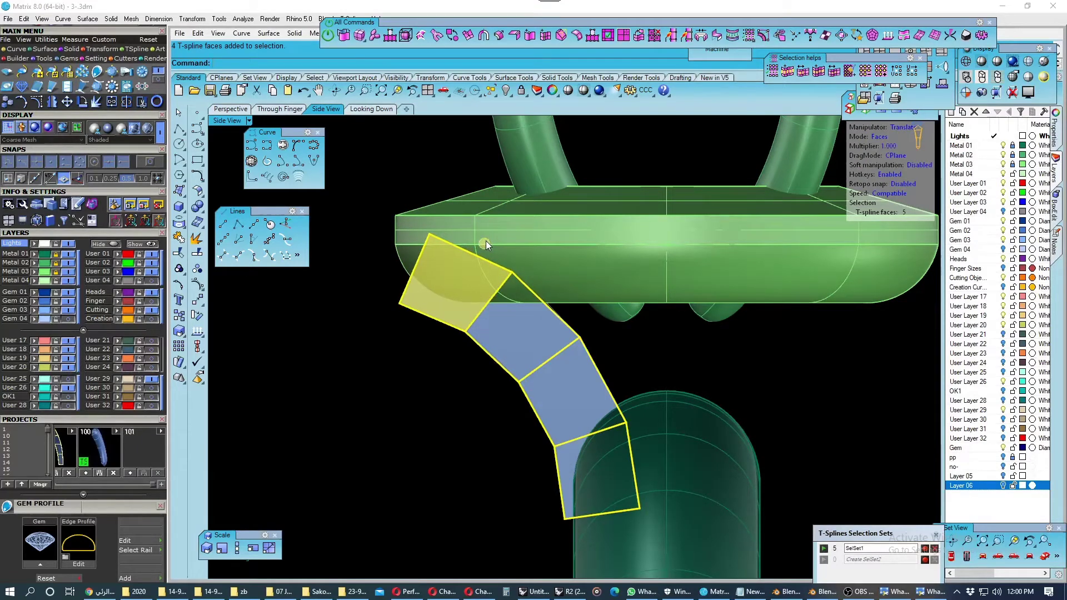
Return the bridge to smooth display and orbit around the ring head to inspect it.
key("Tab")
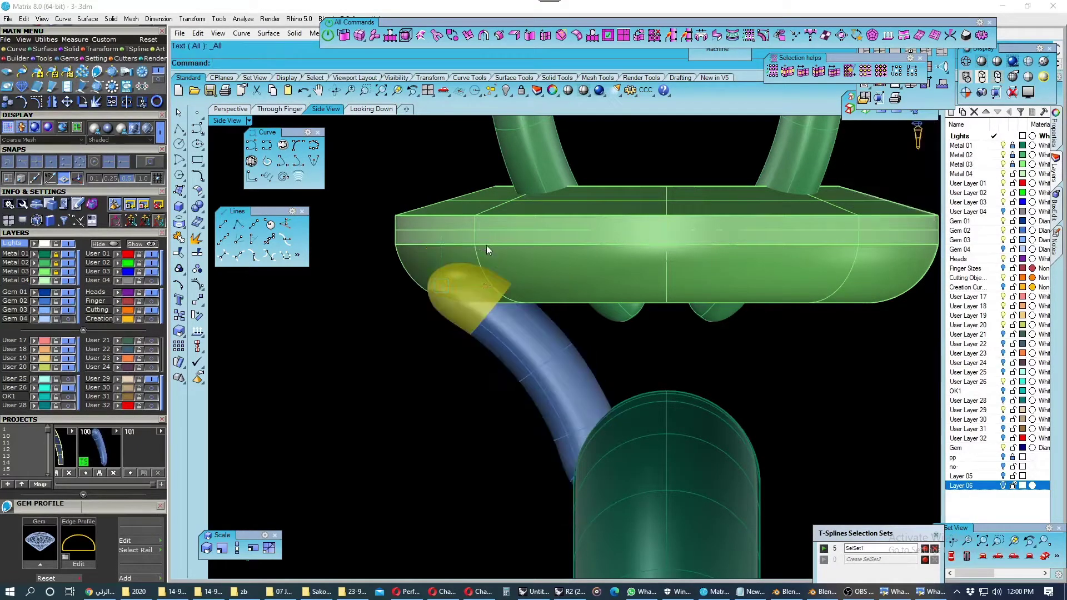
left_click(375, 169)
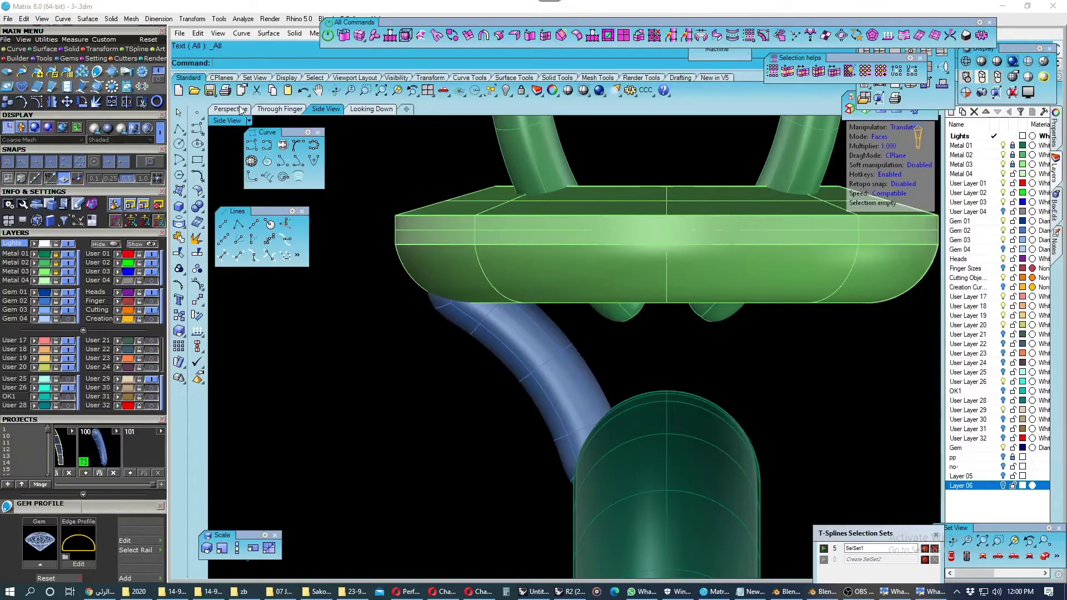
left_click(230, 109)
scroll(582, 239, "up", 3)
mouse_move(407, 332)
right_mouse_down()
mouse_move(388, 380)
mouse_move(424, 302)
mouse_move(407, 301)
right_mouse_up()
right_click_drag(587, 241, 345, 129)
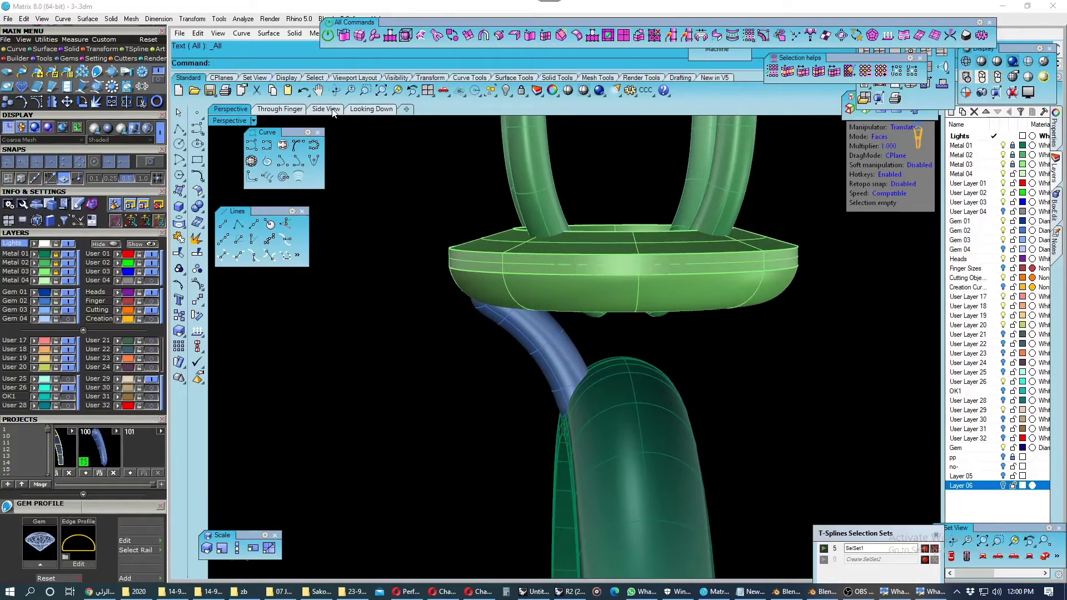
mouse_move(452, 305)
right_mouse_down()
mouse_move(533, 239)
mouse_move(517, 234)
right_mouse_up()
Save the project and reselect the SelSet1 faces in Side View.
left_click(325, 109)
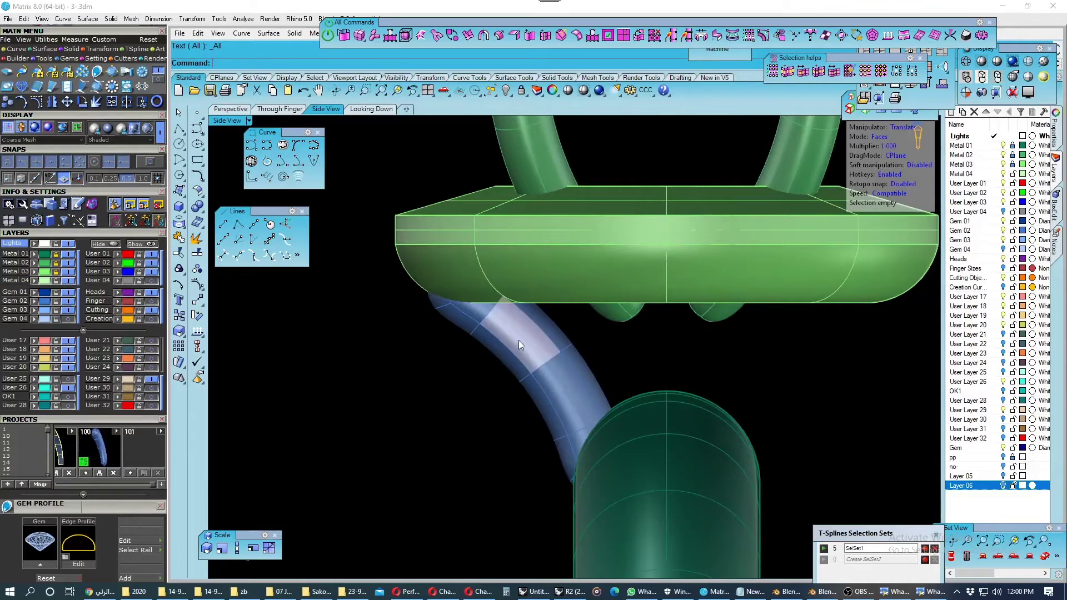
scroll(519, 340, "down", 2)
left_click(528, 362)
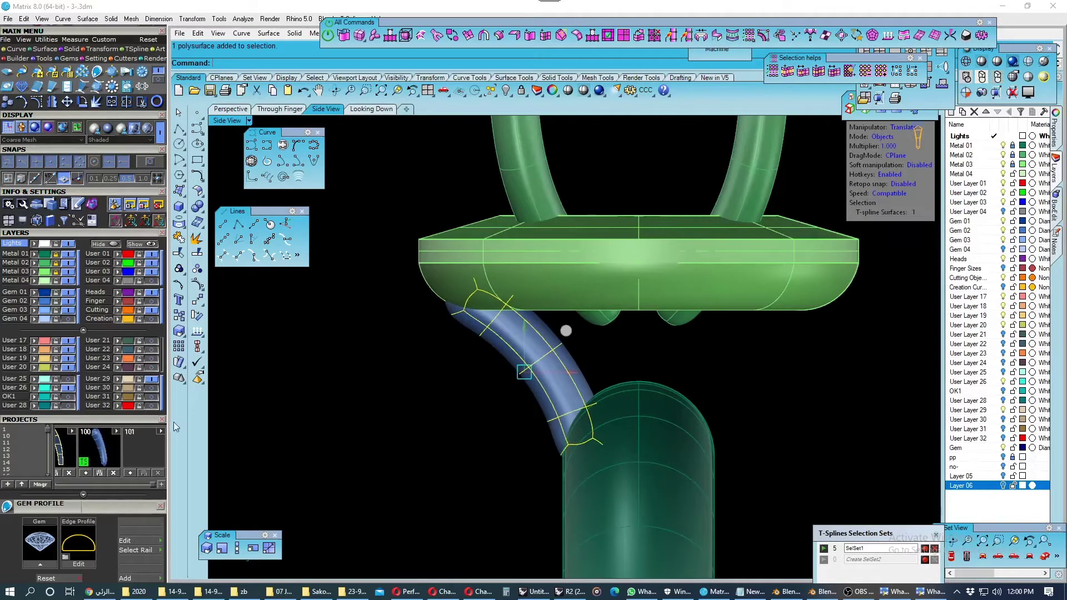
left_click(131, 473)
left_click(823, 549)
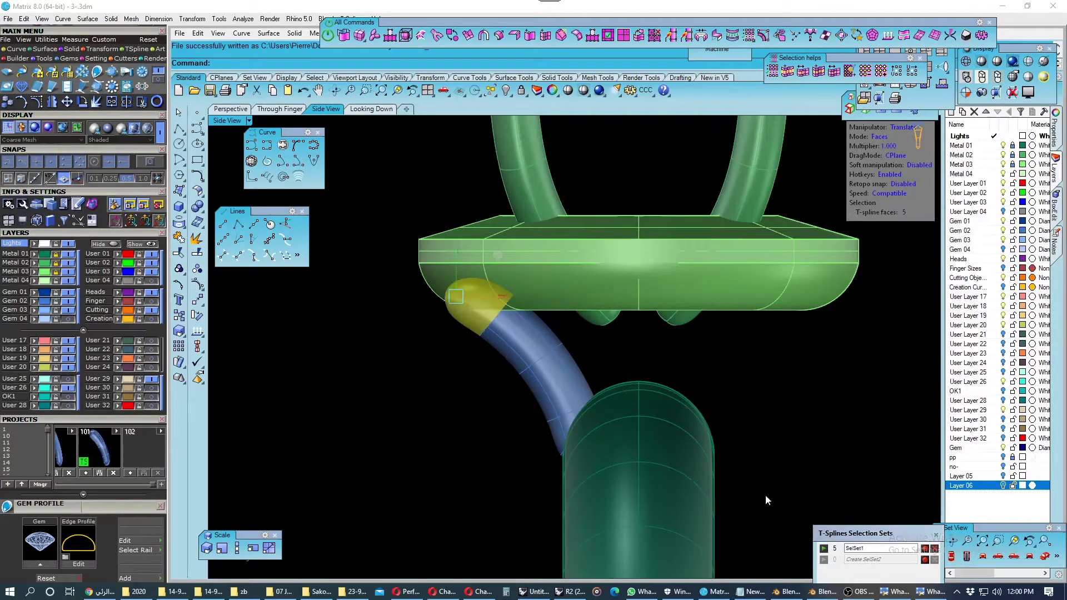
scroll(497, 325, "up", 1)
Shift the bridge's top faces slightly left in box mode using soft manipulation.
key("Tab")
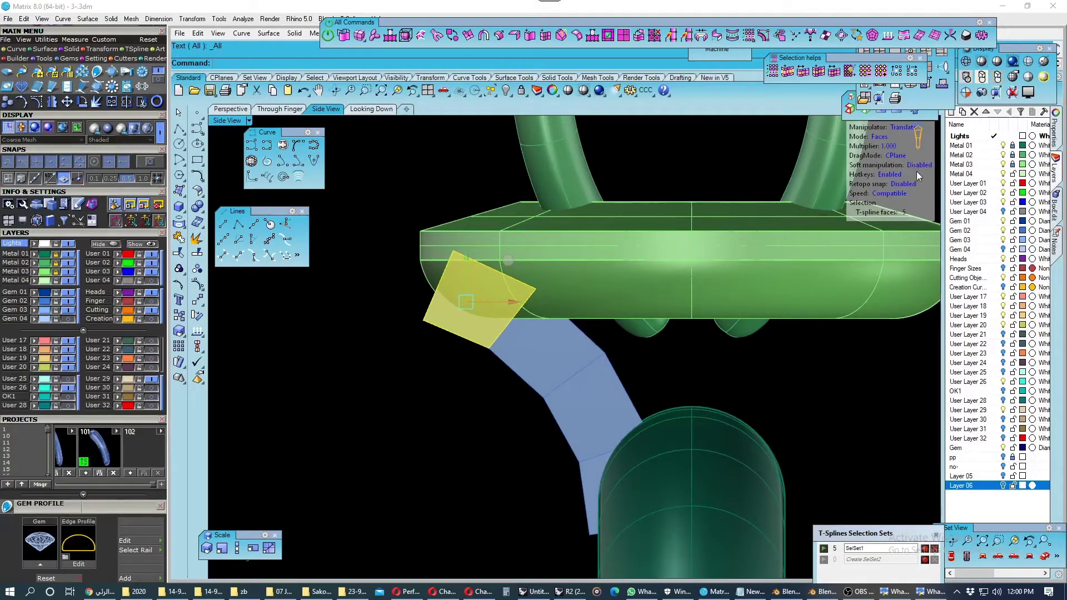
left_click(918, 166)
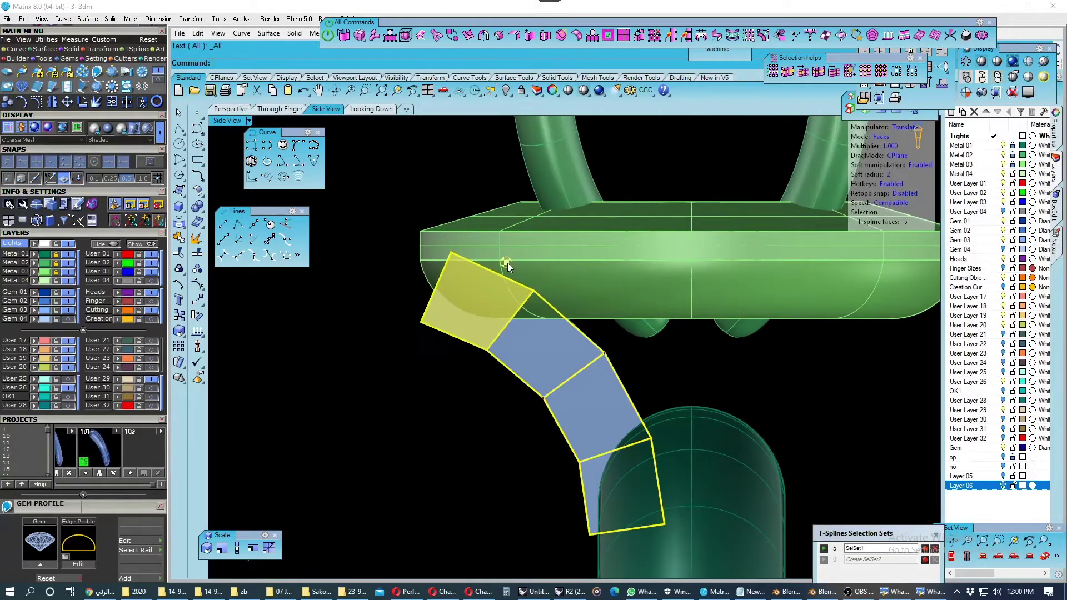
left_click_drag(508, 262, 499, 265)
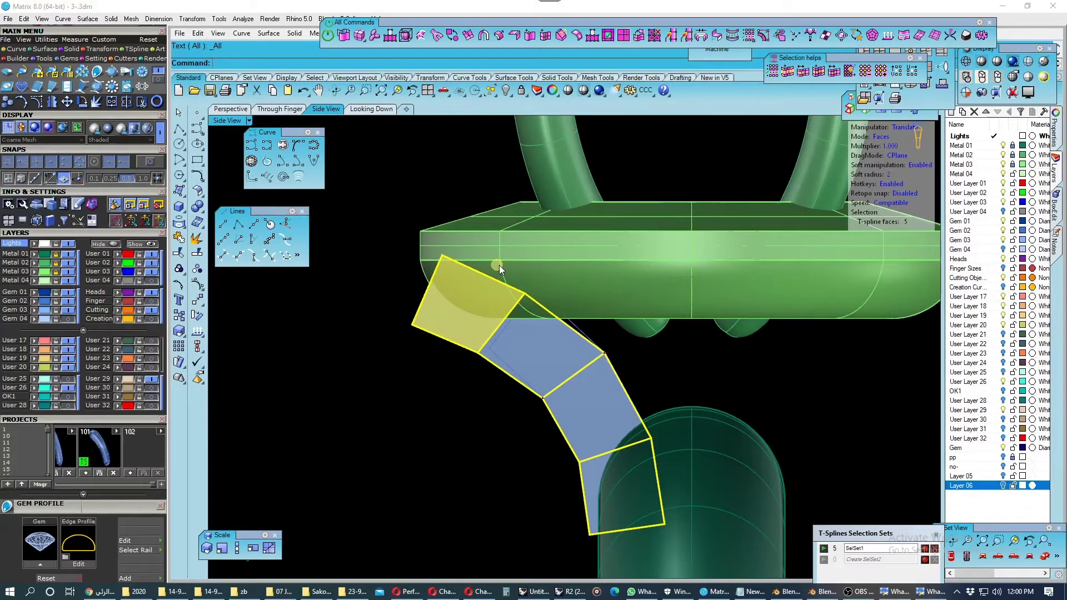
left_click(925, 165)
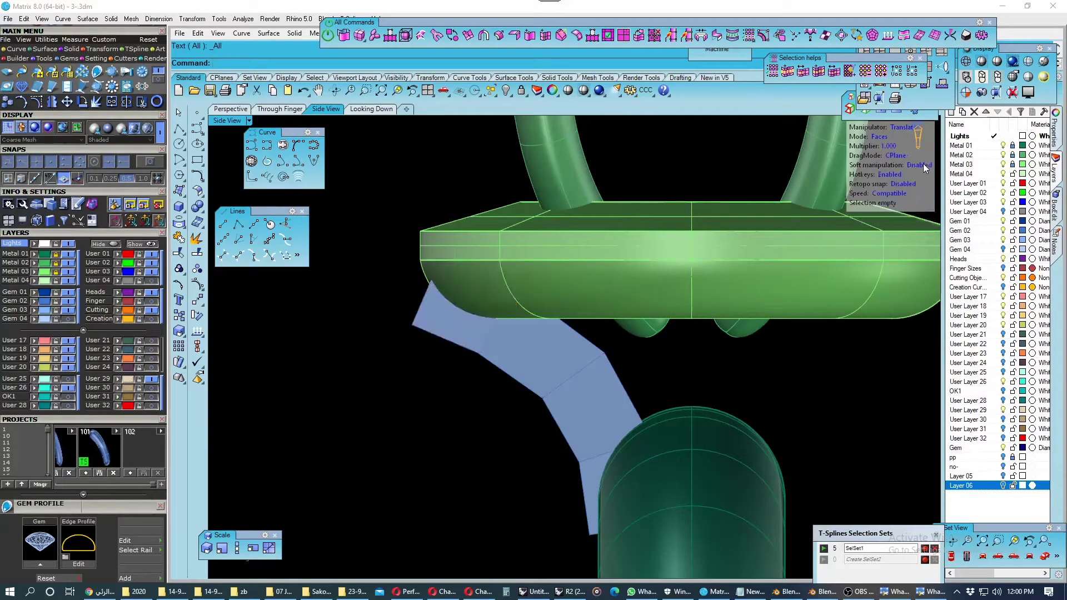
key("Tab")
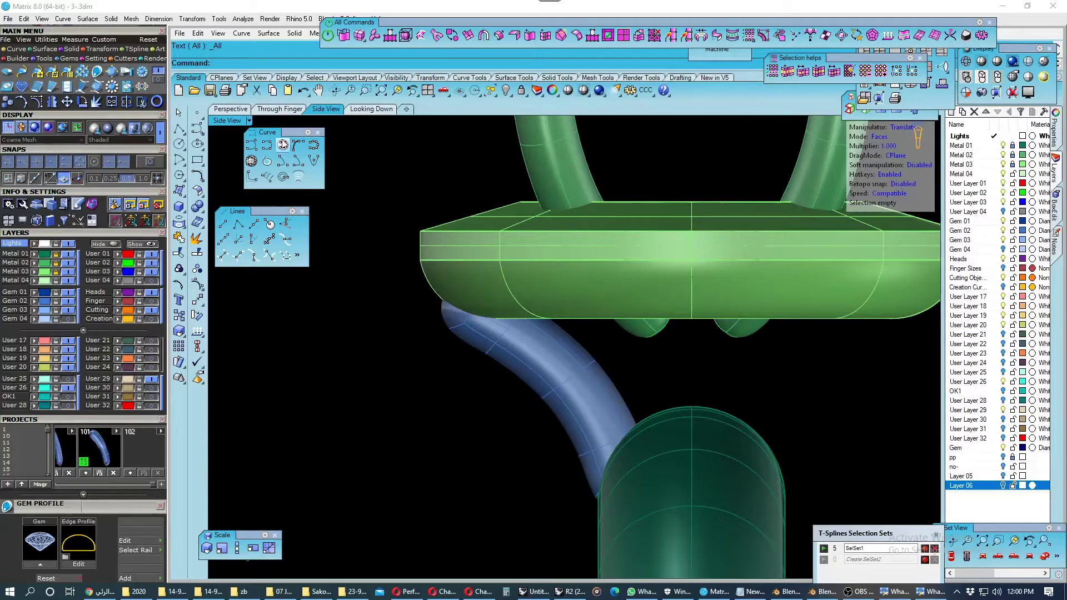
left_click(231, 109)
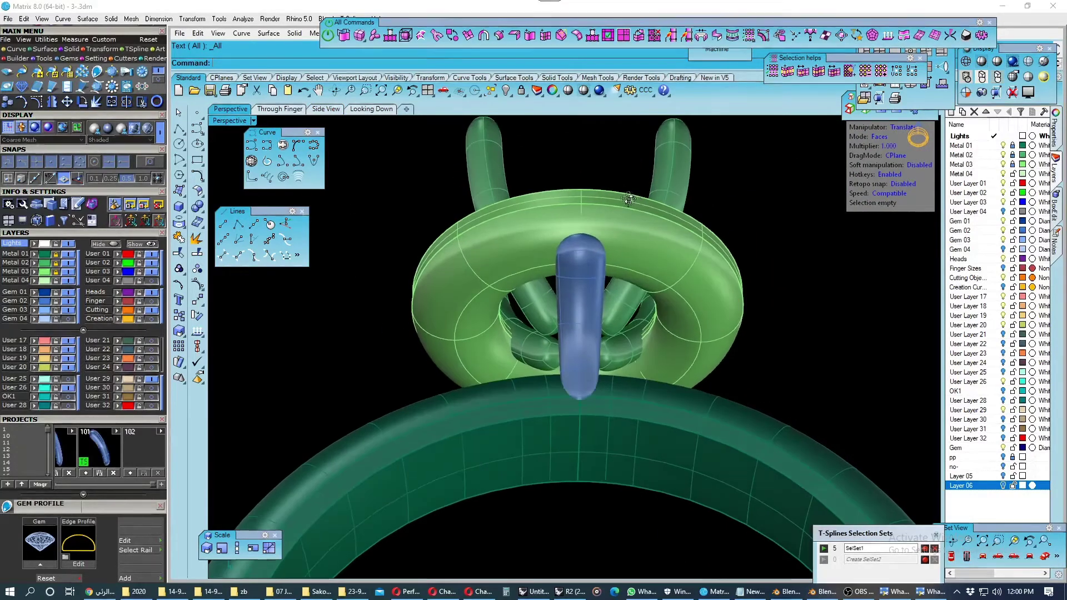
Pull the bridge's top end up and outward with soft falloff, then inspect it in perspective.
left_click(323, 109)
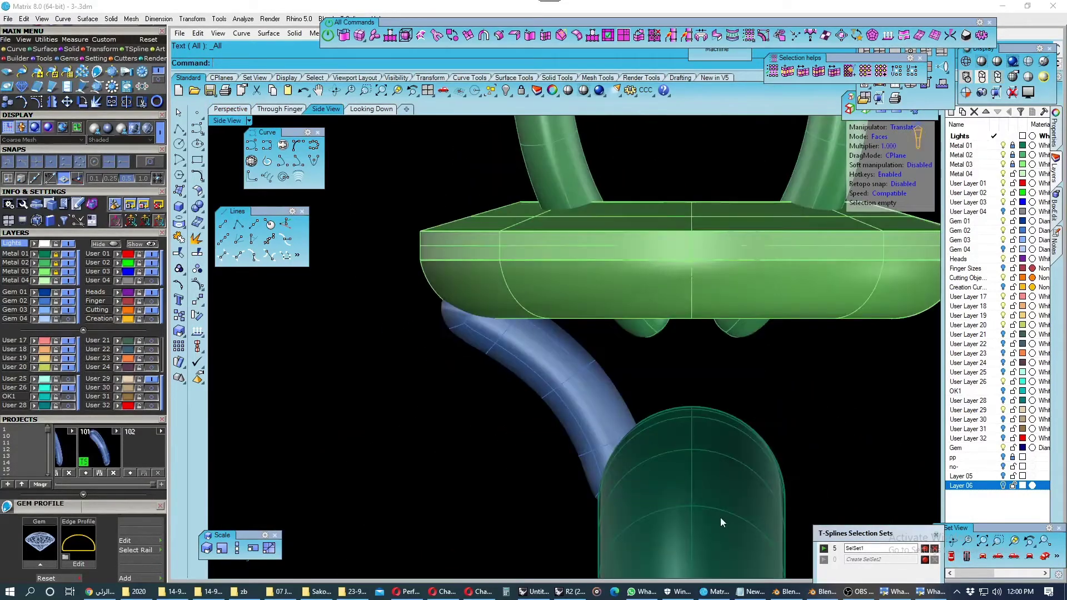
left_click(823, 549)
left_click(915, 165)
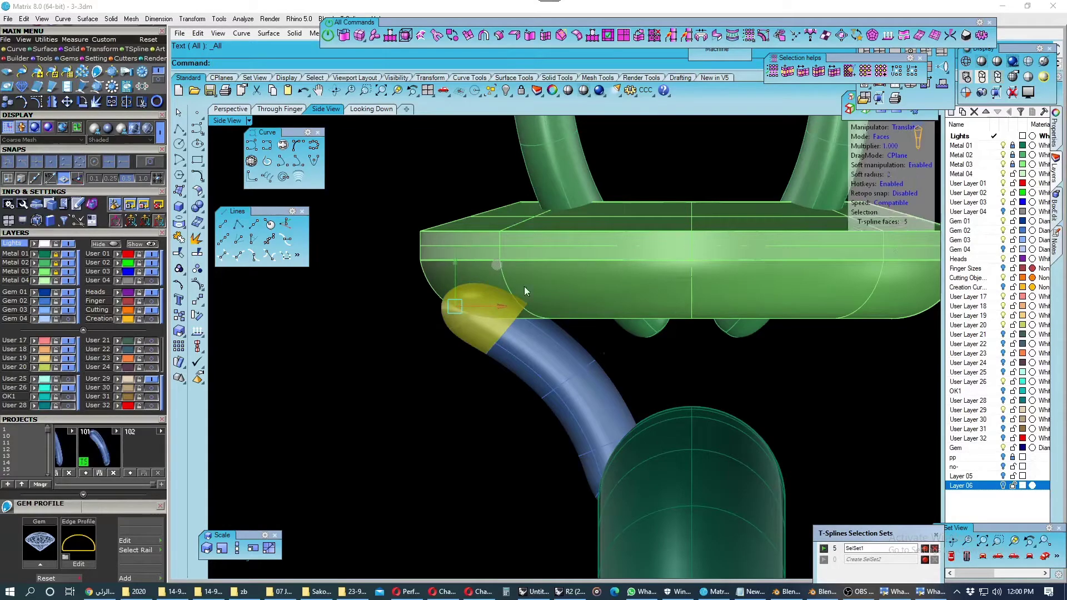
key("Tab")
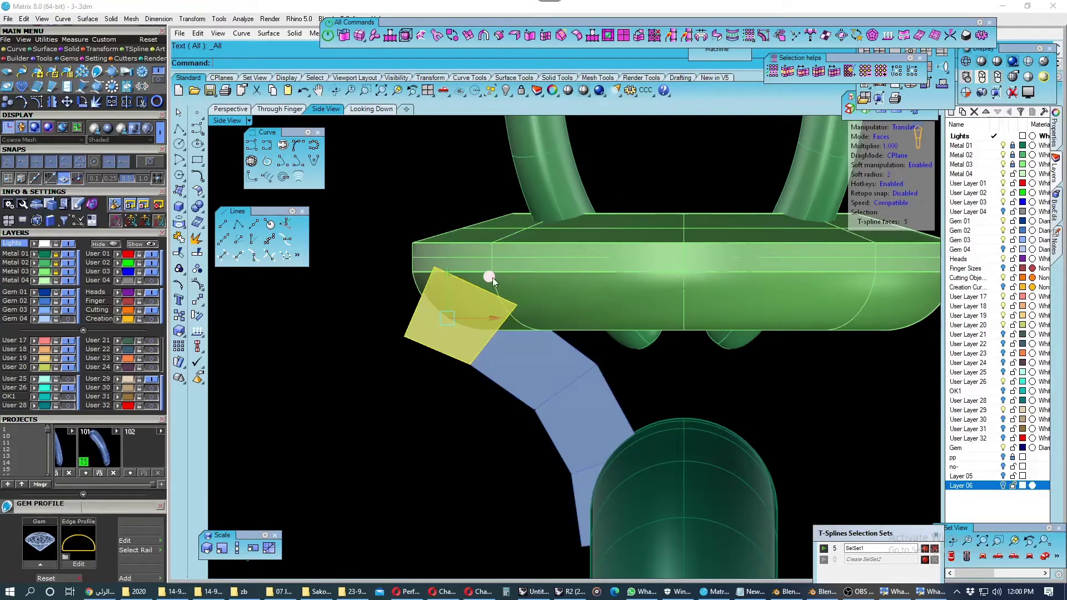
left_click_drag(479, 272, 472, 267)
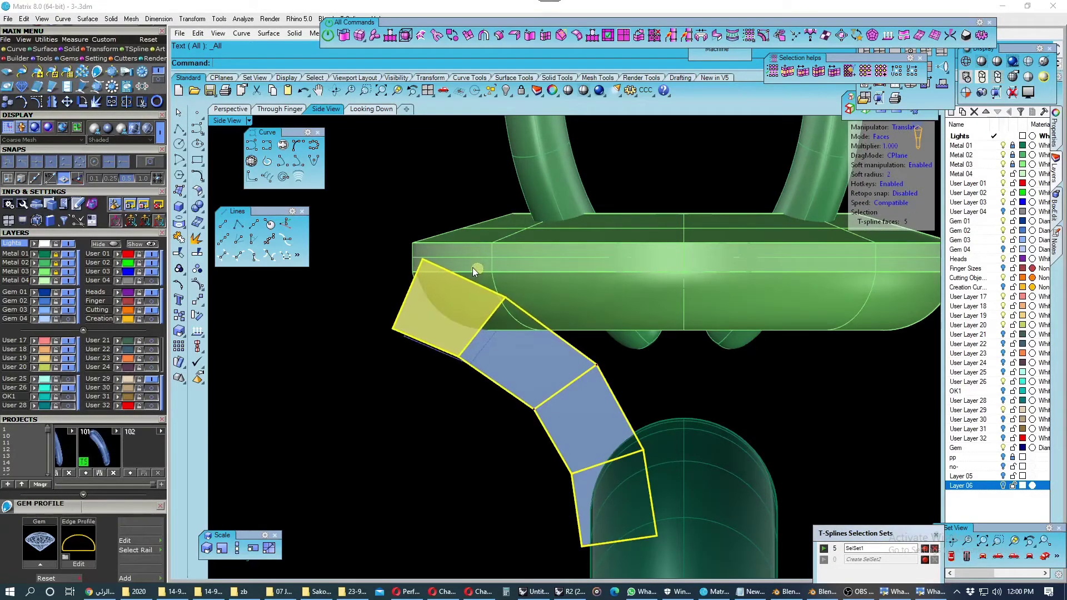
key("Tab")
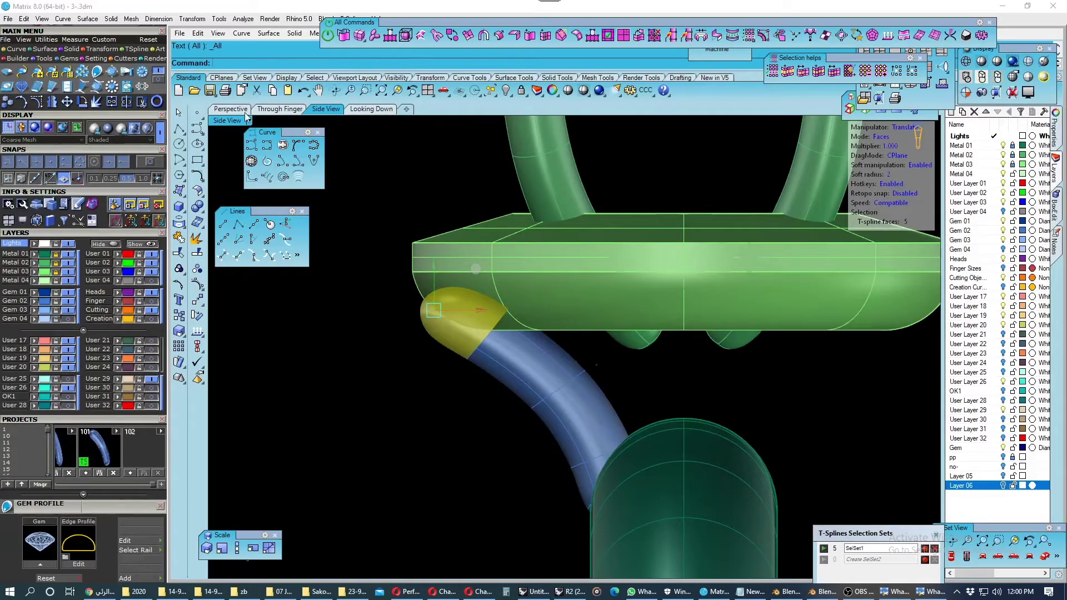
left_click(245, 111)
mouse_move(464, 246)
right_mouse_down()
mouse_move(522, 187)
mouse_move(514, 227)
mouse_move(431, 260)
mouse_move(519, 199)
right_mouse_up()
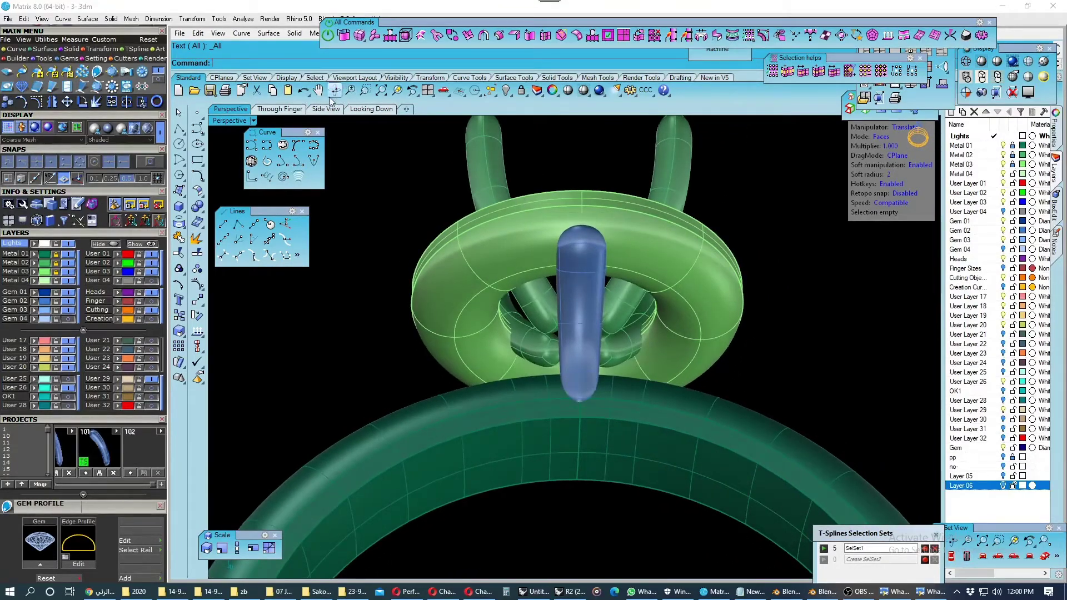
Save the model and show it shaded in Through Finger view.
left_click(326, 109)
left_click(280, 109)
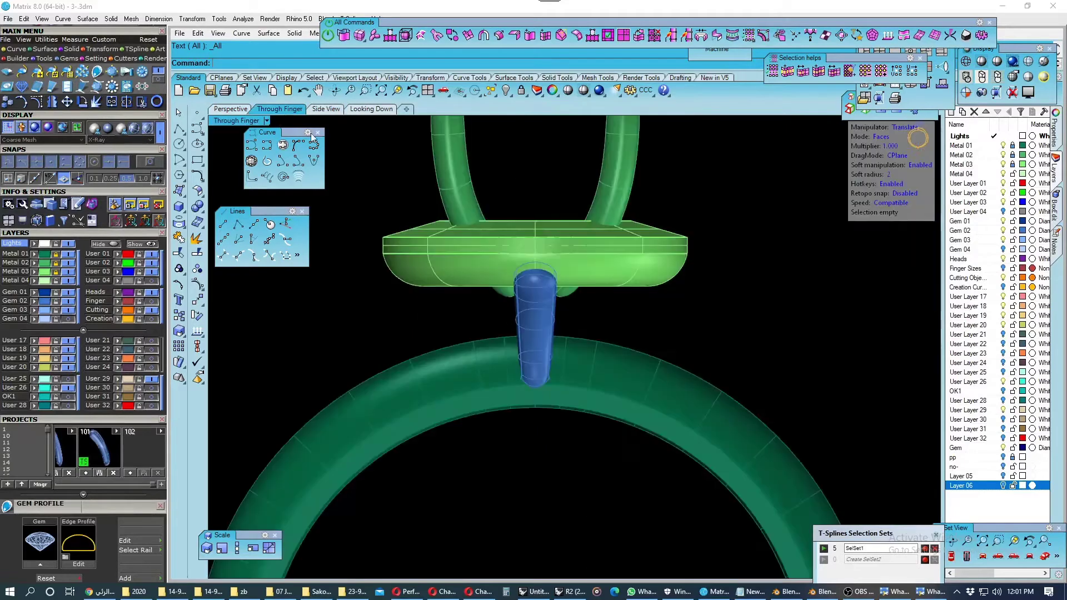
scroll(552, 298, "up", 5)
key("ctrl+s")
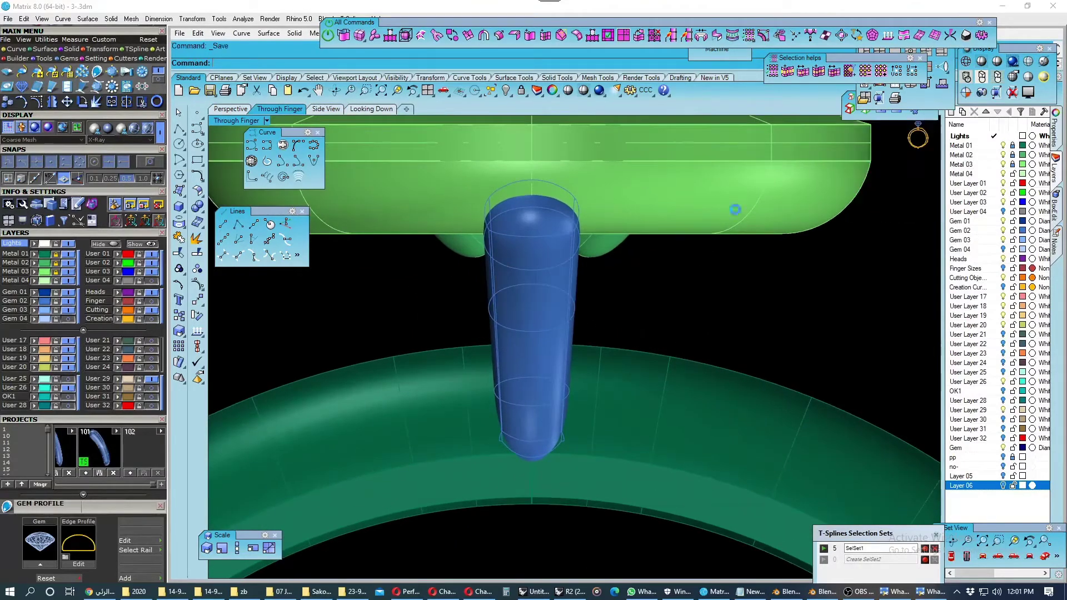
left_click(981, 61)
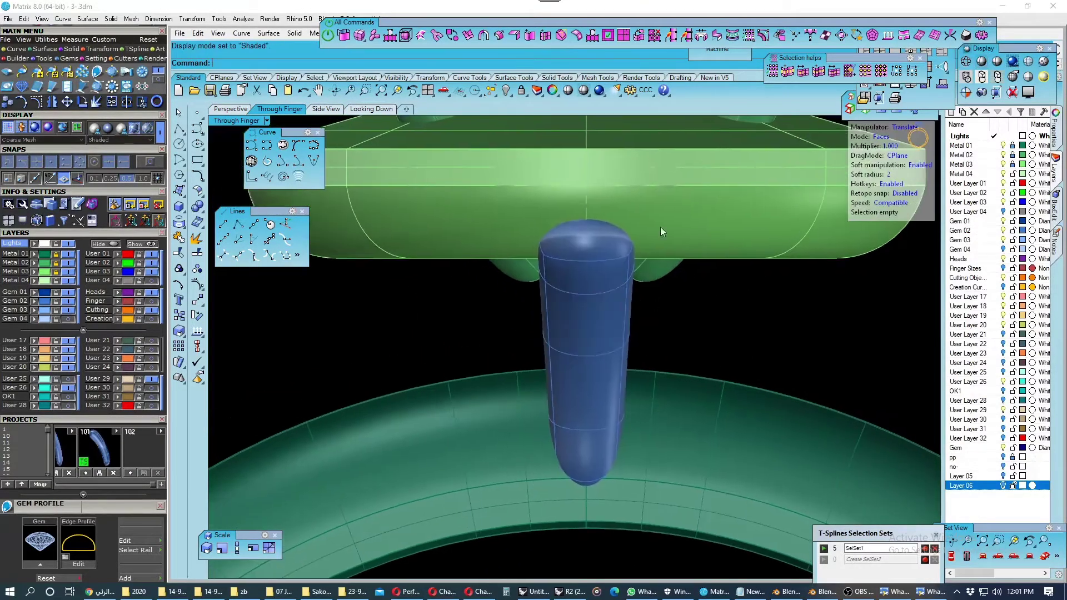
Check the tube's width and tip width with aligned measurements.
left_click(643, 90)
left_click(632, 289)
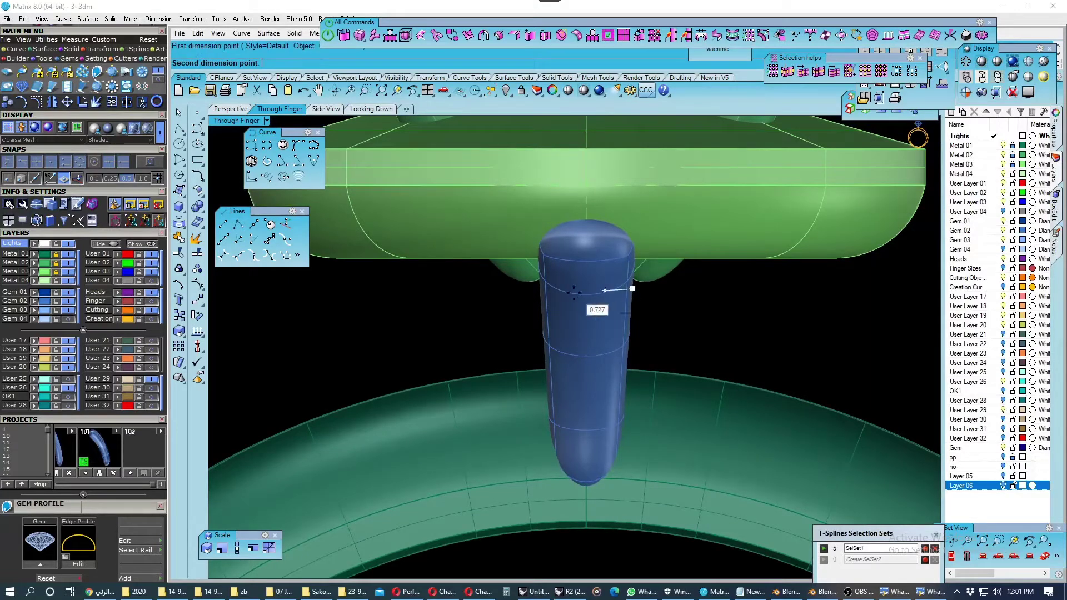
left_click(540, 289)
key("Escape")
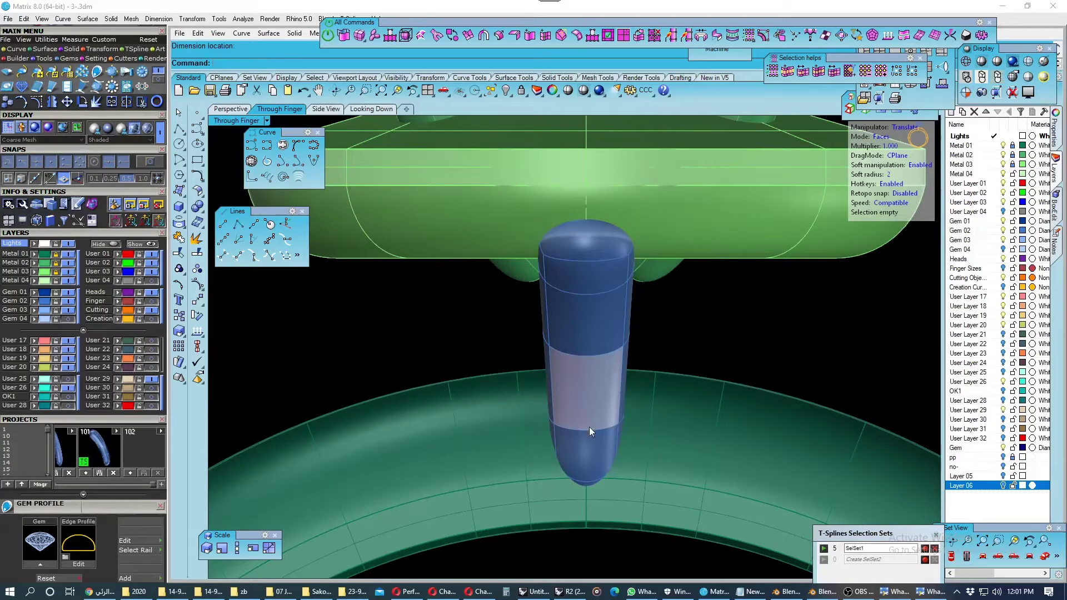
key("Return")
left_click(620, 430)
left_click(555, 431)
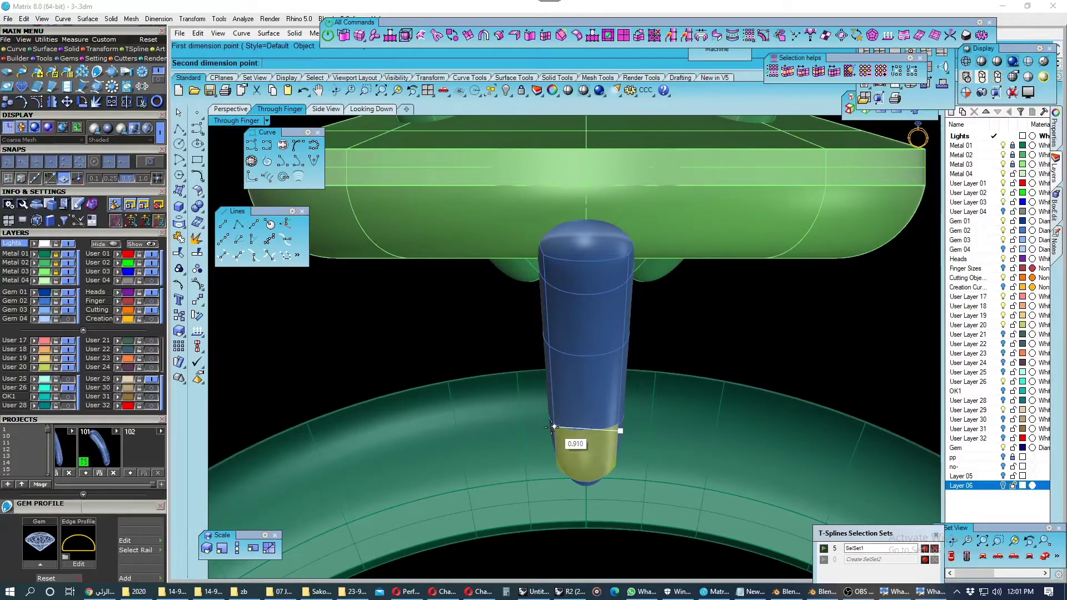
key("Escape")
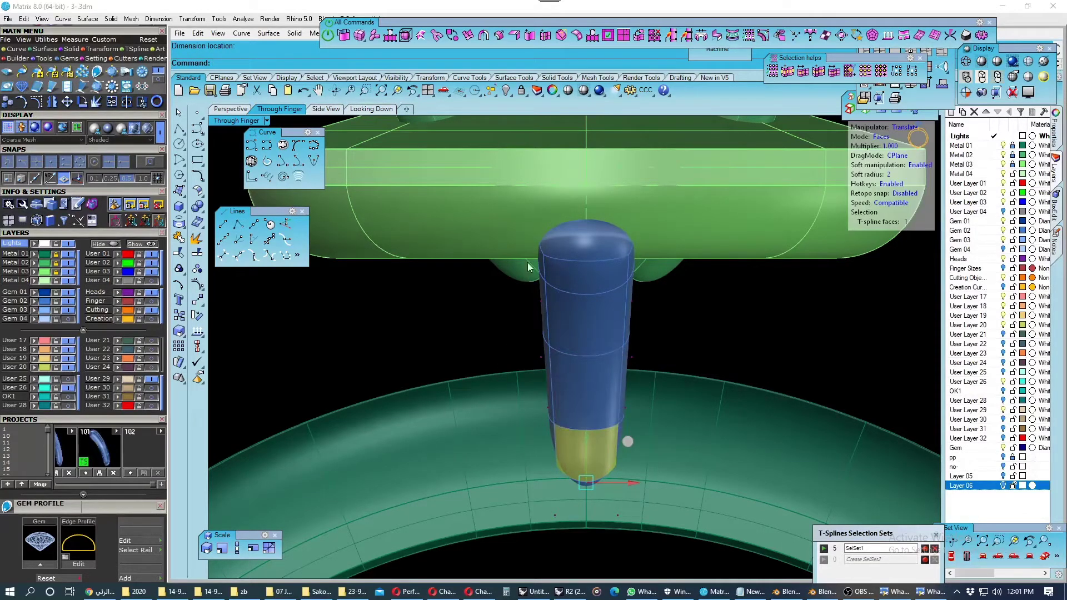
Select the whole bridge tube in box mode and save a project snapshot.
left_click(919, 166)
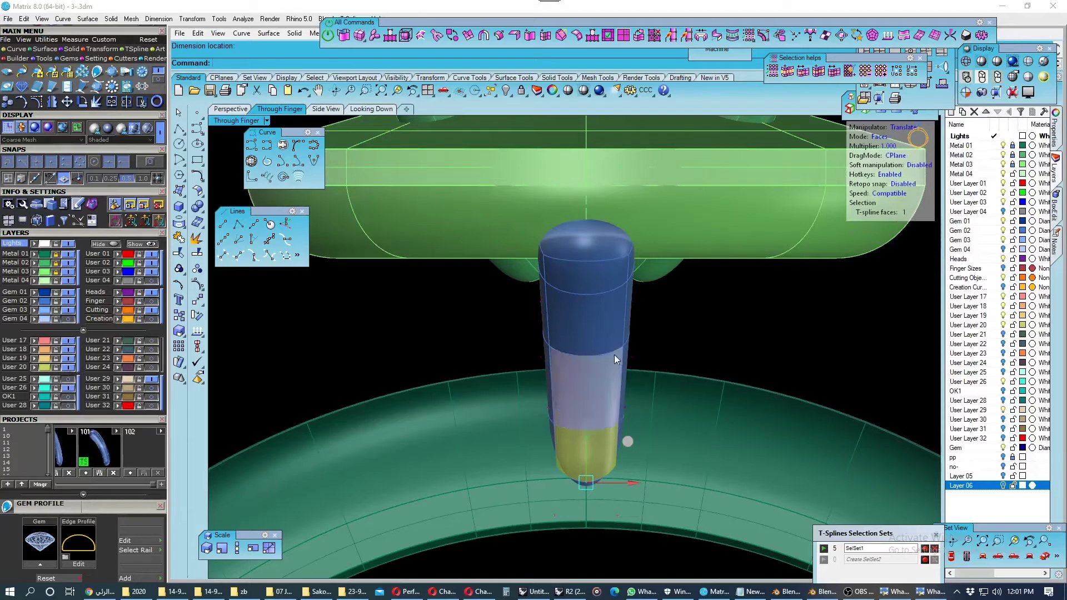
left_click(595, 344)
double_click(593, 349)
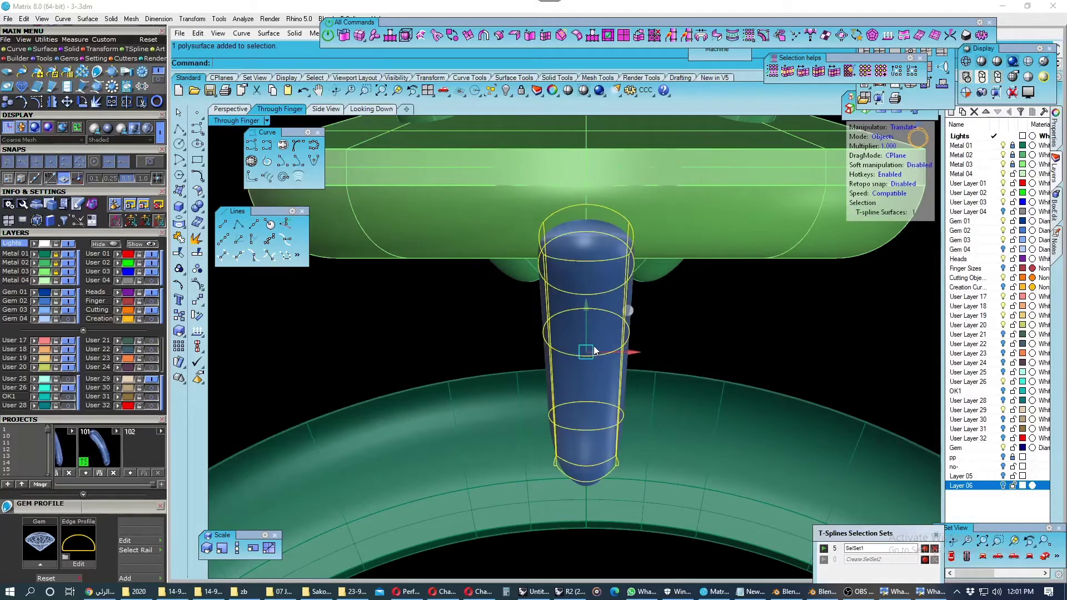
key("Tab")
left_click(129, 472)
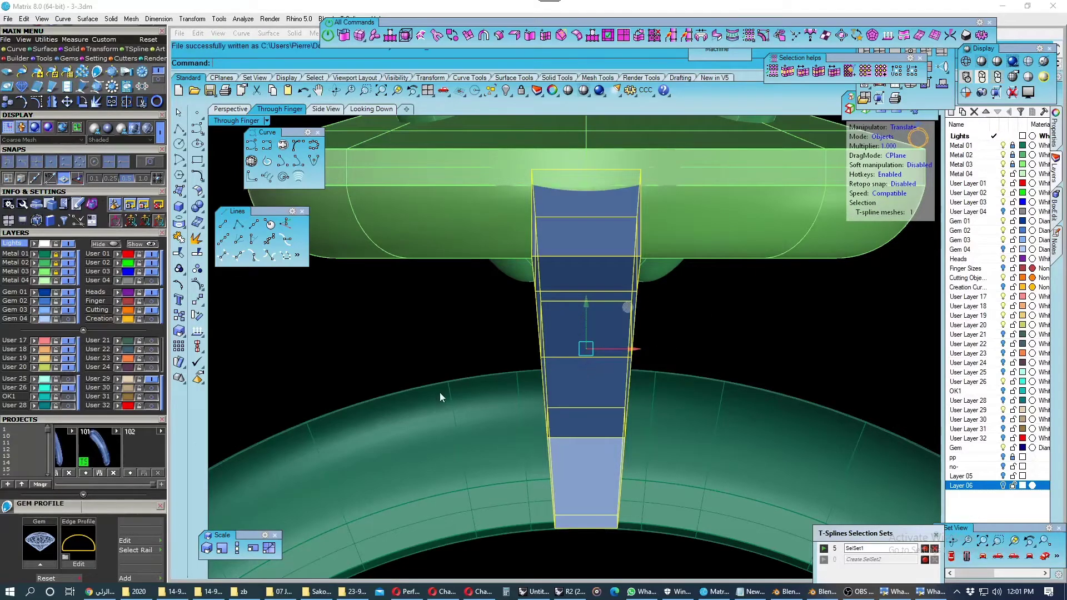
scroll(600, 367, "up", 2)
Scale the bridge shaft wider along X with the gumball.
key("r")
scroll(617, 358, "up", 1)
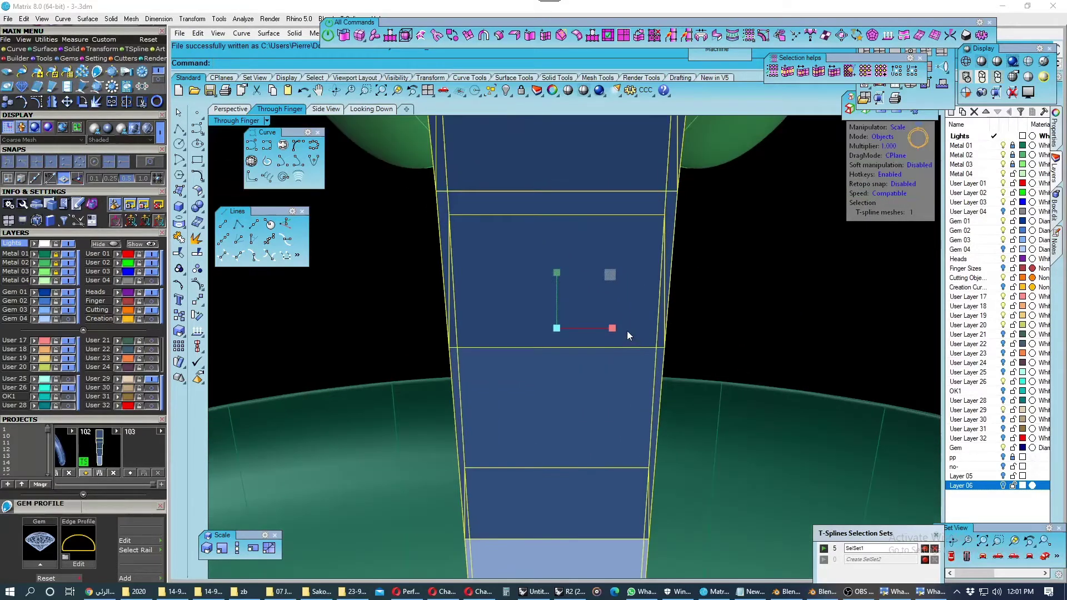
left_click_drag(612, 328, 618, 328)
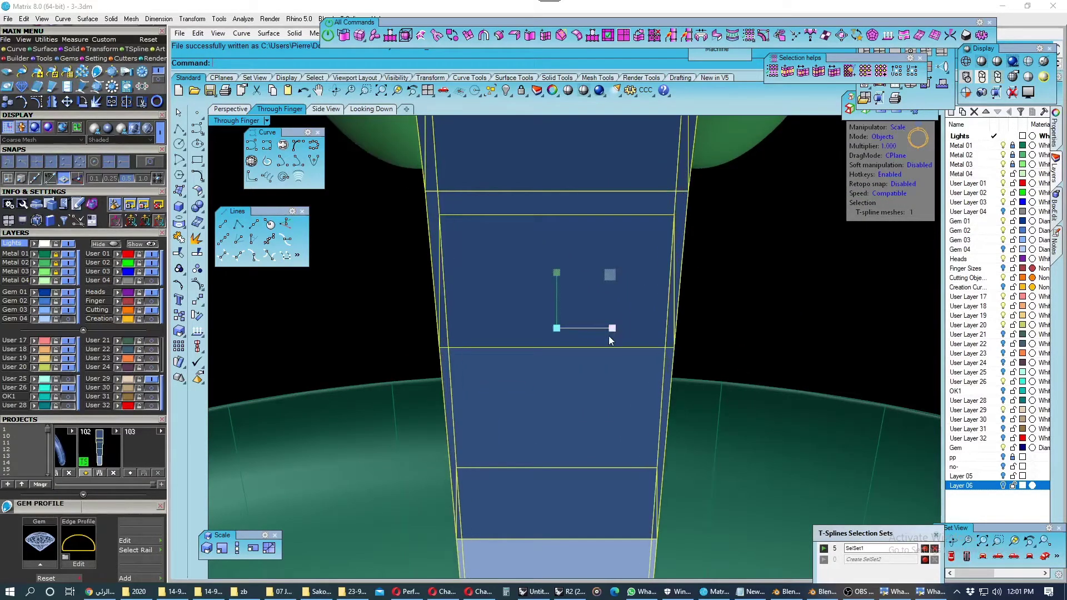
scroll(574, 354, "down", 2)
scroll(578, 354, "down", 2)
key("Tab")
key("Escape")
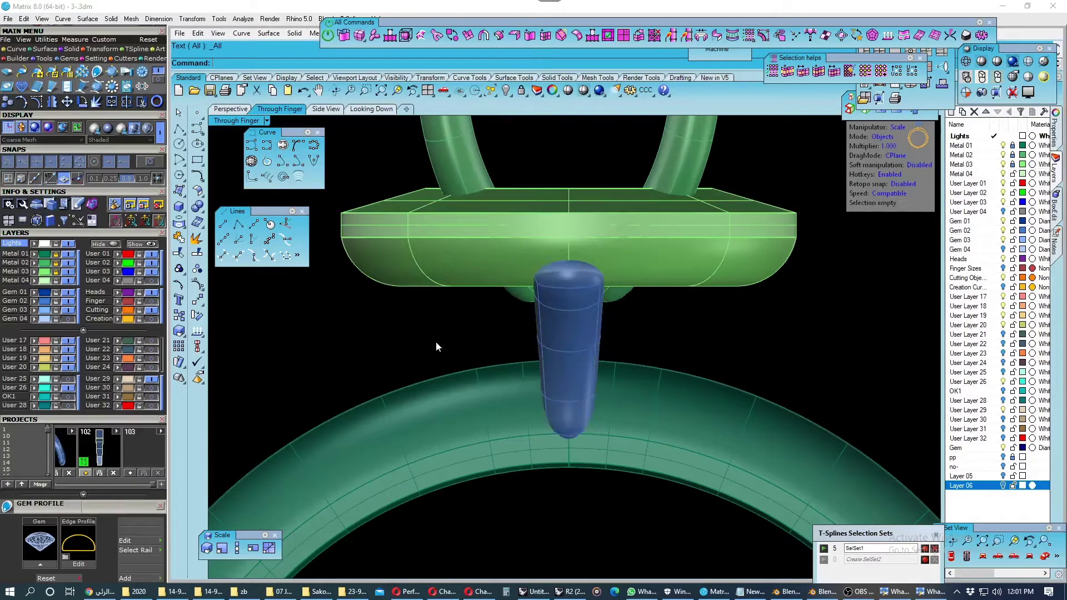
Inspect the bridge in perspective, then measure its side thickness as 1.12 in Side View.
left_click(239, 111)
right_click_drag(586, 265, 758, 333)
left_click(333, 110)
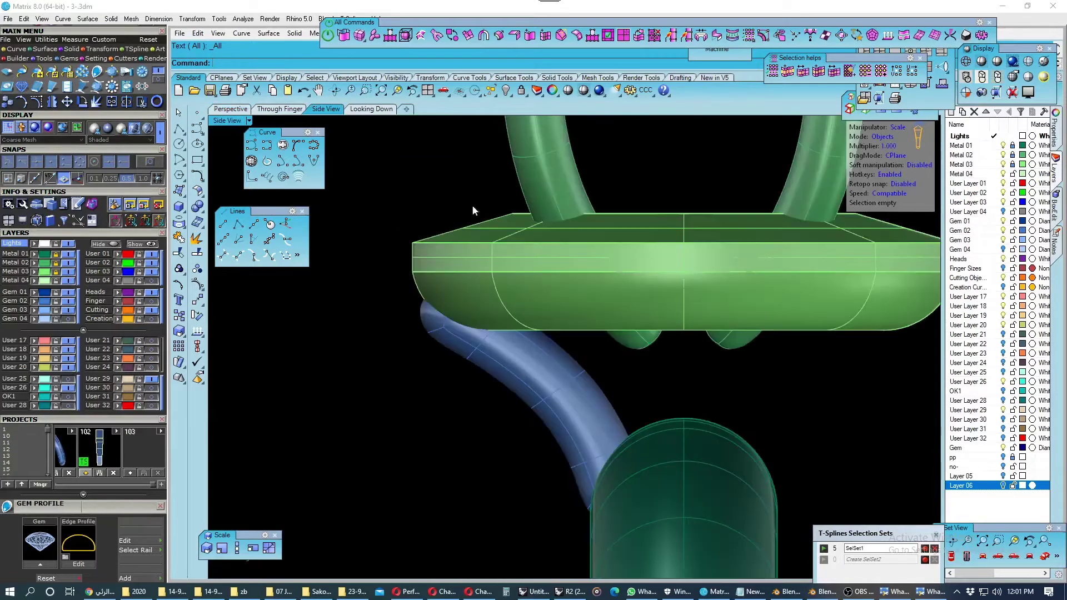
key("d")
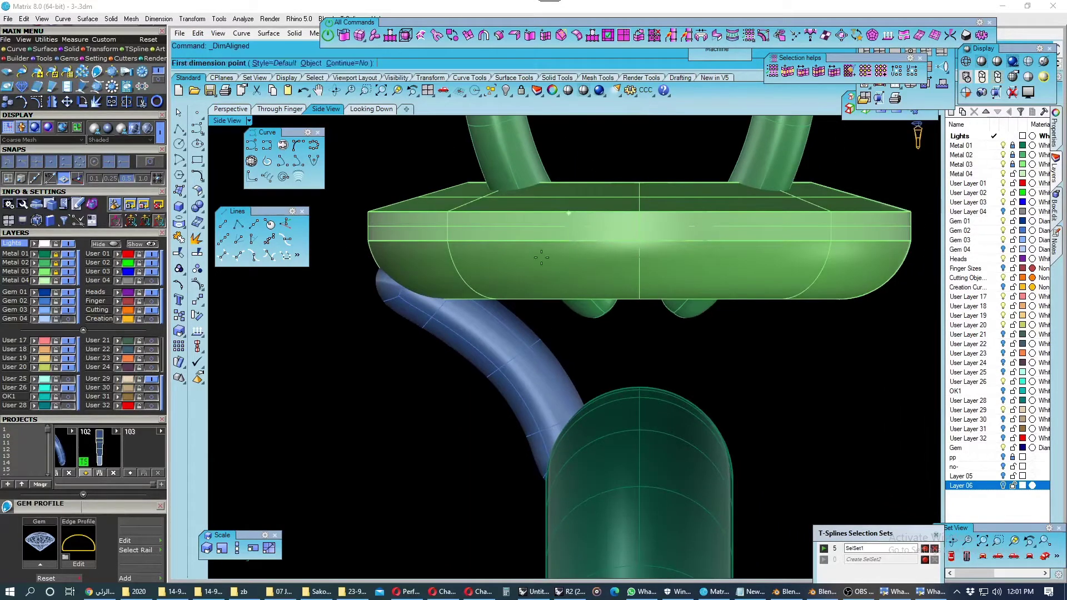
left_click(487, 376)
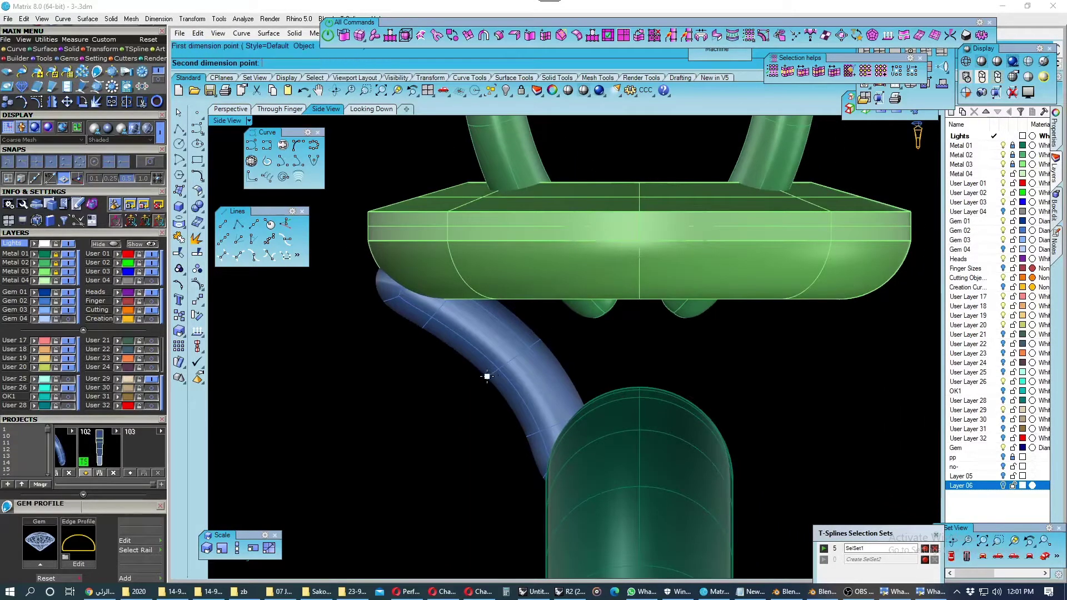
left_click(549, 368)
scroll(549, 373, "down", 3)
scroll(549, 372, "up", 3)
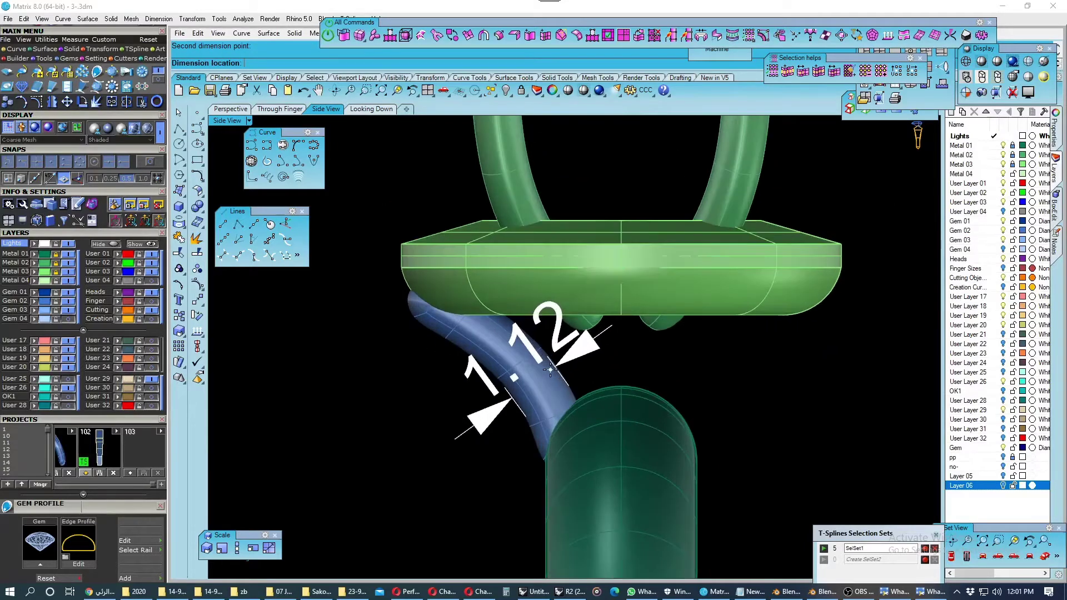
scroll(550, 369, "up", 1)
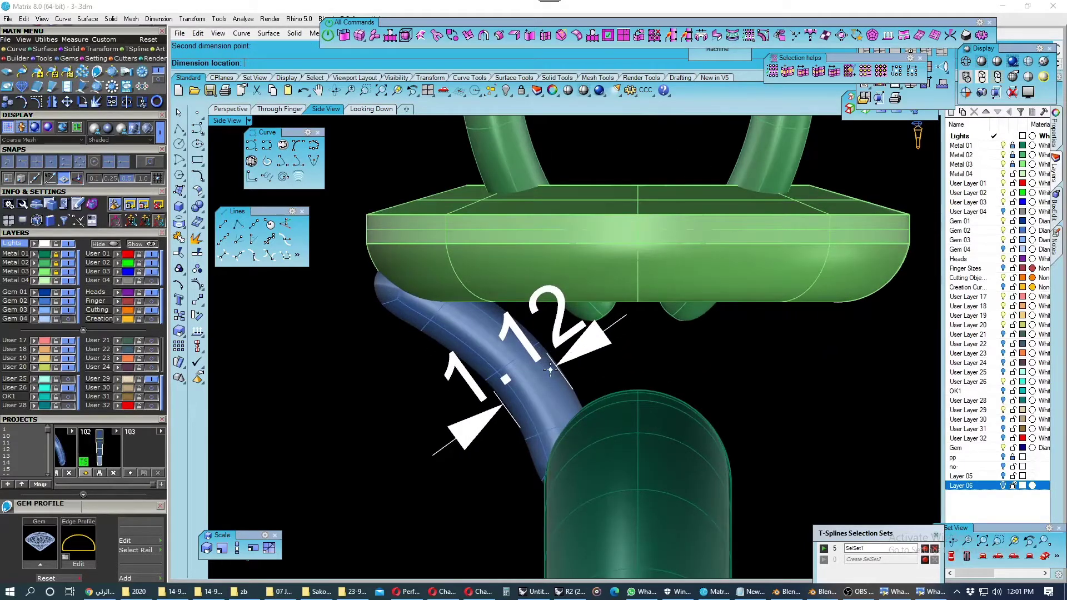
key("Escape")
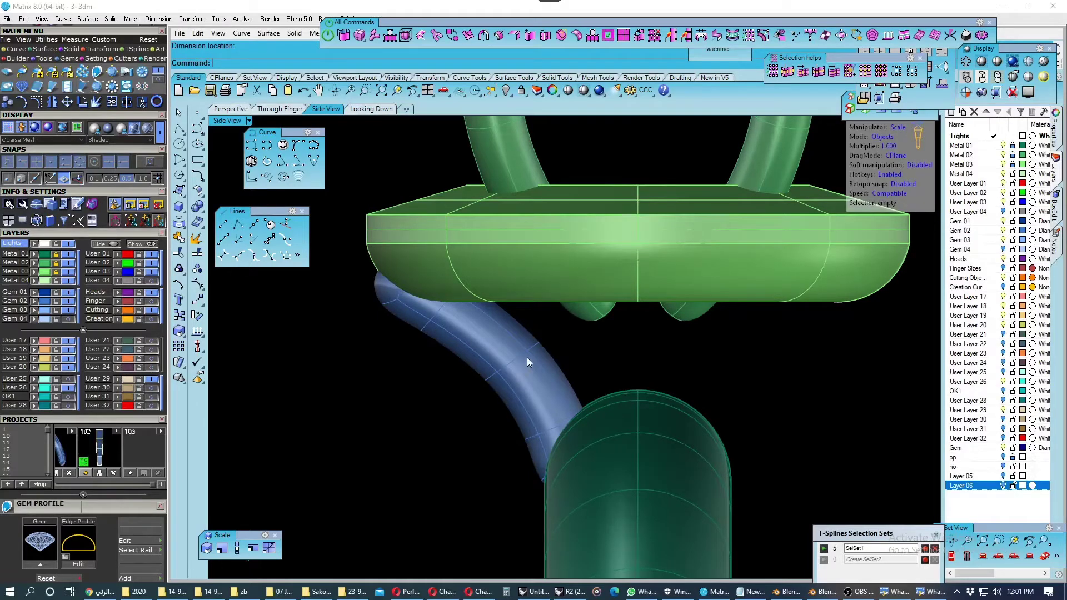
Nudge the tube's cross edge up and its lower vertex pair up and right.
left_click(535, 345)
key("w")
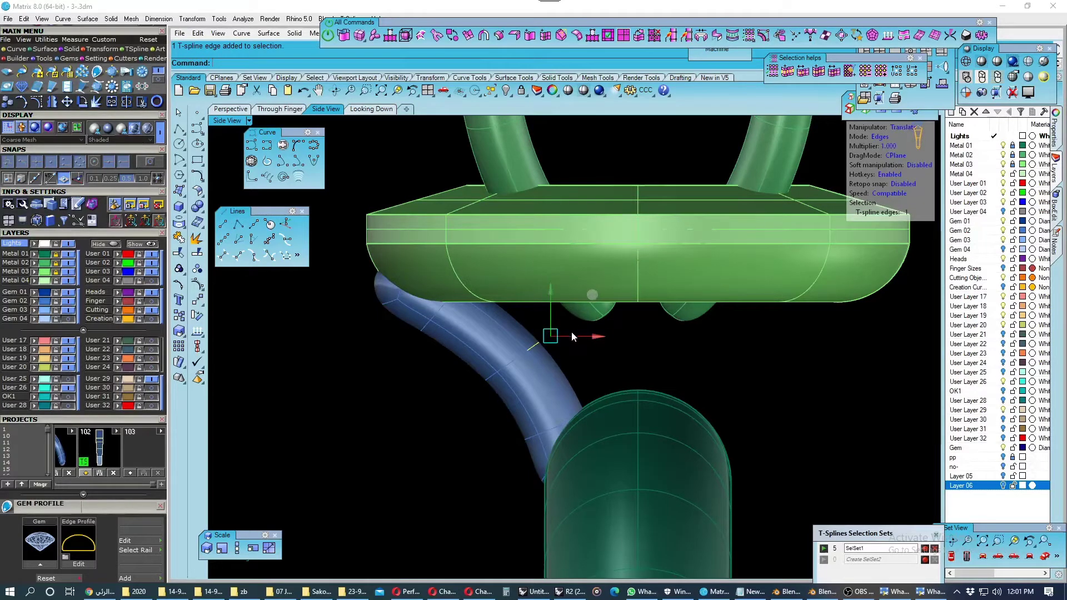
key("Tab")
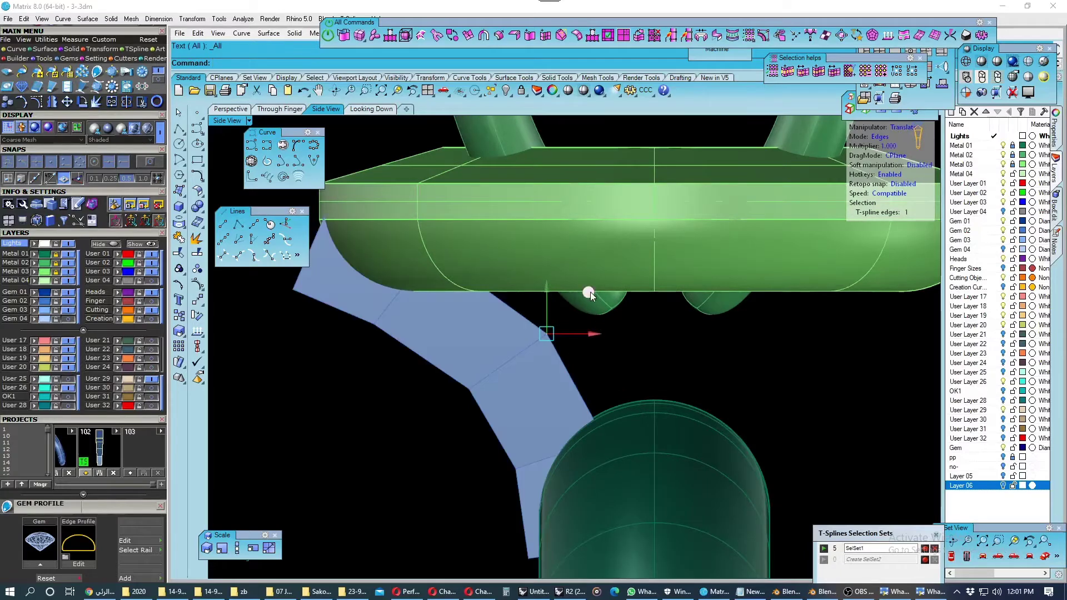
left_click_drag(590, 294, 590, 286)
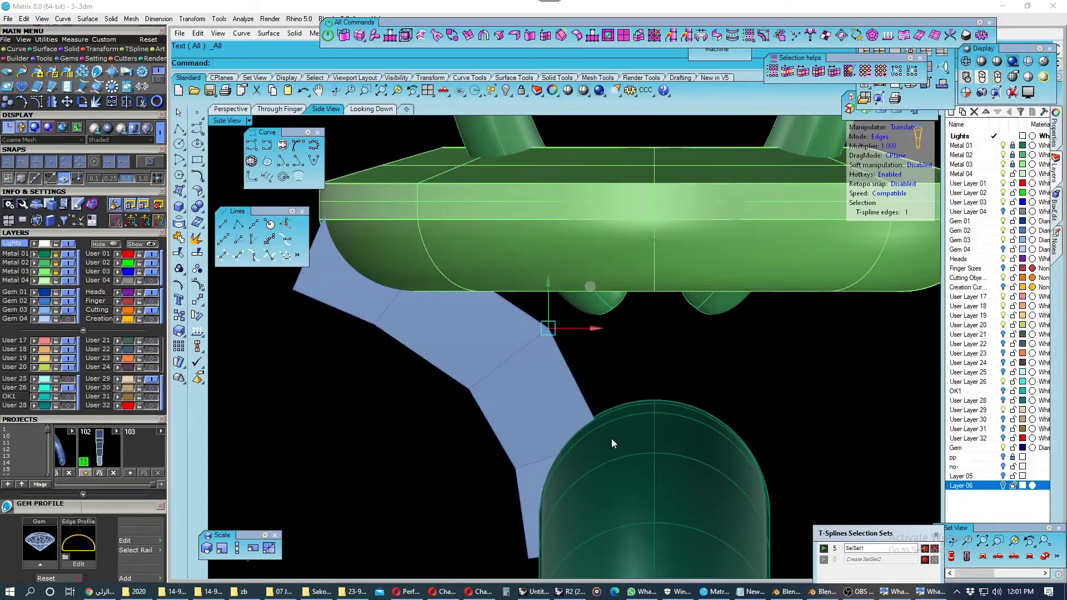
key("1")
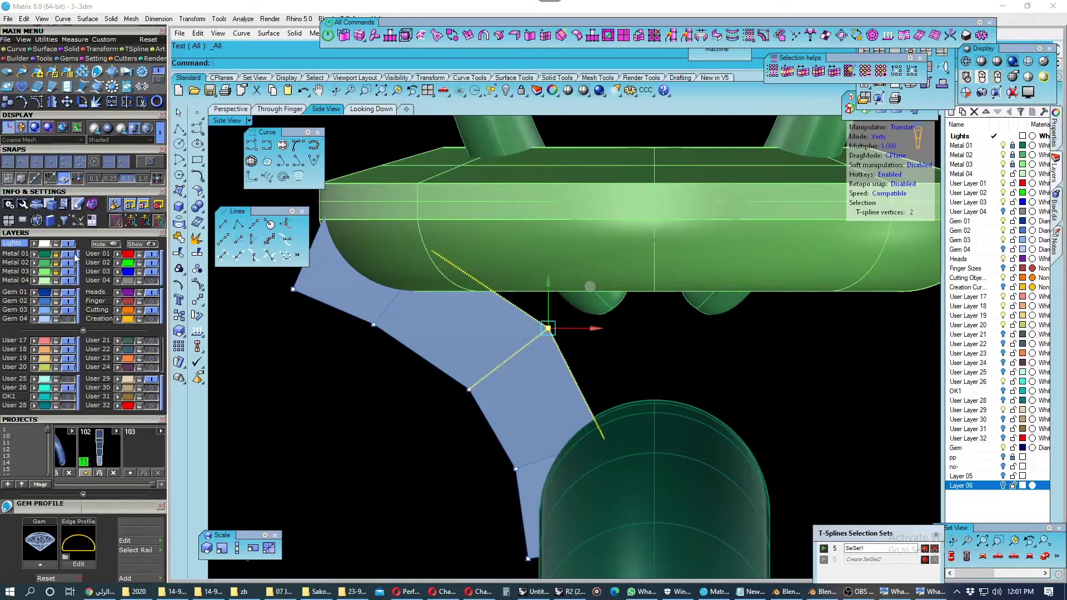
left_click(551, 461)
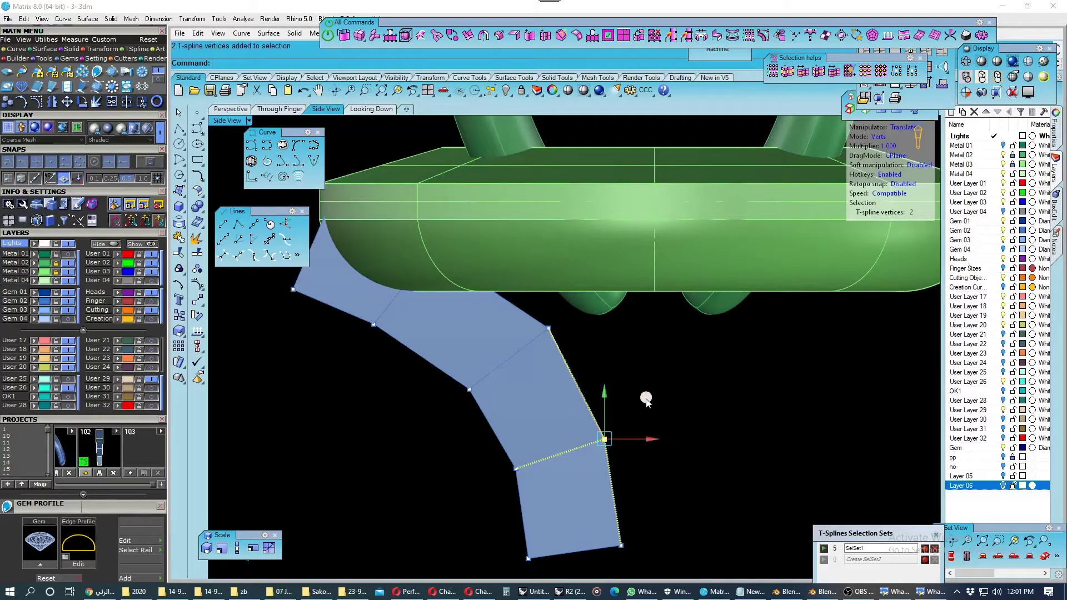
left_click_drag(646, 398, 650, 395)
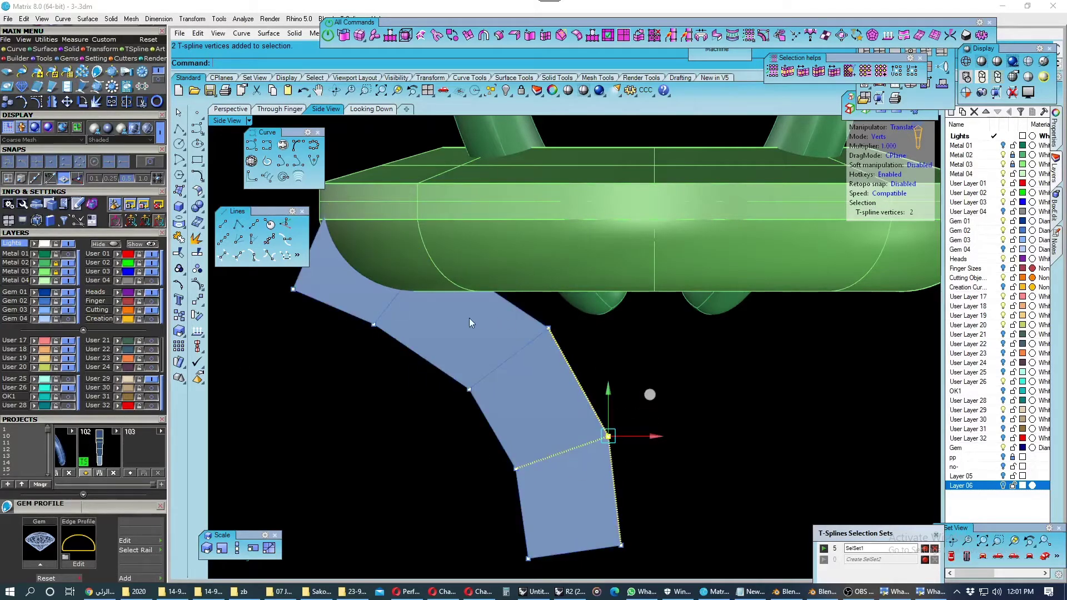
key("Tab")
Show the ring band layer and orbit in perspective to see the bridge meeting it.
scroll(524, 395, "down", 1)
left_click(544, 337)
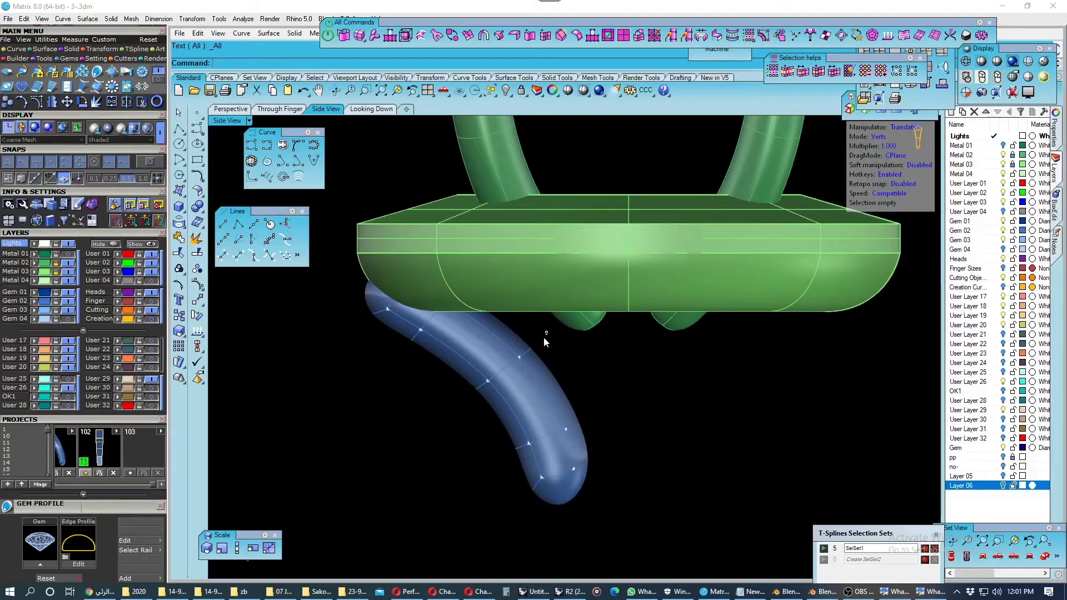
key("Tab")
scroll(536, 349, "up", 2)
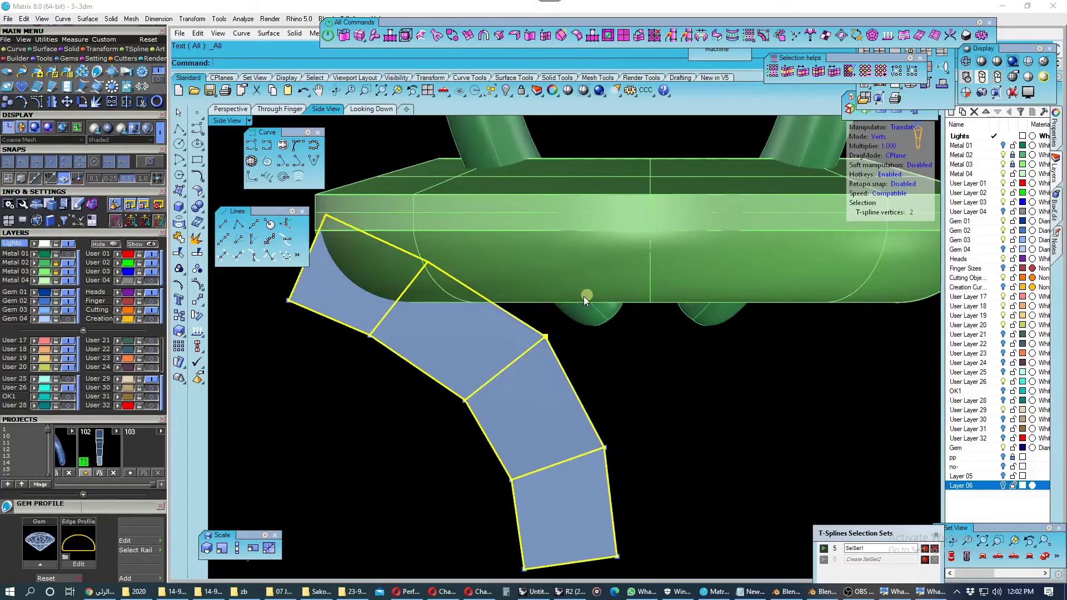
key("Tab")
scroll(522, 382, "down", 2)
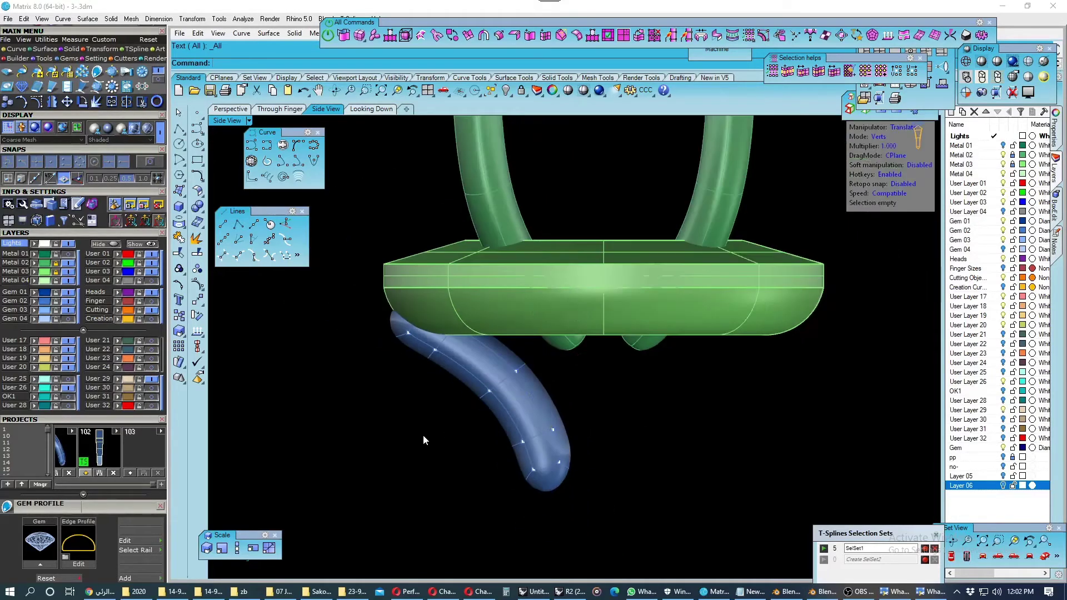
left_click(68, 255)
left_click(230, 108)
mouse_move(588, 346)
right_mouse_down()
mouse_move(493, 339)
mouse_move(592, 375)
right_mouse_up()
Select the whole blue tube and save a snapshot of the model.
key("Tab")
scroll(588, 309, "up", 2)
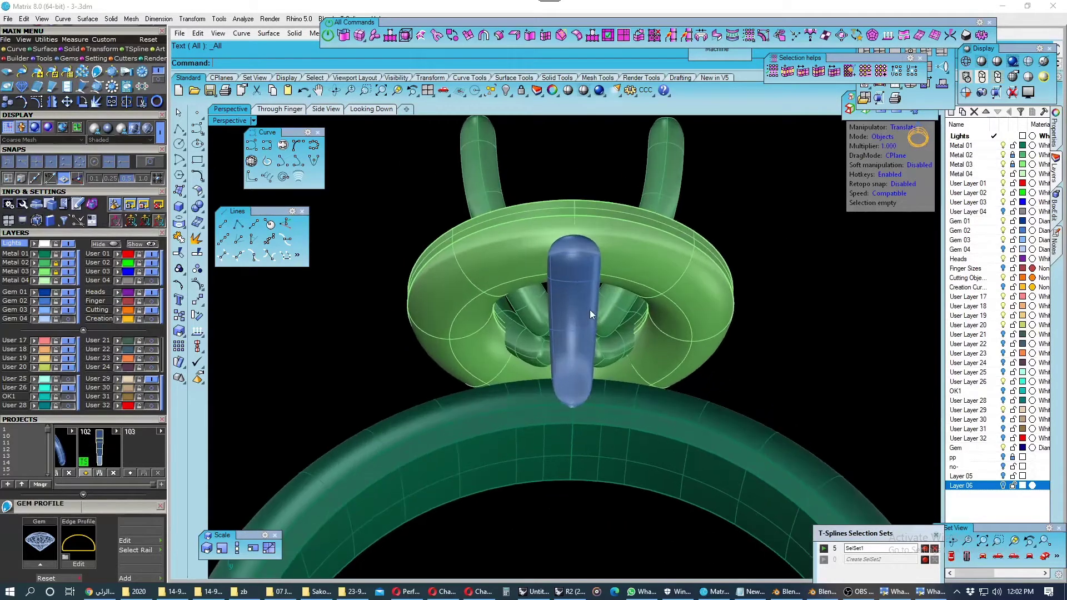
left_click(587, 312)
key("ctrl+s")
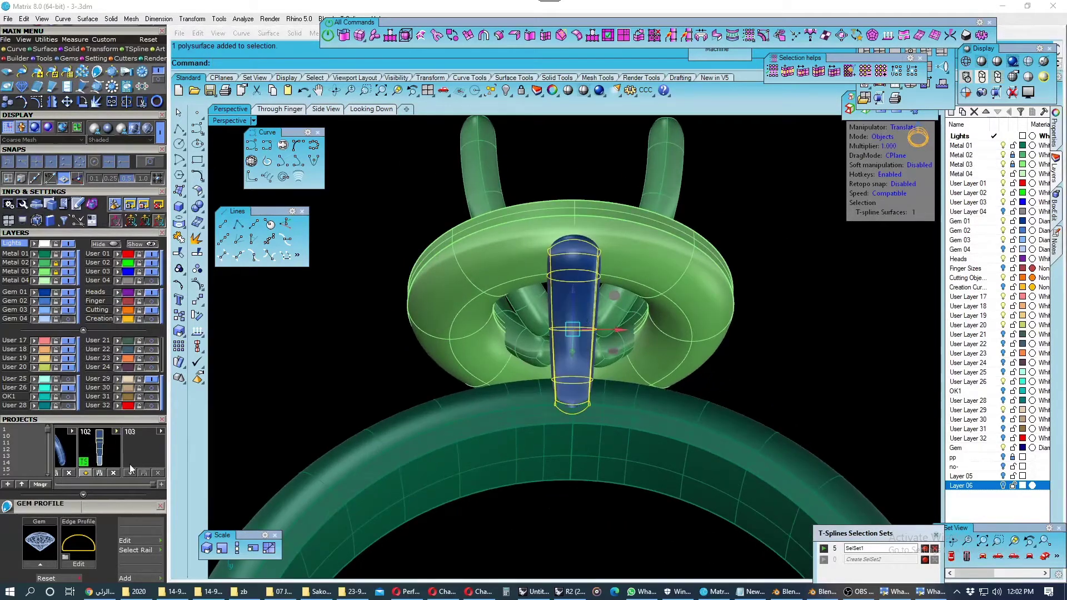
Rotate the tube in the Looking Down view so it points lower-left.
right_click_drag(345, 234, 393, 155)
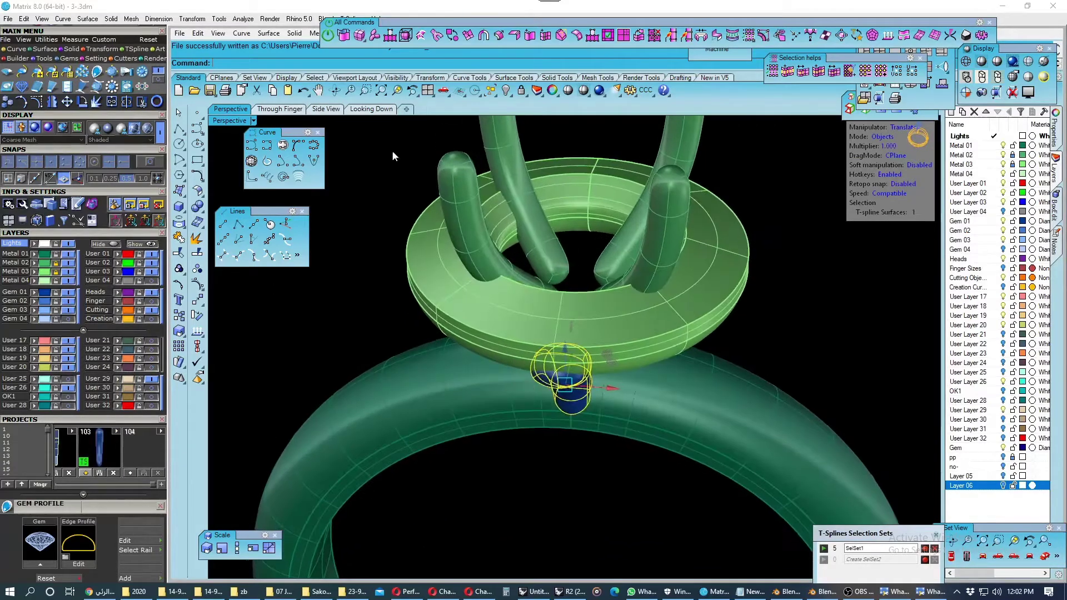
left_click(368, 109)
left_click(197, 315)
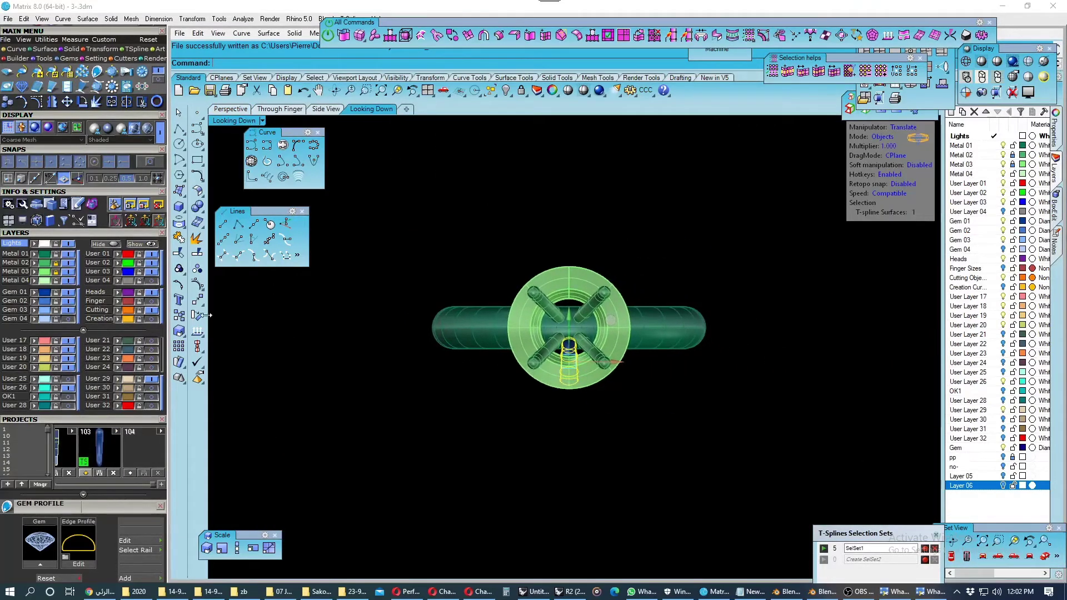
left_click(568, 328)
left_click(568, 465)
left_click(427, 442)
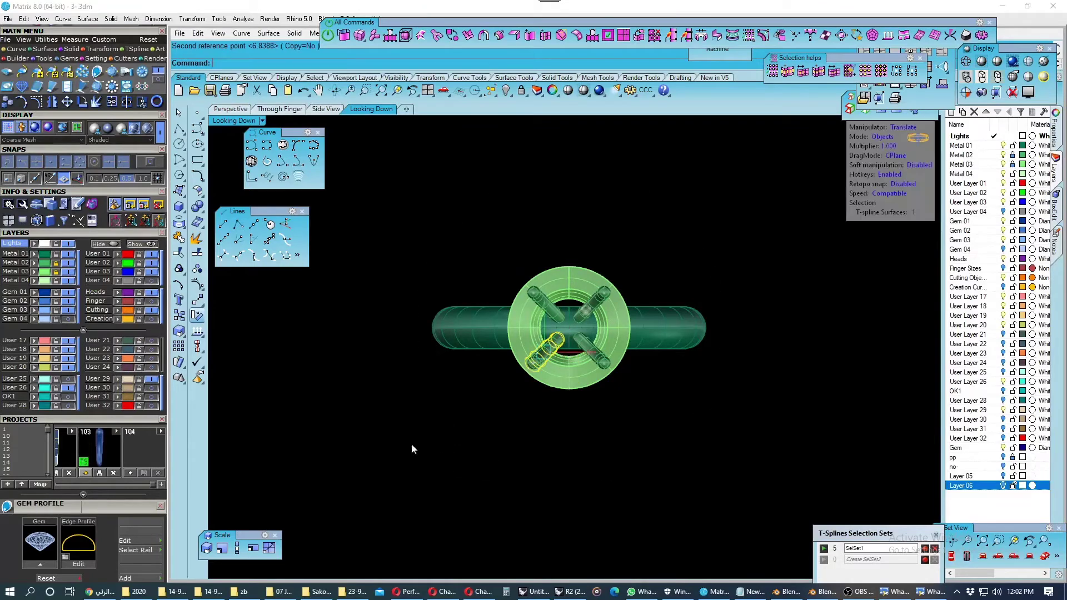
Polar-array the tube around origin 0 into 4 items and save the file.
left_click(198, 315)
left_click(228, 342)
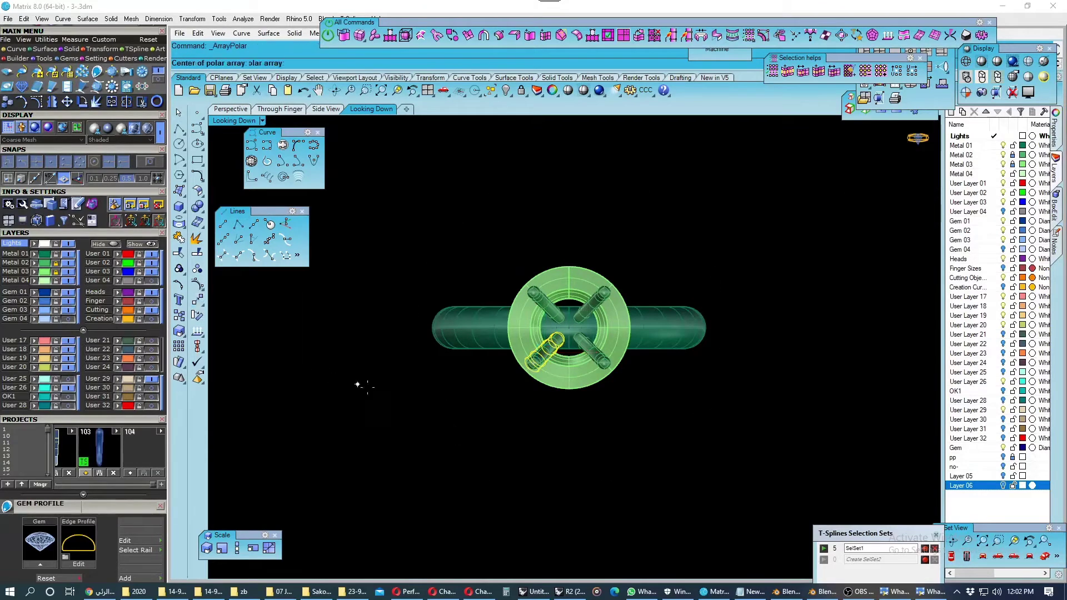
type("0")
key("Return")
key("Return")
key("Return")
key("Return")
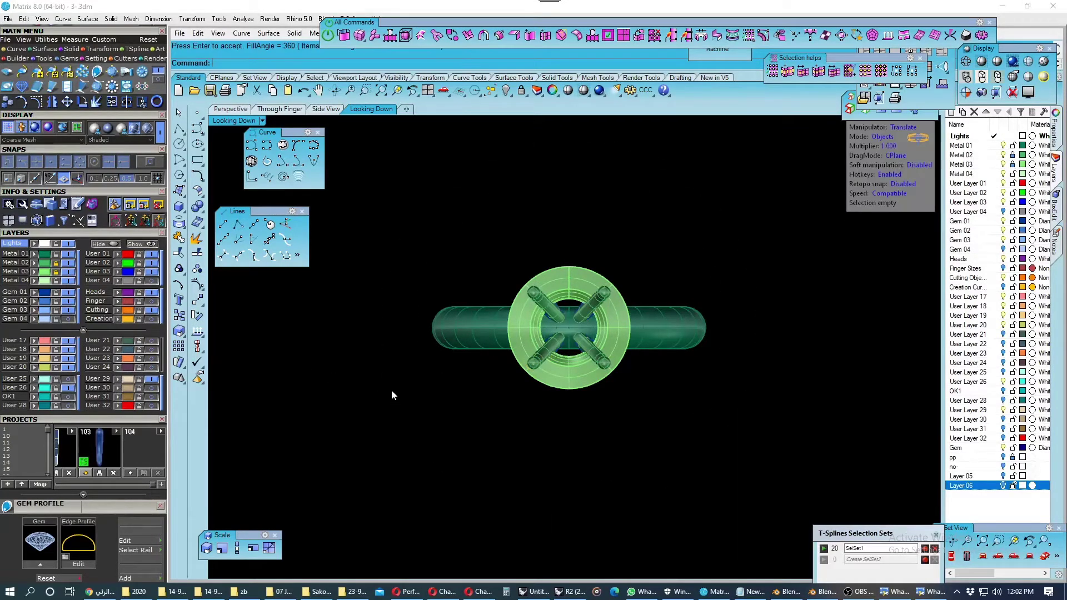
left_click(230, 109)
mouse_move(355, 208)
right_mouse_down()
mouse_move(591, 396)
mouse_move(598, 321)
right_mouse_up()
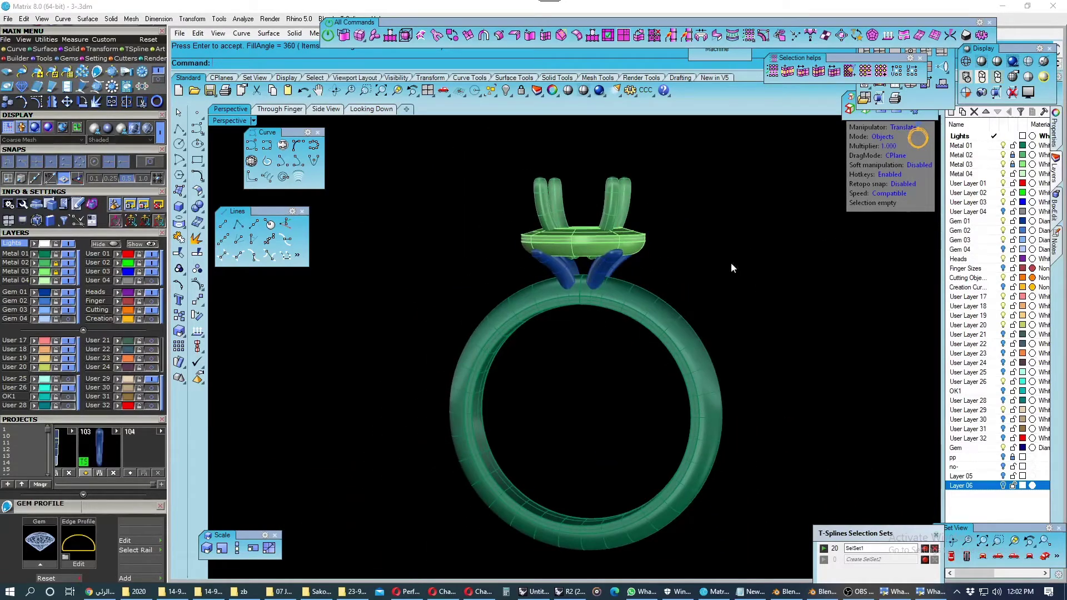
key("ctrl+s")
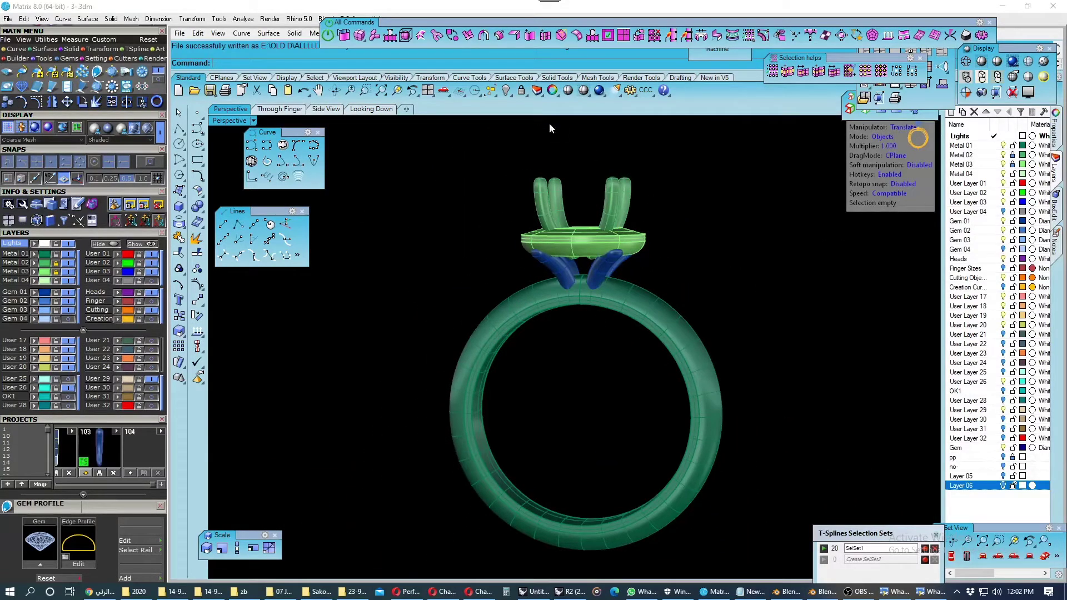
Preview the ring in Plastic WHITE shading and orbit it edge-on and from above.
left_click(997, 61)
scroll(632, 326, "down", 2)
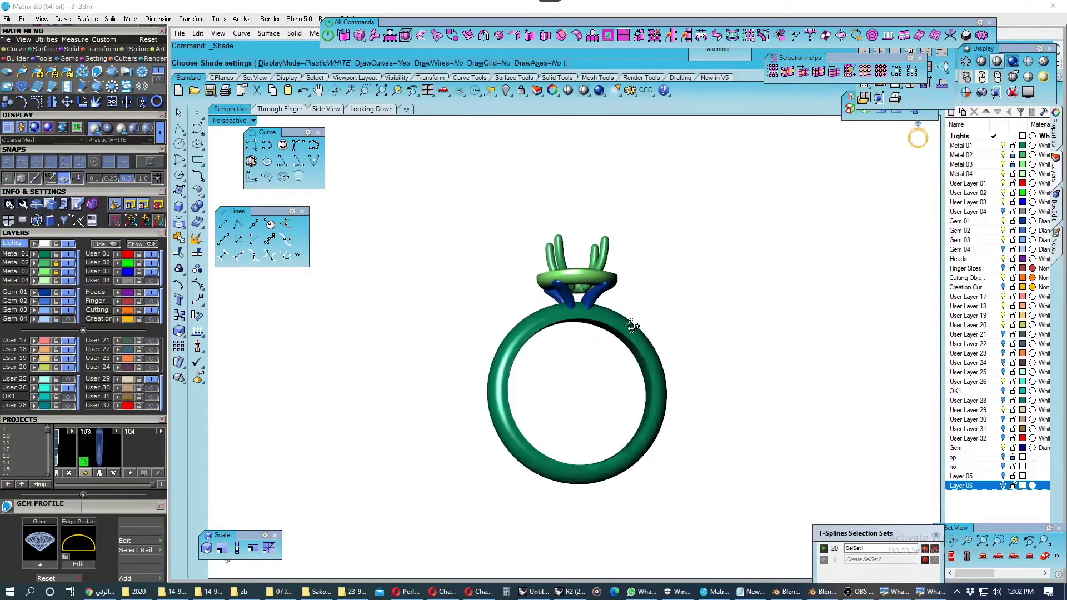
mouse_move(632, 326)
right_mouse_down()
mouse_move(733, 315)
mouse_move(614, 305)
mouse_move(645, 359)
mouse_move(635, 361)
mouse_move(679, 383)
right_mouse_up()
mouse_move(809, 358)
right_mouse_down()
mouse_move(812, 383)
mouse_move(838, 393)
mouse_move(672, 364)
mouse_move(727, 375)
mouse_move(698, 374)
right_mouse_up()
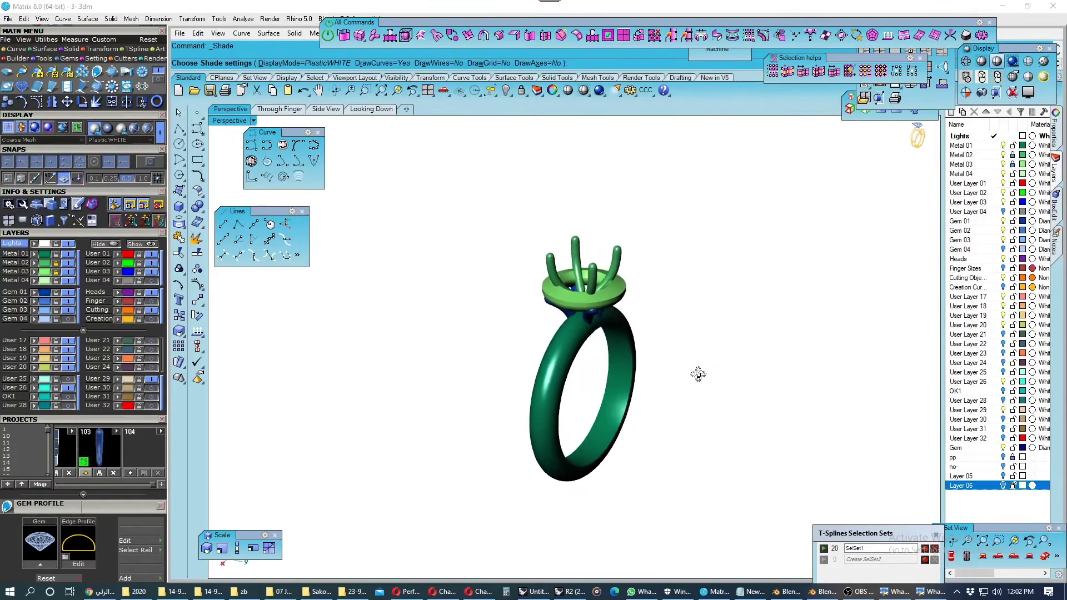
Compare the shaded ring against the reference photo, orbiting to show the gem and prongs.
left_click(933, 592)
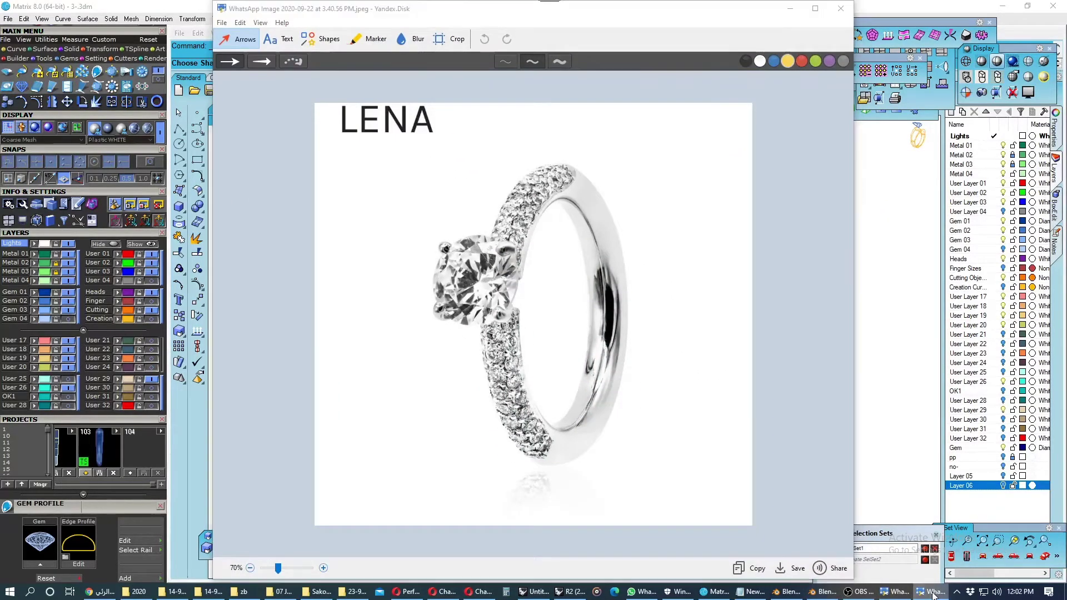
left_click(933, 592)
mouse_move(631, 334)
right_mouse_down()
mouse_move(657, 317)
mouse_move(636, 358)
right_mouse_up()
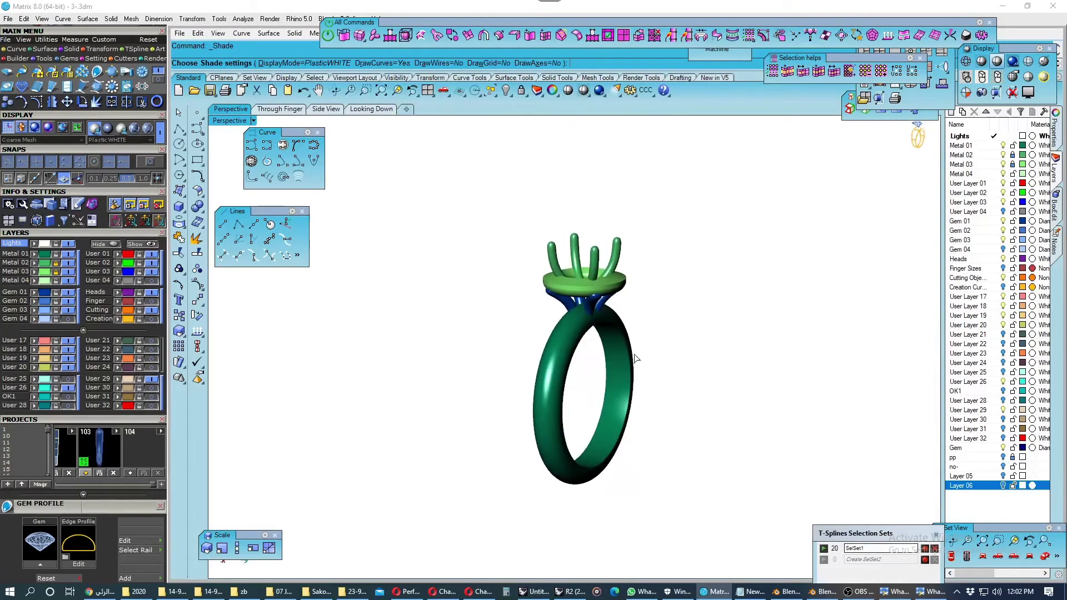
left_click(908, 592)
left_click(907, 591)
scroll(576, 277, "up", 5)
mouse_move(576, 276)
right_mouse_down()
mouse_move(612, 332)
mouse_move(462, 310)
mouse_move(477, 303)
mouse_move(331, 314)
mouse_move(312, 333)
mouse_move(387, 334)
mouse_move(428, 408)
mouse_move(506, 312)
mouse_move(462, 303)
mouse_move(409, 310)
mouse_move(407, 319)
mouse_move(542, 309)
mouse_move(616, 327)
mouse_move(467, 314)
right_mouse_up()
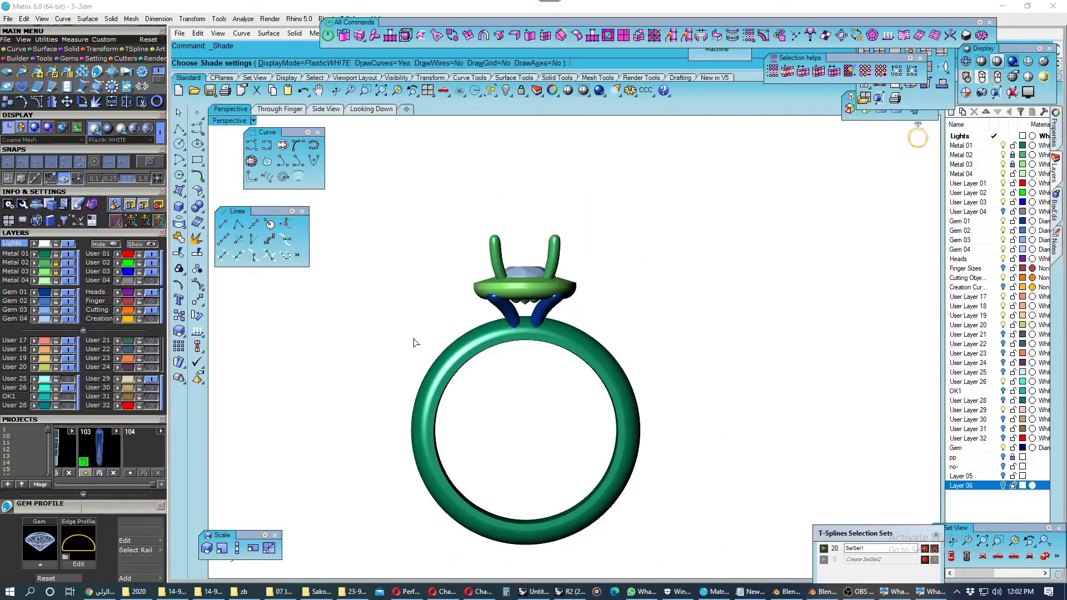
mouse_move(411, 341)
right_mouse_down()
mouse_move(431, 334)
mouse_move(417, 328)
mouse_move(419, 316)
mouse_move(421, 328)
mouse_move(446, 316)
mouse_move(417, 331)
right_mouse_up()
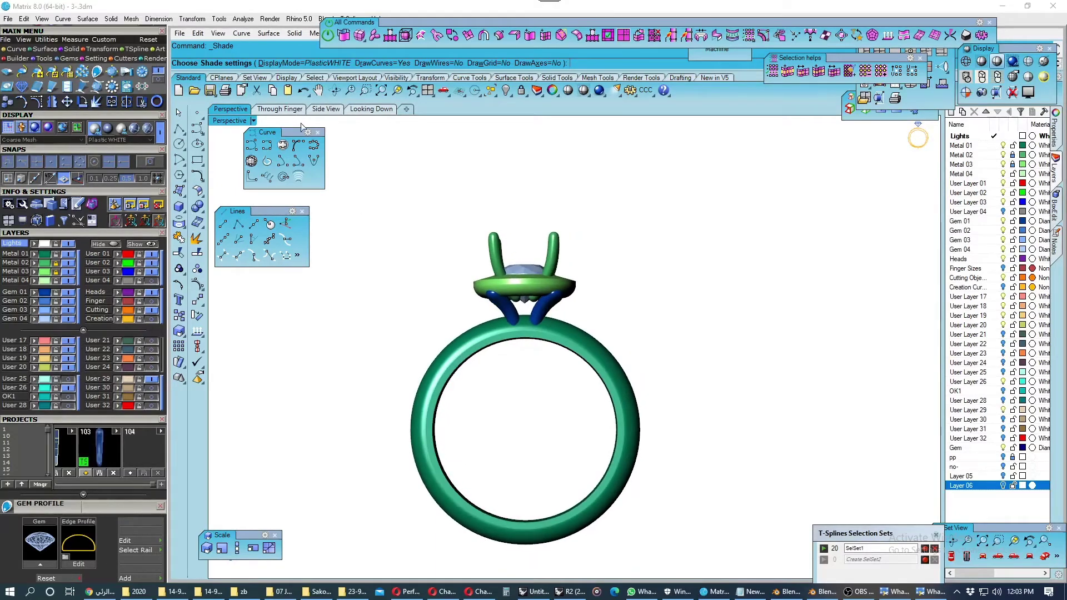
Exit the shaded preview, save a snapshot, and undo the polar array and rotation.
key("Escape")
right_click_drag(382, 185, 389, 269)
scroll(466, 342, "up", 3)
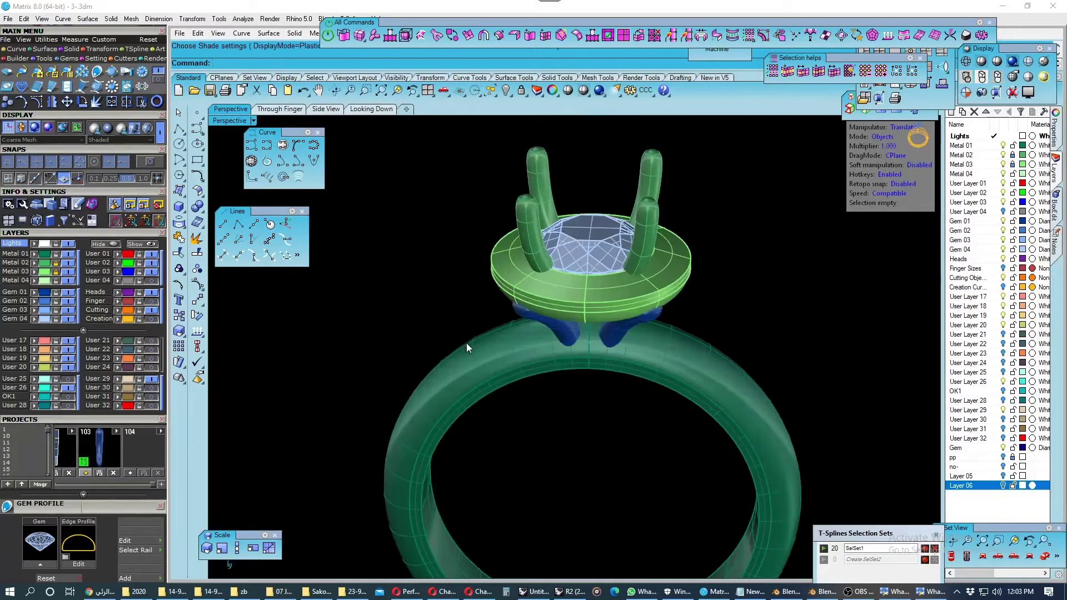
left_click(52, 297)
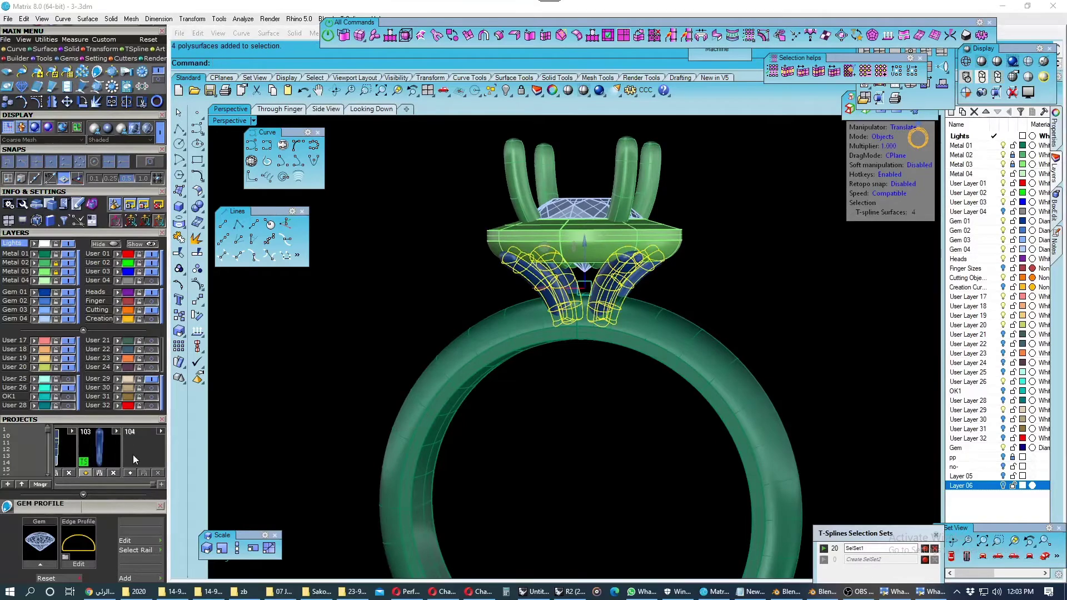
key("ctrl+z")
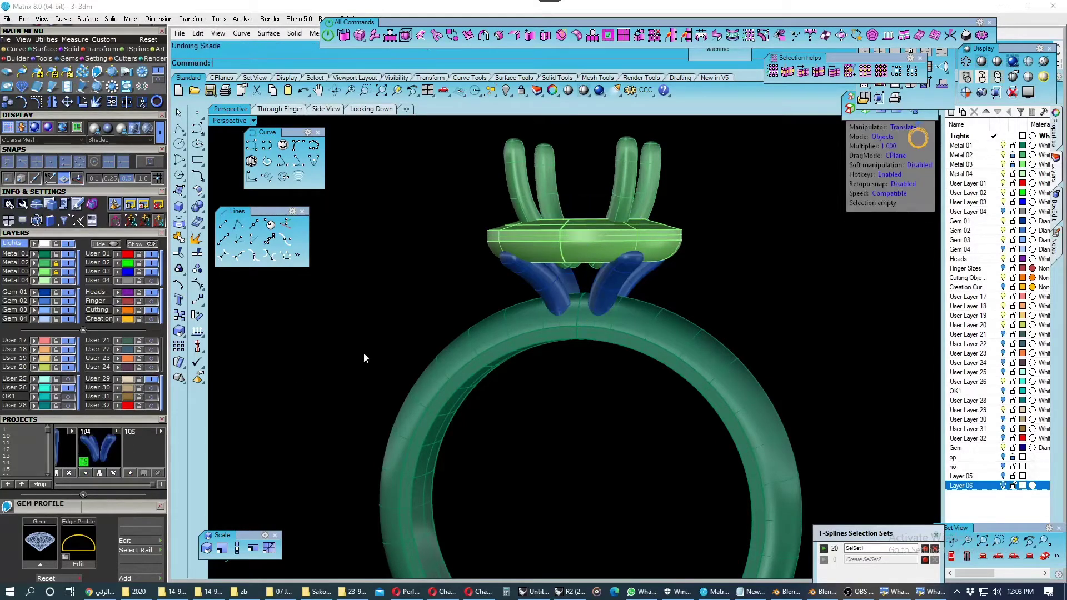
key("ctrl+z")
key("ctrl+z")
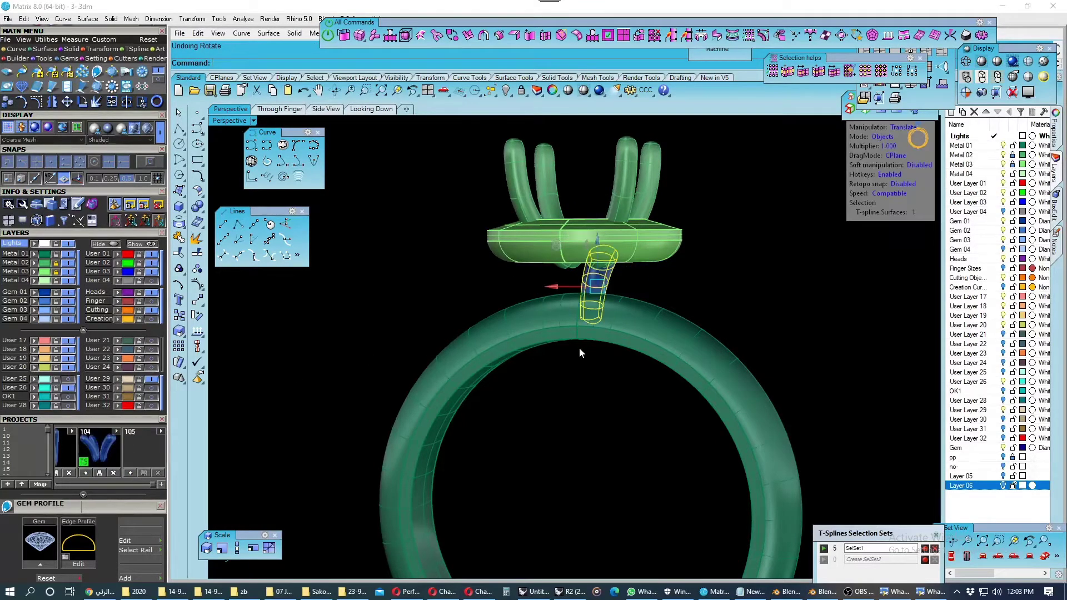
In Side View, show the bridge in box mode and window-select its lower end faces.
right_click_drag(579, 348, 439, 319)
left_click(324, 110)
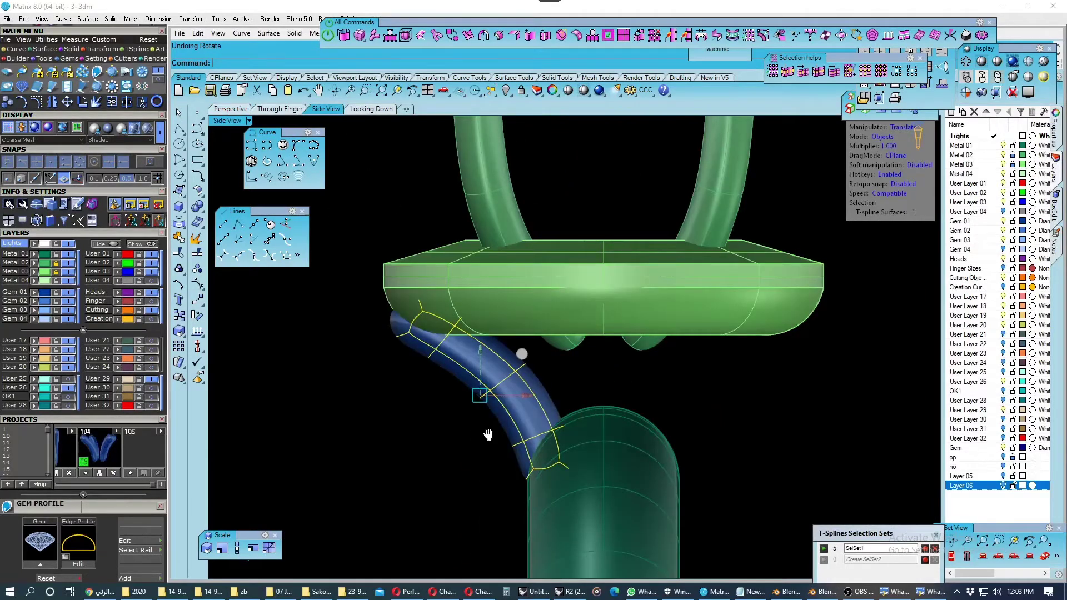
right_click_drag(488, 434, 462, 392)
left_click(461, 392)
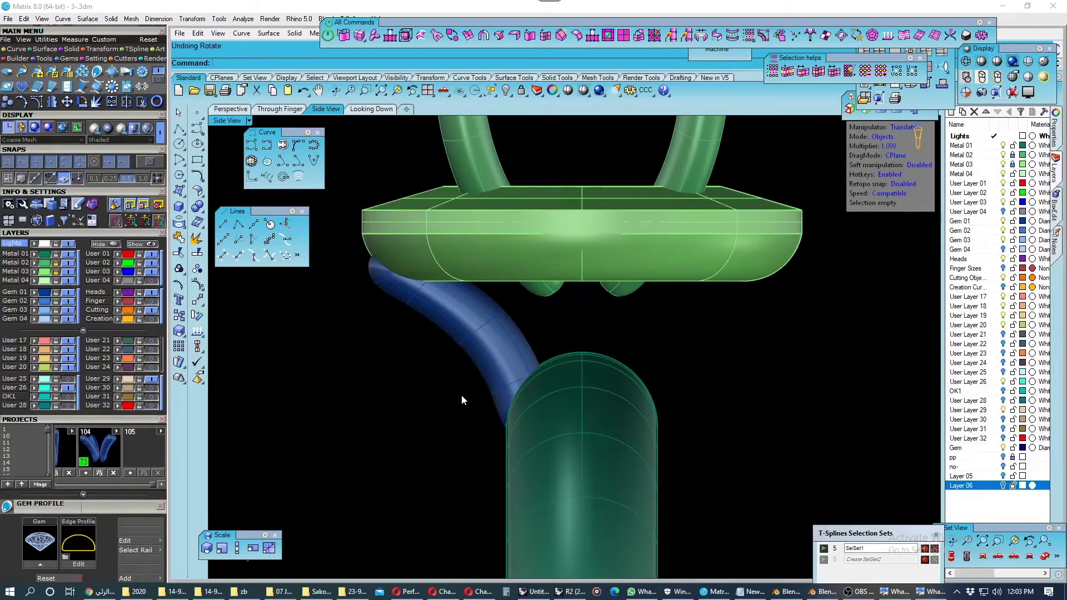
key("Tab")
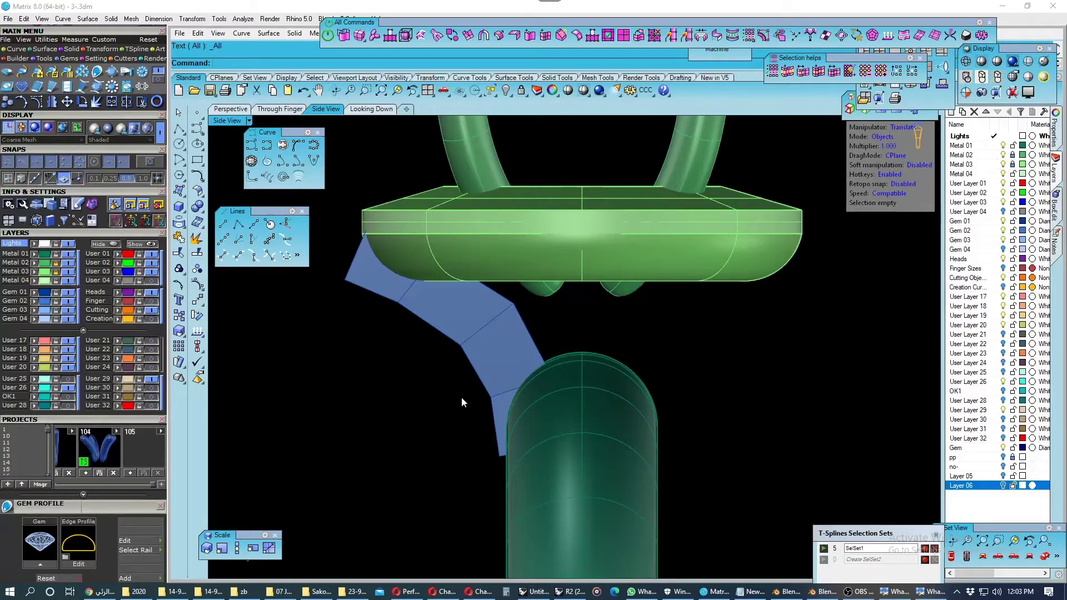
mouse_move(439, 372)
left_mouse_down()
mouse_move(640, 475)
mouse_move(286, 375)
left_mouse_up()
Finish selecting the bridge's lower end faces, check them in perspective, and save them as a set.
left_click_drag(615, 438, 415, 479)
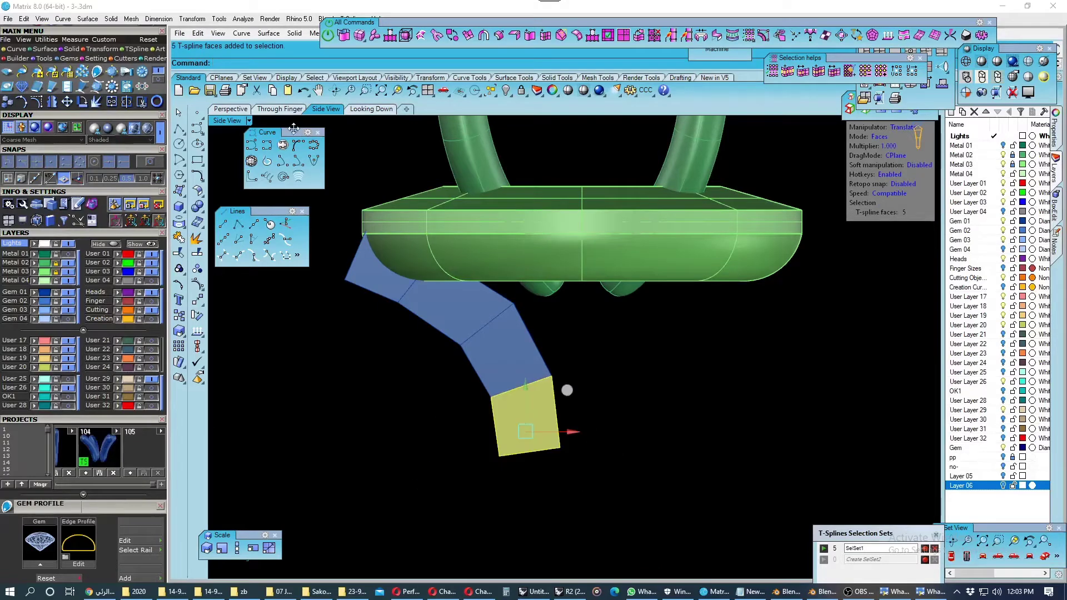
left_click(230, 109)
right_click_drag(611, 361, 498, 367)
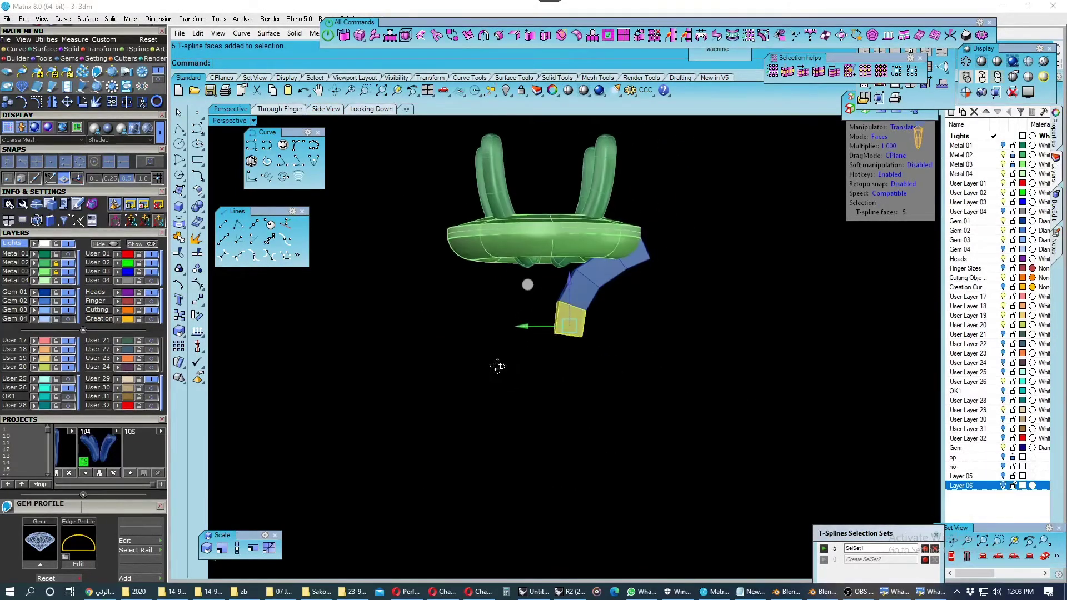
left_click(327, 110)
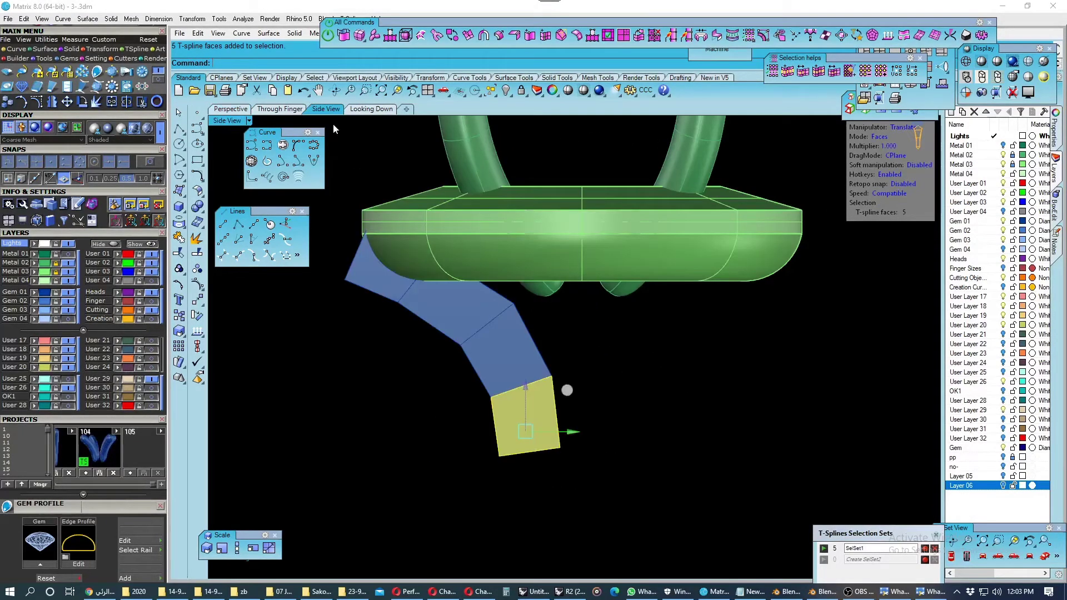
left_click(901, 560)
scroll(555, 428, "up", 2)
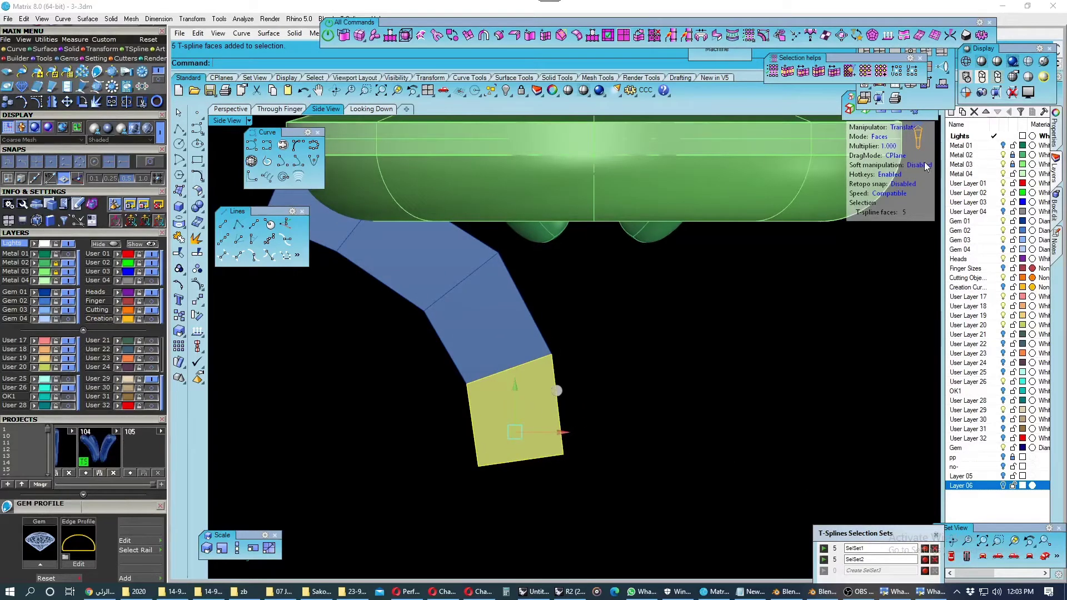
Nudge the end face right with soft manipulation, then turn soft falloff off.
key("s")
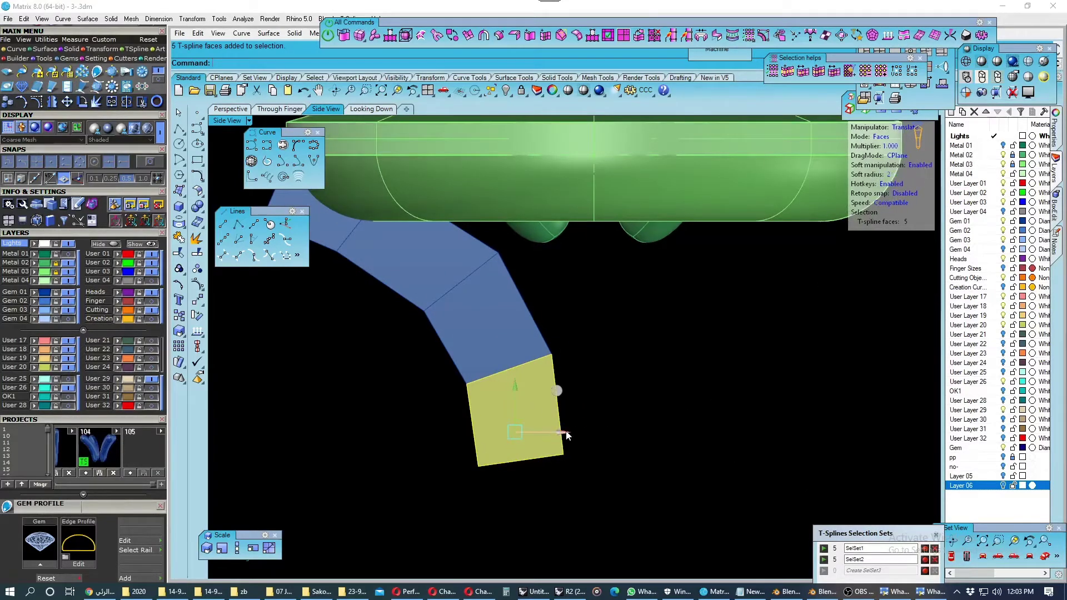
left_click_drag(565, 435, 574, 436)
left_click(914, 165)
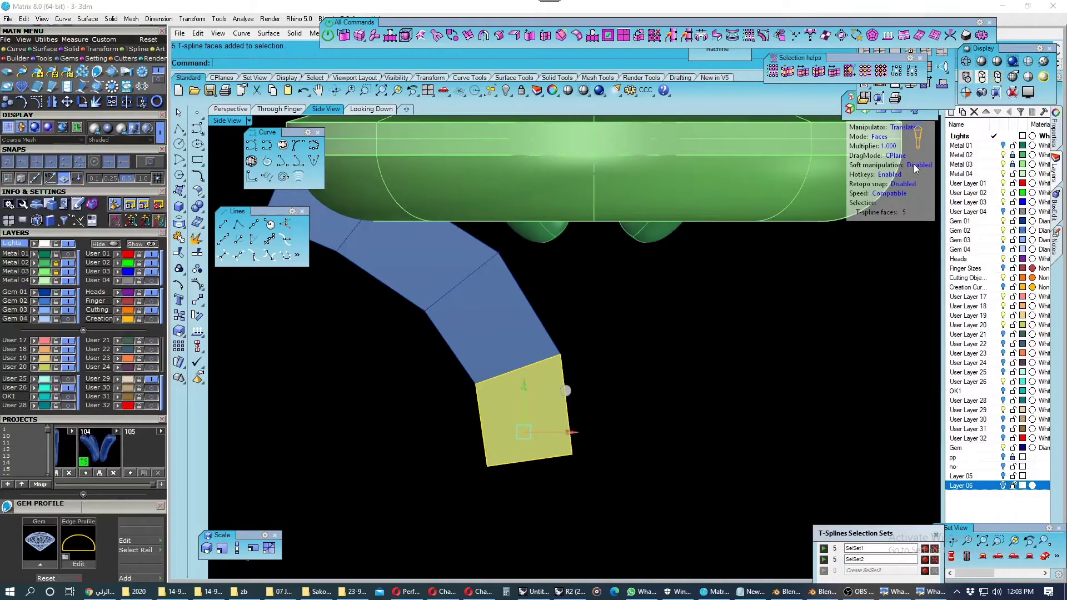
scroll(579, 353, "down", 1)
scroll(541, 404, "up", 1)
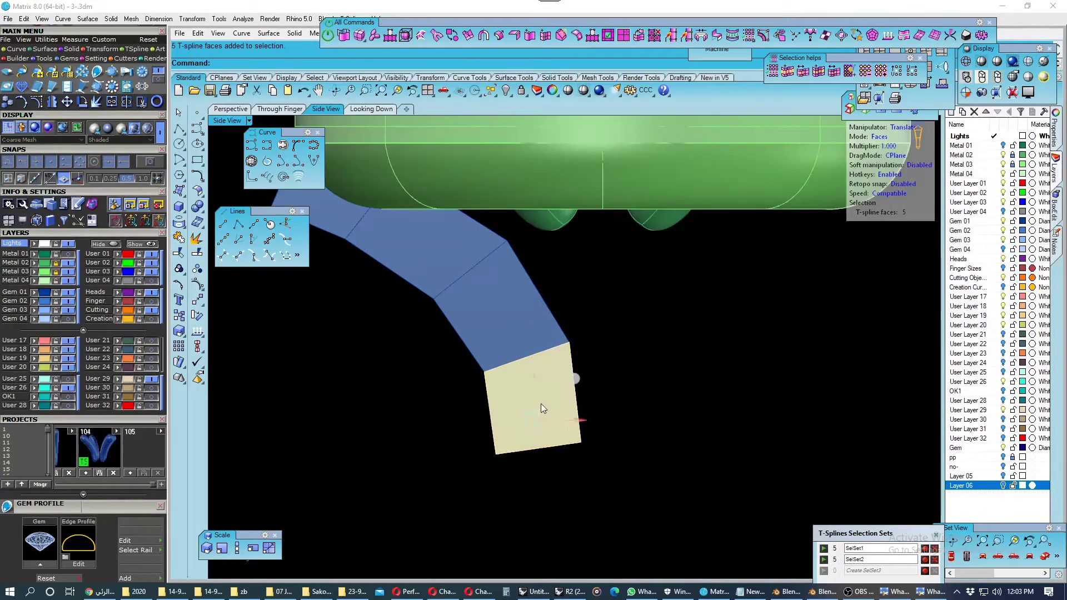
Rotate the end faces about the tube to curl them under the bezel, in smooth display.
left_click(199, 319)
left_click(523, 346)
left_click(518, 491)
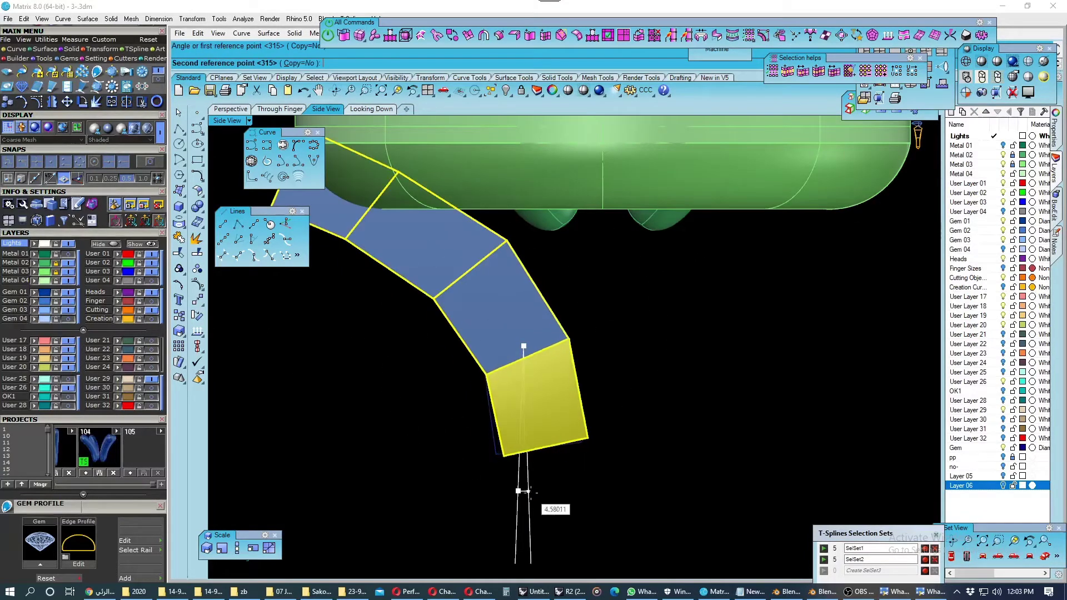
left_click(539, 491)
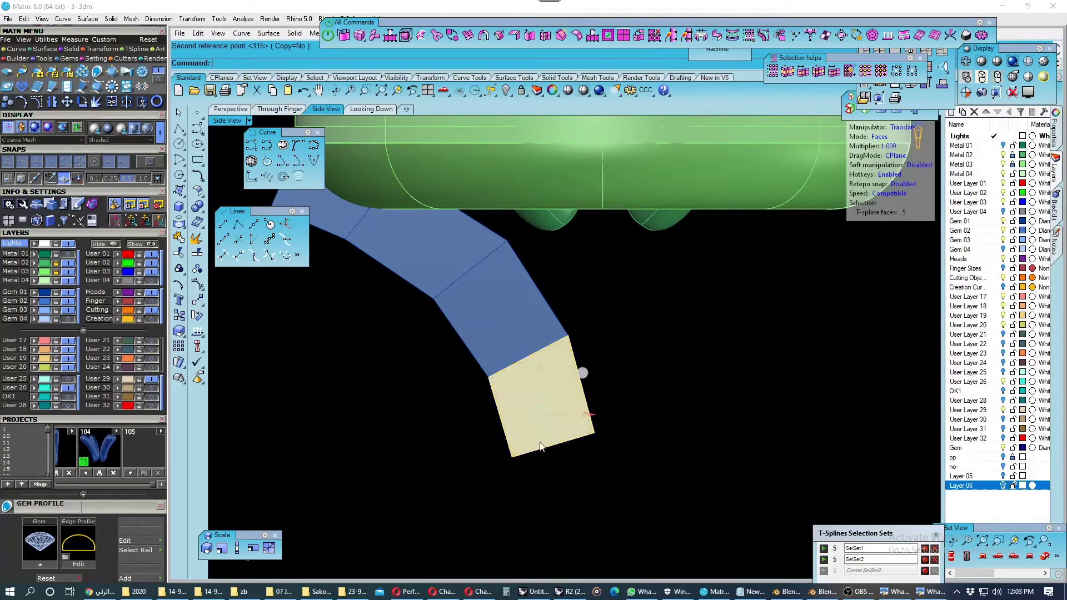
scroll(540, 445, "down", 1)
key("Tab")
scroll(539, 436, "down", 1)
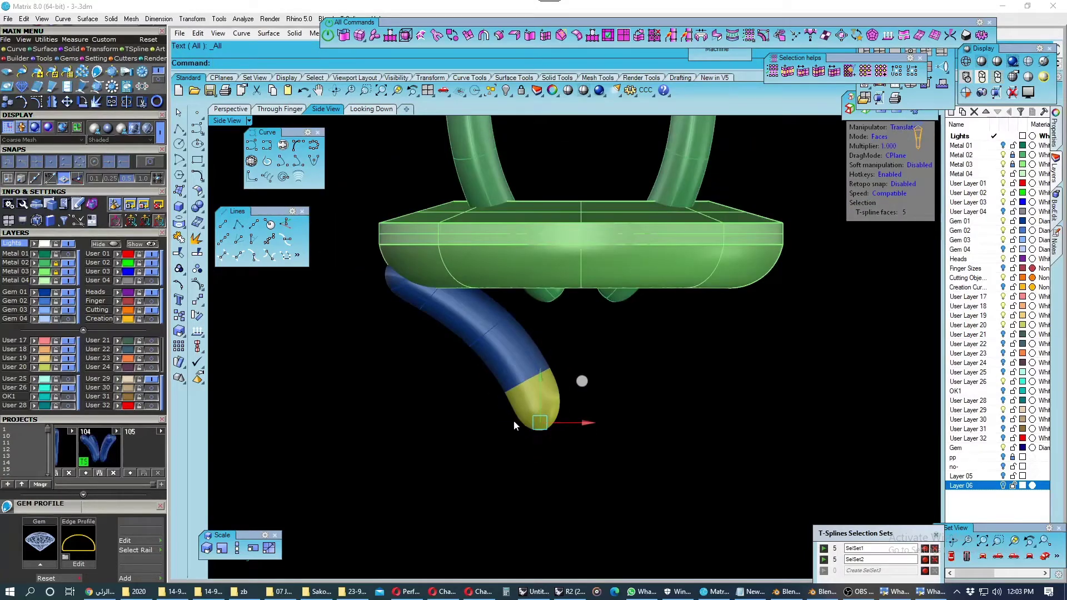
left_click(431, 398)
scroll(506, 315, "up", 1)
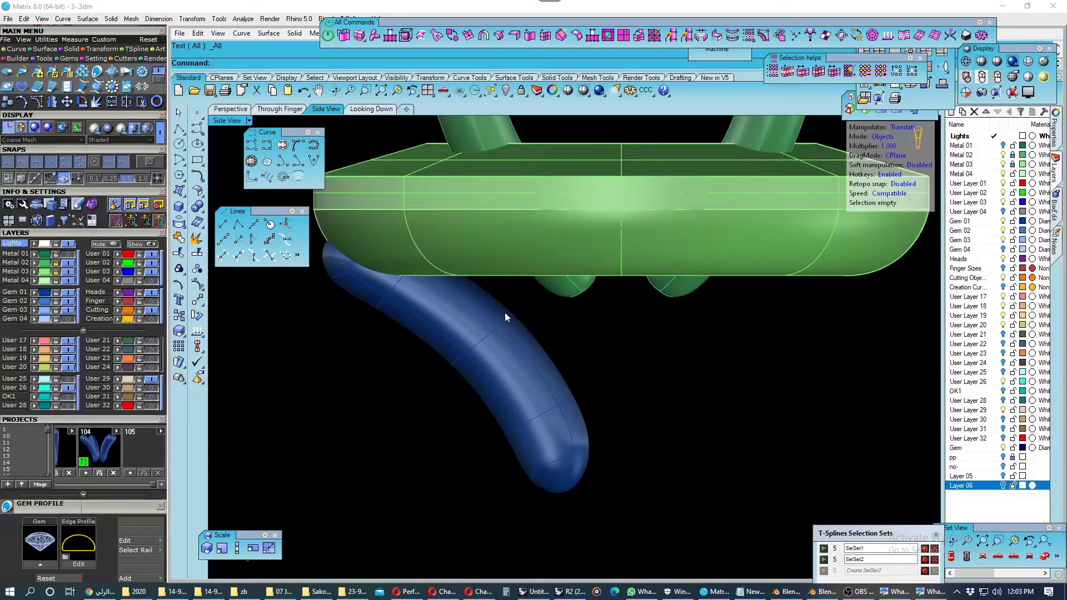
Check the tube in box and smooth modes, then save a snapshot of it.
left_click(503, 299)
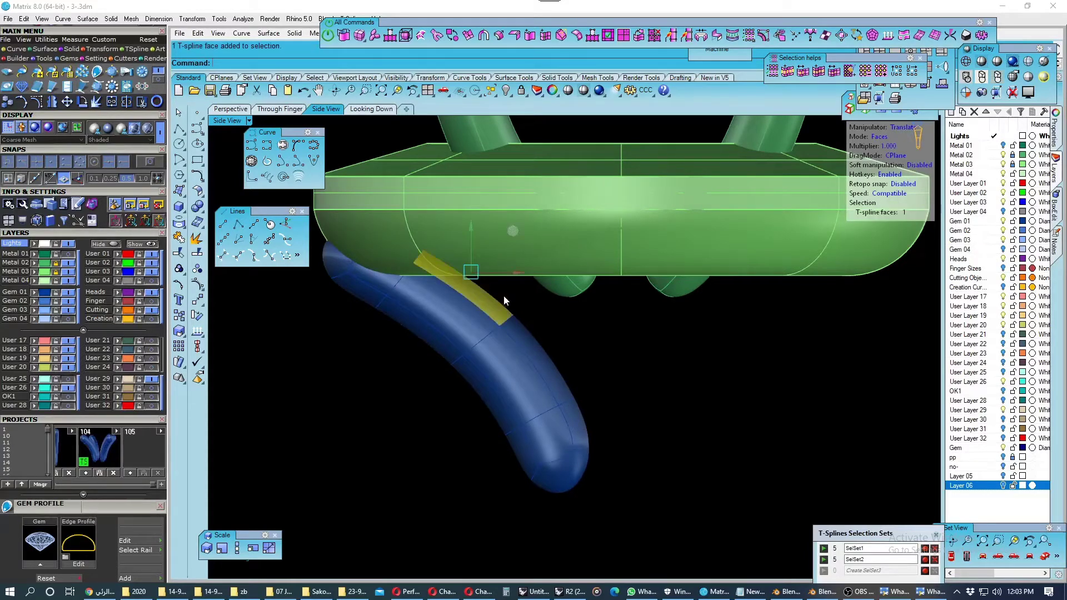
key("Tab")
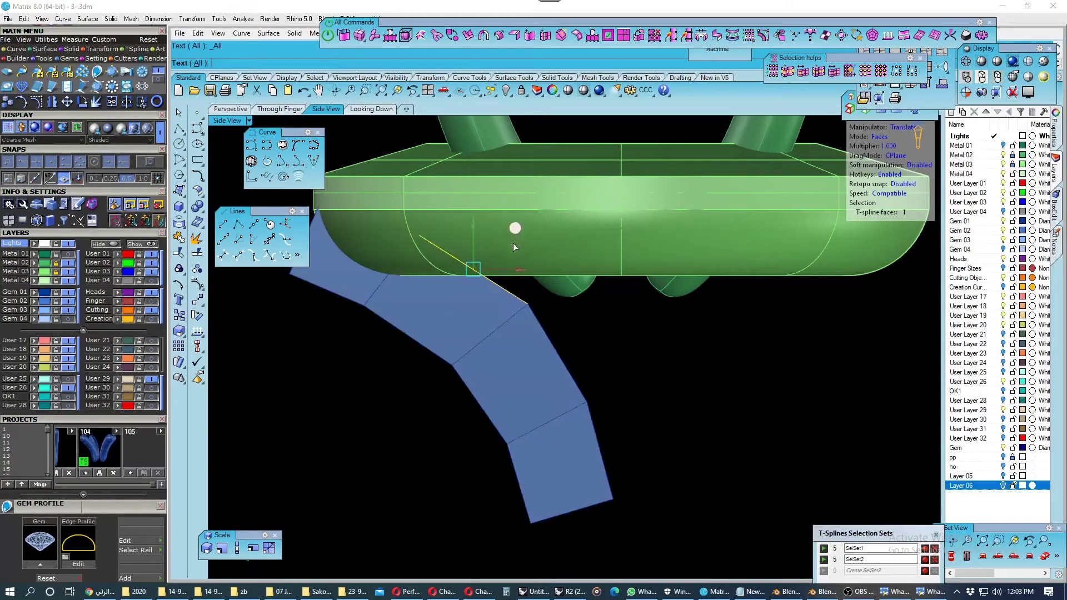
key("Tab")
scroll(484, 350, "down", 1)
left_click(453, 395)
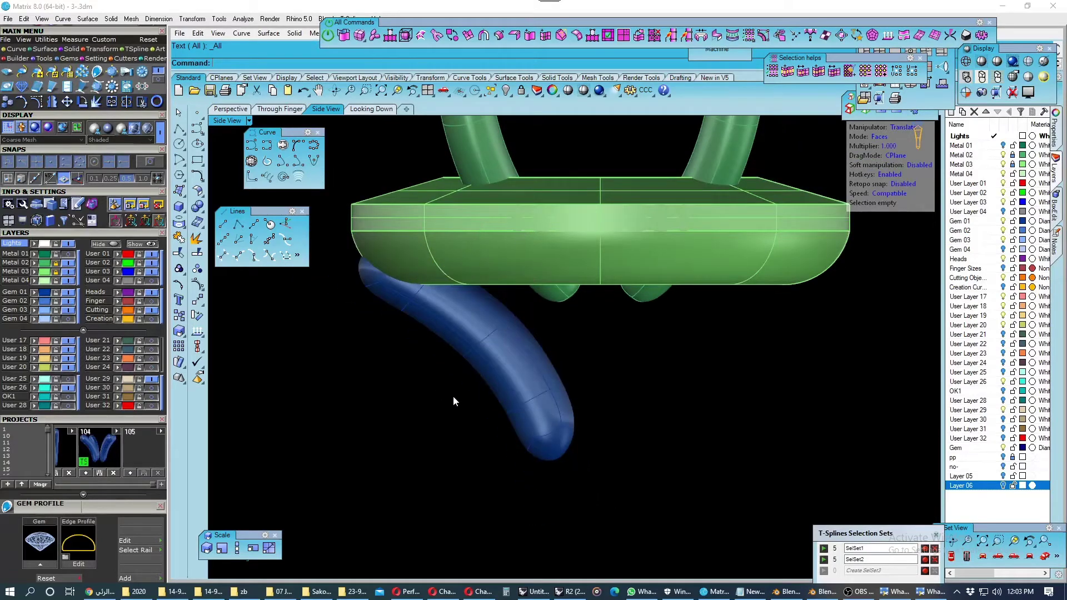
left_click(503, 374)
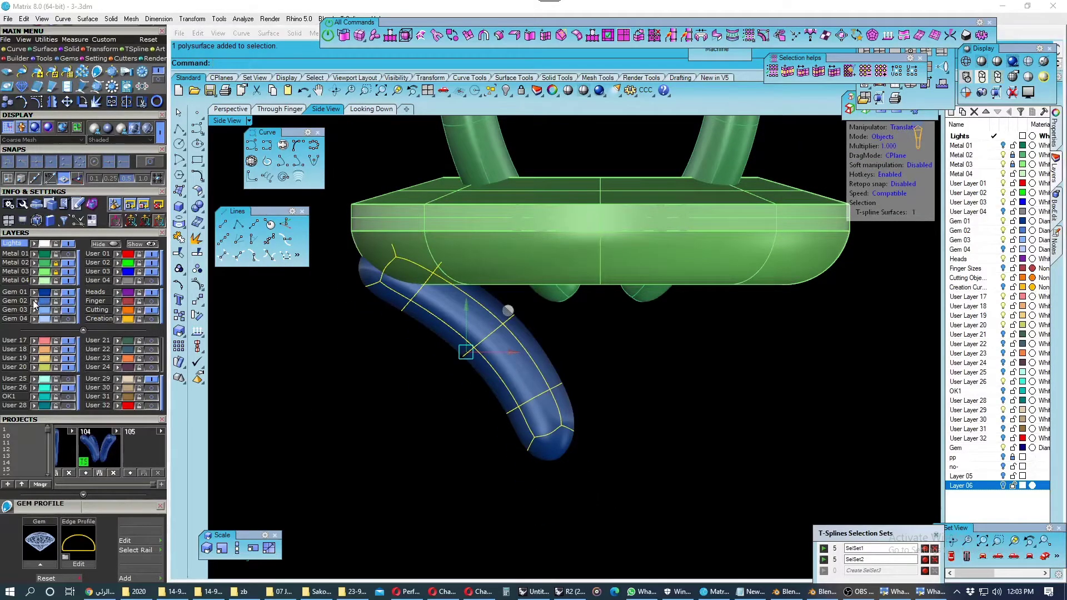
left_click(86, 473)
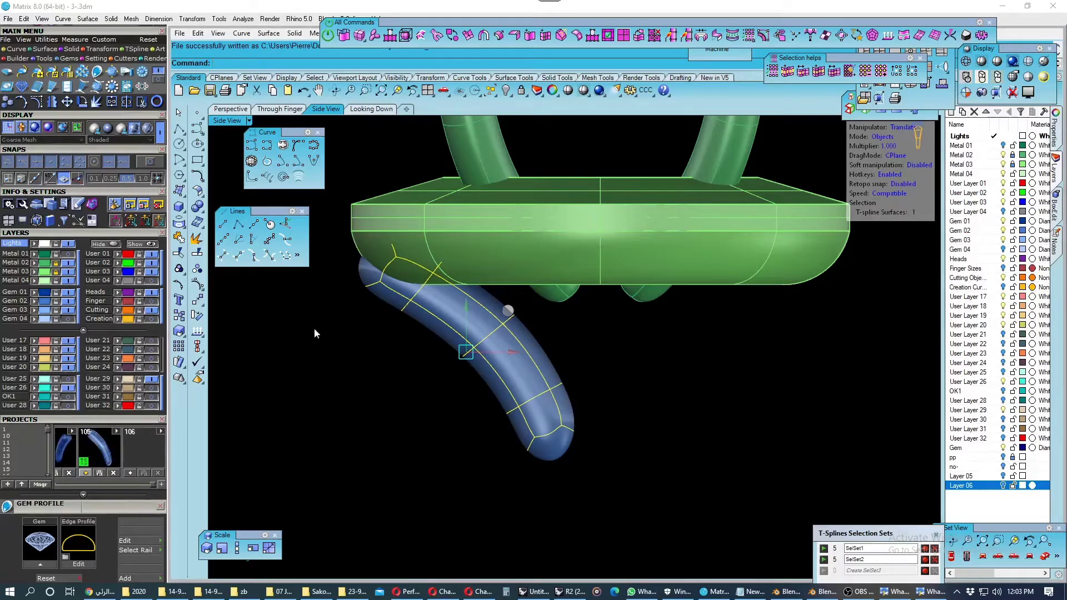
Select an edge loop and edges around the tube tip, then clear the selection.
left_click(345, 374)
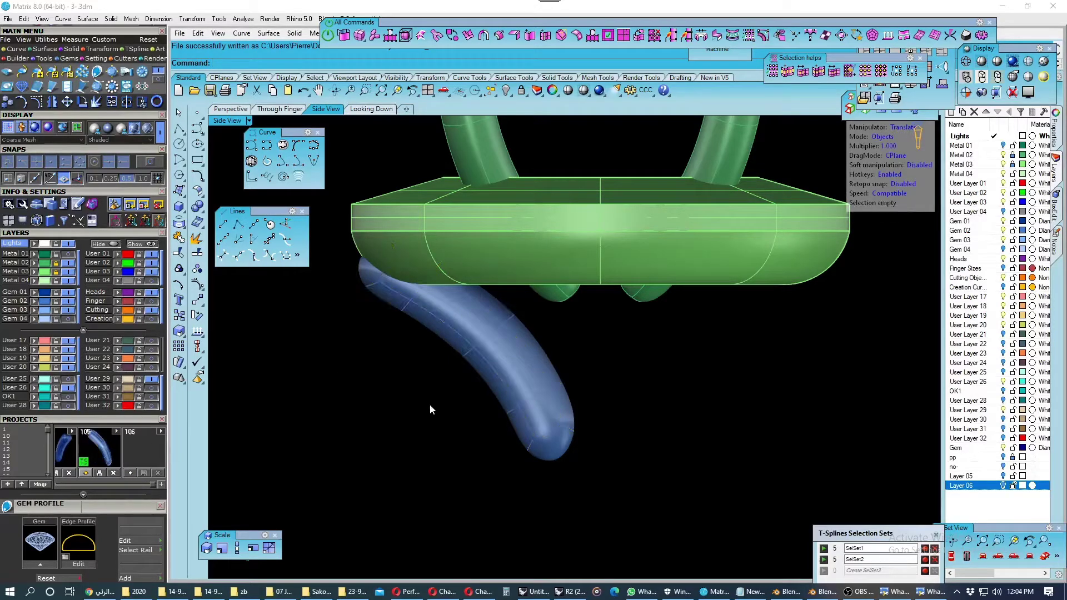
scroll(532, 436, "up", 2)
double_click(546, 392)
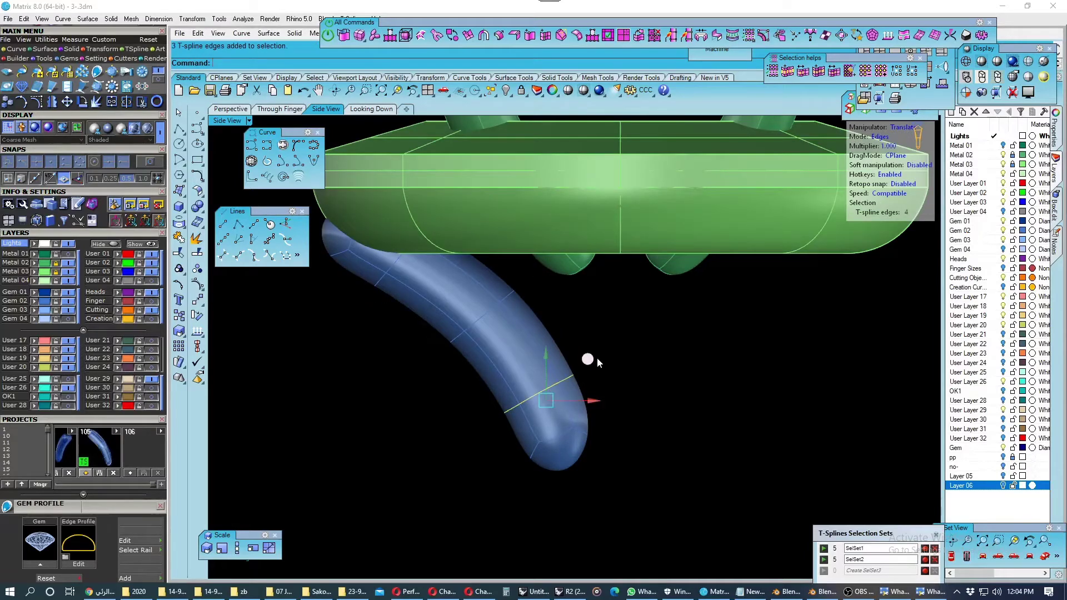
left_click(489, 312)
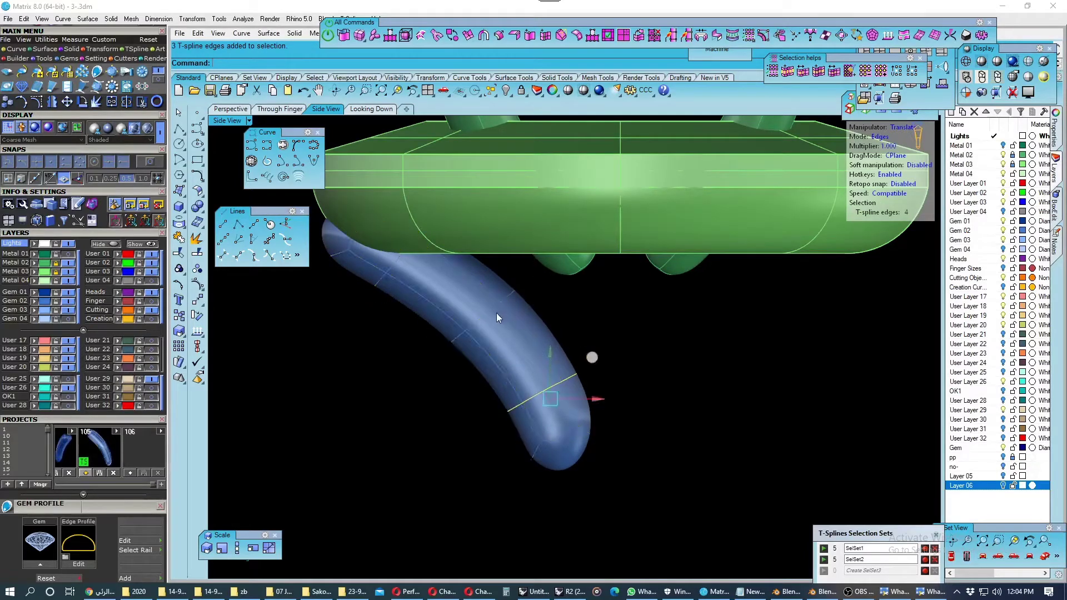
left_click(512, 293, "shift")
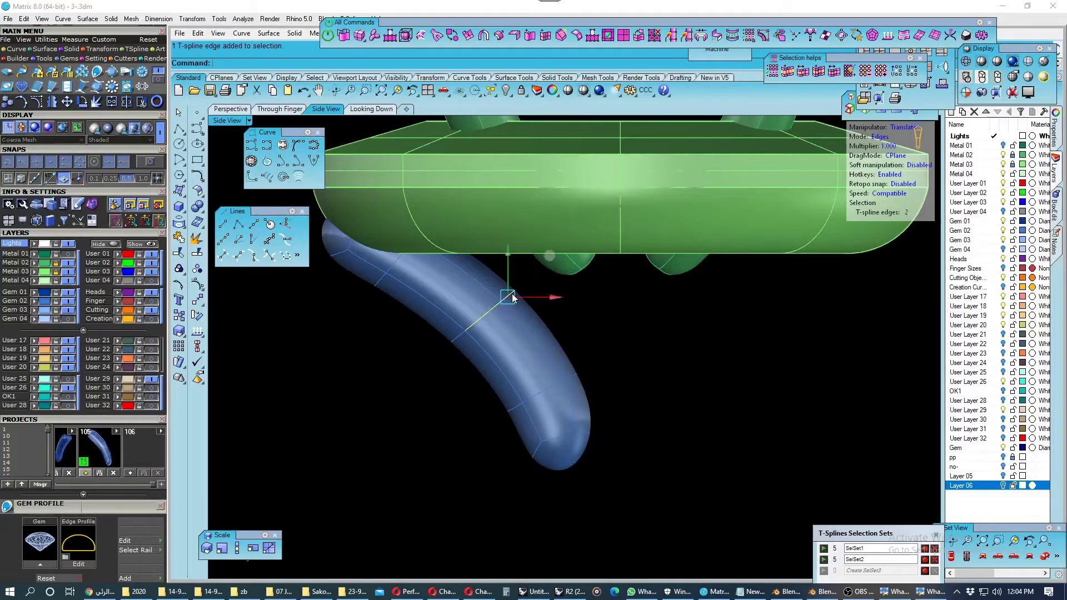
left_click(818, 72)
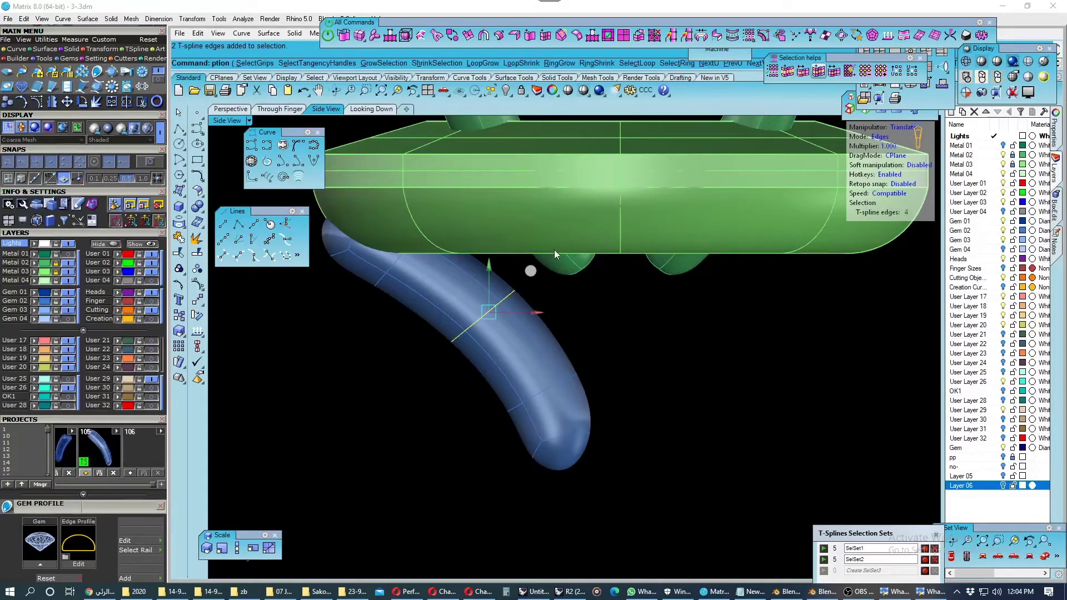
left_click(533, 267)
key("Escape")
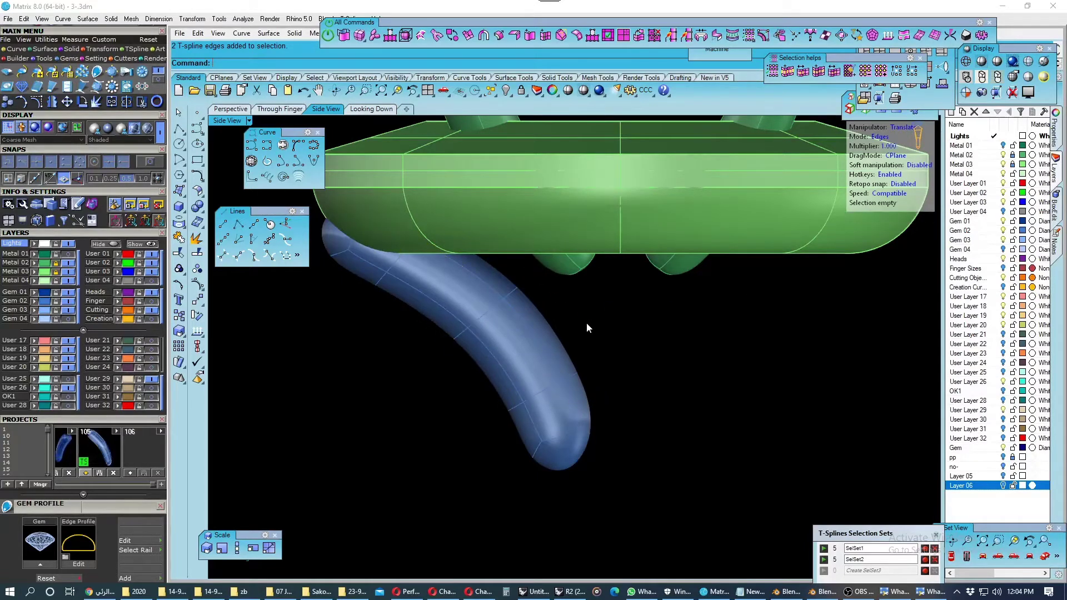
Save the blue bridge as snapshot 107 and show the Looking Down view.
scroll(578, 361, "down", 1)
left_click(543, 366)
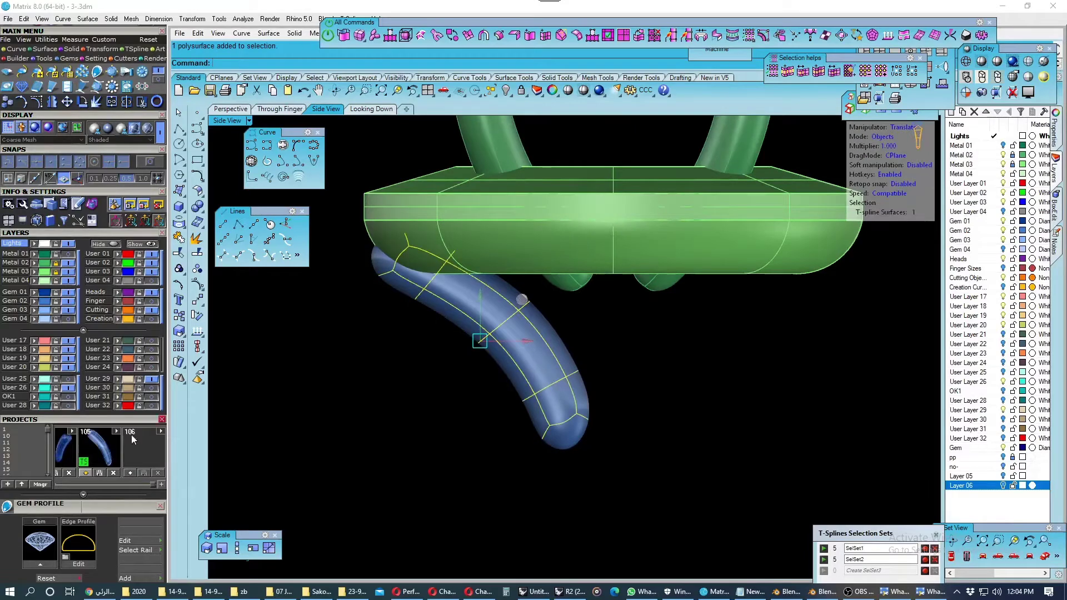
left_click(99, 472)
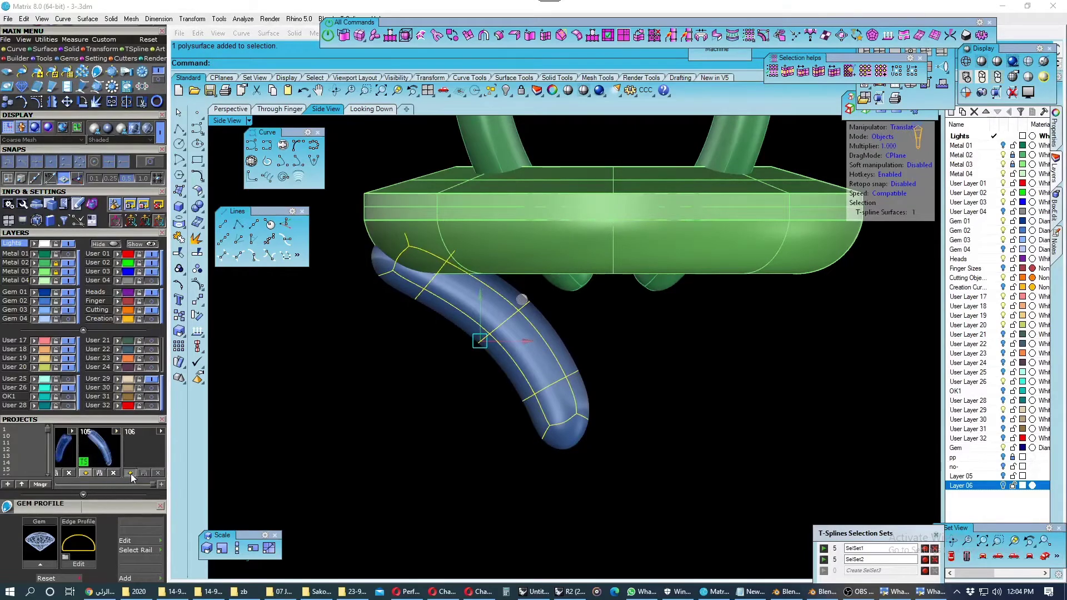
left_click(371, 109)
Polar-array the tube around the origin into 4 bridges over 360°.
left_click(199, 302)
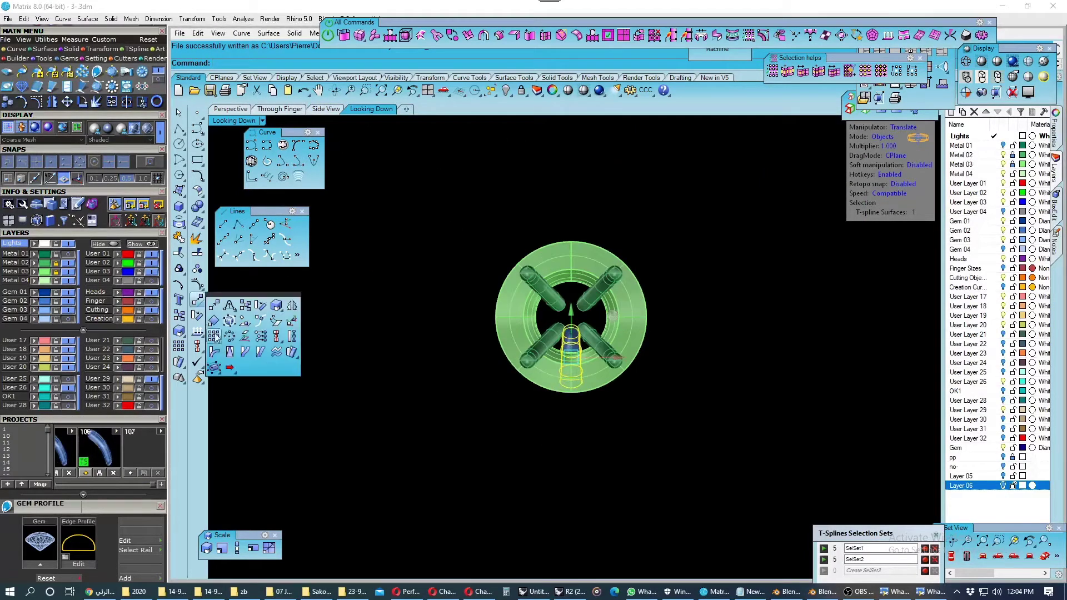
left_click(246, 337)
key("Return")
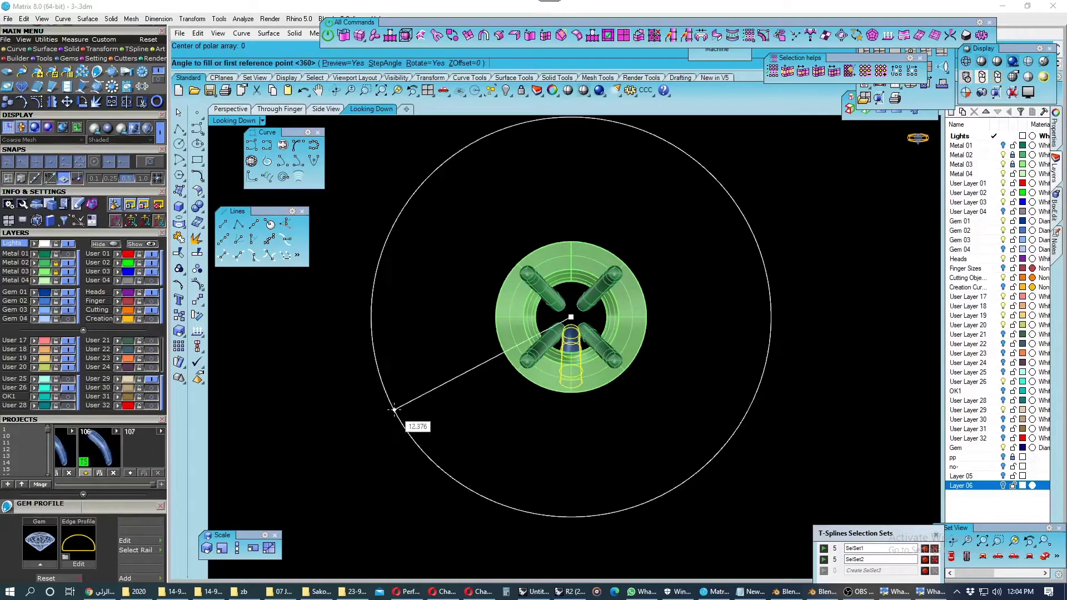
key("Return")
key("Return")
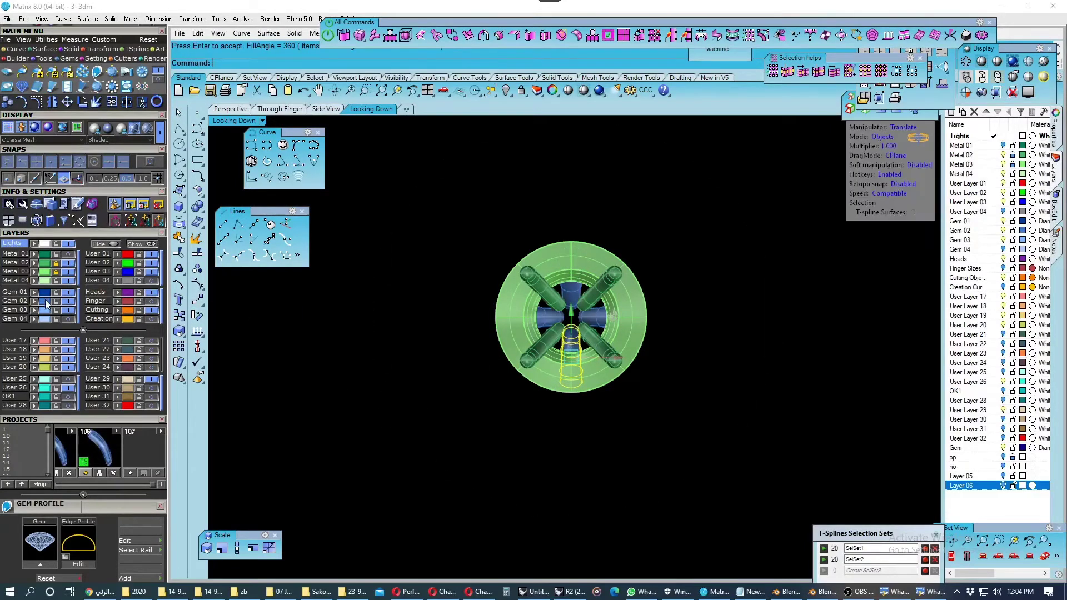
key("Return")
left_click(198, 315)
type("0")
key("Return")
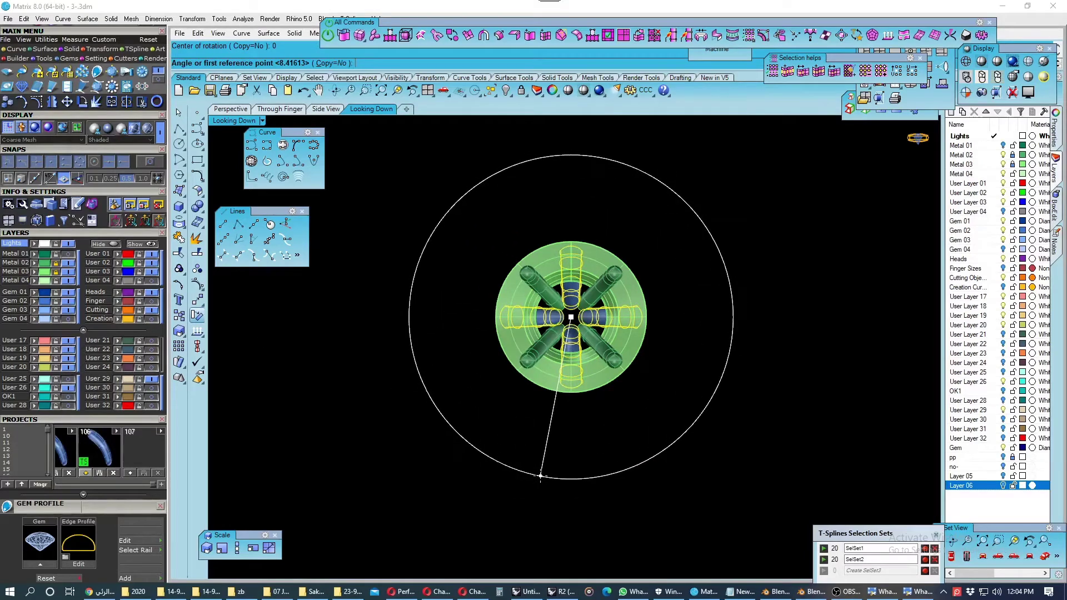
key("Escape")
Inspect the four bridges in perspective, then select them in the Looking Down view.
left_click(230, 109)
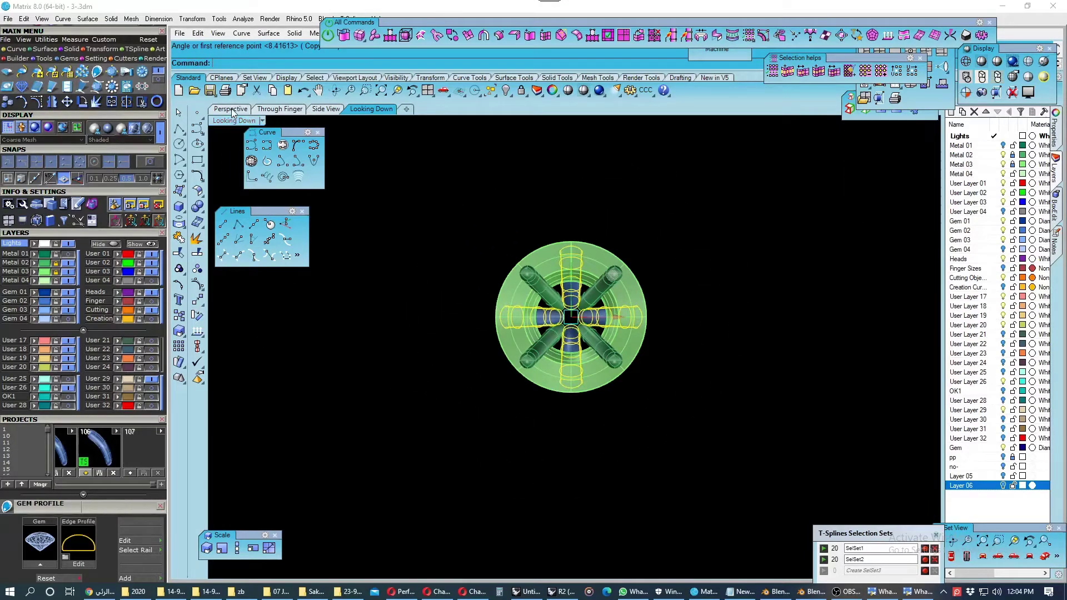
left_click(682, 413)
mouse_move(682, 414)
right_mouse_down()
mouse_move(612, 400)
mouse_move(638, 388)
mouse_move(558, 343)
right_mouse_up()
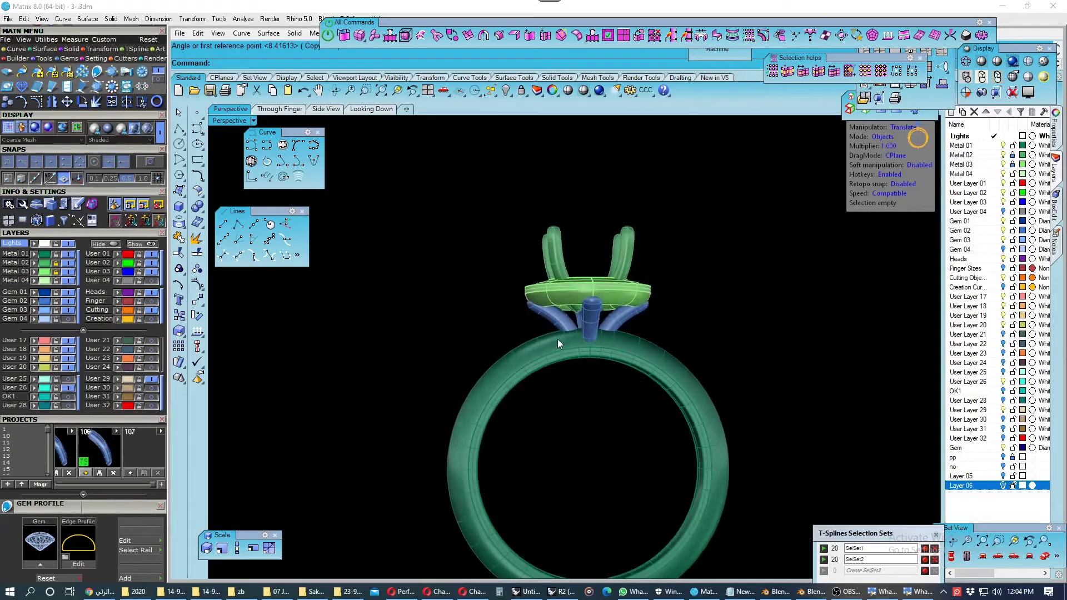
left_click(362, 110)
left_click(45, 302)
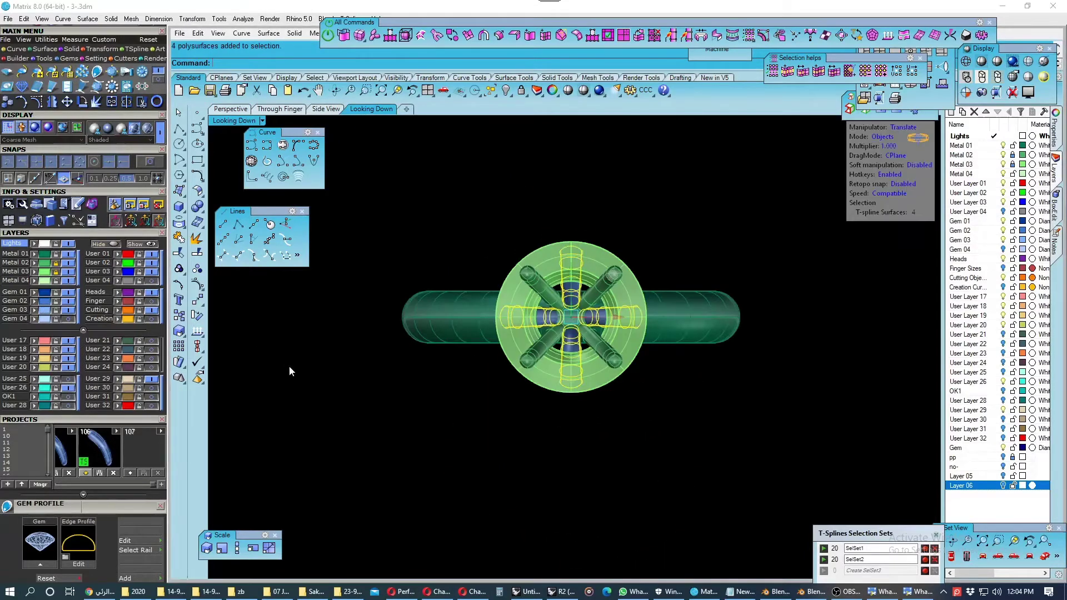
Rotate the four bridges about the ring centre under the bezel, then view them white-shaded in perspective.
left_click(197, 315)
left_click(571, 317)
left_click(571, 476)
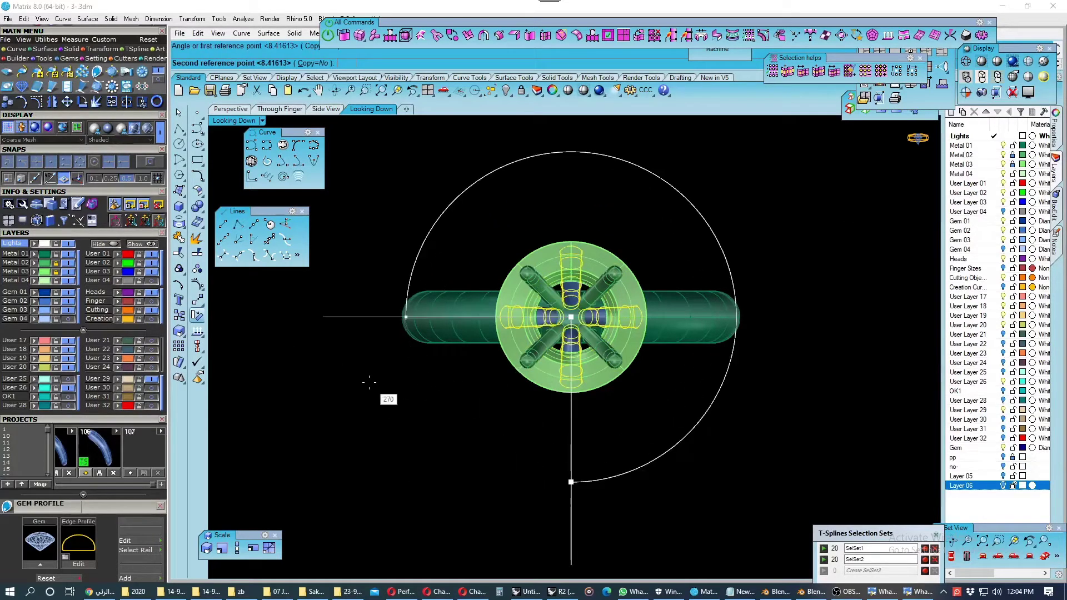
left_click(397, 439)
left_click(328, 232)
left_click(230, 109)
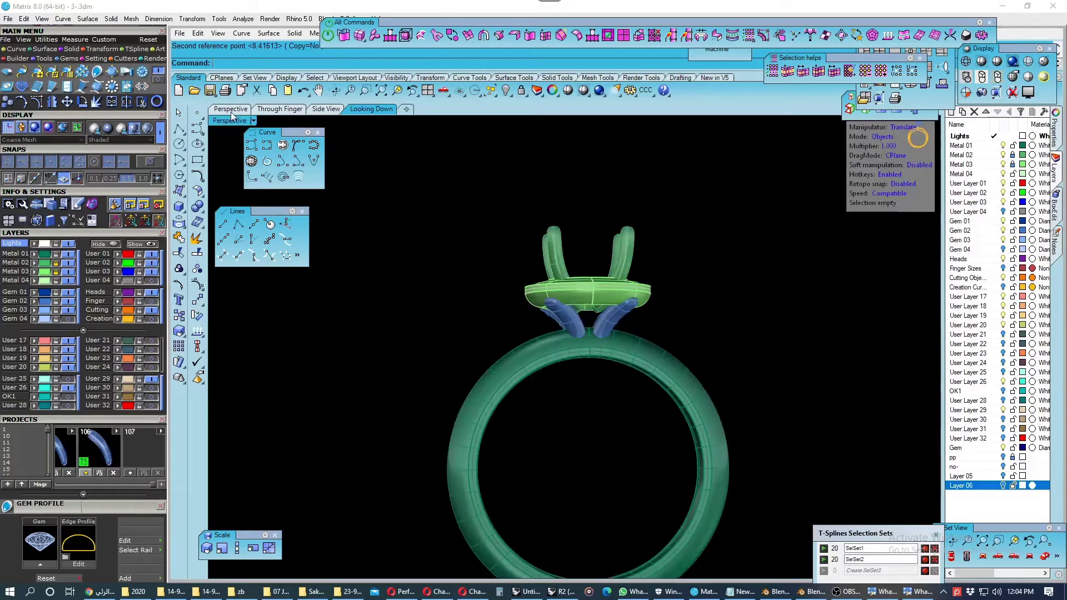
left_click(998, 61)
Return to dark shaded display with wires and save the model.
mouse_move(534, 256)
right_mouse_down()
mouse_move(484, 280)
mouse_move(500, 291)
mouse_move(790, 286)
mouse_move(645, 316)
mouse_move(685, 300)
mouse_move(589, 303)
mouse_move(491, 345)
right_mouse_up()
key("ctrl+alt+s")
scroll(626, 309, "up", 3)
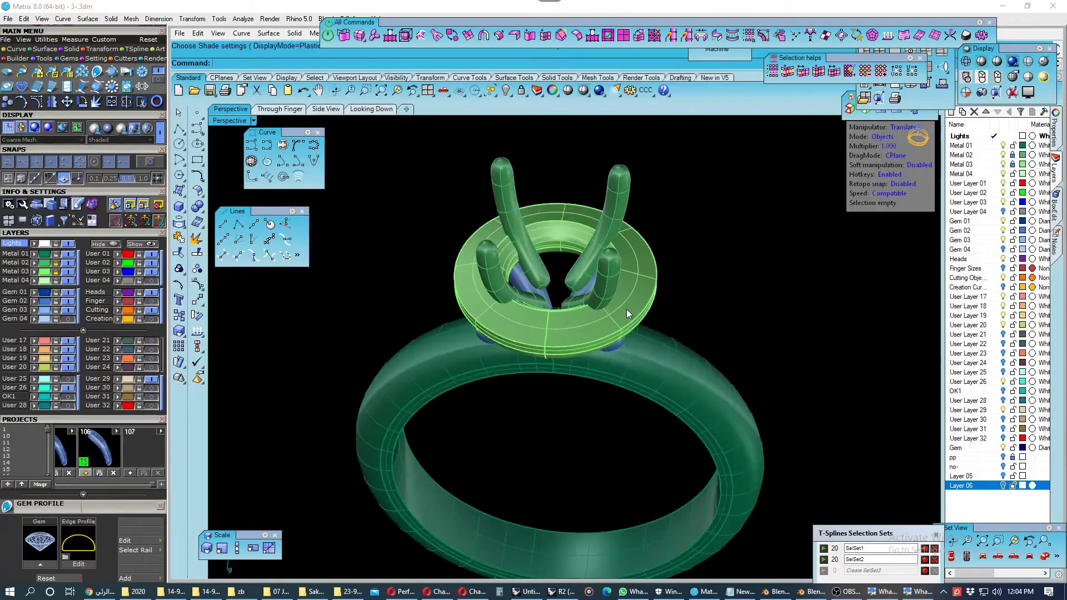
right_click_drag(625, 309, 585, 338)
key("ctrl+s")
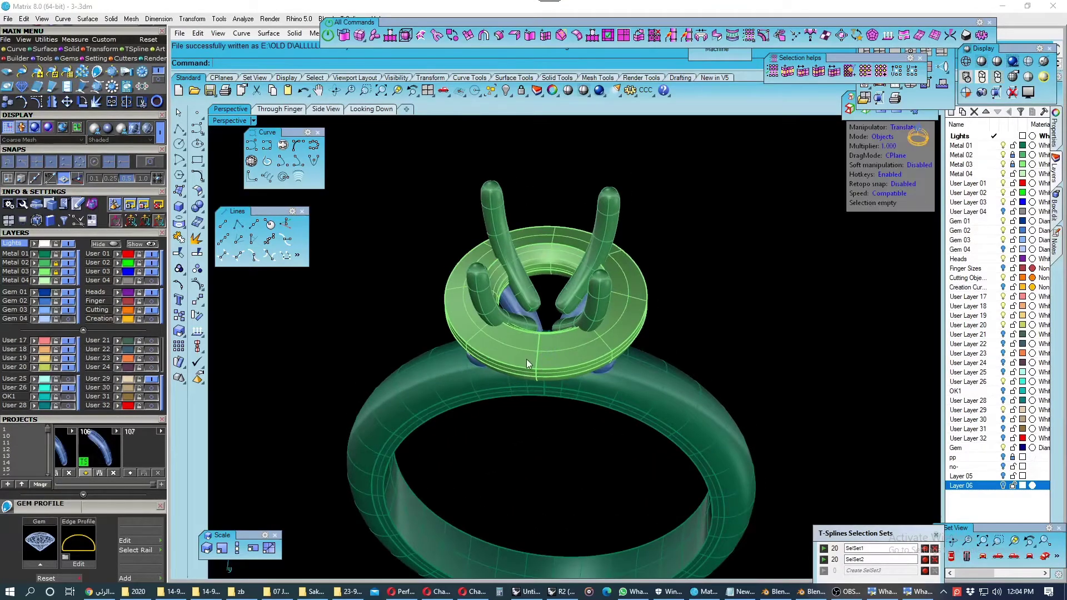
right_click_drag(525, 359, 526, 389)
Run tsConvert and tsEditMode on the head, then save the model as 4.3dm.
left_click(343, 35)
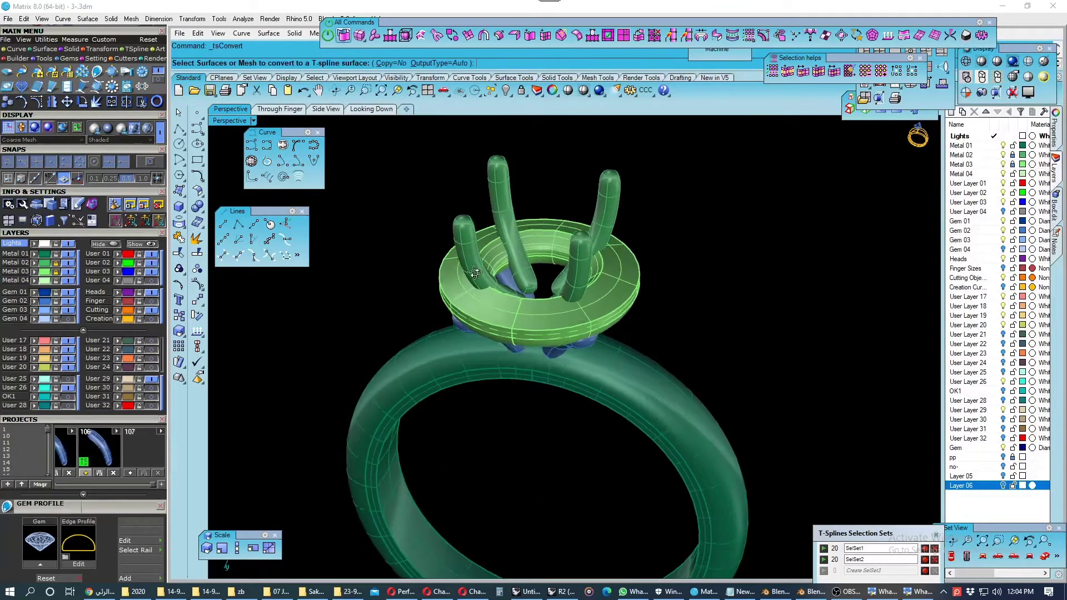
key("Return")
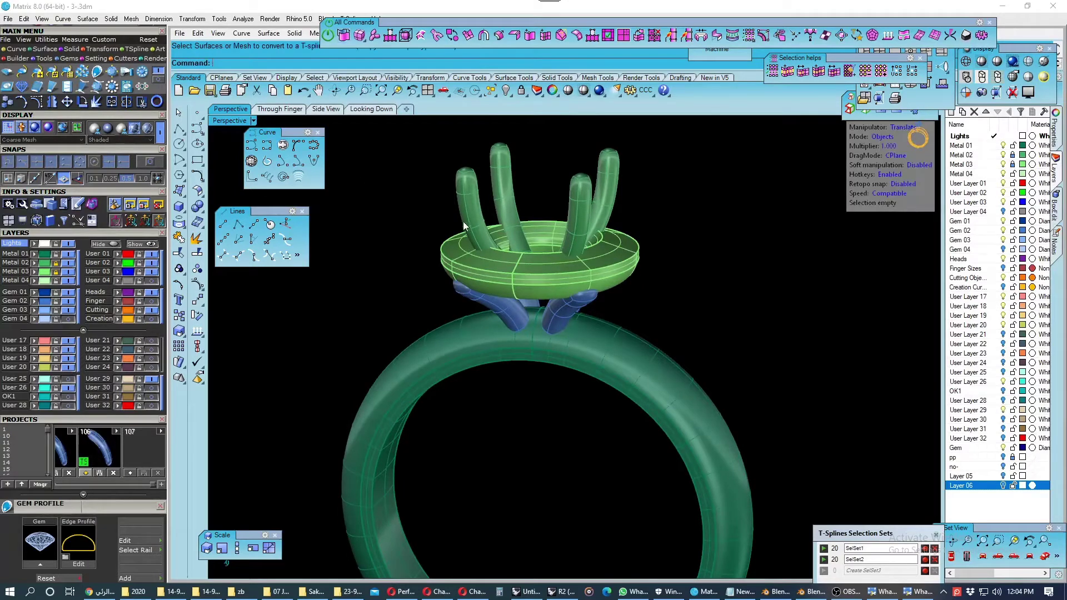
left_click(330, 35)
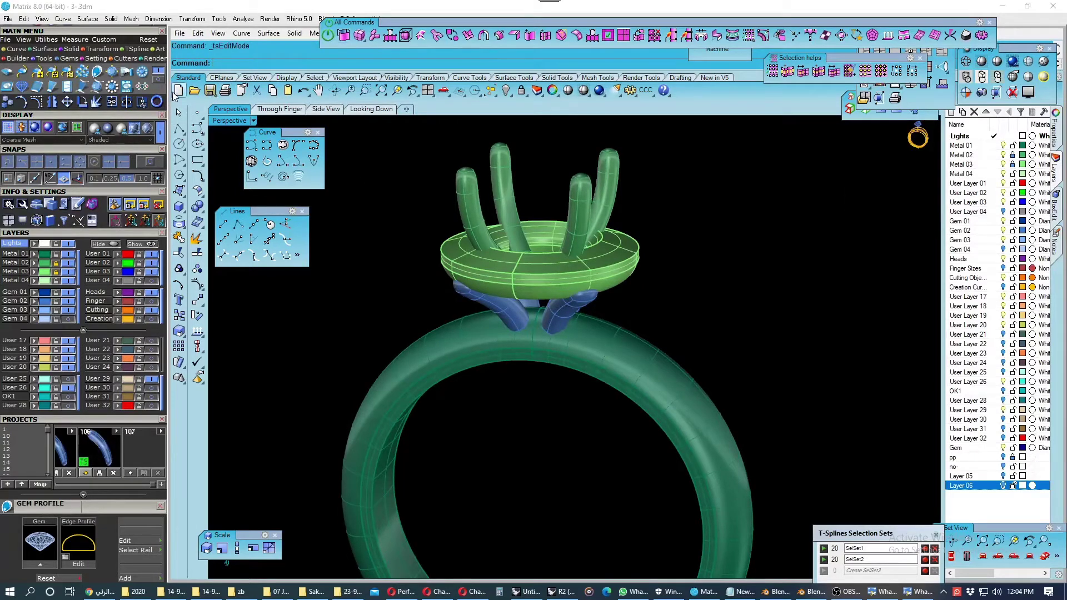
left_click(8, 18)
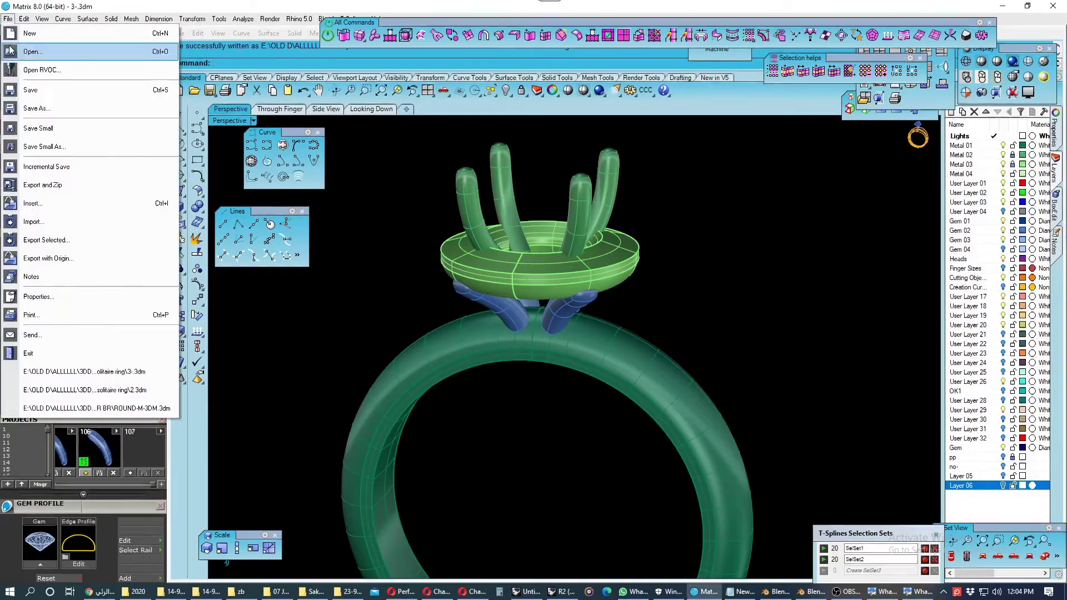
left_click(22, 99)
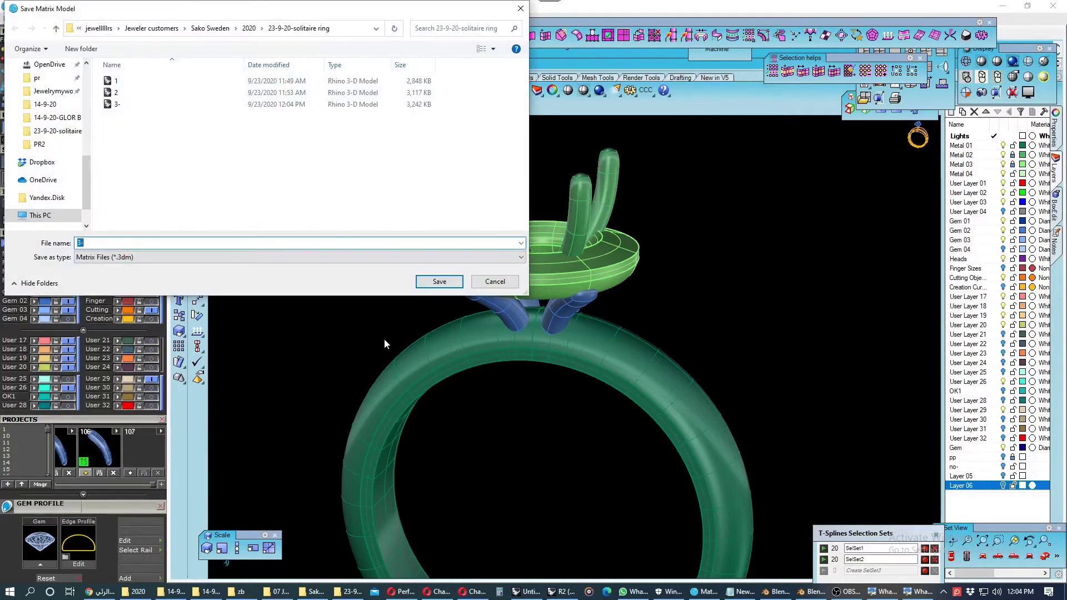
key("Return")
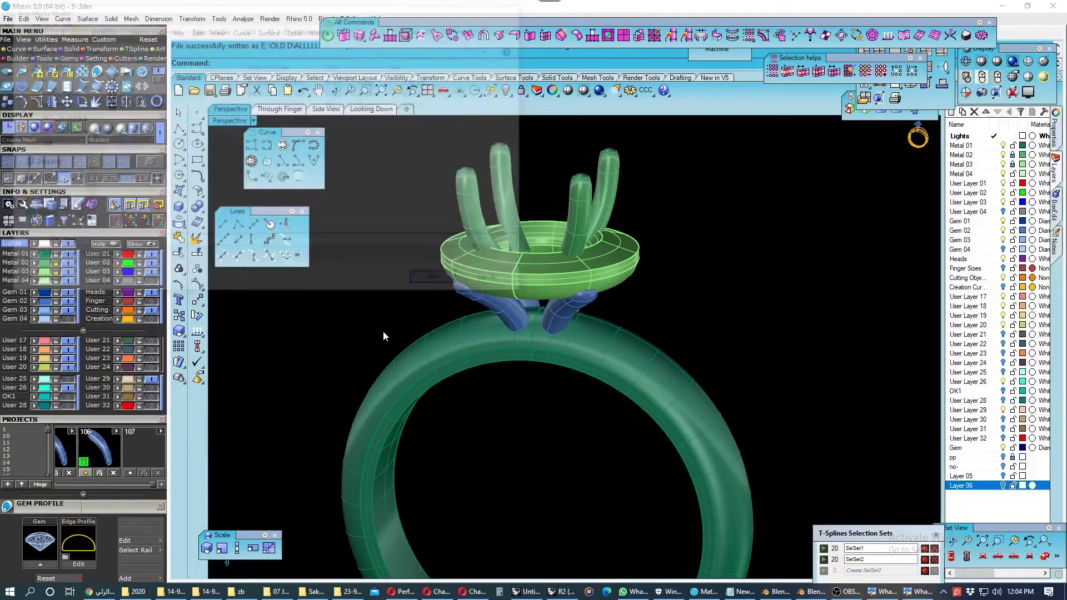
scroll(578, 301, "up", 3)
mouse_move(578, 301)
right_mouse_down()
mouse_move(542, 291)
mouse_move(578, 356)
mouse_move(527, 334)
right_mouse_up()
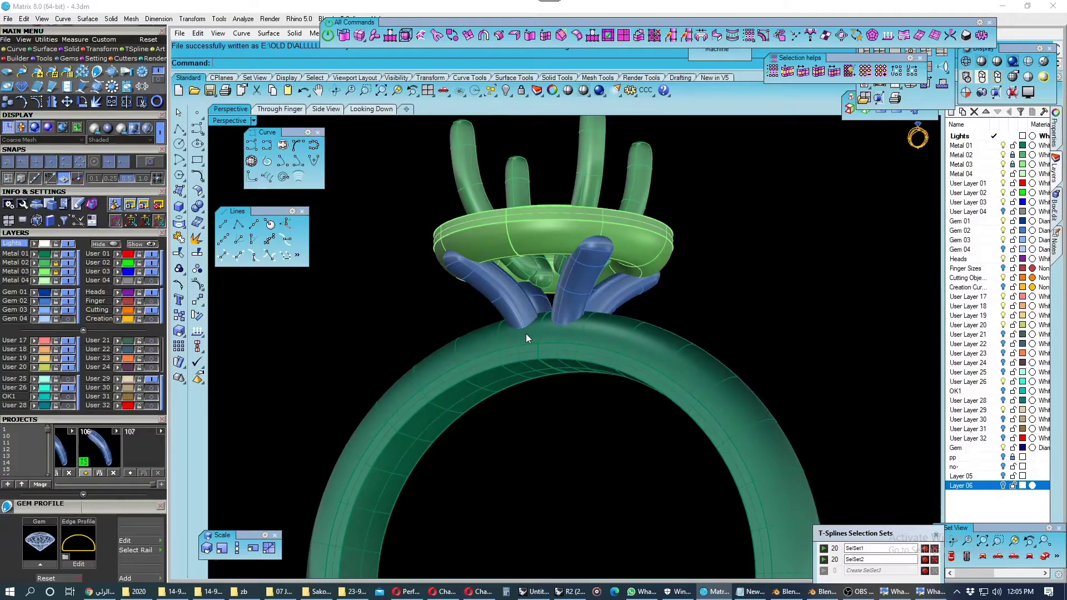
Compare the ring head with the solitaire reference photo, minimize it, then open the Solid tools.
right_click_drag(515, 328, 517, 295)
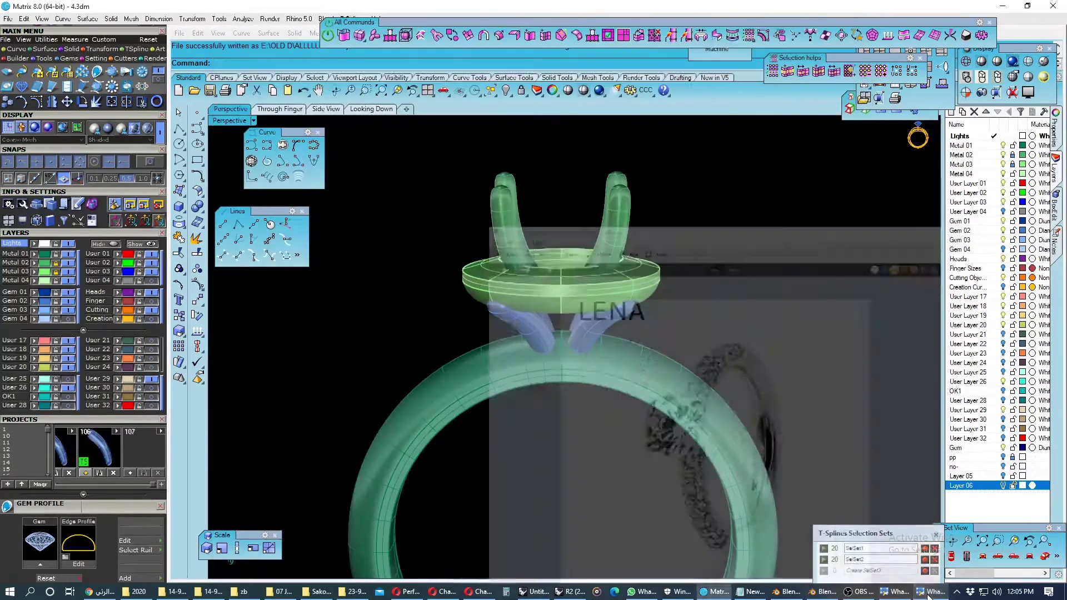
left_click(925, 593)
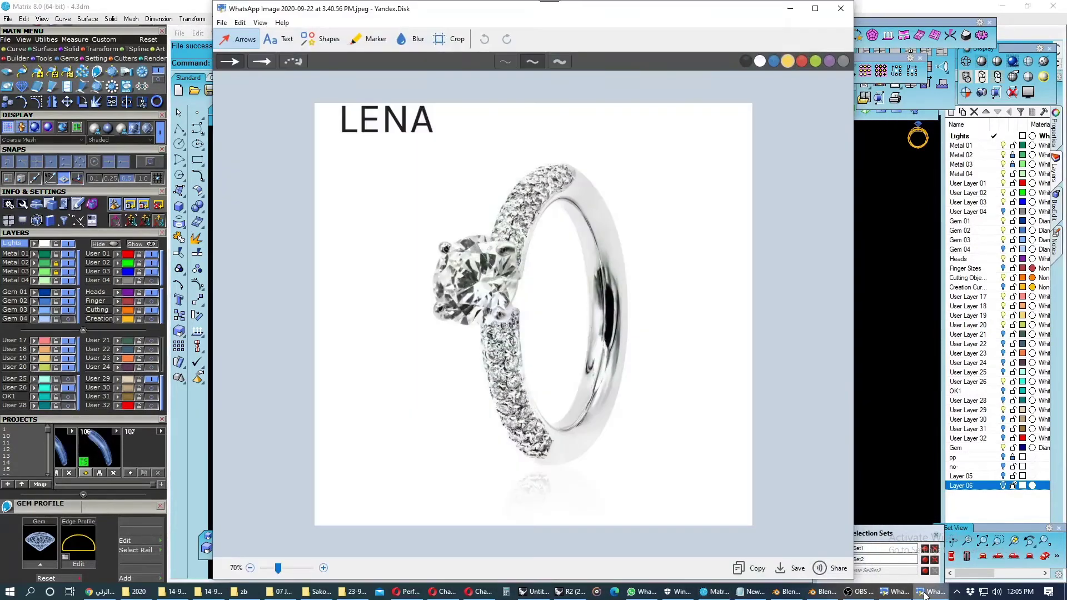
left_click(925, 592)
mouse_move(638, 368)
right_mouse_down()
mouse_move(756, 377)
mouse_move(639, 355)
right_mouse_up()
scroll(589, 378, "up", 3)
scroll(535, 358, "up", 3)
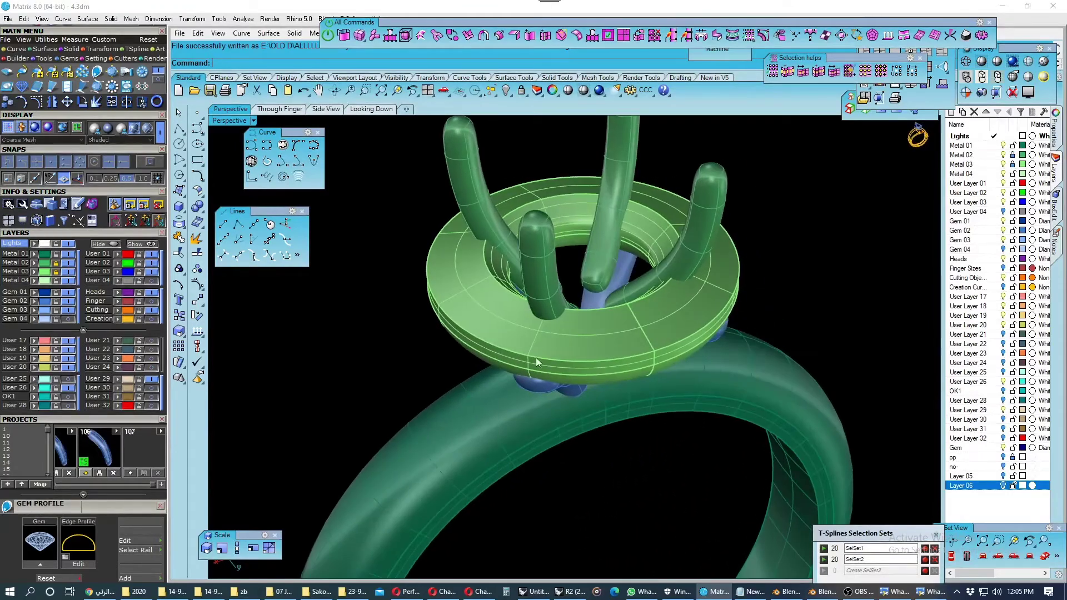
left_click(197, 208)
Extract a surface strip from the ring head, then extract the bezel's top face.
left_click(228, 230)
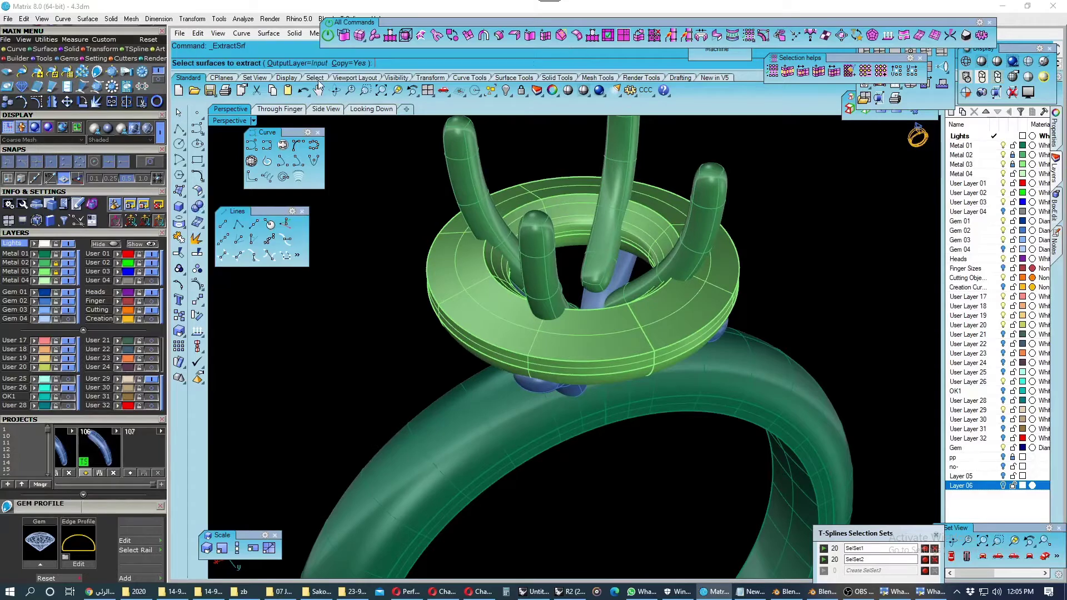
left_click(455, 270)
key("Return")
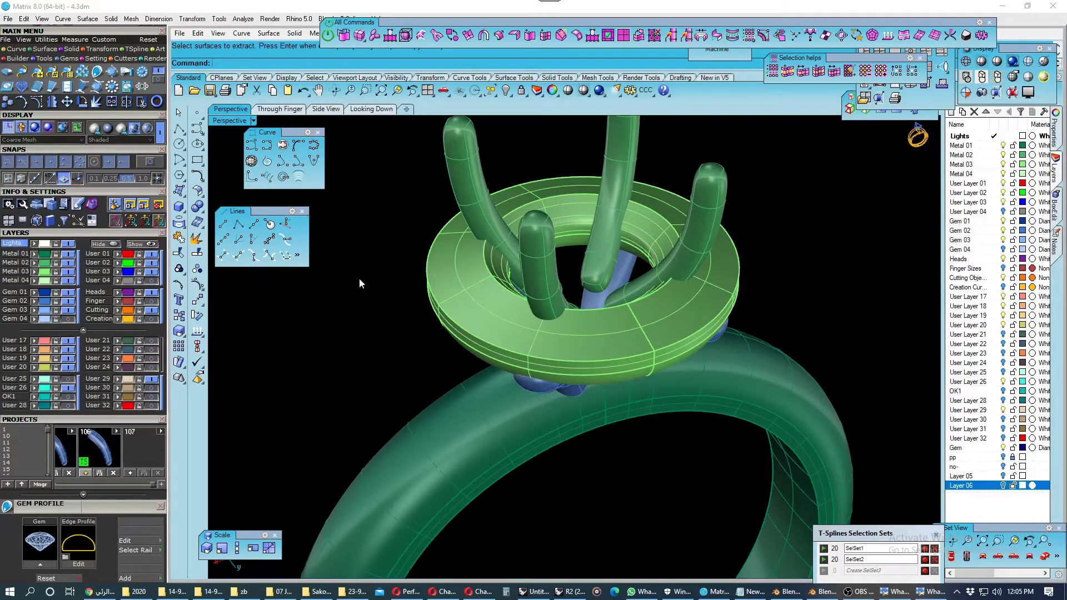
key("Return")
left_click(452, 262)
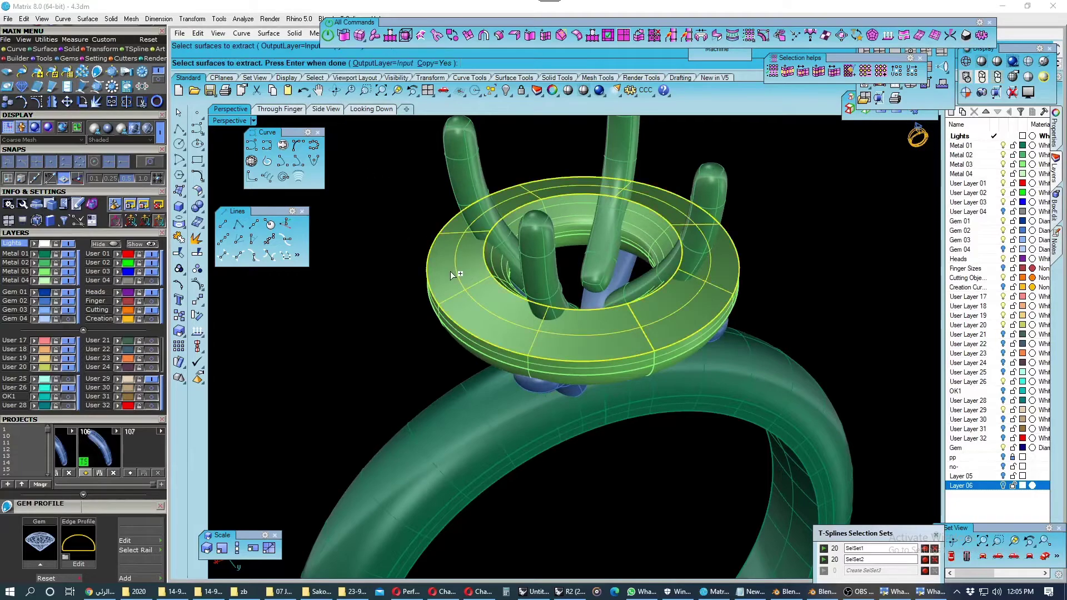
key("Return")
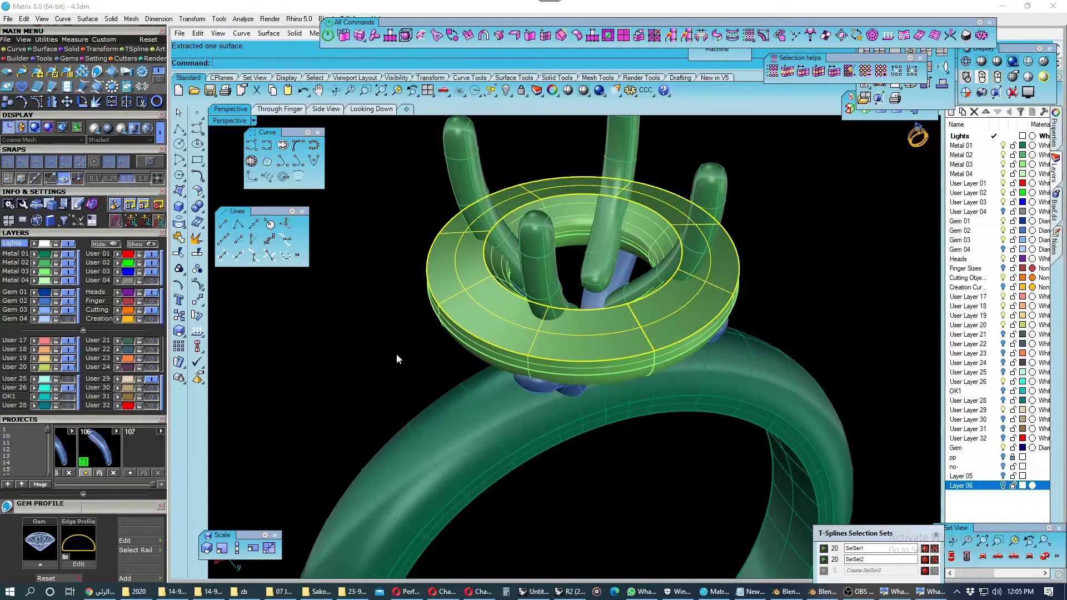
Hide the shank, prongs, head and gems so only the extracted face remains.
left_click(283, 337)
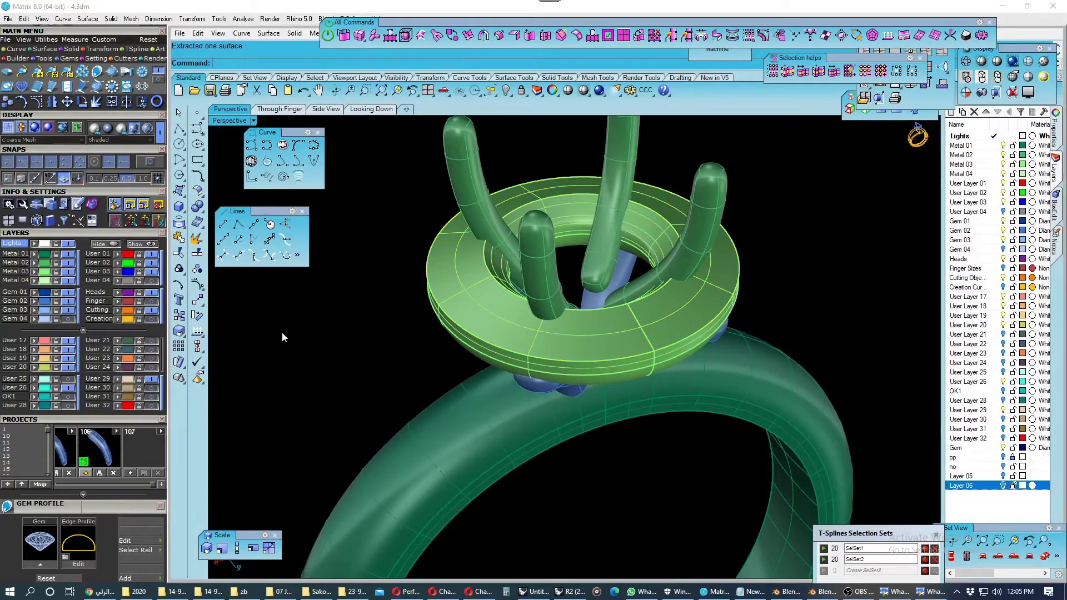
left_click(72, 266)
left_click(69, 272)
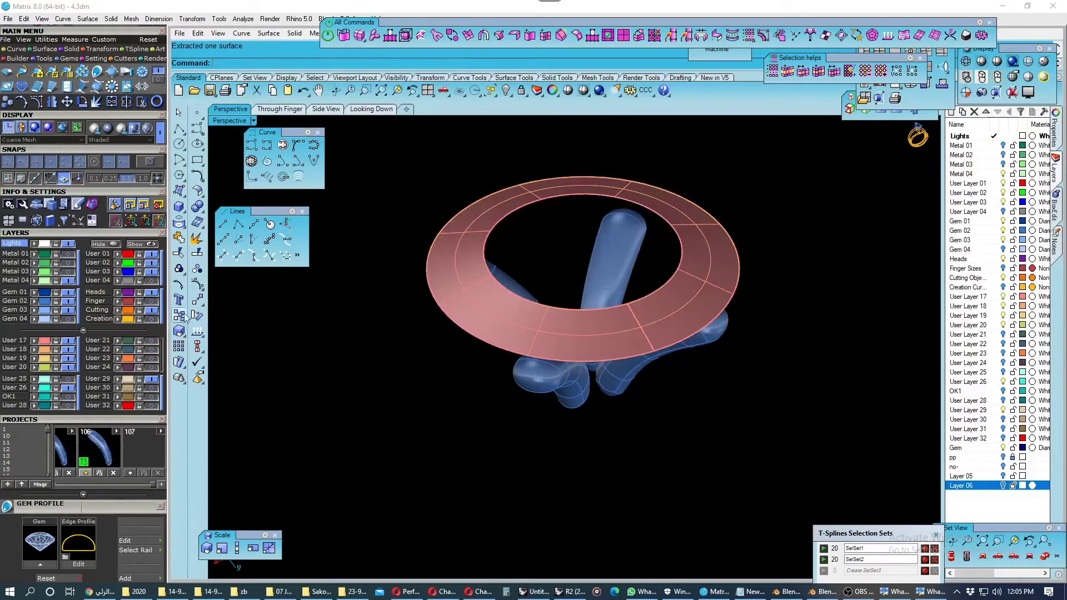
right_click_drag(408, 321, 401, 303)
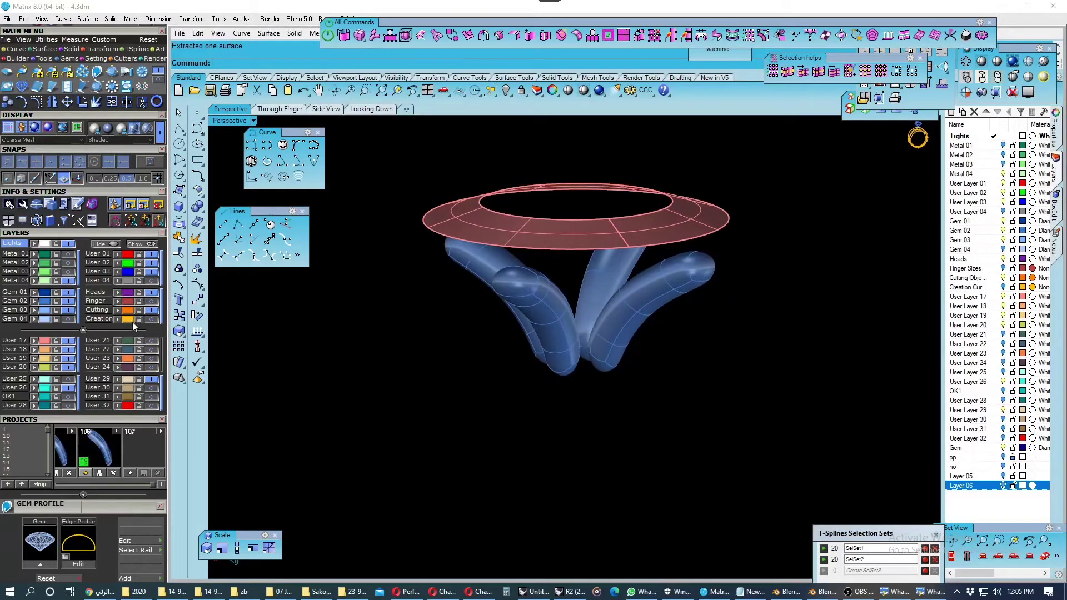
left_click(59, 309)
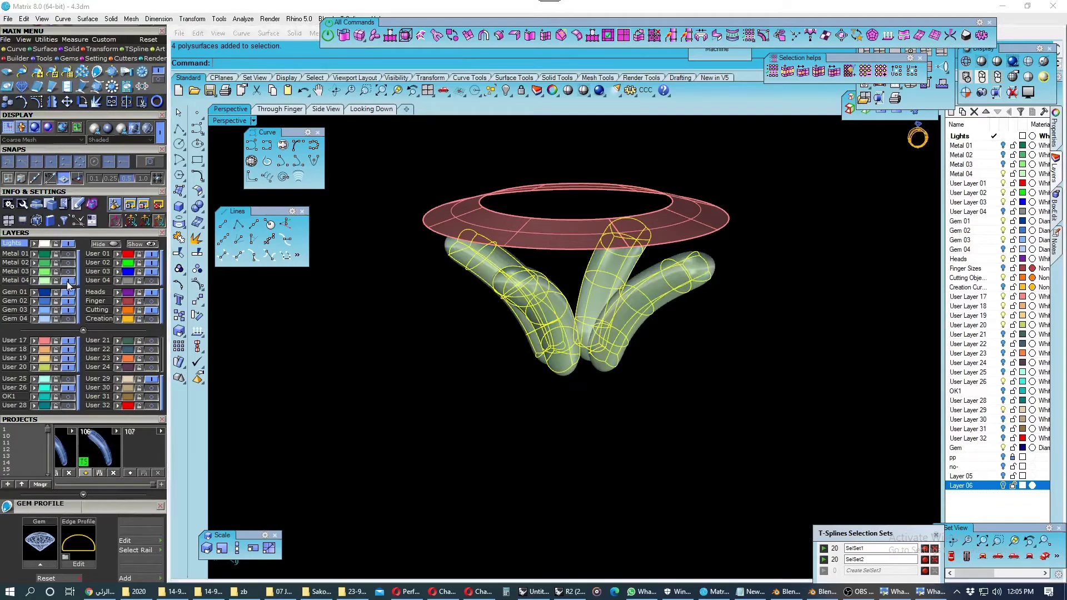
left_click(67, 310)
Start OffsetSrf on the extracted top face, flip all directions downward, and show the reference photo.
left_click(471, 235)
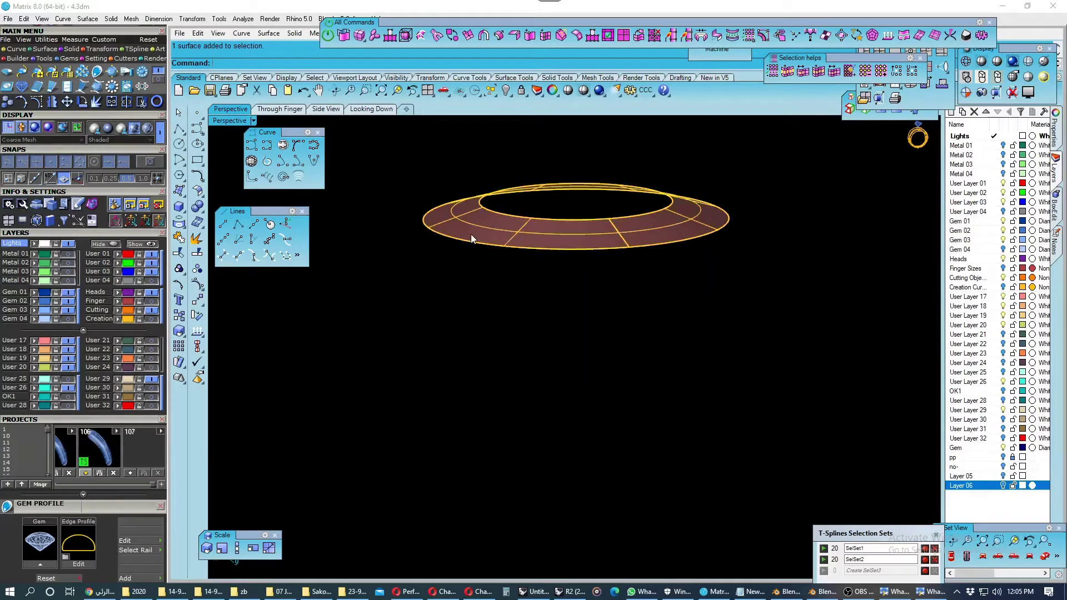
scroll(471, 234, "up", 3)
scroll(464, 242, "up", 2)
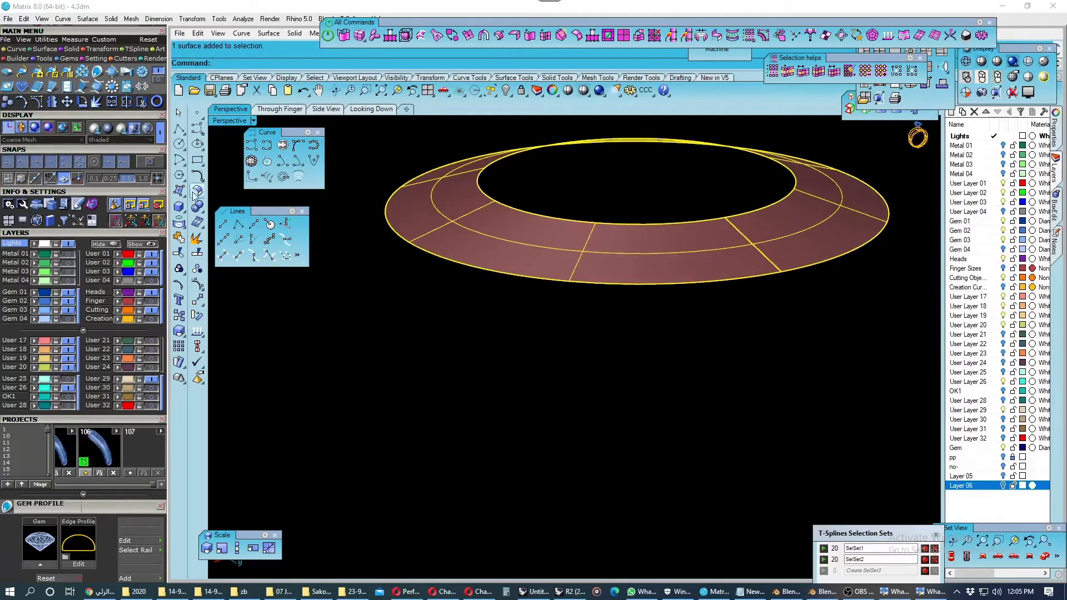
left_click(198, 192)
right_click_drag(456, 288, 496, 328)
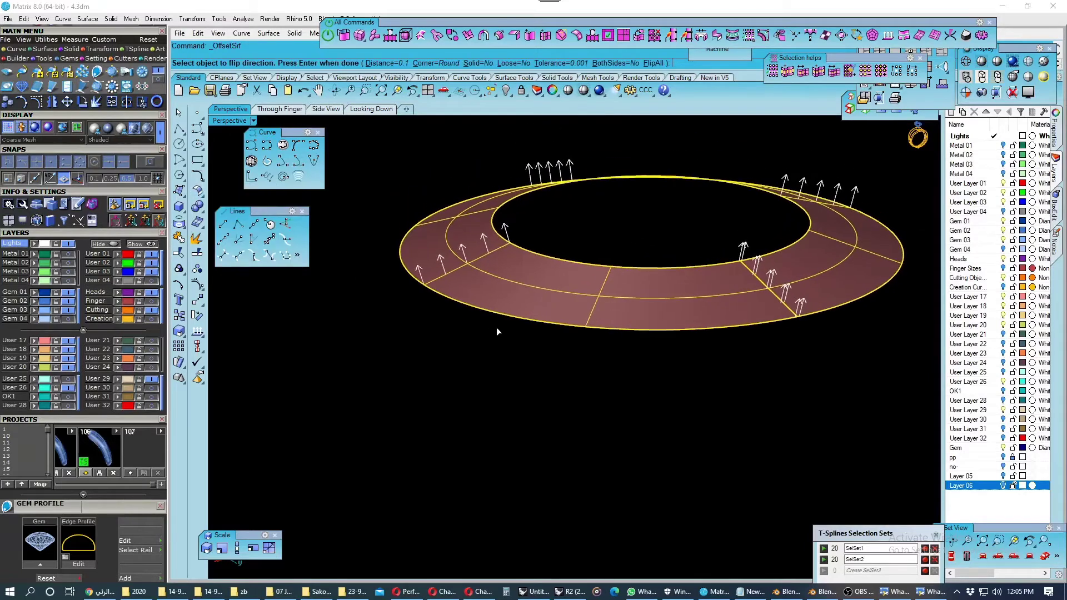
left_click(653, 63)
right_click_drag(562, 268, 556, 254)
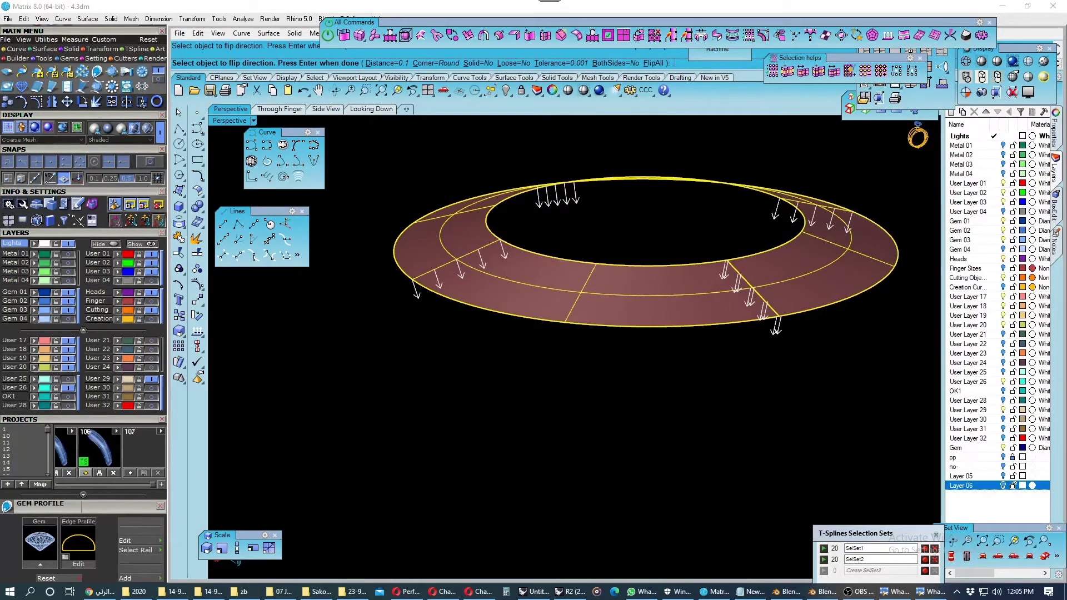
left_click(936, 593)
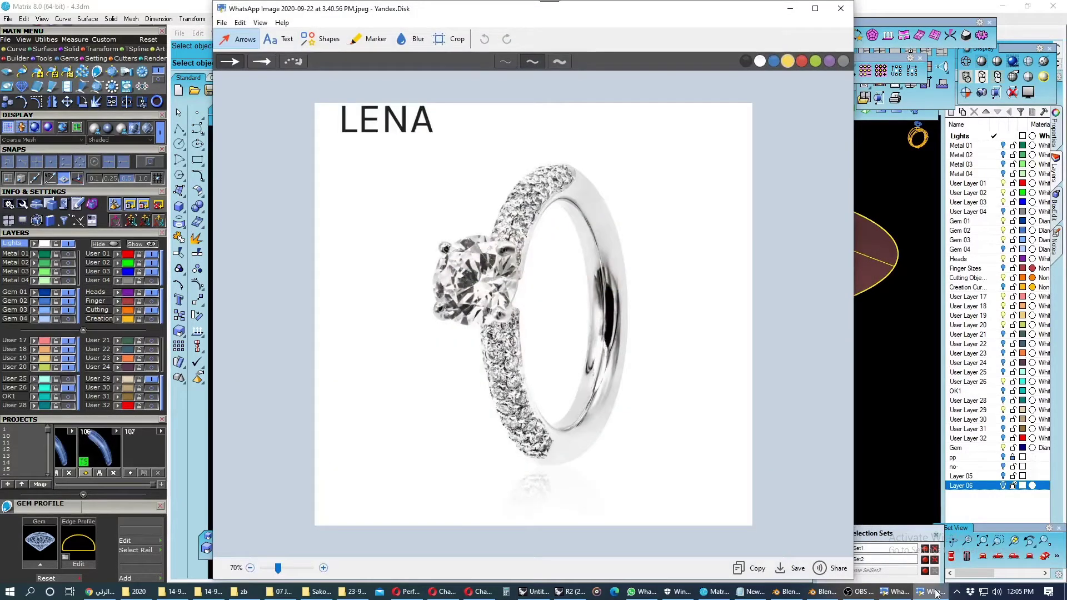
Swap to the rose-gold halo ring reference photo, then minimize it to return to Matrix.
left_click(936, 593)
left_click(904, 595)
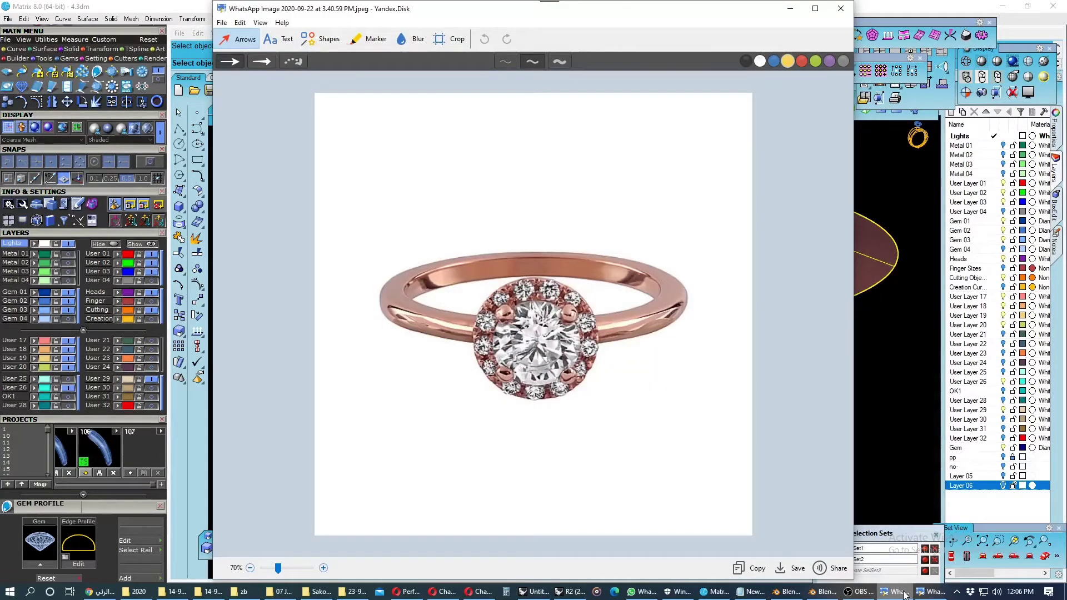
left_click(904, 595)
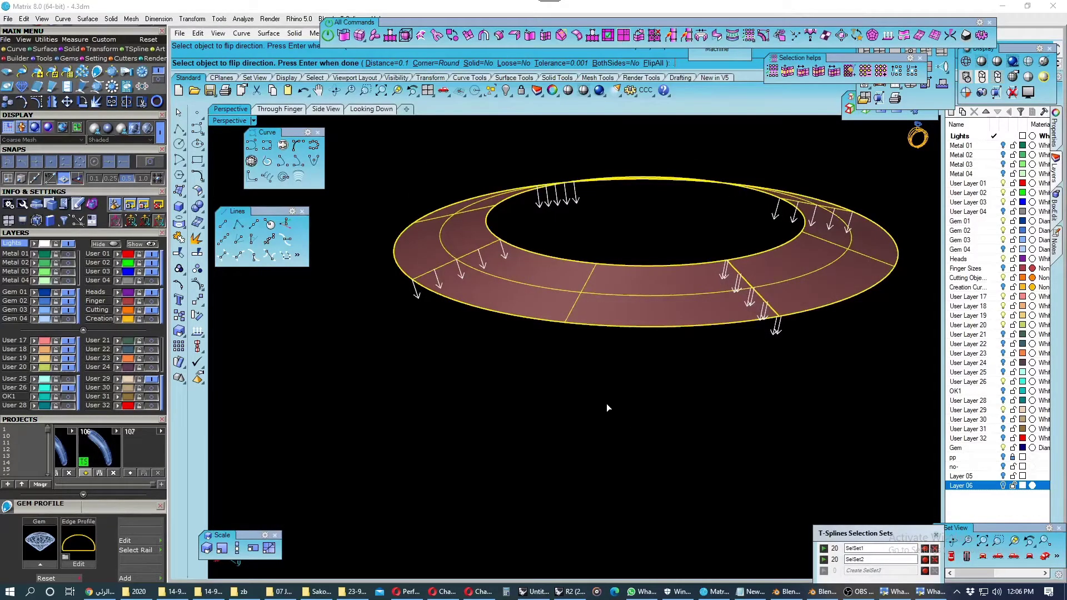
type("2")
Accept the 0.1 downward offset of the bezel face and orbit to inspect the slab.
key("Return")
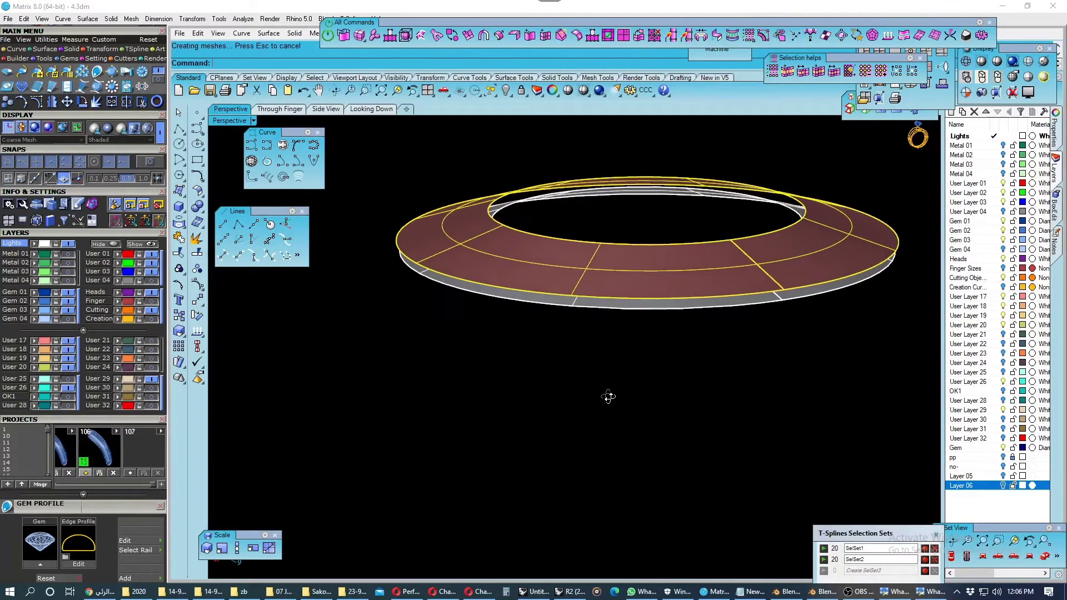
left_click(448, 278)
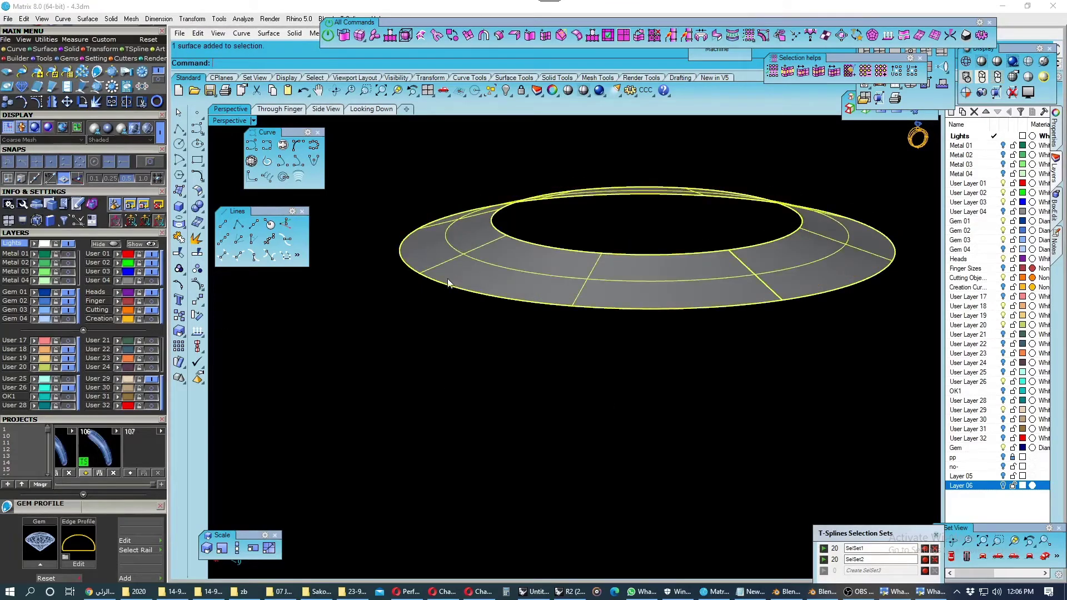
left_click(435, 332)
mouse_move(436, 332)
right_mouse_down()
mouse_move(442, 374)
mouse_move(519, 428)
mouse_move(592, 419)
right_mouse_up()
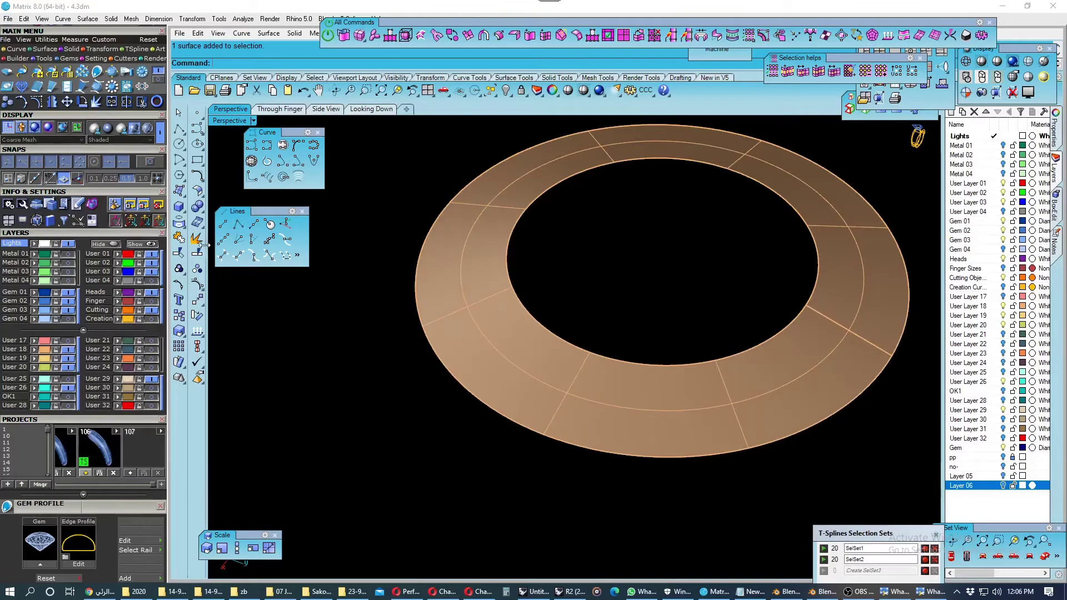
Extract a U-direction isocurve circle at the ring's midpoint.
left_click(179, 222)
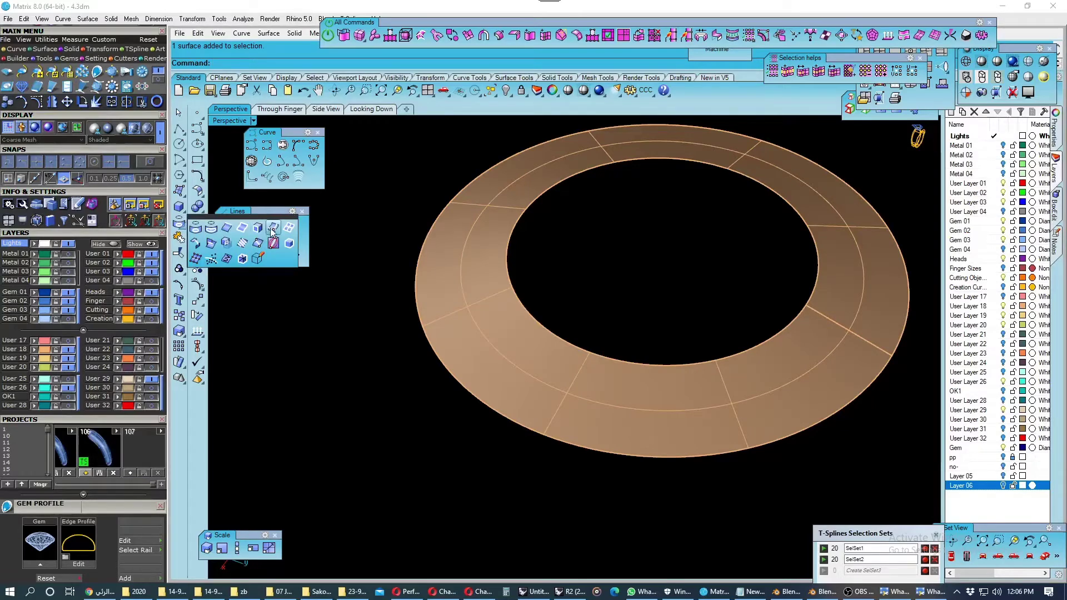
left_click(272, 230)
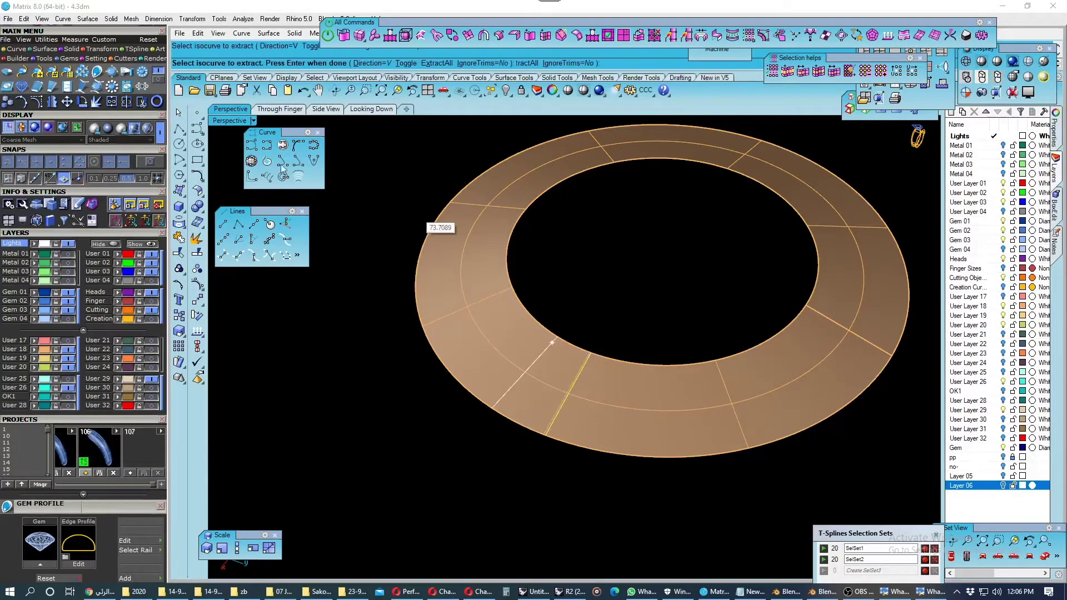
left_click(406, 62)
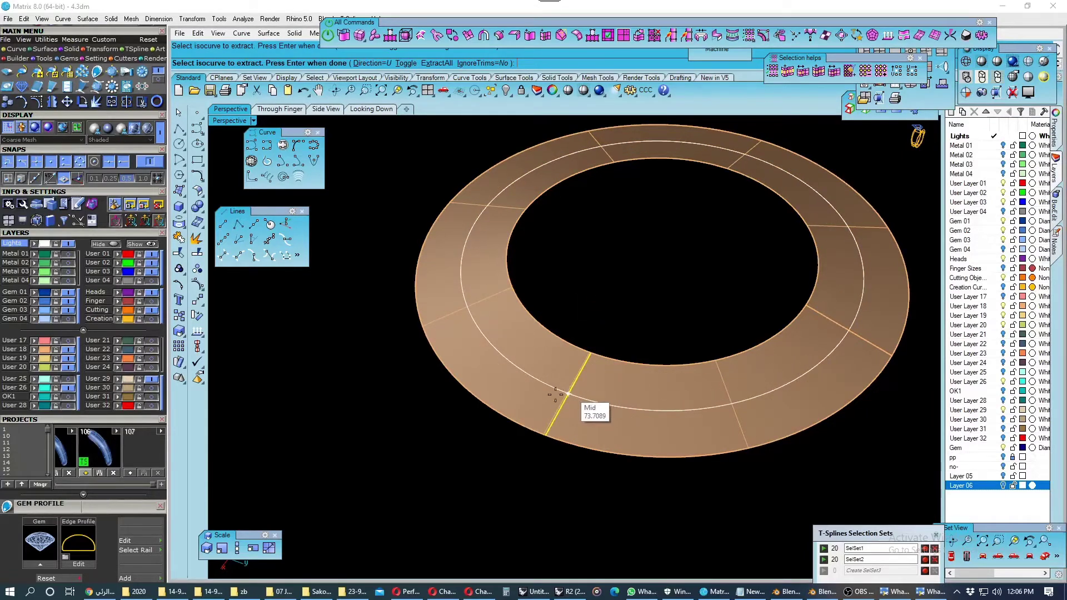
left_click(572, 390)
key("Return")
Rebuild the extracted midpoint circle with a reduced point count.
left_click(562, 391)
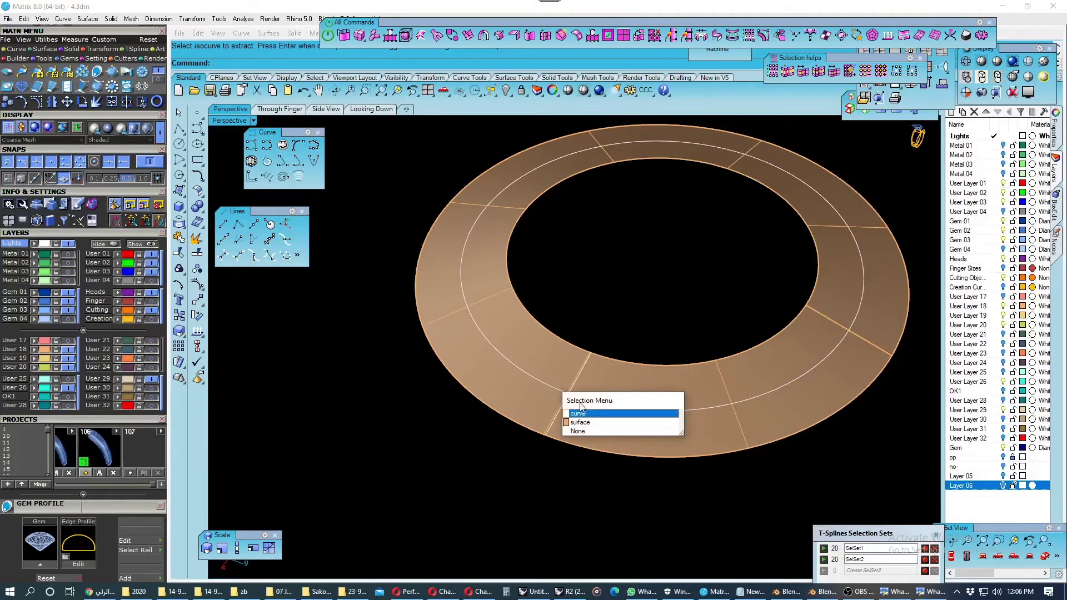
left_click(584, 412)
type("rebuild")
key("Return")
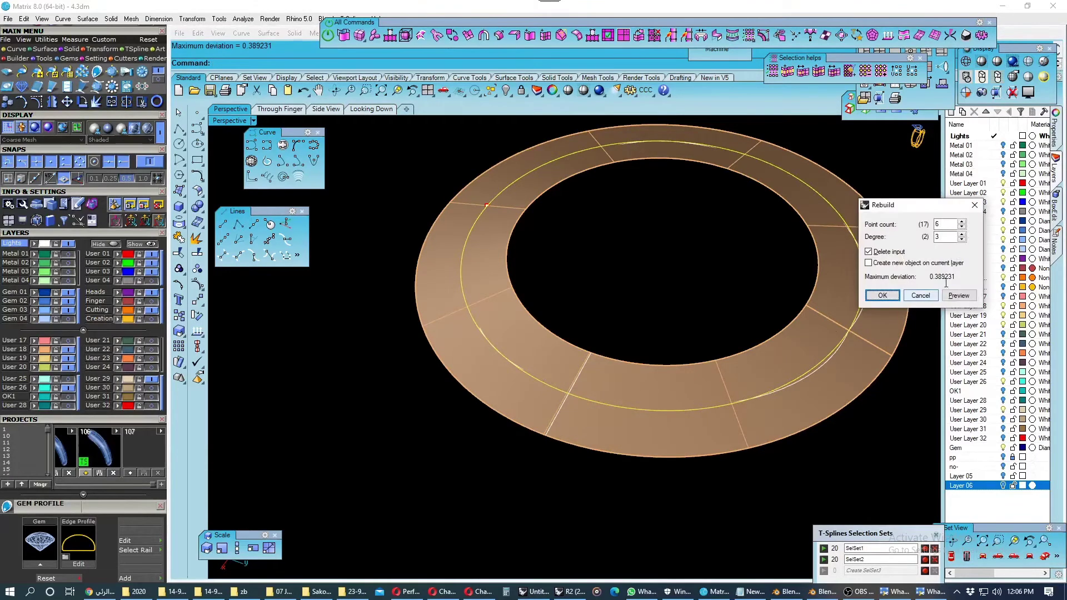
double_click(944, 224)
type("6")
left_click_drag(952, 228, 918, 227)
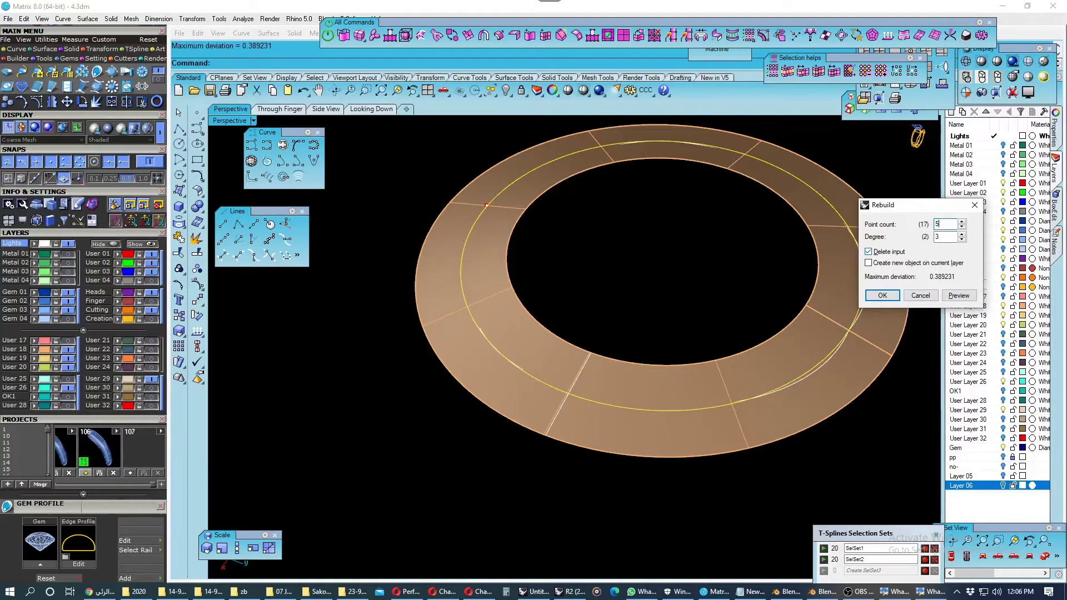
left_click(882, 295)
Delete the overlapping duplicate curve on the ring.
left_click(519, 439)
scroll(579, 322, "down", 2)
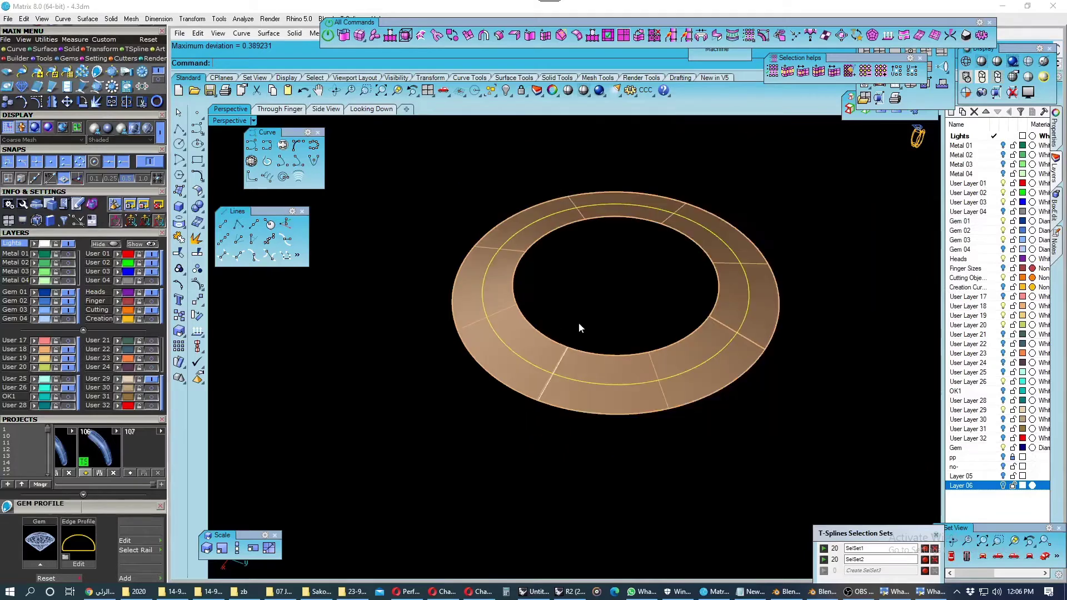
scroll(562, 378, "up", 3)
left_click(545, 389)
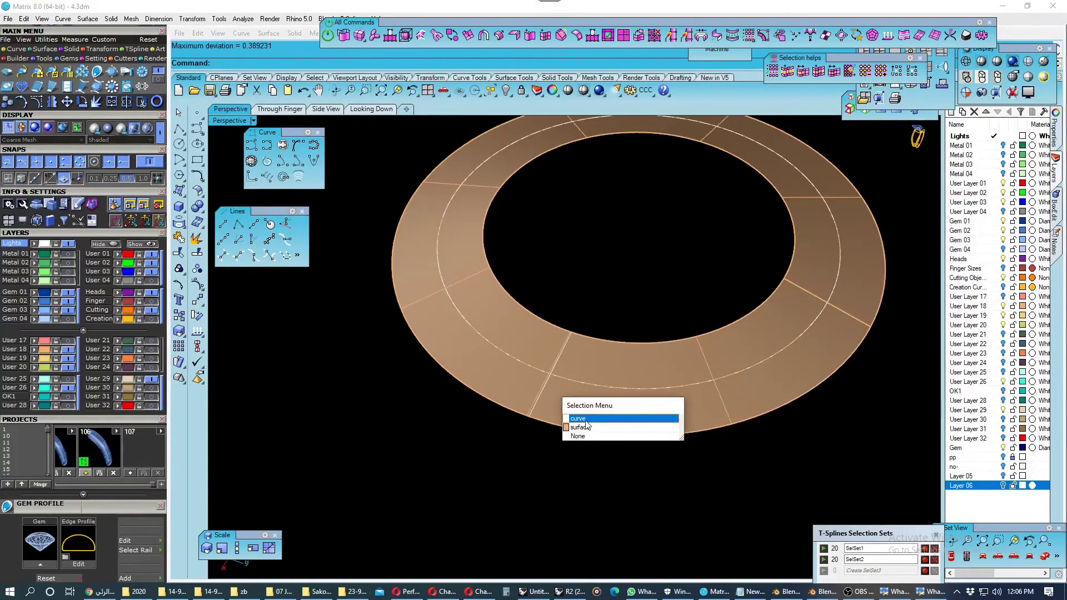
left_click(586, 419)
key("Delete")
Toggle layer visibility to display the green rounded band.
right_click_drag(584, 404, 555, 334)
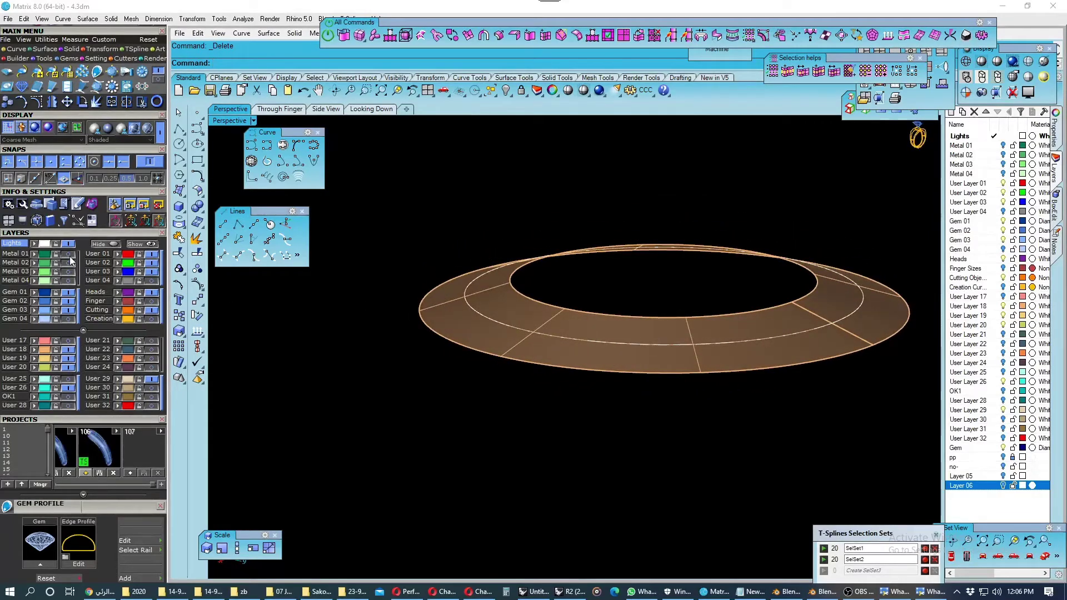
left_click(68, 262)
left_click(68, 271)
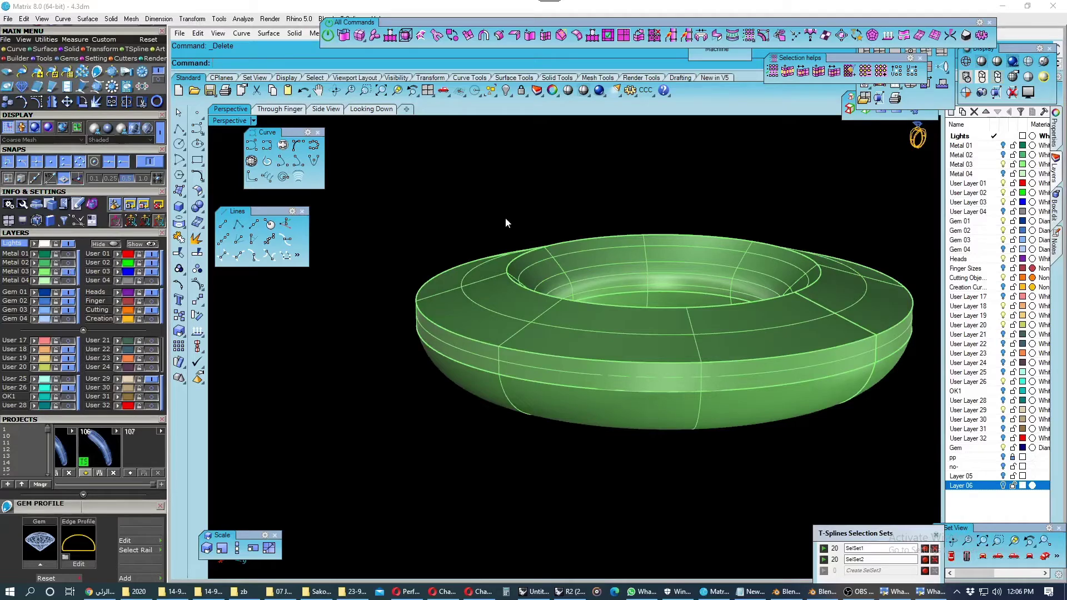
Switch the display between X-Ray and Ghosted modes to inspect the band.
left_click(1028, 61)
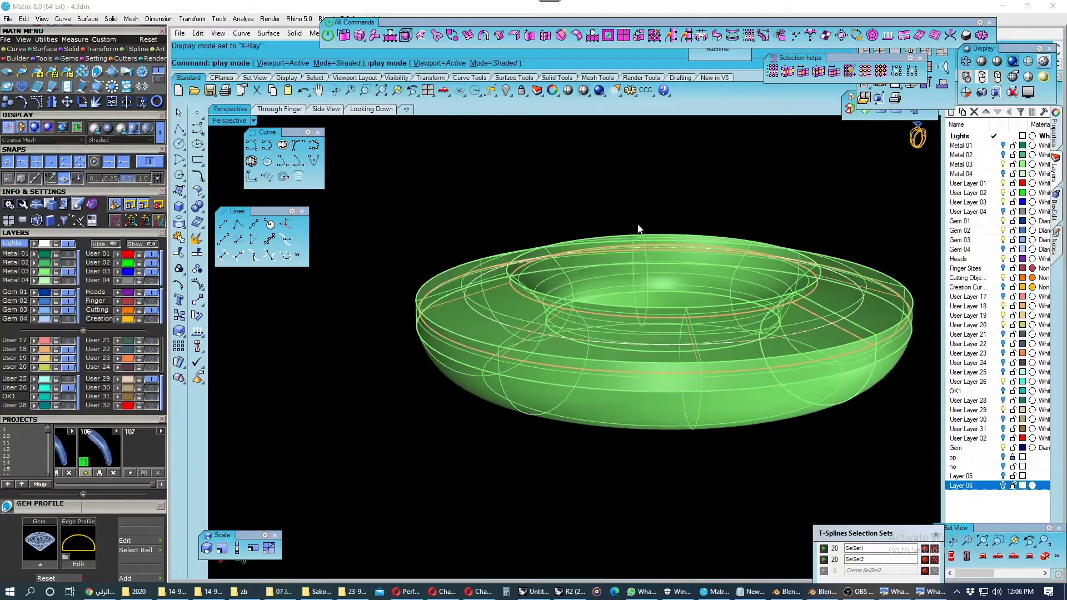
left_click(1029, 62)
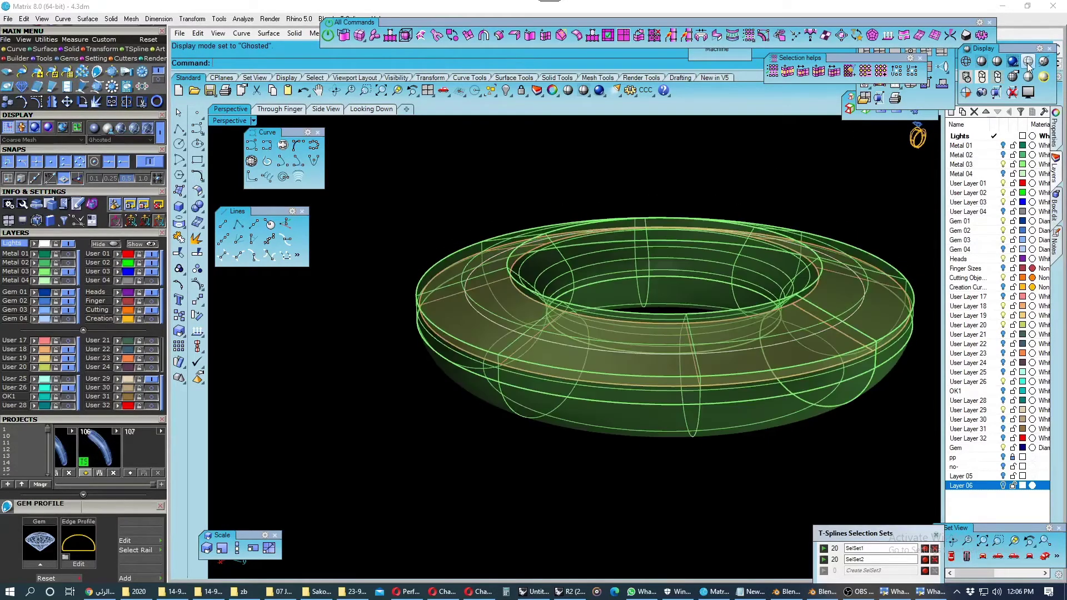
key("Up")
key("Up")
key("Up")
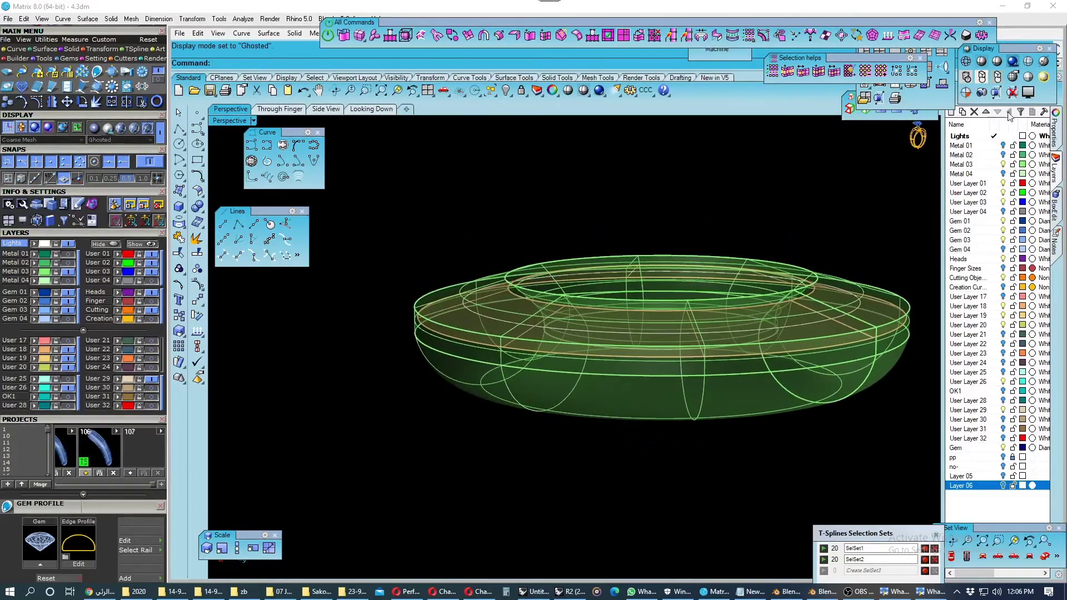
left_click(1044, 68)
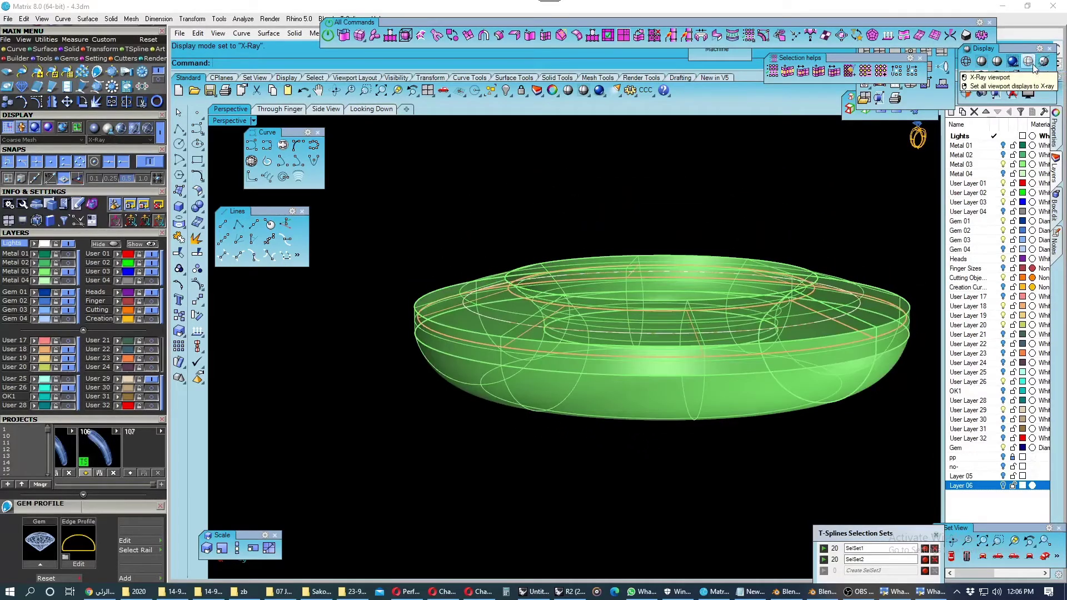
left_click(1028, 63)
right_click_drag(639, 269, 643, 306)
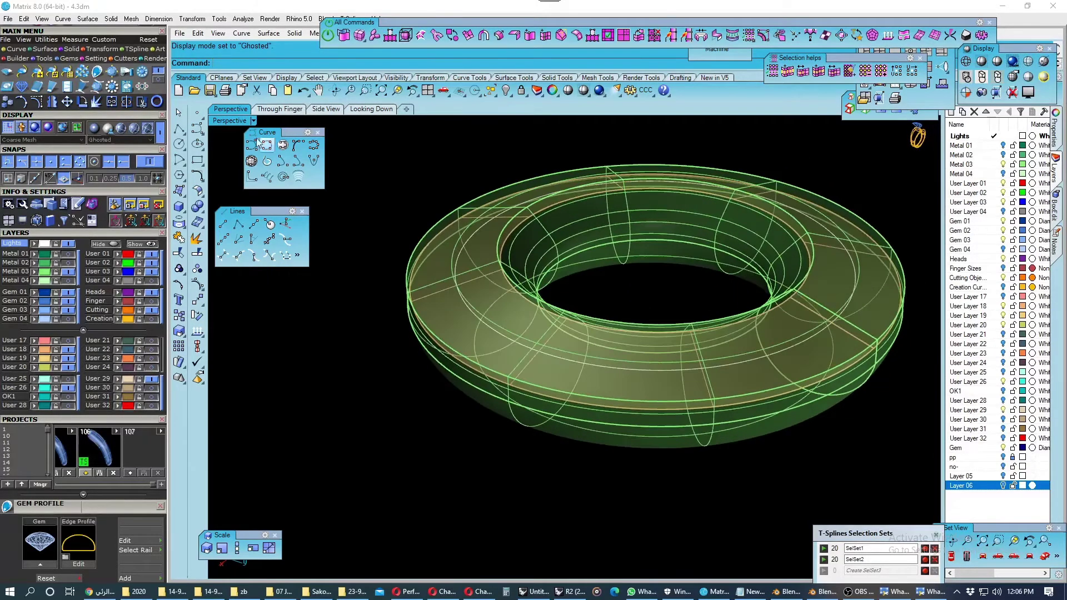
Restore the four-viewport layout and set one viewport to Perspective.
double_click(226, 124)
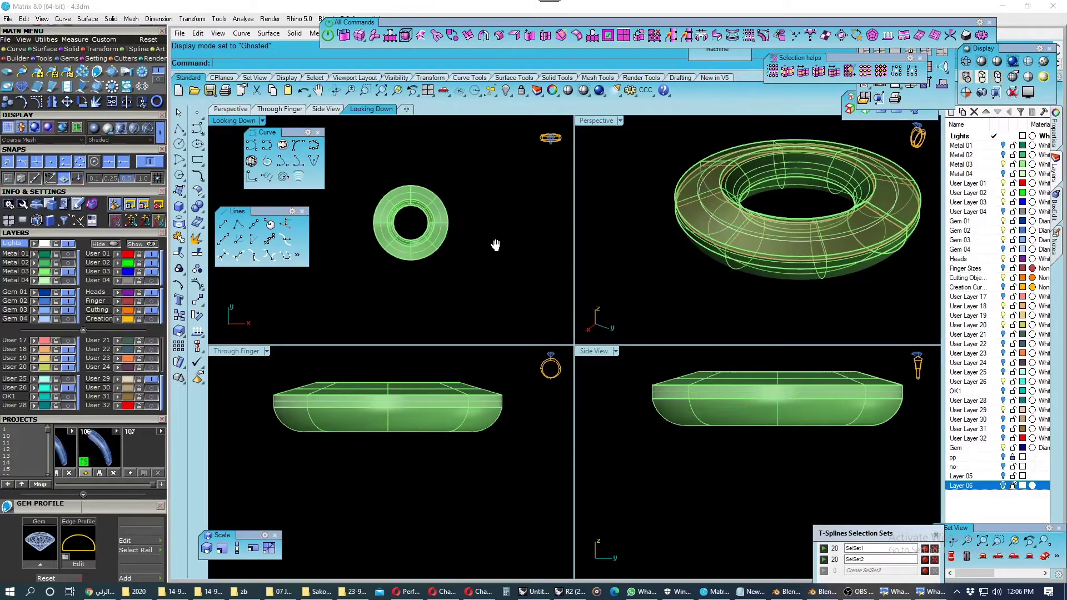
scroll(742, 417, "up", 1)
scroll(741, 417, "up", 2)
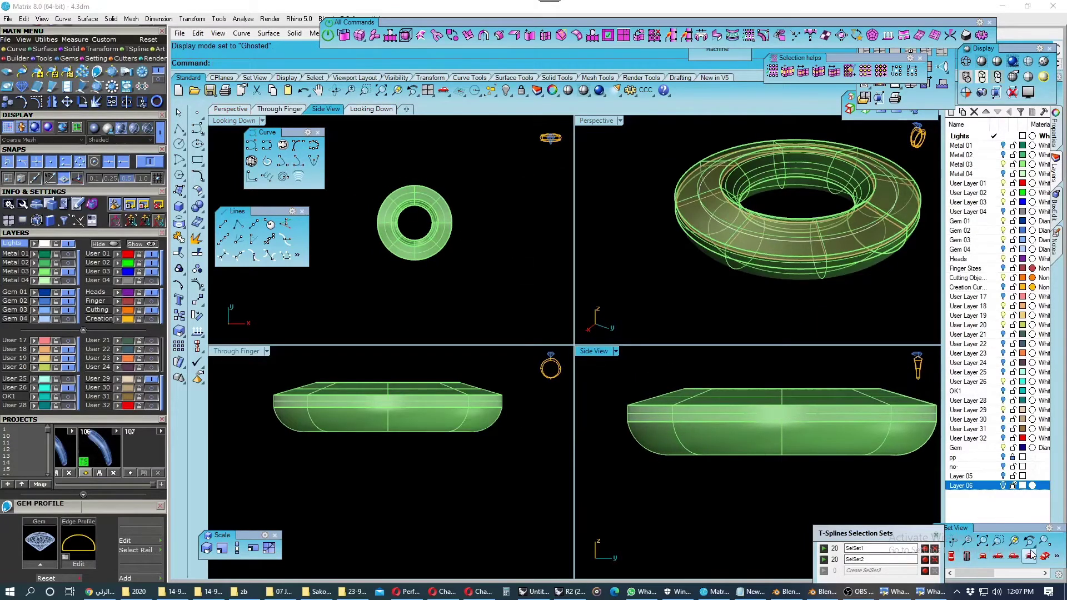
left_click(952, 556)
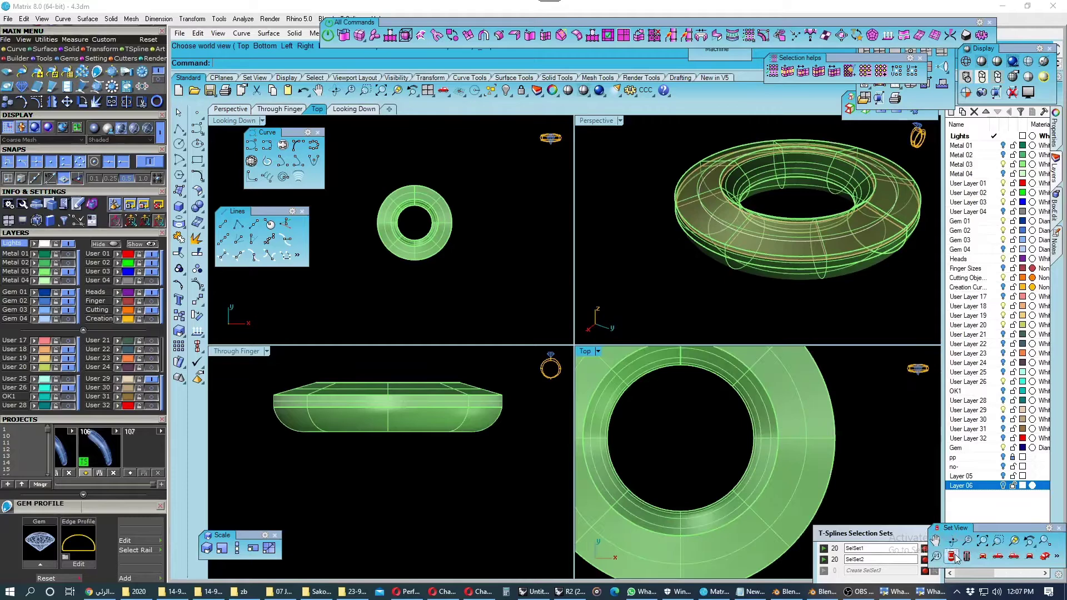
left_click(1045, 556)
Maximize the Perspective viewport and hide the green band's layer.
scroll(739, 466, "up", 3)
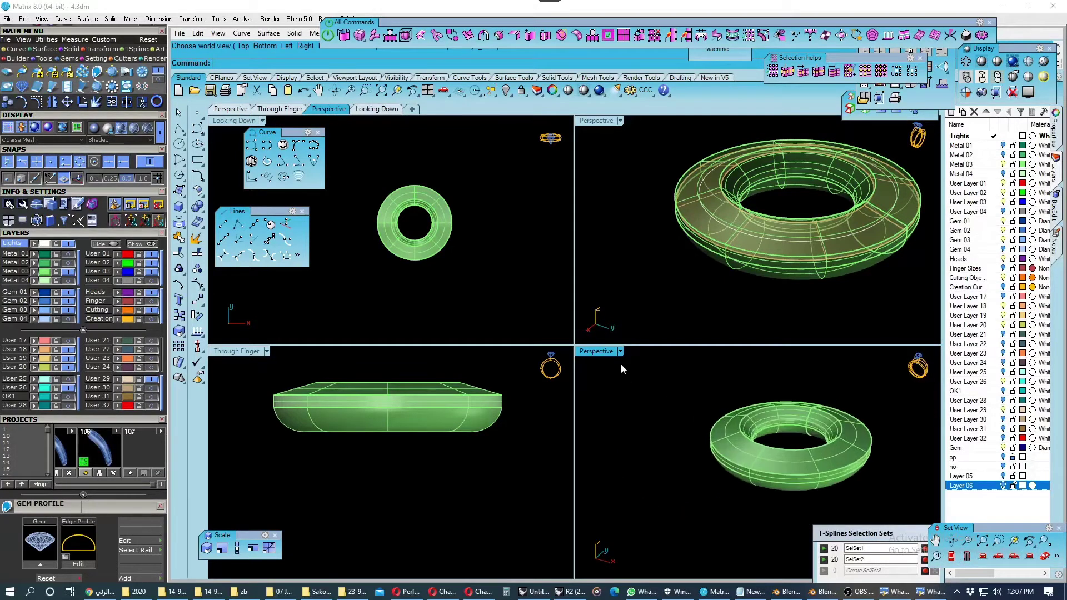
double_click(604, 350)
scroll(600, 348, "up", 2)
scroll(425, 331, "up", 2)
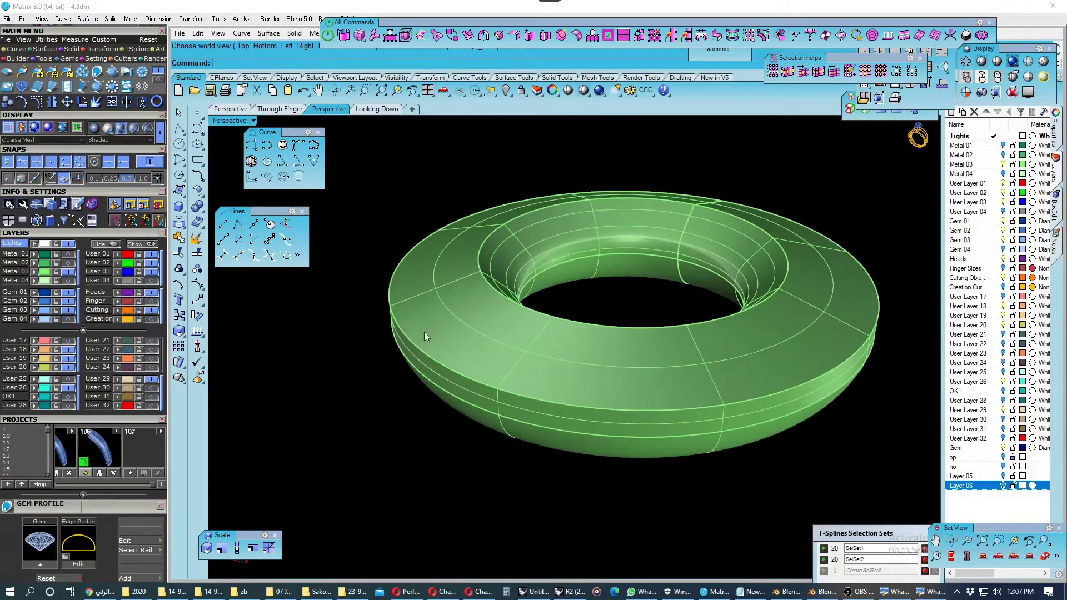
left_click(71, 280)
mouse_move(500, 344)
right_mouse_down()
mouse_move(500, 381)
mouse_move(530, 395)
right_mouse_up()
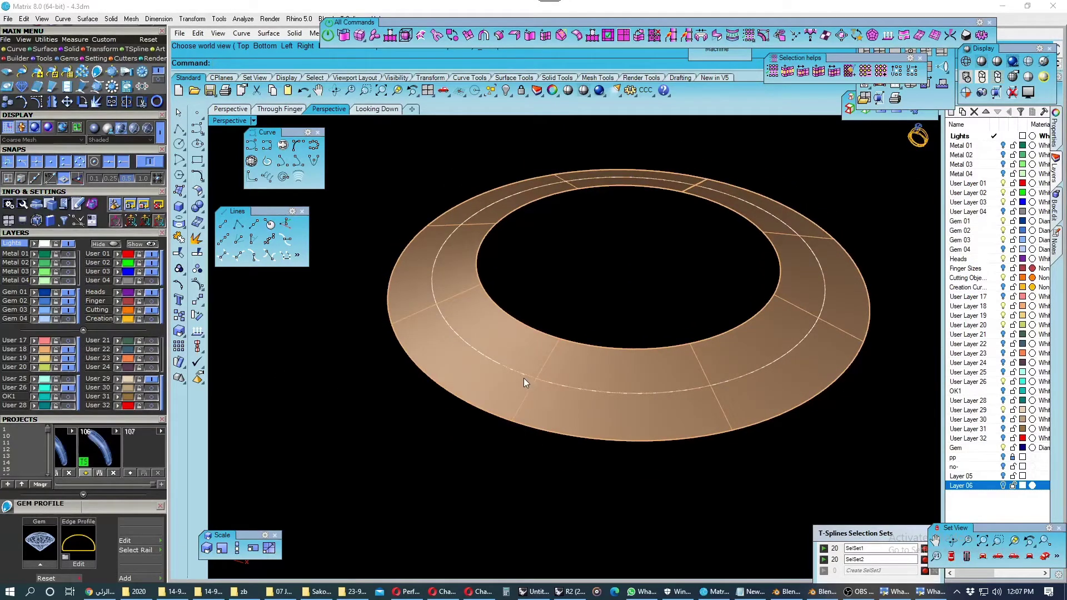
Switch to the Top view and show the Metal 02 prong layer again.
left_click(523, 375)
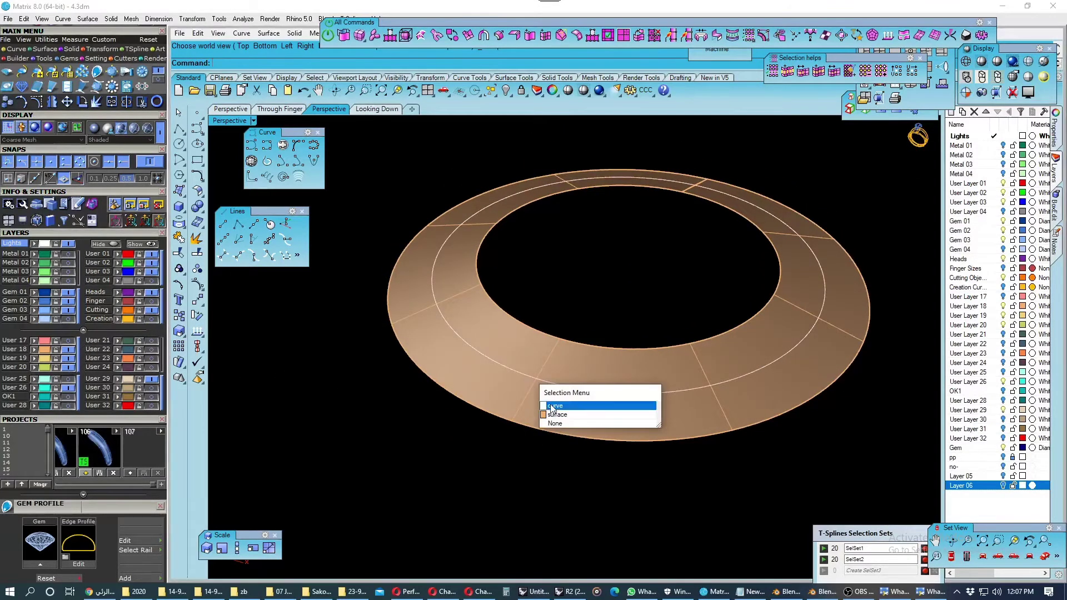
left_click(552, 399)
left_click(432, 417)
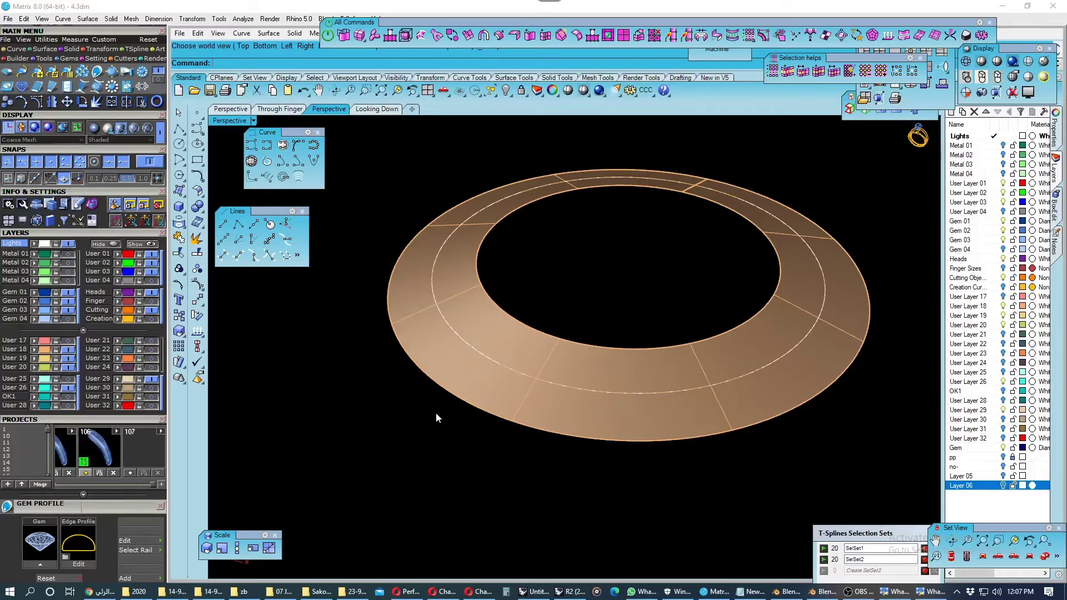
left_click(377, 109)
scroll(645, 312, "up", 3)
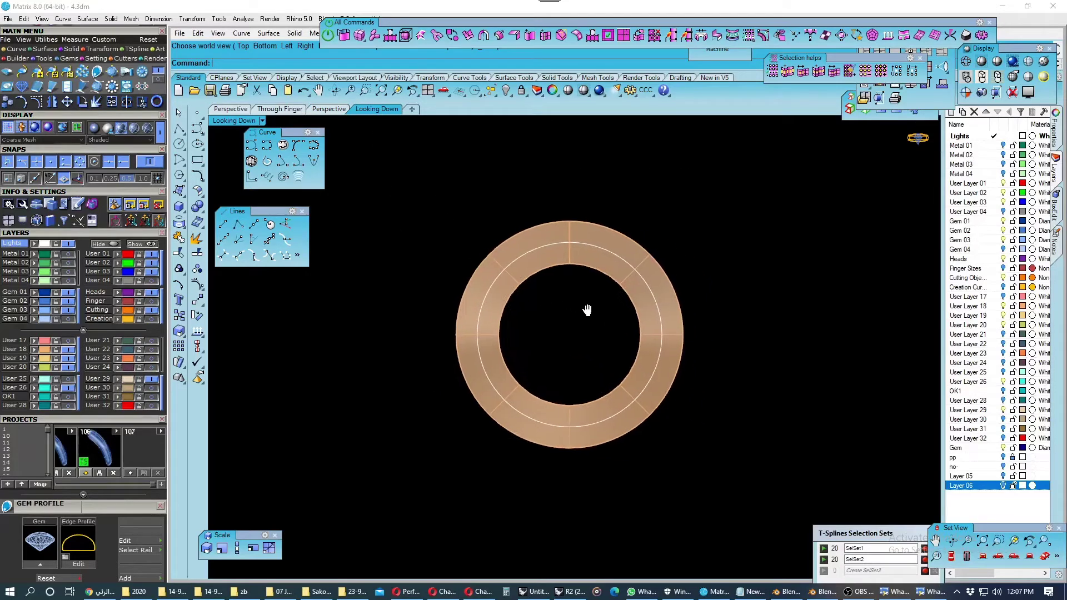
left_click(69, 263)
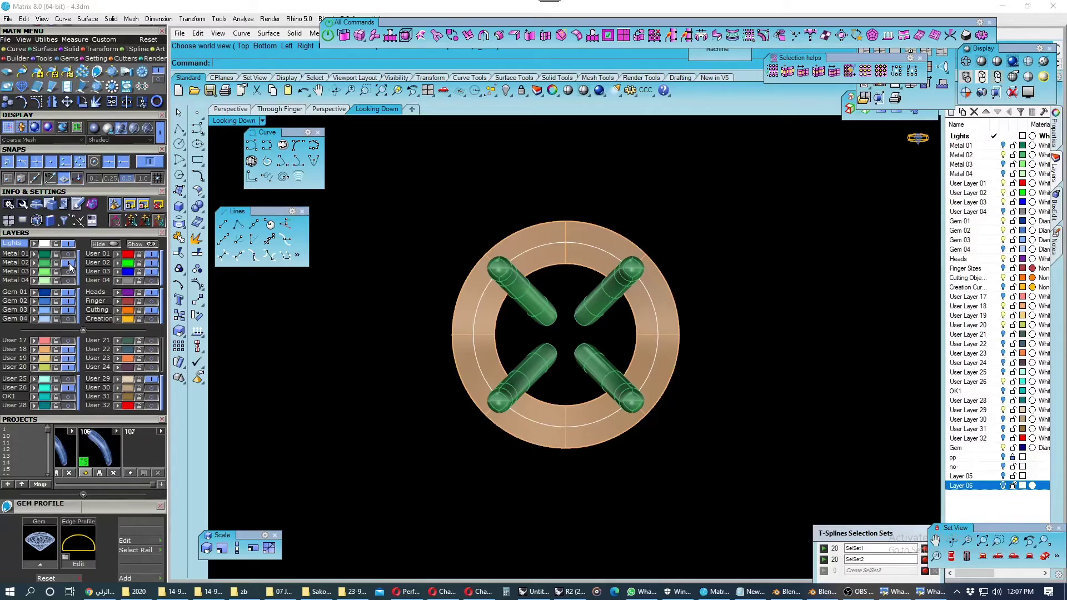
right_click_drag(306, 320, 299, 334)
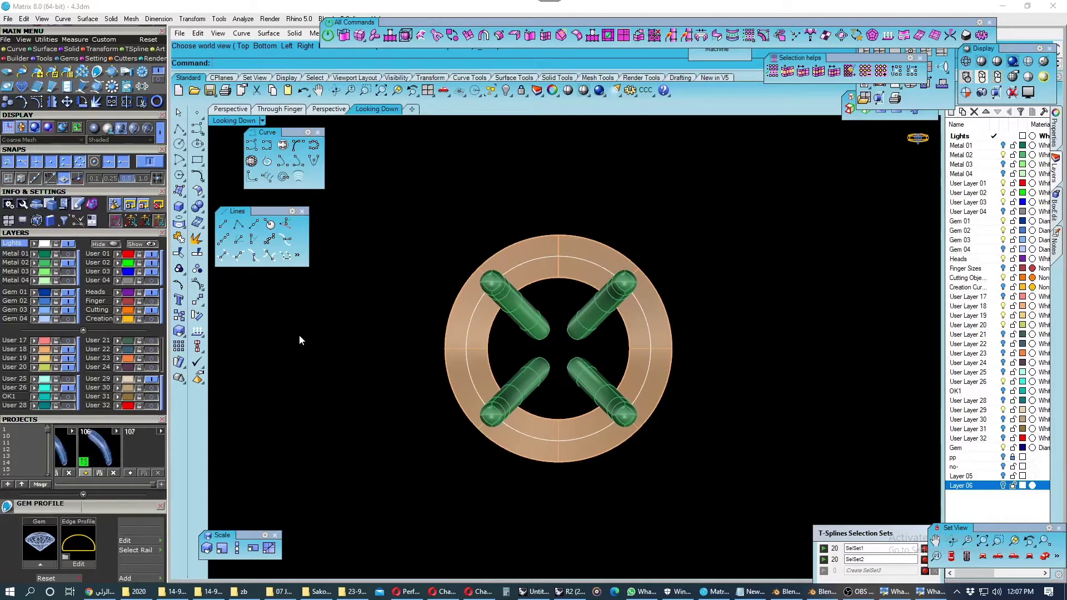
Draw a vertical line from the ring centre and rotate it 45° to the upper-left.
left_click(237, 224)
left_click(507, 340)
scroll(555, 347, "down", 3)
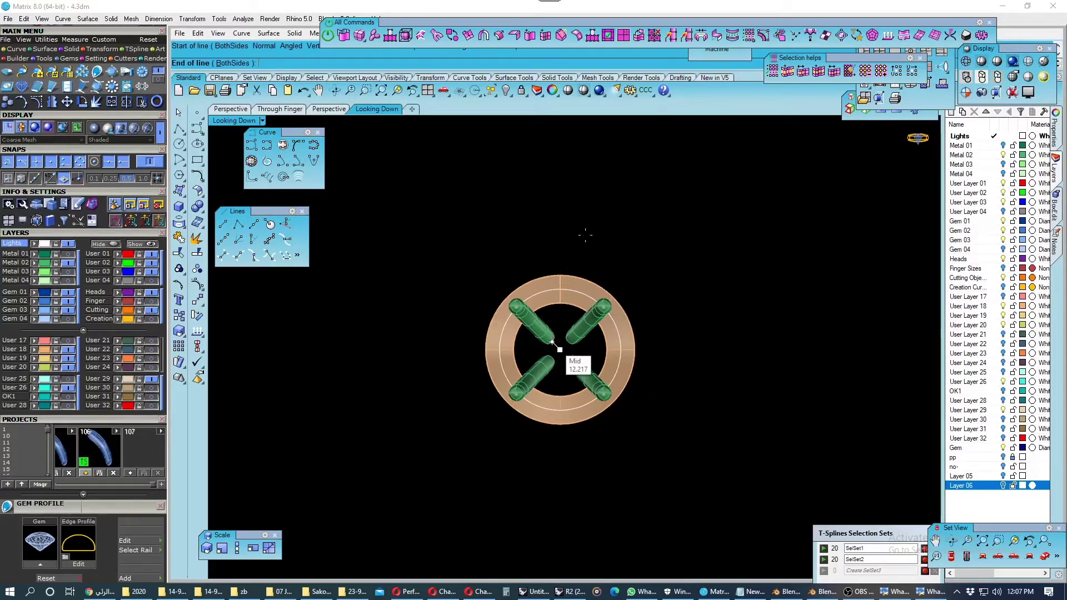
left_click(580, 184)
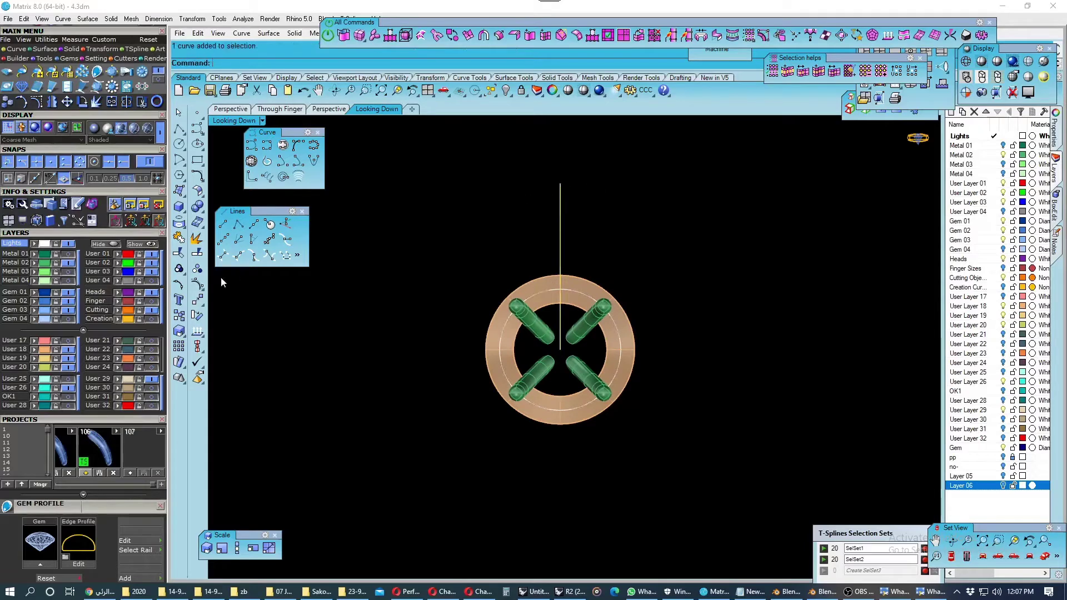
left_click(197, 300)
left_click(560, 350)
scroll(519, 371, "down", 1)
left_click(552, 179)
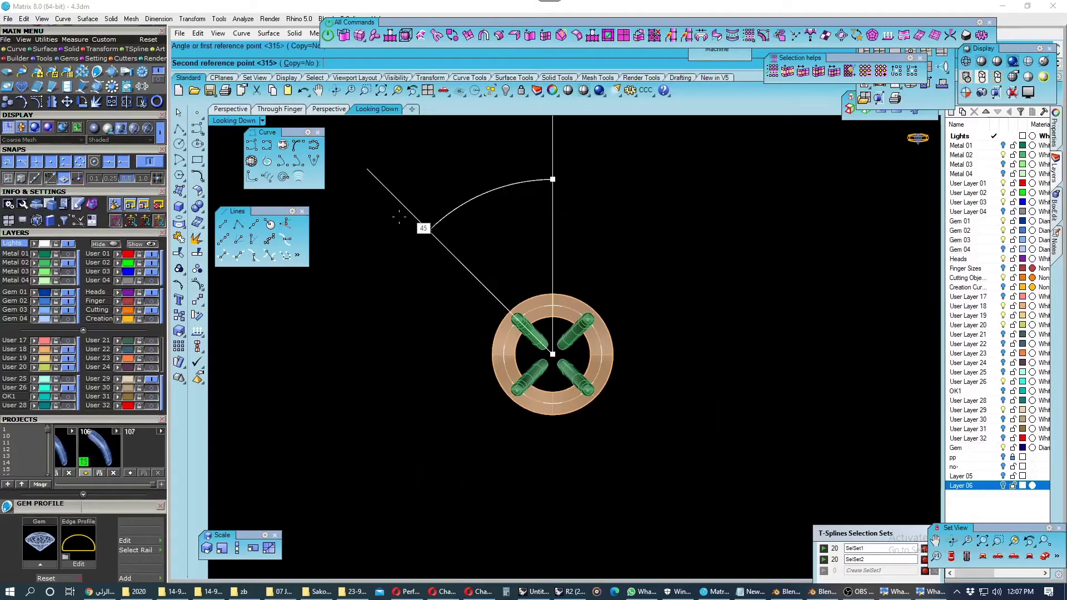
left_click(399, 218)
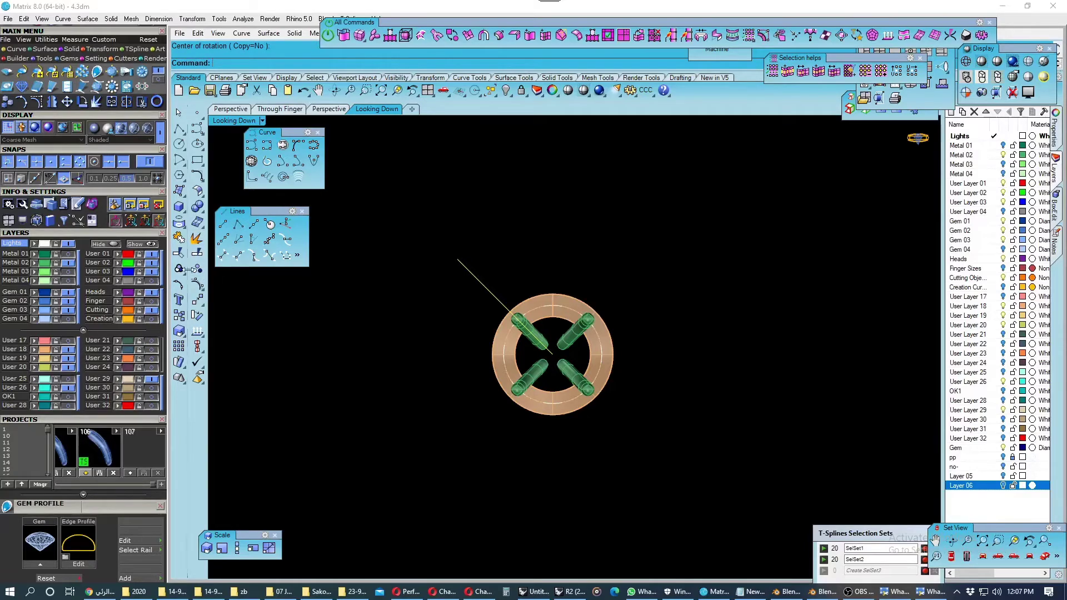
Polar-array the line around centre 0 with 4 items.
left_click(194, 269)
left_click(233, 338)
type("0")
key("Return")
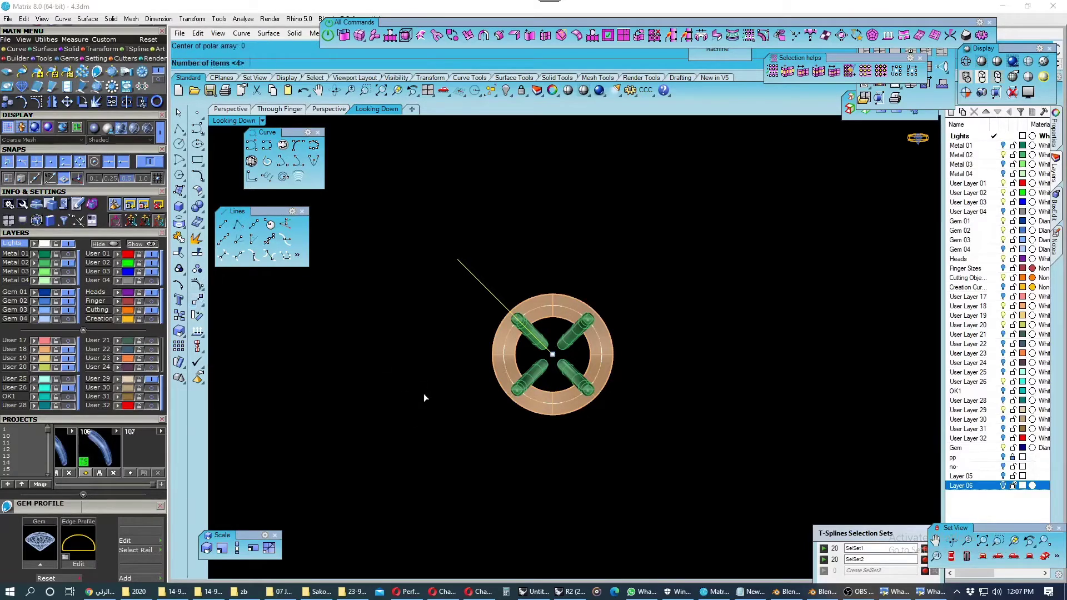
key("Return")
key("Return")
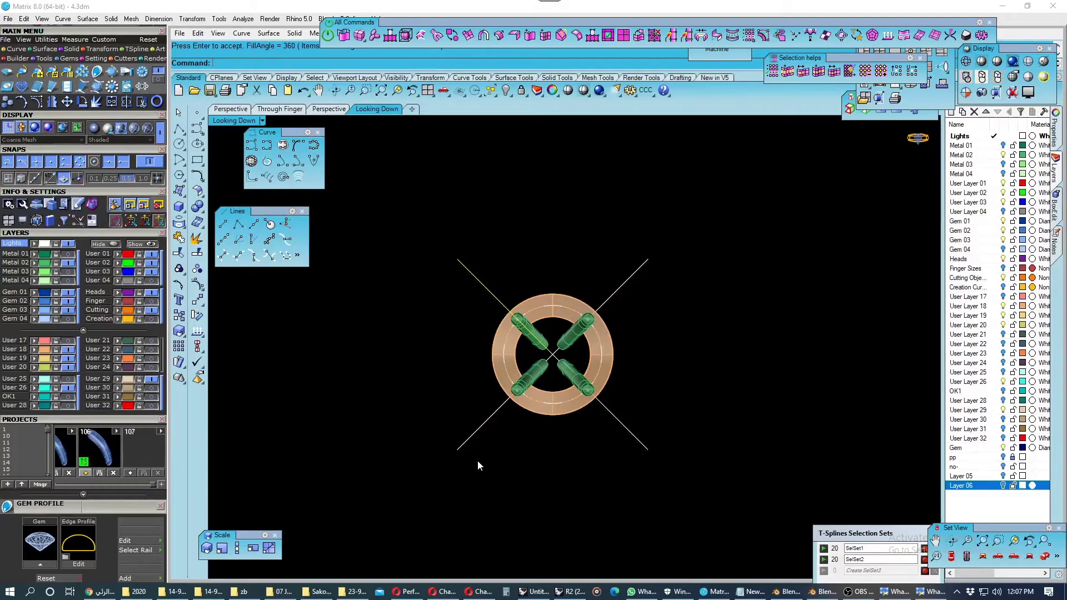
left_click(633, 436)
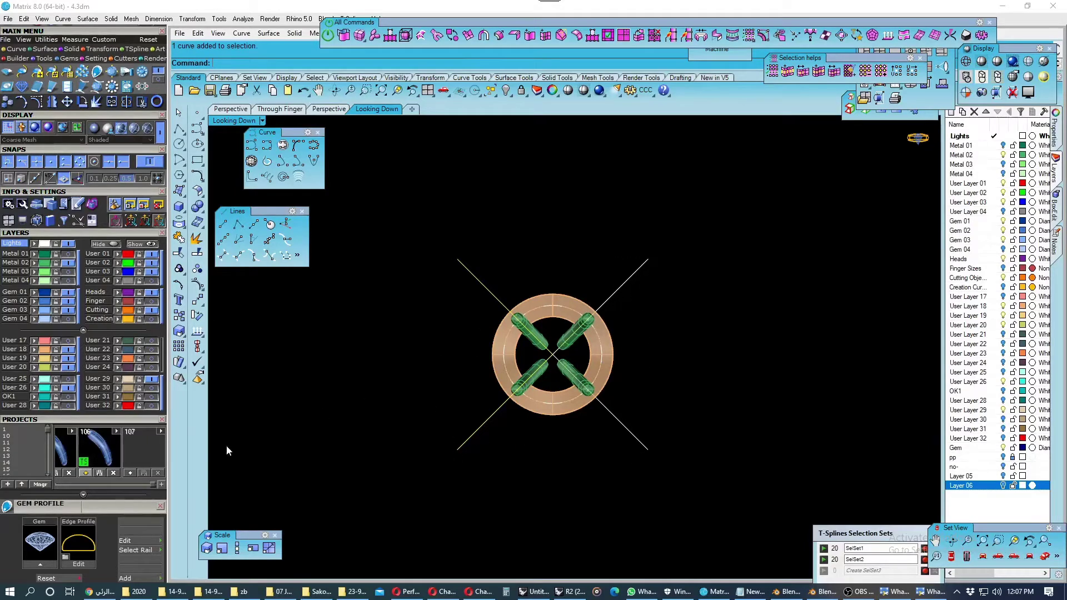
Save the model into the next project slot.
left_click(130, 473)
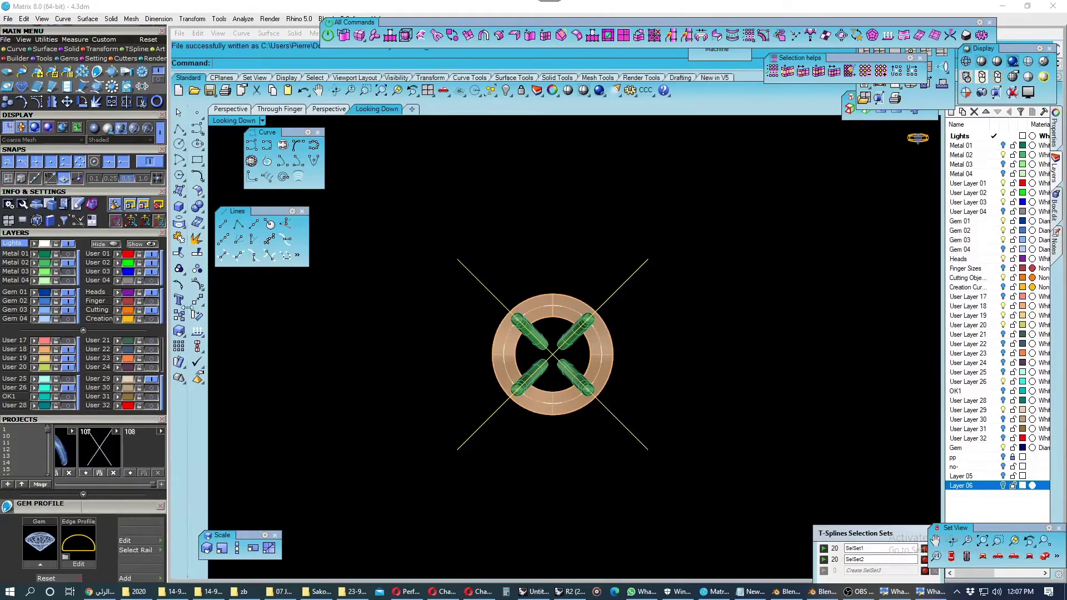
left_click(180, 224)
scroll(571, 318, "up", 1)
scroll(567, 298, "up", 2)
Project the diagonal lines onto the ring band.
scroll(565, 299, "up", 2)
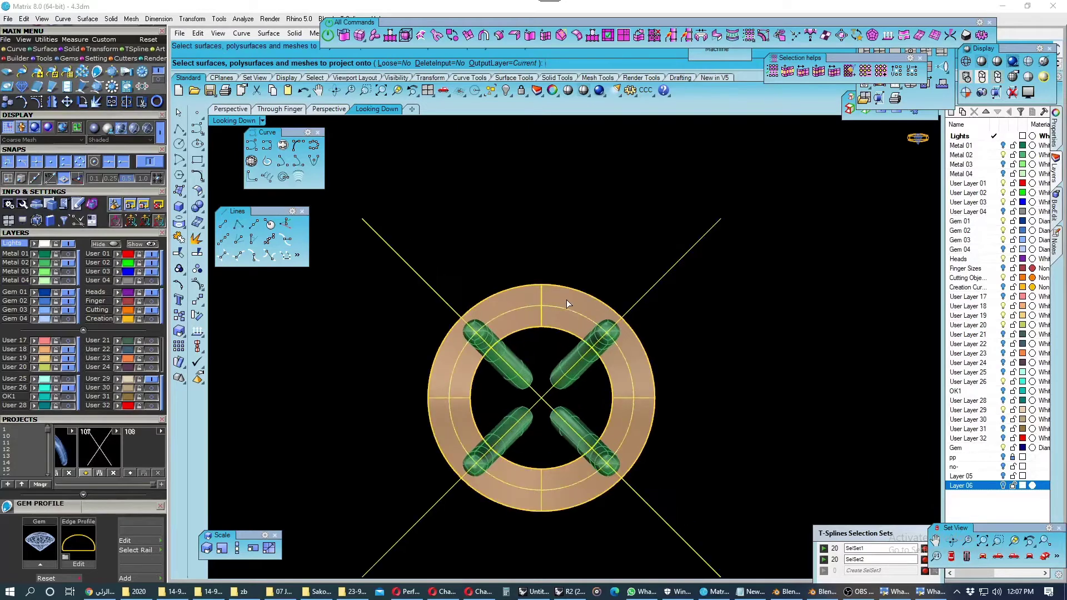
left_click(566, 299)
key("Return")
scroll(576, 325, "down", 2)
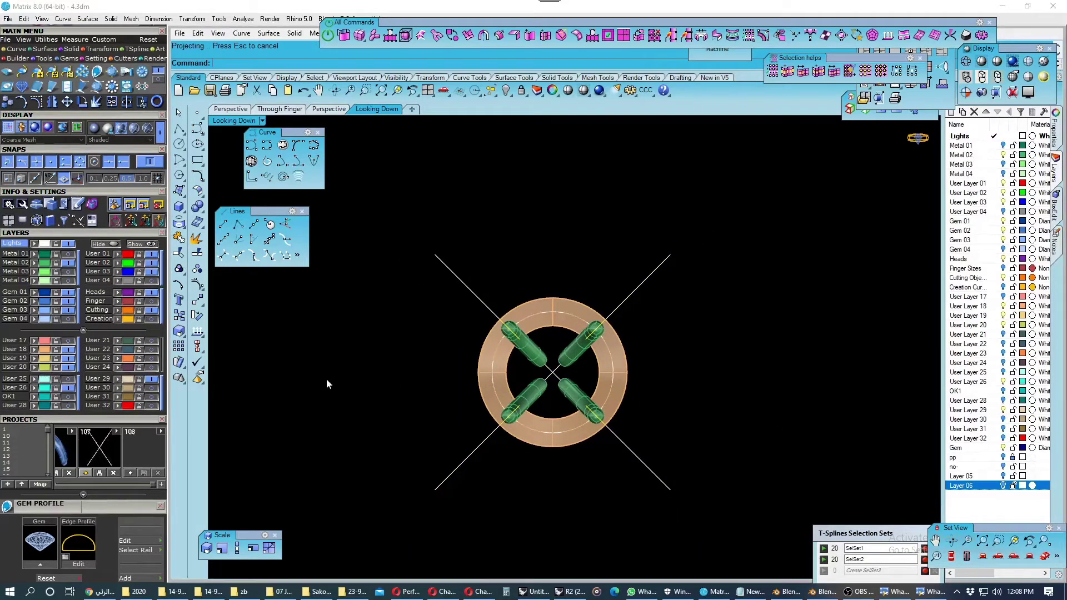
Move the original diagonal lines onto a new Layer 07.
left_click_drag(760, 223, 373, 272)
left_click_drag(714, 472, 431, 537)
right_click(977, 516)
left_click(994, 514)
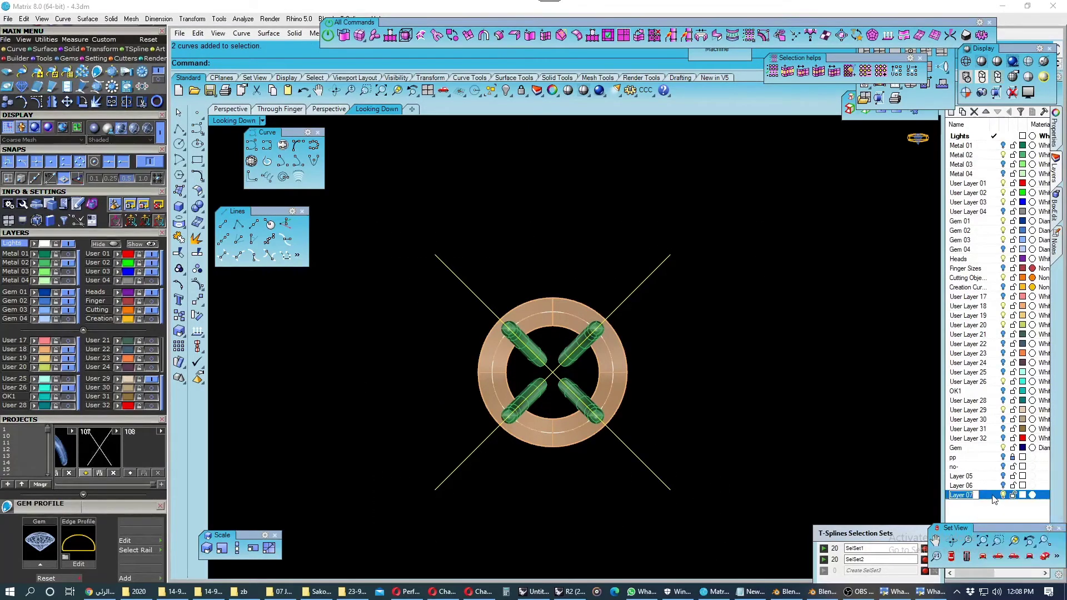
right_click(995, 495)
left_click(983, 446)
left_click(1003, 496)
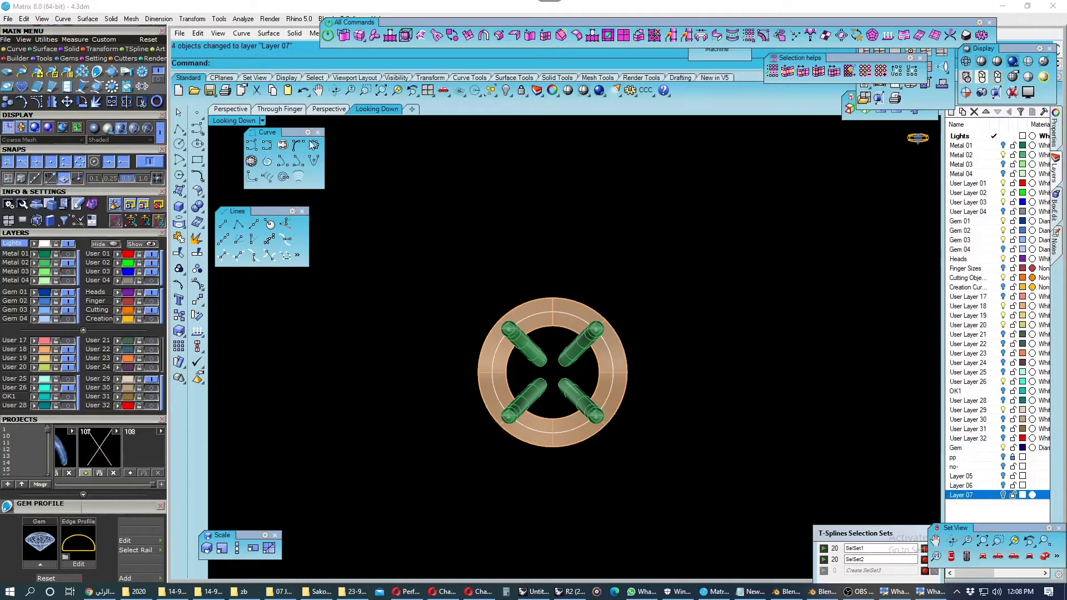
Maximize the shaded Perspective view, select the band's centre circle, and save.
left_click(240, 109)
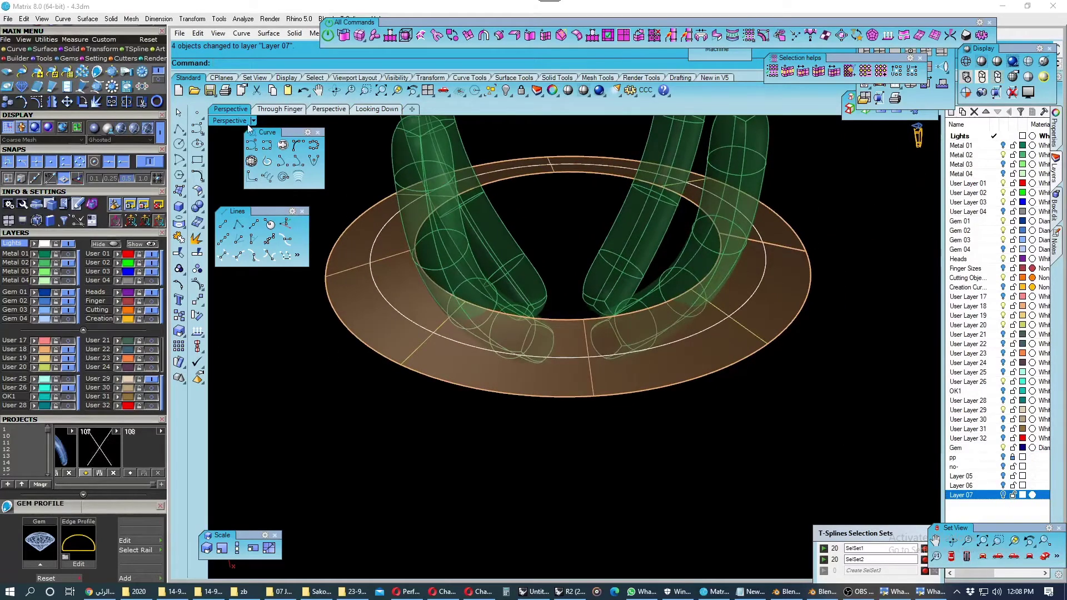
double_click(233, 121)
double_click(604, 351)
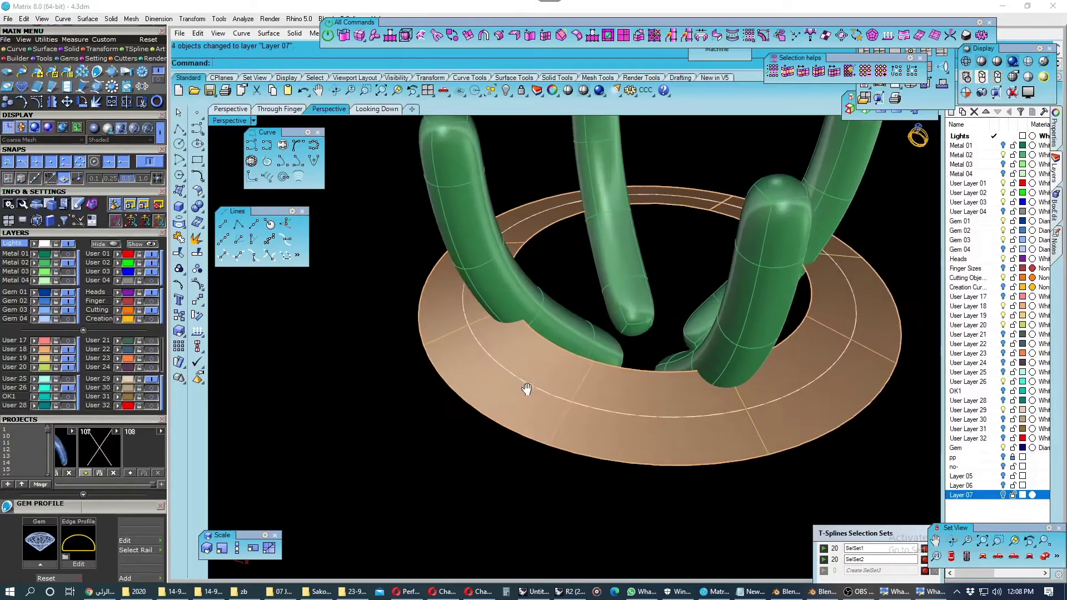
left_click(538, 394)
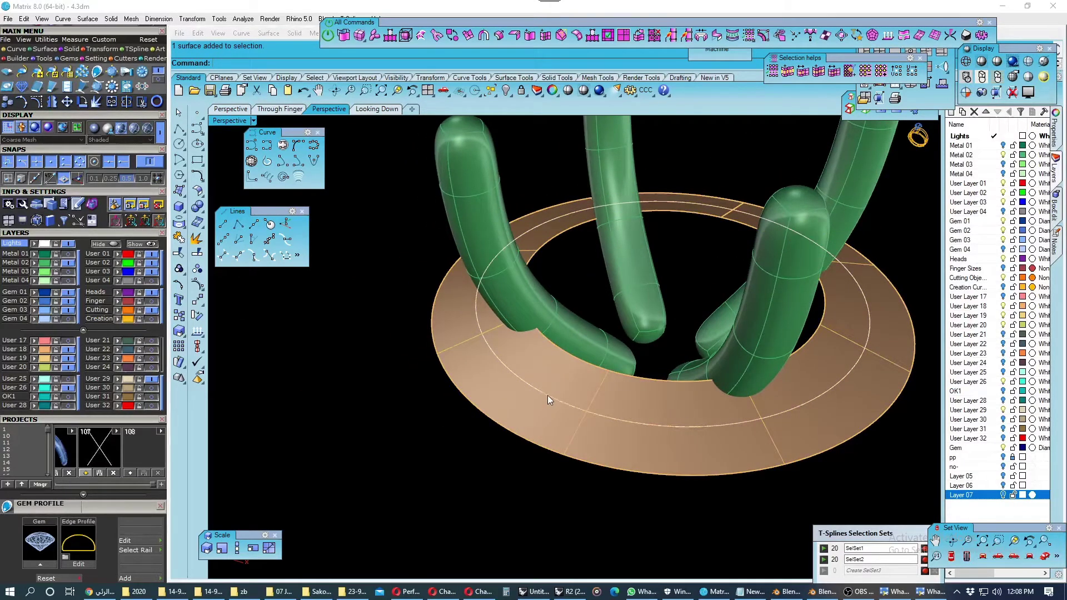
left_click(548, 395)
left_click(85, 472)
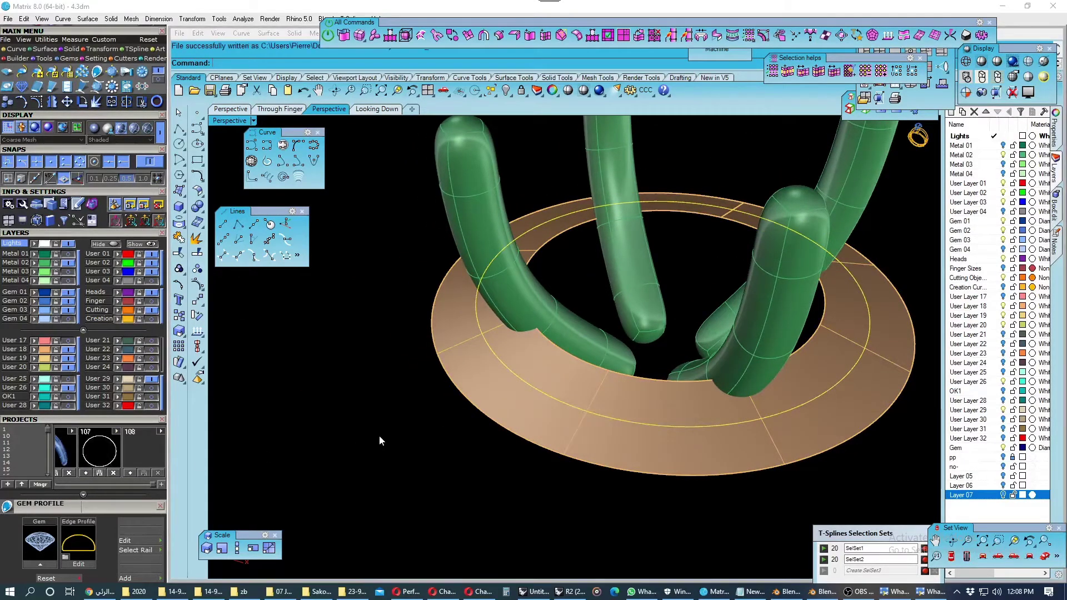
right_click_drag(381, 438, 488, 428)
Split the centre circle into three pieces using the projected marks as cutters.
left_click(196, 252)
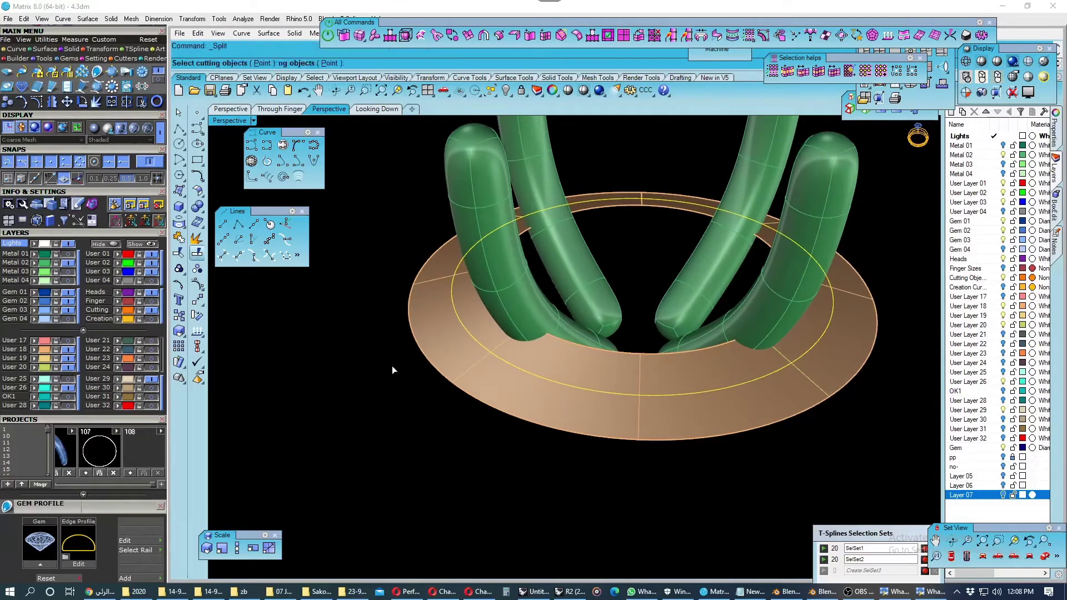
left_click(471, 369)
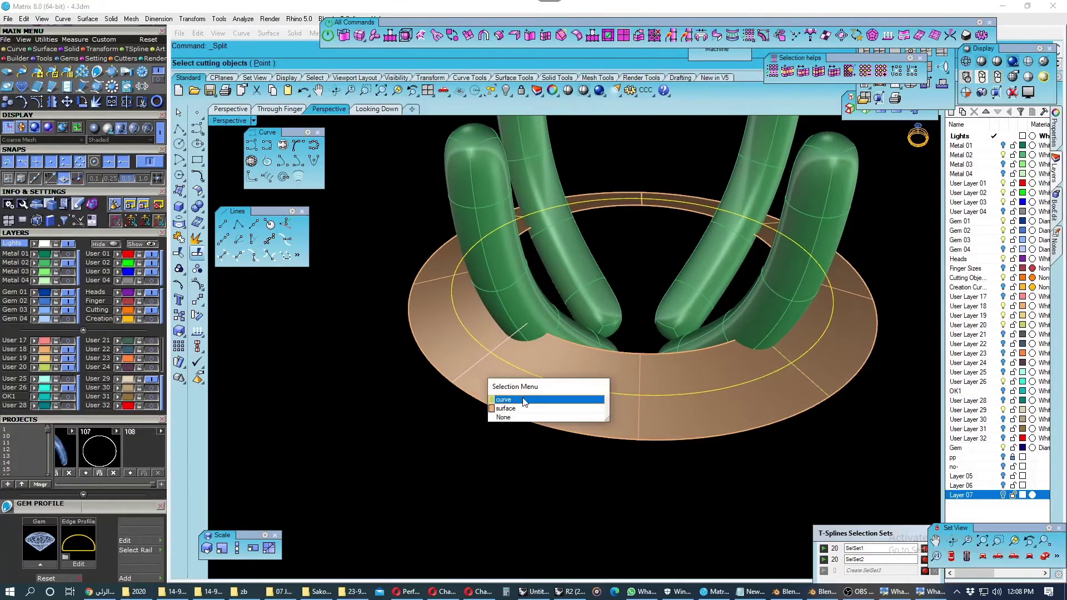
left_click(524, 399)
left_click(812, 382)
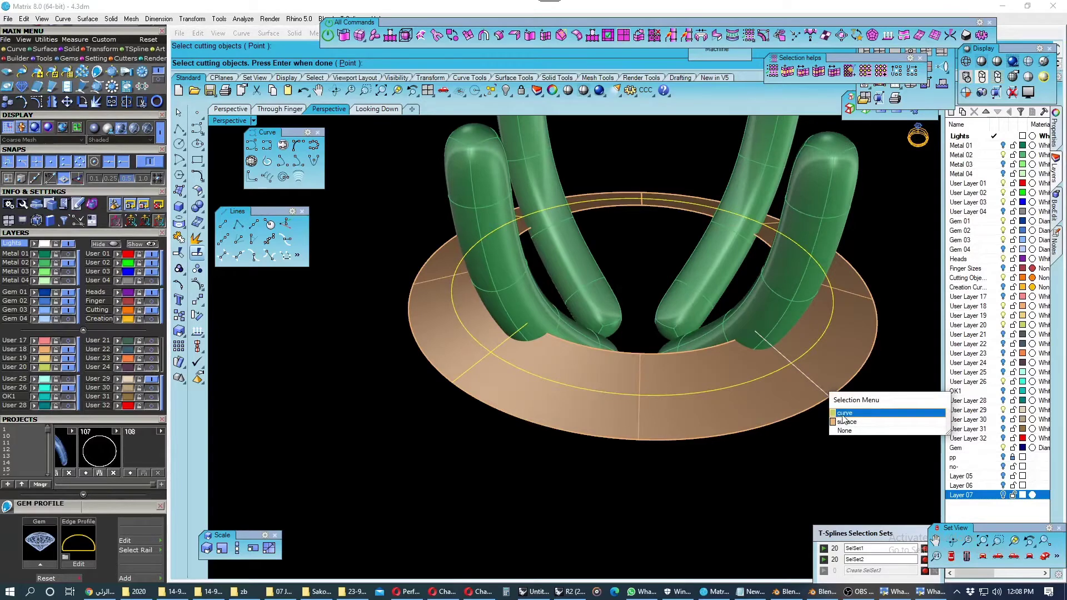
left_click(840, 421)
key("Return")
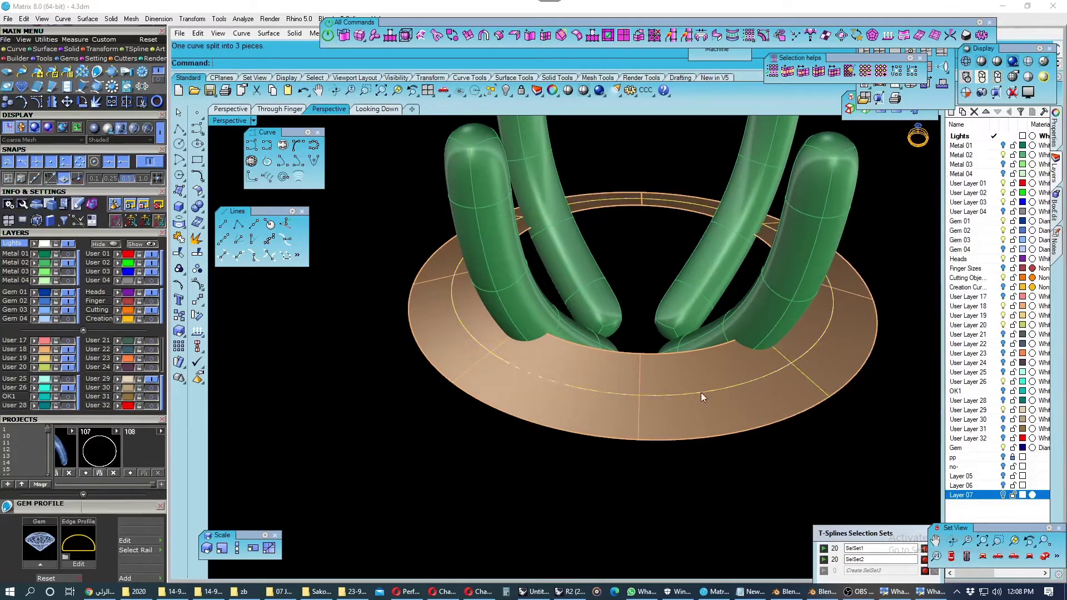
Rebuild the front arc with 50 points at degree 3.
left_click(701, 392)
left_click(730, 423)
type("rebuild")
key("Return")
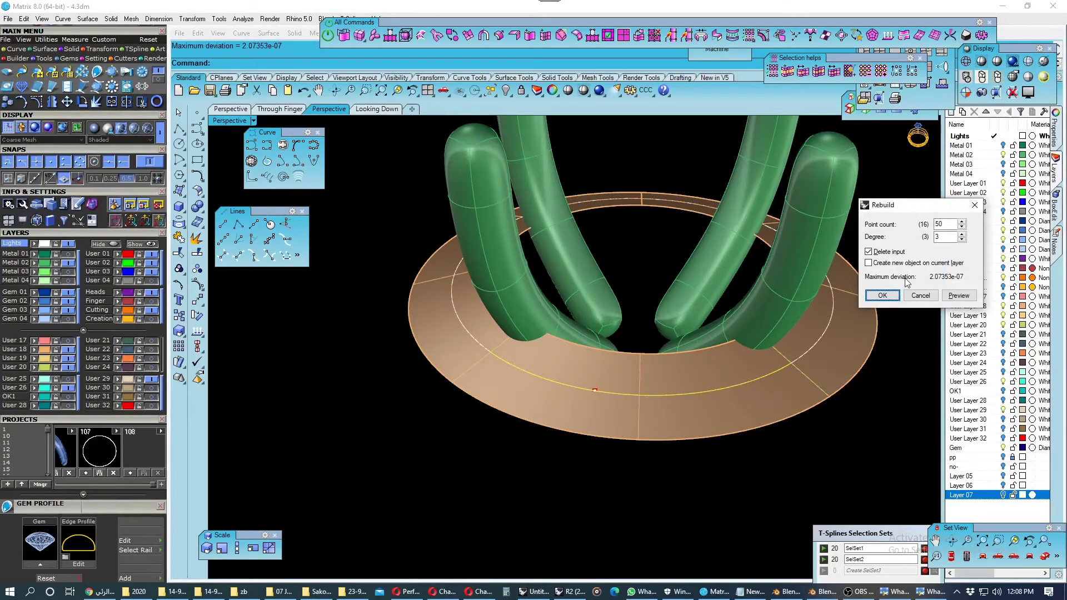
double_click(929, 223)
key("Return")
Orbit around the ring and save the model with Ctrl+S.
right_click_drag(589, 404, 552, 448)
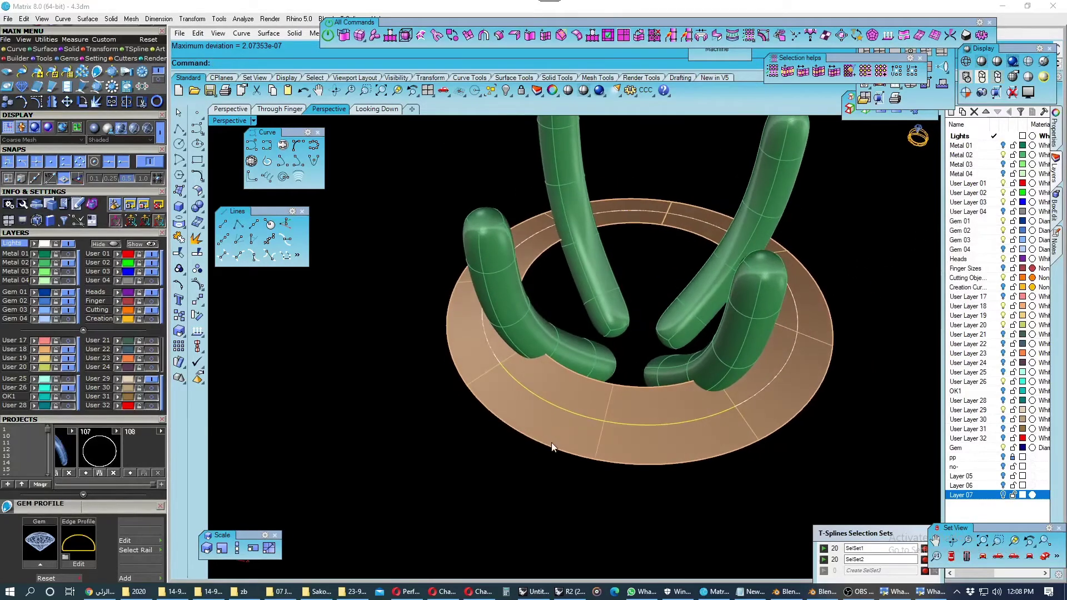
right_click_drag(590, 448, 566, 400)
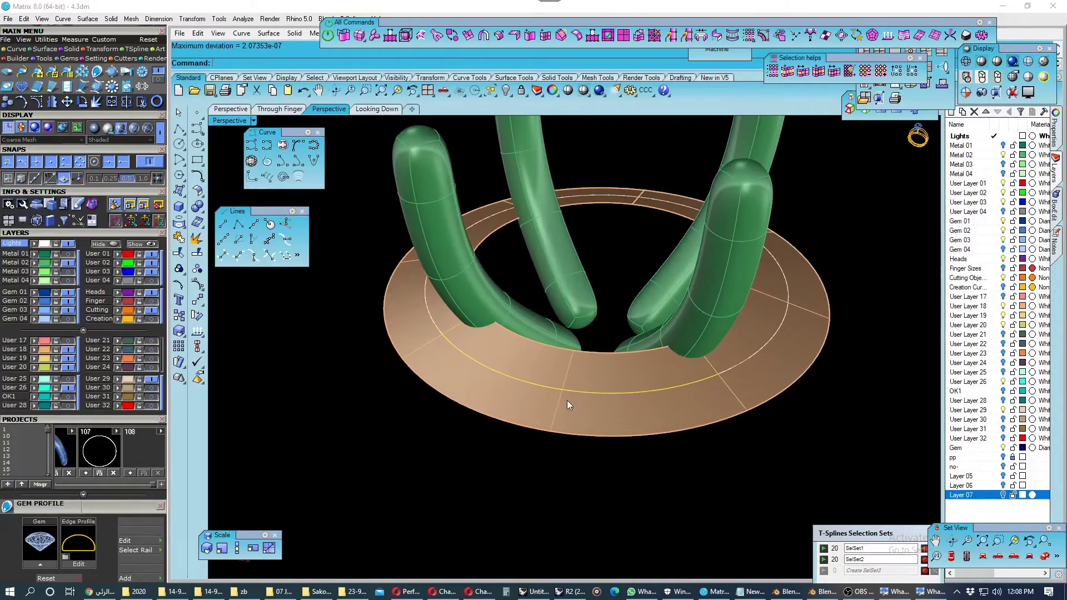
key("ctrl+s")
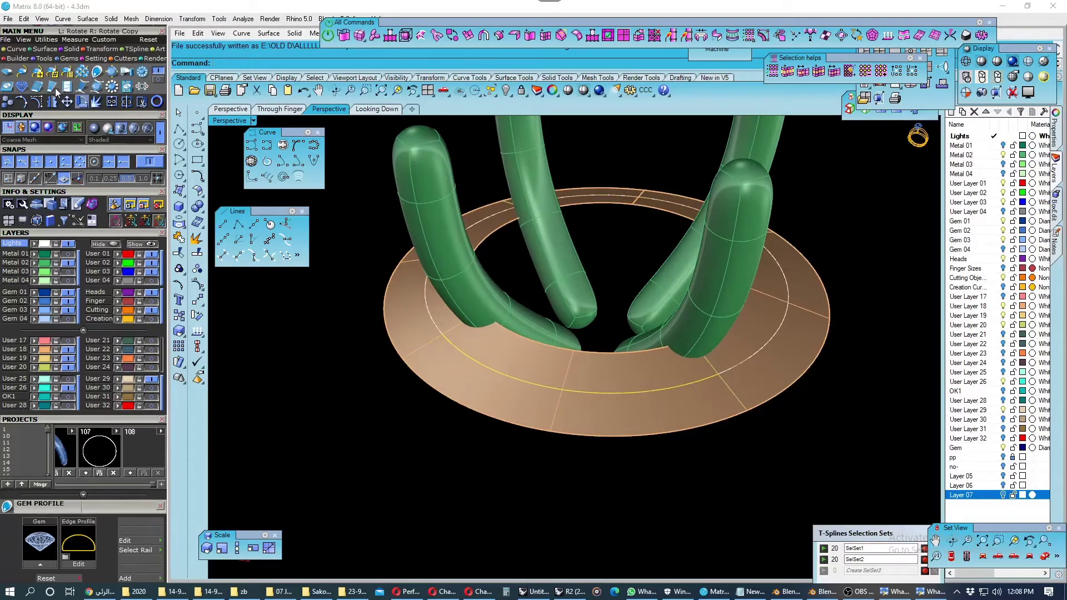
Start Gem on Curve along the front arc, oriented by the band.
left_click(16, 78)
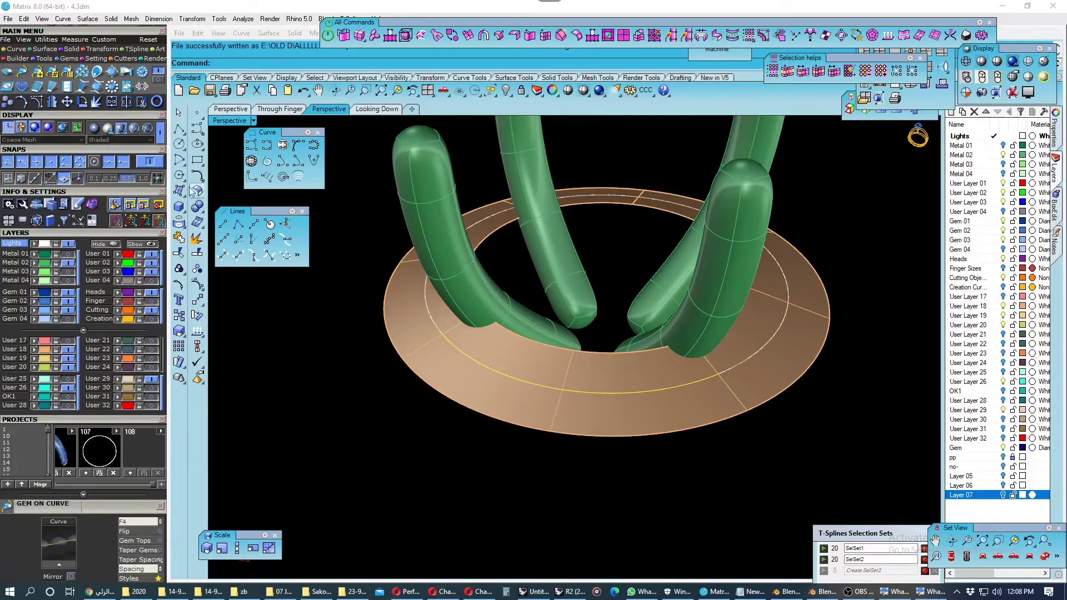
scroll(100, 505, "down", 3)
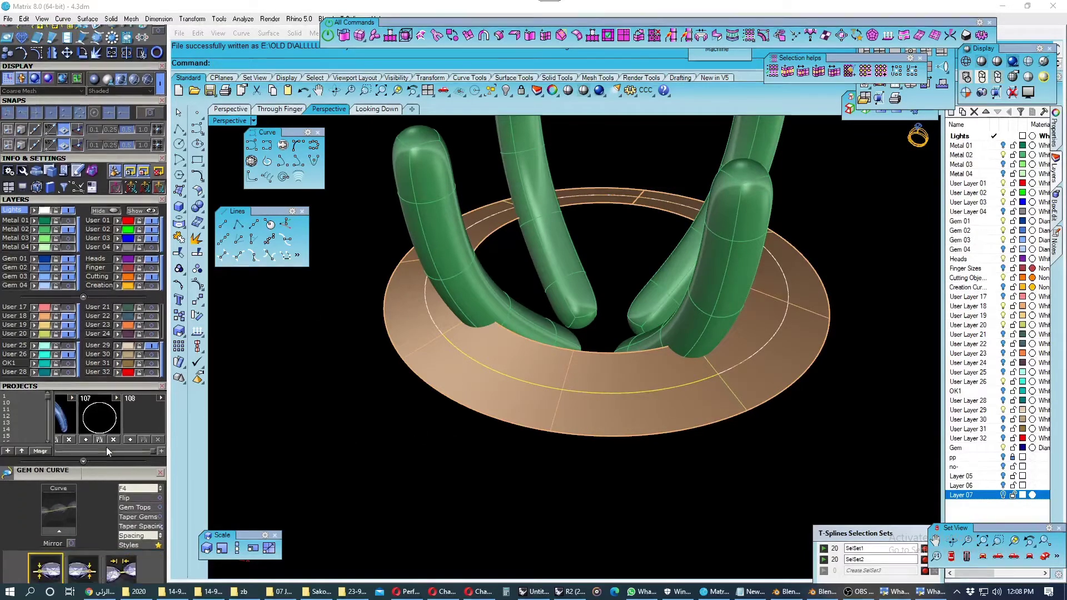
left_click(505, 359)
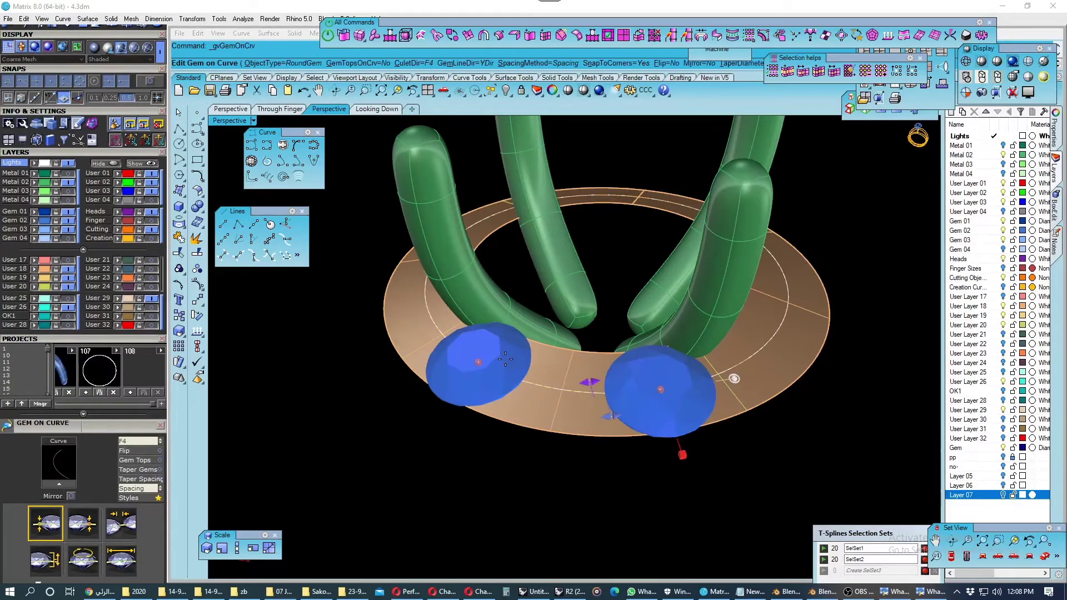
left_click(139, 441)
right_click_drag(389, 489, 411, 479)
right_click(411, 479)
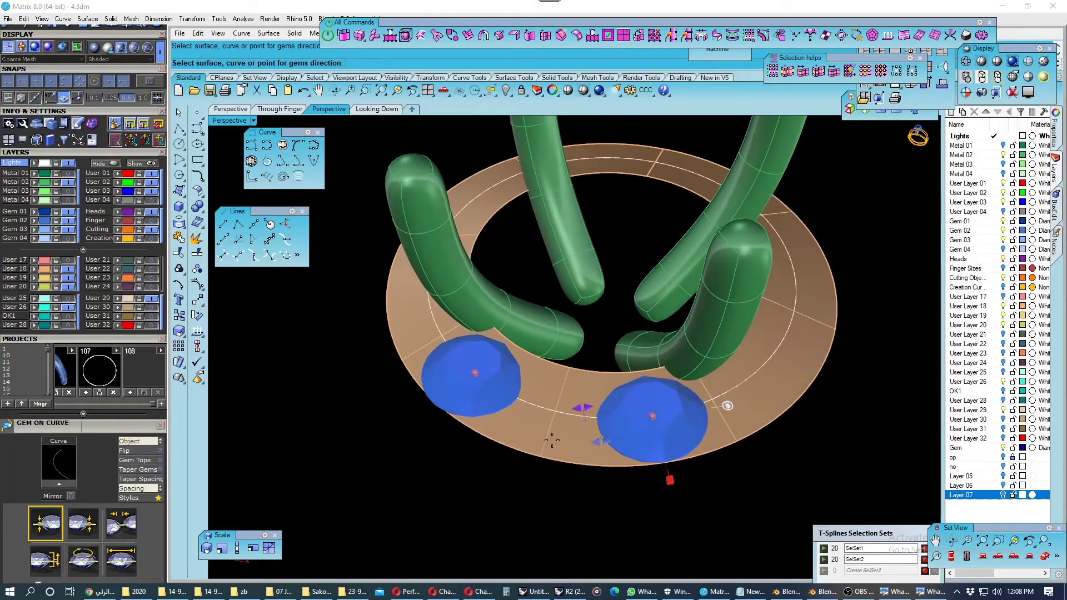
Shrink the starting gem size and set the row end near 86.6% and start near 13%.
scroll(115, 424, "down", 2)
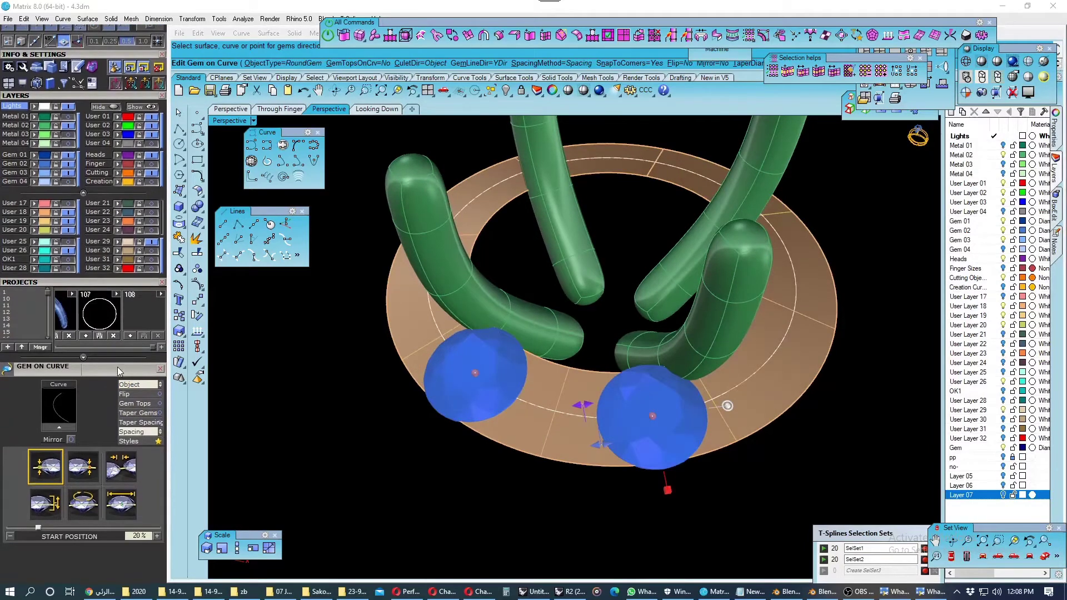
left_click(118, 502)
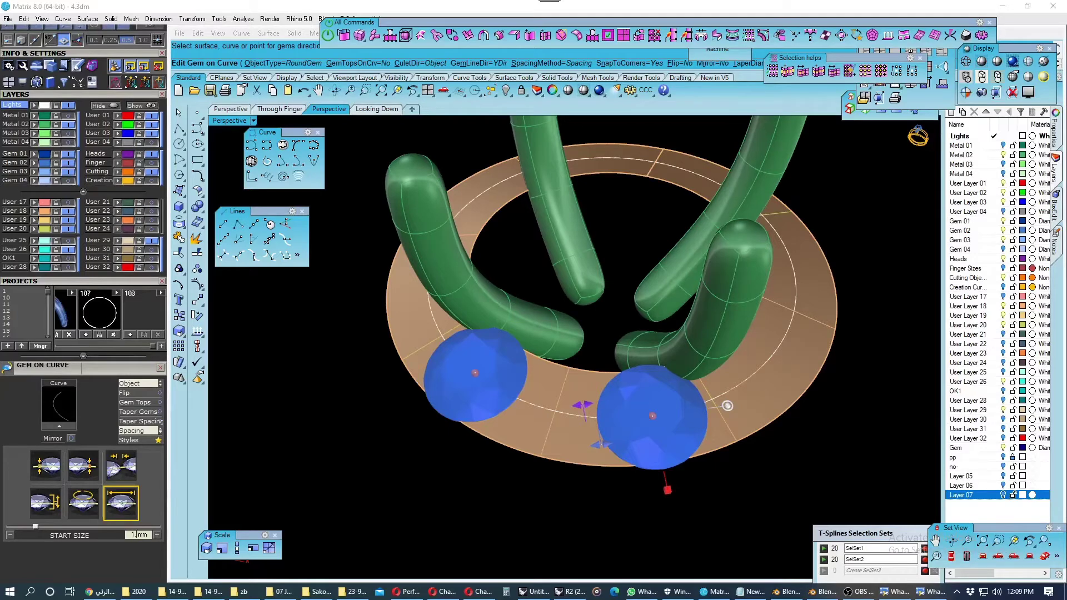
key("Return")
mouse_move(467, 505)
right_mouse_down()
mouse_move(505, 435)
mouse_move(500, 422)
right_mouse_up()
left_click(498, 414)
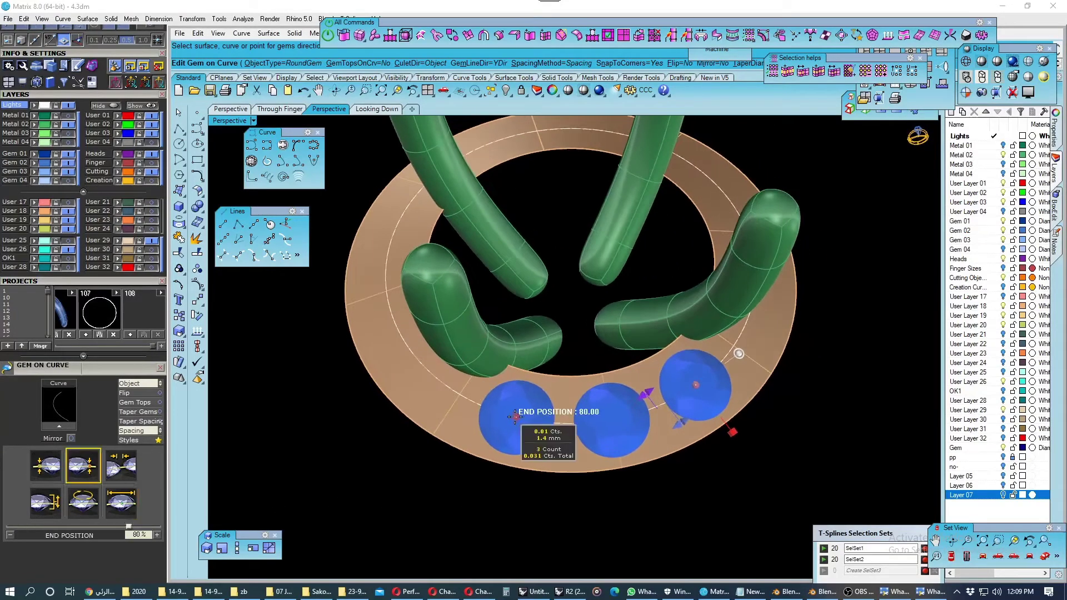
left_click(500, 416)
right_click_drag(500, 417, 648, 440)
left_click(650, 442)
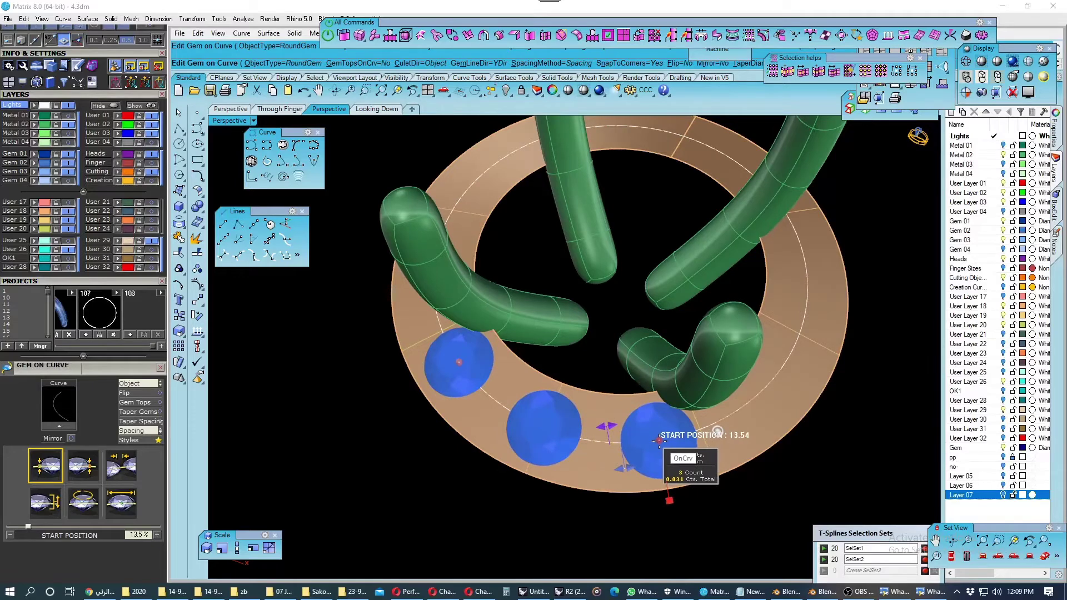
left_click(659, 440)
Set the spacing between gems to 0 mm.
left_click(124, 472)
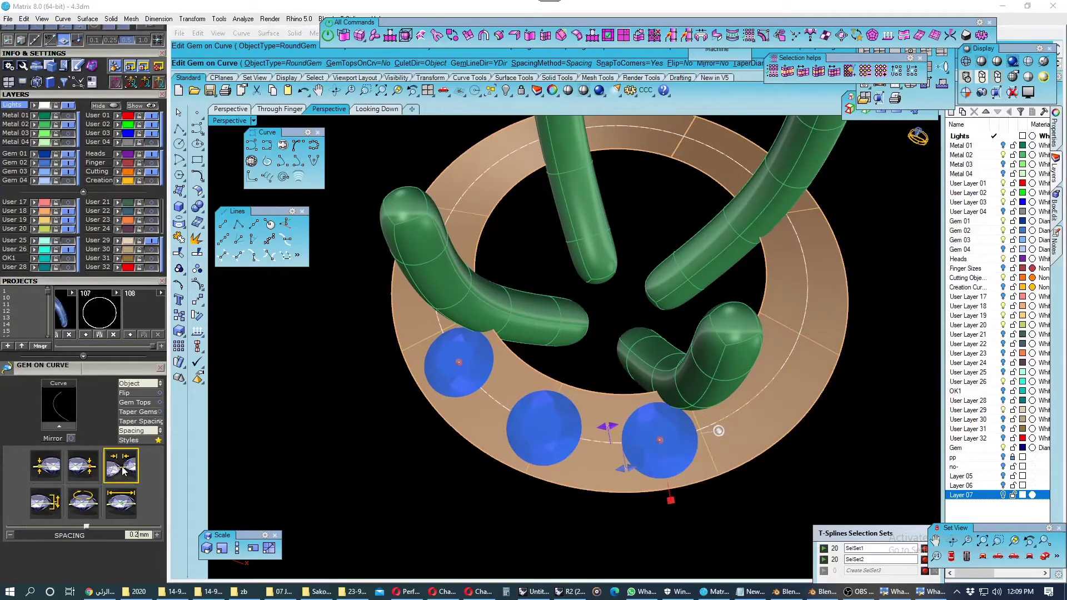
mouse_move(608, 427)
key("BackSpace")
key("BackSpace")
mouse_move(389, 489)
right_mouse_down()
mouse_move(419, 460)
mouse_move(520, 443)
right_mouse_up()
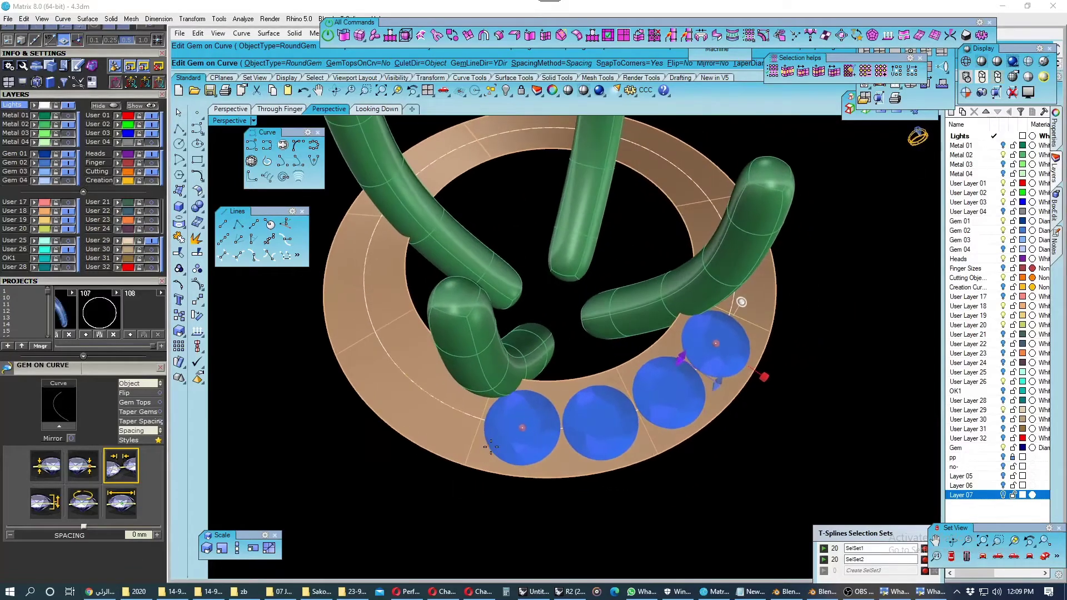
scroll(519, 443, "up", 3)
Extend the gem row end to about 87.5% and shift its start along the band.
left_click_drag(570, 423, 567, 423)
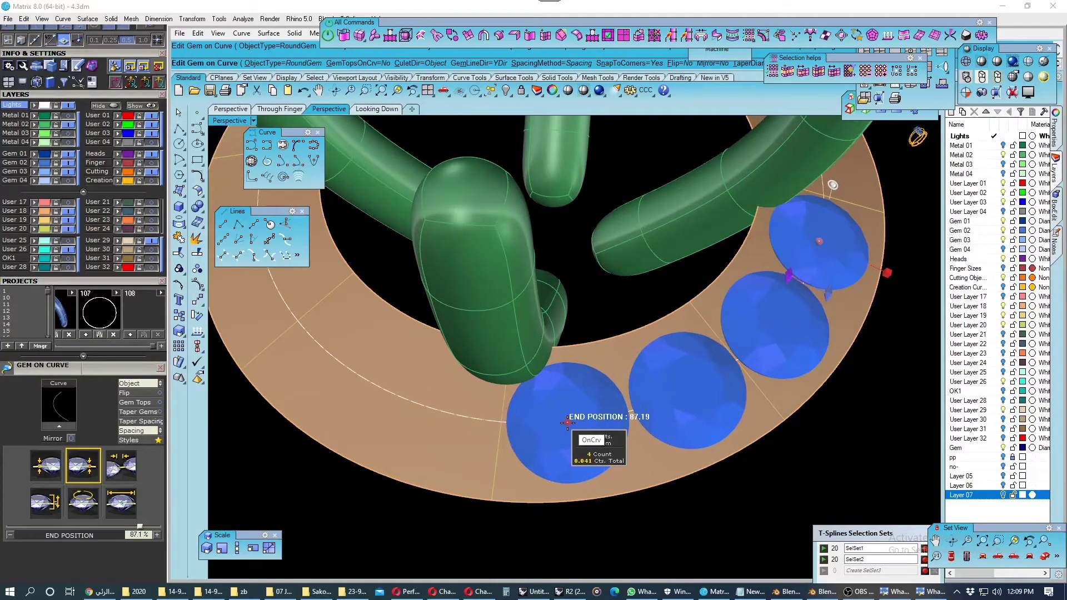
scroll(567, 423, "down", 3)
right_click_drag(568, 423, 639, 450)
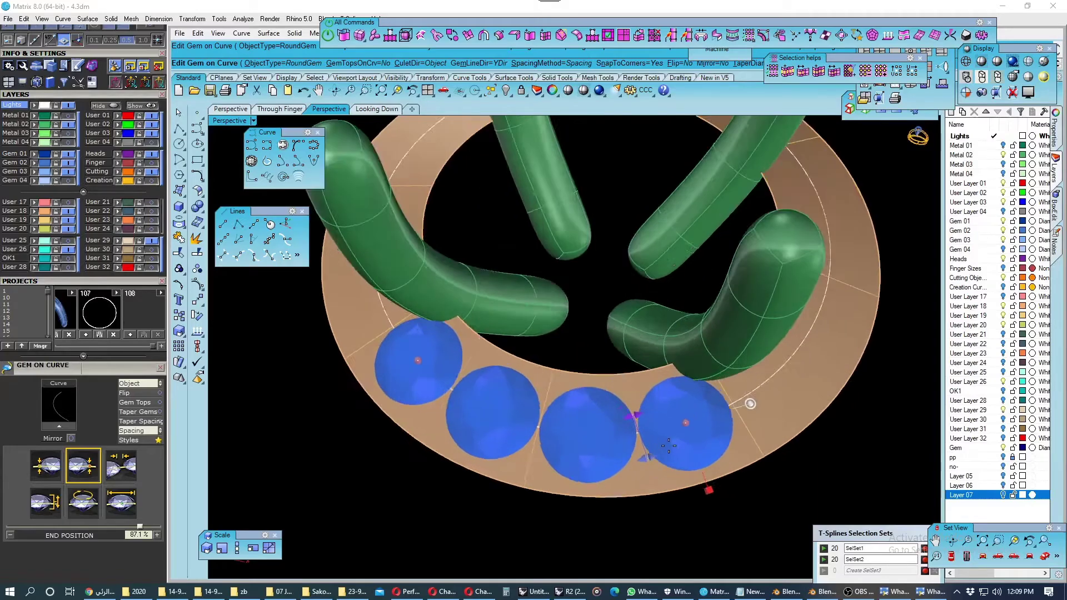
scroll(638, 450, "up", 3)
scroll(639, 451, "up", 3)
left_click_drag(640, 452, 642, 455)
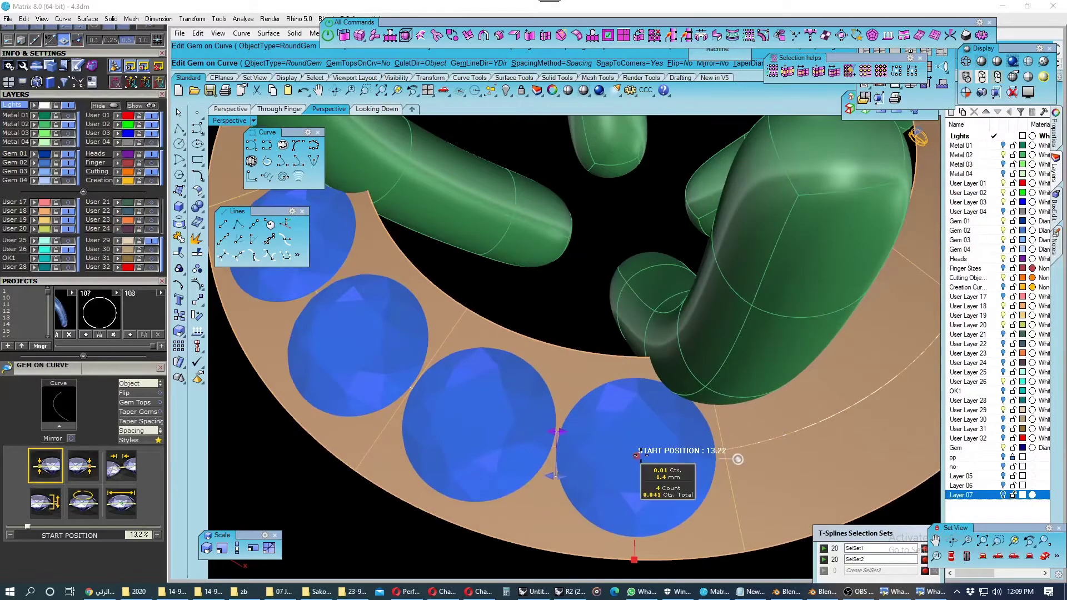
scroll(641, 455, "down", 3)
scroll(612, 461, "down", 2)
scroll(563, 471, "down", 1)
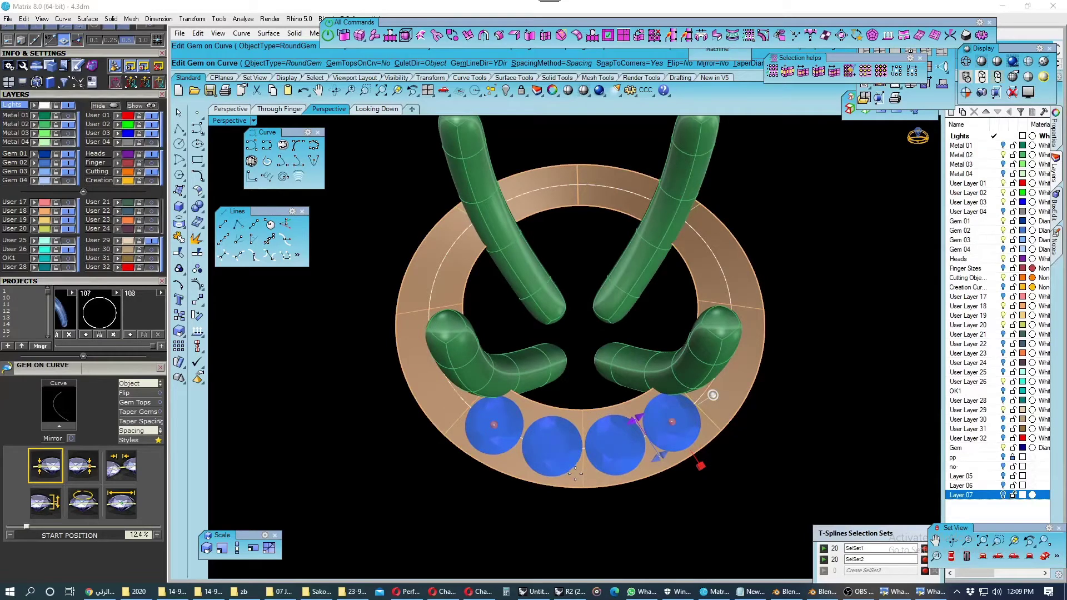
Enable Start Size, set Start Position to 12.4%, and accept the four gems.
left_click(128, 503)
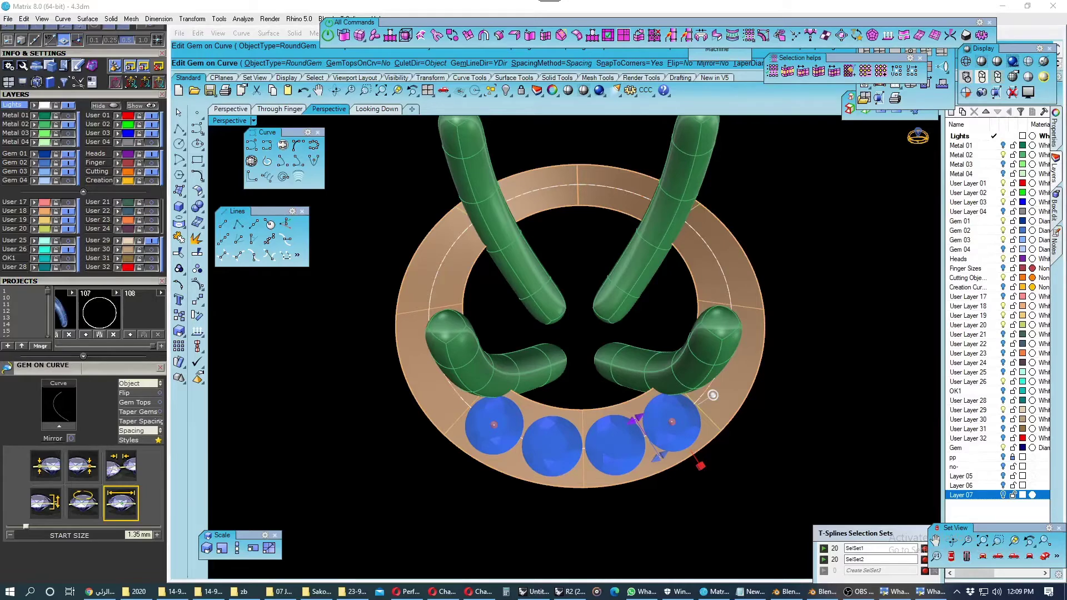
scroll(525, 451, "up", 3)
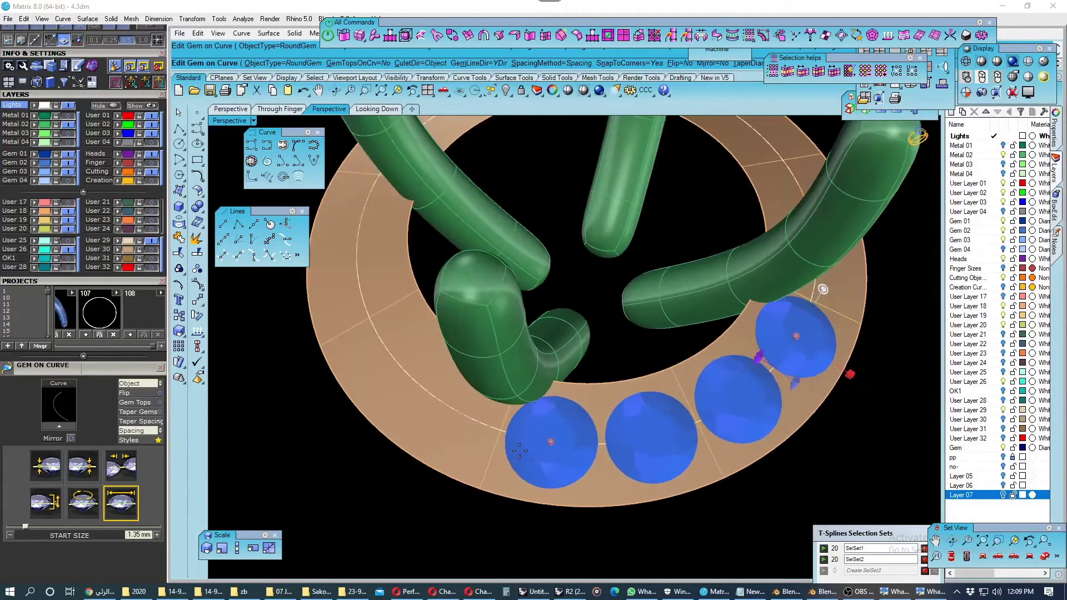
scroll(525, 451, "up", 3)
scroll(525, 451, "down", 3)
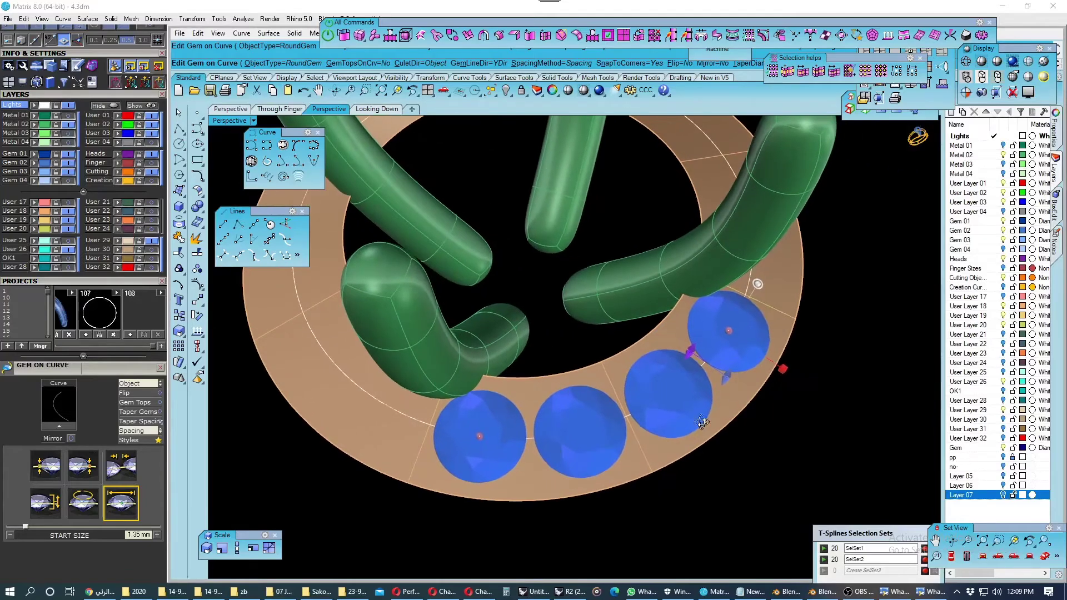
right_click_drag(525, 451, 693, 440)
scroll(692, 440, "up", 3)
scroll(693, 441, "up", 2)
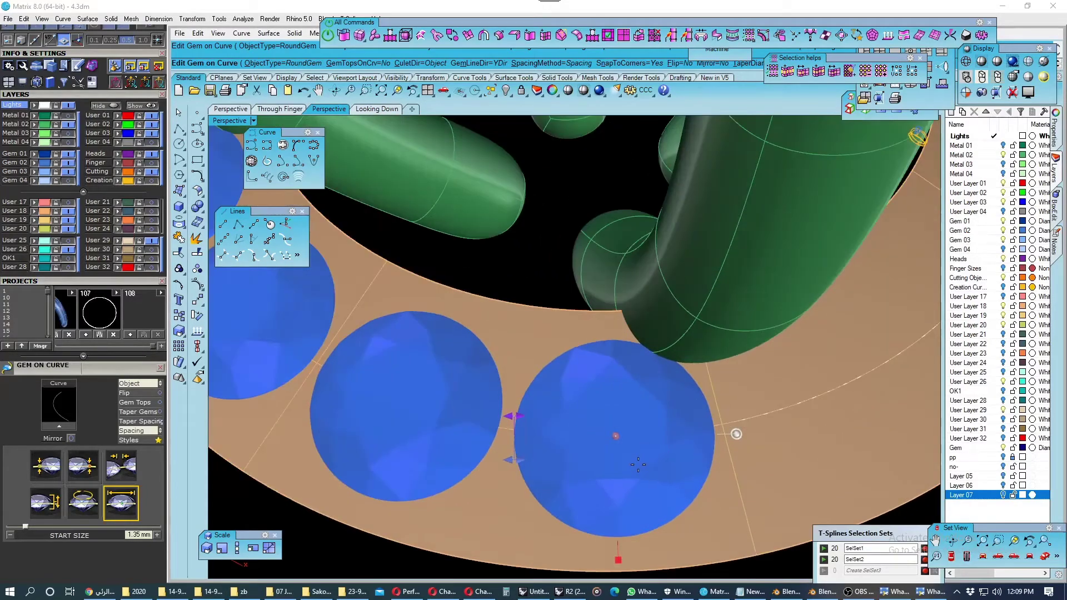
scroll(637, 465, "up", 2)
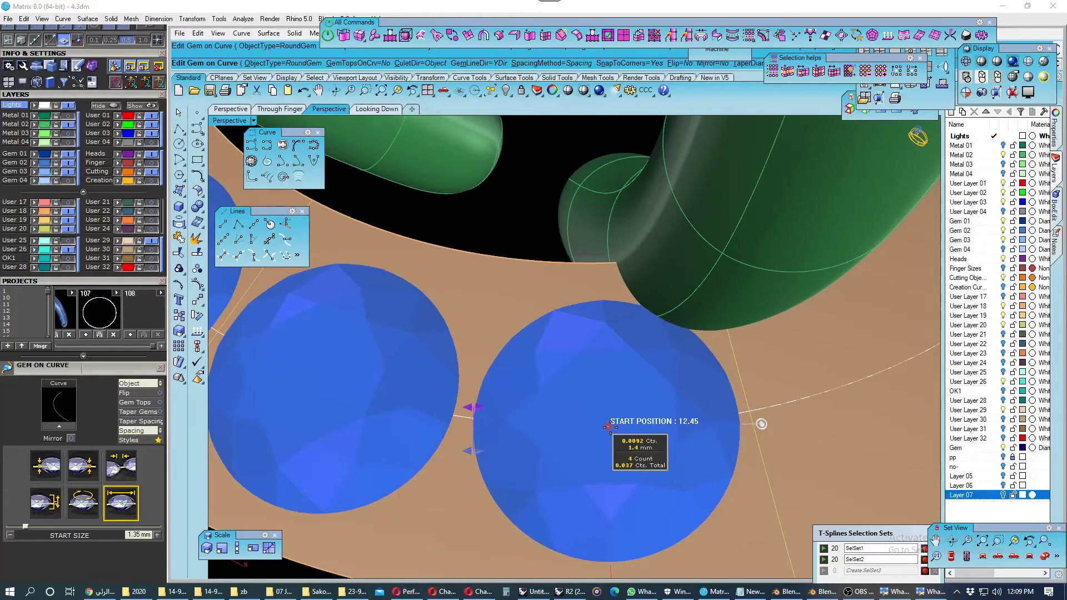
left_click(609, 426)
left_click_drag(608, 427, 609, 427)
scroll(608, 428, "down", 5)
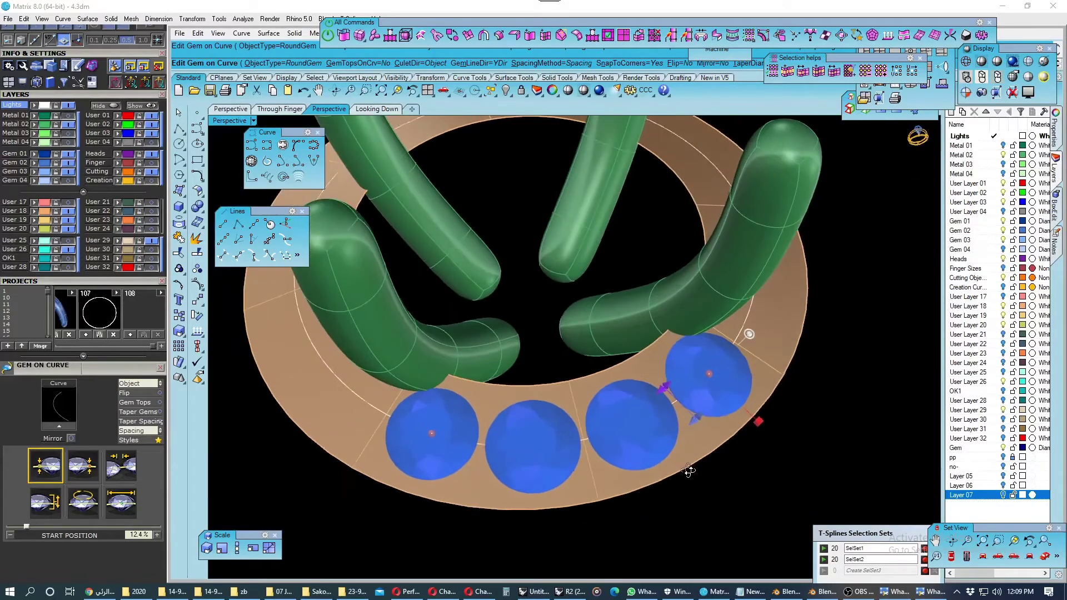
key("Return")
Save the four selected gems to Projects as project 108.
left_click(561, 442)
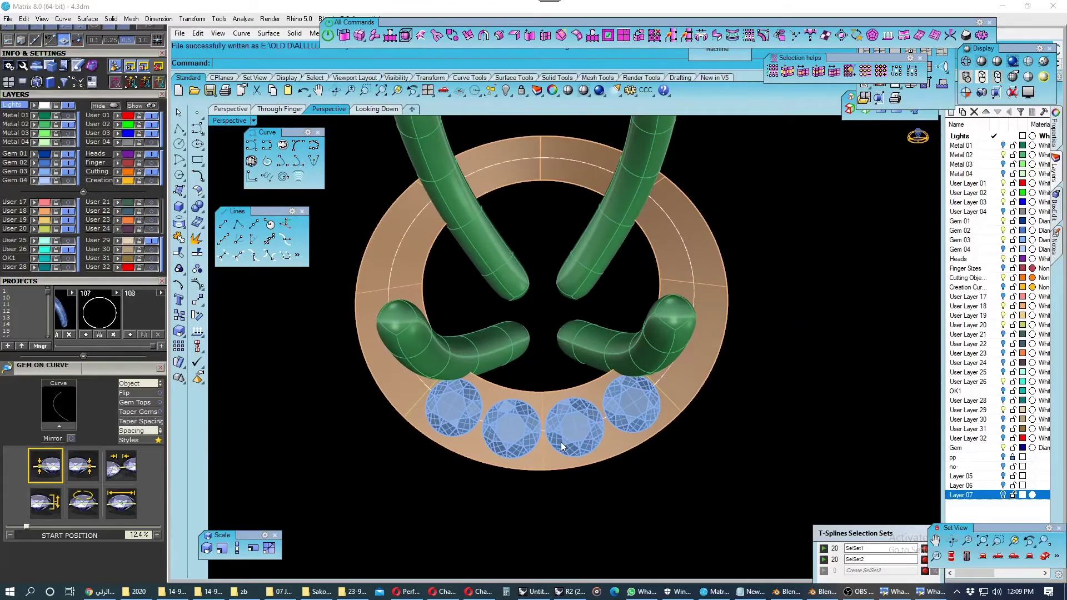
right_click_drag(561, 442, 556, 389)
left_click(113, 334)
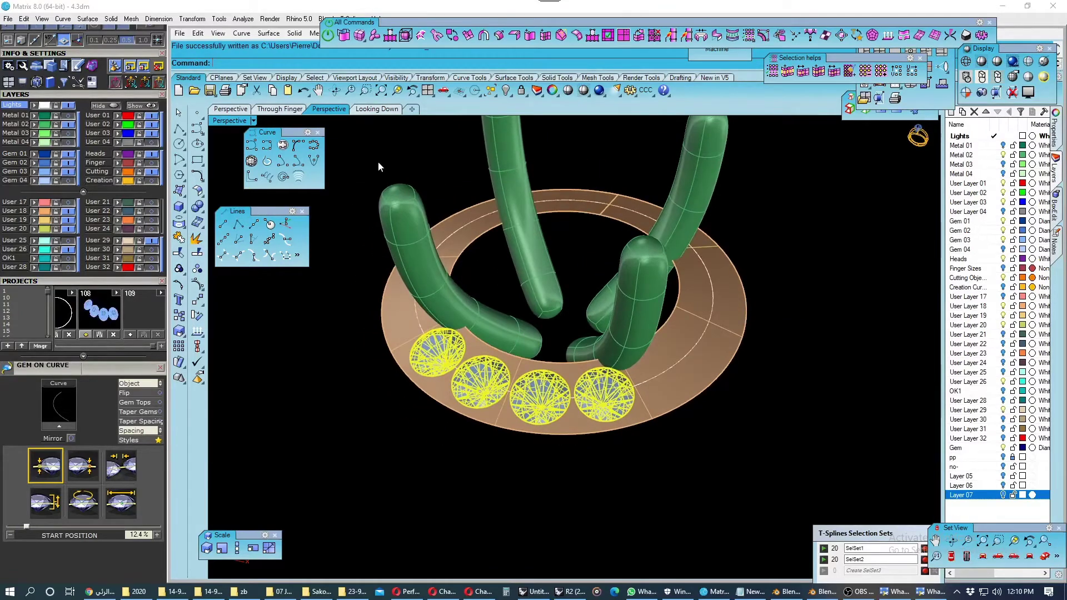
right_click_drag(378, 162, 459, 325)
In the top view, polar-array the gems about origin 0 with 4 items over 360°.
left_click(375, 110)
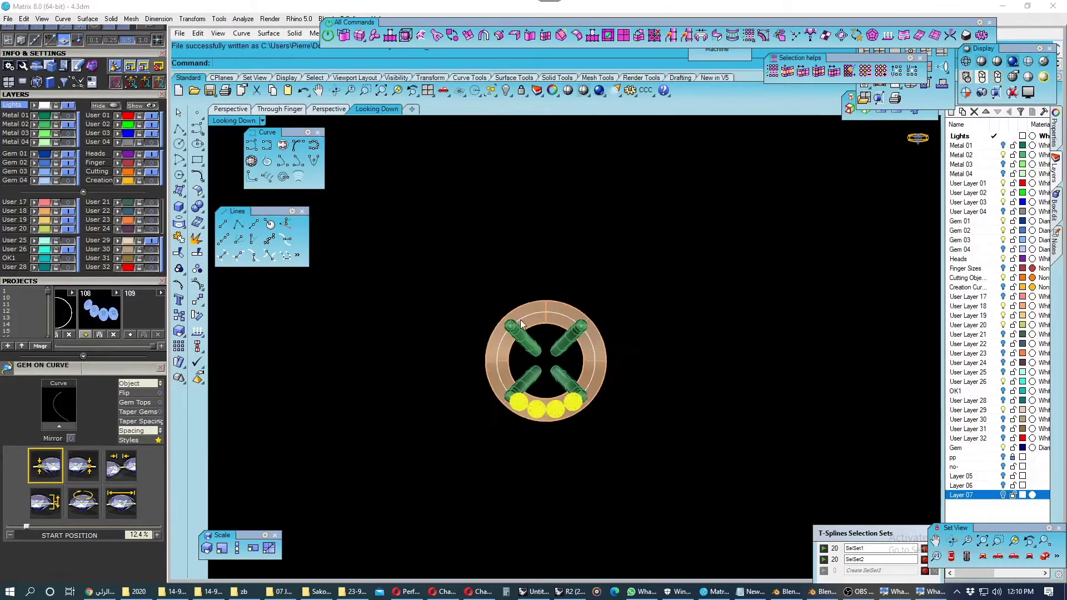
left_click(199, 301)
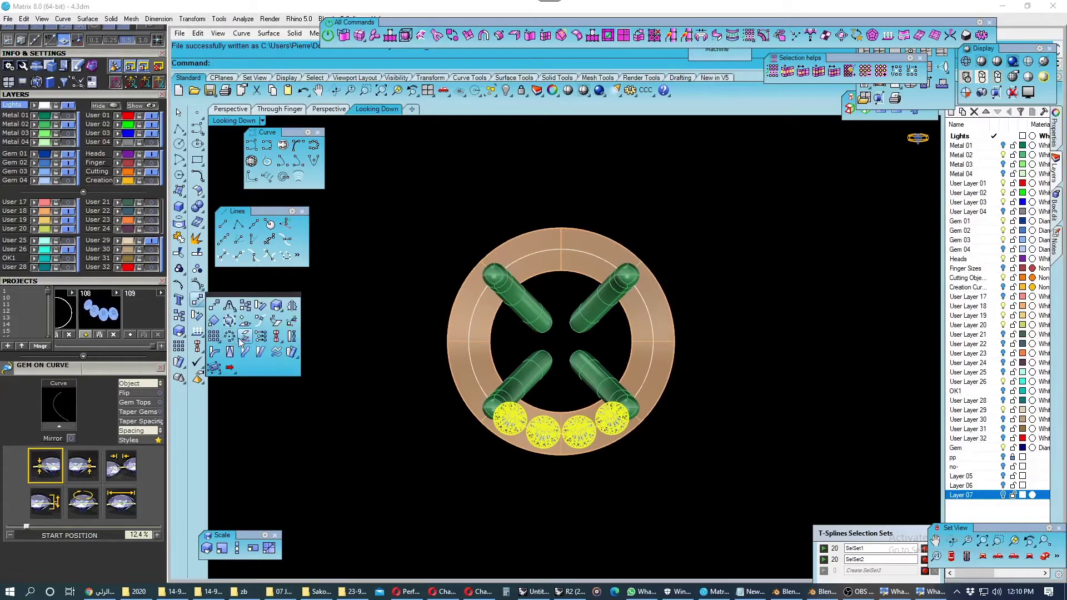
left_click(236, 339)
type("0")
key("Return")
key("Return")
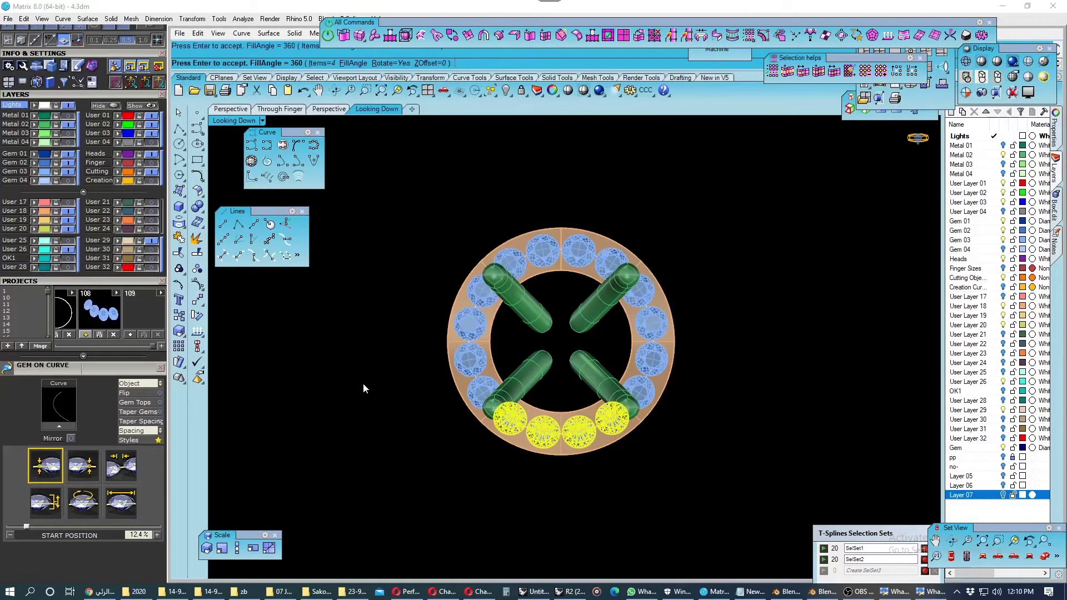
key("Return")
Return to the perspective view in Shaded display mode.
left_click(227, 109)
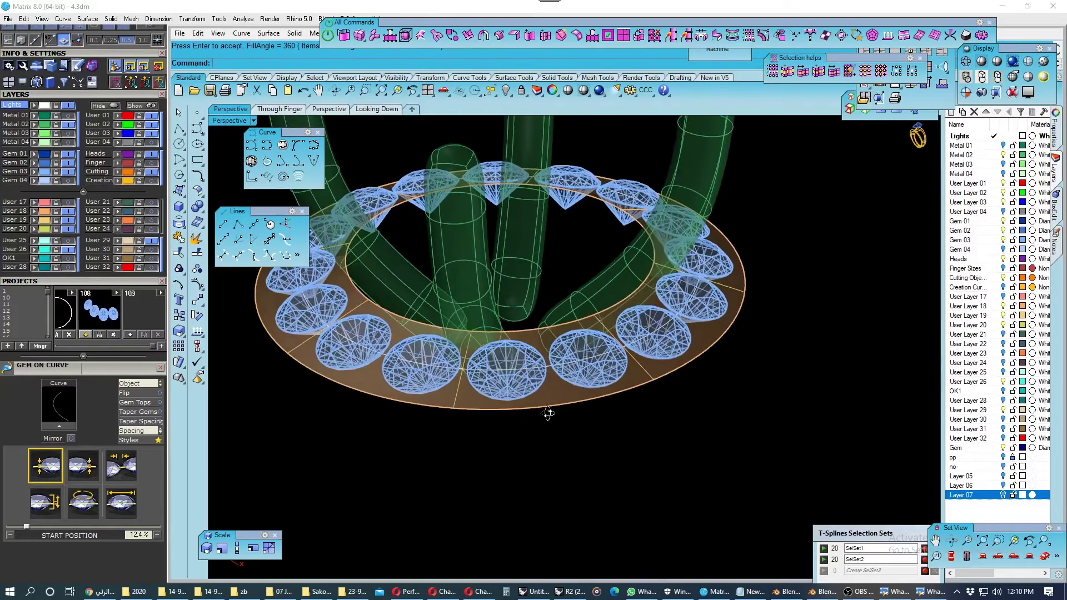
left_click(982, 61)
mouse_move(809, 265)
right_mouse_down()
mouse_move(584, 335)
mouse_move(635, 384)
mouse_move(542, 357)
mouse_move(545, 335)
right_mouse_up()
Delete the inner guide curve and switch to the four-viewport layout.
left_click(542, 357)
key("Delete")
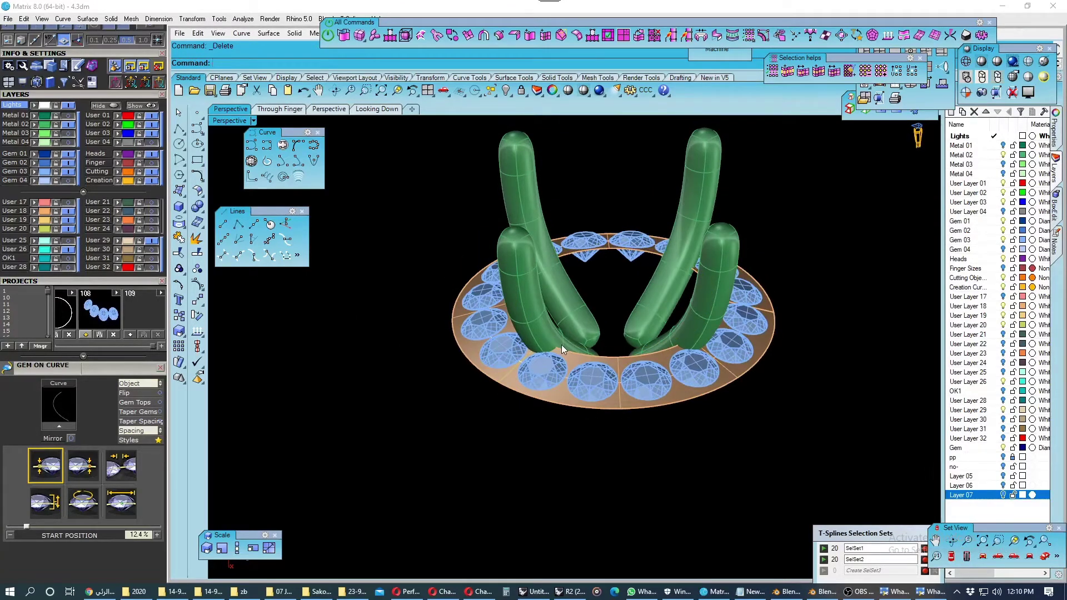
double_click(232, 121)
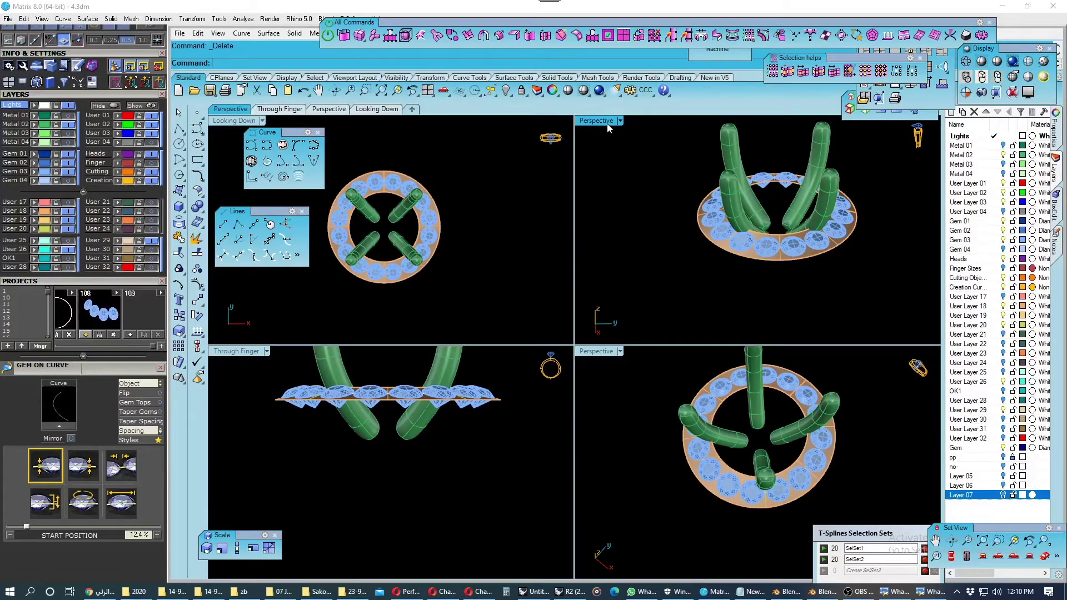
scroll(642, 165, "up", 3)
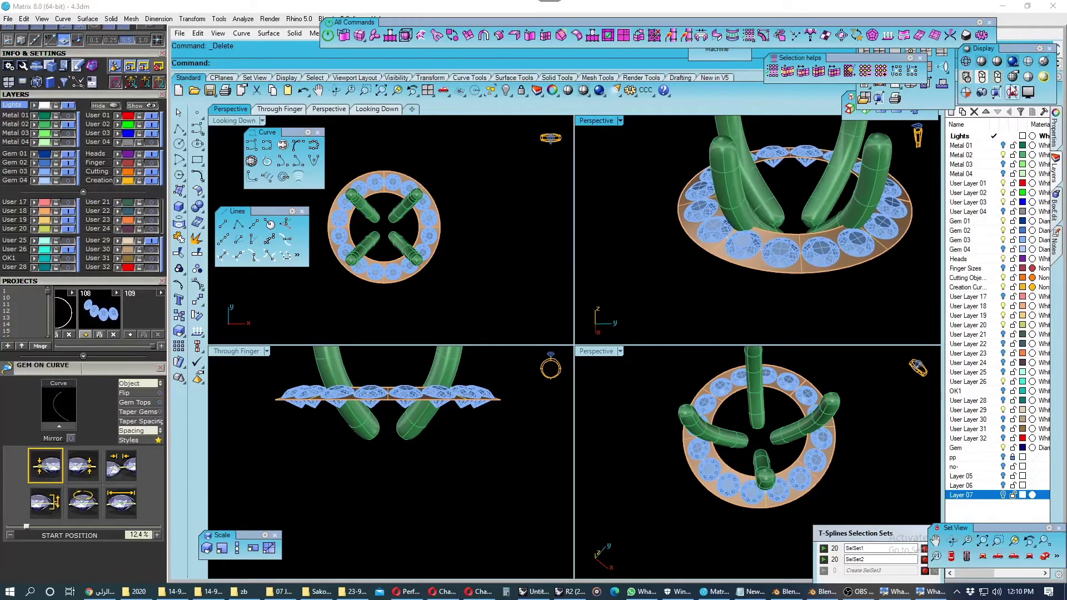
Show the lower-right viewport in X-Ray, keeping the upper-right view Shaded.
left_click(1045, 61)
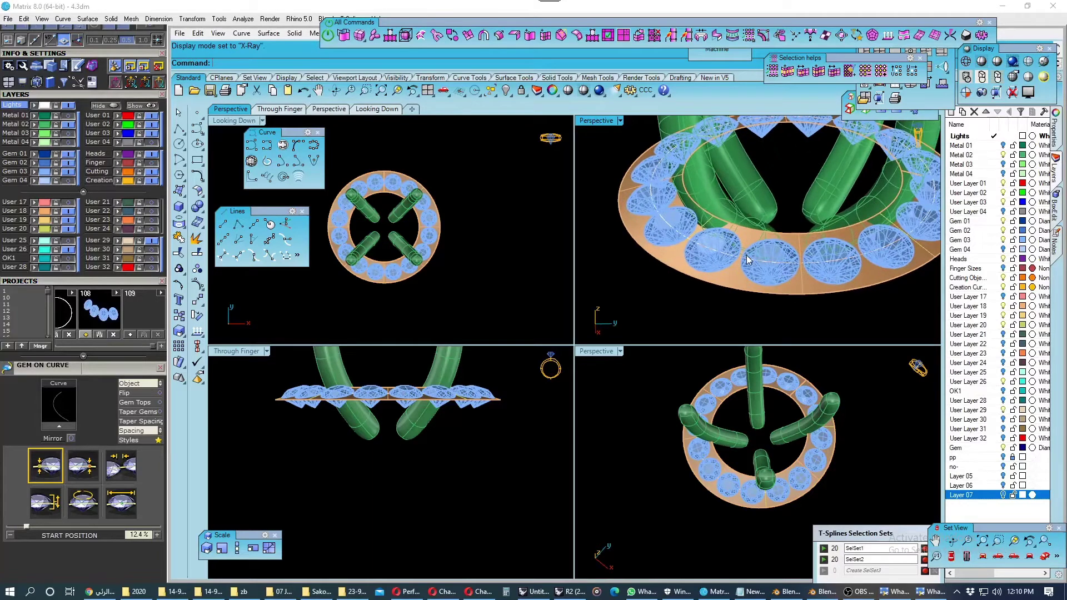
left_click(981, 61)
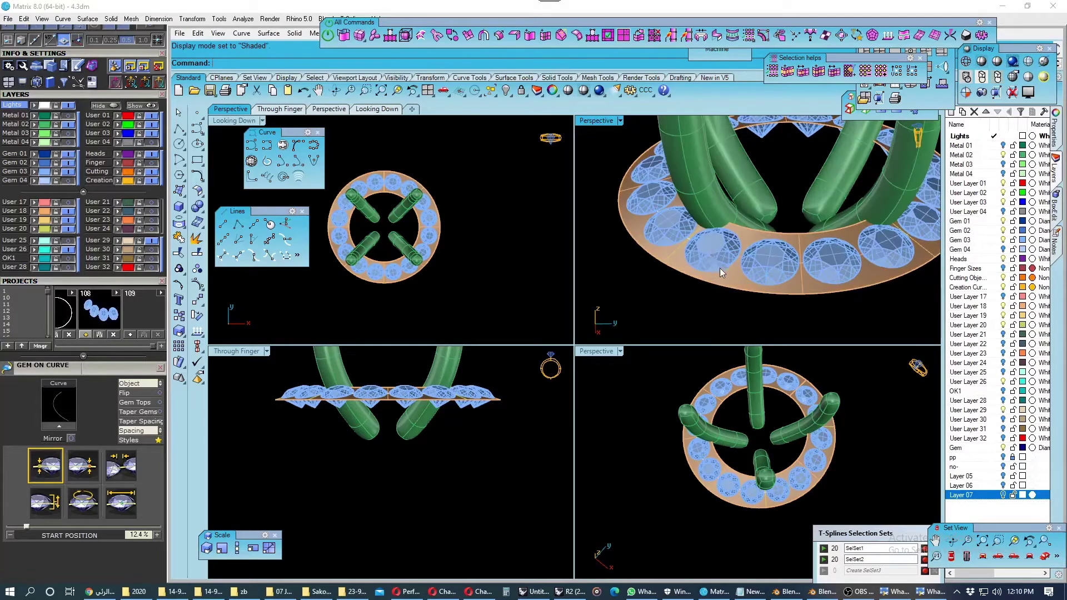
scroll(725, 282, "down", 1)
right_click_drag(673, 382, 675, 368)
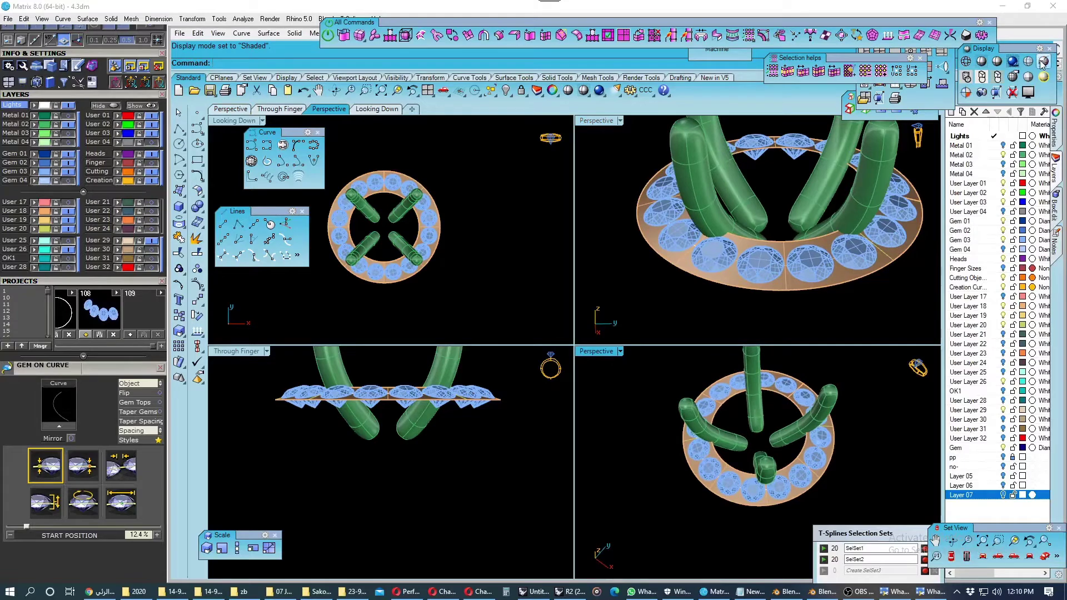
left_click(1044, 61)
right_click_drag(712, 425, 758, 454)
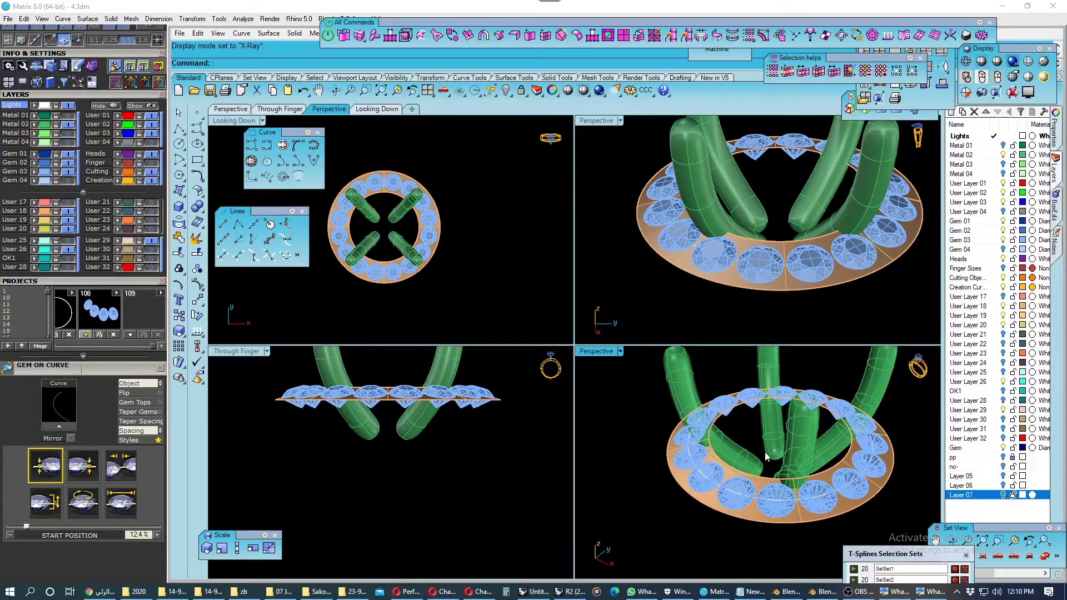
scroll(756, 526, "up", 1)
right_click_drag(756, 526, 745, 444, "shift")
Clear the gem selection and save the file.
left_click(770, 490)
key("Escape")
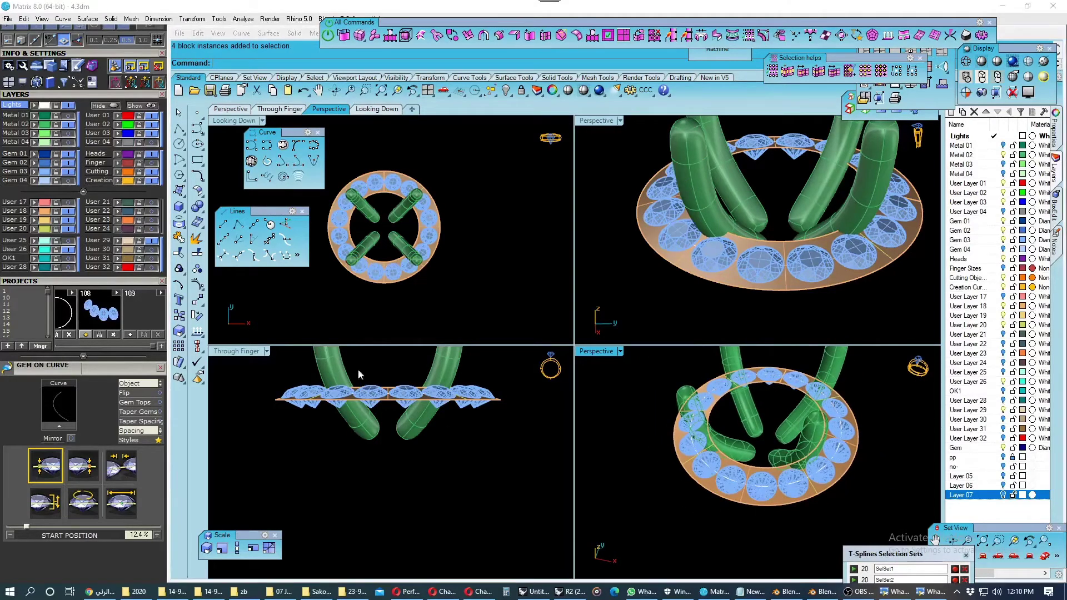
key("ctrl+s")
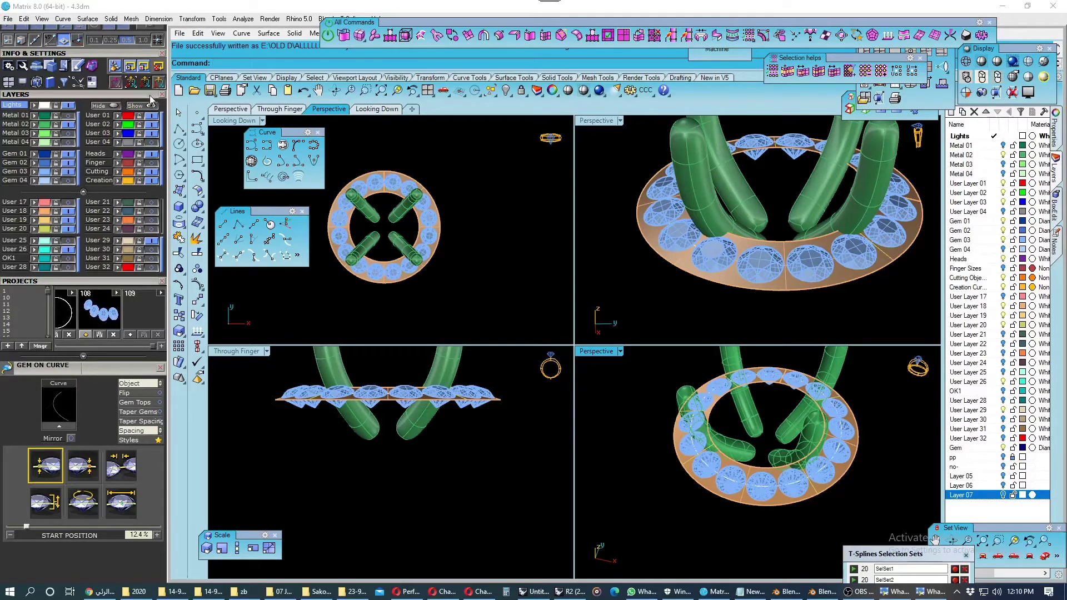
In a maximized perspective view, duplicate the ring band's border edges as curves.
double_click(593, 121)
right_click_drag(470, 306, 473, 409)
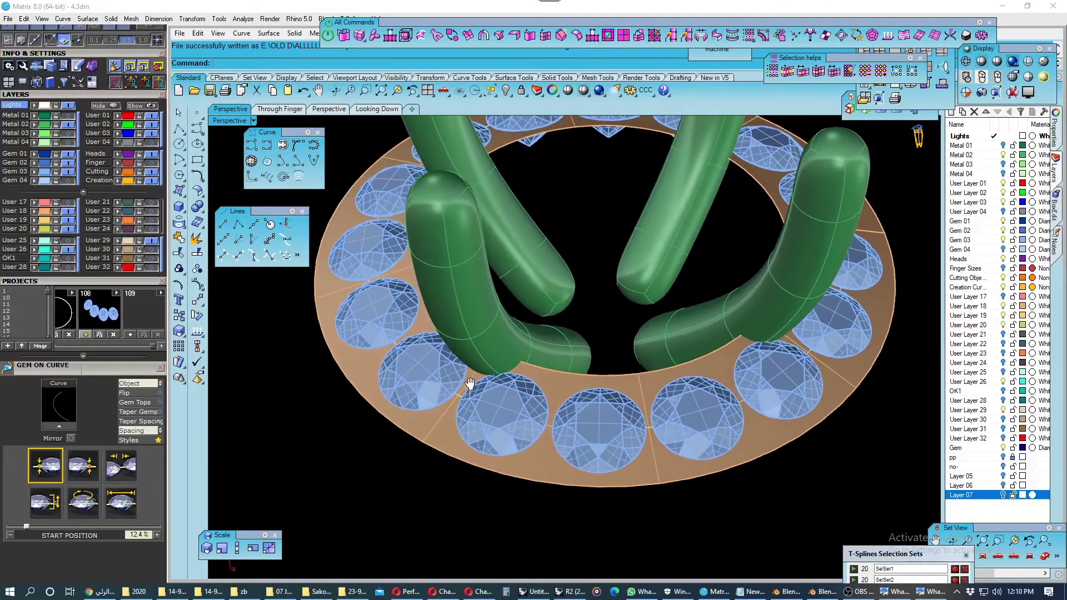
left_click(470, 414)
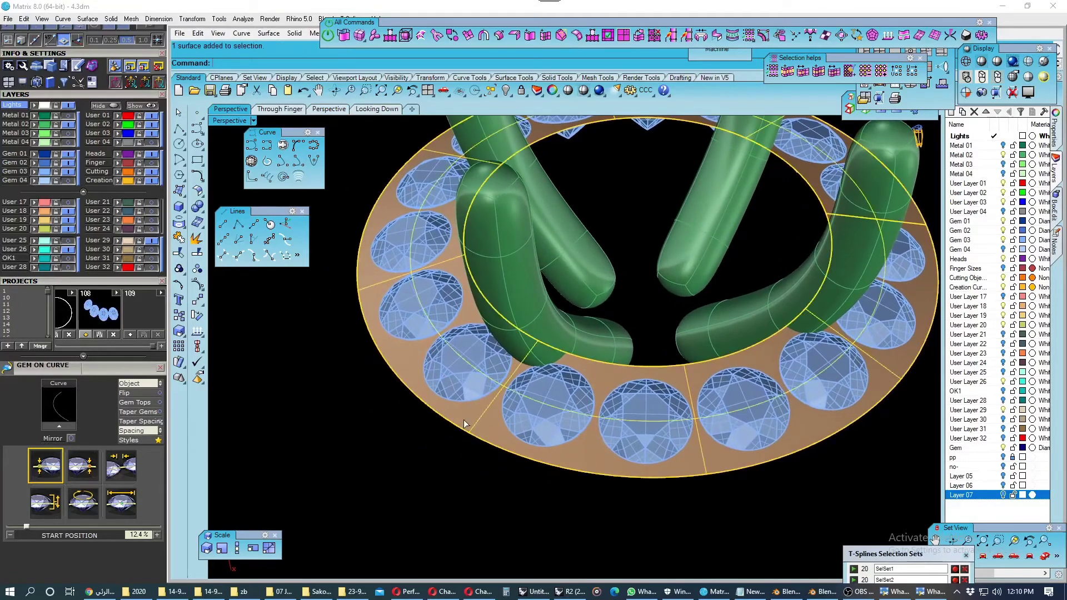
left_click(179, 223)
left_click(229, 243)
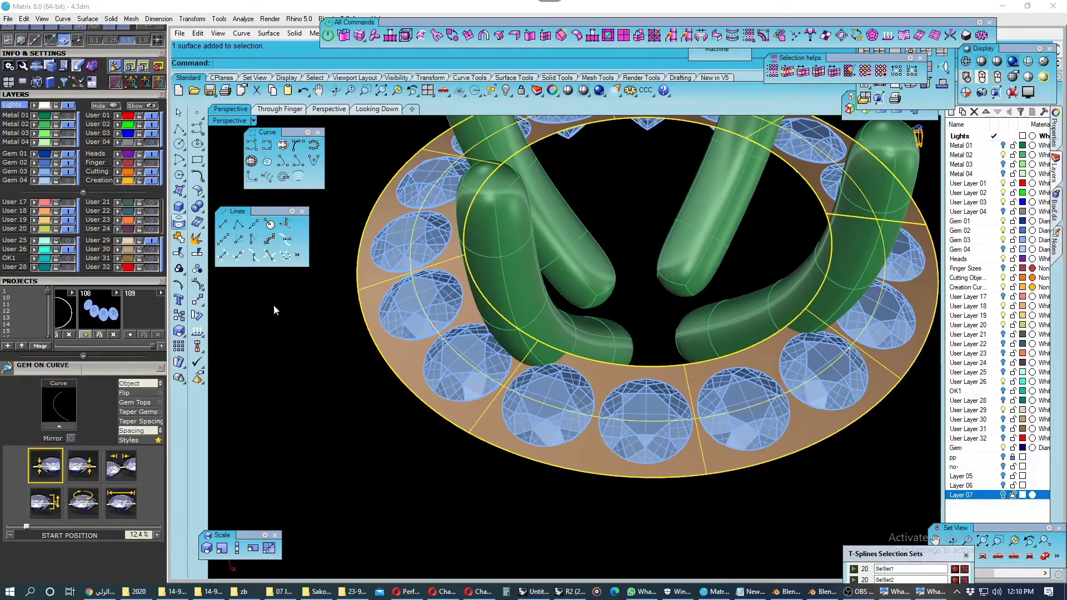
left_click(412, 392)
left_click(444, 417)
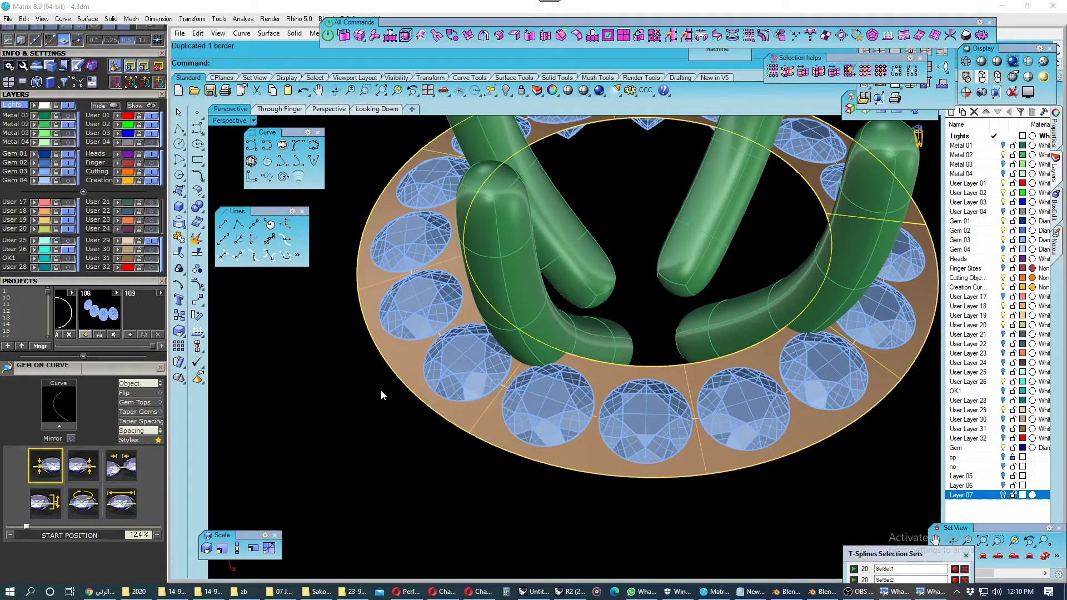
right_click_drag(381, 389, 441, 389)
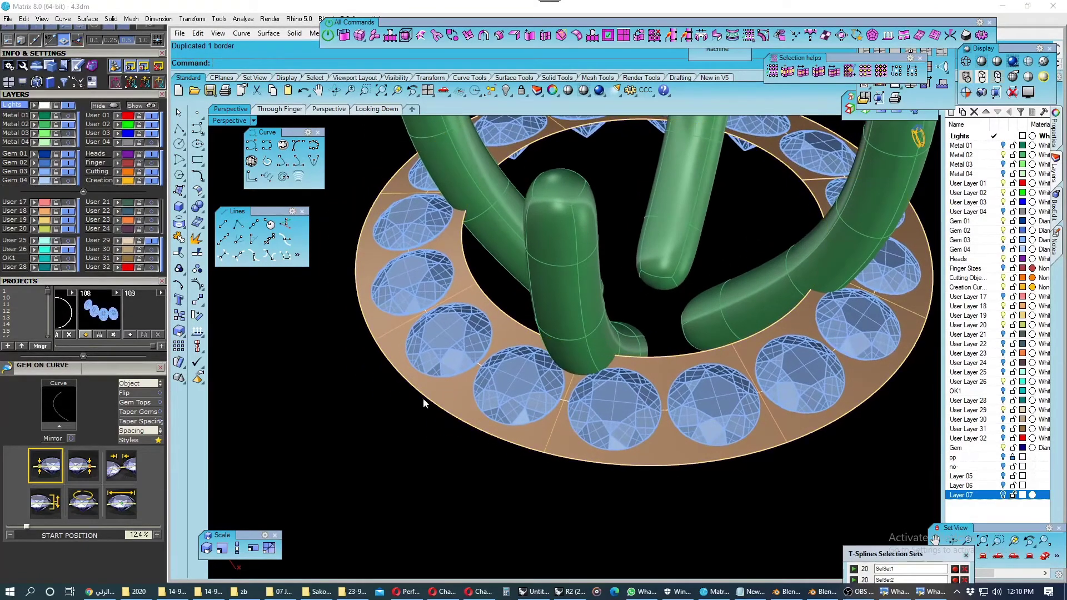
left_click(422, 398)
left_click(453, 425)
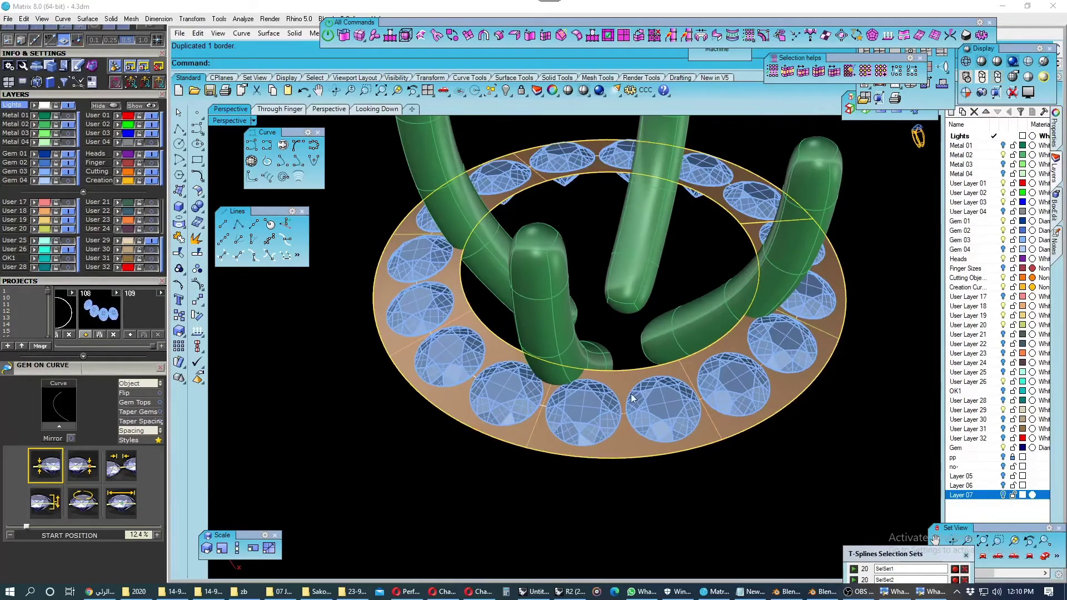
right_click_drag(632, 398, 656, 279)
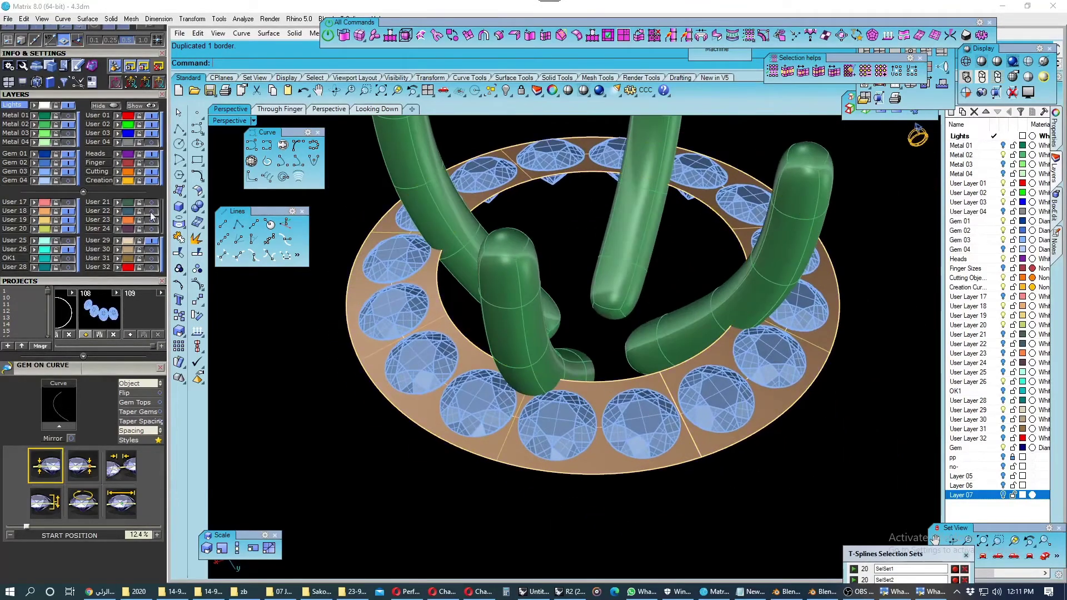
Check the torus band for naked edges with Edge Analysis.
left_click(44, 132)
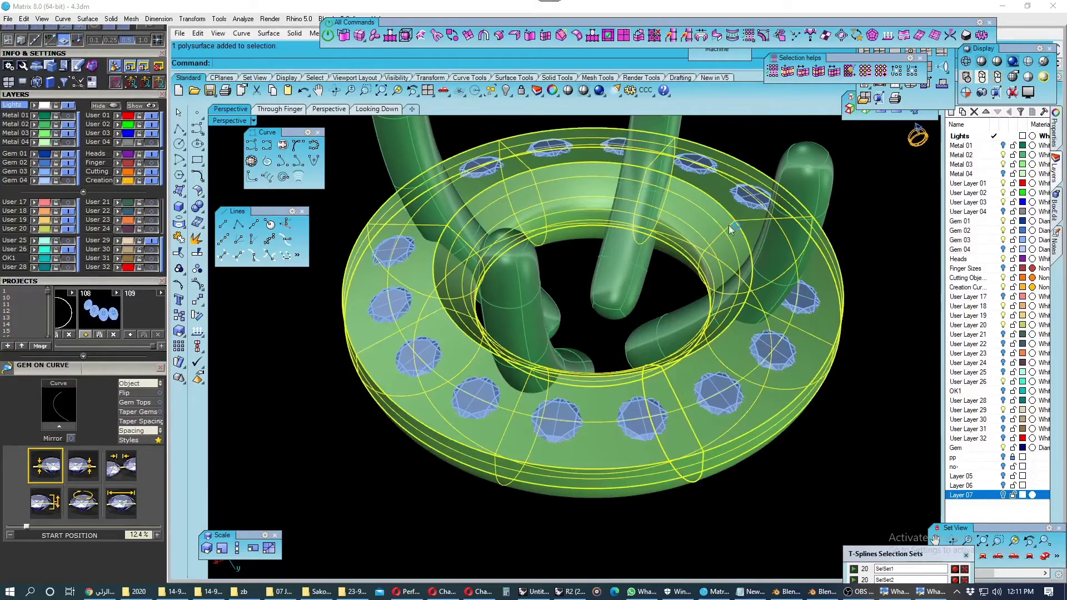
left_click(849, 109)
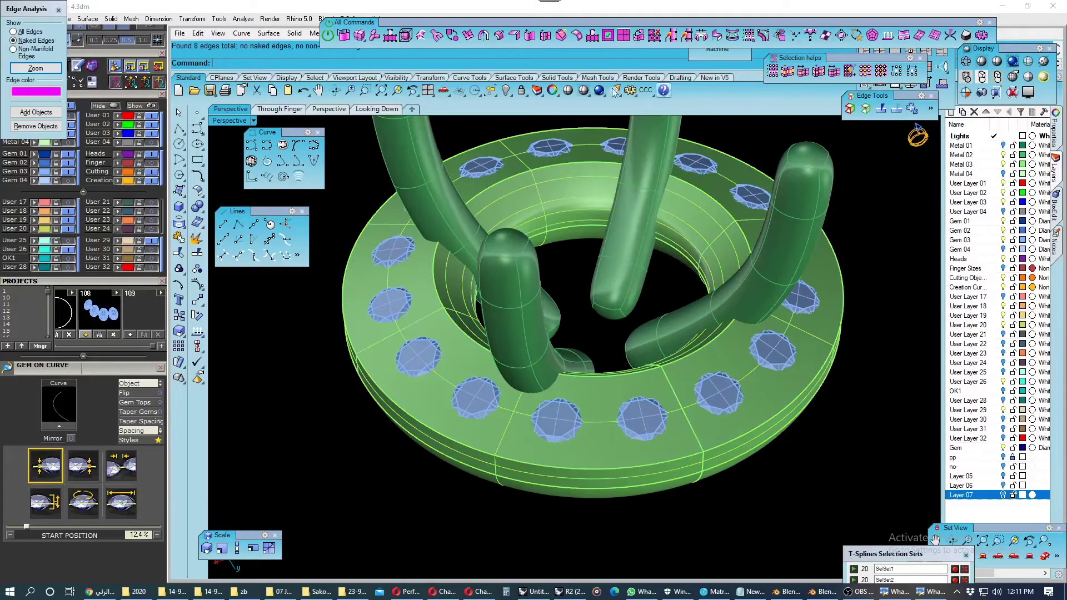
left_click(58, 10)
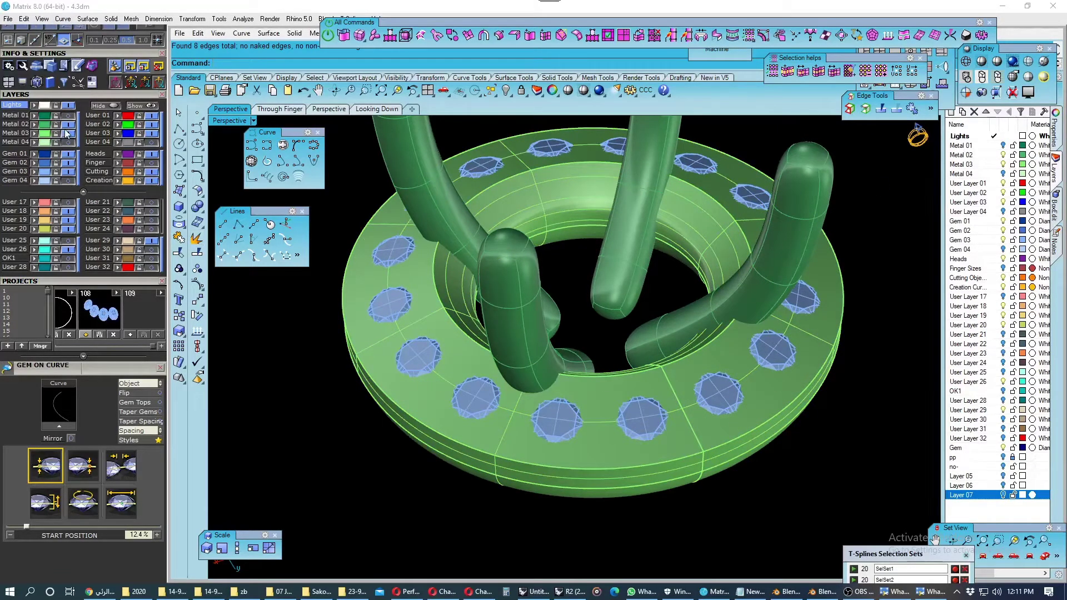
Explode the flat ring's edge curve into 4 segments.
mouse_move(303, 405)
right_mouse_down()
mouse_move(402, 395)
mouse_move(419, 420)
right_mouse_up()
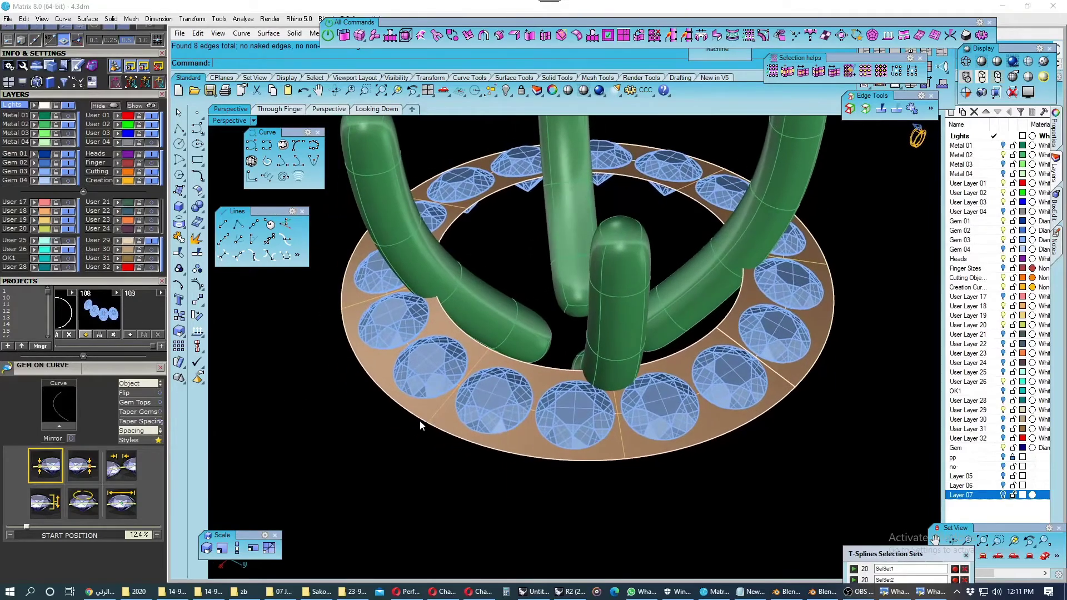
left_click(439, 432)
left_click(450, 452)
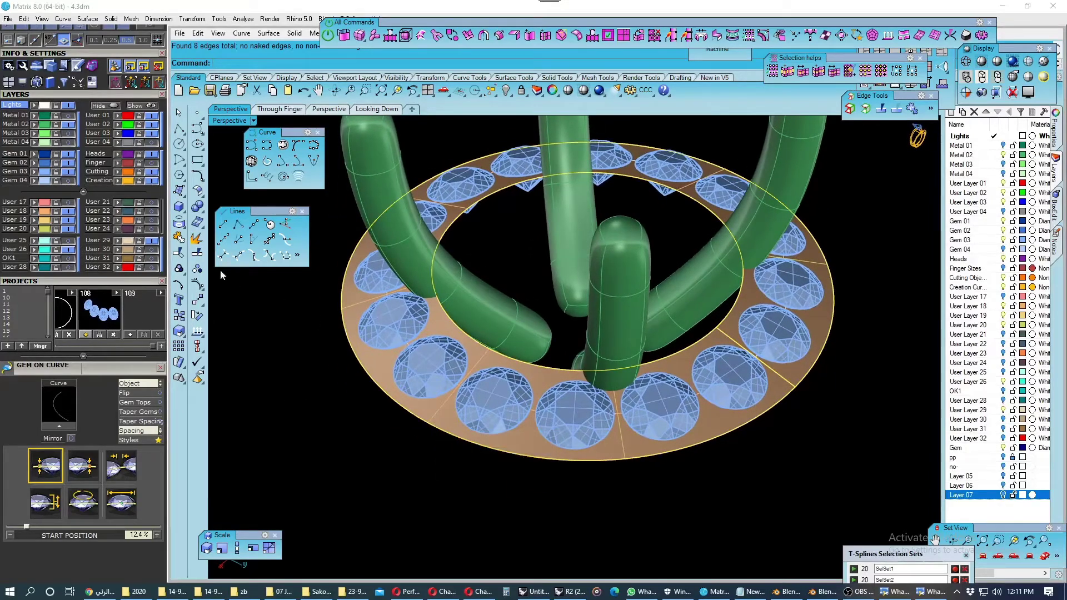
left_click(196, 238)
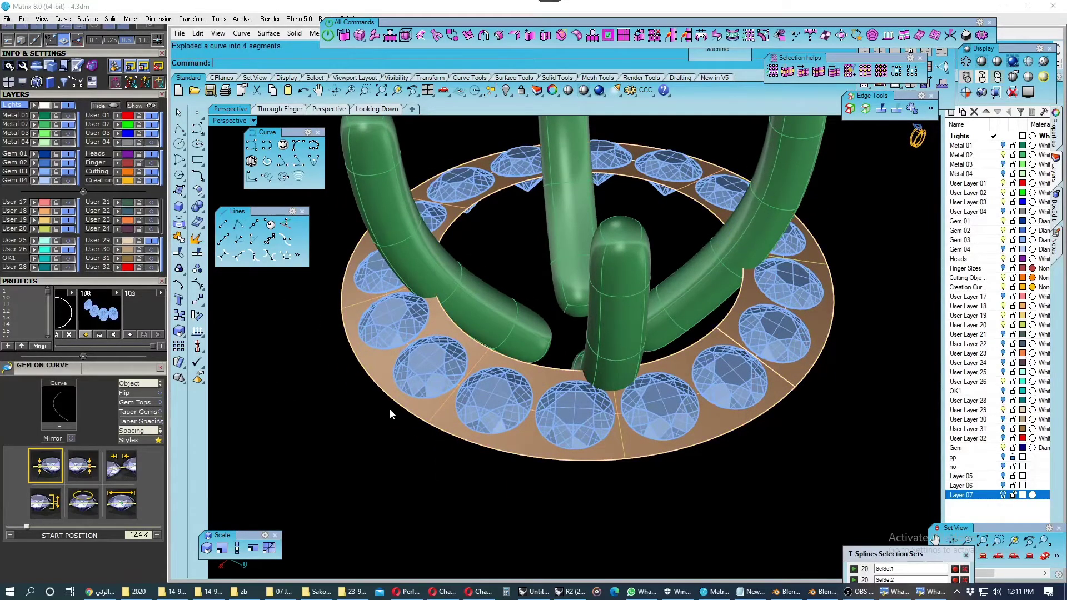
Close the ring's open edge curve with CloseCrv (CLS).
left_click(414, 412)
left_click(441, 443)
right_click_drag(442, 438, 408, 443)
type("CLS")
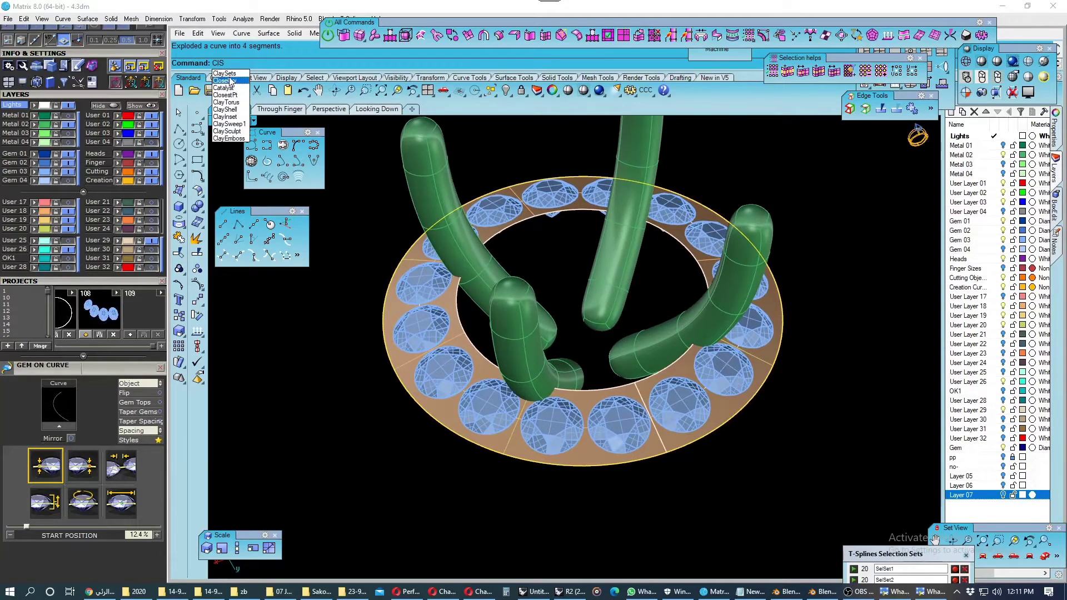
left_click(225, 81)
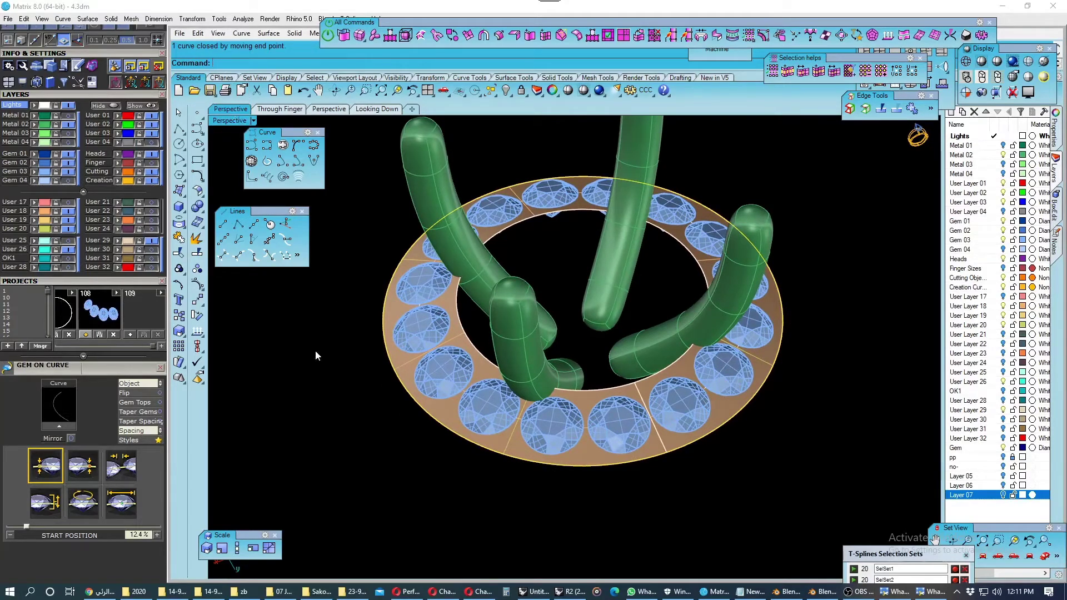
Select the ring's inner and outer edge curves and bring up the Curve Tools flyout.
left_click(472, 348)
left_click(505, 377)
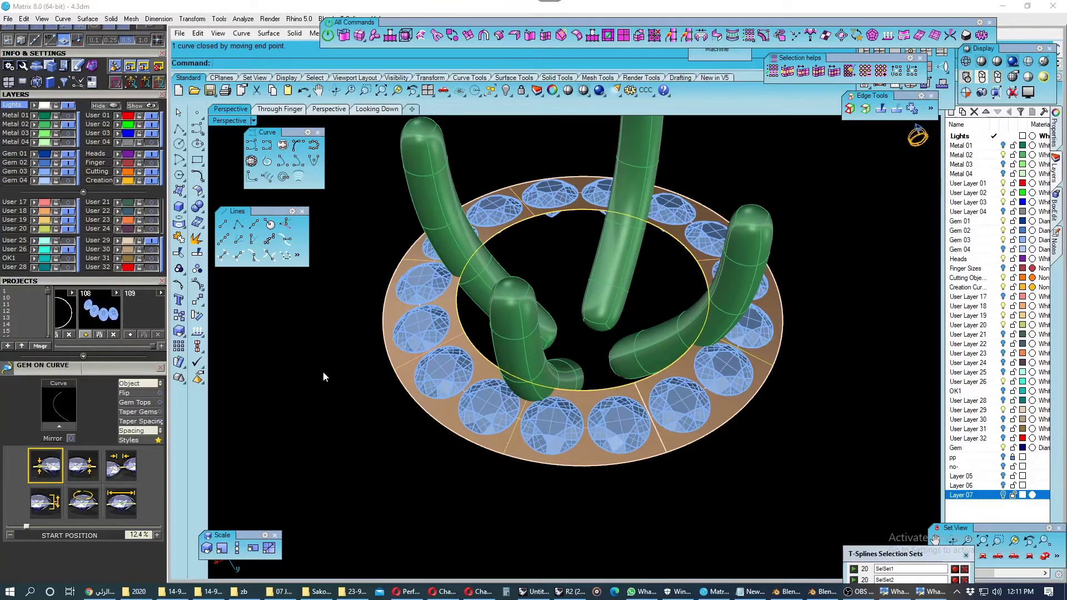
scroll(436, 422, "up", 2)
scroll(436, 424, "down", 2)
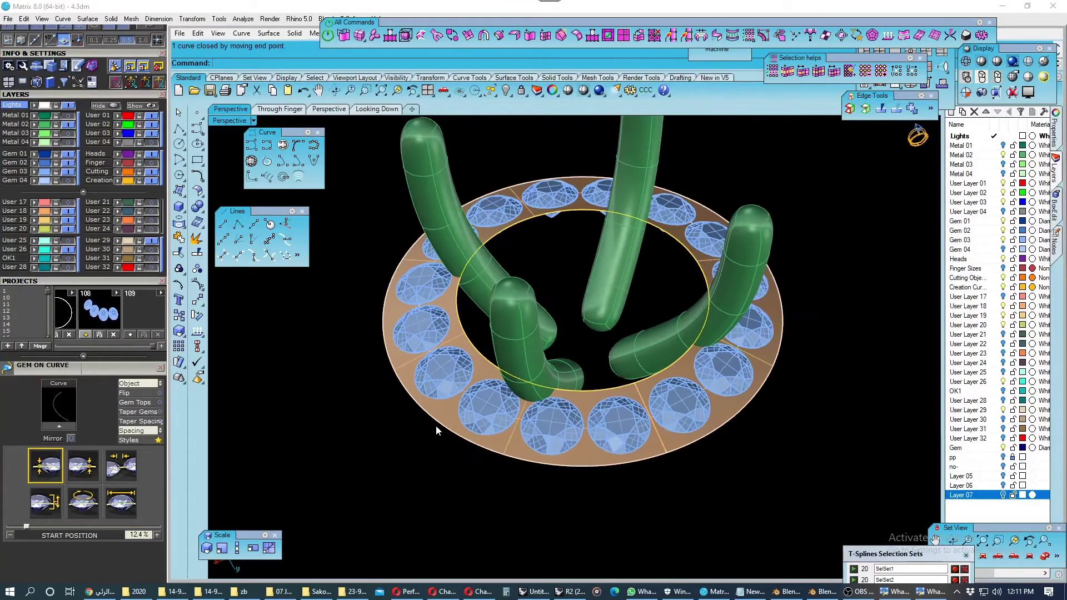
scroll(436, 425, "up", 2)
left_click(481, 445)
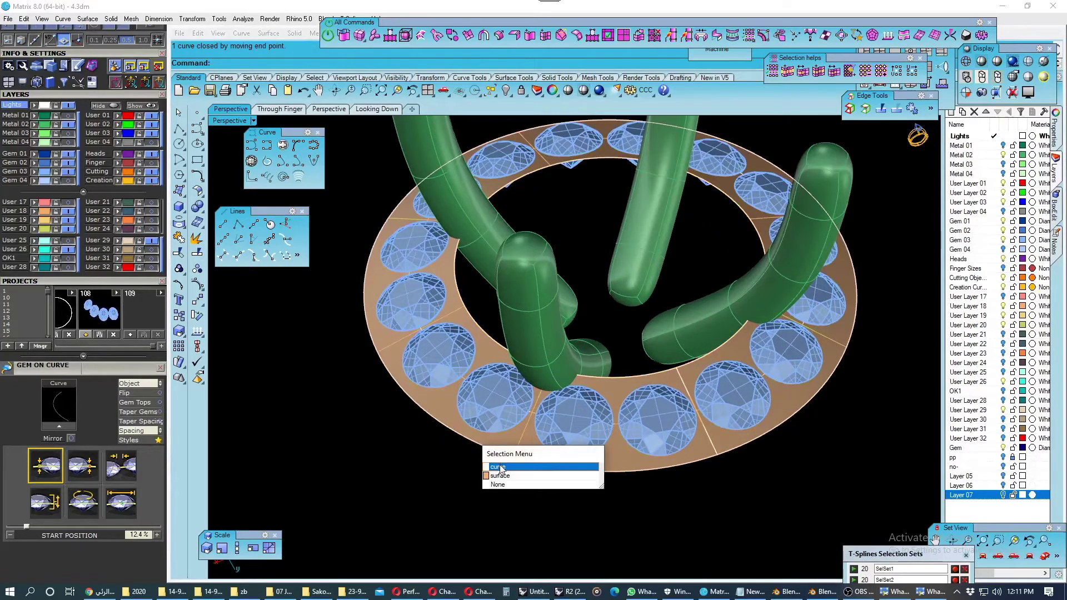
left_click(500, 466)
right_click_drag(488, 455, 432, 417)
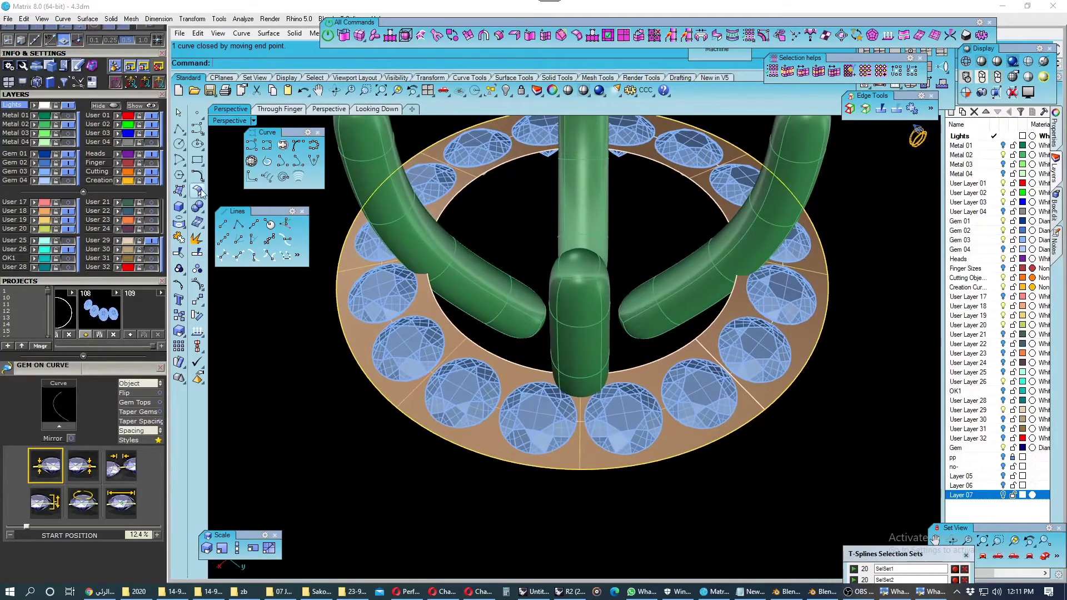
left_click(200, 192)
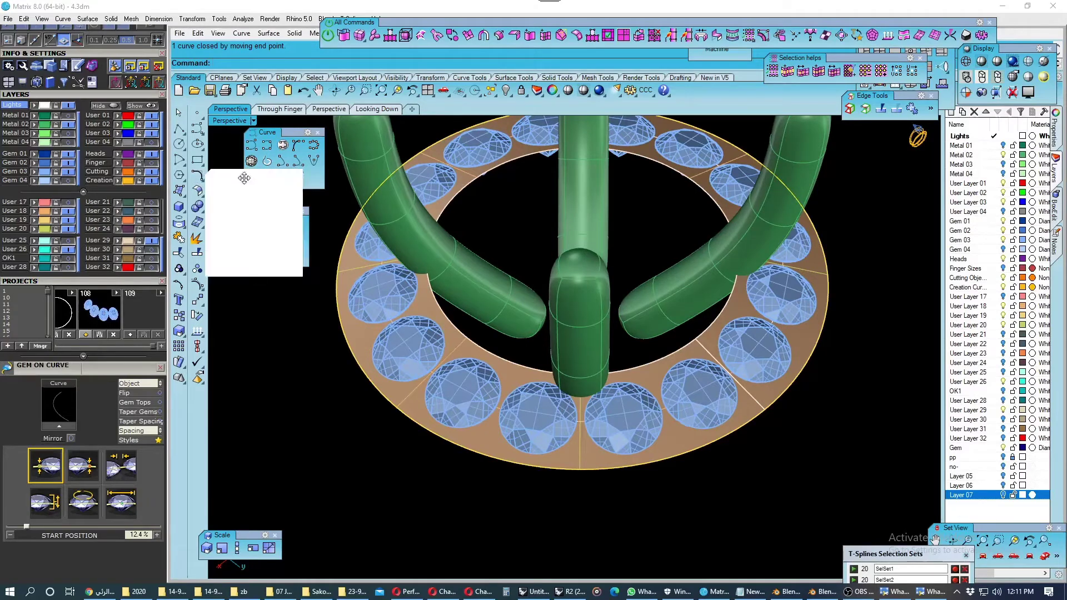
Offset the edge curve 1.7 along the ring surface and save the file.
left_click(271, 314)
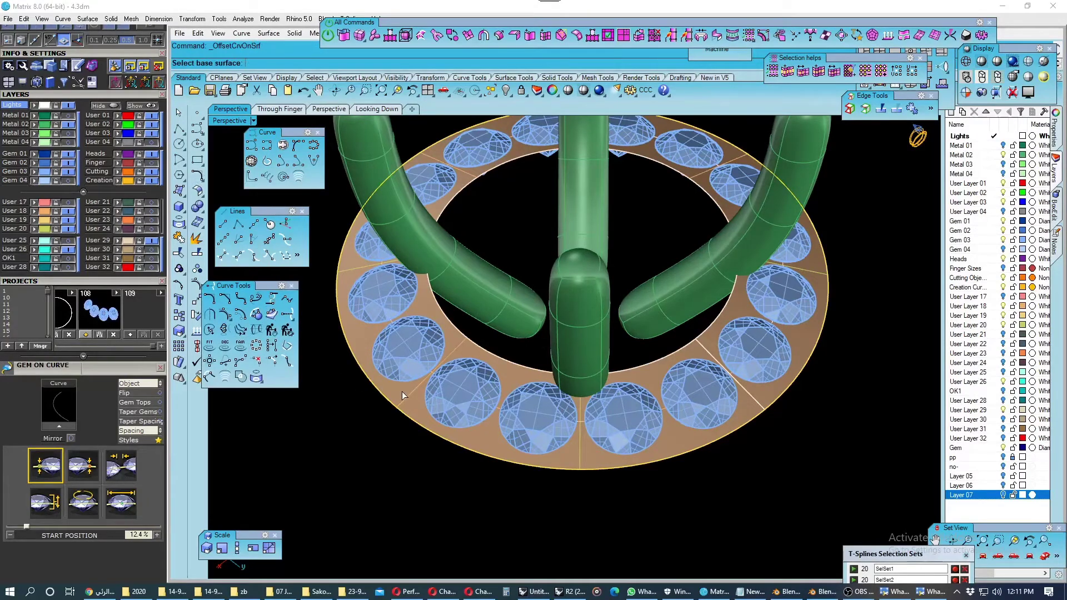
left_click(402, 394)
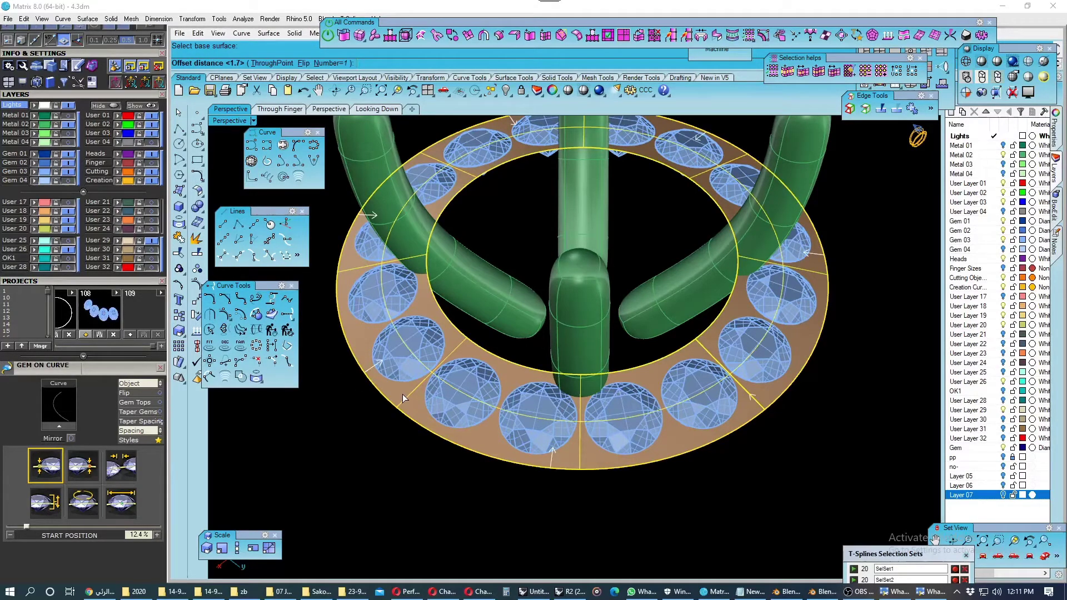
key("Return")
right_click_drag(402, 395, 459, 376)
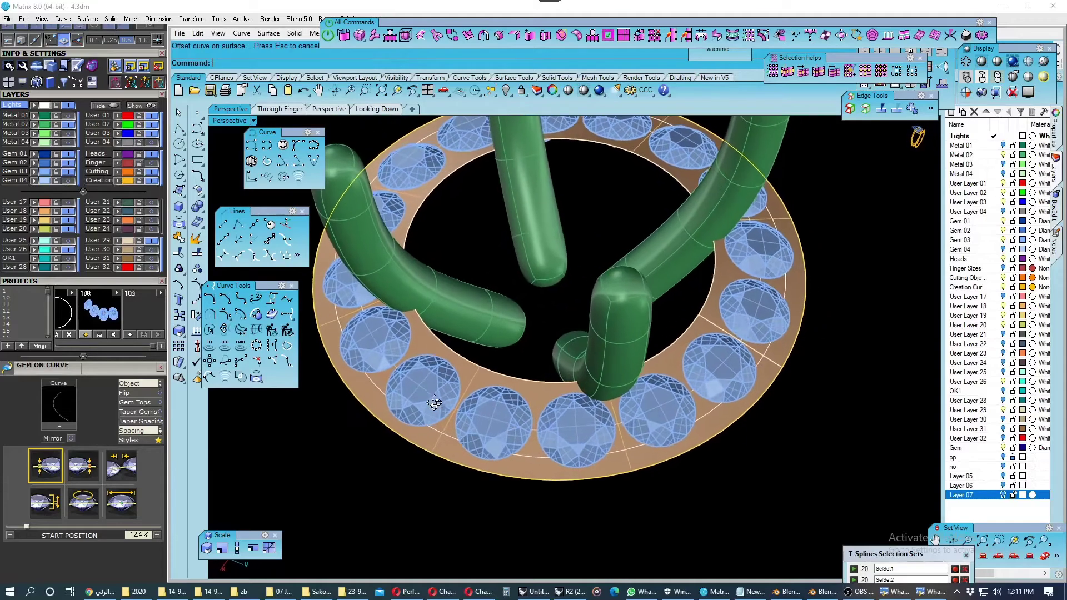
scroll(459, 376, "up", 3)
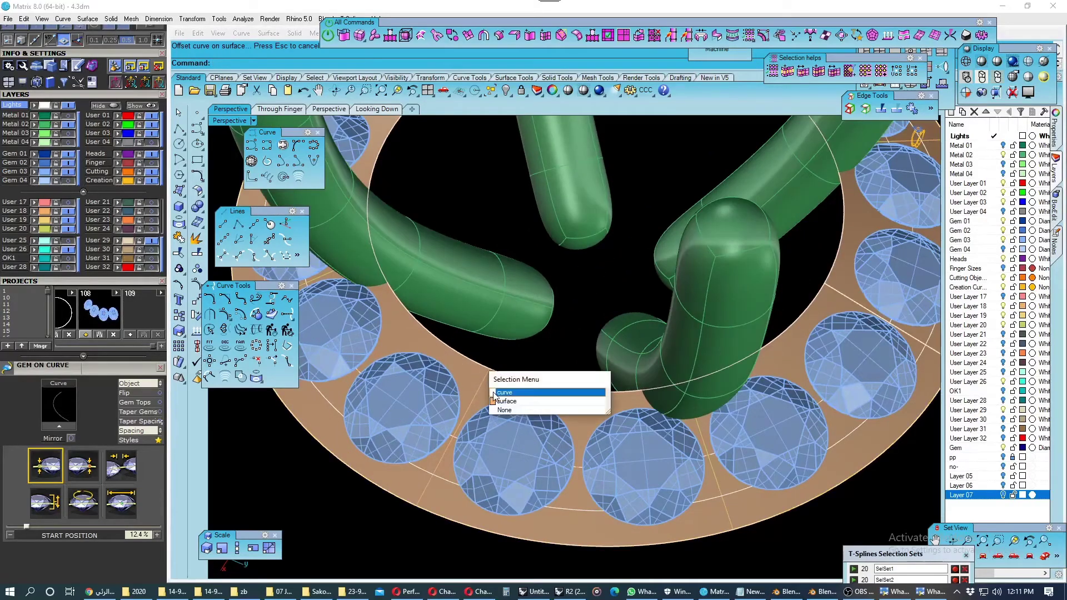
scroll(468, 388, "down", 3)
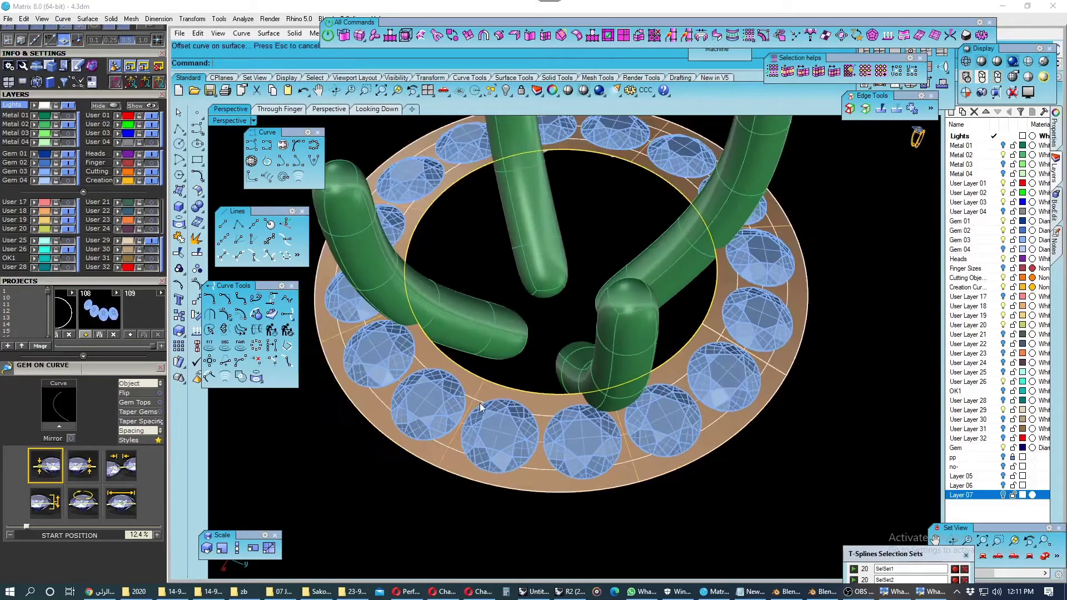
right_click_drag(468, 388, 483, 414)
scroll(445, 436, "up", 2)
scroll(485, 439, "up", 1)
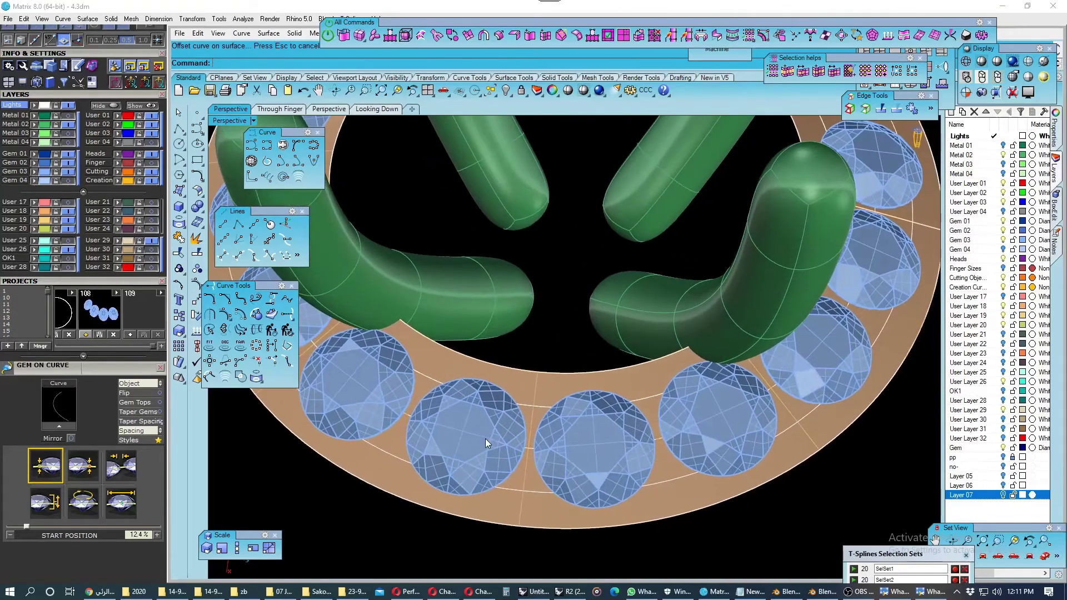
key("ctrl+s")
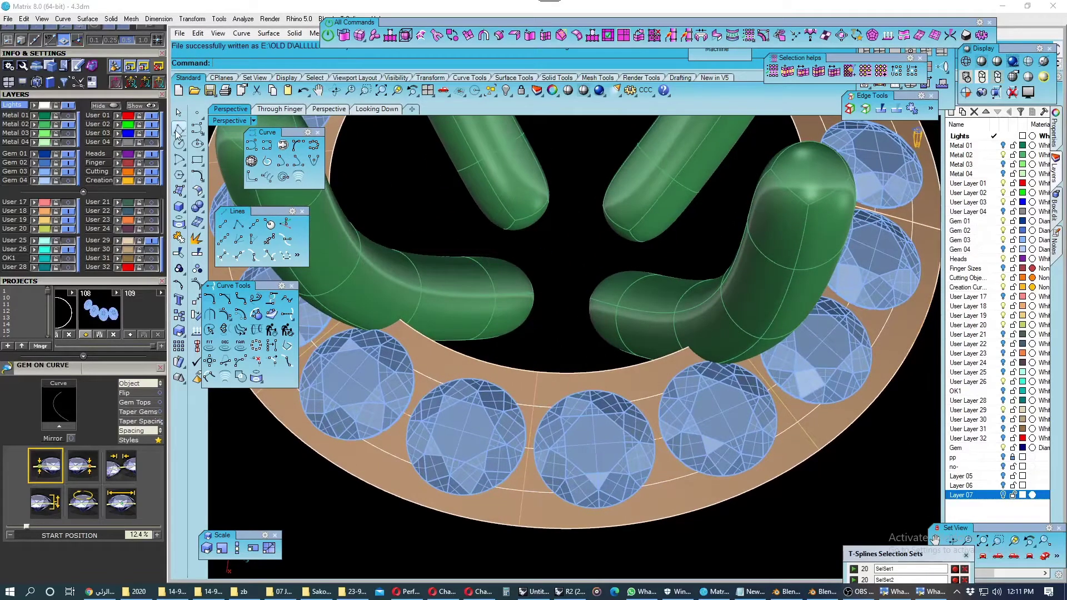
Draw a line between two gems on the ring and measure its length.
left_click(179, 129)
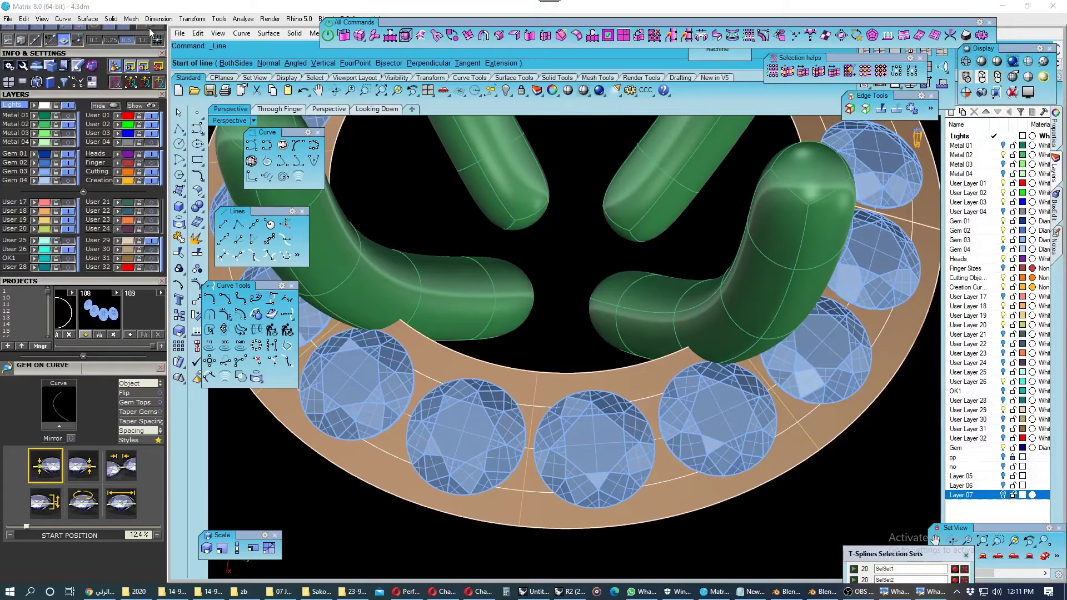
left_click(514, 483)
left_click(531, 423)
left_click(531, 425)
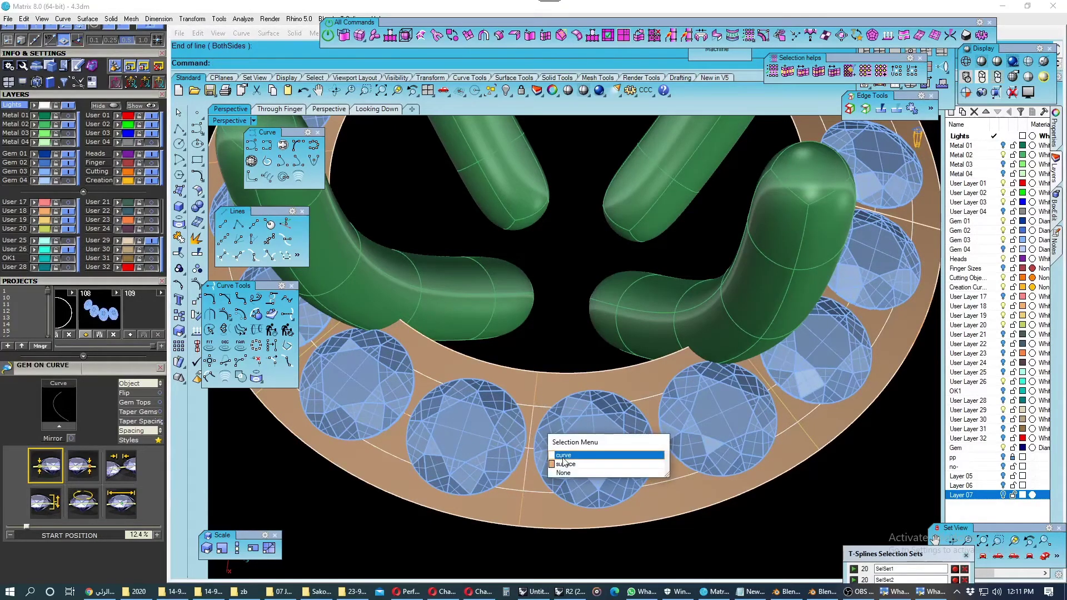
right_click_drag(531, 425, 500, 389)
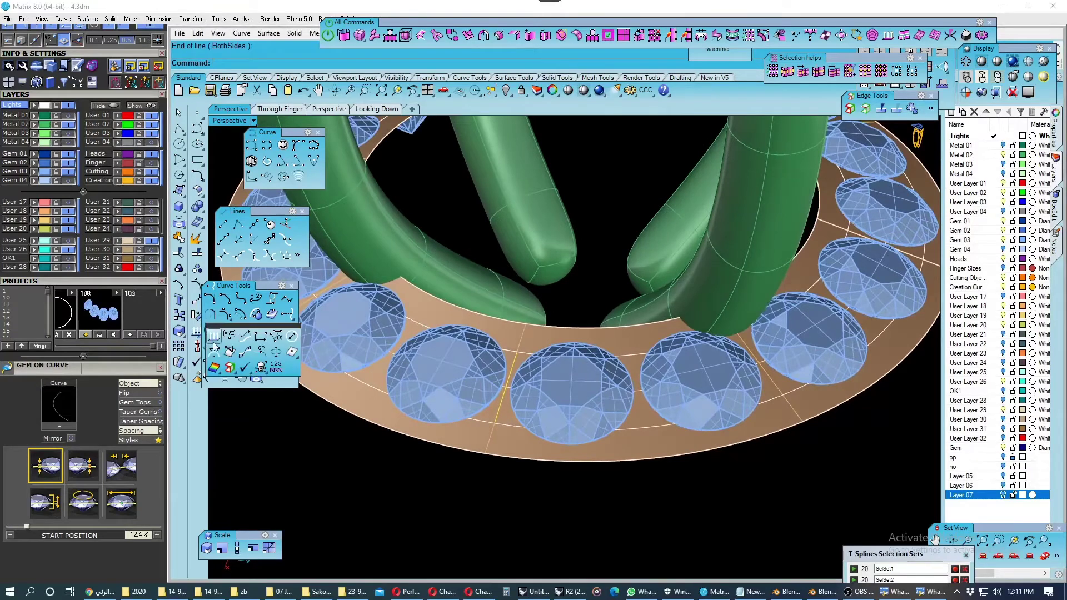
left_click(197, 332)
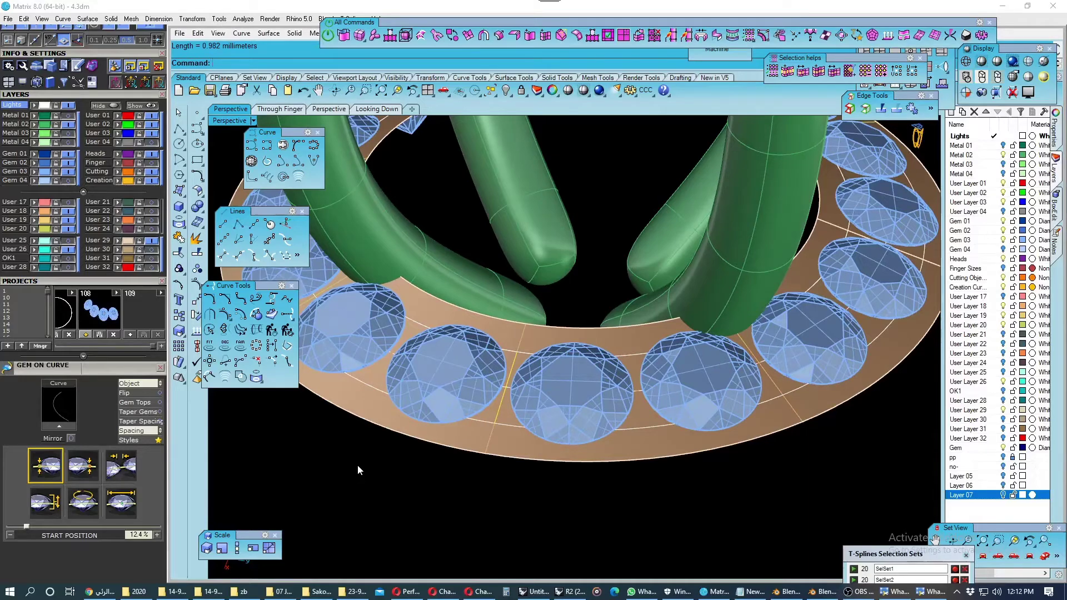
mouse_move(493, 456)
right_mouse_down()
mouse_move(523, 459)
mouse_move(522, 497)
mouse_move(524, 484)
mouse_move(482, 497)
right_mouse_up()
scroll(490, 502, "up", 2)
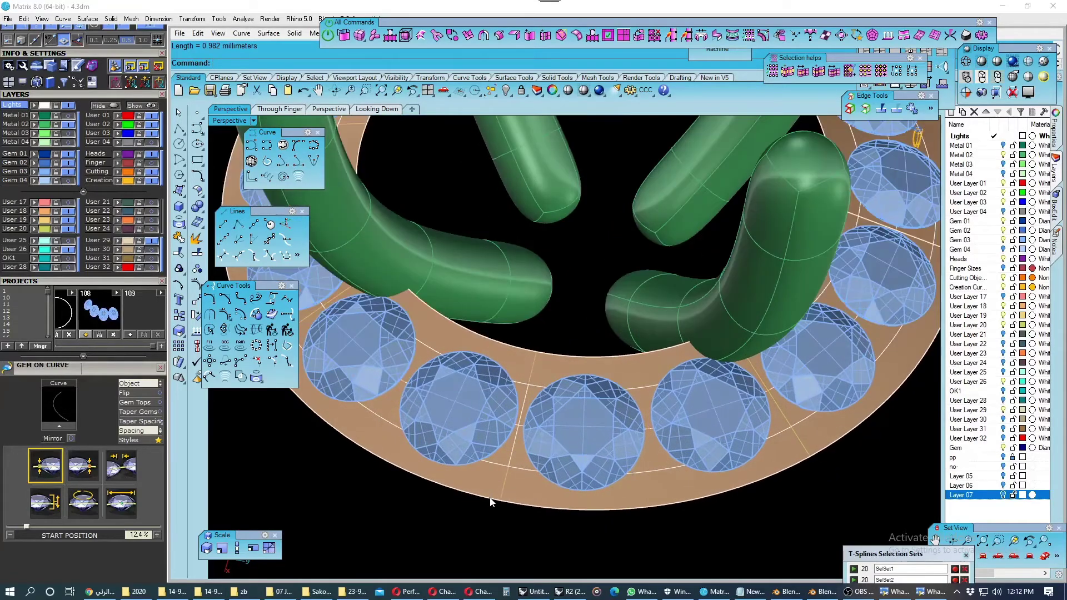
Offset both the outer and inner ring edges along the ring surface.
left_click(491, 503)
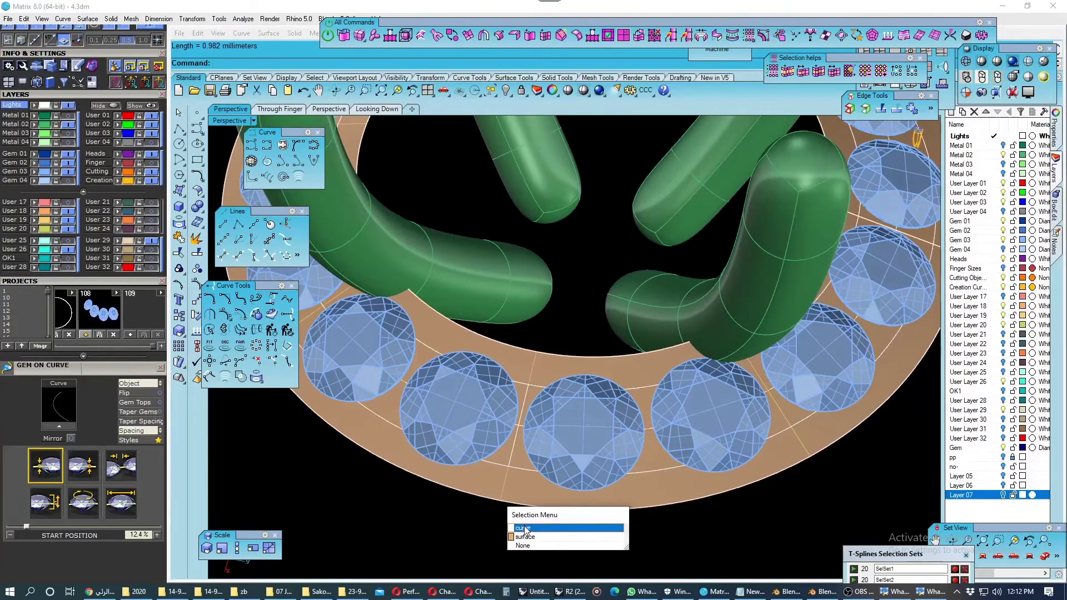
left_click(525, 535)
left_click(265, 316)
scroll(492, 496, "up", 2)
type("4")
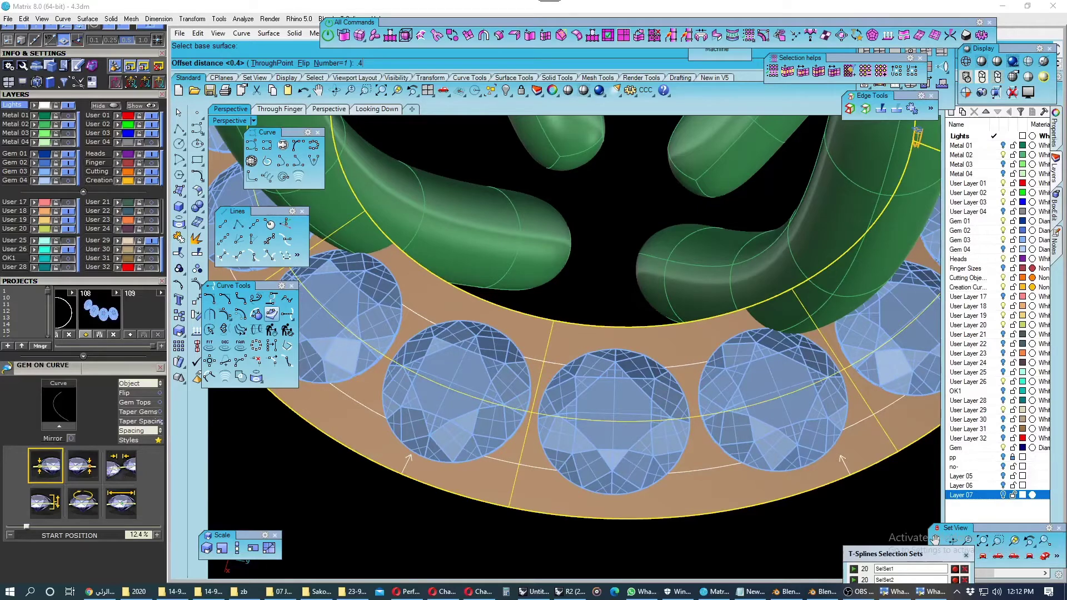
key("Return")
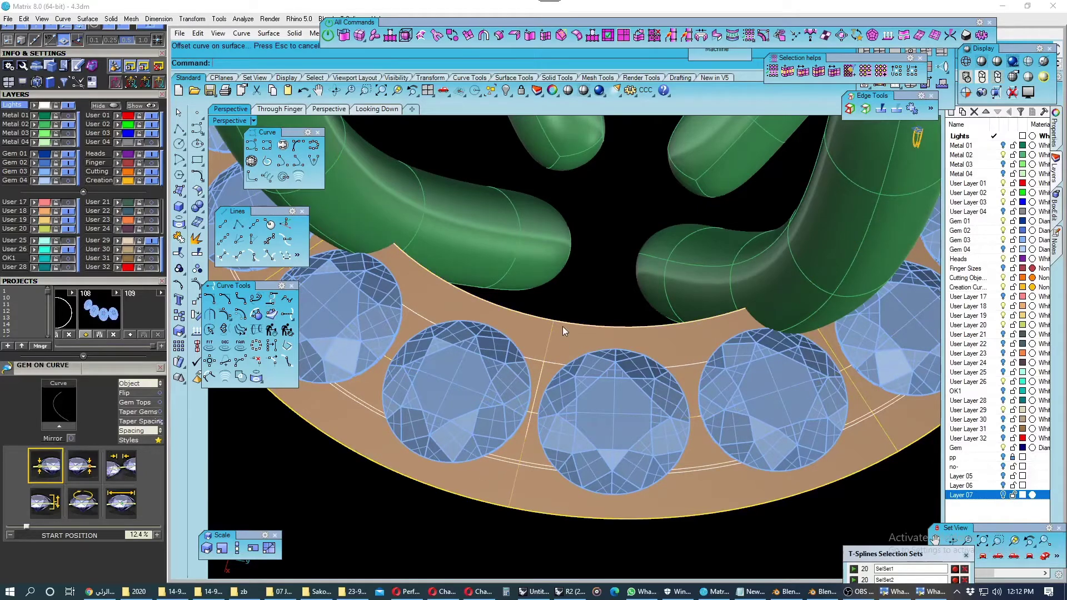
left_click(564, 323)
left_click(595, 357)
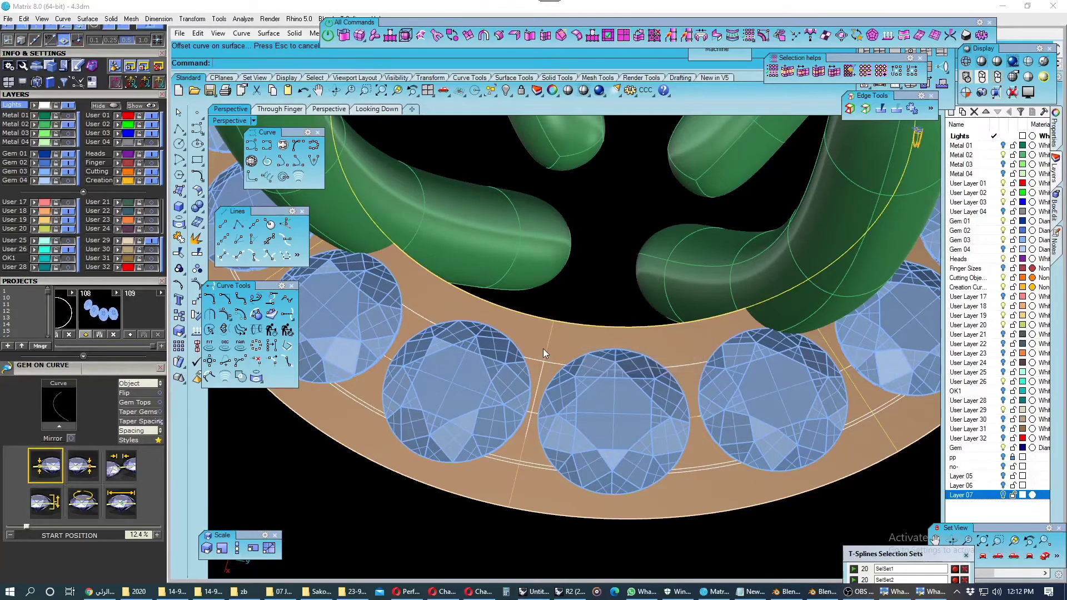
left_click(544, 370)
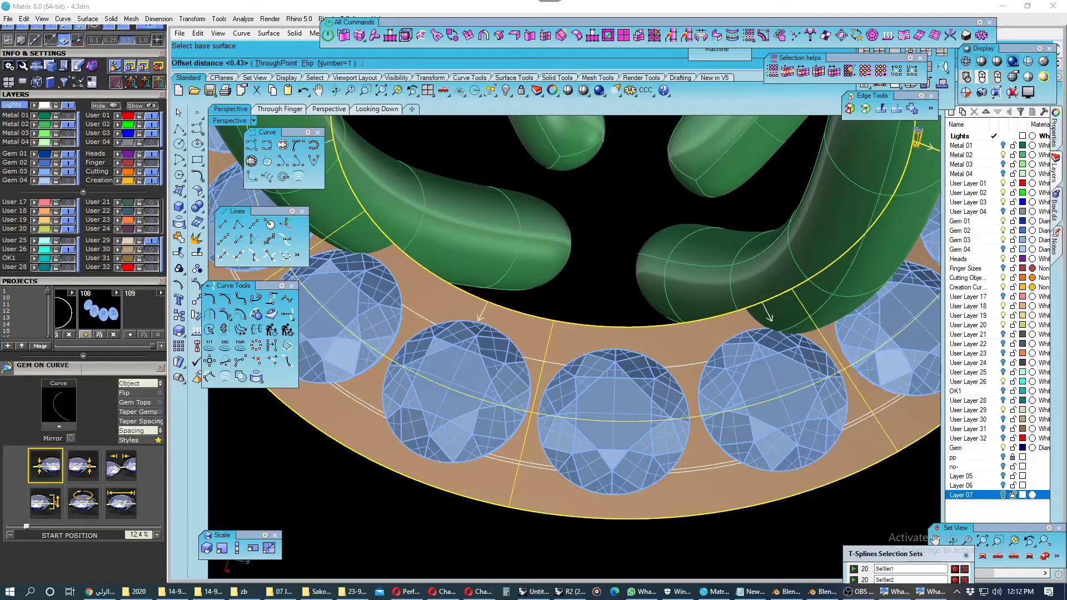
type("42")
key("Return")
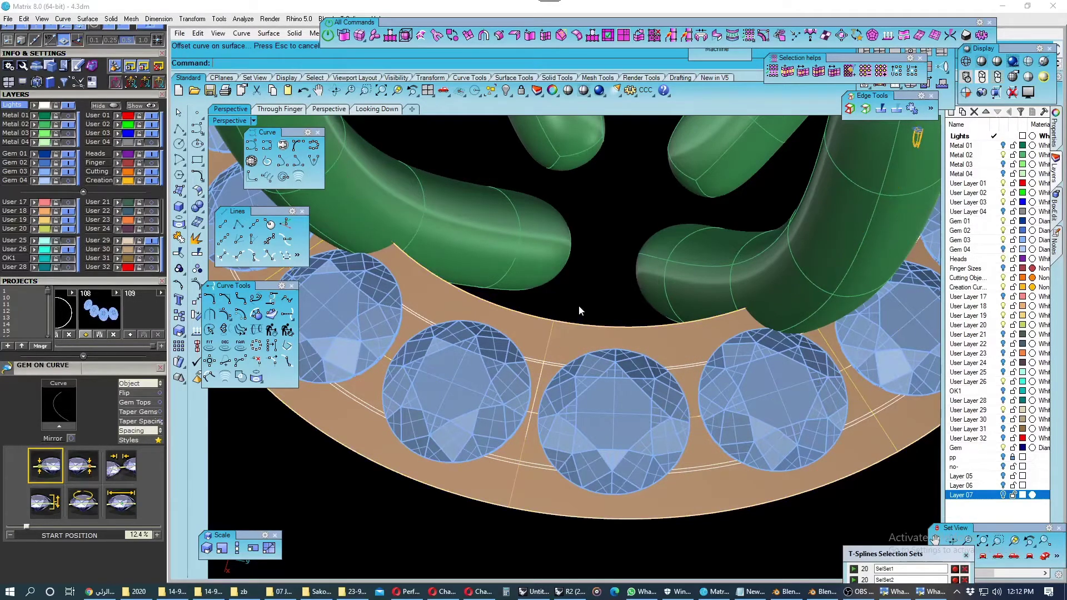
Move the two selected offset curves onto the new Layer 08.
scroll(556, 350, "up", 2)
left_click(556, 359)
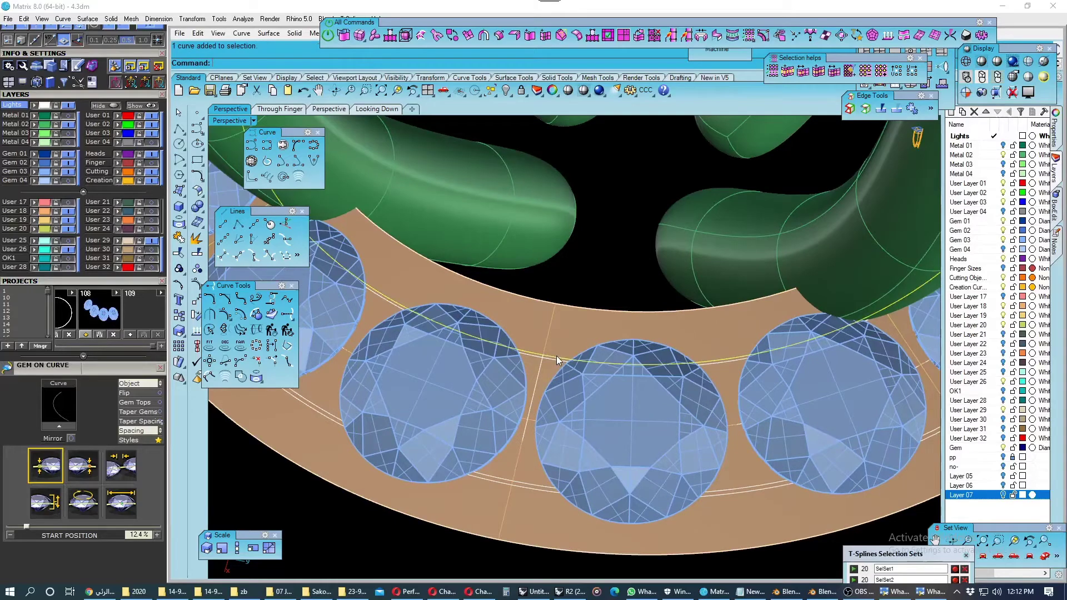
left_click(512, 485)
left_click(563, 522)
scroll(508, 473, "down", 3)
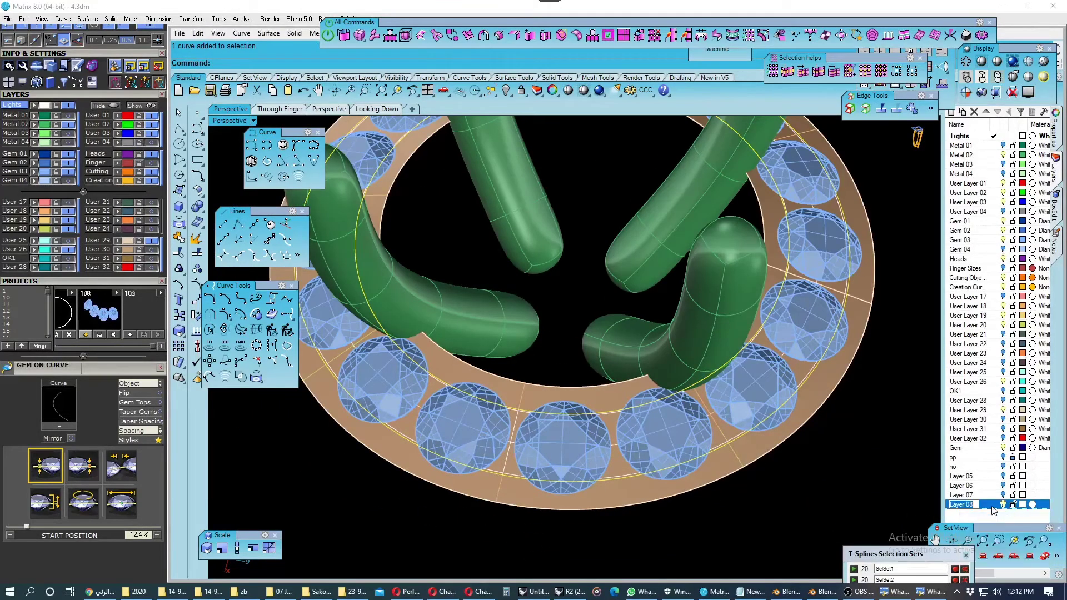
right_click(961, 516)
left_click(993, 456)
scroll(535, 456, "down", 2)
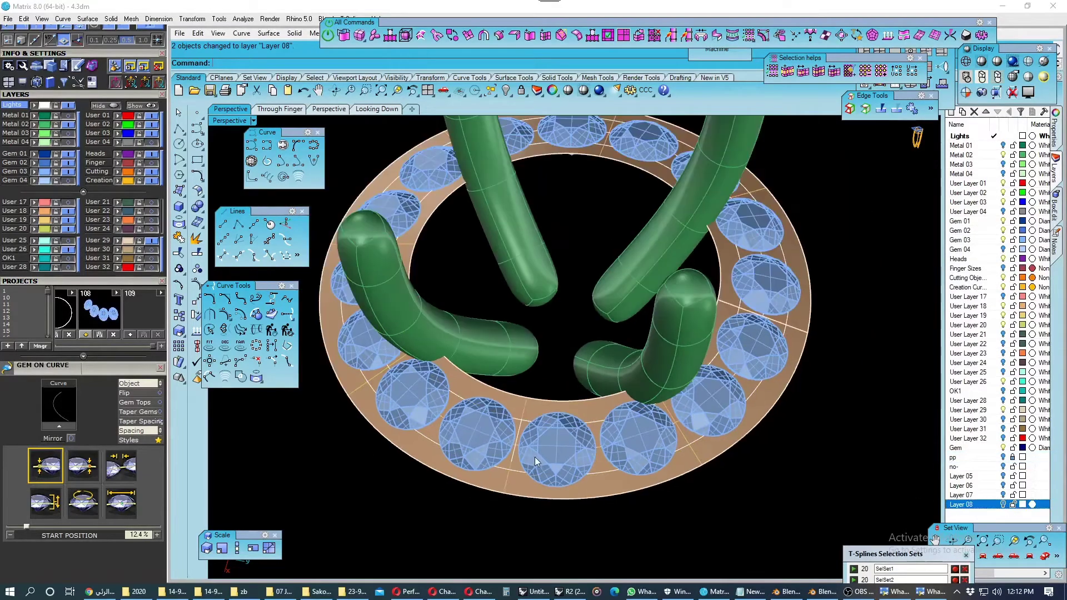
scroll(516, 466, "up", 2)
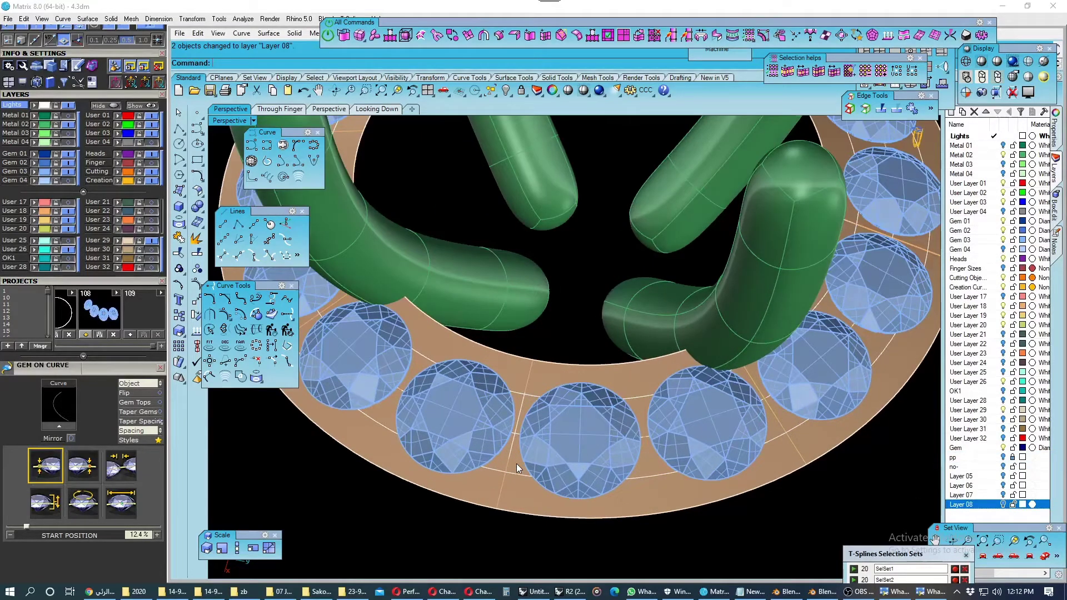
Select a curve running along the gem band.
left_click(512, 471)
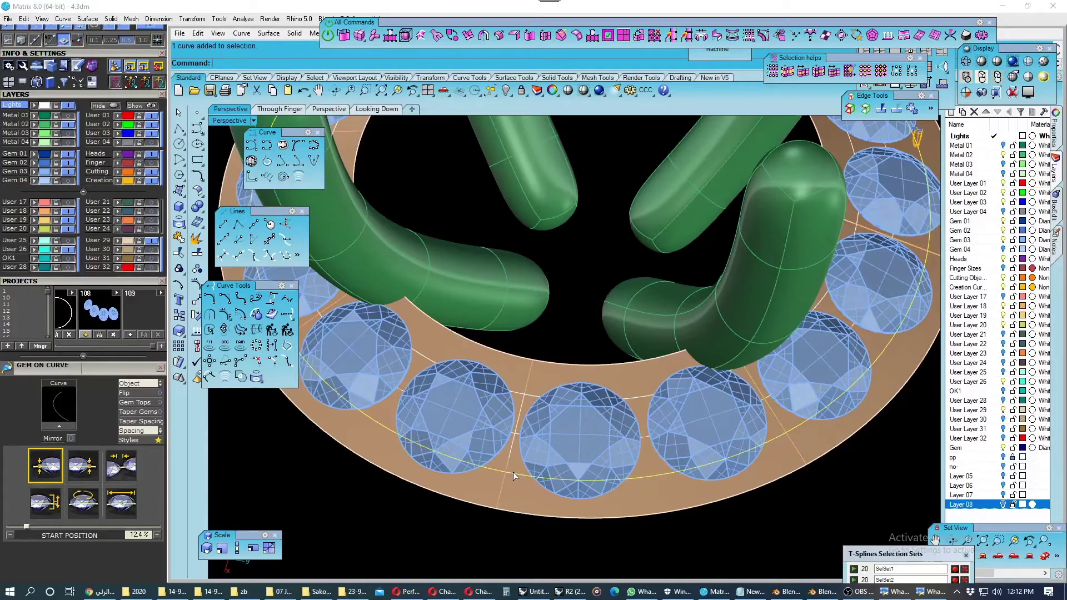
left_click(535, 397)
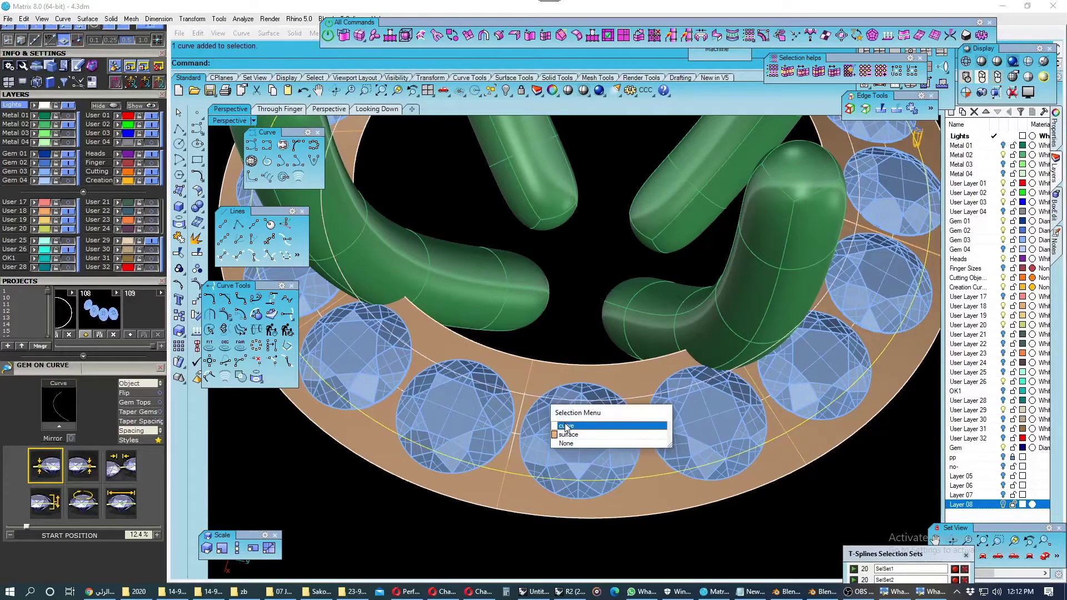
left_click(558, 431)
mouse_move(558, 436)
right_mouse_down()
mouse_move(548, 463)
mouse_move(505, 395)
right_mouse_up()
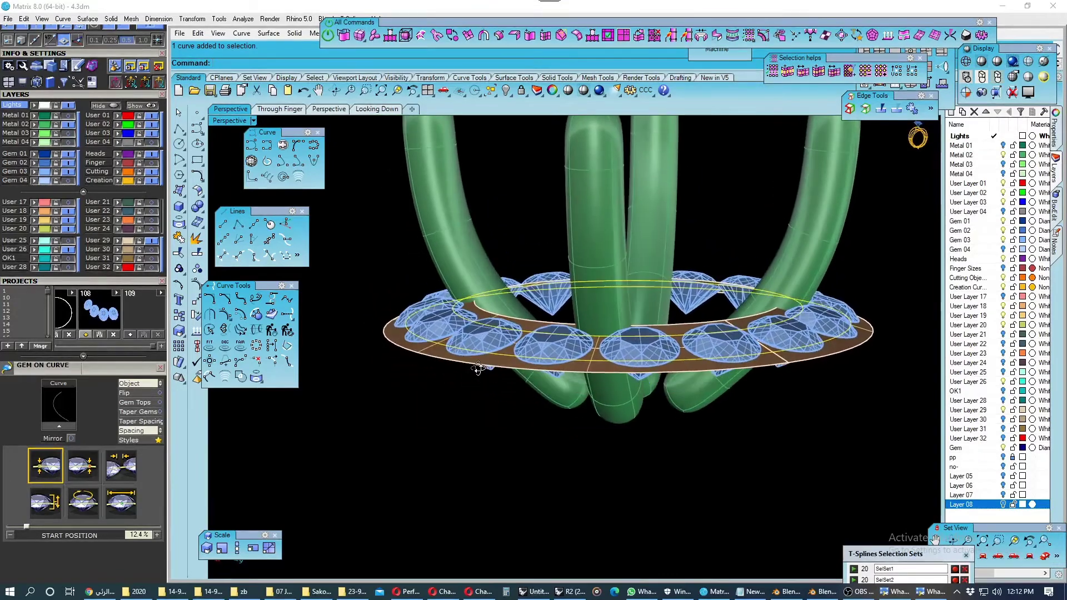
Hide the prong, gem, ring-curve and band surface layers.
right_click_drag(505, 396, 425, 351)
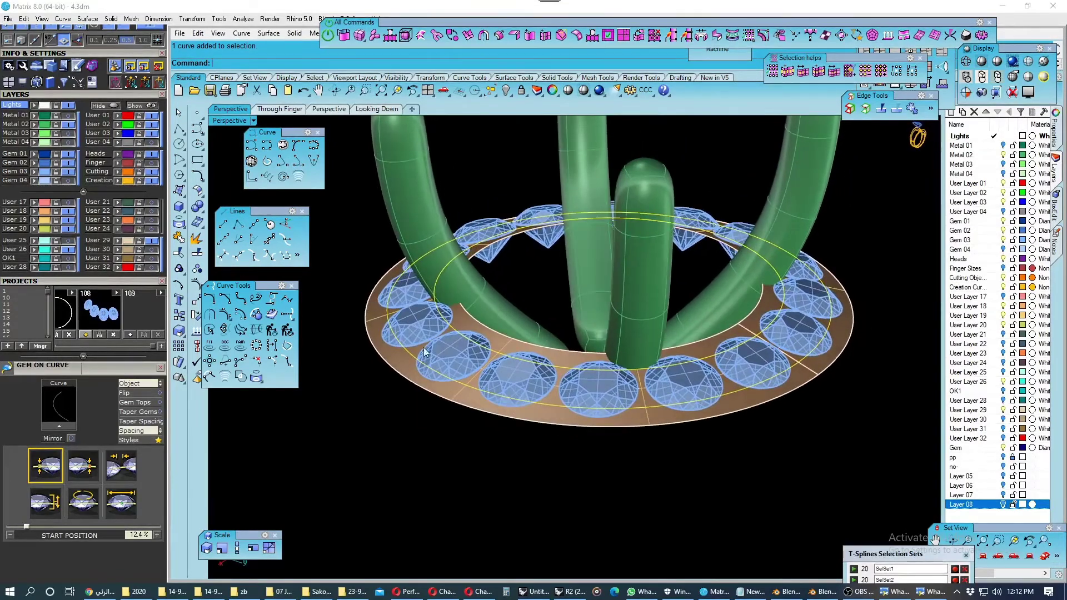
left_click(126, 242)
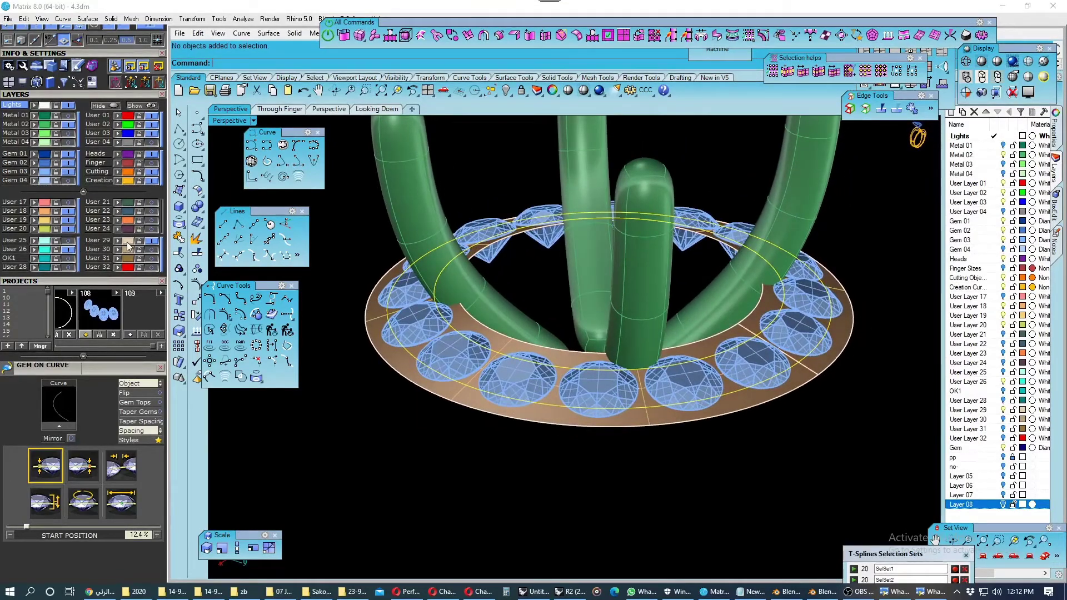
left_click(70, 125)
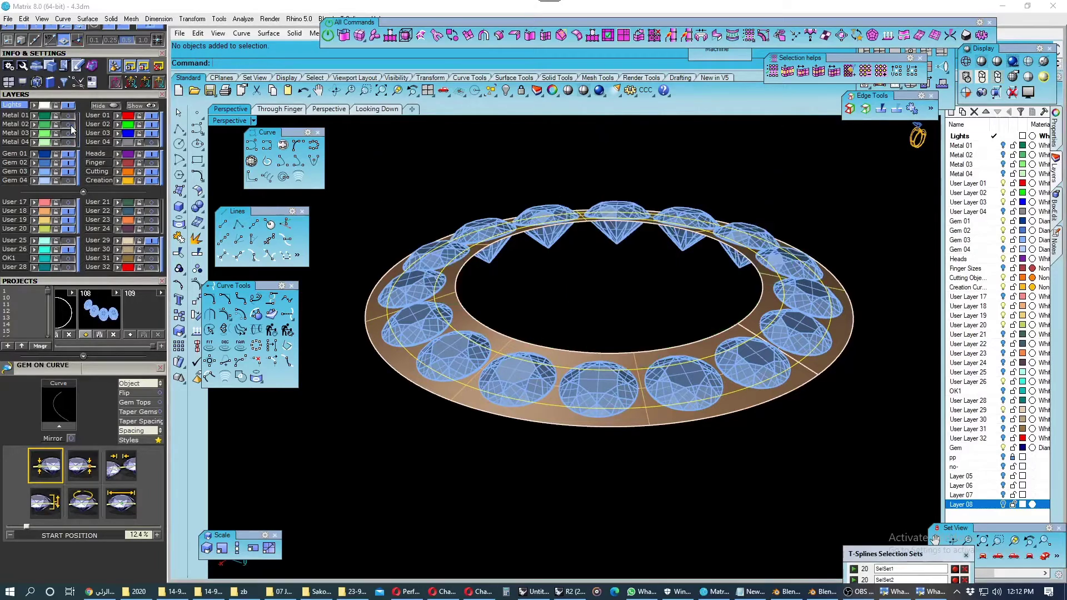
left_click(70, 177)
mouse_move(489, 303)
right_mouse_down()
mouse_move(529, 331)
mouse_move(176, 109)
right_mouse_up()
left_click(152, 240)
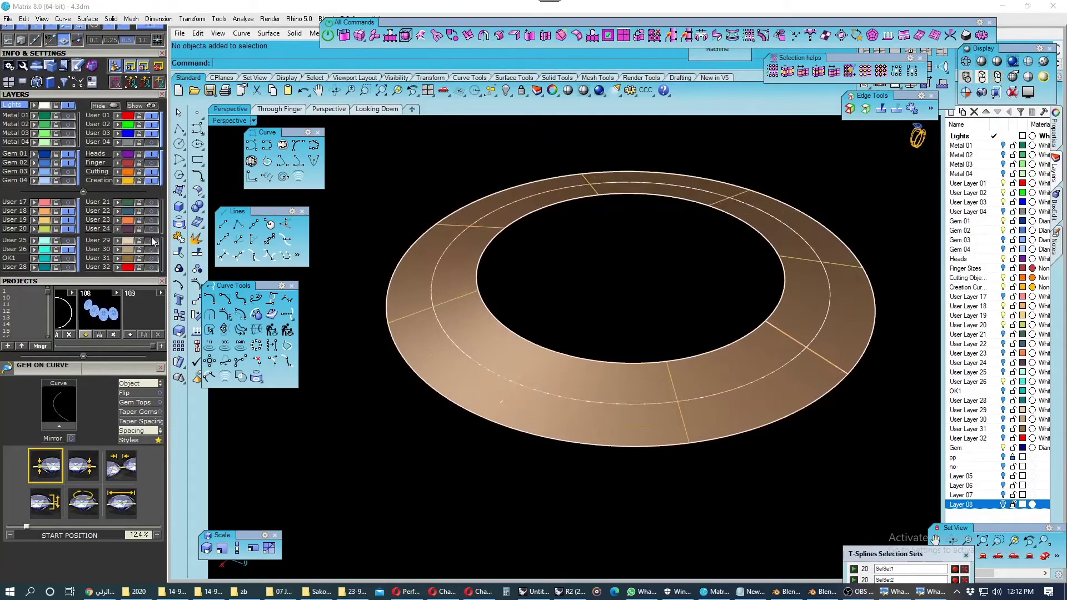
left_click(70, 213)
right_click_drag(352, 290, 531, 363)
scroll(559, 371, "down", 2)
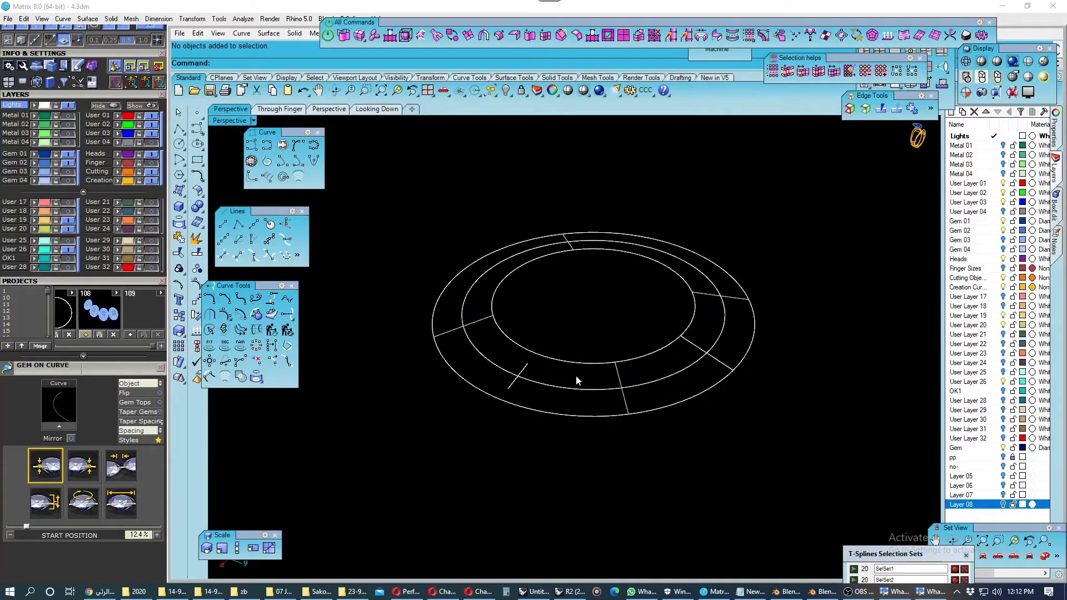
Put all 12 remaining curves on new Layer 09 and hide it, leaving two ellipses visible.
key("ctrl+a")
right_click(993, 515)
left_click(997, 518)
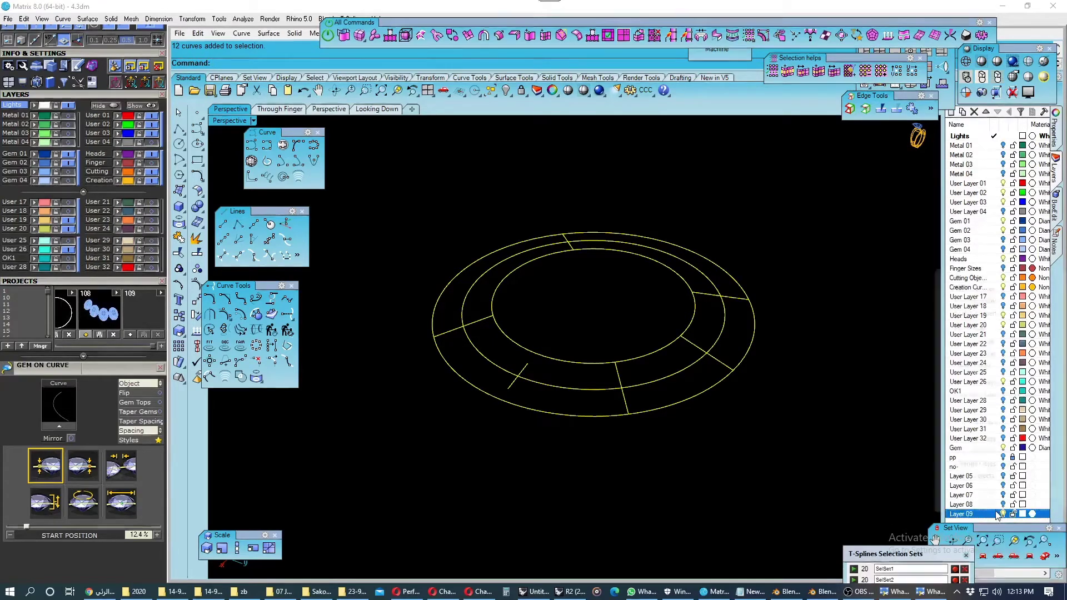
right_click(996, 515)
left_click(995, 464)
left_click(1003, 515)
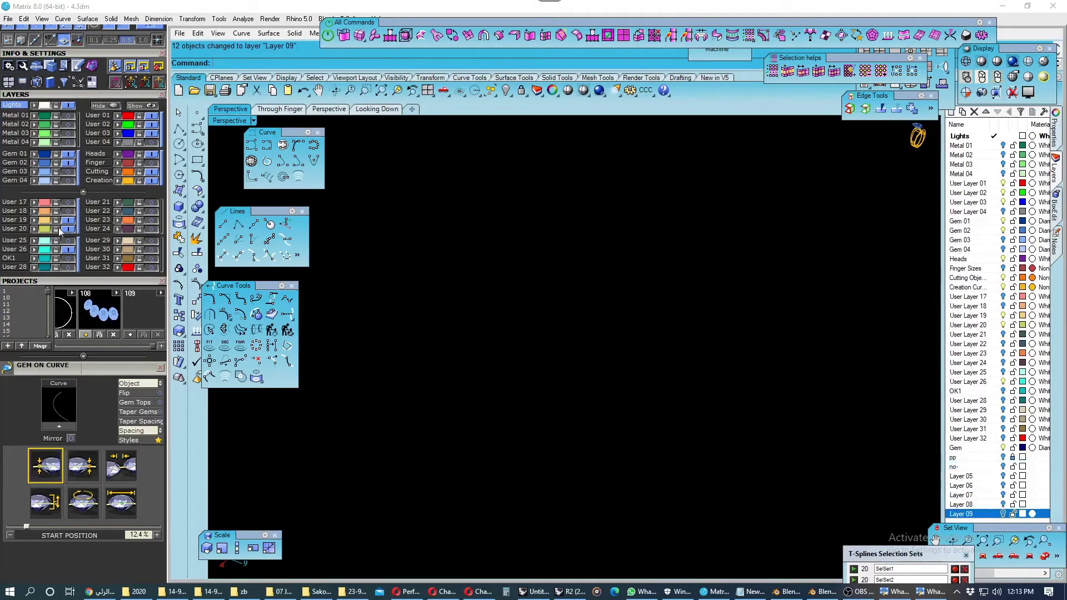
key("ctrl+z")
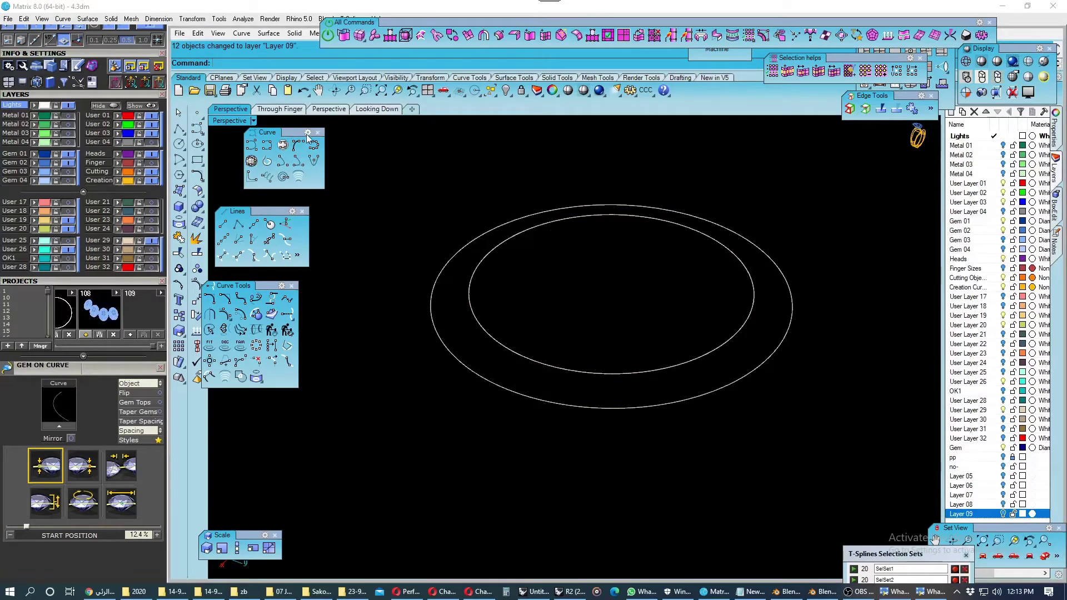
left_click(328, 109)
right_click_drag(446, 340, 481, 330)
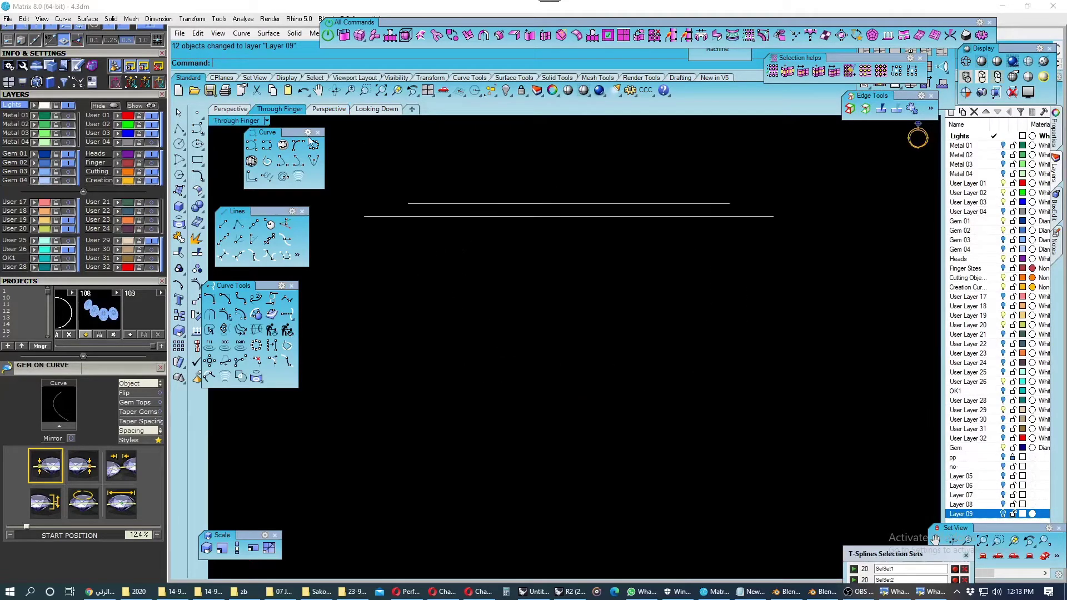
In the Through Finger view, draw a line joining the two ellipses' left ends.
left_click(290, 110)
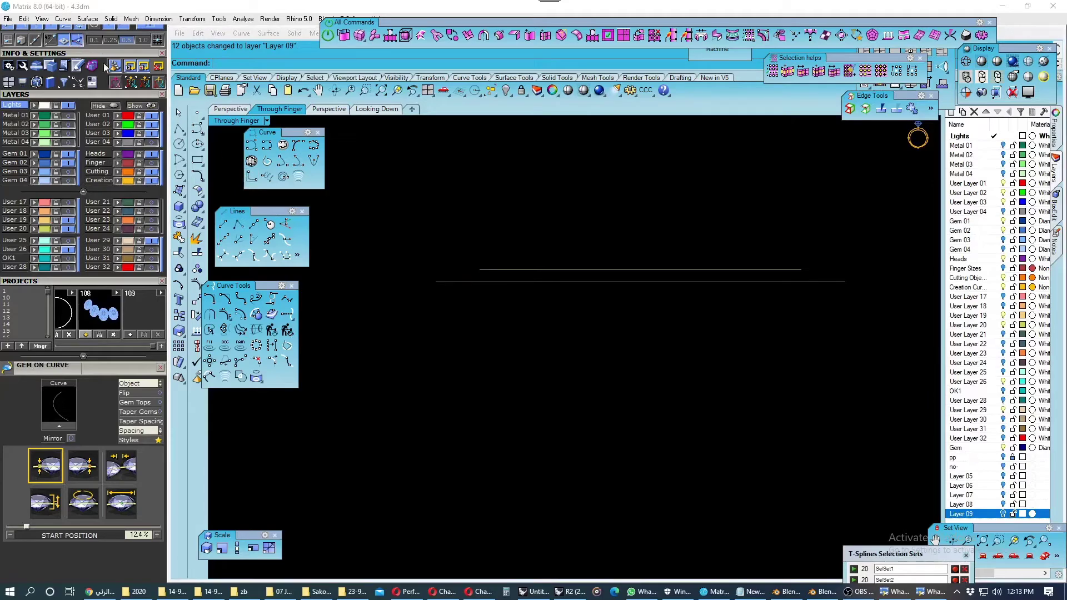
left_click(182, 131)
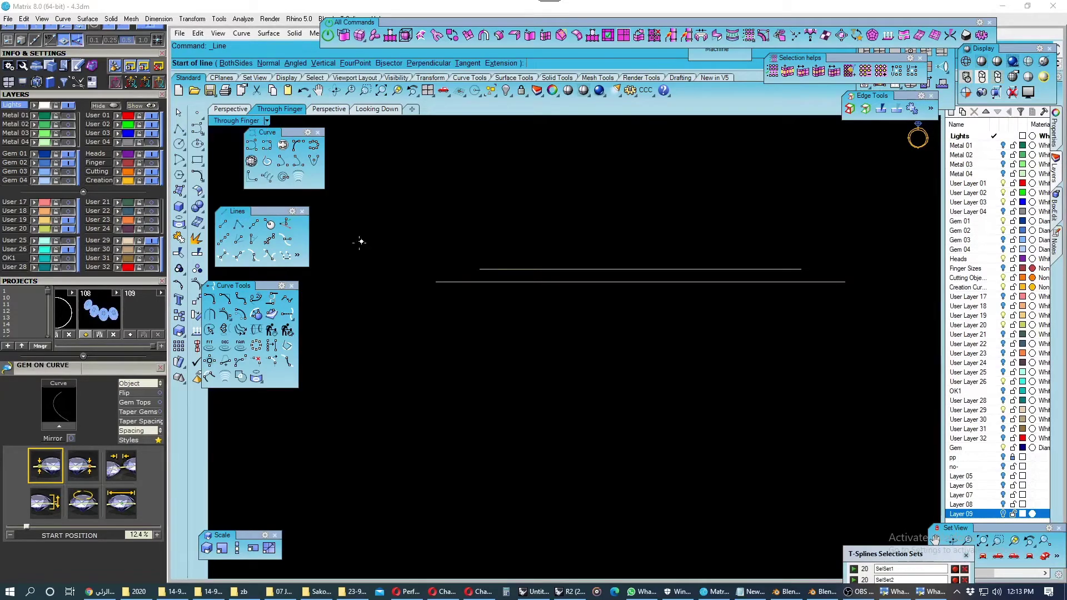
scroll(444, 270, "up", 2)
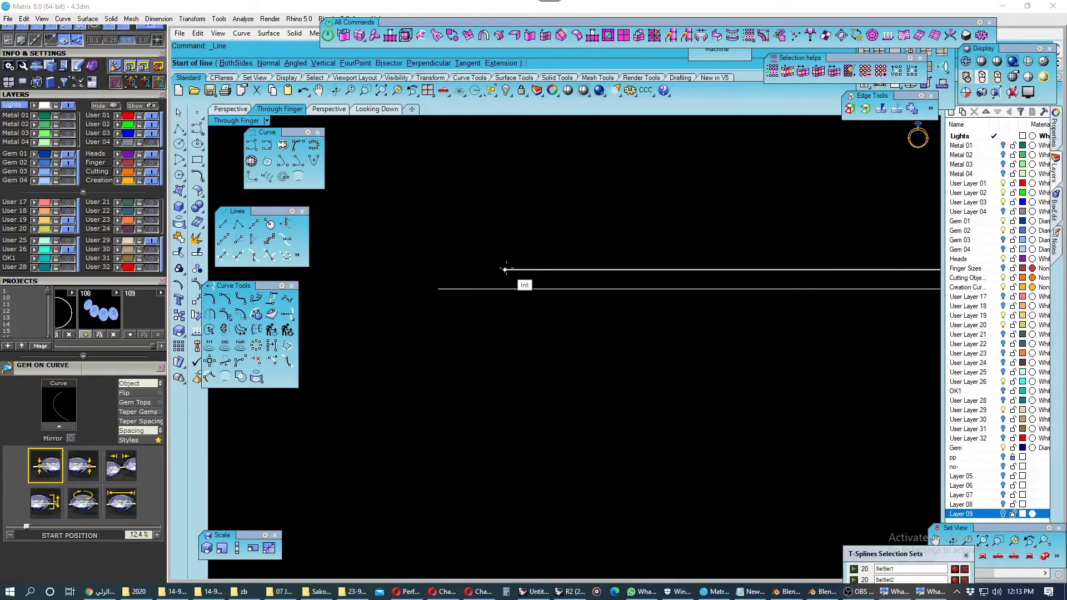
left_click(504, 269)
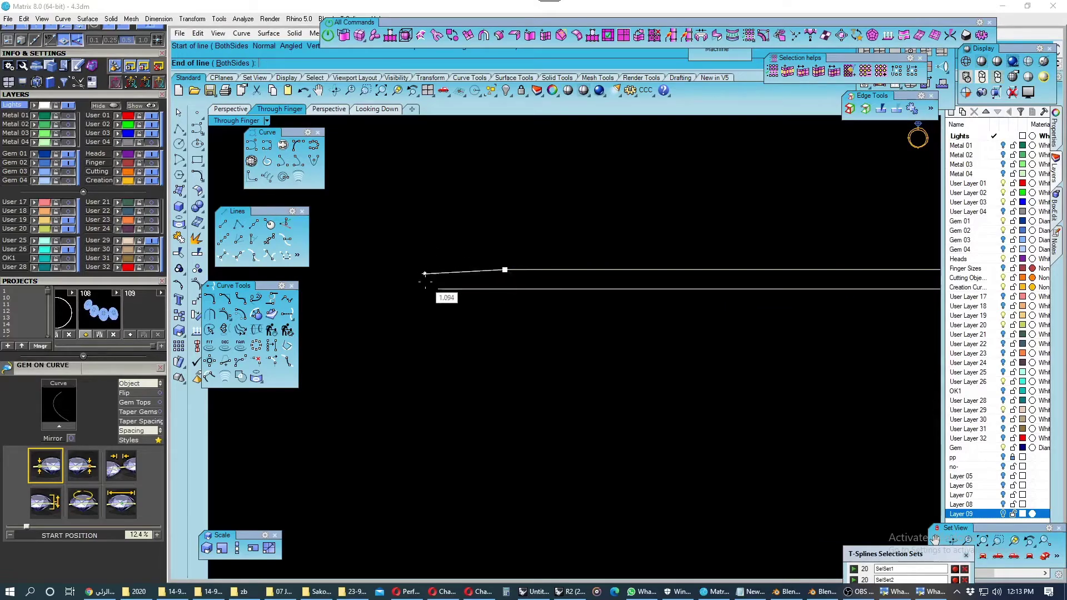
left_click(439, 288)
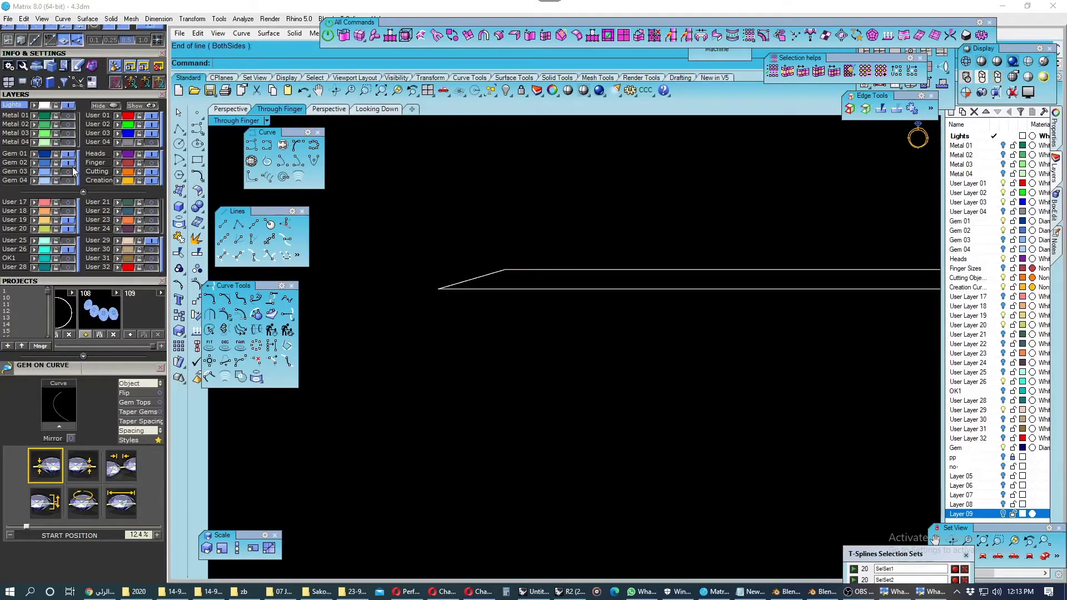
Show the Metal 03 layer and extract a surface from the green band.
left_click(68, 133)
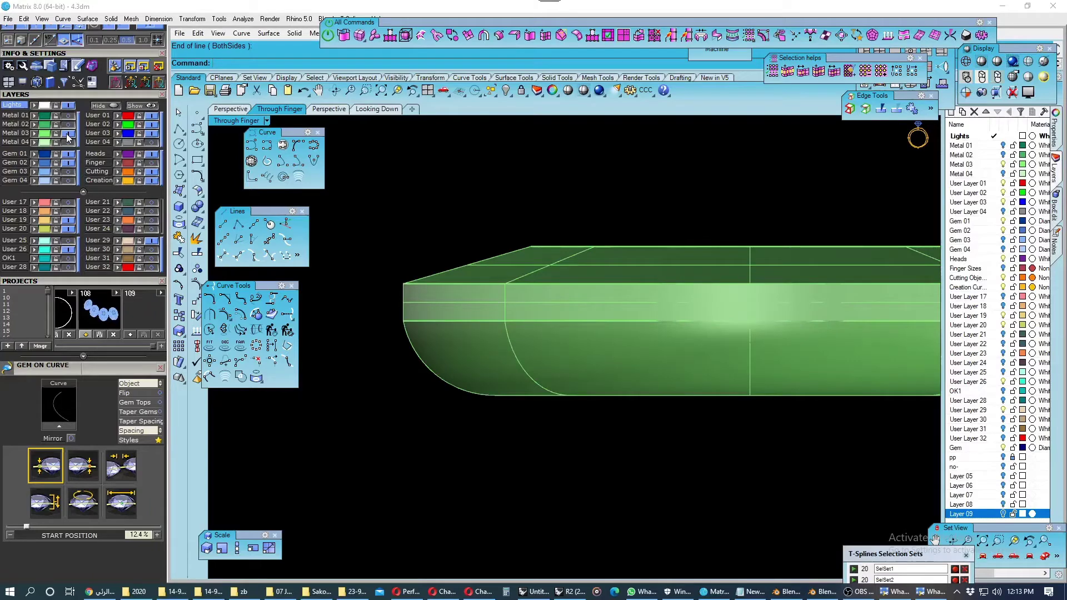
left_click(227, 110)
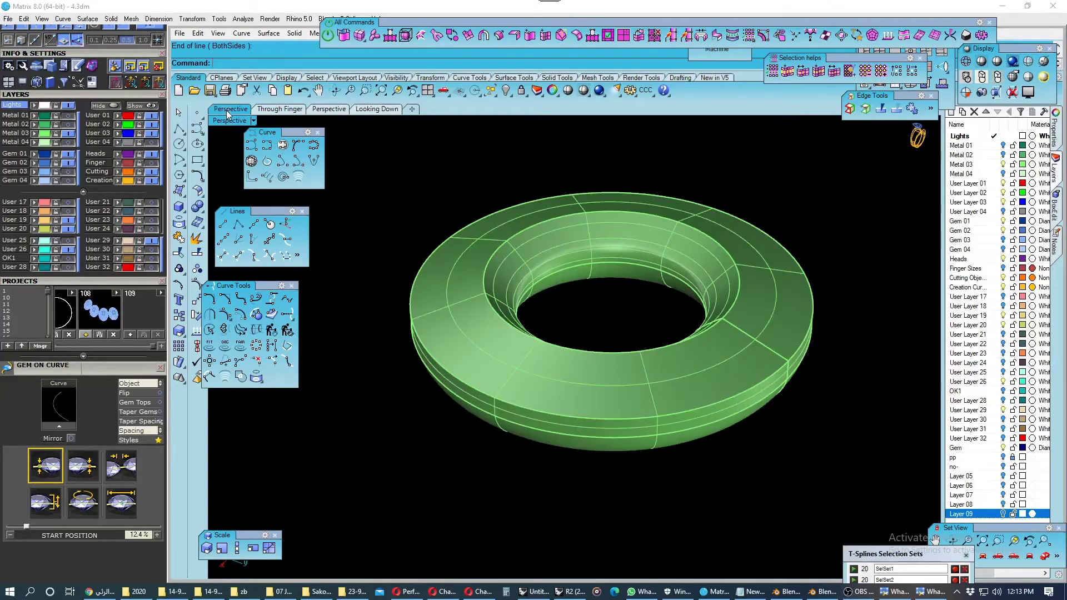
right_click_drag(493, 395, 489, 439)
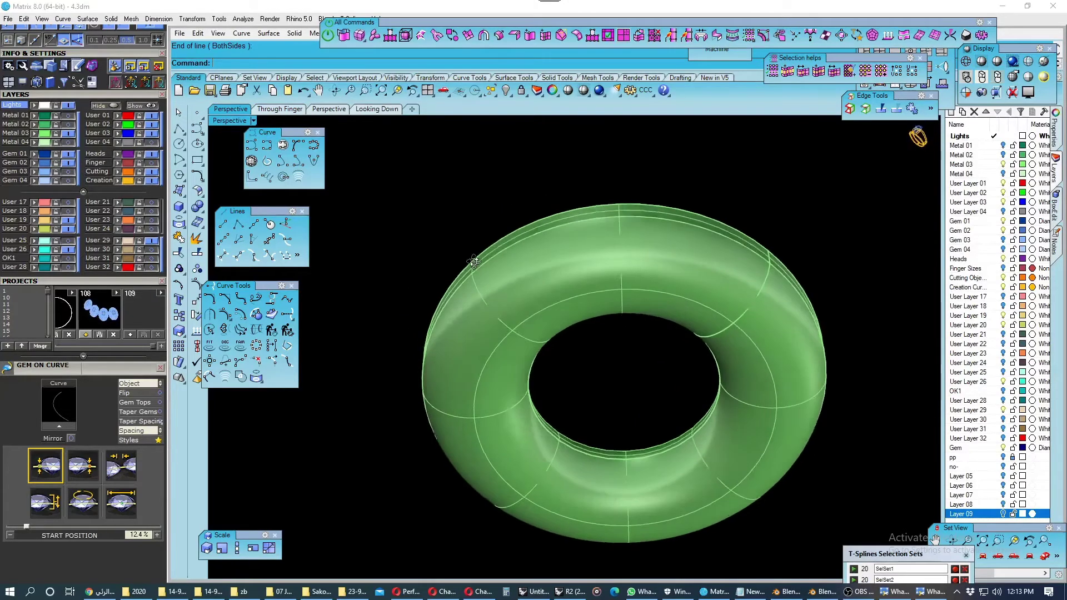
left_click(197, 207)
left_click(233, 236)
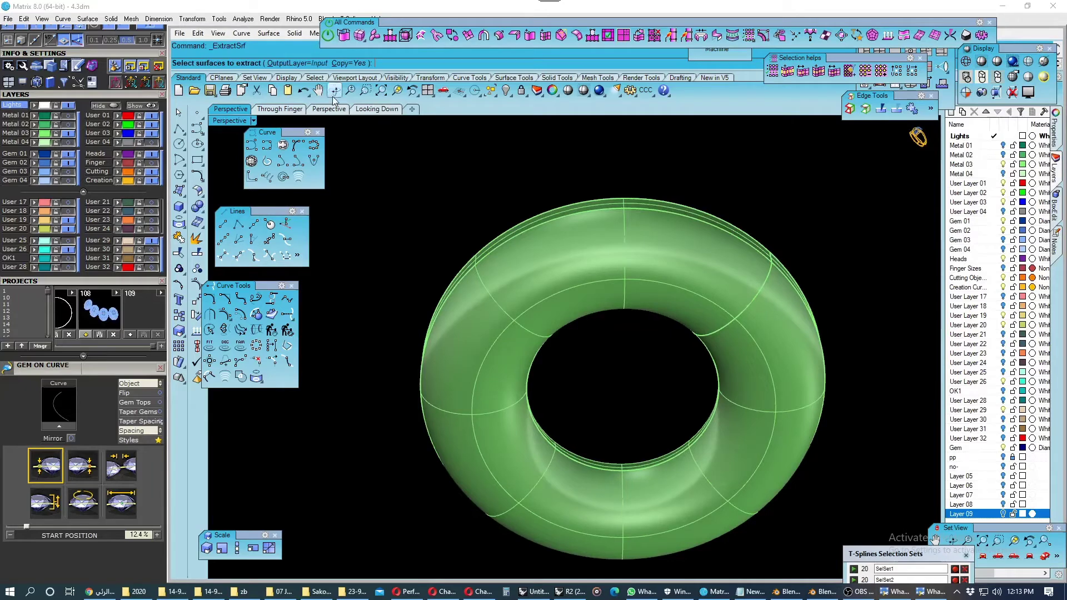
left_click(485, 289)
key("Return")
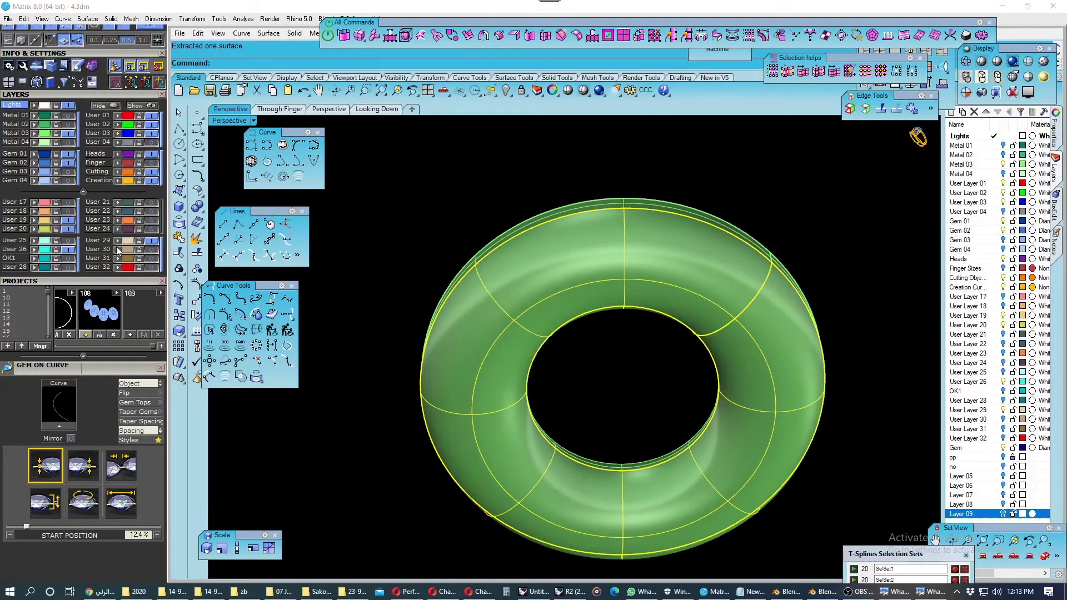
Move the extracted surface to layer User 25, hide it, and return to Through Finger view.
left_click(46, 243)
mouse_move(410, 233)
right_mouse_down()
mouse_move(412, 353)
mouse_move(422, 369)
right_mouse_up()
left_click(411, 364)
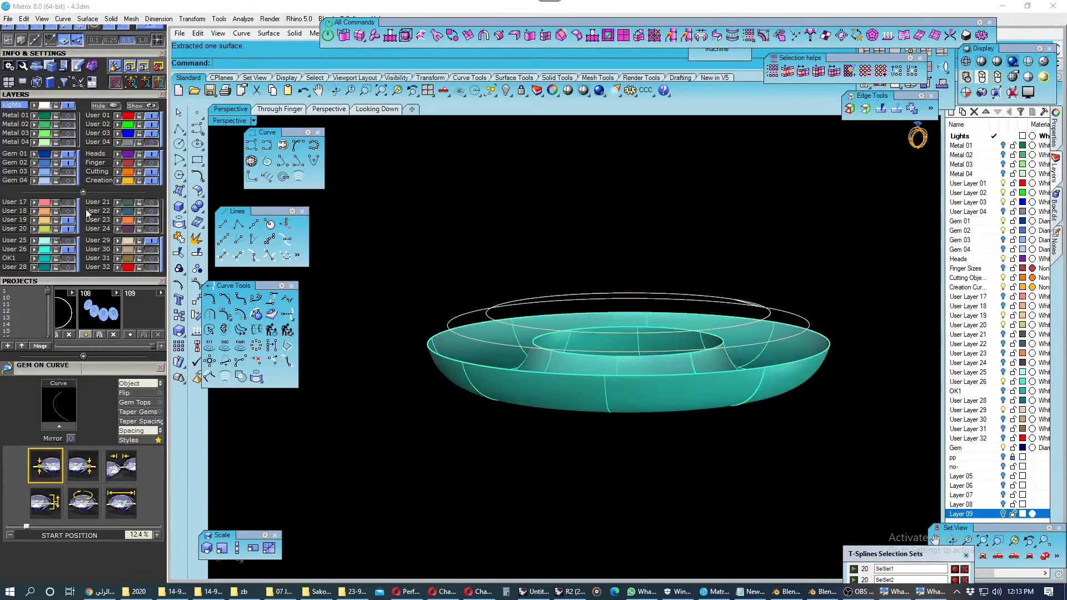
left_click(71, 251)
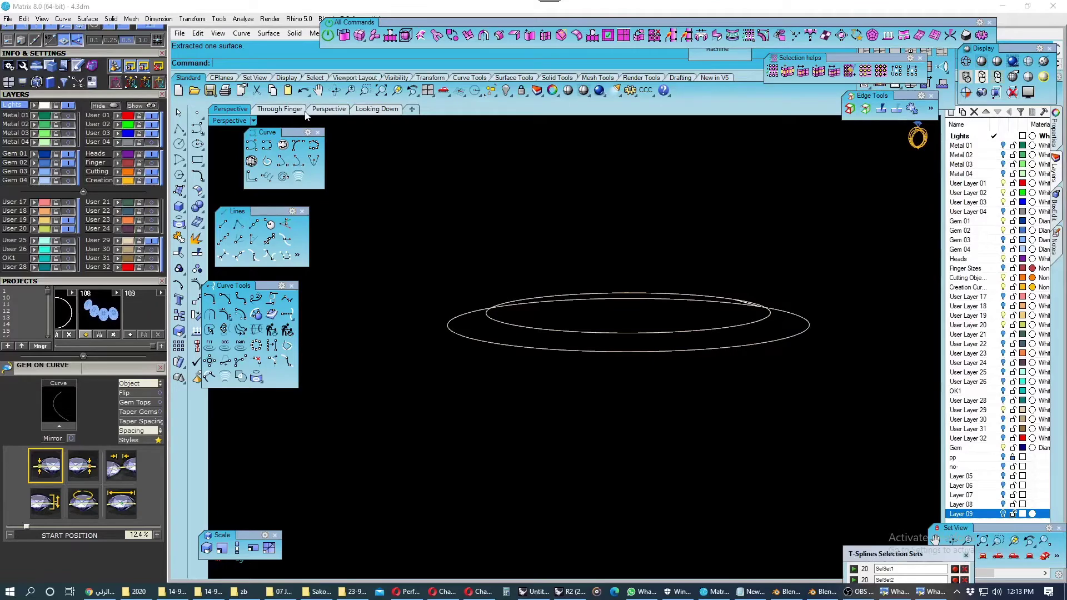
left_click(280, 109)
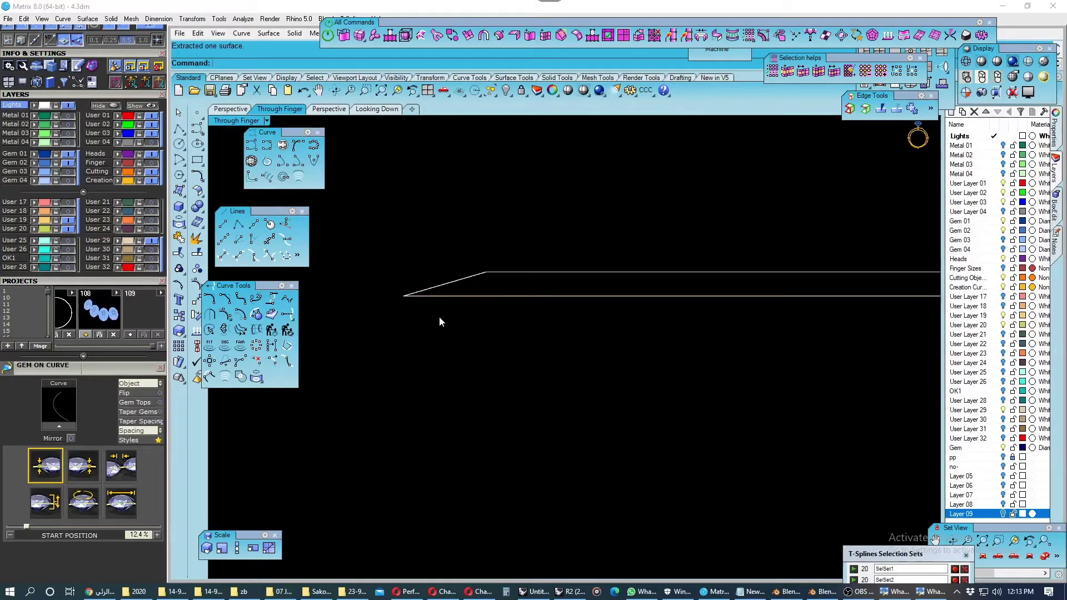
Draw a vertical line from its midpoint at the curves' left corner.
left_click(253, 223)
left_click(485, 273)
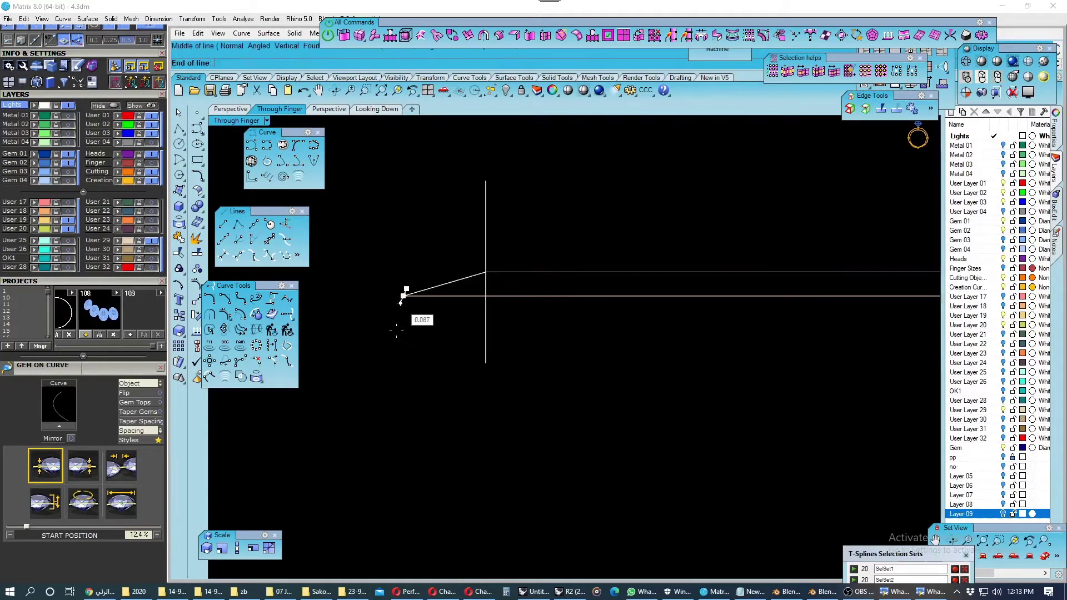
left_click(402, 300)
scroll(413, 335, "up", 1)
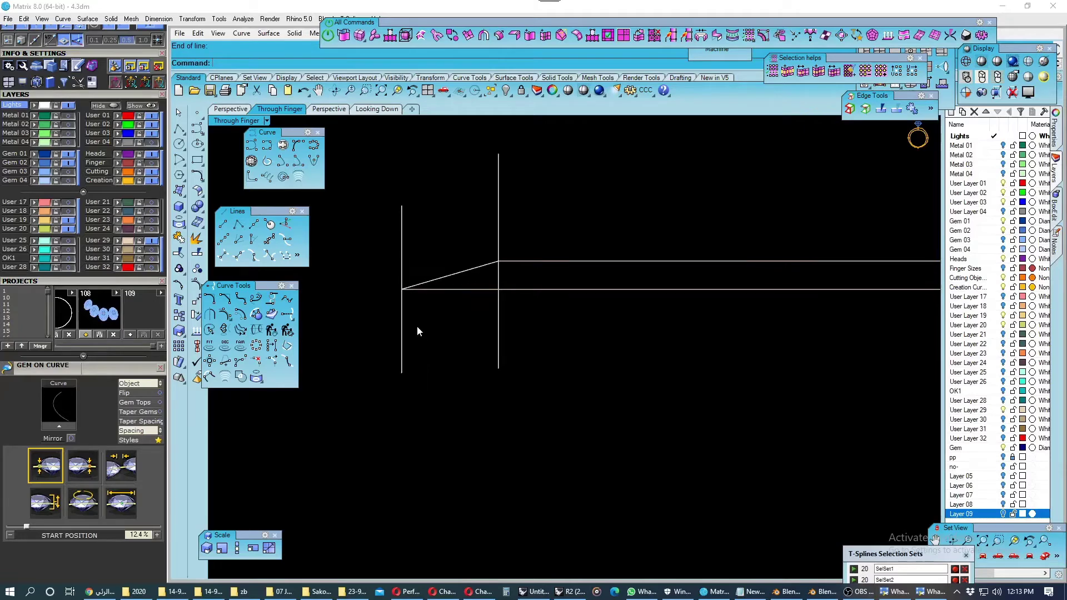
Draw a 3-point arc between the line ends, bowed downward into a semicircle.
left_click(179, 160)
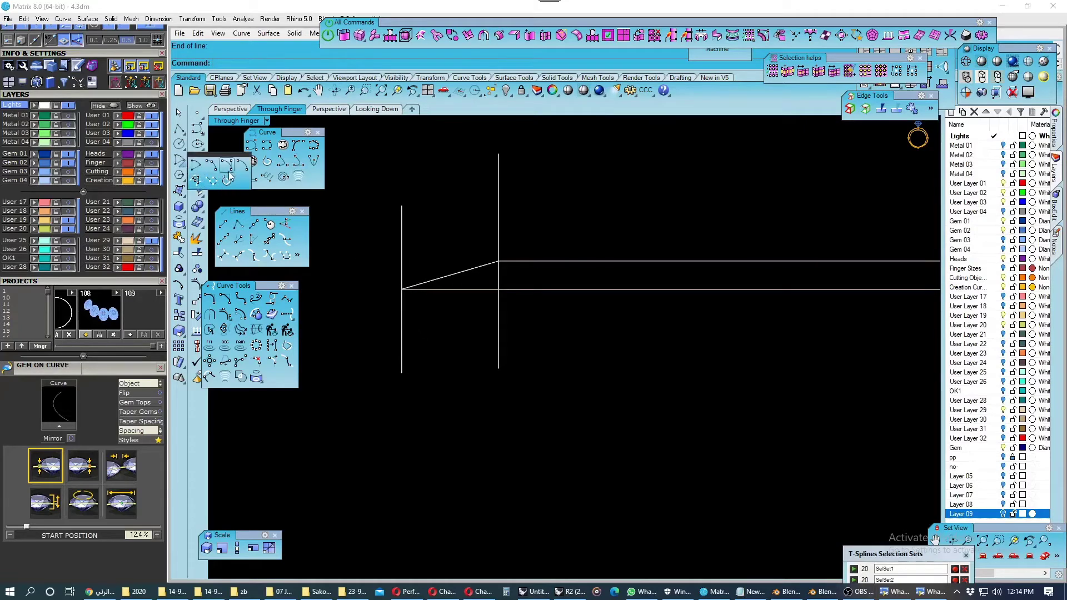
left_click(230, 175)
left_click(401, 289)
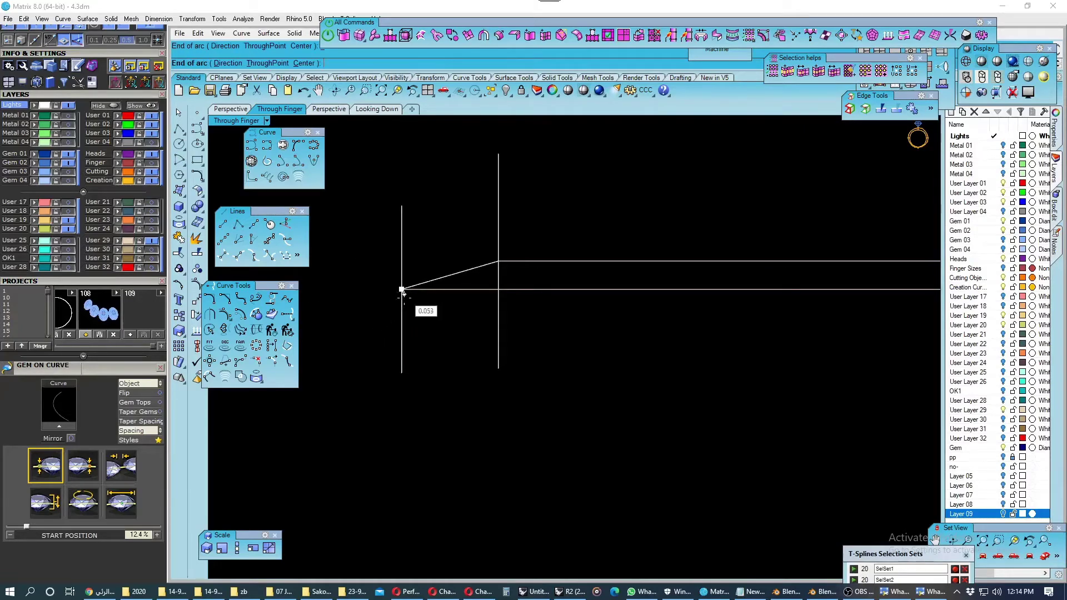
left_click(498, 290)
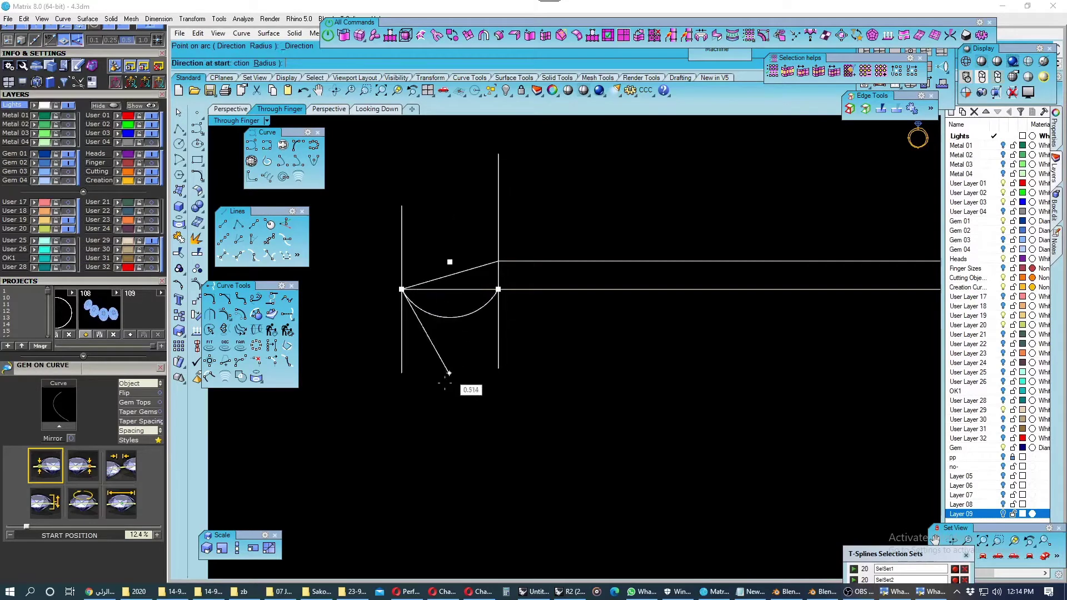
left_click(401, 410)
Check the arc-to-band distance with an aligned dimension, then cancel it.
left_click(417, 325)
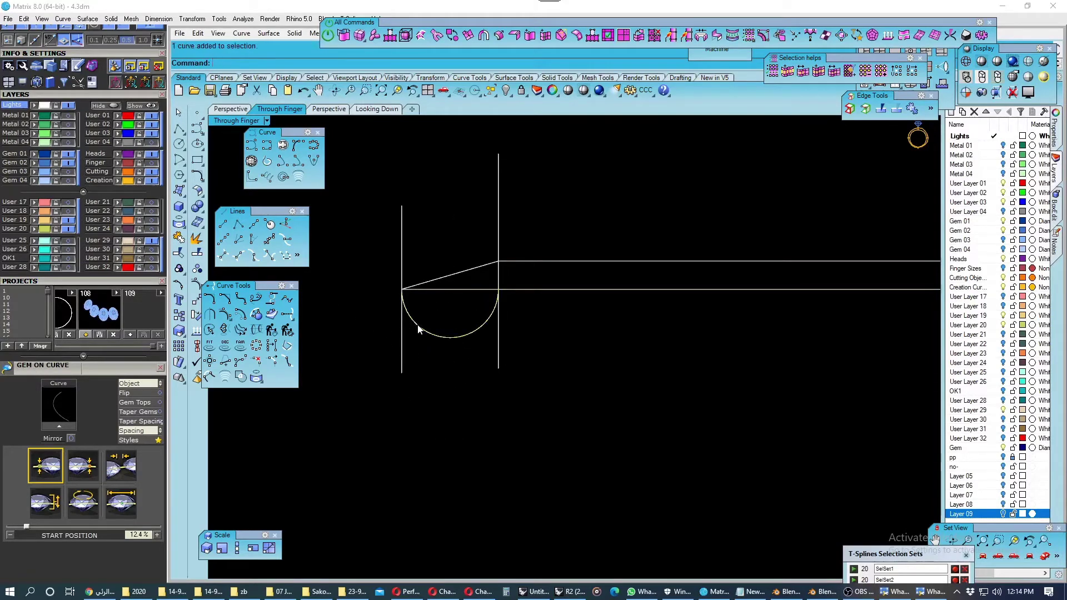
left_click(66, 240)
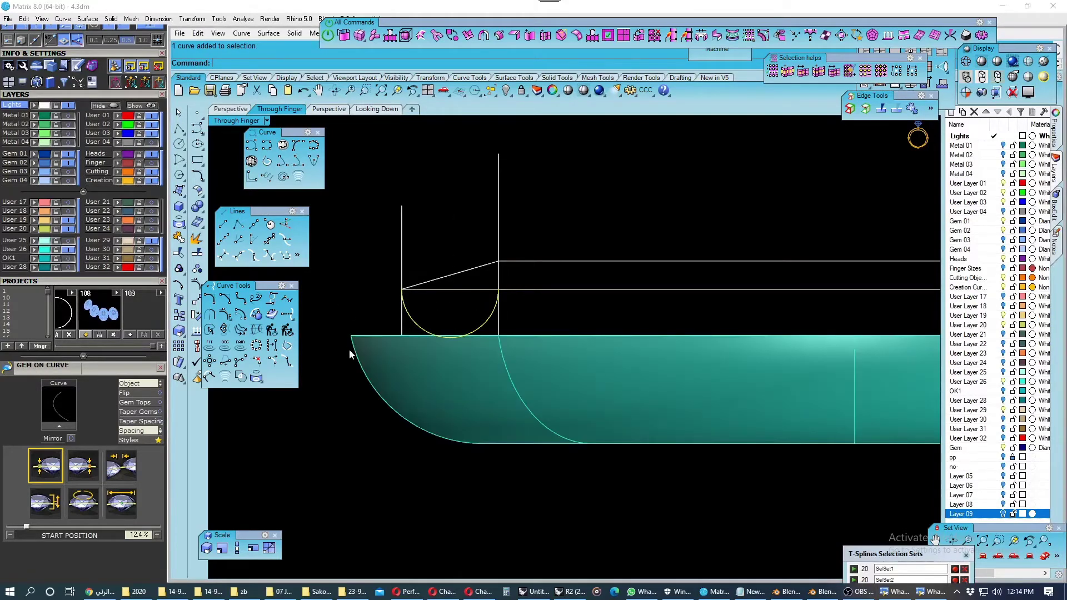
left_click(646, 92)
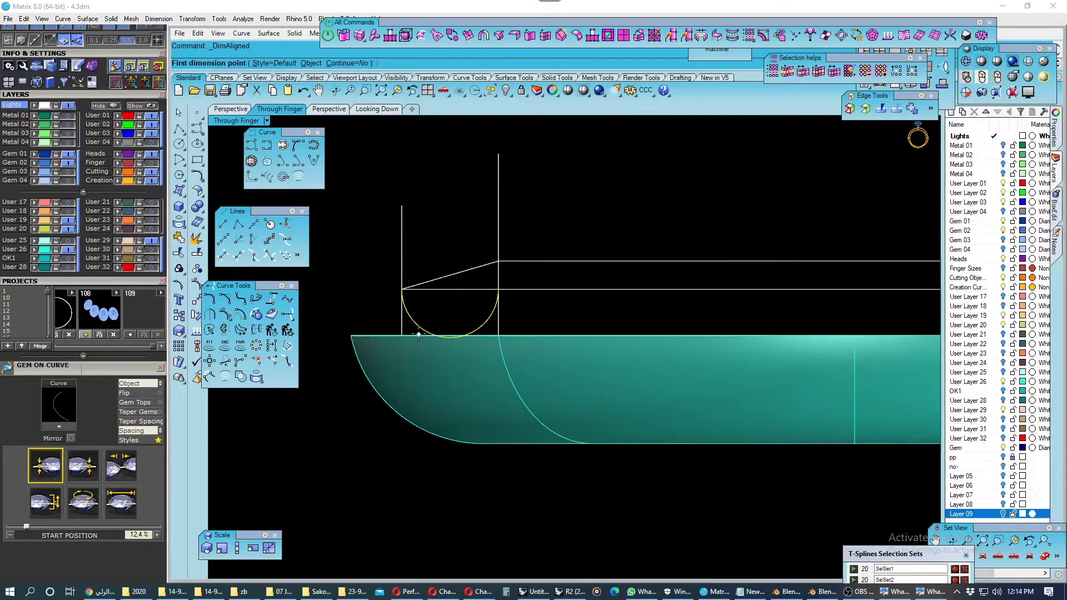
left_click(433, 335)
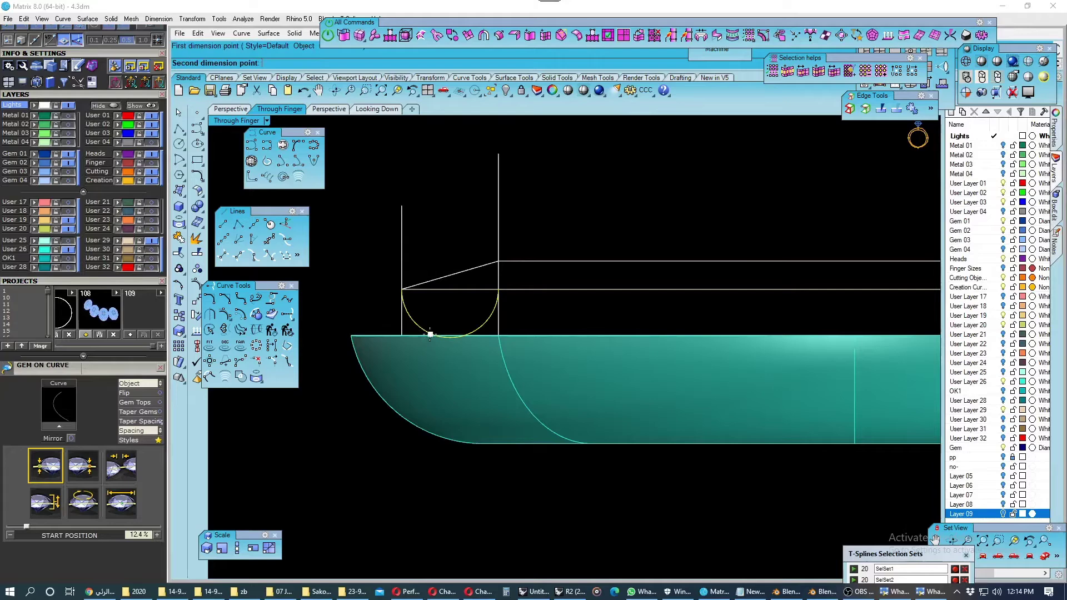
left_click(362, 367)
key("Escape")
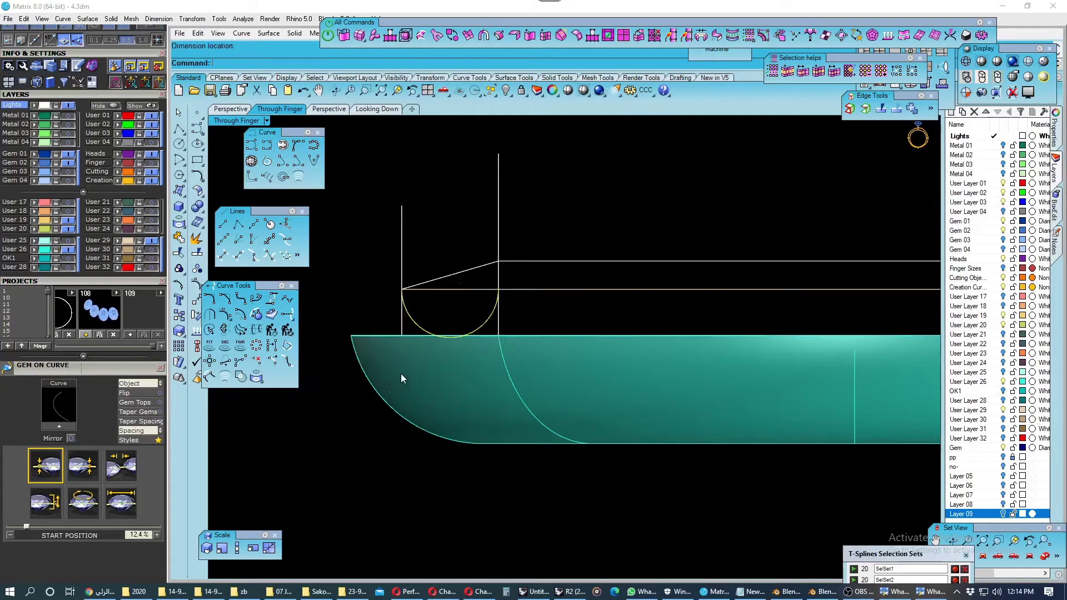
left_click(67, 252)
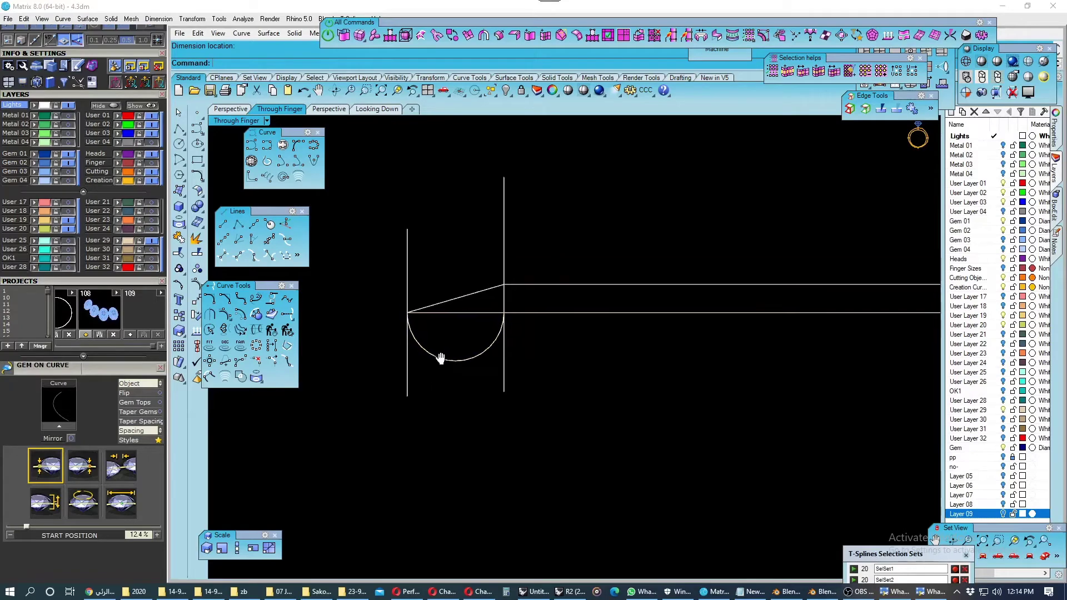
Draw a straight top line across the profile past the right vertical line.
left_click(223, 224)
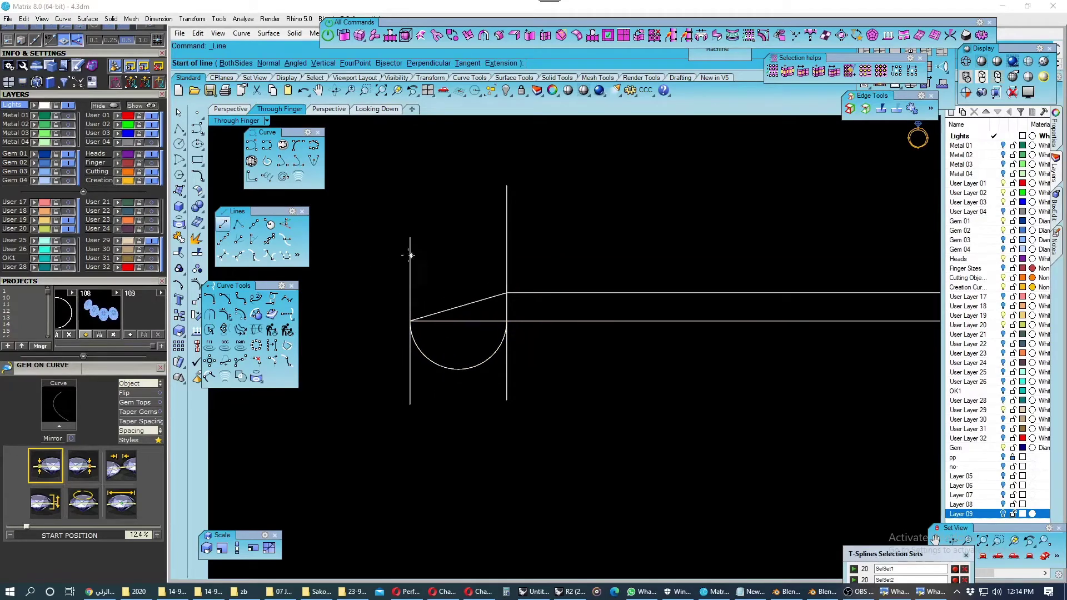
left_click(396, 255)
left_click(547, 255)
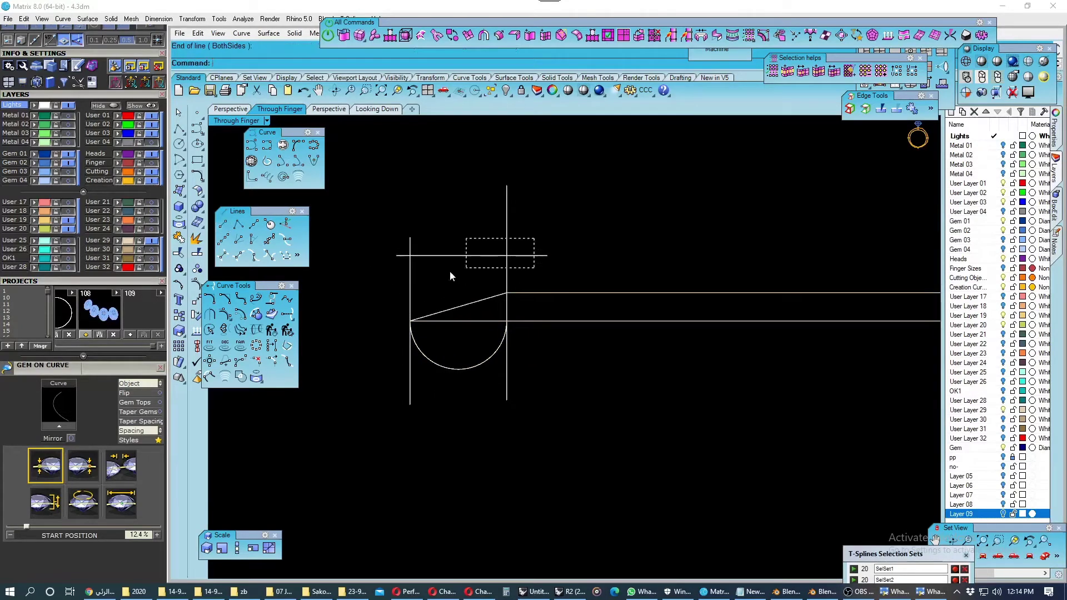
Trim the vertical stubs above the top line and join the four curves into one closed profile.
left_click_drag(449, 271, 390, 287)
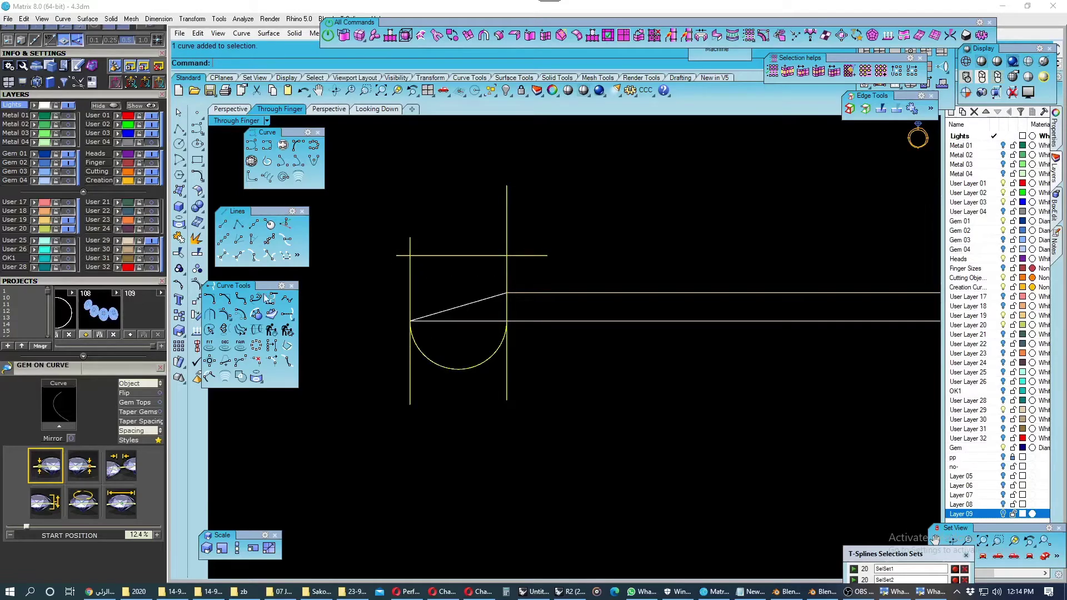
left_click(179, 253)
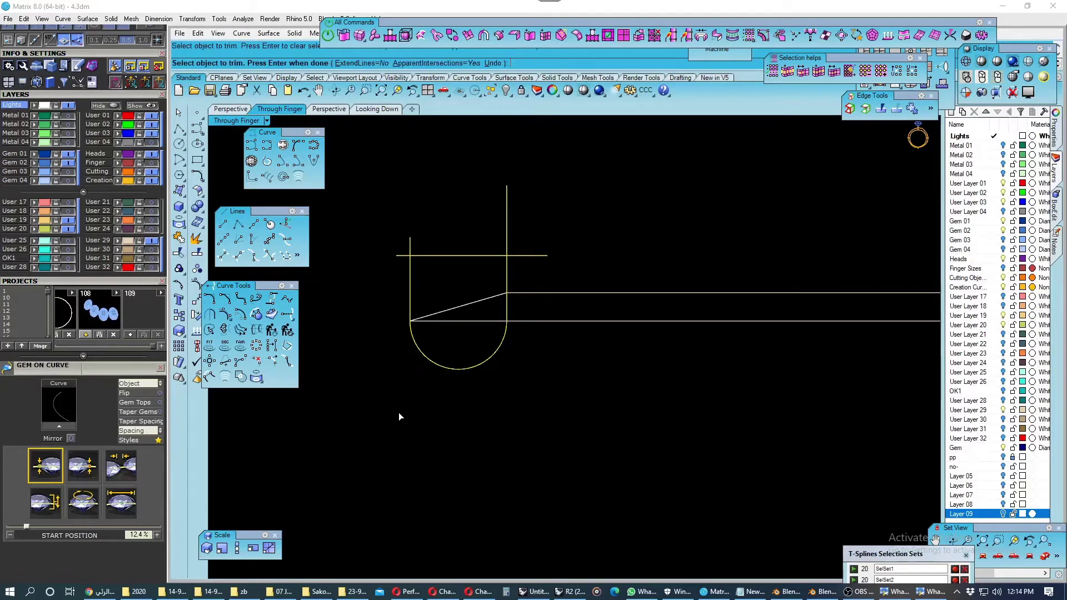
left_click_drag(457, 240, 379, 248)
left_click(65, 132)
key("Return")
left_click(178, 238)
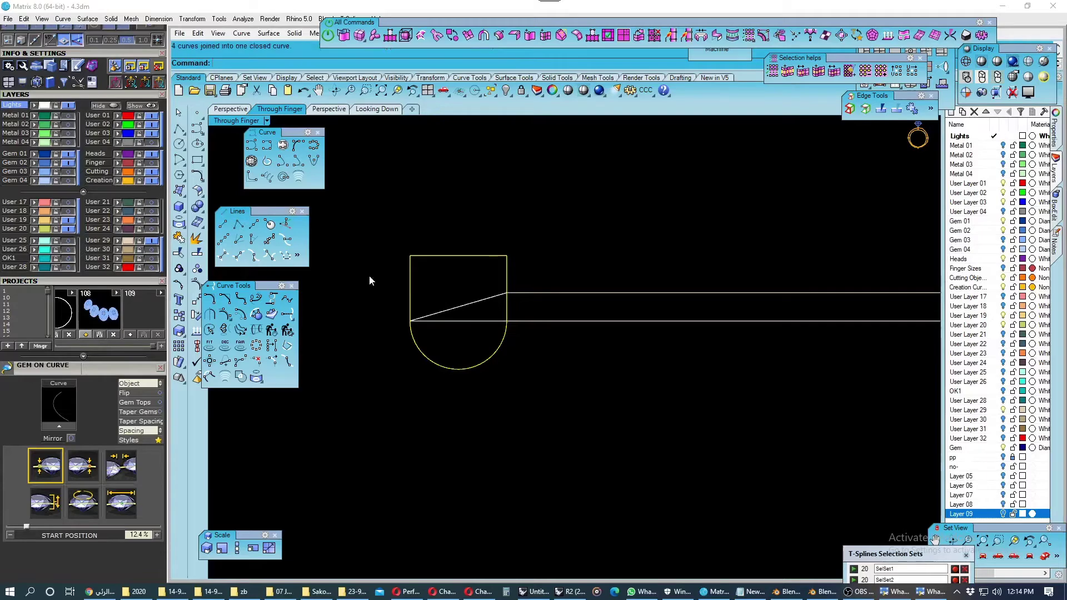
left_click(409, 303)
RailRevolve the profile along the circular rail using the picked axis points.
left_click(179, 190)
left_click(227, 259)
scroll(491, 382, "down", 2)
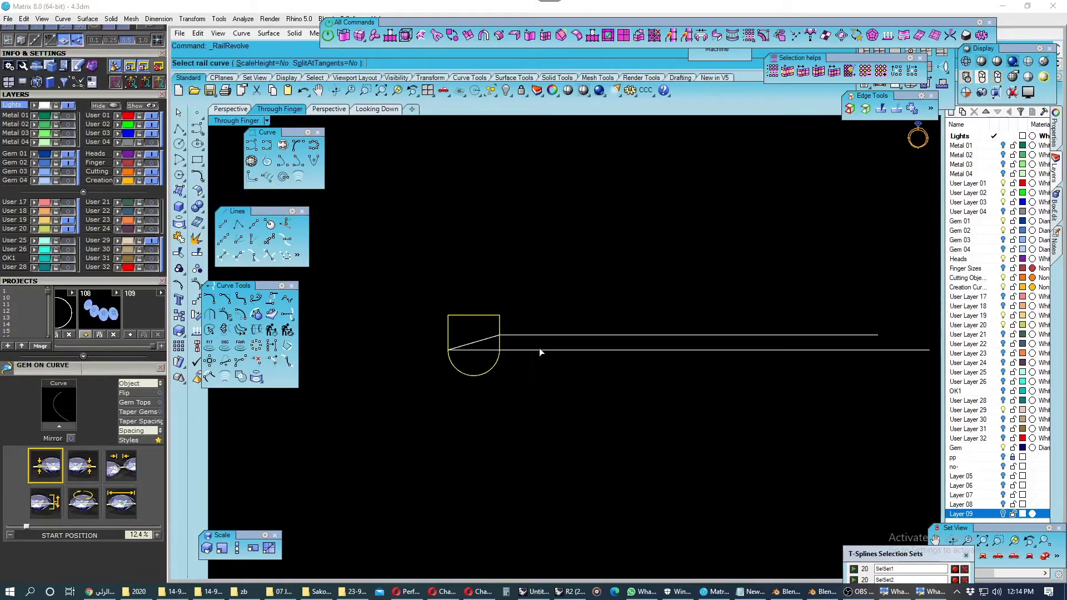
left_click(550, 335)
left_click(581, 310)
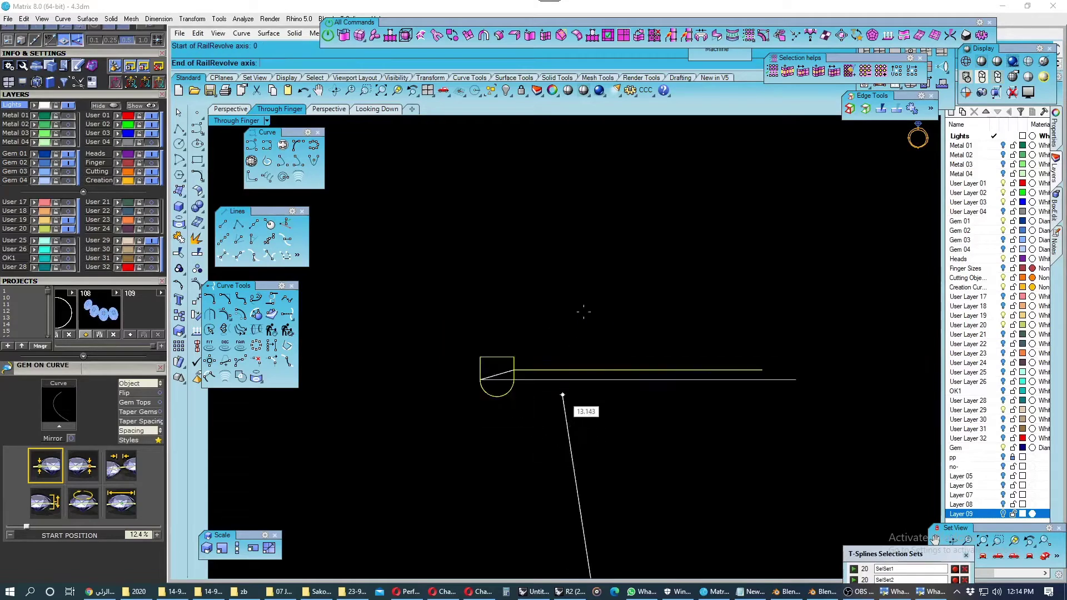
left_click(601, 251)
Inspect the new band in 3D, give it purple metal, and save it as a new project.
left_click(230, 109)
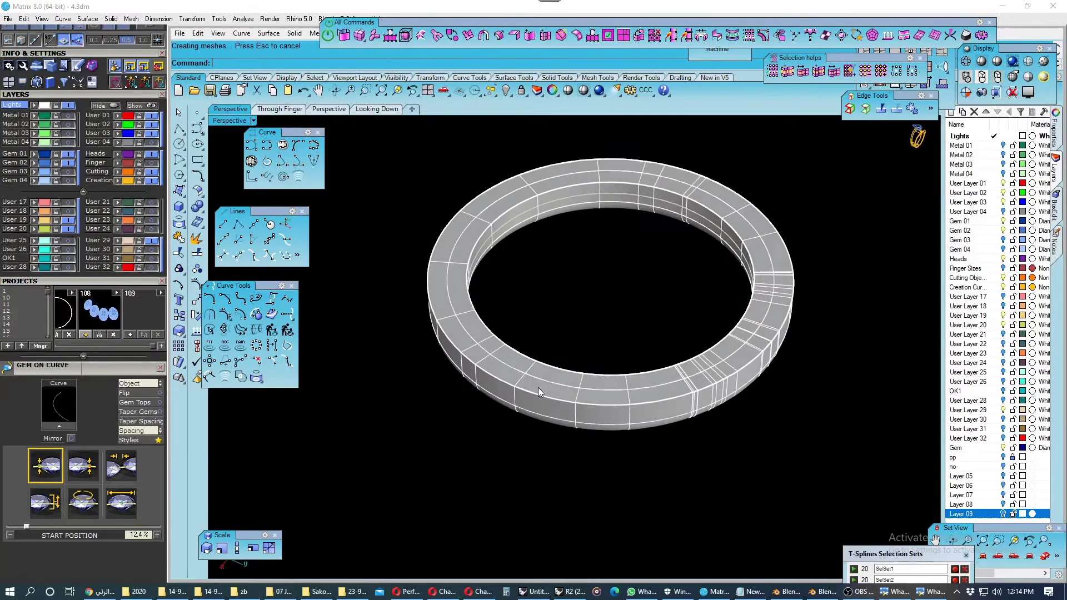
left_click(525, 395)
mouse_move(525, 395)
right_mouse_down()
mouse_move(475, 240)
mouse_move(342, 383)
right_mouse_up()
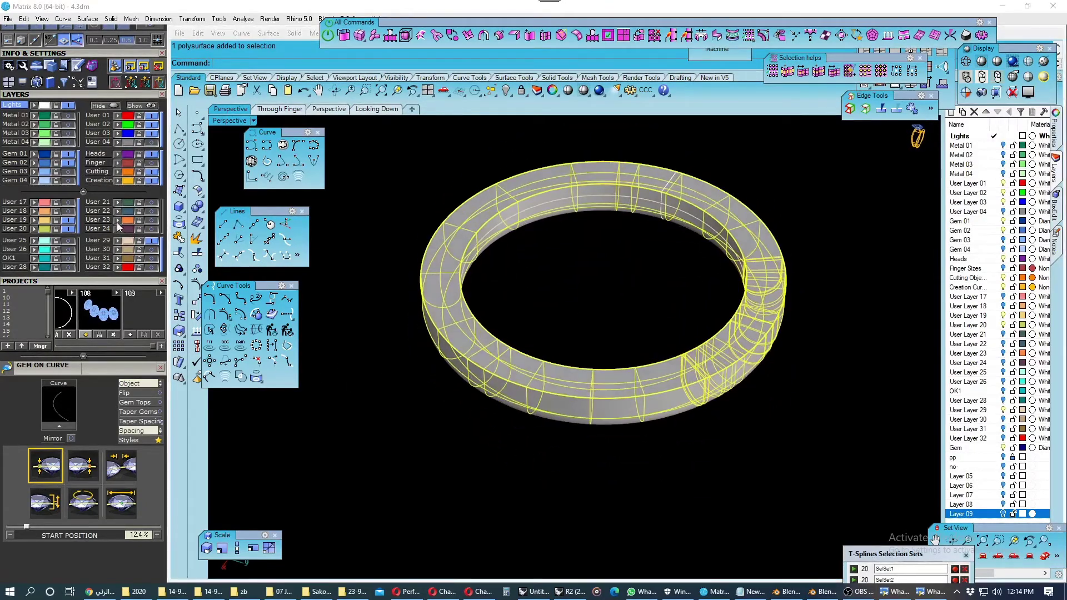
left_click(118, 154)
left_click(129, 335)
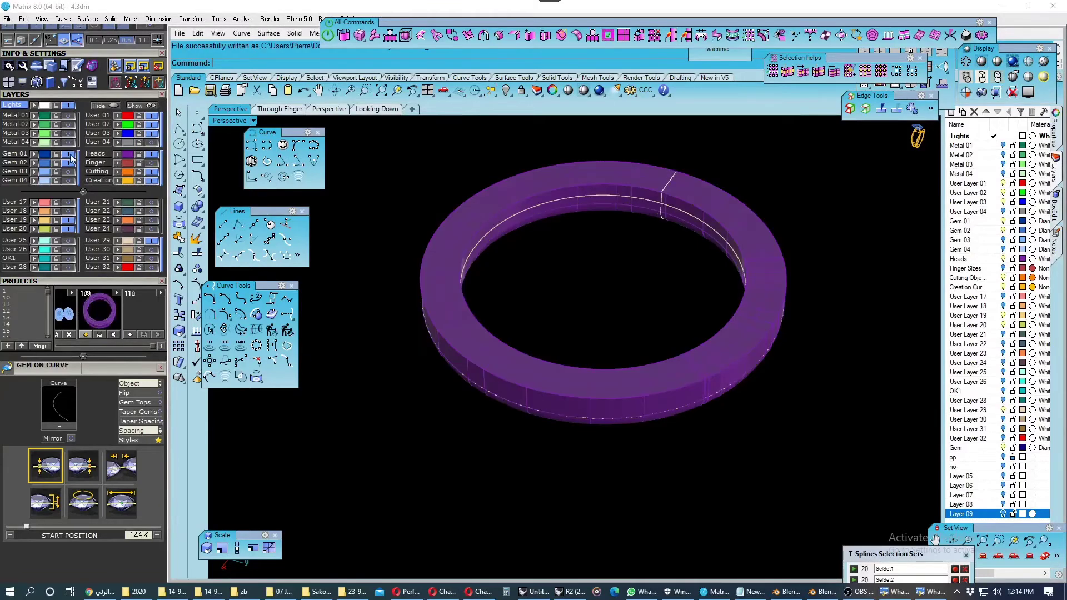
Show the green Metal 03 ring again and view both rings from above.
left_click(67, 133)
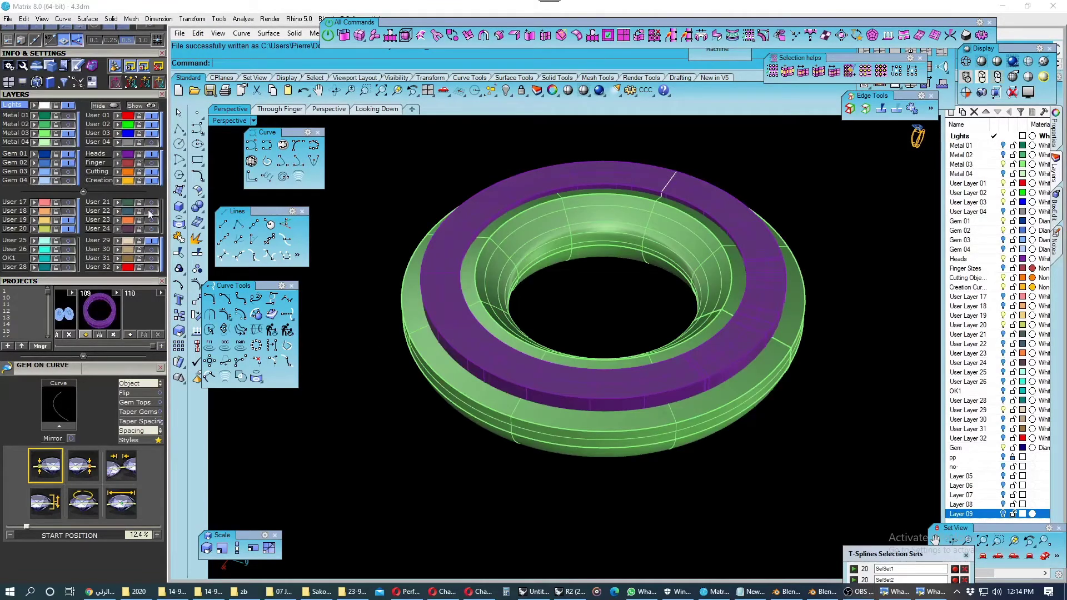
mouse_move(404, 368)
right_mouse_down()
mouse_move(352, 302)
mouse_move(341, 341)
mouse_move(375, 411)
right_mouse_up()
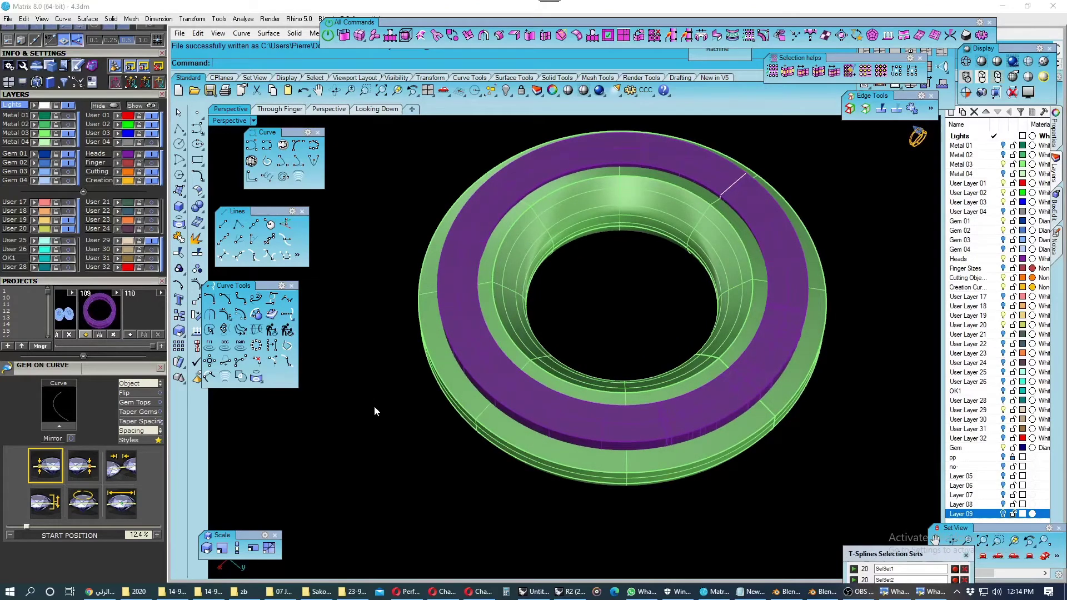
mouse_move(374, 405)
right_mouse_down()
mouse_move(500, 439)
mouse_move(534, 414)
mouse_move(525, 424)
mouse_move(508, 352)
mouse_move(520, 428)
mouse_move(542, 328)
mouse_move(498, 344)
mouse_move(424, 178)
right_mouse_up()
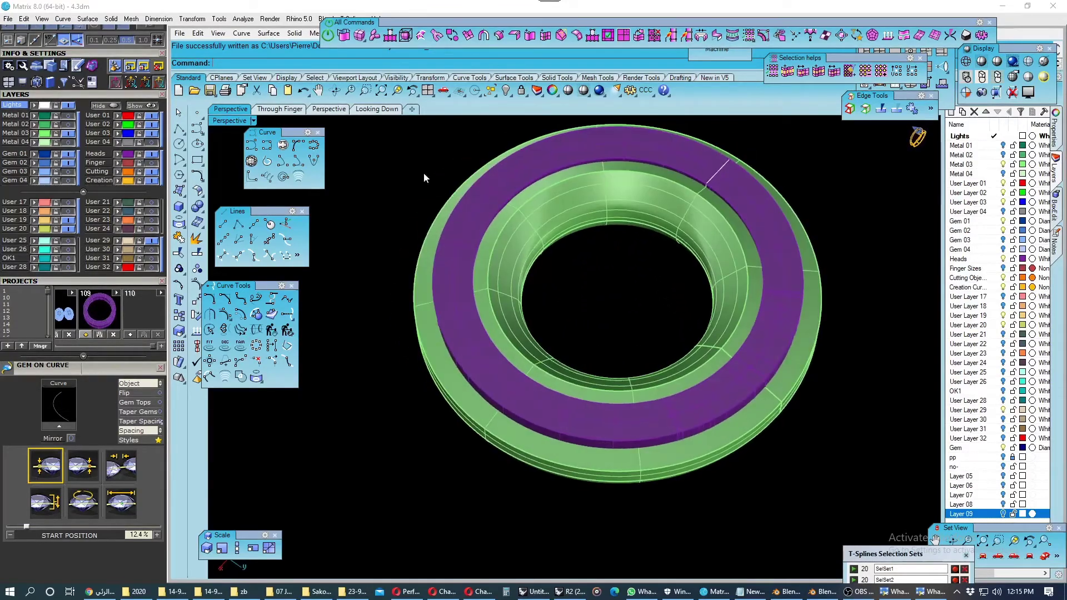
mouse_move(481, 363)
right_mouse_down()
mouse_move(474, 259)
mouse_move(458, 264)
mouse_move(459, 339)
right_mouse_up()
left_click(383, 109)
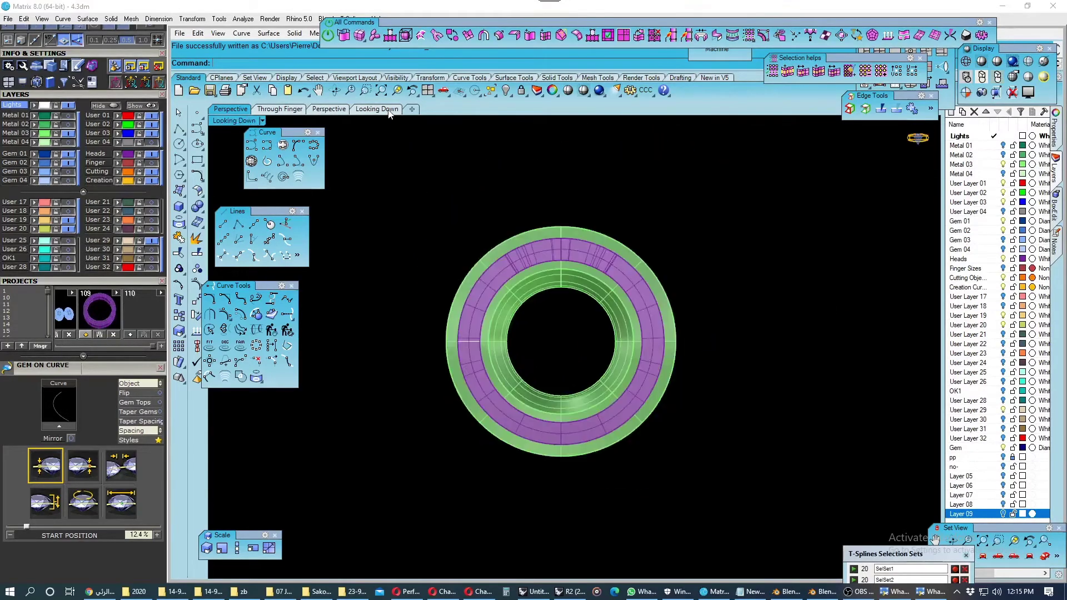
scroll(492, 275, "up", 3)
Scale2D the purple band from the ring centre to enlarge it slightly.
left_click(501, 276)
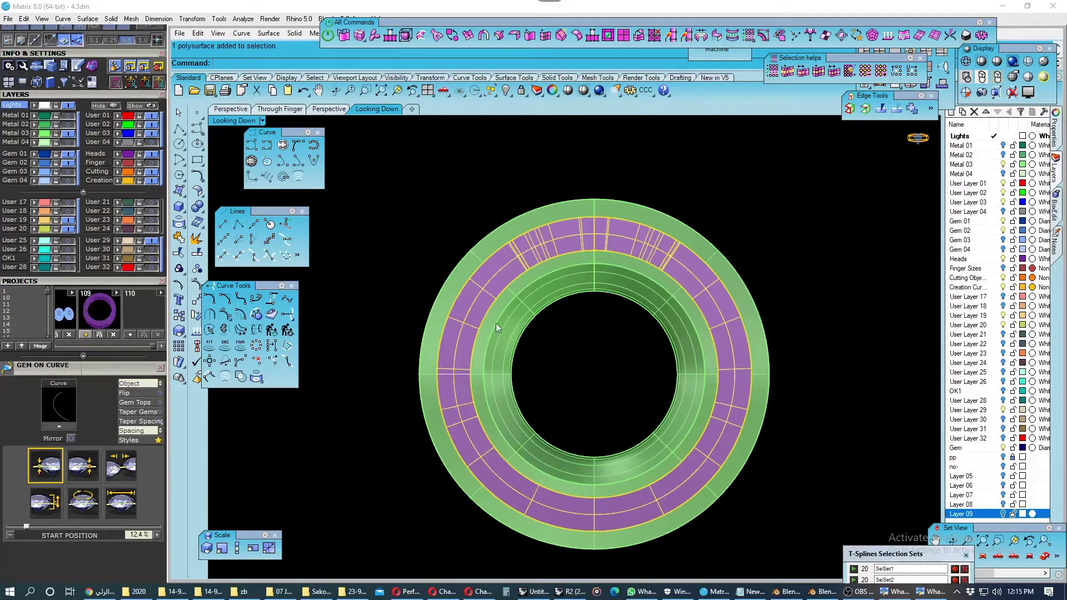
scroll(561, 258, "up", 2)
scroll(543, 325, "up", 2)
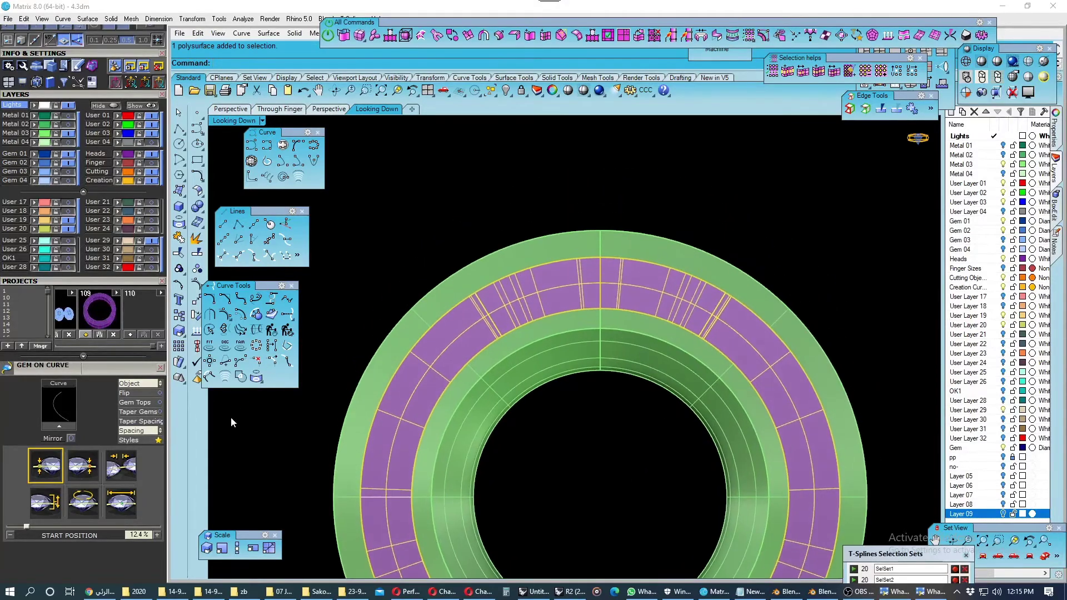
left_click(227, 547)
left_click(542, 475)
scroll(476, 262, "up", 2)
scroll(512, 353, "down", 1)
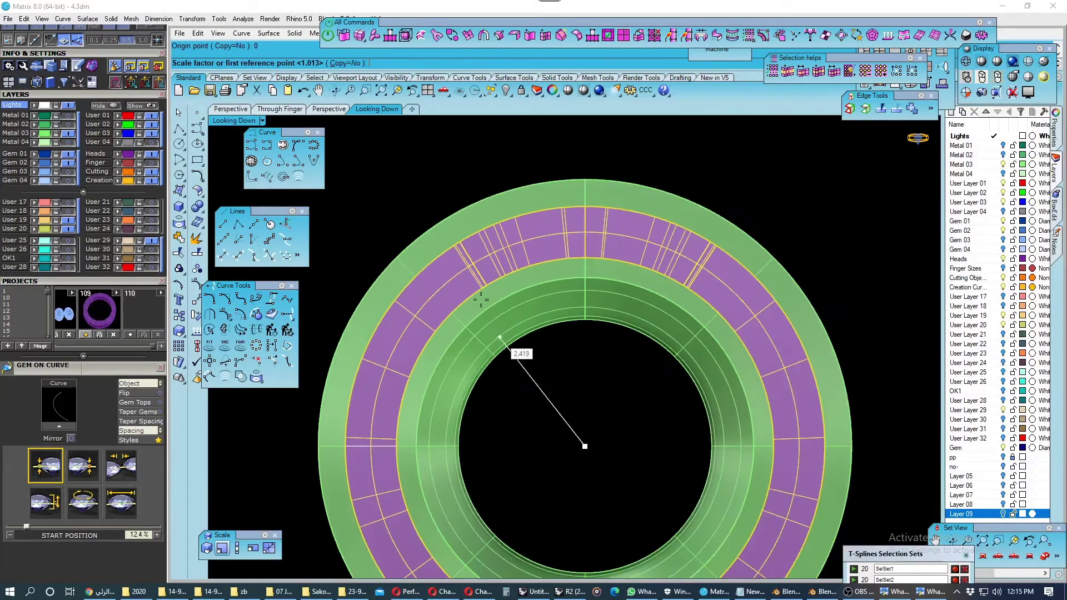
scroll(443, 209, "up", 2)
left_click(413, 192)
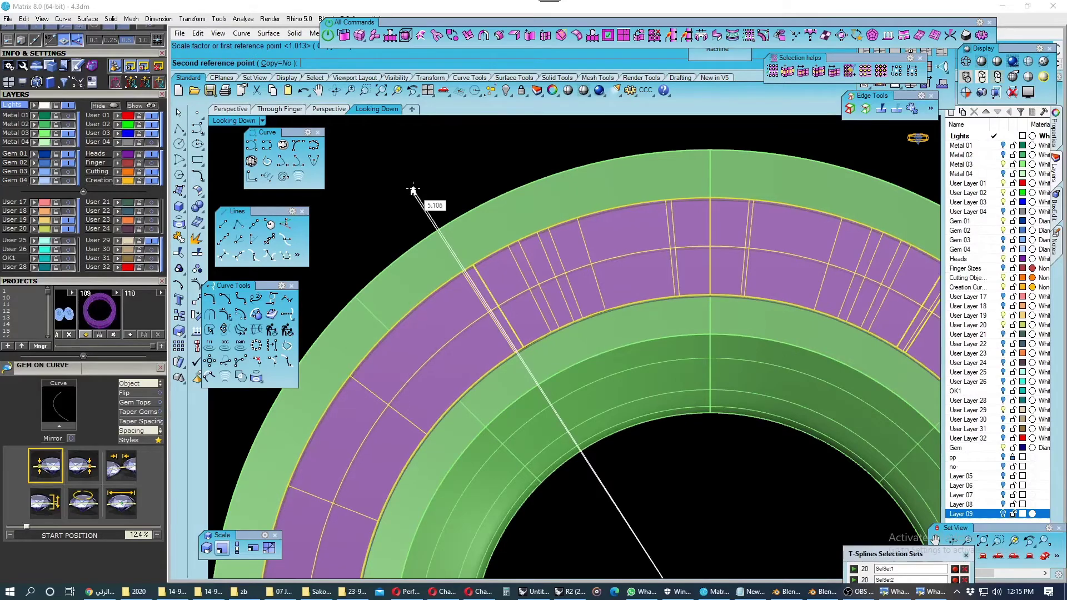
left_click(413, 192)
key("Escape")
Return to the Perspective view at an oblique angle and reselect the purple band.
scroll(467, 233, "down", 6)
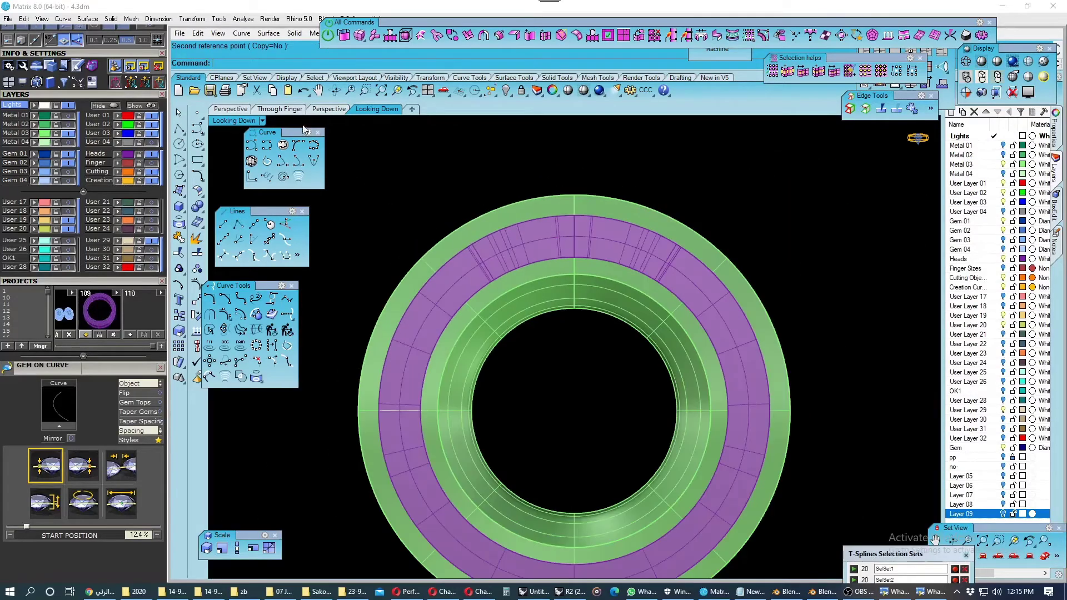
left_click(240, 111)
mouse_move(493, 238)
right_mouse_down()
mouse_move(418, 282)
mouse_move(480, 289)
right_mouse_up()
left_click(480, 288)
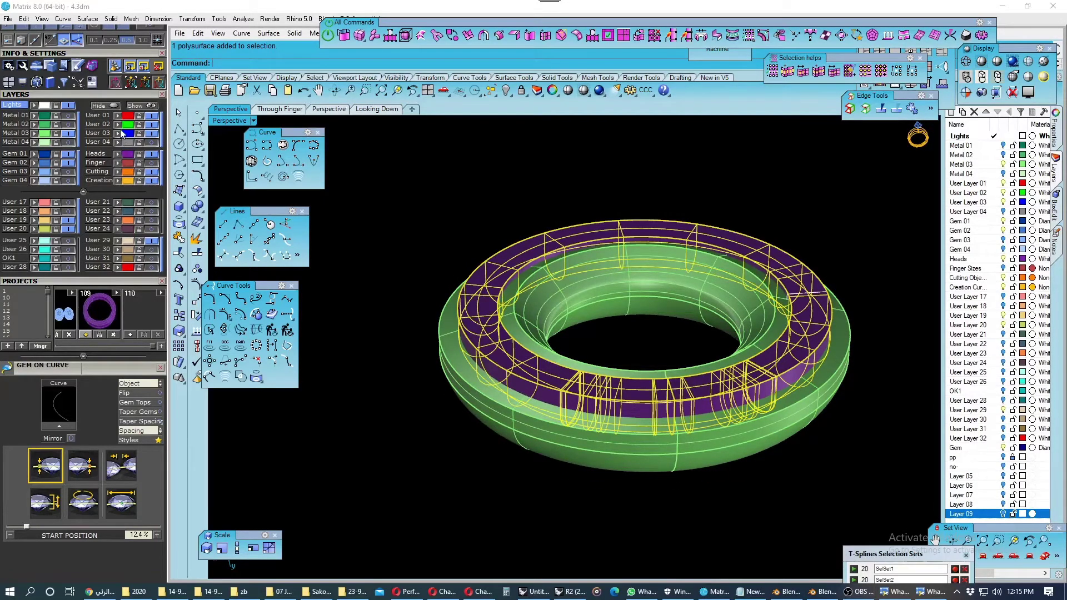
Delete the purple band, show four viewports, and close the floating curve toolbars.
key("Delete")
right_click_drag(439, 285, 469, 300)
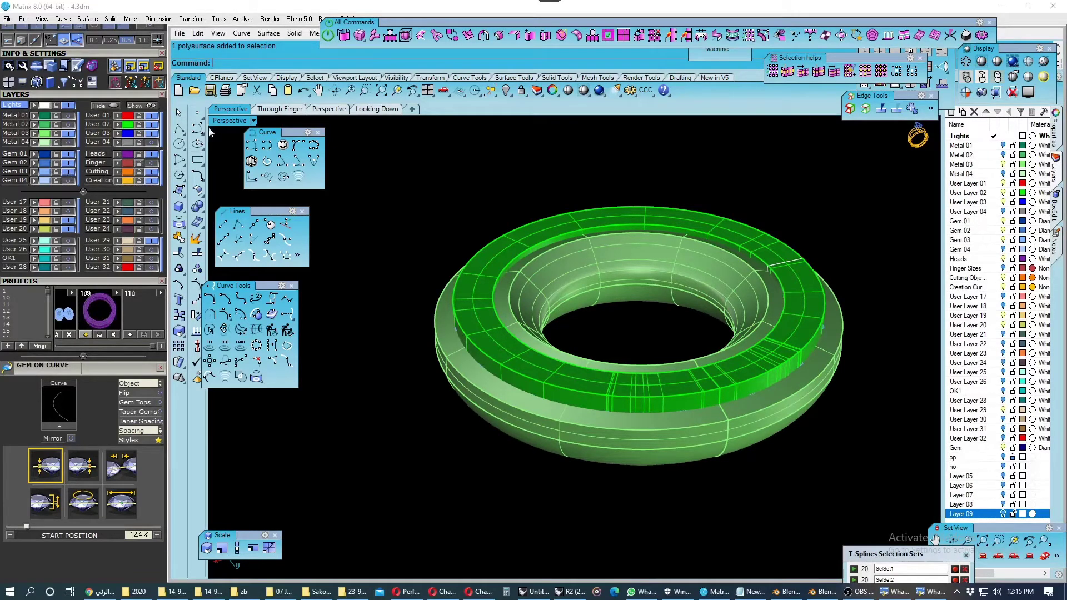
double_click(227, 120)
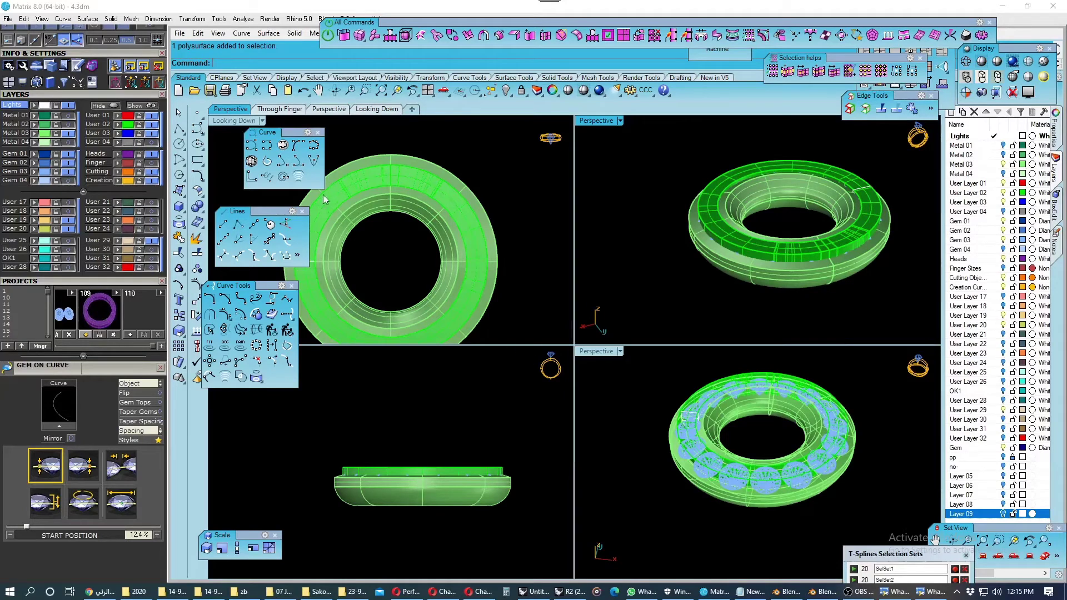
left_click(317, 132)
left_click(302, 211)
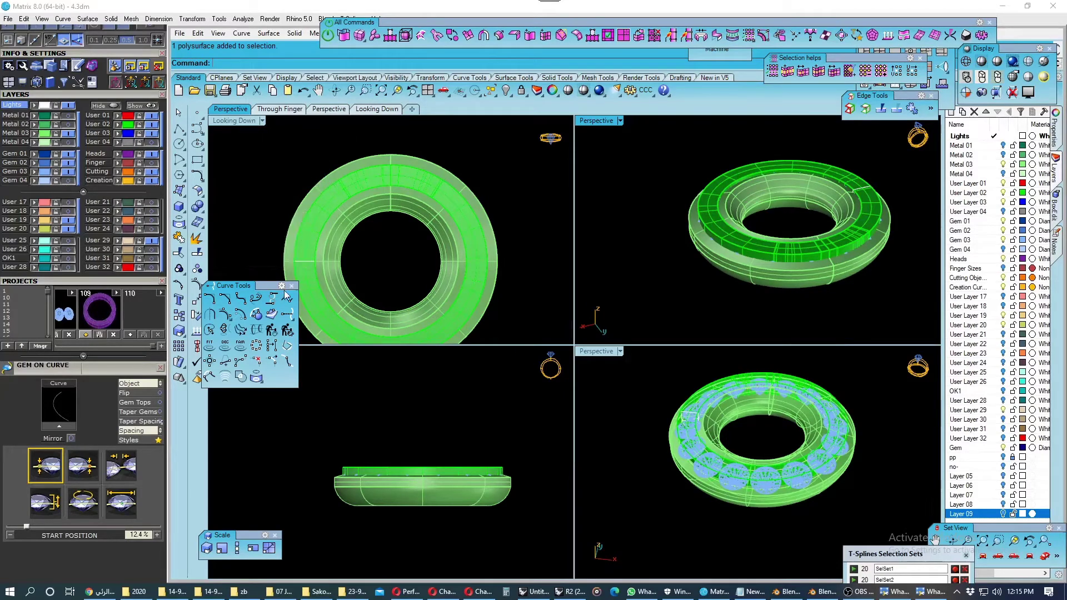
left_click(291, 285)
Set the top-left view to Perspective, extend the upper views to full height, and zoom extents.
left_click(446, 283)
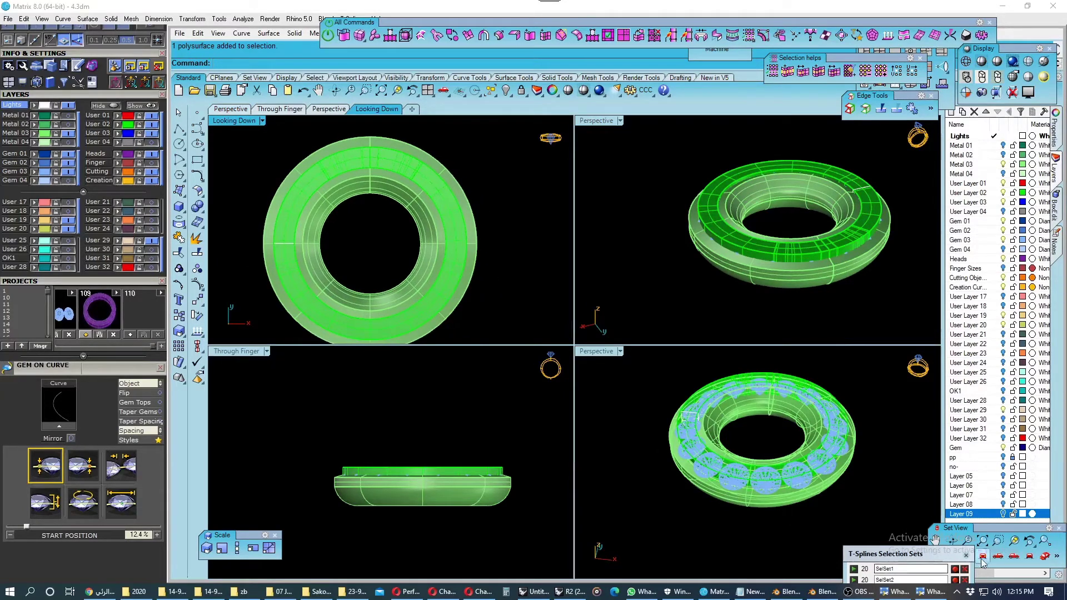
left_click(1014, 556)
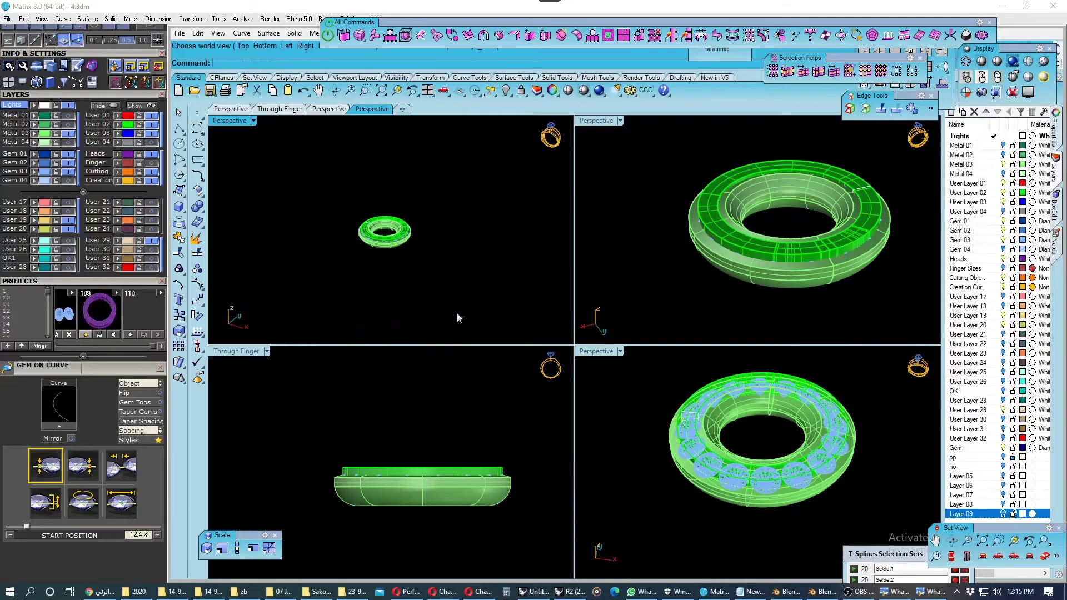
left_click_drag(574, 345, 574, 567)
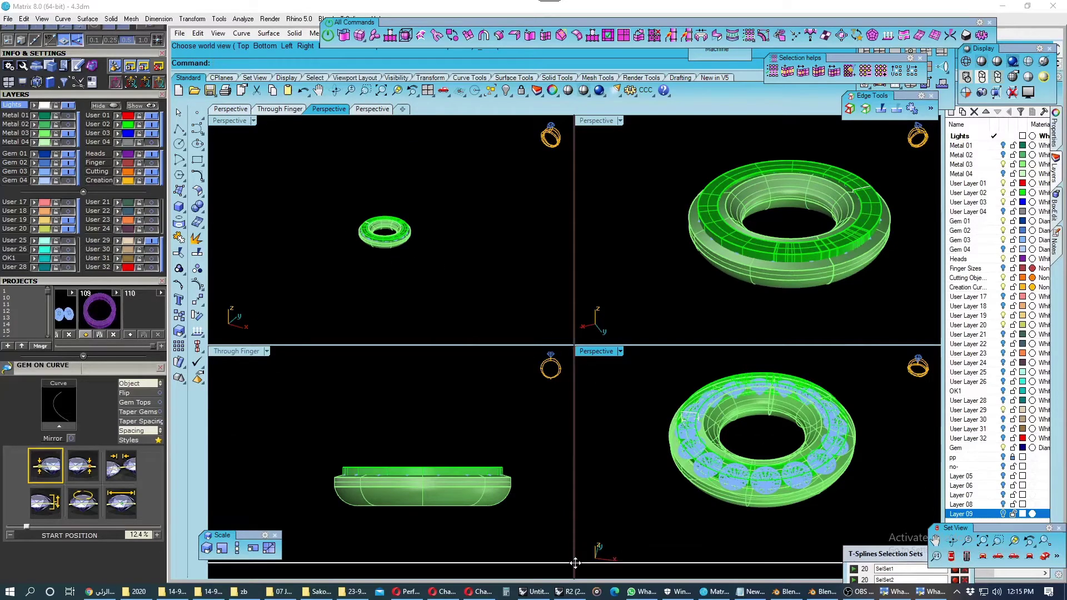
key("ctrl+shift+e")
left_click(385, 315)
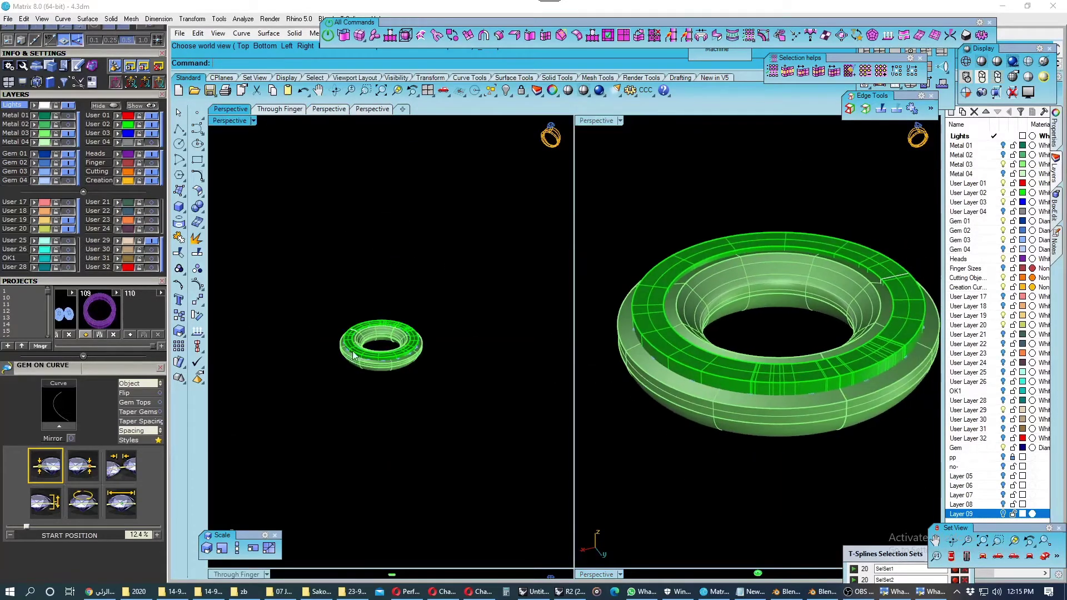
key("ctrl+shift+e")
Orbit both views, set the right view to Ghosted, and select all 16 gems.
right_click_drag(589, 358, 689, 383)
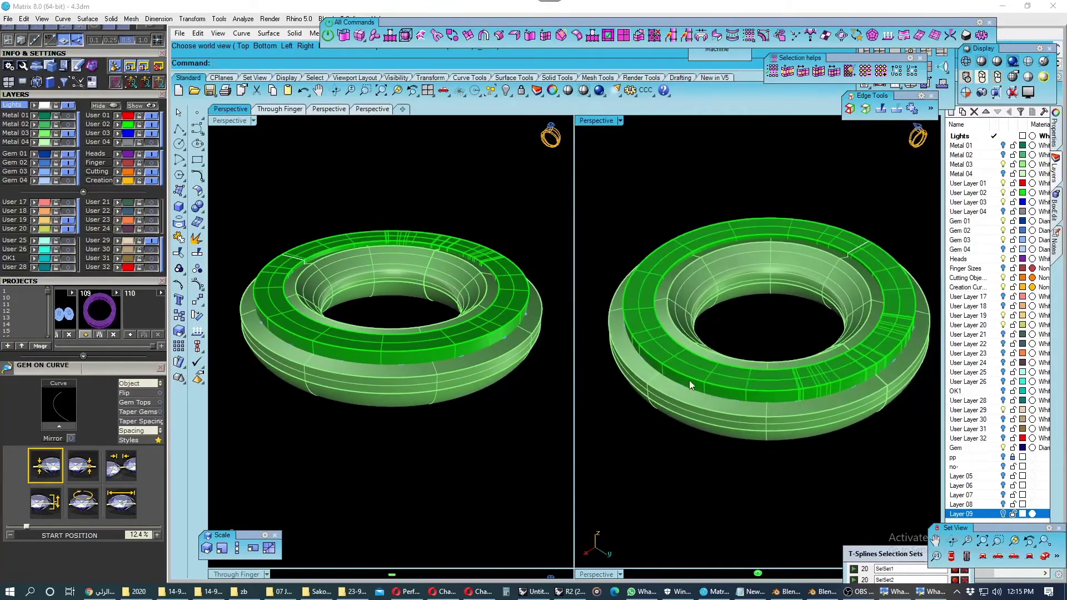
right_click_drag(426, 318, 435, 322)
right_click_drag(762, 269, 778, 267)
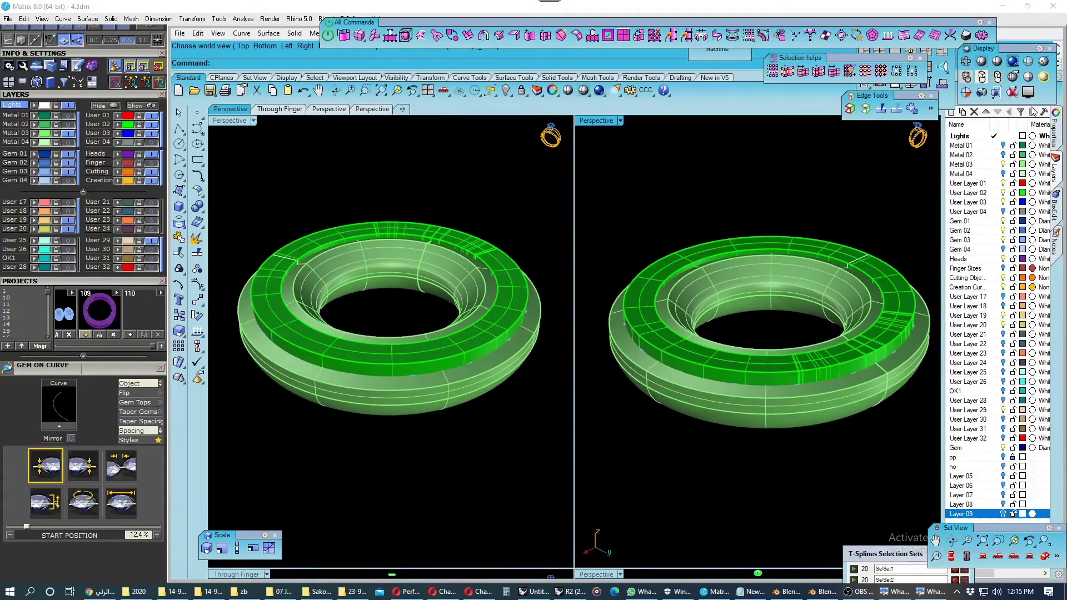
key("Escape")
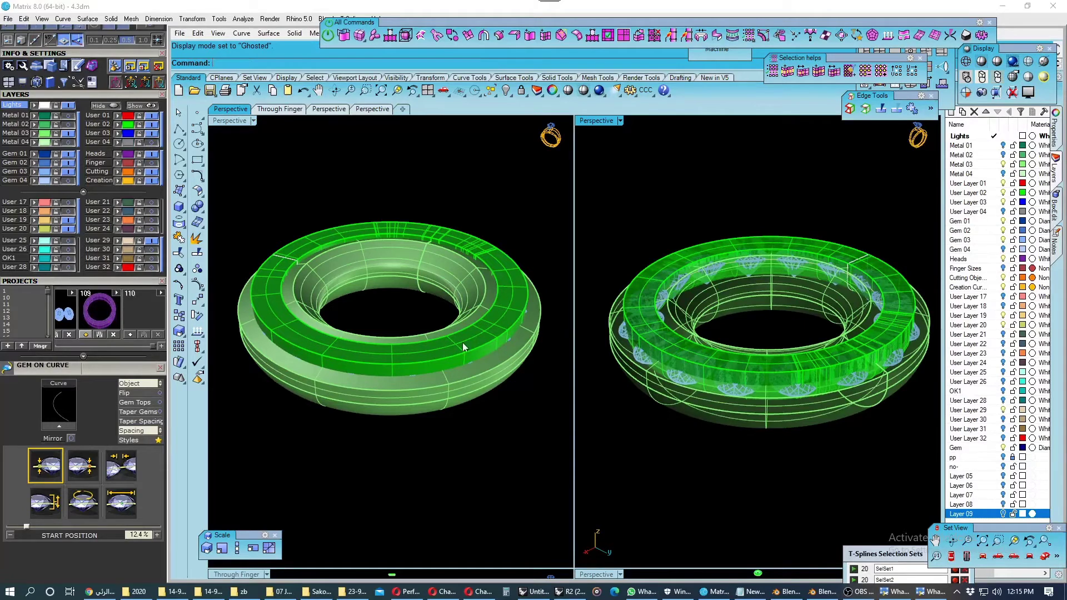
left_click(46, 172)
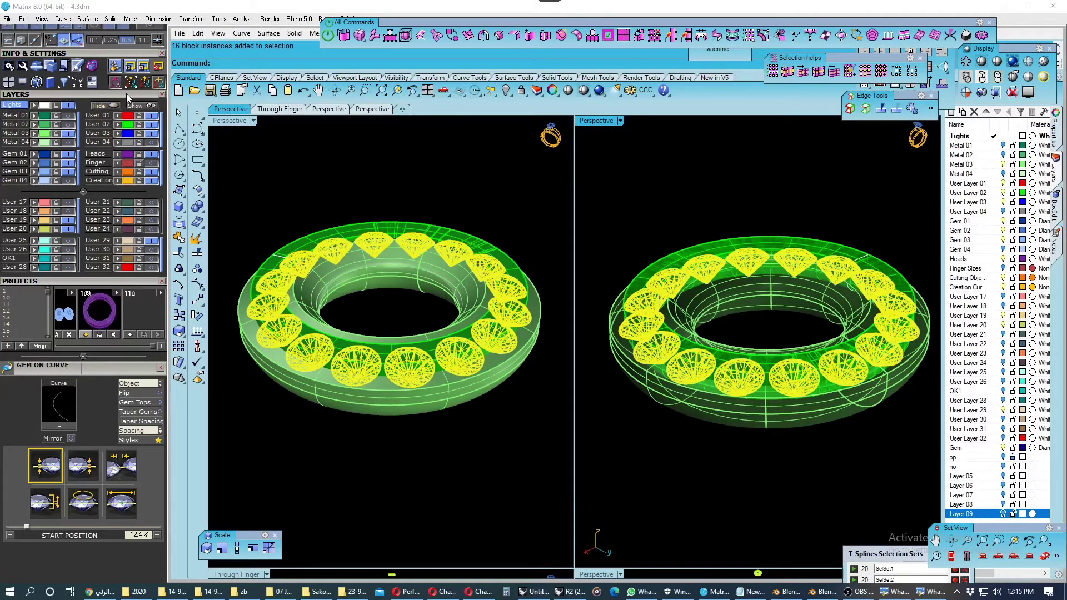
Close the Gem On Curve panel, save the ring file, and start Micro Prong Cutter.
scroll(125, 96, "up", 1)
left_click(161, 392)
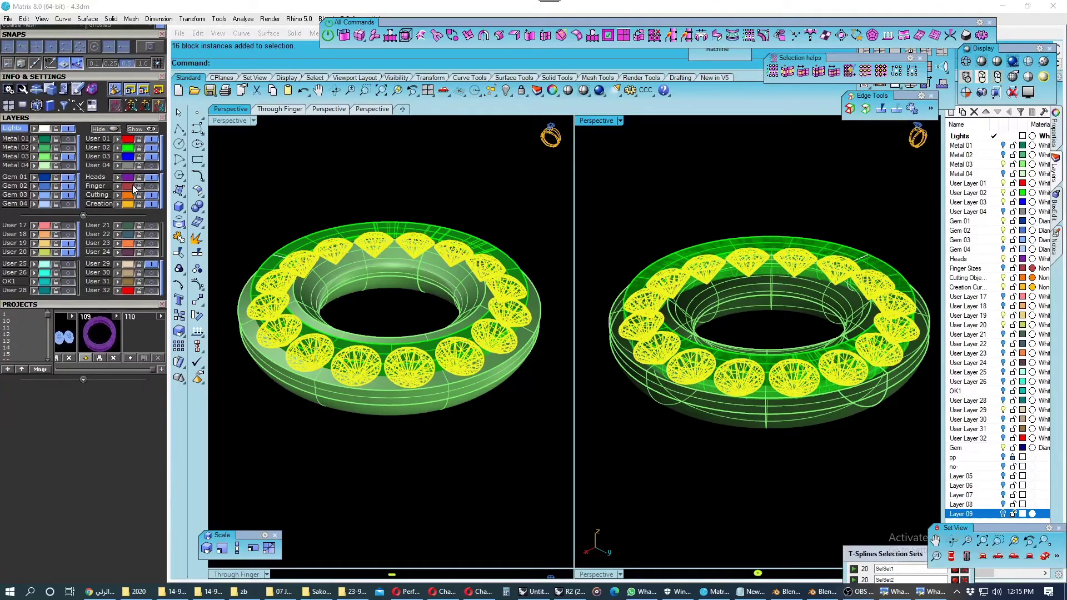
scroll(126, 252, "up", 5)
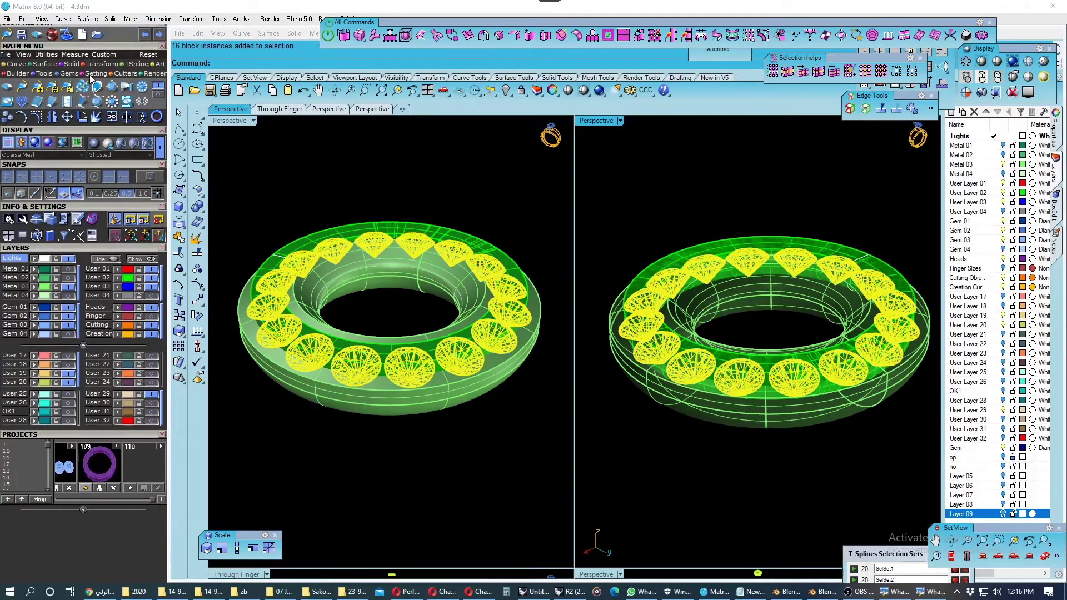
left_click(117, 74)
left_click(210, 90)
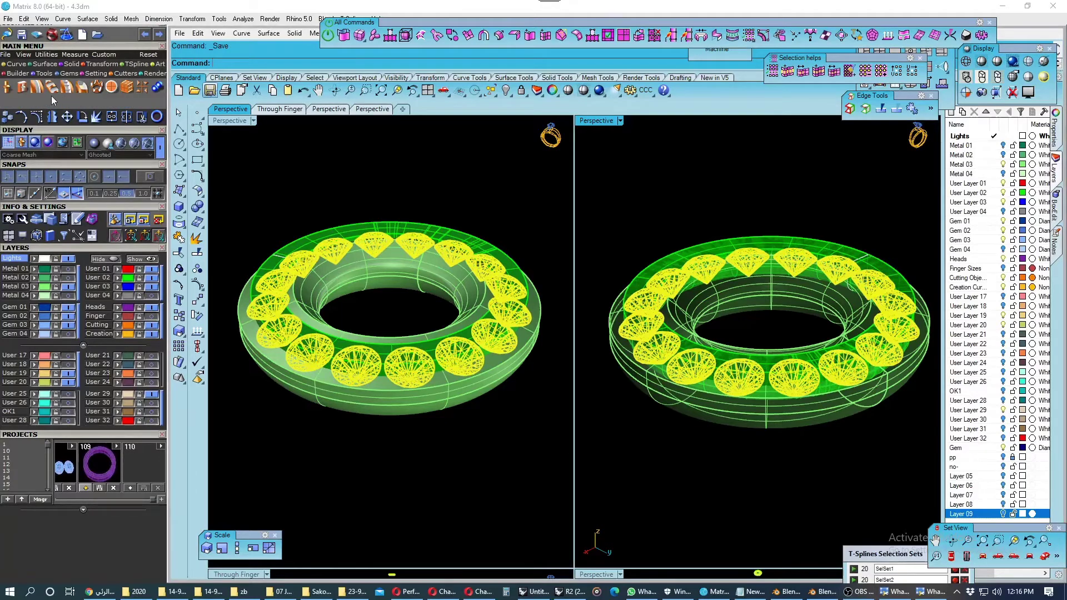
left_click(52, 88)
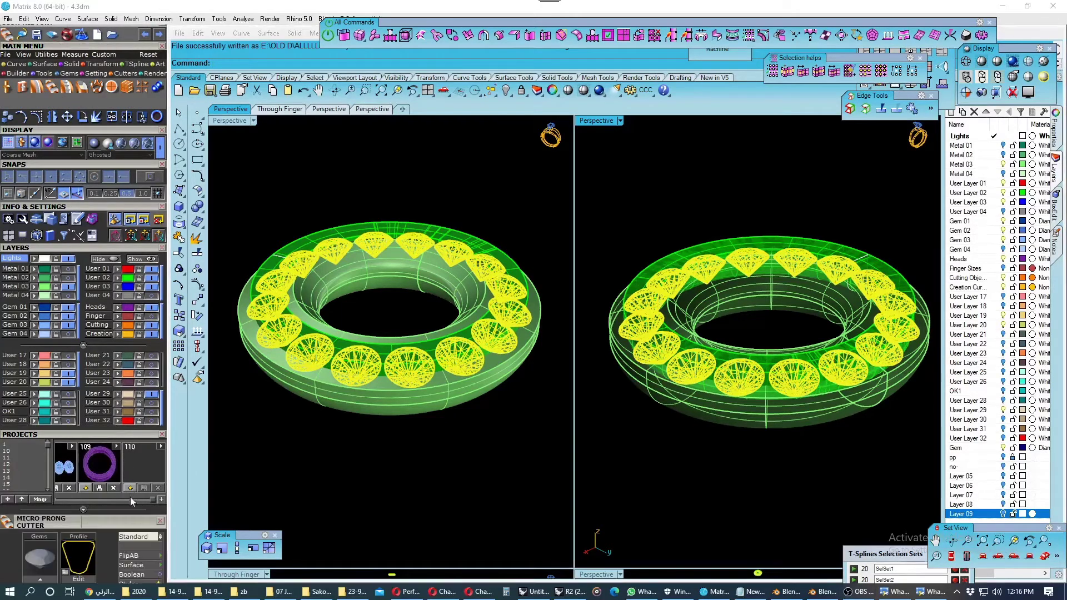
left_click_drag(132, 522, 141, 388)
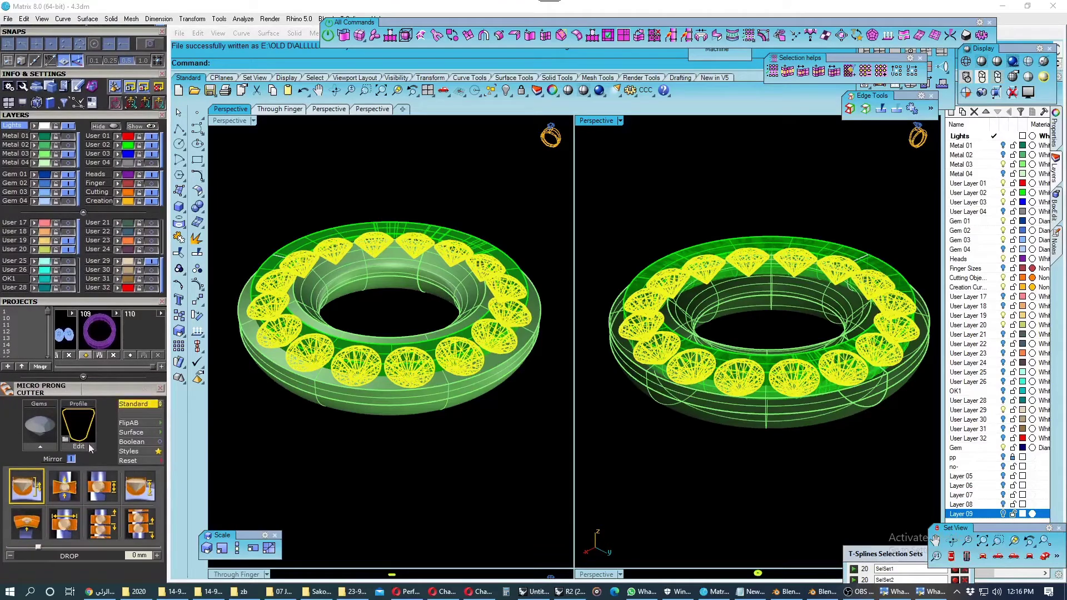
Place micro prongs around the gem row and load the F1-SGH.mss style.
left_click(38, 427)
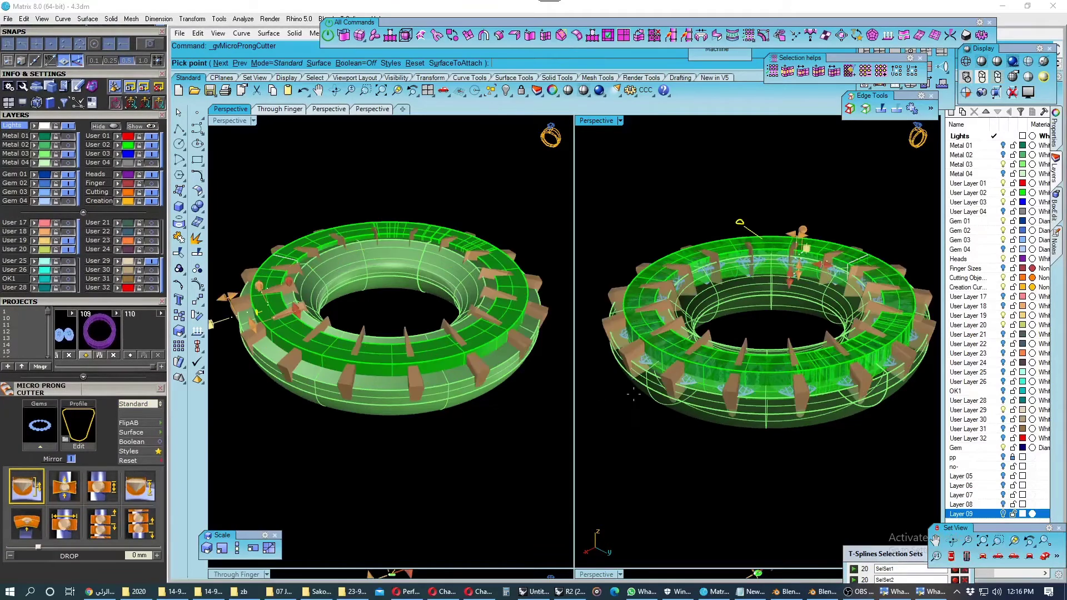
right_click_drag(414, 383, 424, 444)
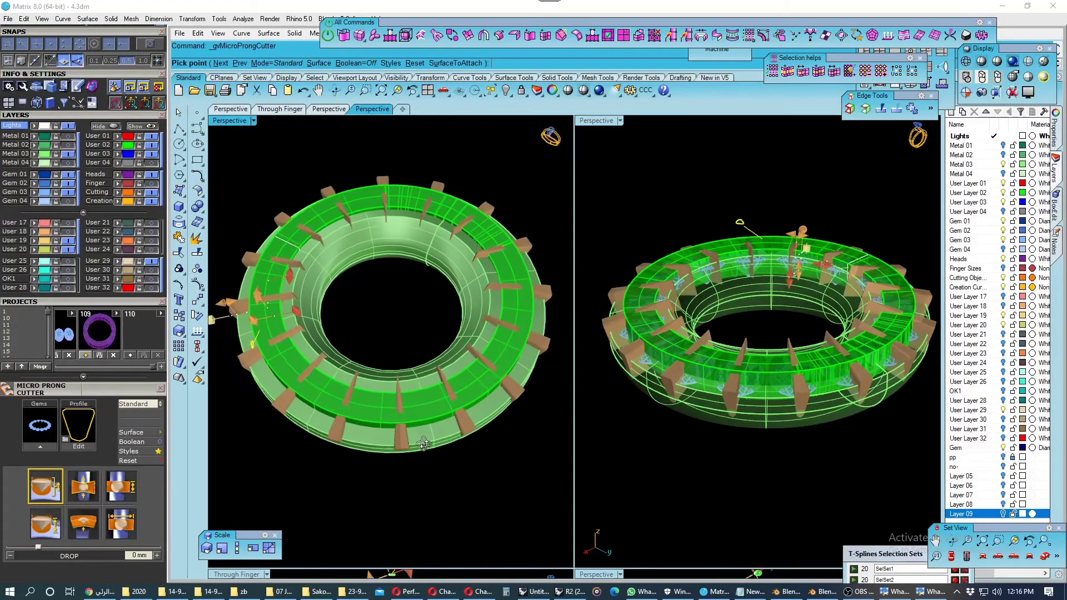
left_click(150, 452)
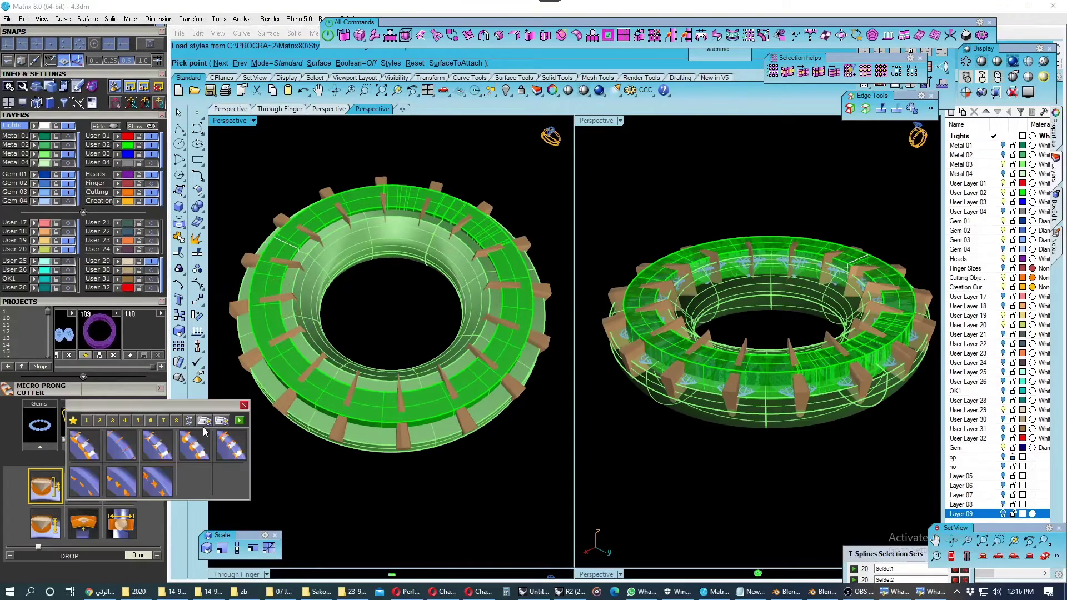
left_click(221, 423)
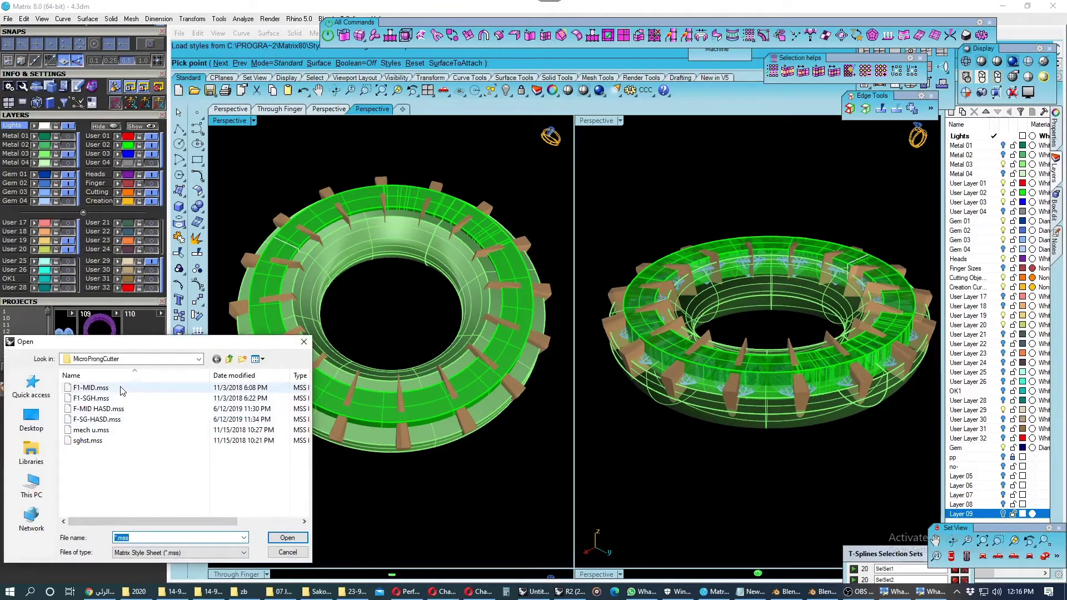
mouse_move(92, 399)
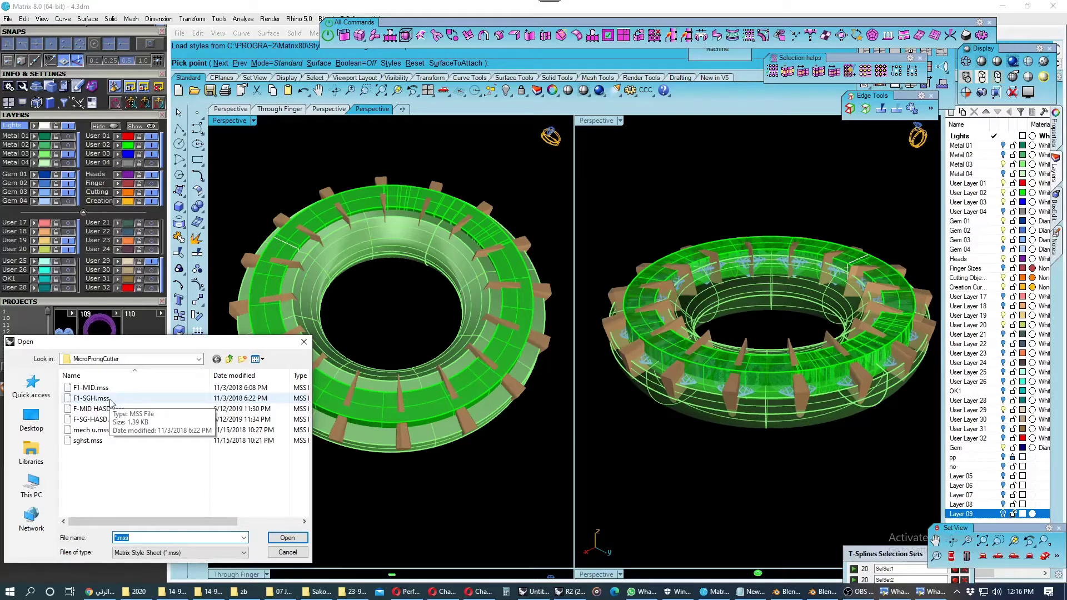
left_click(110, 399)
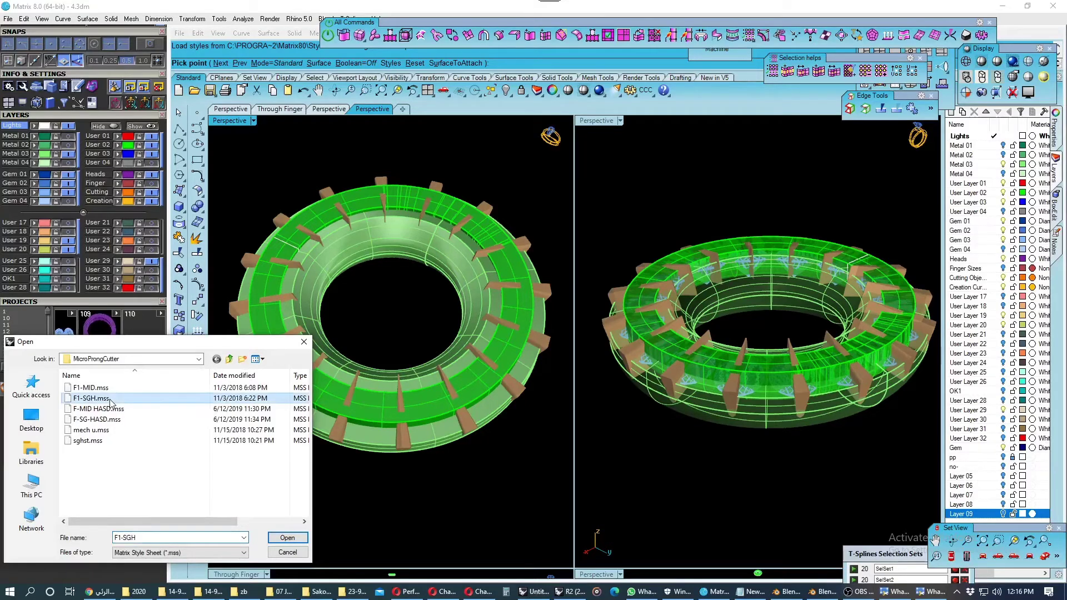
left_click(283, 537)
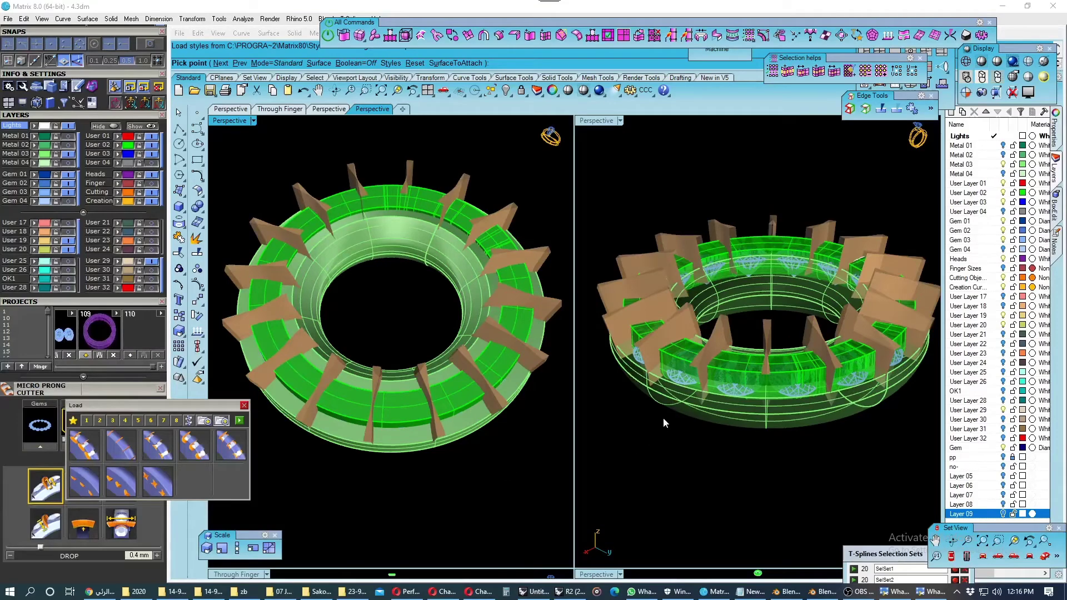
Load the sghst.mss prong style instead.
left_click(221, 420)
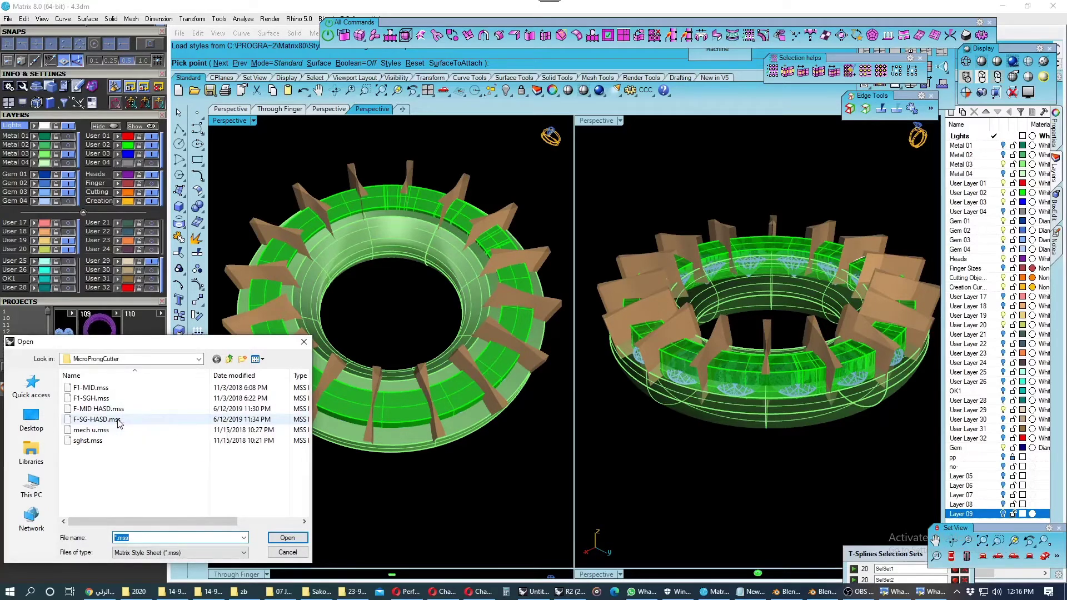
left_click(109, 443)
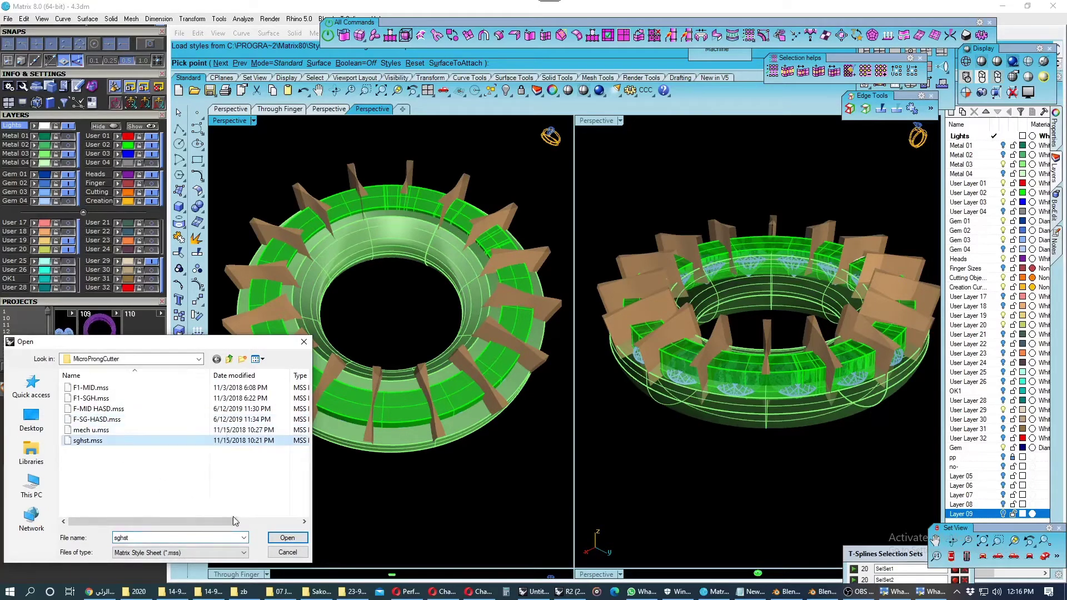
left_click(286, 537)
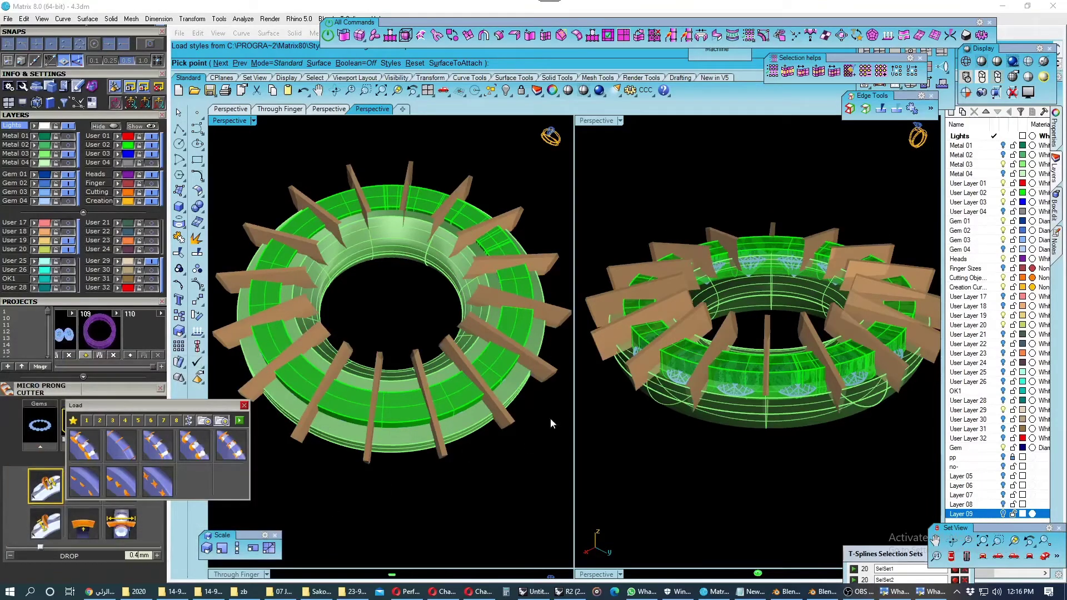
Switch the prongs to Middle mode and orbit both views to low side angles.
left_click(240, 420)
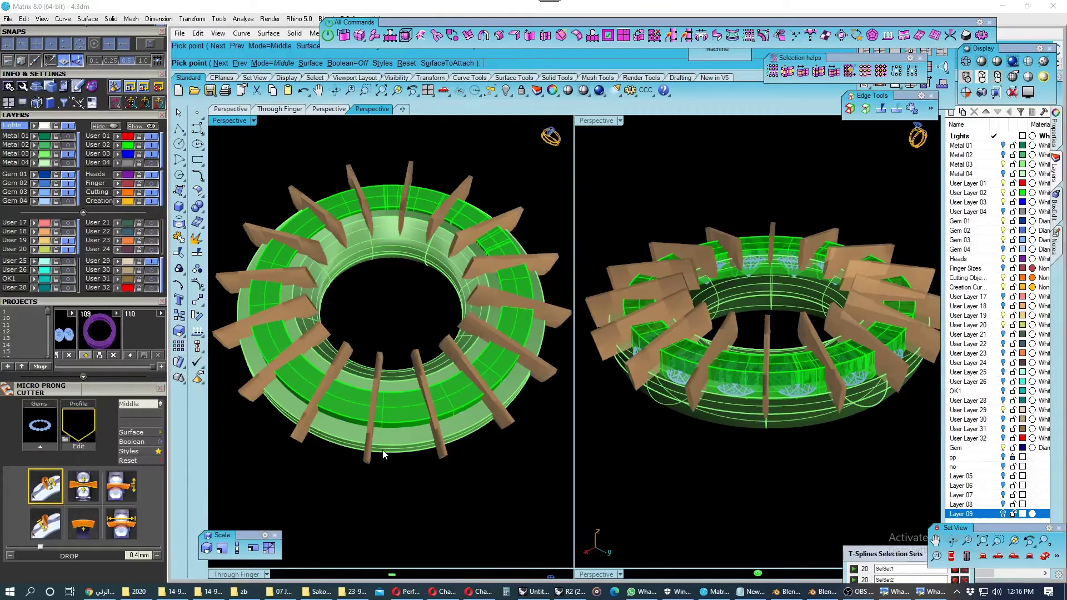
right_click_drag(428, 383, 439, 338)
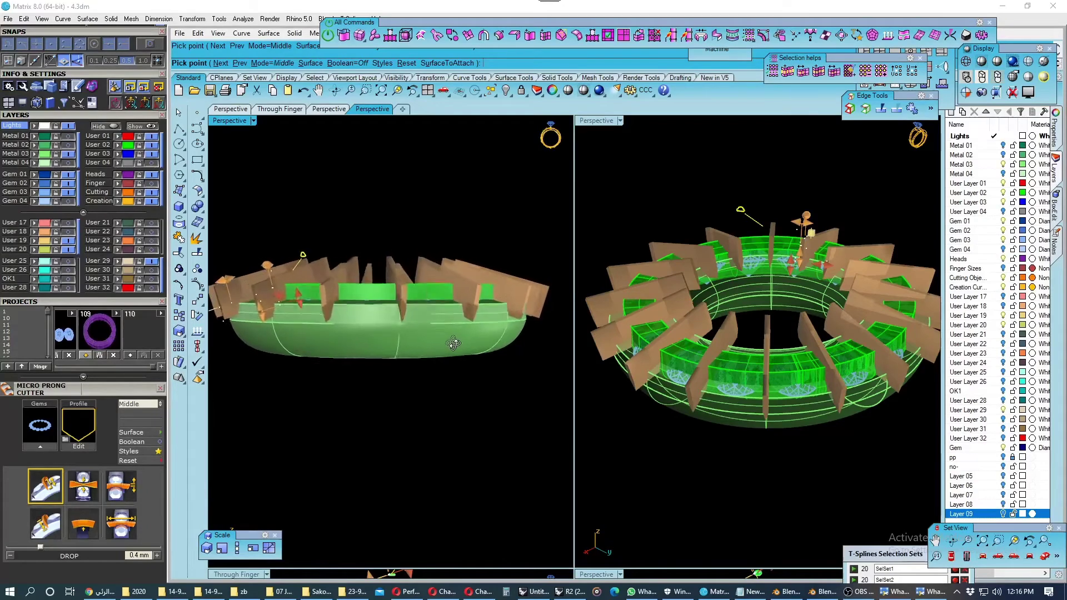
right_click_drag(440, 338, 469, 341)
mouse_move(656, 426)
right_mouse_down()
mouse_move(778, 344)
mouse_move(744, 347)
right_mouse_up()
mouse_move(461, 349)
right_mouse_down()
mouse_move(500, 352)
mouse_move(485, 369)
mouse_move(449, 516)
mouse_move(495, 388)
mouse_move(489, 378)
mouse_move(412, 369)
mouse_move(411, 382)
mouse_move(458, 347)
right_mouse_up()
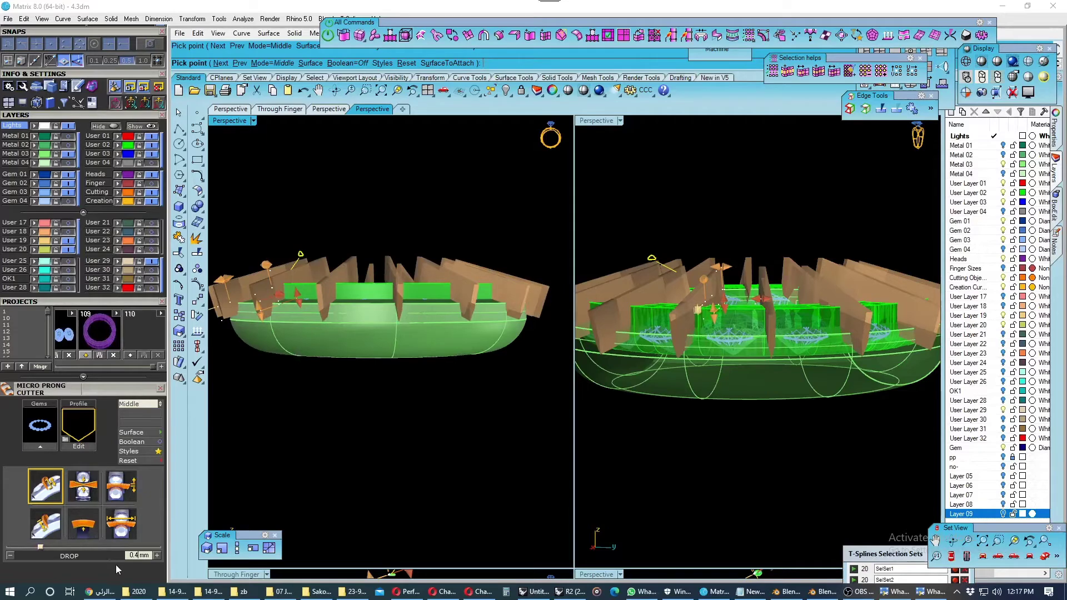
Change the prong drop from 0.4 to 0.43 mm.
left_click(139, 555)
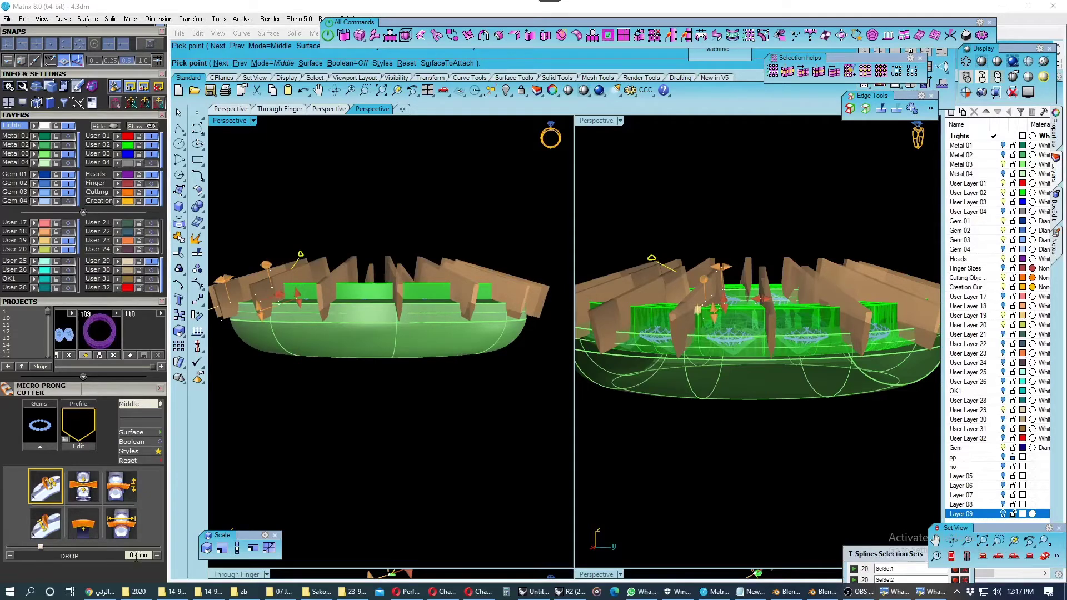
type("3")
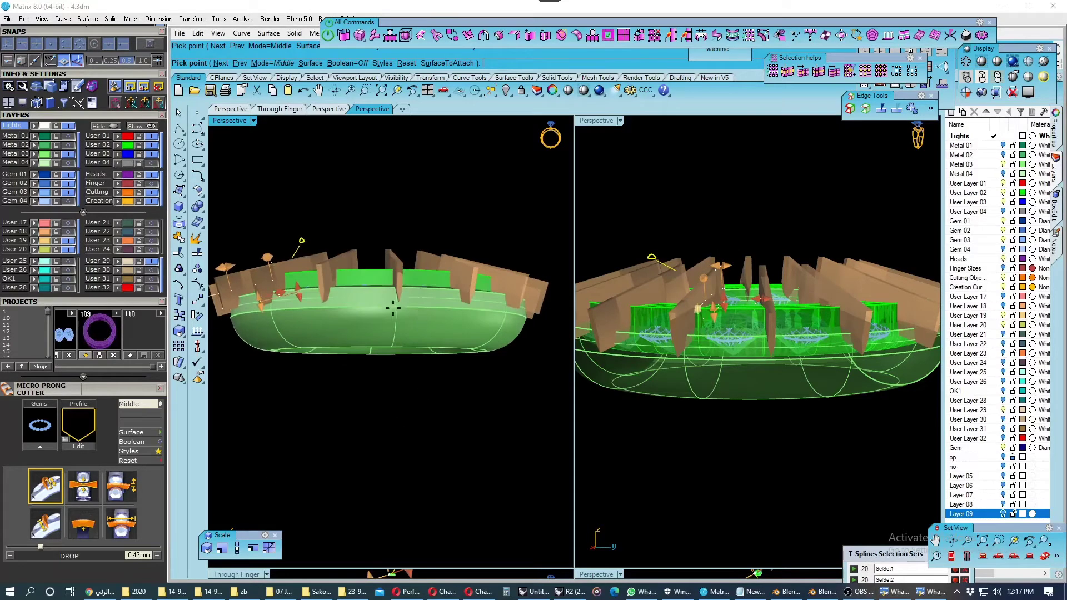
scroll(401, 315, "up", 3)
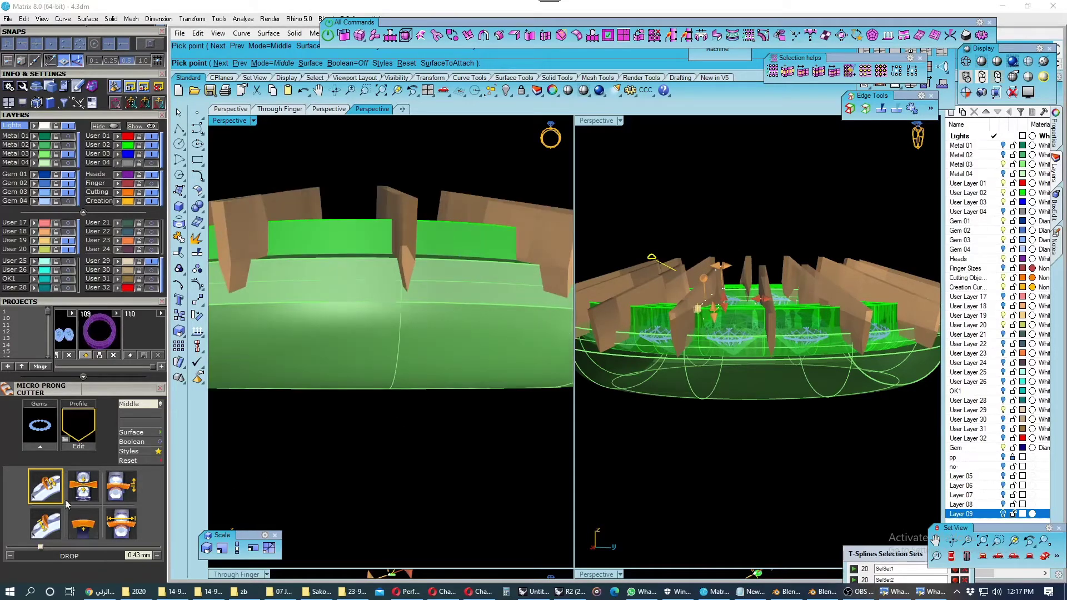
left_click(143, 555)
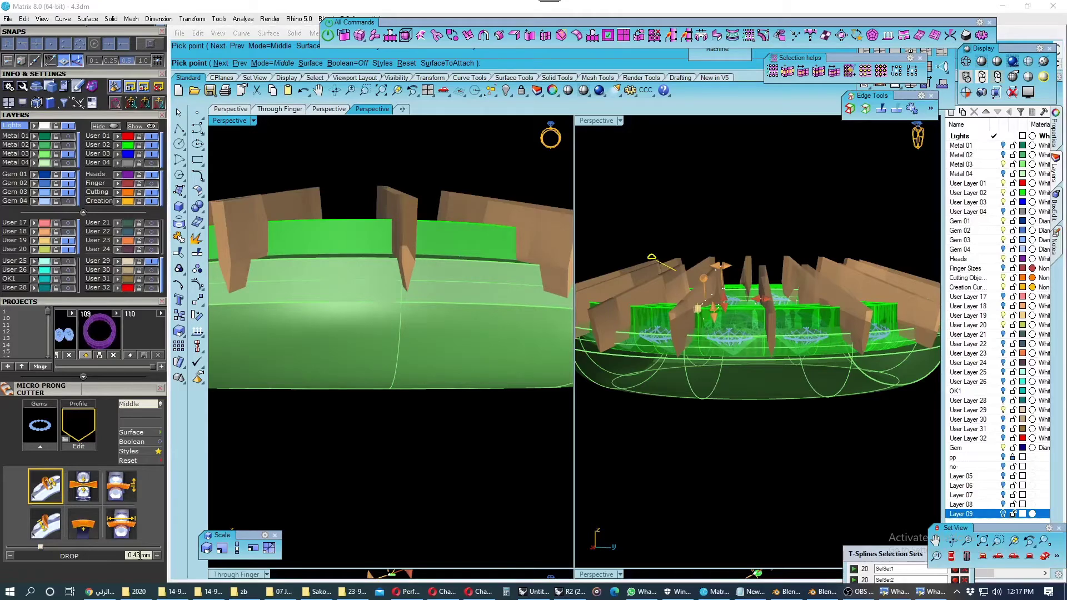
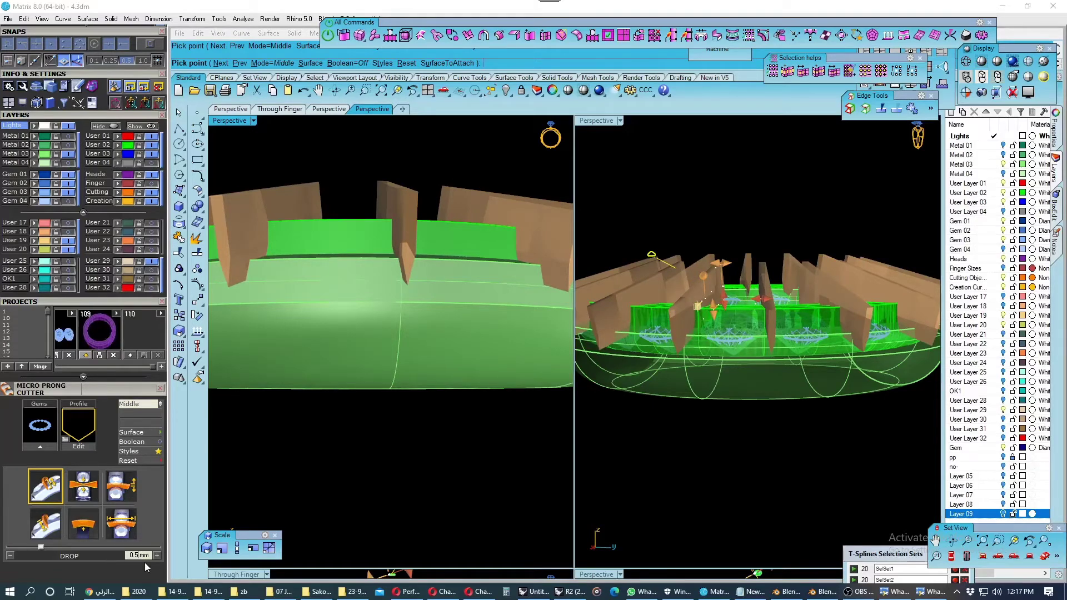
Set the micro prong cutter drop to 4 and finish placing the cutters.
key("BackSpace")
type("4")
key("Return")
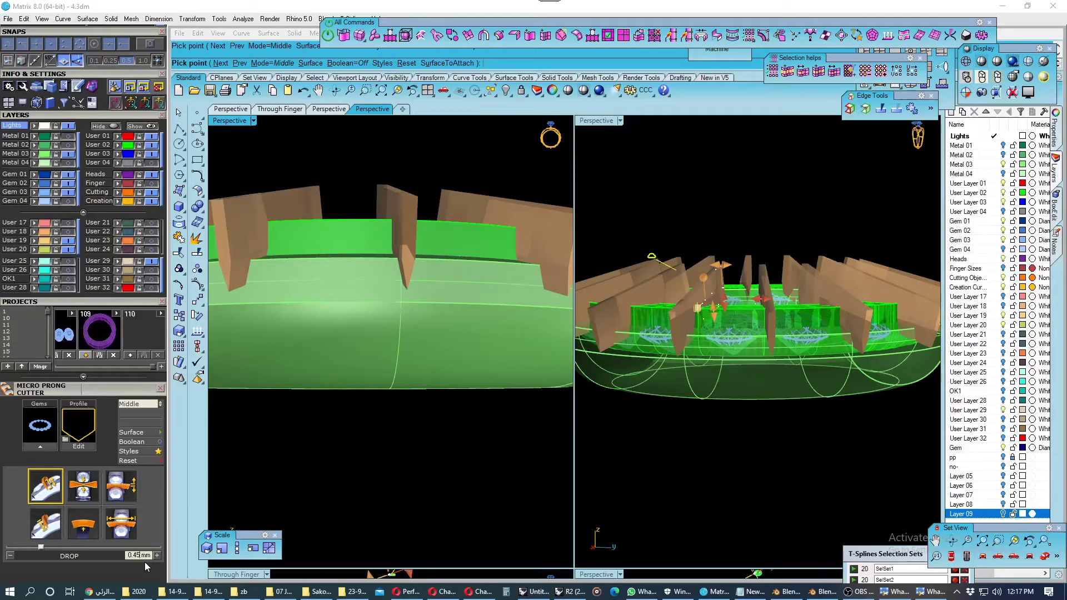
key("Return")
Delete the 16 prong cutters, select the 16 gems and rerun Micro Prong Cutter.
mouse_move(413, 359)
right_mouse_down()
mouse_move(417, 471)
mouse_move(452, 493)
mouse_move(493, 428)
right_mouse_up()
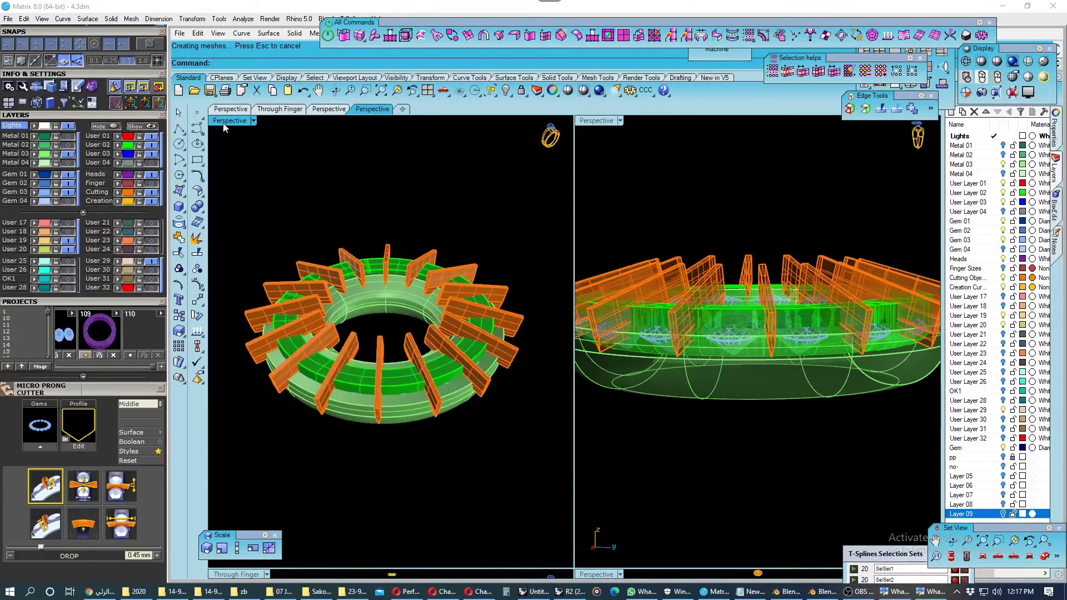
left_click(356, 348)
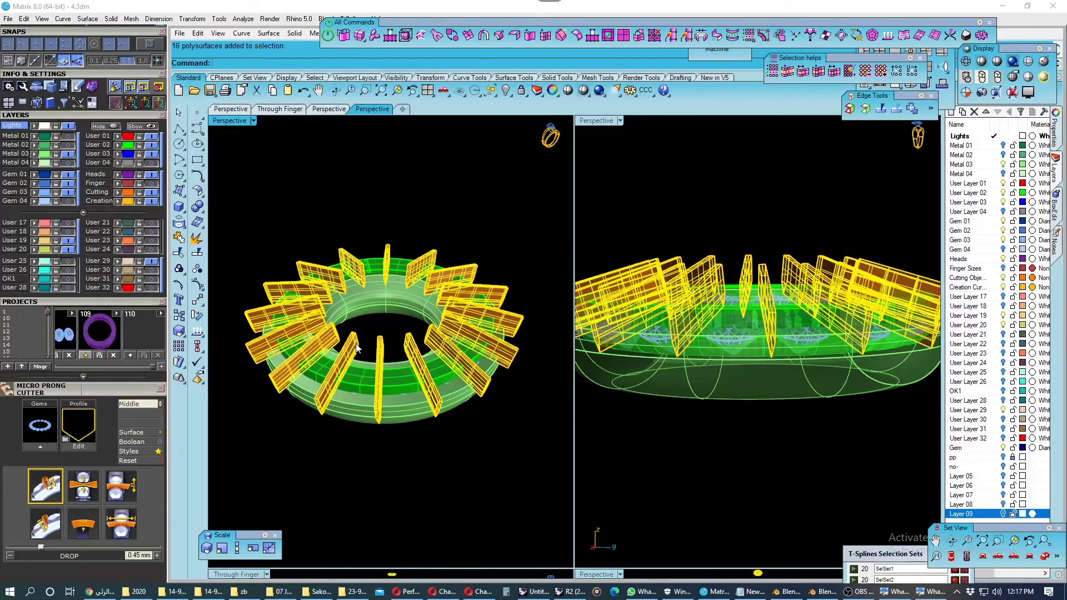
key("Delete")
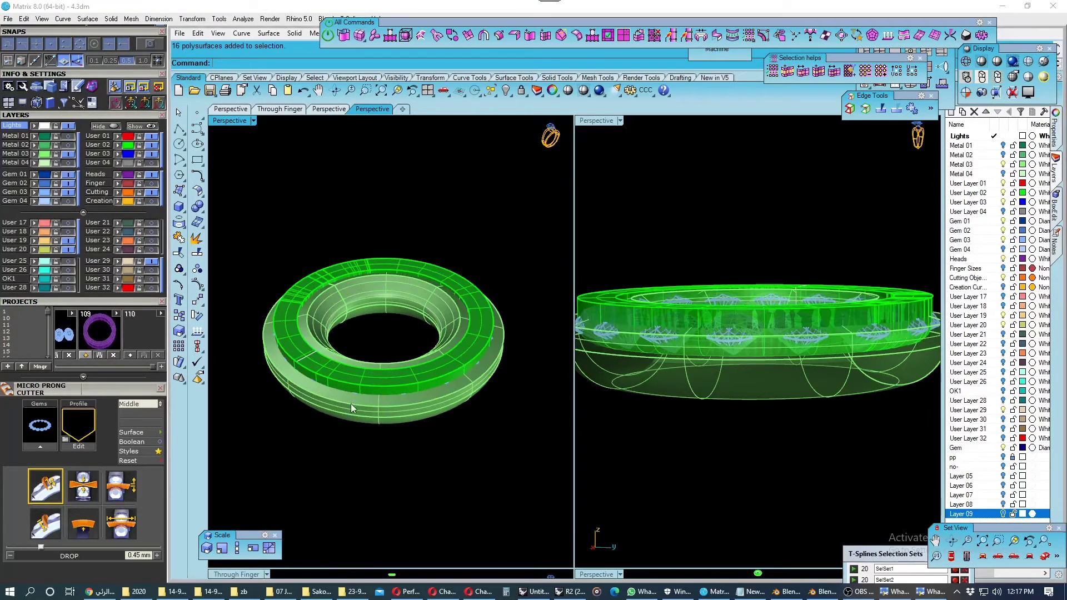
left_click(48, 194)
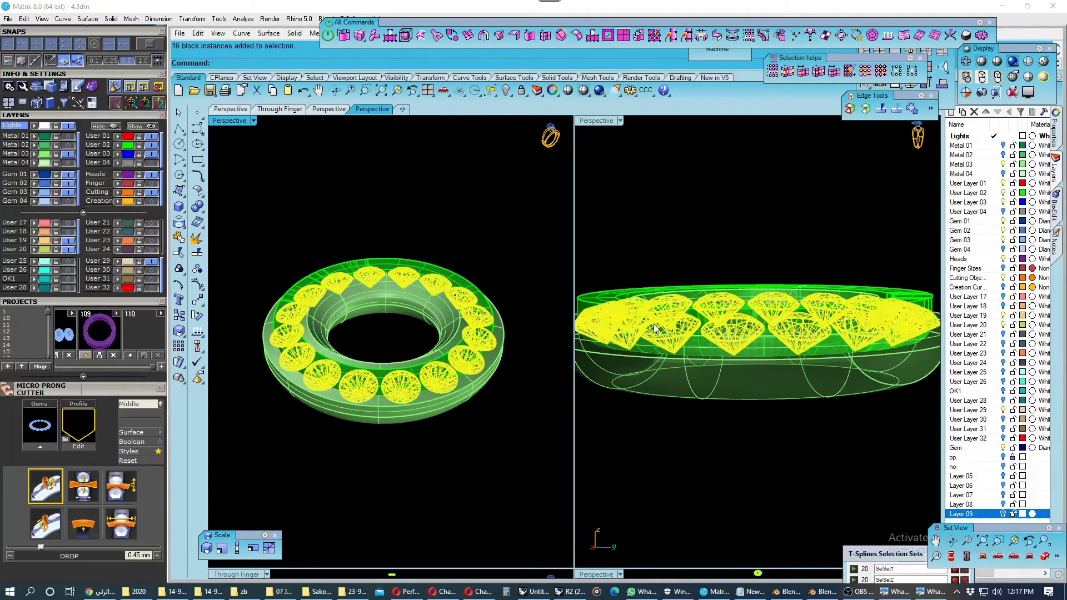
right_click_drag(655, 328, 519, 374)
left_click(53, 441)
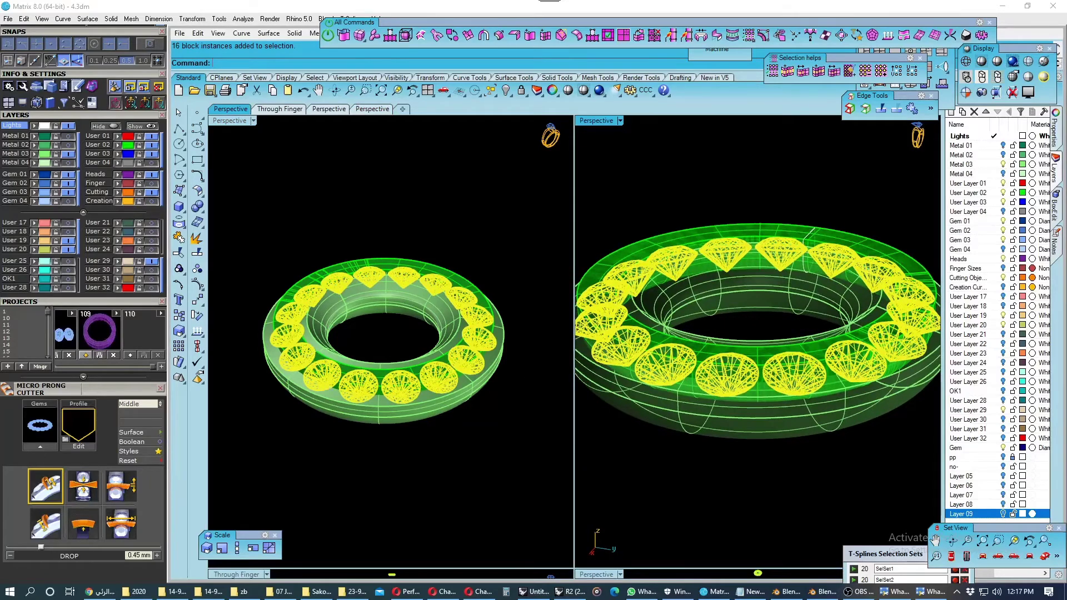
Load the mech u.mss prong style and generate the cutters around the ring.
left_click(132, 451)
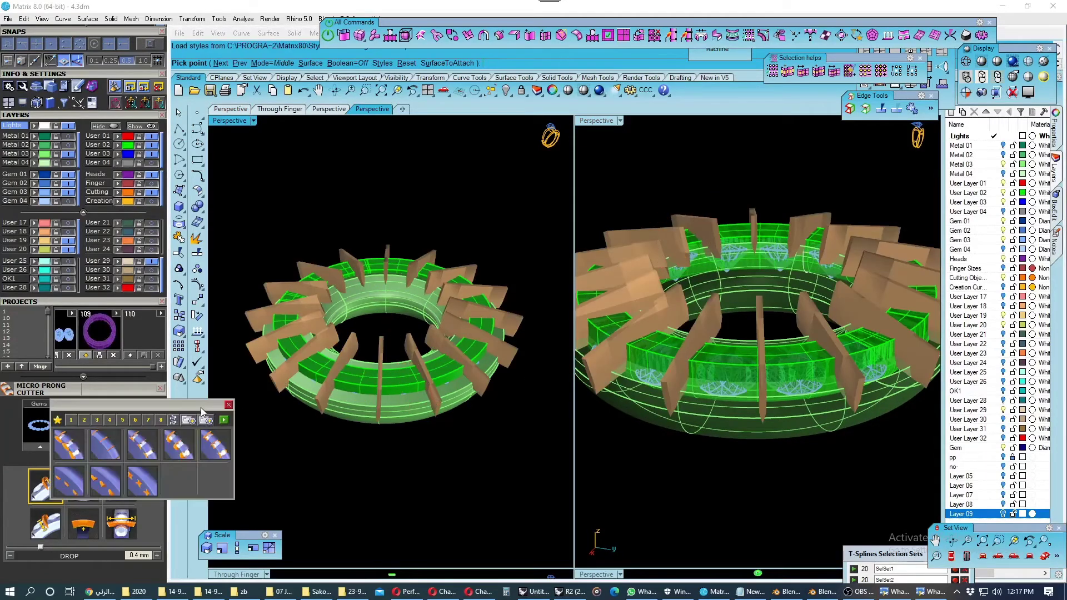
left_click(207, 422)
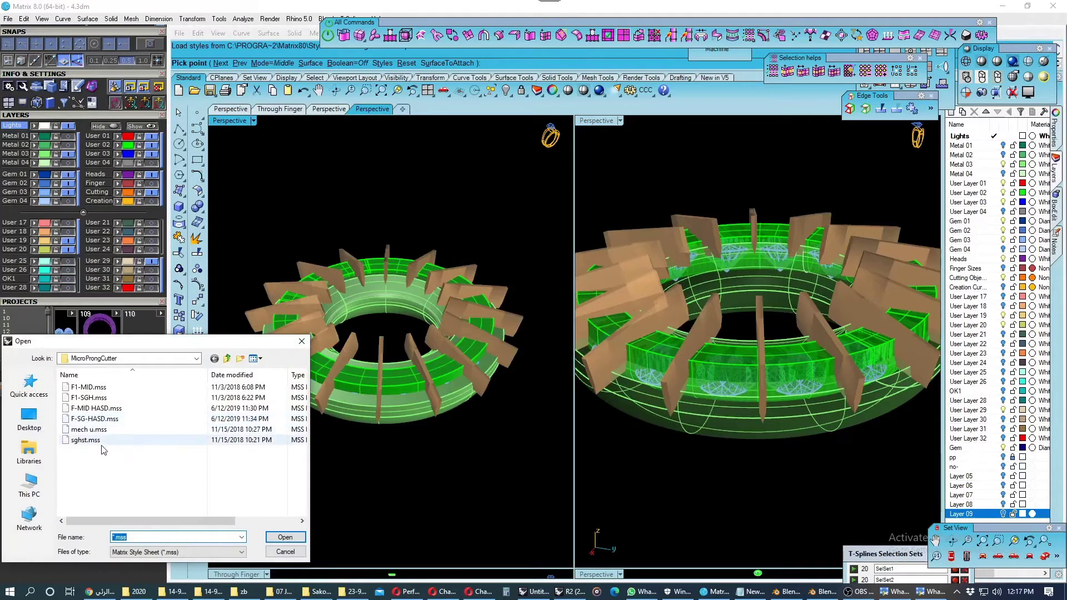
left_click(94, 430)
left_click(285, 536)
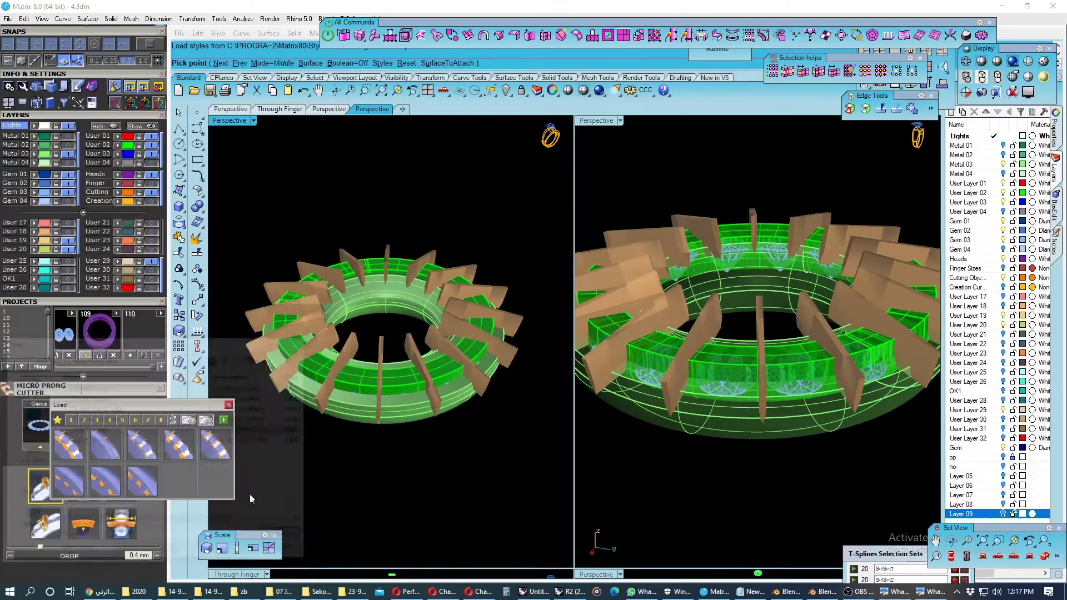
left_click(224, 419)
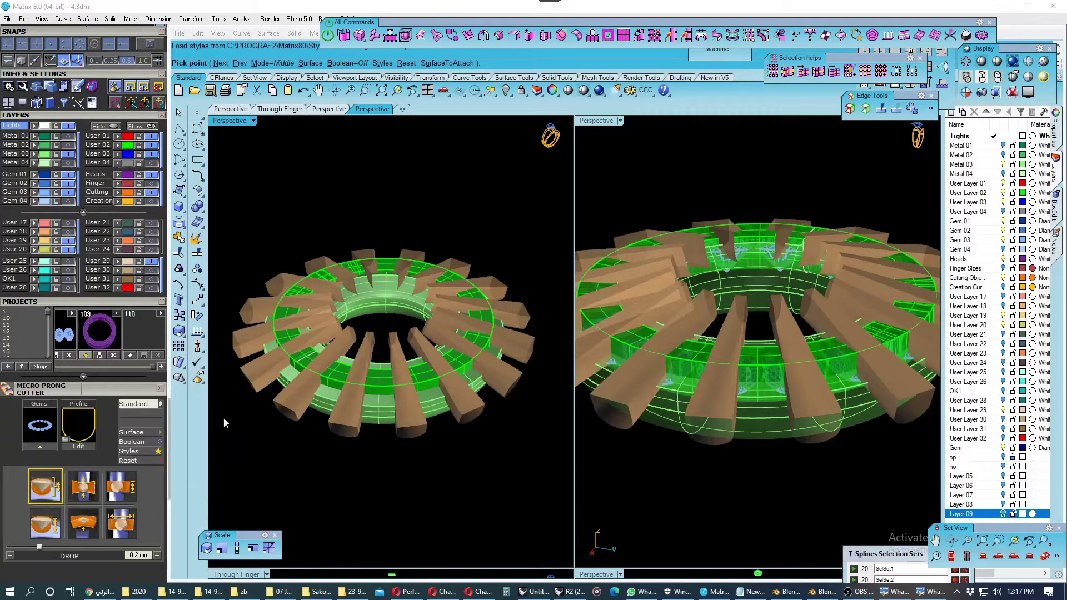
mouse_move(377, 267)
right_mouse_down()
mouse_move(377, 355)
mouse_move(367, 334)
right_mouse_up()
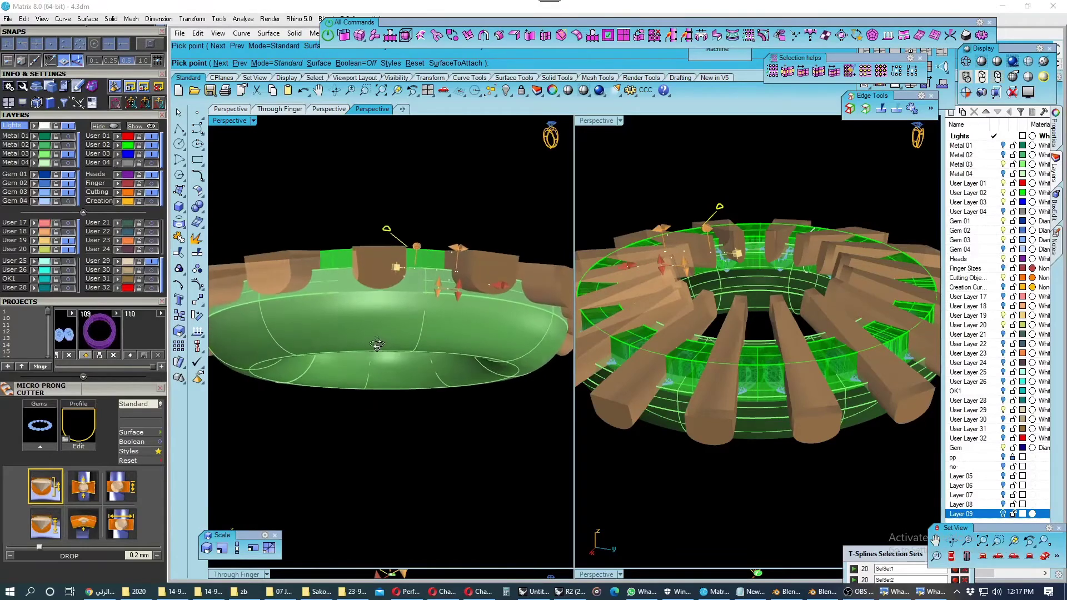
left_click(151, 201)
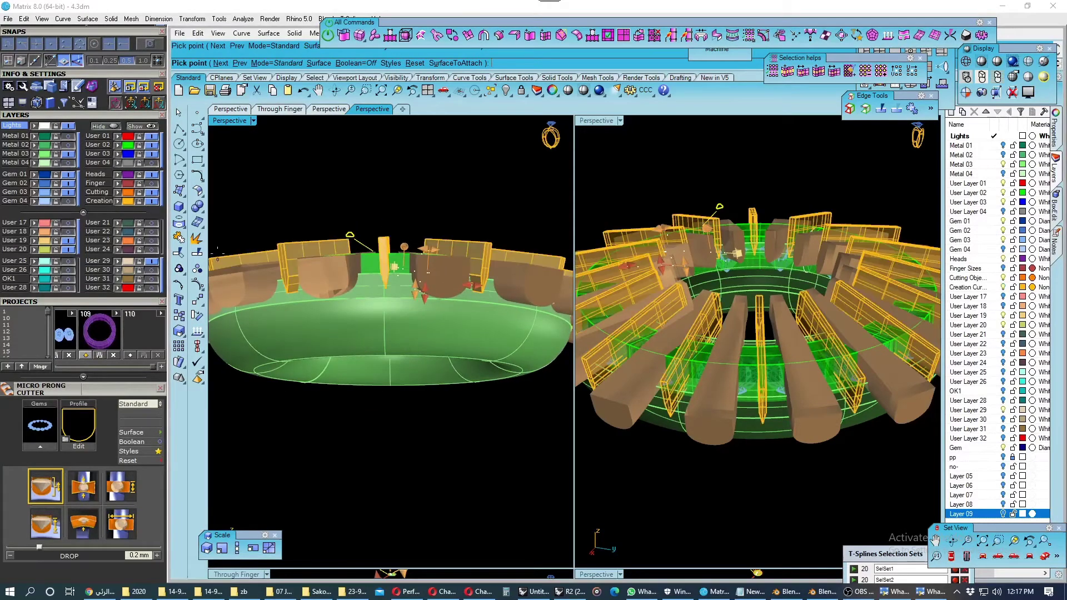
Save the file and show the model in four shaded views, perspective enlarged.
right_click_drag(339, 321, 354, 322)
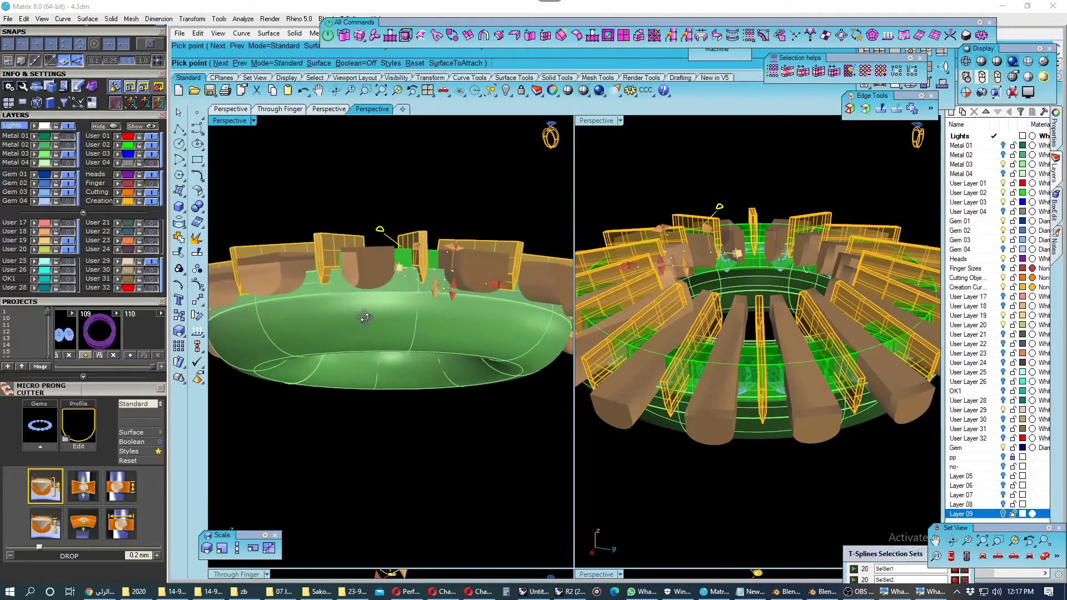
mouse_move(354, 322)
right_mouse_down()
mouse_move(373, 443)
mouse_move(384, 361)
right_mouse_up()
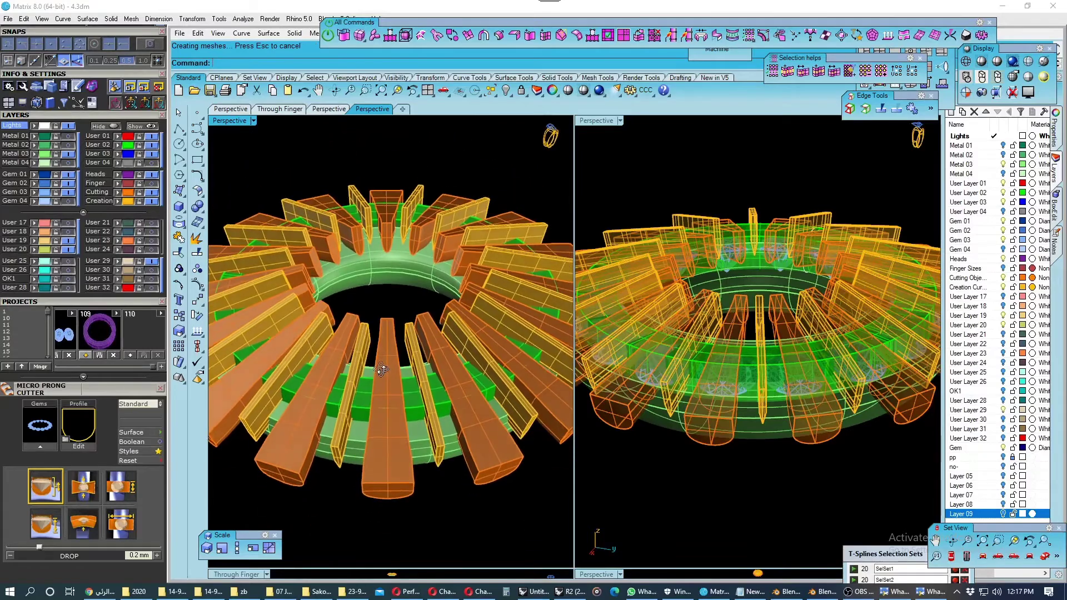
left_click(209, 91)
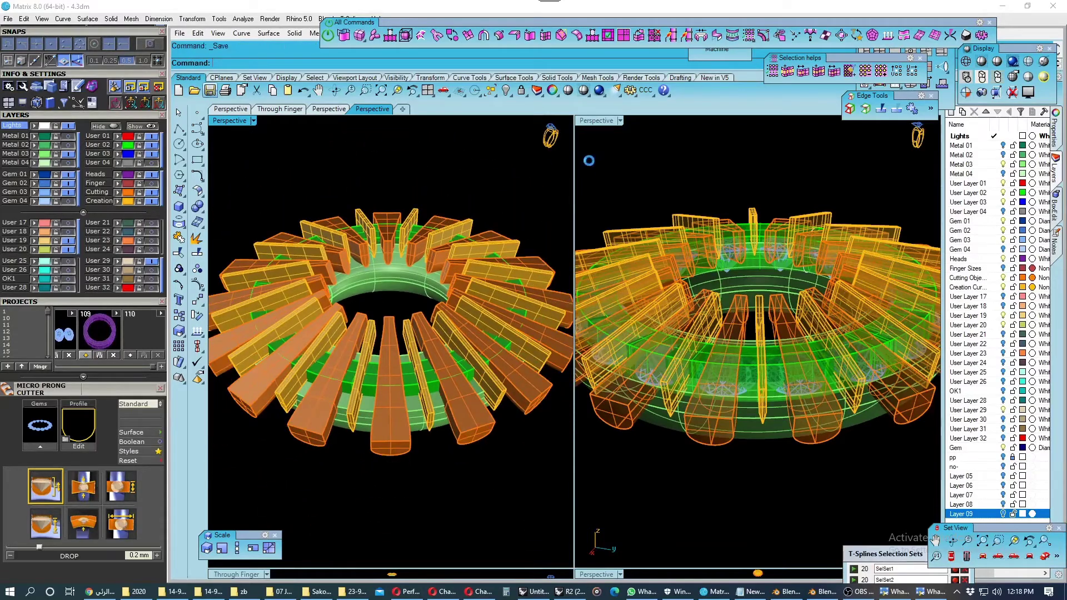
left_click(427, 91)
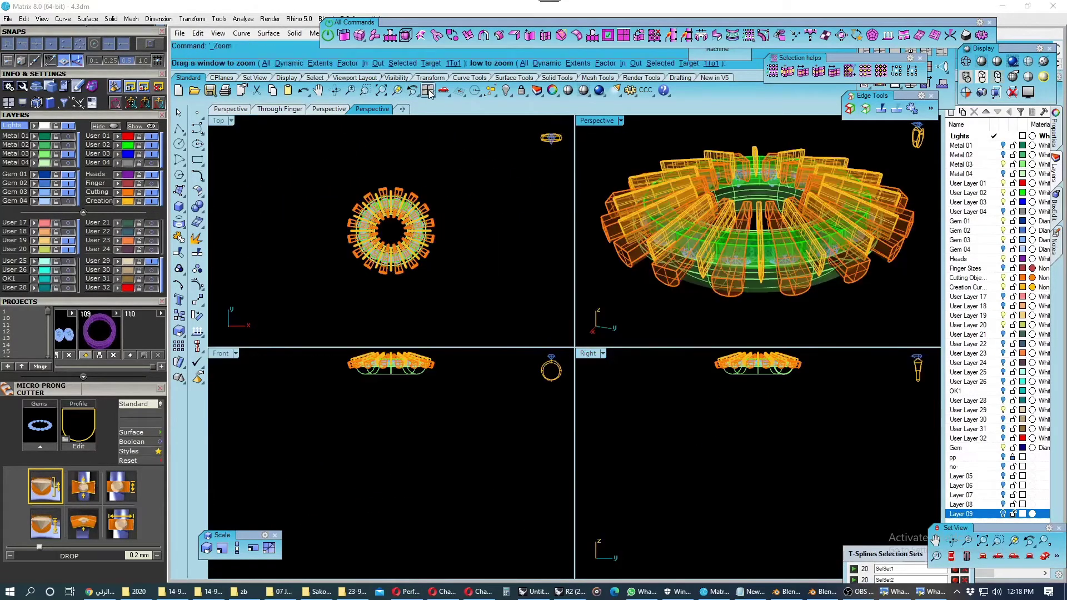
left_click(967, 78)
double_click(617, 121)
Save a new project snapshot and hide the Creation layer's cutters.
right_click_drag(609, 155, 596, 346)
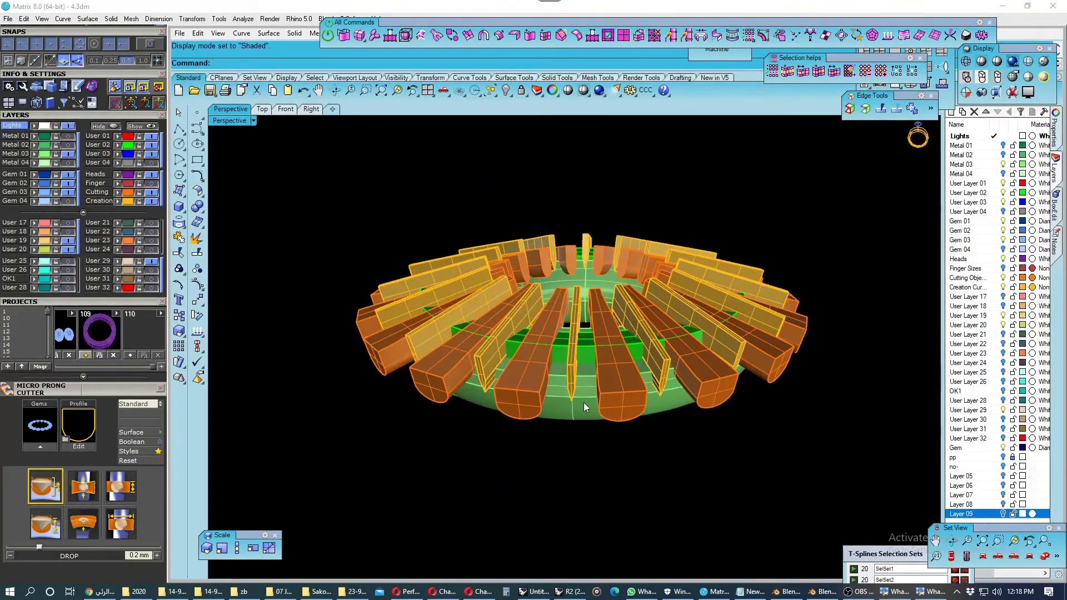
left_click(584, 403)
right_click_drag(584, 384, 311, 361)
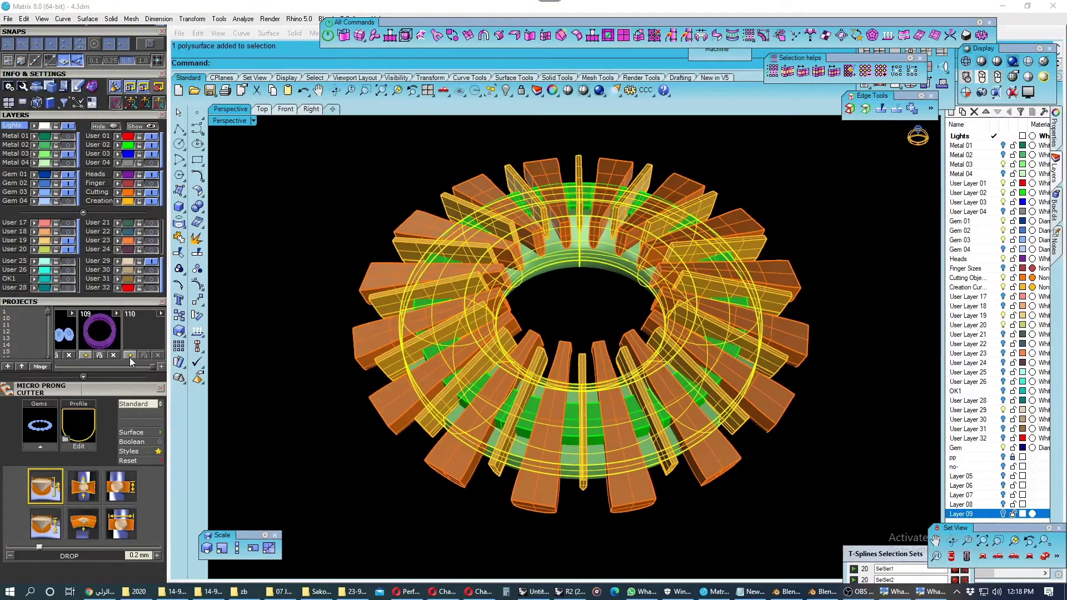
left_click(130, 356)
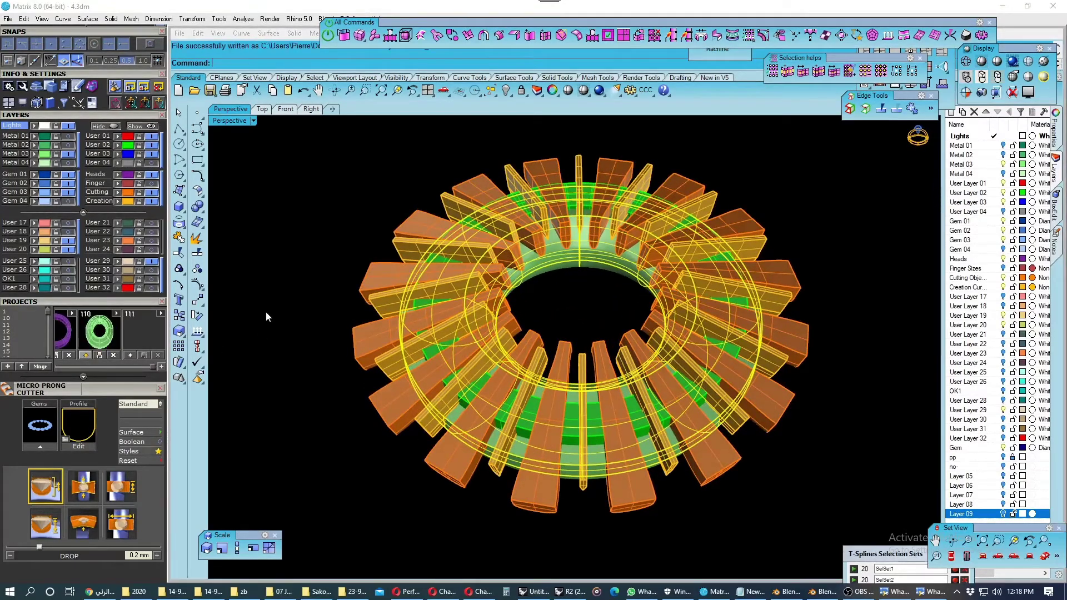
left_click(154, 204)
left_click(154, 201)
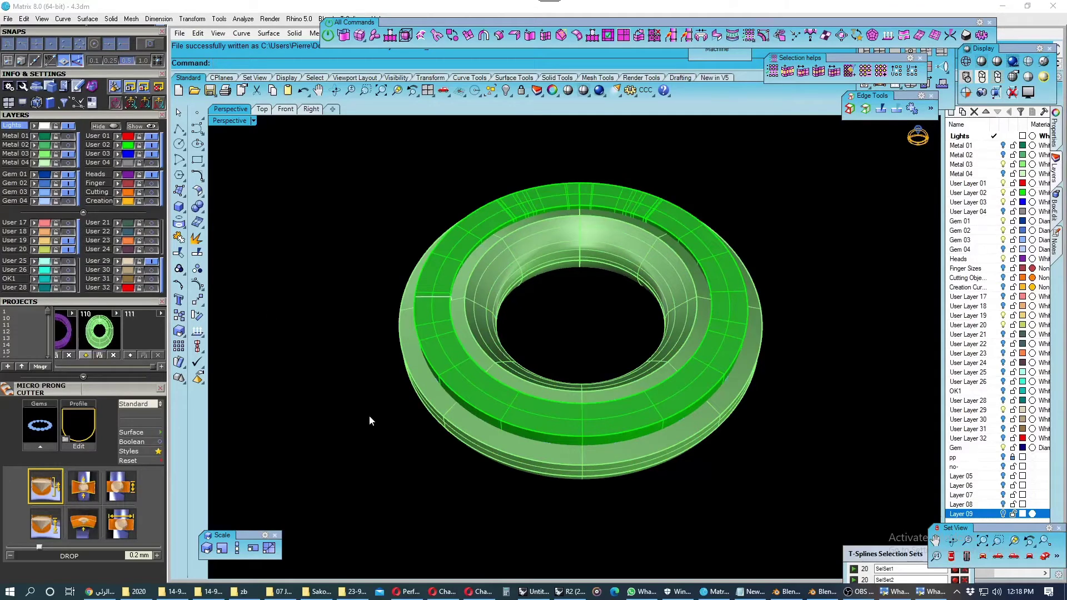
FilletEdge the green ring's edge with a 0.2 radius, then select the ring body.
left_click(197, 206)
left_click(280, 229)
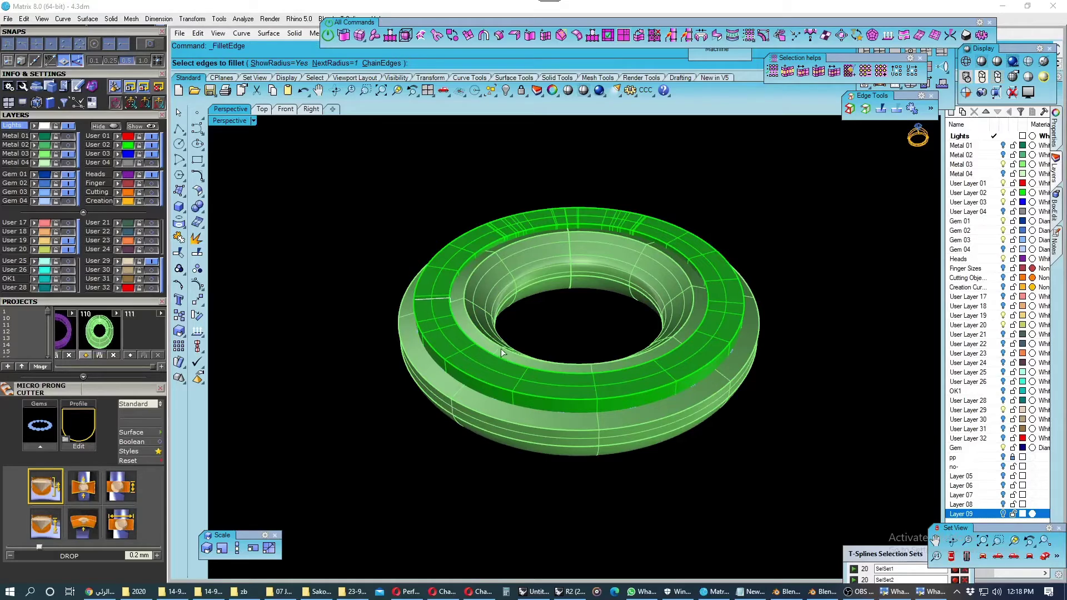
type("0.2")
key("Return")
left_click(466, 294)
key("Return")
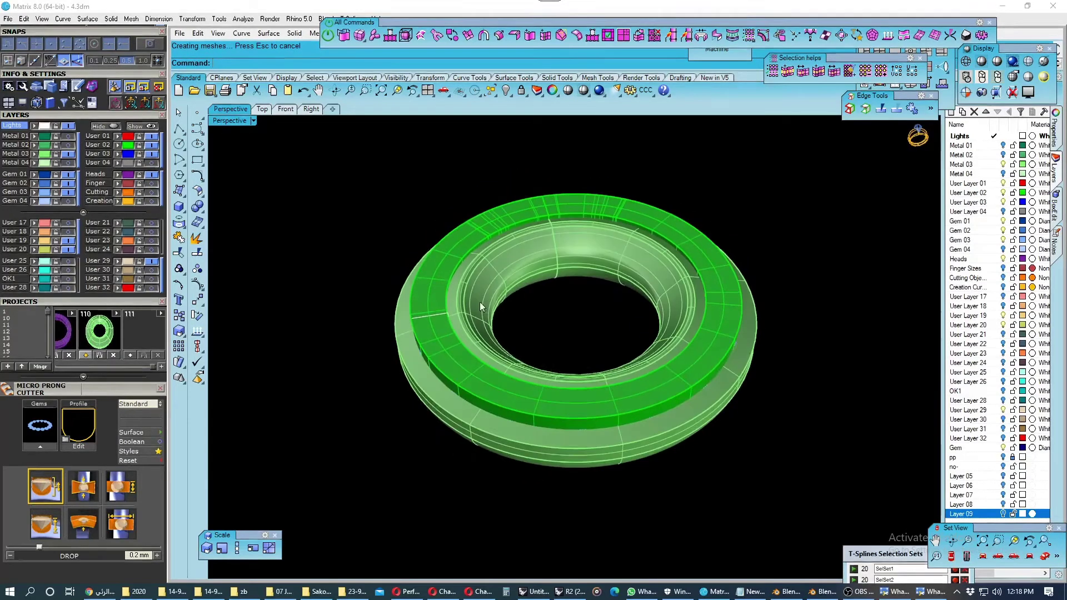
key("Return")
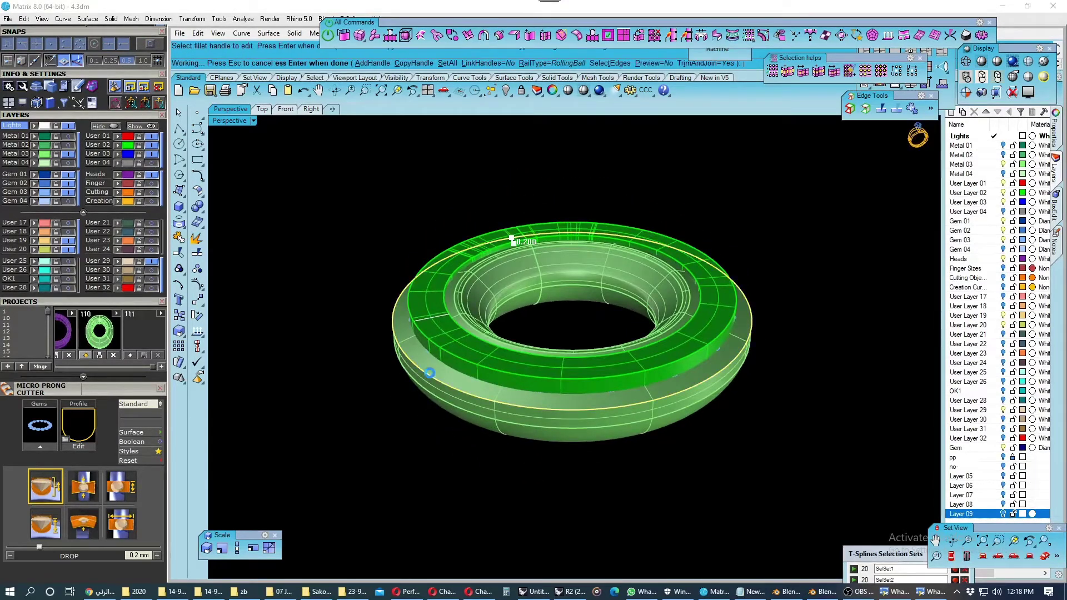
mouse_move(448, 381)
right_mouse_down()
mouse_move(494, 359)
mouse_move(448, 388)
right_mouse_up()
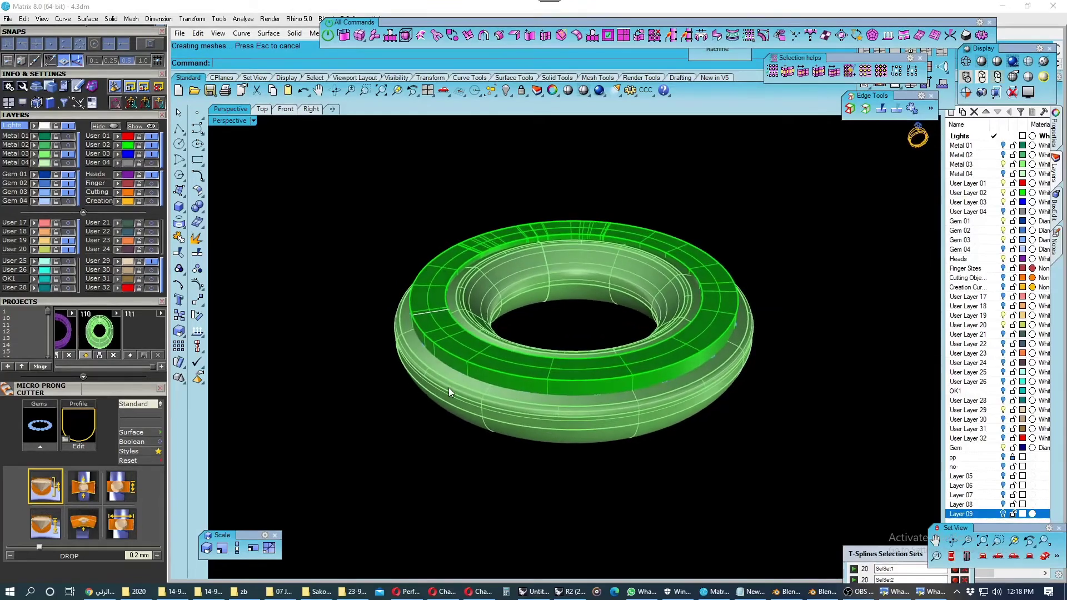
left_click(448, 387)
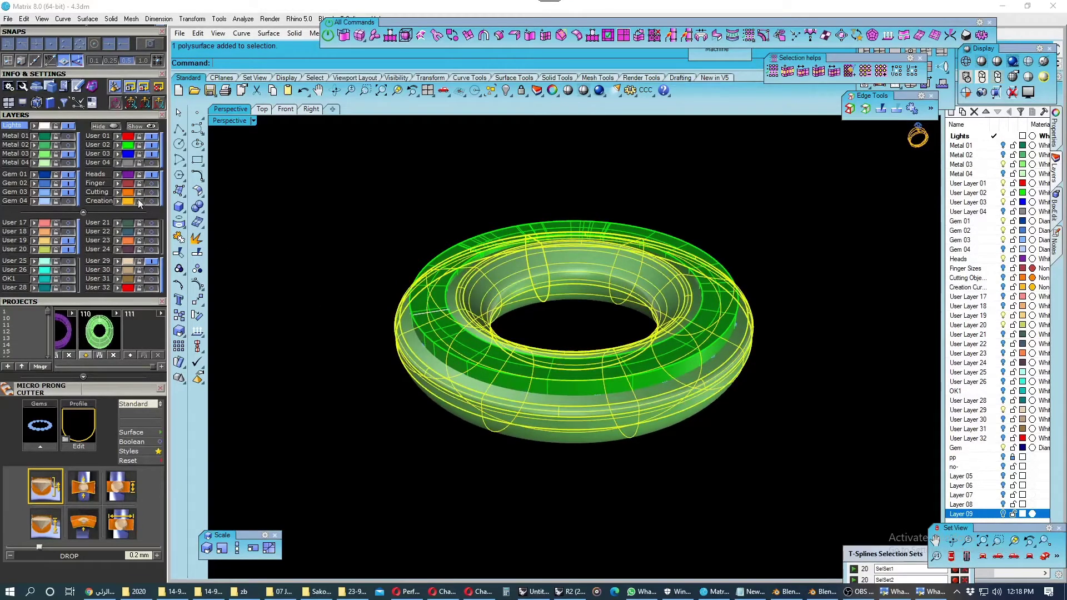
Move the ring body to the Heads layer and save the file.
left_click(120, 174)
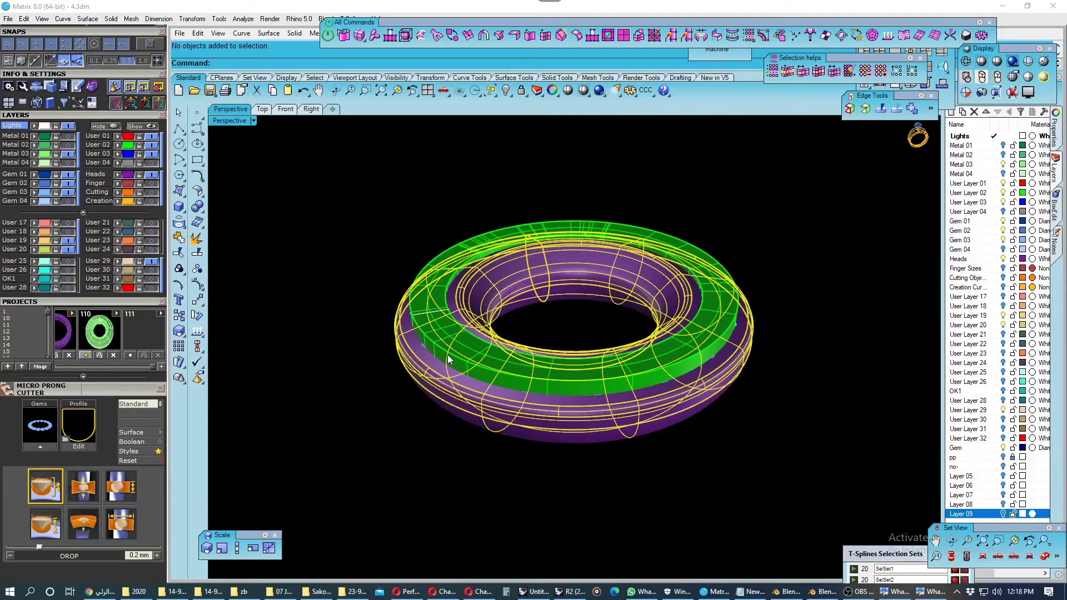
key("ctrl+s")
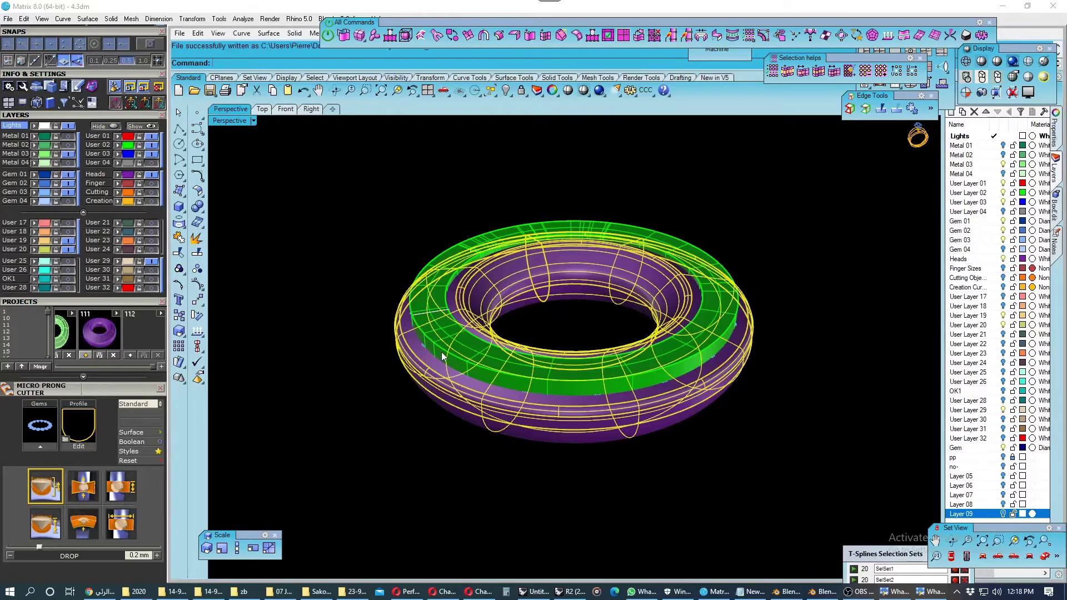
left_click(373, 401)
key("ctrl+a")
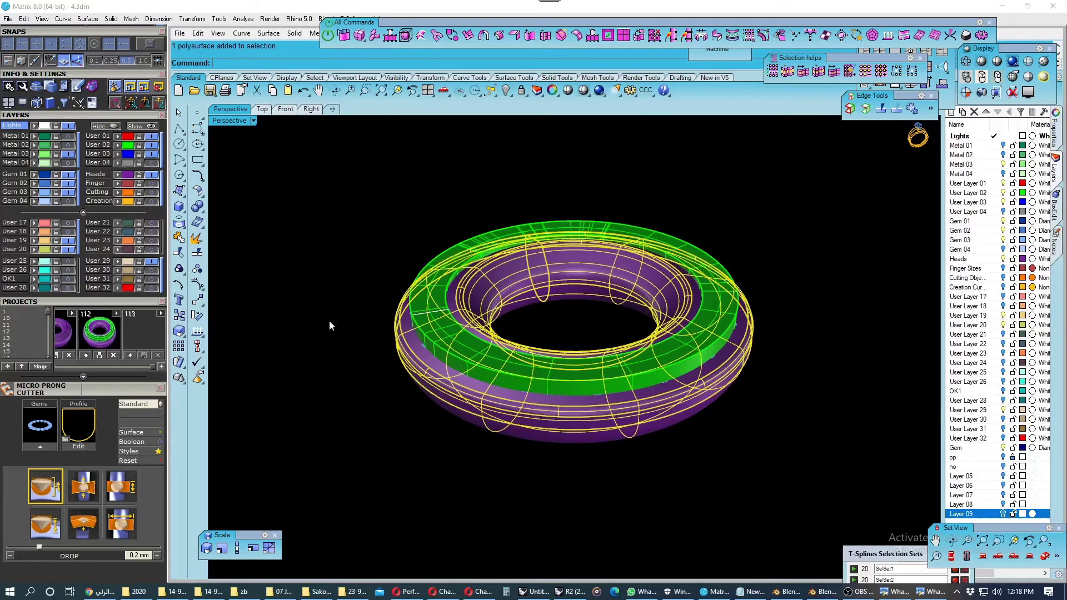
Boolean-subtract the green band from the purple body, then run Edge Analysis on the band.
left_click(197, 206)
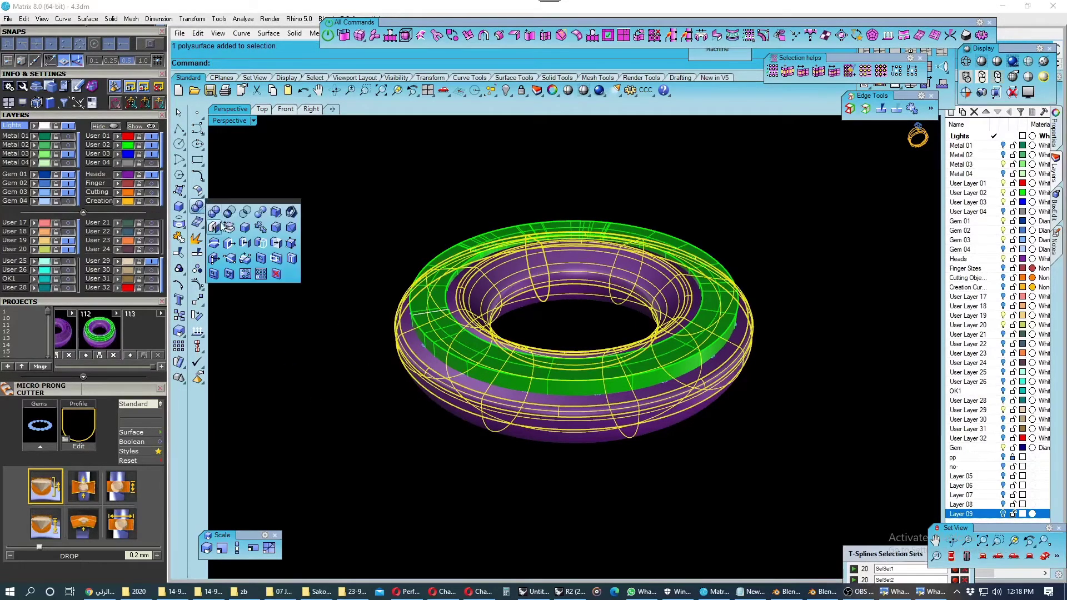
left_click(435, 329)
key("Return")
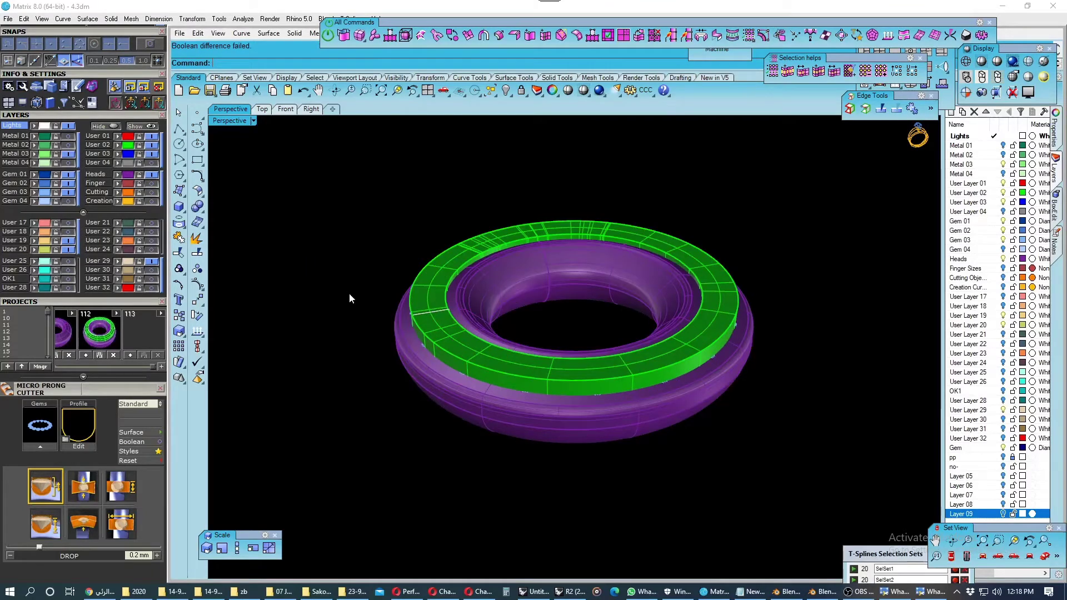
left_click(442, 341)
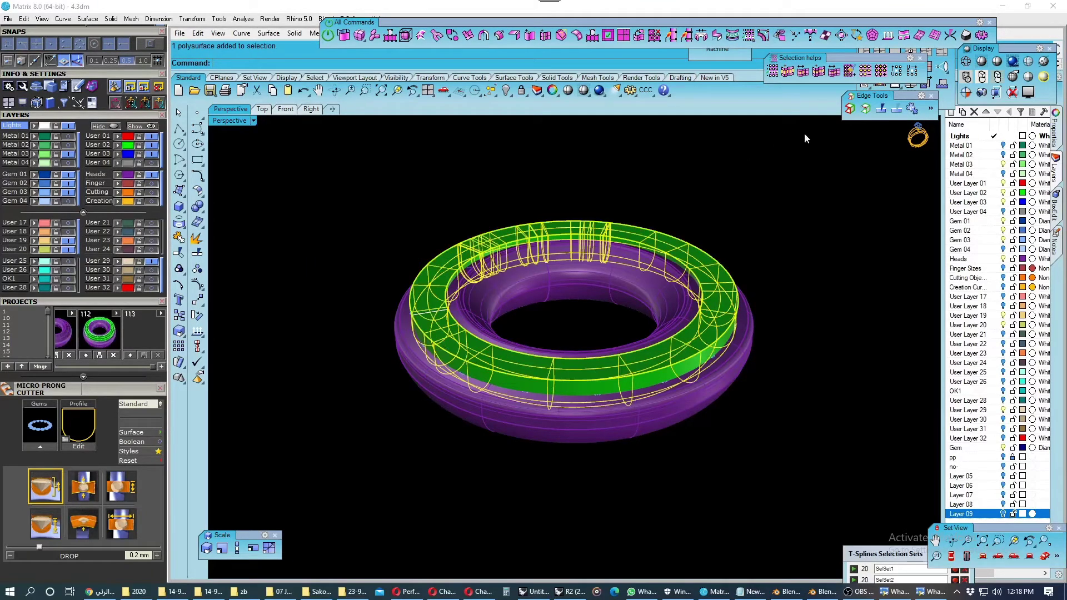
left_click(849, 108)
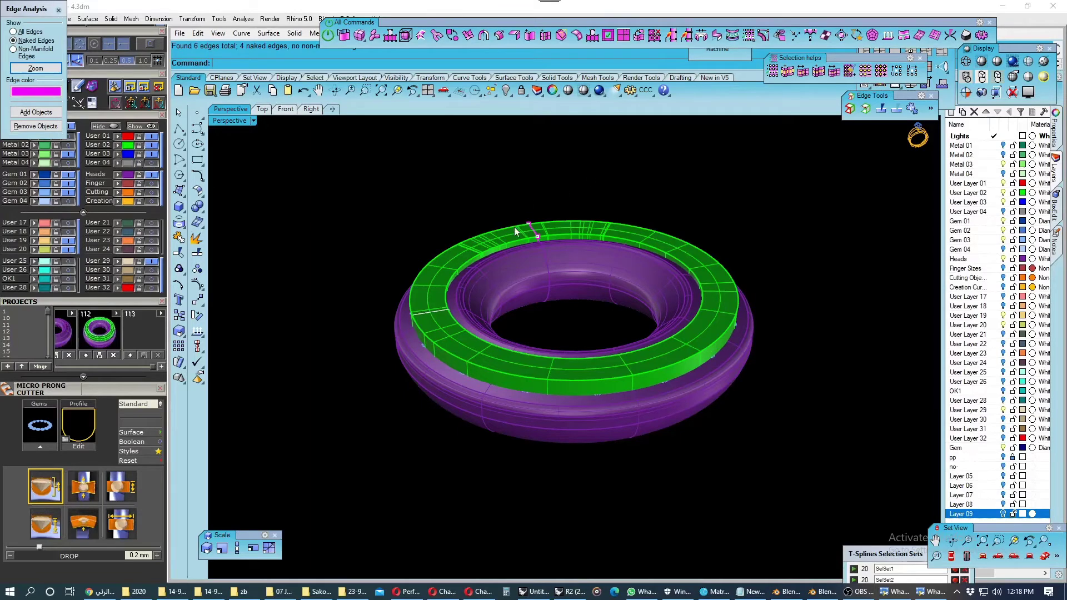
Hide the purple torus and gems, zoom to the open seam, and save.
right_click_drag(515, 227, 263, 226)
left_click(144, 184)
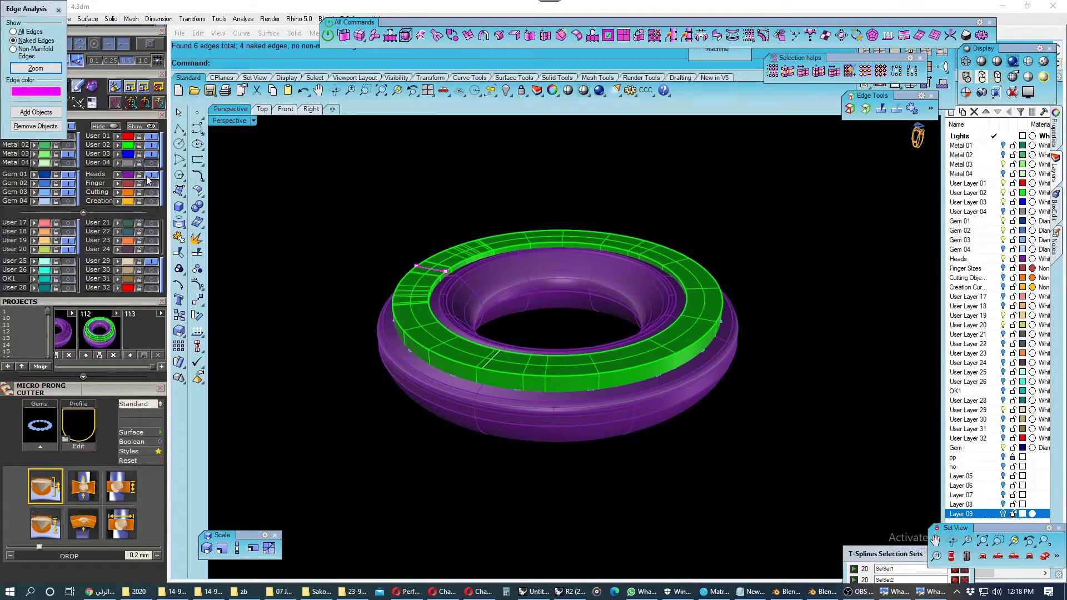
left_click(68, 194)
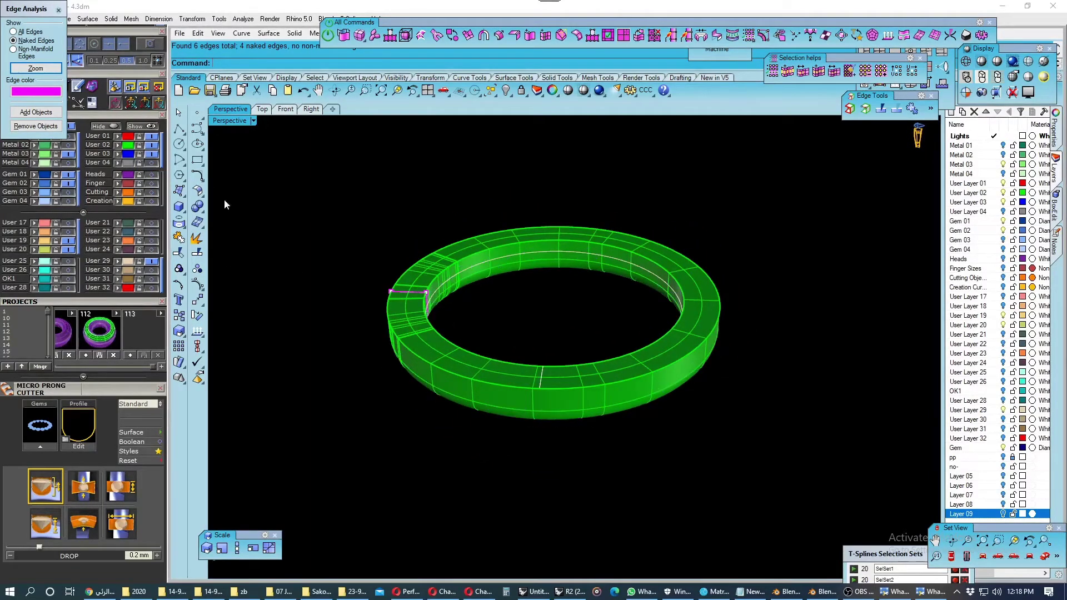
mouse_move(393, 291)
right_mouse_down()
mouse_move(388, 348)
mouse_move(467, 326)
right_mouse_up()
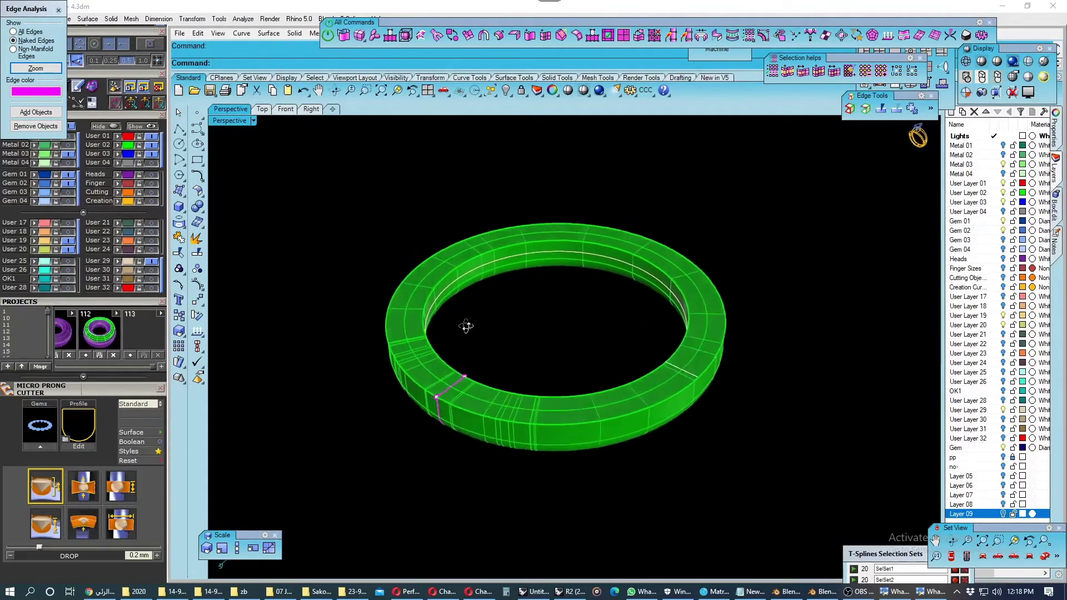
scroll(451, 407, "up", 3)
mouse_move(452, 407)
right_mouse_down()
mouse_move(574, 311)
mouse_move(508, 209)
mouse_move(369, 386)
mouse_move(391, 433)
mouse_move(448, 428)
mouse_move(486, 396)
mouse_move(523, 412)
mouse_move(688, 343)
right_mouse_up()
scroll(435, 421, "up", 2)
right_click_drag(571, 290, 499, 292)
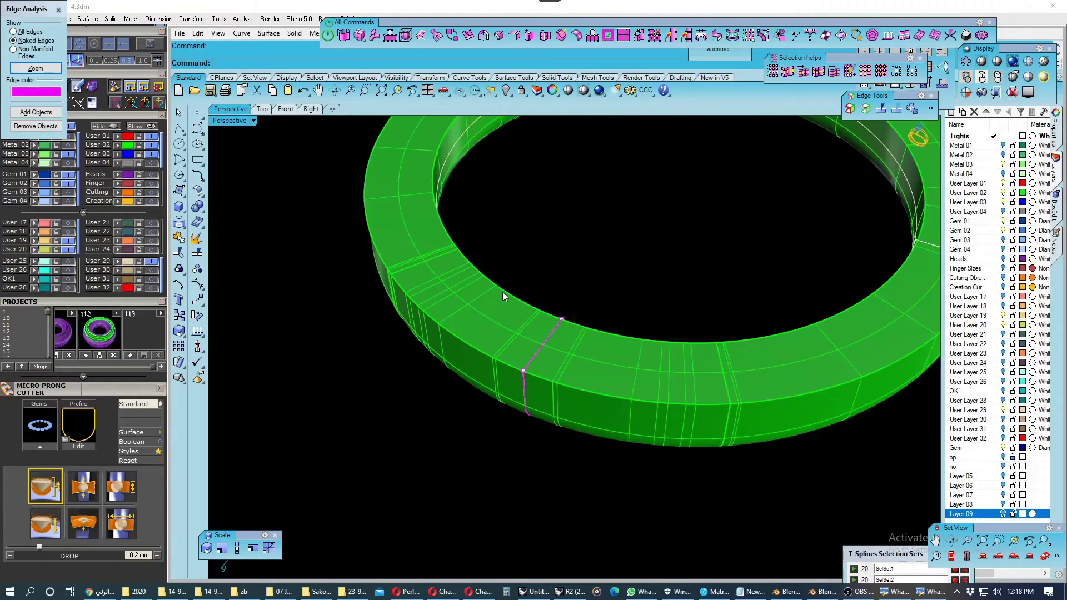
left_click(499, 292)
key("ctrl+s")
JoinEdge the seam's straight and curved open edge pairs, answering Yes each time.
left_click(259, 348)
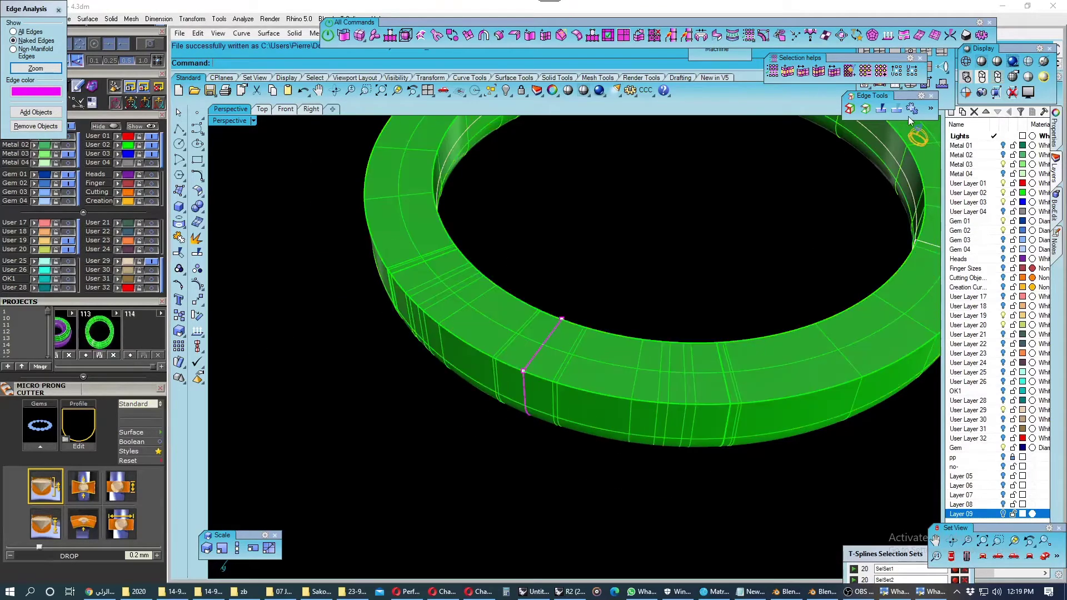
left_click(911, 108)
scroll(564, 301, "up", 3)
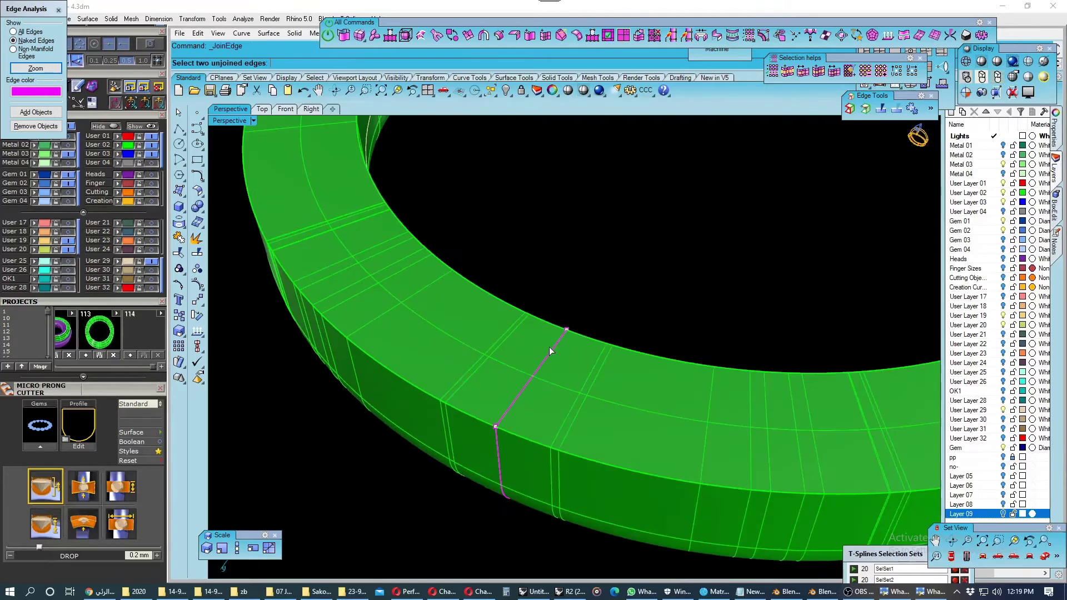
left_click(550, 355)
left_click(584, 376)
left_click(545, 354)
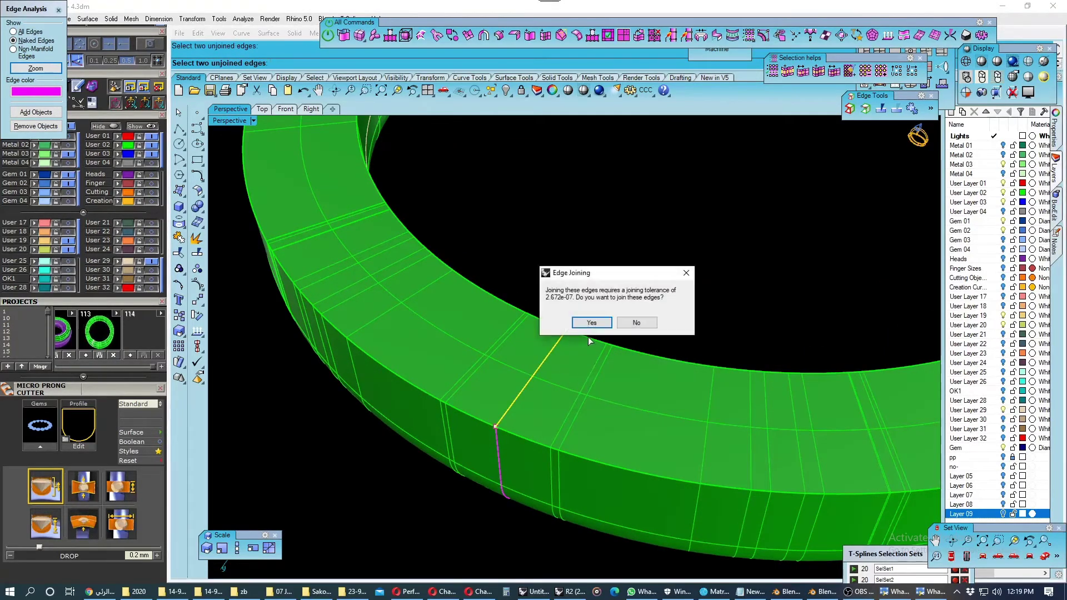
left_click(581, 326)
left_click(500, 450)
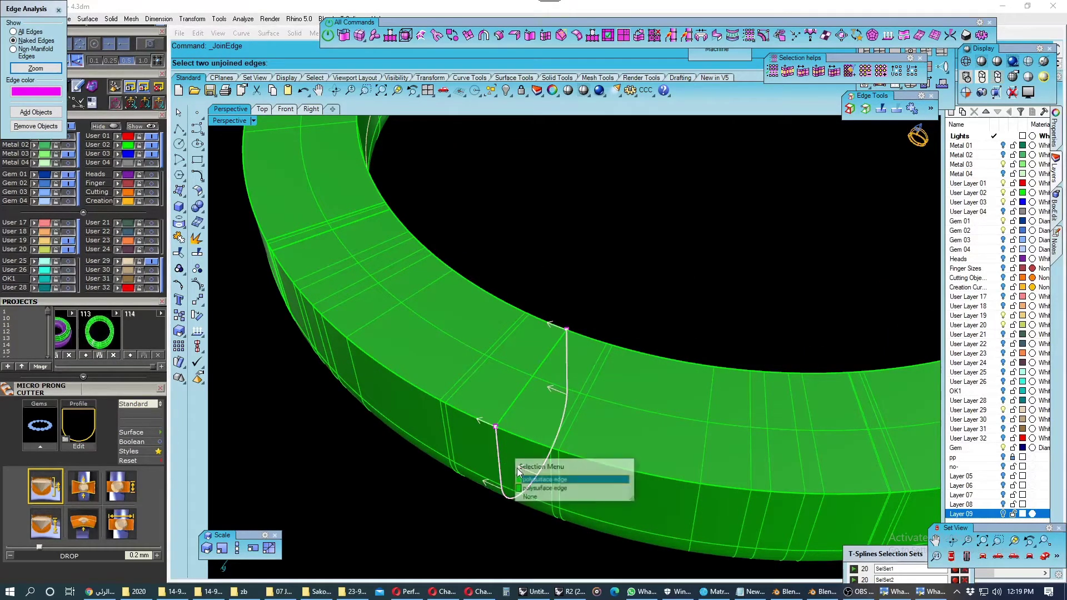
left_click(542, 480)
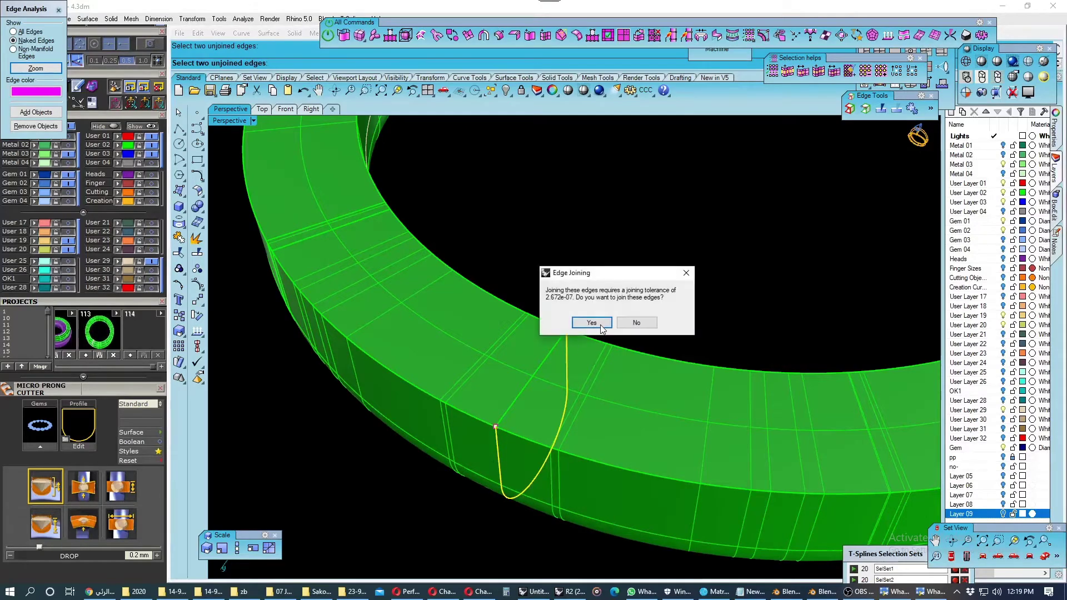
left_click(591, 322)
Verify with Show Edges that the green ring has no naked edges left.
scroll(505, 416, "down", 5)
right_click_drag(421, 268, 483, 381)
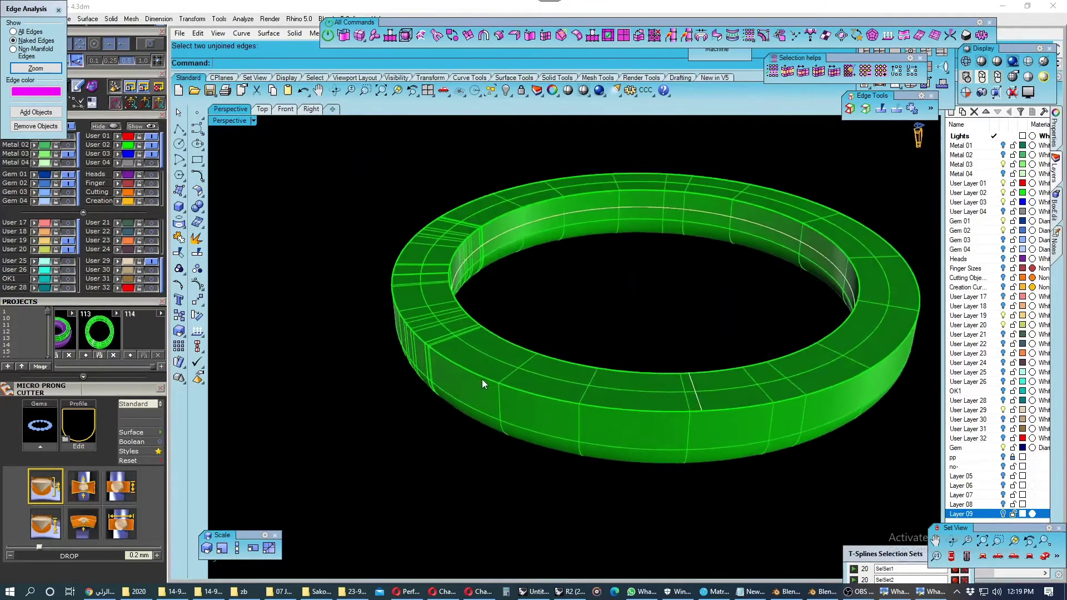
scroll(476, 381, "down", 3)
left_click(479, 383)
left_click(850, 110)
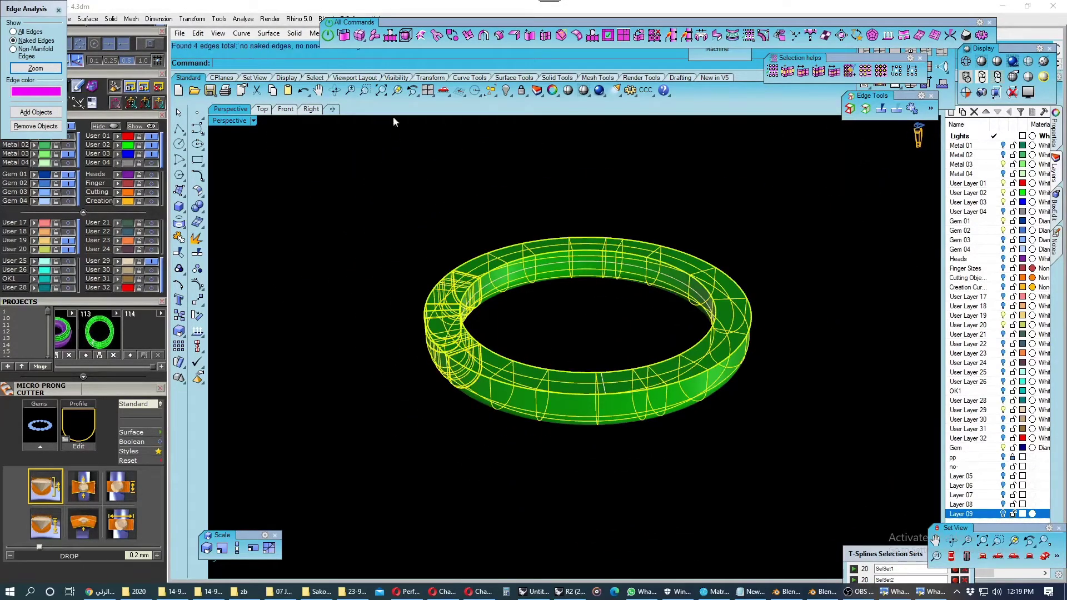
left_click(59, 11)
left_click(466, 334)
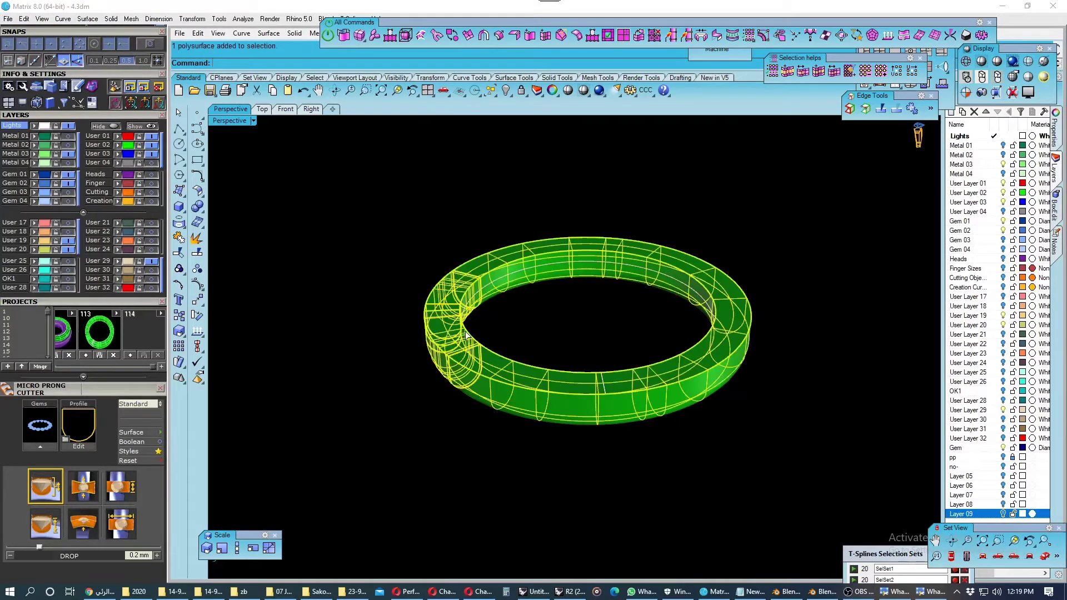
Save to the project, show the torus again, and try subtracting the green ring.
left_click(99, 355)
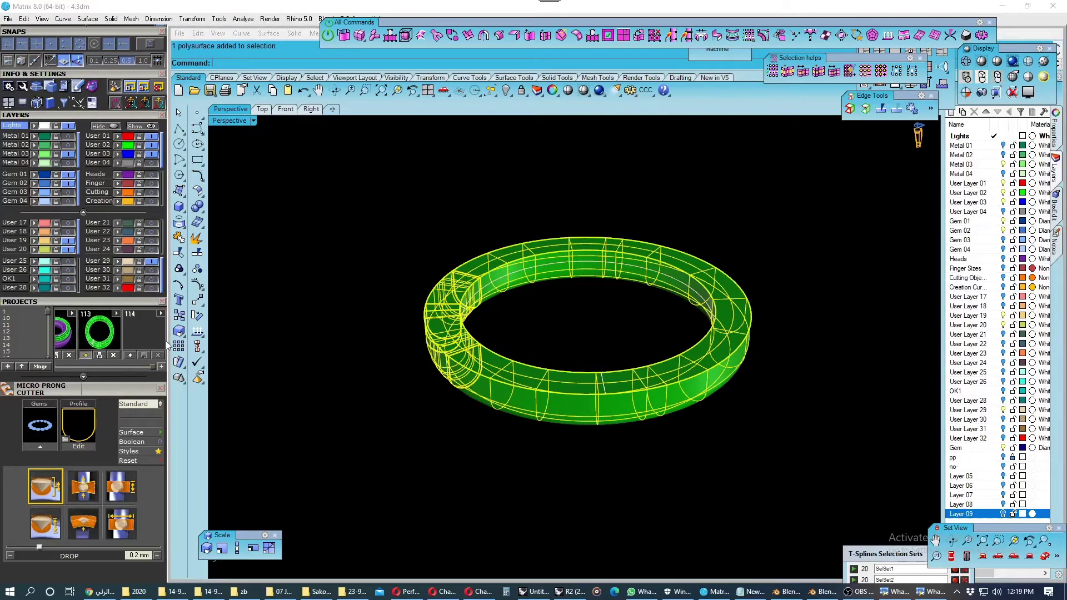
left_click(149, 176)
left_click(416, 371)
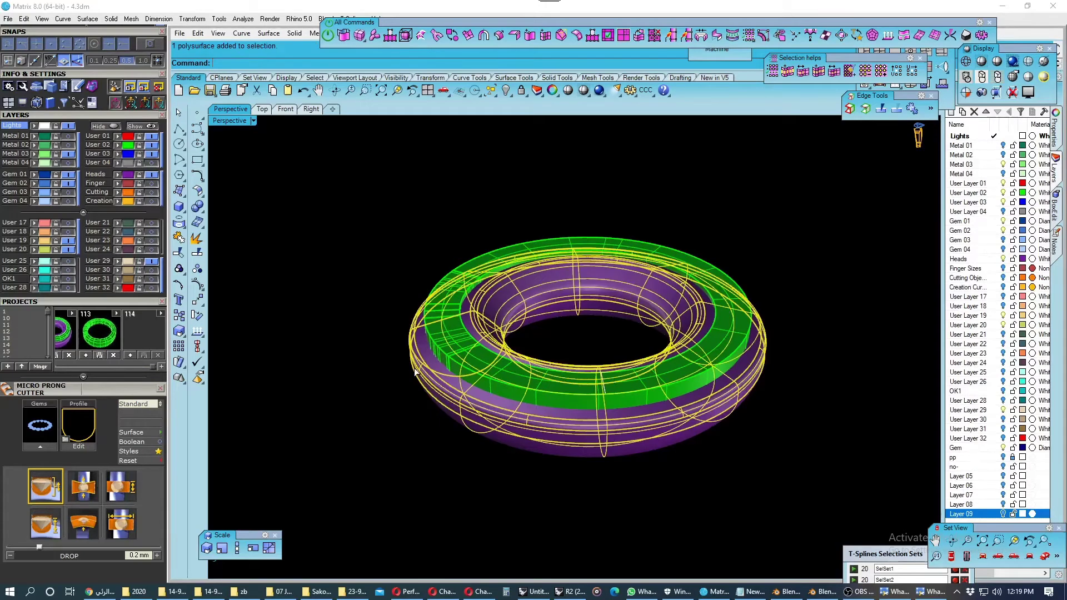
left_click(199, 207)
left_click(228, 221)
left_click(446, 330)
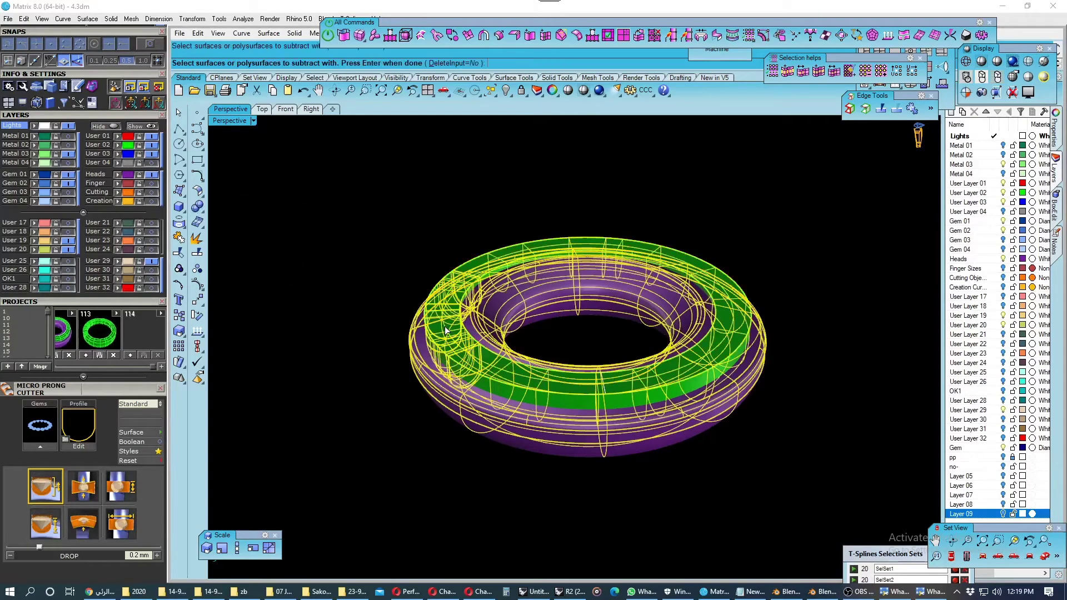
key("Return")
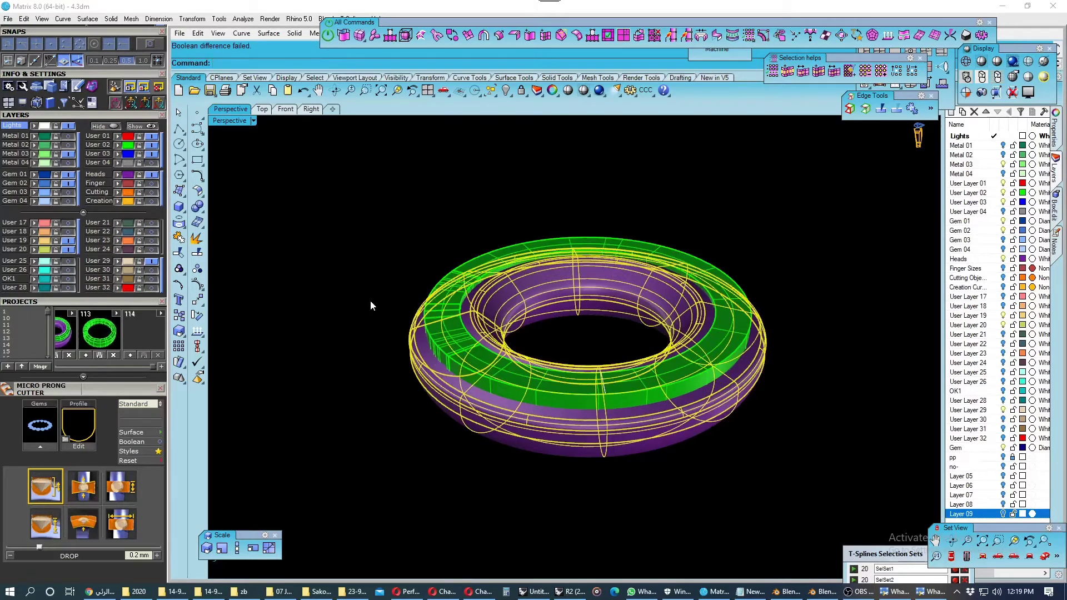
left_click(371, 305)
mouse_move(371, 305)
right_mouse_down()
mouse_move(456, 341)
mouse_move(478, 376)
right_mouse_up()
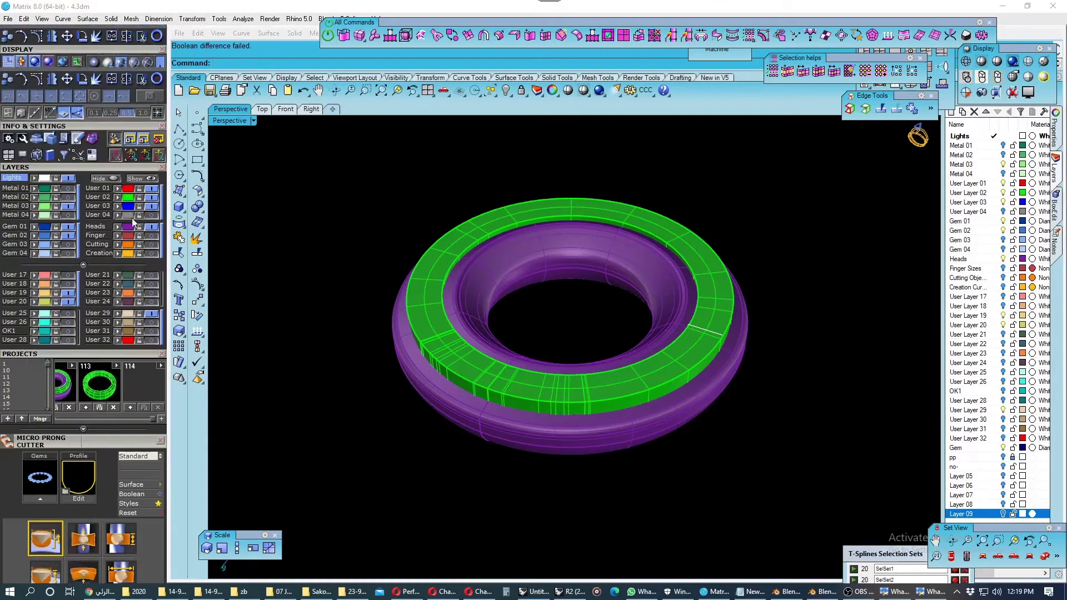
scroll(150, 111, "up", 5)
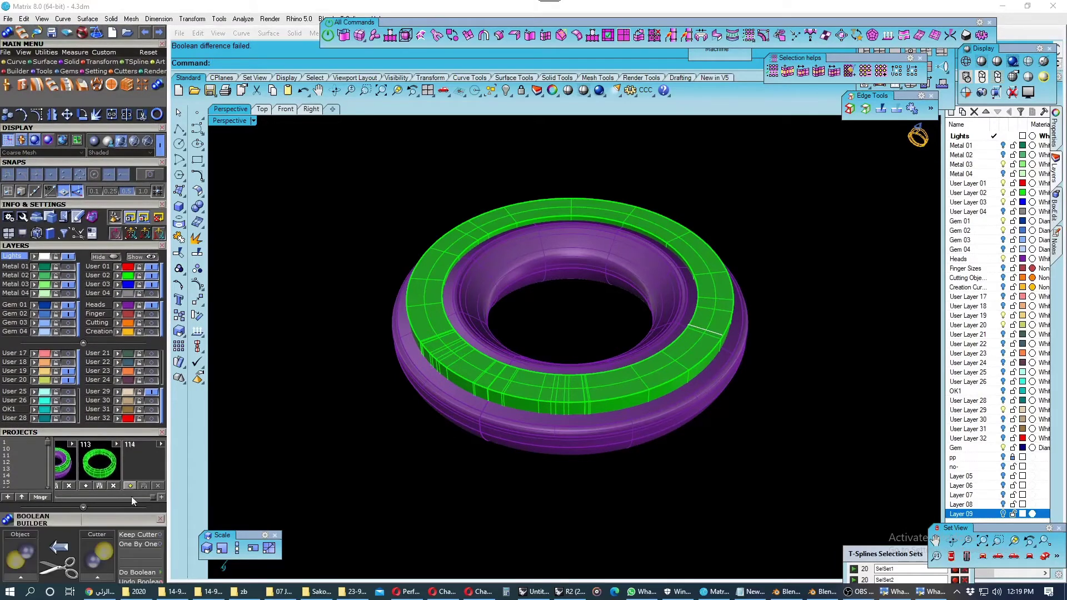
In Boolean Builder, set torus as Object and ring as Cutter, then Force Boolean difference.
left_click(157, 93)
left_click(397, 365)
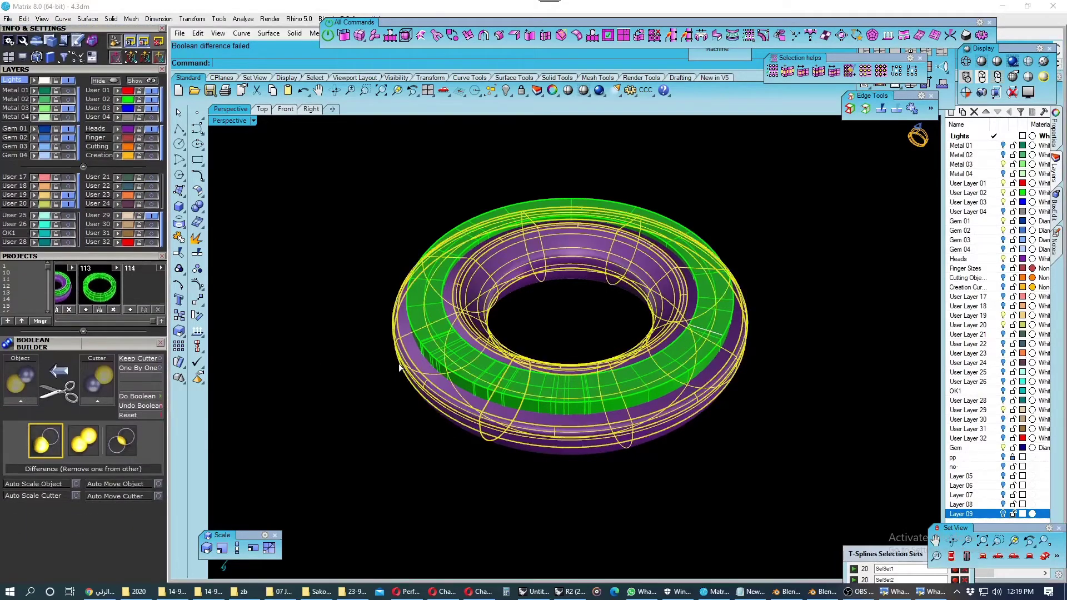
left_click(850, 111)
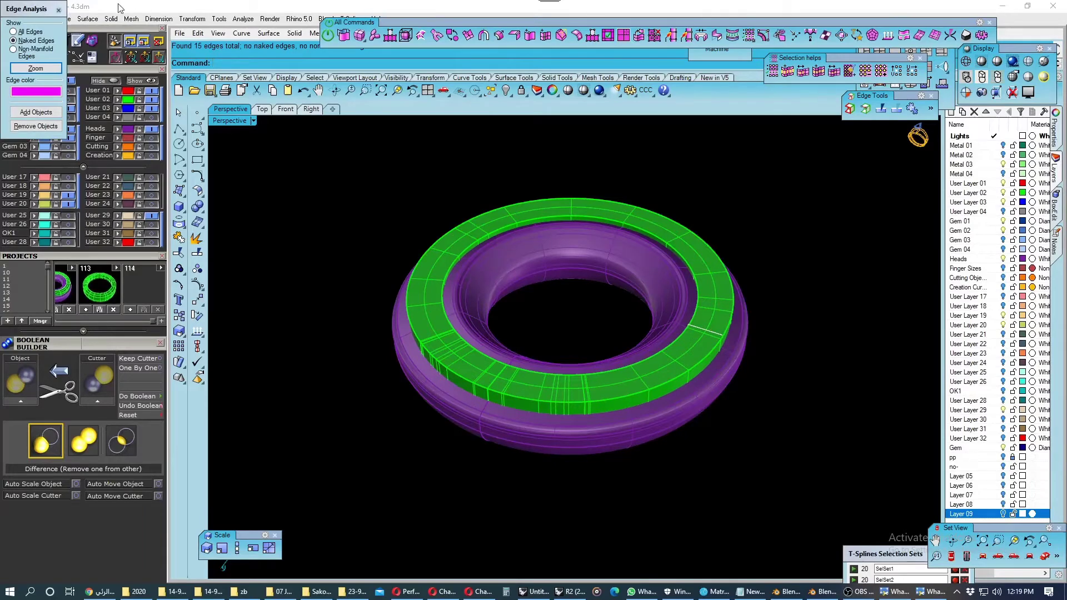
left_click(58, 11)
left_click(418, 371)
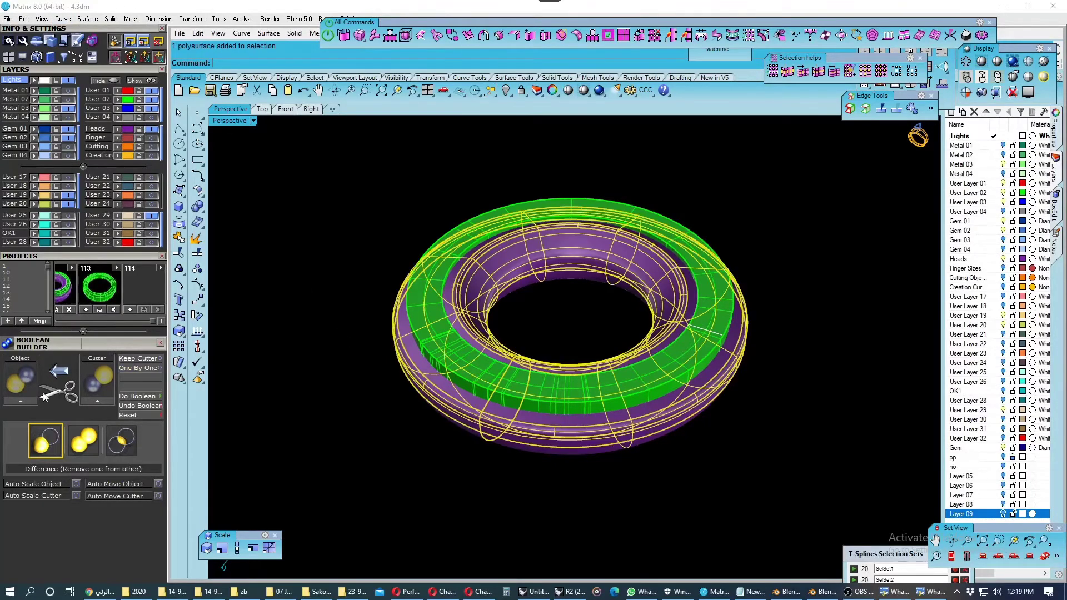
left_click(33, 393)
left_click(445, 374)
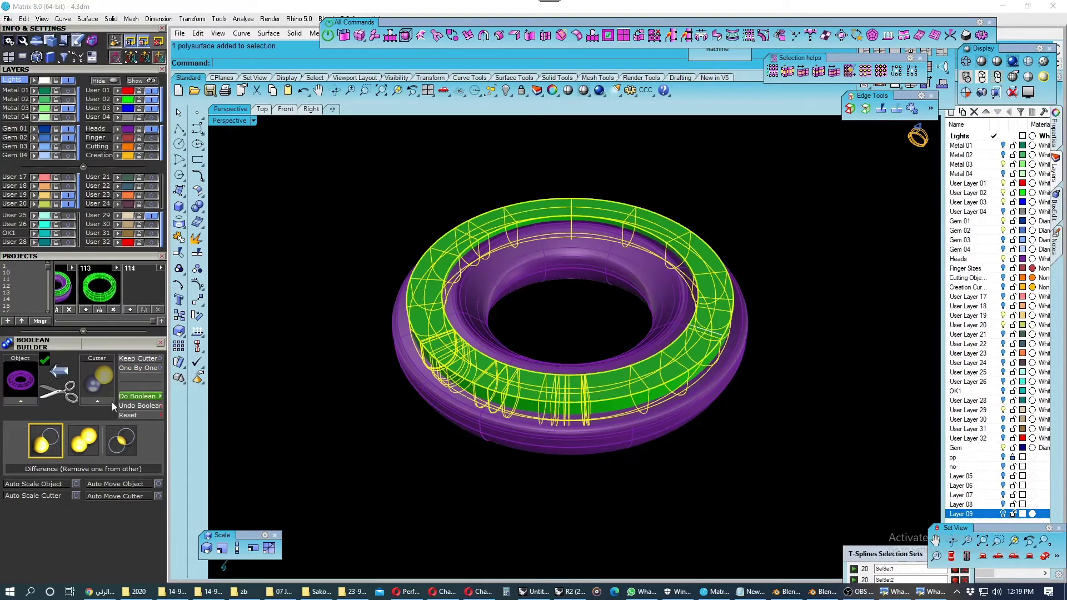
left_click(153, 396)
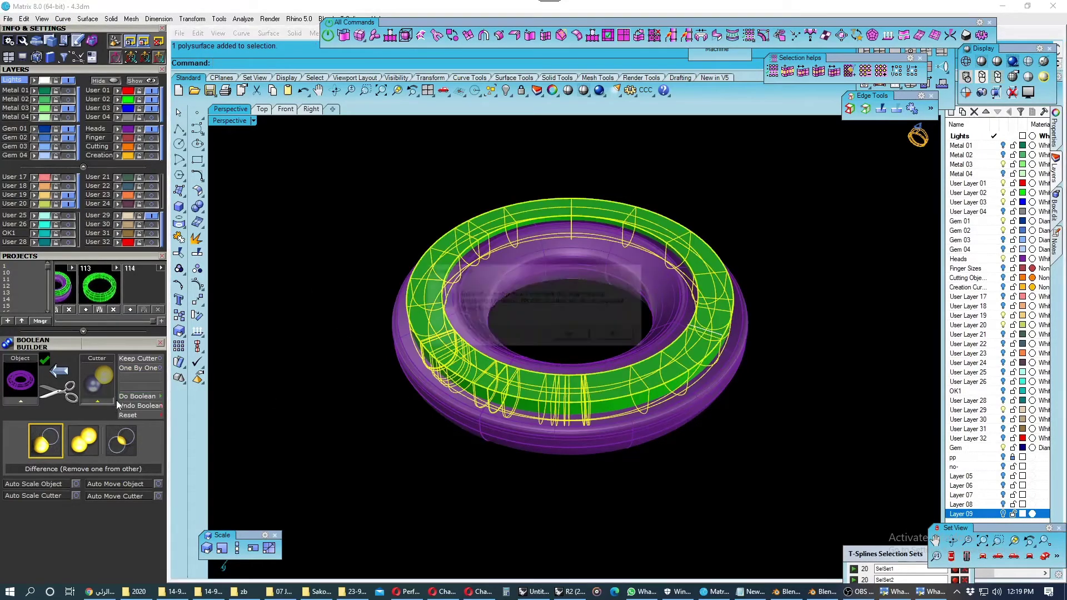
left_click(572, 336)
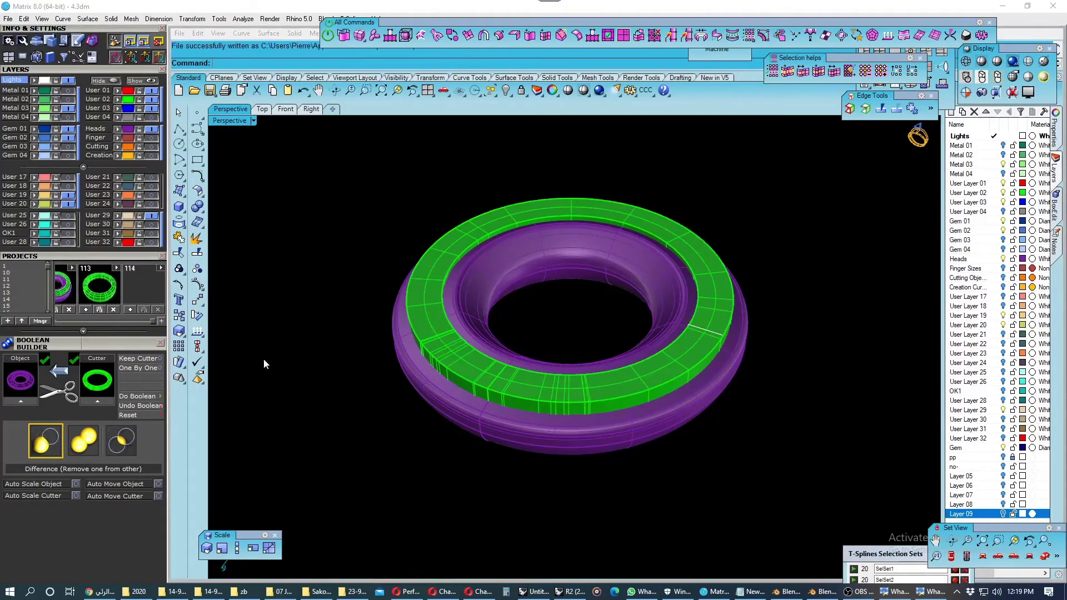
left_click(143, 396)
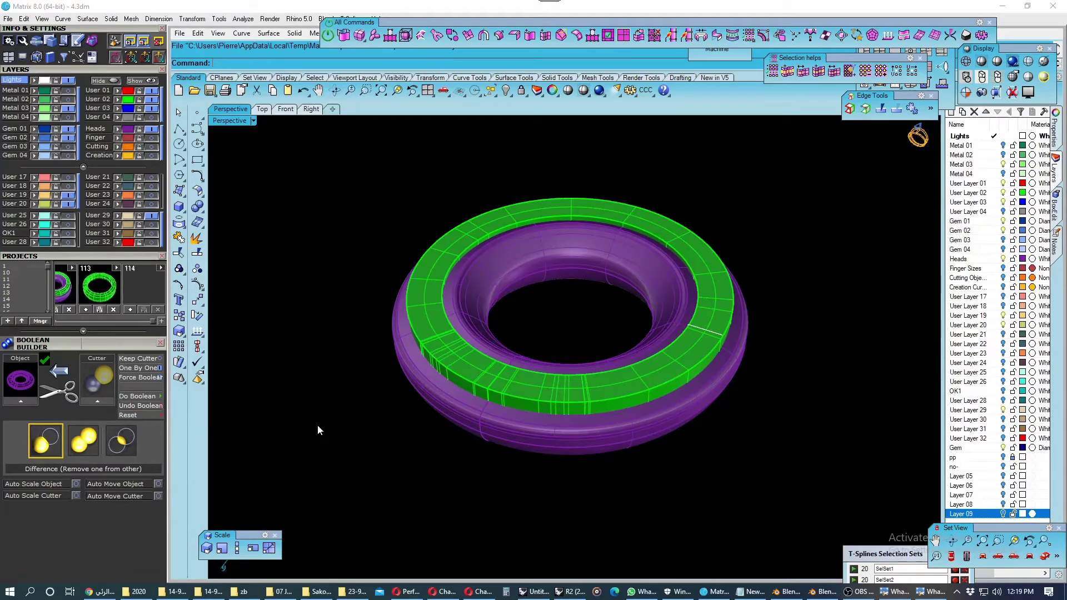
mouse_move(439, 395)
right_mouse_down()
mouse_move(477, 383)
mouse_move(438, 388)
right_mouse_up()
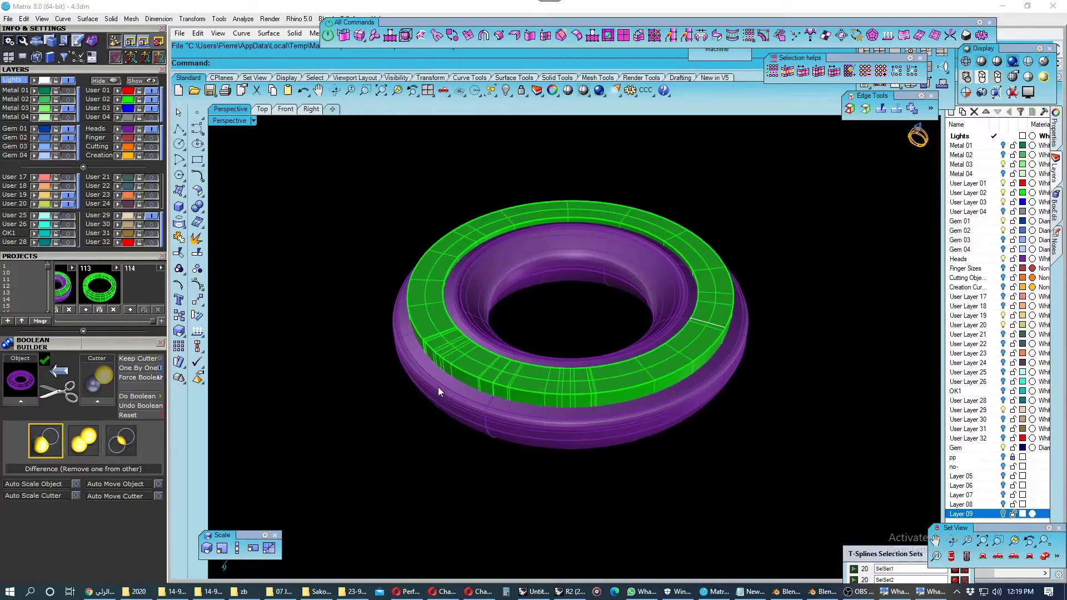
Extract the ring's top face and delete it.
left_click(196, 209)
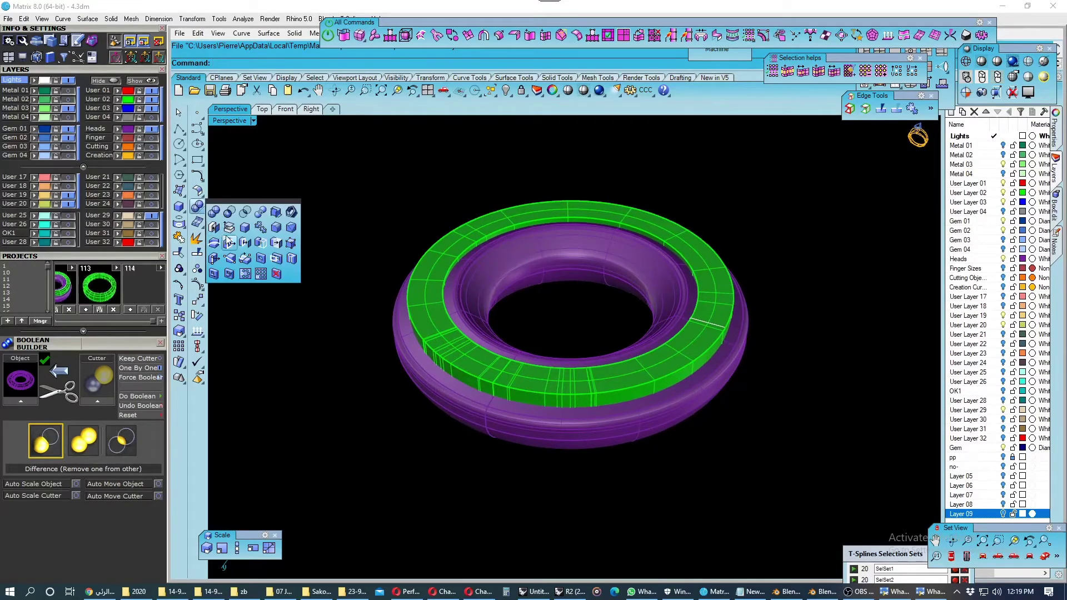
left_click(231, 239)
left_click(424, 294)
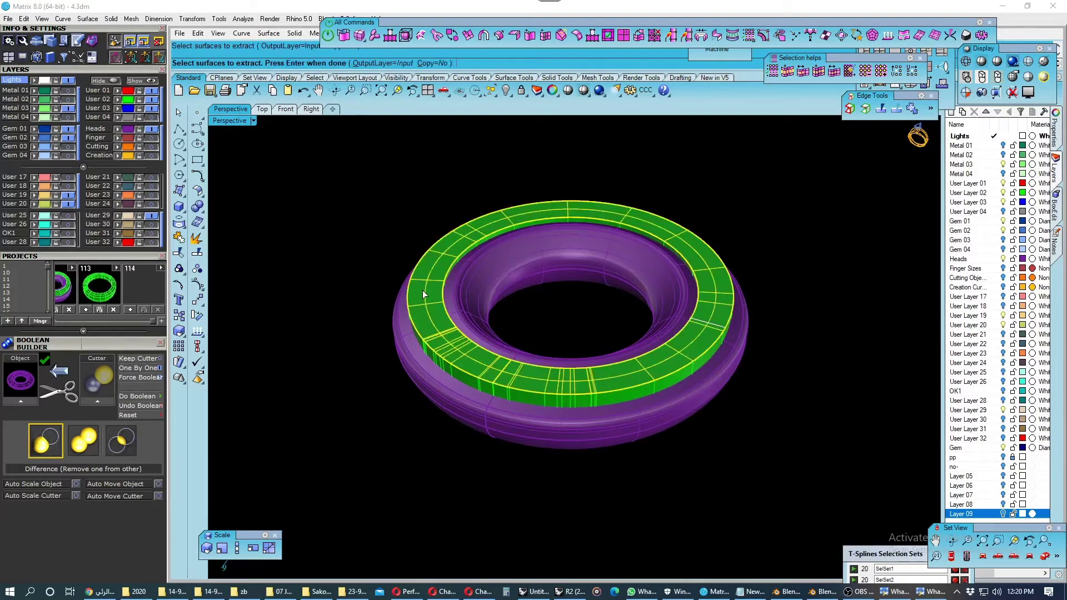
key("Return")
key("Delete")
scroll(447, 358, "up", 3)
mouse_move(447, 357)
right_mouse_down()
mouse_move(504, 333)
mouse_move(491, 353)
mouse_move(475, 350)
right_mouse_up()
scroll(495, 346, "down", 2)
Check the surface direction of the green band.
left_click(475, 350)
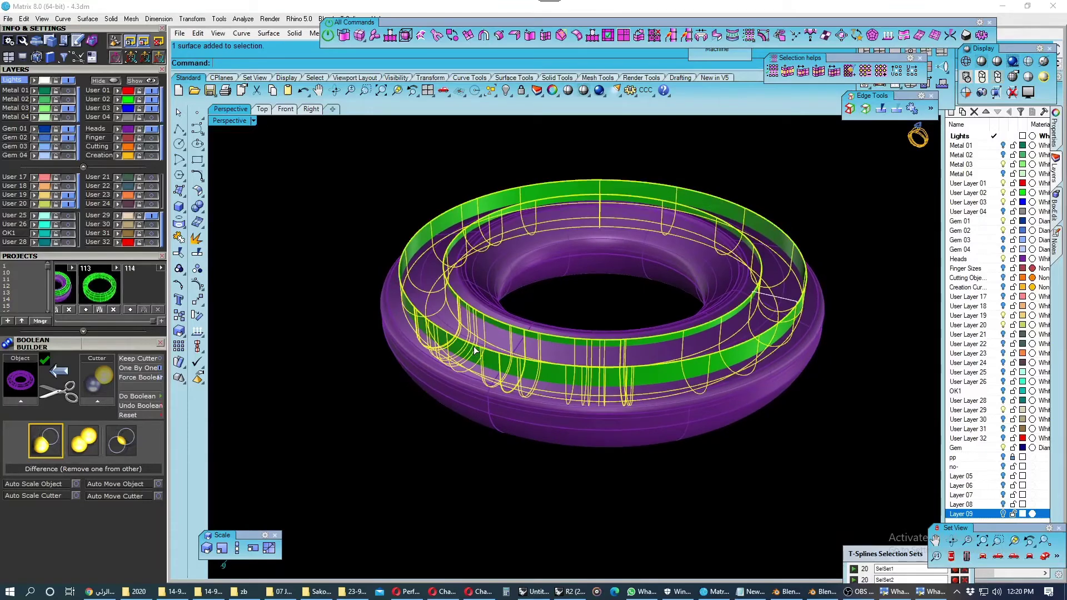
left_click(197, 330)
mouse_move(308, 319)
right_mouse_down()
mouse_move(328, 345)
mouse_move(324, 369)
right_mouse_up()
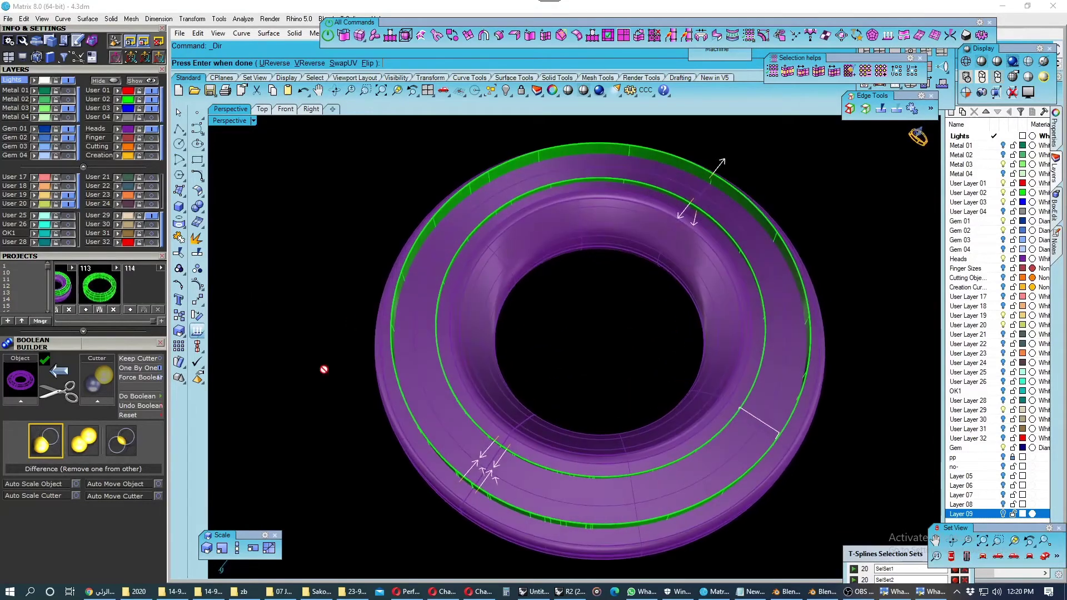
right_click(329, 231)
right_click_drag(329, 231, 362, 302)
Run Boolean Difference on the torus with the green band, then hide the Heads layer.
left_click(385, 317)
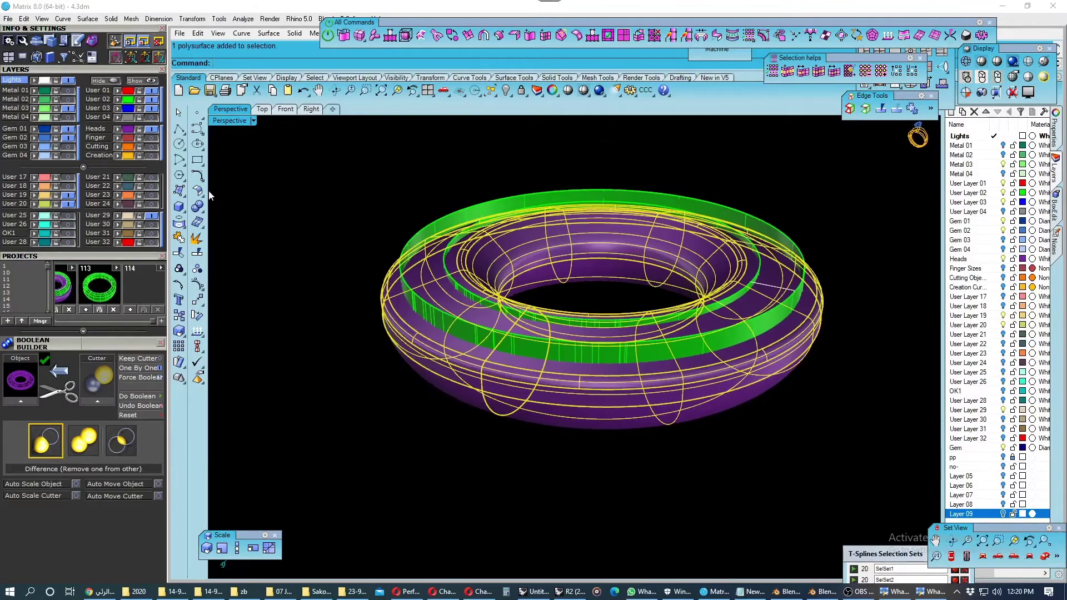
left_click(198, 206)
left_click(228, 217)
left_click(469, 219)
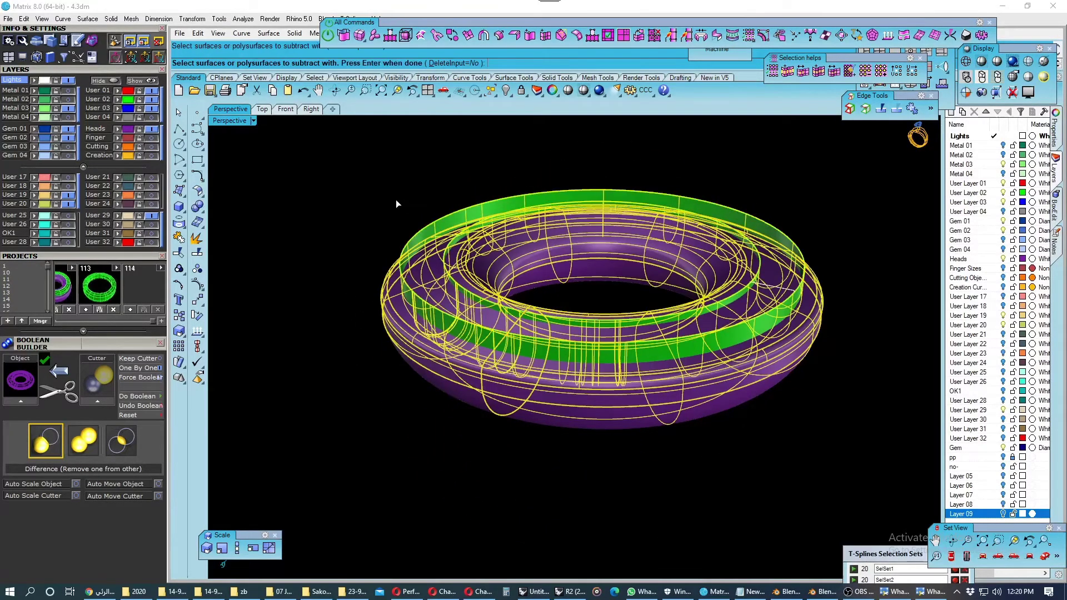
right_click(397, 204)
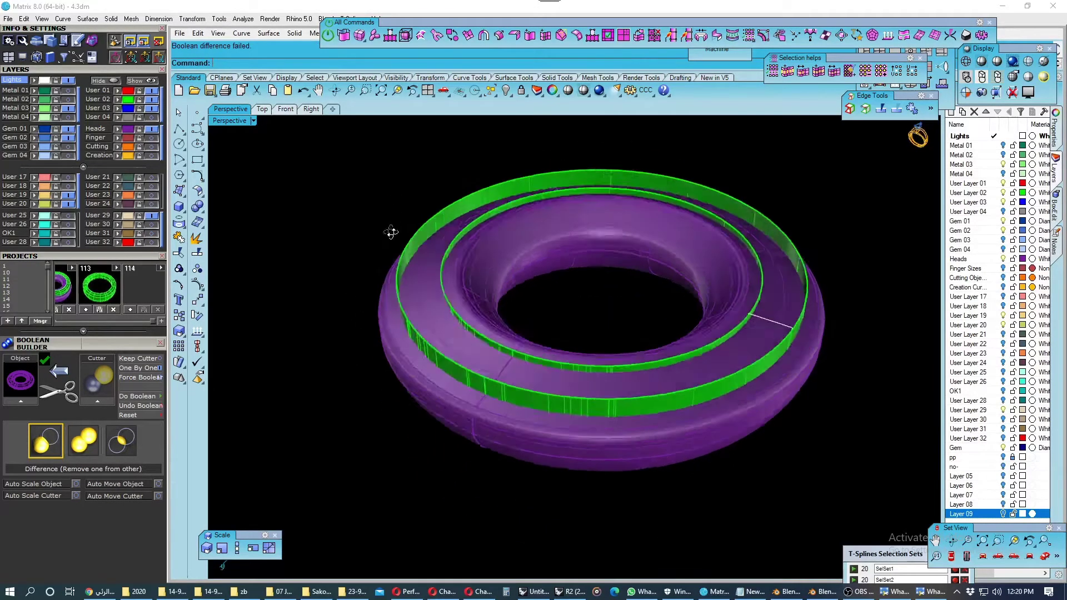
right_click_drag(391, 233, 408, 265)
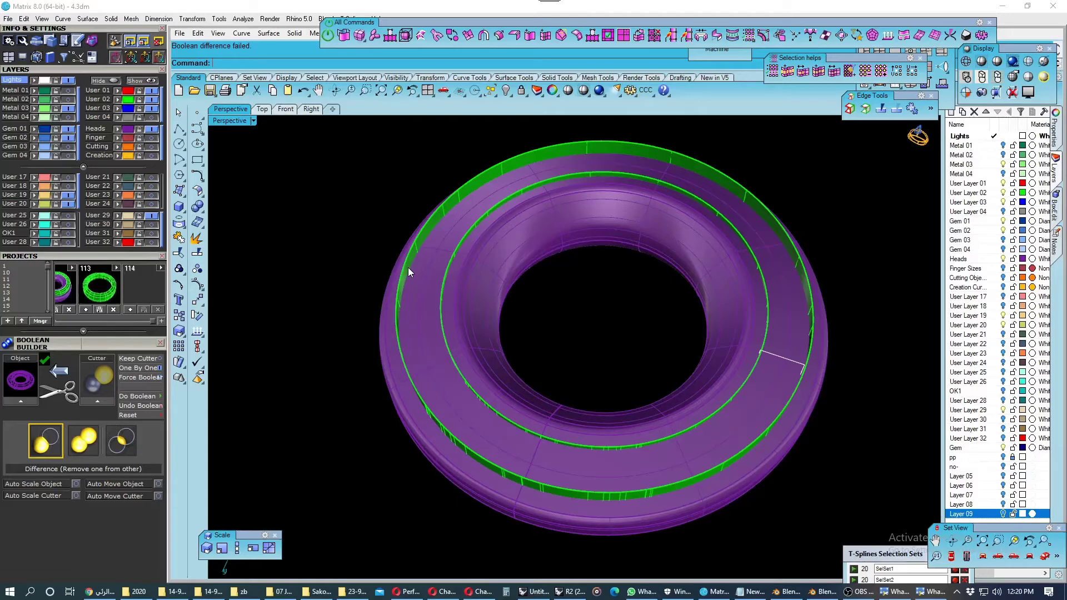
left_click(148, 132)
Select all four curves and move them onto a new Layer 10.
right_click_drag(392, 302, 435, 295)
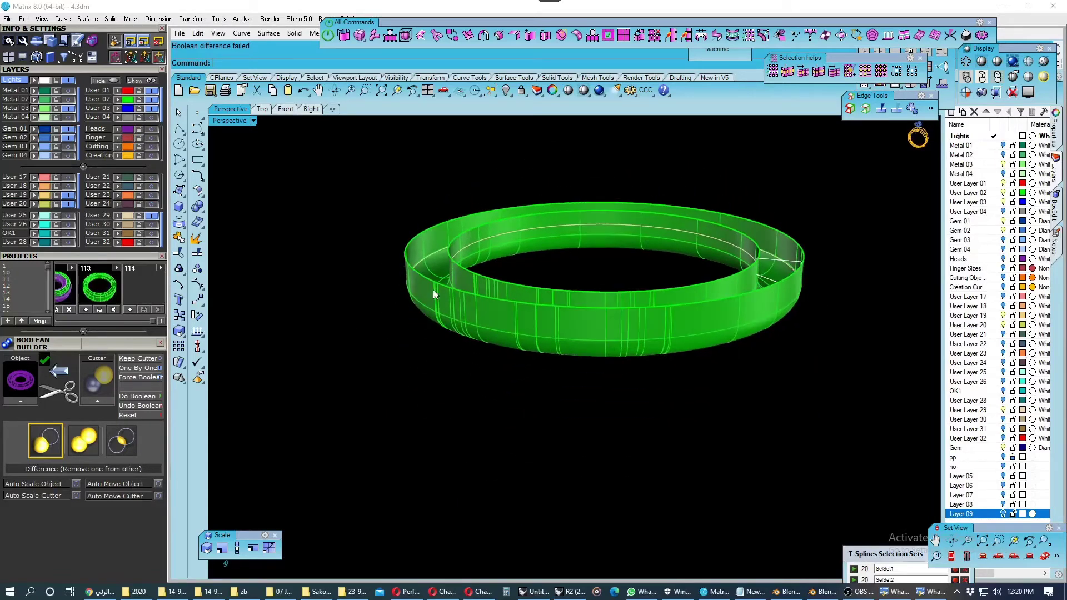
left_click(491, 90)
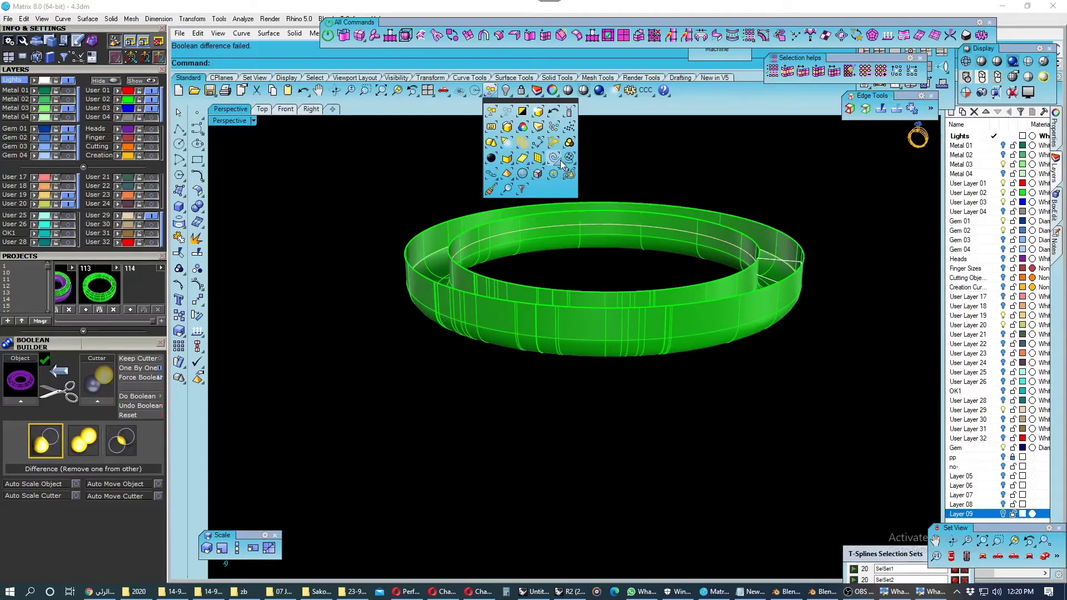
left_click(538, 174)
left_click(552, 177)
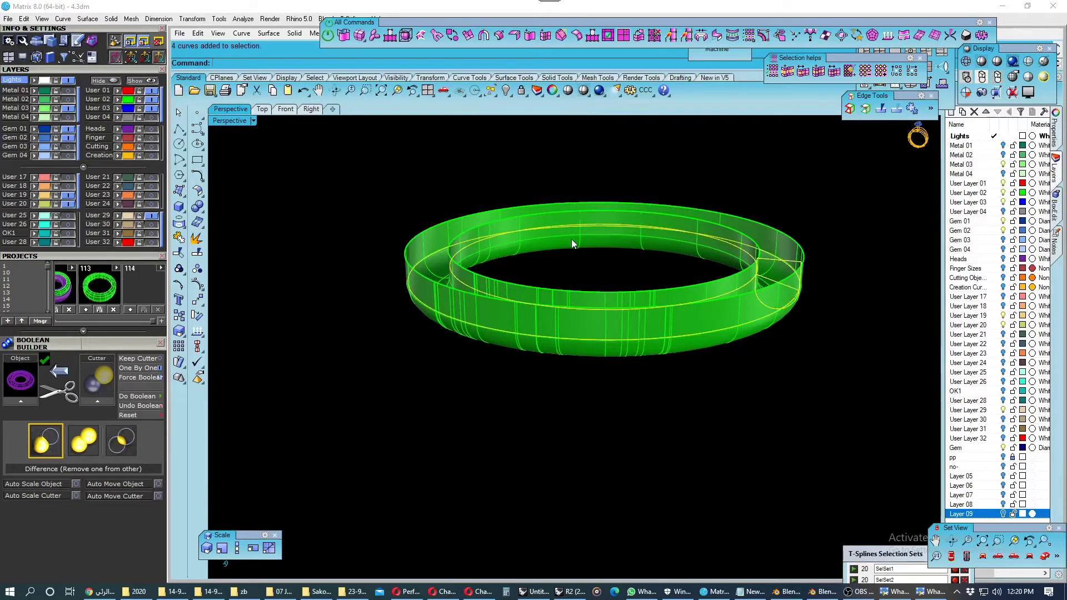
mouse_move(572, 239)
right_mouse_down()
mouse_move(567, 297)
mouse_move(576, 284)
right_mouse_up()
left_click_drag(985, 524, 952, 549)
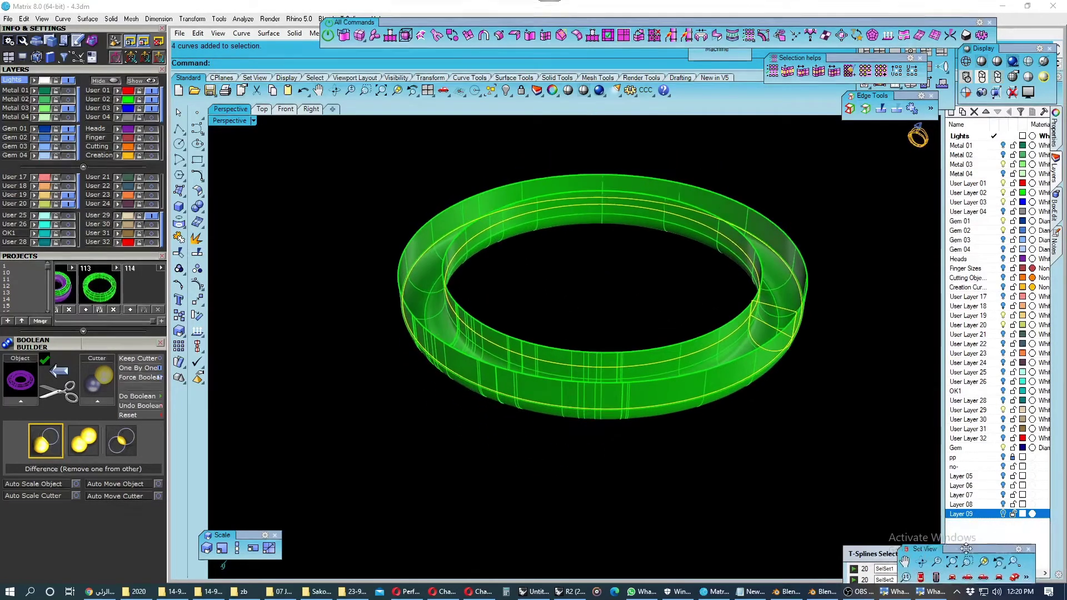
right_click(975, 525)
left_click(1006, 476)
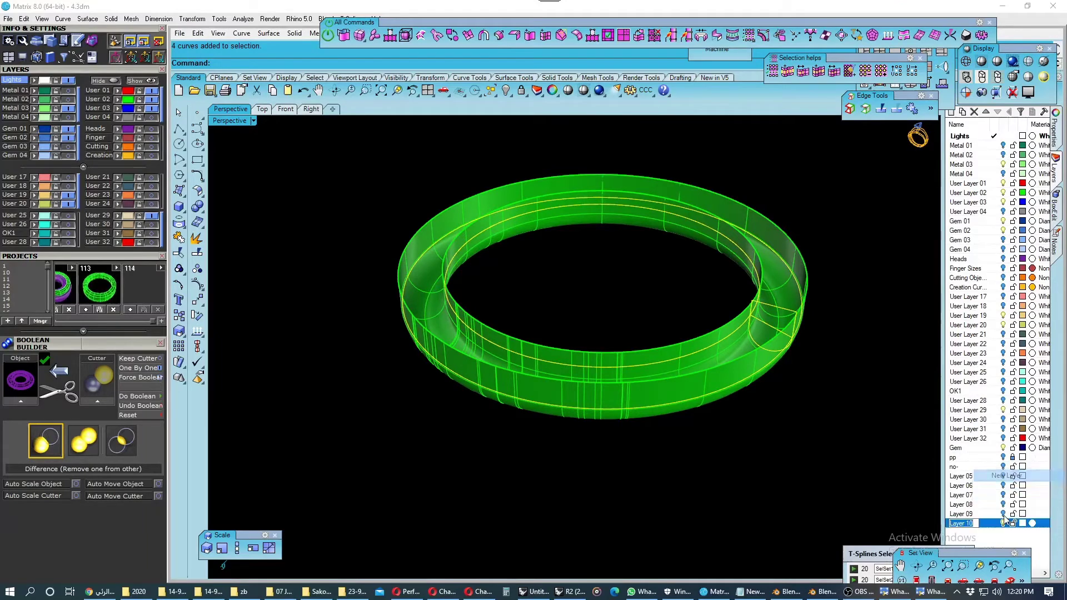
right_click(973, 524)
left_click(998, 479)
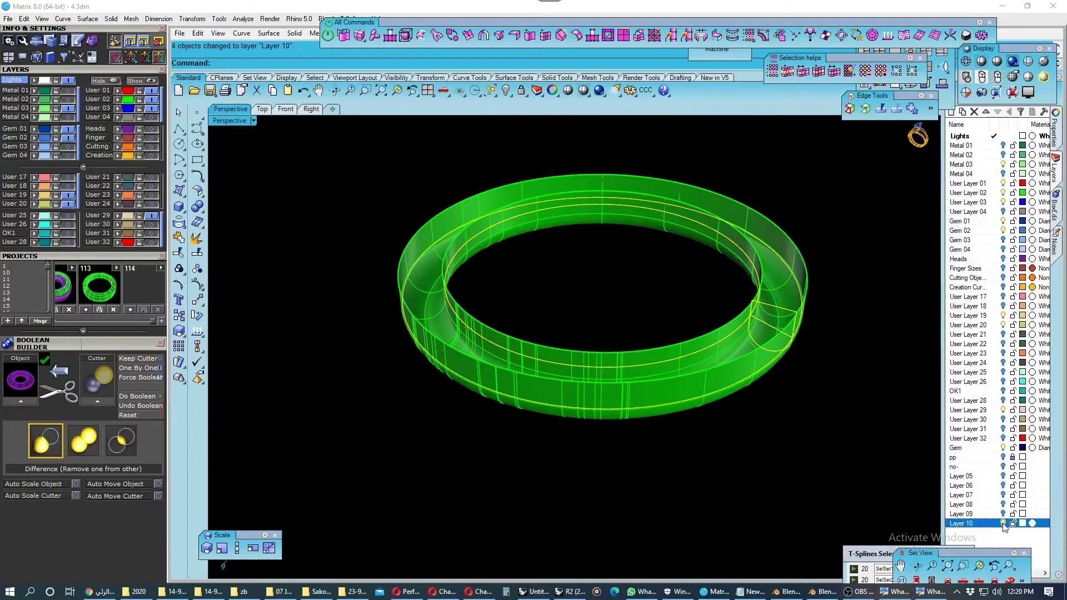
Duplicate the green band's border curves and remove the band surface.
left_click(652, 393)
left_click(102, 91)
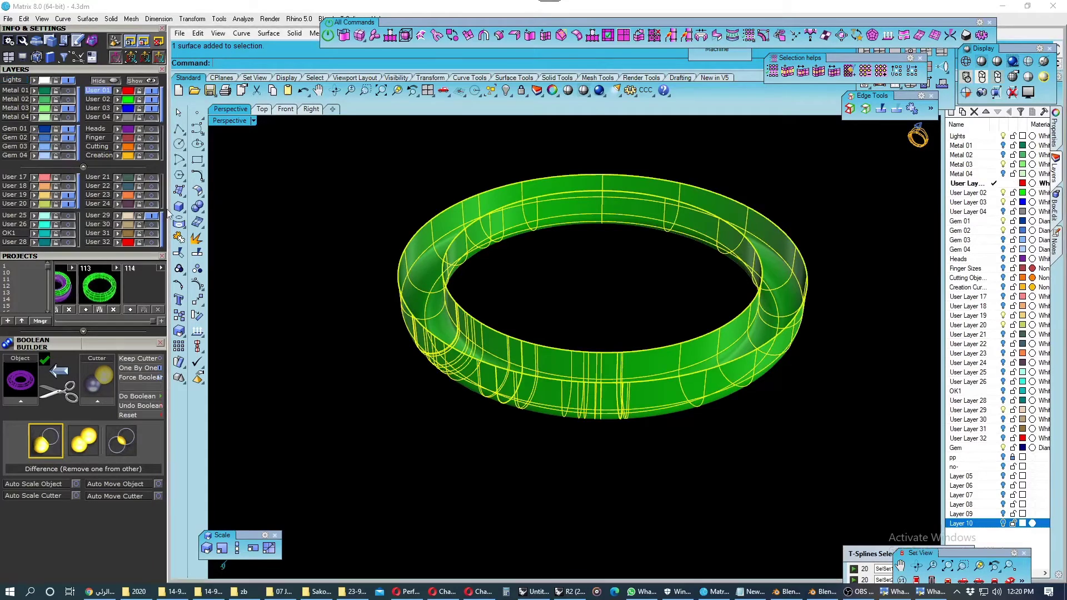
left_click(179, 222)
left_click(249, 236)
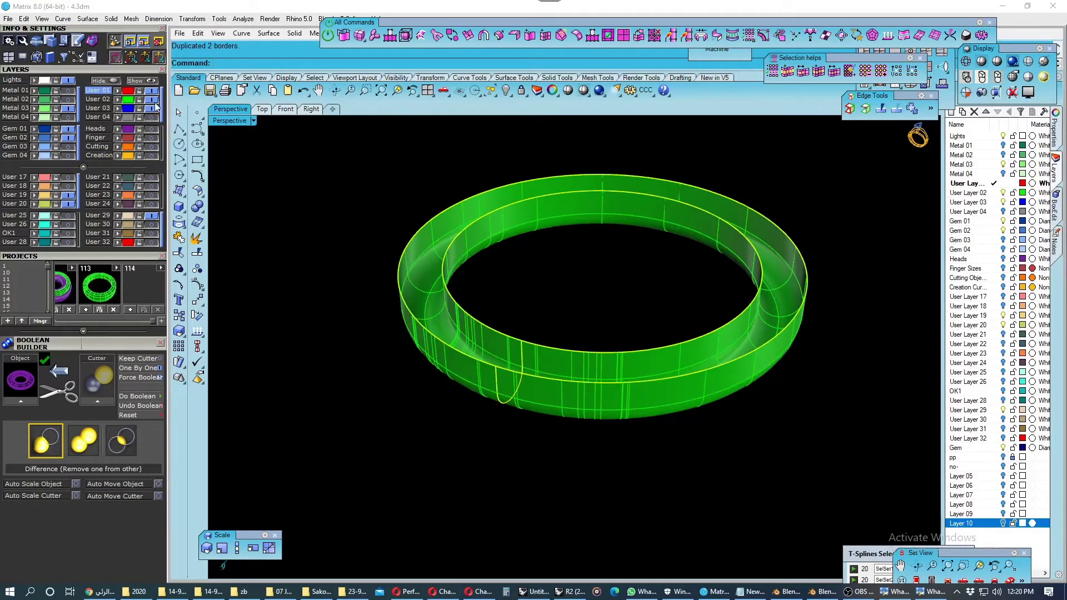
key("ctrl+shift+h")
left_click(381, 354)
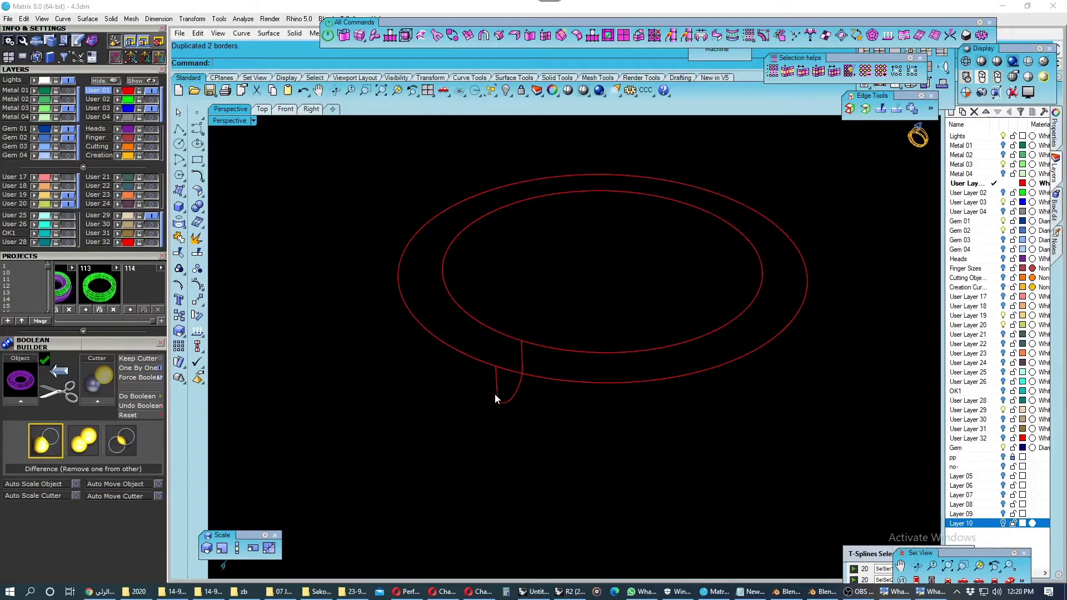
Draw two straight lines across the crossing border curves, from upper curve to lower ellipse.
right_click_drag(494, 393, 591, 393)
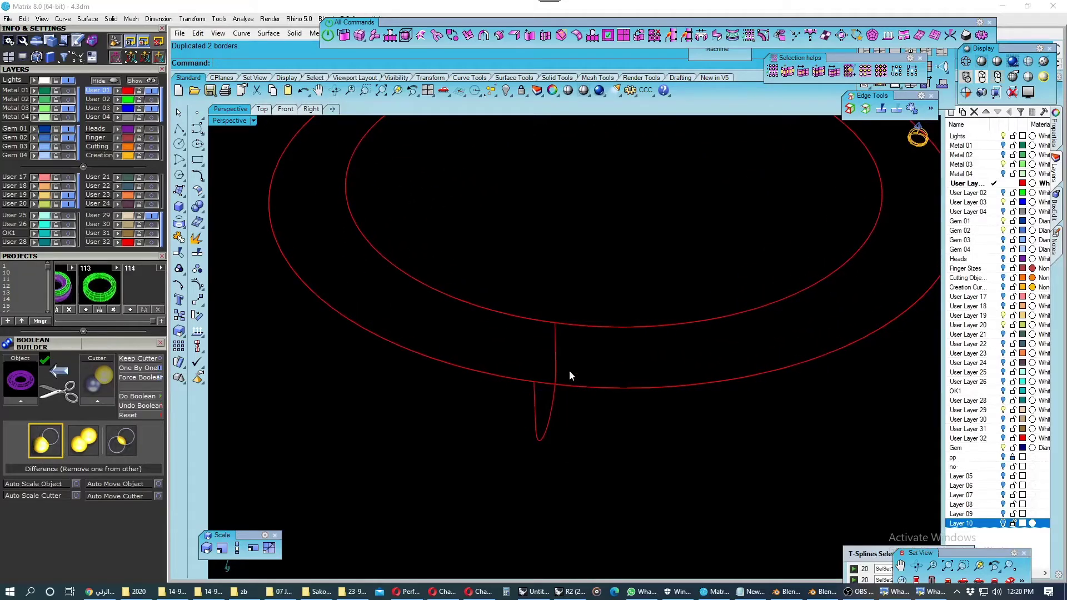
left_click(179, 128)
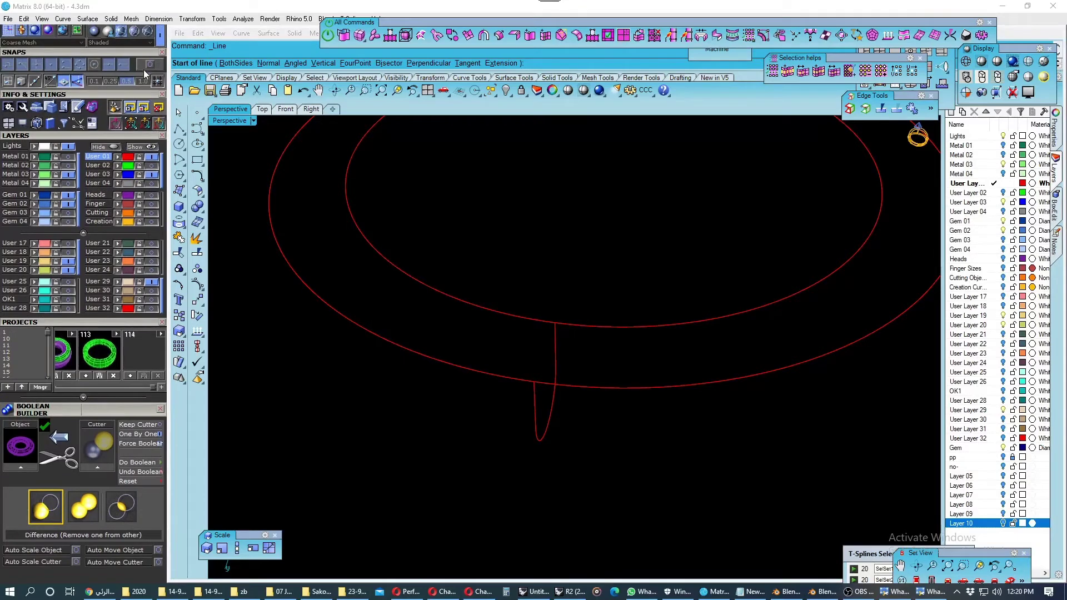
scroll(548, 326, "up", 2)
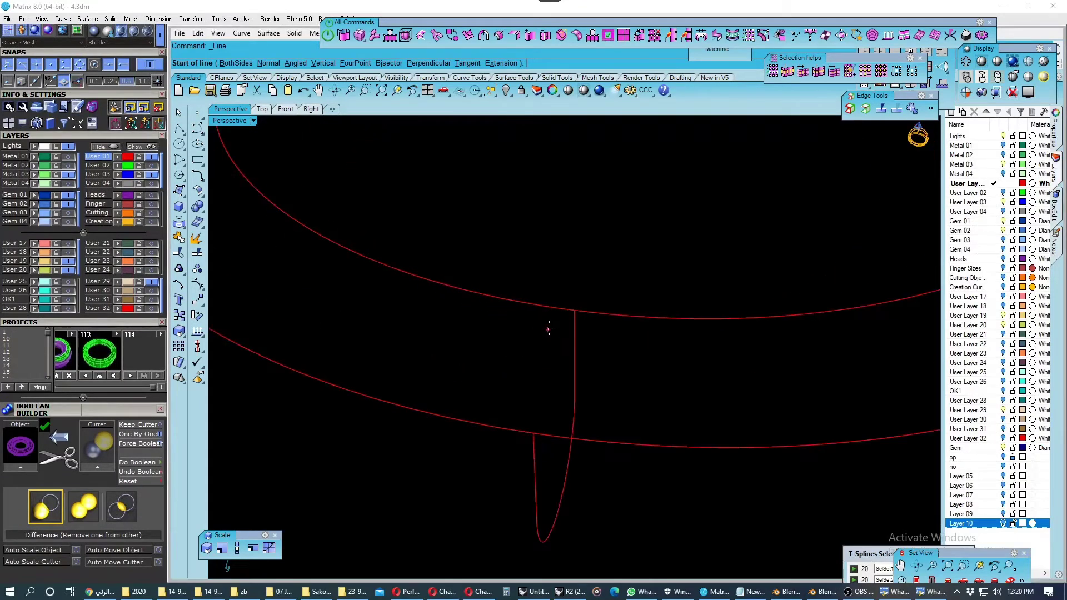
scroll(574, 301, "up", 2)
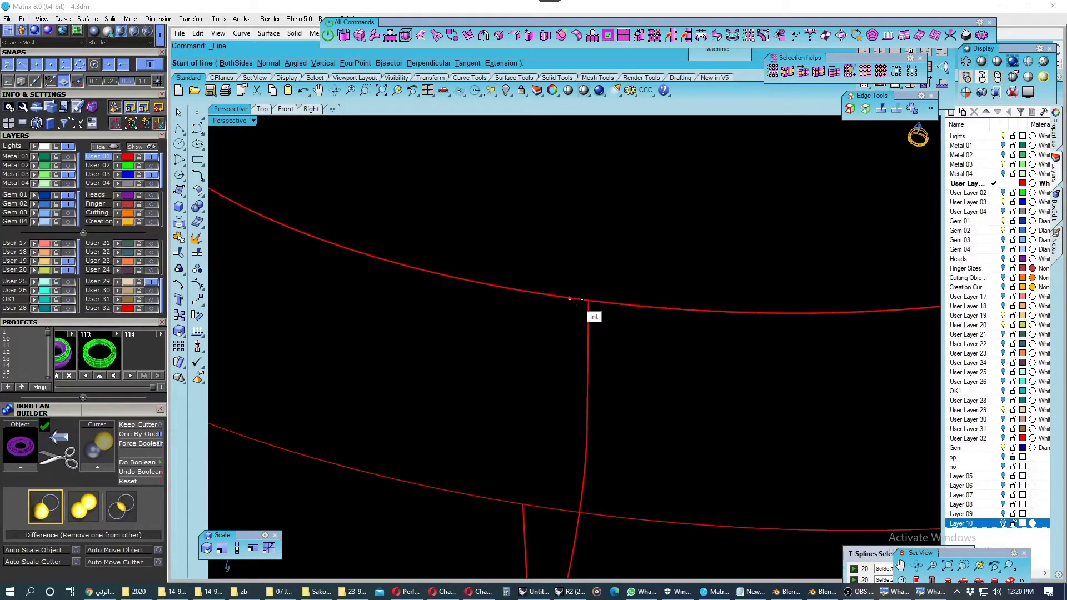
left_click(571, 299)
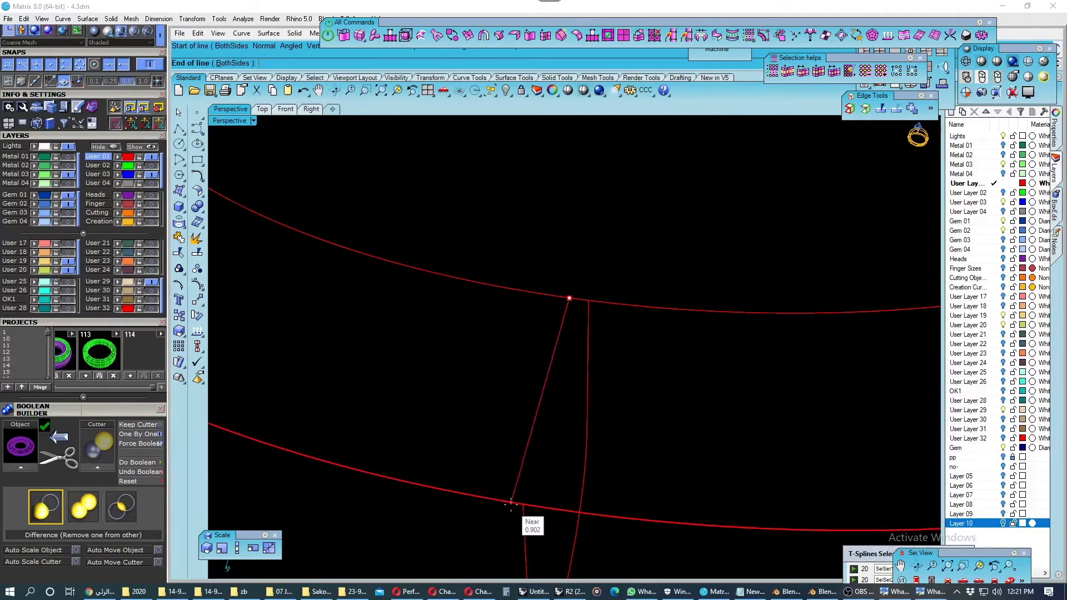
left_click(511, 503)
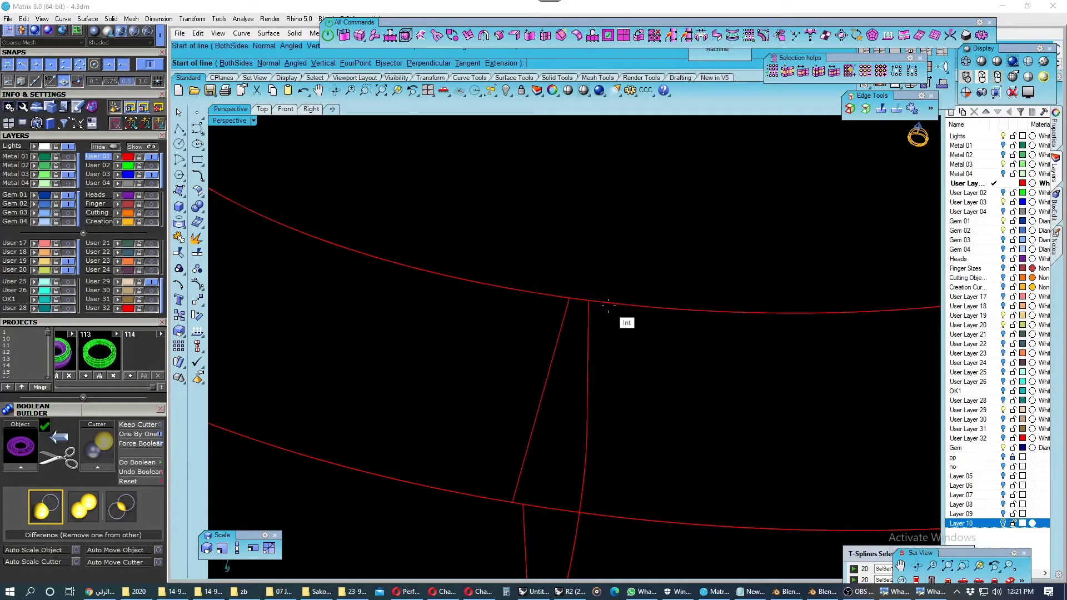
left_click(614, 304)
left_click(589, 516)
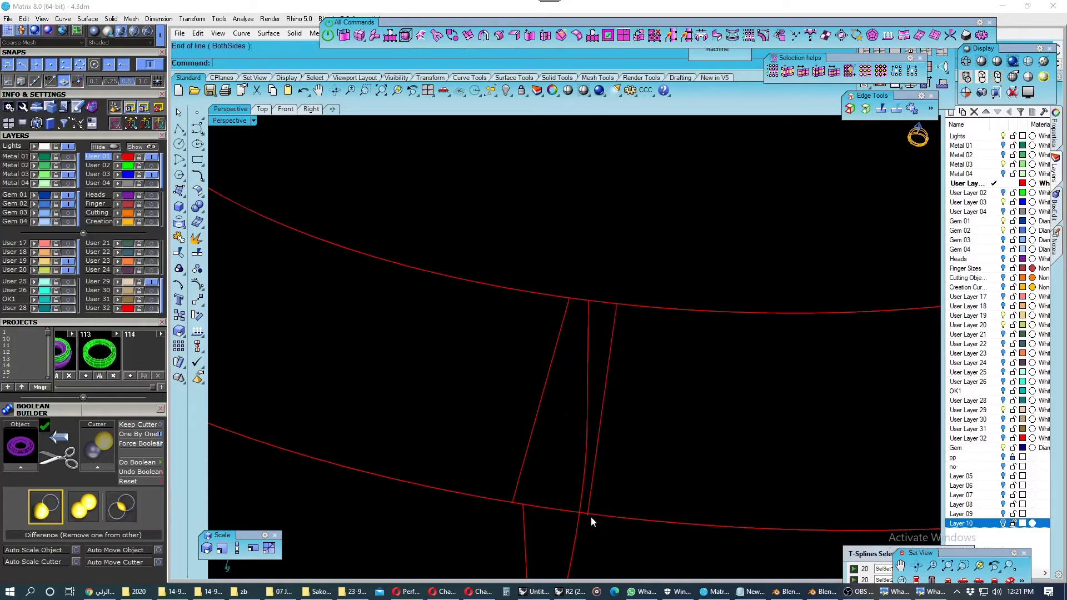
Trim away the loop and curve segments between the two lines, then delete the lines.
left_click(600, 425)
right_click_drag(599, 425, 612, 411)
right_click_drag(648, 349, 632, 347)
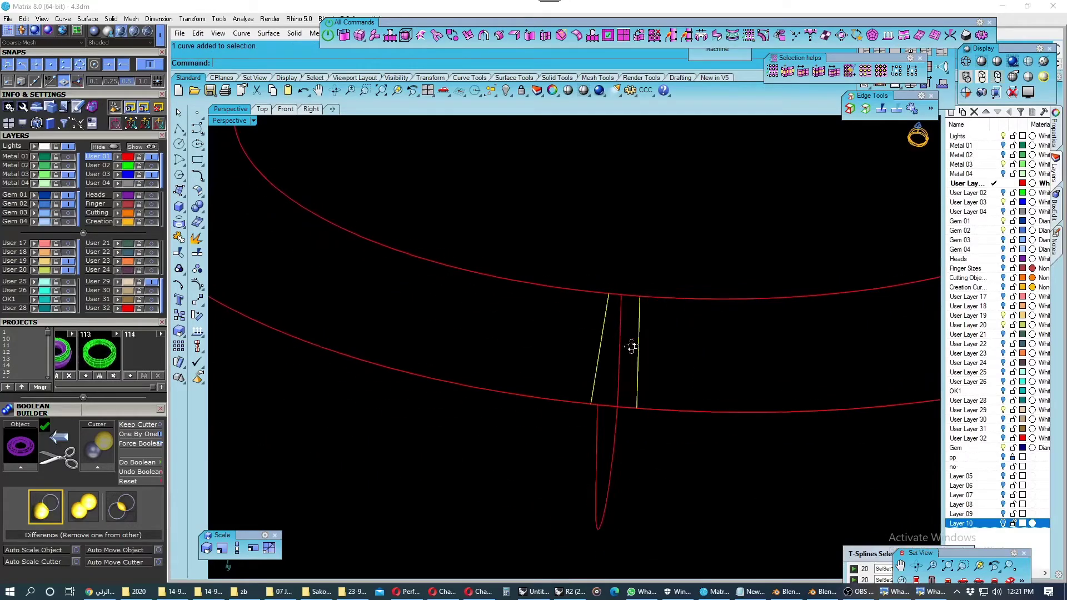
left_click(178, 253)
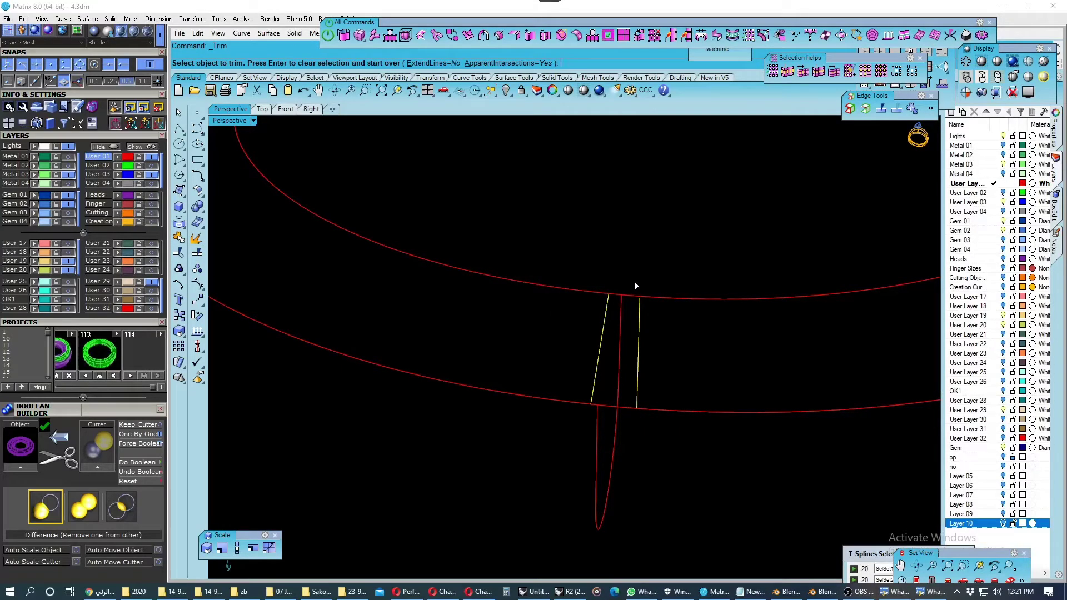
left_click(619, 306)
left_click_drag(603, 425, 605, 430)
key("Return")
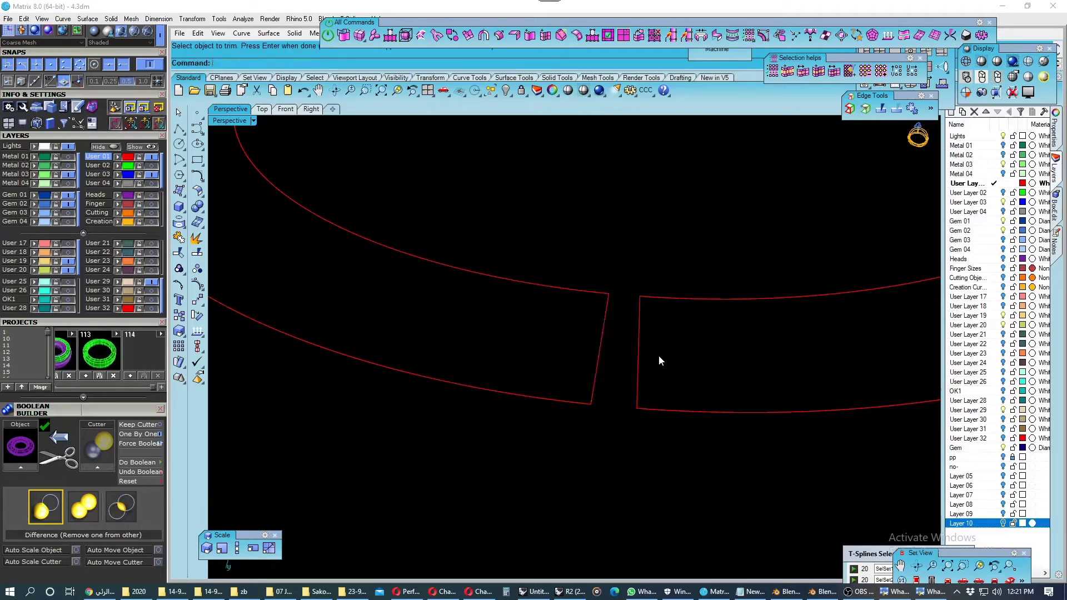
key("Delete")
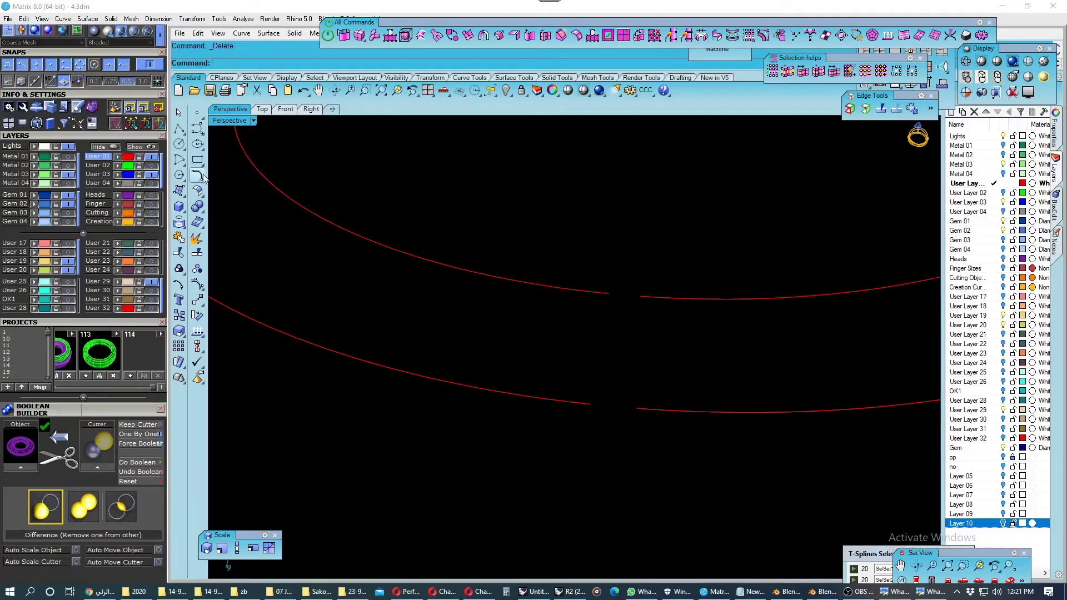
Attempt a curve blend by picking the upper and lower curve ends, then cancel it.
left_click(204, 177)
left_click(249, 192)
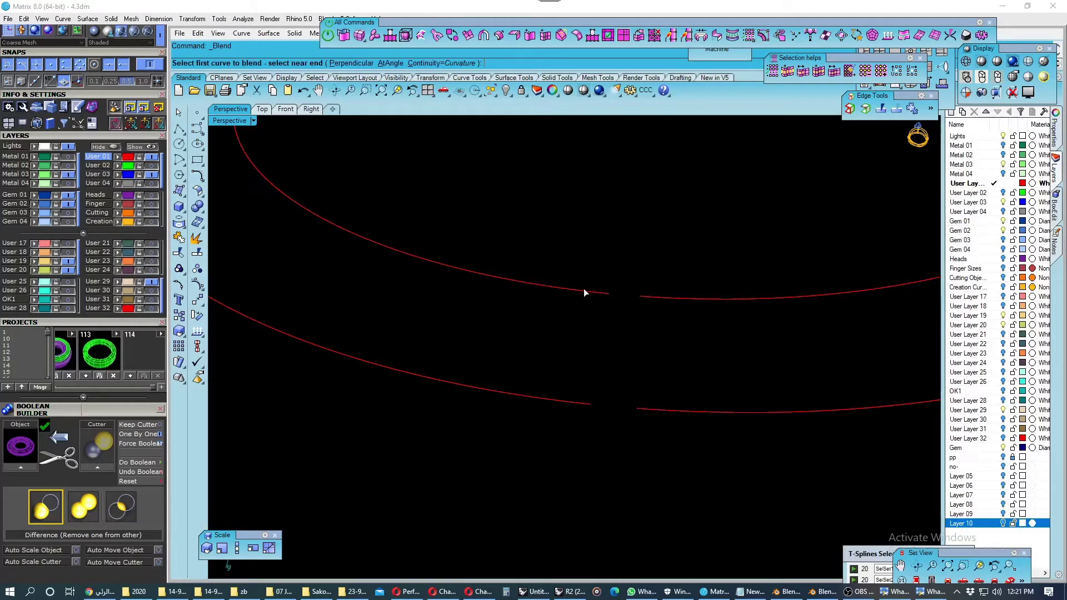
left_click(611, 297)
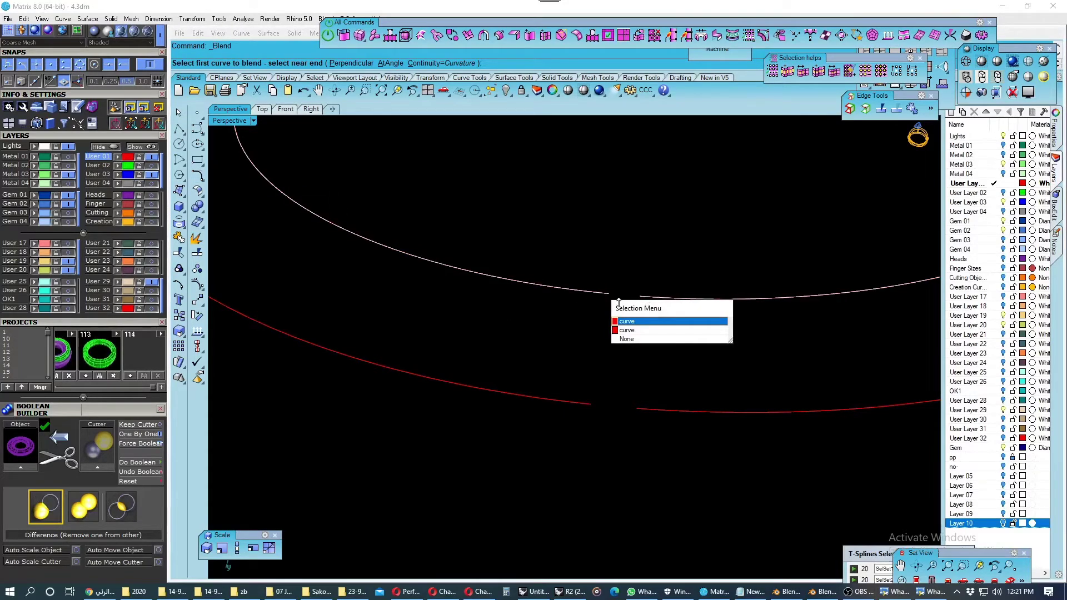
key("Escape")
left_click(591, 297)
key("Escape")
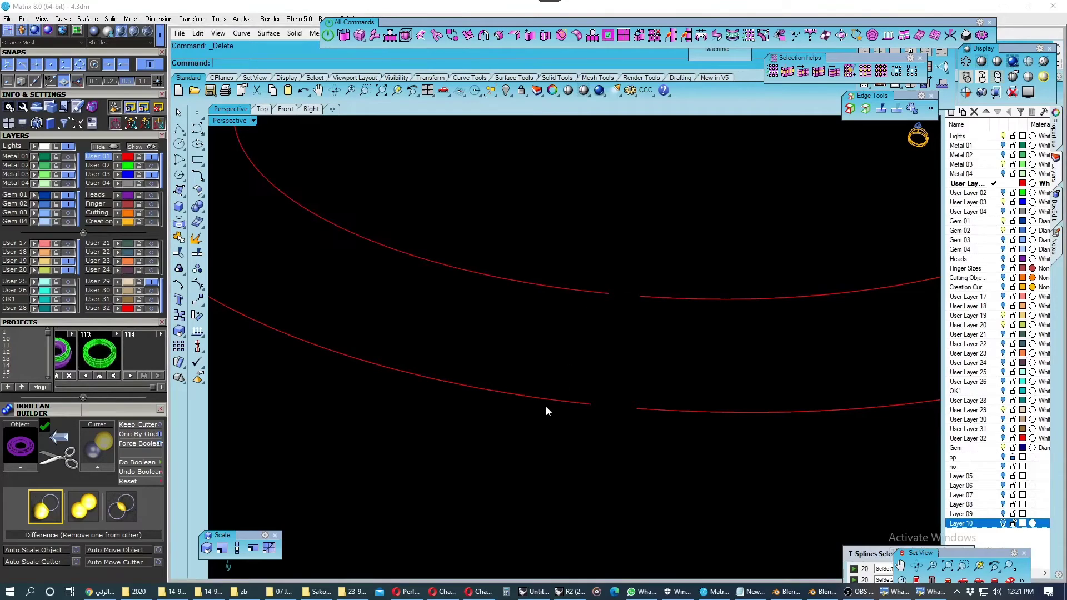
left_click(559, 403)
key("Escape")
left_click(569, 407)
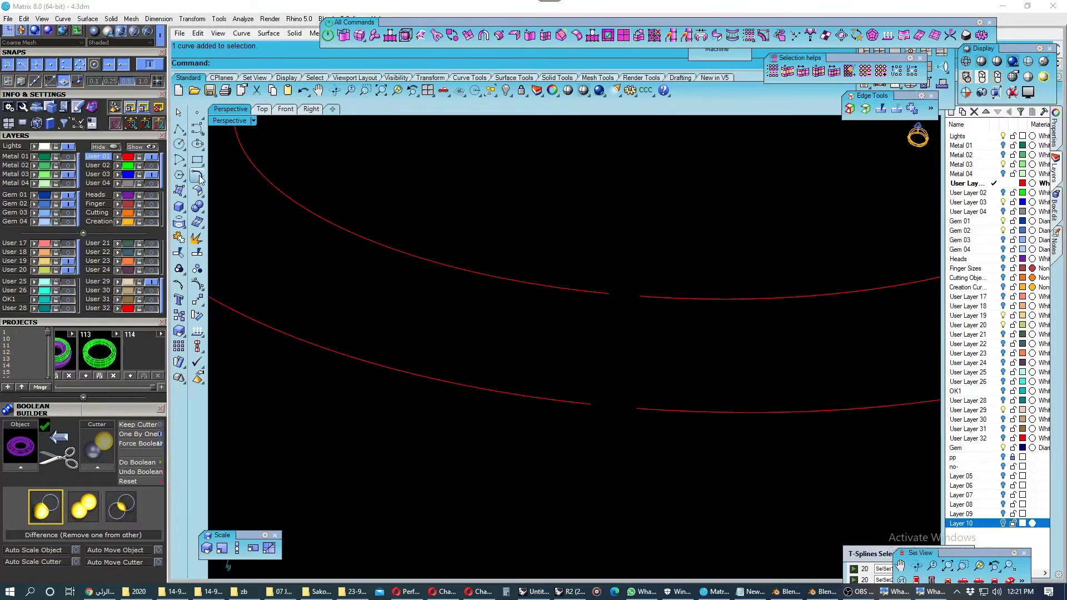
Blend the upper-right curve ends together across the gap.
left_click(178, 188)
left_click(262, 184)
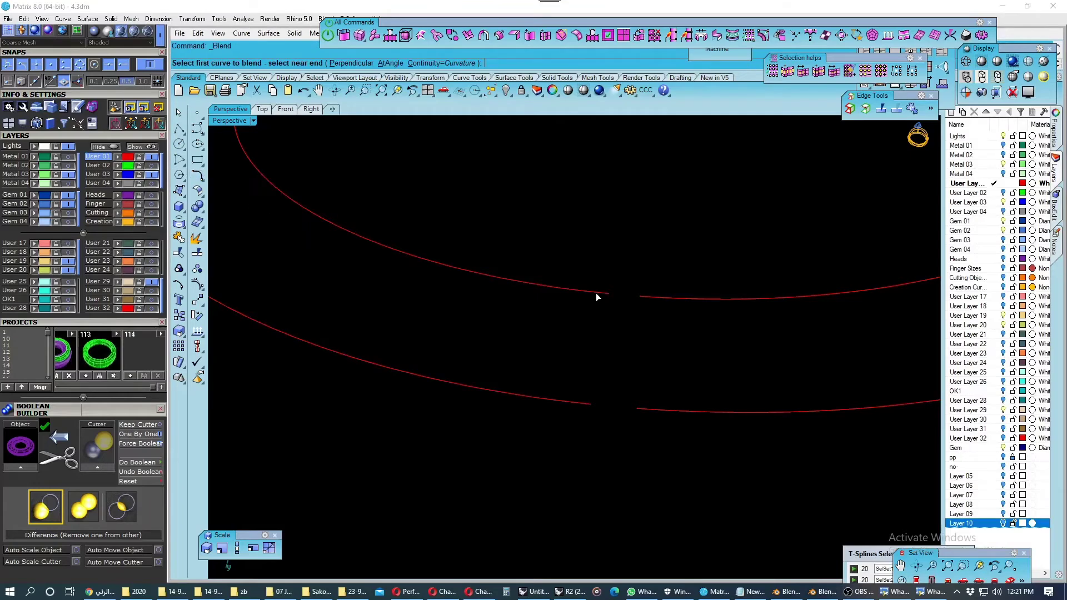
left_click(640, 297)
left_click(664, 325)
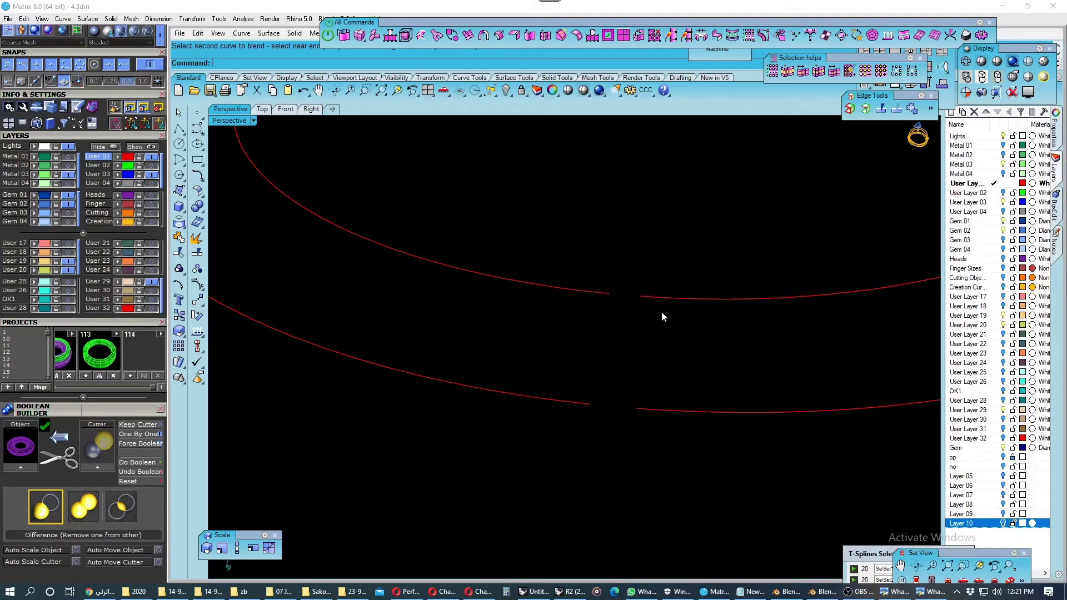
left_click(611, 294)
left_click(695, 334)
scroll(519, 439, "down", 5)
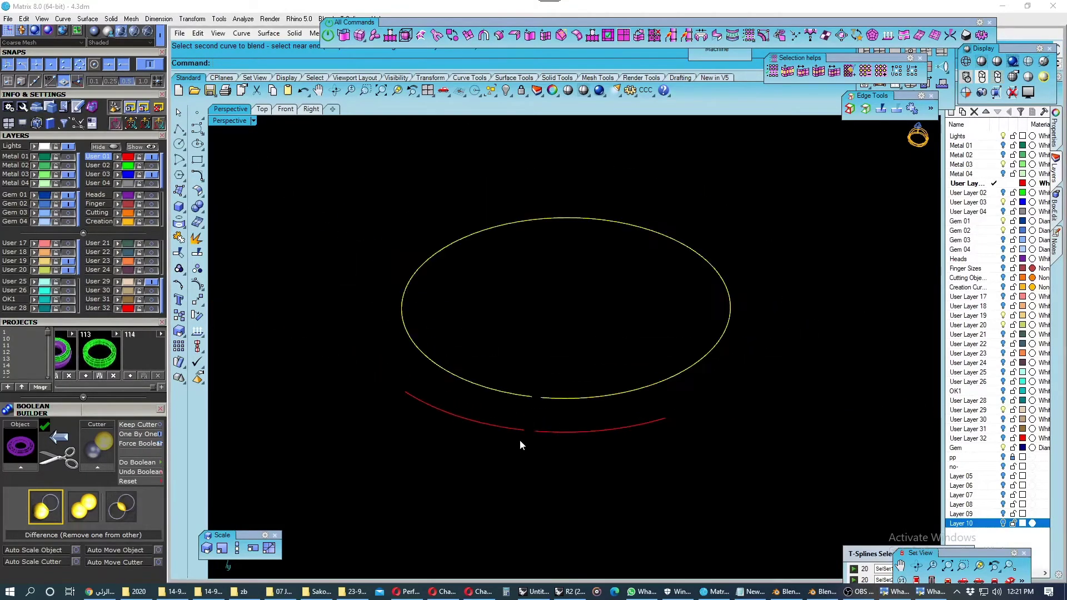
scroll(525, 439, "up", 2)
Delete the overlapping duplicate segment on the outer ellipse, undoing wrong deletions.
key("Delete")
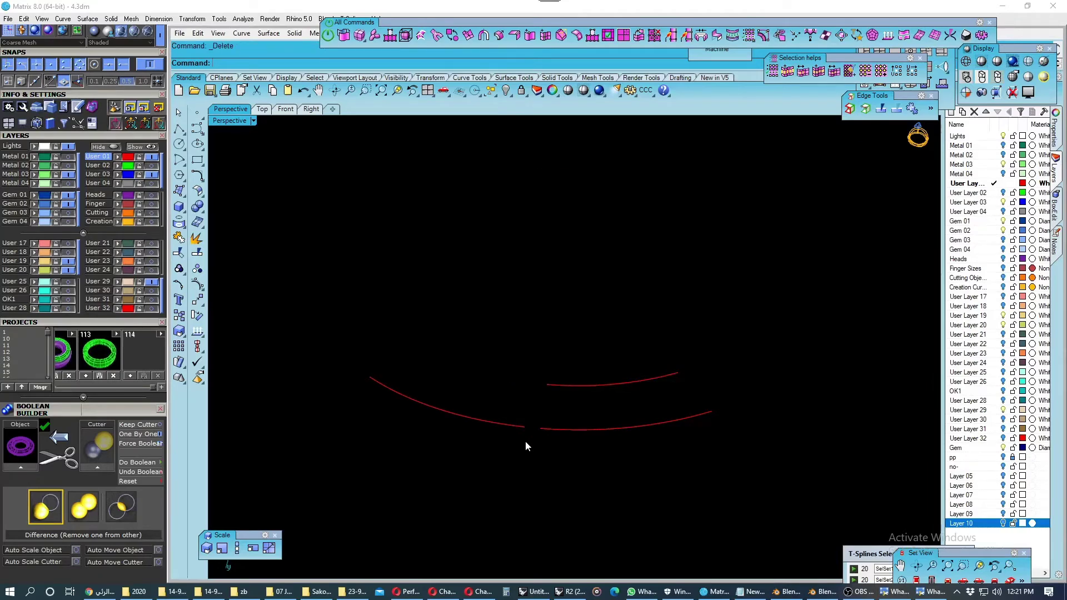
key("ctrl+z")
scroll(555, 416, "up", 2)
left_click(610, 368)
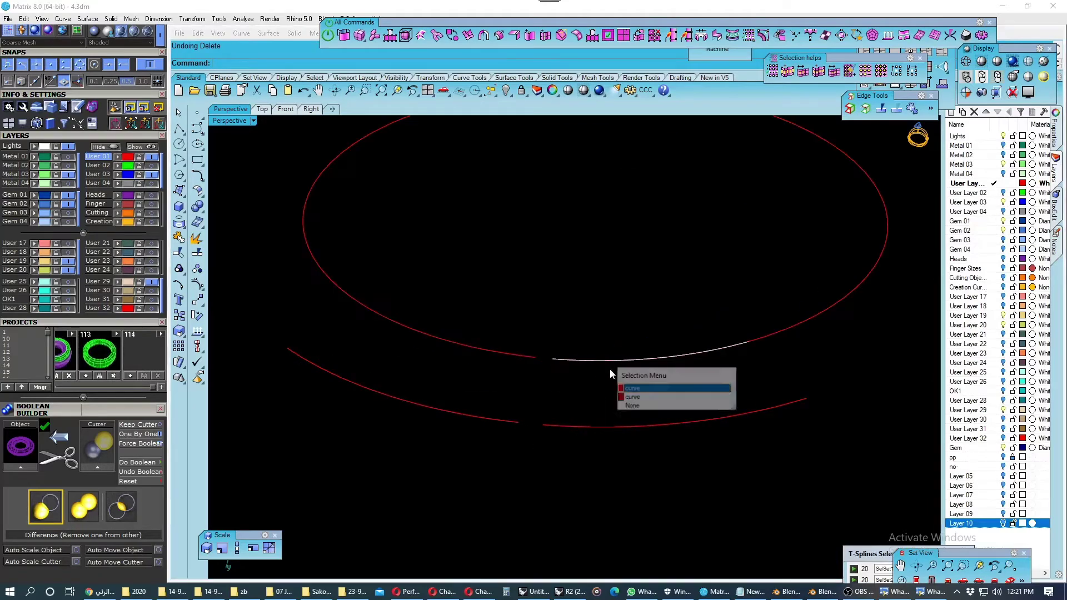
left_click(634, 397)
key("Delete")
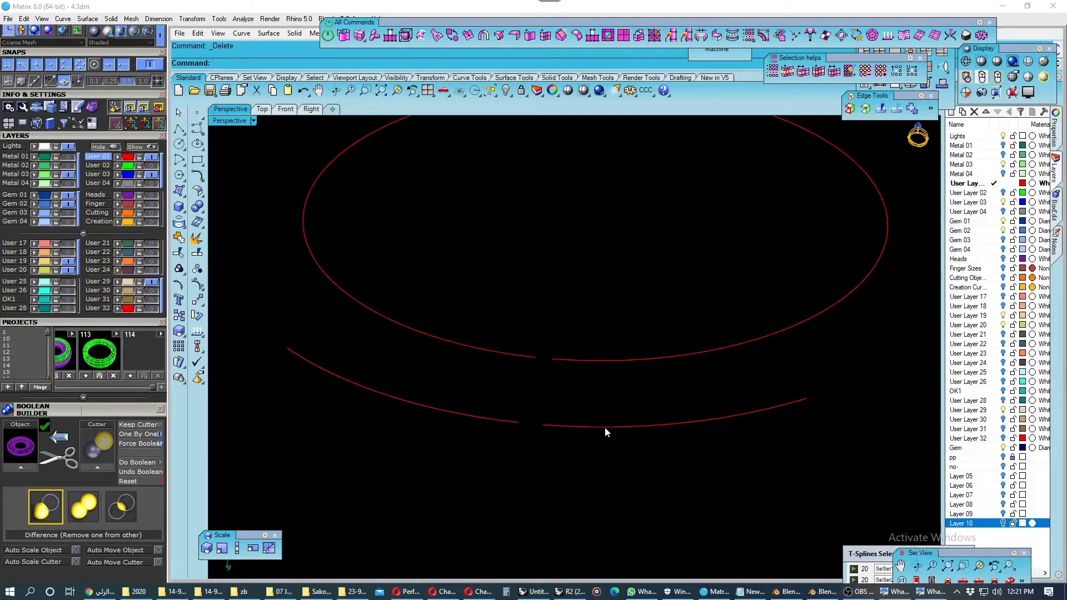
key("ctrl+z")
scroll(606, 414, "down", 2)
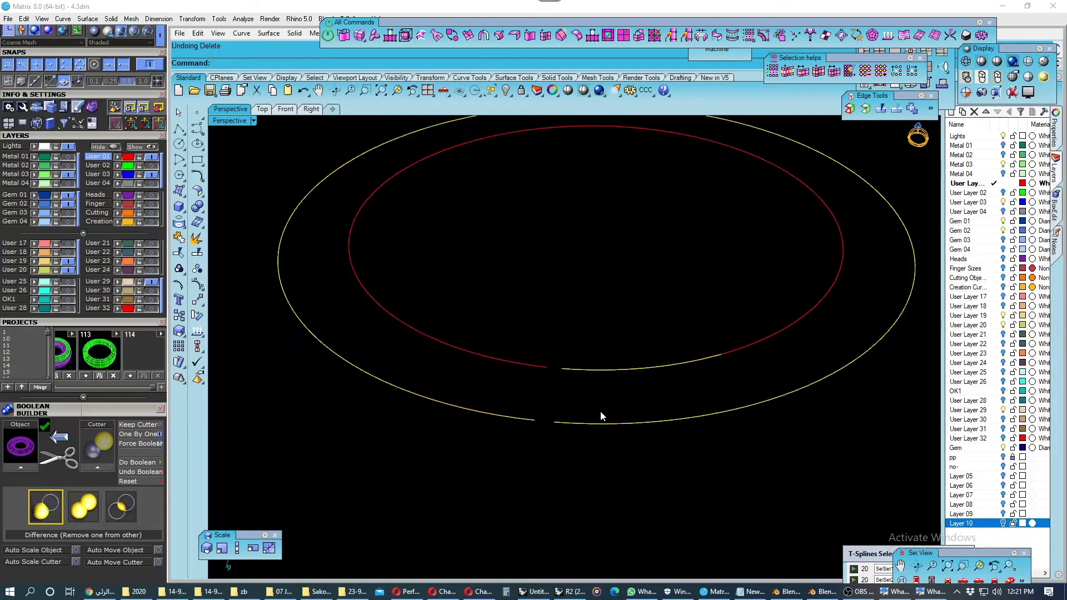
key("Escape")
left_click(628, 422)
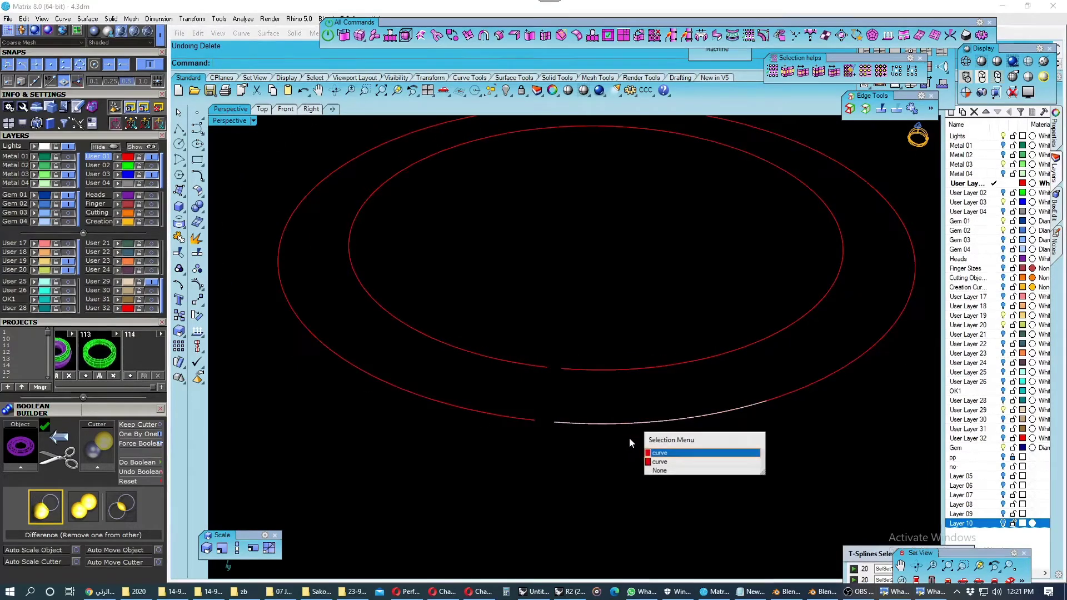
left_click(653, 458)
key("Delete")
Try deleting overlapping inner ellipse segments, undo it, and clear the selection.
left_click(520, 420)
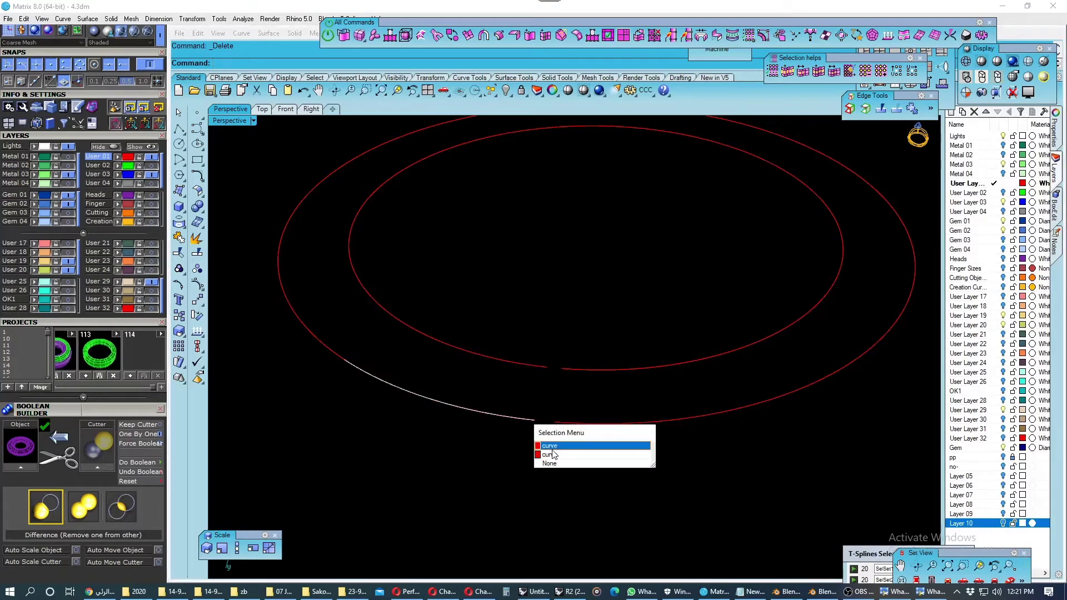
key("Escape")
left_click(595, 370)
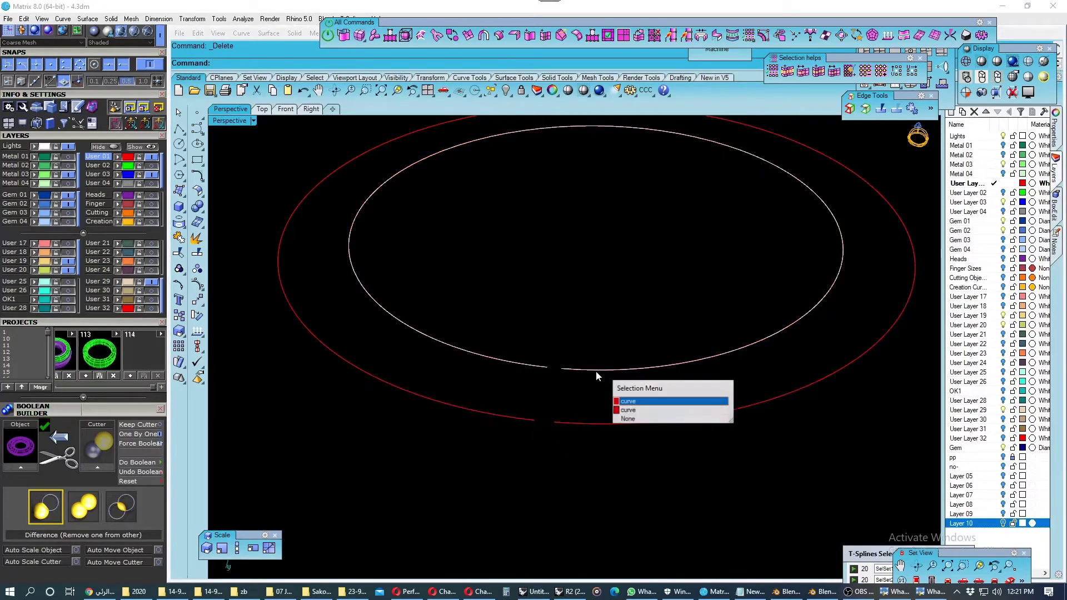
left_click(619, 409)
key("Delete")
key("ctrl+z")
key("Escape")
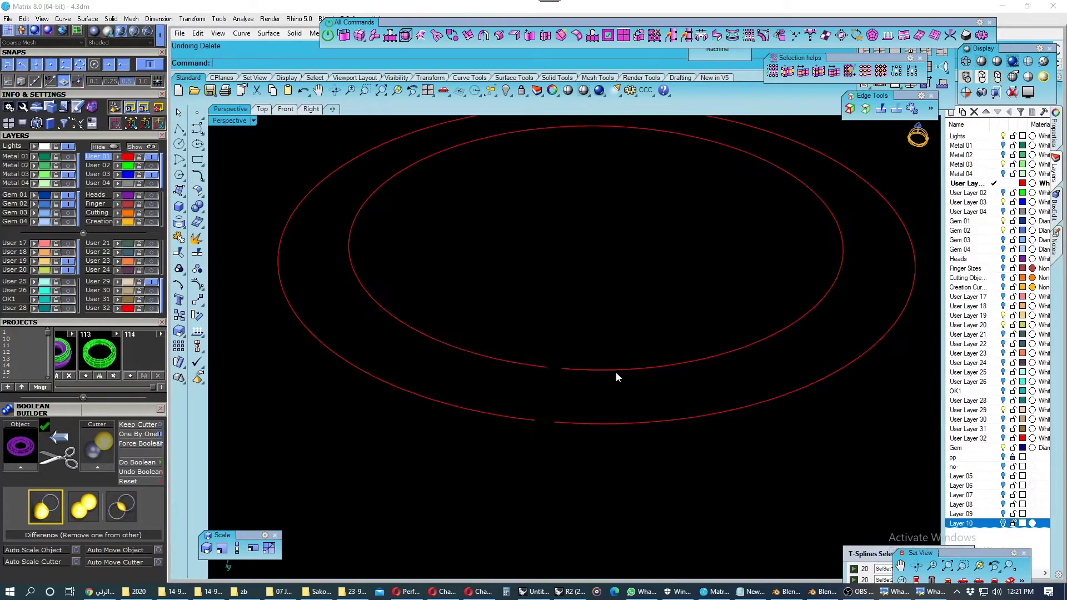
left_click(615, 369)
left_click(648, 409)
key("Escape")
left_click(616, 422)
key("Escape")
Bridge the remaining gap with a blend curve between the two curve ends.
left_click(197, 175)
left_click(259, 182)
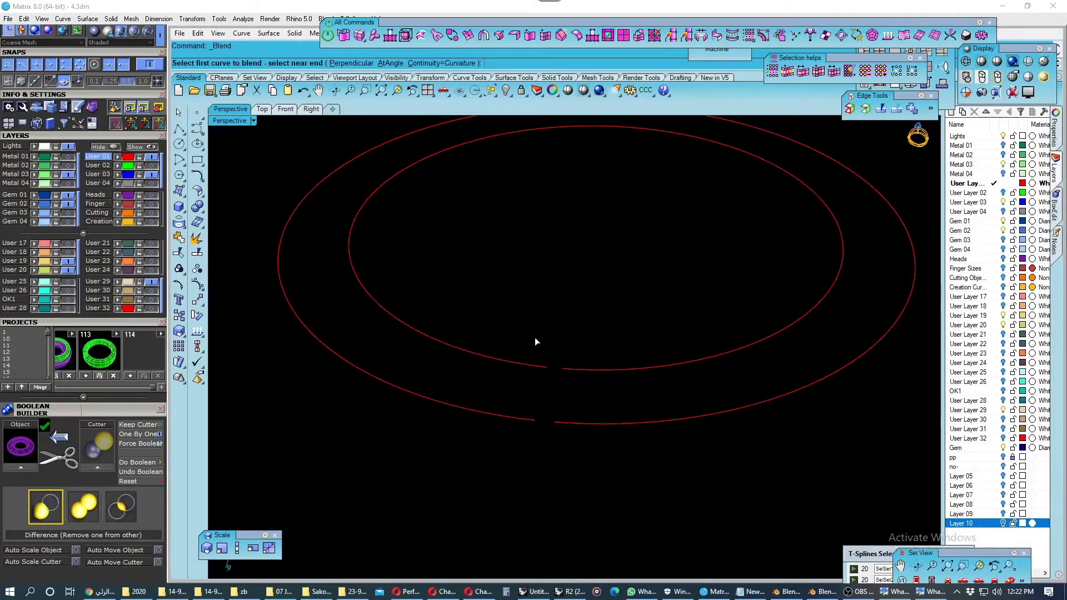
left_click(542, 367)
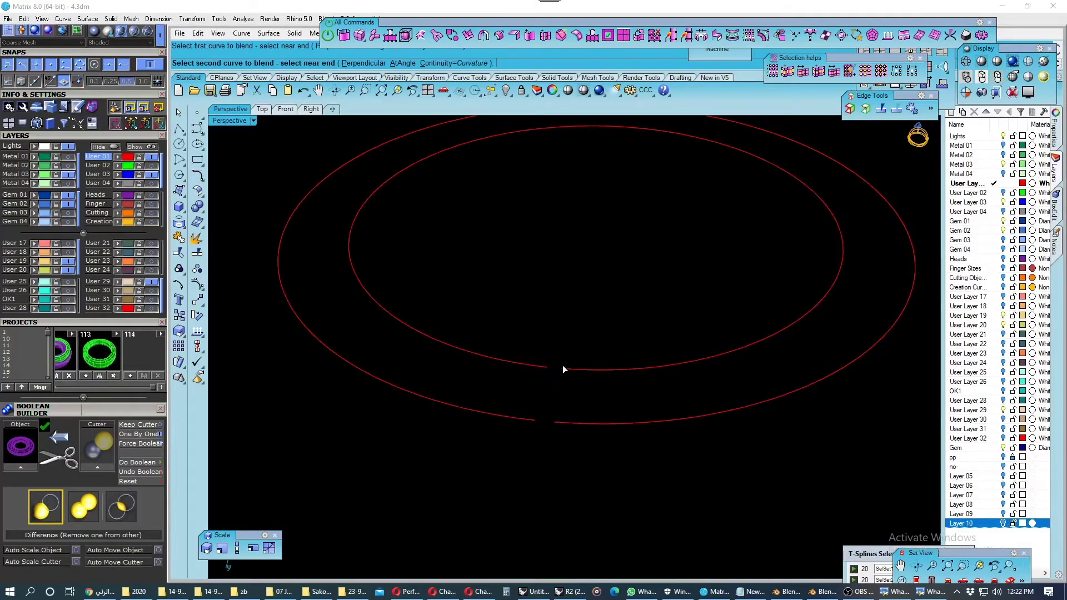
left_click(549, 424)
Join the four ring curve pieces into closed inner and outer ellipses.
left_click_drag(495, 470, 496, 470)
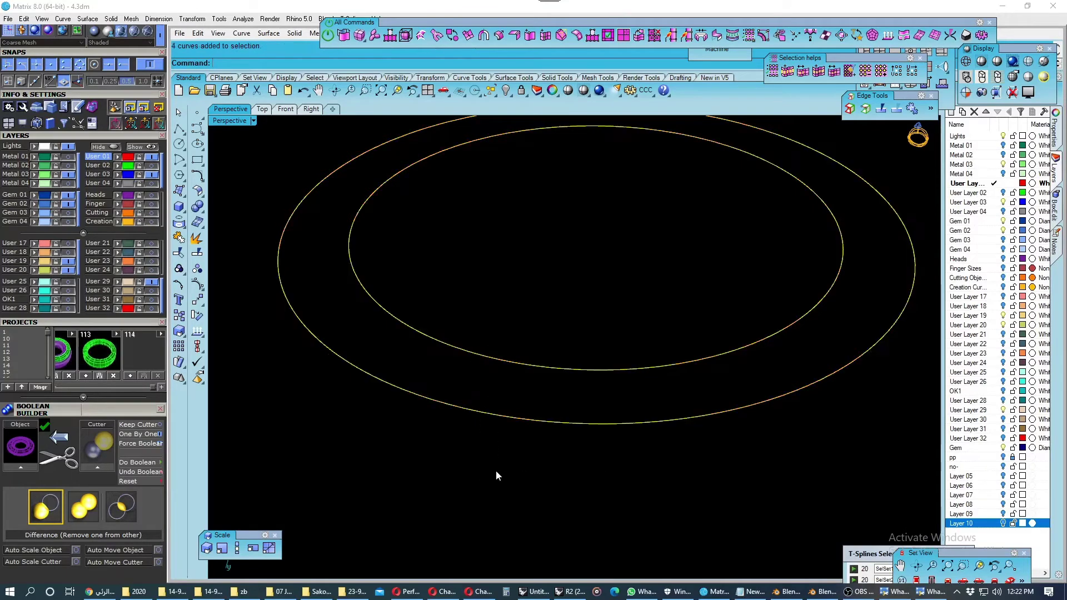
left_click(179, 238)
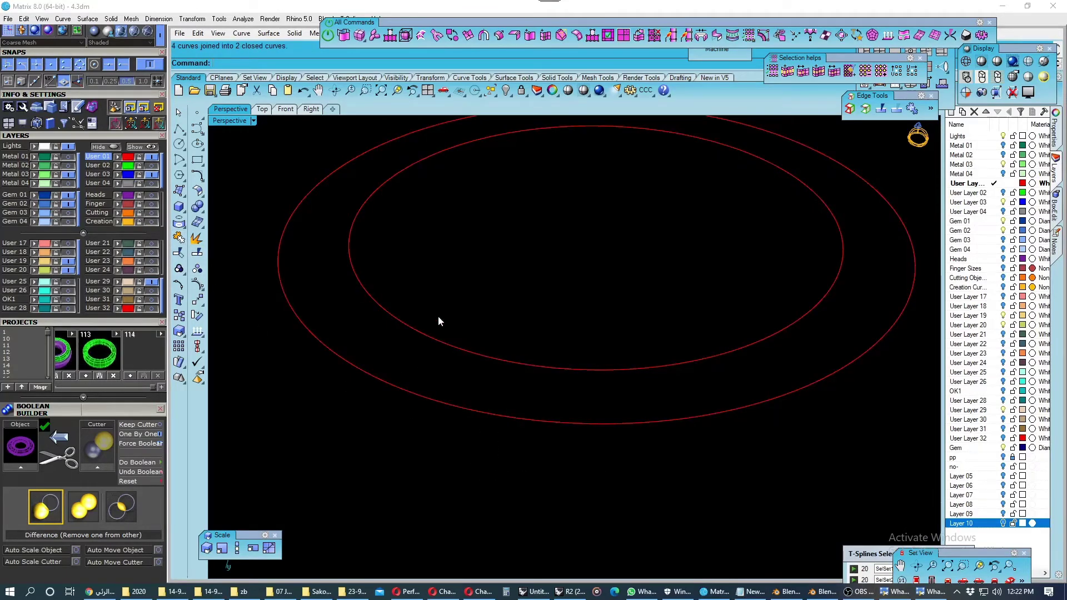
left_click(445, 347)
left_click(434, 401, "shift")
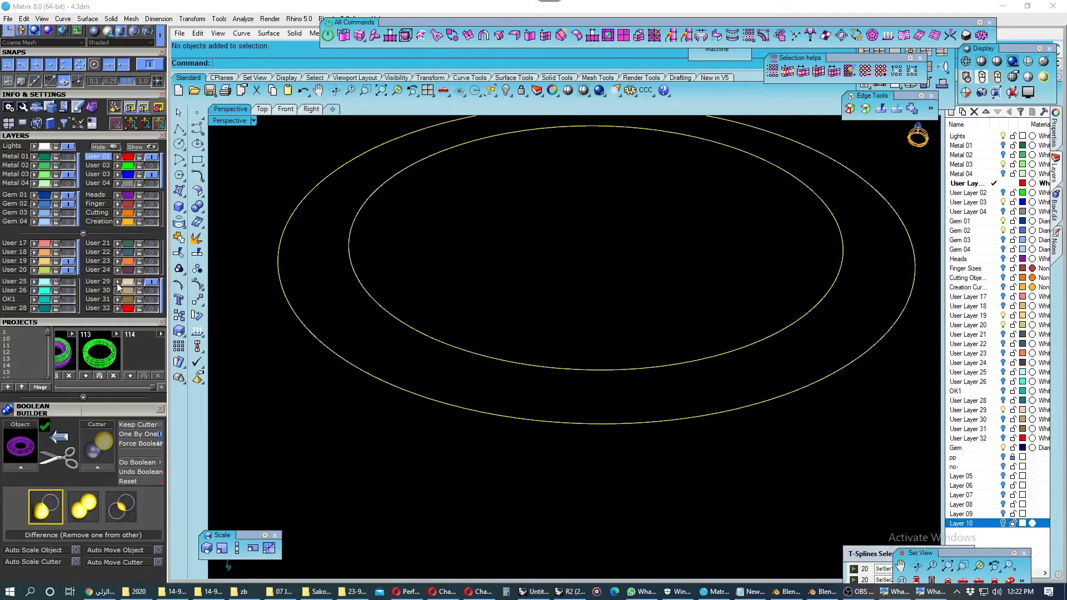
Show the green ring and extract a V-direction isocurve cross-section across it.
left_click(152, 284)
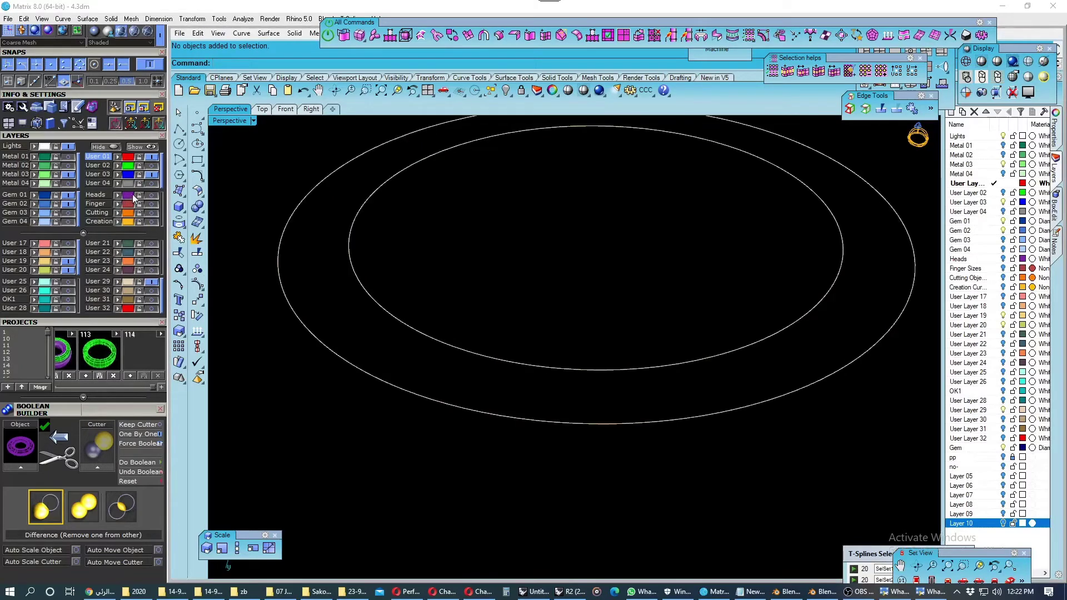
mouse_move(357, 410)
right_mouse_down()
mouse_move(431, 342)
mouse_move(467, 352)
mouse_move(491, 295)
mouse_move(591, 328)
mouse_move(469, 326)
right_mouse_up()
scroll(469, 326, "up", 3)
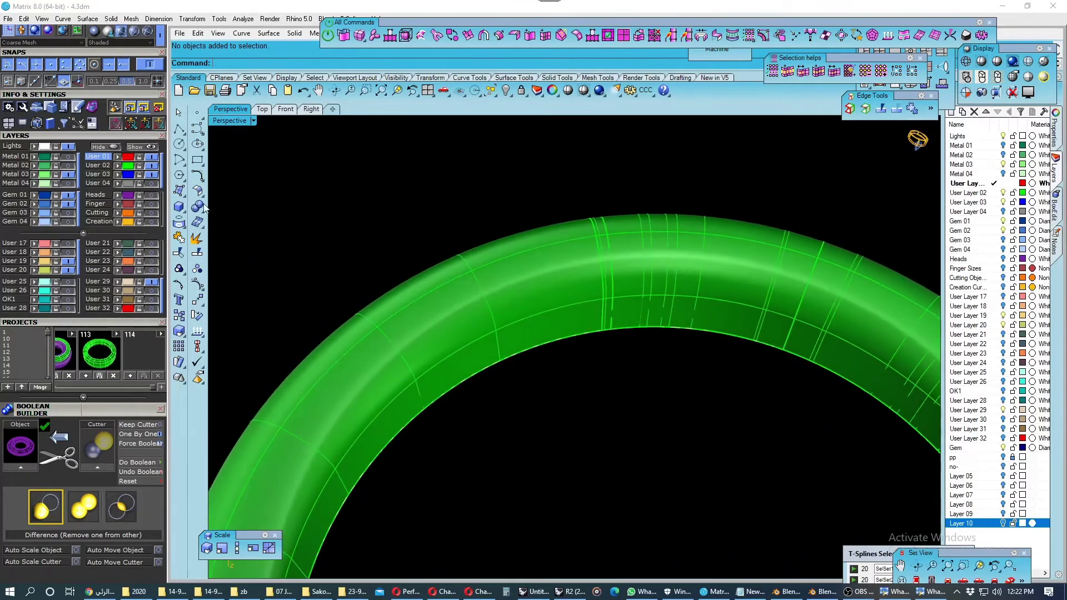
left_click(178, 222)
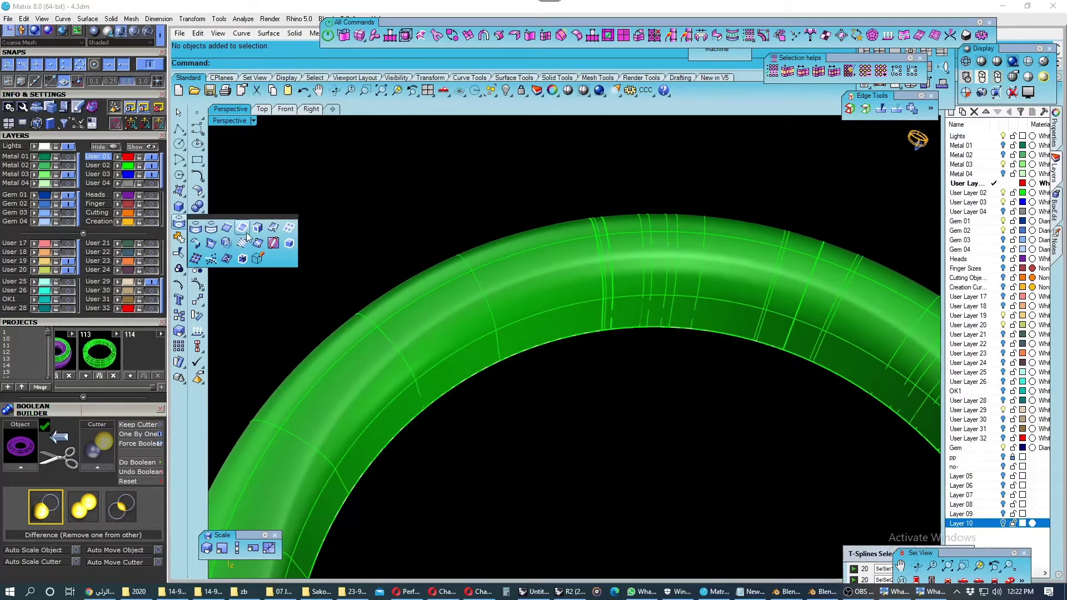
left_click(281, 235)
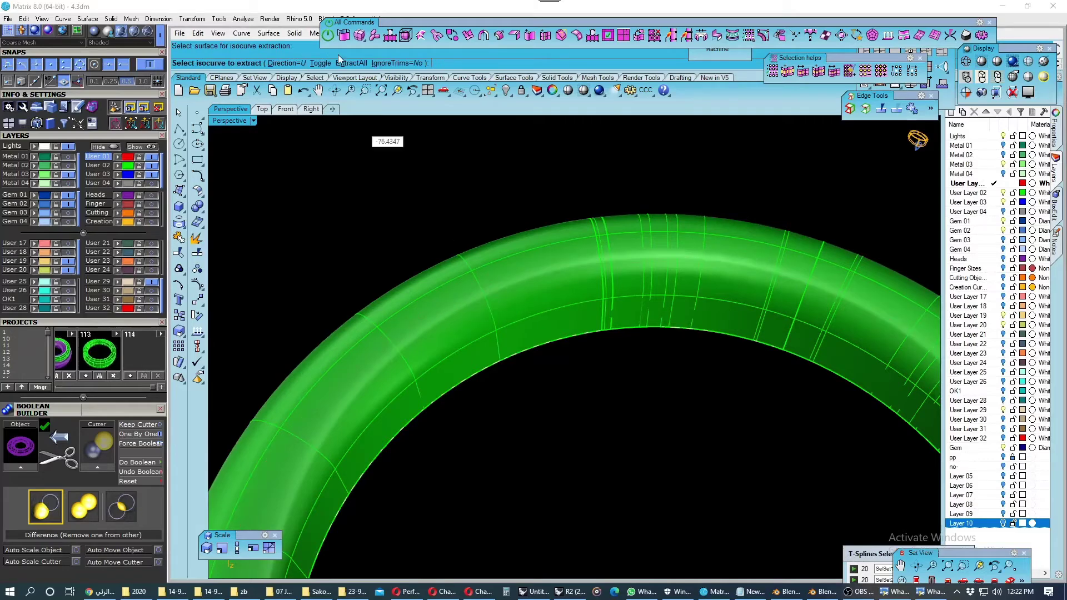
left_click(321, 64)
left_click(485, 295)
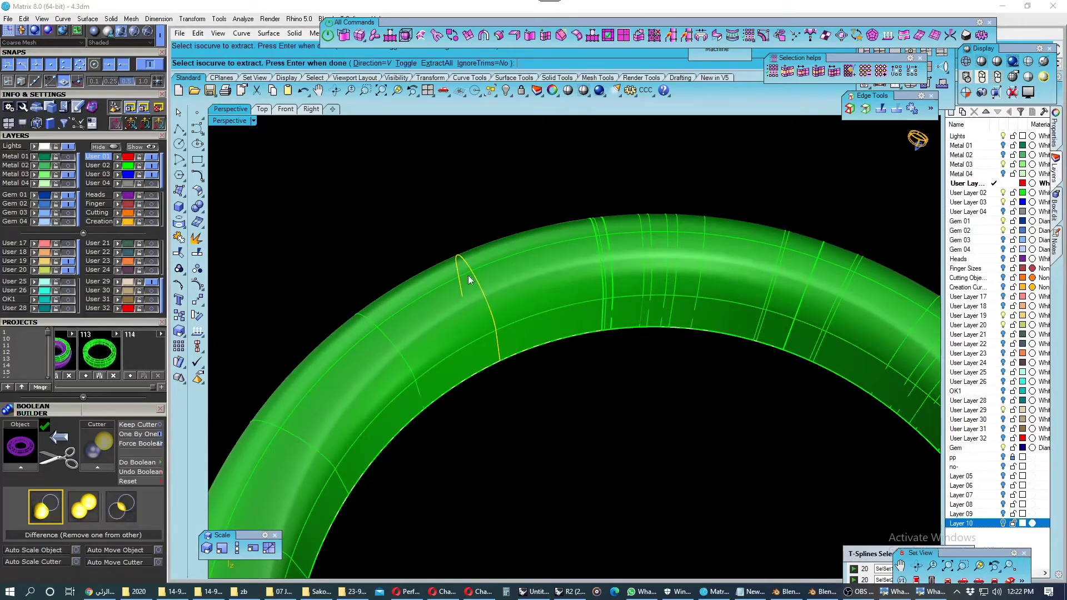
key("Return")
Hide the green ring and select both ring ellipses as rails.
left_click(151, 165)
mouse_move(429, 245)
right_mouse_down()
mouse_move(443, 457)
mouse_move(450, 438)
mouse_move(538, 457)
mouse_move(514, 443)
mouse_move(613, 346)
right_mouse_up()
key("Escape")
left_click(454, 399)
left_click(187, 205)
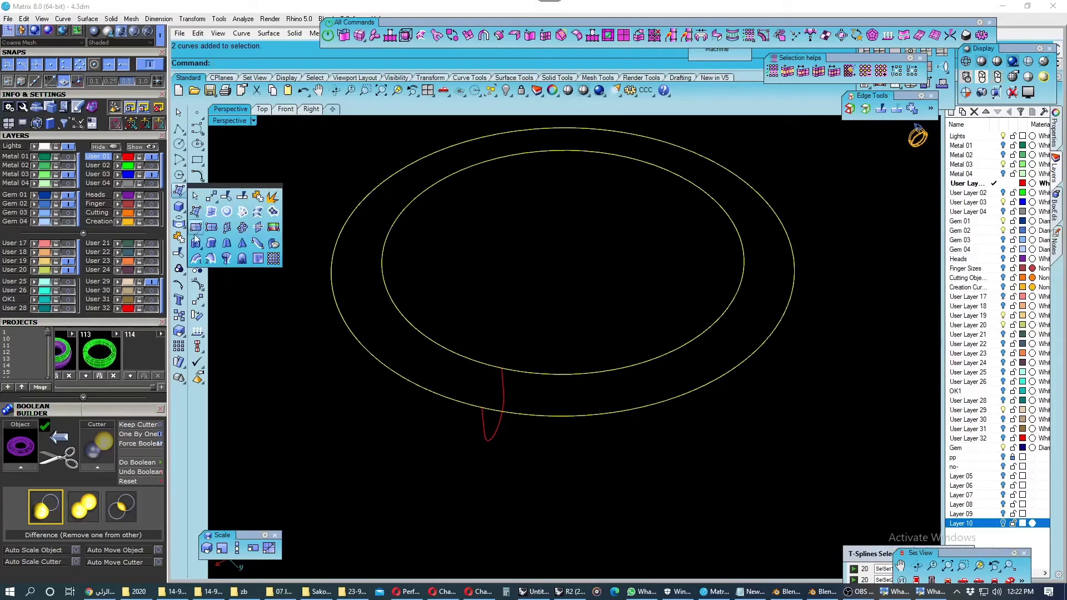
Sweep the profile along two rails into a red ring and check it for naked edges.
left_click(217, 261)
key("Return")
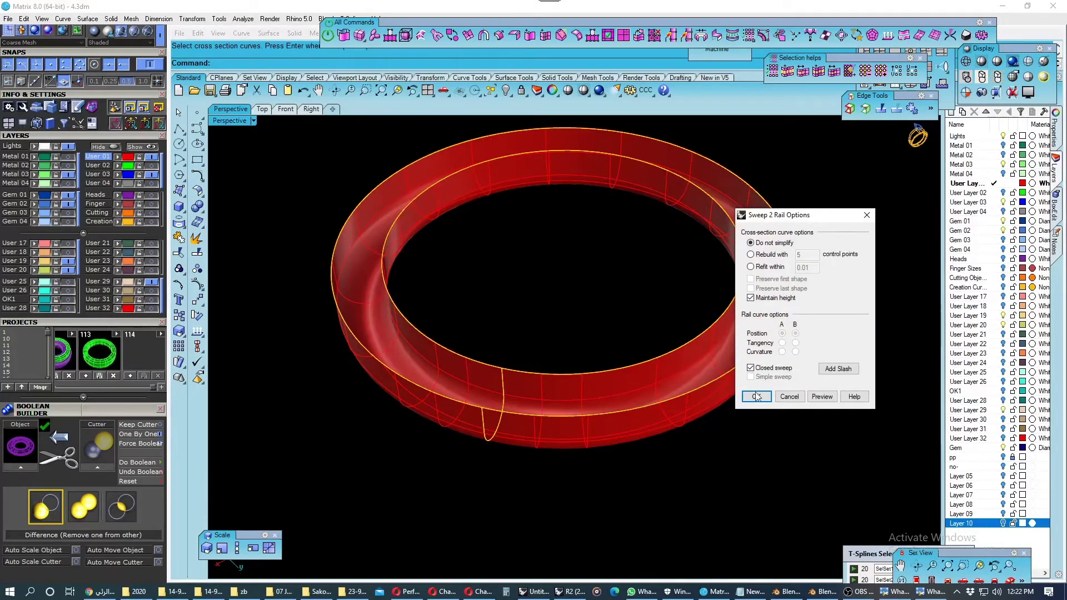
left_click(757, 397)
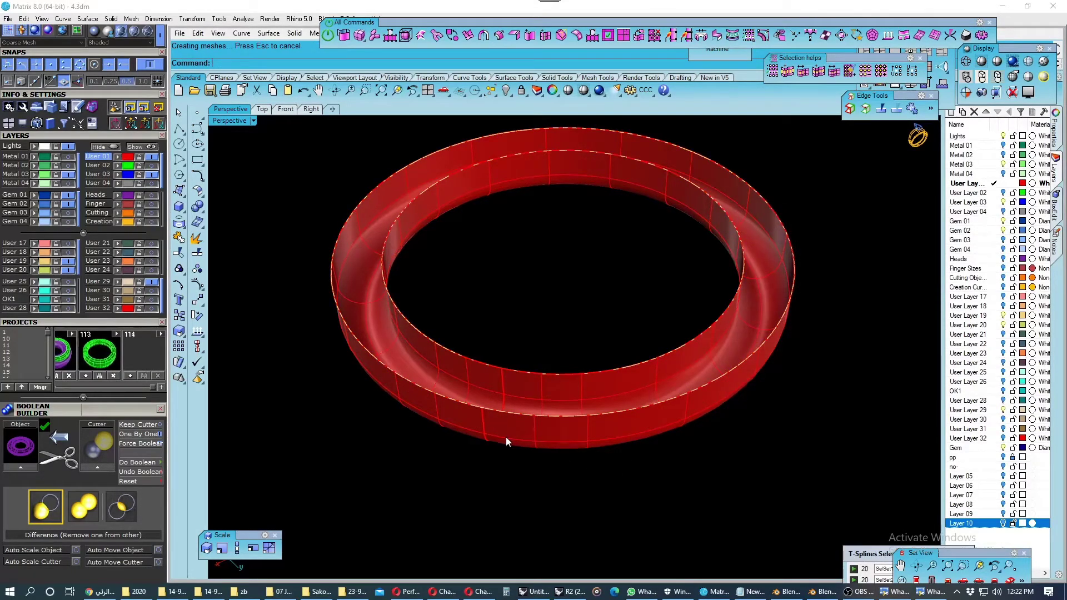
left_click(503, 416)
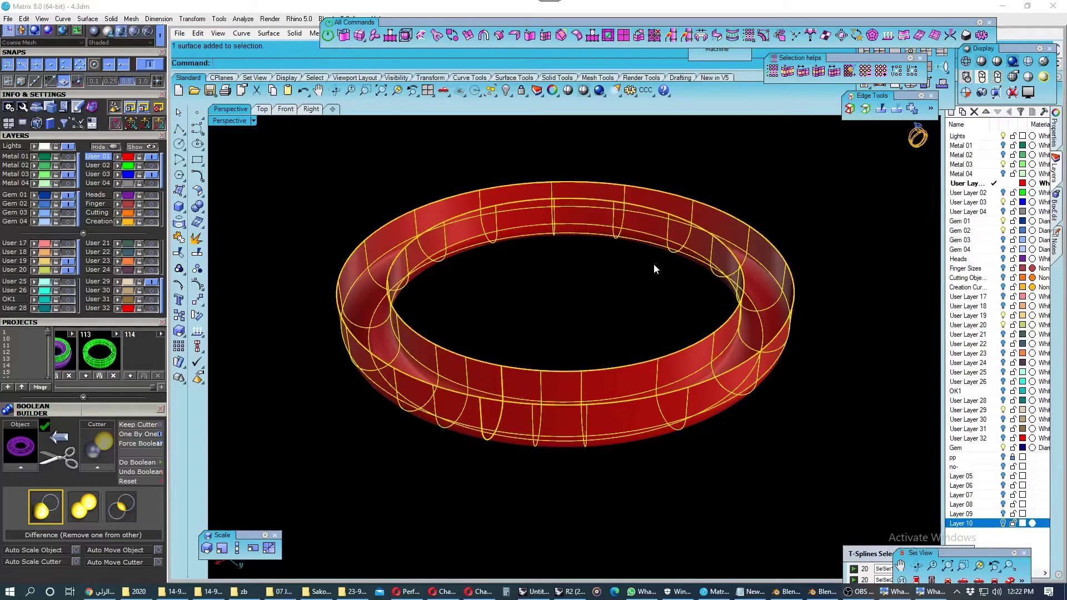
left_click(850, 108)
mouse_move(654, 212)
right_mouse_down()
mouse_move(654, 264)
mouse_move(662, 209)
mouse_move(672, 240)
mouse_move(673, 412)
right_mouse_up()
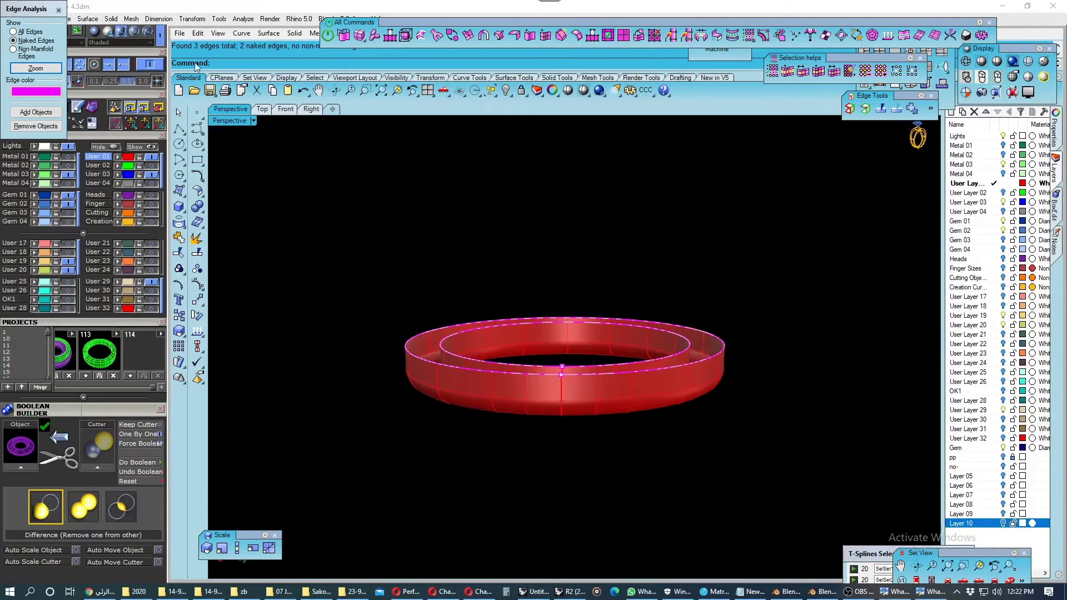
left_click(58, 10)
Select and remove the swept red ring surface.
mouse_move(296, 212)
right_mouse_down()
mouse_move(425, 362)
mouse_move(432, 388)
right_mouse_up()
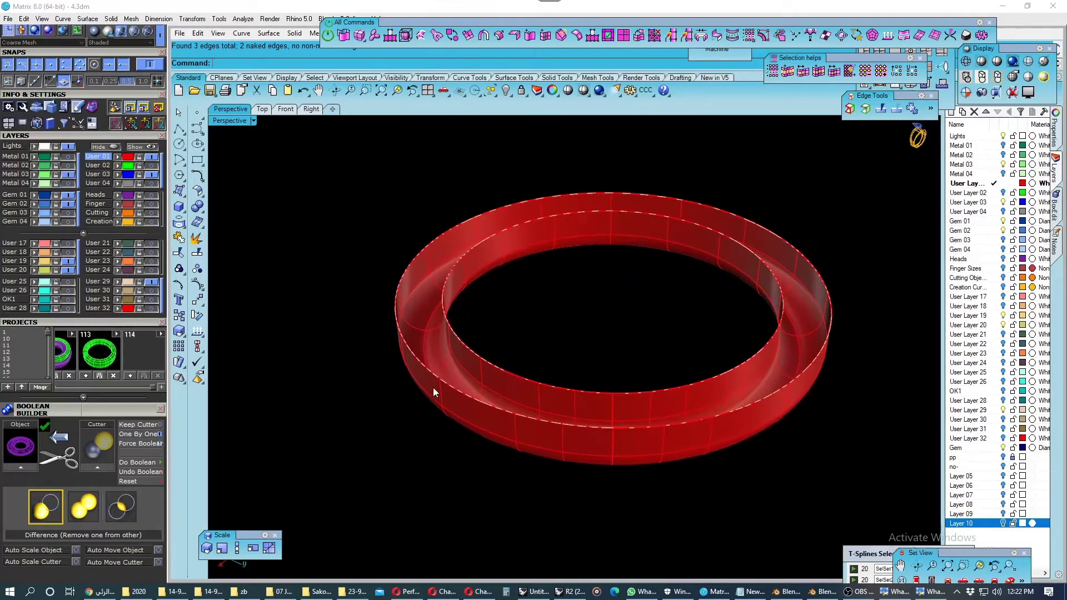
left_click(432, 388)
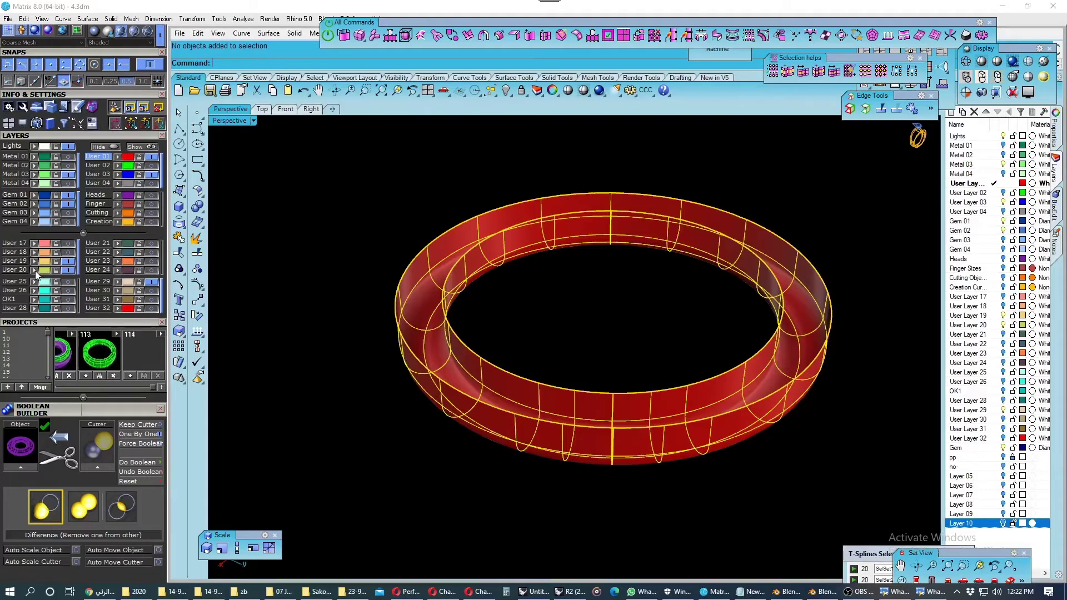
left_click(68, 270)
scroll(610, 428, "up", 3)
Draw a straight line from the lower ring curve to the upper ring curve.
mouse_move(610, 428)
right_mouse_down()
mouse_move(536, 419)
mouse_move(485, 354)
right_mouse_up()
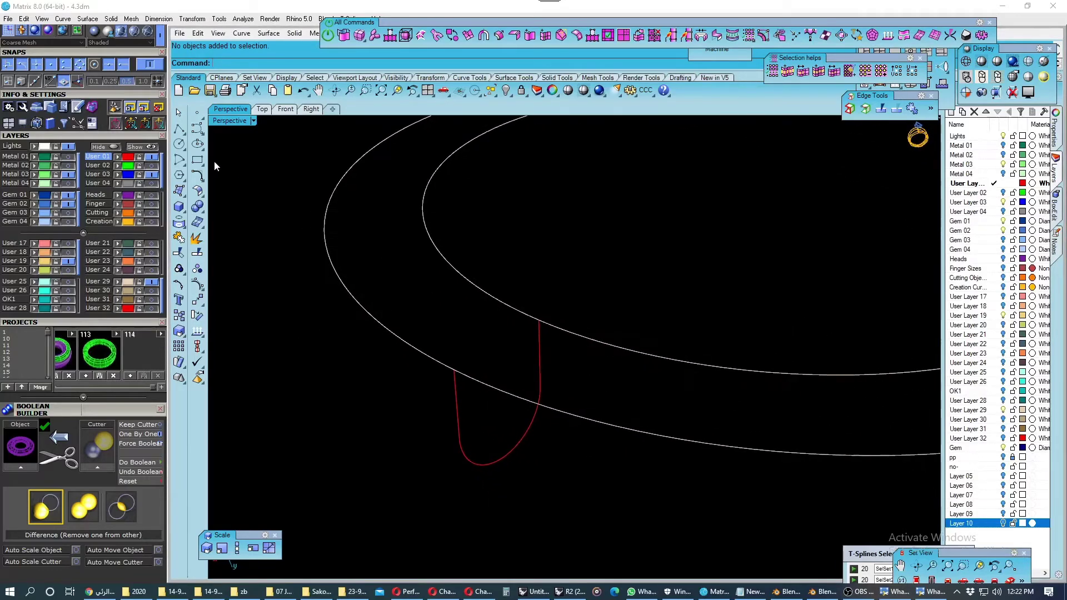
left_click(178, 128)
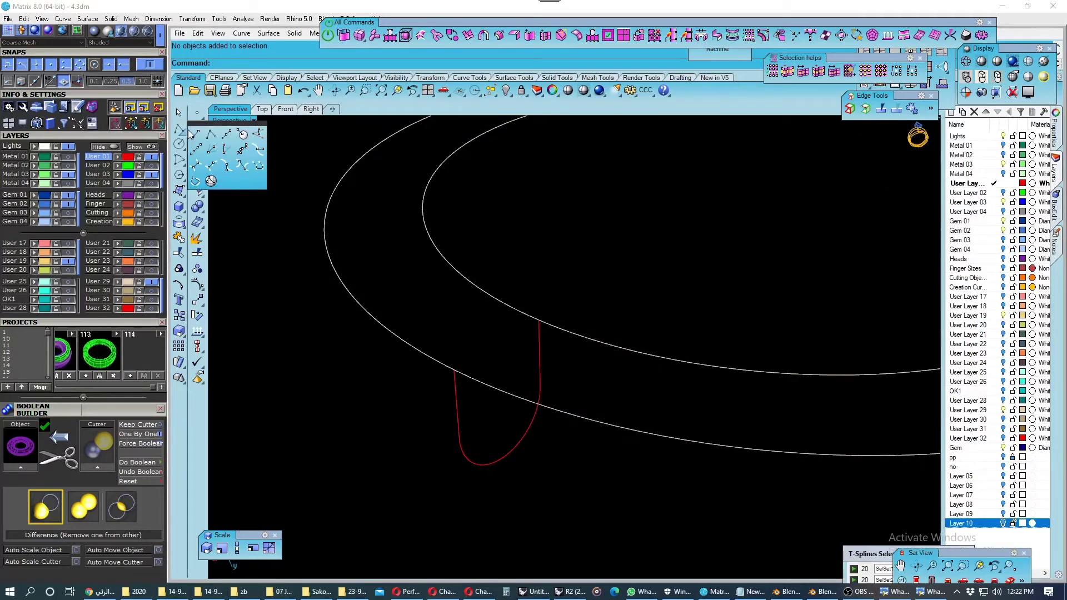
left_click(554, 409)
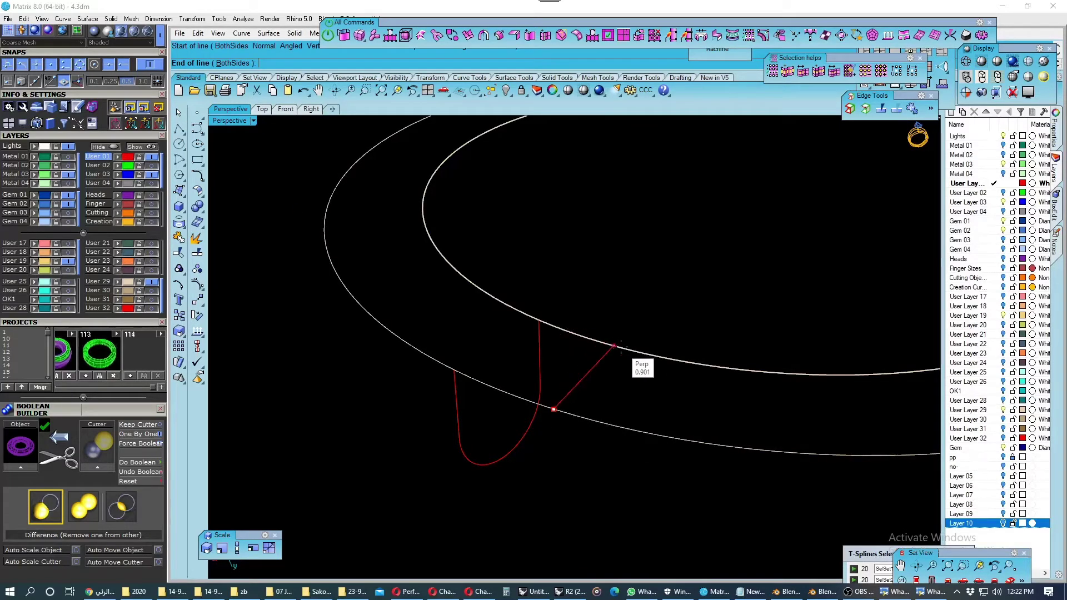
left_click(592, 335)
scroll(584, 369, "down", 5)
Sweep the profile along both rails, join it into a closed red ring, and save a project snapshot.
left_click(630, 396)
left_click_drag(719, 315, 675, 422)
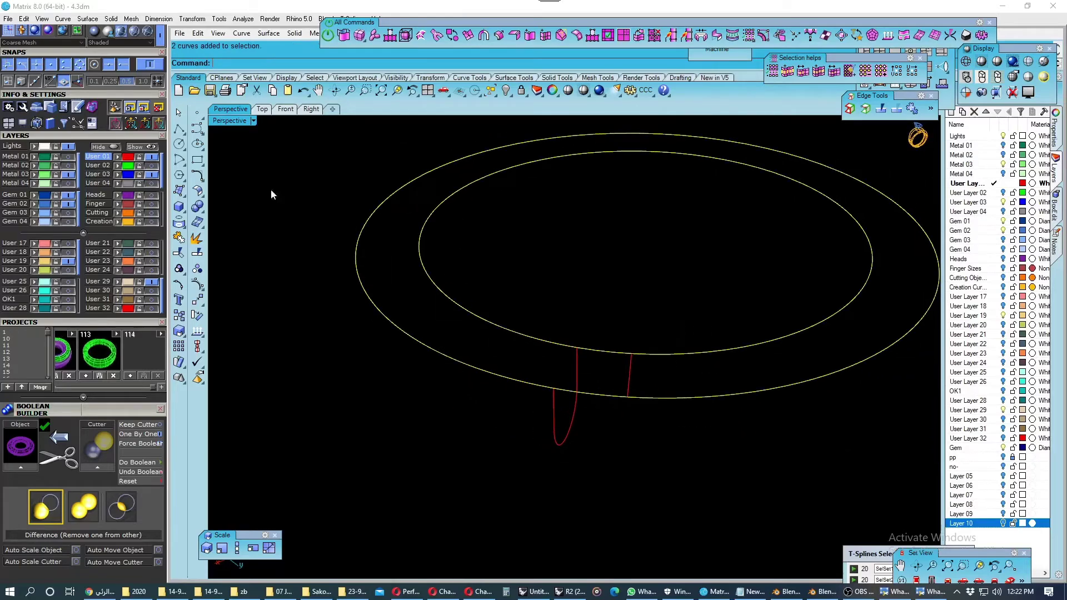
left_click(179, 190)
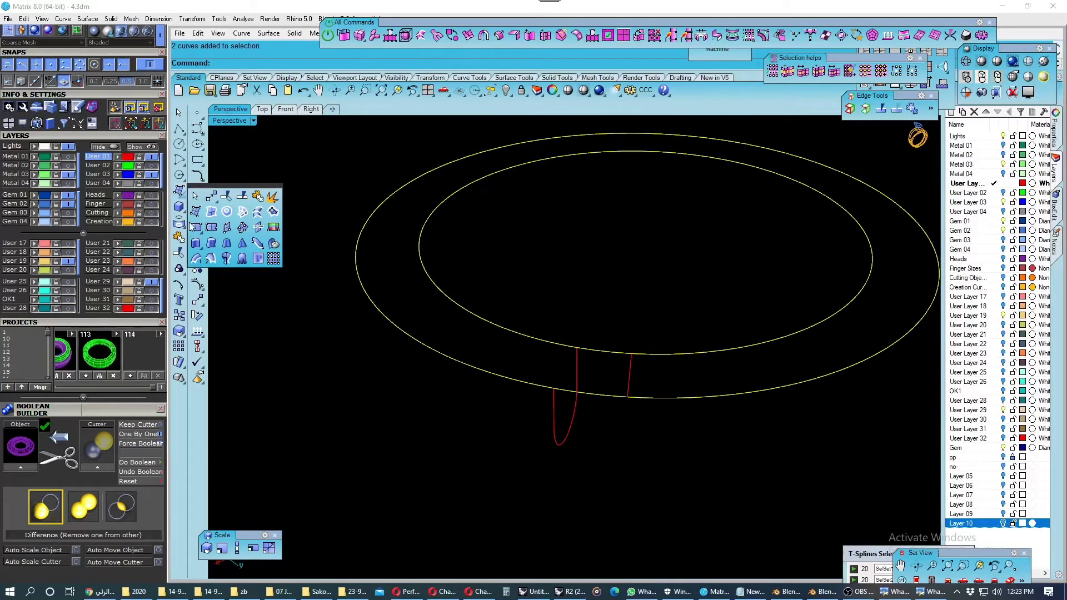
left_click(212, 258)
left_click(618, 393)
key("Return")
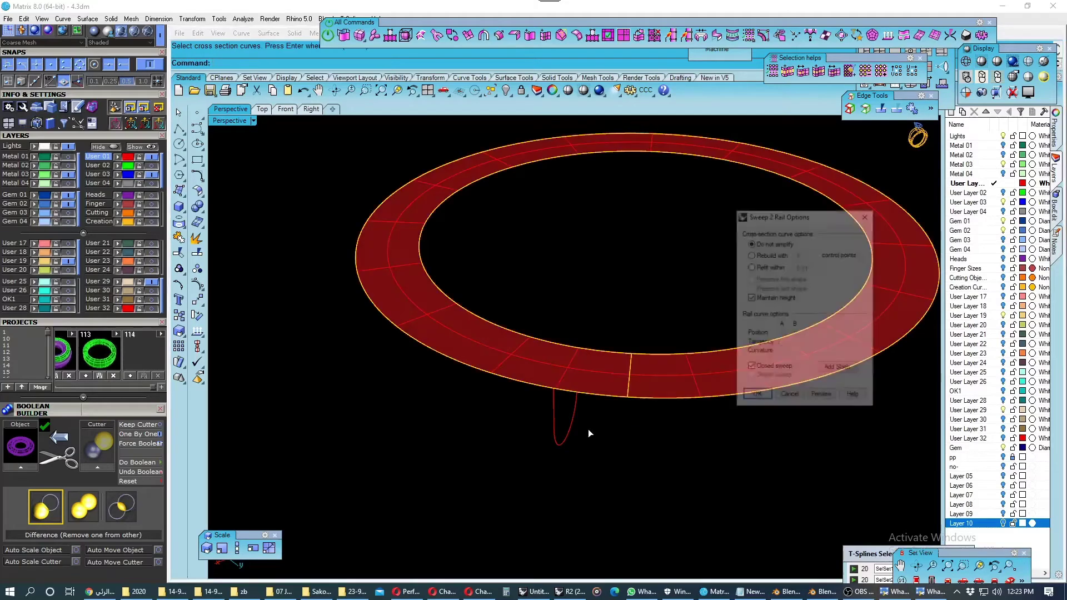
key("Return")
left_click(549, 364)
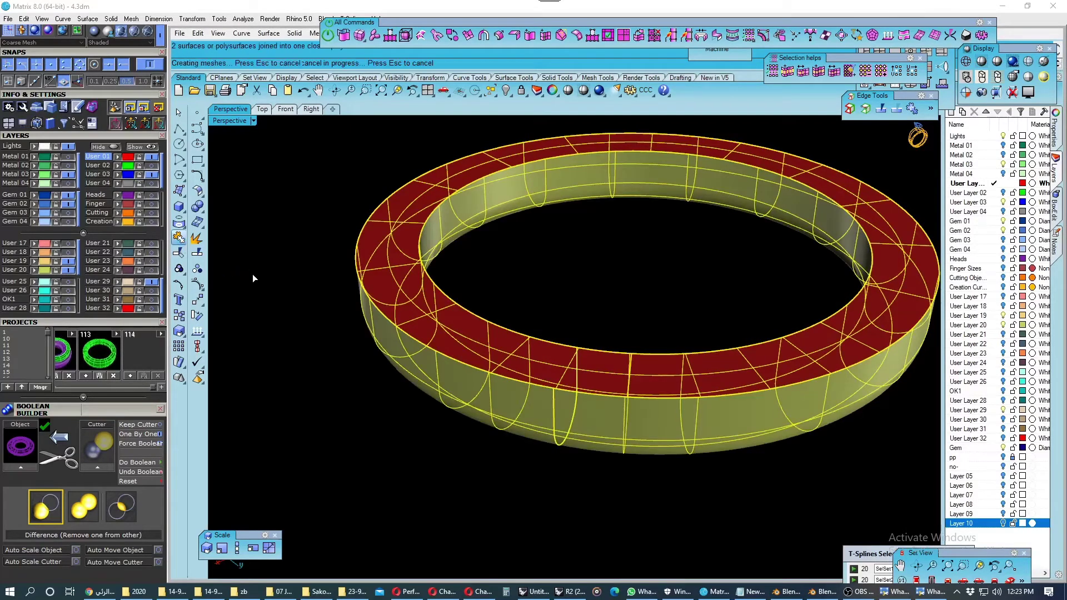
key("Return")
left_click(427, 324)
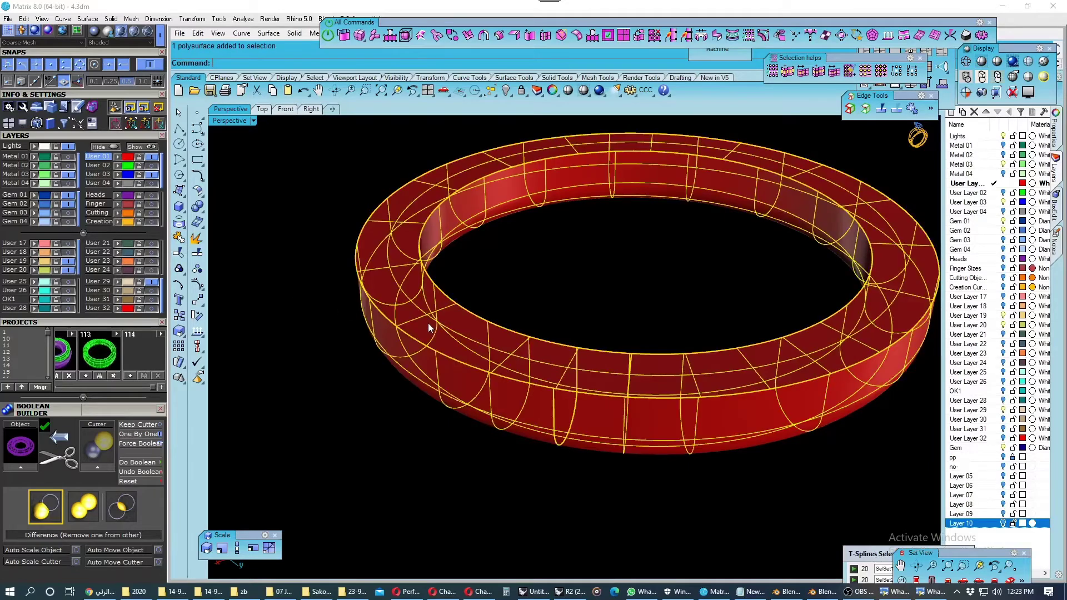
left_click(89, 371)
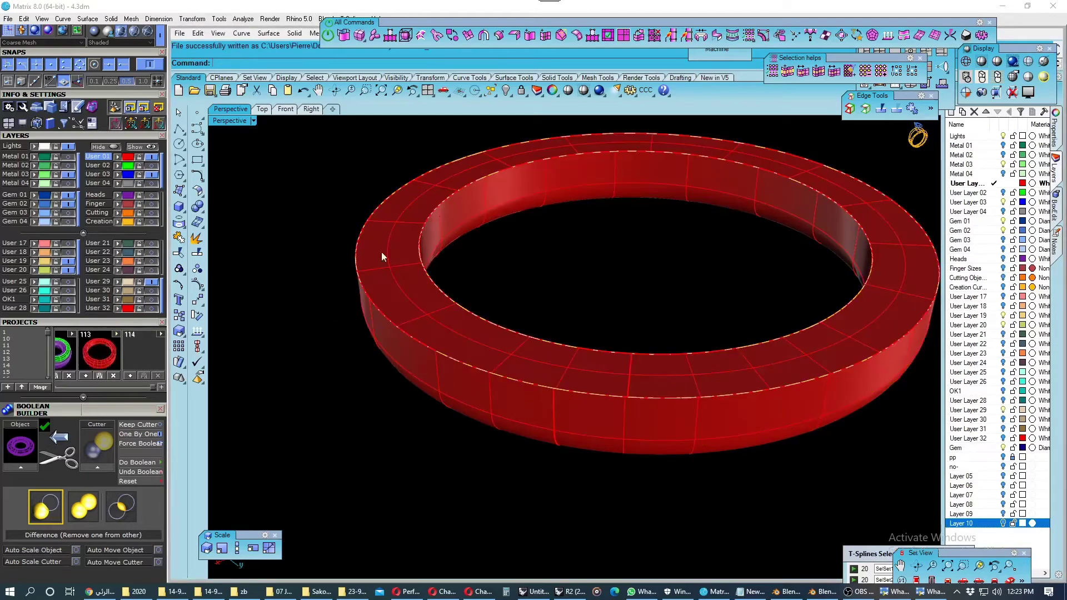
Move the four edge curves onto a new Layer 11.
left_click(495, 91)
left_click(536, 159)
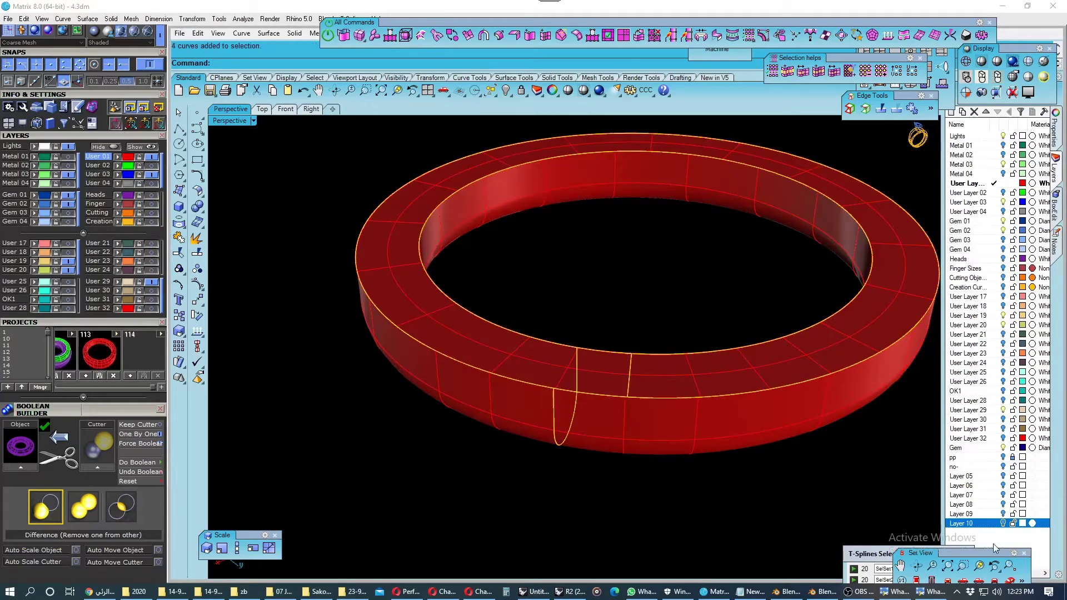
right_click(993, 540)
left_click(994, 489)
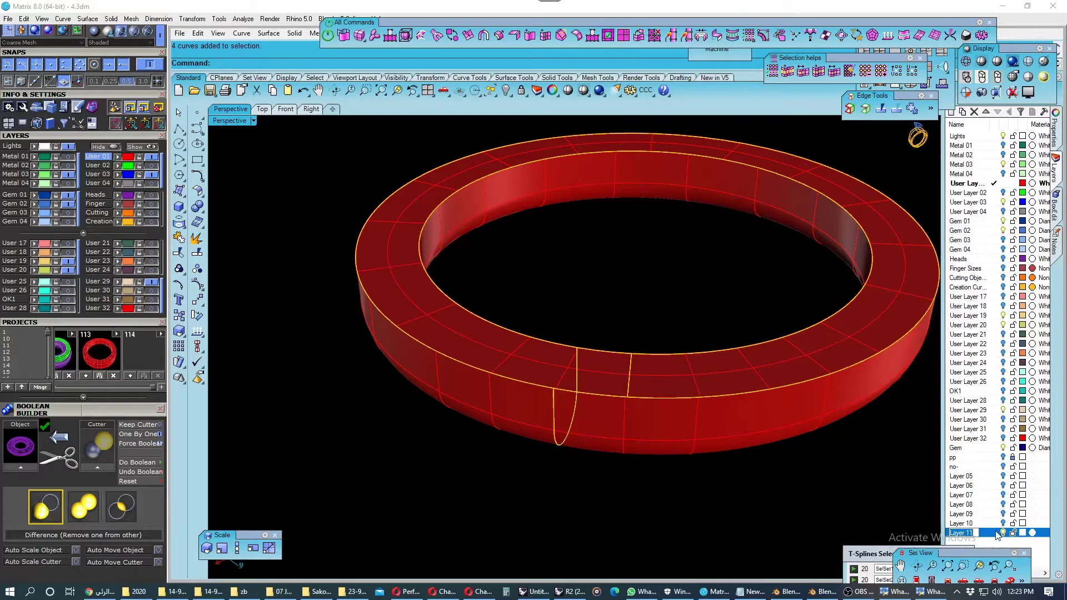
right_click(998, 534)
left_click(994, 495)
key("Escape")
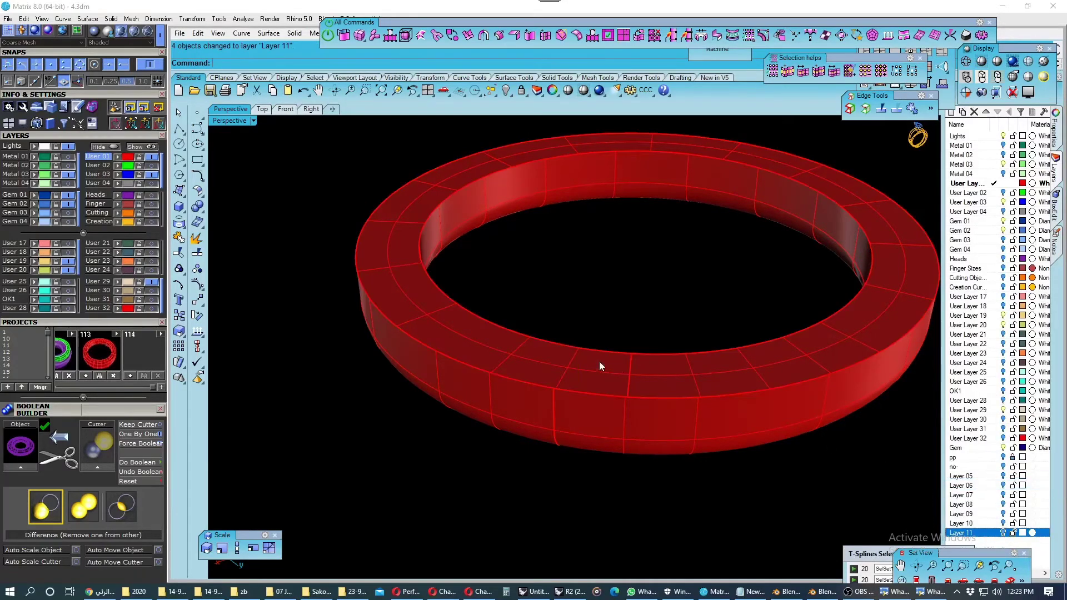
Close the Speech Recognition window and select the purple ring.
right_click_drag(599, 361, 498, 365)
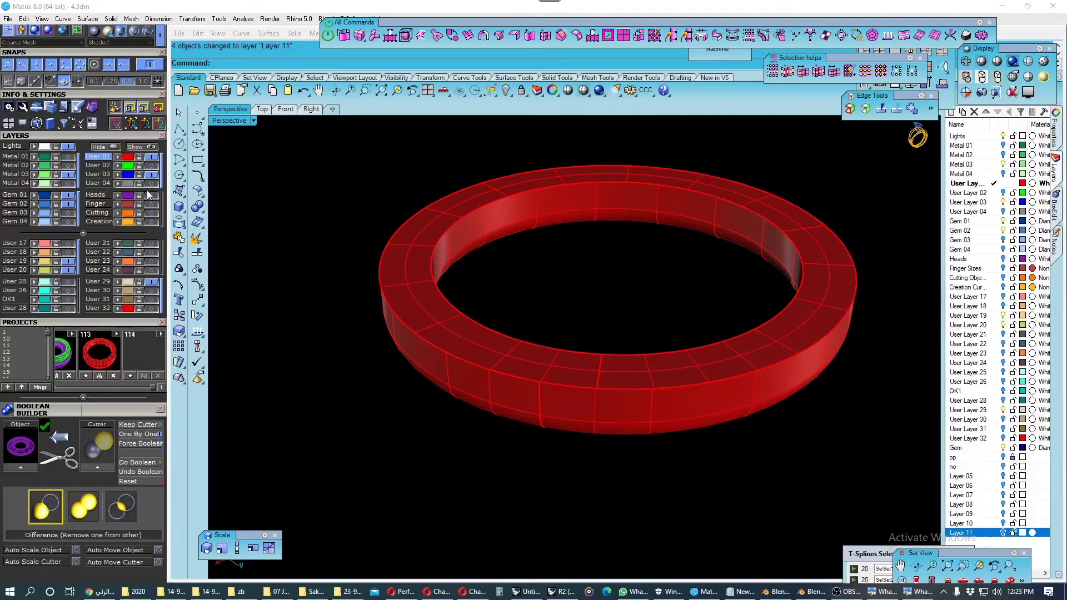
left_click(676, 425)
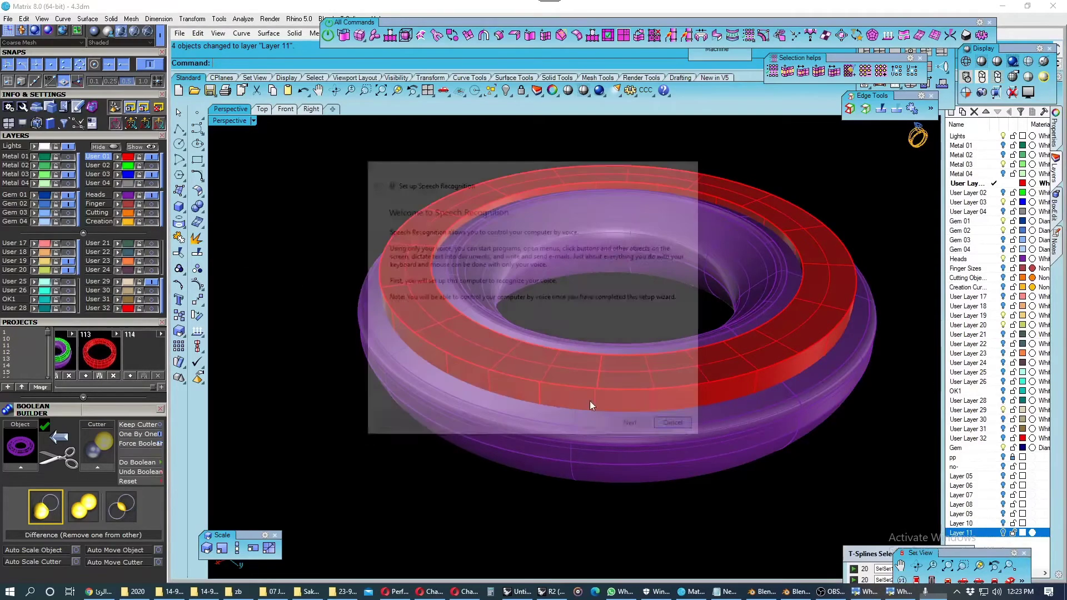
left_click(416, 400)
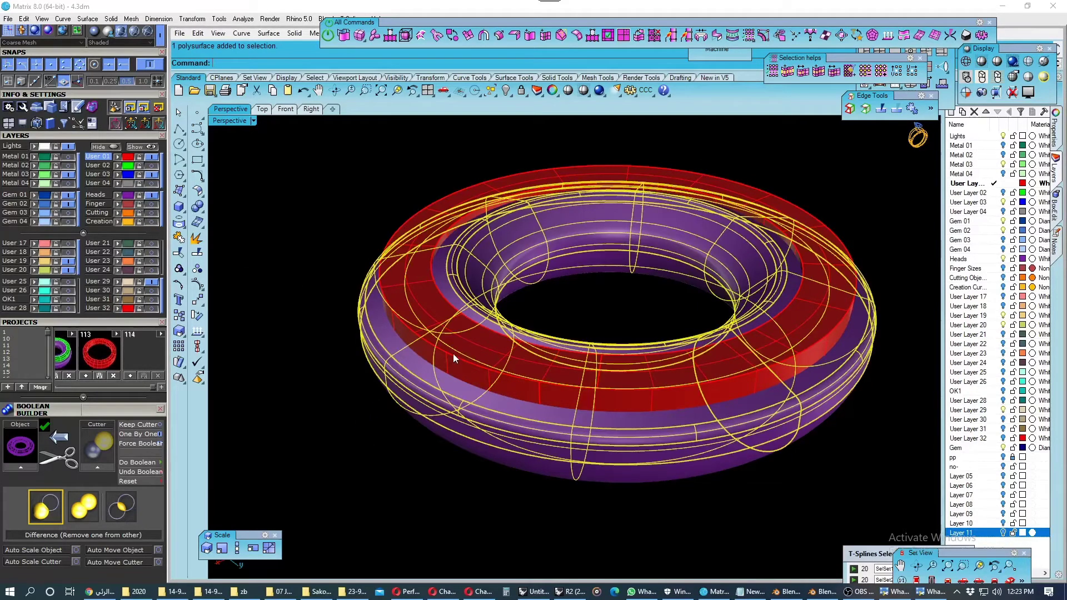
Save, then Boolean-subtract the red ring from the purple ring to cut a groove.
left_click(130, 375)
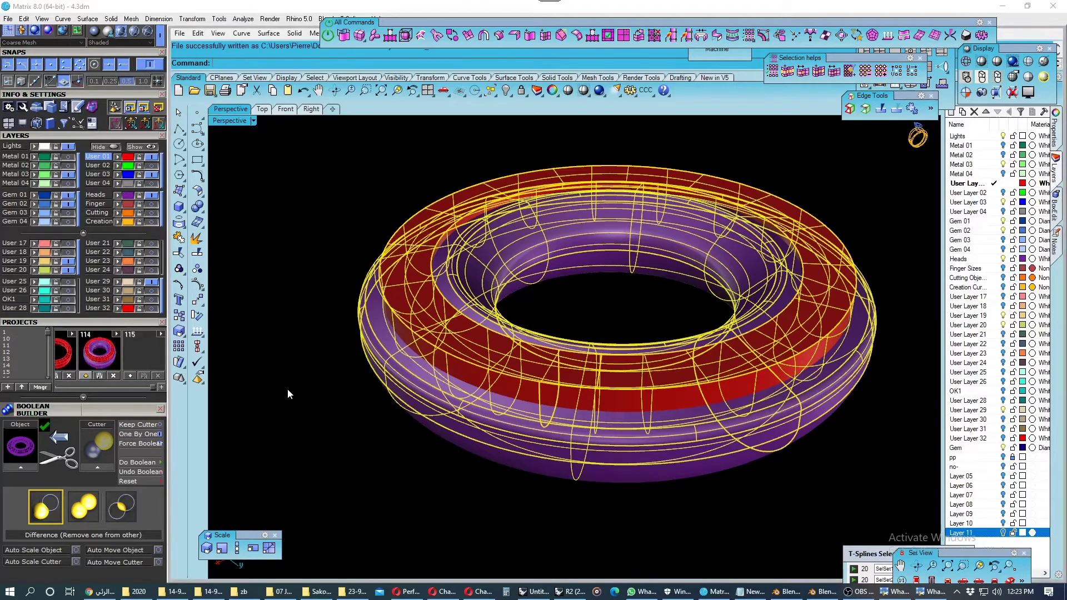
left_click(418, 403)
left_click(197, 207)
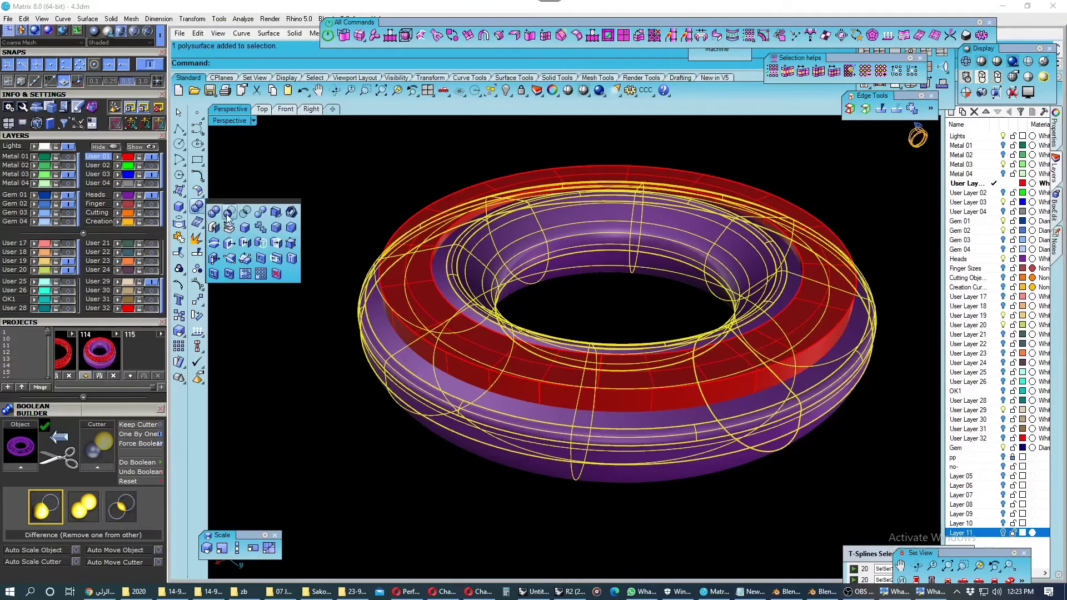
left_click(440, 220)
key("Return")
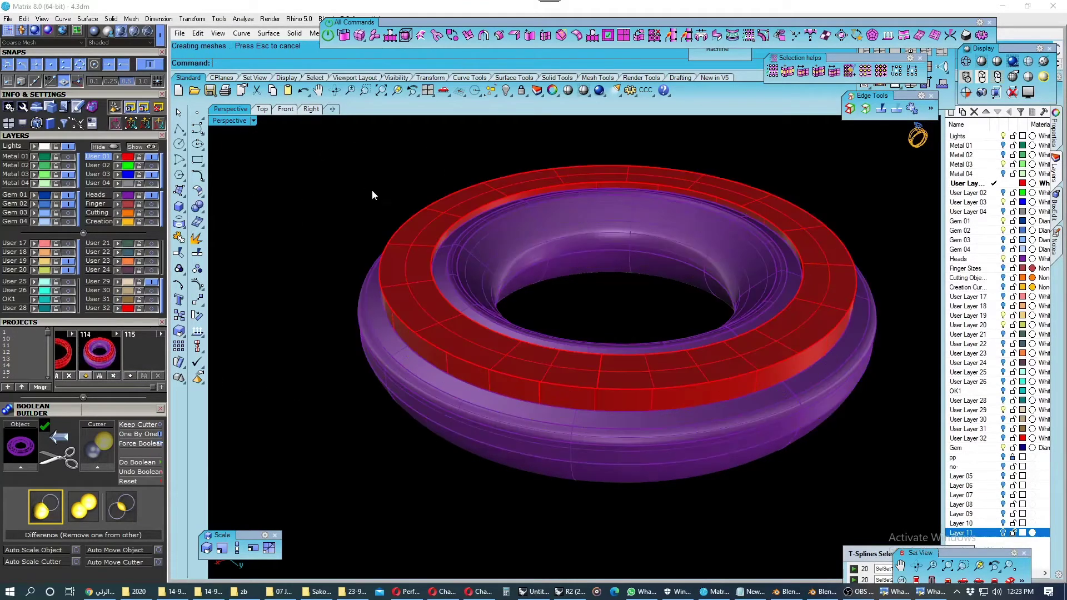
Hide the red cutter ring and show the orange cutter boxes.
left_click(404, 244)
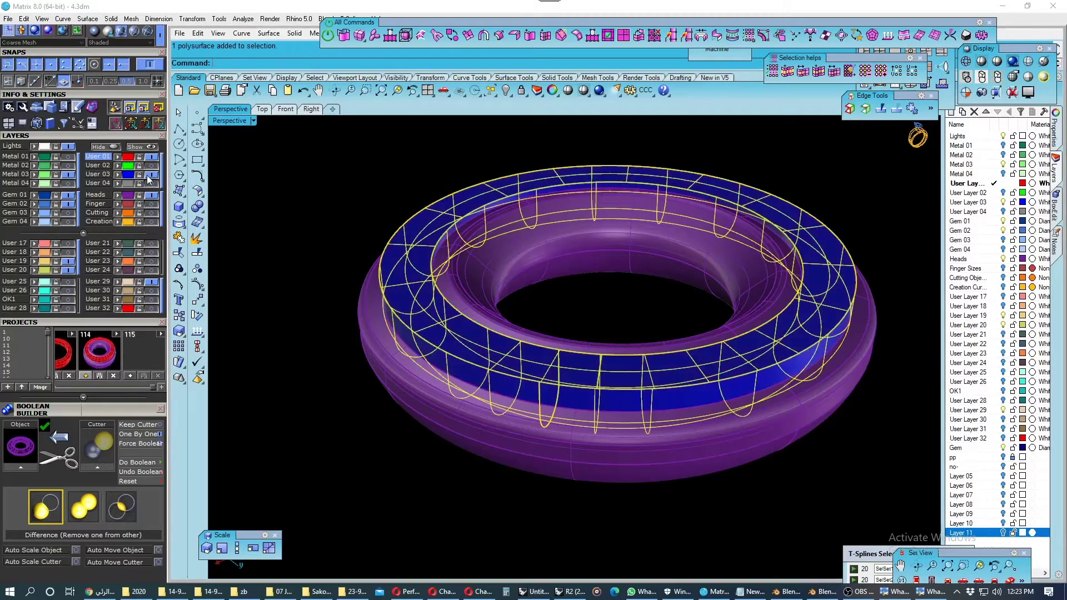
left_click(118, 175)
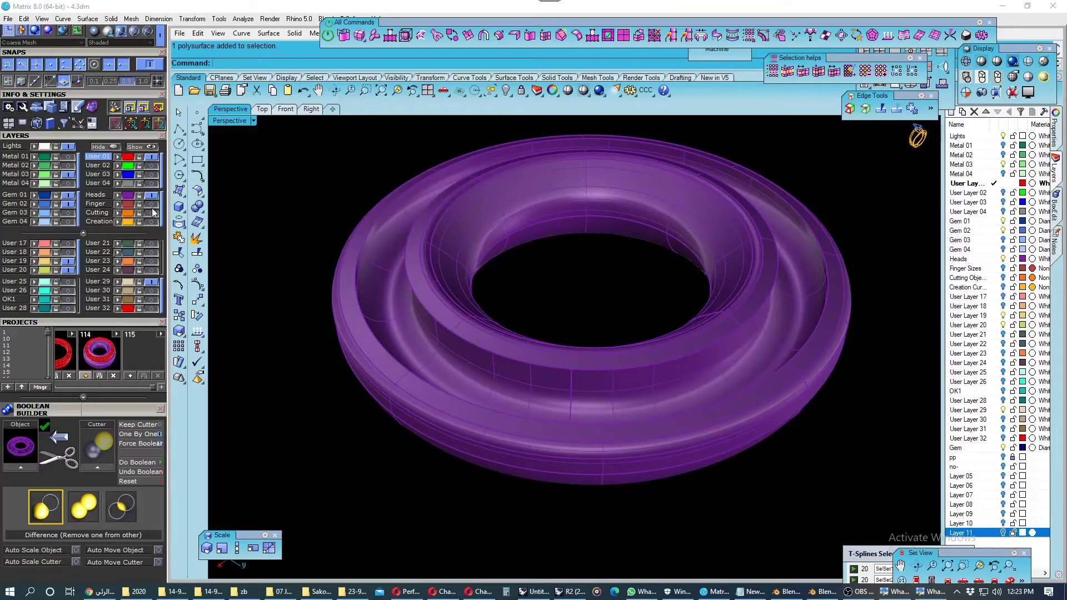
left_click(152, 213)
Save, then Boolean-subtract the 17 orange cutter boxes from the purple ring.
key("ctrl+a")
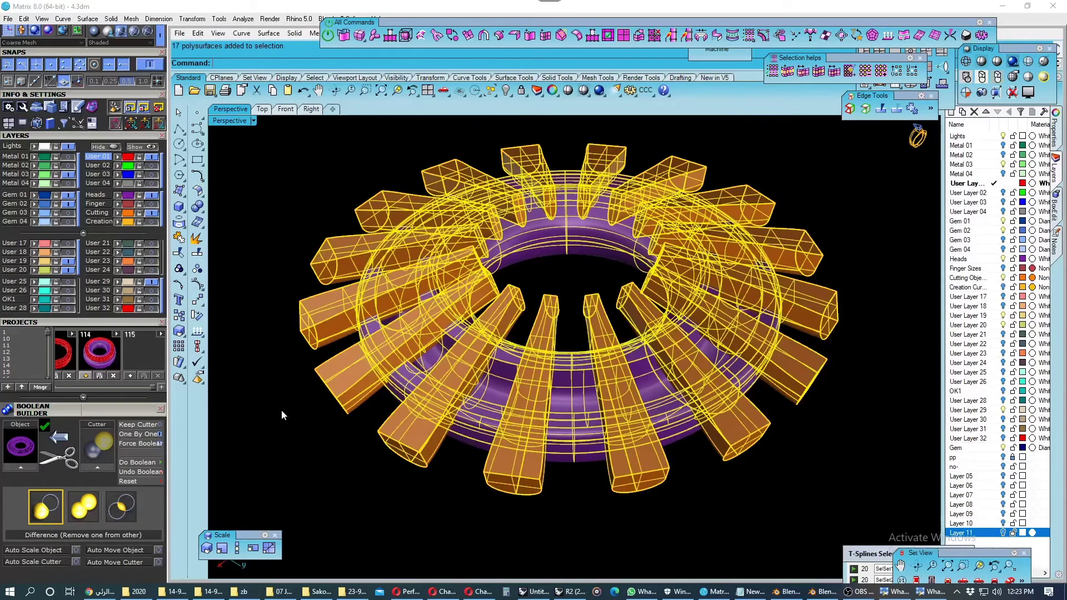
left_click(138, 375)
scroll(456, 415, "up", 3)
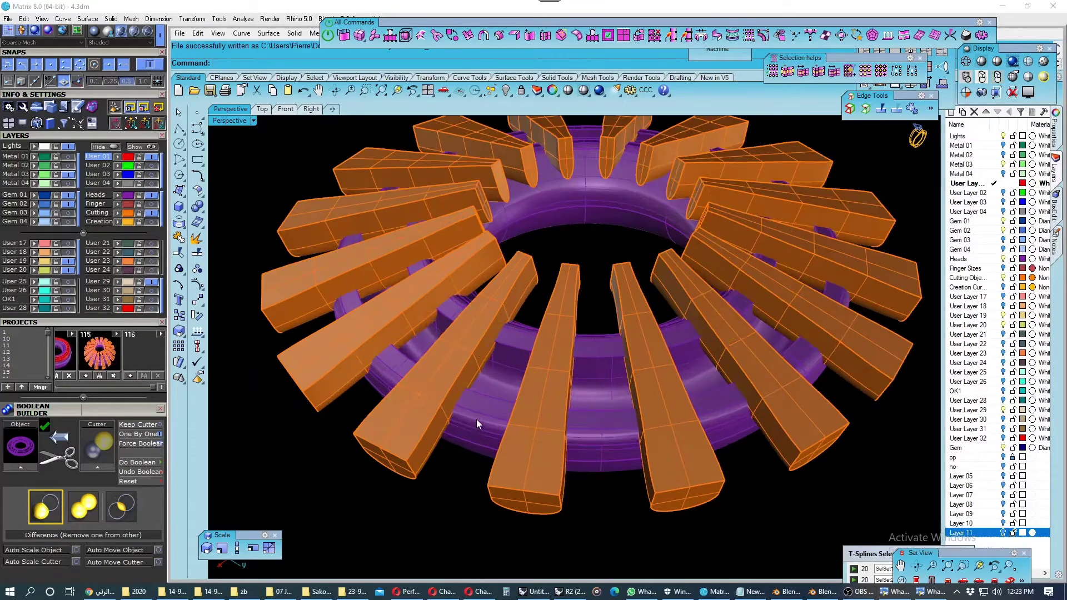
left_click(477, 424)
left_click(197, 206)
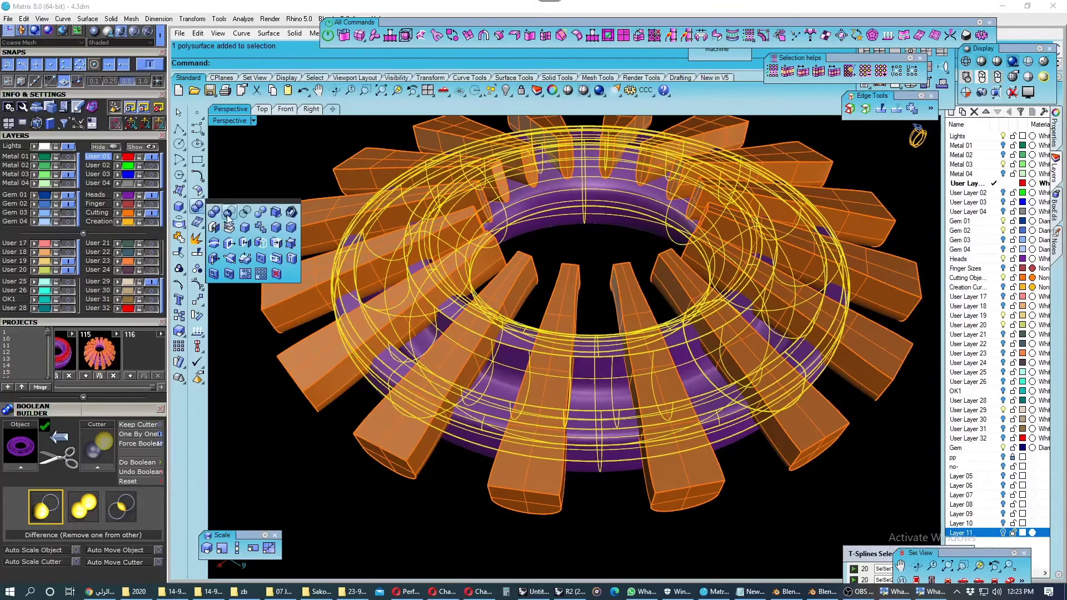
left_click(229, 213)
left_click(298, 318)
scroll(299, 319, "down", 2)
key("Return")
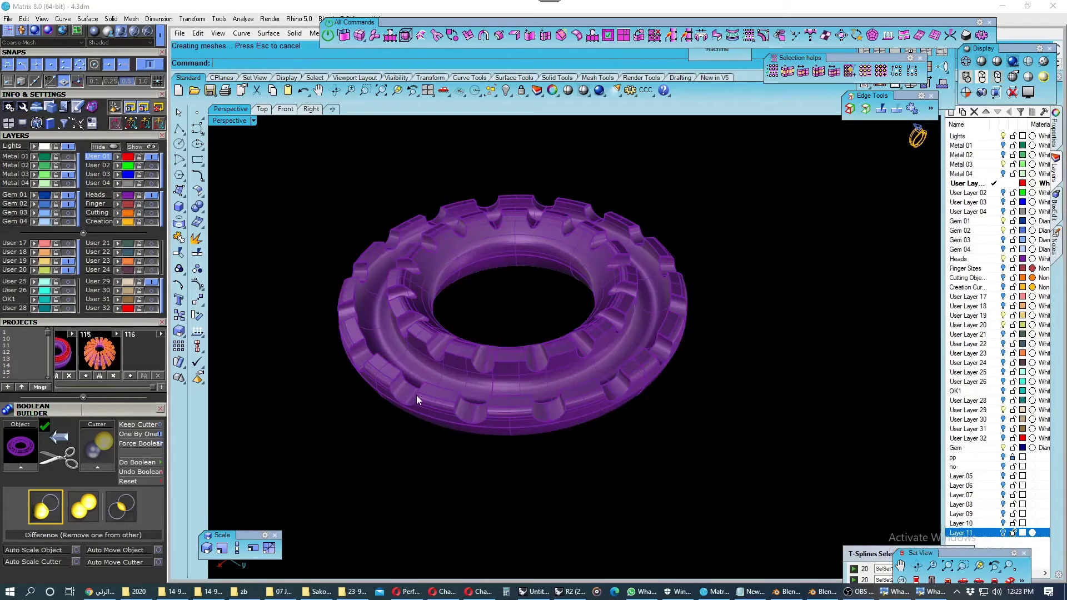
right_click_drag(416, 398, 436, 394)
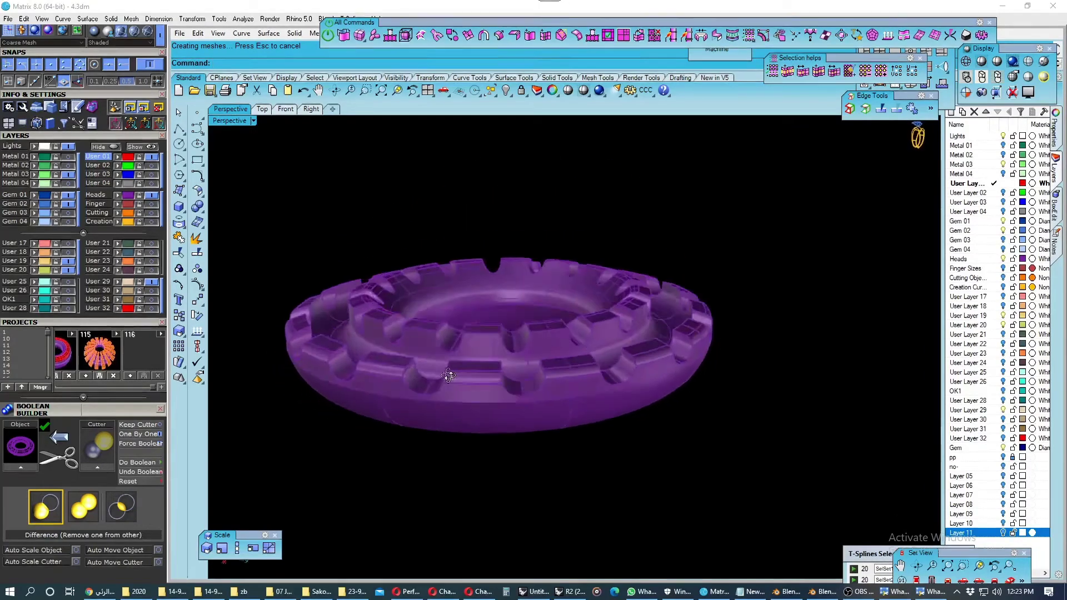
Show the thin plate cutters and subtract them from the purple ring too.
left_click(433, 398)
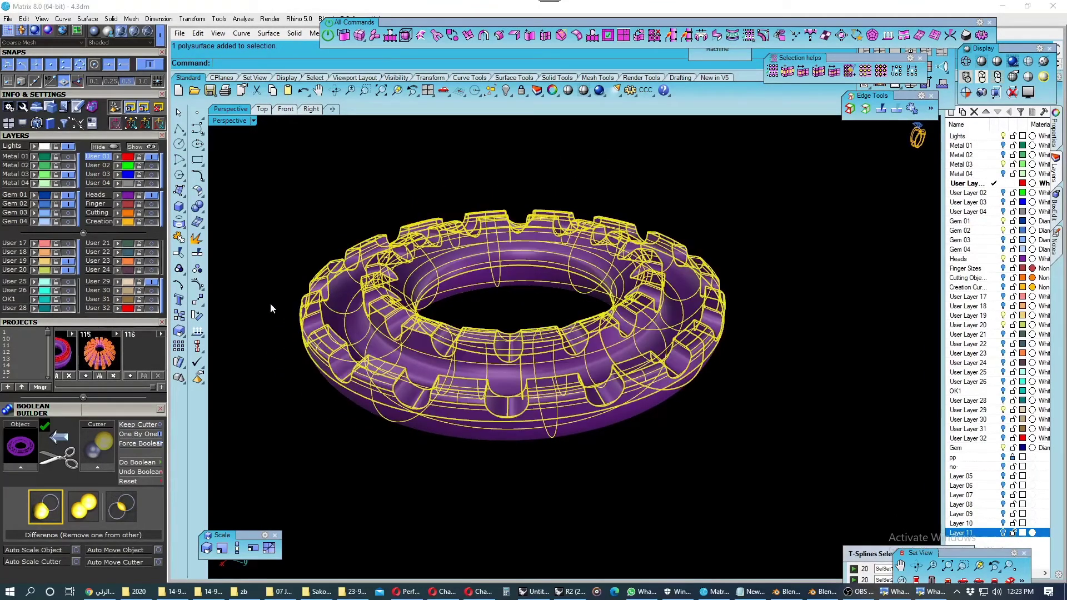
left_click(250, 277)
left_click(148, 220)
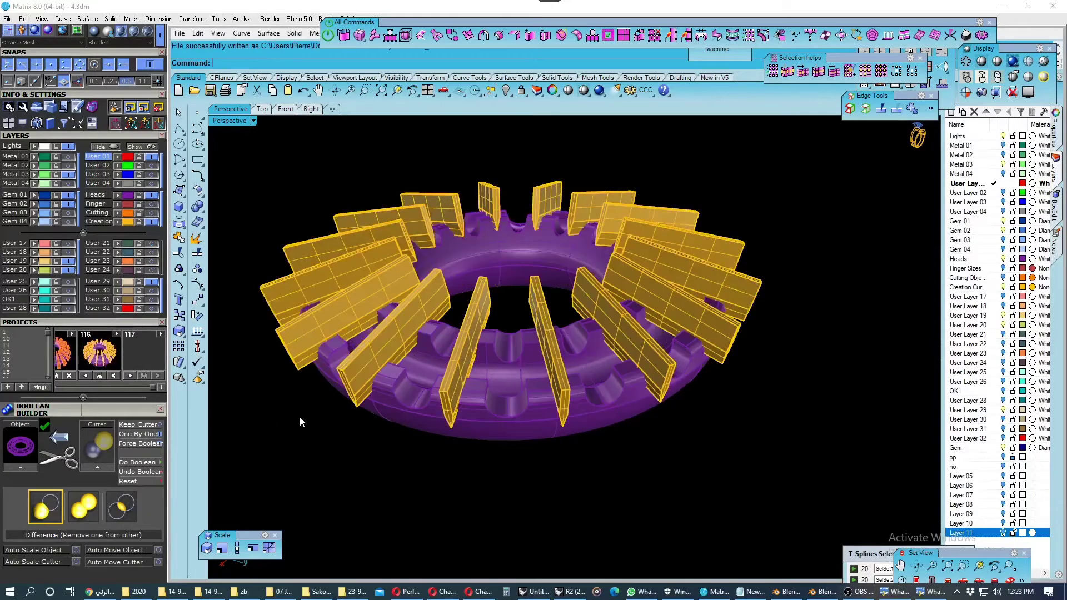
left_click(418, 410)
left_click(204, 214)
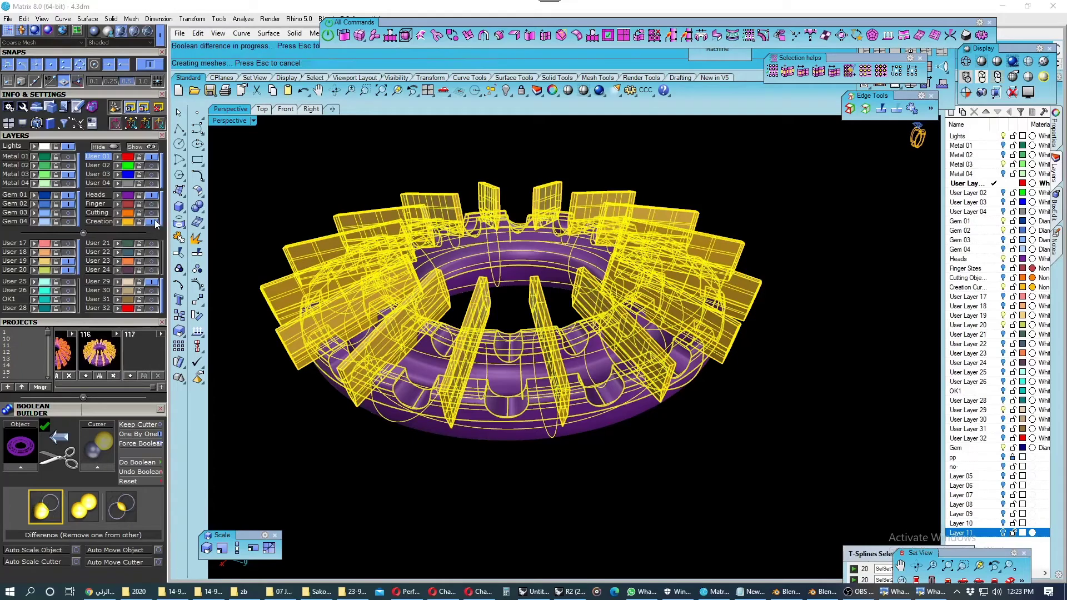
right_click_drag(471, 335, 506, 370)
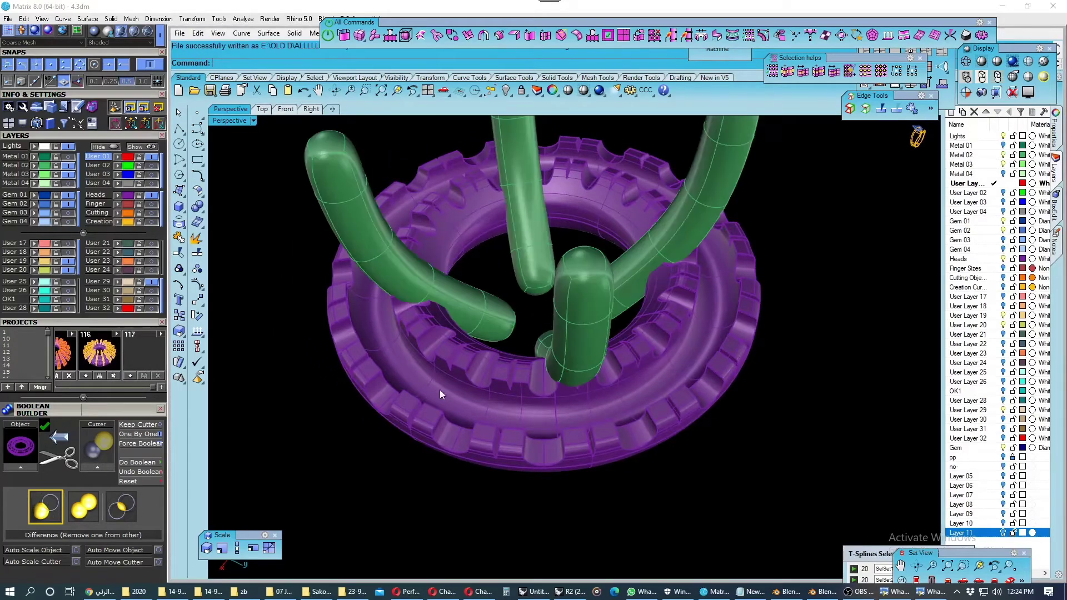
Show the center gem with its layer locked, and hide the green shank.
mouse_move(440, 390)
right_mouse_down()
mouse_move(462, 356)
mouse_move(464, 368)
right_mouse_up()
left_click(67, 165)
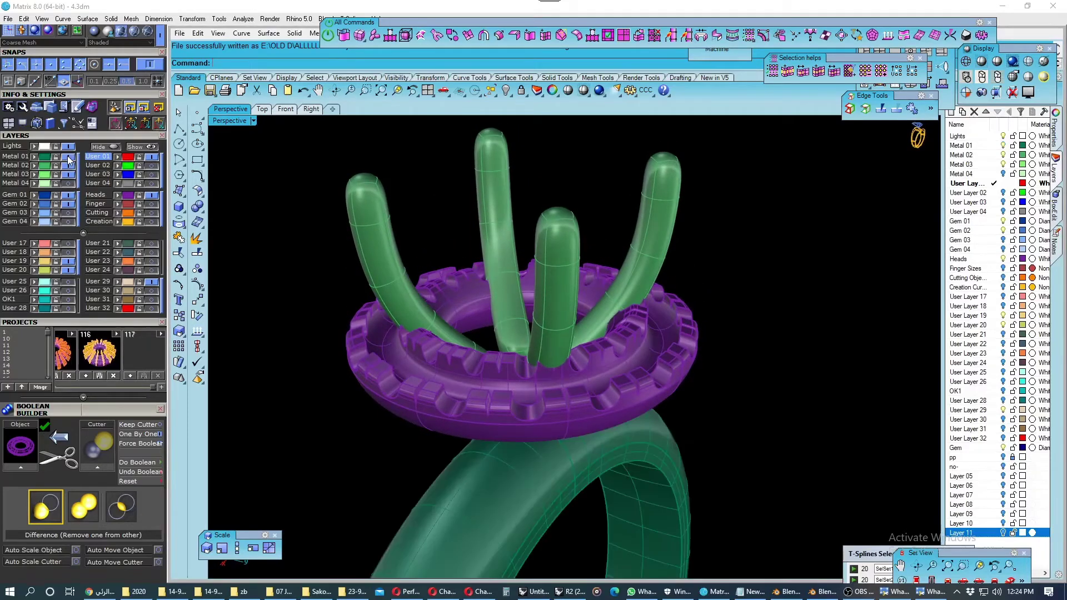
right_click_drag(332, 322, 409, 273)
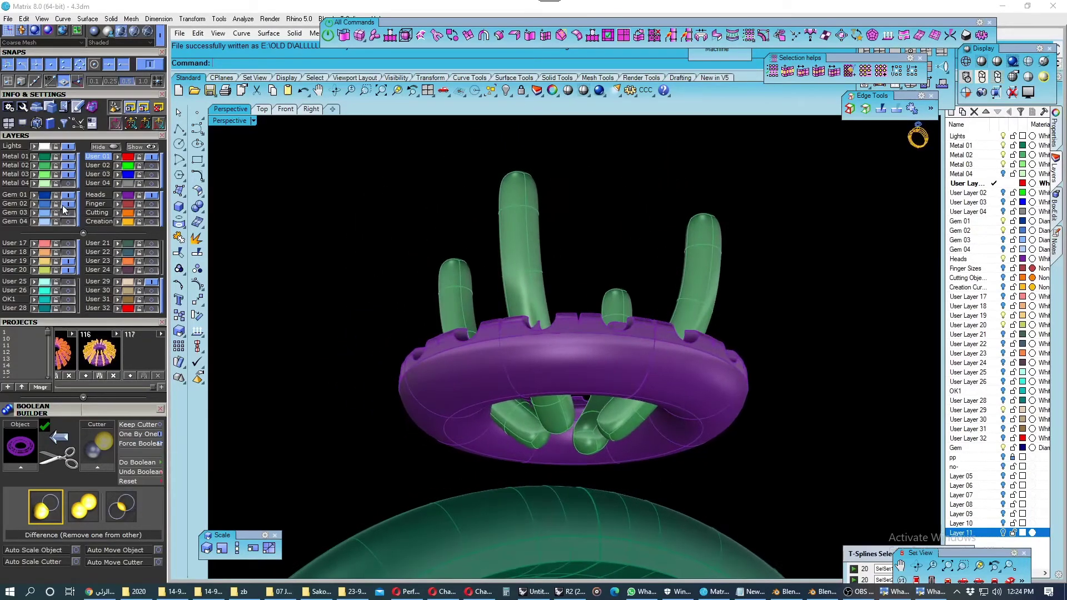
left_click(56, 221)
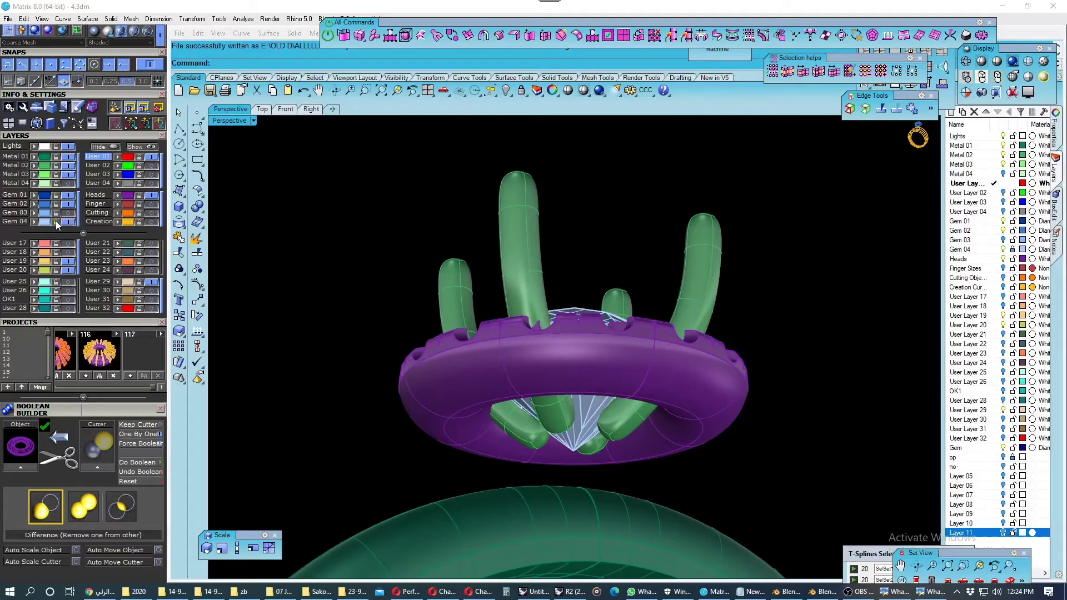
mouse_move(558, 364)
right_mouse_down()
mouse_move(559, 381)
mouse_move(547, 326)
right_mouse_up()
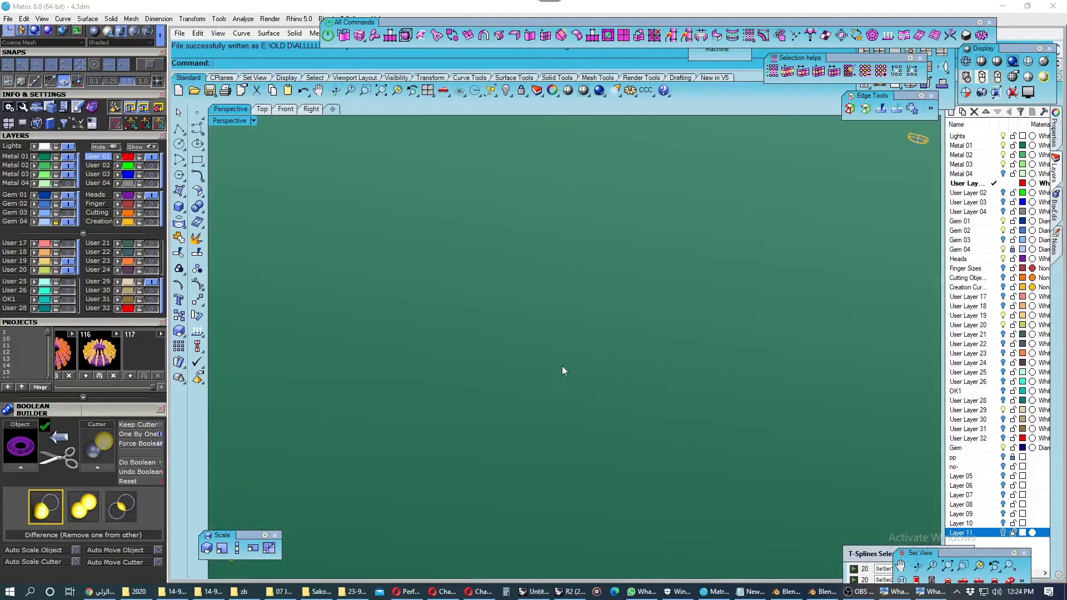
left_click(68, 165)
Select one green prong and switch to the Top view.
mouse_move(608, 402)
right_mouse_down()
mouse_move(605, 415)
mouse_move(571, 358)
mouse_move(511, 357)
right_mouse_up()
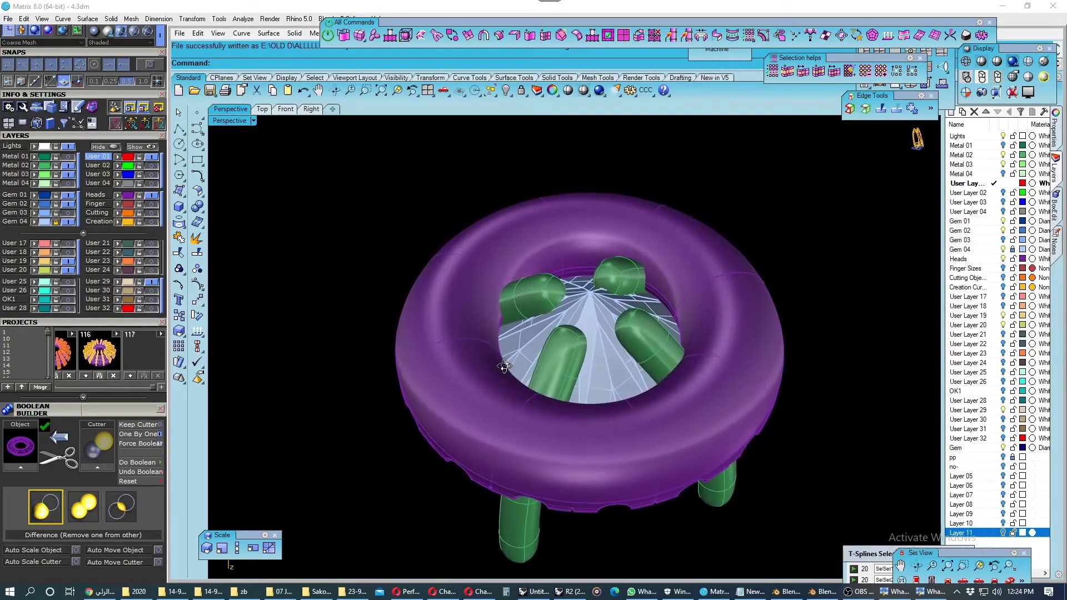
right_click_drag(511, 357, 559, 379)
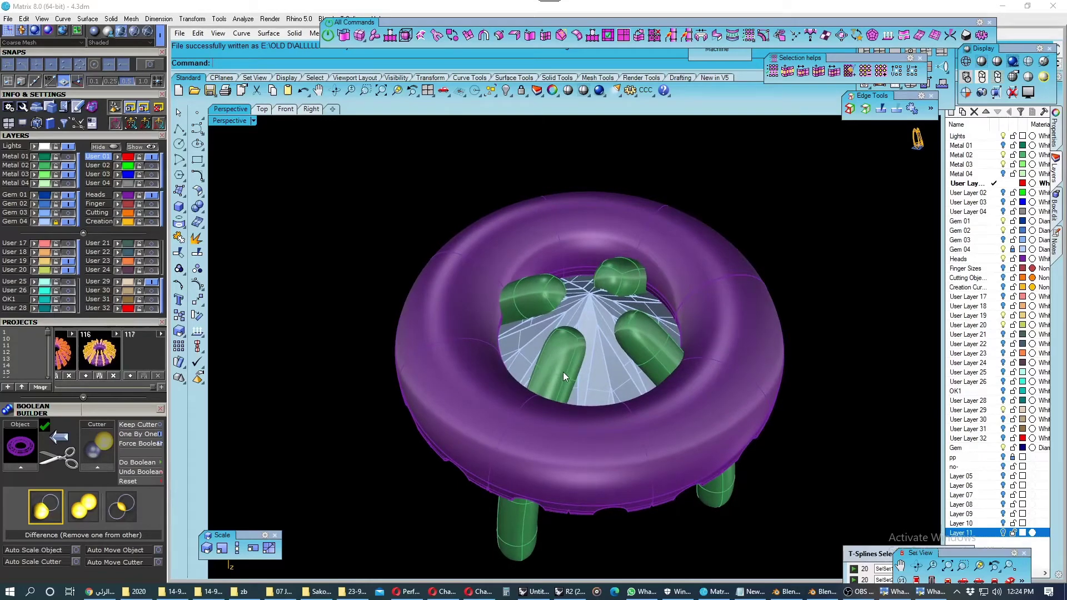
left_click(563, 373)
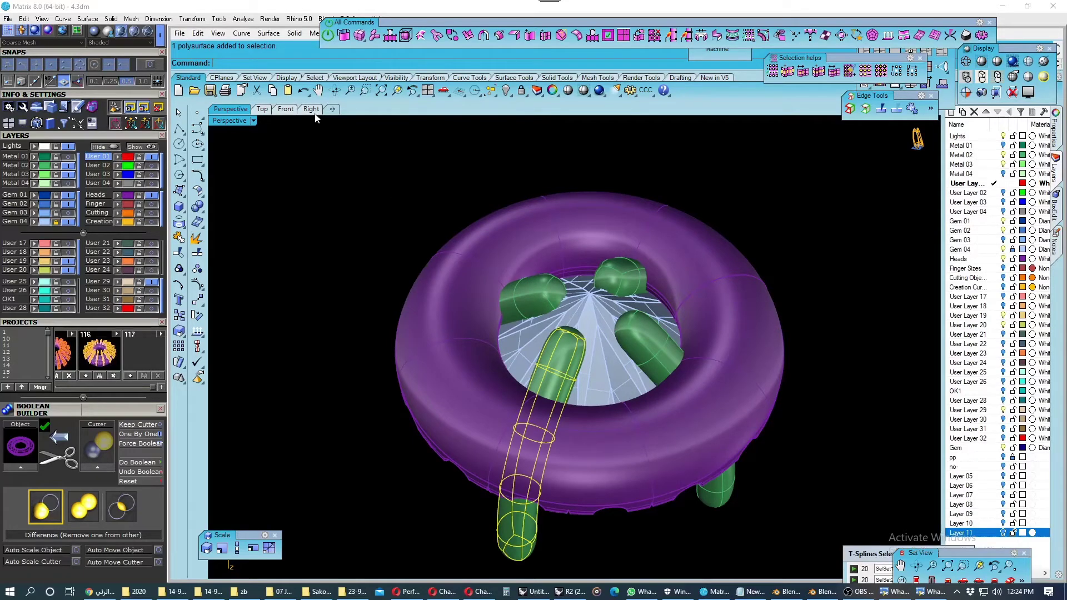
left_click(48, 269)
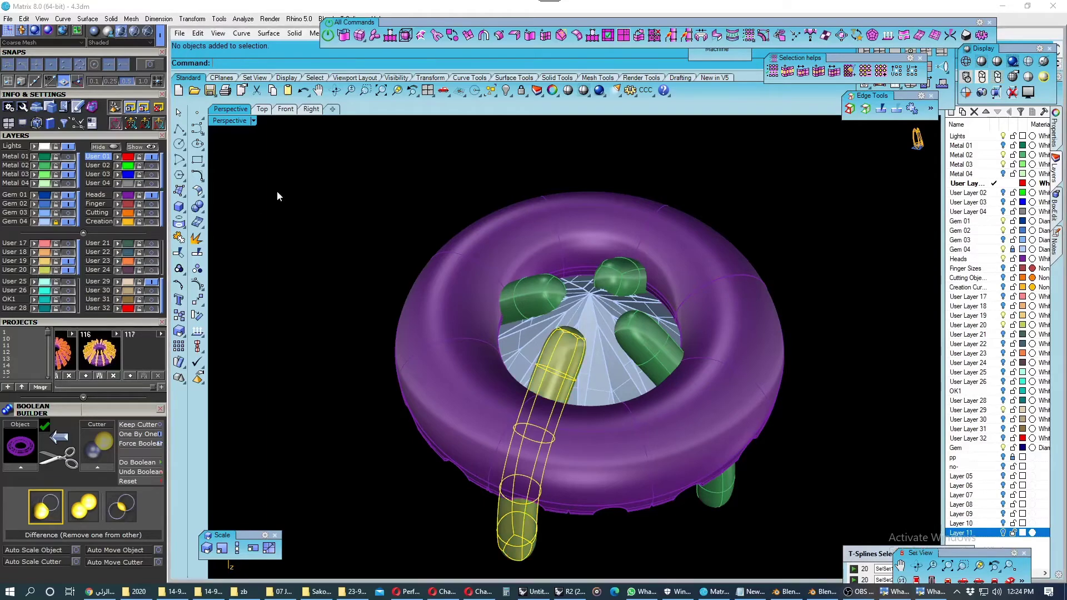
left_click(261, 109)
Begin rotating the prong about the ring centre in the Top view, then cancel it.
right_click_drag(508, 437, 509, 378)
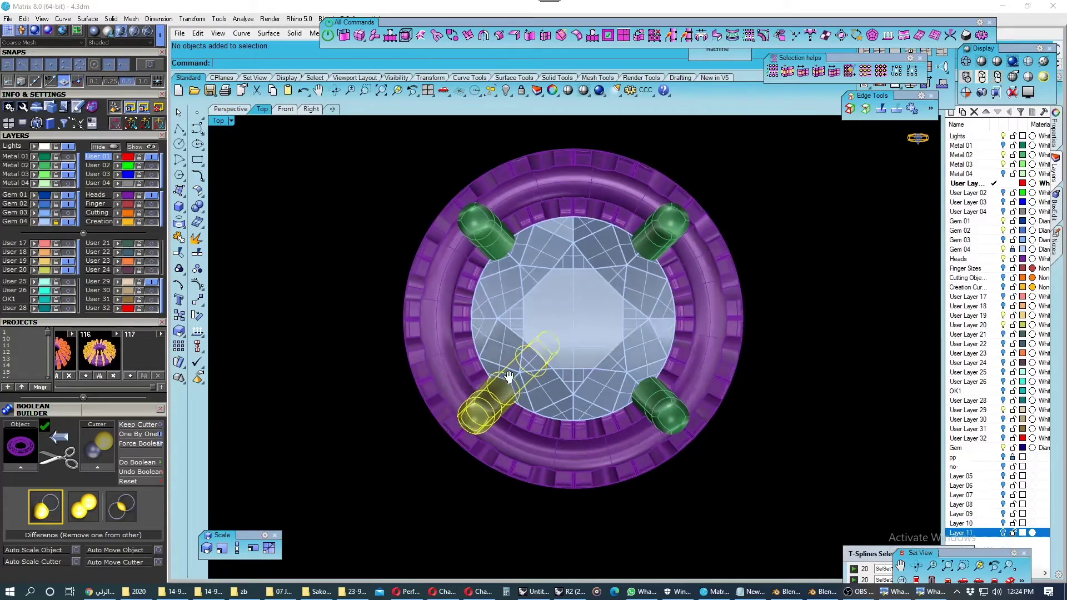
scroll(508, 376, "down", 3)
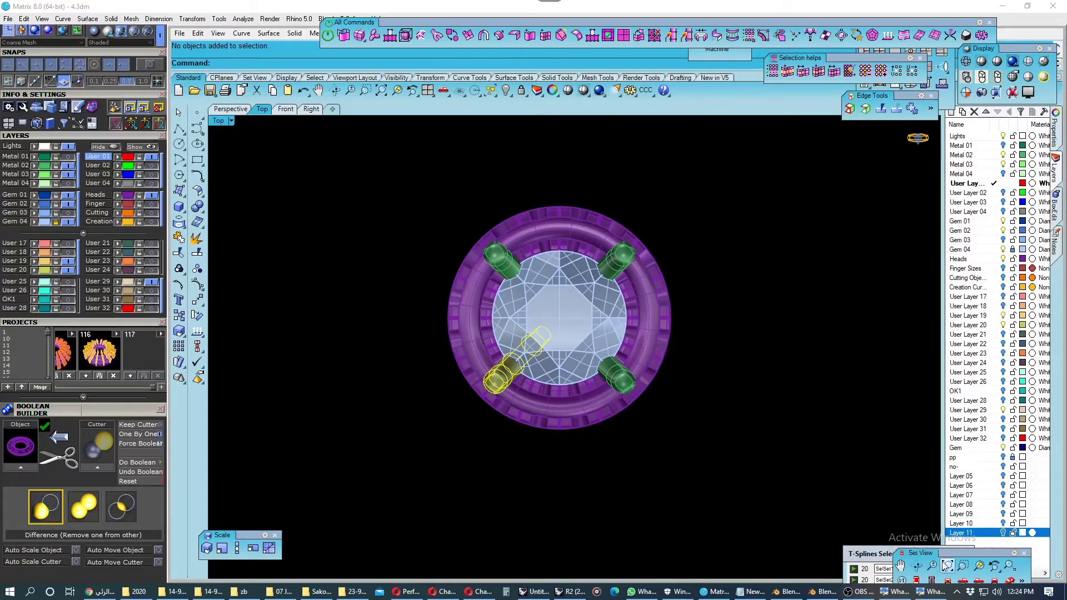
left_click(197, 315)
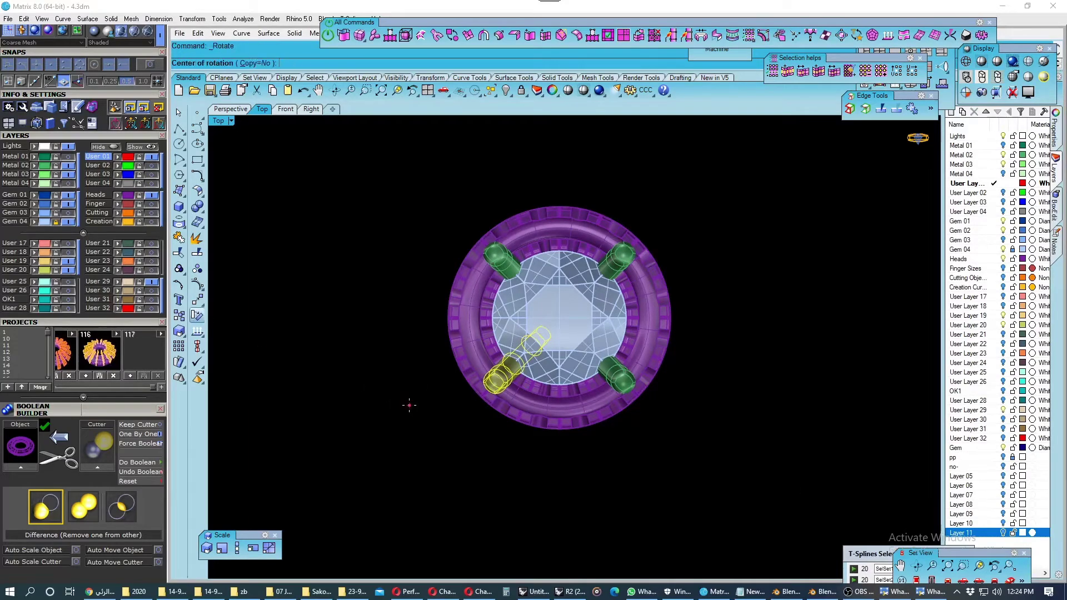
type("0")
key("Return")
left_click(413, 464)
key("Escape")
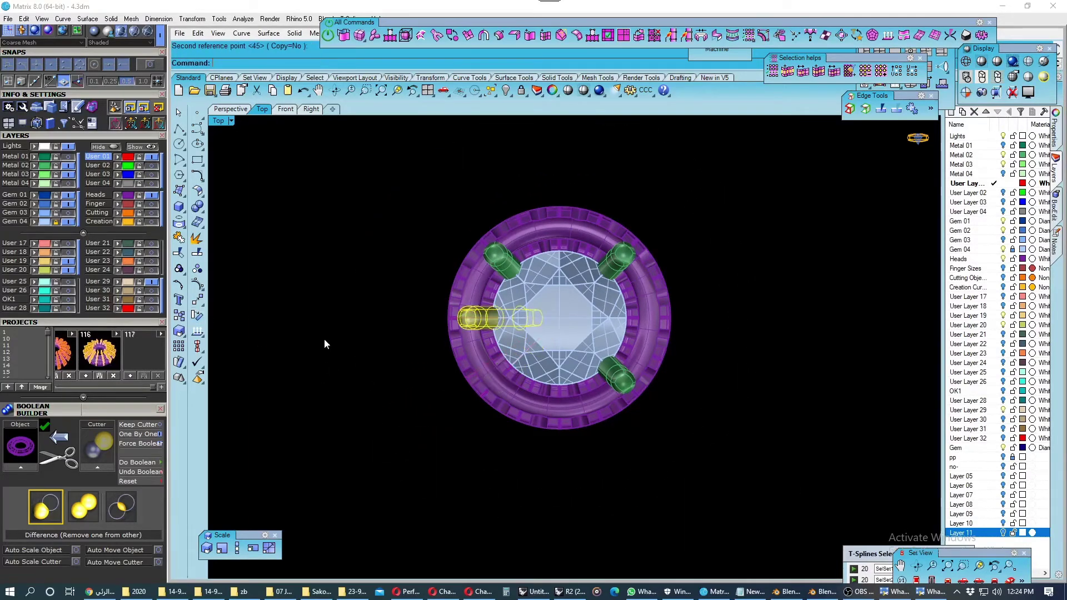
In Perspective, hide the green prongs, legs and purple ring band layers.
left_click(230, 110)
right_click_drag(480, 428, 640, 364)
left_click(70, 172)
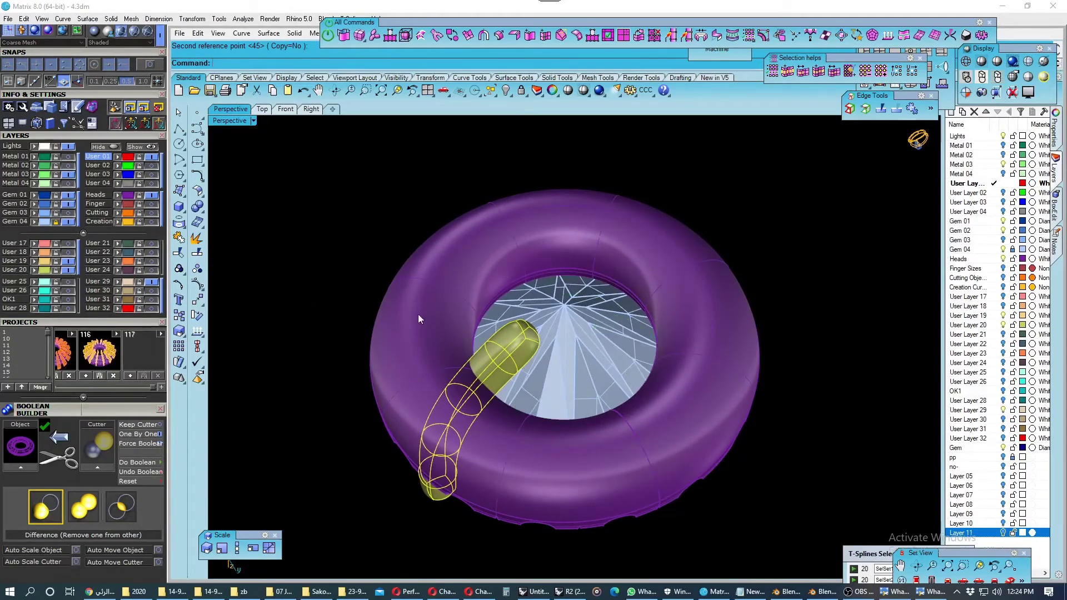
right_click_drag(361, 333, 388, 309)
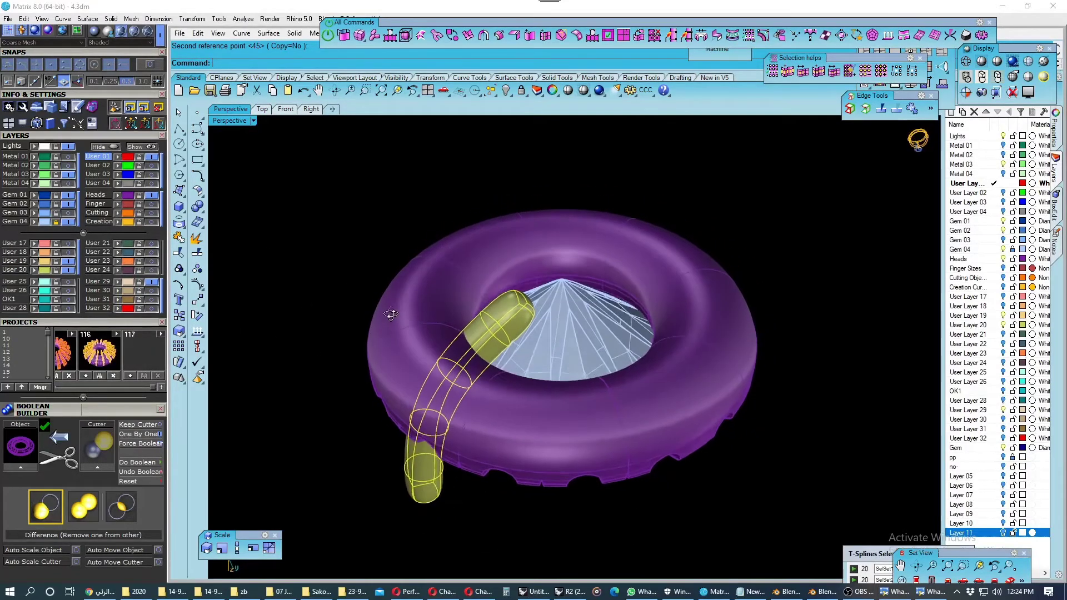
left_click(129, 197)
Hide the gem and delete the yellow prong's top-end T-spline faces.
left_click(70, 222)
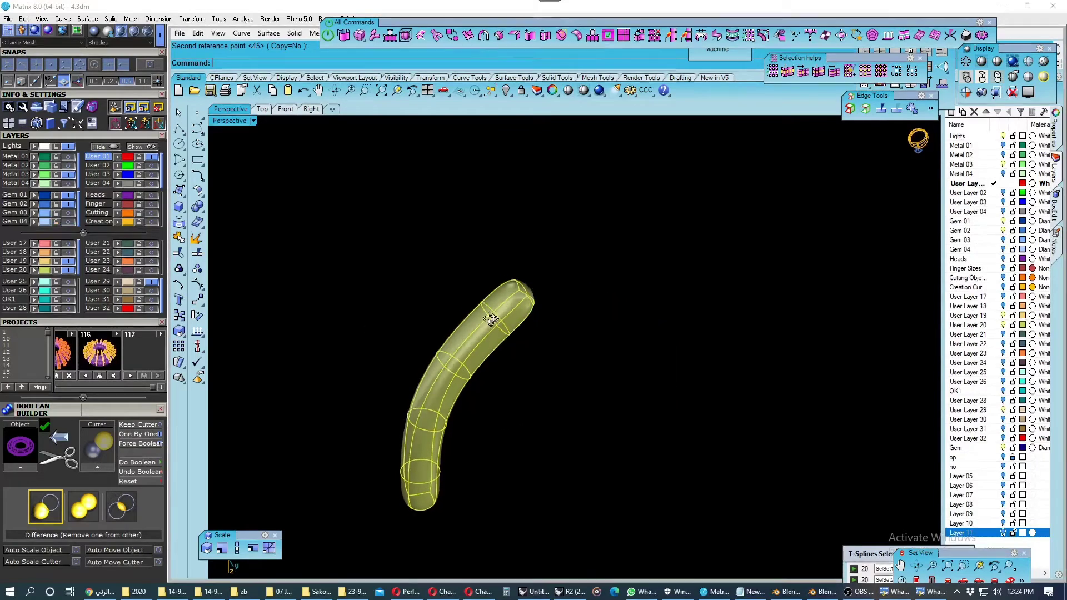
left_click(541, 339)
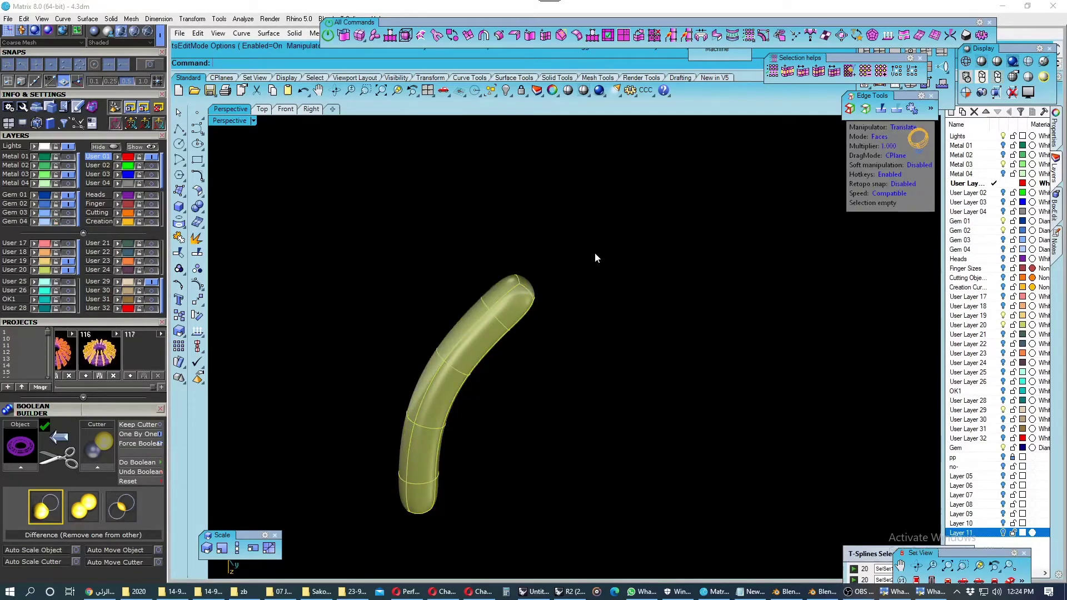
left_click_drag(535, 295, 536, 298)
mouse_move(551, 308)
right_mouse_down()
mouse_move(567, 295)
mouse_move(508, 308)
right_mouse_up()
key("Delete")
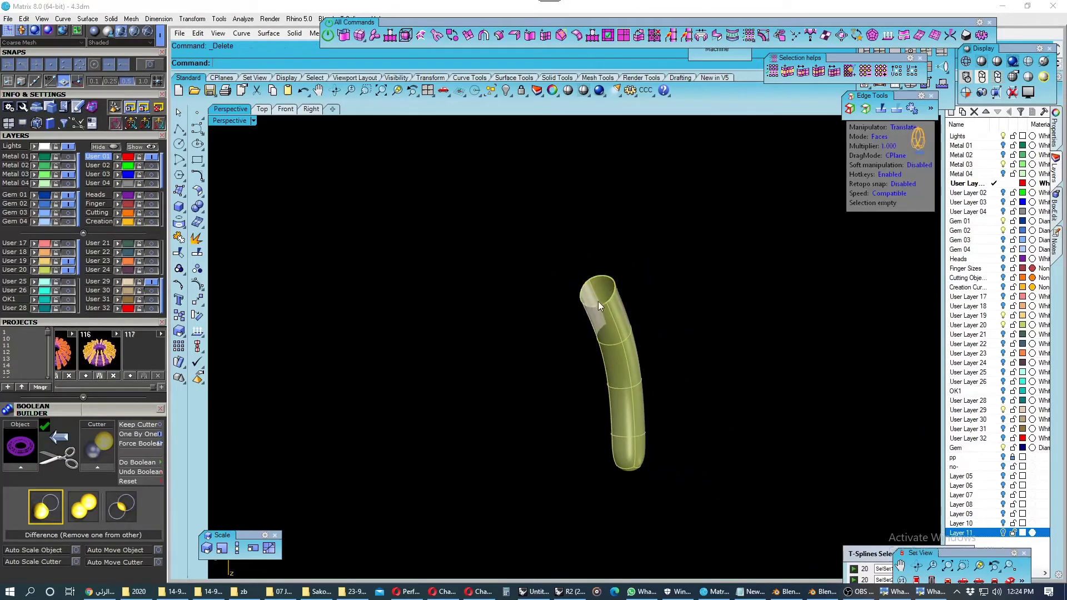
Cap the open rim with tsFillHole and show the purple ring again.
scroll(602, 305, "up", 2)
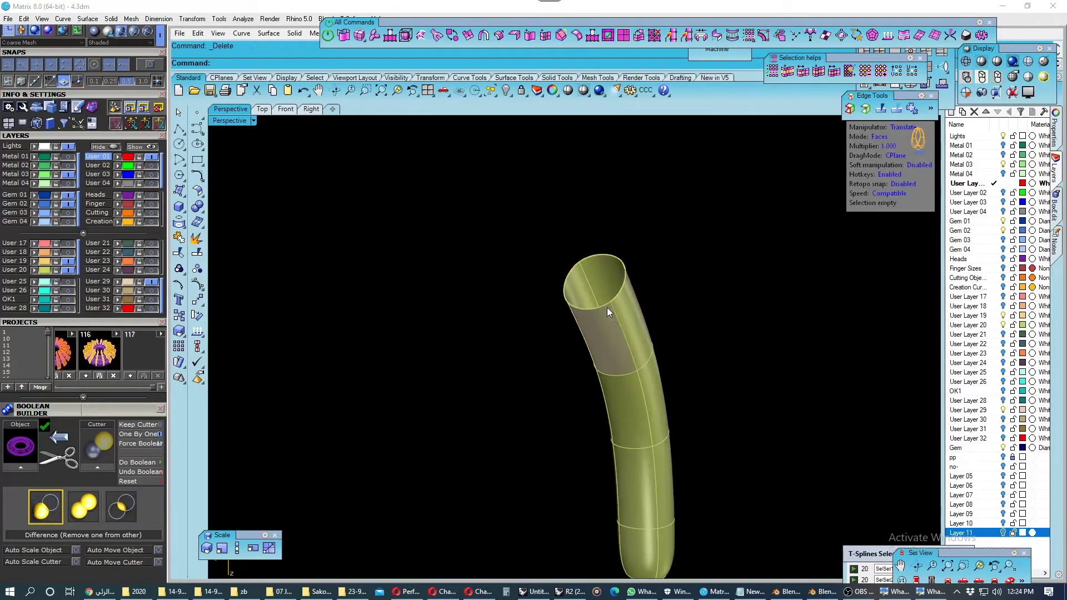
double_click(621, 282)
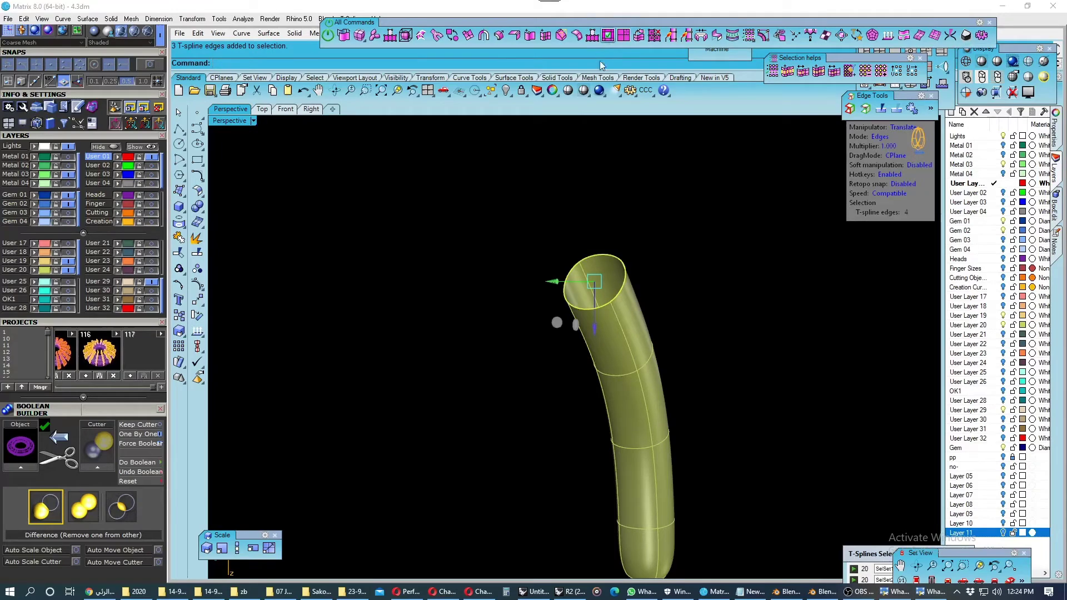
left_click(599, 35)
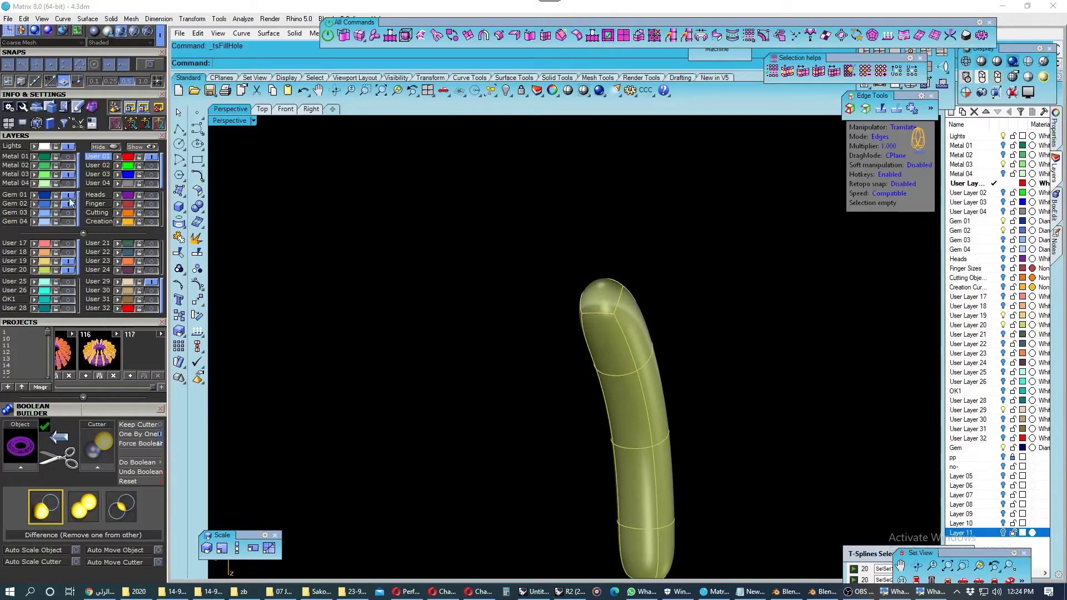
left_click(150, 196)
mouse_move(561, 333)
right_mouse_down()
mouse_move(581, 362)
mouse_move(656, 389)
mouse_move(695, 429)
mouse_move(605, 405)
mouse_move(639, 440)
right_mouse_up()
scroll(541, 422, "up", 2)
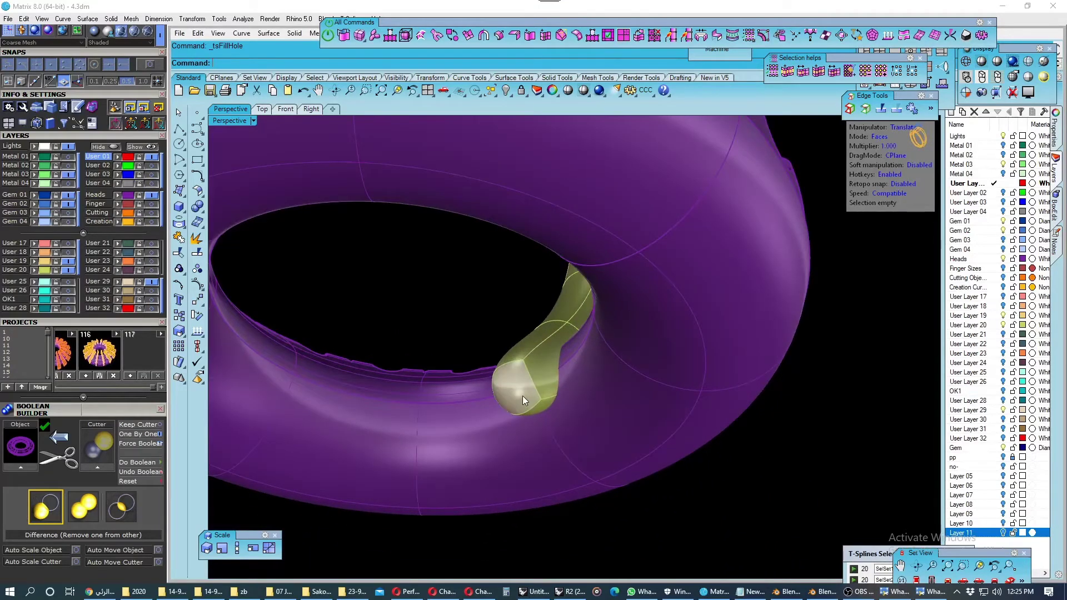
Select the prong's lower-end face and switch to the four-viewport layout.
left_click(522, 396)
left_click(558, 422)
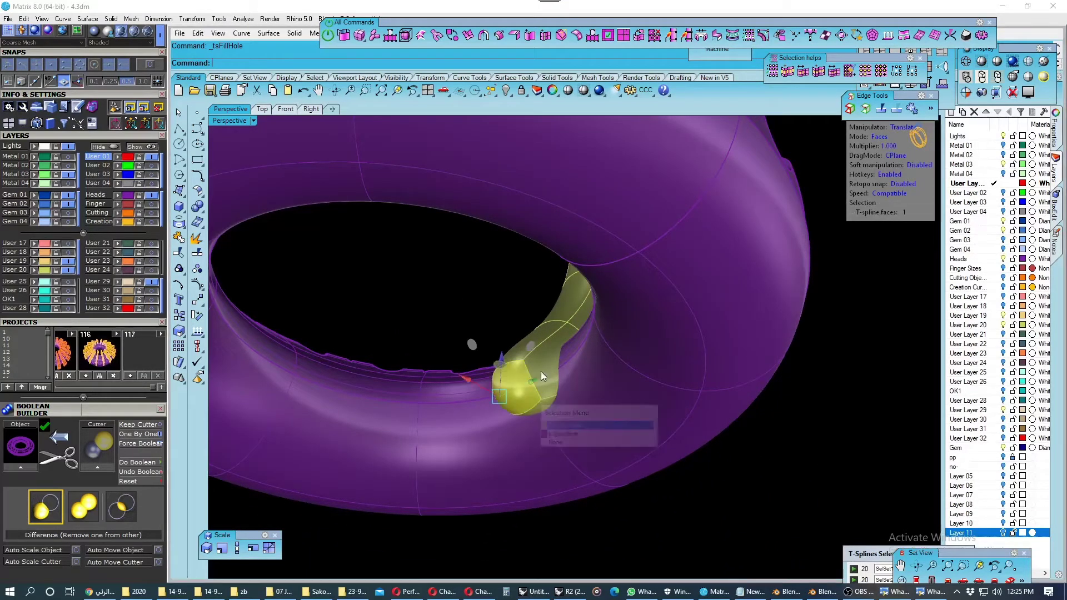
left_click(294, 111)
right_click_drag(405, 368, 439, 359)
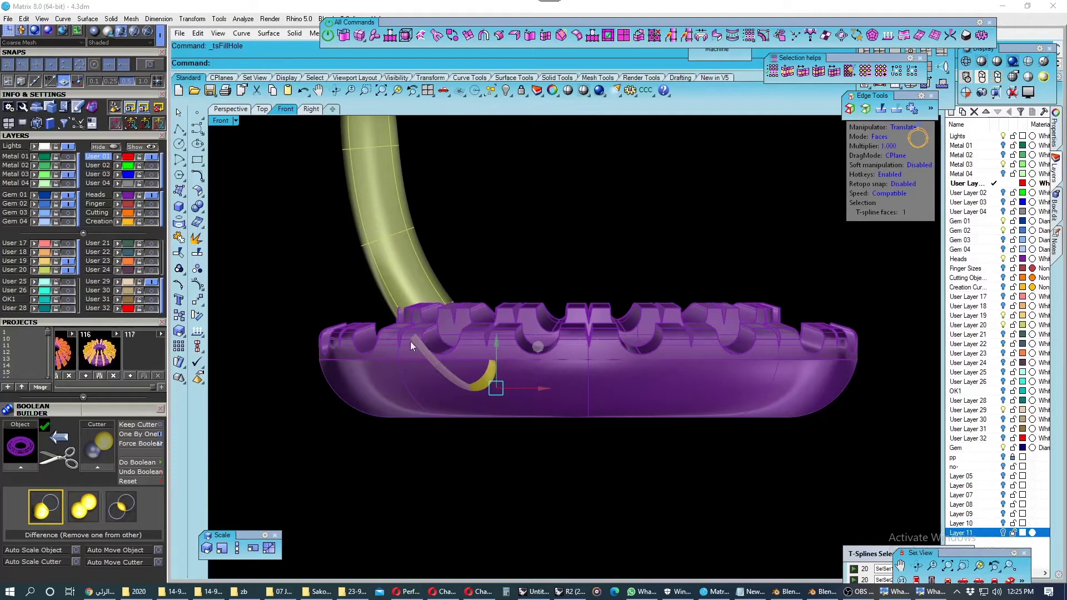
left_click(428, 90)
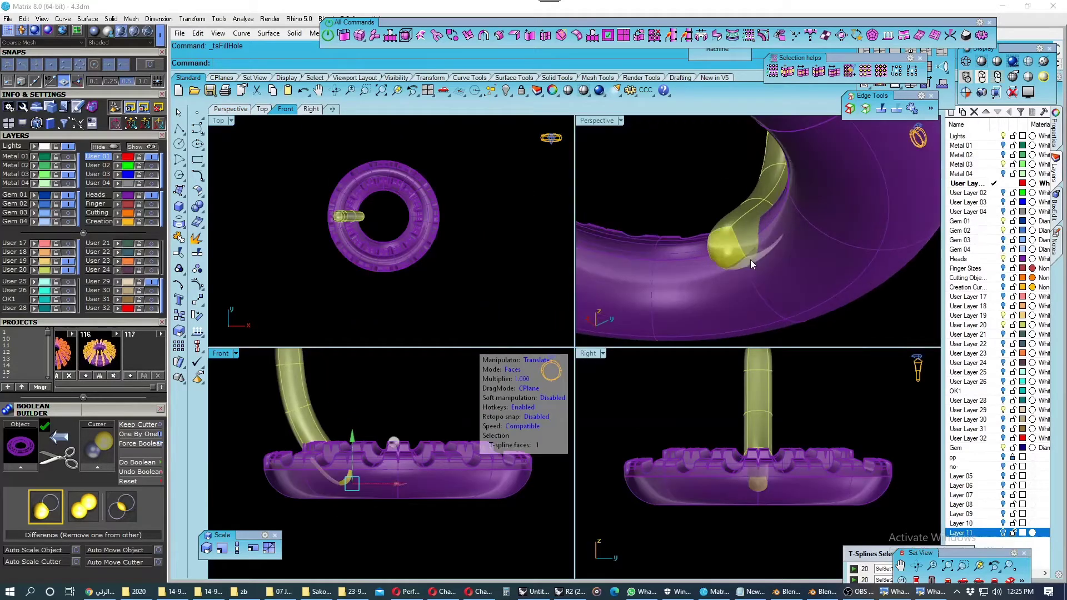
Move the end face with the gumball, checking it in box mode, to sink it into the ring.
right_click_drag(750, 259, 689, 250)
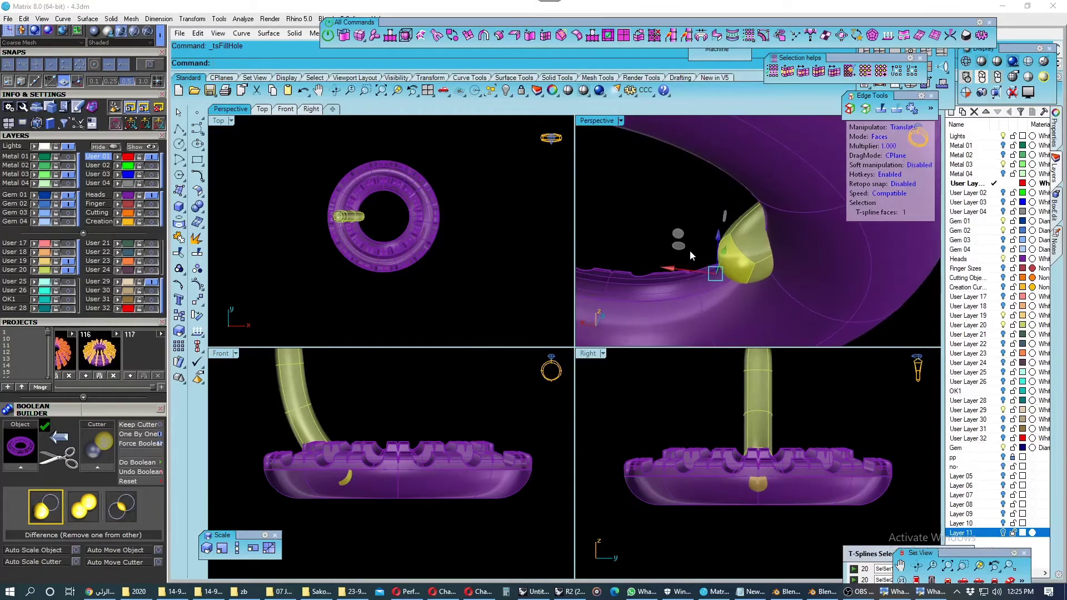
key("Tab")
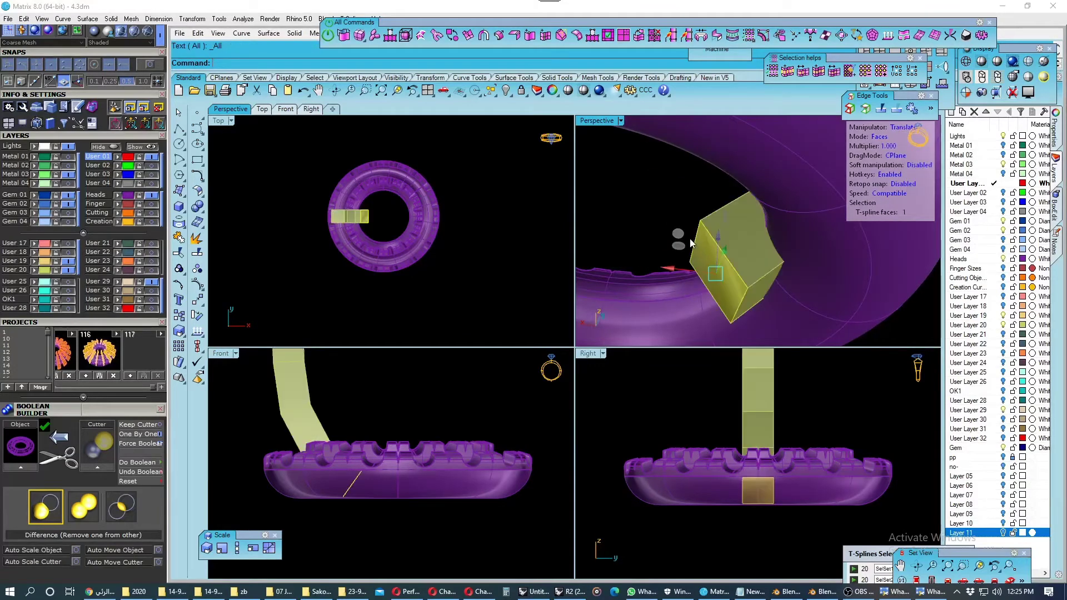
left_click_drag(680, 235, 708, 222)
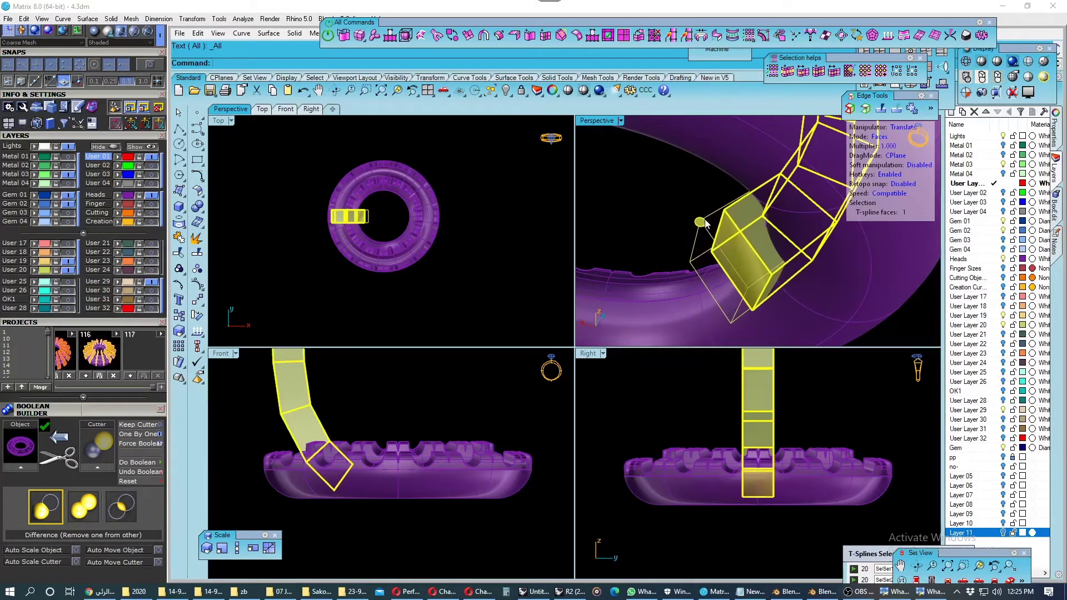
key("Tab")
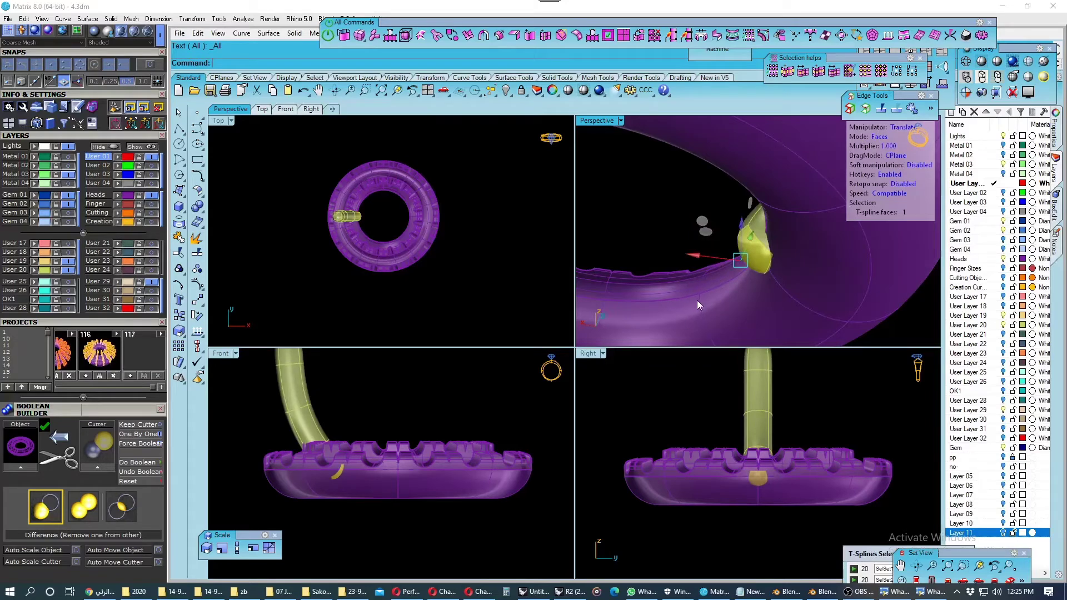
mouse_move(697, 300)
right_mouse_down()
mouse_move(730, 286)
mouse_move(712, 234)
right_mouse_up()
key("Tab")
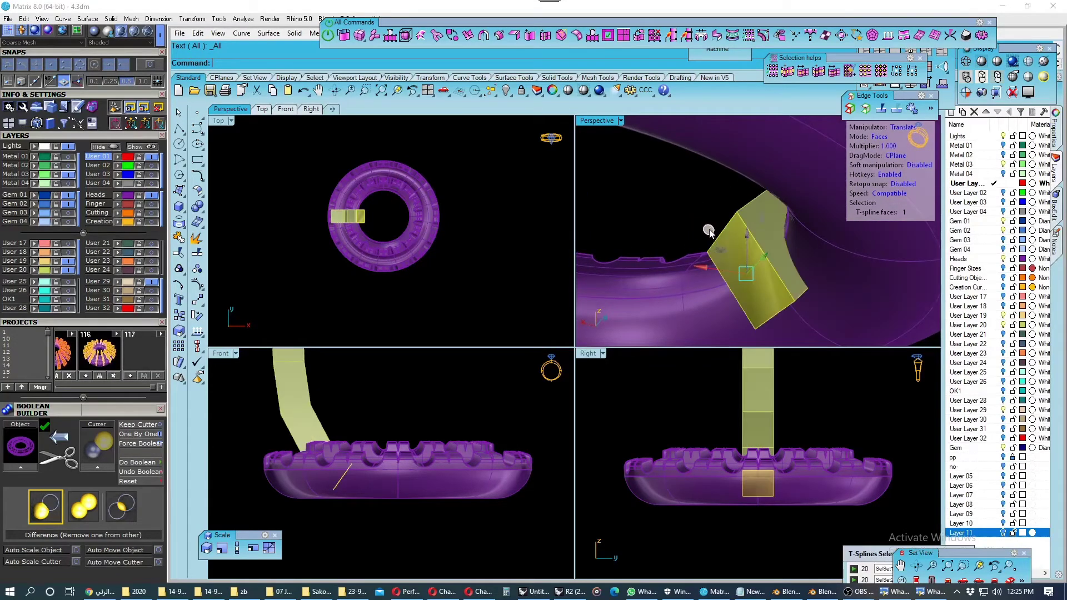
key("Tab")
mouse_move(709, 232)
right_mouse_down()
mouse_move(696, 253)
mouse_move(792, 225)
mouse_move(747, 236)
right_mouse_up()
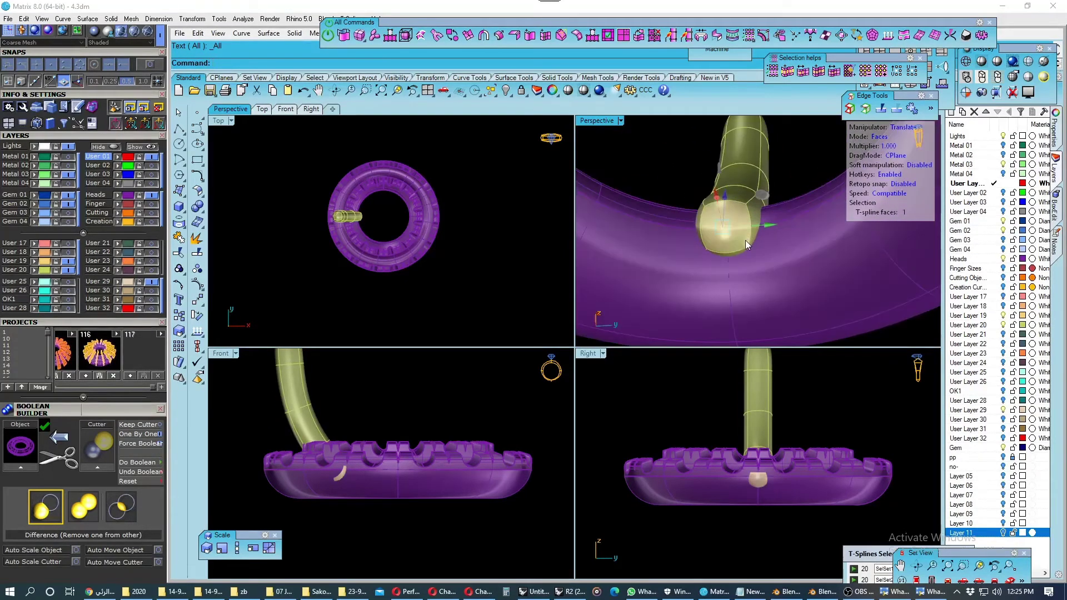
key("Escape")
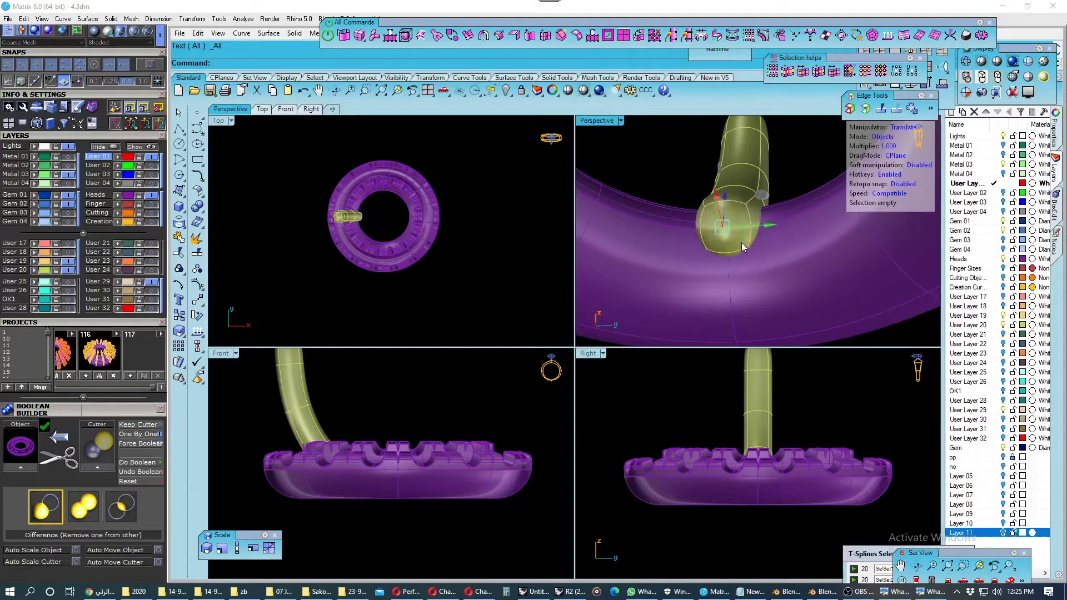
right_click_drag(741, 243, 726, 256)
Show the Gem layer again and inspect the gem and ring in an enlarged Perspective view.
left_click(67, 222)
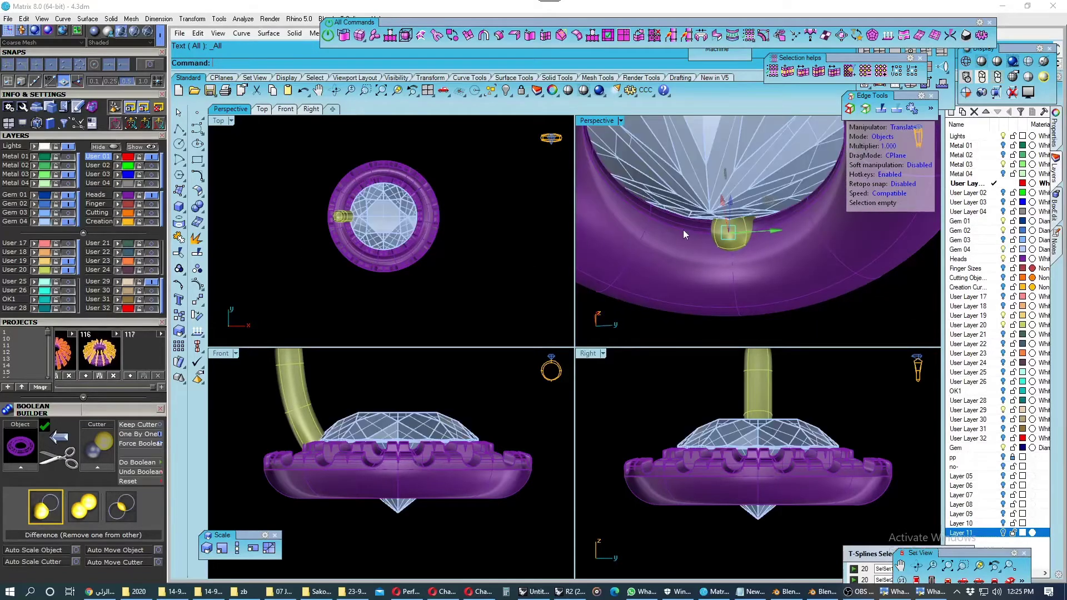
left_click(668, 303)
mouse_move(643, 315)
right_mouse_down()
mouse_move(760, 206)
mouse_move(751, 289)
mouse_move(657, 193)
right_mouse_up()
double_click(608, 124)
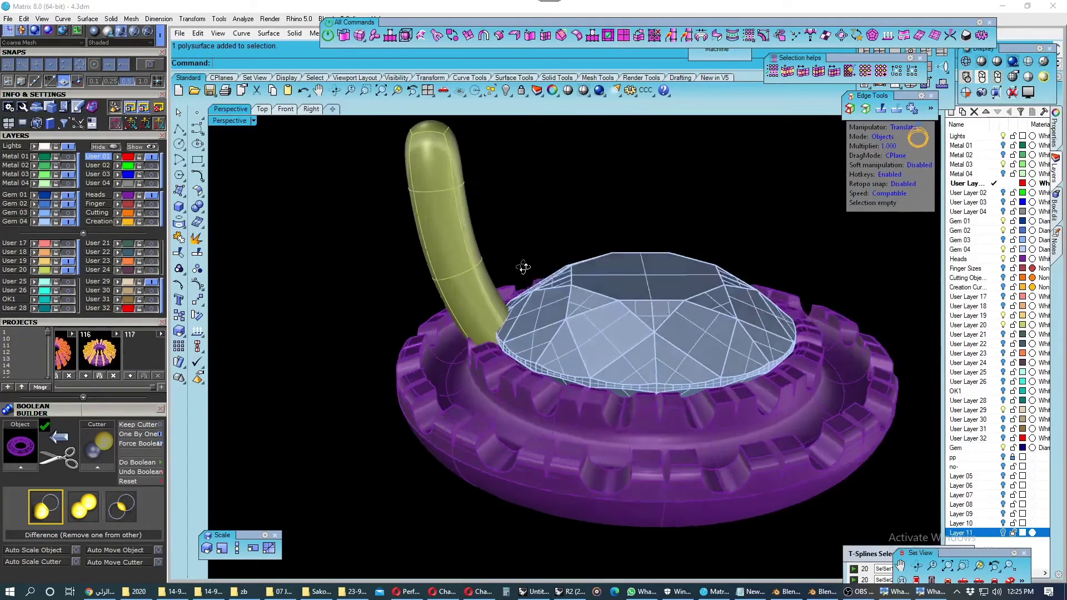
mouse_move(519, 261)
right_mouse_down()
mouse_move(643, 278)
mouse_move(540, 308)
mouse_move(309, 278)
right_mouse_up()
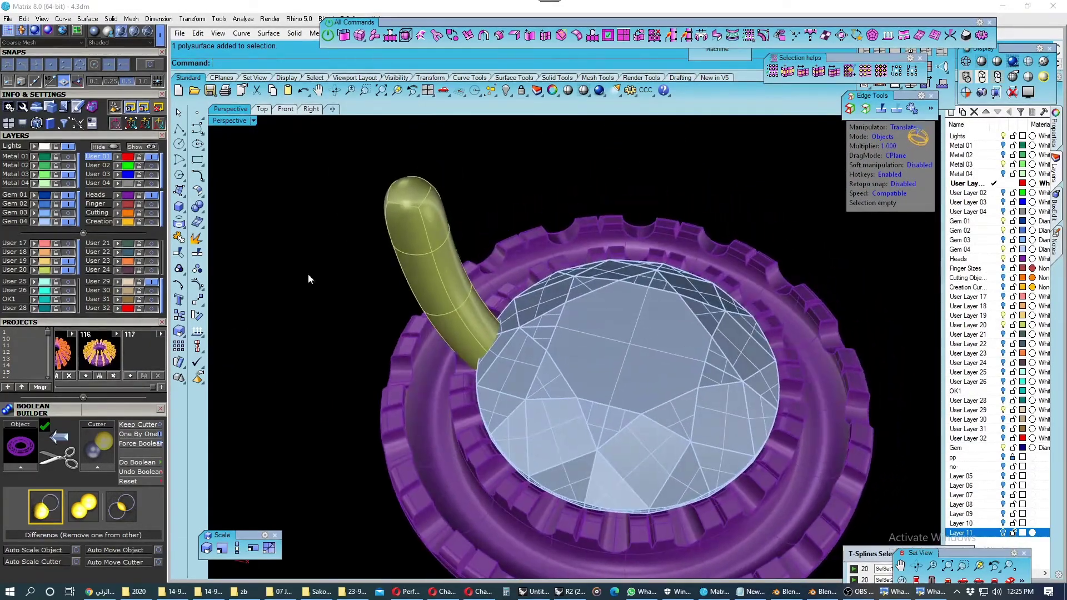
left_click(63, 222)
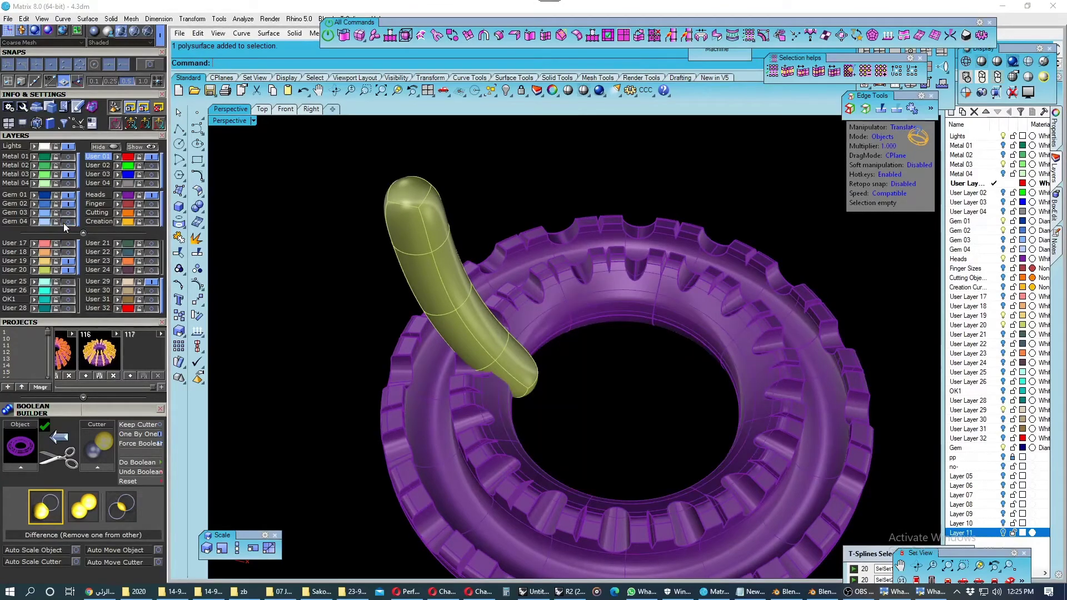
left_click(63, 222)
mouse_move(534, 311)
right_mouse_down()
mouse_move(591, 291)
mouse_move(536, 262)
right_mouse_up()
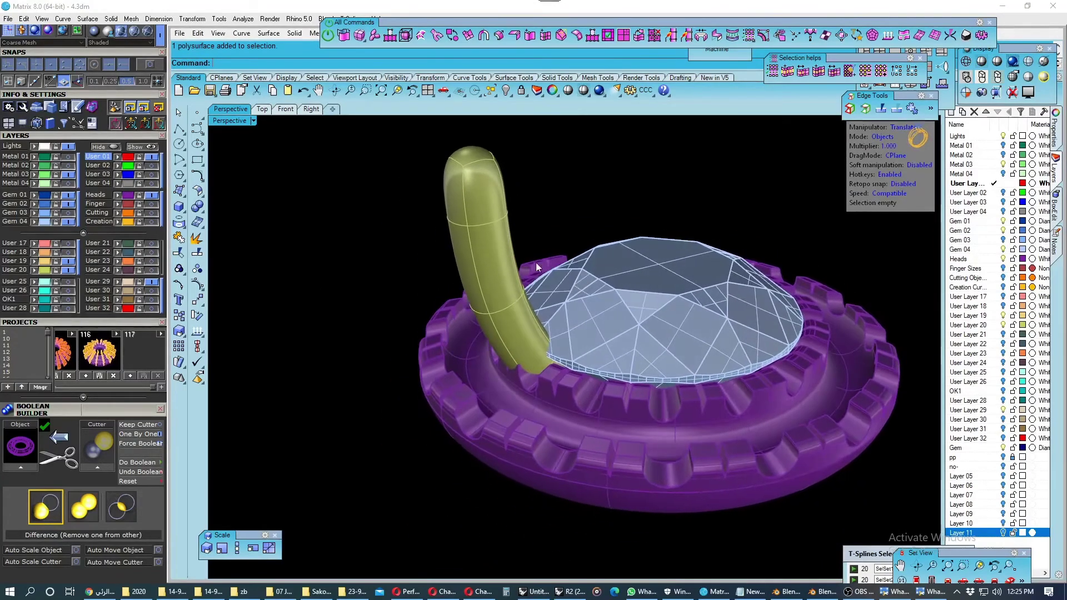
Save the yellow prong as project snapshot 118.
left_click(494, 252)
scroll(494, 252, "down", 3)
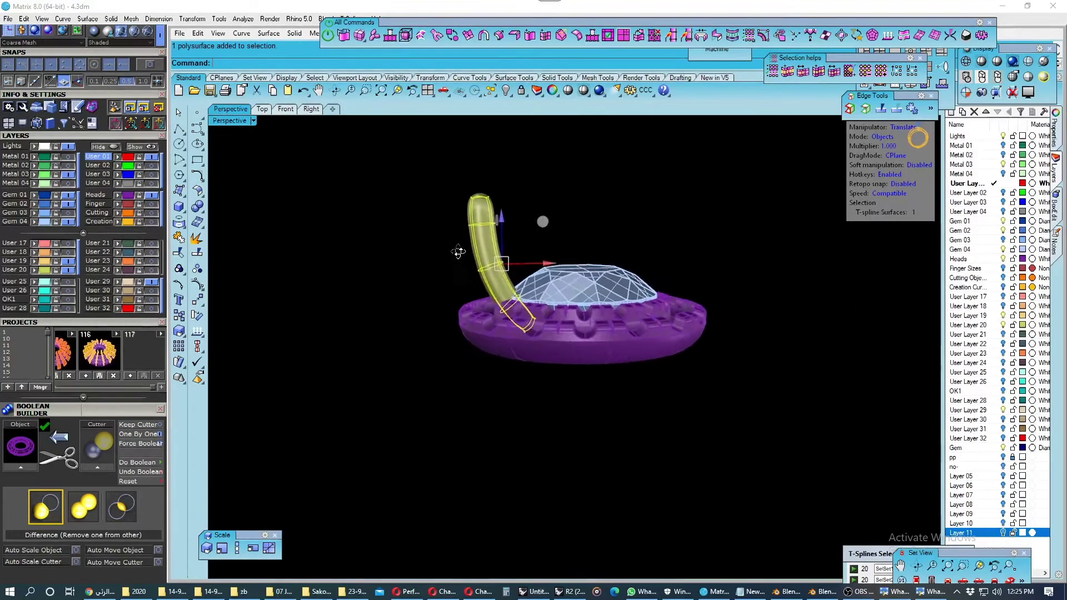
left_click(129, 376)
Polar-array the prong into four copies around the origin in the Top view.
left_click(262, 109)
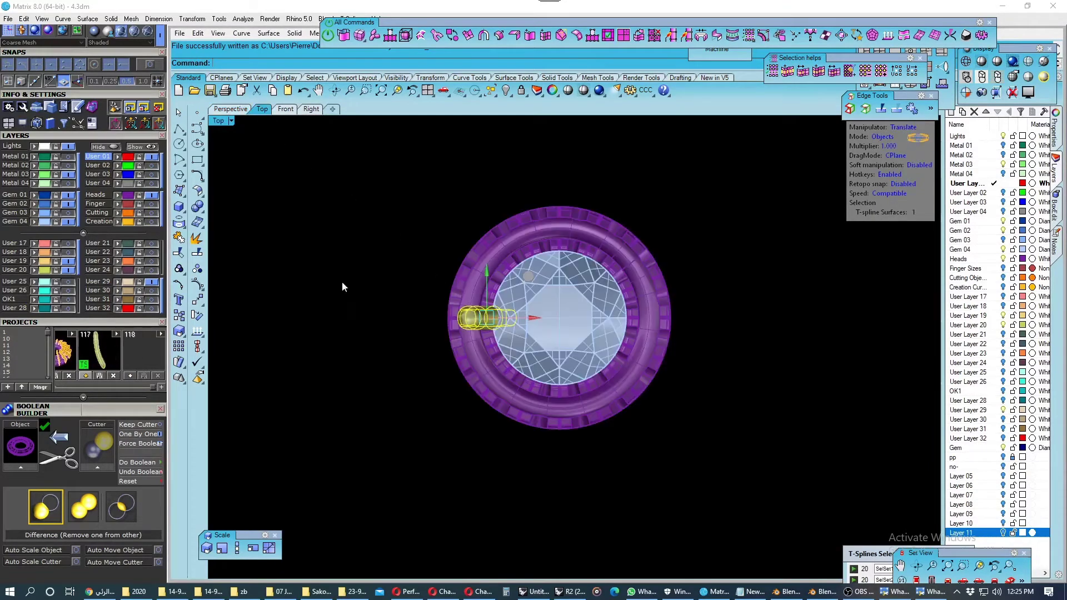
left_click(197, 300)
left_click(229, 338)
type("0")
key("Return")
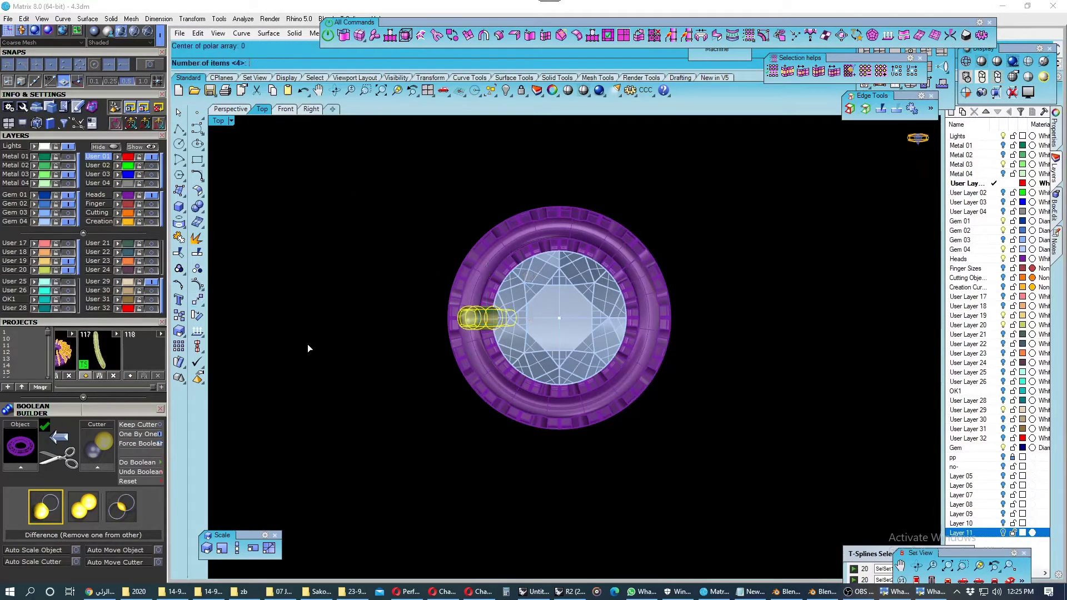
key("Return")
key("Return")
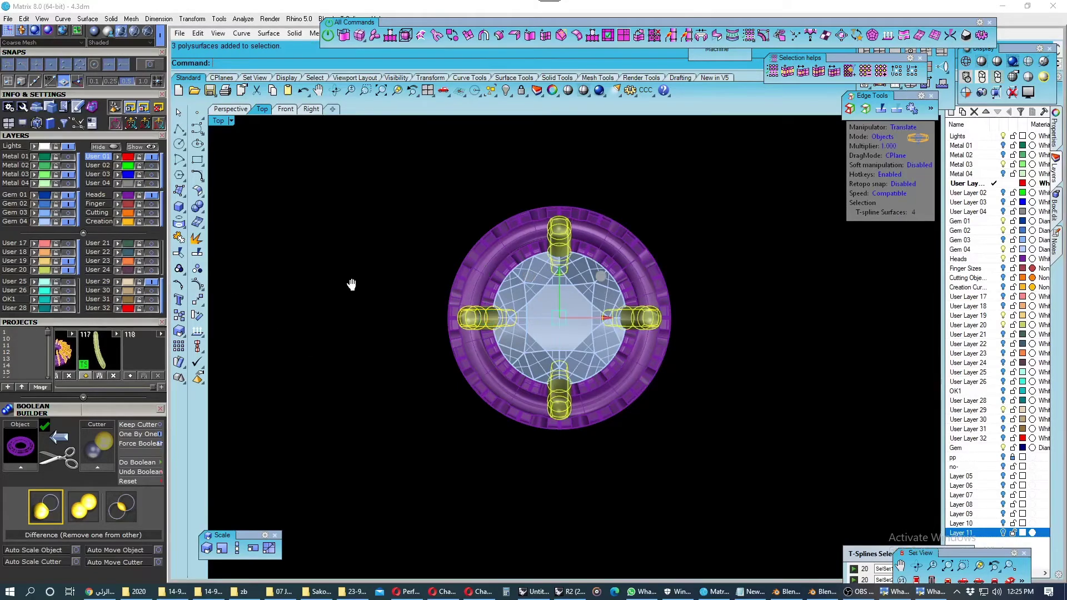
key("Return")
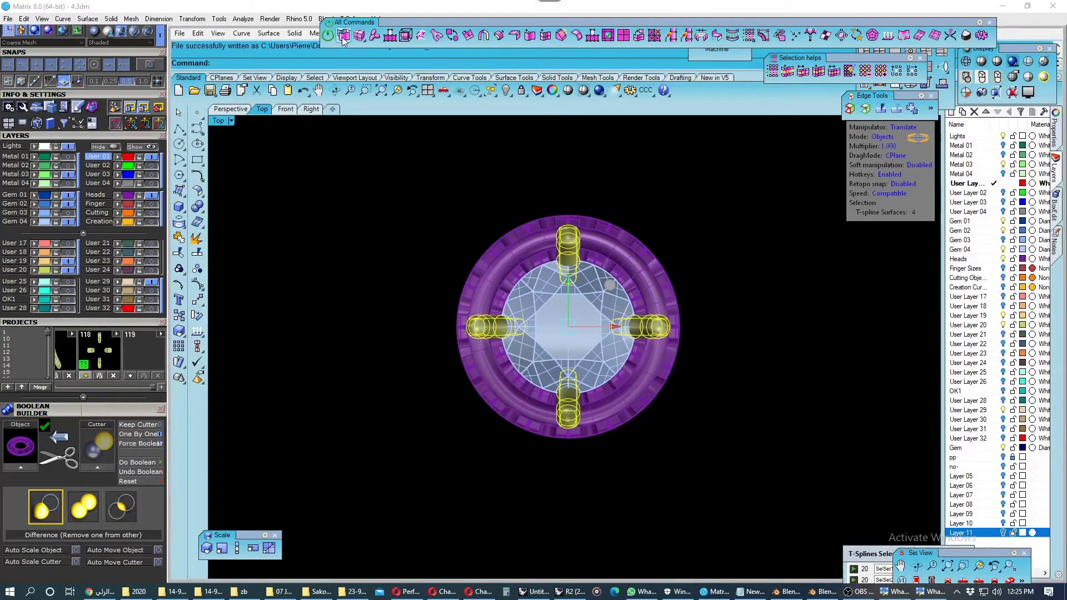
Rotate the four prongs 45 degrees about the ring centre.
left_click(195, 318)
left_click(532, 328)
left_click(342, 327)
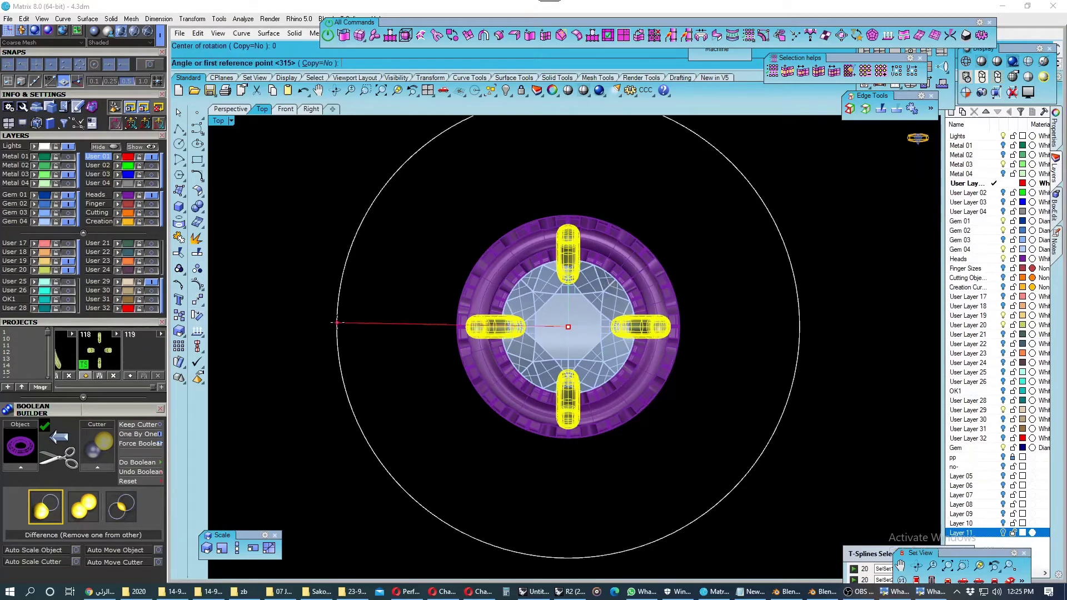
left_click(346, 214)
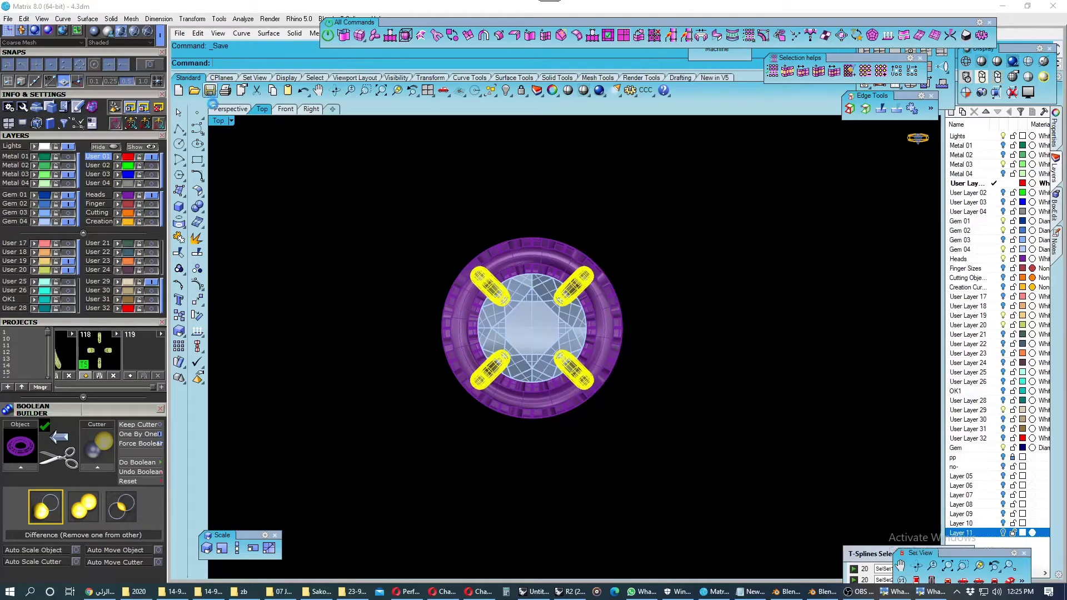
left_click(230, 109)
mouse_move(446, 317)
right_mouse_down()
mouse_move(443, 281)
mouse_move(453, 357)
mouse_move(488, 352)
right_mouse_up()
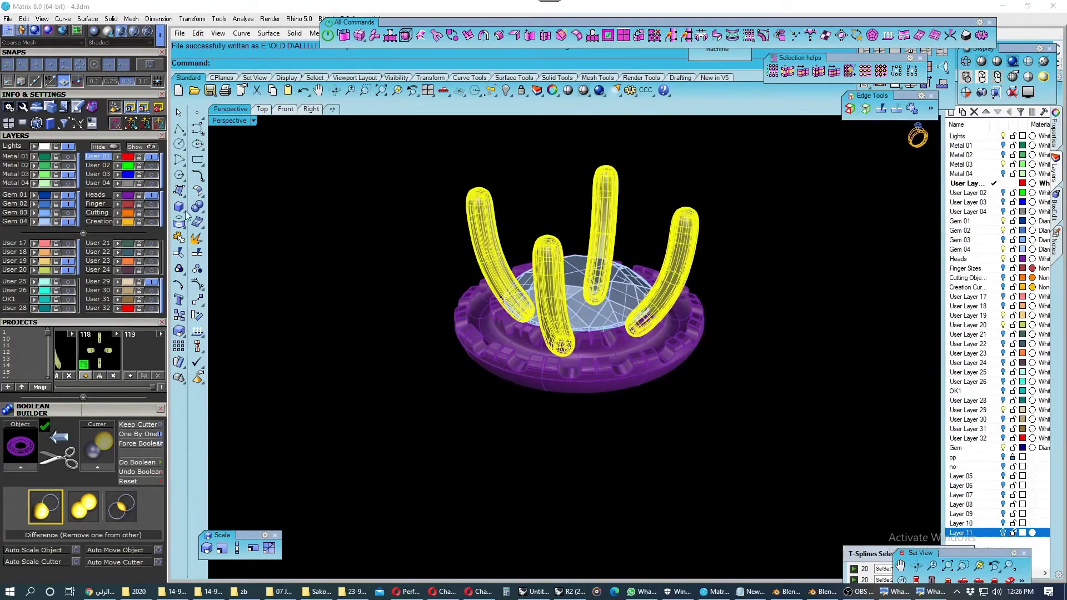
Select three prongs and move them onto a new layer, Layer 12.
key("Escape")
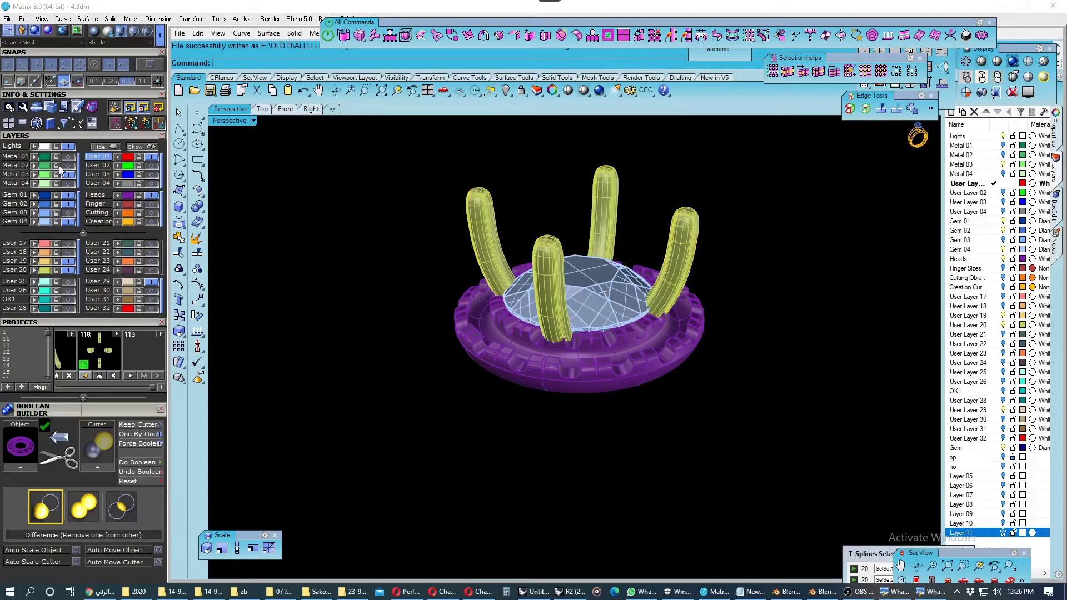
left_click(48, 167)
right_click_drag(418, 295, 397, 305)
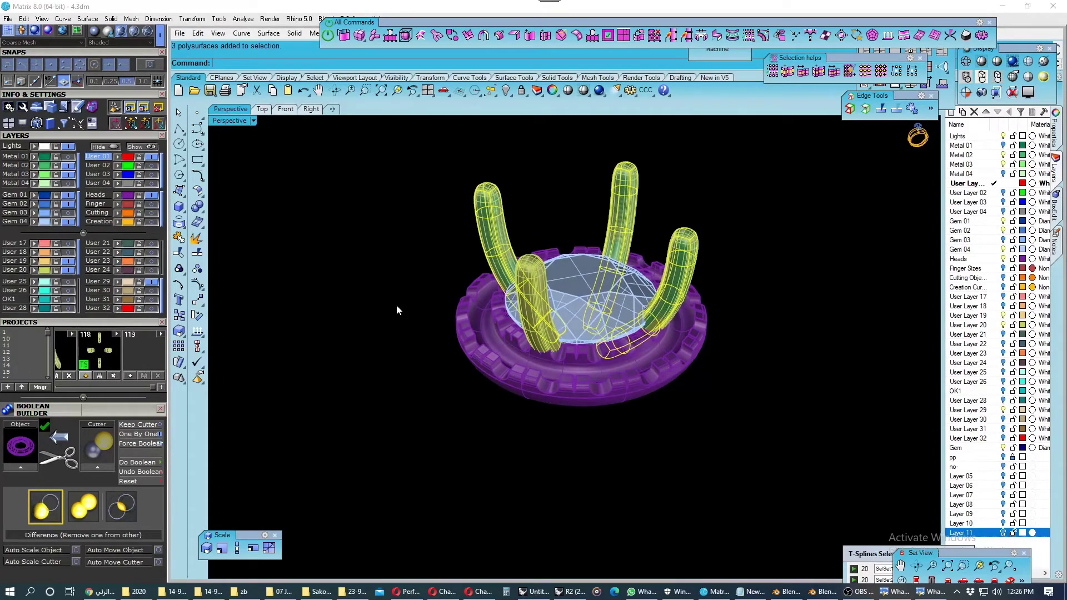
left_click_drag(981, 555, 982, 568)
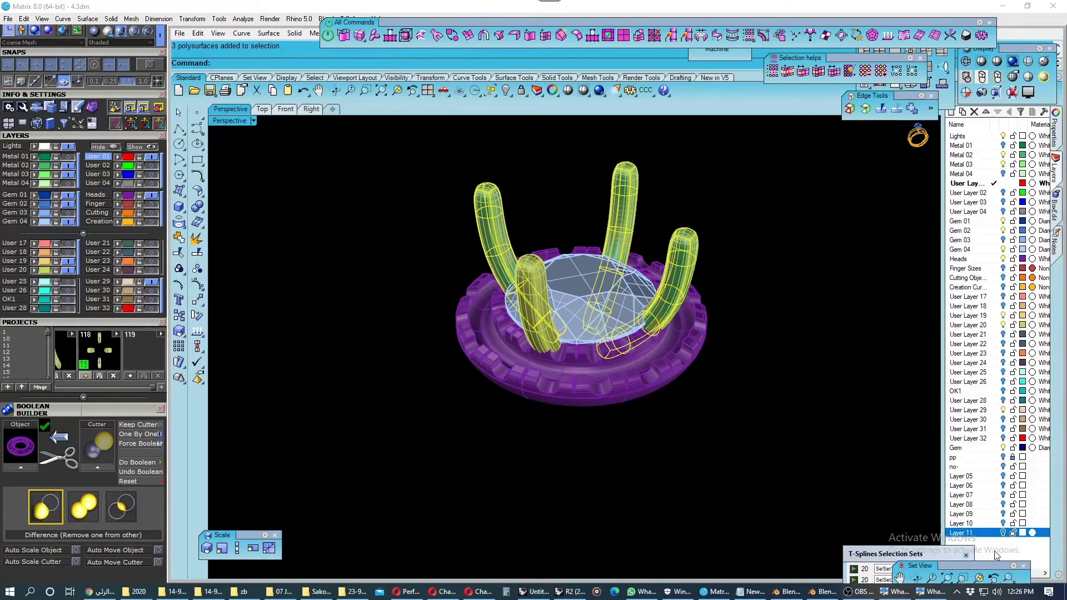
right_click(994, 554)
left_click(995, 497)
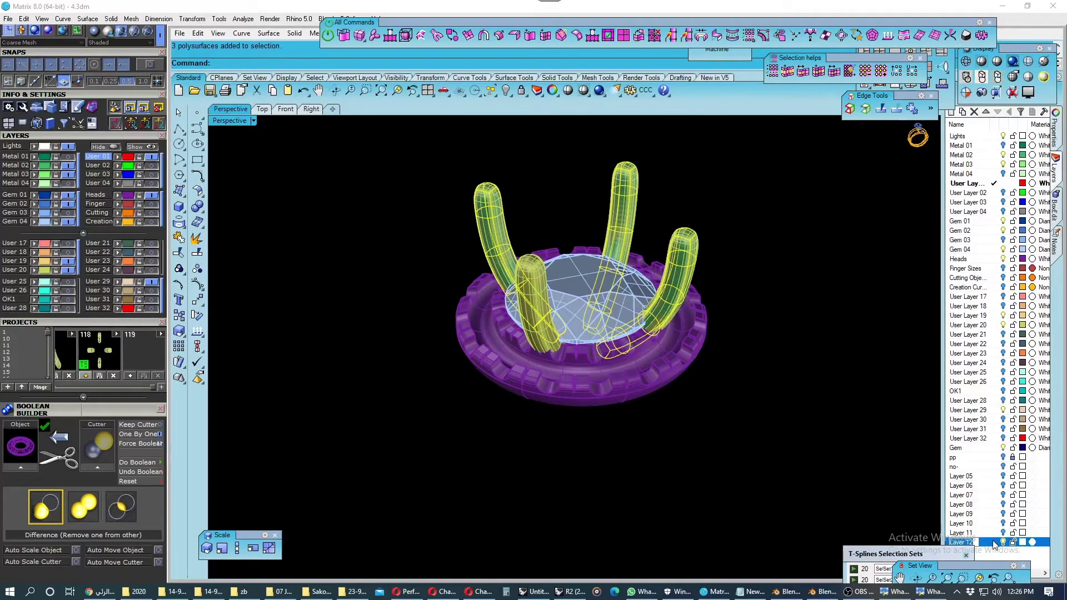
right_click(994, 542)
left_click(978, 500)
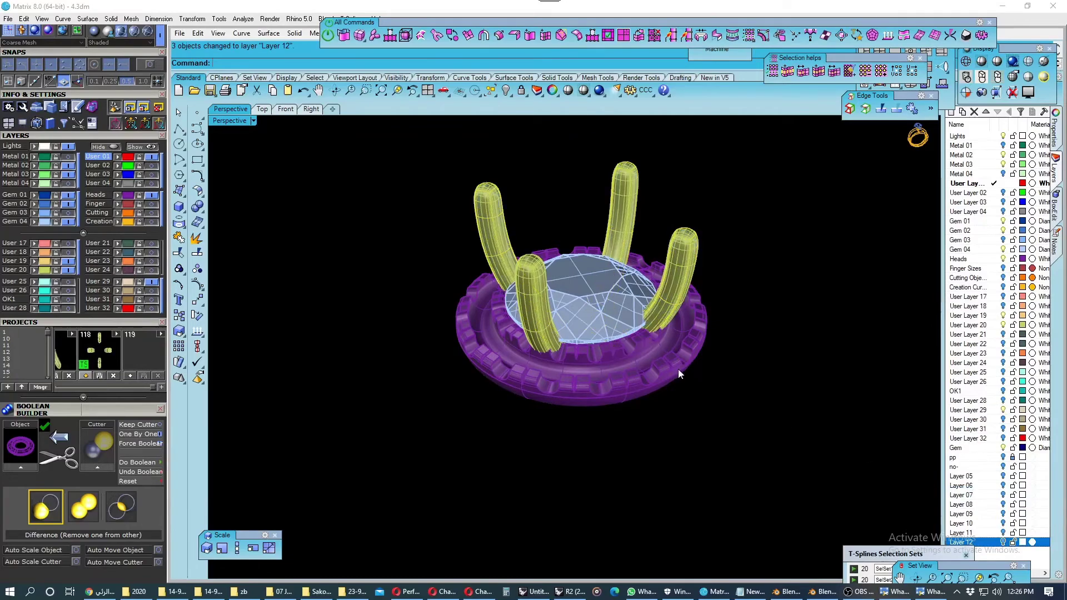
Window-select the four front accent gems.
right_click_drag(679, 373, 650, 395)
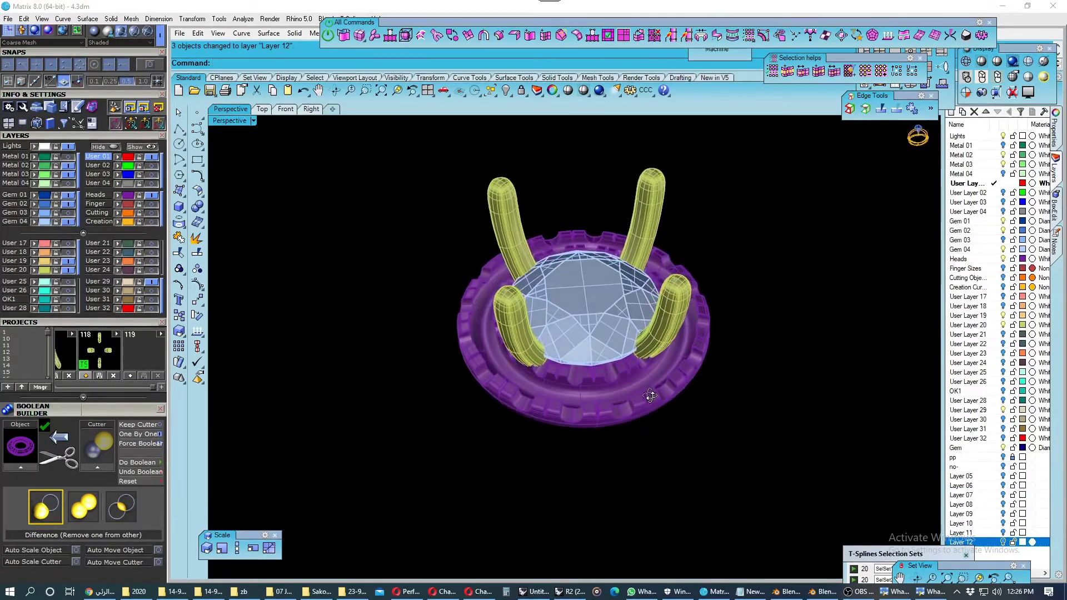
scroll(537, 412, "up", 3)
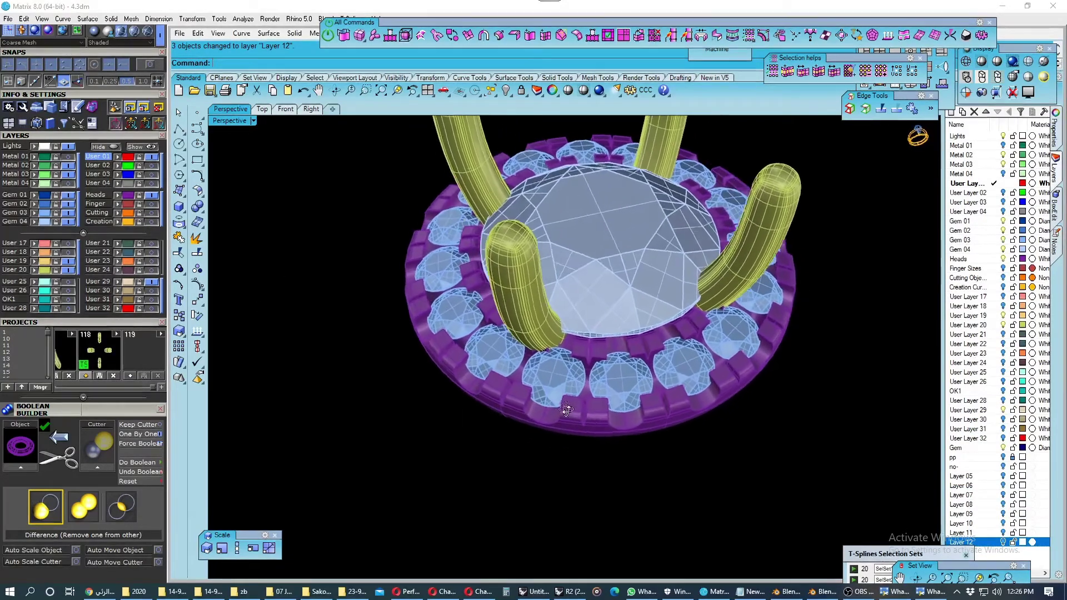
scroll(571, 389, "up", 3)
scroll(576, 402, "up", 3)
scroll(576, 402, "down", 2)
scroll(592, 399, "down", 1)
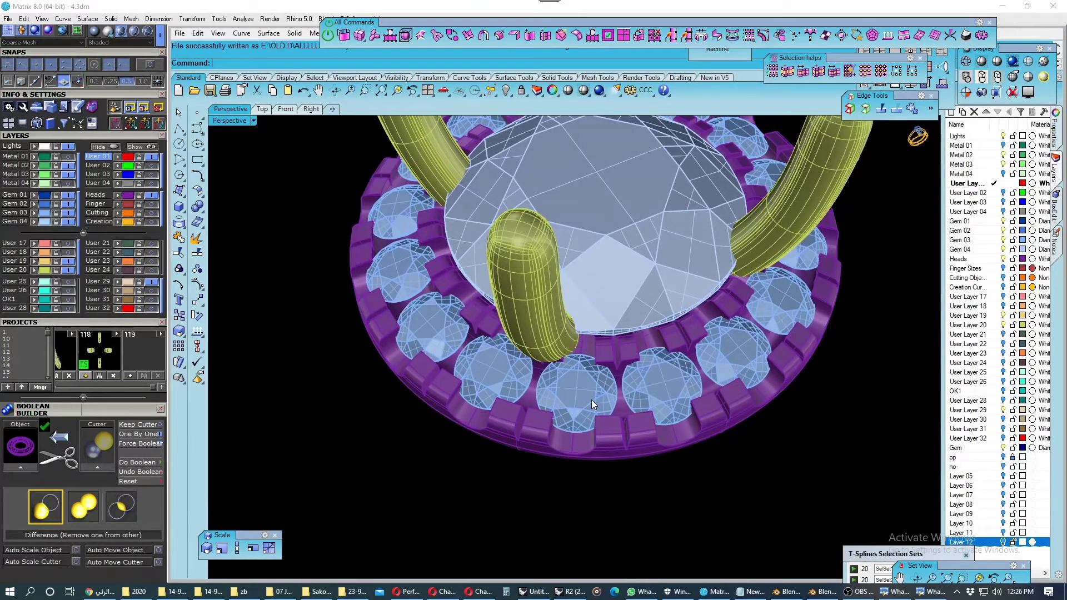
scroll(590, 402, "down", 1)
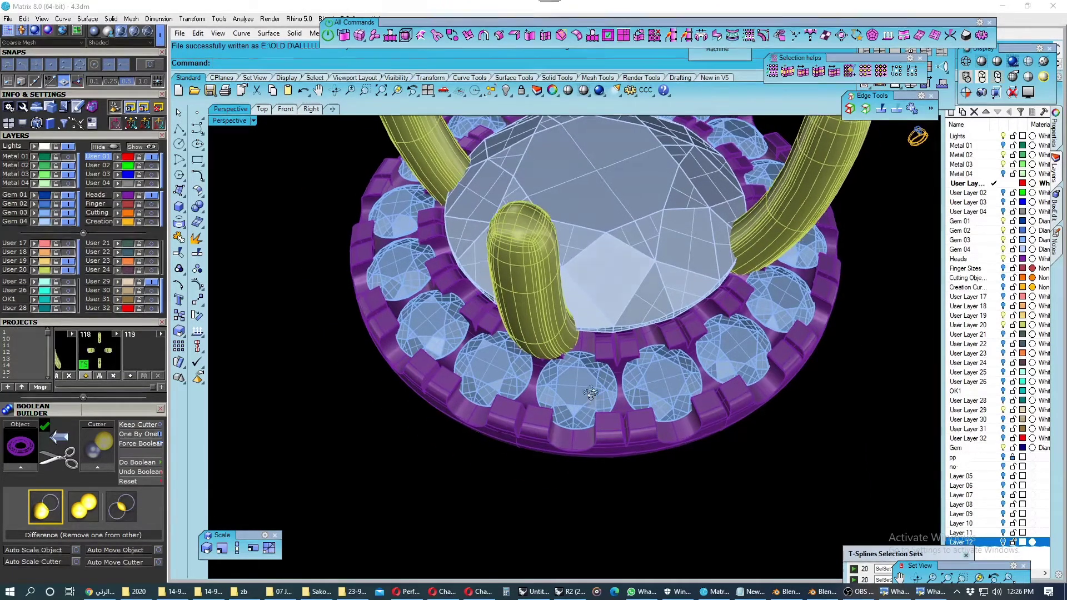
scroll(590, 402, "down", 1)
left_click_drag(789, 261, 578, 383)
scroll(583, 364, "down", 1)
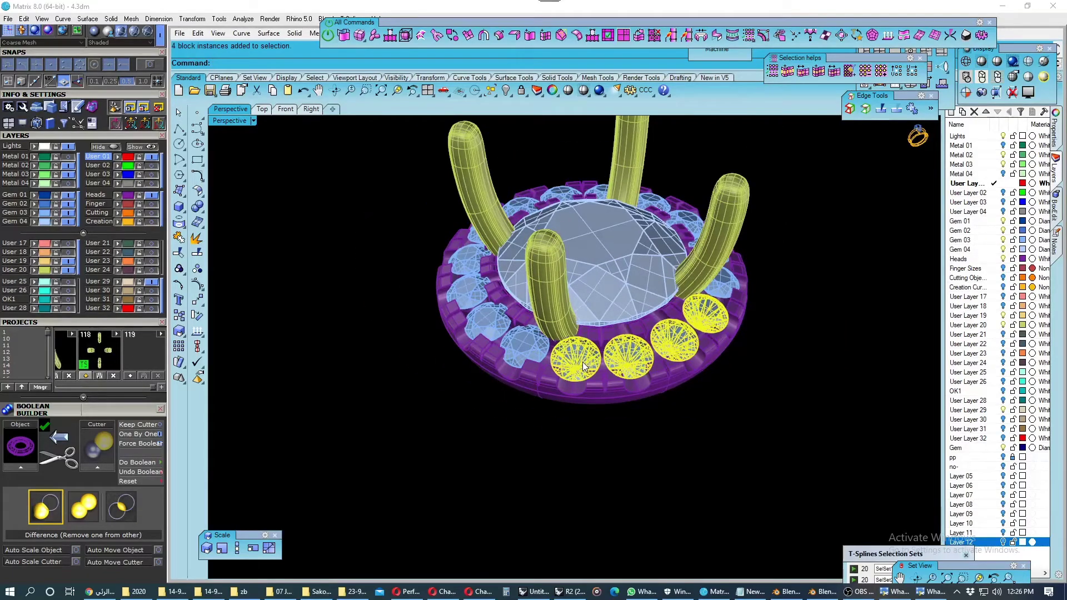
scroll(583, 366, "up", 1)
scroll(581, 383, "up", 1)
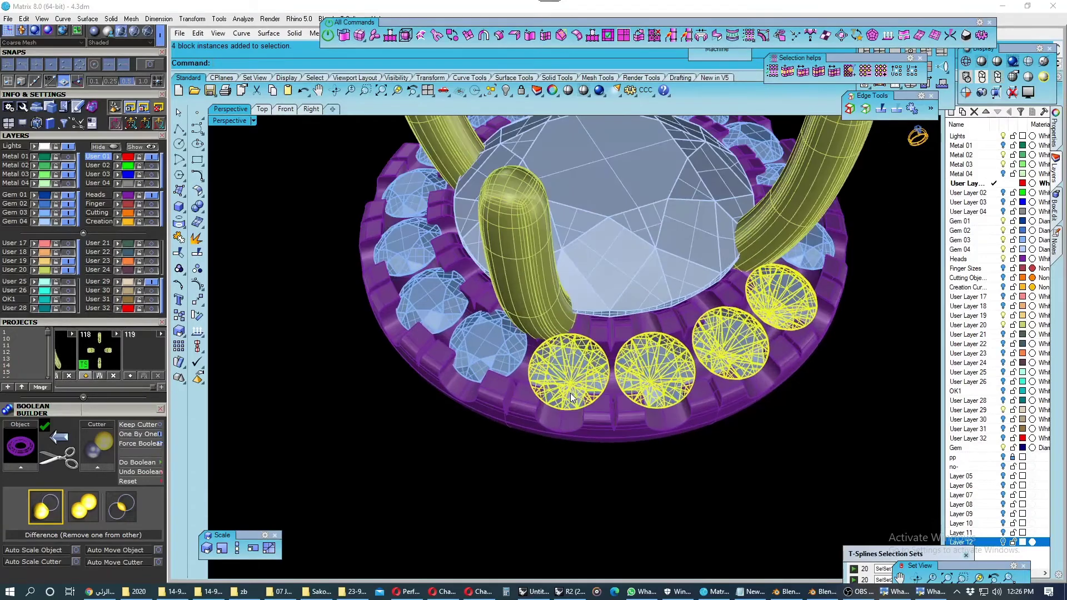
scroll(575, 409, "up", 1)
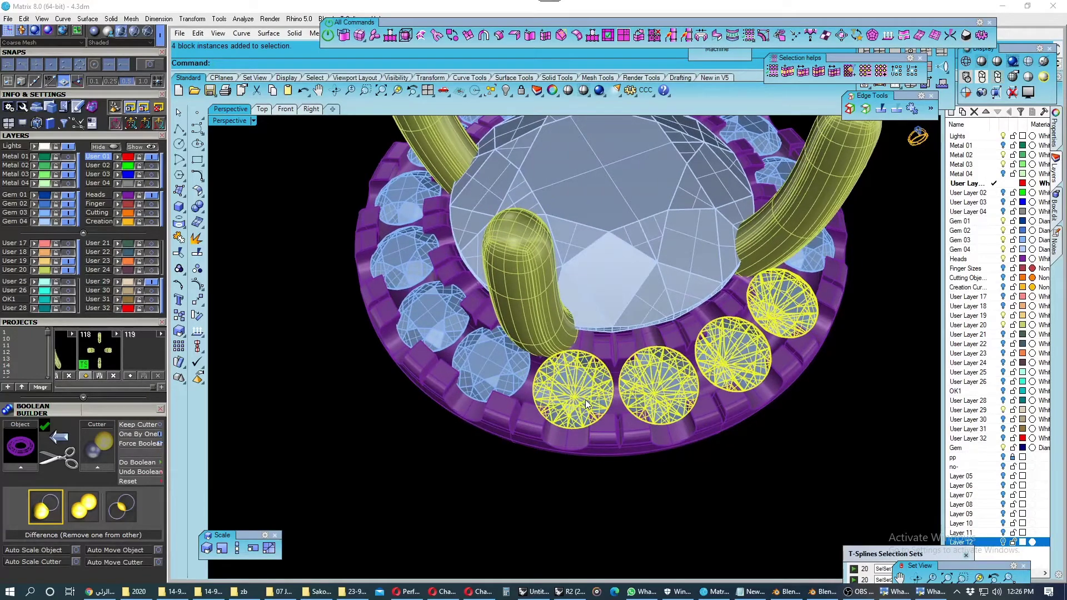
Create cylinder-style gem cutters for the selected gems with girdle scale 80%.
right_click(586, 405)
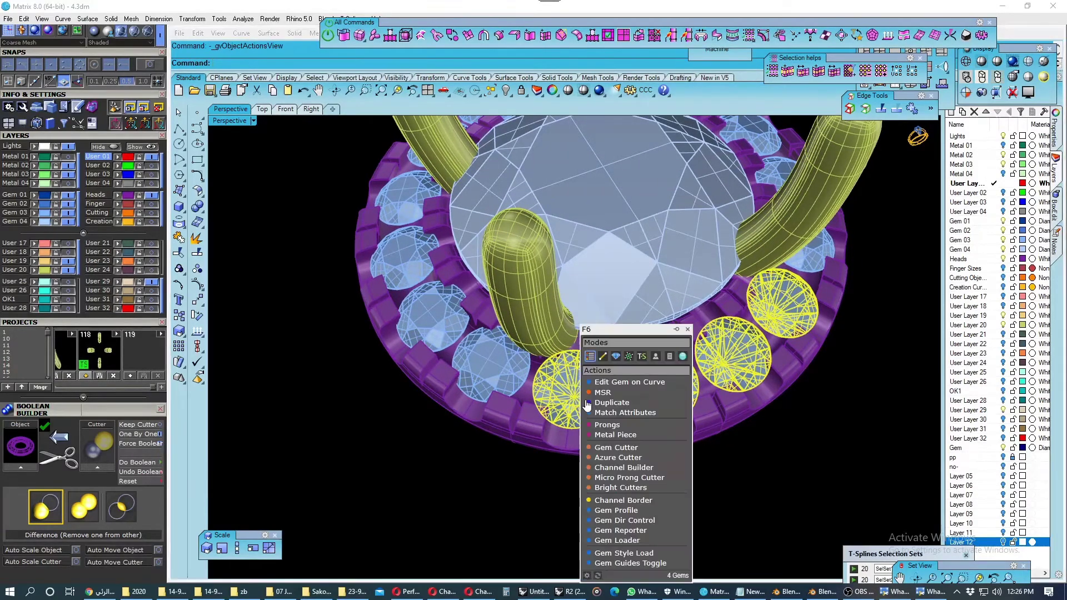
left_click(610, 448)
left_click(515, 440)
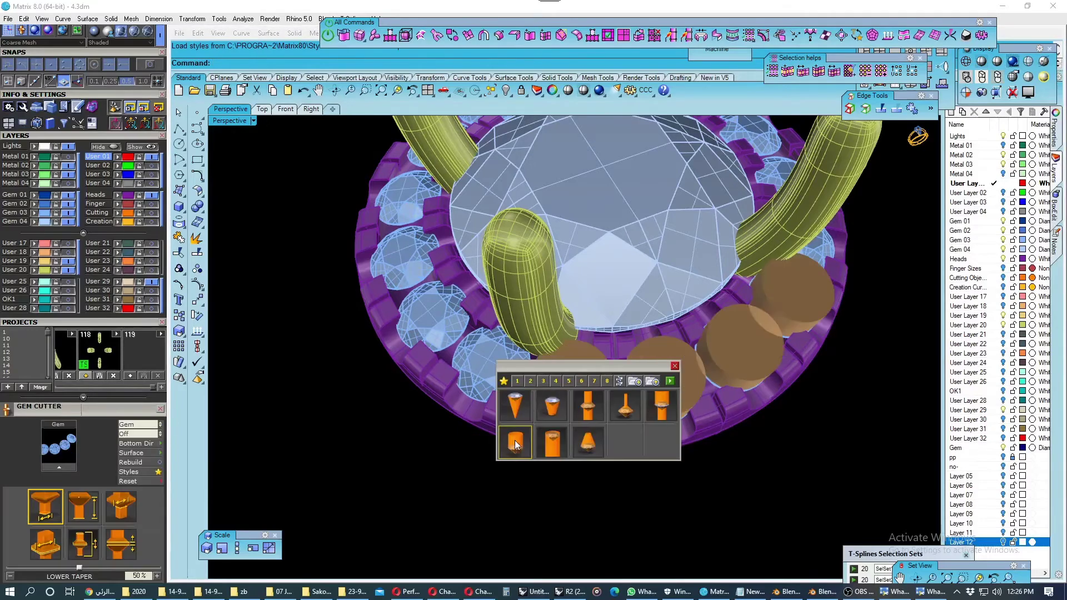
left_click(671, 381)
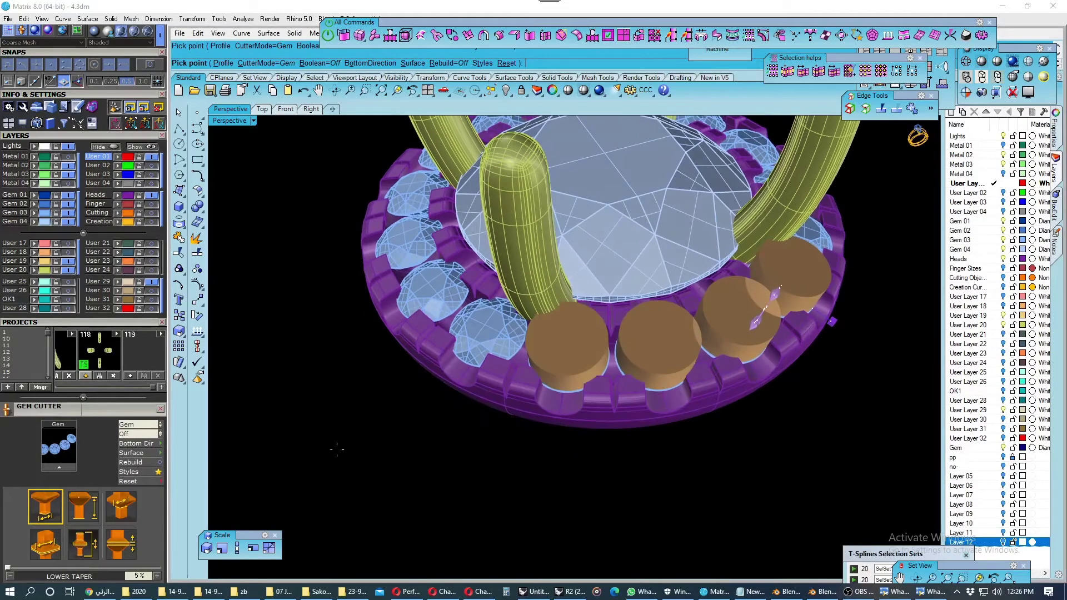
scroll(135, 406, "down", 3)
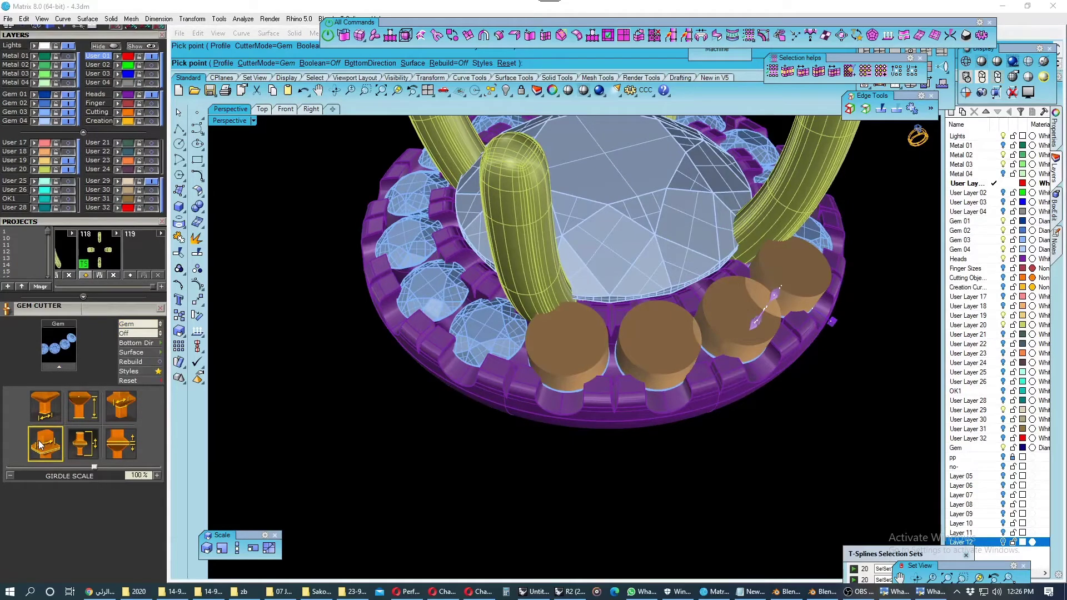
key("BackSpace")
key("BackSpace")
key("BackSpace")
type("80")
key("Return")
Set the cutters' Z offset to 0% and lower depth to -114%, then finish.
mouse_move(358, 435)
right_mouse_down()
mouse_move(505, 464)
mouse_move(546, 429)
mouse_move(546, 446)
mouse_move(562, 424)
right_mouse_up()
scroll(503, 472, "up", 3)
mouse_move(809, 298)
right_mouse_down()
mouse_move(714, 289)
mouse_move(726, 193)
right_mouse_up()
scroll(714, 288, "up", 2)
scroll(725, 193, "up", 2)
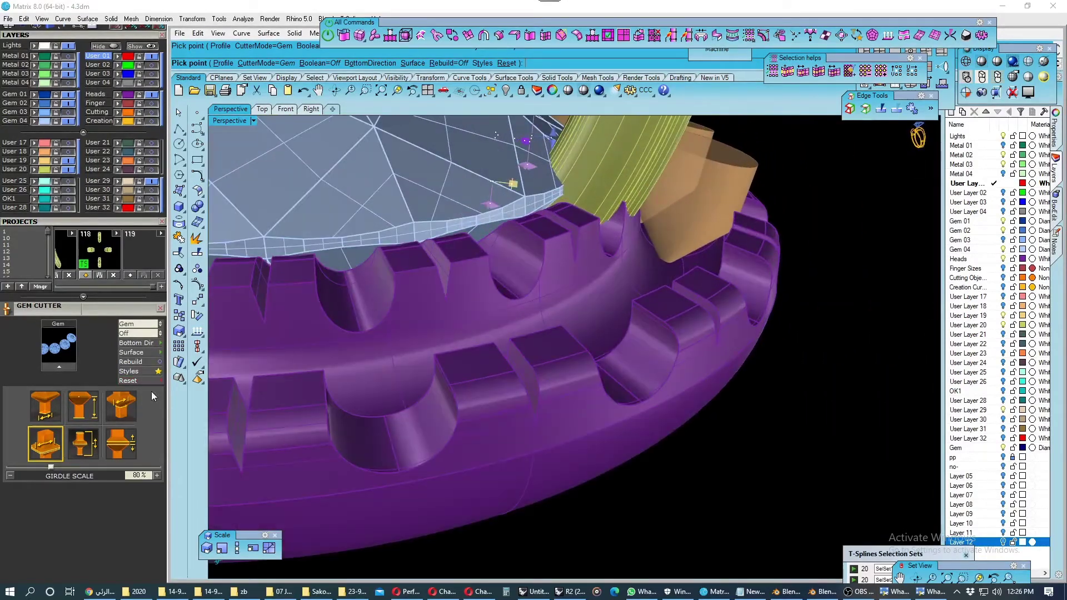
left_click(76, 449)
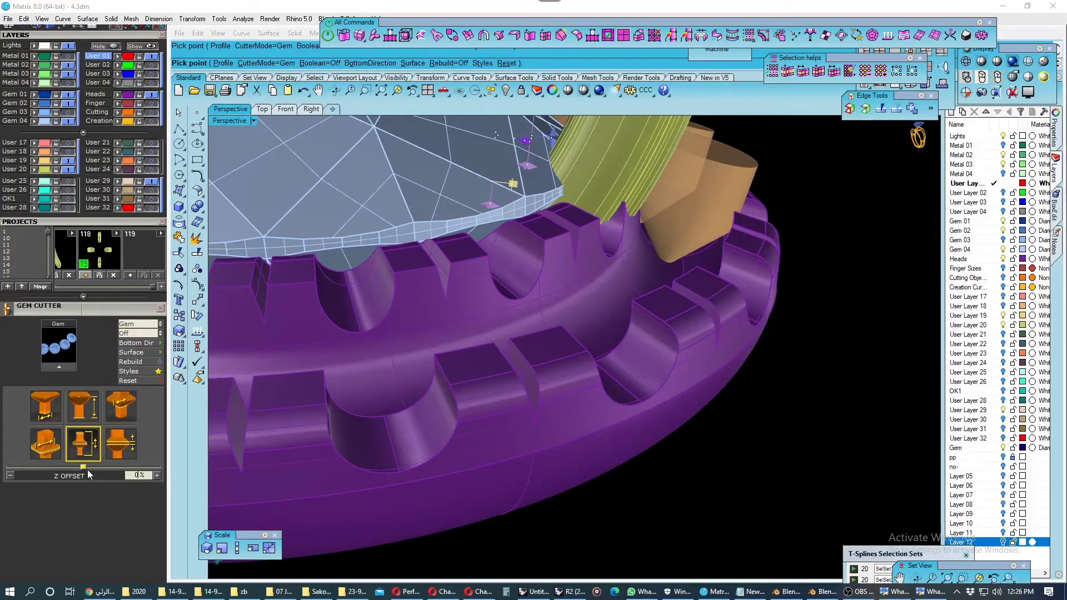
left_click_drag(86, 467, 89, 466)
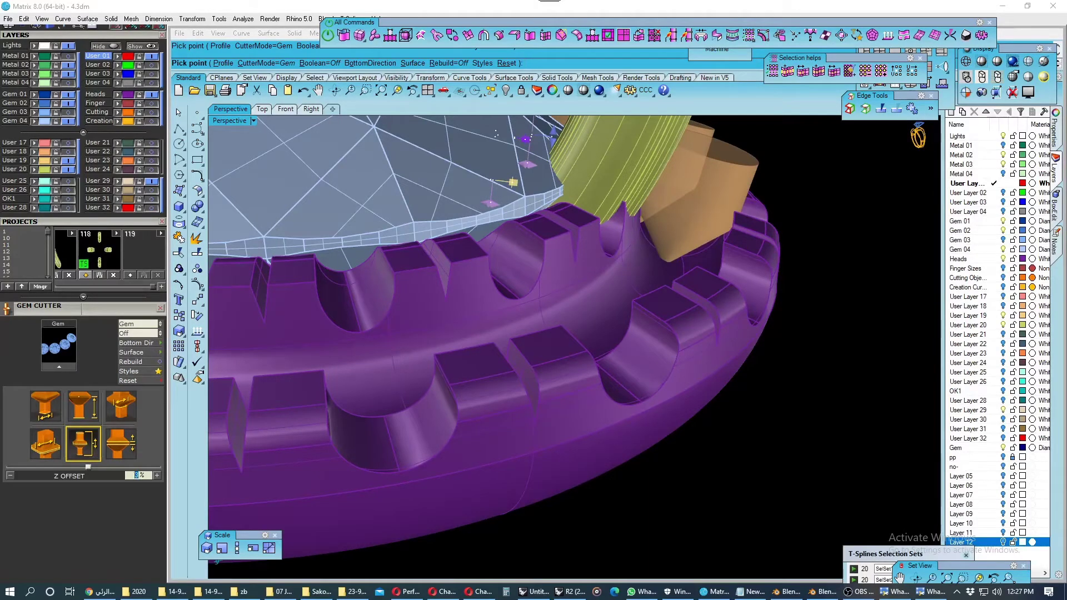
type("0")
key("Return")
left_click(87, 411)
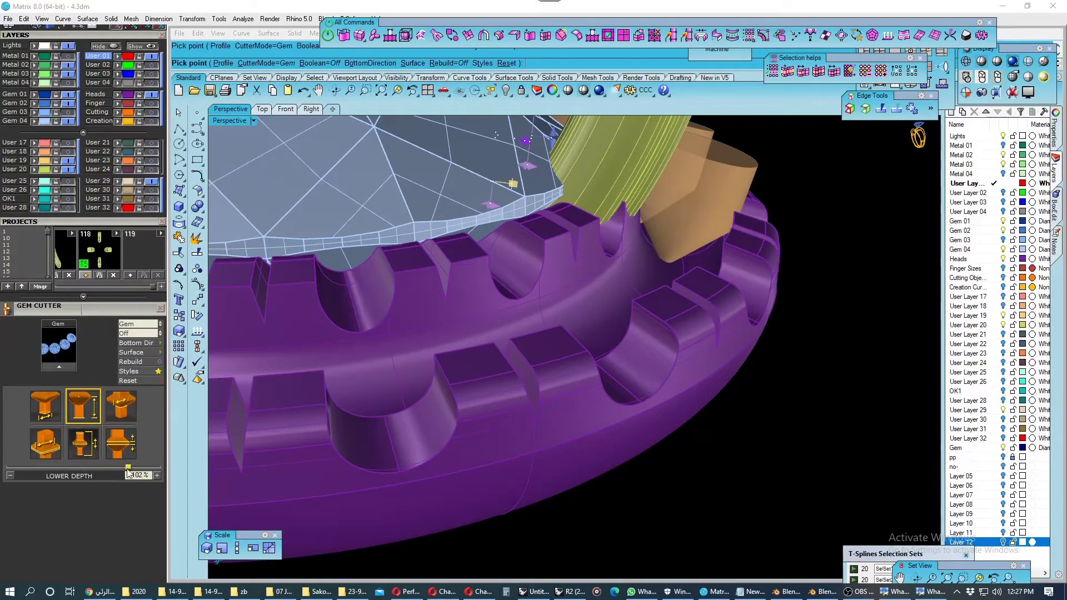
left_click_drag(128, 469, 129, 469)
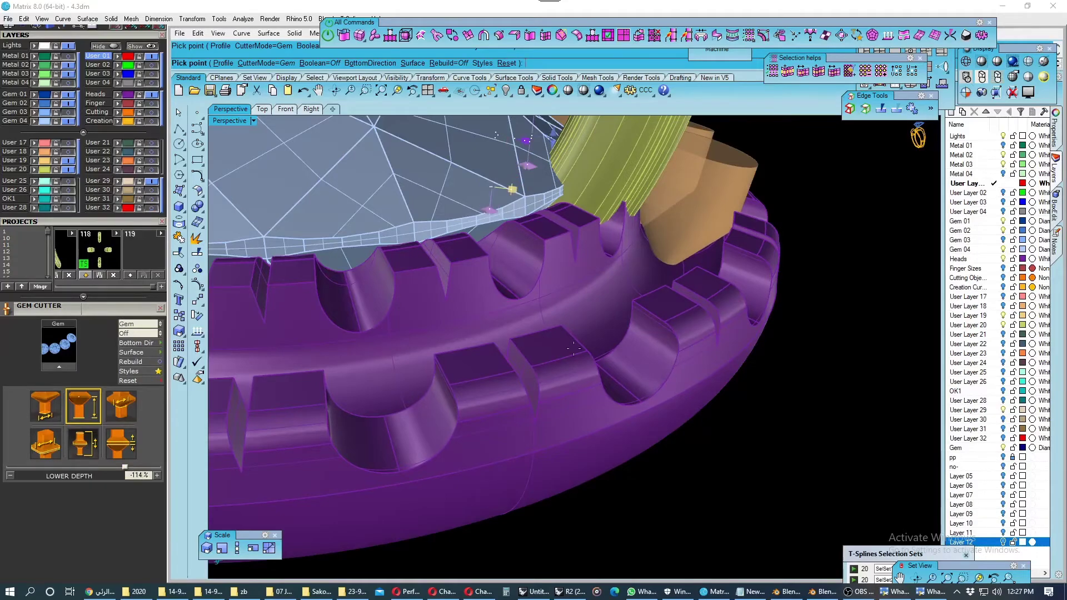
mouse_move(257, 431)
right_mouse_down()
mouse_move(455, 424)
mouse_move(448, 405)
mouse_move(504, 440)
right_mouse_up()
key("Return")
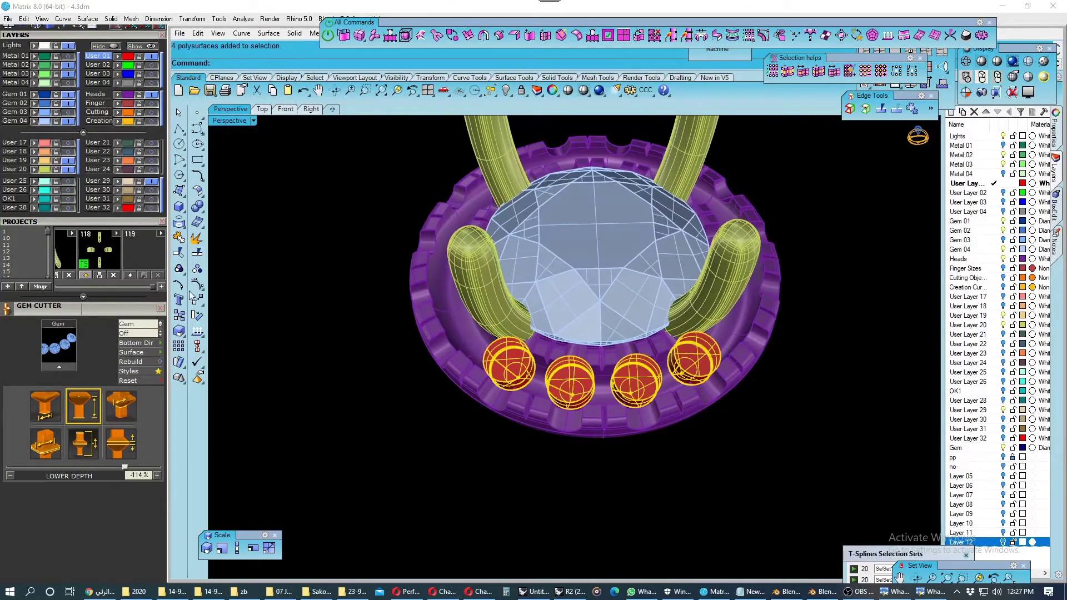
Polar-array the cutters around the ring centre and group them.
left_click(198, 303)
left_click(245, 336)
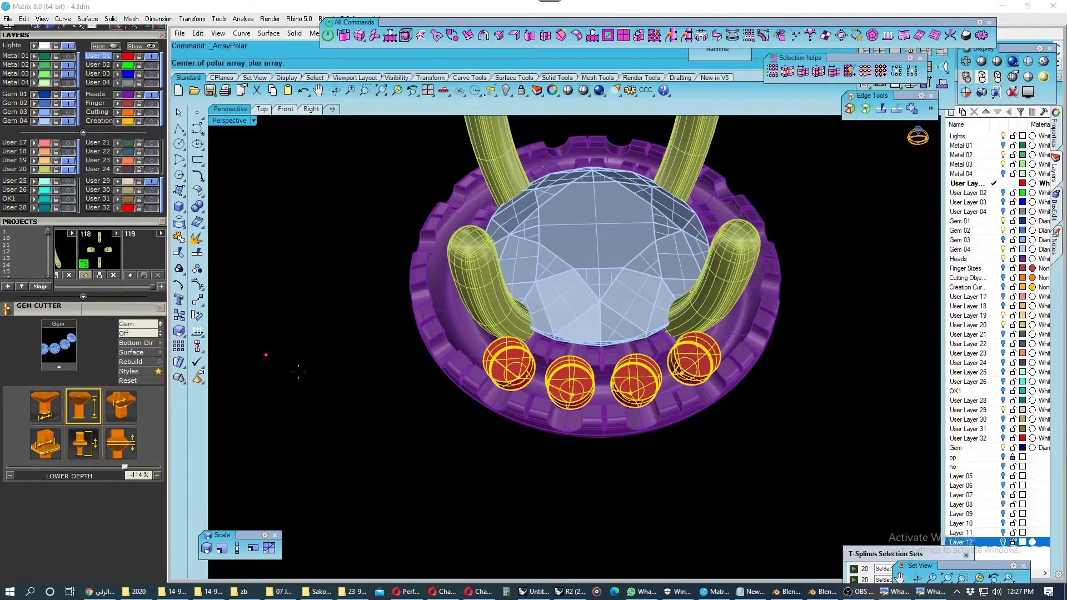
mouse_move(298, 369)
right_mouse_down()
mouse_move(328, 388)
mouse_move(483, 367)
mouse_move(429, 406)
right_mouse_up()
key("Return")
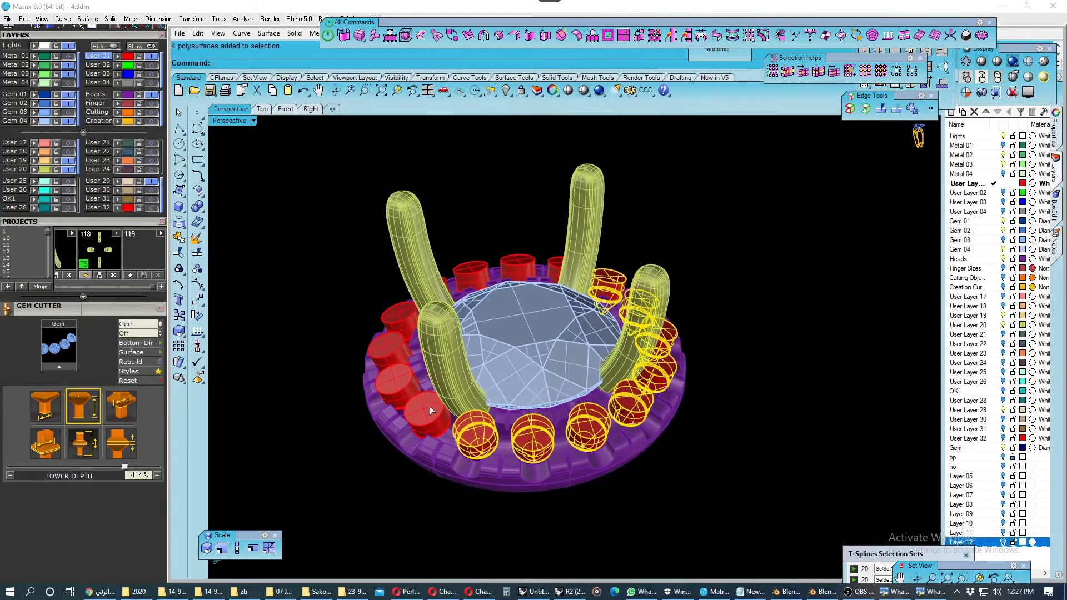
right_click_drag(459, 332, 486, 338)
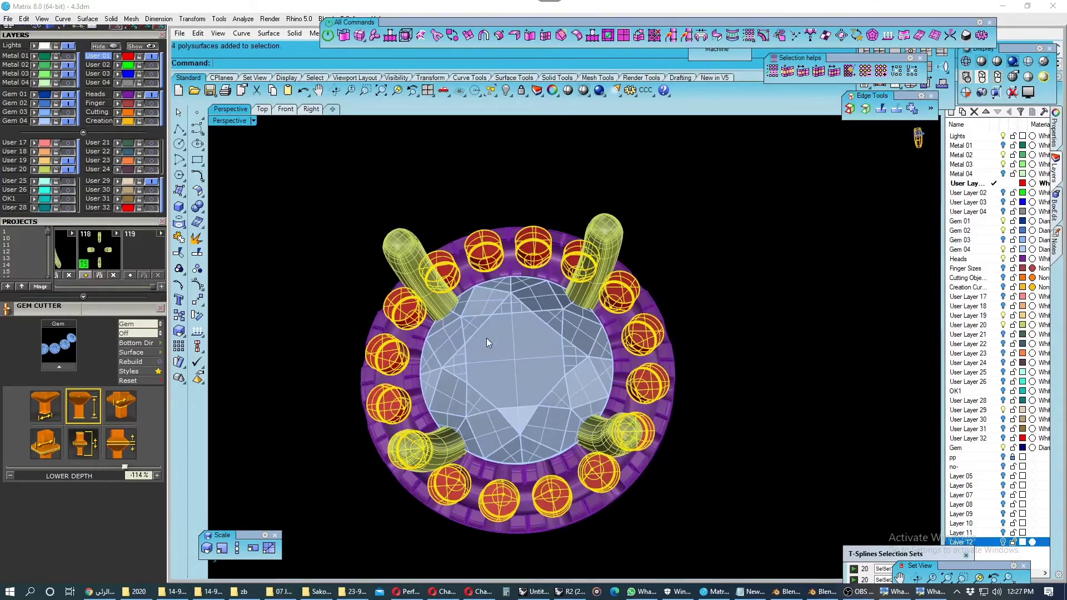
left_click(197, 222)
Save the purple ring and the red cutter group as project snapshots.
right_click_drag(285, 298, 474, 439)
scroll(503, 422, "up", 2)
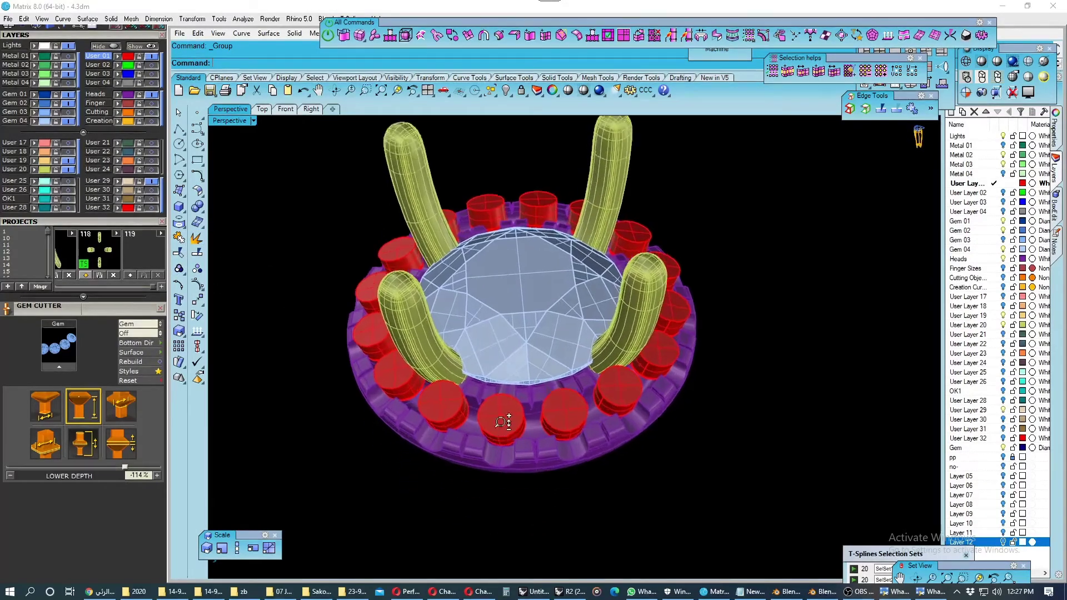
scroll(502, 422, "up", 2)
scroll(503, 422, "up", 1)
scroll(478, 426, "up", 3)
scroll(501, 426, "down", 2)
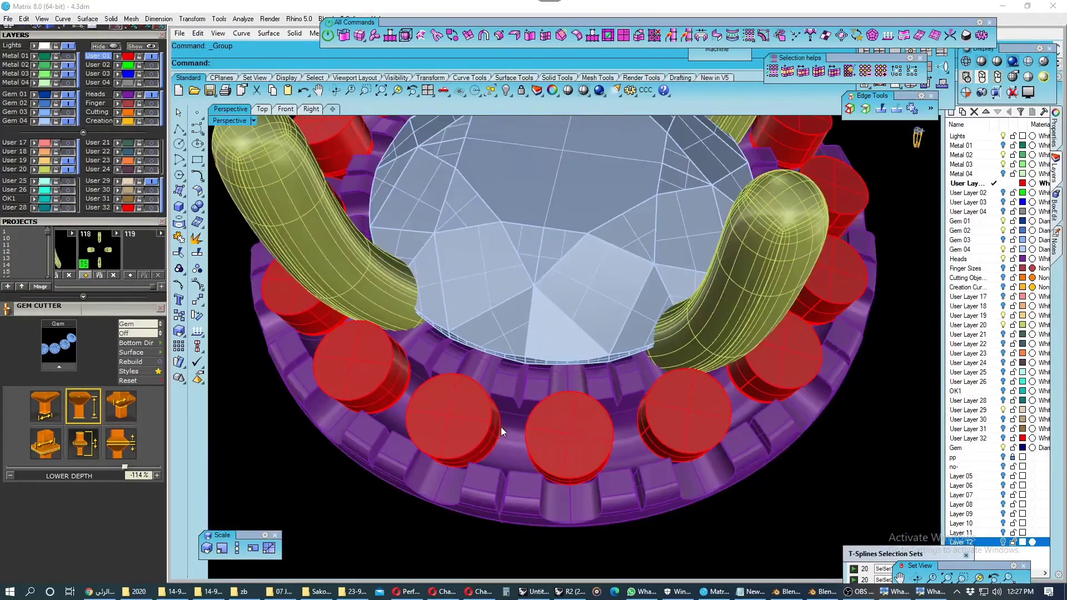
scroll(501, 427, "down", 3)
left_click(515, 424)
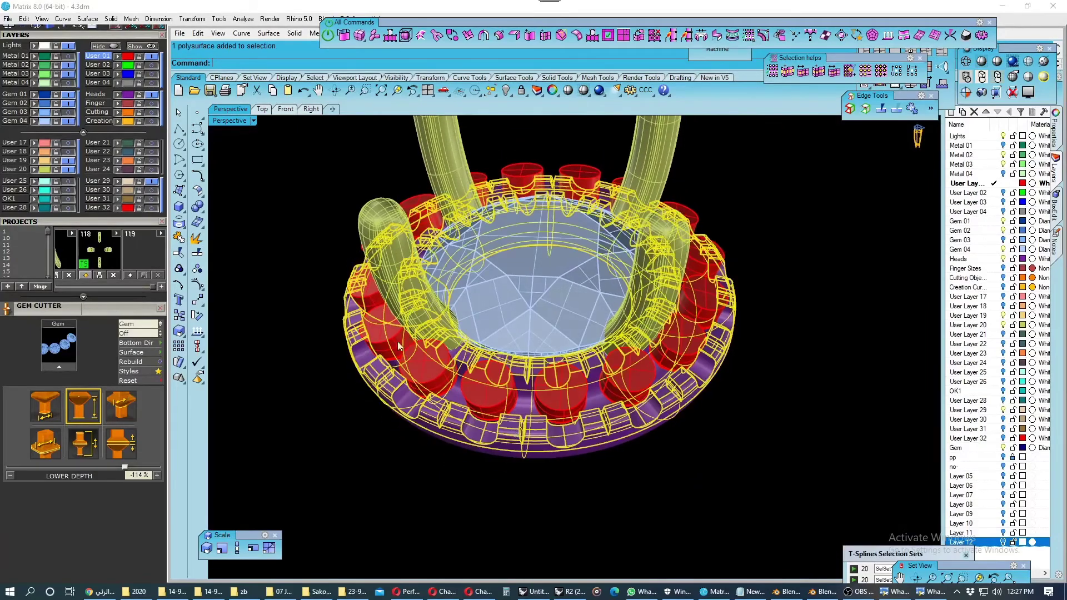
left_click(133, 273)
left_click(425, 378)
left_click(132, 276)
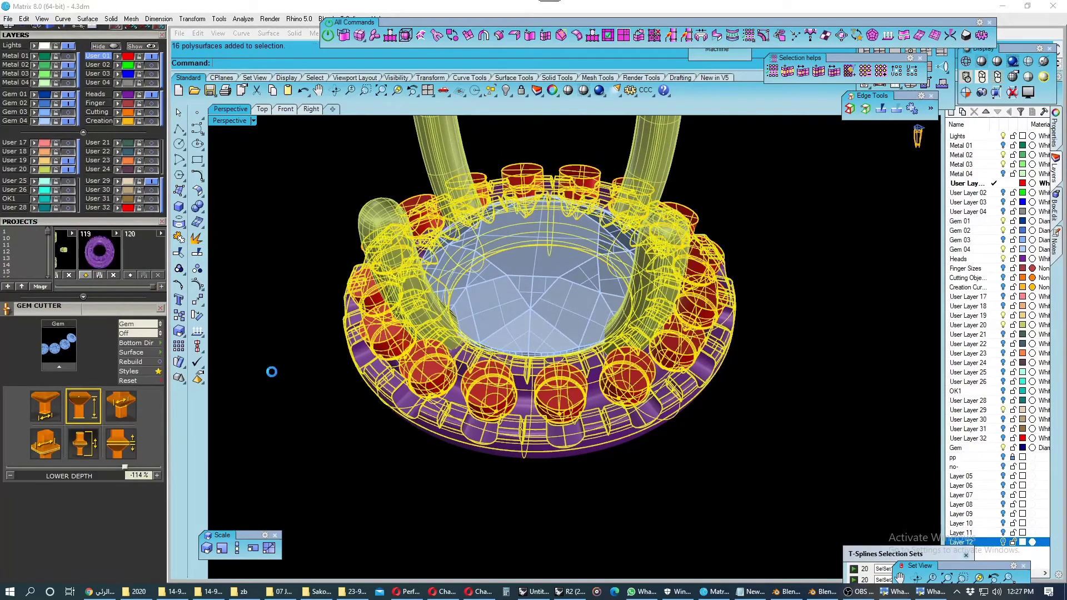
Start a Boolean Difference subtracting the cutters from the ring band.
left_click(271, 369)
left_click(368, 388)
left_click(201, 212)
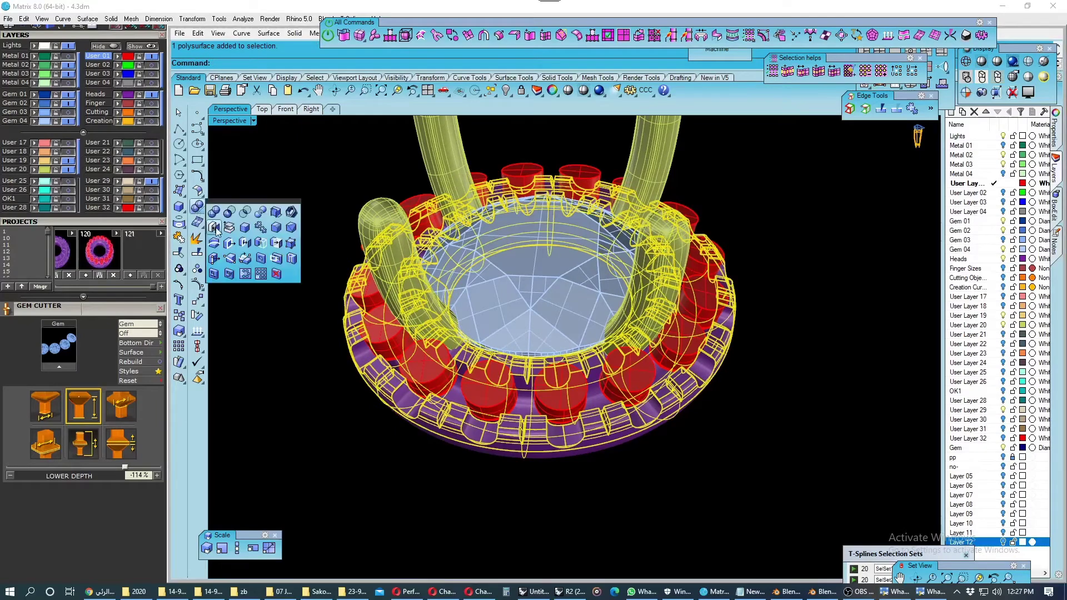
left_click(229, 212)
left_click(418, 357)
key("Return")
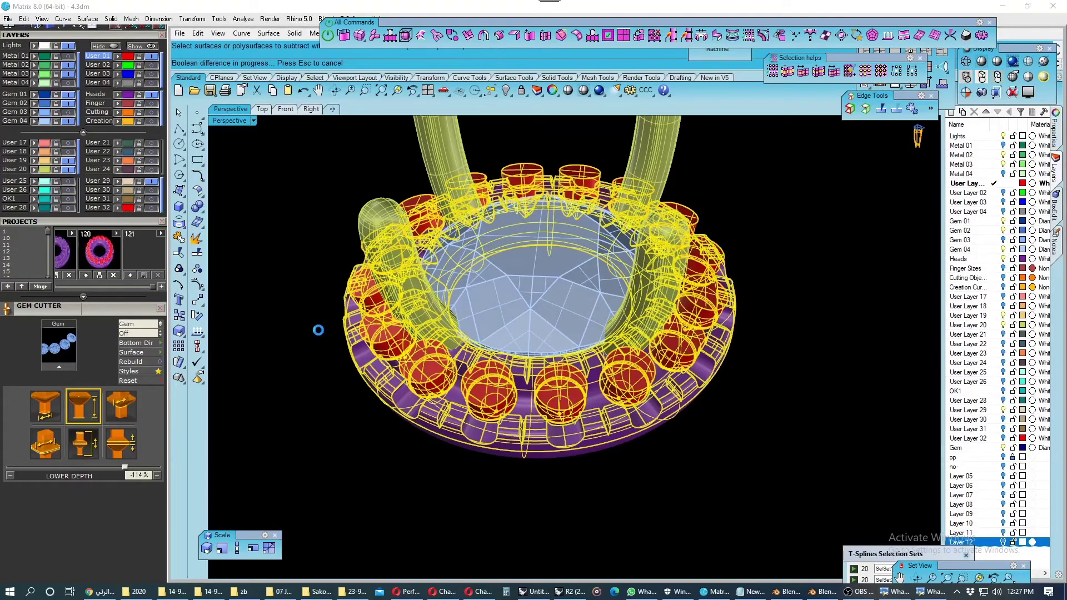
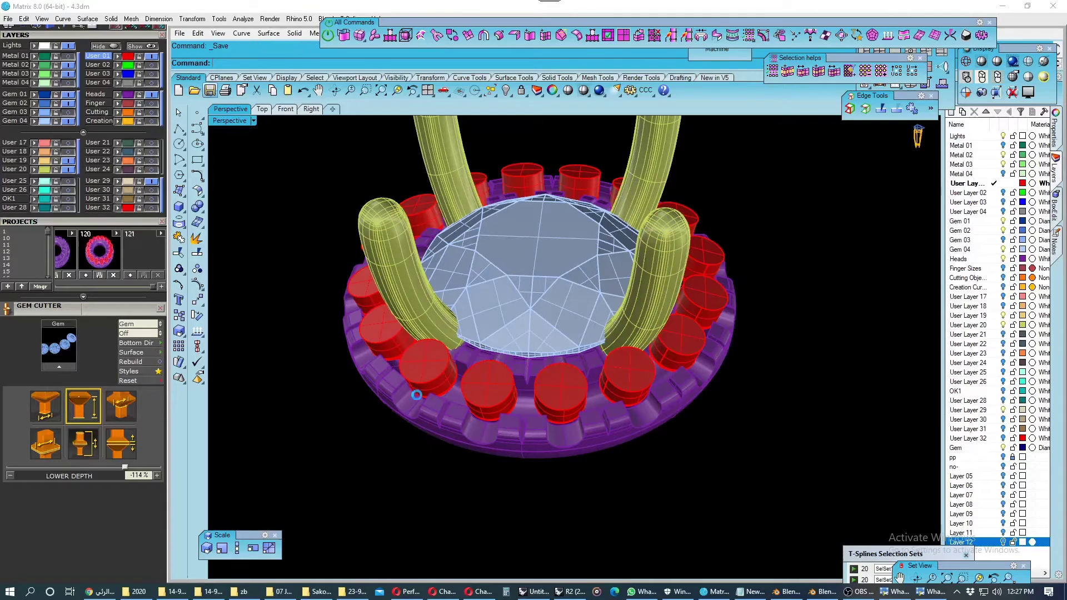
Copy all 16 gem cutters onto Layer 13 to move them out of view.
key("ctrl+shift+l")
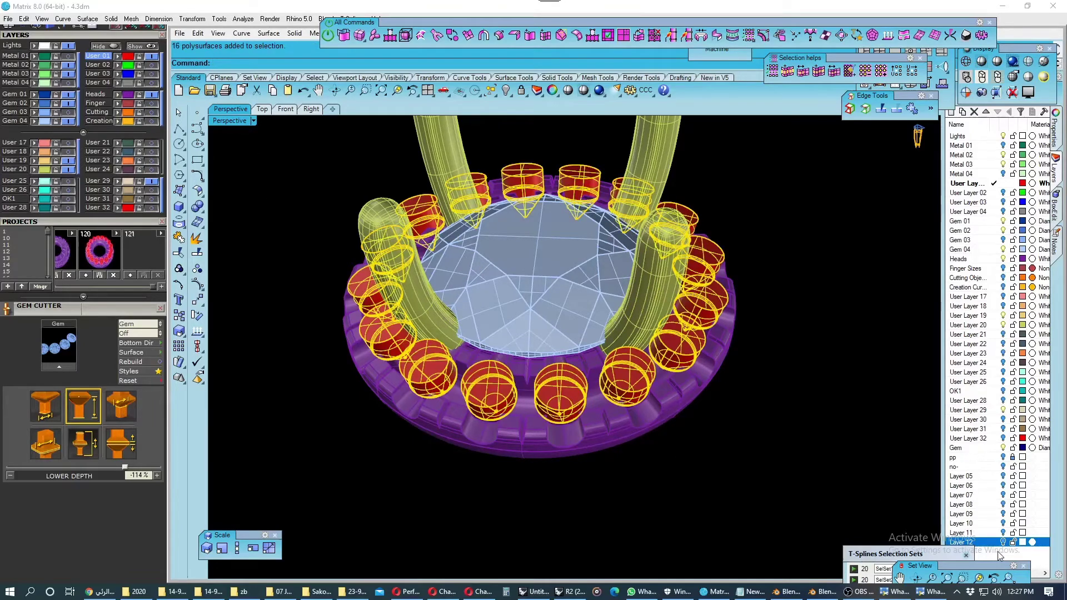
right_click(994, 547)
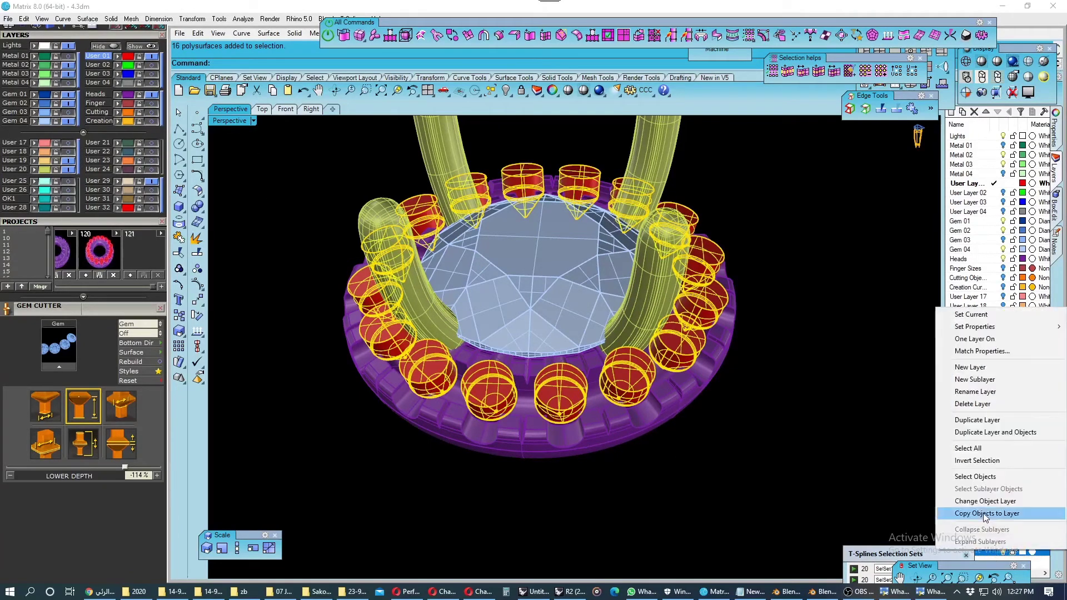
left_click(987, 514)
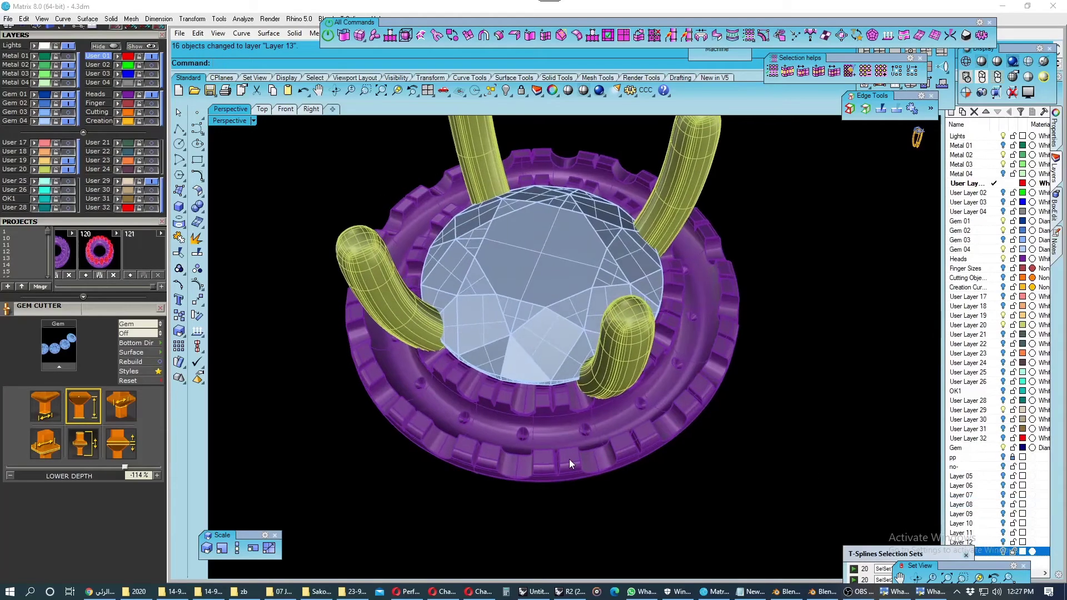
scroll(538, 453, "up", 3)
scroll(538, 452, "down", 5)
scroll(659, 457, "down", 3)
mouse_move(659, 457)
right_mouse_down()
mouse_move(724, 479)
mouse_move(750, 435)
mouse_move(678, 424)
mouse_move(677, 436)
mouse_move(388, 203)
right_mouse_up()
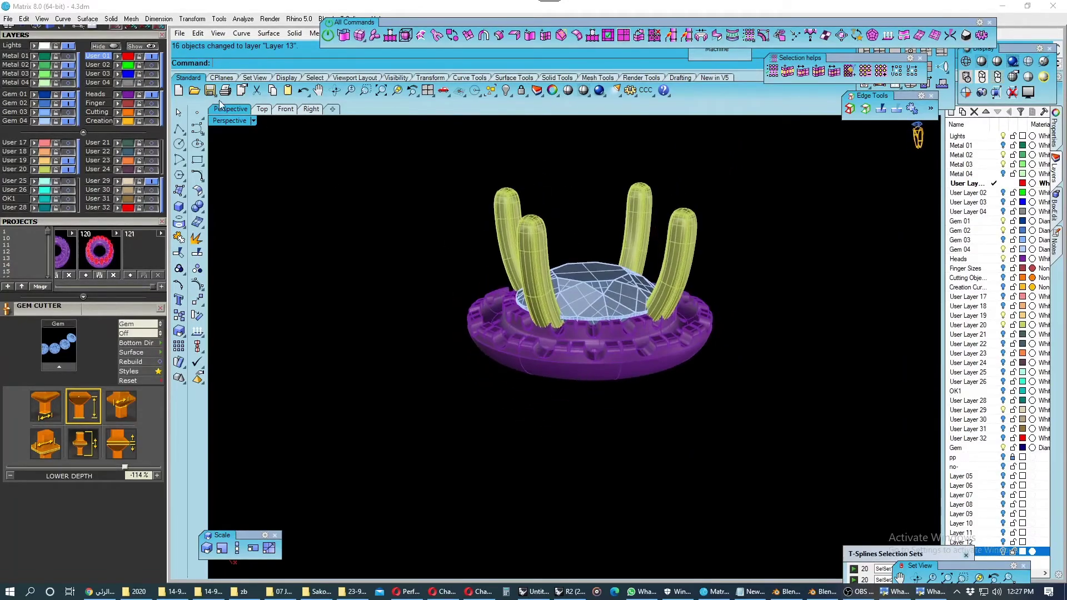
Show the green shank on Metal 01 and store it as project 121.
left_click(69, 56)
right_click_drag(475, 333, 537, 320)
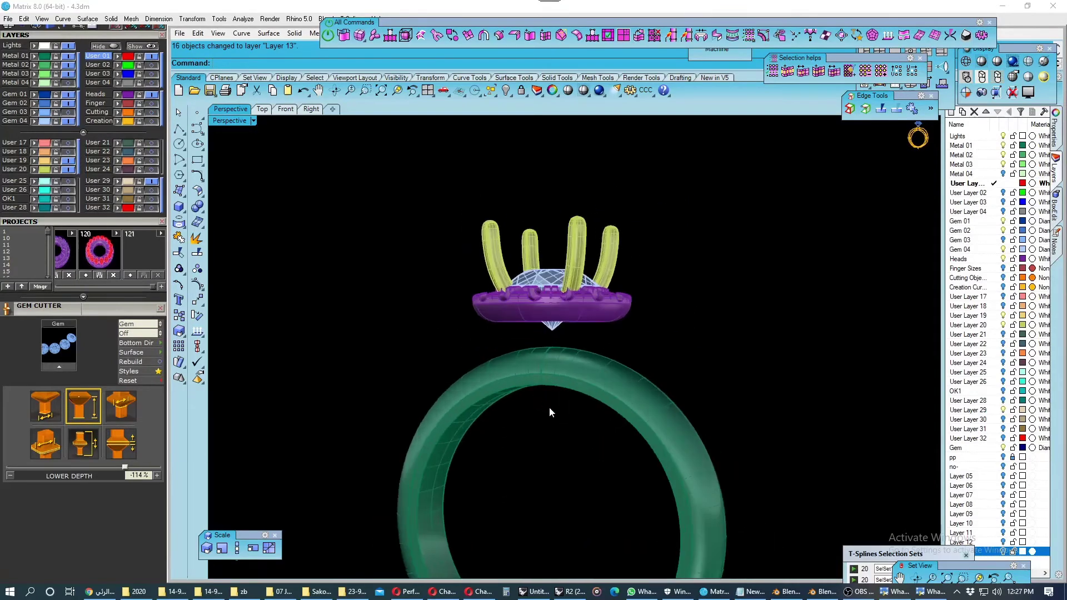
left_click(564, 392)
left_click(161, 286)
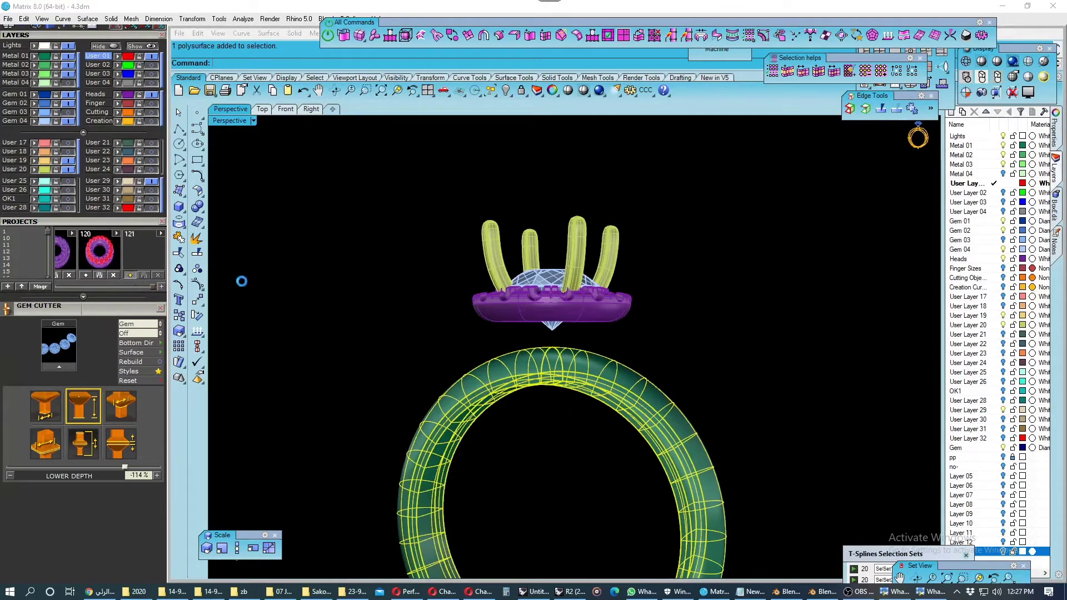
right_click_drag(442, 269, 469, 340)
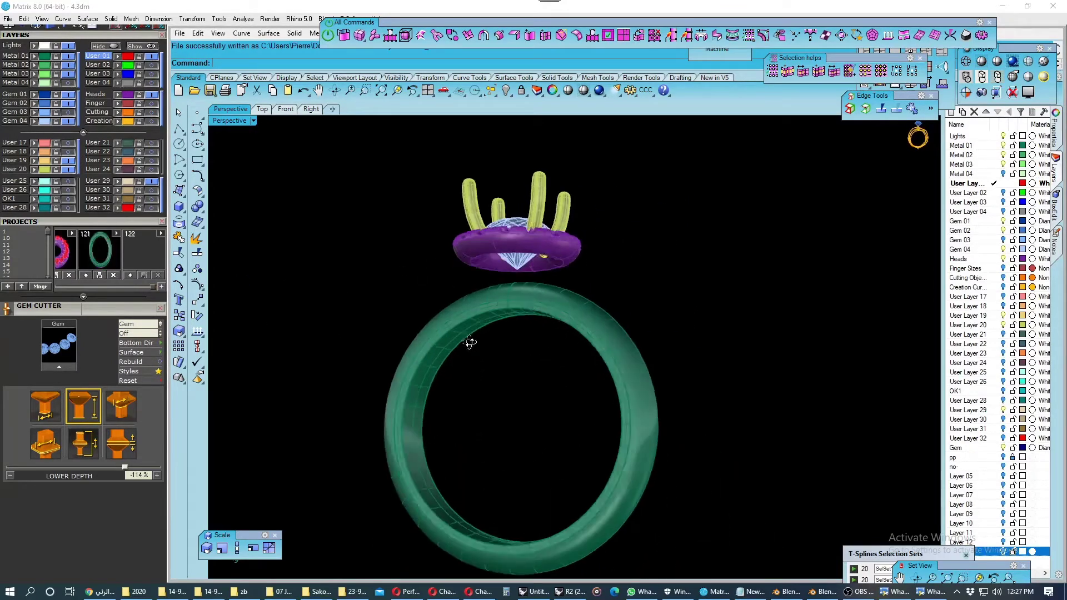
left_click(197, 208)
Fillet two top shank edges with radius 0.3 and check the result in shaded preview.
left_click(276, 229)
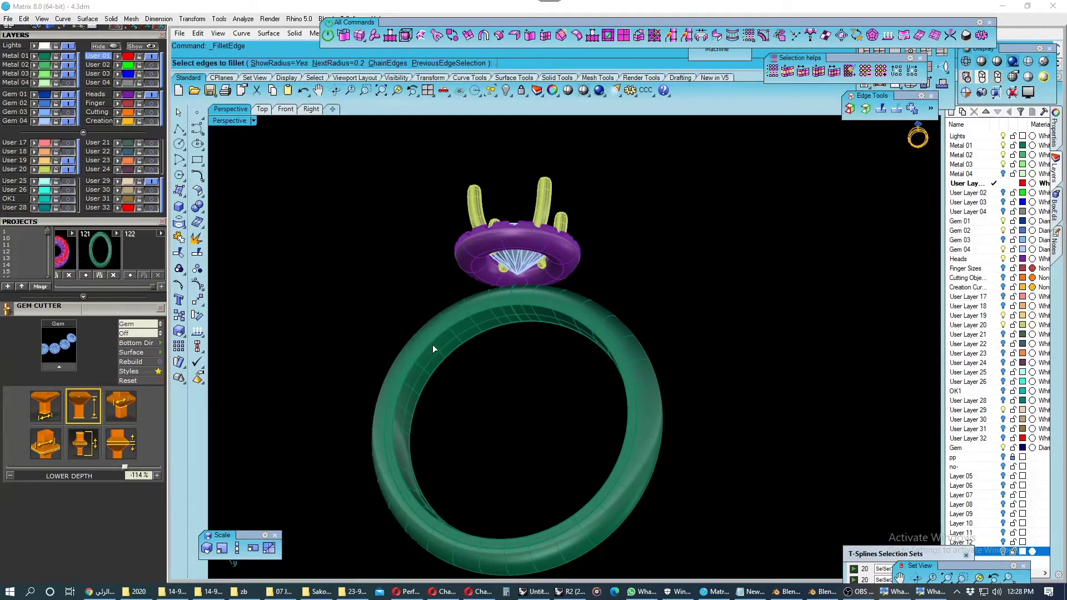
type("0.3")
key("Return")
scroll(478, 349, "up", 2)
left_click(516, 284)
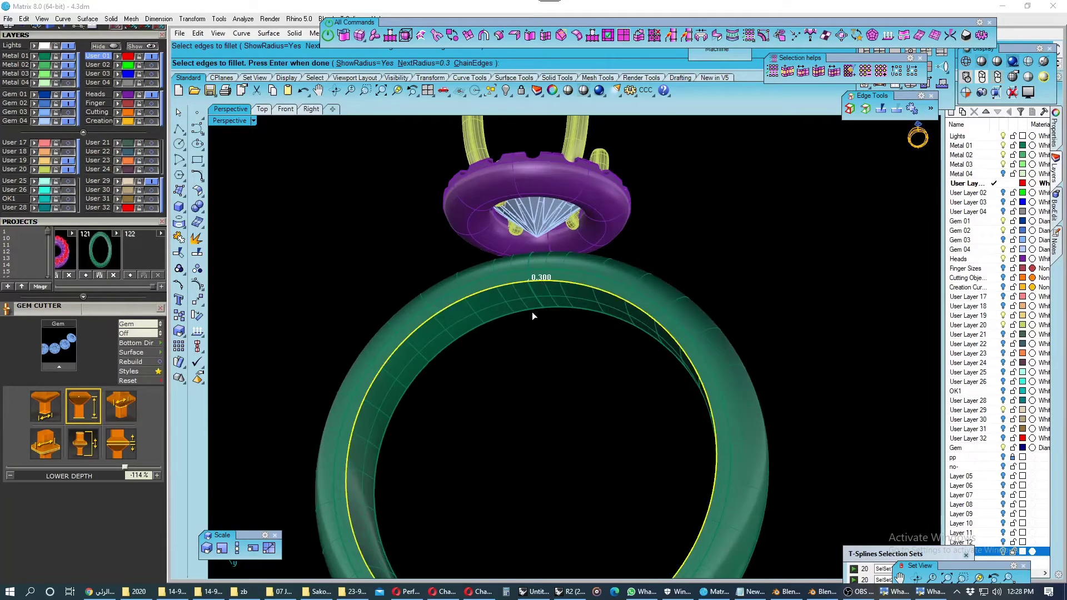
left_click(544, 332)
key("Return")
key("Return")
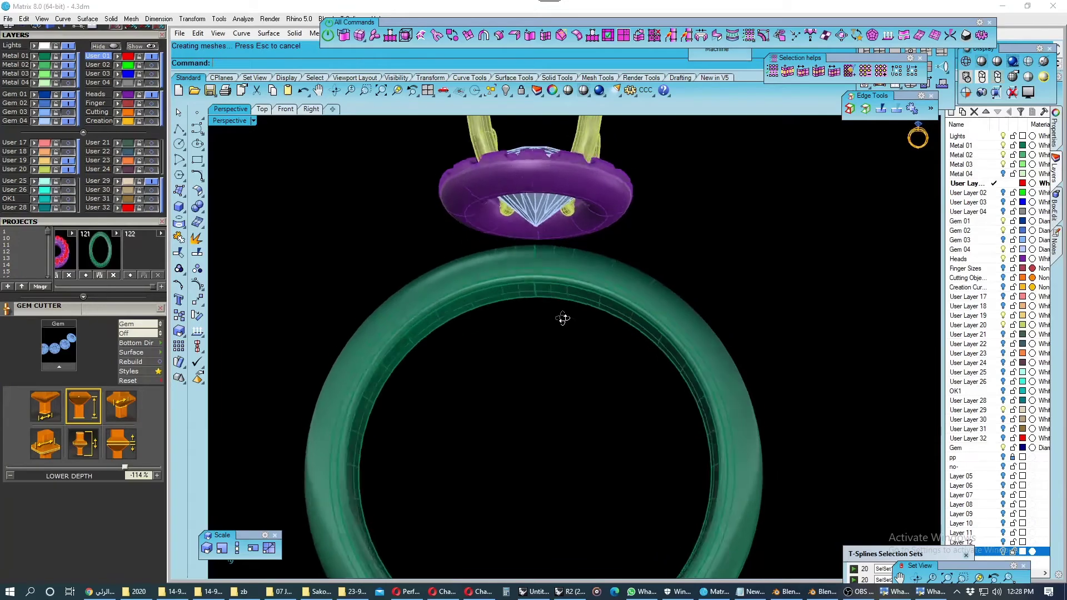
right_click_drag(562, 318, 584, 332)
left_click(998, 61)
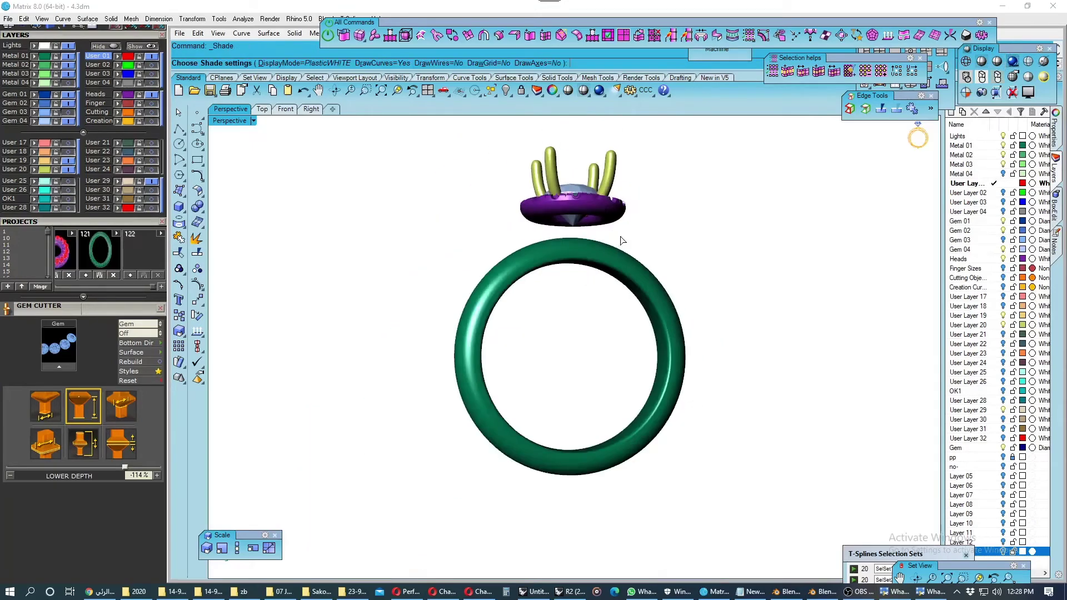
mouse_move(619, 238)
right_mouse_down()
mouse_move(500, 231)
mouse_move(467, 257)
mouse_move(589, 280)
mouse_move(764, 255)
mouse_move(509, 265)
mouse_move(483, 248)
mouse_move(533, 239)
right_mouse_up()
key("Escape")
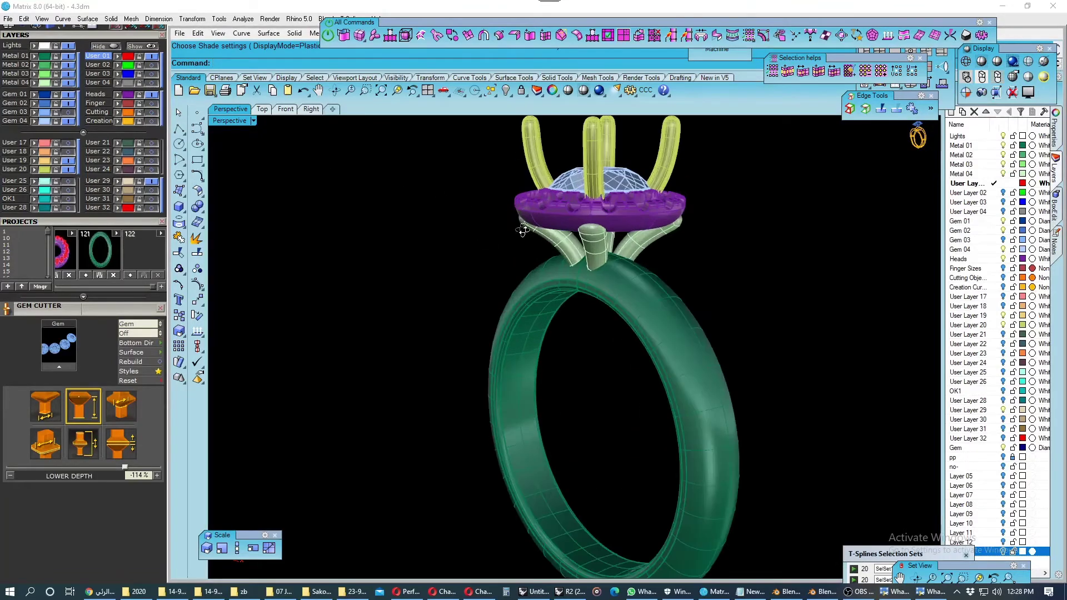
Store the two lower prongs as project 122.
scroll(533, 239, "up", 3)
left_click(45, 81)
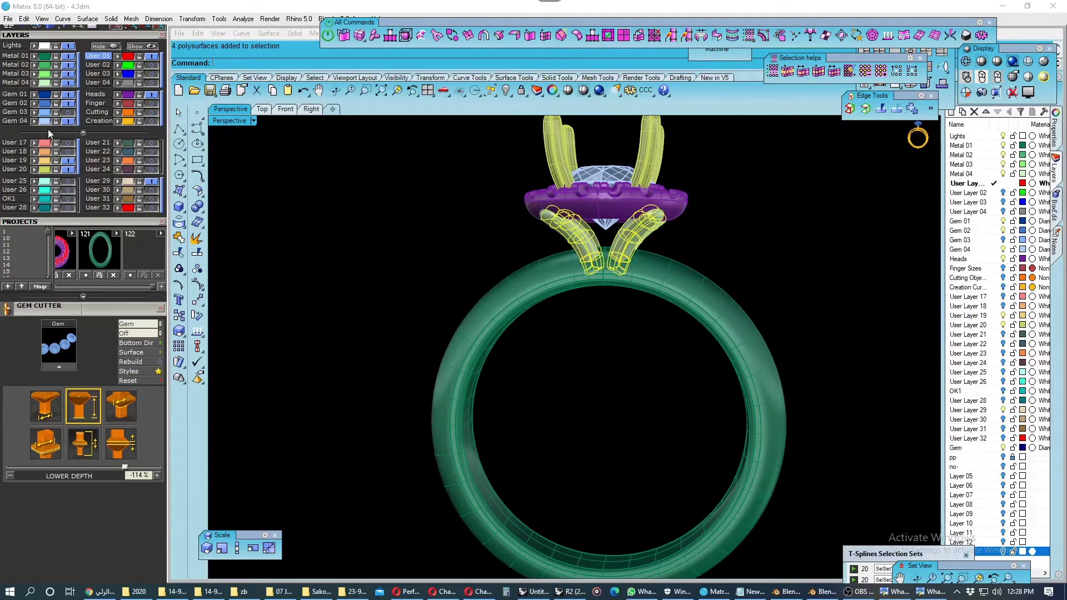
left_click(128, 275)
left_click(365, 223)
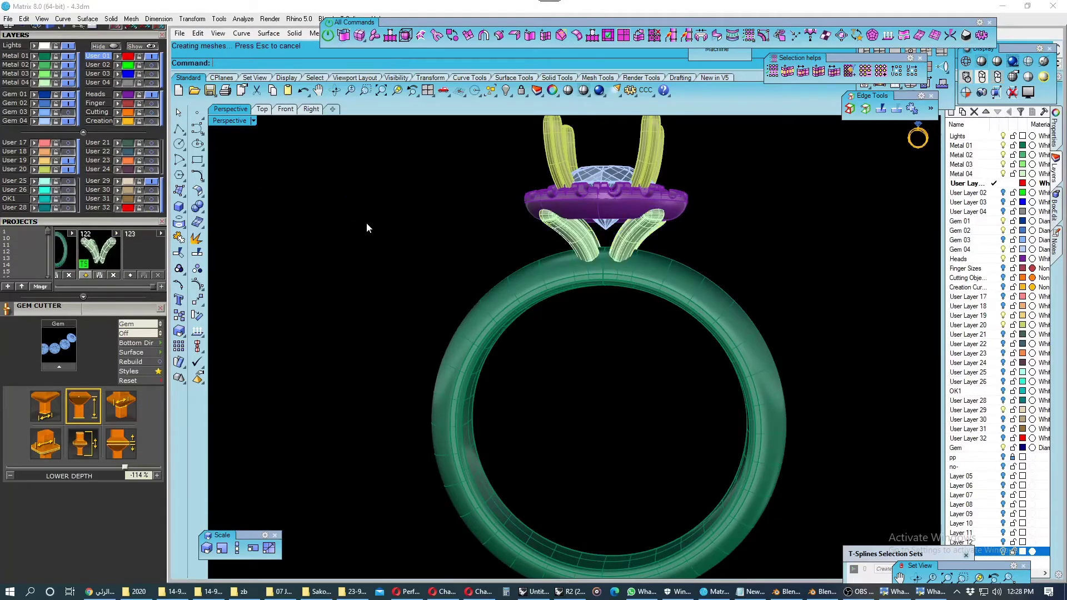
right_click_drag(365, 222, 505, 231)
Save the file and preview the shaded ring from an upright side view.
left_click(210, 90)
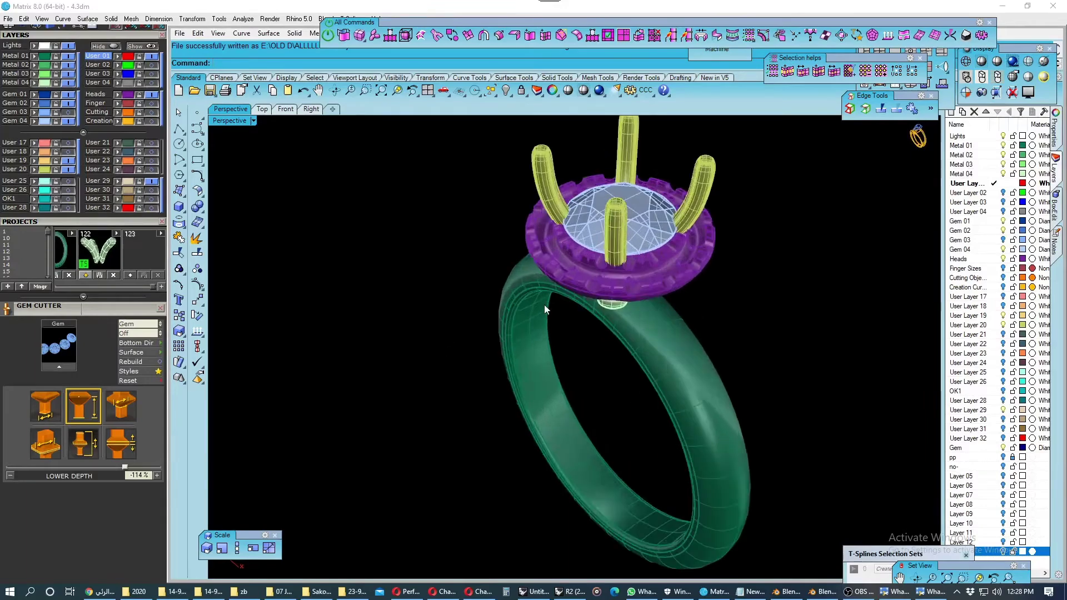
mouse_move(288, 233)
right_mouse_down()
mouse_move(679, 219)
mouse_move(535, 292)
right_mouse_up()
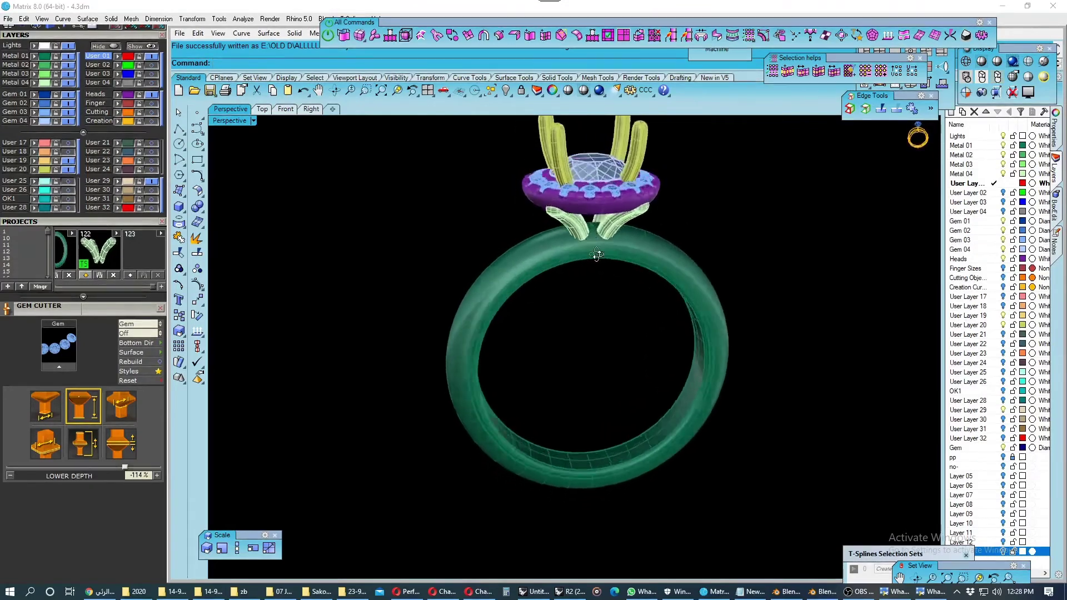
scroll(535, 292, "down", 2)
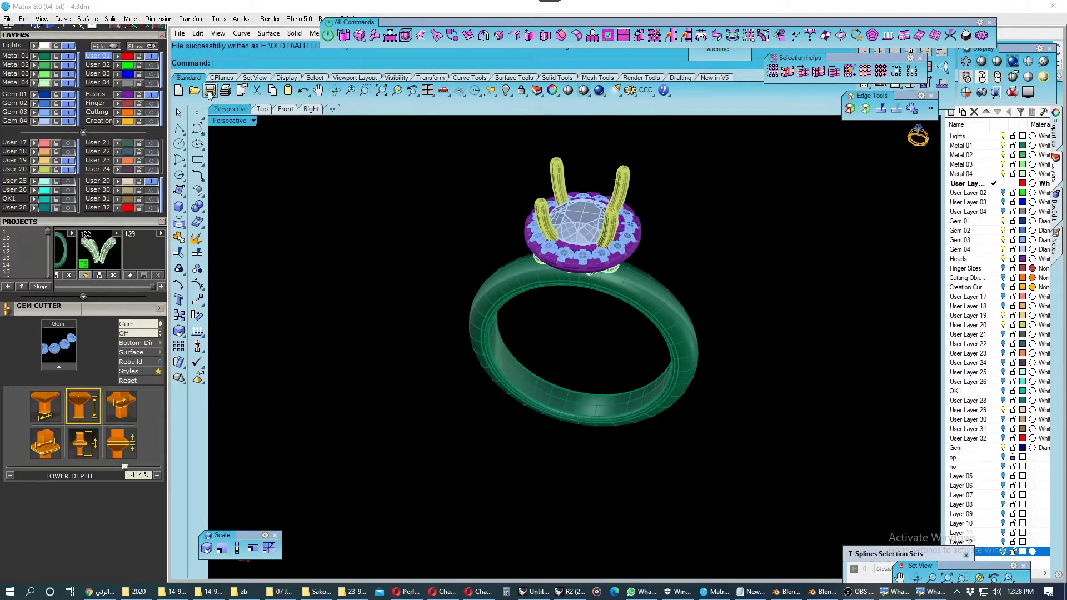
left_click(997, 62)
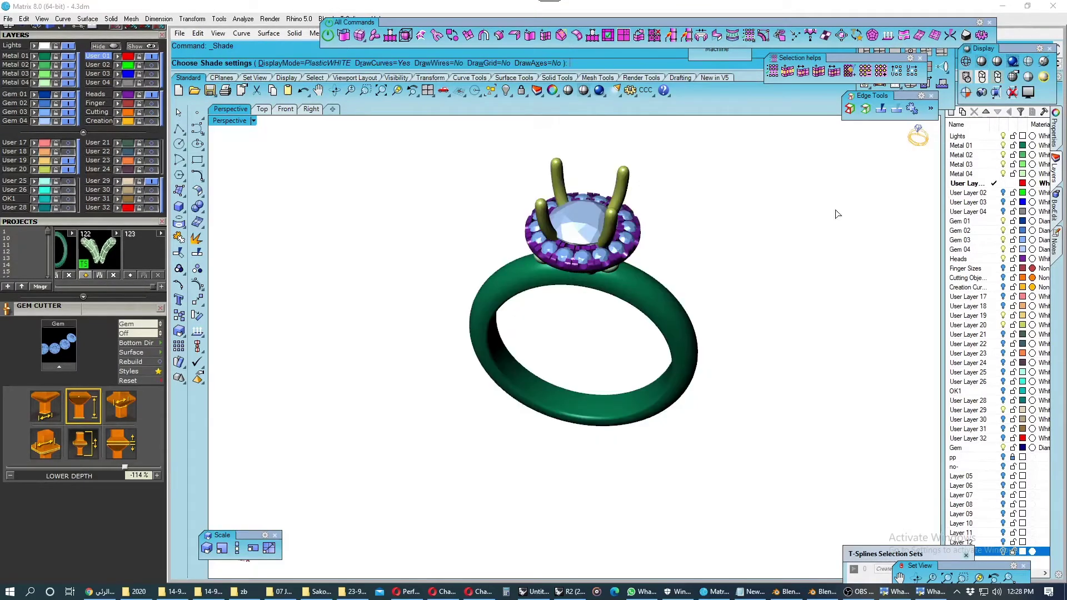
mouse_move(837, 214)
right_mouse_down()
mouse_move(659, 283)
mouse_move(665, 321)
mouse_move(624, 352)
mouse_move(690, 278)
mouse_move(514, 227)
right_mouse_up()
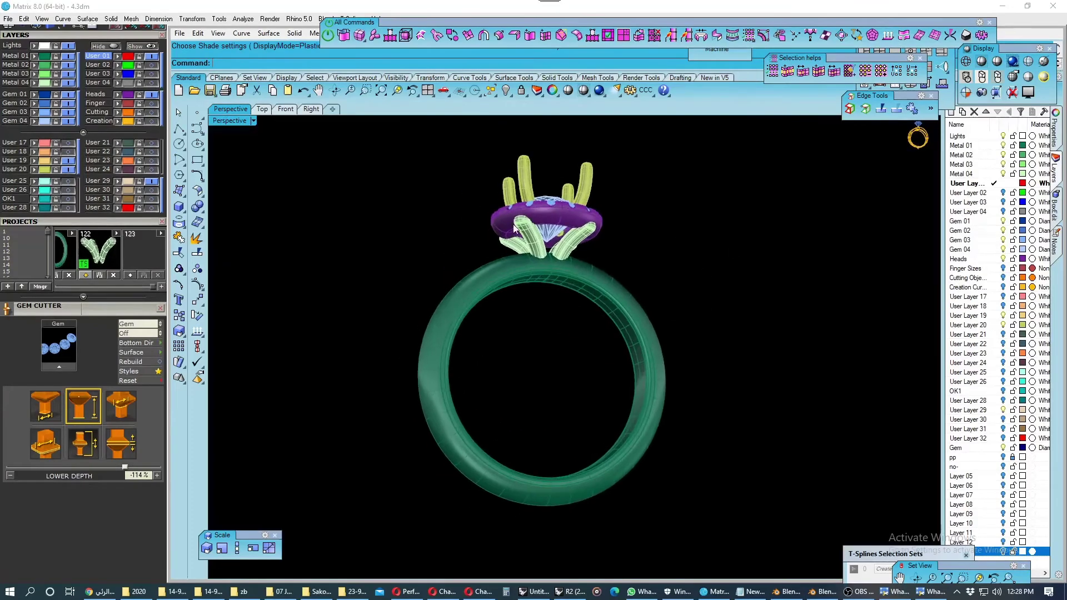
Select the central lower prong and show the display, snap and info panels.
left_click(44, 113)
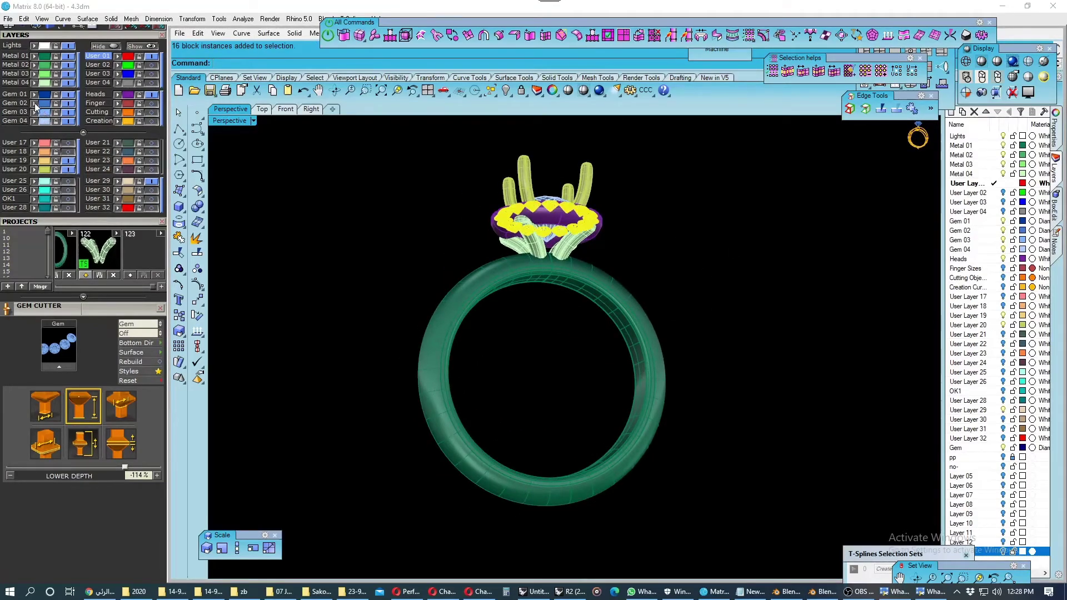
key("Escape")
right_click_drag(533, 311, 558, 269)
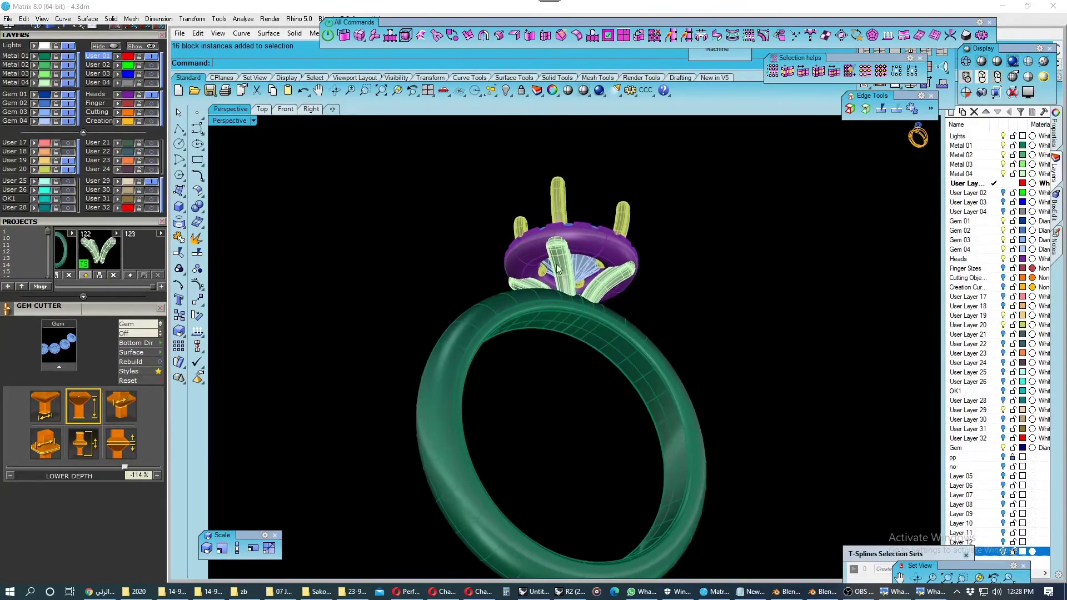
scroll(557, 269, "up", 2)
scroll(564, 282, "up", 2)
scroll(572, 289, "up", 2)
scroll(581, 298, "up", 3)
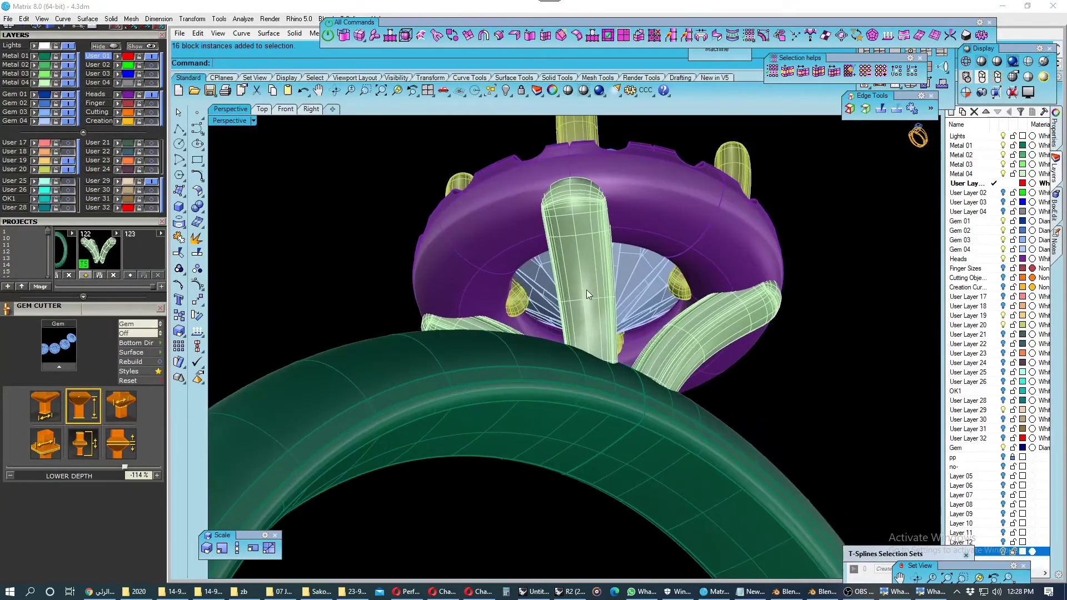
left_click(586, 289)
left_click(160, 308)
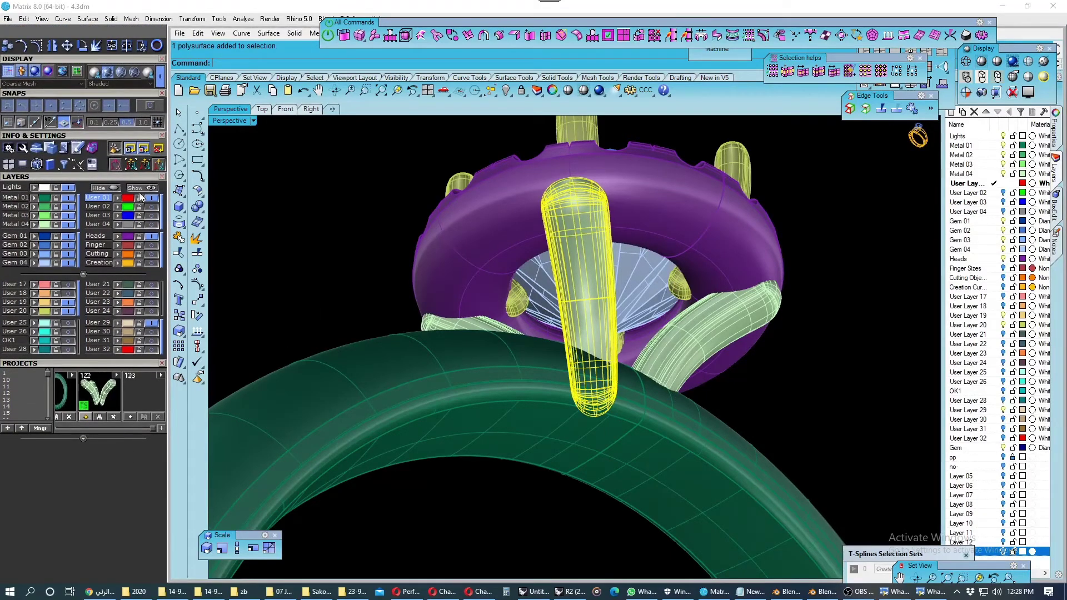
left_click(354, 233)
scroll(568, 298, "up", 2)
Extract a lengthwise isocurve along the prong surface.
left_click(179, 222)
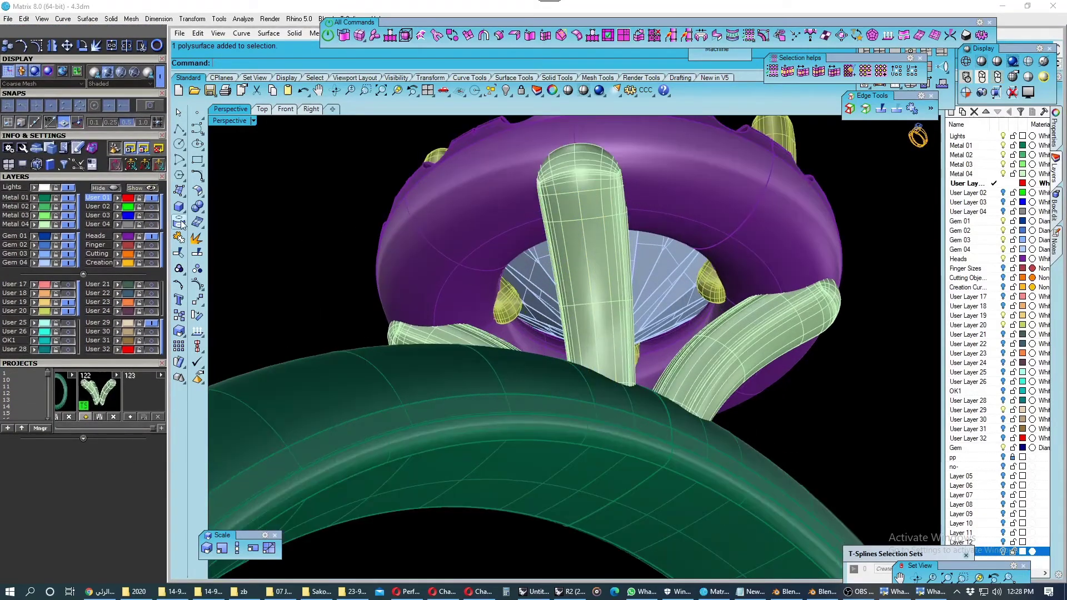
left_click(274, 229)
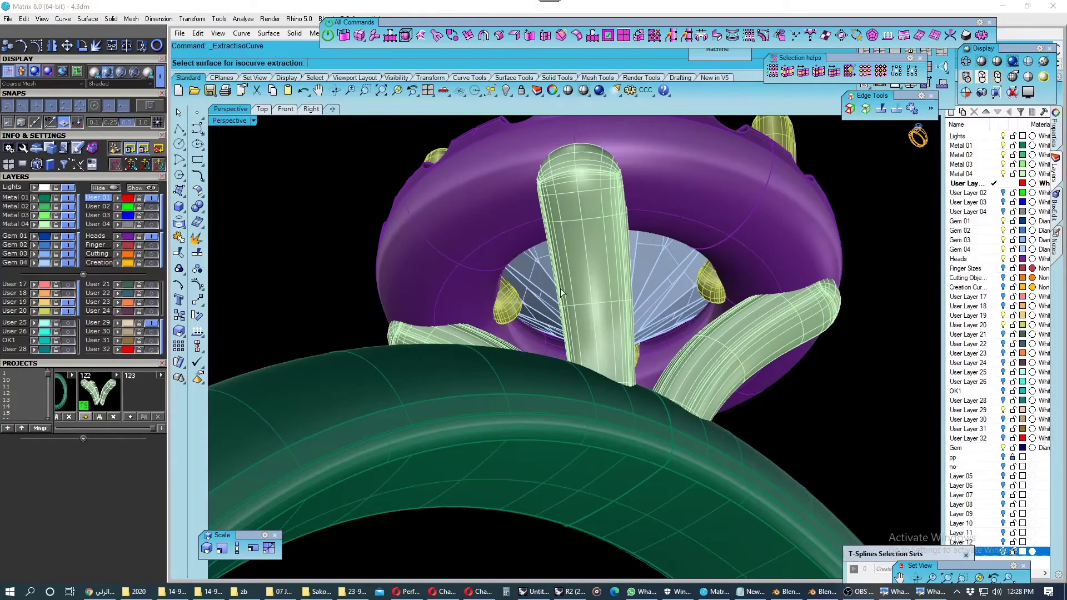
scroll(599, 300, "up", 2)
left_click(600, 308)
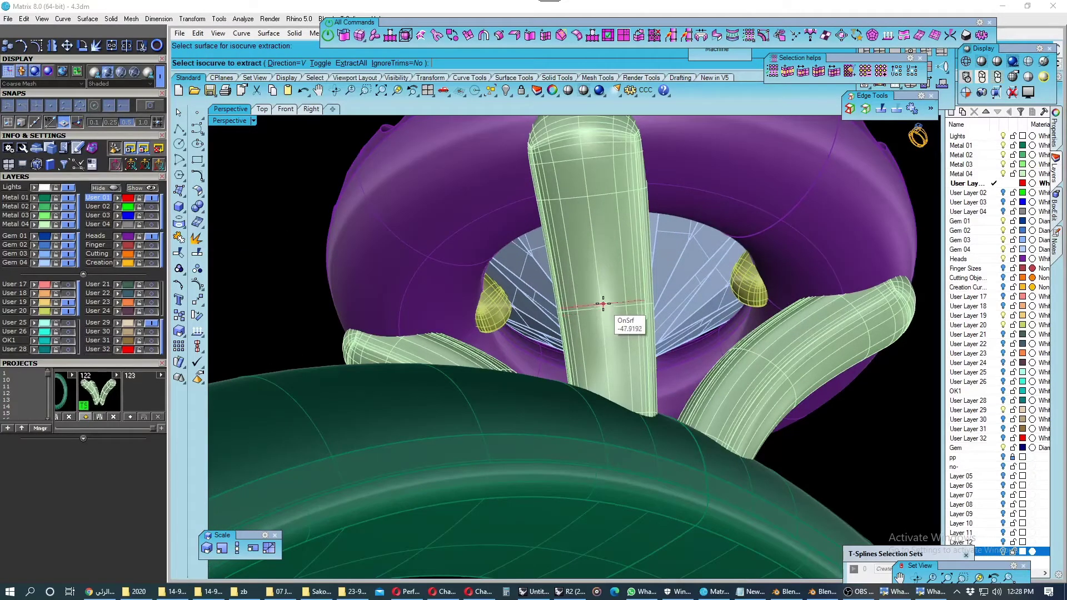
left_click(603, 307)
left_click(404, 64)
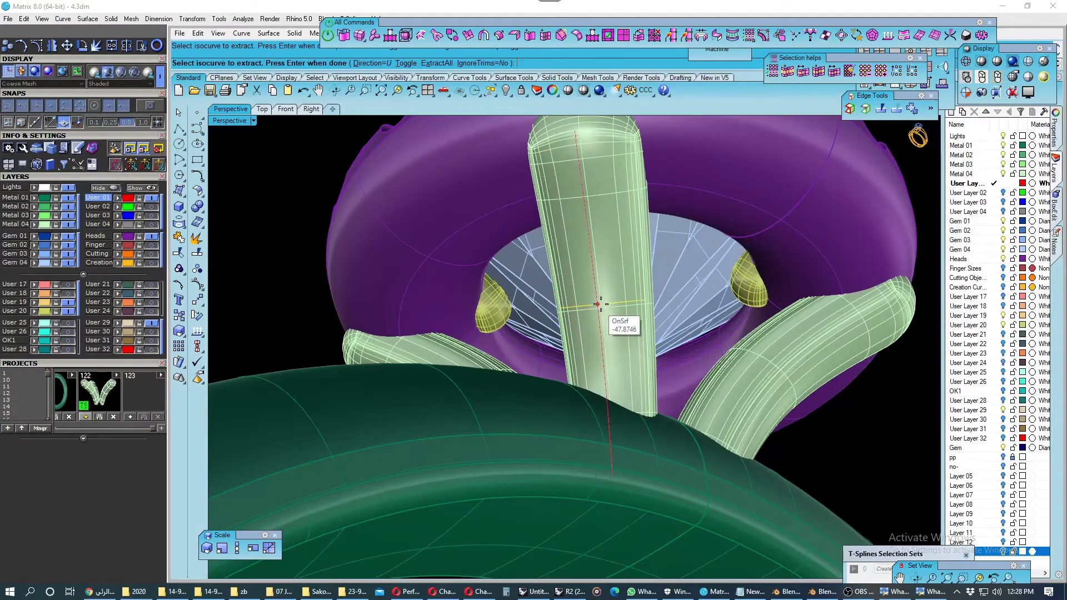
left_click(150, 105)
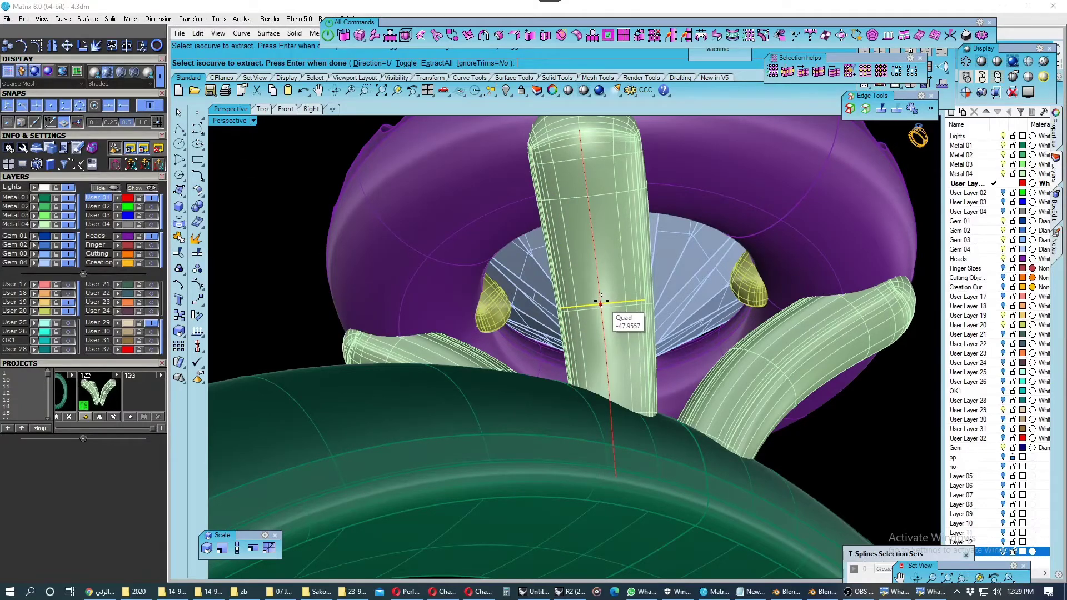
scroll(600, 304, "up", 5)
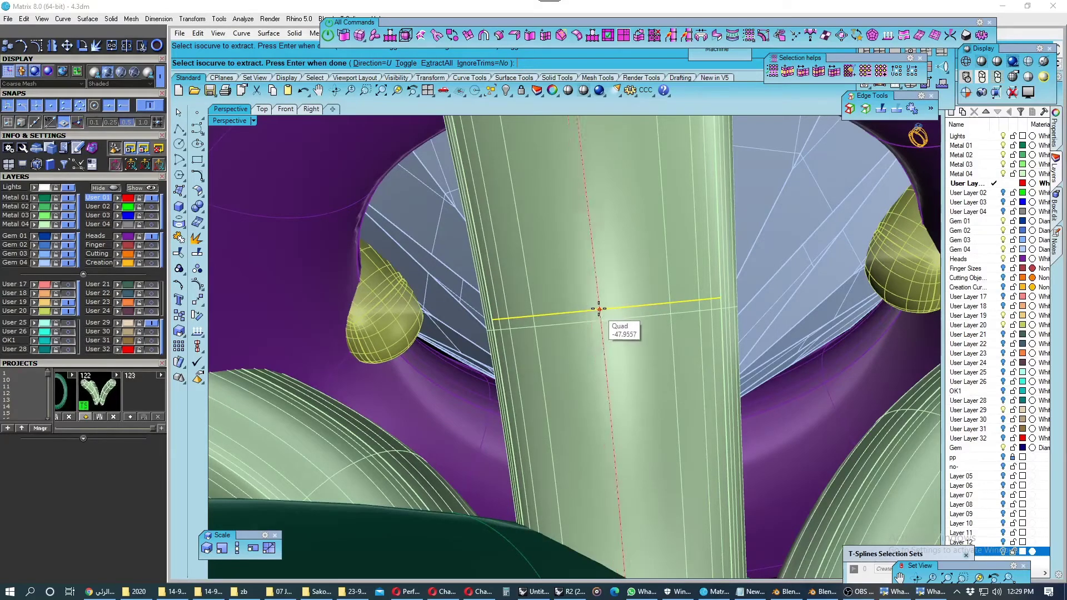
left_click(600, 308)
key("Return")
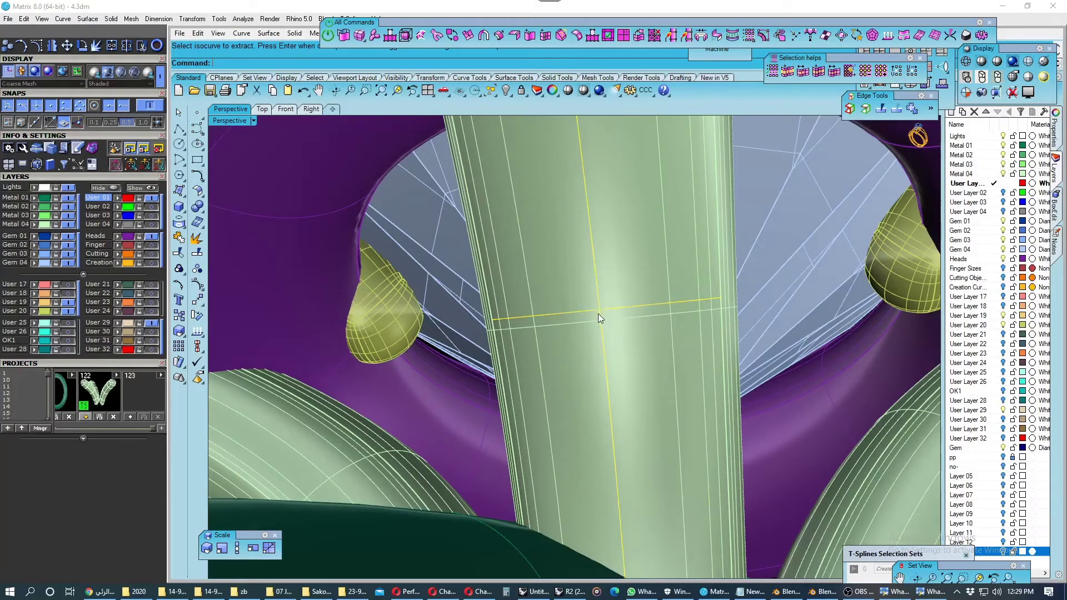
Delete the leftover isocurve and select the bare front prong.
scroll(599, 314, "down", 5)
left_click(595, 318)
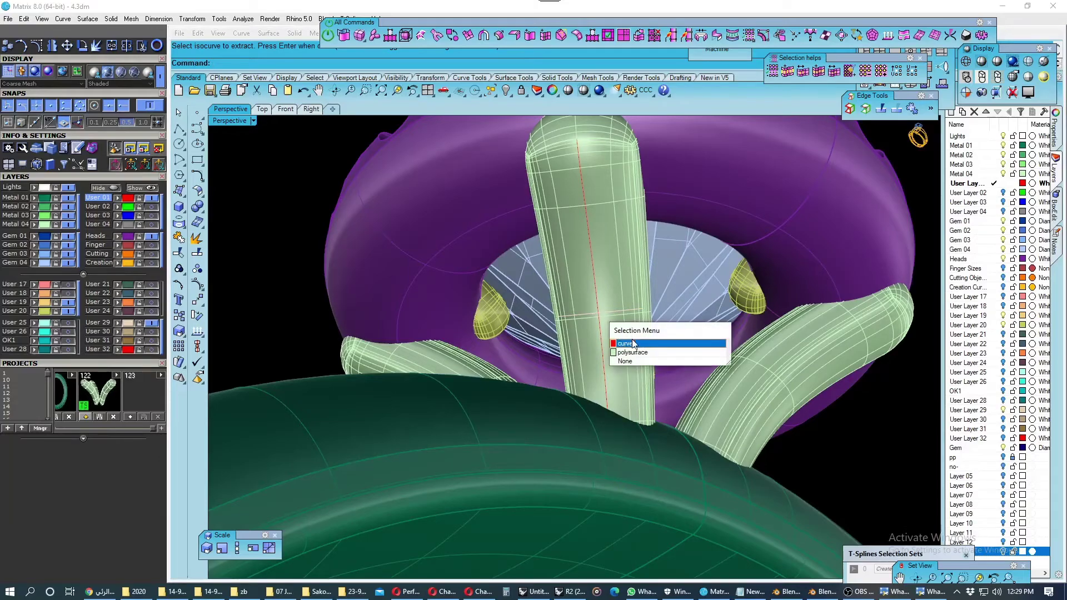
left_click(630, 338)
key("Delete")
right_click_drag(613, 266, 611, 215)
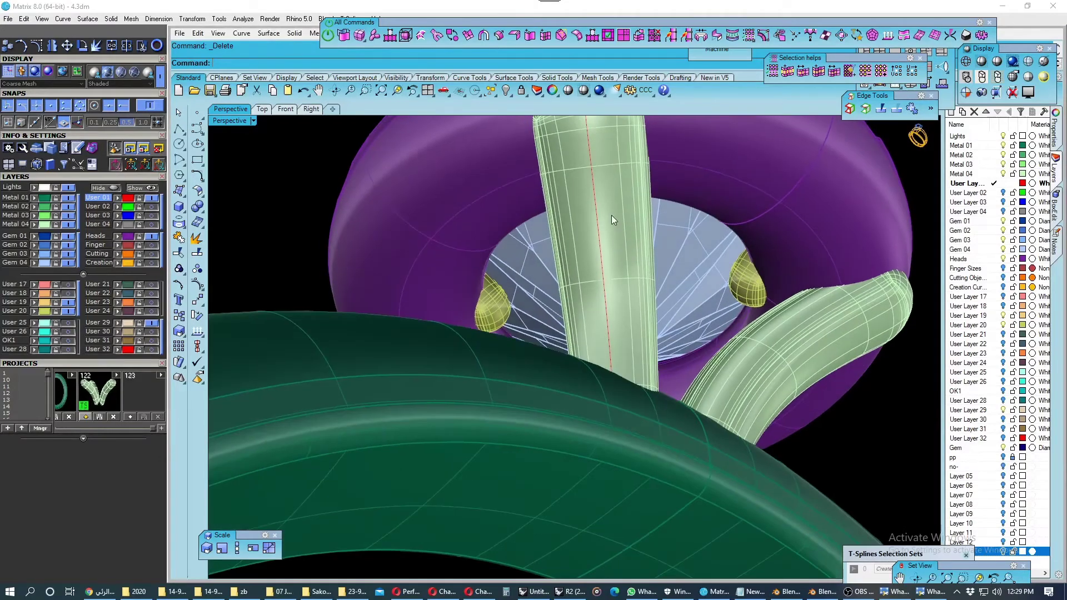
left_click(611, 215)
right_click_drag(599, 338, 79, 115)
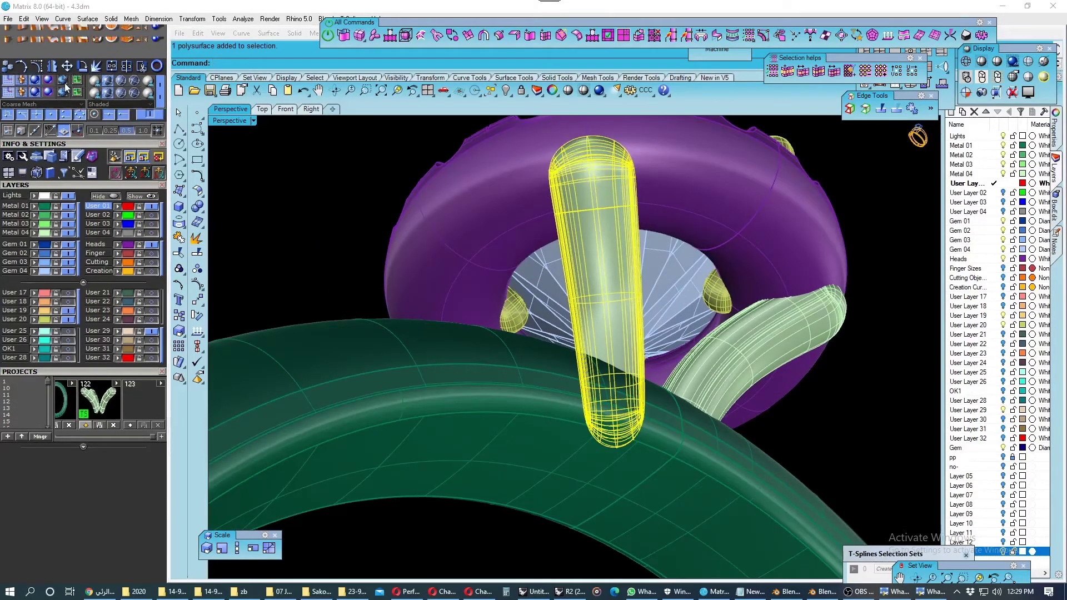
scroll(61, 66, "up", 2)
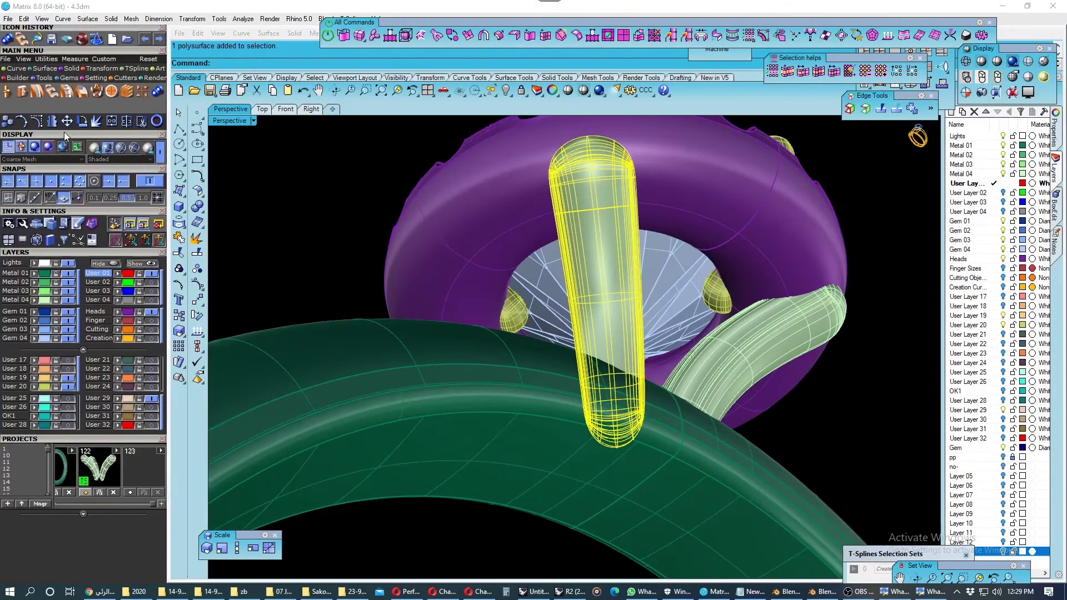
Start Gem on Surface in Scale mode with the gem info readout off.
left_click(70, 78)
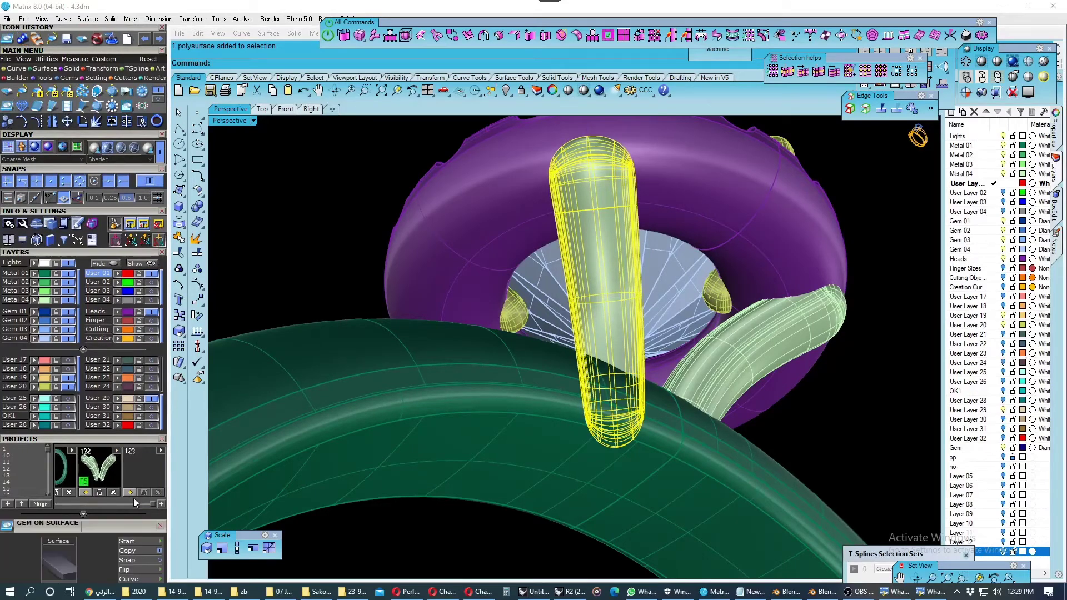
scroll(128, 525, "down", 3)
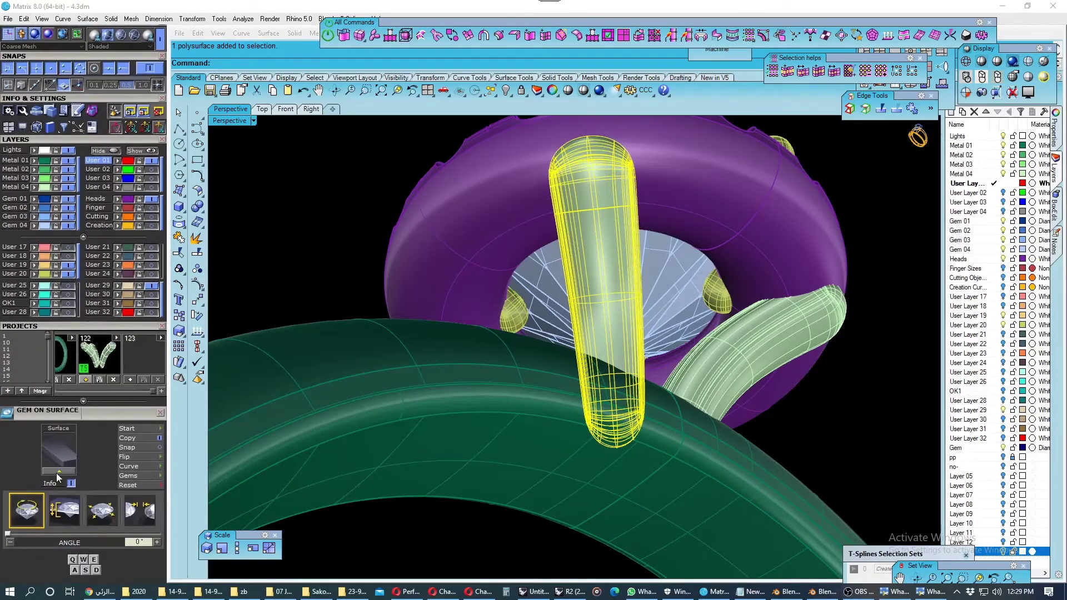
left_click(75, 486)
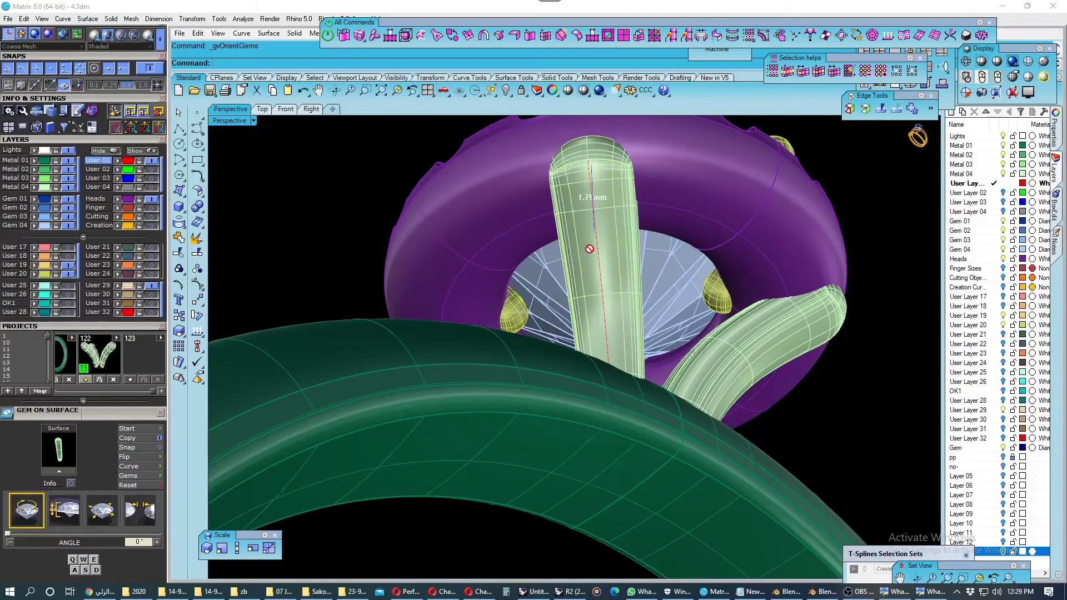
left_click(108, 510)
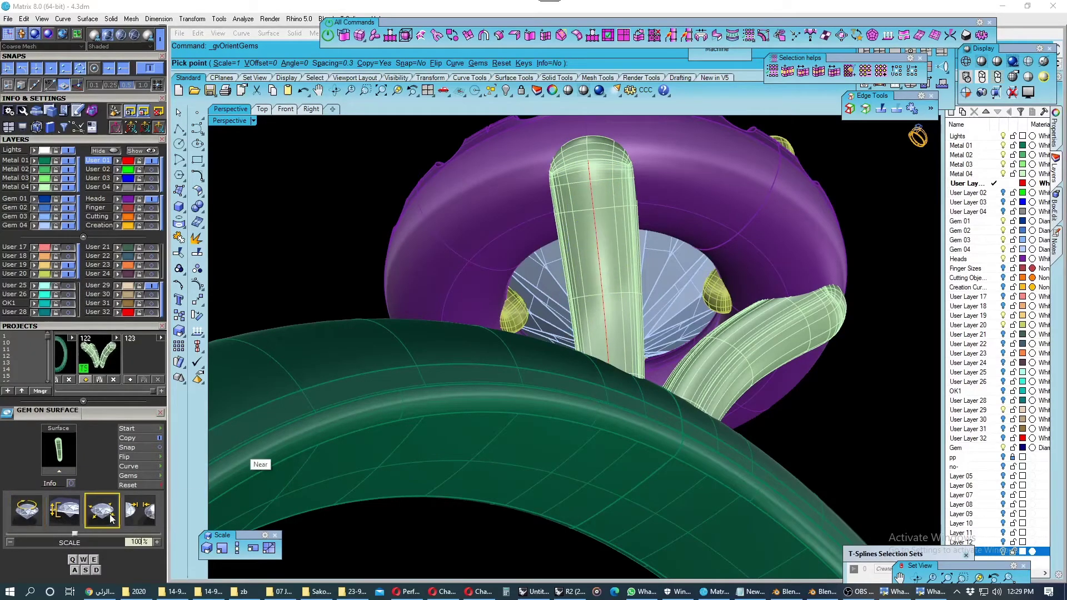
scroll(532, 321, "up", 2)
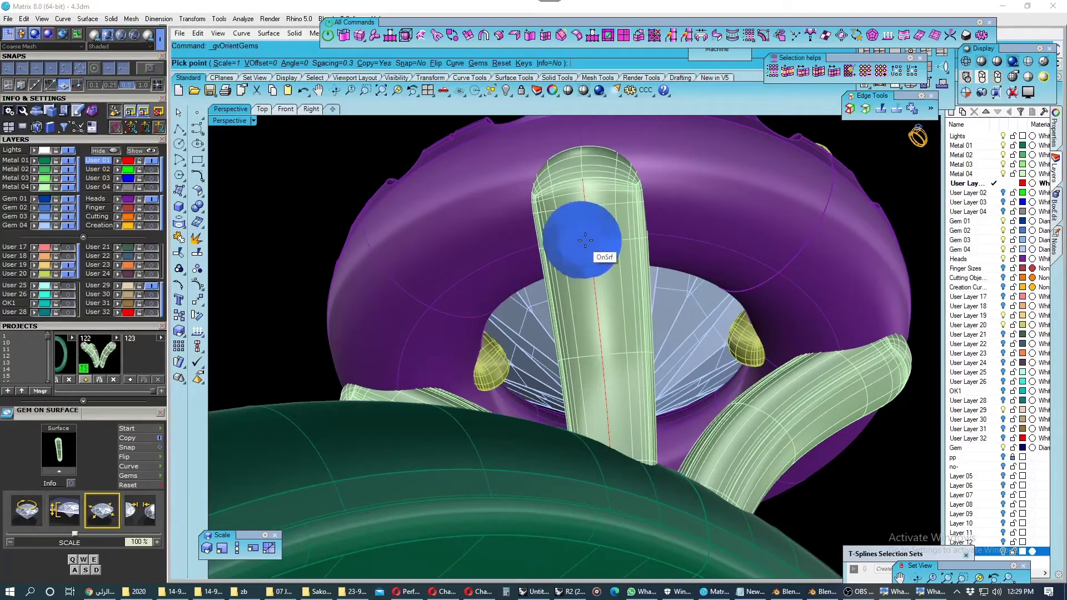
left_click(136, 465)
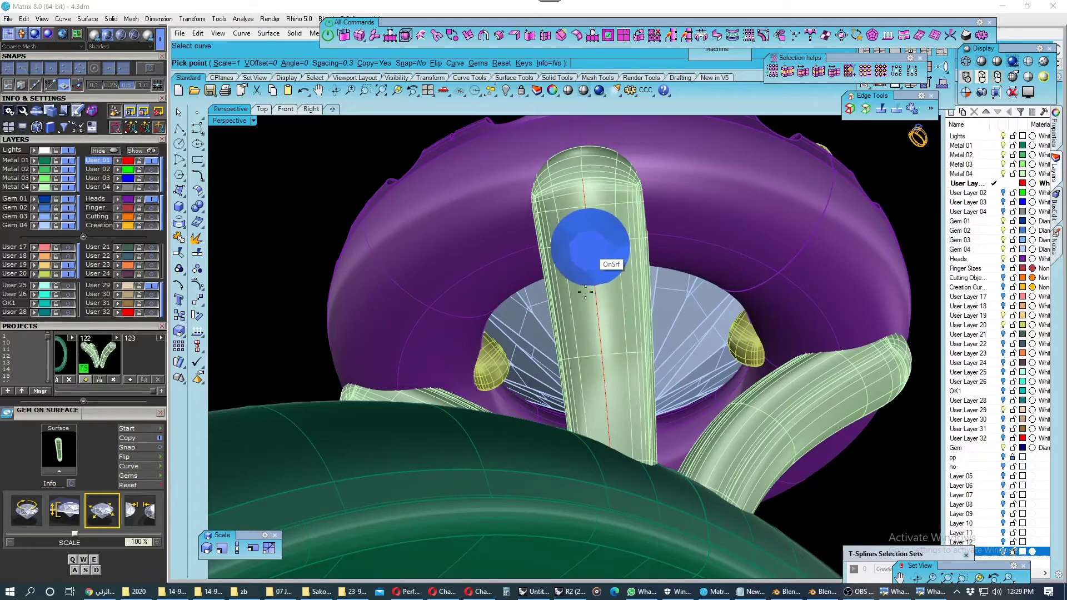
scroll(586, 315, "down", 2)
scroll(585, 239, "up", 2)
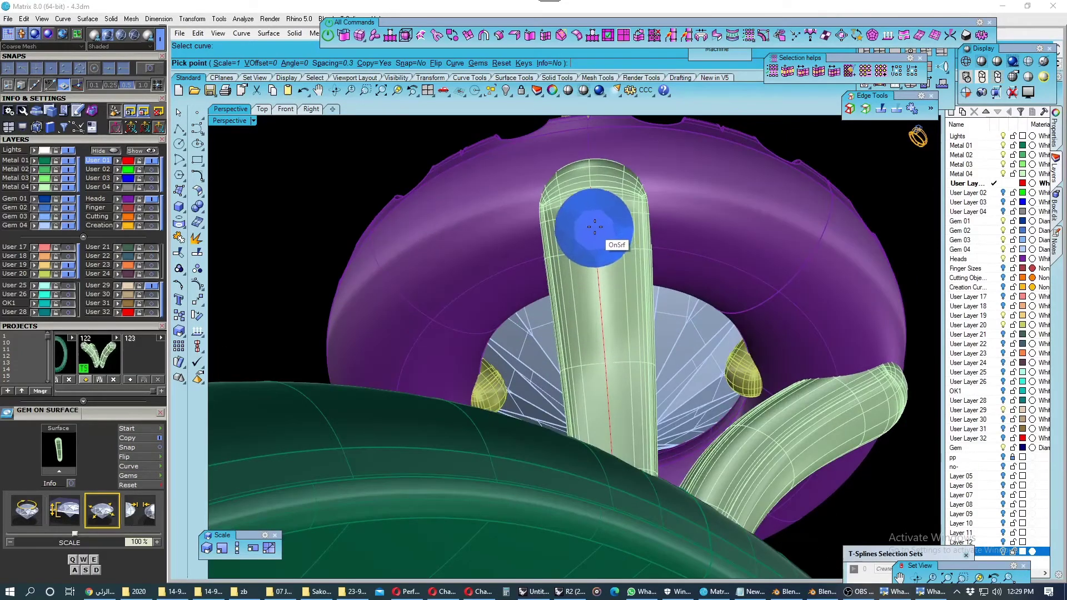
scroll(594, 228, "up", 1)
scroll(596, 231, "up", 1)
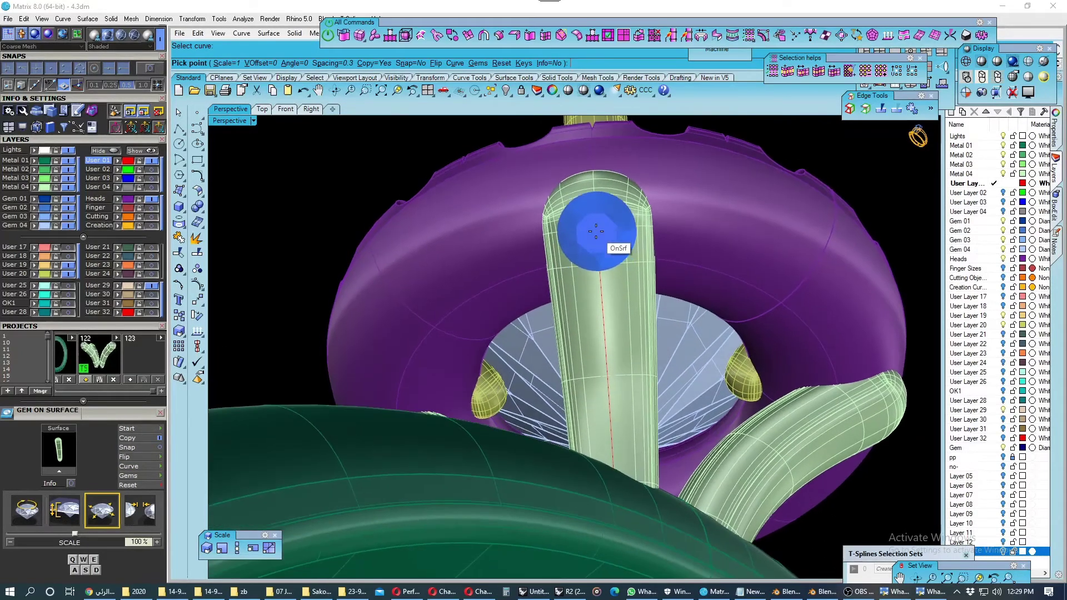
Place three gems down the prong at 110%, 100% and 90% scale.
key("Up")
scroll(596, 231, "up", 1)
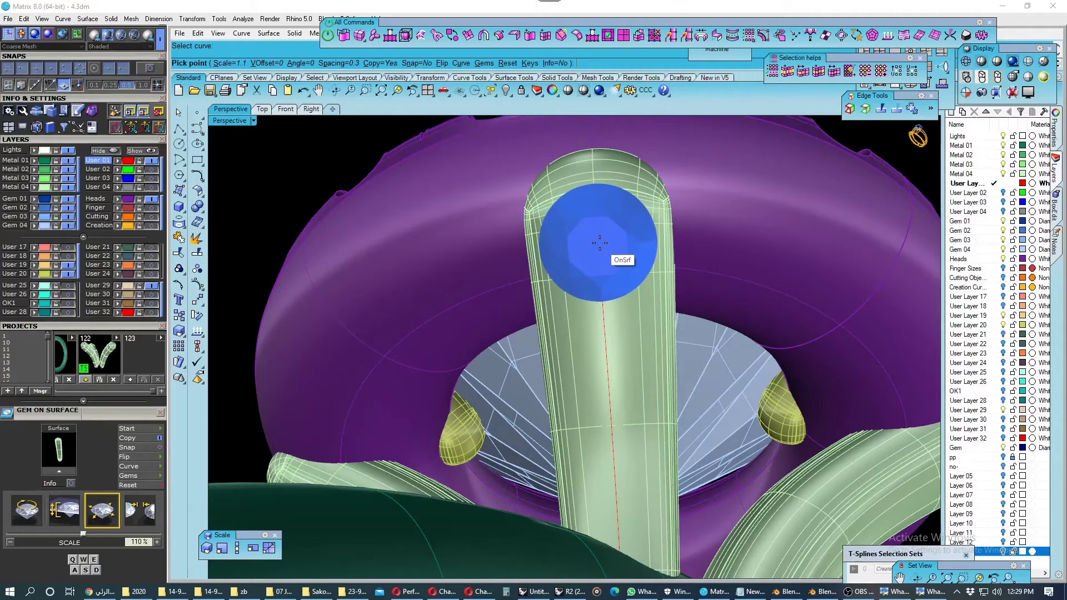
left_click(599, 245)
scroll(598, 305, "down", 2)
scroll(595, 314, "up", 2)
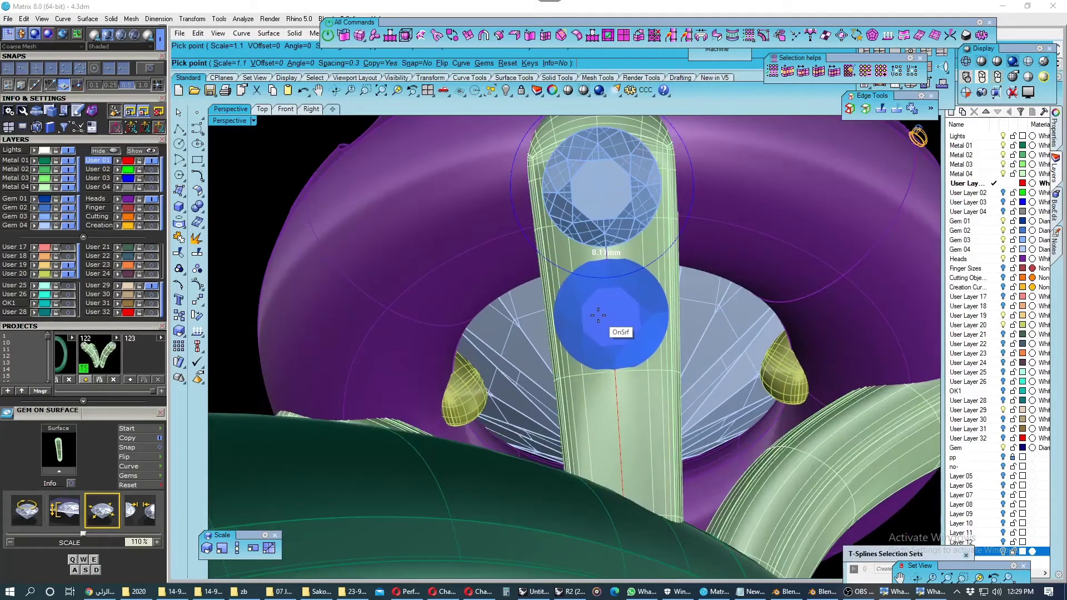
key("s")
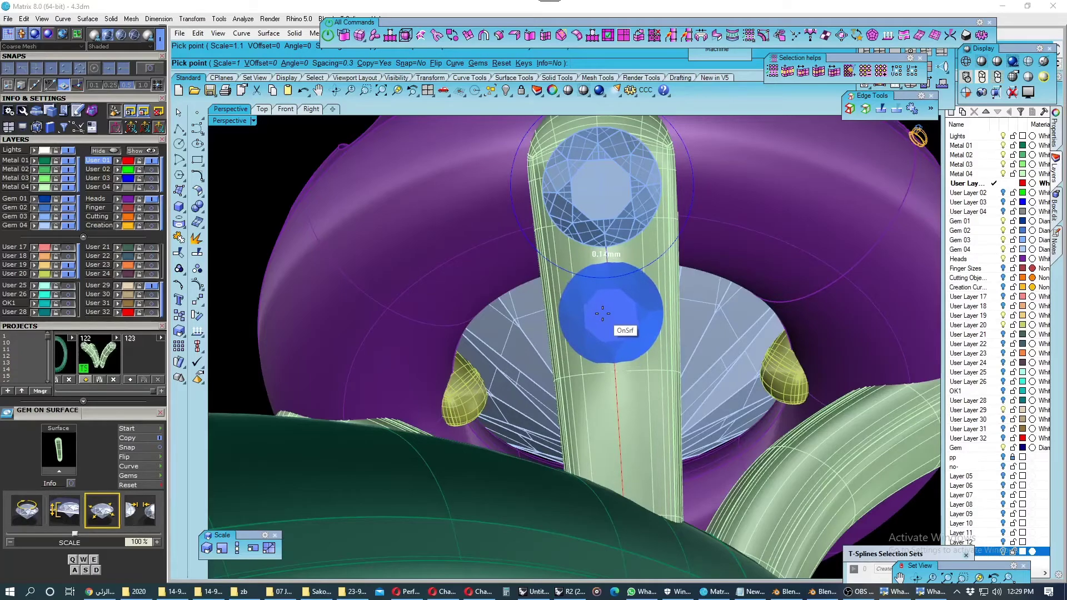
left_click(605, 312)
scroll(605, 312, "down", 2)
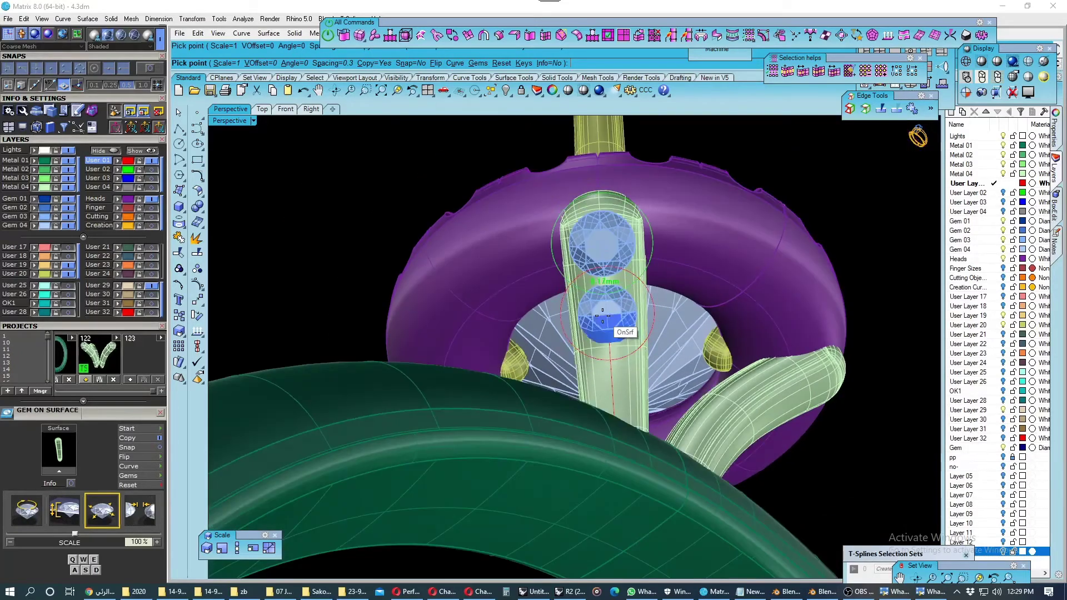
scroll(603, 389, "up", 2)
key("s")
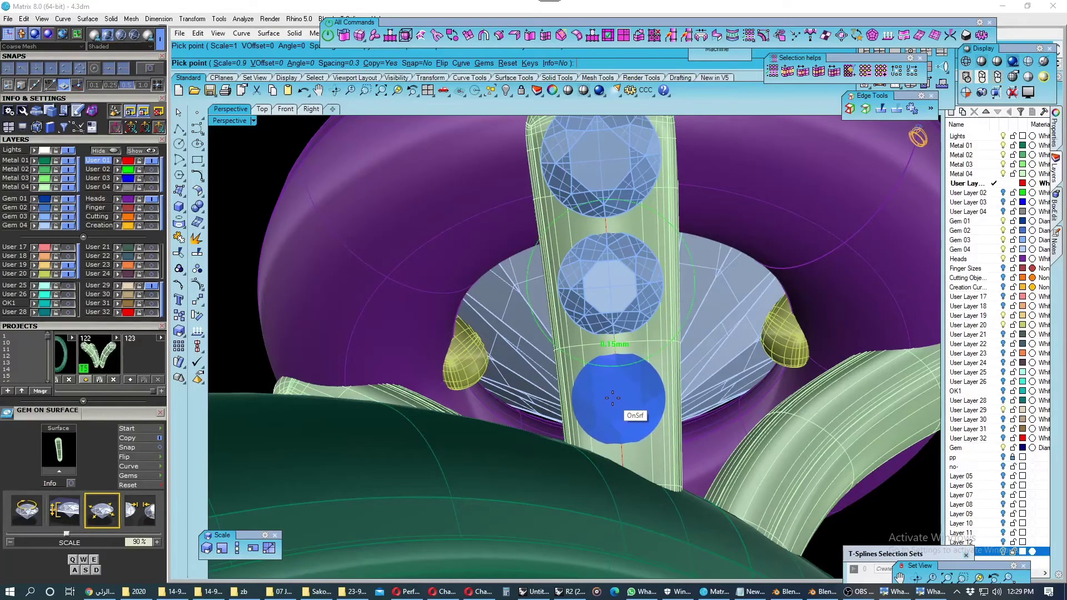
left_click(612, 398)
scroll(611, 382, "down", 5)
Select the three prong gems and group them.
mouse_move(605, 344)
right_mouse_down()
mouse_move(512, 421)
mouse_move(539, 404)
right_mouse_up()
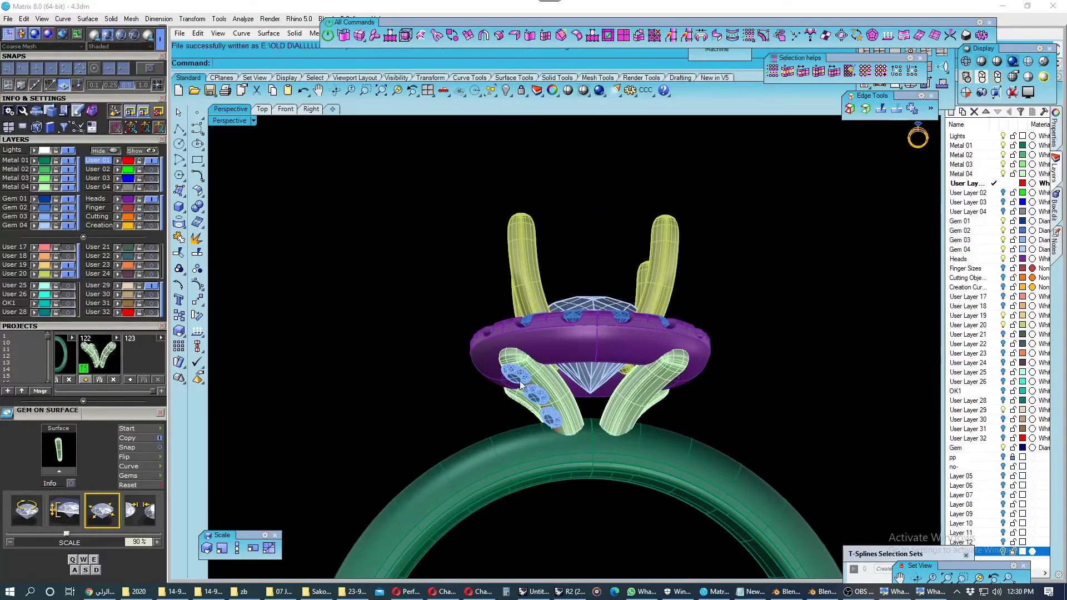
left_click(518, 382)
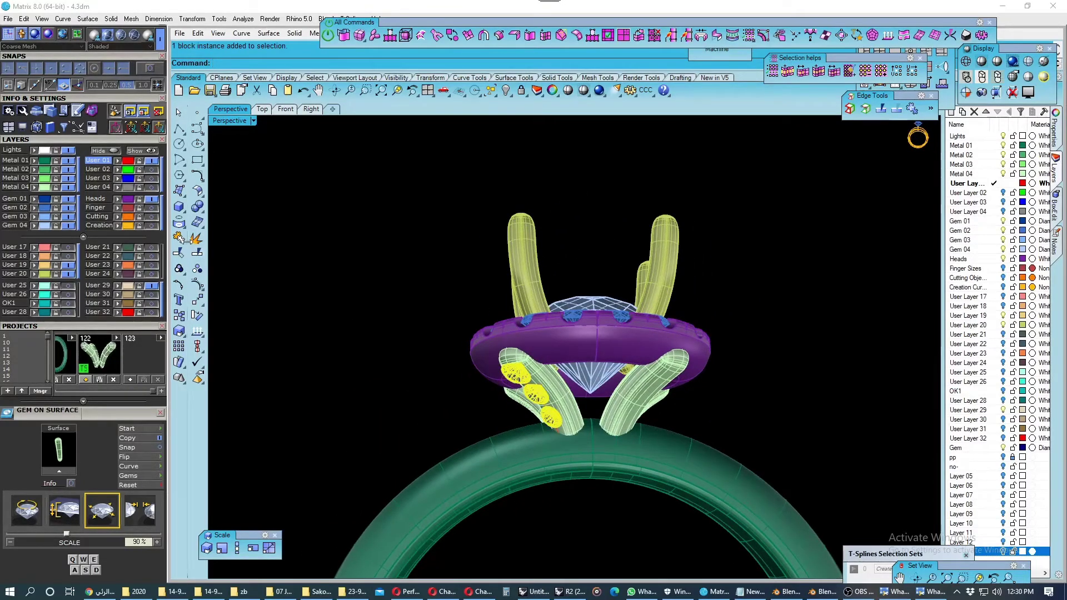
left_click(178, 268)
scroll(556, 389, "down", 3)
right_click_drag(517, 339, 513, 385)
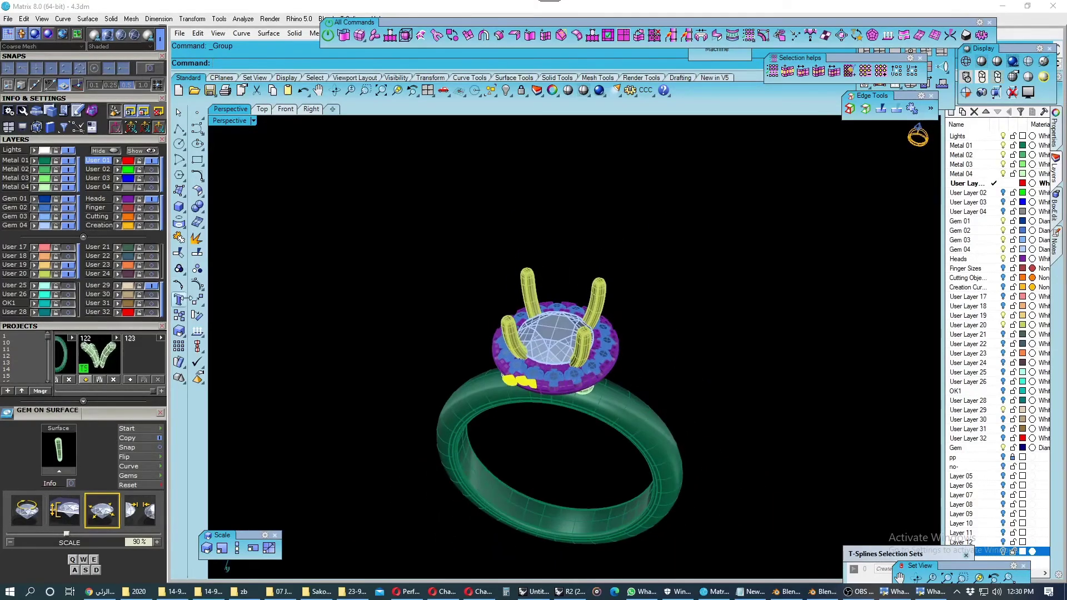
Polar-array the gem group 360° around the head and save the file.
left_click(195, 299)
left_click(230, 336)
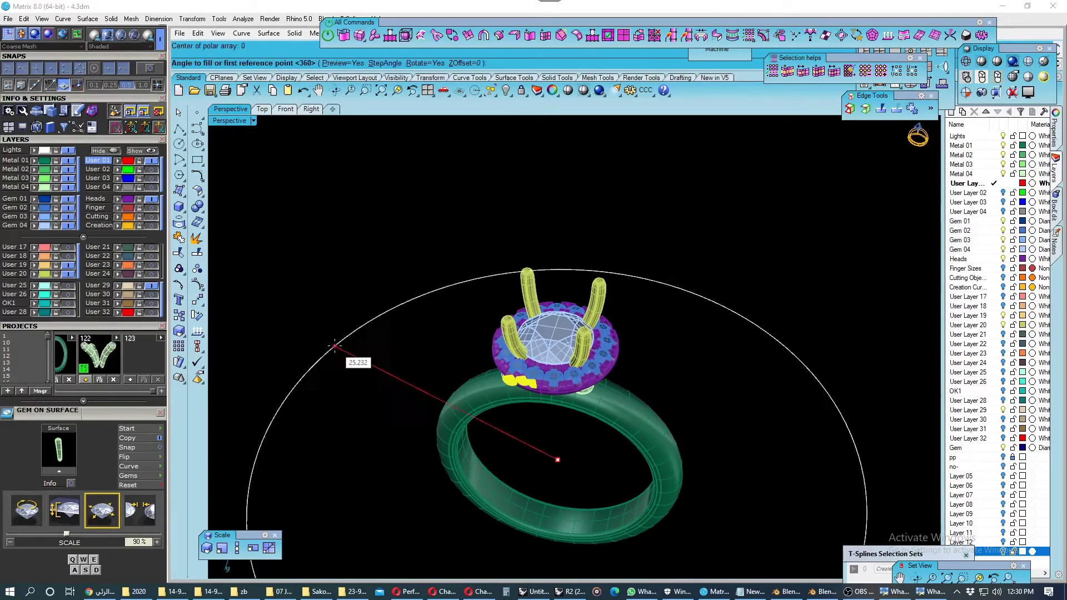
key("Return")
right_click_drag(356, 325, 439, 282)
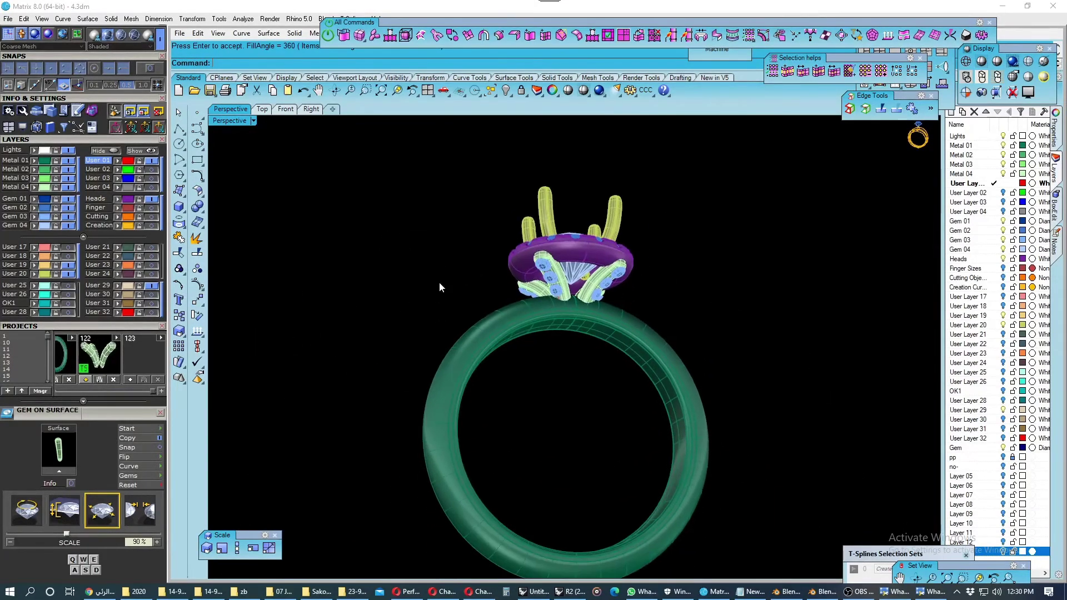
key("ctrl+s")
left_click(967, 76)
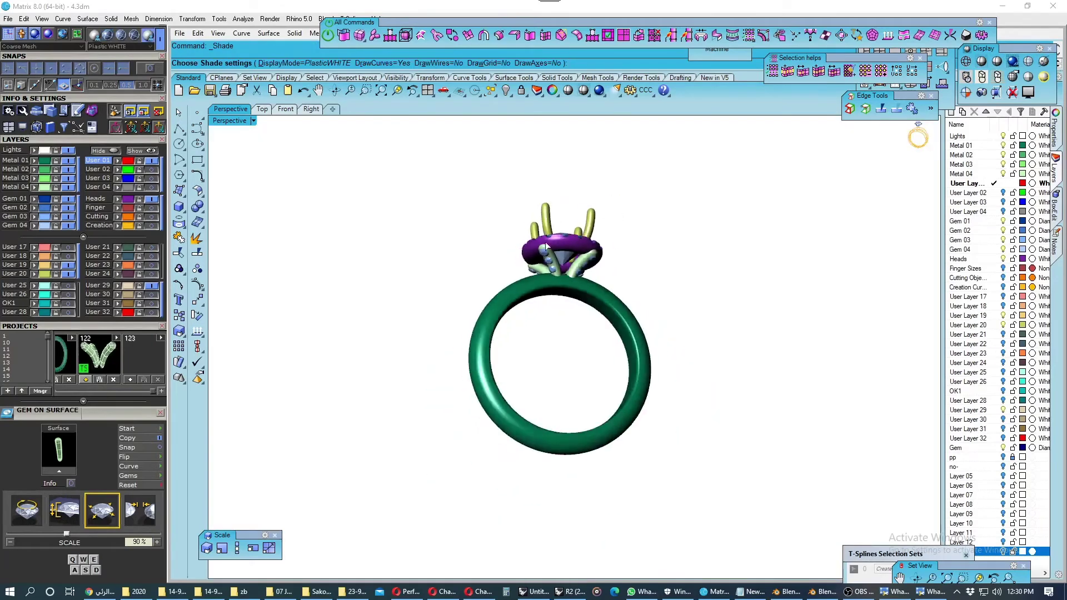
Group the 12 gems set in the ring head.
mouse_move(415, 258)
right_mouse_down()
mouse_move(477, 287)
mouse_move(374, 310)
mouse_move(661, 302)
mouse_move(617, 336)
mouse_move(519, 352)
mouse_move(242, 210)
right_mouse_up()
key("Escape")
right_click_drag(310, 242, 1, 212)
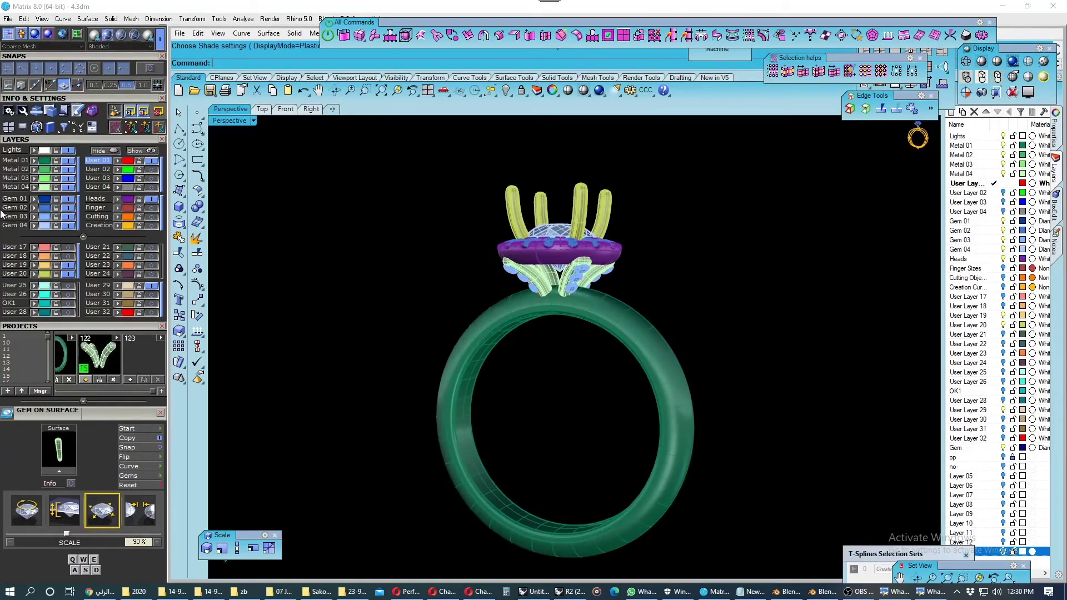
left_click(45, 207)
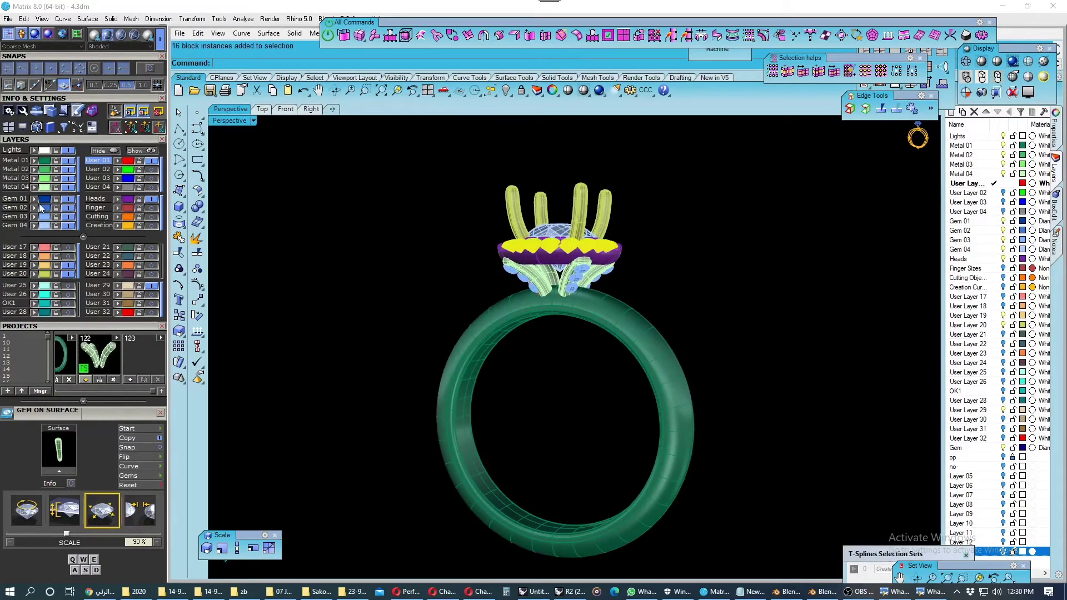
key("Escape")
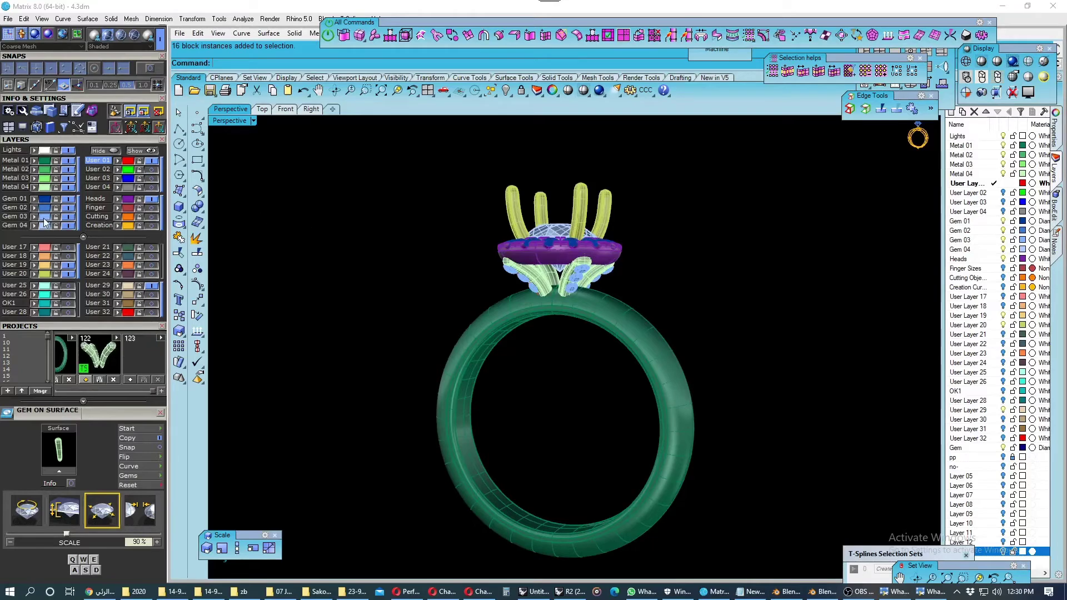
left_click(45, 223)
left_click(179, 268)
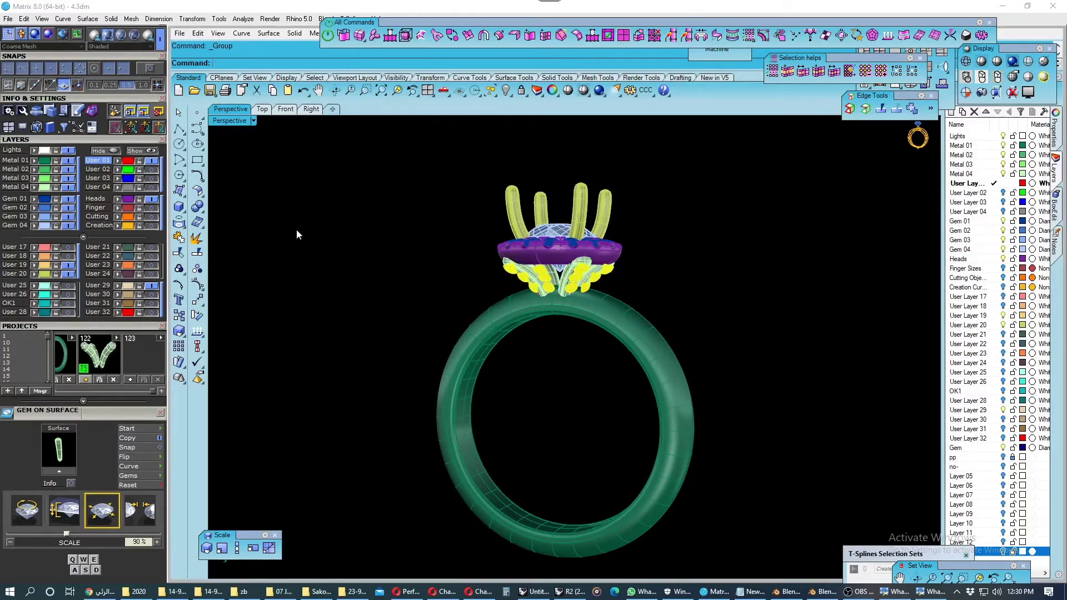
right_click_drag(297, 234, 312, 206)
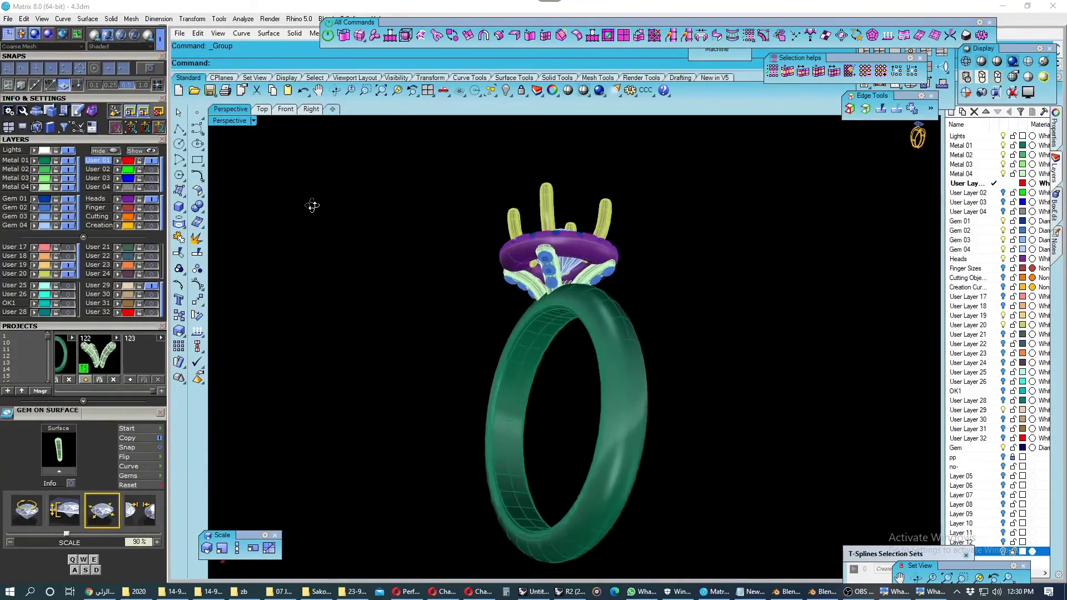
right_click_drag(312, 206, 281, 236)
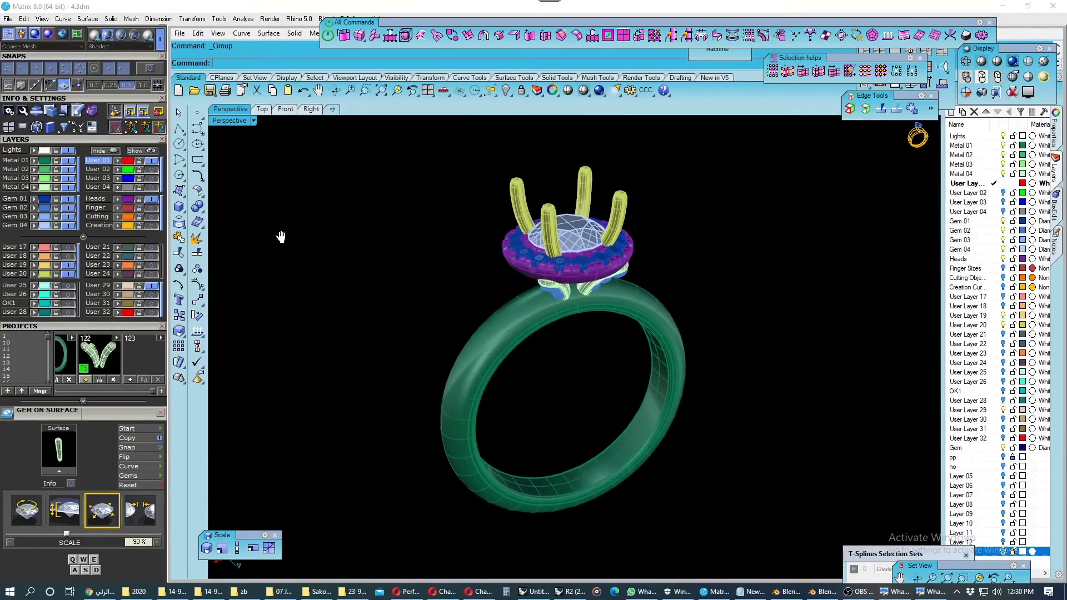
Move the purple halo head onto the Metal 02 layer.
left_click(128, 200)
key("Escape")
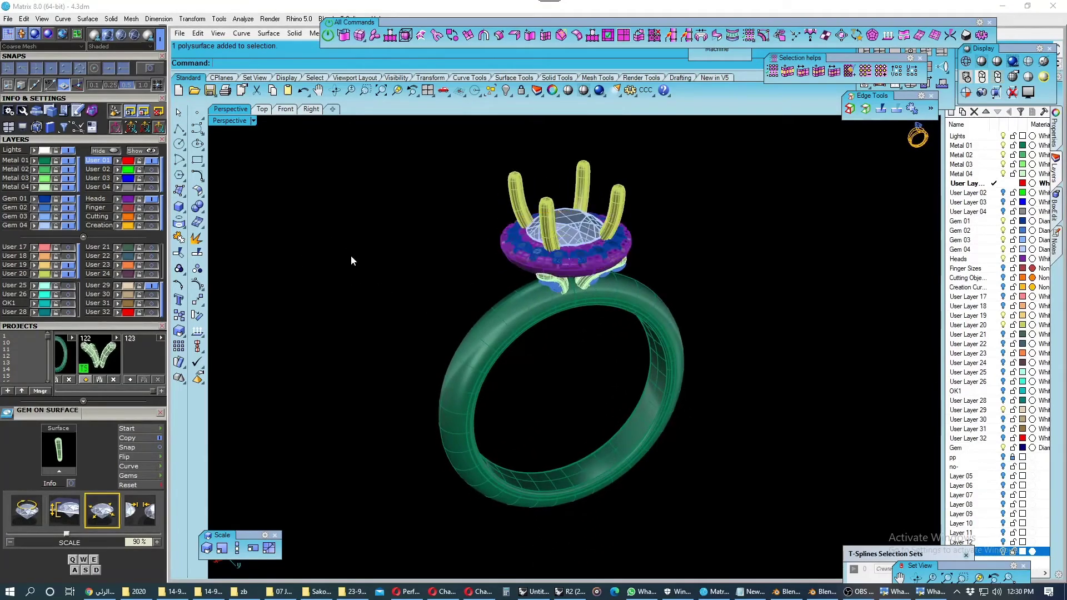
mouse_move(351, 256)
right_mouse_down()
mouse_move(402, 245)
mouse_move(229, 194)
right_mouse_up()
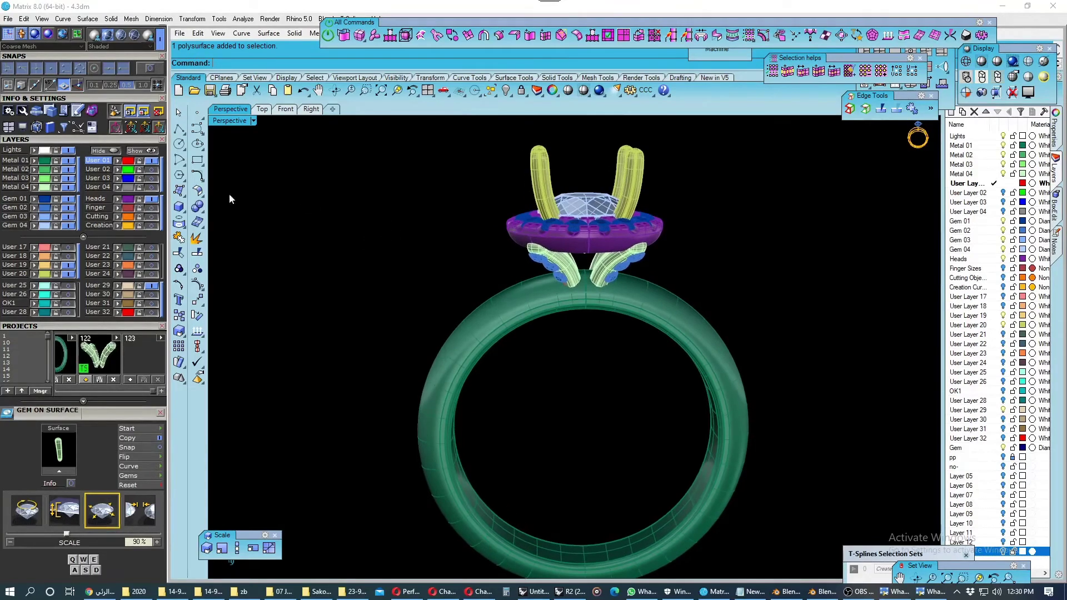
left_click(45, 161)
left_click_drag(501, 165, 503, 165)
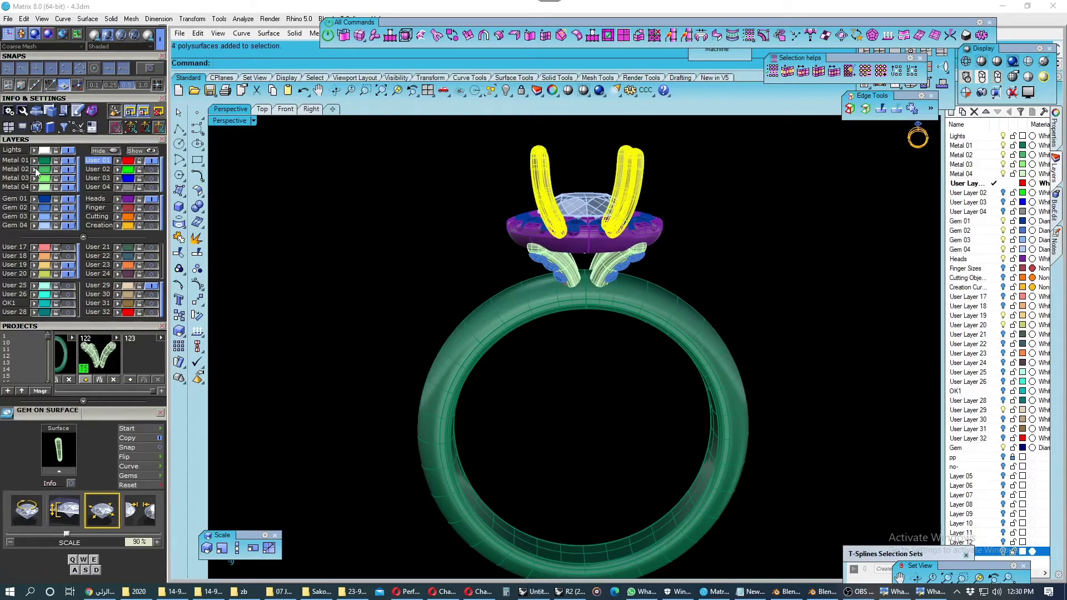
key("Escape")
left_click(514, 229)
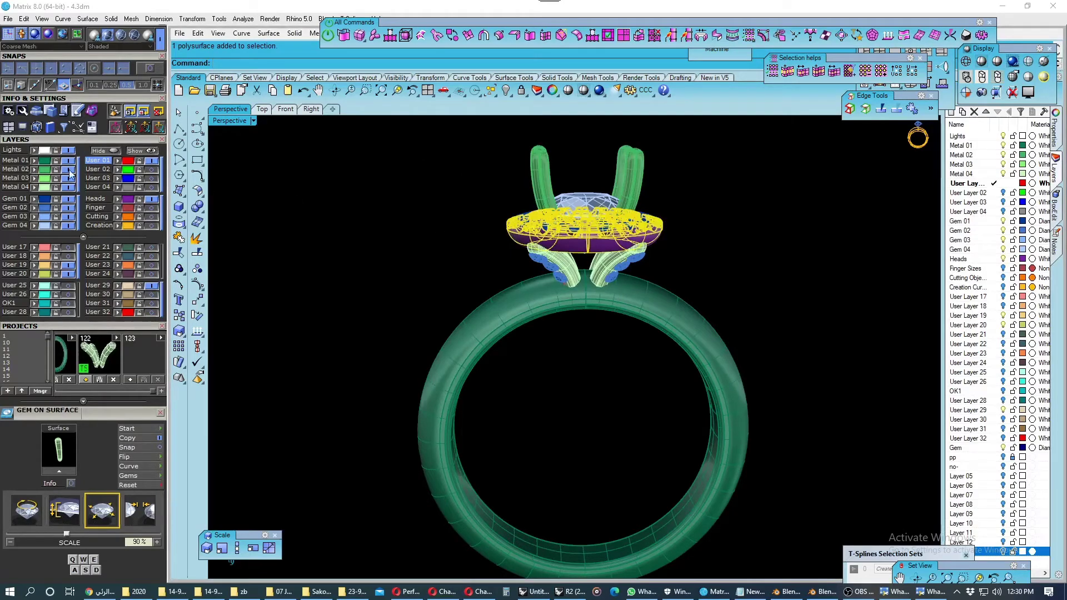
left_click(37, 169)
mouse_move(328, 227)
right_mouse_down()
mouse_move(367, 206)
mouse_move(334, 222)
right_mouse_up()
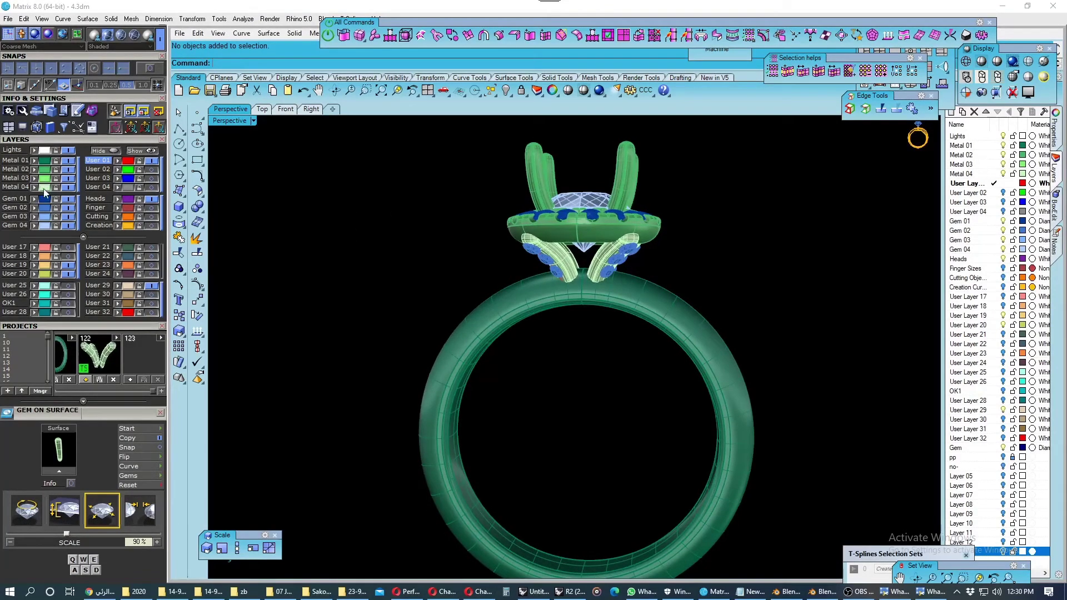
Check the V-shaped head parts and save the ring file.
left_click(44, 188)
left_click(334, 225)
mouse_move(365, 243)
right_mouse_down()
mouse_move(427, 274)
mouse_move(385, 235)
right_mouse_up()
key("ctrl+s")
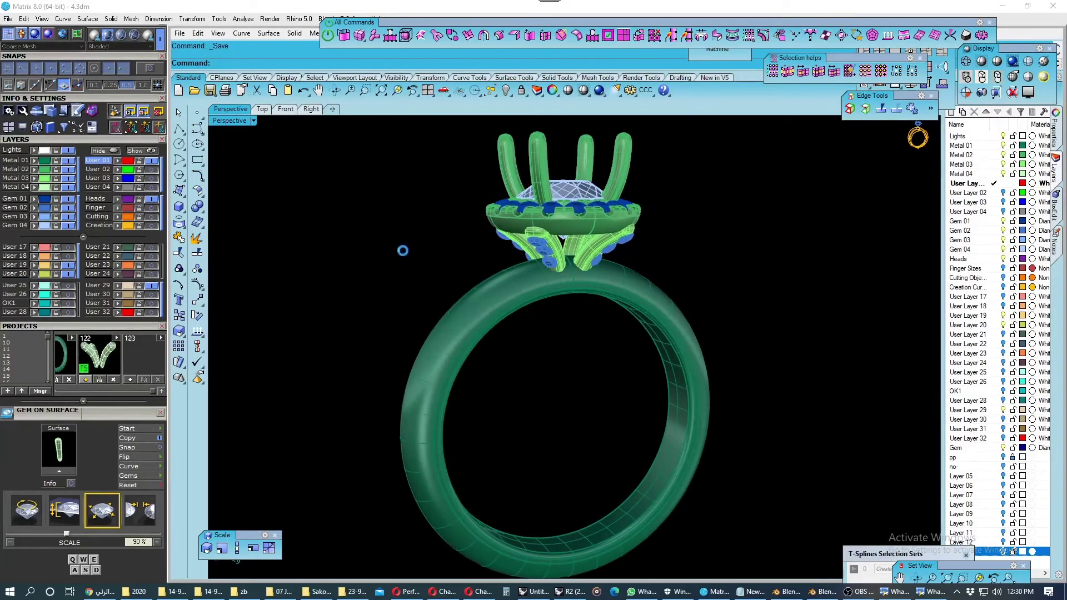
left_click(201, 211)
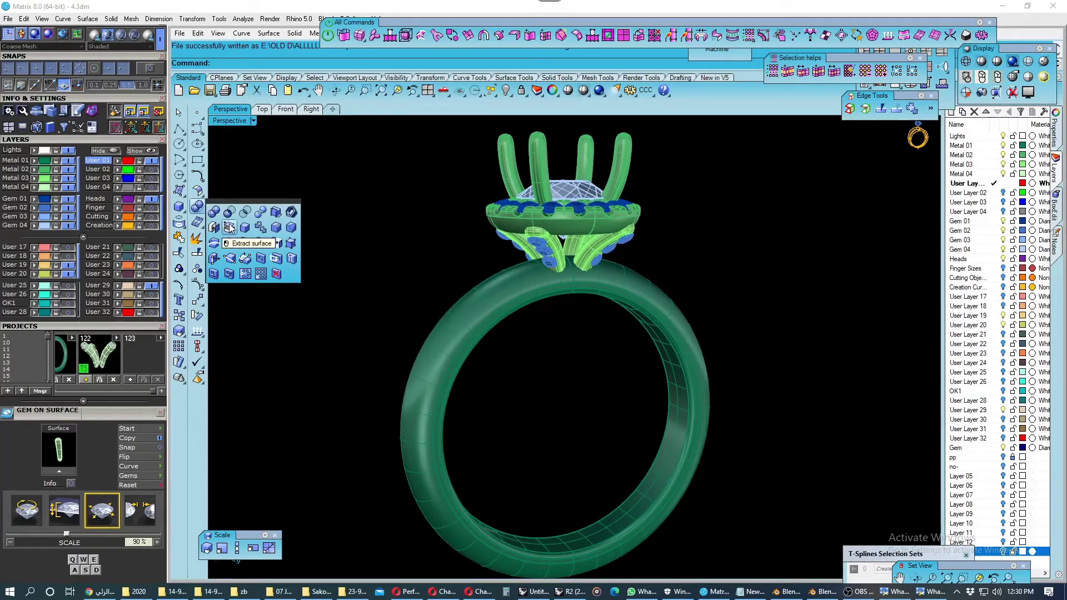
Extract a copy of the outer shank surface with Copy=Yes, keeping the solid.
left_click(231, 227)
left_click(350, 62)
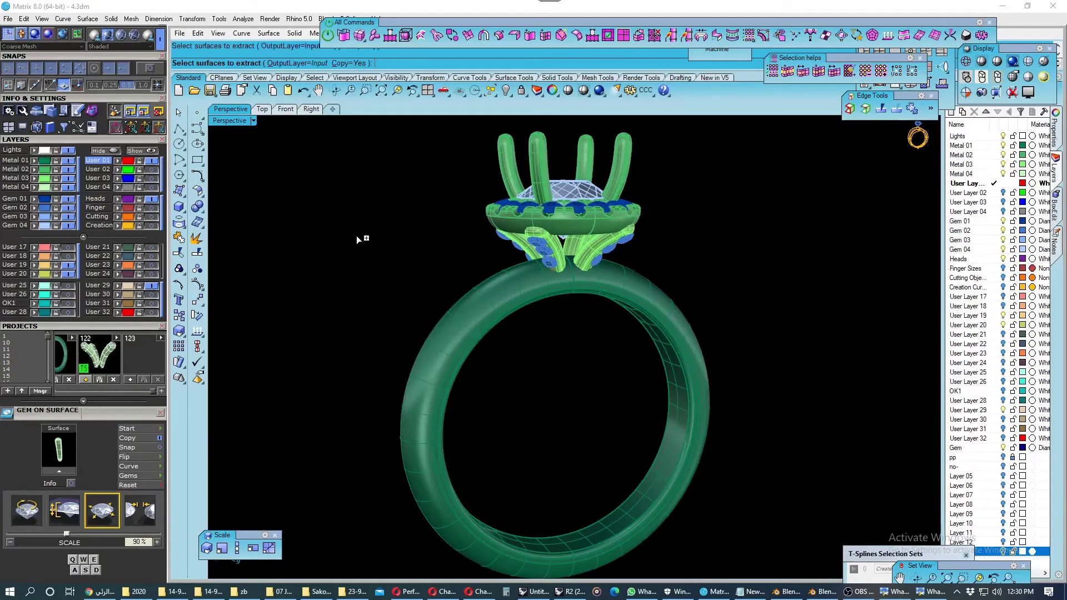
right_click_drag(356, 235, 450, 319)
scroll(450, 319, "up", 3)
left_click(496, 312)
scroll(413, 275, "down", 3)
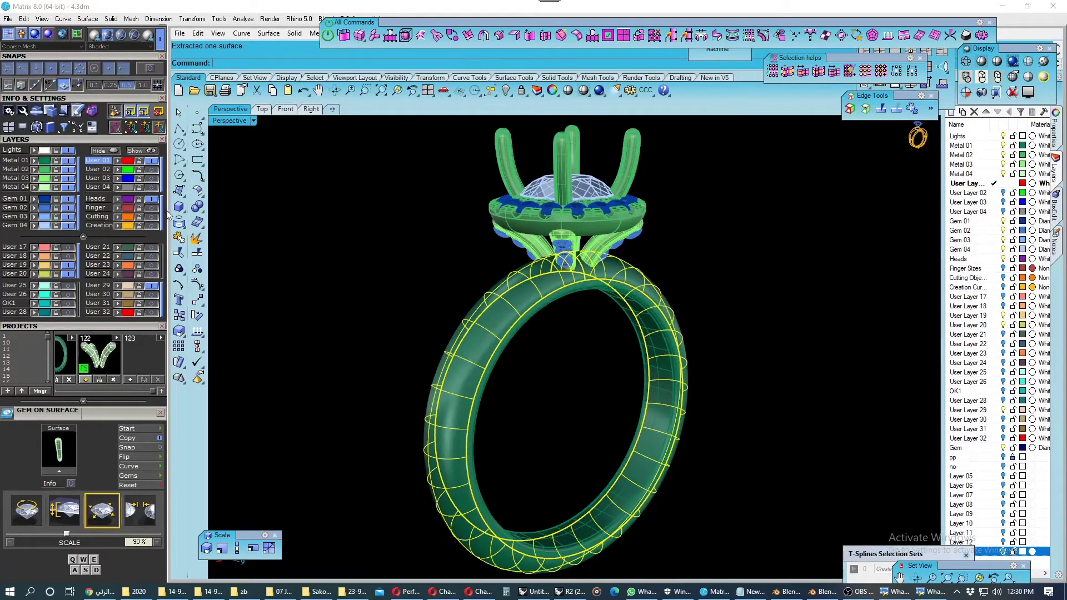
key("Return")
Lock the Metal 01 layer, zoom onto the purple surface and save.
left_click(55, 160)
key("Escape")
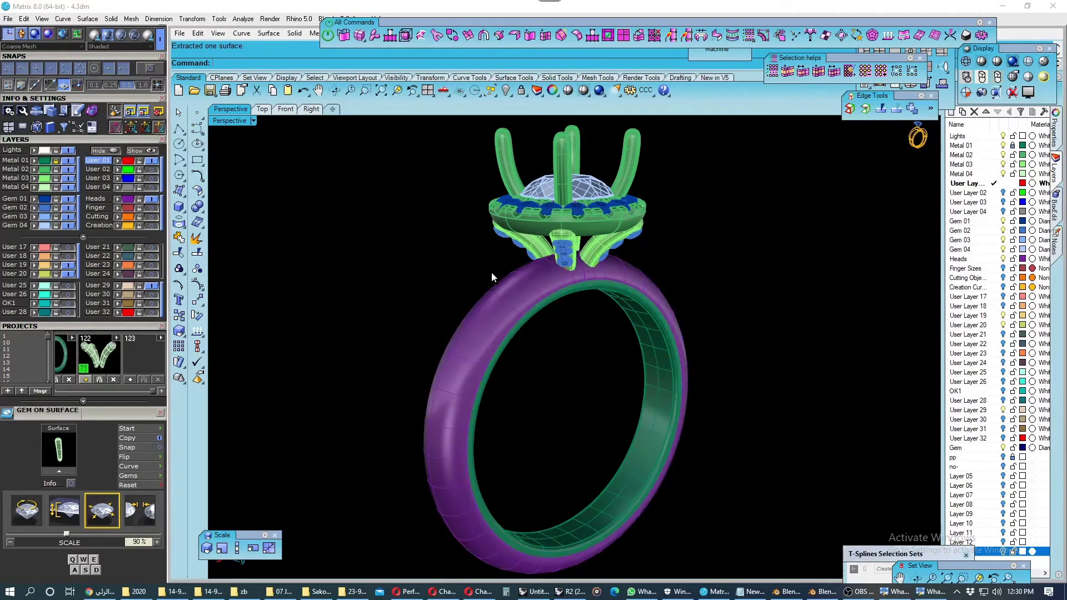
right_click_drag(491, 272, 536, 312)
scroll(537, 312, "up", 3)
scroll(569, 303, "up", 2)
scroll(569, 303, "down", 2)
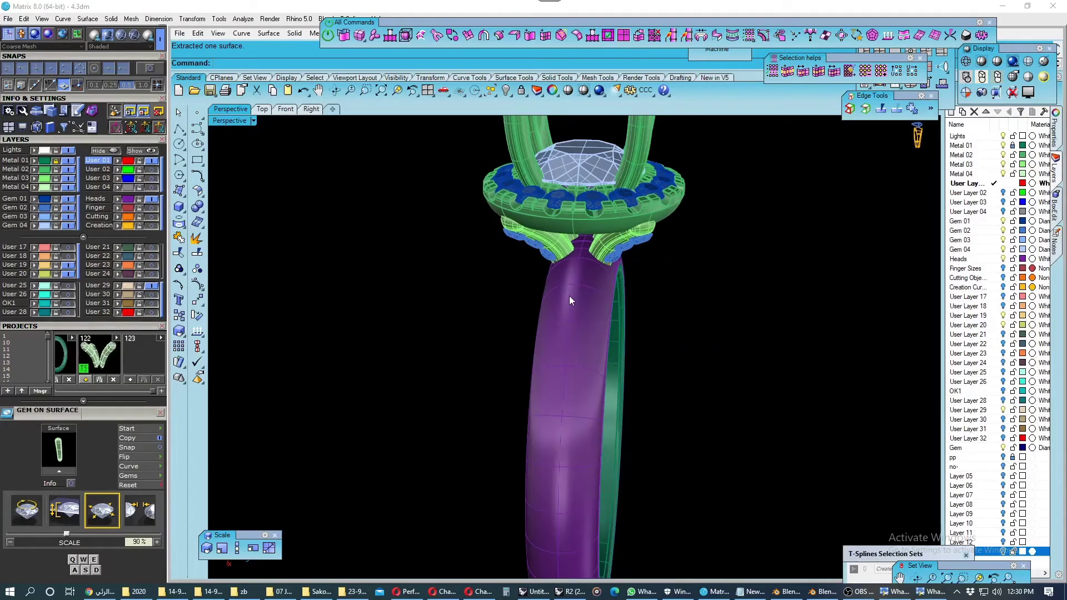
key("ctrl+s")
scroll(570, 294, "up", 3)
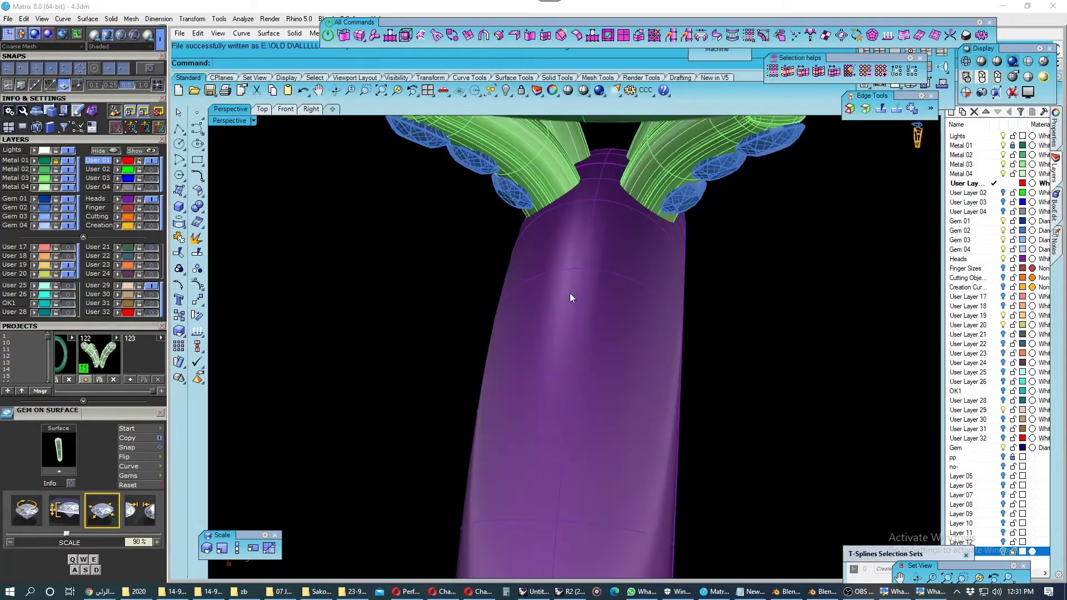
Extract a trial crosswise isocurve across the purple shank surface.
left_click(178, 222)
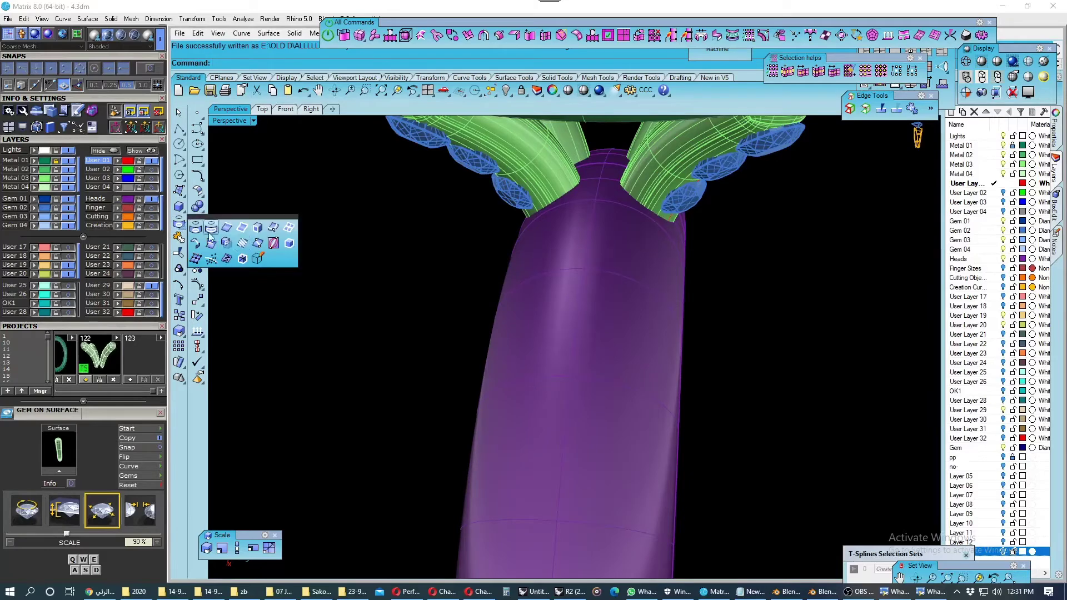
left_click(274, 232)
left_click(550, 323)
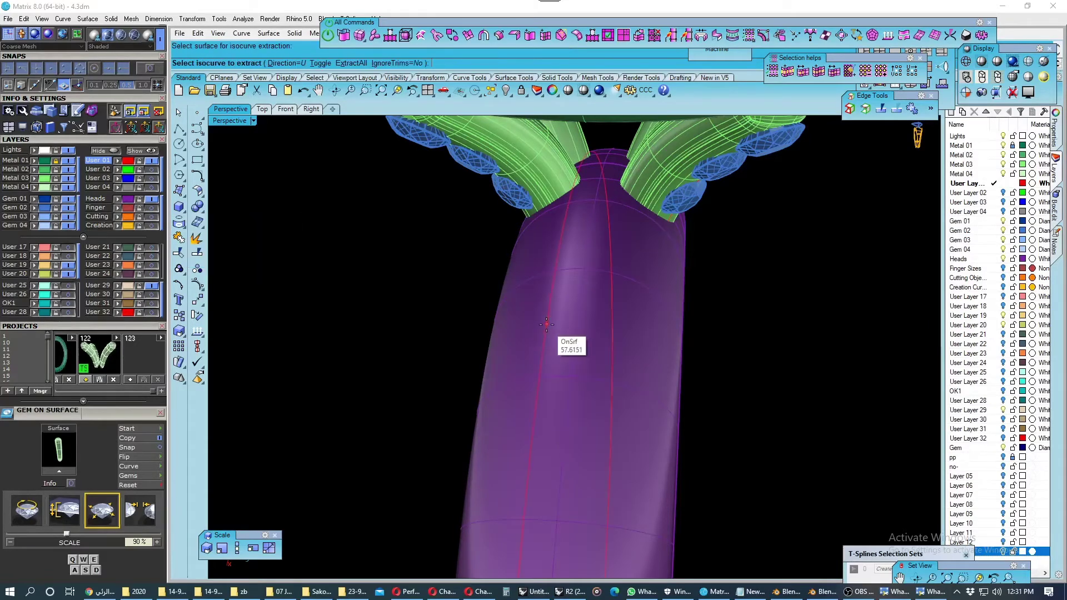
left_click(320, 63)
scroll(511, 311, "down", 3)
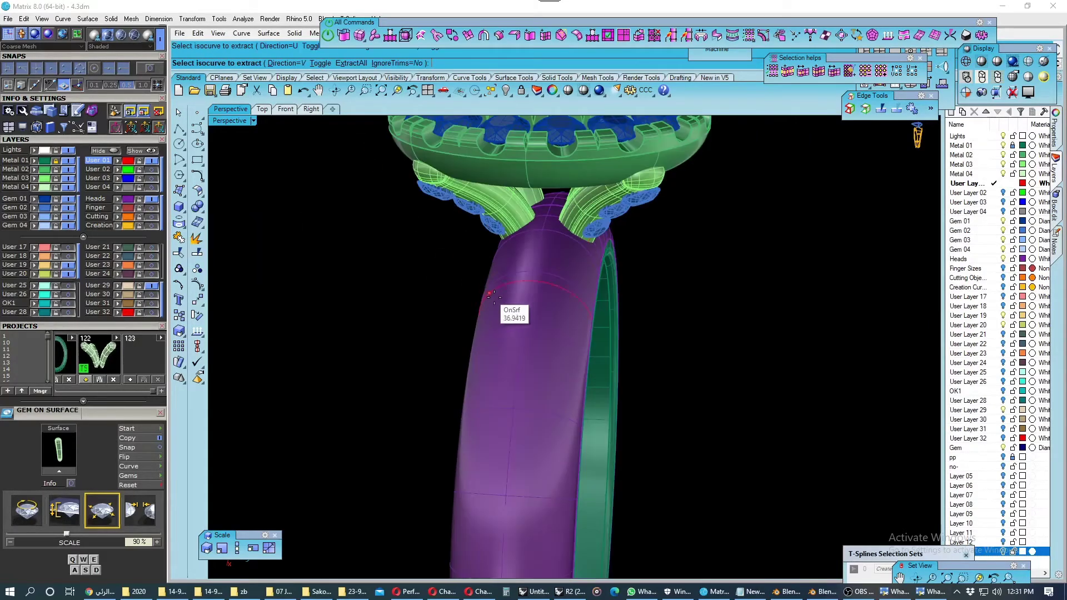
scroll(522, 333, "down", 2)
left_click(523, 334)
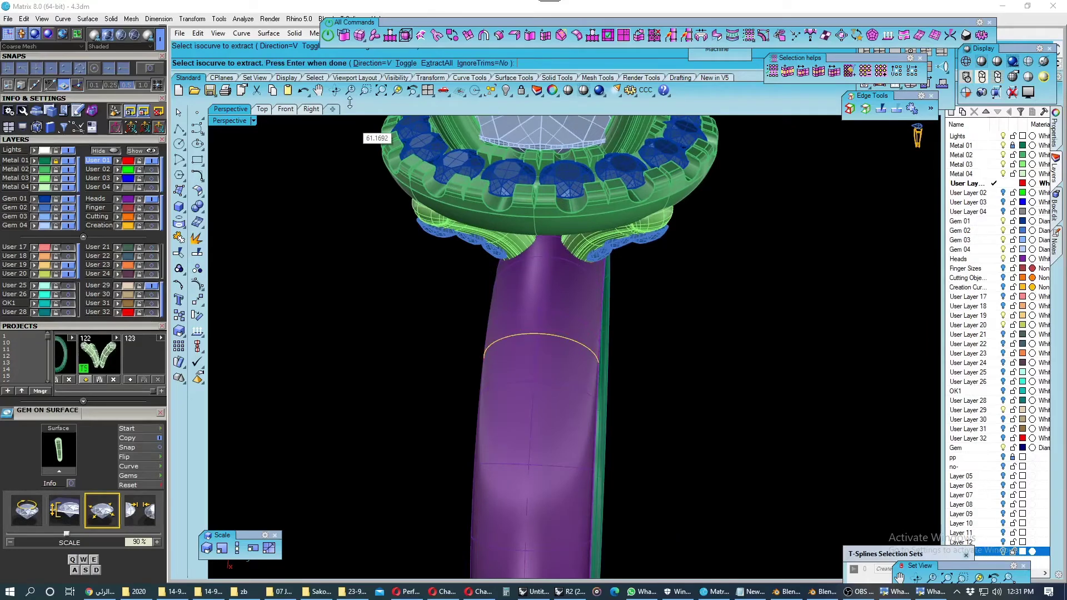
Extract a lengthwise U-direction isocurve snapped to the middle of the shank surface.
left_click(396, 64)
left_click(155, 66)
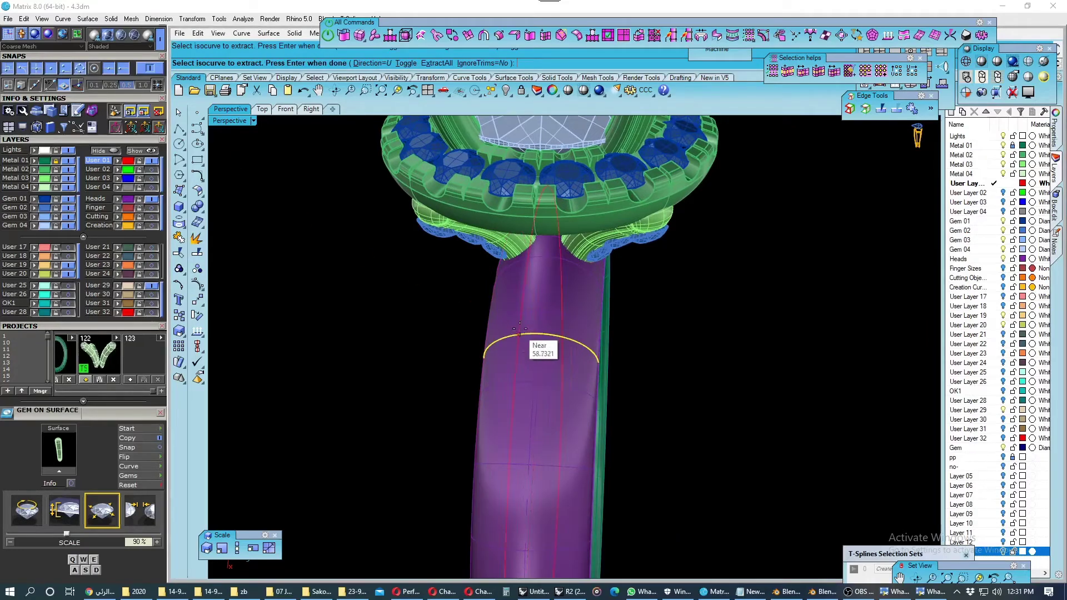
scroll(532, 333, "up", 1)
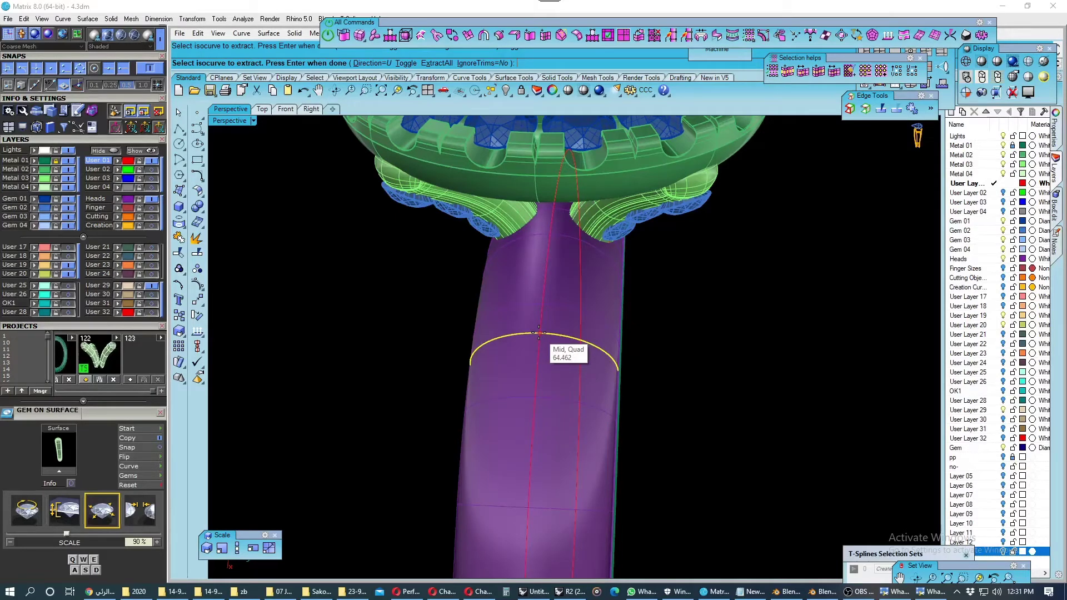
left_click(538, 332)
key("Return")
Window-select the crosswise trial curve and delete it.
scroll(538, 332, "down", 4)
left_click_drag(402, 286, 542, 384)
right_click_drag(542, 381, 491, 364)
key("Delete")
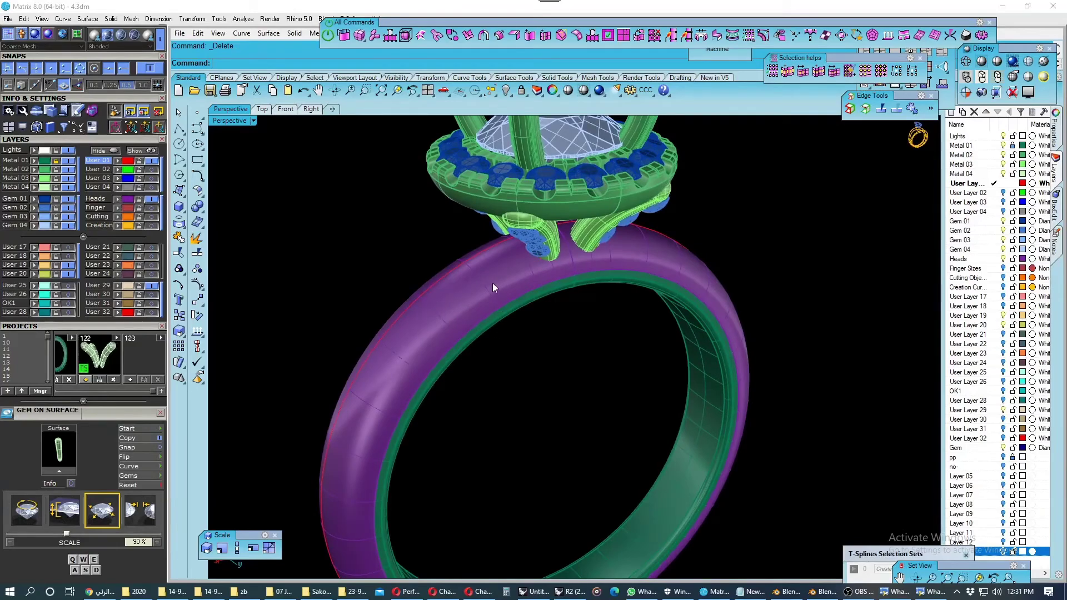
mouse_move(492, 282)
right_mouse_down()
mouse_move(565, 291)
mouse_move(524, 287)
mouse_move(532, 268)
right_mouse_up()
Split the lengthwise centre curve just below the ring head.
left_click(525, 287)
left_click(555, 309)
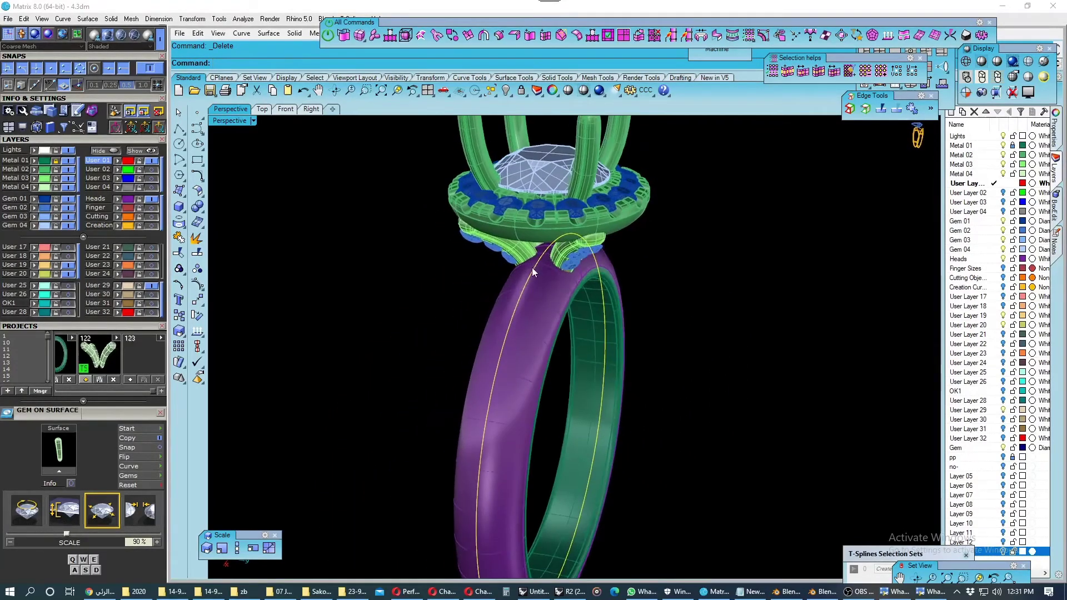
scroll(531, 268, "up", 4)
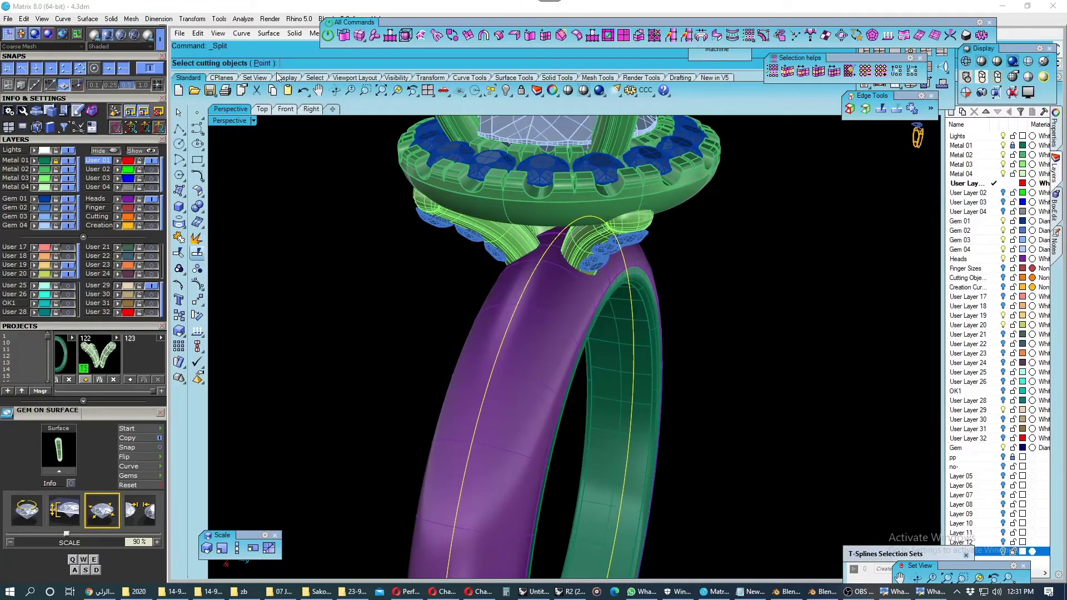
left_click(197, 252)
scroll(556, 278, "up", 3)
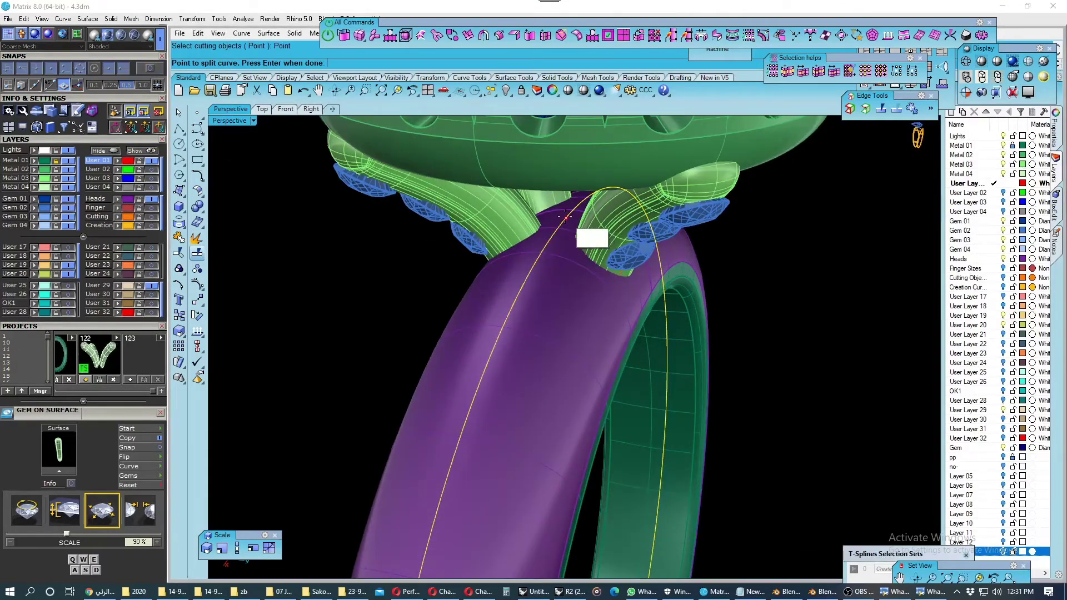
left_click(555, 229)
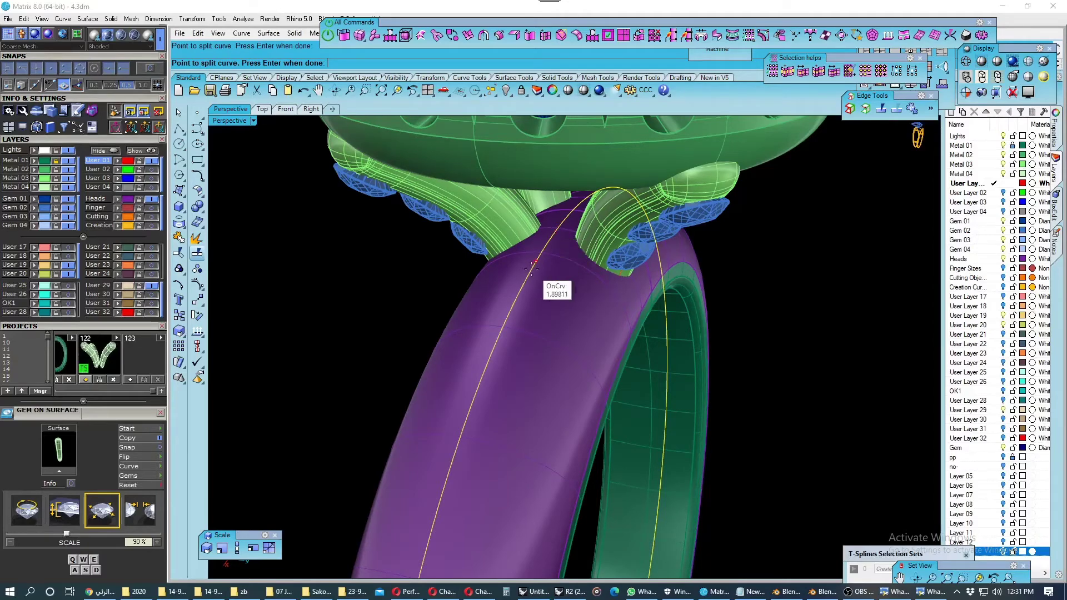
scroll(555, 289, "down", 3)
scroll(555, 298, "down", 1)
scroll(498, 484, "up", 3)
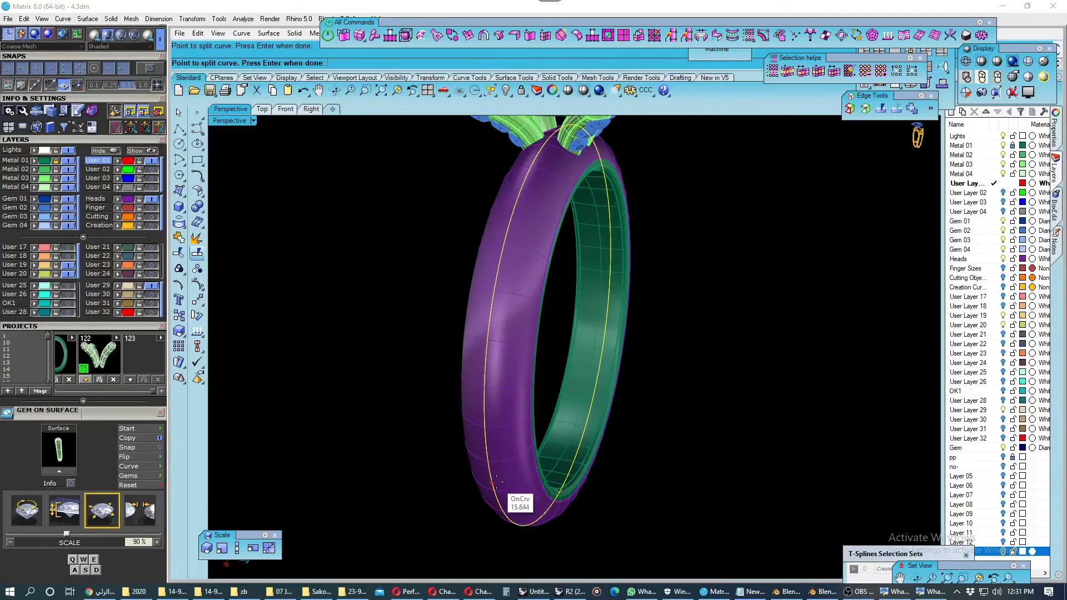
key("Return")
Delete the unwanted piece of the split centre curve.
right_click_drag(418, 460, 462, 466)
left_click(462, 466)
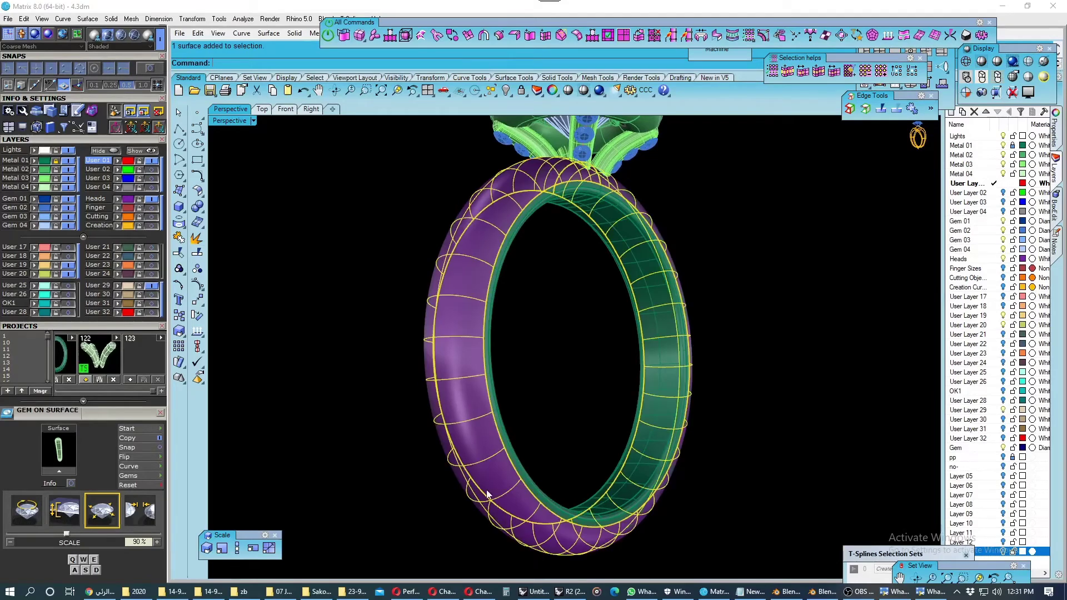
key("Escape")
left_click(472, 491)
left_click(498, 517)
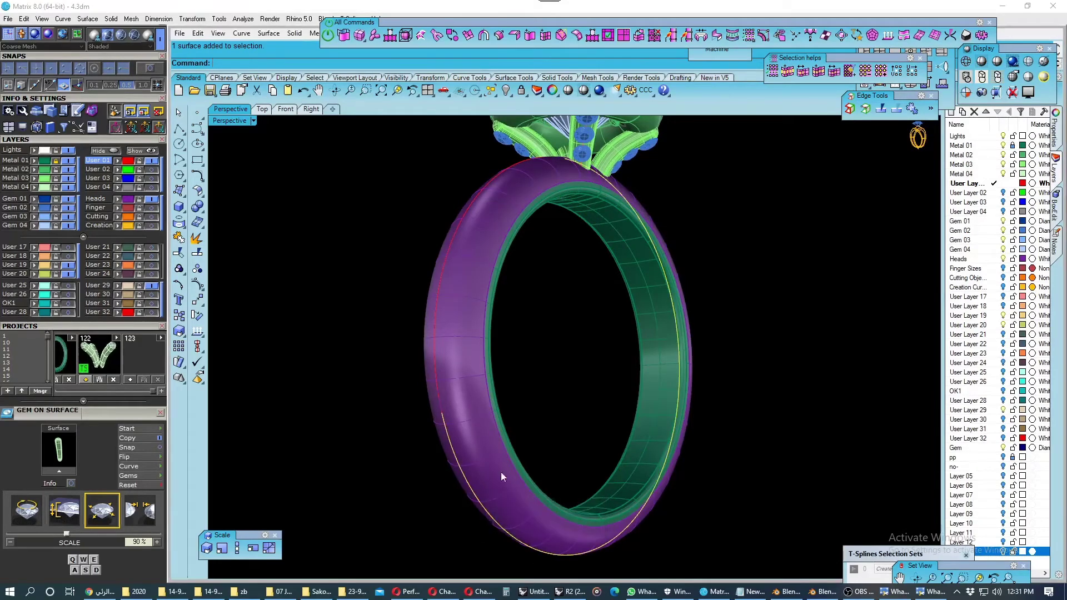
key("Delete")
right_click_drag(501, 472, 494, 287)
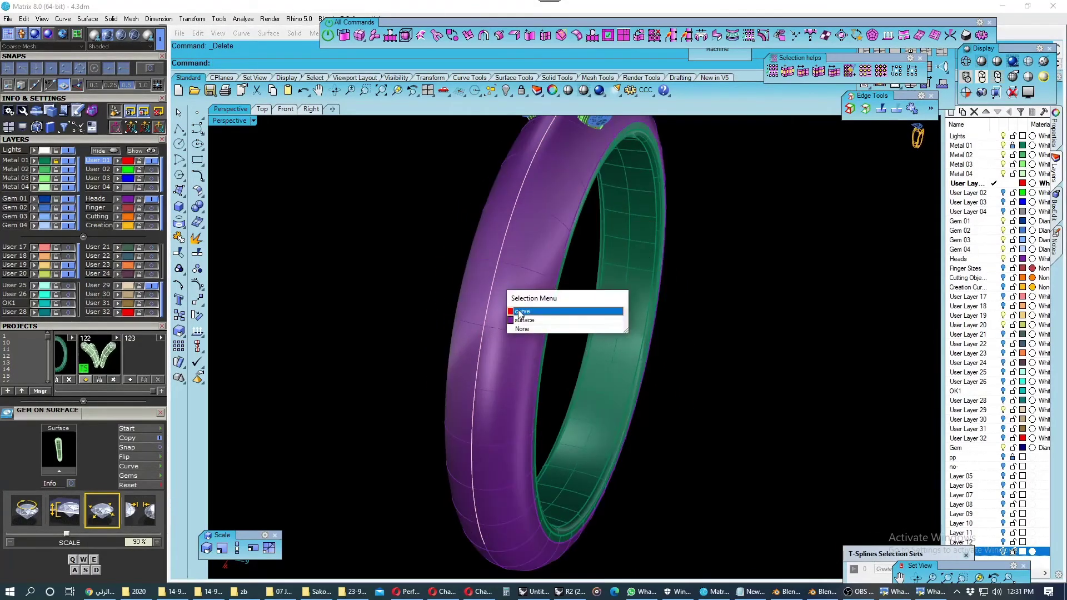
Rebuild the remaining shank curve to 3 points, degree 3.
left_click(533, 311)
right_click_drag(494, 343, 525, 299)
key("ctrl+r")
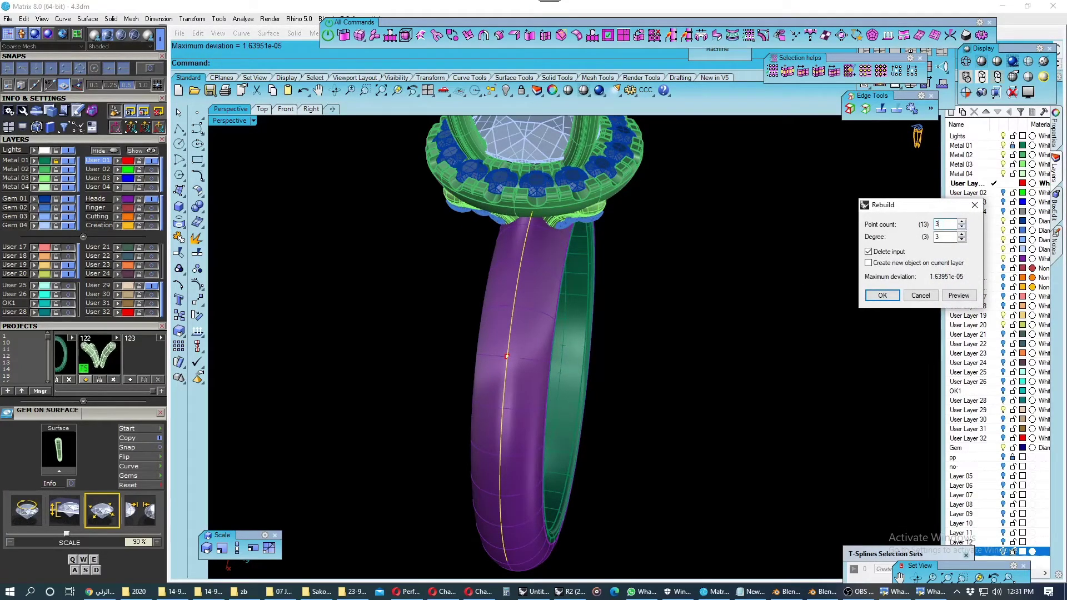
key("Return")
right_click_drag(755, 274, 698, 297)
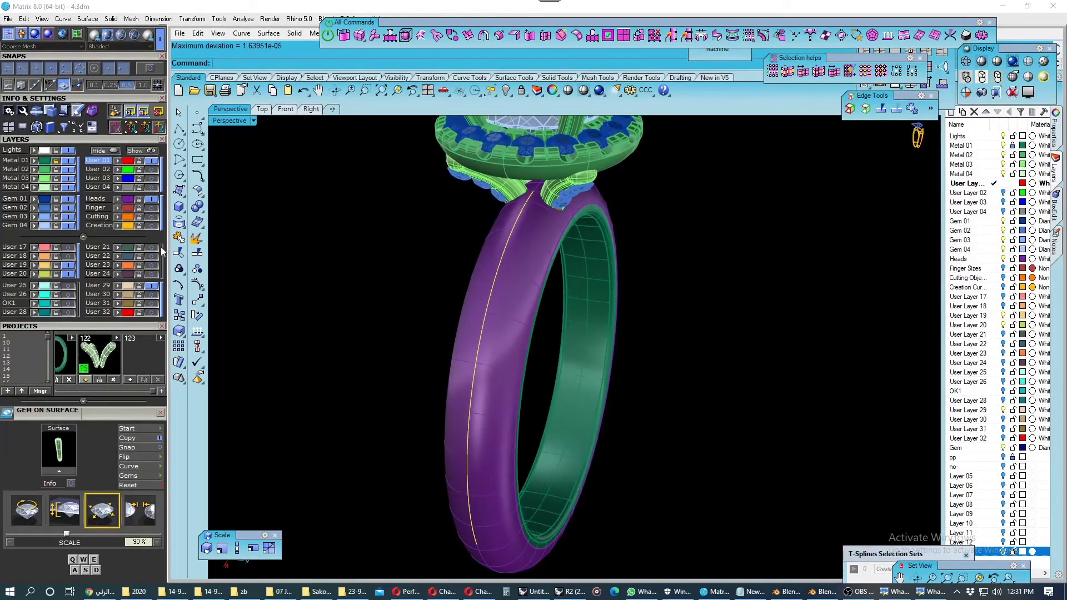
Start Gem on Curve on the shank curve, with gem direction from the shank surface.
left_click(159, 413)
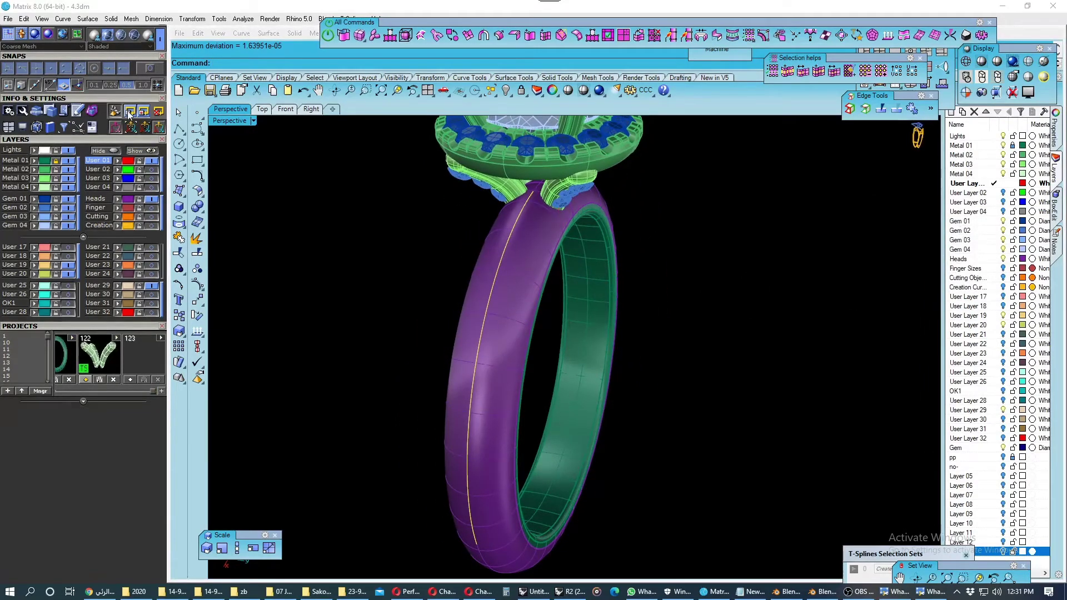
scroll(129, 106, "up", 3)
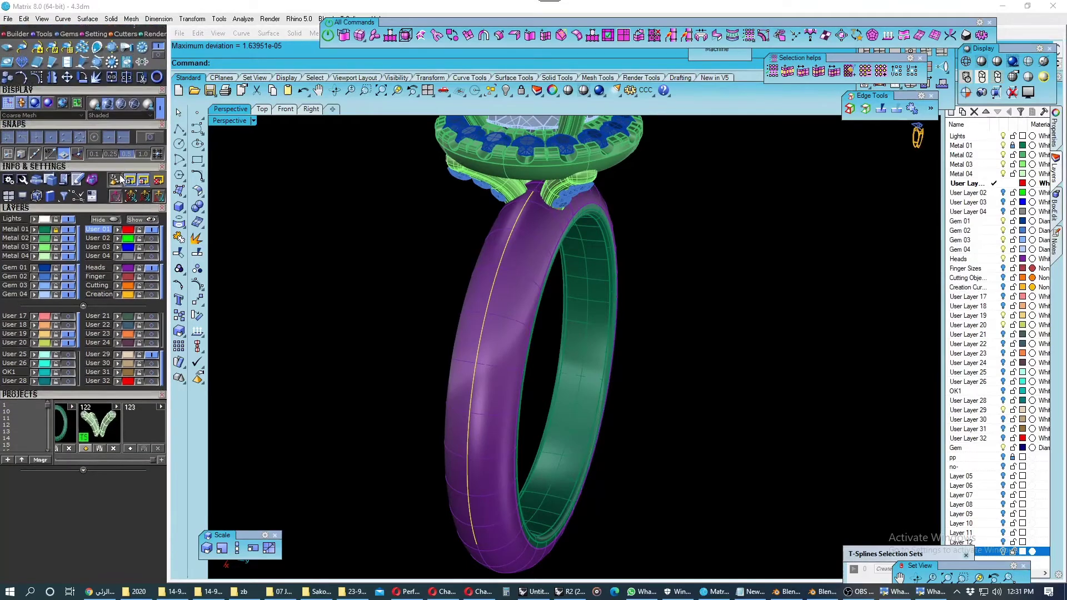
left_click(20, 65)
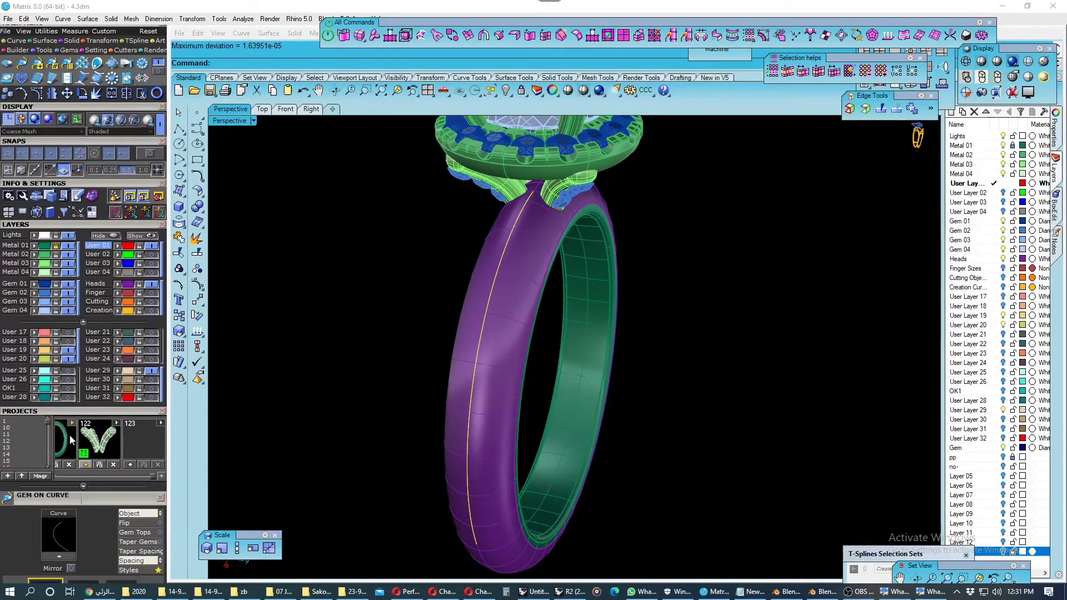
scroll(120, 451, "down", 4)
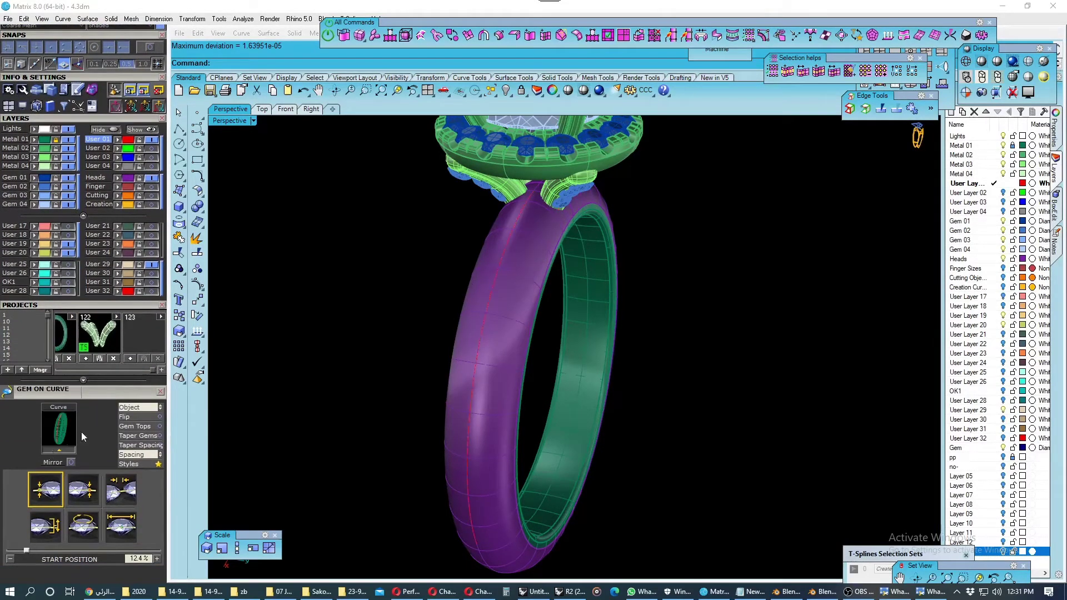
left_click(460, 289)
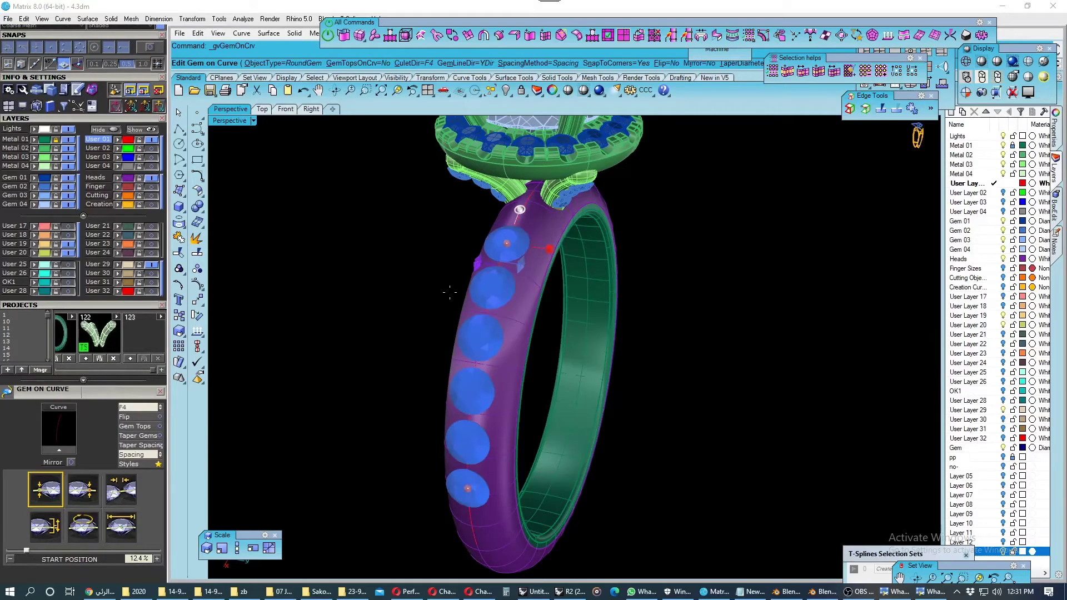
left_click(156, 407)
scroll(369, 352, "up", 2)
scroll(569, 315, "up", 2)
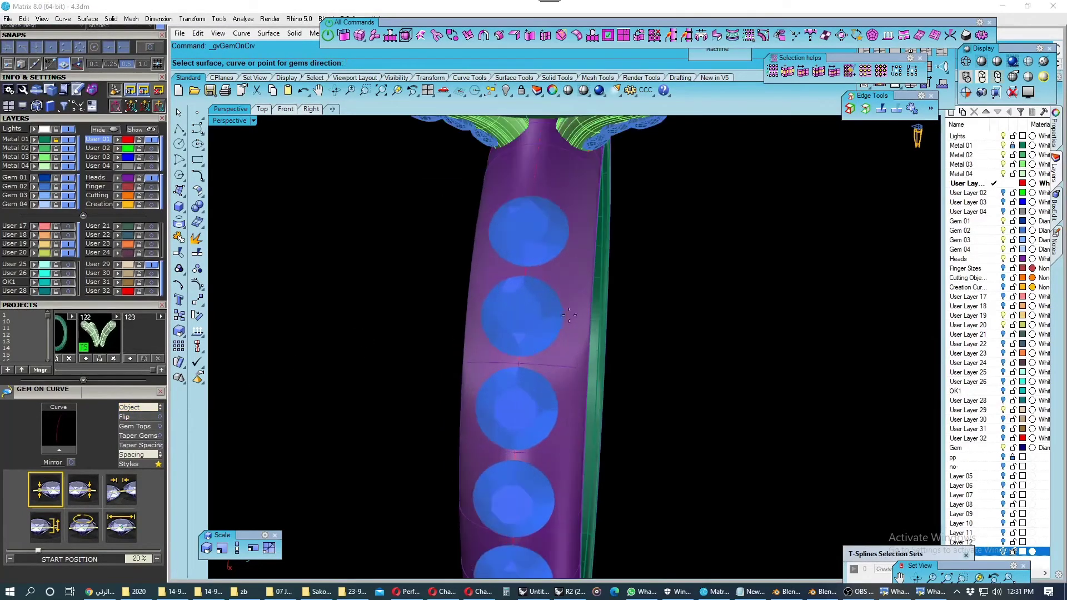
left_click(575, 286)
scroll(575, 286, "down", 2)
scroll(575, 286, "down", 1)
Shrink the gems' start size to 1.35 mm.
left_click(120, 528)
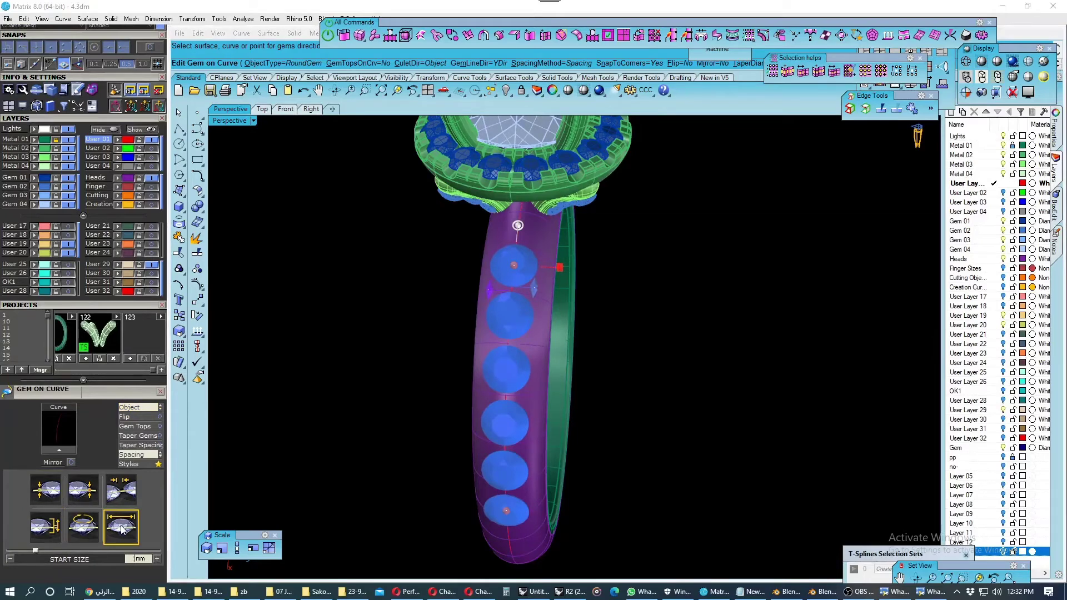
left_click_drag(517, 225, 517, 232)
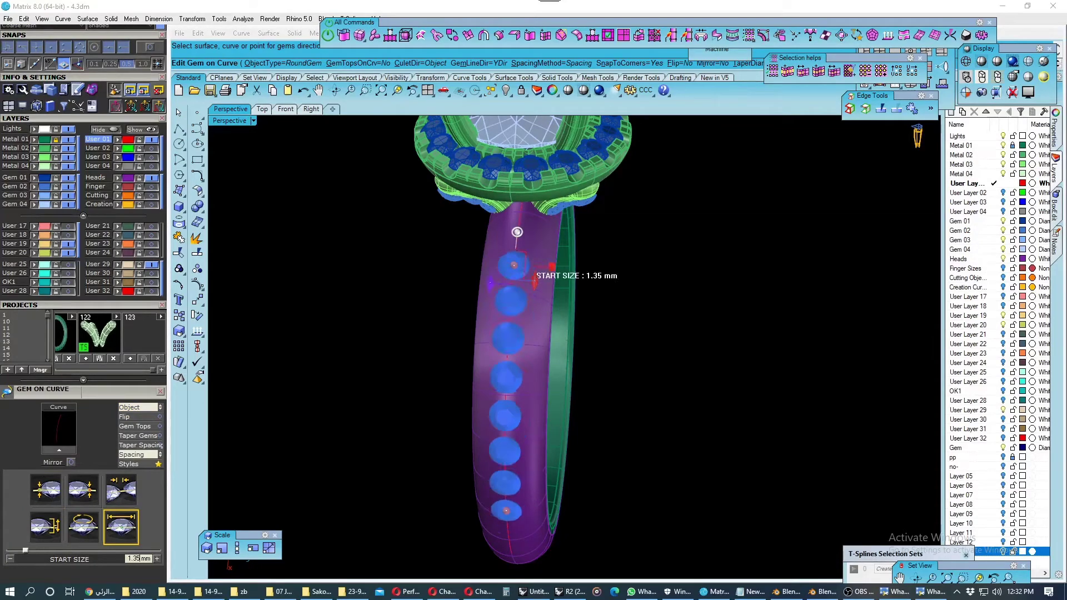
scroll(481, 307, "up", 2)
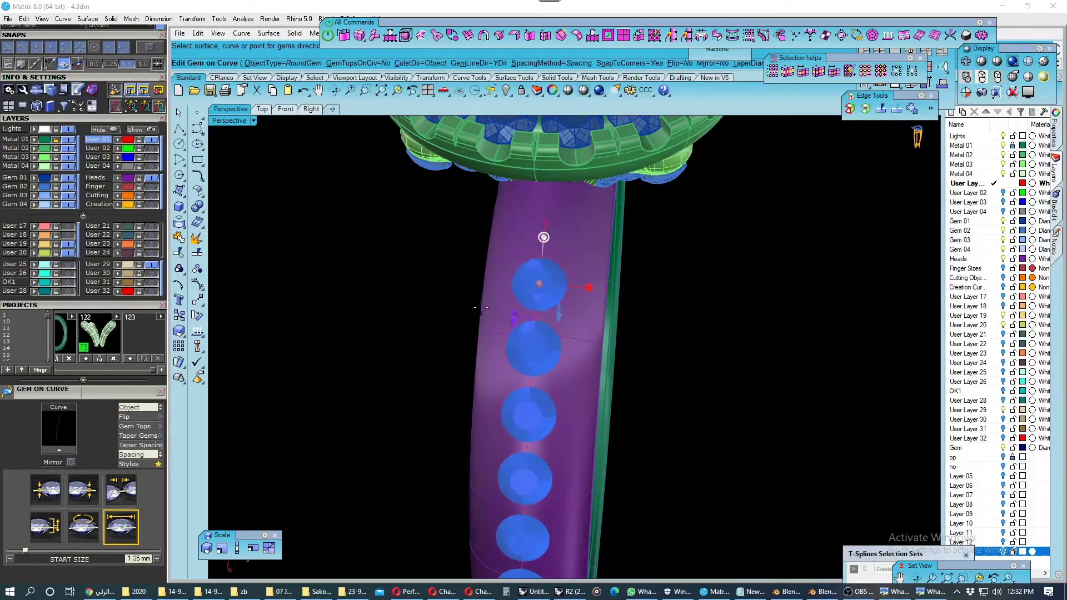
scroll(528, 301, "up", 1)
scroll(526, 298, "up", 1)
scroll(521, 295, "up", 1)
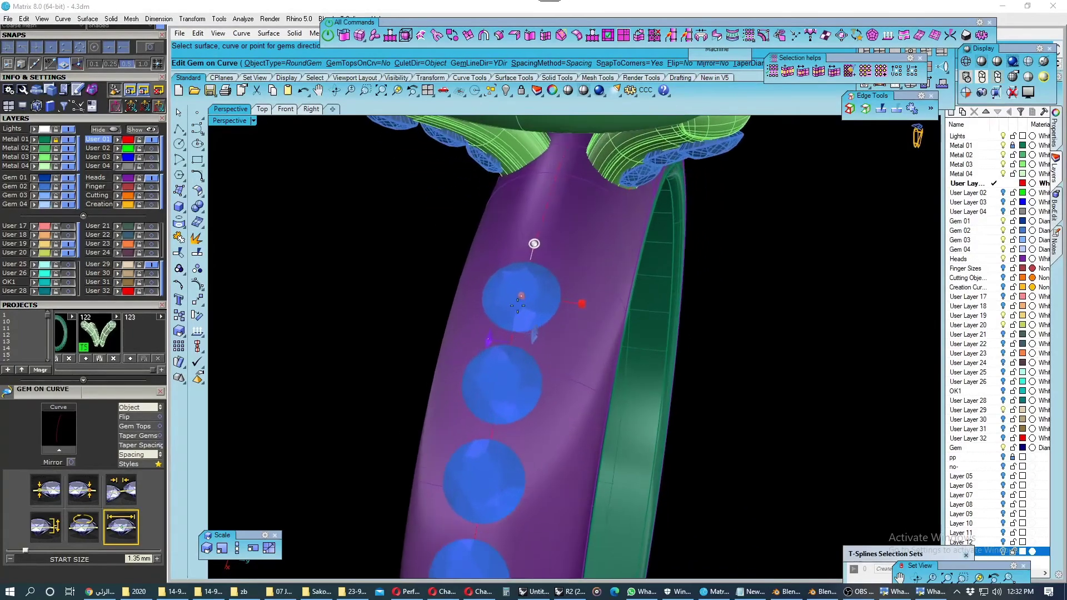
Move the gem row's start position to 8% and compare with the reference photo.
left_click_drag(518, 291, 489, 221)
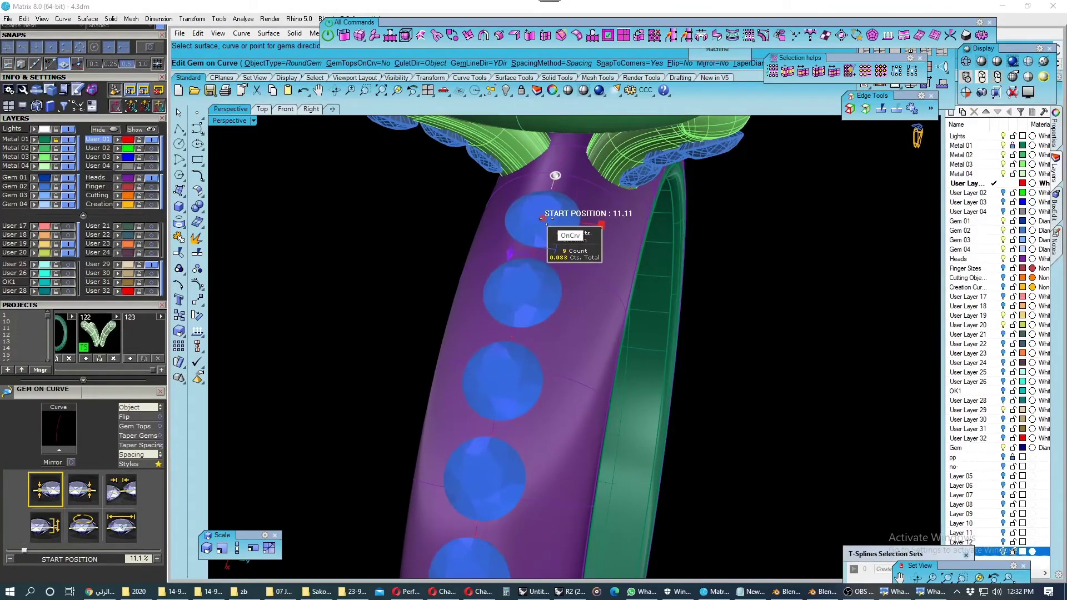
scroll(574, 330, "down", 2)
right_click_drag(574, 330, 576, 248)
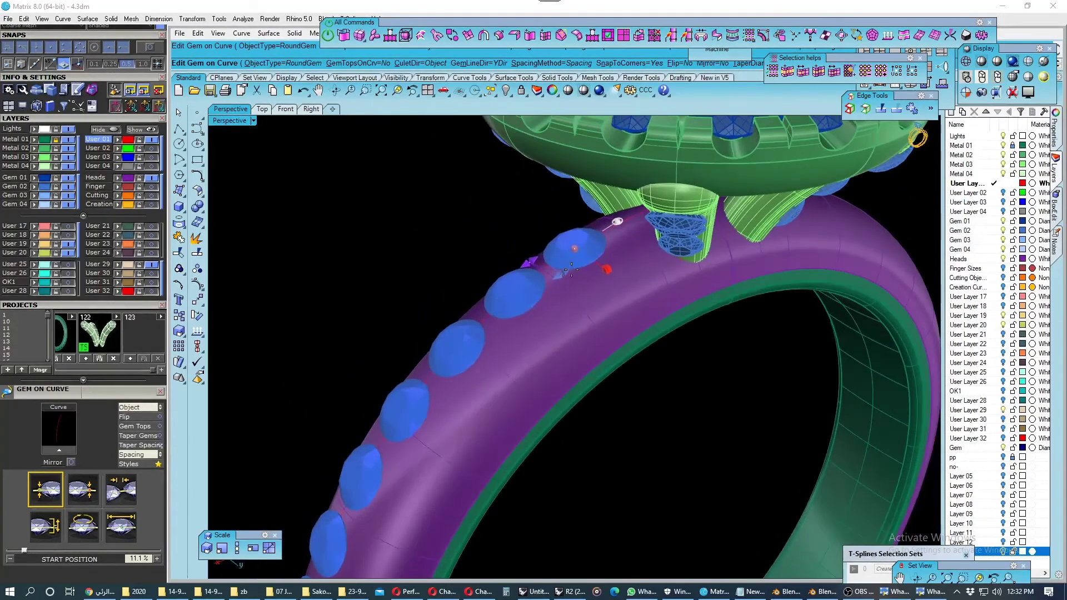
left_click_drag(575, 248, 592, 239)
mouse_move(593, 239)
right_mouse_down()
mouse_move(670, 334)
mouse_move(676, 326)
right_mouse_up()
scroll(608, 266, "up", 2)
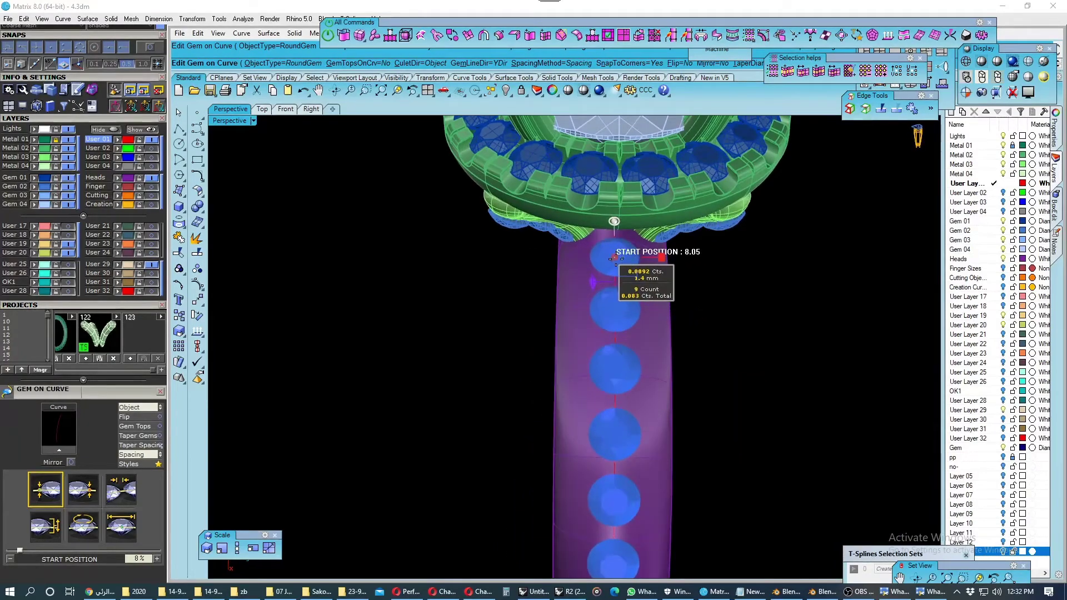
scroll(615, 272, "up", 2)
right_click_drag(614, 271, 557, 288)
scroll(558, 287, "down", 2)
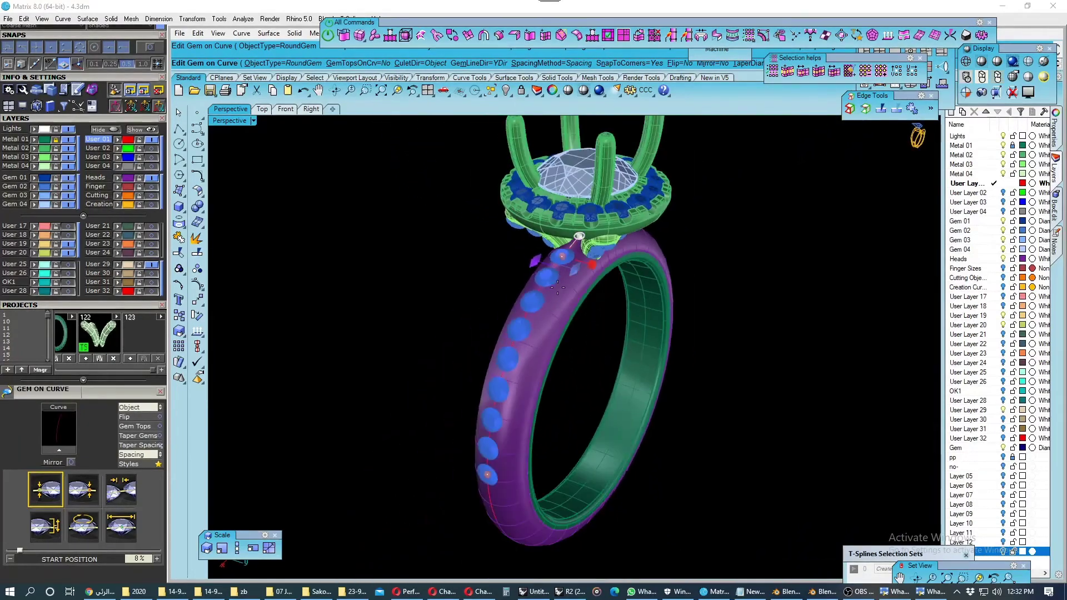
scroll(558, 271, "up", 1)
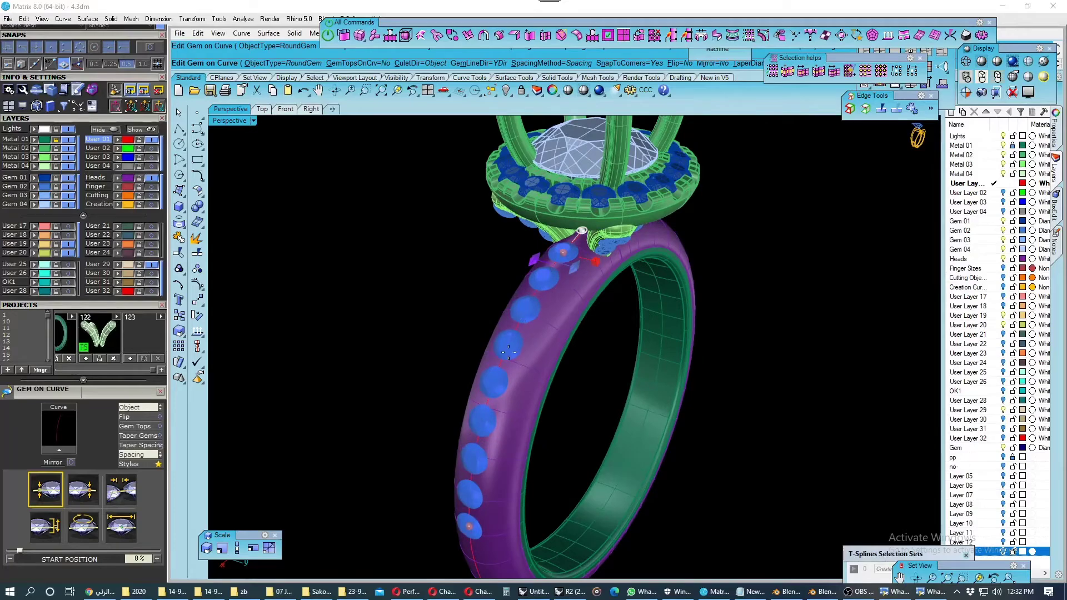
right_click_drag(495, 404, 506, 375)
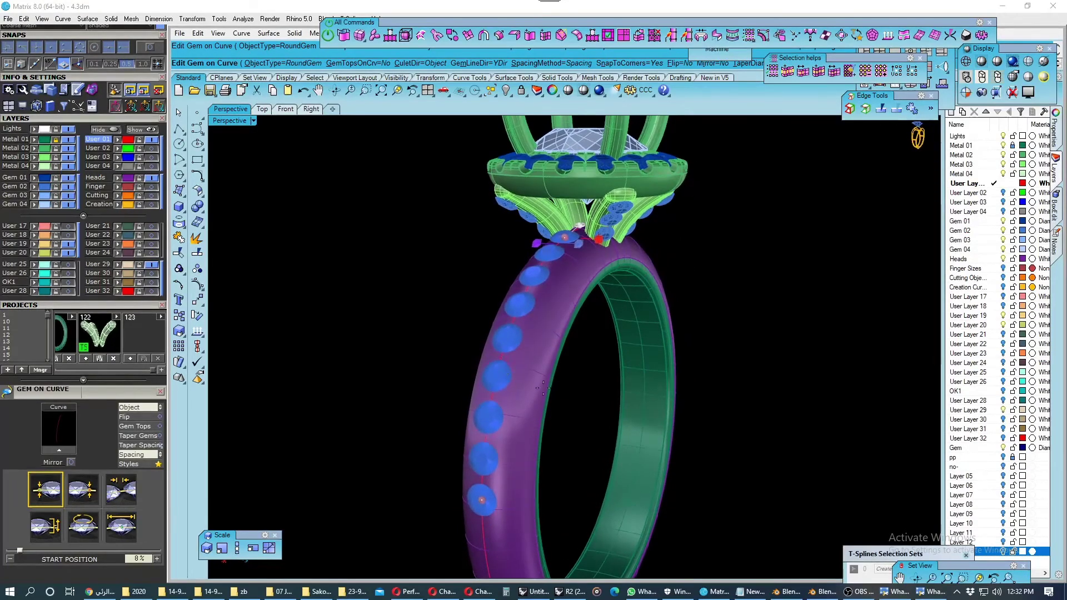
left_click(934, 593)
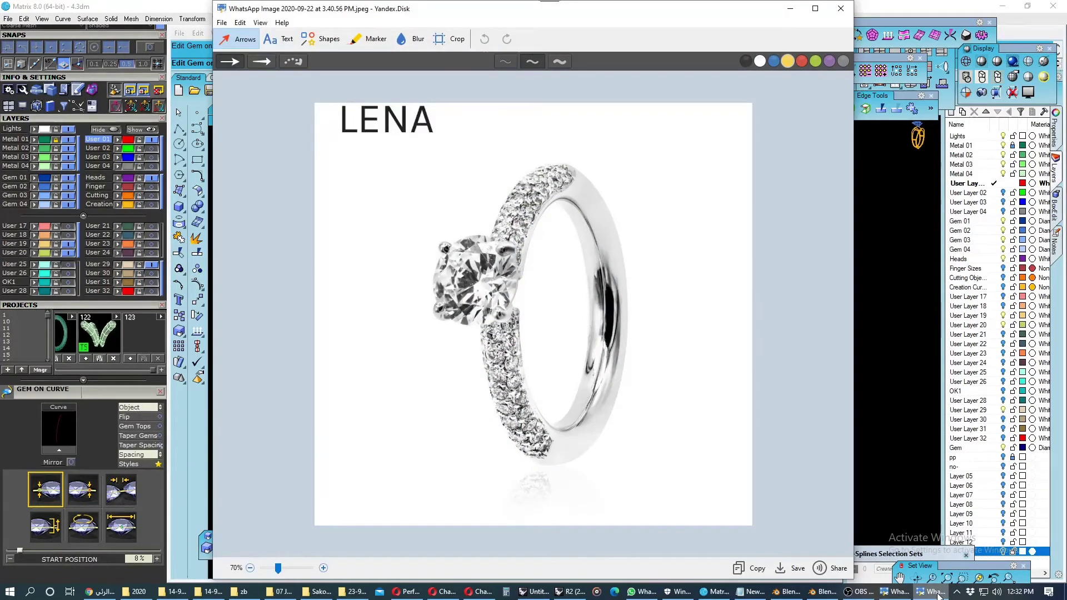
left_click(937, 592)
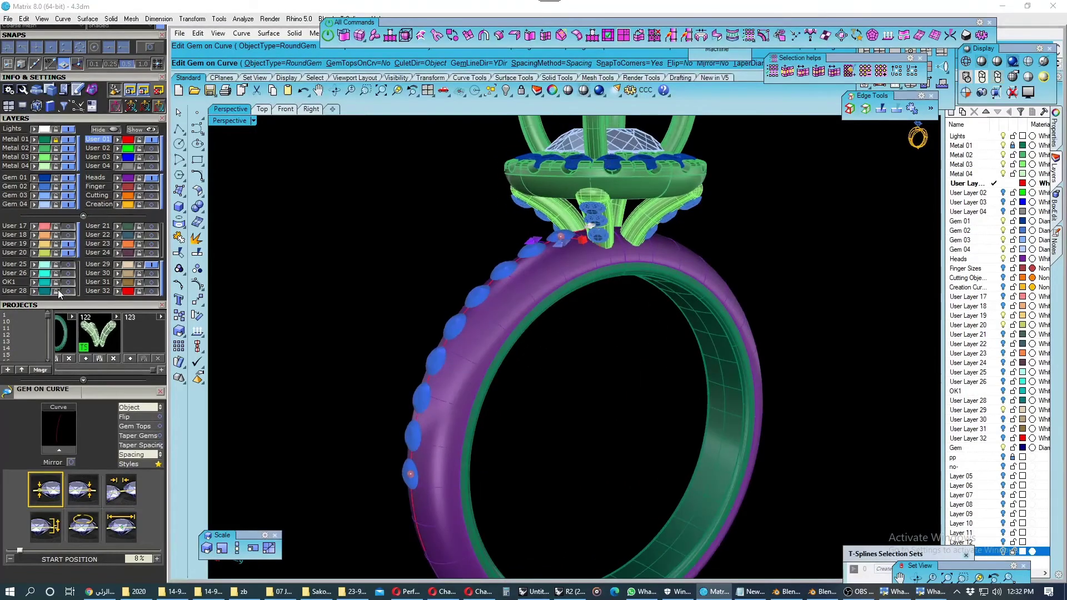
Use 0.2 mm gem spacing and move the shank row's end to 83.6%.
right_click_drag(269, 352, 411, 339)
mouse_move(475, 368)
right_mouse_down()
mouse_move(492, 358)
mouse_move(489, 338)
right_mouse_up()
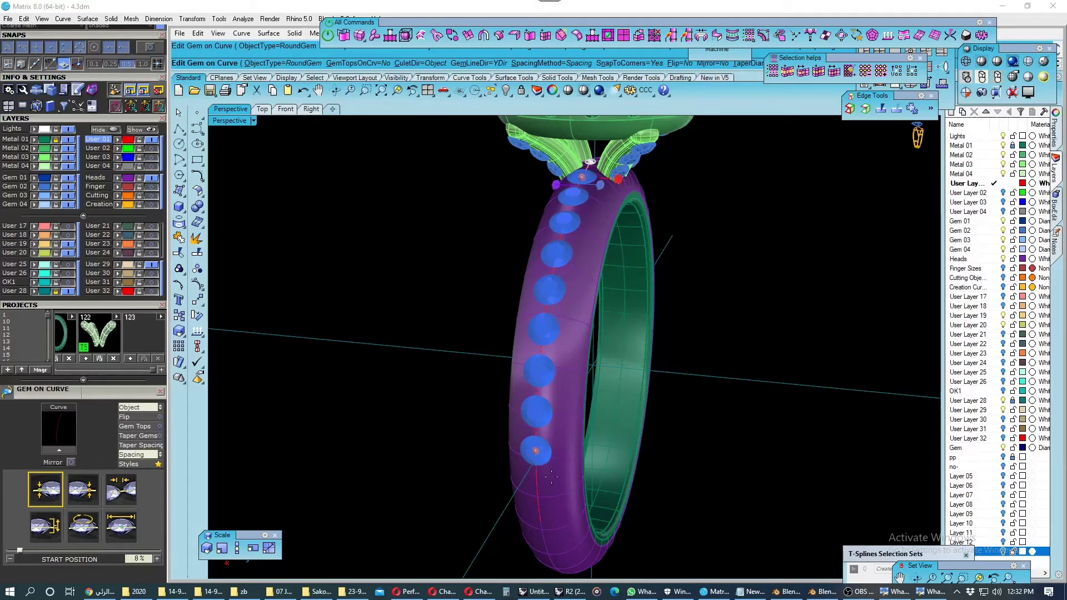
right_click_drag(551, 476, 512, 416)
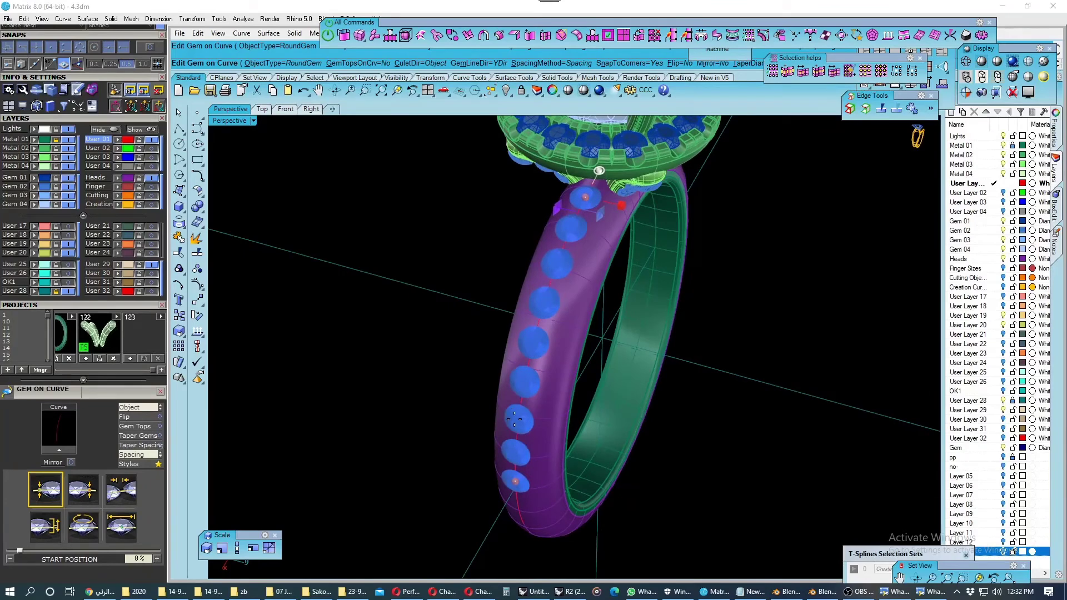
left_click(120, 488)
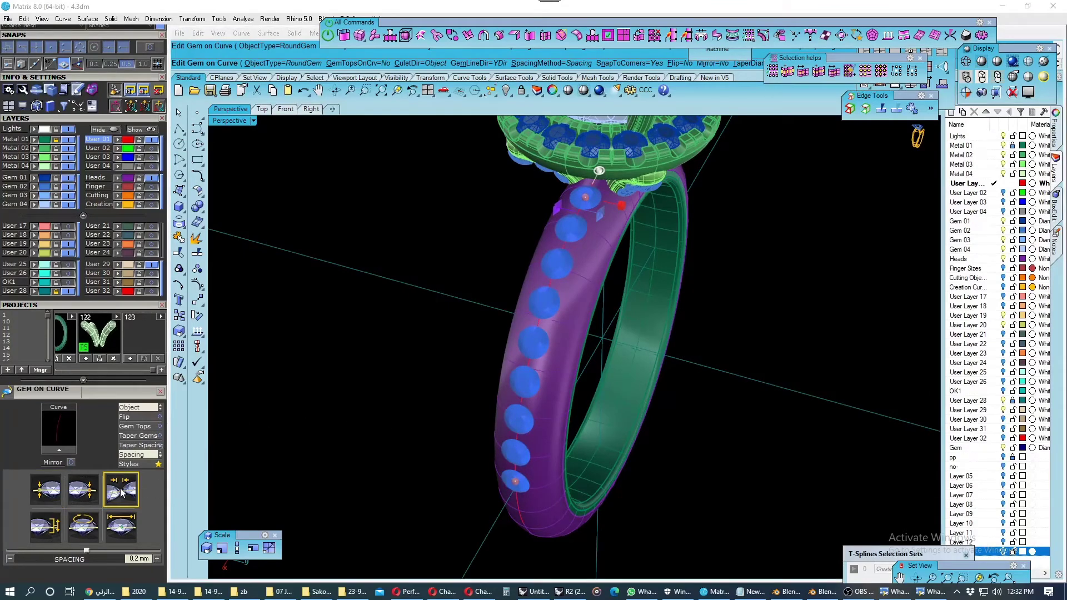
right_click_drag(417, 488, 548, 407)
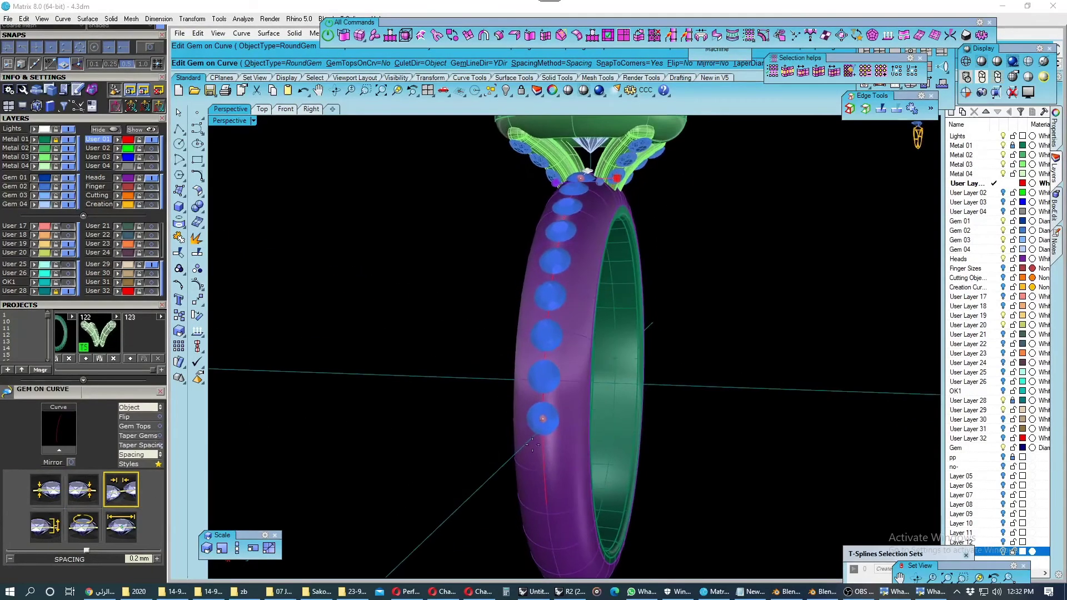
scroll(548, 407, "up", 5)
left_click_drag(547, 407, 544, 429)
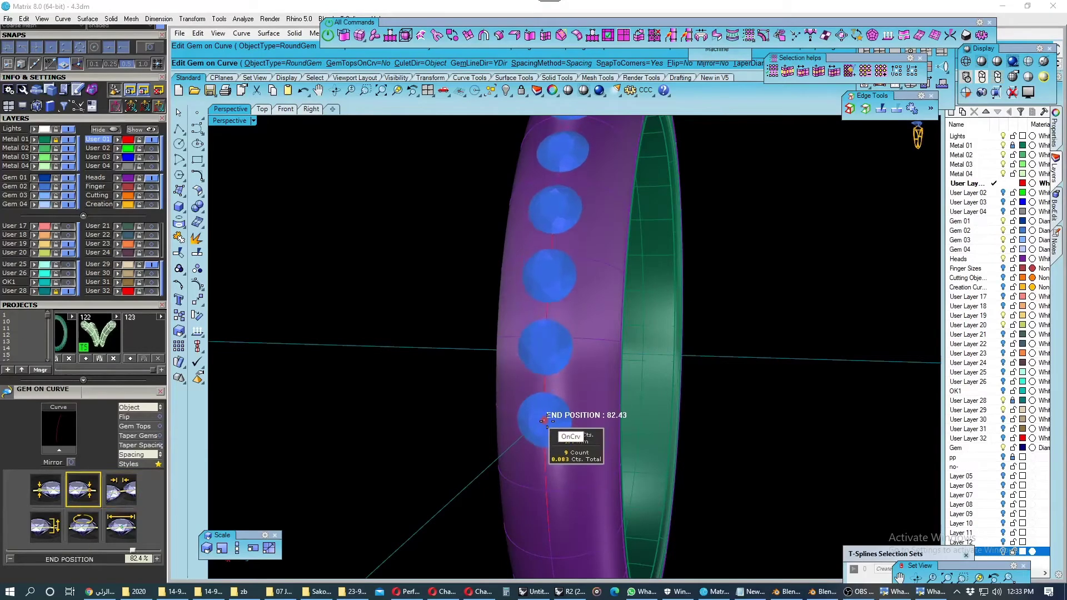
scroll(544, 428, "down", 3)
mouse_move(544, 429)
right_mouse_down()
mouse_move(581, 416)
mouse_move(580, 447)
right_mouse_up()
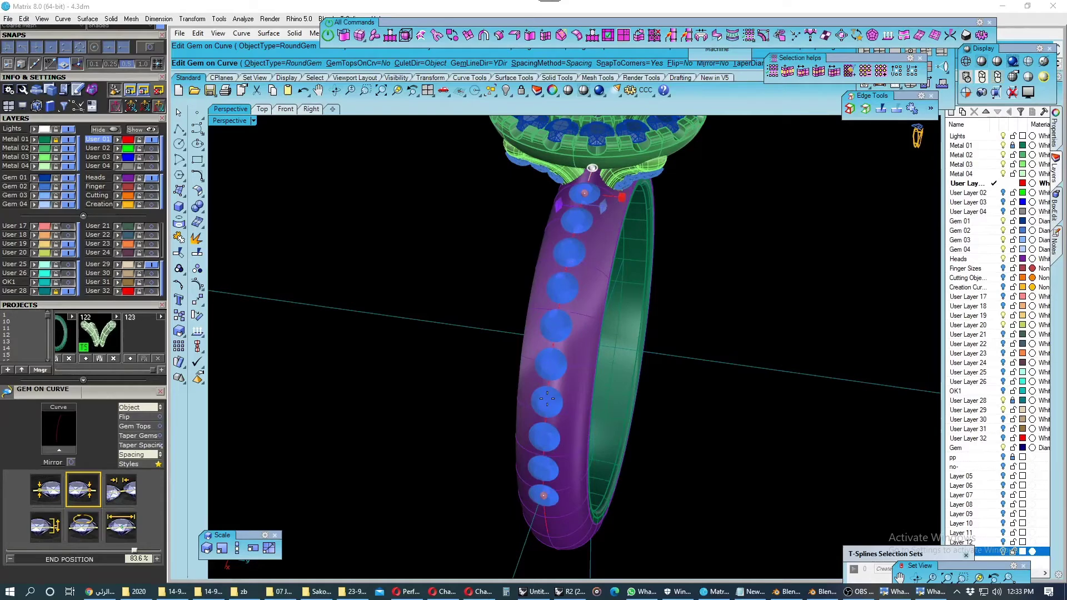
Extend the gem row's end position to 84.8%, then 86%.
mouse_move(547, 399)
right_mouse_down()
mouse_move(545, 388)
mouse_move(533, 413)
mouse_move(479, 408)
right_mouse_up()
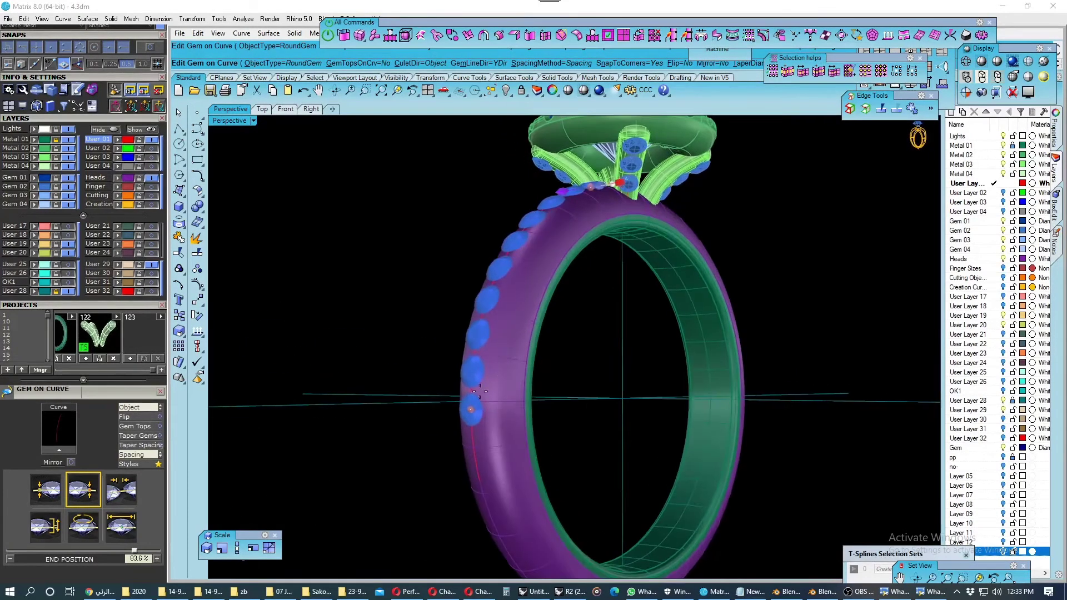
scroll(478, 407, "up", 3)
left_click_drag(478, 408, 477, 416)
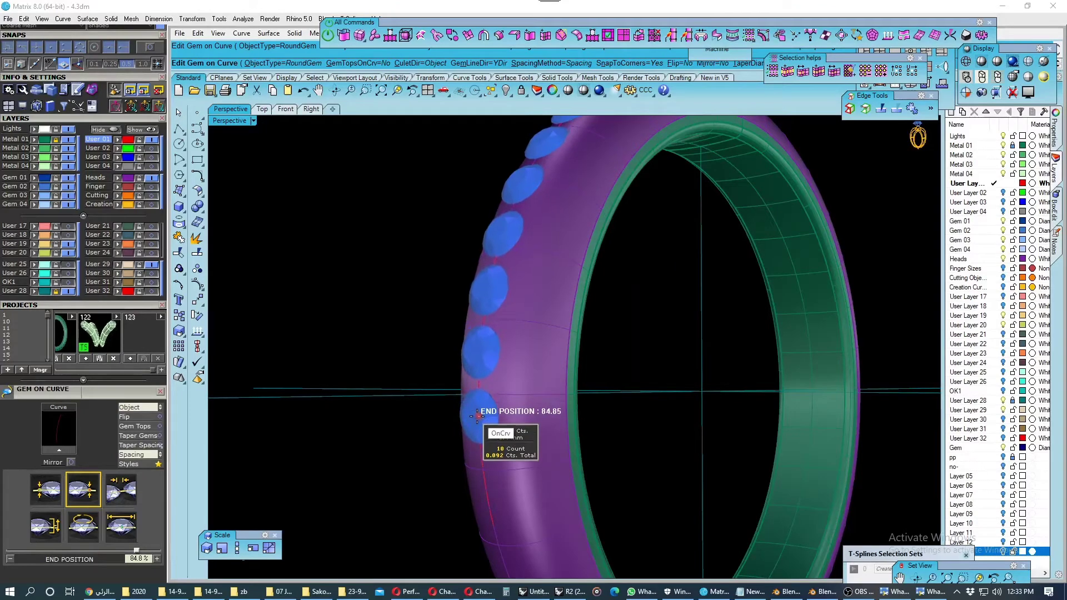
left_click(118, 488)
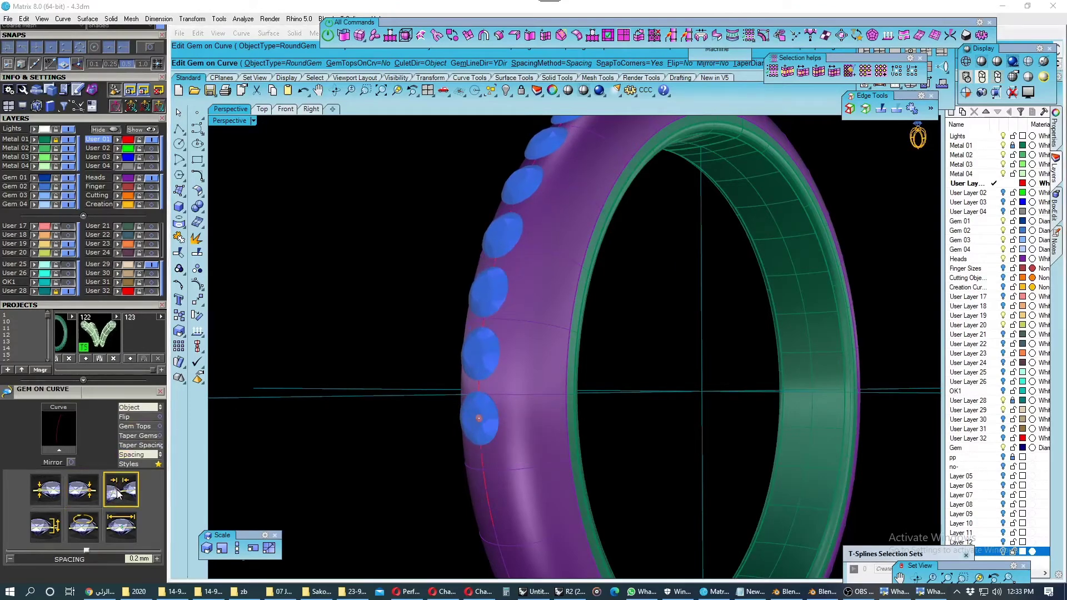
scroll(116, 489, "down", 1)
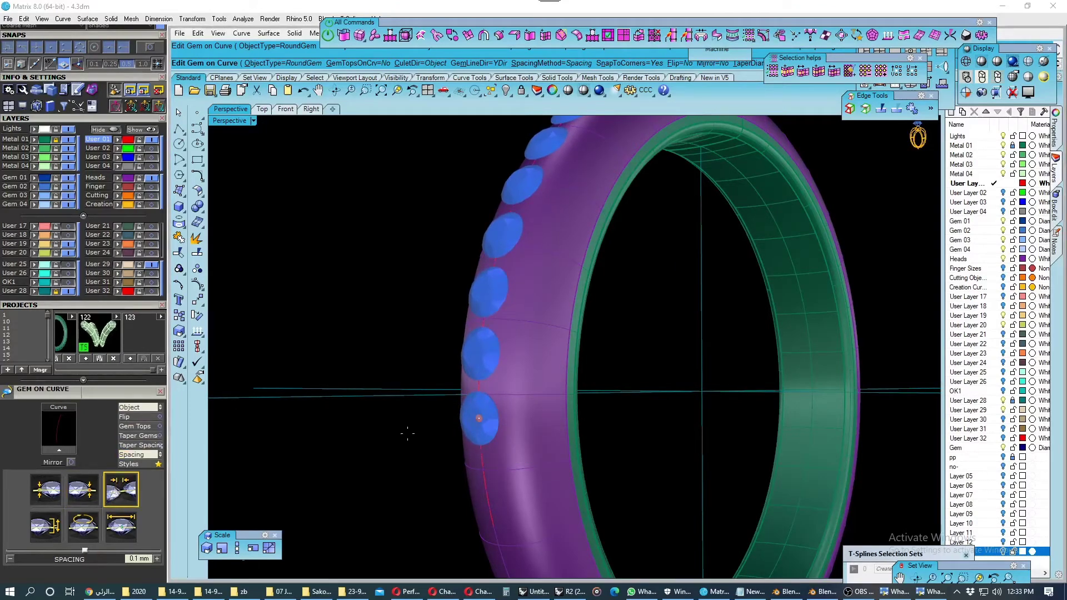
left_click_drag(470, 423, 476, 428)
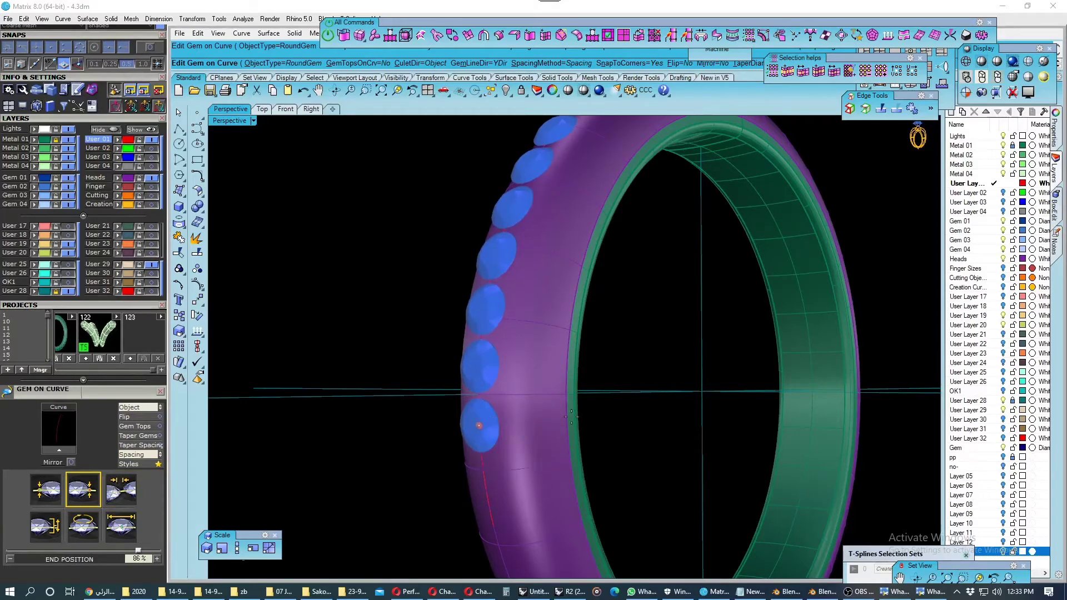
mouse_move(477, 428)
right_mouse_down()
mouse_move(632, 436)
mouse_move(631, 469)
mouse_move(630, 440)
right_mouse_up()
scroll(562, 428, "up", 3)
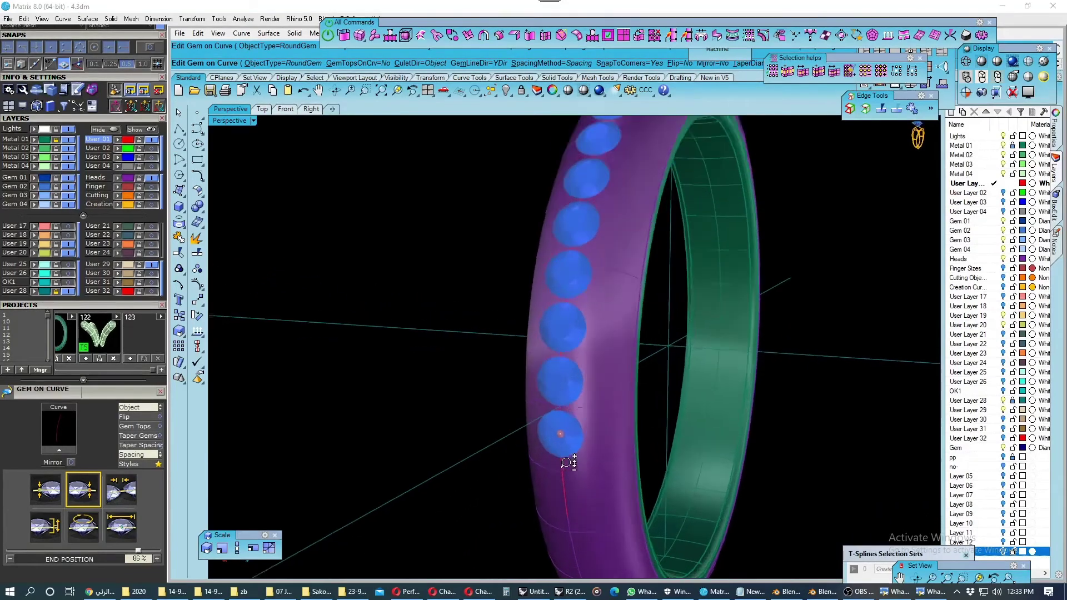
scroll(559, 423, "up", 2)
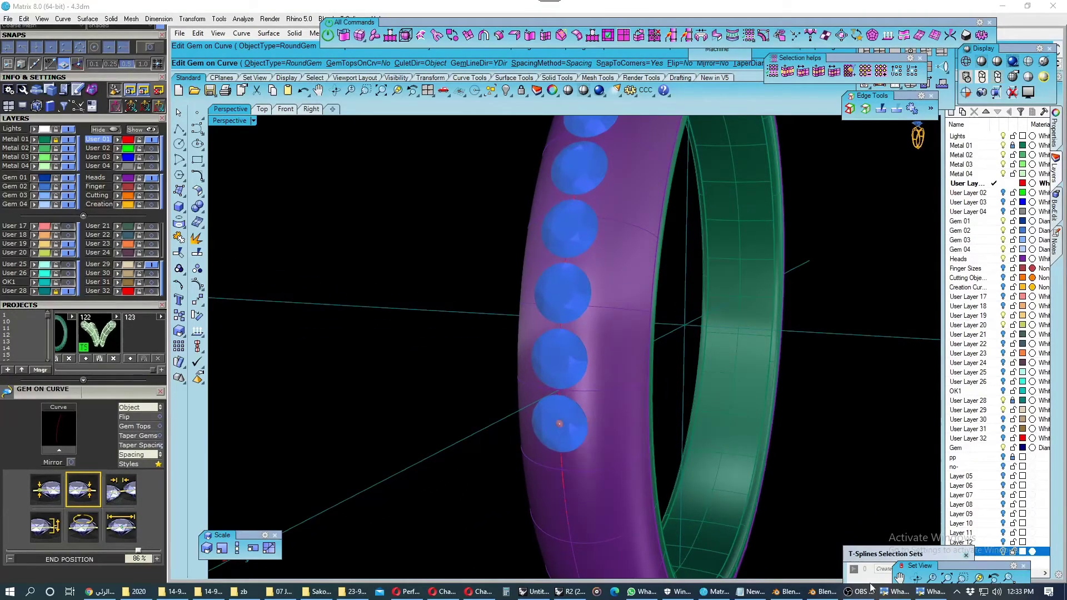
Check the reference photo and extend the row's end to about 88.5%.
left_click(895, 592)
left_click_drag(559, 423, 560, 448)
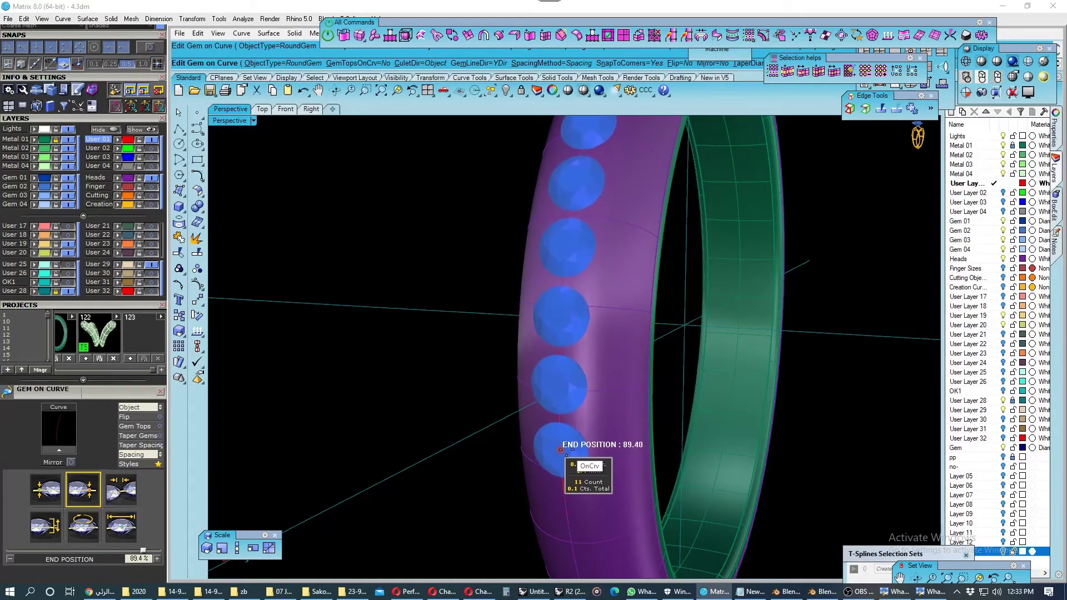
scroll(624, 351, "down", 4)
right_click_drag(624, 352, 661, 248)
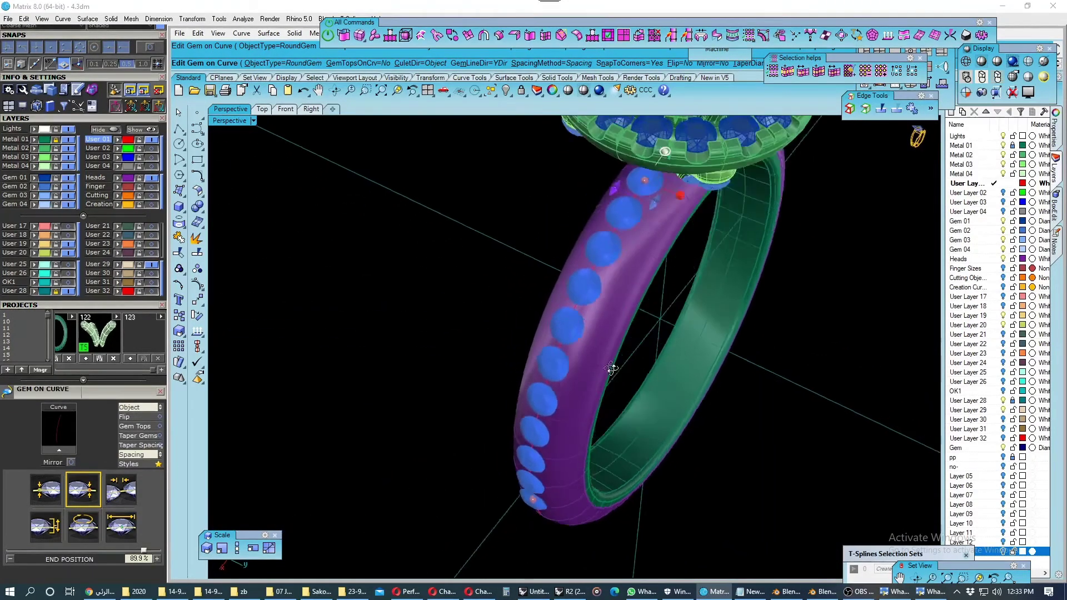
scroll(661, 248, "up", 2)
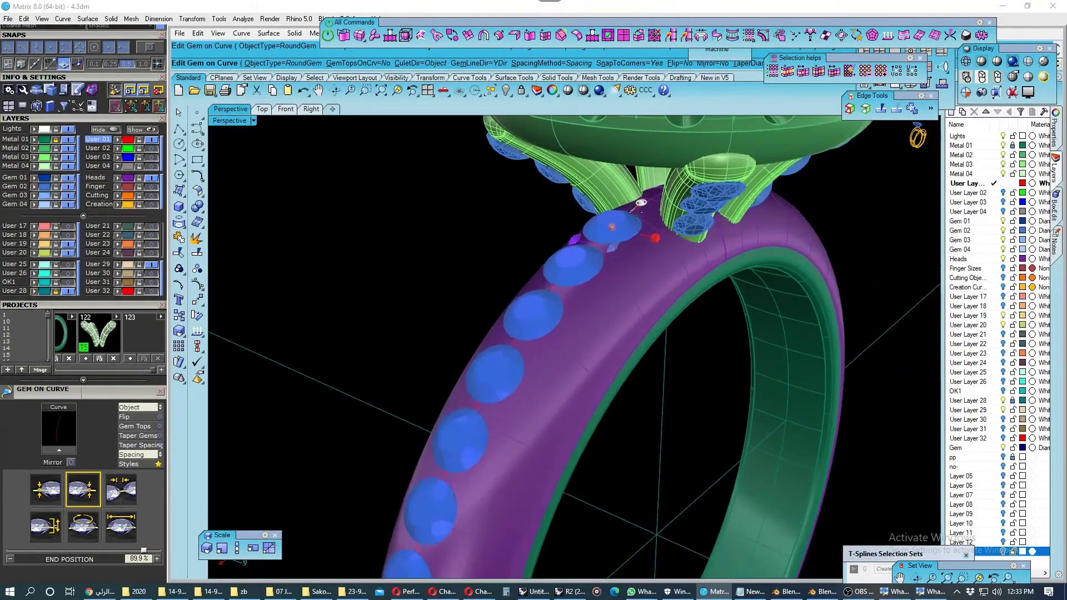
scroll(660, 248, "up", 2)
scroll(661, 248, "up", 2)
Set the gem row's start to 7.9% and its end to 93.9%, giving 12 stones.
left_click(620, 251)
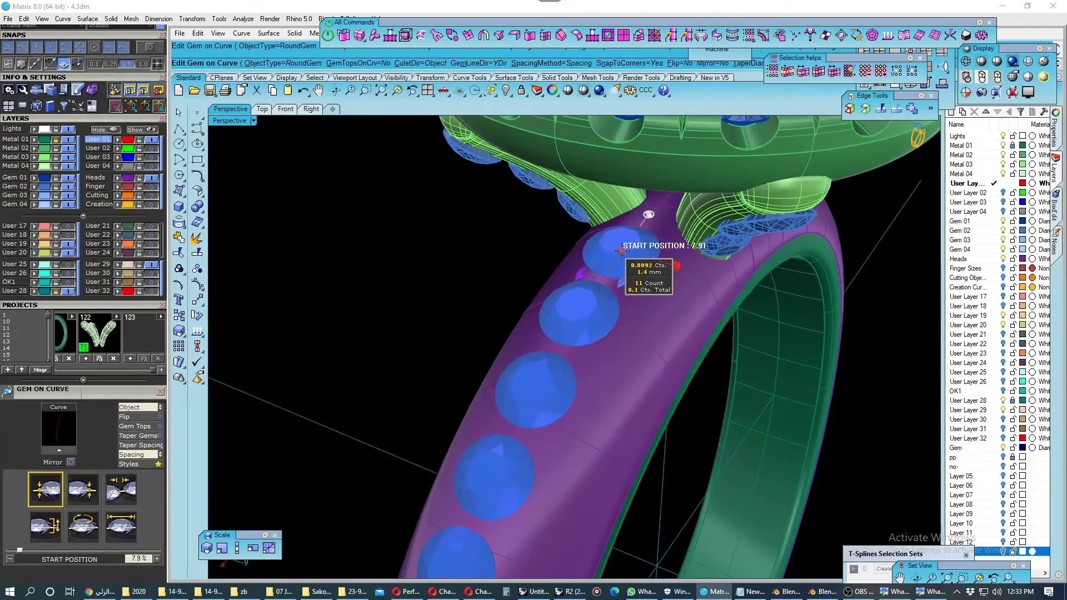
scroll(620, 251, "down", 3)
mouse_move(620, 251)
right_mouse_down()
mouse_move(555, 432)
mouse_move(594, 395)
right_mouse_up()
scroll(554, 432, "up", 2)
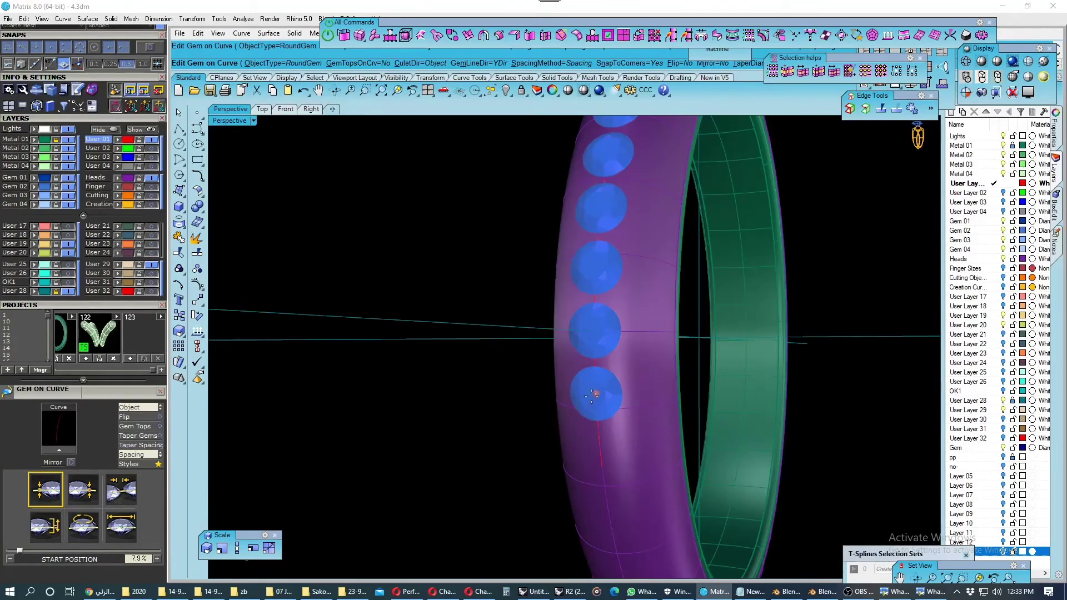
left_click(596, 409)
left_click_drag(597, 409, 599, 428)
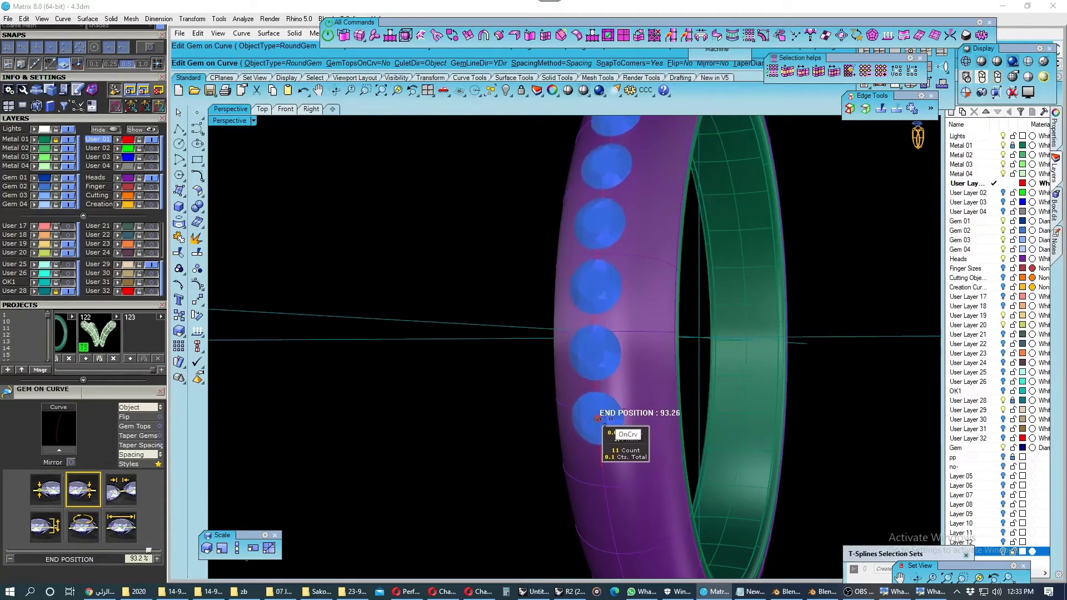
scroll(599, 428, "down", 3)
right_click_drag(599, 428, 661, 367)
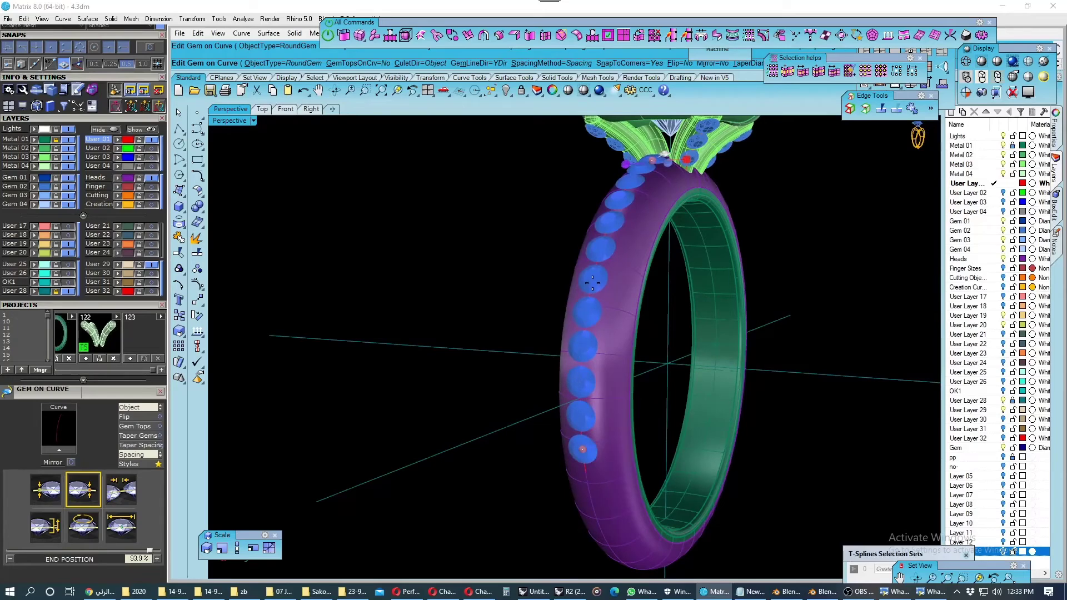
right_click_drag(593, 282, 593, 299)
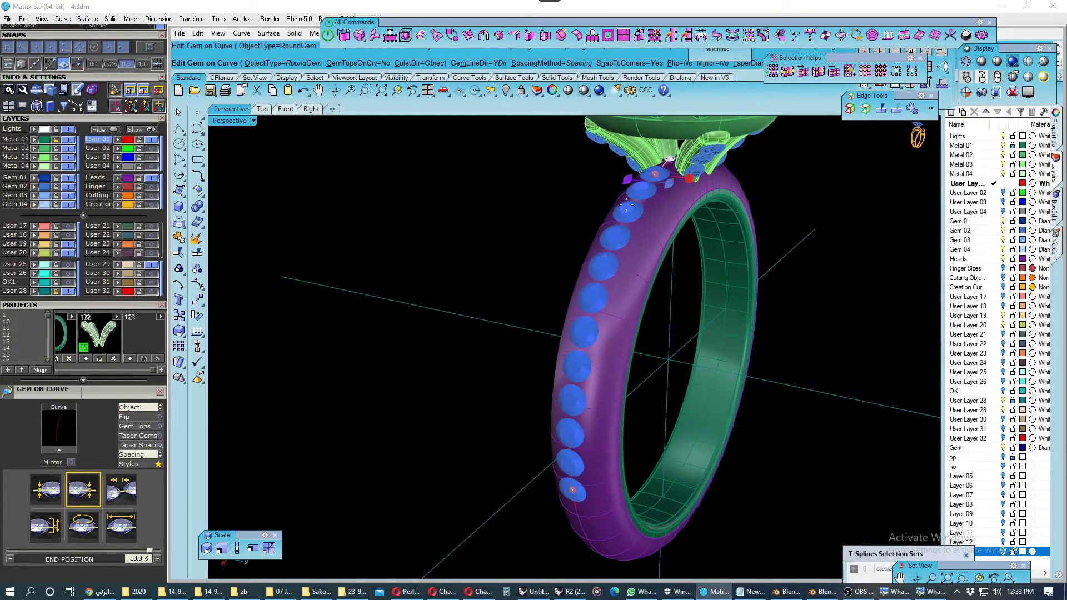
right_click_drag(651, 181, 662, 170)
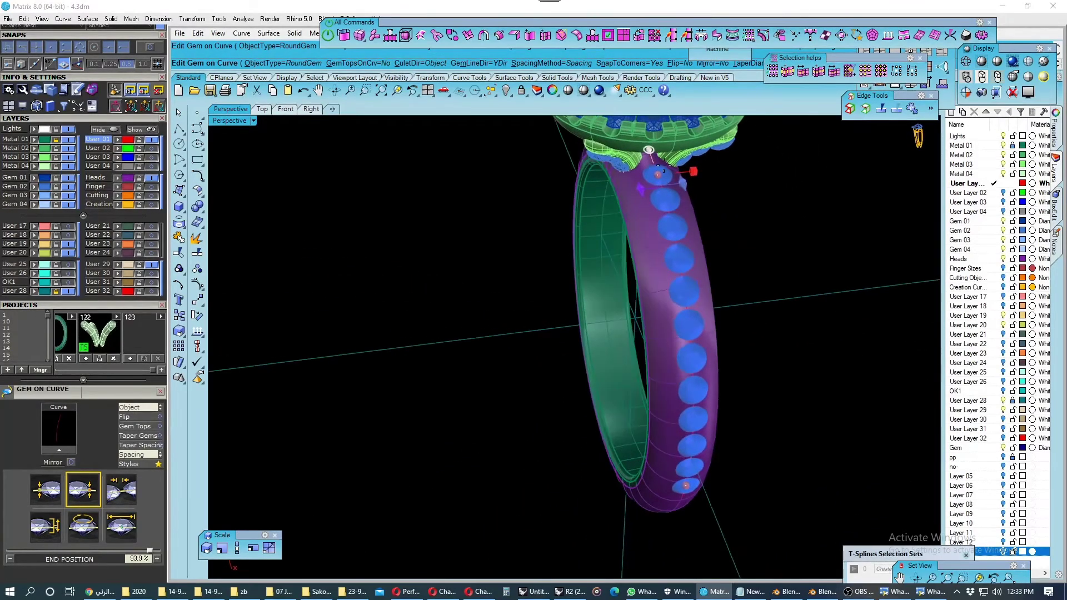
Finish Gem on Curve and confirm the row holds 12 gem instances.
right_click(755, 257)
left_click(662, 176)
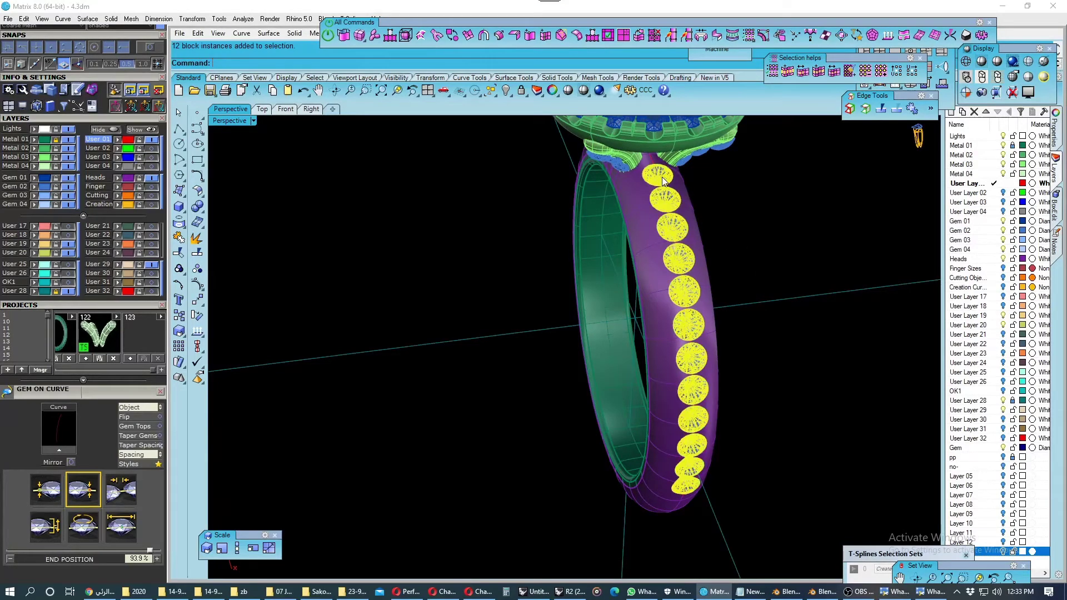
left_click(753, 247)
mouse_move(754, 247)
right_mouse_down()
mouse_move(655, 313)
mouse_move(594, 327)
mouse_move(547, 294)
mouse_move(607, 329)
mouse_move(679, 336)
mouse_move(693, 331)
mouse_move(609, 279)
mouse_move(564, 302)
right_mouse_up()
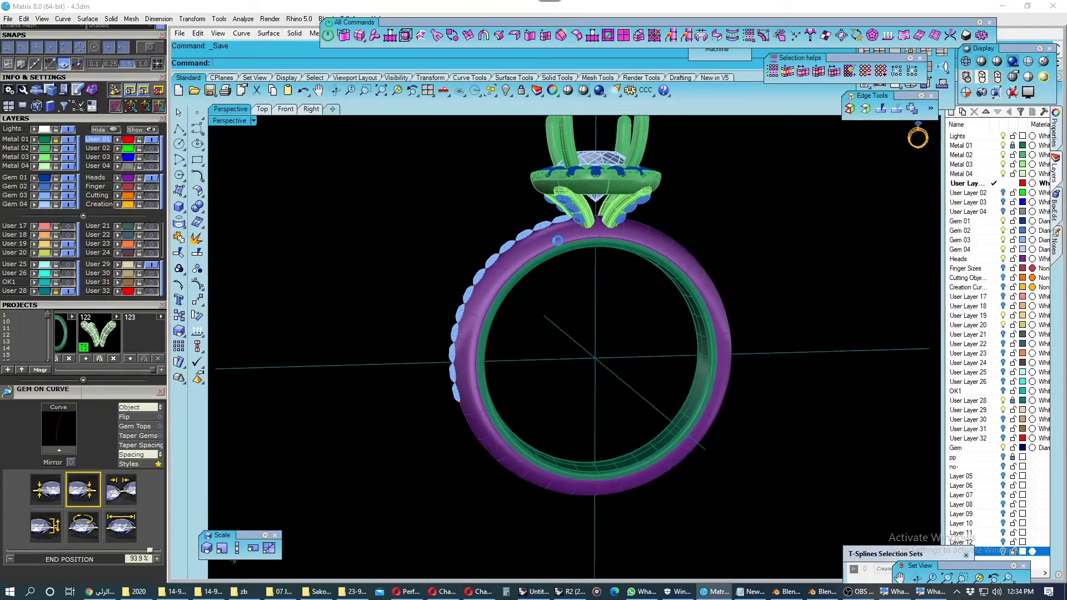
Orbit and zoom around the ring to inspect the finished shank gem row.
scroll(562, 239, "up", 3)
mouse_move(563, 239)
right_mouse_down()
mouse_move(621, 302)
mouse_move(509, 269)
mouse_move(514, 290)
right_mouse_up()
scroll(623, 300, "up", 2)
left_click(622, 299)
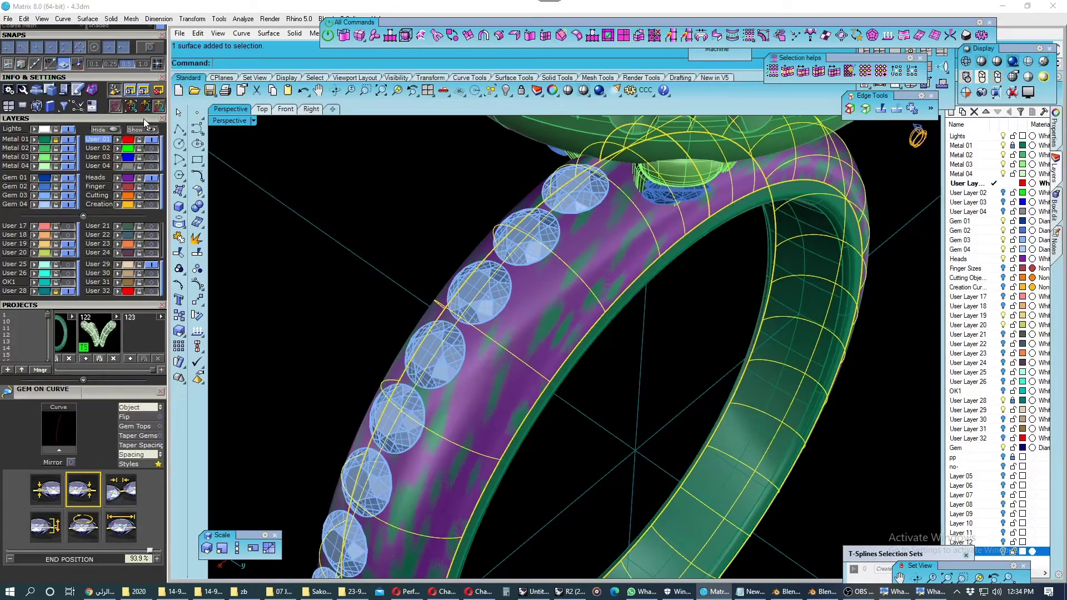
left_click(338, 198)
right_click_drag(338, 198, 352, 200)
scroll(517, 279, "up", 3)
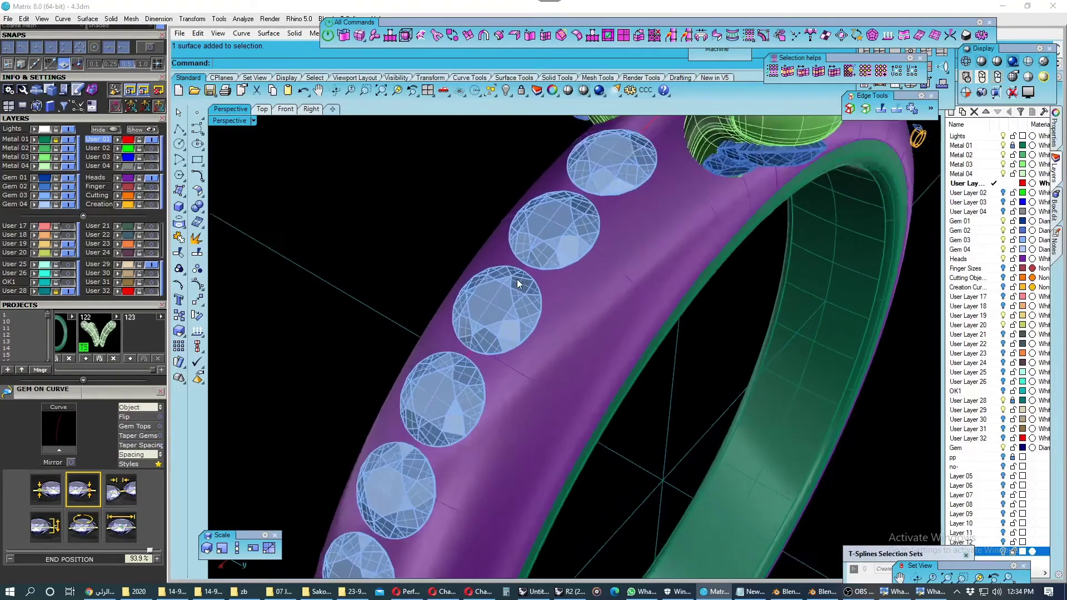
scroll(517, 278, "up", 2)
scroll(517, 278, "down", 3)
right_click_drag(222, 128, 226, 159)
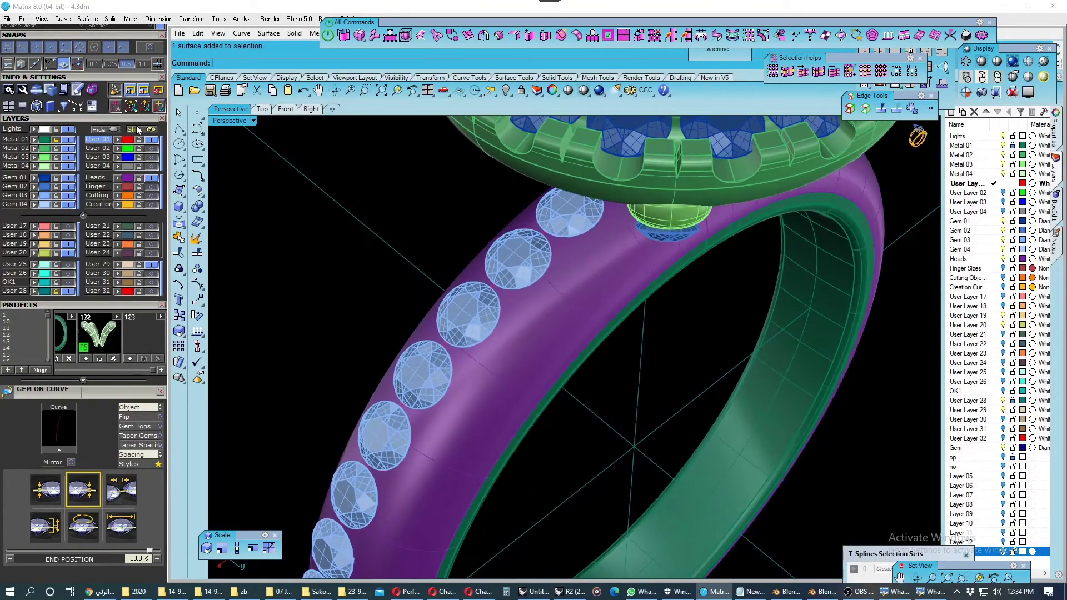
scroll(137, 122, "up", 3)
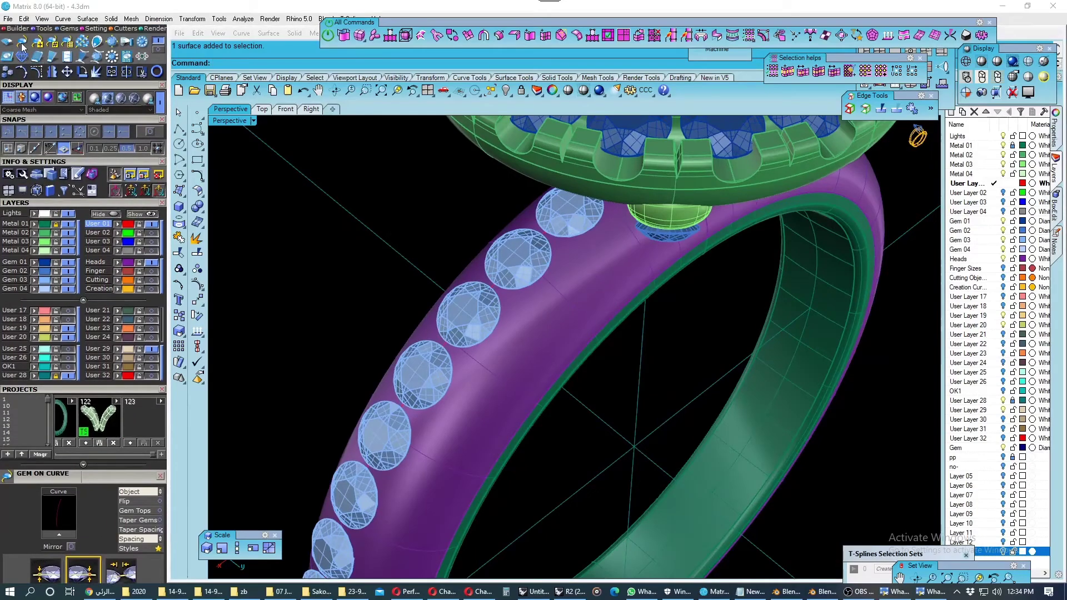
Start Gem on Surface on the ring band with the gem scale set to 135%.
left_click(7, 57)
scroll(114, 475, "down", 4)
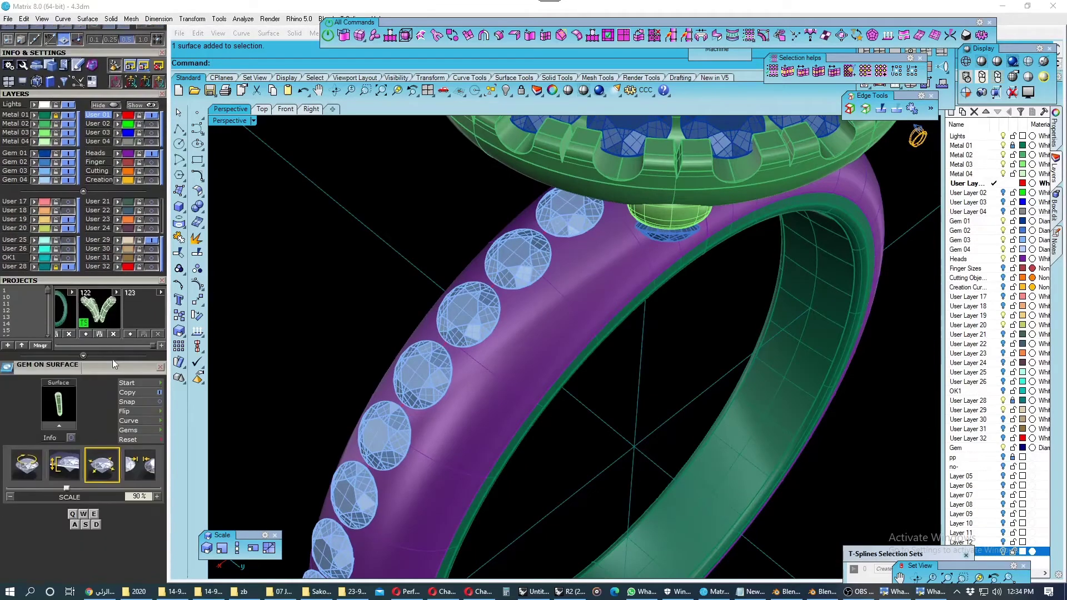
left_click(467, 409)
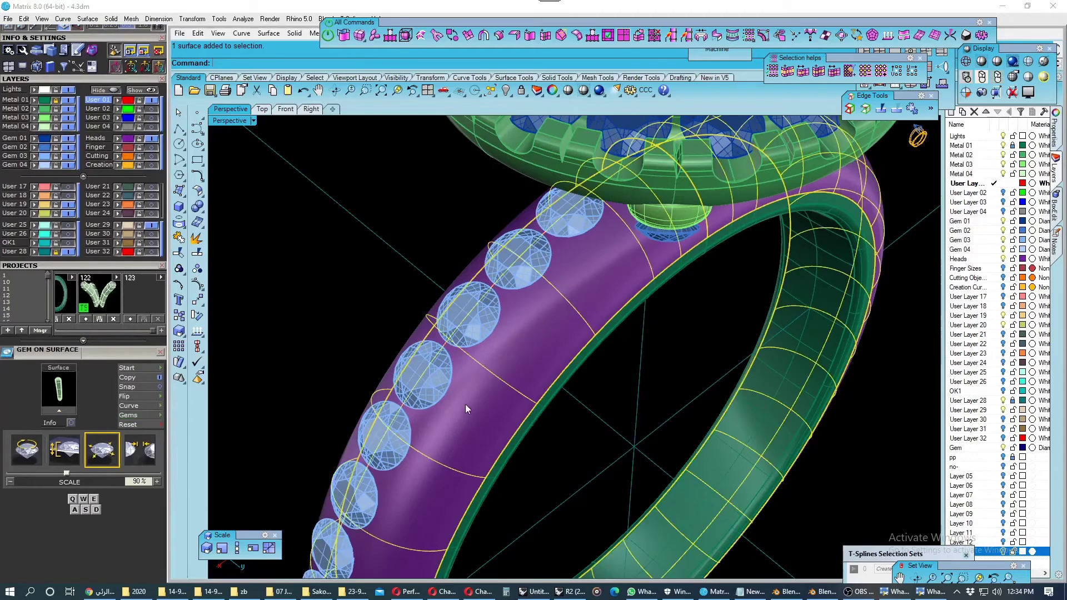
right_click(275, 365)
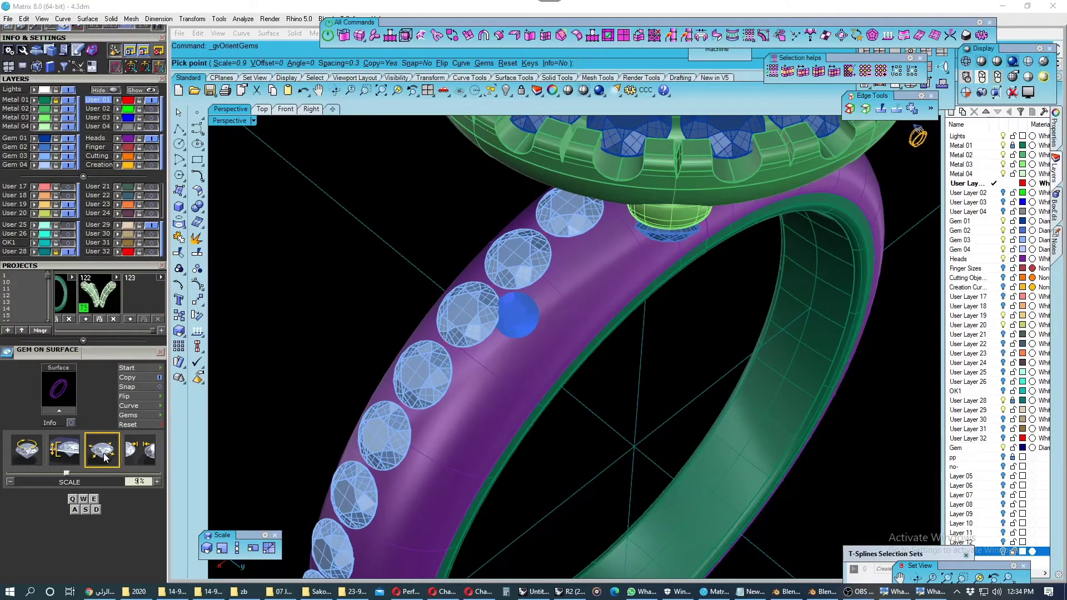
type("135")
key("Return")
Place the first 135% gem beside the existing row on the upper shank.
scroll(578, 274, "up", 2)
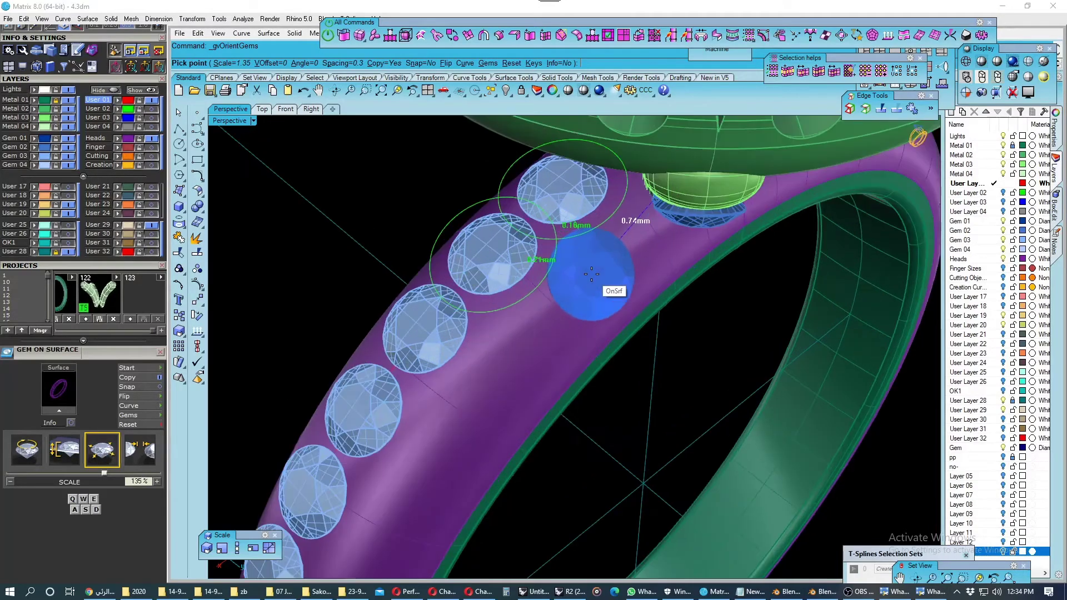
scroll(564, 281, "up", 2)
scroll(569, 289, "up", 3)
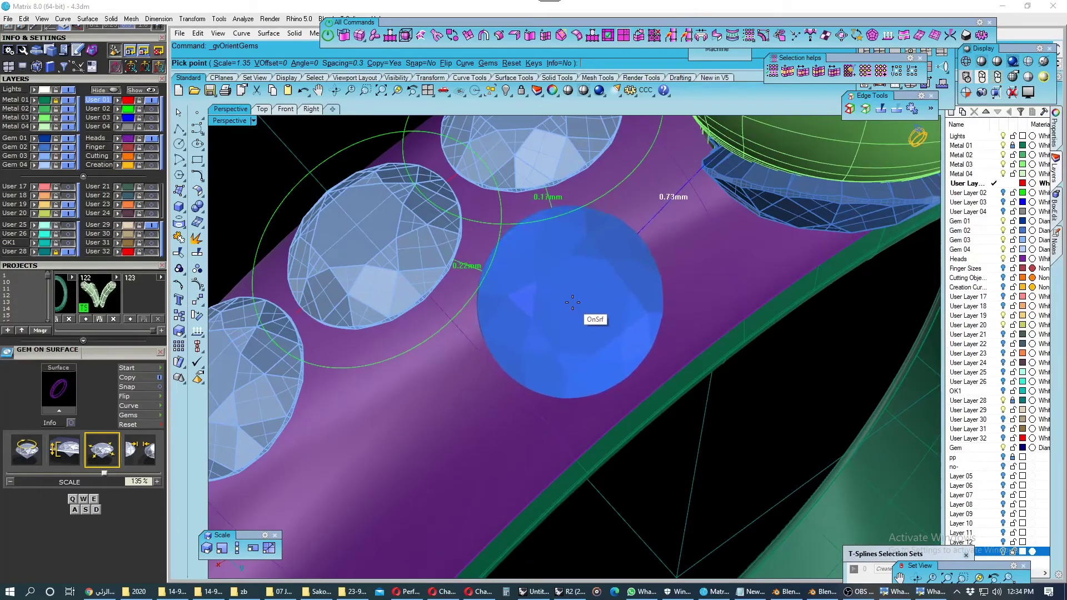
left_click(572, 303)
scroll(561, 295, "down", 3)
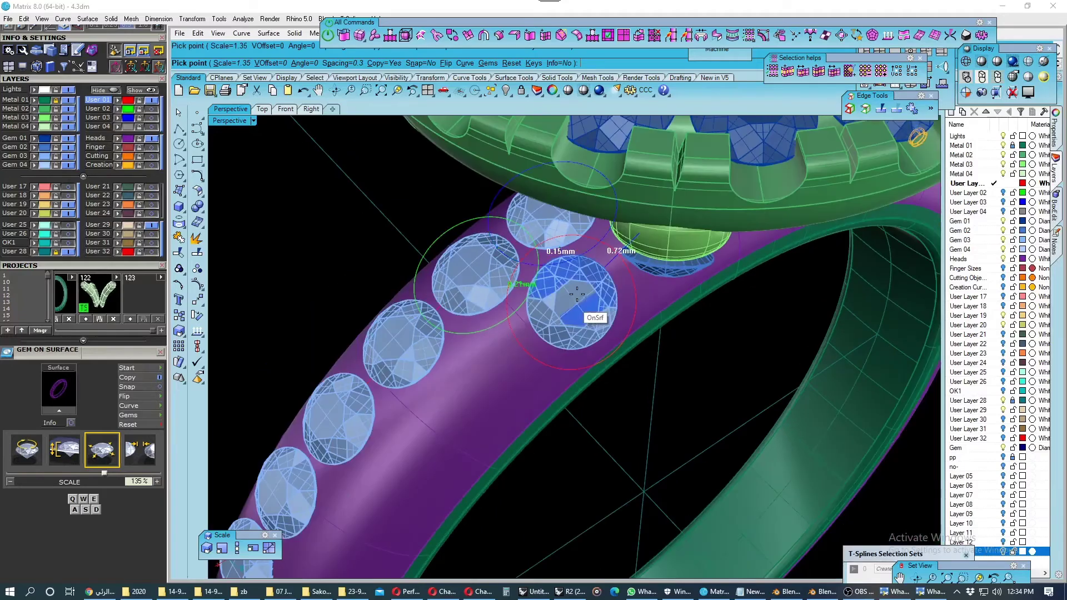
scroll(528, 317, "up", 2)
scroll(526, 334, "up", 1)
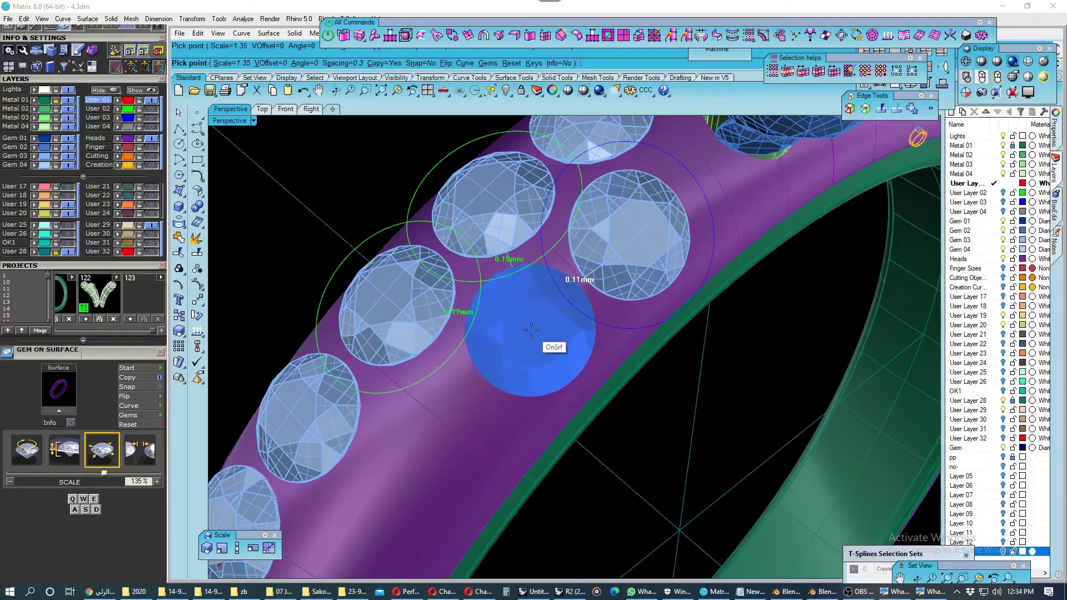
scroll(531, 331, "down", 3)
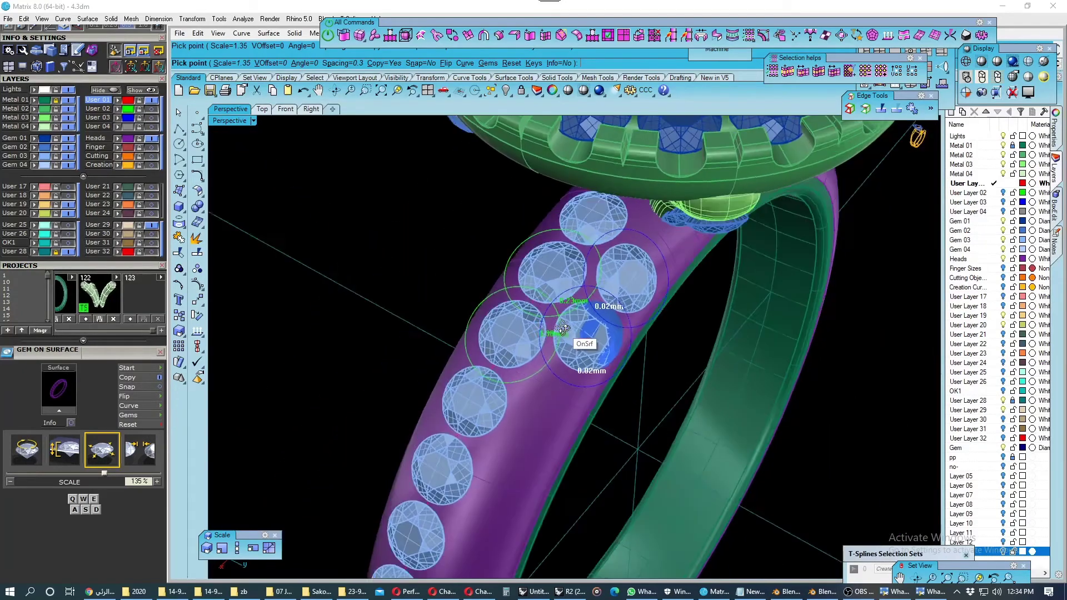
scroll(572, 287, "up", 2)
scroll(551, 369, "up", 3)
scroll(570, 380, "up", 2)
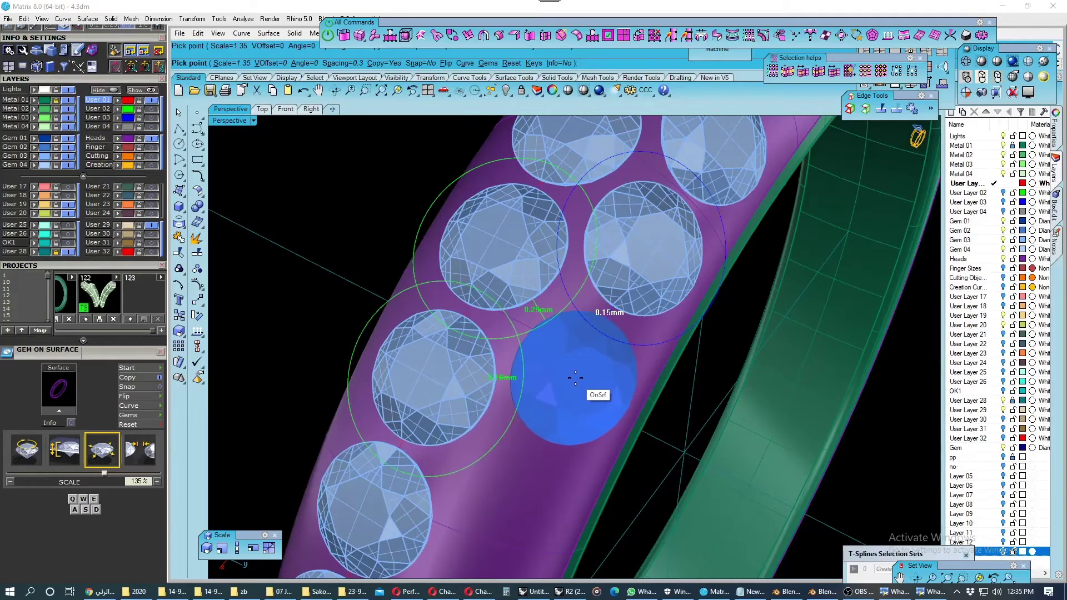
scroll(576, 378, "down", 3)
scroll(638, 250, "down", 3)
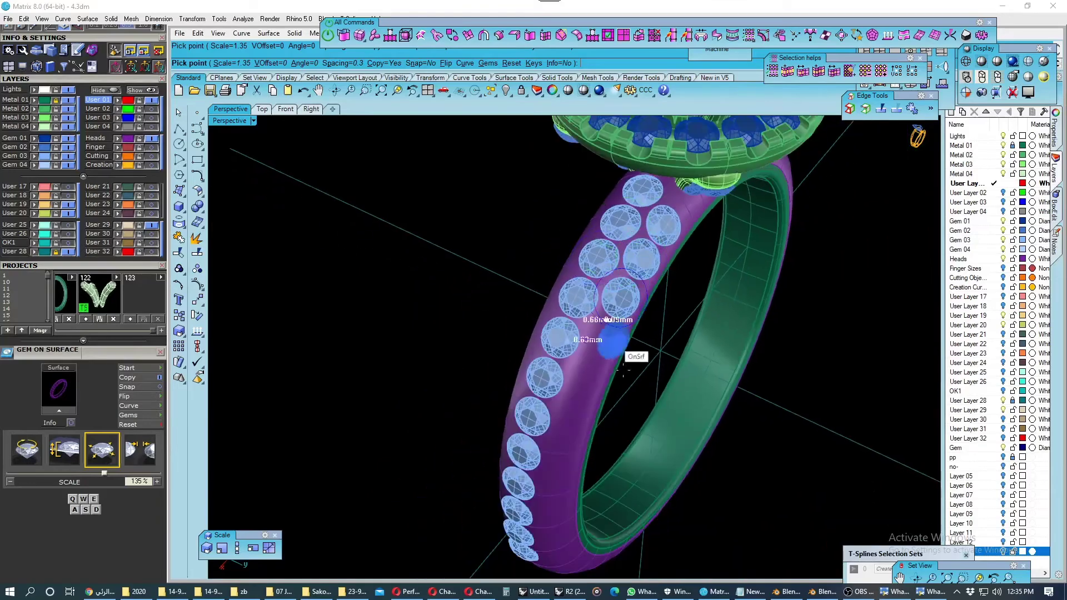
right_click_drag(626, 340, 643, 357)
scroll(615, 334, "up", 2)
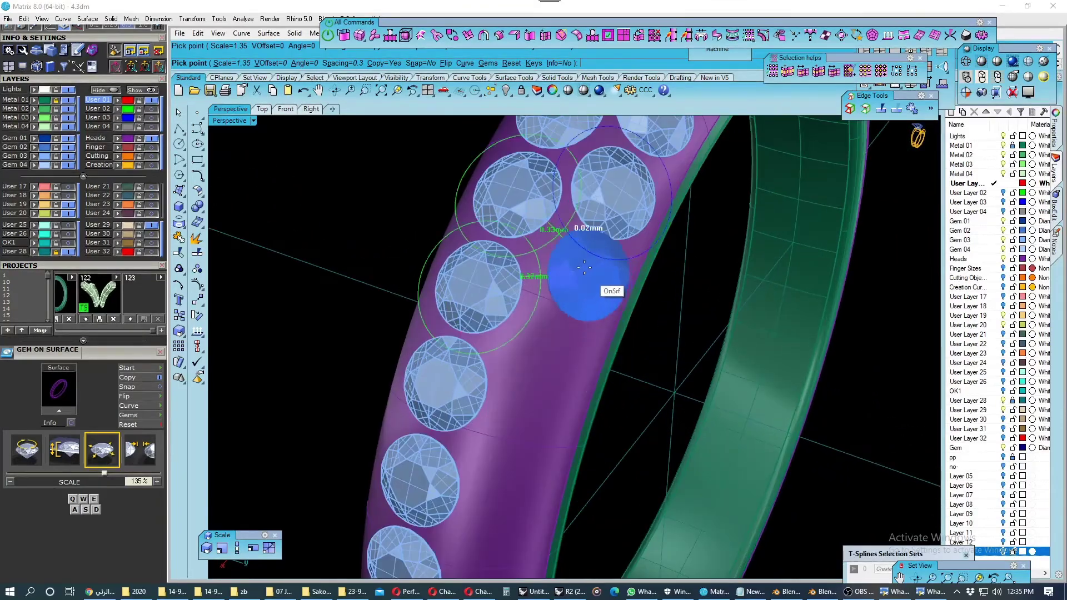
scroll(600, 289, "up", 2)
scroll(595, 298, "up", 2)
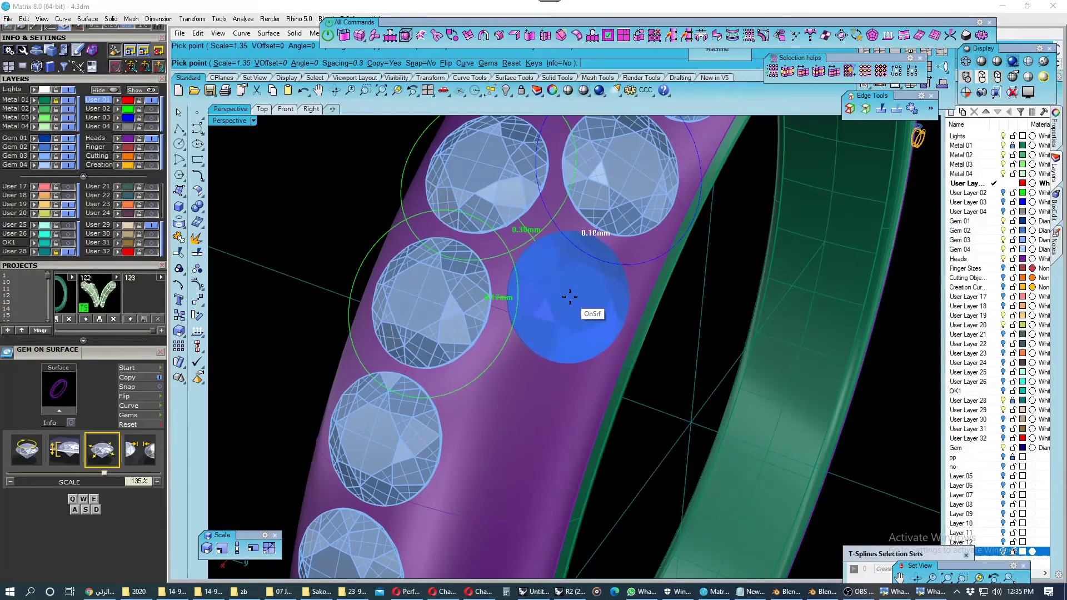
Place two more gems beside the first row and orbit out to view the whole ring.
left_click(569, 297)
scroll(572, 298, "down", 3)
scroll(698, 377, "down", 2)
scroll(700, 378, "up", 3)
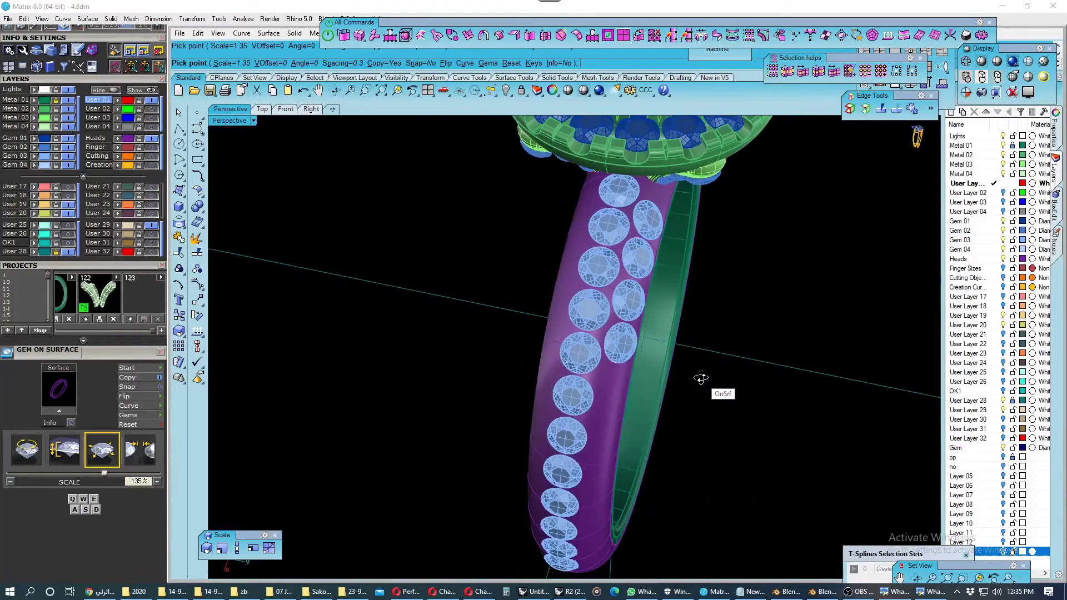
mouse_move(700, 378)
right_mouse_down()
mouse_move(707, 386)
mouse_move(715, 345)
mouse_move(694, 295)
mouse_move(611, 363)
mouse_move(645, 369)
mouse_move(663, 349)
right_mouse_up()
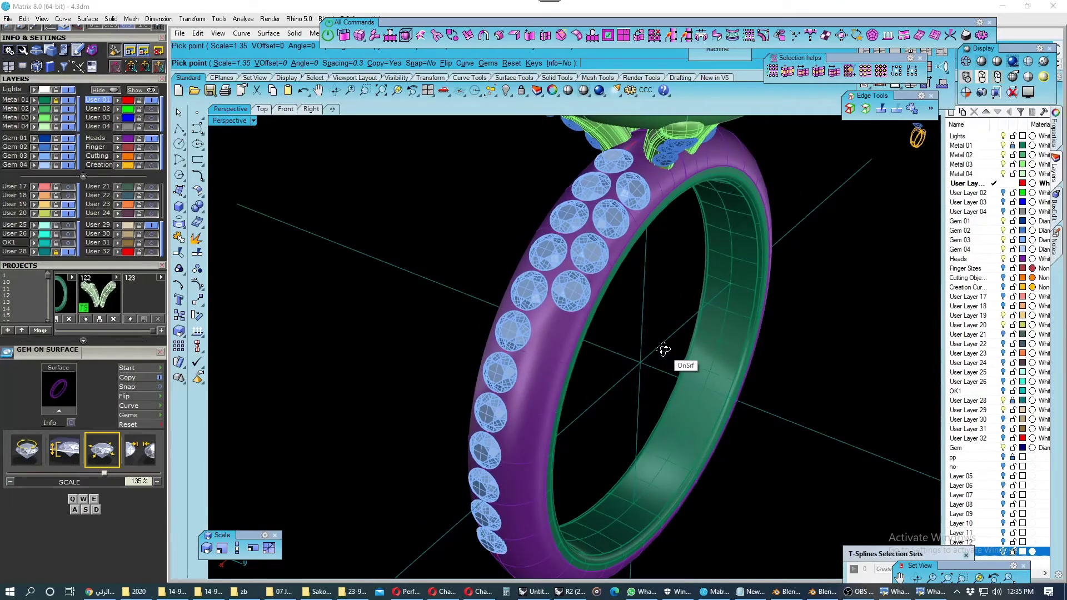
right_click_drag(664, 350, 666, 349)
scroll(554, 325, "up", 4)
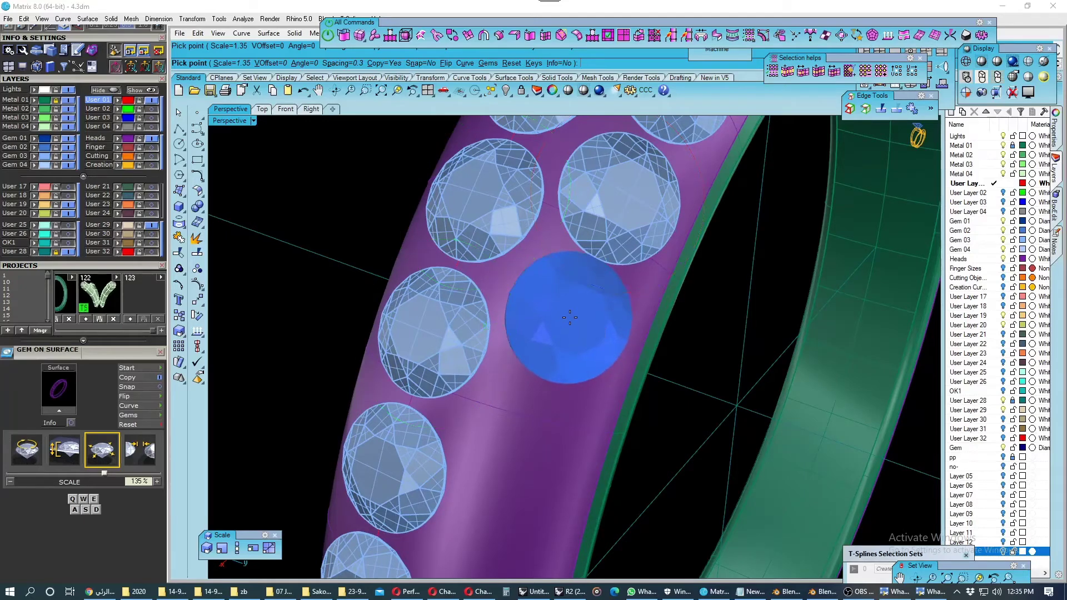
scroll(560, 333, "down", 3)
left_click(553, 356)
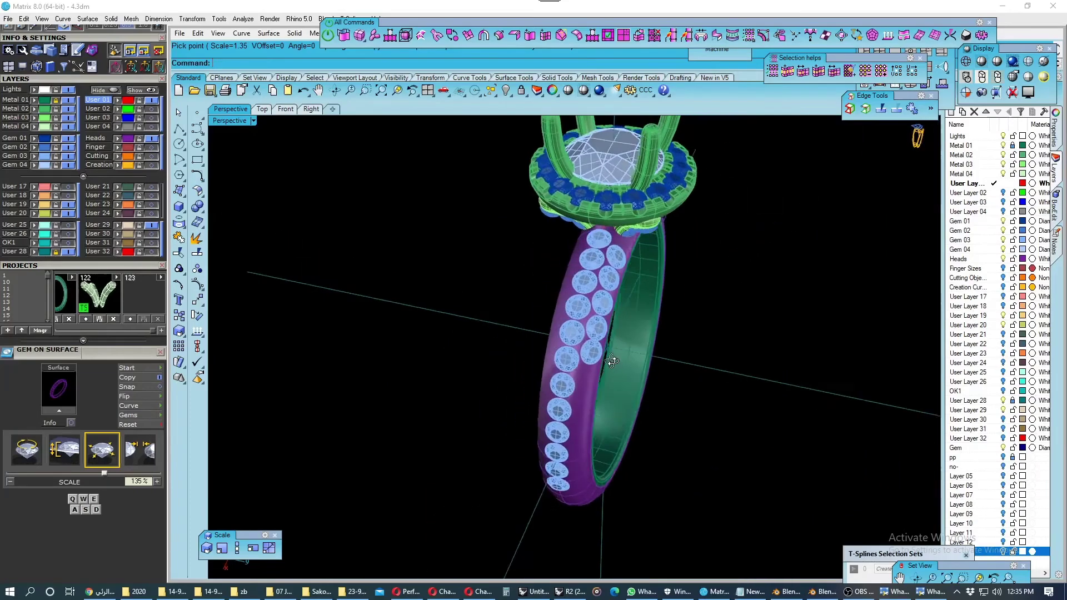
mouse_move(552, 355)
right_mouse_down()
mouse_move(616, 355)
mouse_move(595, 330)
right_mouse_up()
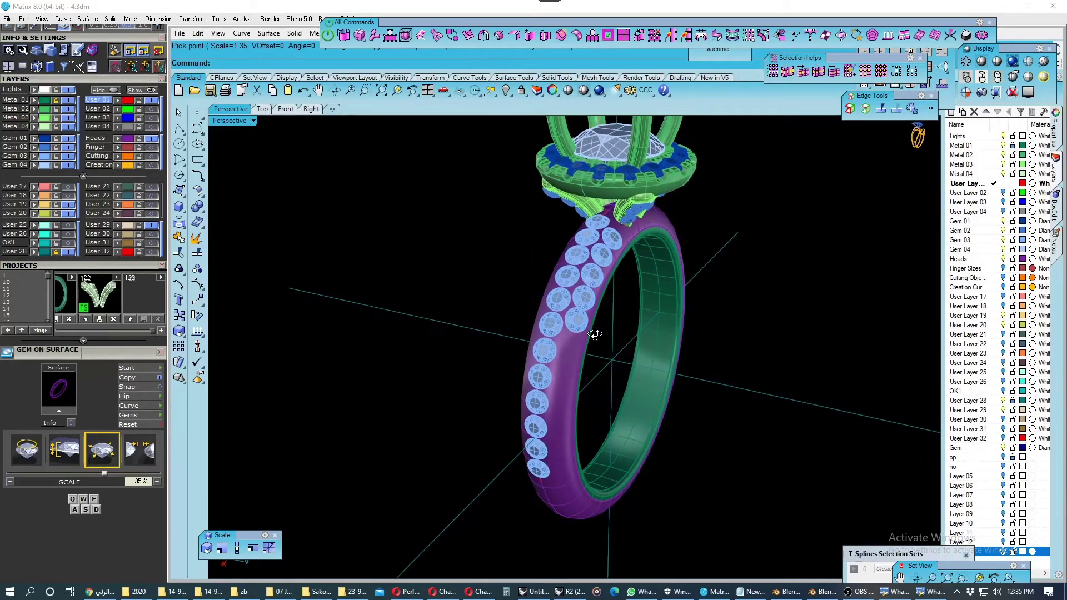
right_click_drag(595, 330, 561, 355)
scroll(561, 356, "up", 3)
Add another gem to the second row, end placement, and save the ring.
left_click(561, 355)
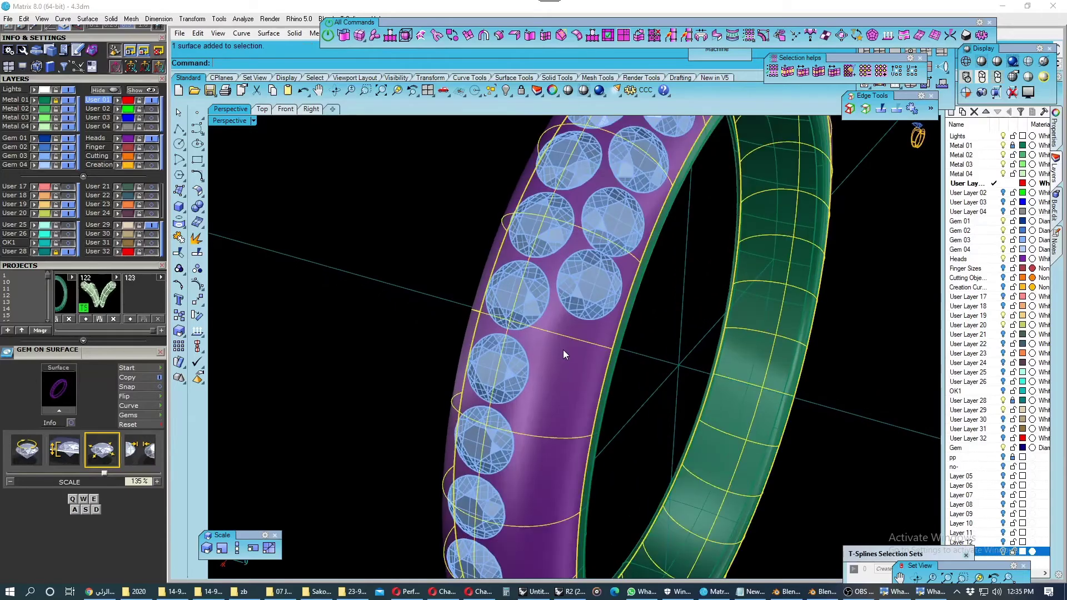
scroll(563, 353, "up", 2)
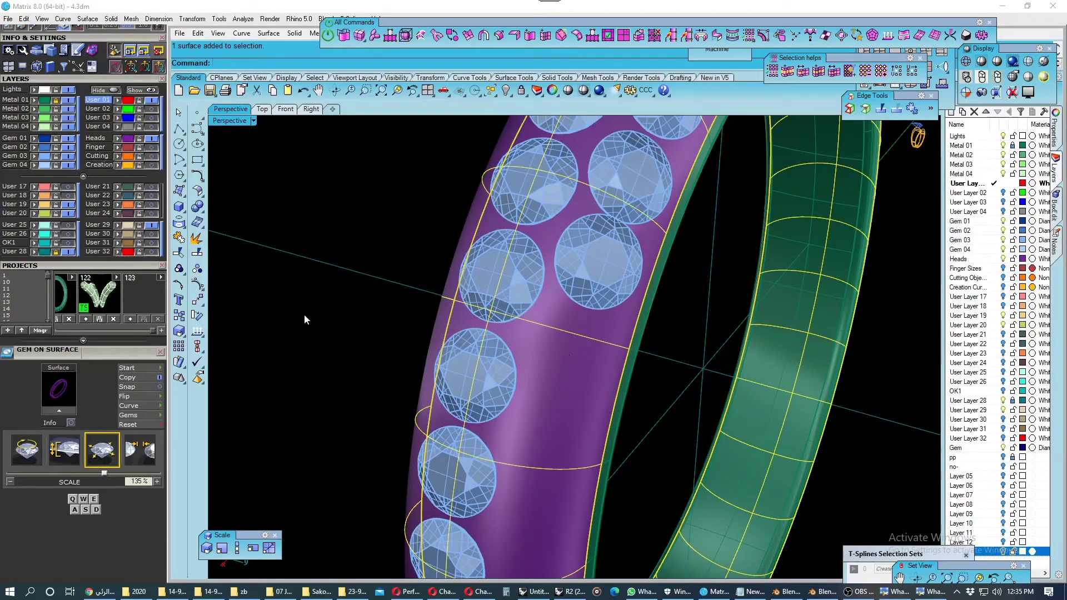
left_click(139, 365)
scroll(555, 355, "up", 2)
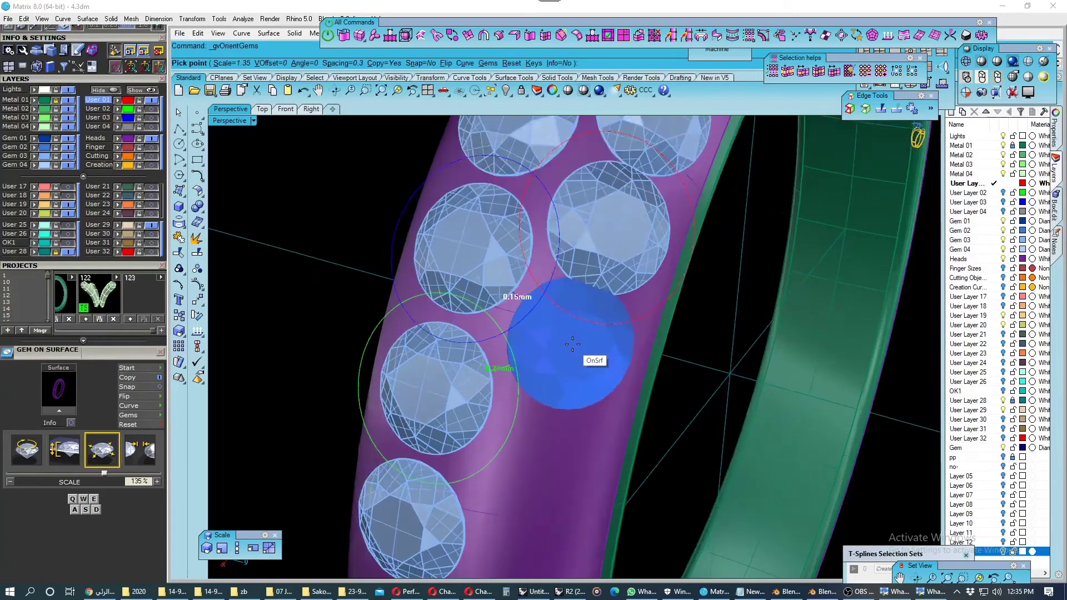
scroll(564, 353, "up", 2)
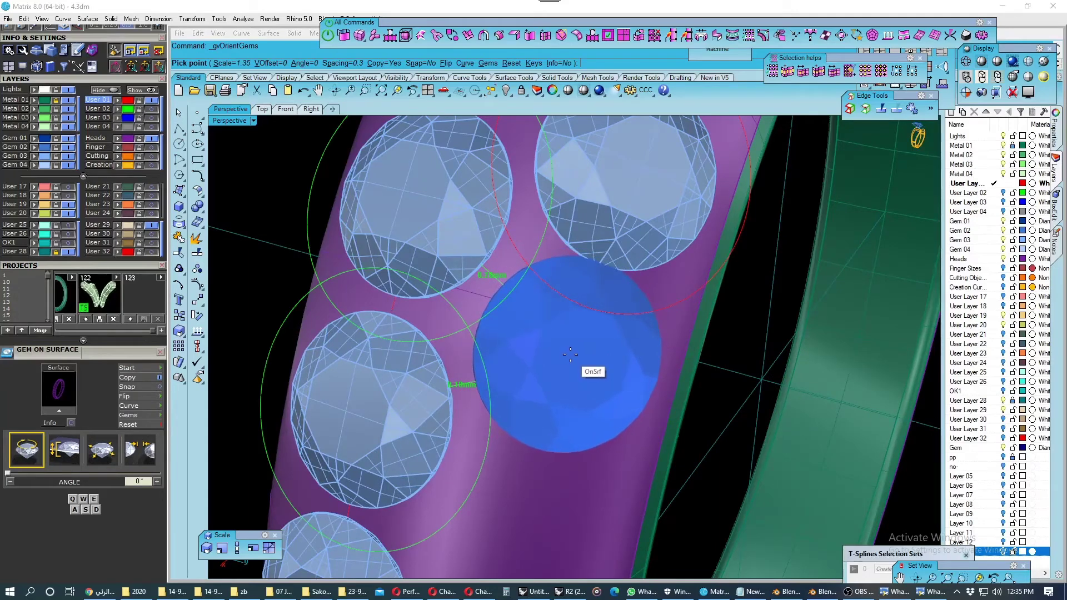
left_click(570, 354)
scroll(539, 333, "down", 5)
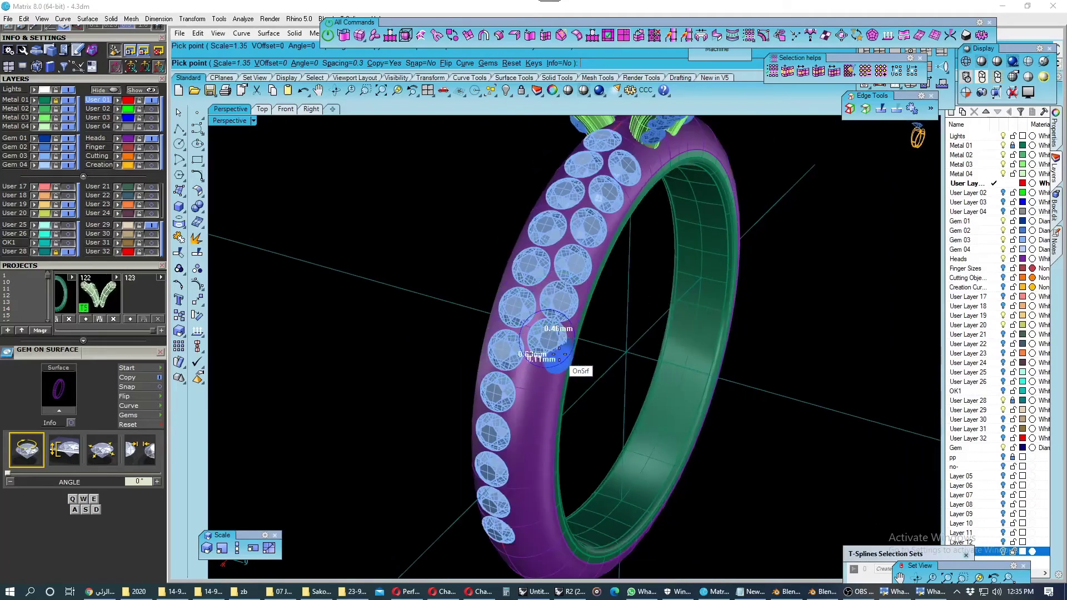
key("Return")
mouse_move(556, 333)
right_mouse_down()
mouse_move(656, 300)
mouse_move(547, 290)
mouse_move(586, 298)
right_mouse_up()
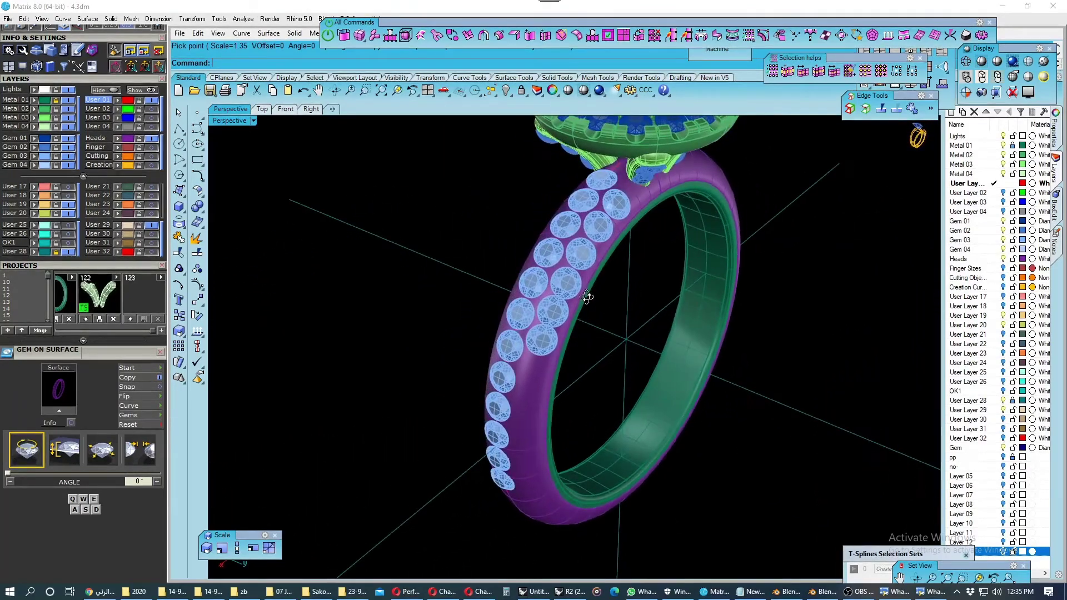
left_click(209, 90)
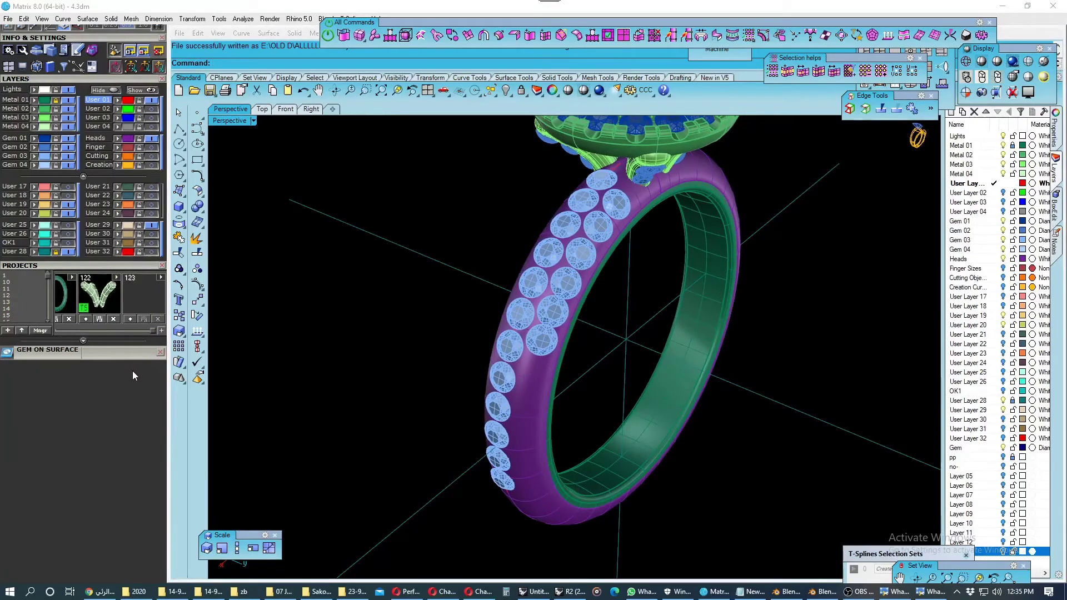
mouse_move(381, 435)
right_mouse_down()
mouse_move(431, 362)
mouse_move(388, 353)
mouse_move(376, 398)
mouse_move(393, 424)
mouse_move(408, 413)
right_mouse_up()
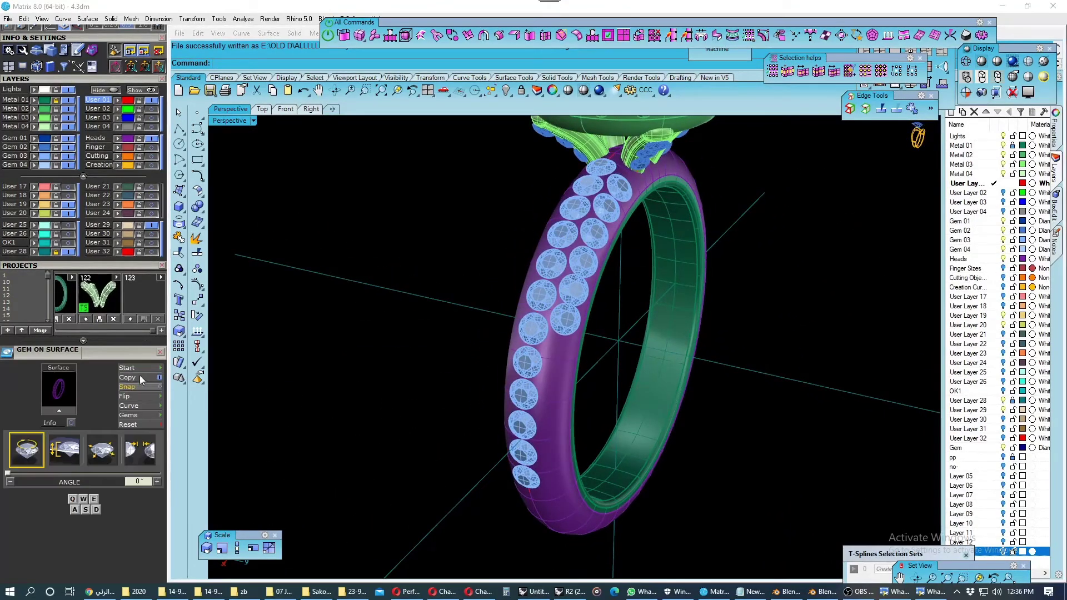
Place the final gem at the lower end of the outer row and select the 12-gem row.
left_click(139, 368)
scroll(572, 381, "up", 2)
scroll(562, 357, "up", 2)
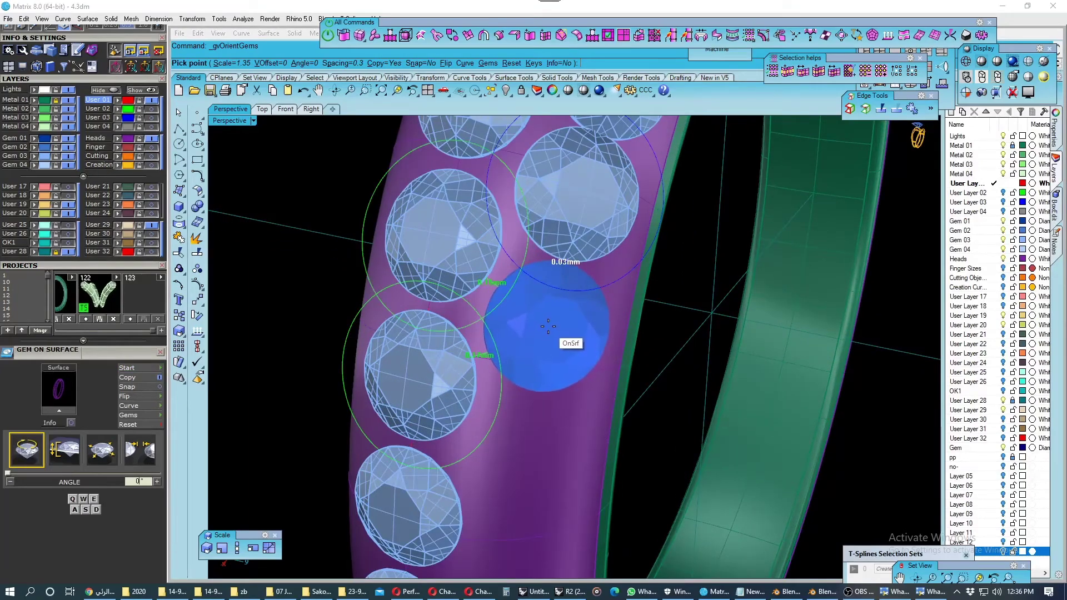
right_click_drag(548, 327, 517, 392)
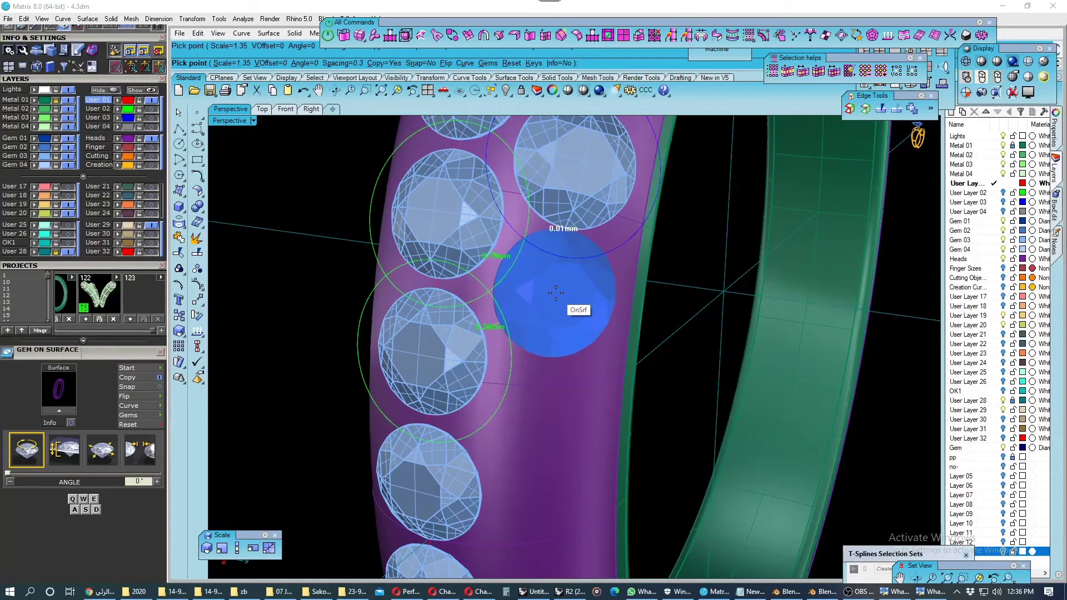
scroll(553, 298, "down", 3)
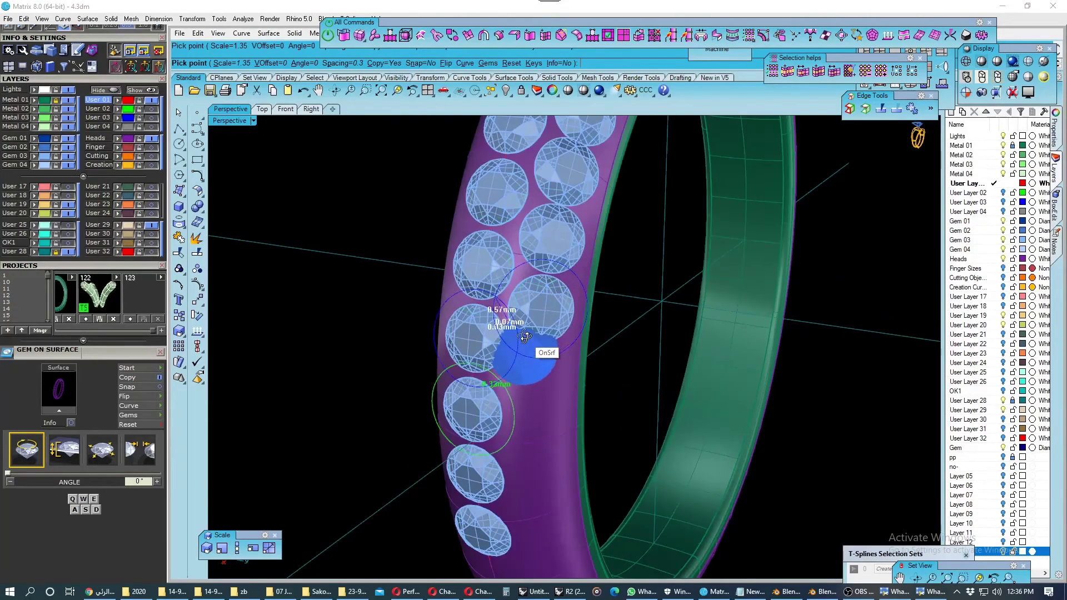
scroll(525, 324, "up", 2)
scroll(524, 323, "up", 1)
scroll(532, 300, "up", 3)
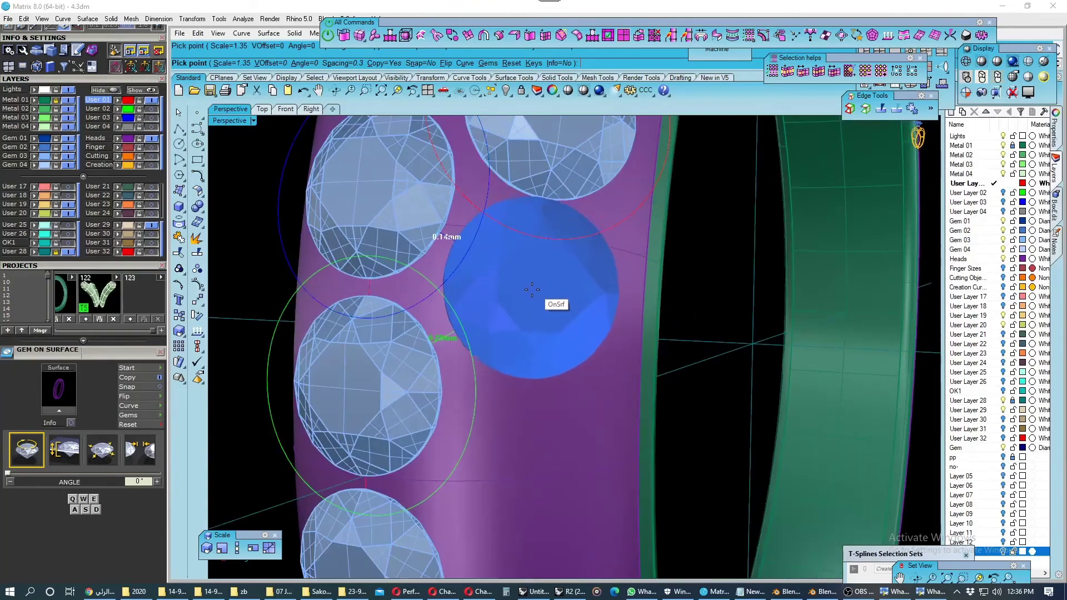
scroll(533, 292, "down", 3)
scroll(513, 297, "up", 2)
scroll(536, 393, "up", 1)
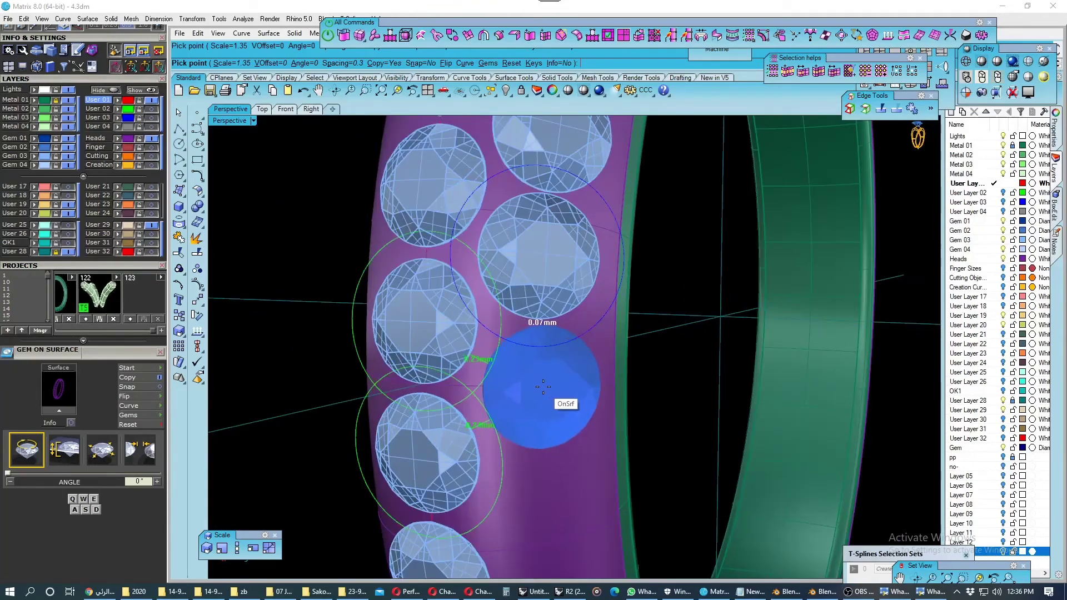
scroll(543, 387, "down", 3)
scroll(543, 400, "up", 3)
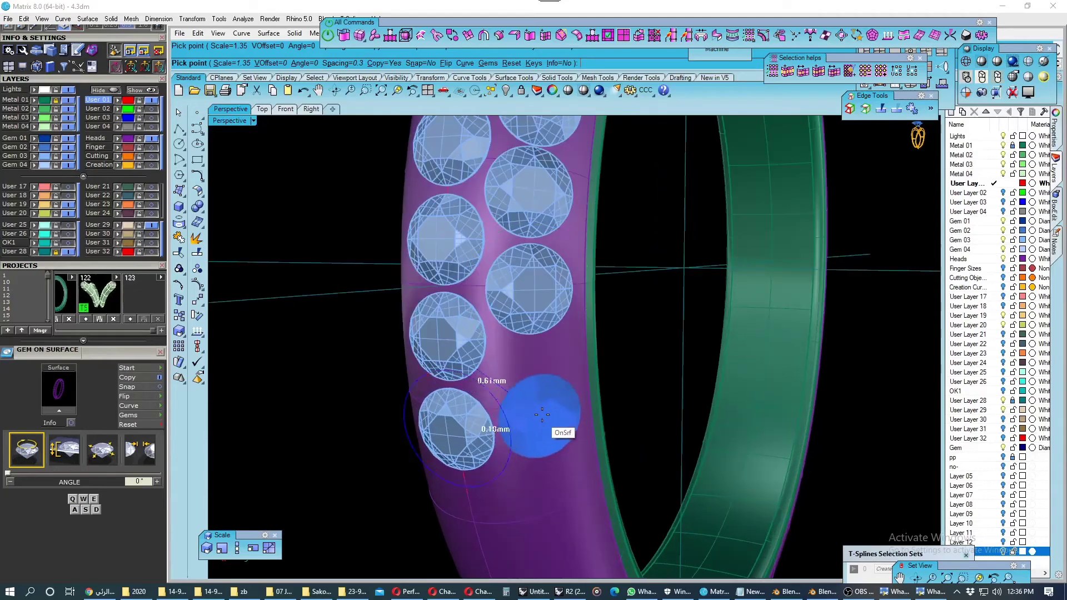
left_click(531, 383)
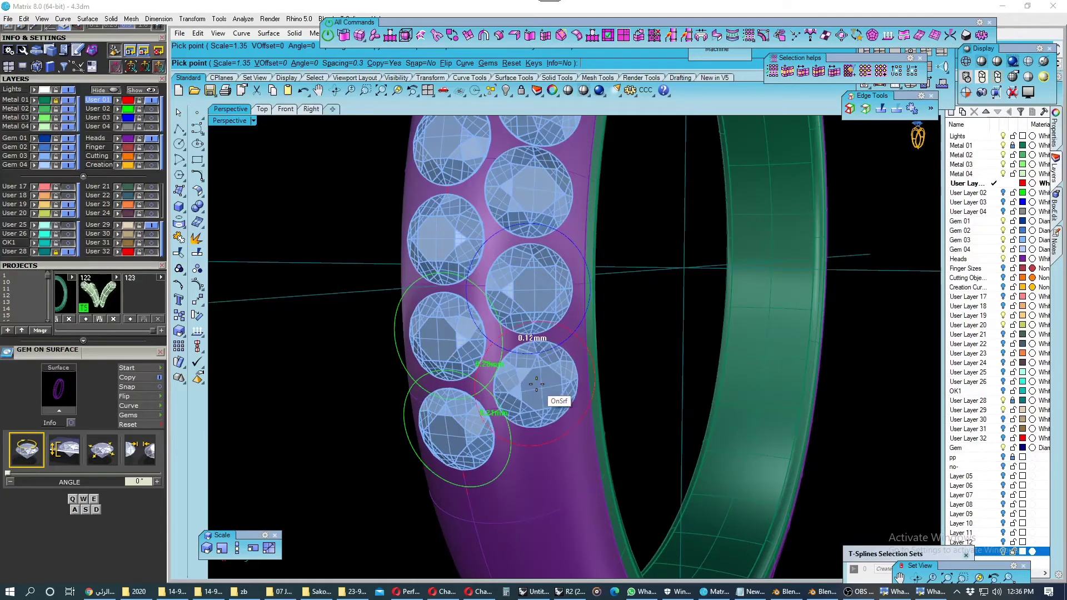
scroll(492, 422, "down", 3)
scroll(553, 413, "down", 2)
left_click(519, 292)
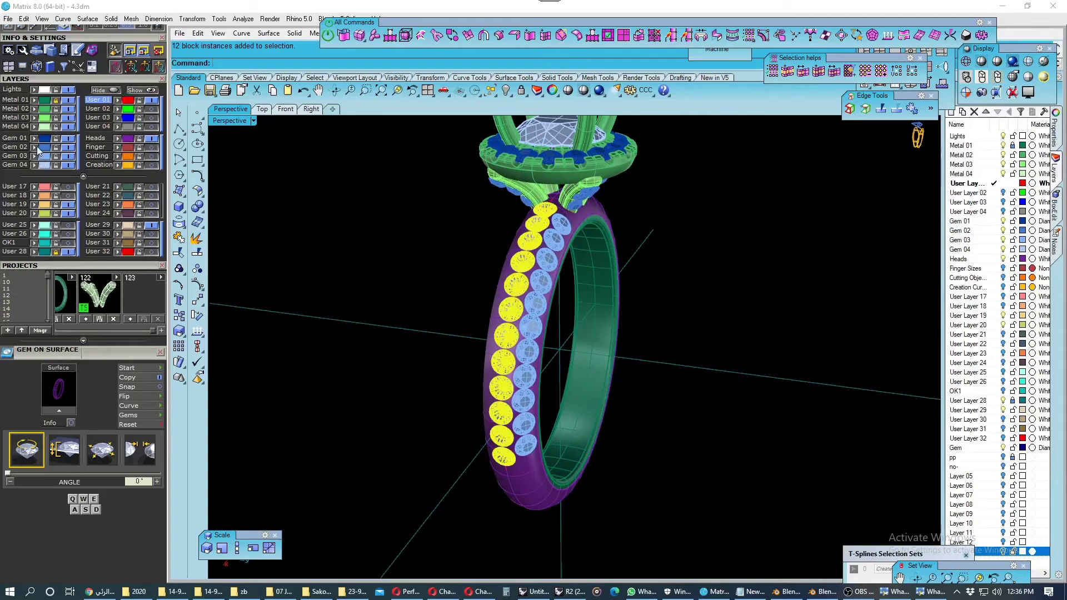
Deselect the gems, save the ring as 5.3dm, and close the Gem on Surface panel.
left_click(36, 141)
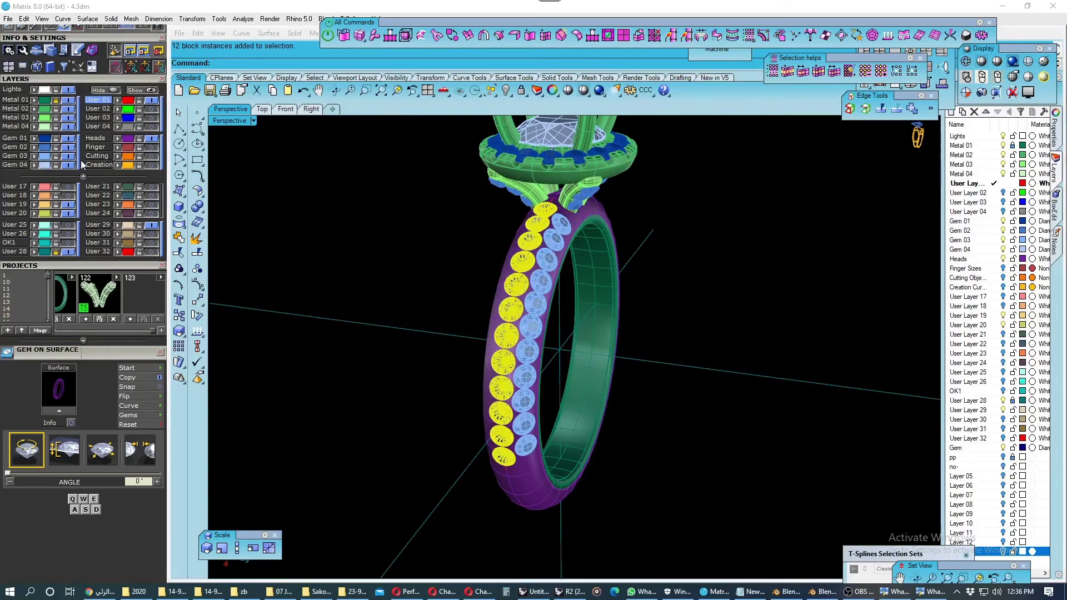
mouse_move(465, 253)
right_mouse_down()
mouse_move(502, 281)
mouse_move(400, 293)
right_mouse_up()
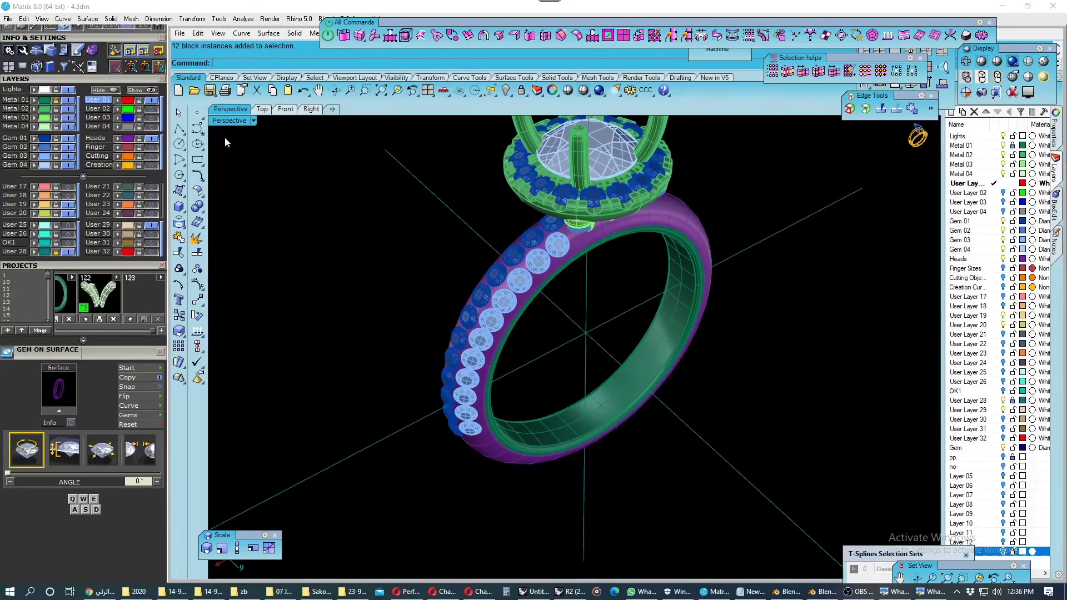
left_click(207, 92)
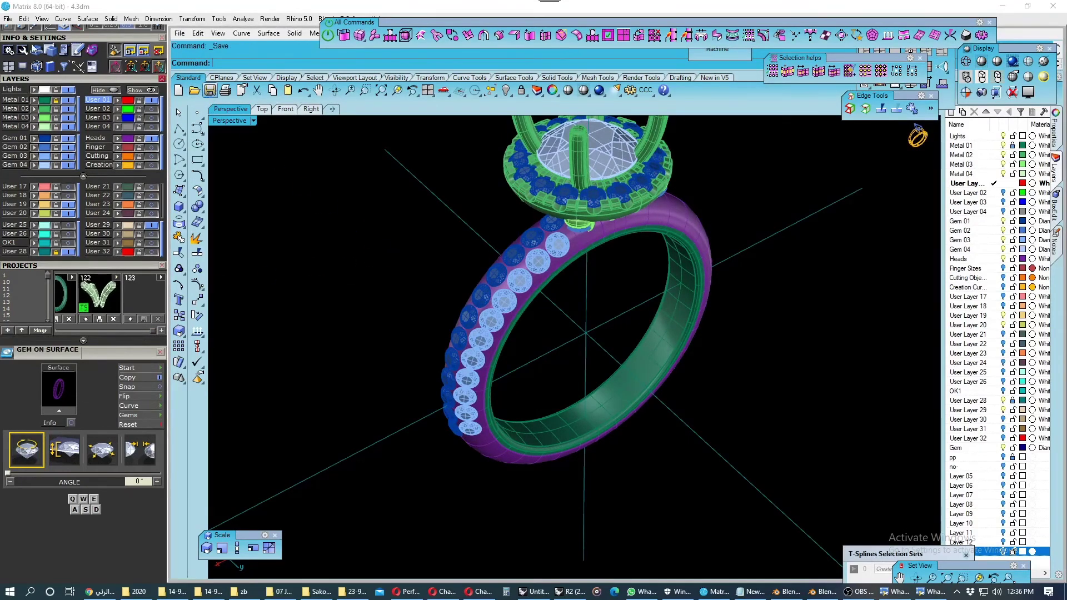
left_click(8, 18)
left_click(38, 109)
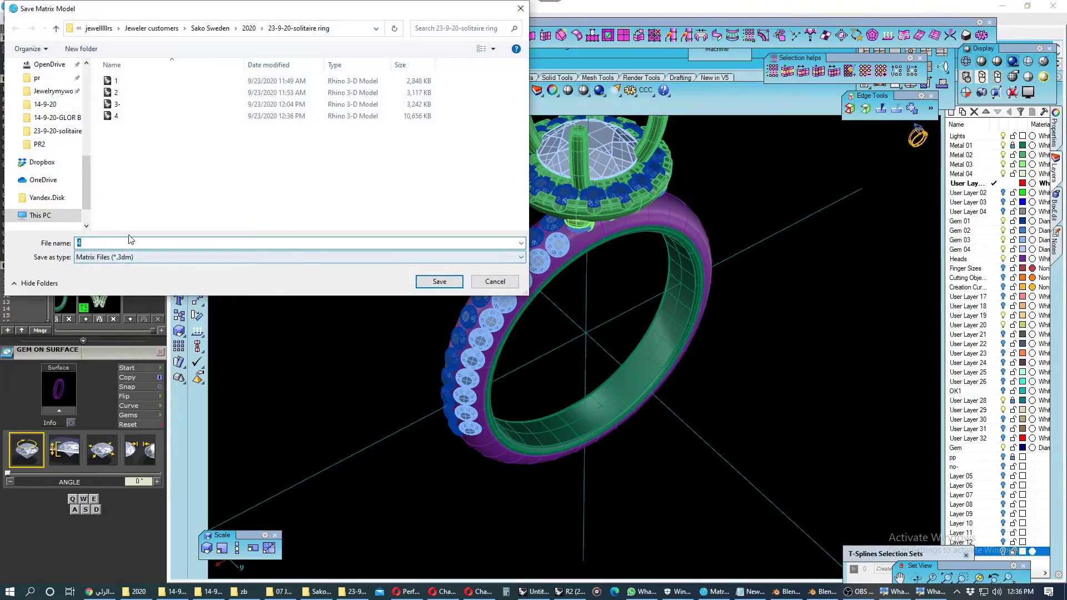
key("Return")
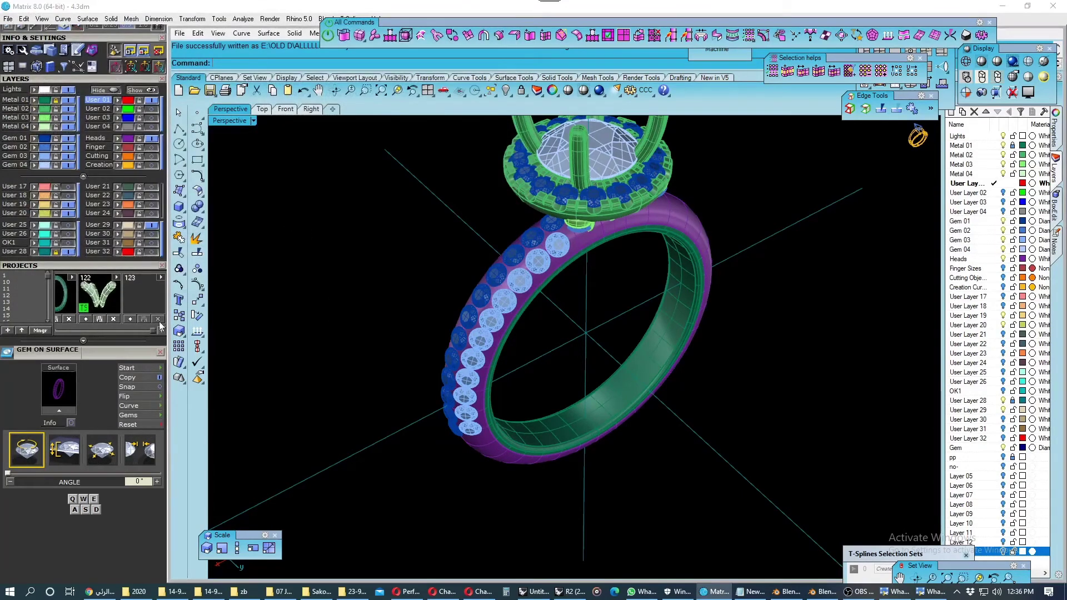
left_click(159, 352)
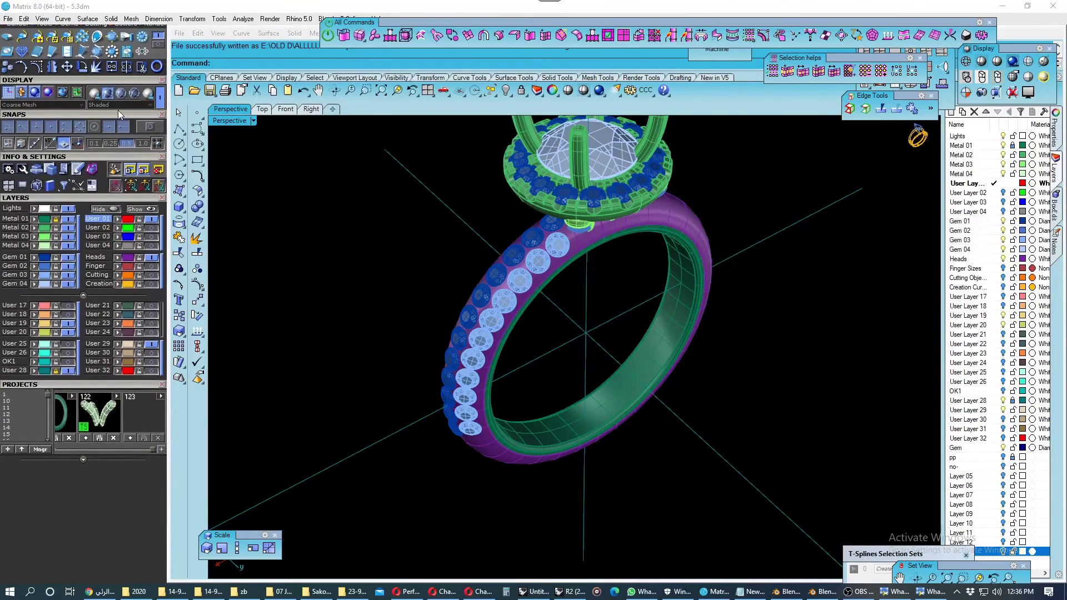
Start Gem Springs on the ring band with the row of 11 inner gems selected.
left_click(127, 67)
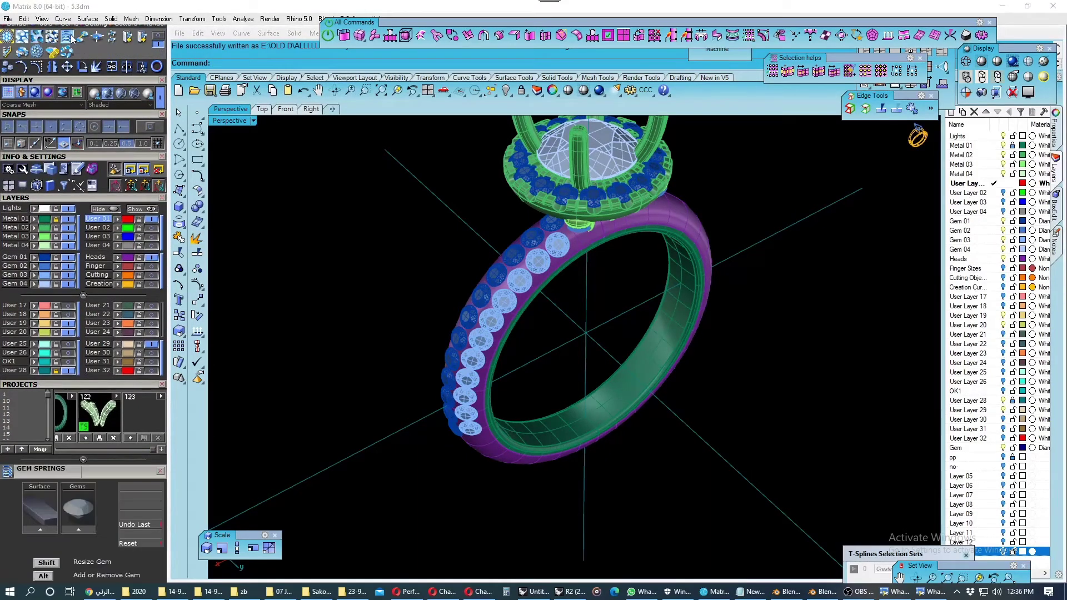
left_click(608, 235)
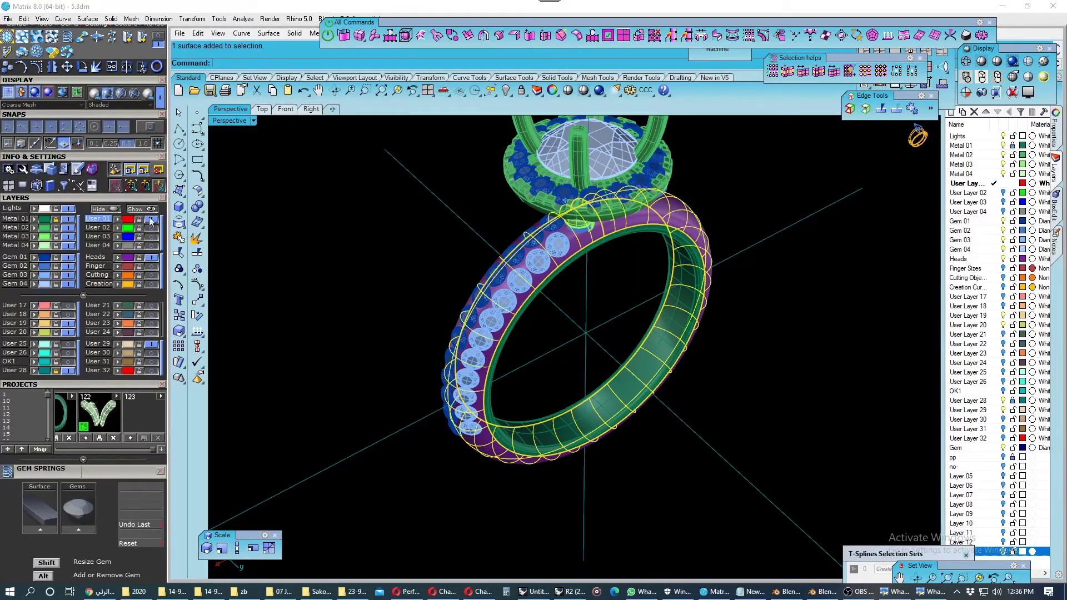
left_click(39, 527)
scroll(521, 268, "up", 3)
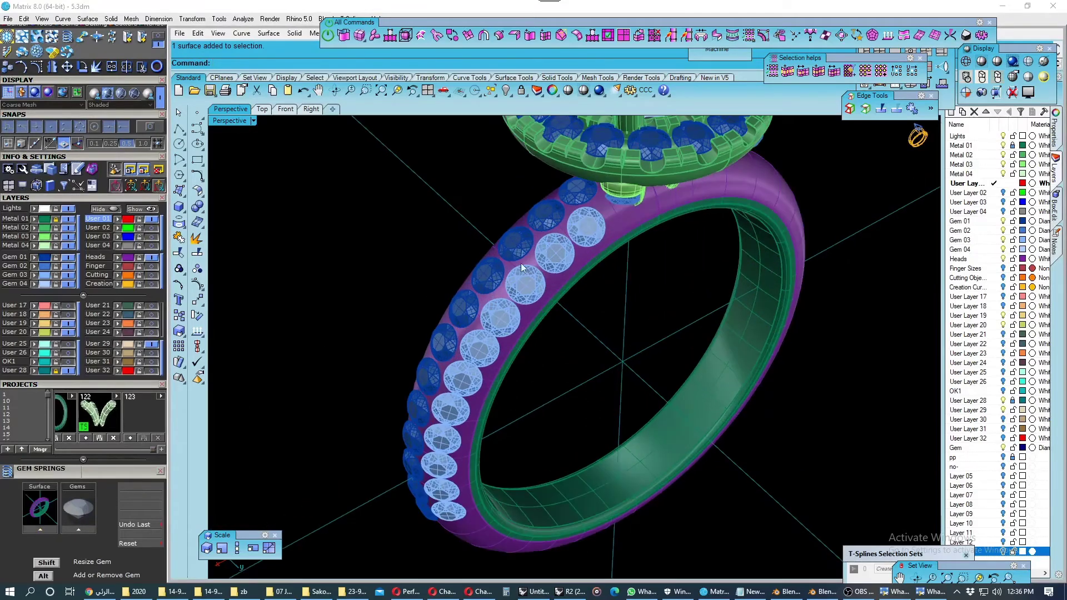
left_click(52, 278)
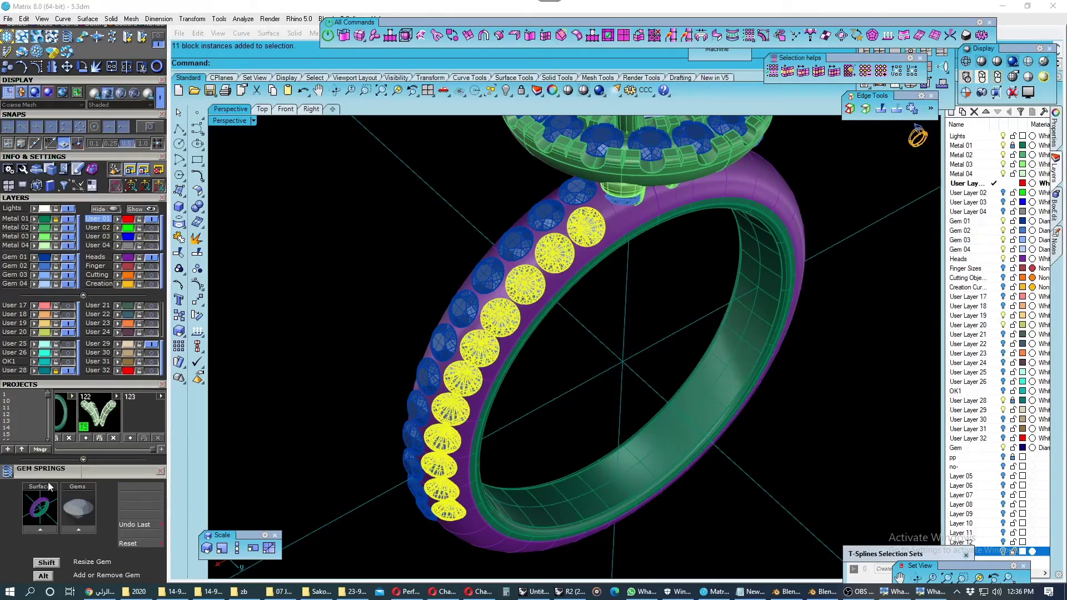
left_click(78, 525)
scroll(570, 304, "up", 2)
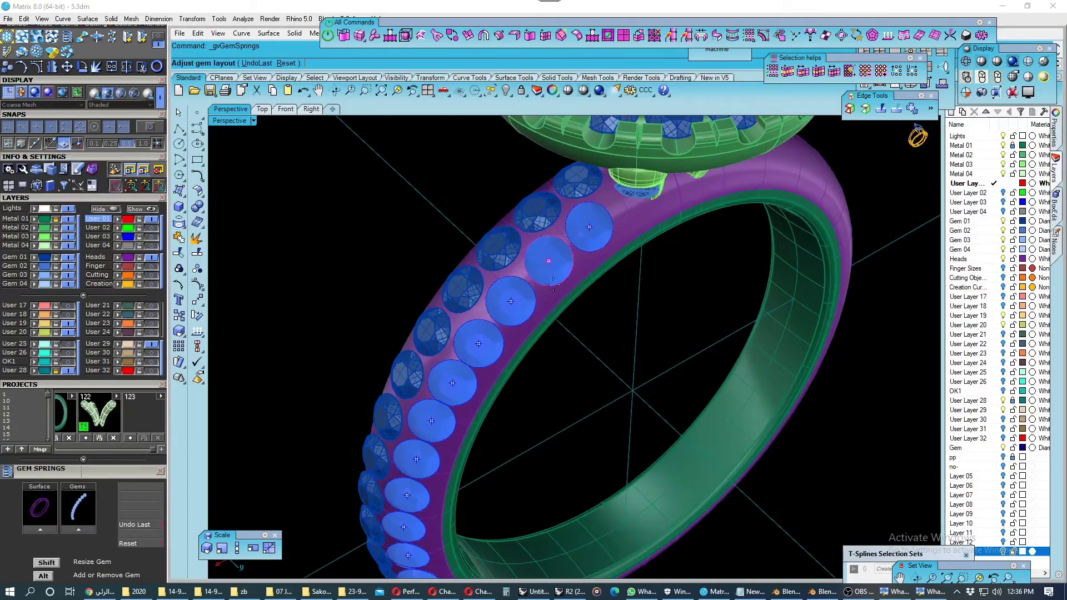
scroll(571, 305, "up", 1)
scroll(528, 326, "up", 2)
scroll(519, 338, "up", 2)
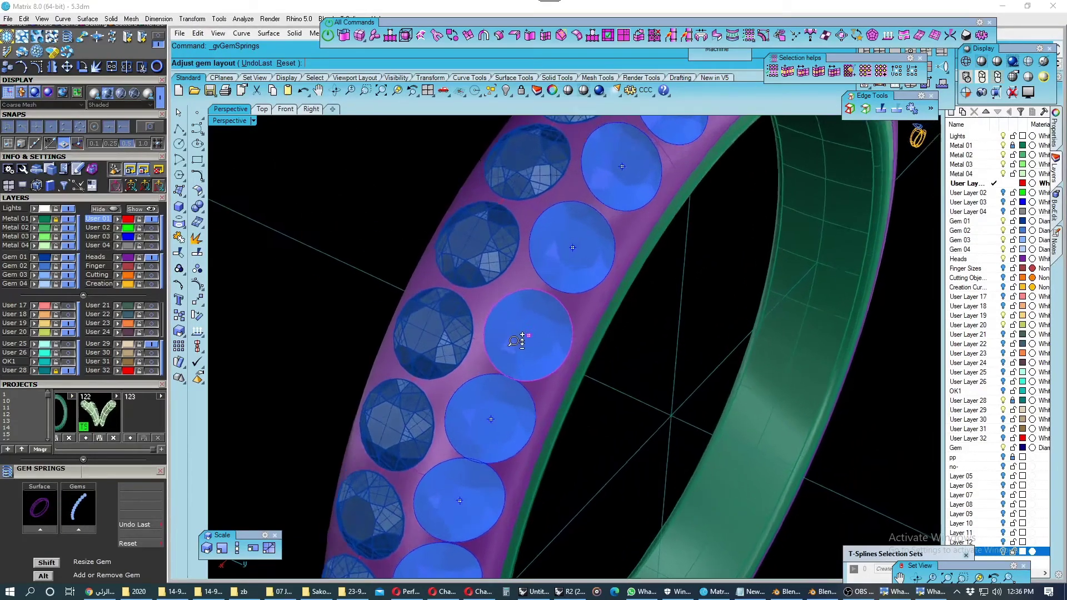
scroll(516, 335, "up", 2)
scroll(517, 335, "up", 2)
scroll(515, 340, "up", 1)
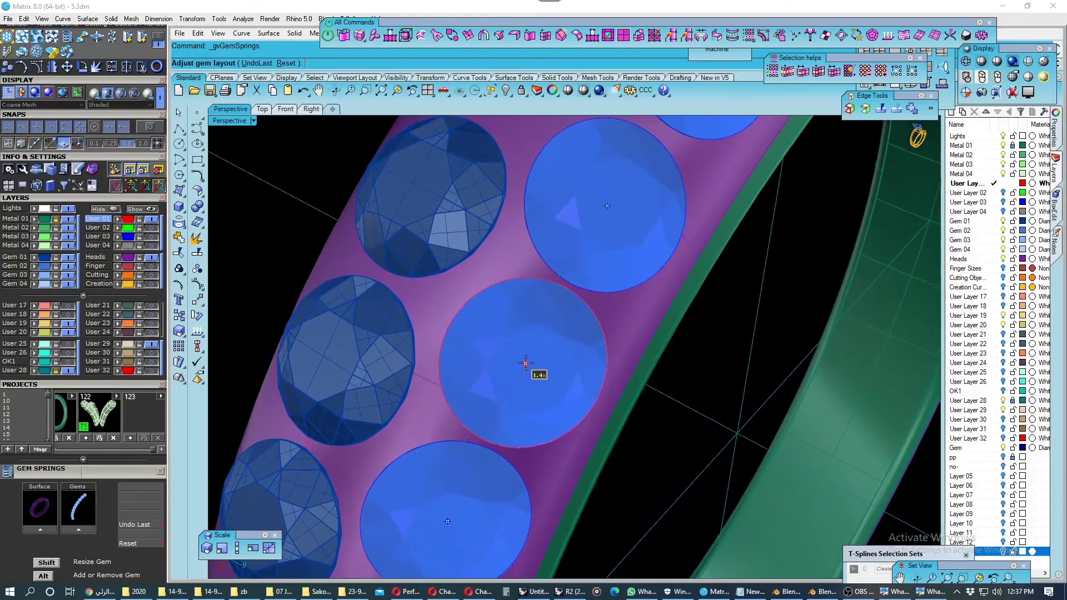
Slide the gems up the band toward the ring head to close the gaps.
left_click_drag(525, 357, 525, 354)
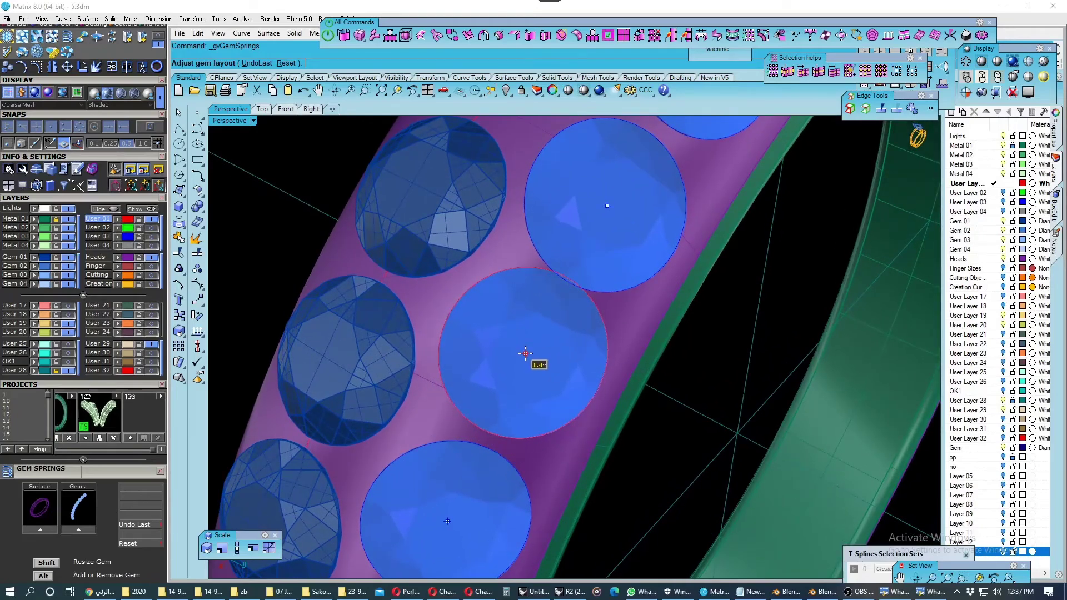
right_click_drag(564, 323, 548, 334)
left_click_drag(537, 283, 545, 270)
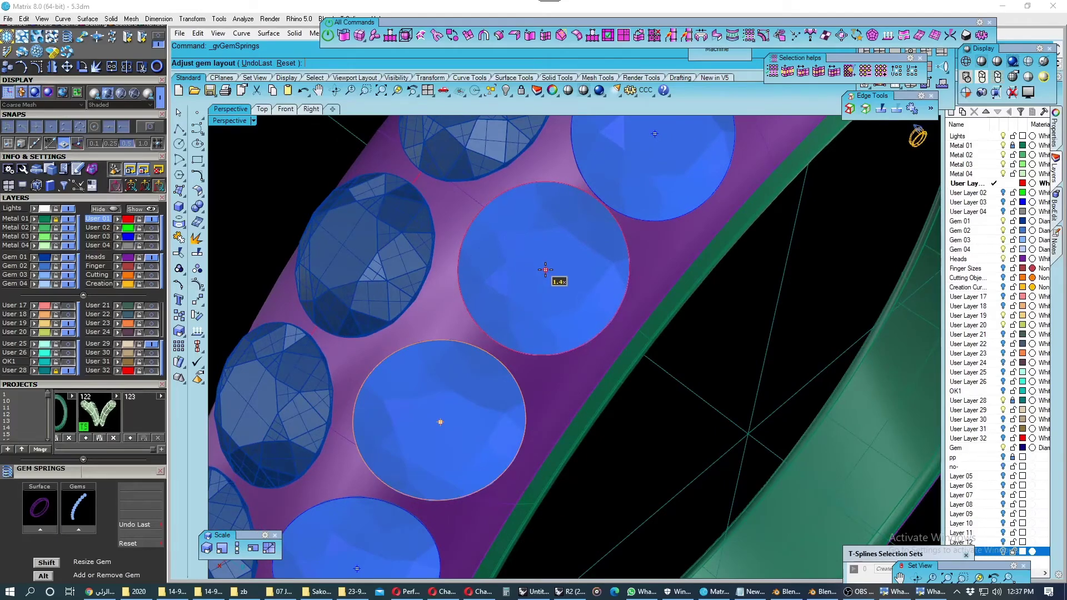
right_click_drag(567, 249, 517, 304)
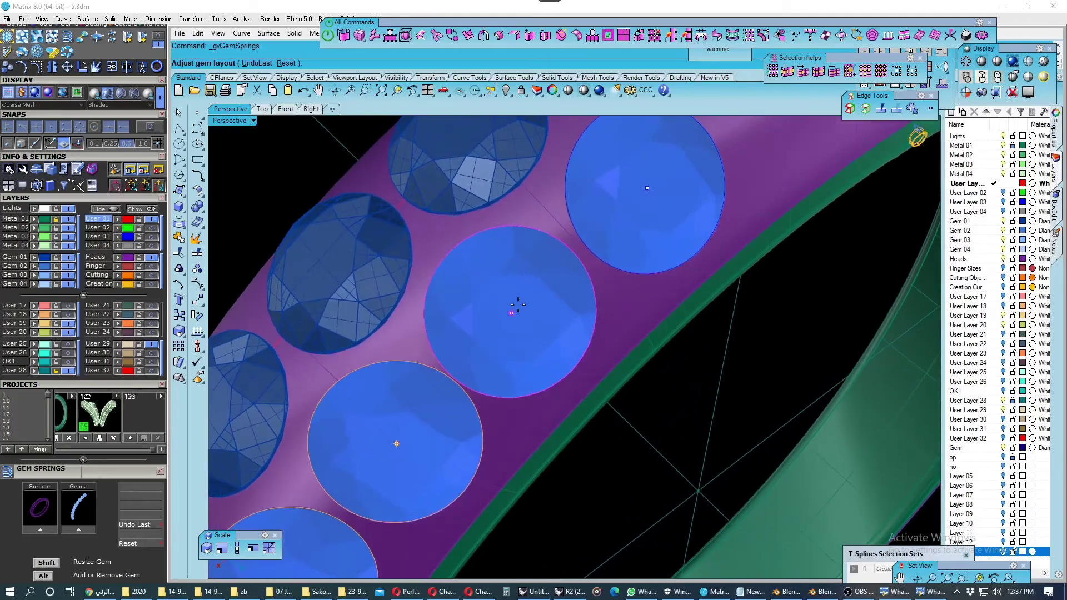
scroll(512, 312, "down", 3)
right_click_drag(511, 312, 541, 285)
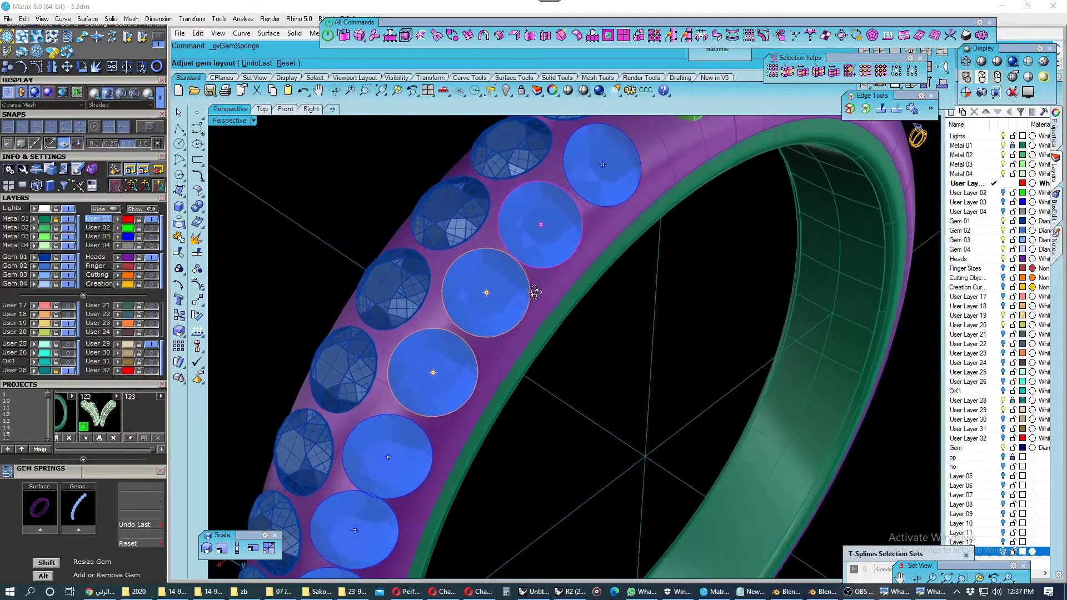
scroll(541, 285, "up", 1)
scroll(533, 292, "up", 2)
scroll(519, 301, "up", 2)
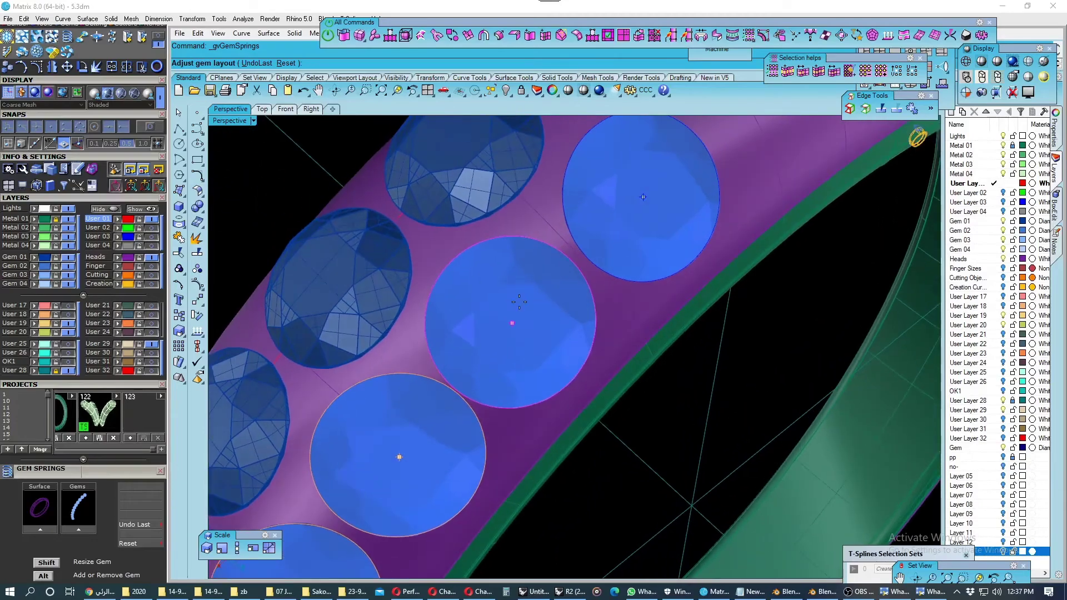
left_click_drag(511, 322, 522, 315)
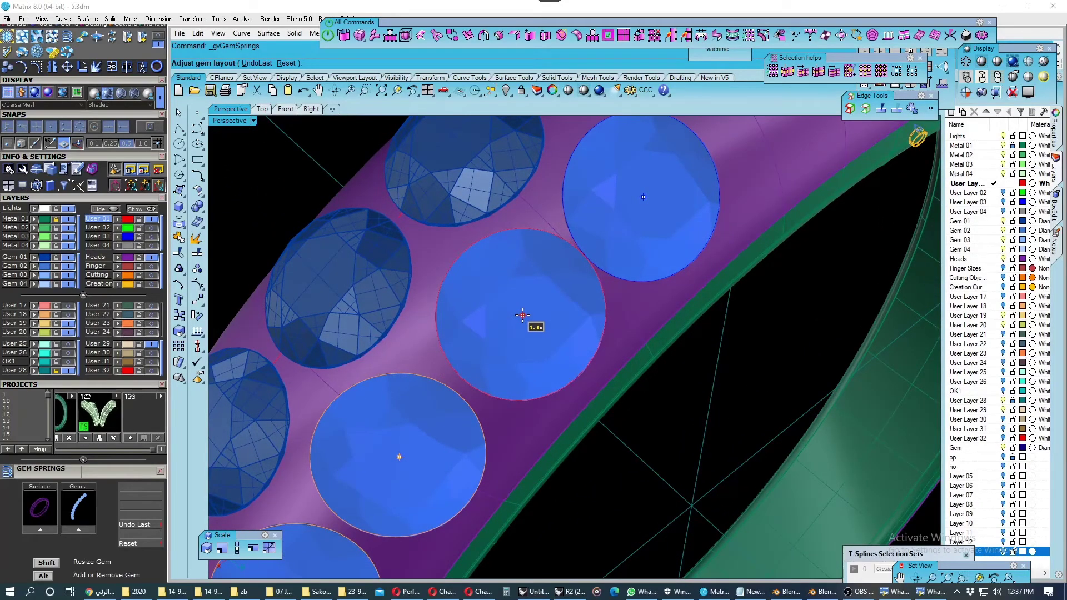
right_click_drag(523, 315, 557, 277)
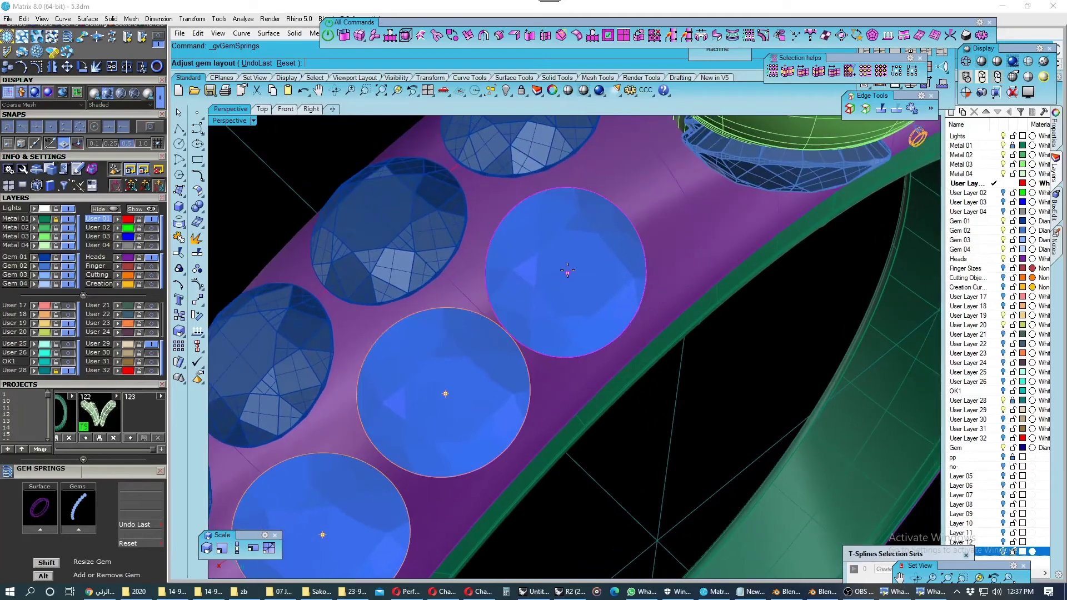
left_click_drag(567, 271, 581, 263)
scroll(581, 263, "down", 5)
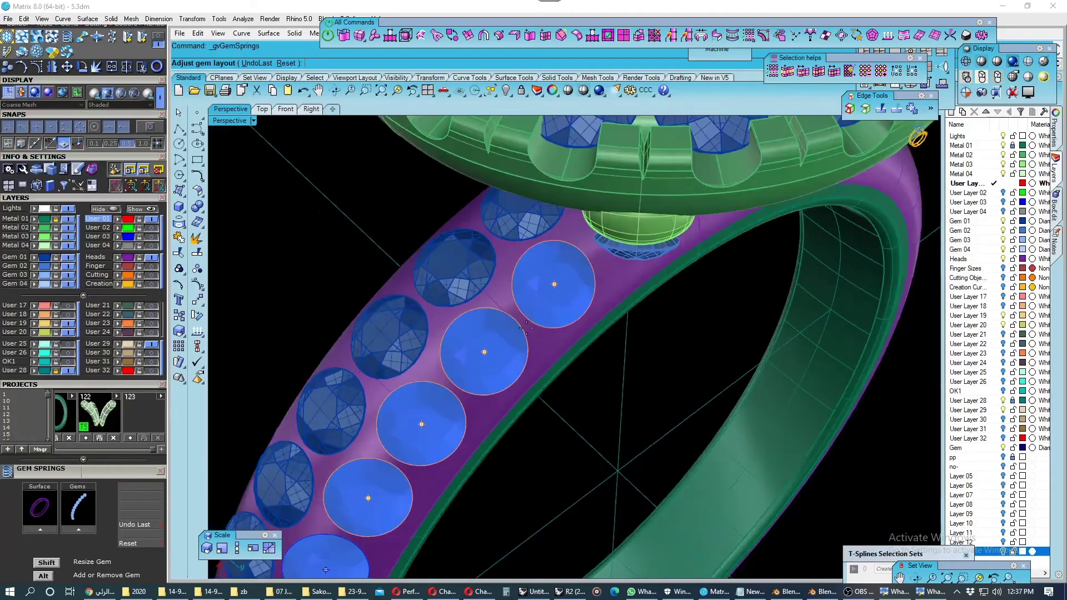
mouse_move(581, 262)
right_mouse_down()
mouse_move(599, 277)
mouse_move(556, 261)
right_mouse_up()
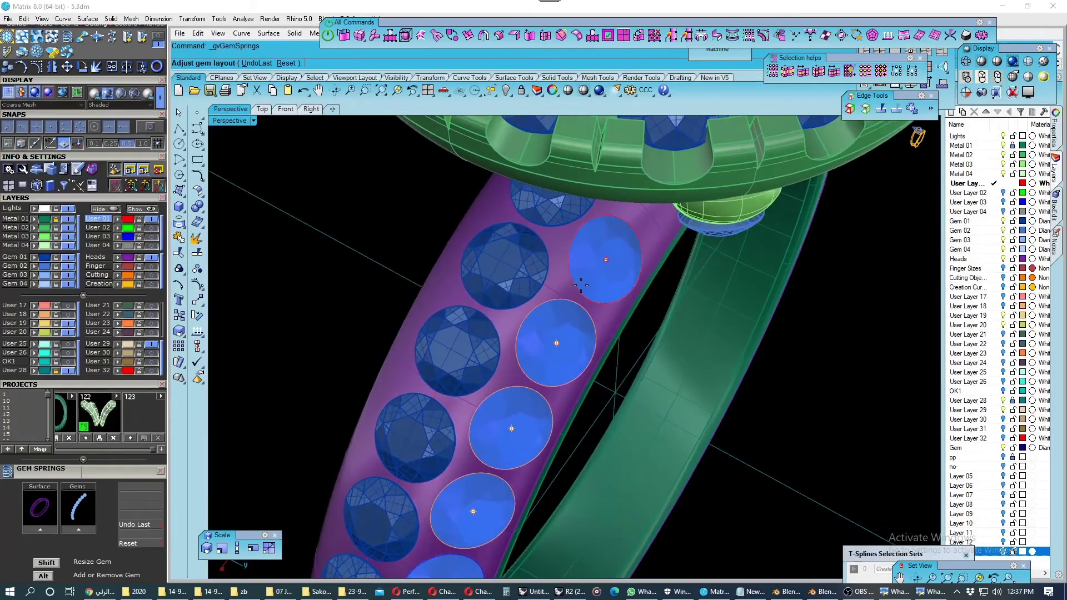
scroll(550, 257, "up", 3)
scroll(544, 255, "up", 2)
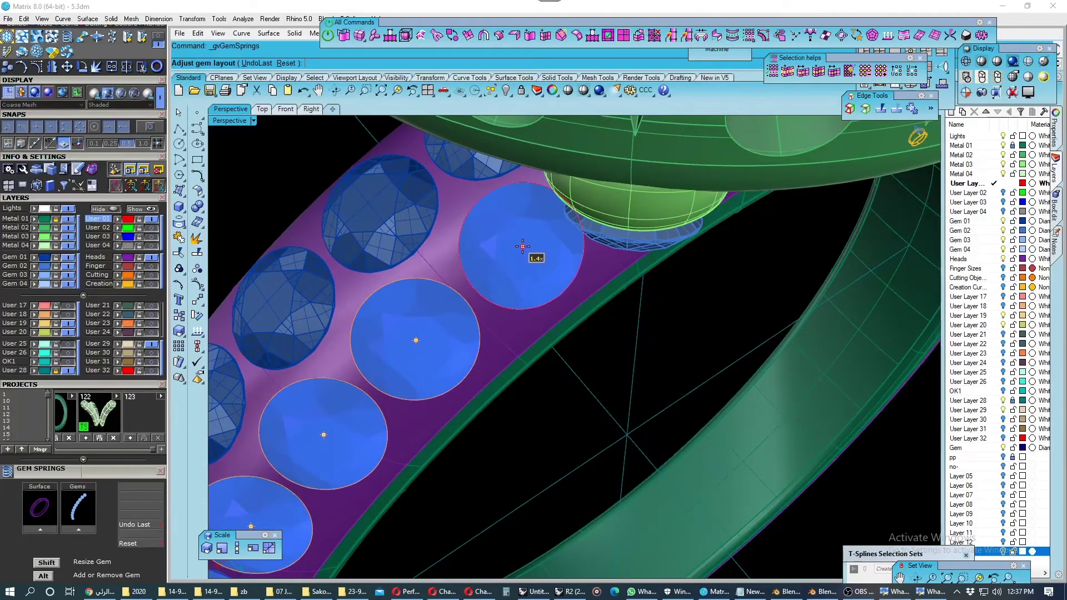
scroll(534, 253, "down", 4)
mouse_move(534, 253)
right_mouse_down()
mouse_move(576, 261)
mouse_move(500, 328)
right_mouse_up()
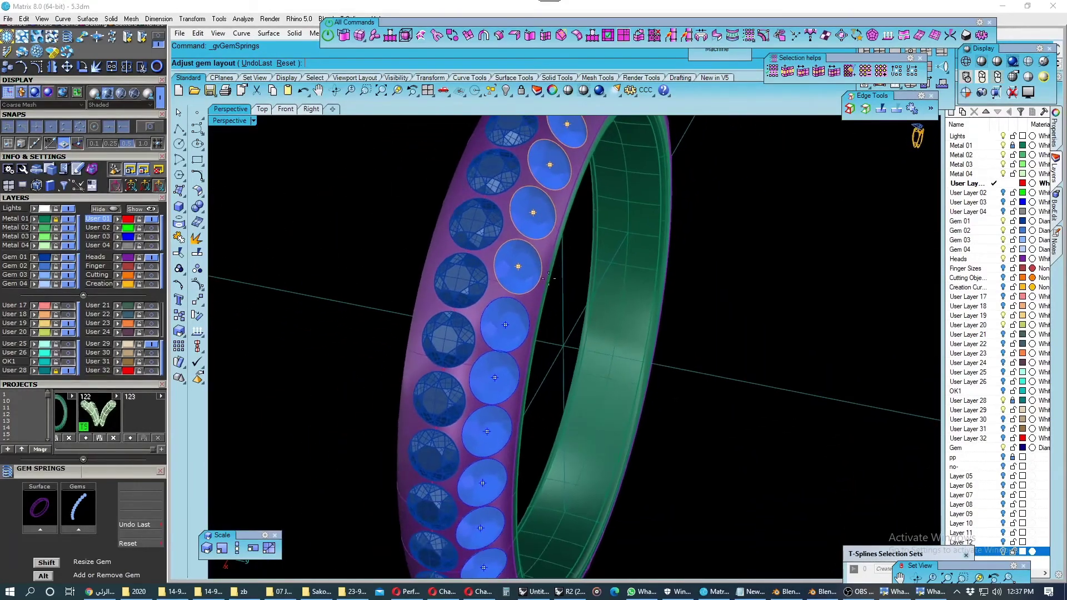
scroll(500, 328, "up", 4)
scroll(501, 305, "up", 2)
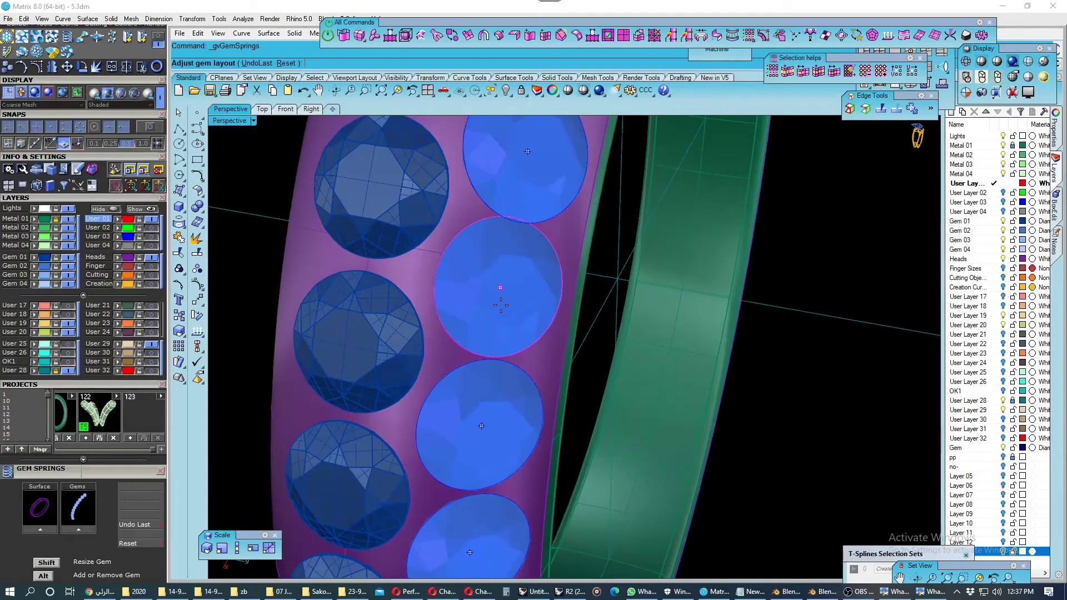
Nudge the middle gems up and down so each sits against its neighbour.
left_click_drag(504, 288, 503, 296)
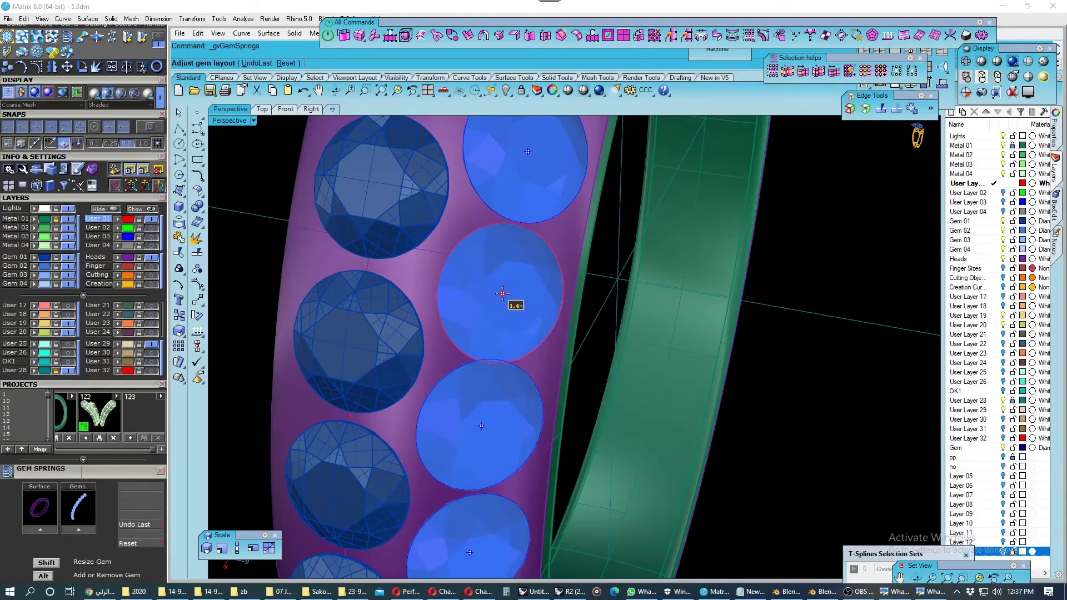
right_click_drag(533, 261, 512, 288)
left_click_drag(504, 282, 511, 218)
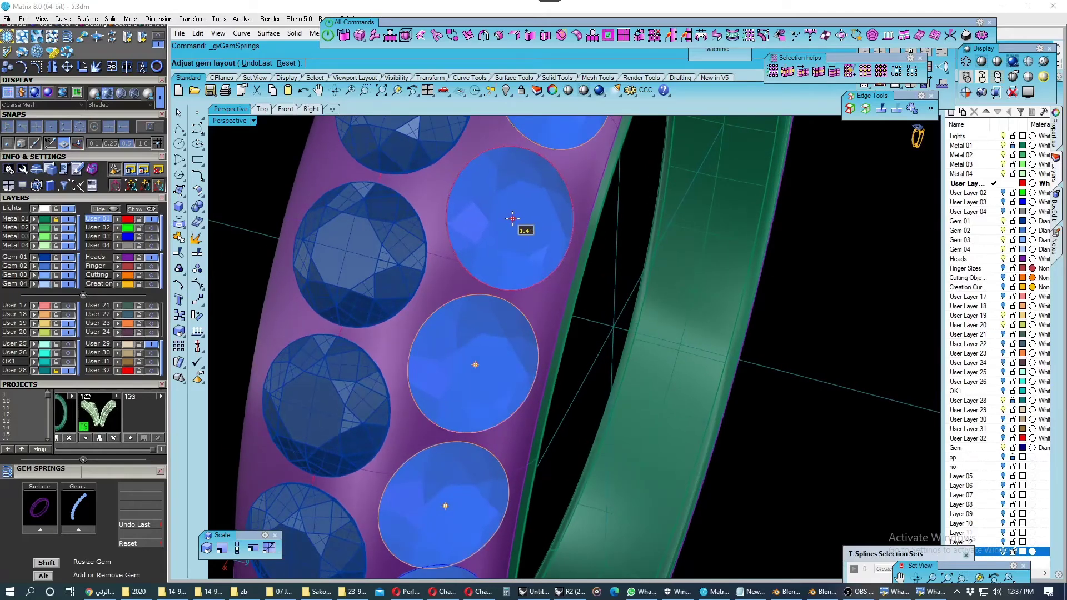
right_click_drag(511, 218, 483, 309)
left_click_drag(496, 251, 490, 256)
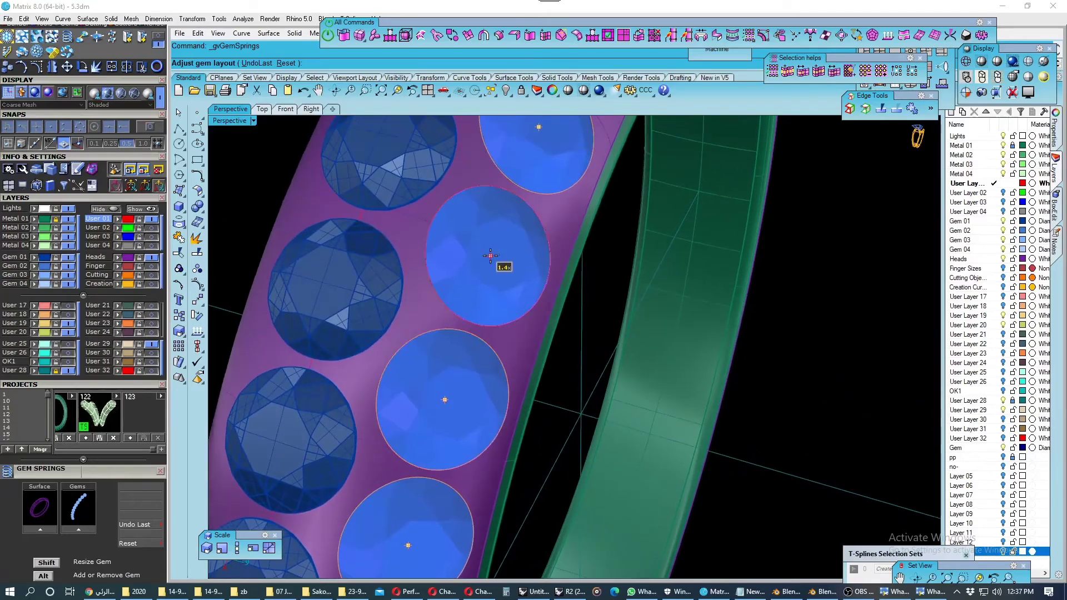
mouse_move(490, 256)
right_mouse_down()
mouse_move(487, 336)
mouse_move(472, 314)
mouse_move(463, 230)
right_mouse_up()
scroll(472, 314, "up", 2)
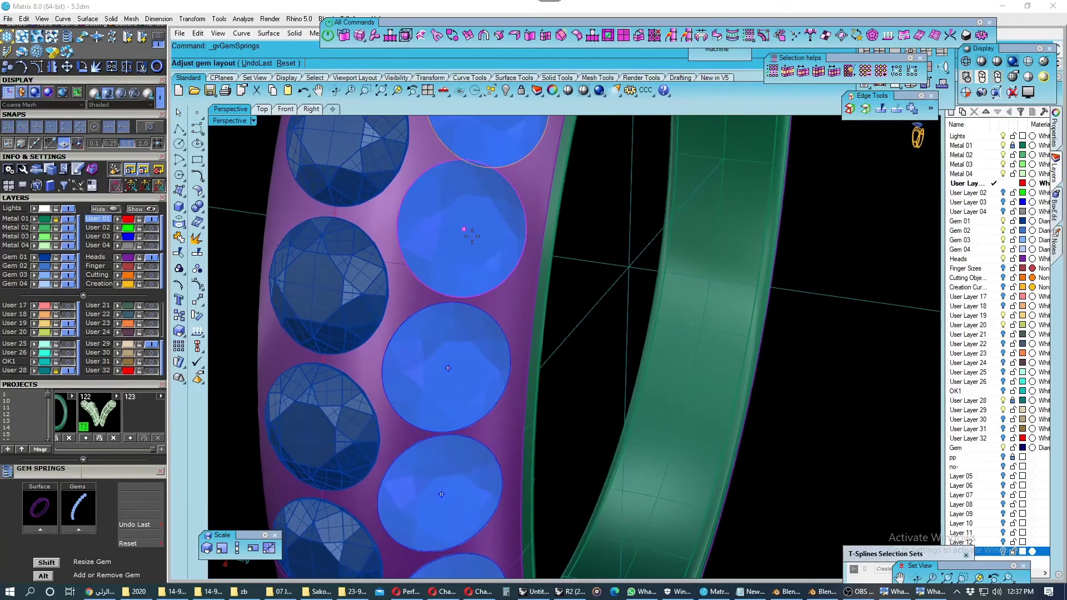
left_click_drag(463, 230, 466, 239)
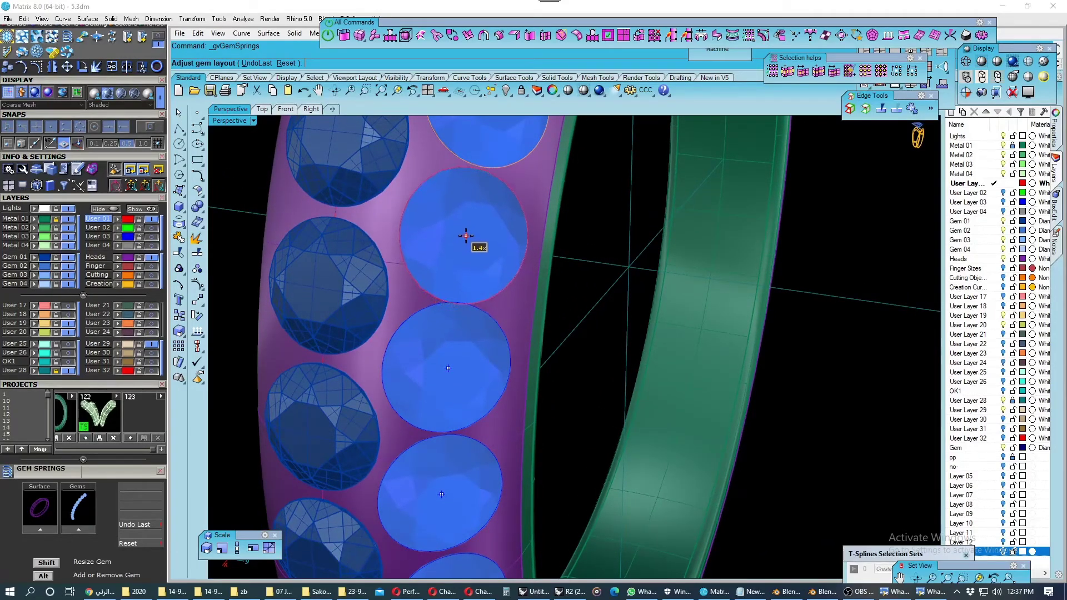
scroll(465, 235, "down", 2)
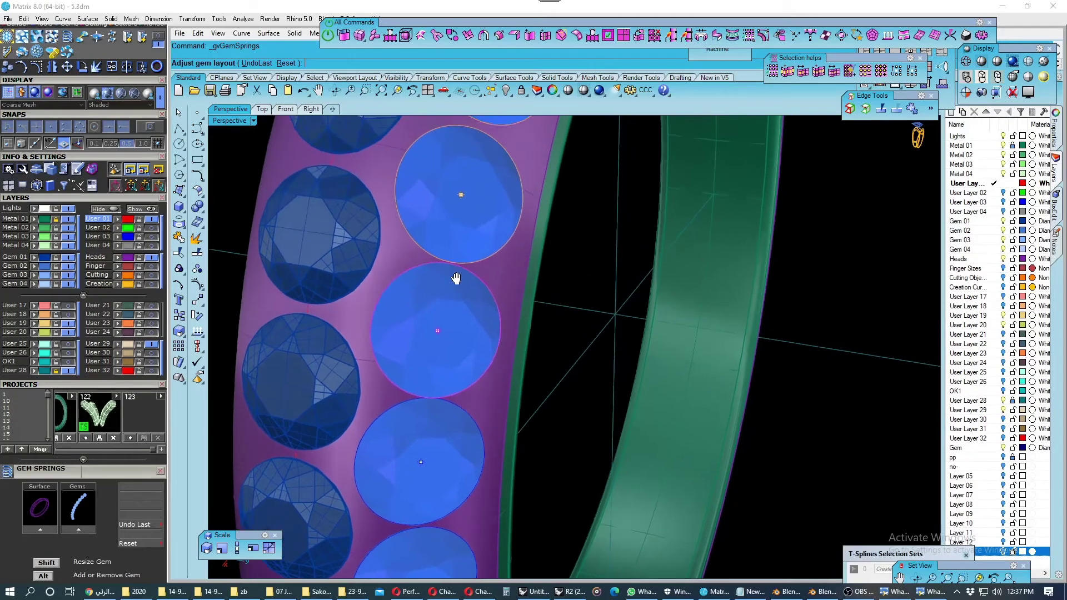
scroll(459, 286, "down", 2)
scroll(460, 283, "up", 2)
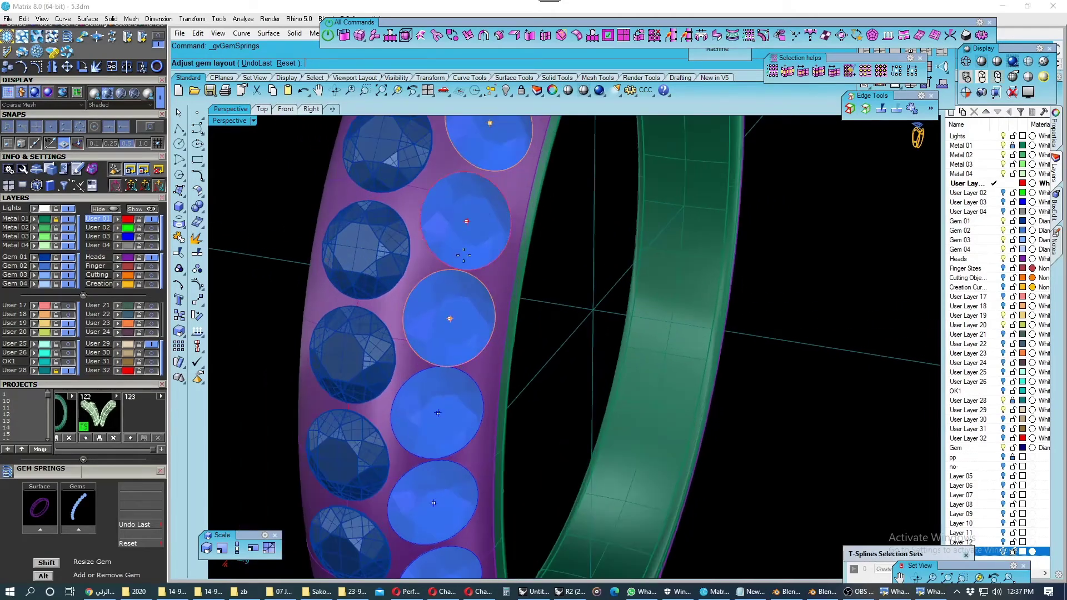
scroll(445, 290, "up", 2)
scroll(422, 300, "up", 3)
left_click_drag(420, 317, 424, 307)
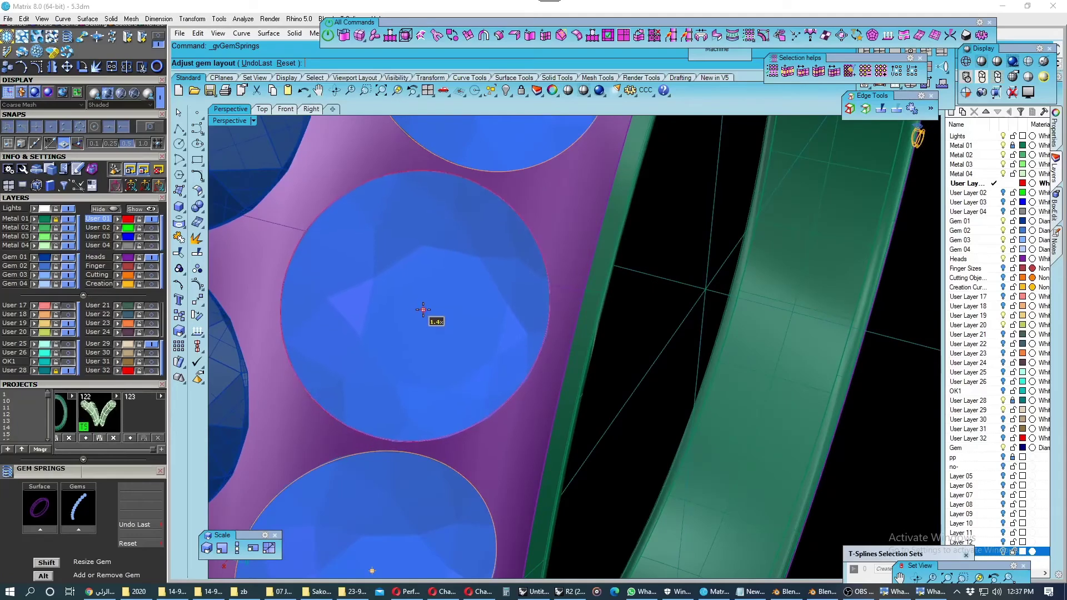
scroll(424, 307, "down", 3)
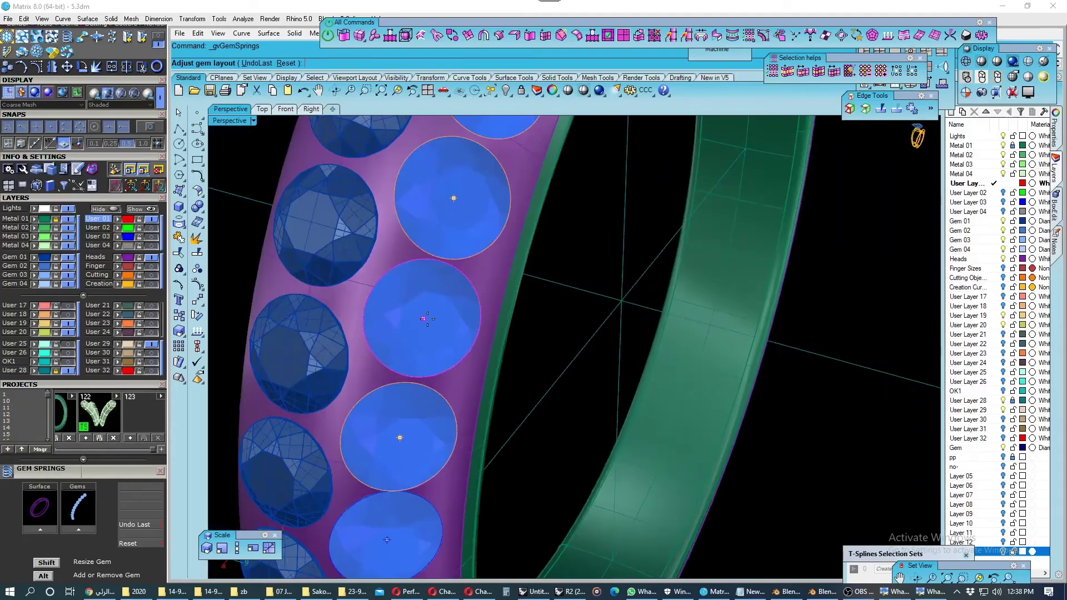
scroll(445, 222, "up", 1)
scroll(441, 352, "up", 1)
scroll(462, 324, "up", 2)
scroll(462, 324, "up", 2)
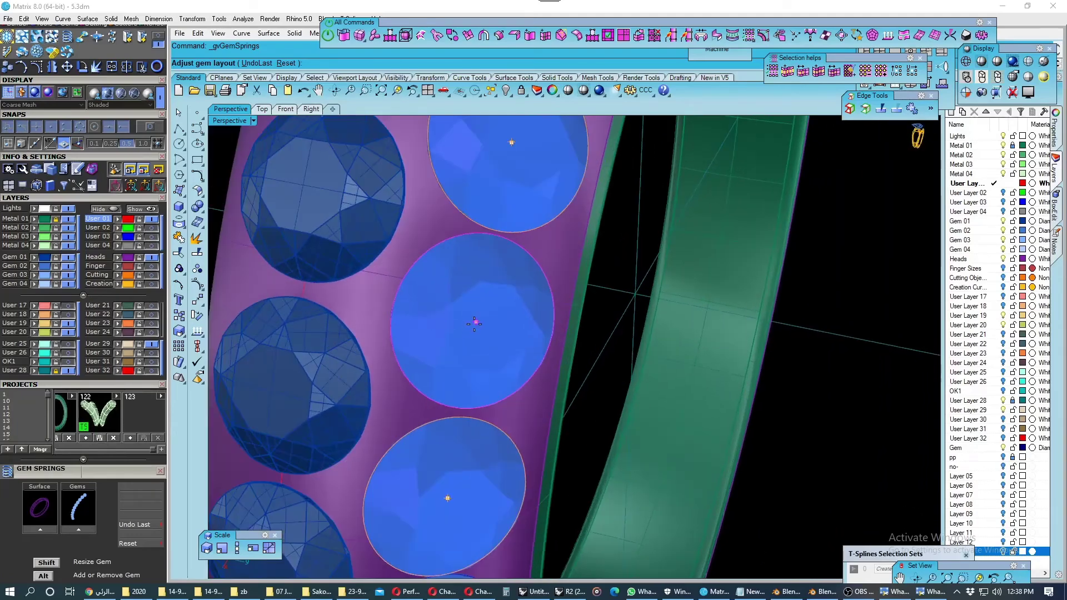
scroll(474, 320, "down", 1)
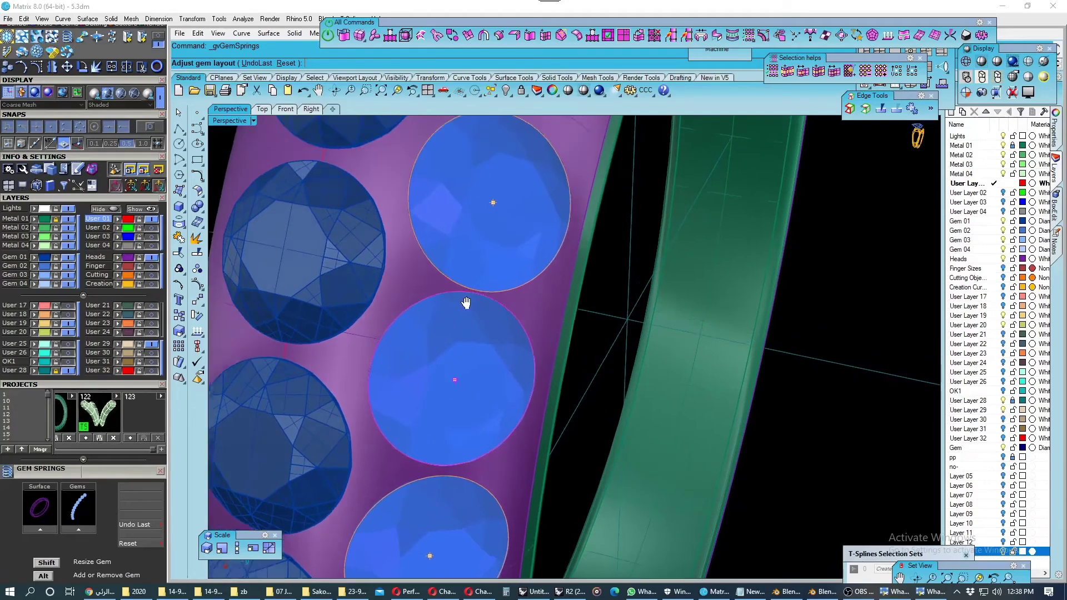
scroll(483, 261, "up", 1)
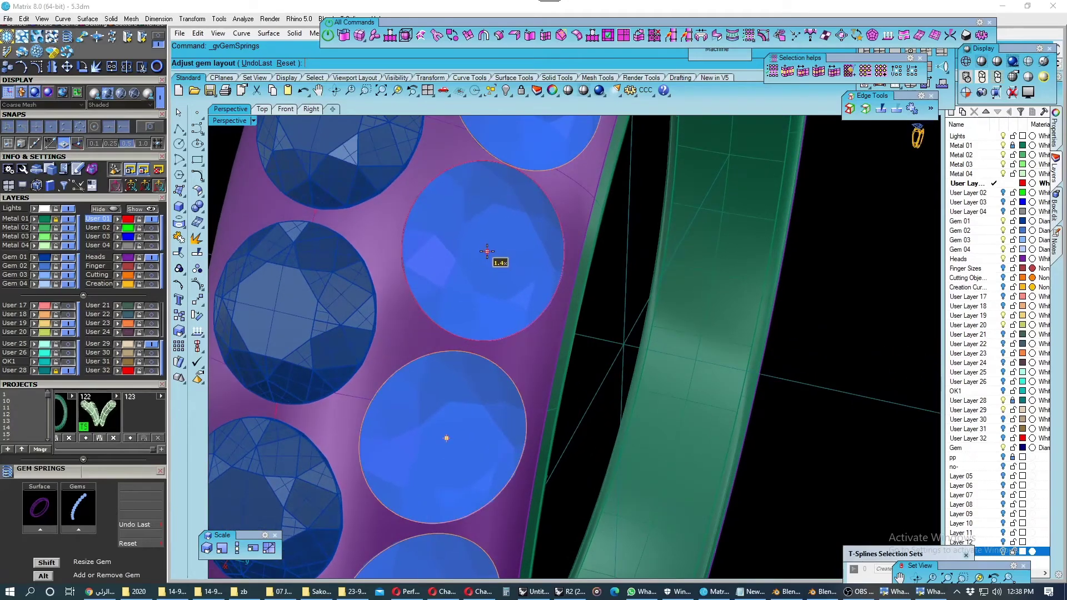
scroll(486, 251, "down", 1)
scroll(471, 276, "up", 1)
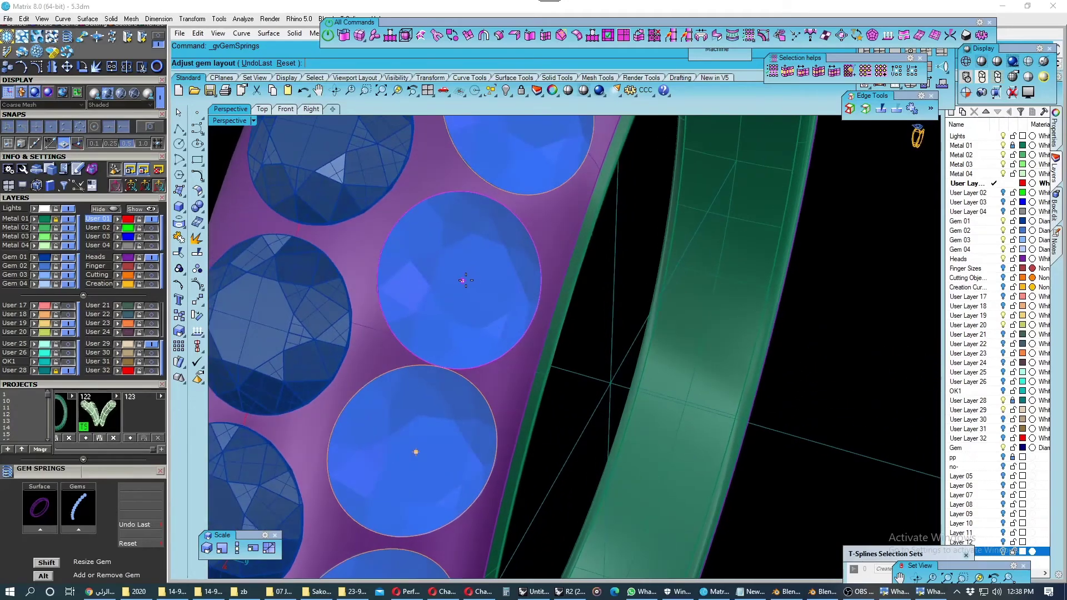
Tighten the remaining gems' spacing along the shank and finish the layout.
left_click_drag(465, 280, 467, 268)
scroll(468, 268, "down", 1)
scroll(476, 229, "up", 1)
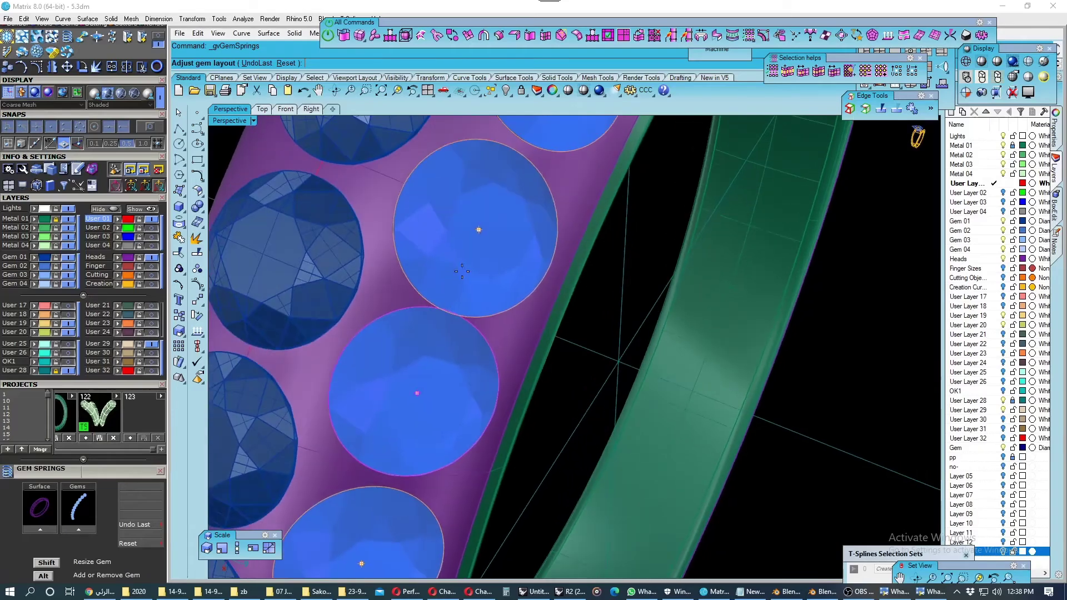
left_click_drag(476, 229, 486, 217)
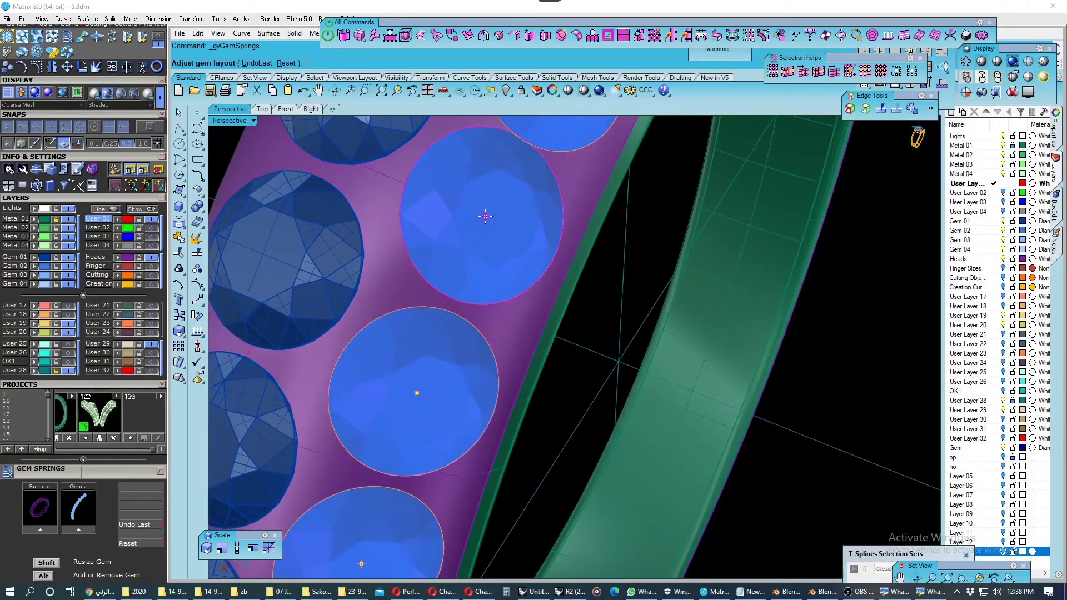
scroll(485, 217, "down", 1)
scroll(472, 222, "up", 1)
left_click_drag(452, 274, 454, 269)
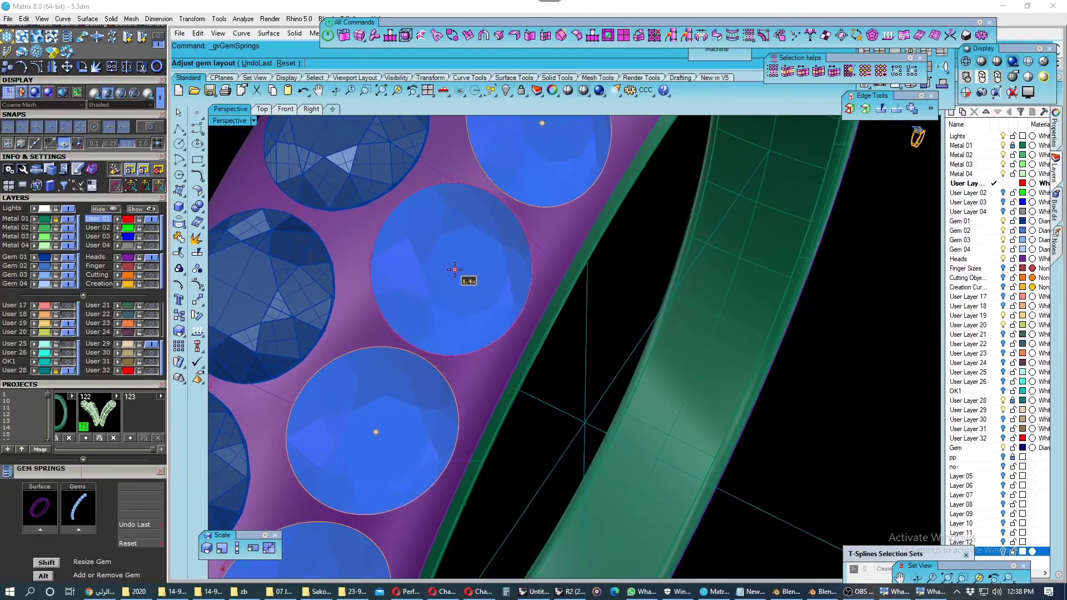
right_click_drag(455, 270, 411, 304)
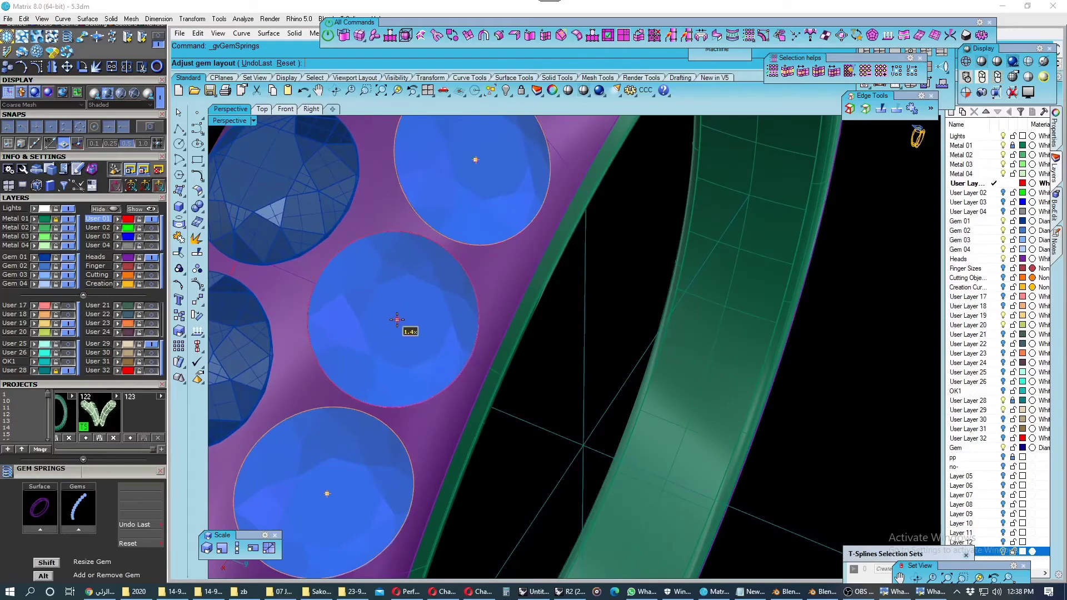
scroll(406, 318, "down", 3)
right_click_drag(405, 317, 435, 323)
scroll(425, 357, "up", 3)
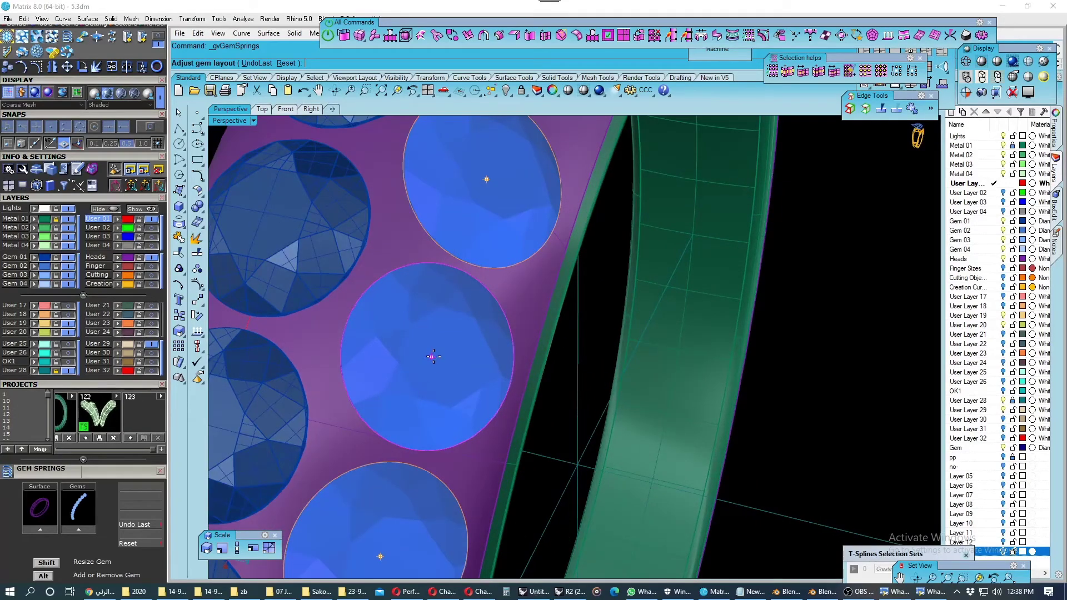
scroll(430, 357, "down", 6)
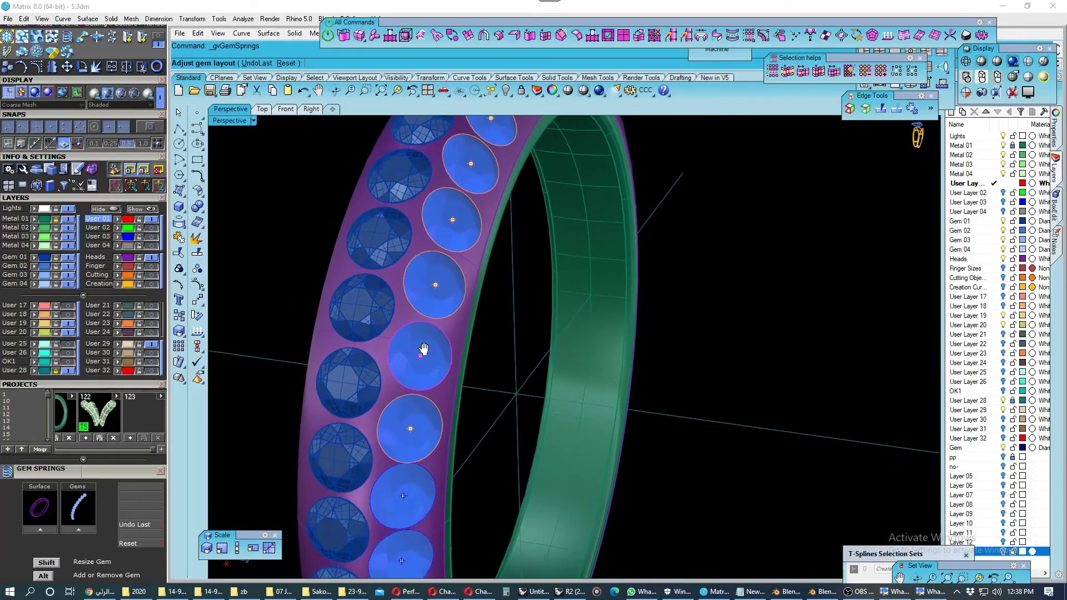
scroll(414, 358, "up", 3)
scroll(413, 358, "down", 3)
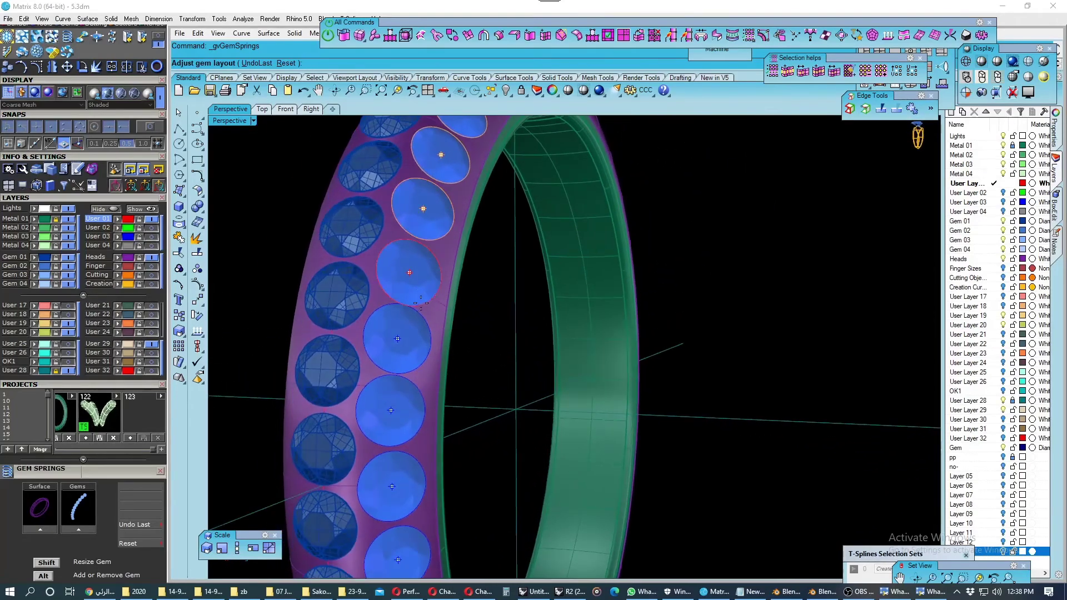
scroll(398, 343, "up", 4)
left_click_drag(395, 345, 398, 351)
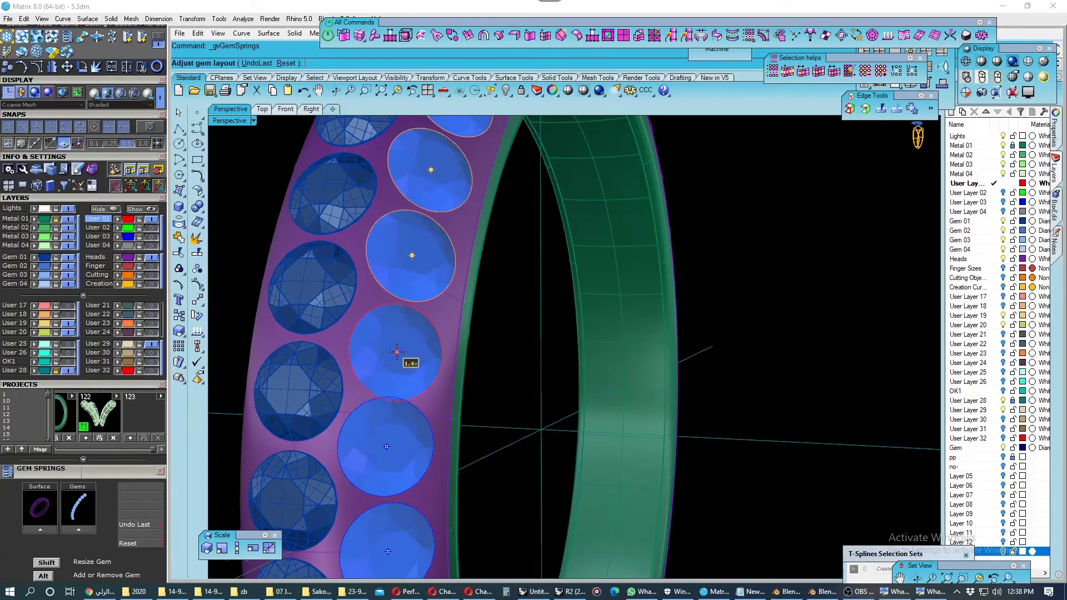
scroll(396, 379, "up", 1)
scroll(422, 351, "up", 3)
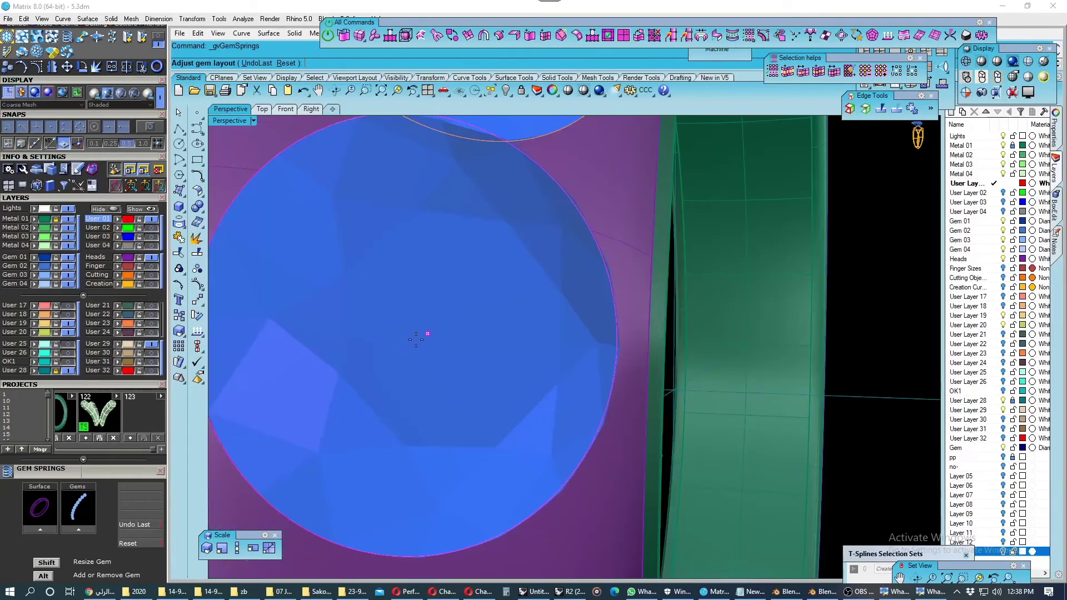
scroll(423, 348, "down", 4)
scroll(423, 349, "up", 1)
left_click_drag(423, 349, 423, 352)
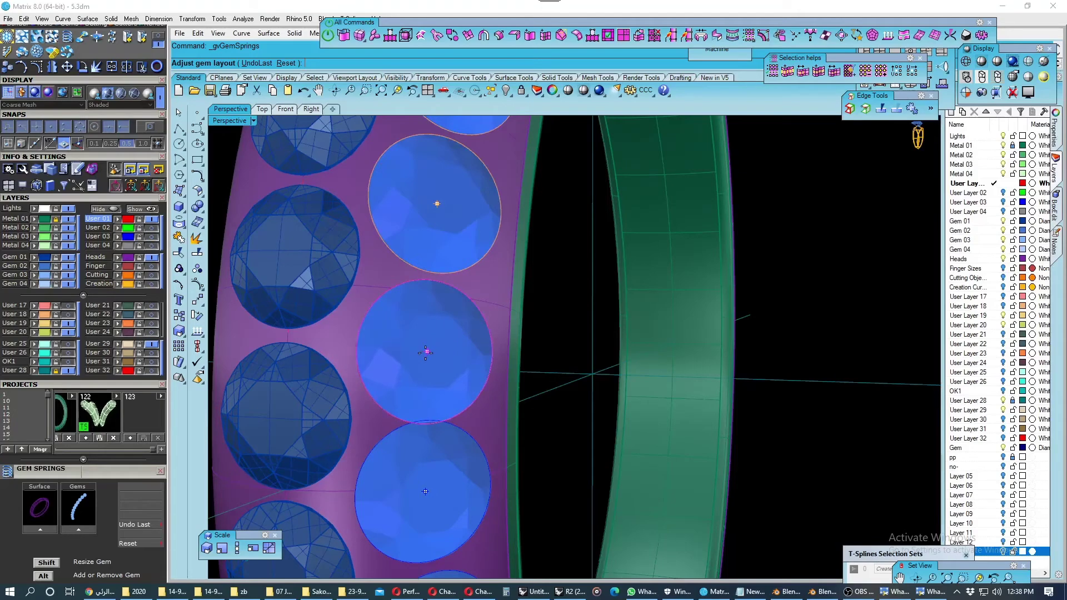
scroll(426, 349, "down", 2)
scroll(433, 344, "up", 2)
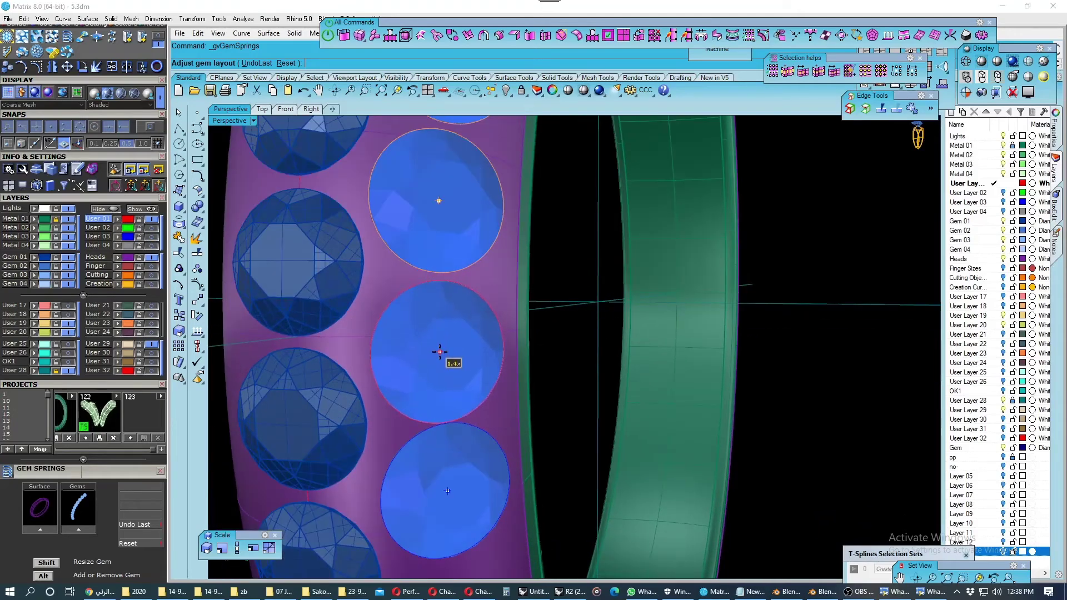
scroll(440, 352, "up", 2)
scroll(442, 373, "down", 2)
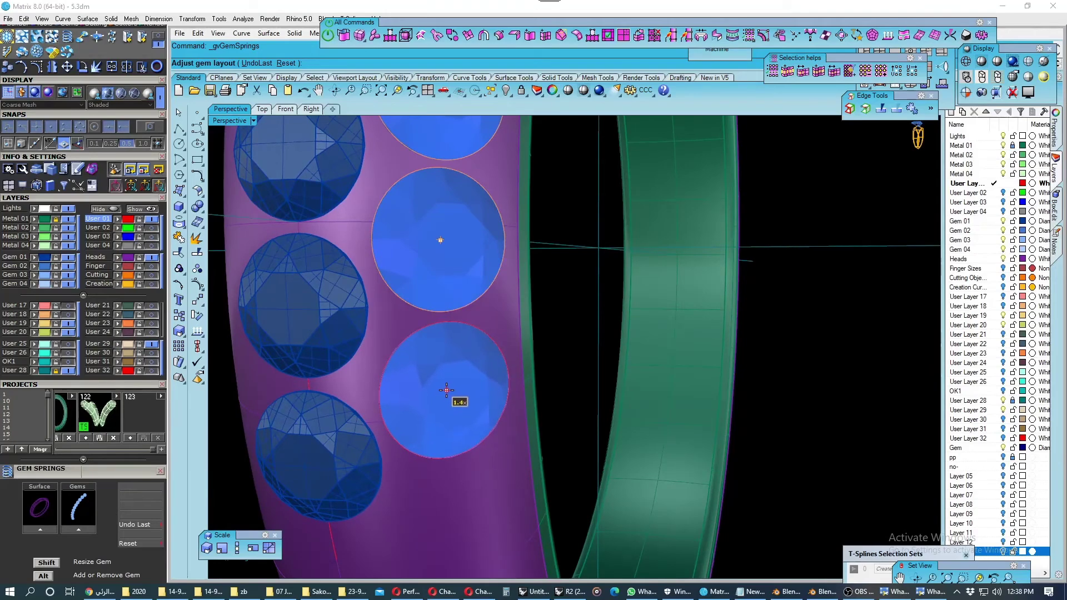
key("Return")
scroll(459, 405, "down", 5)
Save the ring file, then select the pavé row gems and group them.
scroll(459, 405, "down", 3)
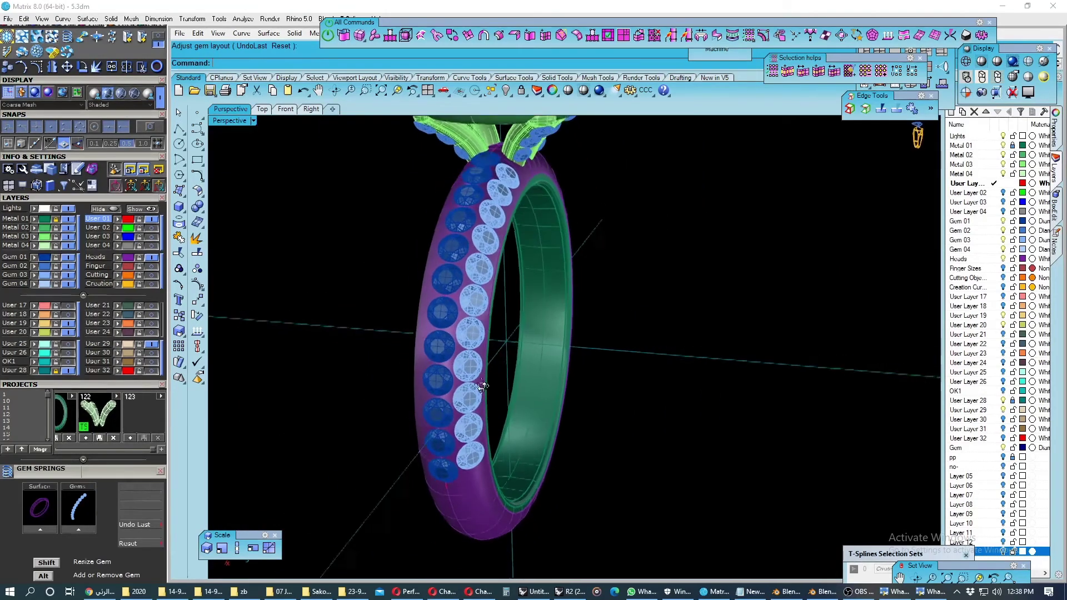
left_click(215, 95)
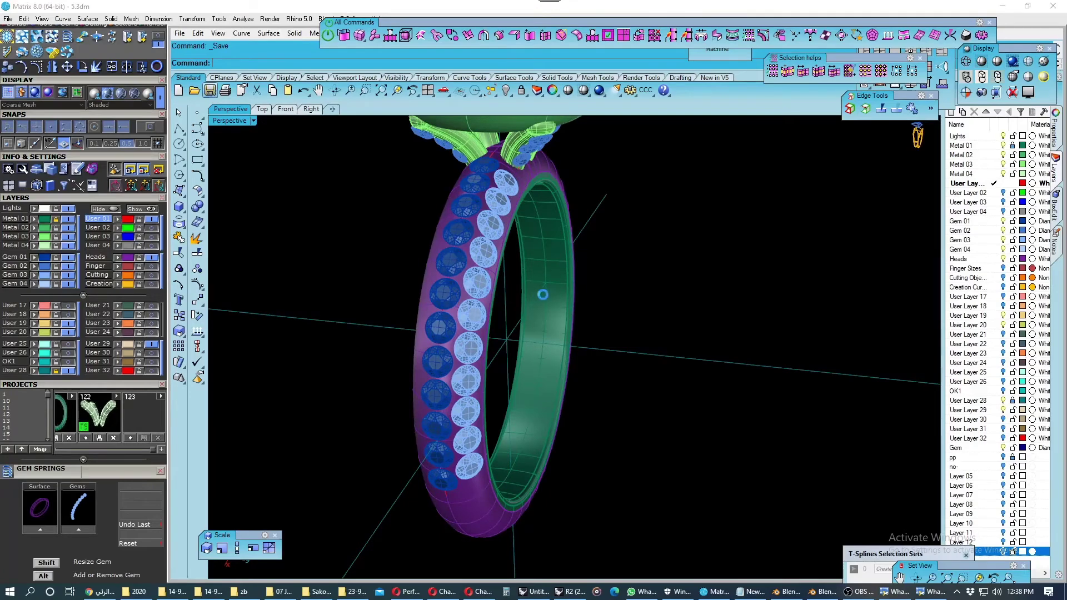
mouse_move(544, 298)
right_mouse_down()
mouse_move(467, 327)
mouse_move(461, 311)
mouse_move(456, 384)
right_mouse_up()
left_click(45, 283)
left_click(179, 269)
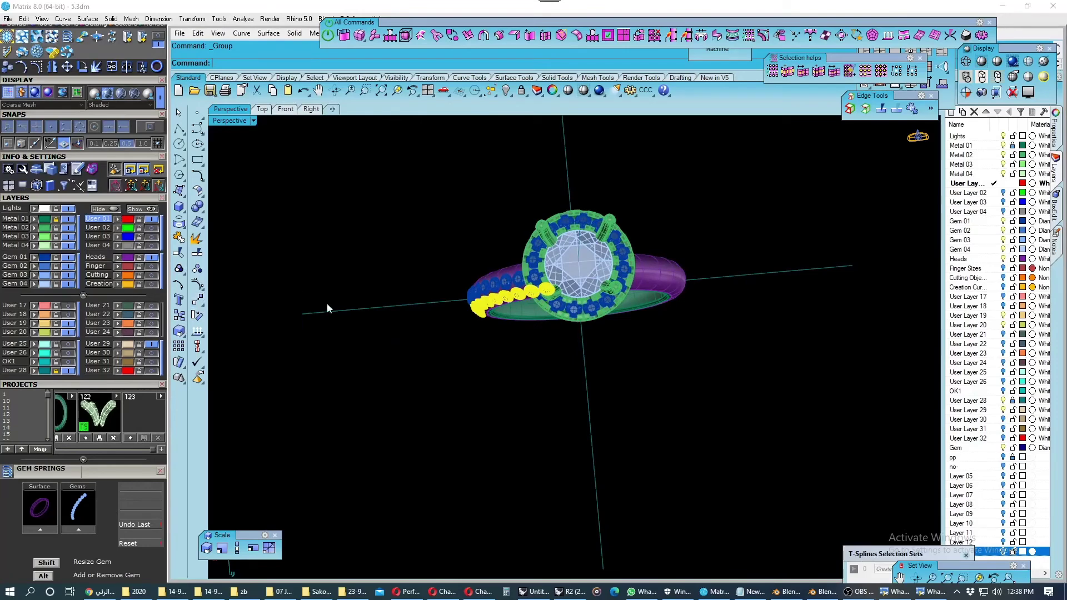
Mirror a copy of the grouped gems across the band, group it, and reselect the gems.
left_click(307, 305)
mouse_move(307, 305)
right_mouse_down()
mouse_move(482, 327)
mouse_move(608, 293)
mouse_move(527, 303)
right_mouse_up()
left_click(505, 324)
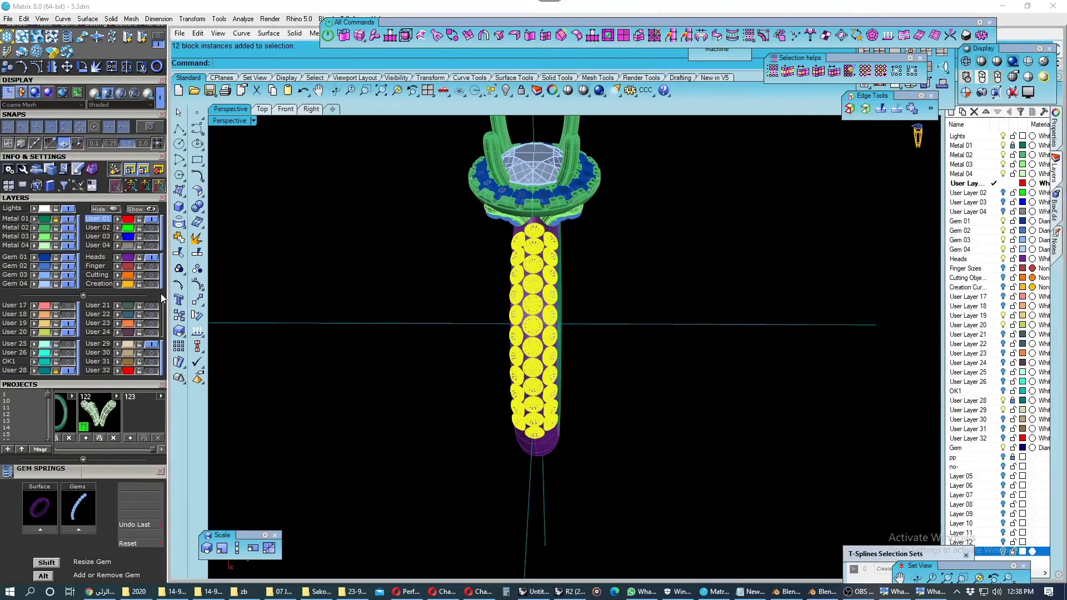
left_click(179, 269)
left_click(488, 291)
left_click(528, 292)
Mirror the full pavé row to the shank's other side and preview it in Plastic WHITE.
mouse_move(525, 328)
right_mouse_down()
mouse_move(337, 395)
mouse_move(477, 365)
mouse_move(508, 333)
mouse_move(355, 340)
right_mouse_up()
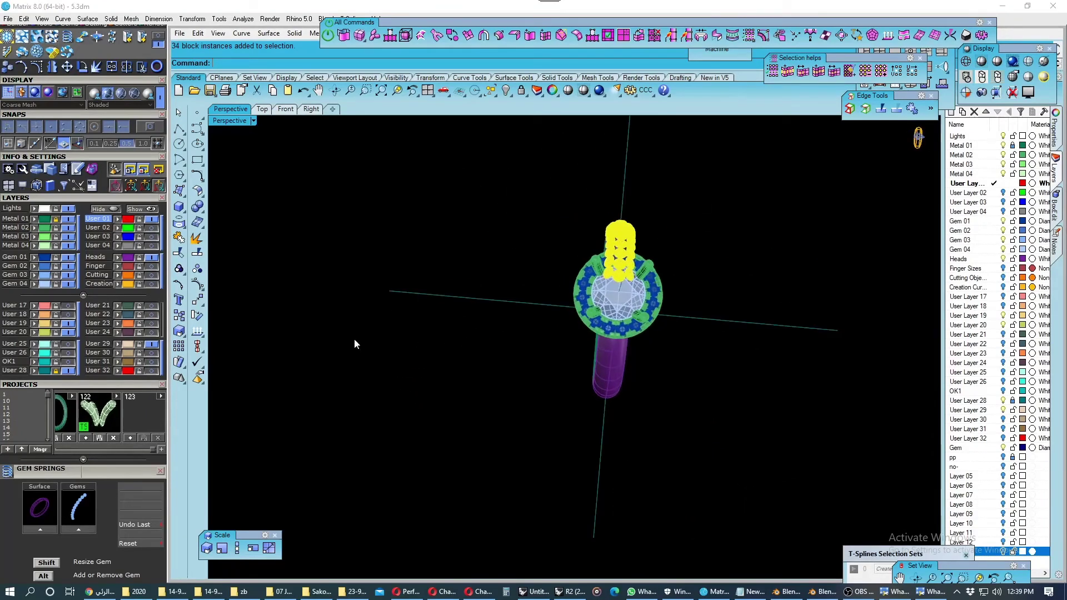
left_click(202, 303)
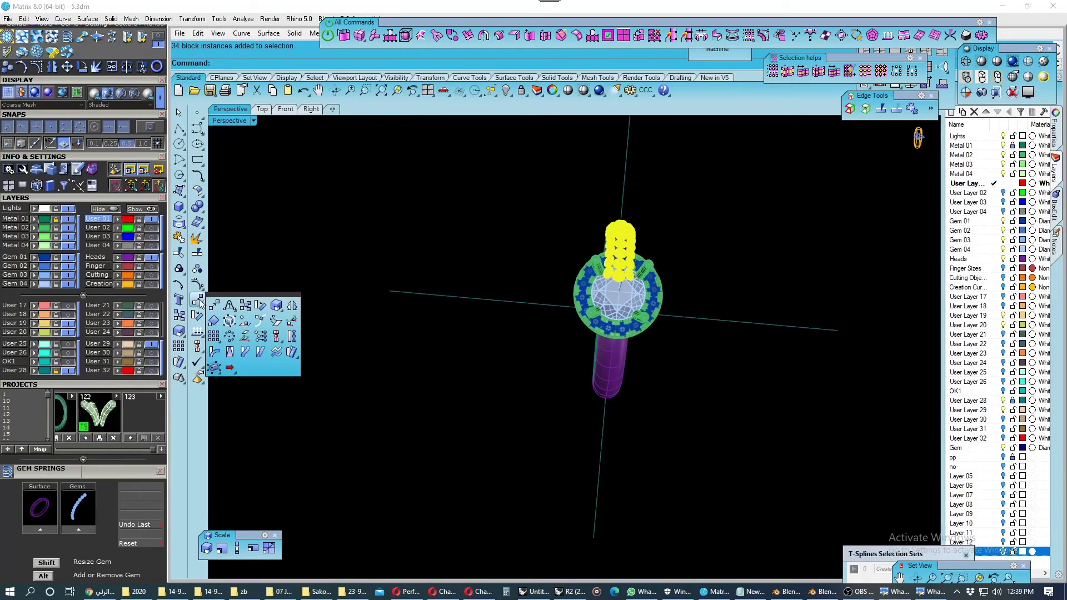
left_click(290, 308)
left_click(409, 324)
left_click(417, 350)
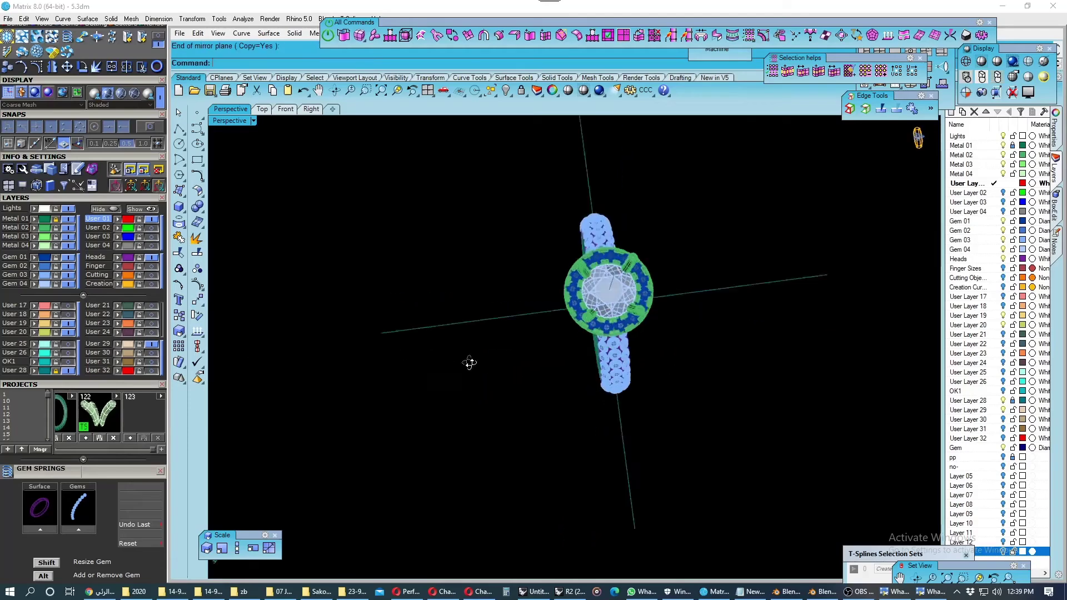
mouse_move(469, 363)
right_mouse_down()
mouse_move(626, 276)
mouse_move(530, 319)
right_mouse_up()
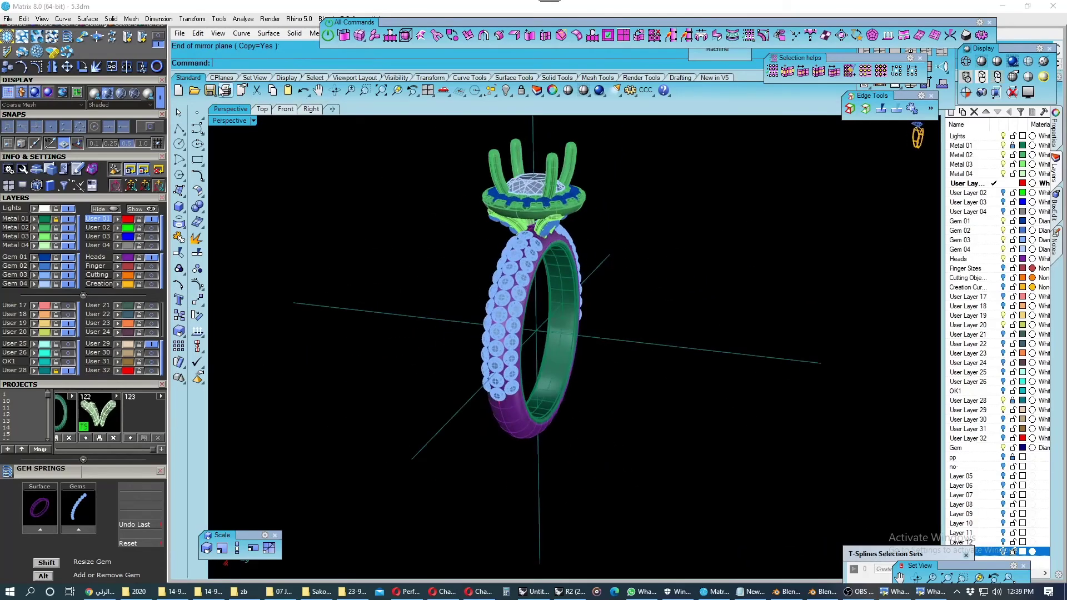
left_click(997, 61)
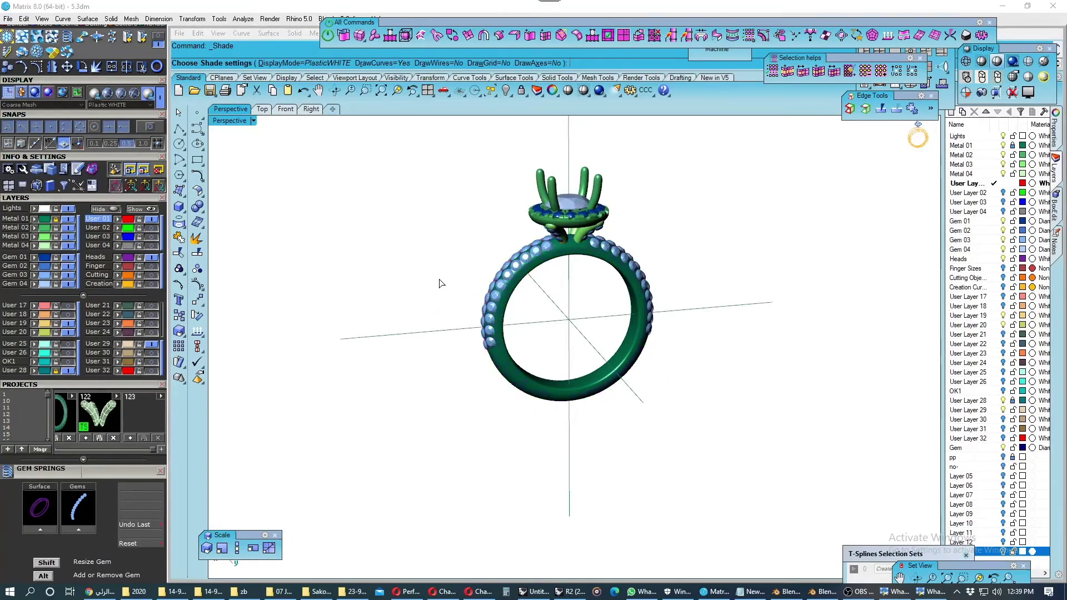
Orbit the shaded ring to a straight front view and end the Plastic WHITE preview.
right_click_drag(439, 284, 717, 254)
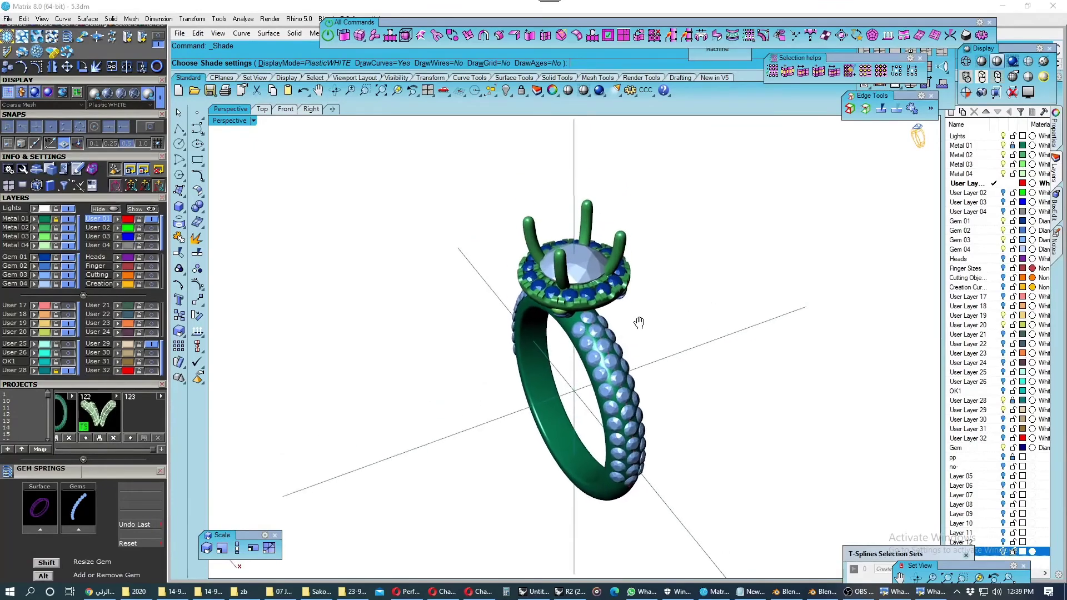
mouse_move(639, 322)
right_mouse_down()
mouse_move(492, 277)
mouse_move(566, 268)
mouse_move(498, 273)
mouse_move(517, 328)
mouse_move(505, 352)
right_mouse_up()
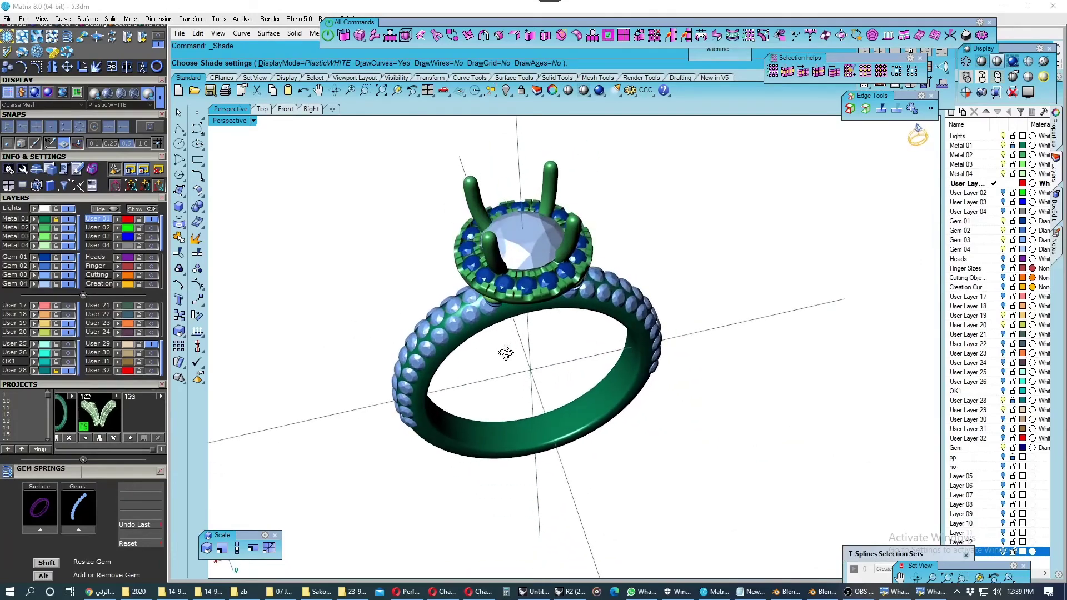
scroll(521, 286, "up", 4)
scroll(521, 285, "down", 4)
mouse_move(521, 286)
right_mouse_down()
mouse_move(529, 237)
mouse_move(493, 236)
right_mouse_up()
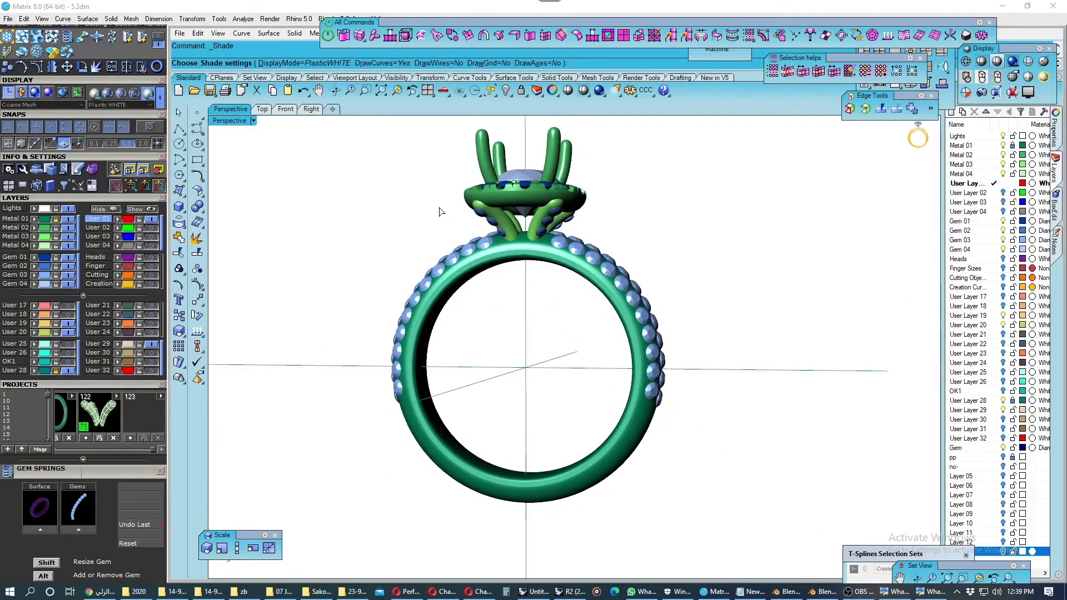
right_click(429, 218)
Tilt the view and open the 7.3dm model.
right_click_drag(429, 218, 262, 119)
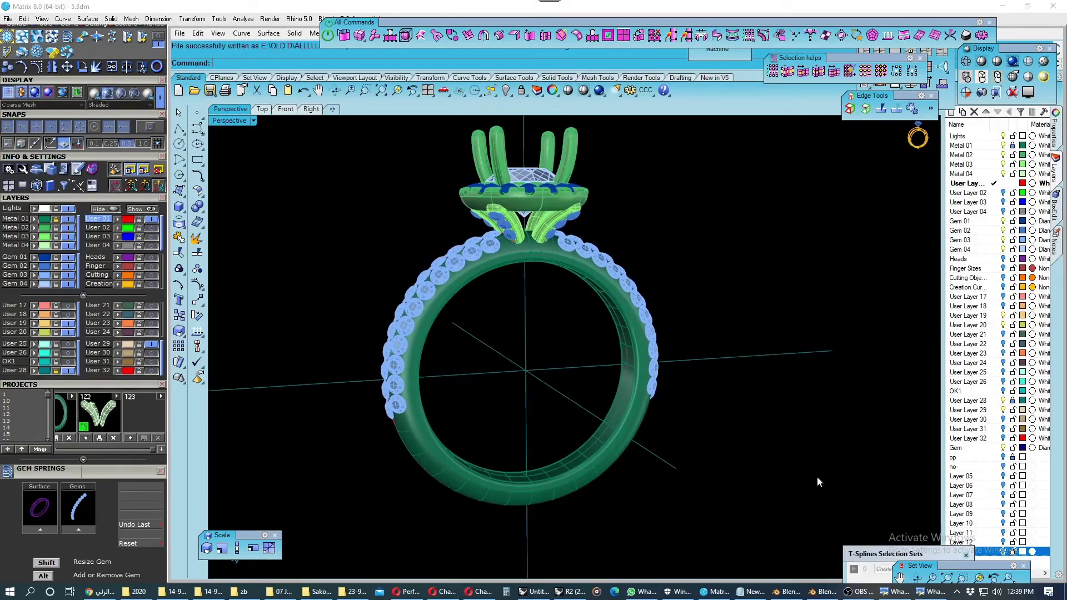
left_click(862, 593)
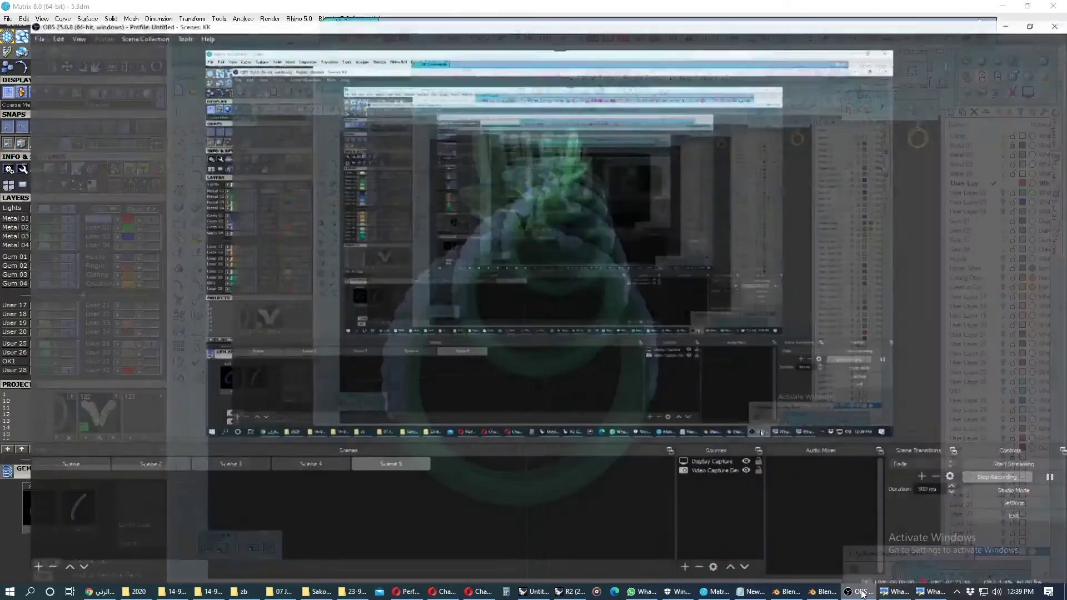
left_click(987, 471)
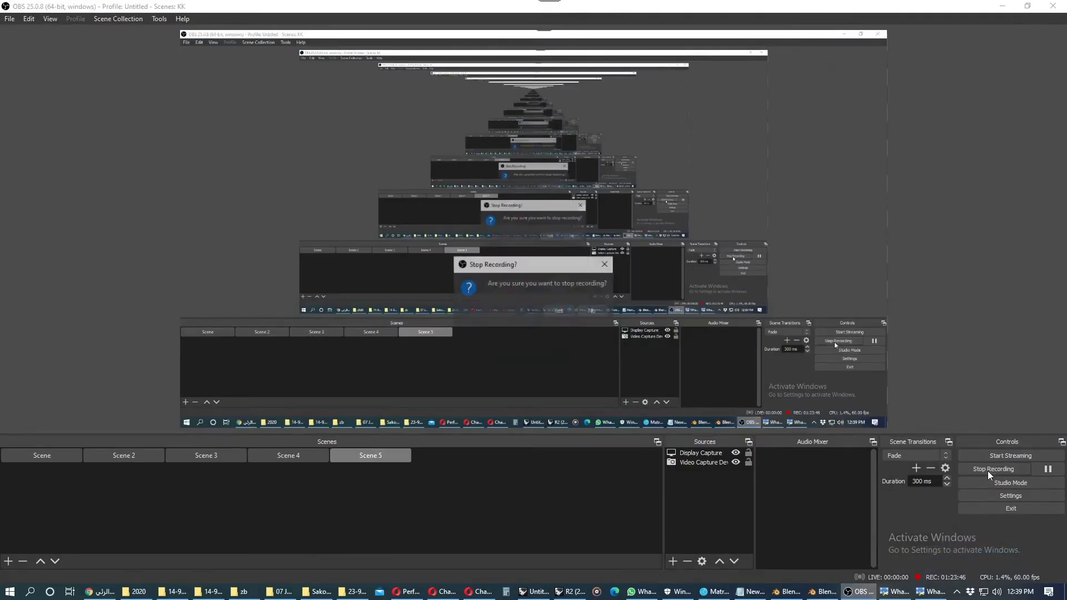
left_click(560, 311)
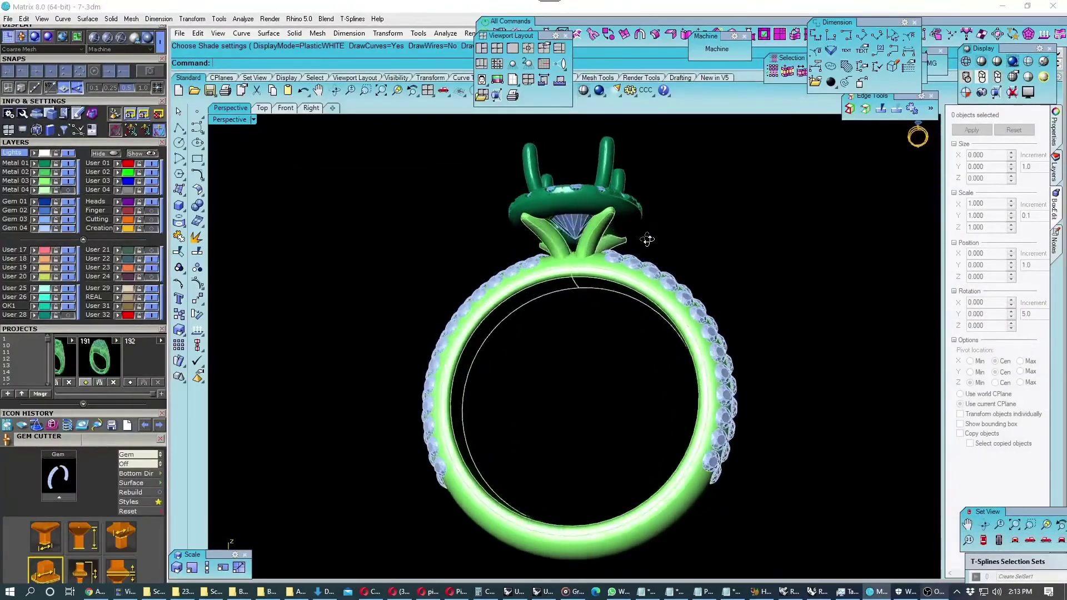
Hide the Gem 04 pavé stones and turn to the band's back to see the seats.
mouse_move(617, 290)
right_mouse_down()
mouse_move(692, 367)
mouse_move(827, 350)
mouse_move(617, 229)
mouse_move(625, 315)
mouse_move(610, 333)
mouse_move(678, 389)
mouse_move(672, 369)
mouse_move(605, 374)
mouse_move(570, 358)
mouse_move(521, 359)
right_mouse_up()
scroll(826, 350, "up", 3)
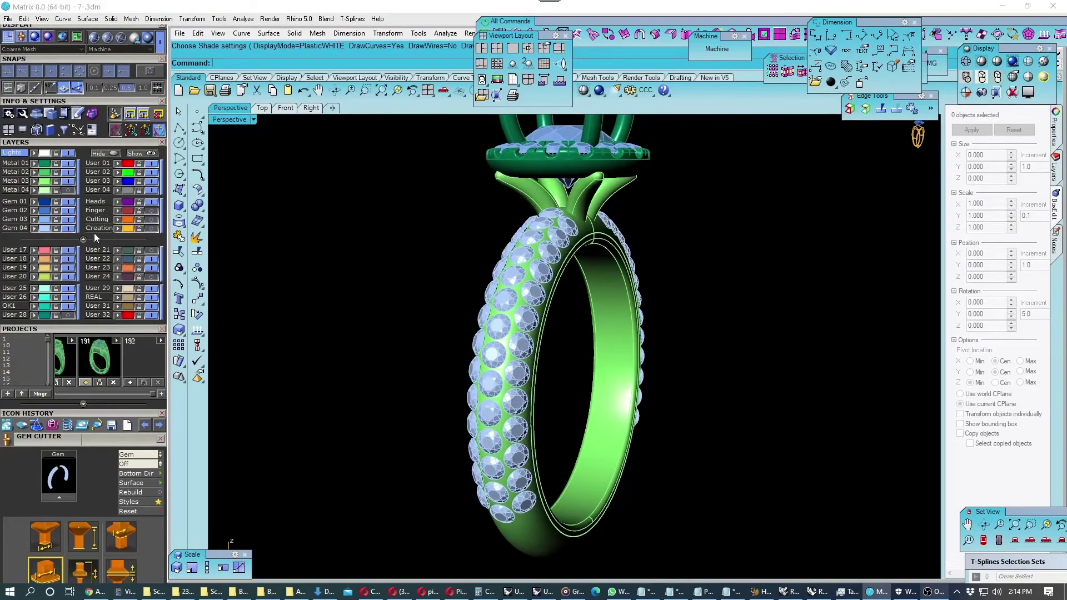
left_click(72, 228)
mouse_move(358, 315)
right_mouse_down()
mouse_move(412, 328)
mouse_move(430, 298)
mouse_move(422, 257)
mouse_move(460, 339)
mouse_move(507, 288)
mouse_move(598, 272)
mouse_move(623, 334)
mouse_move(655, 374)
mouse_move(661, 289)
mouse_move(703, 303)
mouse_move(798, 290)
mouse_move(810, 202)
mouse_move(669, 217)
mouse_move(631, 250)
mouse_move(535, 265)
mouse_move(400, 328)
mouse_move(348, 322)
mouse_move(369, 307)
mouse_move(683, 300)
mouse_move(767, 389)
mouse_move(817, 393)
mouse_move(834, 445)
right_mouse_up()
Shade-preview the ring from a three-quarter view, then hide the remaining gem layers.
left_click(997, 61)
mouse_move(728, 328)
right_mouse_down()
mouse_move(702, 274)
mouse_move(618, 198)
mouse_move(605, 239)
mouse_move(555, 295)
mouse_move(679, 283)
mouse_move(599, 307)
mouse_move(403, 287)
mouse_move(528, 331)
right_mouse_up()
scroll(561, 291, "up", 2)
scroll(561, 291, "up", 2)
left_click(72, 220)
scroll(527, 331, "down", 3)
scroll(555, 301, "down", 2)
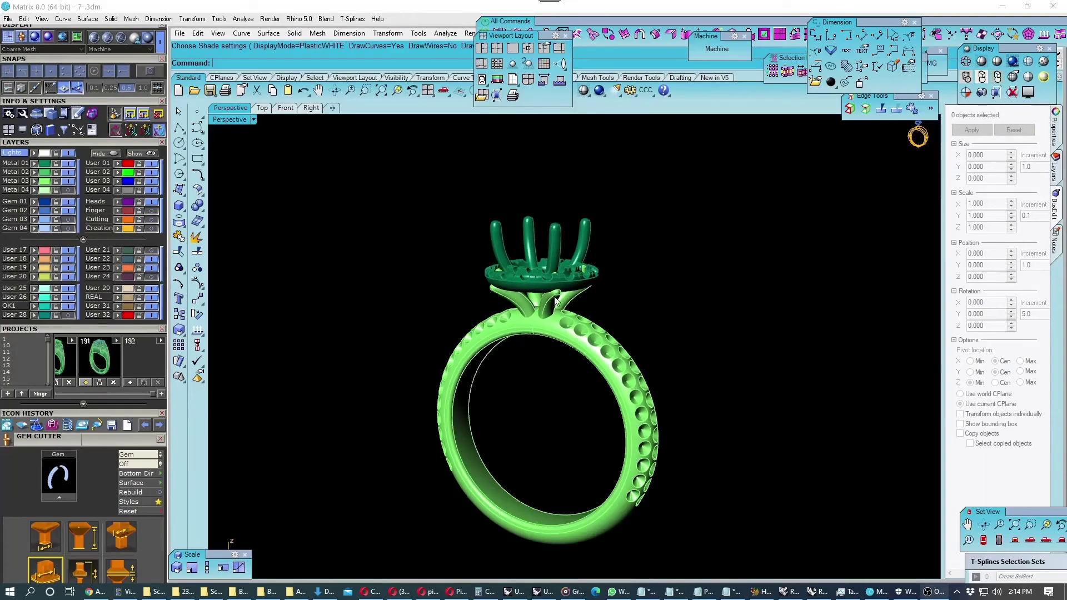
Lift the five-part prong head above the shank and inspect it in Plastic WHITE shading.
left_click(521, 275)
right_click_drag(522, 276, 570, 265)
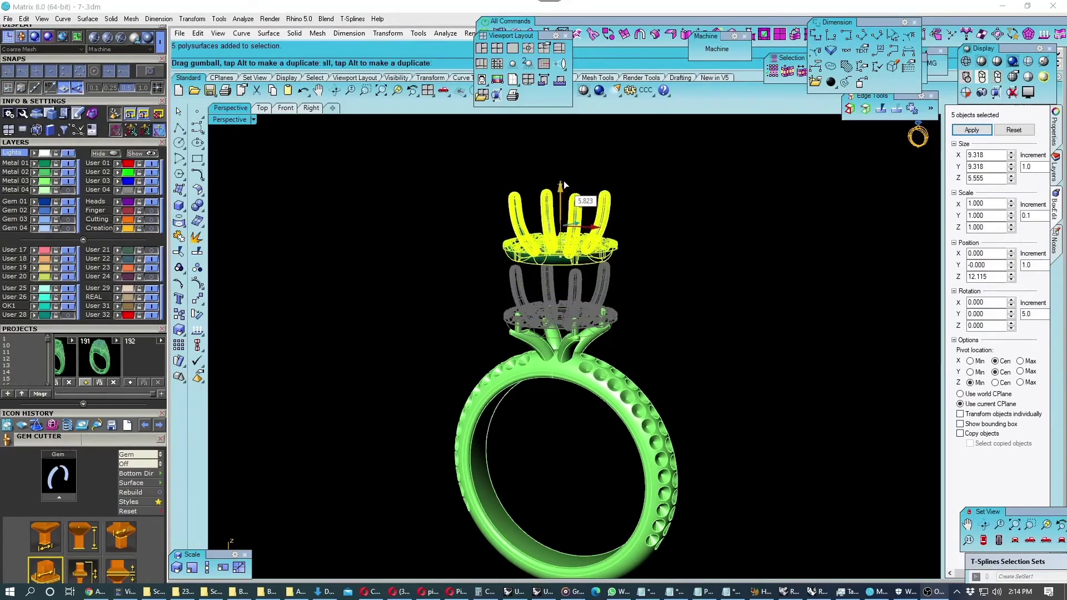
scroll(659, 300, "up", 2)
mouse_move(660, 300)
right_mouse_down()
mouse_move(571, 365)
mouse_move(547, 356)
mouse_move(538, 283)
right_mouse_up()
scroll(571, 365, "up", 3)
scroll(571, 365, "down", 2)
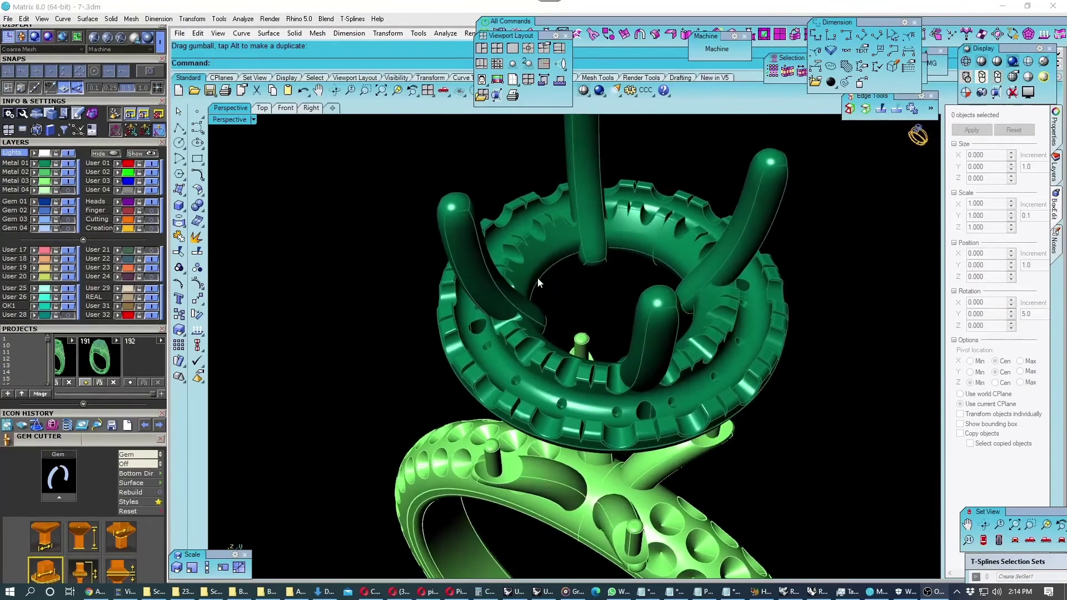
left_click(1010, 62)
mouse_move(778, 234)
right_mouse_down()
mouse_move(771, 354)
mouse_move(669, 274)
mouse_move(606, 132)
mouse_move(637, 289)
mouse_move(600, 245)
mouse_move(629, 305)
right_mouse_up()
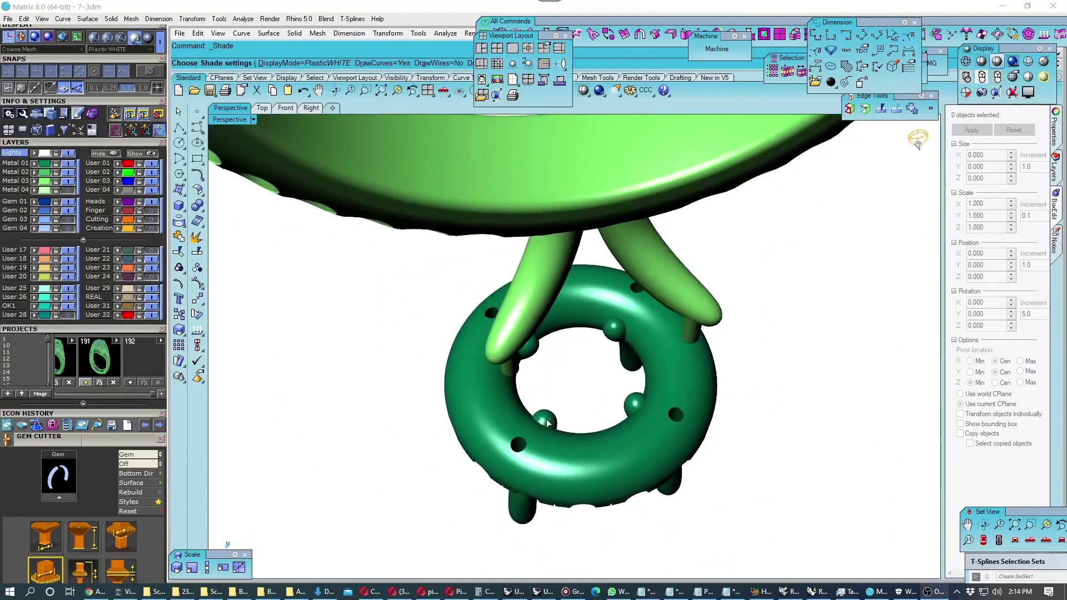
mouse_move(547, 422)
right_mouse_down()
mouse_move(470, 347)
mouse_move(537, 289)
mouse_move(476, 439)
mouse_move(662, 398)
mouse_move(751, 310)
right_mouse_up()
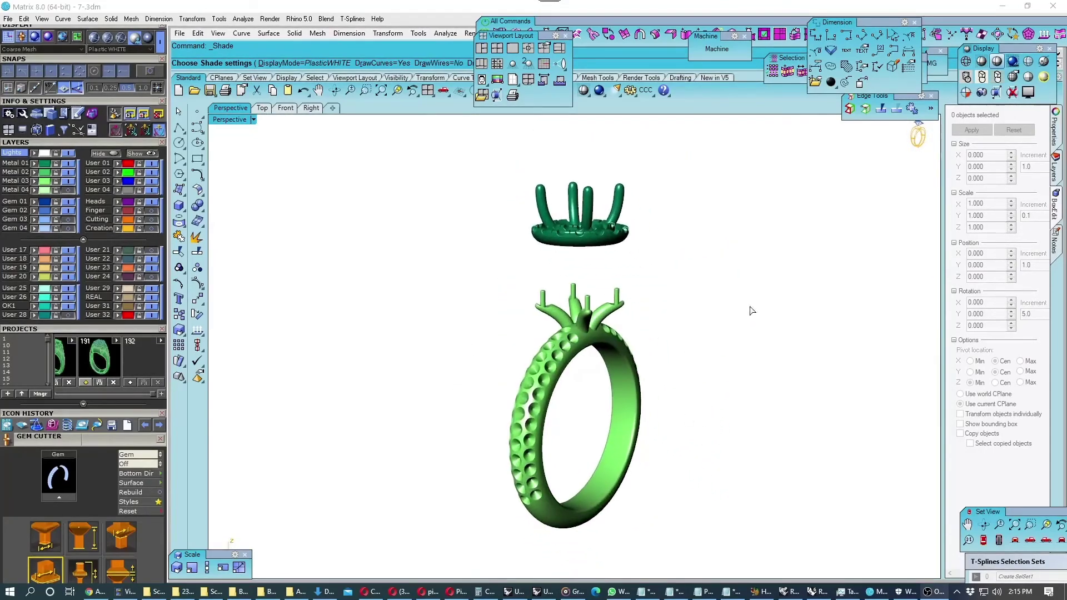
key("Return")
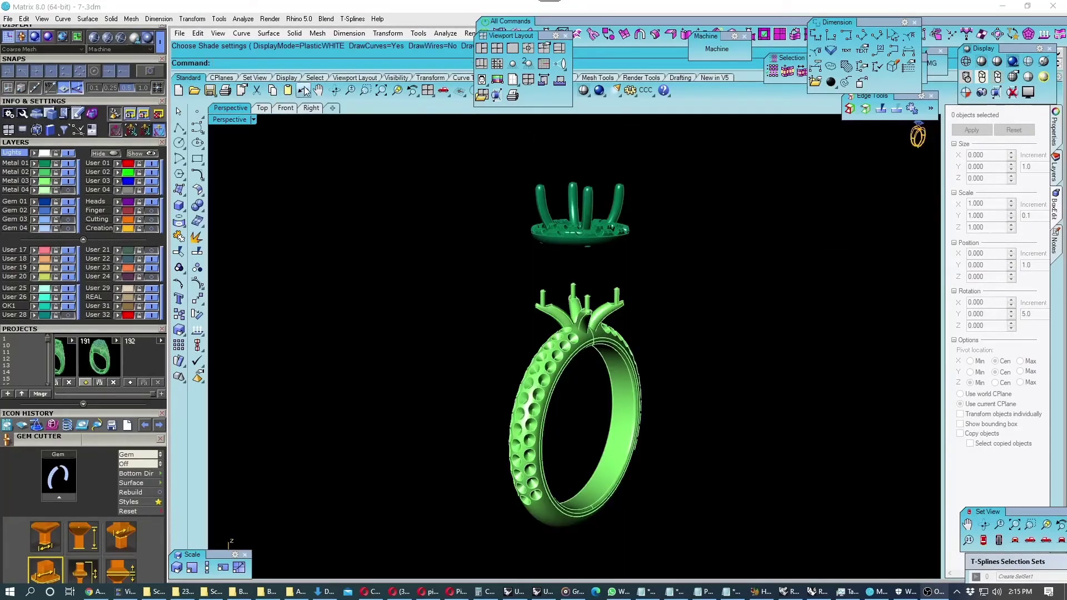
Deselect the prong head, stand the ring upright and zoom-fit it in the view.
left_click(695, 300)
right_click_drag(695, 300, 572, 331)
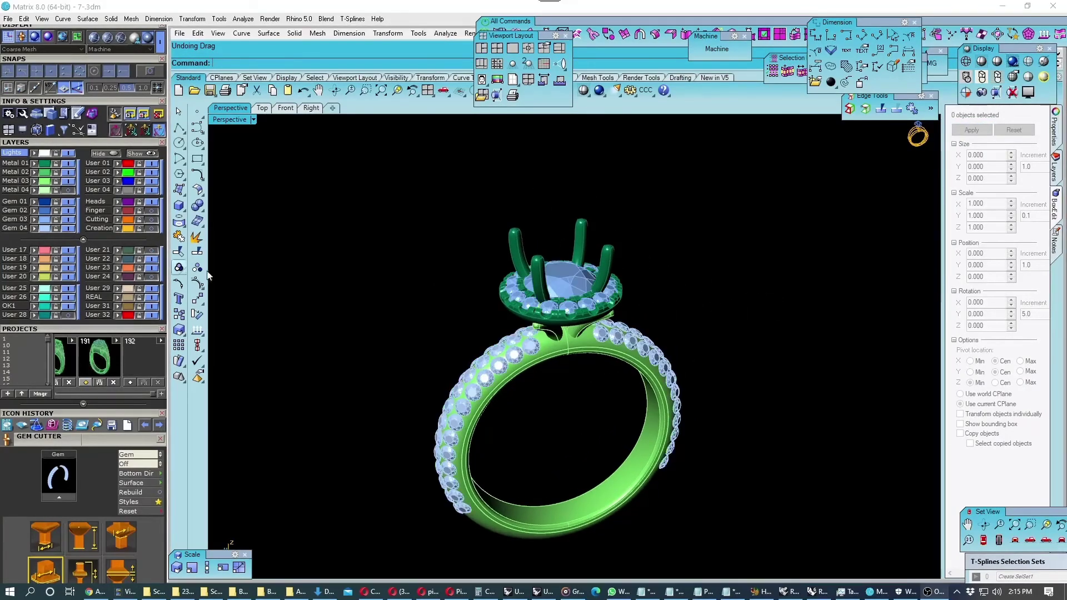
left_click(995, 61)
mouse_move(730, 311)
right_mouse_down()
mouse_move(469, 397)
mouse_move(639, 371)
mouse_move(500, 356)
right_mouse_up()
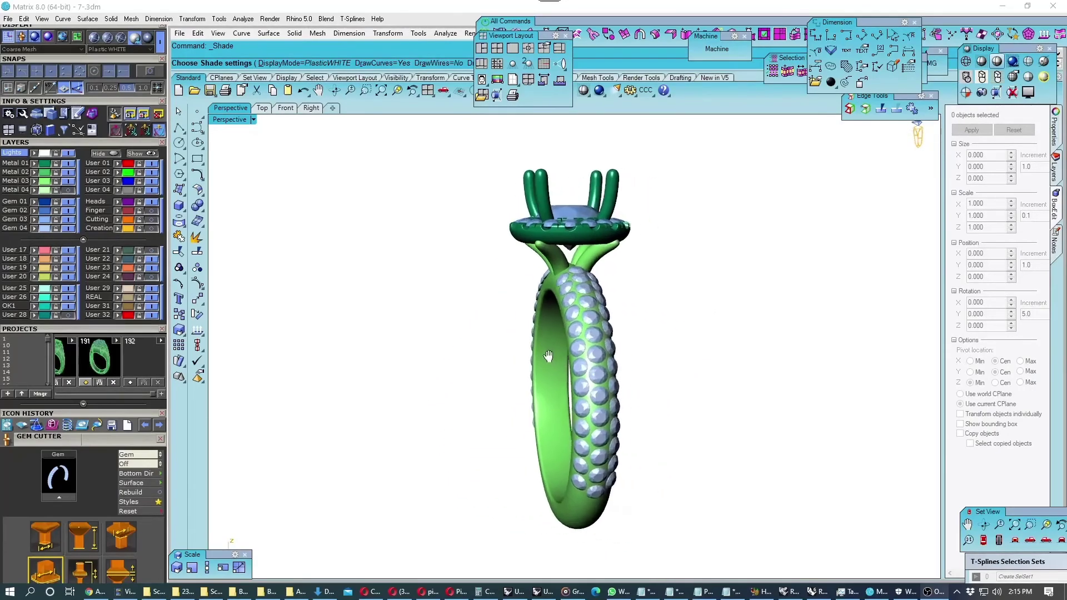
key("Escape")
left_click(385, 90)
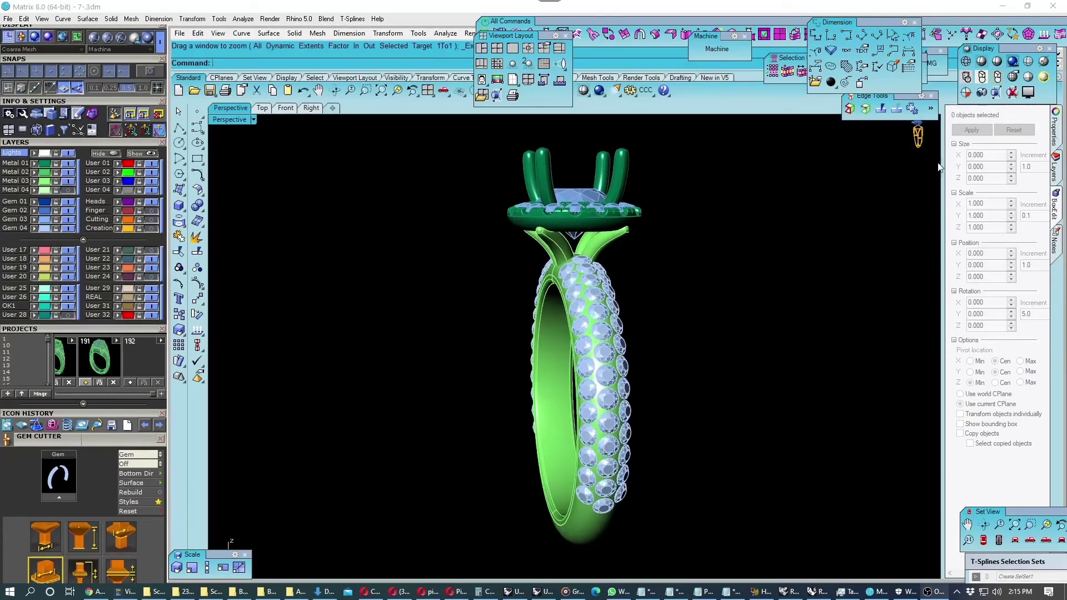
Preview the ring in white plastic shading and turn it edge-on to inspect the shank.
left_click(999, 65)
right_click_drag(734, 285, 309, 287)
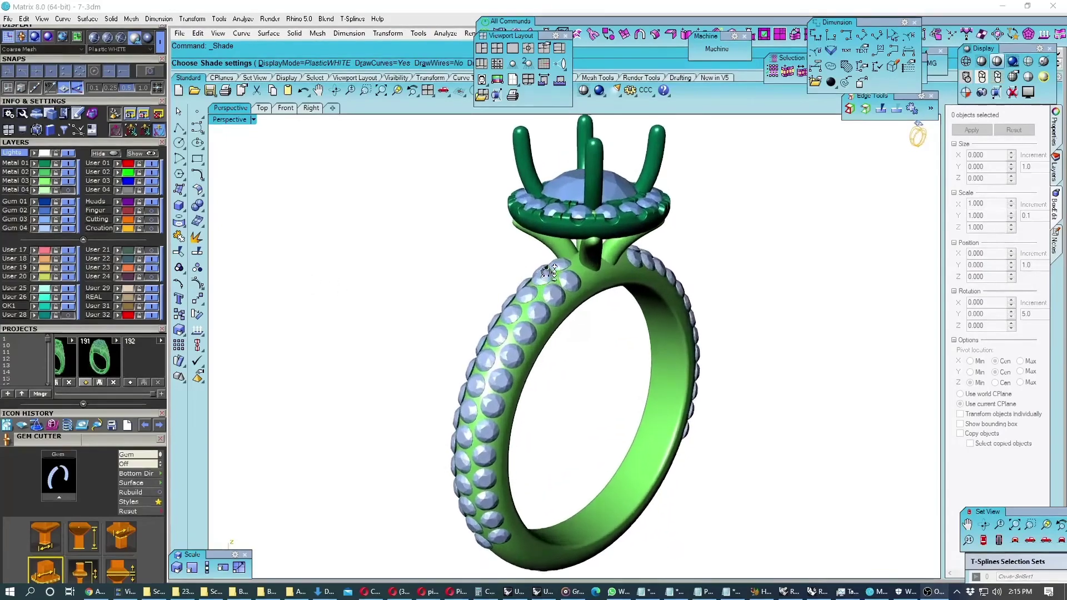
scroll(540, 283, "up", 2)
mouse_move(541, 282)
right_mouse_down()
mouse_move(626, 286)
mouse_move(697, 267)
mouse_move(728, 272)
mouse_move(733, 300)
mouse_move(683, 318)
mouse_move(552, 271)
mouse_move(555, 305)
mouse_move(618, 290)
mouse_move(754, 348)
mouse_move(804, 321)
mouse_move(738, 336)
mouse_move(741, 400)
mouse_move(652, 300)
mouse_move(675, 347)
mouse_move(635, 286)
mouse_move(705, 412)
mouse_move(665, 384)
mouse_move(680, 383)
right_mouse_up()
scroll(631, 276, "up", 2)
scroll(551, 271, "up", 3)
scroll(551, 271, "down", 3)
scroll(648, 287, "up", 3)
Hide the centre and halo stones and view the ring front-on to check the pavé rows.
left_click(71, 220)
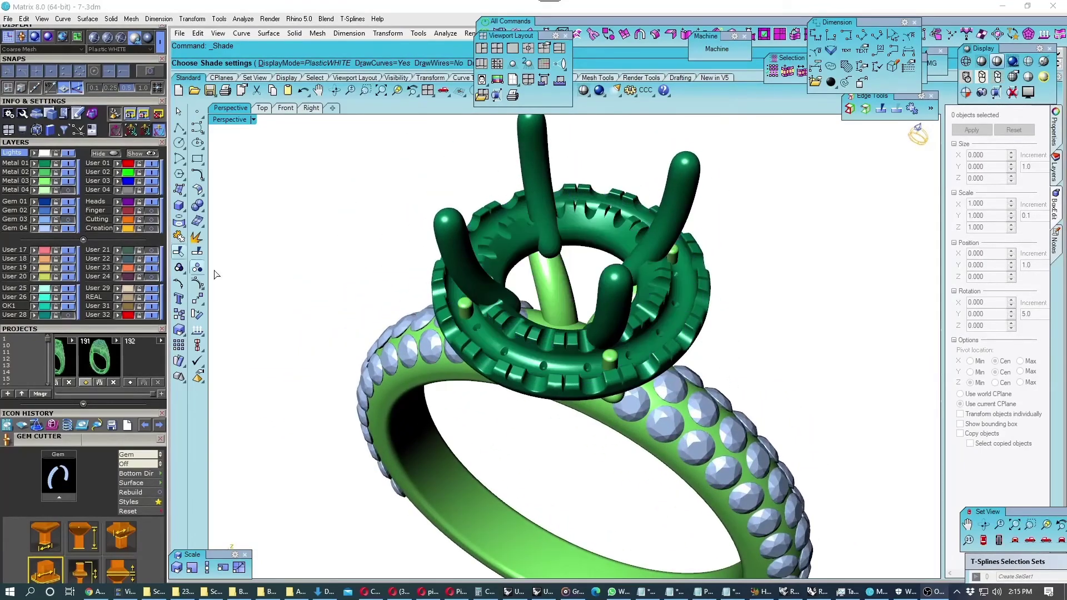
mouse_move(453, 394)
right_mouse_down()
mouse_move(574, 388)
mouse_move(538, 333)
mouse_move(595, 340)
mouse_move(622, 367)
right_mouse_up()
key("Return")
scroll(604, 373, "up", 3)
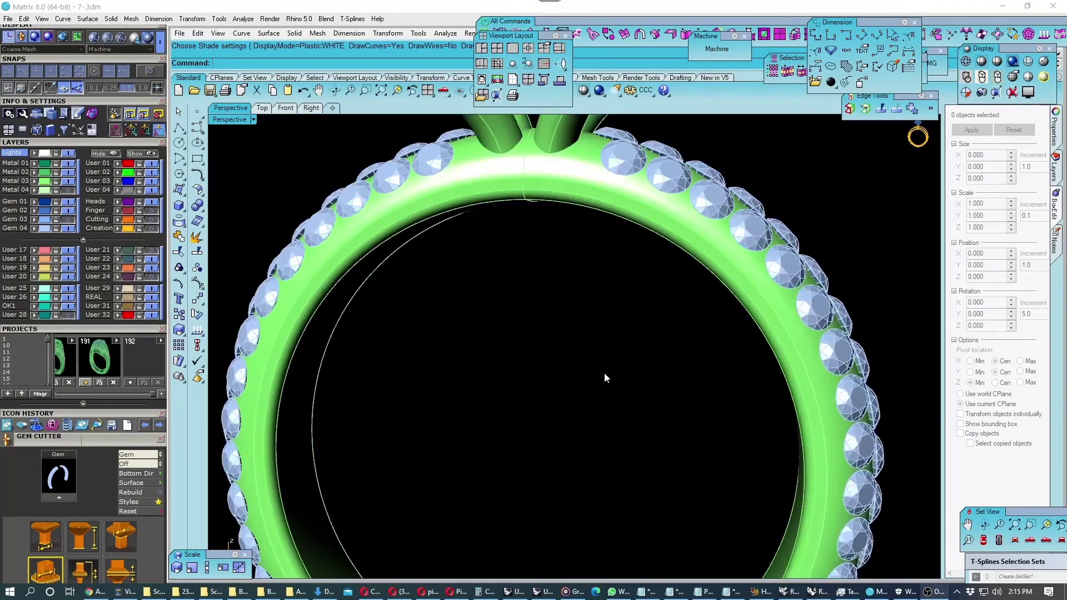
scroll(595, 389, "down", 1)
scroll(595, 389, "down", 1)
scroll(645, 382, "down", 1)
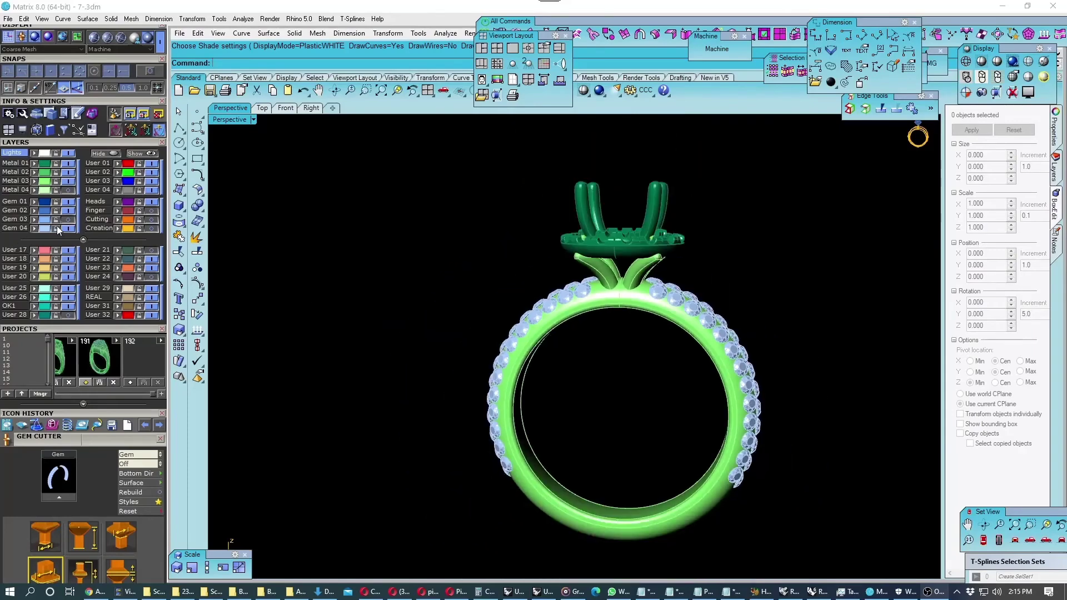
left_click(621, 223)
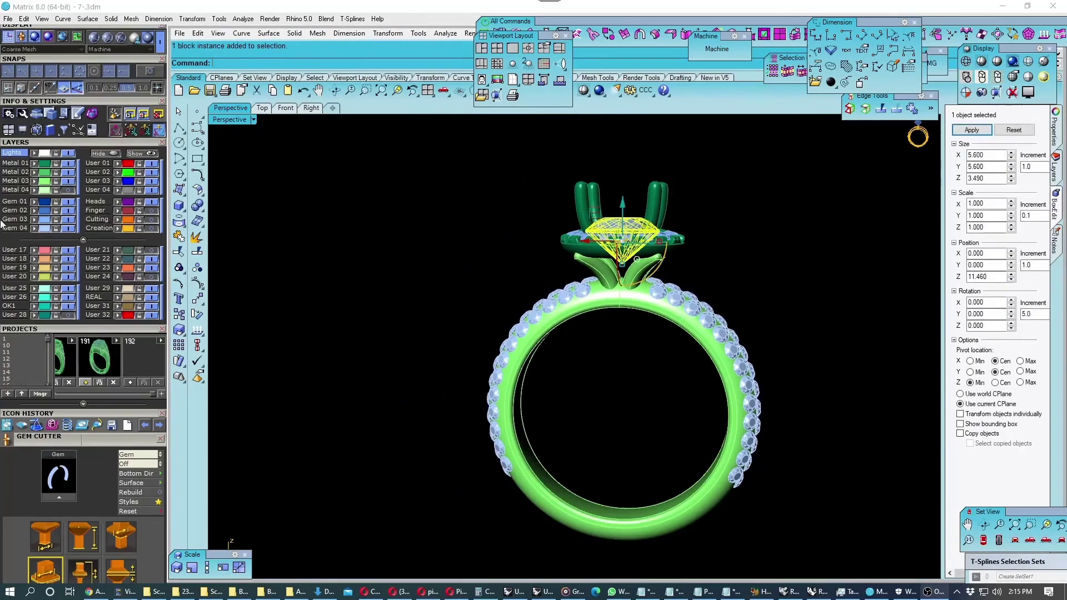
left_click(35, 216)
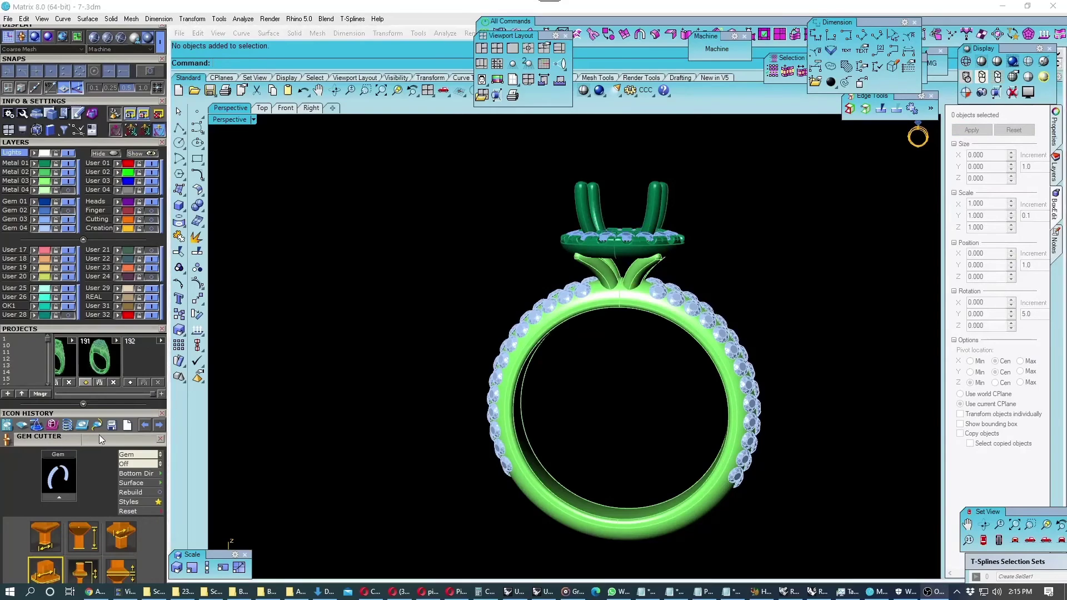
left_click(7, 426)
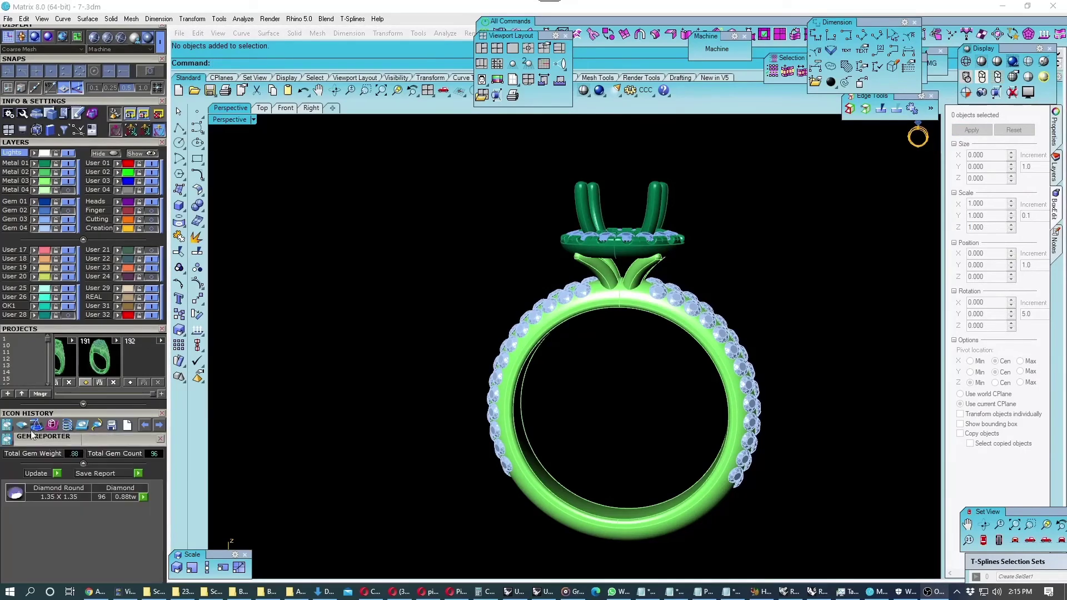
right_click_drag(553, 328, 567, 331)
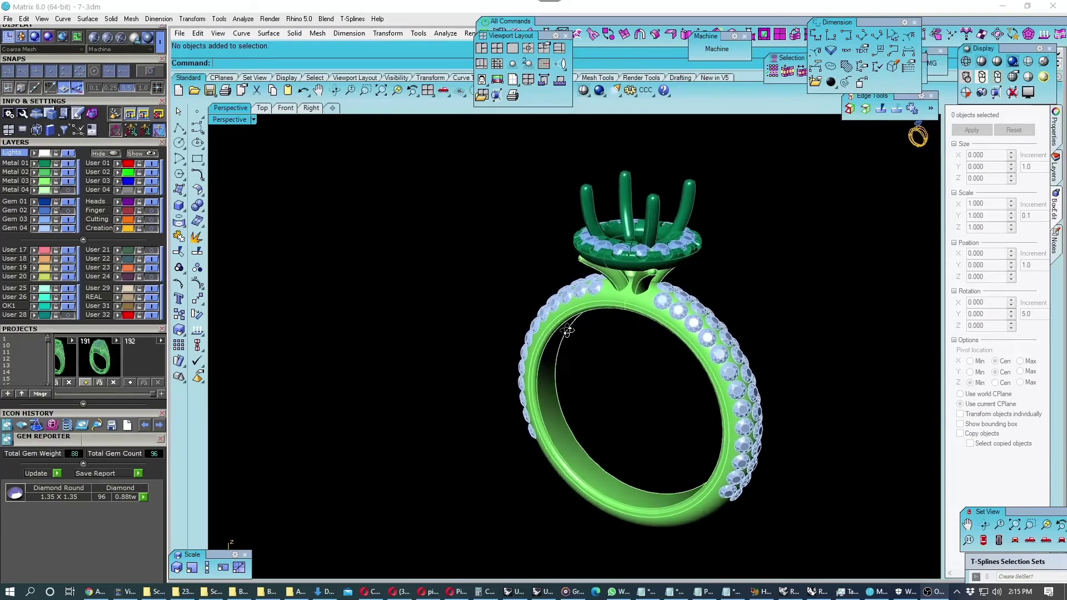
left_click_drag(79, 435, 410, 271)
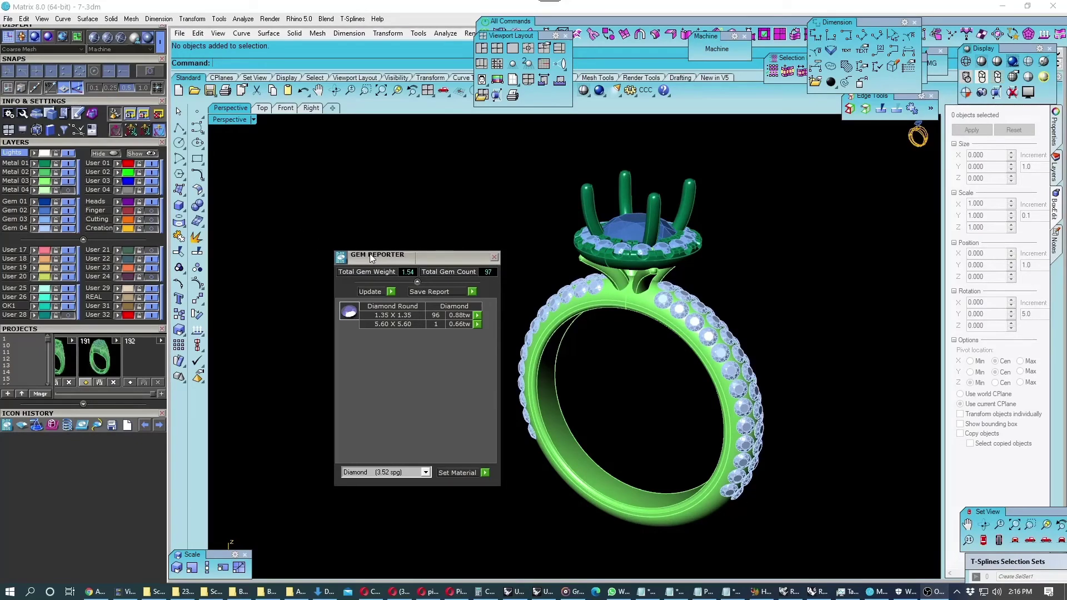
right_click_drag(616, 279, 611, 284)
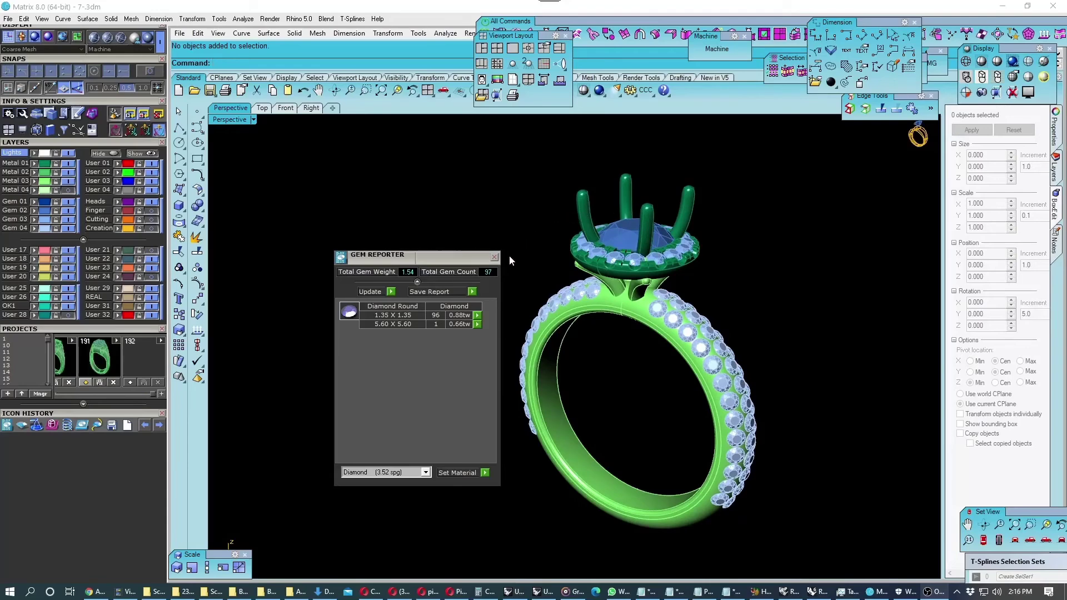
right_click_drag(735, 379, 788, 387)
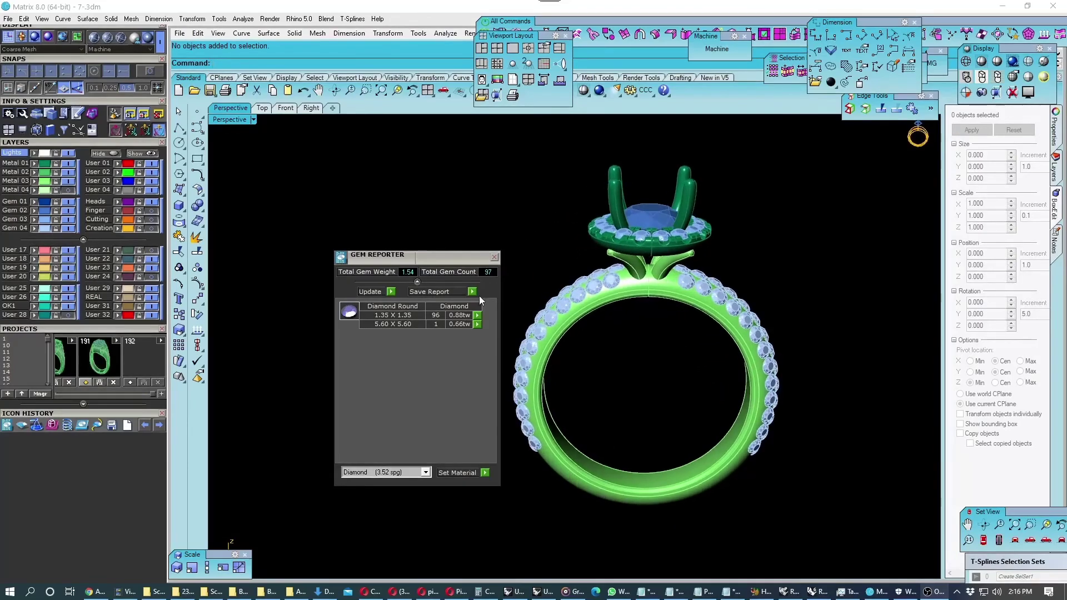
right_click_drag(567, 332, 680, 332)
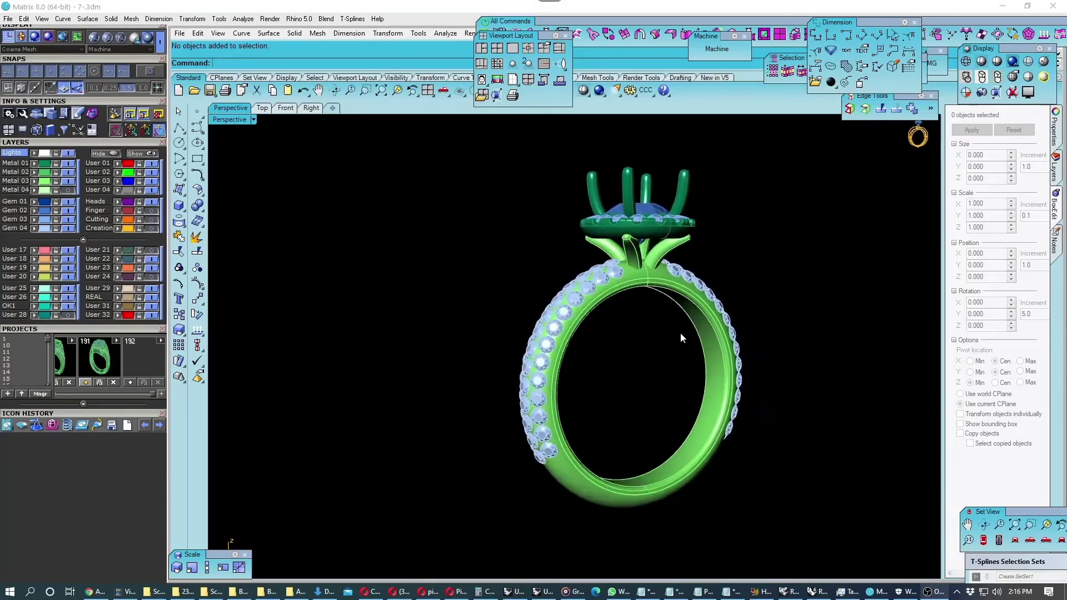
double_click(229, 120)
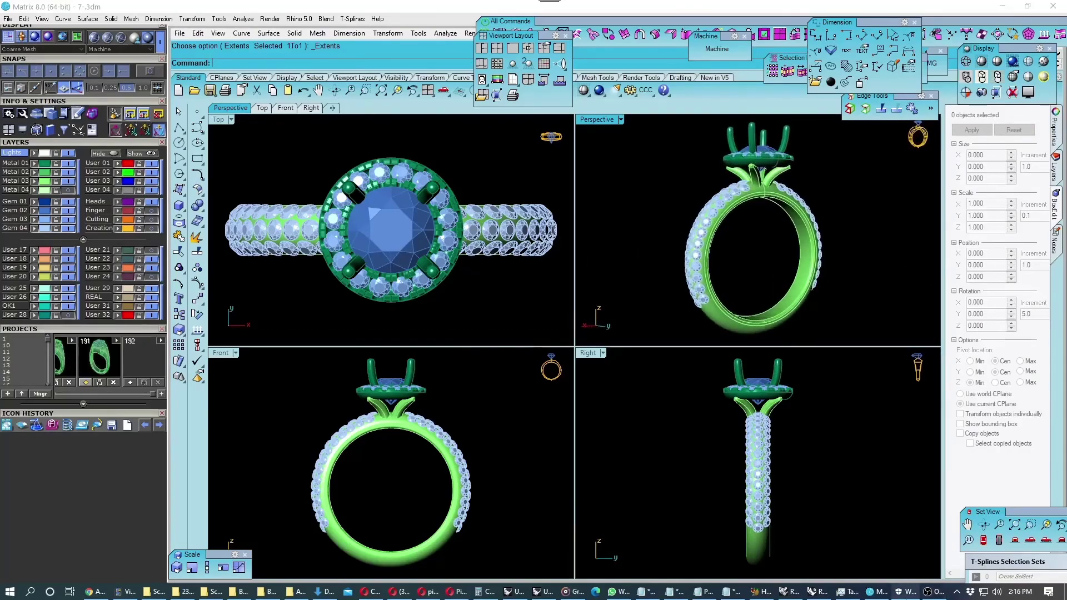
left_click(928, 593)
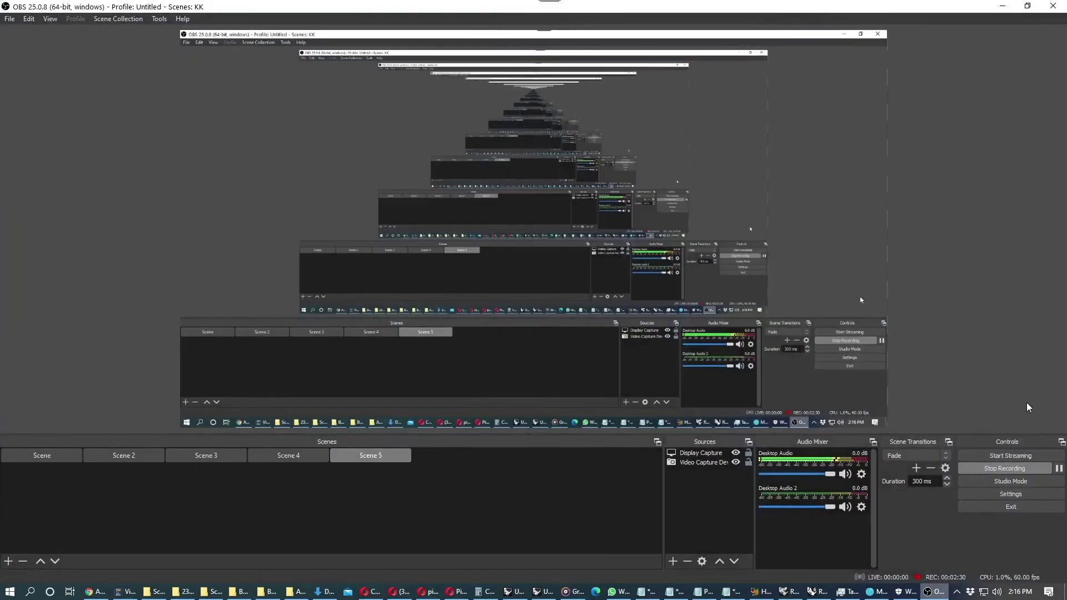
left_click(1008, 469)
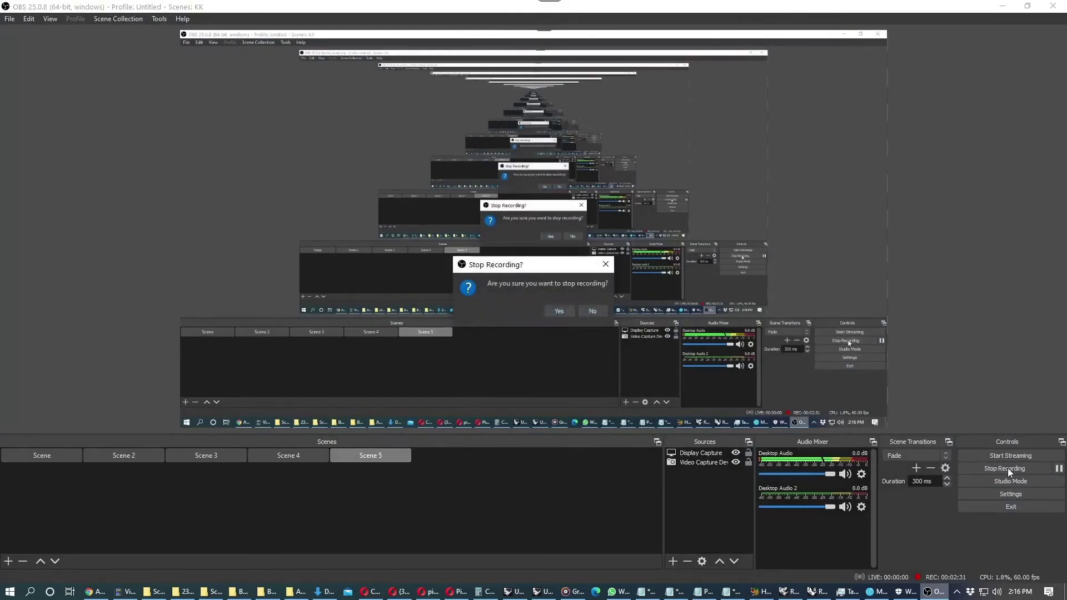
left_click(561, 309)
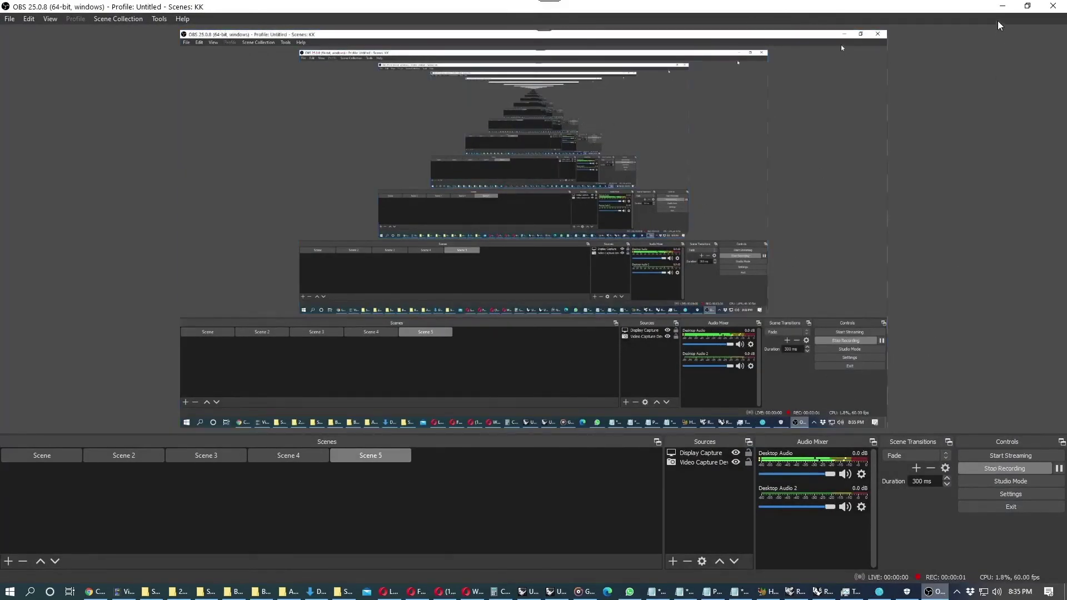
left_click(1002, 6)
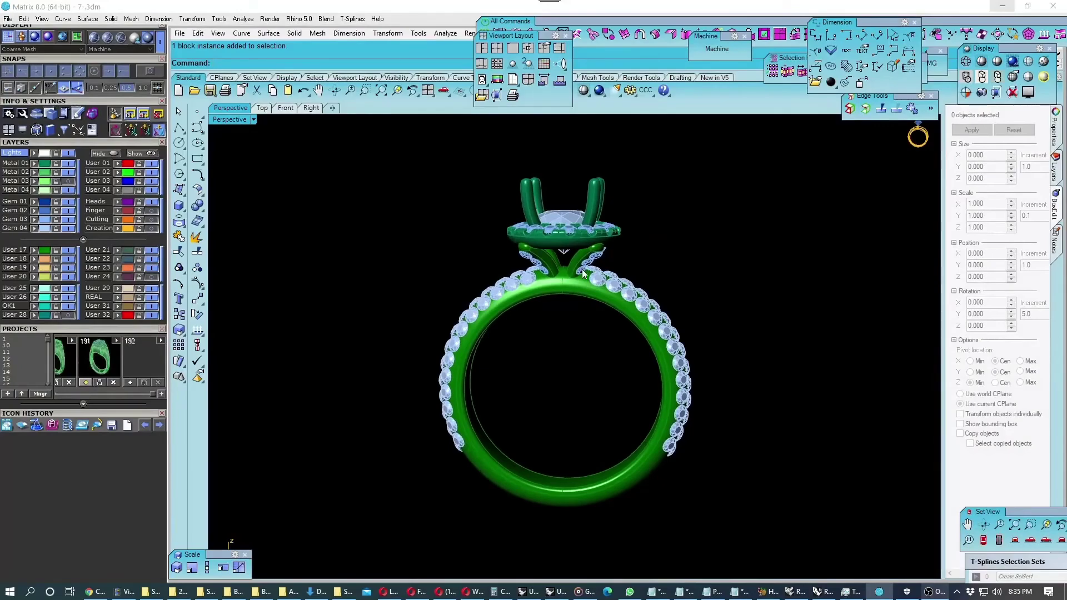
Orbit the ring to an angled side view, zoom-fit it, and preview it in Plastic White.
mouse_move(575, 293)
right_mouse_down()
mouse_move(620, 237)
mouse_move(678, 250)
mouse_move(748, 305)
mouse_move(695, 298)
mouse_move(688, 282)
mouse_move(675, 290)
mouse_move(719, 281)
mouse_move(561, 309)
mouse_move(657, 314)
mouse_move(572, 298)
mouse_move(633, 297)
mouse_move(573, 298)
mouse_move(642, 285)
right_mouse_up()
mouse_move(547, 304)
right_mouse_down()
mouse_move(600, 287)
mouse_move(541, 280)
mouse_move(501, 318)
right_mouse_up()
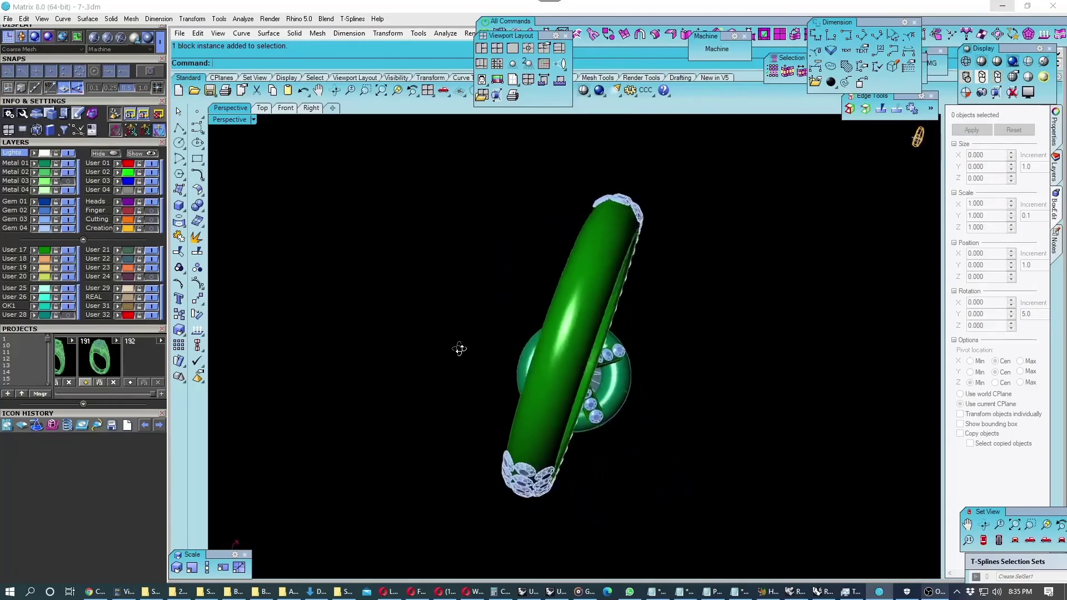
mouse_move(460, 349)
right_mouse_down()
mouse_move(478, 414)
mouse_move(469, 460)
mouse_move(514, 424)
mouse_move(456, 466)
mouse_move(543, 410)
mouse_move(426, 469)
mouse_move(445, 438)
mouse_move(439, 427)
mouse_move(354, 464)
mouse_move(356, 478)
right_mouse_up()
mouse_move(414, 455)
right_mouse_down()
mouse_move(443, 433)
mouse_move(367, 453)
mouse_move(422, 448)
mouse_move(426, 456)
right_mouse_up()
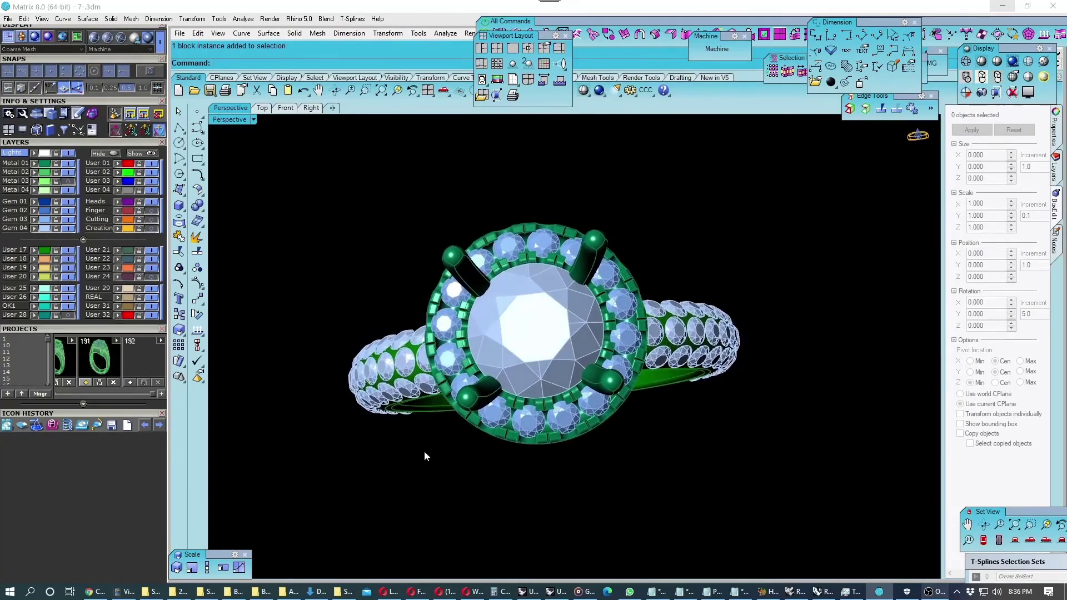
left_click(382, 91)
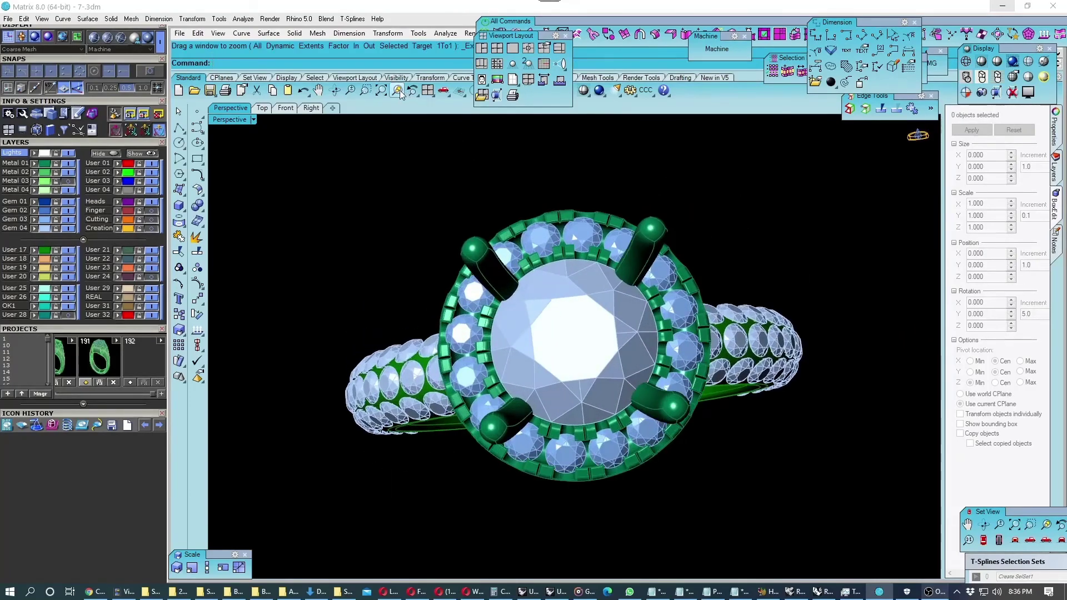
right_click_drag(560, 271, 559, 249)
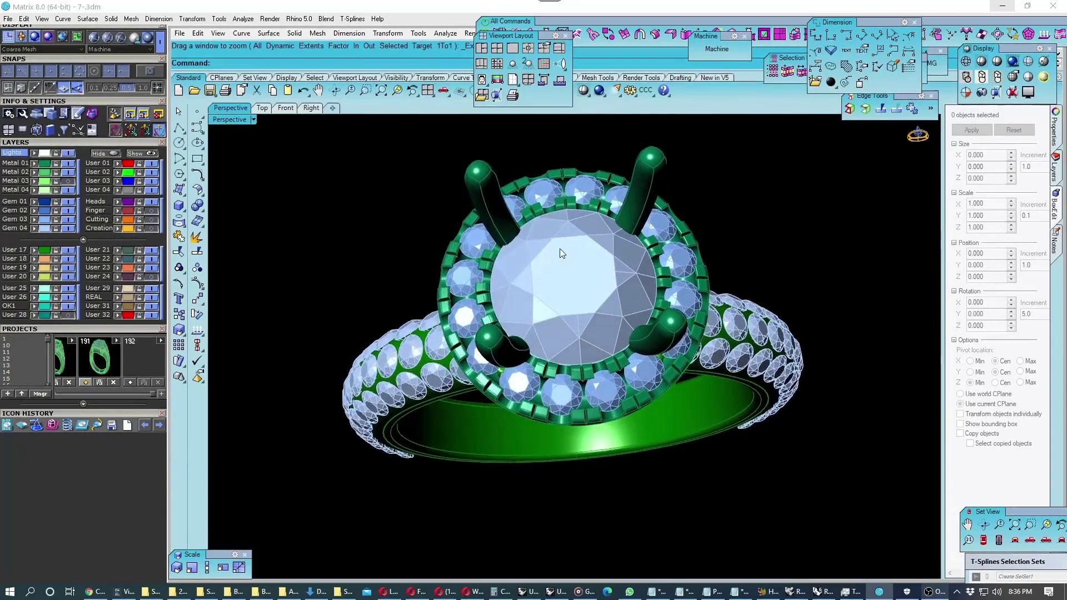
left_click(397, 91)
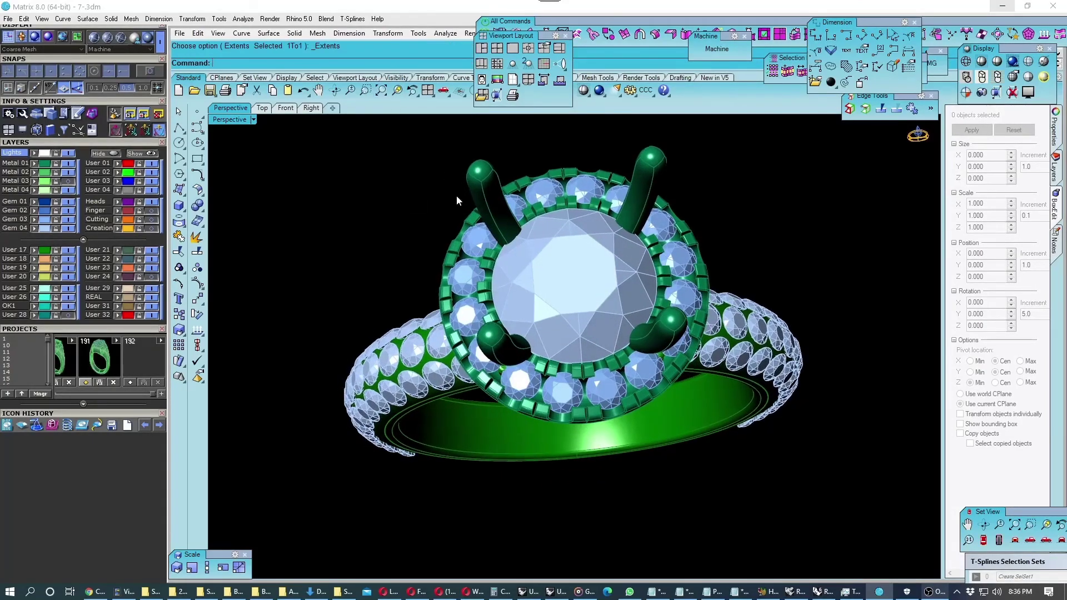
right_click_drag(439, 177, 545, 323)
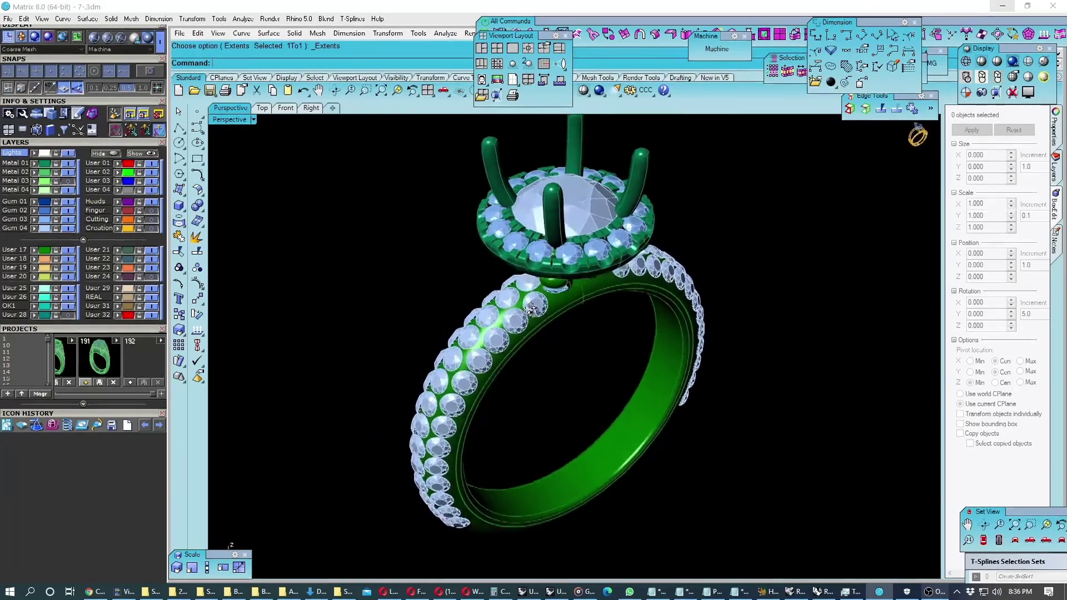
scroll(544, 319, "down", 2)
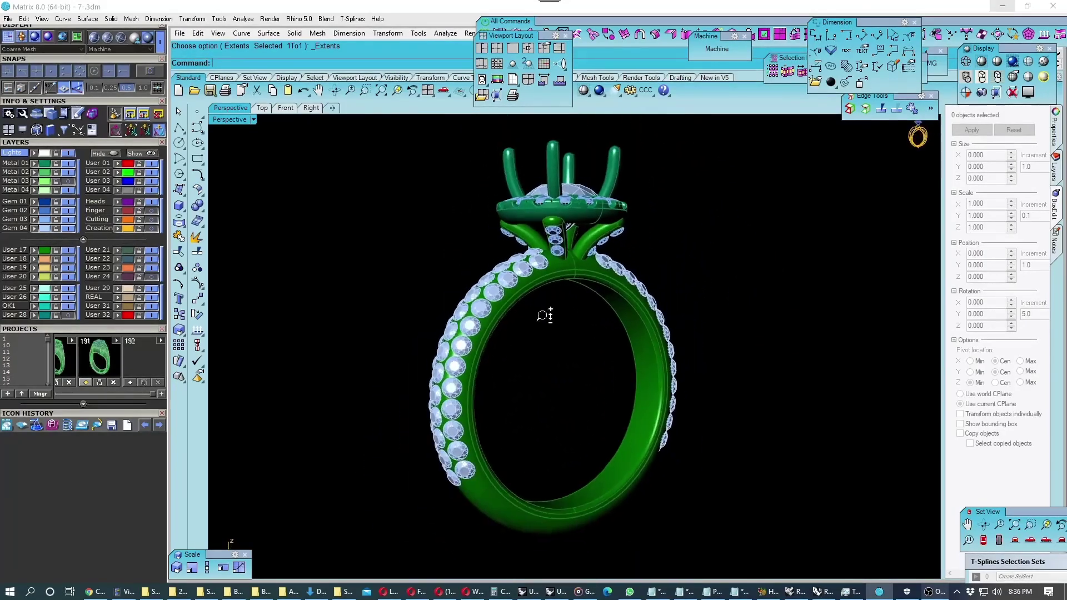
left_click(995, 62)
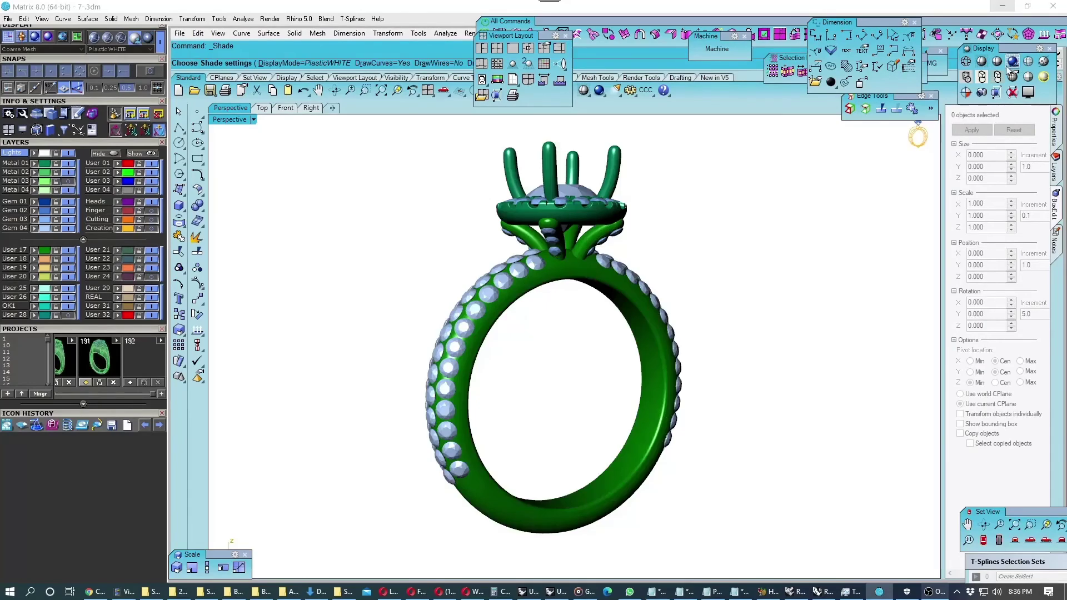
Hide the Gem 04 band pavé gems and Gem 03 halo gems, leaving empty stone seats.
right_click_drag(782, 218, 303, 226)
mouse_move(538, 287)
right_mouse_down()
mouse_move(467, 255)
mouse_move(615, 324)
mouse_move(667, 305)
mouse_move(500, 286)
mouse_move(700, 270)
mouse_move(631, 269)
mouse_move(555, 298)
mouse_move(663, 268)
mouse_move(627, 302)
mouse_move(736, 264)
mouse_move(702, 300)
mouse_move(646, 318)
mouse_move(798, 291)
mouse_move(601, 338)
mouse_move(635, 238)
mouse_move(635, 286)
mouse_move(663, 249)
right_mouse_up()
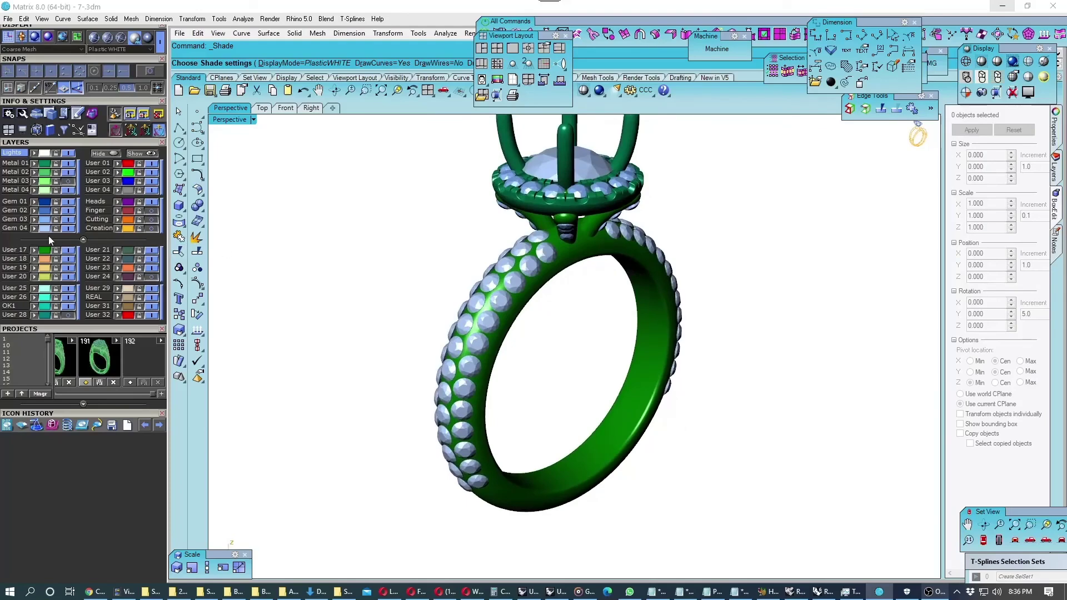
left_click(69, 228)
right_click_drag(353, 262, 352, 281, "shift")
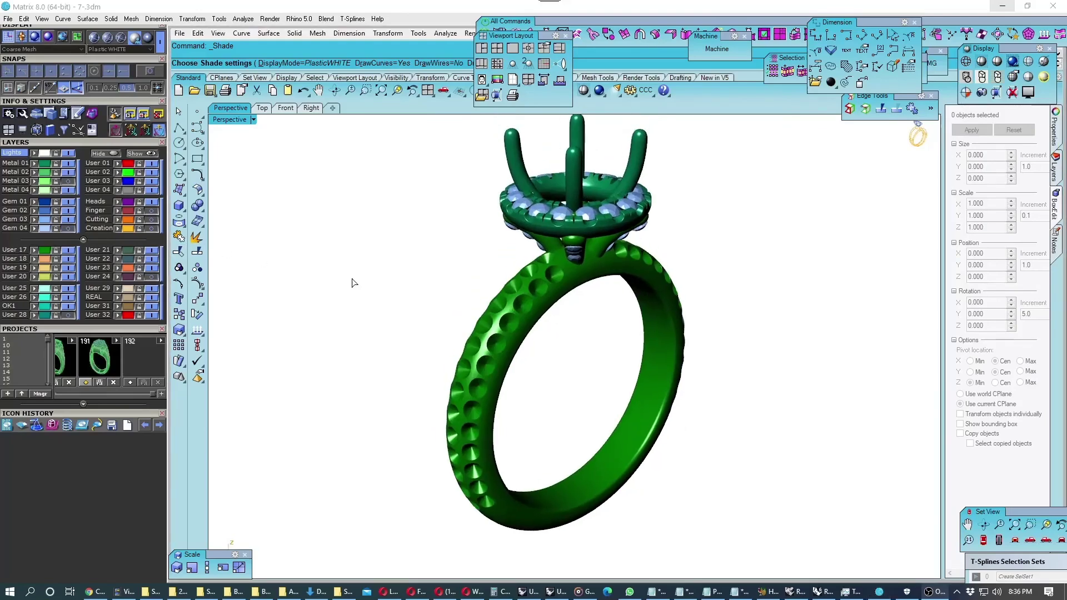
left_click(68, 219)
mouse_move(410, 324)
right_mouse_down()
mouse_move(411, 240)
mouse_move(423, 308)
mouse_move(397, 316)
mouse_move(386, 341)
mouse_move(438, 376)
mouse_move(595, 318)
mouse_move(582, 305)
right_mouse_up()
scroll(595, 318, "down", 2)
scroll(584, 310, "down", 2)
scroll(583, 305, "up", 2)
scroll(584, 305, "up", 1)
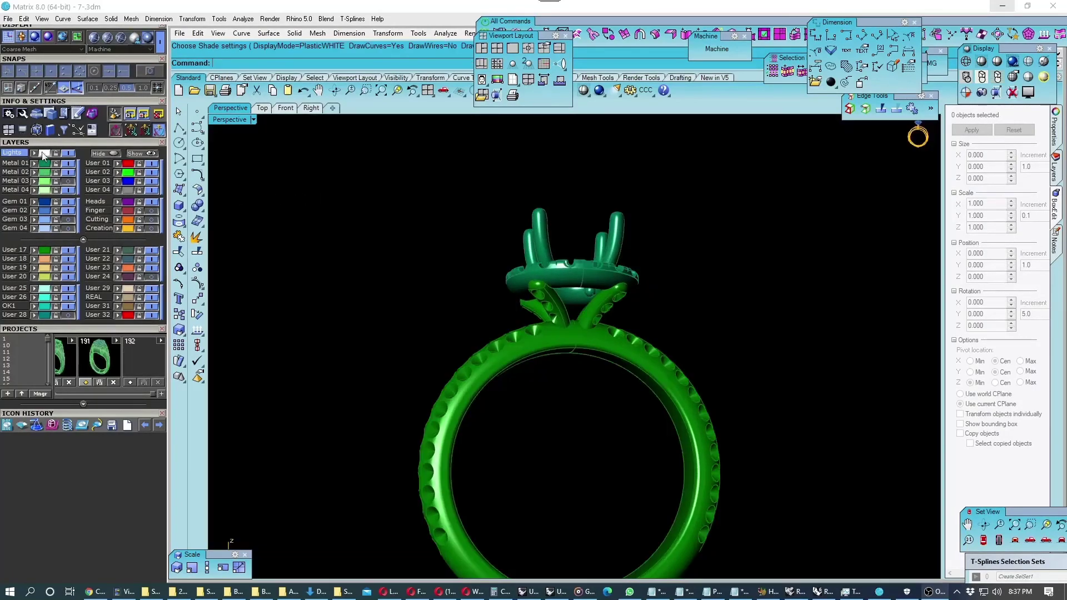
left_click(45, 161)
right_click_drag(584, 278, 586, 258)
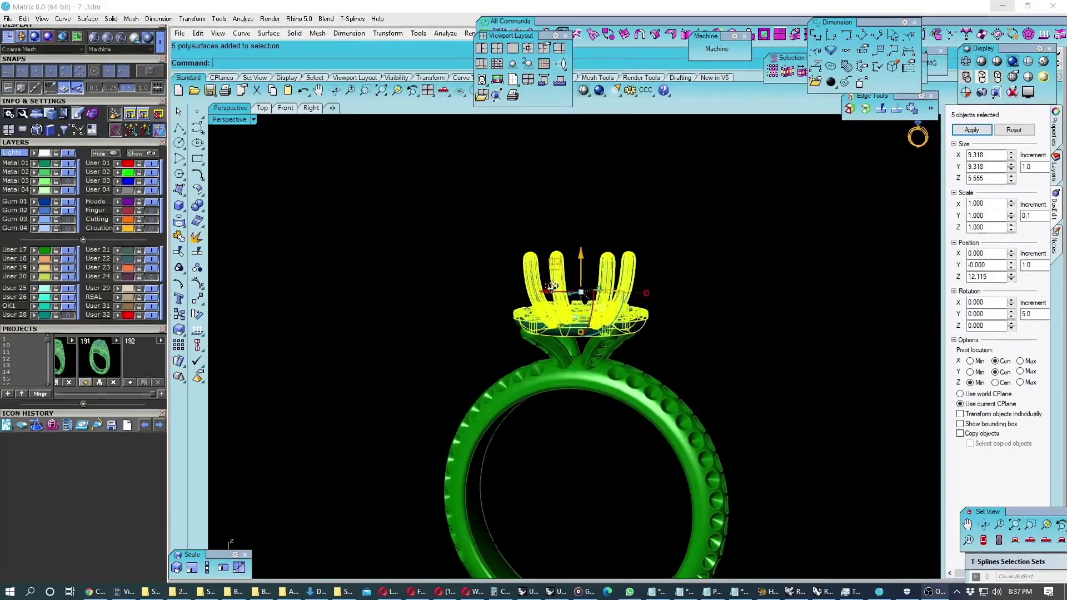
left_click_drag(585, 258, 587, 218)
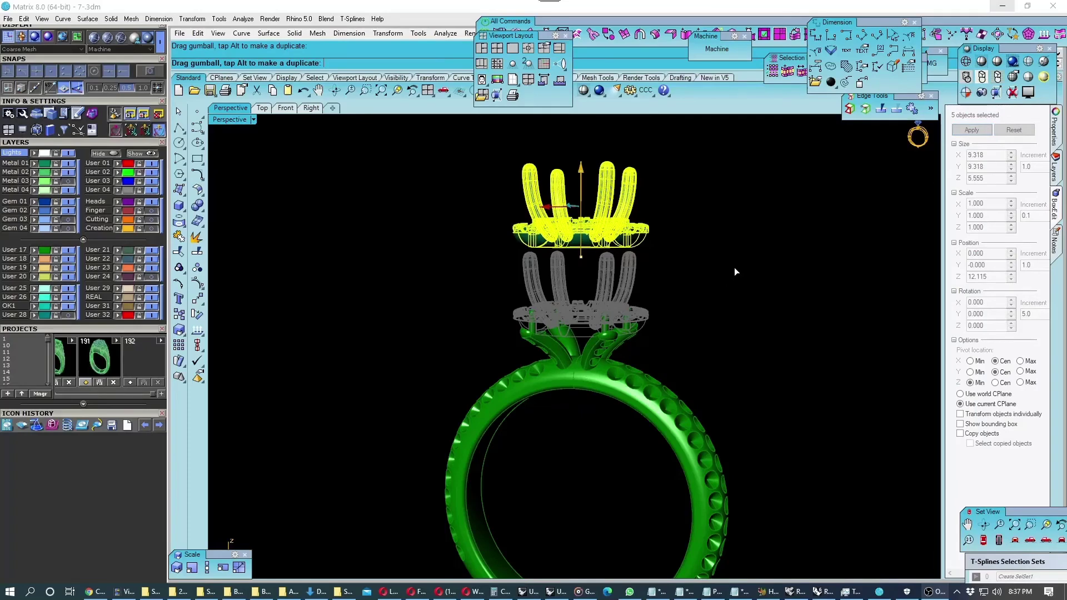
left_click_drag(736, 267, 773, 270)
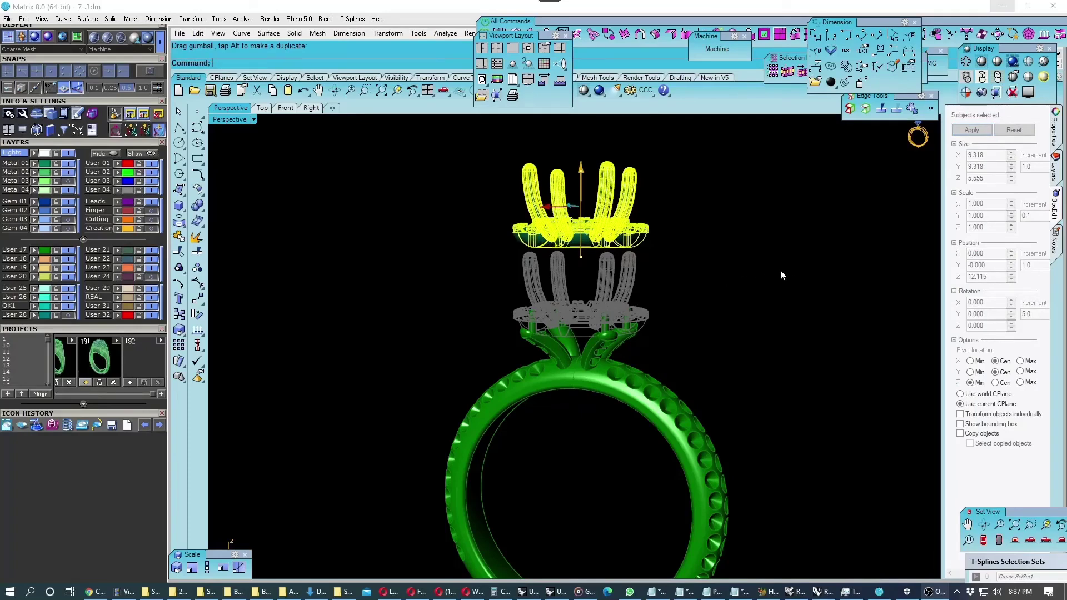
left_click(779, 265)
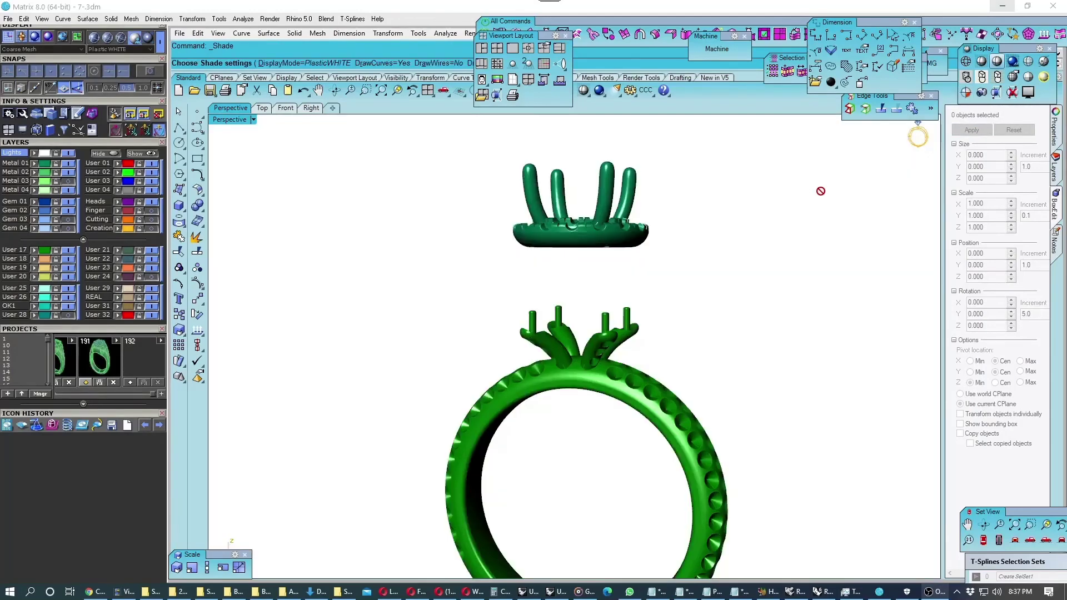
left_click_drag(822, 191, 763, 207)
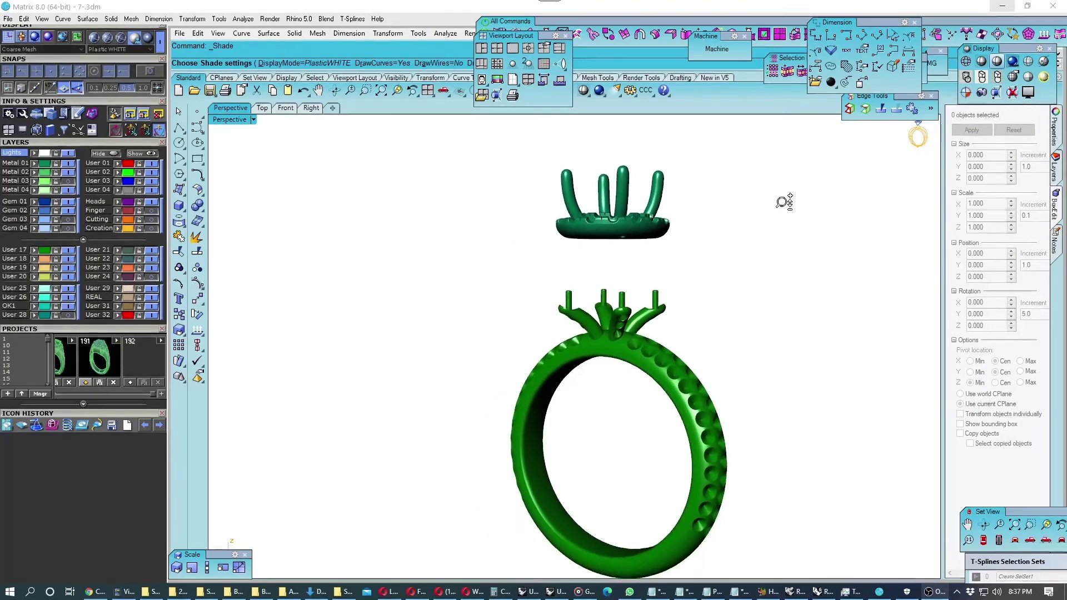
mouse_move(763, 207)
right_mouse_down()
mouse_move(605, 142)
mouse_move(543, 126)
mouse_move(498, 131)
mouse_move(474, 222)
mouse_move(455, 245)
mouse_move(466, 336)
mouse_move(490, 350)
mouse_move(732, 202)
mouse_move(773, 210)
mouse_move(554, 199)
right_mouse_up()
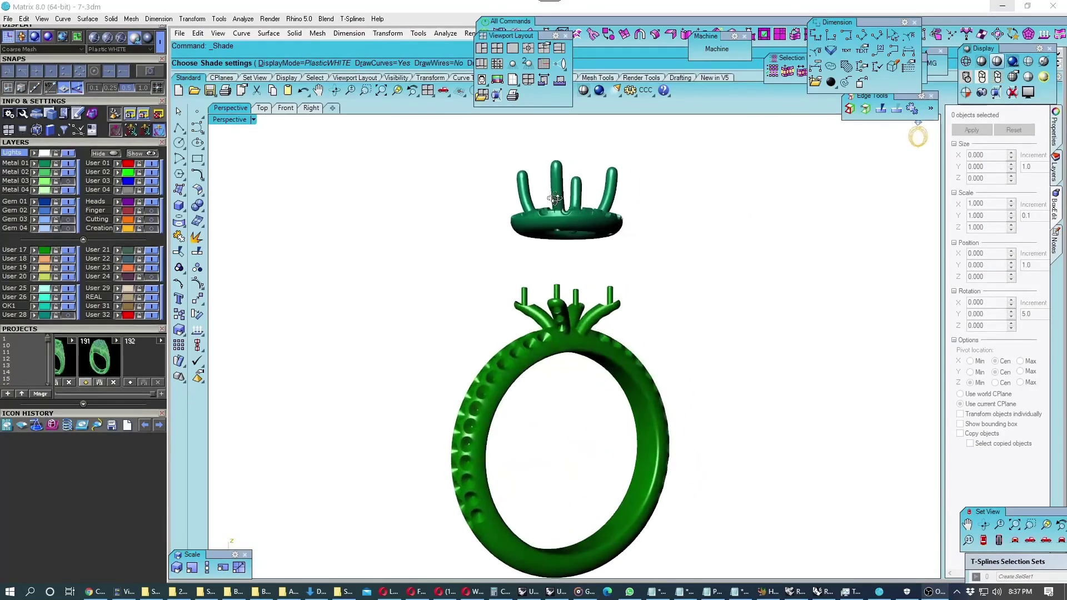
mouse_move(694, 246)
right_mouse_down()
mouse_move(603, 245)
mouse_move(488, 210)
mouse_move(691, 246)
mouse_move(527, 285)
right_mouse_up()
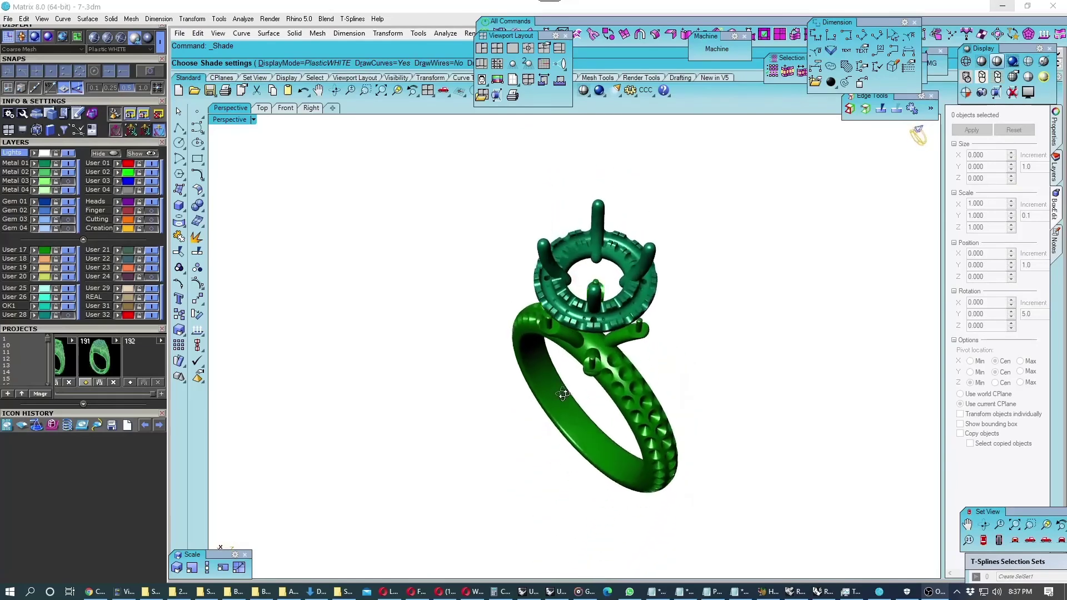
right_click(706, 386)
mouse_move(708, 386)
right_mouse_down()
mouse_move(758, 310)
mouse_move(700, 308)
mouse_move(733, 299)
mouse_move(705, 285)
mouse_move(719, 254)
mouse_move(726, 285)
mouse_move(701, 305)
right_mouse_up()
key("ctrl+z")
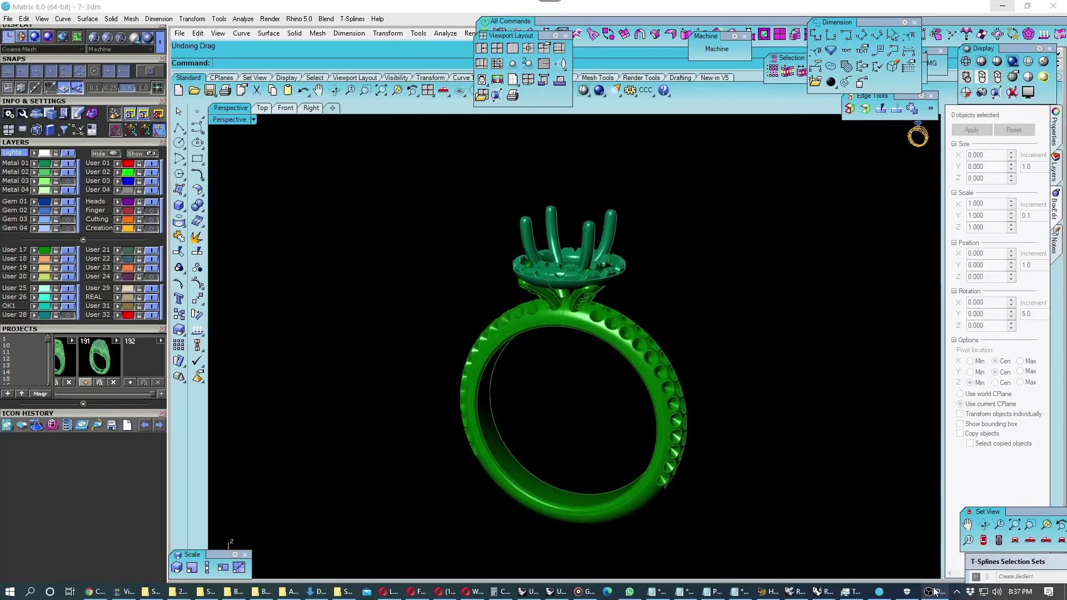
Show the gems again in four Plastic White shaded views, then switch to OBS Studio.
double_click(230, 118)
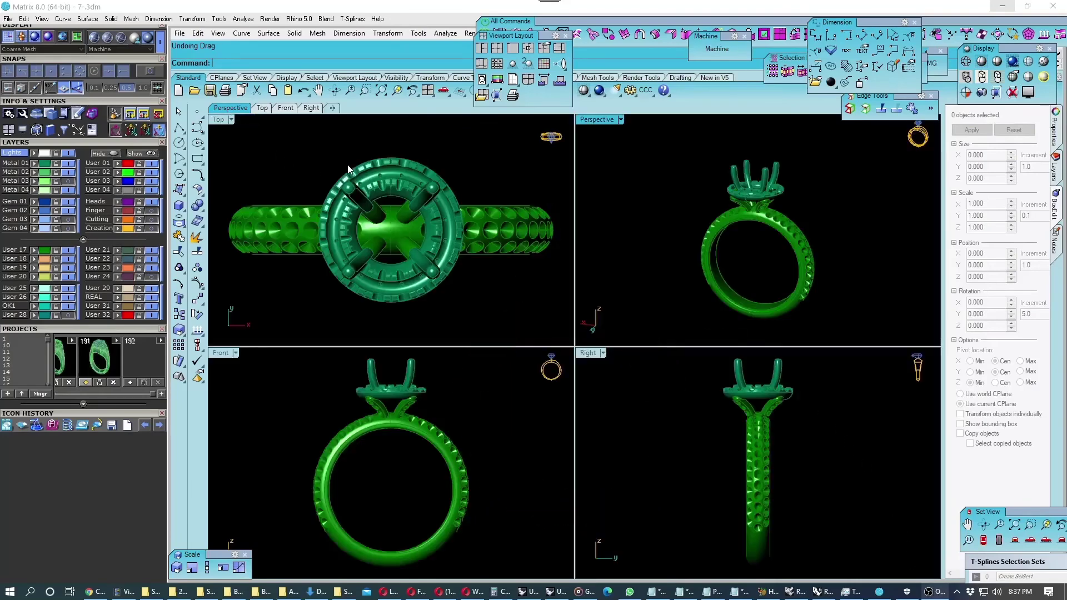
left_click(70, 230)
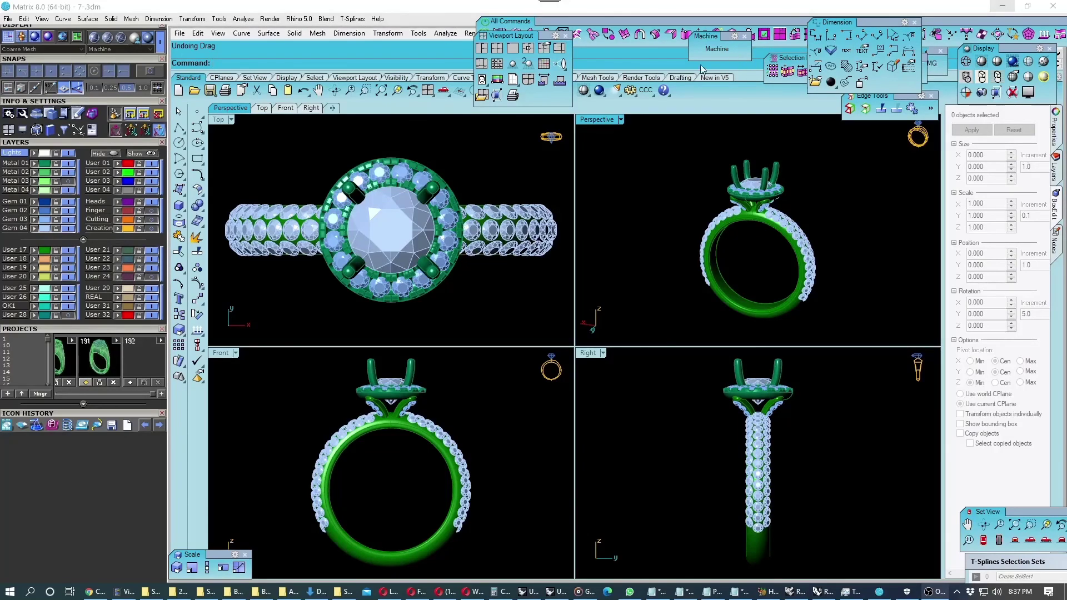
left_click(381, 90)
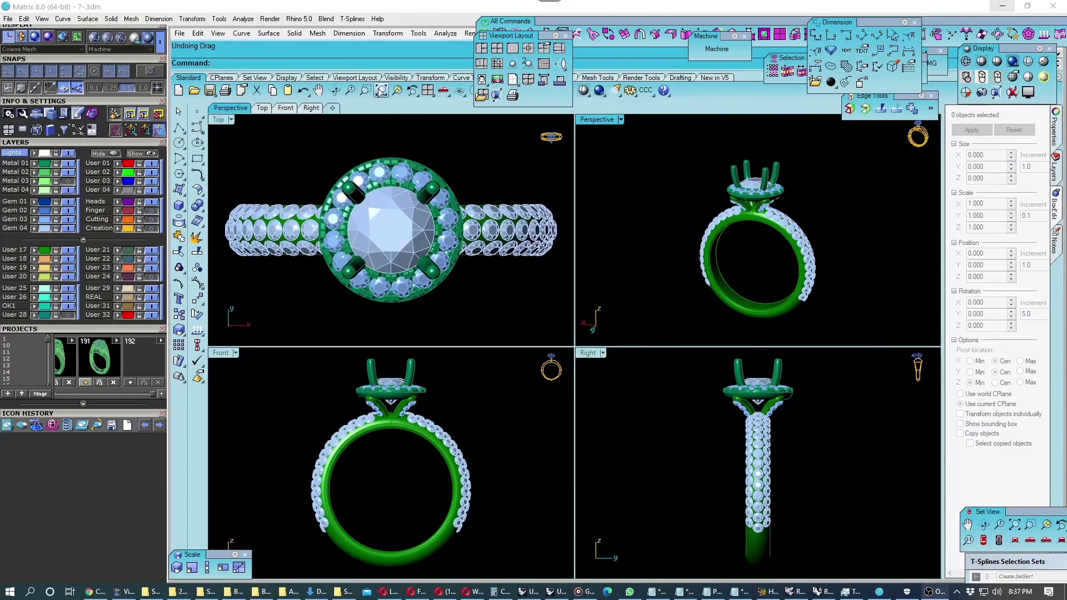
left_click(1012, 60)
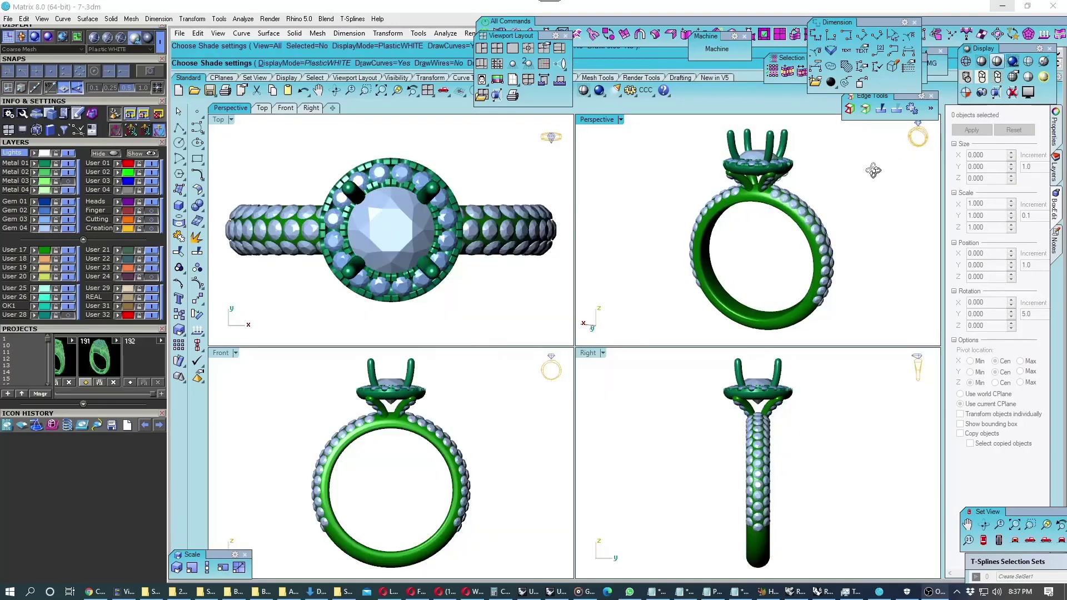
mouse_move(844, 156)
right_mouse_down()
mouse_move(744, 150)
mouse_move(937, 154)
right_mouse_up()
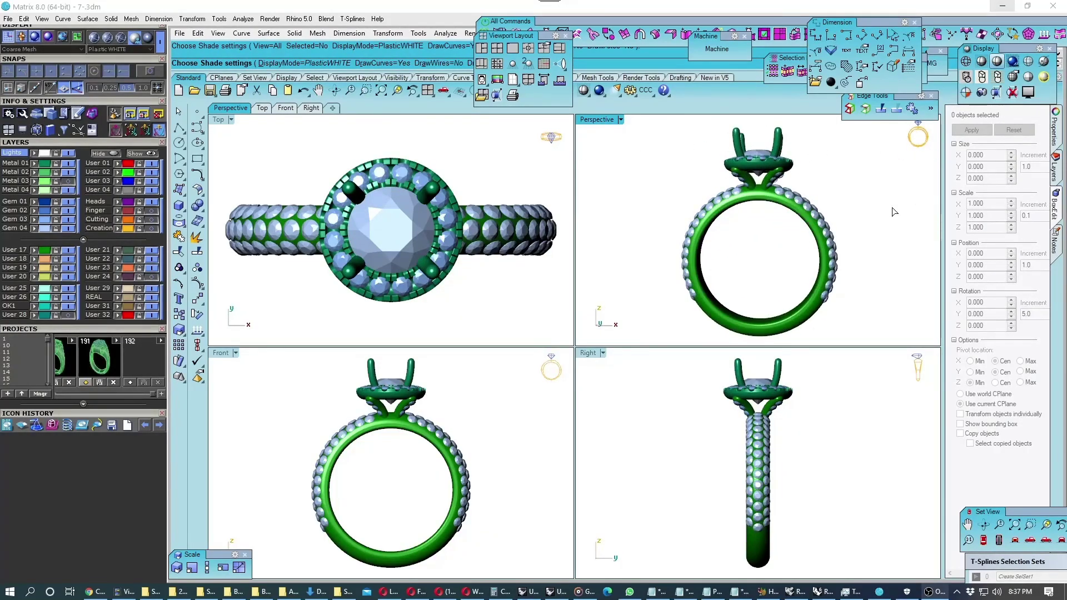
mouse_move(894, 212)
right_mouse_down()
mouse_move(774, 211)
mouse_move(896, 209)
right_mouse_up()
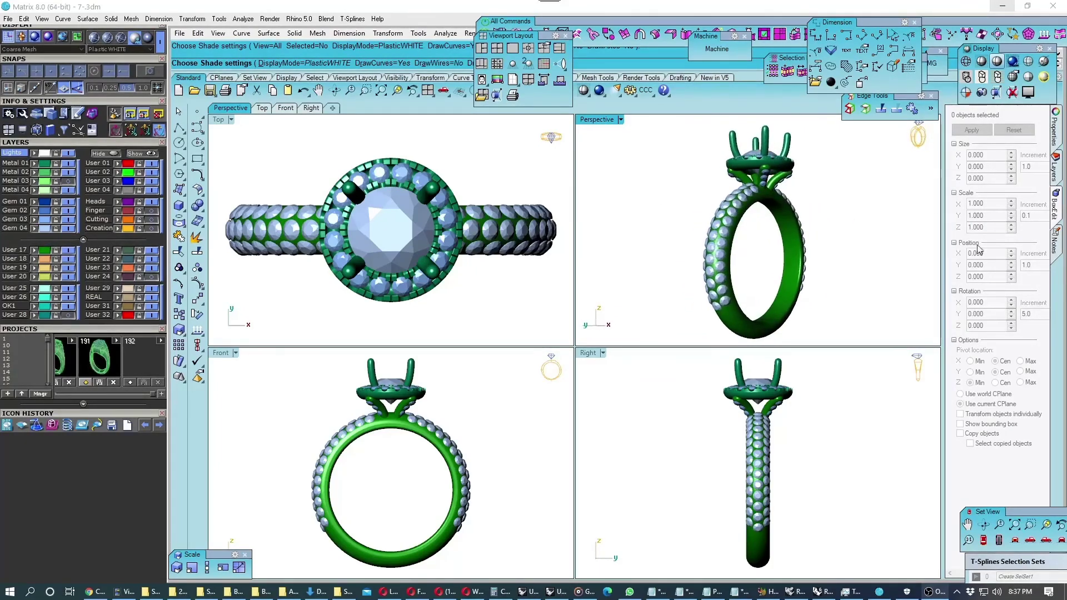
left_click(931, 595)
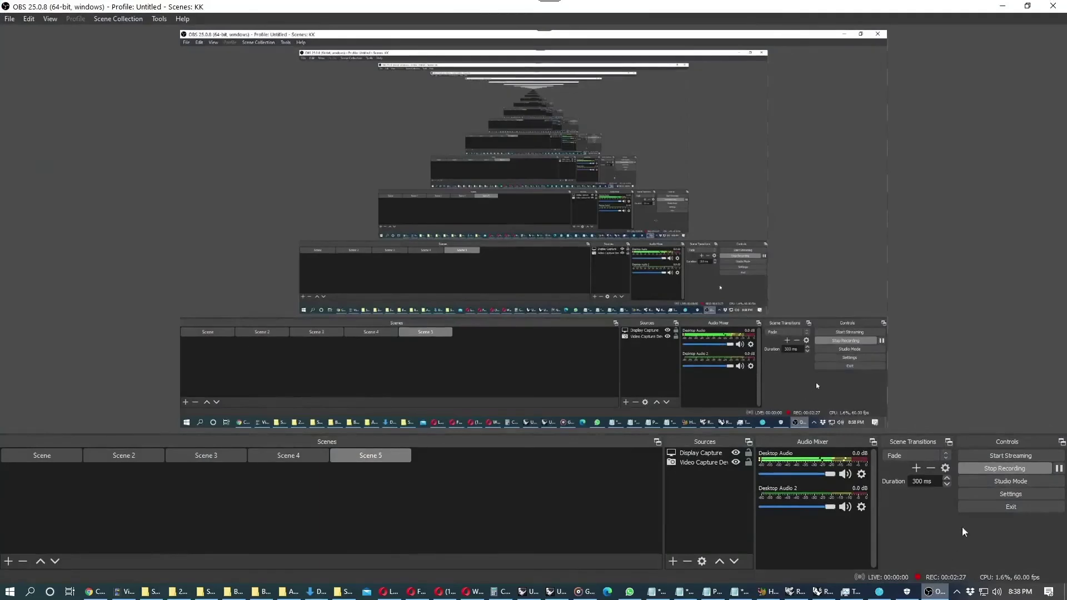